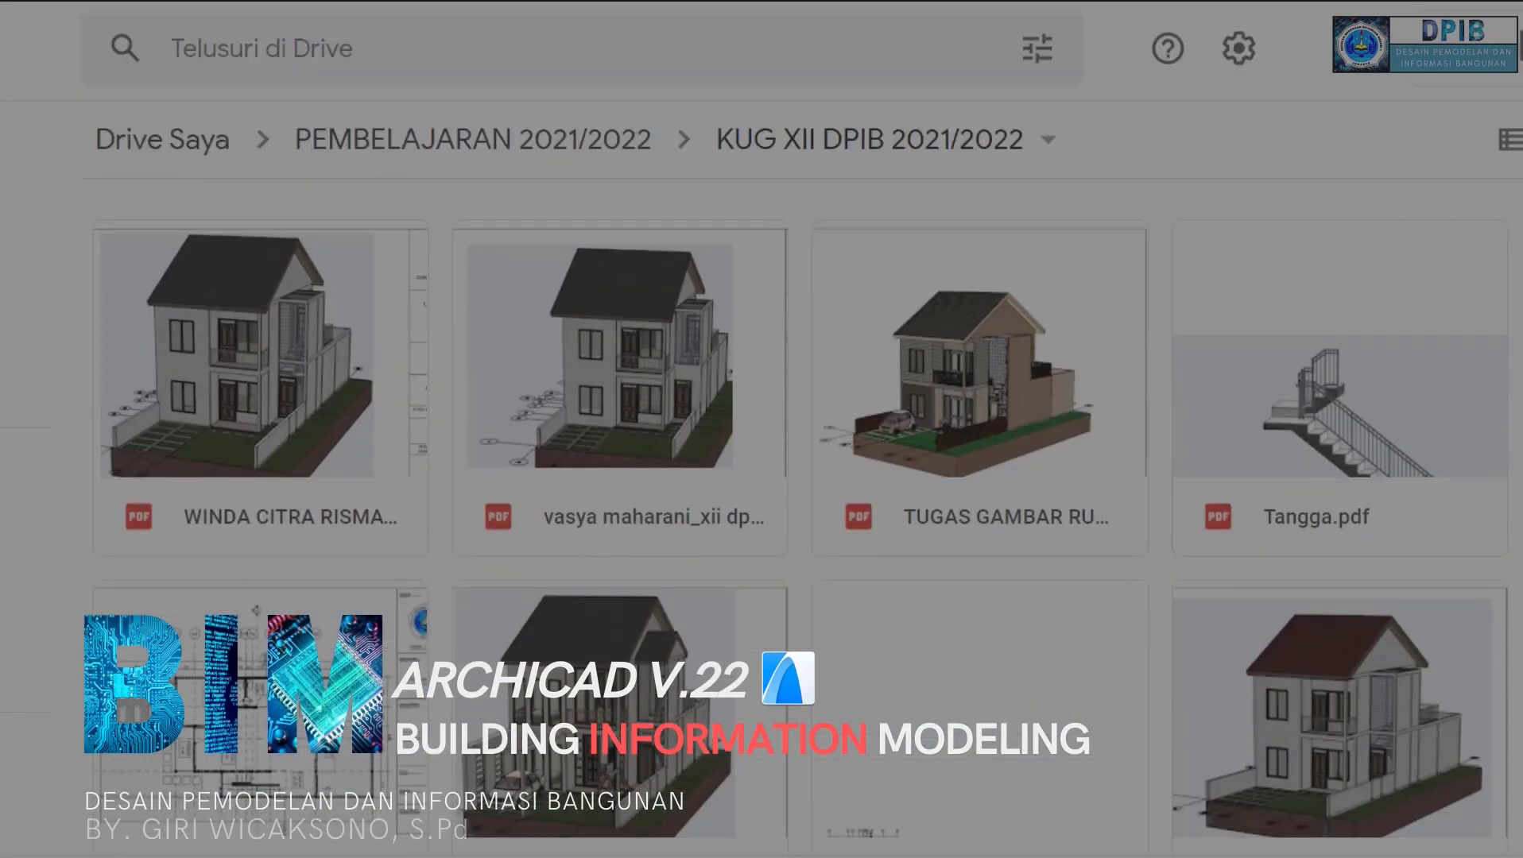
Step: Browse the KUG XII DPIB 2021/2022 folder and look through the pages of a two-storey house drawing PDF
{"action": "scroll", "coordinate": [800, 517], "scroll_direction": "down", "scroll_amount": 15}
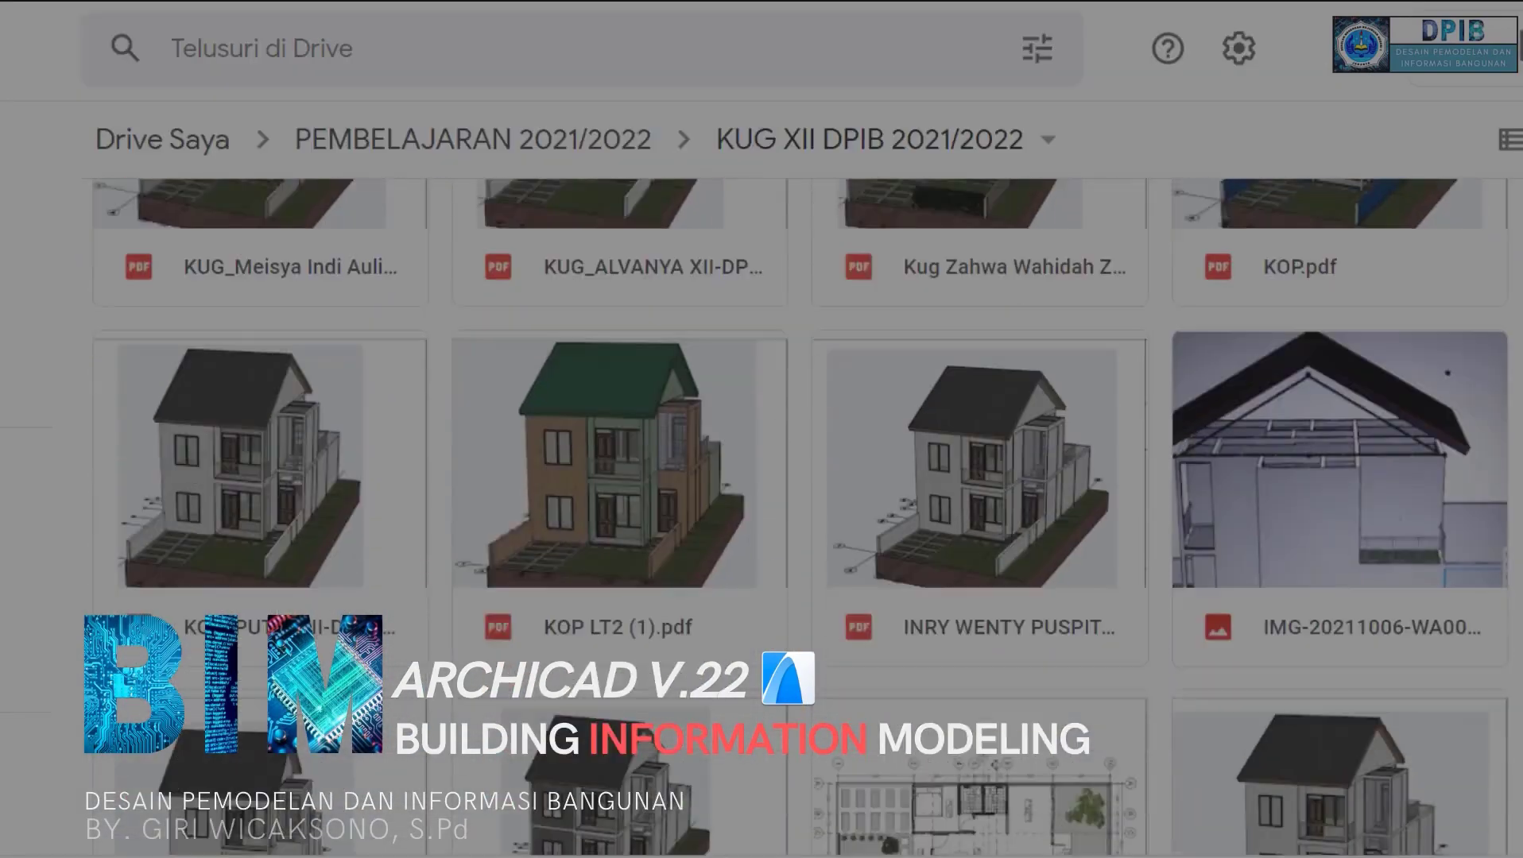
{"action": "scroll", "coordinate": [800, 516], "scroll_direction": "down", "scroll_amount": 15}
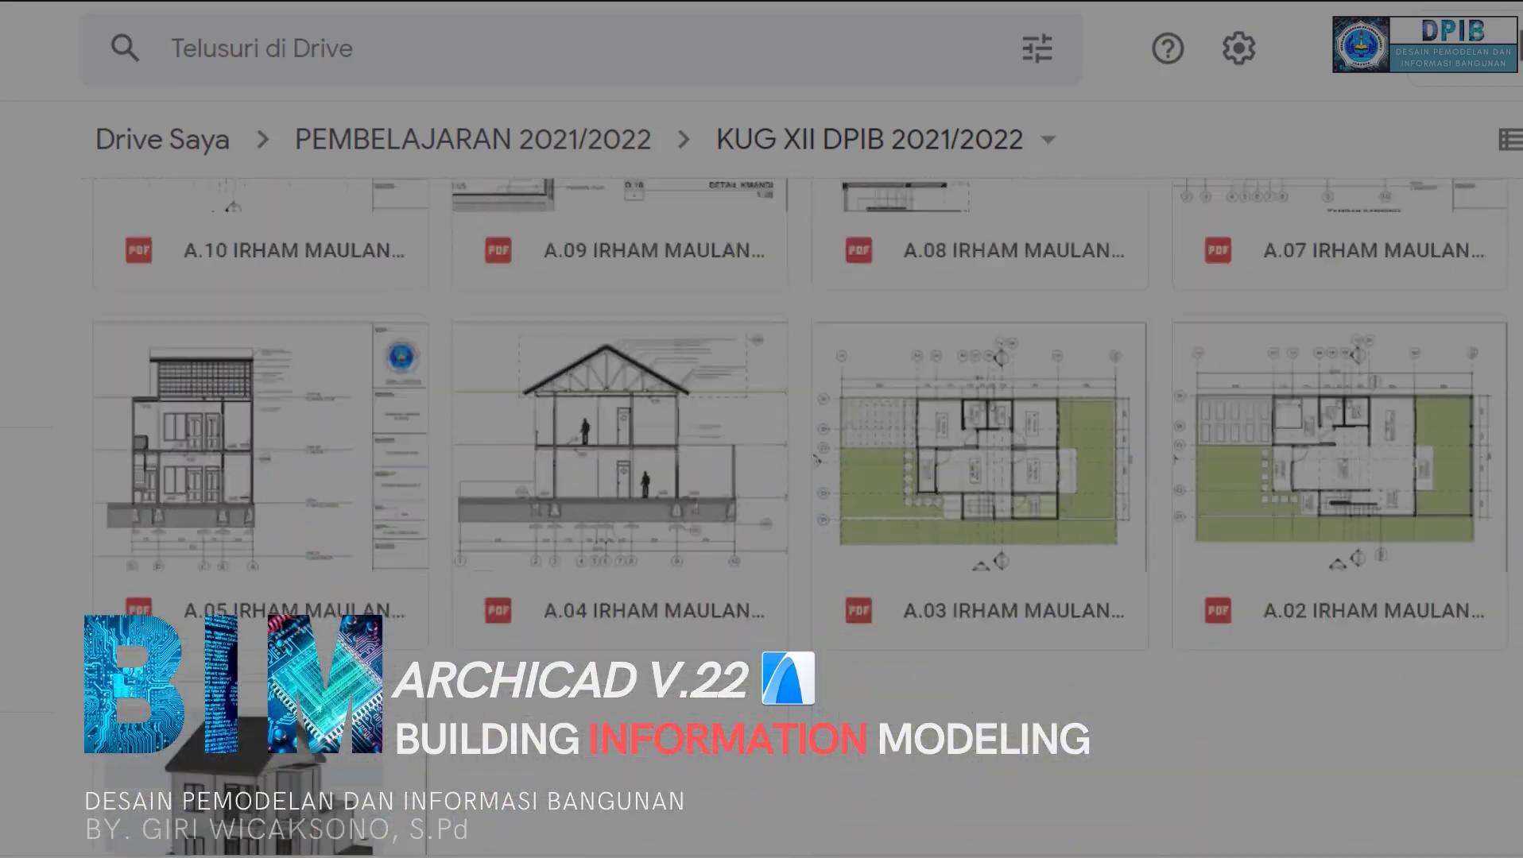
{"action": "scroll", "coordinate": [1094, 332], "scroll_direction": "down", "scroll_amount": 12}
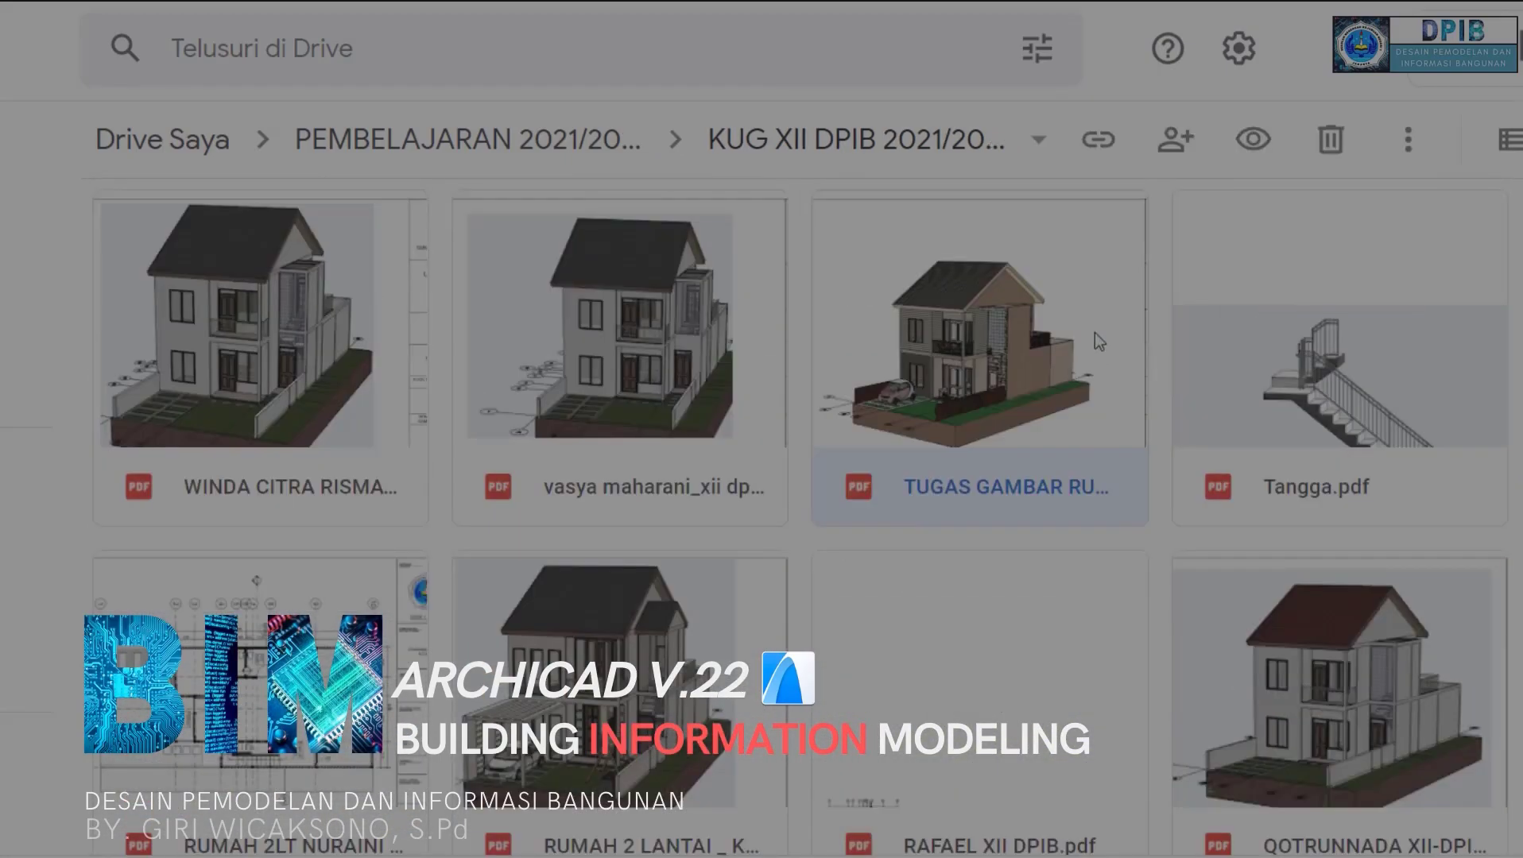
{"action": "double_click", "coordinate": [1095, 333]}
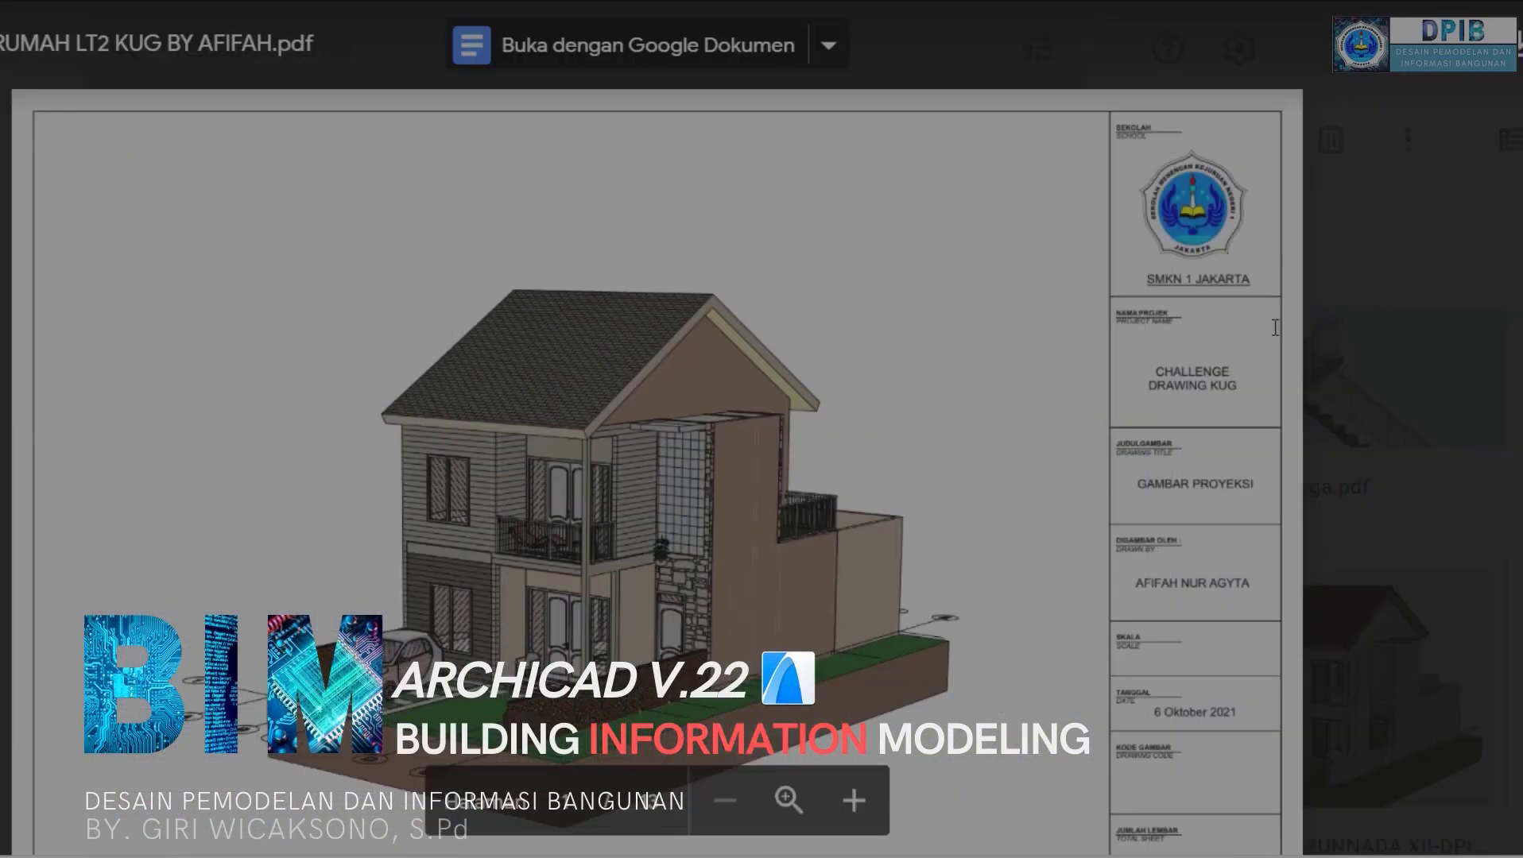
{"action": "scroll", "coordinate": [1343, 400], "scroll_direction": "down", "scroll_amount": 15}
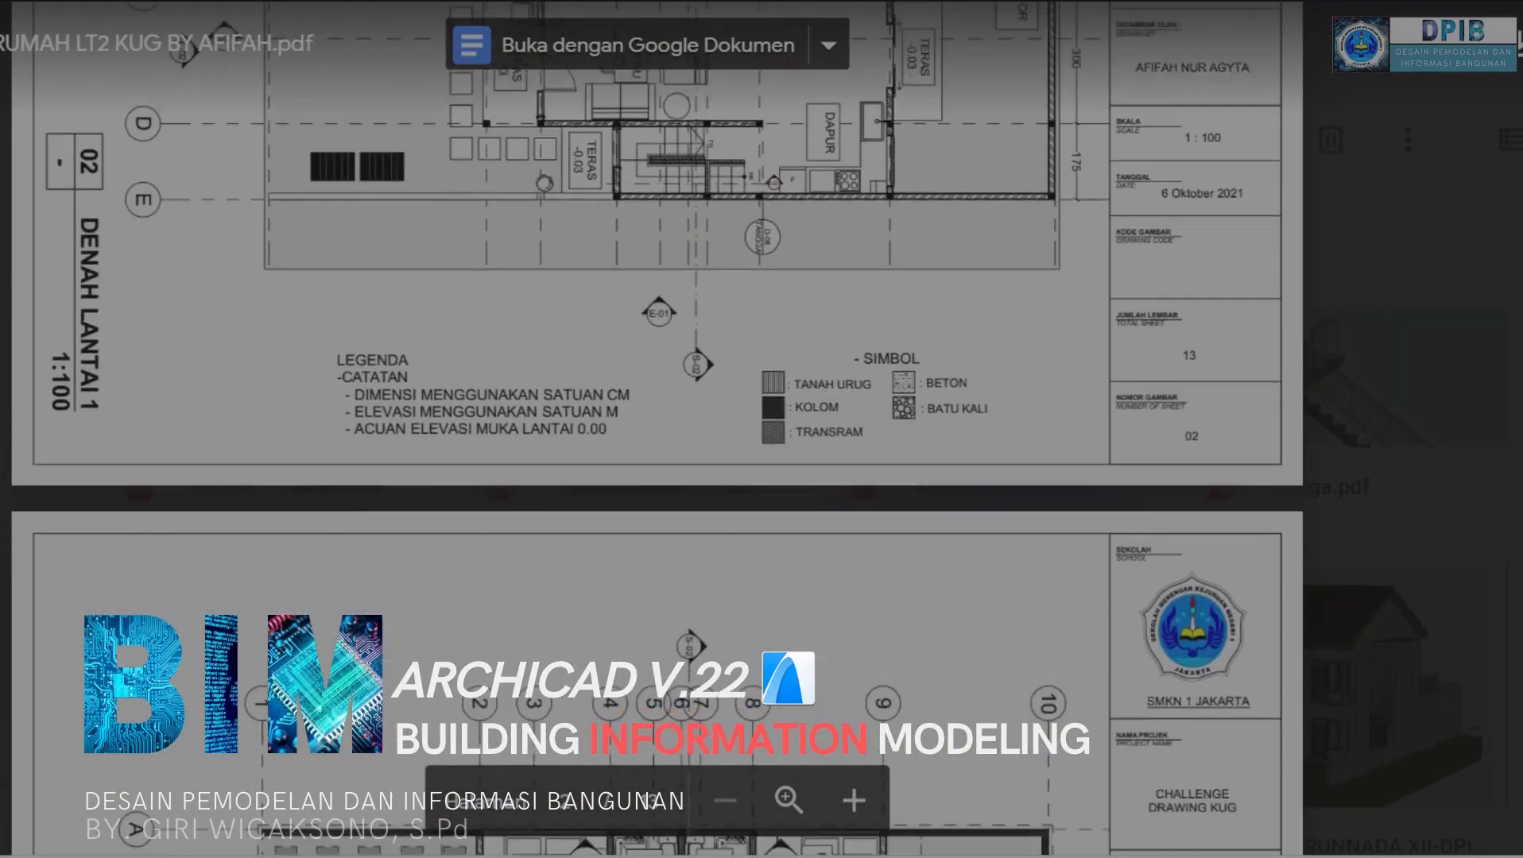
{"action": "scroll", "coordinate": [656, 429], "scroll_direction": "down", "scroll_amount": 20}
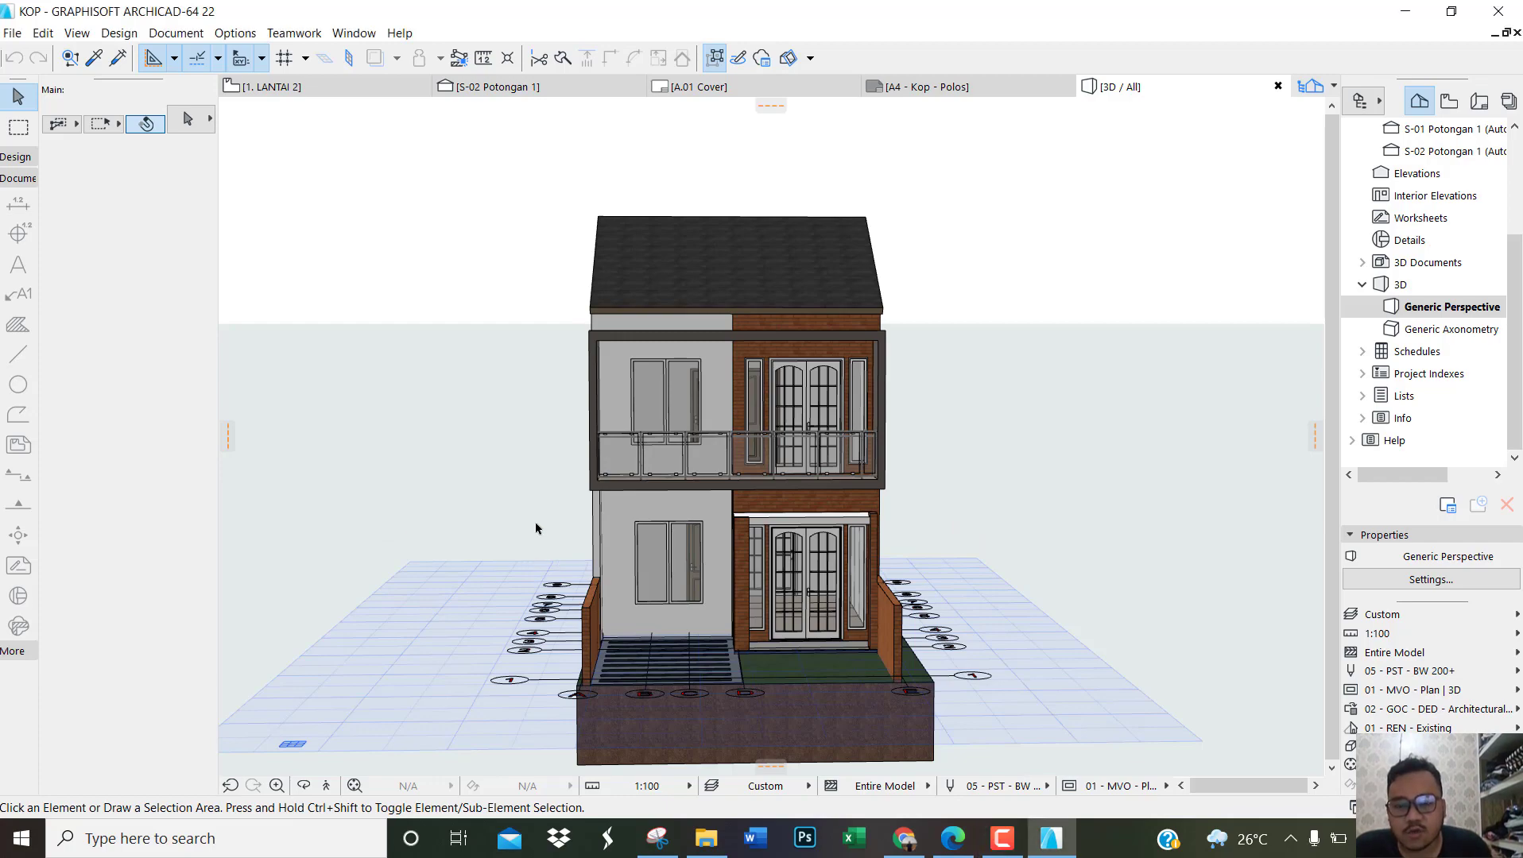
Step: Examine the front and side of the two-storey house in the 3D perspective view
{"action": "middle_click_drag", "start_coordinate": [551, 534], "coordinate": [778, 449], "text": "shift"}
{"action": "middle_click_drag", "start_coordinate": [1026, 450], "coordinate": [711, 447], "text": "shift"}
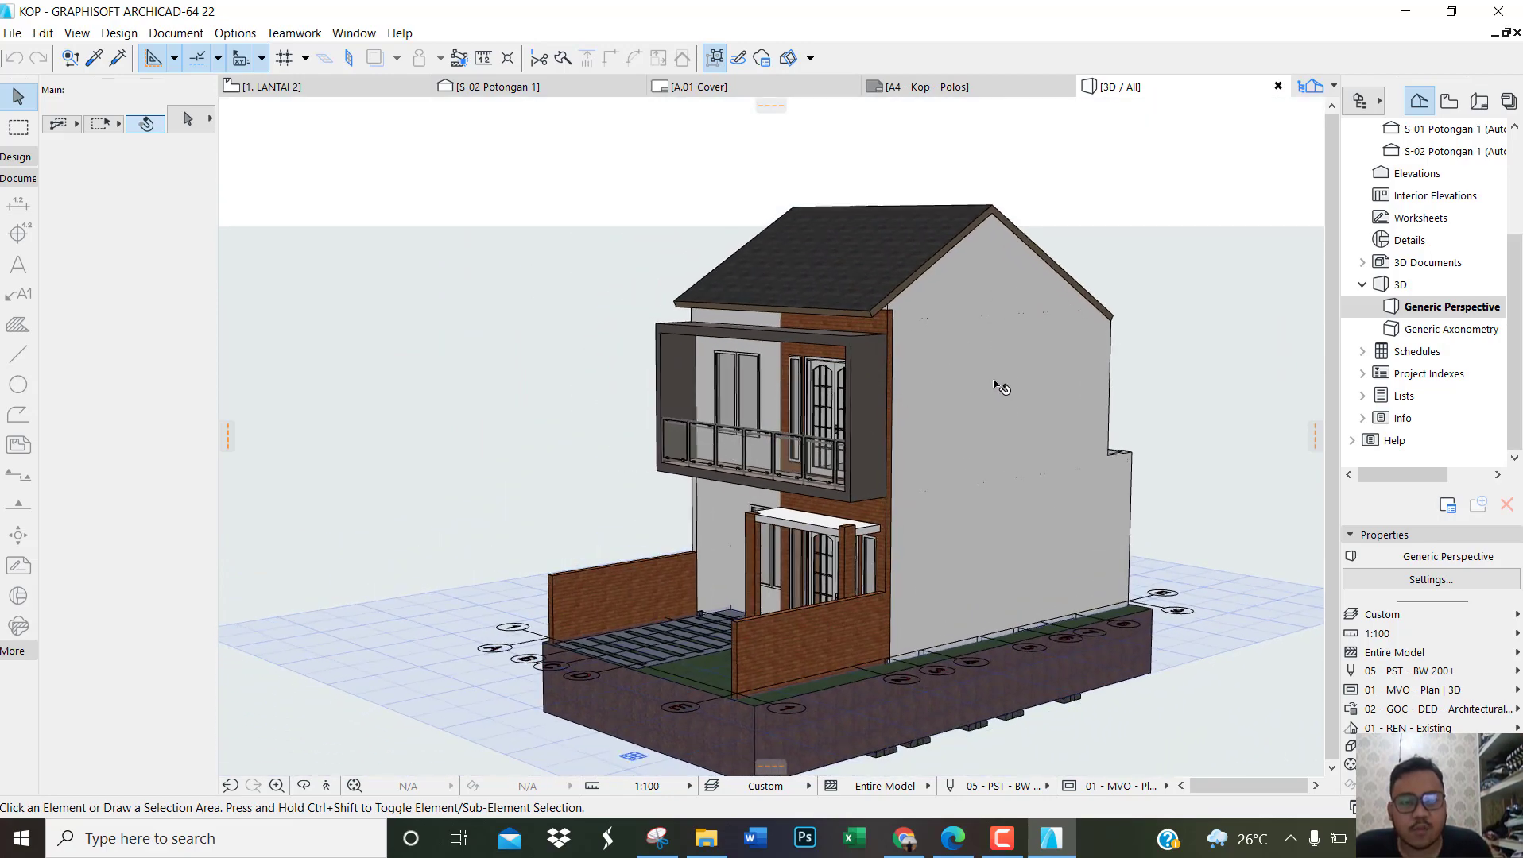
{"action": "scroll", "coordinate": [993, 382], "scroll_direction": "up", "scroll_amount": 1}
{"action": "mouse_move", "coordinate": [999, 384]}
{"action": "middle_mouse_down", "text": "shift"}
{"action": "mouse_move", "coordinate": [910, 406]}
{"action": "mouse_move", "coordinate": [993, 395]}
{"action": "mouse_move", "coordinate": [986, 381]}
{"action": "middle_mouse_up", "text": "shift"}
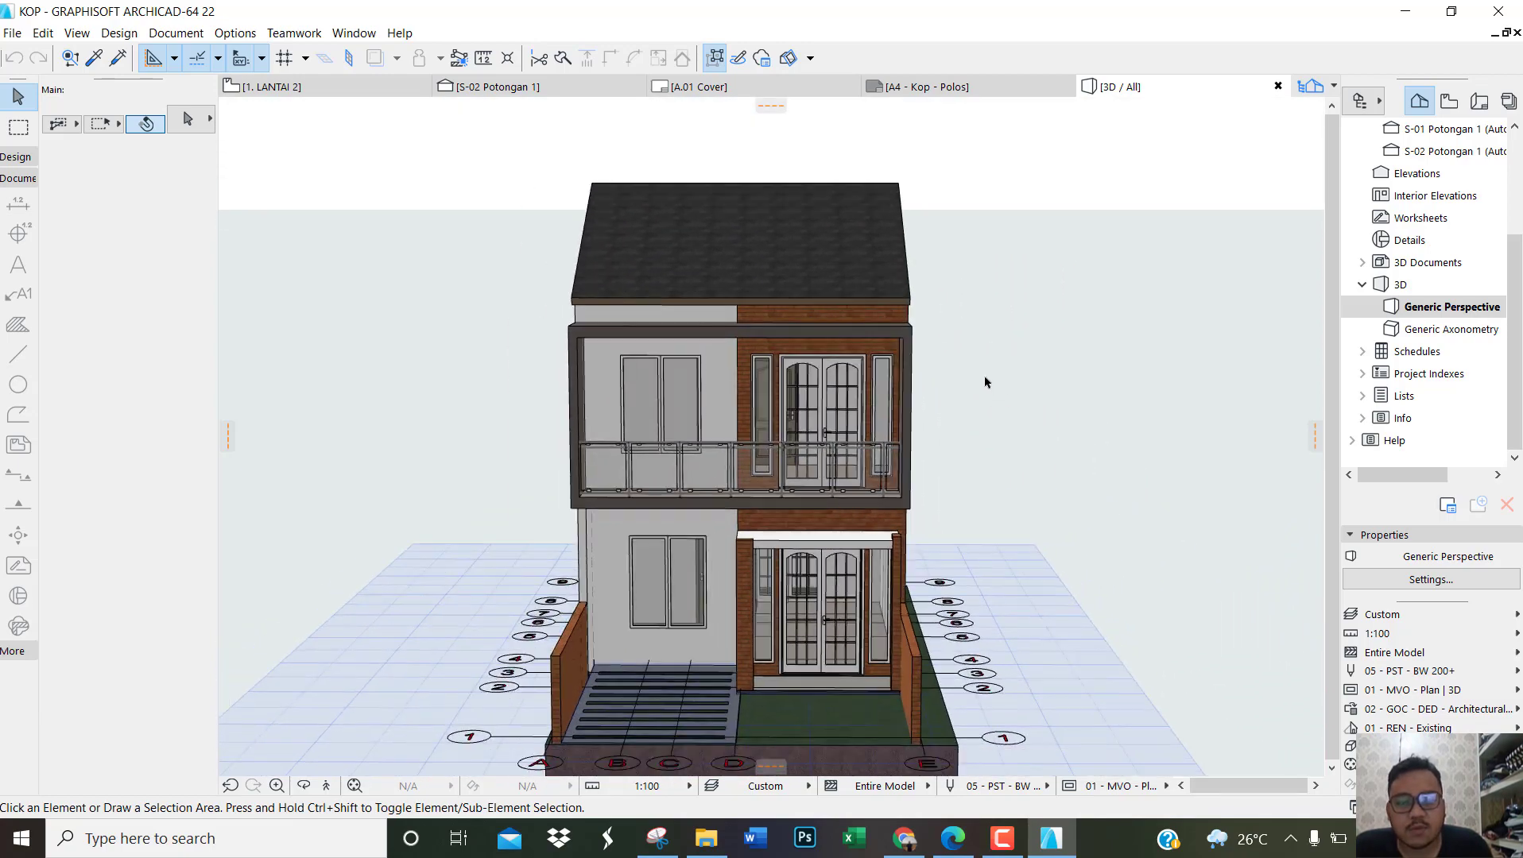
{"action": "middle_click_drag", "start_coordinate": [679, 469], "coordinate": [724, 459], "text": "shift"}
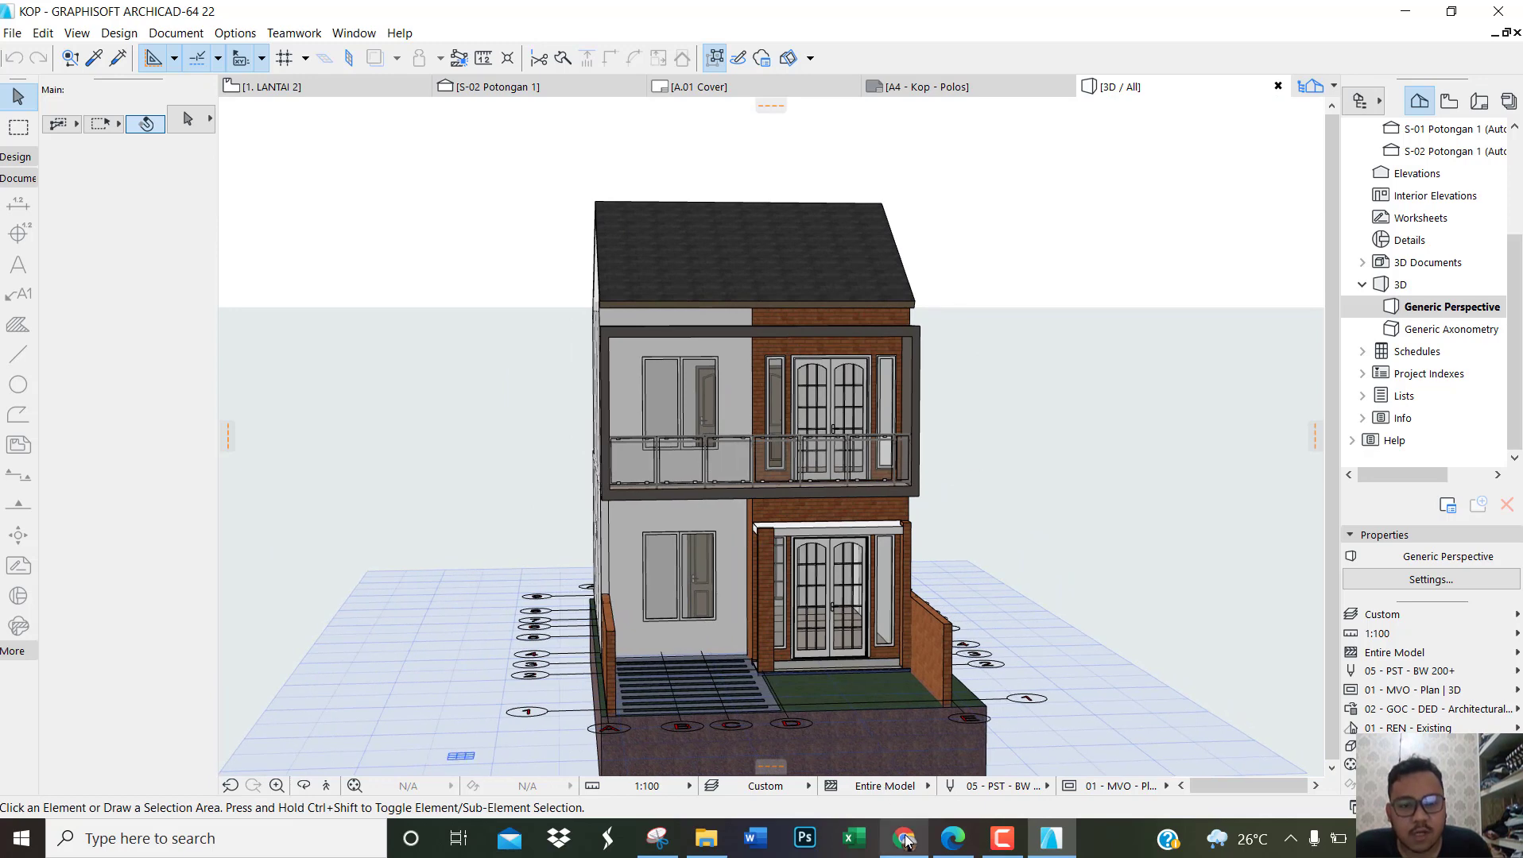
Step: Switch to Chrome and review the KUMPUL GAMBAR ARCHICAD (PDF) assignment's required drawings, deadline and attachments
{"action": "left_click", "coordinate": [904, 839]}
{"action": "scroll", "coordinate": [890, 389], "scroll_direction": "up", "scroll_amount": 3}
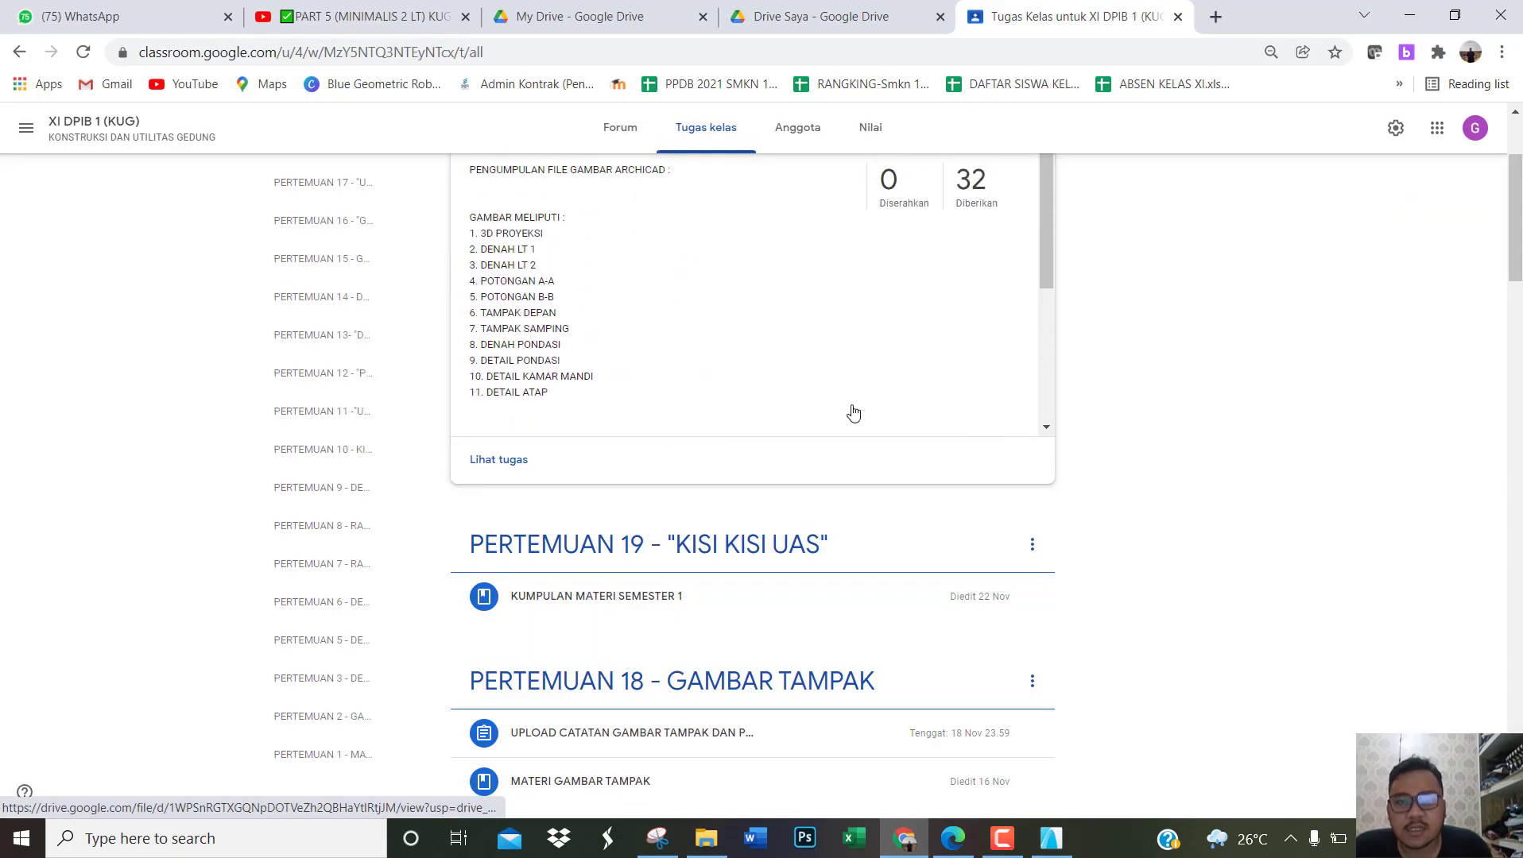
{"action": "scroll", "coordinate": [1277, 403], "scroll_direction": "up", "scroll_amount": 3}
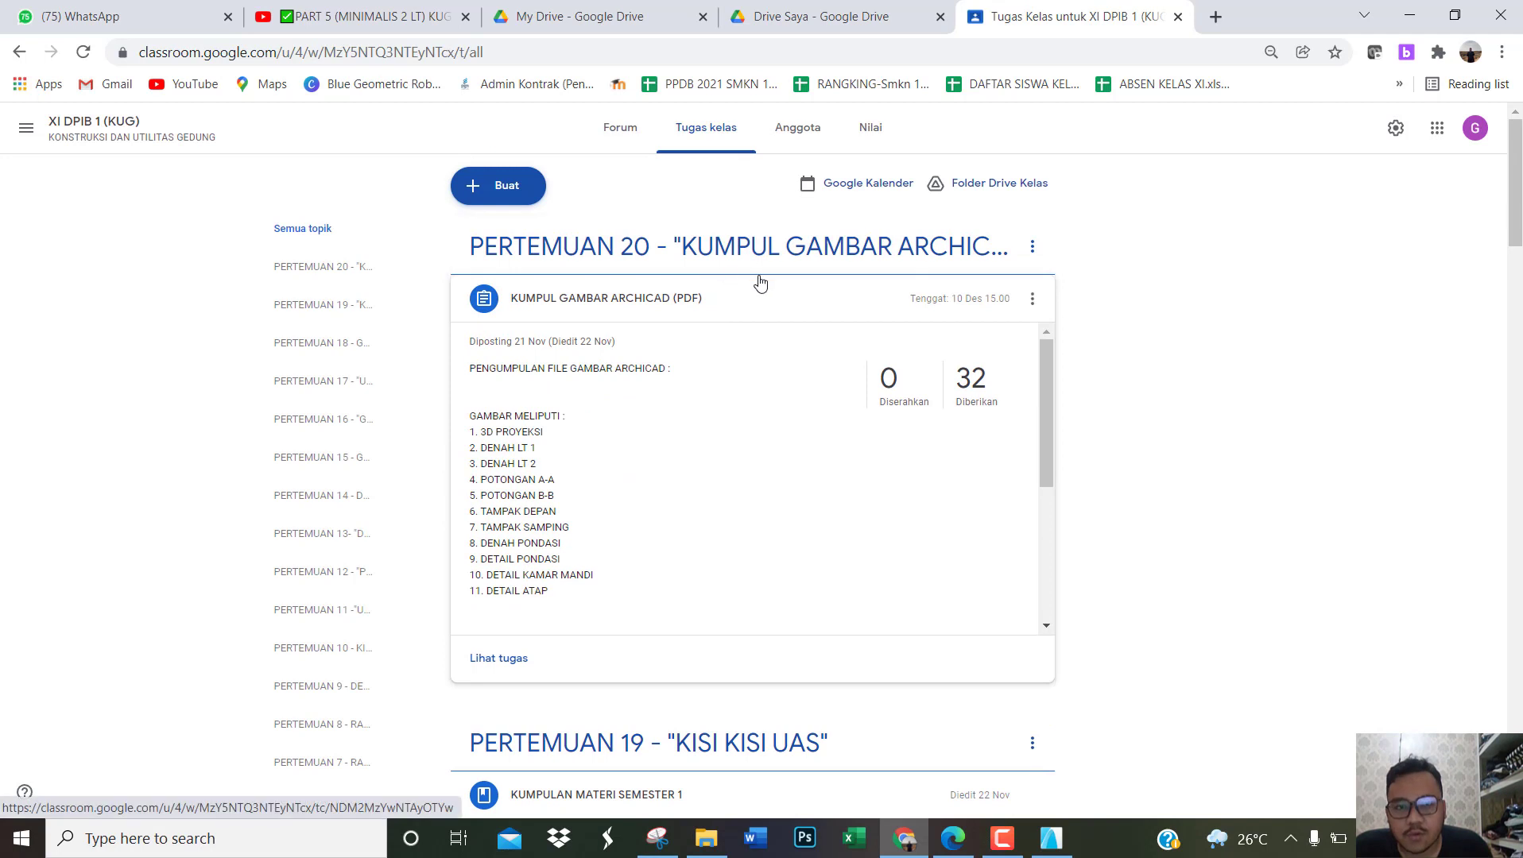
{"action": "scroll", "coordinate": [757, 398], "scroll_direction": "down", "scroll_amount": 5}
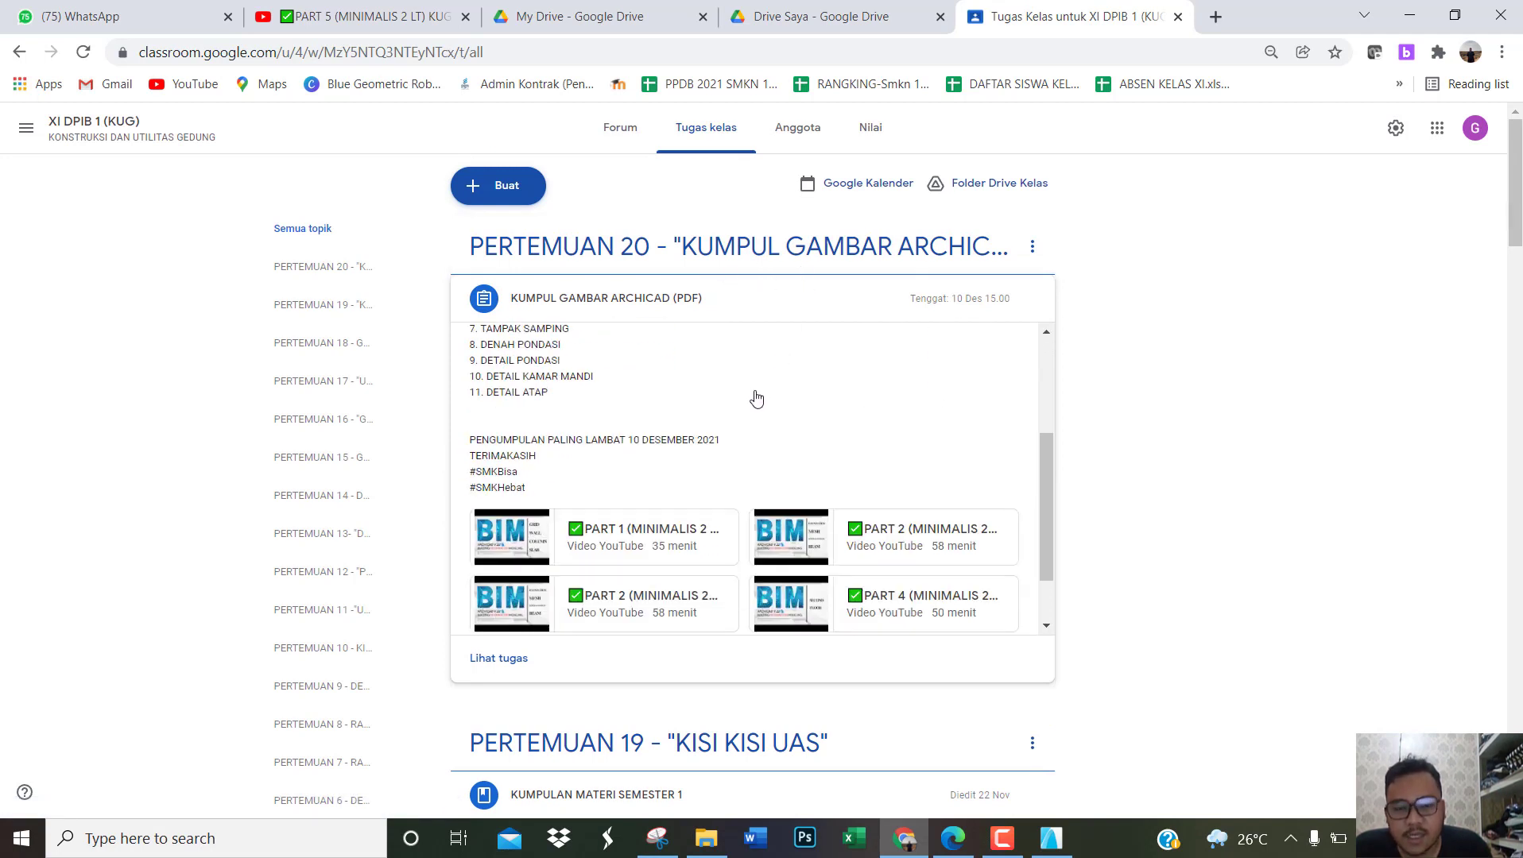
{"action": "scroll", "coordinate": [747, 397], "scroll_direction": "down", "scroll_amount": 1}
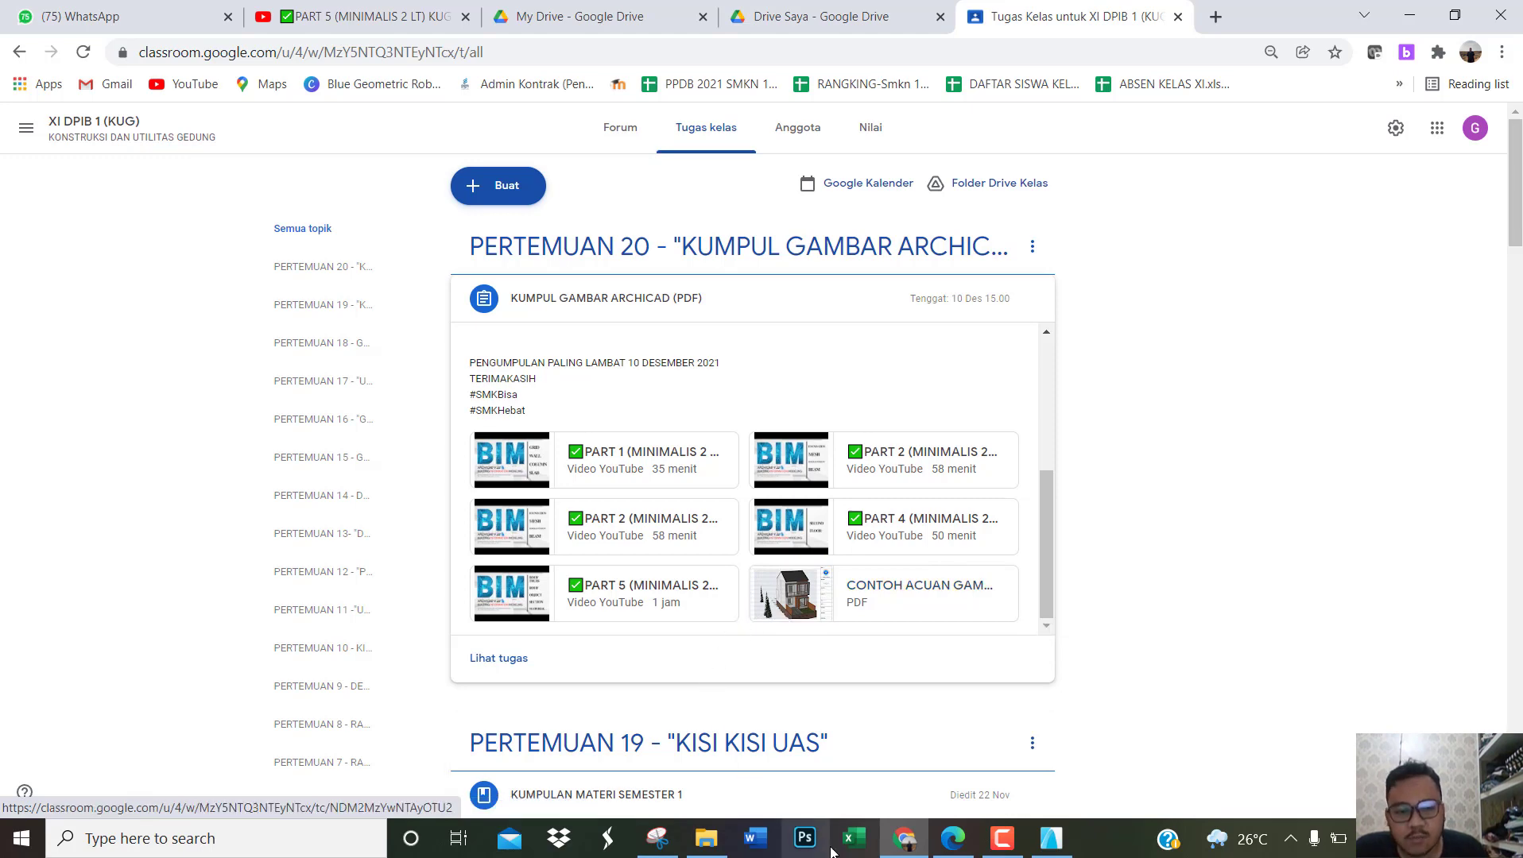
Step: Switch to Edge and skim the example drawing PDF from the 3D projection through the plans and sections
{"action": "left_click", "coordinate": [962, 847]}
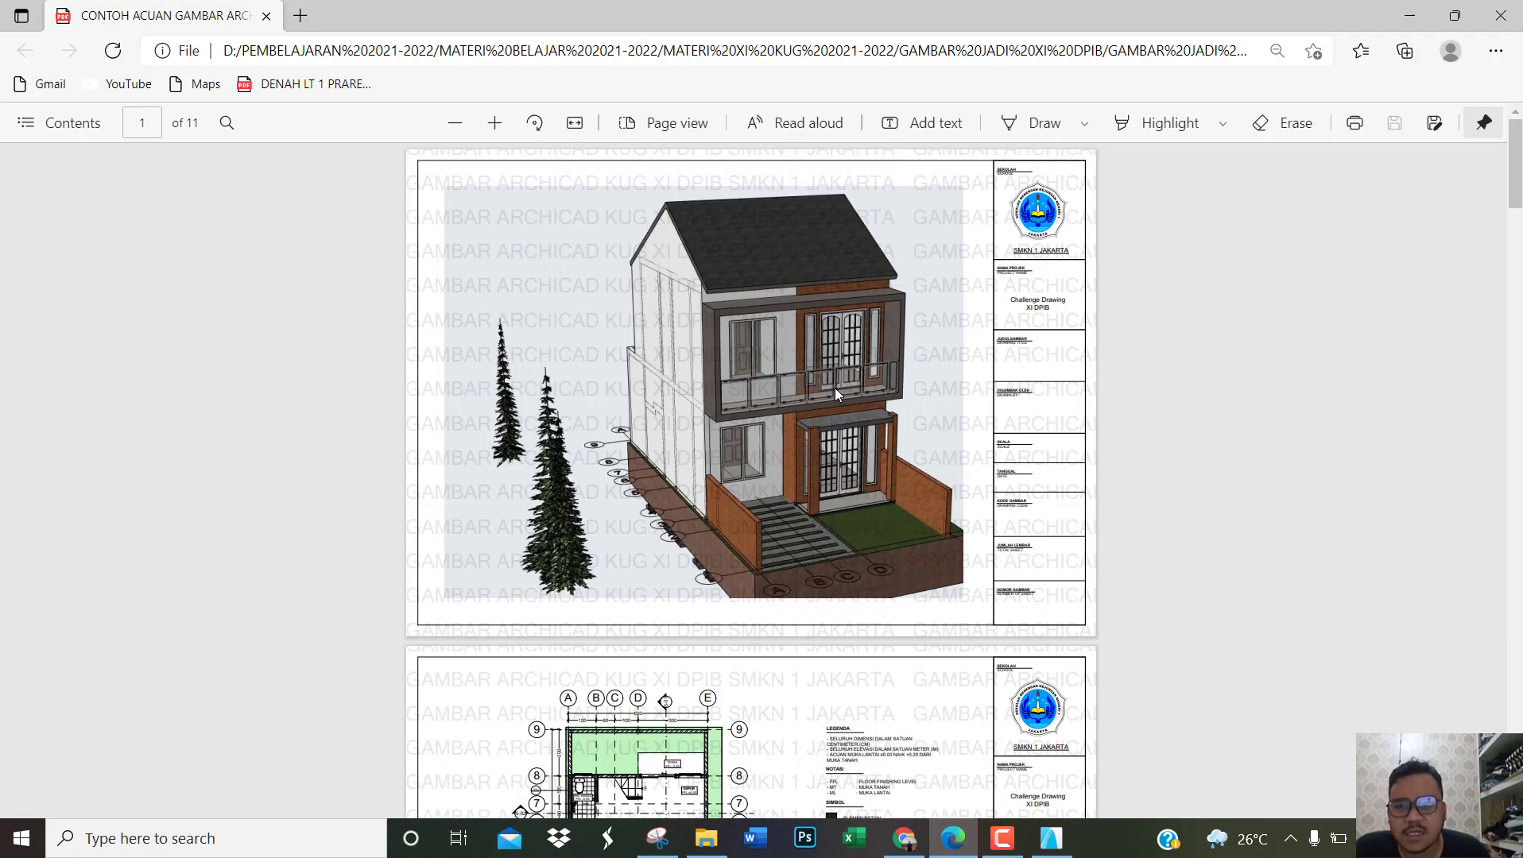
{"action": "scroll", "coordinate": [834, 388], "scroll_direction": "down", "scroll_amount": 15}
{"action": "scroll", "coordinate": [828, 385], "scroll_direction": "down", "scroll_amount": 10}
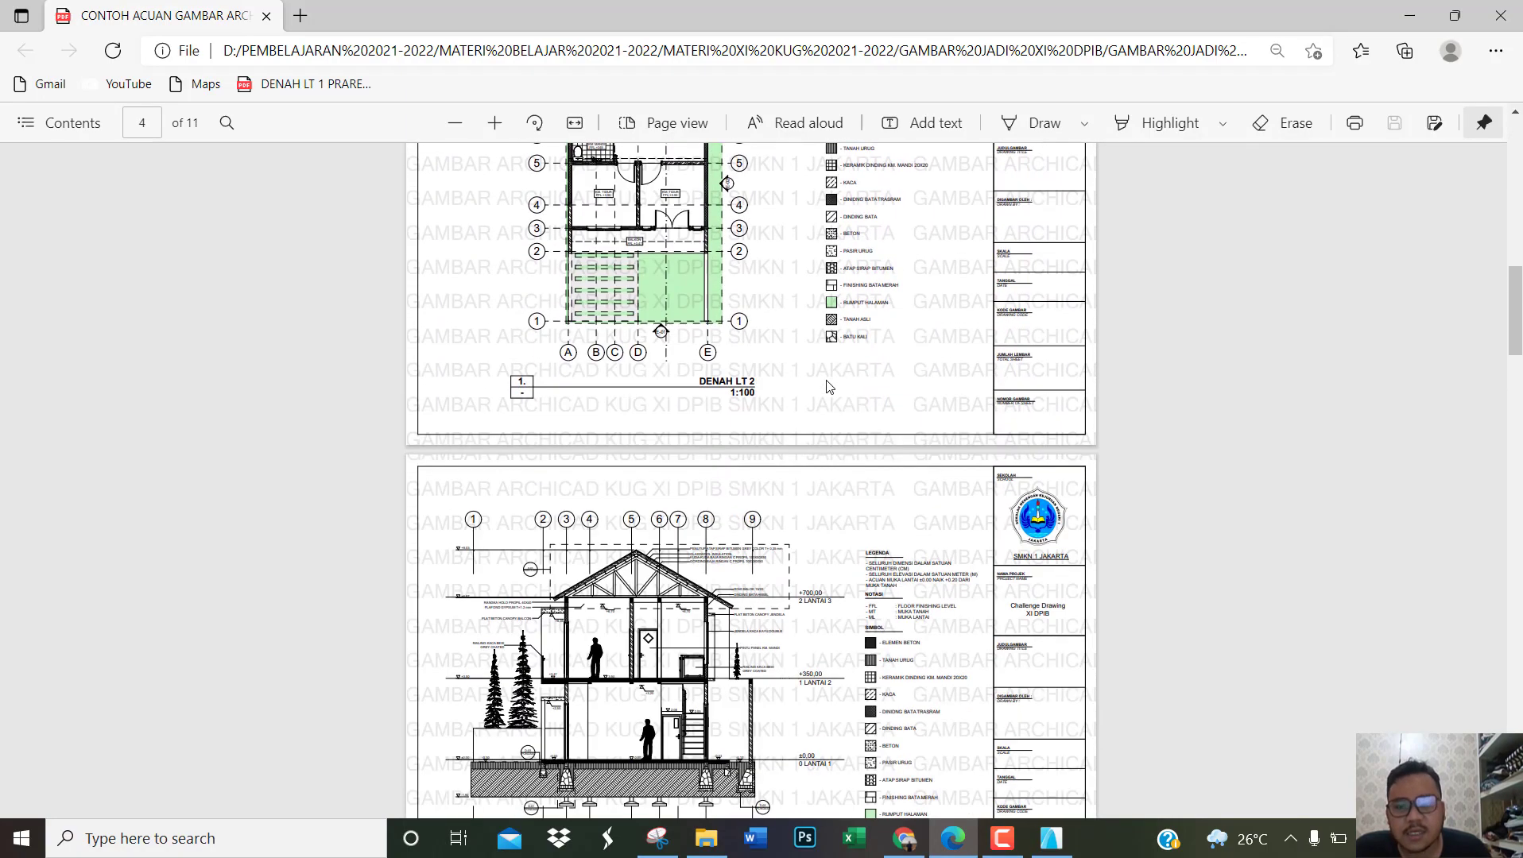
{"action": "scroll", "coordinate": [831, 395], "scroll_direction": "down", "scroll_amount": 4}
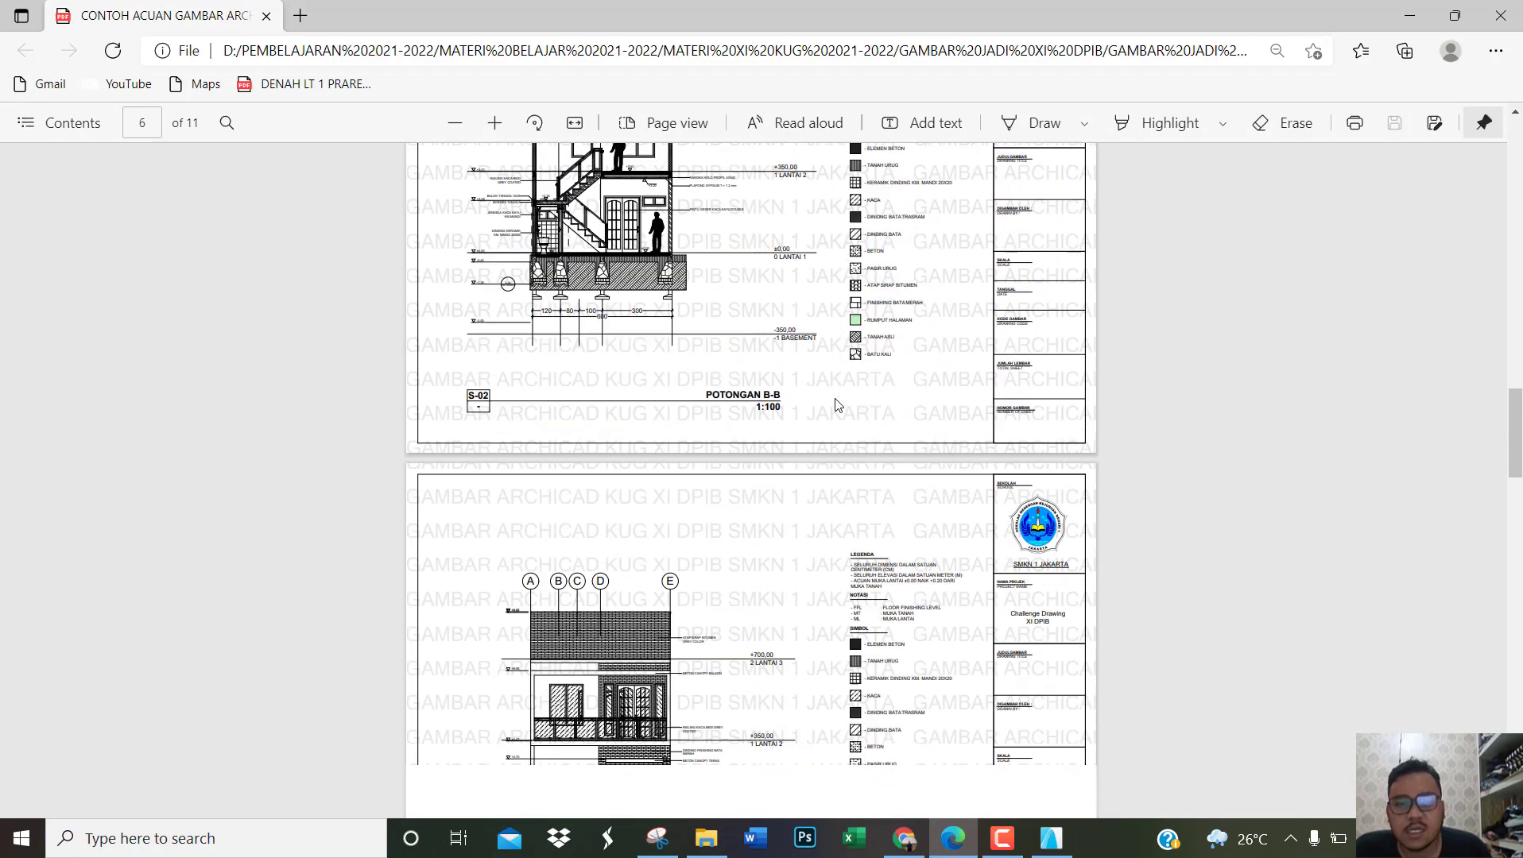
{"action": "scroll", "coordinate": [836, 392], "scroll_direction": "up", "scroll_amount": 6}
{"action": "scroll", "coordinate": [835, 388], "scroll_direction": "up", "scroll_amount": 20}
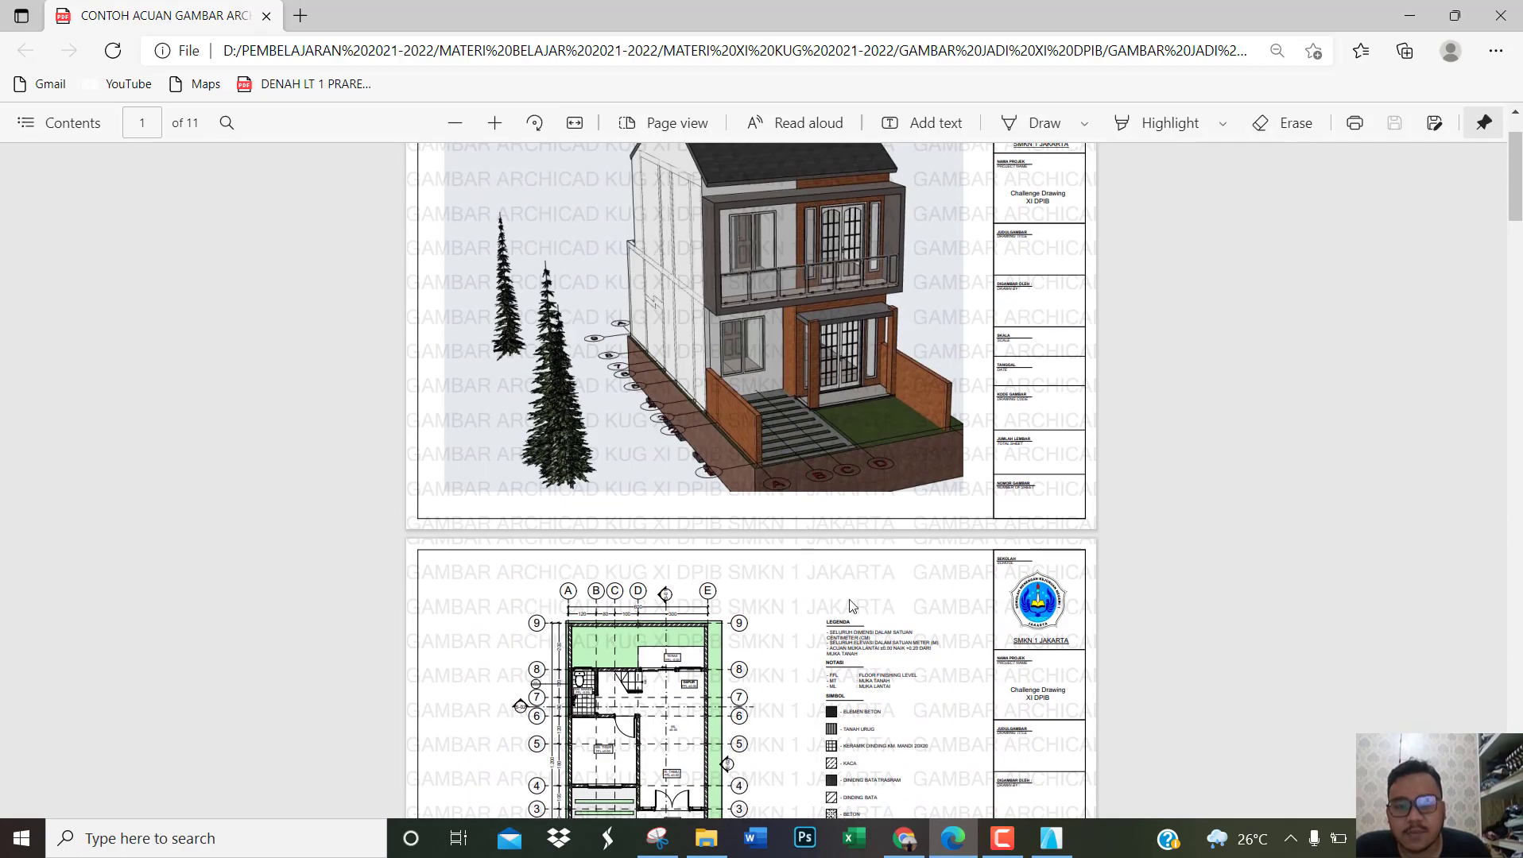
Step: Examine the DENAH LT 1 and DENAH LT 2 floor plan sheets in the example PDF
{"action": "scroll", "coordinate": [848, 628], "scroll_direction": "up", "scroll_amount": 2, "text": "ctrl"}
{"action": "scroll", "coordinate": [823, 566], "scroll_direction": "down", "scroll_amount": 1}
{"action": "scroll", "coordinate": [823, 565], "scroll_direction": "down", "scroll_amount": 10}
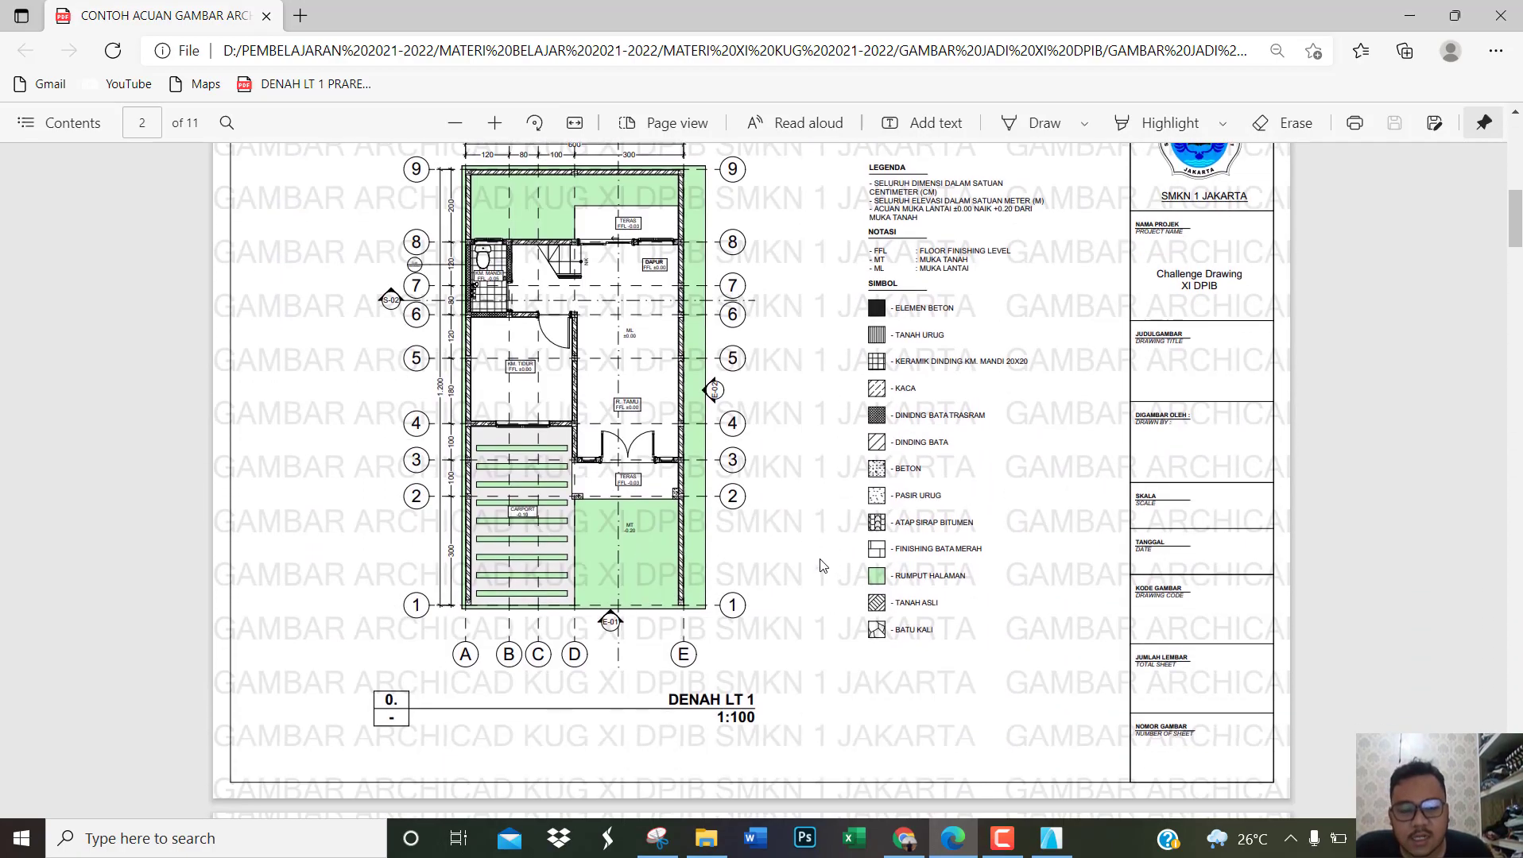
{"action": "scroll", "coordinate": [806, 574], "scroll_direction": "down", "scroll_amount": 8}
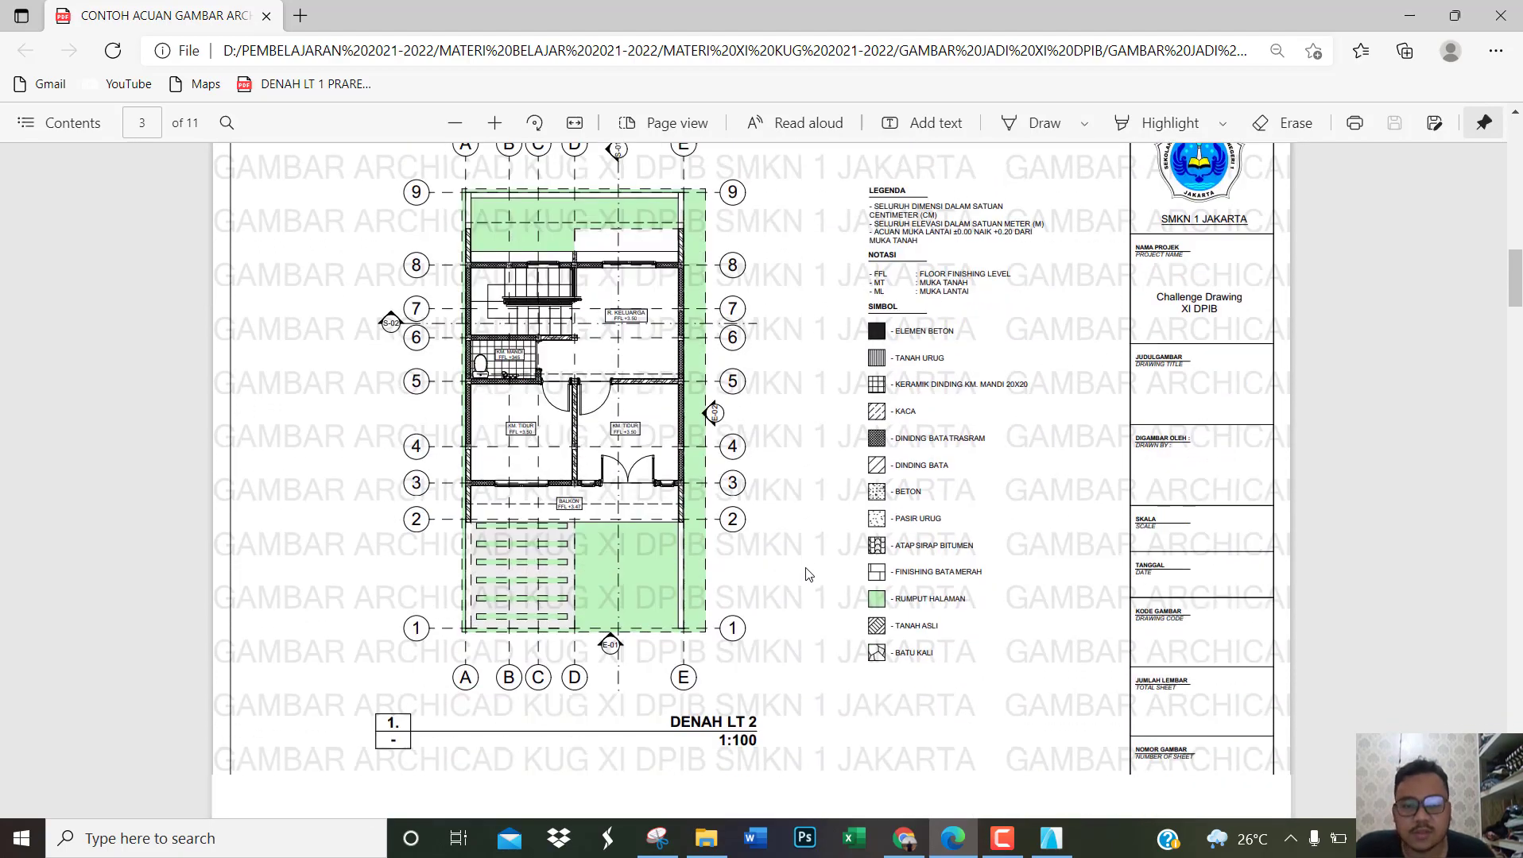
Step: Examine the POTONGAN A-A and POTONGAN B-B section sheets in the example PDF
{"action": "scroll", "coordinate": [738, 540], "scroll_direction": "down", "scroll_amount": 3}
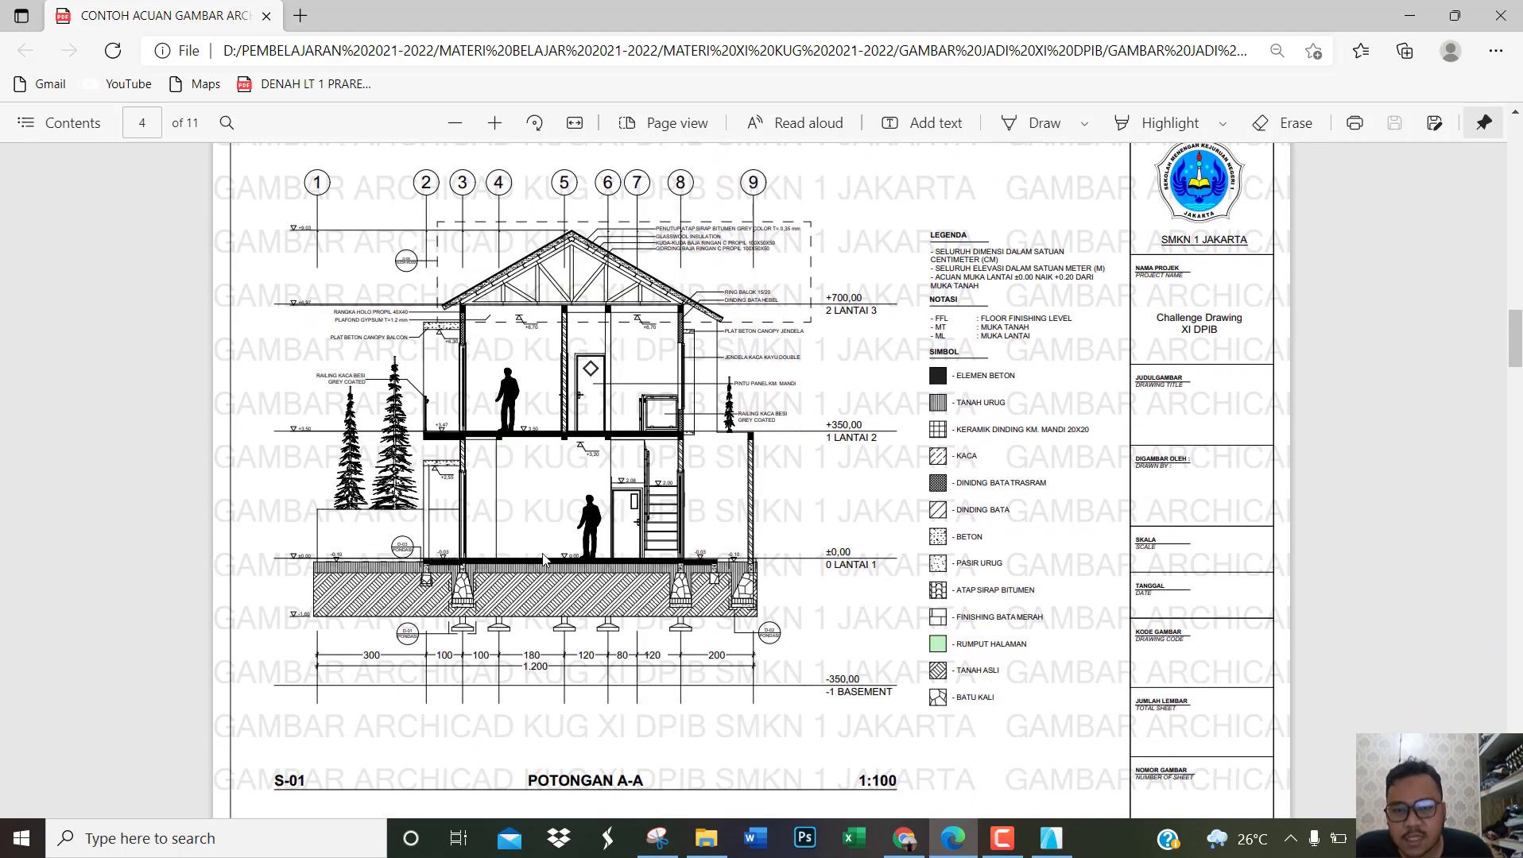
{"action": "scroll", "coordinate": [471, 364], "scroll_direction": "up", "scroll_amount": 2, "text": "ctrl"}
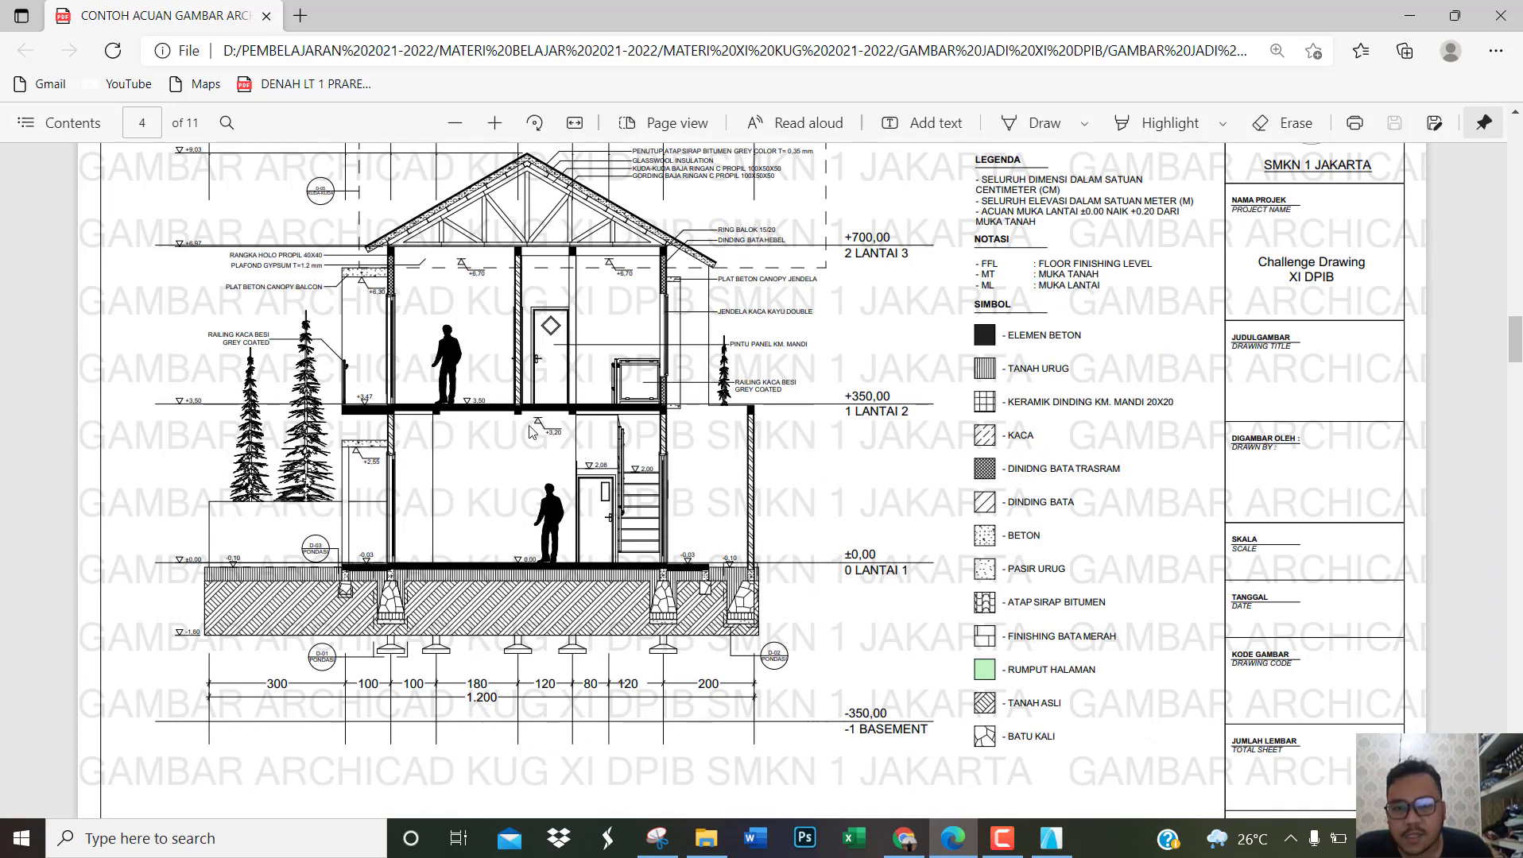
{"action": "scroll", "coordinate": [474, 431], "scroll_direction": "down", "scroll_amount": 3}
{"action": "scroll", "coordinate": [474, 432], "scroll_direction": "down", "scroll_amount": 6}
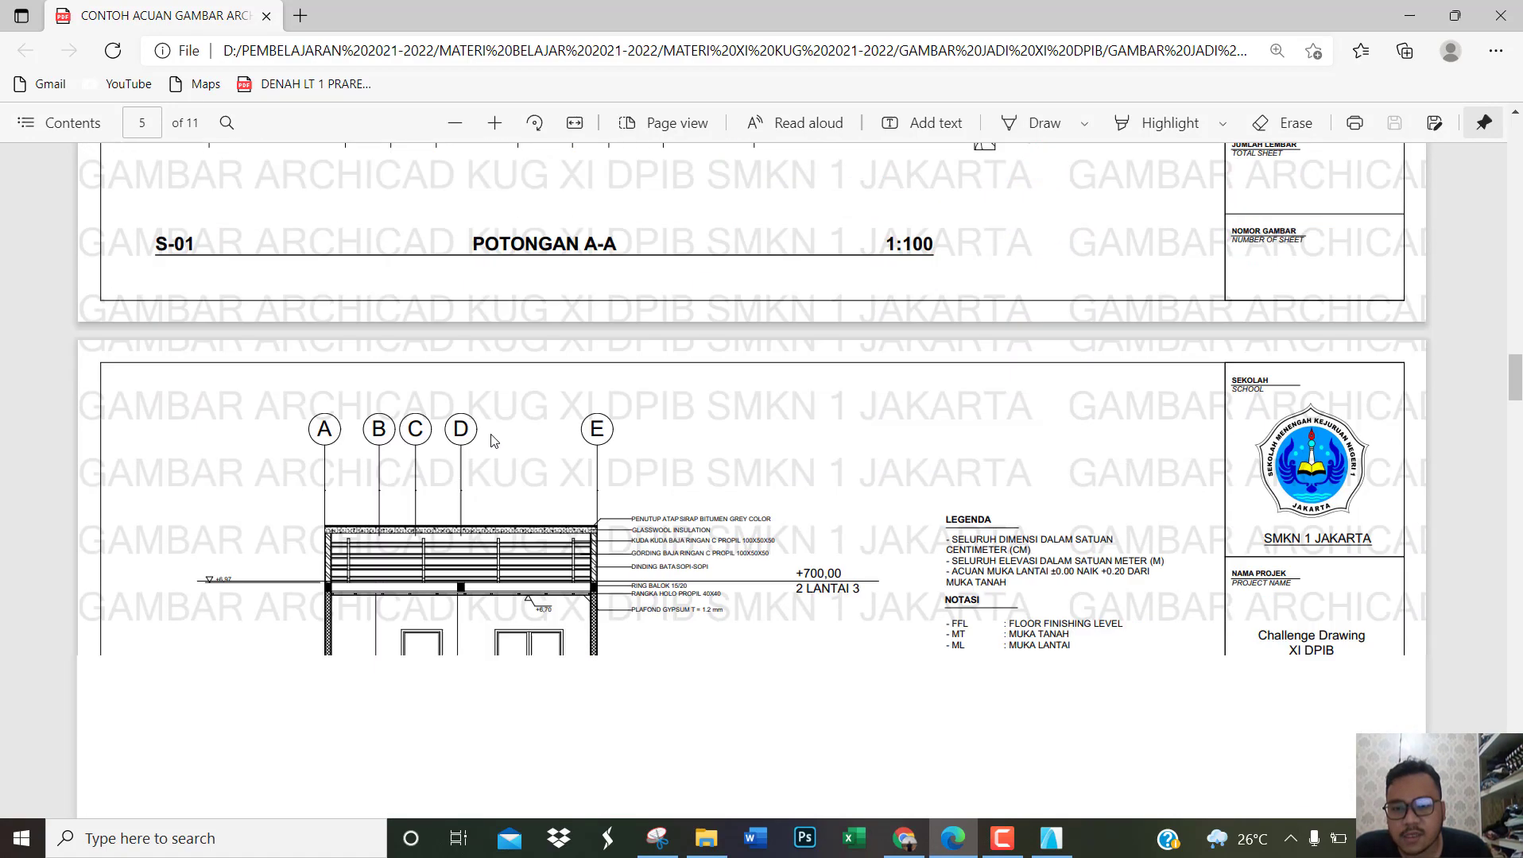
{"action": "scroll", "coordinate": [720, 533], "scroll_direction": "down", "scroll_amount": 3}
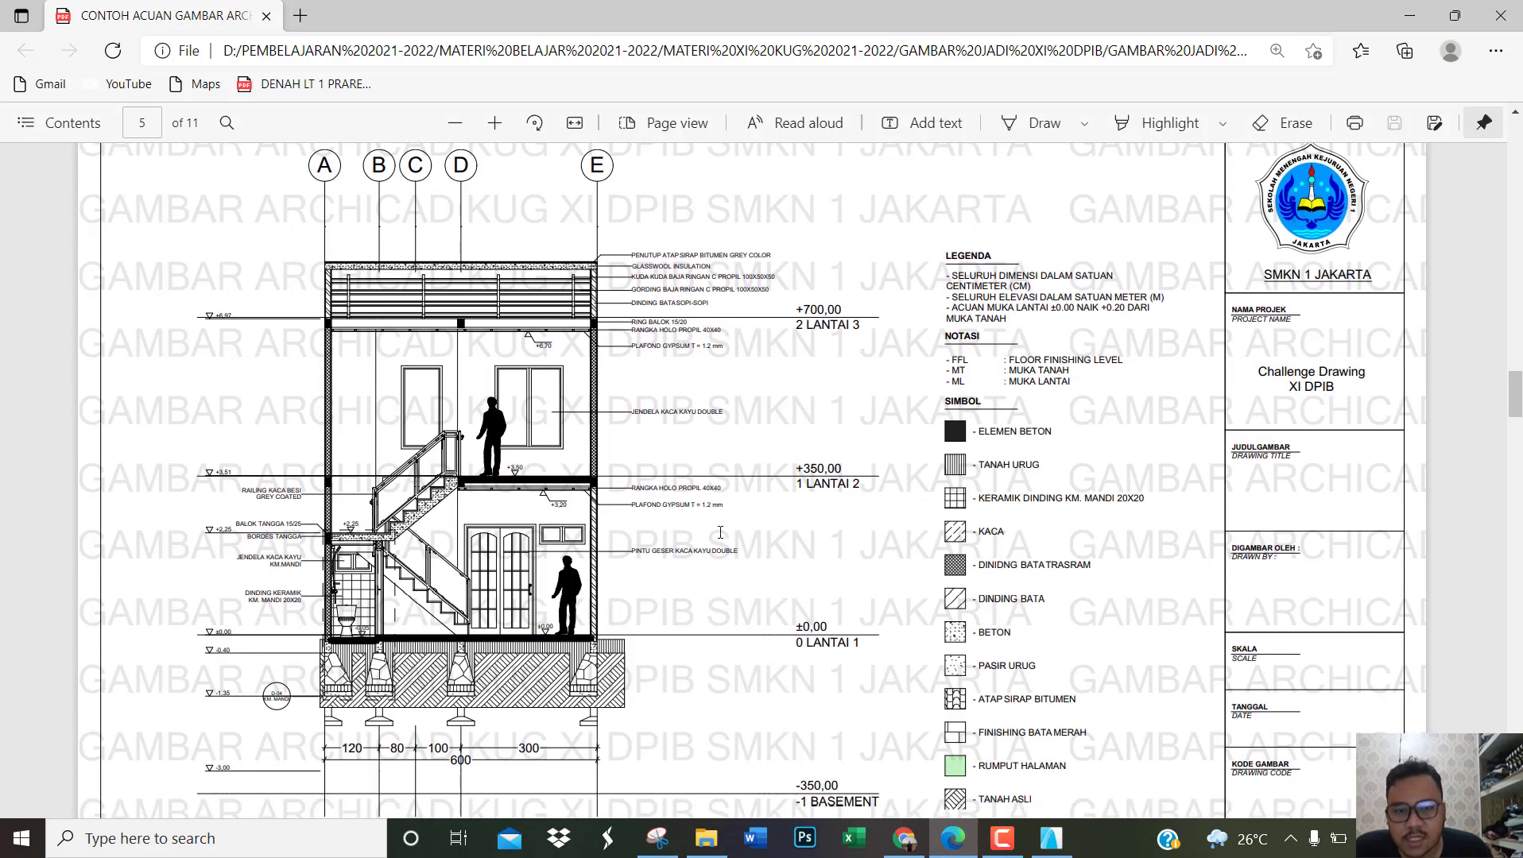
{"action": "scroll", "coordinate": [704, 473], "scroll_direction": "down", "scroll_amount": 5, "text": "ctrl"}
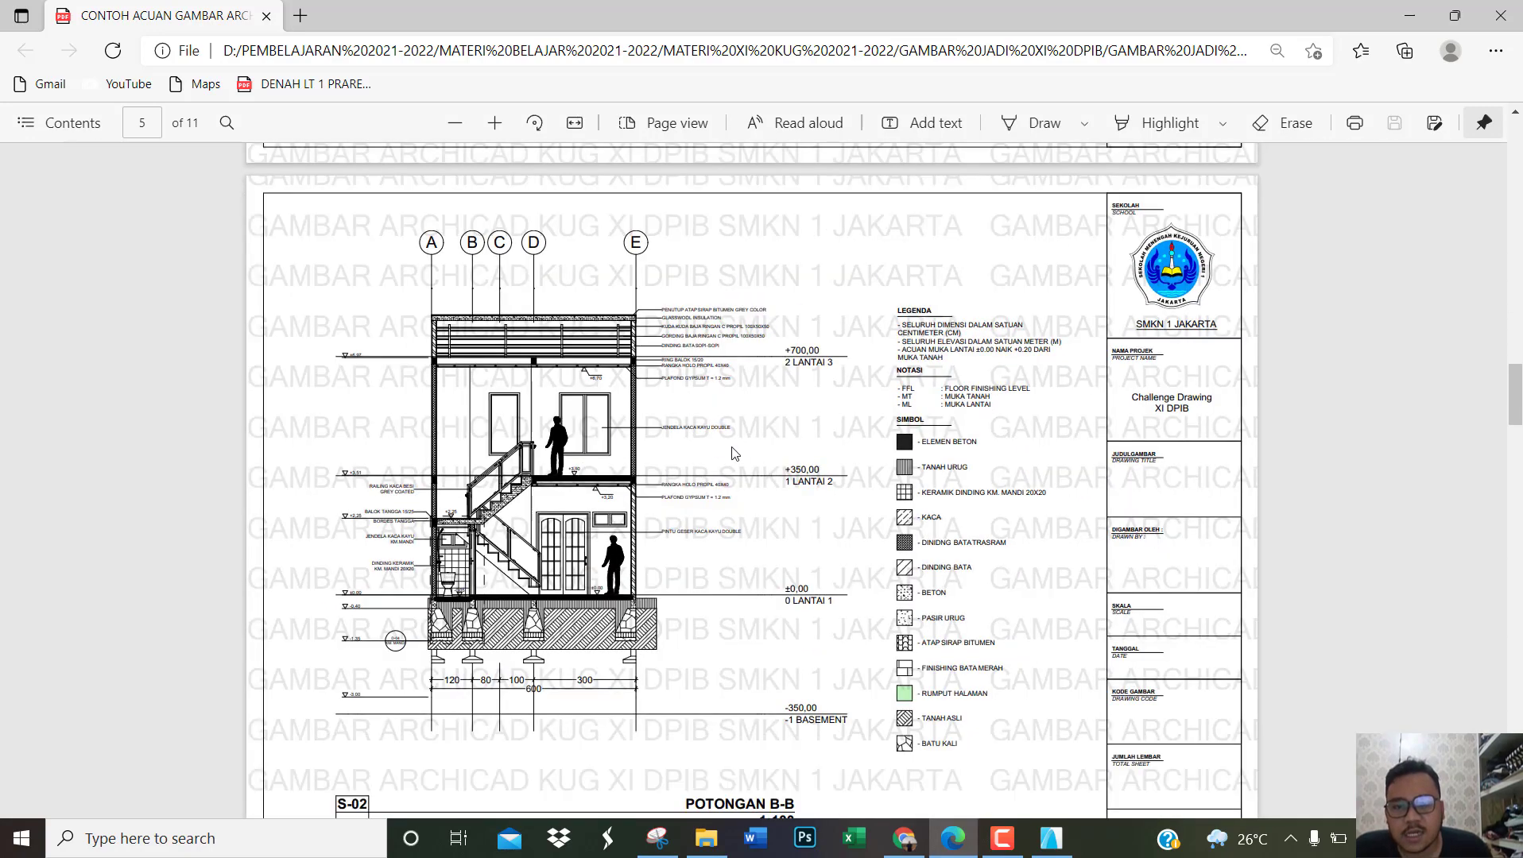
{"action": "scroll", "coordinate": [715, 450], "scroll_direction": "down", "scroll_amount": 2, "text": "ctrl"}
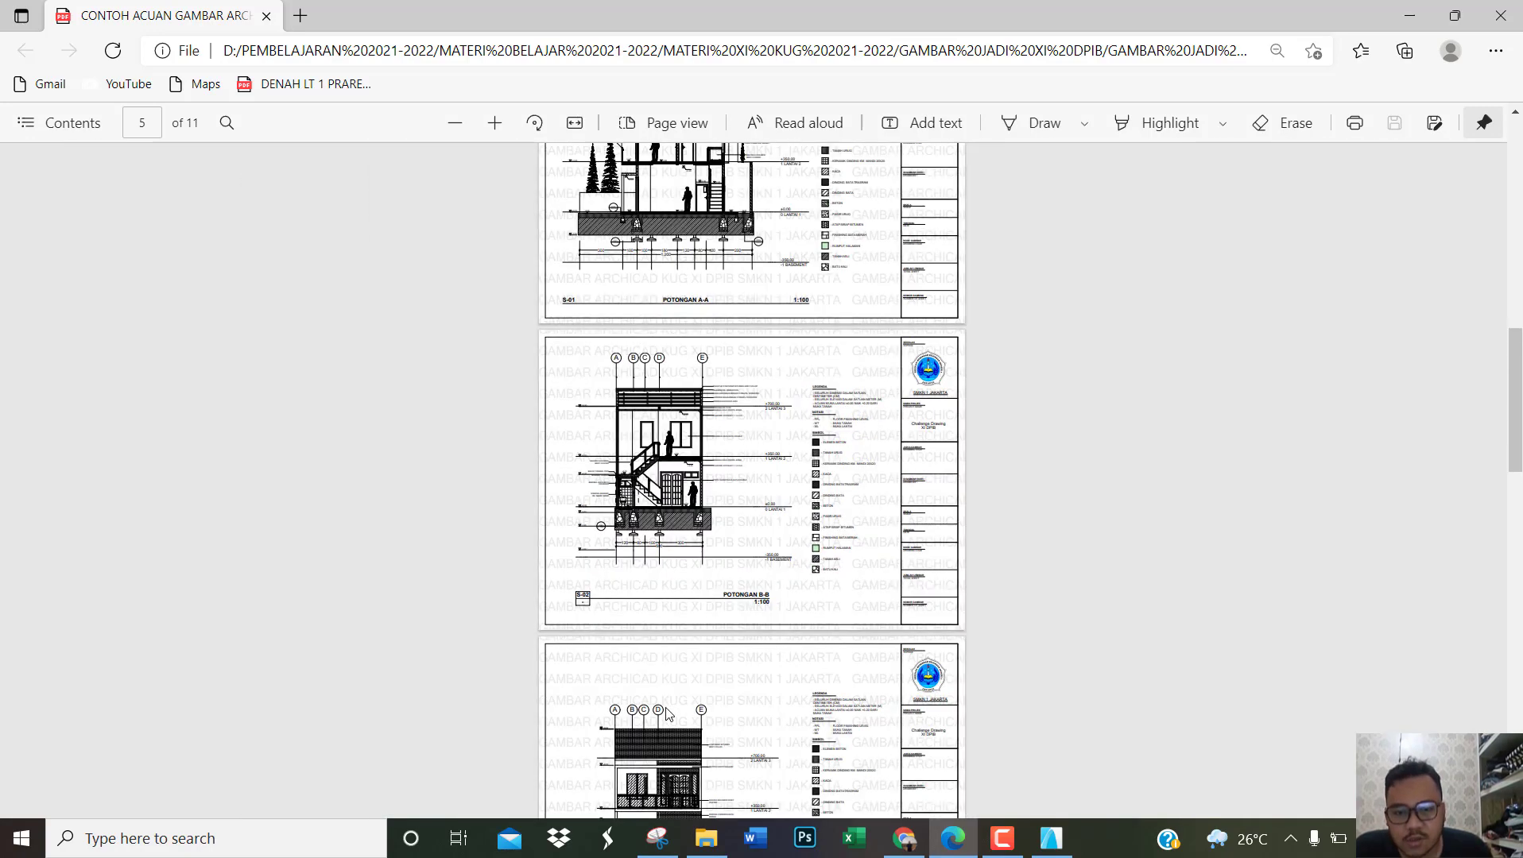
Step: Compare the TAMPAK DEPAN and TAMPAK SAMPING elevation sheets in the example PDF
{"action": "scroll", "coordinate": [704, 554], "scroll_direction": "up", "scroll_amount": 3, "text": "ctrl"}
{"action": "scroll", "coordinate": [704, 554], "scroll_direction": "down", "scroll_amount": 5}
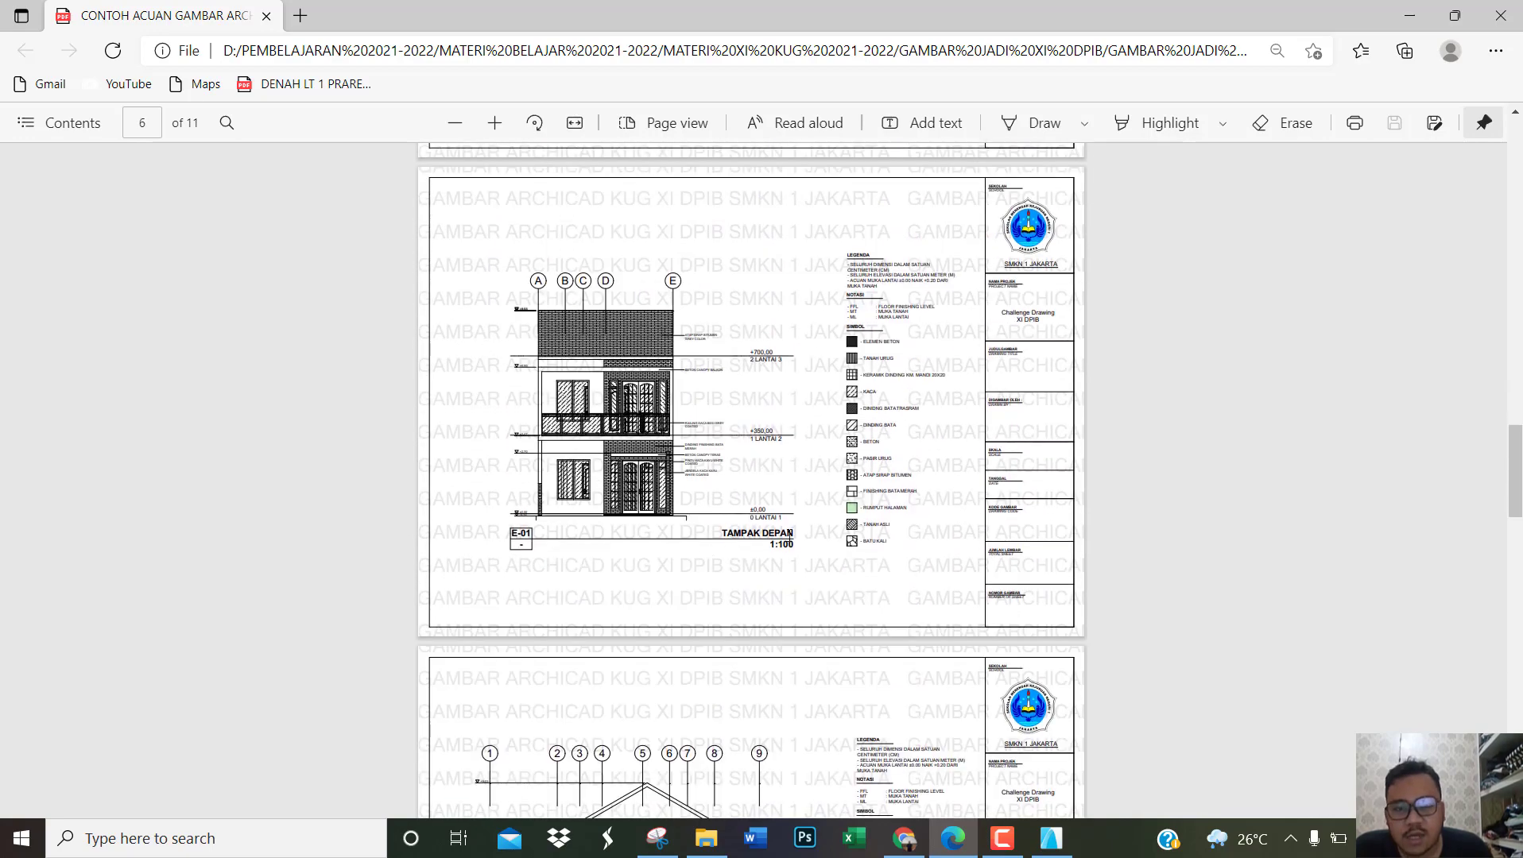
{"action": "scroll", "coordinate": [789, 533], "scroll_direction": "down", "scroll_amount": 6}
{"action": "scroll", "coordinate": [769, 464], "scroll_direction": "up", "scroll_amount": 2, "text": "ctrl"}
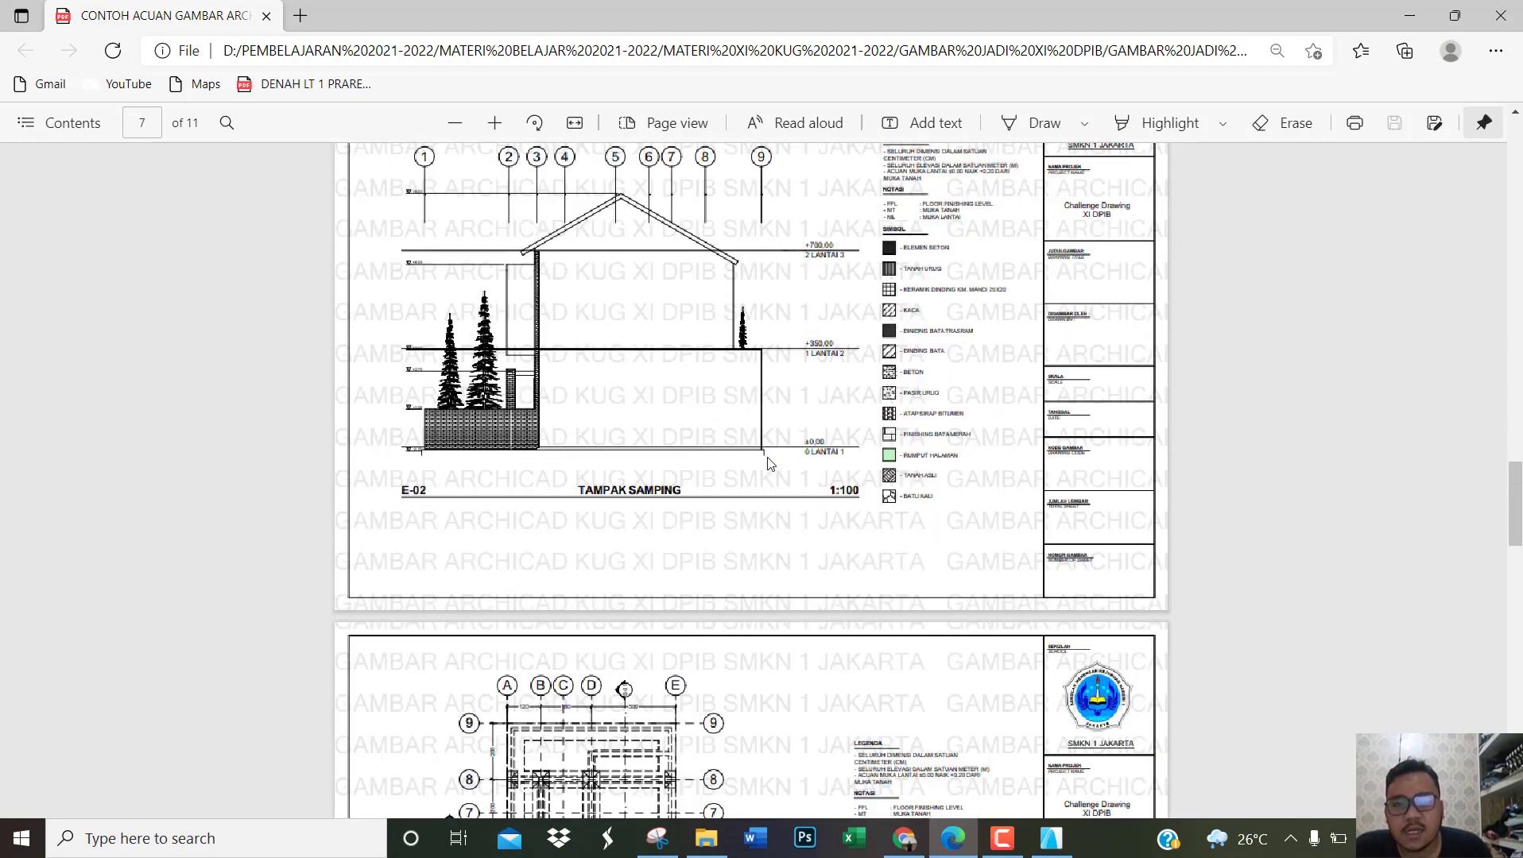
{"action": "scroll", "coordinate": [769, 464], "scroll_direction": "up", "scroll_amount": 3}
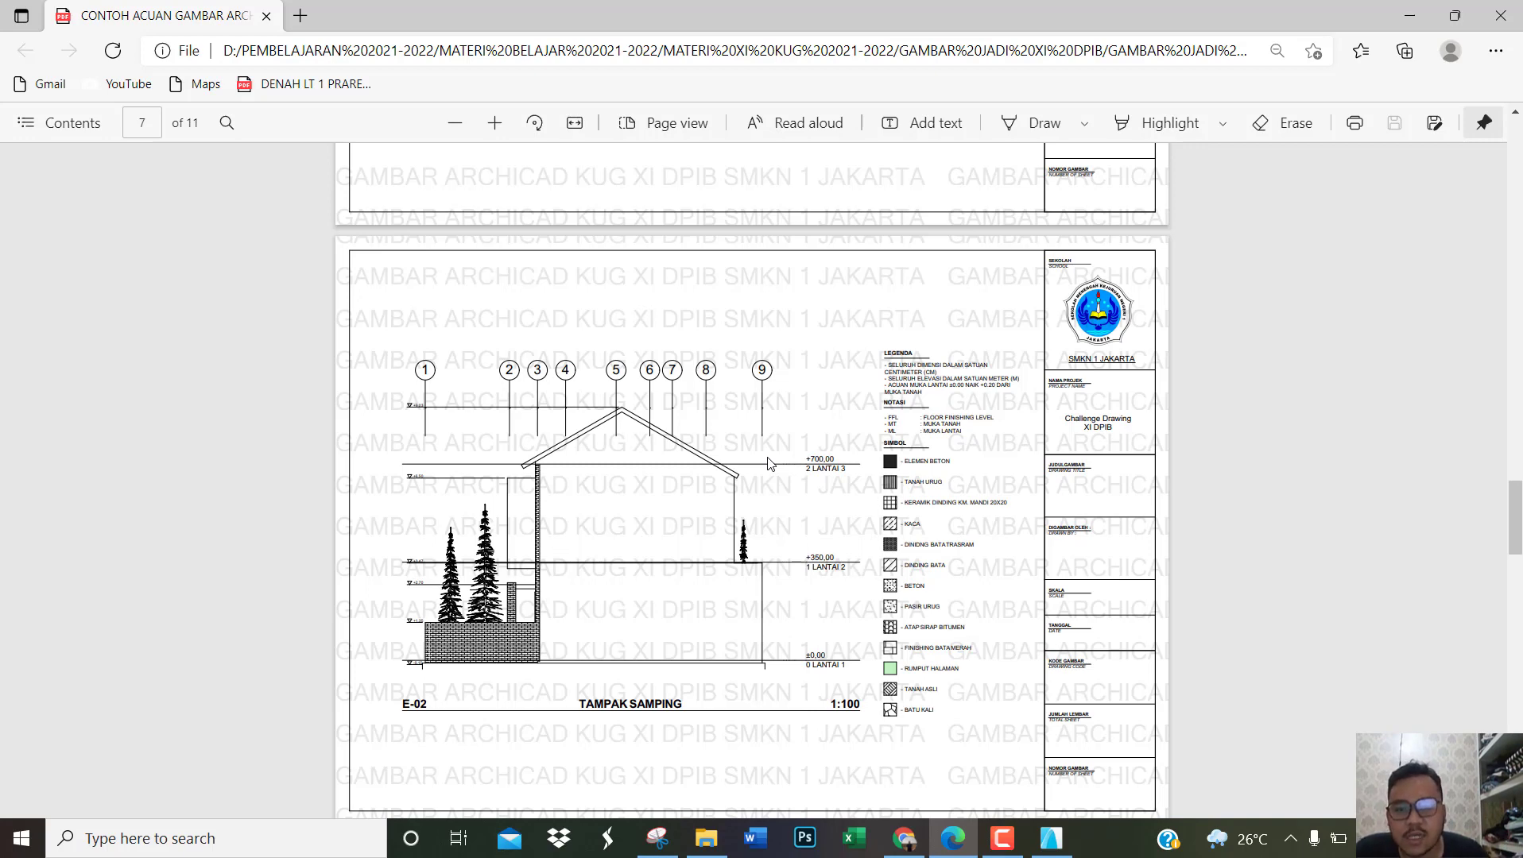
{"action": "scroll", "coordinate": [830, 467], "scroll_direction": "down", "scroll_amount": 4}
{"action": "scroll", "coordinate": [827, 471], "scroll_direction": "up", "scroll_amount": 3}
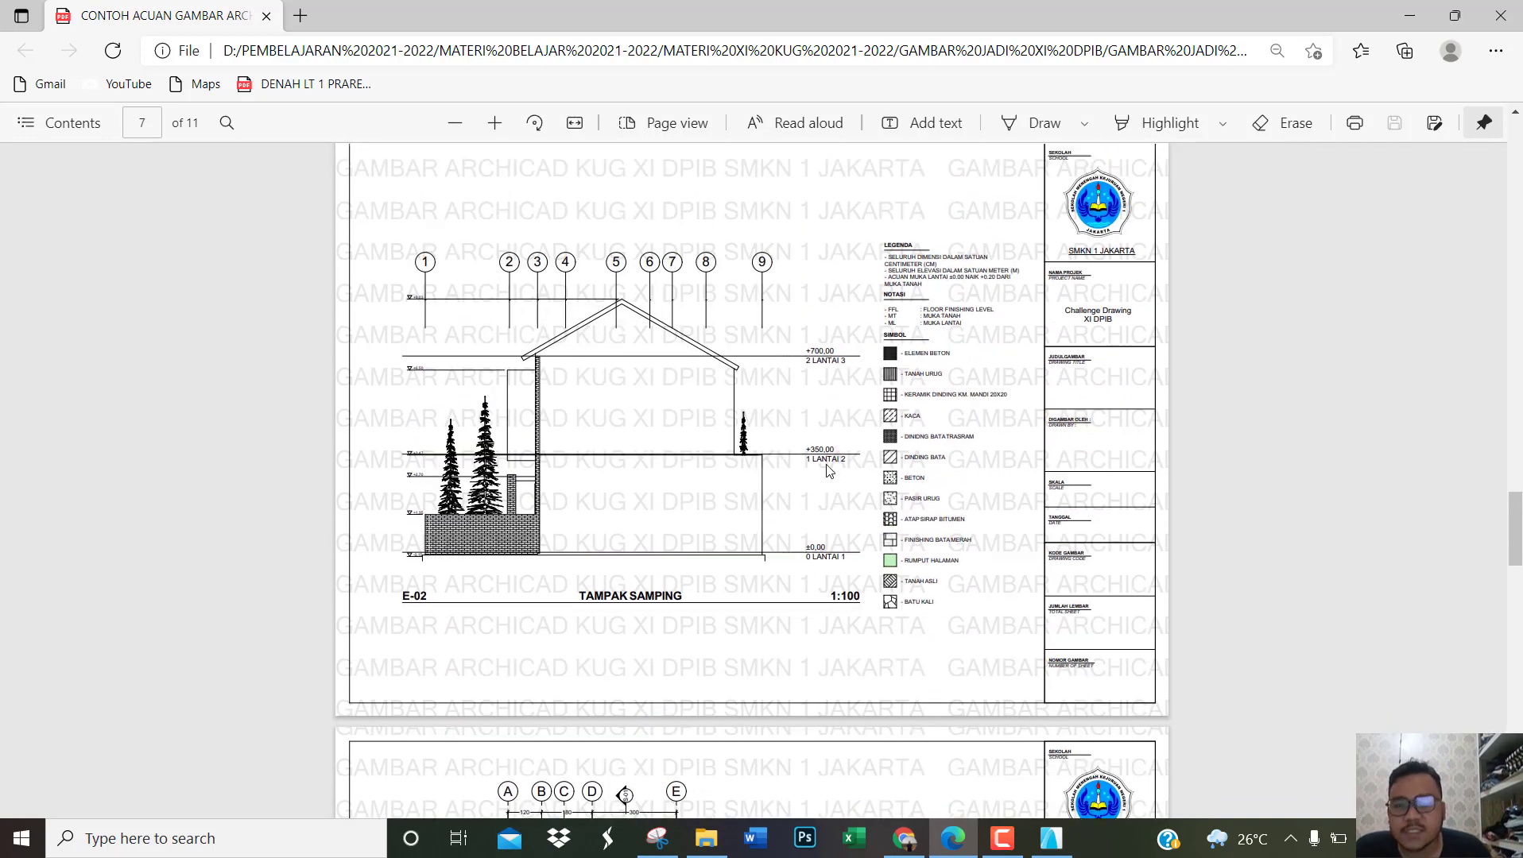
{"action": "scroll", "coordinate": [826, 470], "scroll_direction": "up", "scroll_amount": 7}
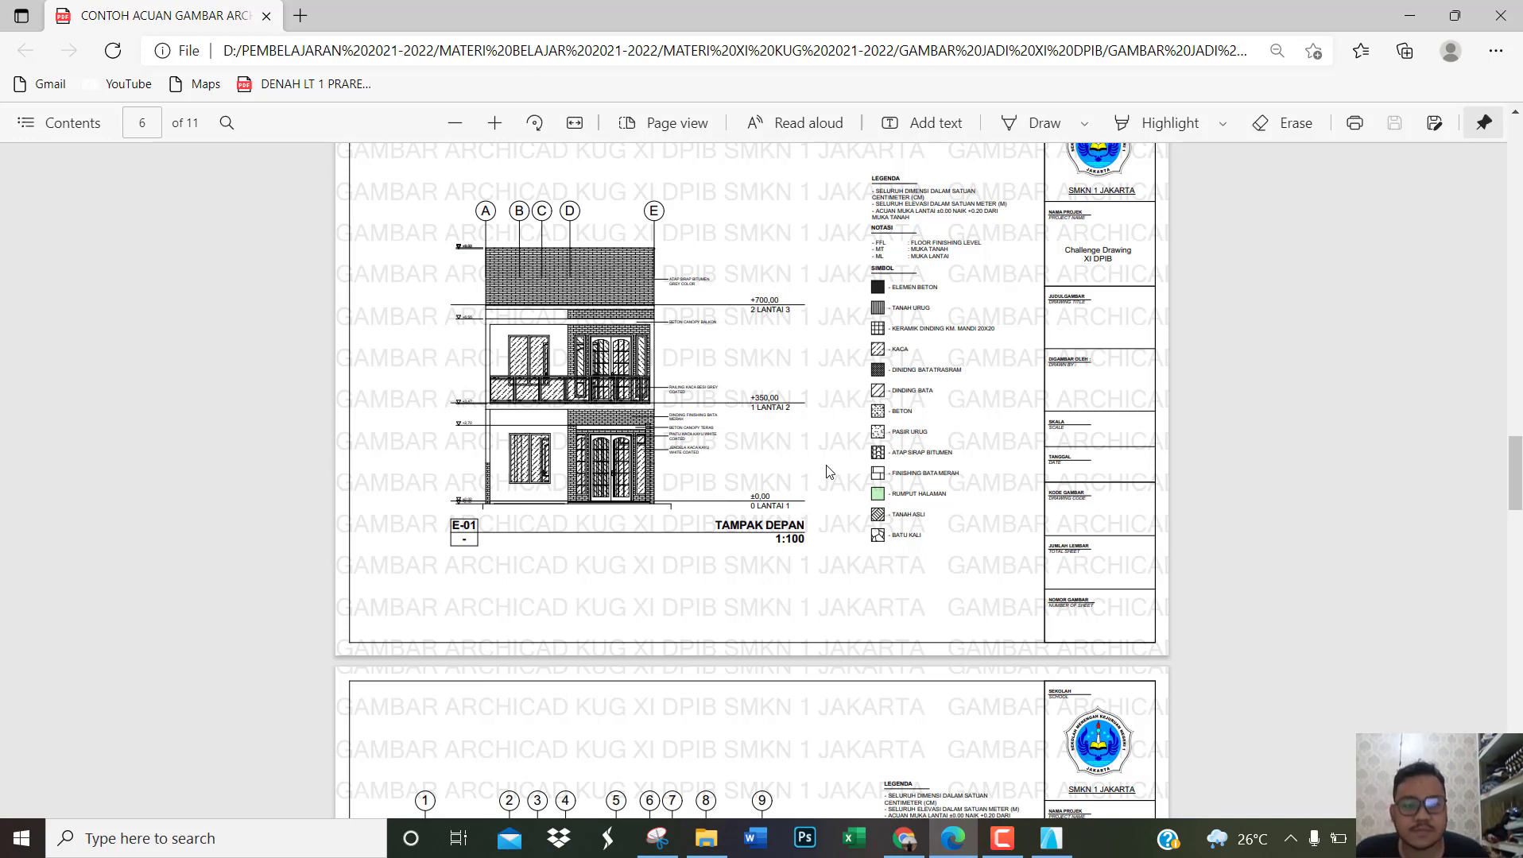
Step: Switch to ArchiCAD and inspect the house's façade and side wall from a raised angle in 3D
{"action": "left_click", "coordinate": [1051, 838]}
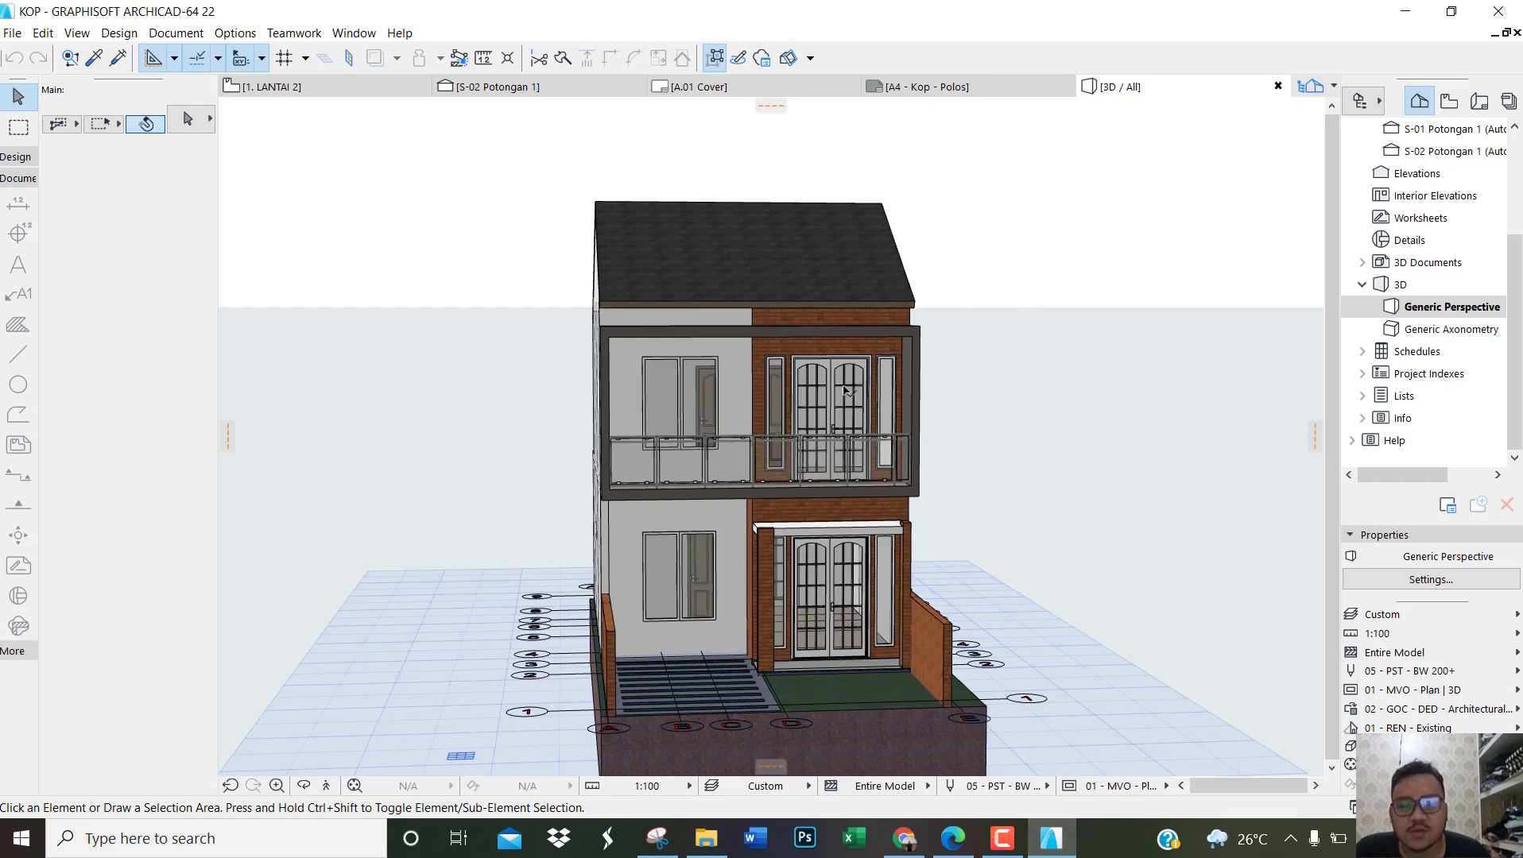
{"action": "scroll", "coordinate": [868, 415], "scroll_direction": "up", "scroll_amount": 1}
{"action": "middle_click_drag", "start_coordinate": [977, 432], "coordinate": [945, 435], "text": "shift"}
{"action": "scroll", "coordinate": [934, 427], "scroll_direction": "down", "scroll_amount": 1}
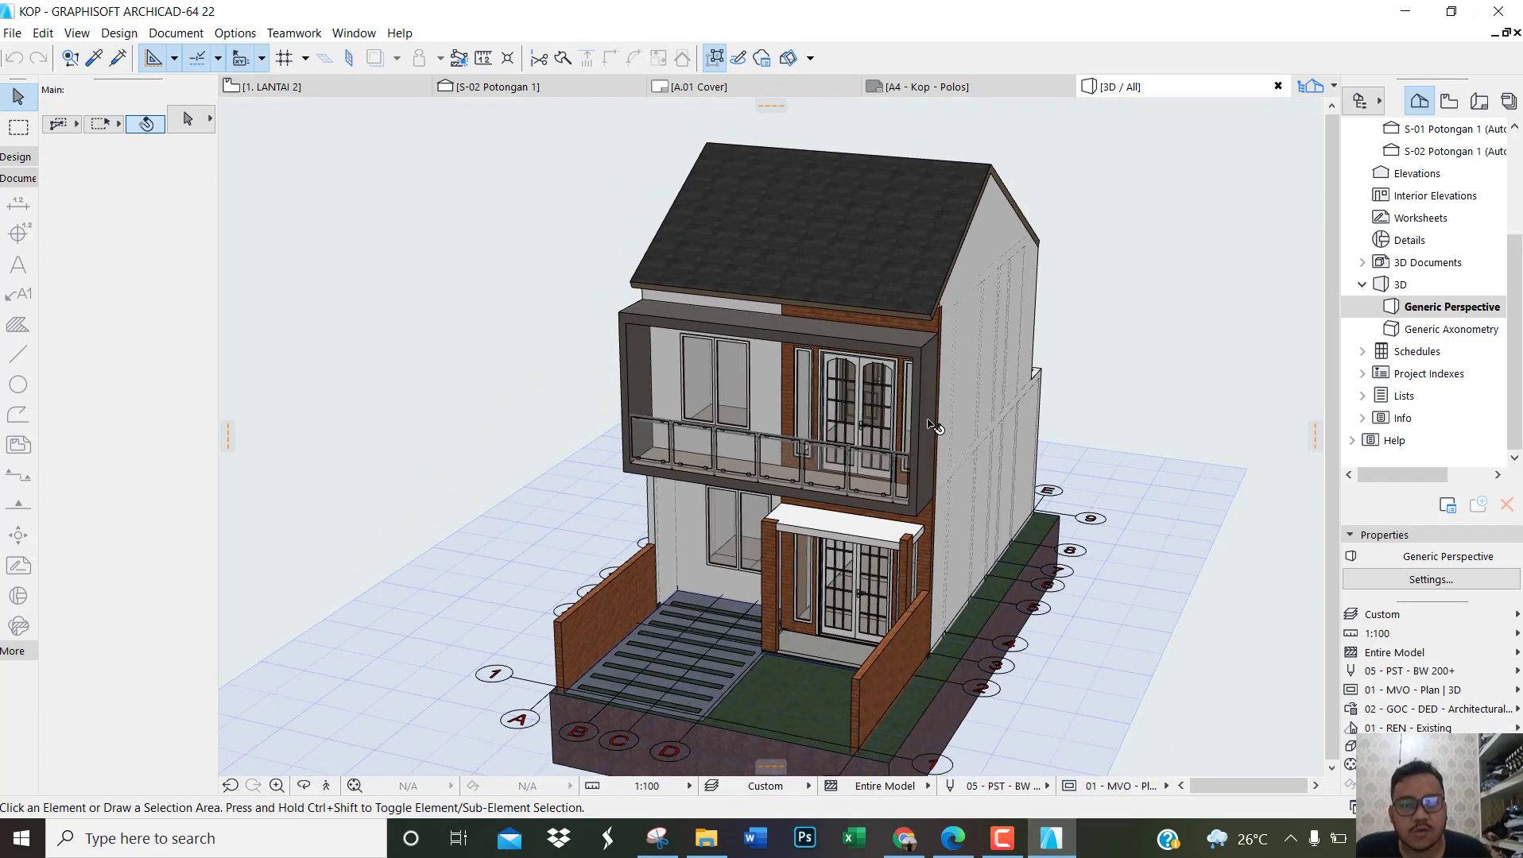
Step: Open the LANTAI 1 floor plan and frame the plan with its grid and section markers
{"action": "key", "text": "F2"}
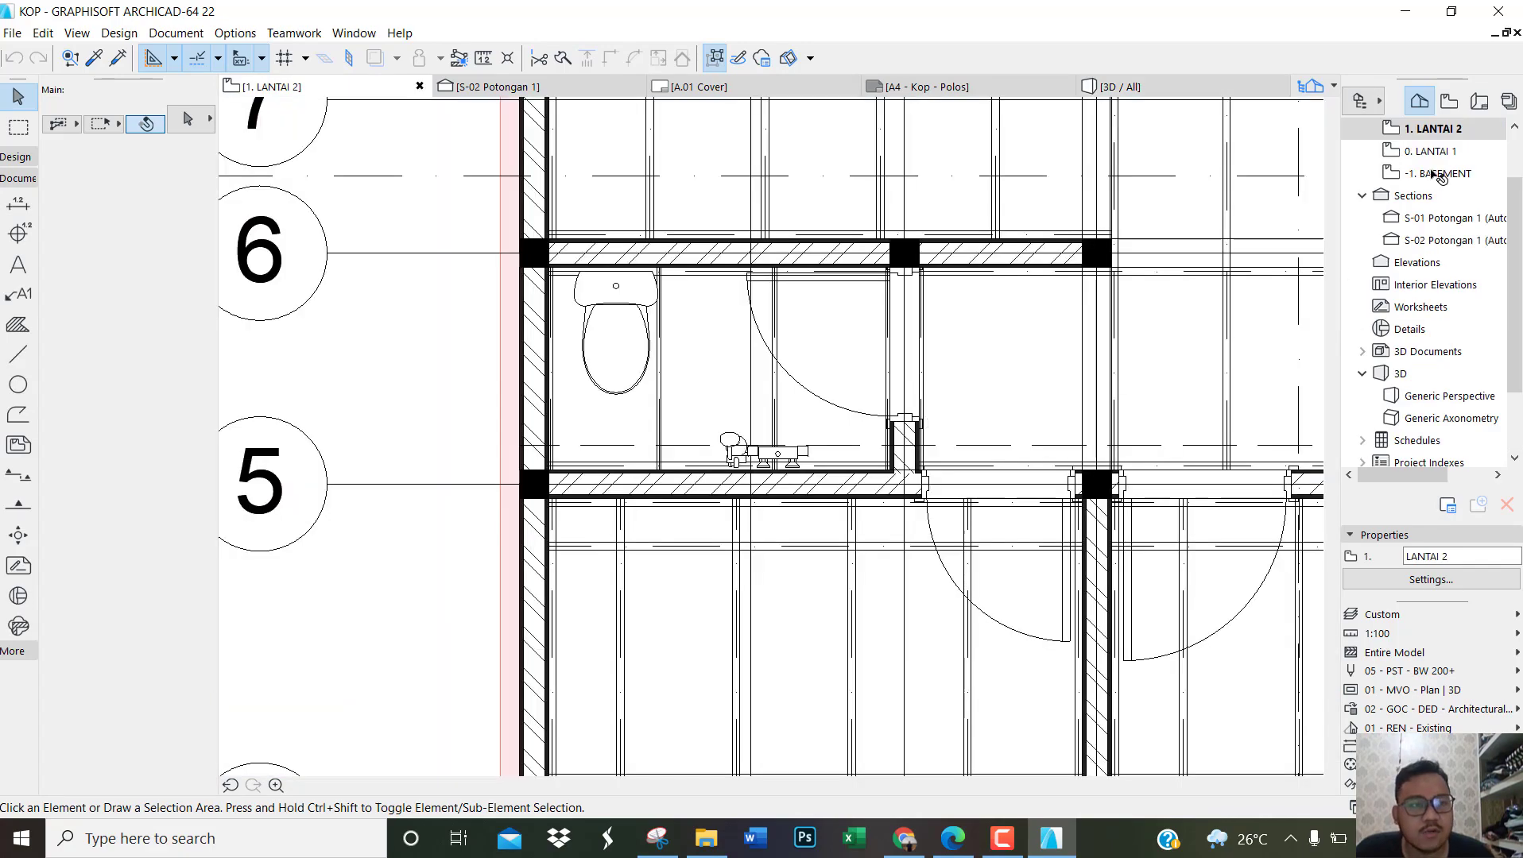
{"action": "double_click", "coordinate": [1430, 151]}
{"action": "scroll", "coordinate": [826, 309], "scroll_direction": "down", "scroll_amount": 10}
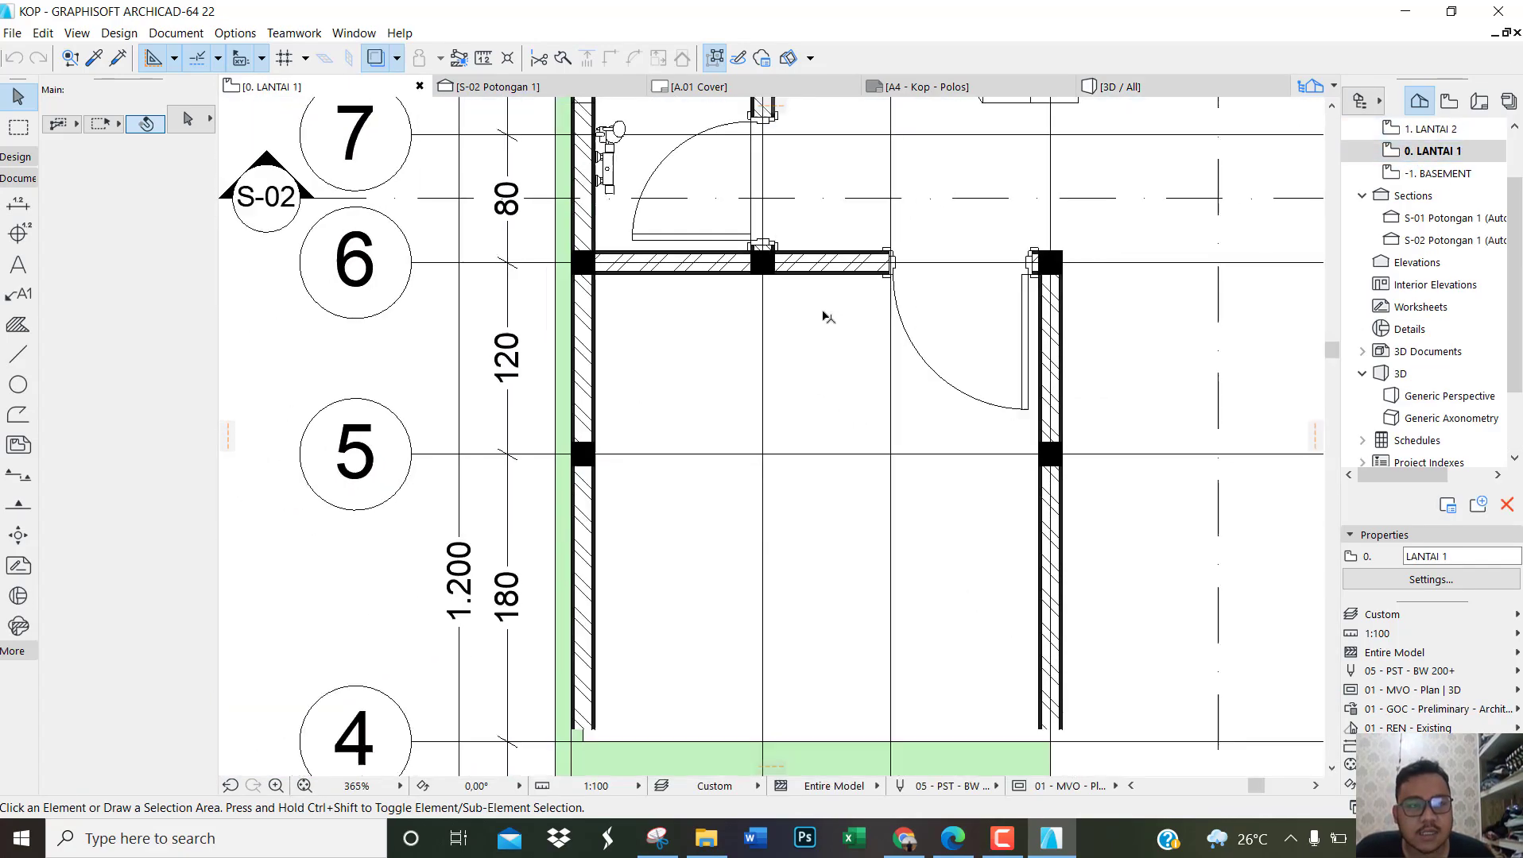
{"action": "scroll", "coordinate": [934, 294], "scroll_direction": "up", "scroll_amount": 4}
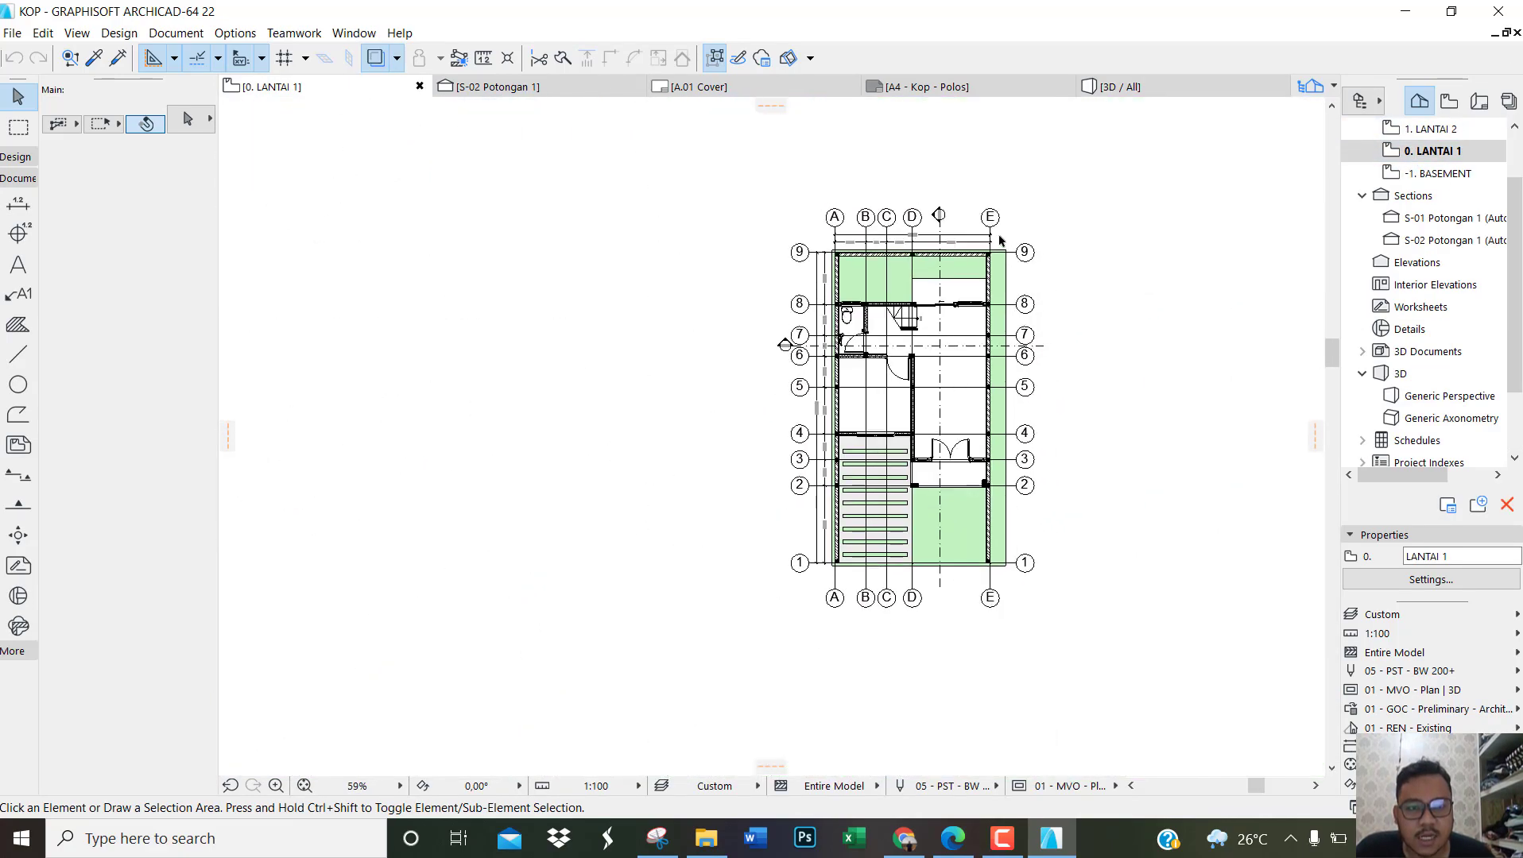
{"action": "scroll", "coordinate": [934, 294], "scroll_direction": "up", "scroll_amount": 1}
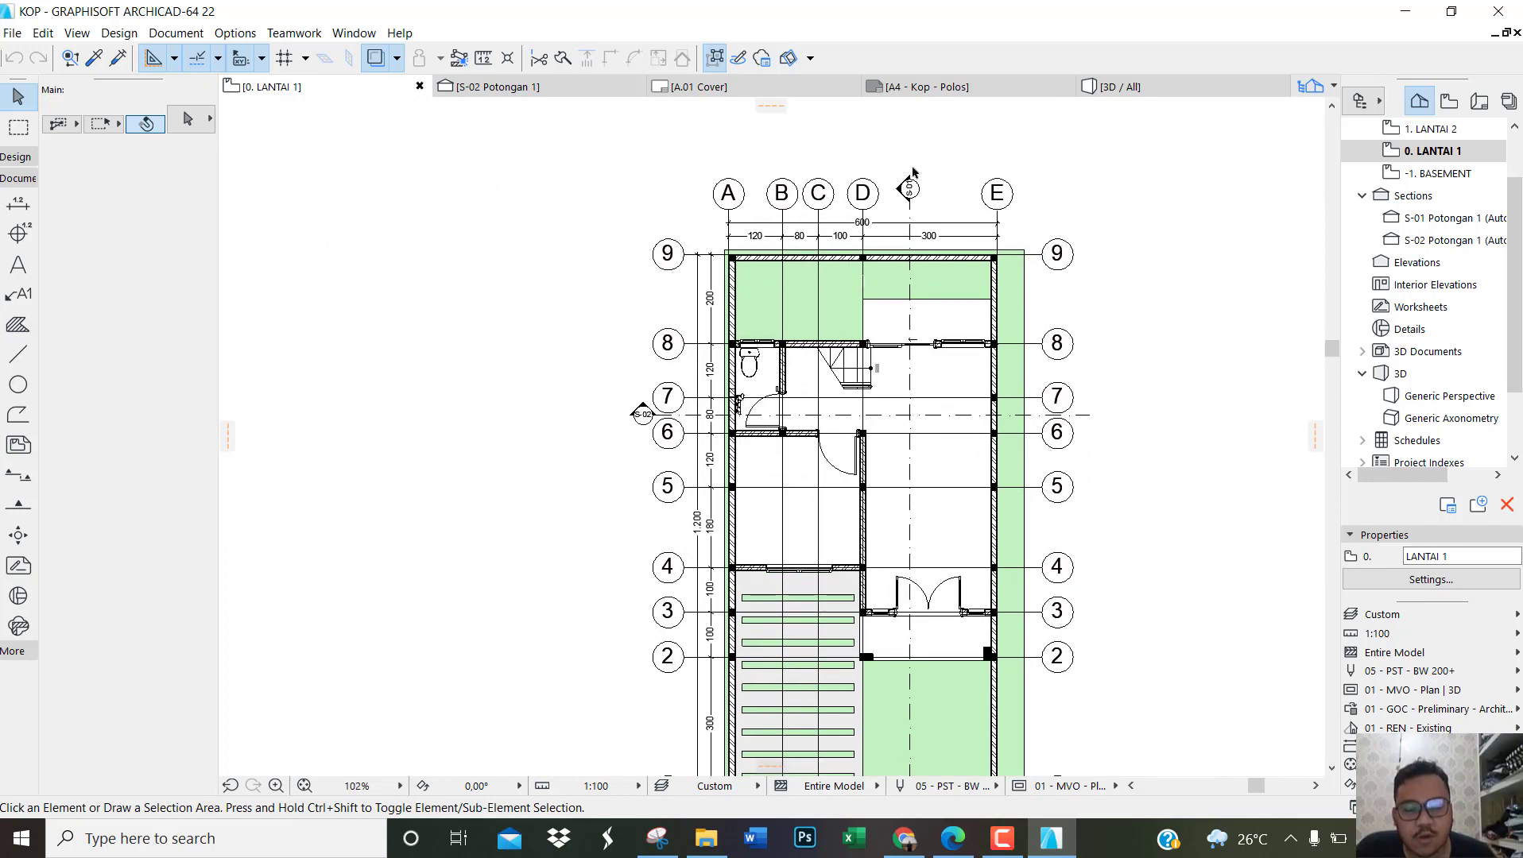
Step: Examine the LANTAI 1 floor plan from the rear grid line 9 down to the front yard at grid line 1
{"action": "scroll", "coordinate": [912, 199], "scroll_direction": "up", "scroll_amount": 2}
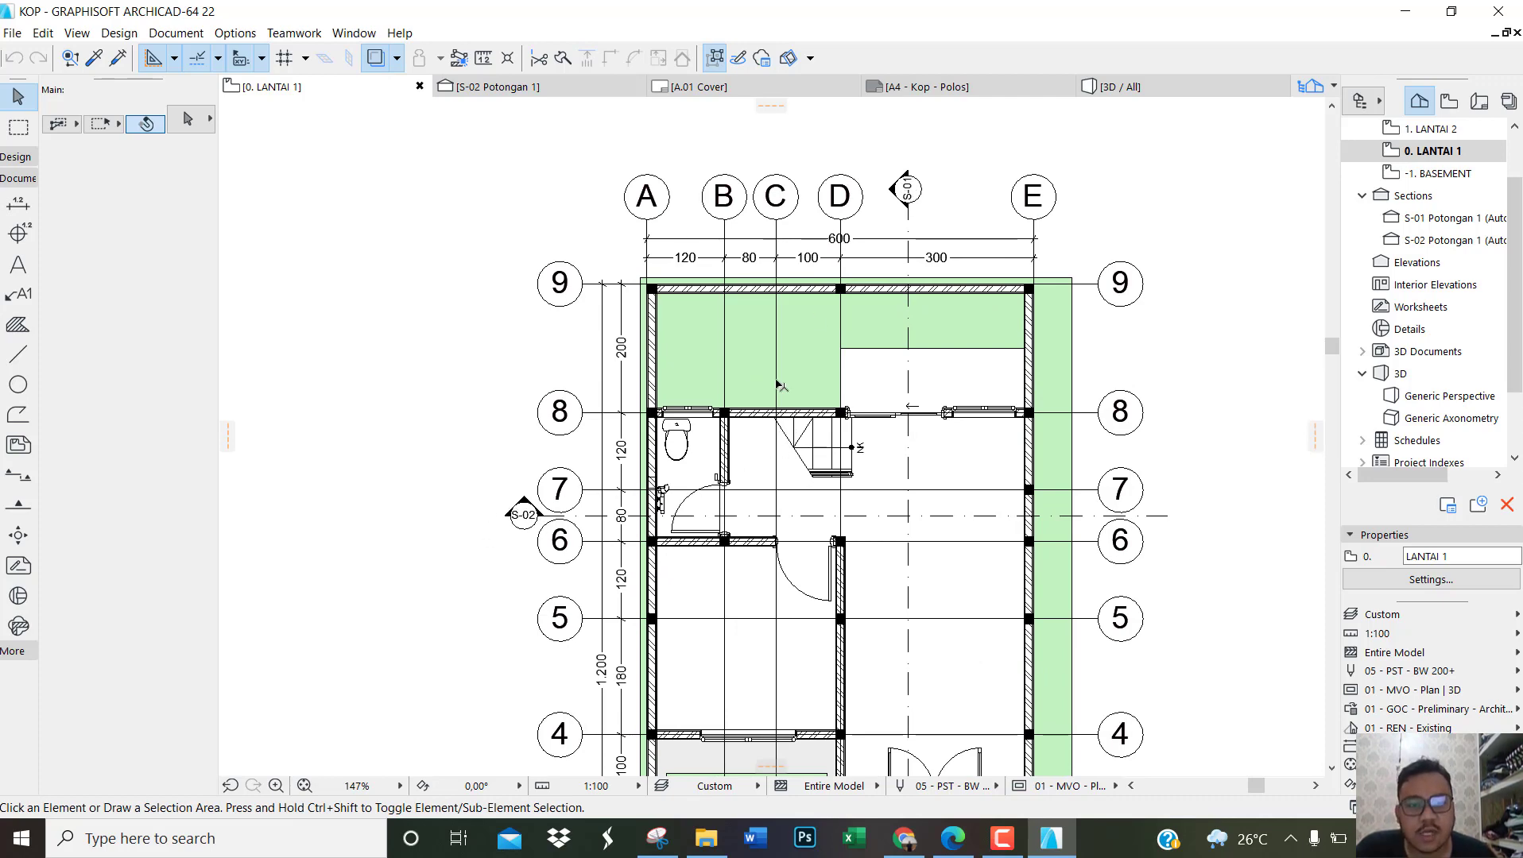
{"action": "scroll", "coordinate": [783, 397], "scroll_direction": "down", "scroll_amount": 2}
{"action": "scroll", "coordinate": [894, 489], "scroll_direction": "up", "scroll_amount": 2}
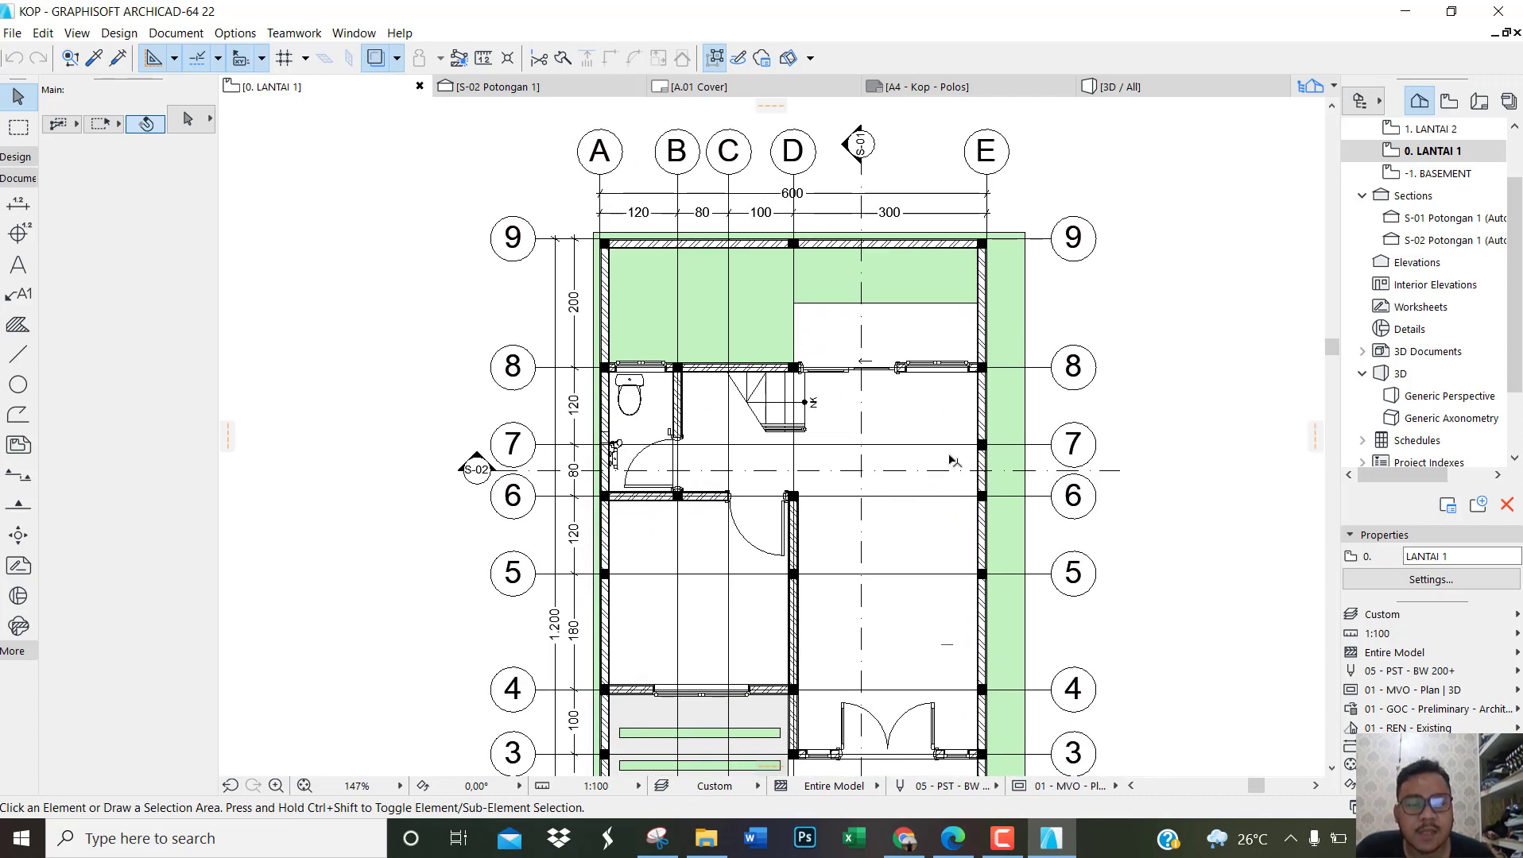
{"action": "scroll", "coordinate": [832, 423], "scroll_direction": "down", "scroll_amount": 3}
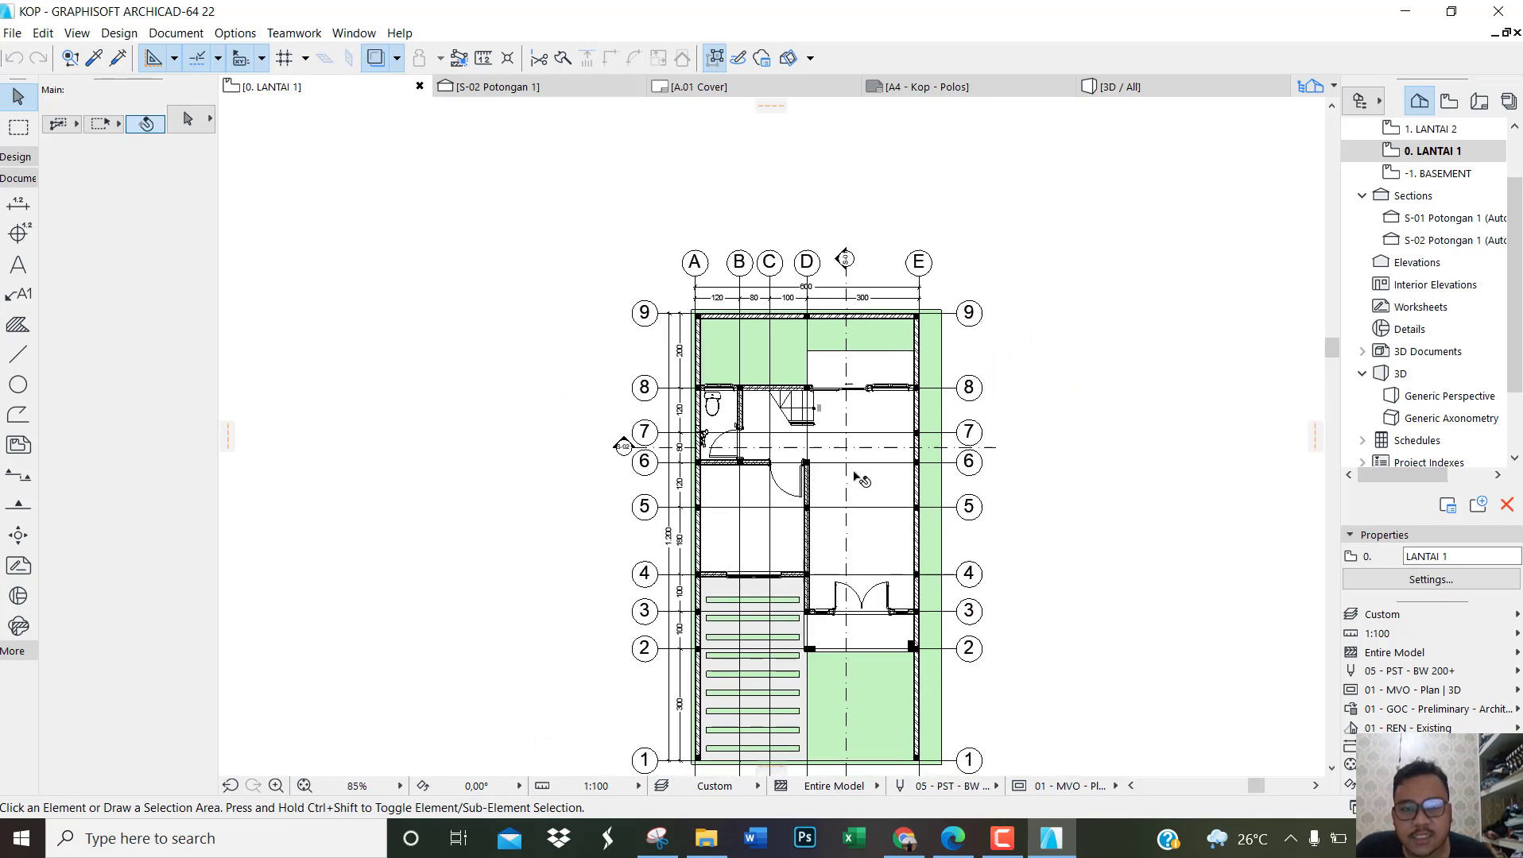
{"action": "middle_click_drag", "start_coordinate": [860, 480], "coordinate": [823, 267]}
{"action": "scroll", "coordinate": [823, 492], "scroll_direction": "up", "scroll_amount": 1}
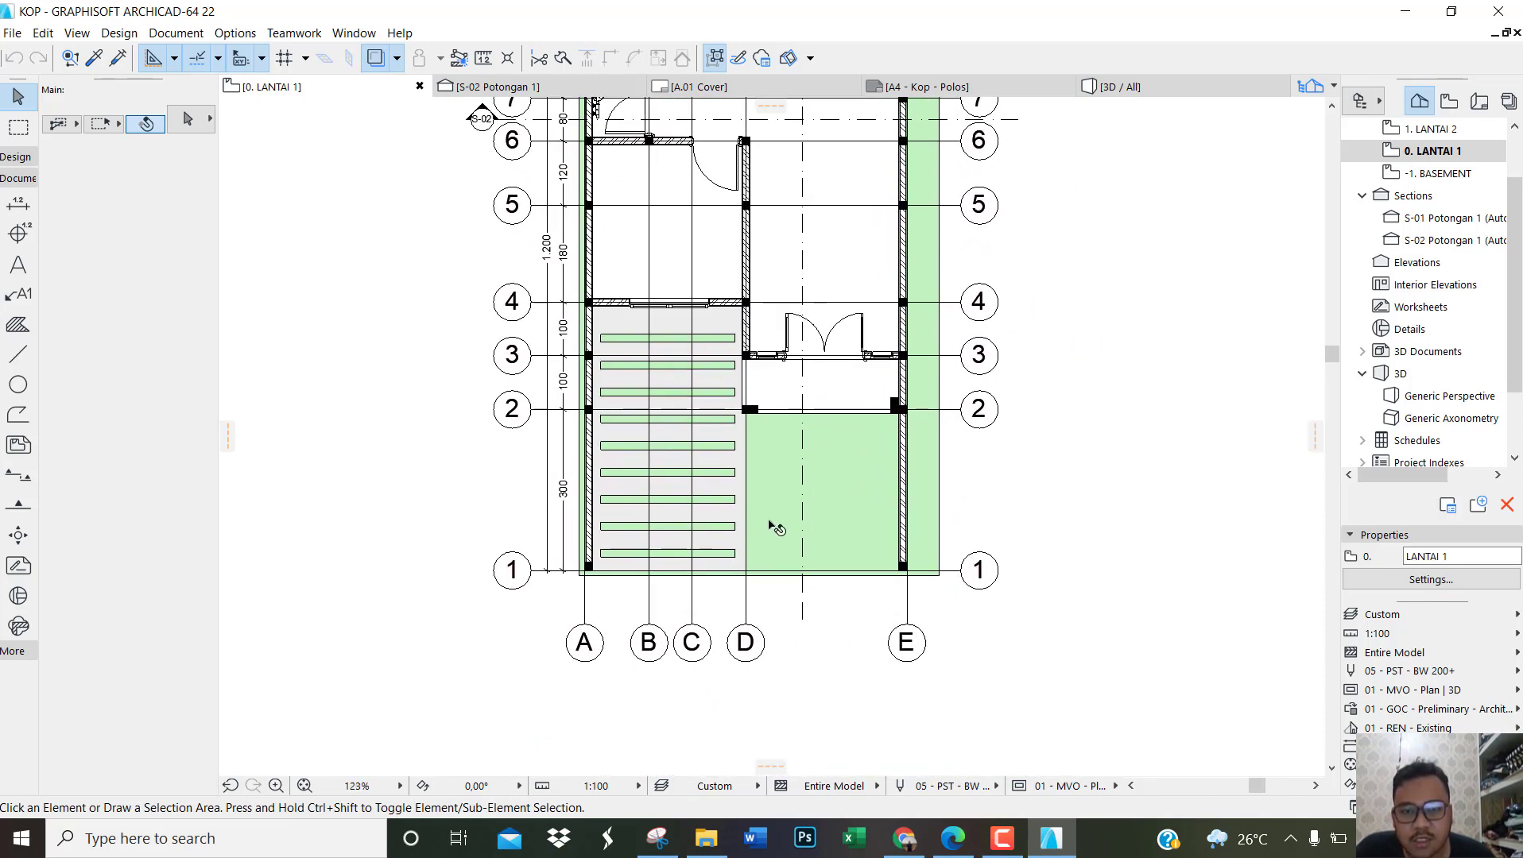
{"action": "middle_click_drag", "start_coordinate": [783, 524], "coordinate": [752, 747]}
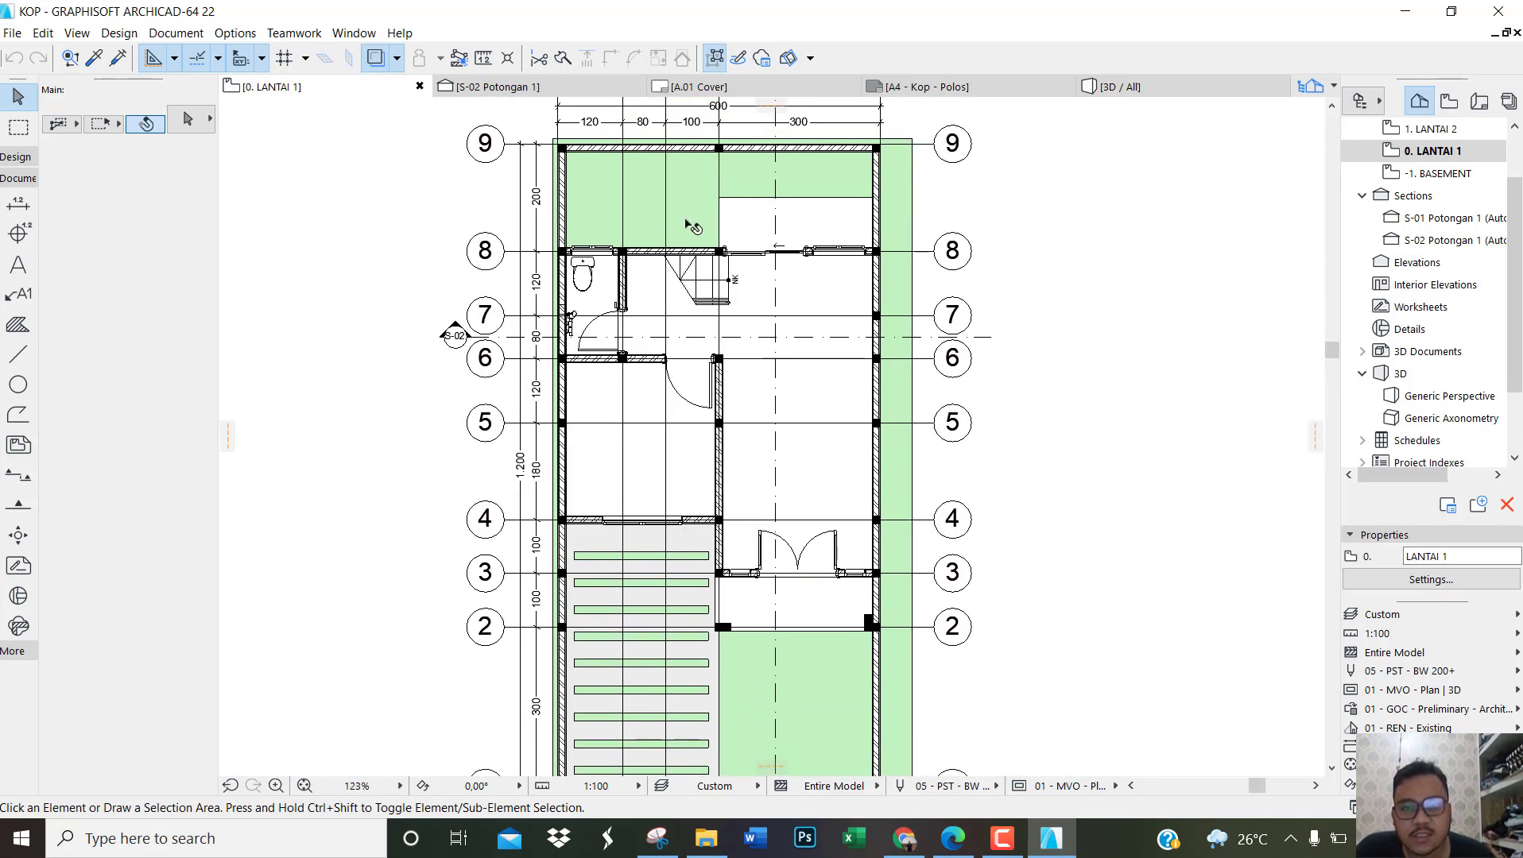
{"action": "middle_click_drag", "start_coordinate": [685, 224], "coordinate": [674, 192]}
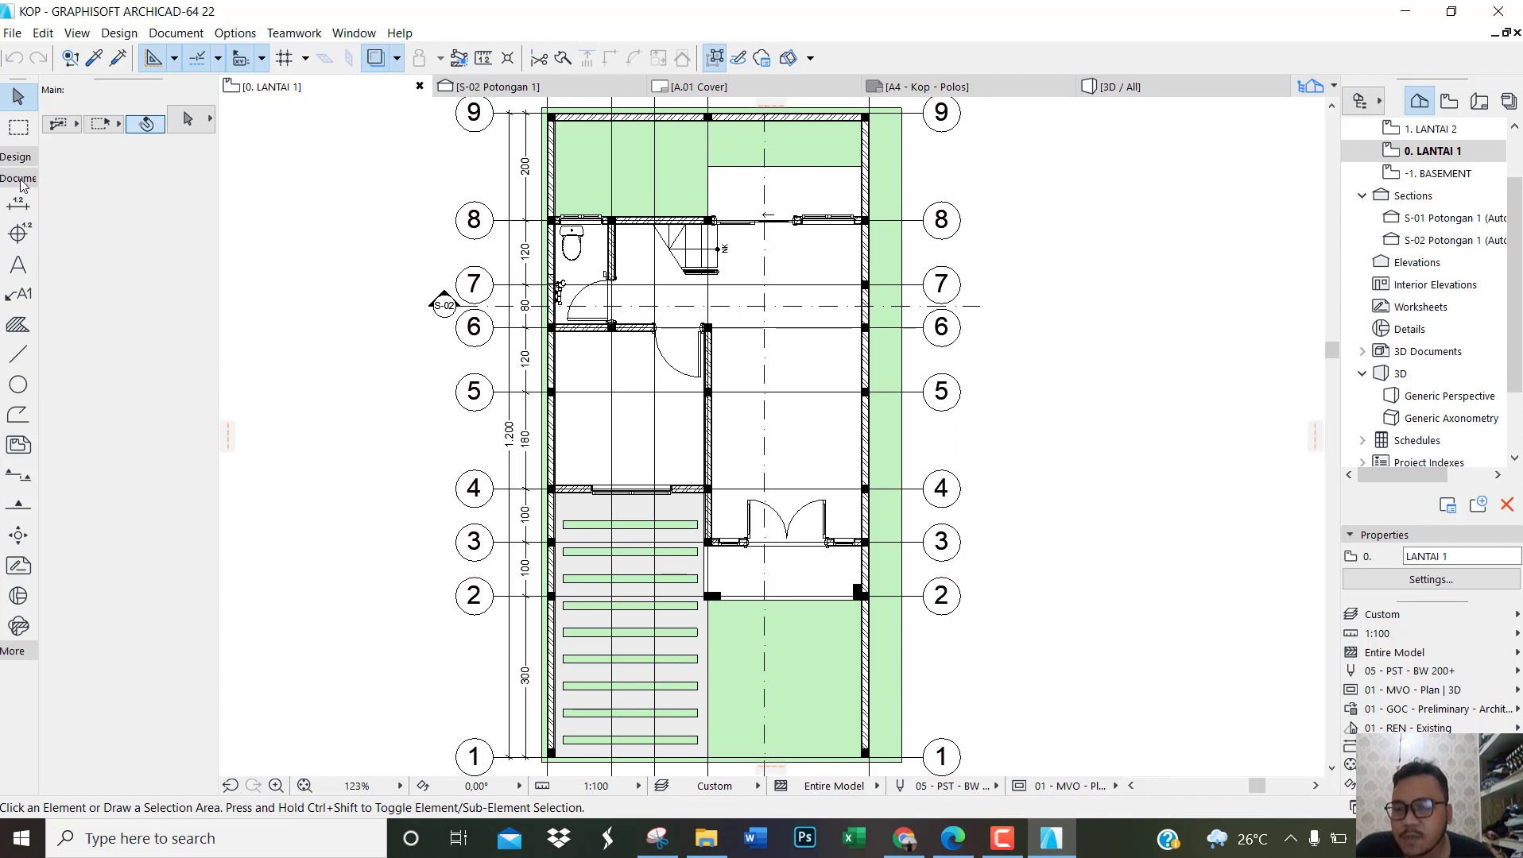
Step: Place a horizontal elevation line about 990 cm long in front of the grid A–E bubbles, facing the house front
{"action": "left_click", "coordinate": [18, 508]}
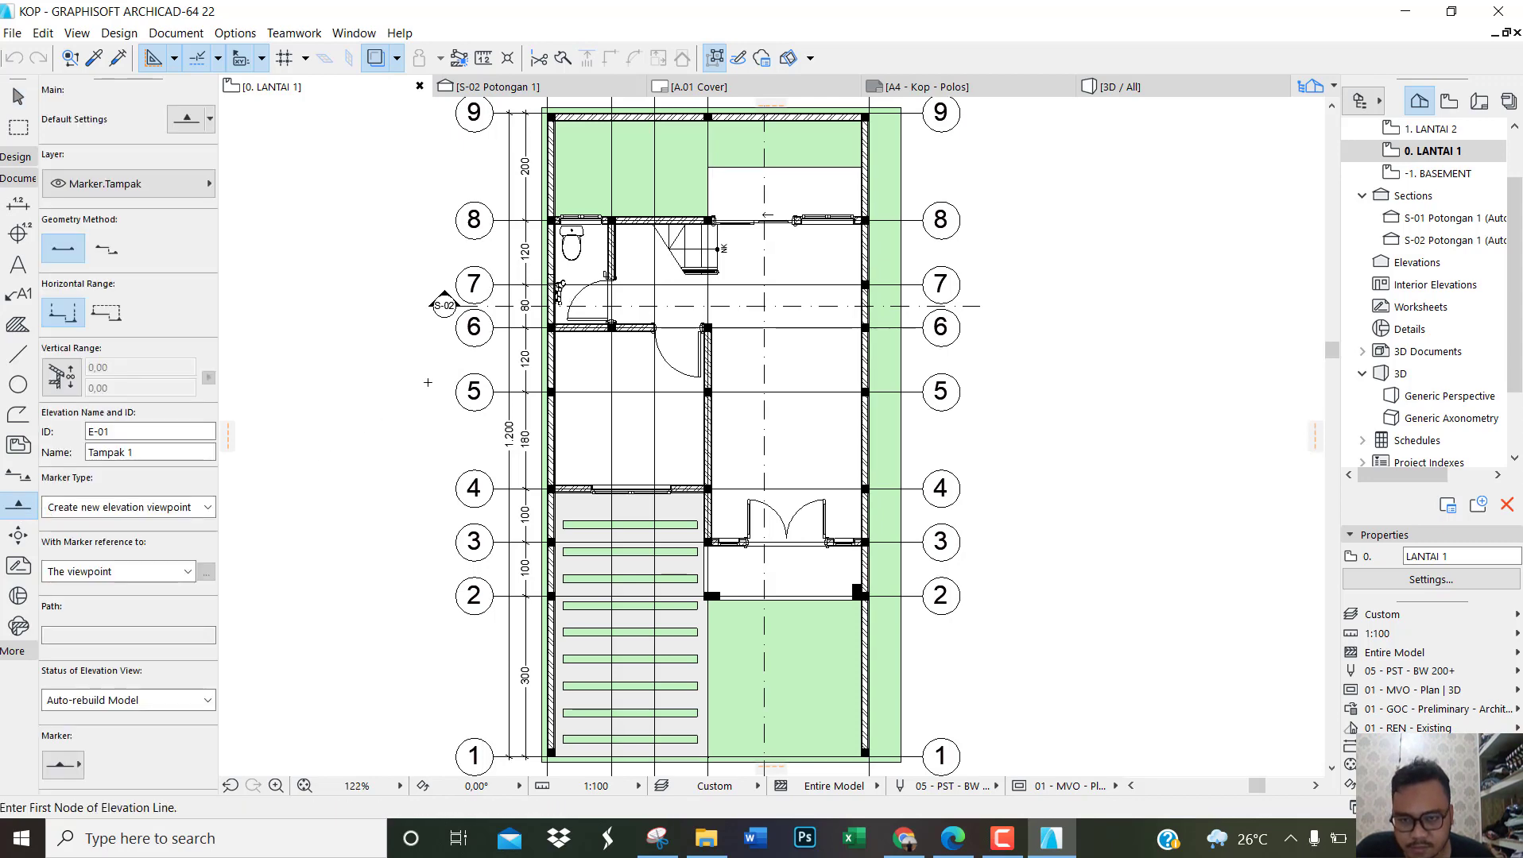
{"action": "scroll", "coordinate": [433, 421], "scroll_direction": "down", "scroll_amount": 2}
{"action": "scroll", "coordinate": [545, 642], "scroll_direction": "up", "scroll_amount": 2}
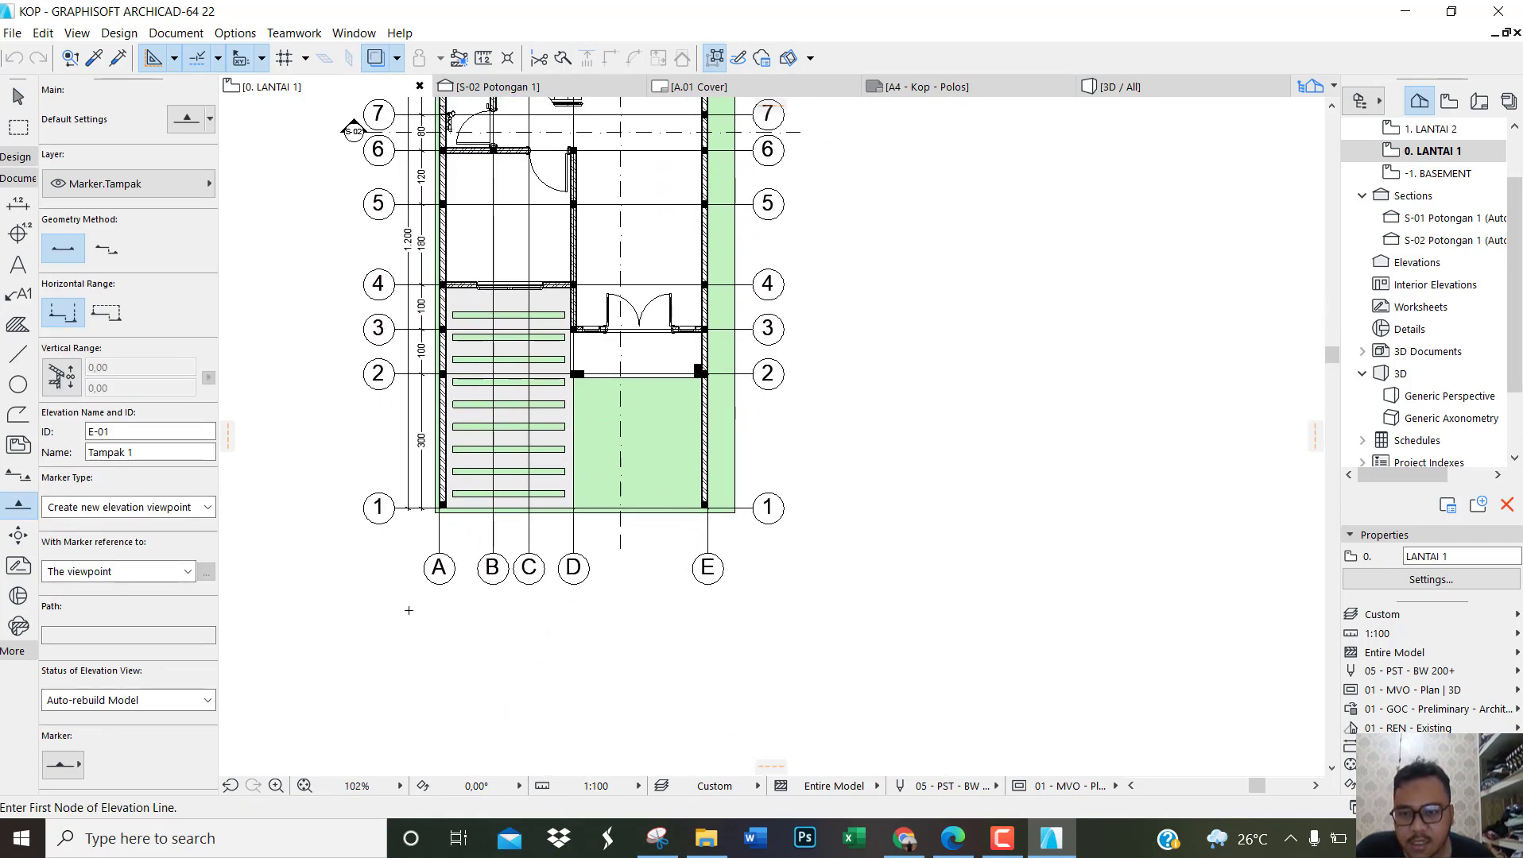
{"action": "left_click", "coordinate": [358, 624]}
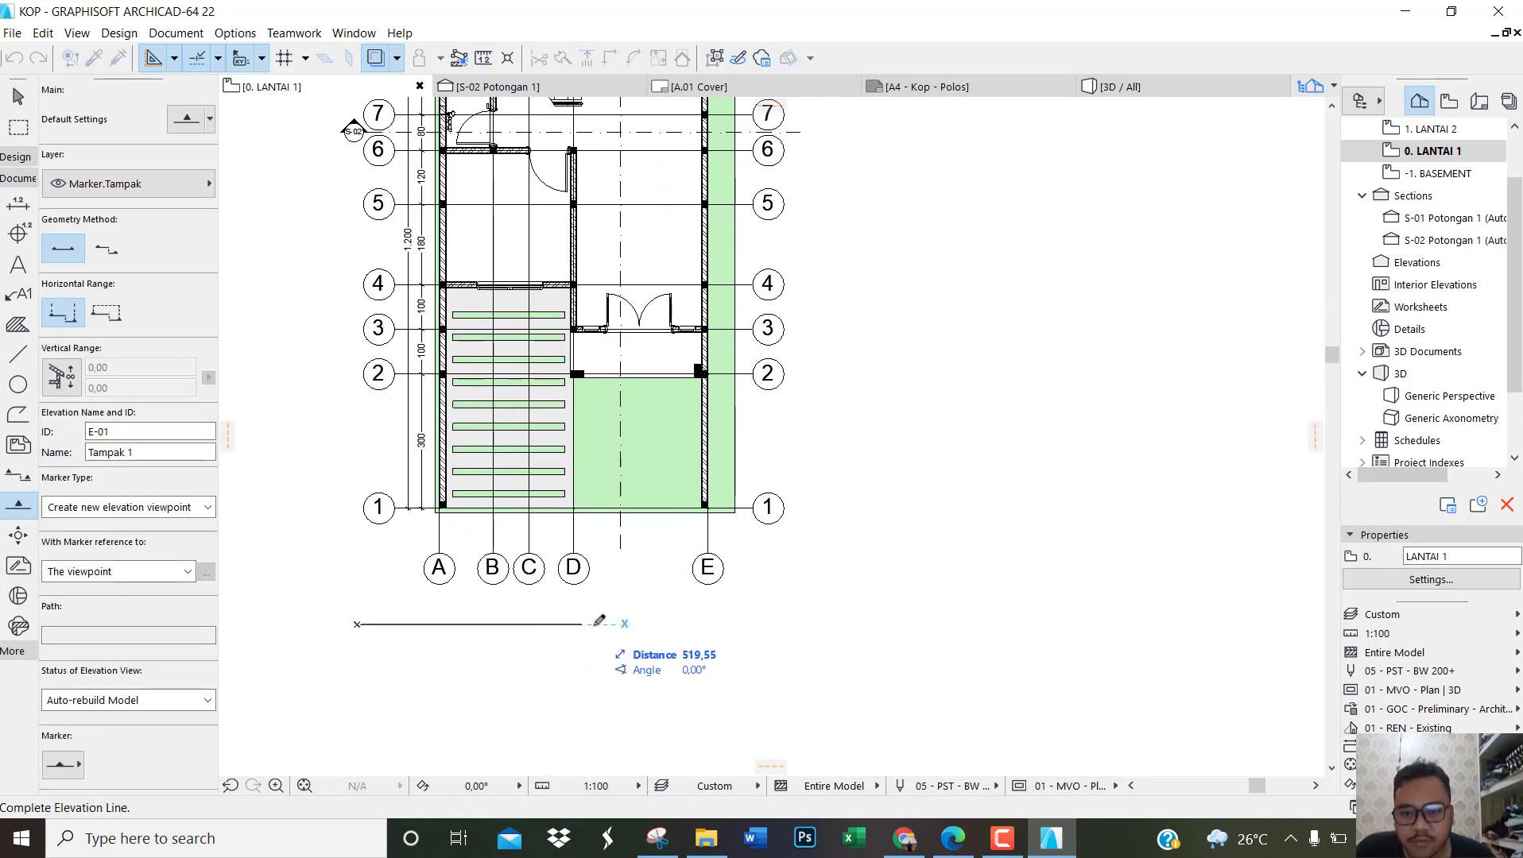
{"action": "left_click", "coordinate": [797, 624]}
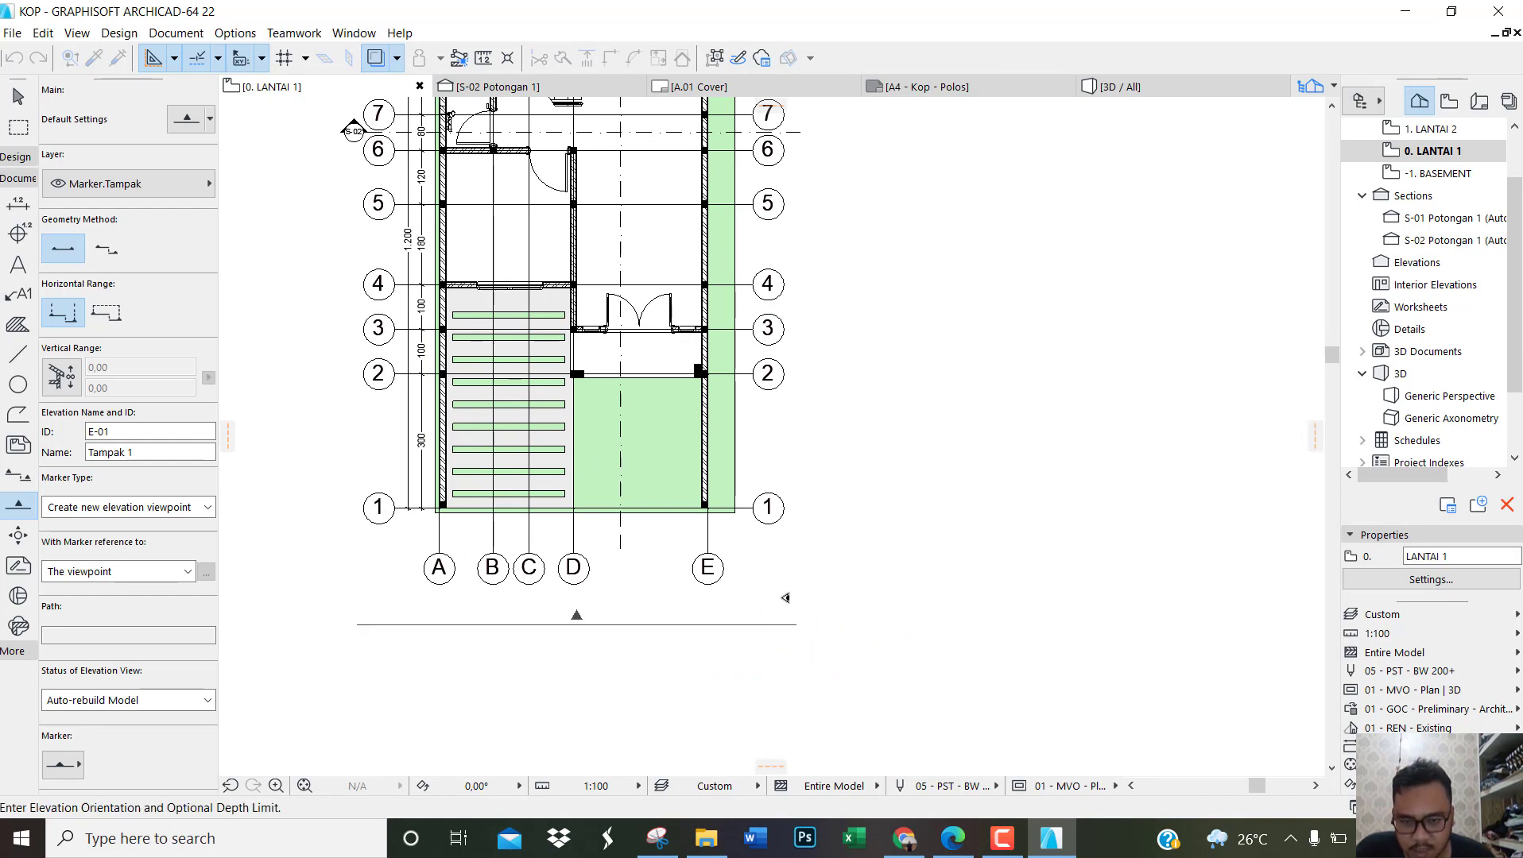
{"action": "left_click", "coordinate": [785, 597]}
Step: Place a vertical elevation line about 1,600 cm long beyond the grid E side of the plan, facing the house
{"action": "scroll", "coordinate": [785, 604], "scroll_direction": "down", "scroll_amount": 3}
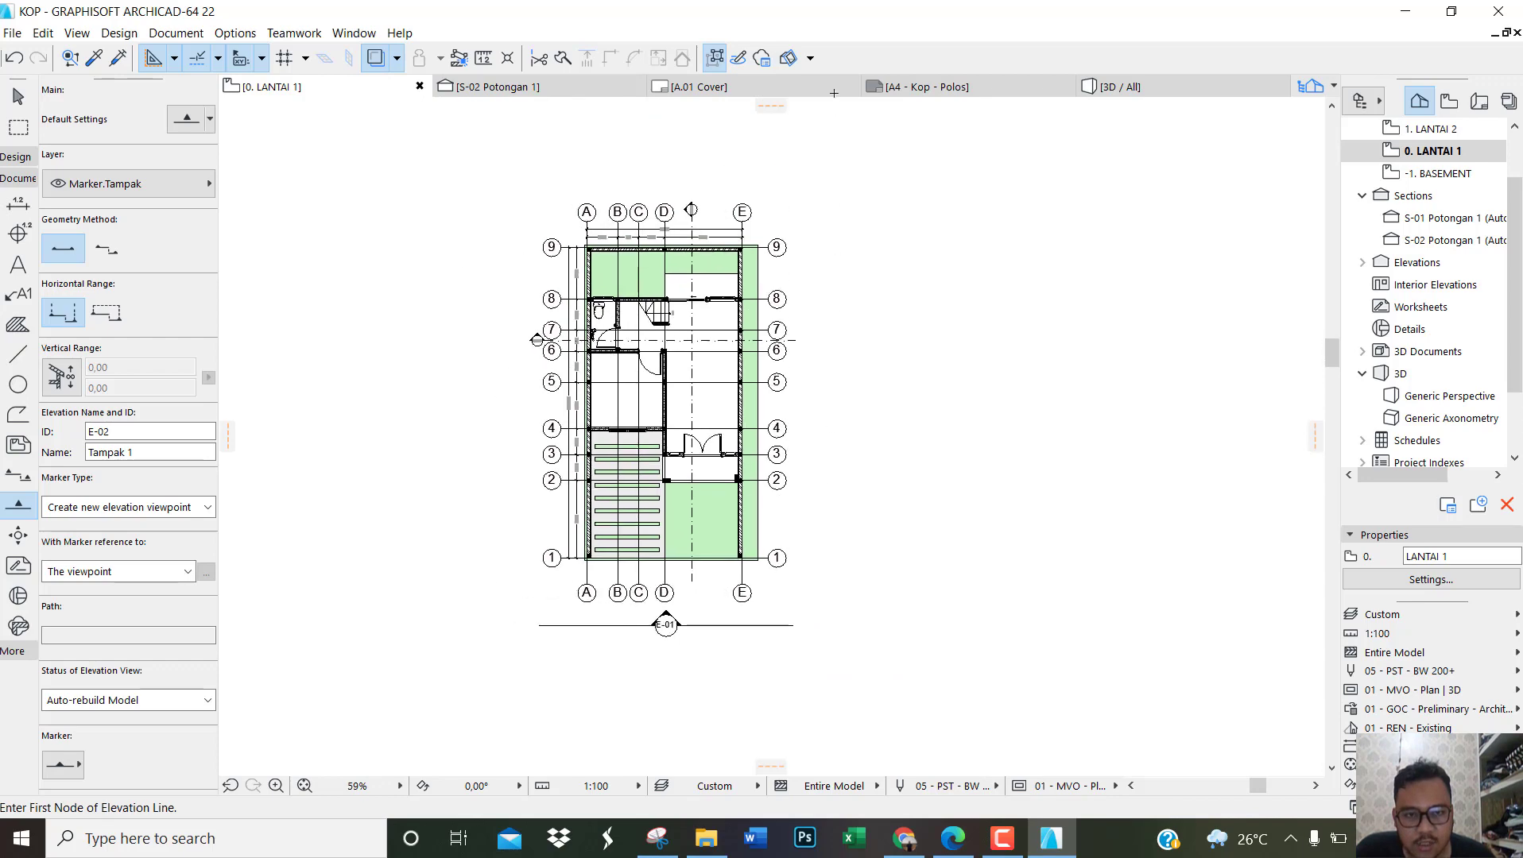
{"action": "left_click", "coordinate": [804, 206]}
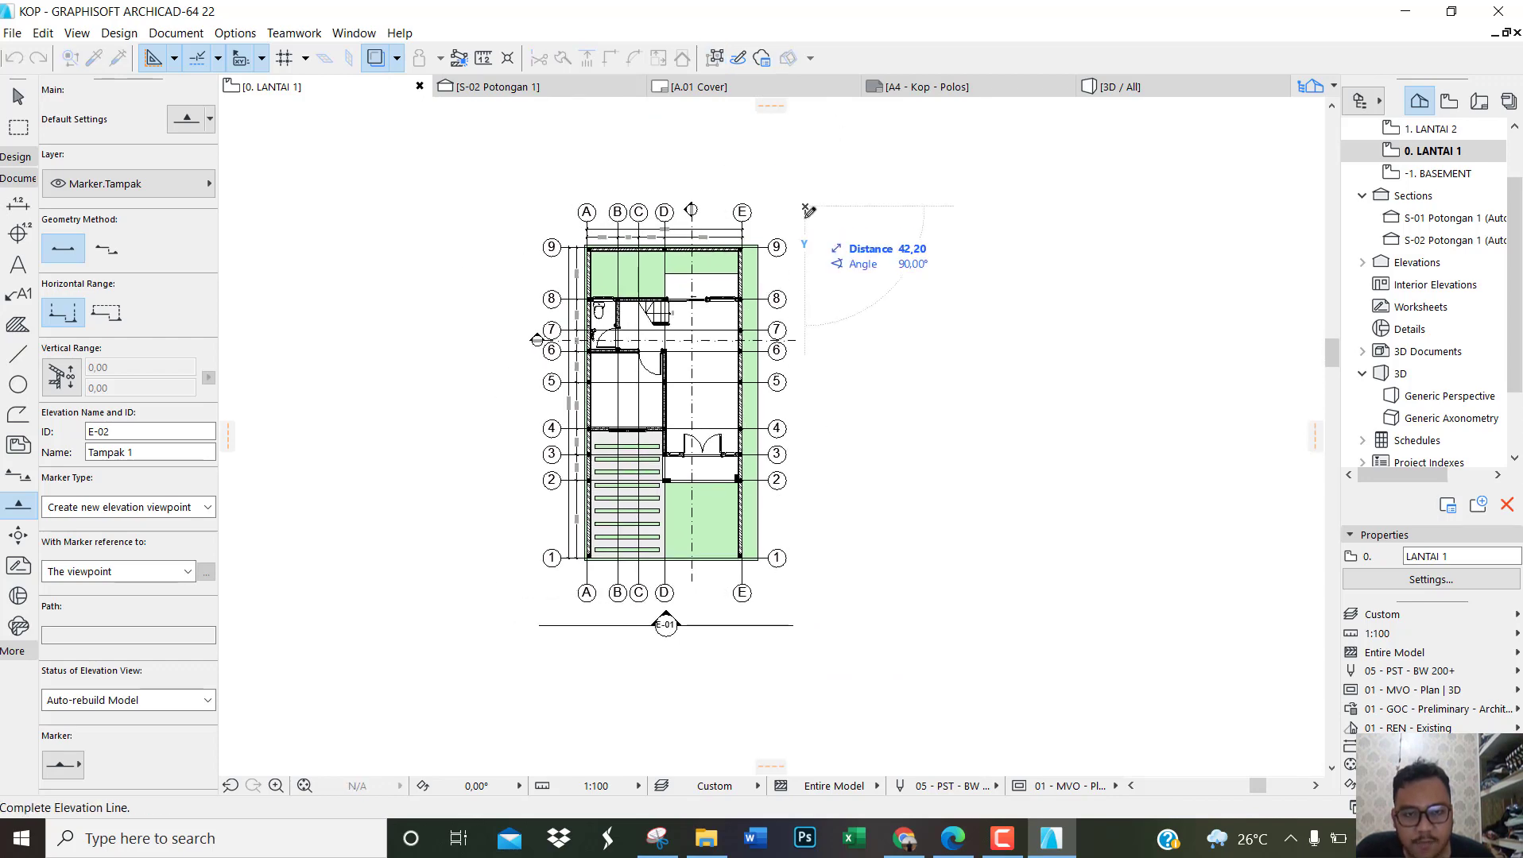
{"action": "scroll", "coordinate": [809, 525], "scroll_direction": "up", "scroll_amount": 2}
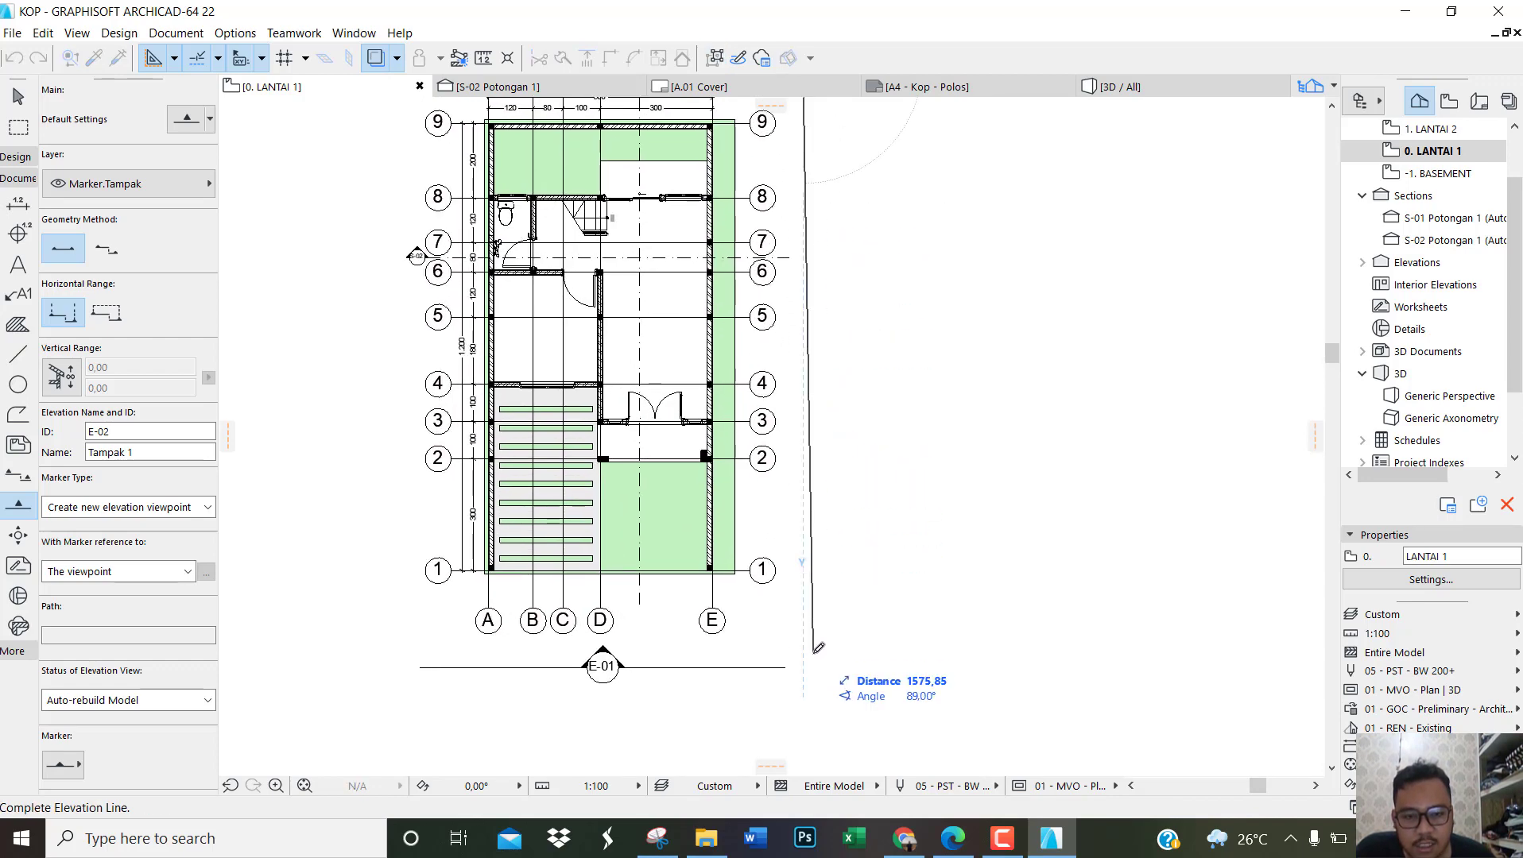
{"action": "left_click", "coordinate": [808, 664]}
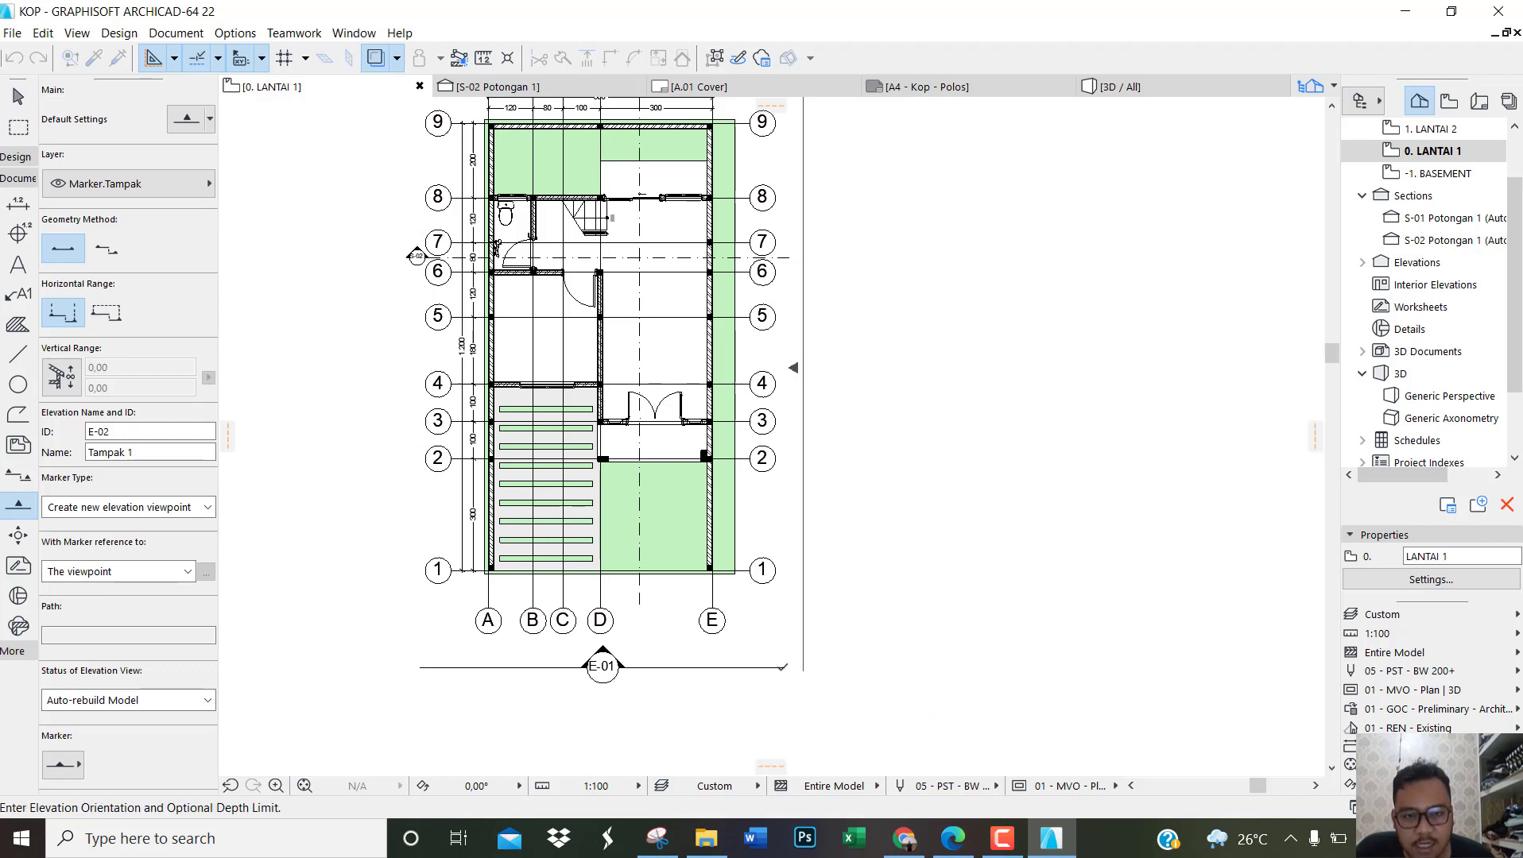
{"action": "left_click", "coordinate": [792, 676]}
{"action": "key", "text": "Escape"}
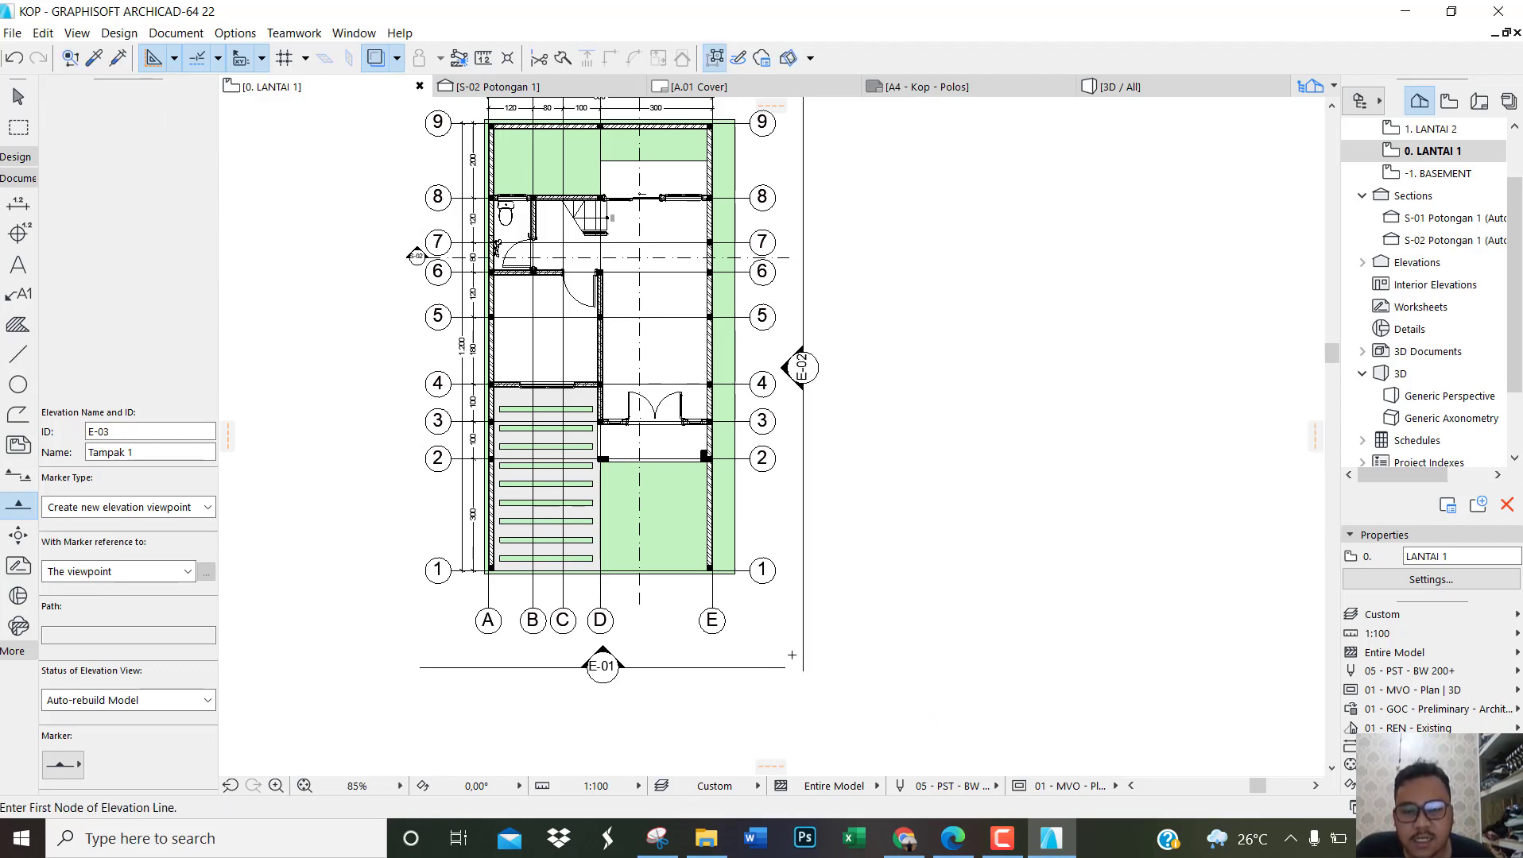
Step: Set the marker size of both elevation markers to 6 and their font size to 1
{"action": "left_click", "coordinate": [602, 669]}
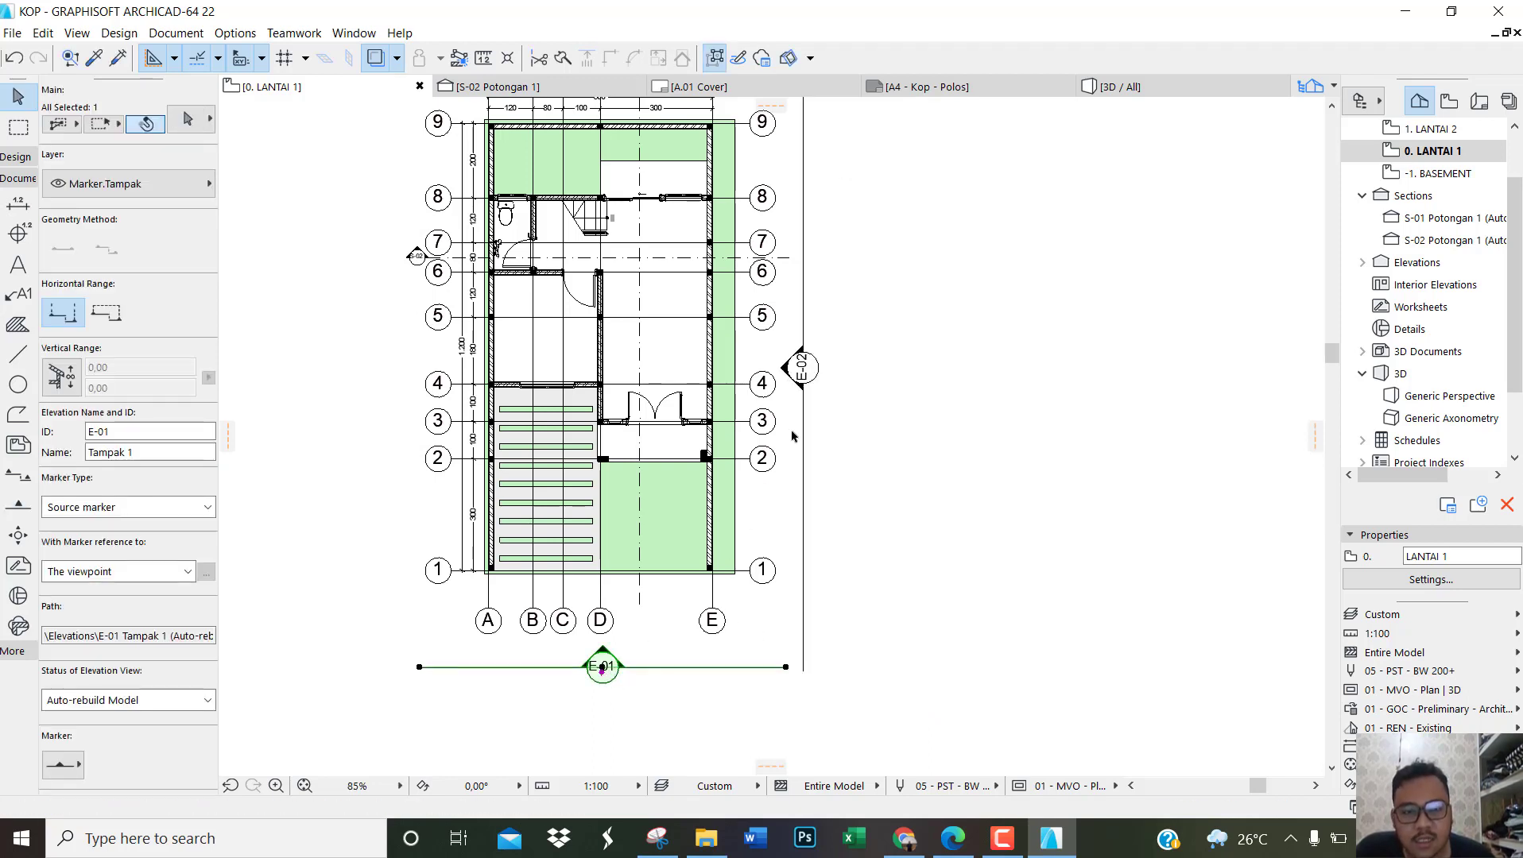
{"action": "left_click", "coordinate": [802, 368], "text": "shift"}
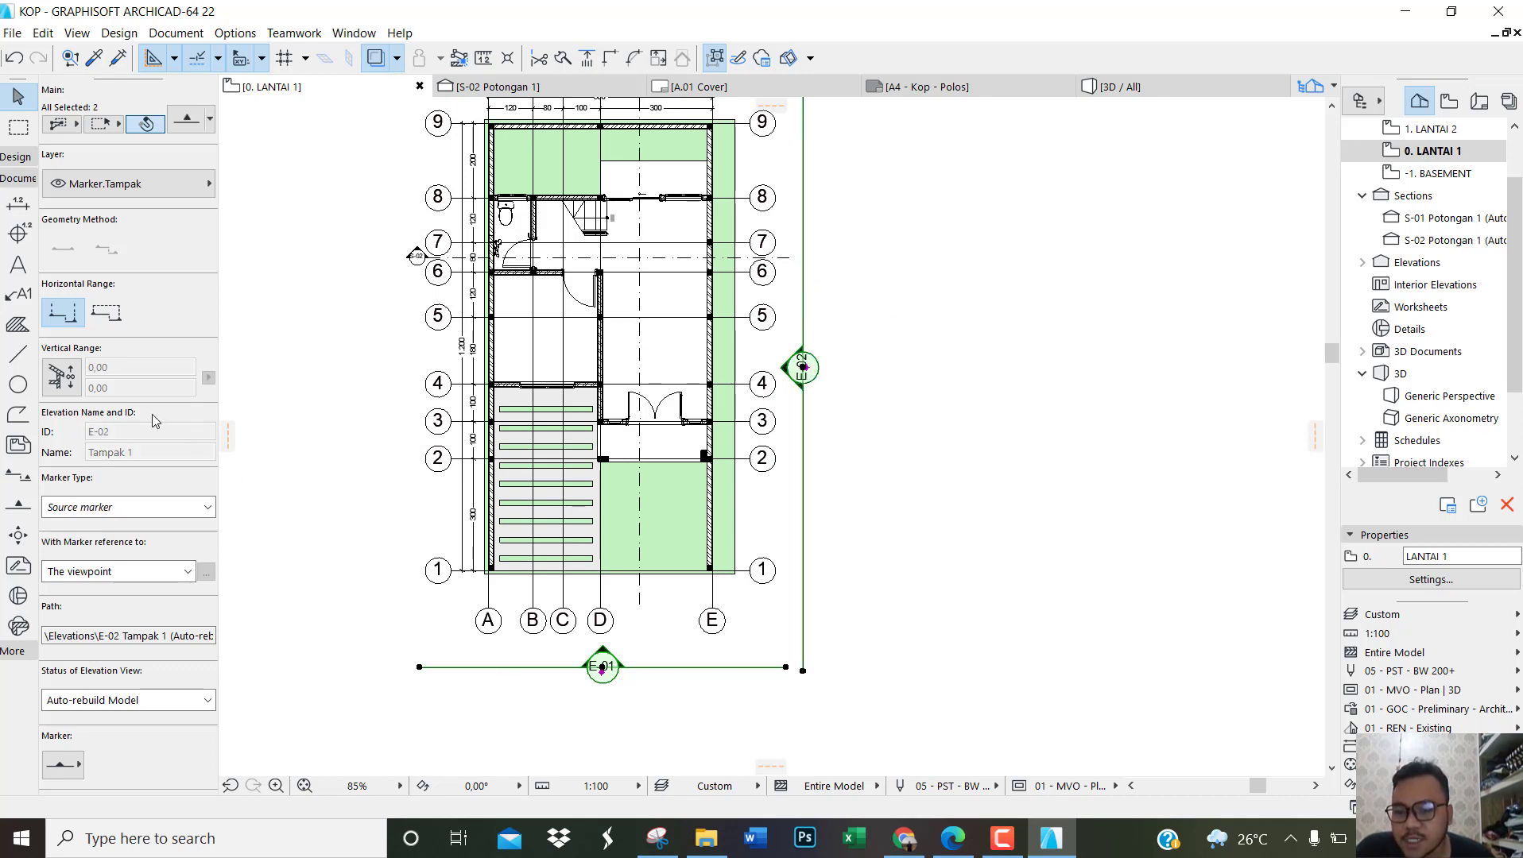
{"action": "scroll", "coordinate": [149, 418], "scroll_direction": "down", "scroll_amount": 10}
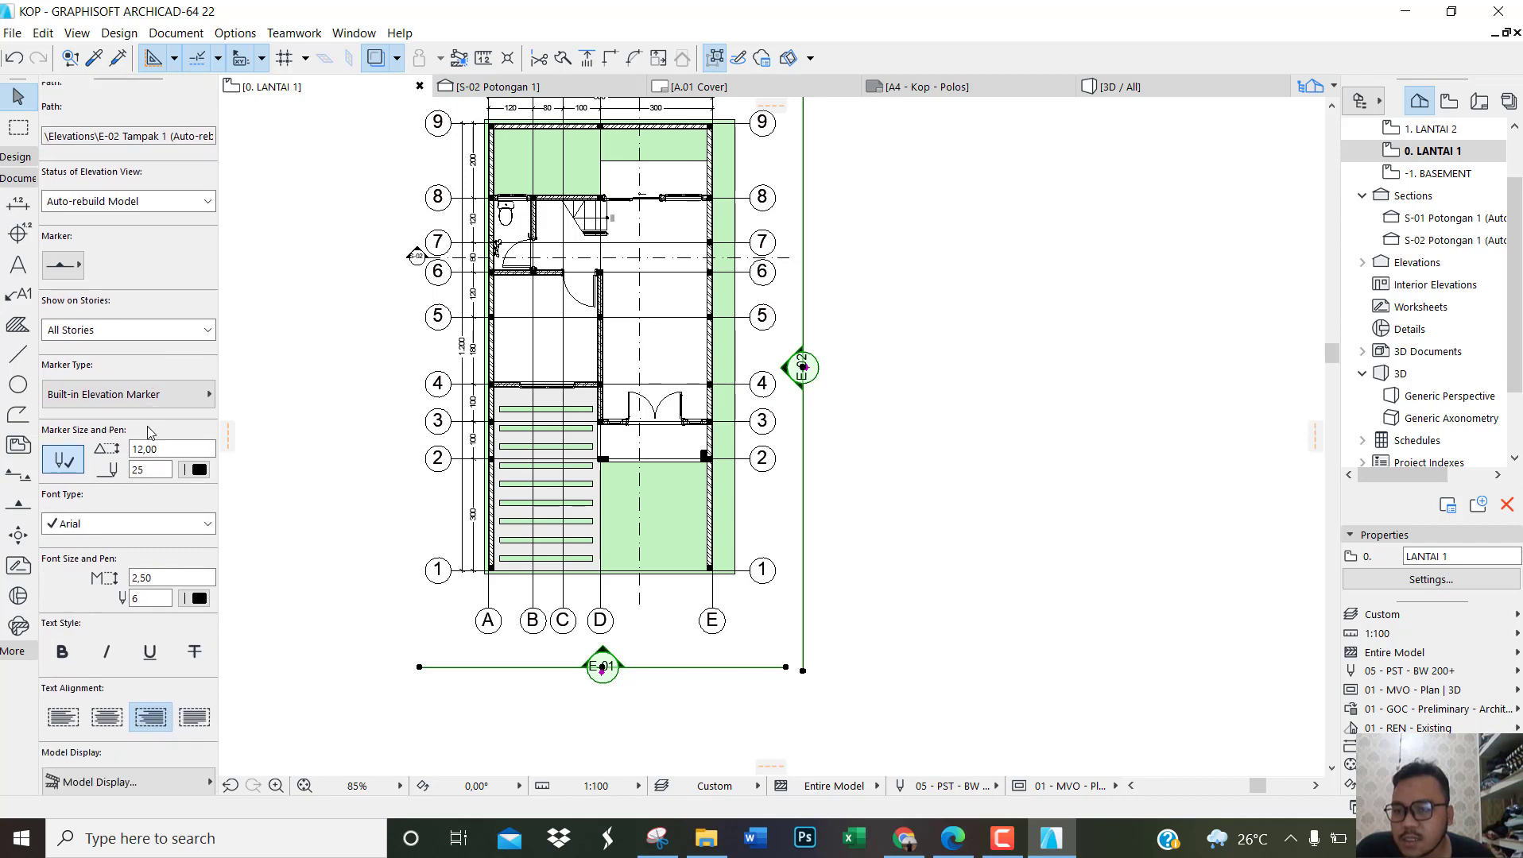
{"action": "scroll", "coordinate": [148, 428], "scroll_direction": "down", "scroll_amount": 2}
{"action": "left_click_drag", "start_coordinate": [169, 354], "coordinate": [144, 354]}
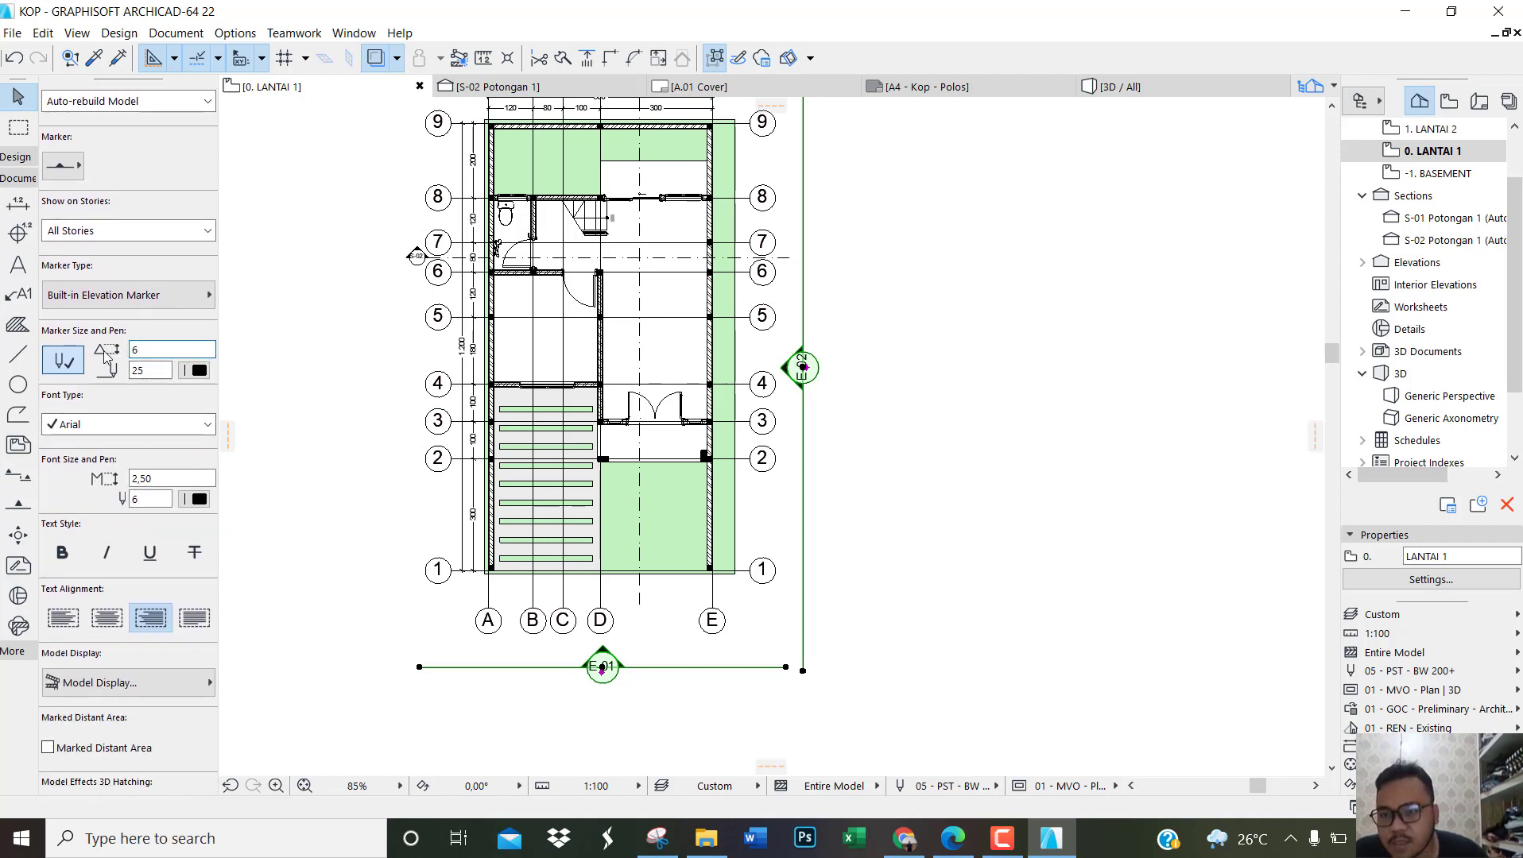
{"action": "key", "text": "Tab"}
{"action": "key", "text": "Tab"}
{"action": "key", "text": "Tab"}
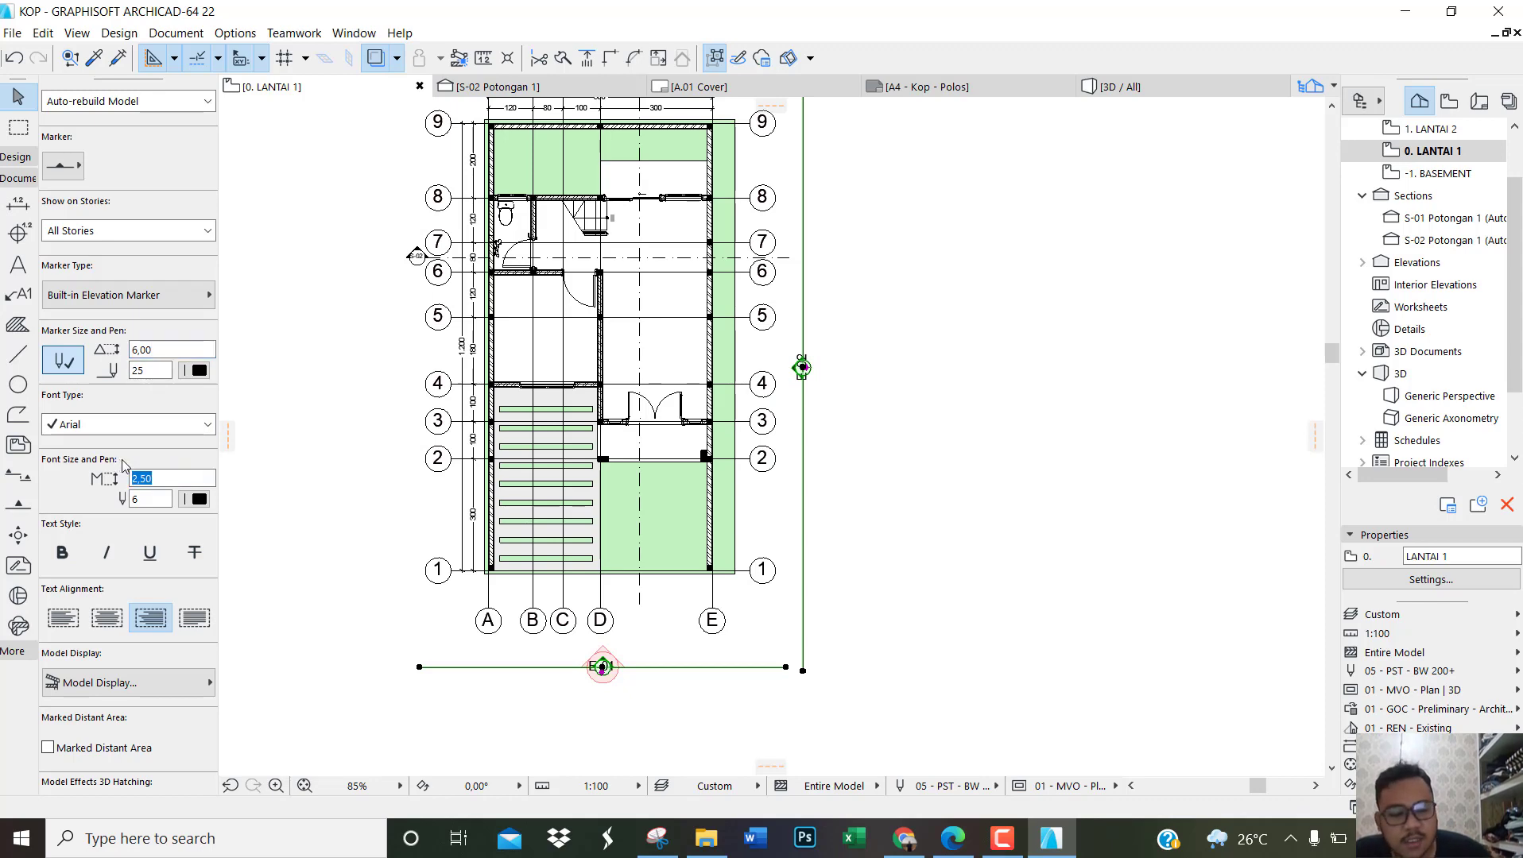
{"action": "type", "text": "1"}
{"action": "key", "text": "Return"}
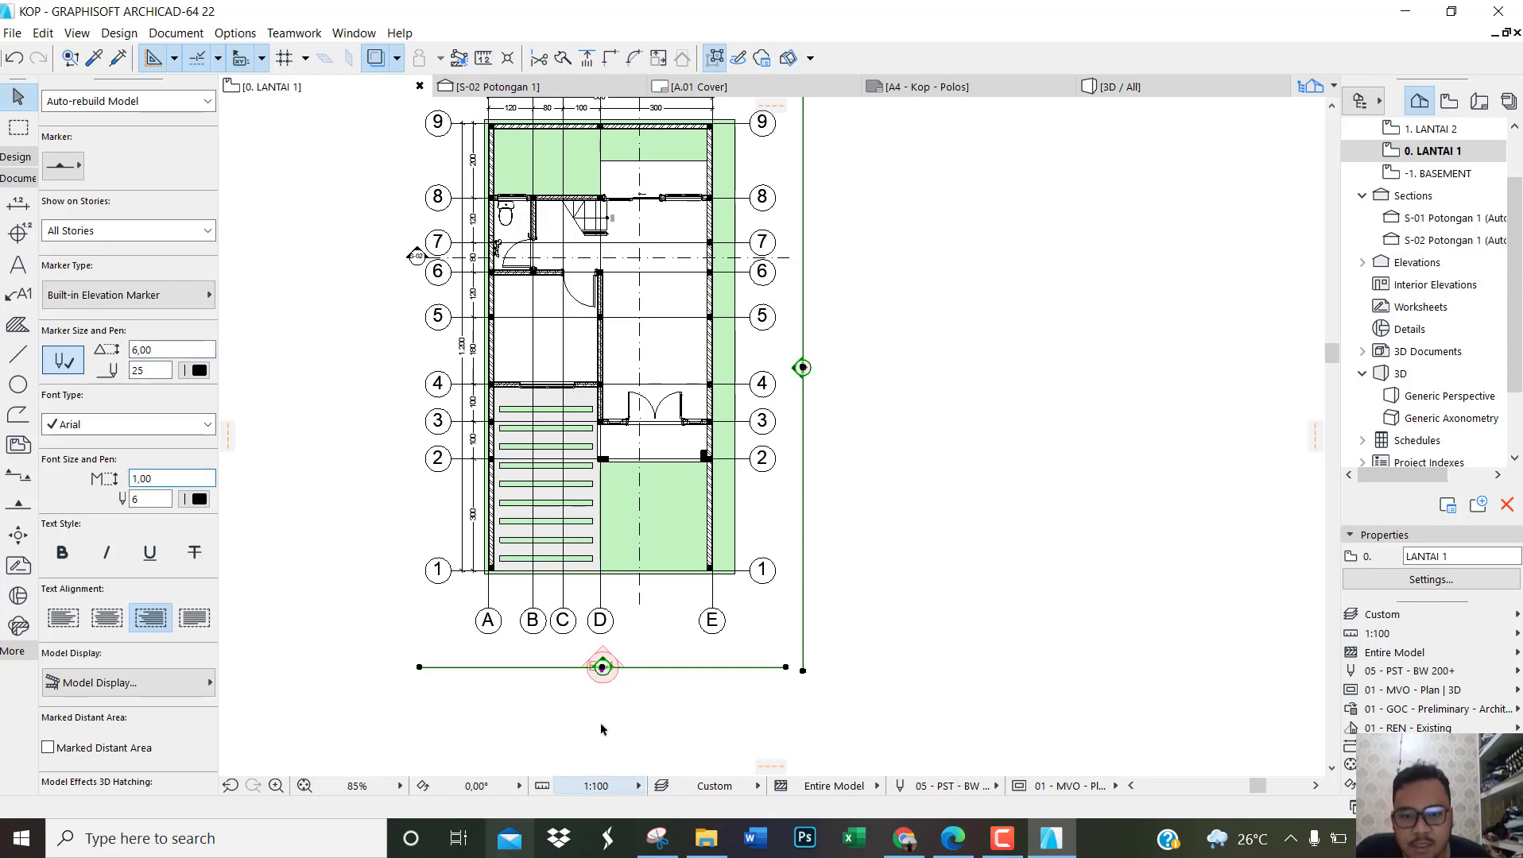
{"action": "key", "text": "Escape"}
Step: Set the font size of both the E-01 and E-02 elevation markers to 1.20
{"action": "scroll", "coordinate": [601, 668], "scroll_direction": "up", "scroll_amount": 5}
{"action": "scroll", "coordinate": [545, 646], "scroll_direction": "down", "scroll_amount": 2}
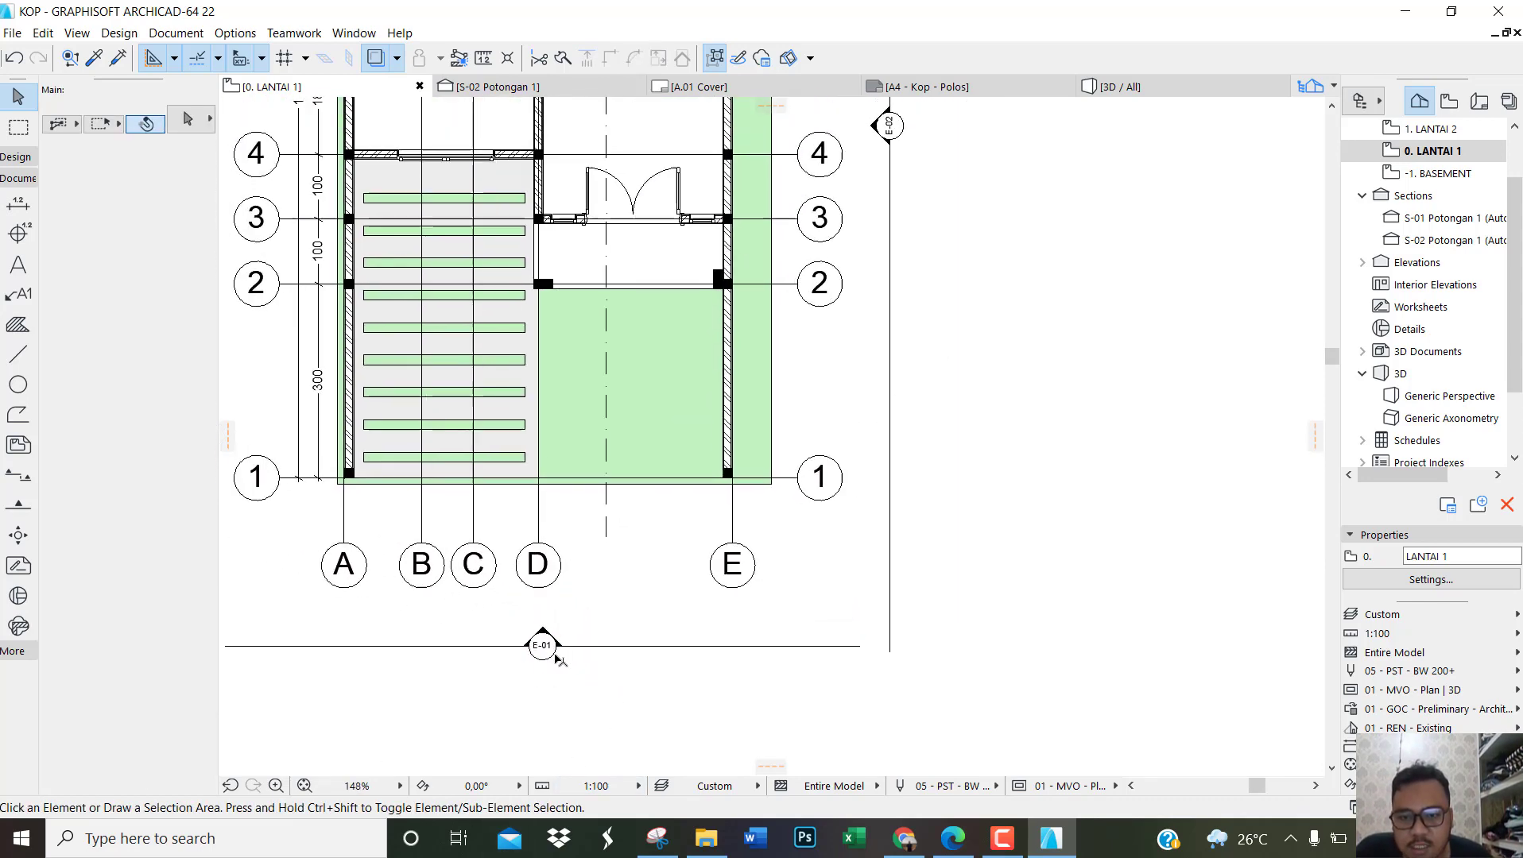
{"action": "left_click", "coordinate": [543, 646]}
{"action": "left_click", "coordinate": [887, 127], "text": "shift"}
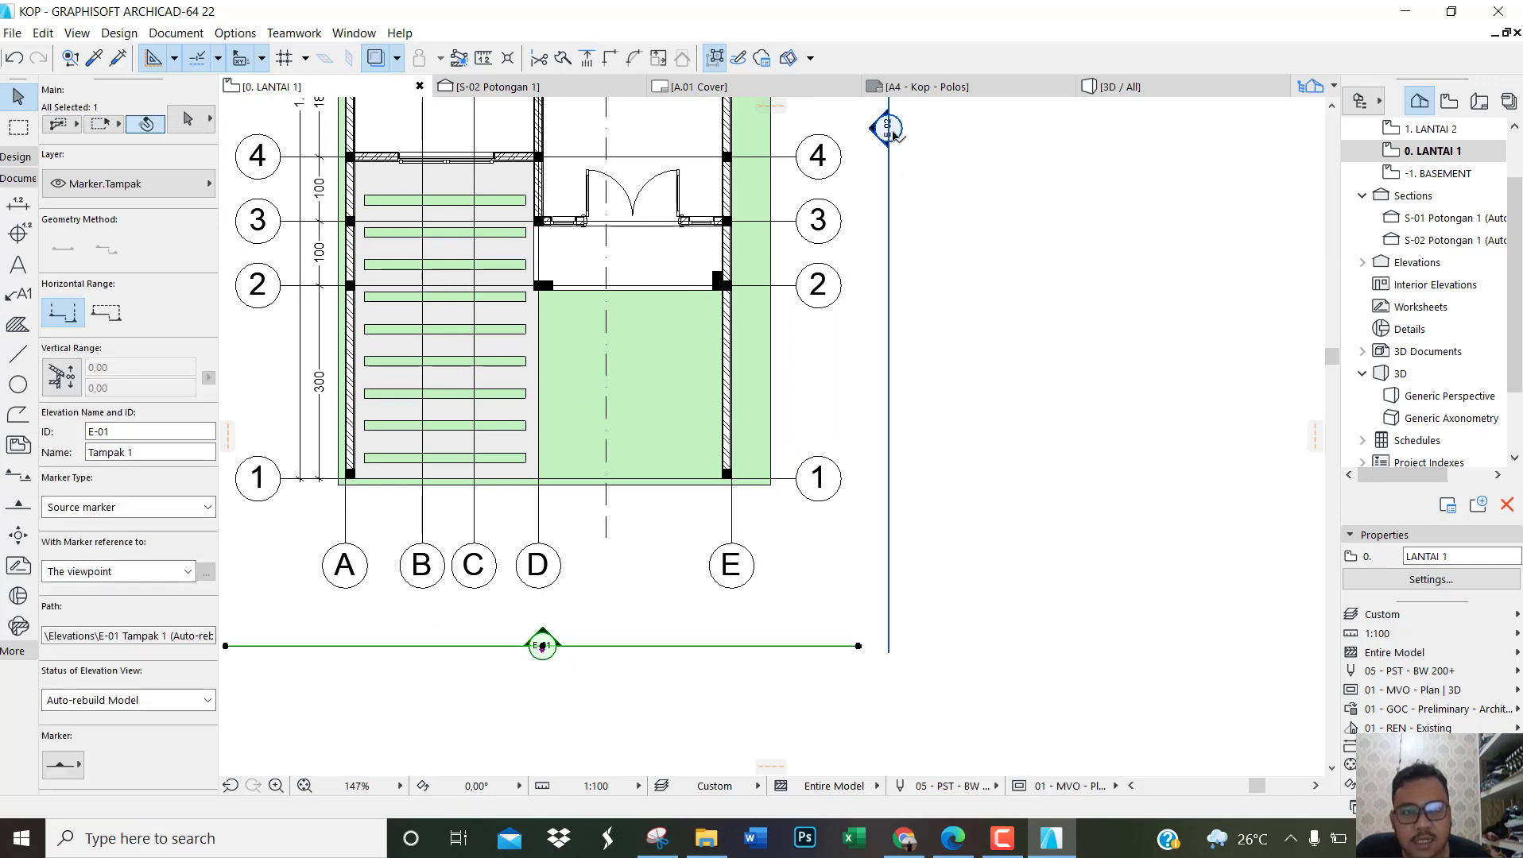
{"action": "scroll", "coordinate": [139, 544], "scroll_direction": "down", "scroll_amount": 1}
{"action": "scroll", "coordinate": [139, 544], "scroll_direction": "down", "scroll_amount": 5}
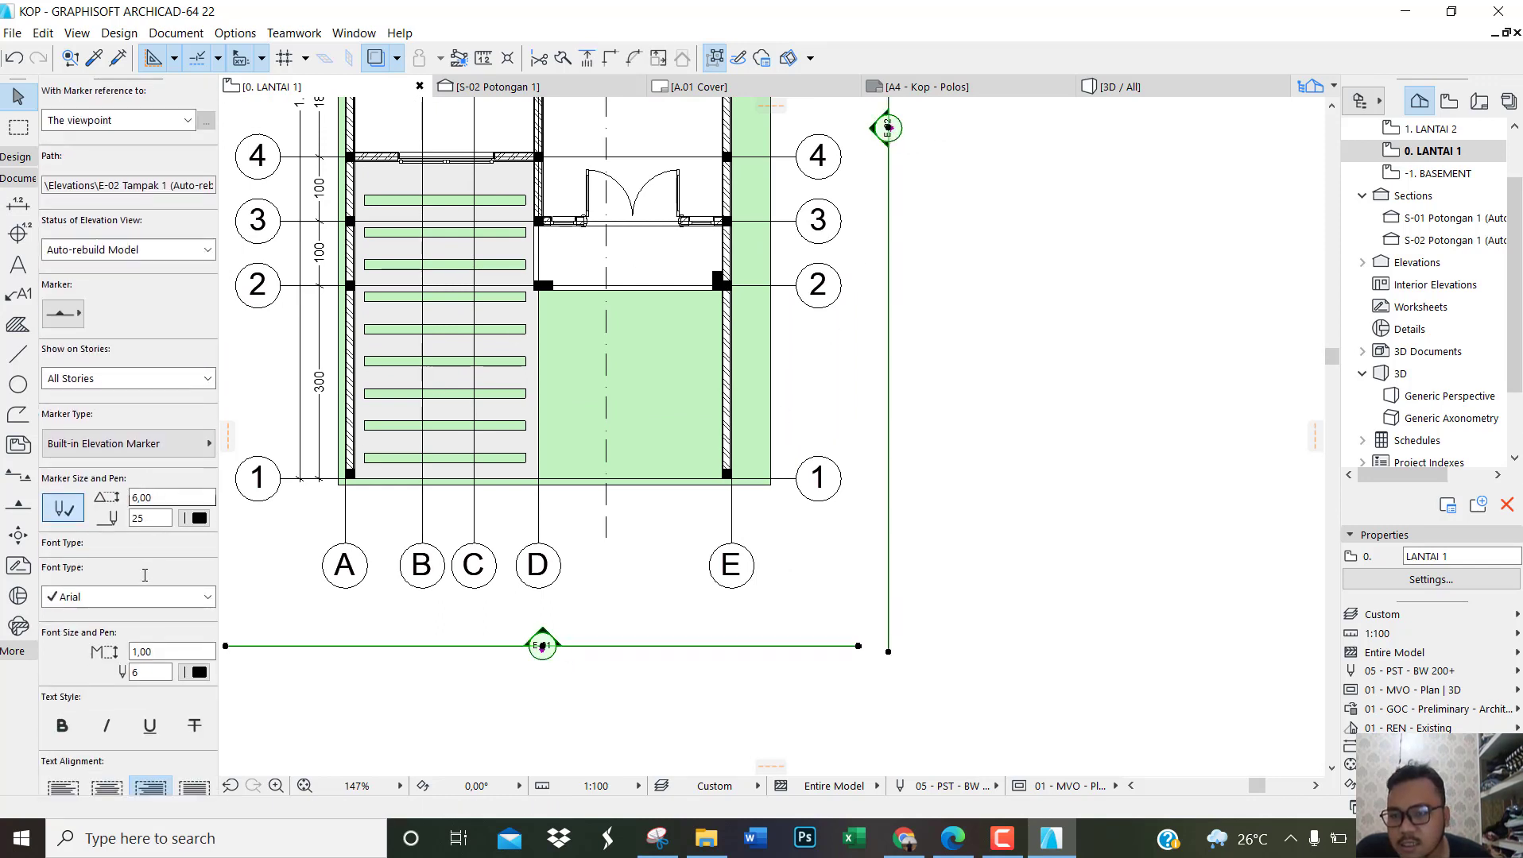
{"action": "left_click", "coordinate": [156, 551]}
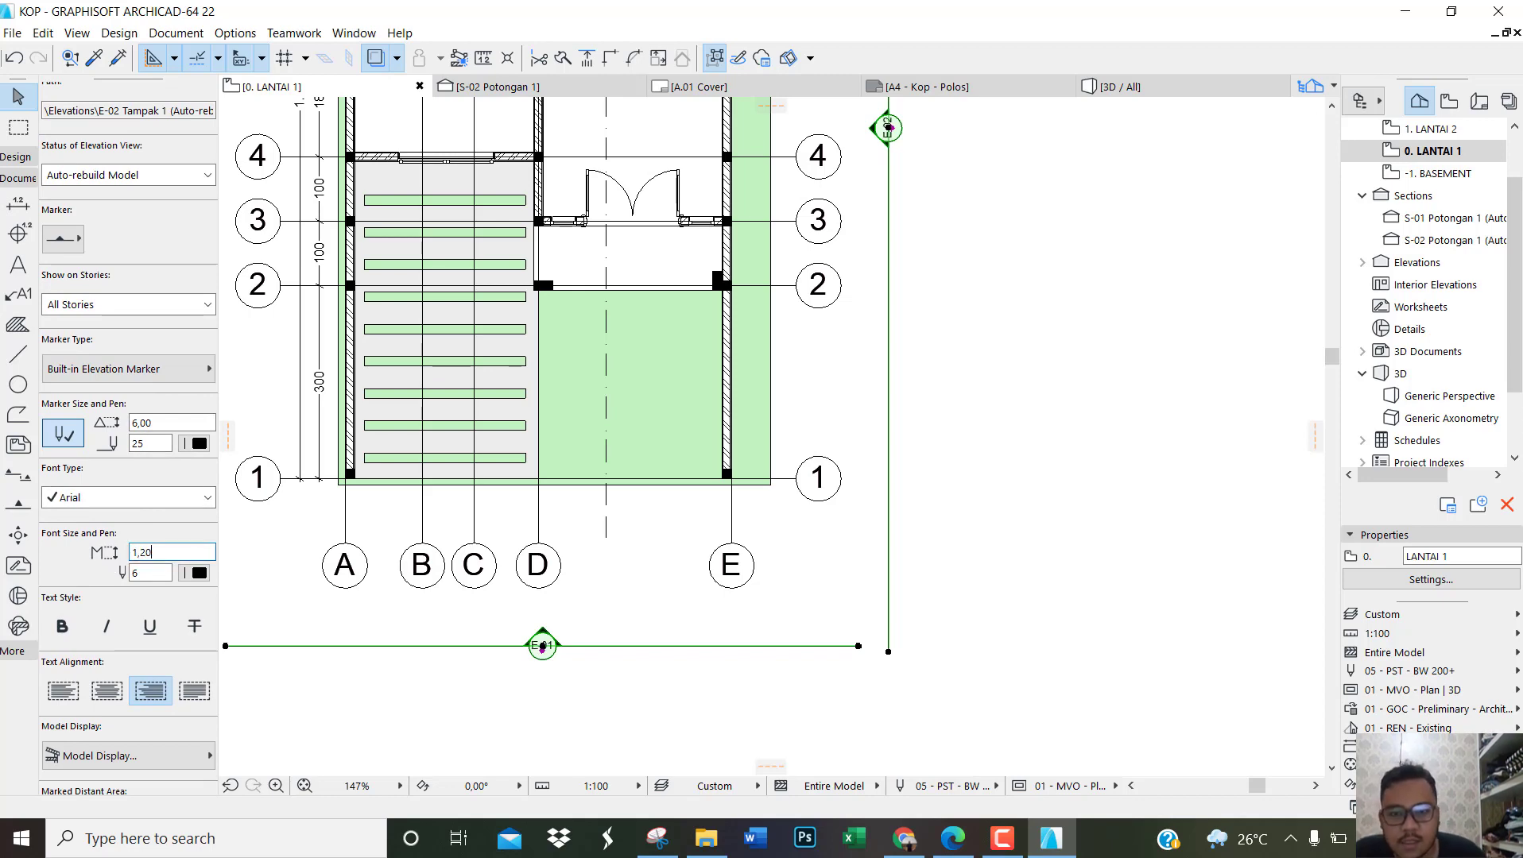
{"action": "left_click", "coordinate": [704, 701]}
Step: Check the resized elevation markers and the extent of their lines around the whole floor plan
{"action": "scroll", "coordinate": [561, 666], "scroll_direction": "up", "scroll_amount": 2}
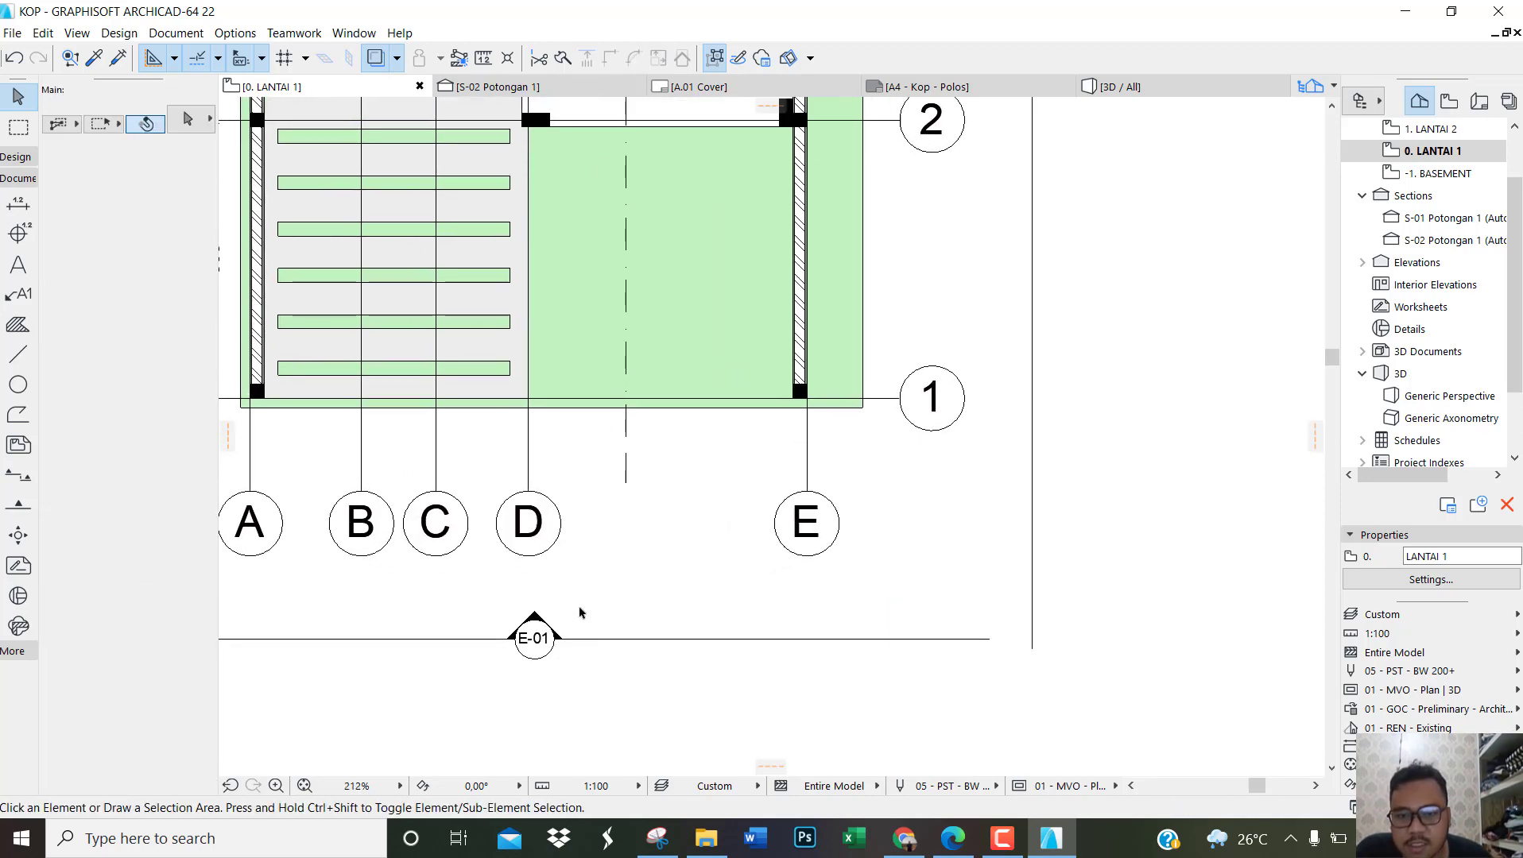
{"action": "scroll", "coordinate": [583, 614], "scroll_direction": "down", "scroll_amount": 2}
{"action": "scroll", "coordinate": [714, 533], "scroll_direction": "down", "scroll_amount": 2}
{"action": "scroll", "coordinate": [788, 485], "scroll_direction": "down", "scroll_amount": 1}
{"action": "middle_click_drag", "start_coordinate": [875, 265], "coordinate": [874, 384]}
{"action": "scroll", "coordinate": [834, 482], "scroll_direction": "up", "scroll_amount": 1}
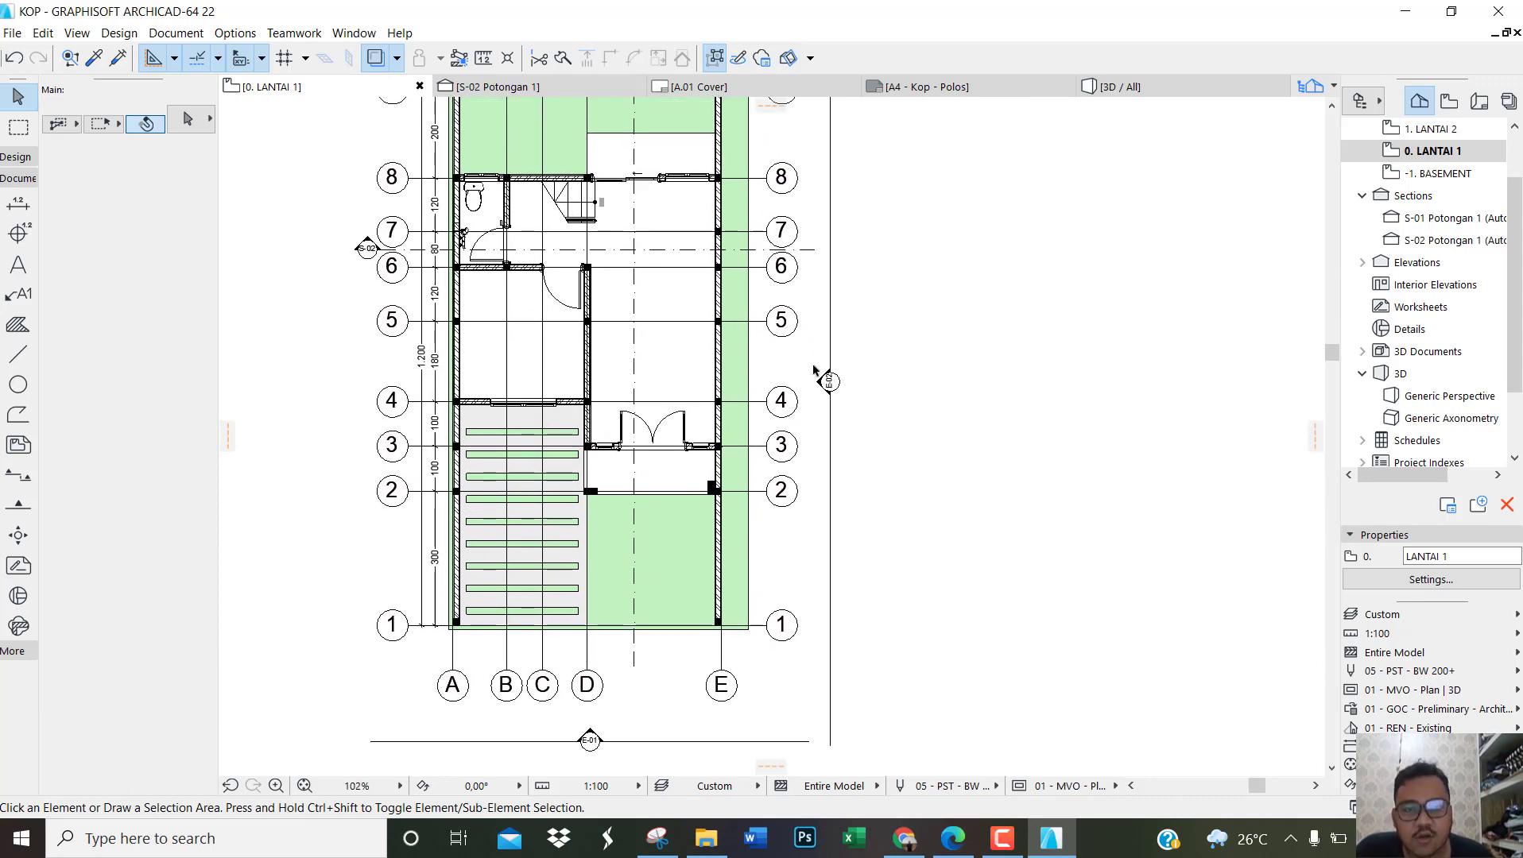
{"action": "middle_click_drag", "start_coordinate": [808, 389], "coordinate": [785, 531]}
{"action": "scroll", "coordinate": [785, 531], "scroll_direction": "down", "scroll_amount": 1}
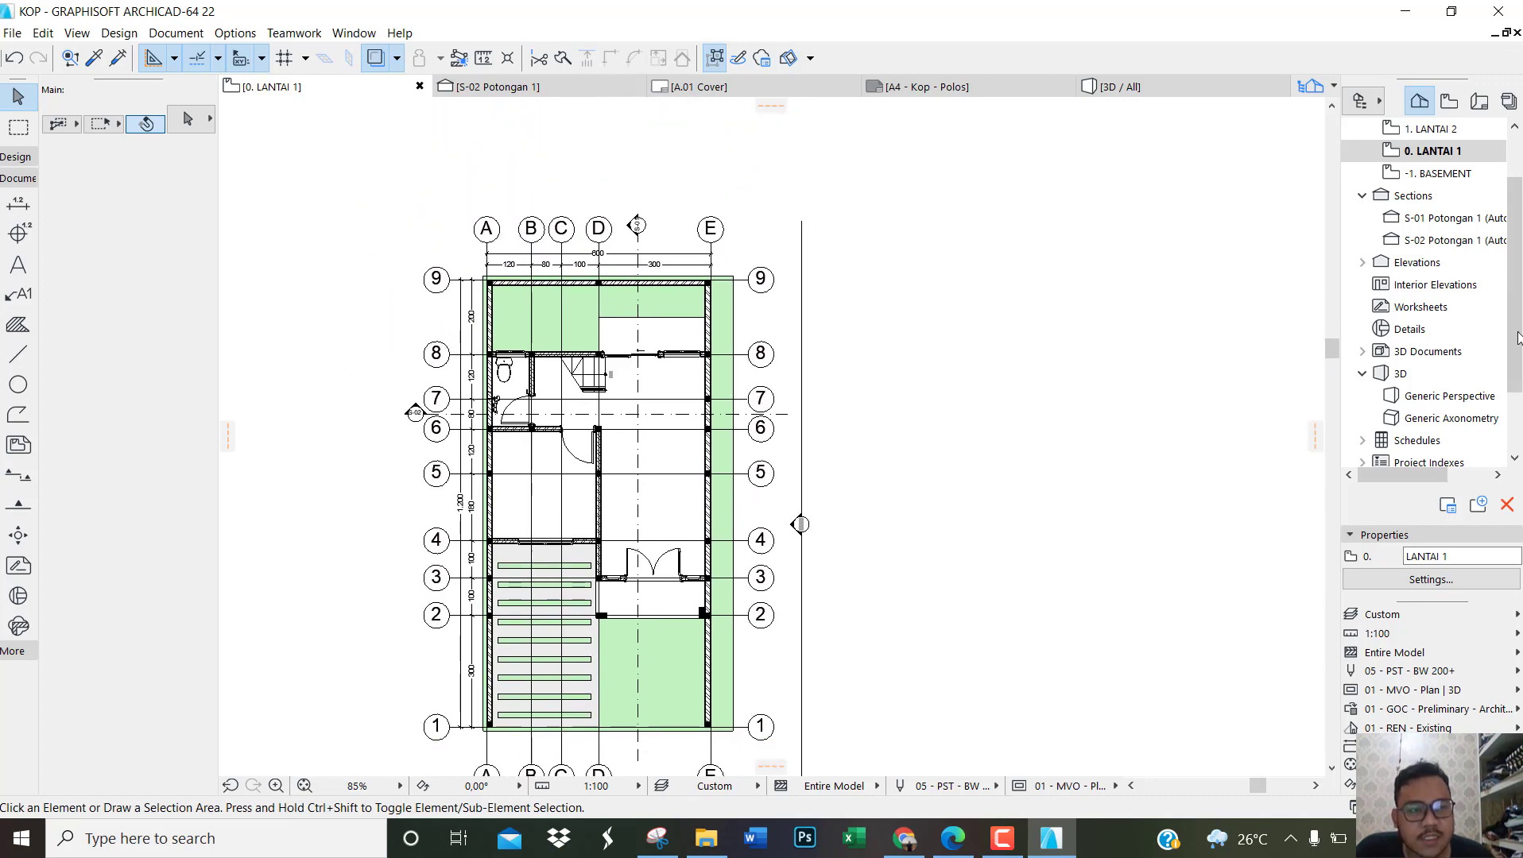
Step: Expand the project's elevations and open the E-01 front elevation view
{"action": "scroll", "coordinate": [1444, 310], "scroll_direction": "down", "scroll_amount": 1}
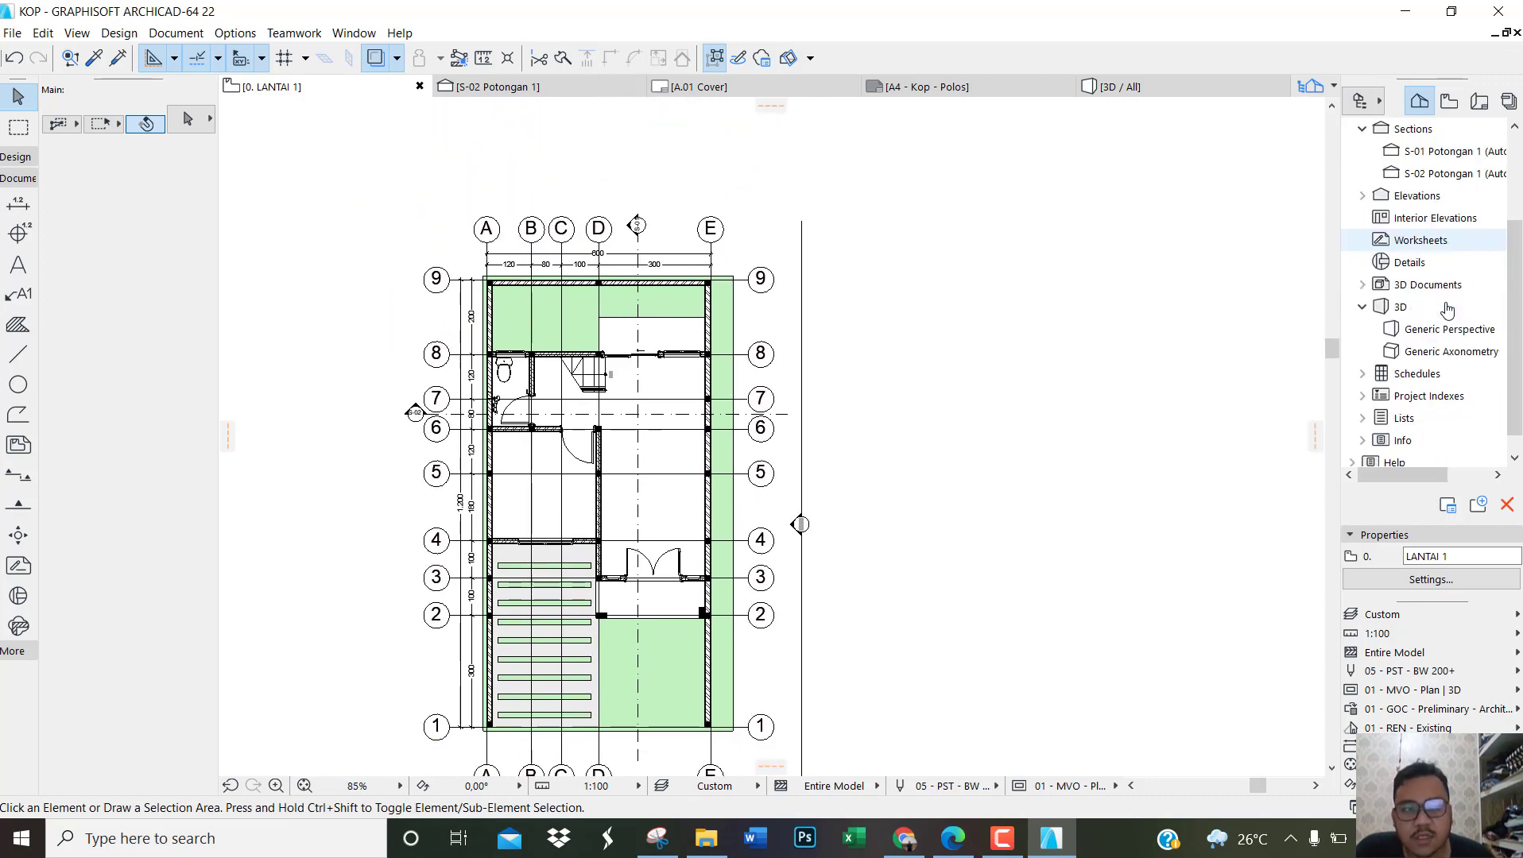
{"action": "double_click", "coordinate": [1413, 198]}
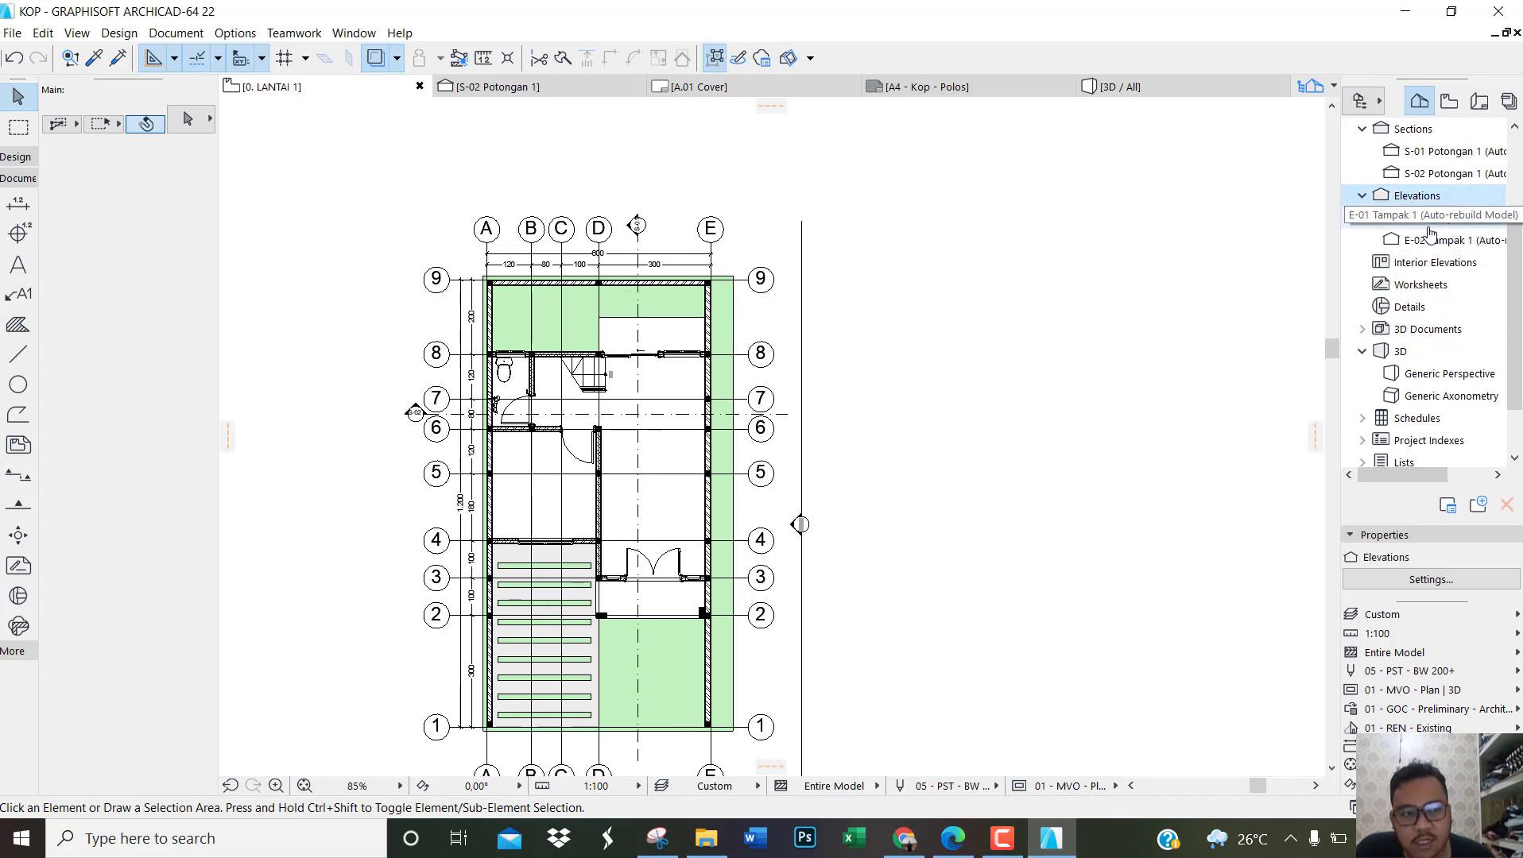
{"action": "double_click", "coordinate": [1428, 226]}
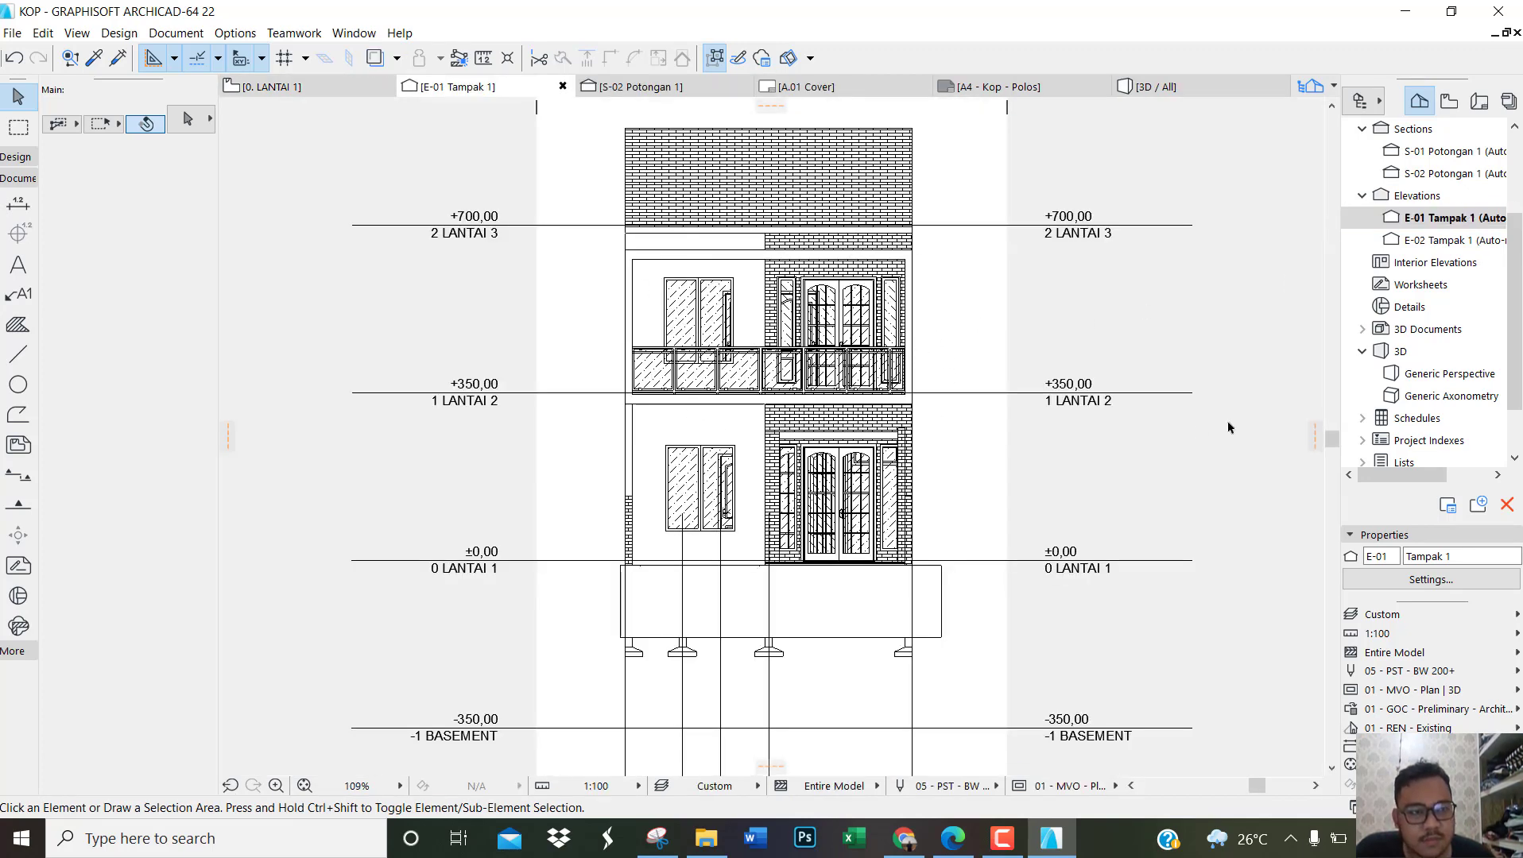
Step: Open the E-02 side elevation and examine its profile, storey levels and grid dimensions
{"action": "double_click", "coordinate": [1422, 240]}
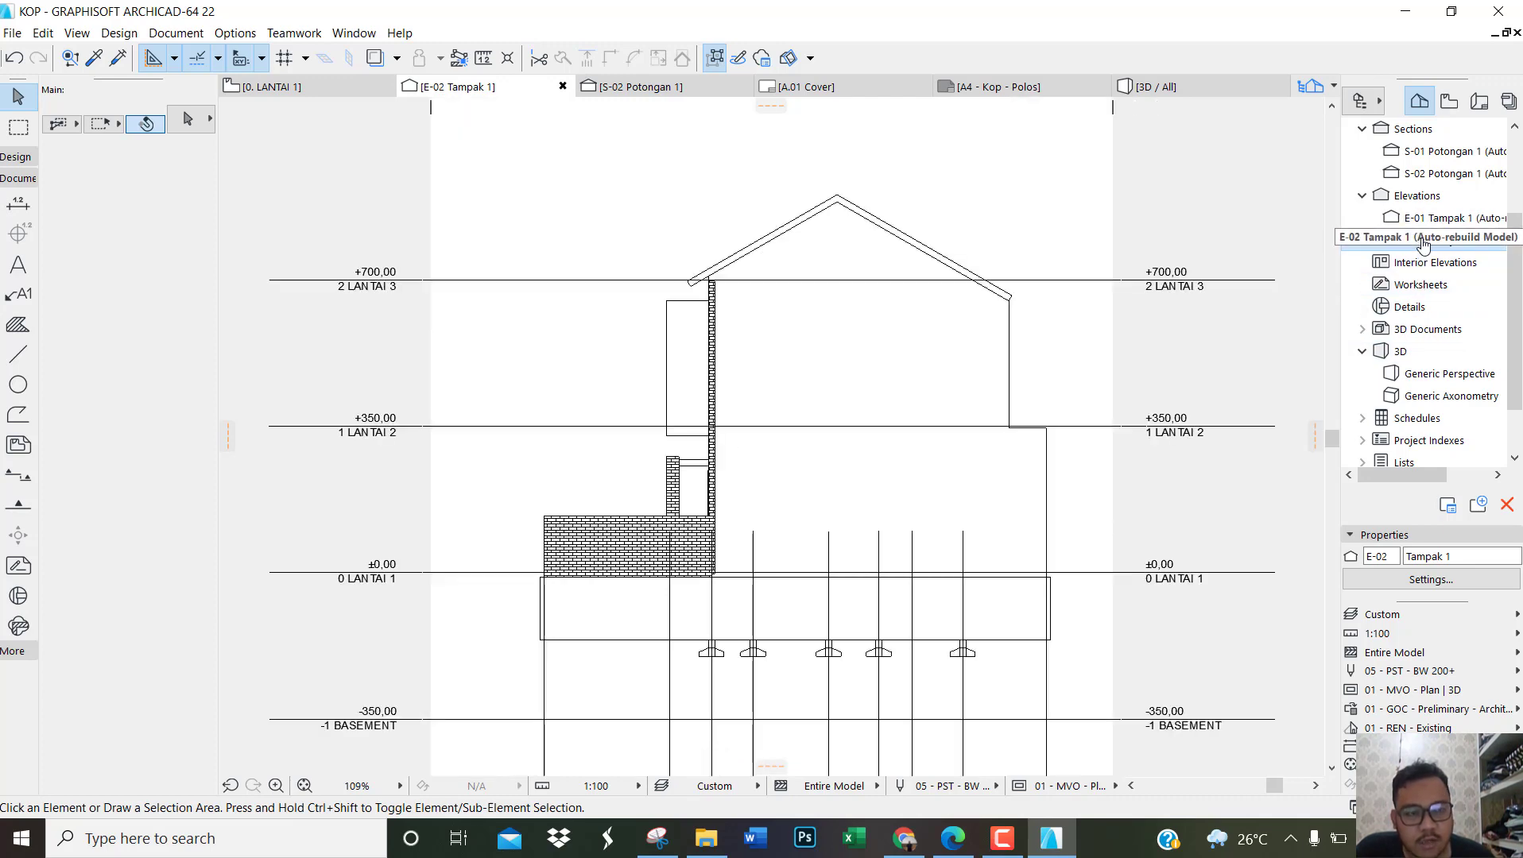
{"action": "scroll", "coordinate": [818, 438], "scroll_direction": "down", "scroll_amount": 2}
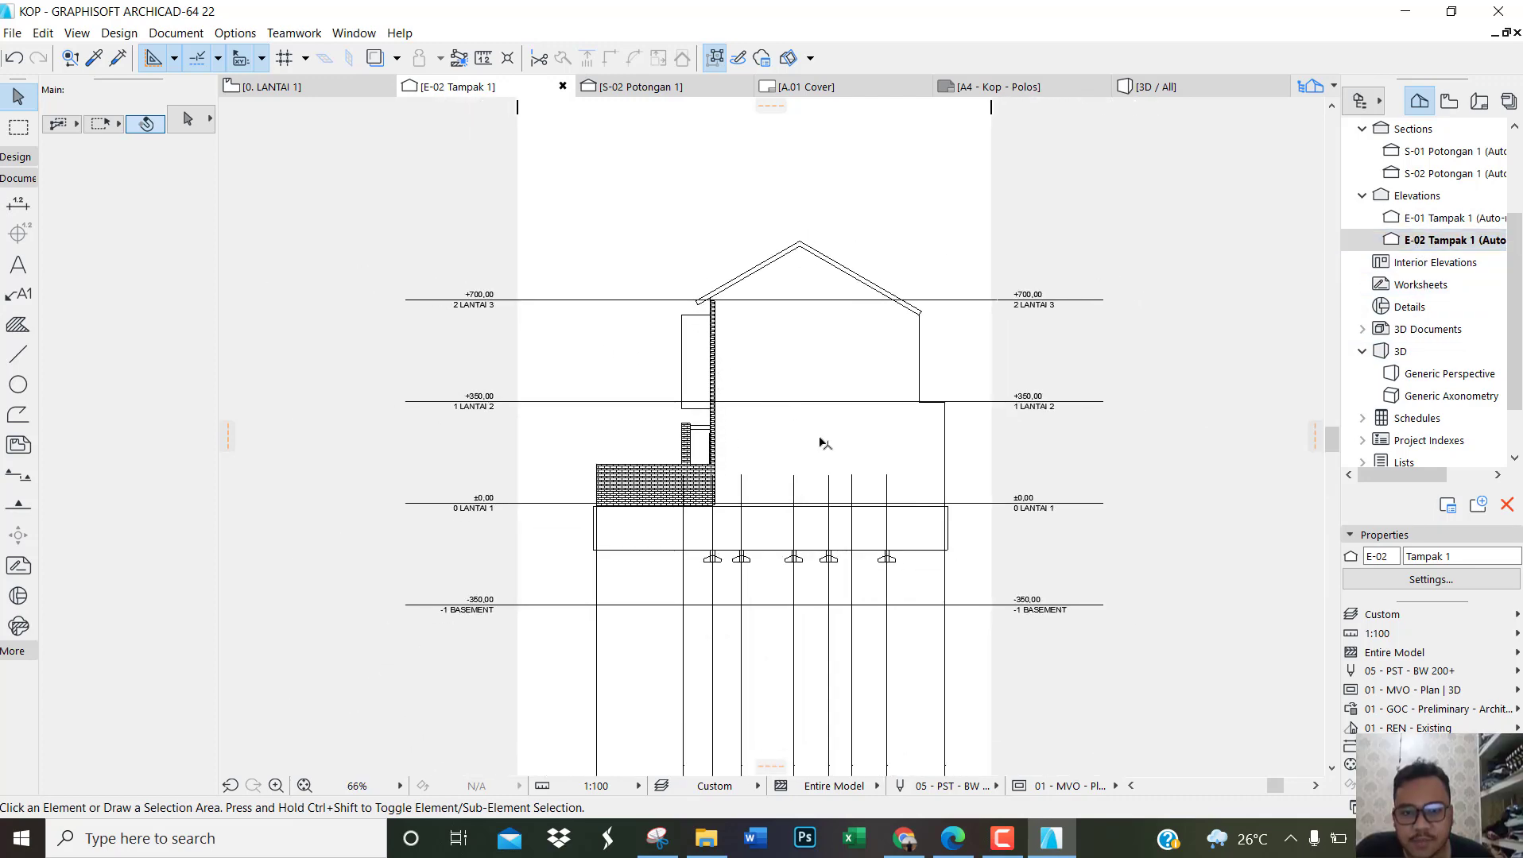
{"action": "scroll", "coordinate": [824, 444], "scroll_direction": "up", "scroll_amount": 2}
{"action": "scroll", "coordinate": [853, 460], "scroll_direction": "down", "scroll_amount": 2}
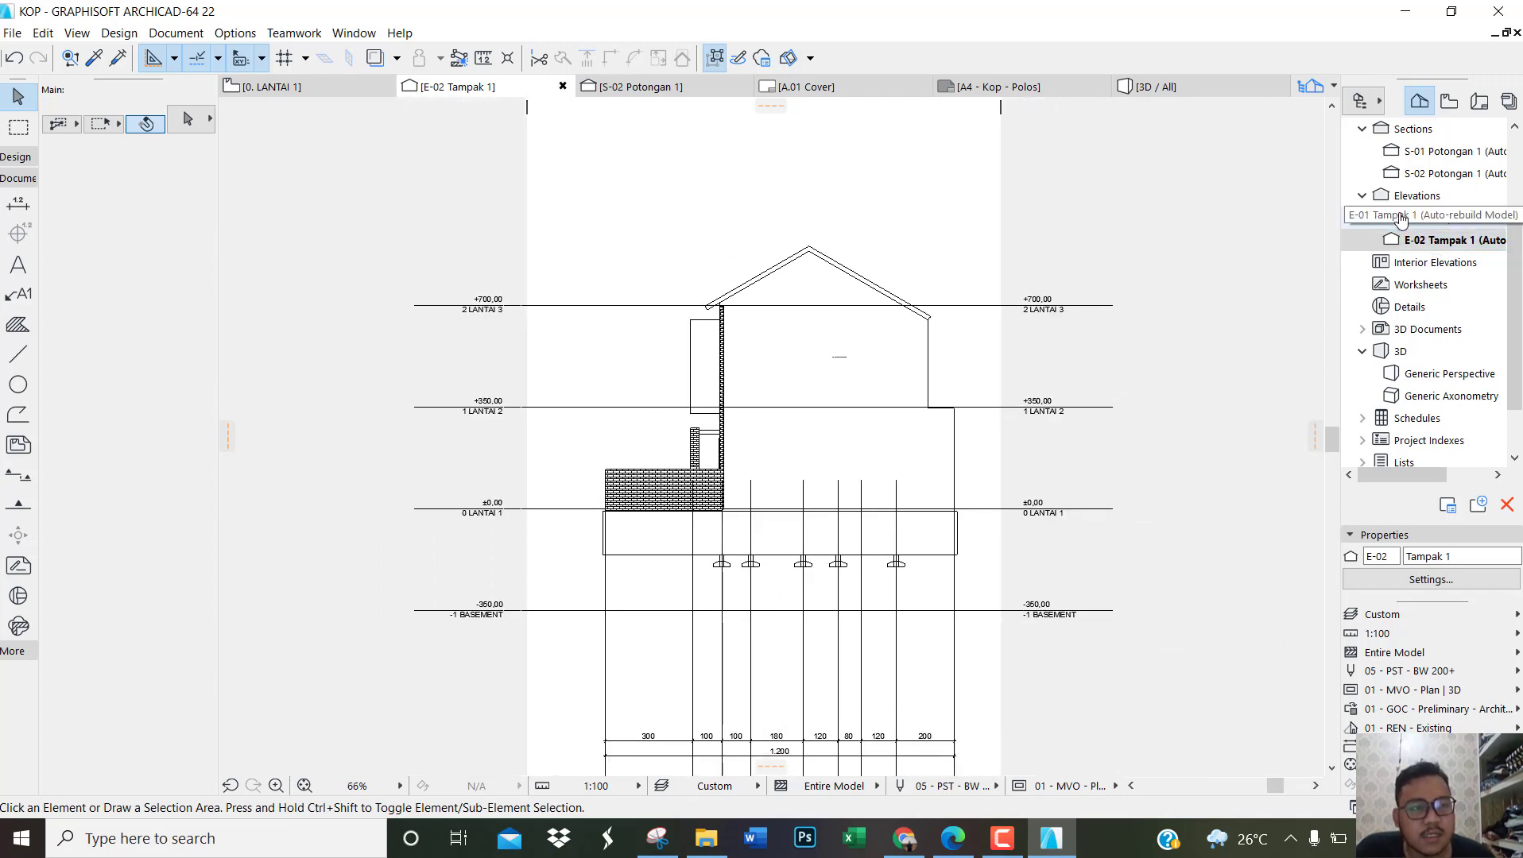
Step: Compare the landscape site mesh on the LANTAI 1 plan with its display on the LANTAI 2 plan
{"action": "scroll", "coordinate": [1439, 183], "scroll_direction": "up", "scroll_amount": 1}
{"action": "double_click", "coordinate": [1442, 152]}
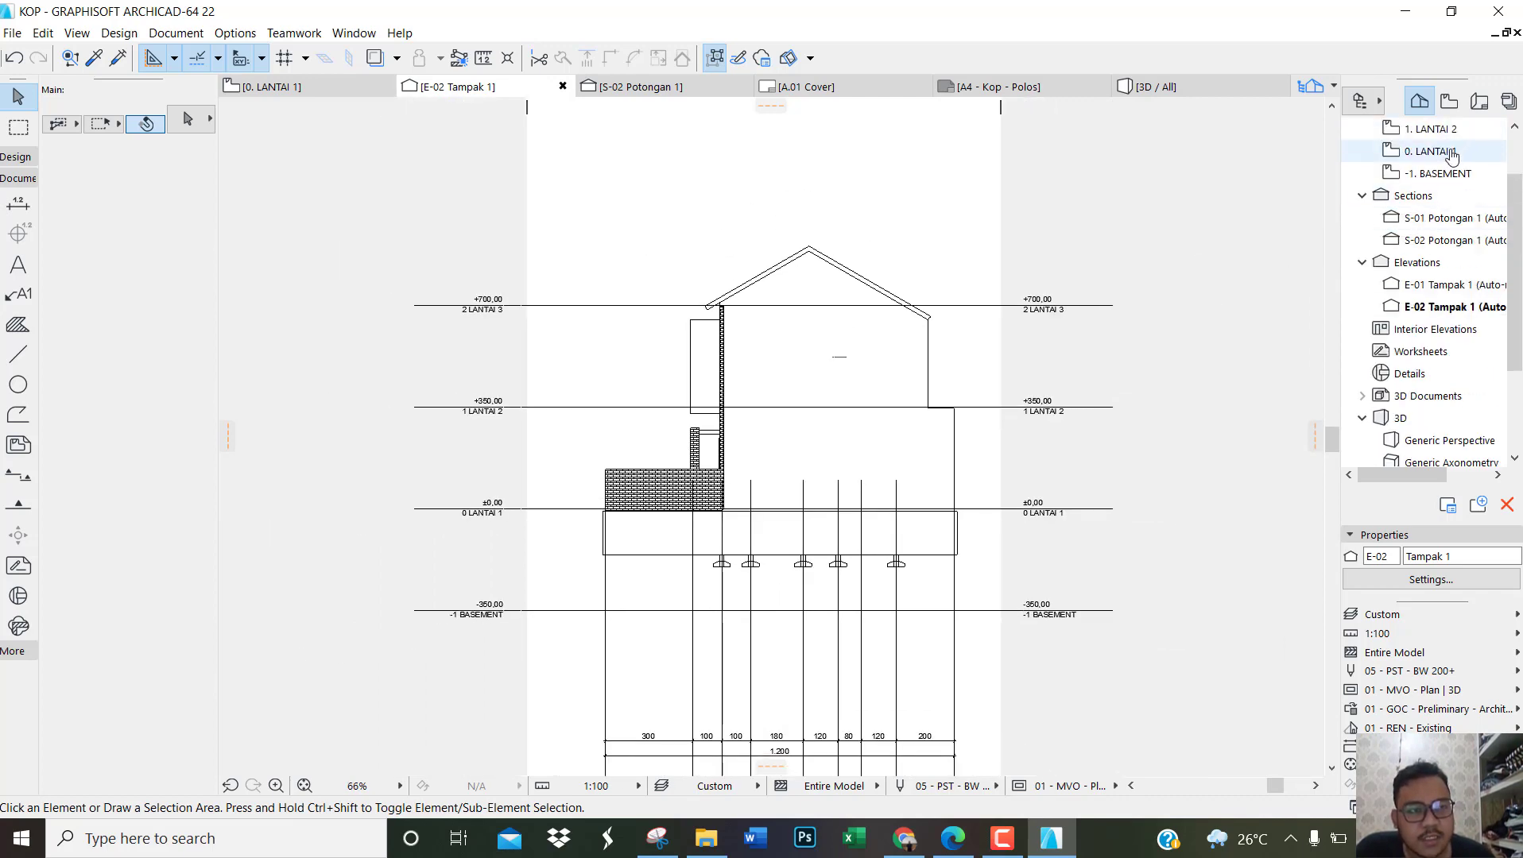
{"action": "scroll", "coordinate": [681, 562], "scroll_direction": "down", "scroll_amount": 2}
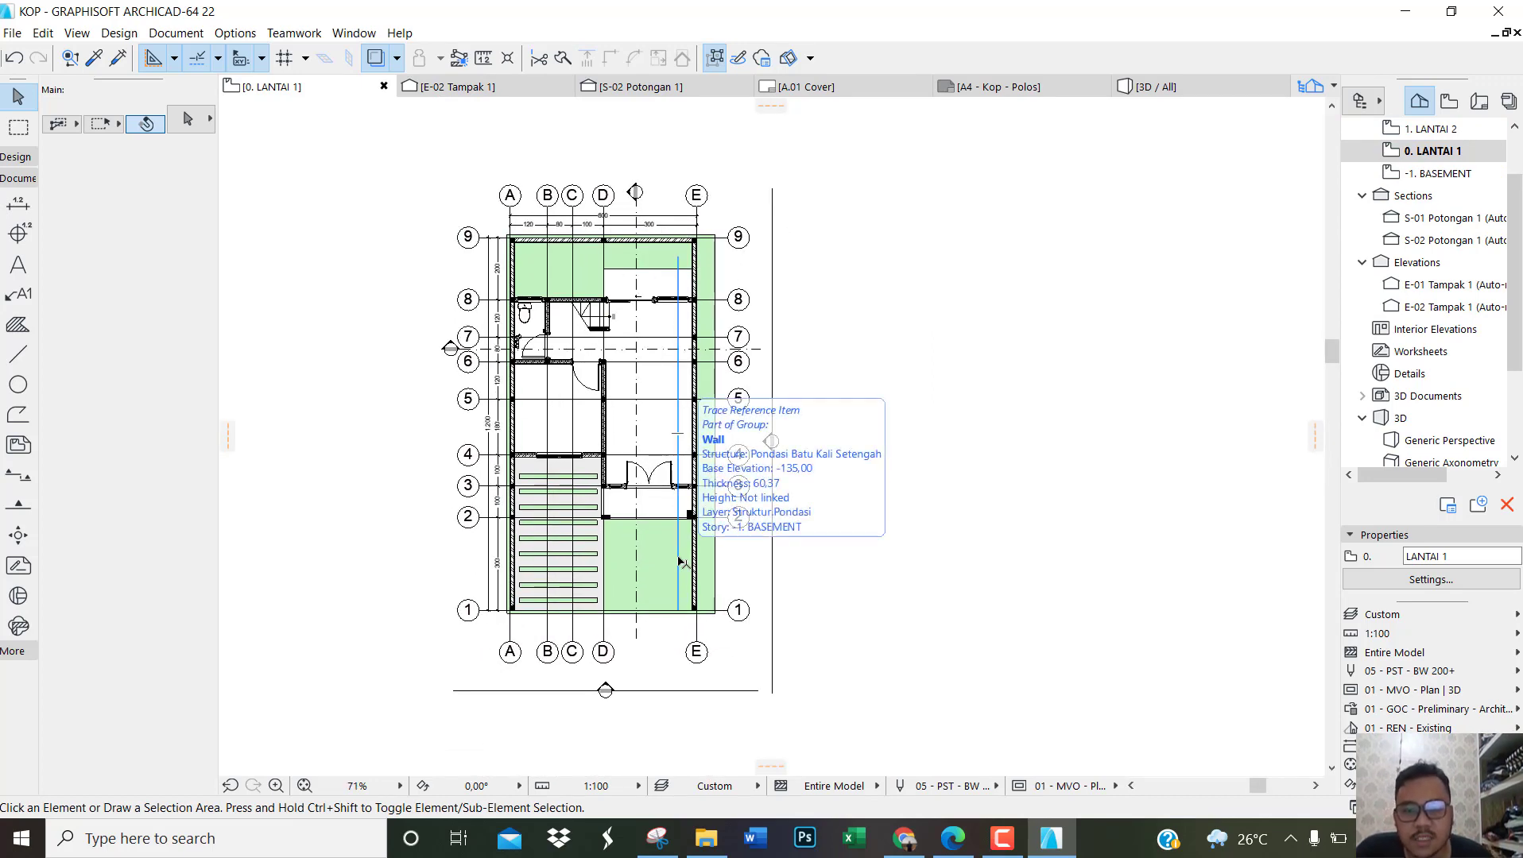
{"action": "scroll", "coordinate": [655, 409], "scroll_direction": "up", "scroll_amount": 2}
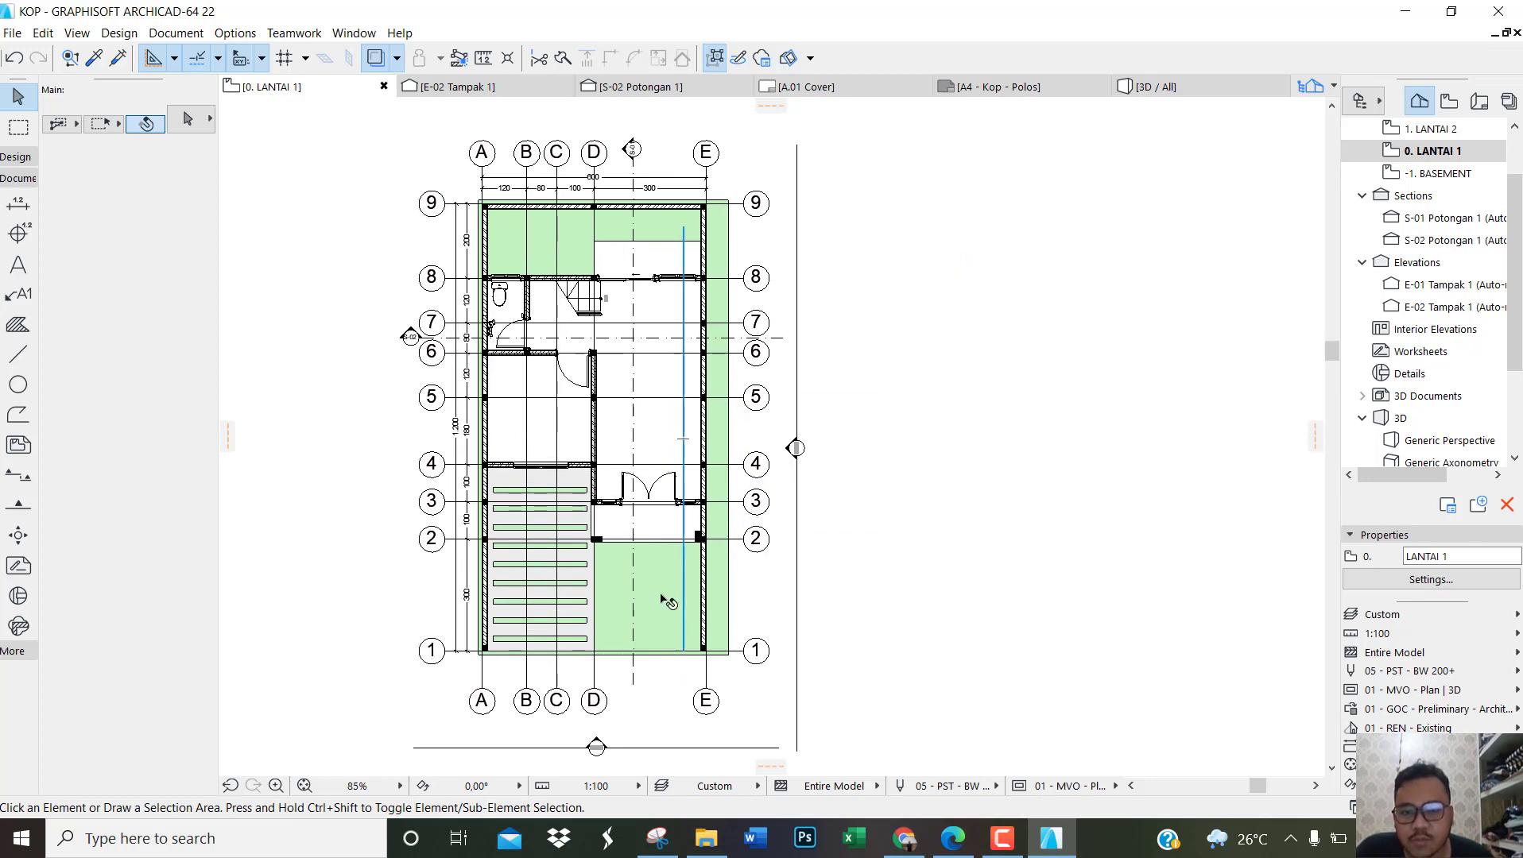
{"action": "left_click", "coordinate": [666, 602]}
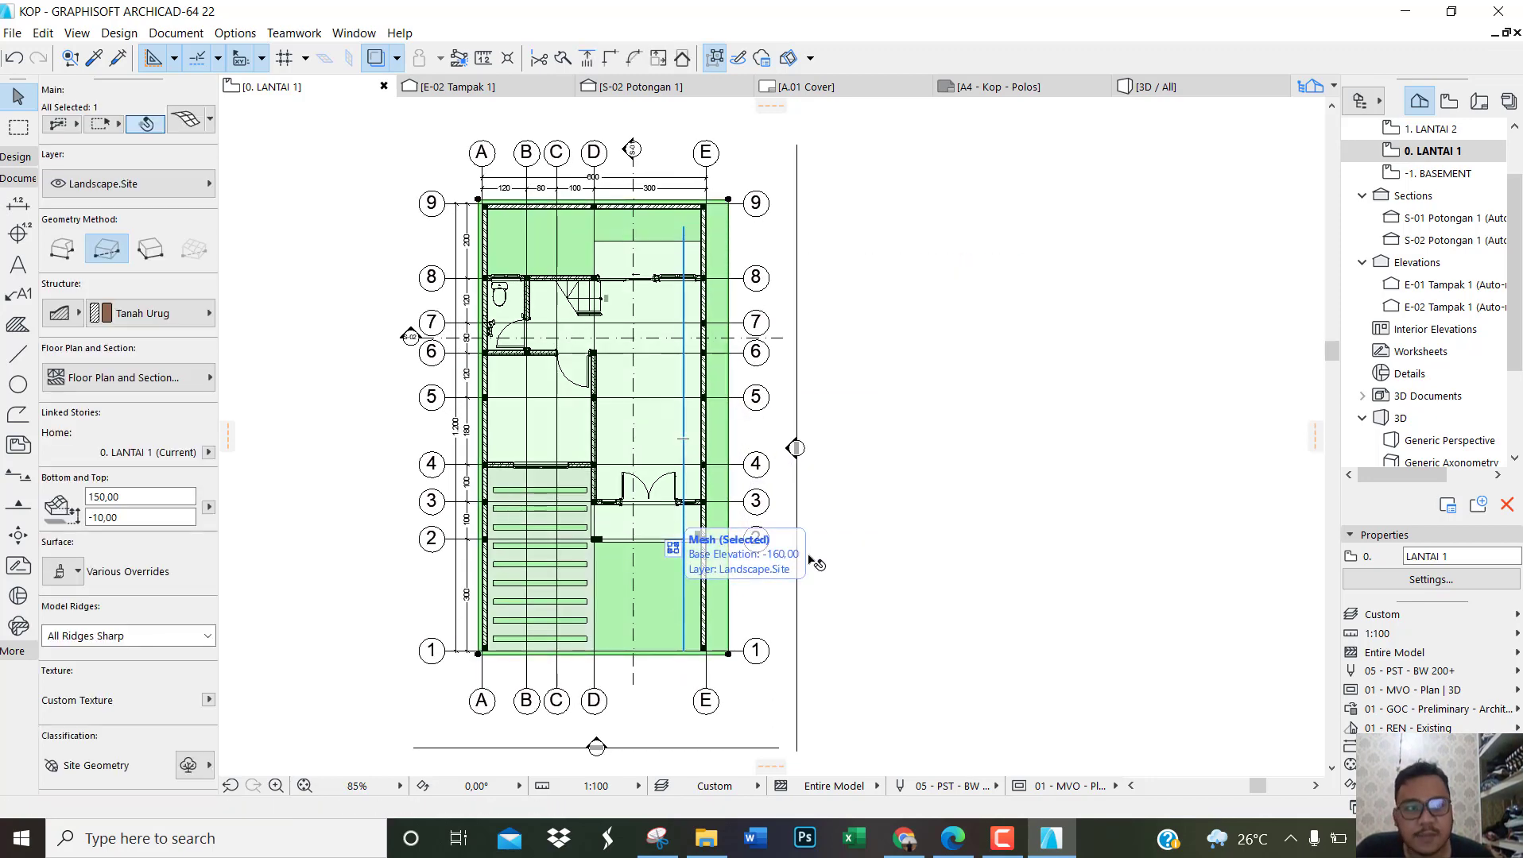
{"action": "scroll", "coordinate": [1431, 182], "scroll_direction": "up", "scroll_amount": 1}
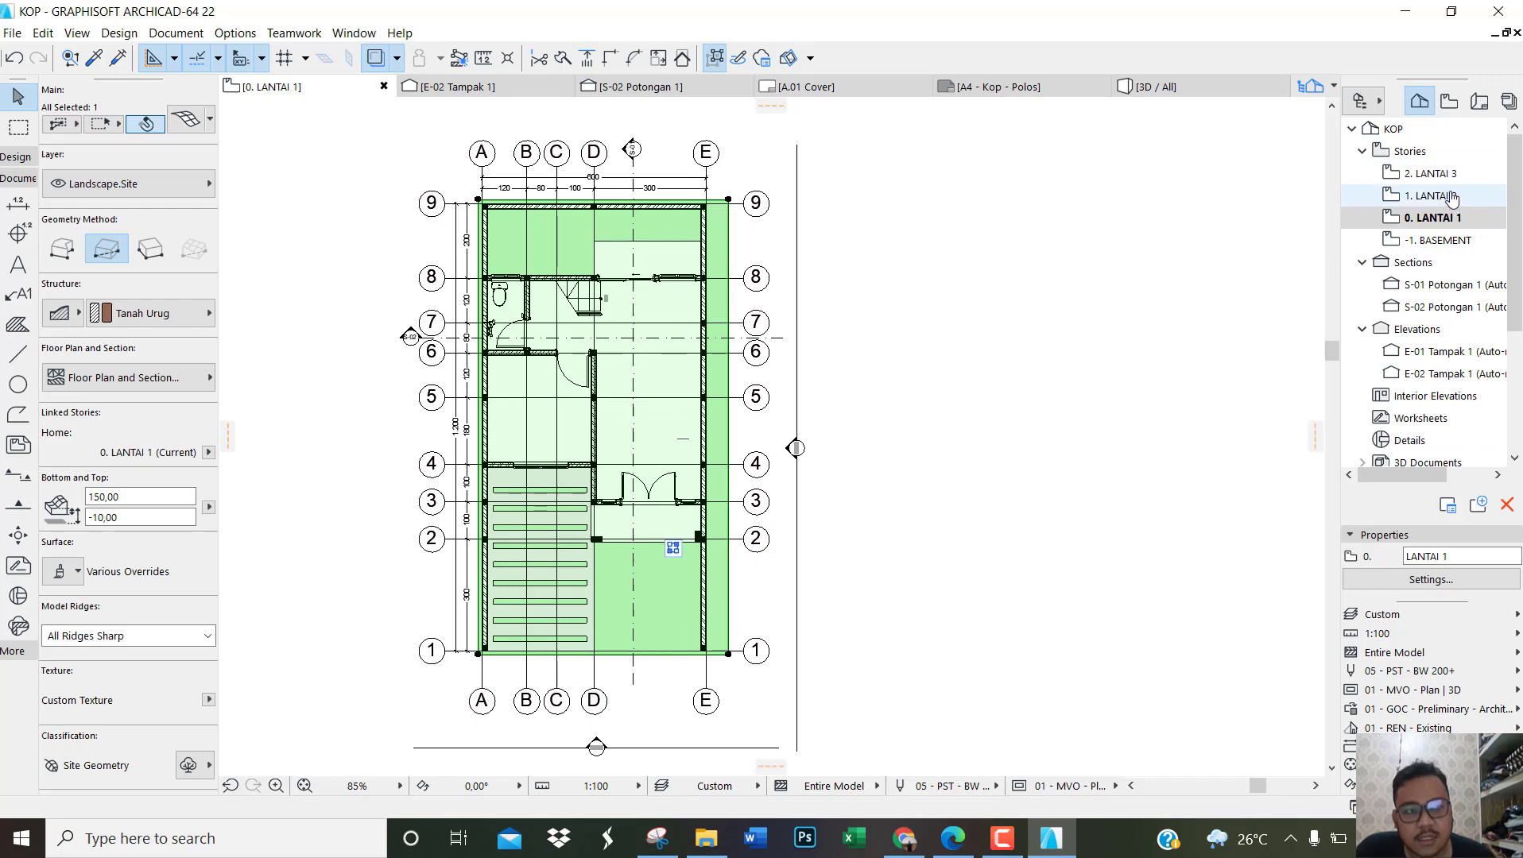
{"action": "double_click", "coordinate": [1445, 195]}
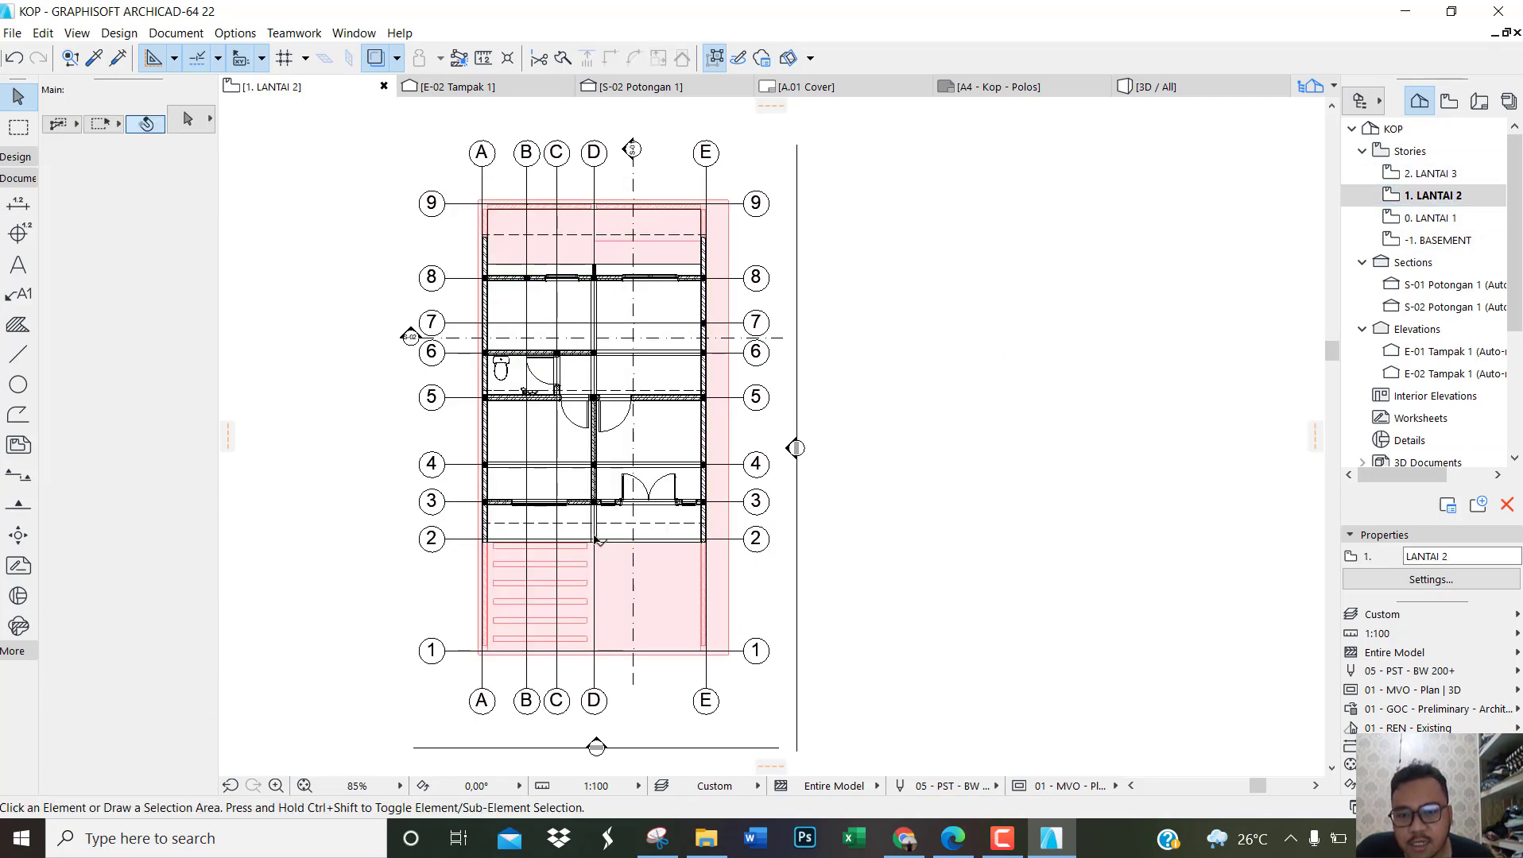
{"action": "scroll", "coordinate": [597, 540], "scroll_direction": "up", "scroll_amount": 1}
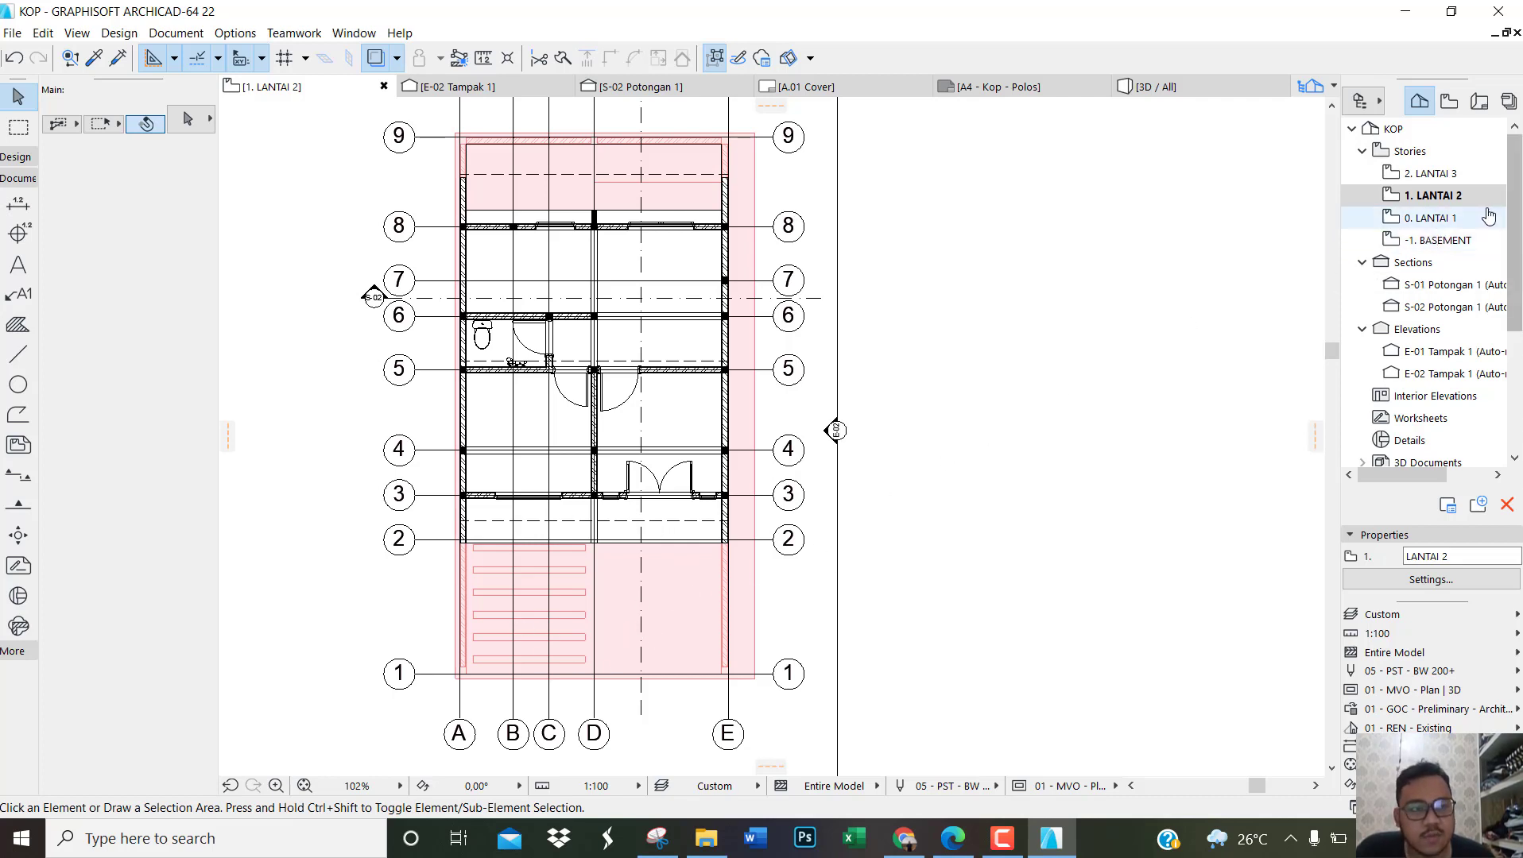
Step: On the LANTAI 1 plan, set the green site mesh to show on Home & One Story Up
{"action": "double_click", "coordinate": [1459, 214]}
{"action": "left_click", "coordinate": [645, 598]}
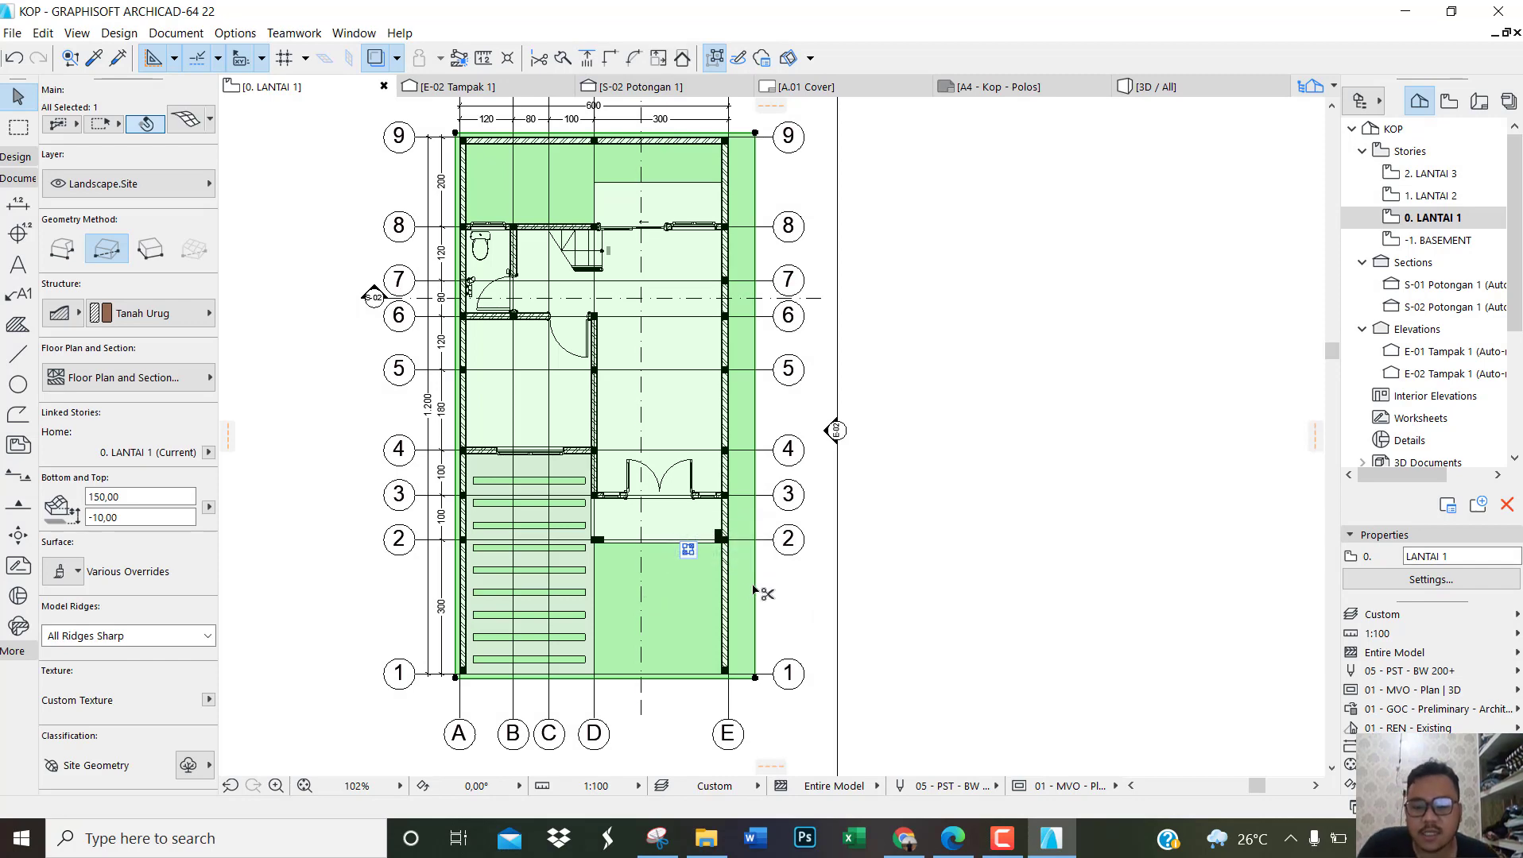
{"action": "key", "text": "ctrl+t"}
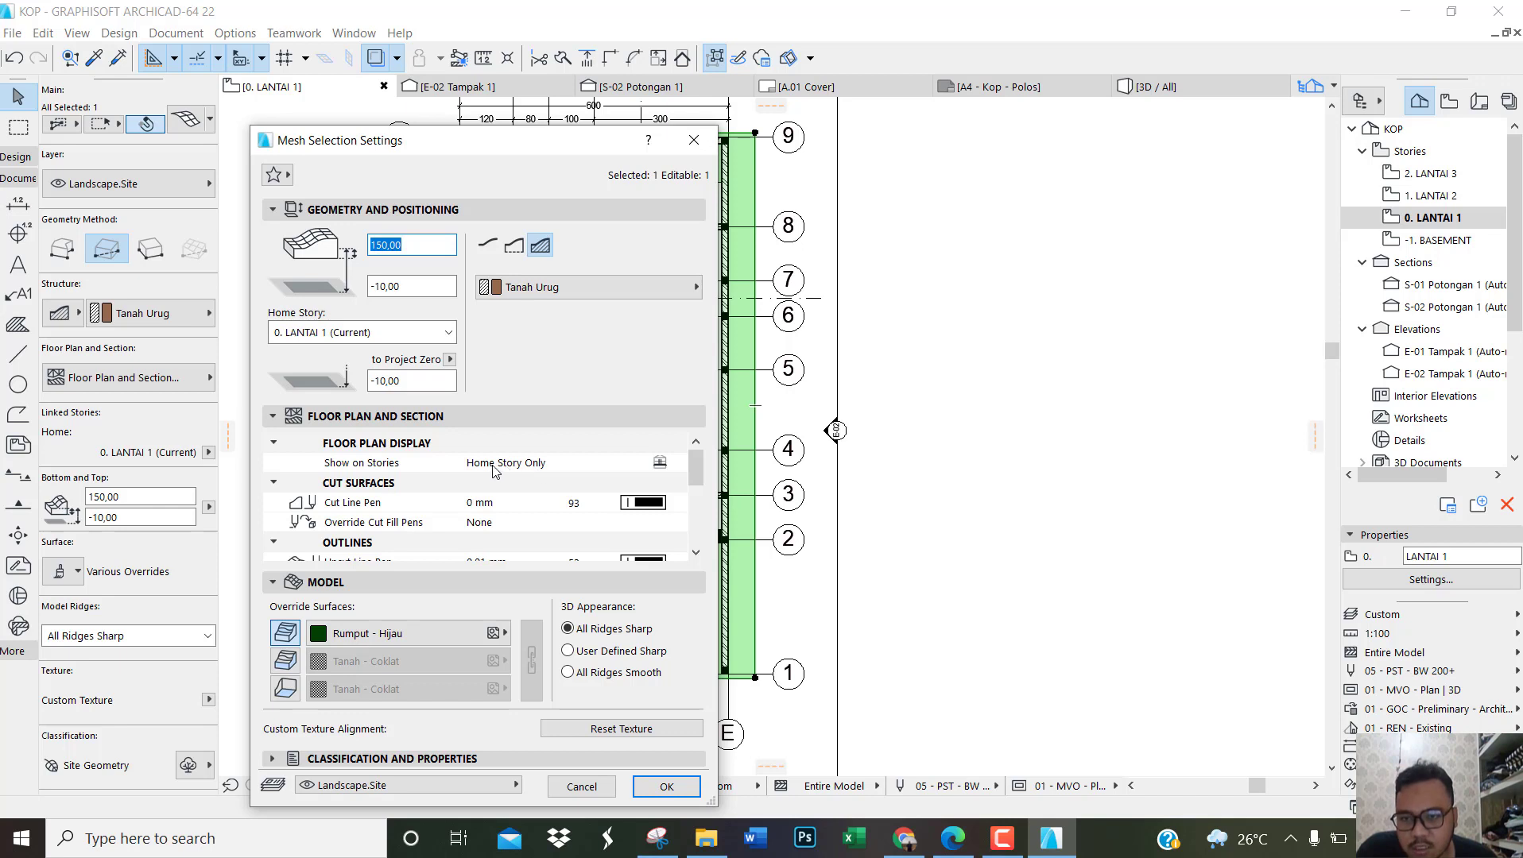
{"action": "left_click", "coordinate": [633, 468]}
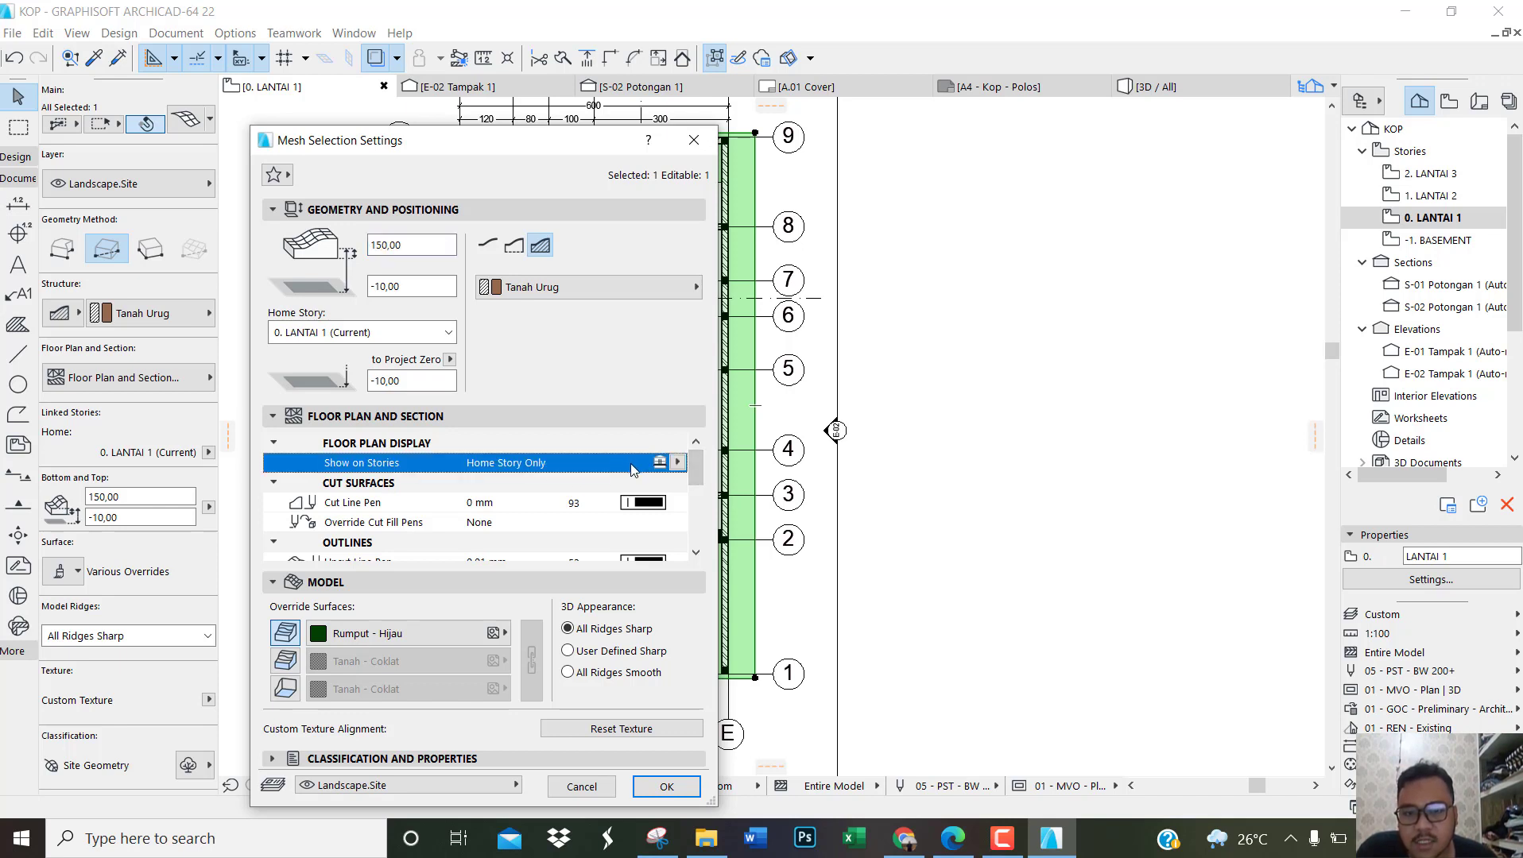
{"action": "left_click", "coordinate": [676, 463]}
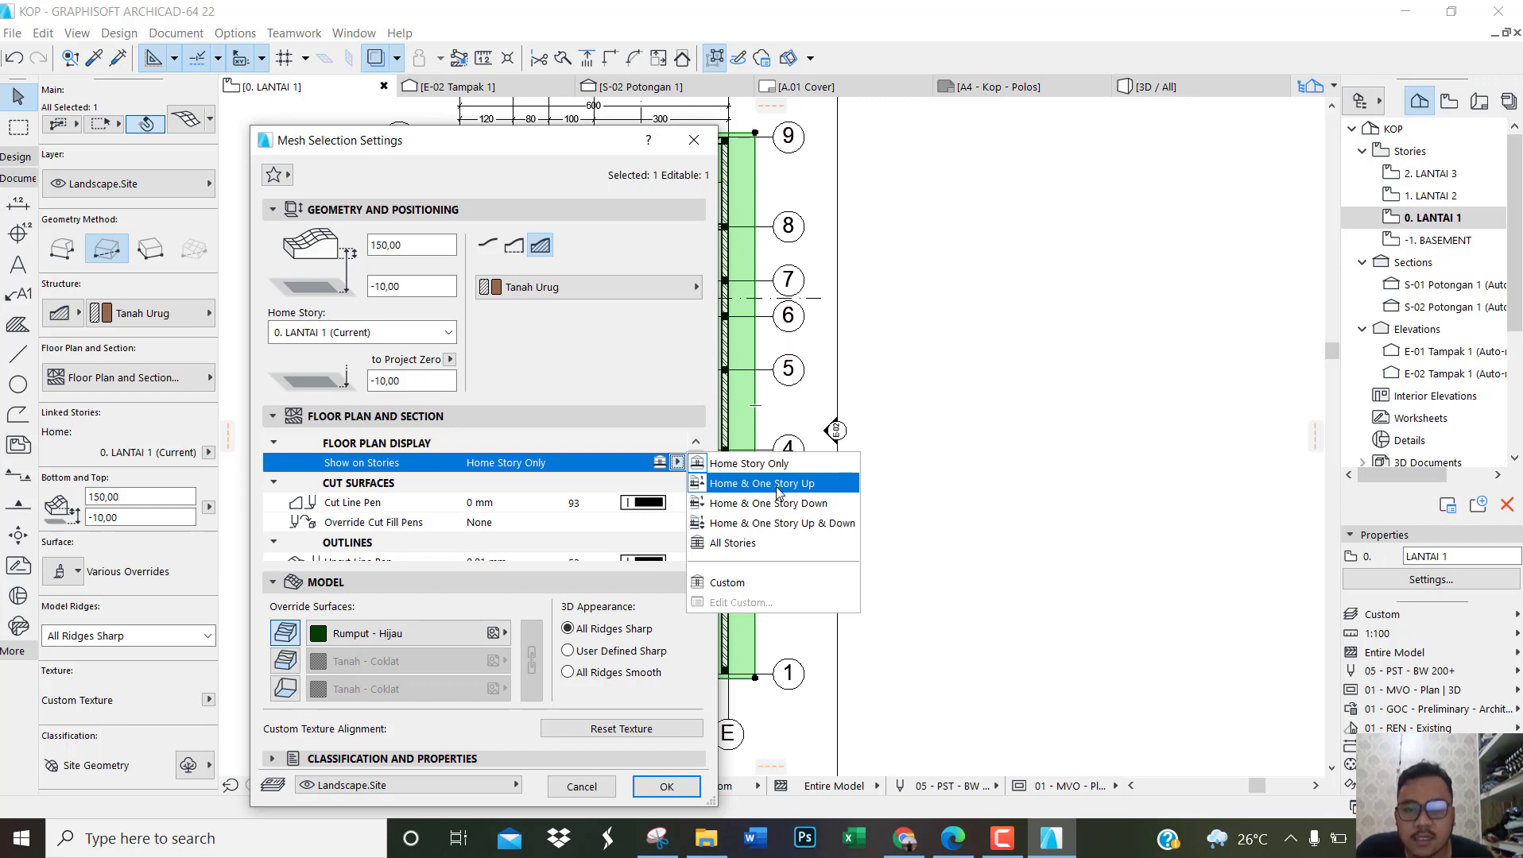
{"action": "left_click", "coordinate": [778, 485]}
{"action": "left_click", "coordinate": [666, 787]}
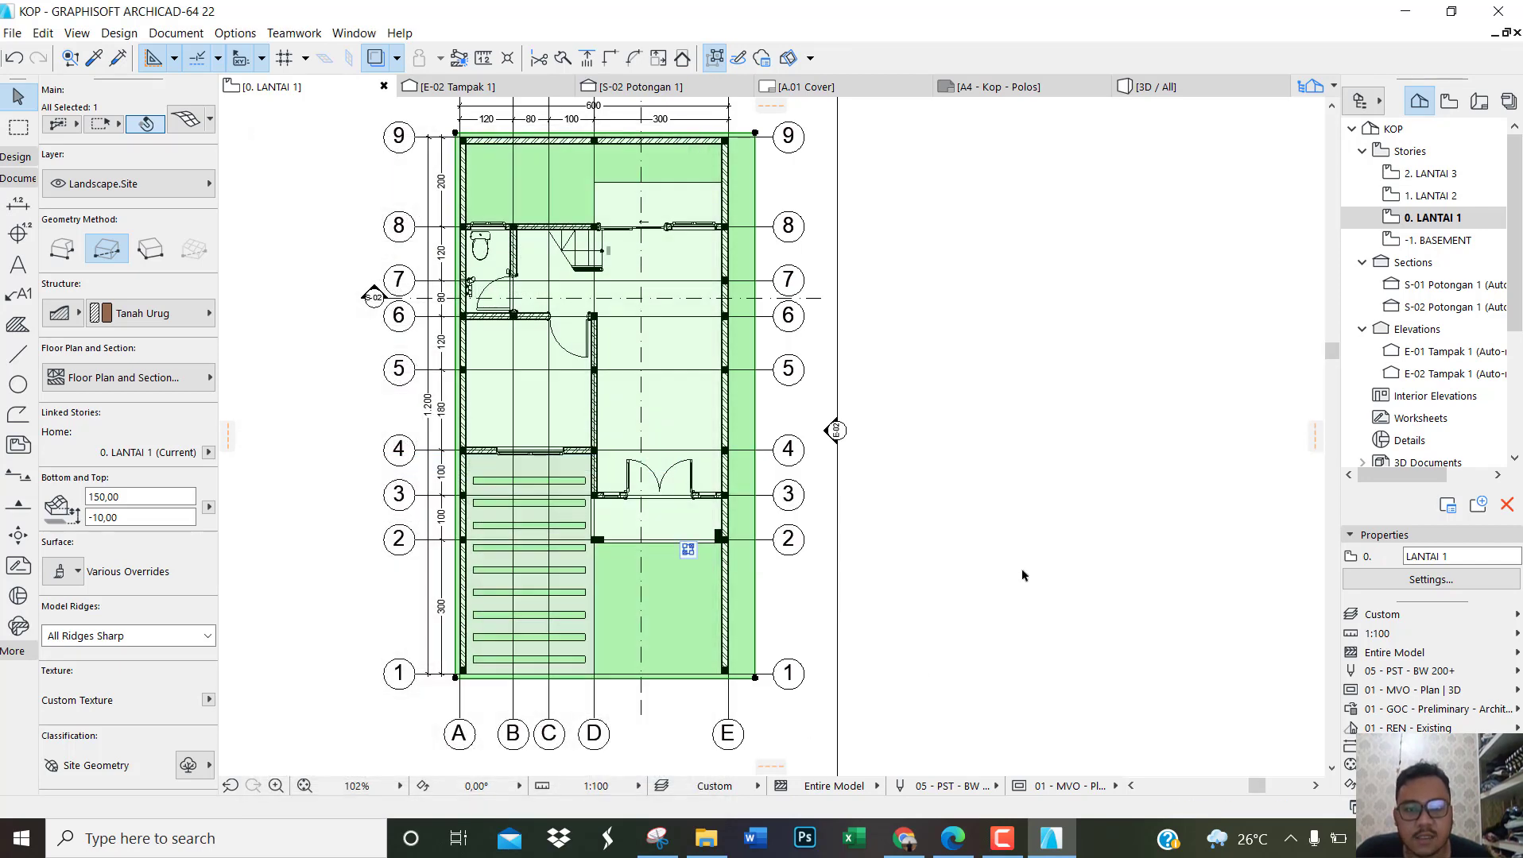
Step: Check how the site mesh displays around the building on the LANTAI 2 plan
{"action": "double_click", "coordinate": [1428, 195]}
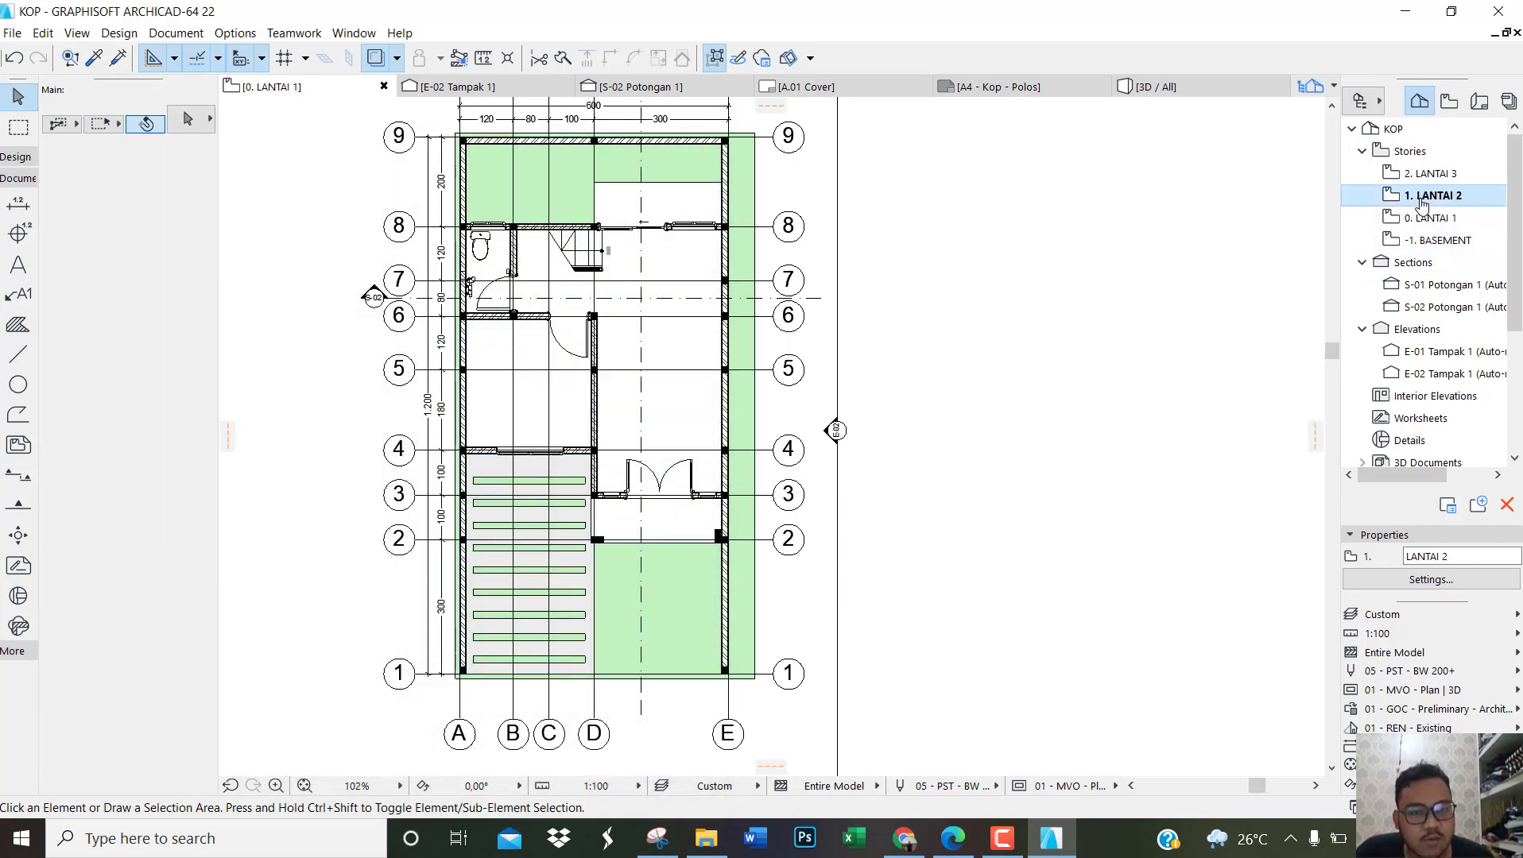
{"action": "scroll", "coordinate": [606, 499], "scroll_direction": "down", "scroll_amount": 1}
{"action": "scroll", "coordinate": [656, 595], "scroll_direction": "up", "scroll_amount": 1}
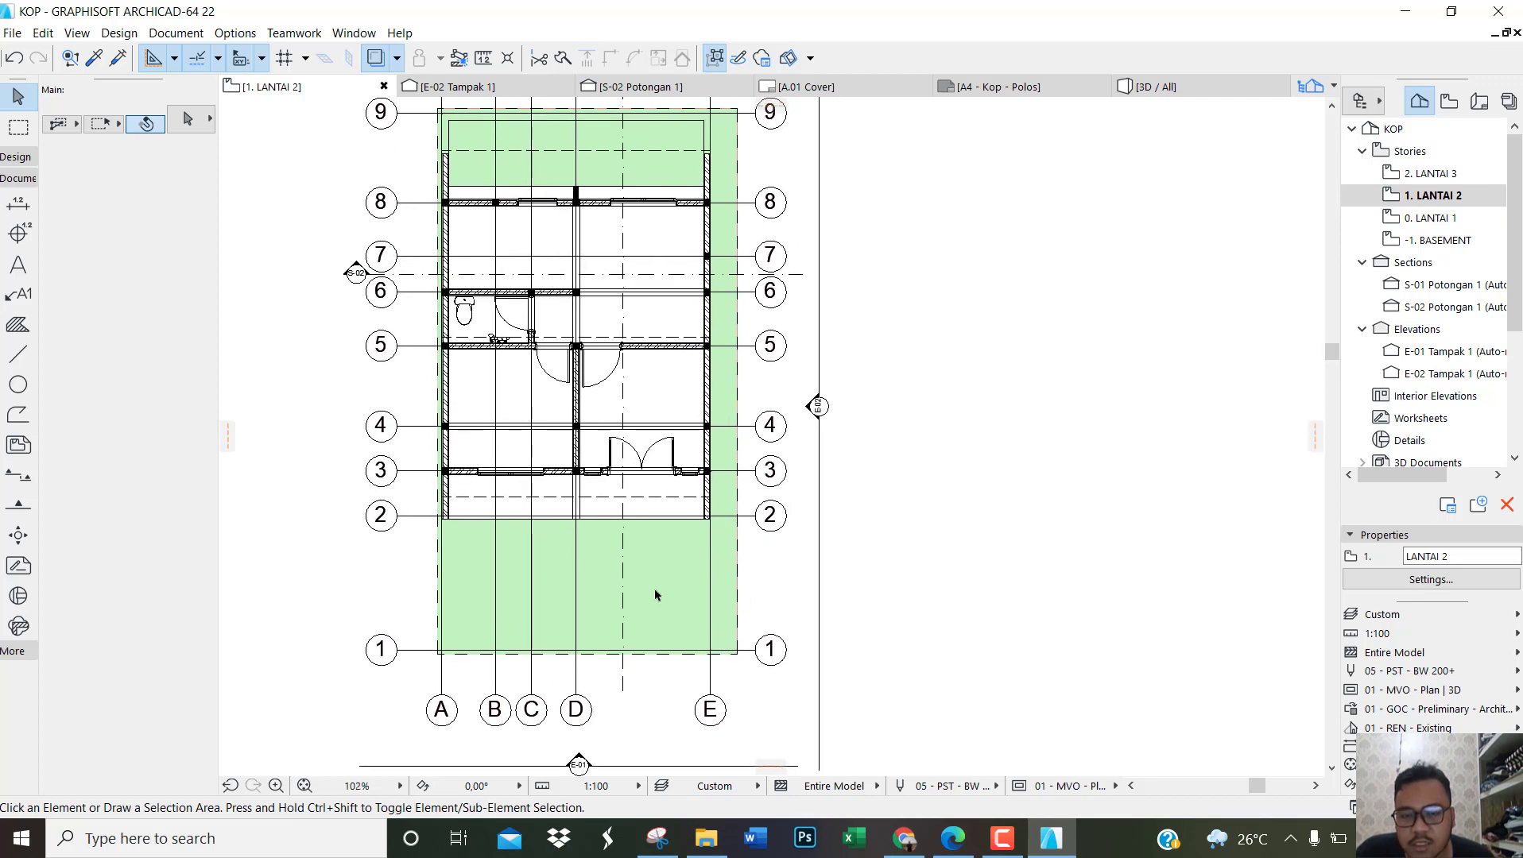
{"action": "scroll", "coordinate": [666, 588], "scroll_direction": "up", "scroll_amount": 1}
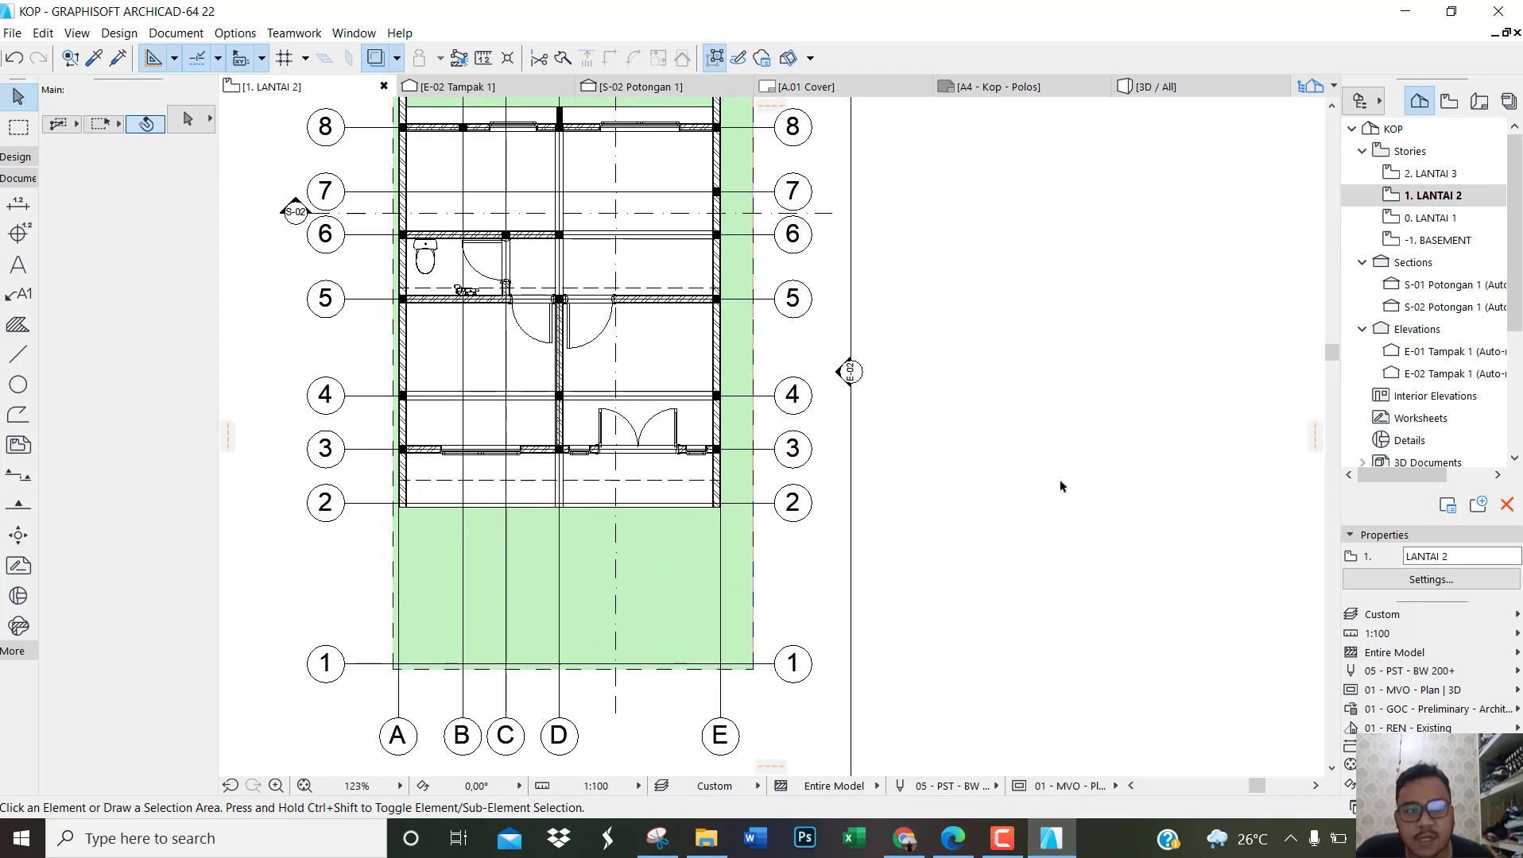
Step: On the LANTAI 1 plan, set all nine grass strip meshes in the carport to show on Home & One Story Up
{"action": "double_click", "coordinate": [1442, 218]}
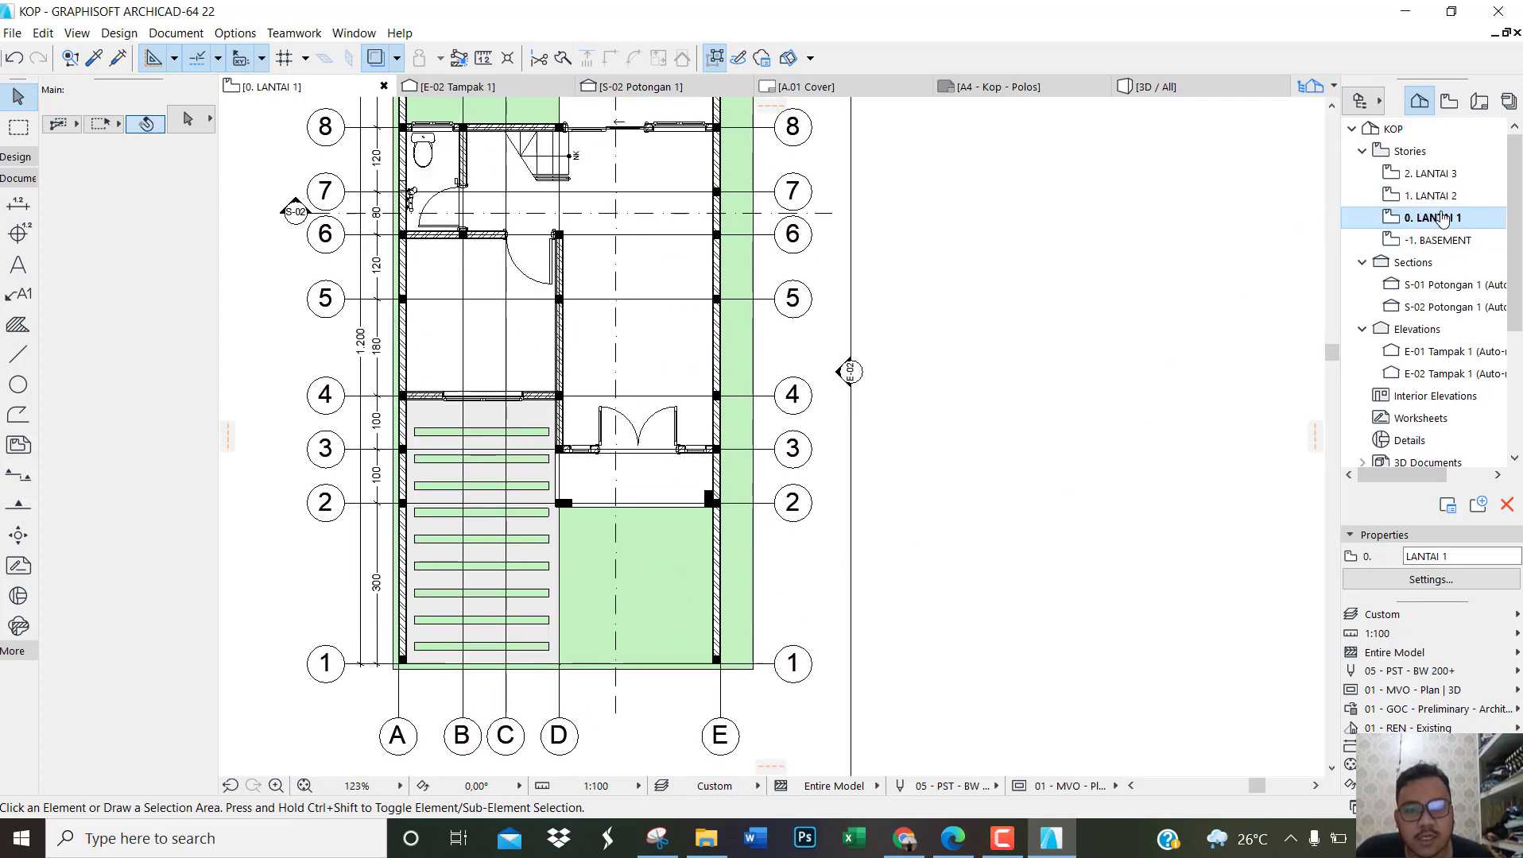
{"action": "left_click", "coordinate": [534, 647]}
{"action": "left_click", "coordinate": [540, 620], "text": "shift"}
{"action": "left_click", "coordinate": [545, 566], "text": "shift"}
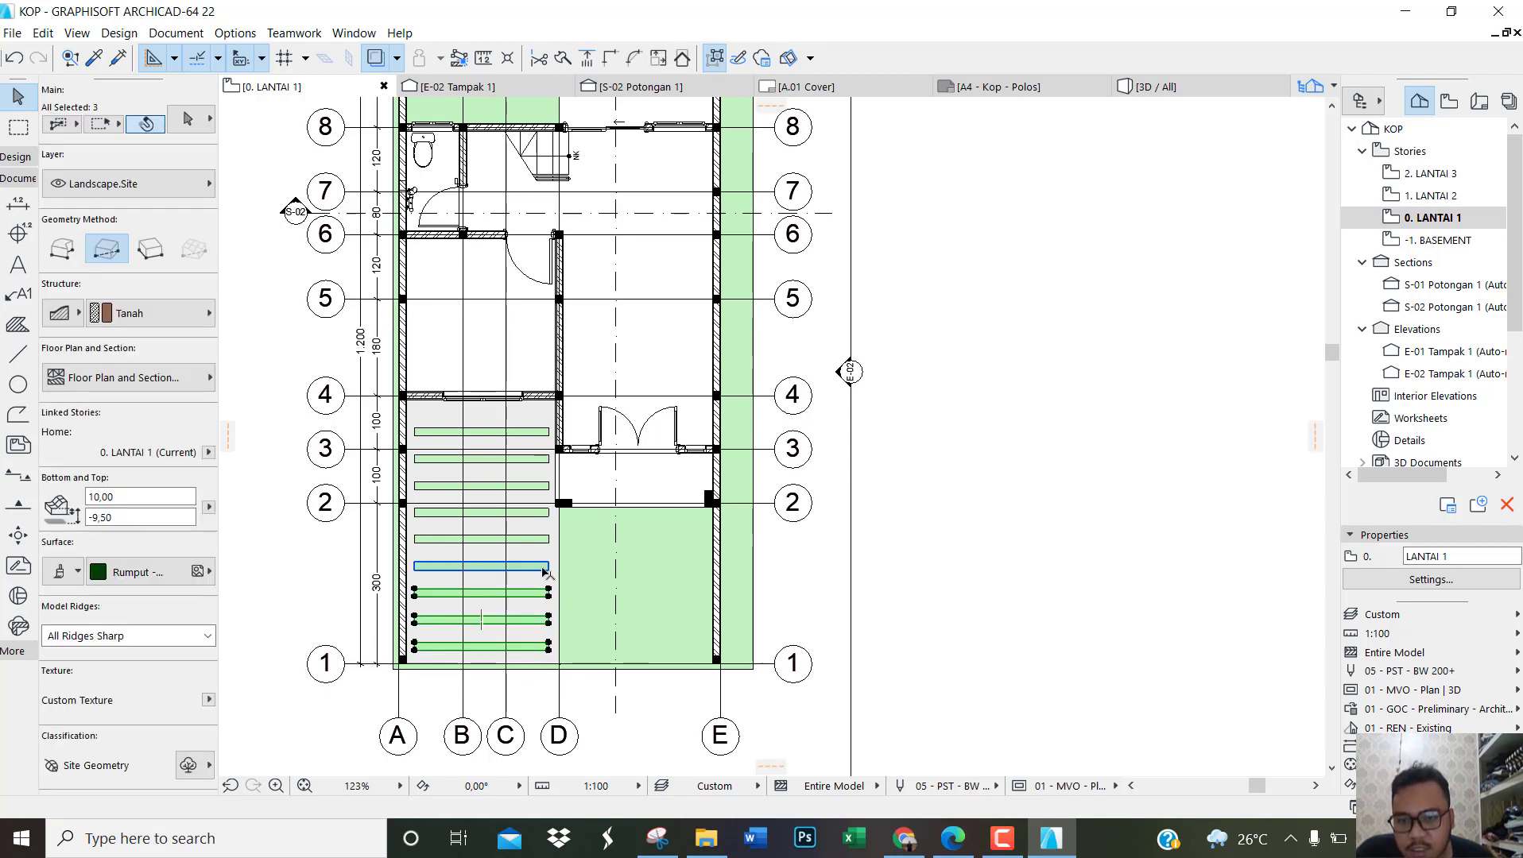
{"action": "left_click", "coordinate": [545, 540], "text": "shift"}
{"action": "left_click", "coordinate": [545, 513], "text": "shift"}
{"action": "left_click", "coordinate": [543, 483], "text": "shift"}
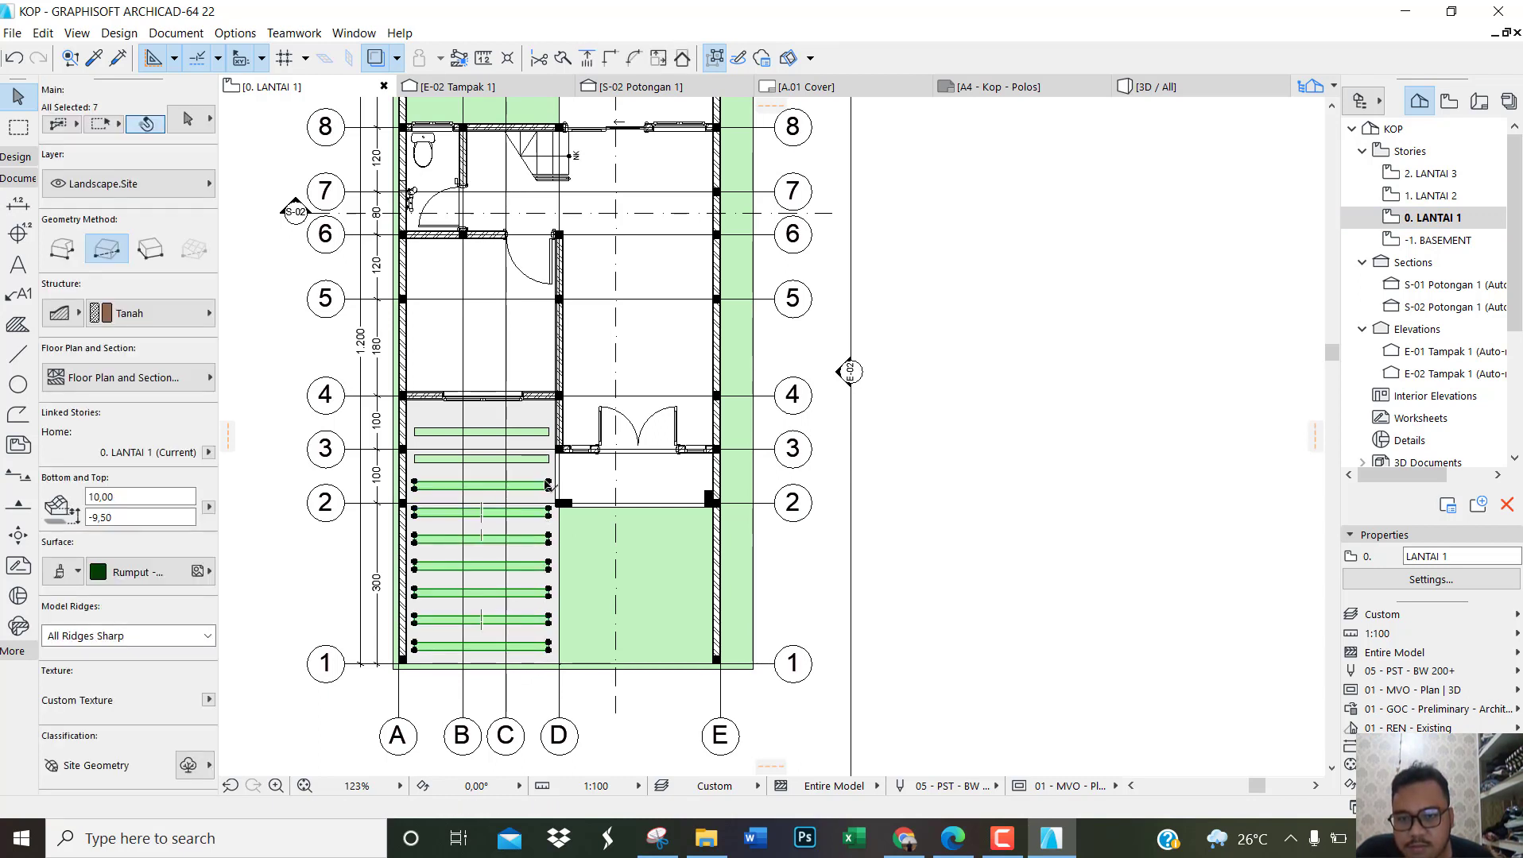
{"action": "left_click", "coordinate": [544, 449], "text": "shift"}
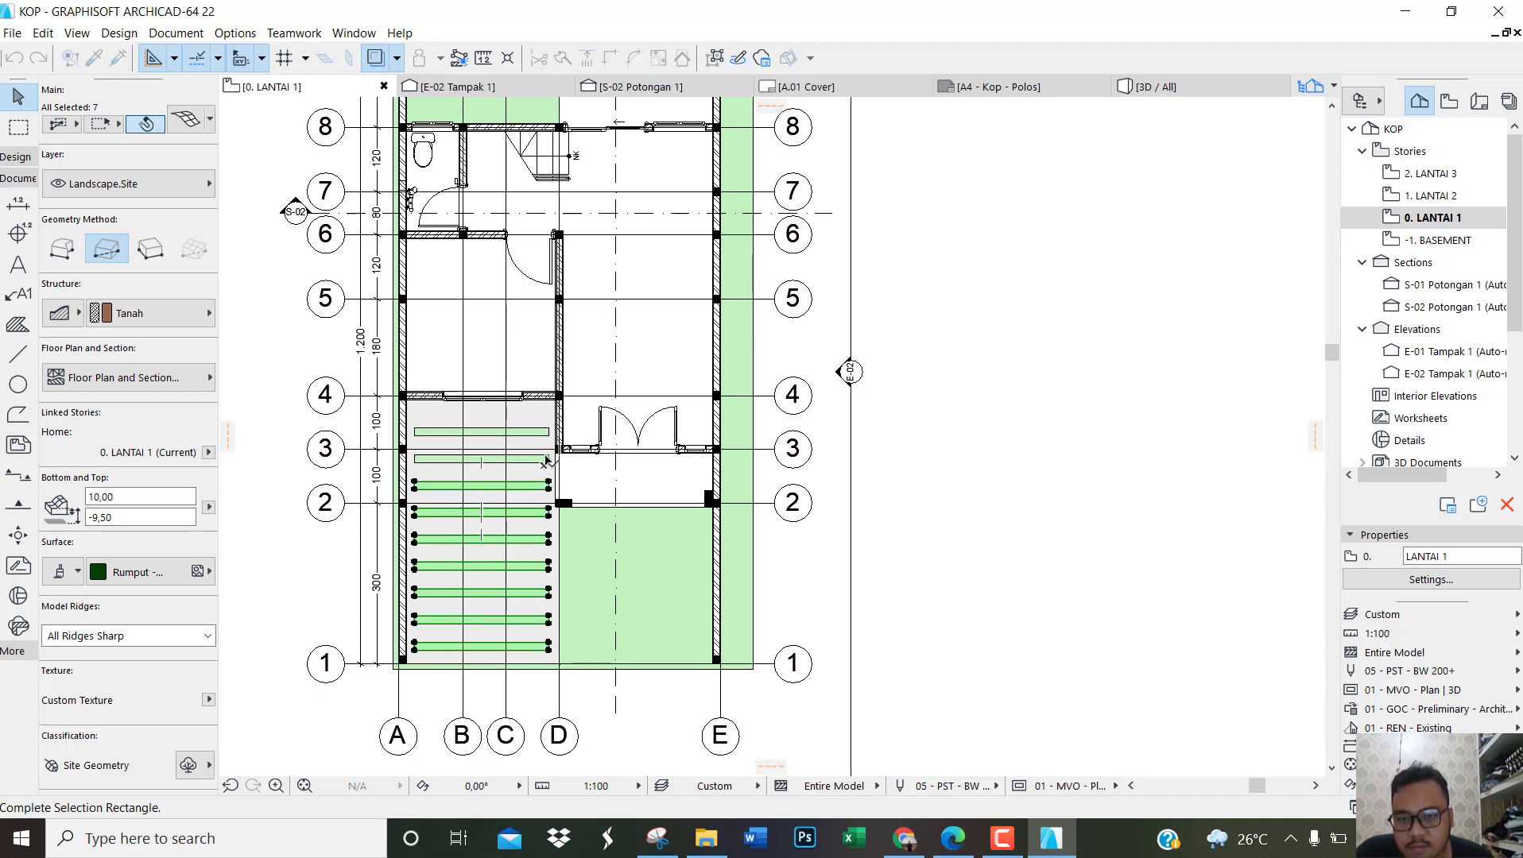
{"action": "left_click", "coordinate": [546, 459], "text": "shift"}
{"action": "left_click", "coordinate": [544, 459], "text": "shift"}
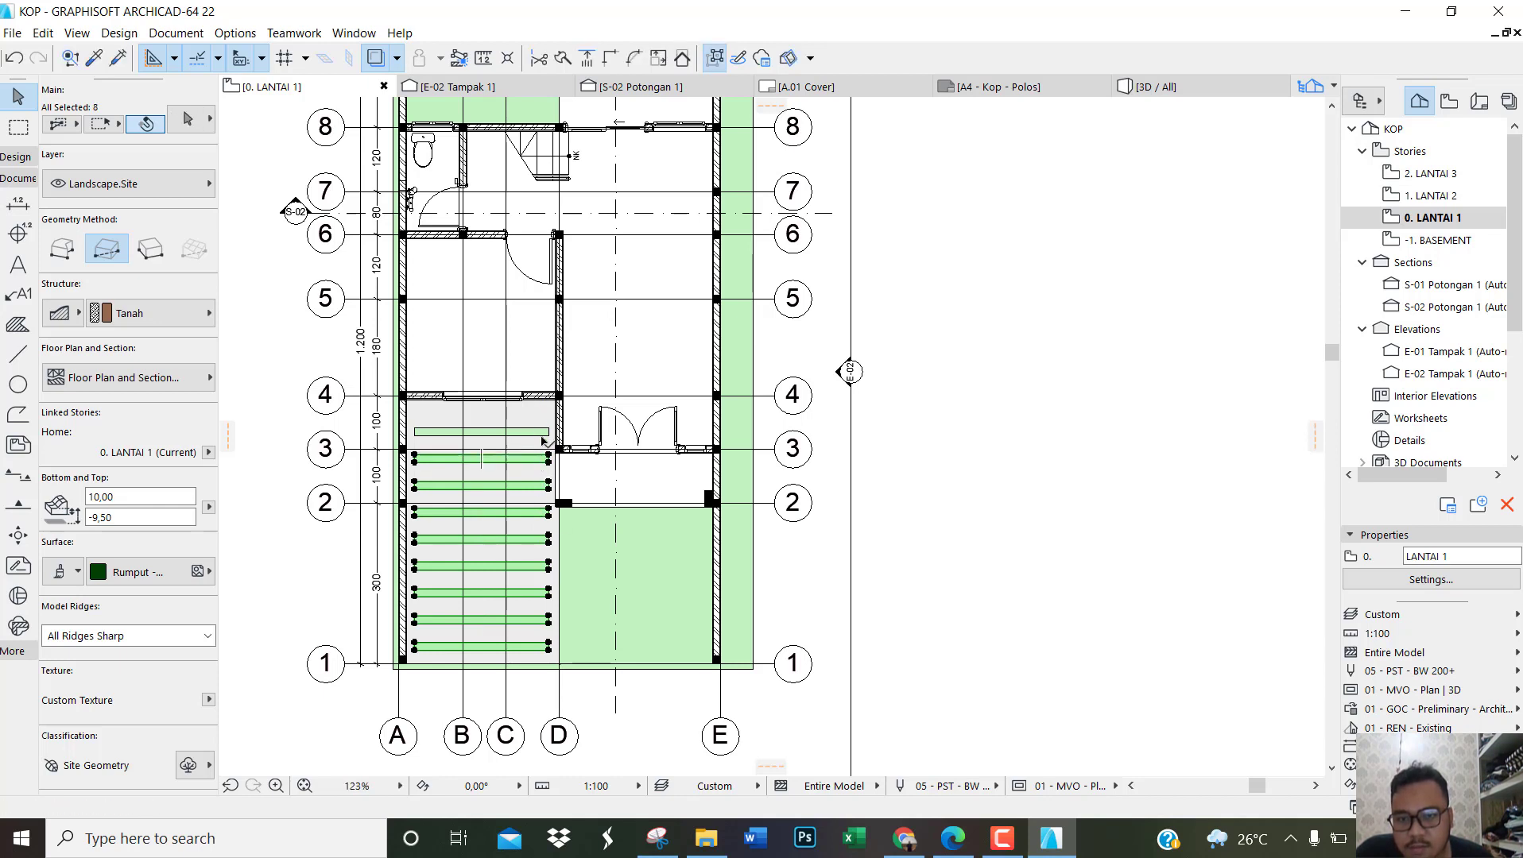
{"action": "left_click", "coordinate": [543, 436], "text": "shift"}
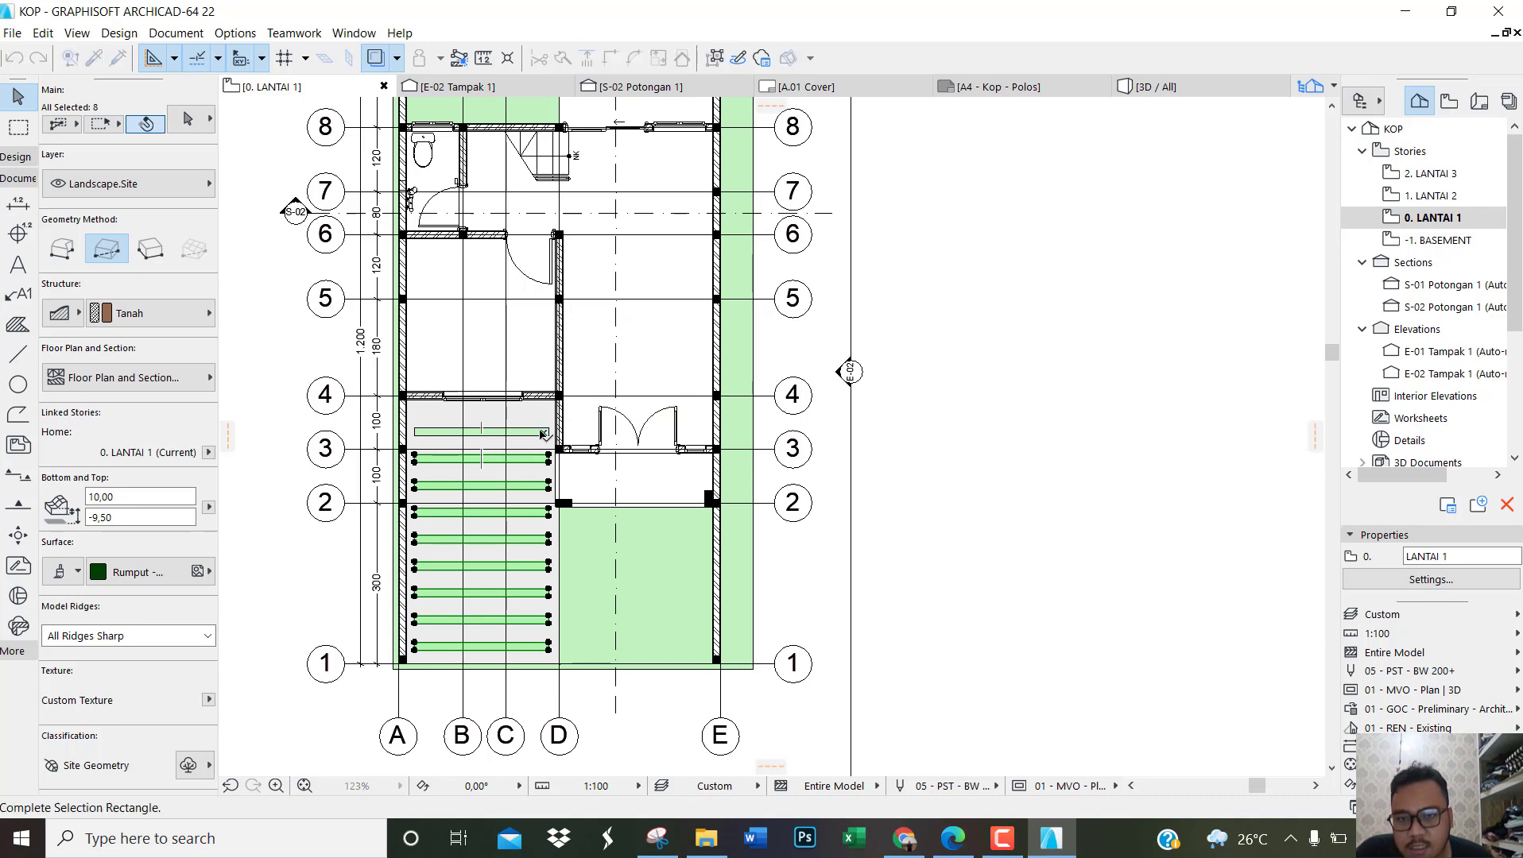
{"action": "left_click", "coordinate": [540, 433], "text": "shift"}
{"action": "left_click", "coordinate": [542, 434], "text": "shift"}
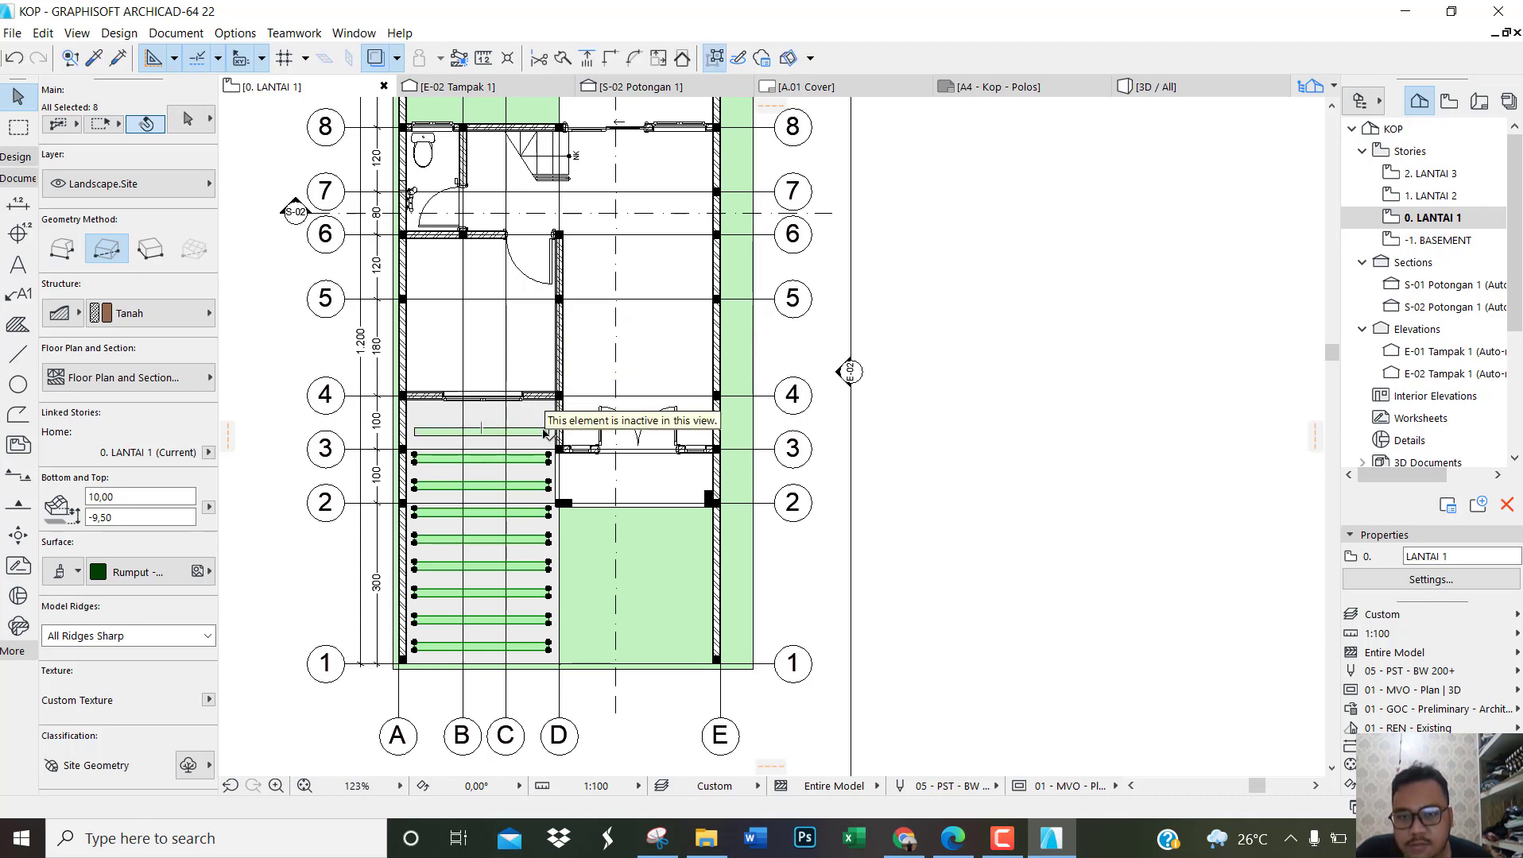
{"action": "left_click", "coordinate": [542, 434], "text": "shift"}
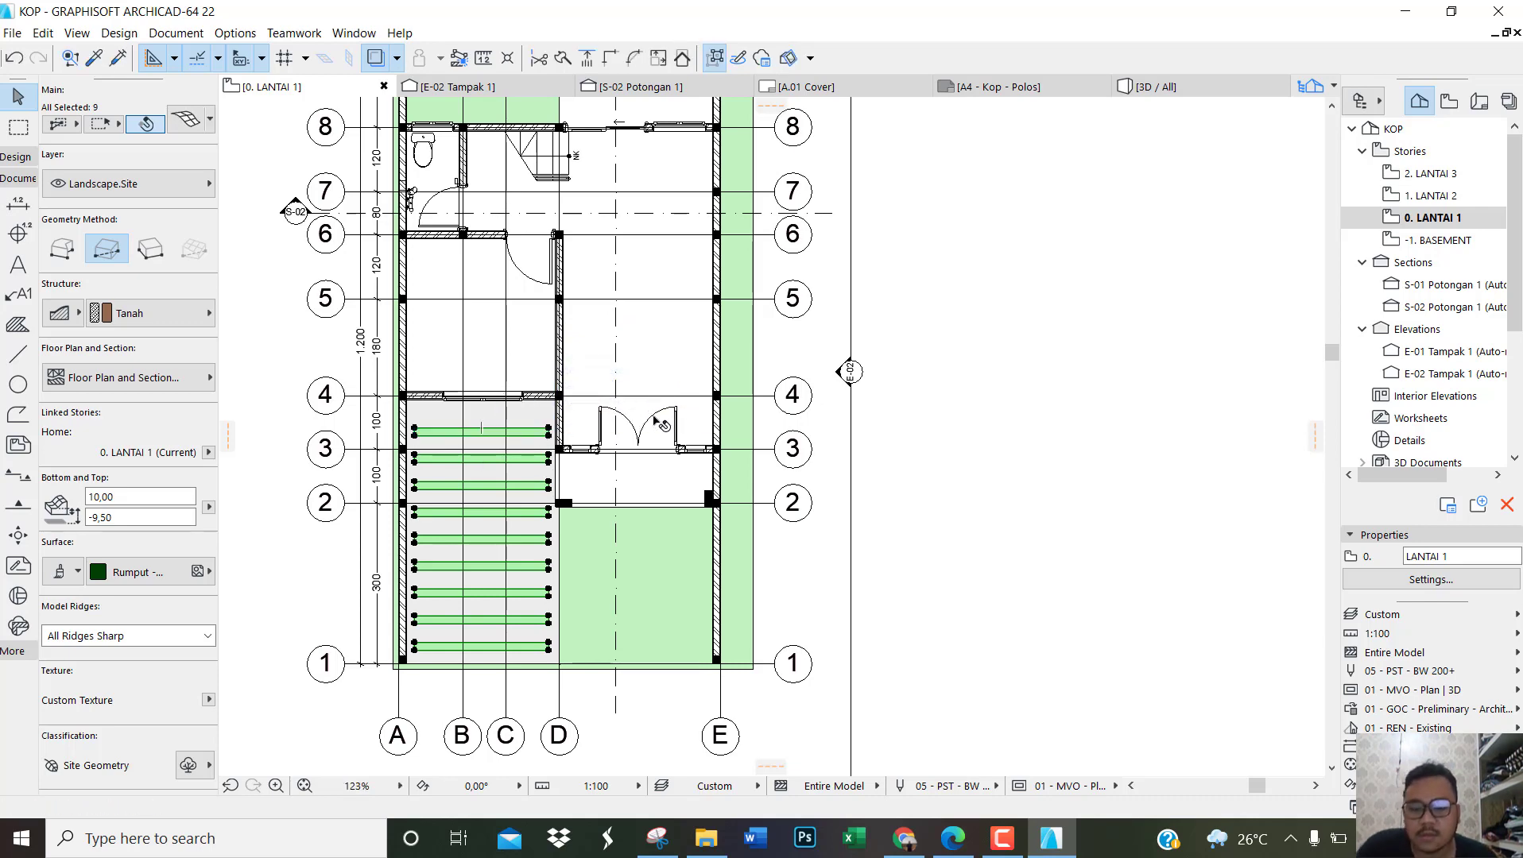
{"action": "key", "text": "ctrl+t"}
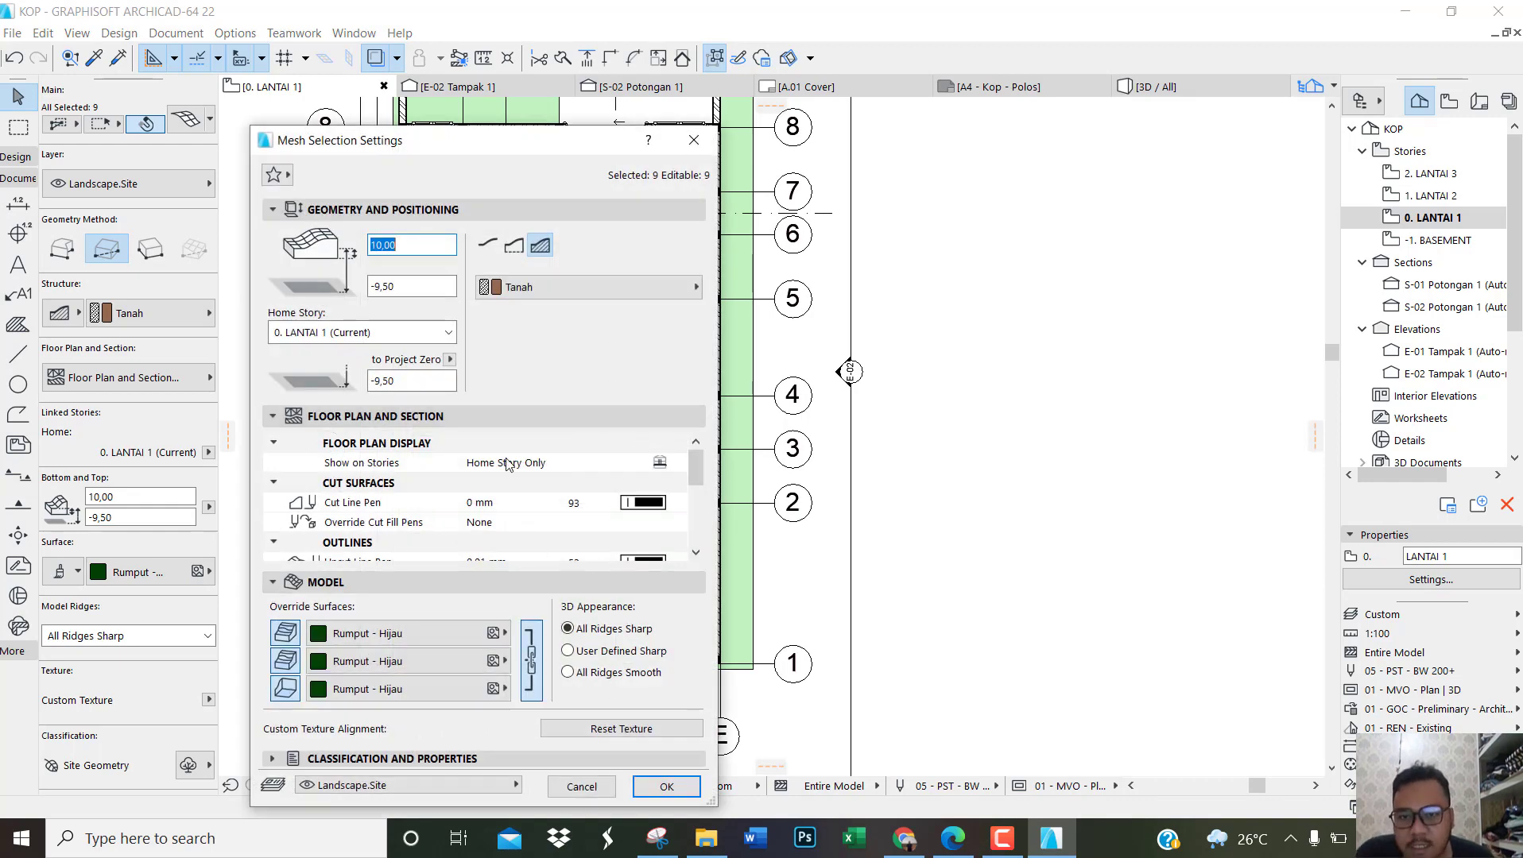
{"action": "left_click", "coordinate": [537, 463]}
{"action": "left_click", "coordinate": [677, 463]}
{"action": "left_click", "coordinate": [751, 543]}
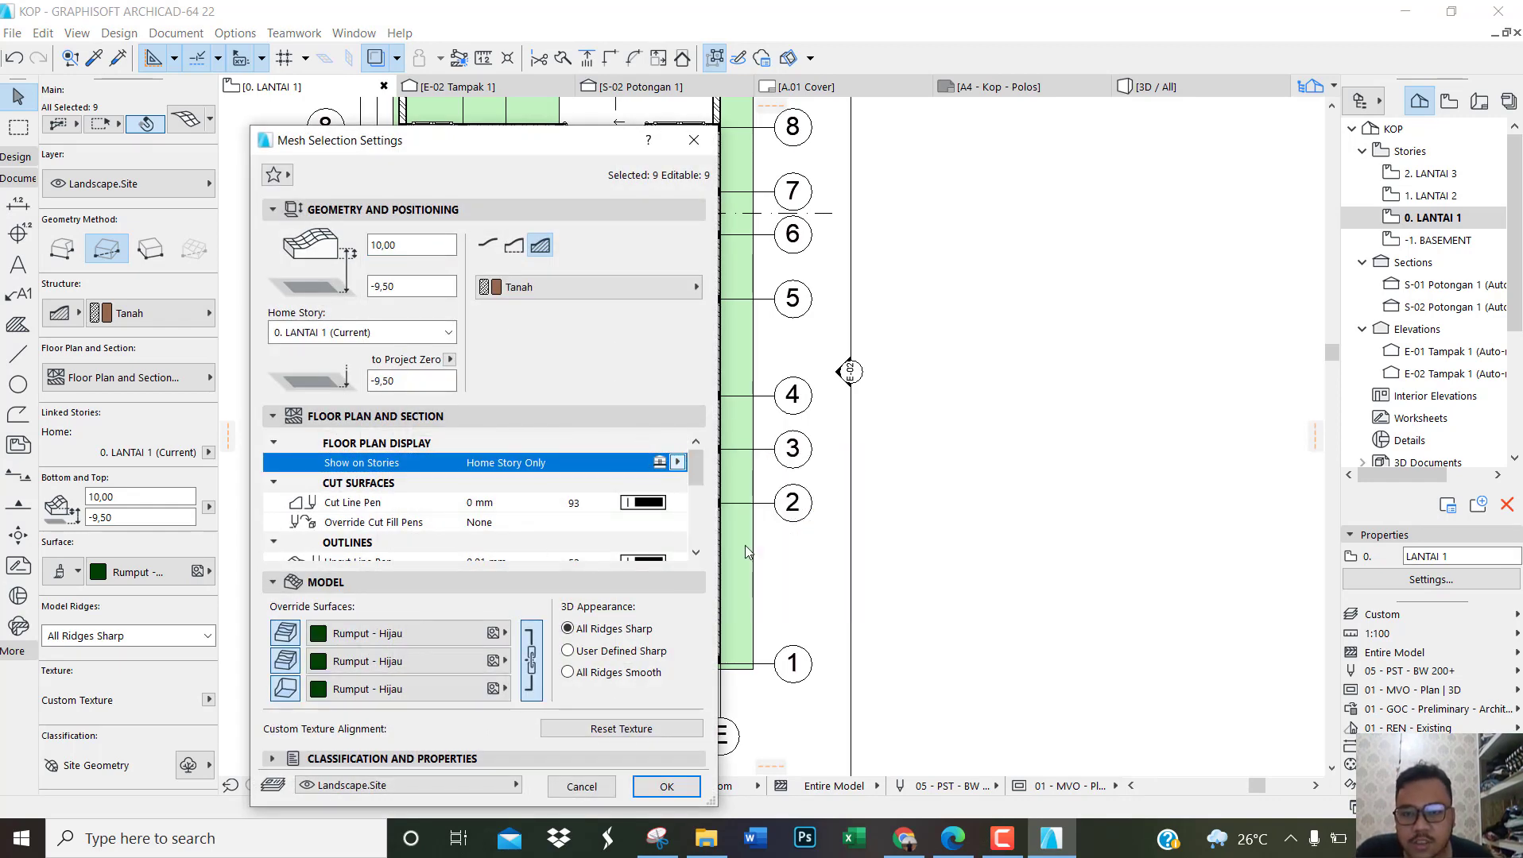
{"action": "left_click", "coordinate": [677, 462]}
{"action": "left_click", "coordinate": [763, 484]}
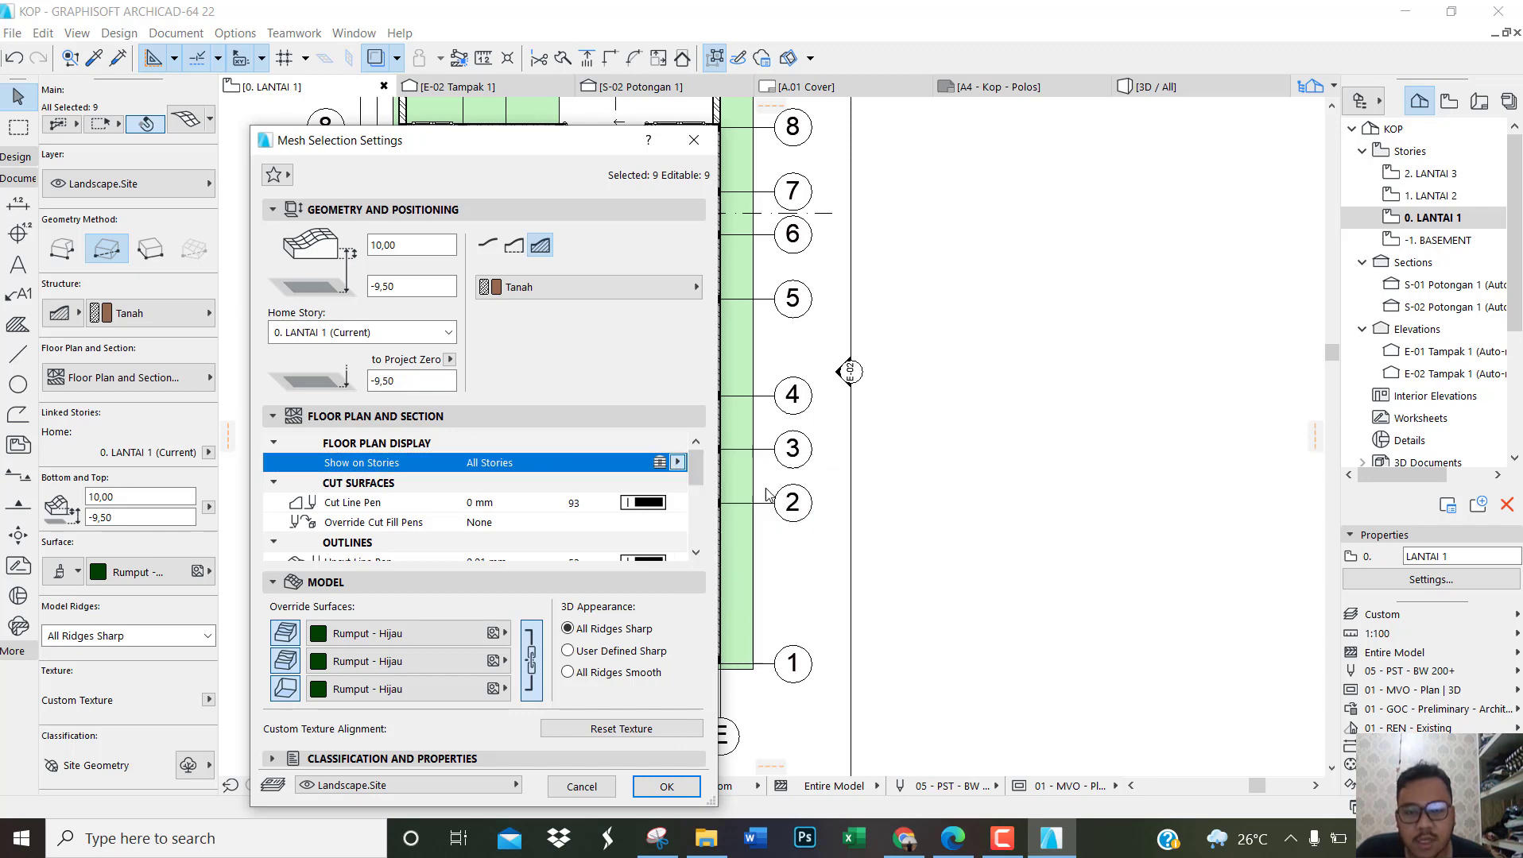
{"action": "left_click", "coordinate": [666, 787]}
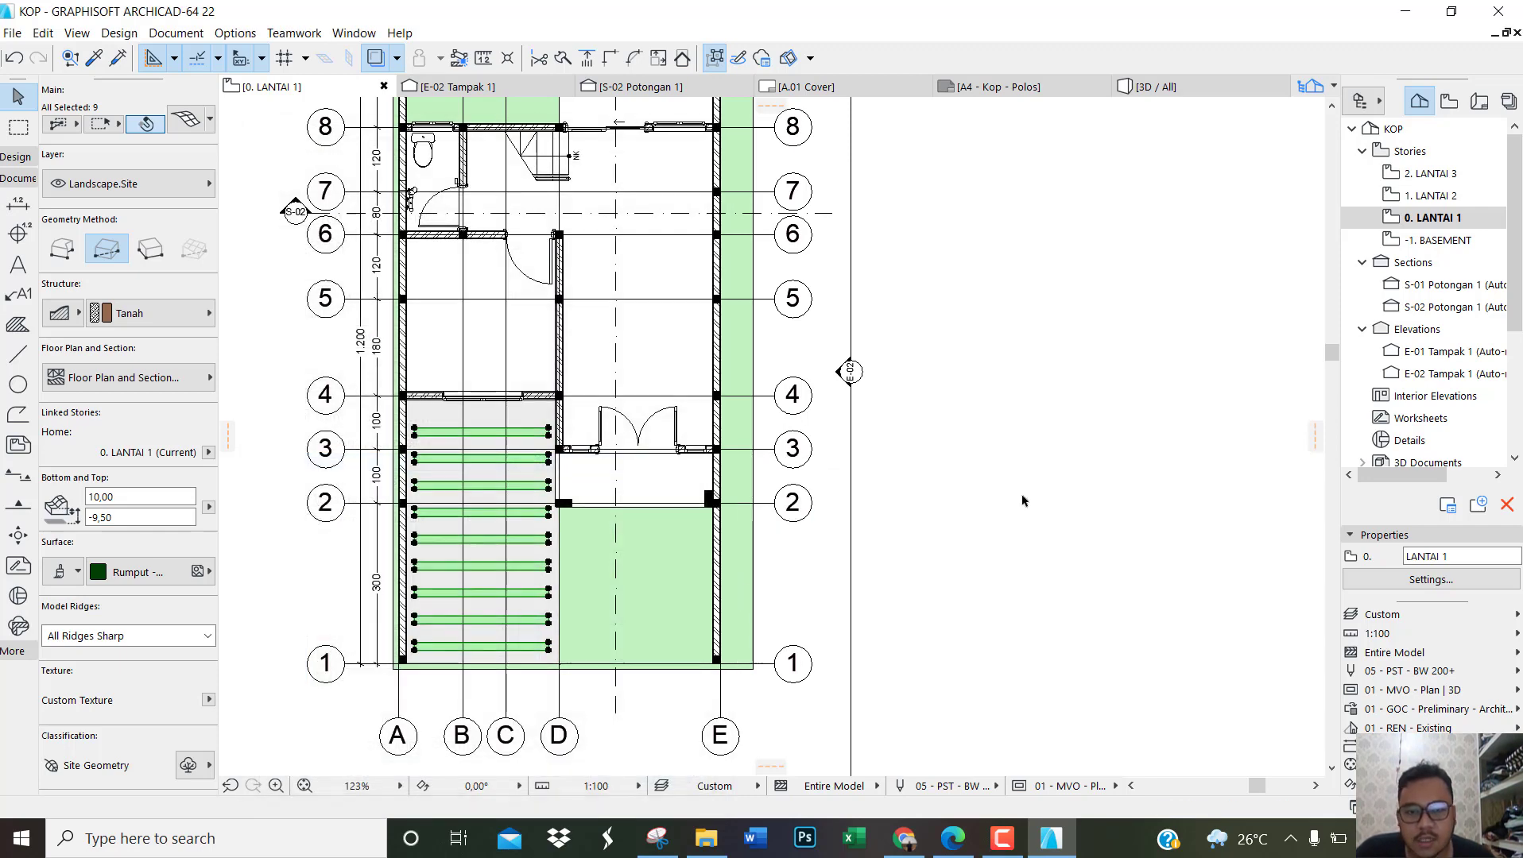
{"action": "left_click", "coordinate": [998, 488]}
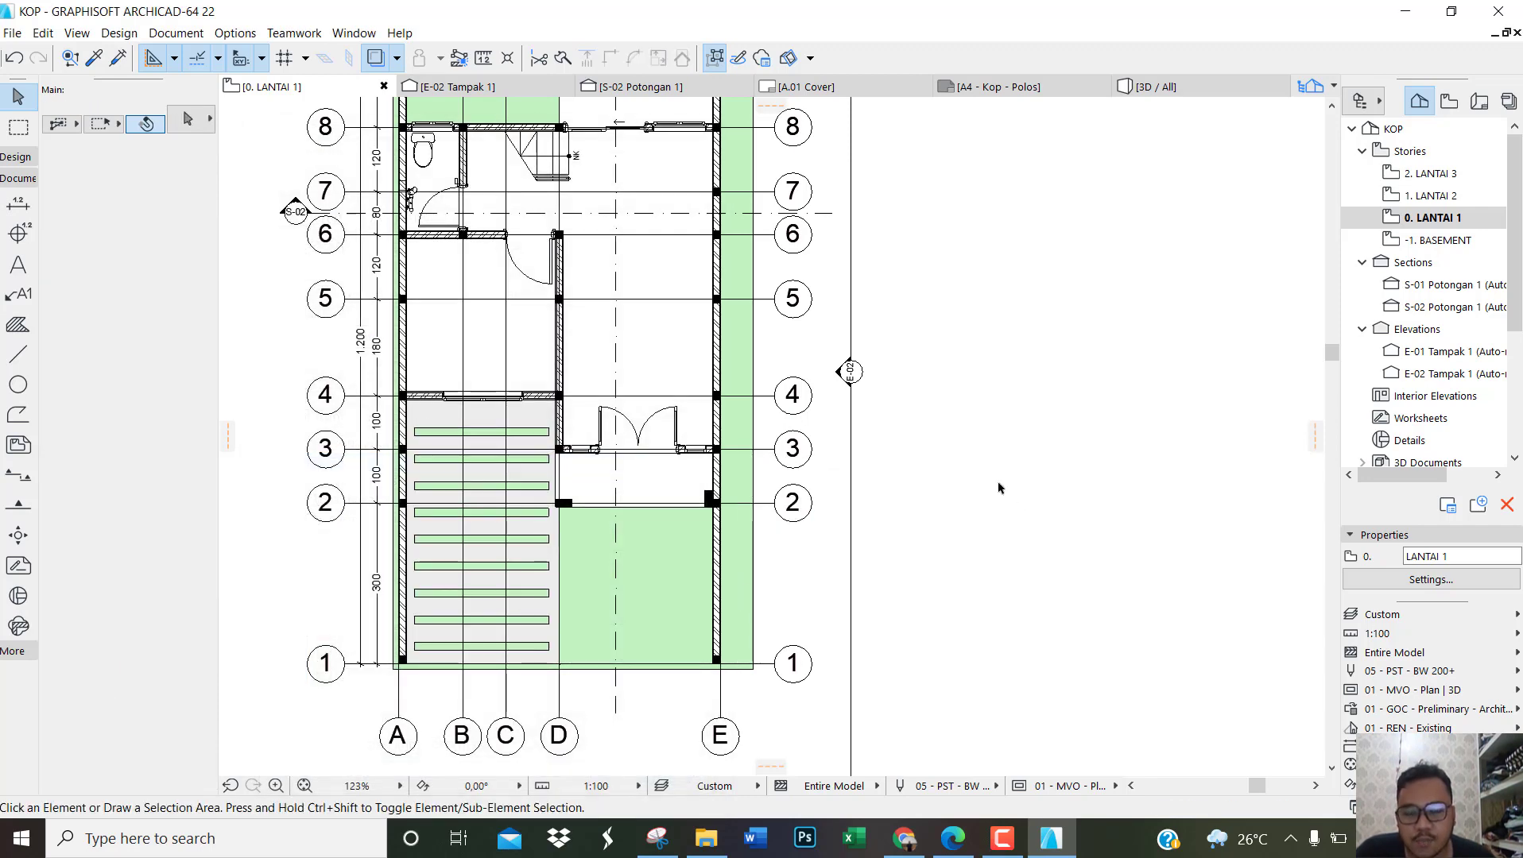
Step: Set the concrete carport mesh around the grass strips to show on Home & One Story Up
{"action": "left_click", "coordinate": [535, 422]}
{"action": "key", "text": "ctrl+t"}
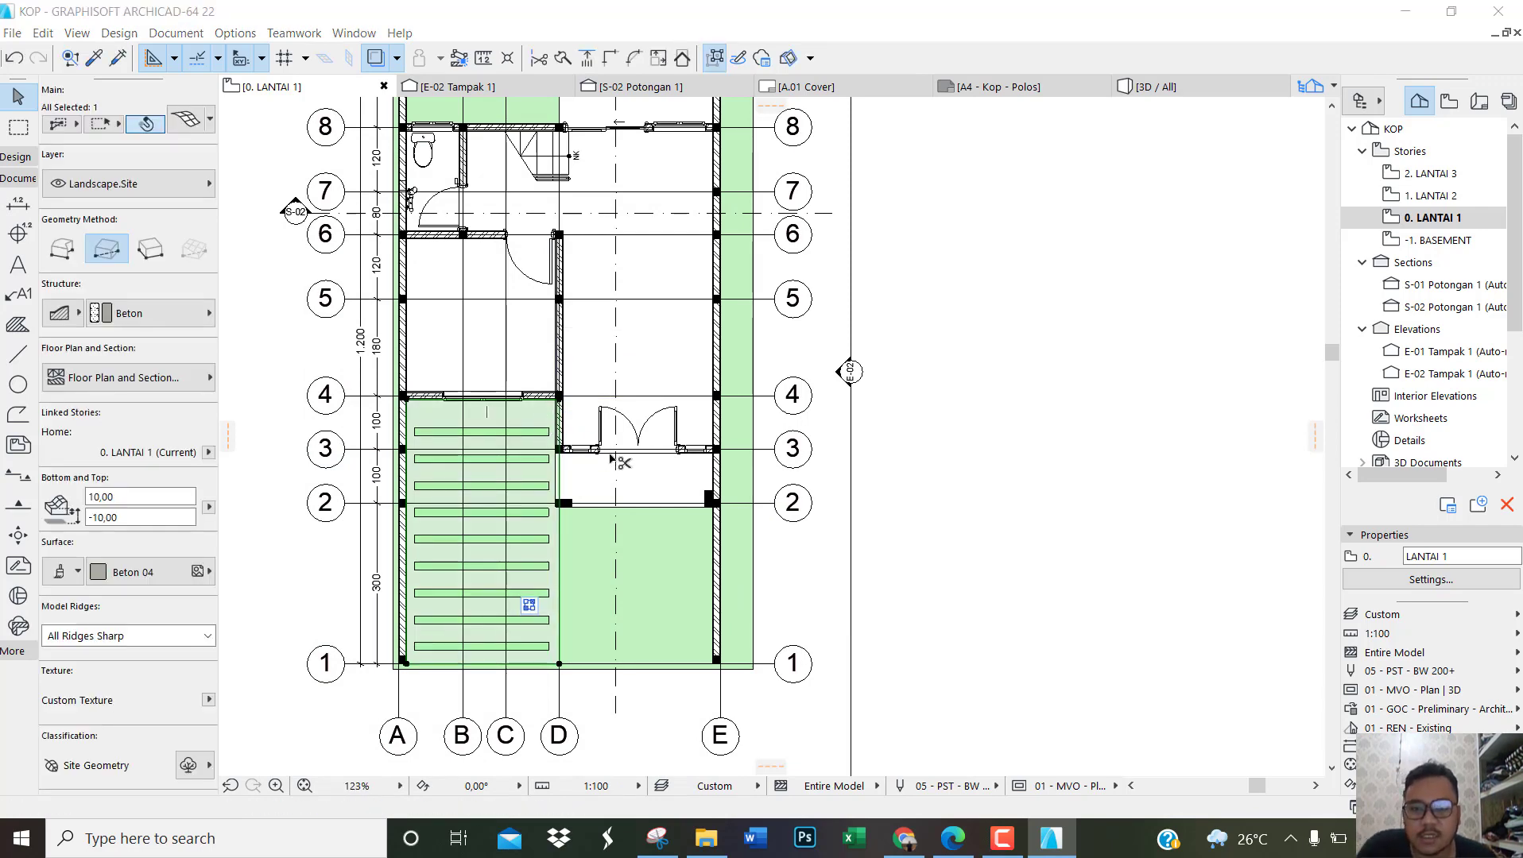
{"action": "left_click", "coordinate": [645, 469]}
{"action": "left_click", "coordinate": [678, 462]}
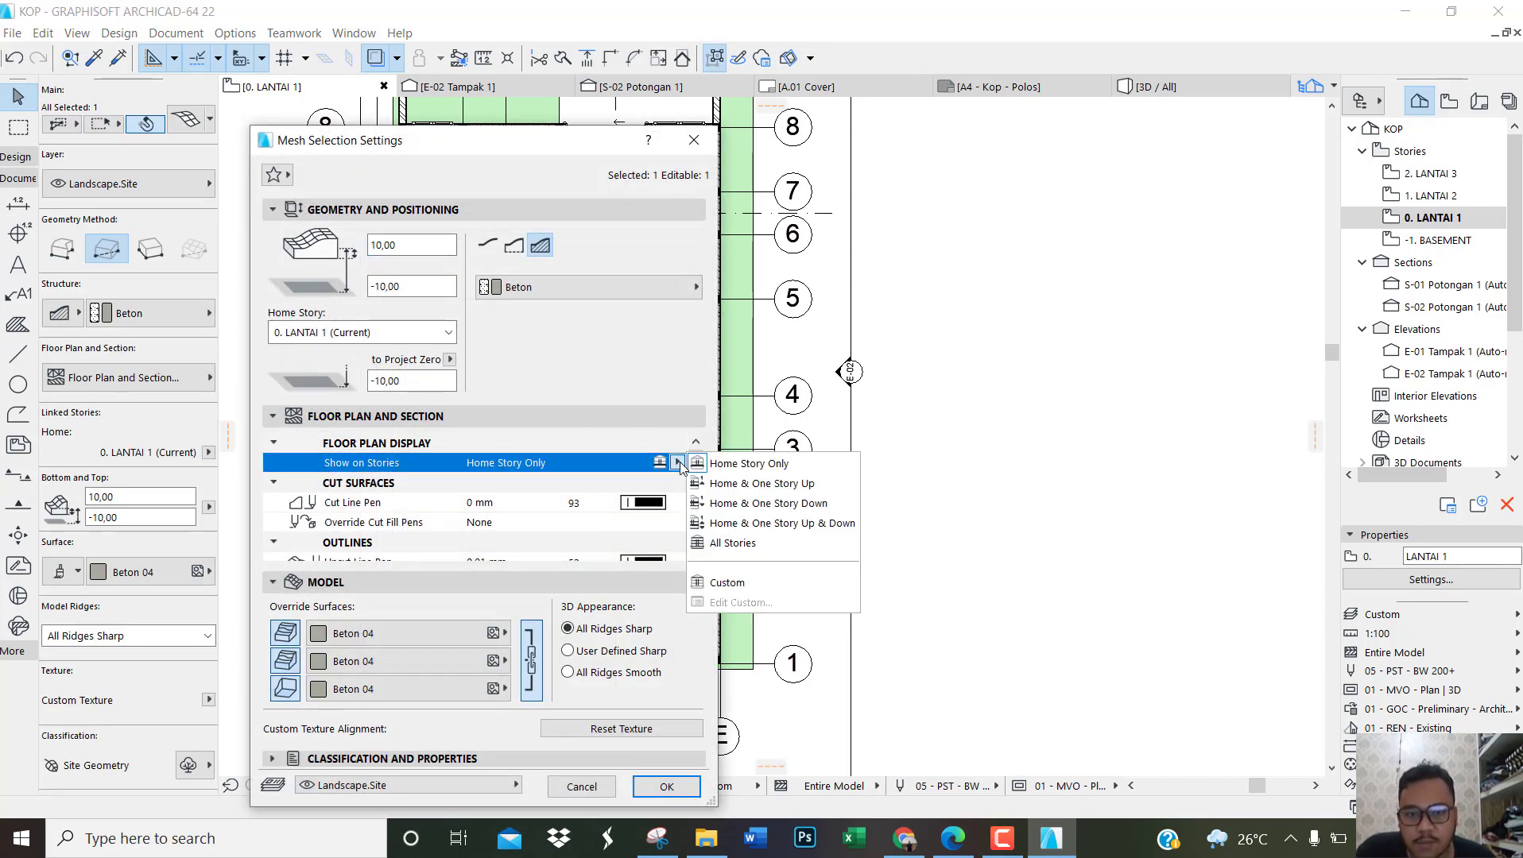
{"action": "left_click", "coordinate": [732, 484]}
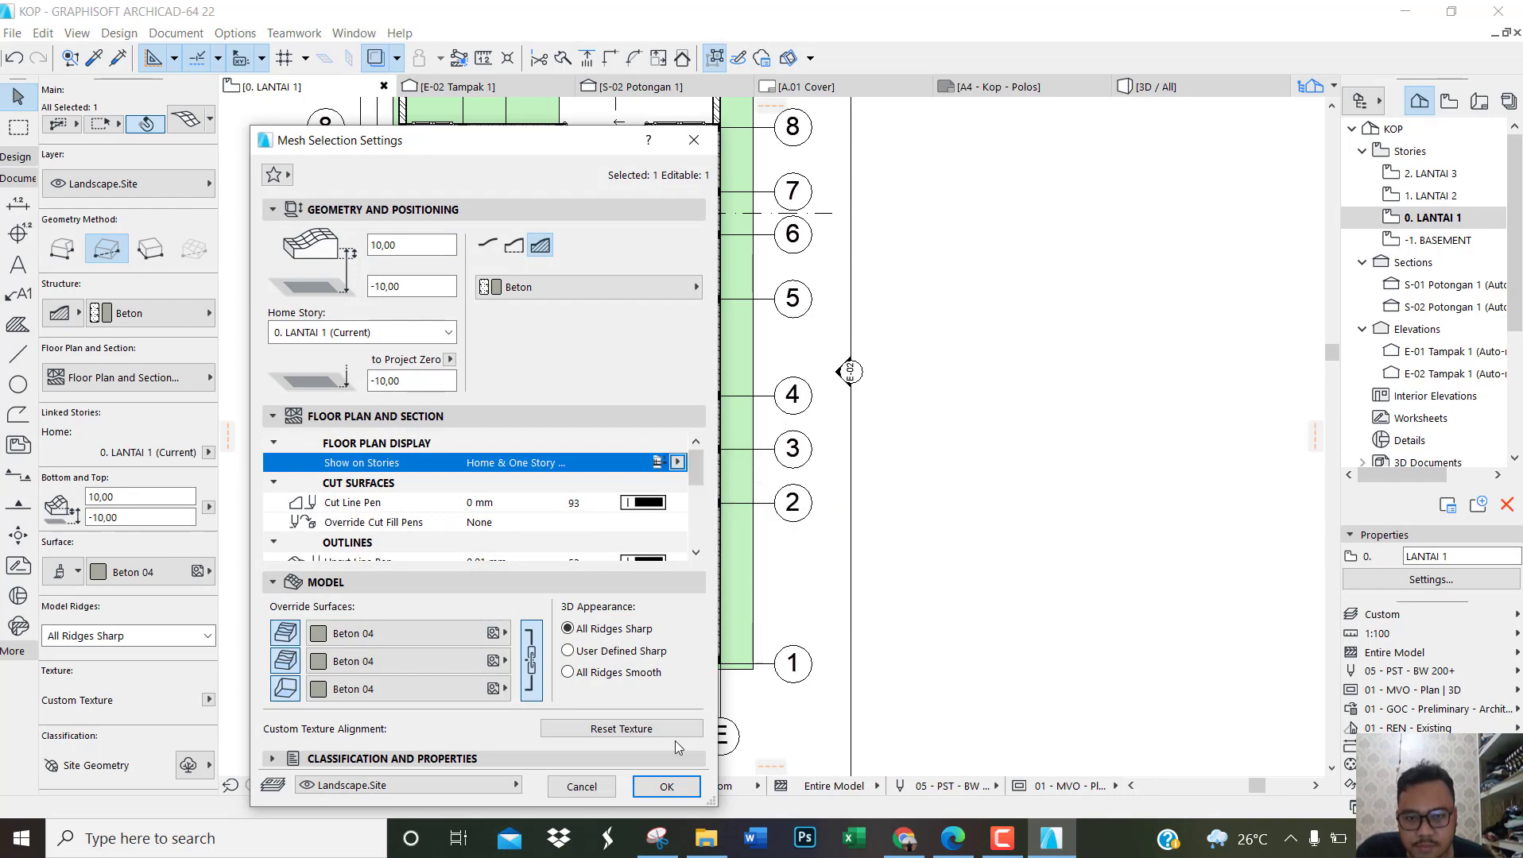
{"action": "left_click", "coordinate": [668, 786]}
{"action": "left_click", "coordinate": [960, 566]}
Step: Open the LANTAI 2 plan and check the carport paving, grass strips and garden areas around the building
{"action": "scroll", "coordinate": [996, 554], "scroll_direction": "down", "scroll_amount": 1}
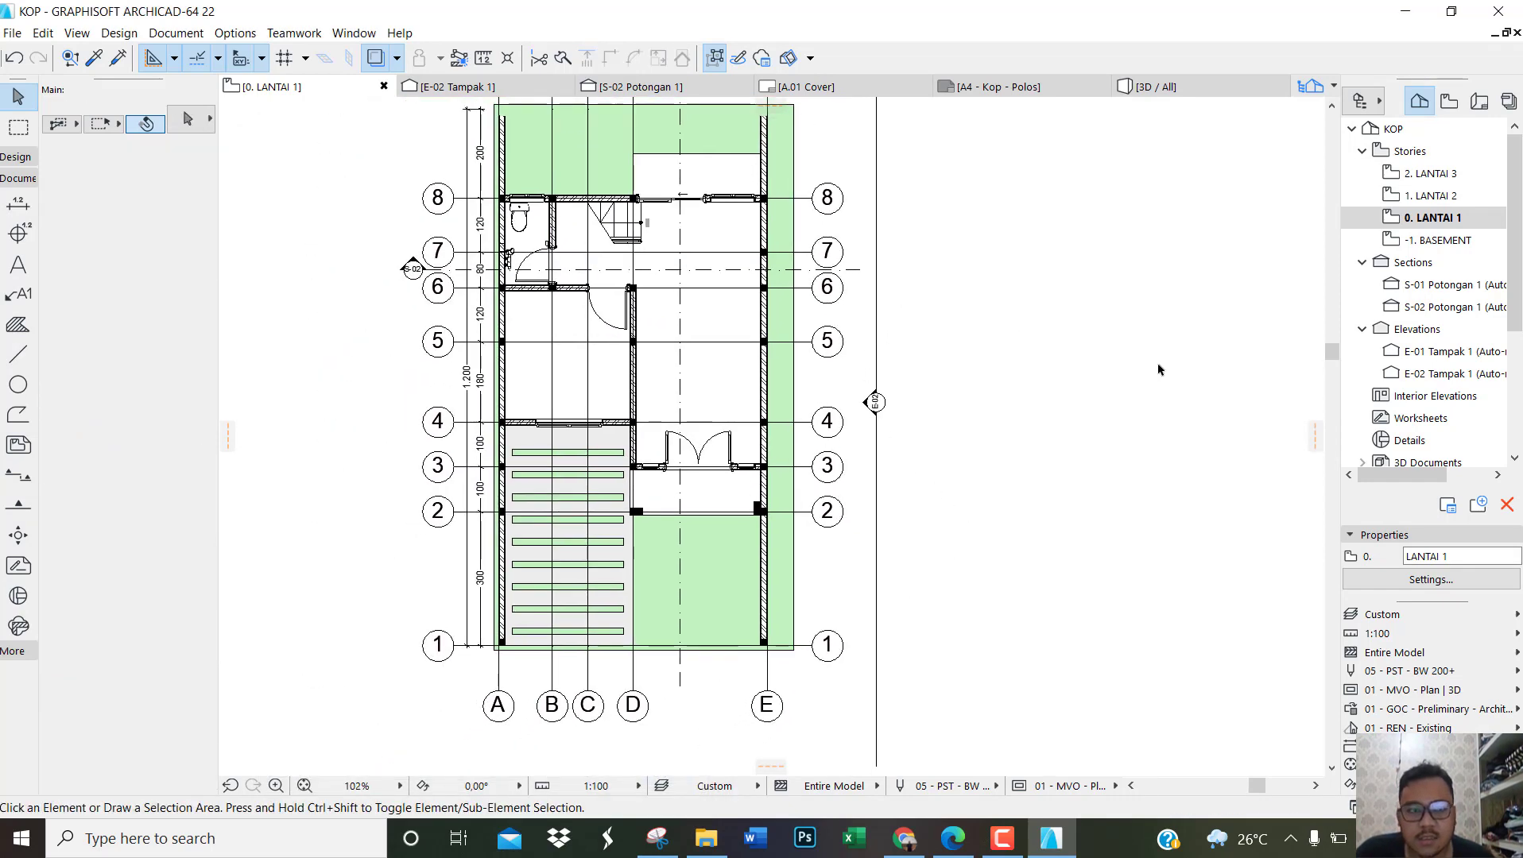
{"action": "double_click", "coordinate": [1436, 196]}
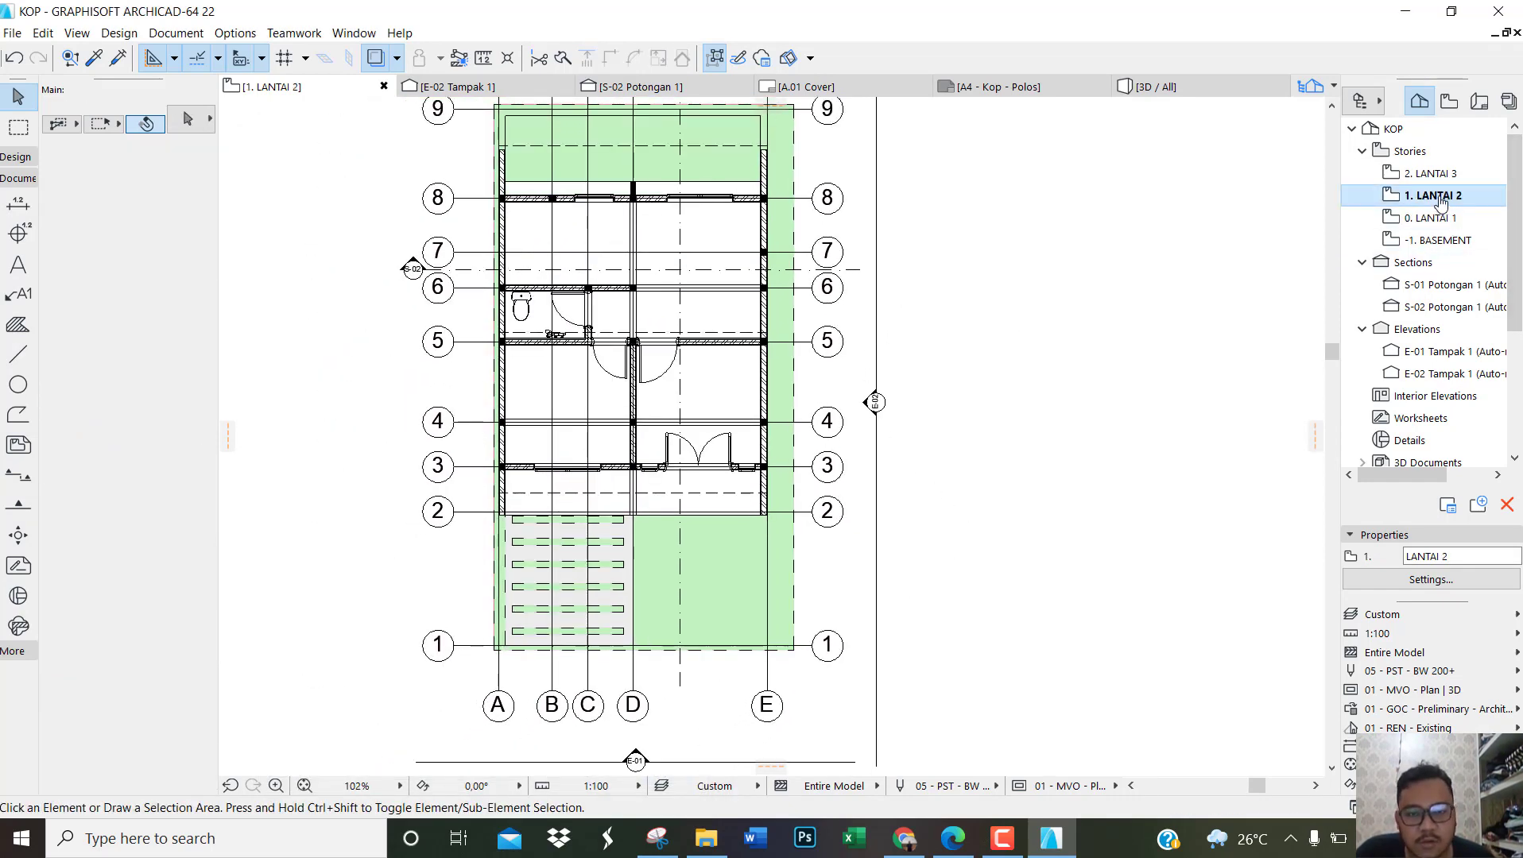
{"action": "scroll", "coordinate": [638, 540], "scroll_direction": "up", "scroll_amount": 3}
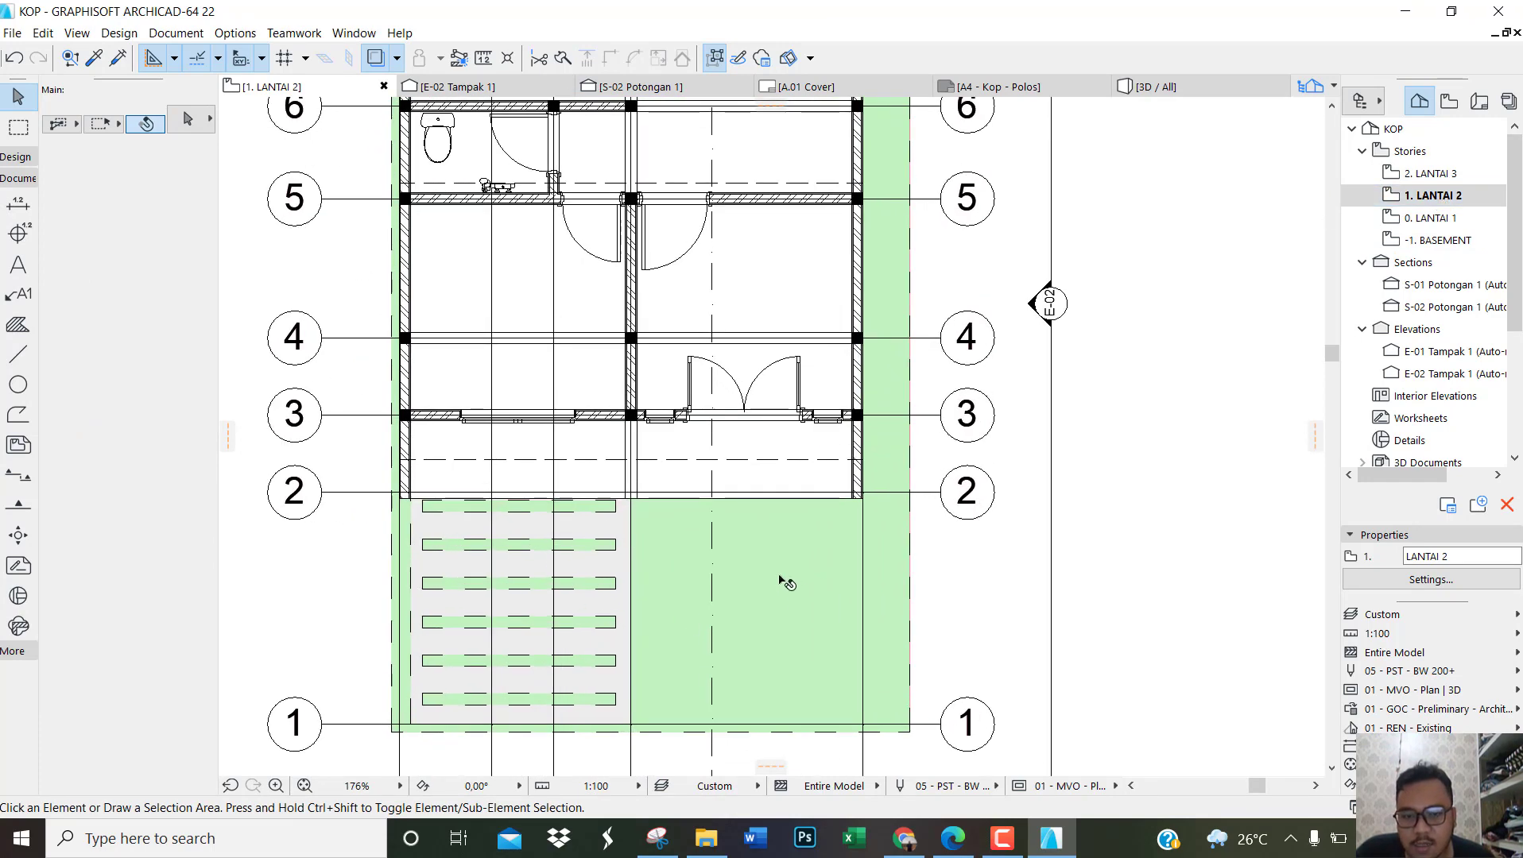
{"action": "scroll", "coordinate": [771, 653], "scroll_direction": "down", "scroll_amount": 3}
{"action": "scroll", "coordinate": [789, 216], "scroll_direction": "up", "scroll_amount": 3}
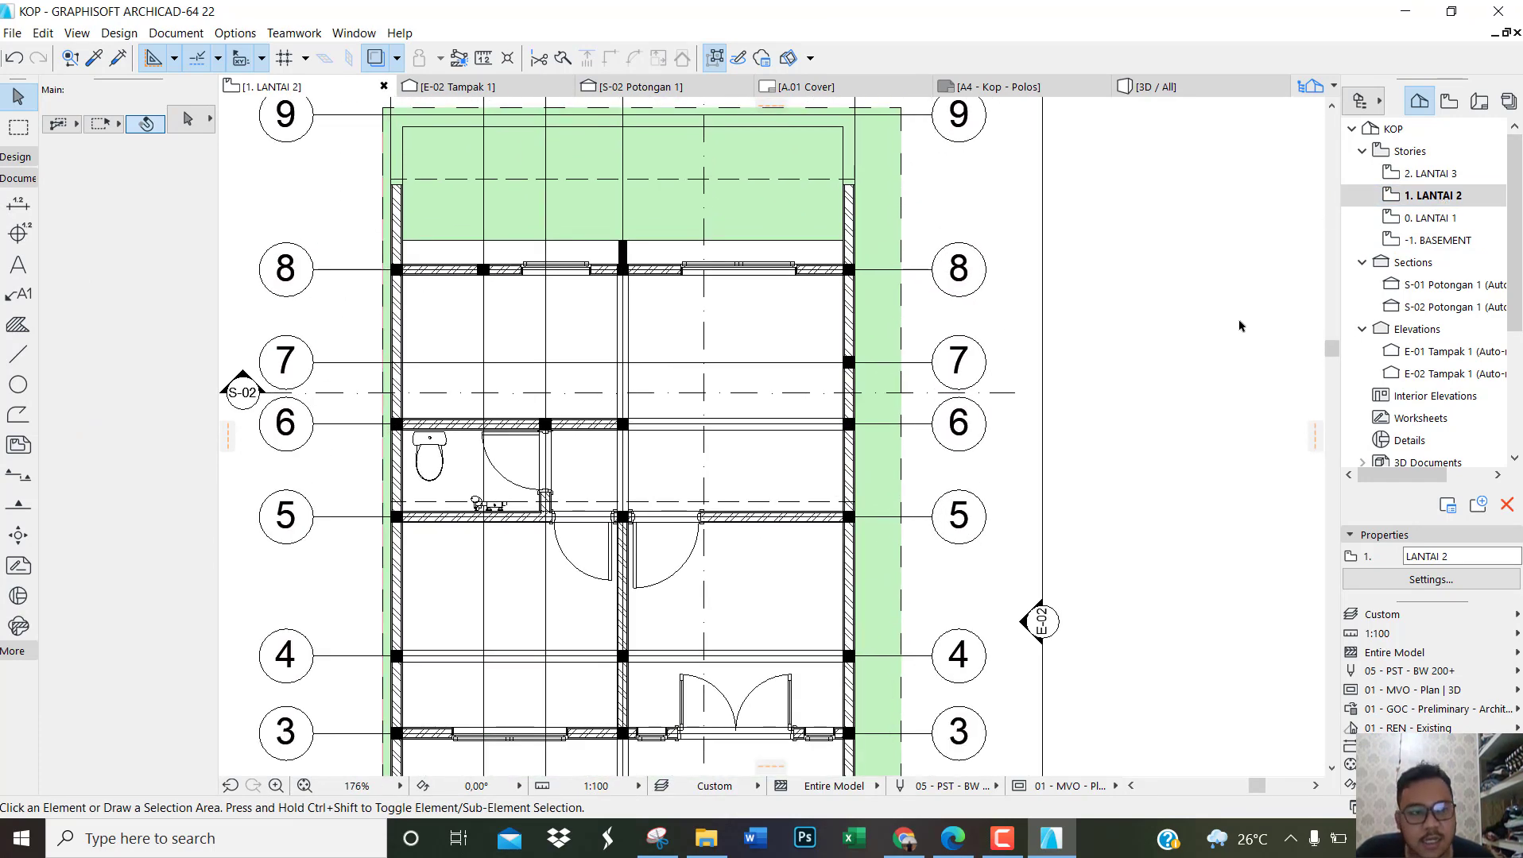
Step: On the LANTAI 1 plan, set the terrace slab behind the rear sliding door to show on Home & One Story Up
{"action": "double_click", "coordinate": [1431, 217]}
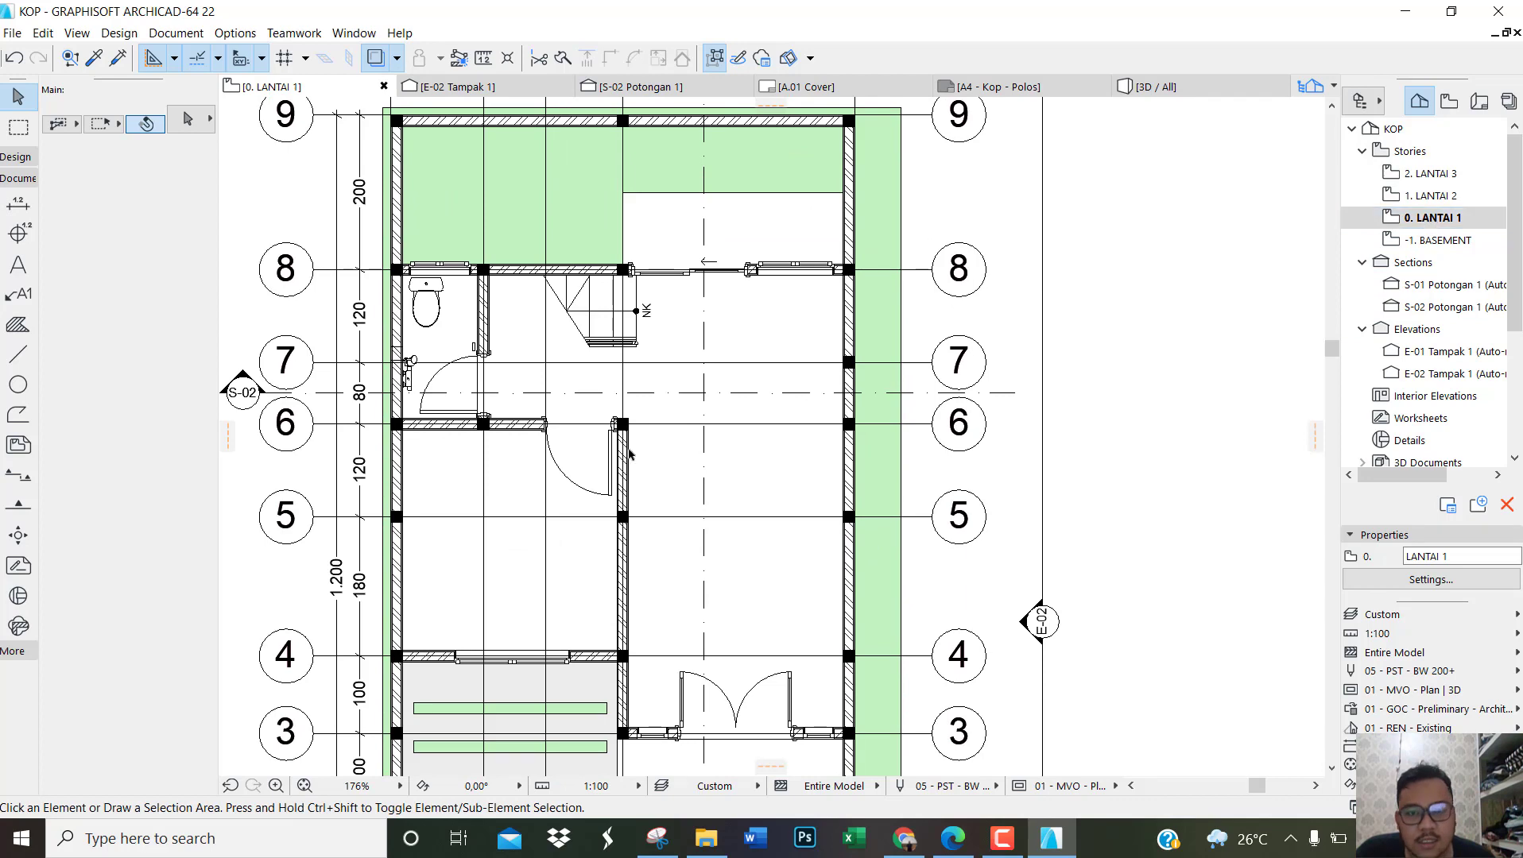
{"action": "left_click", "coordinate": [785, 245]}
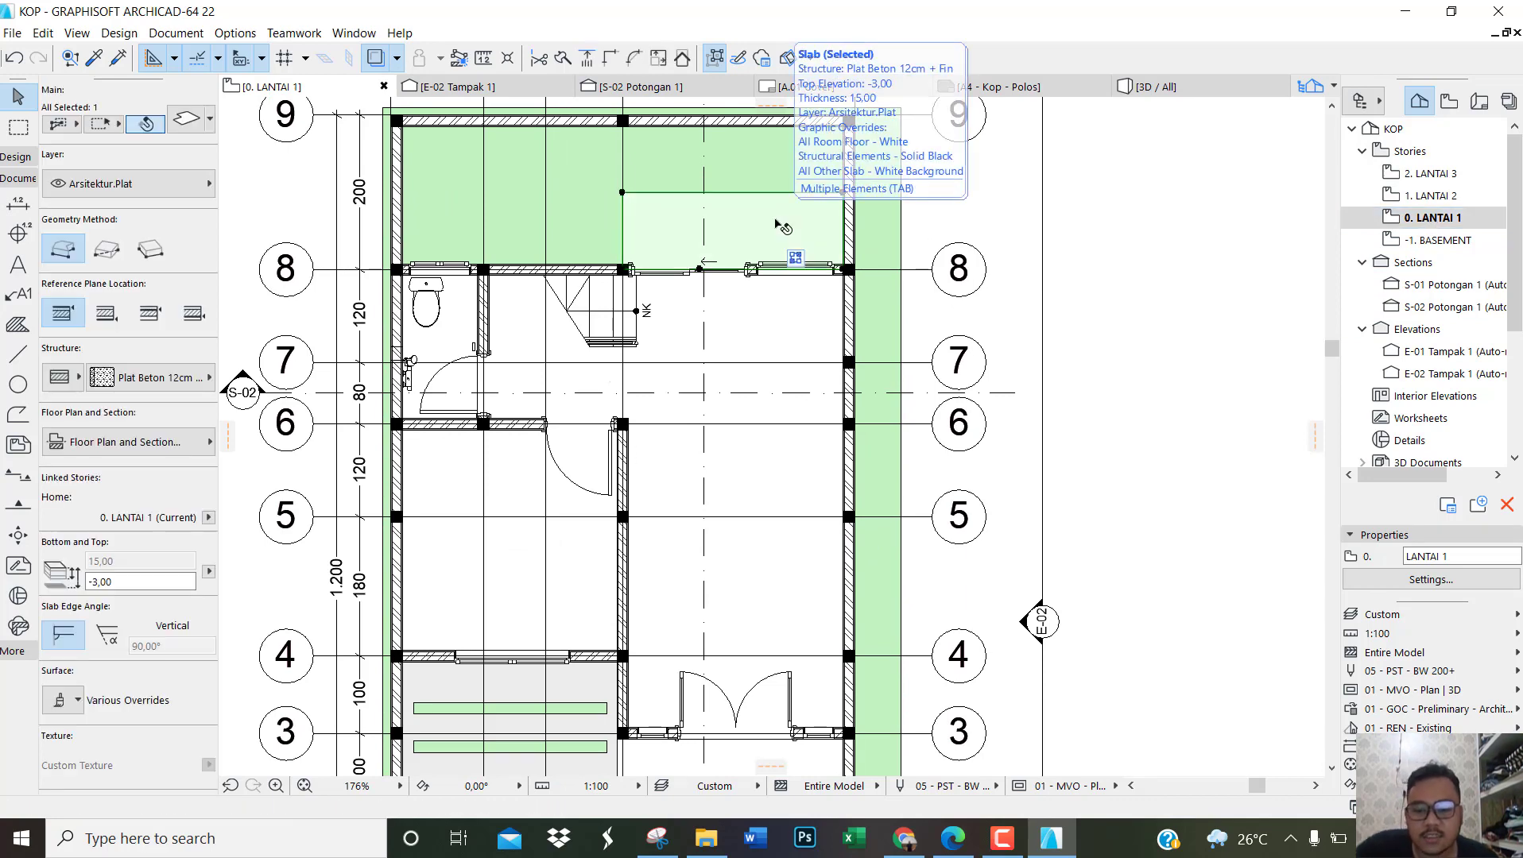
{"action": "double_click", "coordinate": [782, 228]}
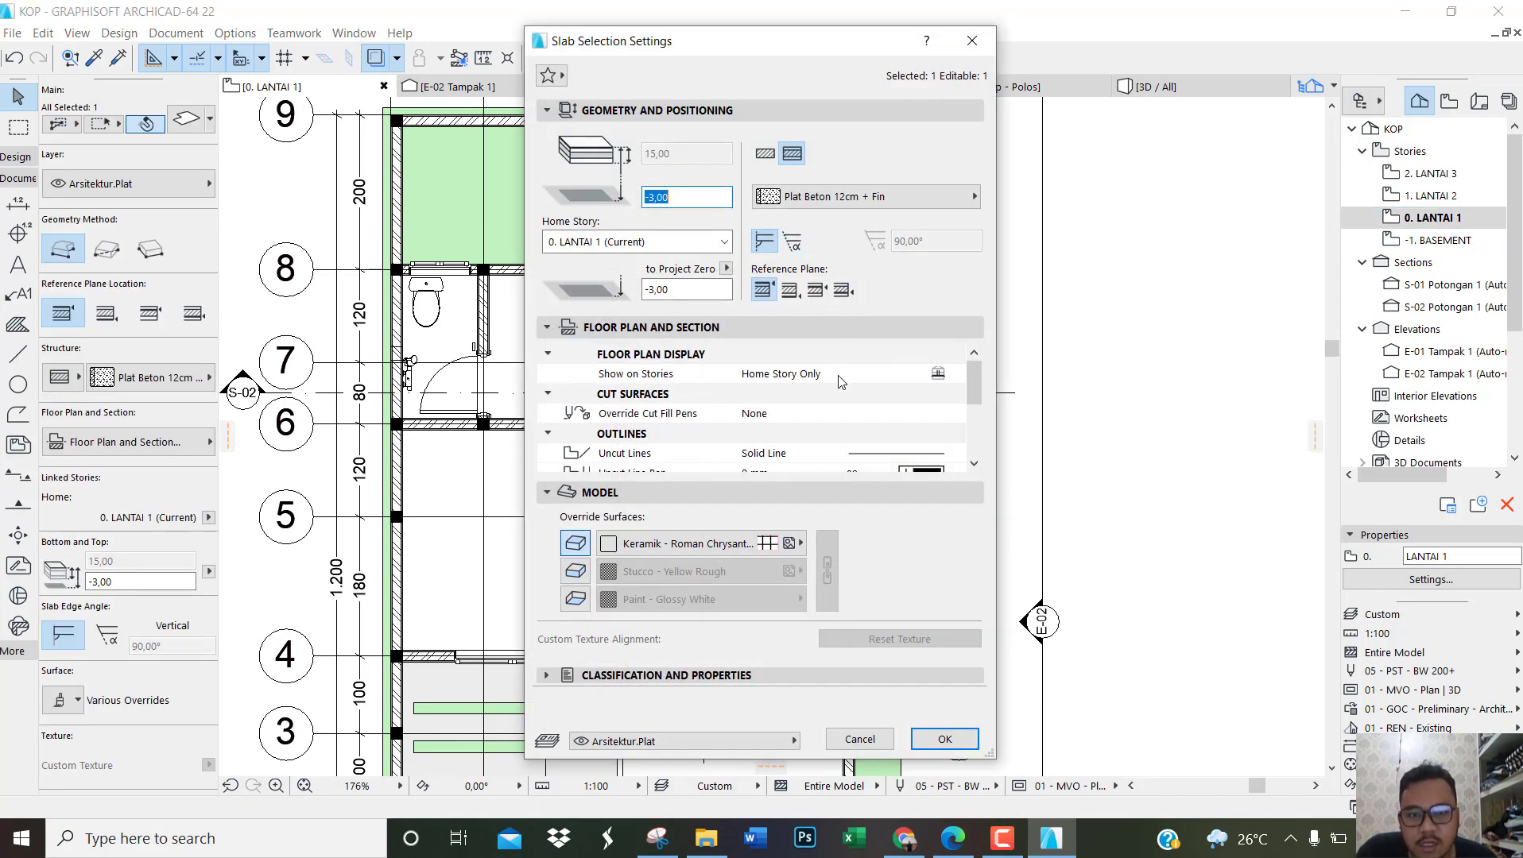
{"action": "left_click", "coordinate": [839, 377]}
{"action": "left_click", "coordinate": [955, 374]}
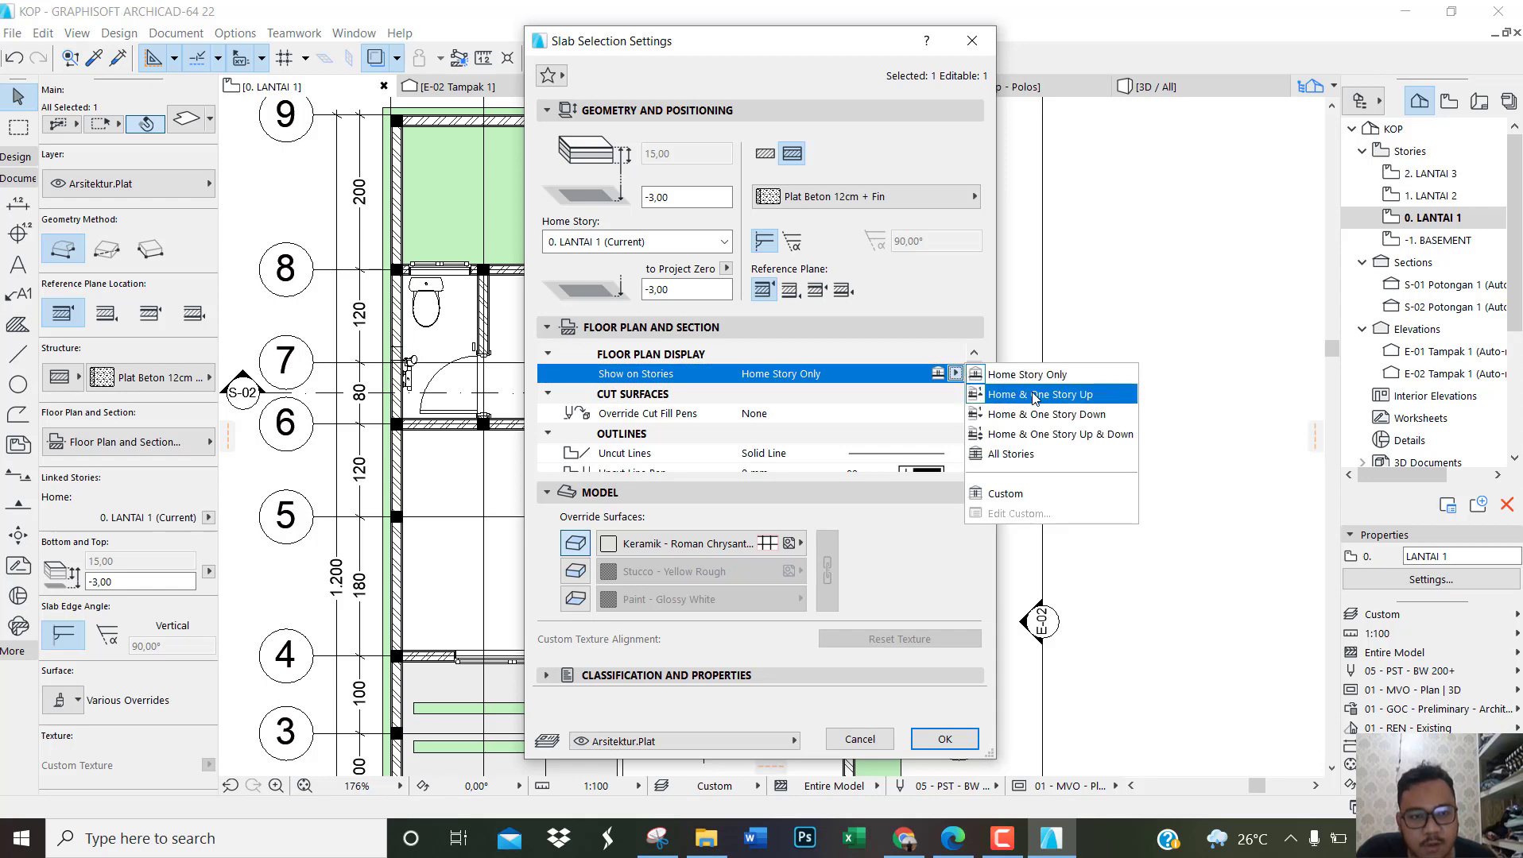
{"action": "left_click", "coordinate": [1034, 395]}
{"action": "left_click", "coordinate": [945, 742]}
{"action": "left_click", "coordinate": [1152, 526]}
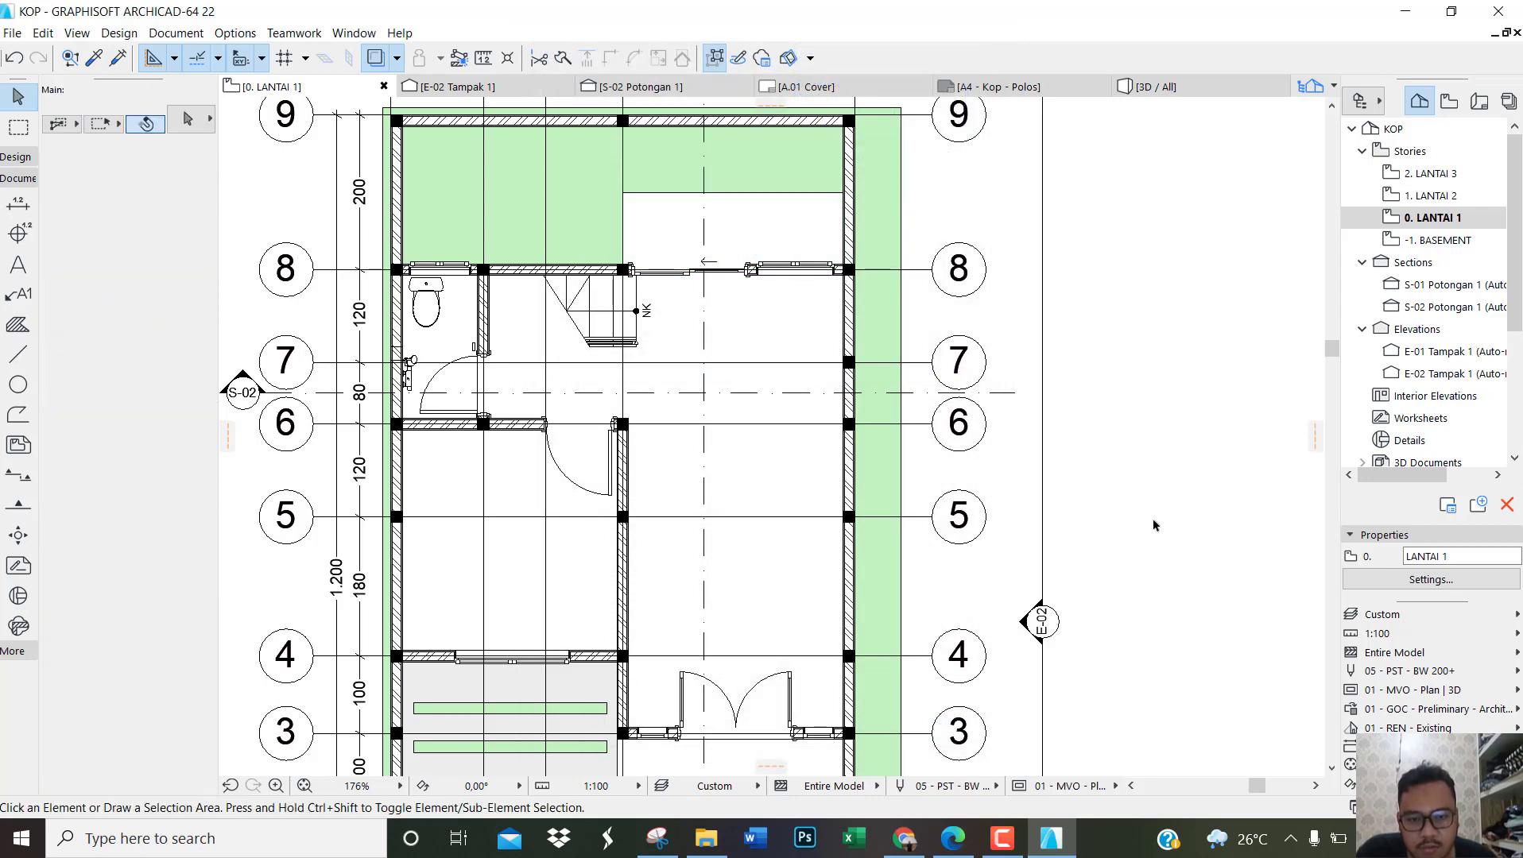
Step: Set the white concrete mesh in front of the double entrance door to show on Home & One Story Up
{"action": "scroll", "coordinate": [1160, 476], "scroll_direction": "down", "scroll_amount": 2}
{"action": "scroll", "coordinate": [953, 753], "scroll_direction": "up", "scroll_amount": 3}
{"action": "left_click", "coordinate": [846, 622]}
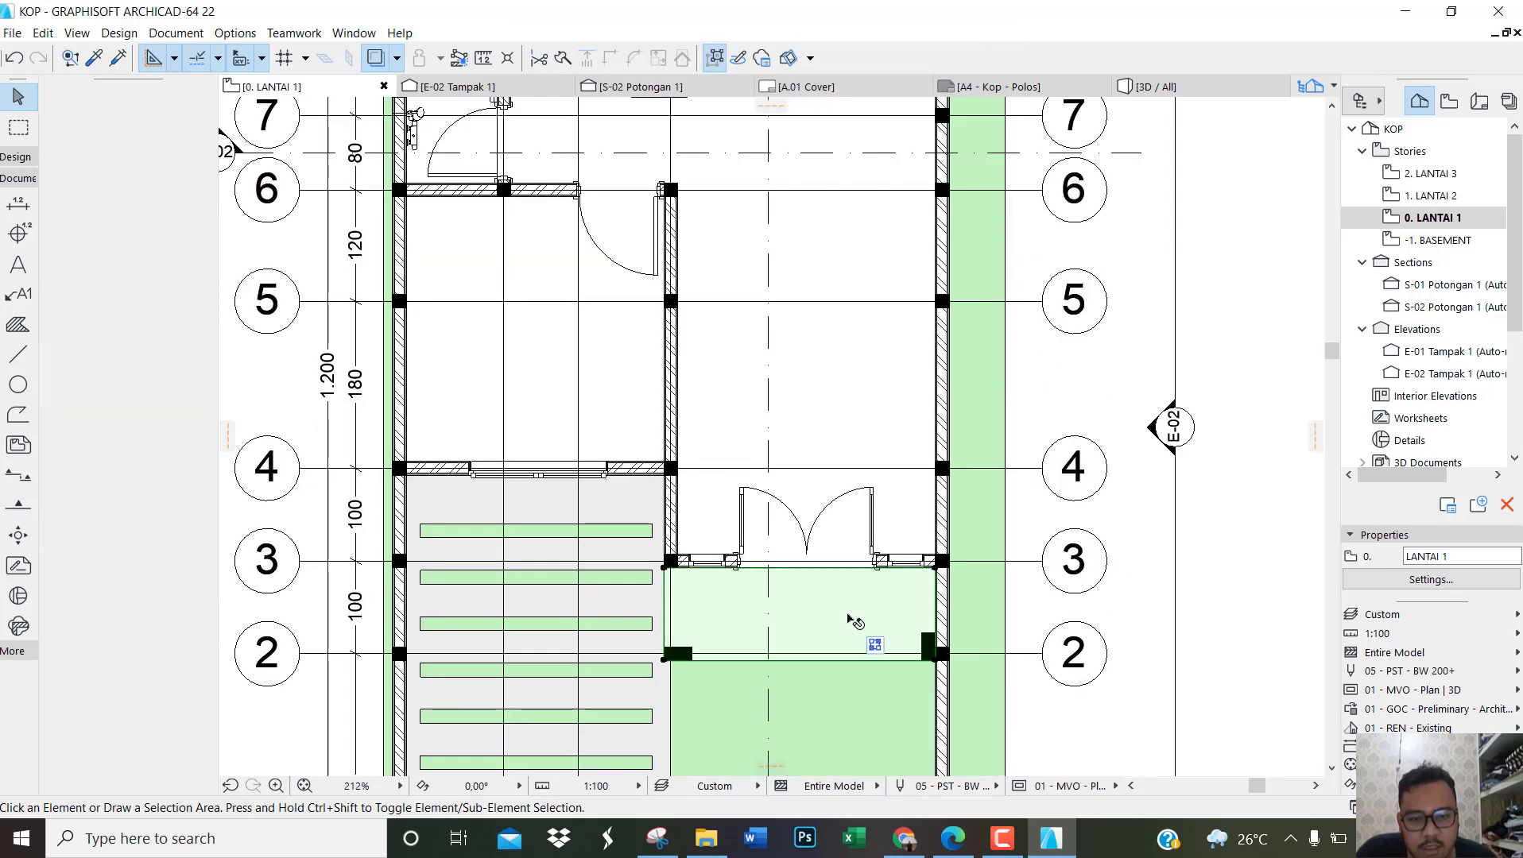
{"action": "double_click", "coordinate": [891, 627]}
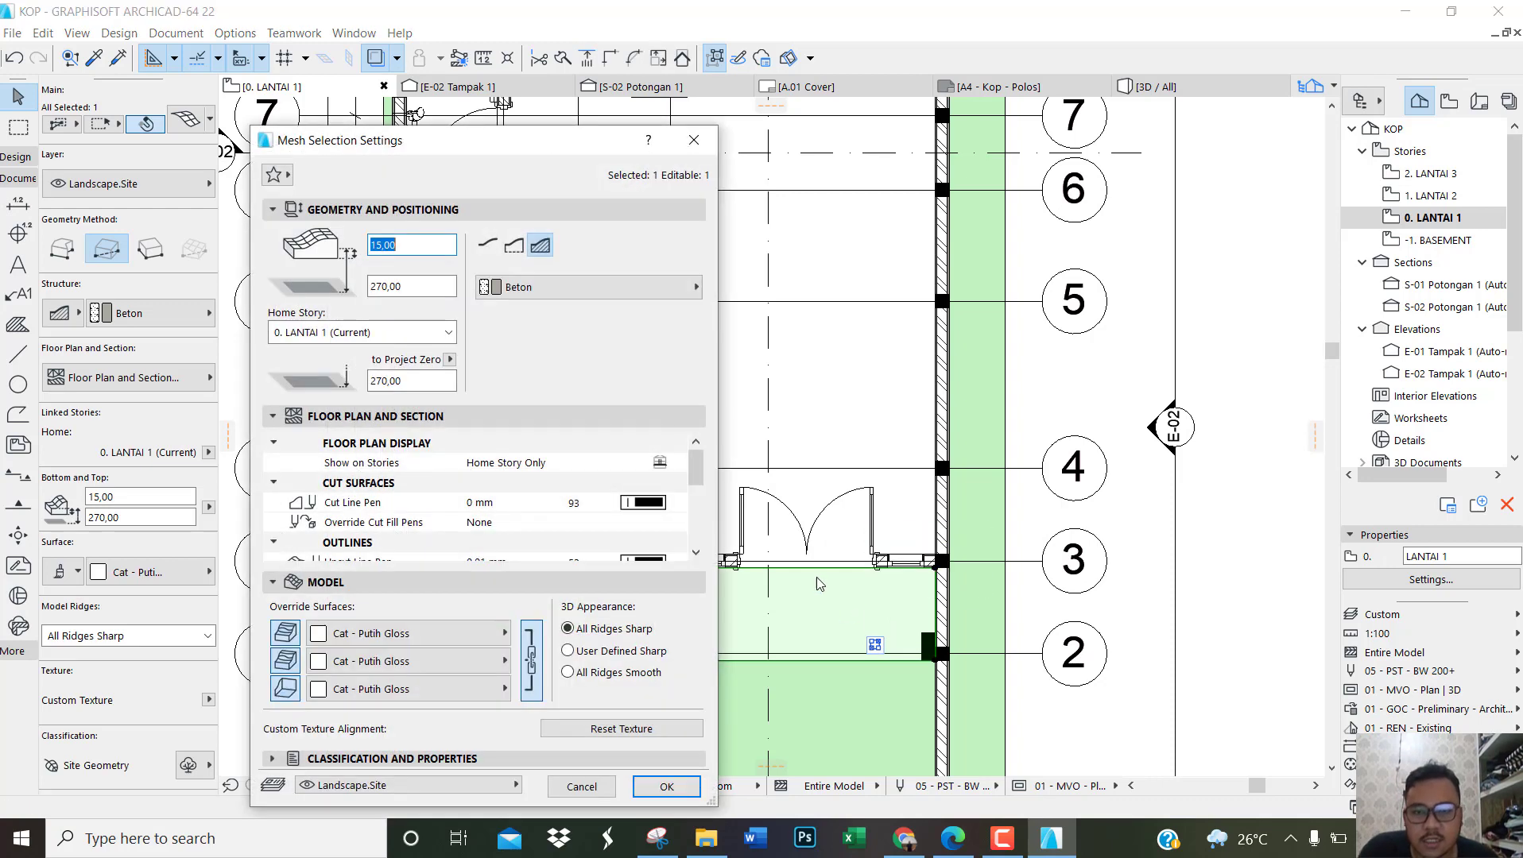
{"action": "left_click", "coordinate": [595, 466]}
{"action": "left_click", "coordinate": [677, 462]}
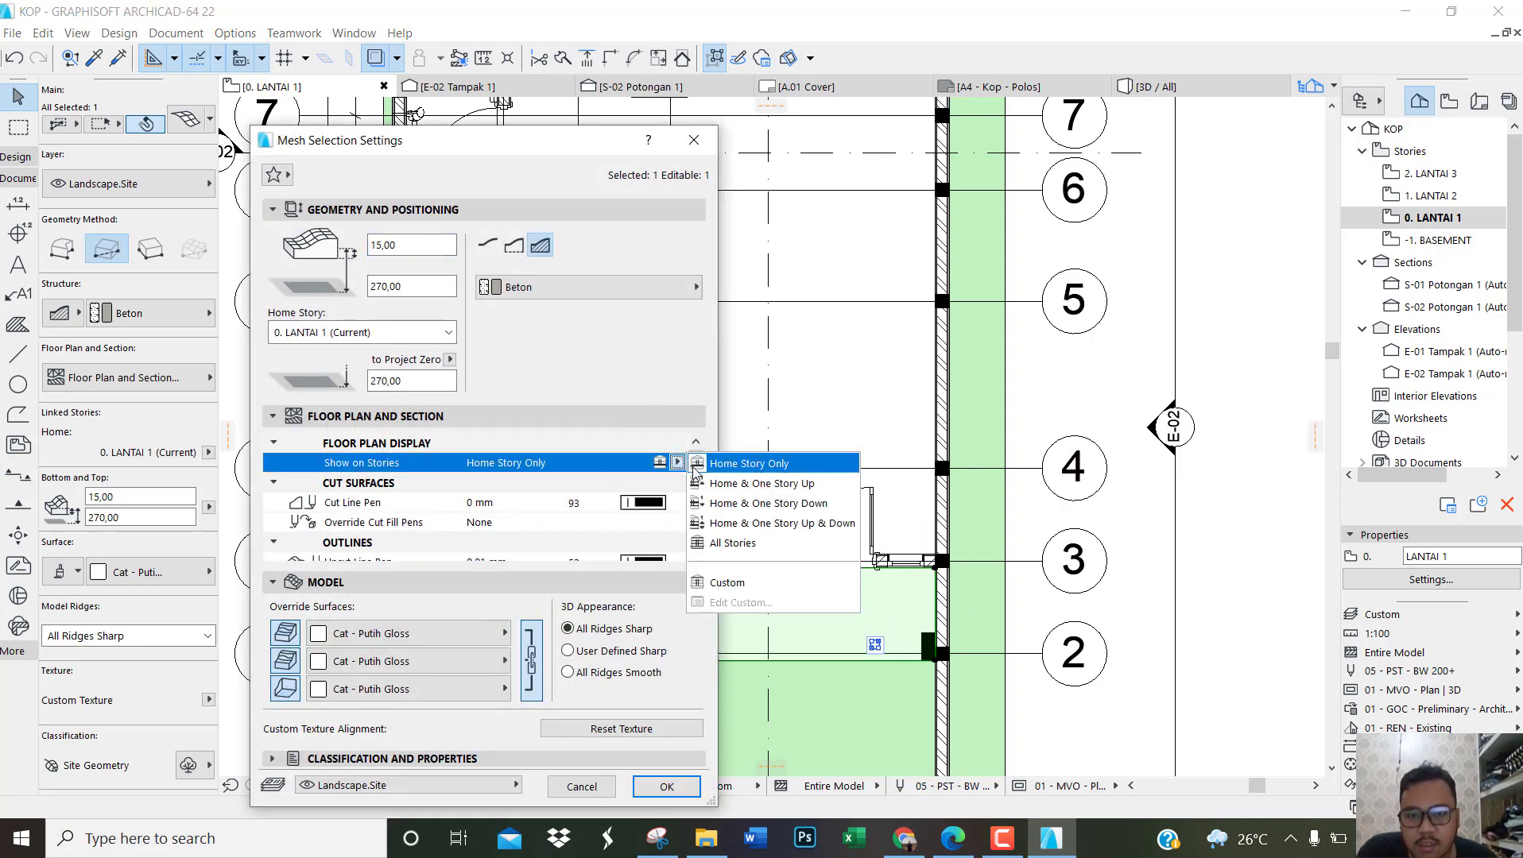
{"action": "left_click", "coordinate": [723, 482]}
{"action": "left_click", "coordinate": [666, 787]}
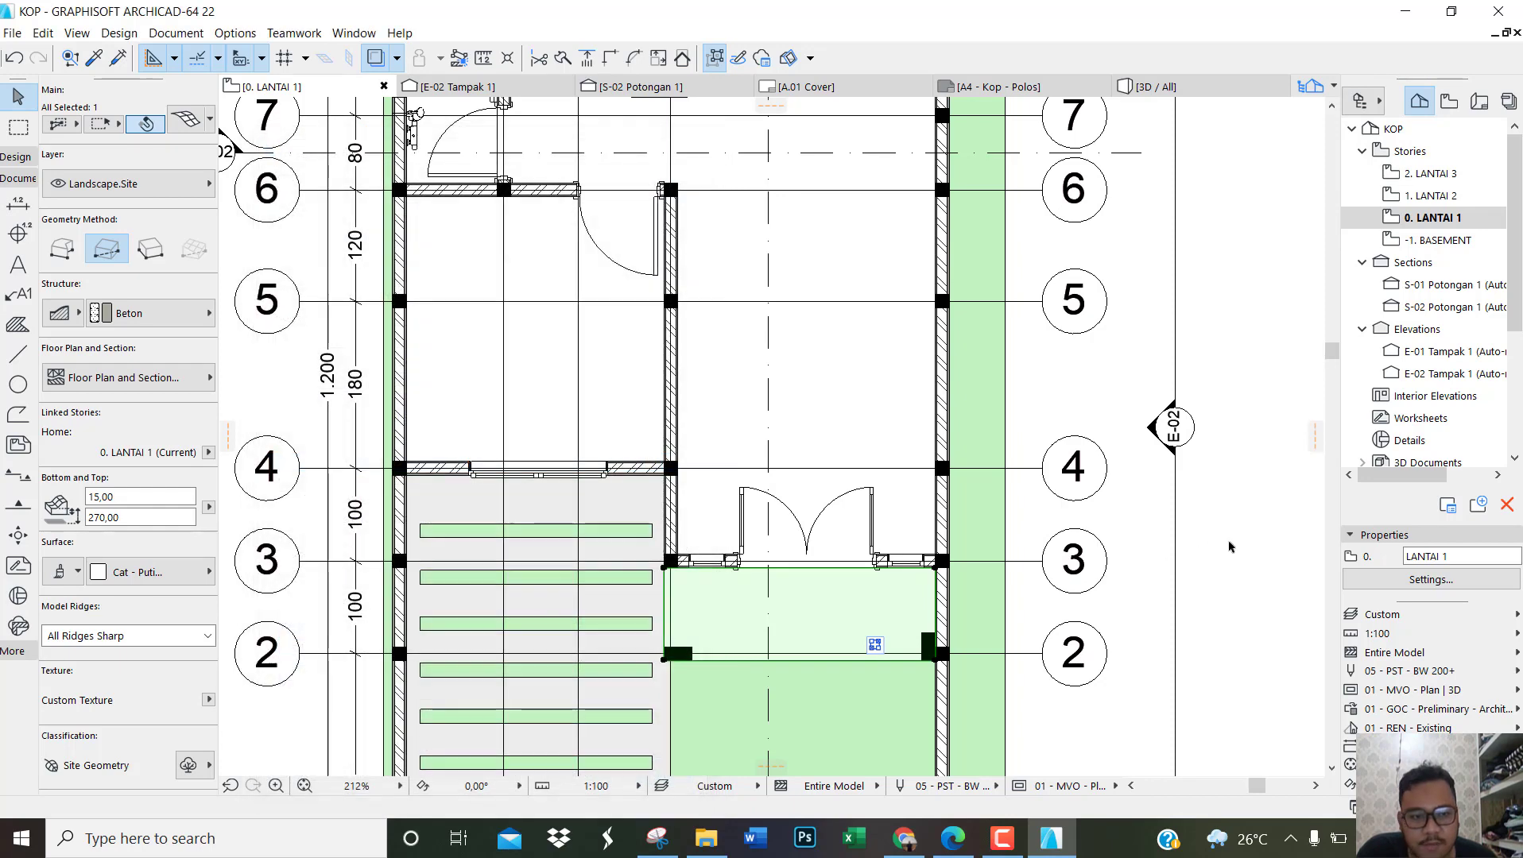
Step: Open the LANTAI 2 plan and check how the rear terrace and front entrance areas display
{"action": "double_click", "coordinate": [1434, 197]}
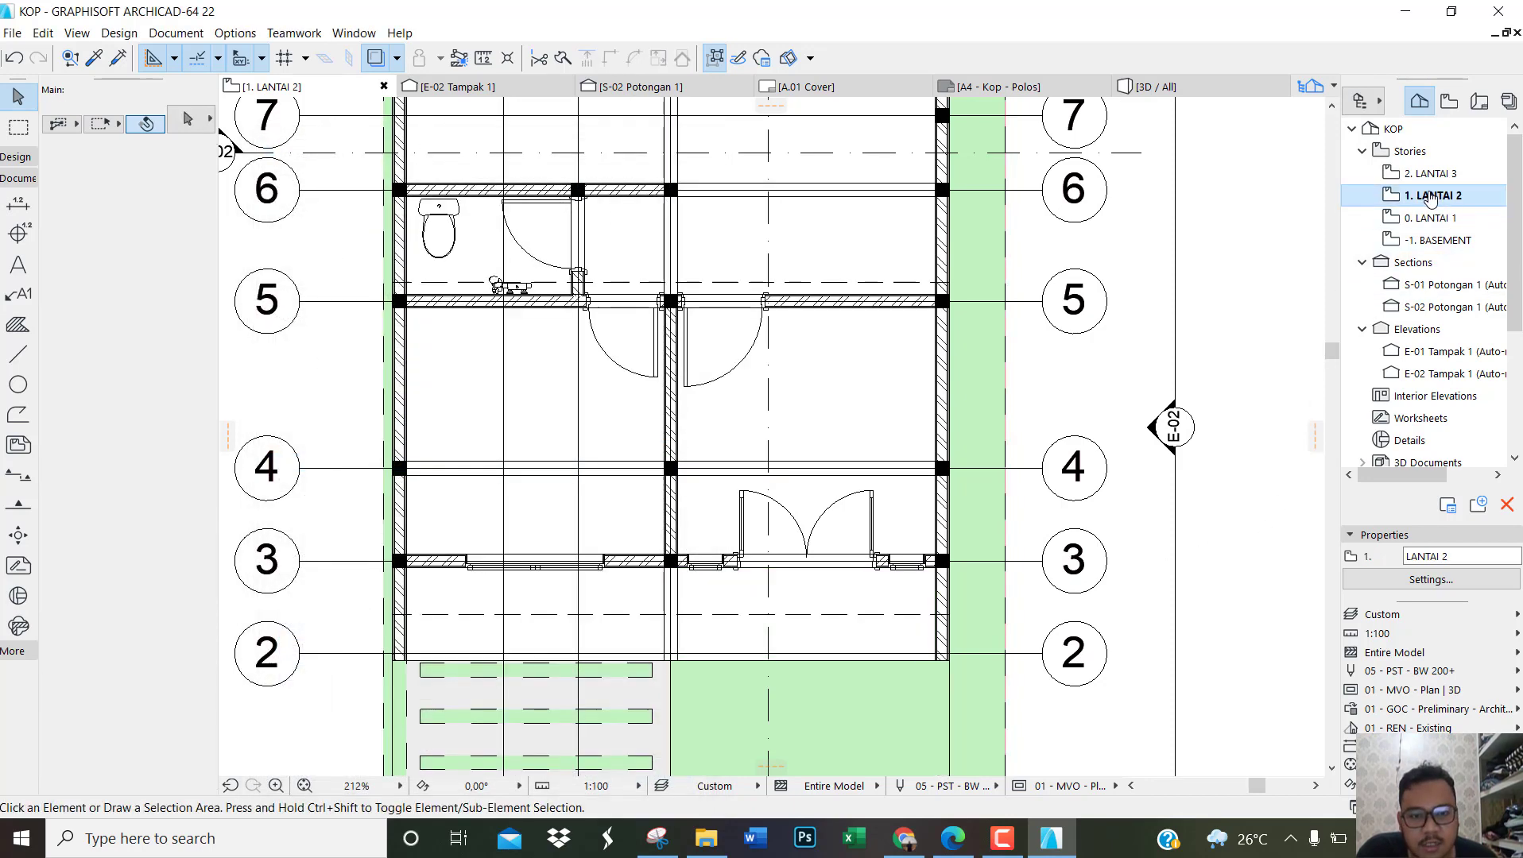
{"action": "scroll", "coordinate": [818, 632], "scroll_direction": "up", "scroll_amount": 2}
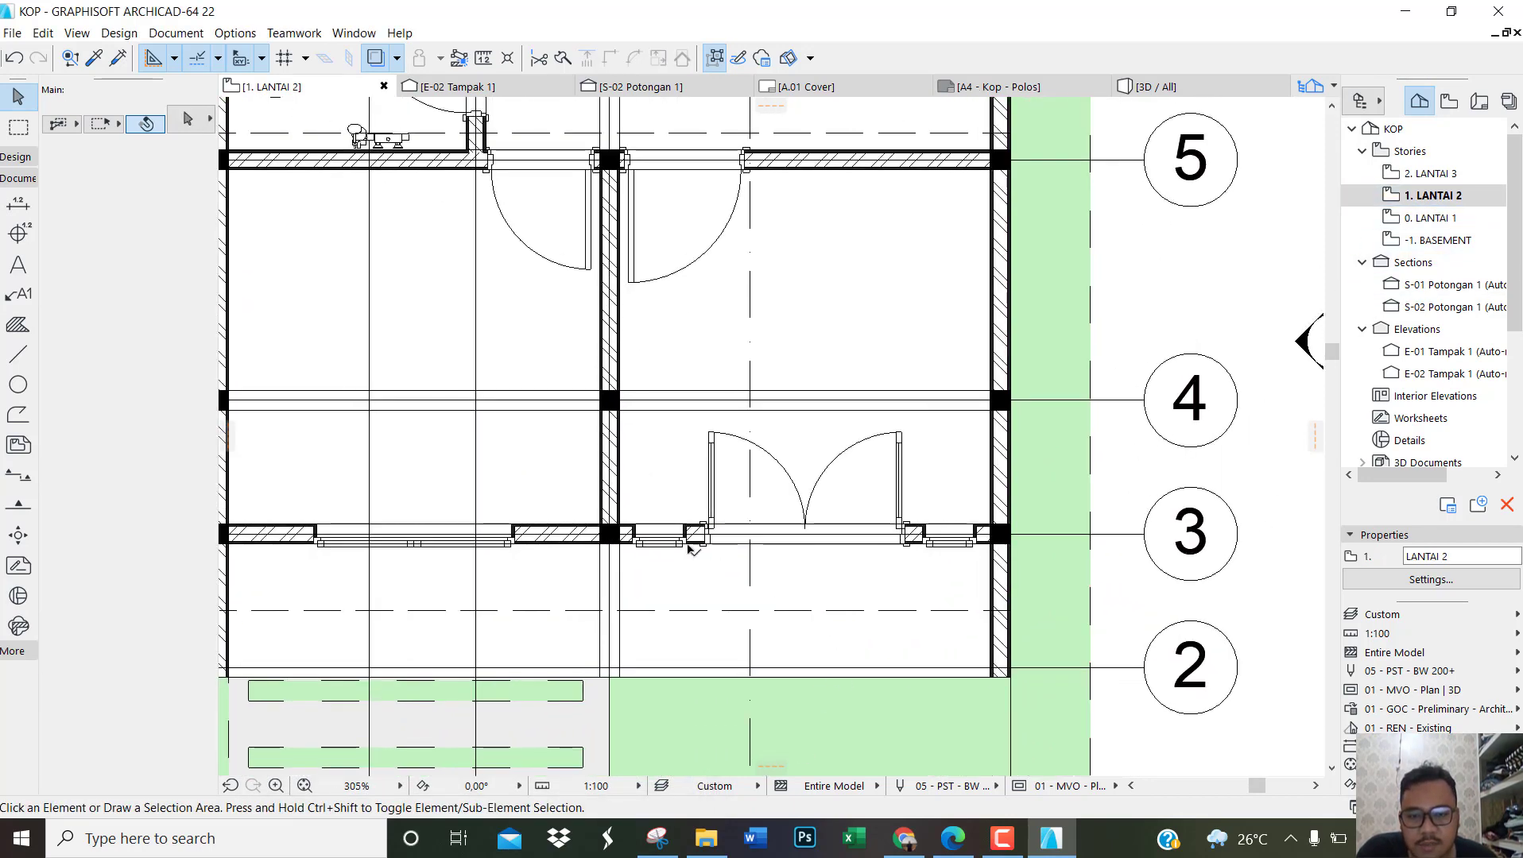
{"action": "scroll", "coordinate": [785, 634], "scroll_direction": "down", "scroll_amount": 2}
{"action": "scroll", "coordinate": [752, 664], "scroll_direction": "down", "scroll_amount": 1}
{"action": "scroll", "coordinate": [710, 558], "scroll_direction": "down", "scroll_amount": 2}
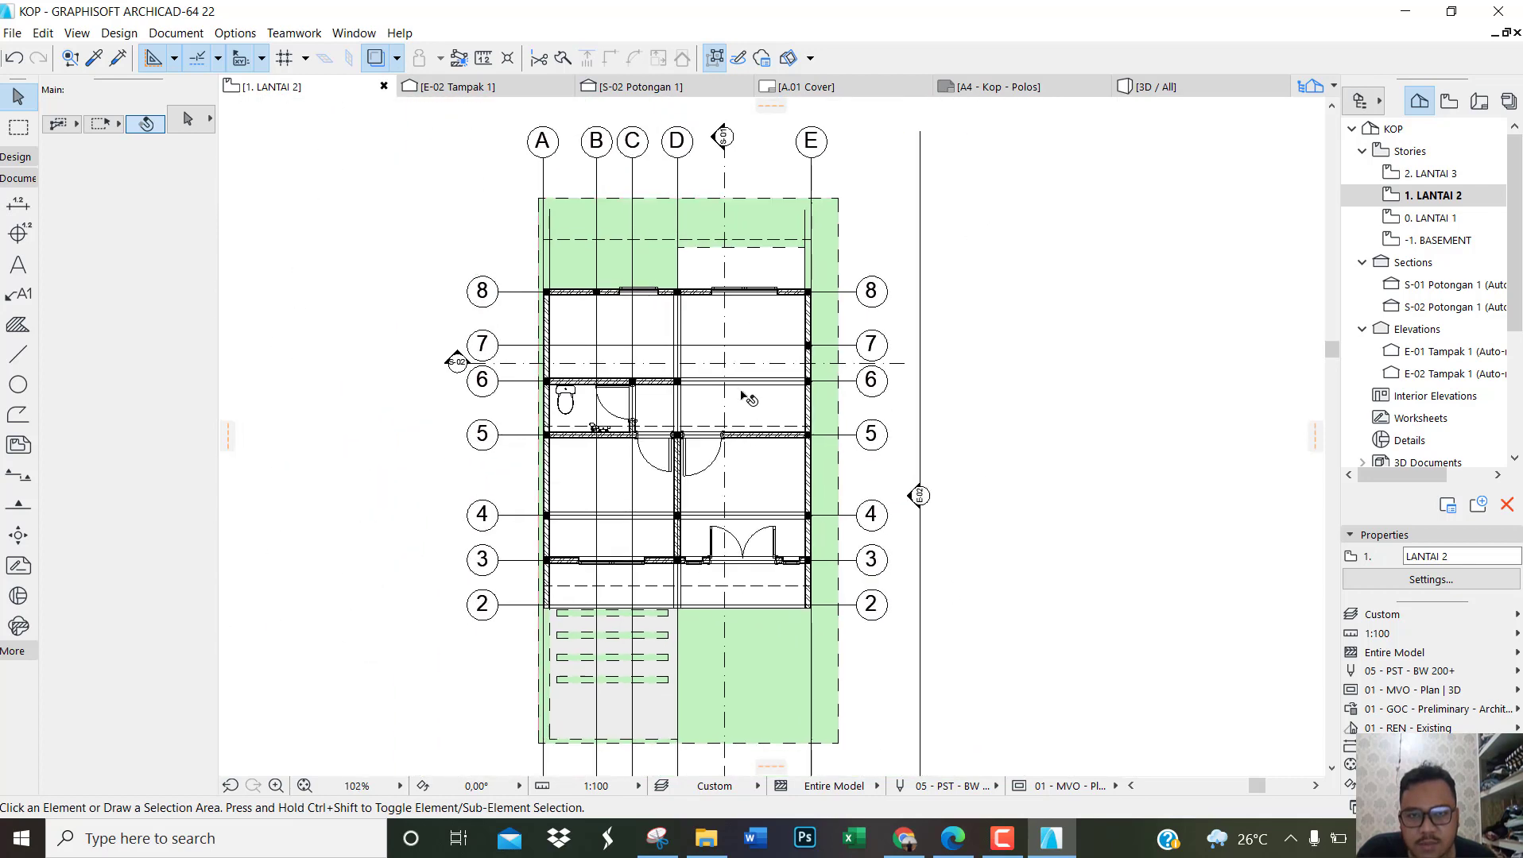
{"action": "scroll", "coordinate": [726, 262], "scroll_direction": "up", "scroll_amount": 1}
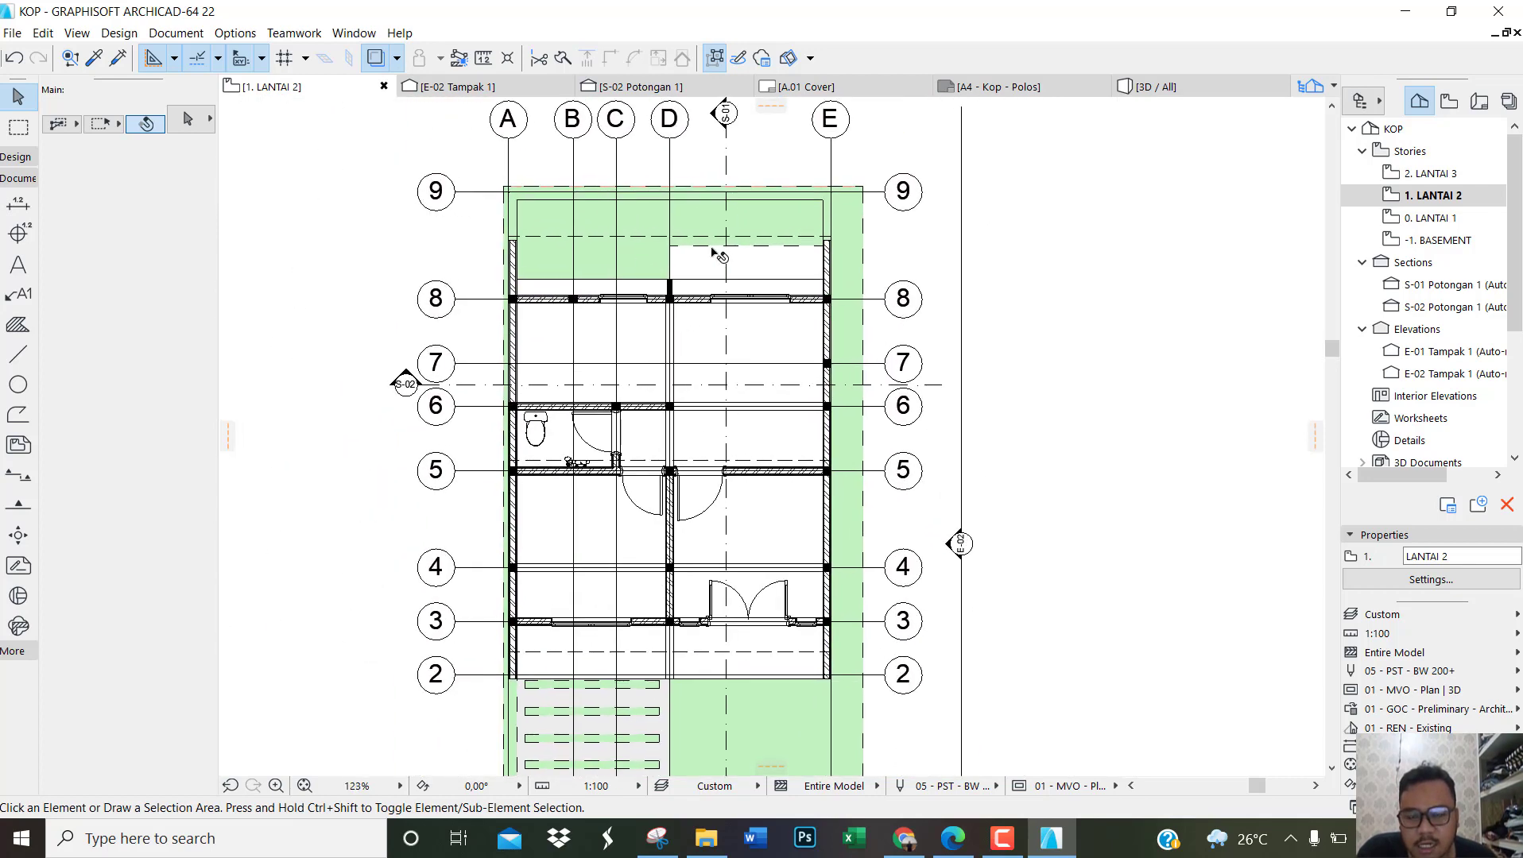
{"action": "scroll", "coordinate": [681, 339], "scroll_direction": "down", "scroll_amount": 1}
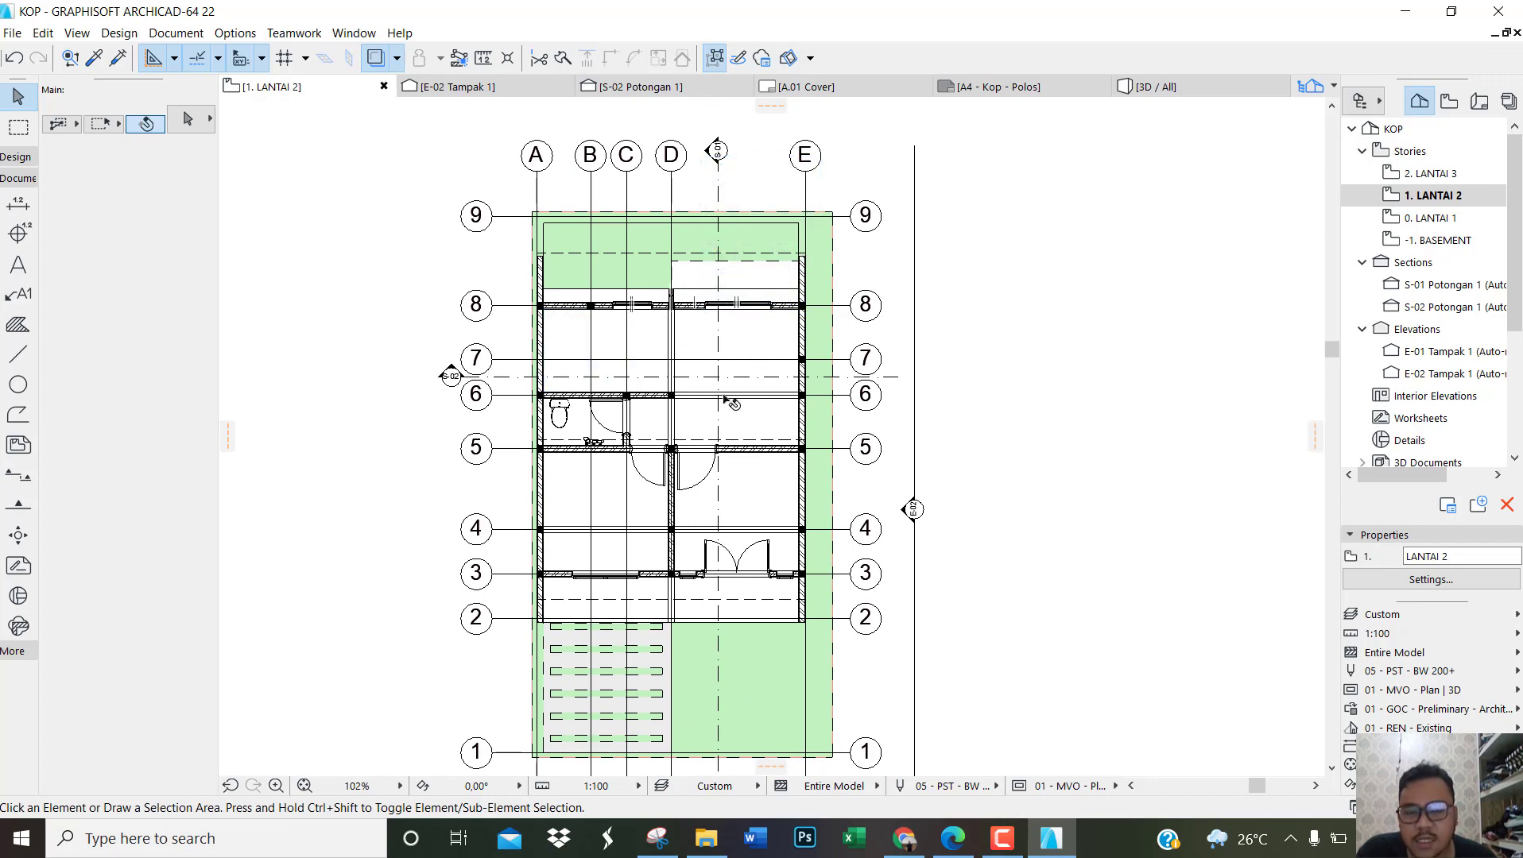
Step: Open the BASEMENT plan and check the foundation layout along the grid lines
{"action": "double_click", "coordinate": [1434, 240]}
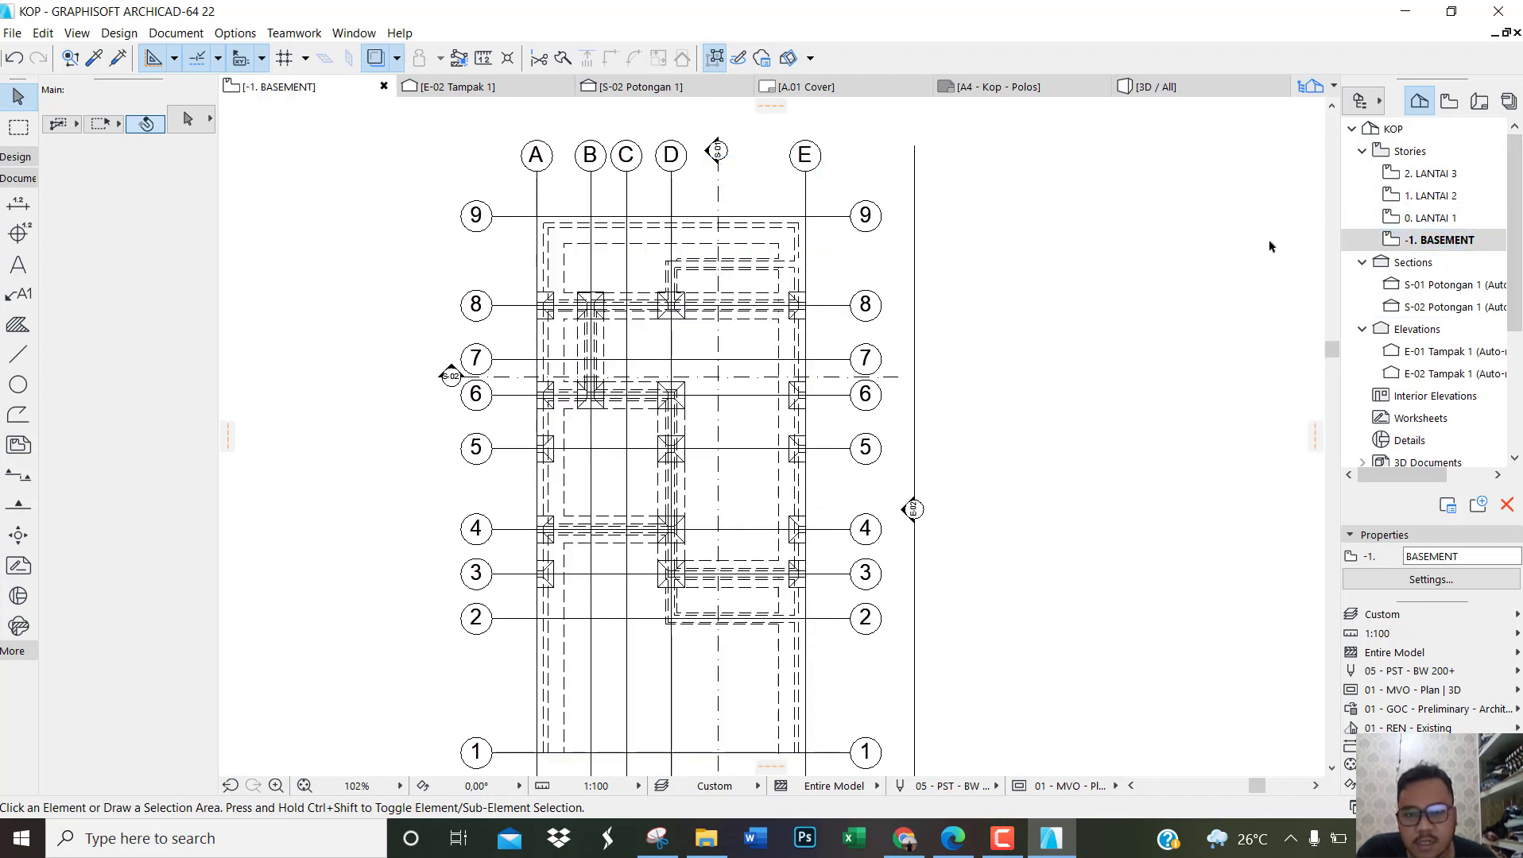
{"action": "scroll", "coordinate": [670, 275], "scroll_direction": "down", "scroll_amount": 2}
{"action": "scroll", "coordinate": [719, 515], "scroll_direction": "up", "scroll_amount": 2}
{"action": "middle_click_drag", "start_coordinate": [699, 365], "coordinate": [696, 506]}
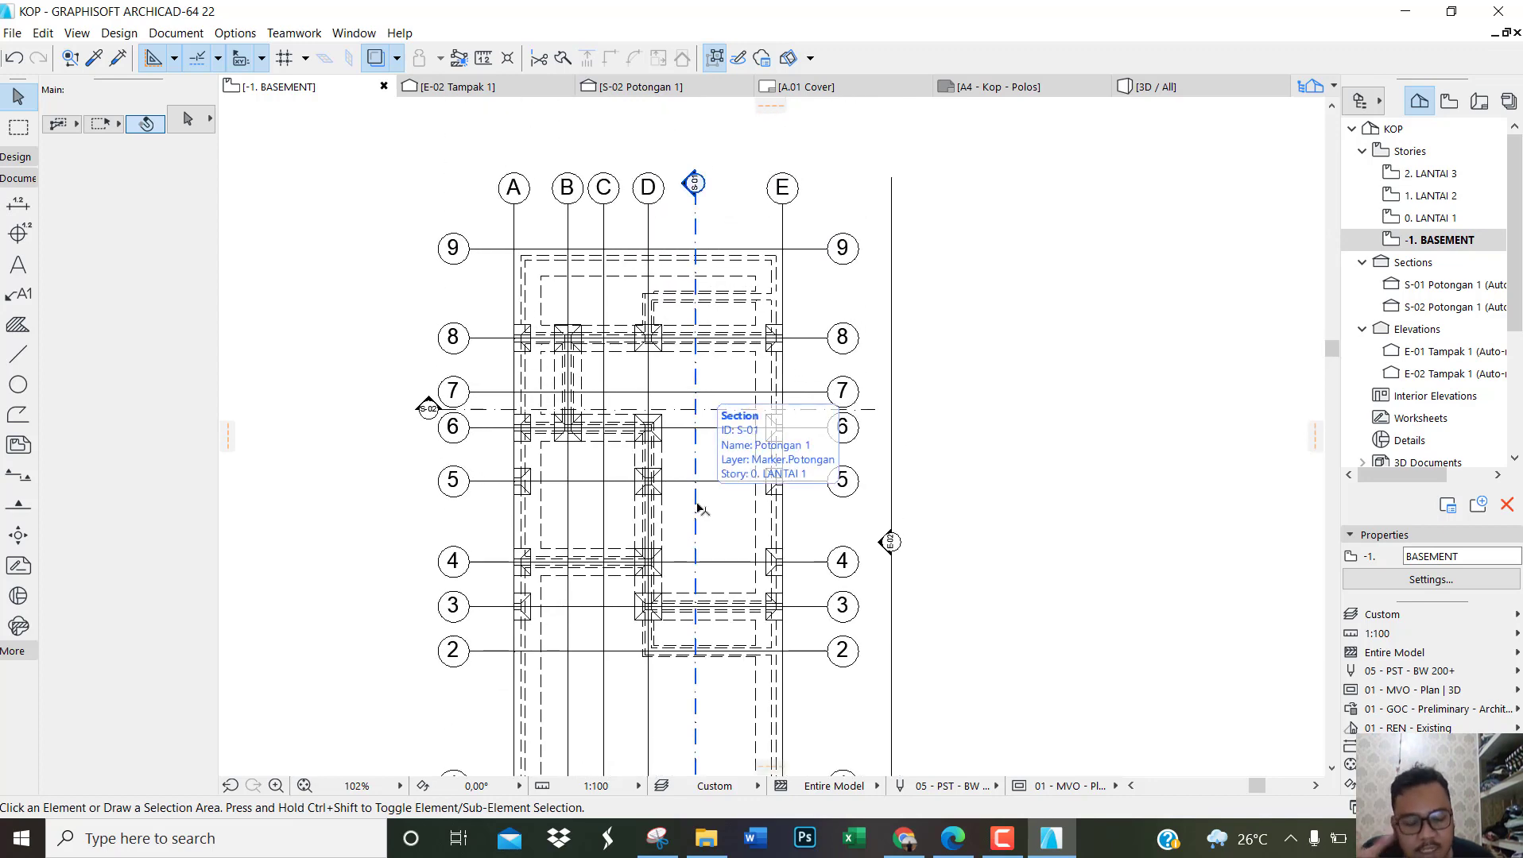
Step: Open section S-01 Potongan 1 and examine the floors, foundations and ground below LANTAI 1
{"action": "double_click", "coordinate": [1460, 287]}
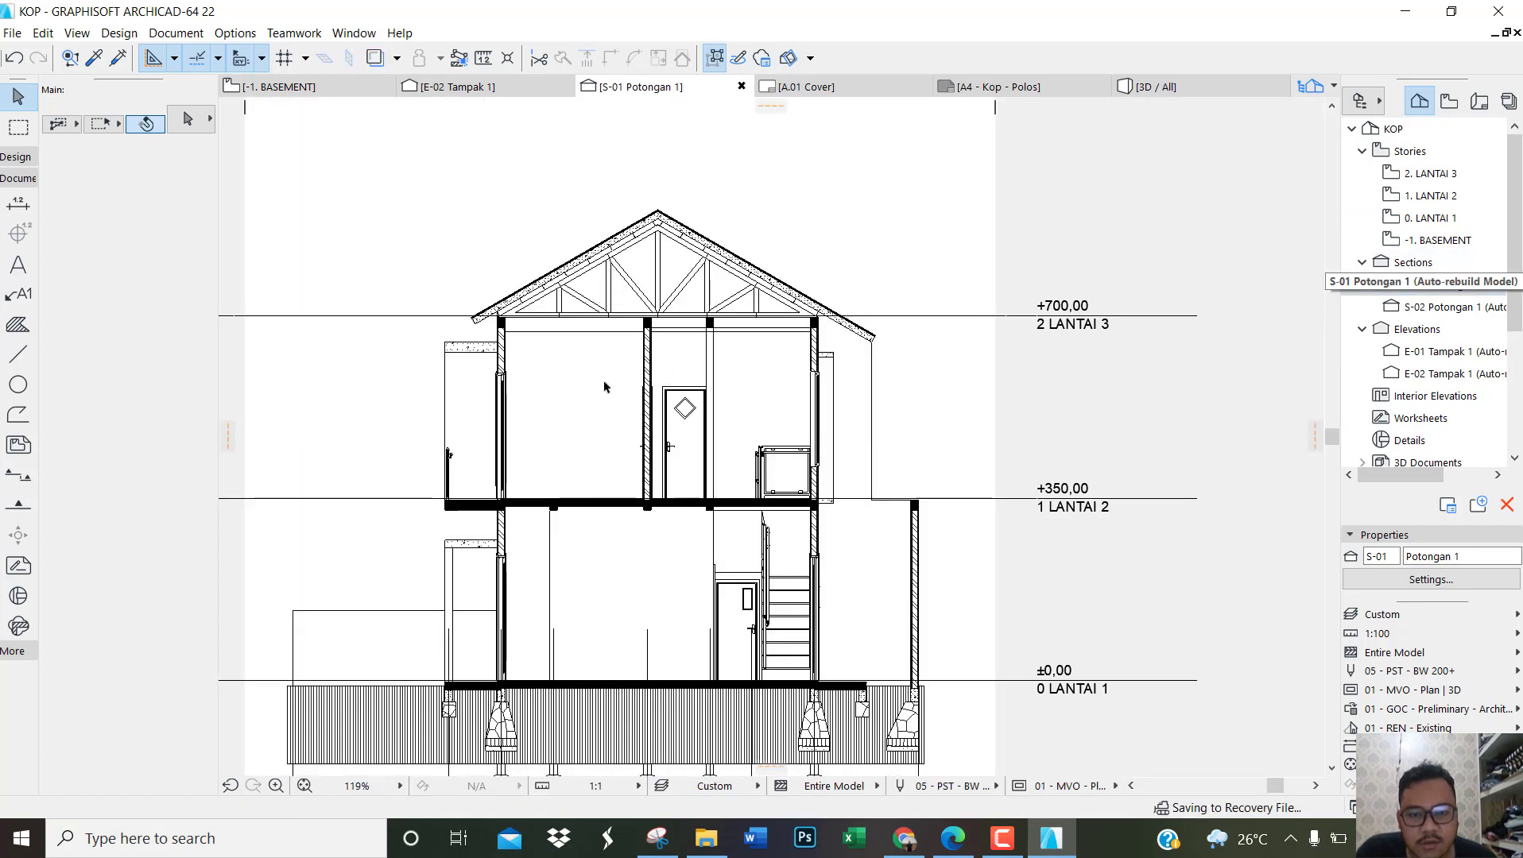
{"action": "scroll", "coordinate": [663, 322], "scroll_direction": "down", "scroll_amount": 2}
{"action": "scroll", "coordinate": [588, 442], "scroll_direction": "up", "scroll_amount": 2}
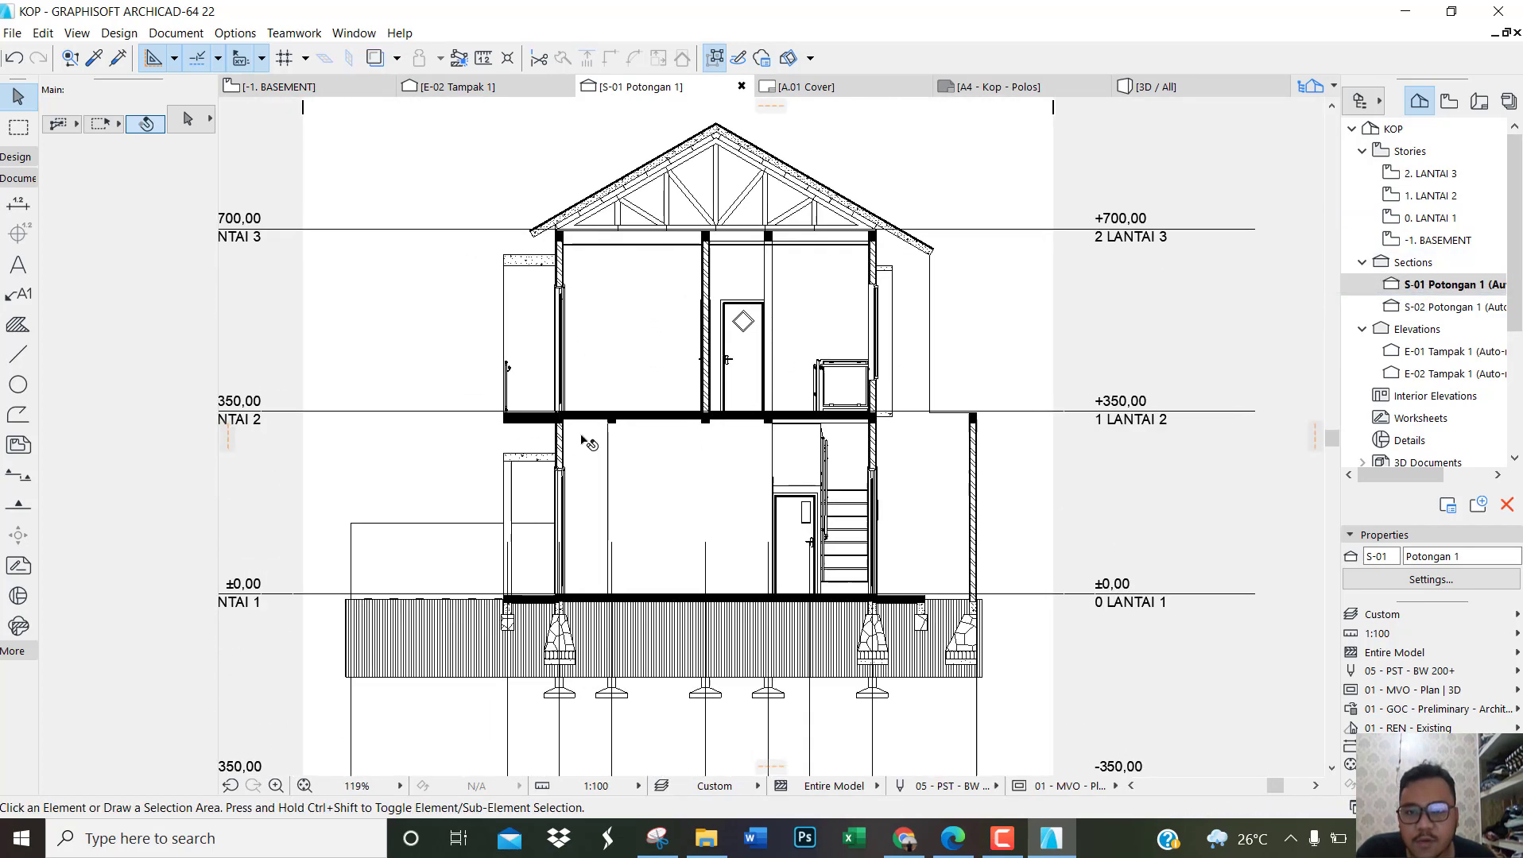
{"action": "scroll", "coordinate": [588, 442], "scroll_direction": "up", "scroll_amount": 2}
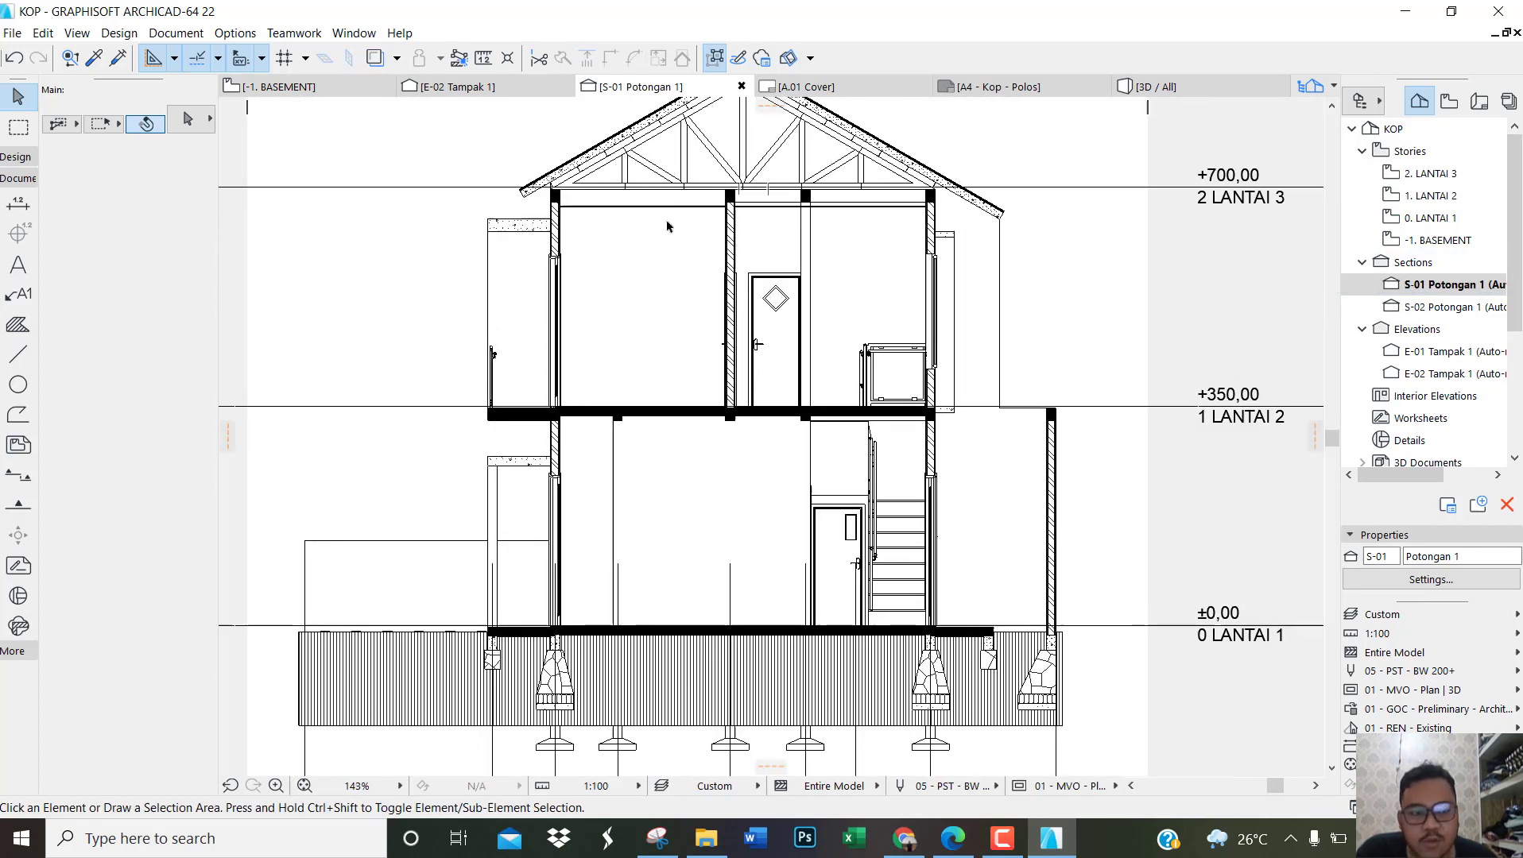
{"action": "middle_click", "coordinate": [698, 257]}
{"action": "middle_click", "coordinate": [699, 256]}
{"action": "scroll", "coordinate": [731, 387], "scroll_direction": "up", "scroll_amount": 10}
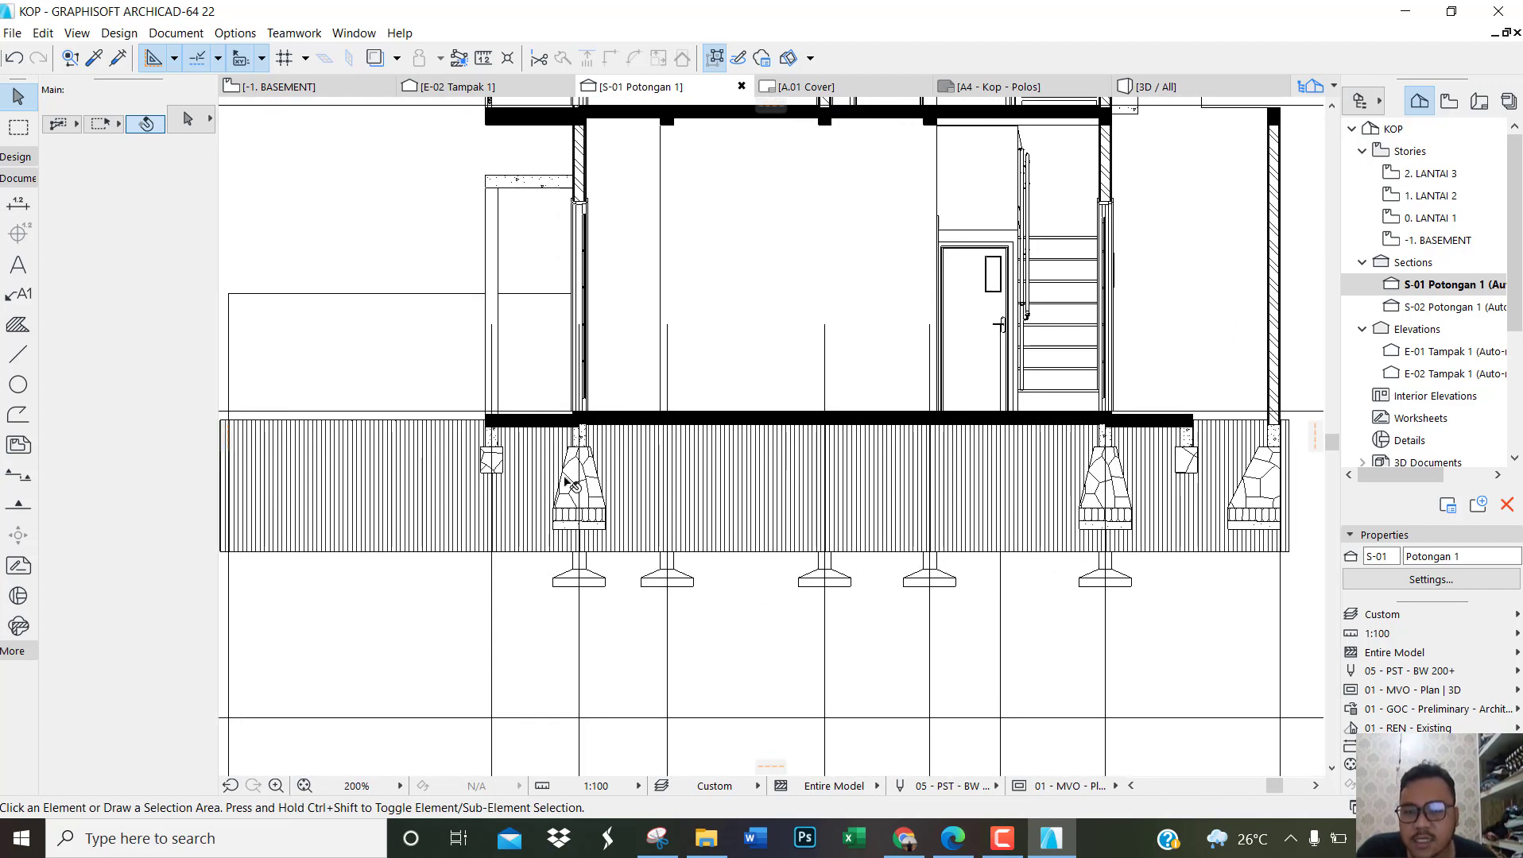
{"action": "scroll", "coordinate": [459, 494], "scroll_direction": "up", "scroll_amount": 2}
Step: Select the Tanah Urug site mesh in the section to inspect its extent around the foundations, then deselect it
{"action": "left_click", "coordinate": [459, 494]}
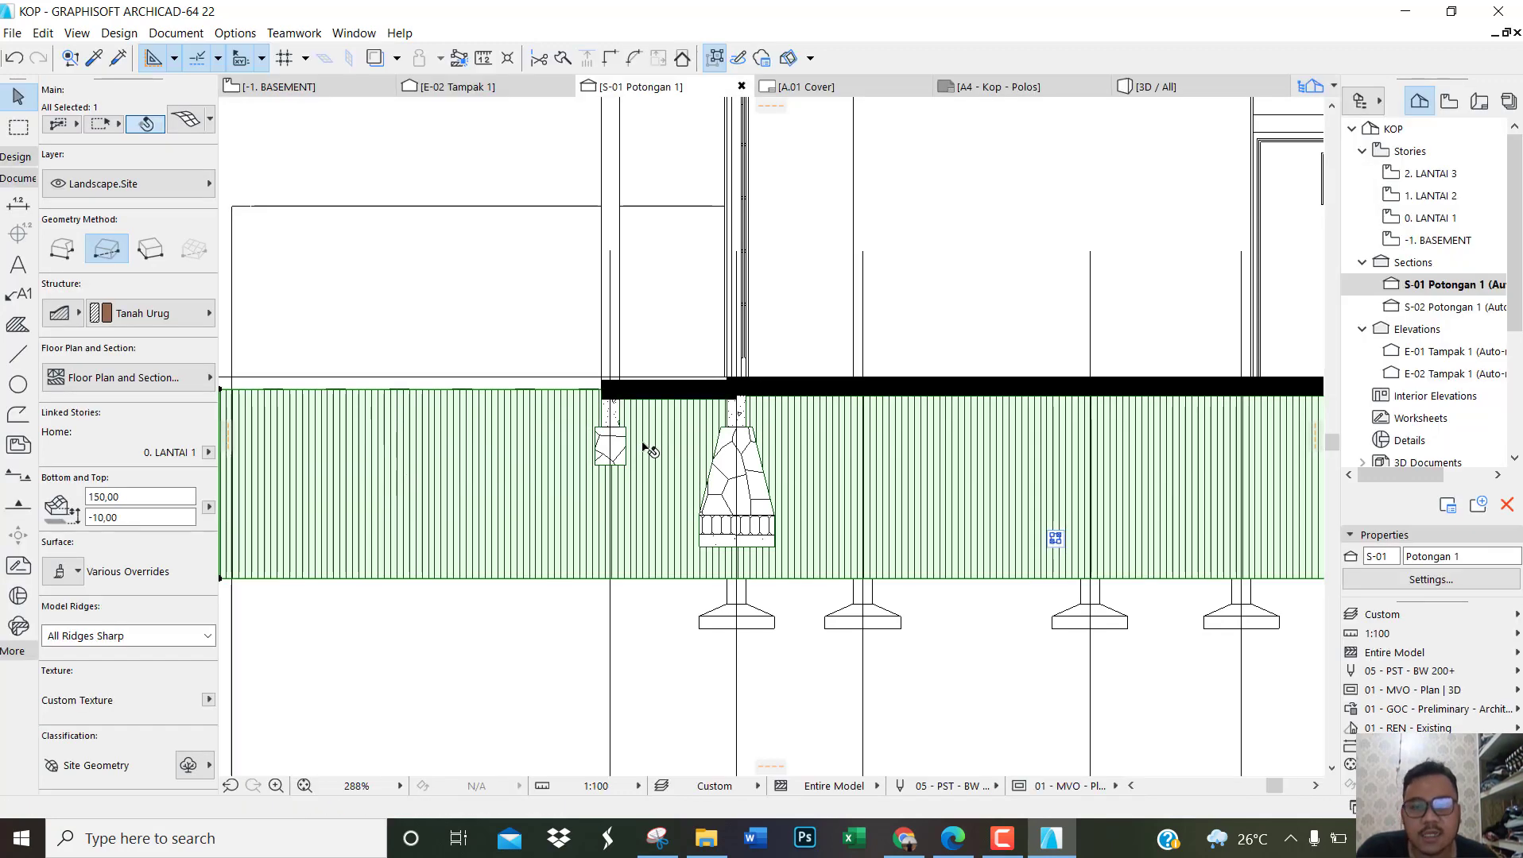
{"action": "scroll", "coordinate": [506, 463], "scroll_direction": "down", "scroll_amount": 2}
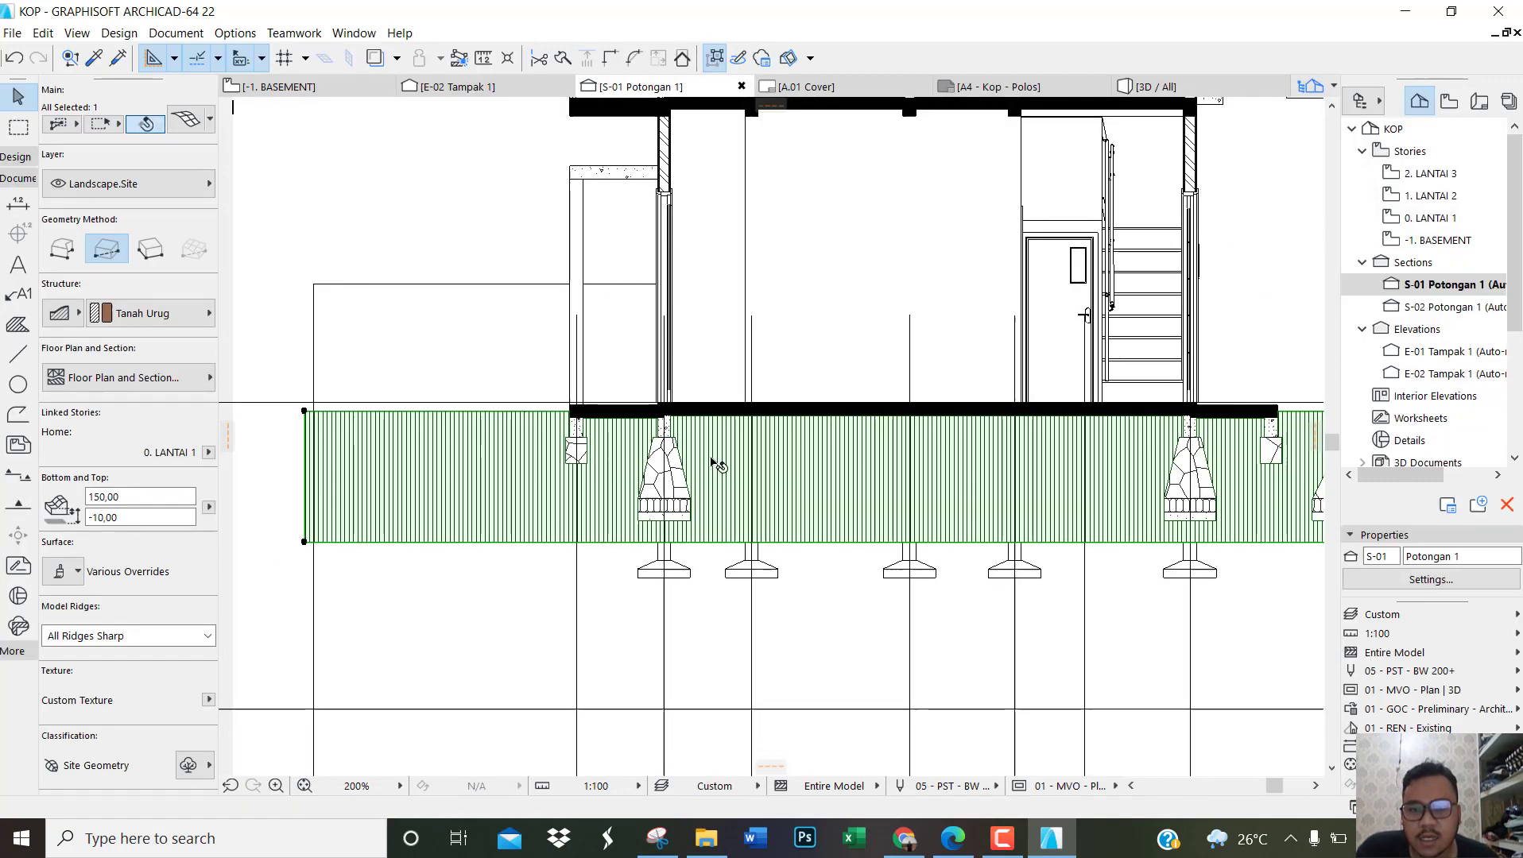
{"action": "scroll", "coordinate": [712, 455], "scroll_direction": "up", "scroll_amount": 2}
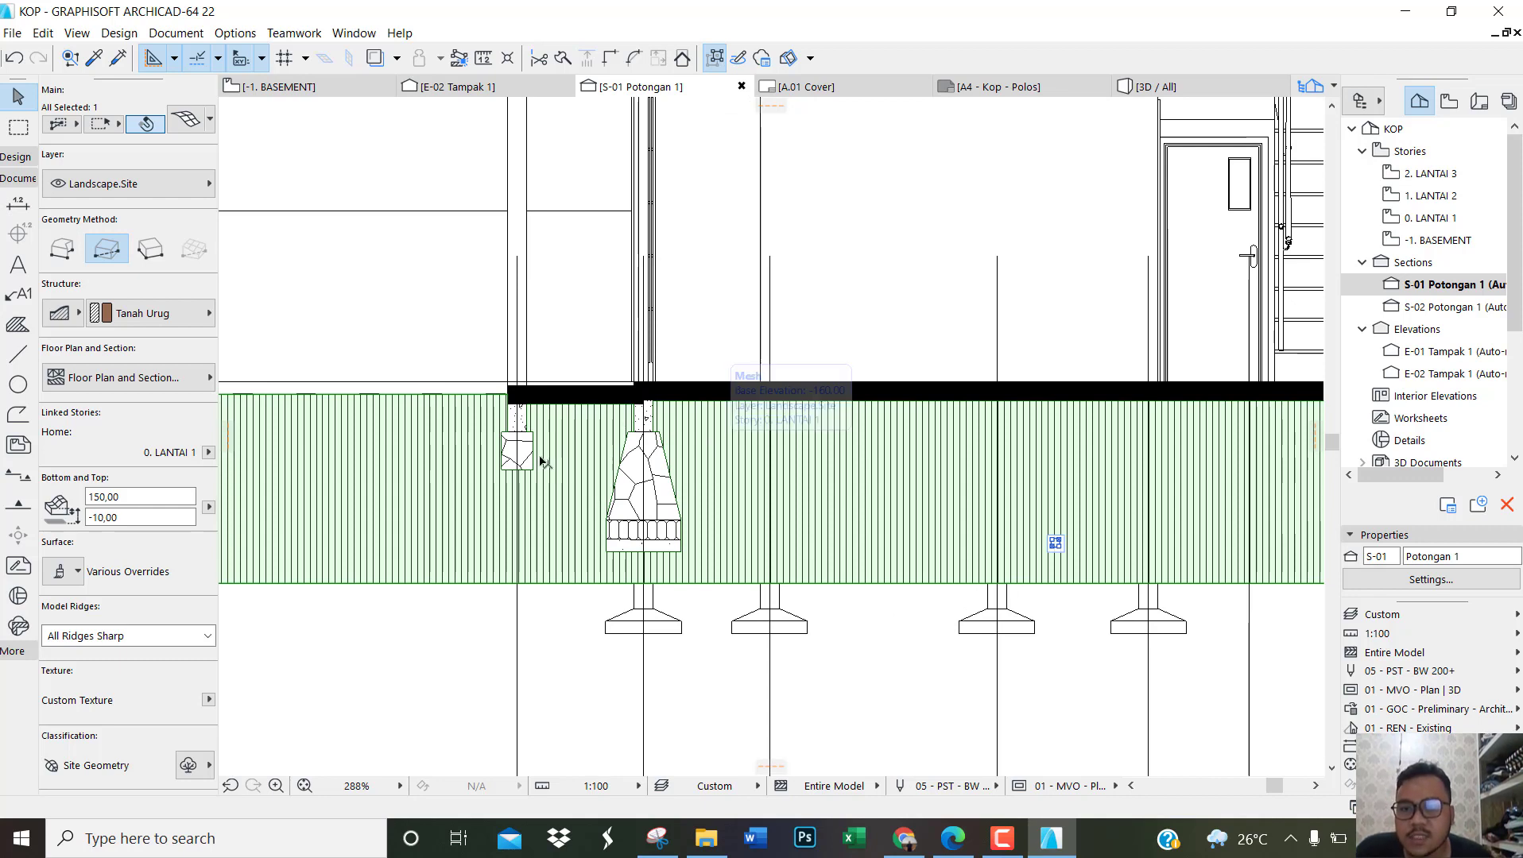
{"action": "key", "text": "Escape"}
{"action": "scroll", "coordinate": [705, 511], "scroll_direction": "down", "scroll_amount": 3}
{"action": "scroll", "coordinate": [705, 513], "scroll_direction": "up", "scroll_amount": 3}
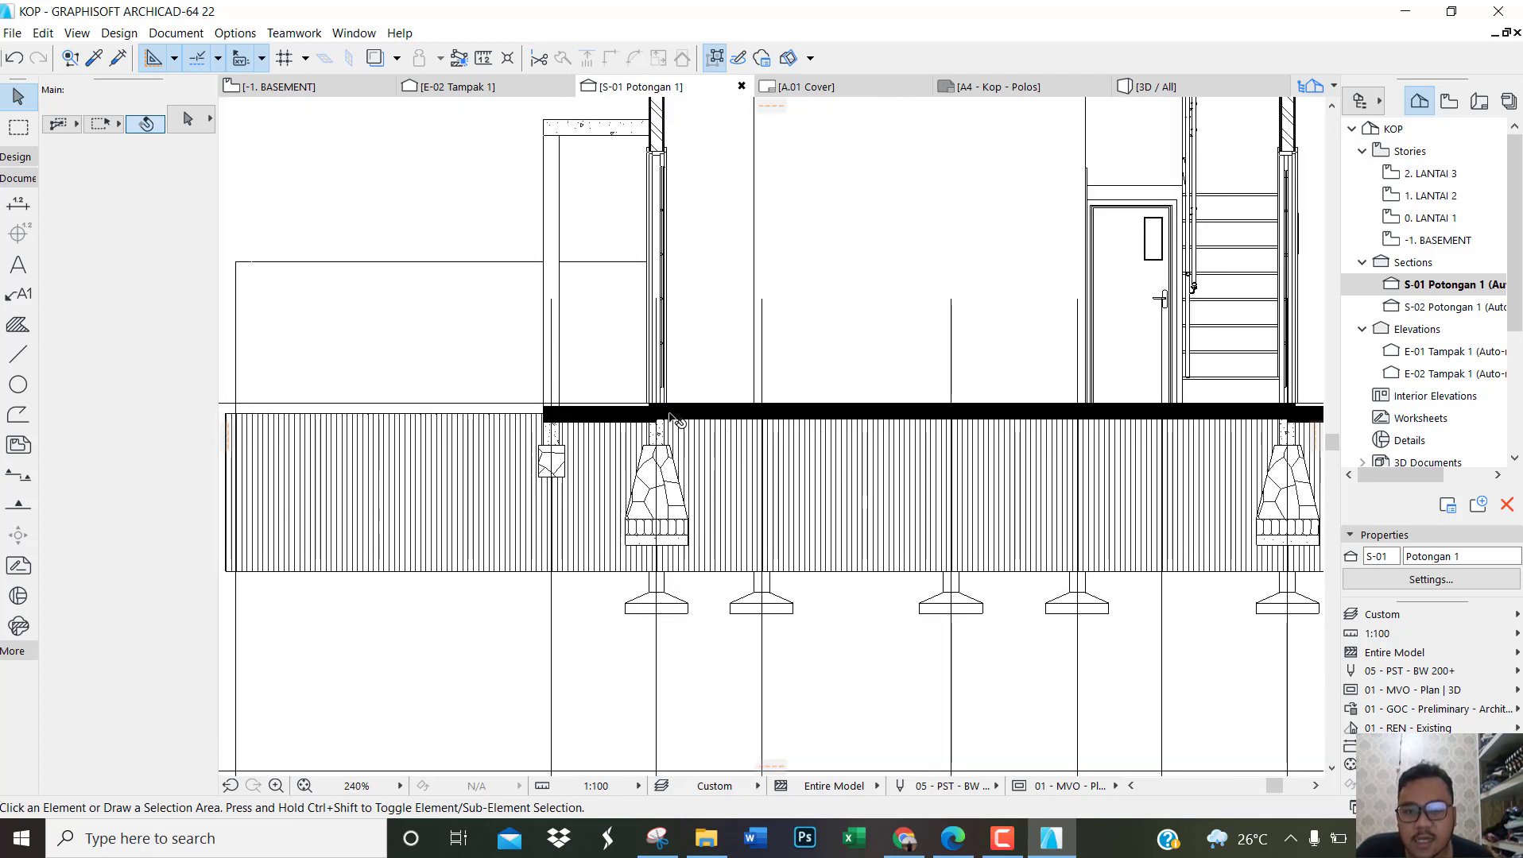
Step: Set up the Fill tool with a building material fill using Tanah
{"action": "left_click", "coordinate": [12, 331]}
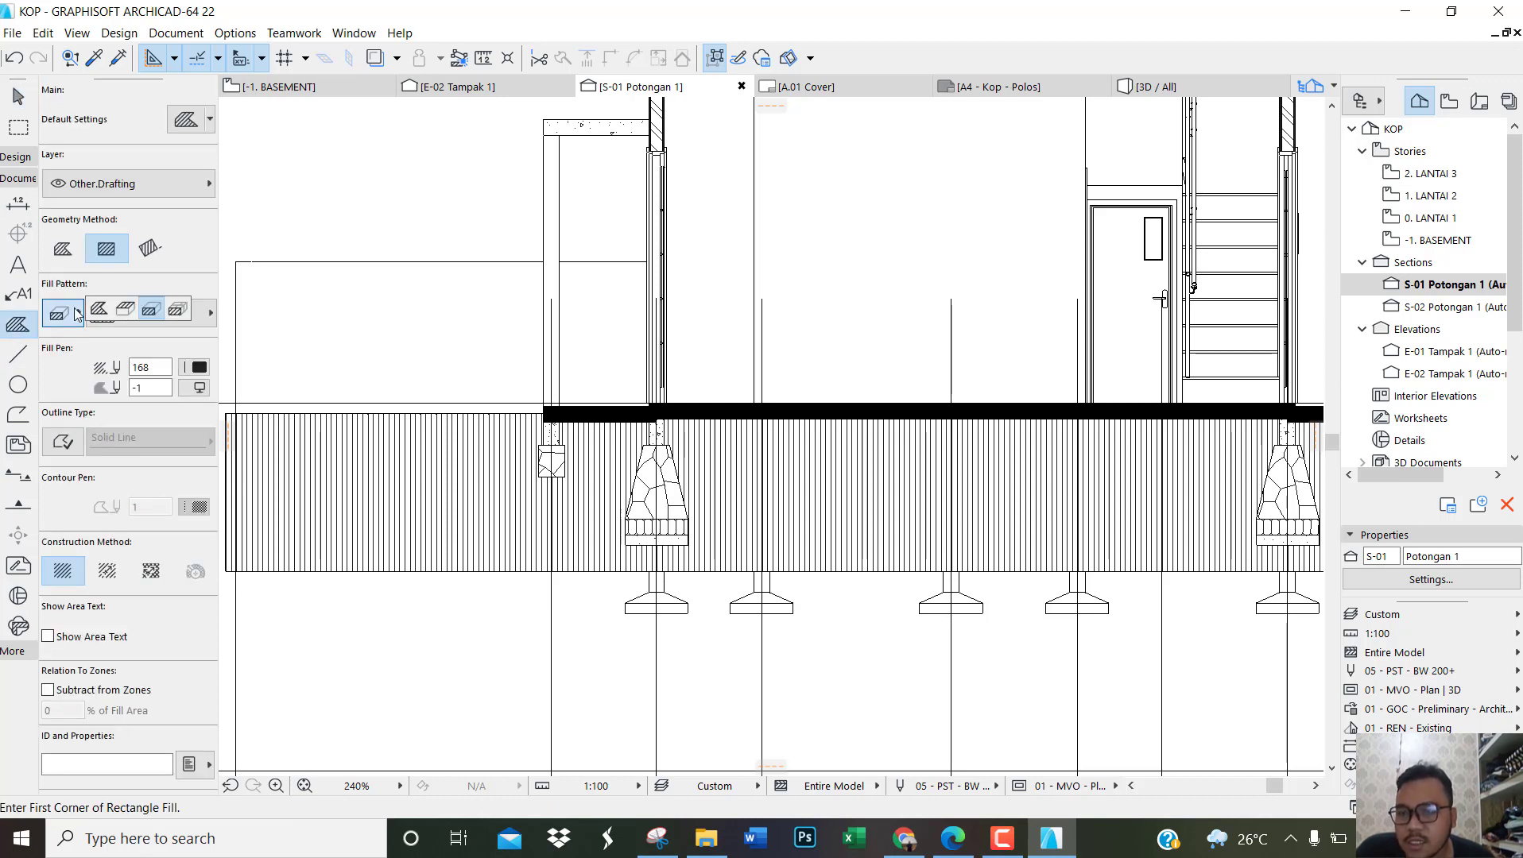
{"action": "left_click", "coordinate": [176, 314]}
{"action": "left_click", "coordinate": [171, 314]}
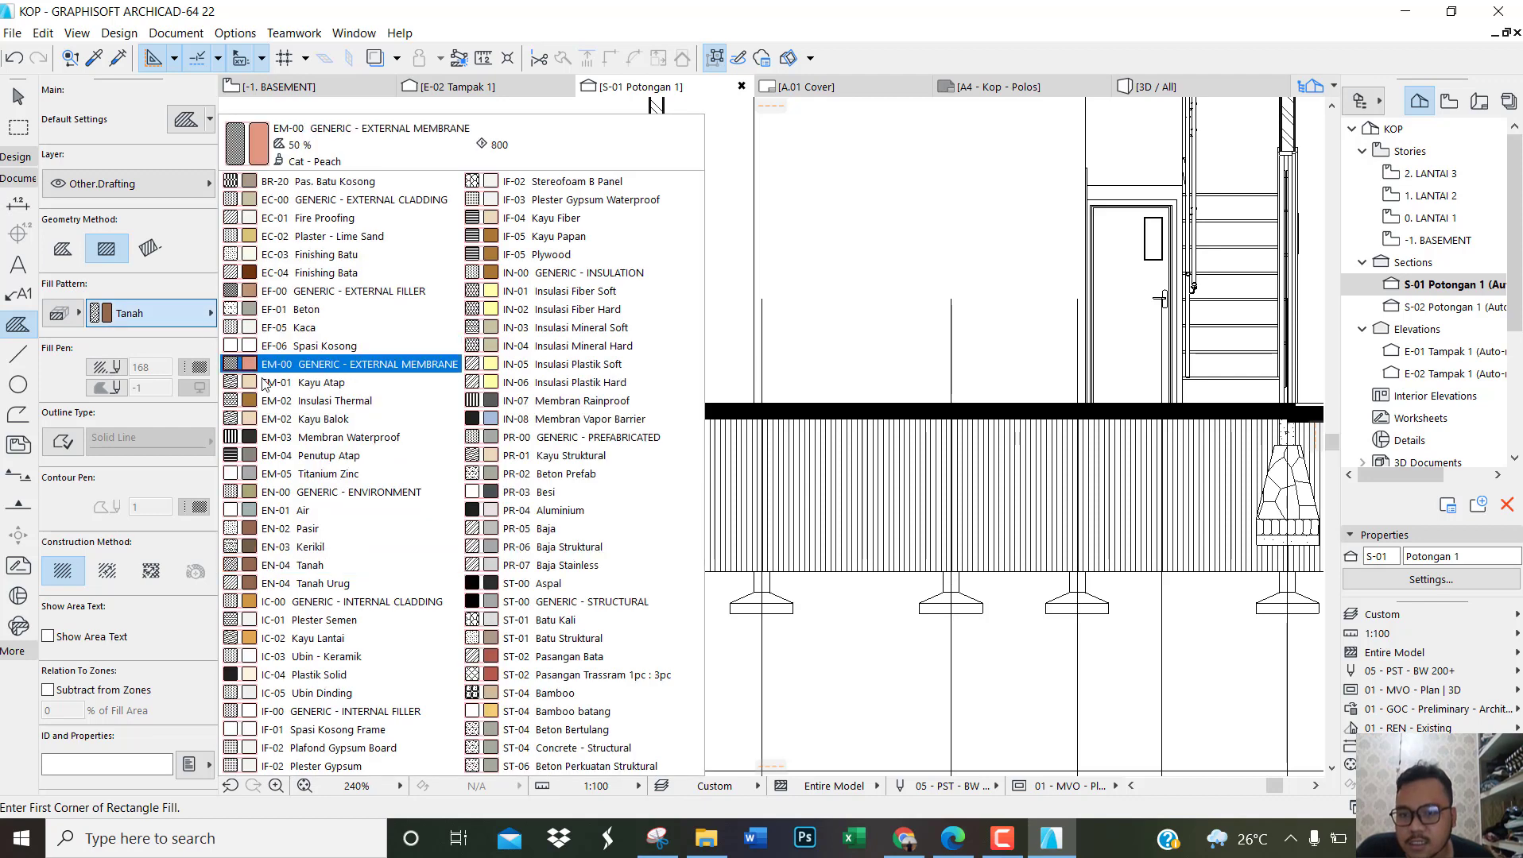
{"action": "left_click", "coordinate": [320, 565]}
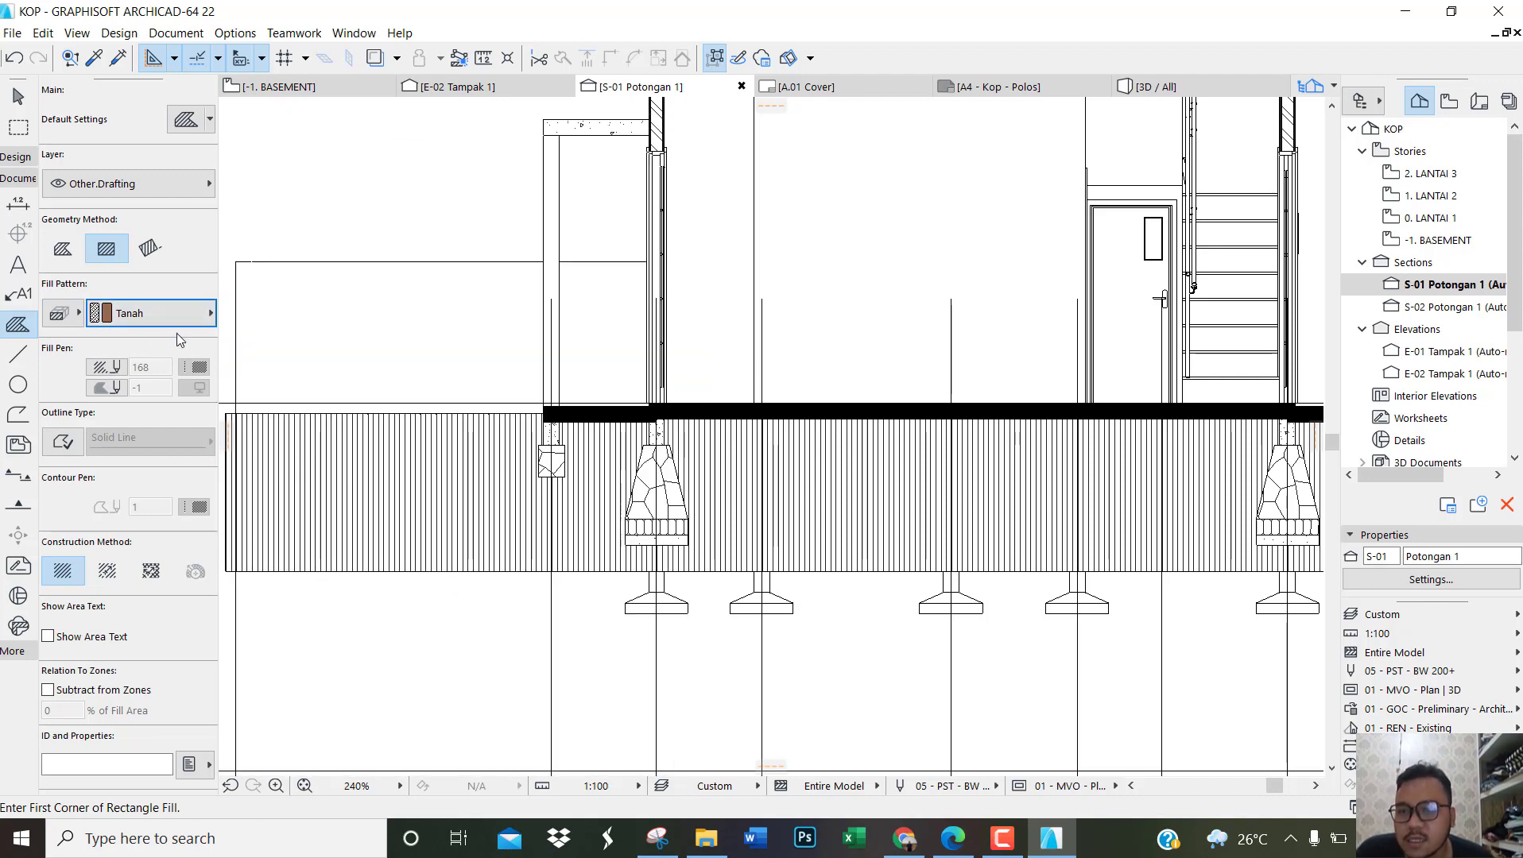
Step: Start a polygonal Tanah fill at the top outer corner of the section's rightmost stone foundation
{"action": "scroll", "coordinate": [440, 439], "scroll_direction": "down", "scroll_amount": 3}
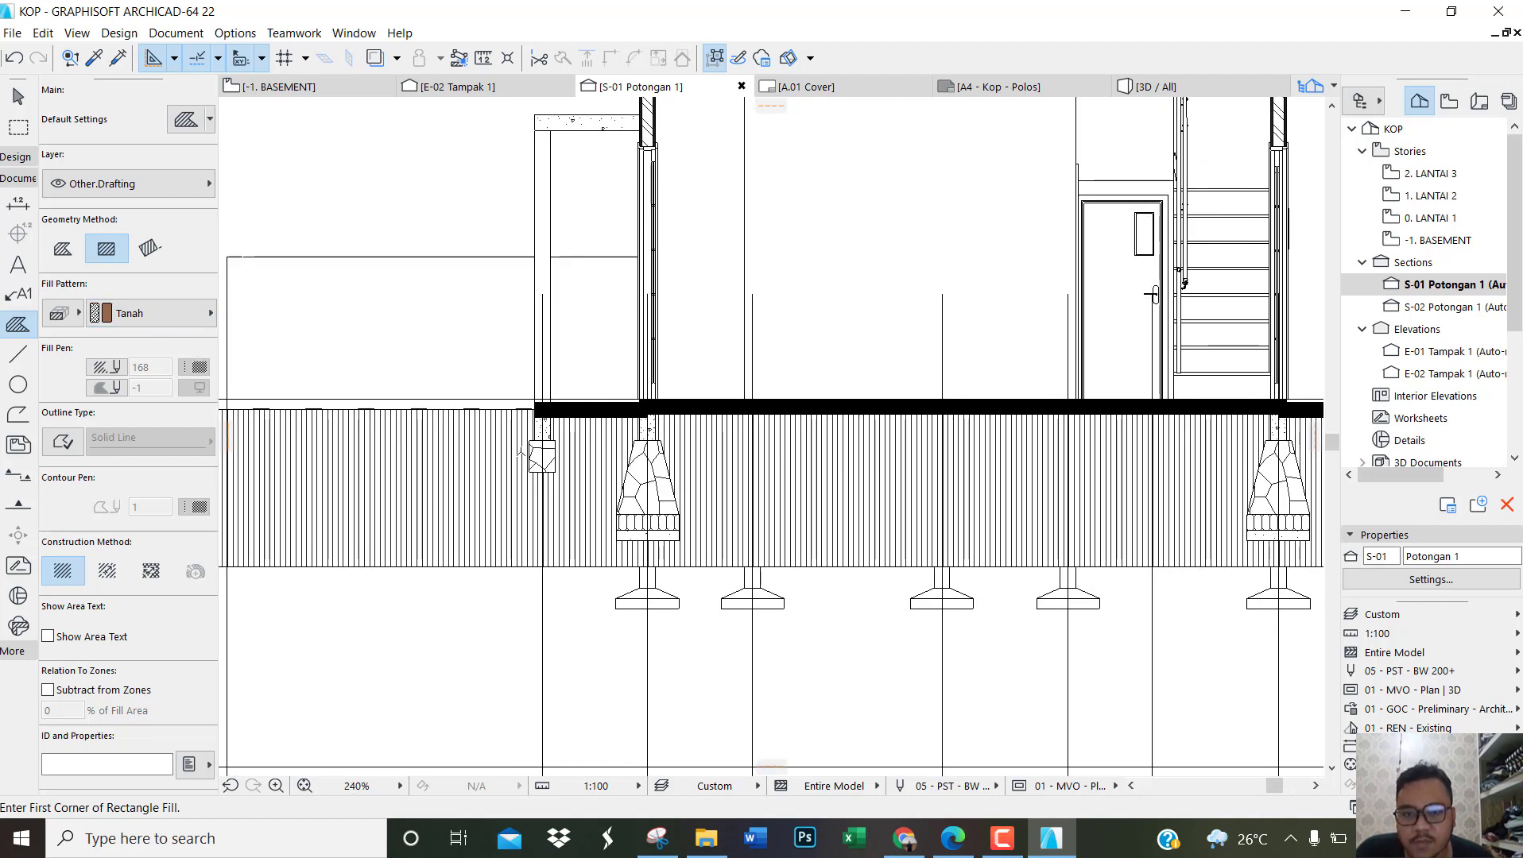
{"action": "scroll", "coordinate": [1272, 447], "scroll_direction": "up", "scroll_amount": 10}
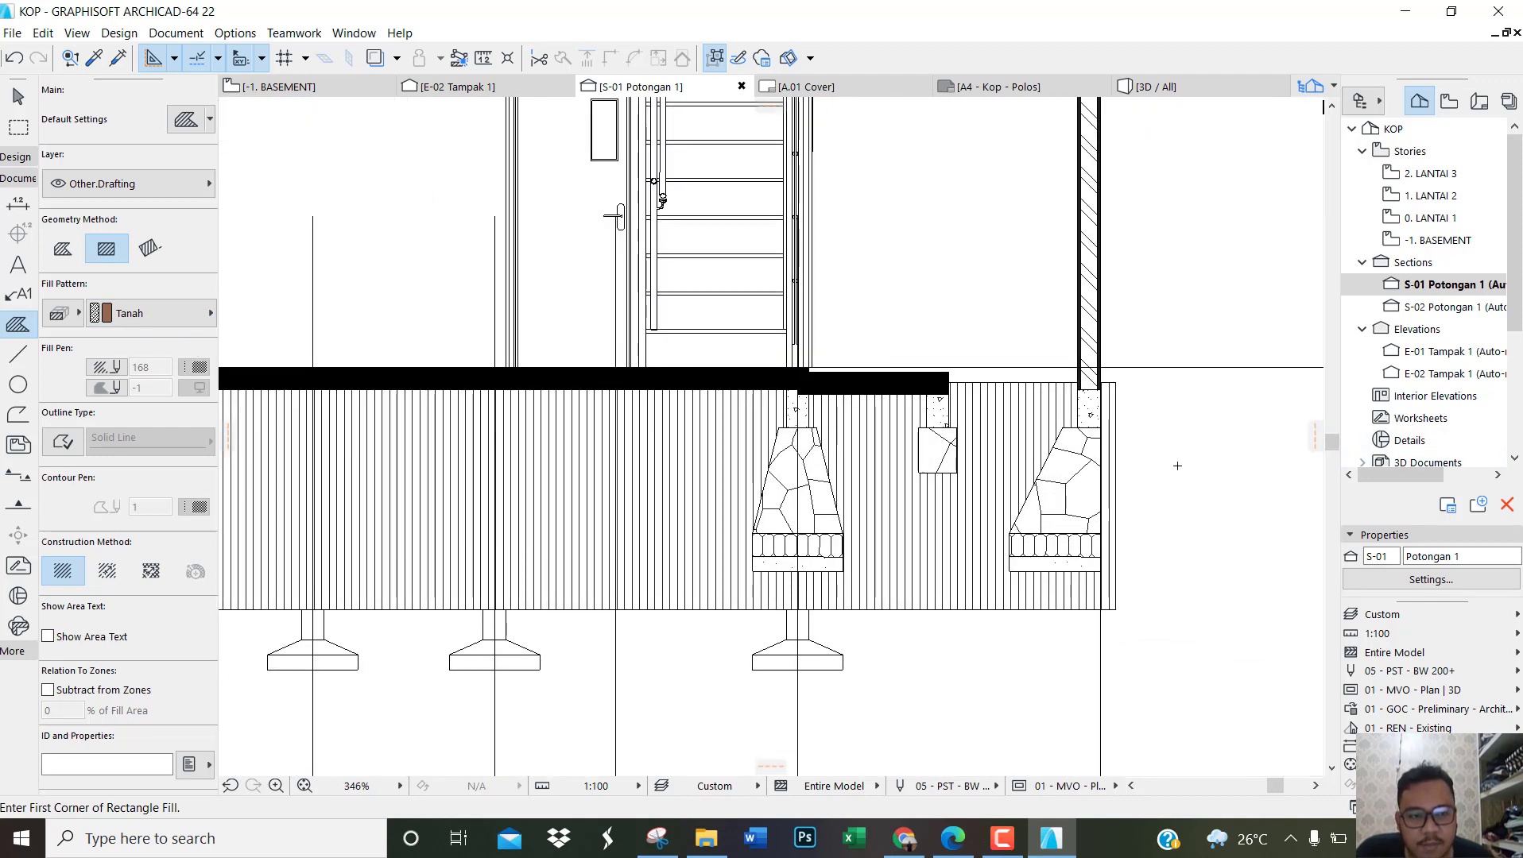
{"action": "scroll", "coordinate": [1006, 380], "scroll_direction": "up", "scroll_amount": 5}
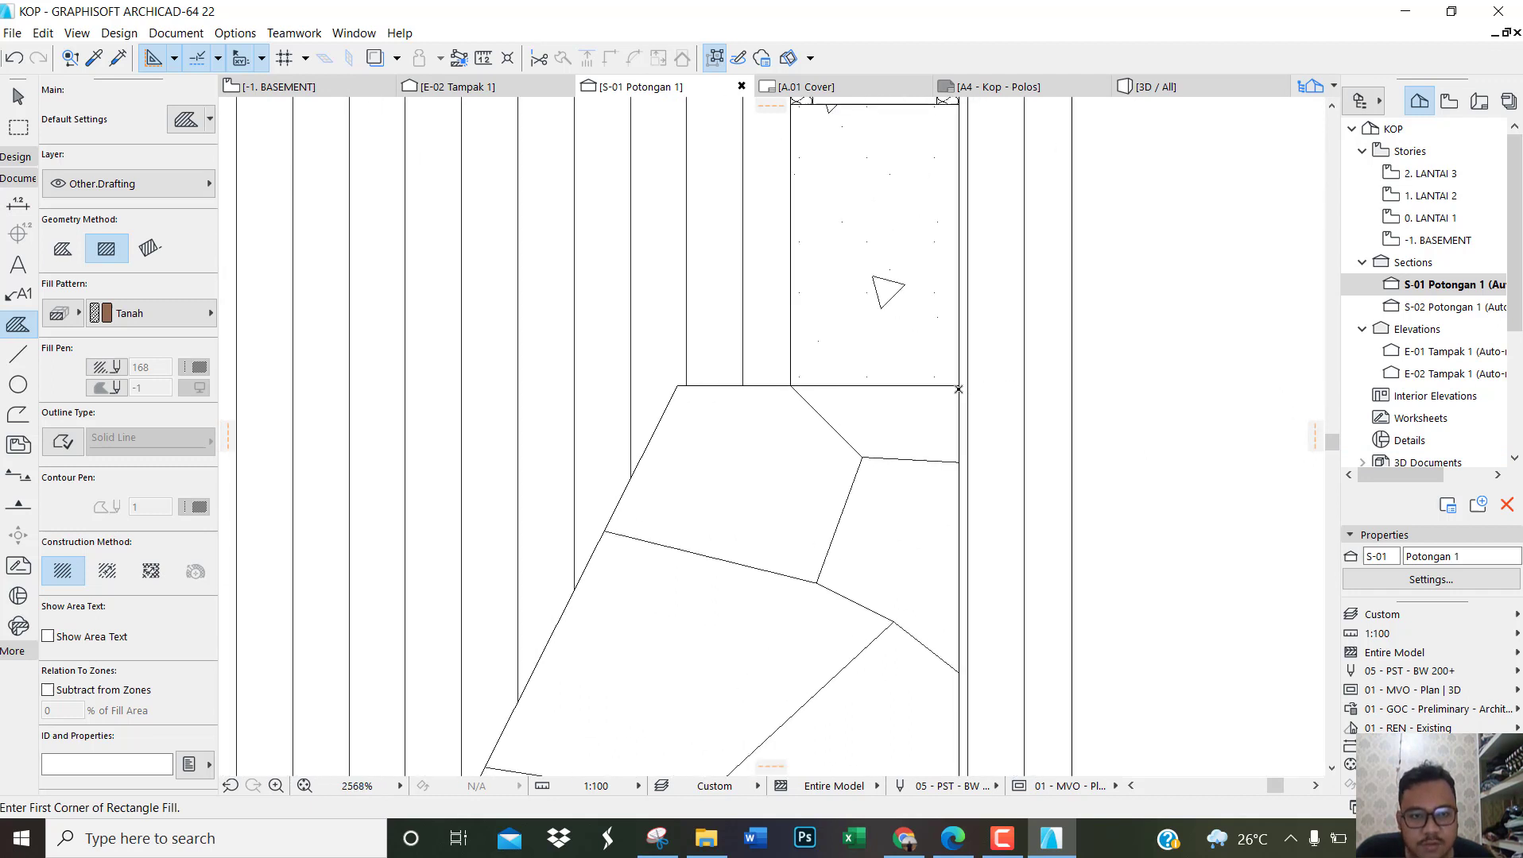
{"action": "left_click", "coordinate": [959, 386]}
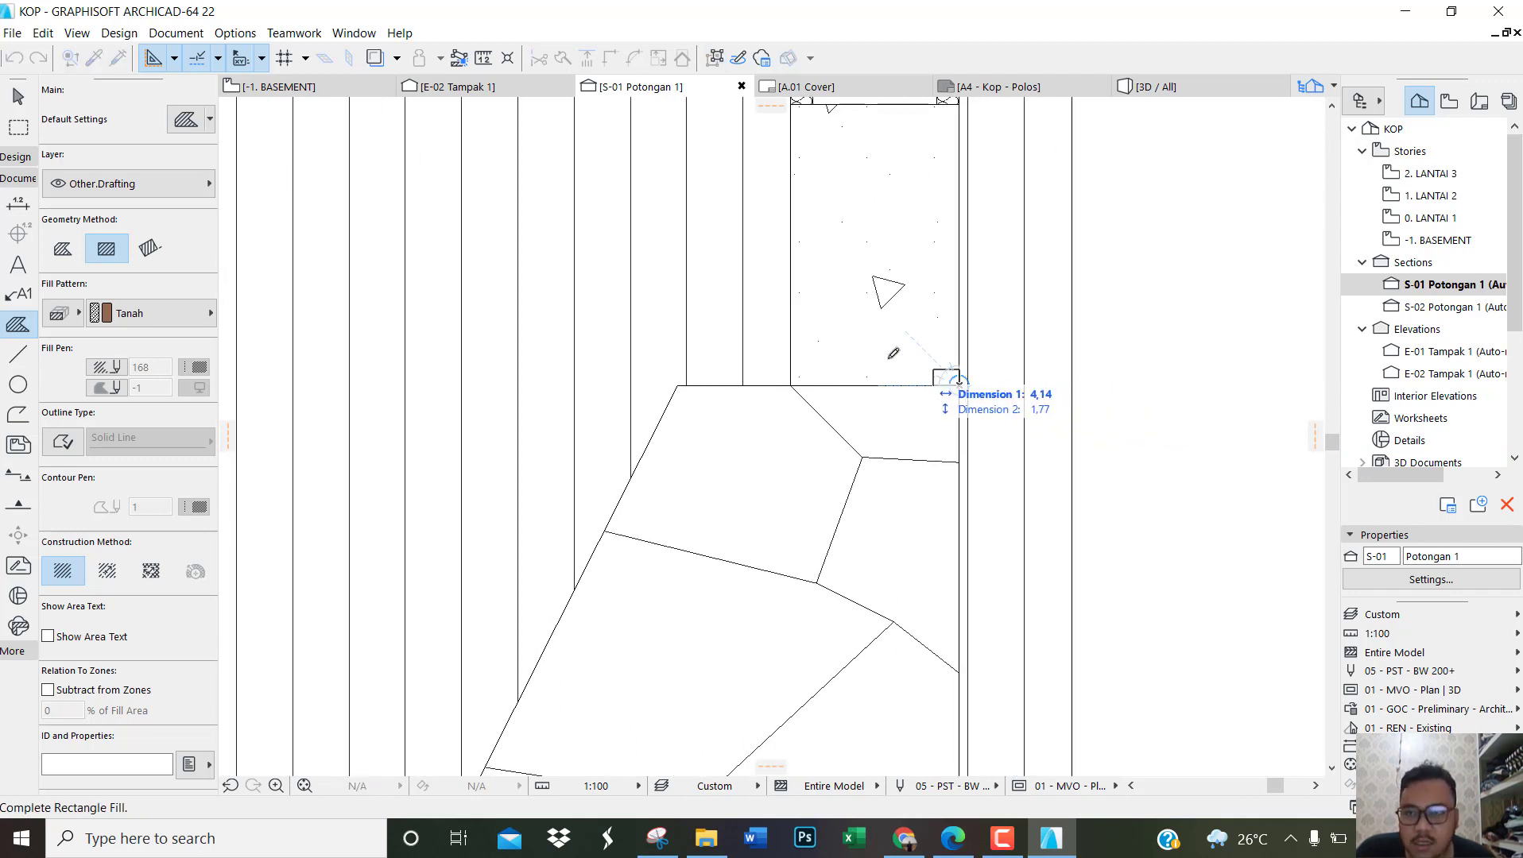
{"action": "left_click", "coordinate": [68, 252]}
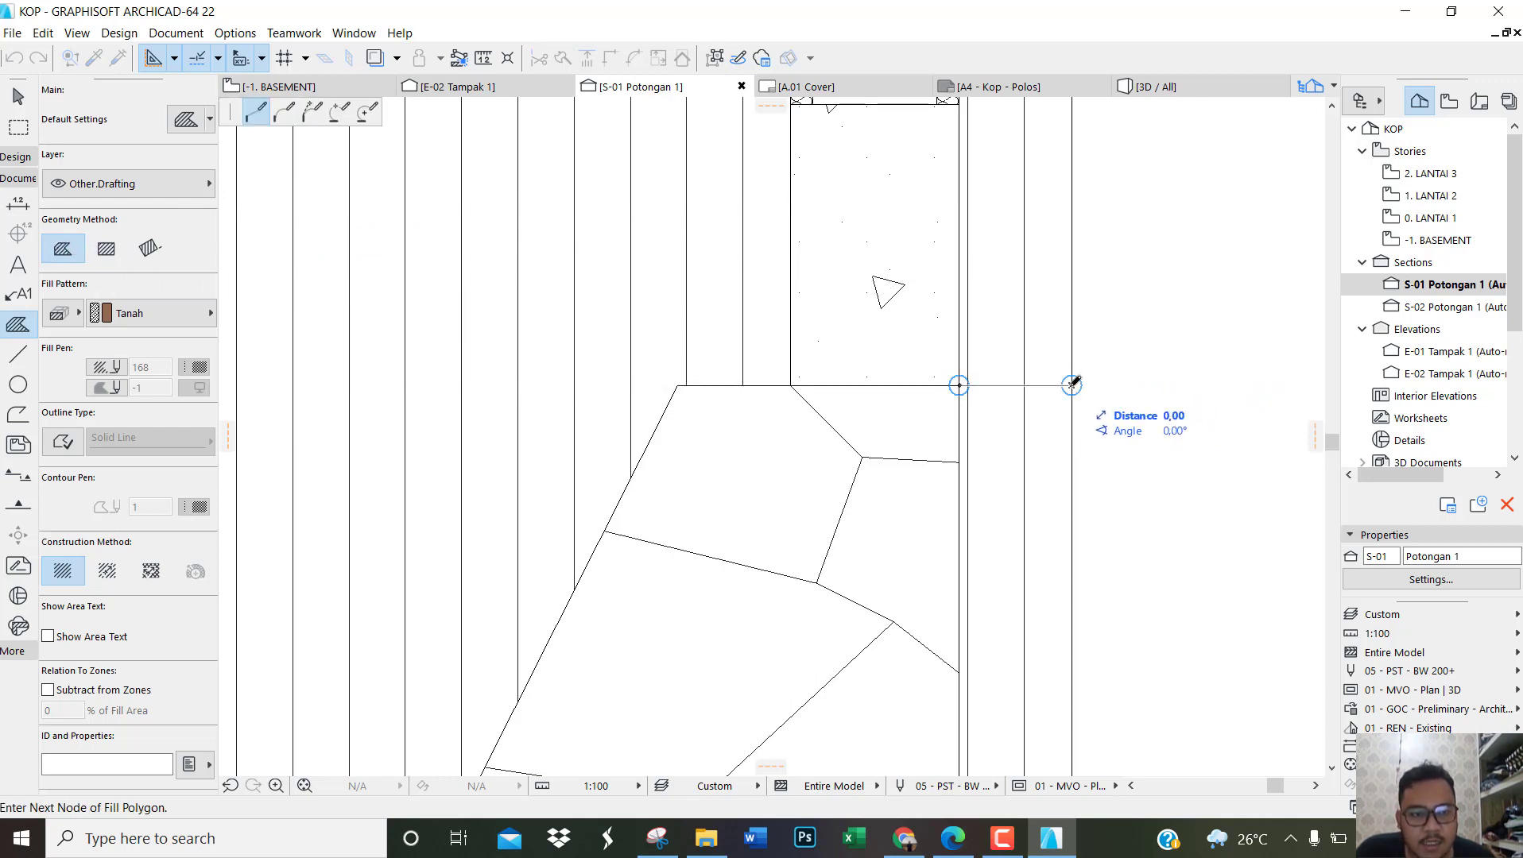
Step: Trace the fill outline down the ground's right edge and 1220 along its underside to the lower left corner
{"action": "scroll", "coordinate": [1071, 384], "scroll_direction": "down", "scroll_amount": 5}
{"action": "scroll", "coordinate": [1080, 634], "scroll_direction": "up", "scroll_amount": 2}
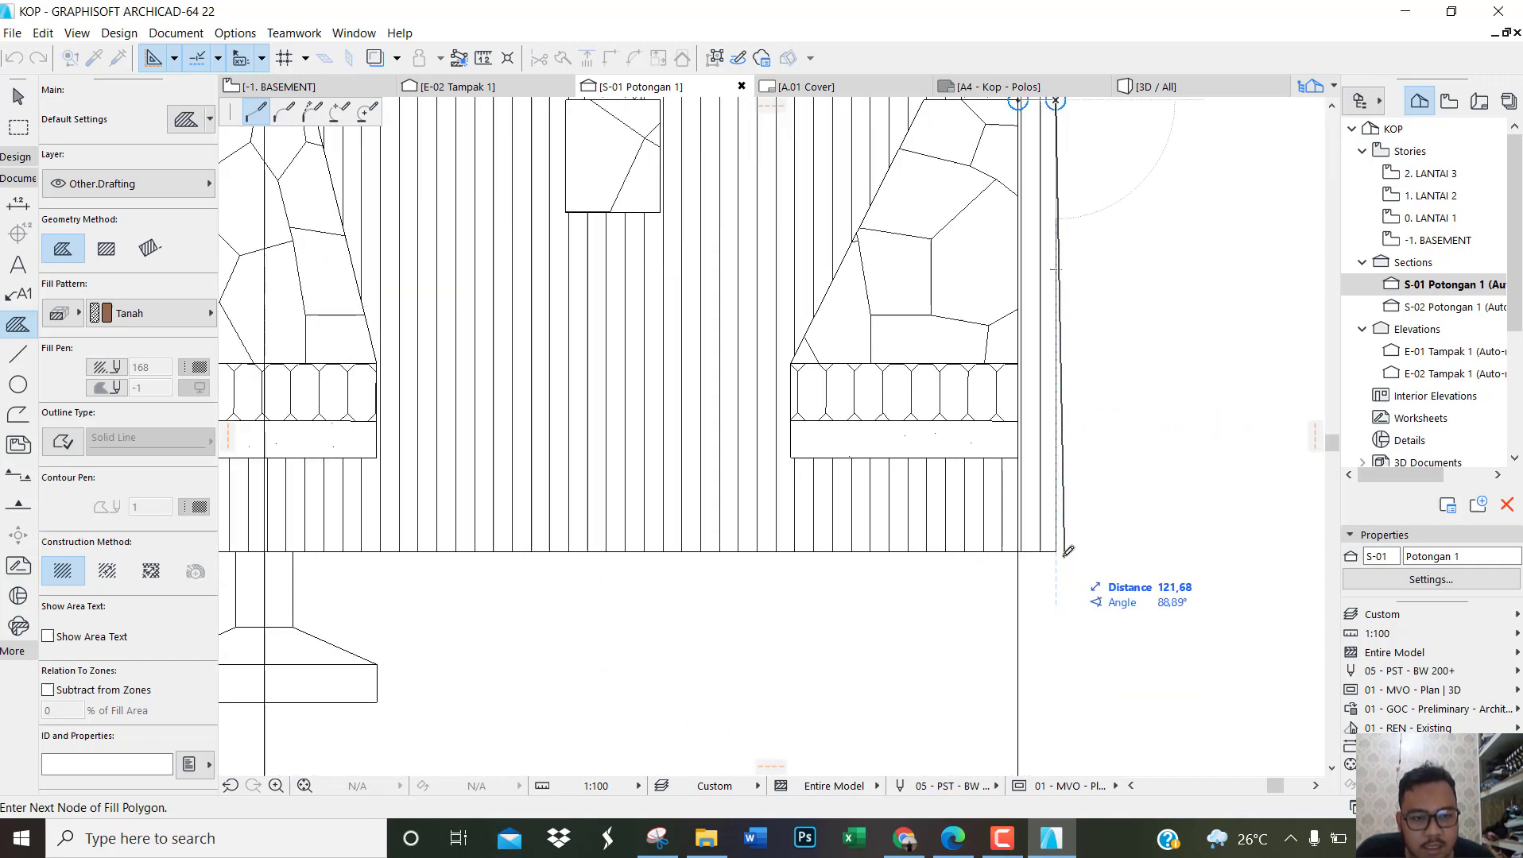
{"action": "left_click", "coordinate": [1060, 547]}
{"action": "scroll", "coordinate": [1239, 561], "scroll_direction": "down", "scroll_amount": 4}
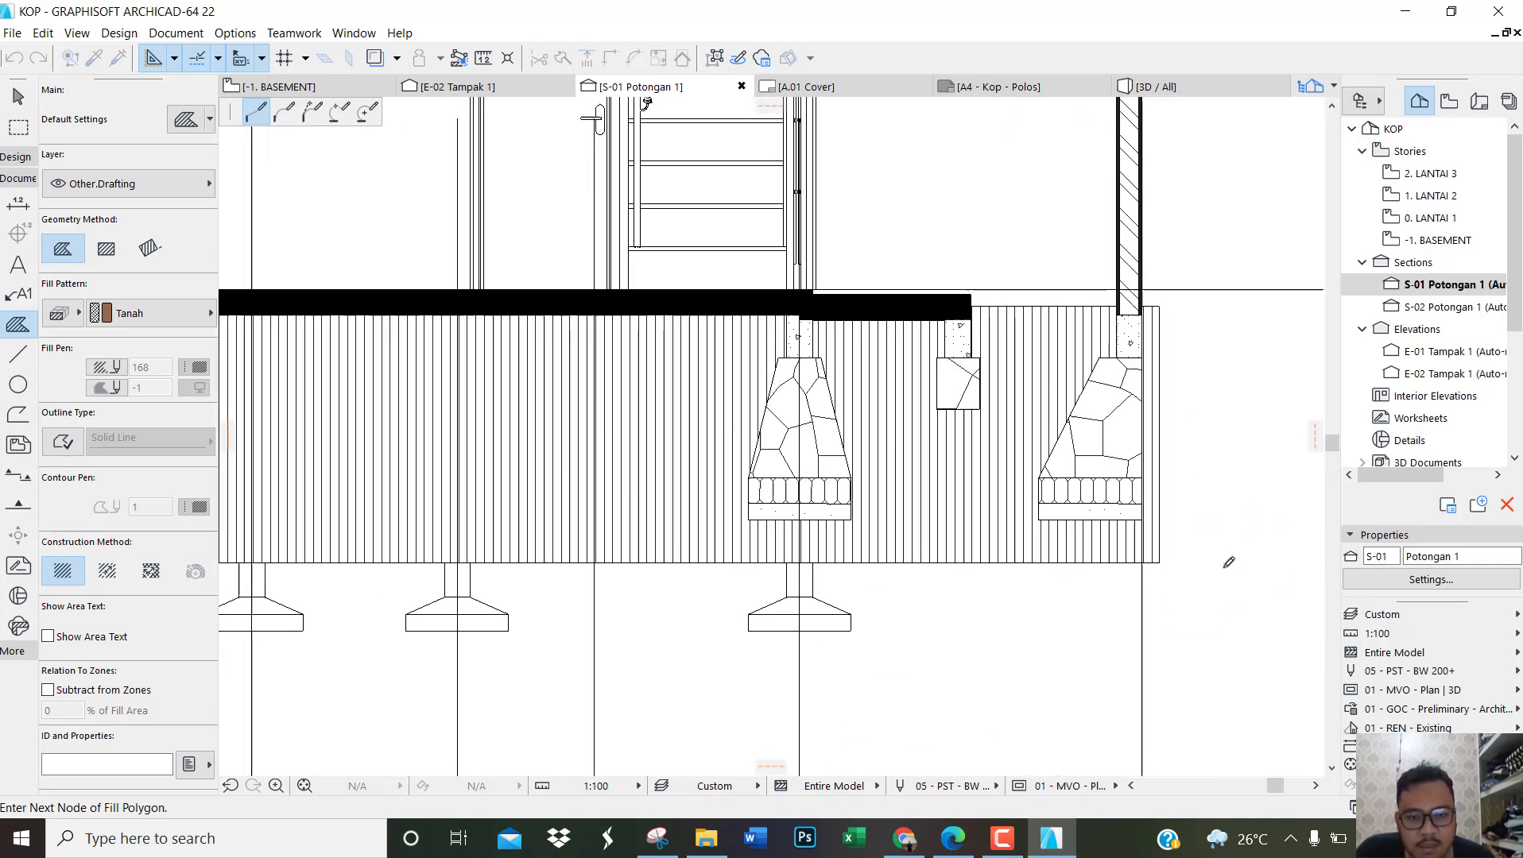
{"action": "scroll", "coordinate": [867, 573], "scroll_direction": "down", "scroll_amount": 2}
{"action": "scroll", "coordinate": [433, 577], "scroll_direction": "up", "scroll_amount": 6}
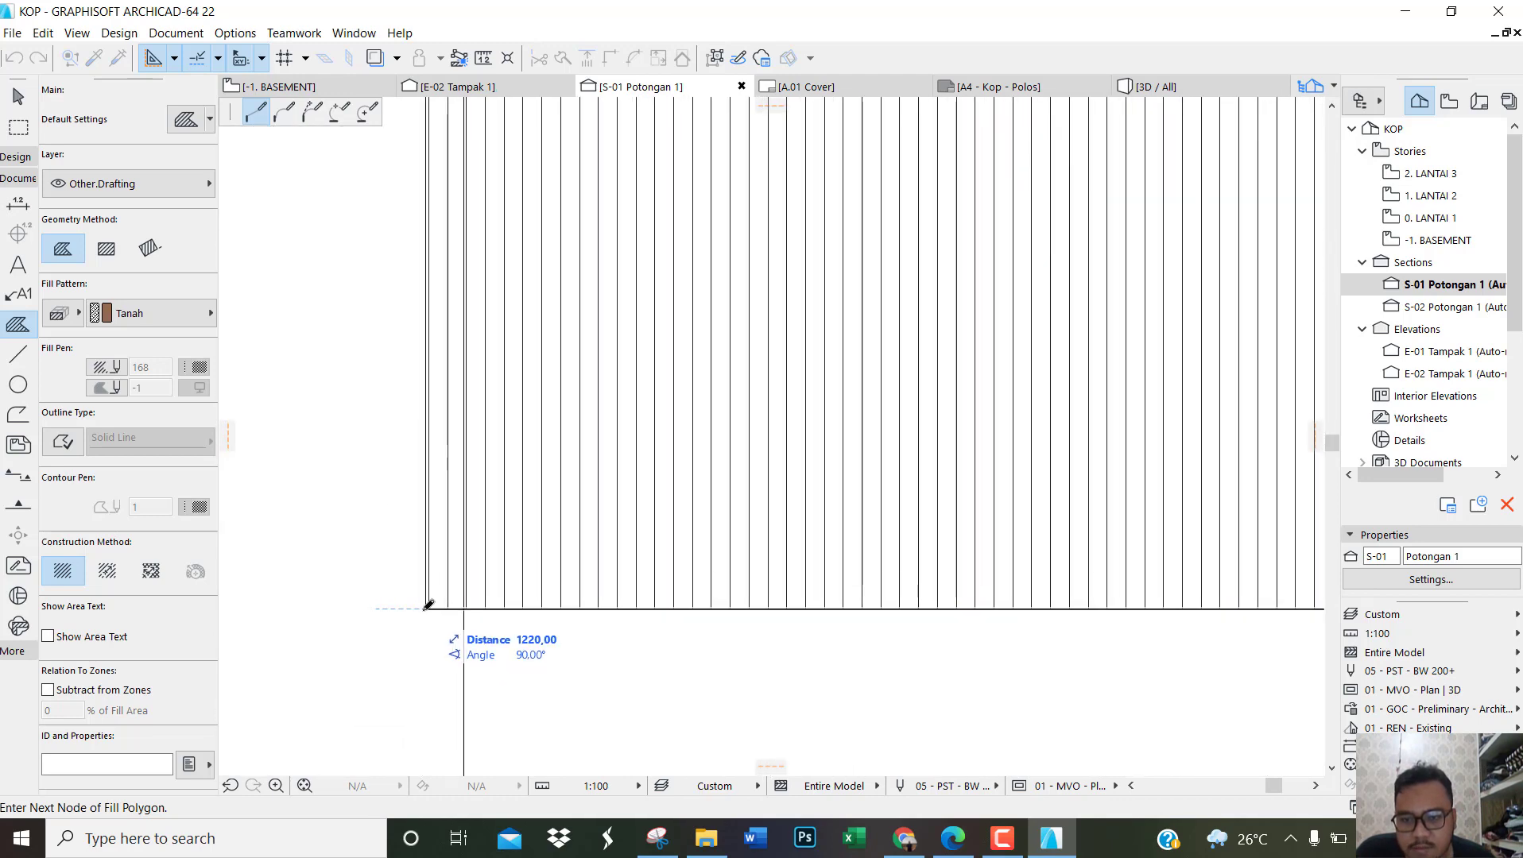
{"action": "left_click", "coordinate": [427, 606]}
Step: Trace the fill outline 120 up the ground's left edge to the level of the foundation tops
{"action": "scroll", "coordinate": [406, 334], "scroll_direction": "down", "scroll_amount": 3}
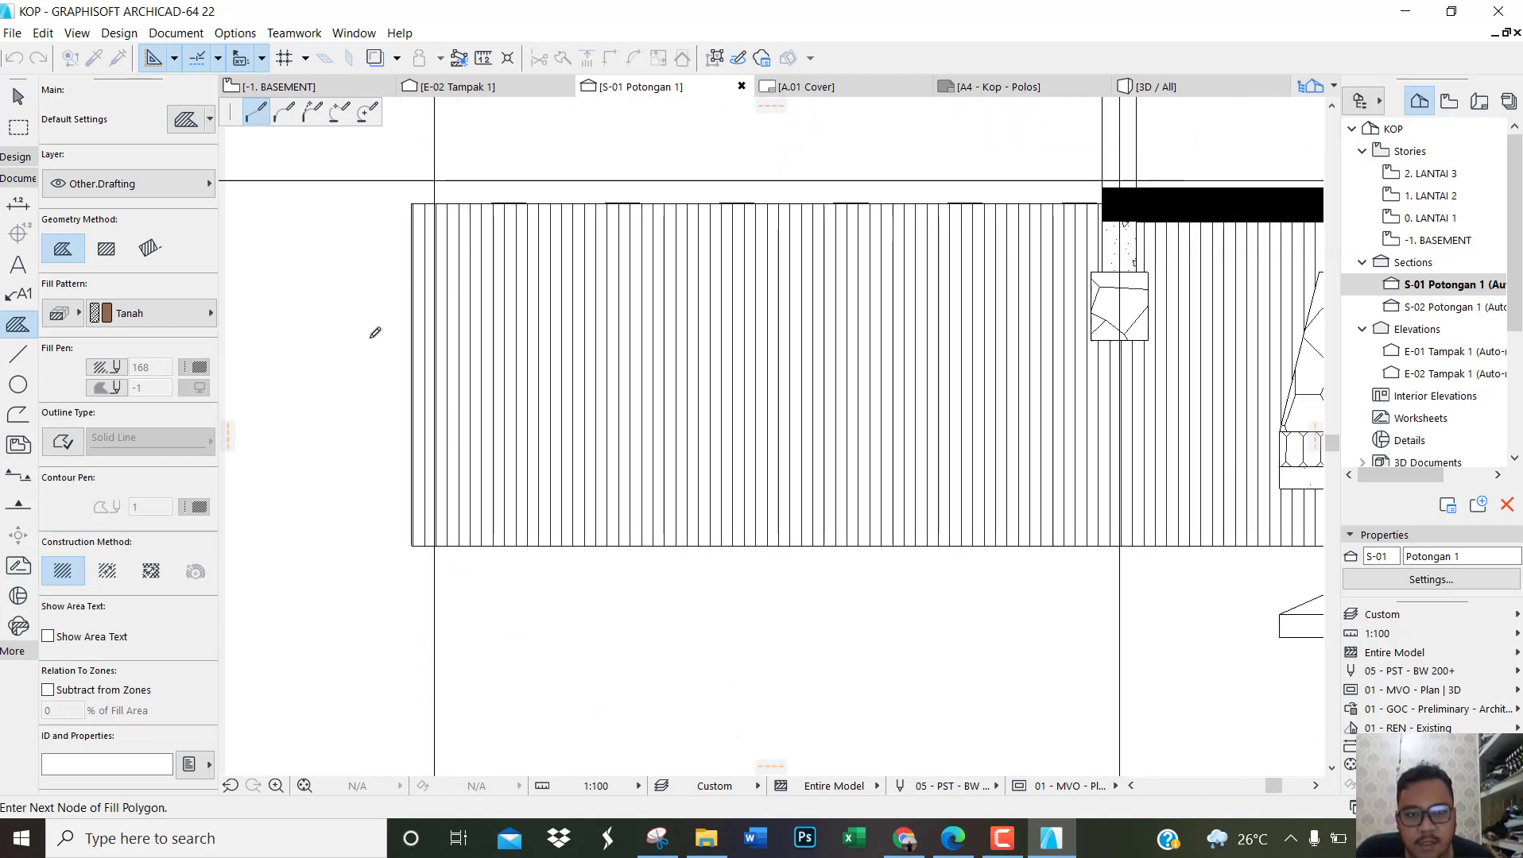
{"action": "scroll", "coordinate": [1041, 223], "scroll_direction": "up", "scroll_amount": 3}
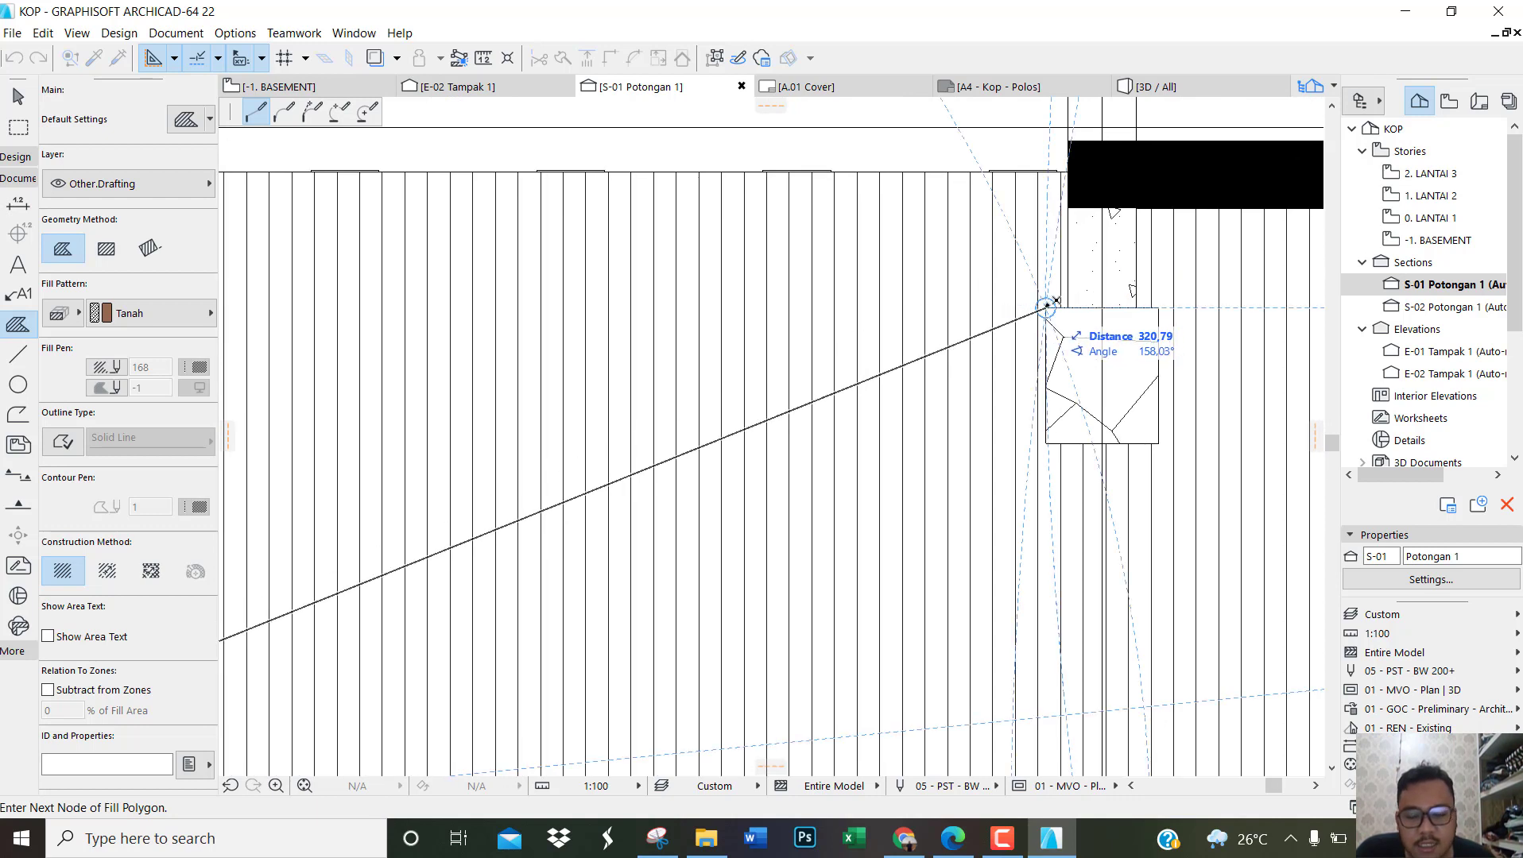
{"action": "scroll", "coordinate": [1047, 304], "scroll_direction": "down", "scroll_amount": 2}
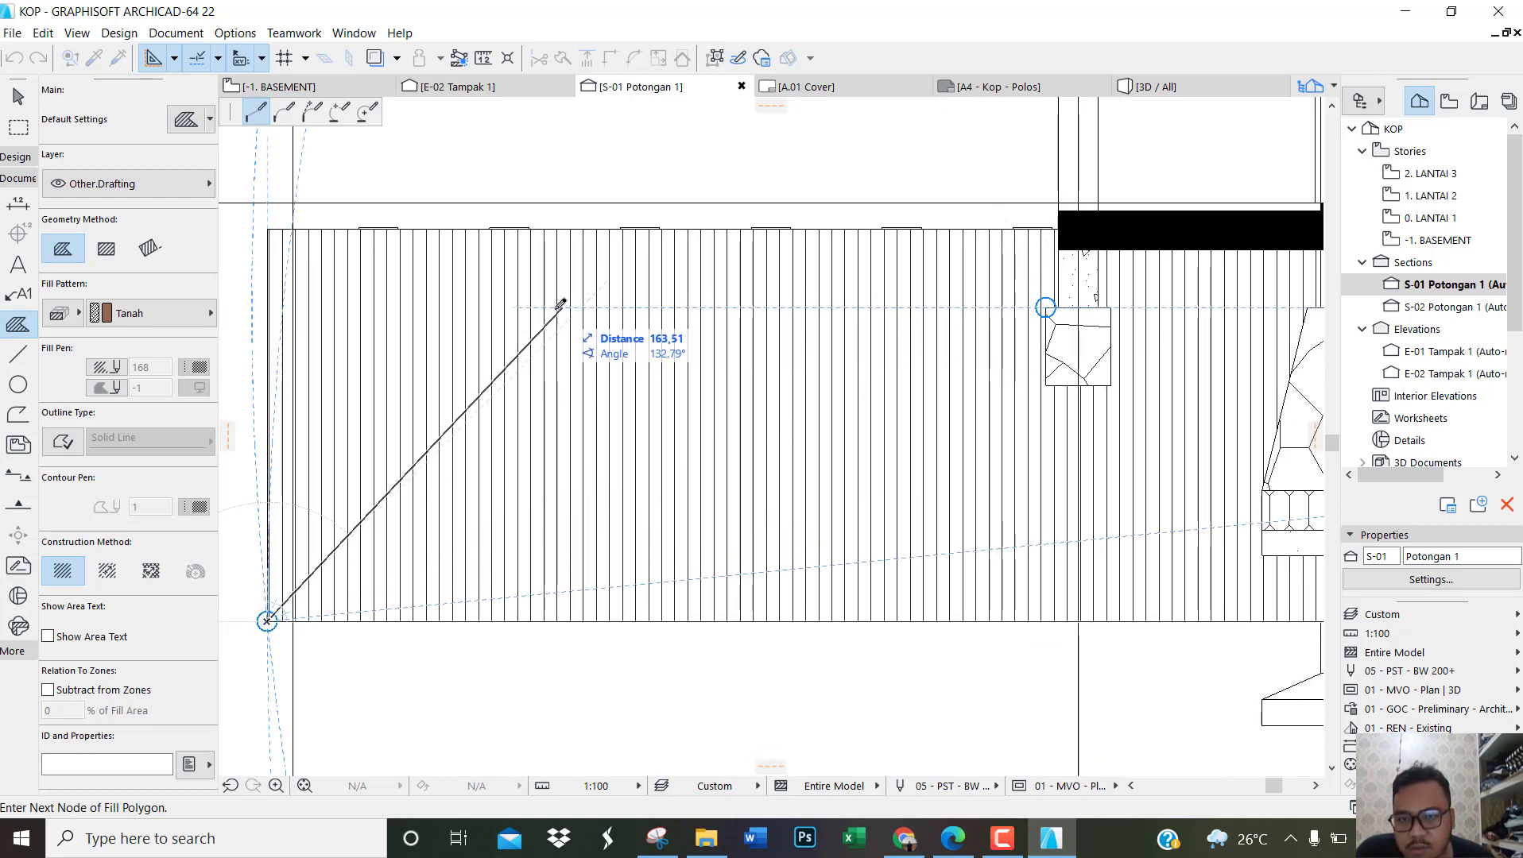
{"action": "scroll", "coordinate": [302, 305], "scroll_direction": "up", "scroll_amount": 3}
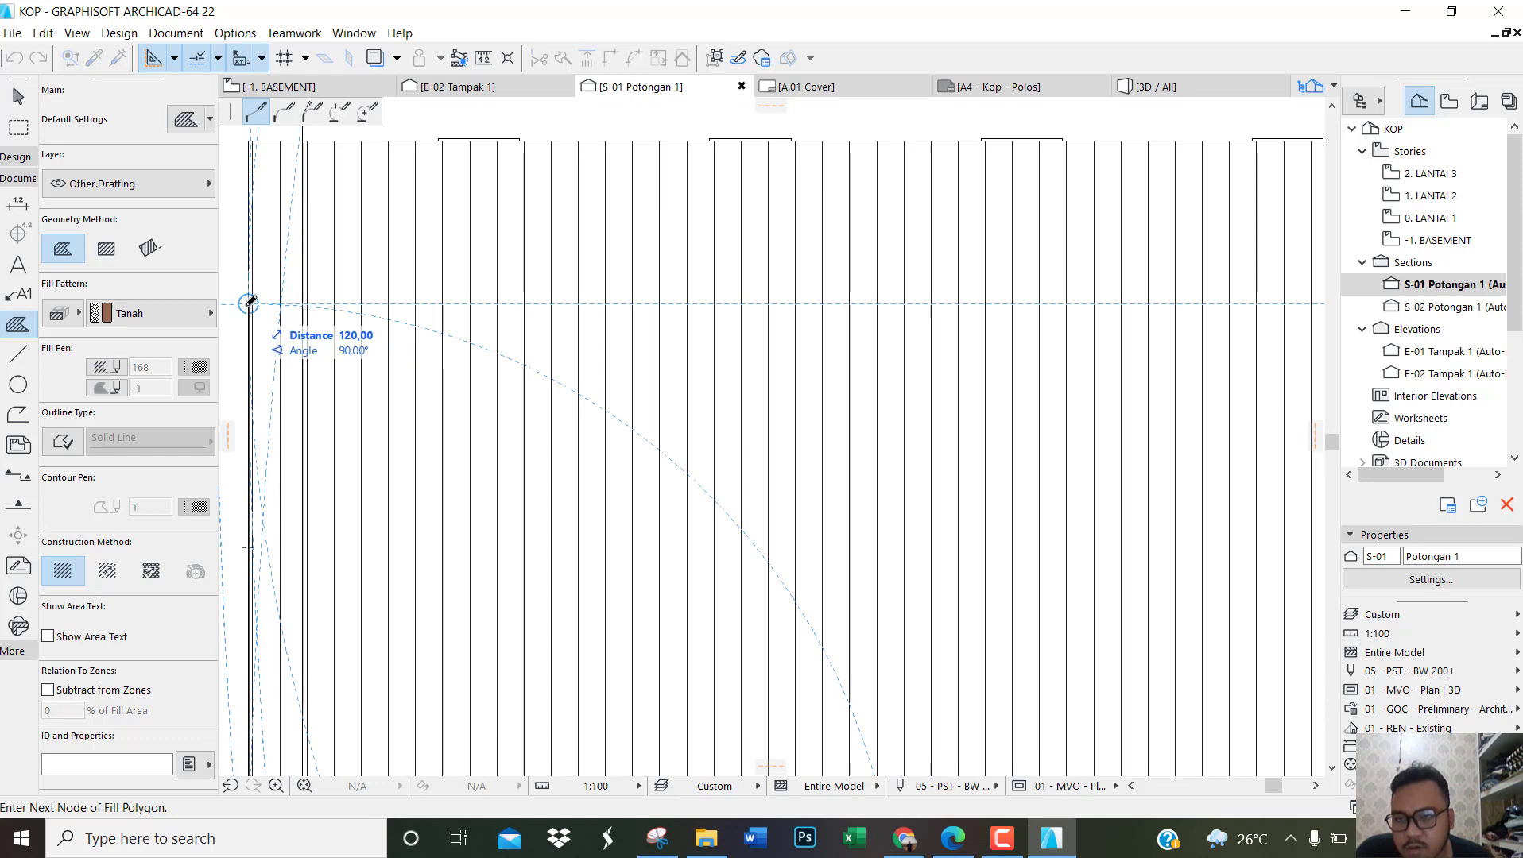
{"action": "left_click", "coordinate": [248, 302]}
Step: Continue the fill outline 297.5 horizontally to the leftmost small stone footing and trace around its underside, 30 deep, back to its top
{"action": "scroll", "coordinate": [249, 302], "scroll_direction": "down", "scroll_amount": 2}
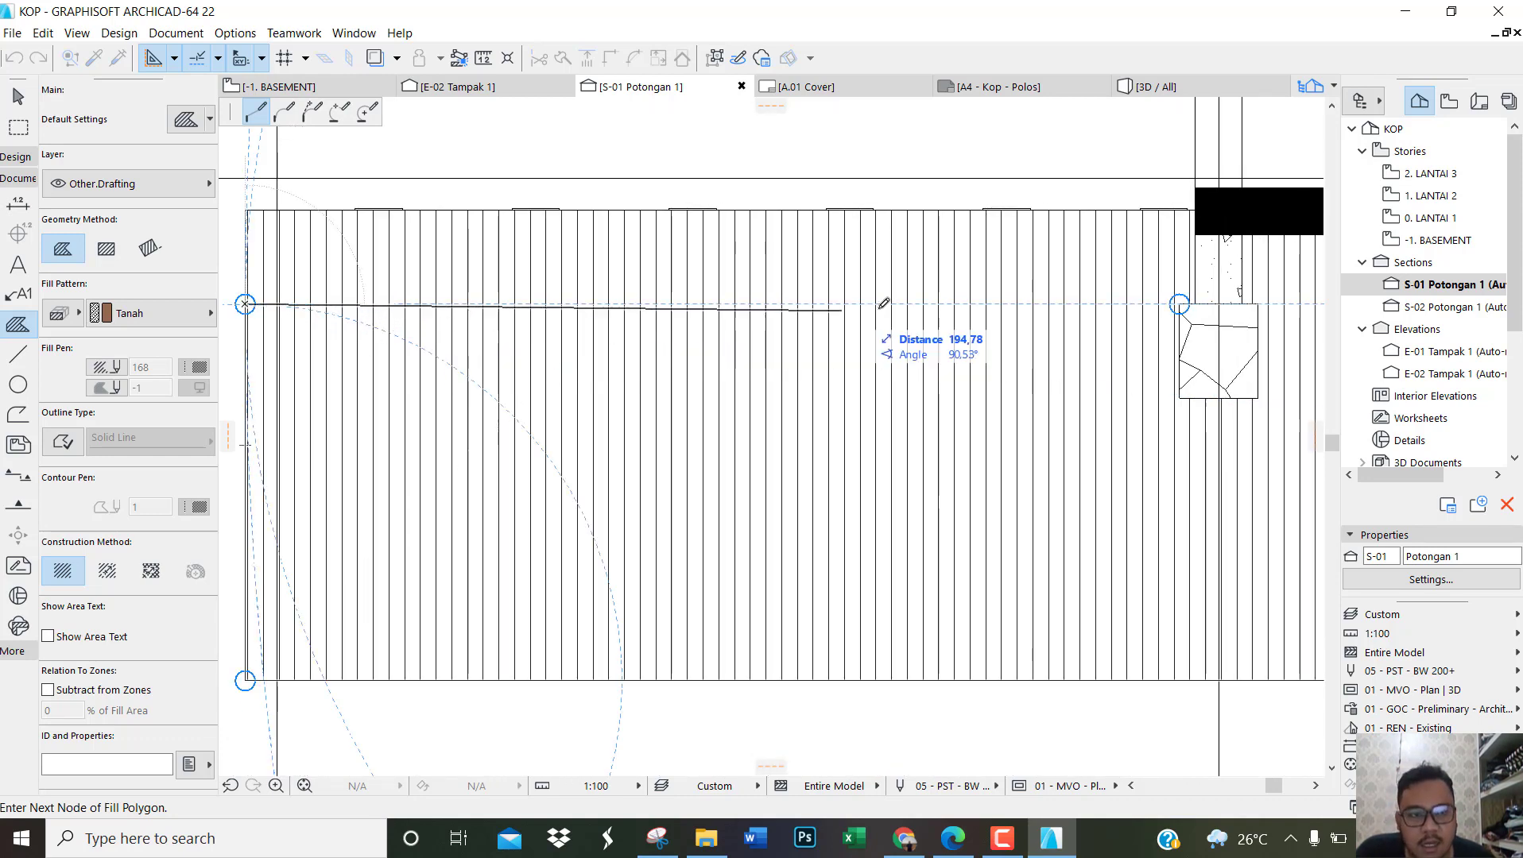
{"action": "scroll", "coordinate": [1245, 290], "scroll_direction": "up", "scroll_amount": 2}
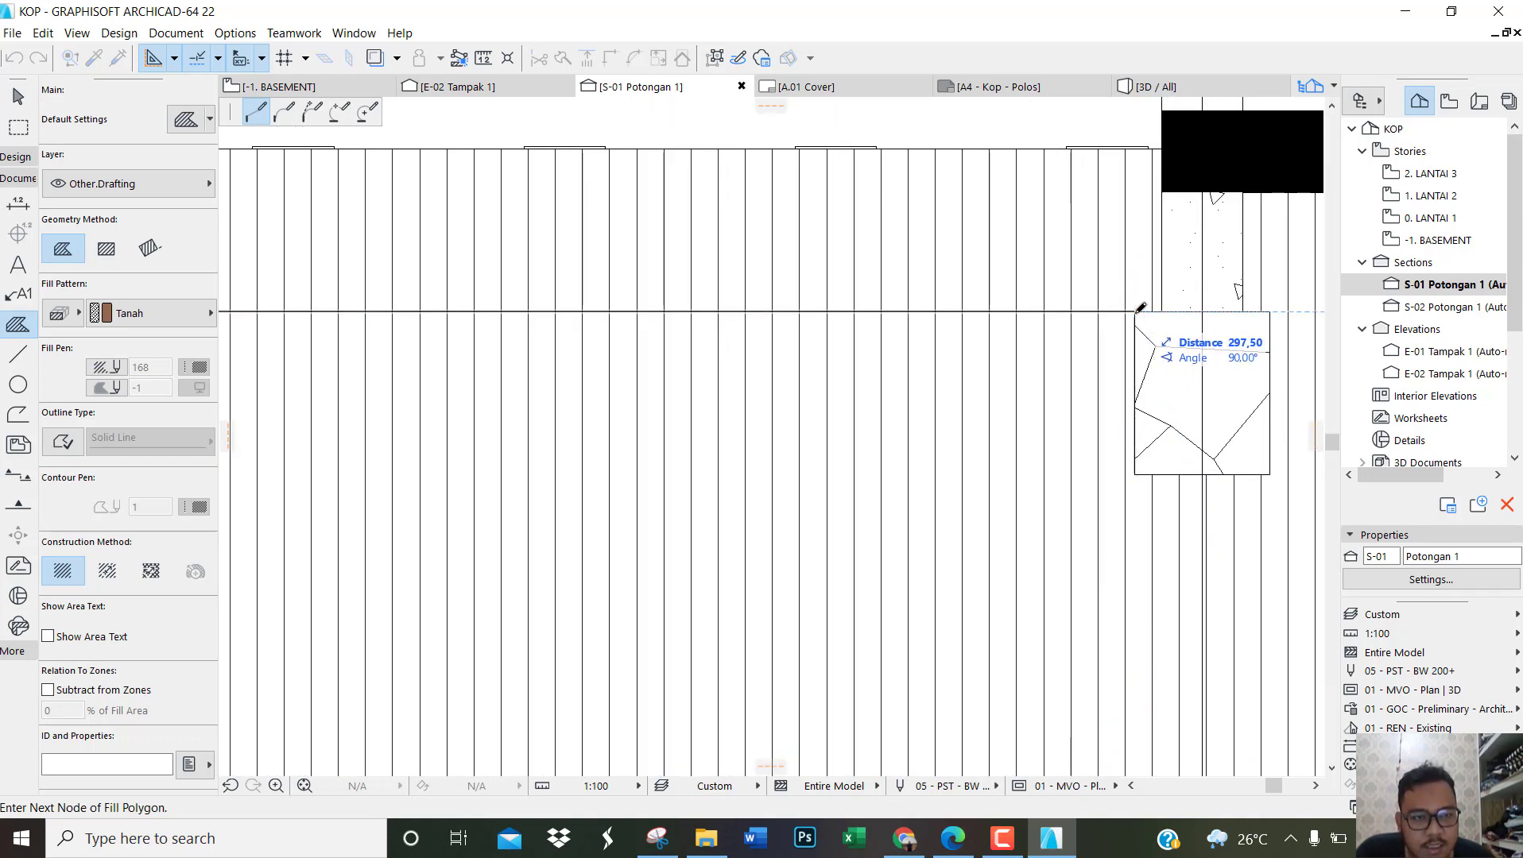
{"action": "left_click", "coordinate": [1135, 311]}
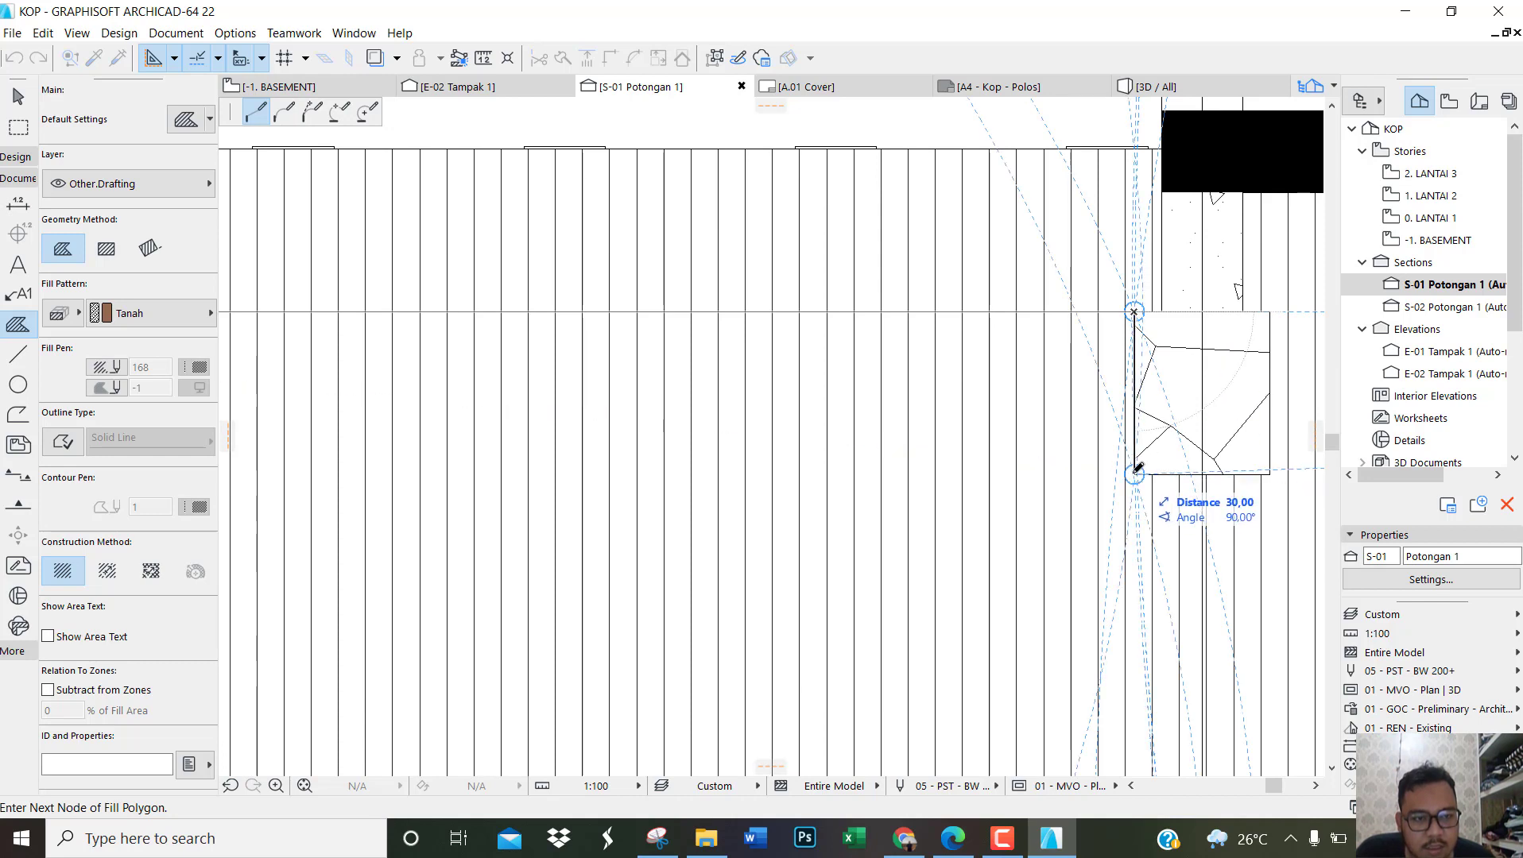
{"action": "left_click", "coordinate": [1135, 473]}
{"action": "left_click", "coordinate": [1271, 474]}
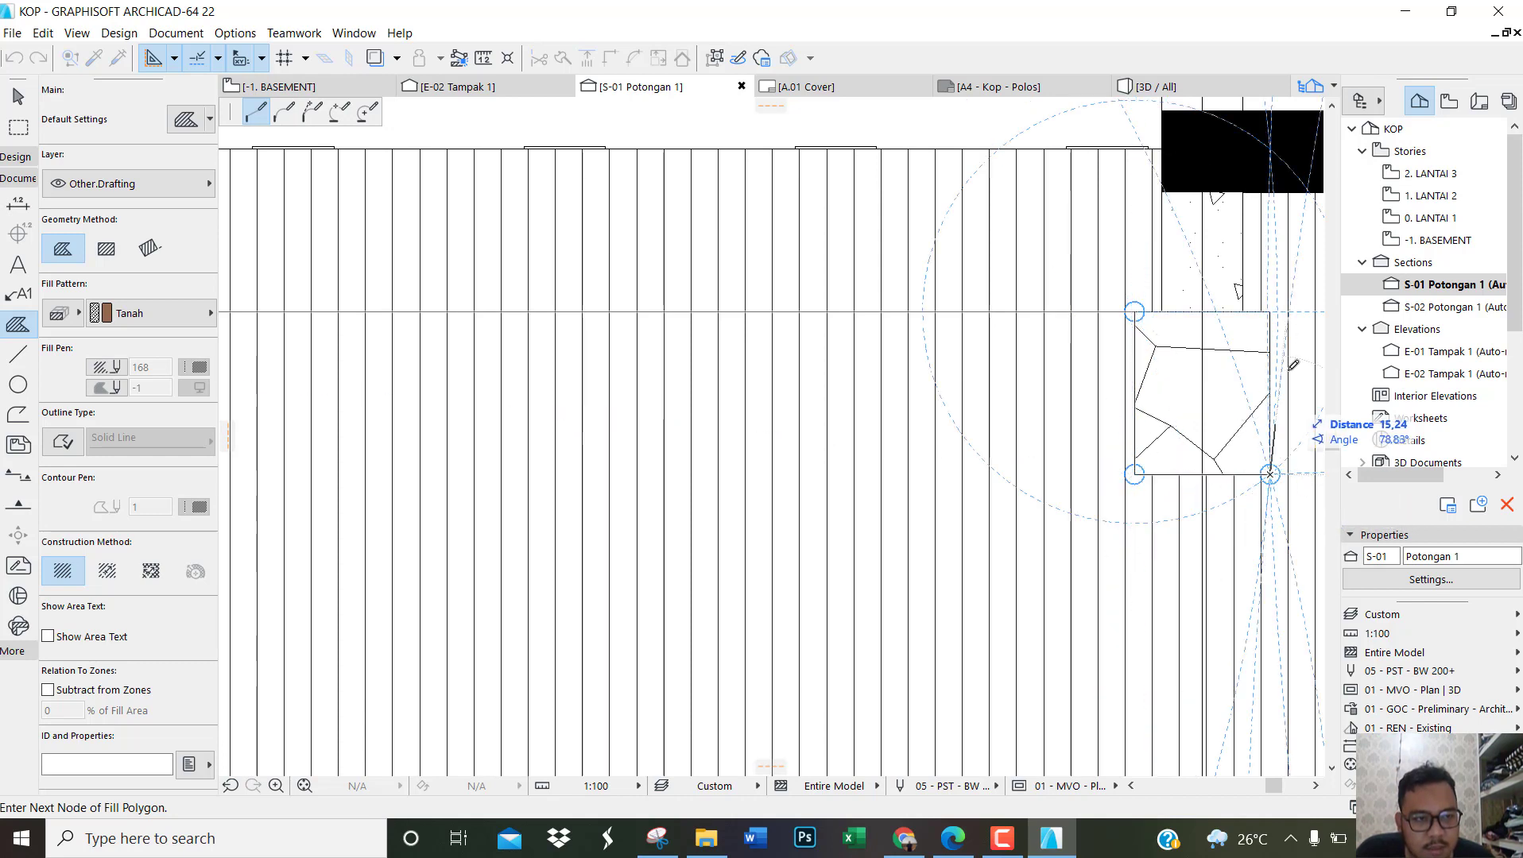
{"action": "scroll", "coordinate": [1279, 309], "scroll_direction": "up", "scroll_amount": 5}
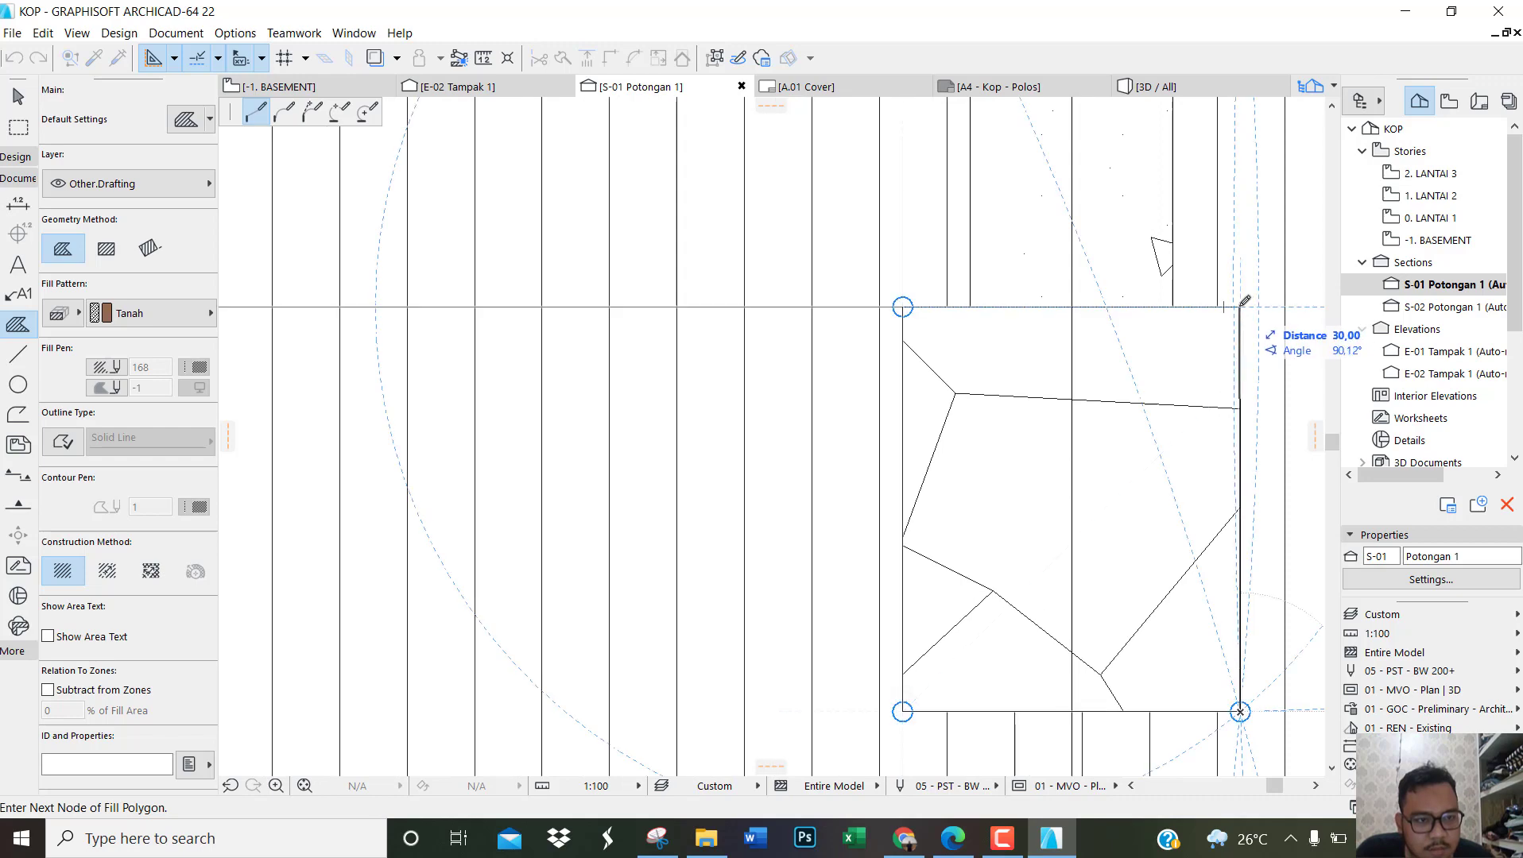
{"action": "left_click", "coordinate": [1243, 304]}
Step: Extend the fill outline to the first large stone foundation and trace squarely around its base back up to foundation-top level
{"action": "scroll", "coordinate": [596, 318], "scroll_direction": "down", "scroll_amount": 6}
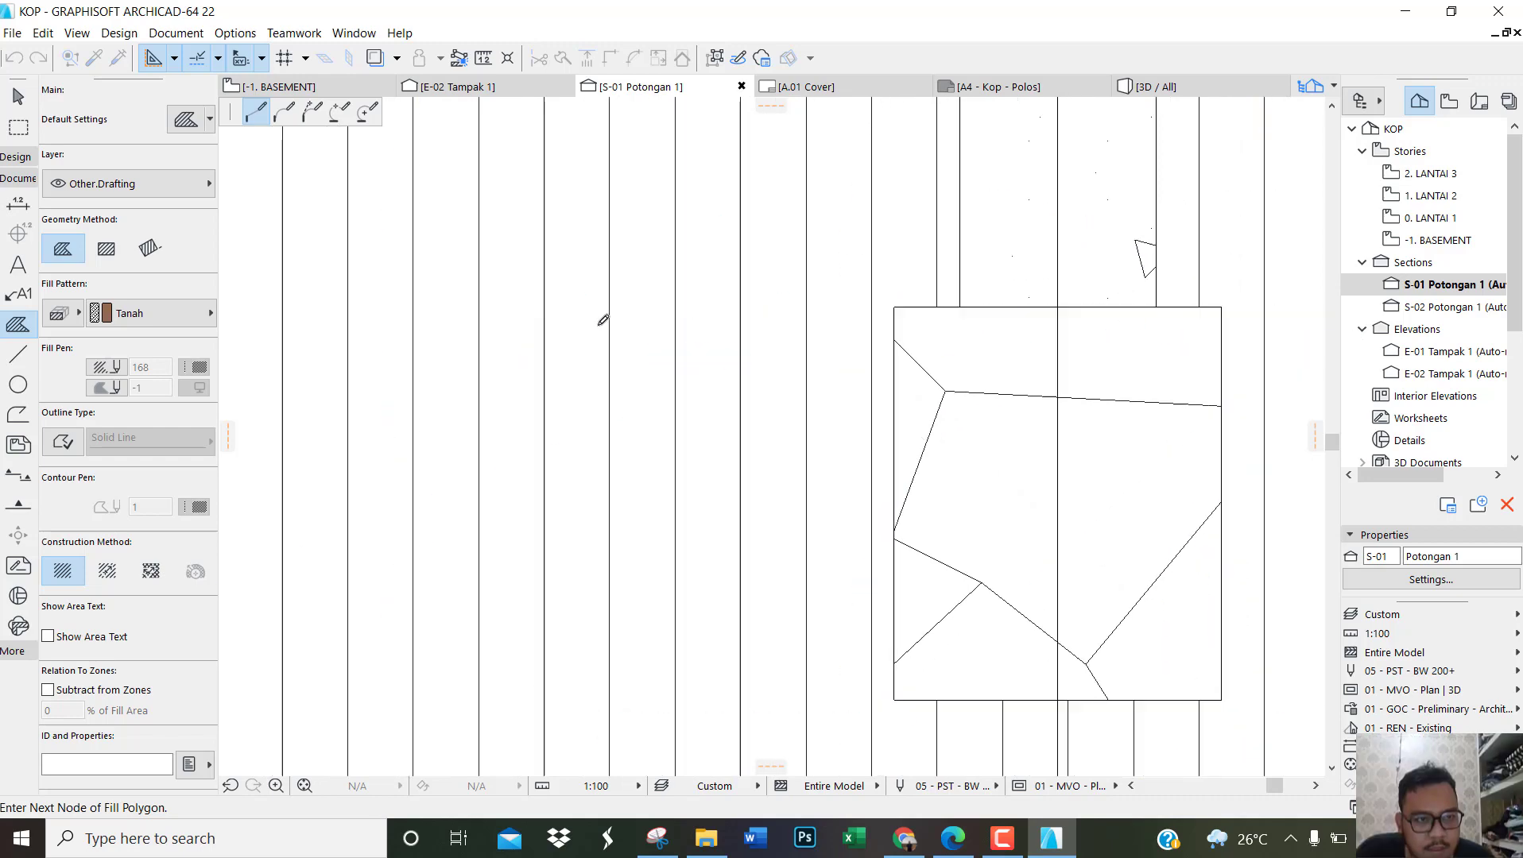
{"action": "scroll", "coordinate": [877, 378], "scroll_direction": "up", "scroll_amount": 3}
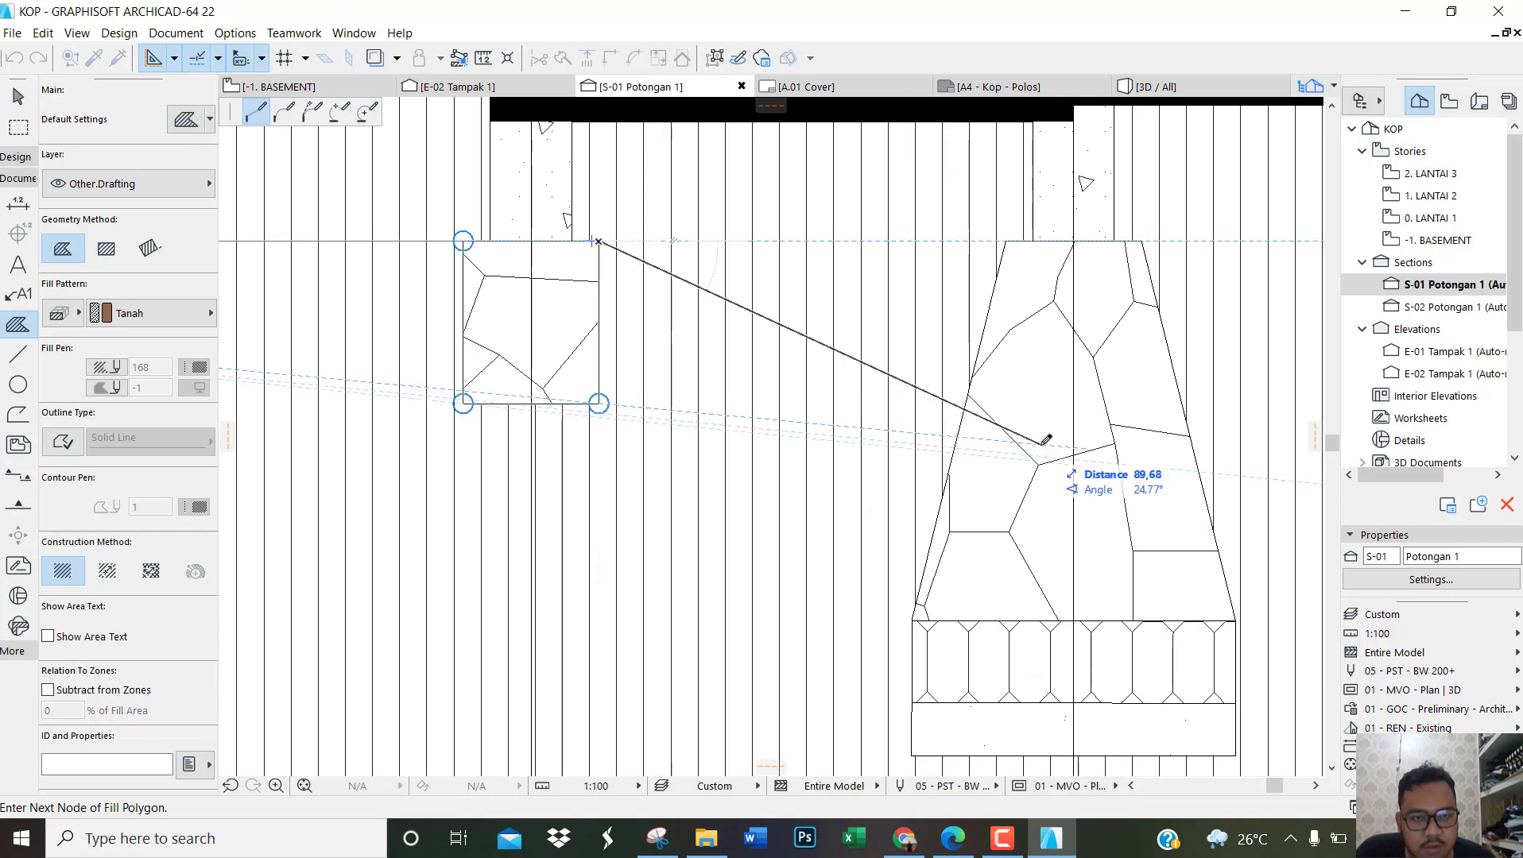
{"action": "scroll", "coordinate": [922, 604], "scroll_direction": "up", "scroll_amount": 2}
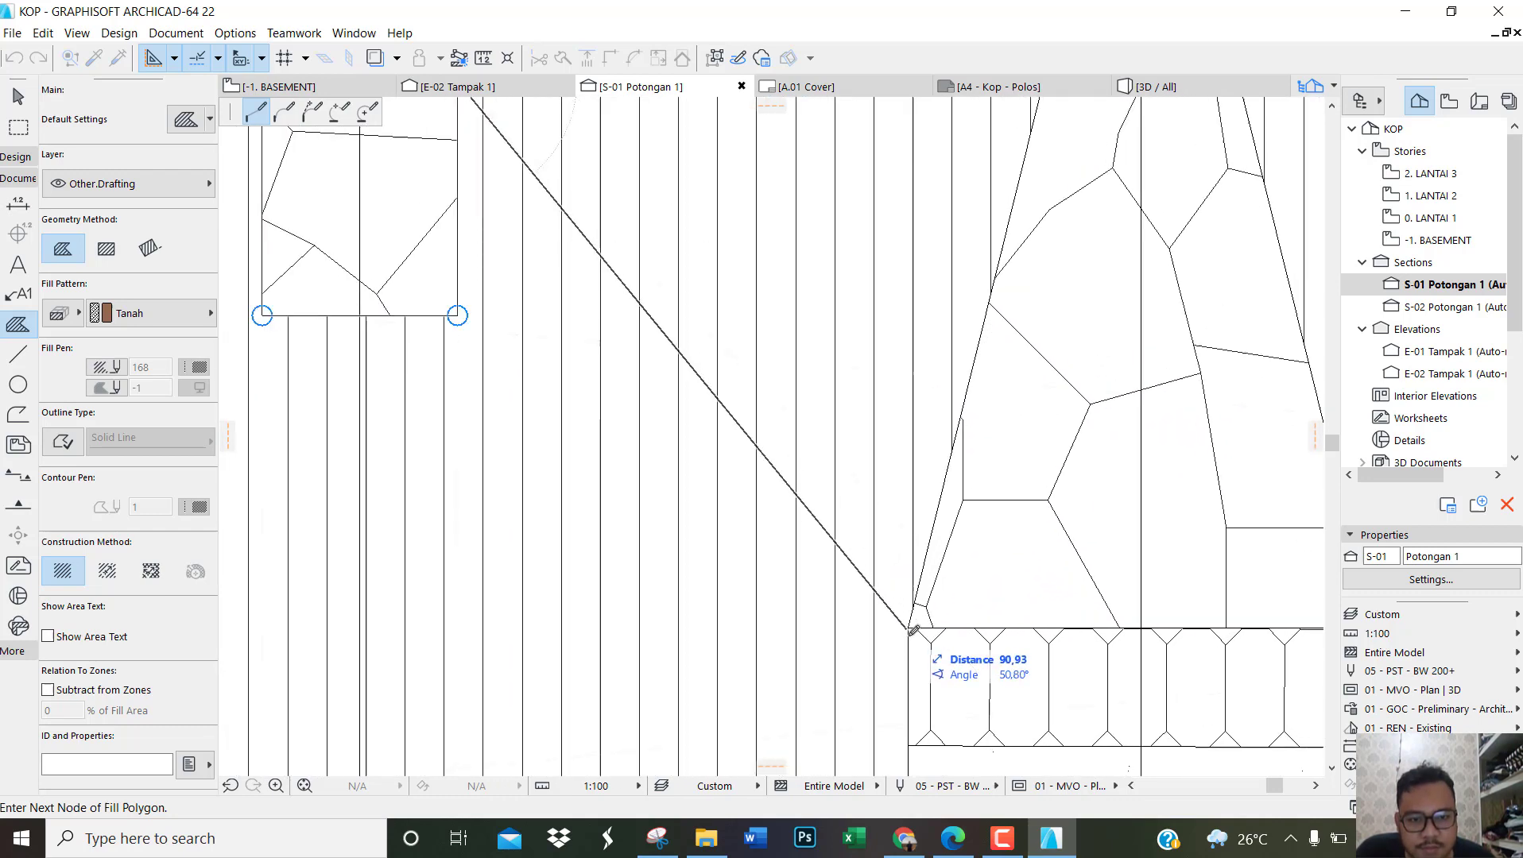
{"action": "scroll", "coordinate": [912, 624], "scroll_direction": "up", "scroll_amount": 3}
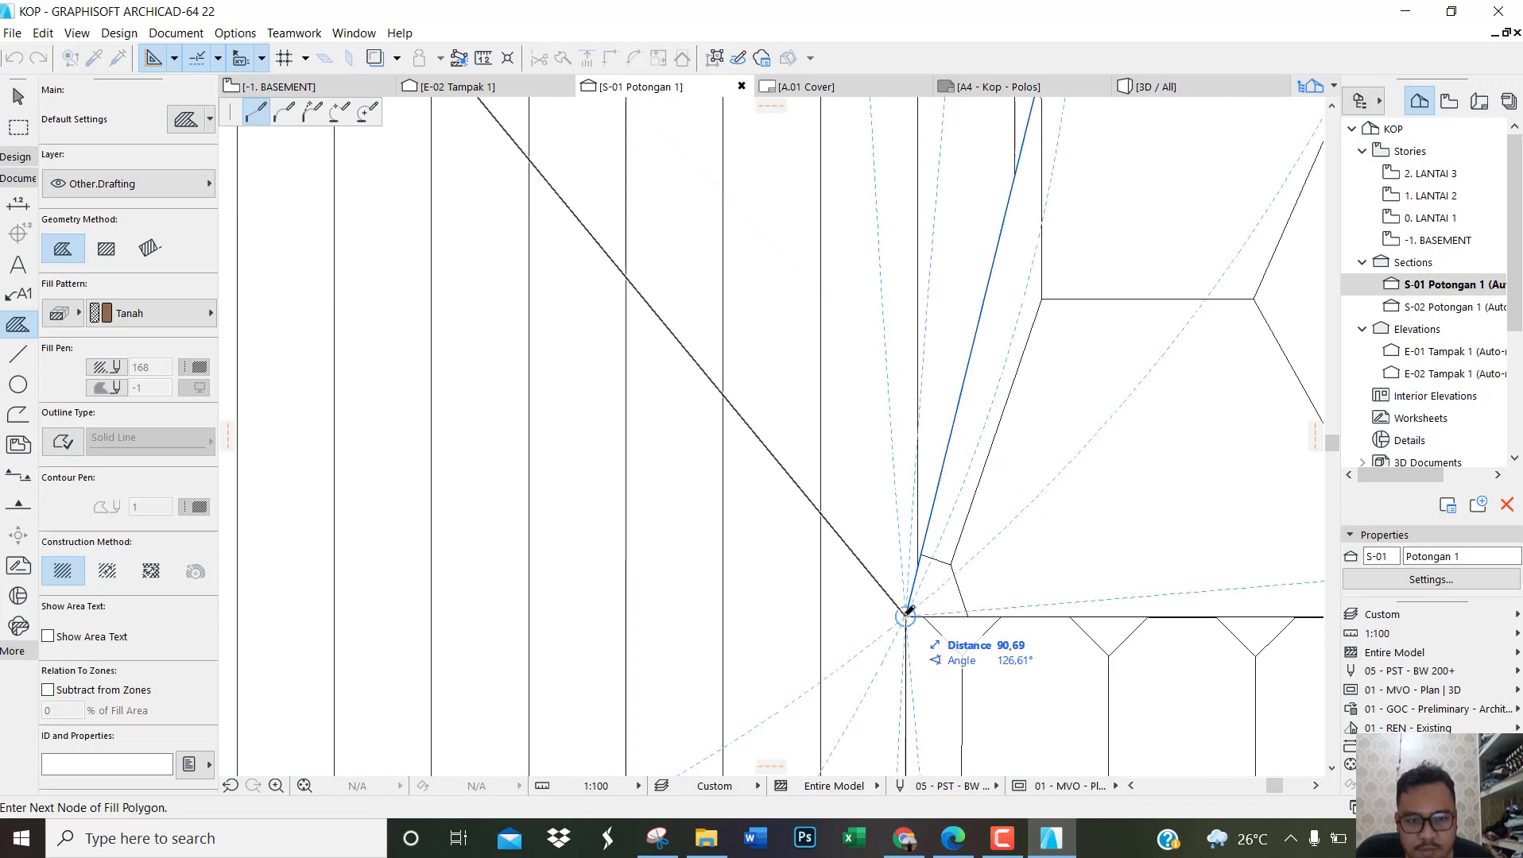
{"action": "scroll", "coordinate": [908, 612], "scroll_direction": "down", "scroll_amount": 5}
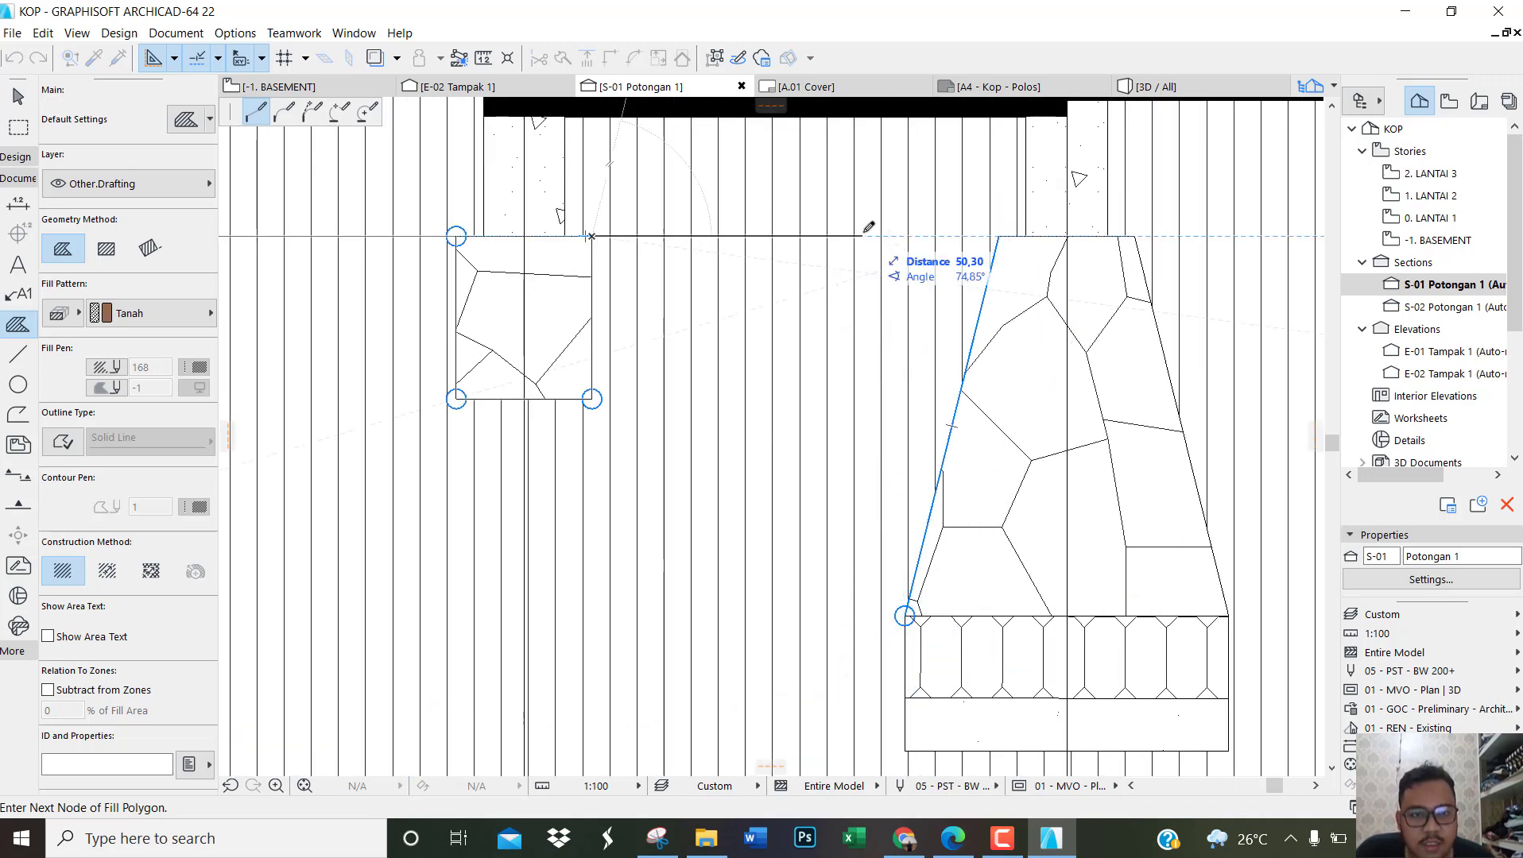
{"action": "left_click", "coordinate": [906, 233]}
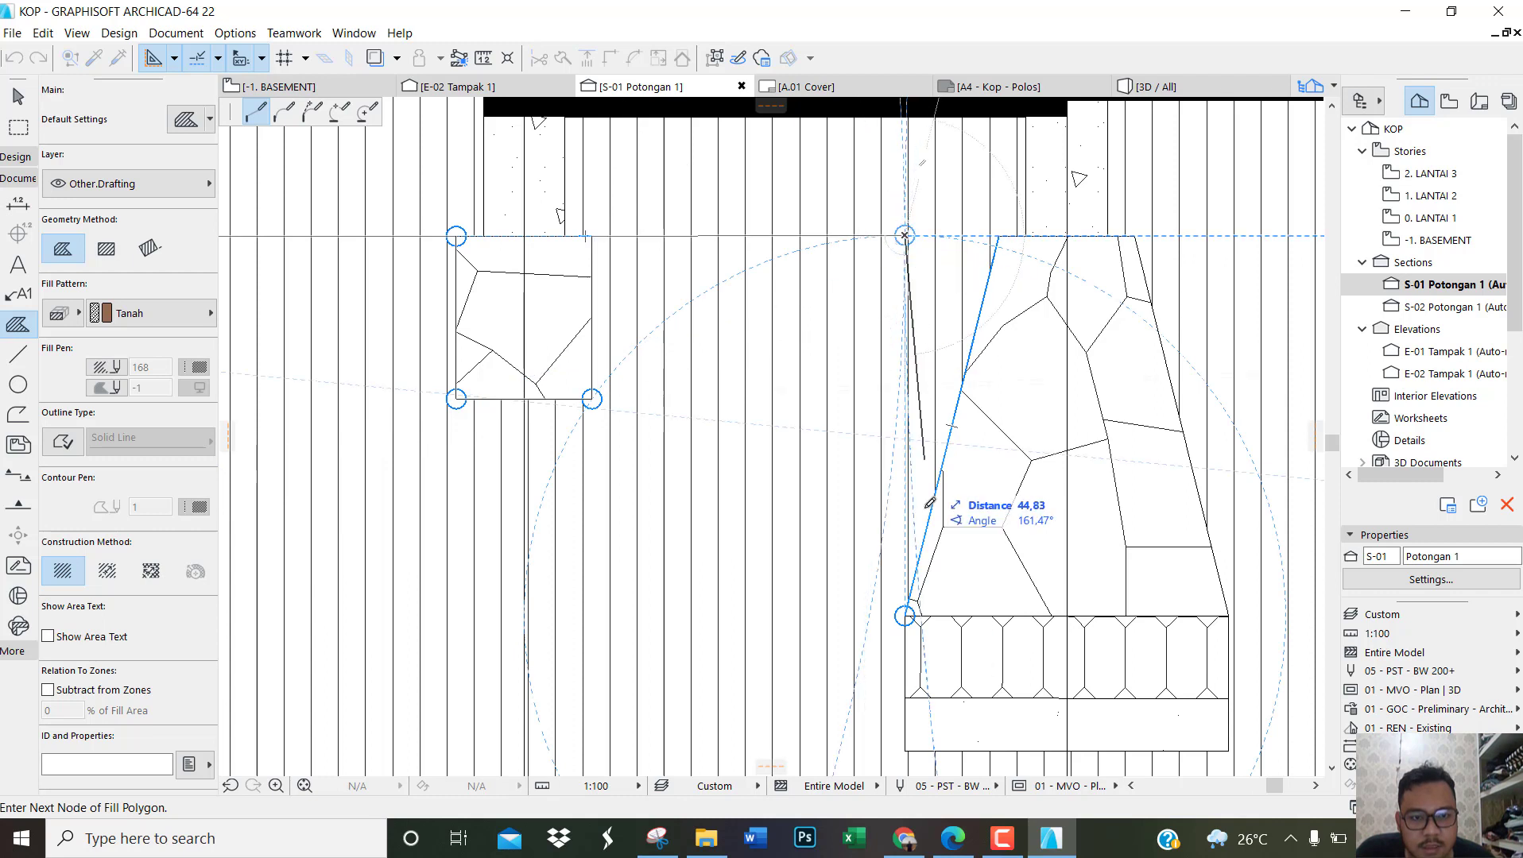
{"action": "left_click", "coordinate": [906, 750]}
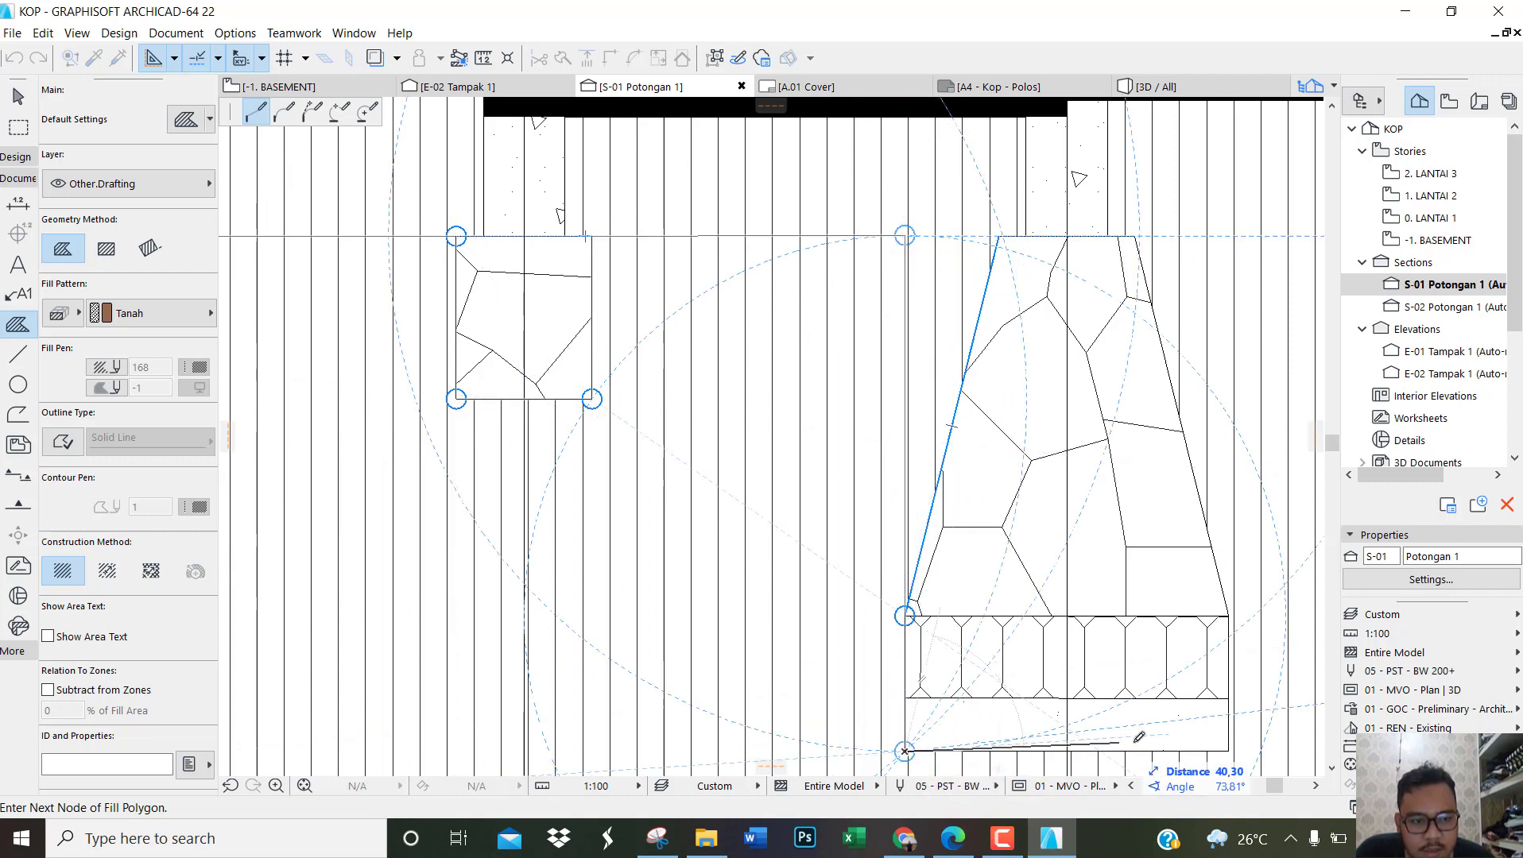
{"action": "left_click", "coordinate": [1230, 749]}
{"action": "scroll", "coordinate": [1234, 236], "scroll_direction": "up", "scroll_amount": 1}
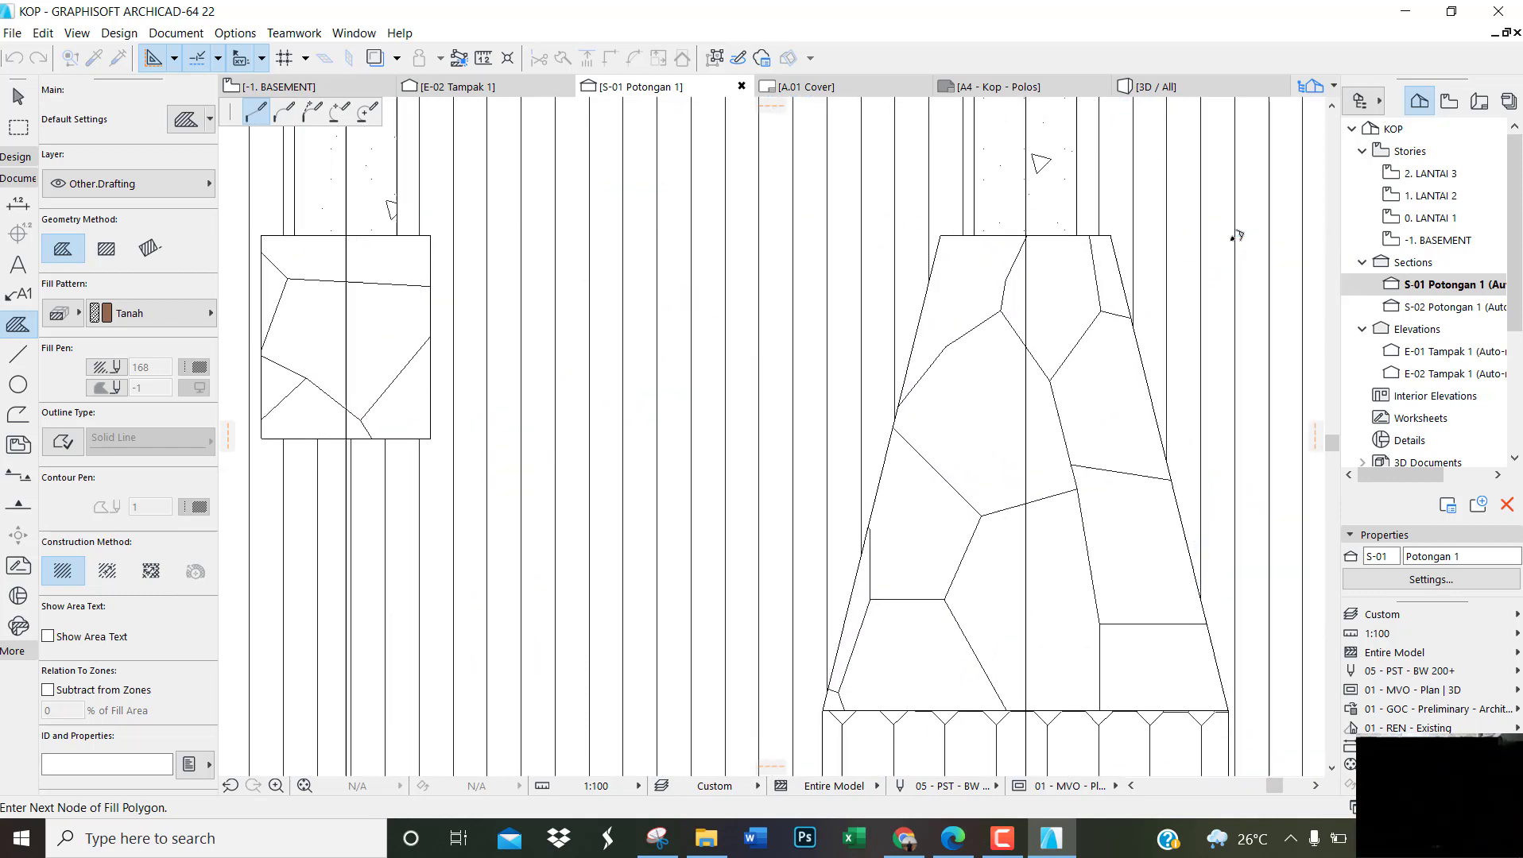
{"action": "scroll", "coordinate": [1235, 235], "scroll_direction": "up", "scroll_amount": 1}
{"action": "left_click", "coordinate": [1227, 232]}
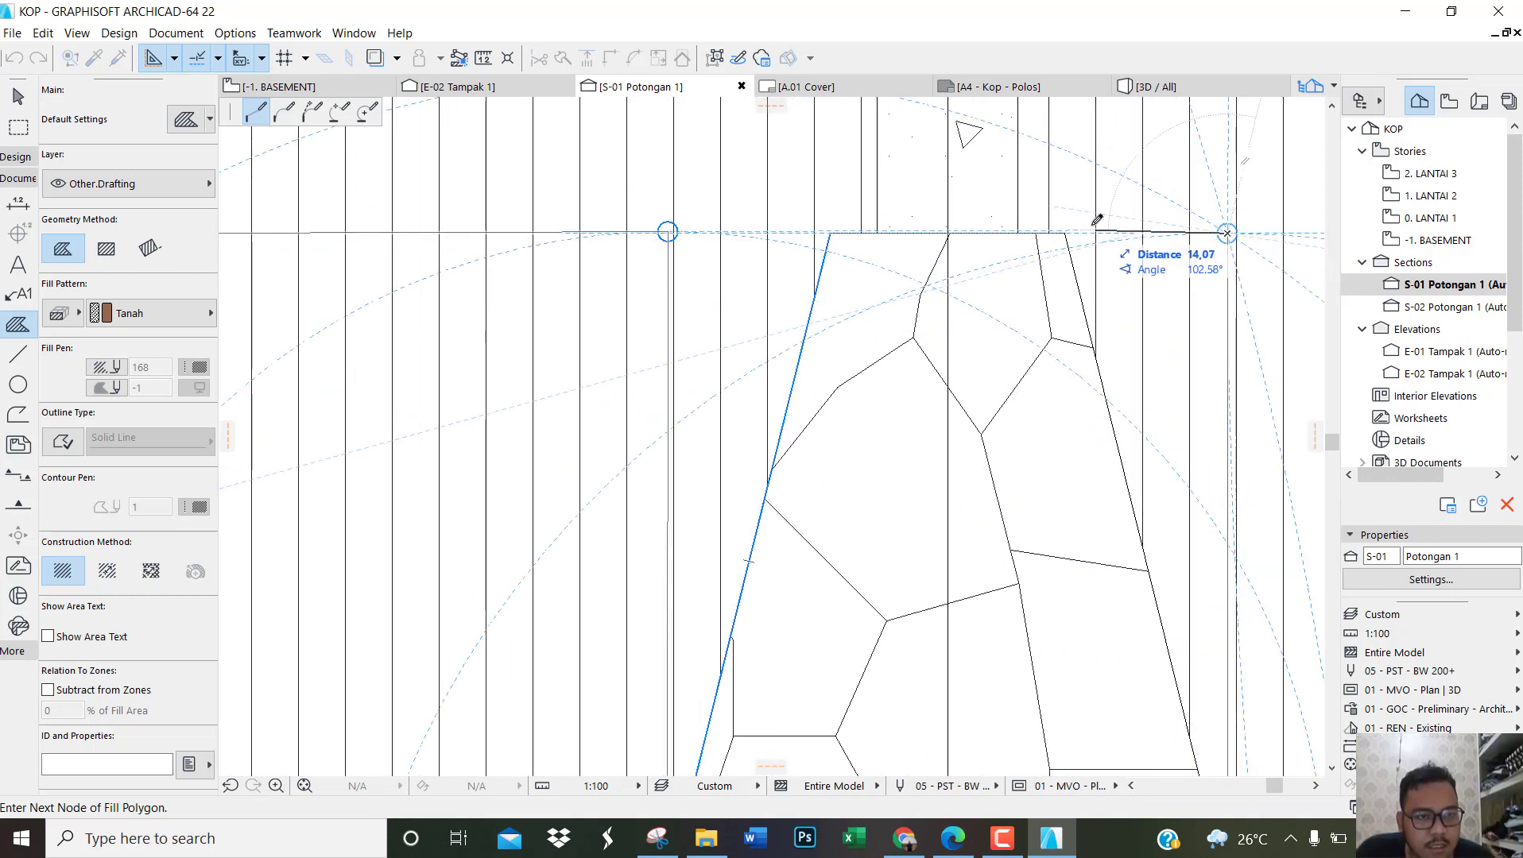
Step: Extend the fill outline to the large stone foundation below the stairs and trace 95 down its side and across its base
{"action": "scroll", "coordinate": [735, 218], "scroll_direction": "down", "scroll_amount": 5}
{"action": "scroll", "coordinate": [874, 248], "scroll_direction": "down", "scroll_amount": 4}
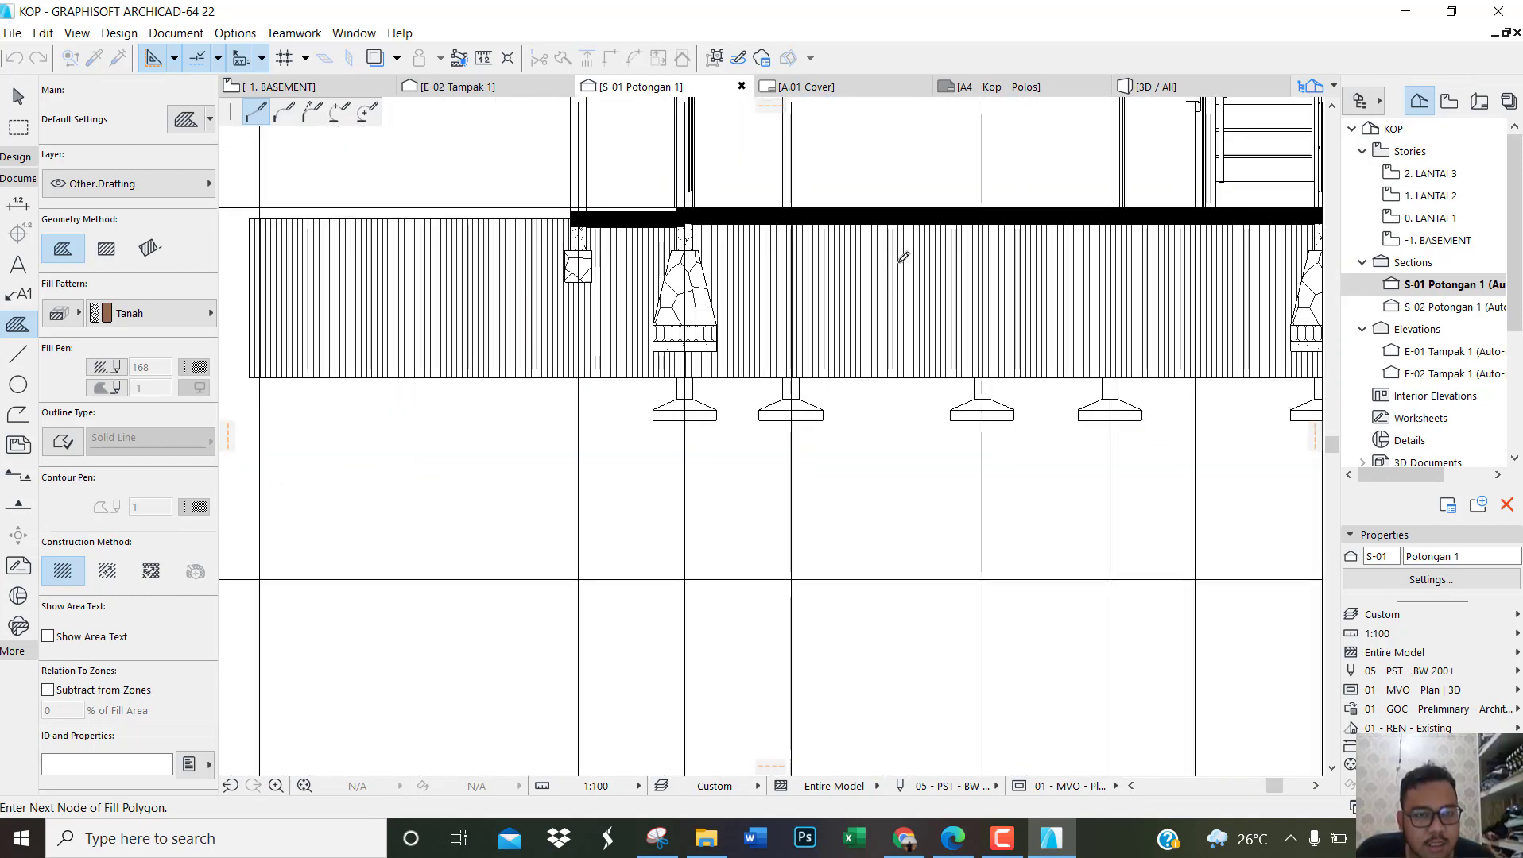
{"action": "scroll", "coordinate": [1049, 237], "scroll_direction": "up", "scroll_amount": 2}
{"action": "scroll", "coordinate": [891, 276], "scroll_direction": "down", "scroll_amount": 3}
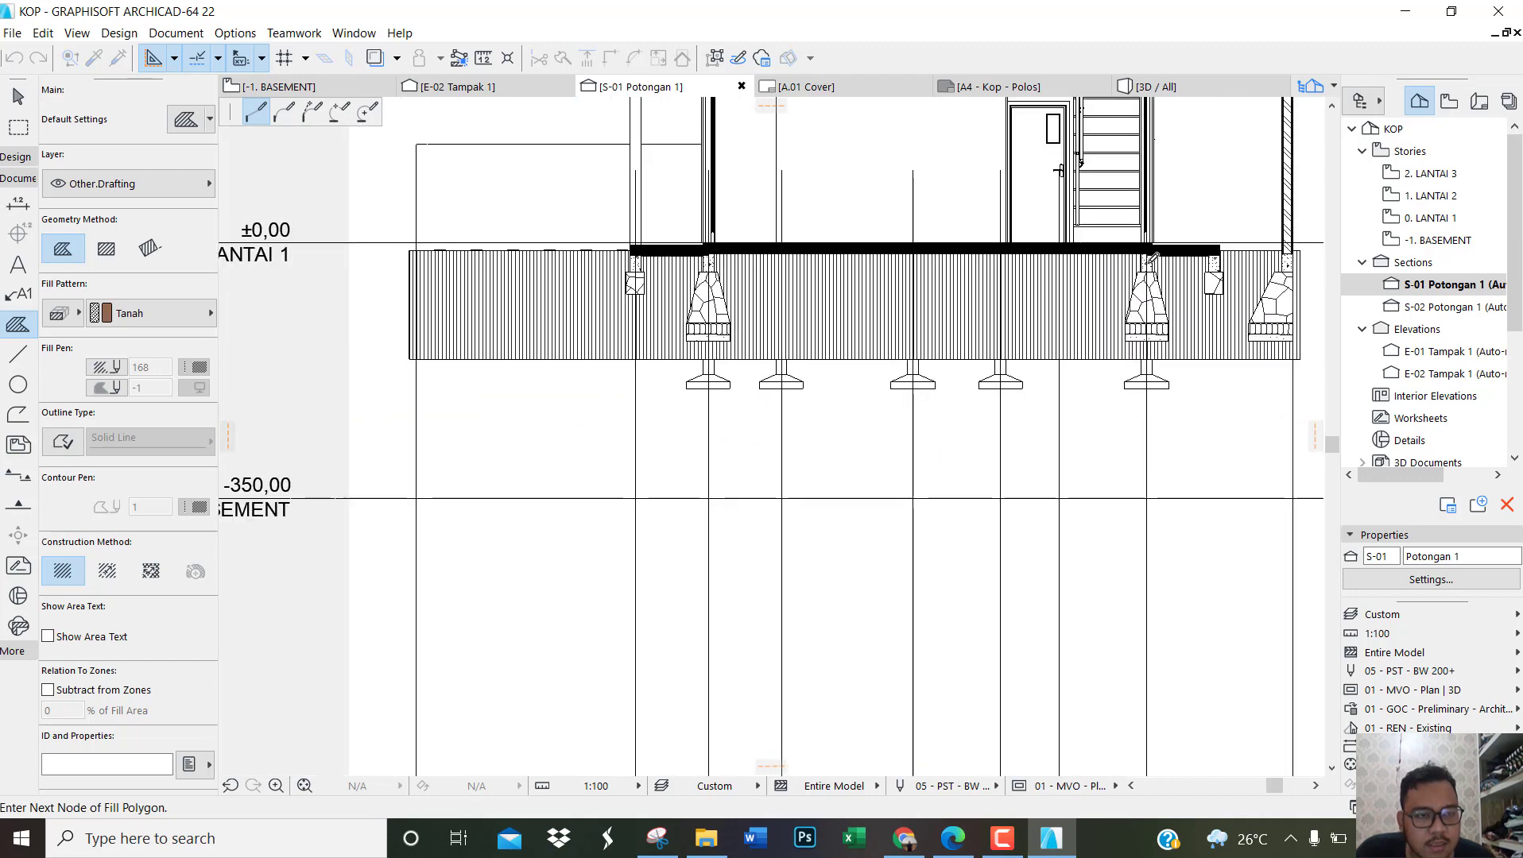
{"action": "scroll", "coordinate": [680, 506], "scroll_direction": "up", "scroll_amount": 5}
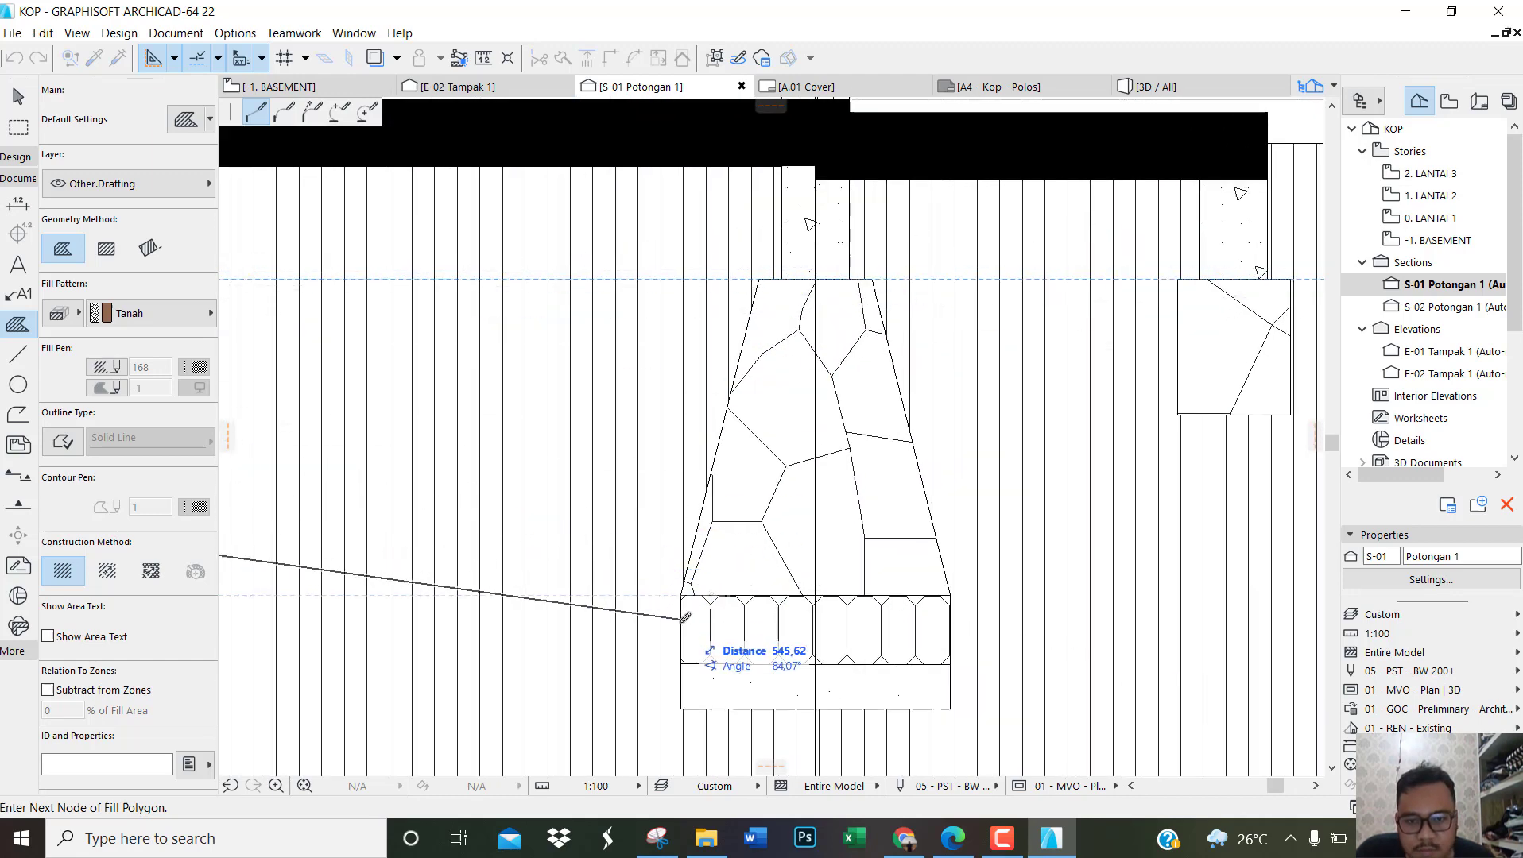
{"action": "scroll", "coordinate": [686, 591], "scroll_direction": "up", "scroll_amount": 3}
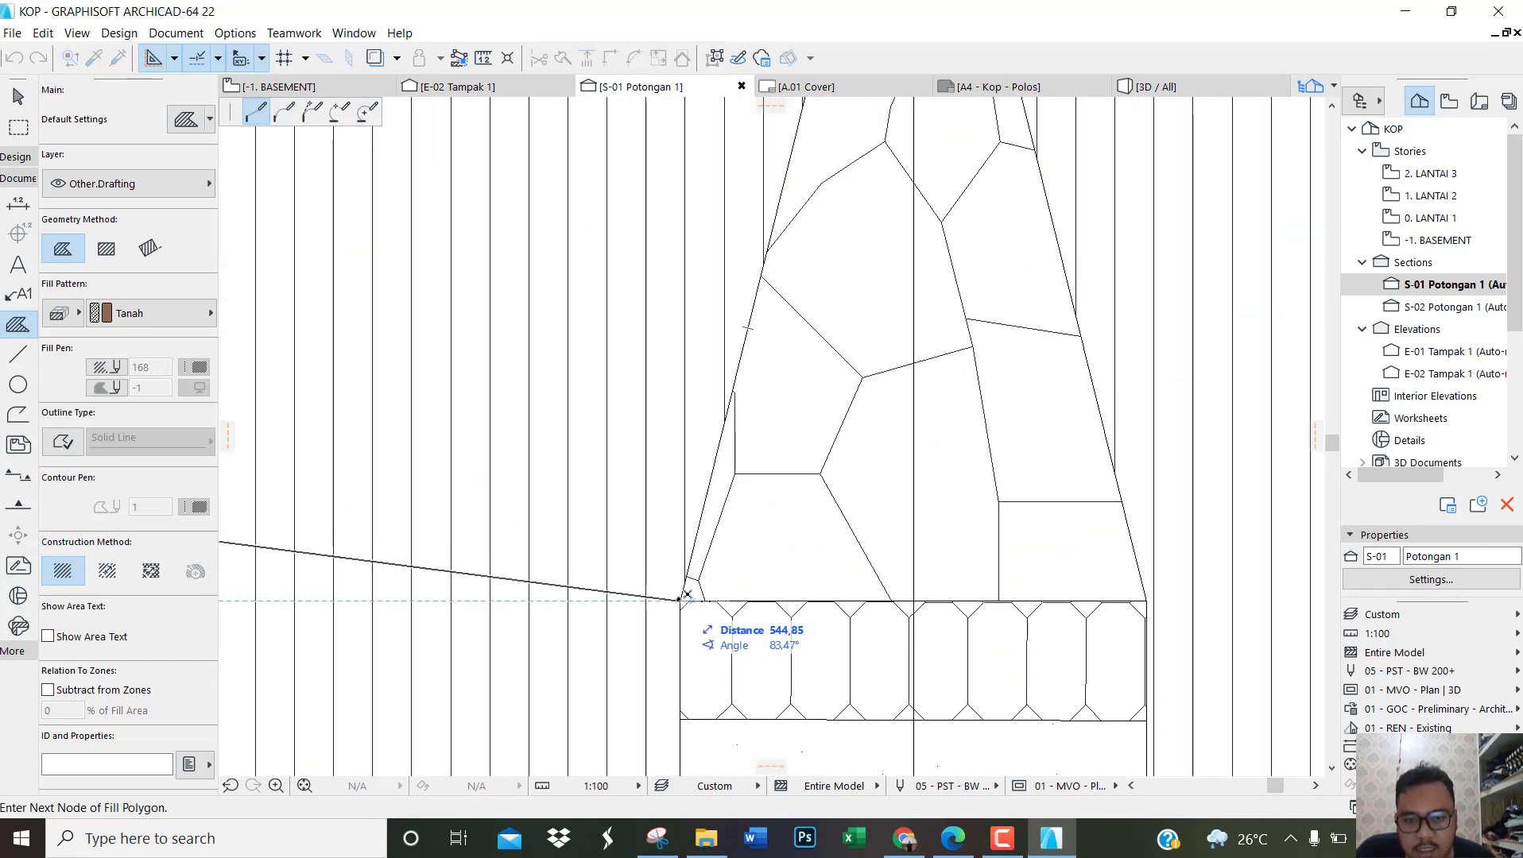
{"action": "scroll", "coordinate": [685, 588], "scroll_direction": "down", "scroll_amount": 2}
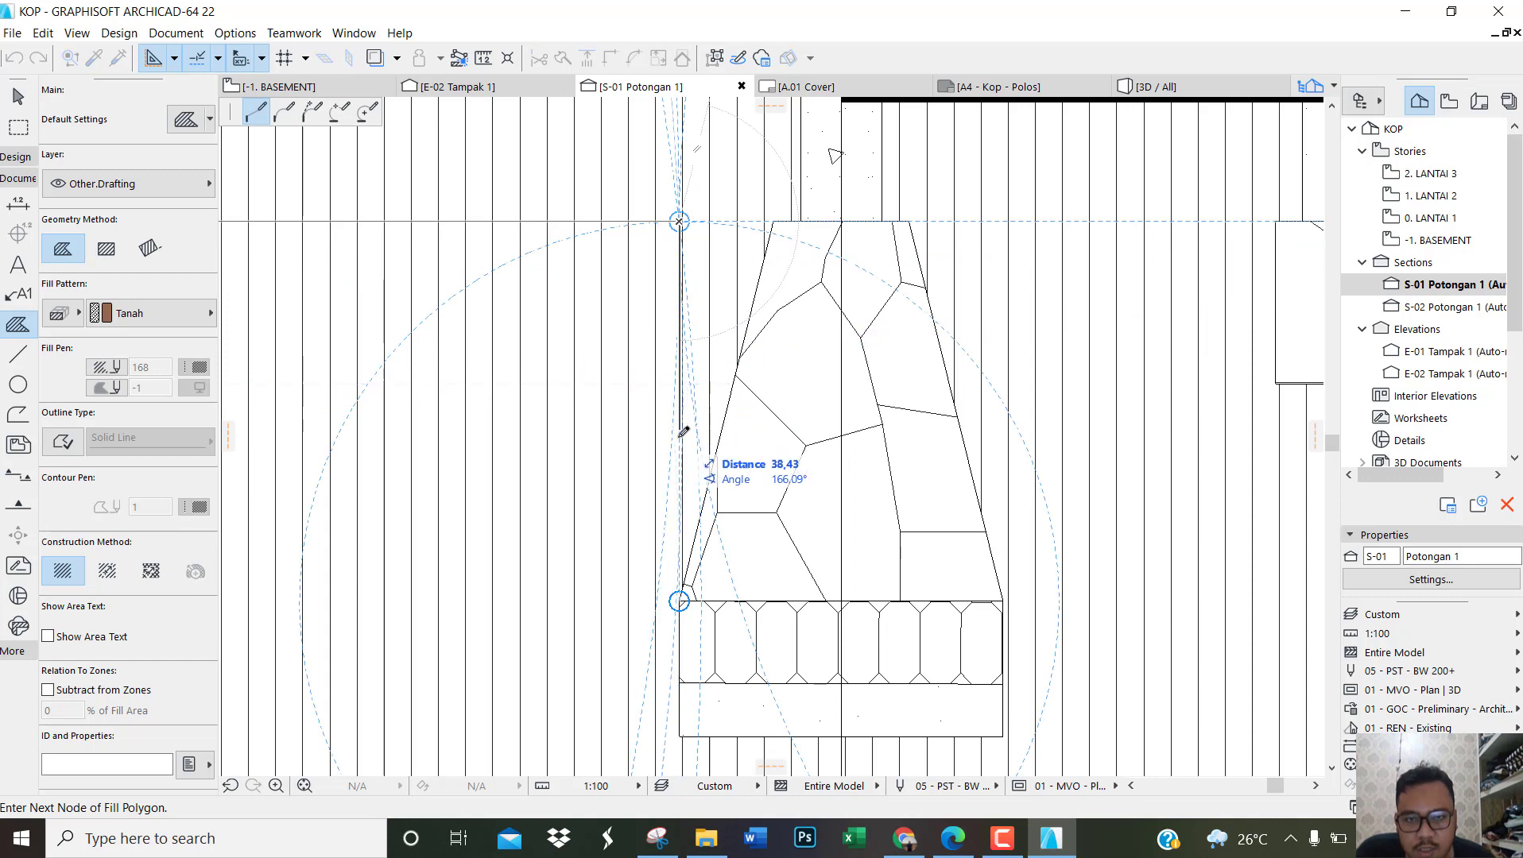
{"action": "left_click", "coordinate": [680, 735]}
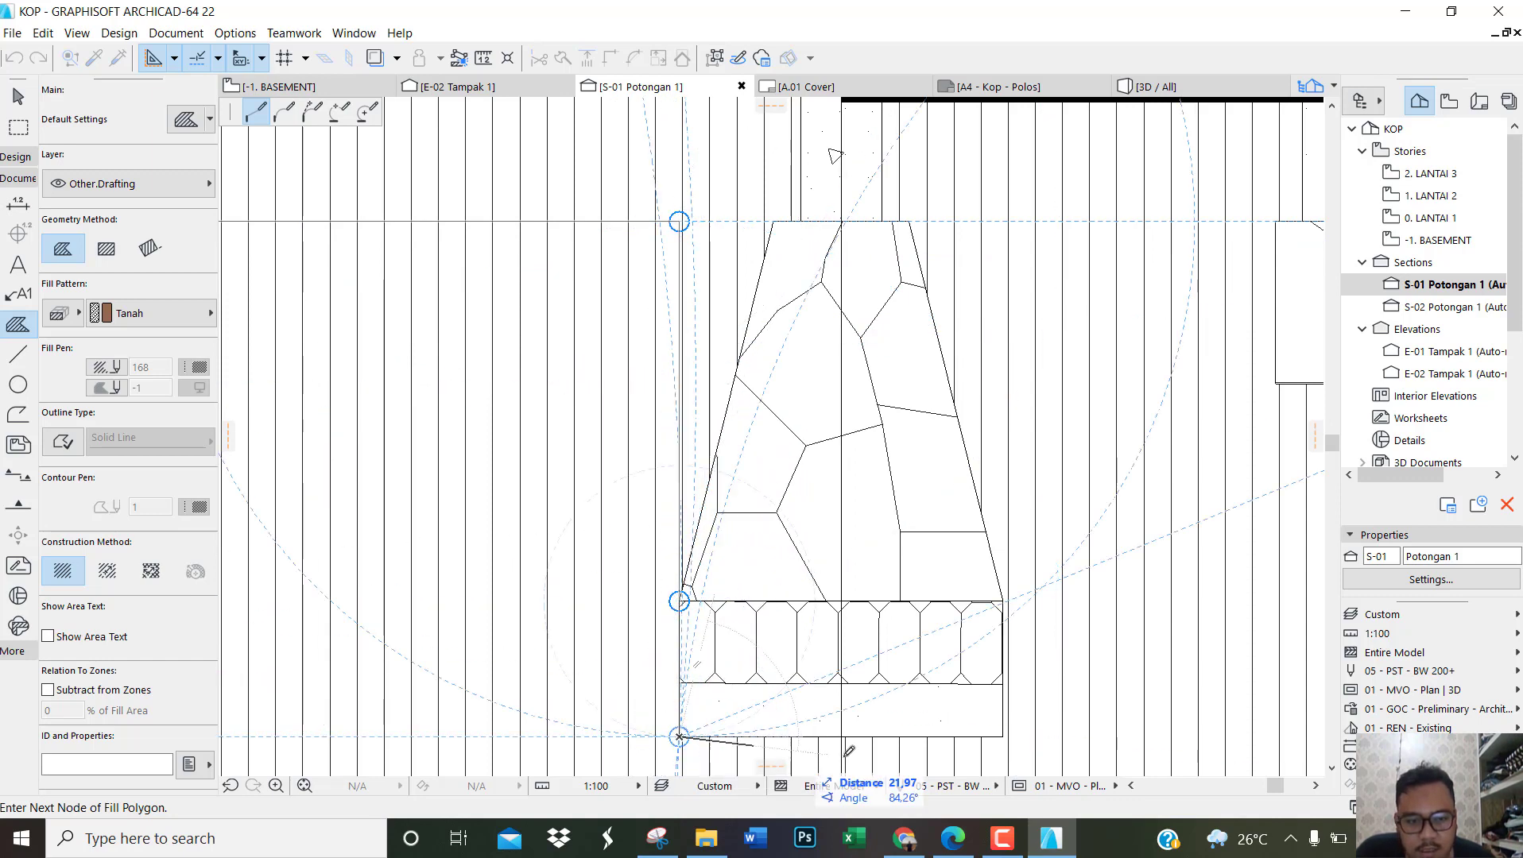
{"action": "left_click", "coordinate": [1003, 736]}
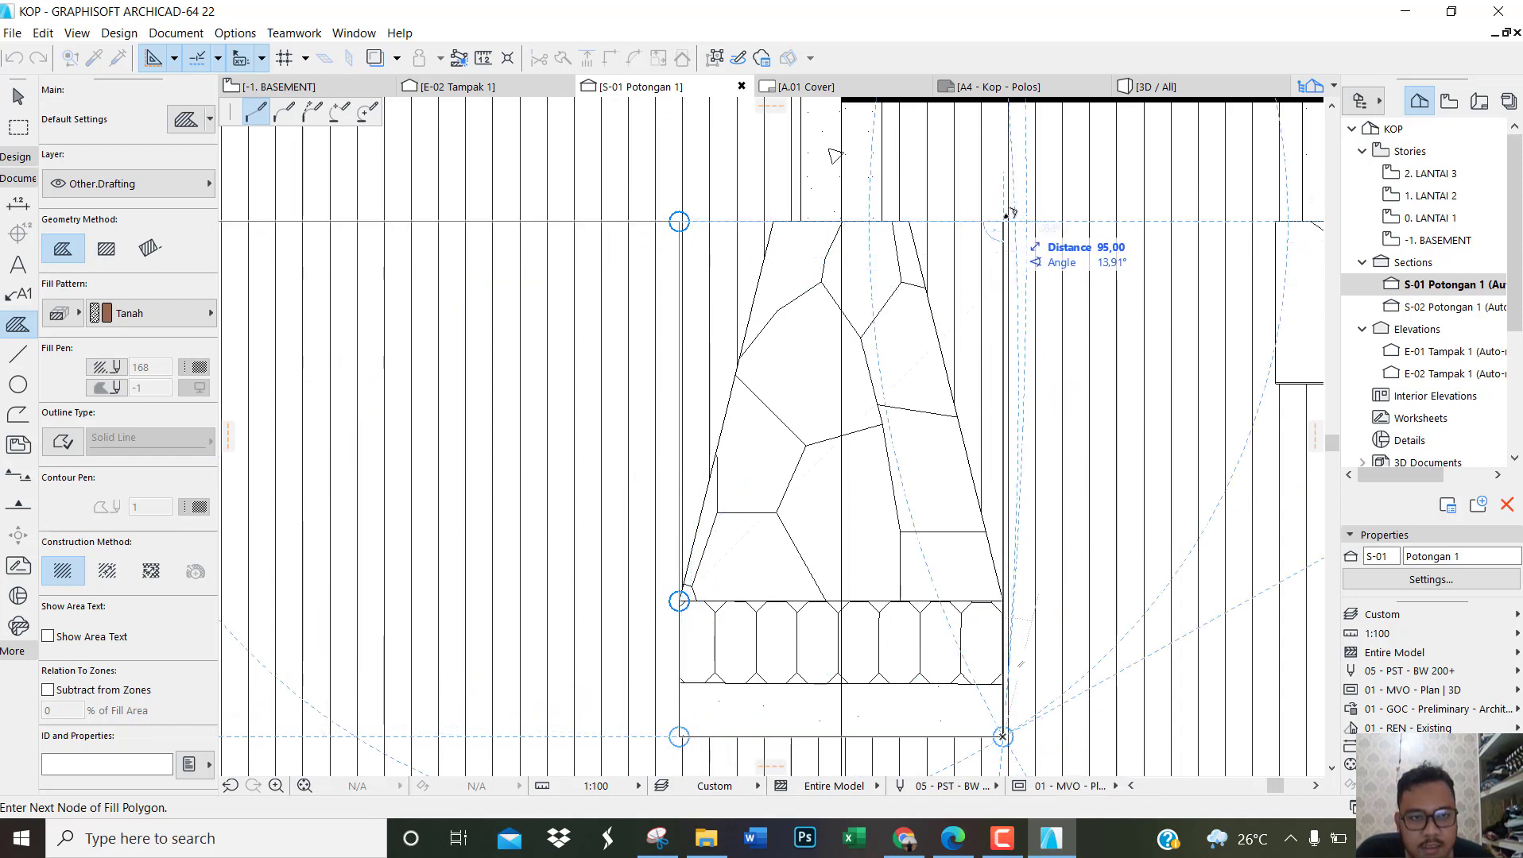
Step: Extend the fill outline to the small stone footing beside the stair foundation and trace around its underside, 30 deep and 25 wide
{"action": "scroll", "coordinate": [754, 228], "scroll_direction": "down", "scroll_amount": 2}
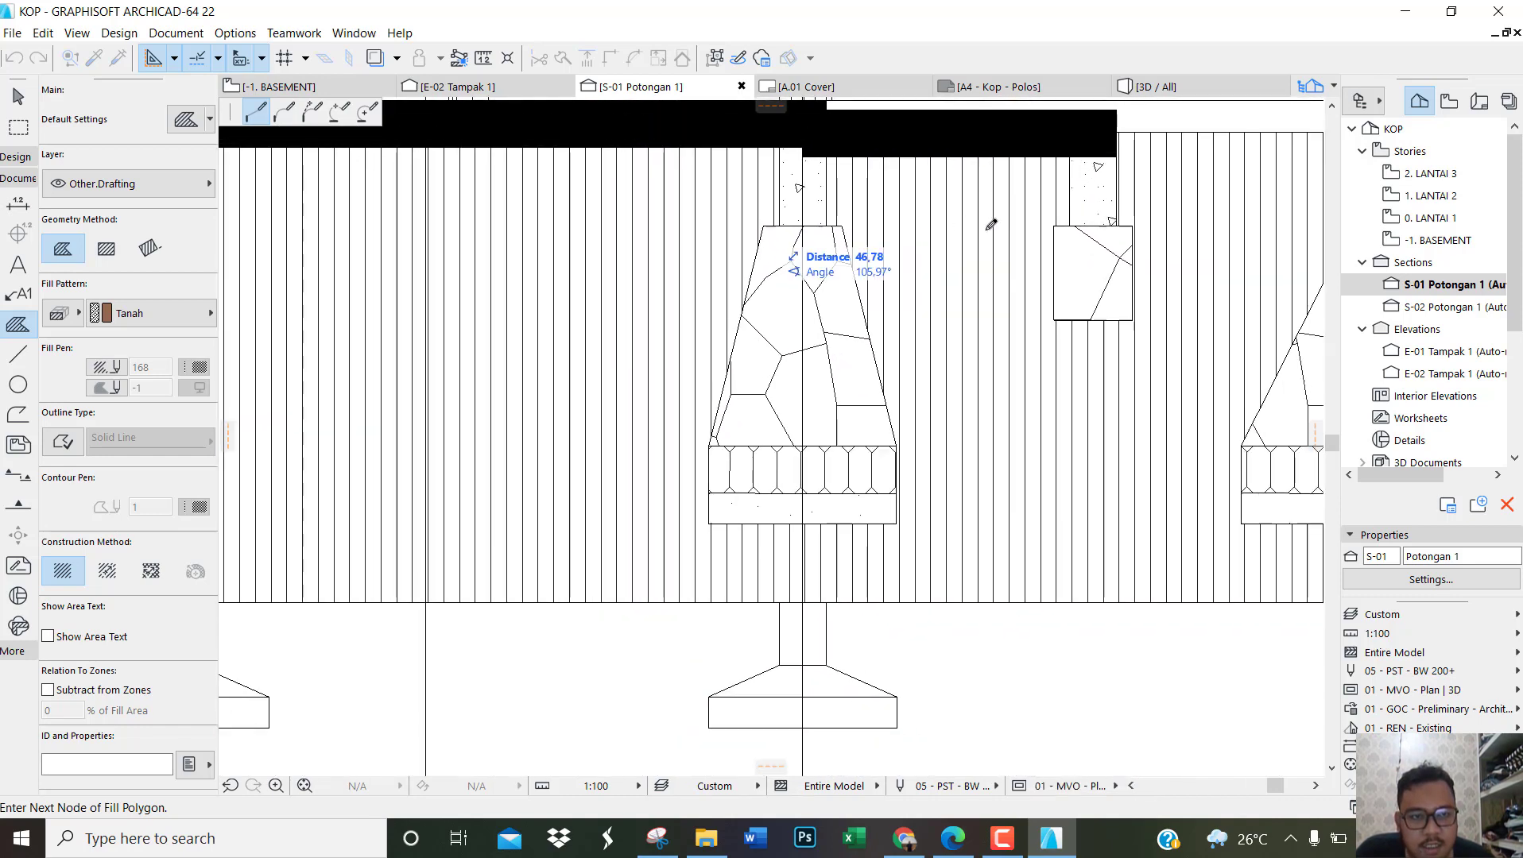
{"action": "scroll", "coordinate": [1225, 232], "scroll_direction": "up", "scroll_amount": 2}
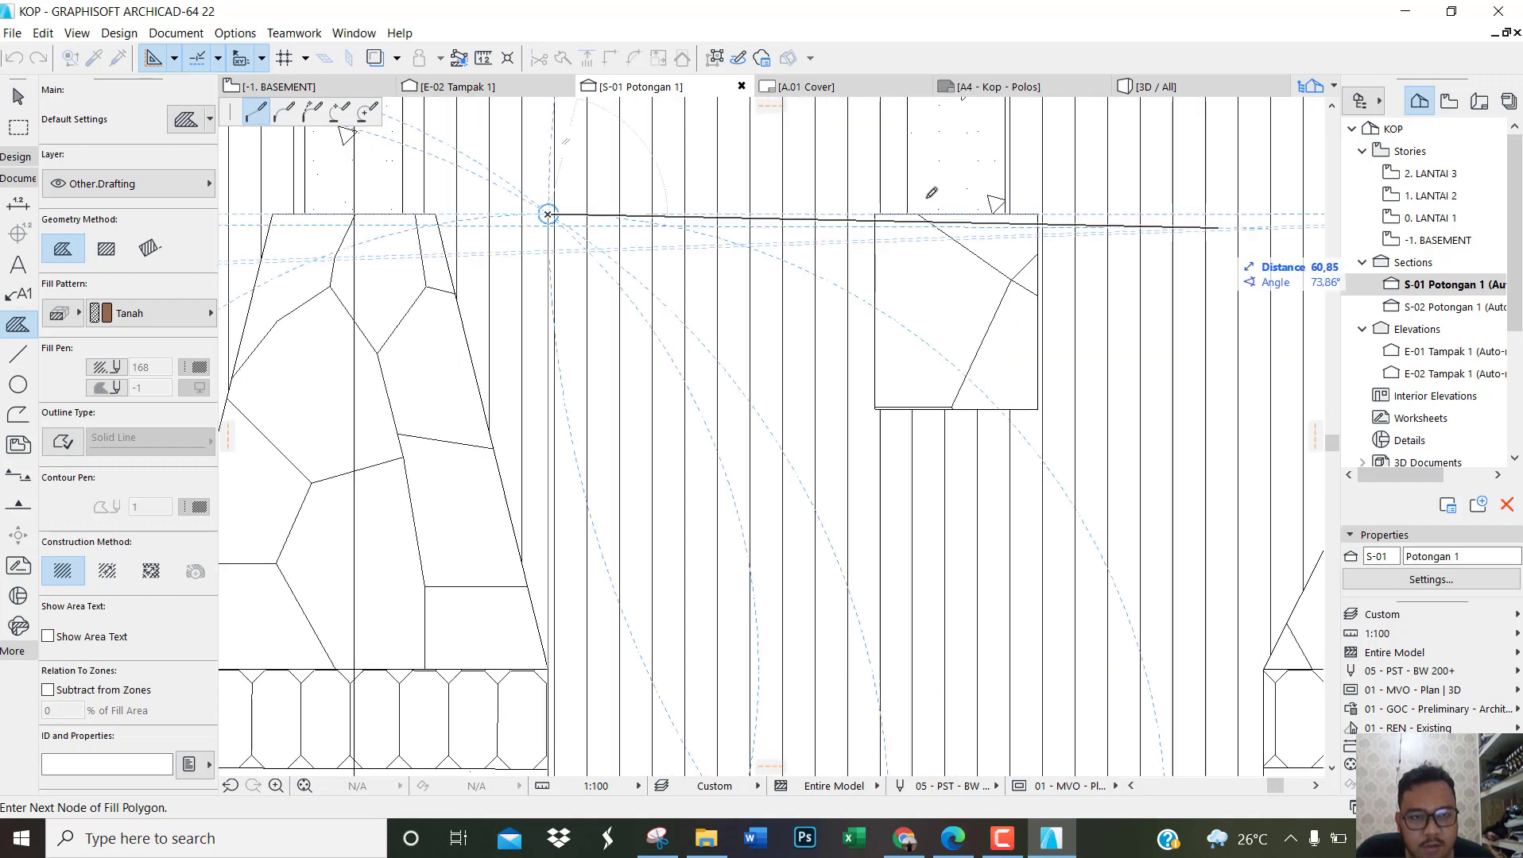
{"action": "left_click", "coordinate": [872, 214]}
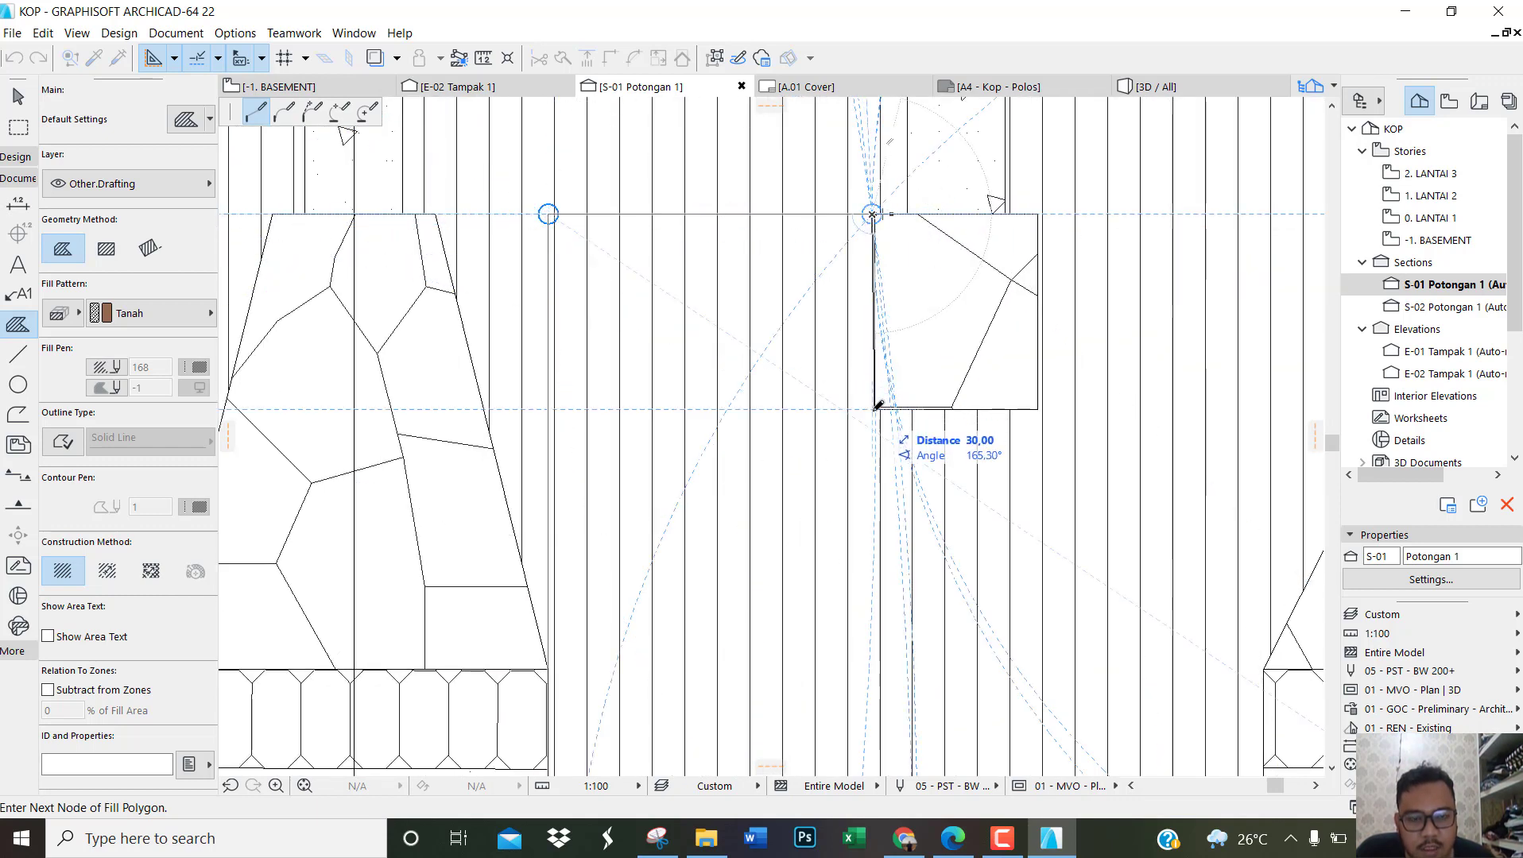
{"action": "scroll", "coordinate": [878, 406], "scroll_direction": "up", "scroll_amount": 2}
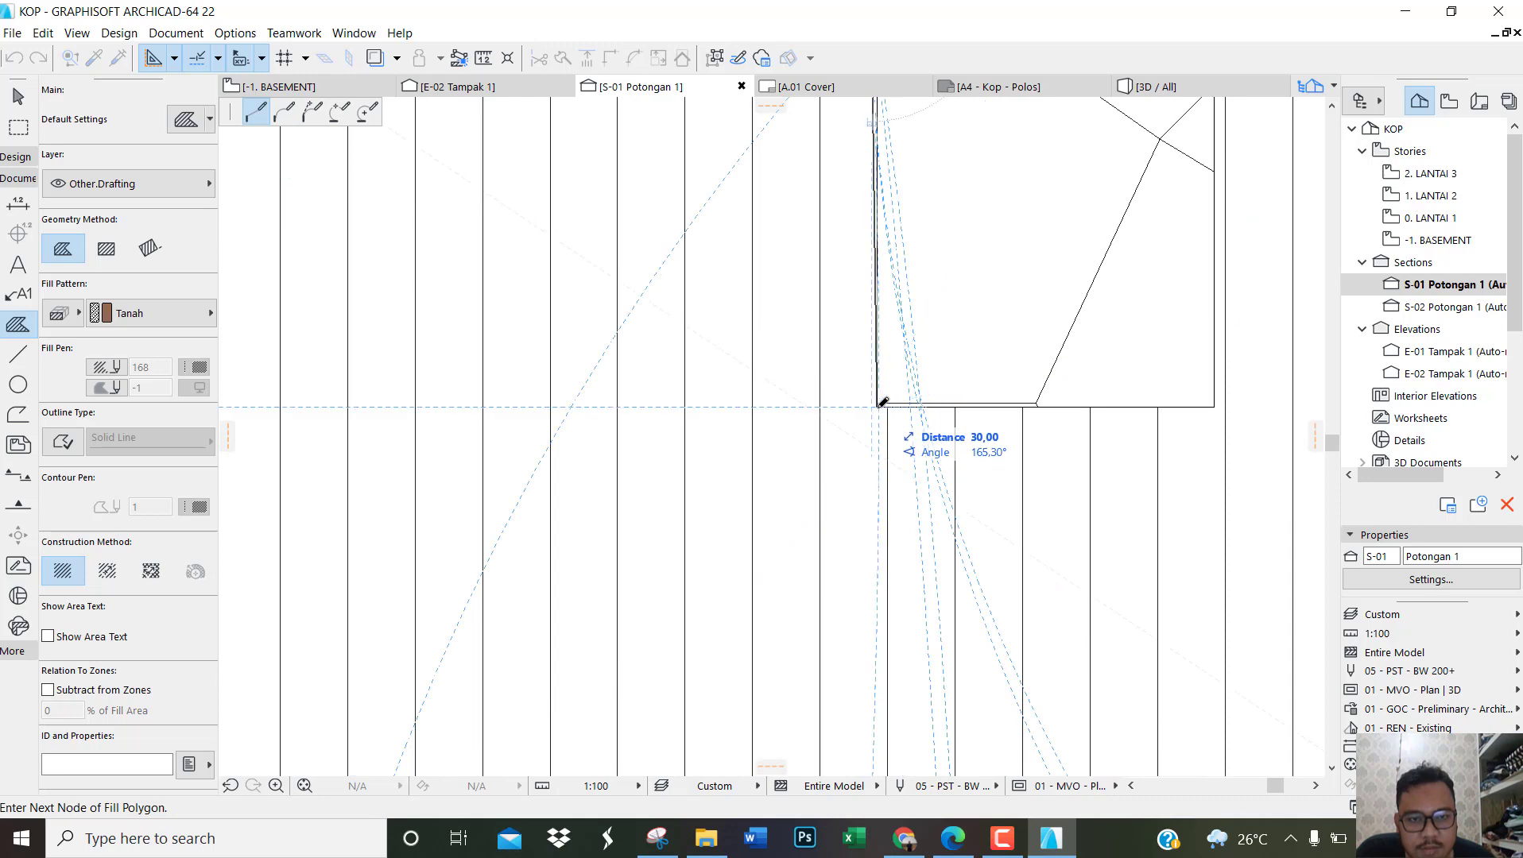
{"action": "left_click", "coordinate": [877, 406]}
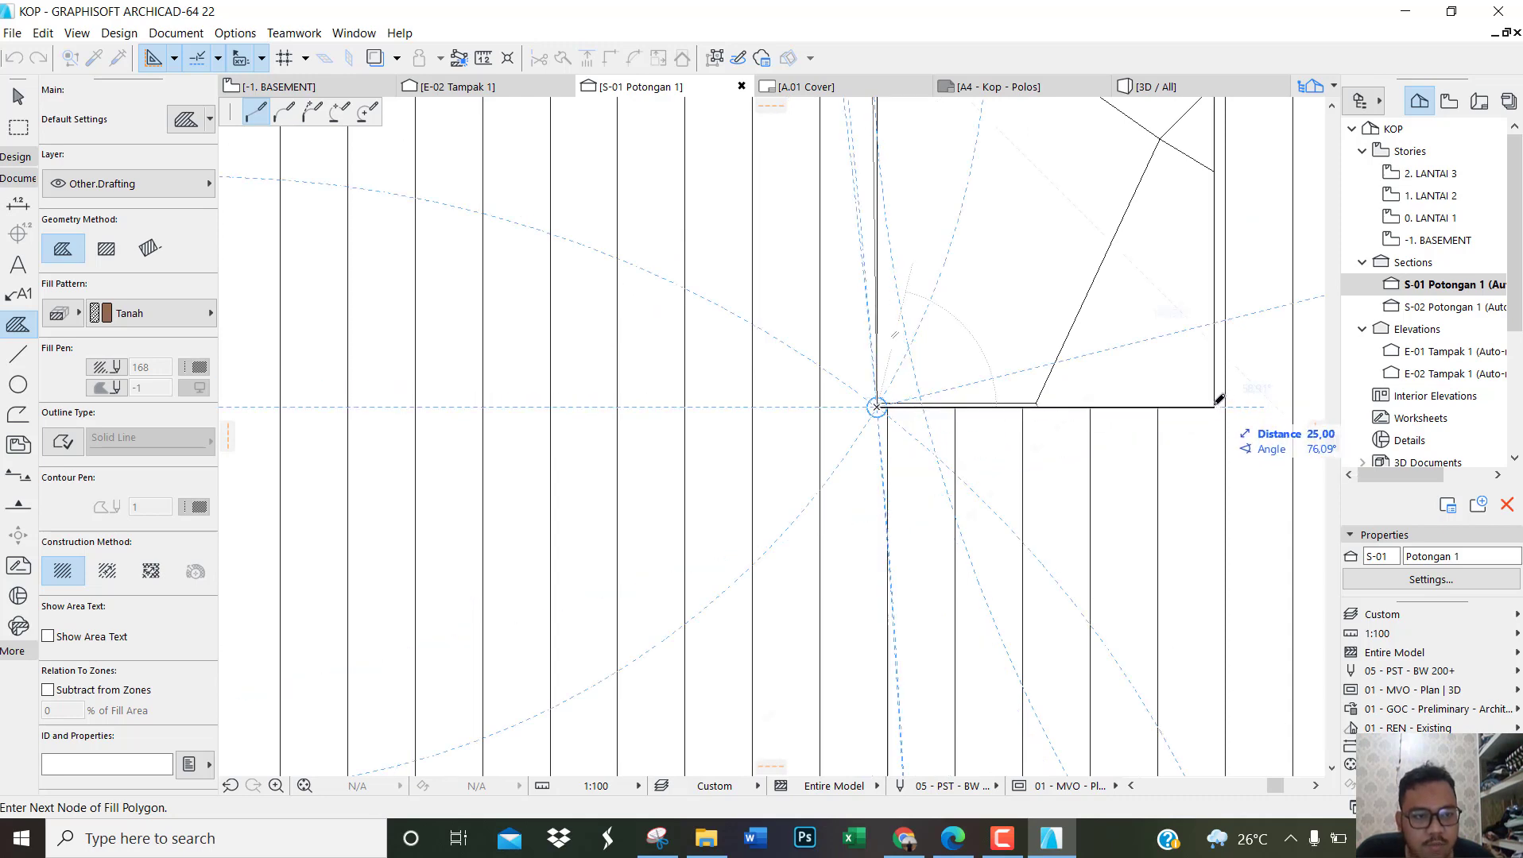
{"action": "left_click", "coordinate": [1215, 407]}
{"action": "scroll", "coordinate": [1155, 244], "scroll_direction": "down", "scroll_amount": 2}
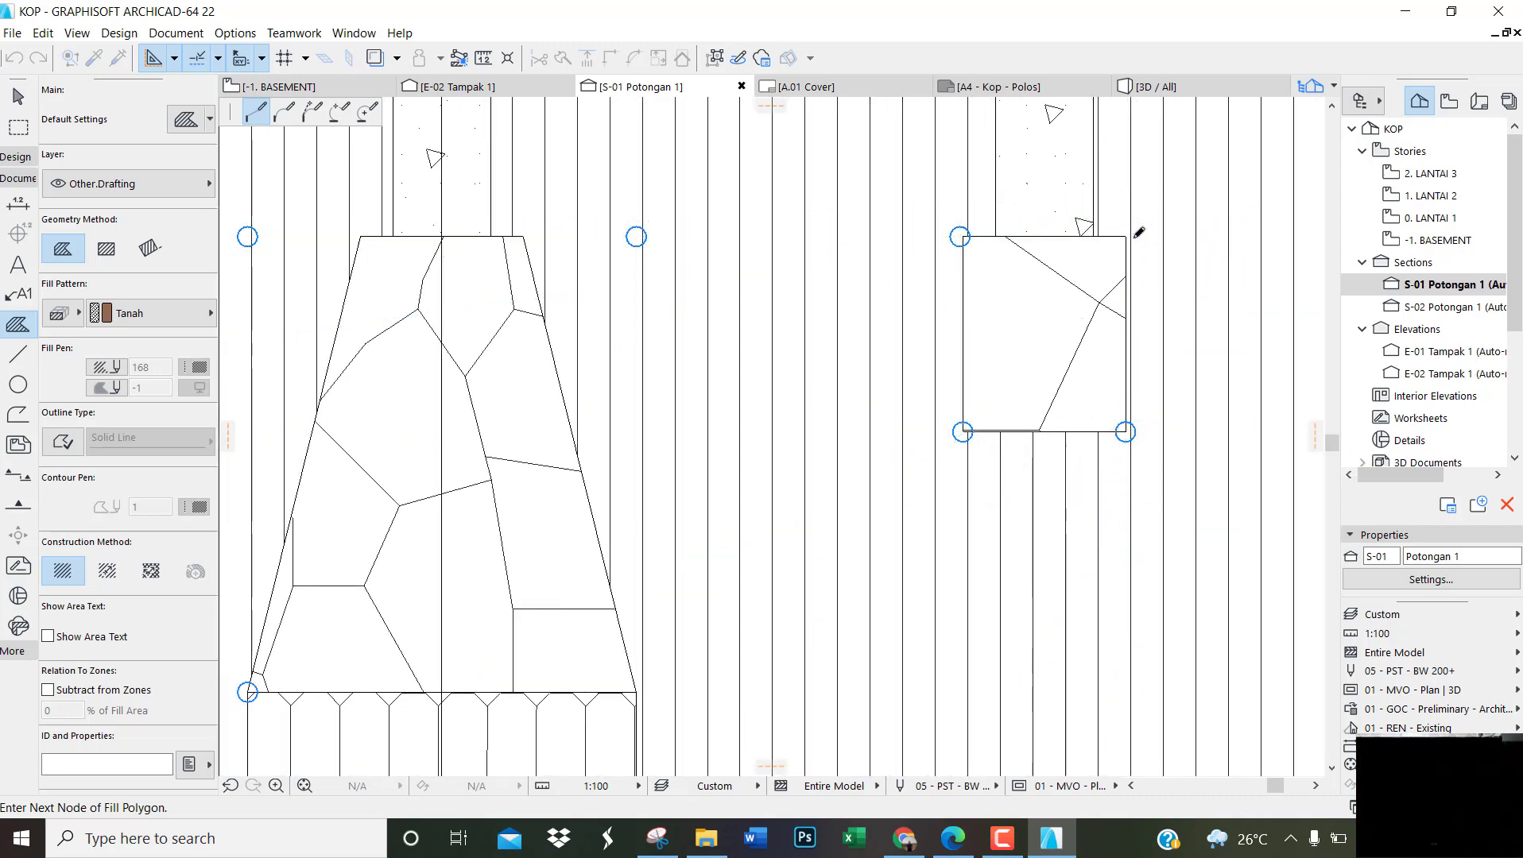
{"action": "scroll", "coordinate": [1137, 228], "scroll_direction": "up", "scroll_amount": 2}
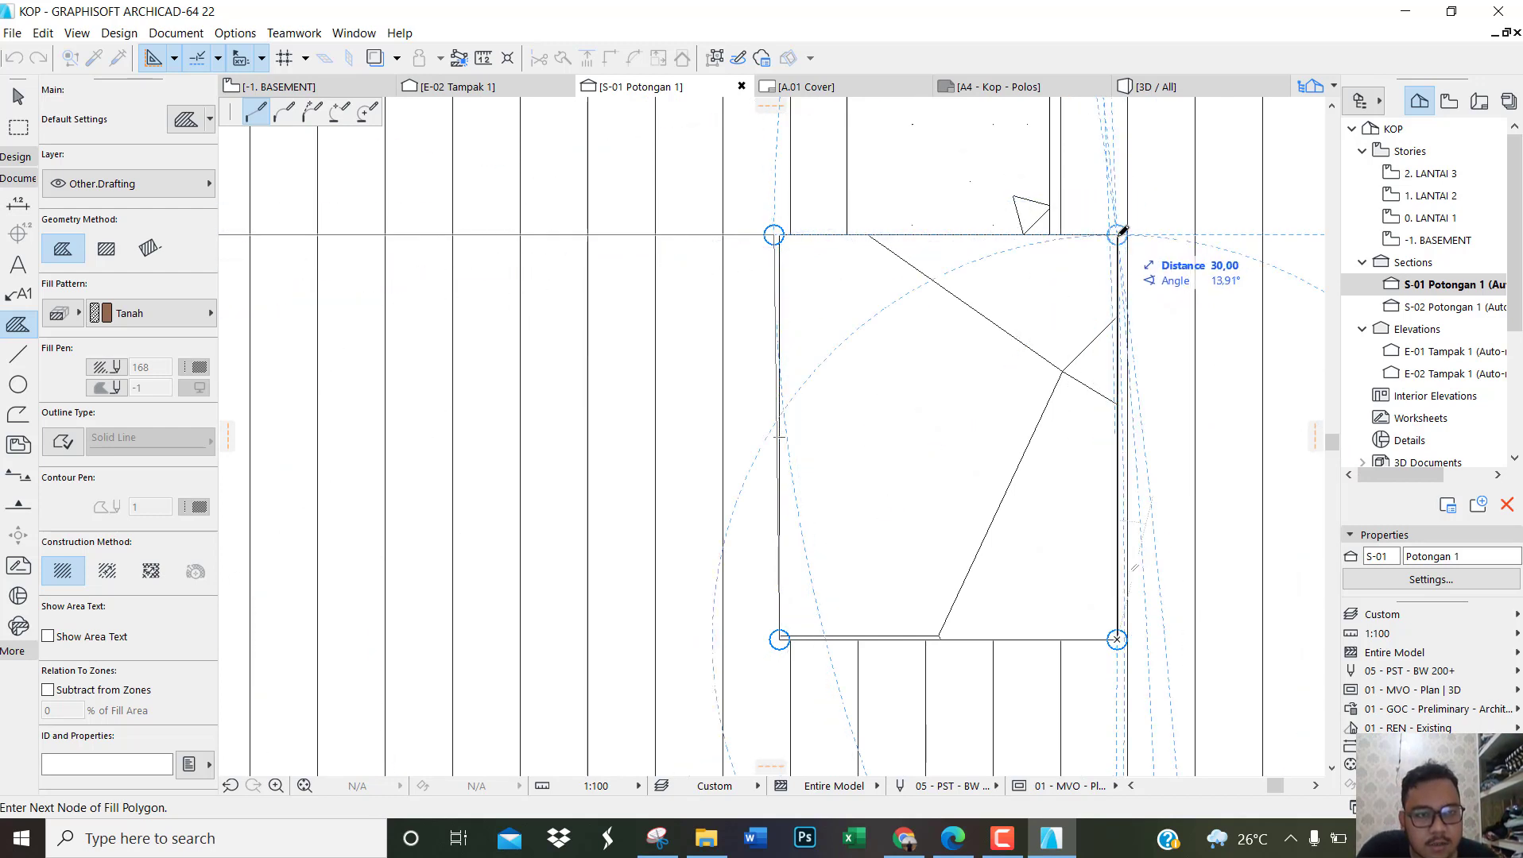
{"action": "scroll", "coordinate": [675, 262], "scroll_direction": "down", "scroll_amount": 5}
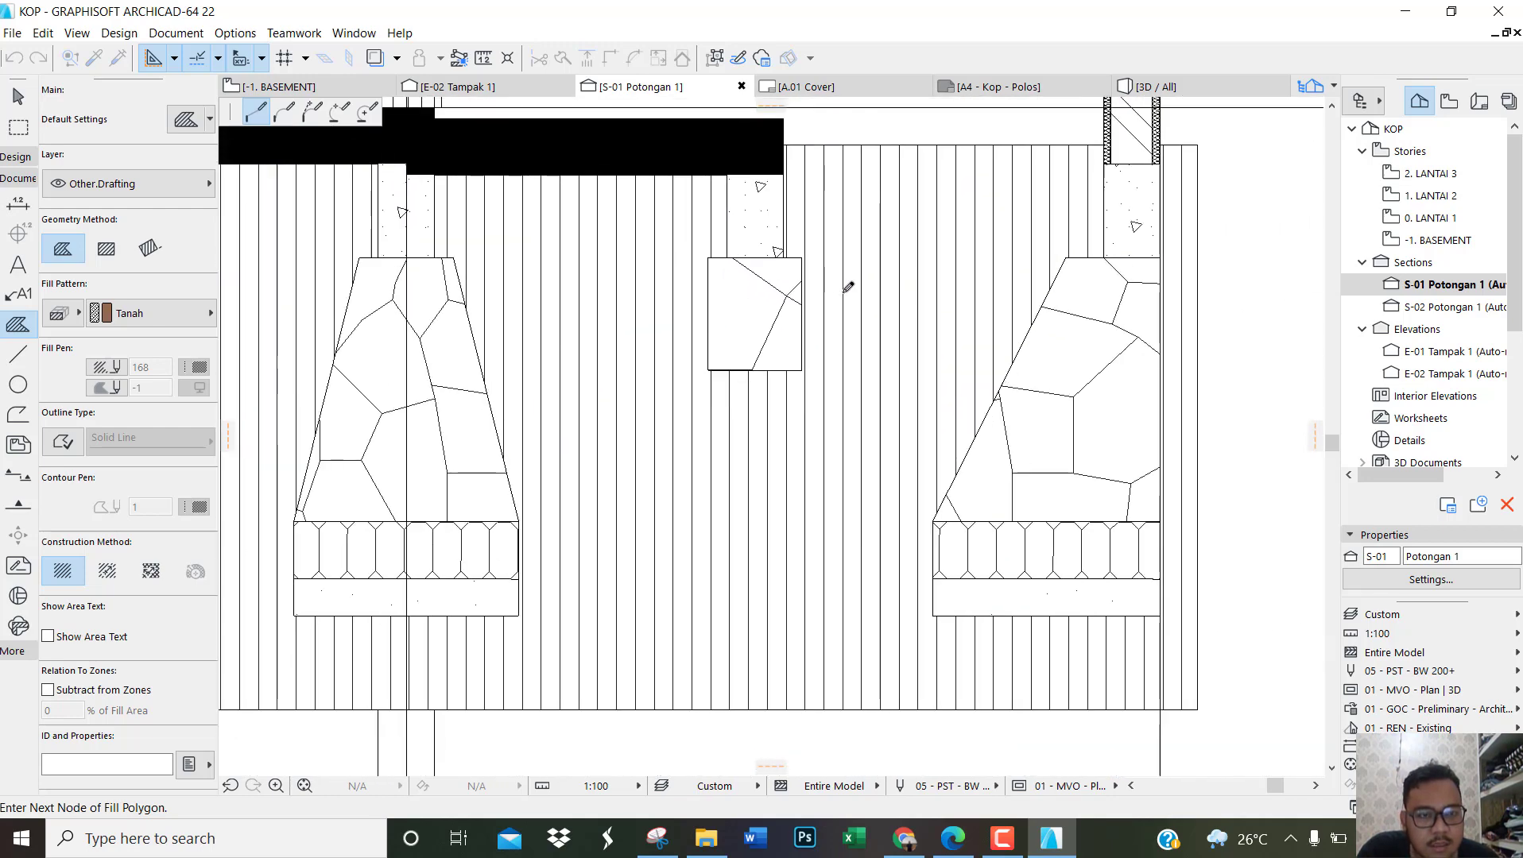
Step: Extend the outline to the rightmost stone foundation, trace 95 down and around its base, and finish the Tanah fill at its outer top corner
{"action": "scroll", "coordinate": [1050, 413], "scroll_direction": "up", "scroll_amount": 3}
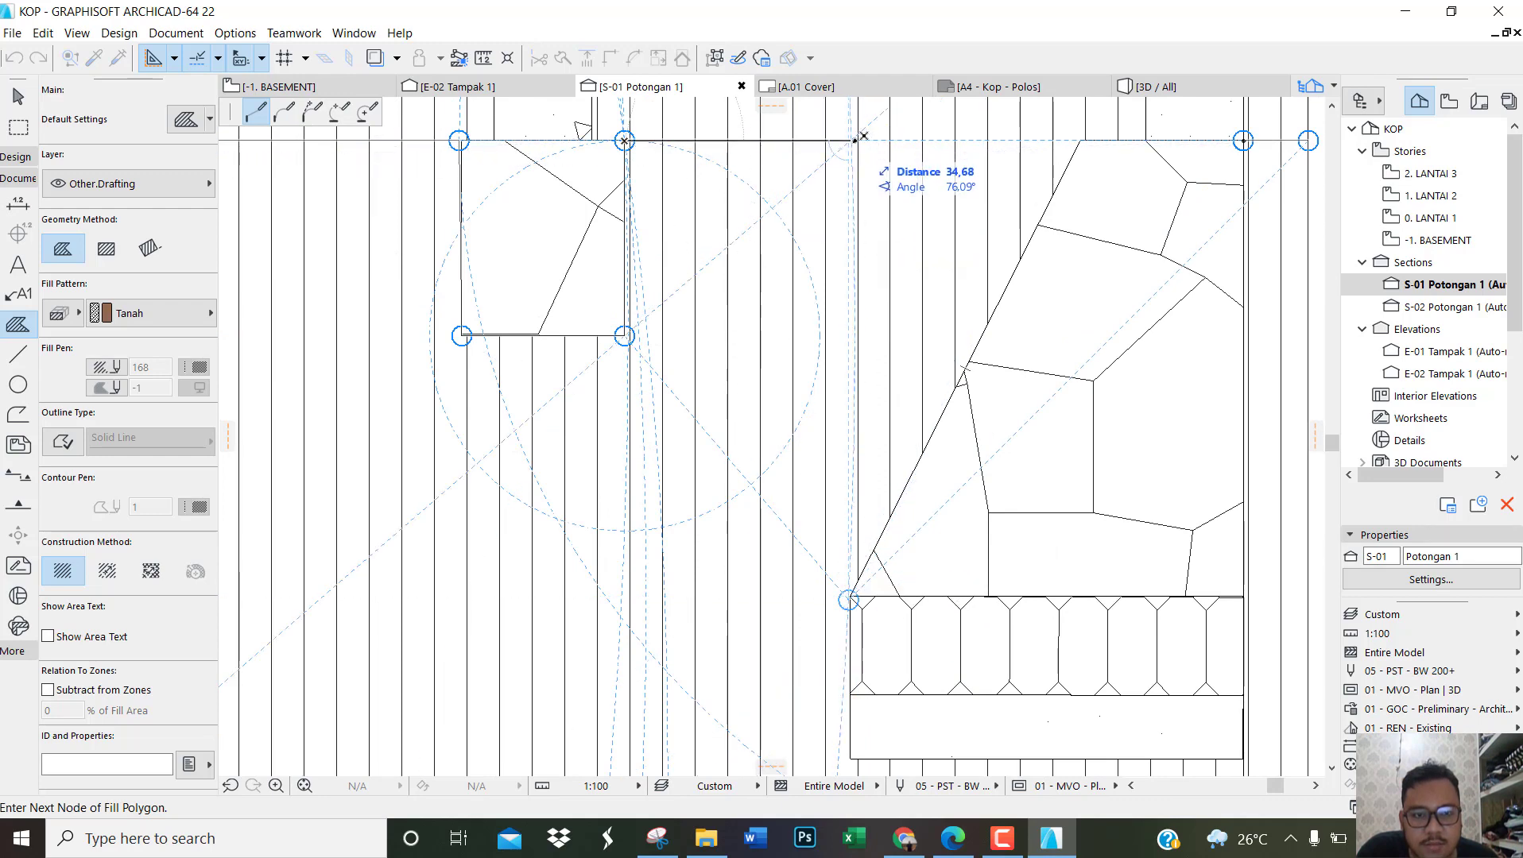
{"action": "scroll", "coordinate": [856, 139], "scroll_direction": "up", "scroll_amount": 2}
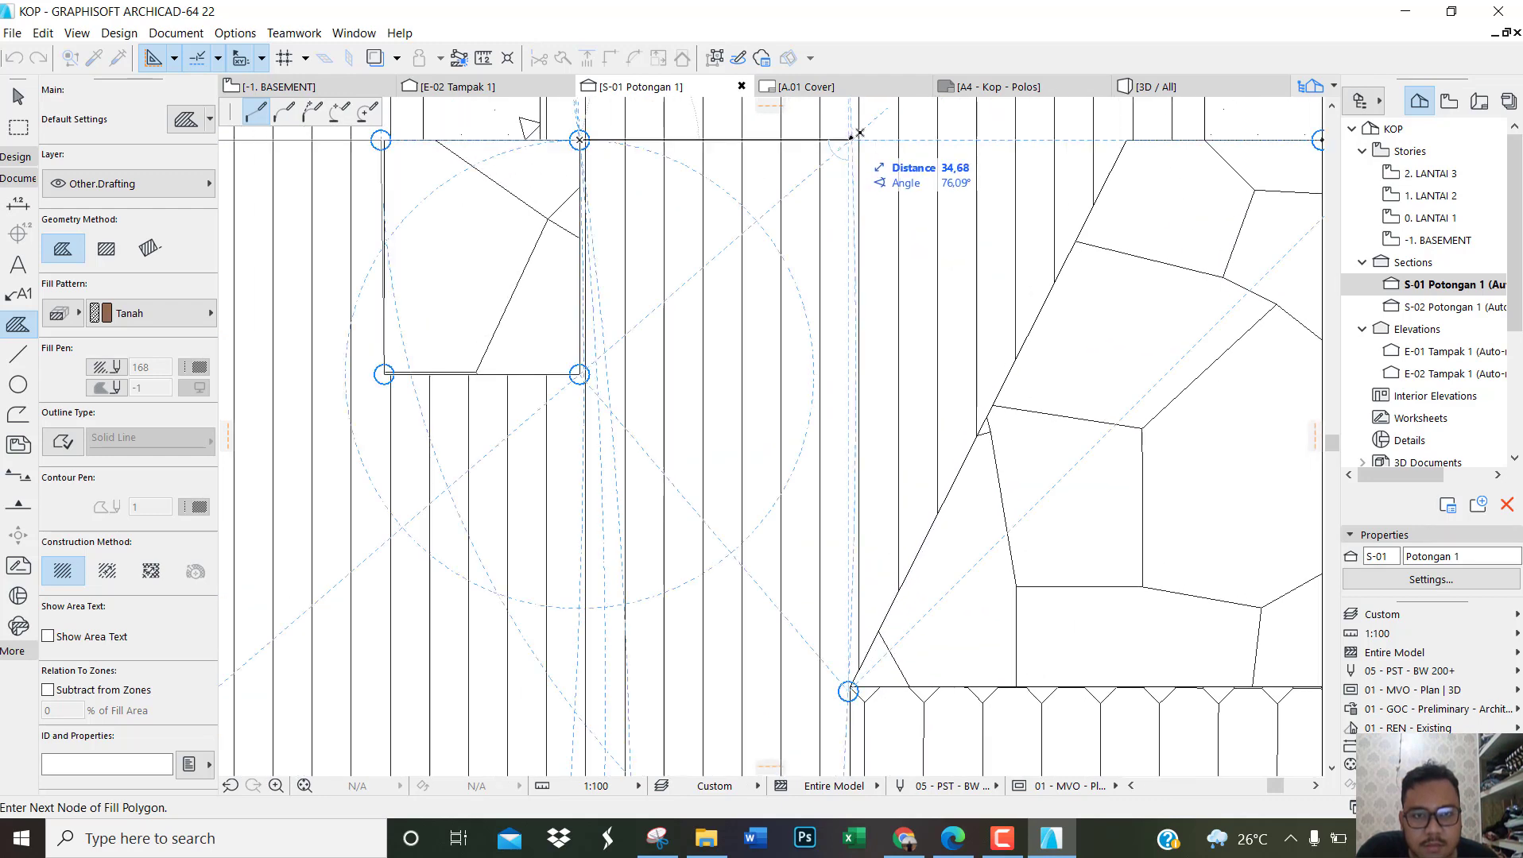
{"action": "left_click", "coordinate": [849, 144]}
{"action": "scroll", "coordinate": [835, 557], "scroll_direction": "down", "scroll_amount": 3}
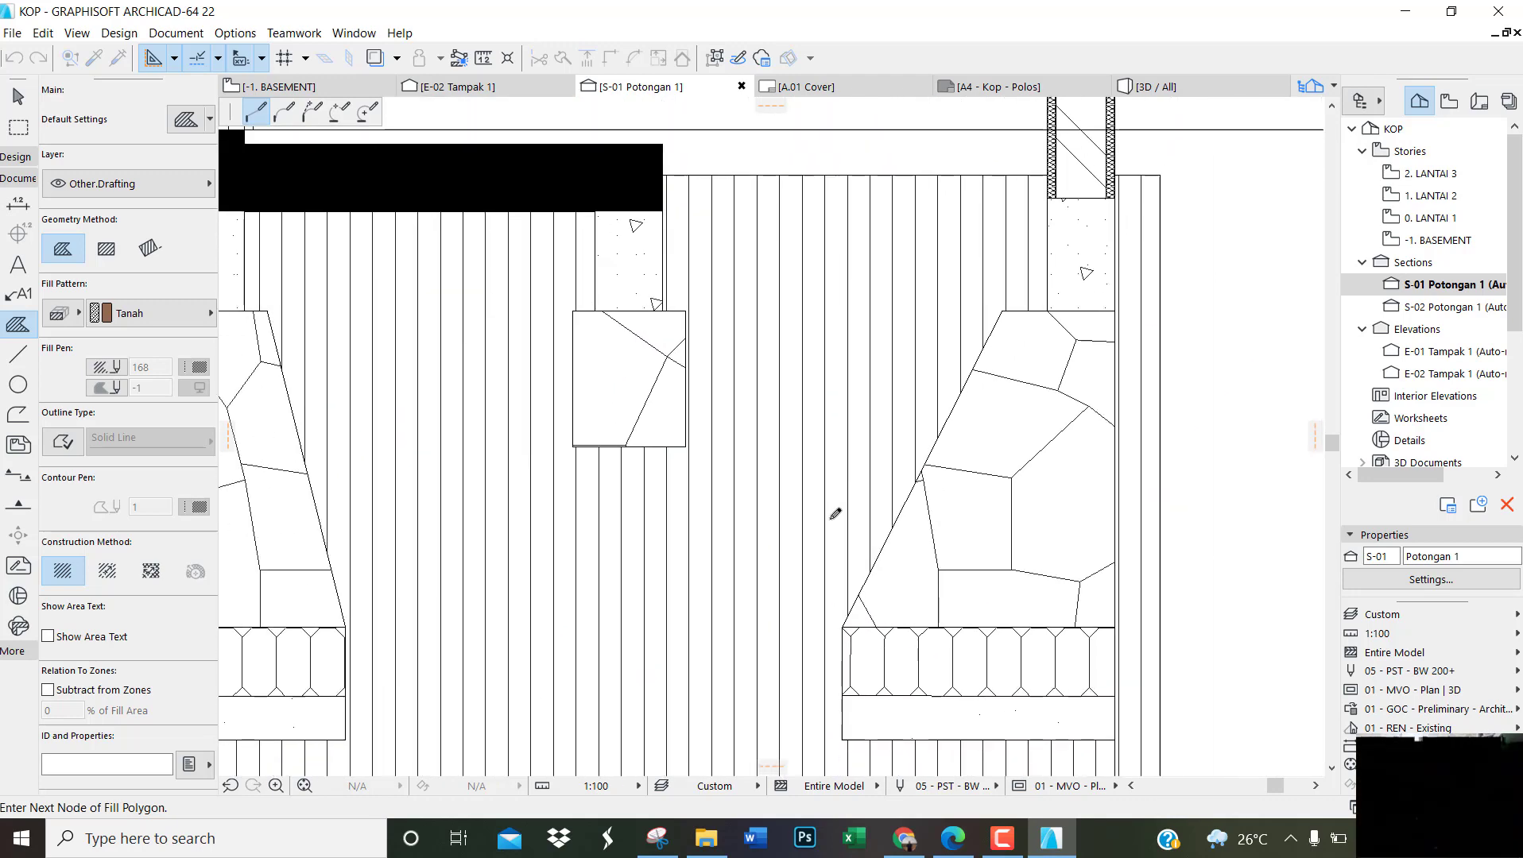
{"action": "left_click", "coordinate": [844, 738]}
{"action": "left_click", "coordinate": [1117, 738]}
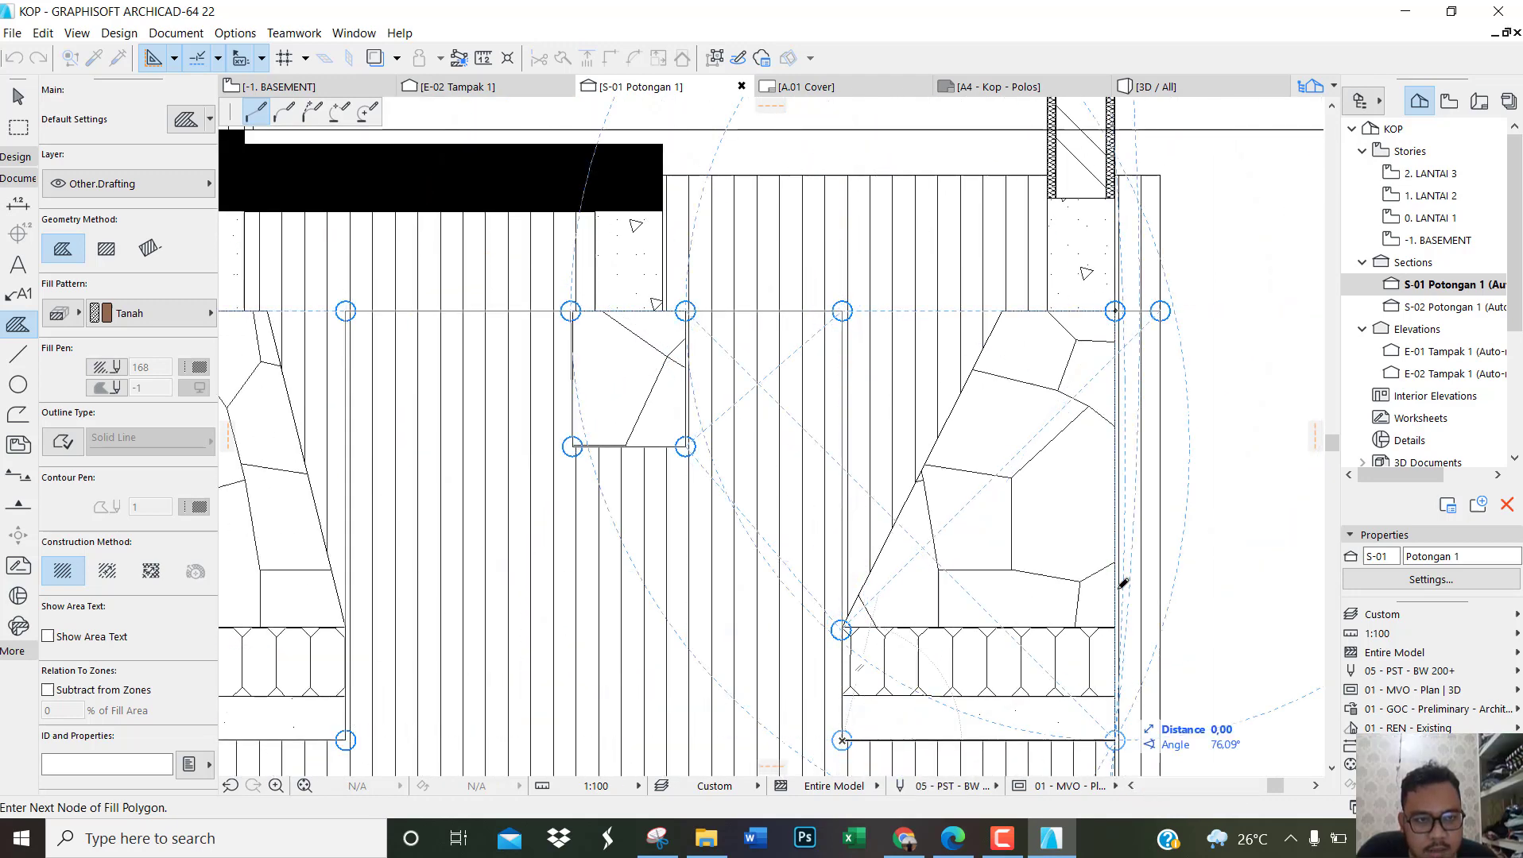
{"action": "double_click", "coordinate": [1116, 310]}
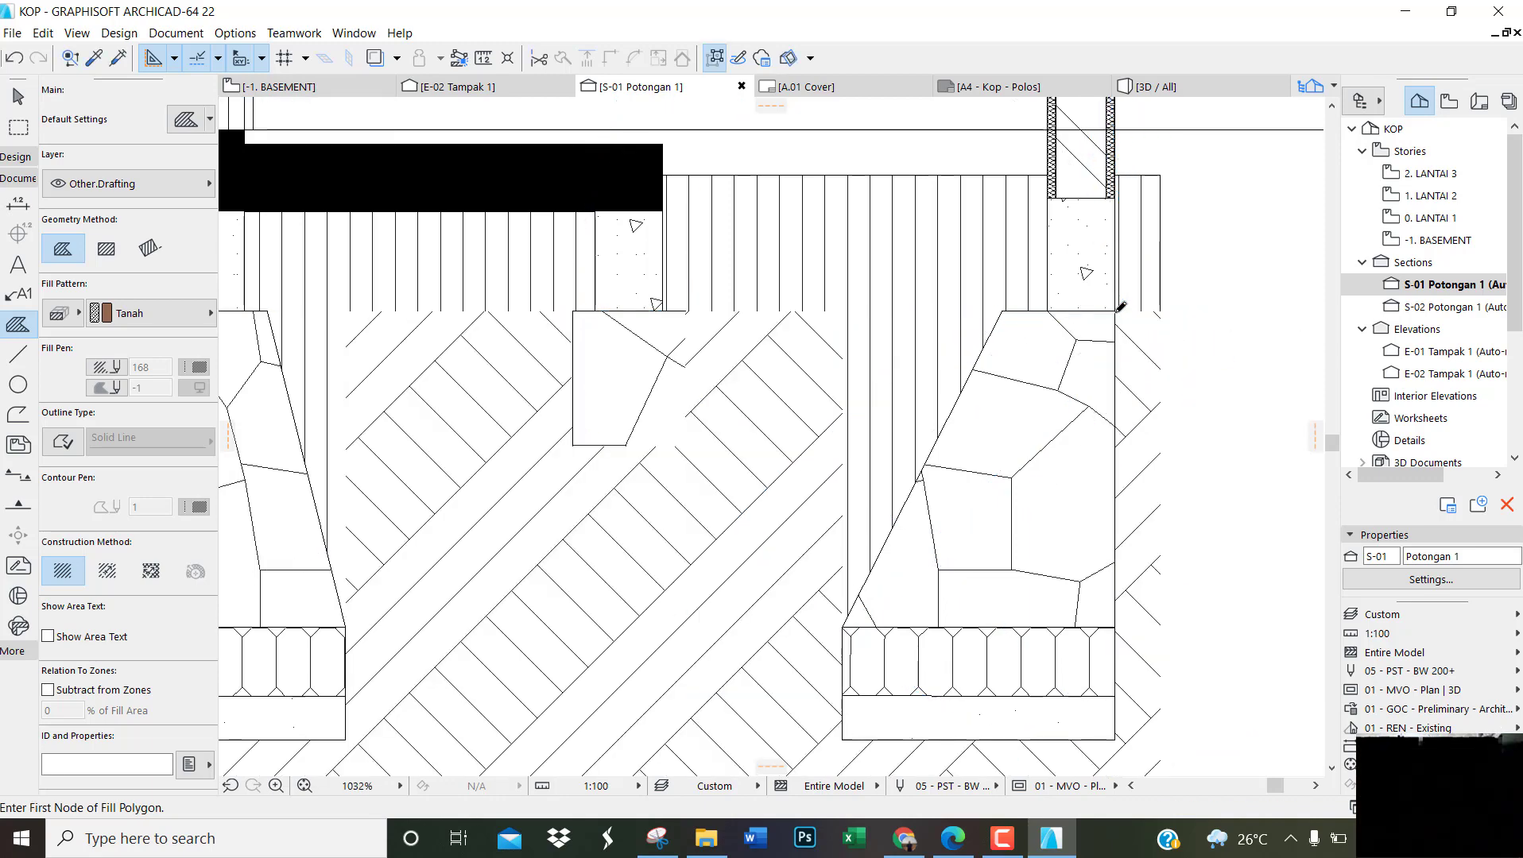
Step: Select the finished Tanah fill and turn on its solid-line outline with contour pen 1
{"action": "scroll", "coordinate": [1236, 313], "scroll_direction": "down", "scroll_amount": 3}
{"action": "scroll", "coordinate": [1237, 313], "scroll_direction": "down", "scroll_amount": 3}
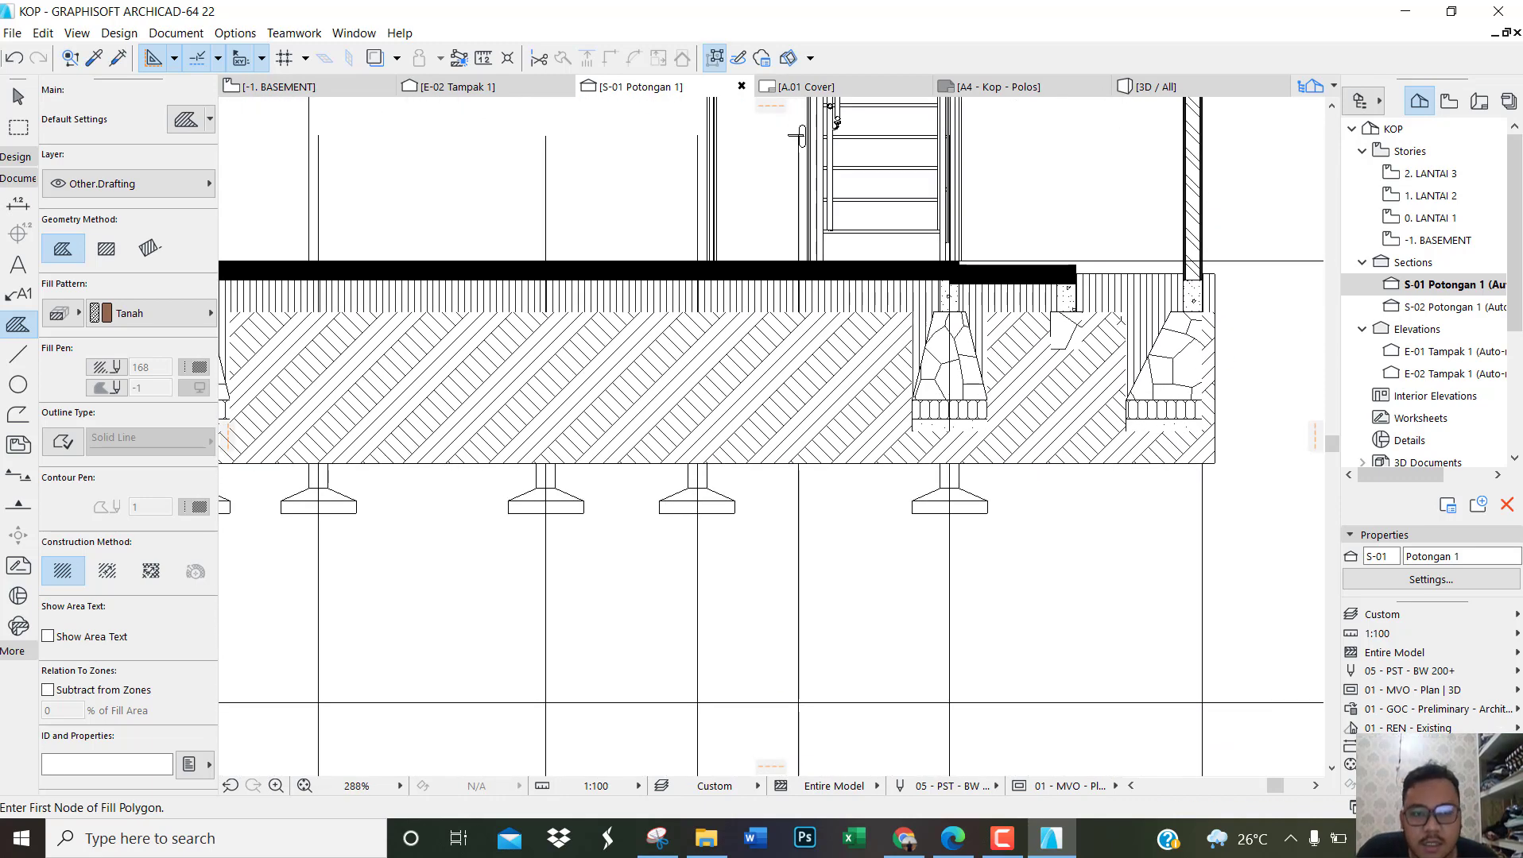
{"action": "scroll", "coordinate": [1152, 315], "scroll_direction": "down", "scroll_amount": 3}
{"action": "scroll", "coordinate": [497, 351], "scroll_direction": "up", "scroll_amount": 2}
{"action": "key", "text": "Escape"}
{"action": "scroll", "coordinate": [804, 334], "scroll_direction": "up", "scroll_amount": 2}
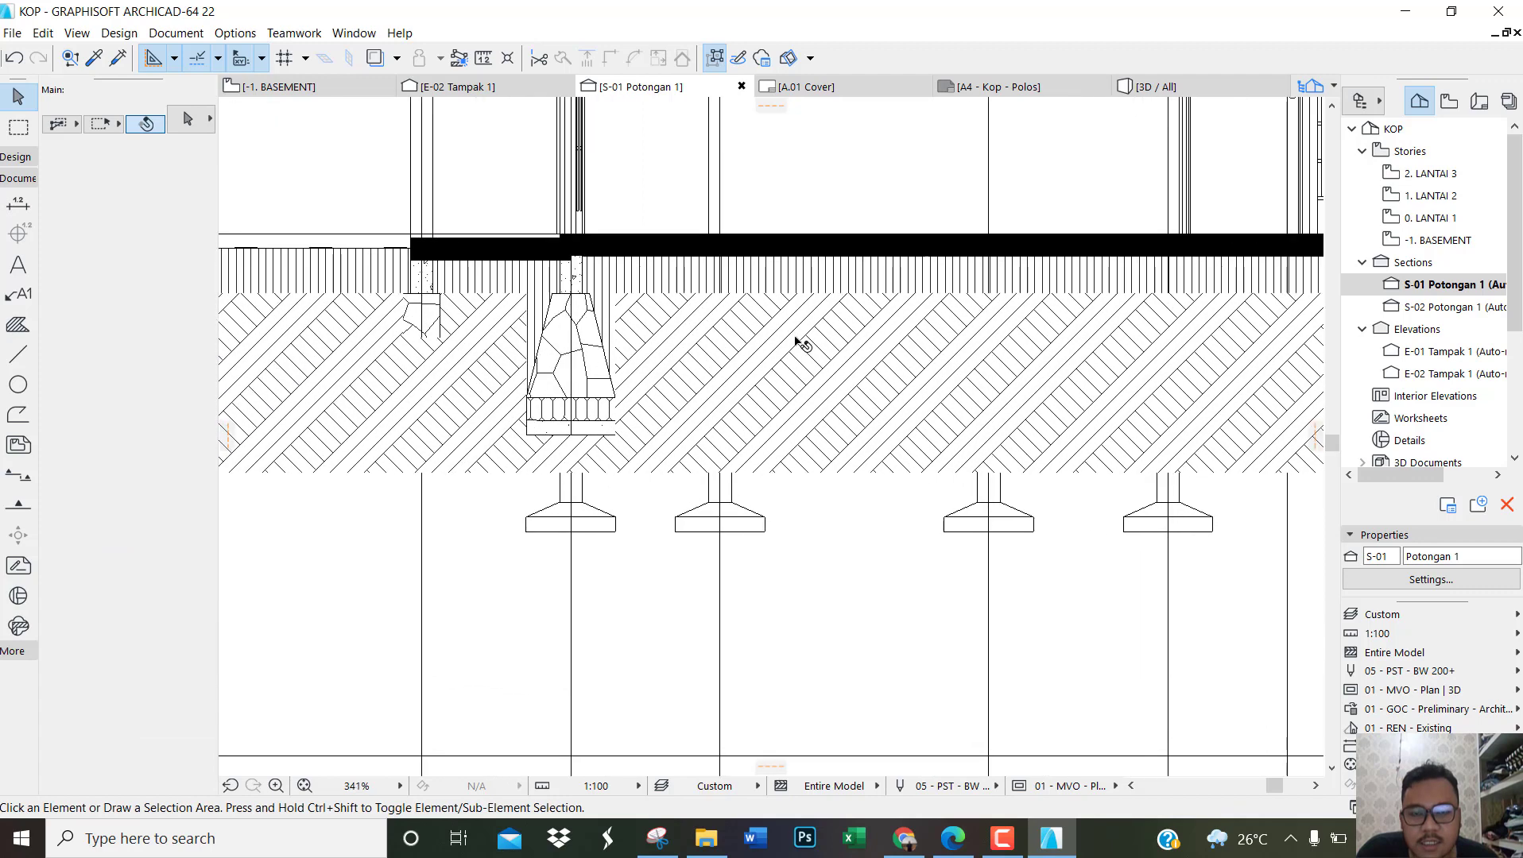
{"action": "left_click", "coordinate": [835, 350]}
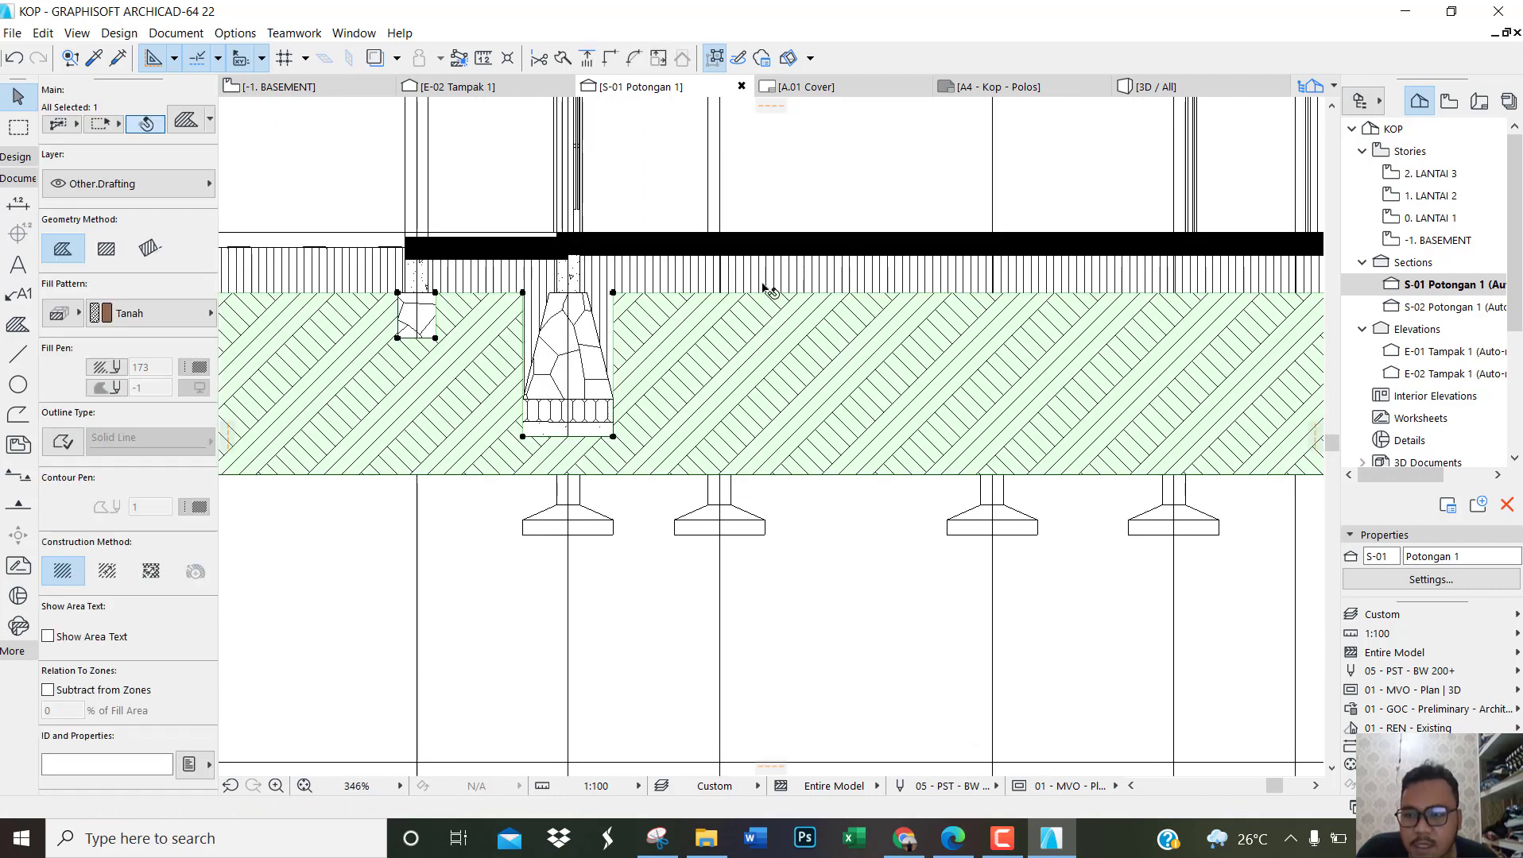
{"action": "left_click", "coordinate": [69, 443]}
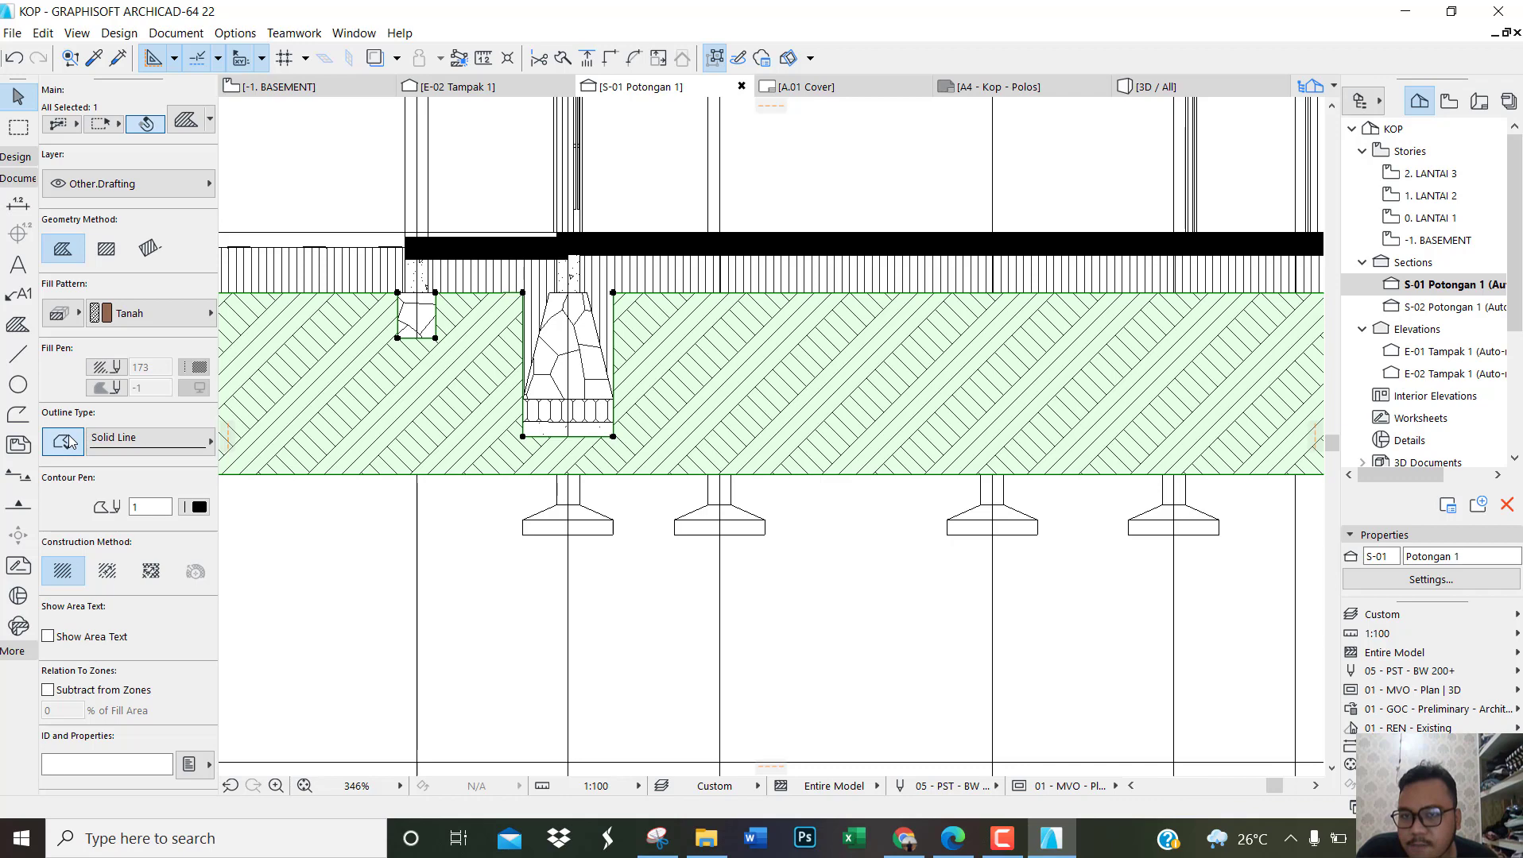
{"action": "left_click", "coordinate": [329, 518]}
Step: Examine how the outlined Tanah fill meets the foundations, footings and ground mesh along the section
{"action": "scroll", "coordinate": [653, 417], "scroll_direction": "down", "scroll_amount": 2}
{"action": "scroll", "coordinate": [712, 348], "scroll_direction": "up", "scroll_amount": 6}
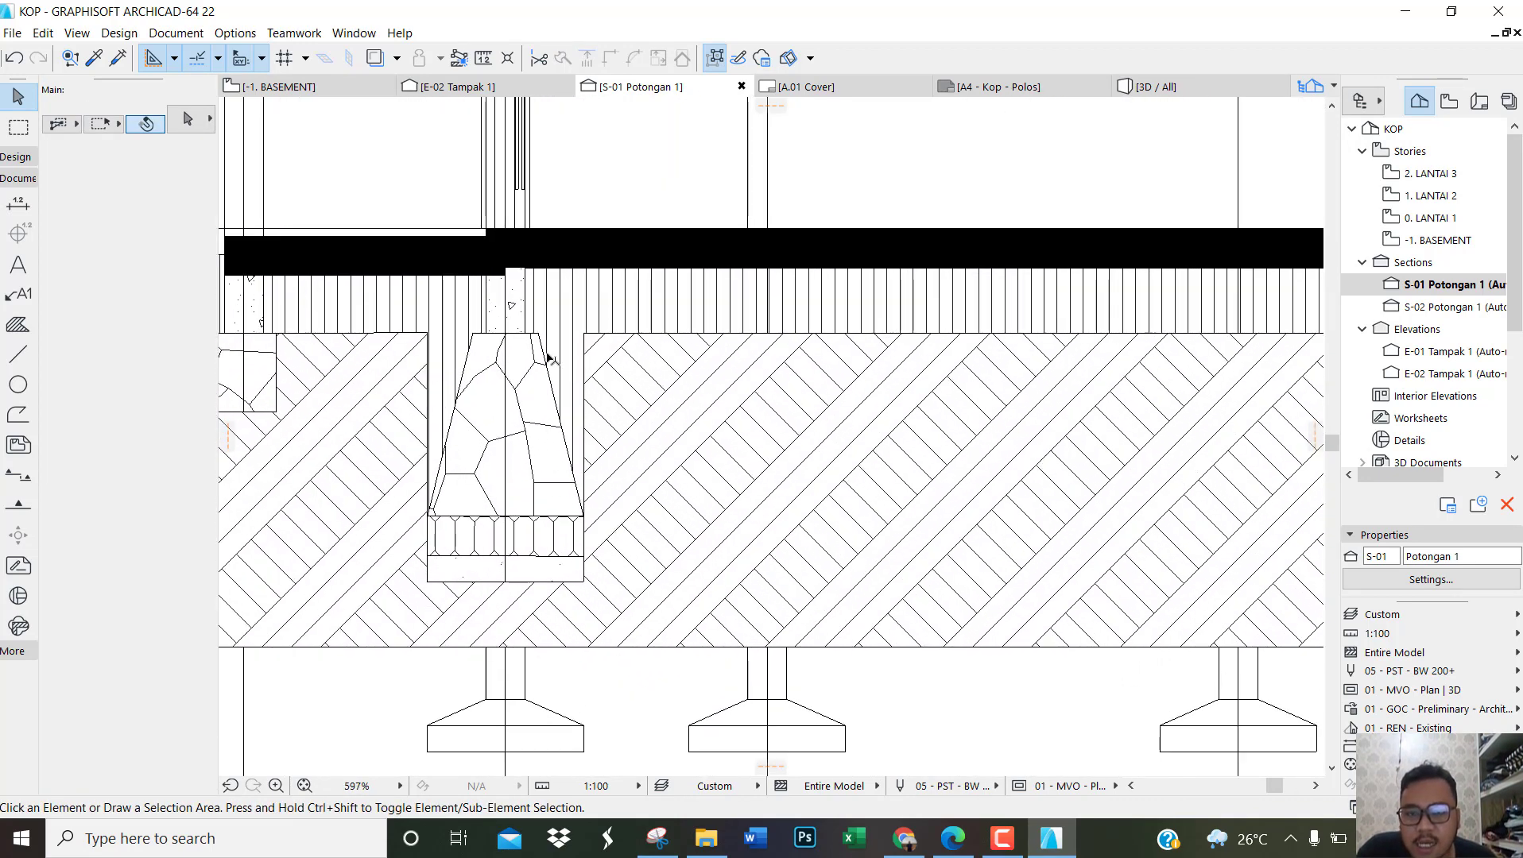
{"action": "scroll", "coordinate": [485, 373], "scroll_direction": "down", "scroll_amount": 5}
{"action": "scroll", "coordinate": [1176, 409], "scroll_direction": "up", "scroll_amount": 3}
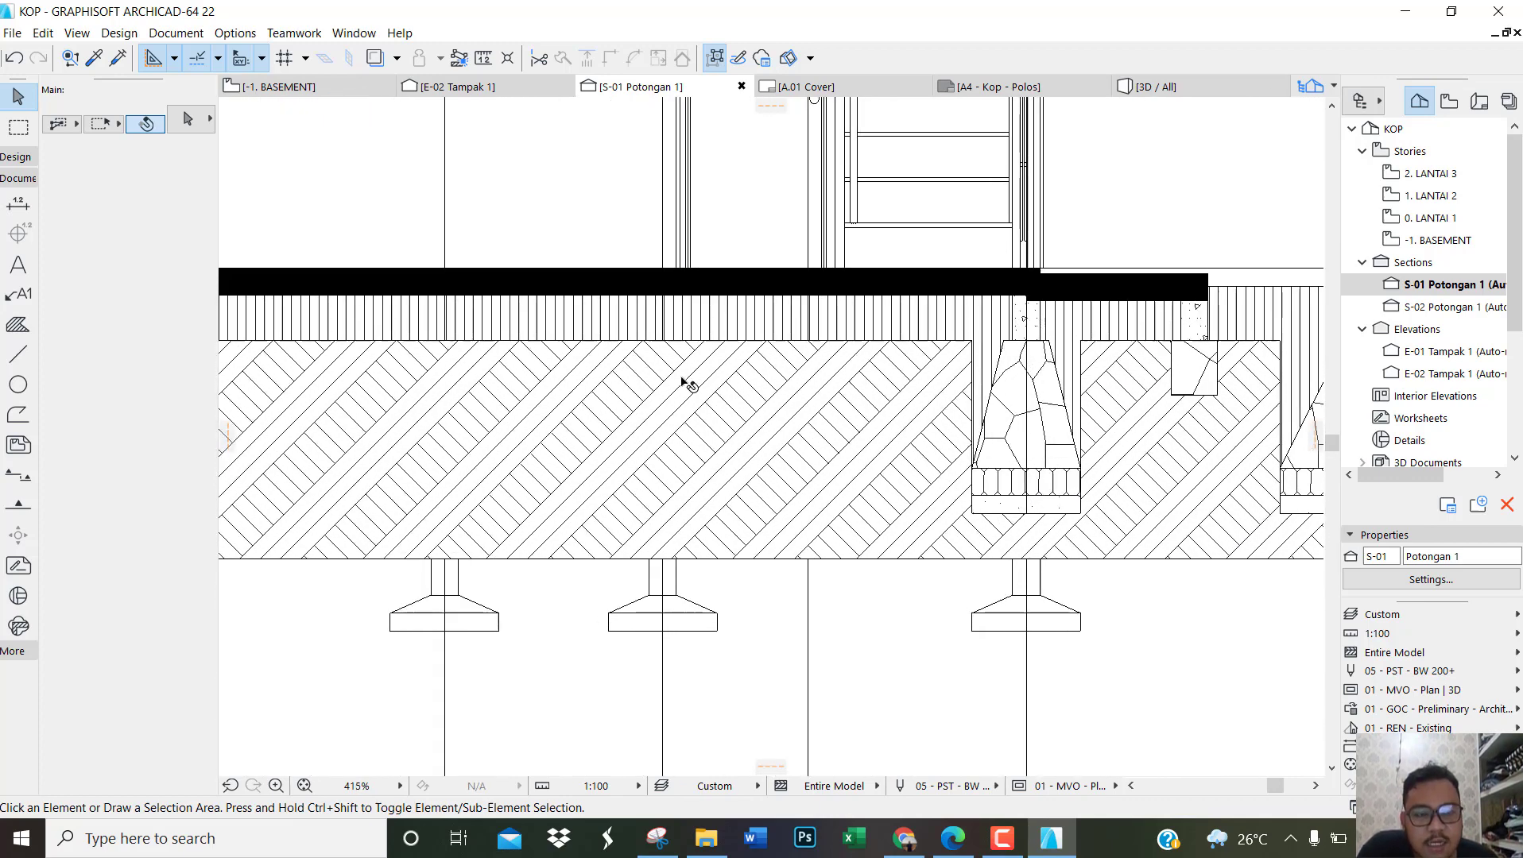
{"action": "scroll", "coordinate": [680, 381], "scroll_direction": "down", "scroll_amount": 2}
{"action": "left_click", "coordinate": [672, 425]}
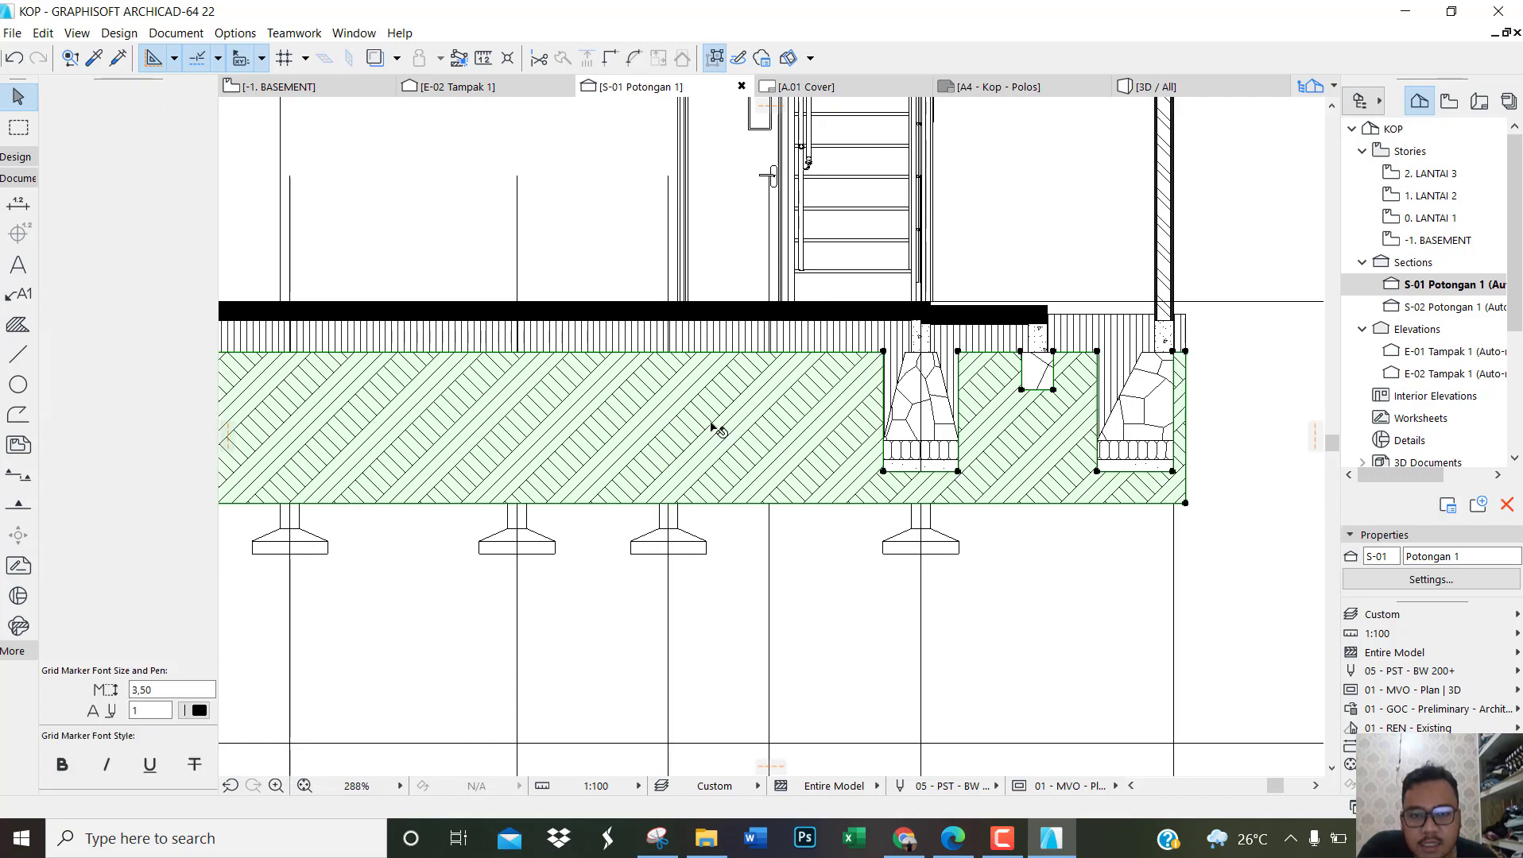
{"action": "scroll", "coordinate": [713, 428], "scroll_direction": "down", "scroll_amount": 2}
{"action": "scroll", "coordinate": [523, 399], "scroll_direction": "up", "scroll_amount": 2}
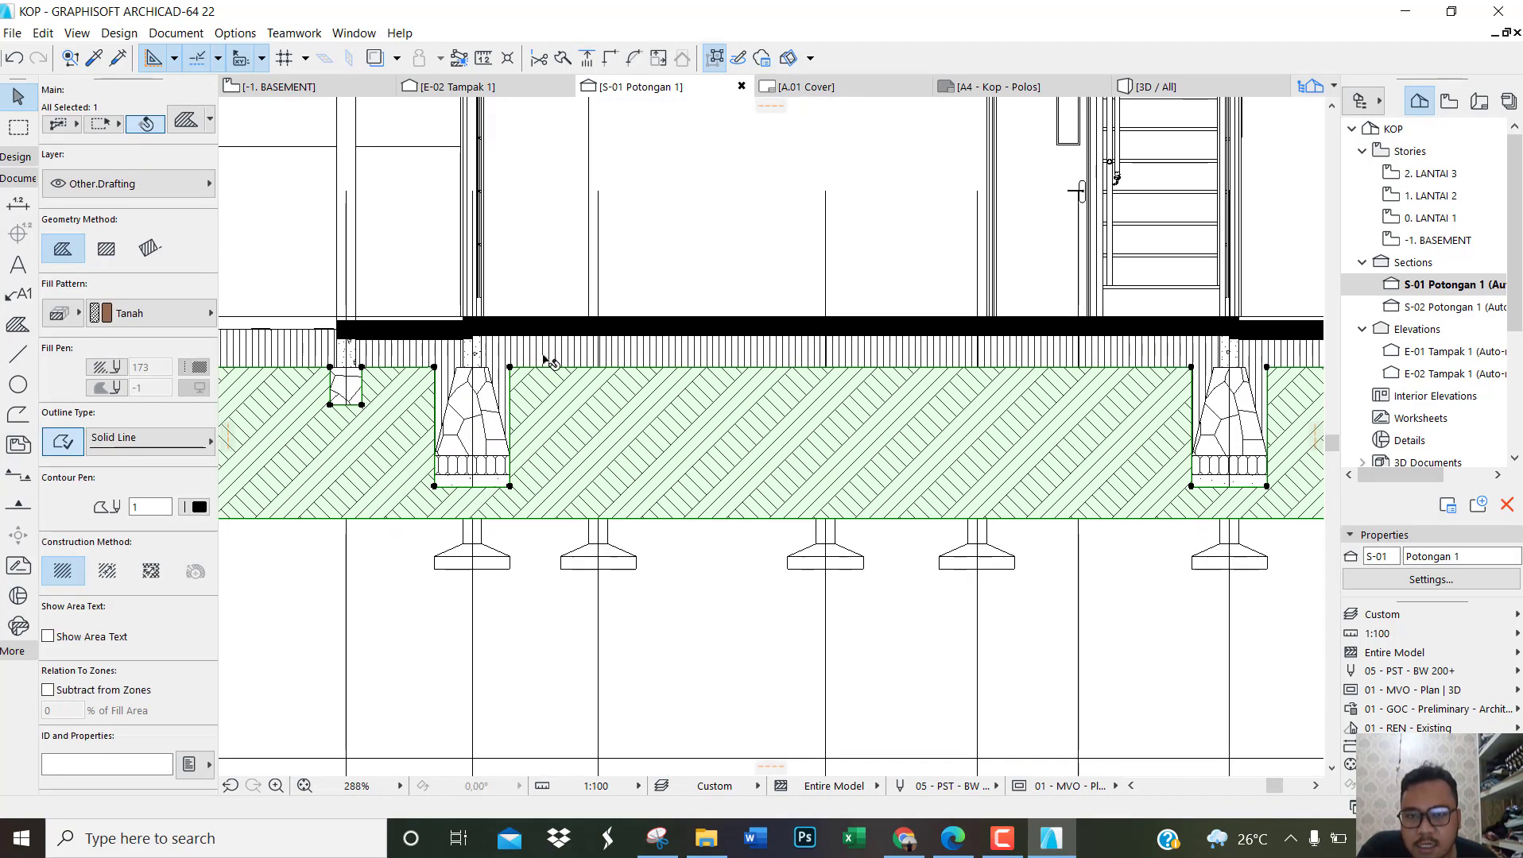
{"action": "left_click", "coordinate": [561, 356]}
{"action": "scroll", "coordinate": [468, 357], "scroll_direction": "up", "scroll_amount": 2}
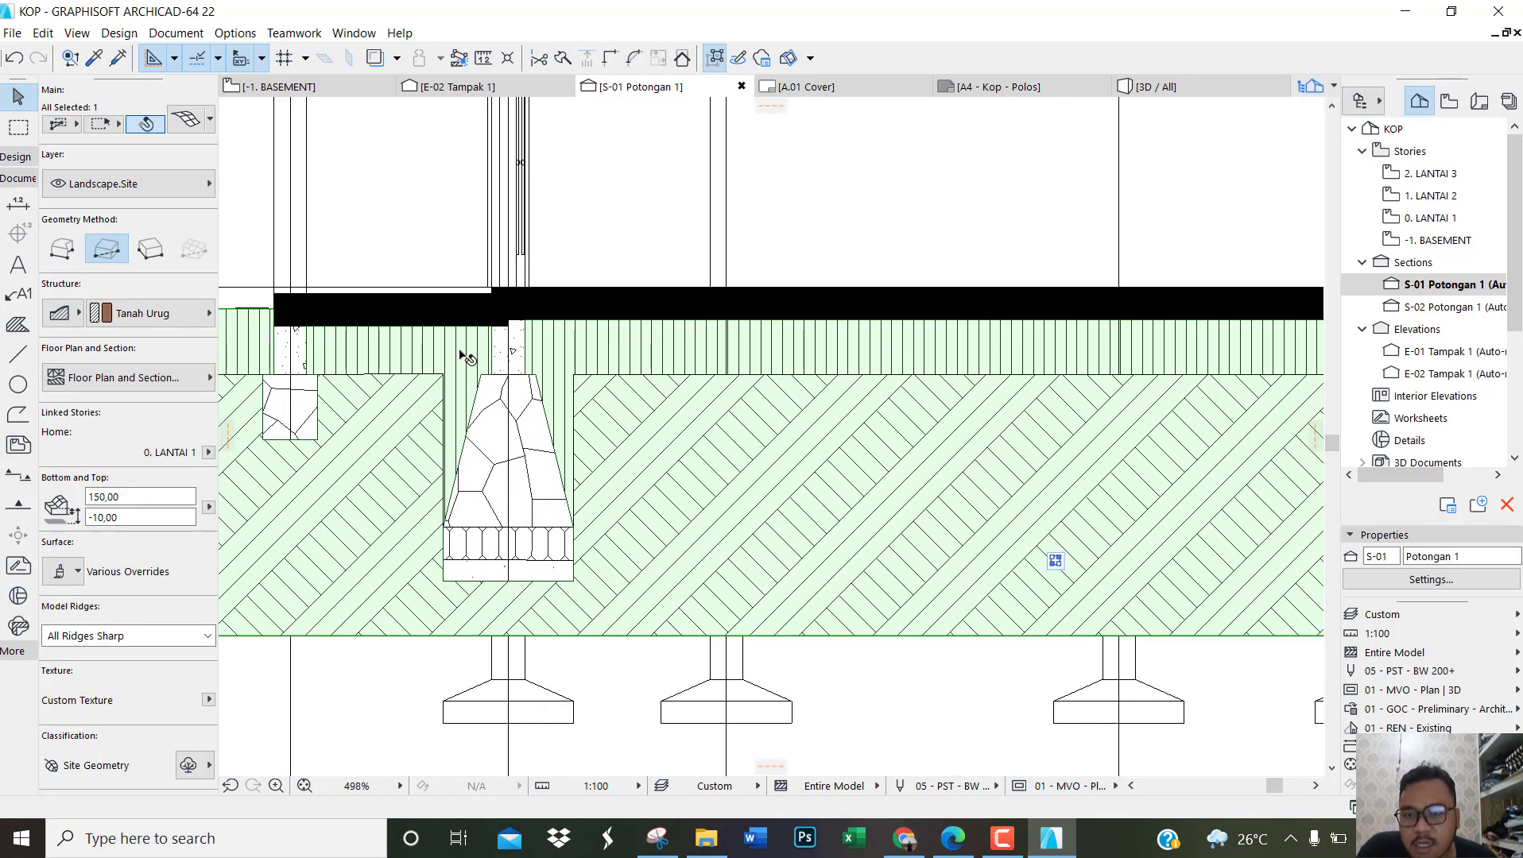
{"action": "key", "text": "Escape"}
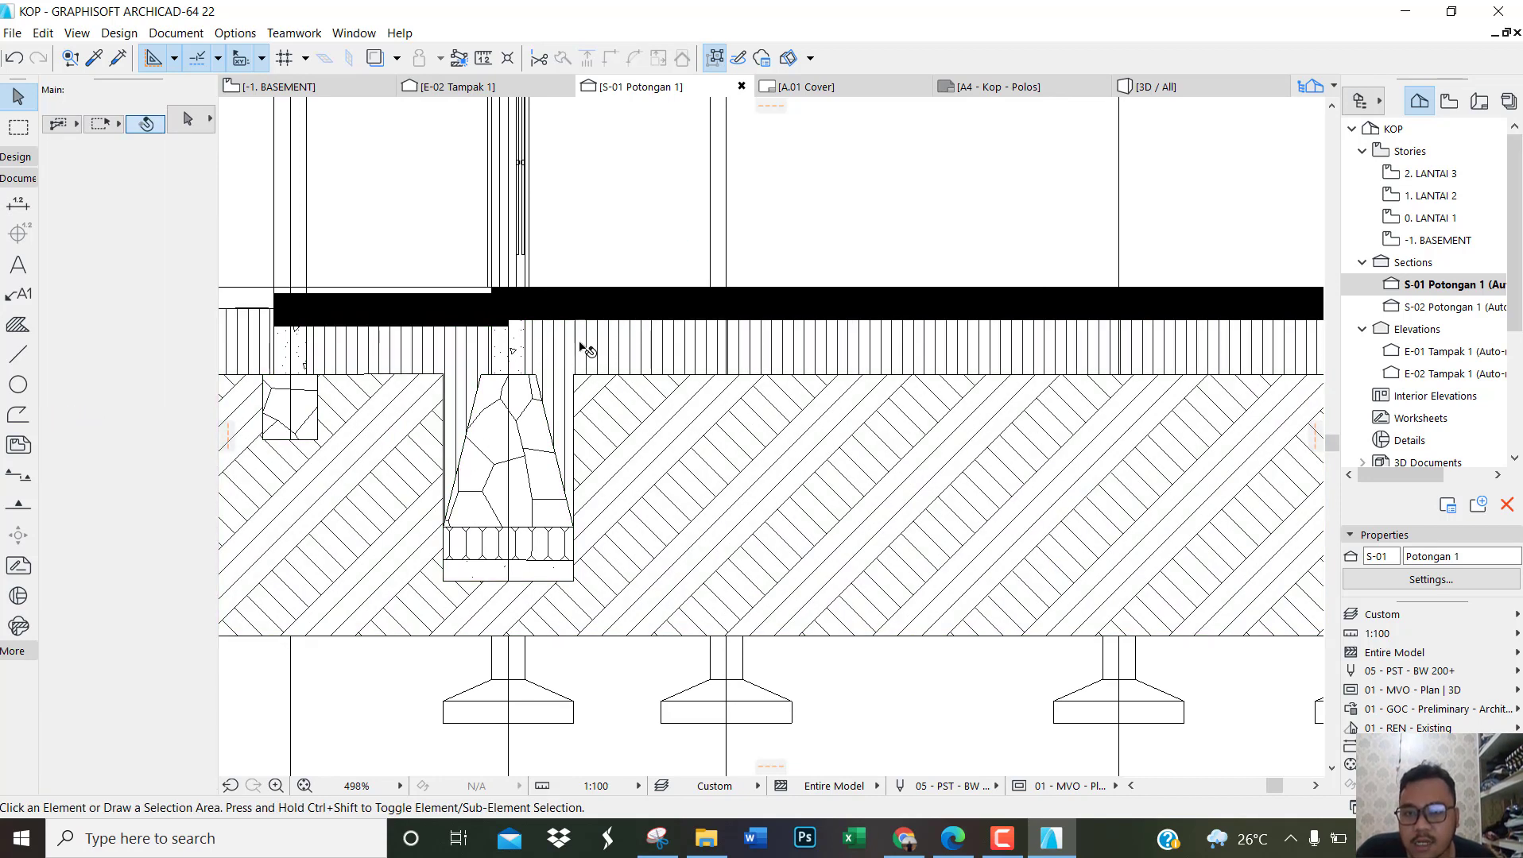
{"action": "scroll", "coordinate": [707, 406], "scroll_direction": "down", "scroll_amount": 4}
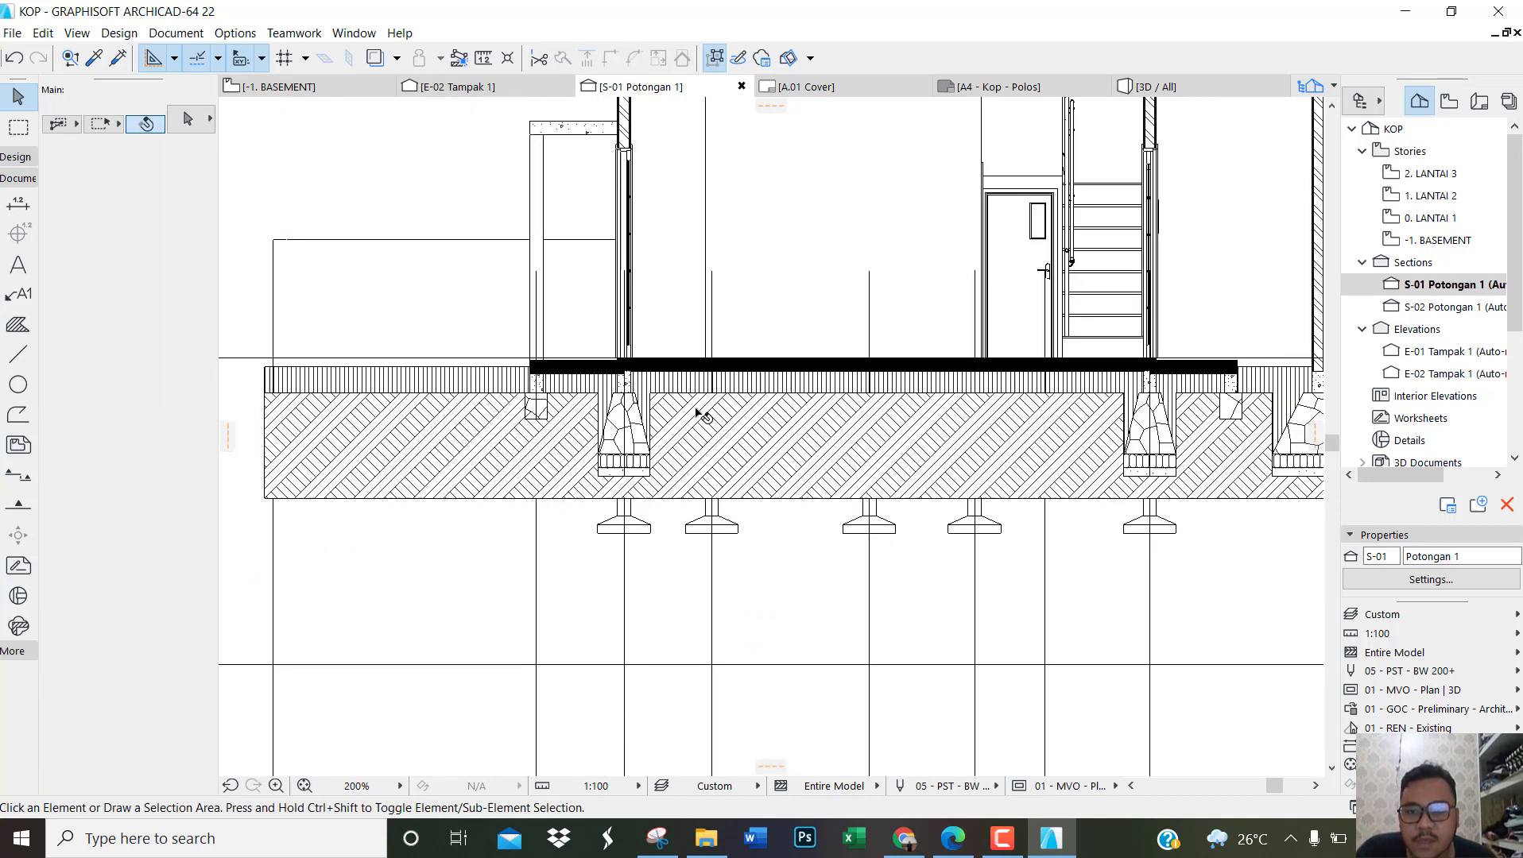
{"action": "left_click", "coordinate": [963, 422]}
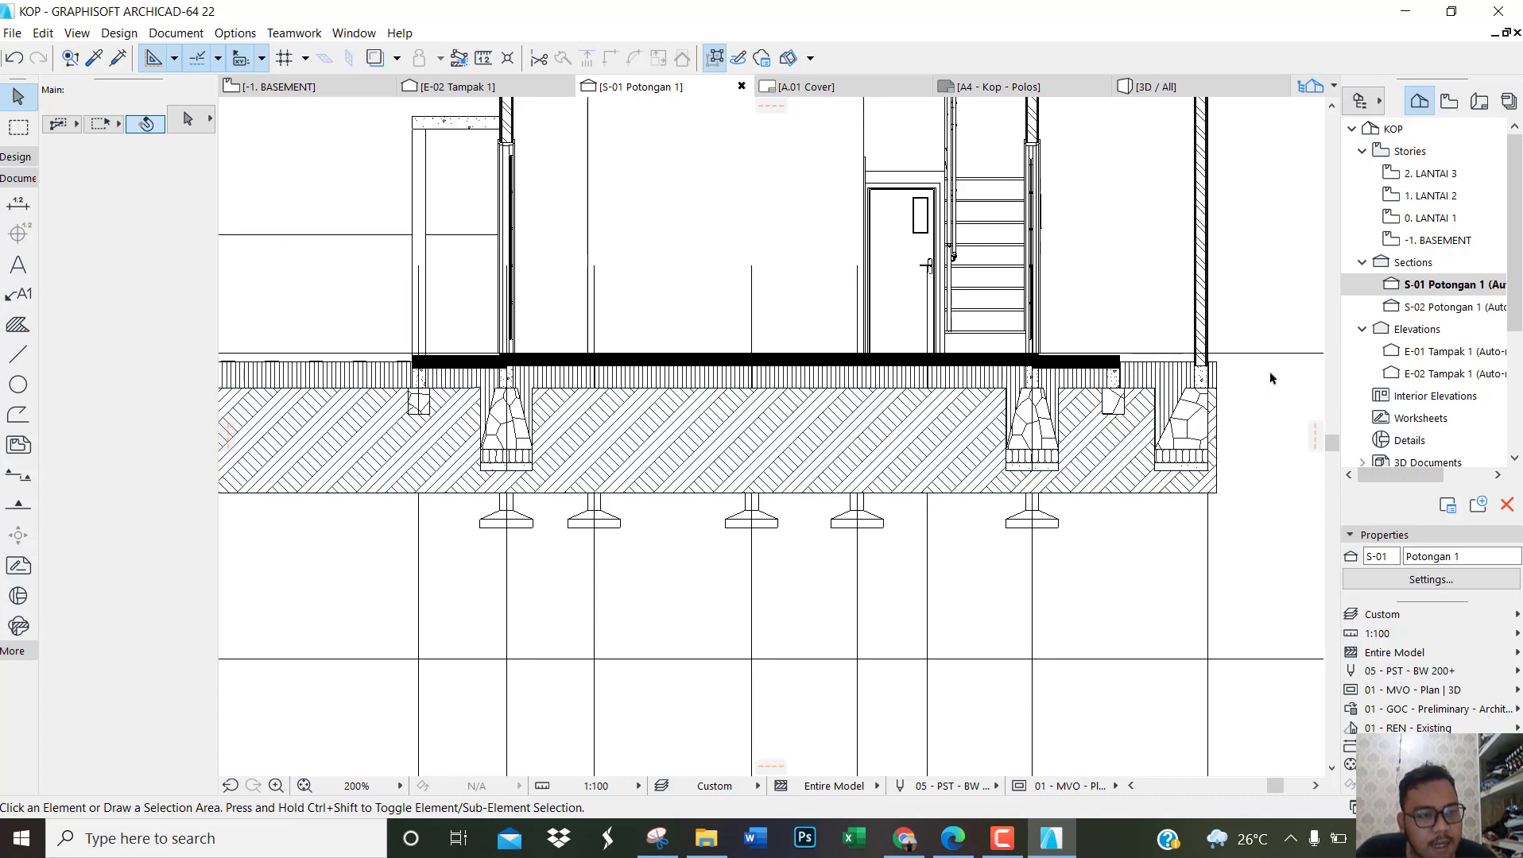
Step: Open section S-02 Potongan 1 and start a Tanah fill outline at the rightmost stone foundation's outer top corner
{"action": "double_click", "coordinate": [1438, 307]}
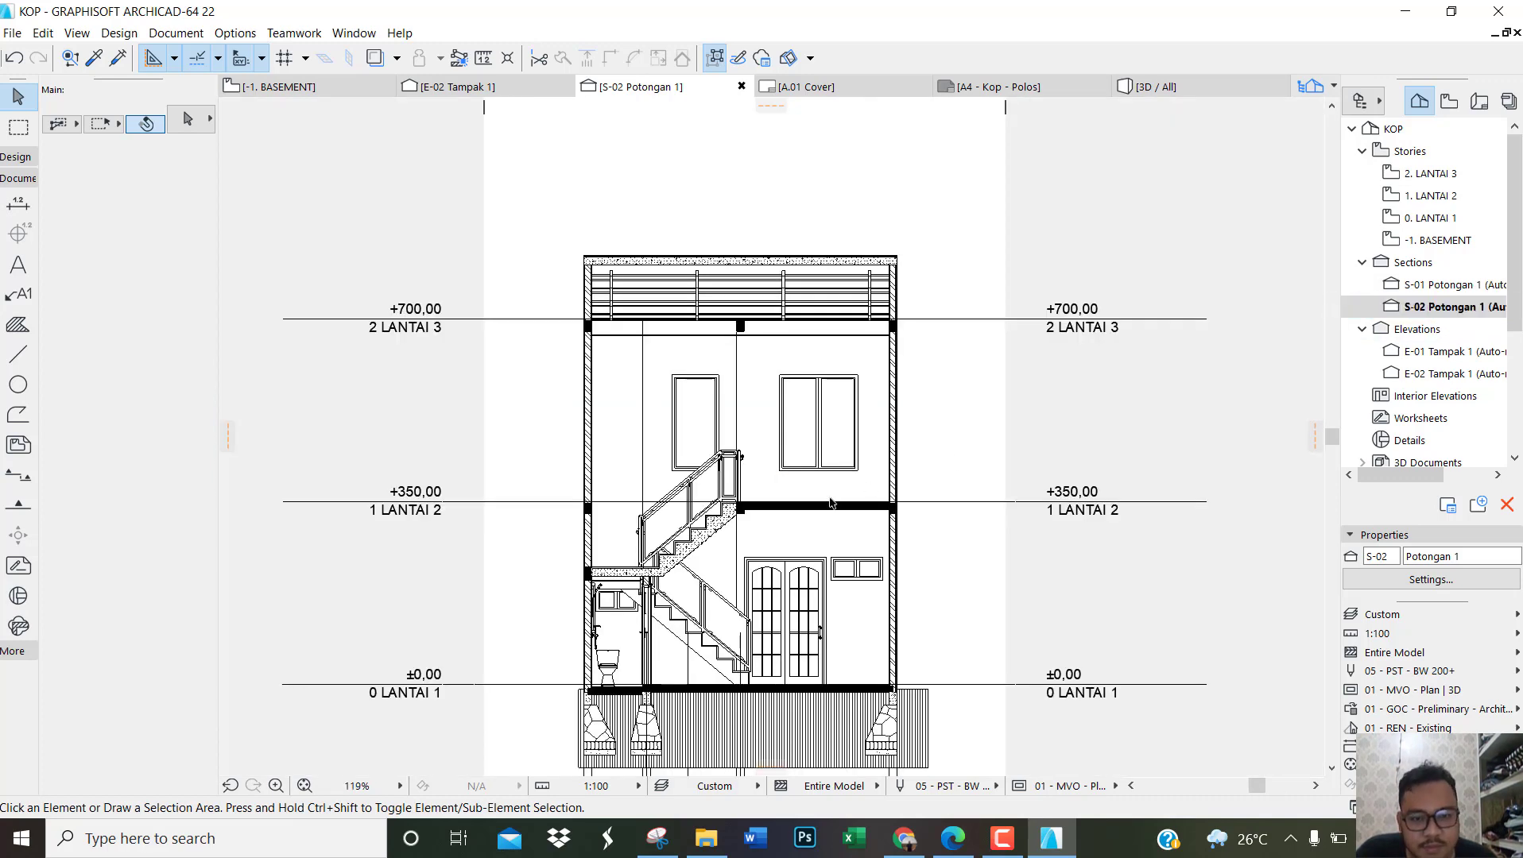
{"action": "scroll", "coordinate": [830, 504], "scroll_direction": "down", "scroll_amount": 2}
{"action": "scroll", "coordinate": [737, 620], "scroll_direction": "up", "scroll_amount": 5}
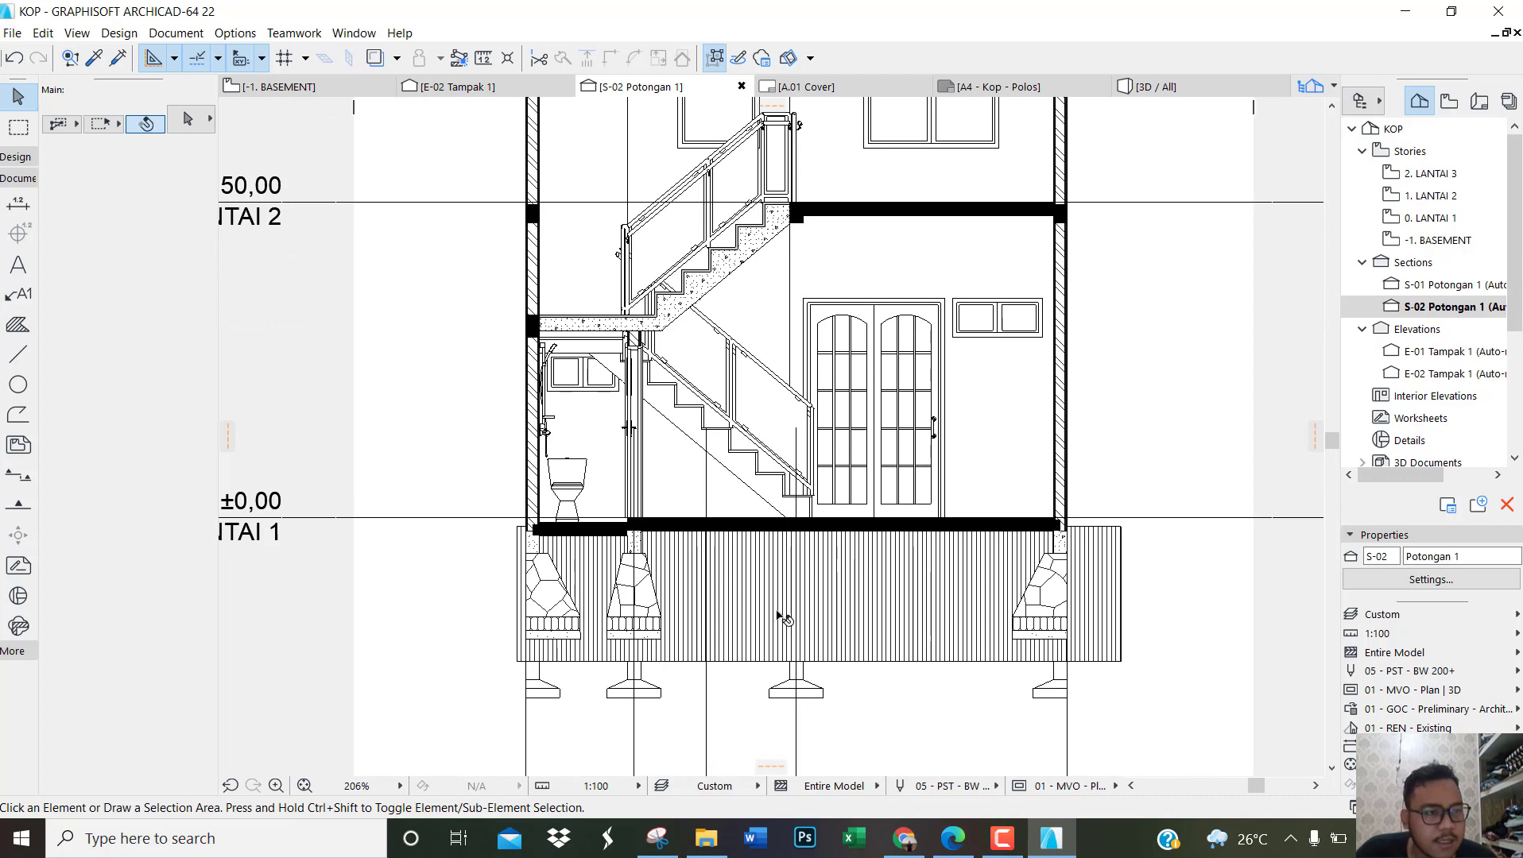
{"action": "left_click", "coordinate": [14, 326]}
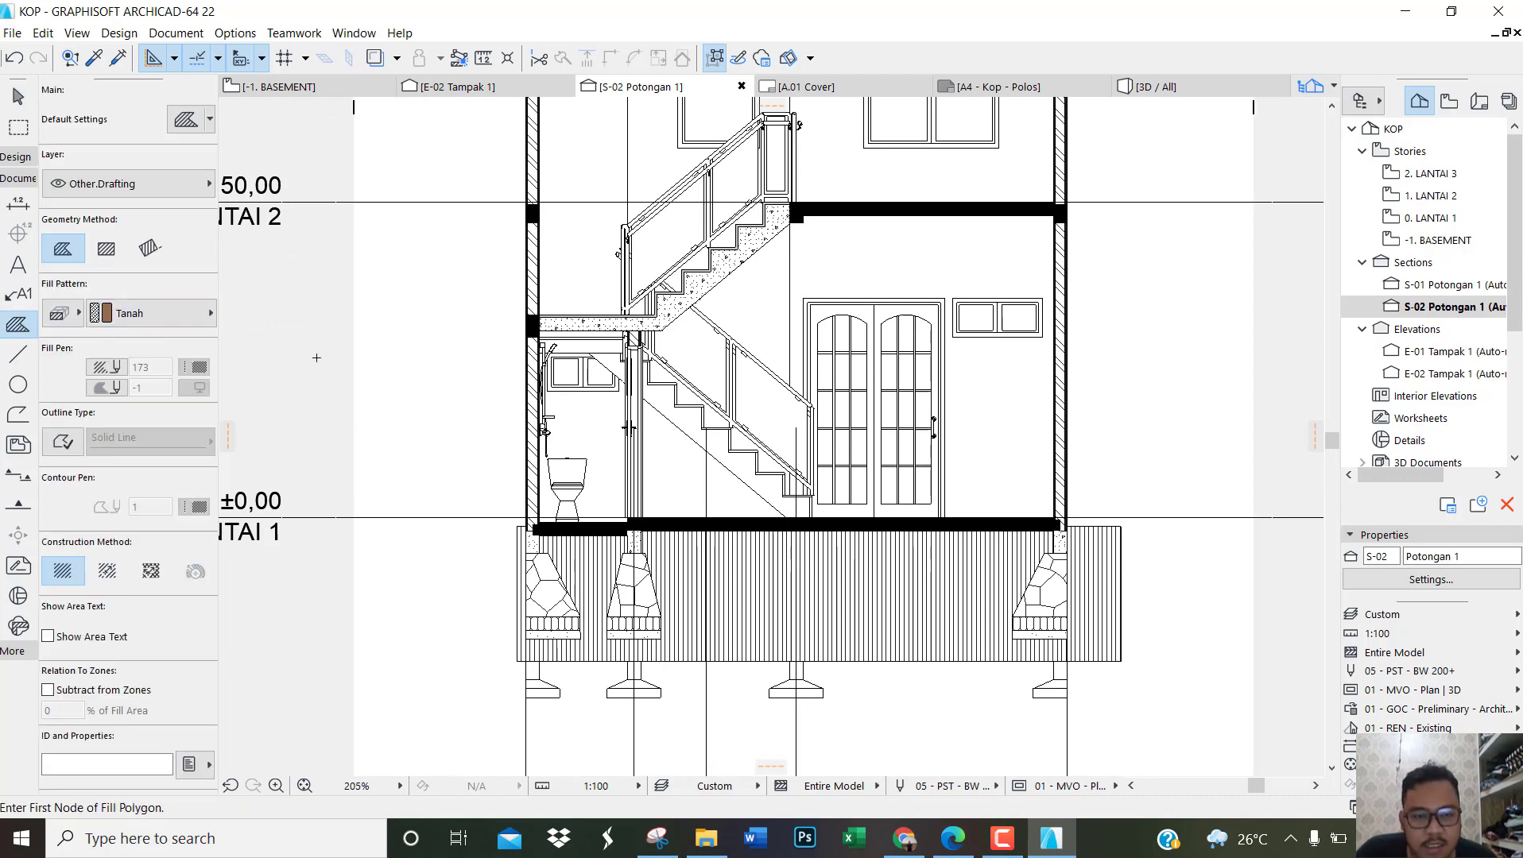
{"action": "scroll", "coordinate": [316, 358], "scroll_direction": "down", "scroll_amount": 1}
{"action": "scroll", "coordinate": [907, 502], "scroll_direction": "up", "scroll_amount": 10}
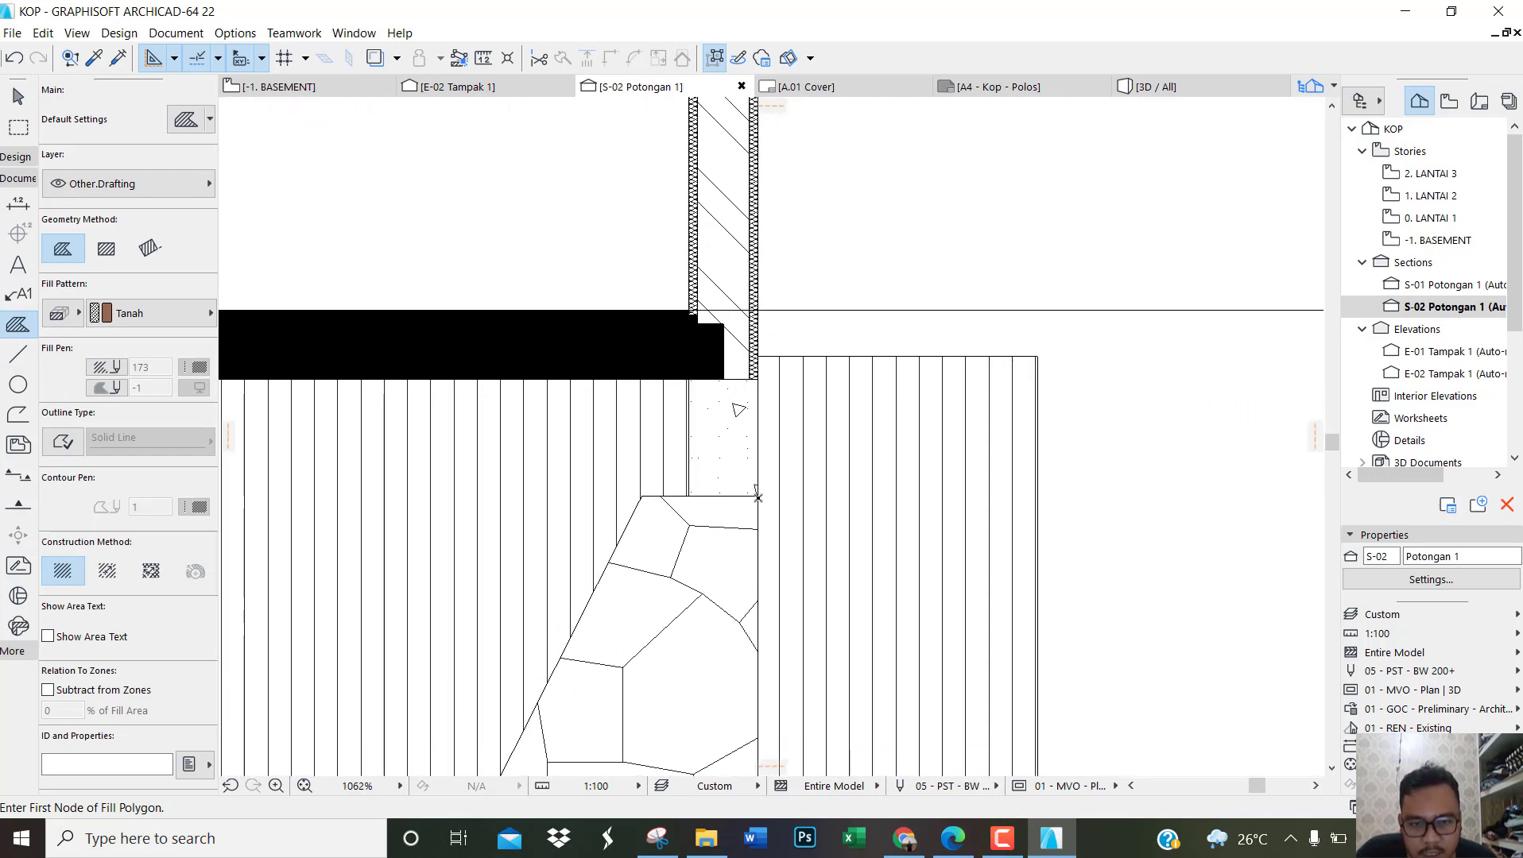
{"action": "left_click", "coordinate": [757, 497]}
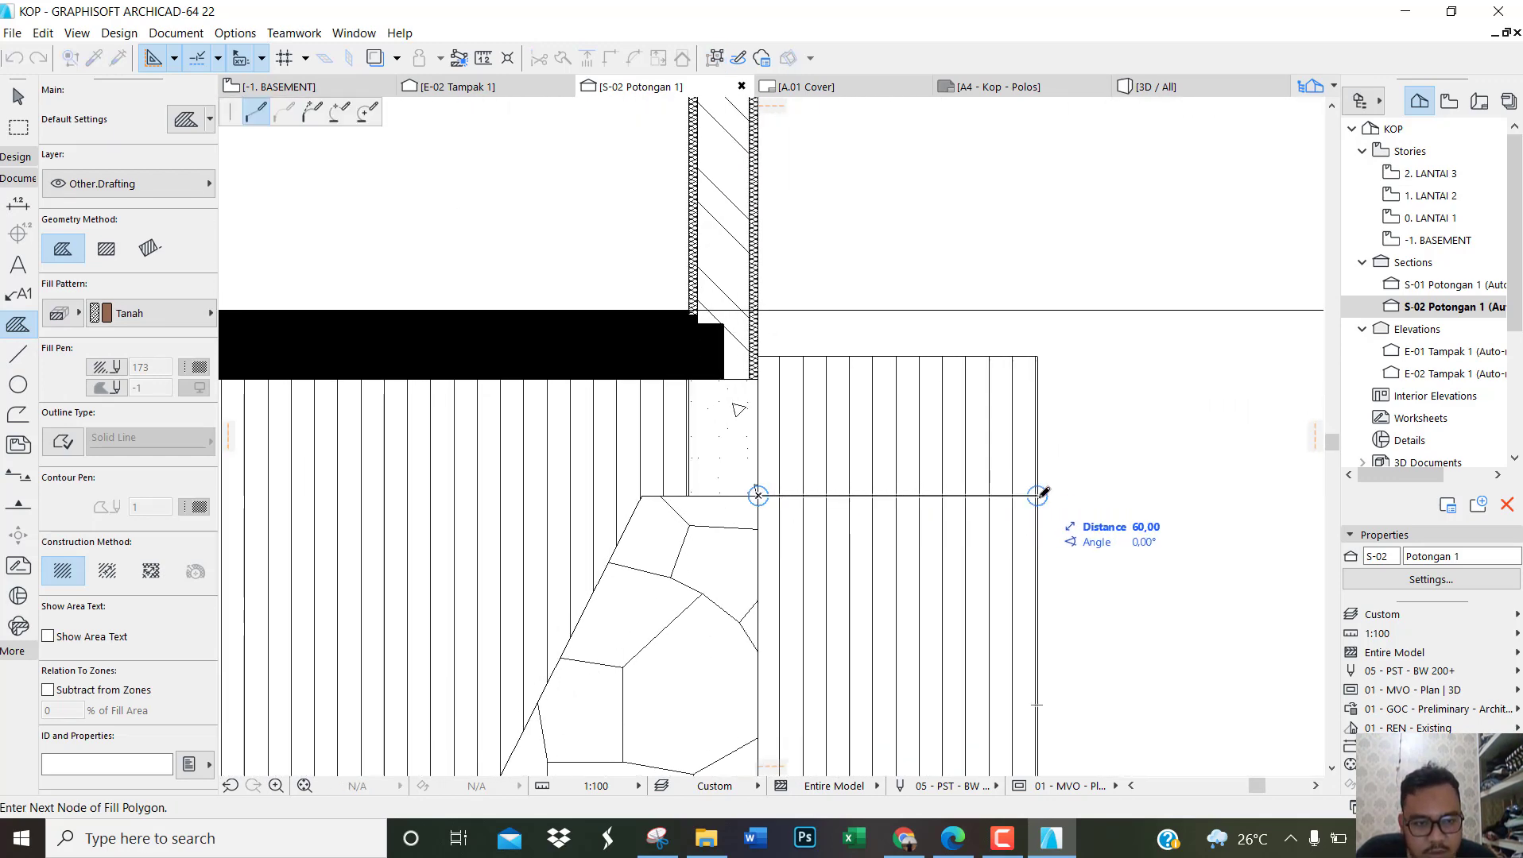
Step: Trace the fill outline 60 horizontally to the ground's right edge, and down and along its underside to the lower left corner
{"action": "scroll", "coordinate": [1038, 495], "scroll_direction": "down", "scroll_amount": 4}
{"action": "scroll", "coordinate": [1029, 612], "scroll_direction": "up", "scroll_amount": 2}
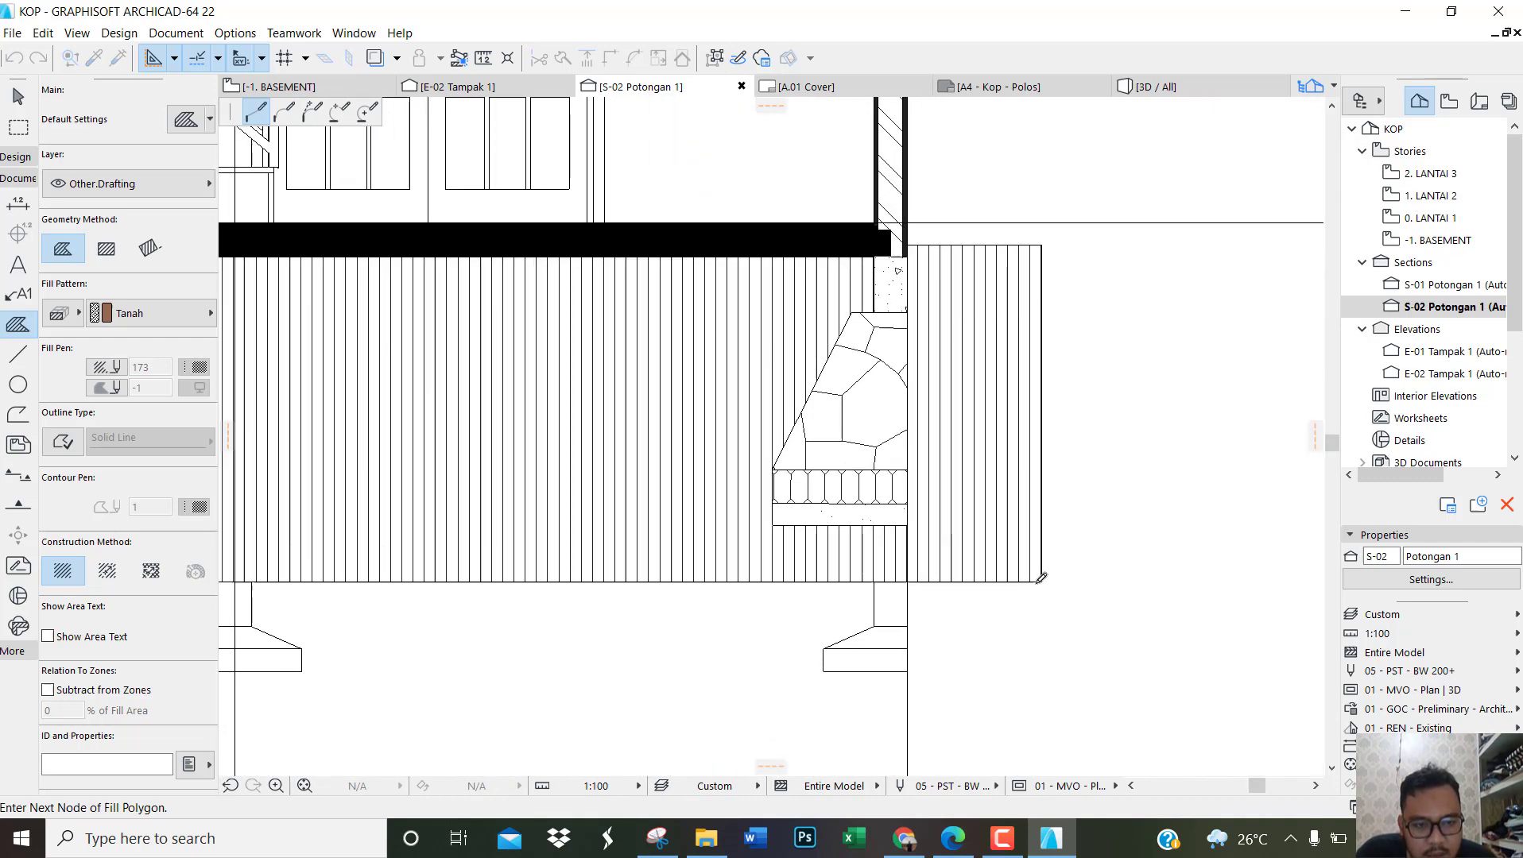
{"action": "scroll", "coordinate": [1069, 576], "scroll_direction": "down", "scroll_amount": 2}
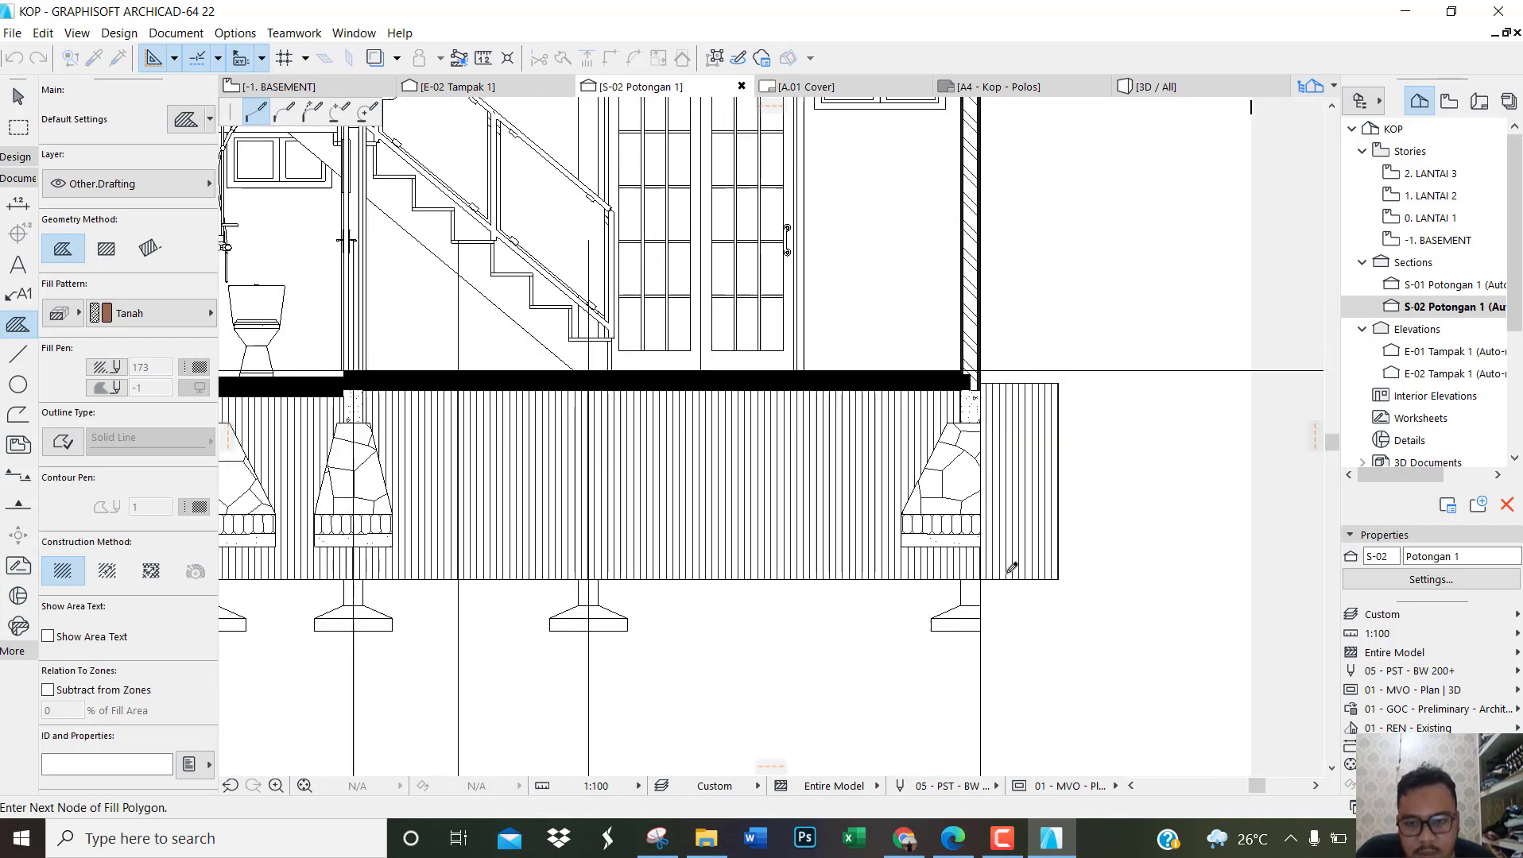
{"action": "scroll", "coordinate": [1012, 568], "scroll_direction": "down", "scroll_amount": 4}
{"action": "scroll", "coordinate": [449, 596], "scroll_direction": "up", "scroll_amount": 8}
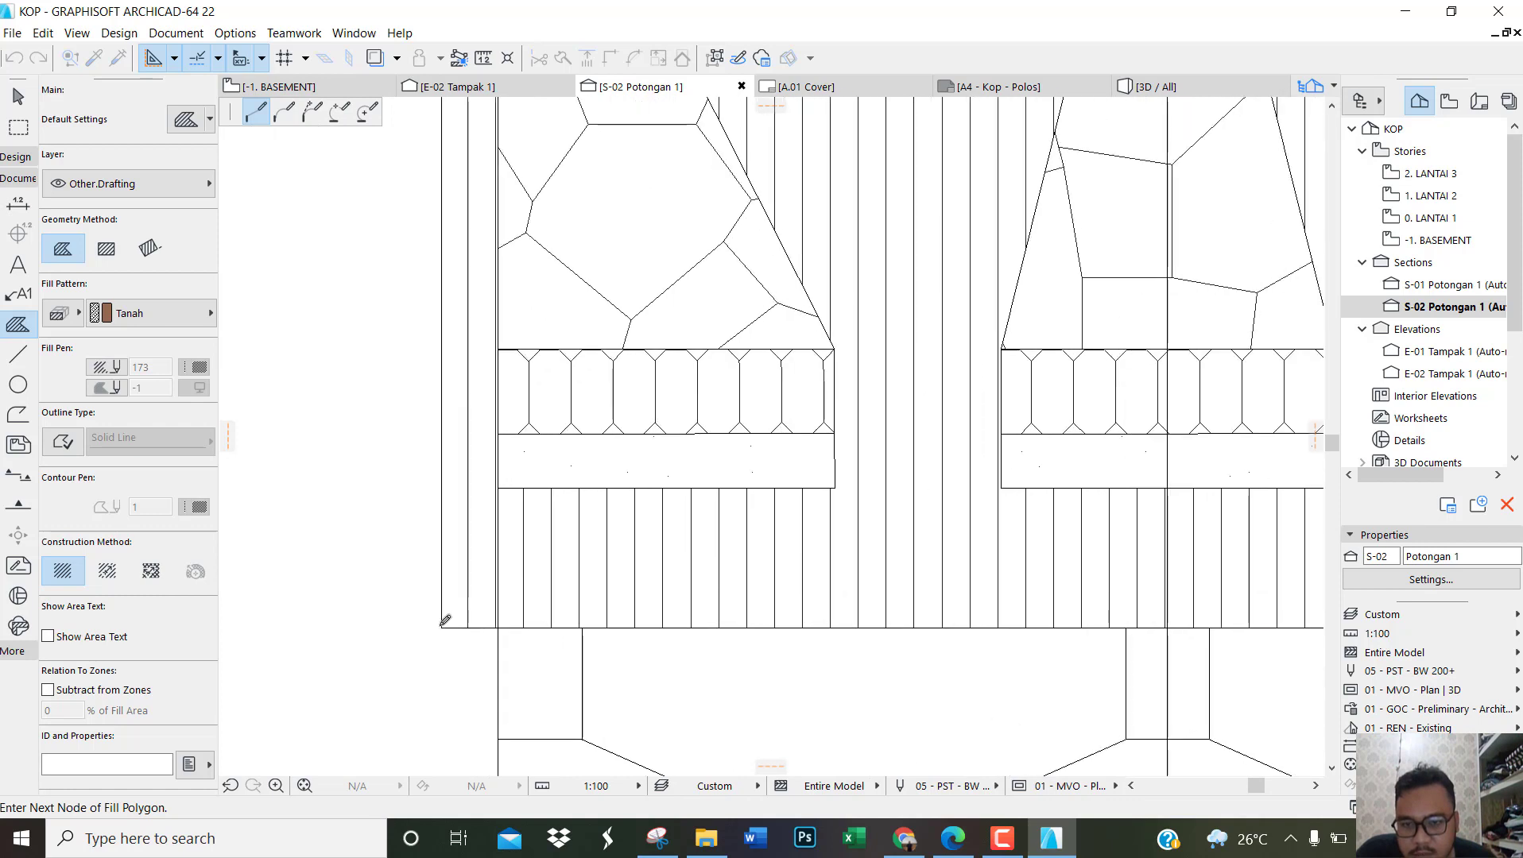
{"action": "left_click", "coordinate": [441, 628]}
Step: Continue the fill outline up the ground's left edge to the level of the foundation tops
{"action": "scroll", "coordinate": [441, 628], "scroll_direction": "down", "scroll_amount": 3}
{"action": "scroll", "coordinate": [422, 215], "scroll_direction": "up", "scroll_amount": 4}
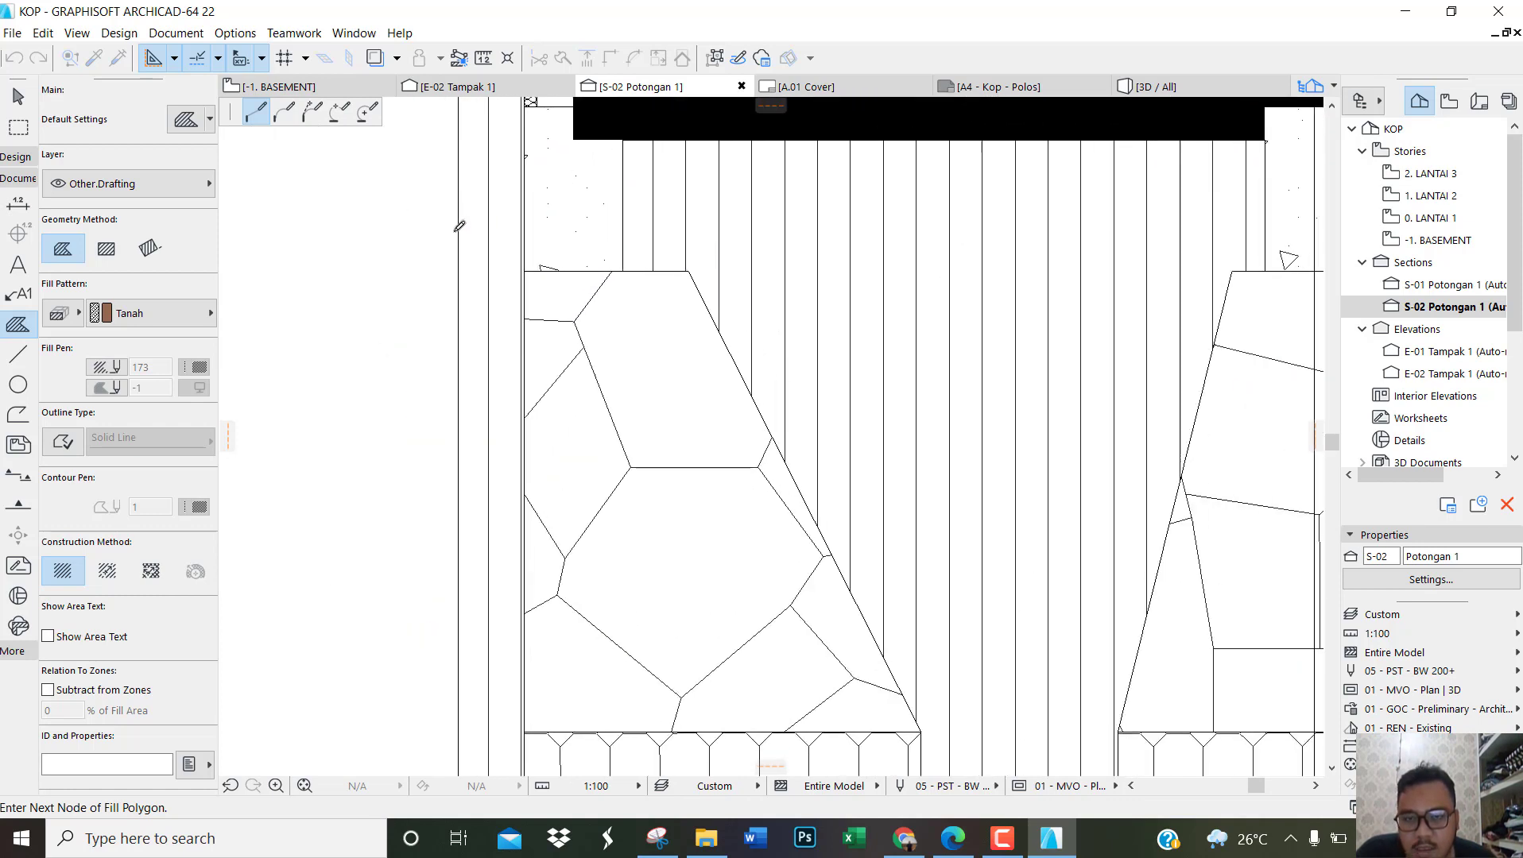
{"action": "left_click", "coordinate": [458, 272]}
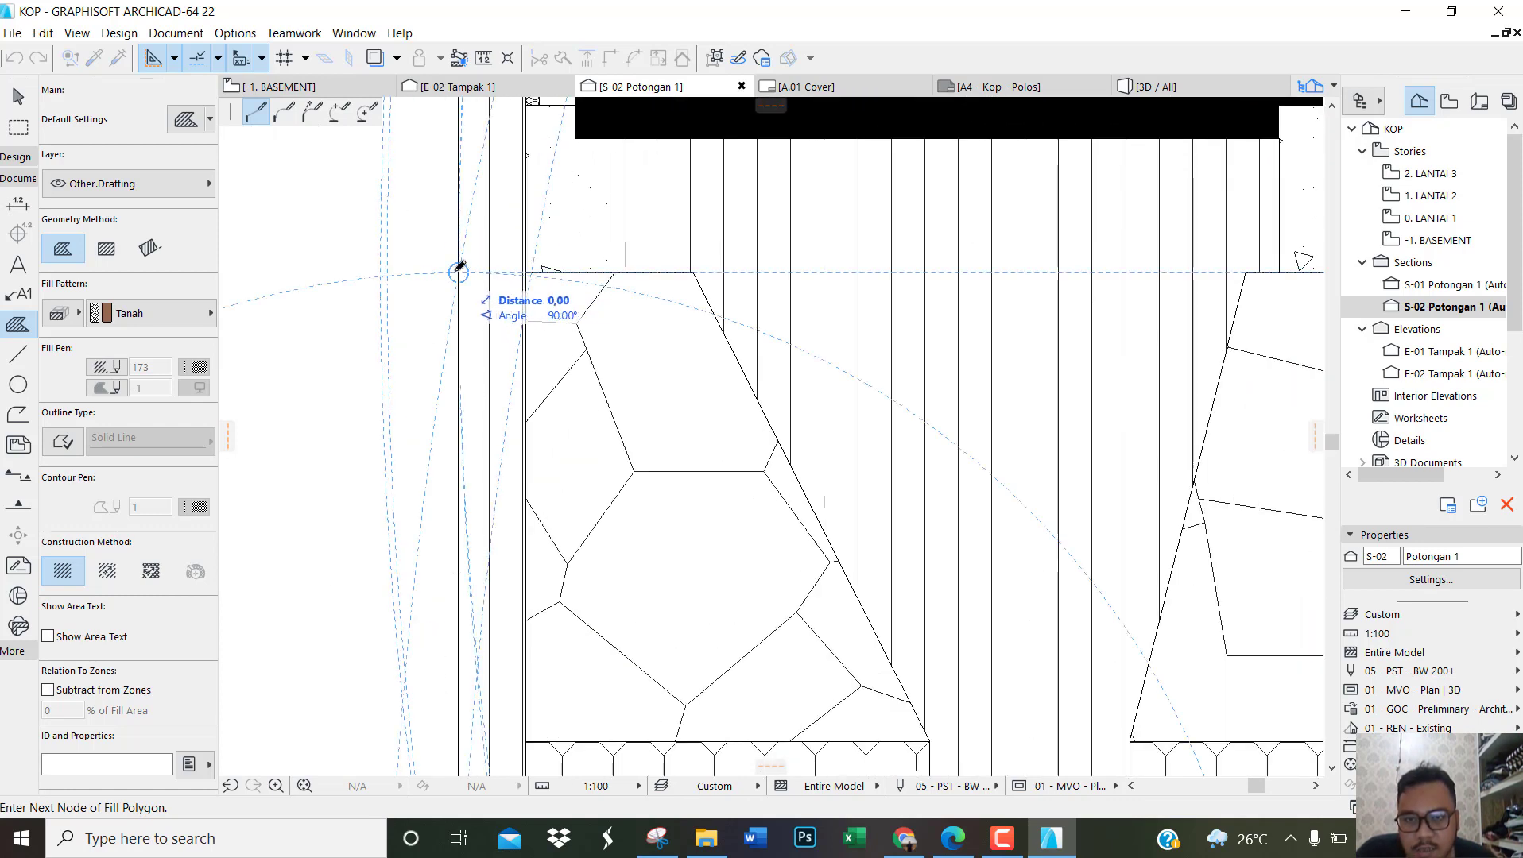
Step: Trace the fill outline around the leftmost stone foundation: across to its outer top corner, 95 down, along its footing's underside, and 95 up
{"action": "left_click", "coordinate": [527, 271]}
{"action": "scroll", "coordinate": [525, 275], "scroll_direction": "down", "scroll_amount": 2}
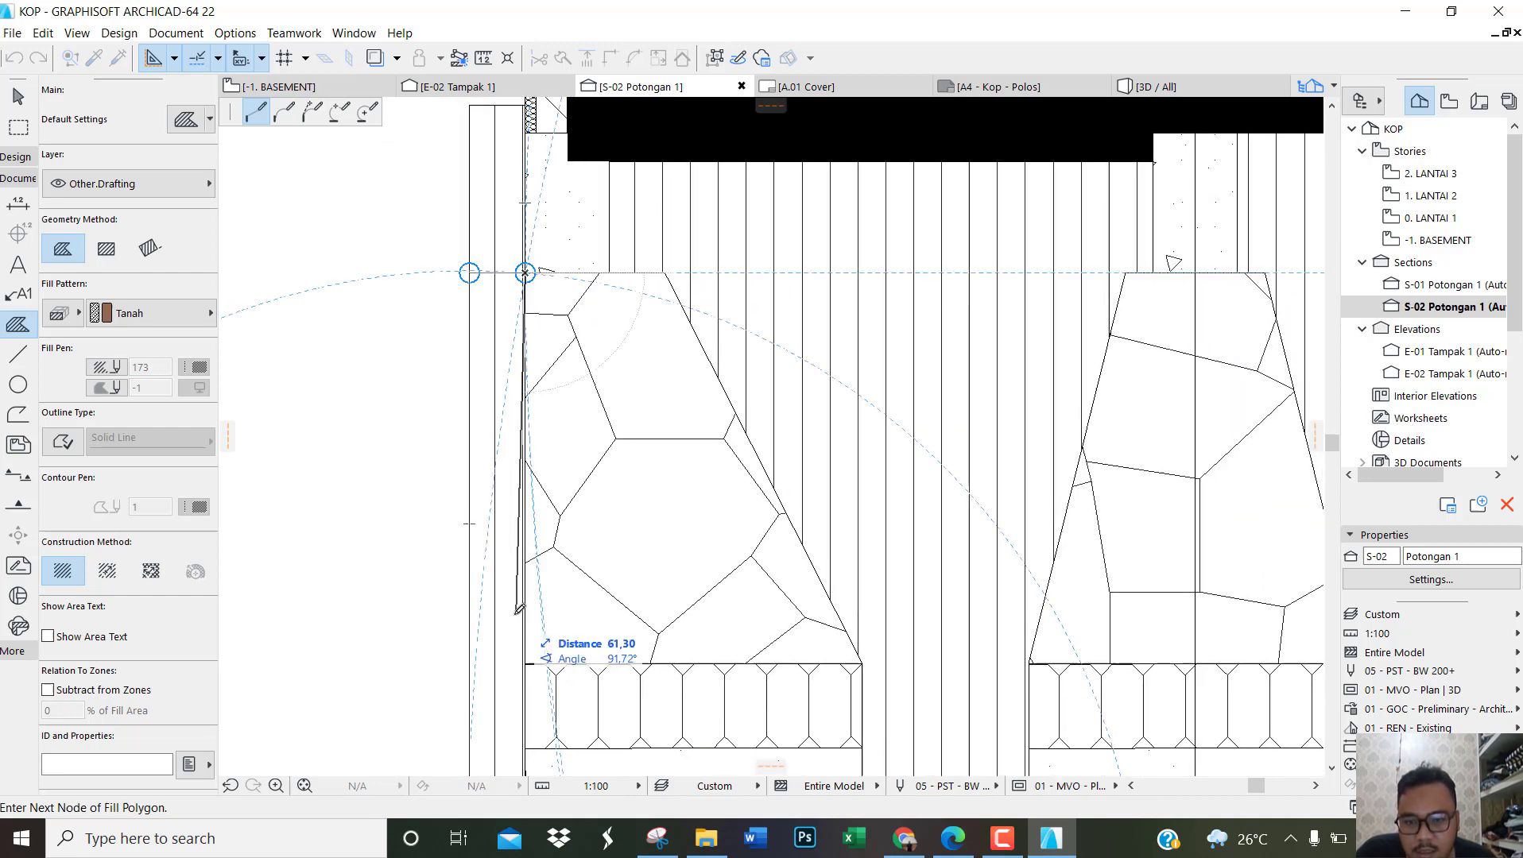
{"action": "scroll", "coordinate": [518, 609], "scroll_direction": "down", "scroll_amount": 2}
{"action": "scroll", "coordinate": [524, 652], "scroll_direction": "up", "scroll_amount": 4}
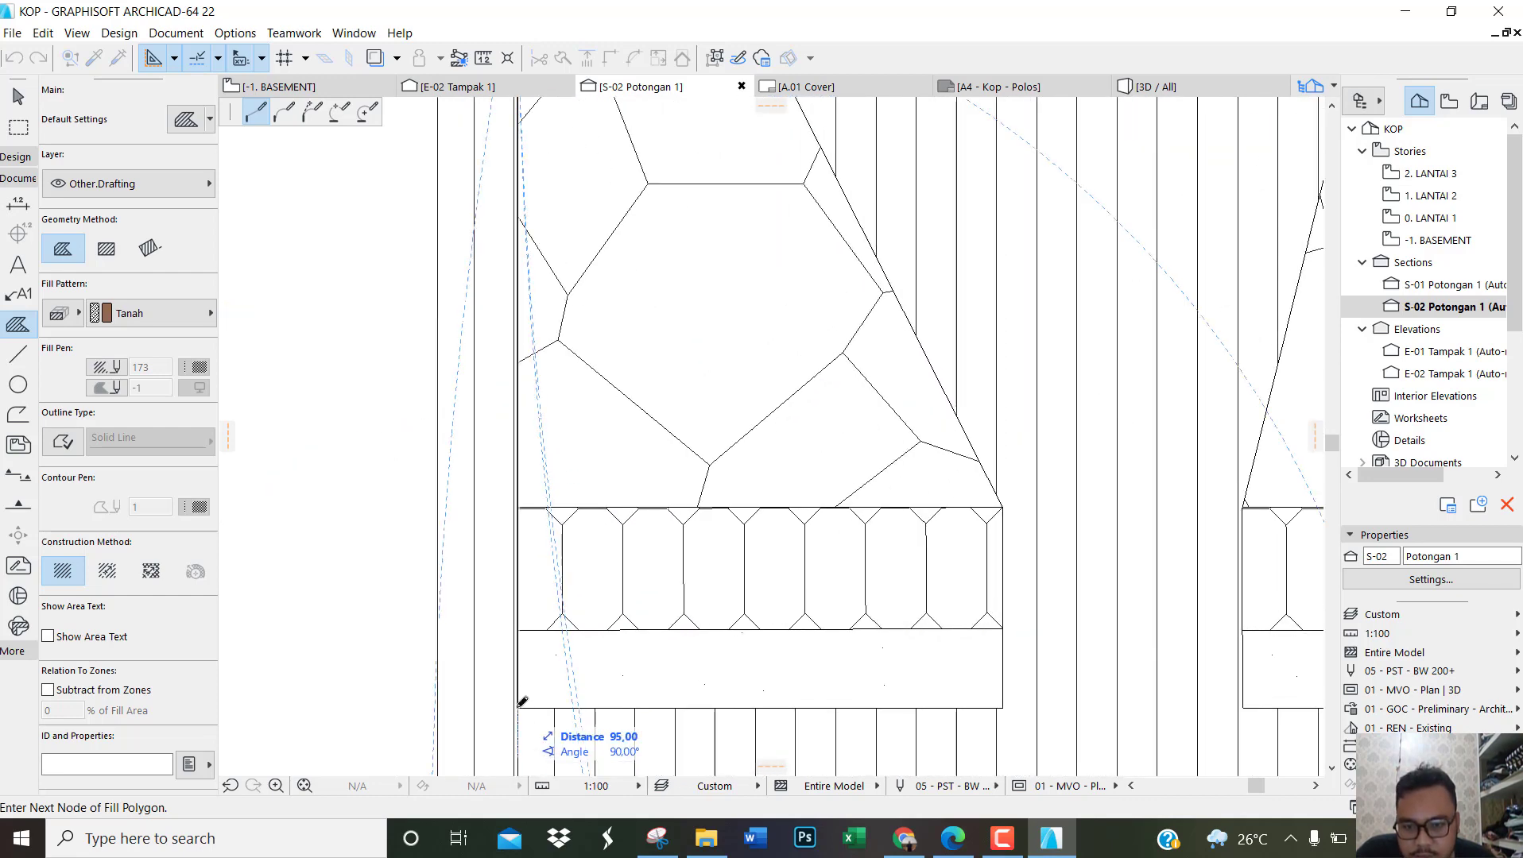
{"action": "left_click", "coordinate": [518, 707]}
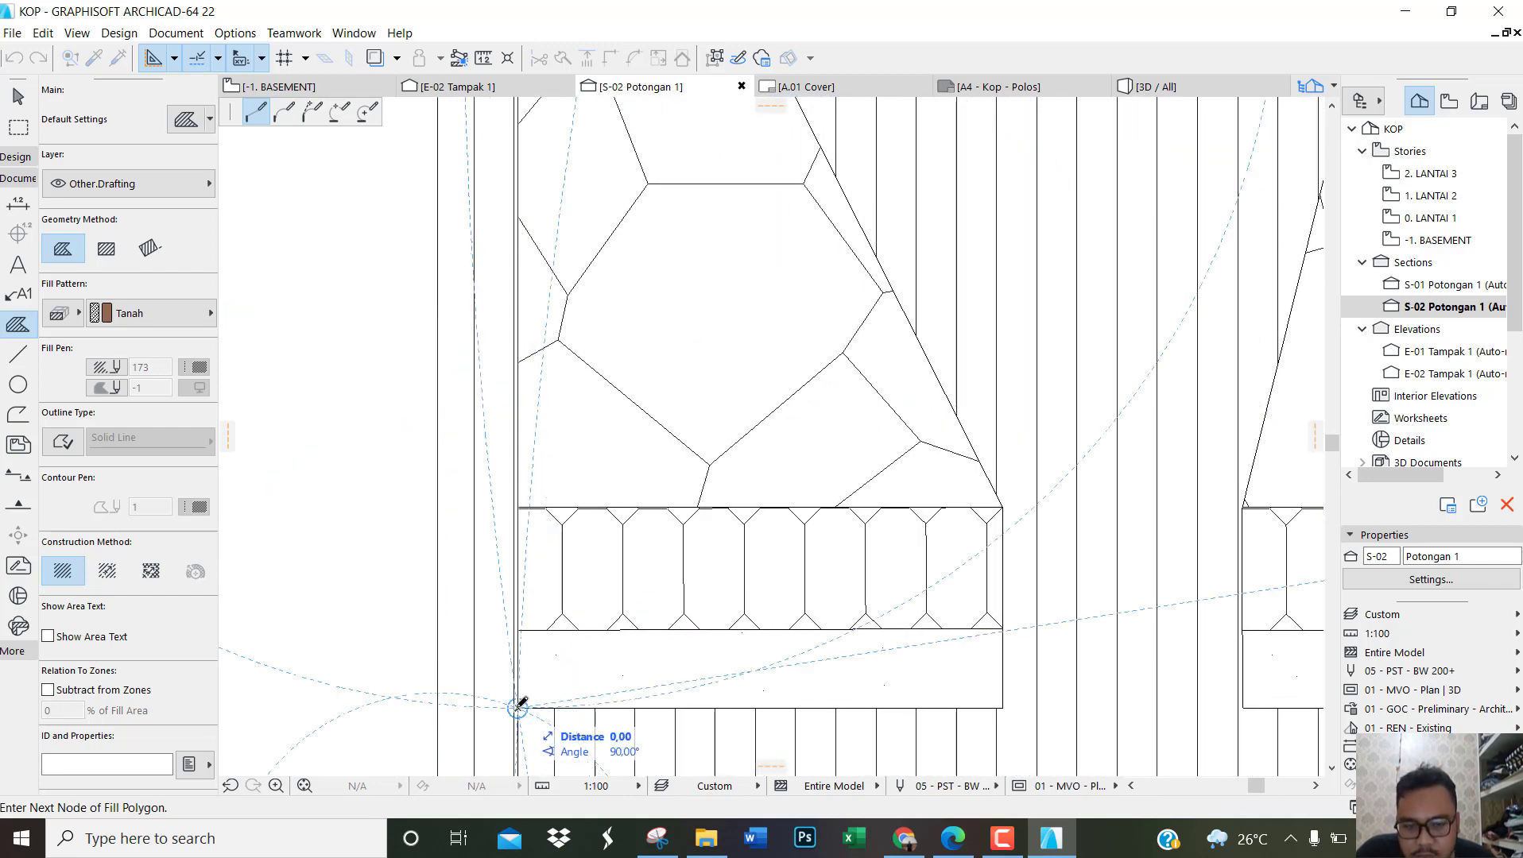
{"action": "left_click", "coordinate": [1002, 706]}
{"action": "scroll", "coordinate": [1003, 706], "scroll_direction": "down", "scroll_amount": 2}
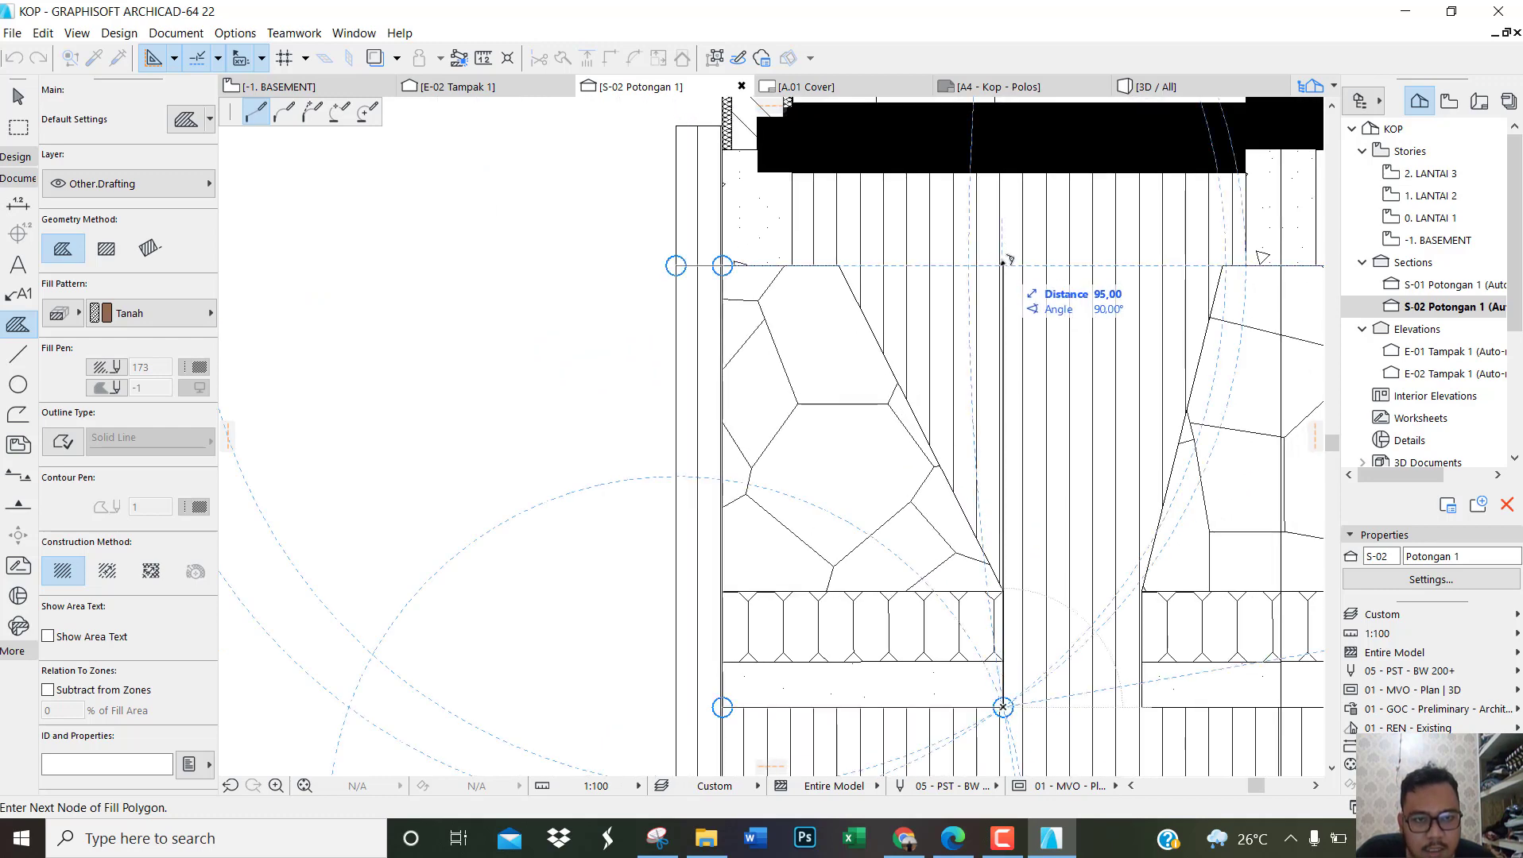
{"action": "left_click", "coordinate": [1003, 265]}
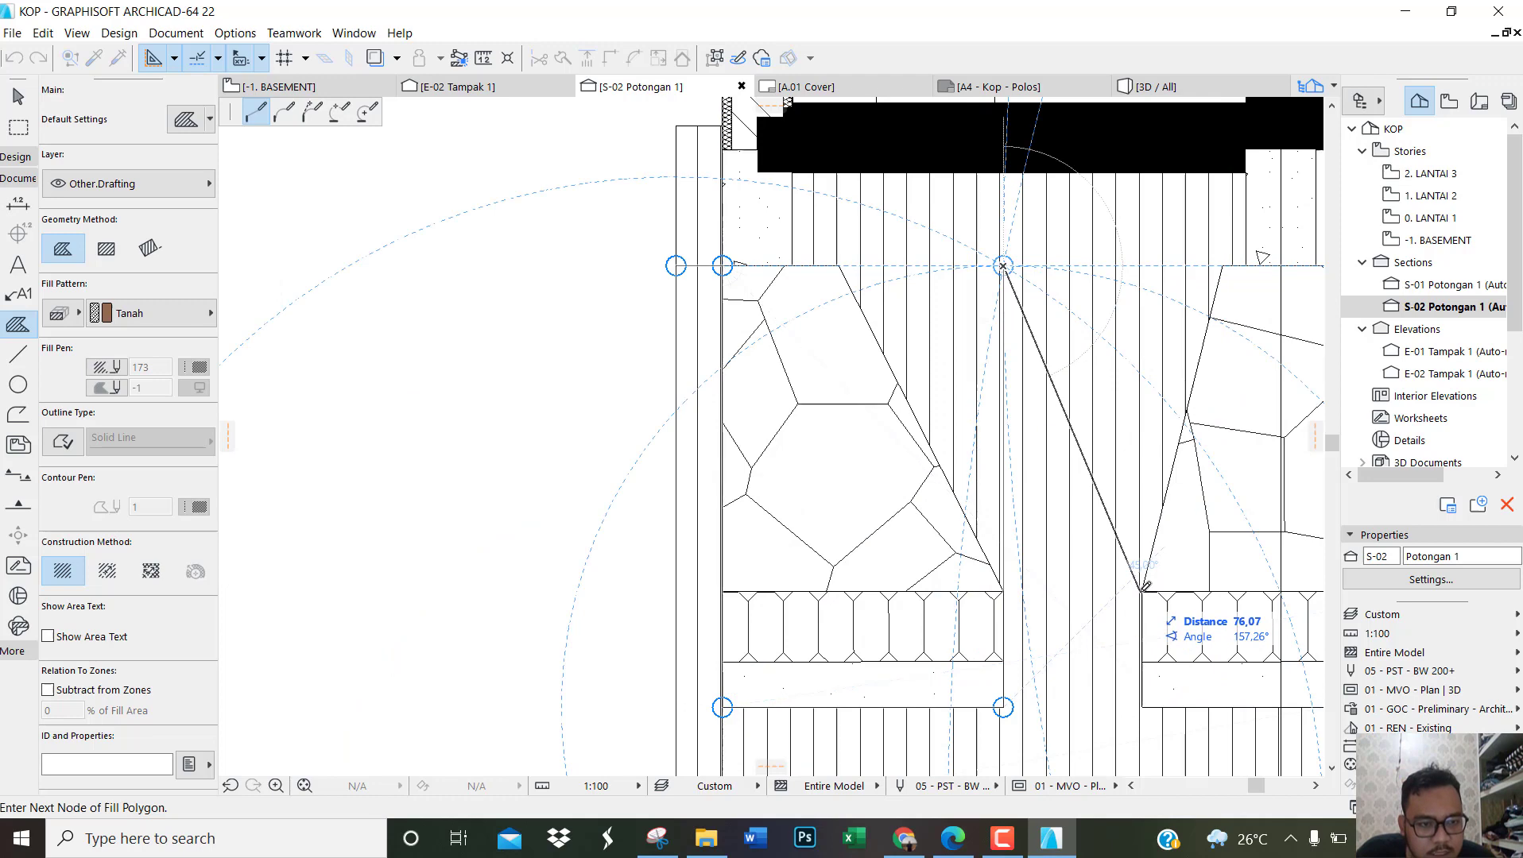
Step: Continue the outline across to the second foundation, down its side, about 60 along the footing's underside, and 95 up to foundation-top level
{"action": "scroll", "coordinate": [1145, 588], "scroll_direction": "up", "scroll_amount": 3}
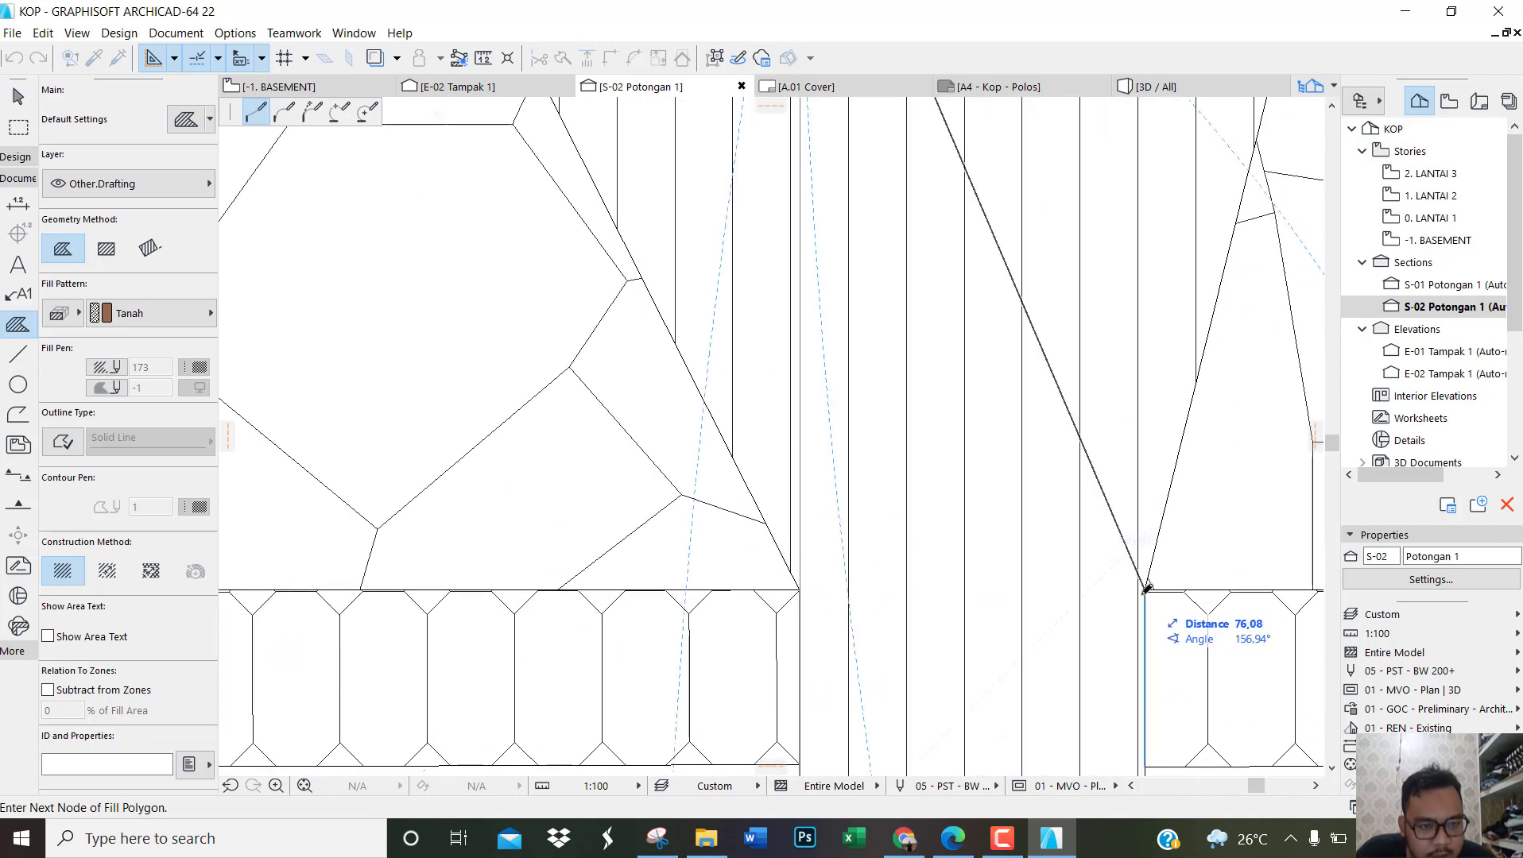
{"action": "scroll", "coordinate": [1144, 588], "scroll_direction": "down", "scroll_amount": 3}
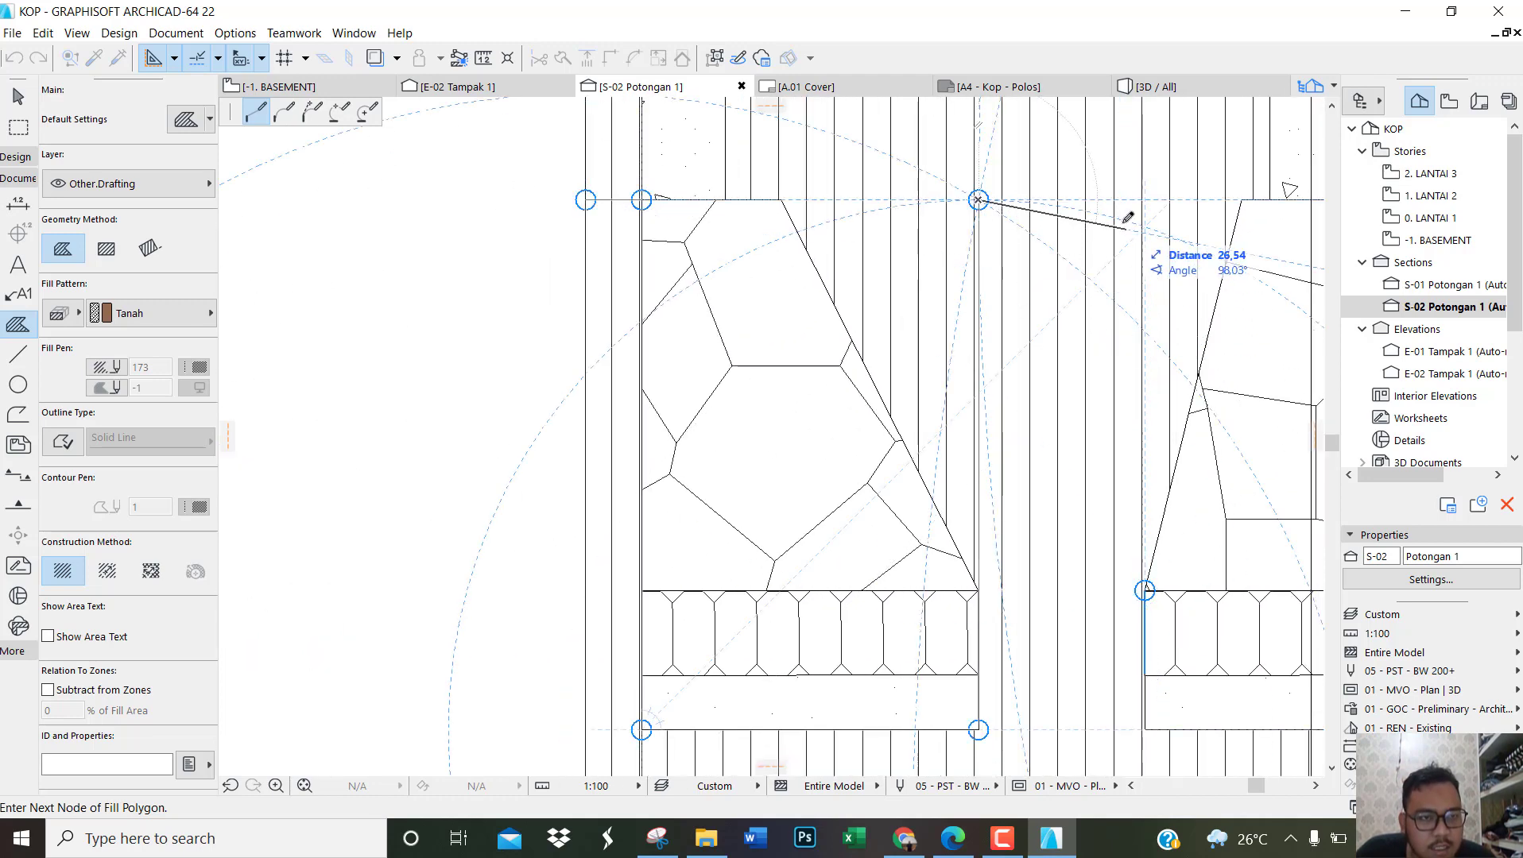
{"action": "left_click", "coordinate": [1145, 200]}
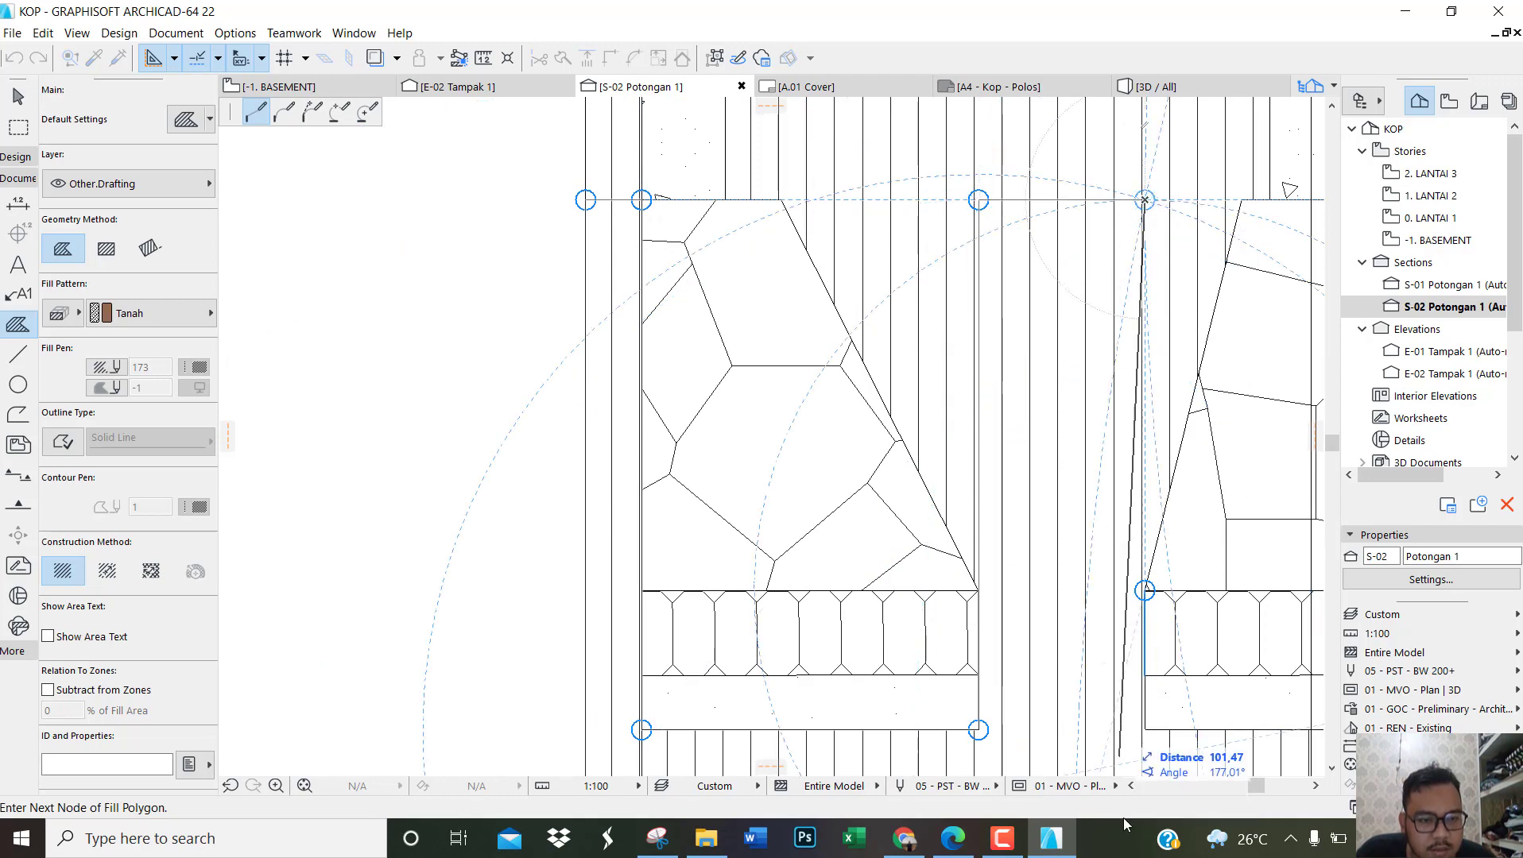
{"action": "scroll", "coordinate": [912, 644], "scroll_direction": "down", "scroll_amount": 3}
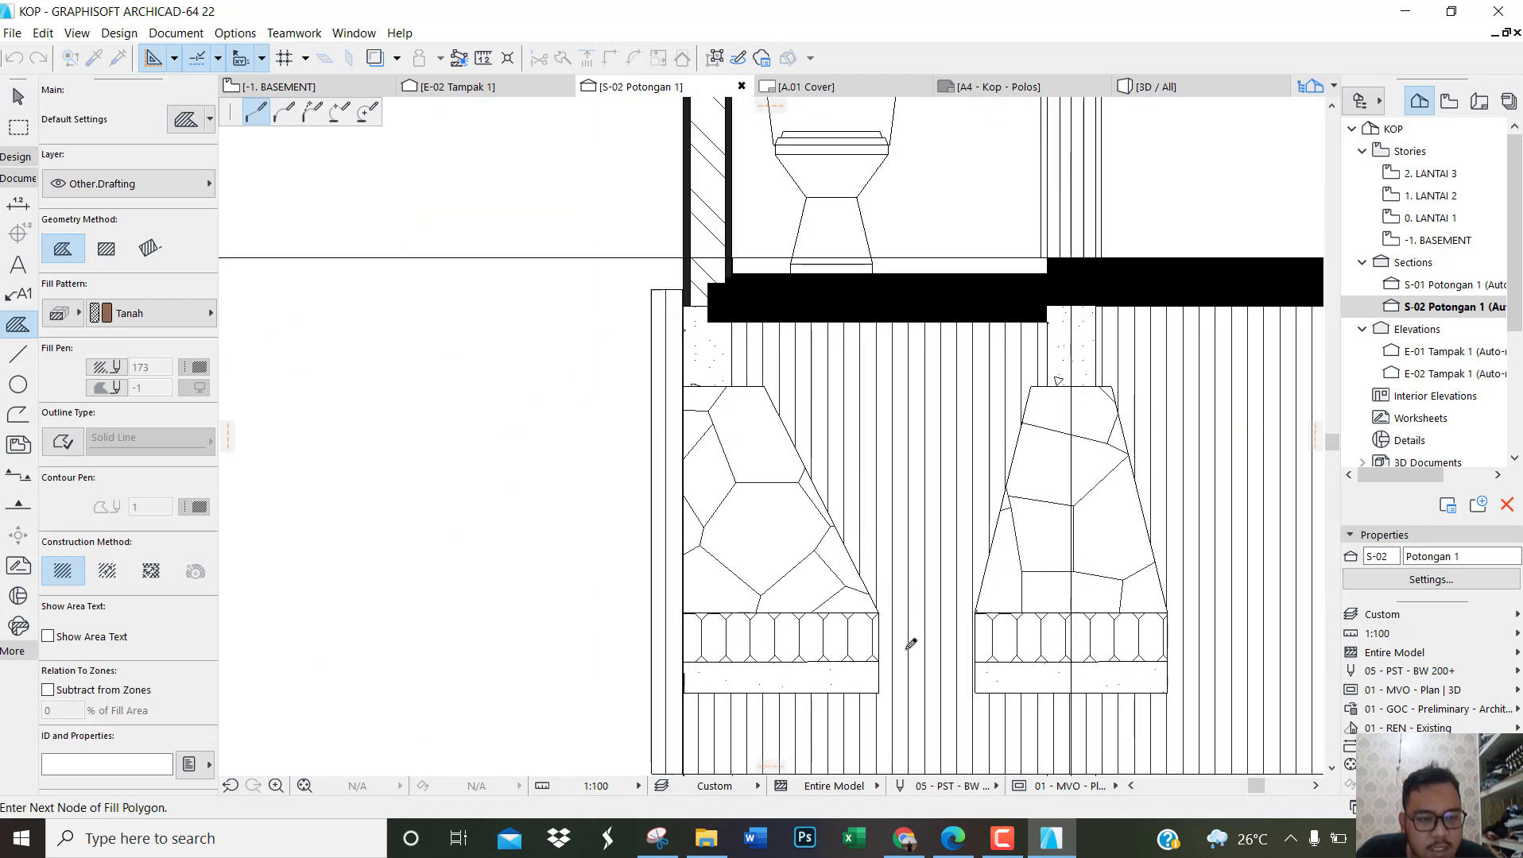
{"action": "scroll", "coordinate": [1244, 683], "scroll_direction": "up", "scroll_amount": 3}
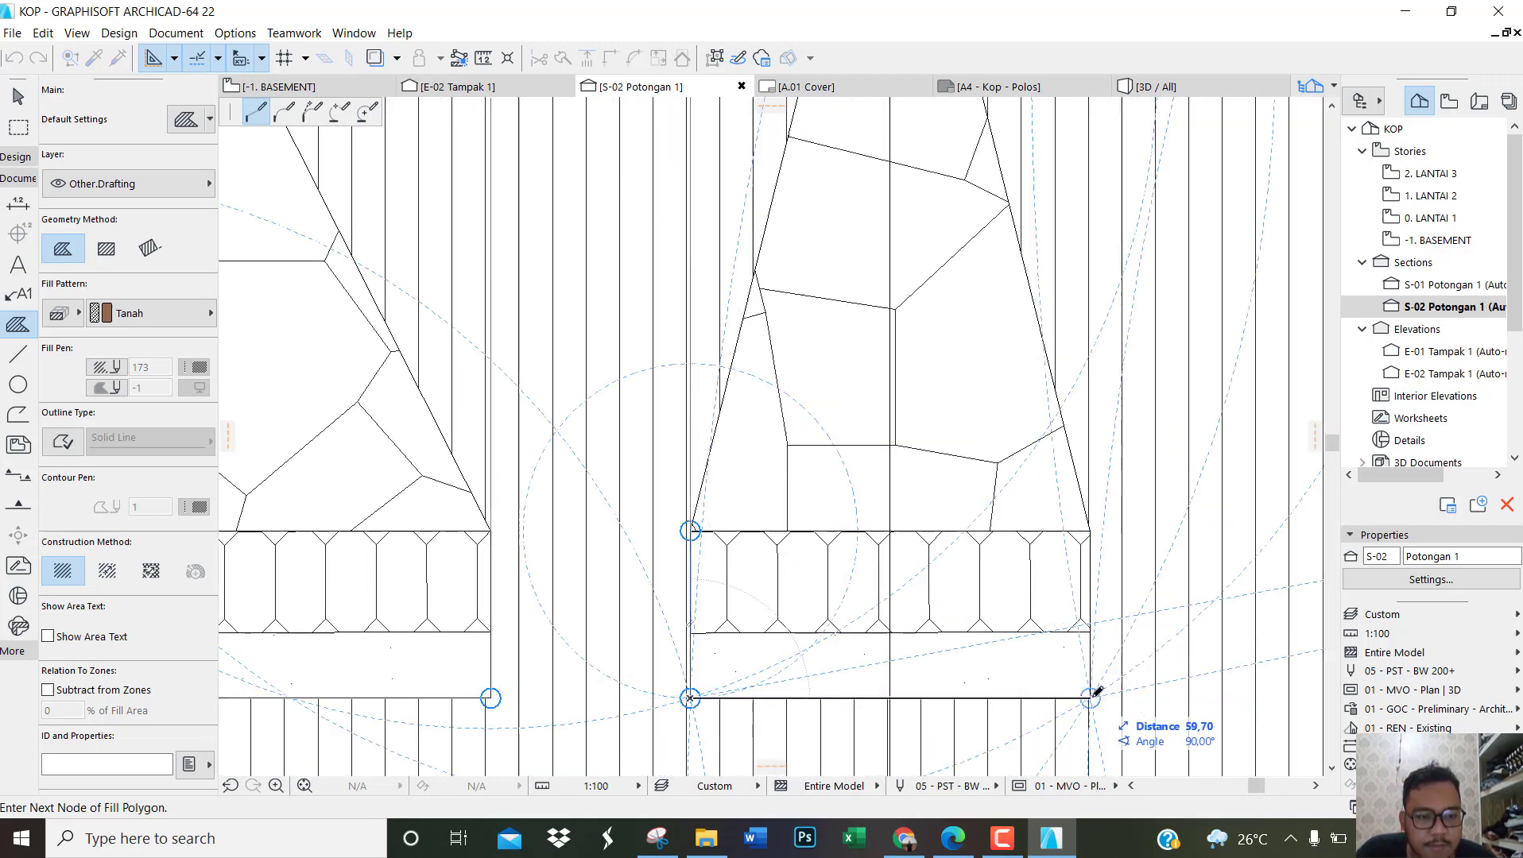
{"action": "left_click", "coordinate": [1091, 698]}
{"action": "scroll", "coordinate": [1093, 695], "scroll_direction": "down", "scroll_amount": 3}
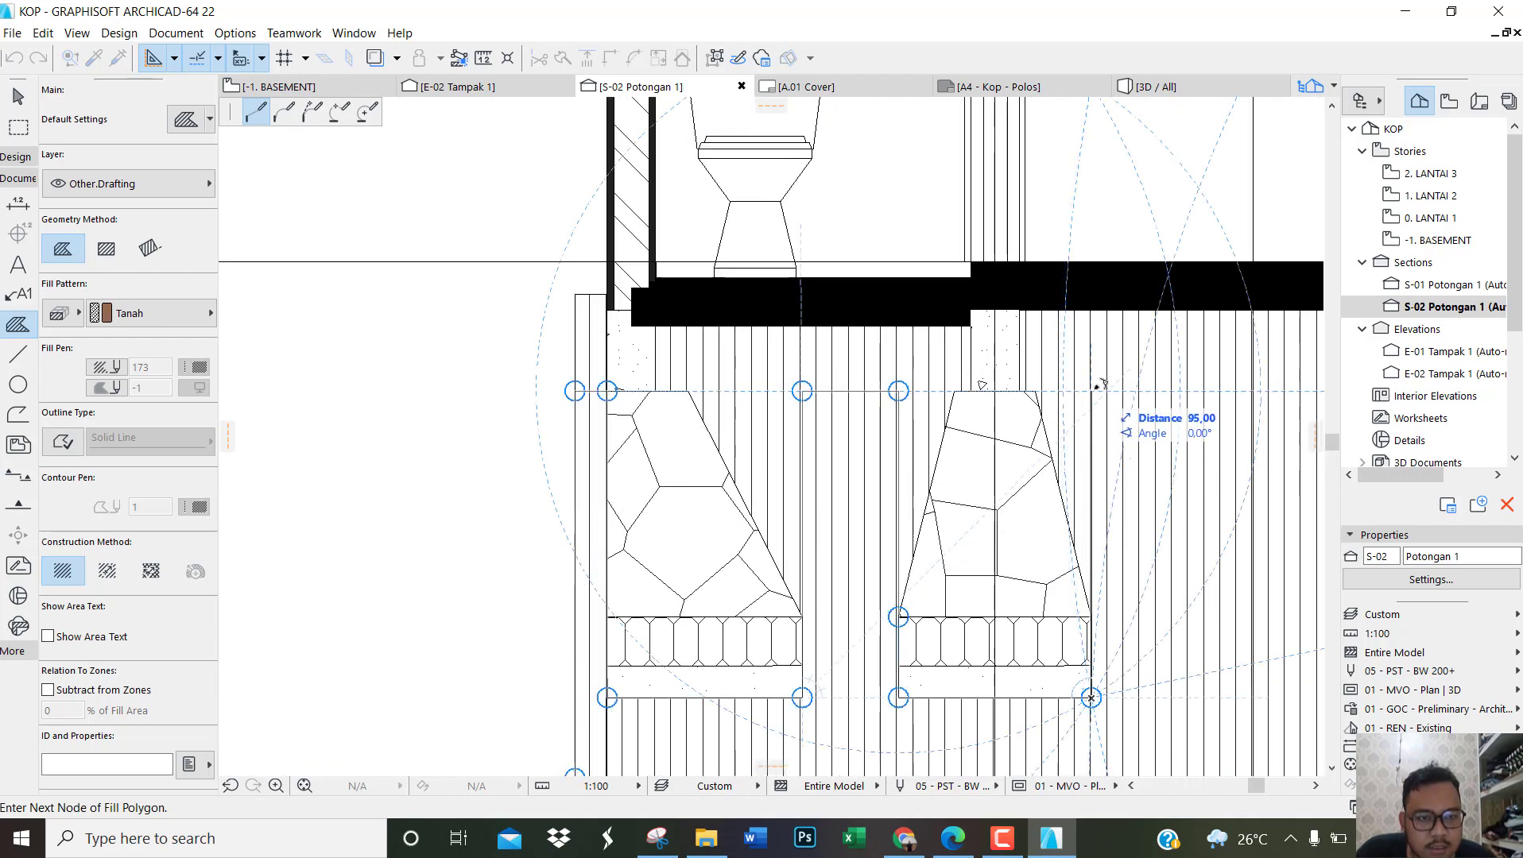
Step: Extend the fill outline horizontally to above the rightmost foundation's inner base corner and down to the underside of its footing
{"action": "scroll", "coordinate": [1095, 385], "scroll_direction": "down", "scroll_amount": 6}
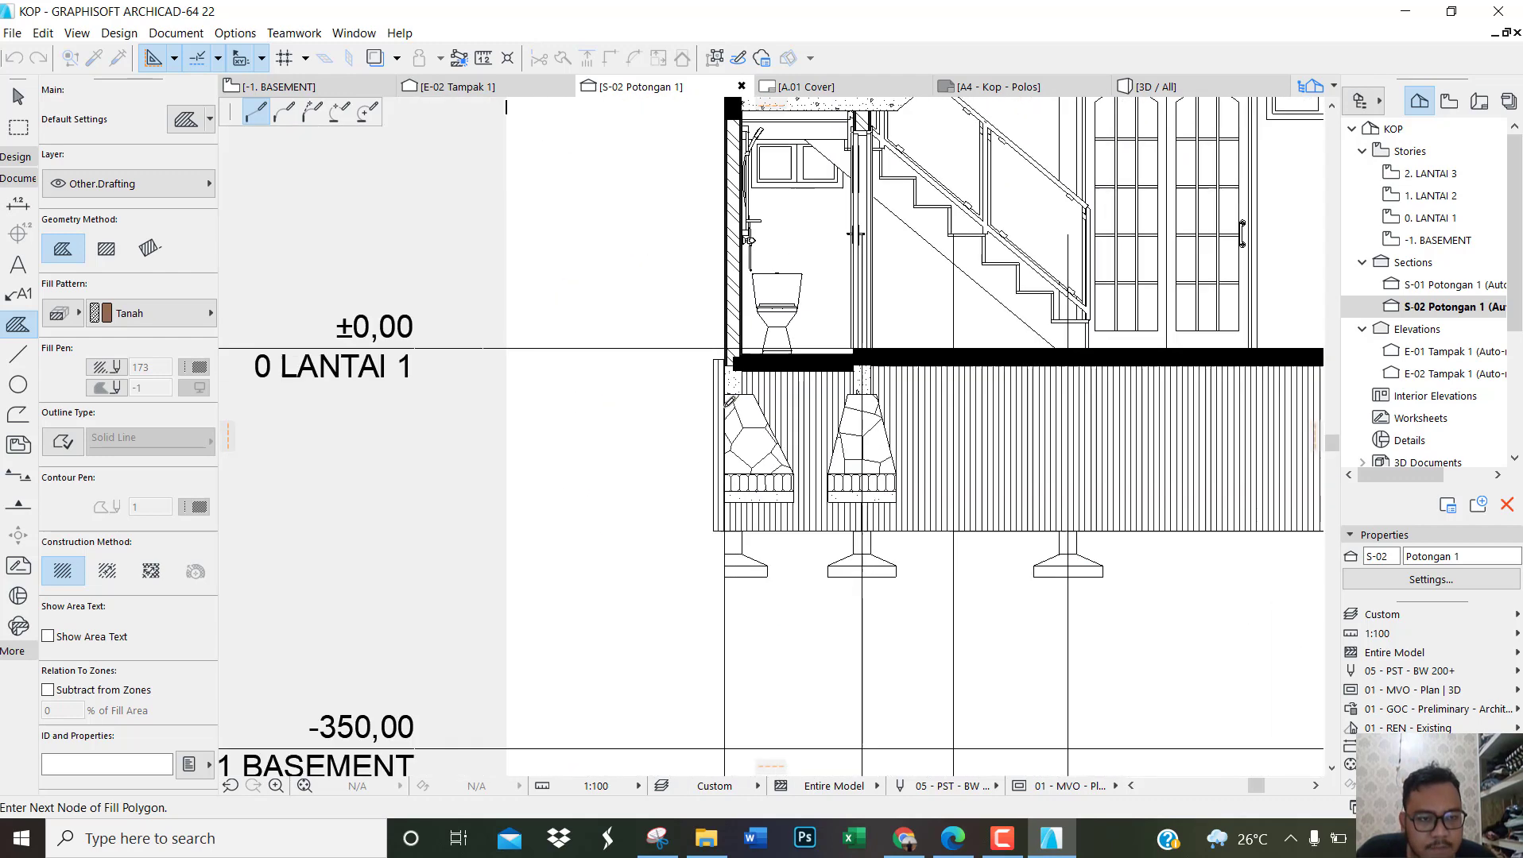
{"action": "scroll", "coordinate": [1280, 389], "scroll_direction": "up", "scroll_amount": 6}
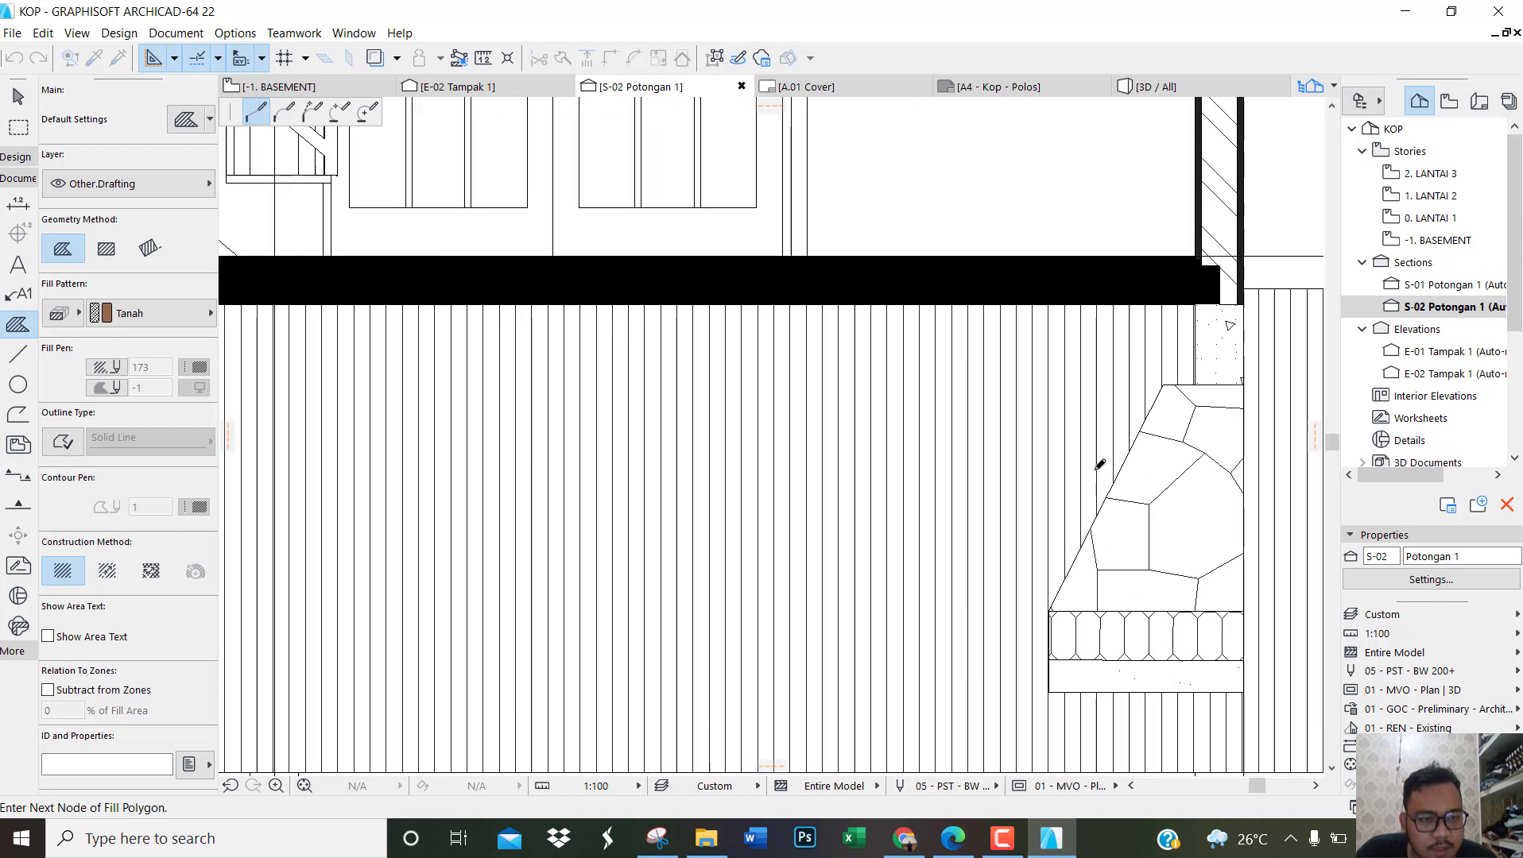
{"action": "scroll", "coordinate": [1051, 590], "scroll_direction": "up", "scroll_amount": 6}
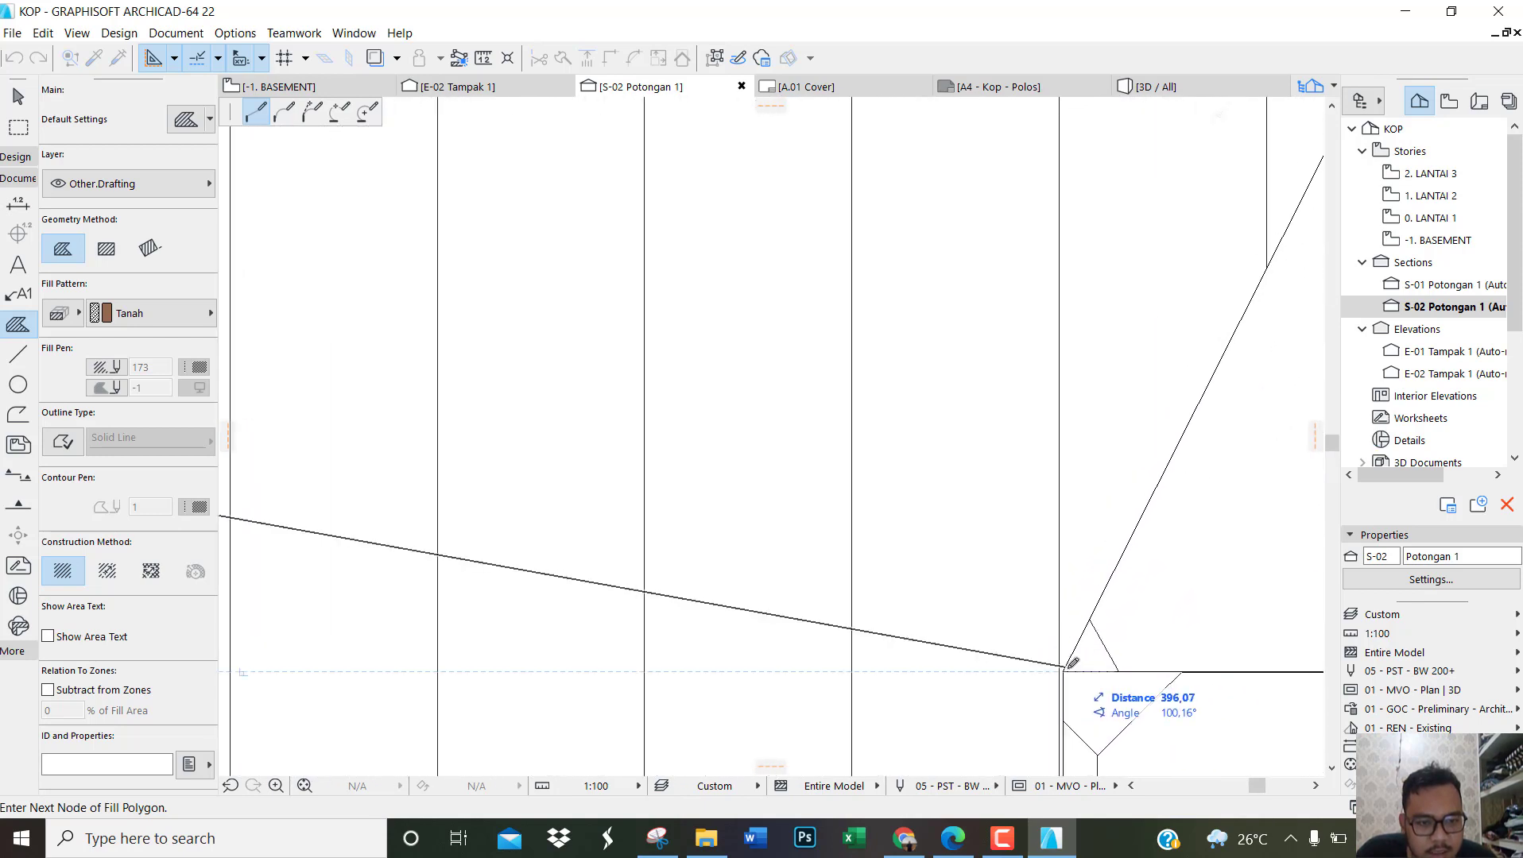
{"action": "scroll", "coordinate": [1069, 663], "scroll_direction": "down", "scroll_amount": 4}
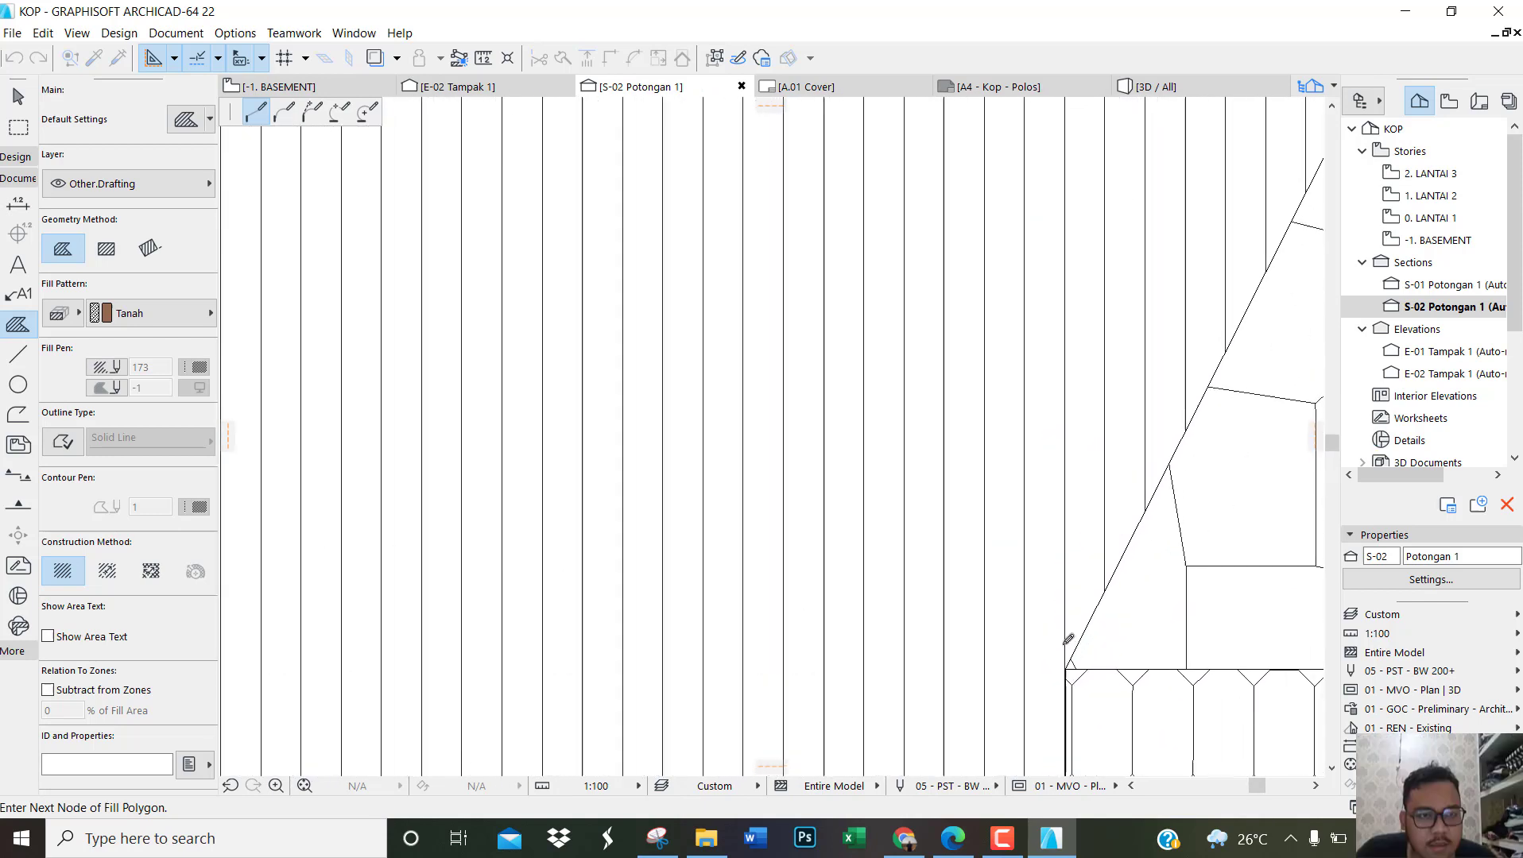
{"action": "scroll", "coordinate": [1083, 231], "scroll_direction": "down", "scroll_amount": 2}
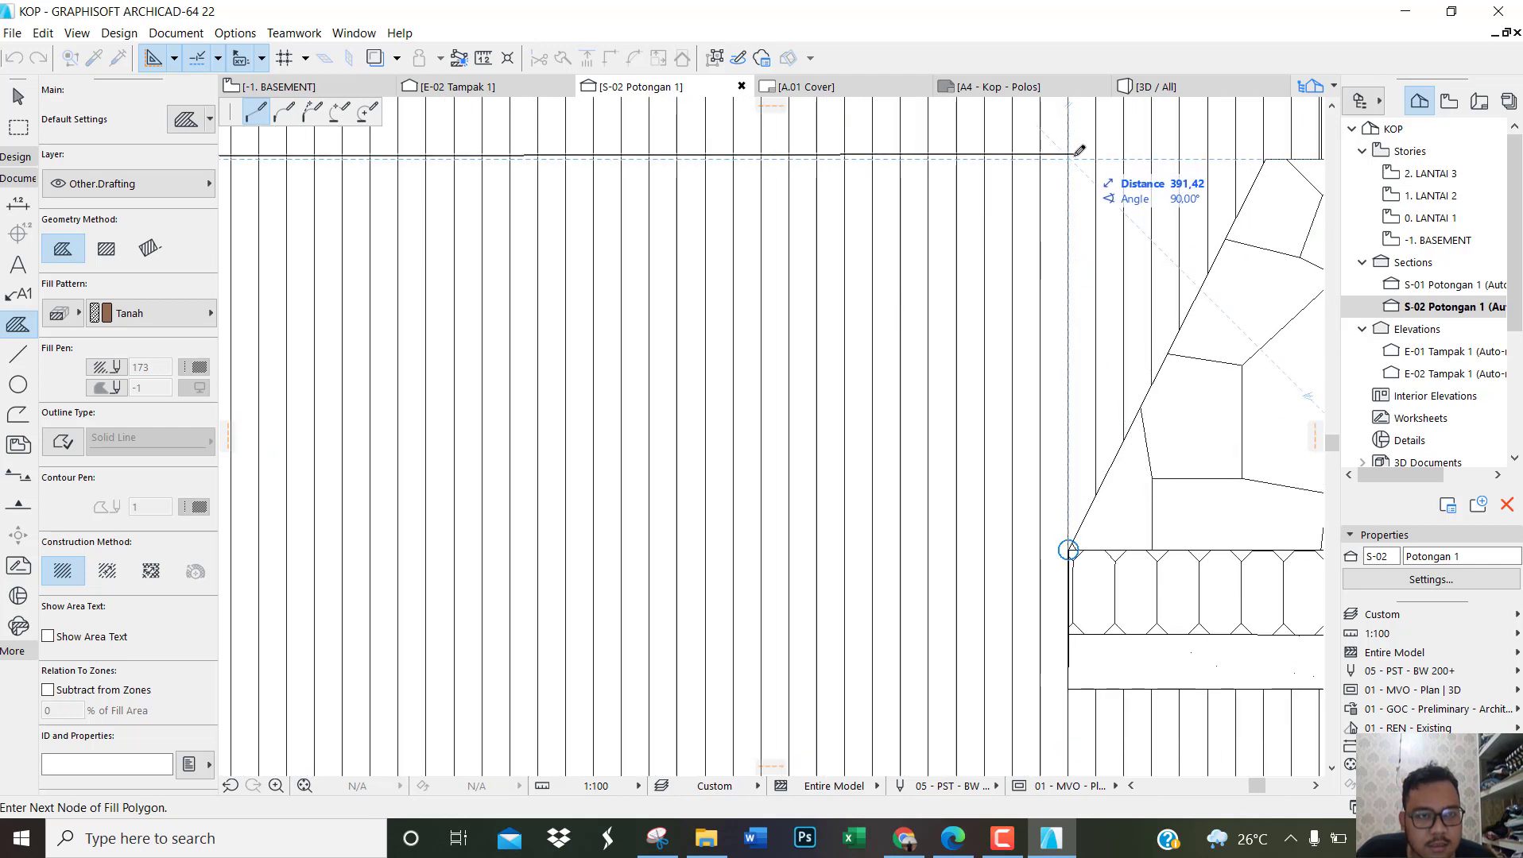
{"action": "left_click", "coordinate": [1070, 159]}
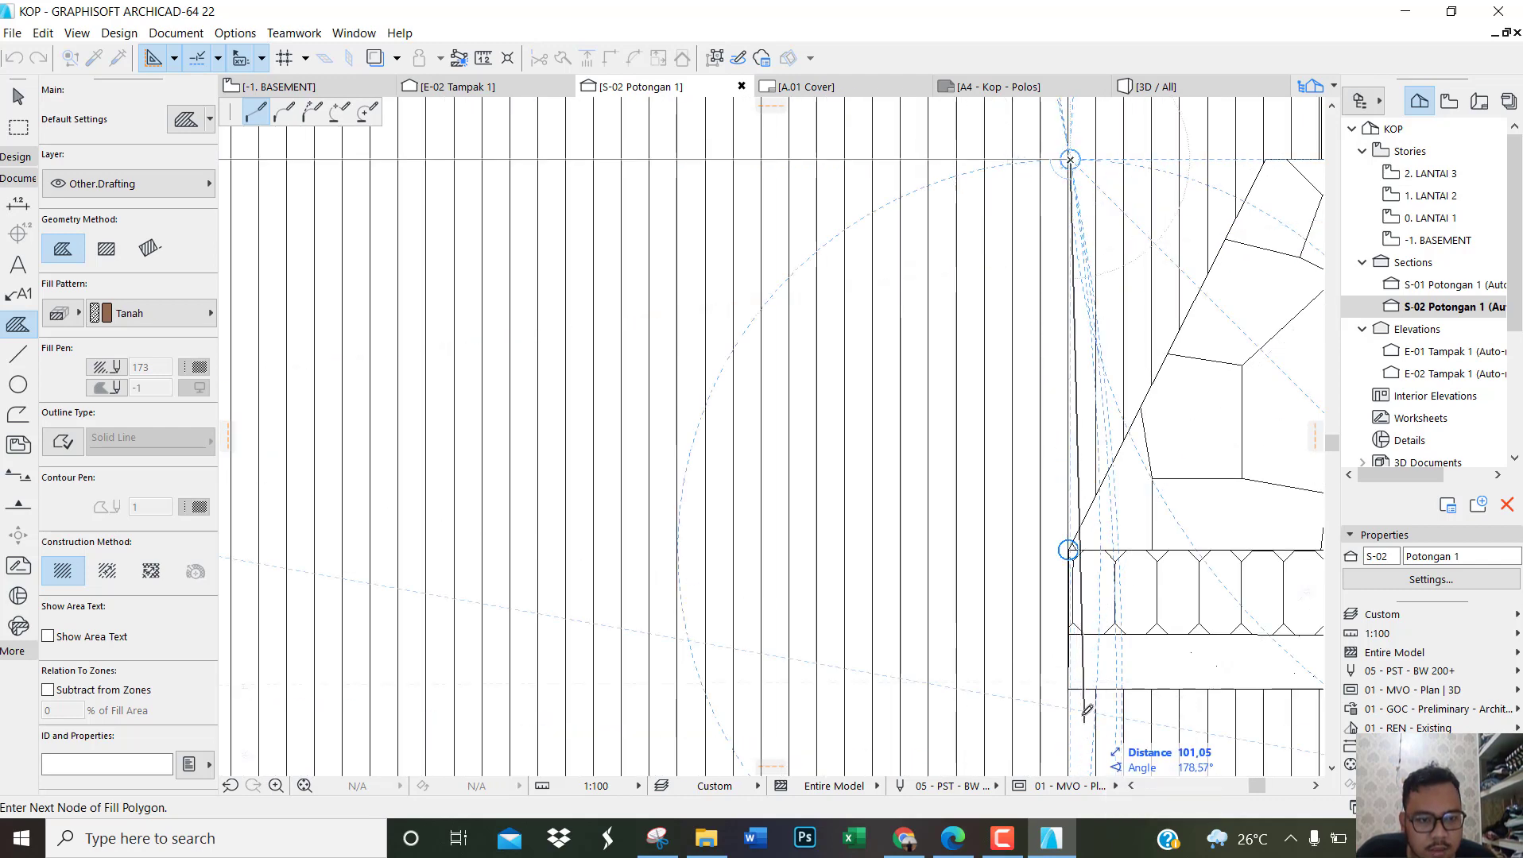
{"action": "left_click", "coordinate": [1069, 689]}
Step: Trace along the rightmost footing's underside and up its outer side to the starting corner, closing the Tanah fill
{"action": "scroll", "coordinate": [618, 616], "scroll_direction": "down", "scroll_amount": 3}
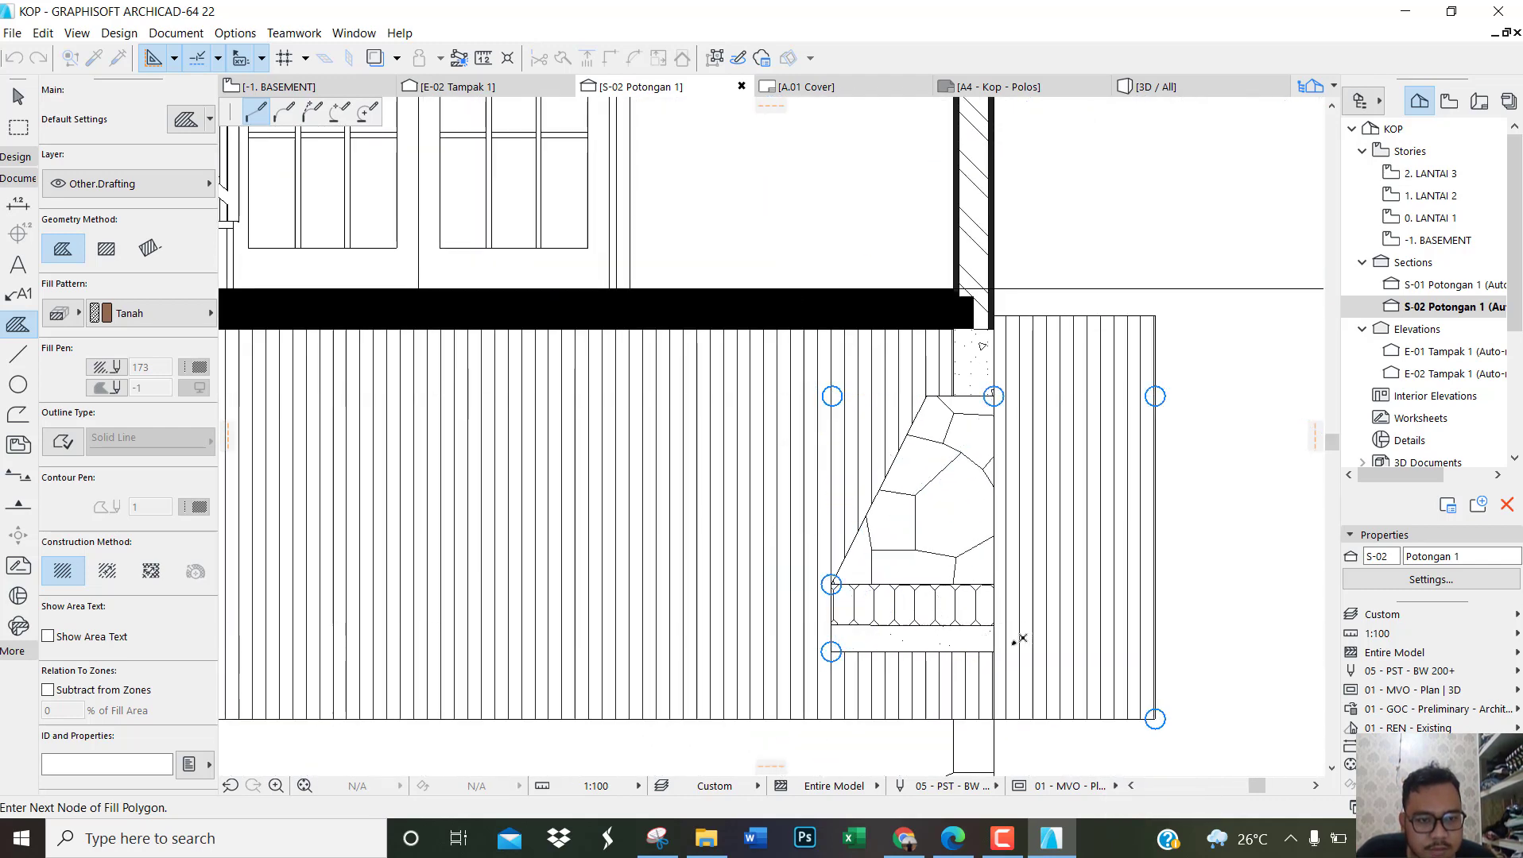
{"action": "scroll", "coordinate": [1015, 642], "scroll_direction": "up", "scroll_amount": 4}
{"action": "left_click", "coordinate": [970, 661]}
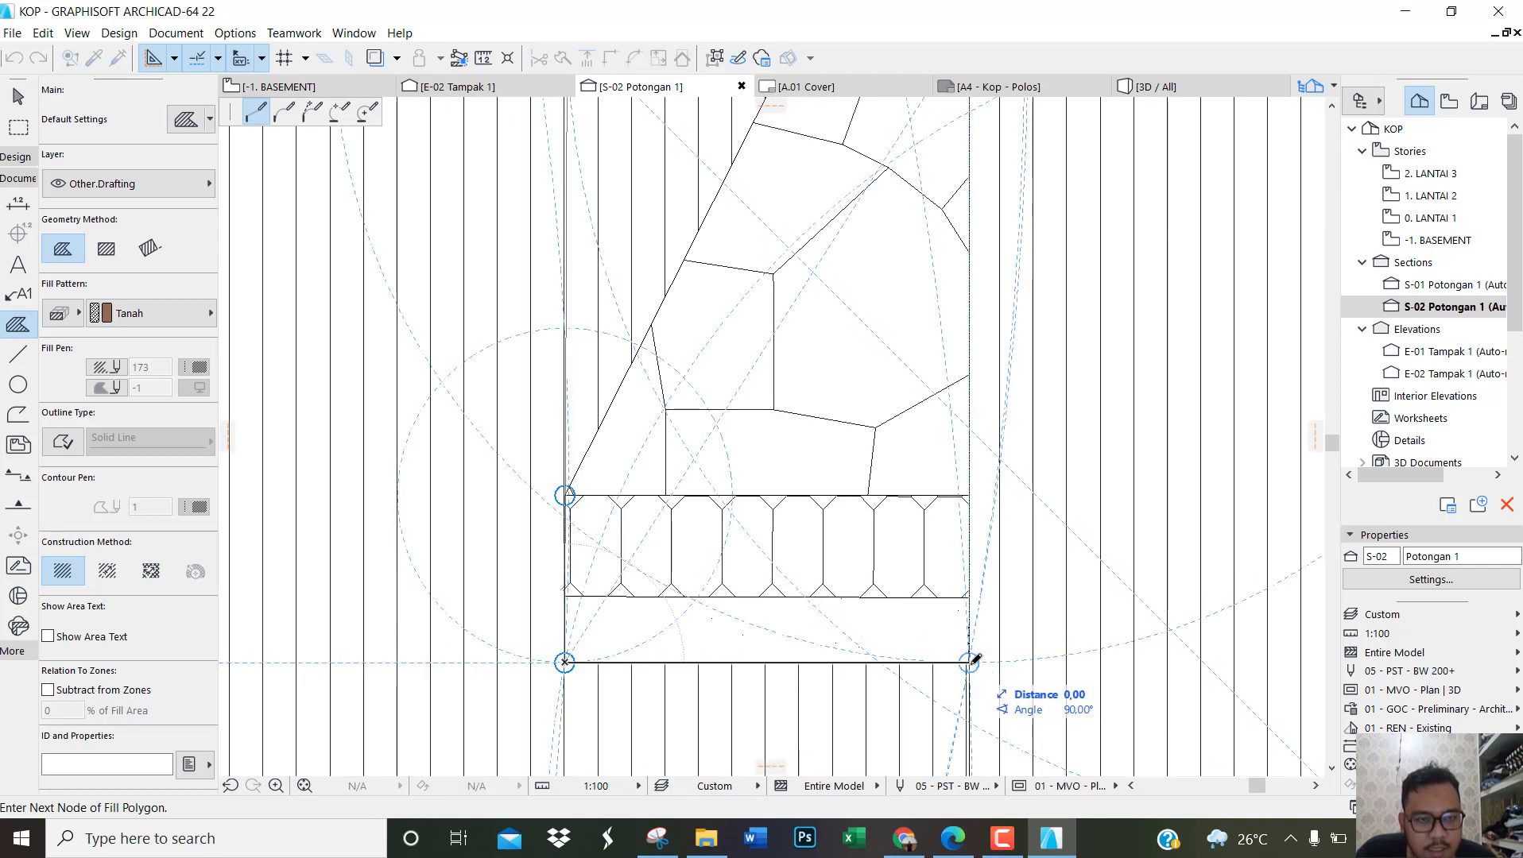
{"action": "scroll", "coordinate": [974, 660], "scroll_direction": "down", "scroll_amount": 1}
{"action": "scroll", "coordinate": [974, 659], "scroll_direction": "down", "scroll_amount": 1}
{"action": "left_click", "coordinate": [967, 130]}
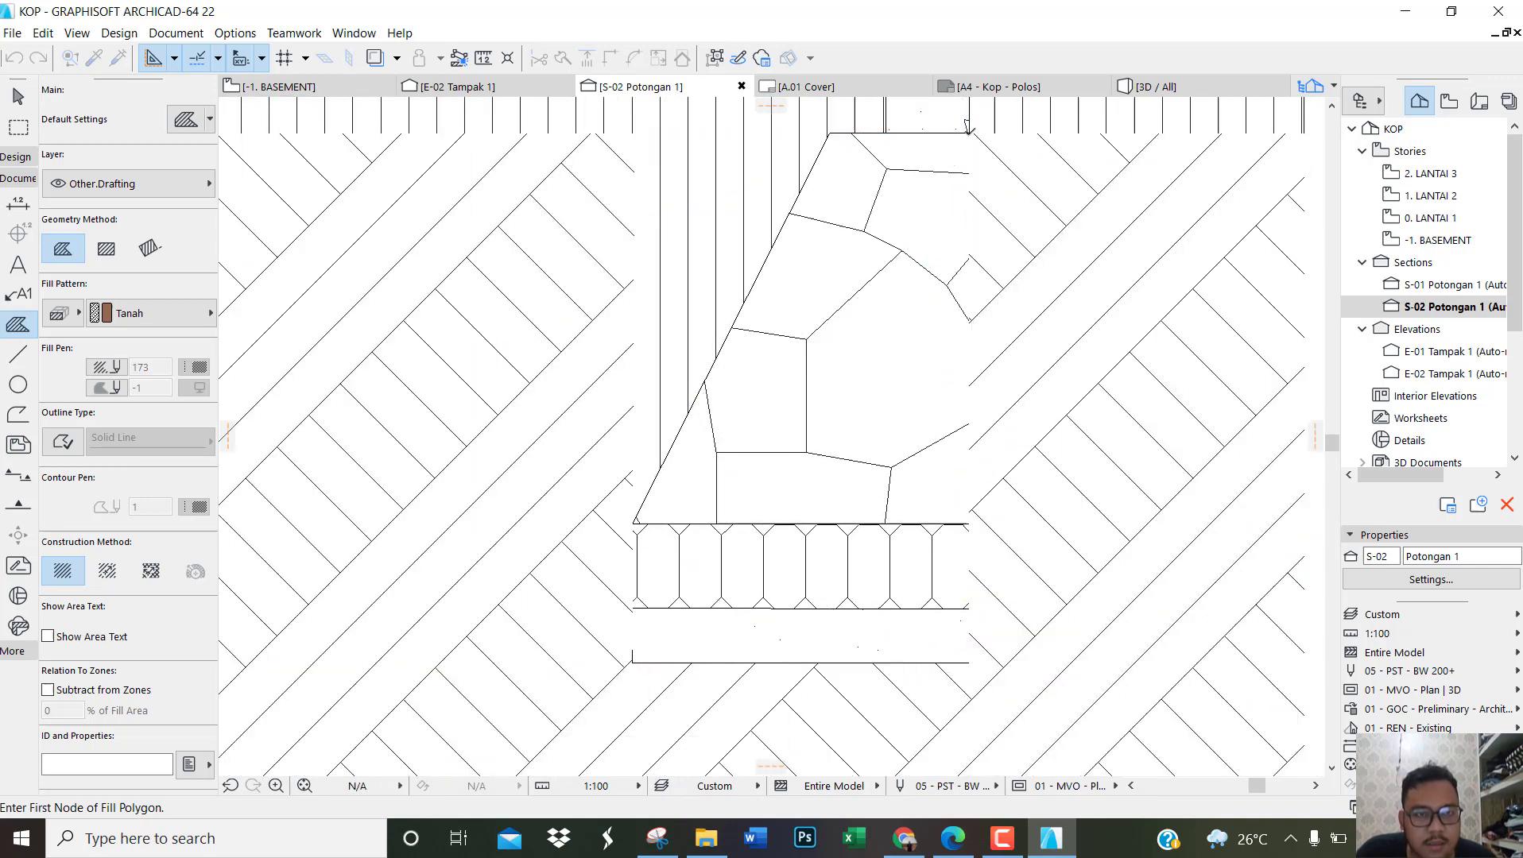
{"action": "scroll", "coordinate": [1073, 610], "scroll_direction": "down", "scroll_amount": 8}
{"action": "key", "text": "Escape"}
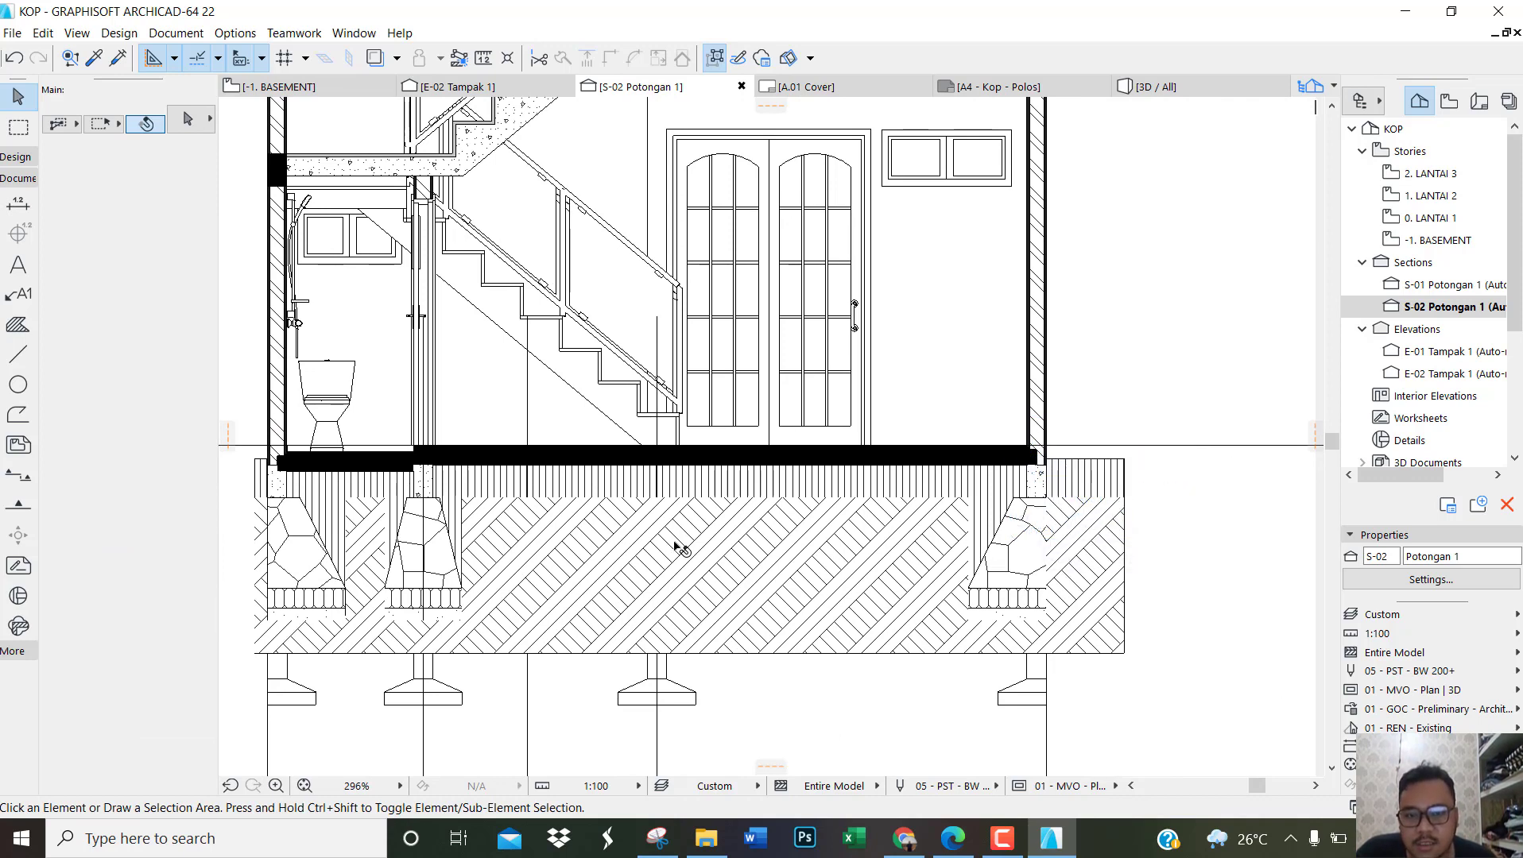
Step: Turn on a Solid Line outline for the Tanah fill in section S-02
{"action": "left_click", "coordinate": [721, 551]}
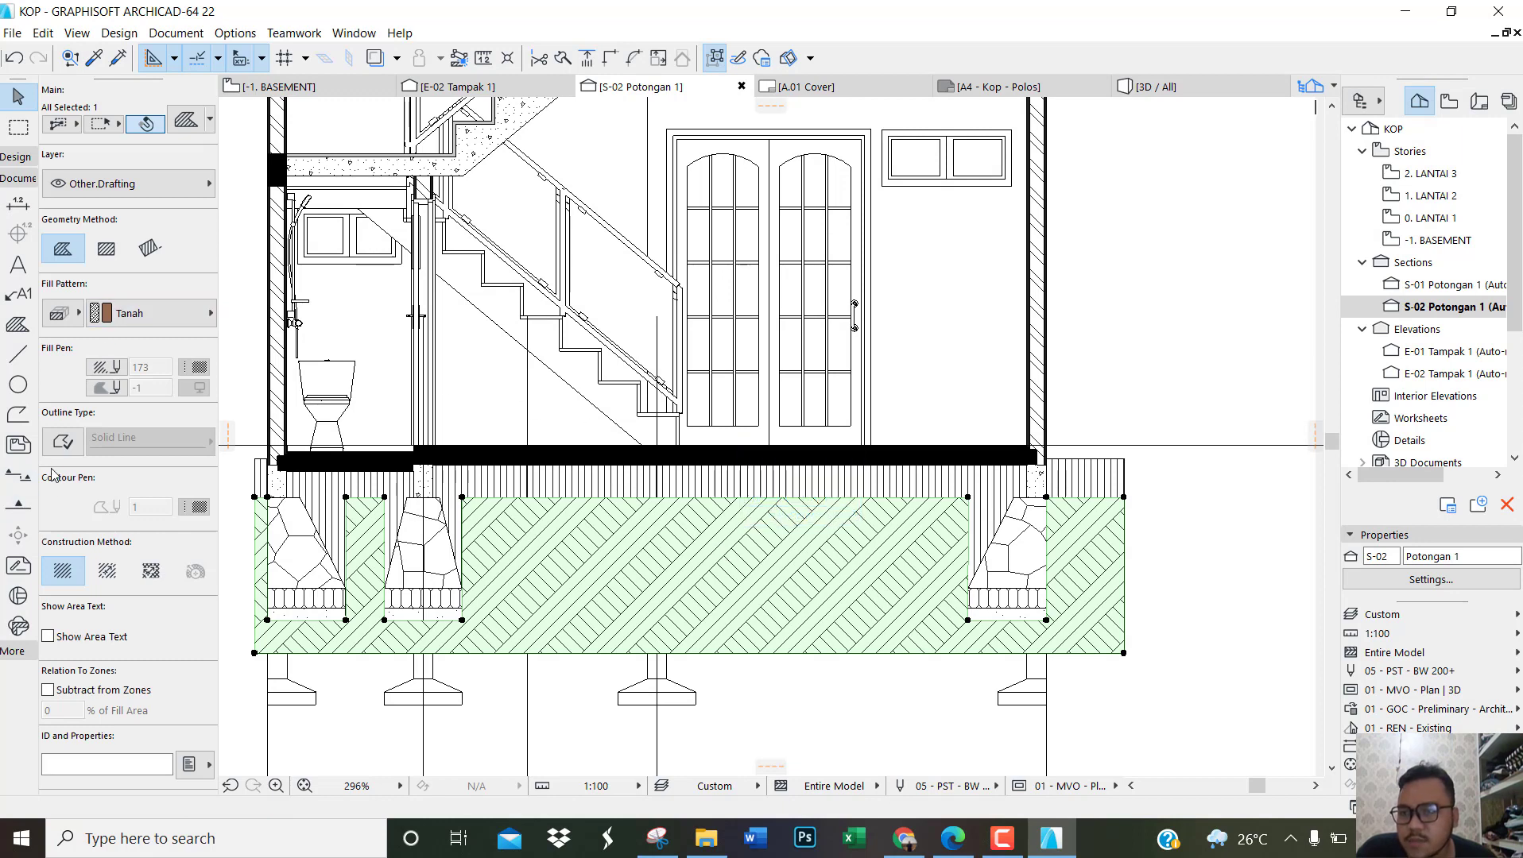
{"action": "left_click", "coordinate": [62, 449]}
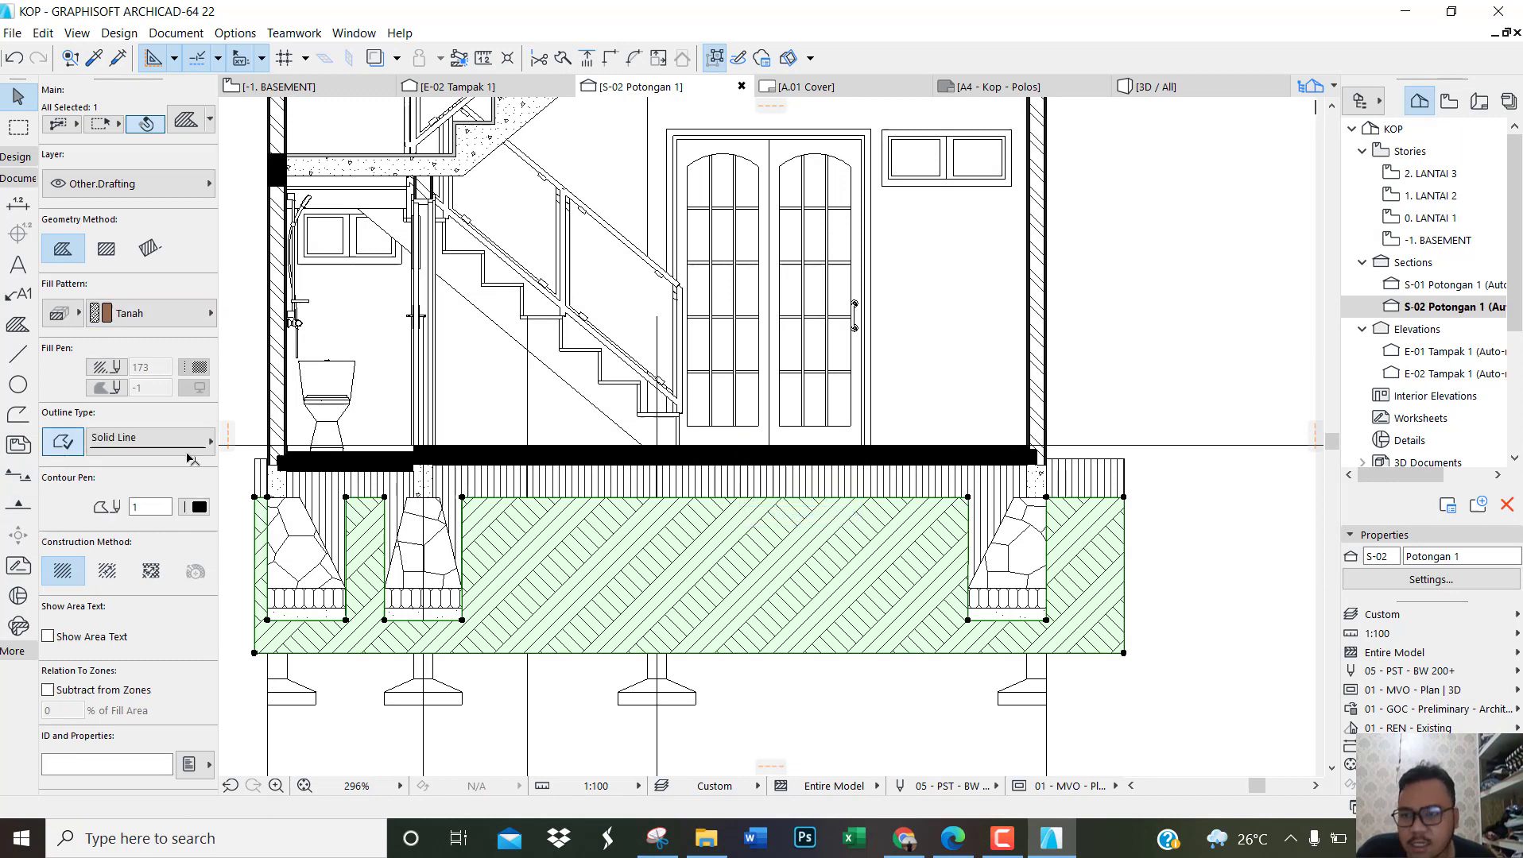
{"action": "left_click", "coordinate": [1190, 352]}
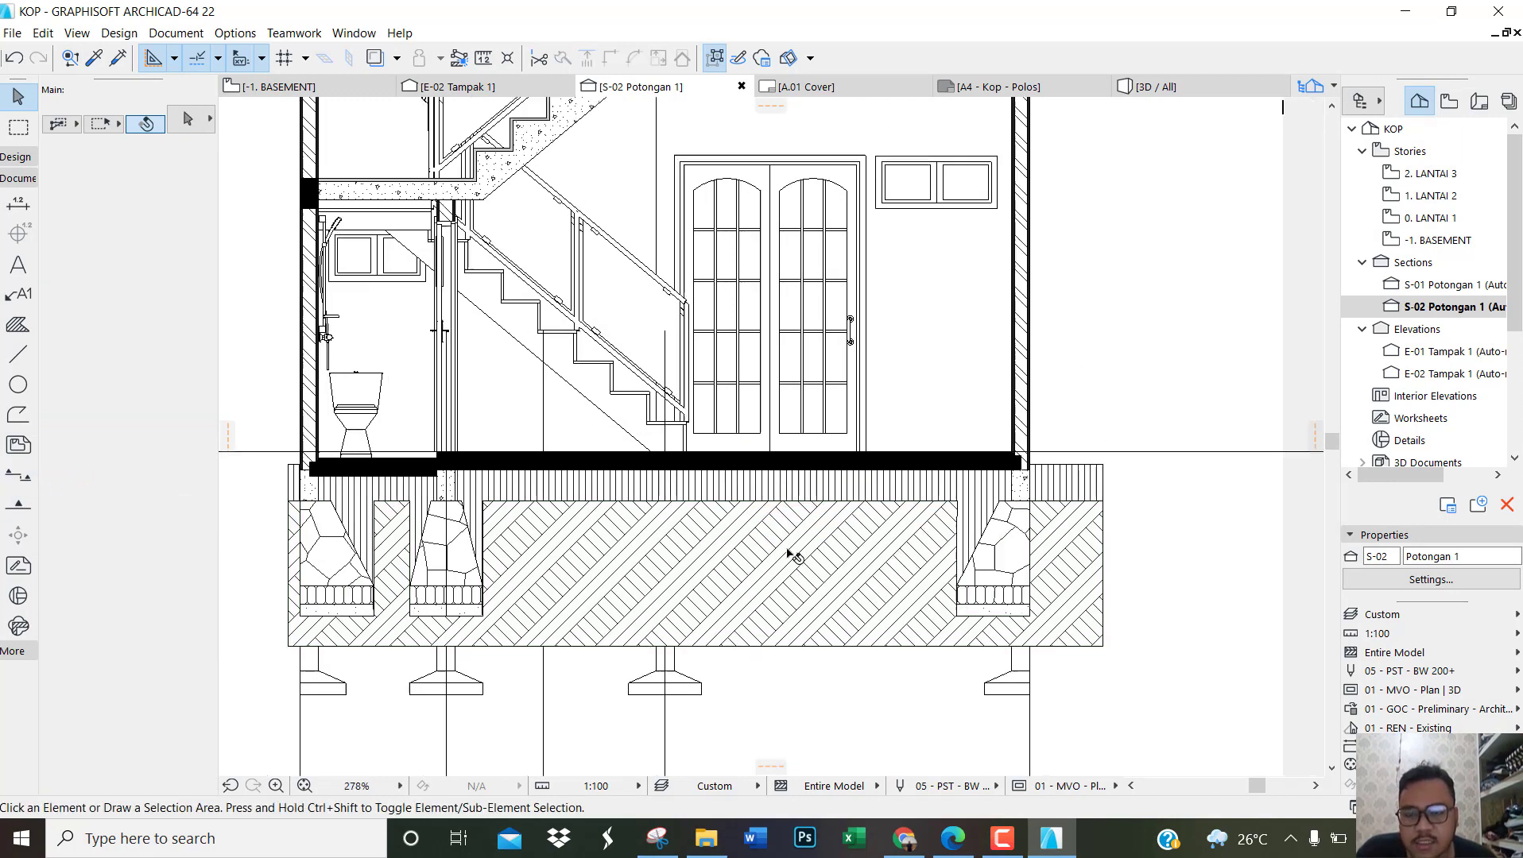
Step: Examine how the outlined Tanah fill fits around the three stone foundations and within the ground mesh in section S-02
{"action": "scroll", "coordinate": [792, 646], "scroll_direction": "down", "scroll_amount": 2}
{"action": "scroll", "coordinate": [452, 571], "scroll_direction": "up", "scroll_amount": 5}
{"action": "scroll", "coordinate": [450, 563], "scroll_direction": "up", "scroll_amount": 1}
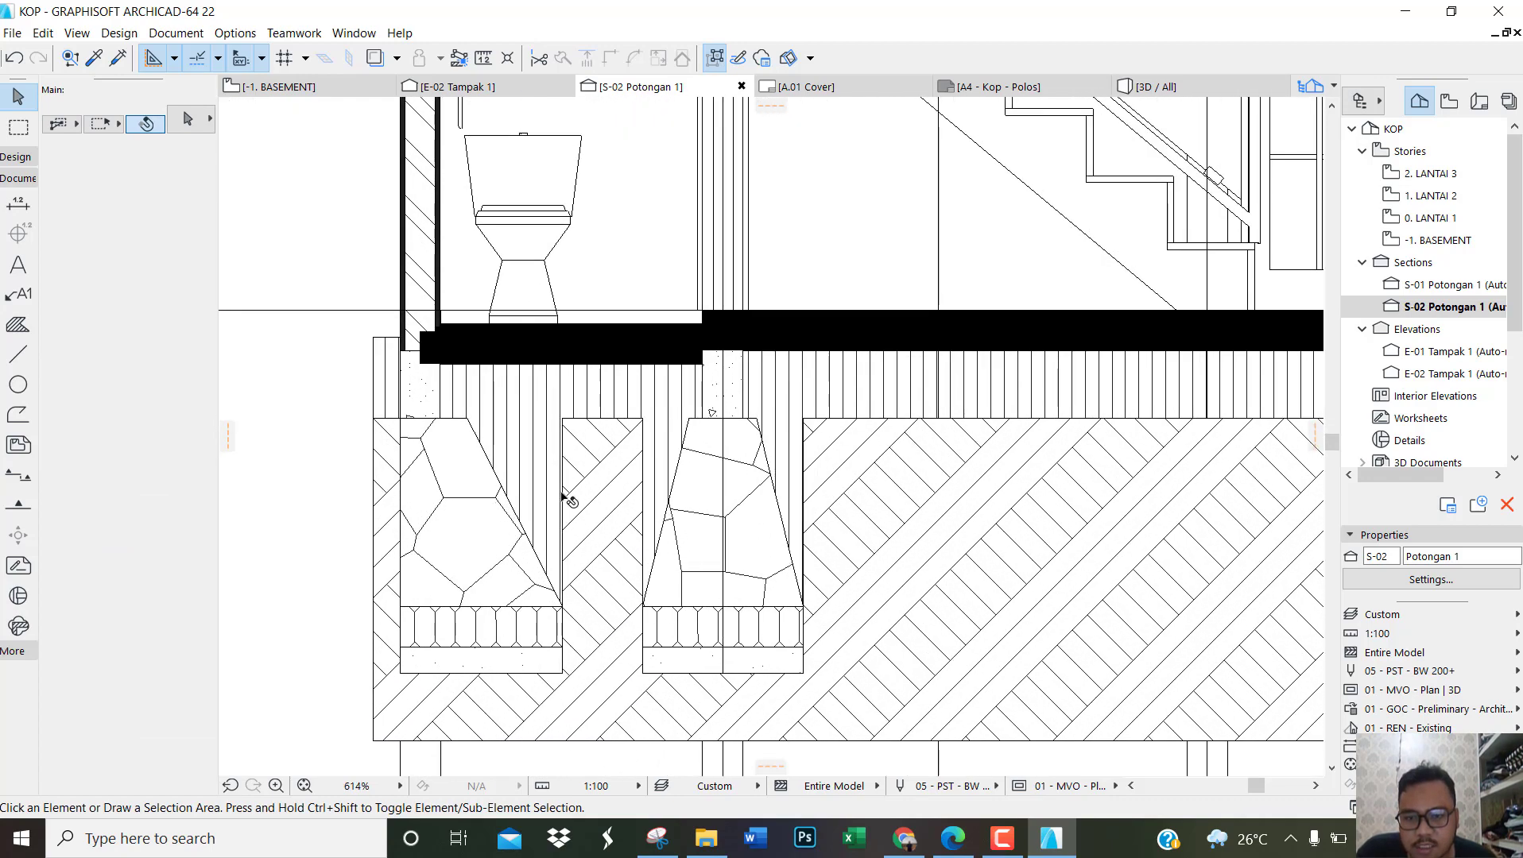
{"action": "left_click", "coordinate": [522, 400]}
{"action": "scroll", "coordinate": [355, 412], "scroll_direction": "down", "scroll_amount": 4}
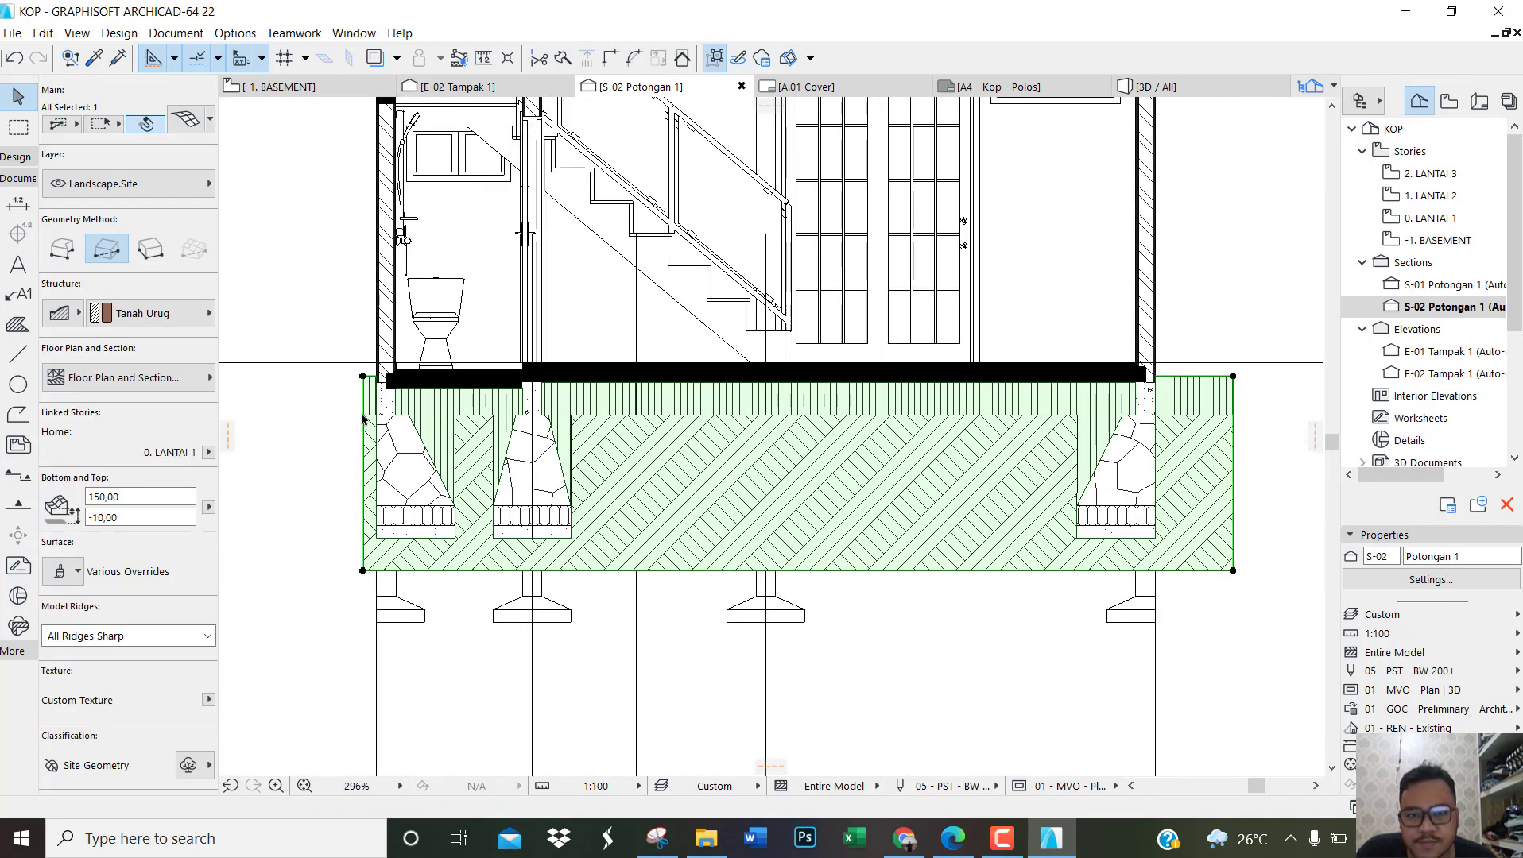
{"action": "left_click", "coordinate": [355, 412]}
{"action": "scroll", "coordinate": [1096, 409], "scroll_direction": "up", "scroll_amount": 3}
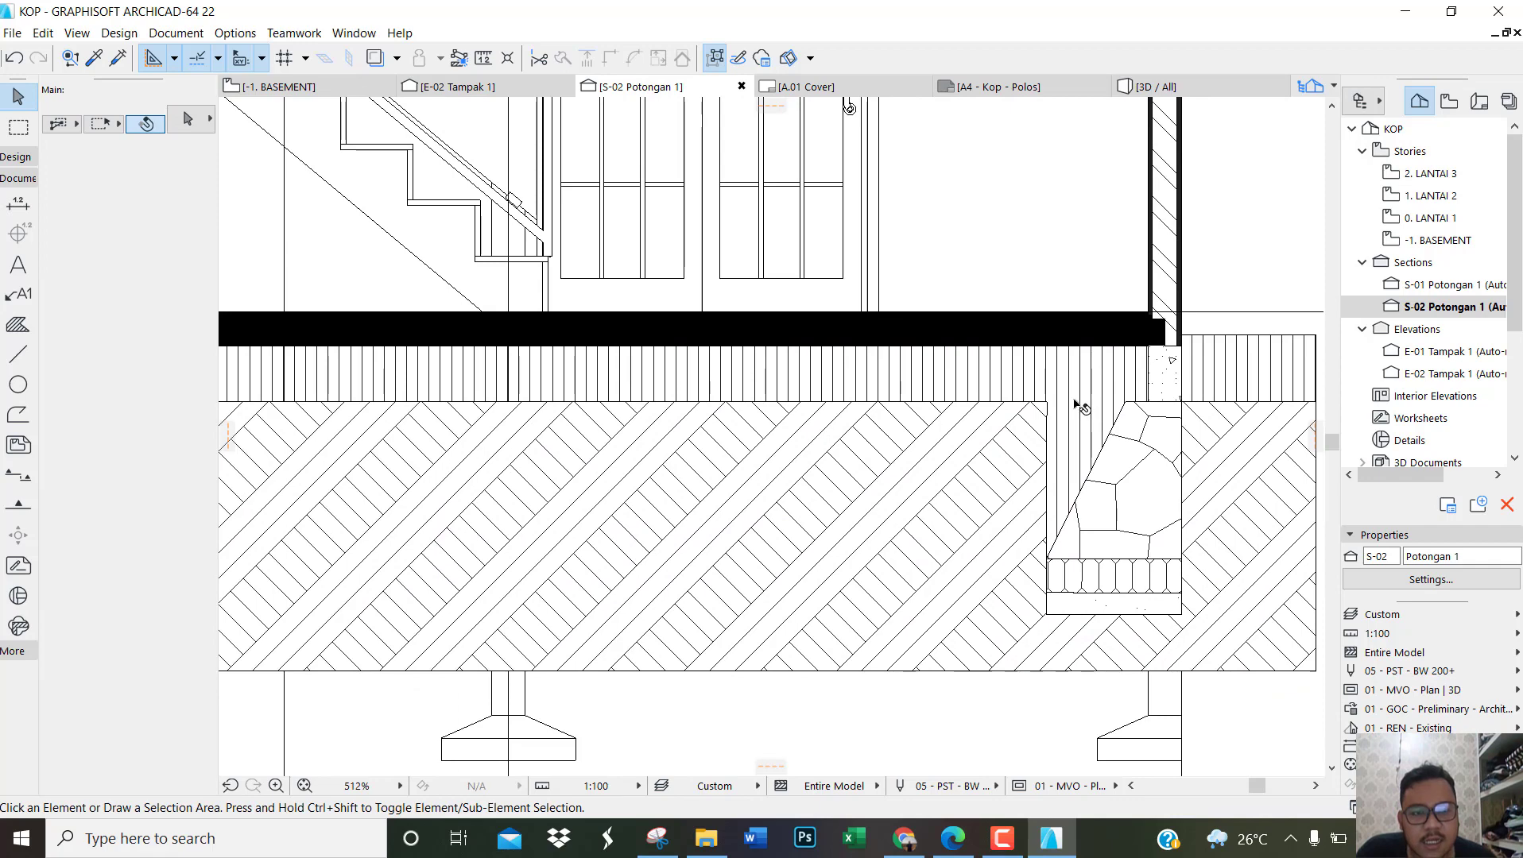
{"action": "scroll", "coordinate": [805, 581], "scroll_direction": "down", "scroll_amount": 3}
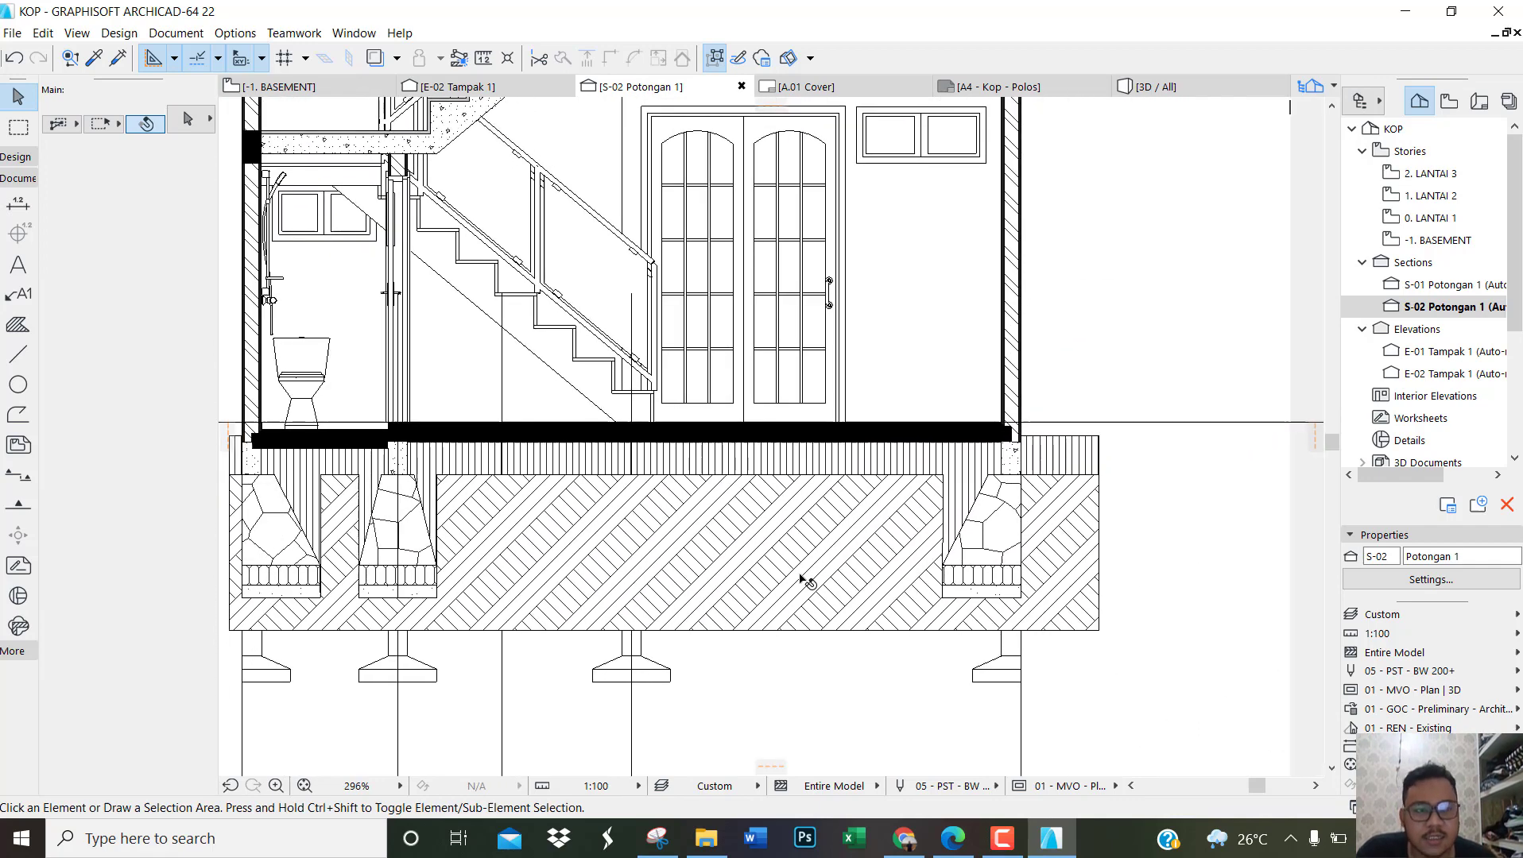
{"action": "scroll", "coordinate": [801, 580], "scroll_direction": "down", "scroll_amount": 1}
{"action": "scroll", "coordinate": [652, 552], "scroll_direction": "up", "scroll_amount": 1}
Step: Open section S-01 Potongan 1 and view the house section down to its grid markers
{"action": "middle_click_drag", "start_coordinate": [652, 551], "coordinate": [763, 712]}
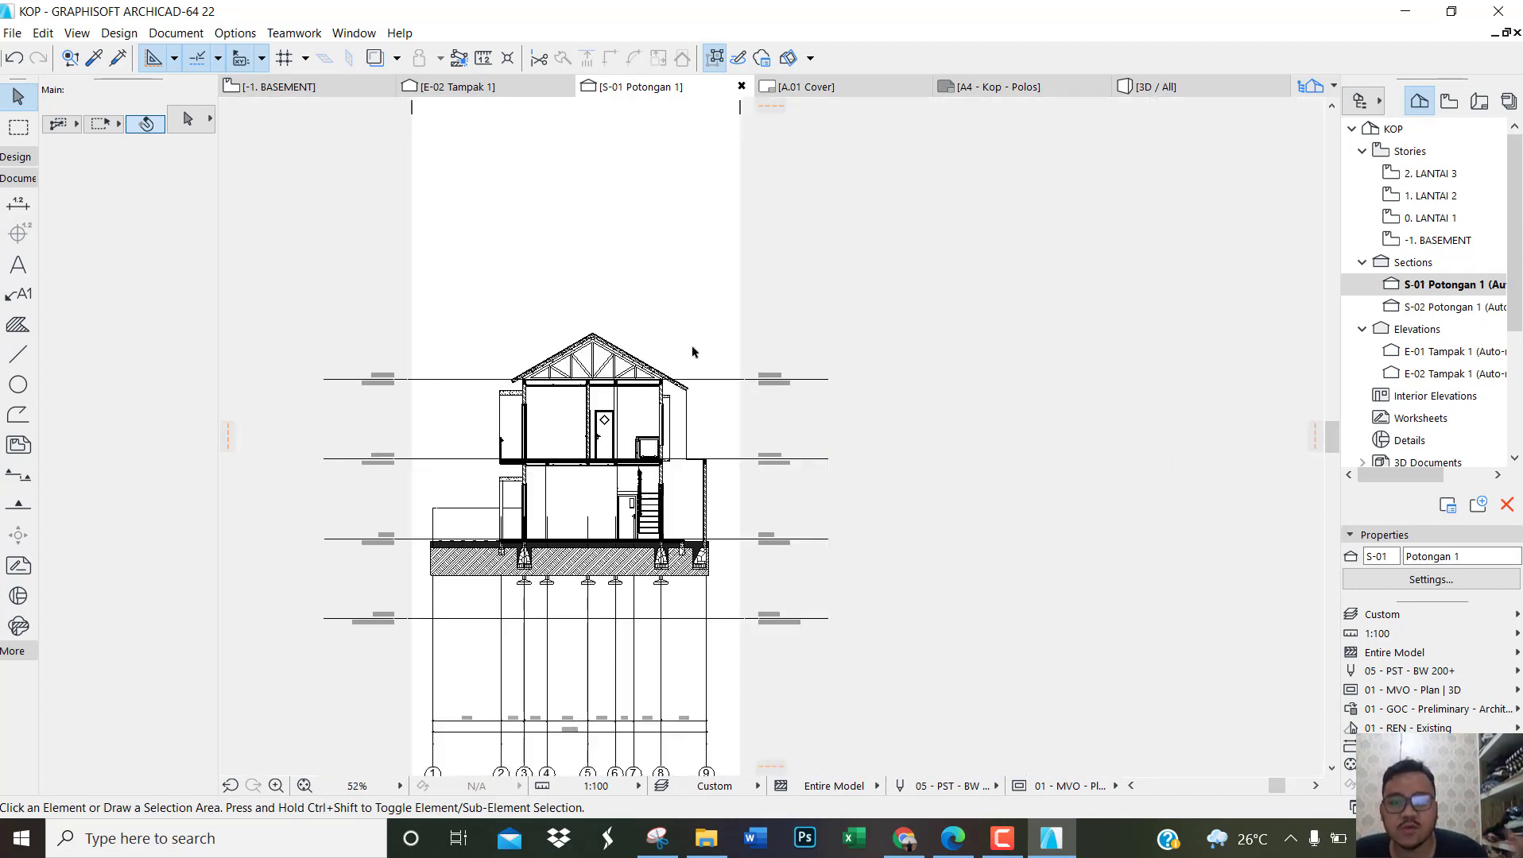
{"action": "scroll", "coordinate": [595, 523], "scroll_direction": "up", "scroll_amount": 1}
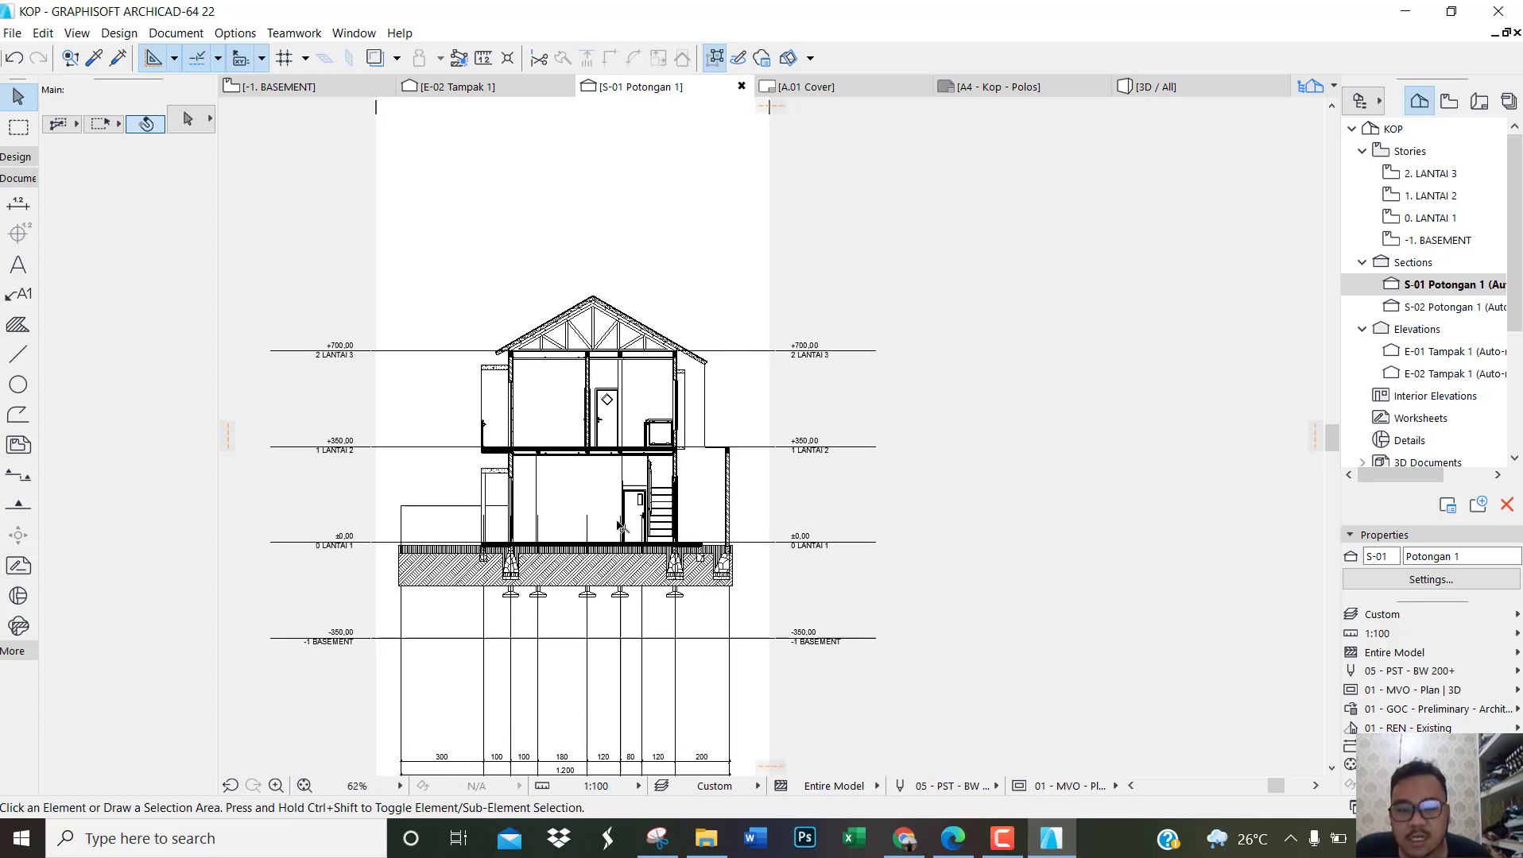
{"action": "scroll", "coordinate": [651, 526], "scroll_direction": "up", "scroll_amount": 2}
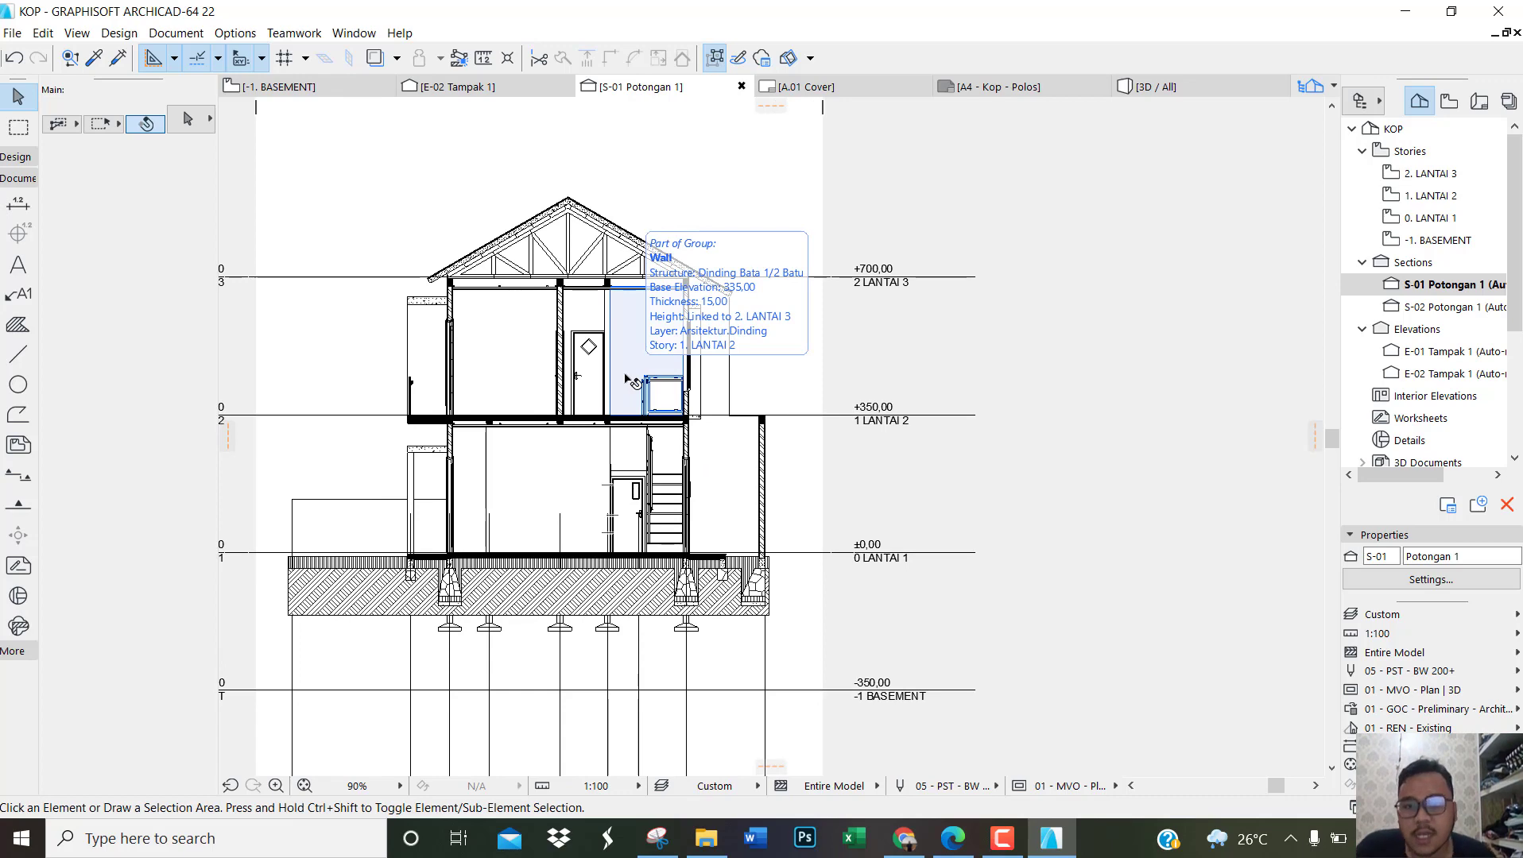
{"action": "scroll", "coordinate": [632, 381], "scroll_direction": "down", "scroll_amount": 6}
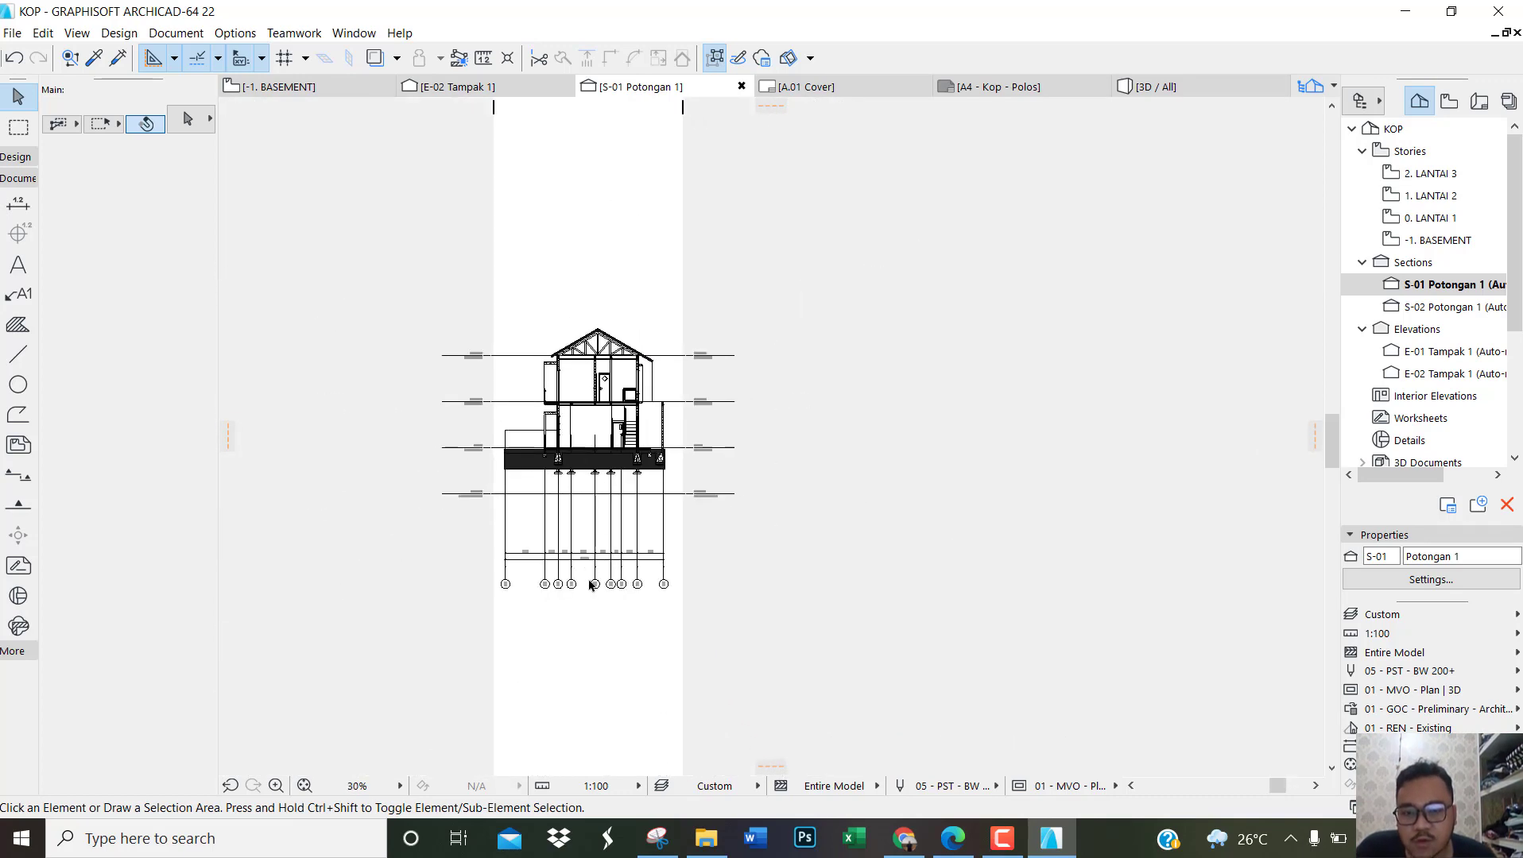
Step: Set grid elements 1 to 9 to a Dashed line in segment display, and open the lower marker's height for editing
{"action": "scroll", "coordinate": [591, 585], "scroll_direction": "up", "scroll_amount": 6}
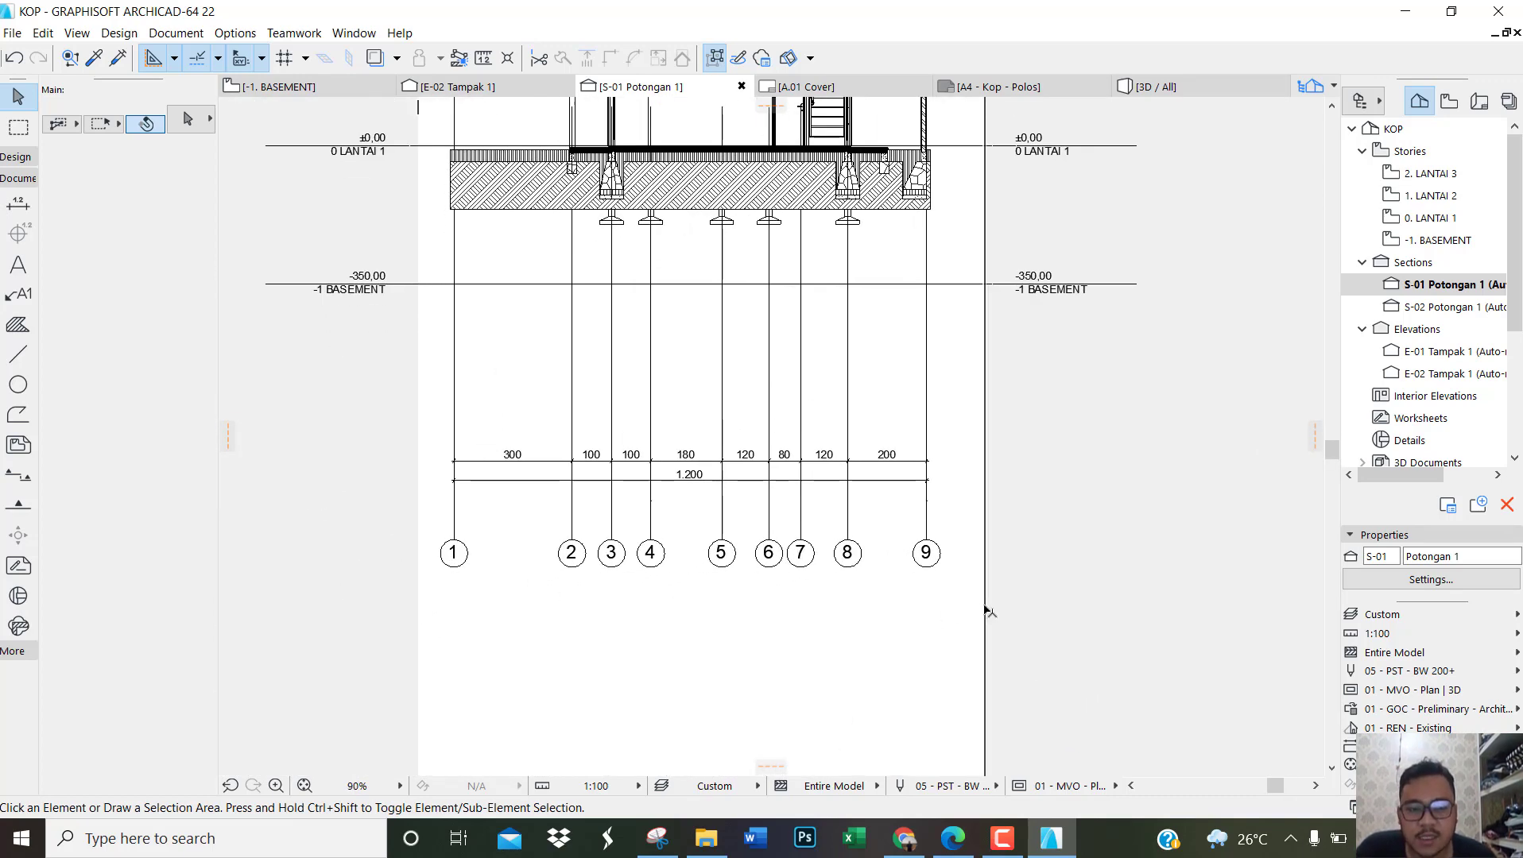
{"action": "left_click", "coordinate": [966, 602]}
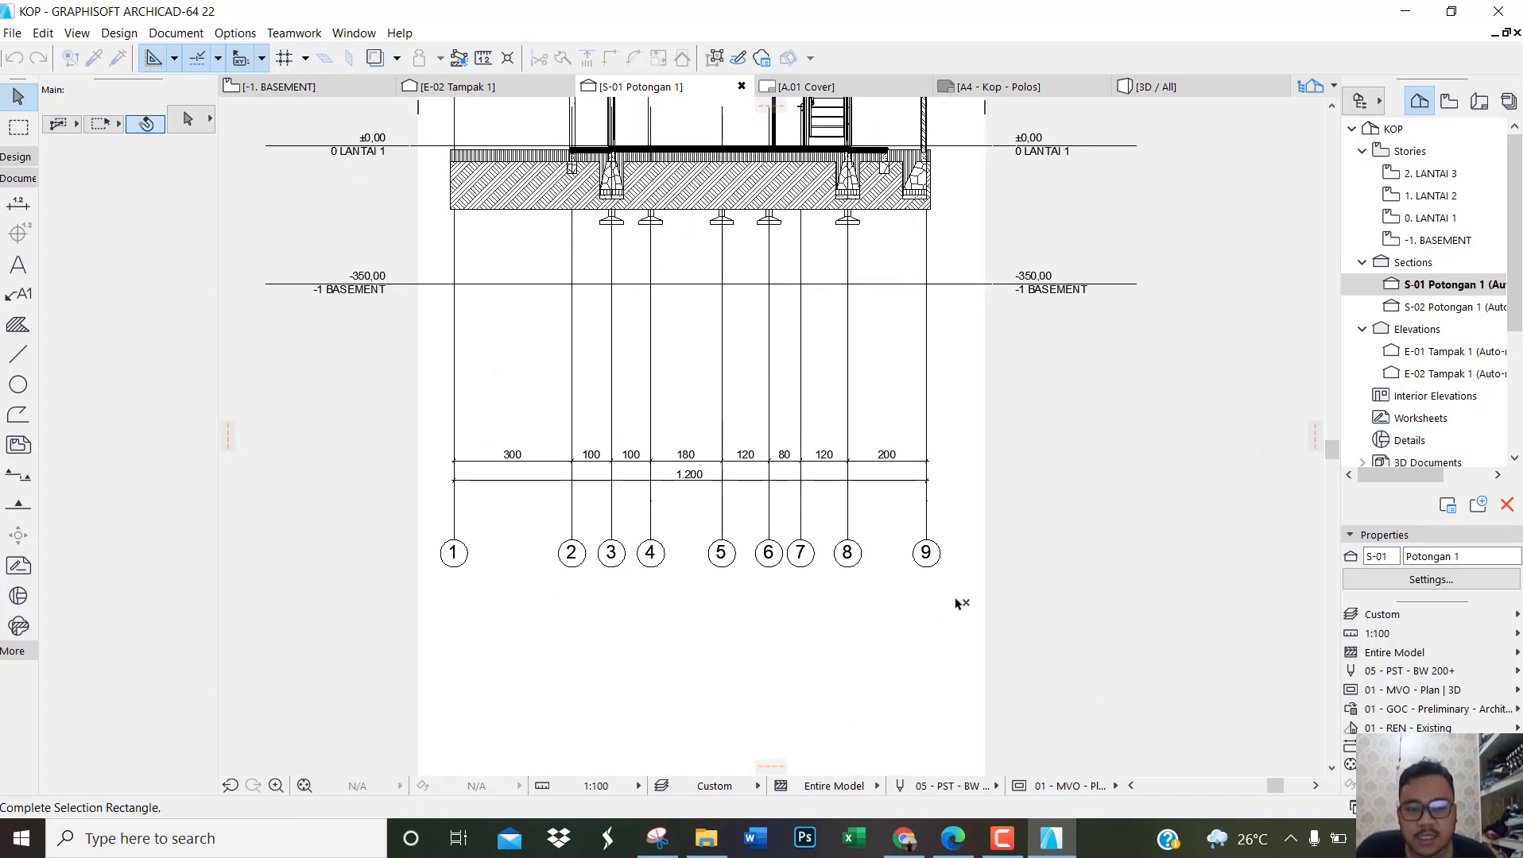
{"action": "left_click", "coordinate": [439, 523]}
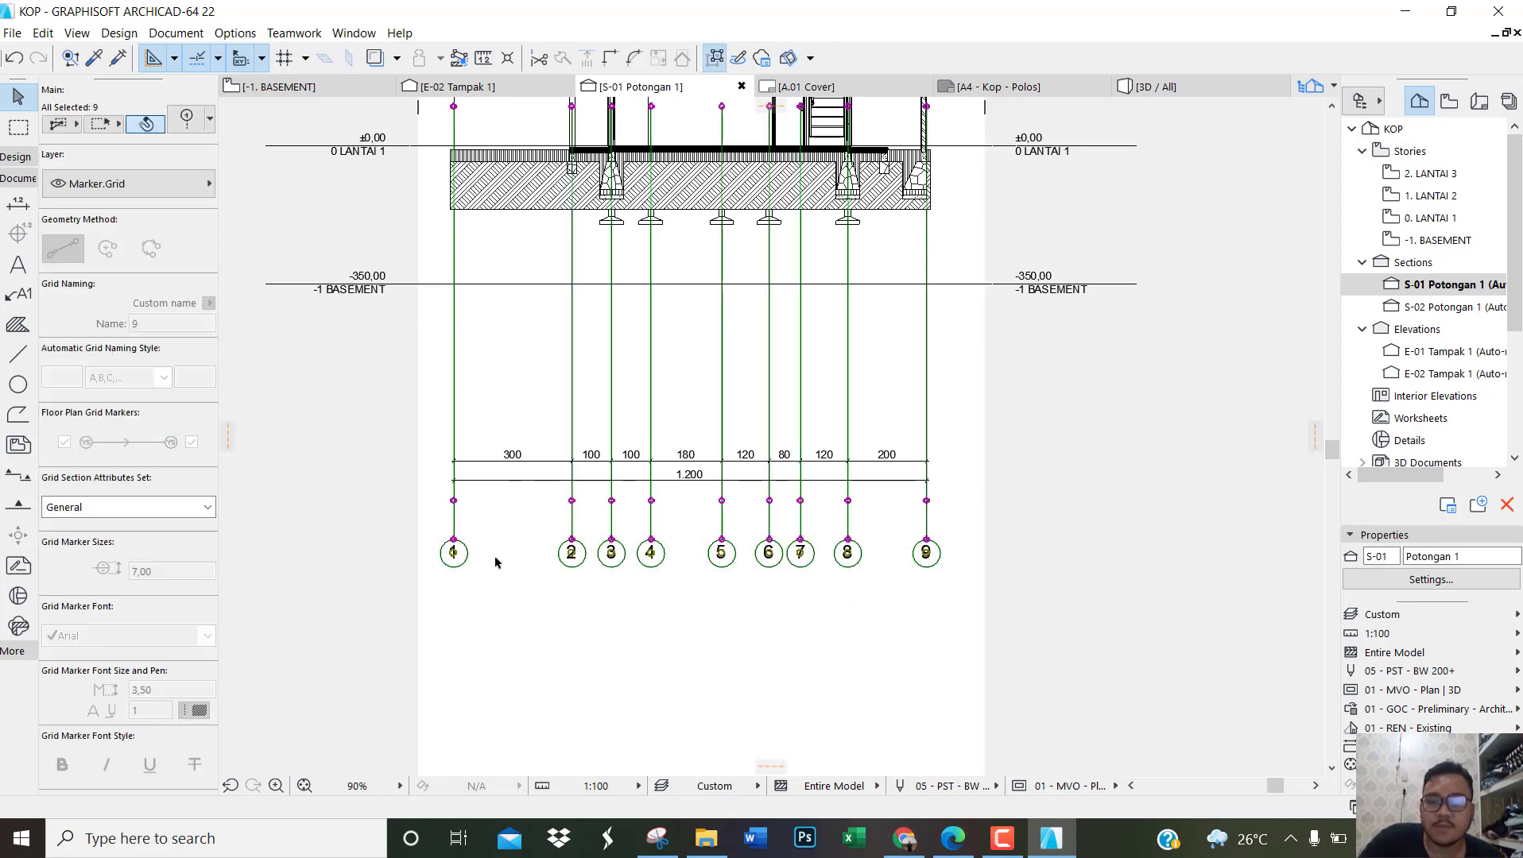
{"action": "key", "text": "ctrl+t"}
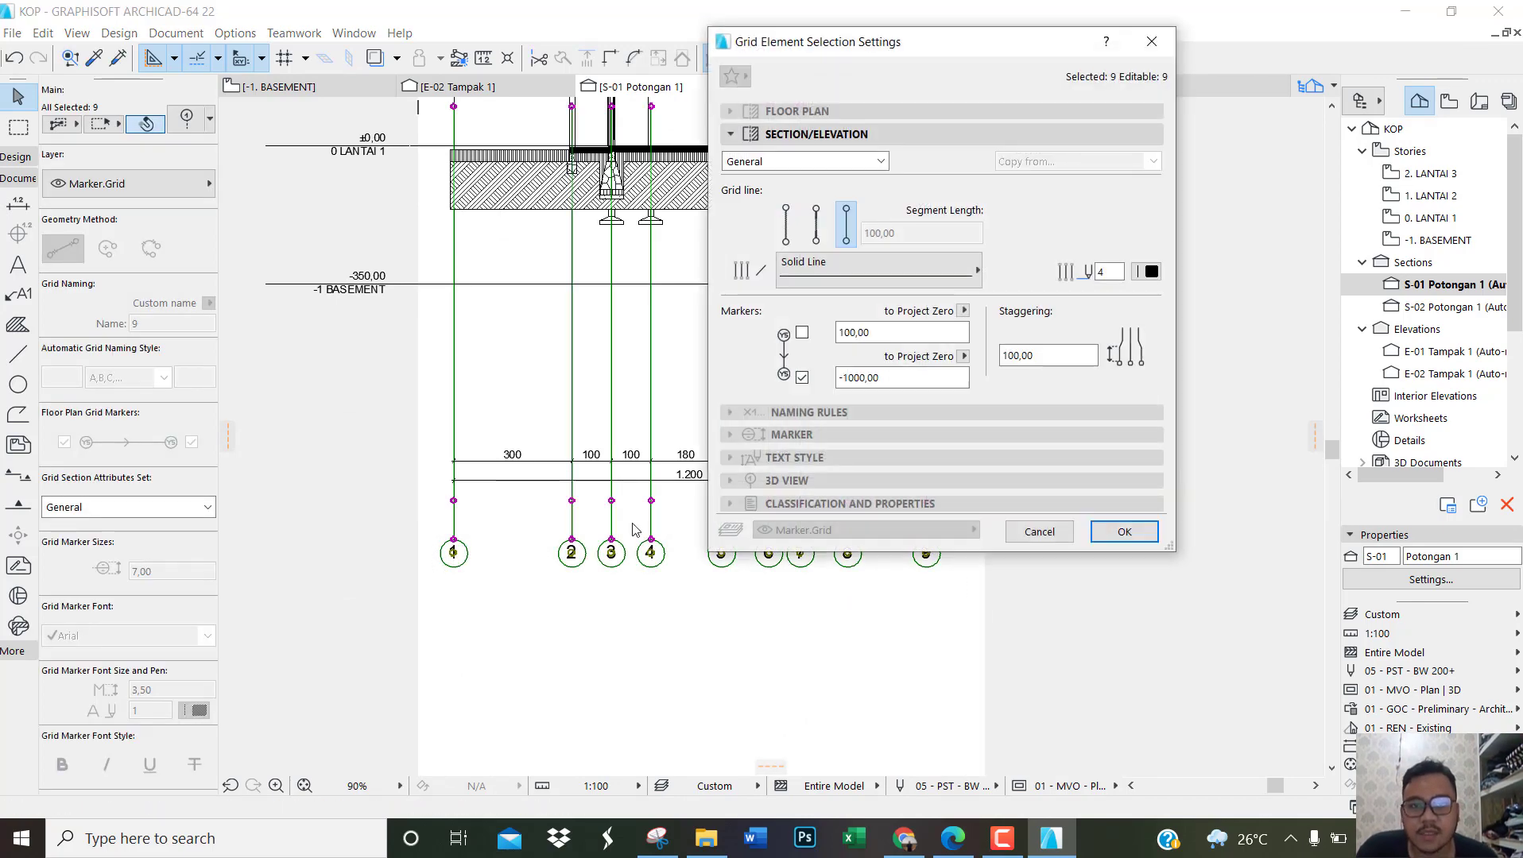
{"action": "left_click", "coordinate": [862, 277]}
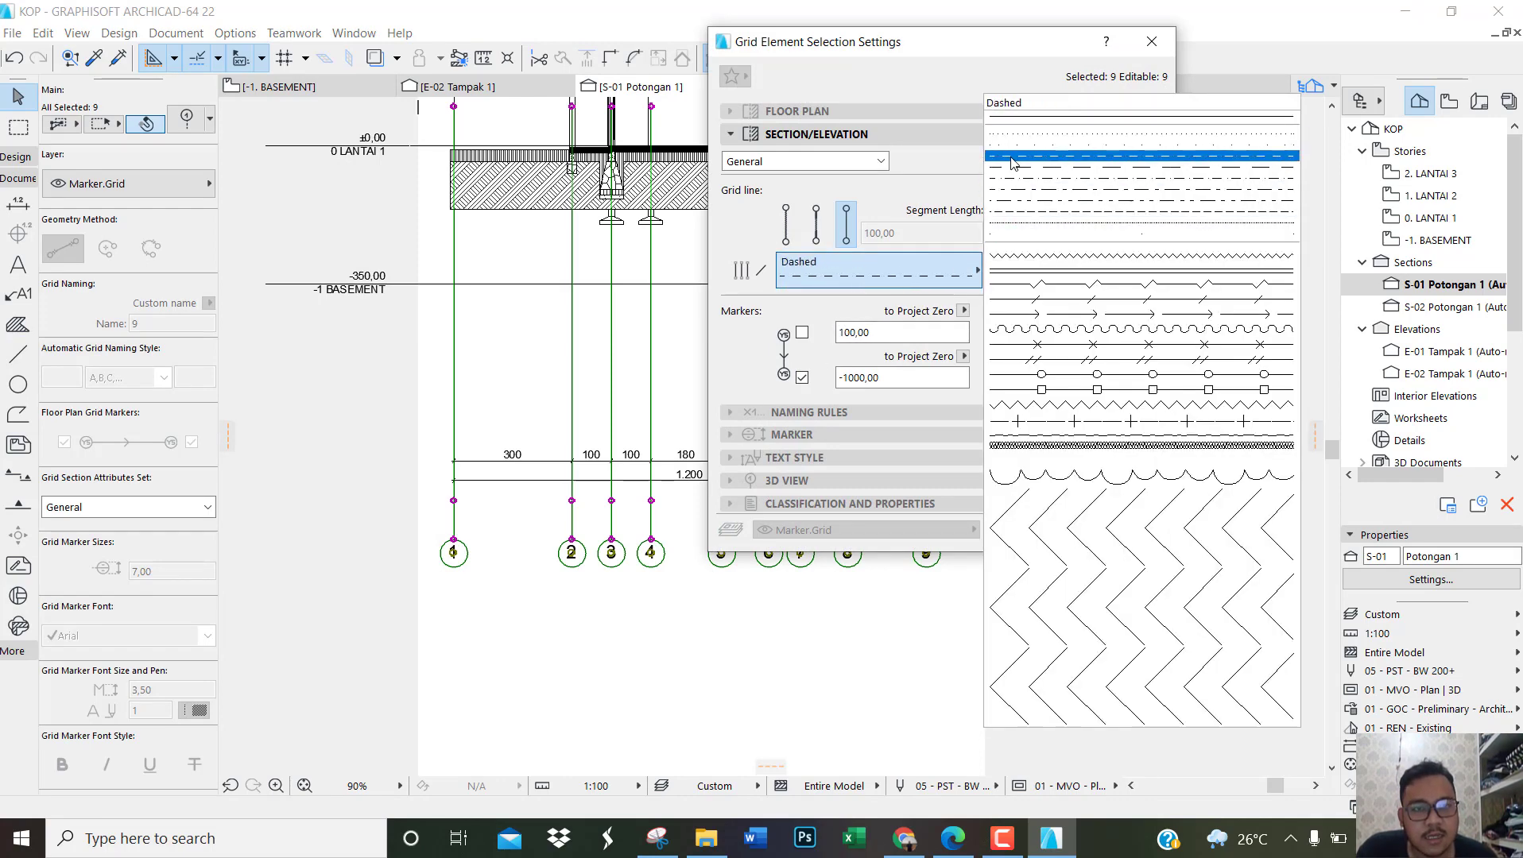
{"action": "left_click", "coordinate": [1011, 162]}
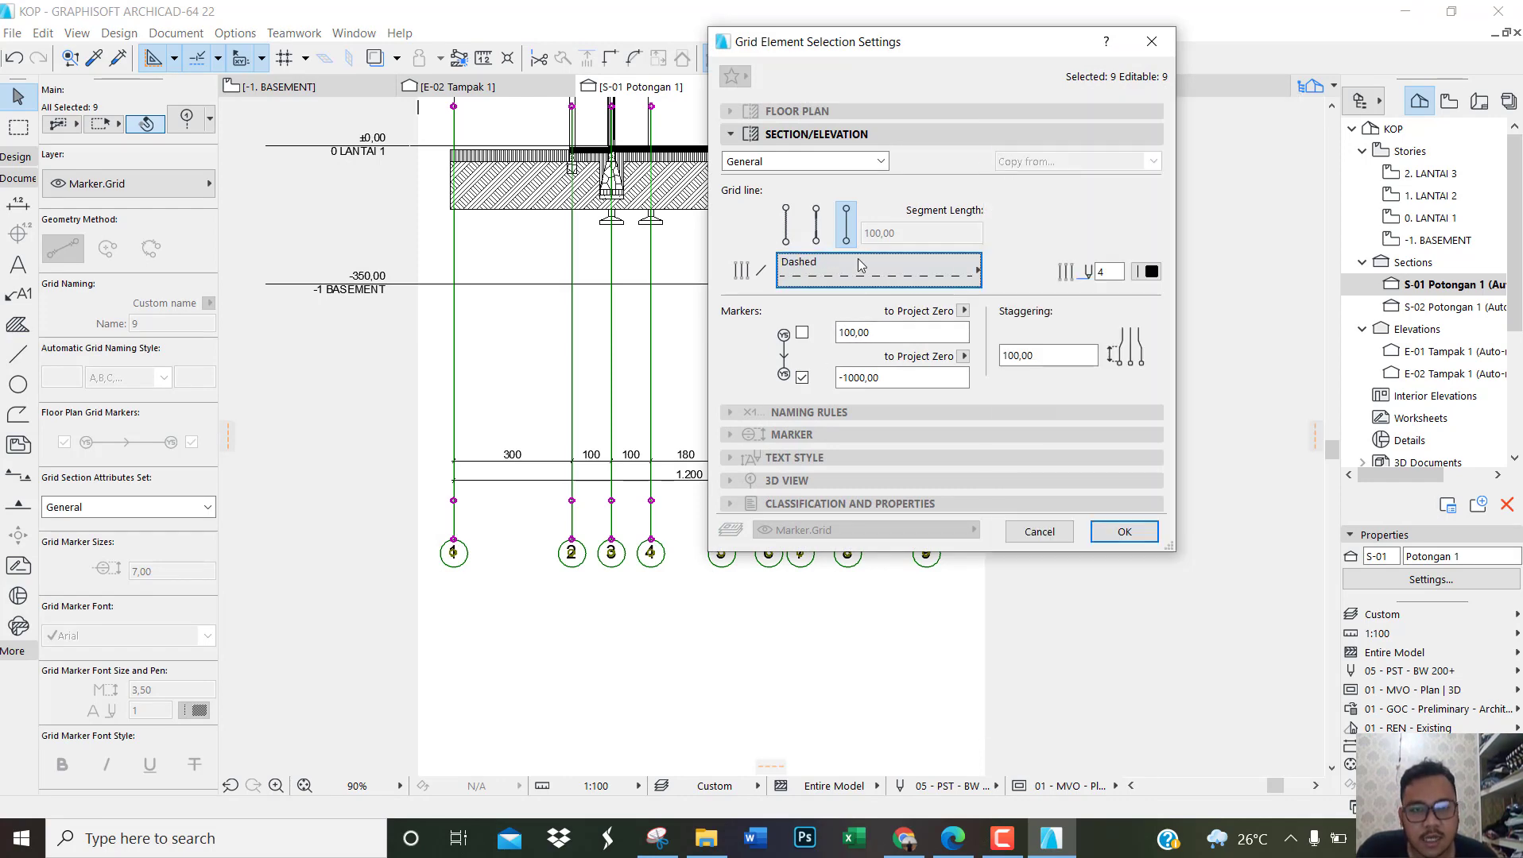
{"action": "left_click", "coordinate": [814, 234]}
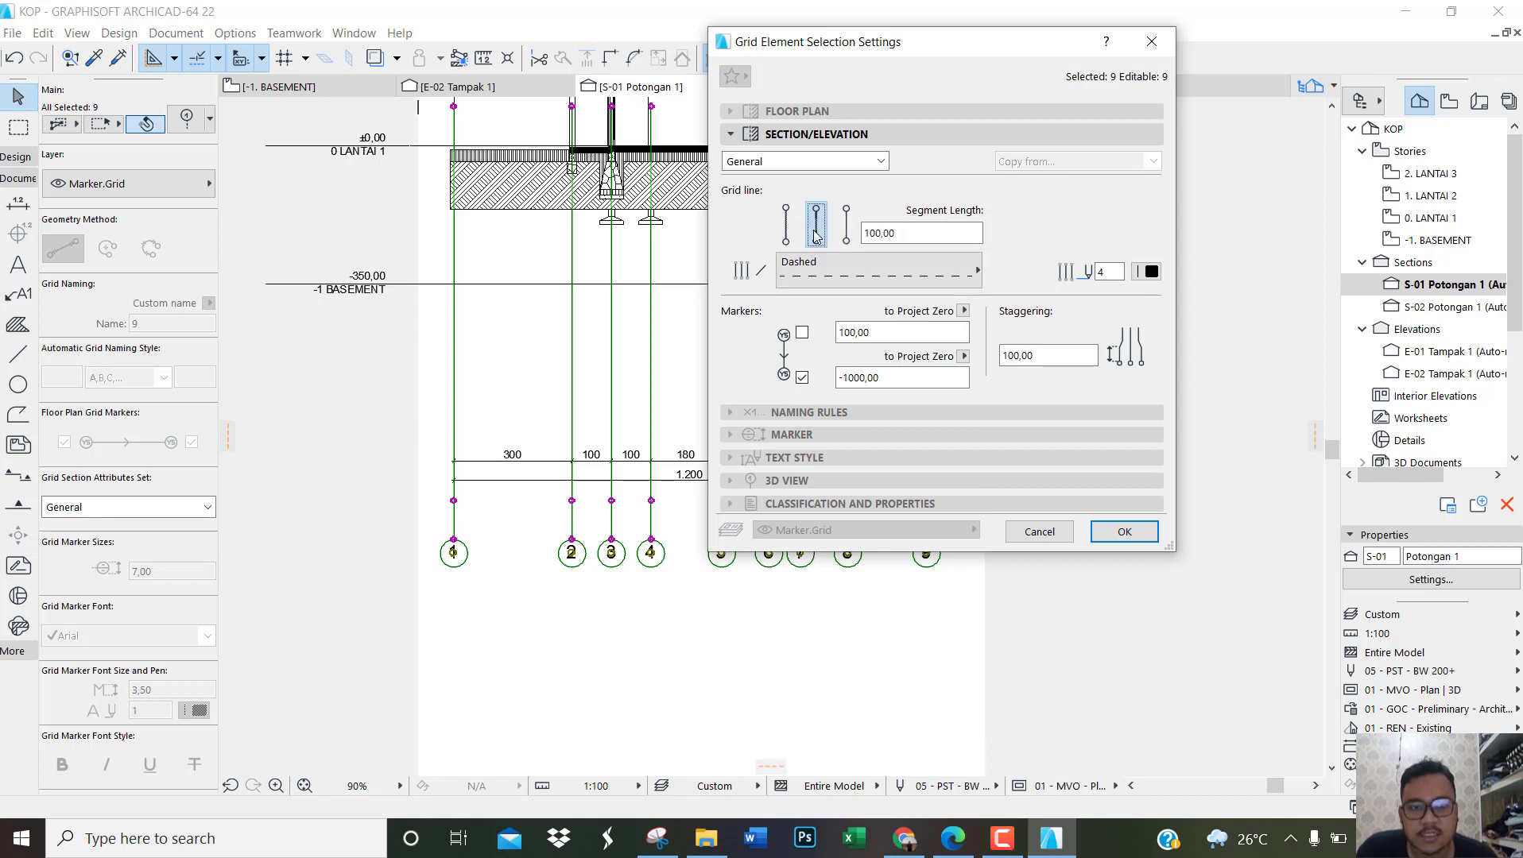
{"action": "left_click", "coordinate": [878, 379]}
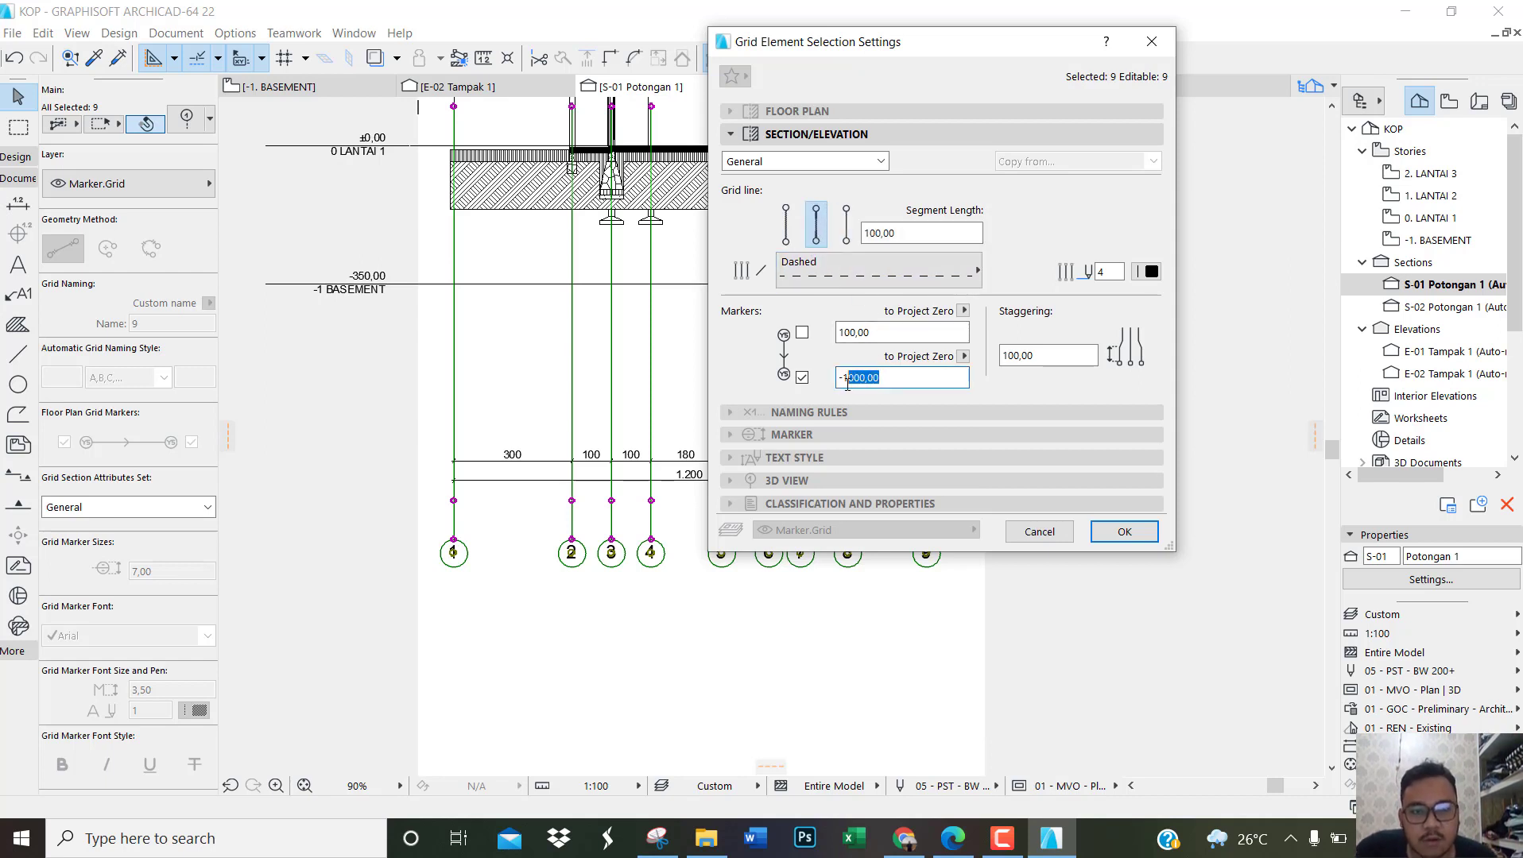
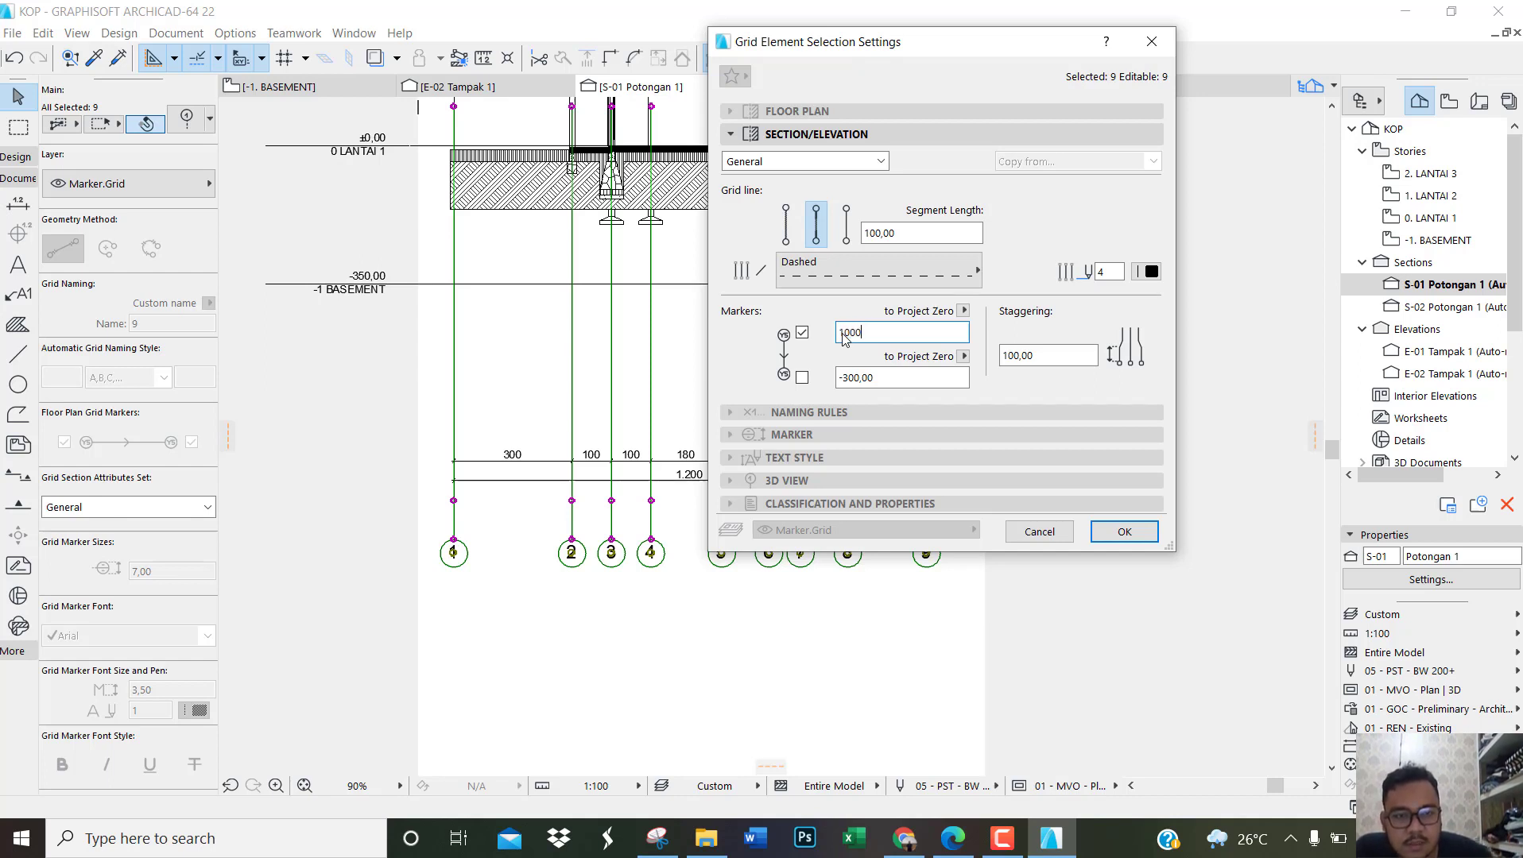
Step: Apply marker heights of 1000 (upper) and -300 (lower) to Project Zero for grid elements 1 to 9 in section S-01
{"action": "left_click", "coordinate": [1118, 538]}
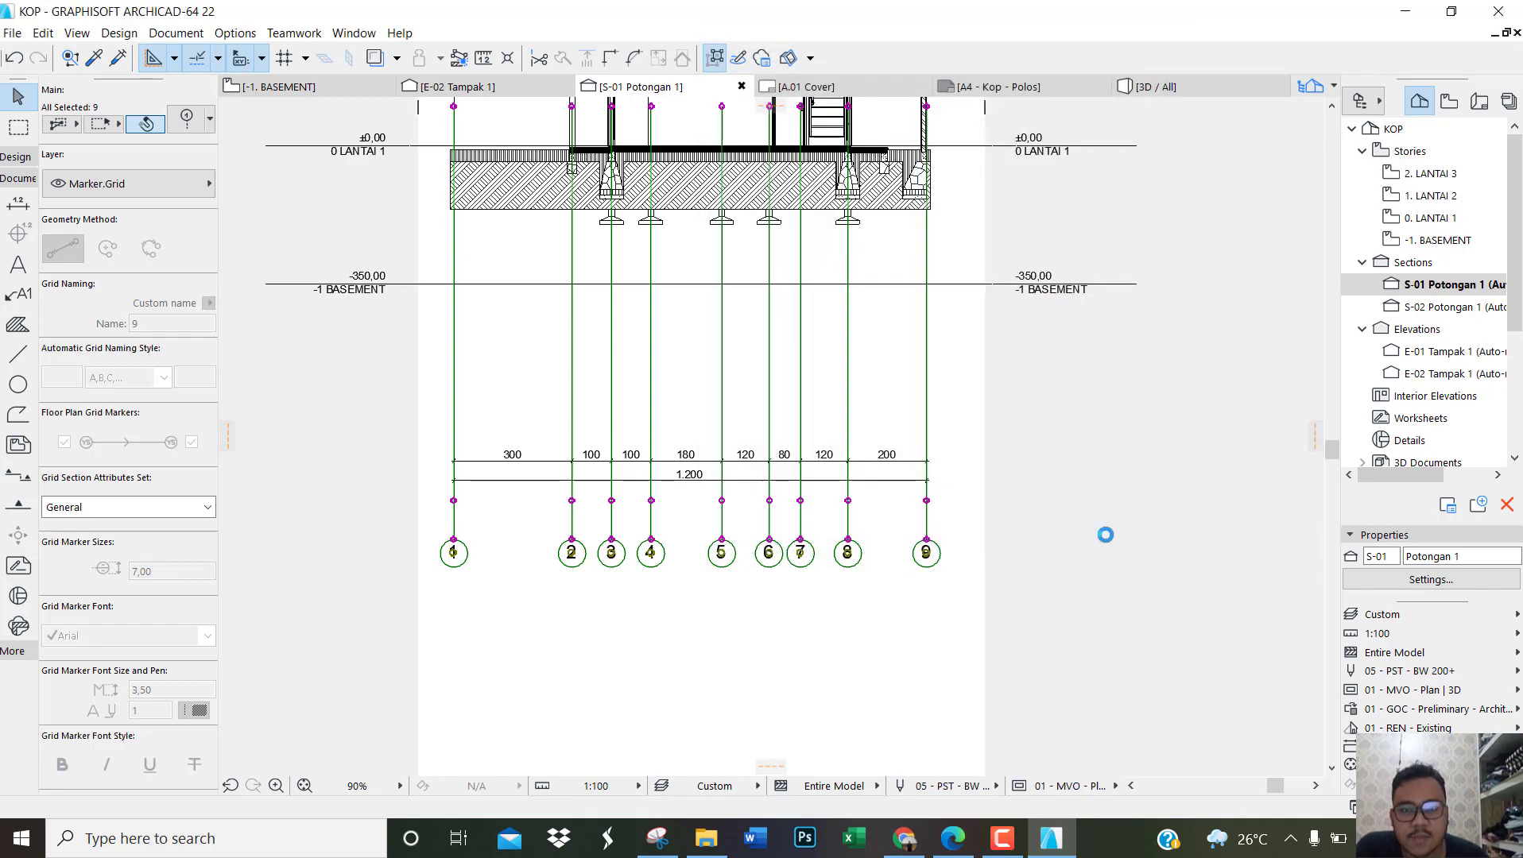
{"action": "scroll", "coordinate": [803, 499], "scroll_direction": "down", "scroll_amount": 3}
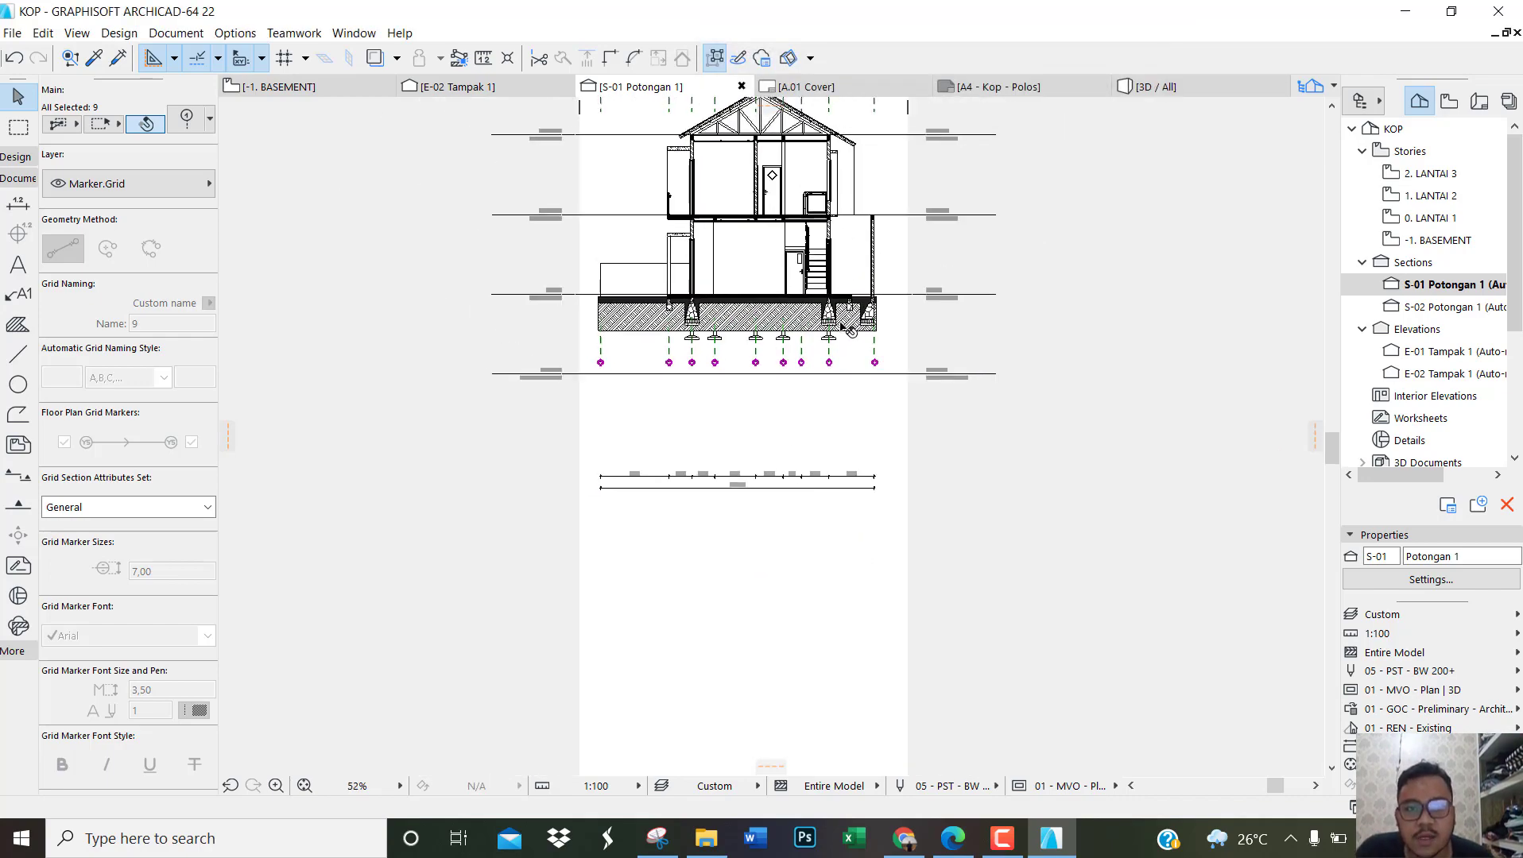
{"action": "scroll", "coordinate": [825, 379], "scroll_direction": "down", "scroll_amount": 1}
{"action": "scroll", "coordinate": [829, 172], "scroll_direction": "up", "scroll_amount": 2}
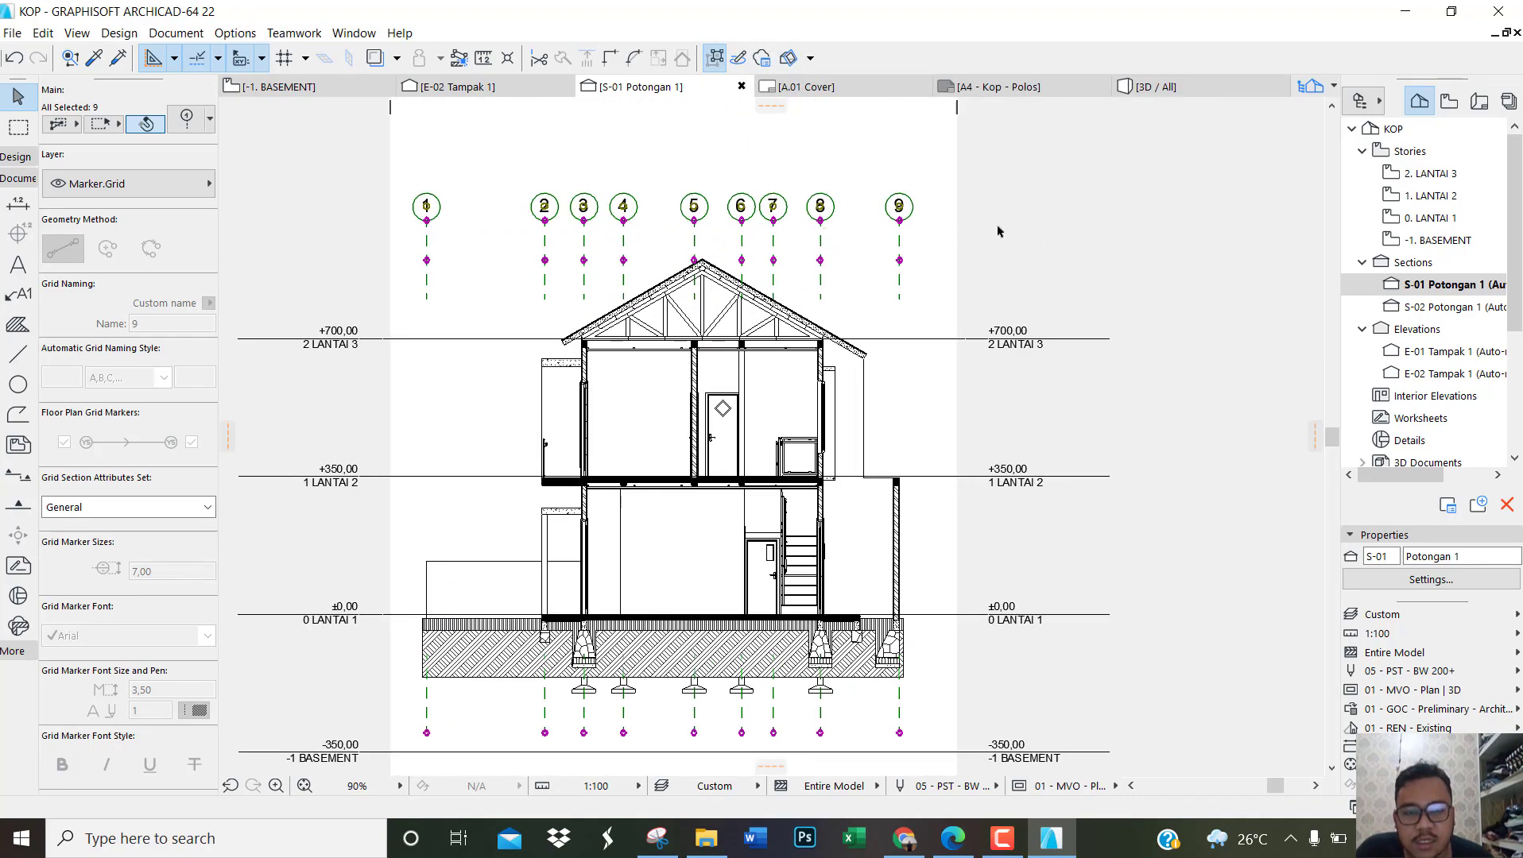
{"action": "left_click", "coordinate": [1018, 231]}
Step: Centre the text on the dimension line for both dimension chains below section S-01
{"action": "scroll", "coordinate": [819, 276], "scroll_direction": "down", "scroll_amount": 2}
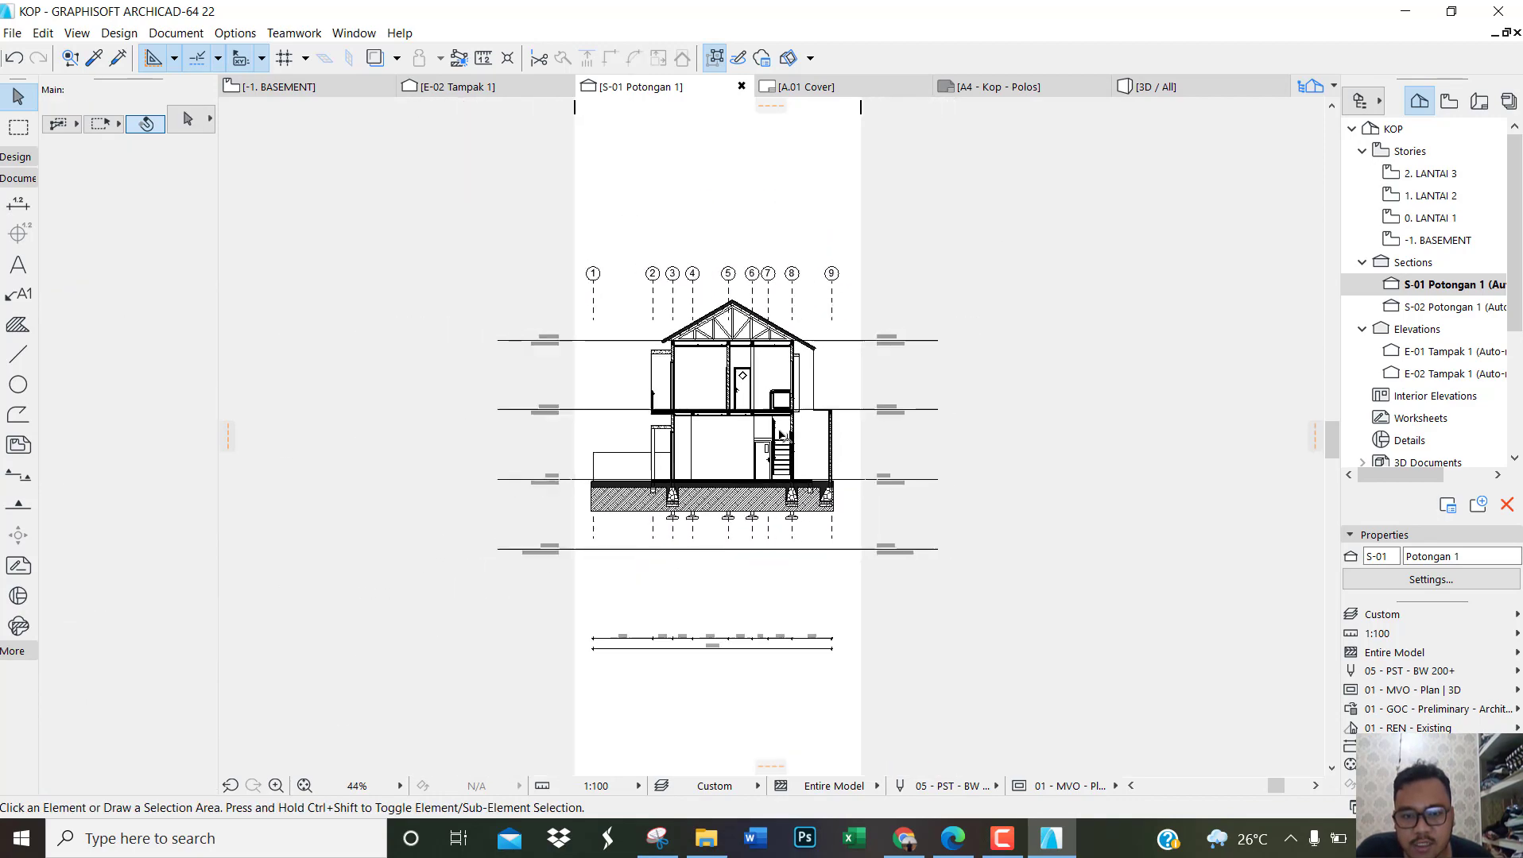
{"action": "scroll", "coordinate": [666, 620], "scroll_direction": "up", "scroll_amount": 2}
{"action": "scroll", "coordinate": [666, 620], "scroll_direction": "up", "scroll_amount": 2}
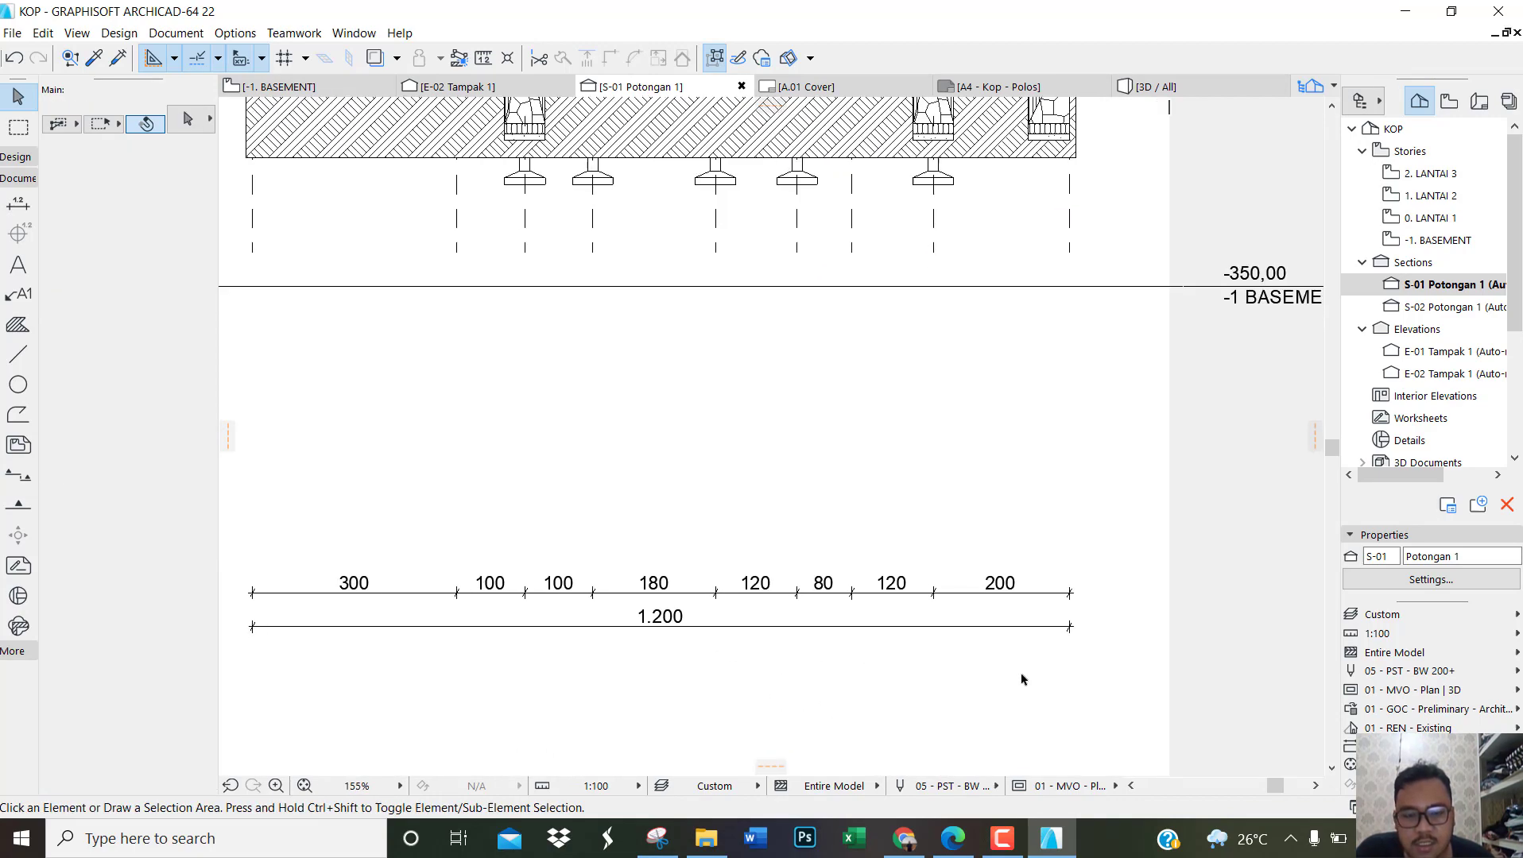
{"action": "left_click_drag", "start_coordinate": [1022, 680], "coordinate": [365, 536]}
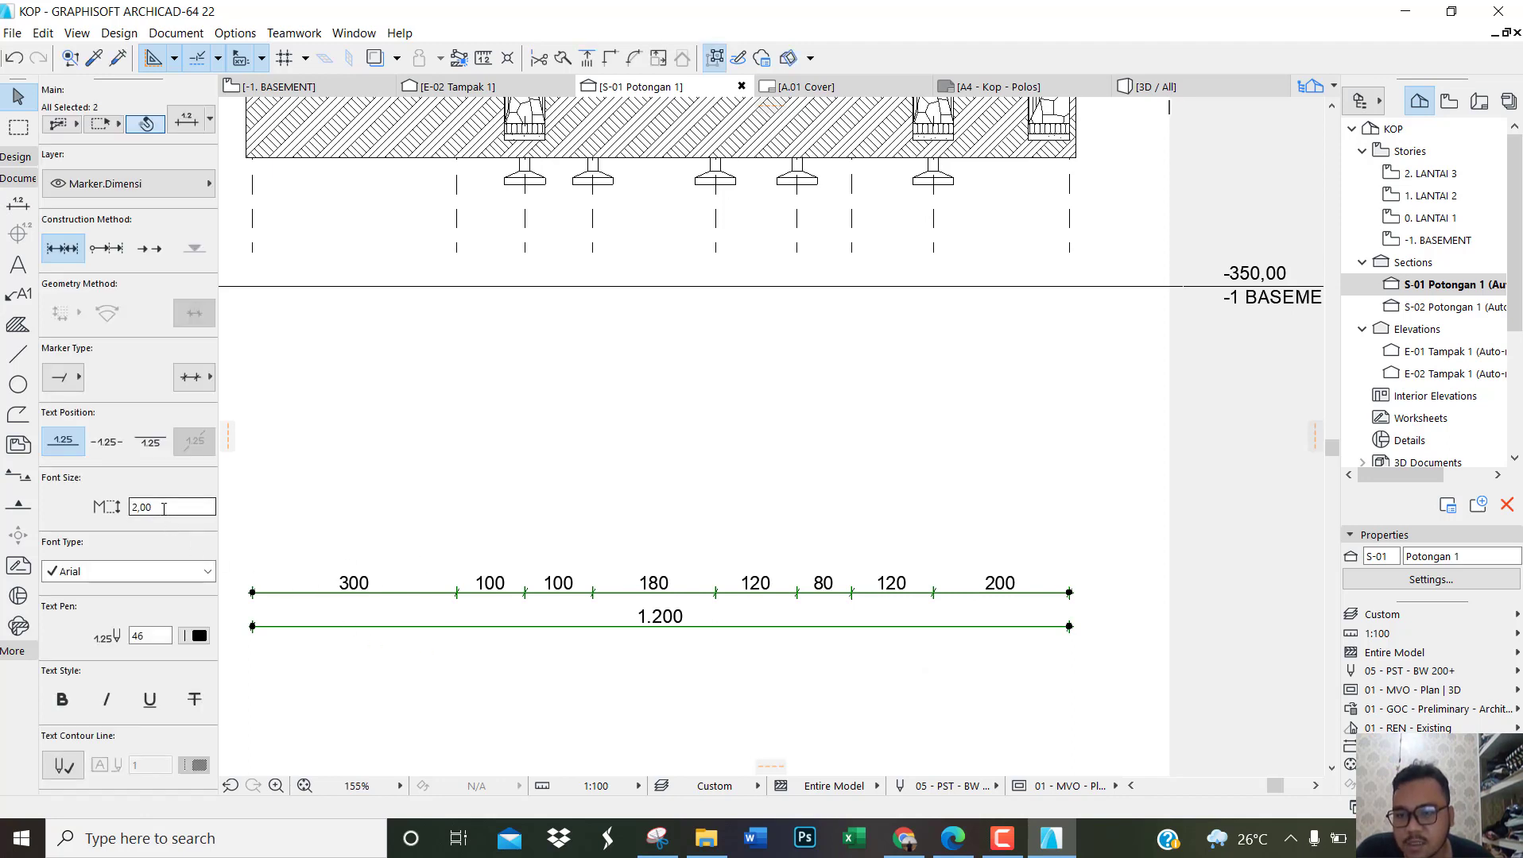
{"action": "left_click", "coordinate": [106, 442]}
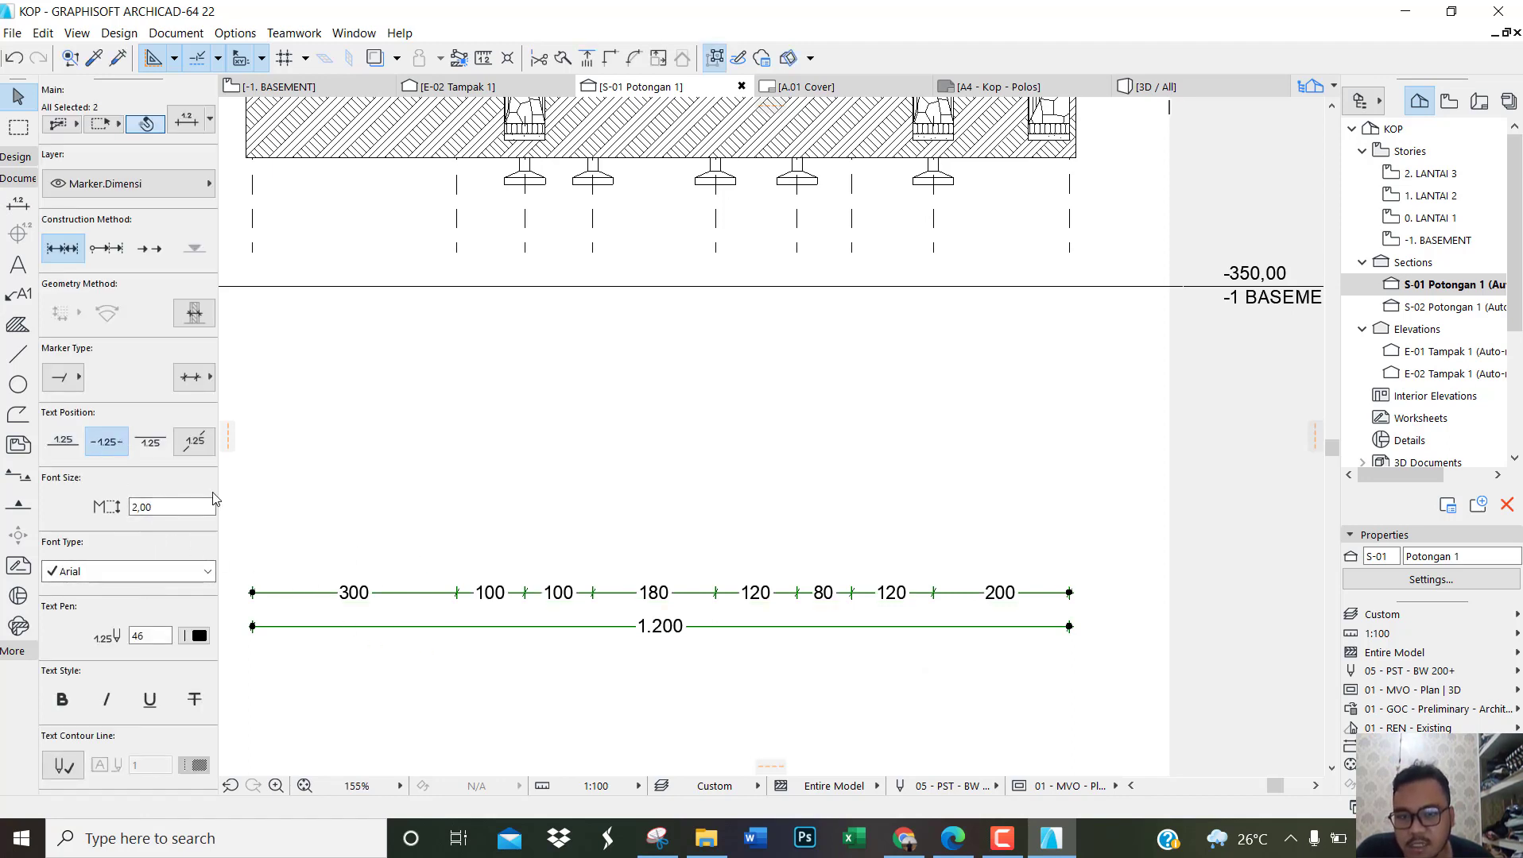
Step: Move both dimension chains vertically up above the roof in section S-01, placing them directly under grid markers 1 to 9
{"action": "left_click", "coordinate": [827, 627]}
{"action": "scroll", "coordinate": [824, 636], "scroll_direction": "down", "scroll_amount": 5}
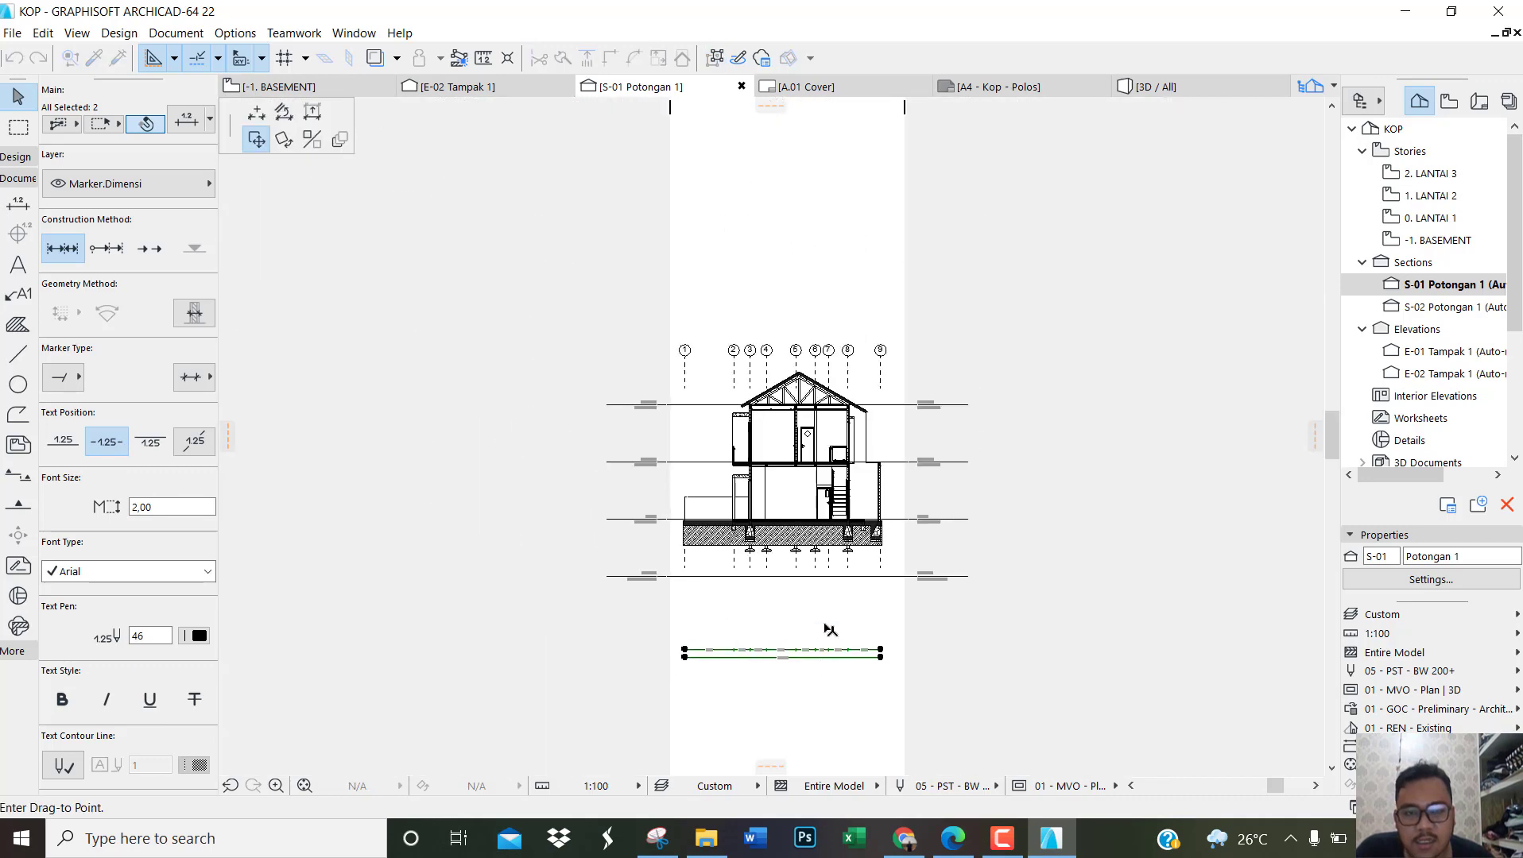
{"action": "scroll", "coordinate": [835, 443], "scroll_direction": "up", "scroll_amount": 5}
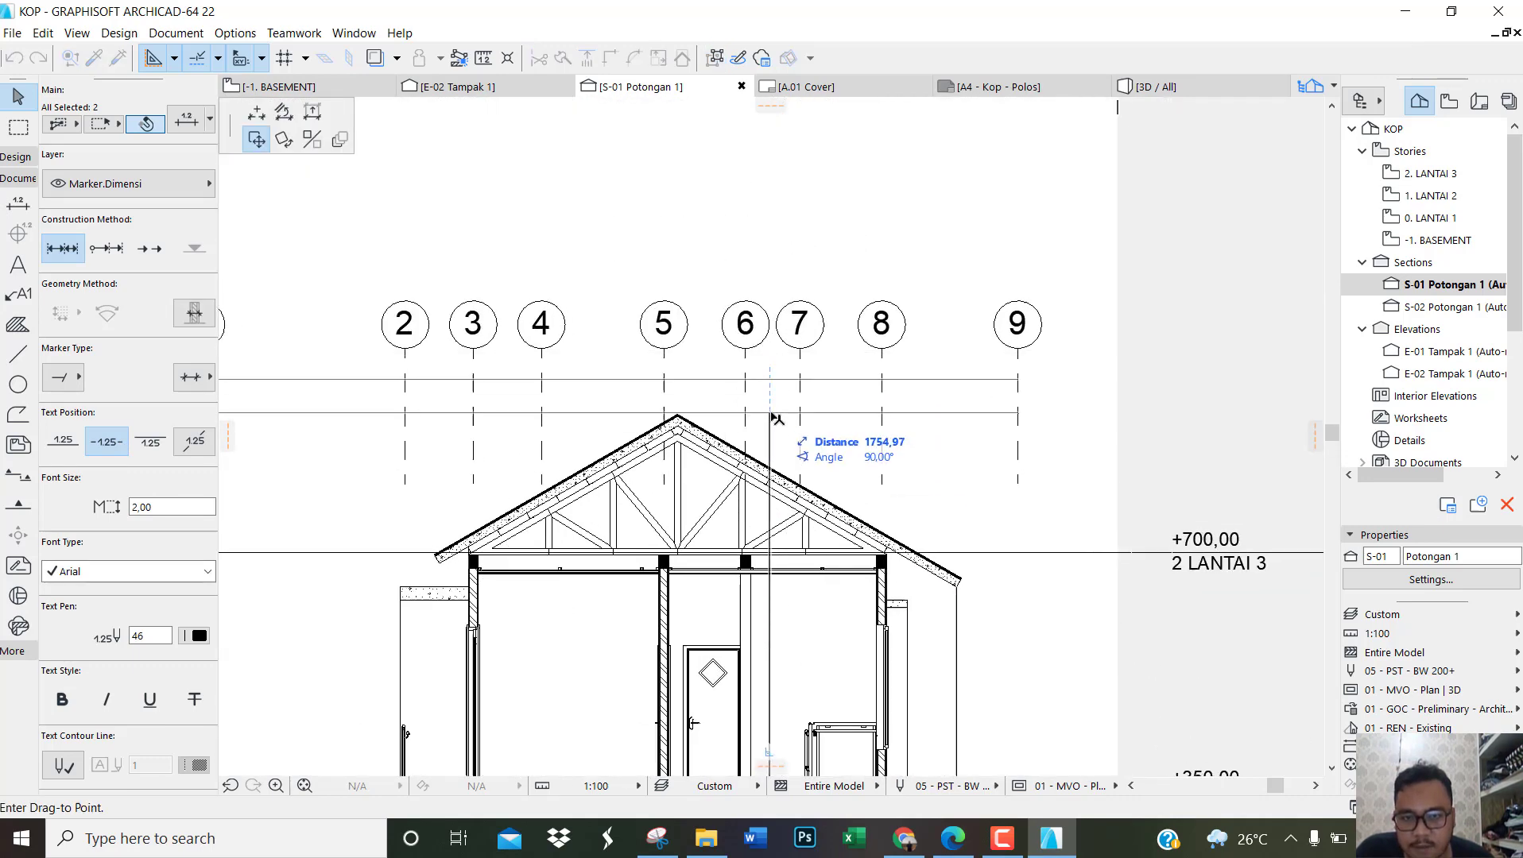
{"action": "left_click", "coordinate": [777, 419]}
{"action": "left_click", "coordinate": [776, 410]}
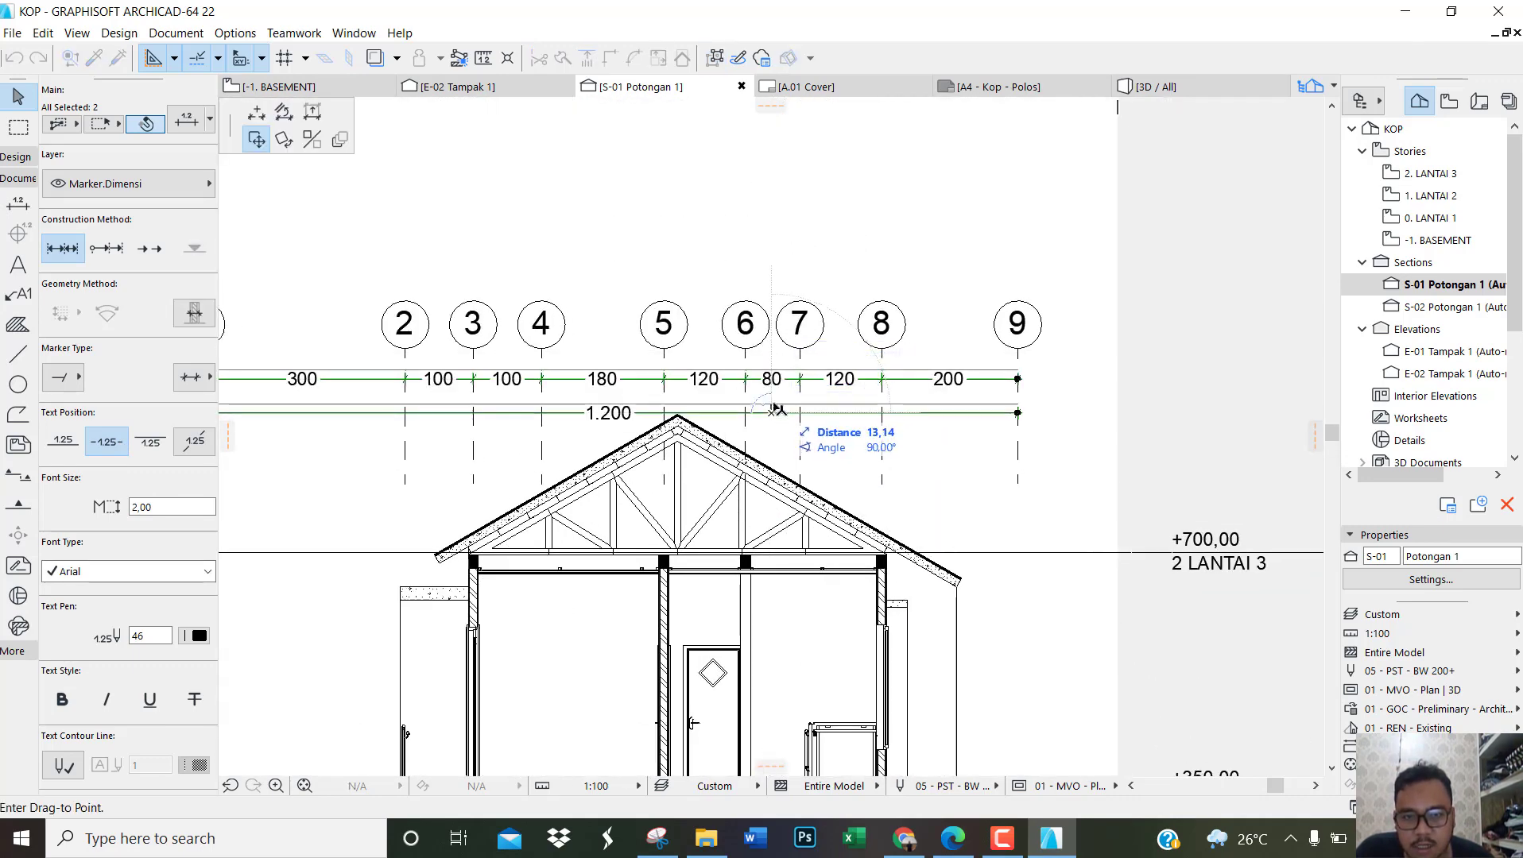
{"action": "left_click", "coordinate": [778, 407]}
{"action": "left_click", "coordinate": [1173, 393]}
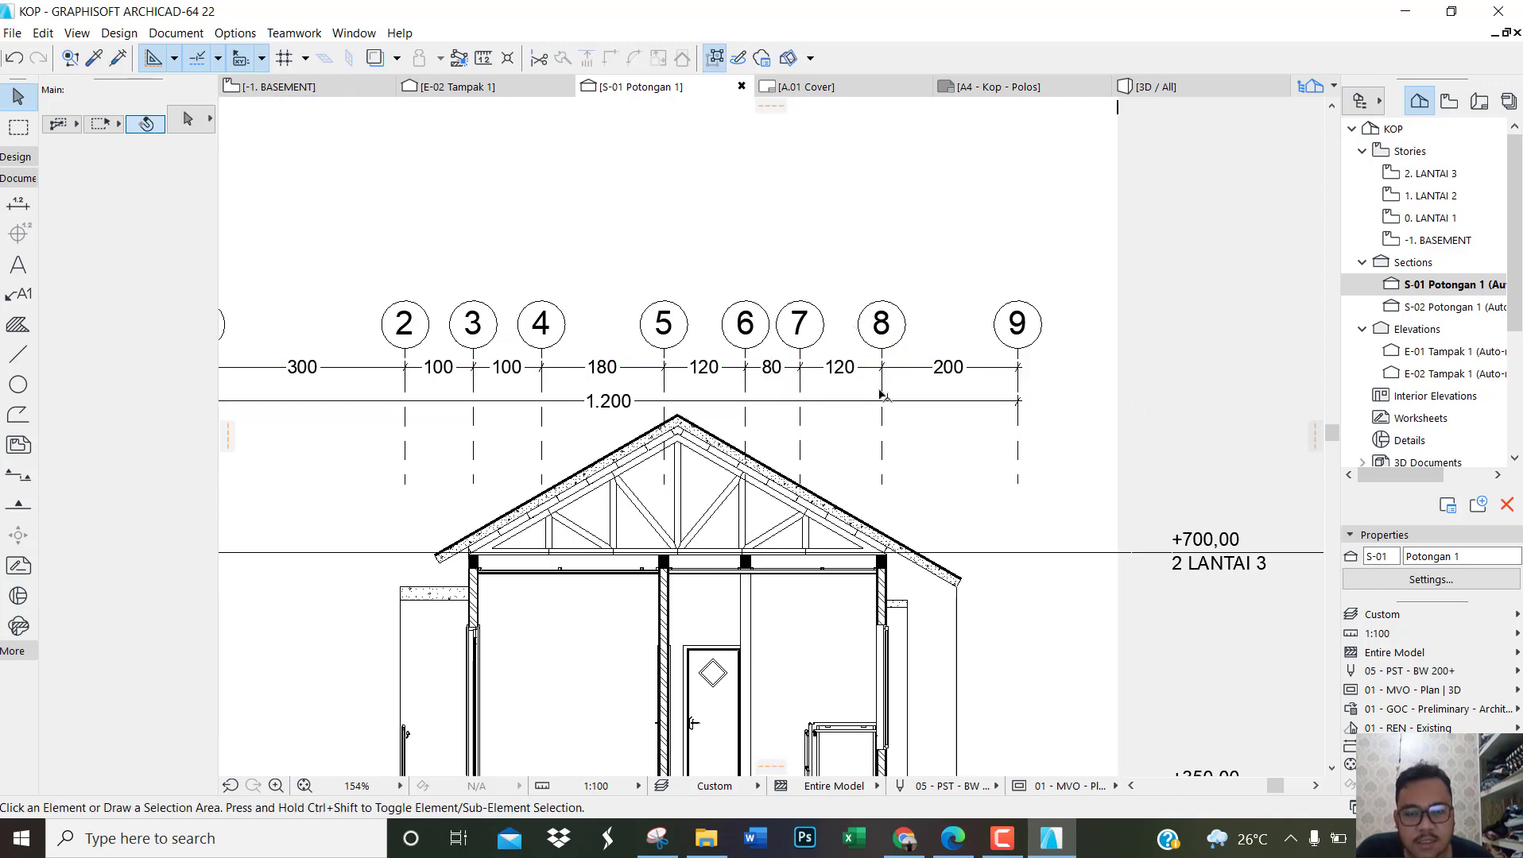
{"action": "scroll", "coordinate": [795, 413], "scroll_direction": "down", "scroll_amount": 5}
{"action": "scroll", "coordinate": [624, 432], "scroll_direction": "up", "scroll_amount": 4}
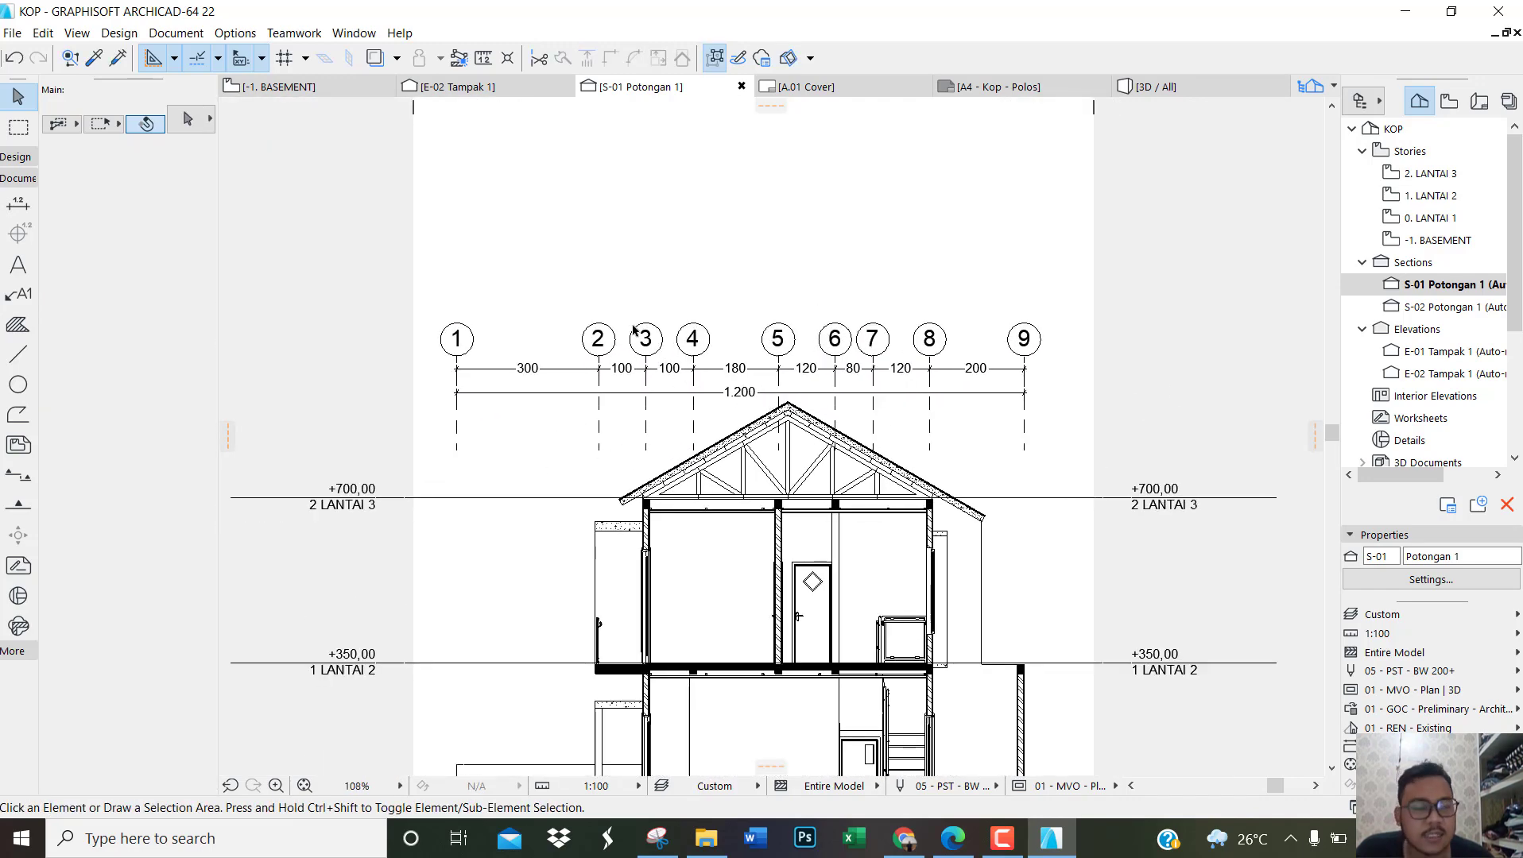
Step: Open section S-02 Potongan 1 and view the house section down to grid markers A to E
{"action": "left_click", "coordinate": [1459, 308]}
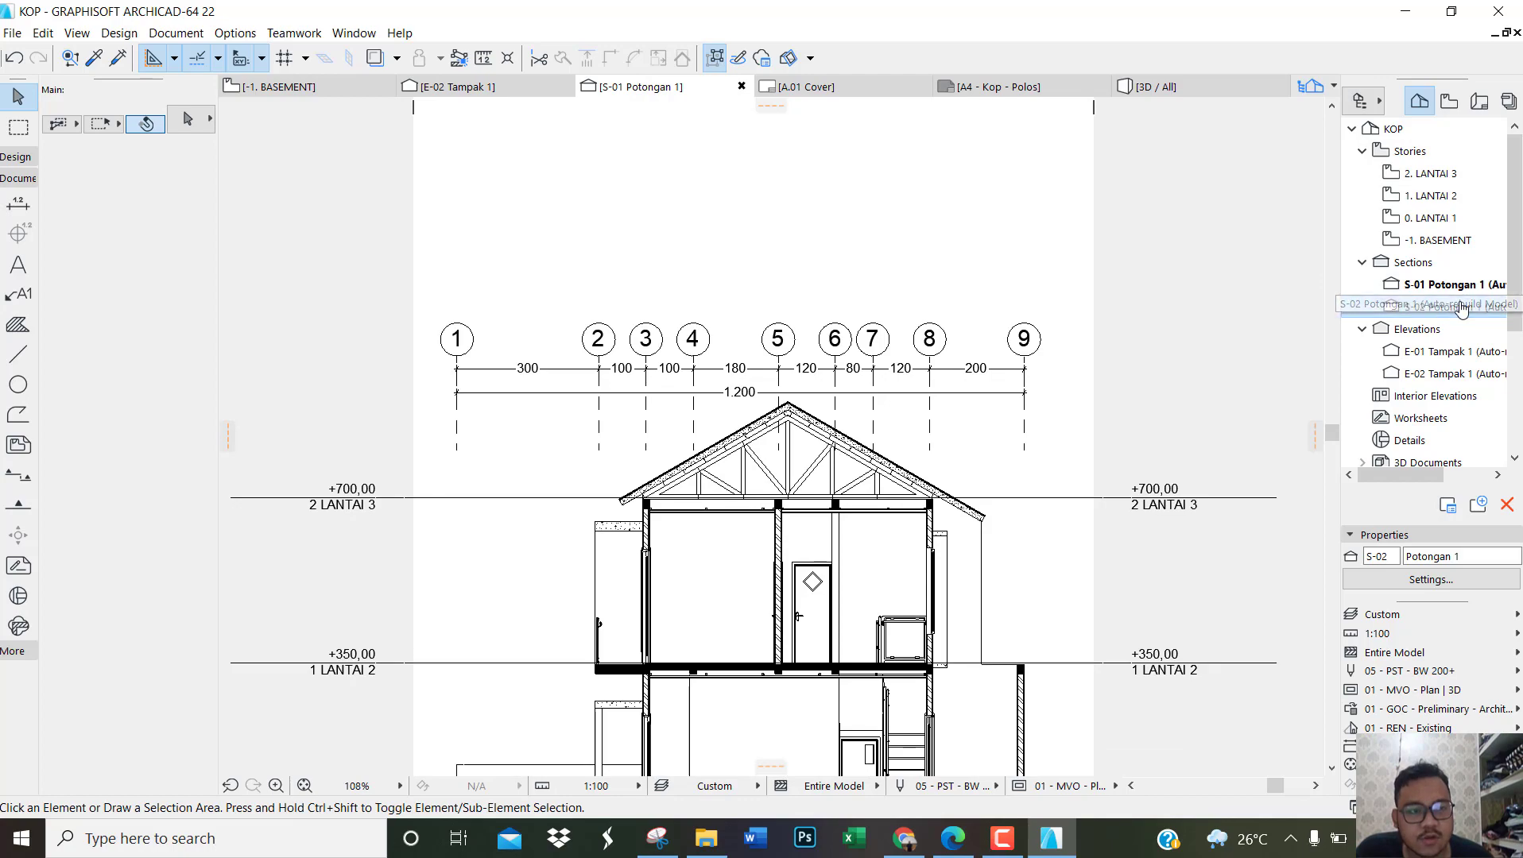
{"action": "double_click", "coordinate": [1447, 306]}
{"action": "scroll", "coordinate": [922, 500], "scroll_direction": "down", "scroll_amount": 4}
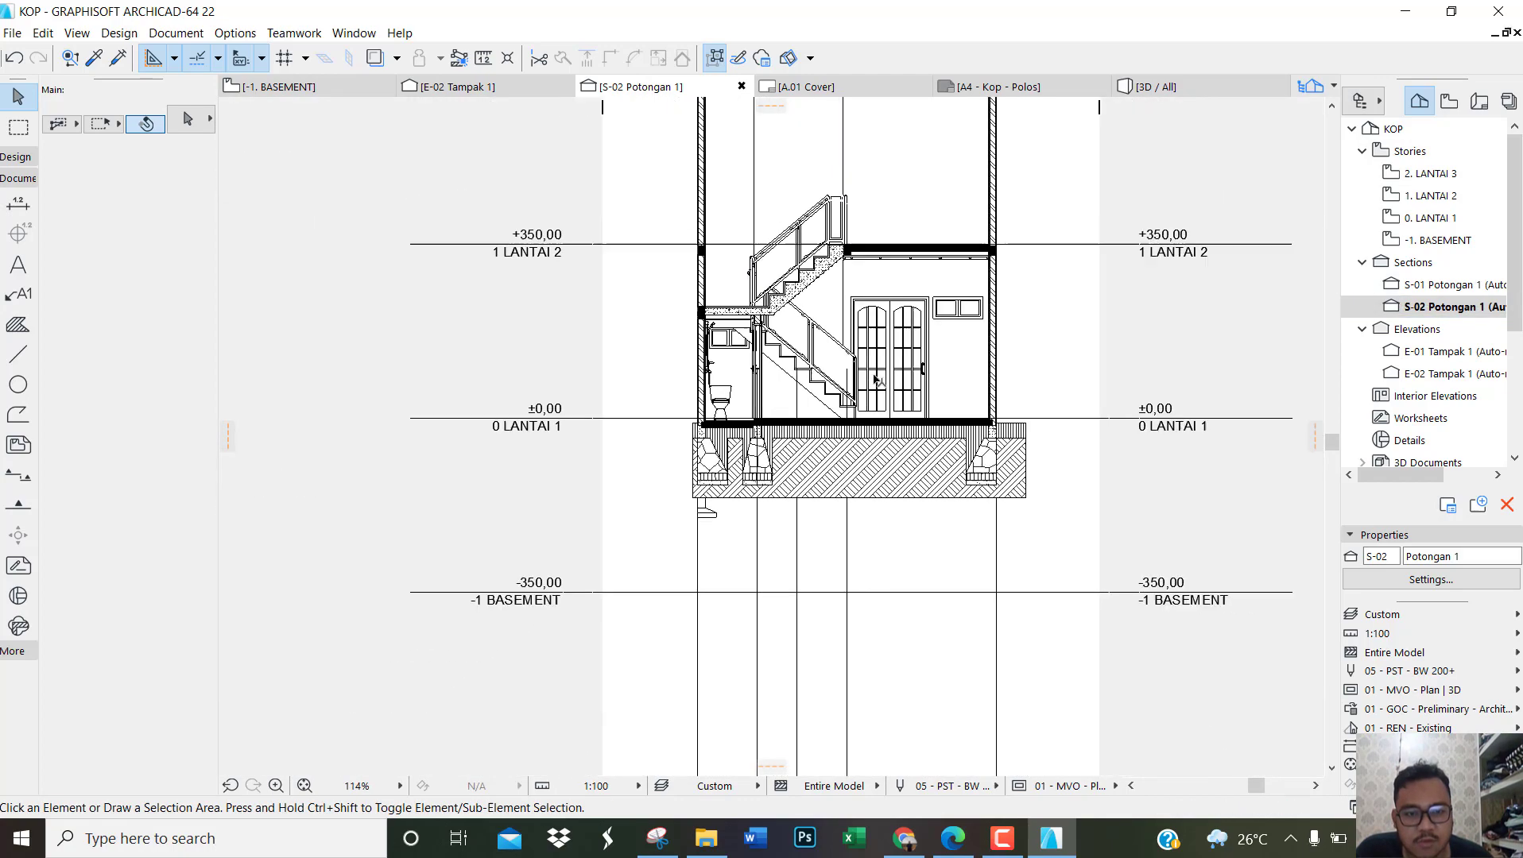
{"action": "scroll", "coordinate": [904, 554], "scroll_direction": "down", "scroll_amount": 8}
{"action": "scroll", "coordinate": [911, 274], "scroll_direction": "up", "scroll_amount": 6}
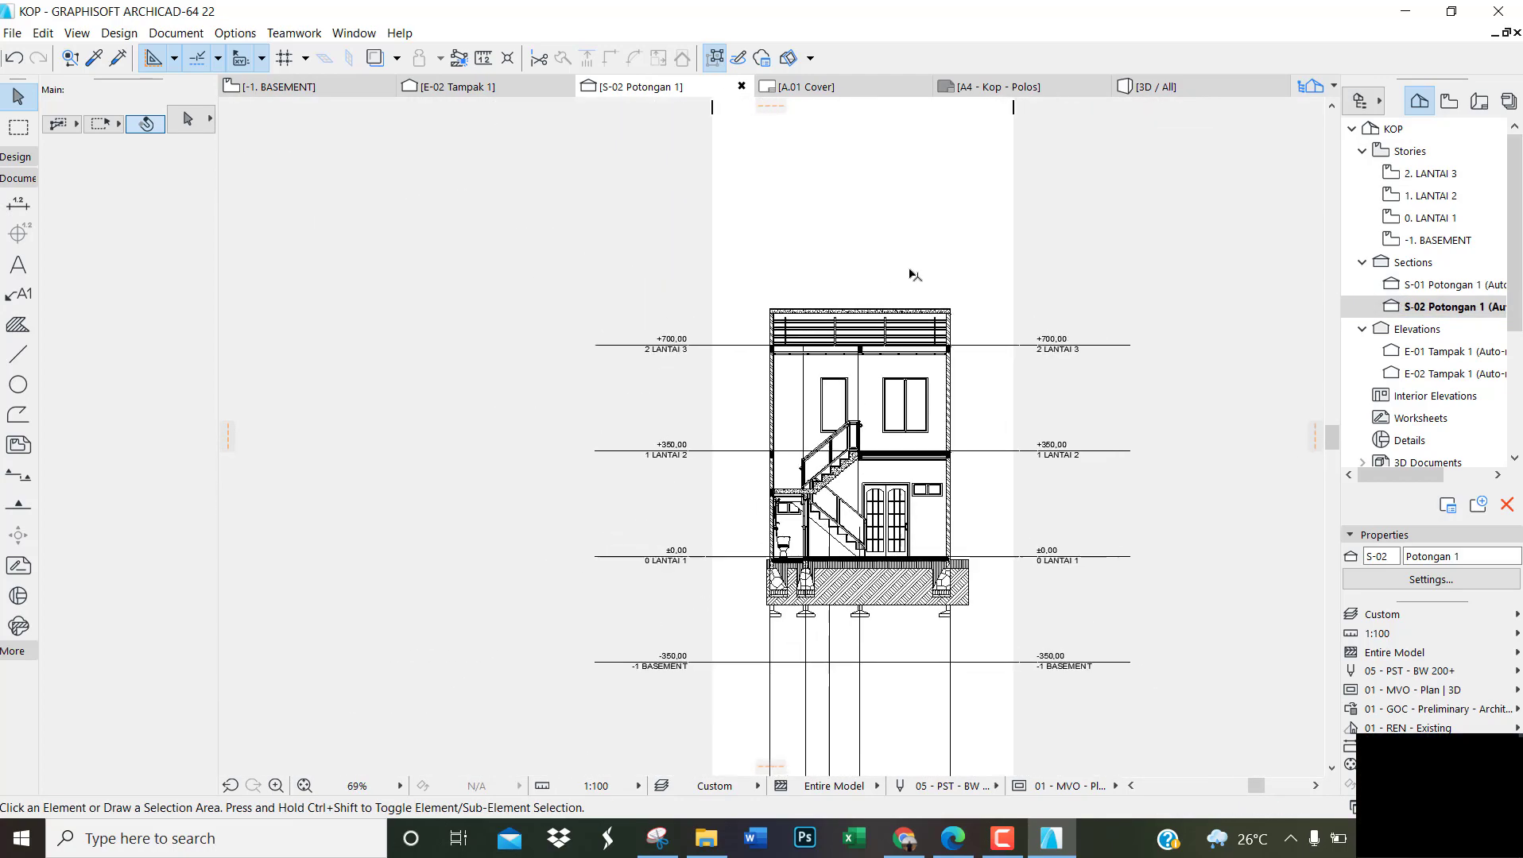
{"action": "scroll", "coordinate": [922, 477], "scroll_direction": "down", "scroll_amount": 2}
{"action": "scroll", "coordinate": [878, 675], "scroll_direction": "up", "scroll_amount": 7}
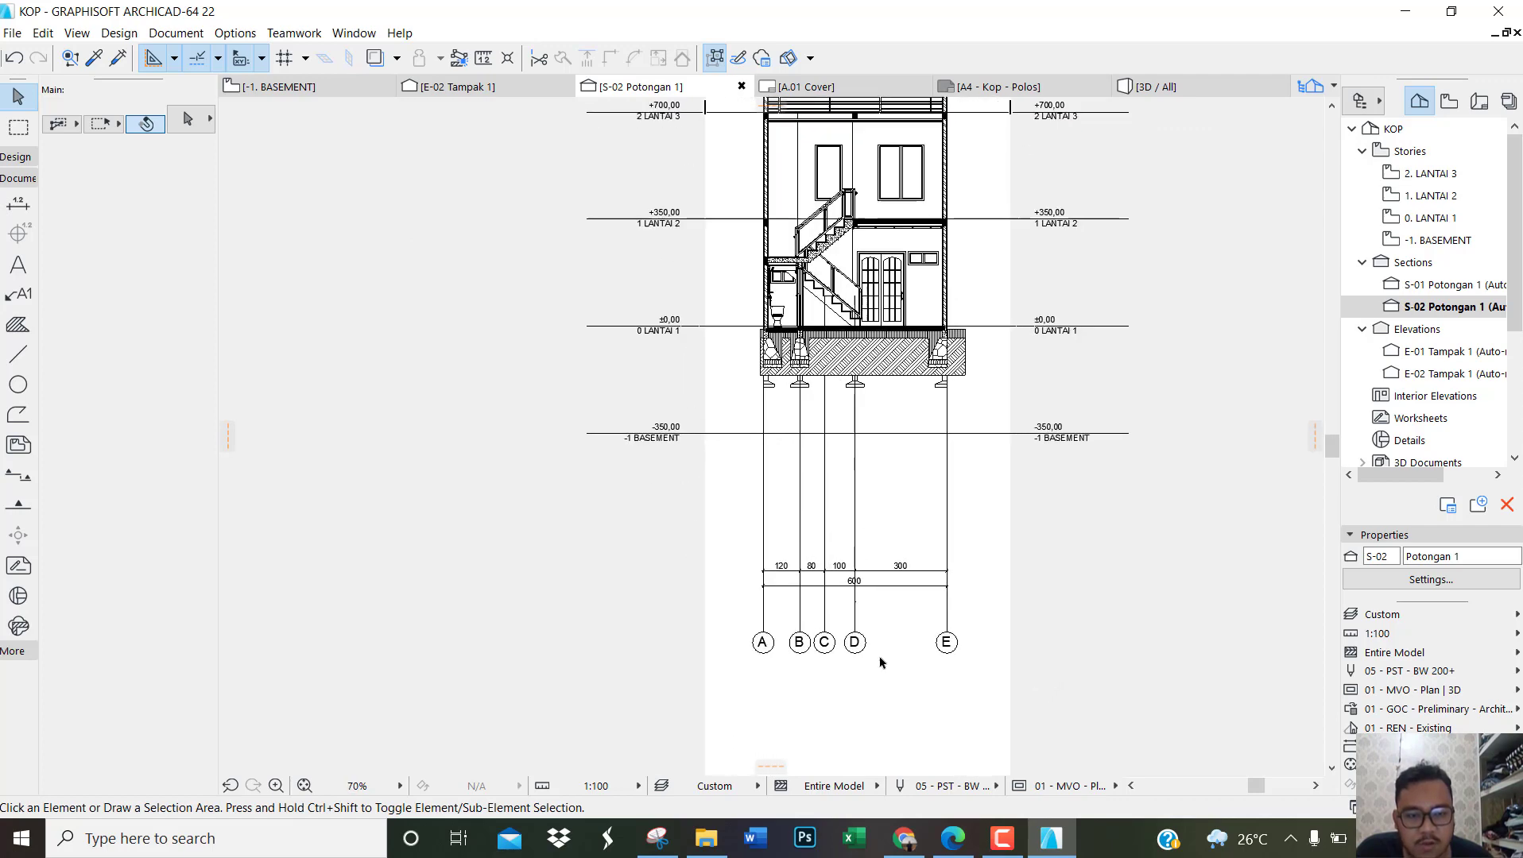
Step: Set the marker heights of grid elements A to E in section S-02 to 1000 (upper) and -300 (lower) to Project Zero
{"action": "left_click_drag", "start_coordinate": [1096, 695], "coordinate": [569, 567]}
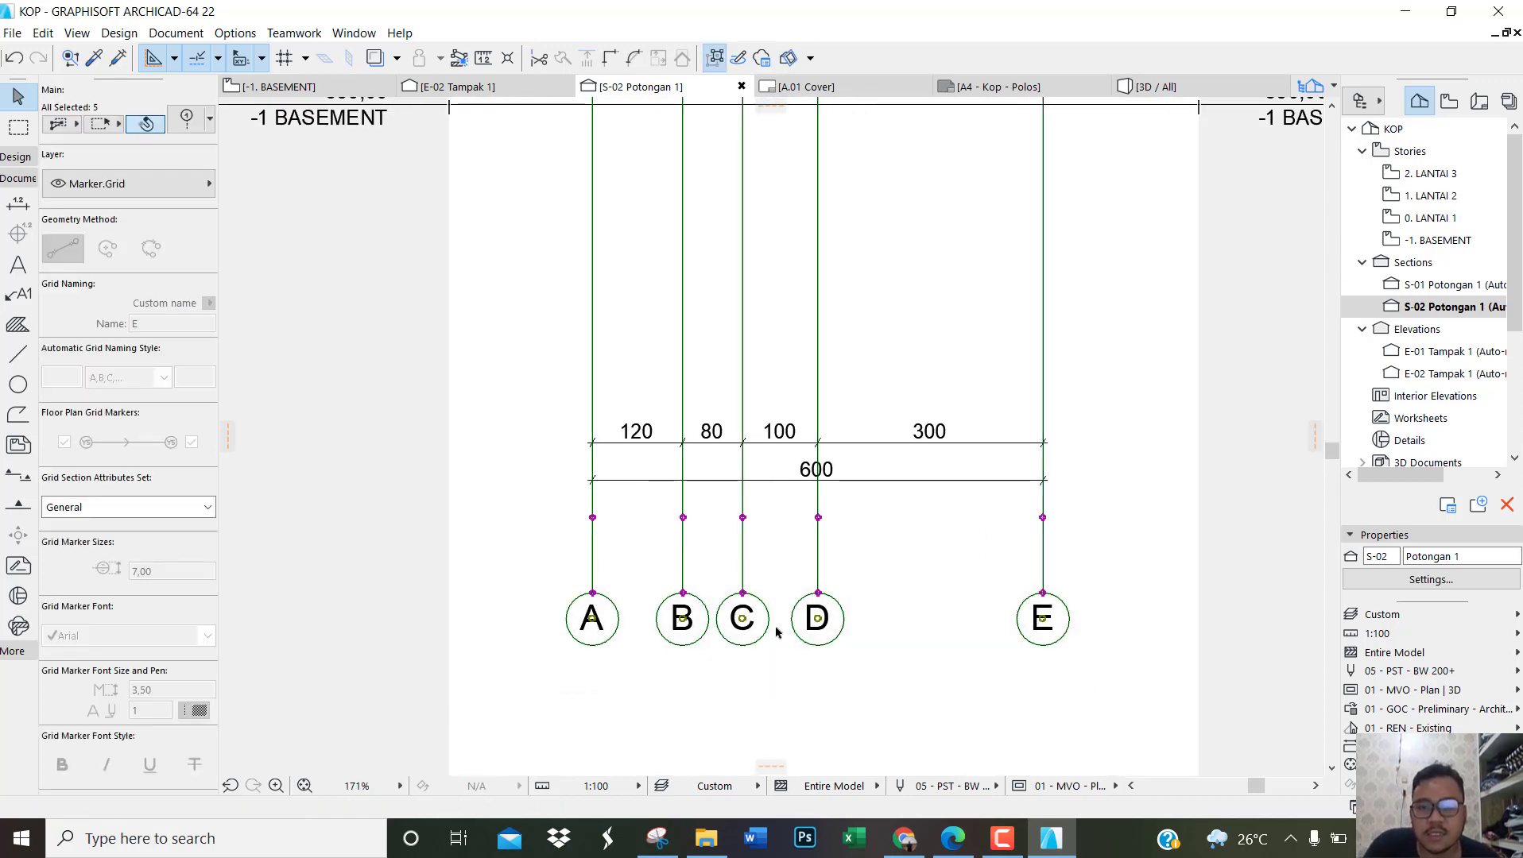
{"action": "key", "text": "ctrl+t"}
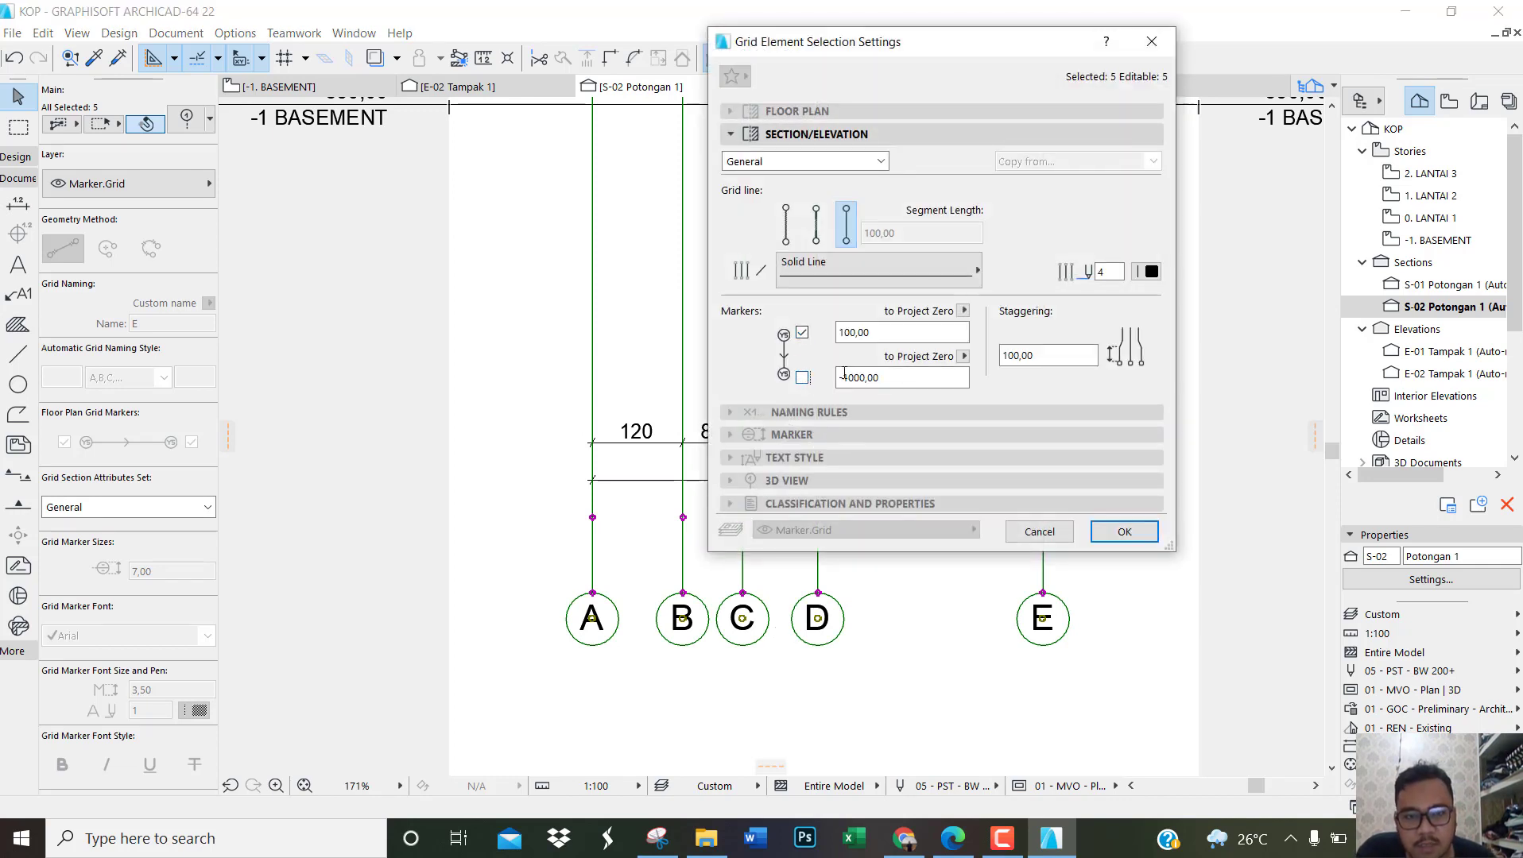
{"action": "type", "text": "3"}
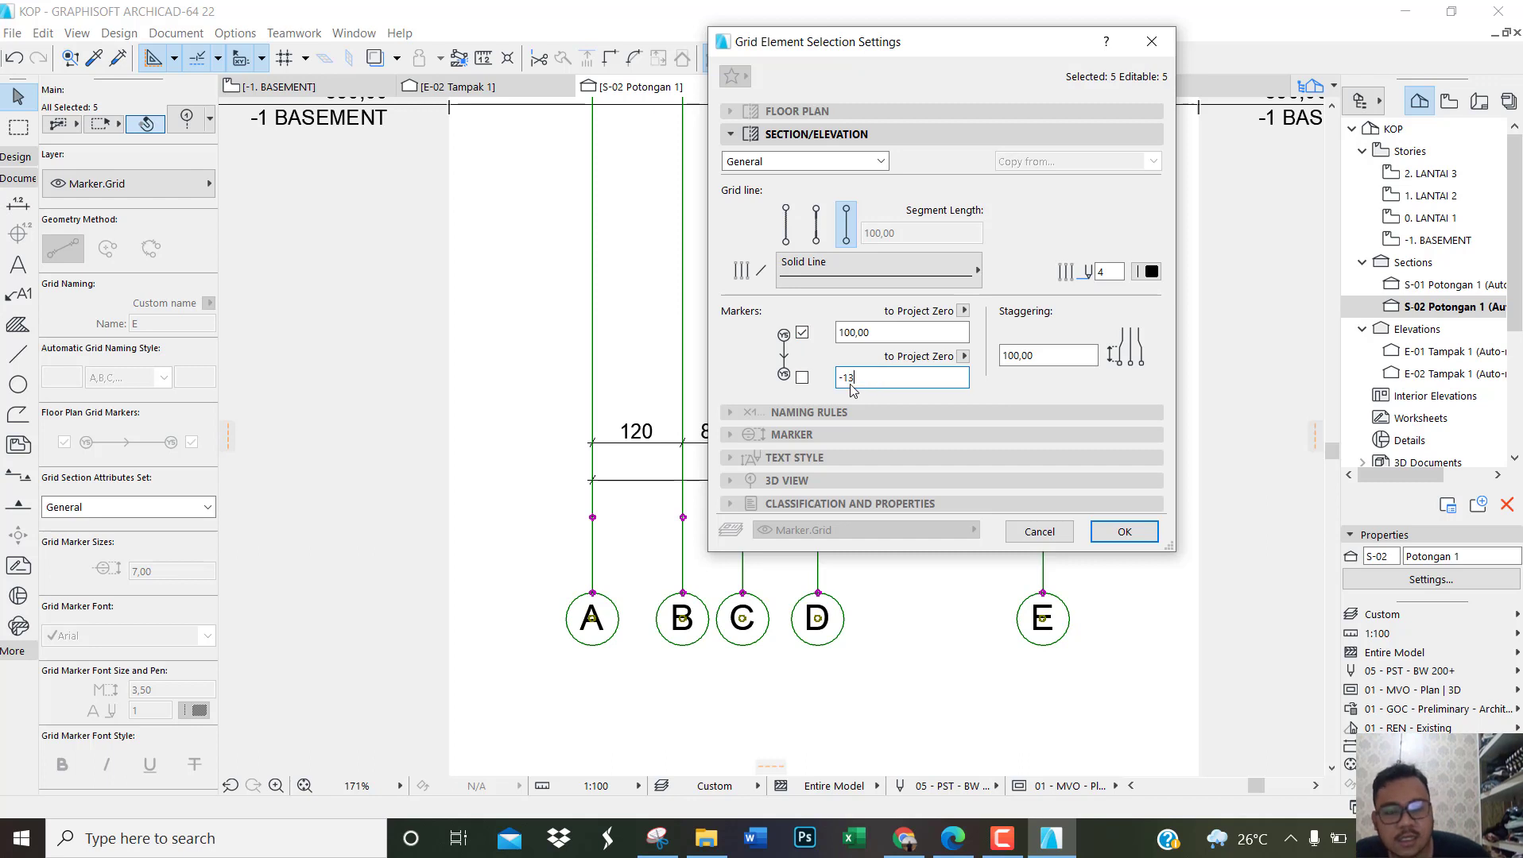
{"action": "key", "text": "BackSpace"}
{"action": "key", "text": "BackSpace"}
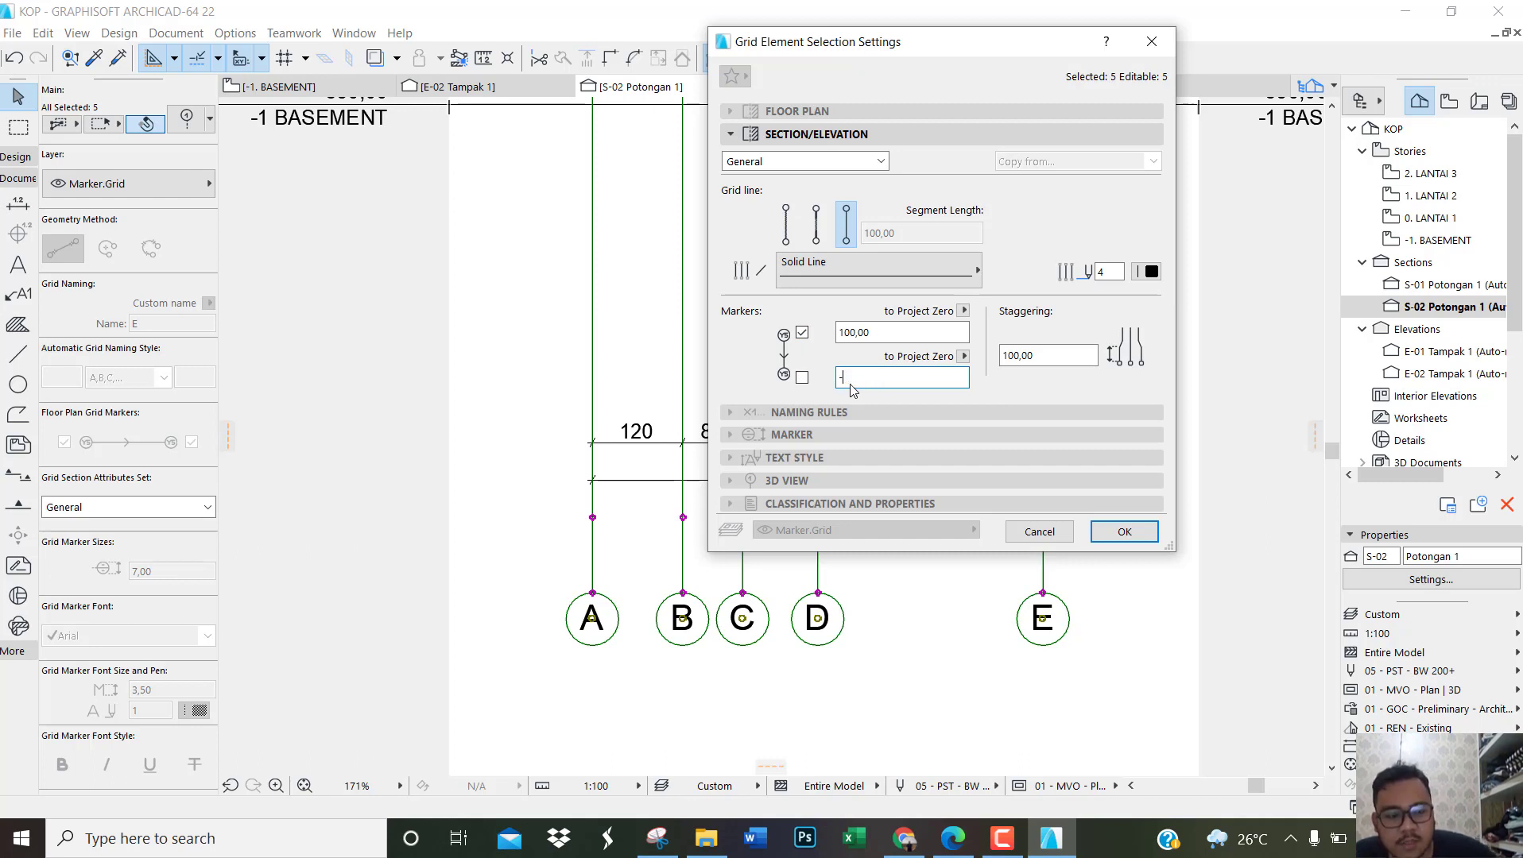
{"action": "left_click", "coordinate": [849, 339]}
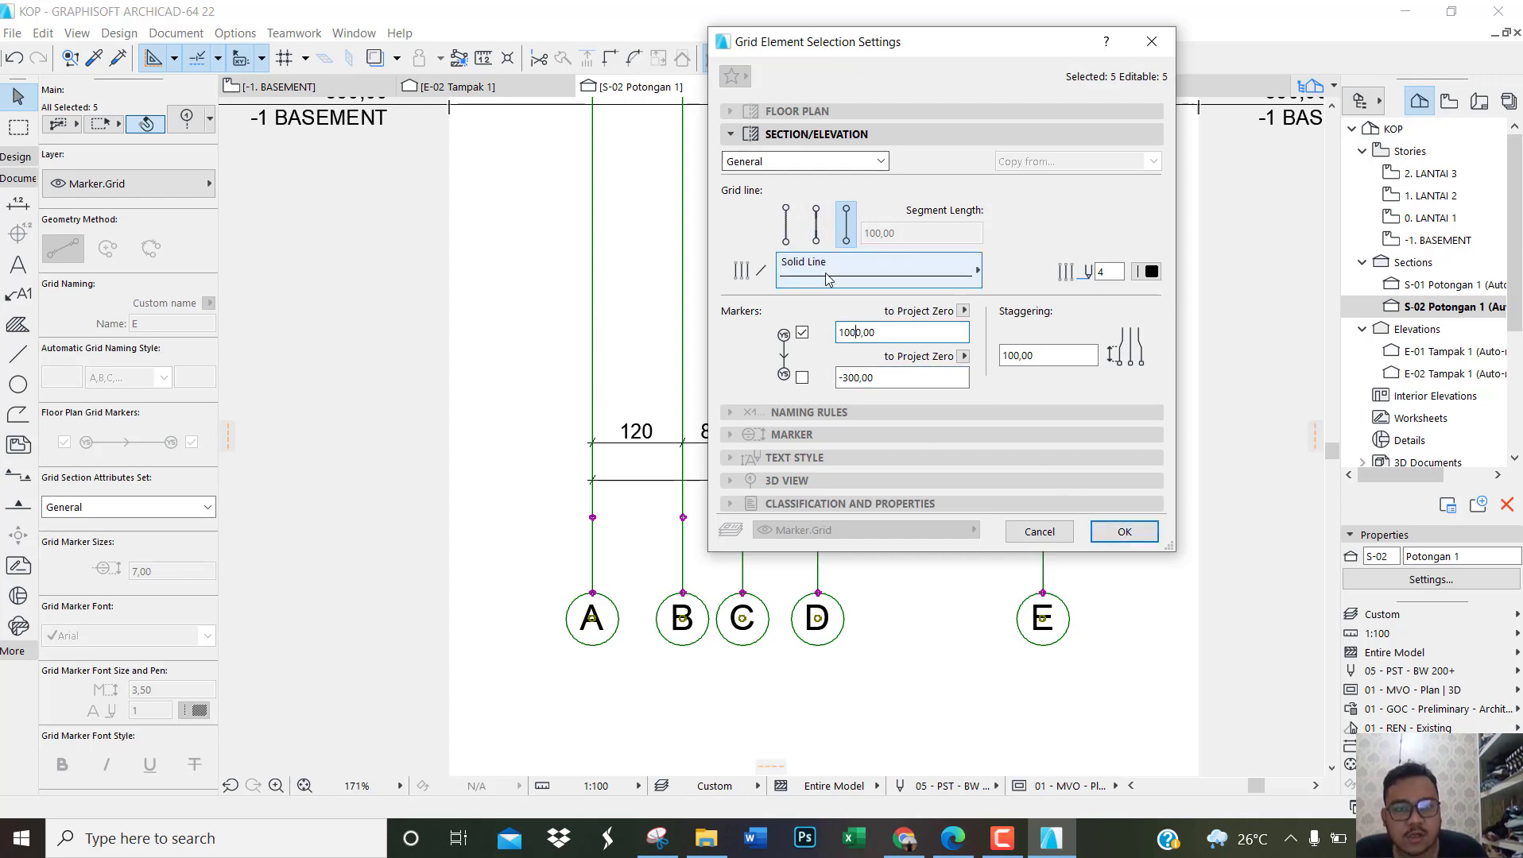
Step: Switch the lines of grid elements A to E to segment display with the Dashed line type and apply the settings
{"action": "left_click", "coordinate": [816, 239]}
{"action": "left_click", "coordinate": [836, 278]}
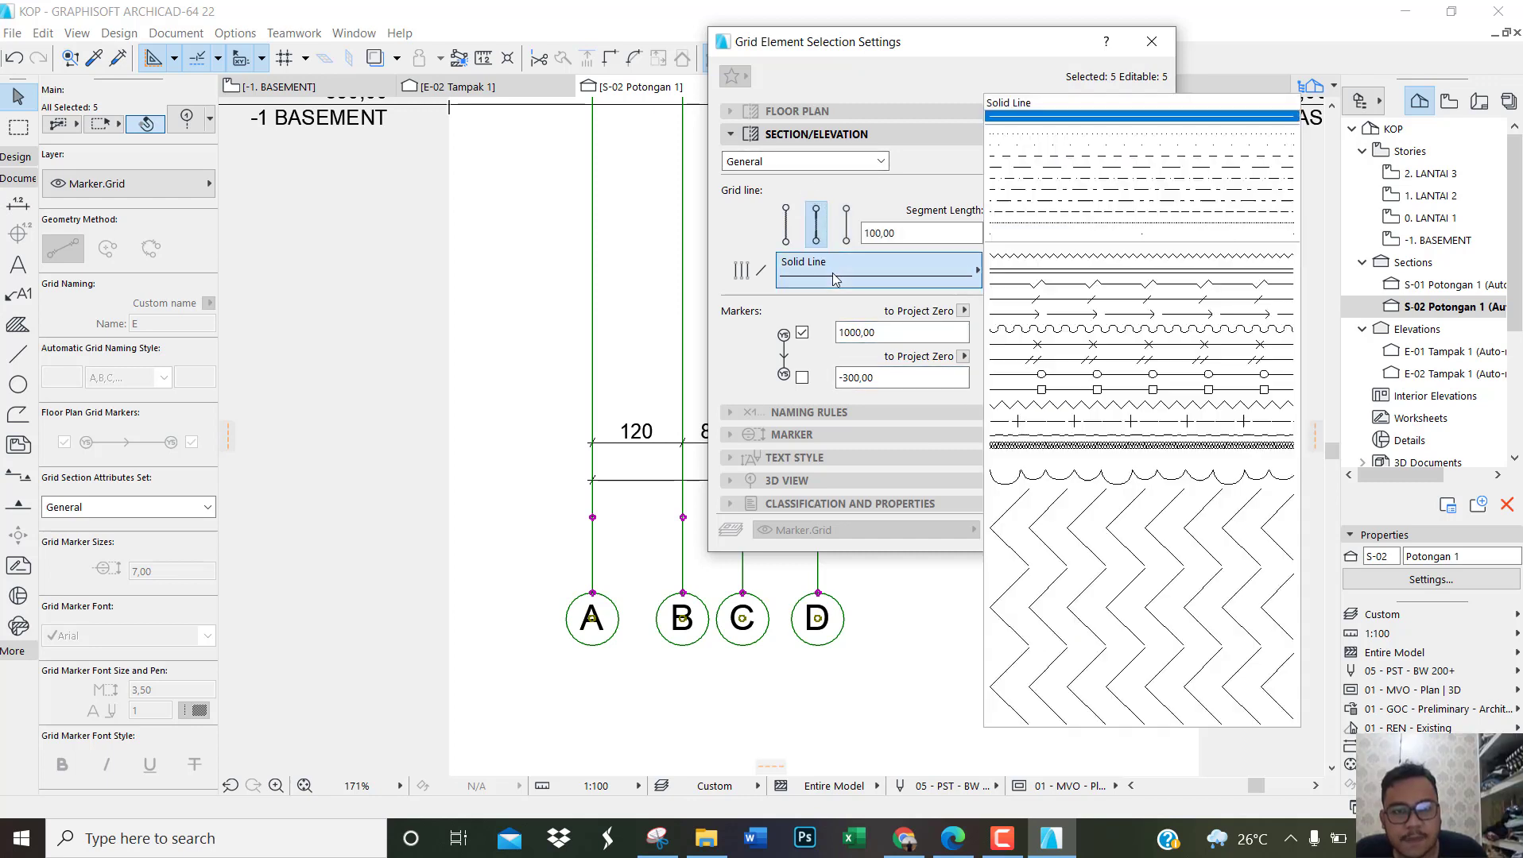
{"action": "left_click", "coordinate": [995, 156]}
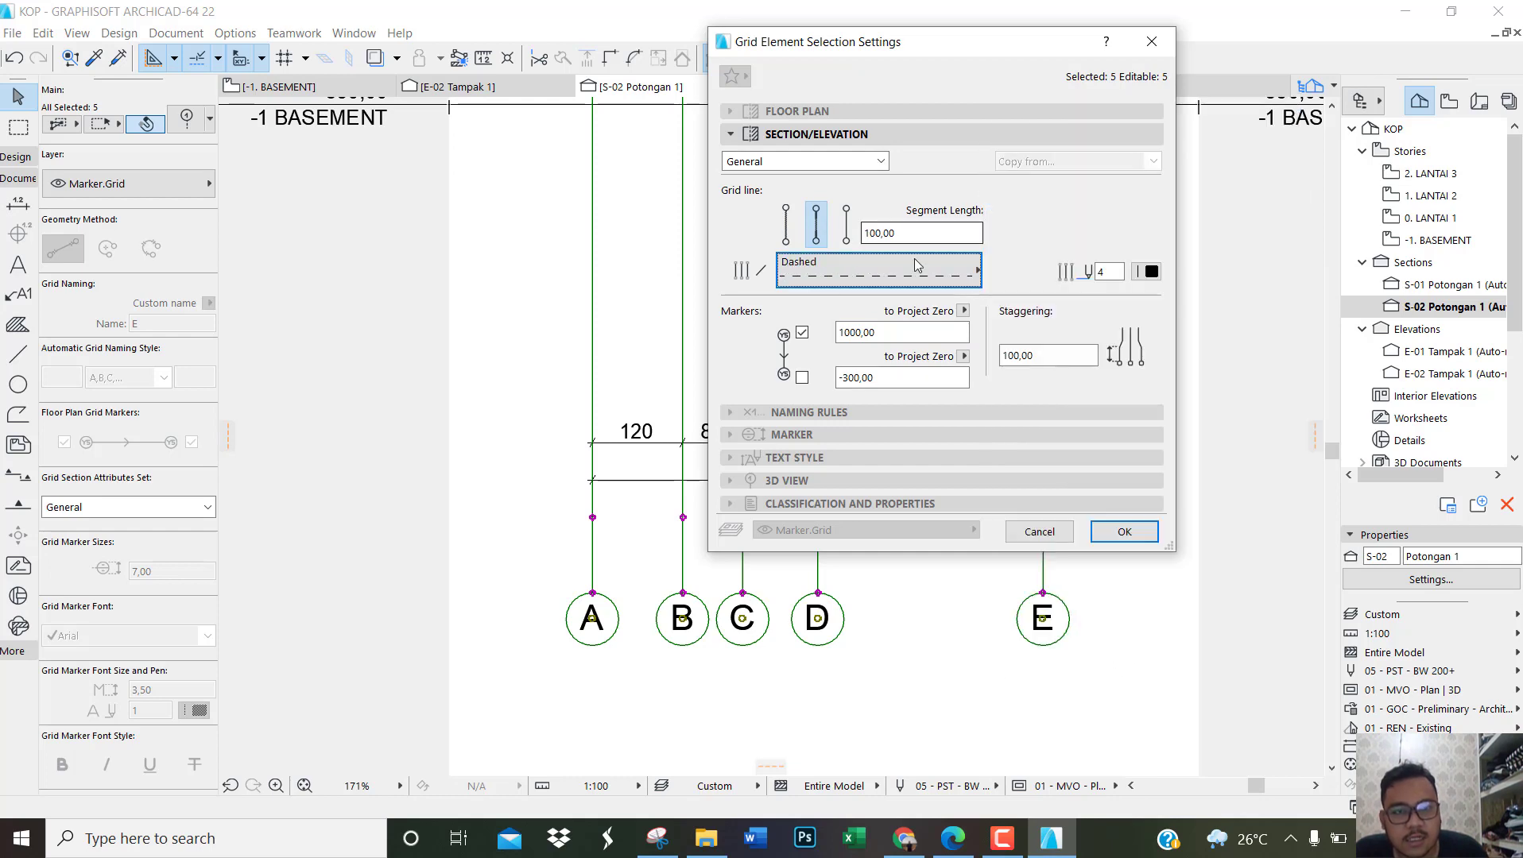
{"action": "left_click", "coordinate": [1123, 532]}
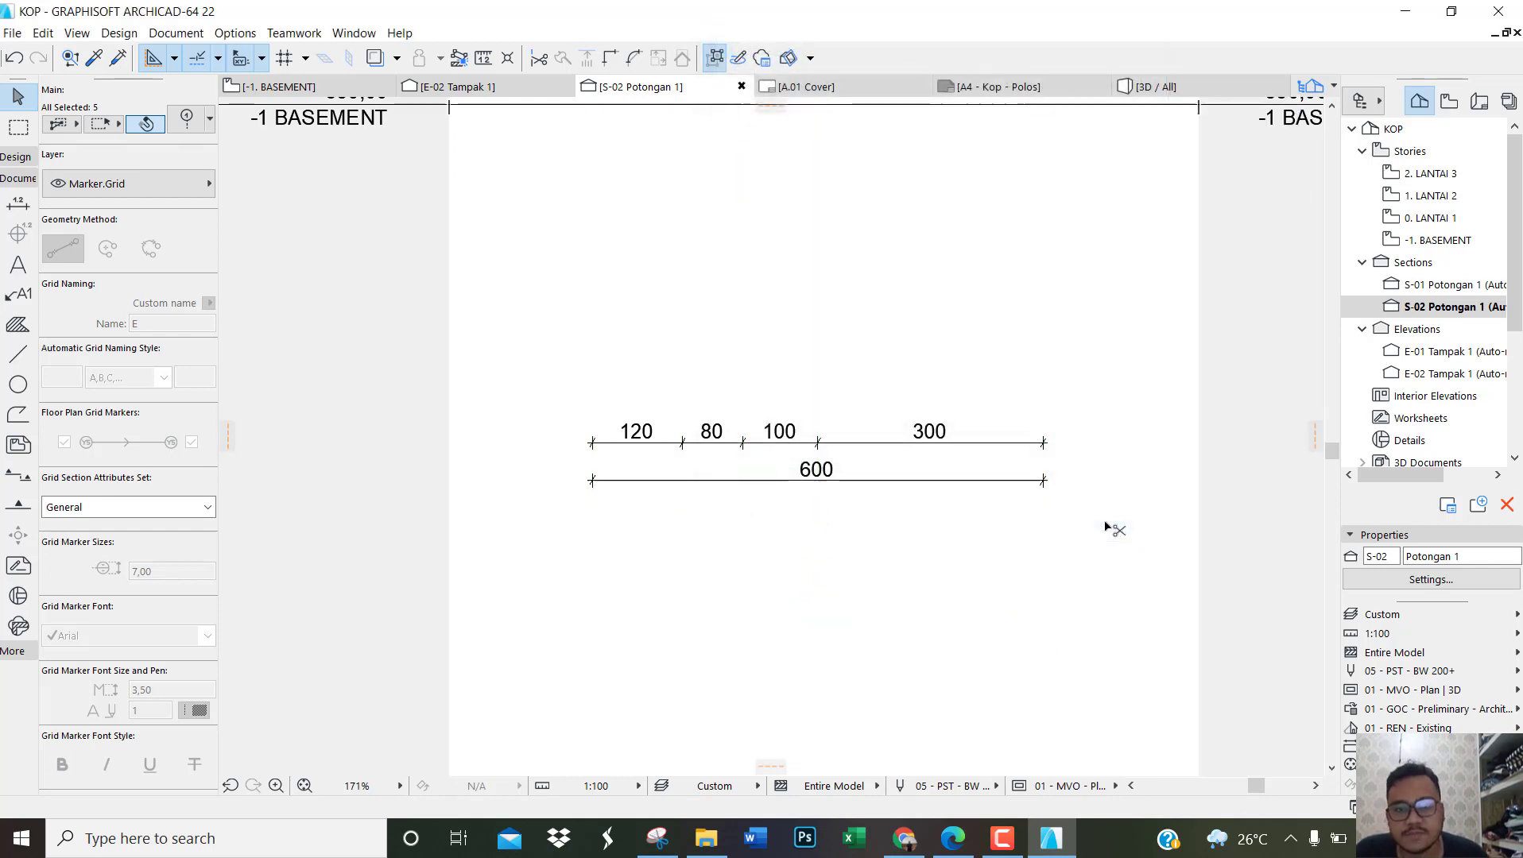
Step: Centre the text on the dimension line for both dimension chains below section S-02
{"action": "scroll", "coordinate": [849, 653], "scroll_direction": "down", "scroll_amount": 3}
{"action": "middle_click_drag", "start_coordinate": [870, 382], "coordinate": [854, 508]}
{"action": "scroll", "coordinate": [820, 731], "scroll_direction": "up", "scroll_amount": 4}
{"action": "key", "text": "Escape"}
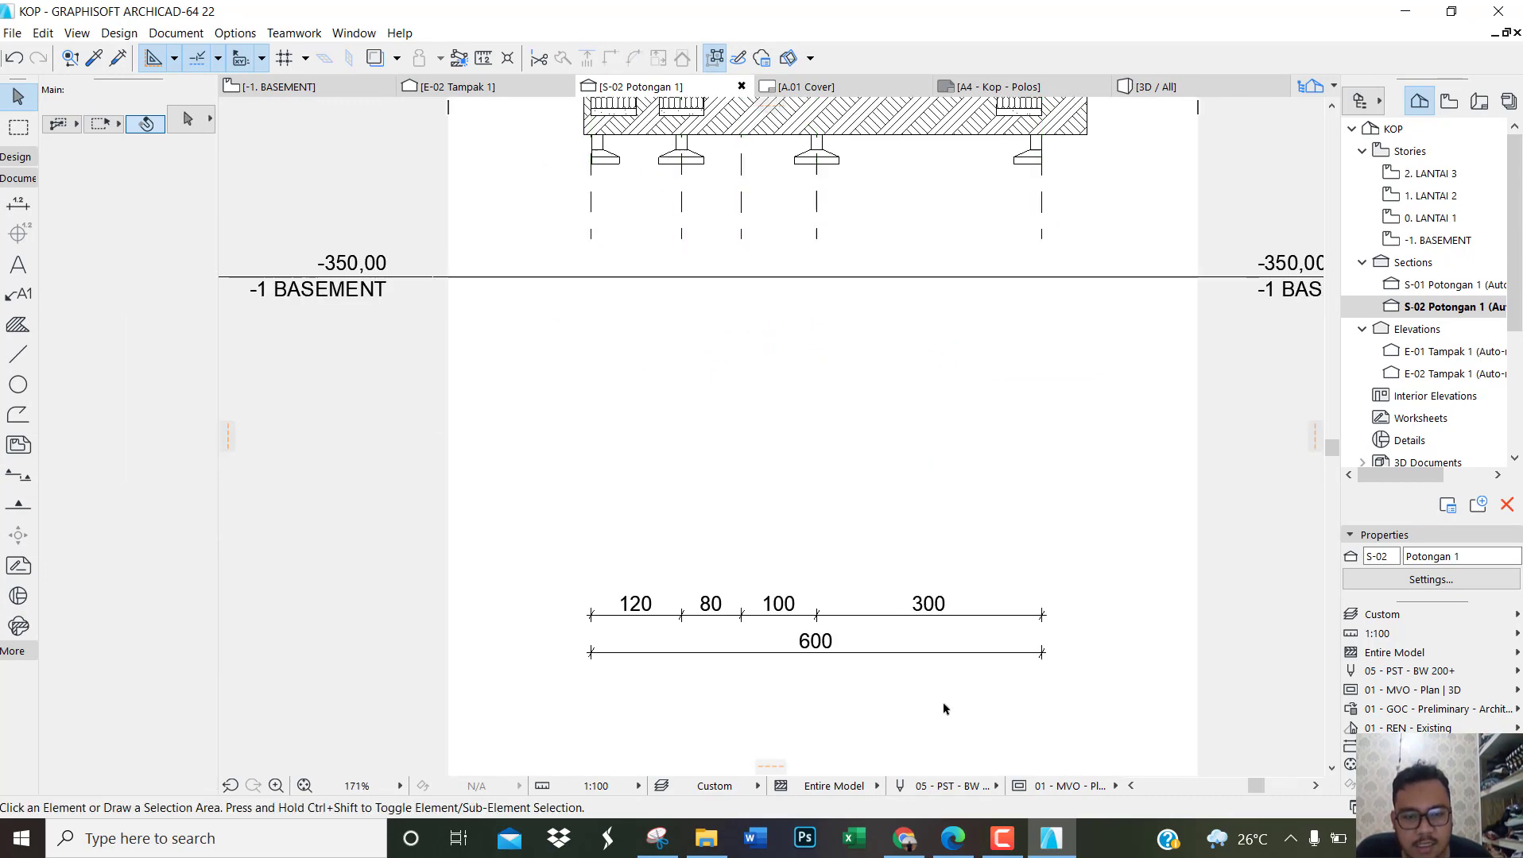
{"action": "left_click_drag", "start_coordinate": [946, 705], "coordinate": [651, 569]}
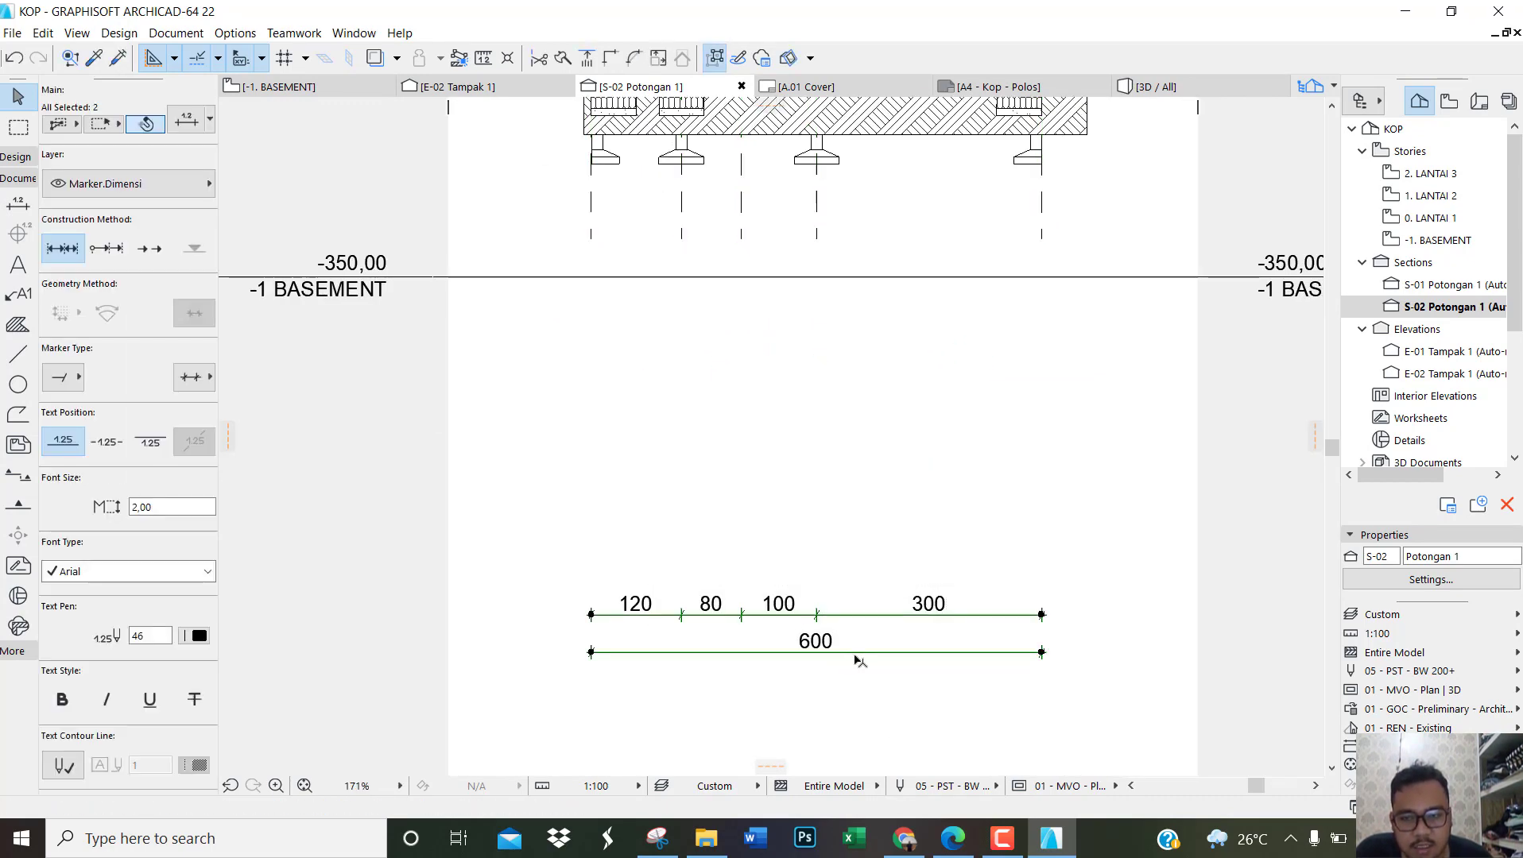
{"action": "left_click", "coordinate": [108, 450]}
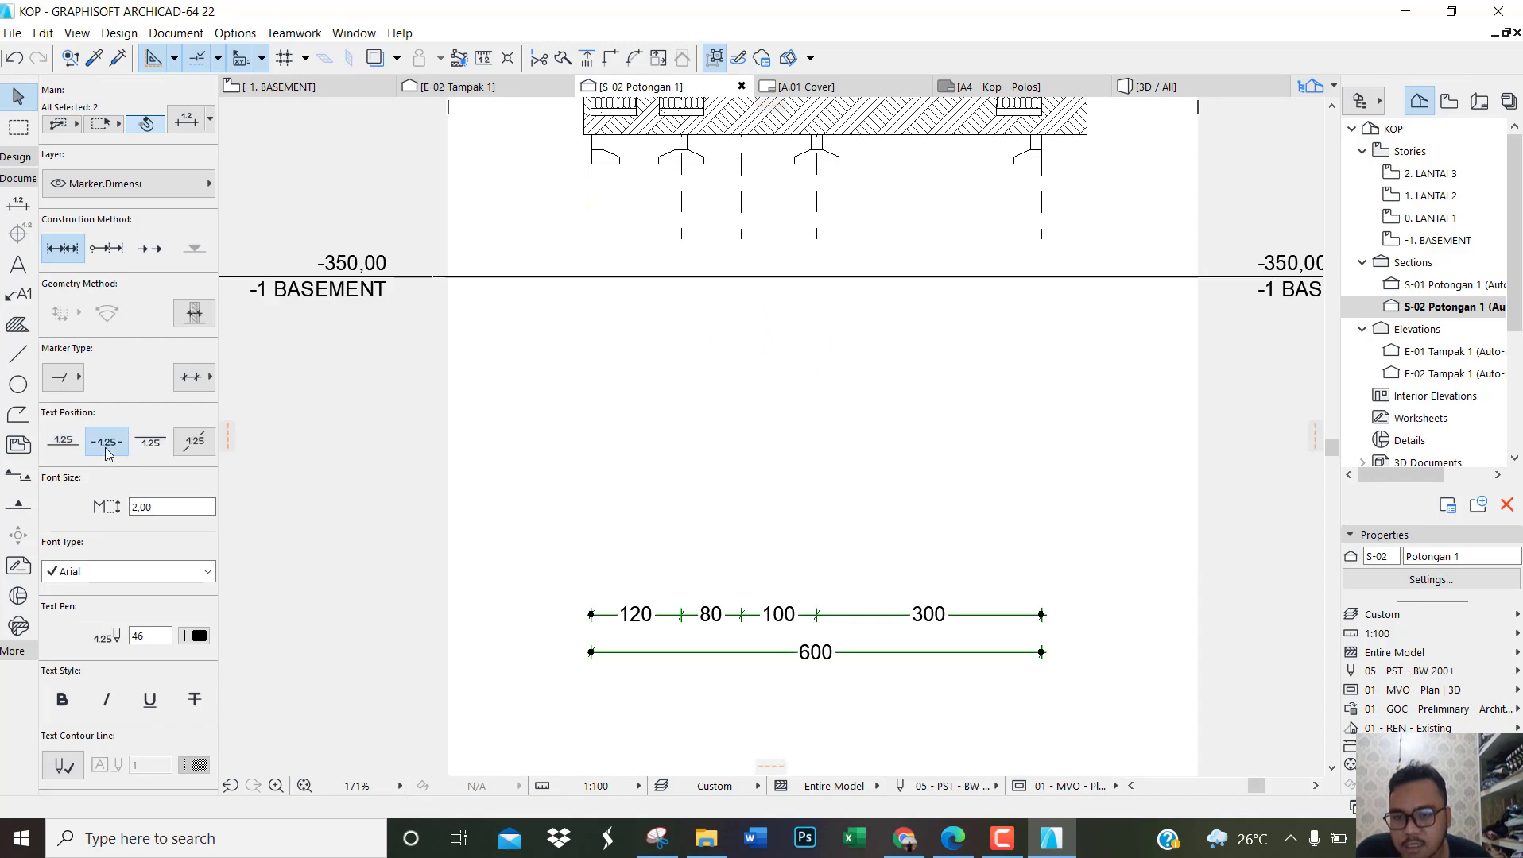
Step: Move both dimension chains vertically up above the roof in section S-02, placing them directly under grid markers A to E
{"action": "left_click", "coordinate": [848, 657]}
{"action": "scroll", "coordinate": [801, 699], "scroll_direction": "down", "scroll_amount": 5}
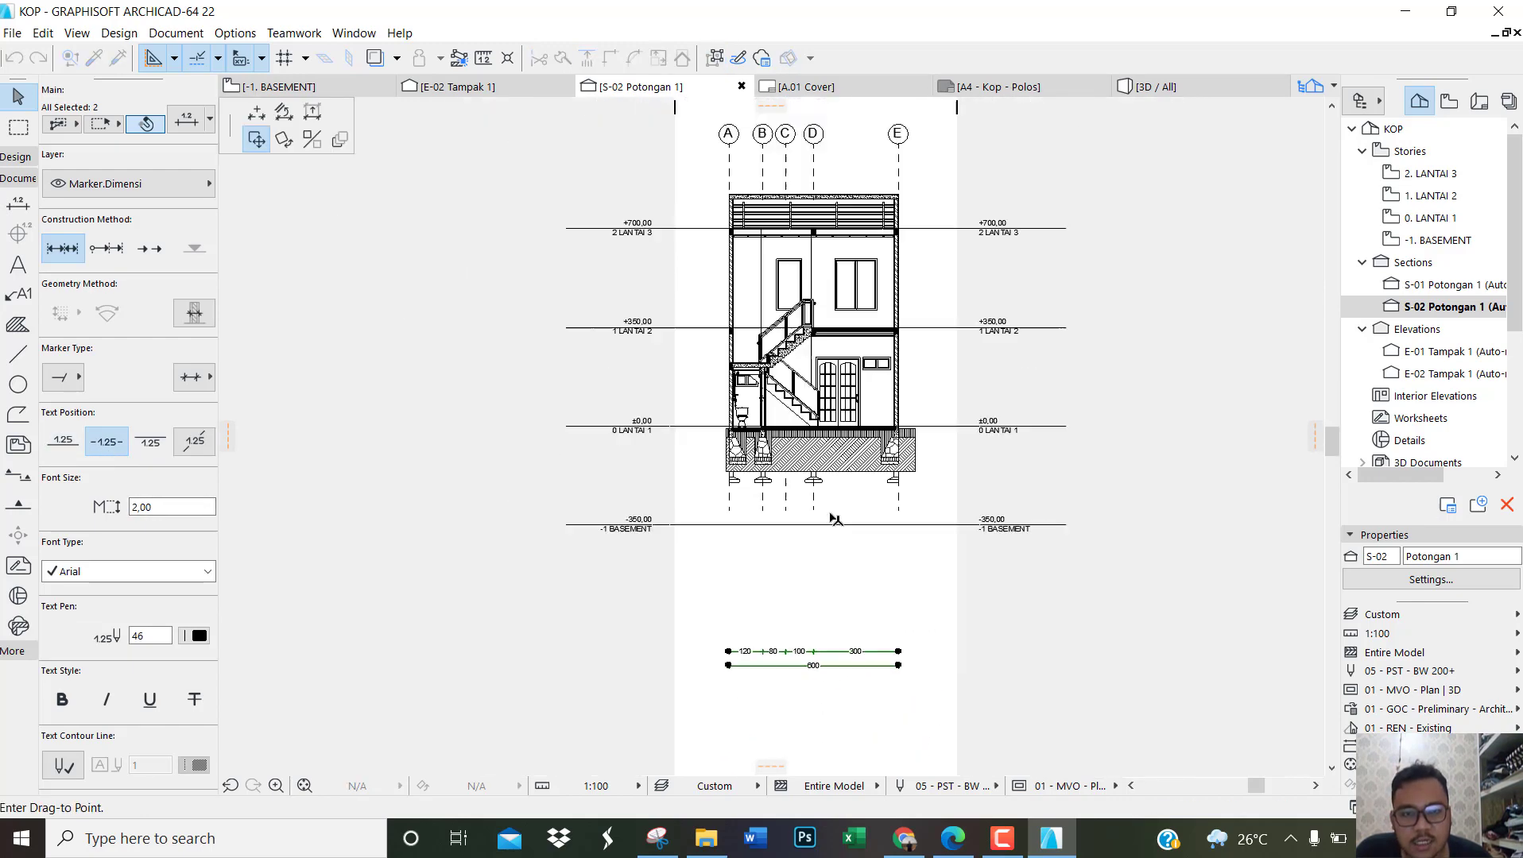
{"action": "scroll", "coordinate": [830, 262], "scroll_direction": "up", "scroll_amount": 6}
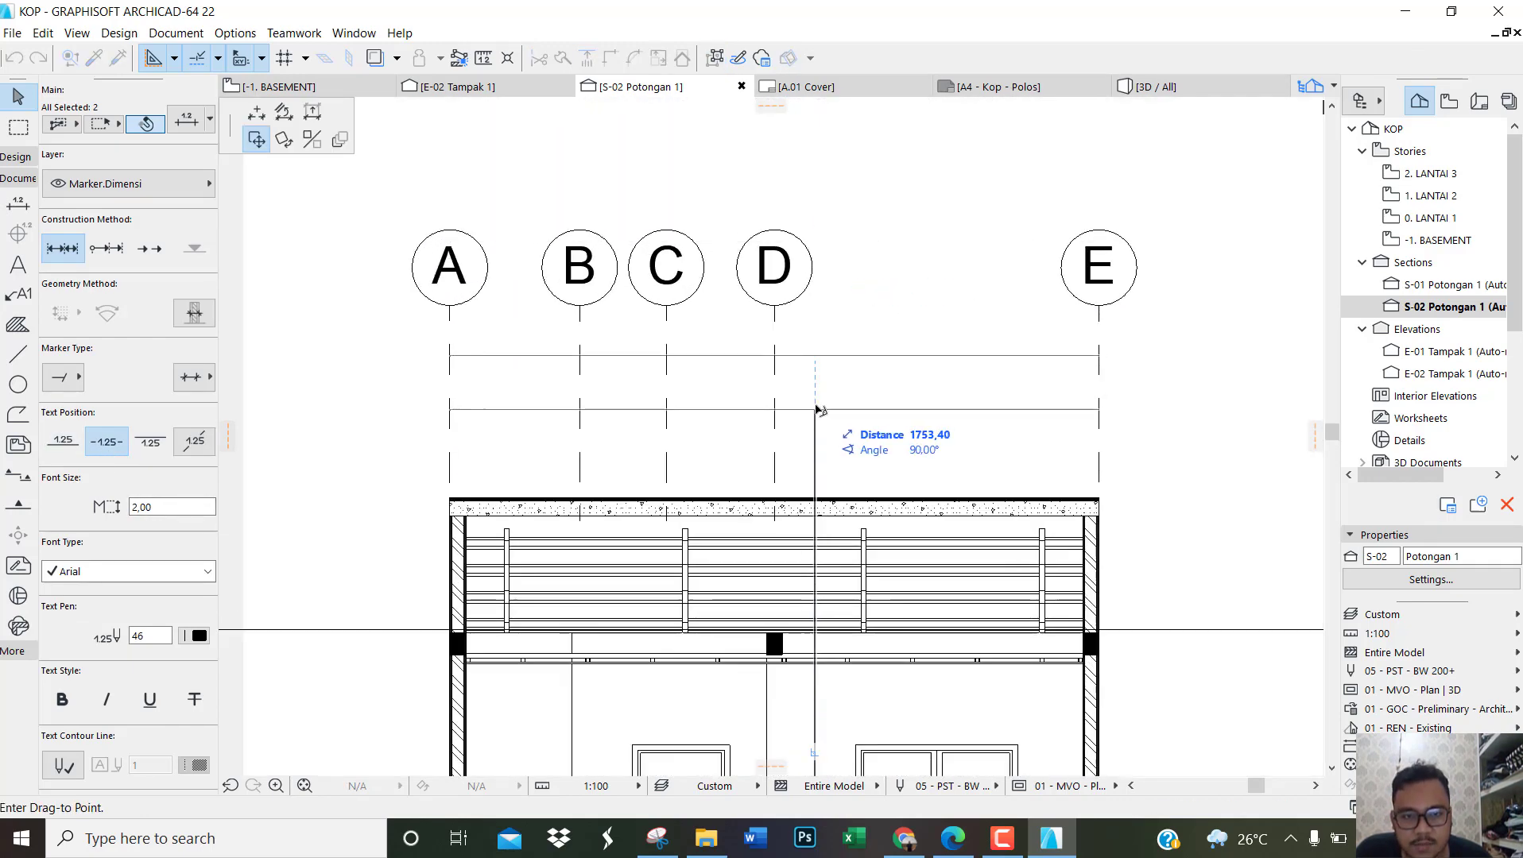
{"action": "left_click", "coordinate": [816, 399]}
{"action": "left_click", "coordinate": [1222, 400]}
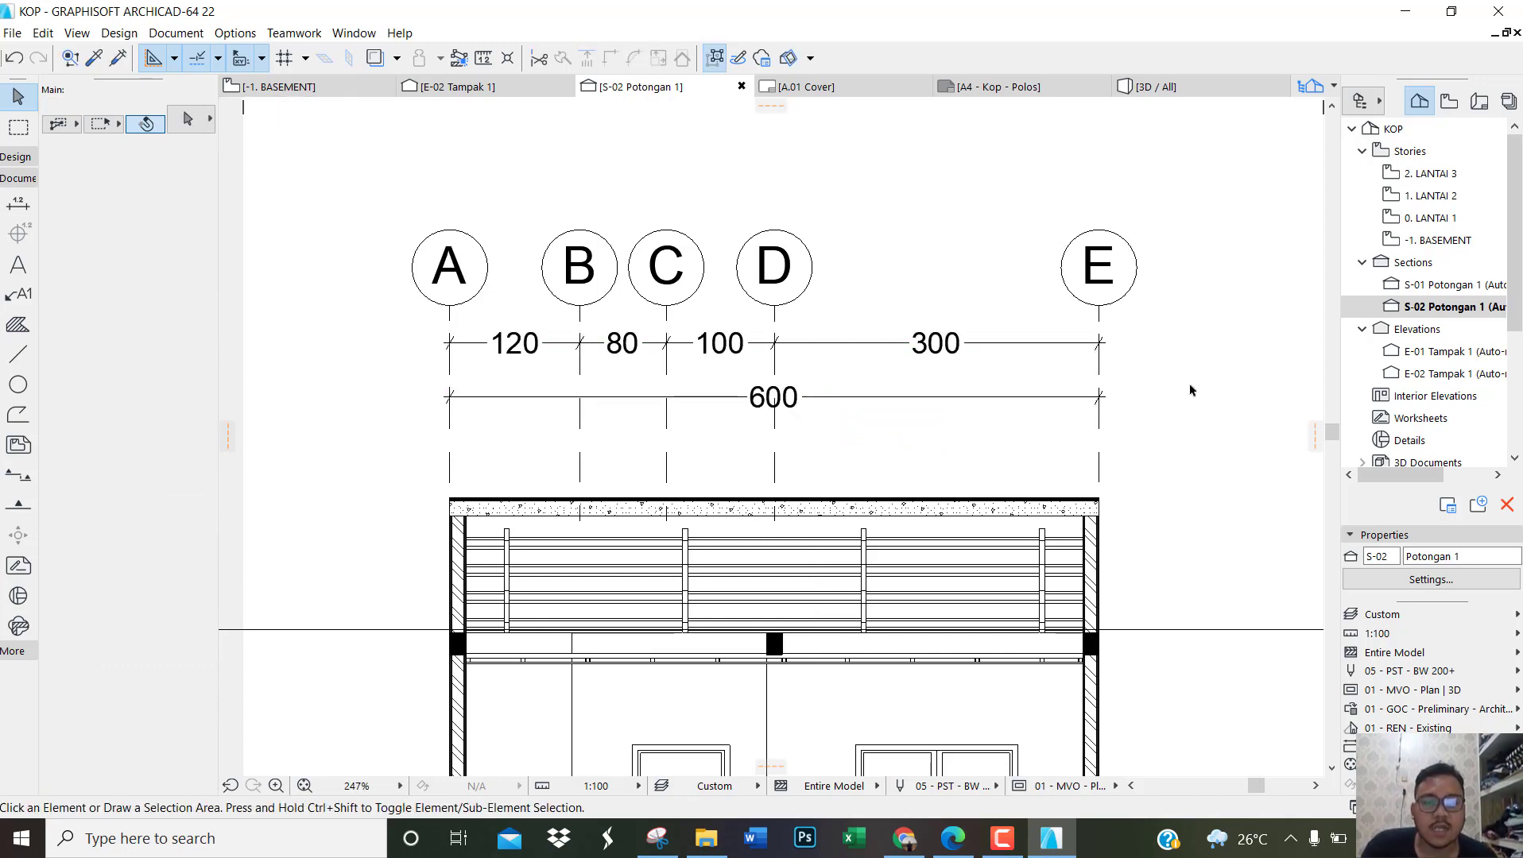
{"action": "scroll", "coordinate": [733, 360], "scroll_direction": "down", "scroll_amount": 5}
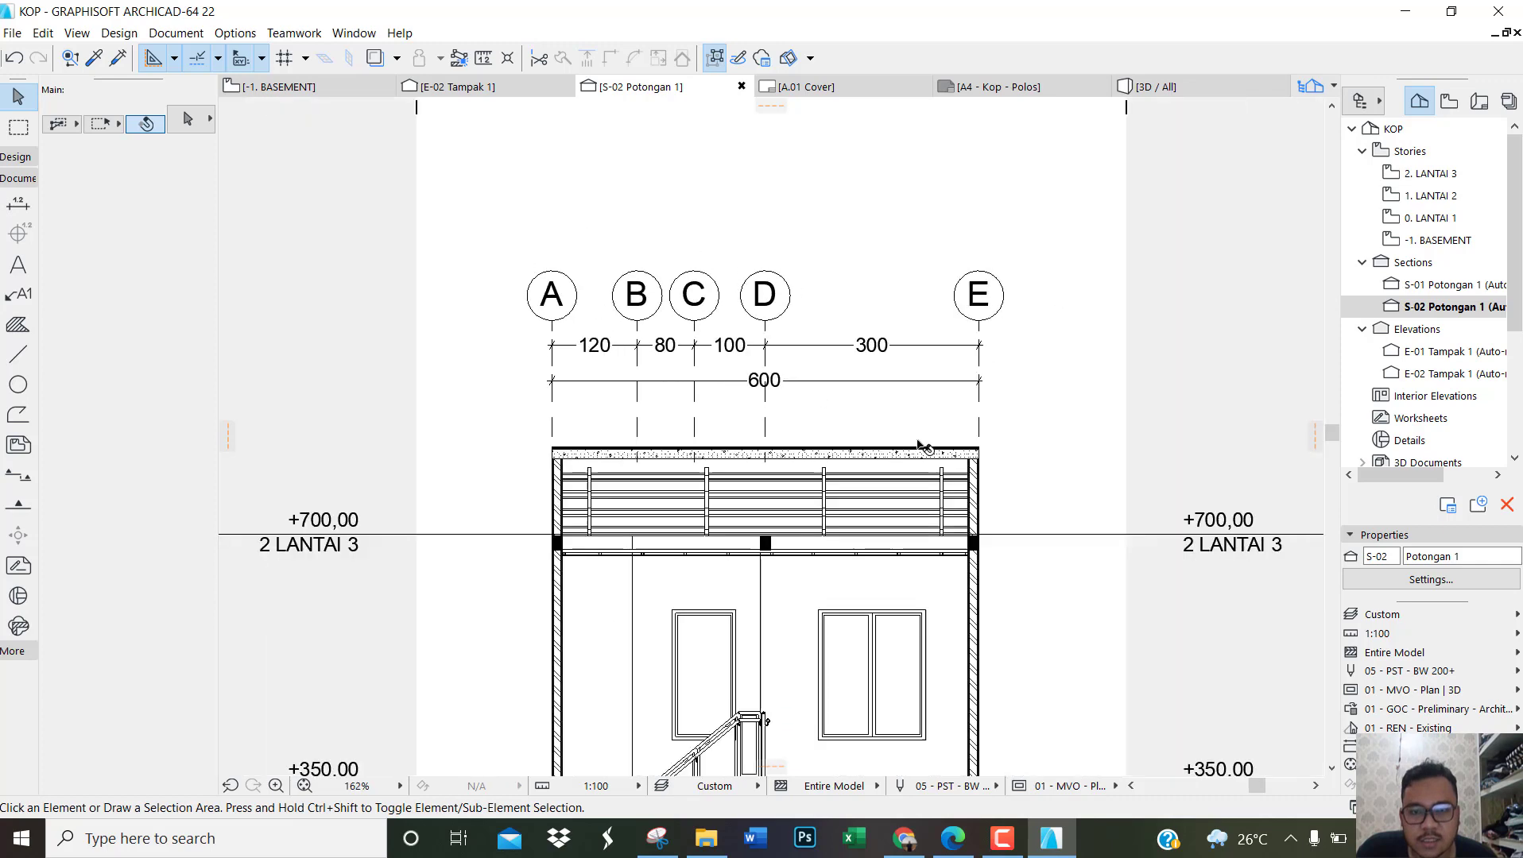
{"action": "scroll", "coordinate": [868, 131], "scroll_direction": "up", "scroll_amount": 3}
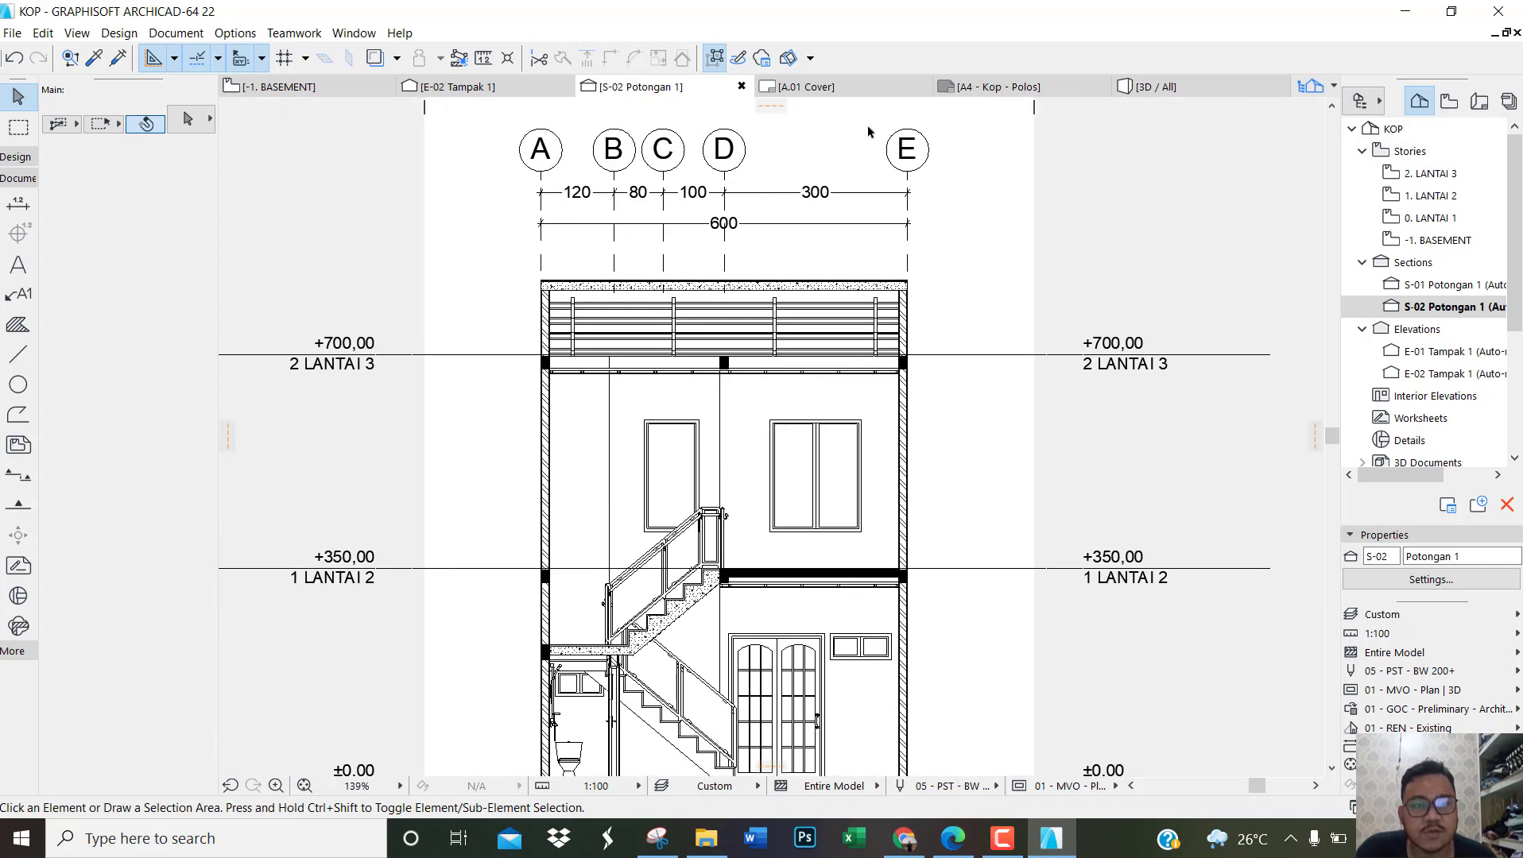
Step: Reopen section S-01 Potongan 1 and view the whole house with its grid markers and dimension chains
{"action": "left_click", "coordinate": [1455, 287]}
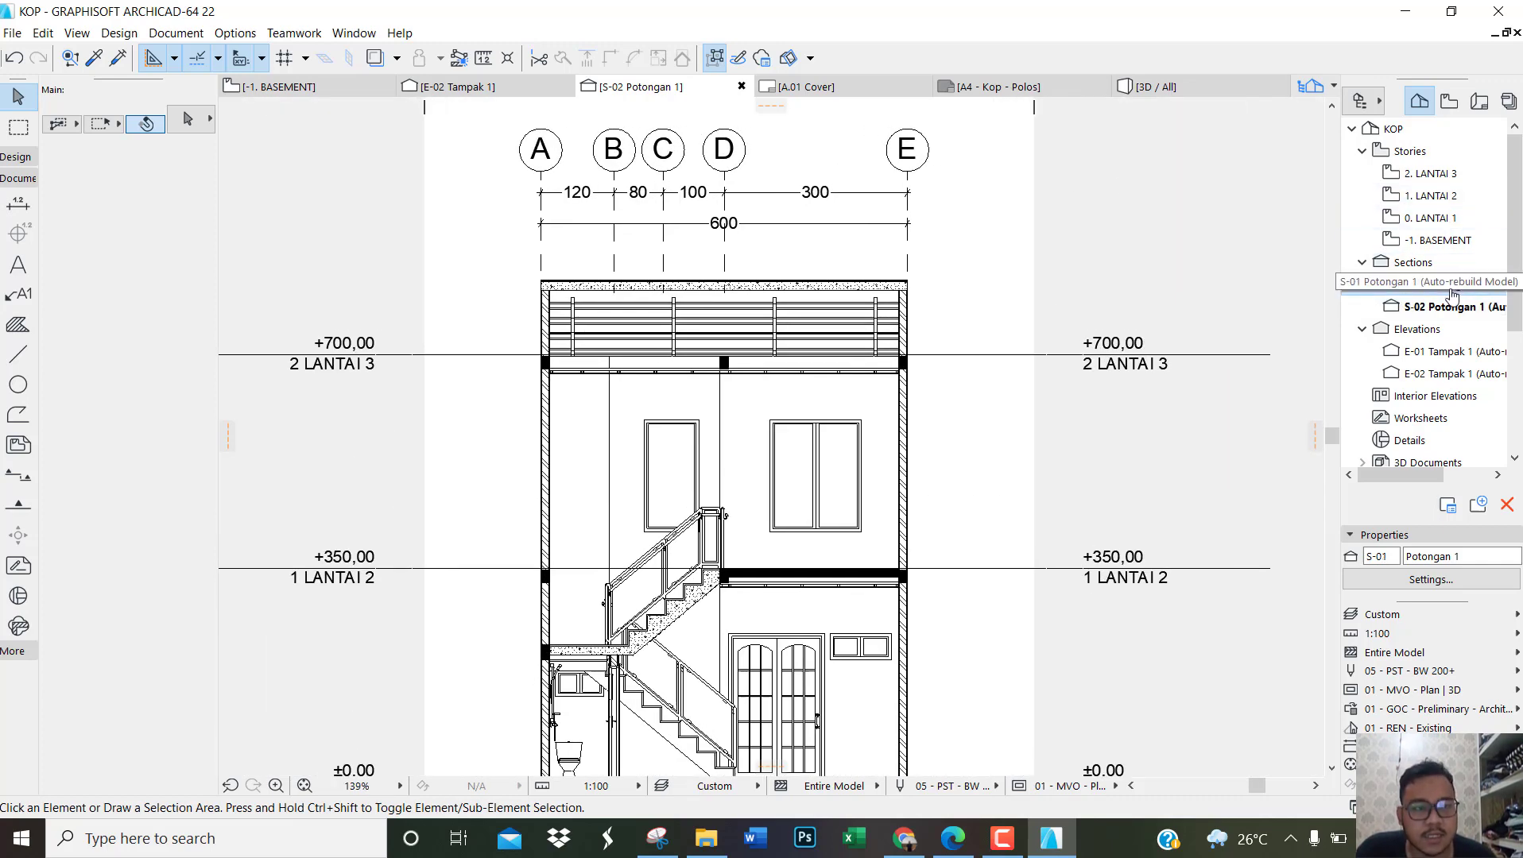
{"action": "double_click", "coordinate": [1454, 288]}
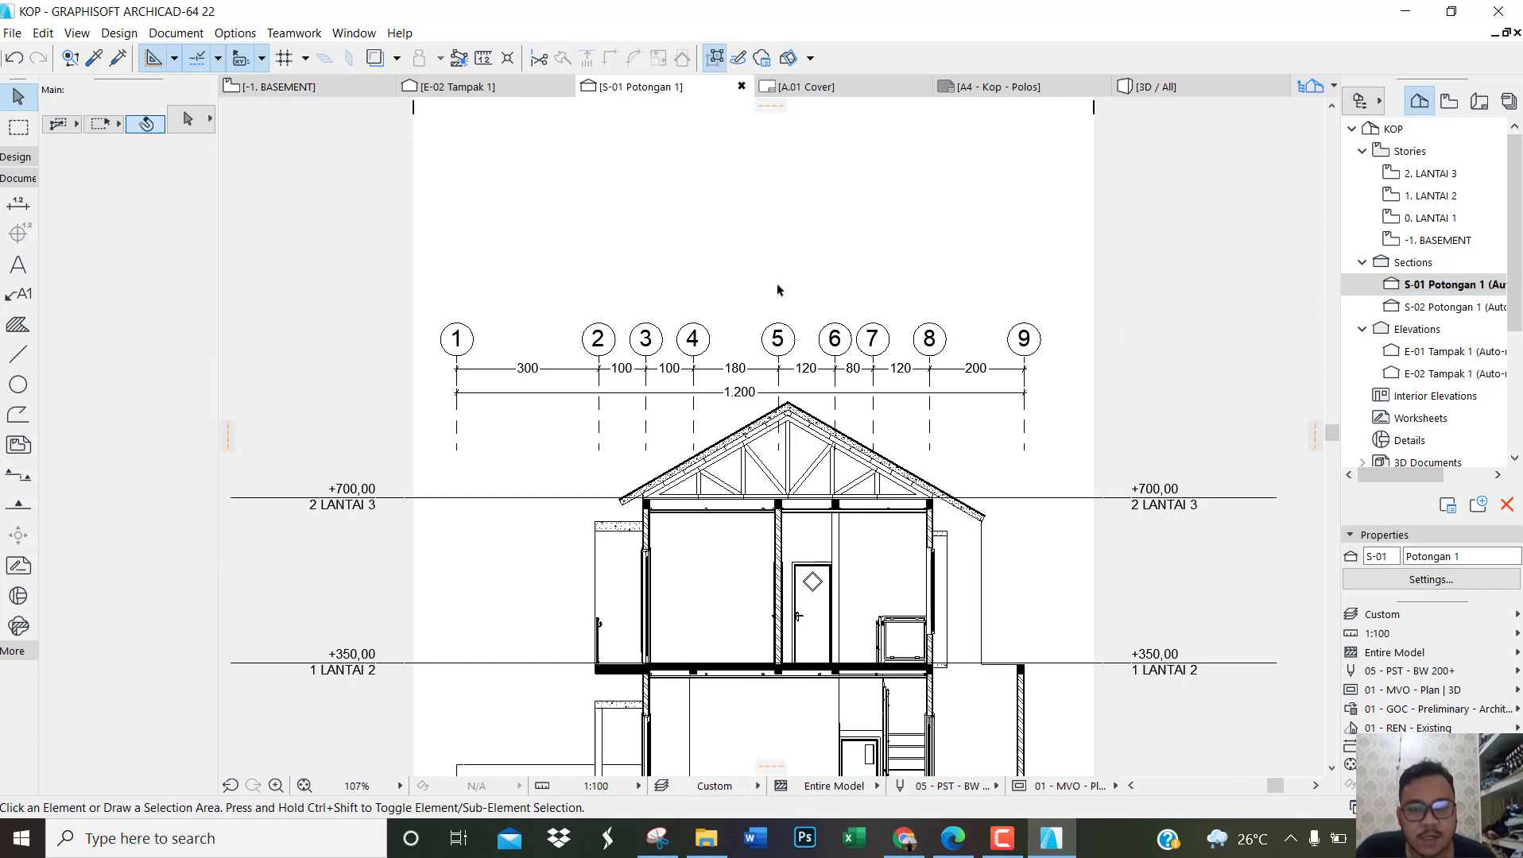
{"action": "scroll", "coordinate": [777, 289], "scroll_direction": "down", "scroll_amount": 5}
{"action": "scroll", "coordinate": [883, 369], "scroll_direction": "up", "scroll_amount": 5}
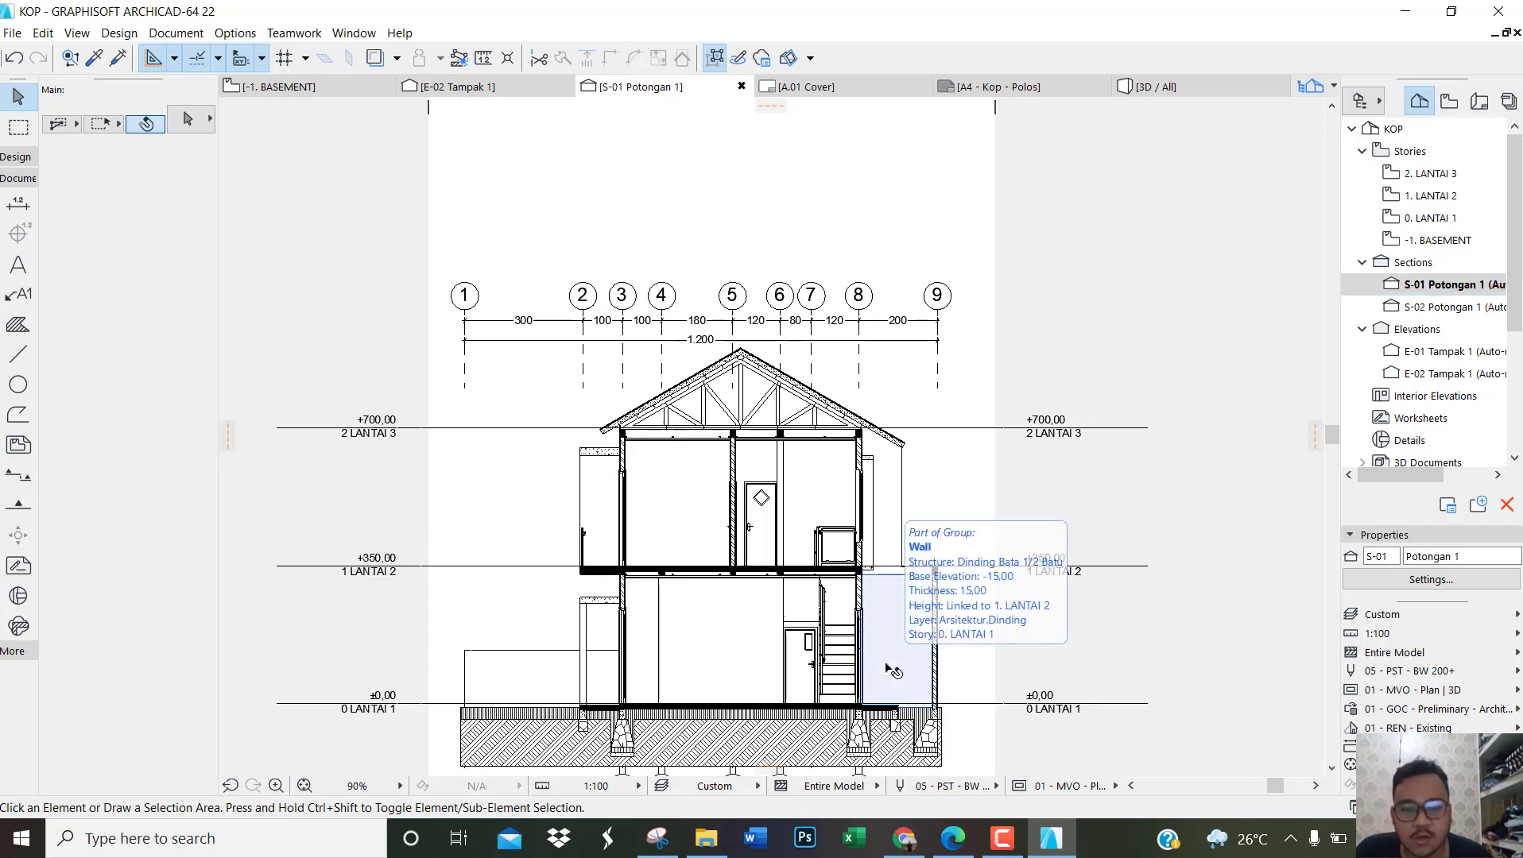
Step: Switch to the reference PDF in Edge and examine the roof labels, grid markers and dimension chains of section Potongan A-A
{"action": "left_click", "coordinate": [953, 838]}
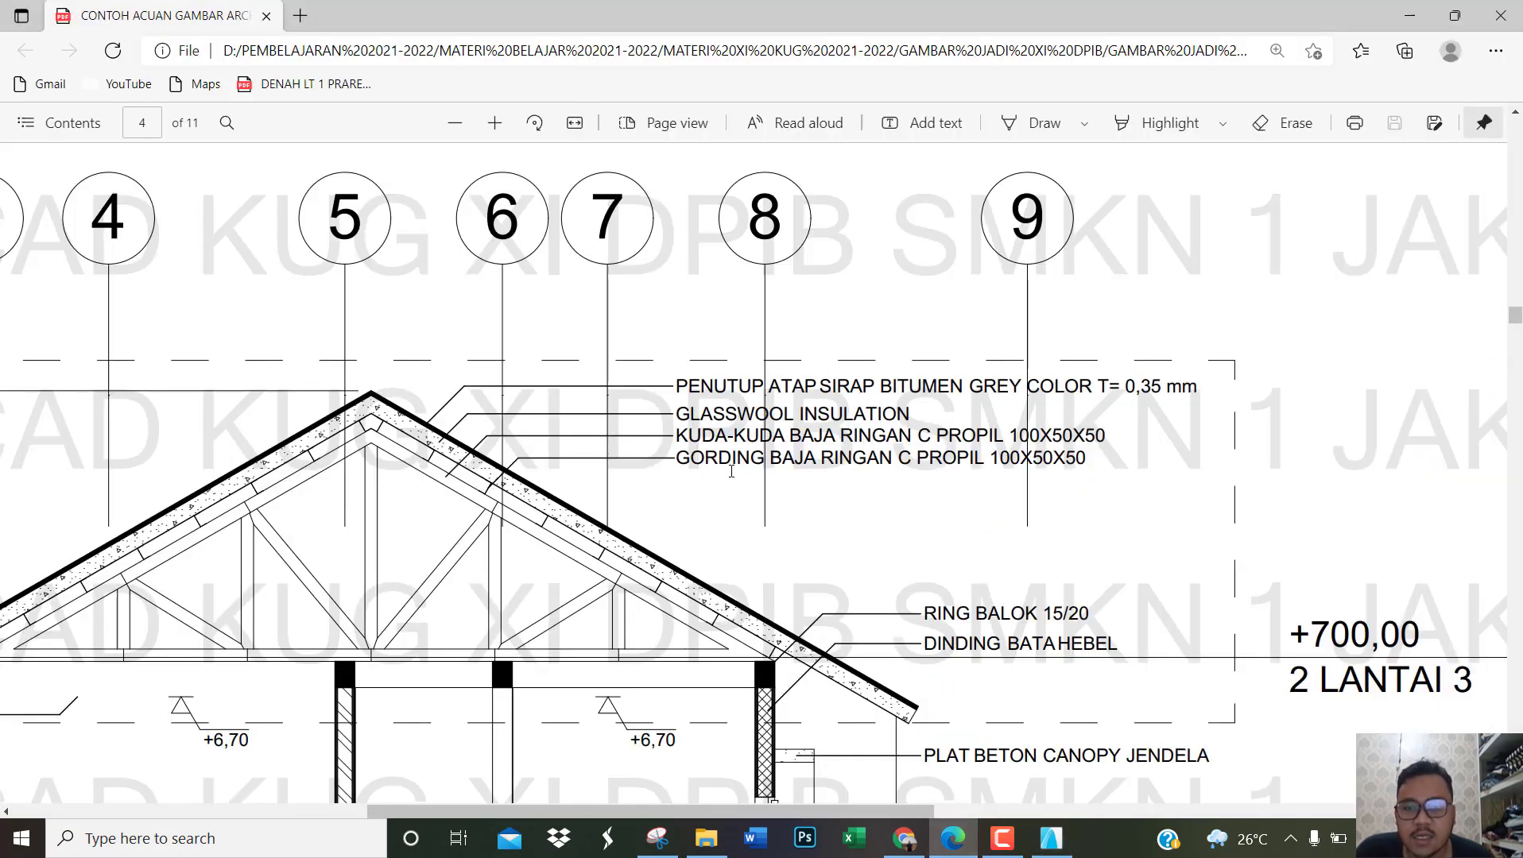
{"action": "scroll", "coordinate": [739, 477], "scroll_direction": "down", "scroll_amount": 3, "text": "ctrl"}
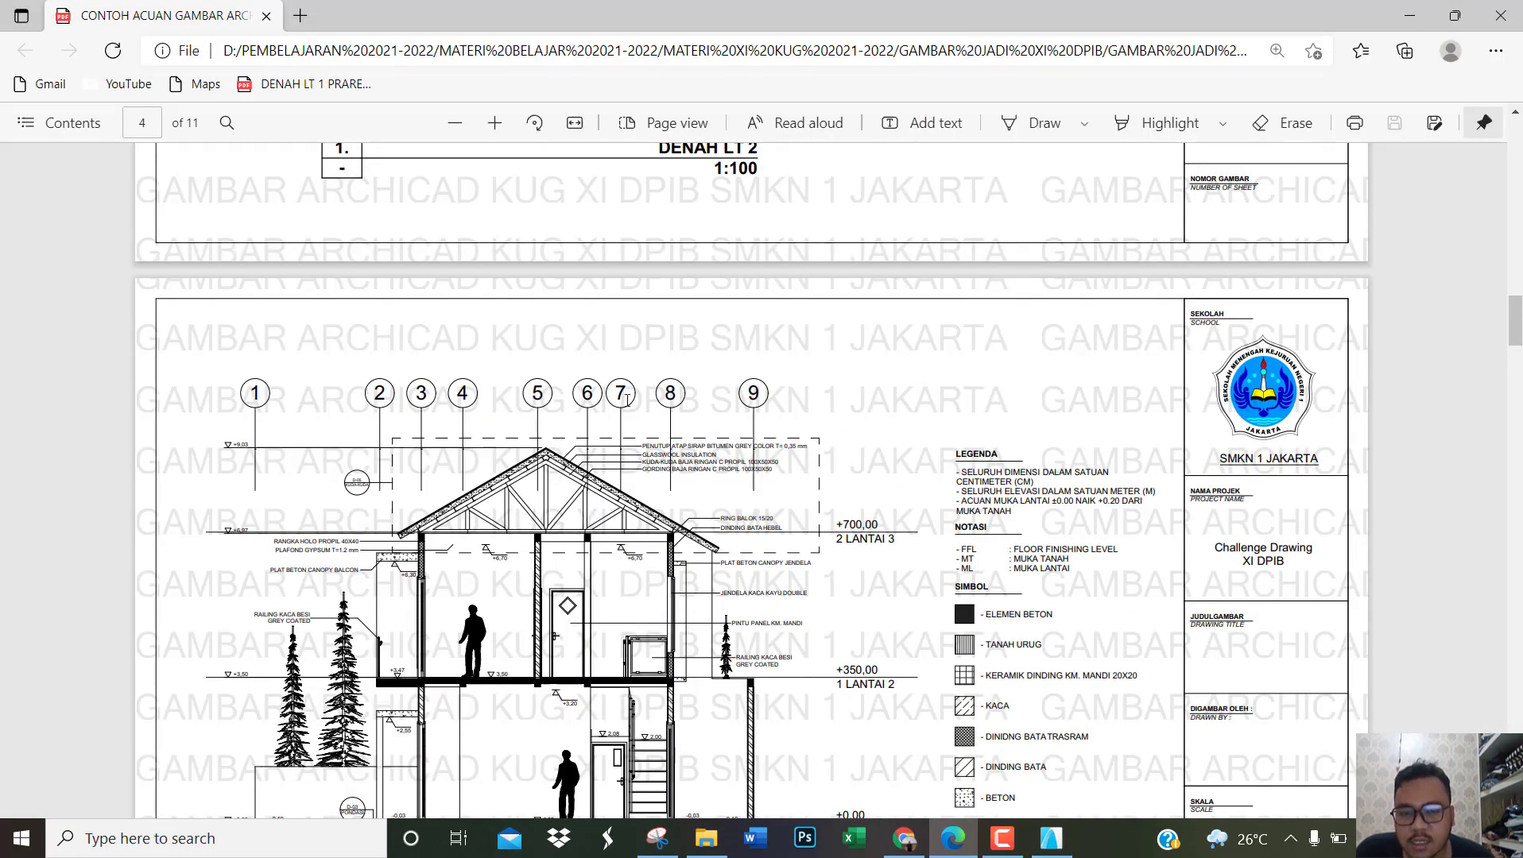
{"action": "scroll", "coordinate": [627, 400], "scroll_direction": "down", "scroll_amount": 4}
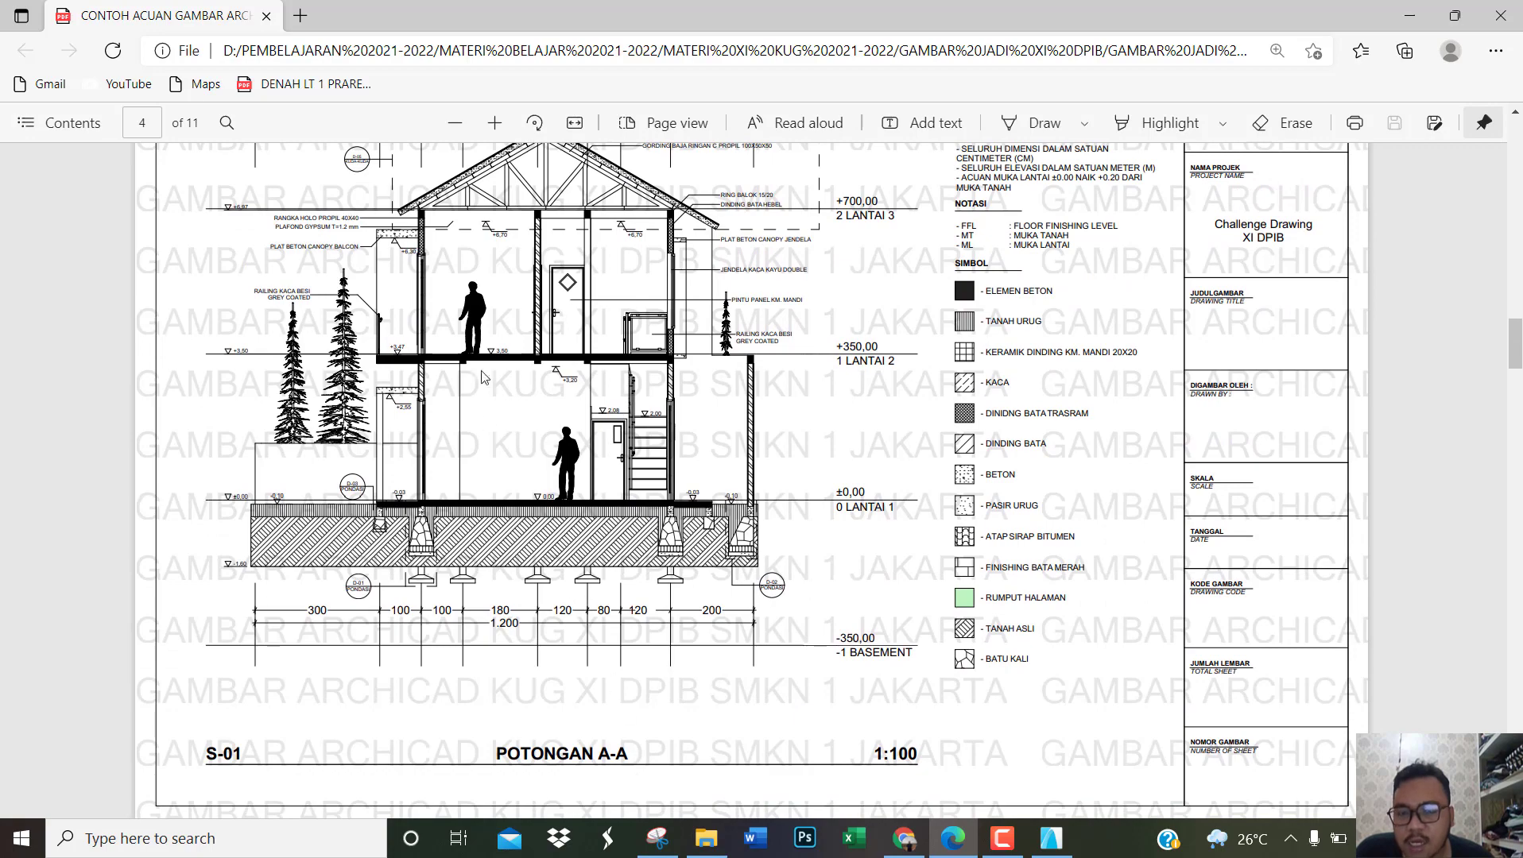
{"action": "scroll", "coordinate": [531, 409], "scroll_direction": "up", "scroll_amount": 4}
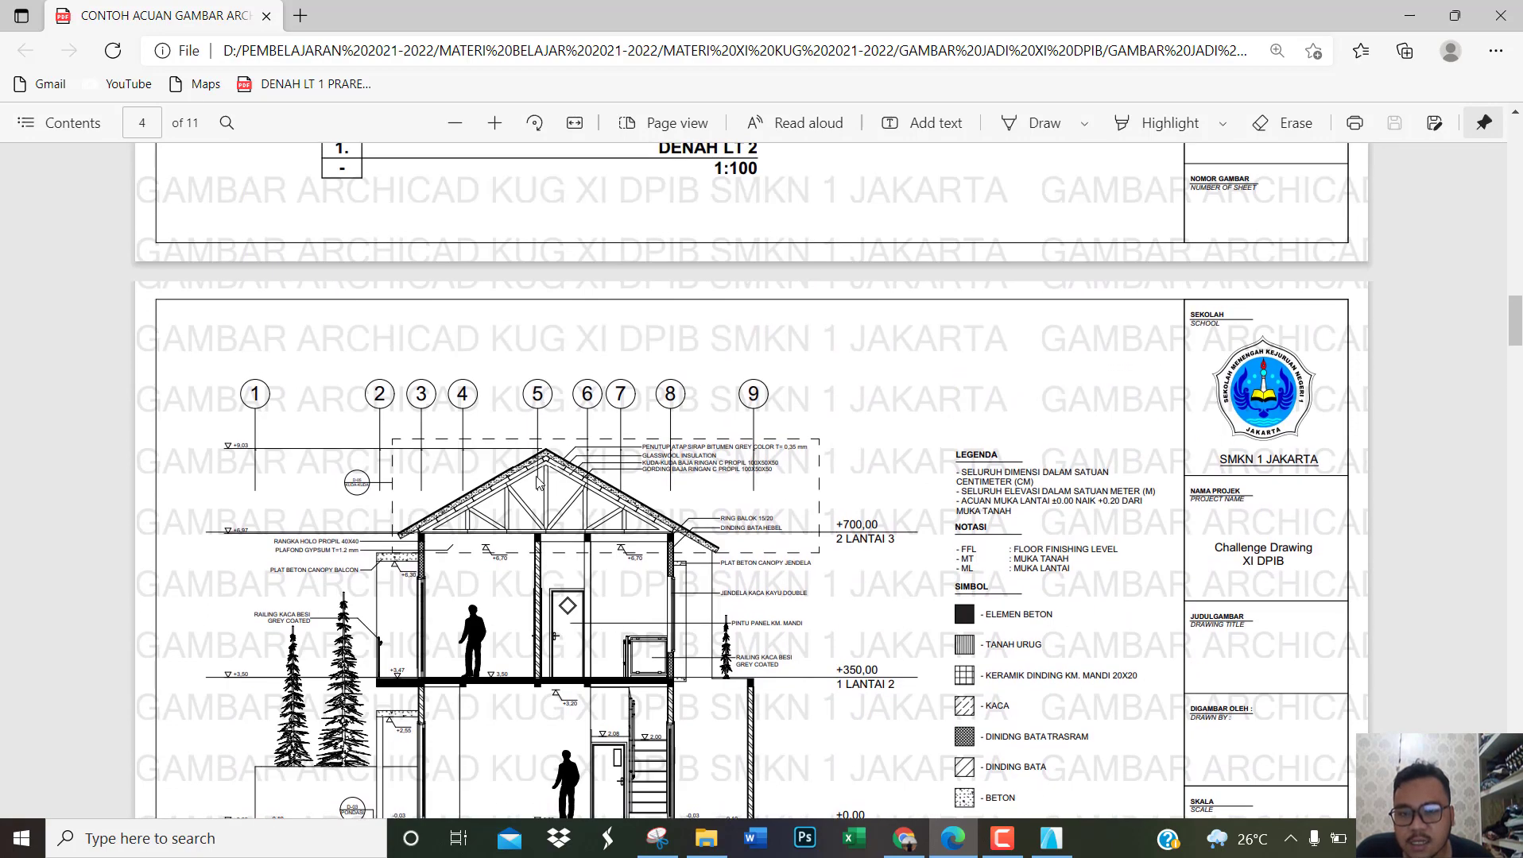
{"action": "scroll", "coordinate": [538, 482], "scroll_direction": "up", "scroll_amount": 3, "text": "ctrl"}
{"action": "scroll", "coordinate": [708, 470], "scroll_direction": "up", "scroll_amount": 2, "text": "ctrl"}
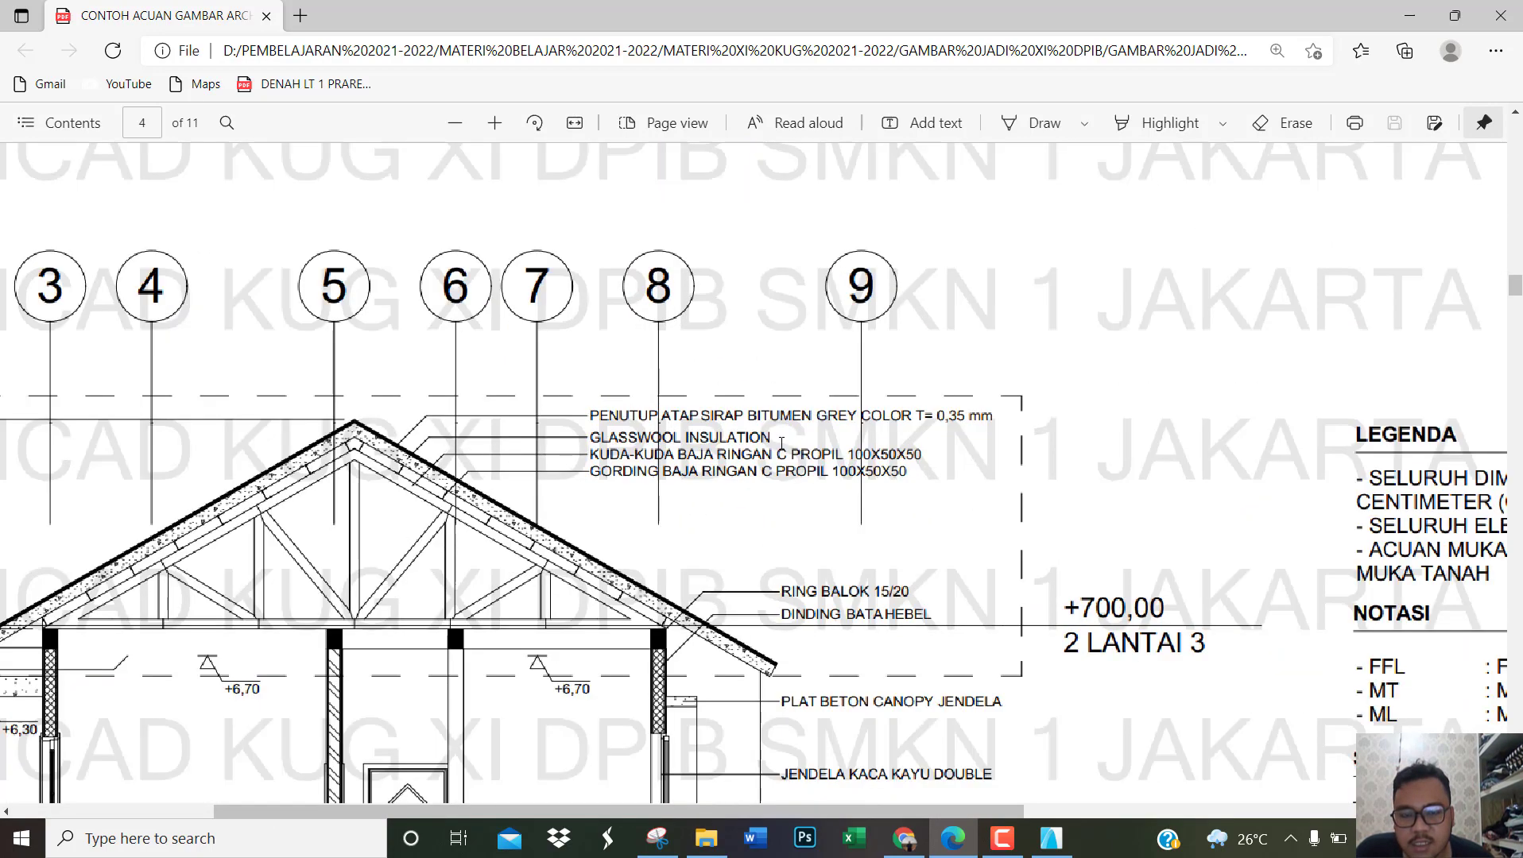
{"action": "scroll", "coordinate": [819, 452], "scroll_direction": "up", "scroll_amount": 1}
{"action": "scroll", "coordinate": [826, 463], "scroll_direction": "down", "scroll_amount": 3}
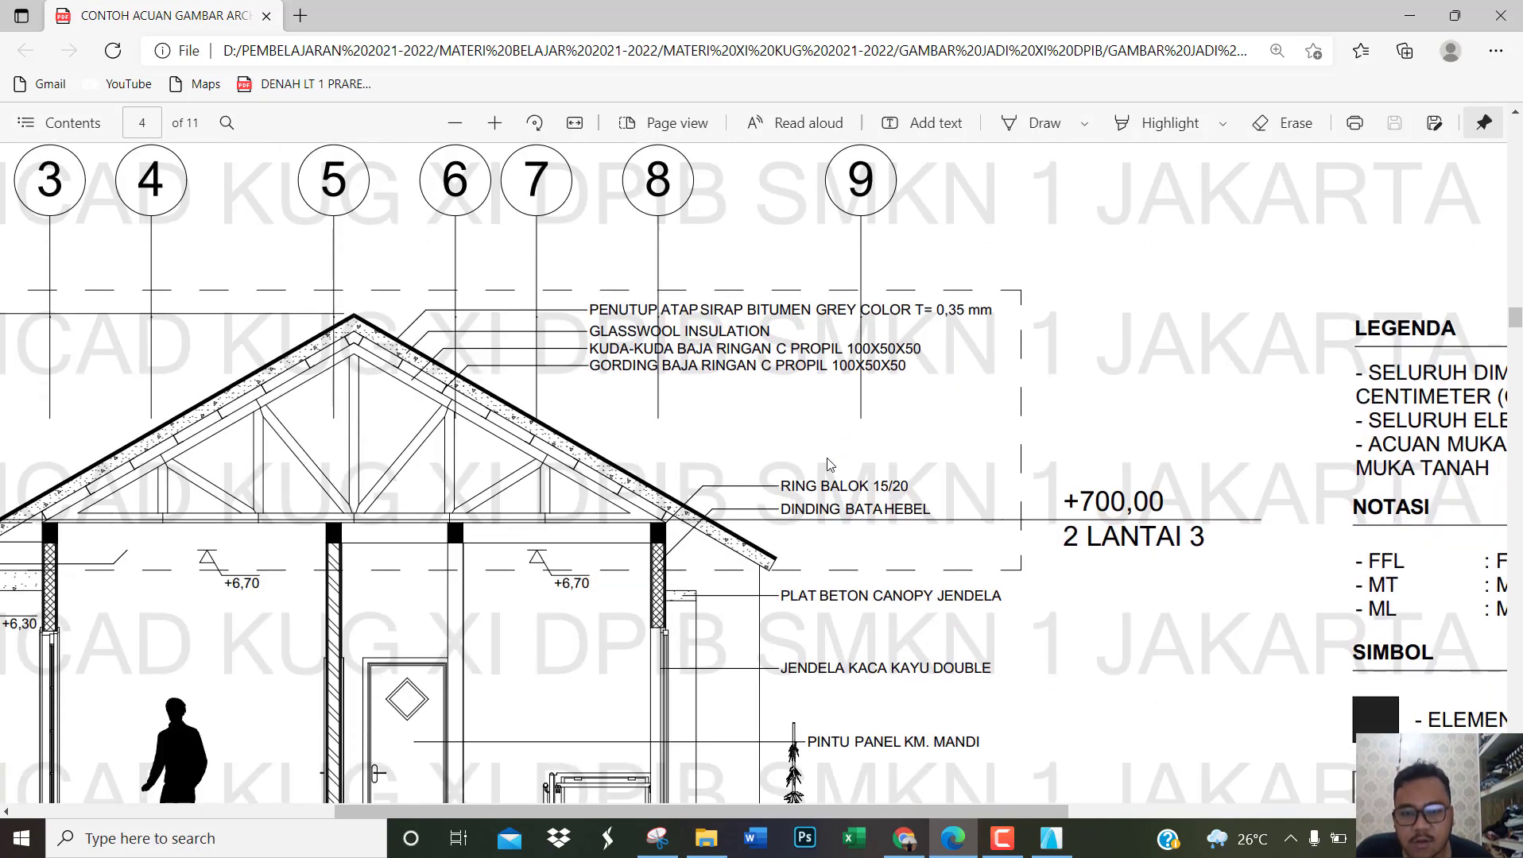
{"action": "scroll", "coordinate": [826, 463], "scroll_direction": "up", "scroll_amount": 1, "text": "ctrl"}
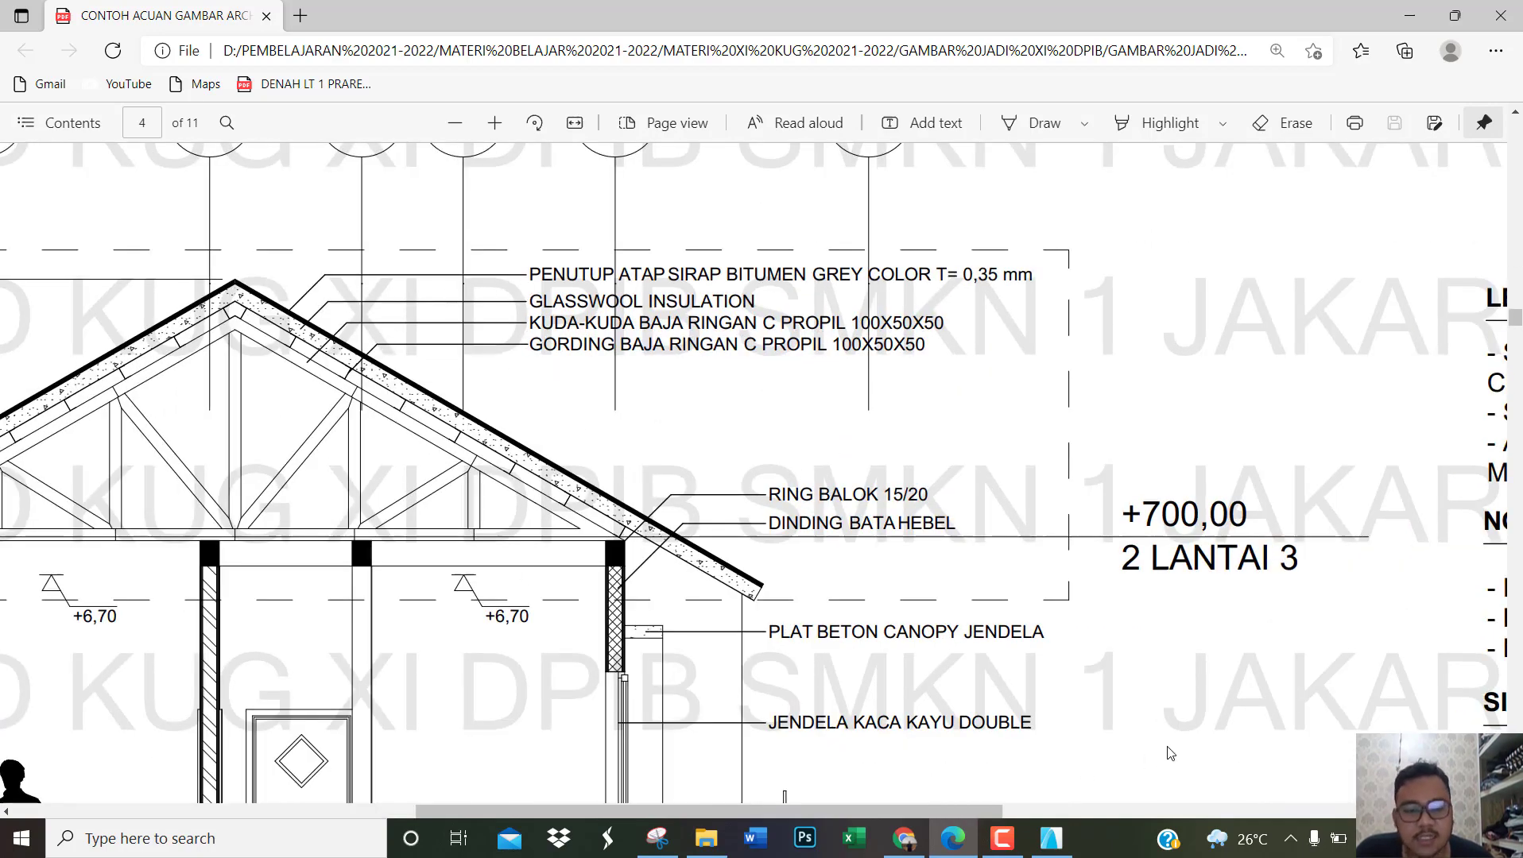
Step: Return to section S-01 in ArchiCAD and make all layers visible in the layer settings
{"action": "left_click", "coordinate": [1051, 839]}
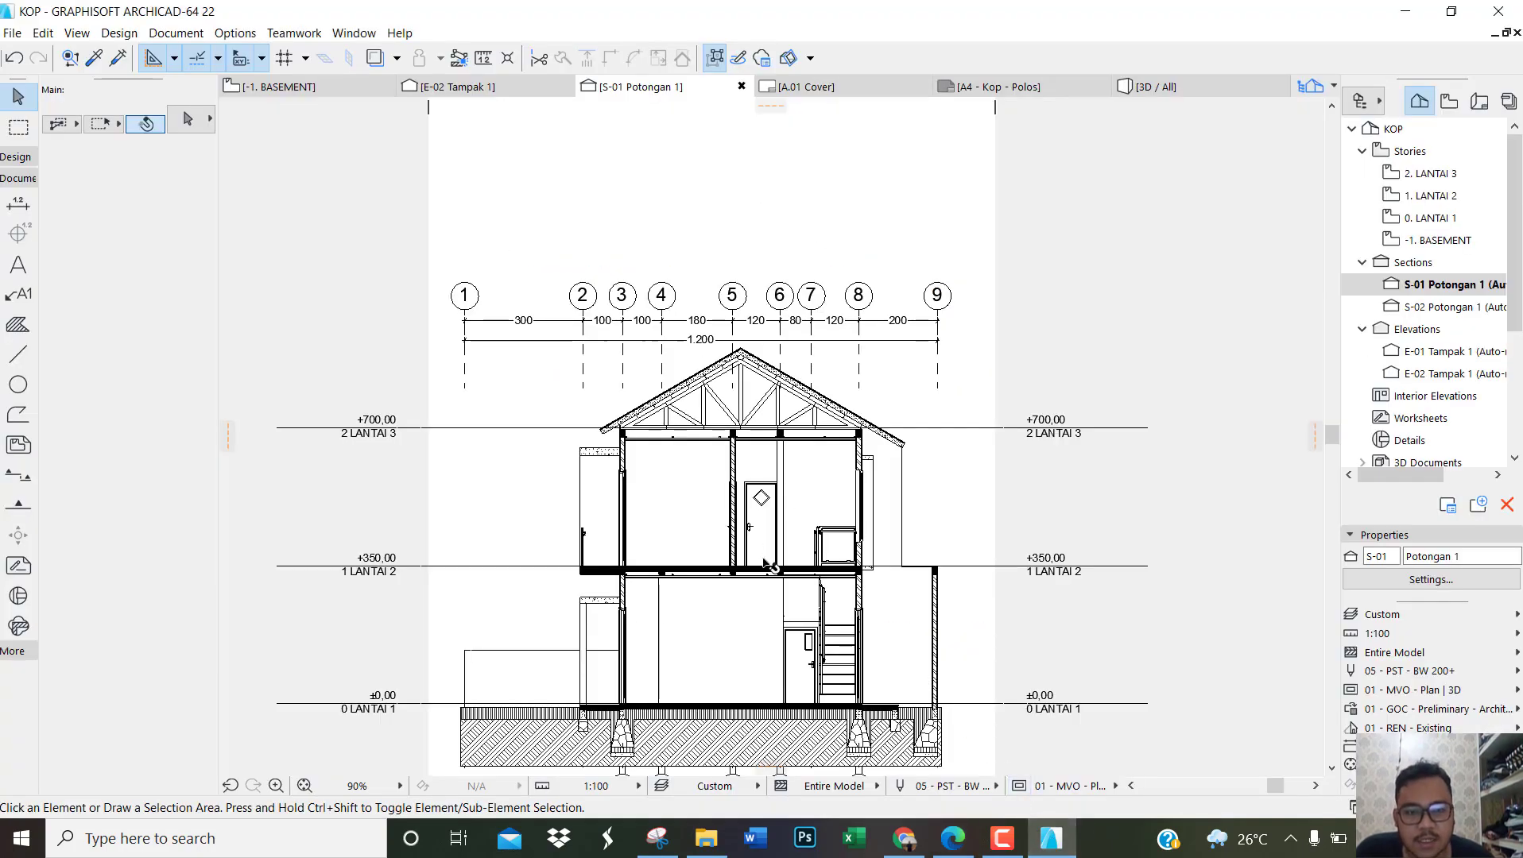
{"action": "scroll", "coordinate": [763, 634], "scroll_direction": "up", "scroll_amount": 1}
{"action": "scroll", "coordinate": [915, 439], "scroll_direction": "down", "scroll_amount": 3}
{"action": "scroll", "coordinate": [979, 532], "scroll_direction": "up", "scroll_amount": 4}
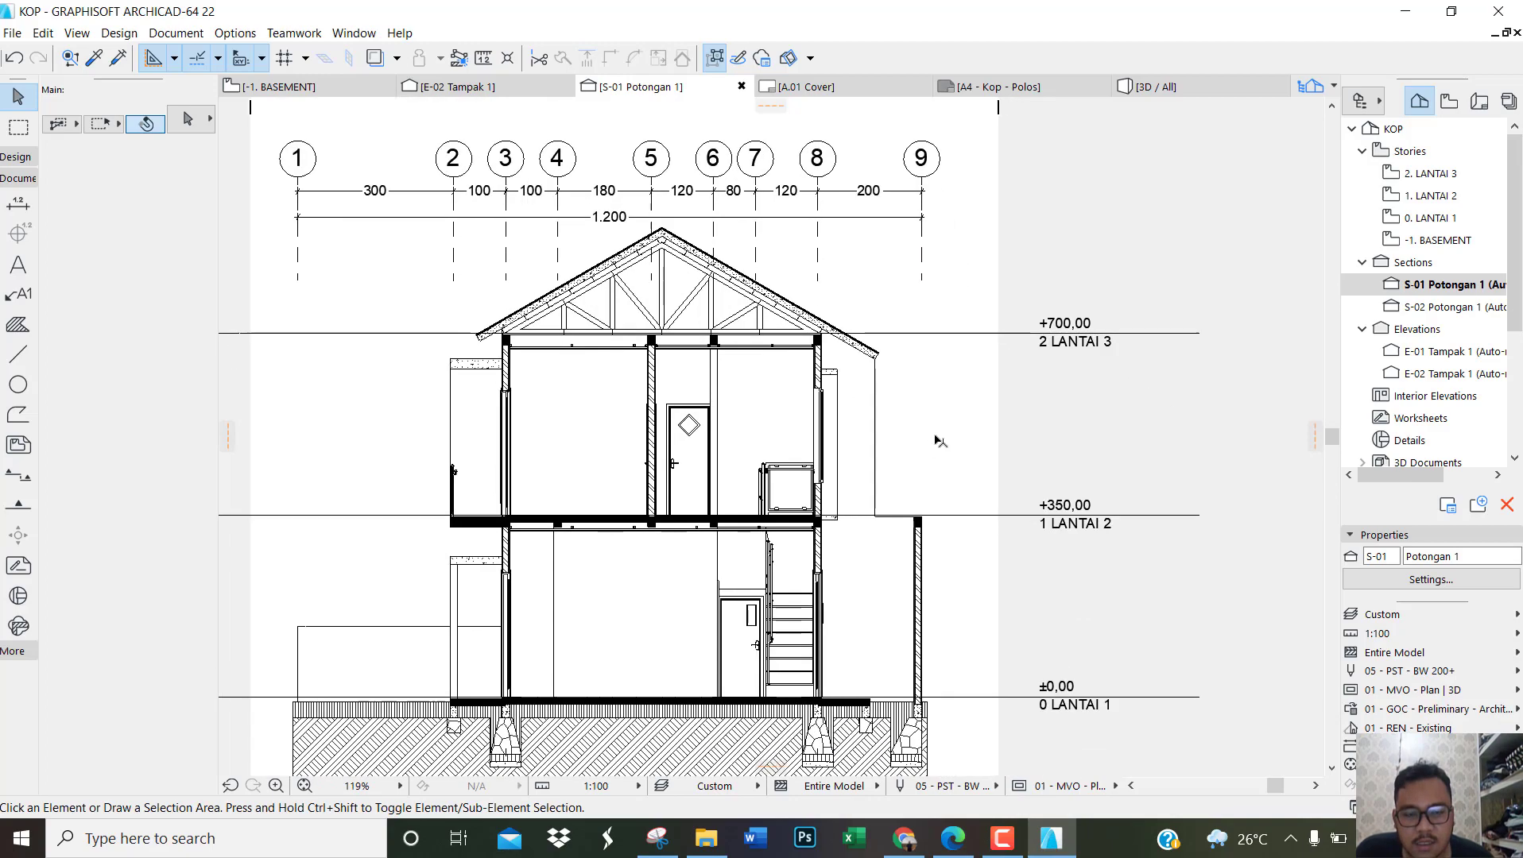
{"action": "key", "text": "ctrl+l"}
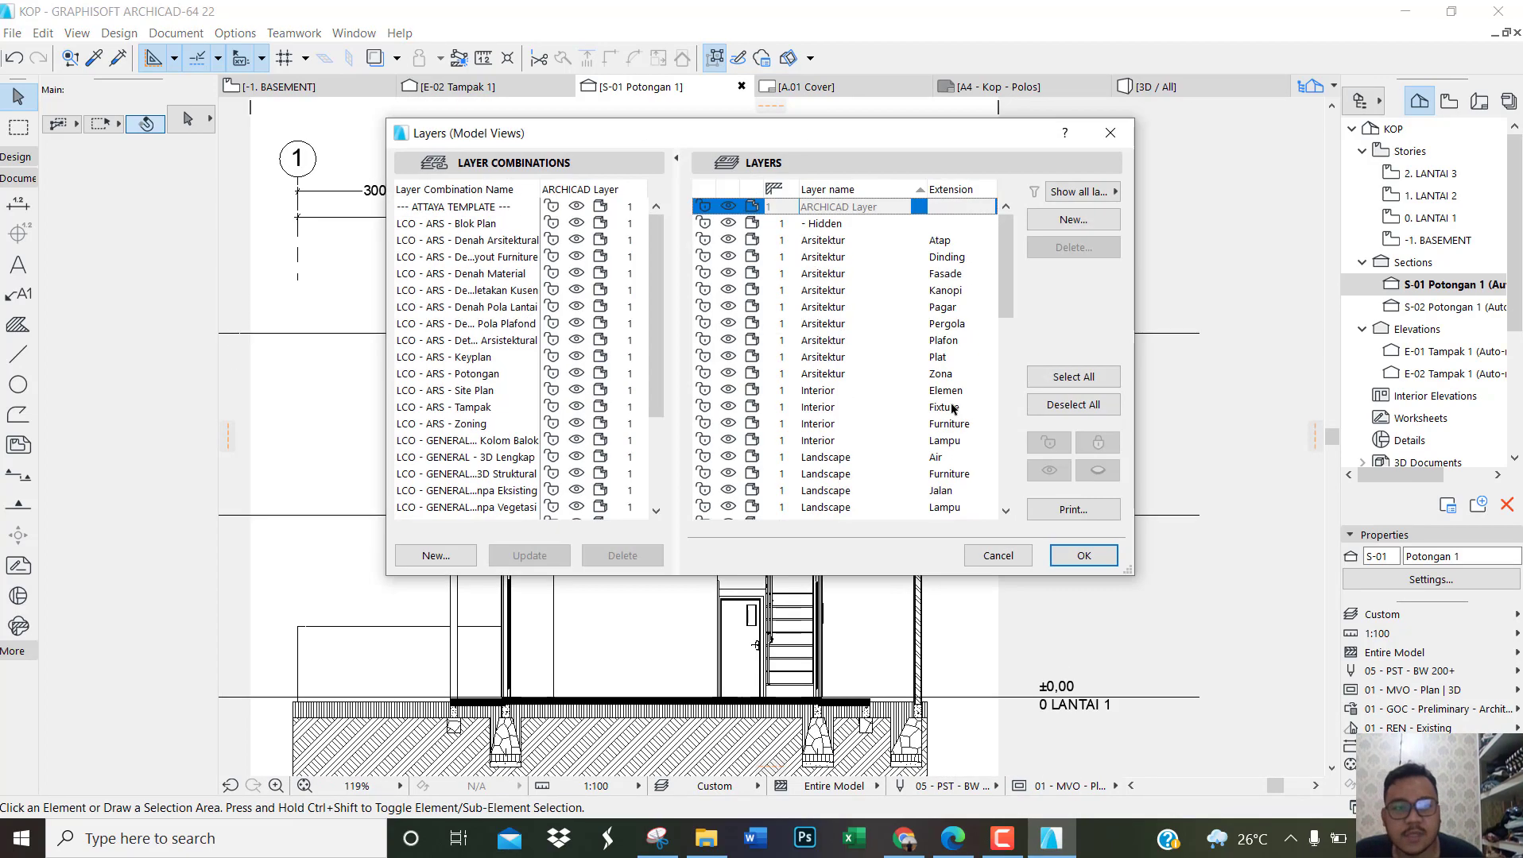
{"action": "left_click", "coordinate": [1053, 377]}
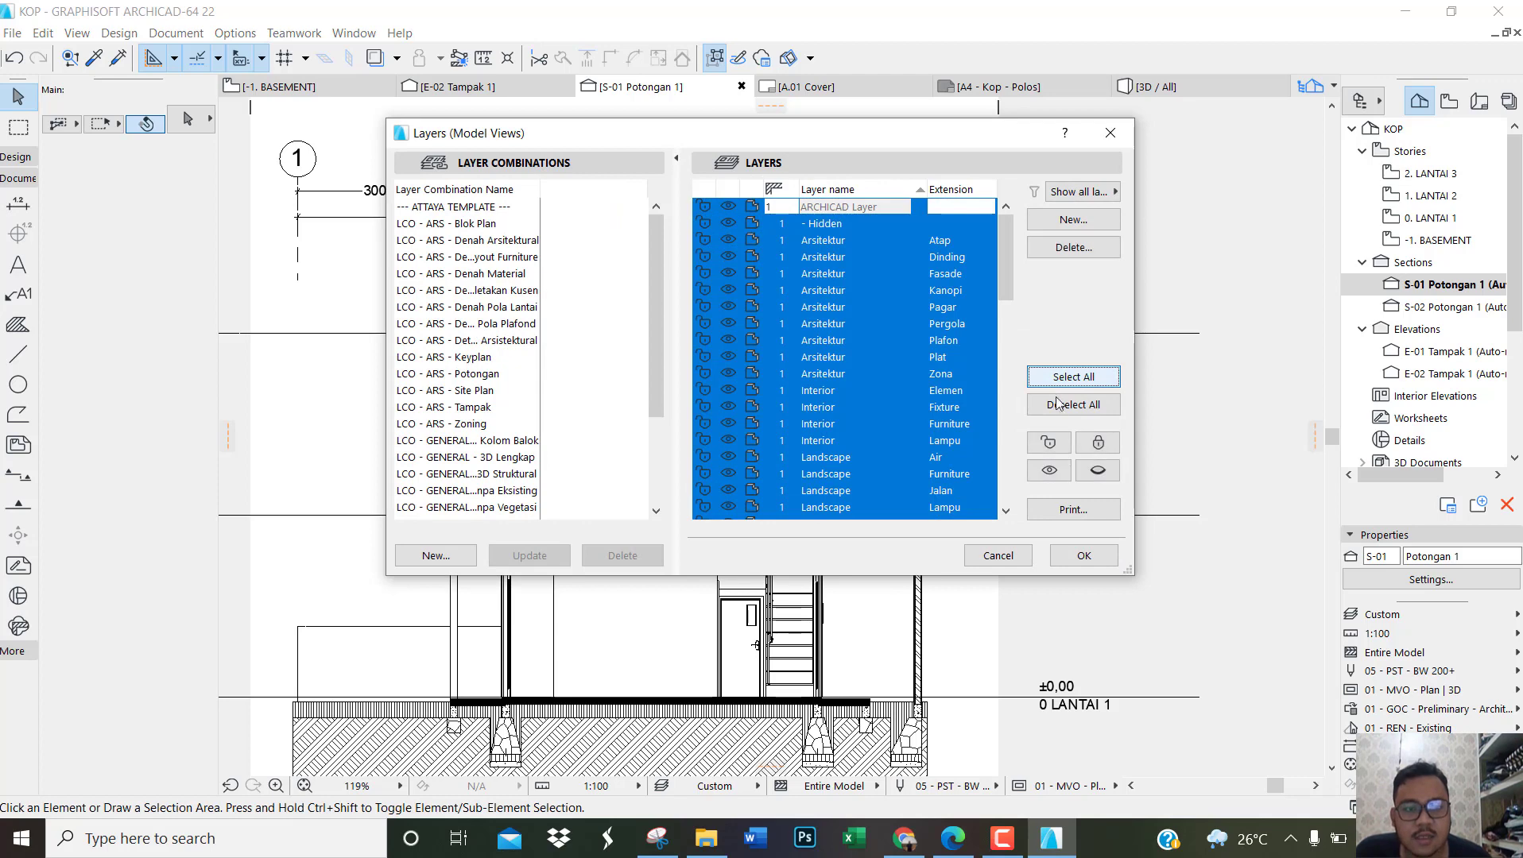
{"action": "left_click", "coordinate": [1049, 471]}
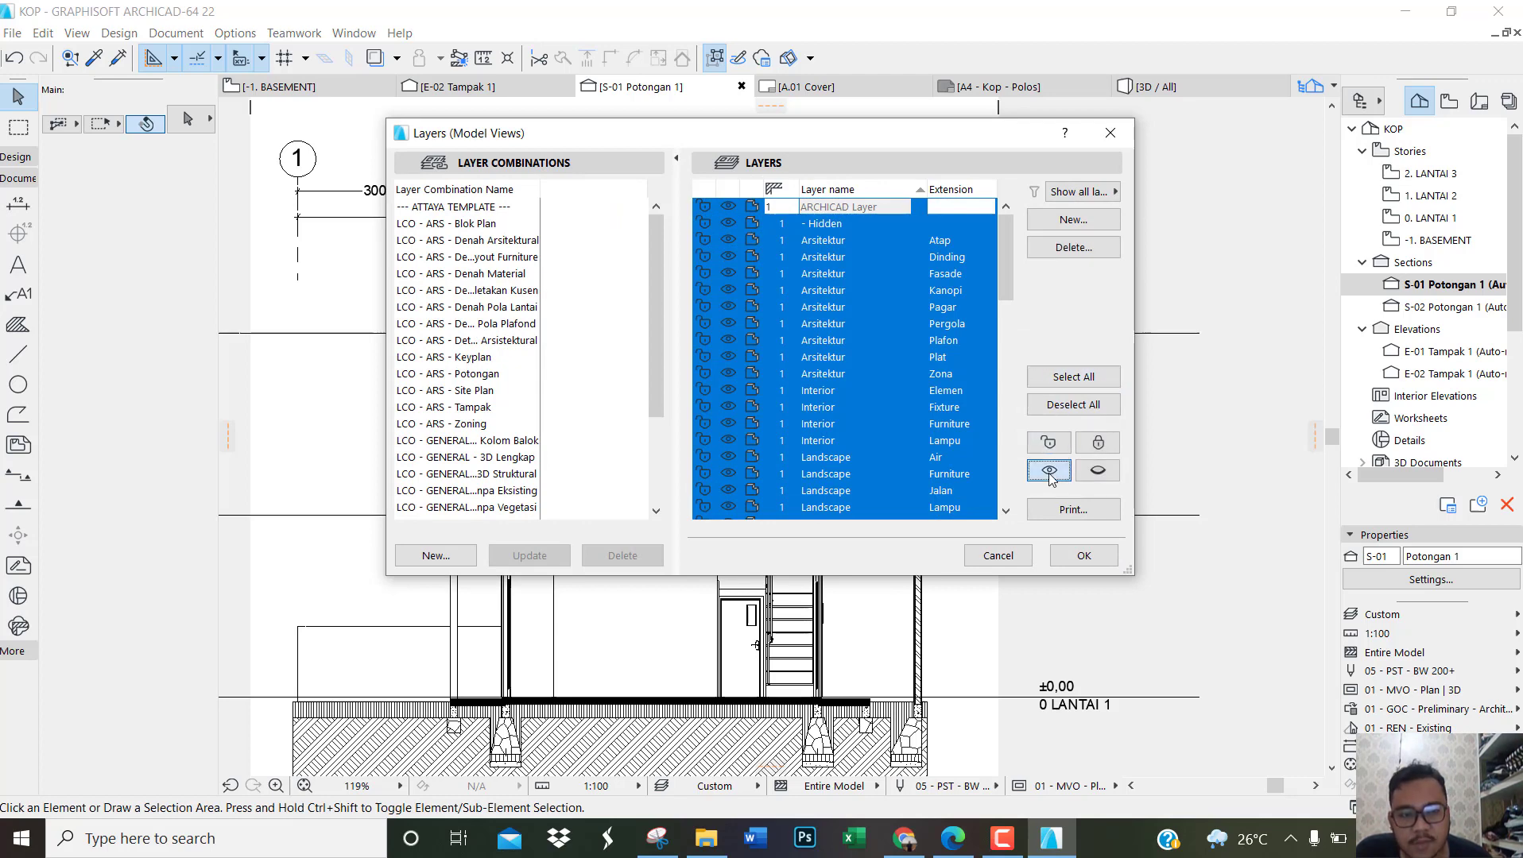
{"action": "left_click", "coordinate": [1083, 556]}
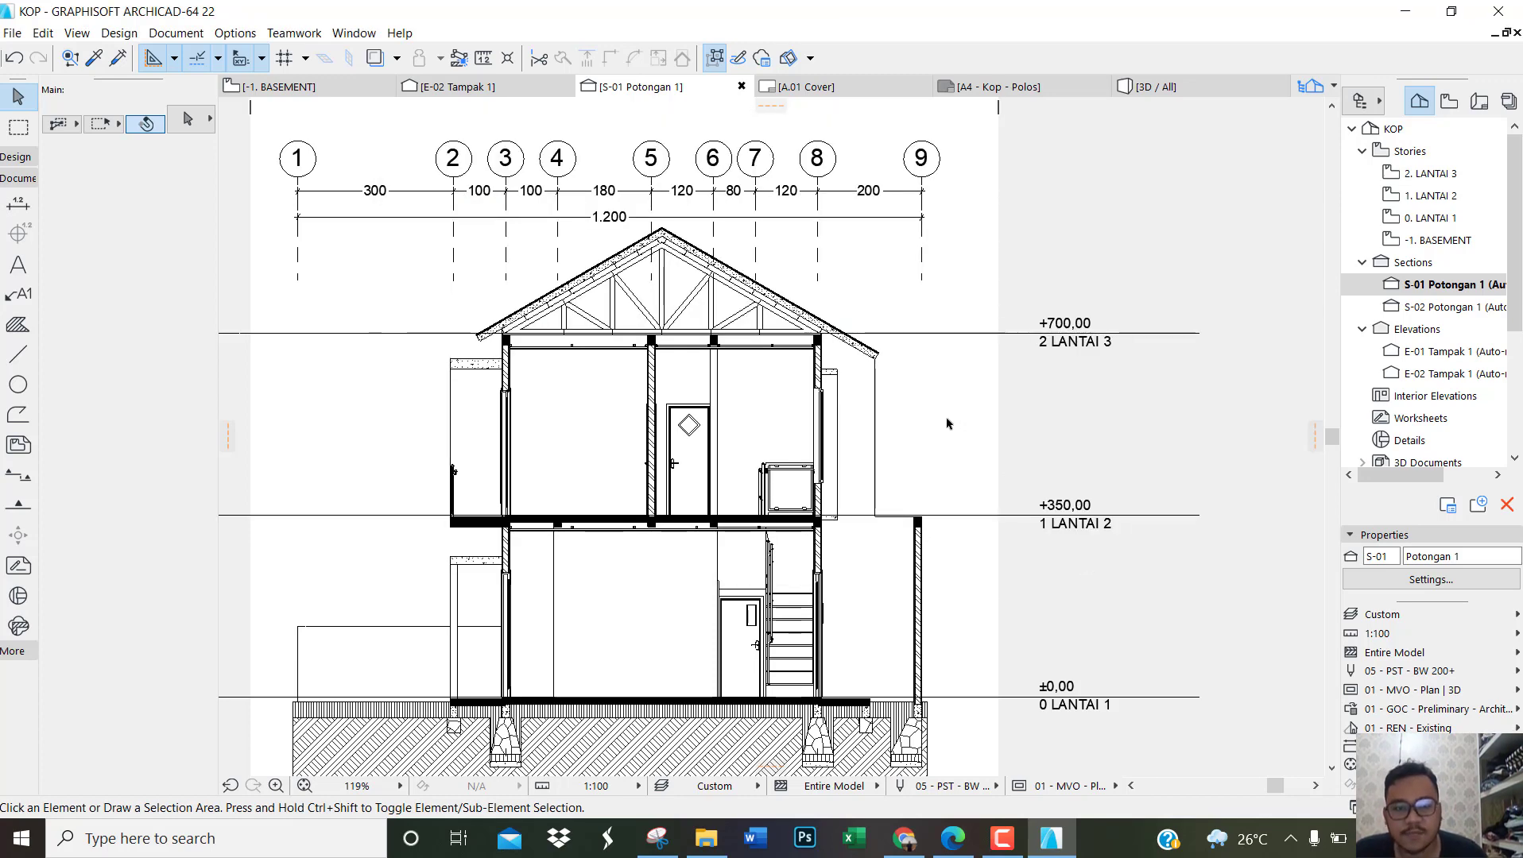
Step: Switch the lines of grid elements 1 to 9 in section S-01 from segment to full-length display
{"action": "scroll", "coordinate": [866, 431], "scroll_direction": "down", "scroll_amount": 2}
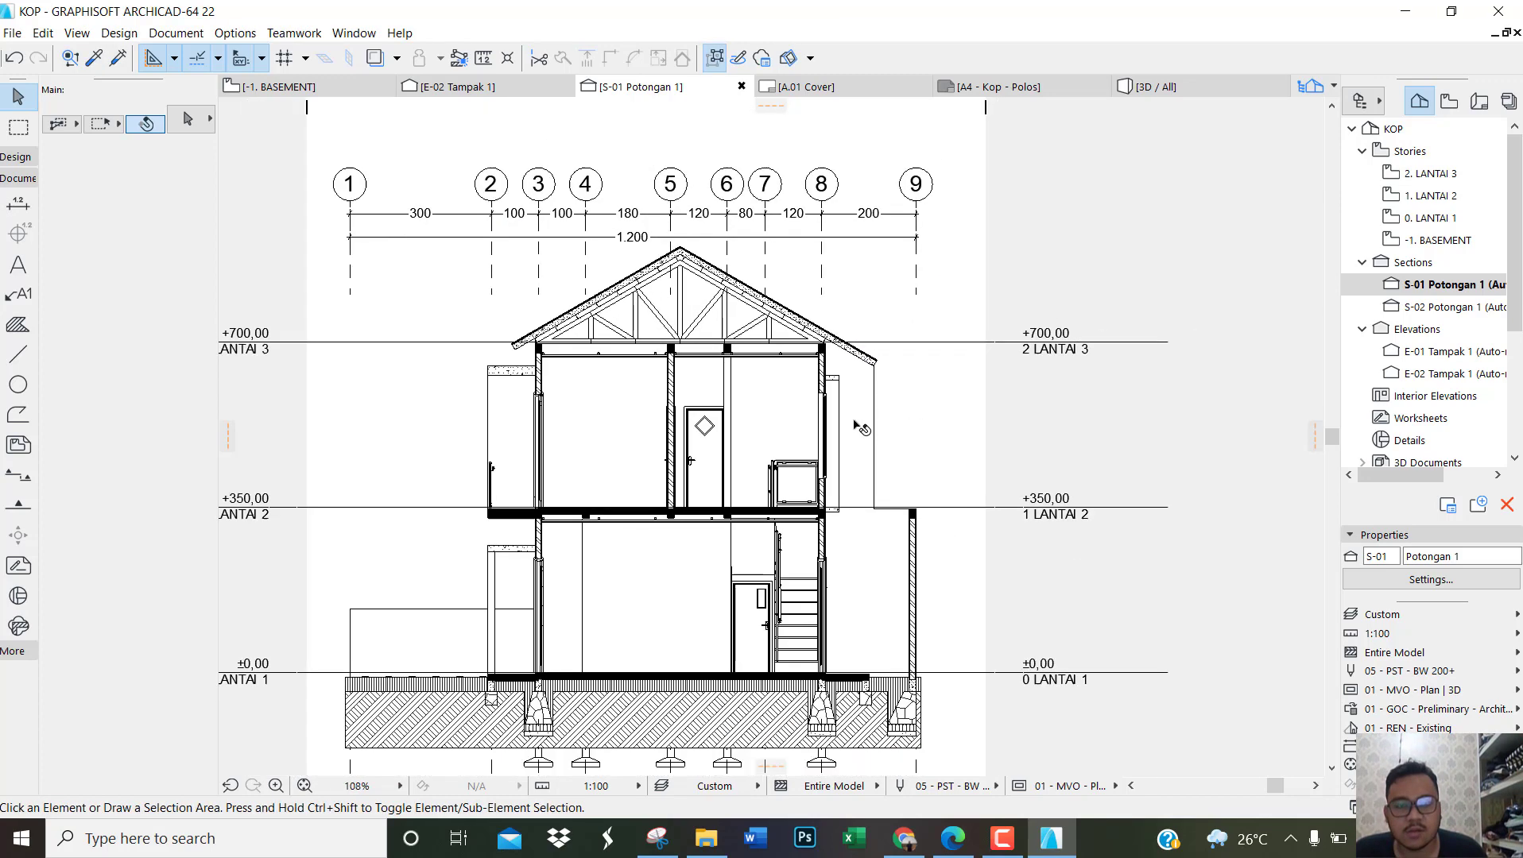
{"action": "scroll", "coordinate": [882, 249], "scroll_direction": "down", "scroll_amount": 3}
{"action": "scroll", "coordinate": [820, 173], "scroll_direction": "up", "scroll_amount": 5}
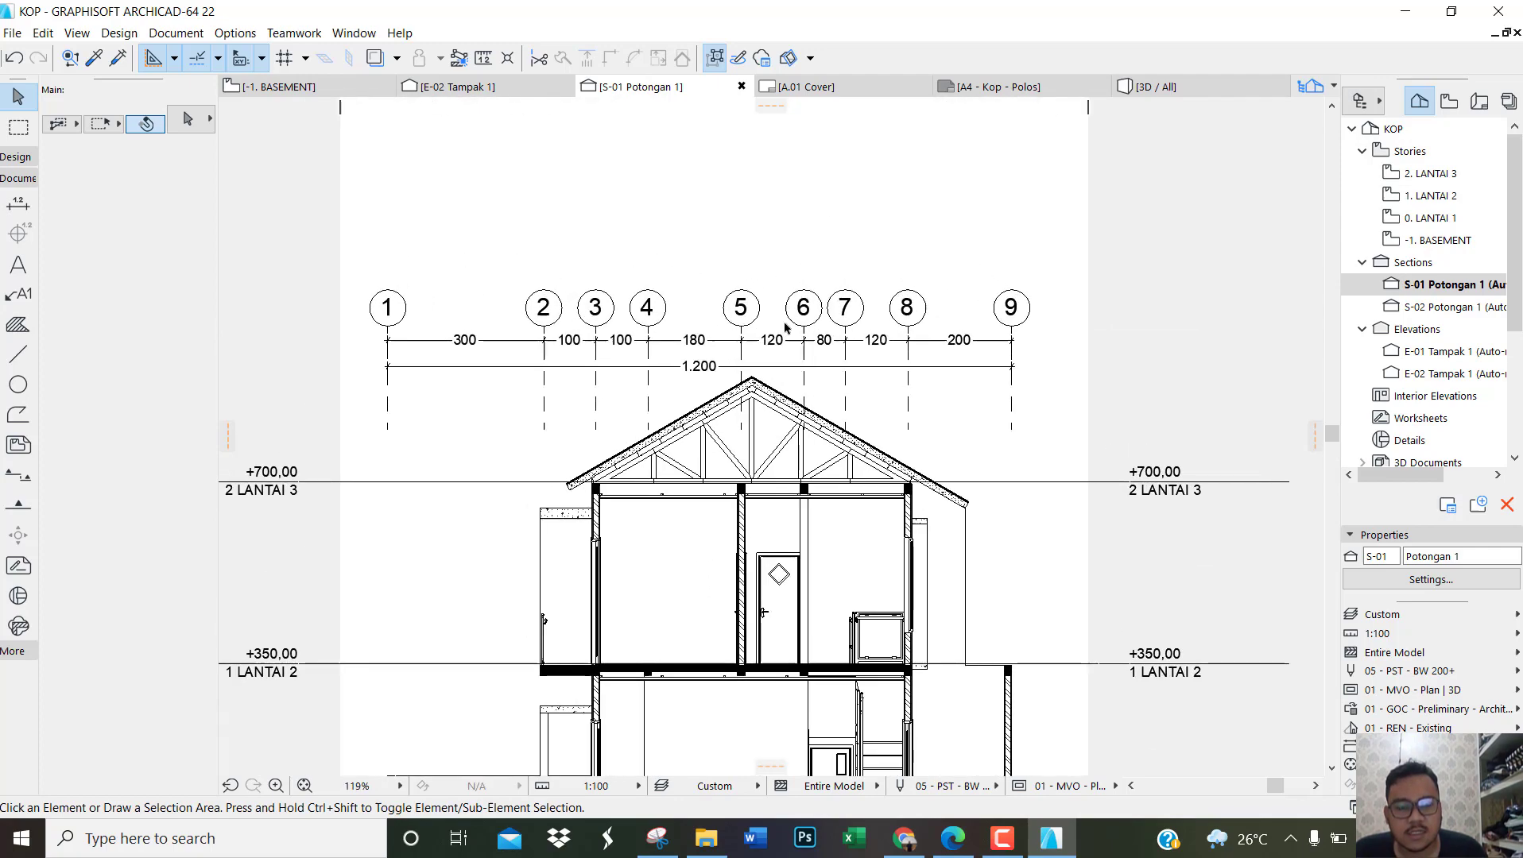
{"action": "scroll", "coordinate": [822, 367], "scroll_direction": "up", "scroll_amount": 2}
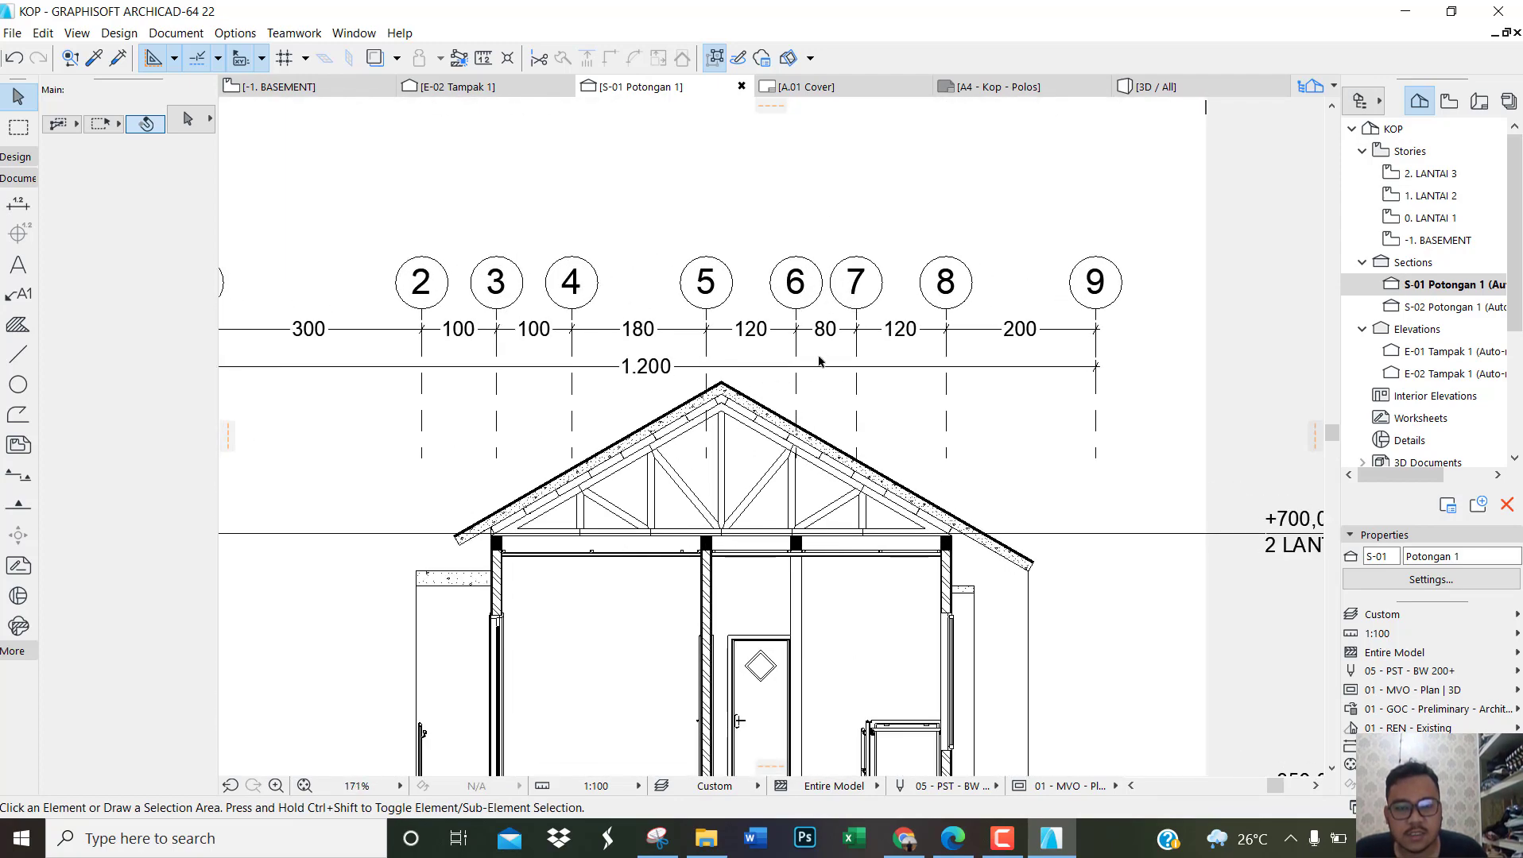
{"action": "scroll", "coordinate": [819, 361], "scroll_direction": "down", "scroll_amount": 2}
{"action": "scroll", "coordinate": [808, 334], "scroll_direction": "up", "scroll_amount": 4}
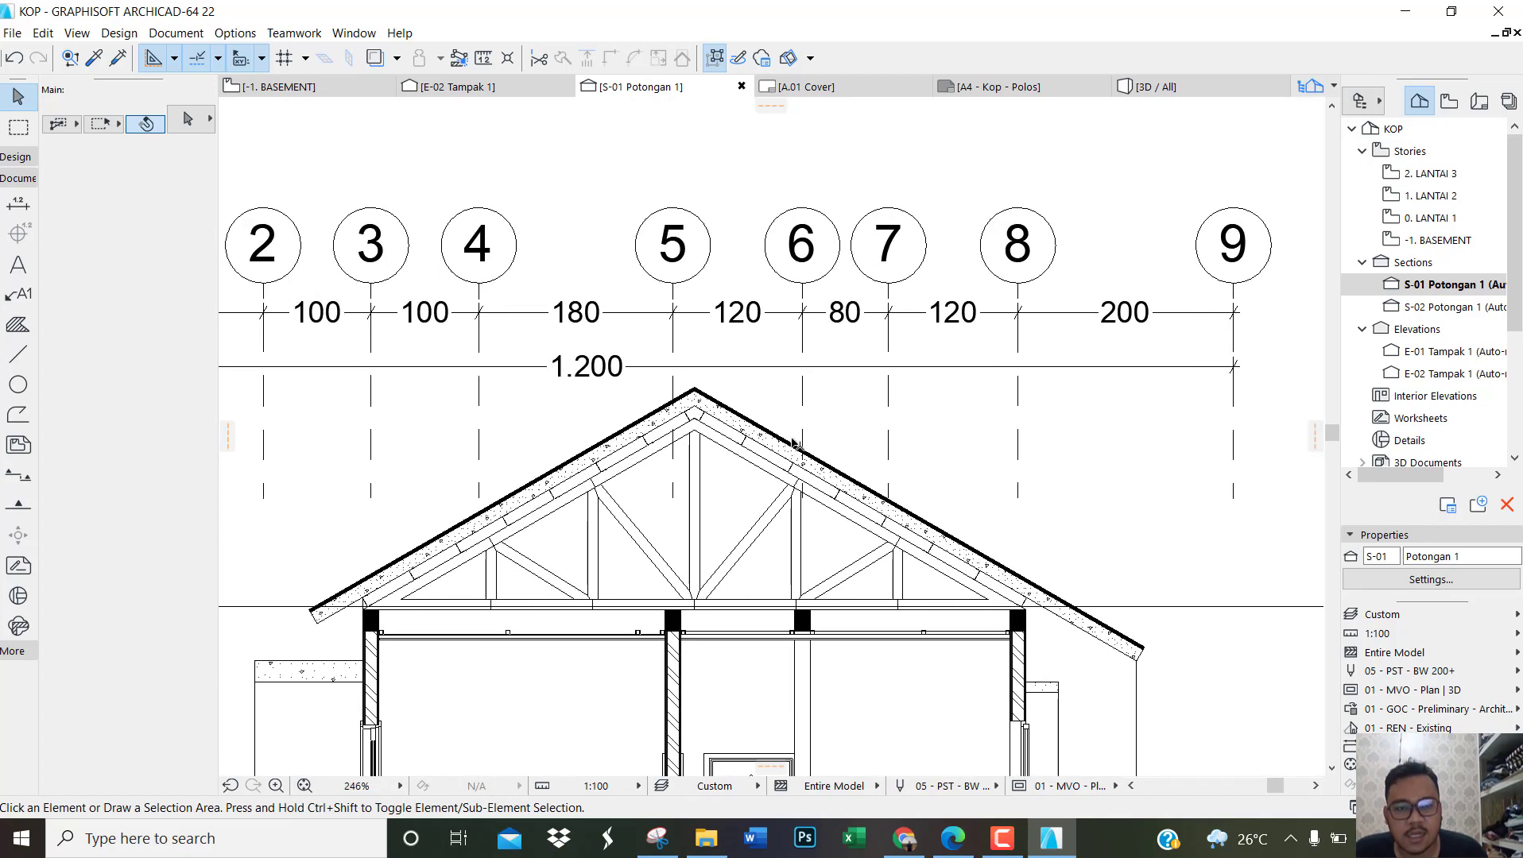
{"action": "scroll", "coordinate": [777, 410], "scroll_direction": "down", "scroll_amount": 2}
{"action": "left_click_drag", "start_coordinate": [916, 555], "coordinate": [437, 534]}
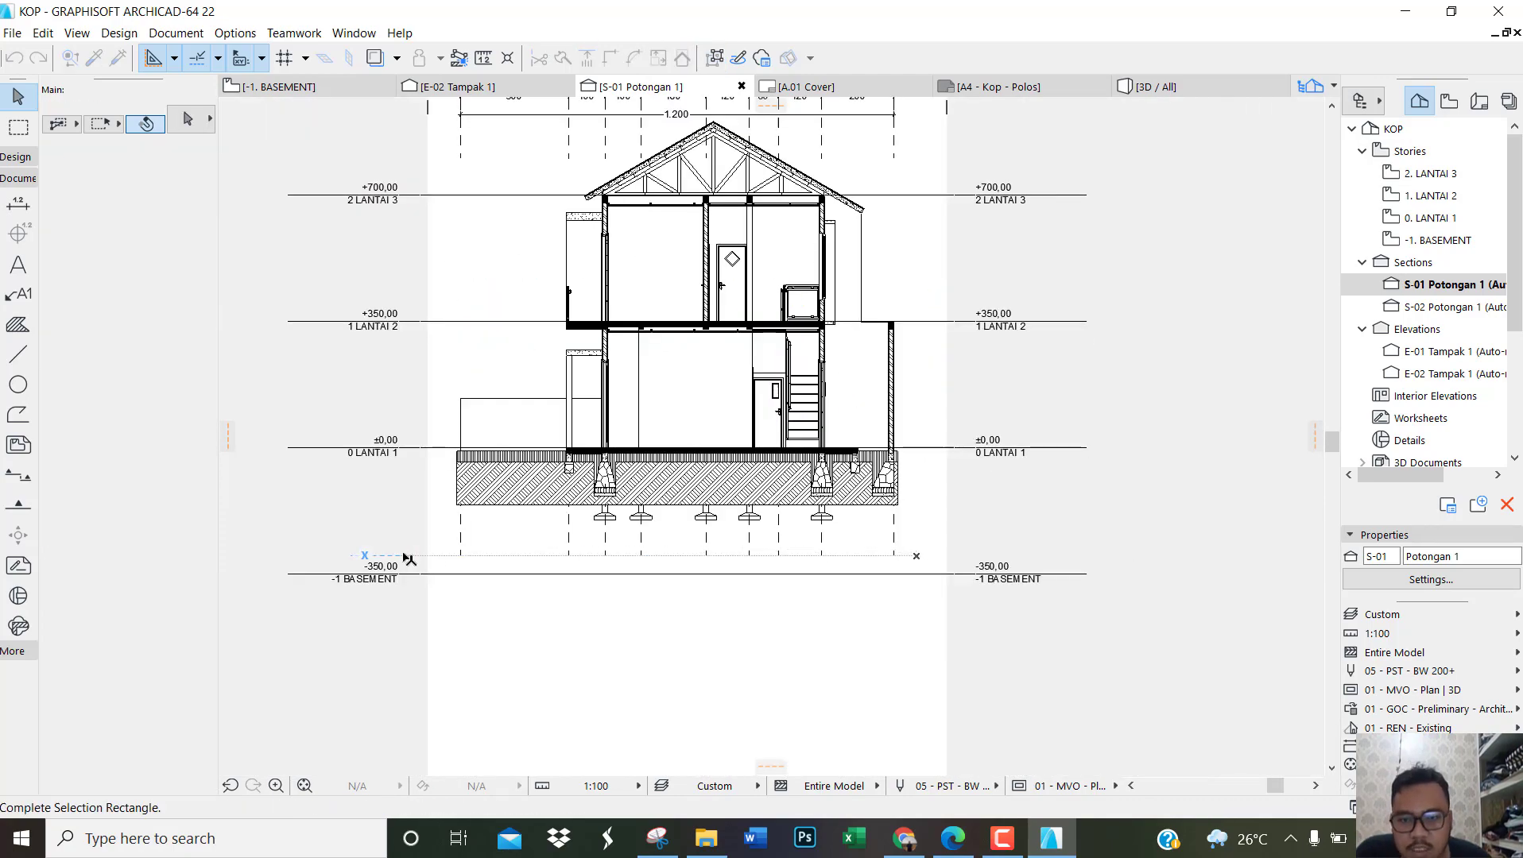
{"action": "scroll", "coordinate": [671, 549], "scroll_direction": "down", "scroll_amount": 2}
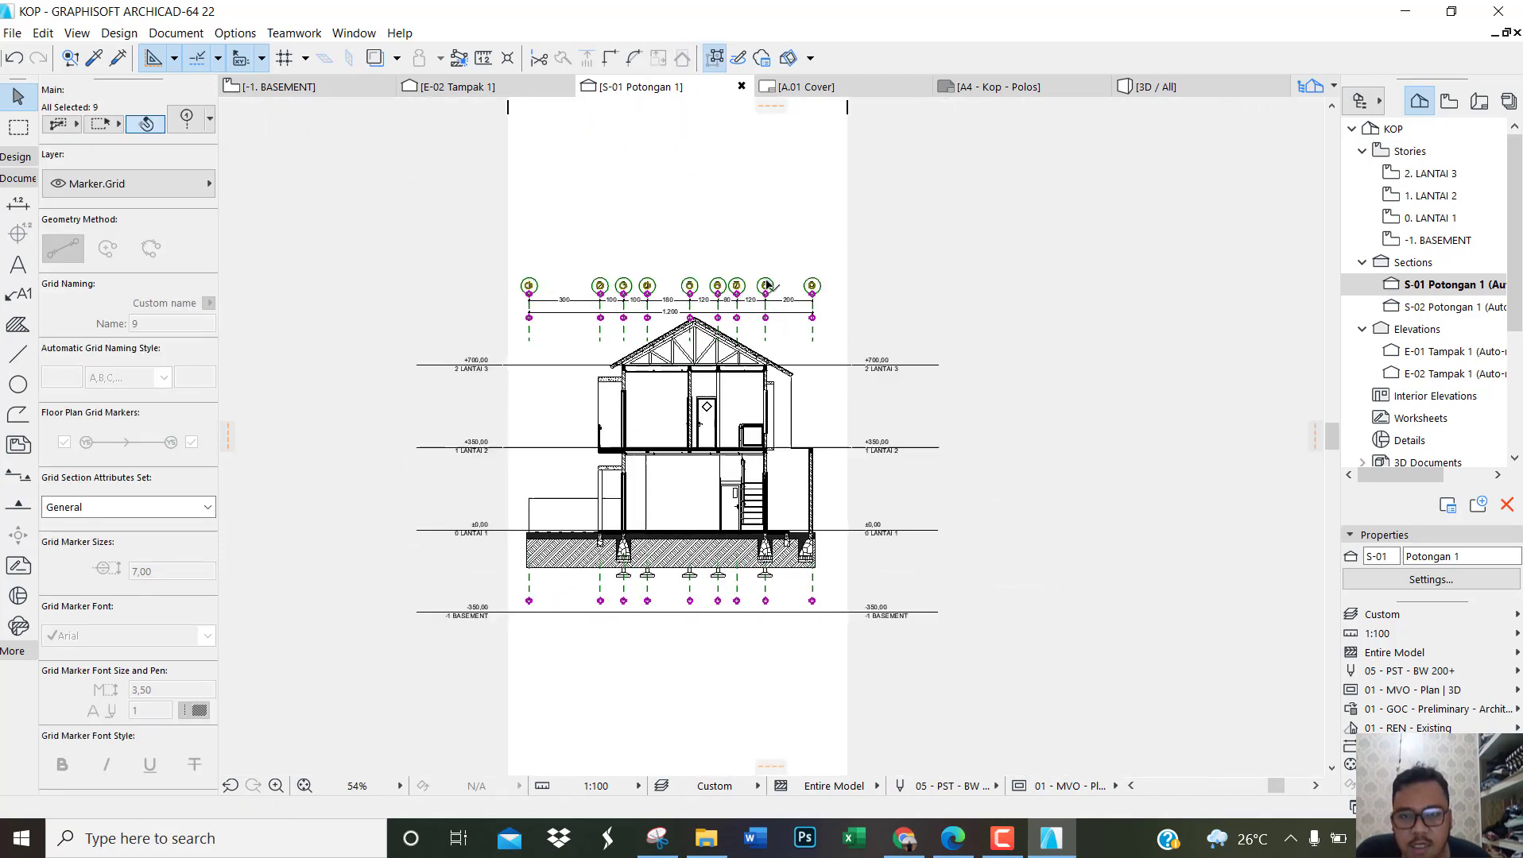
{"action": "scroll", "coordinate": [763, 284], "scroll_direction": "up", "scroll_amount": 2}
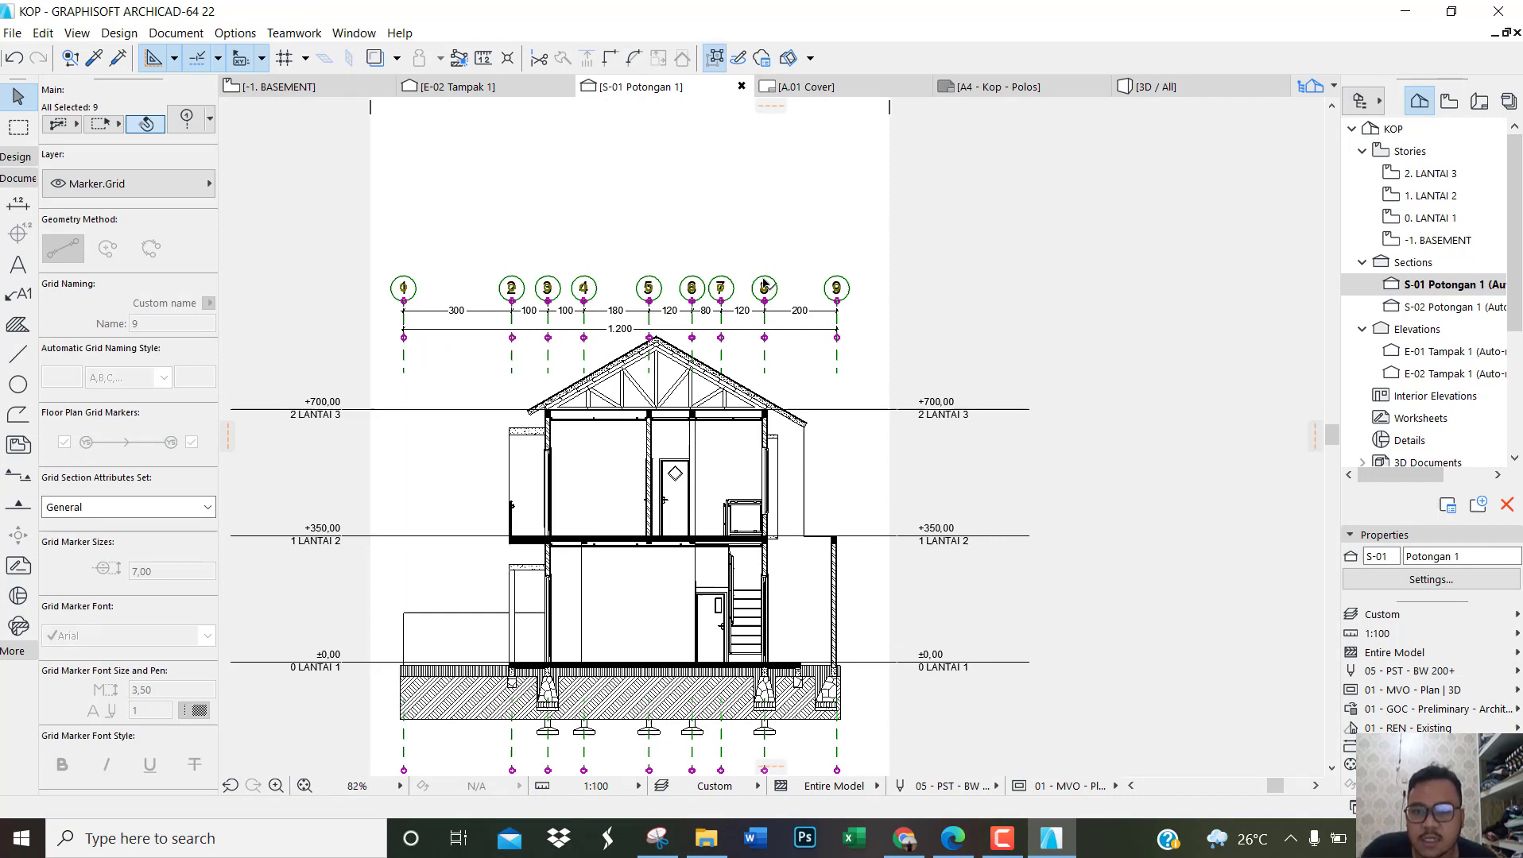
{"action": "double_click", "coordinate": [763, 285]}
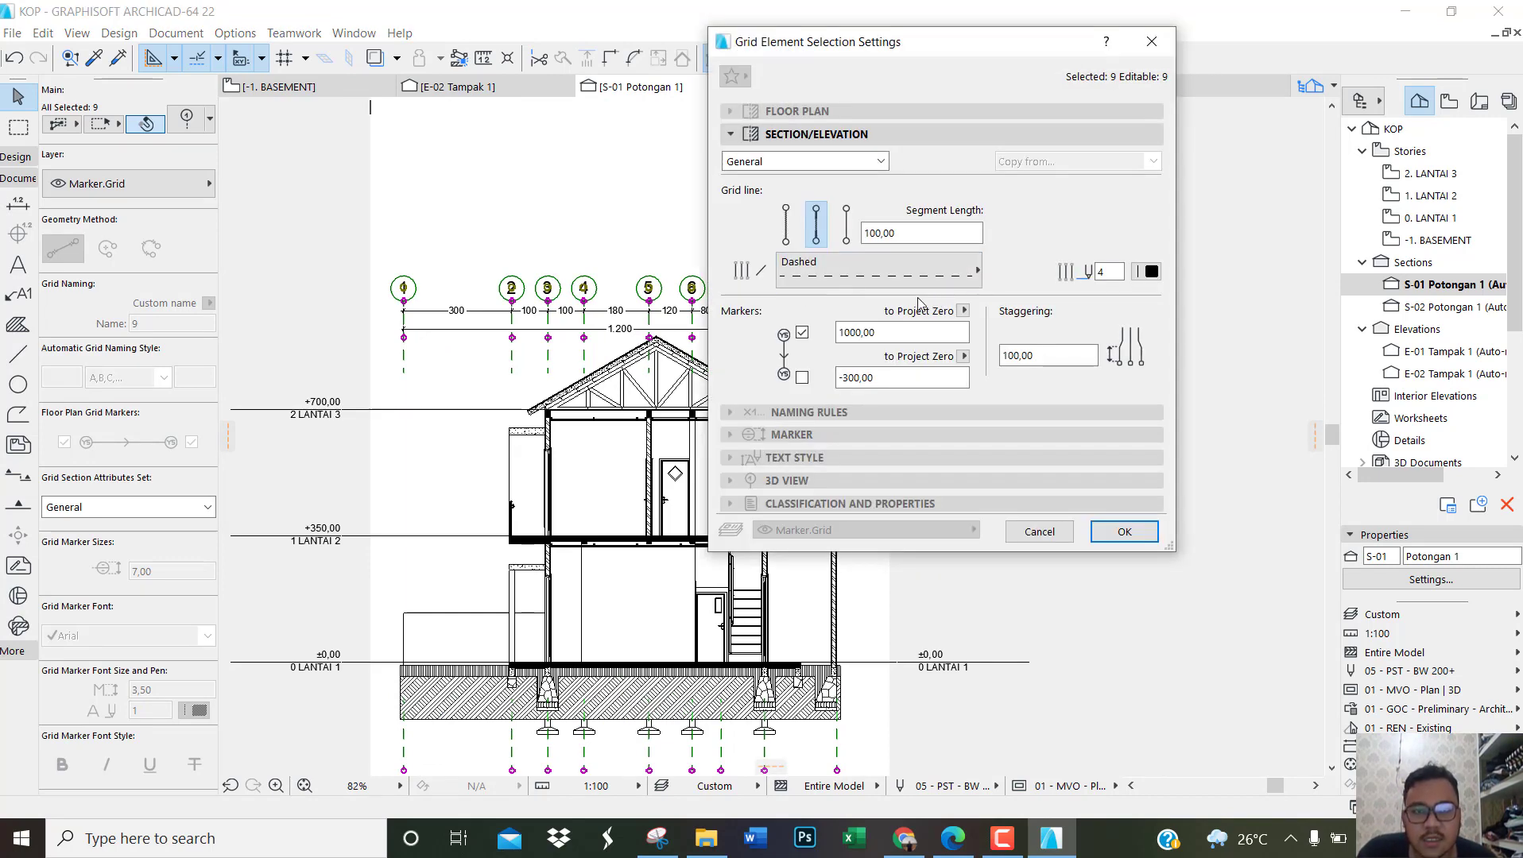
{"action": "left_click", "coordinate": [787, 231]}
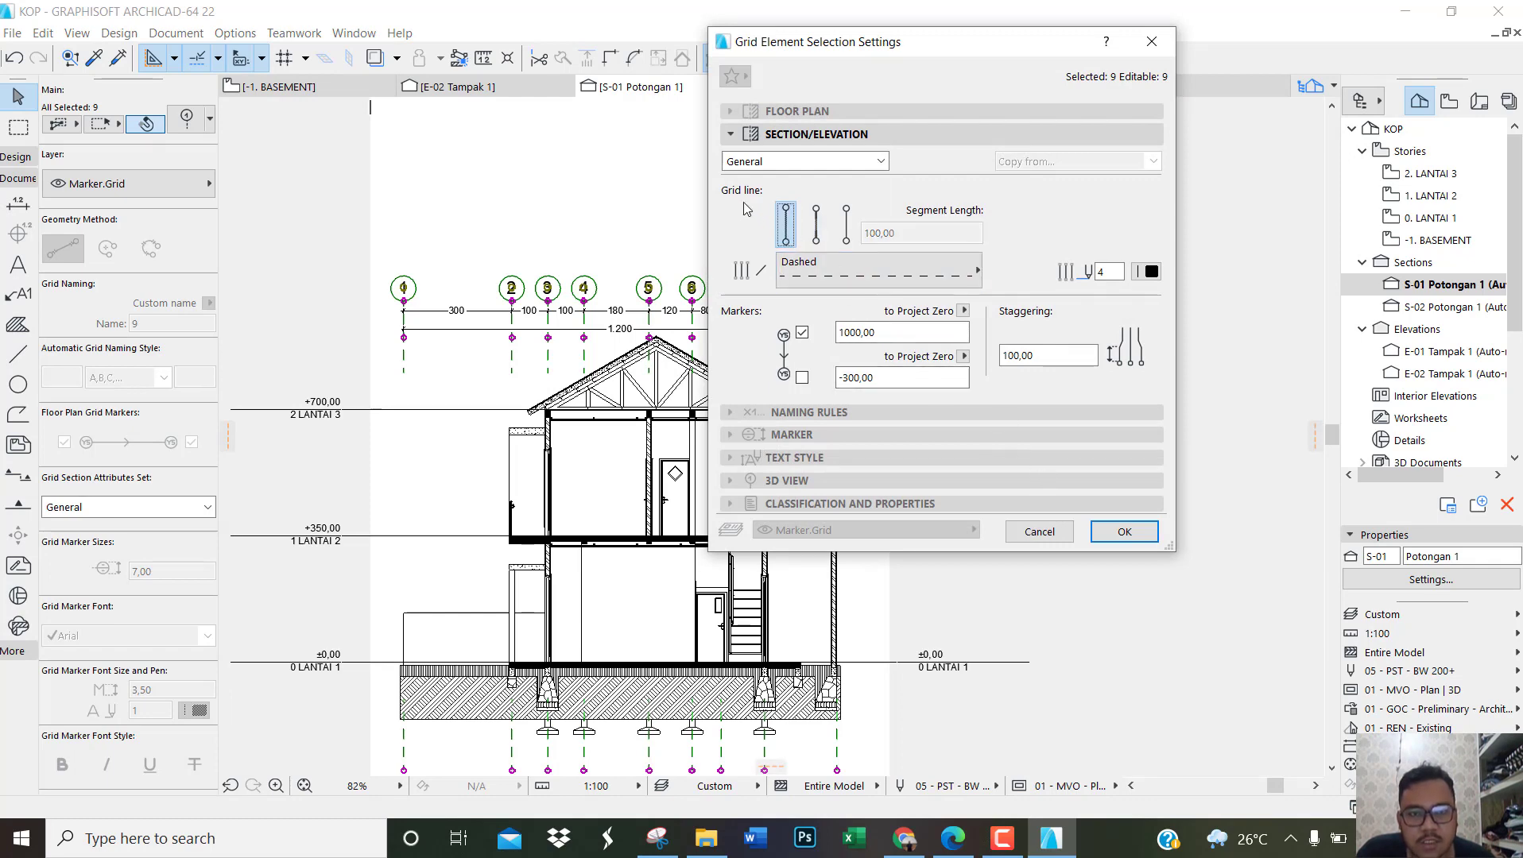
{"action": "left_click", "coordinate": [1149, 539]}
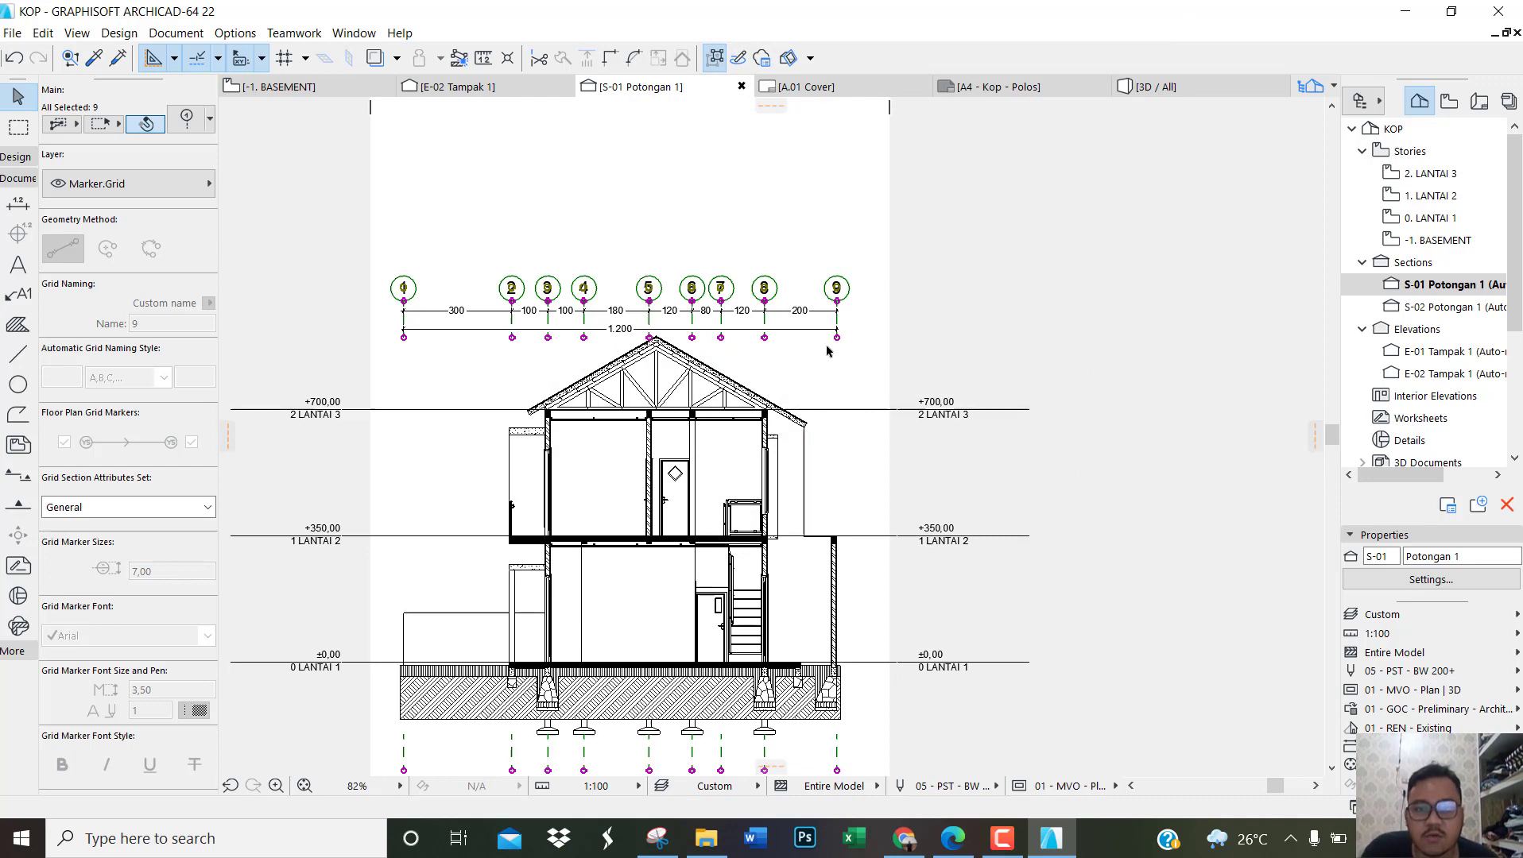
Step: Set the upper markers of grid elements 1 to 9 to 1200,00 above project zero and use segment display for their lines
{"action": "key", "text": "ctrl+t"}
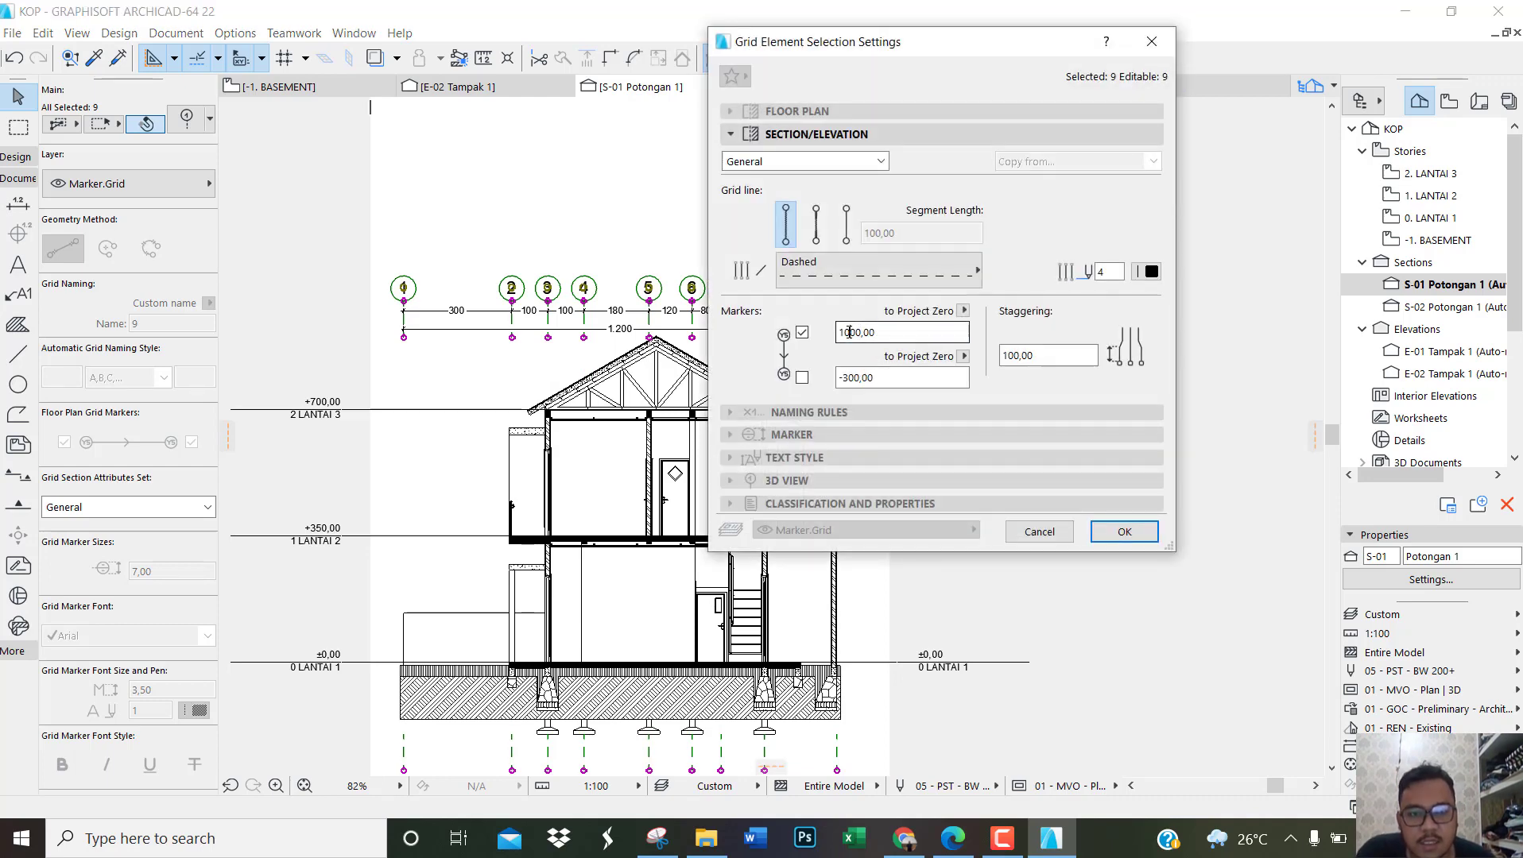
{"action": "key", "text": "Return"}
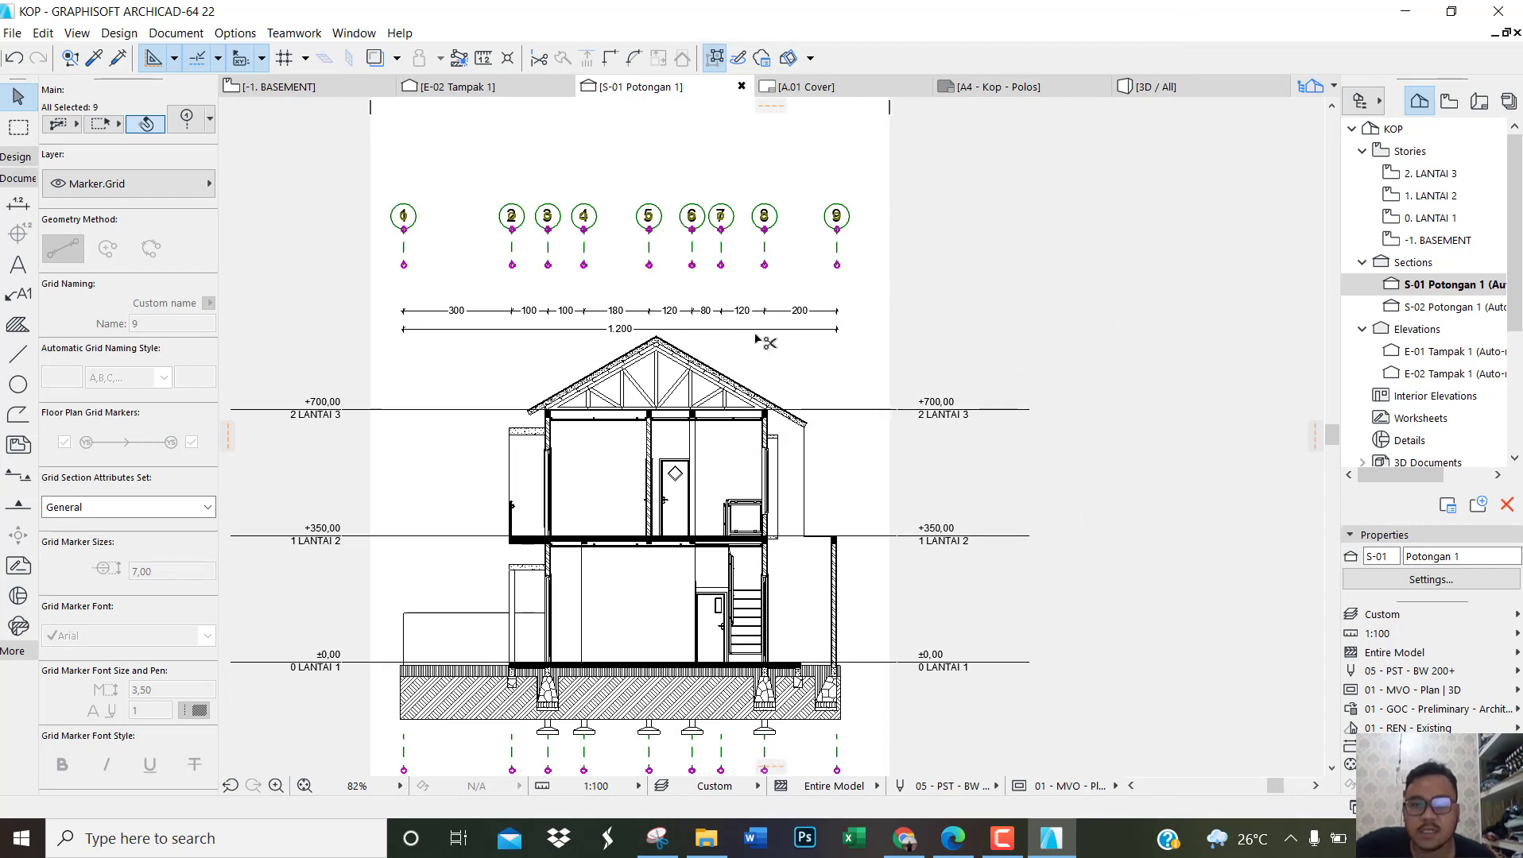
{"action": "key", "text": "ctrl+t"}
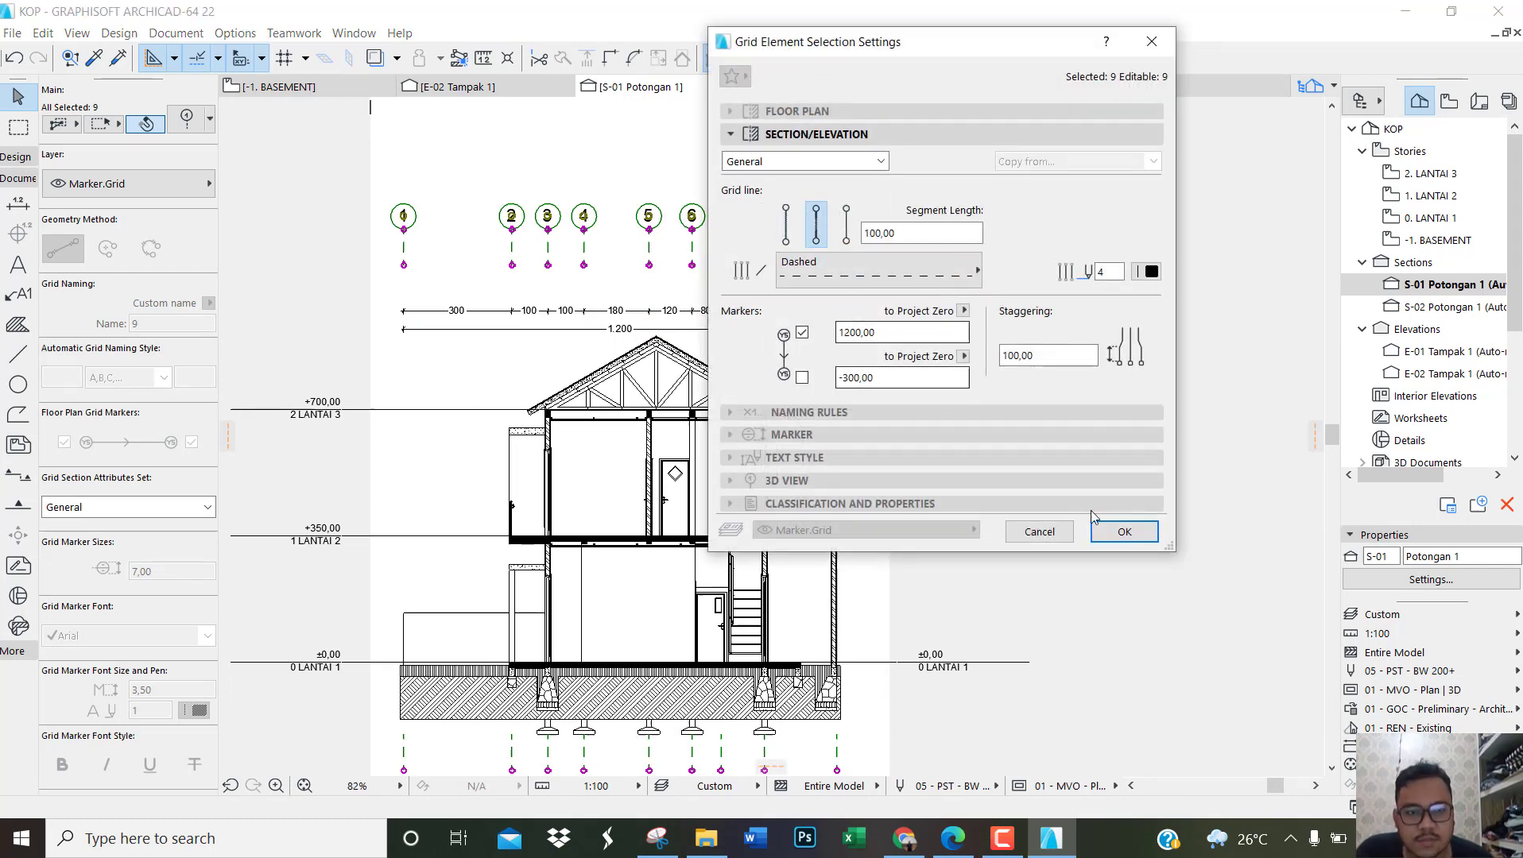
{"action": "left_click", "coordinate": [1123, 532]}
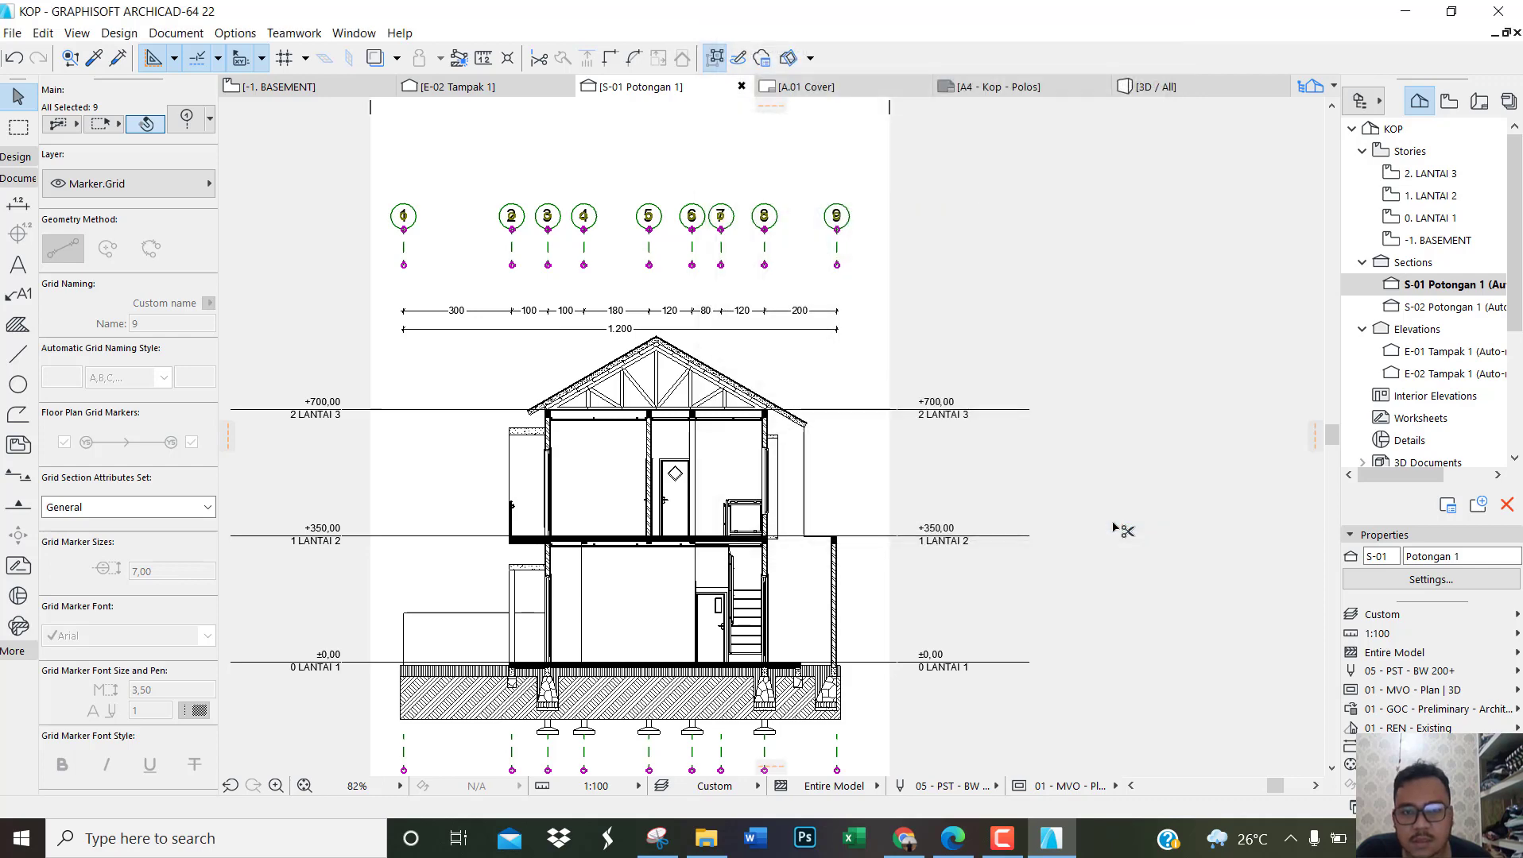
{"action": "left_click", "coordinate": [882, 364]}
{"action": "scroll", "coordinate": [777, 309], "scroll_direction": "up", "scroll_amount": 3}
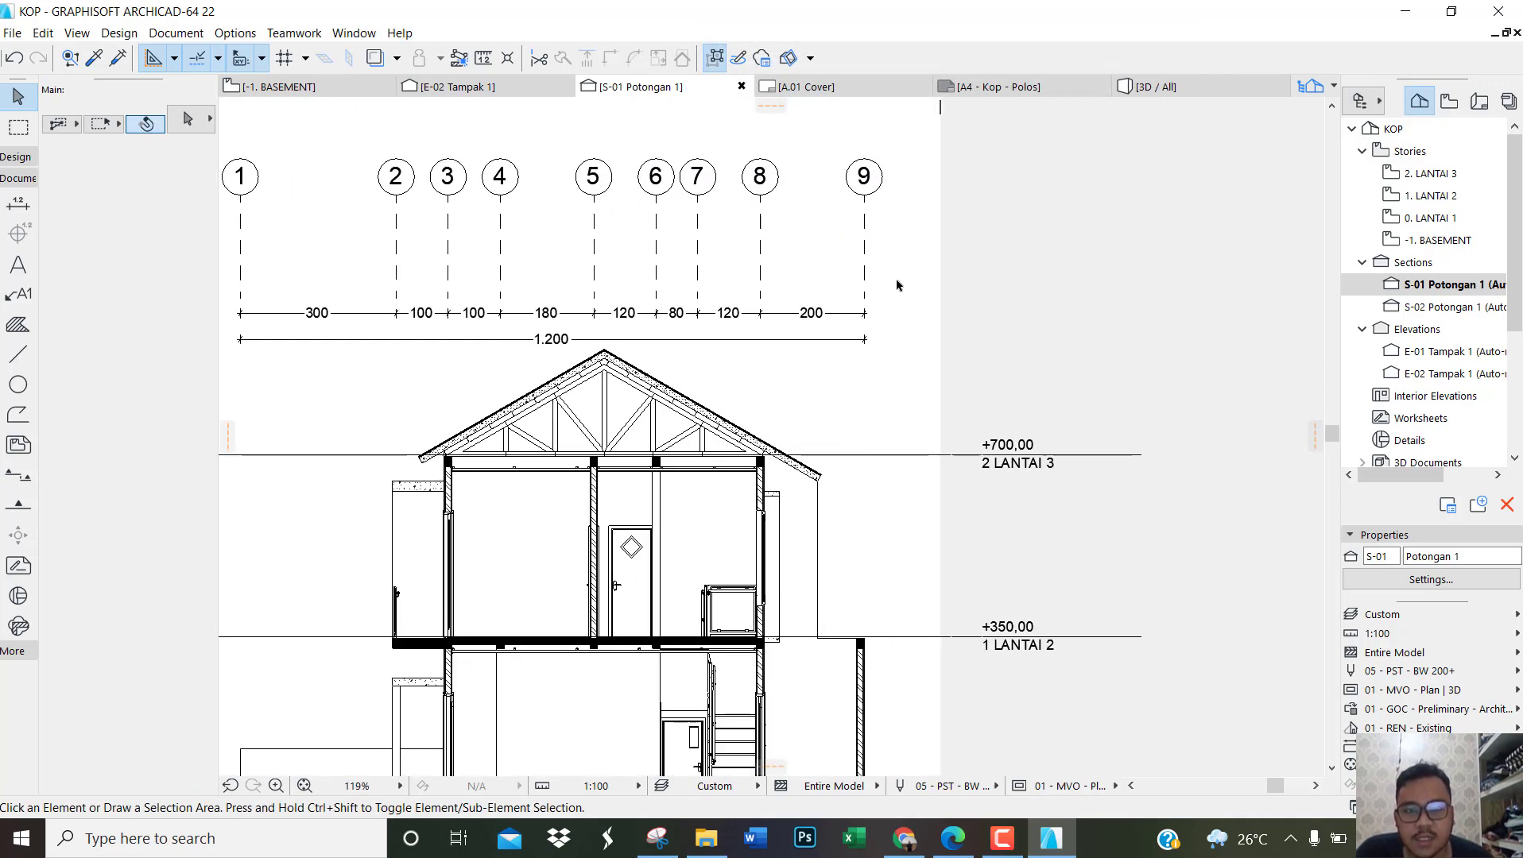
{"action": "left_click_drag", "start_coordinate": [888, 240], "coordinate": [238, 148]}
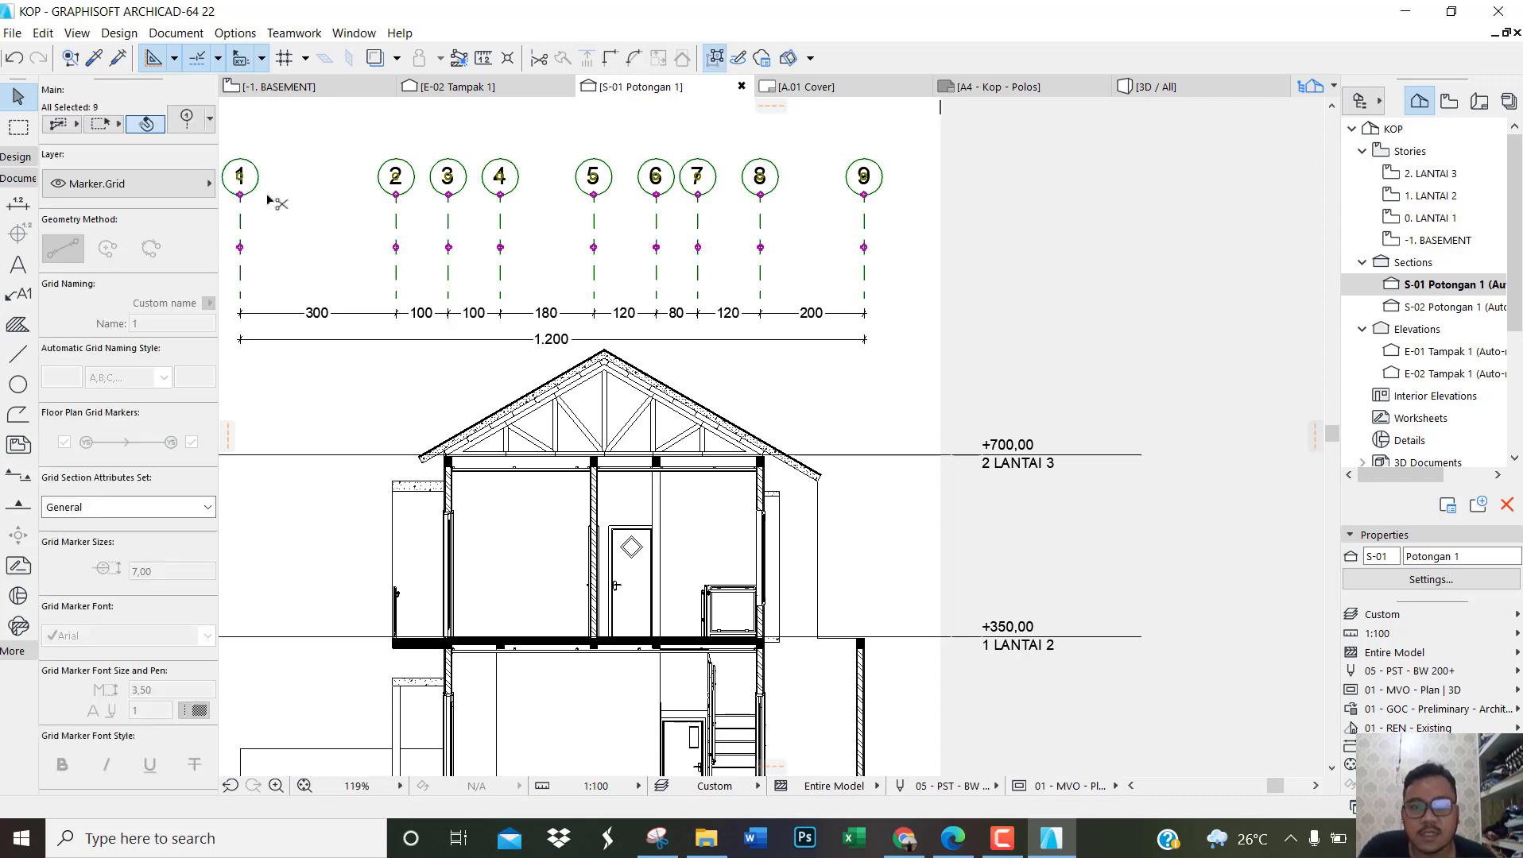
{"action": "key", "text": "ctrl+t"}
{"action": "left_click", "coordinate": [817, 226]}
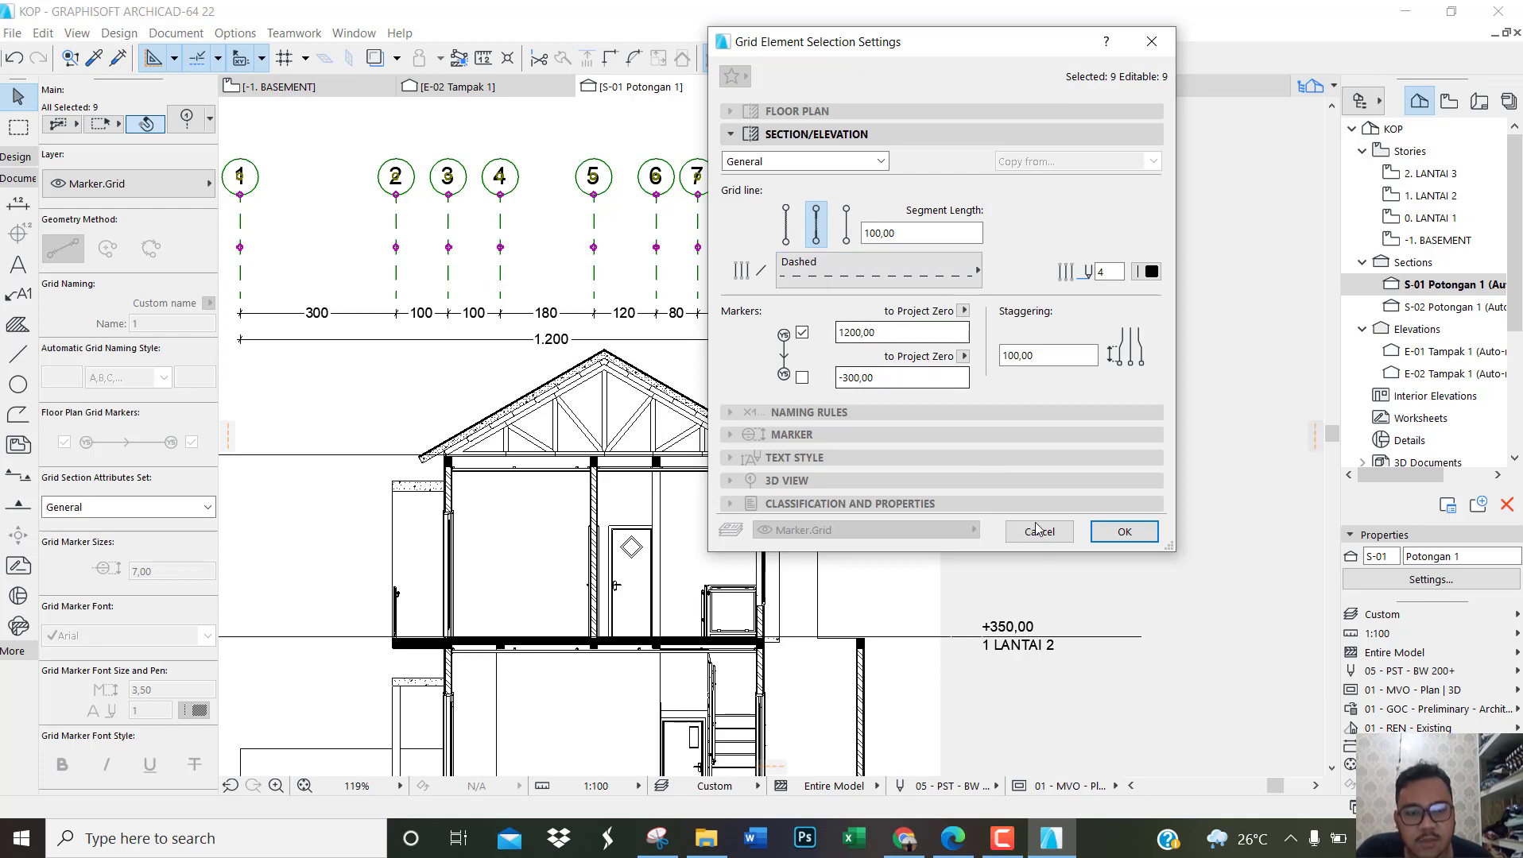
{"action": "left_click", "coordinate": [1124, 532]}
{"action": "left_click", "coordinate": [824, 388]}
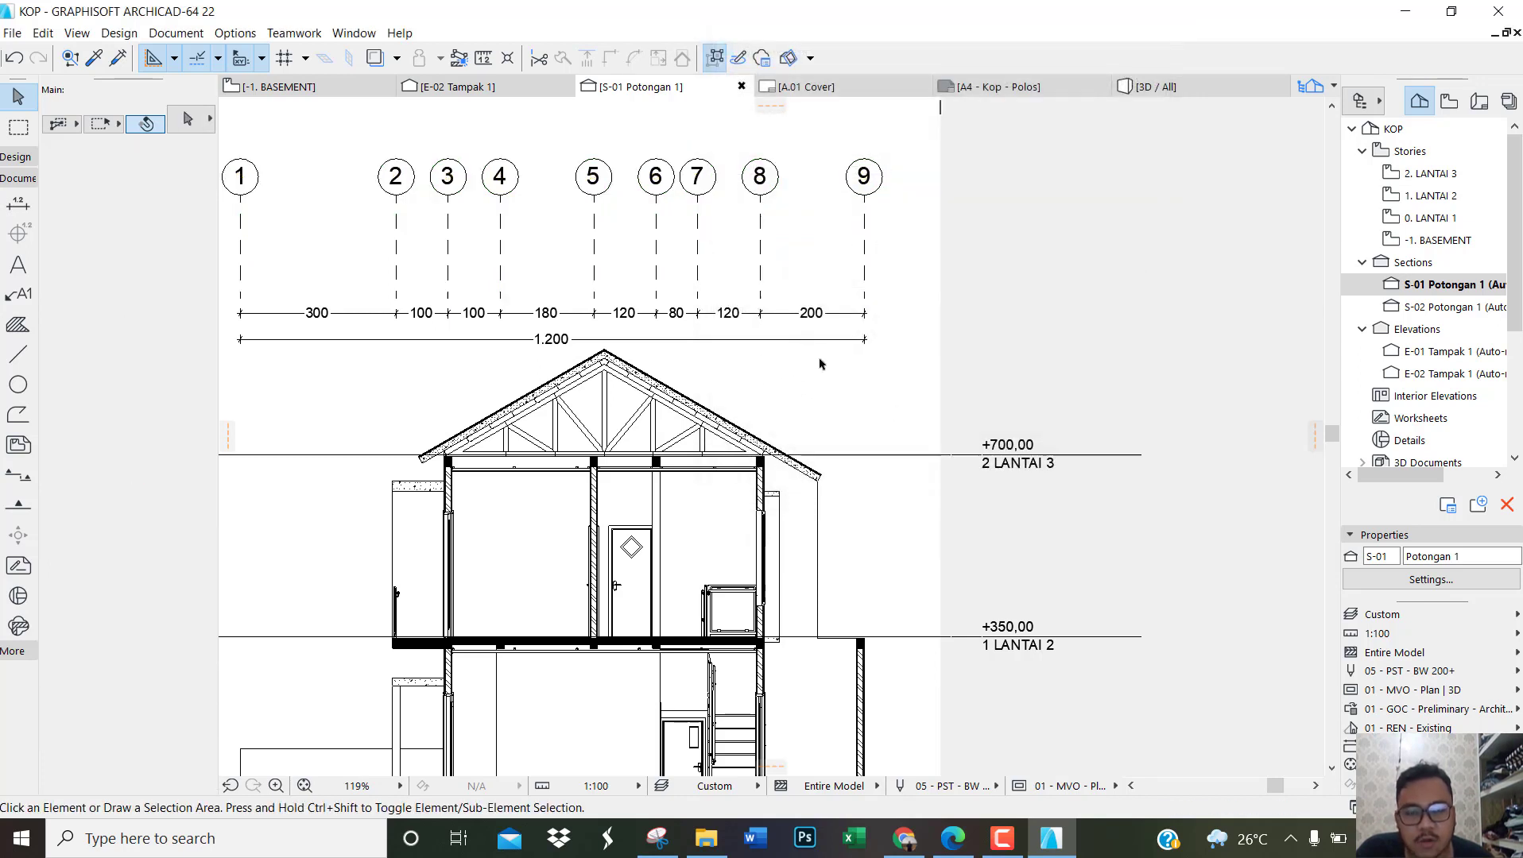
Step: Move both dimension chains in section S-01 vertically up, placing them directly under grid markers 1 to 9
{"action": "left_click_drag", "start_coordinate": [820, 360], "coordinate": [797, 295]}
{"action": "left_click", "coordinate": [782, 339]}
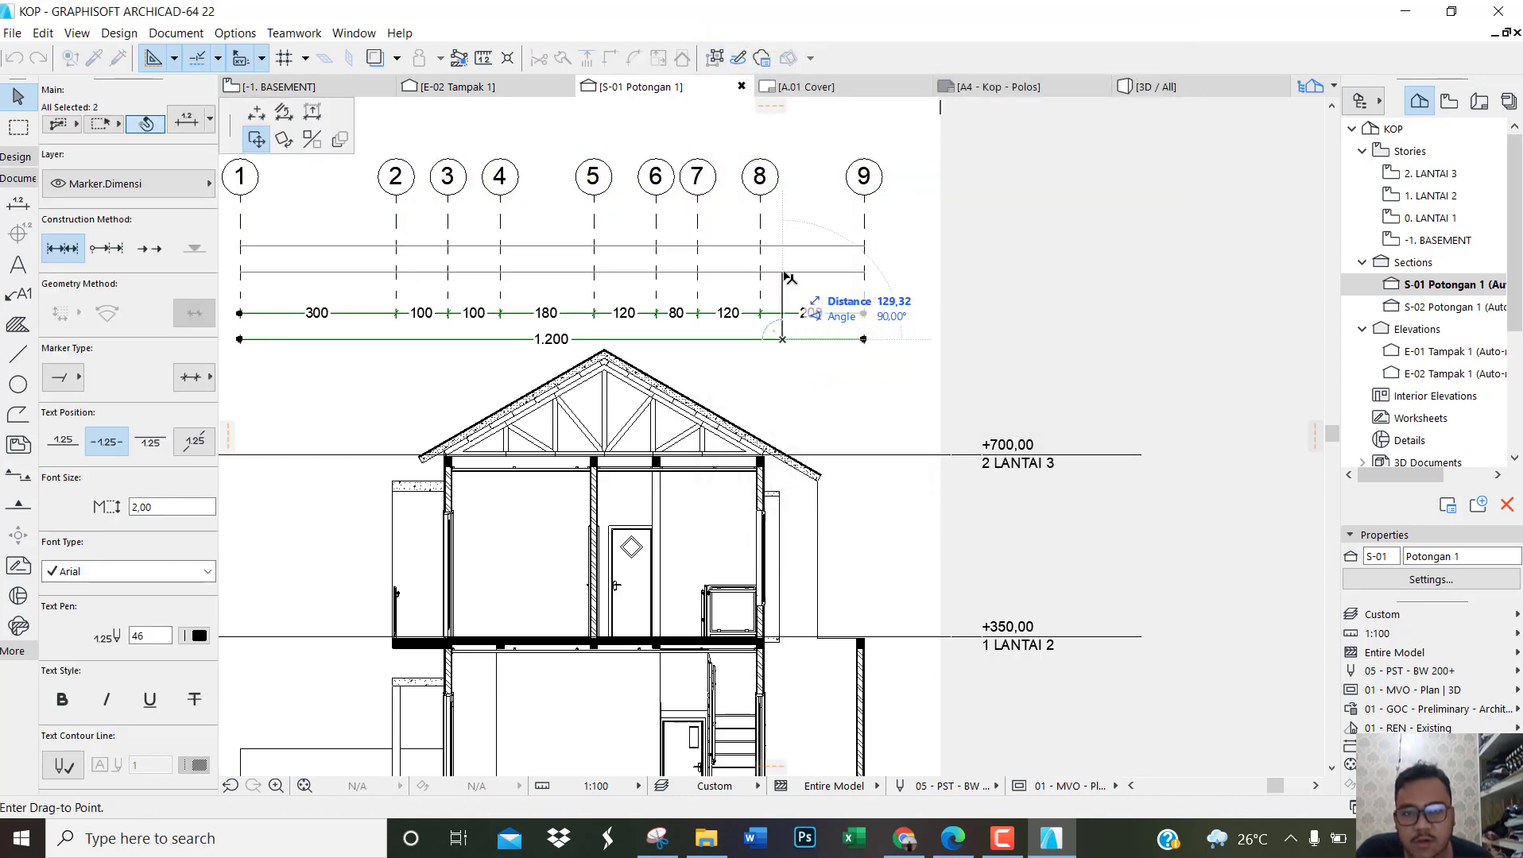
{"action": "left_click", "coordinate": [786, 257]}
{"action": "left_click", "coordinate": [904, 322]}
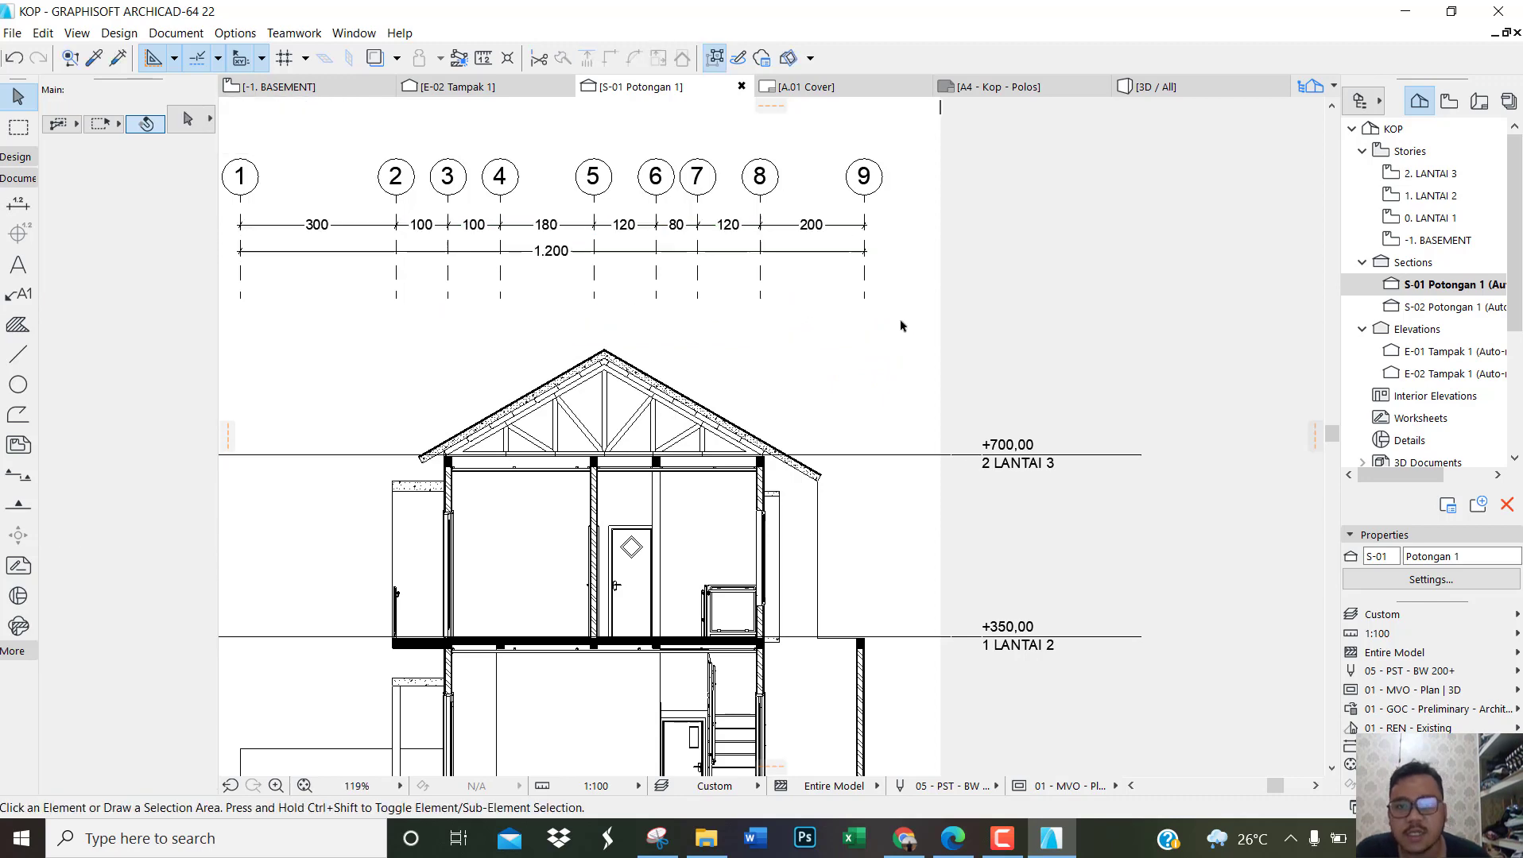
Step: Compare the roof of section S-01 with the material labels in the reference PDF in Edge and return to ArchiCAD
{"action": "scroll", "coordinate": [787, 329], "scroll_direction": "up", "scroll_amount": 3}
{"action": "scroll", "coordinate": [768, 388], "scroll_direction": "up", "scroll_amount": 4}
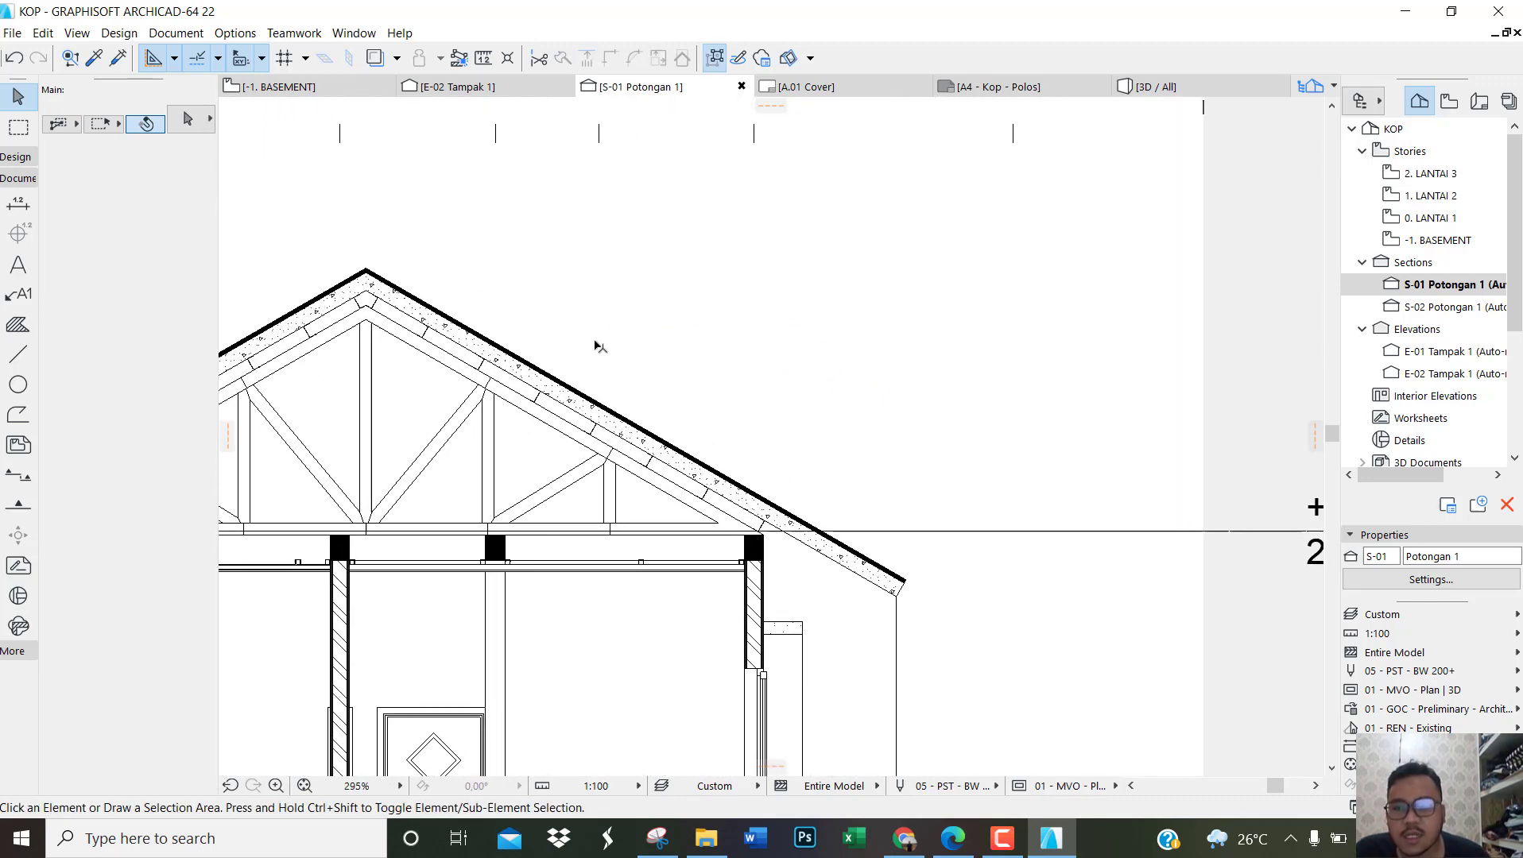
{"action": "left_click", "coordinate": [953, 838]}
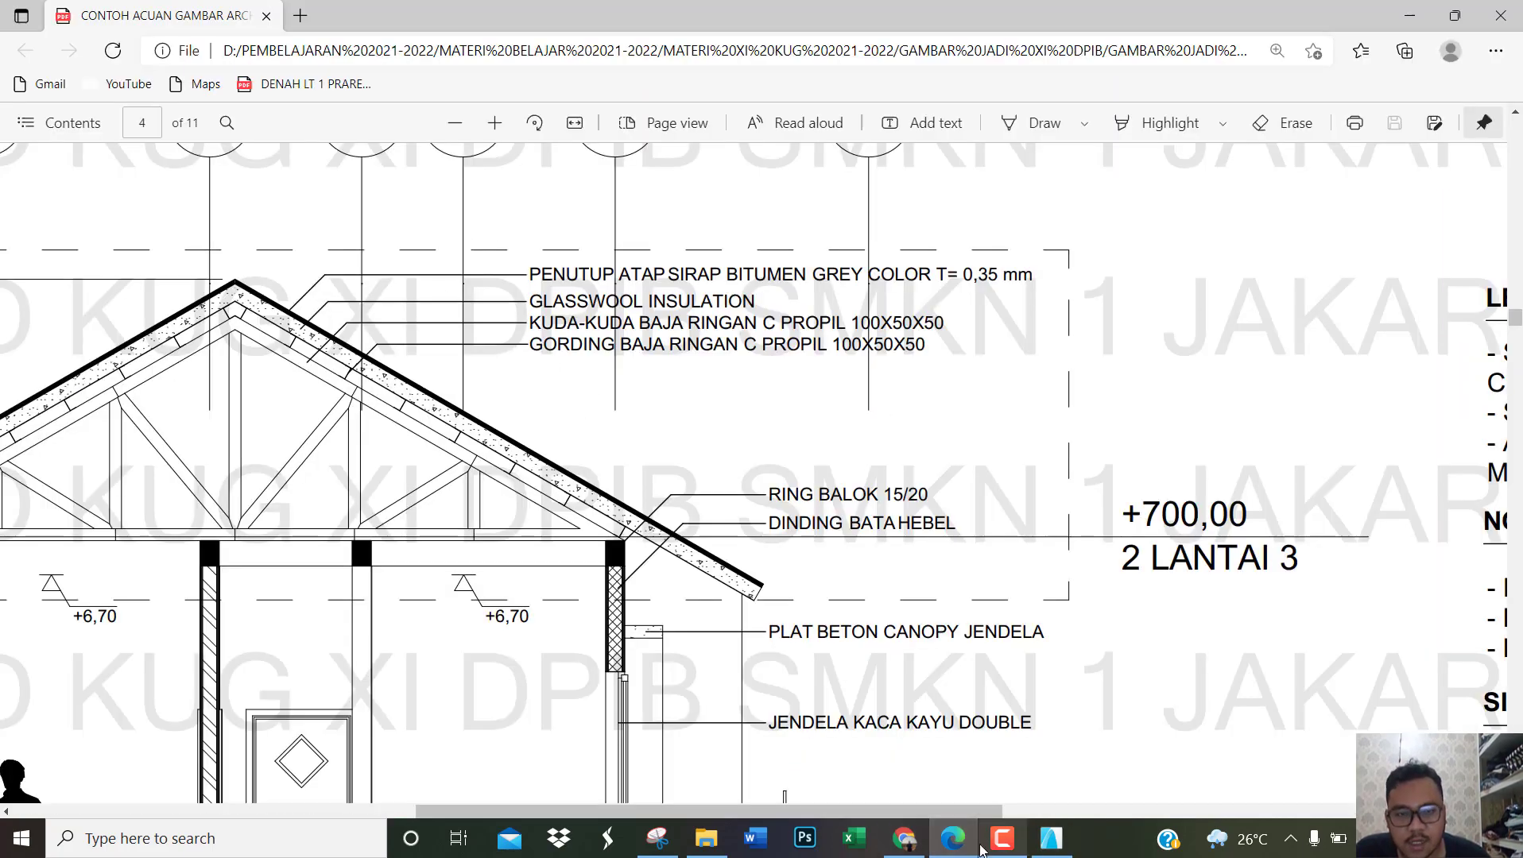
{"action": "left_click", "coordinate": [955, 849]}
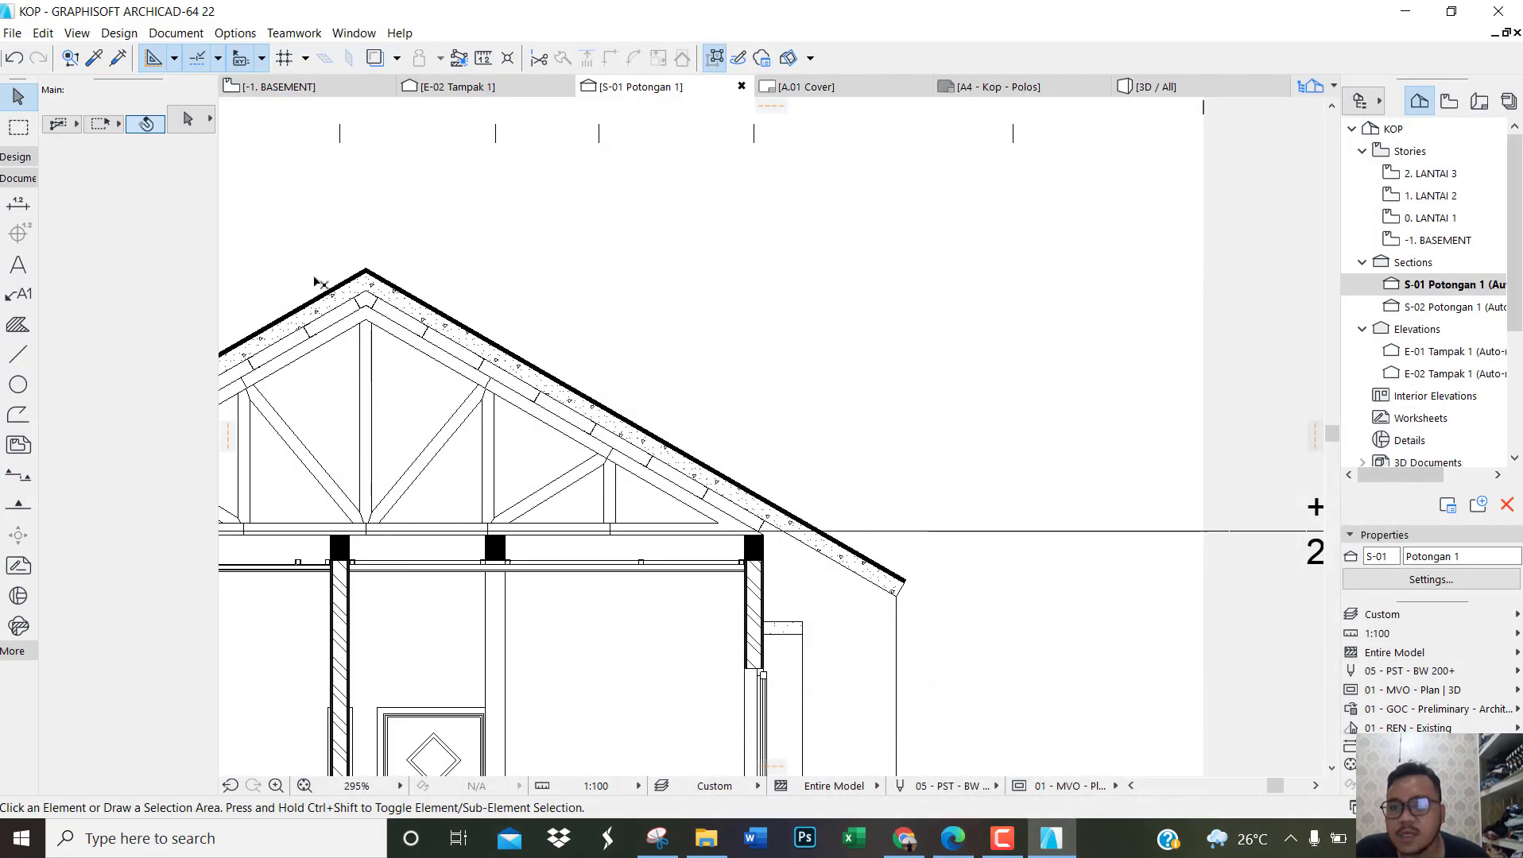
{"action": "left_click", "coordinate": [20, 295]}
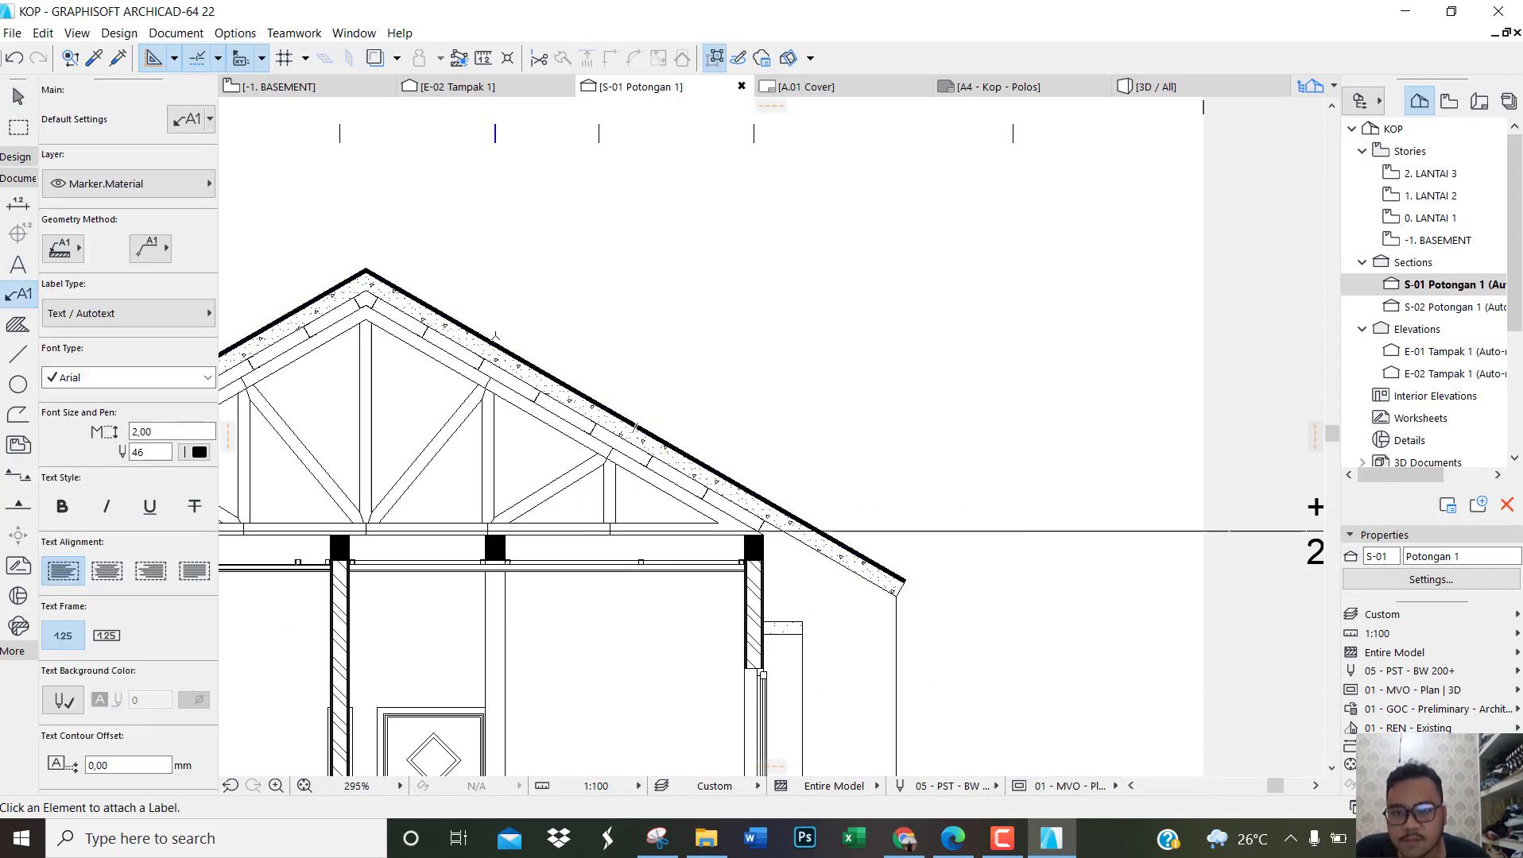
{"action": "left_click", "coordinate": [493, 339]}
{"action": "scroll", "coordinate": [671, 268], "scroll_direction": "up", "scroll_amount": 2}
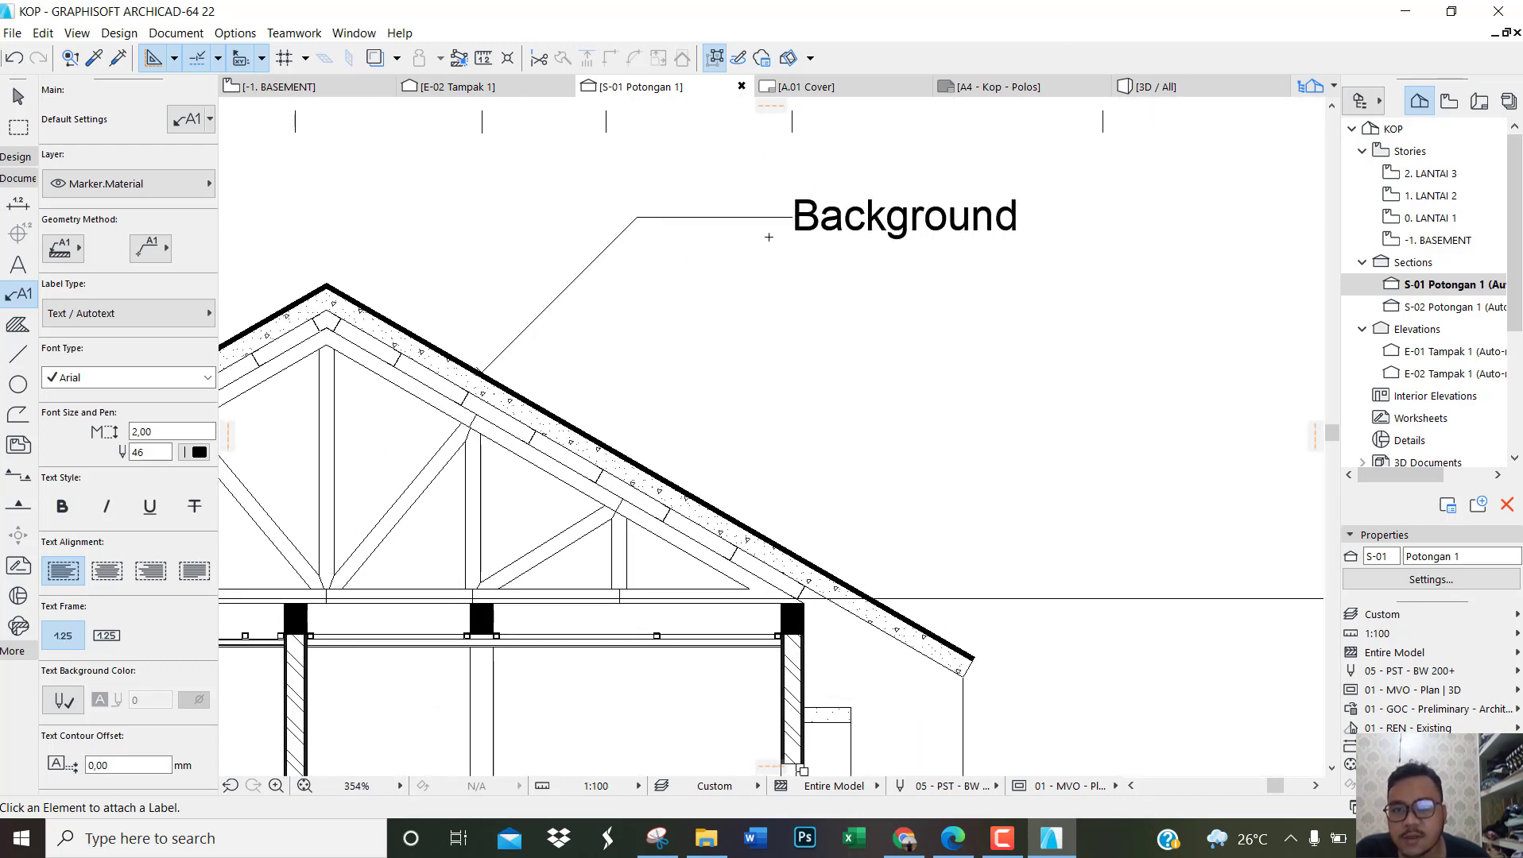
{"action": "key", "text": "Escape"}
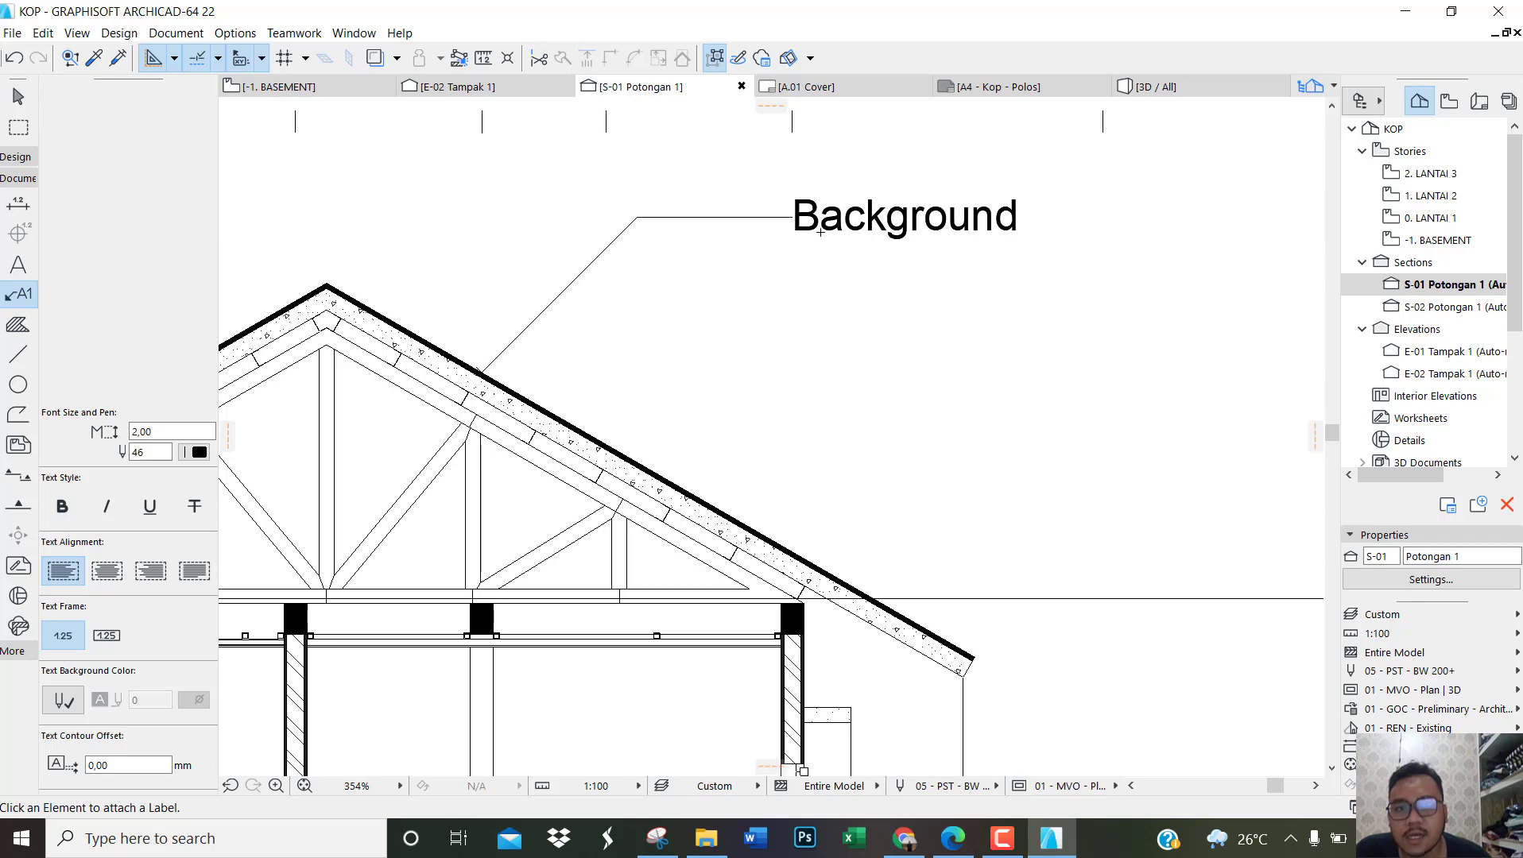
{"action": "left_click", "coordinate": [817, 231]}
{"action": "key", "text": "Delete"}
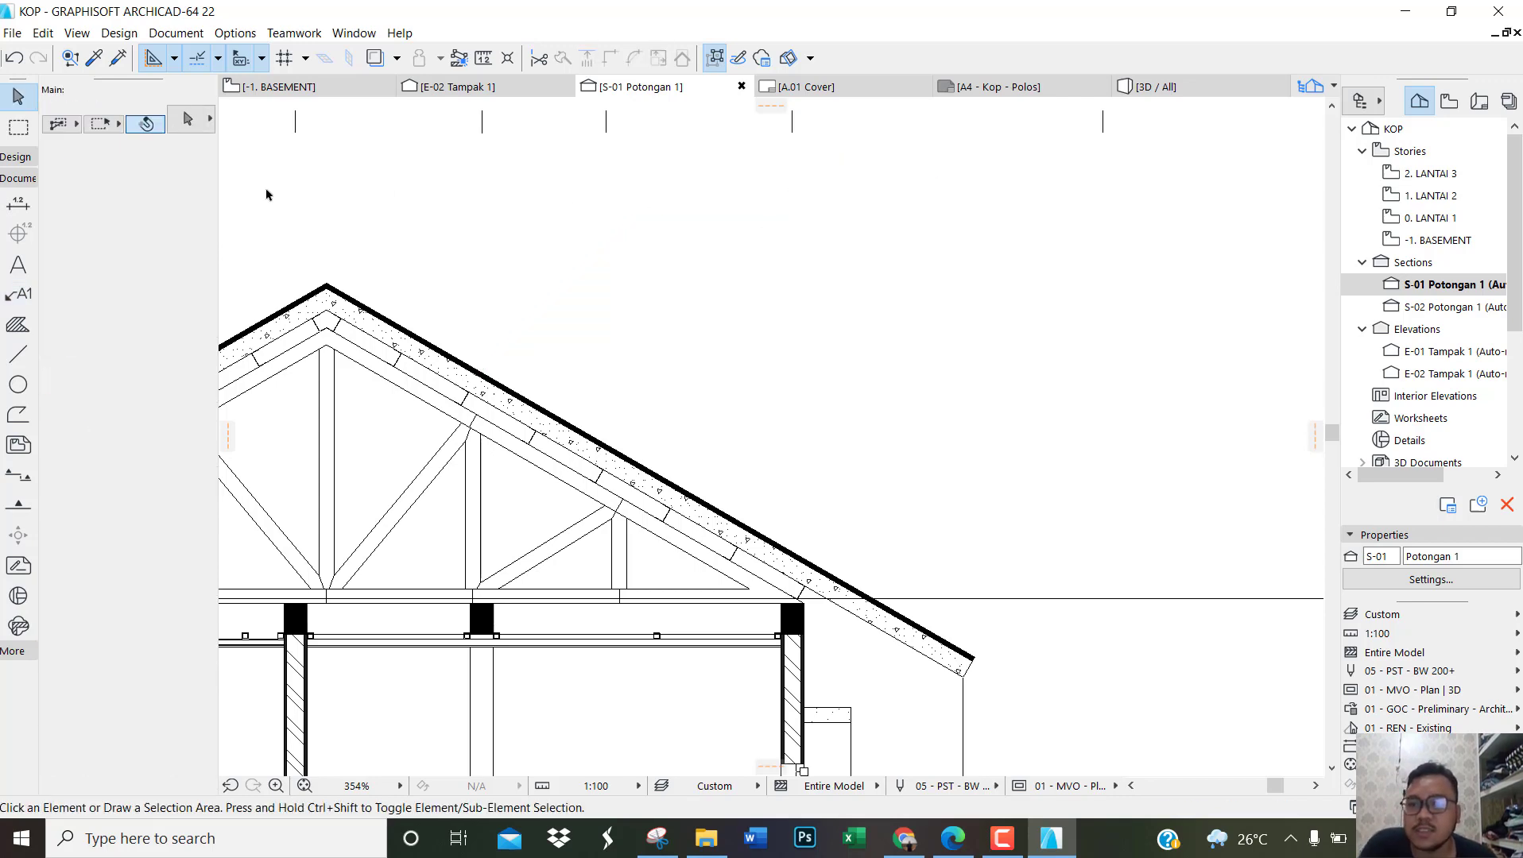
Step: Draw a polyline leader from the roof covering on the slope beyond the ridge, angled upward and ending in a horizontal segment
{"action": "left_click", "coordinate": [17, 354]}
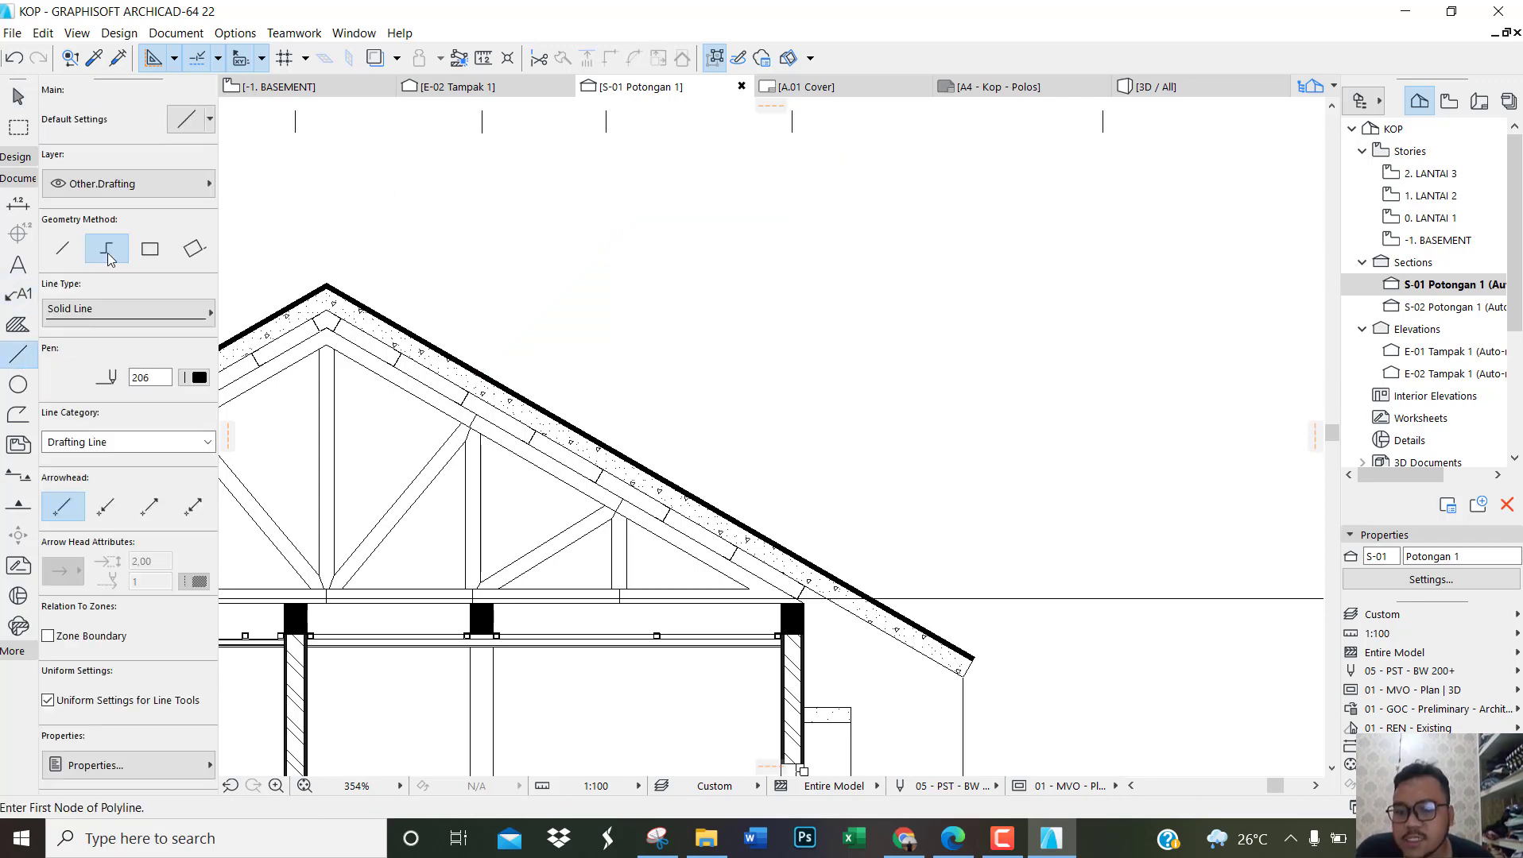
{"action": "scroll", "coordinate": [350, 325], "scroll_direction": "up", "scroll_amount": 5}
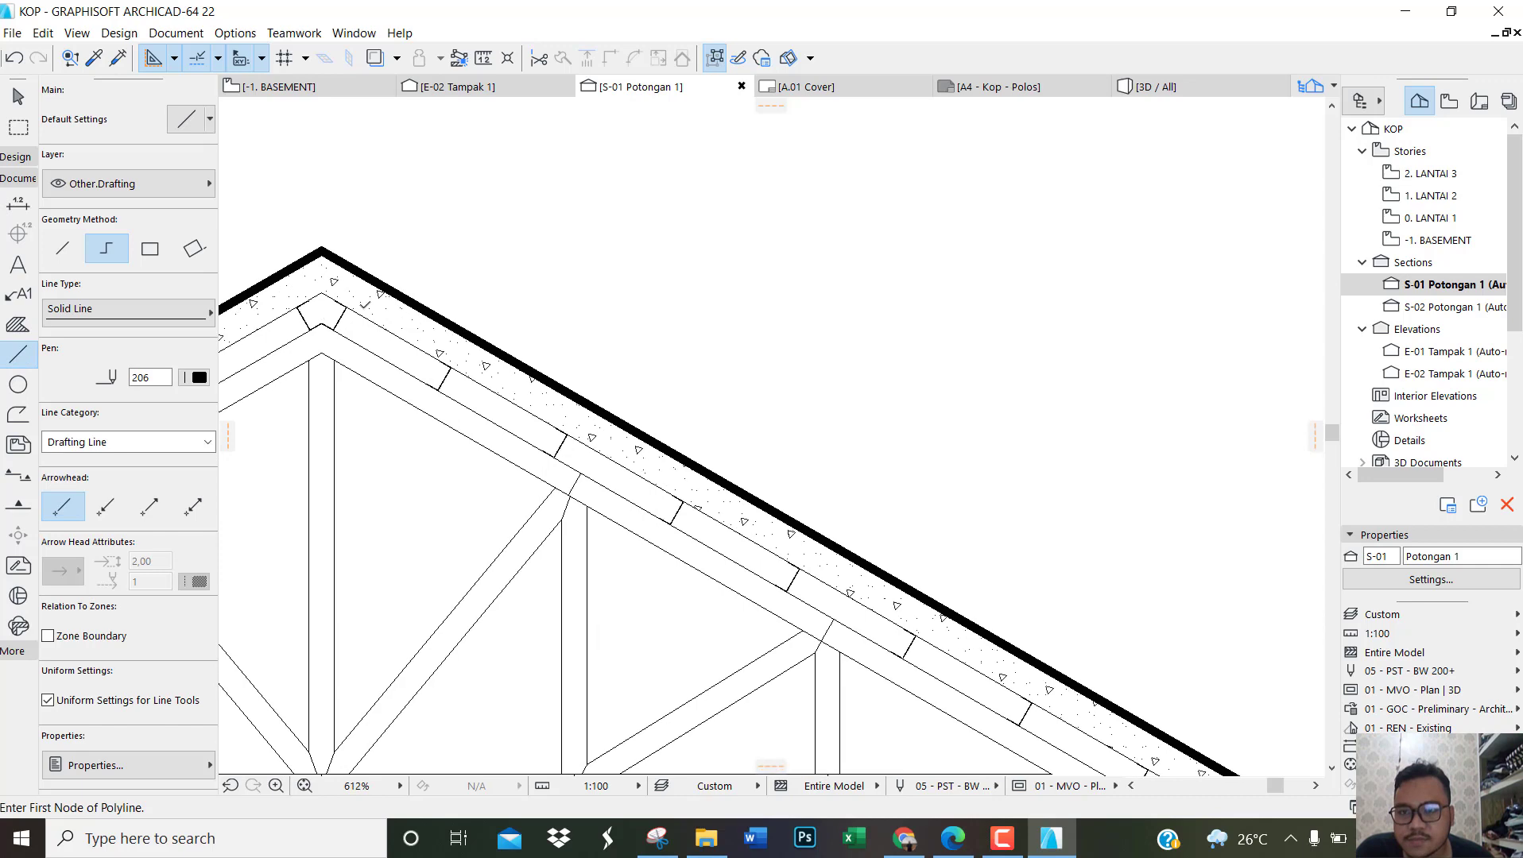
{"action": "left_click", "coordinate": [522, 359]}
{"action": "scroll", "coordinate": [529, 373], "scroll_direction": "down", "scroll_amount": 3}
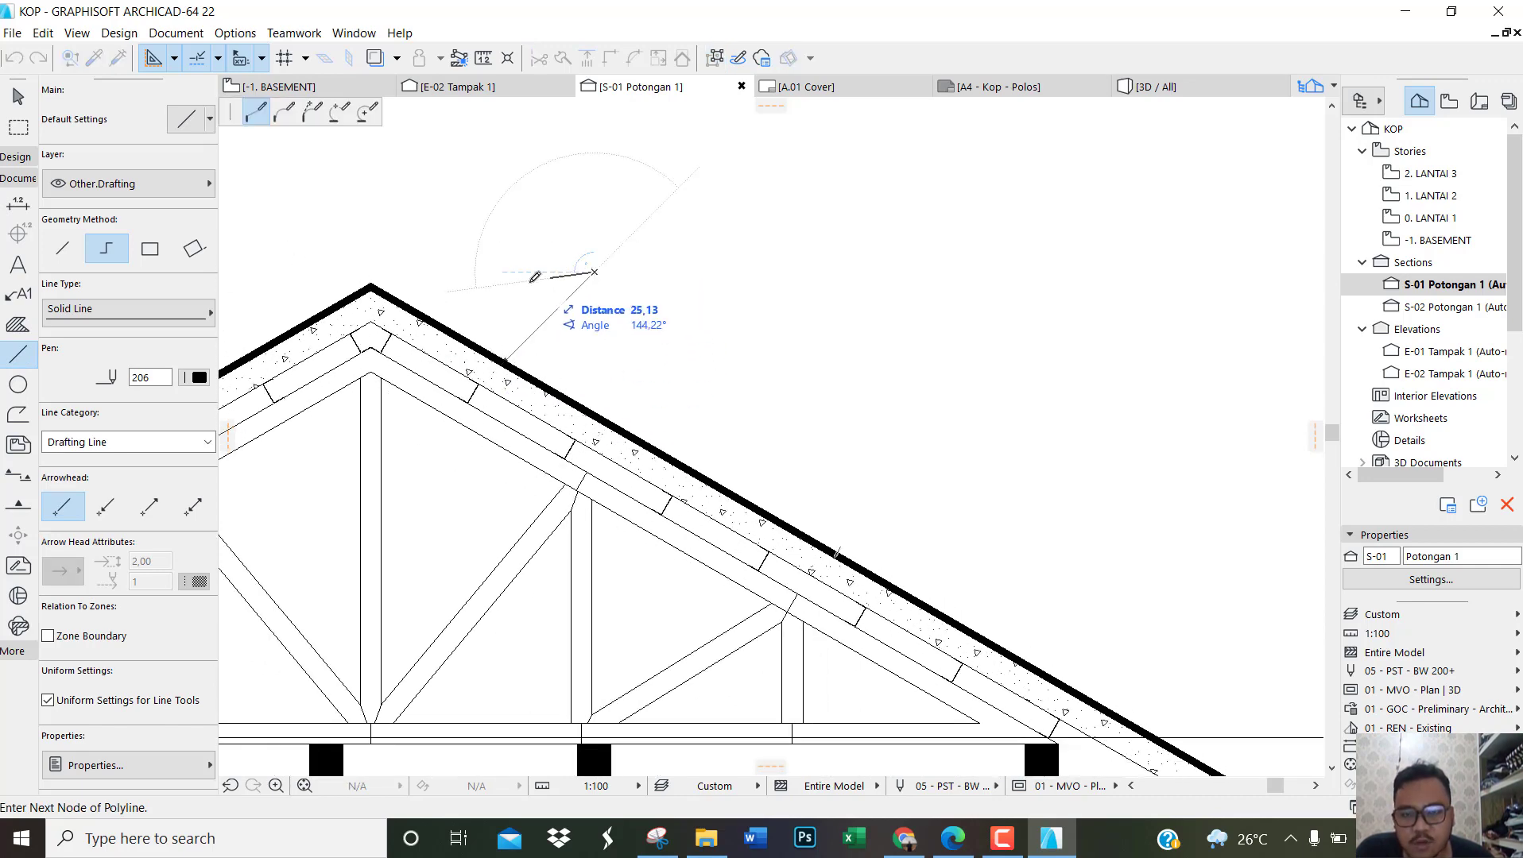
{"action": "scroll", "coordinate": [548, 288], "scroll_direction": "down", "scroll_amount": 3}
{"action": "scroll", "coordinate": [663, 283], "scroll_direction": "up", "scroll_amount": 2}
{"action": "left_click", "coordinate": [663, 283]}
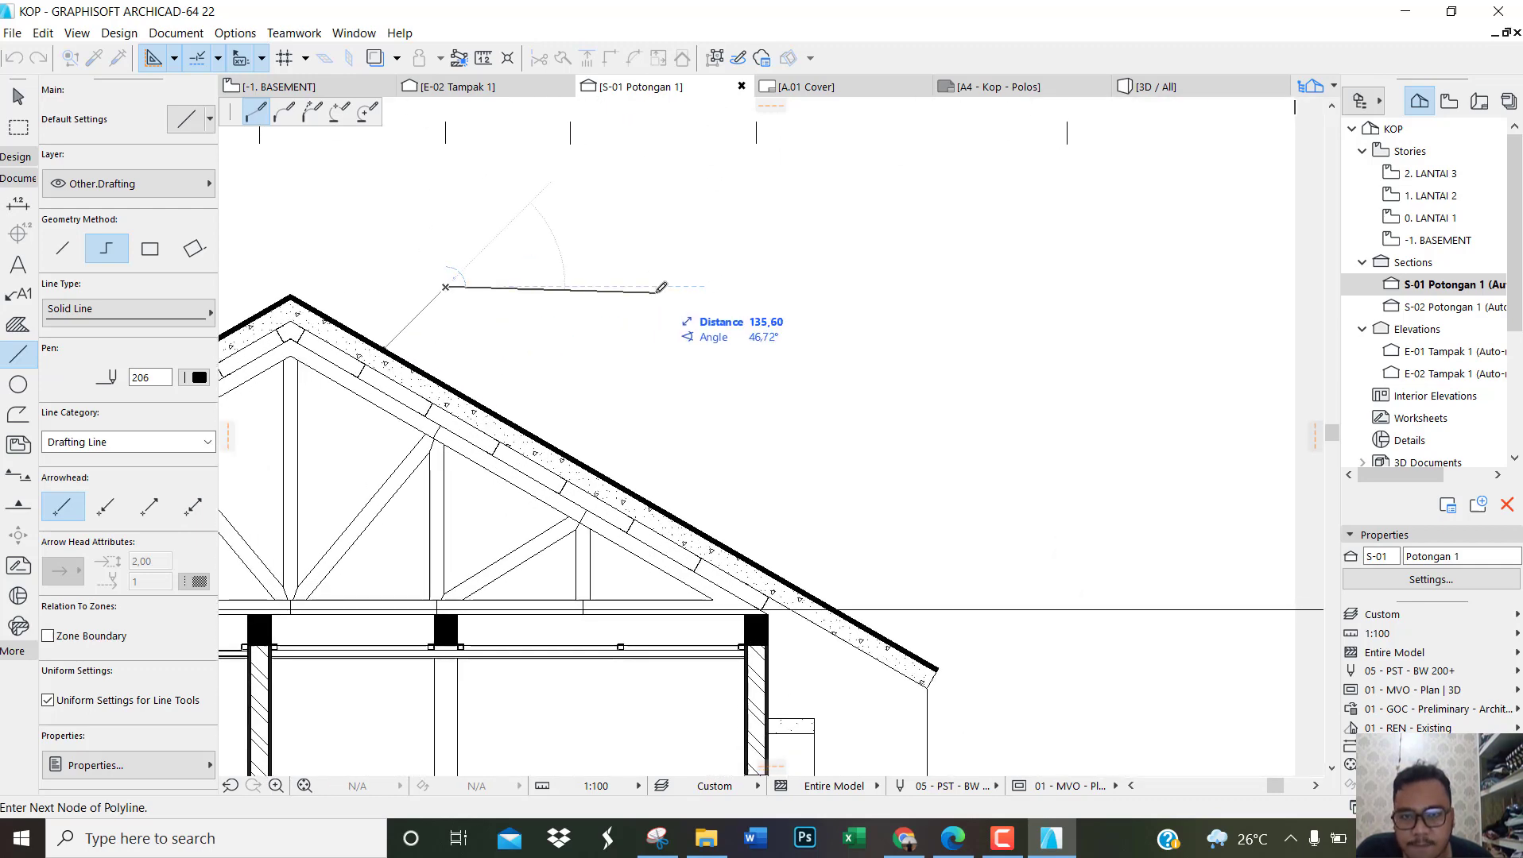
{"action": "double_click", "coordinate": [720, 286]}
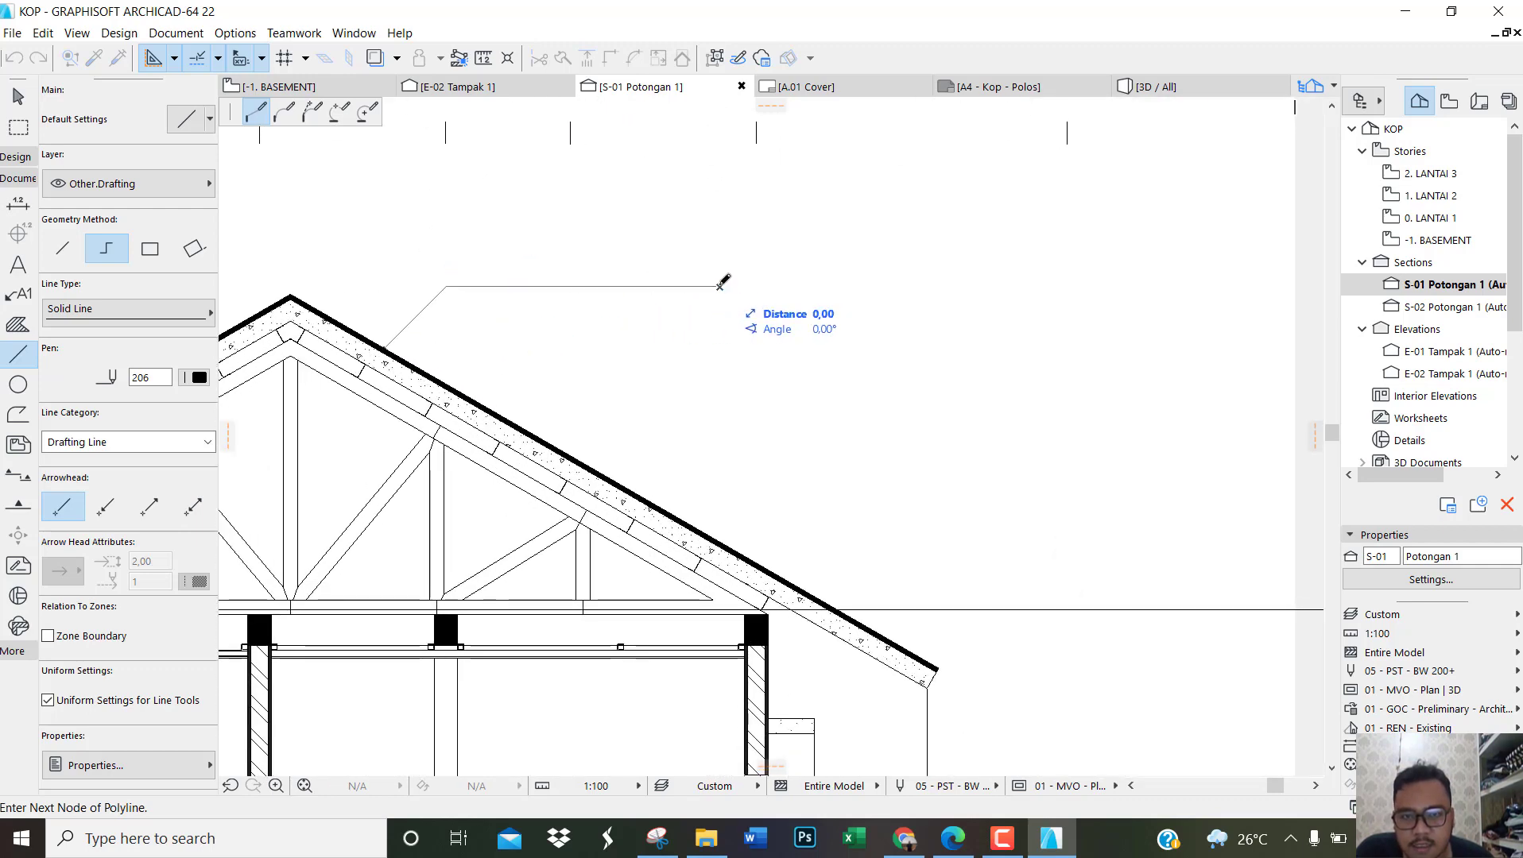
Step: Draw a second polyline leader from the stippled roof layer, rising at 45° and running horizontally to align with the first leader's end
{"action": "scroll", "coordinate": [403, 341], "scroll_direction": "up", "scroll_amount": 4}
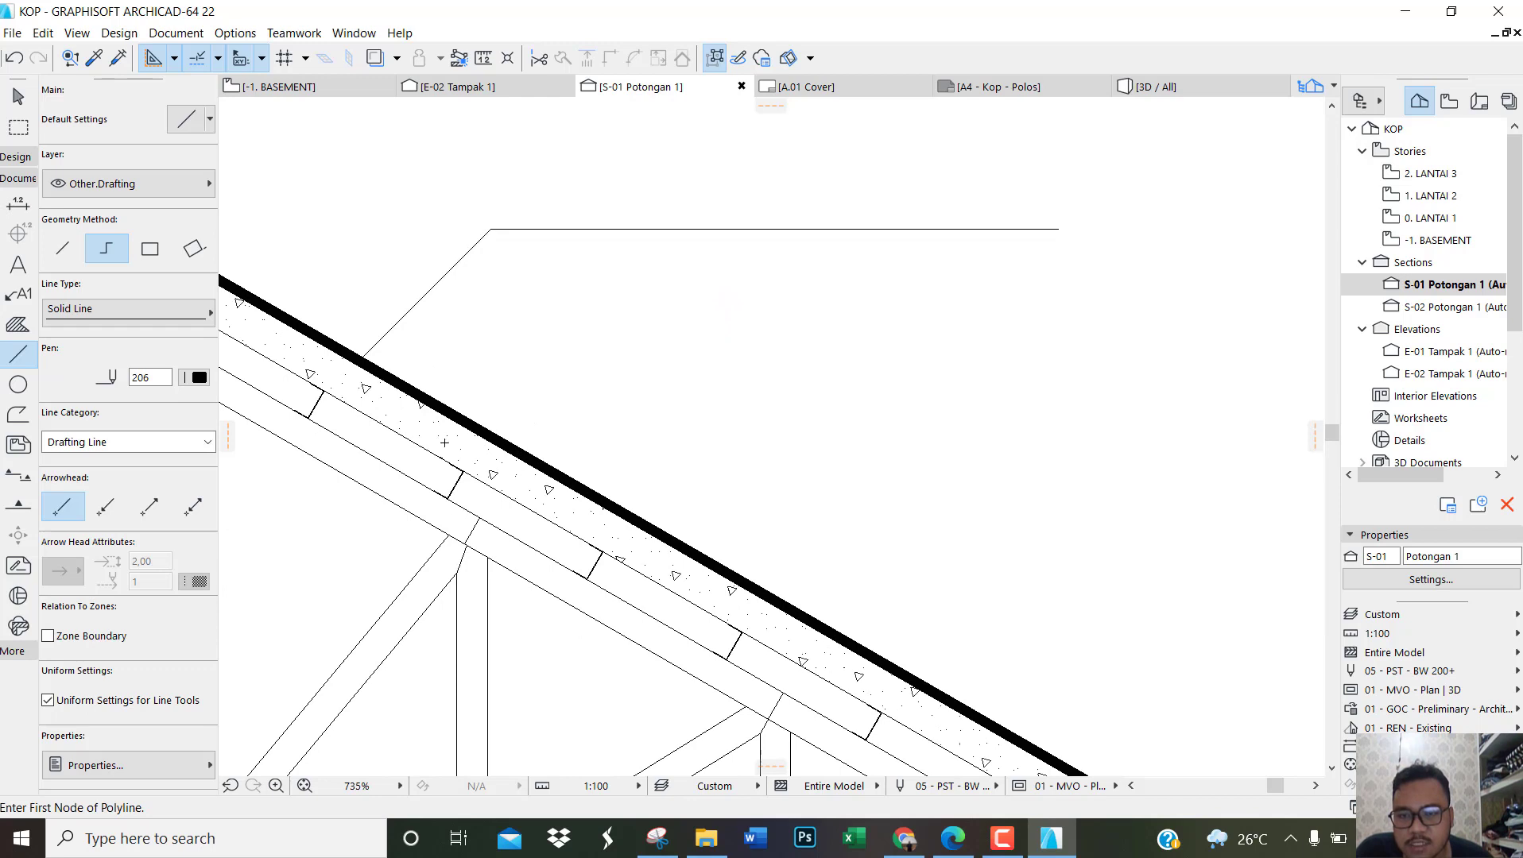
{"action": "left_click", "coordinate": [449, 443]}
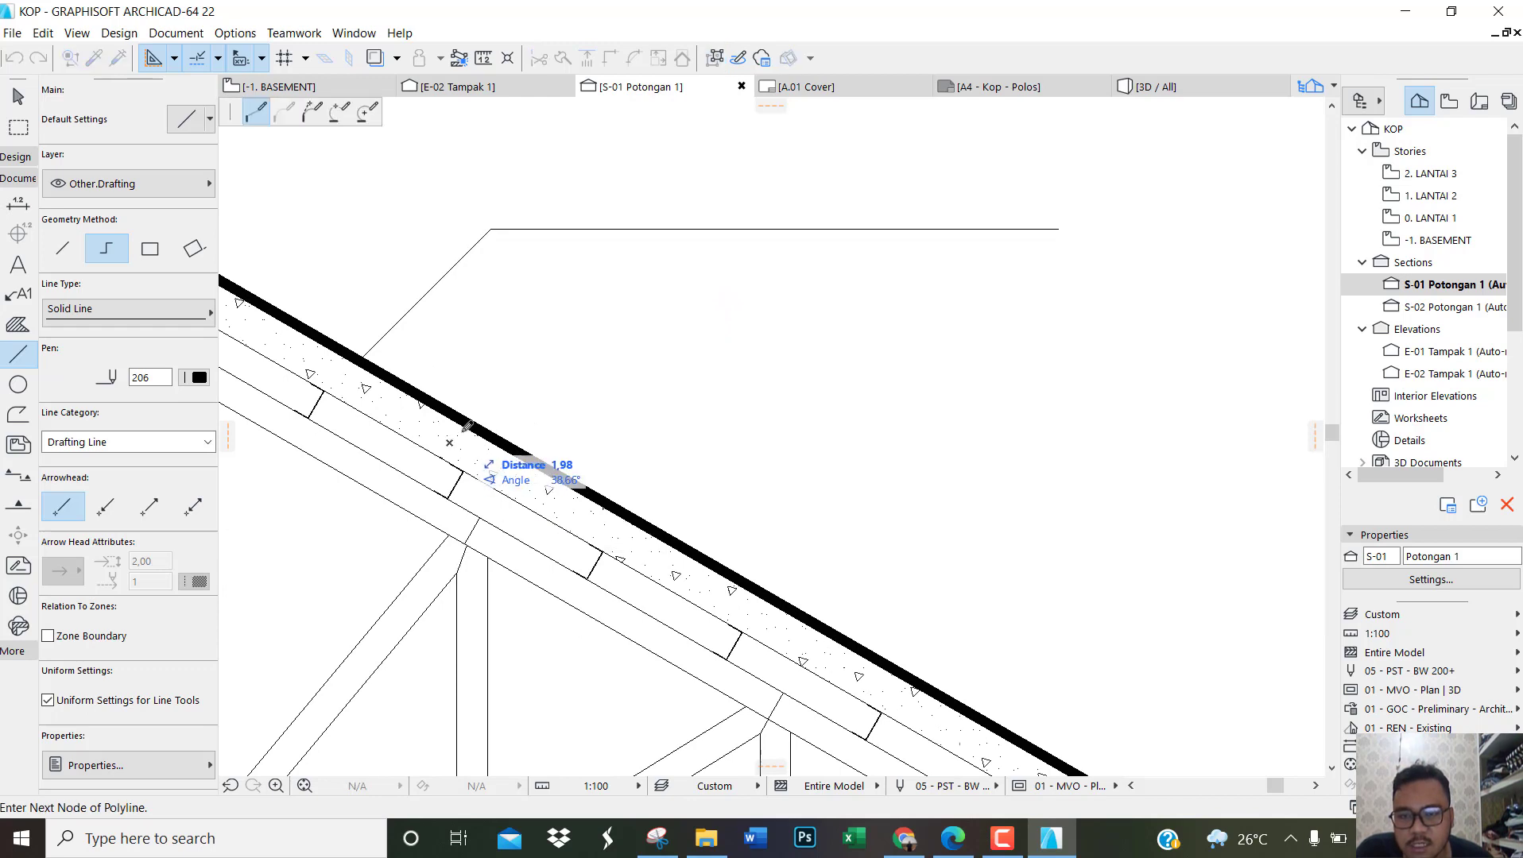
{"action": "left_click", "coordinate": [547, 345]}
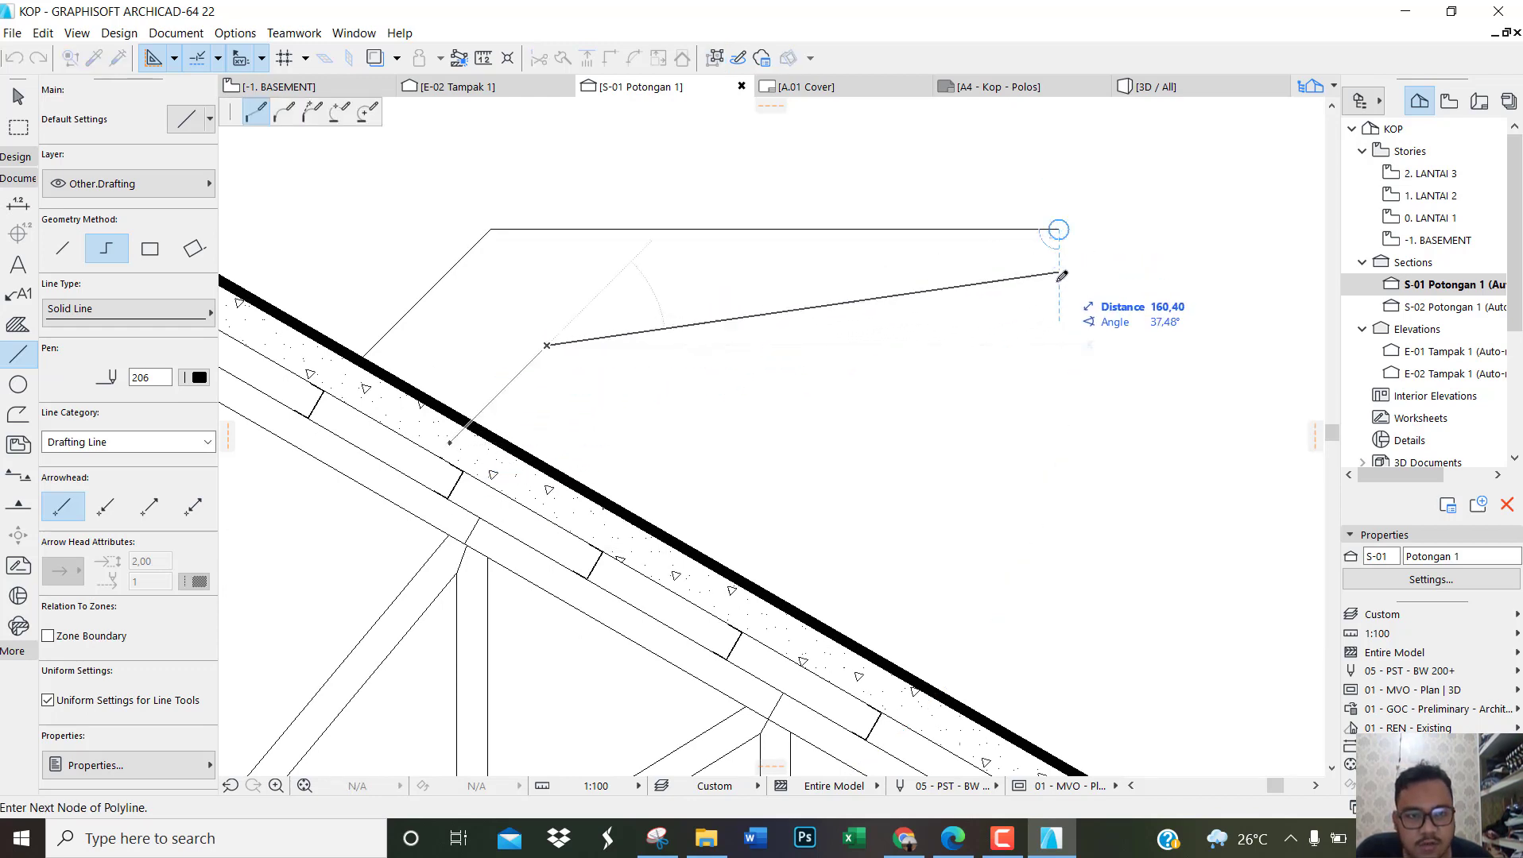
{"action": "double_click", "coordinate": [1059, 345]}
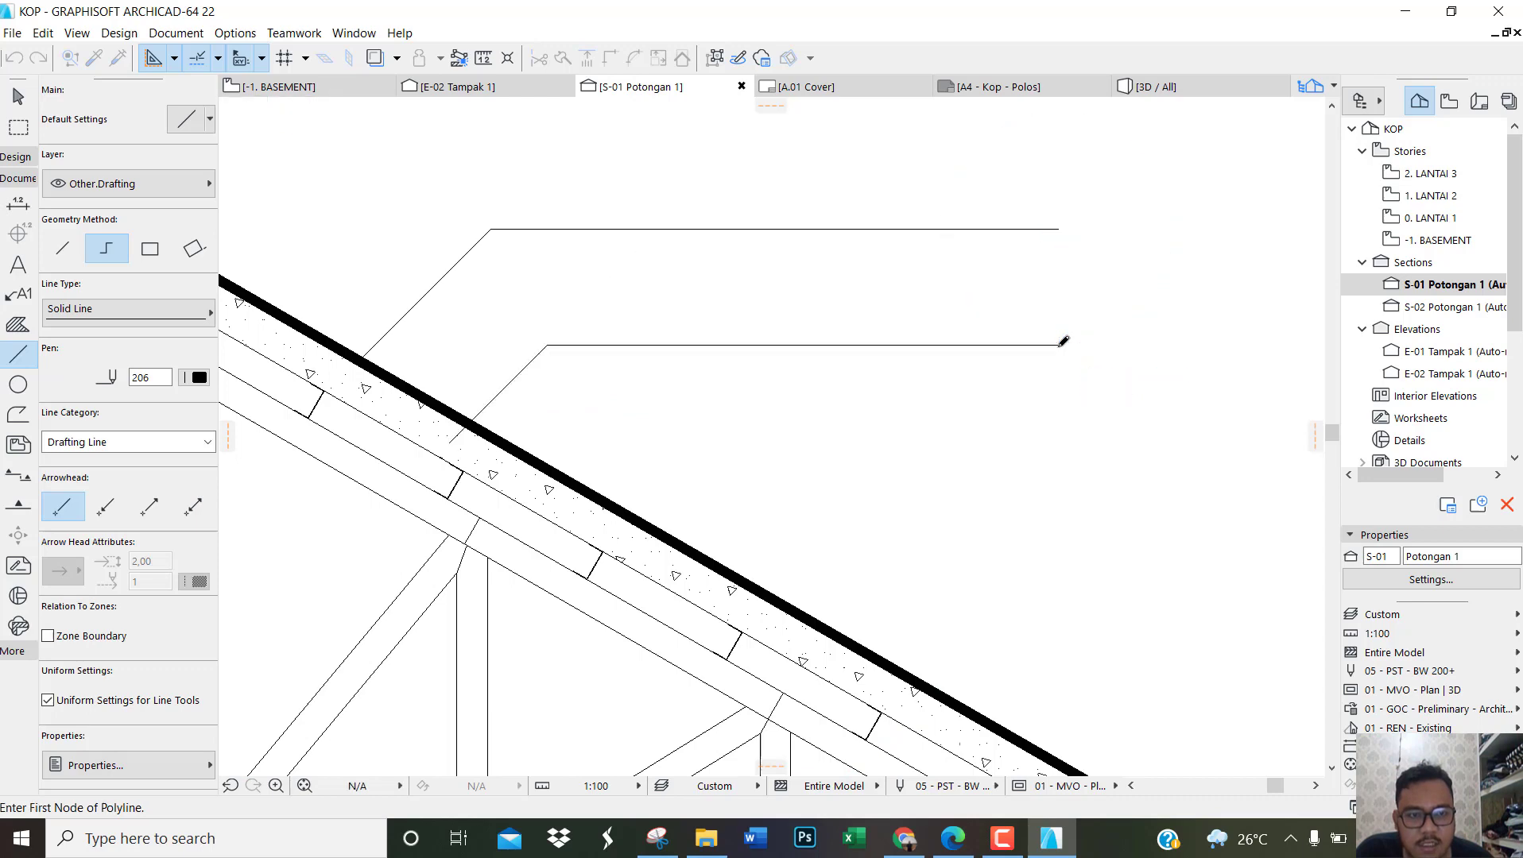
Step: Add a text block beside the upper roof leader reading "PENUTUP ATAP SIRAP BITUMEN GREY COLOR T=0.35 mm"
{"action": "scroll", "coordinate": [914, 445], "scroll_direction": "down", "scroll_amount": 4}
{"action": "scroll", "coordinate": [929, 378], "scroll_direction": "up", "scroll_amount": 1}
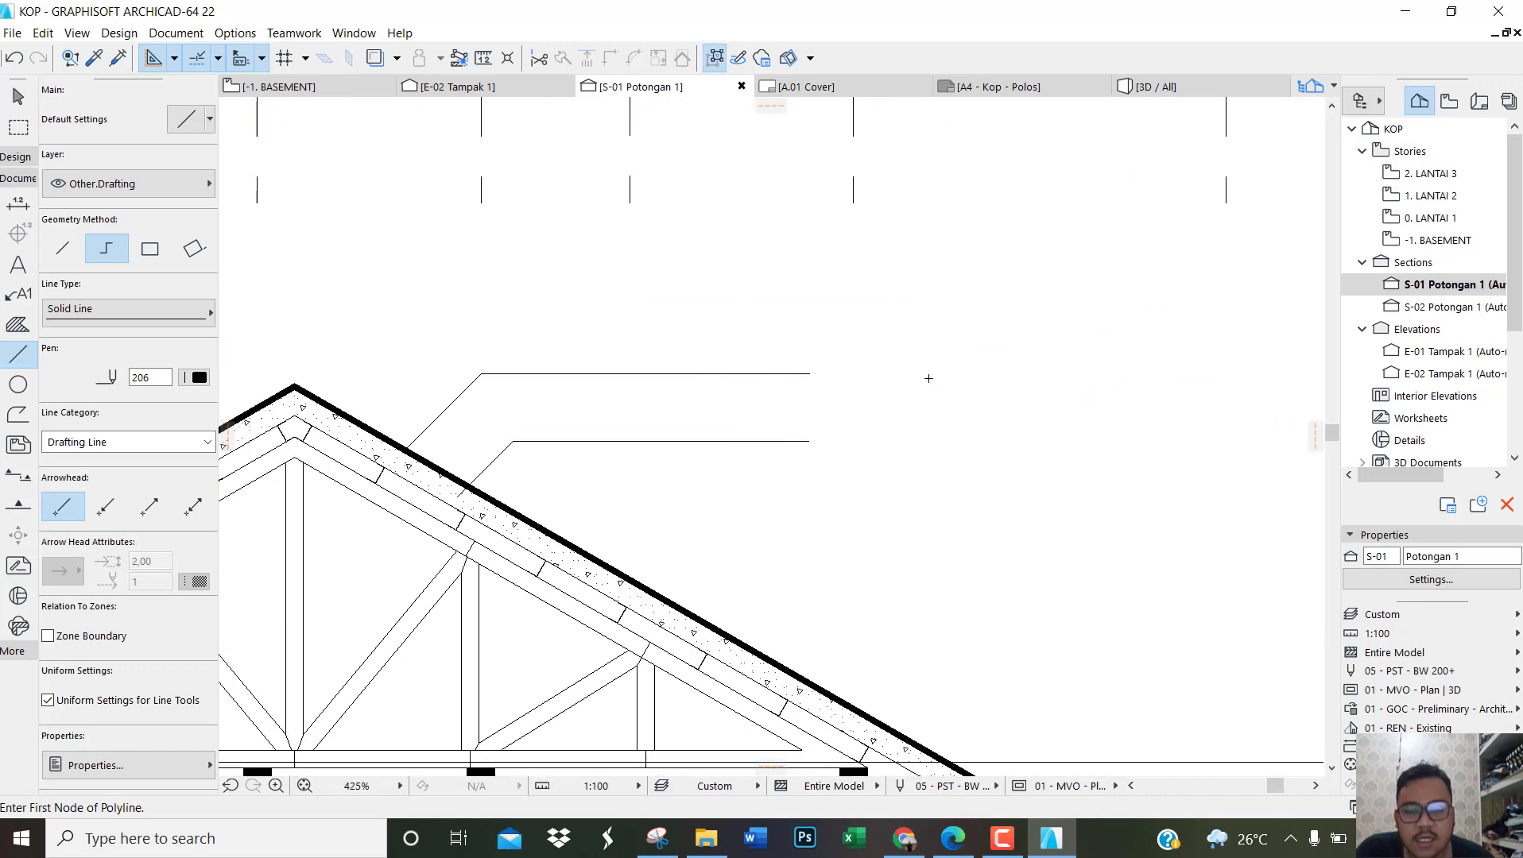
{"action": "left_click", "coordinate": [16, 265]}
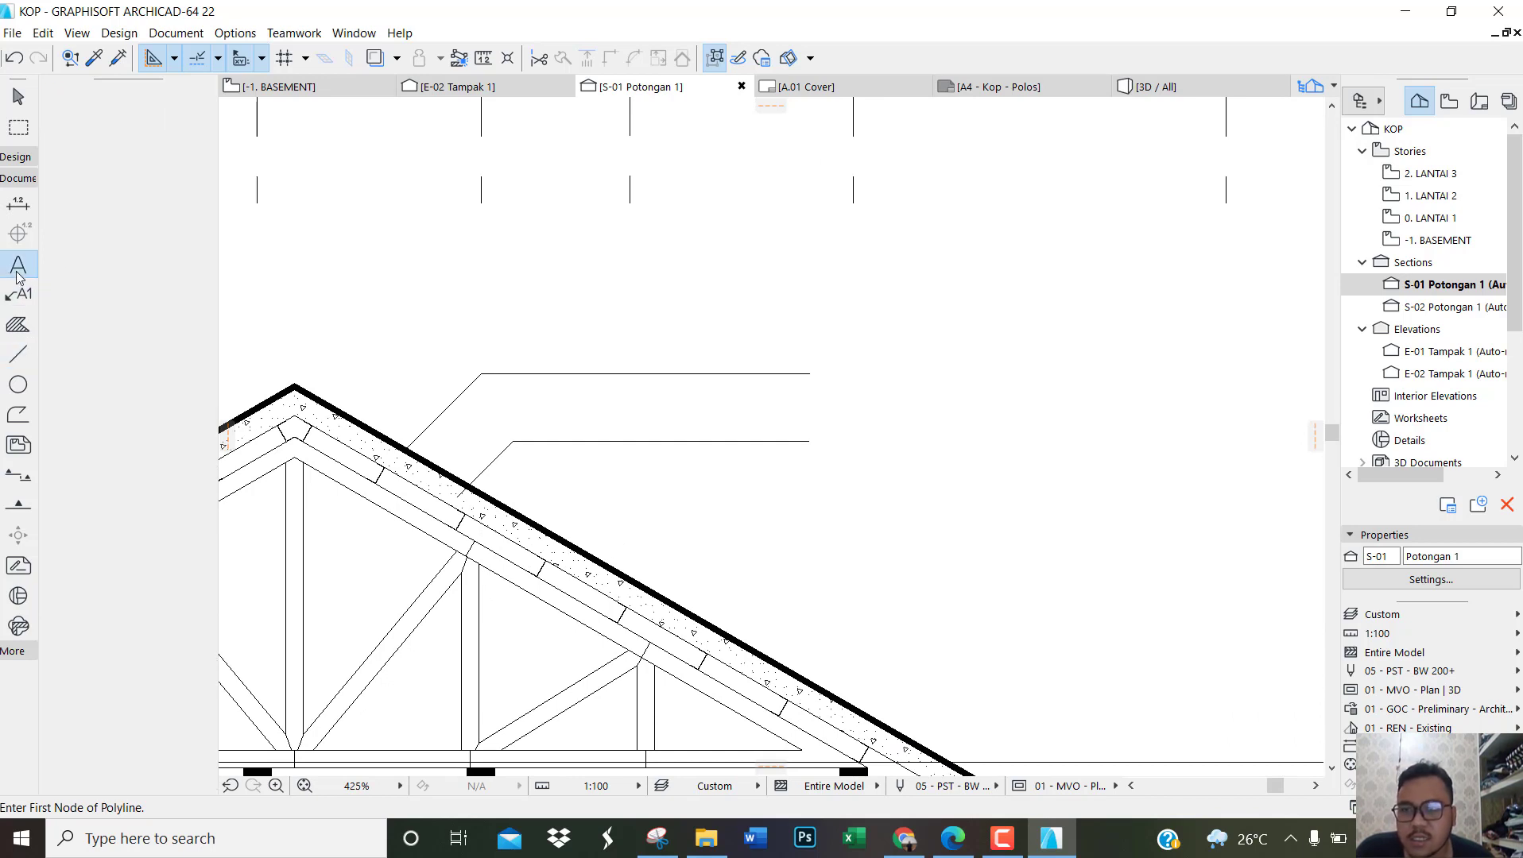
{"action": "left_click", "coordinate": [809, 355]}
{"action": "scroll", "coordinate": [1057, 390], "scroll_direction": "down", "scroll_amount": 2}
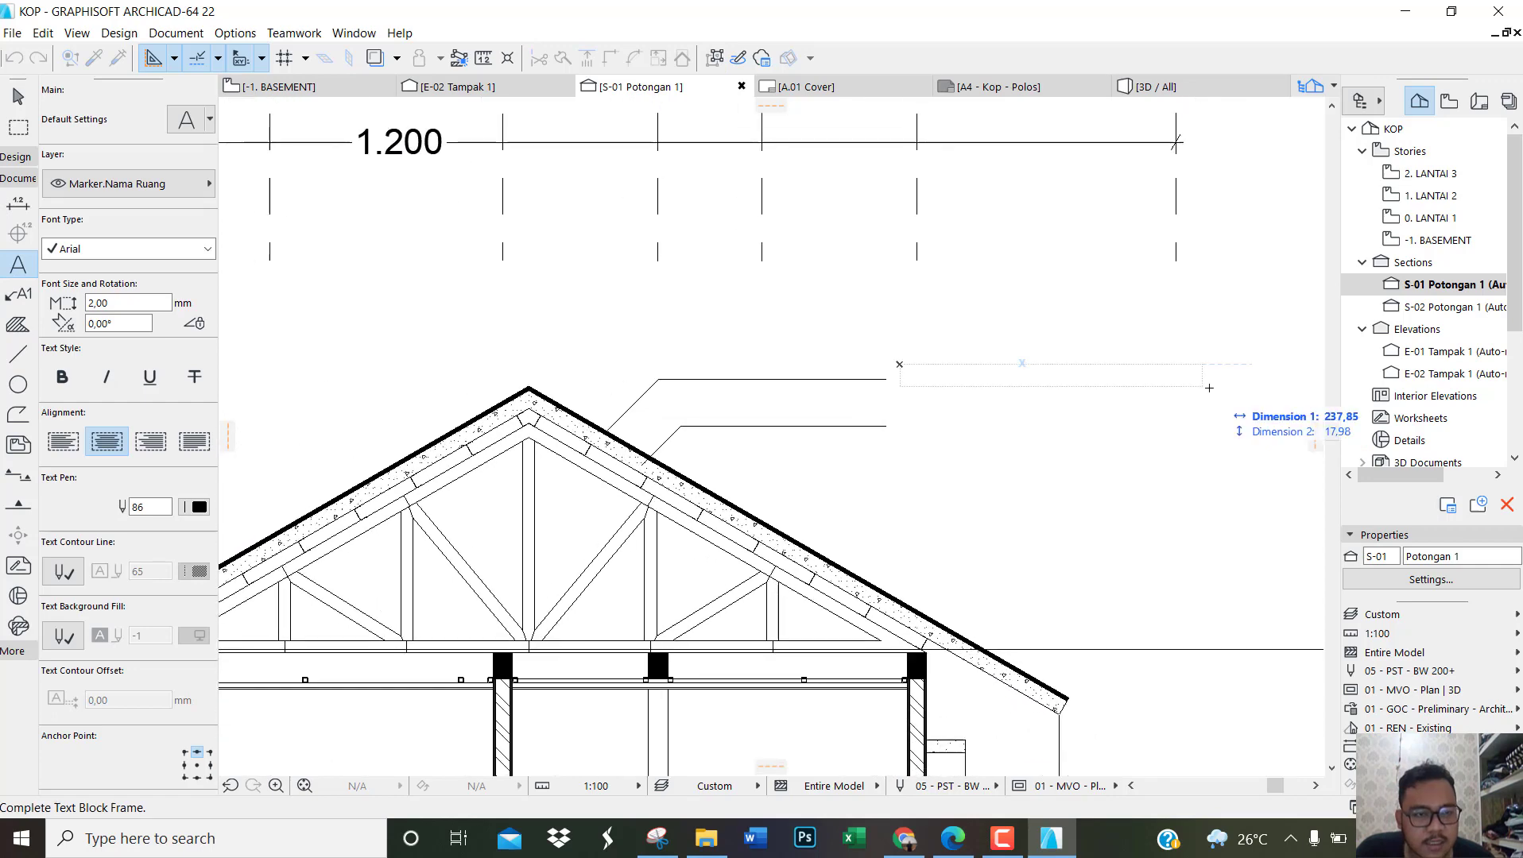
{"action": "left_click", "coordinate": [1241, 387]}
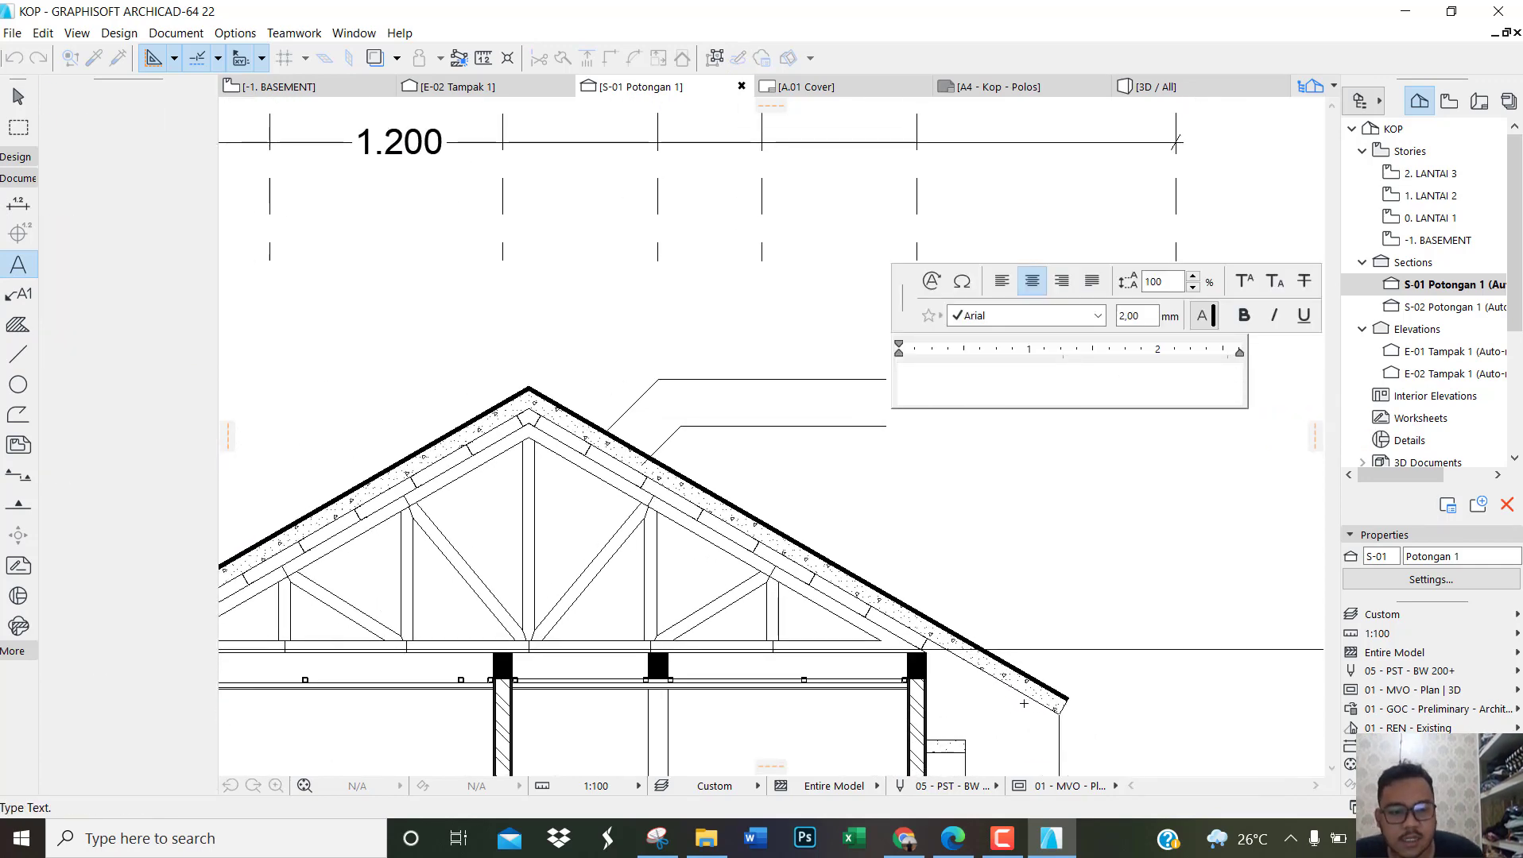
{"action": "type", "text": "PENU"}
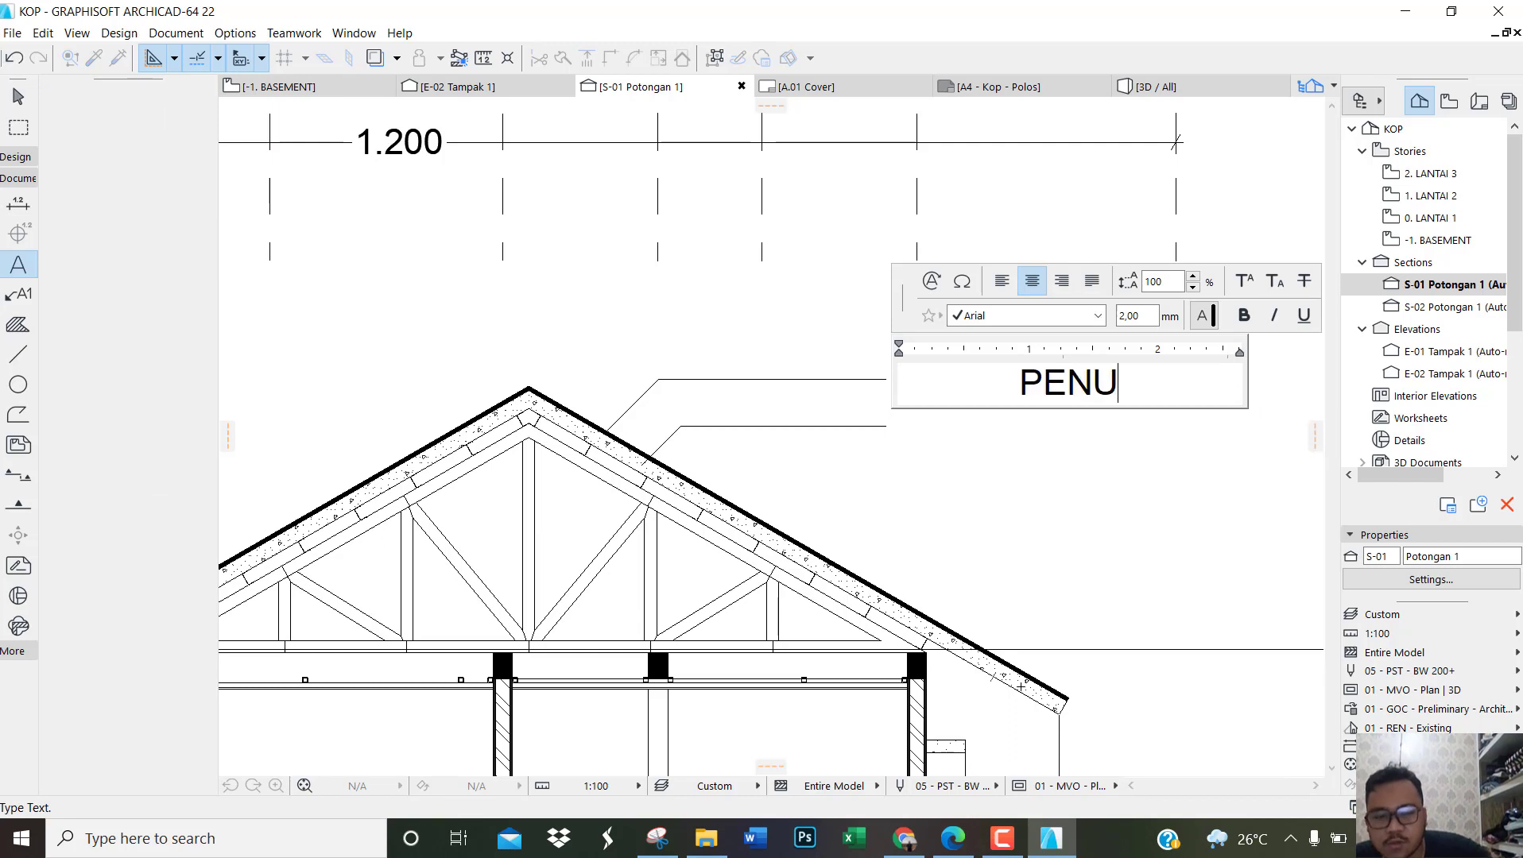
{"action": "type", "text": "TUP ATAP SI"}
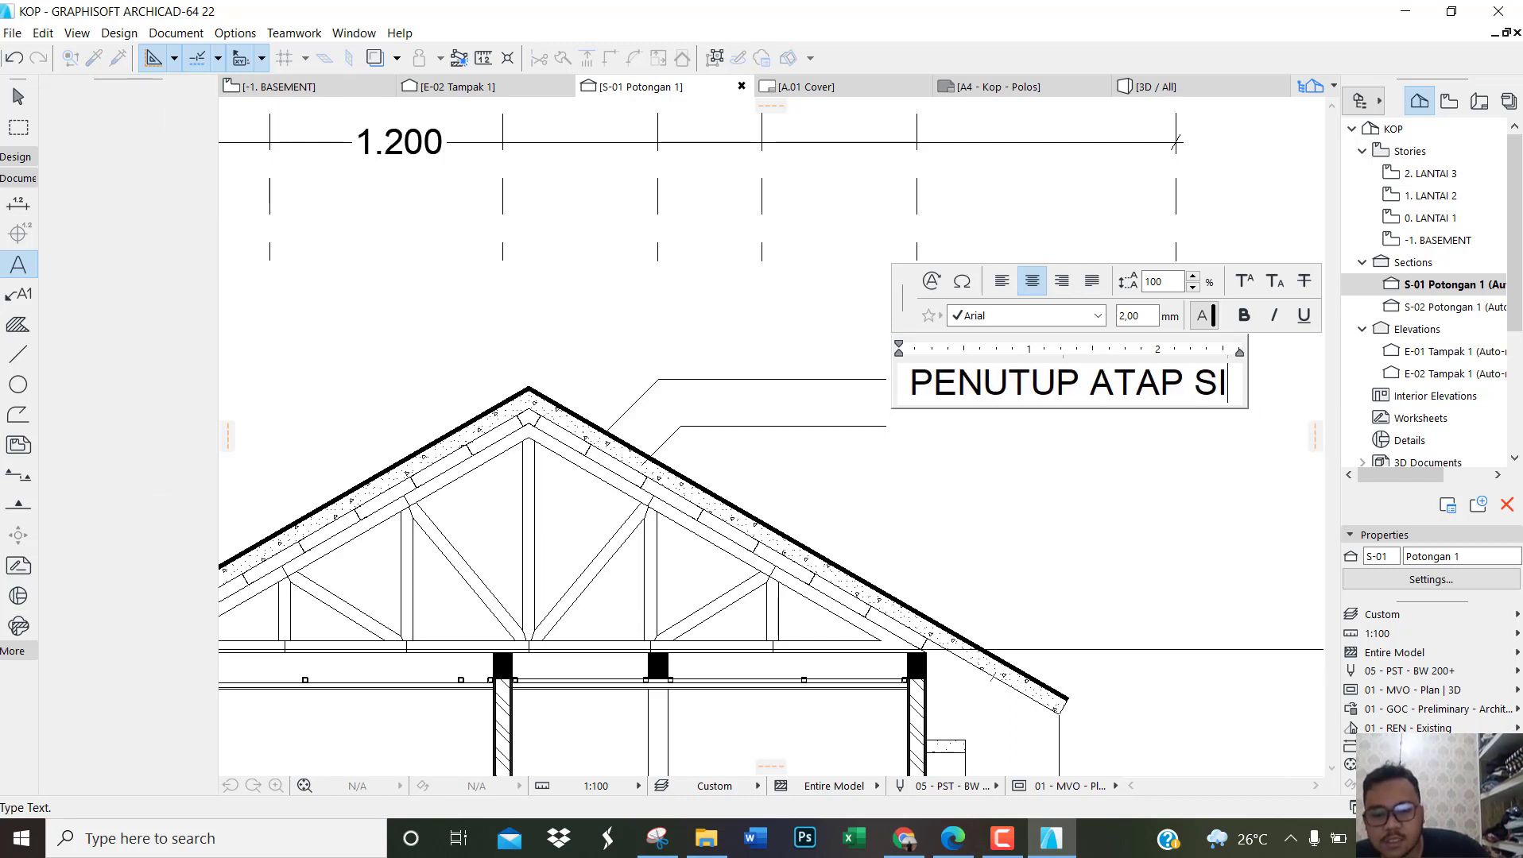
{"action": "type", "text": "RAP BITUMEN"}
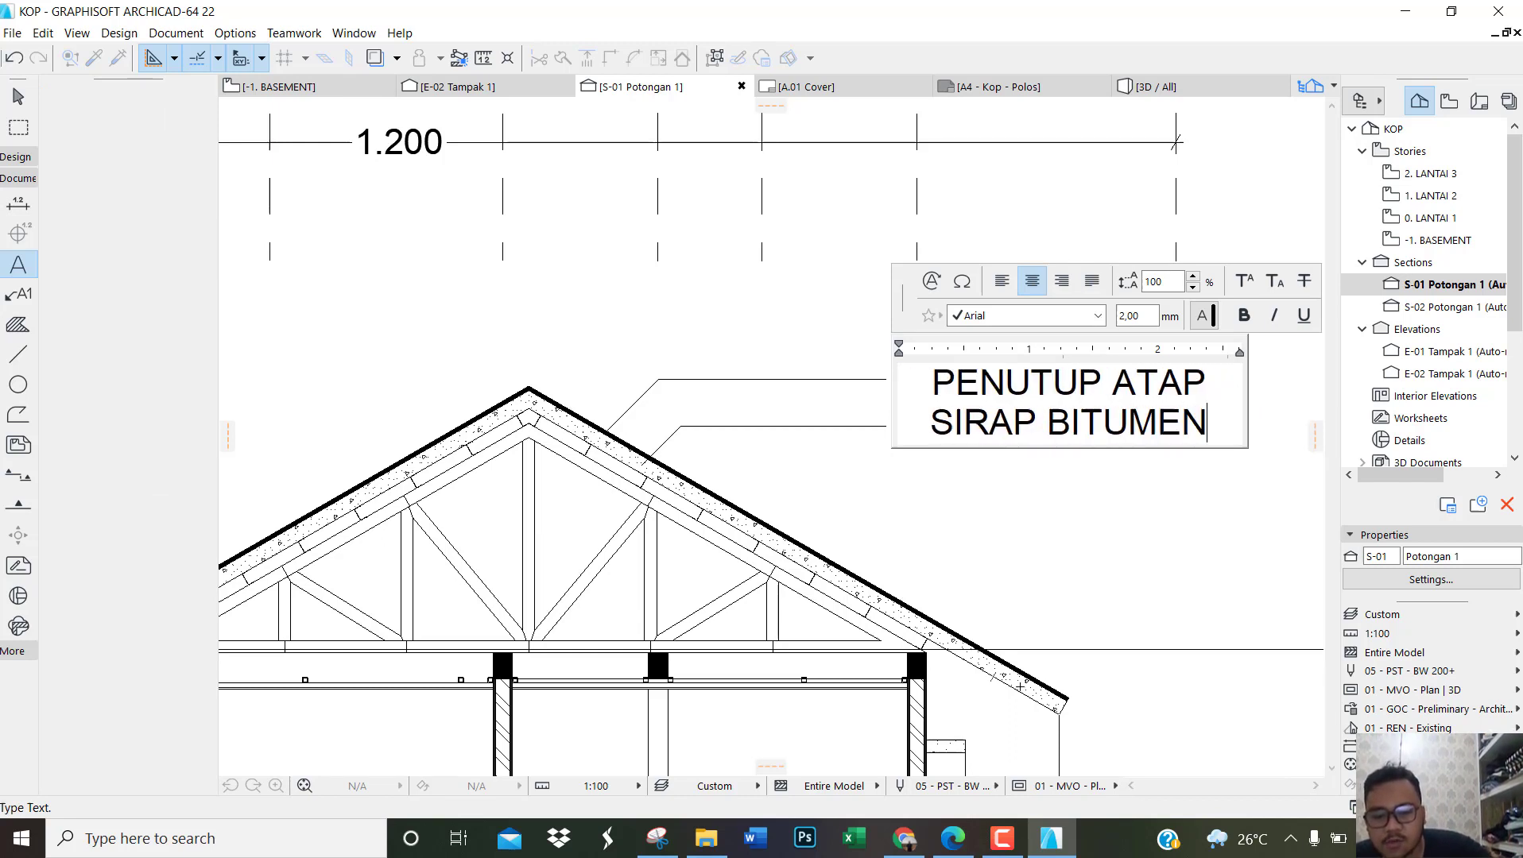
{"action": "type", "text": " GREY COL"}
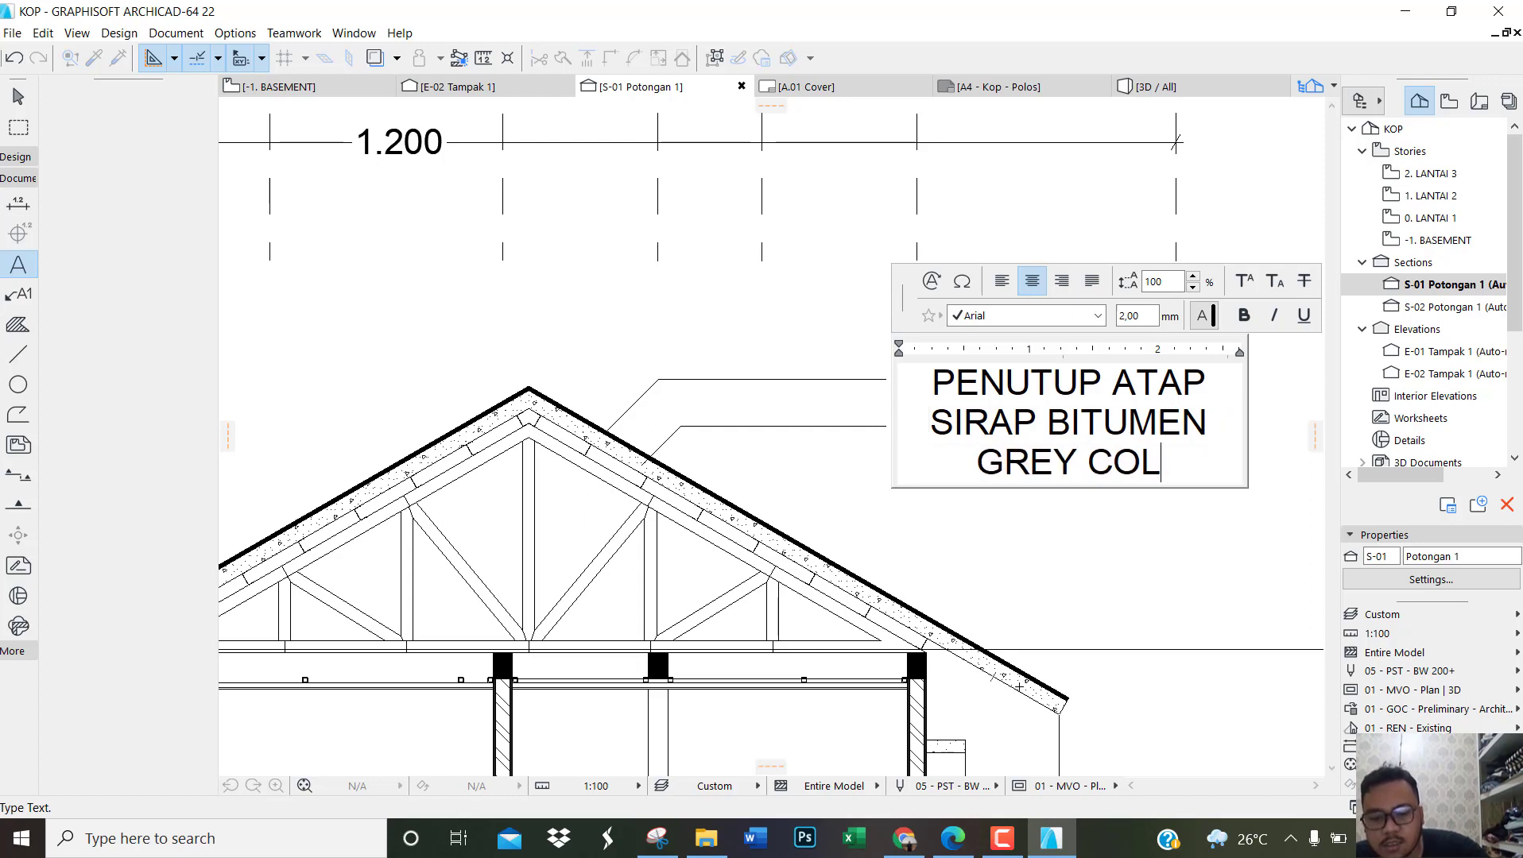
{"action": "type", "text": "OR T-"}
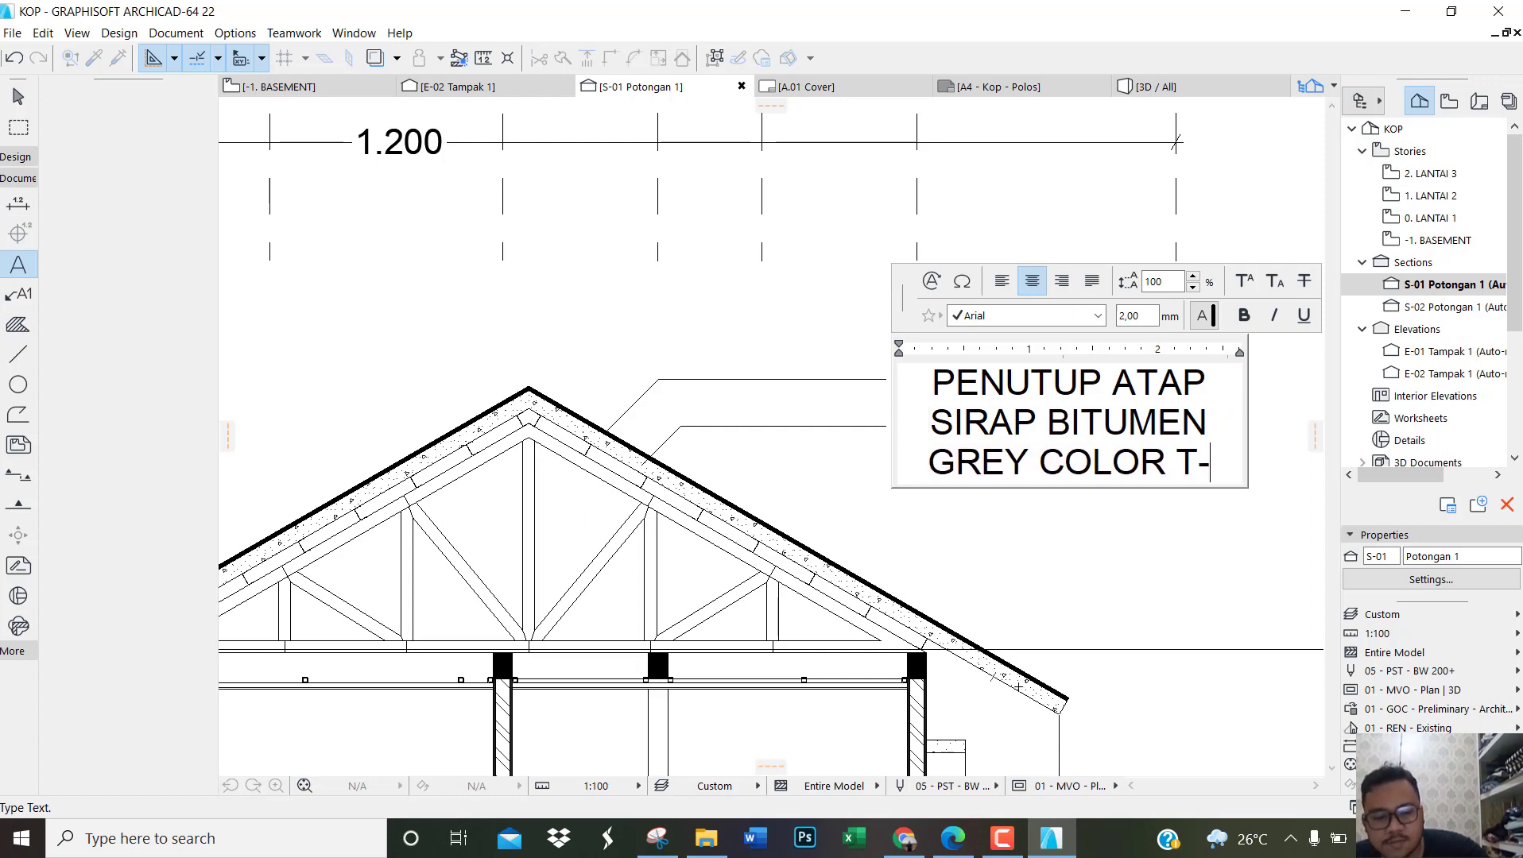
{"action": "key", "text": "BackSpace"}
{"action": "type", "text": "= 0."}
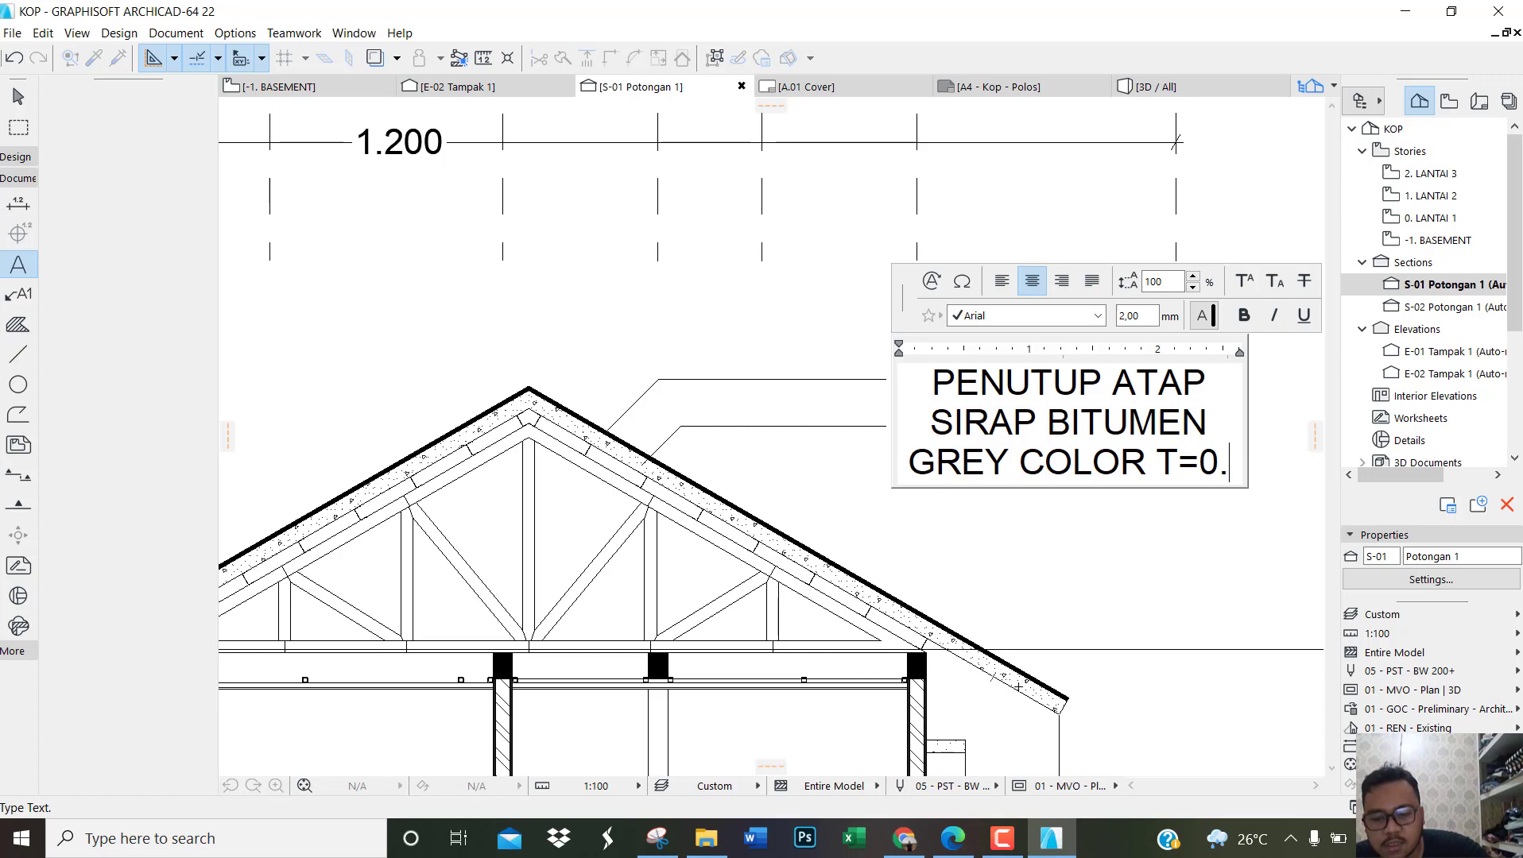
{"action": "type", "text": "35 mm"}
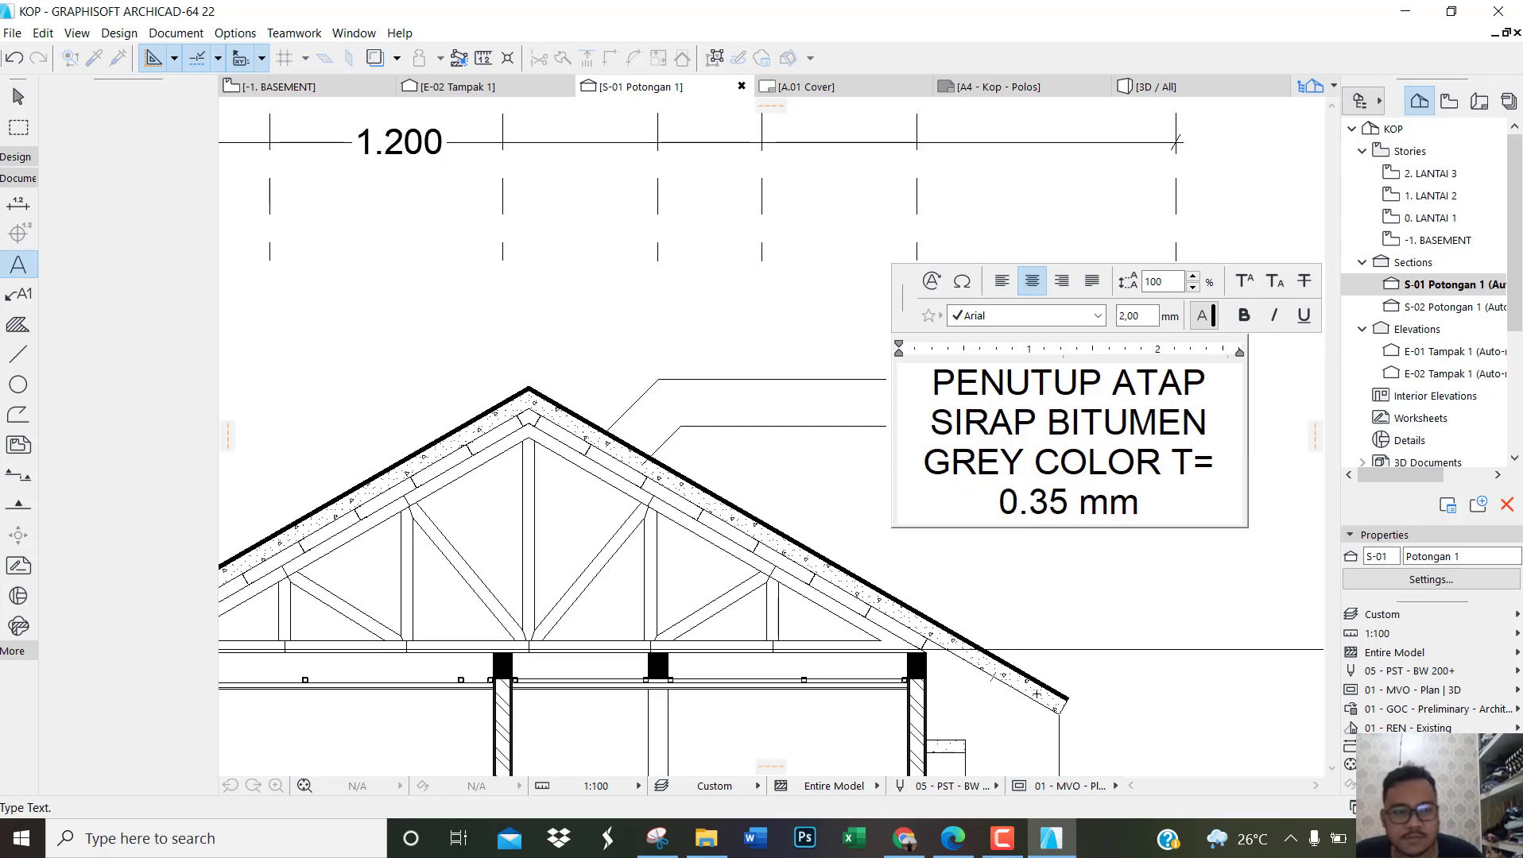
{"action": "left_click", "coordinate": [1118, 572]}
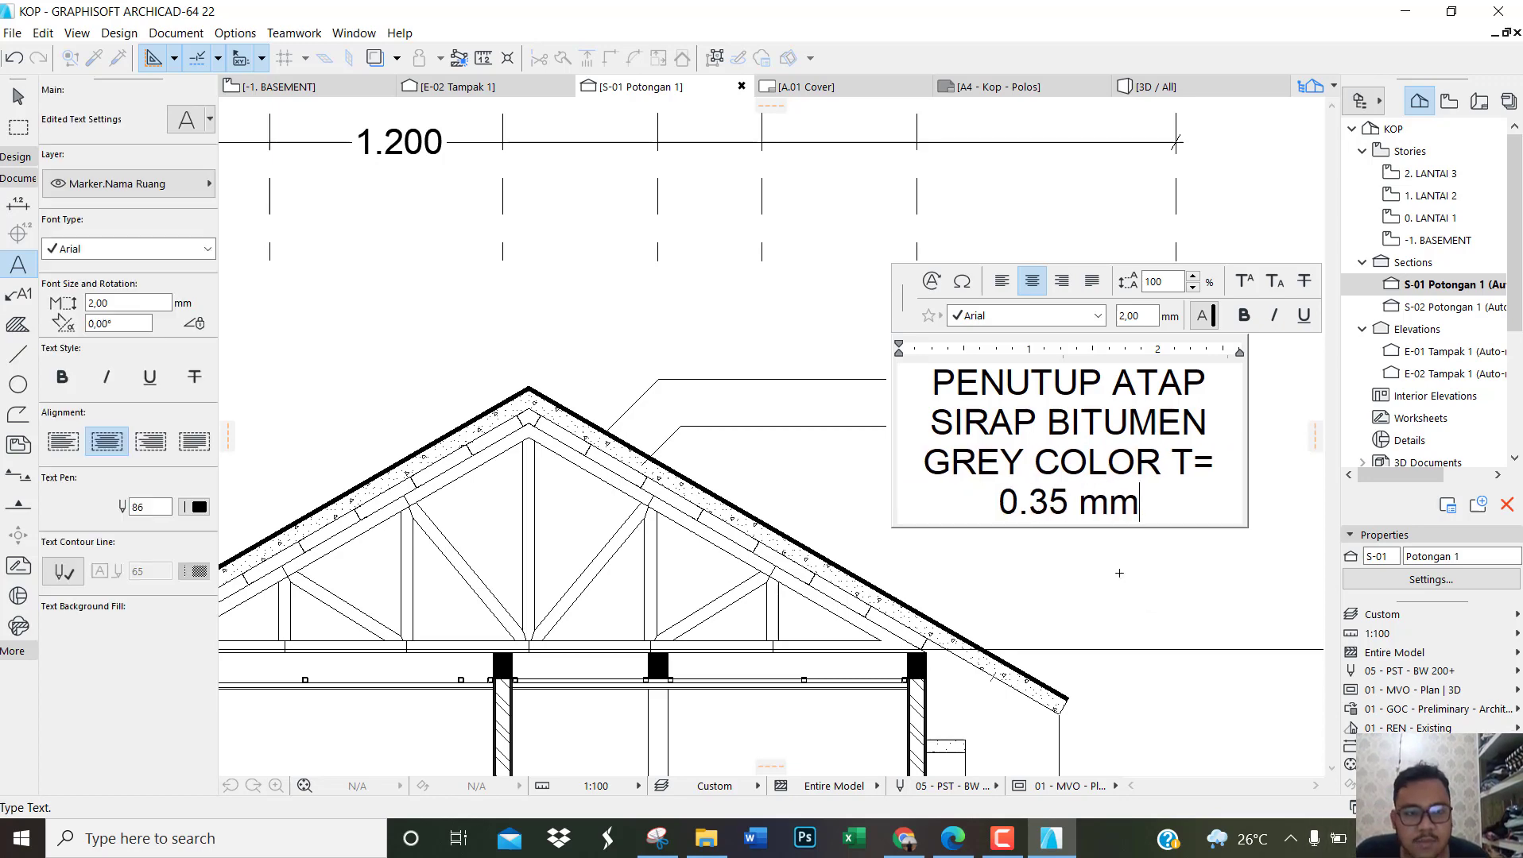
{"action": "scroll", "coordinate": [505, 443], "scroll_direction": "down", "scroll_amount": 4}
{"action": "scroll", "coordinate": [869, 360], "scroll_direction": "up", "scroll_amount": 3}
{"action": "key", "text": "Escape"}
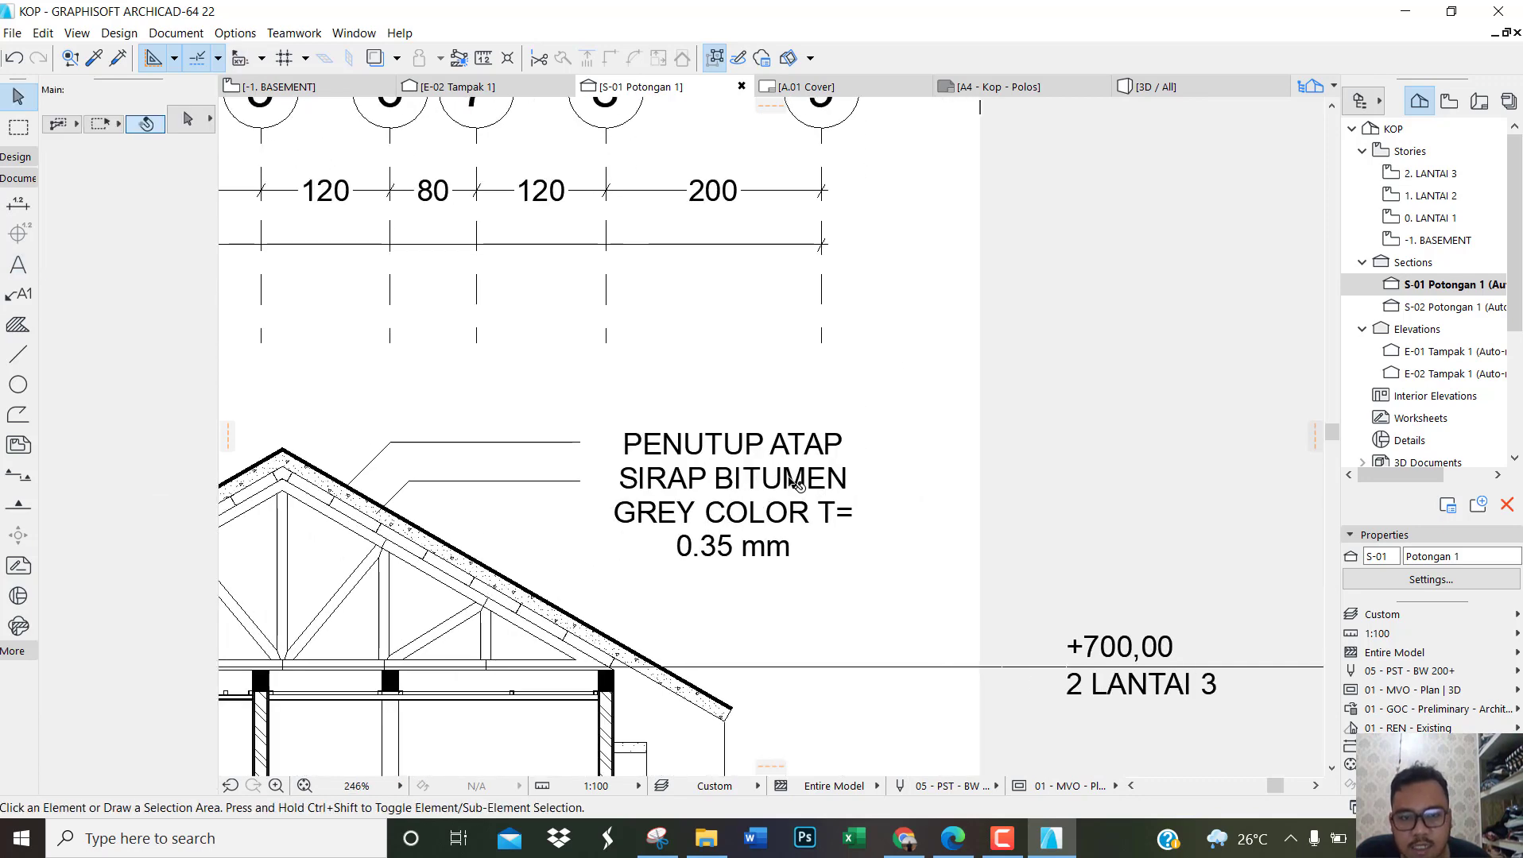
Step: Set the roof covering text's height to 1 mm and align it left
{"action": "left_click", "coordinate": [797, 485]}
{"action": "double_click", "coordinate": [122, 302]}
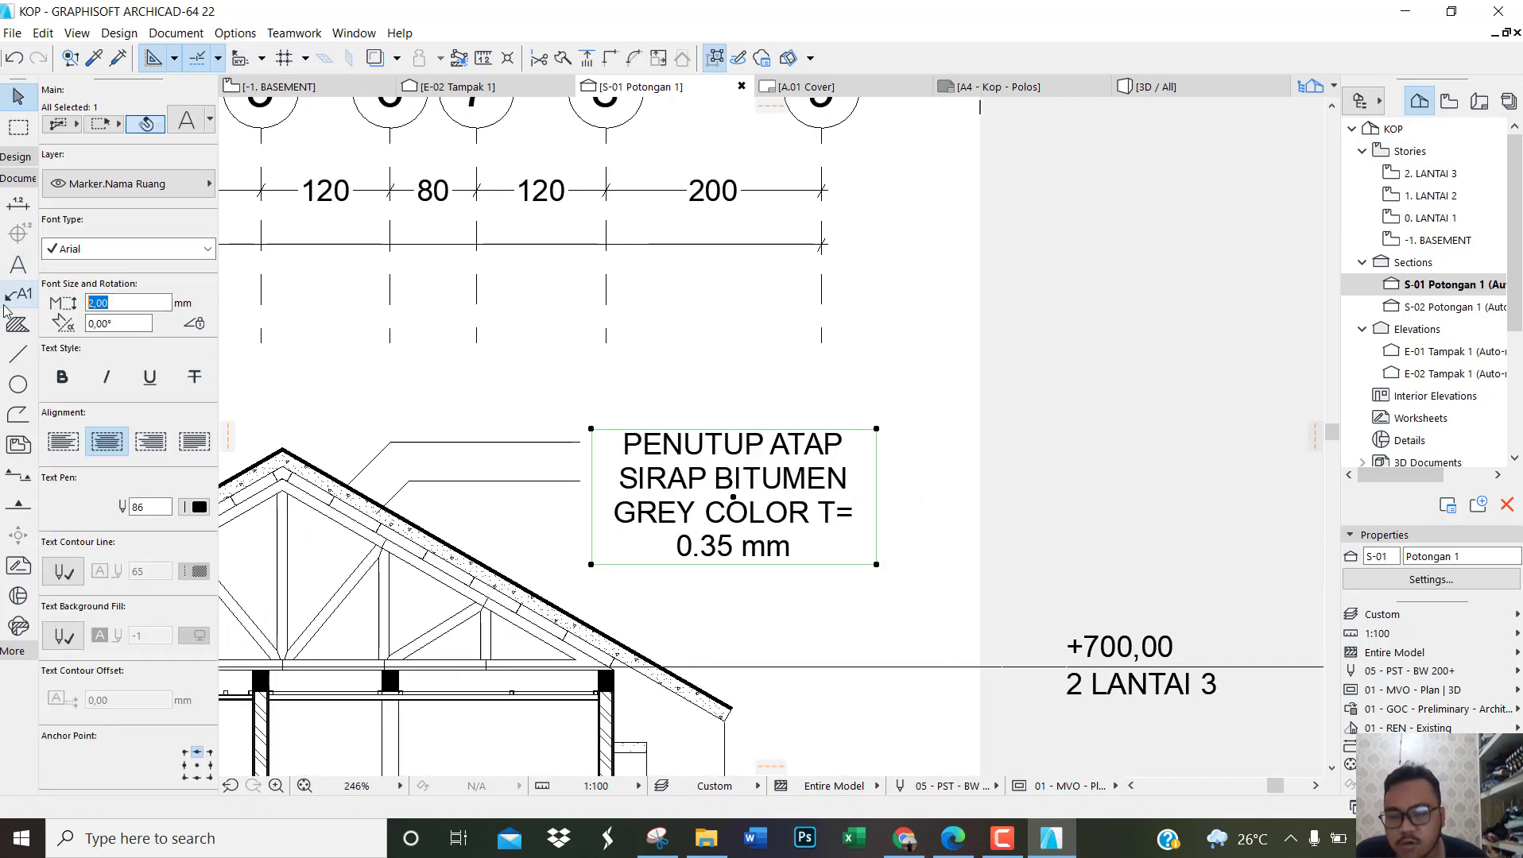
{"action": "key", "text": "Return"}
{"action": "left_click", "coordinate": [62, 442]}
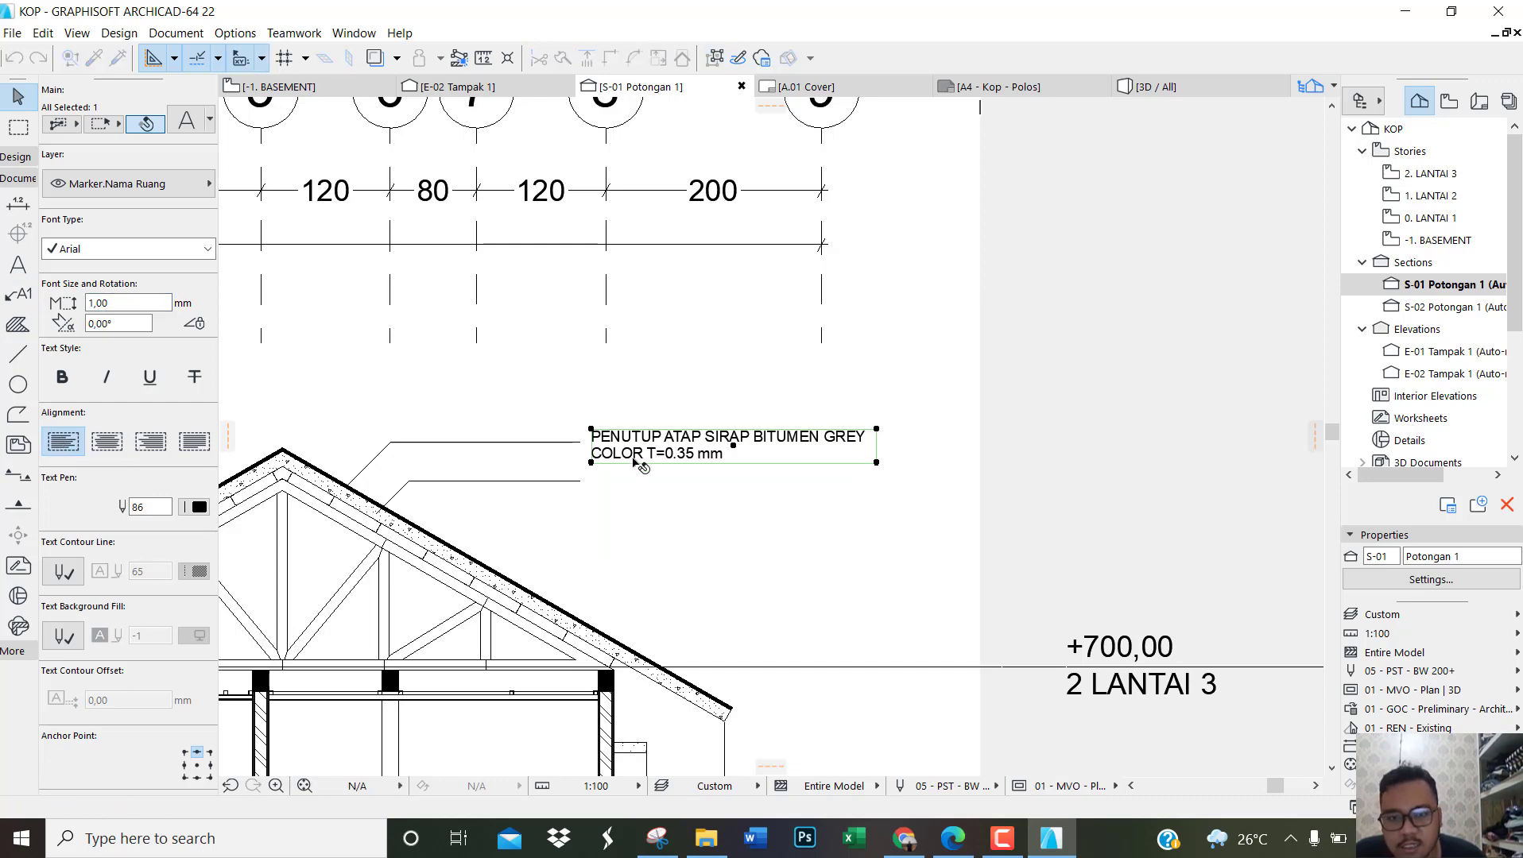
Step: Set the roof covering text's height to 1,20 mm
{"action": "left_click", "coordinate": [836, 508]}
{"action": "scroll", "coordinate": [795, 457], "scroll_direction": "up", "scroll_amount": 2}
{"action": "left_click", "coordinate": [755, 405]}
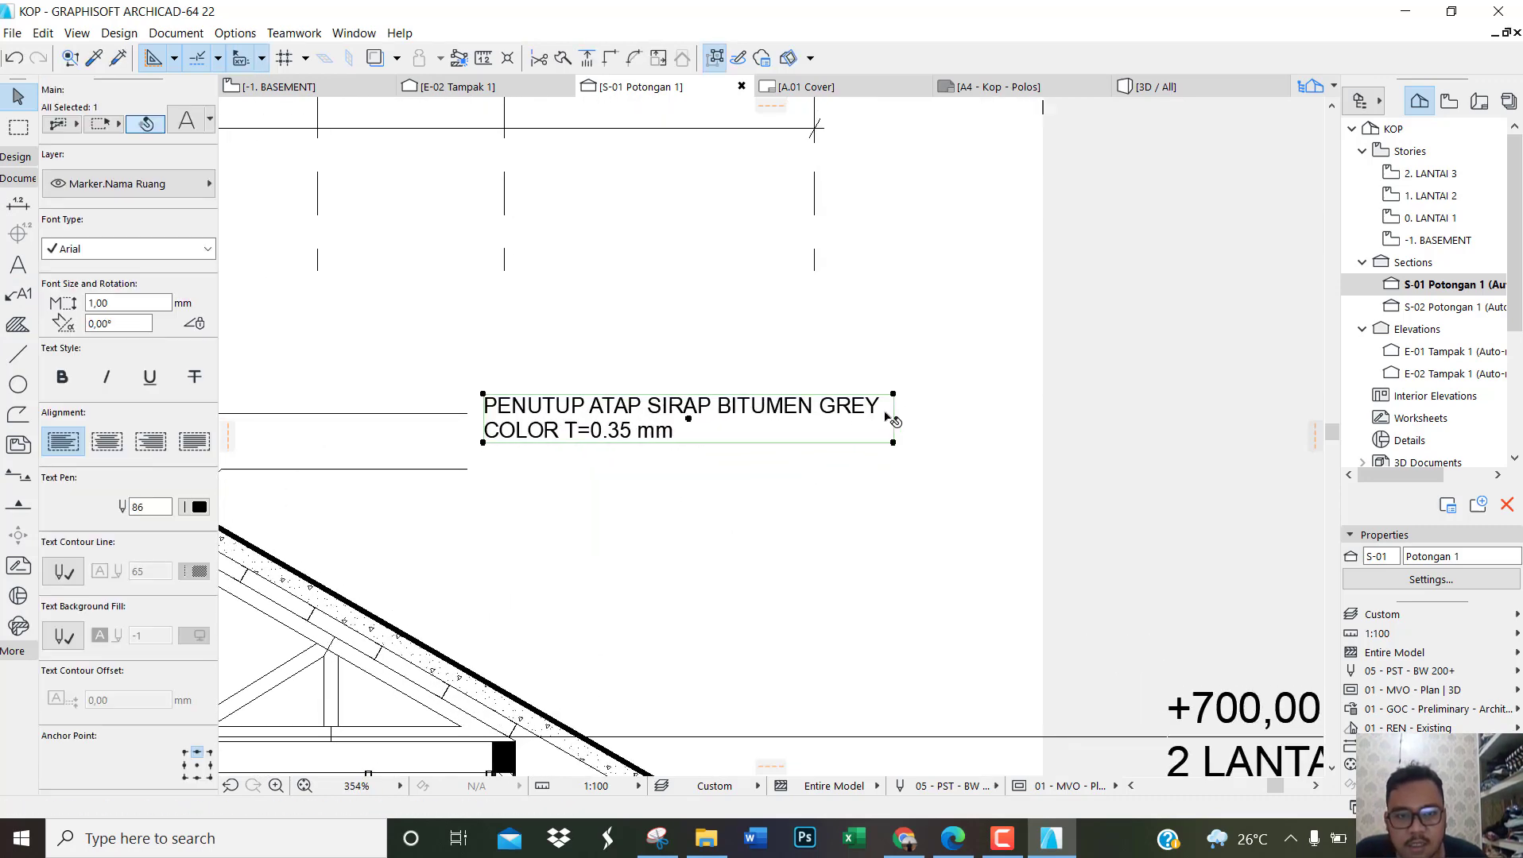
{"action": "scroll", "coordinate": [616, 502], "scroll_direction": "down", "scroll_amount": 5}
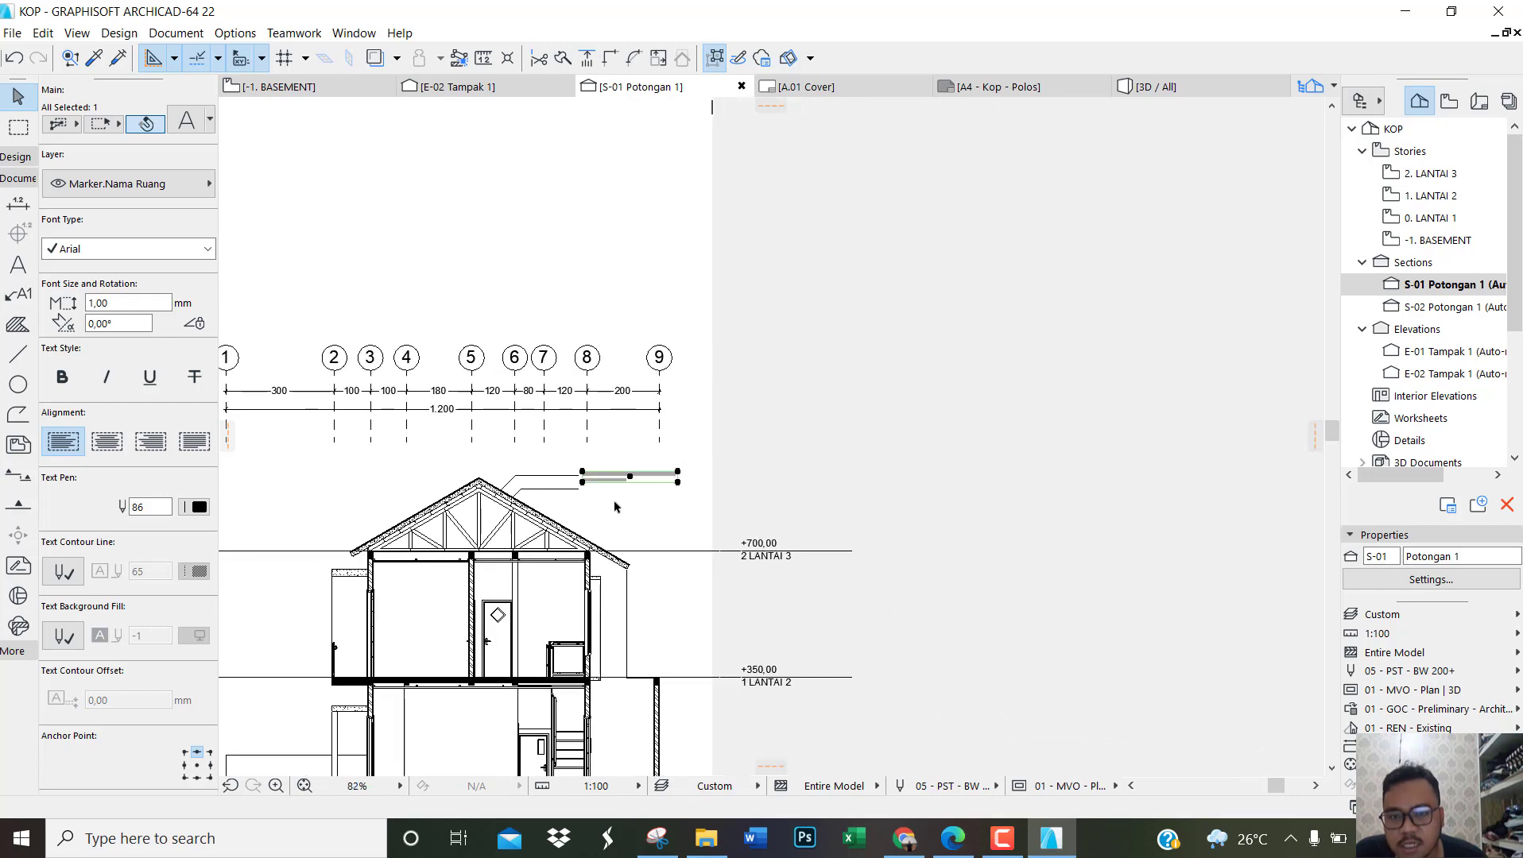
{"action": "scroll", "coordinate": [616, 502], "scroll_direction": "up", "scroll_amount": 1}
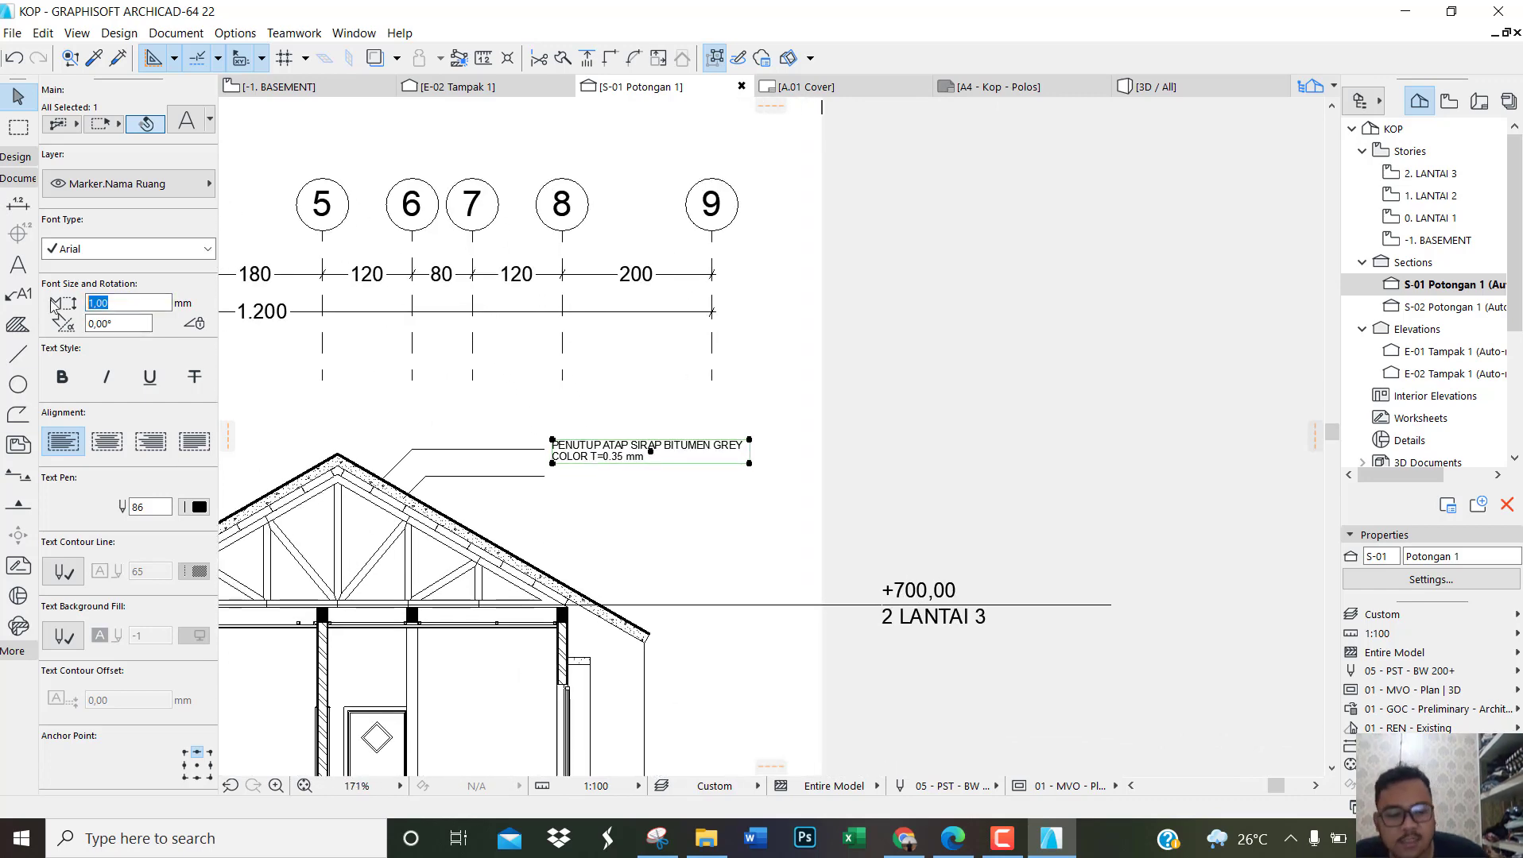
{"action": "type", "text": "1,20"}
{"action": "key", "text": "Return"}
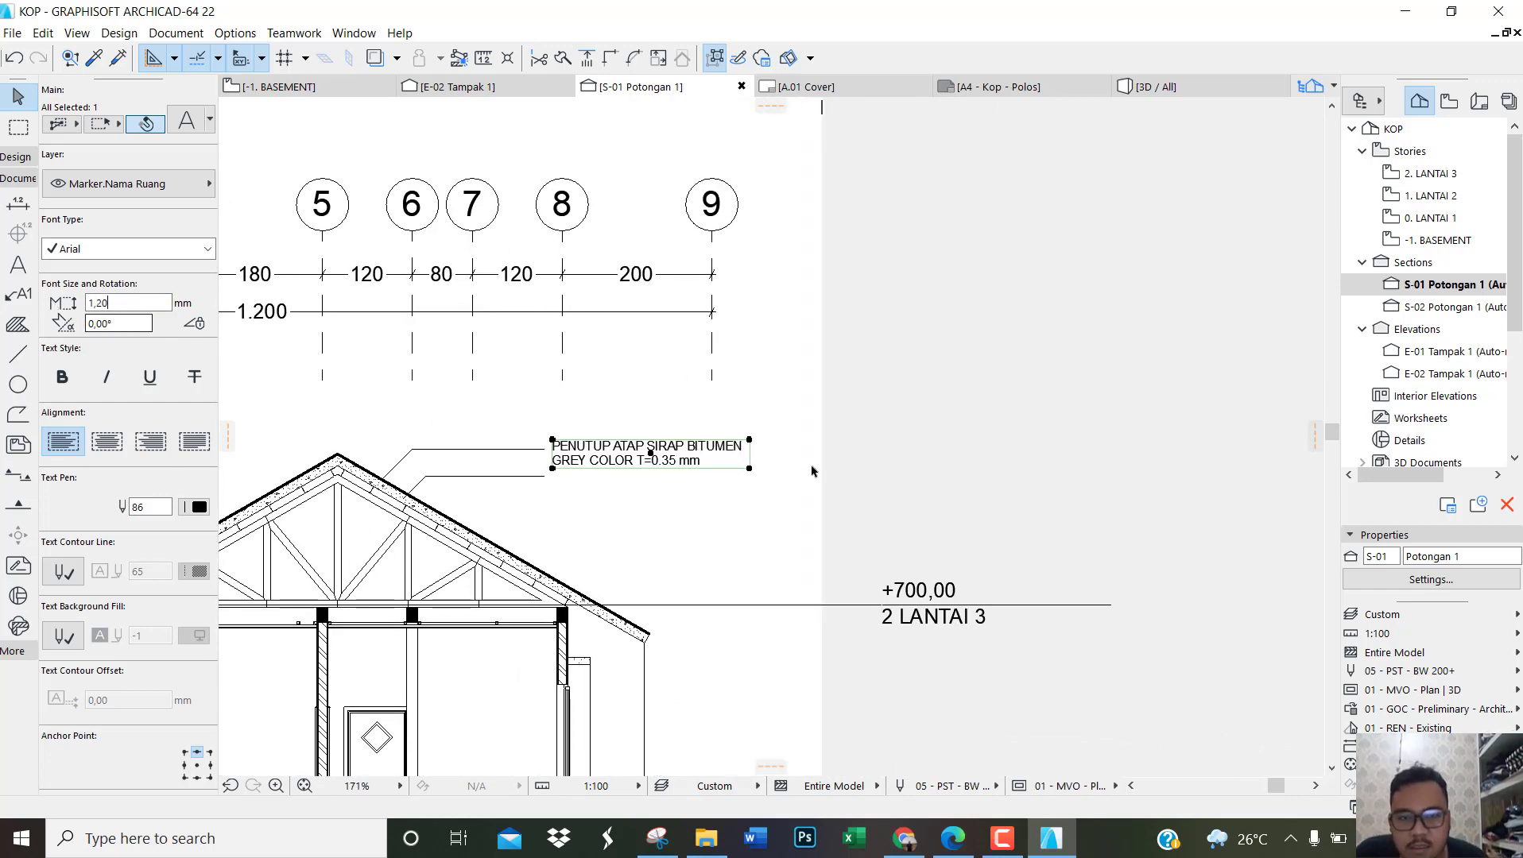
Step: Widen the roof covering text block so its text fits on a single line
{"action": "scroll", "coordinate": [812, 471], "scroll_direction": "up", "scroll_amount": 2}
{"action": "left_click", "coordinate": [720, 469]}
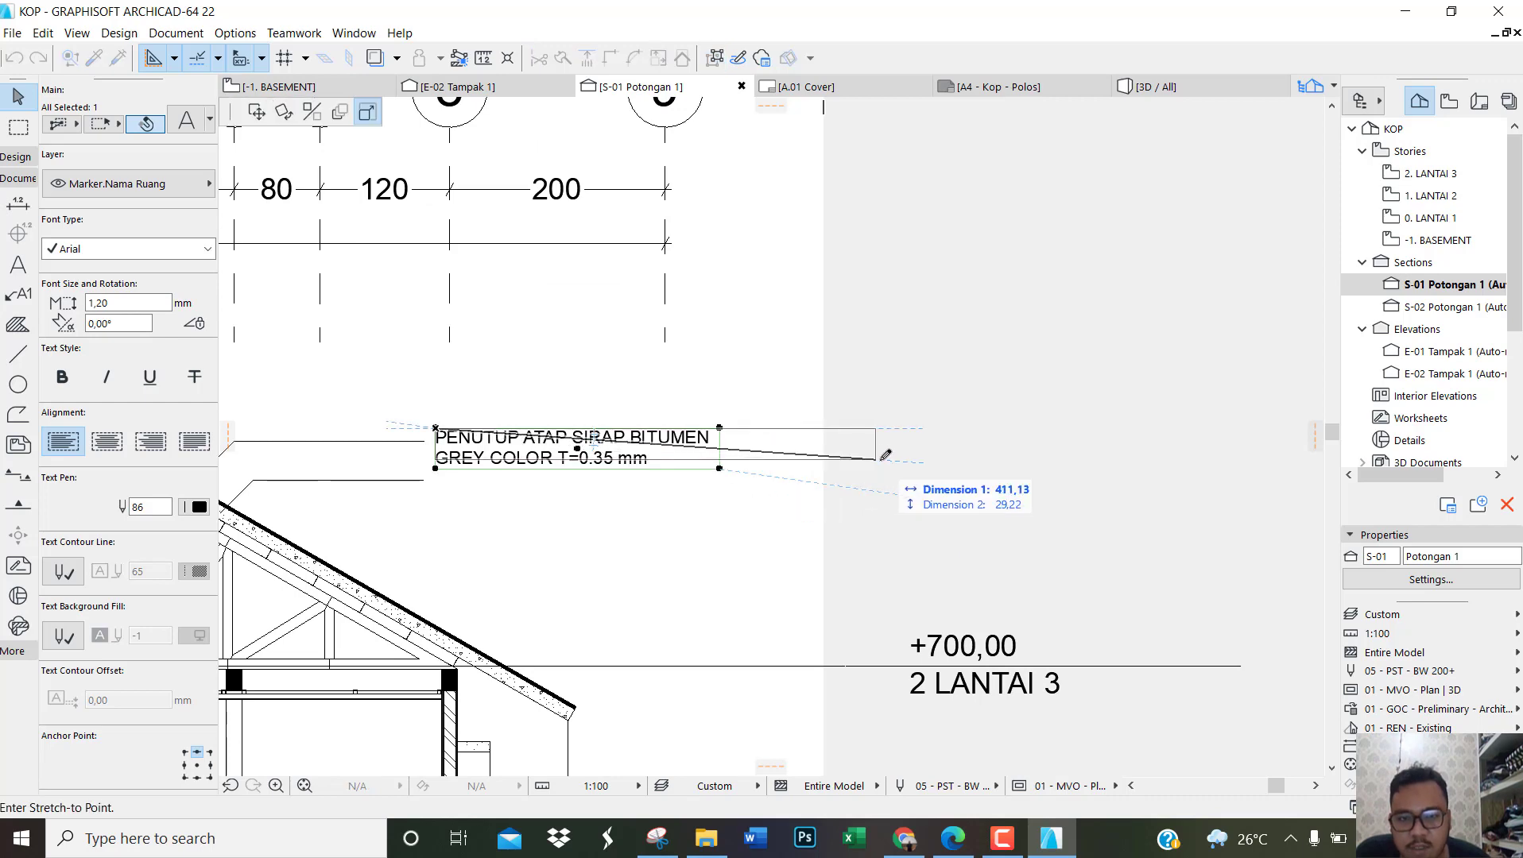
{"action": "left_click", "coordinate": [975, 449]}
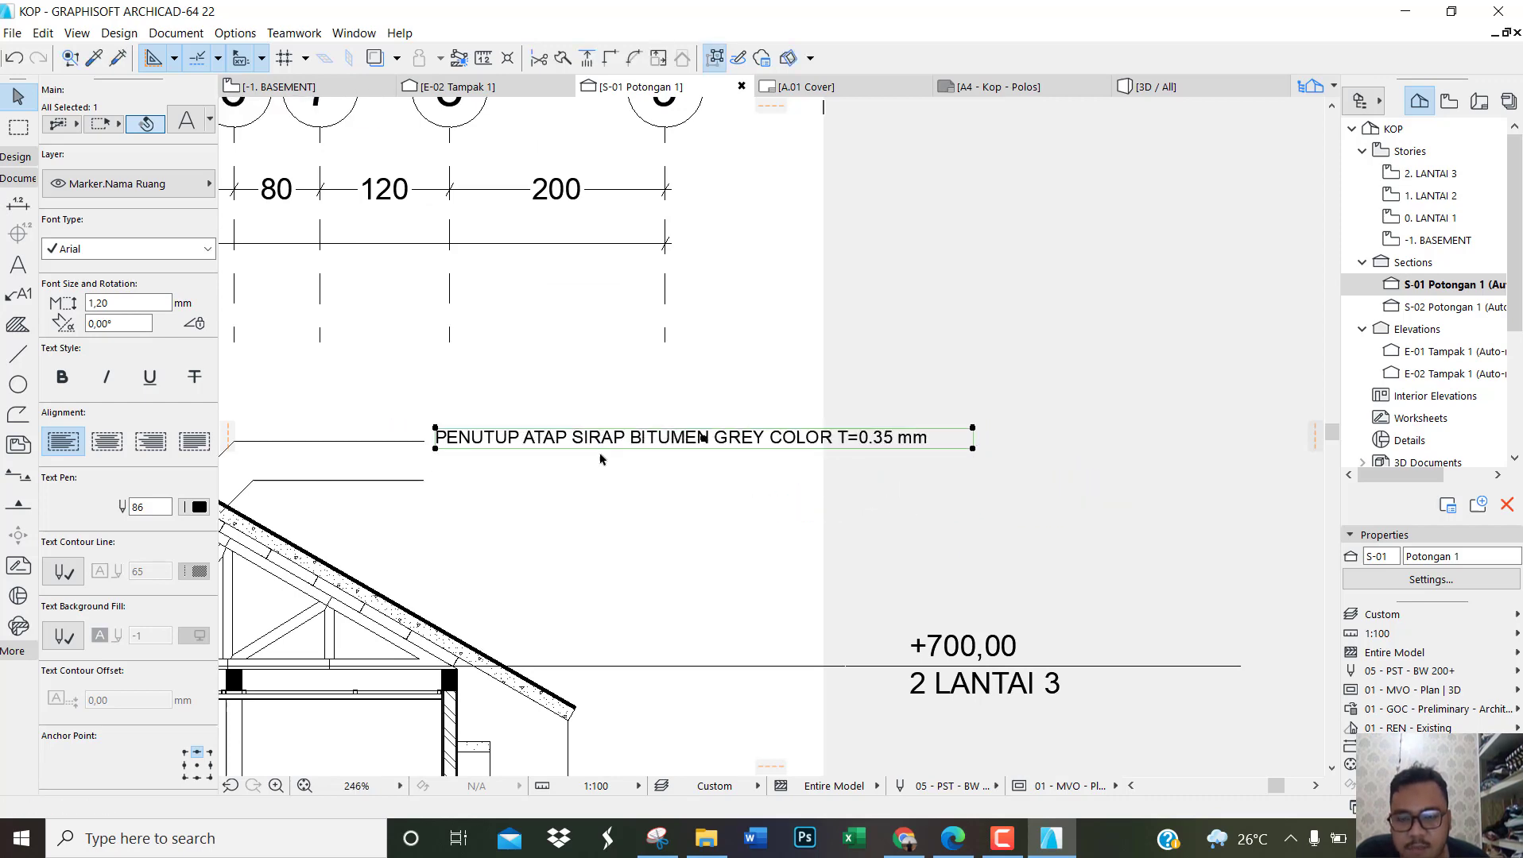
{"action": "scroll", "coordinate": [600, 459], "scroll_direction": "up", "scroll_amount": 4}
{"action": "left_click", "coordinate": [501, 437]}
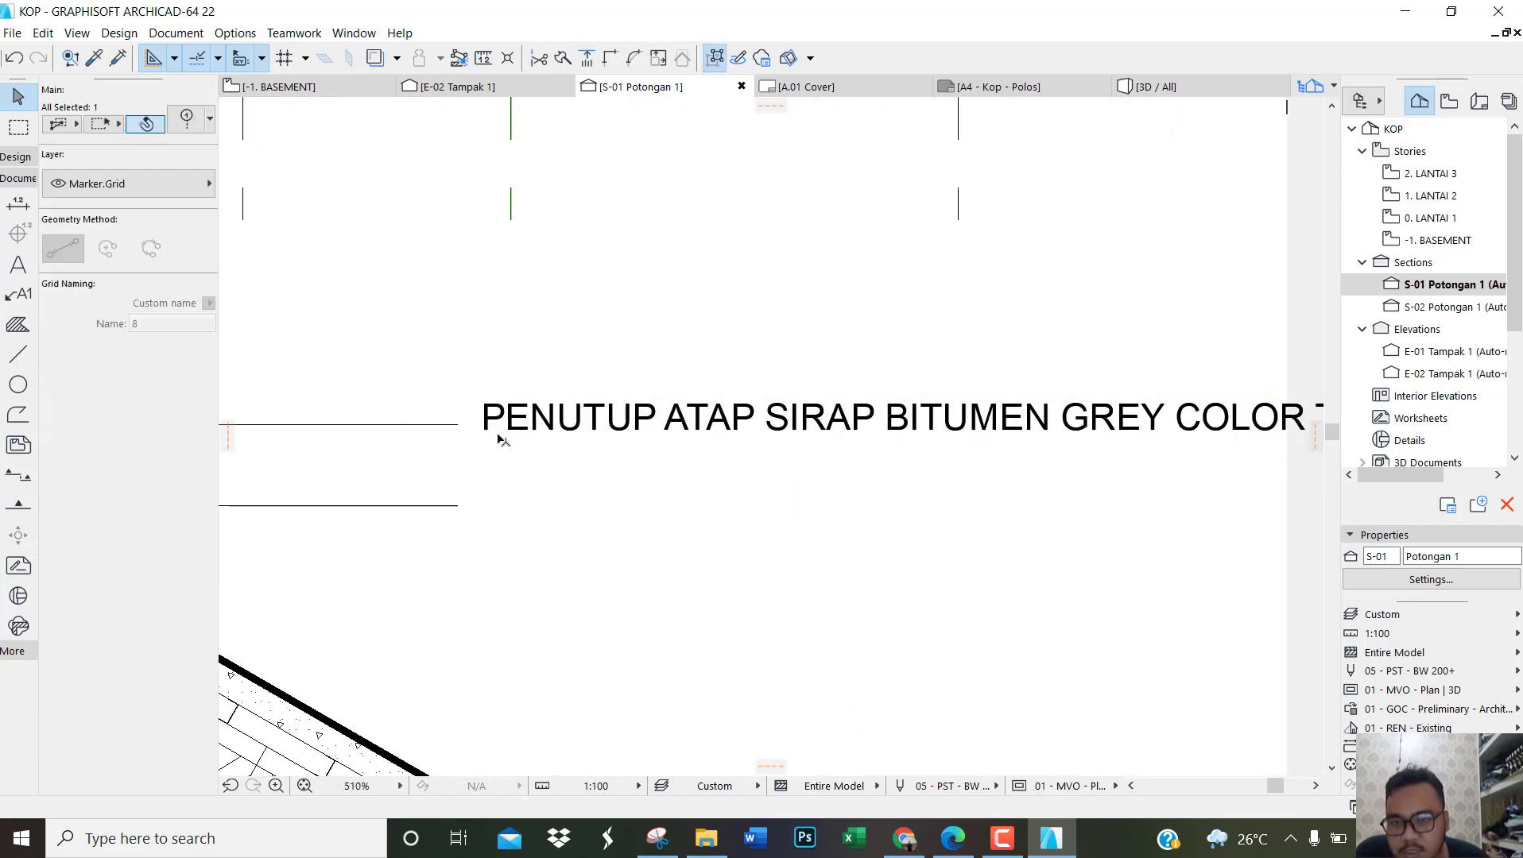
Step: Move the roof covering text horizontally about 6 cm closer to the end of its leader line
{"action": "left_click", "coordinate": [486, 428]}
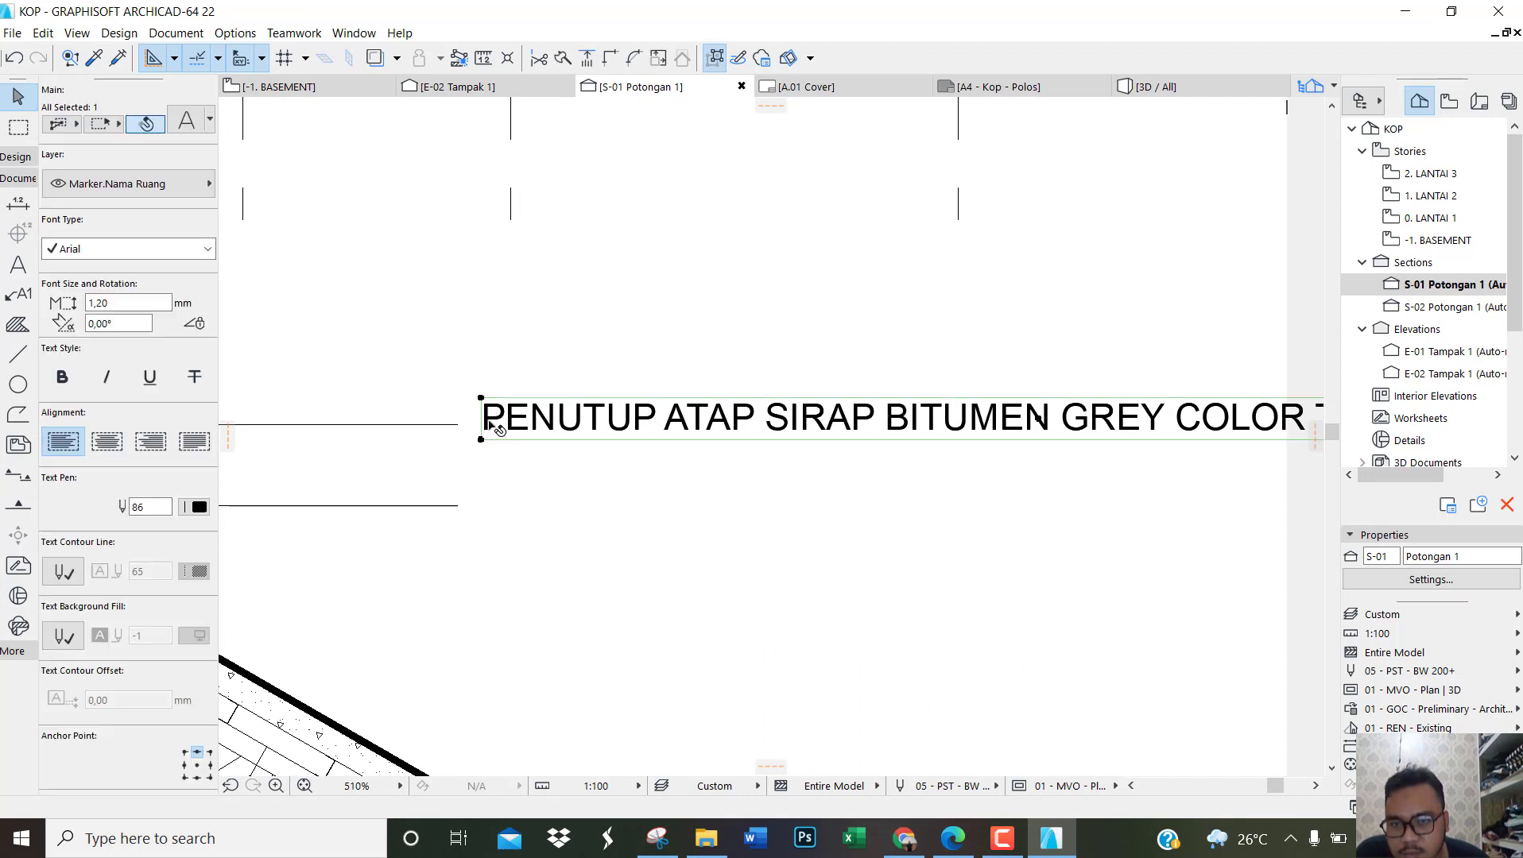
{"action": "left_click", "coordinate": [486, 425]}
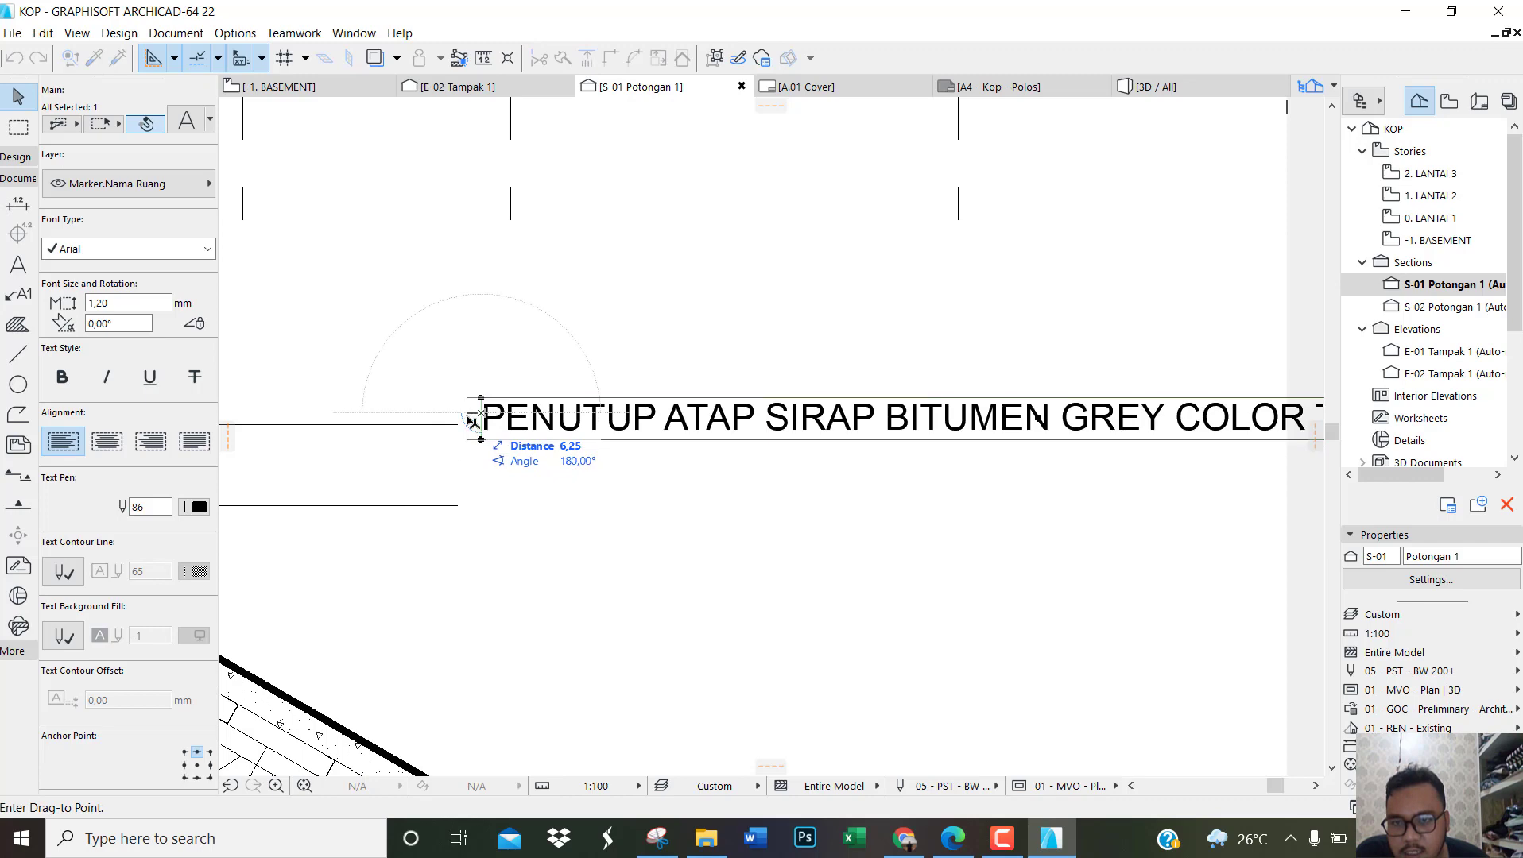
{"action": "left_click", "coordinate": [468, 423]}
{"action": "scroll", "coordinate": [475, 434], "scroll_direction": "up", "scroll_amount": 2}
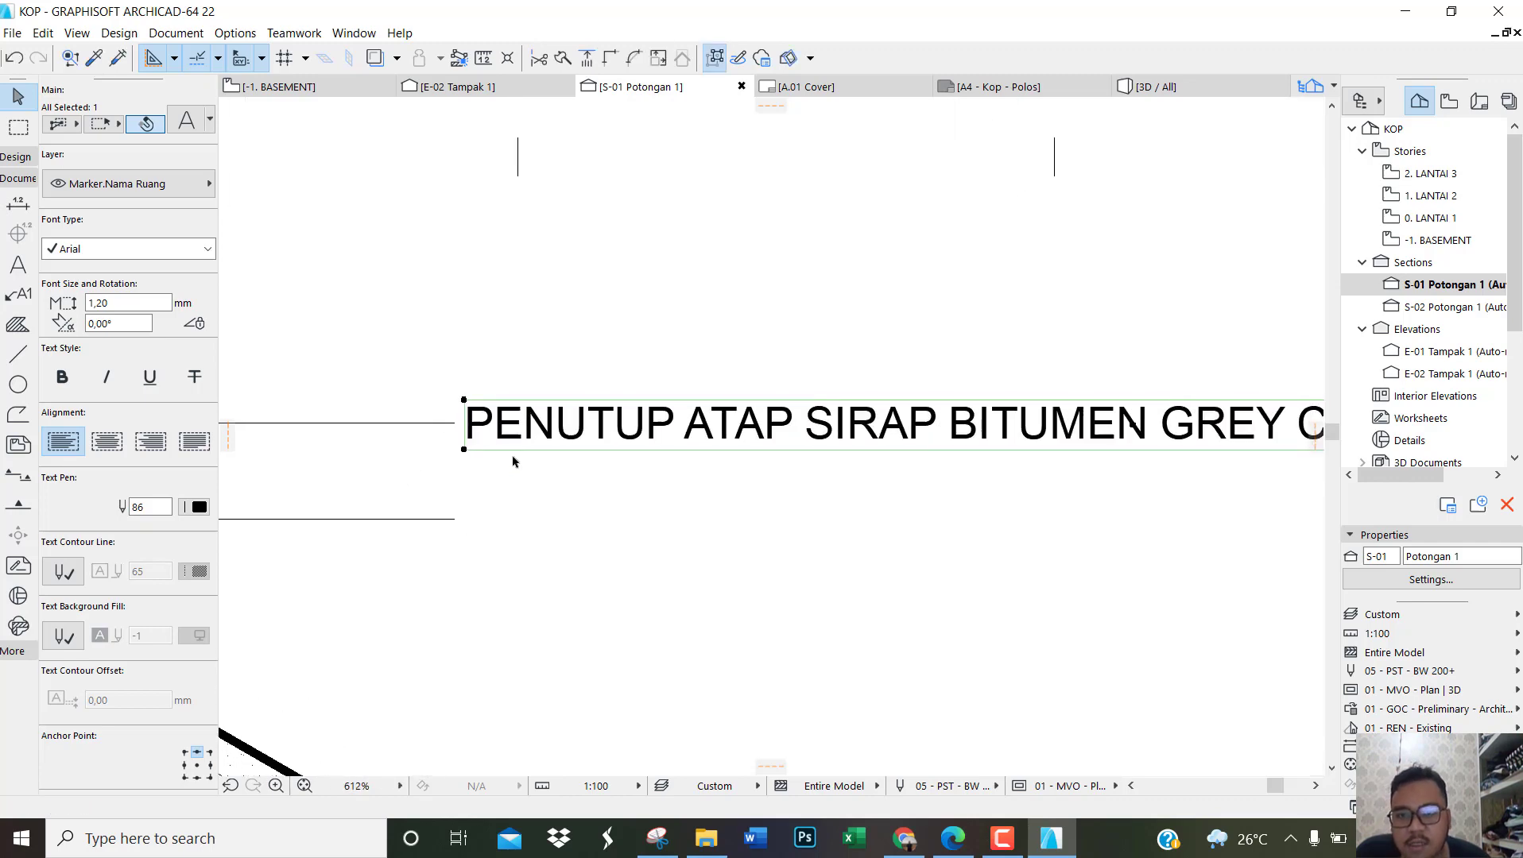
{"action": "key", "text": "Escape"}
{"action": "scroll", "coordinate": [542, 437], "scroll_direction": "down", "scroll_amount": 3}
{"action": "scroll", "coordinate": [501, 458], "scroll_direction": "up", "scroll_amount": 3}
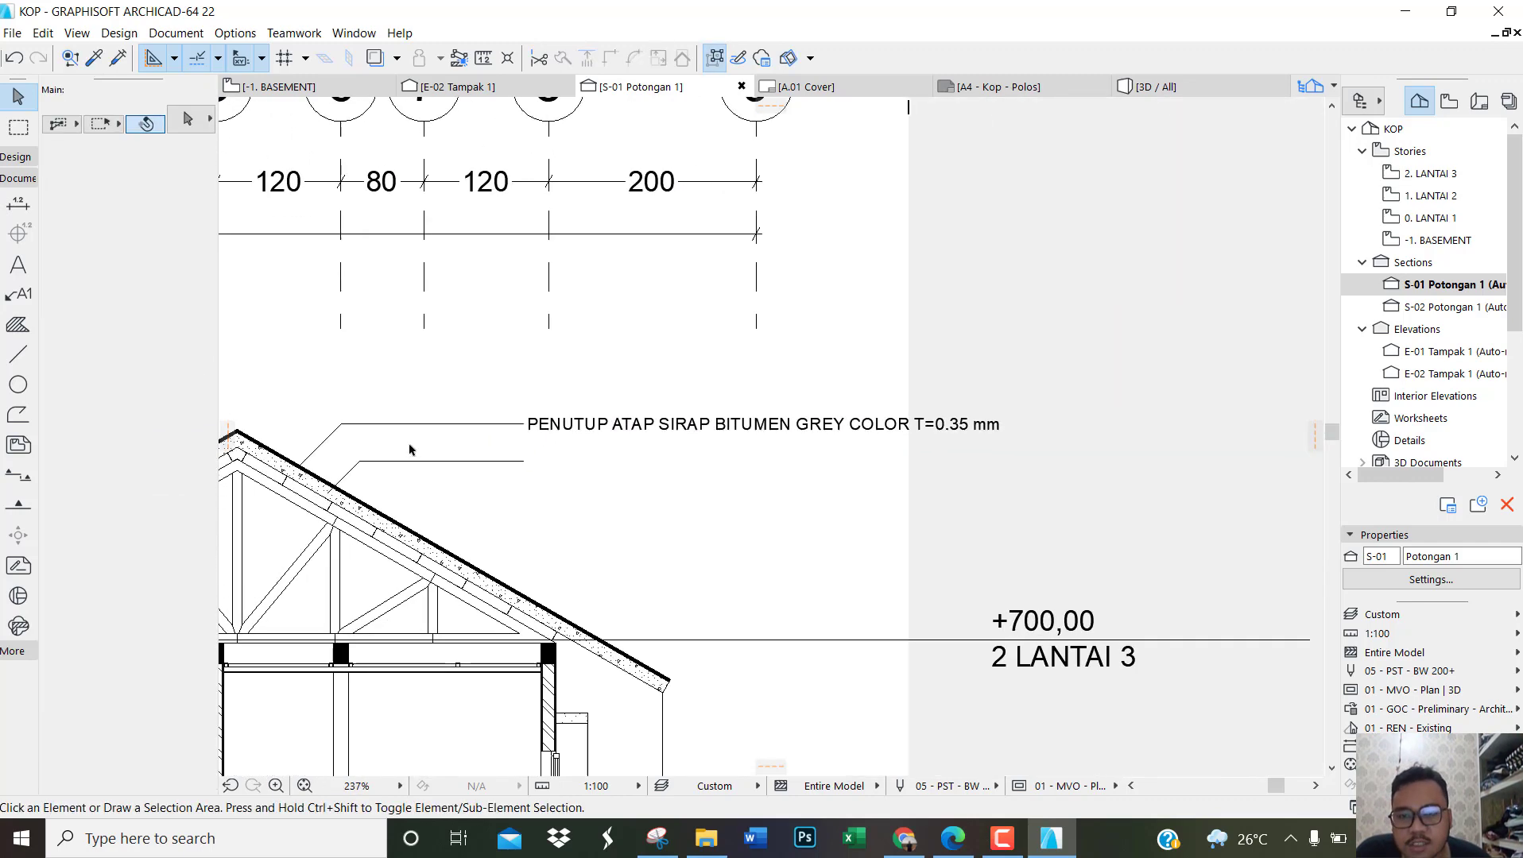
Step: Copy the roof covering text straight down about 36.6 cm so it lines up with the second leader line
{"action": "left_click", "coordinate": [656, 409]}
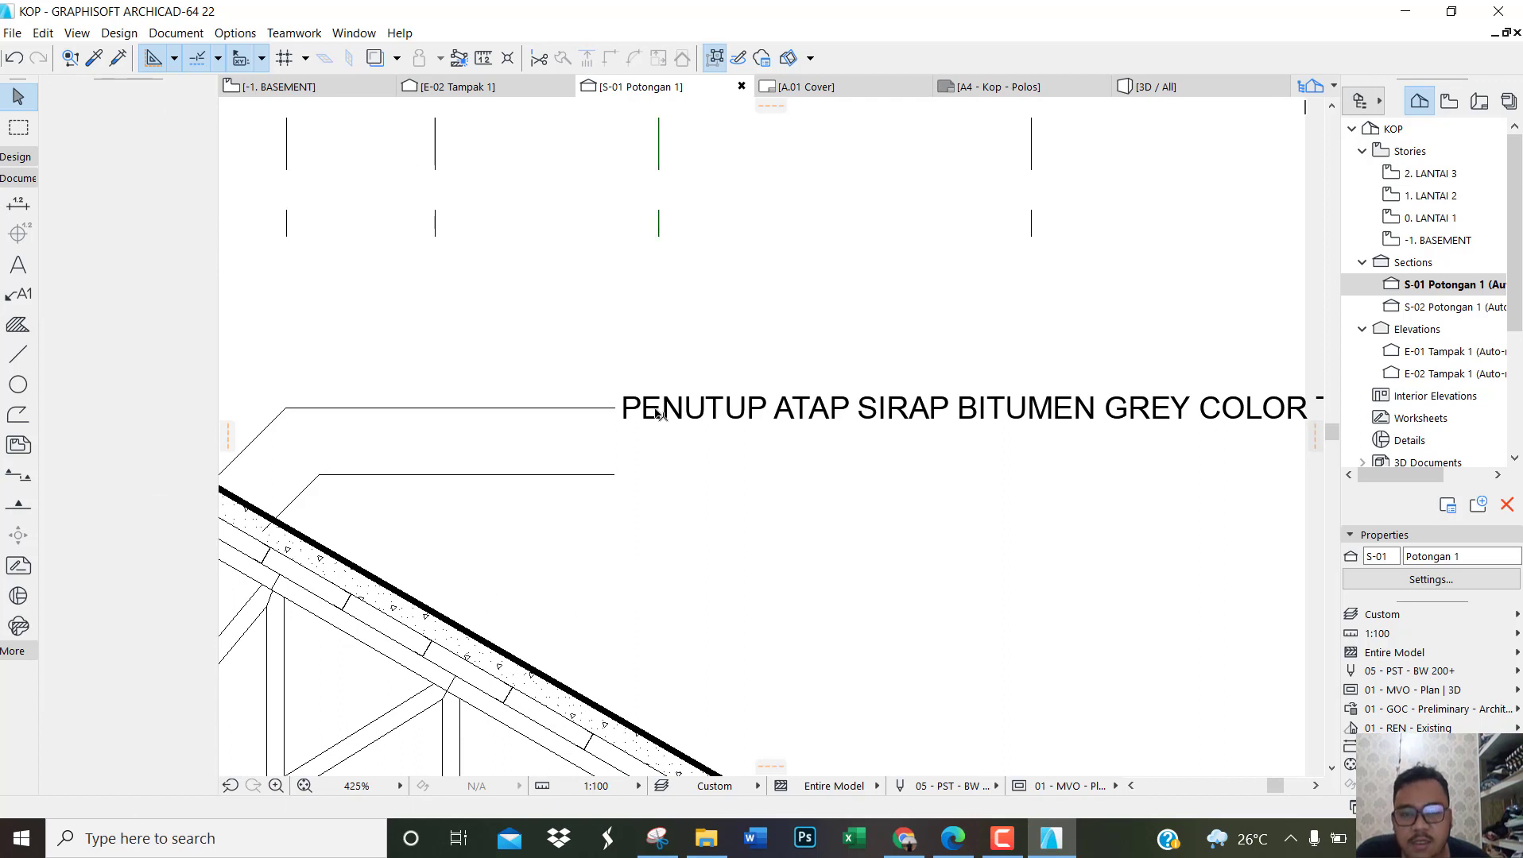
{"action": "left_click", "coordinate": [636, 404]}
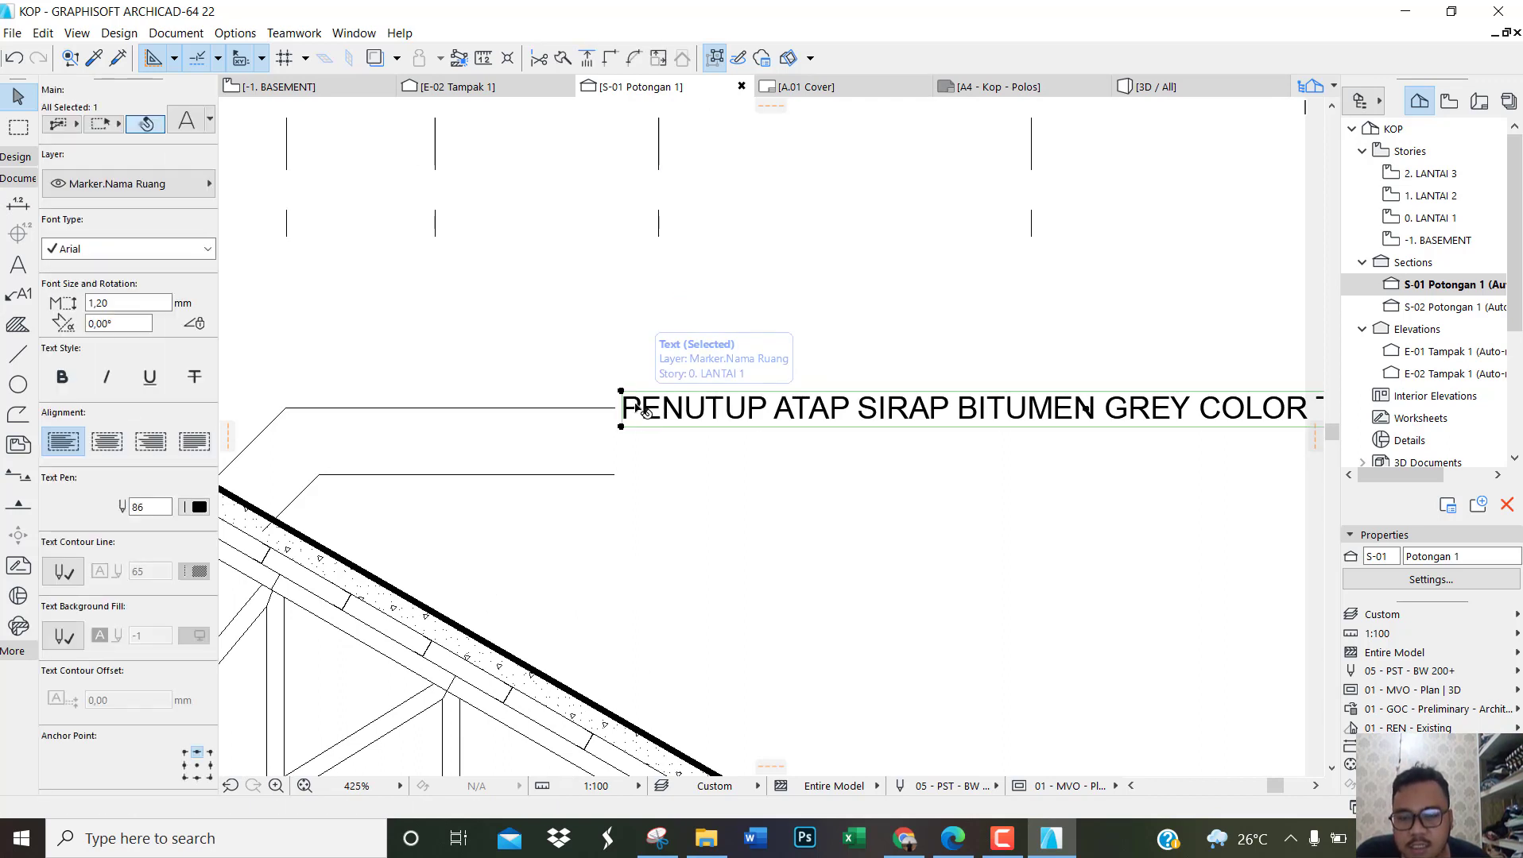
{"action": "key", "text": "ctrl+shift+d"}
{"action": "left_click", "coordinate": [641, 408]}
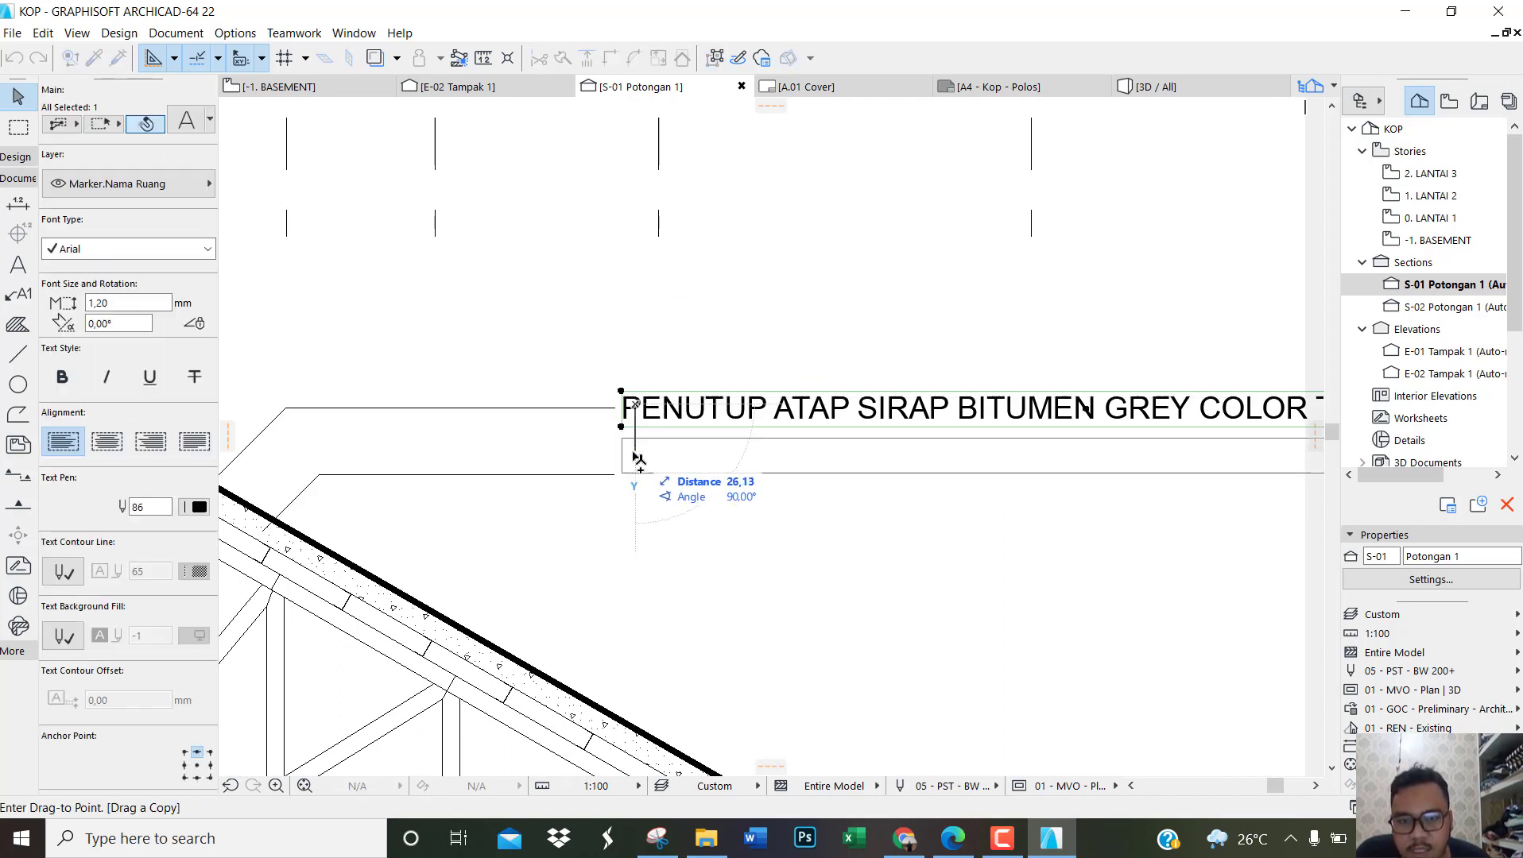
{"action": "scroll", "coordinate": [632, 481], "scroll_direction": "up", "scroll_amount": 2}
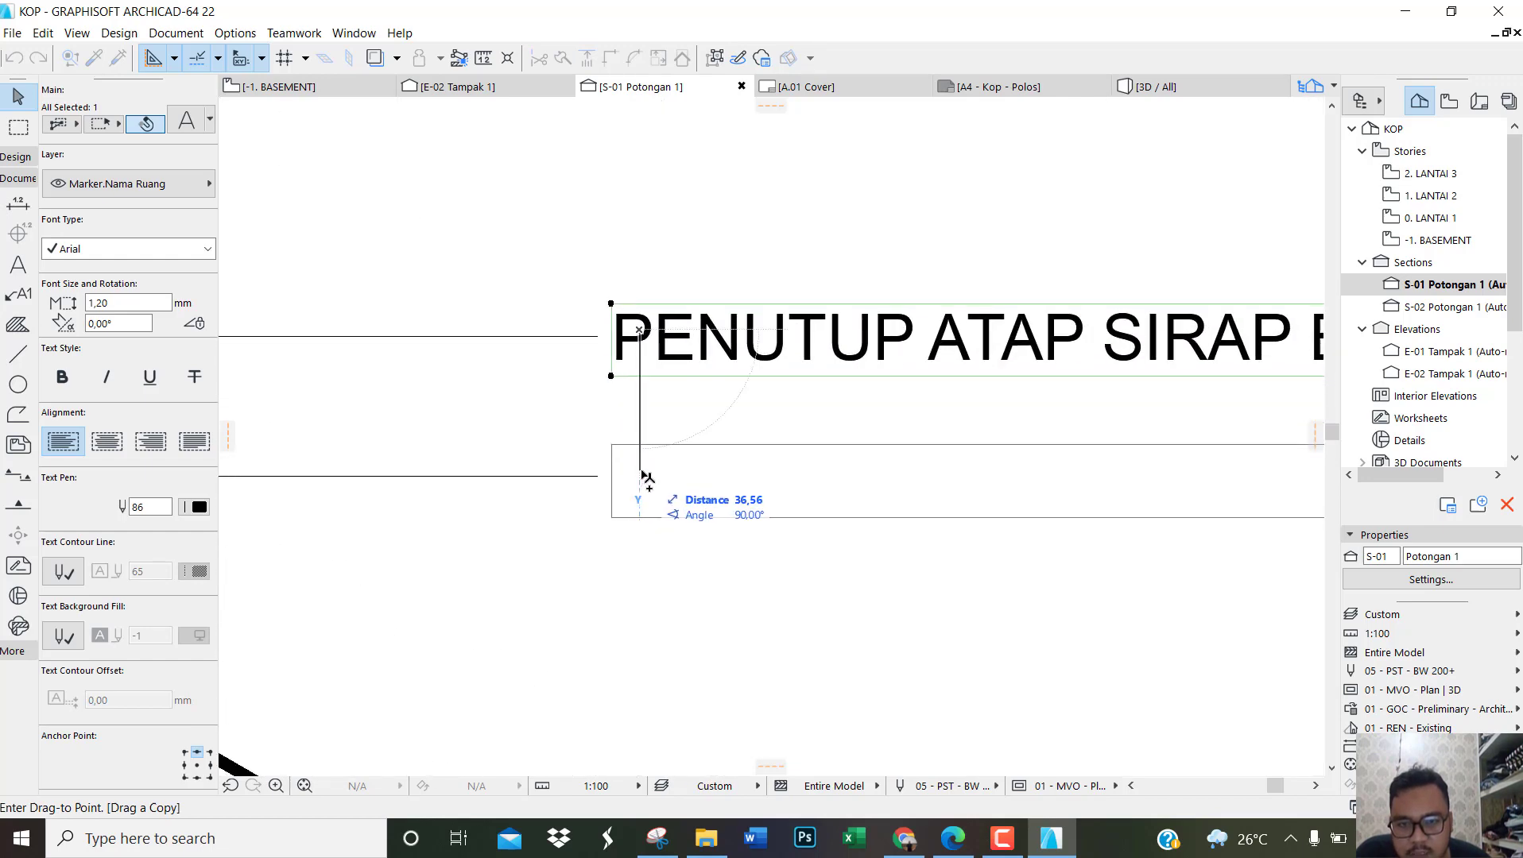
{"action": "left_click", "coordinate": [641, 478]}
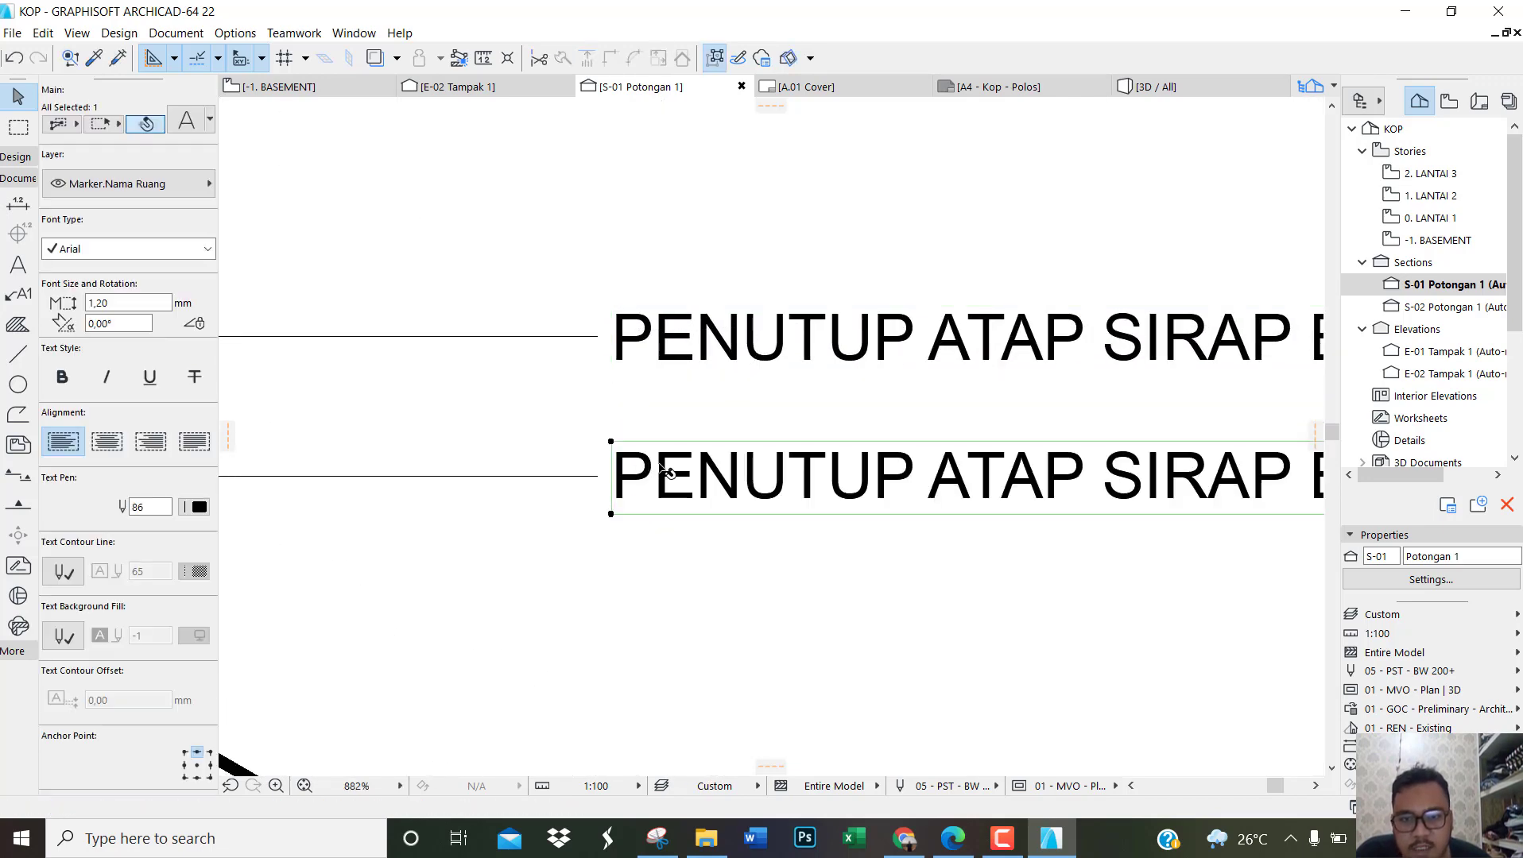
Step: Replace the copied text beside the second leader with the placeholder "#########"
{"action": "double_click", "coordinate": [665, 472]}
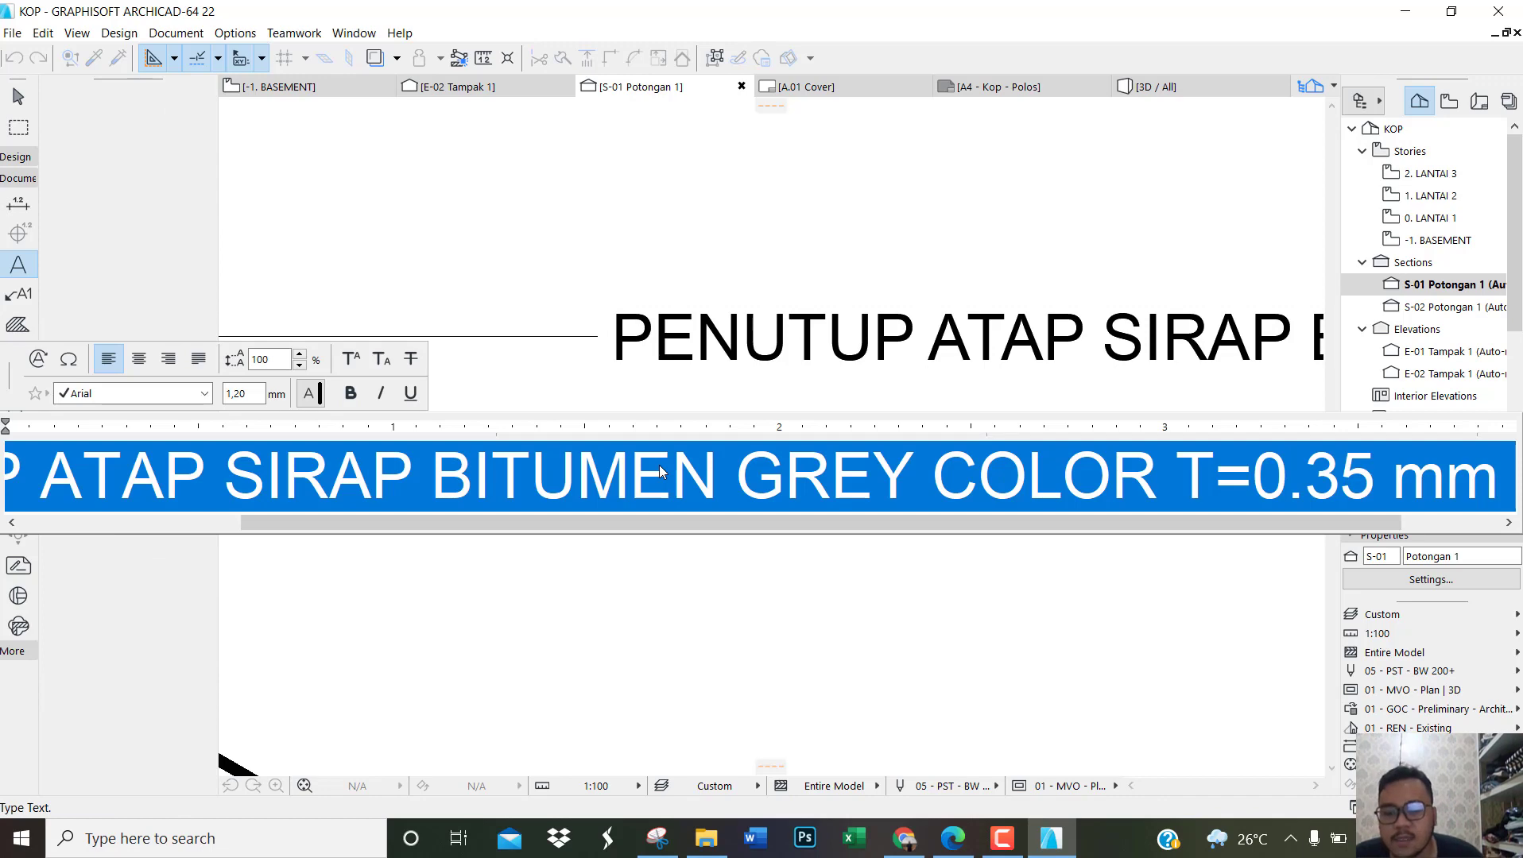
{"action": "type", "text": "#########"}
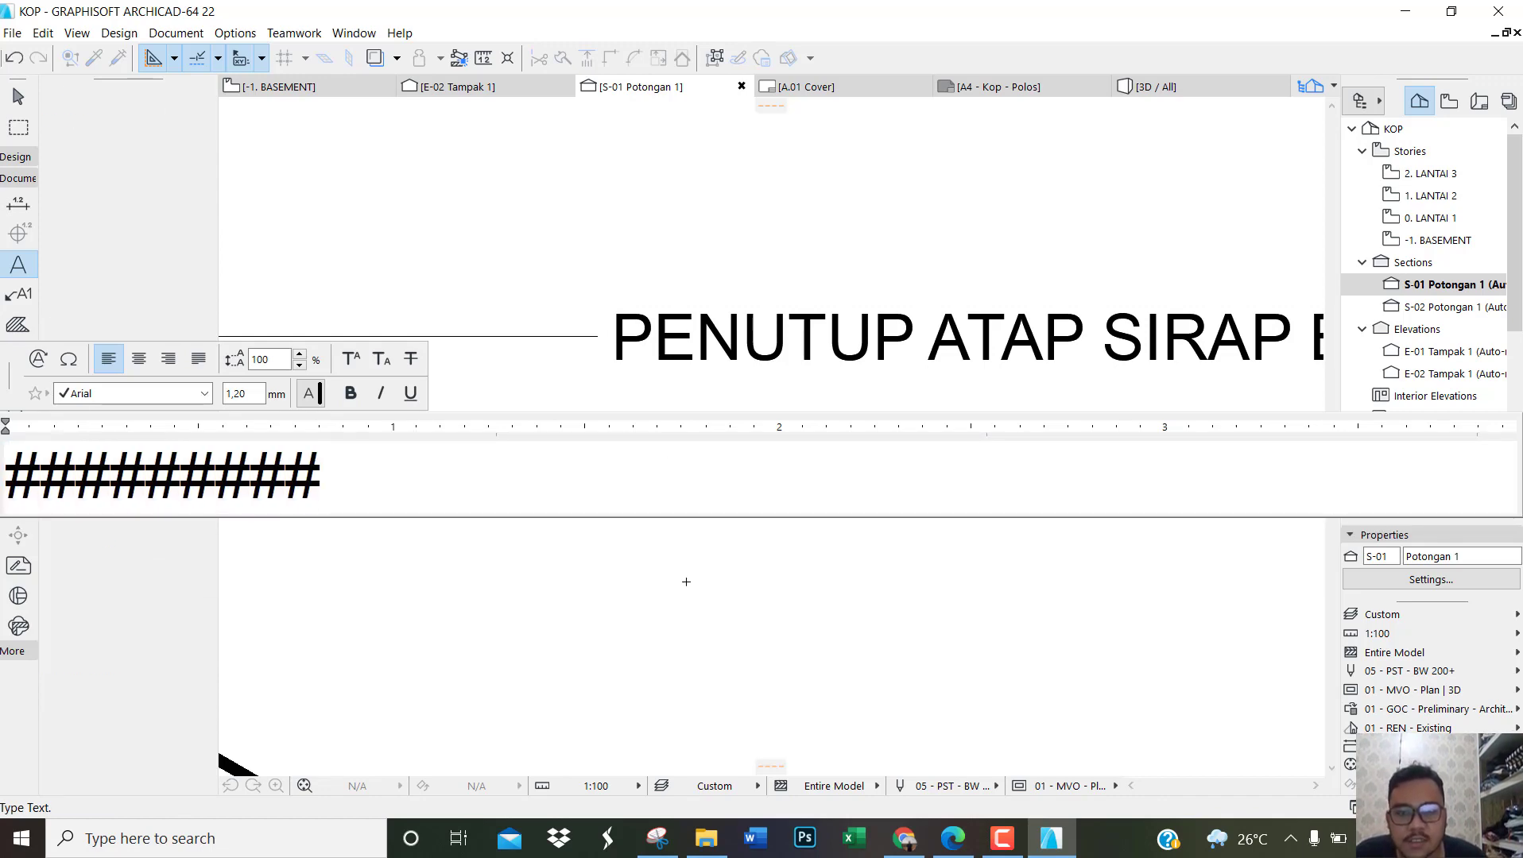
{"action": "left_click", "coordinate": [685, 582]}
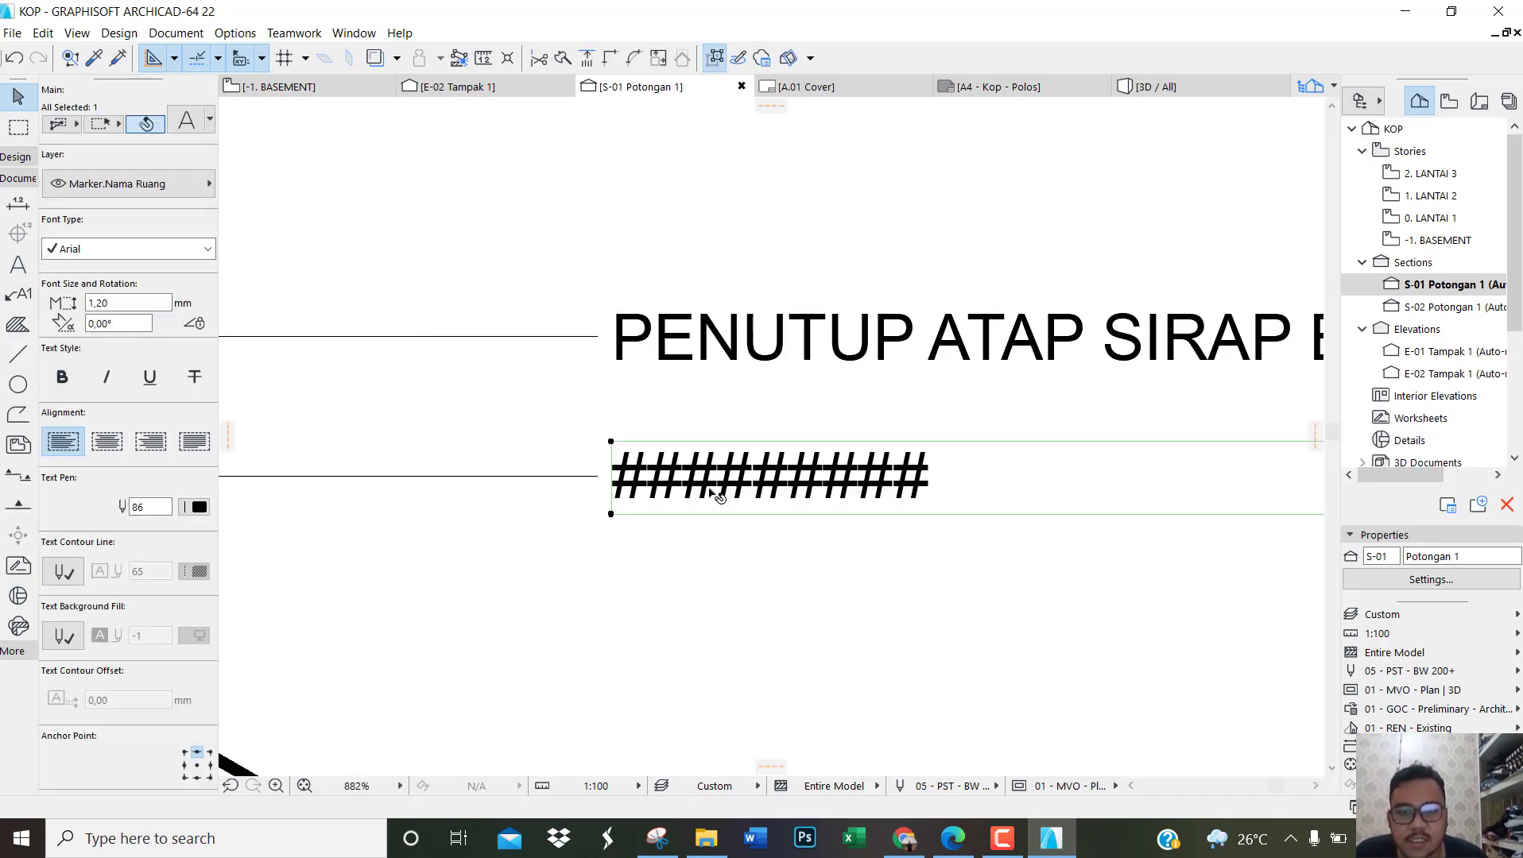
Step: Switch to the reference PDF in Edge and examine the material labels and ceiling notes on the section drawing, page 4
{"action": "left_click", "coordinate": [953, 837]}
{"action": "scroll", "coordinate": [711, 465], "scroll_direction": "down", "scroll_amount": 5}
{"action": "scroll", "coordinate": [725, 487], "scroll_direction": "up", "scroll_amount": 5}
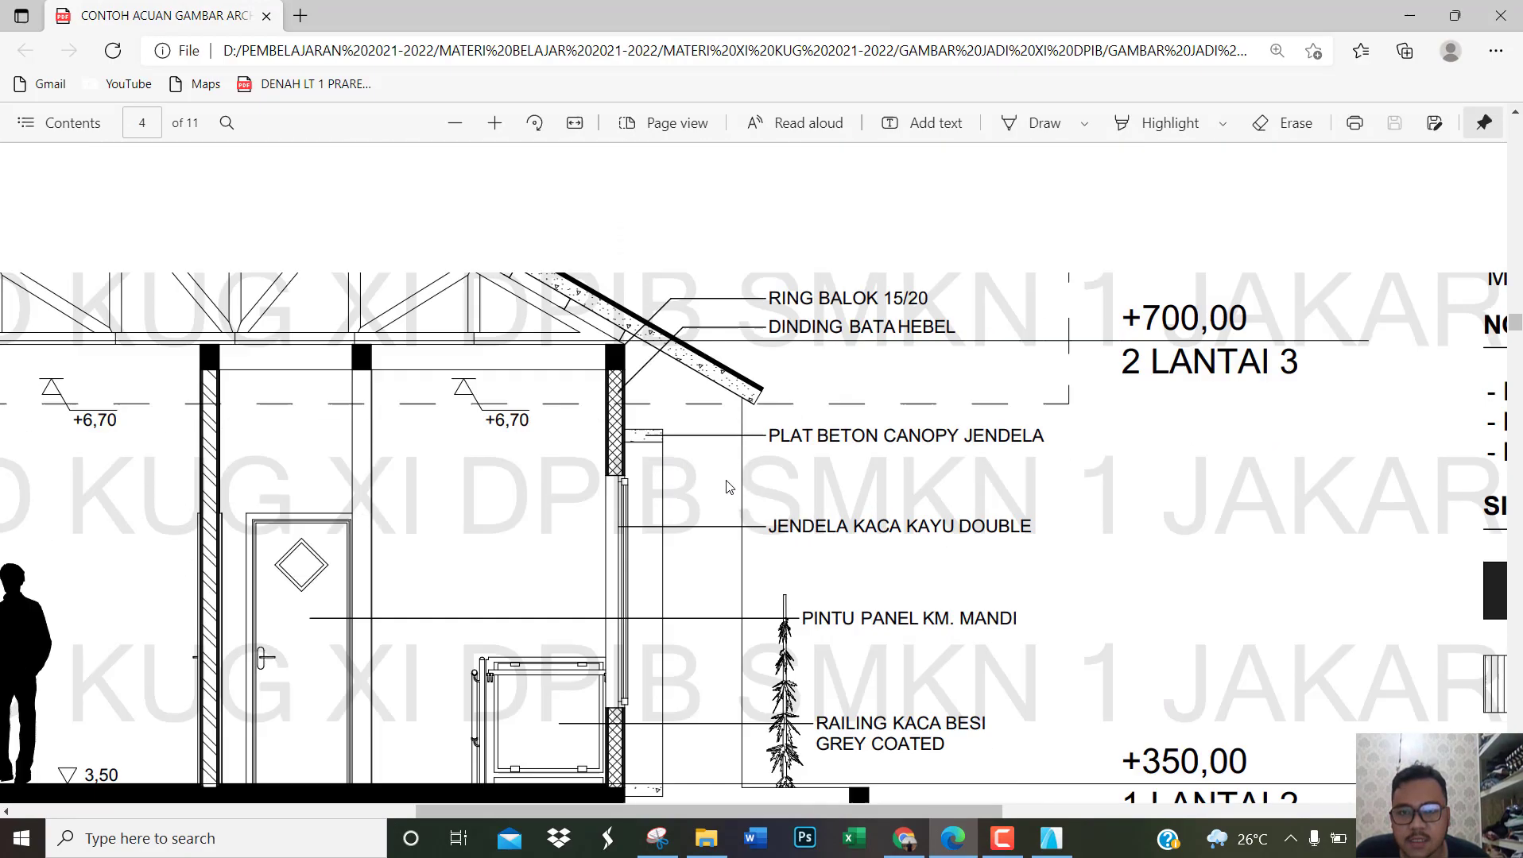
{"action": "scroll", "coordinate": [713, 475], "scroll_direction": "down", "scroll_amount": 3, "text": "ctrl"}
{"action": "scroll", "coordinate": [699, 469], "scroll_direction": "up", "scroll_amount": 4, "text": "ctrl"}
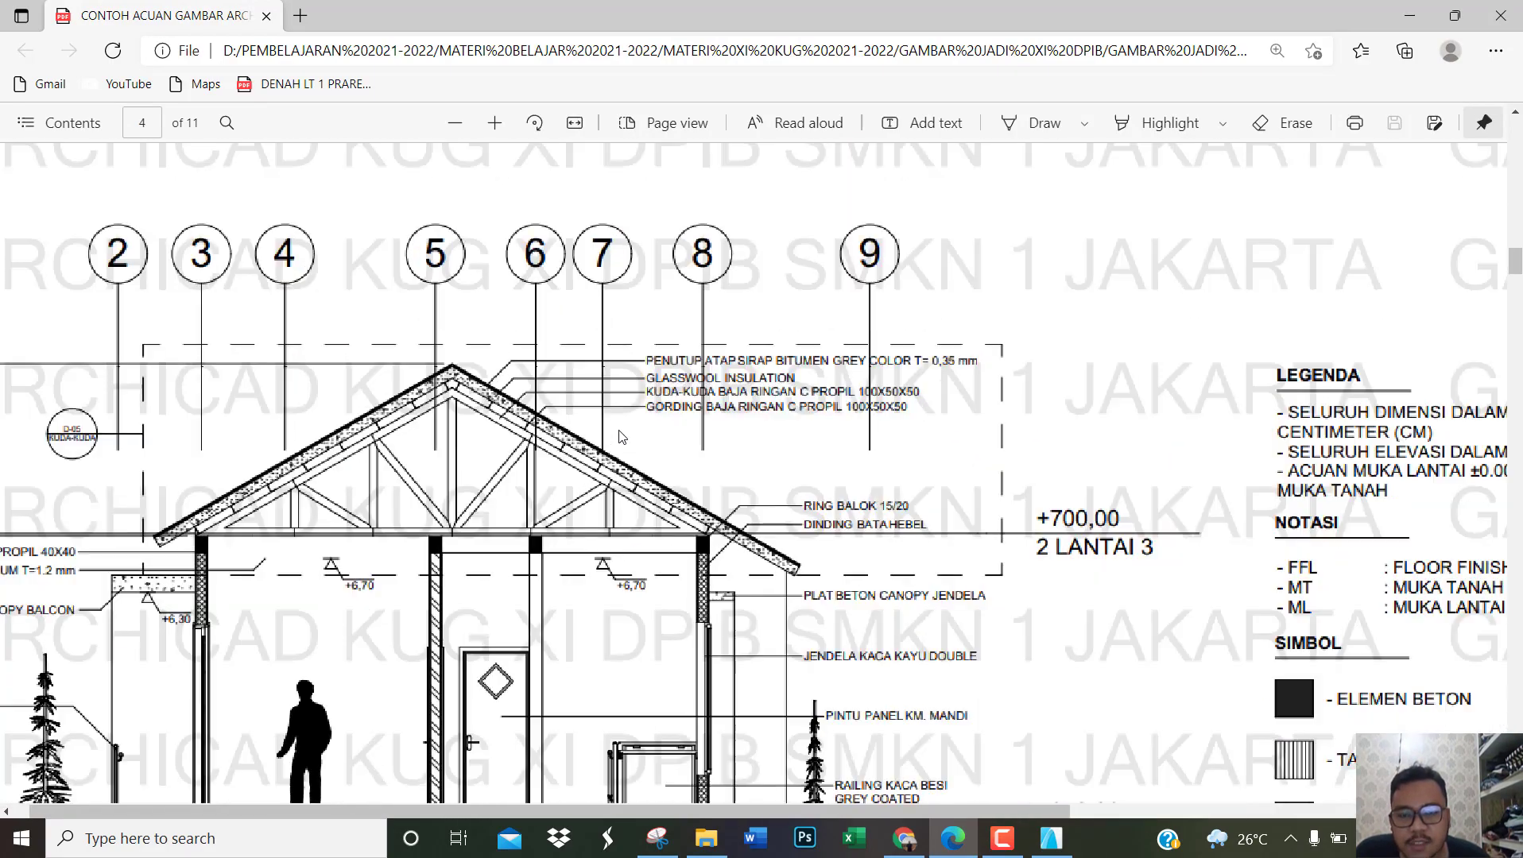
{"action": "scroll", "coordinate": [609, 458], "scroll_direction": "right", "scroll_amount": 1}
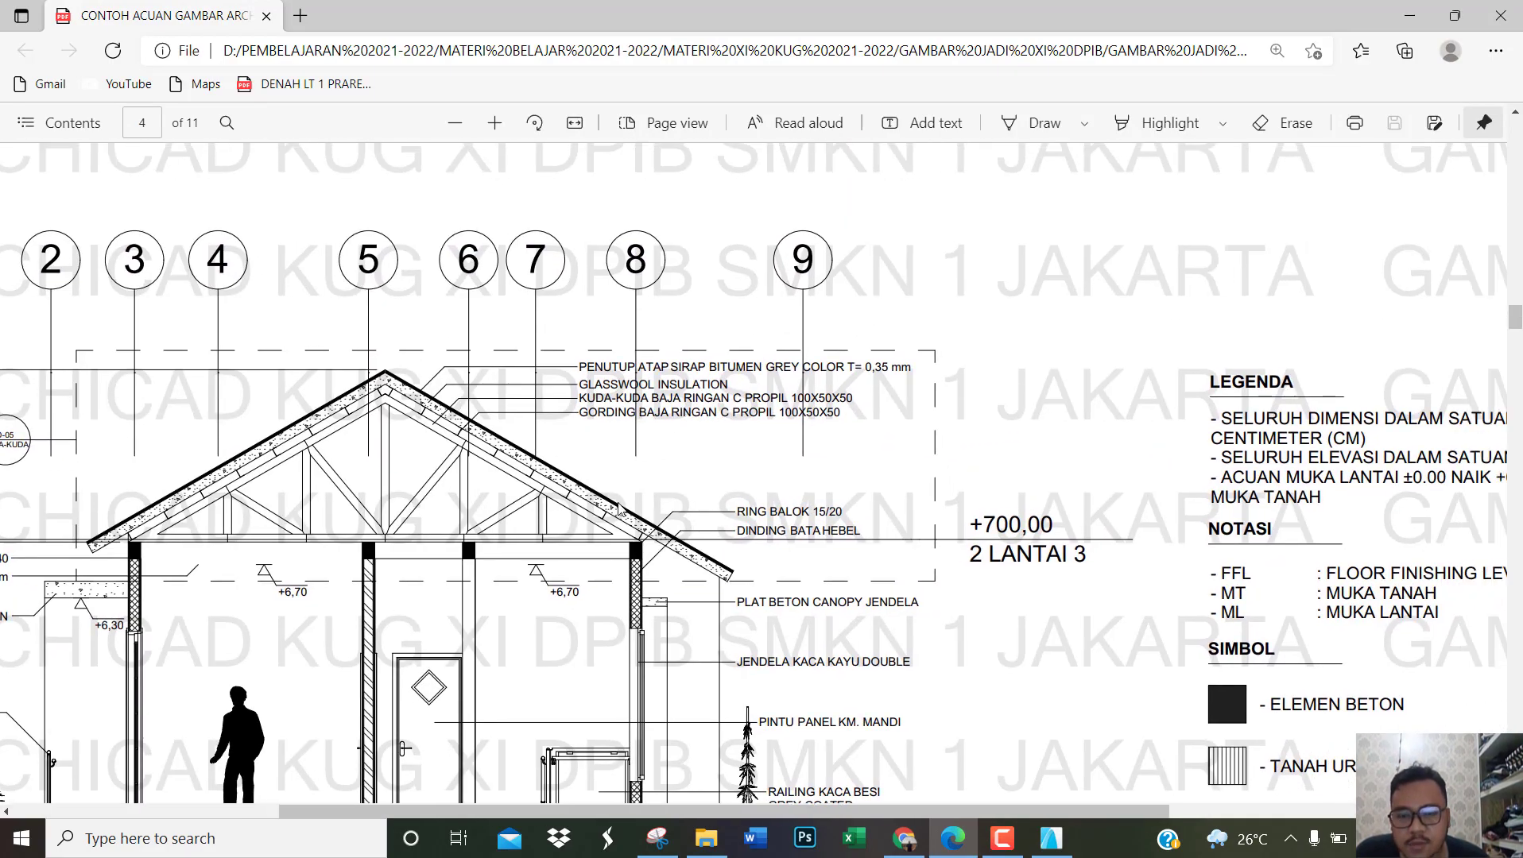
{"action": "scroll", "coordinate": [619, 509], "scroll_direction": "down", "scroll_amount": 4}
{"action": "left_click_drag", "start_coordinate": [778, 810], "coordinate": [589, 796]}
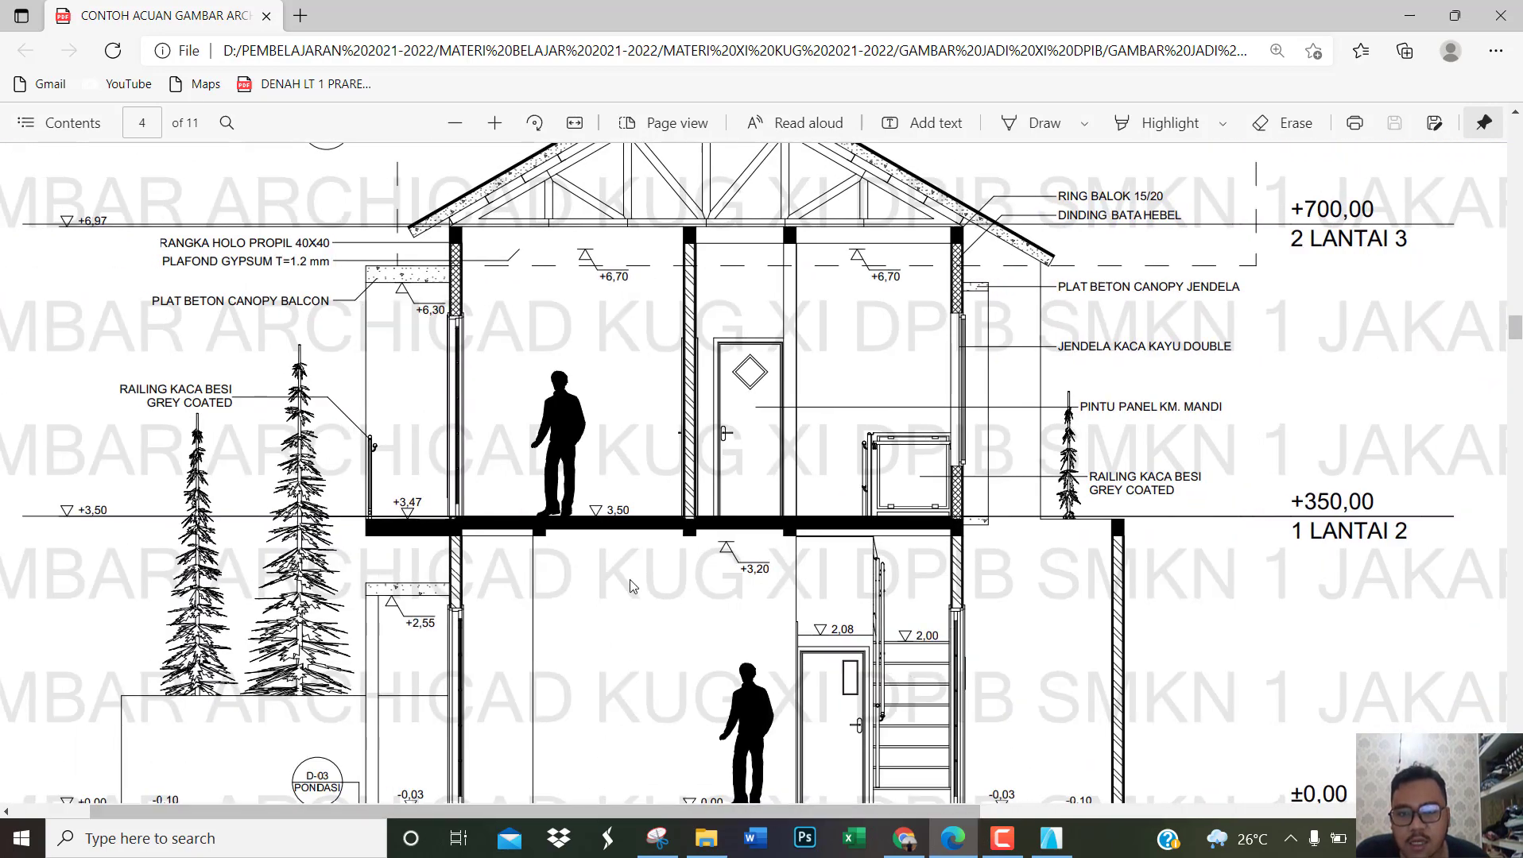
{"action": "scroll", "coordinate": [629, 579], "scroll_direction": "down", "scroll_amount": 3, "text": "ctrl"}
{"action": "scroll", "coordinate": [633, 502], "scroll_direction": "up", "scroll_amount": 3, "text": "ctrl"}
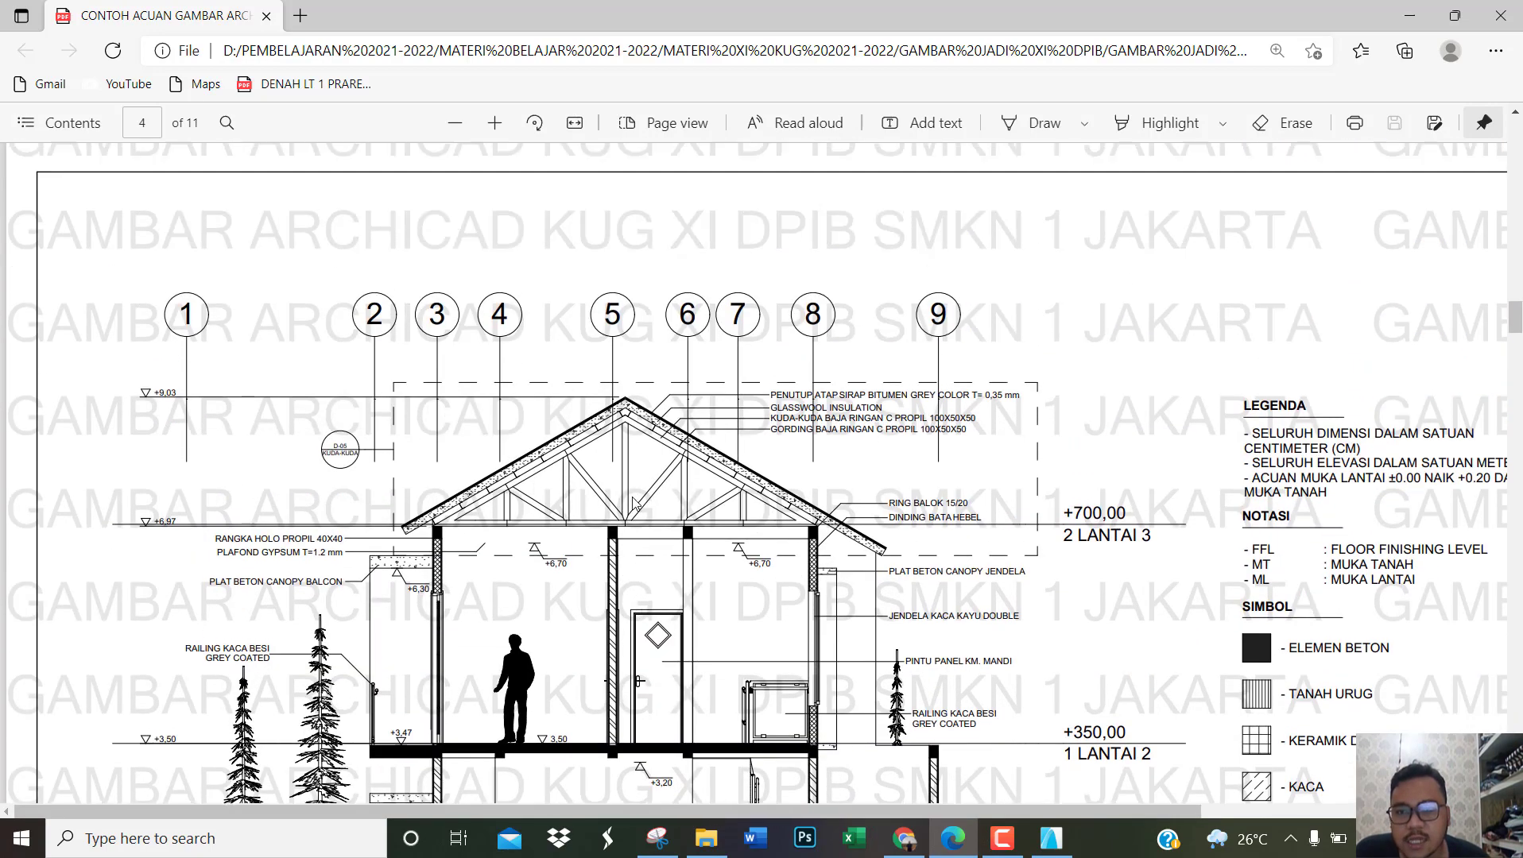
{"action": "scroll", "coordinate": [208, 461], "scroll_direction": "down", "scroll_amount": 1}
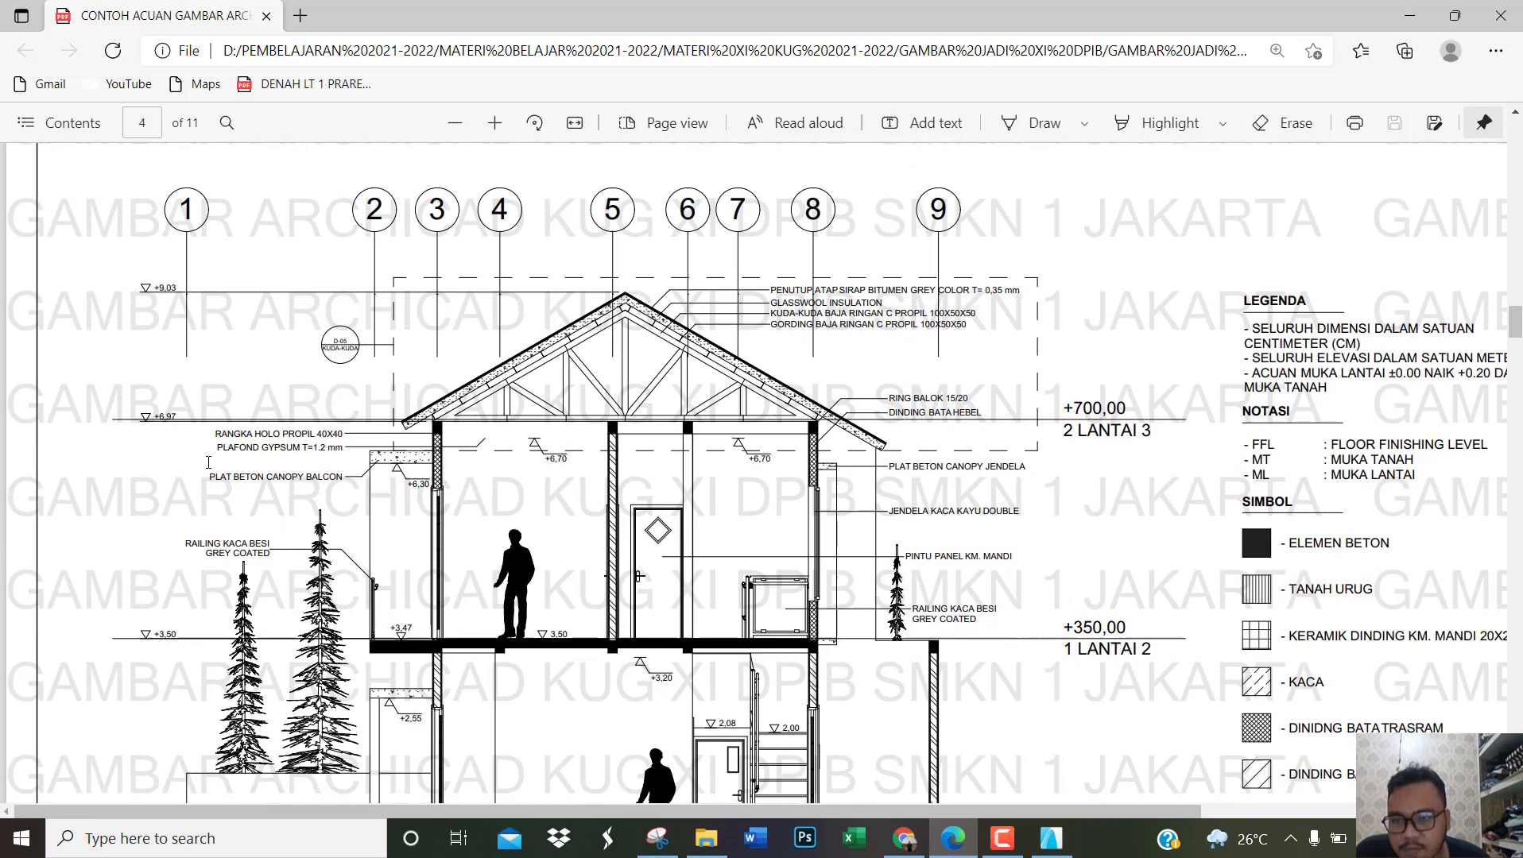
{"action": "scroll", "coordinate": [793, 382], "scroll_direction": "down", "scroll_amount": 2}
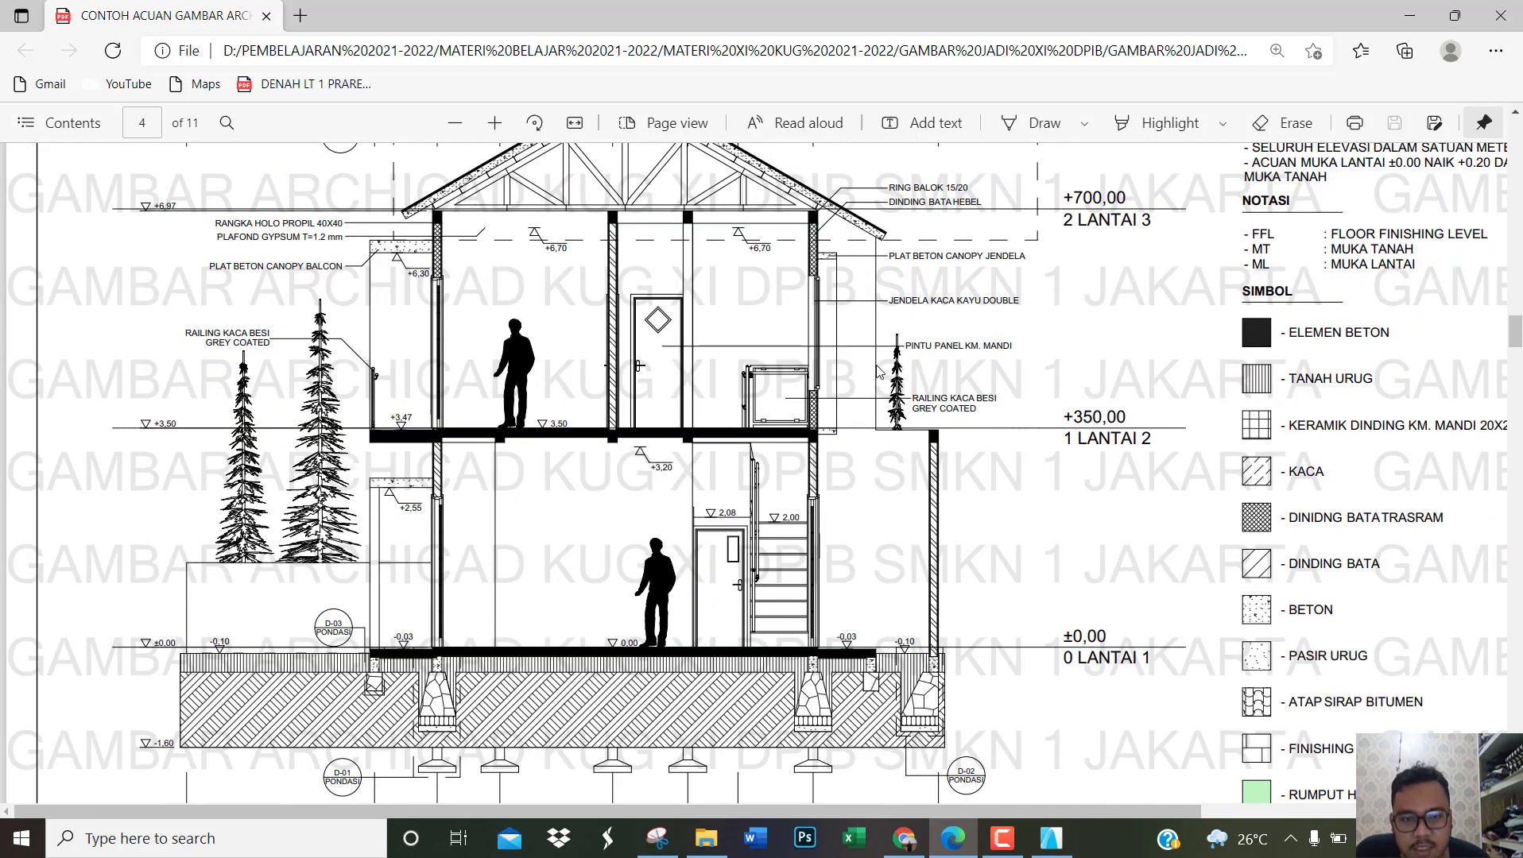
{"action": "scroll", "coordinate": [928, 333], "scroll_direction": "up", "scroll_amount": 1, "text": "ctrl"}
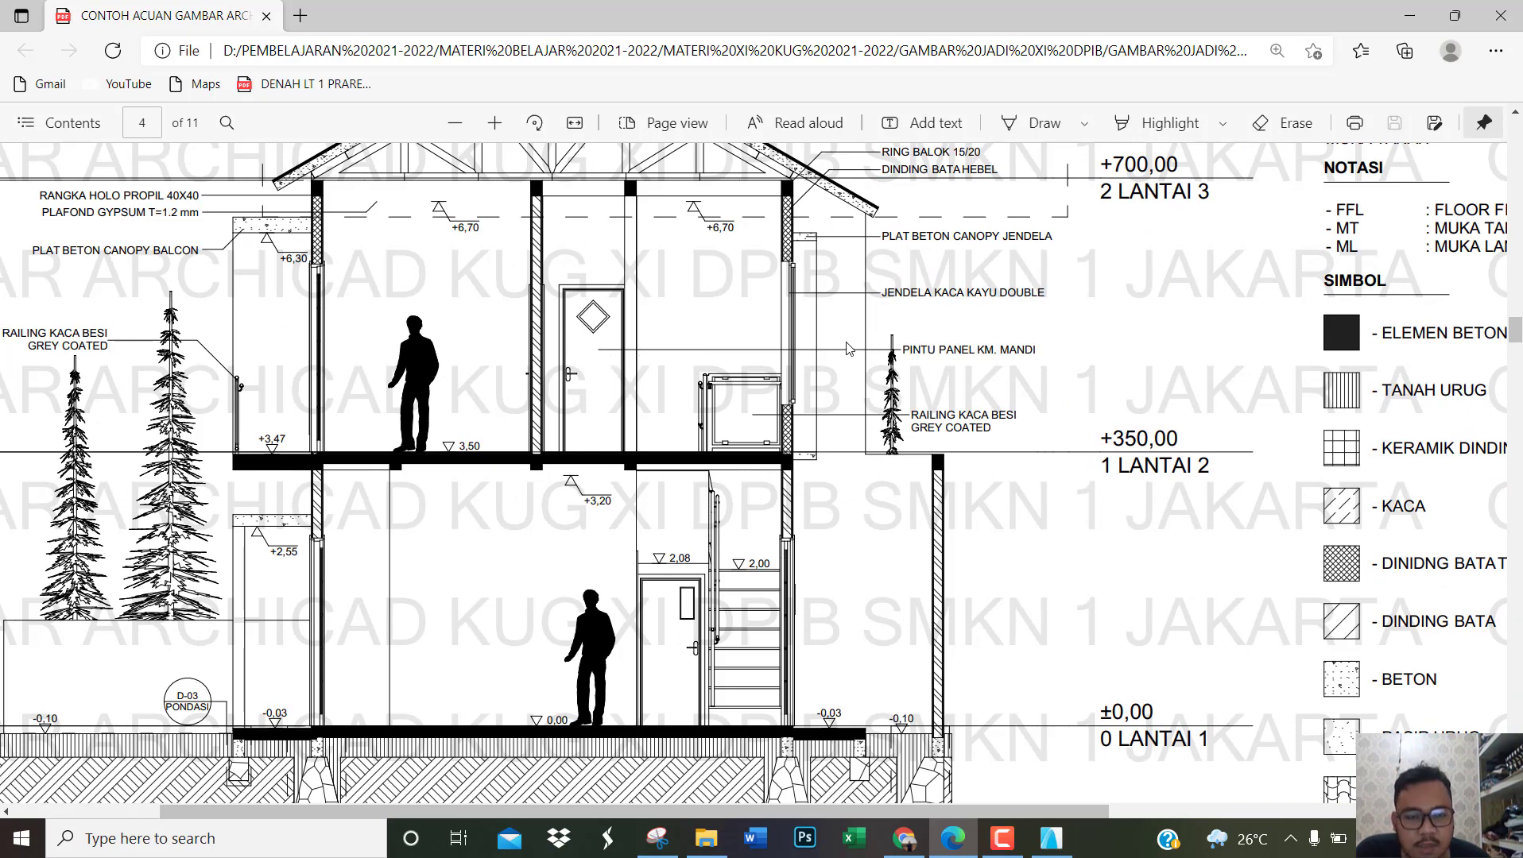
{"action": "scroll", "coordinate": [958, 409], "scroll_direction": "up", "scroll_amount": 2}
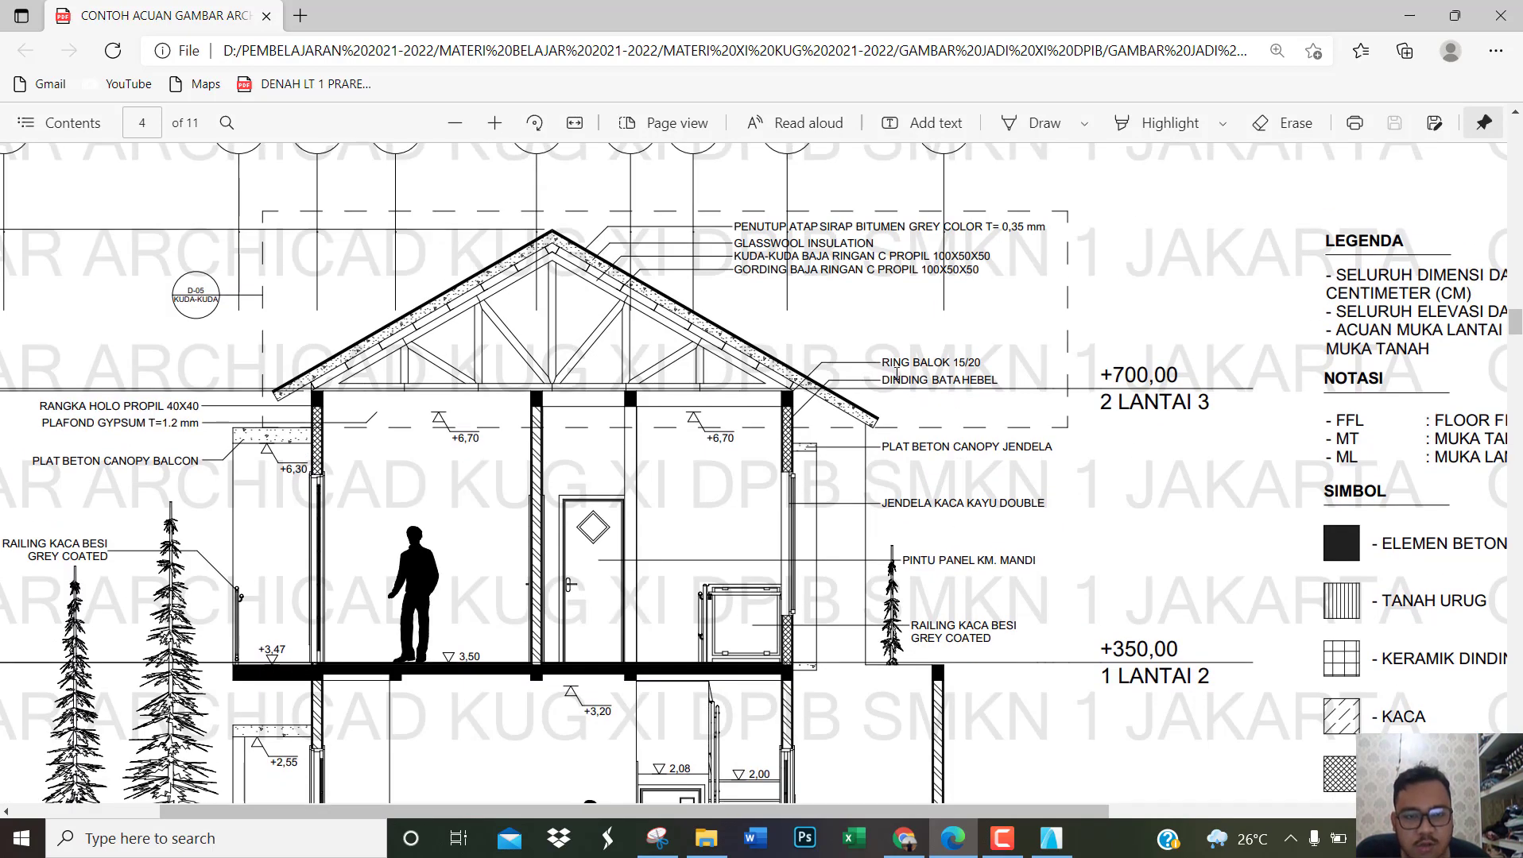
{"action": "scroll", "coordinate": [898, 372], "scroll_direction": "up", "scroll_amount": 1, "text": "ctrl"}
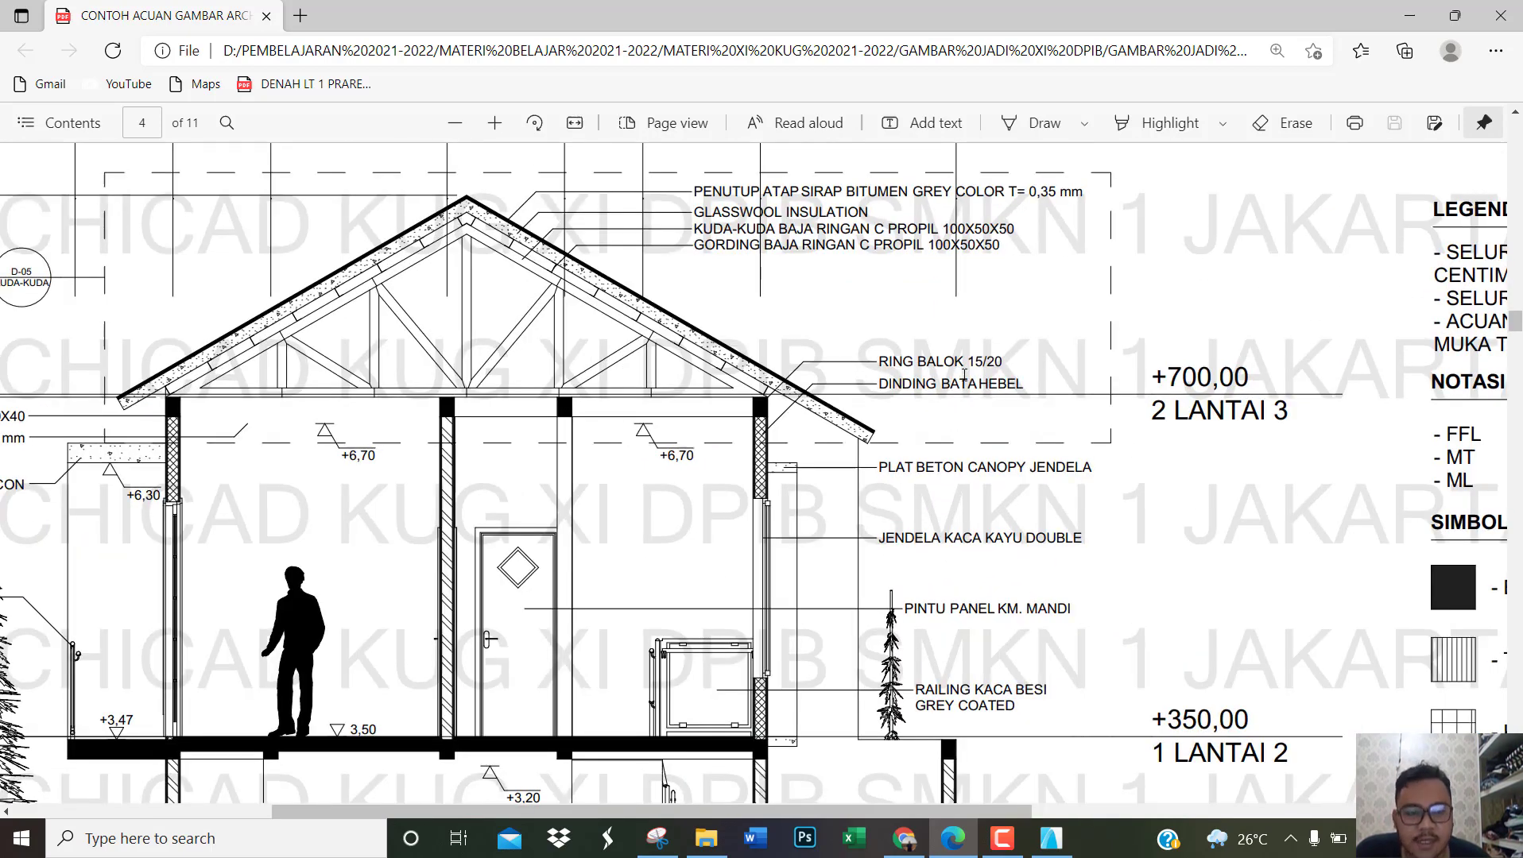
Step: Switch back to ArchiCAD and draw a rectangle about 0.57 × 19 cm from the first ceiling hollow profile's top midpoint up to the truss's bottom chord
{"action": "left_click", "coordinate": [1053, 838]}
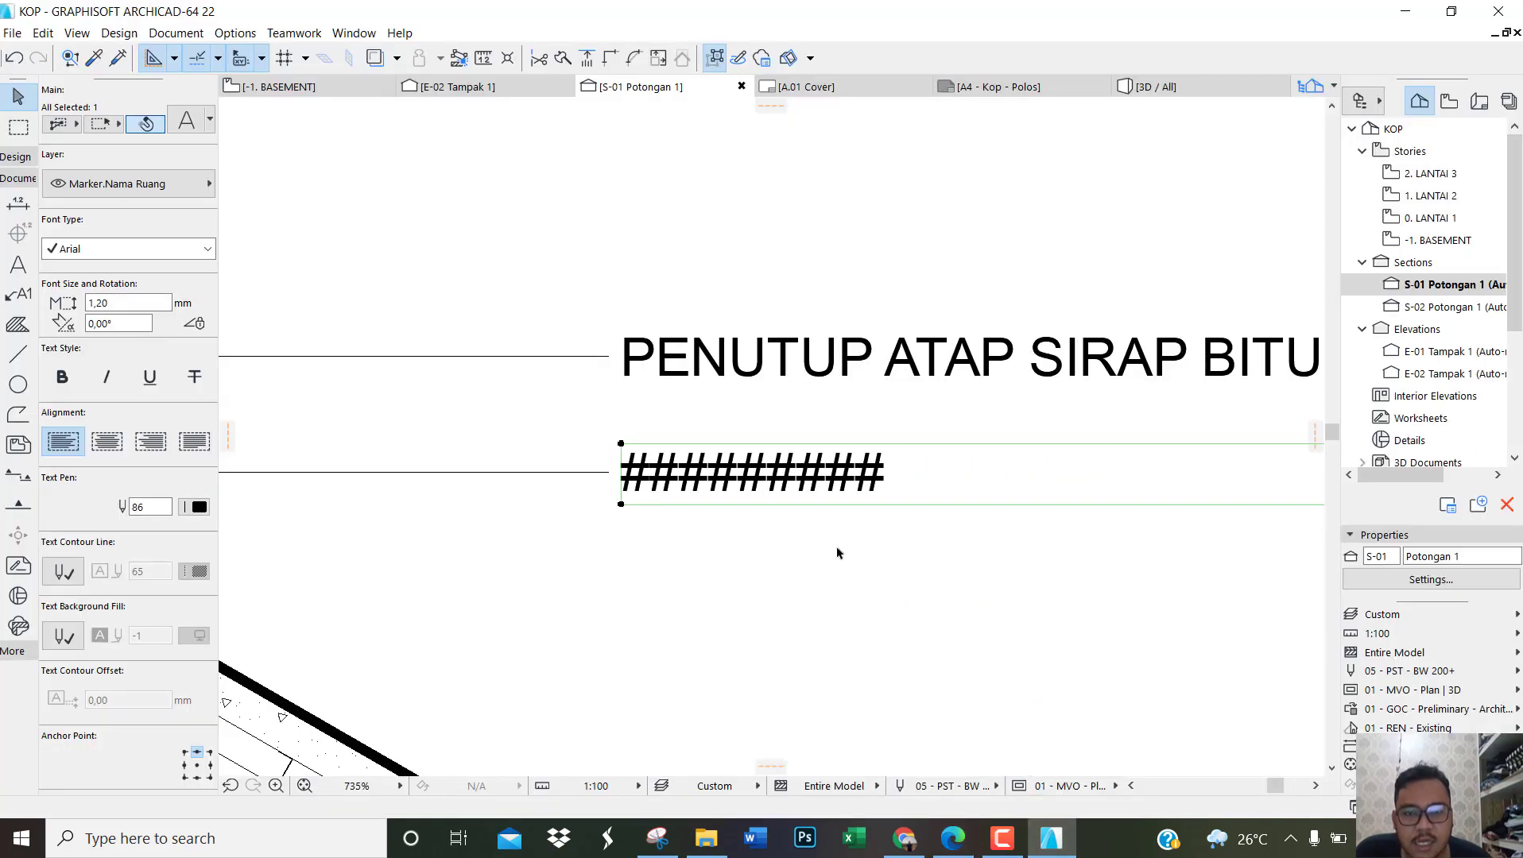
{"action": "left_click", "coordinate": [936, 417]}
{"action": "scroll", "coordinate": [936, 417], "scroll_direction": "down", "scroll_amount": 2}
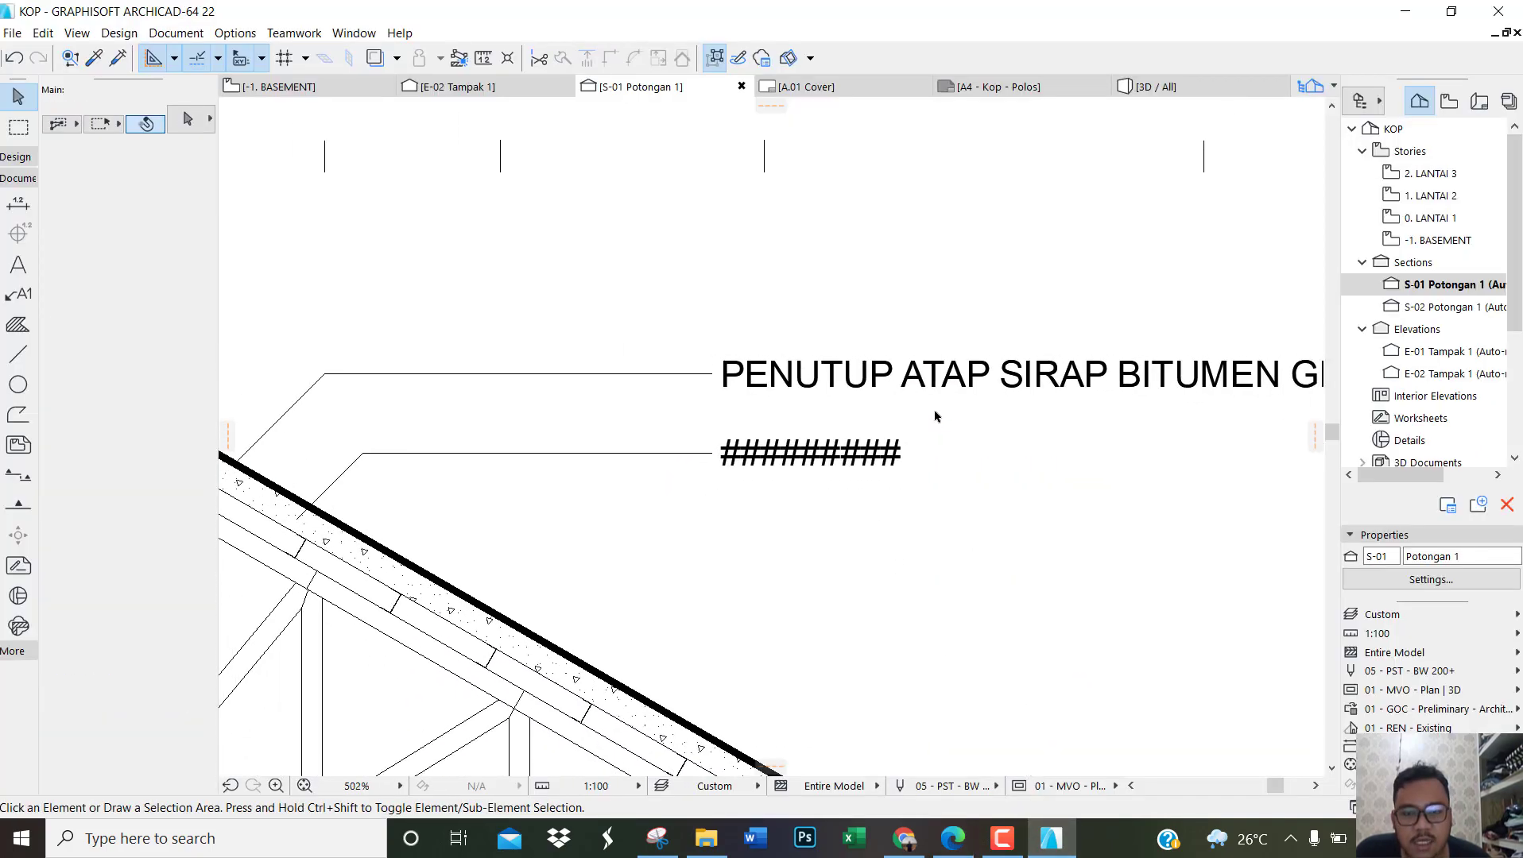
{"action": "scroll", "coordinate": [935, 416], "scroll_direction": "down", "scroll_amount": 2}
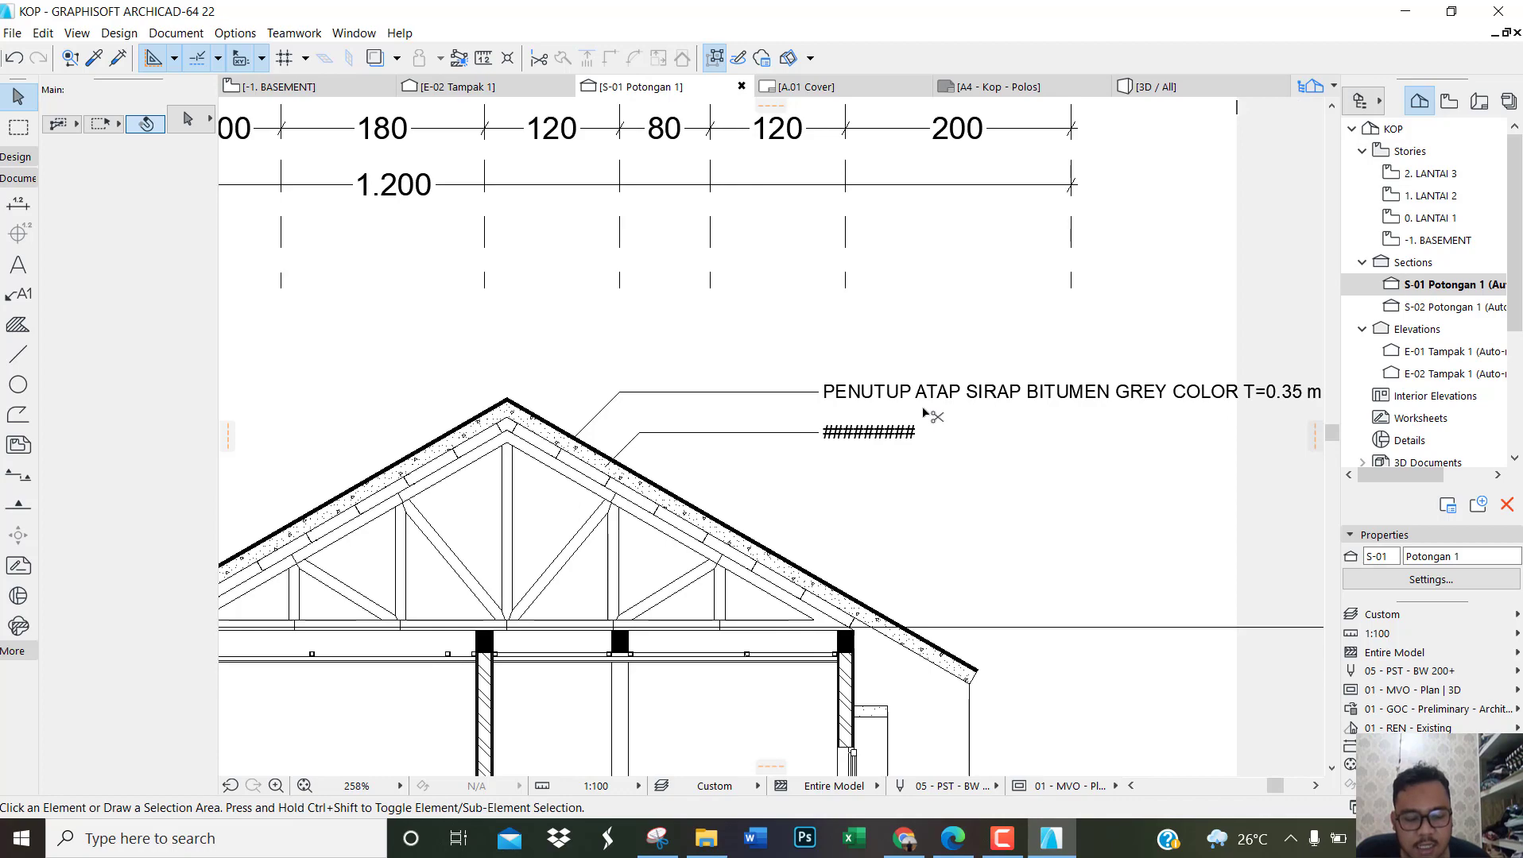
{"action": "scroll", "coordinate": [884, 411], "scroll_direction": "down", "scroll_amount": 2}
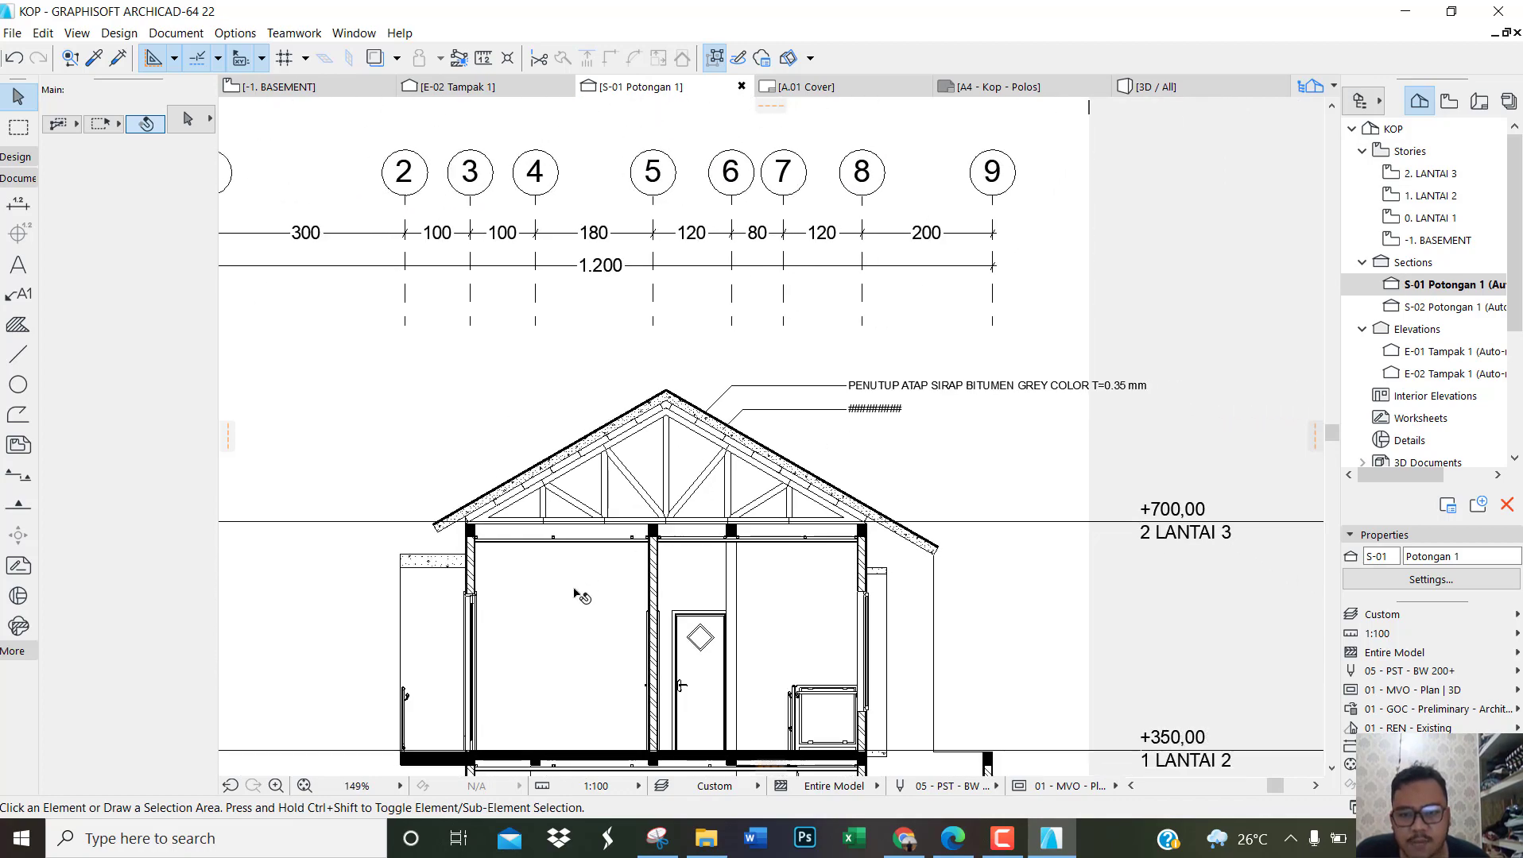
{"action": "scroll", "coordinate": [481, 575], "scroll_direction": "up", "scroll_amount": 3}
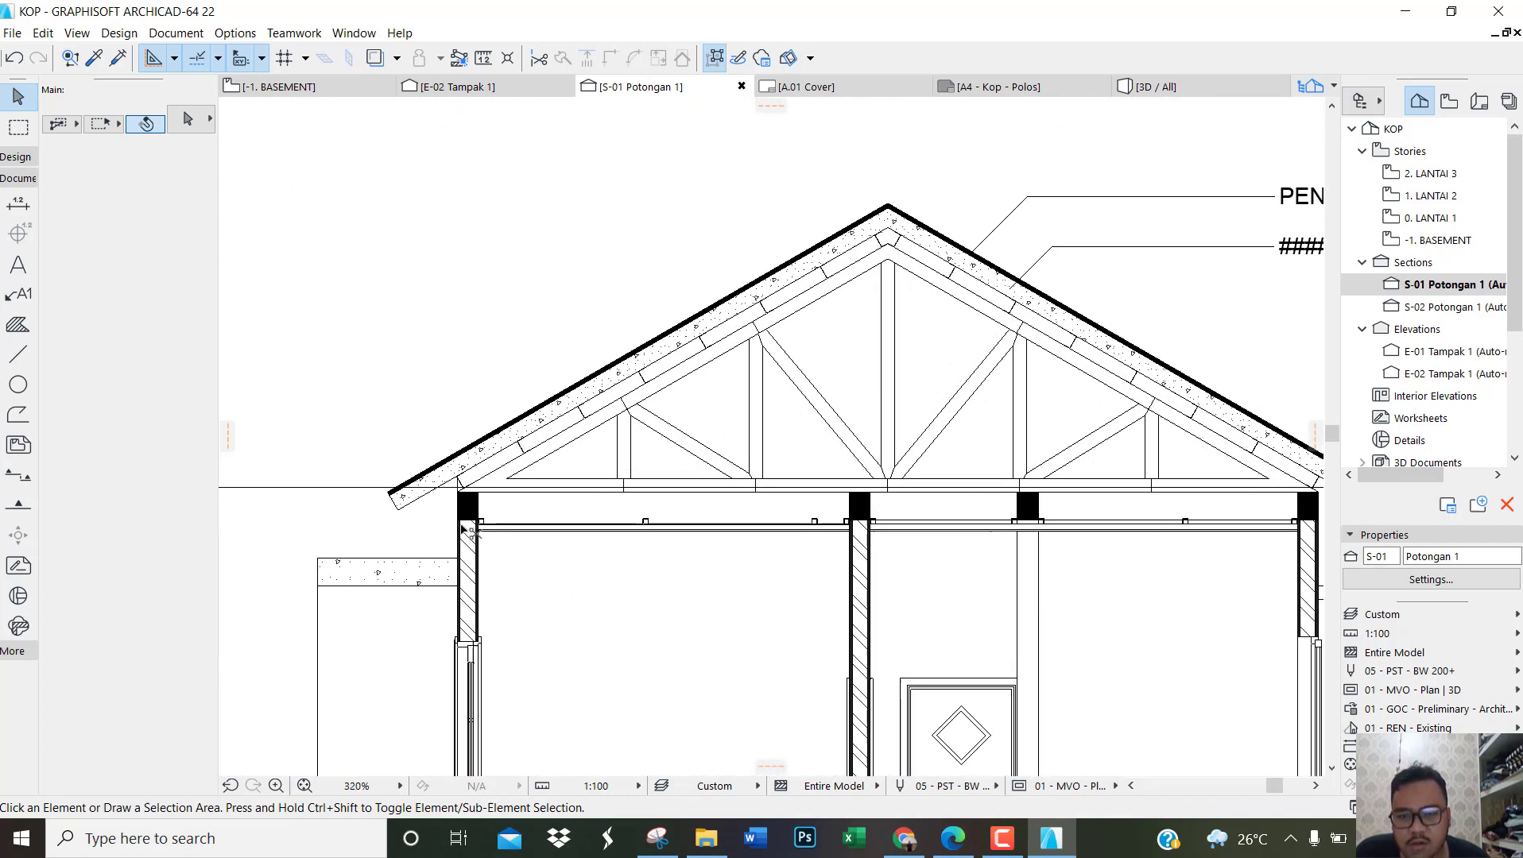
{"action": "scroll", "coordinate": [476, 549], "scroll_direction": "up", "scroll_amount": 4}
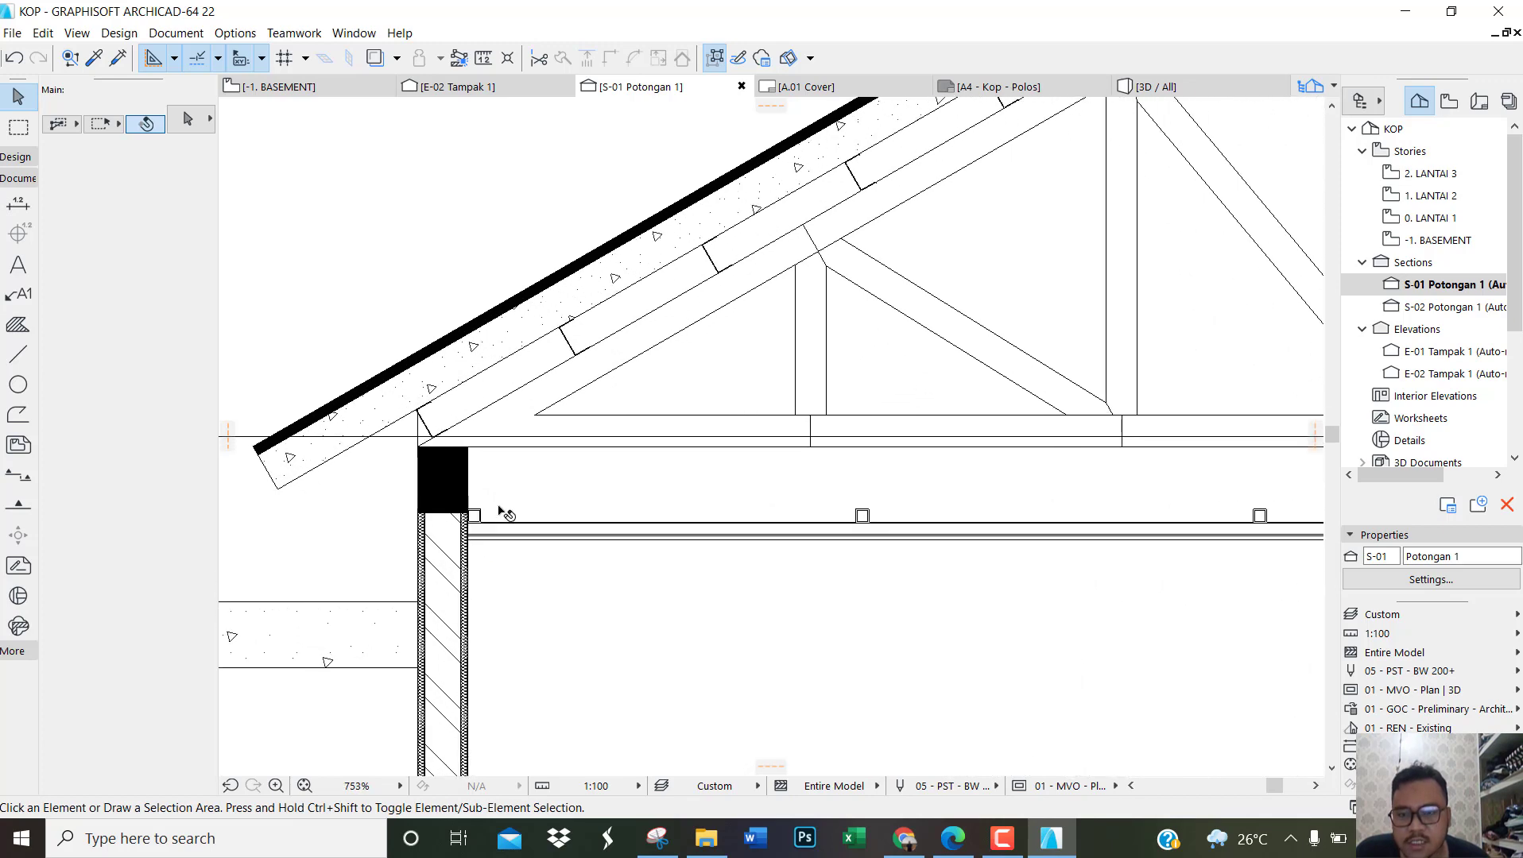
{"action": "left_click", "coordinate": [18, 358]}
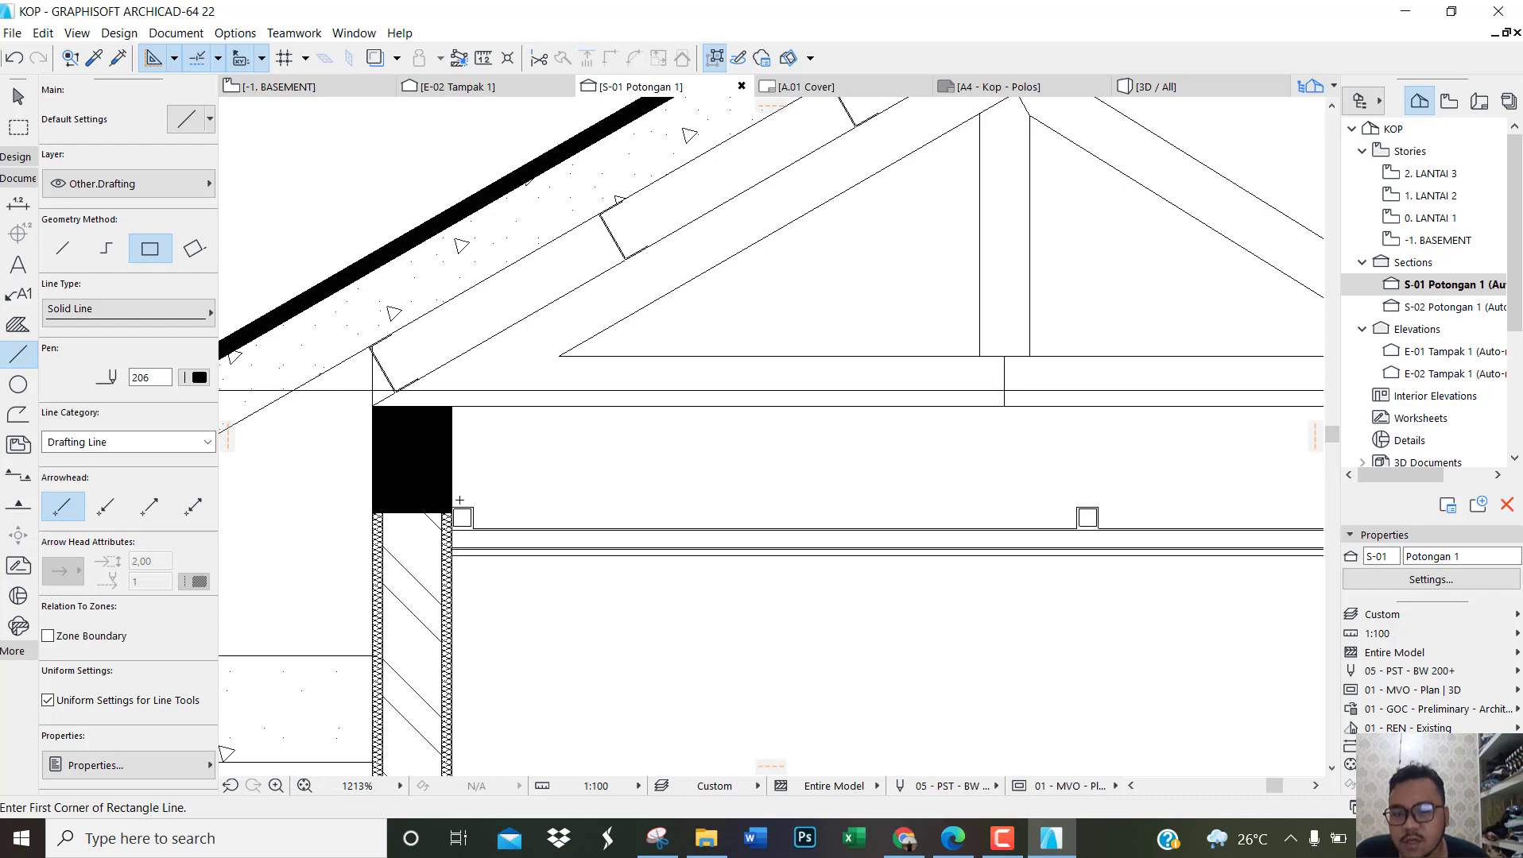
{"action": "scroll", "coordinate": [459, 501], "scroll_direction": "up", "scroll_amount": 3}
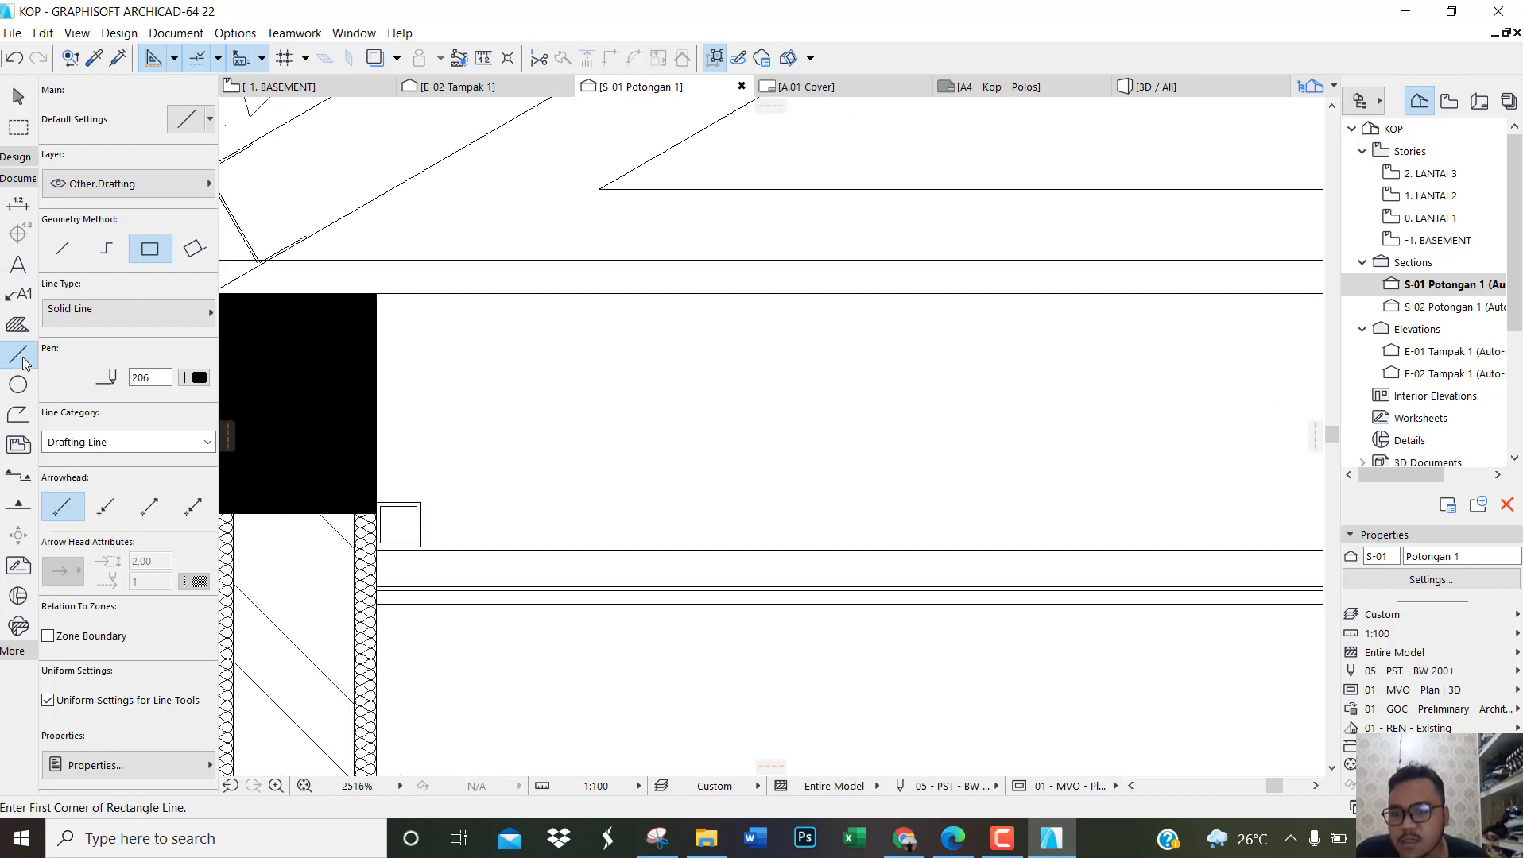
{"action": "scroll", "coordinate": [313, 453], "scroll_direction": "up", "scroll_amount": 4}
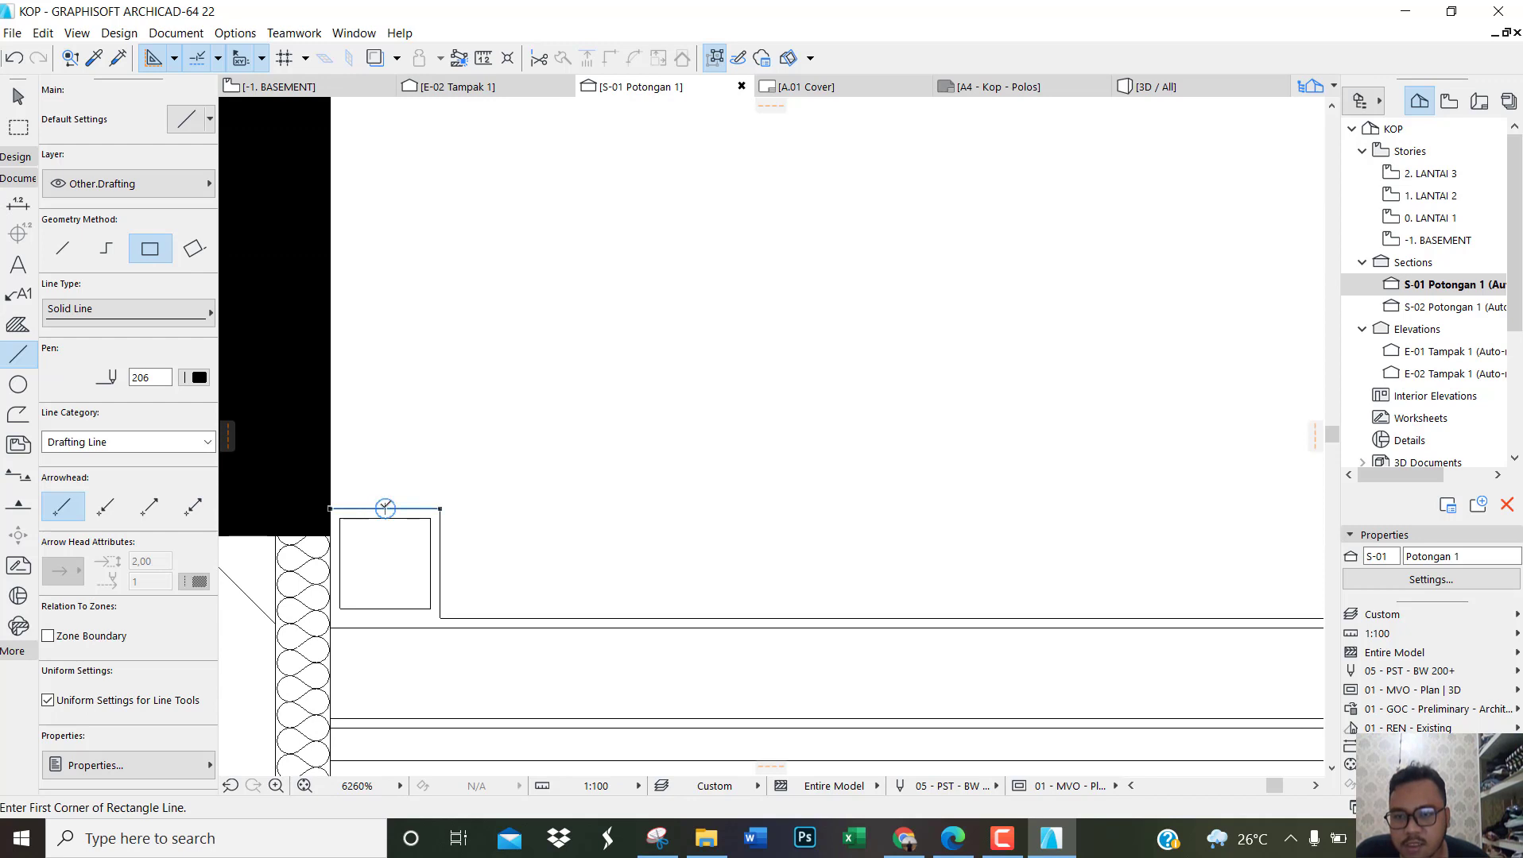
{"action": "left_click", "coordinate": [385, 507]}
{"action": "scroll", "coordinate": [390, 502], "scroll_direction": "down", "scroll_amount": 2}
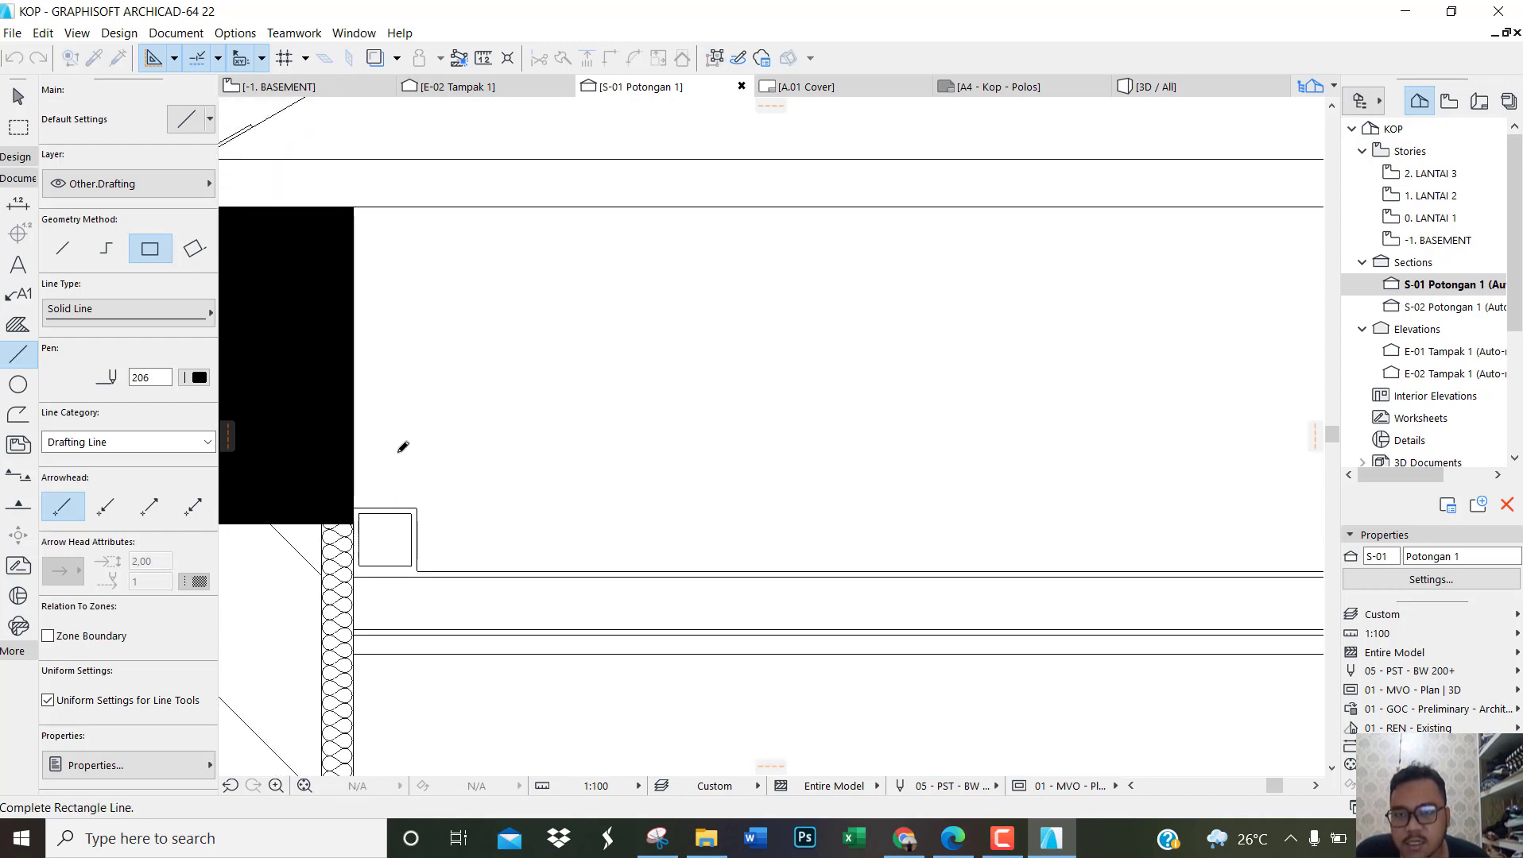
{"action": "left_click", "coordinate": [395, 206]}
{"action": "key", "text": "Escape"}
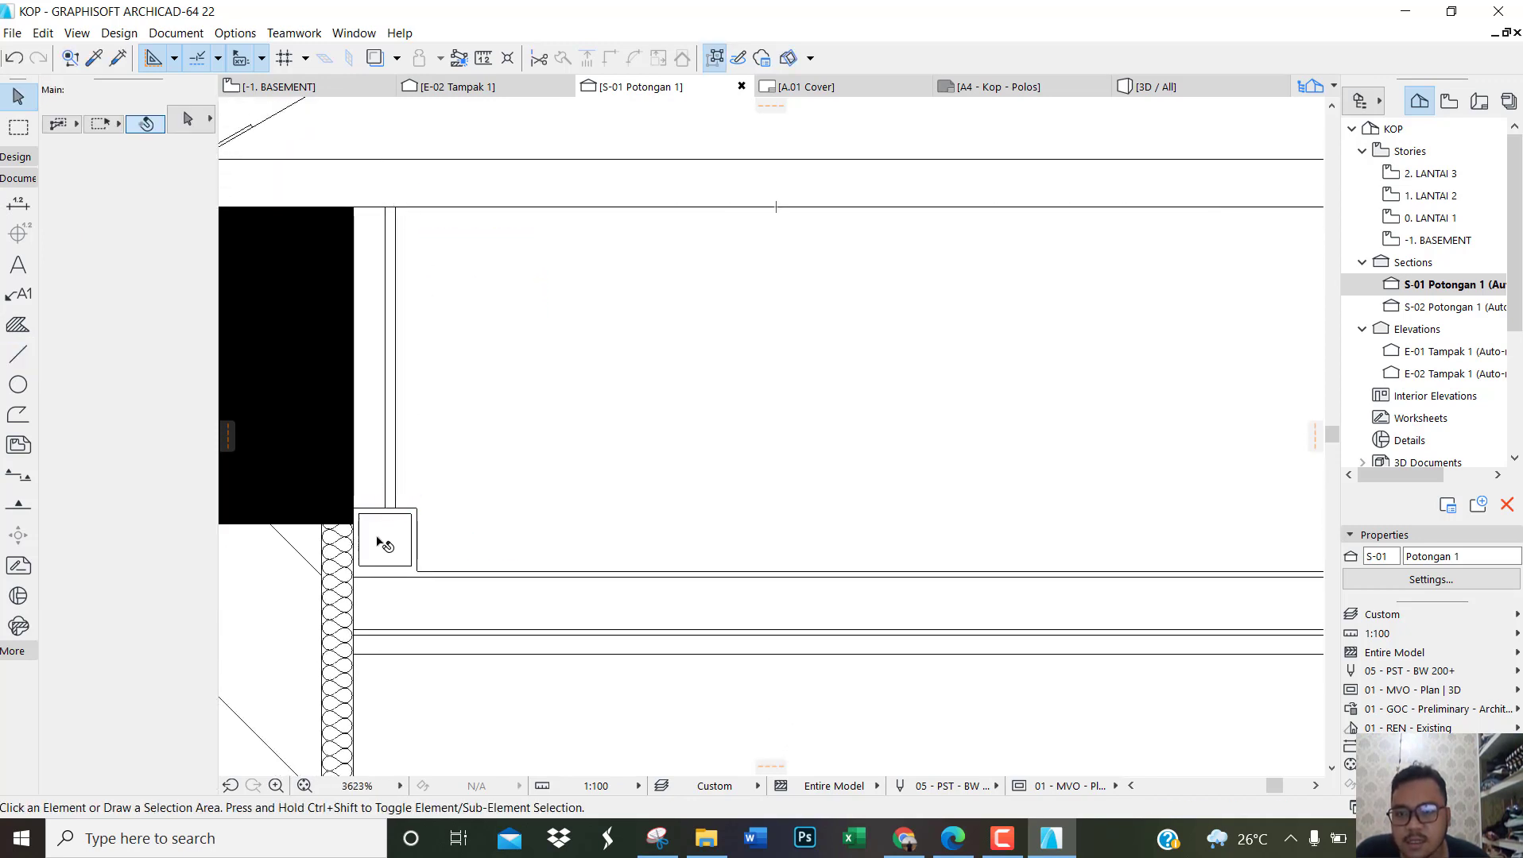
Step: Turn off group suspension, select the whole hanger rectangle and move it so its bottom midpoint centres on the hollow profile's top midpoint
{"action": "scroll", "coordinate": [384, 543], "scroll_direction": "up", "scroll_amount": 2}
{"action": "left_click", "coordinate": [410, 464]}
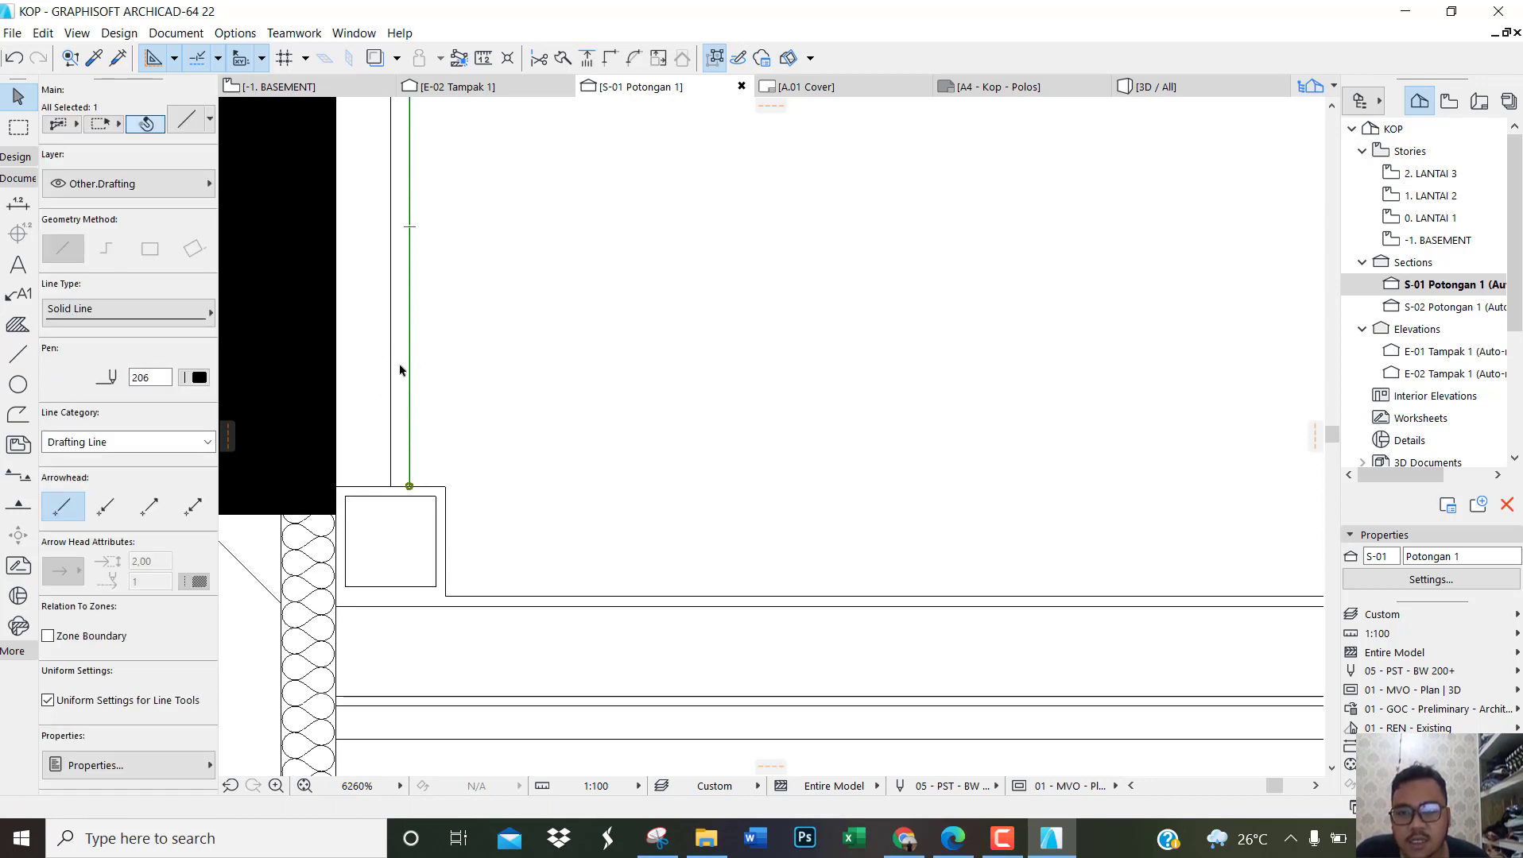
{"action": "left_click", "coordinate": [715, 56]}
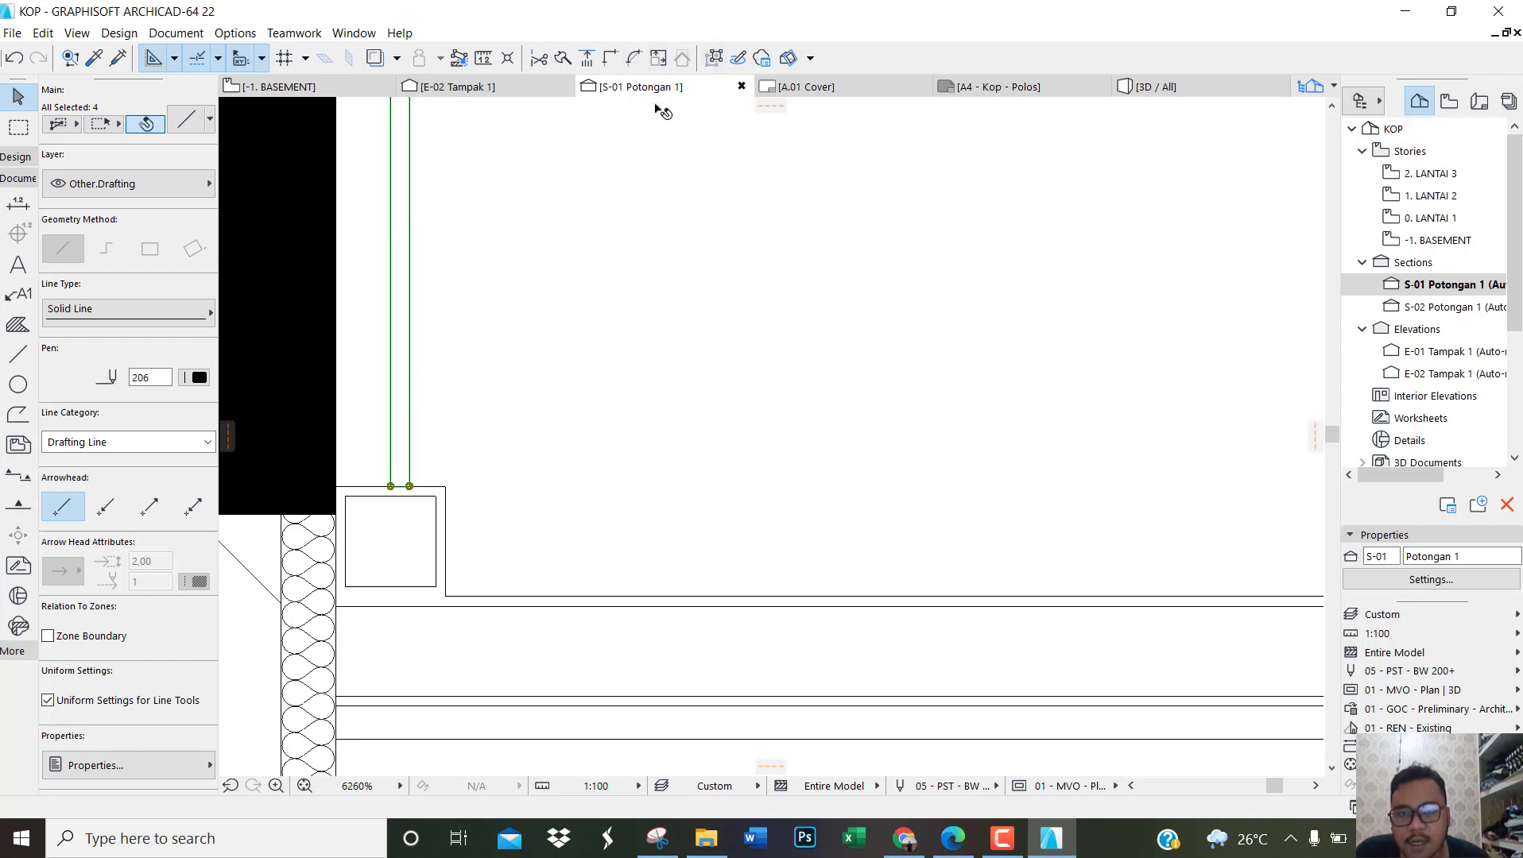
{"action": "scroll", "coordinate": [414, 345], "scroll_direction": "up", "scroll_amount": 5}
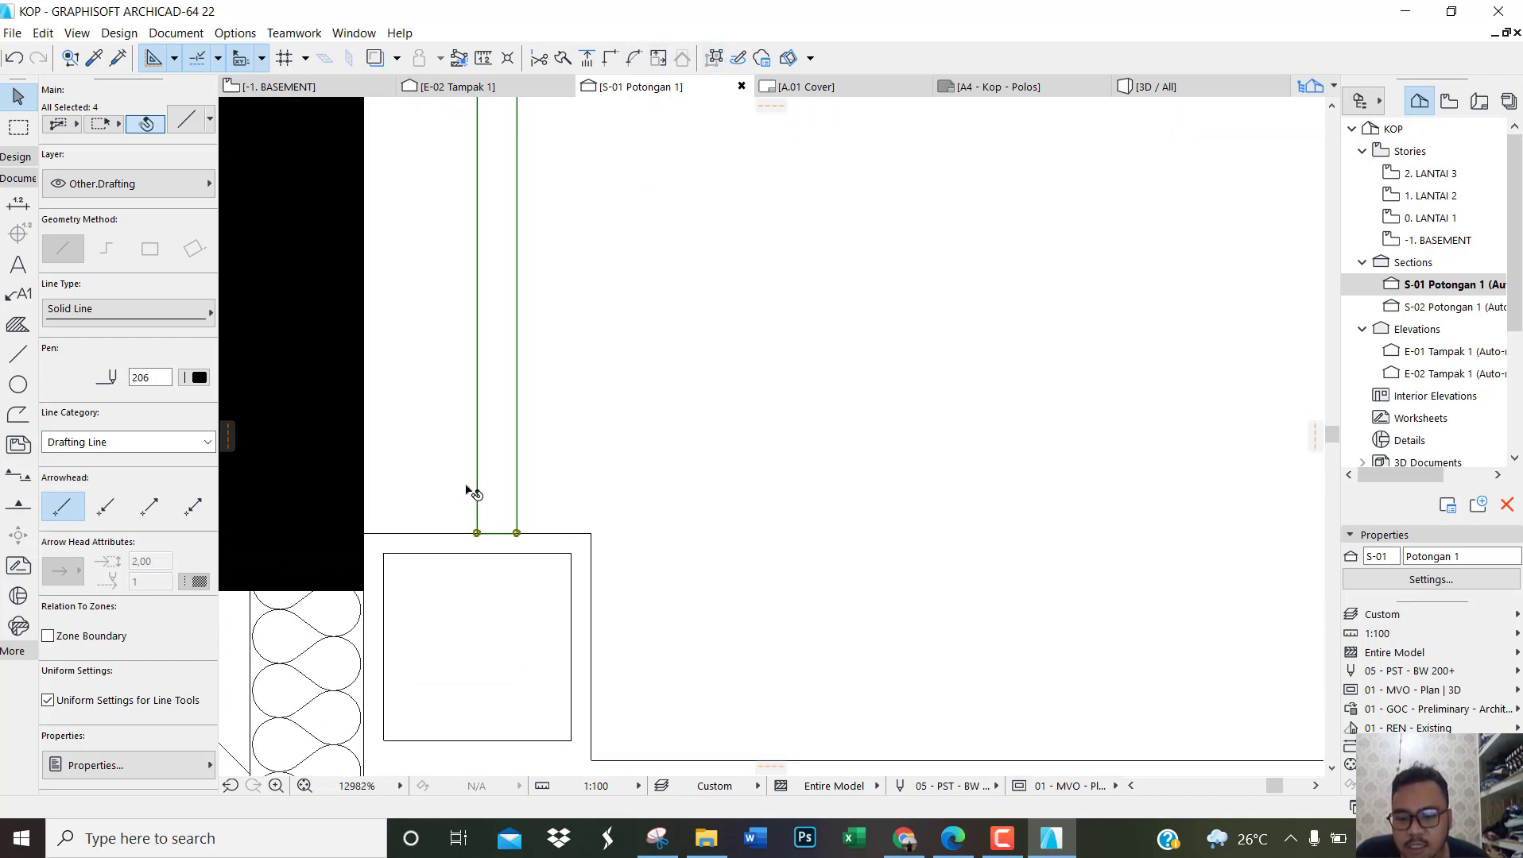
{"action": "key", "text": "ctrl+d"}
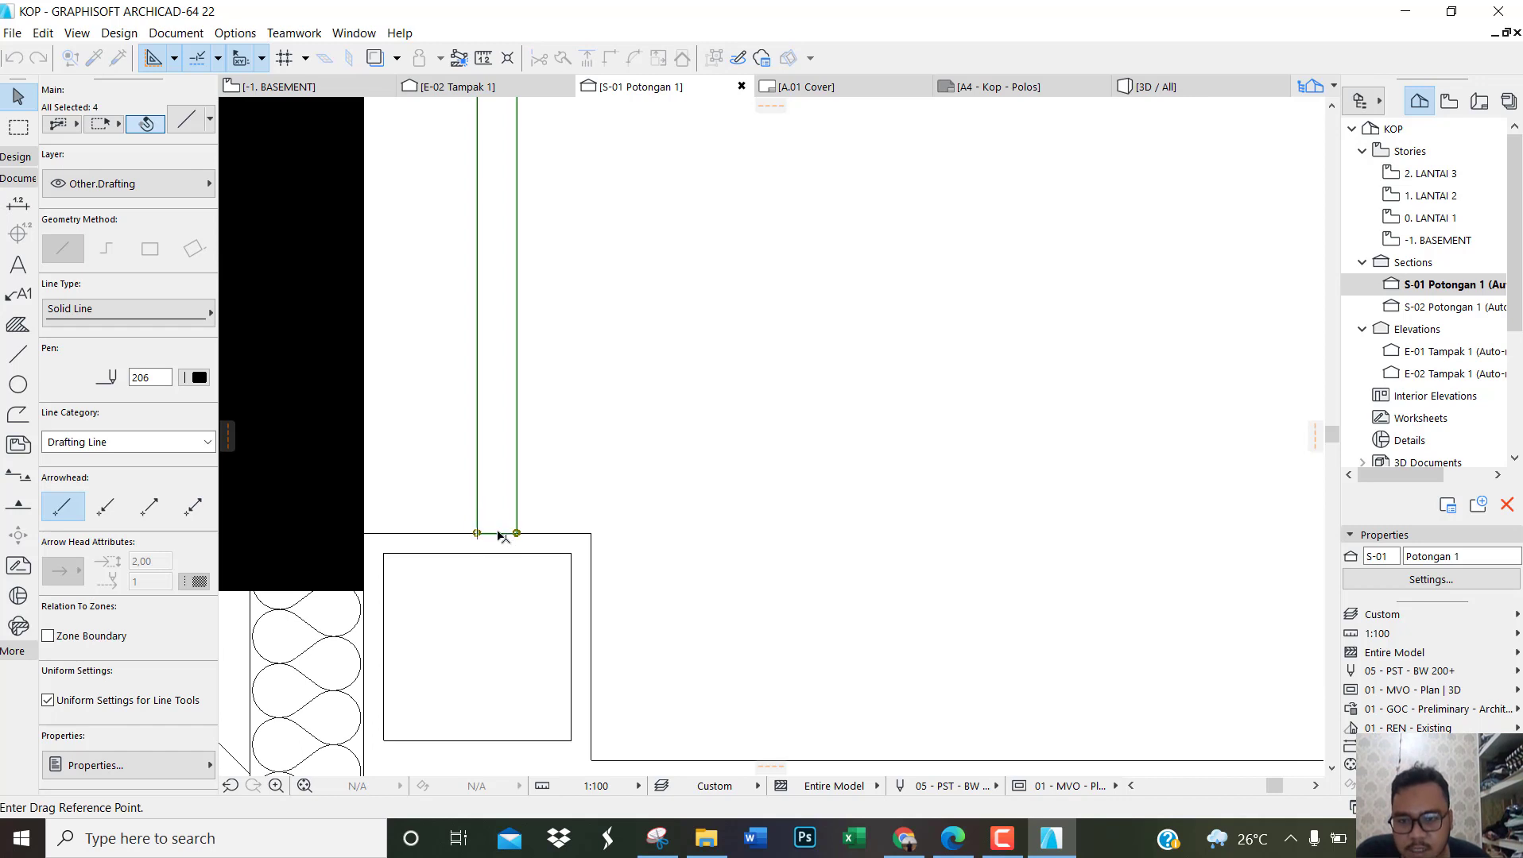
{"action": "left_click", "coordinate": [496, 534]}
{"action": "left_click", "coordinate": [477, 534]}
Step: Begin multiple copies of the centred hanger from its bottom midpoint and place one on the second ceiling hollow profile's top midpoint
{"action": "scroll", "coordinate": [502, 560], "scroll_direction": "down", "scroll_amount": 5}
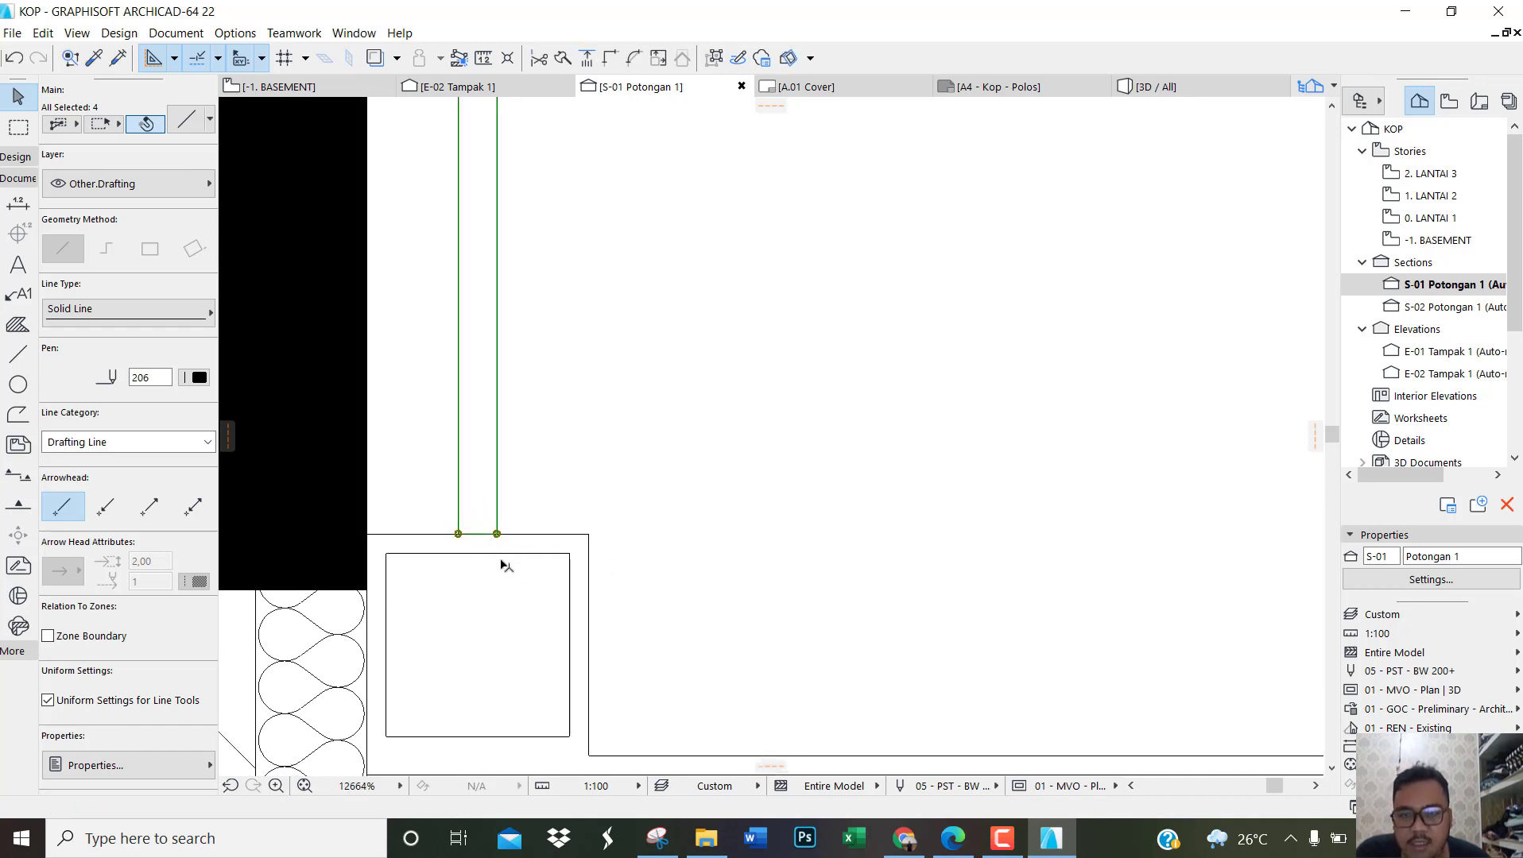
{"action": "scroll", "coordinate": [503, 551], "scroll_direction": "down", "scroll_amount": 2}
{"action": "scroll", "coordinate": [570, 447], "scroll_direction": "up", "scroll_amount": 3}
{"action": "scroll", "coordinate": [292, 441], "scroll_direction": "down", "scroll_amount": 4}
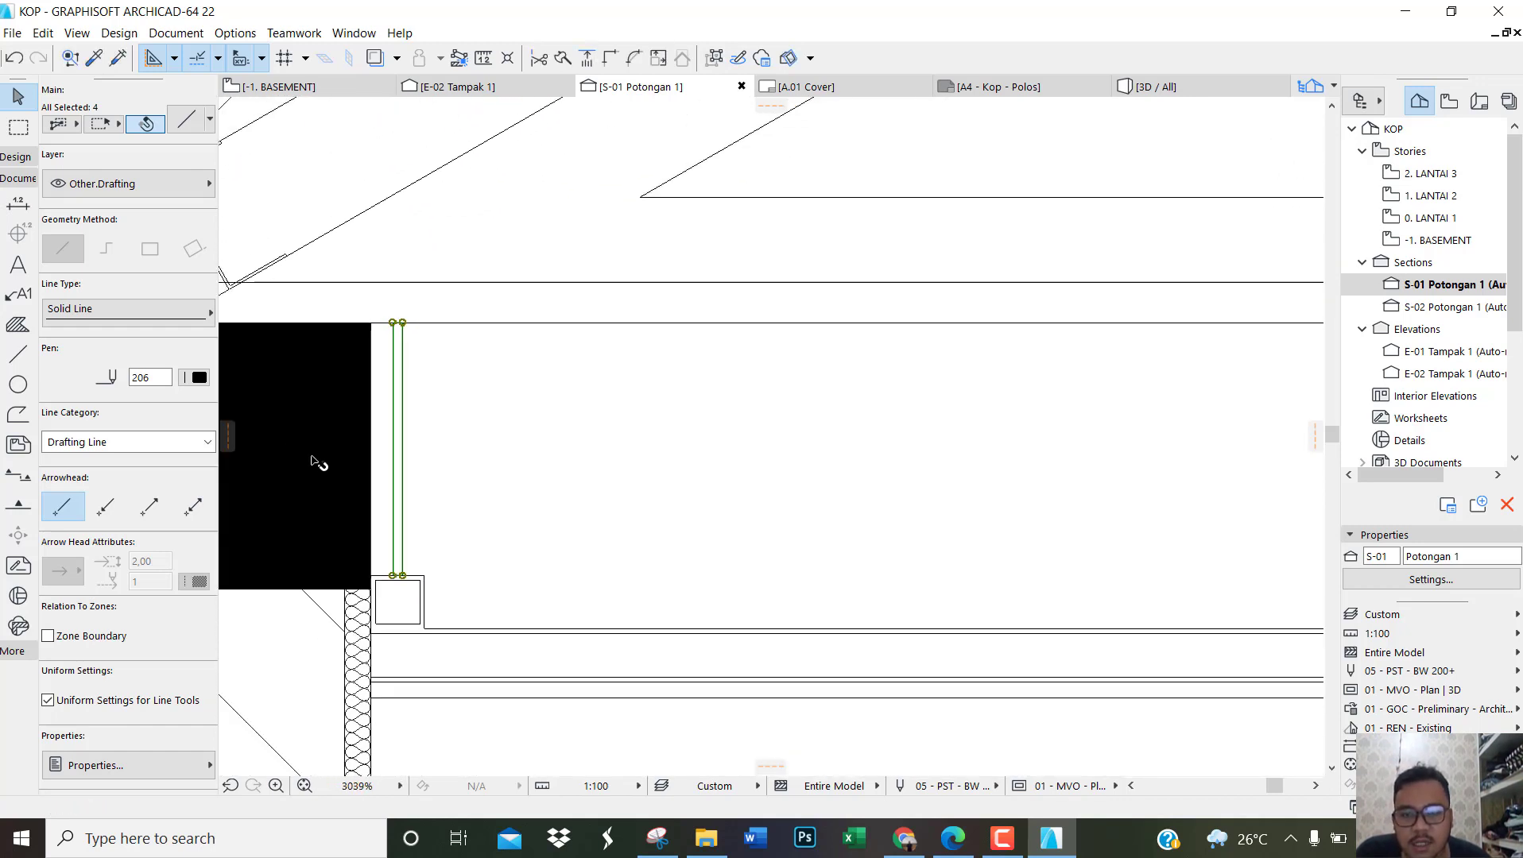
{"action": "scroll", "coordinate": [382, 421], "scroll_direction": "down", "scroll_amount": 2}
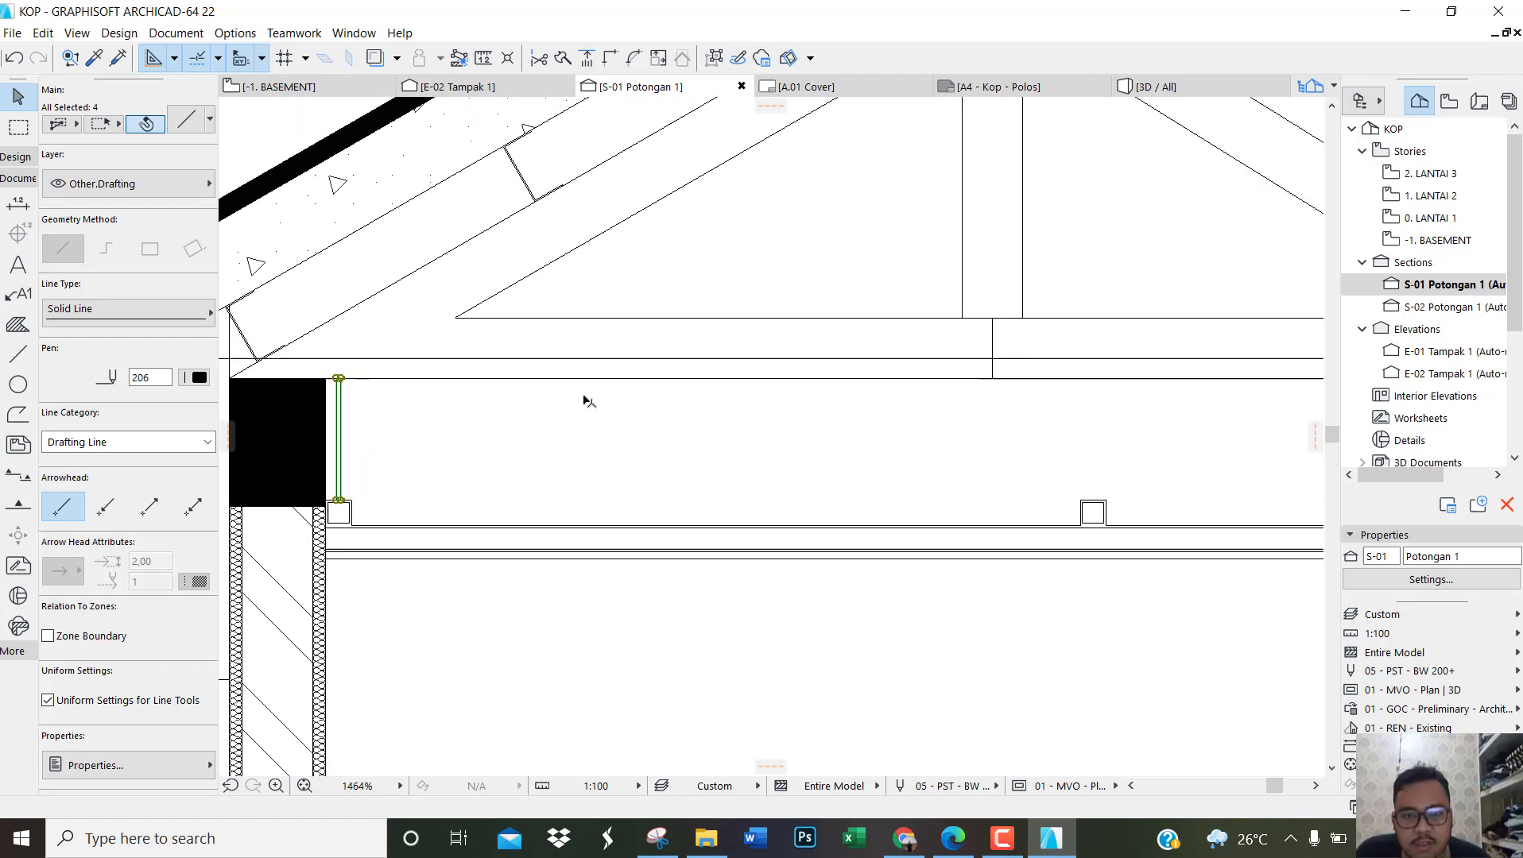
{"action": "scroll", "coordinate": [530, 421], "scroll_direction": "up", "scroll_amount": 2}
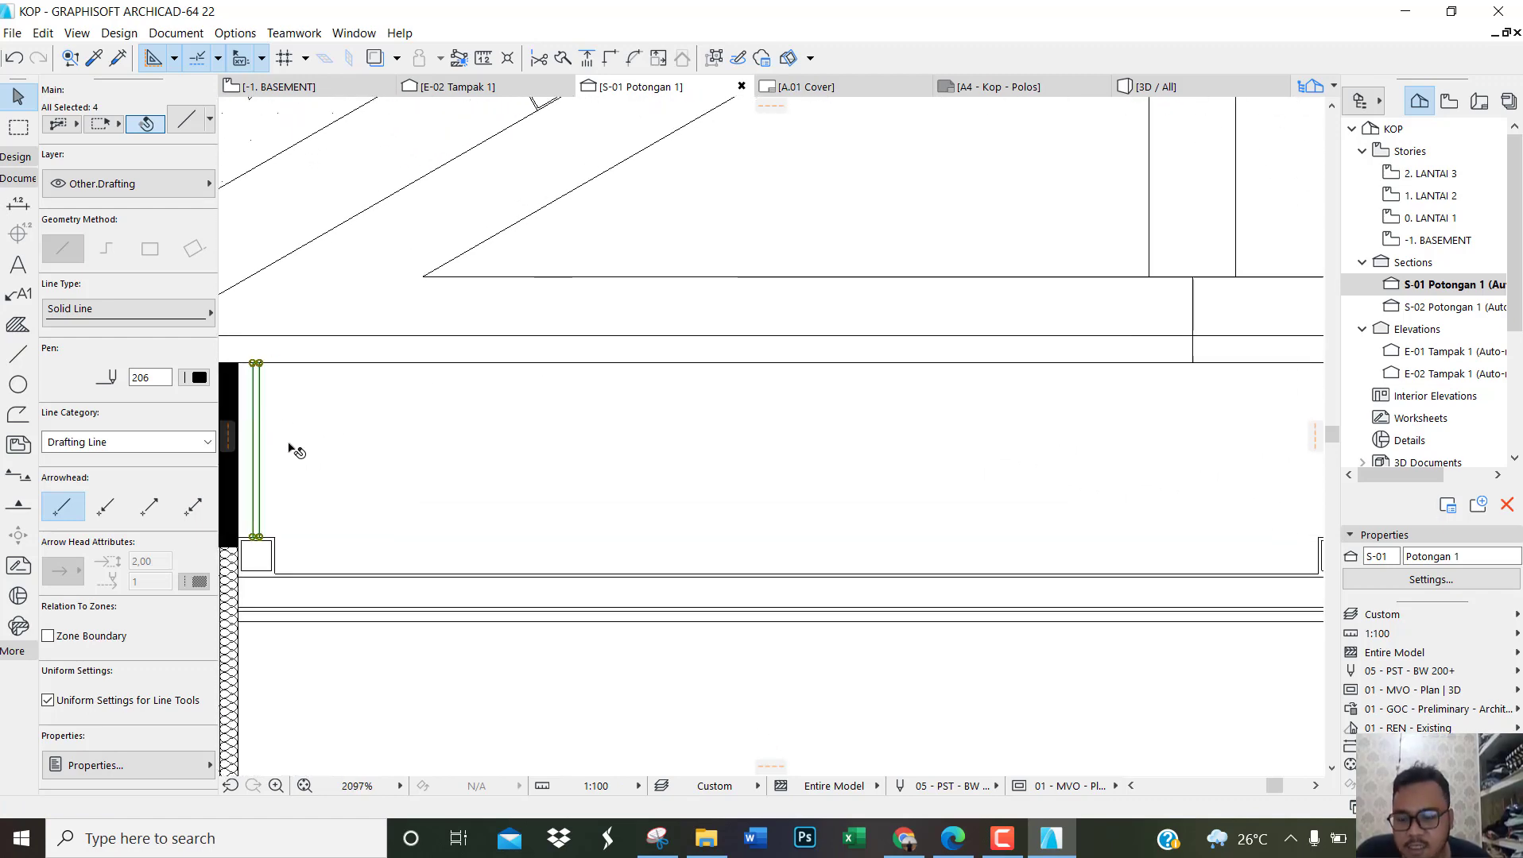
{"action": "key", "text": "ctrl+d"}
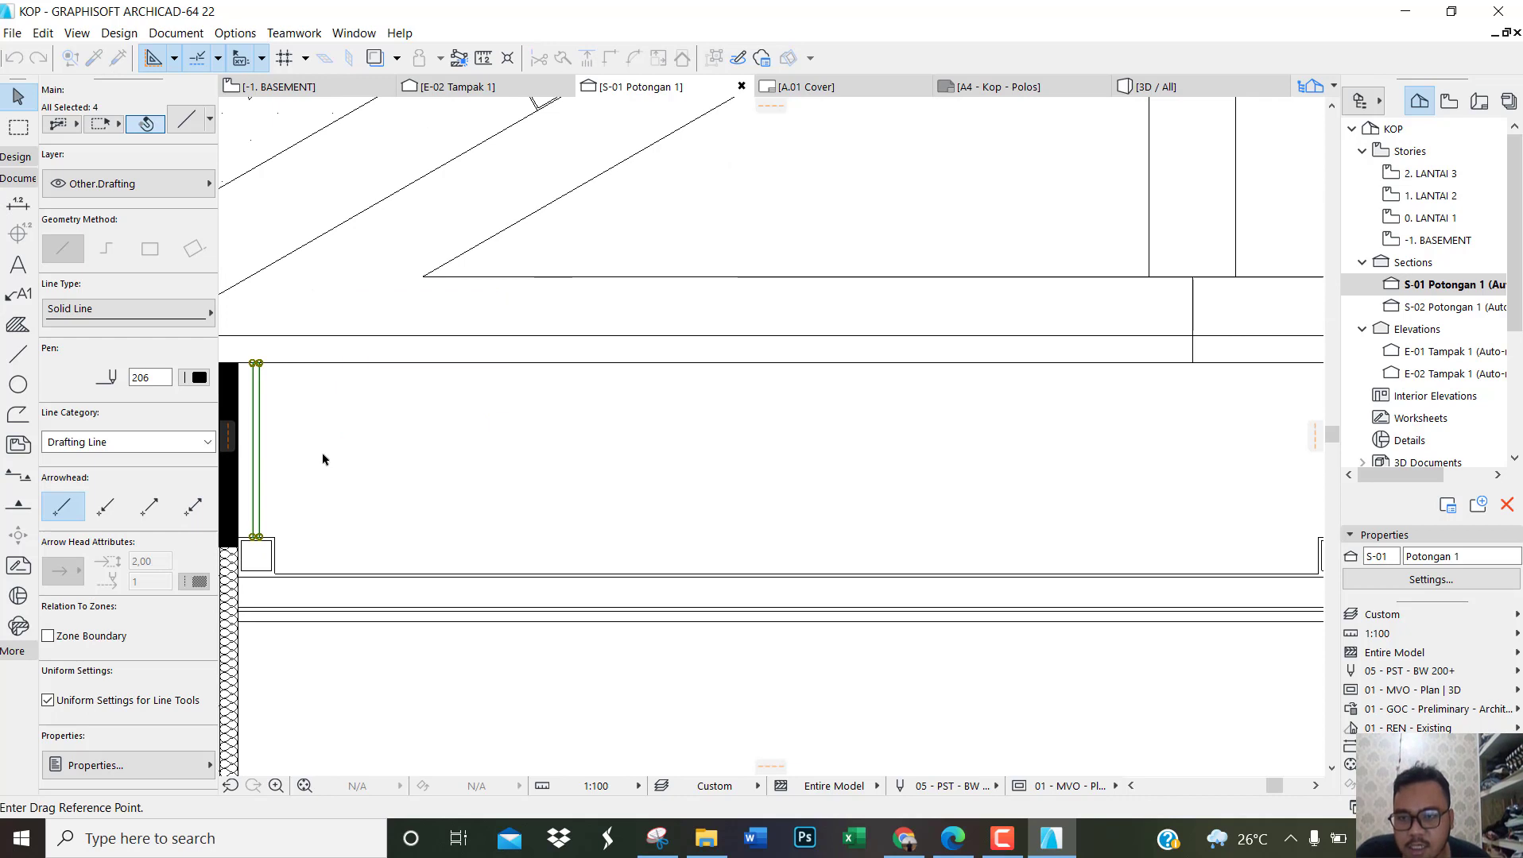
{"action": "scroll", "coordinate": [262, 551], "scroll_direction": "up", "scroll_amount": 4}
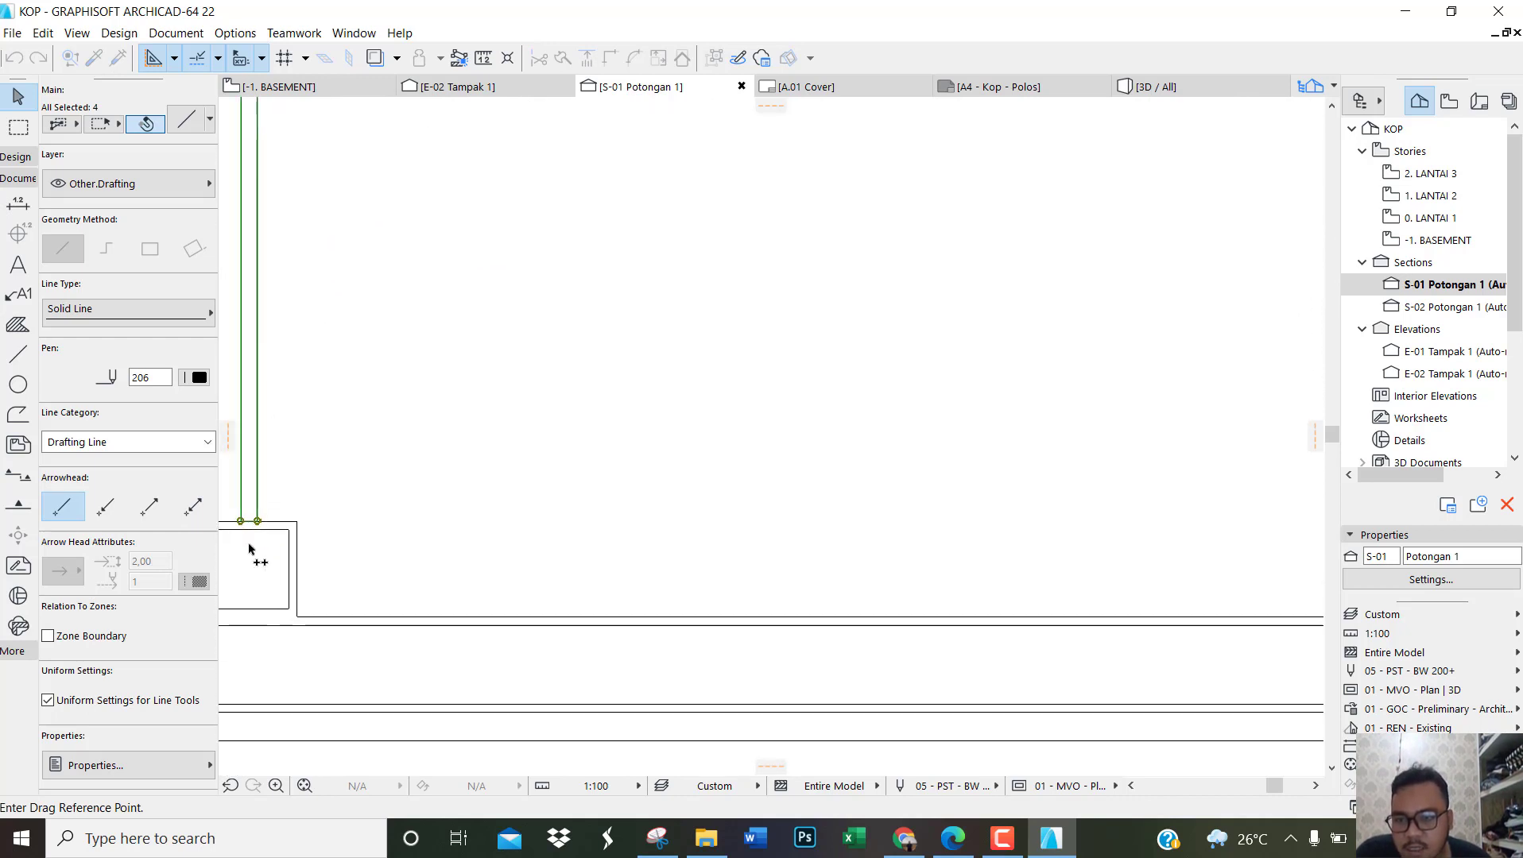
{"action": "left_click", "coordinate": [250, 507]}
{"action": "scroll", "coordinate": [252, 509], "scroll_direction": "down", "scroll_amount": 7}
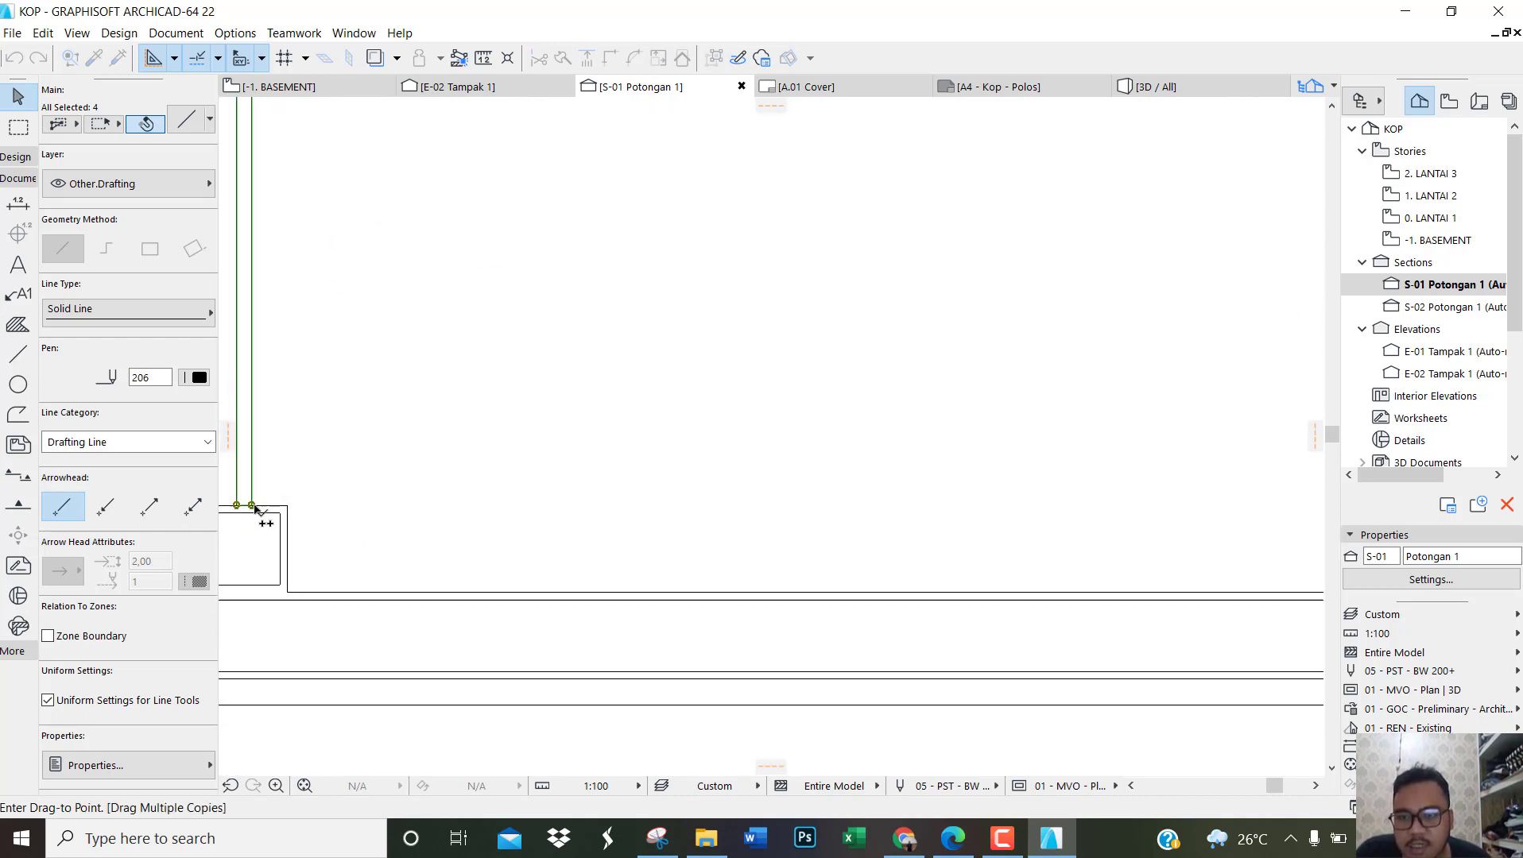
{"action": "scroll", "coordinate": [858, 525], "scroll_direction": "up", "scroll_amount": 2}
{"action": "scroll", "coordinate": [772, 525], "scroll_direction": "up", "scroll_amount": 2}
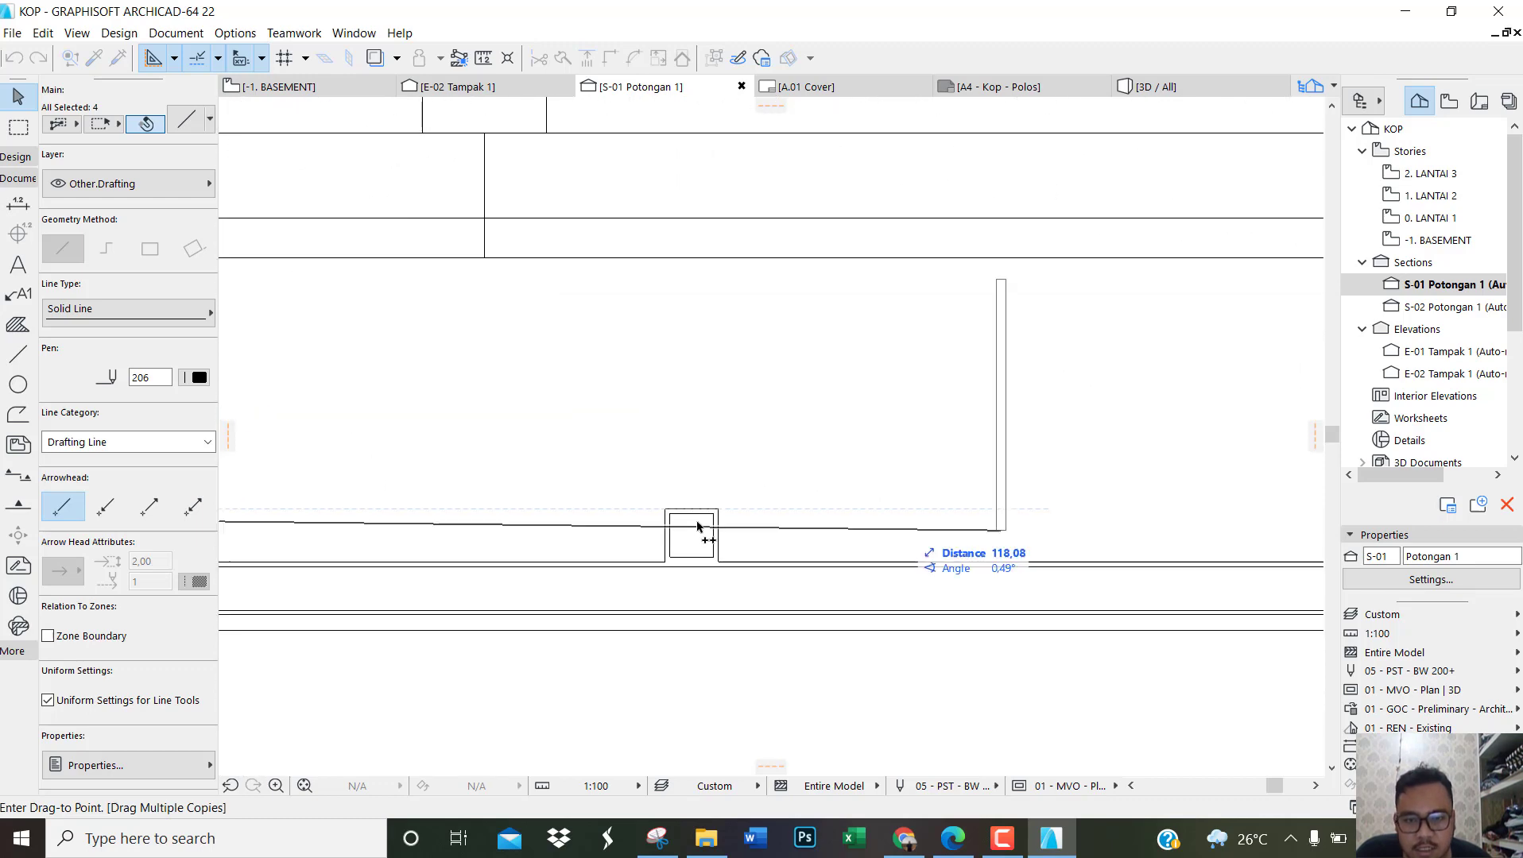
{"action": "left_click", "coordinate": [689, 510]}
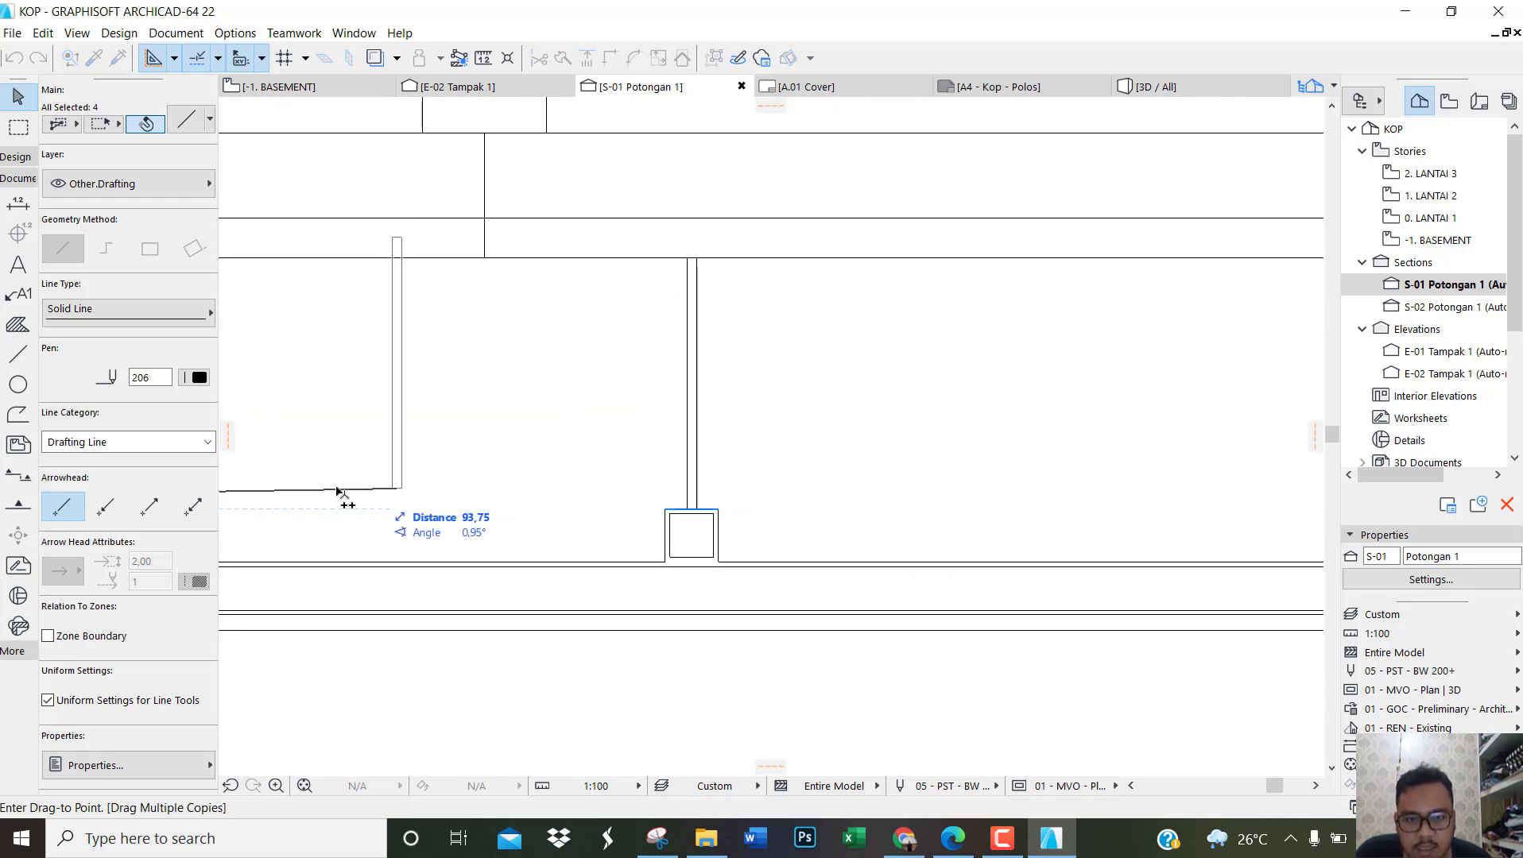
Step: Place further hanger copies on the upper ceiling's next hollow profiles, including those on both sides of the beam at grid 5
{"action": "scroll", "coordinate": [330, 517], "scroll_direction": "down", "scroll_amount": 7}
{"action": "scroll", "coordinate": [872, 511], "scroll_direction": "up", "scroll_amount": 7}
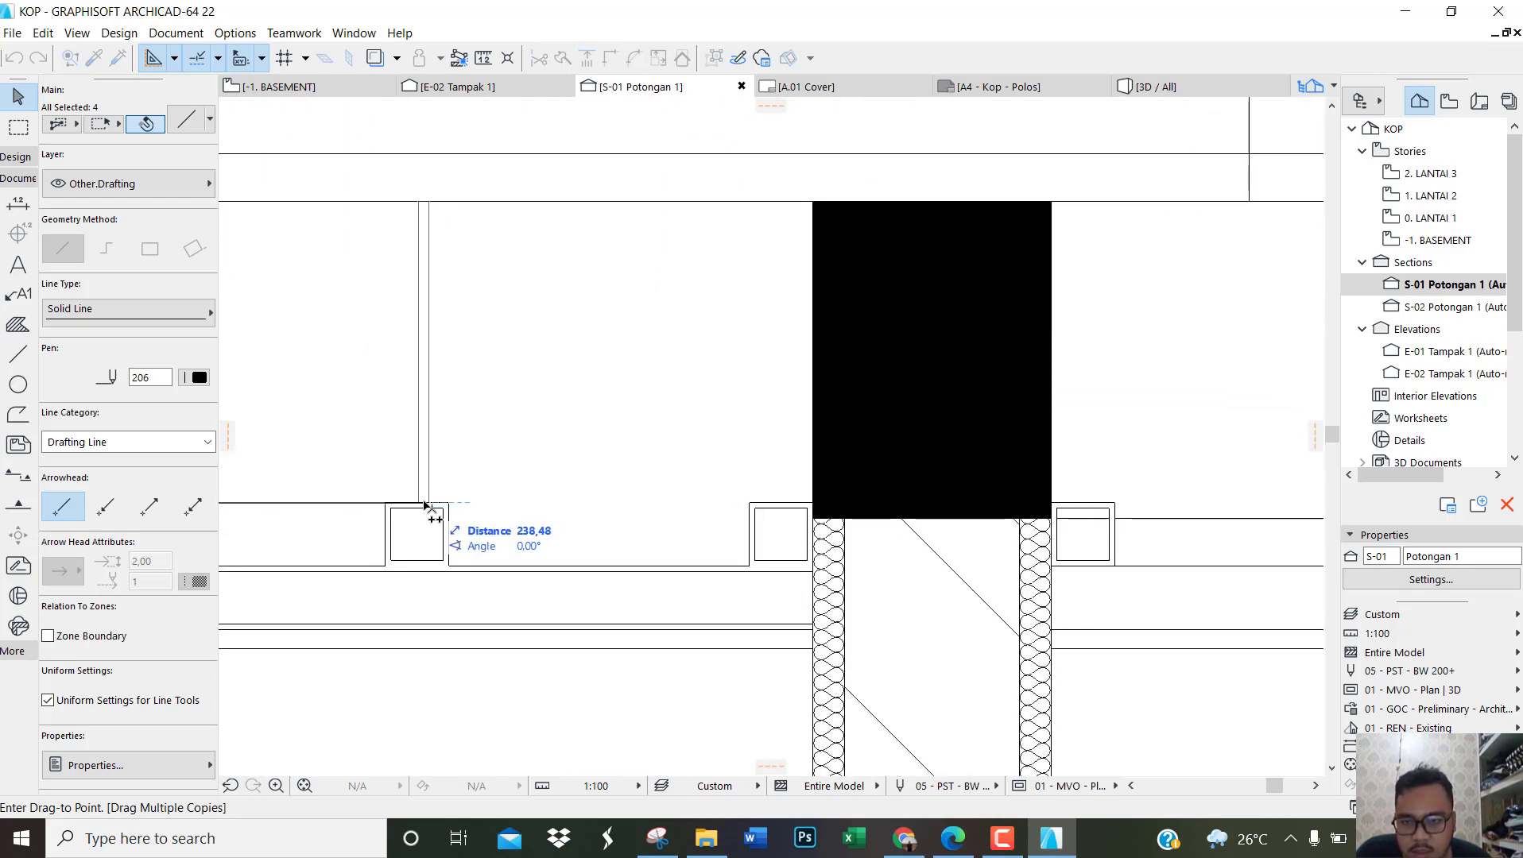
{"action": "left_click", "coordinate": [416, 505]}
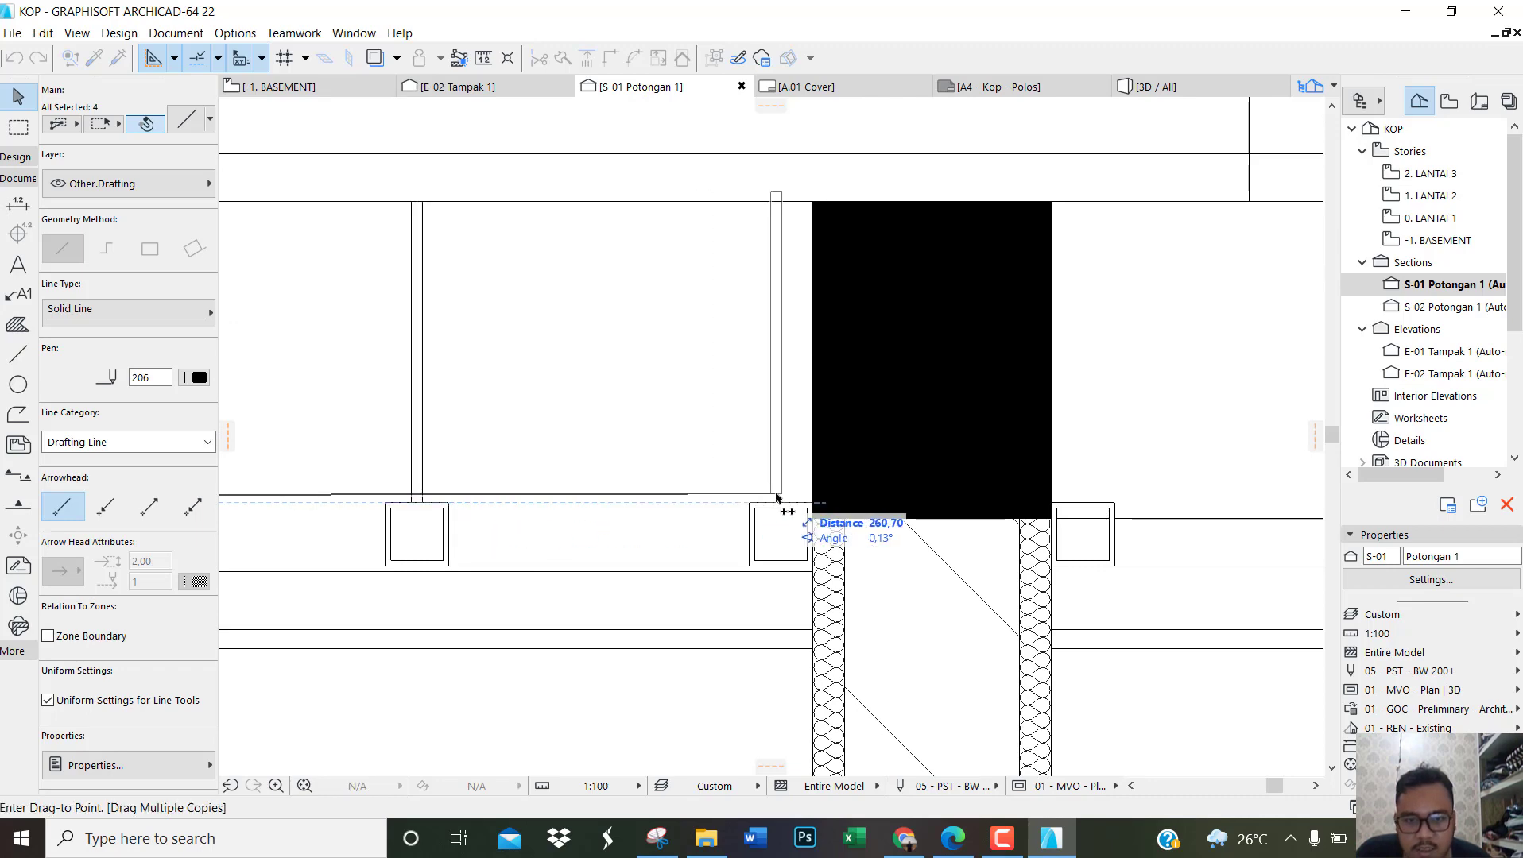
{"action": "left_click", "coordinate": [1094, 506]}
Step: Place hanger copies on the remaining upper-ceiling profiles, from the grid 6 beam to the grid 8 beam, and end the multiple copying
{"action": "scroll", "coordinate": [247, 507], "scroll_direction": "down", "scroll_amount": 3}
{"action": "scroll", "coordinate": [242, 510], "scroll_direction": "down", "scroll_amount": 2}
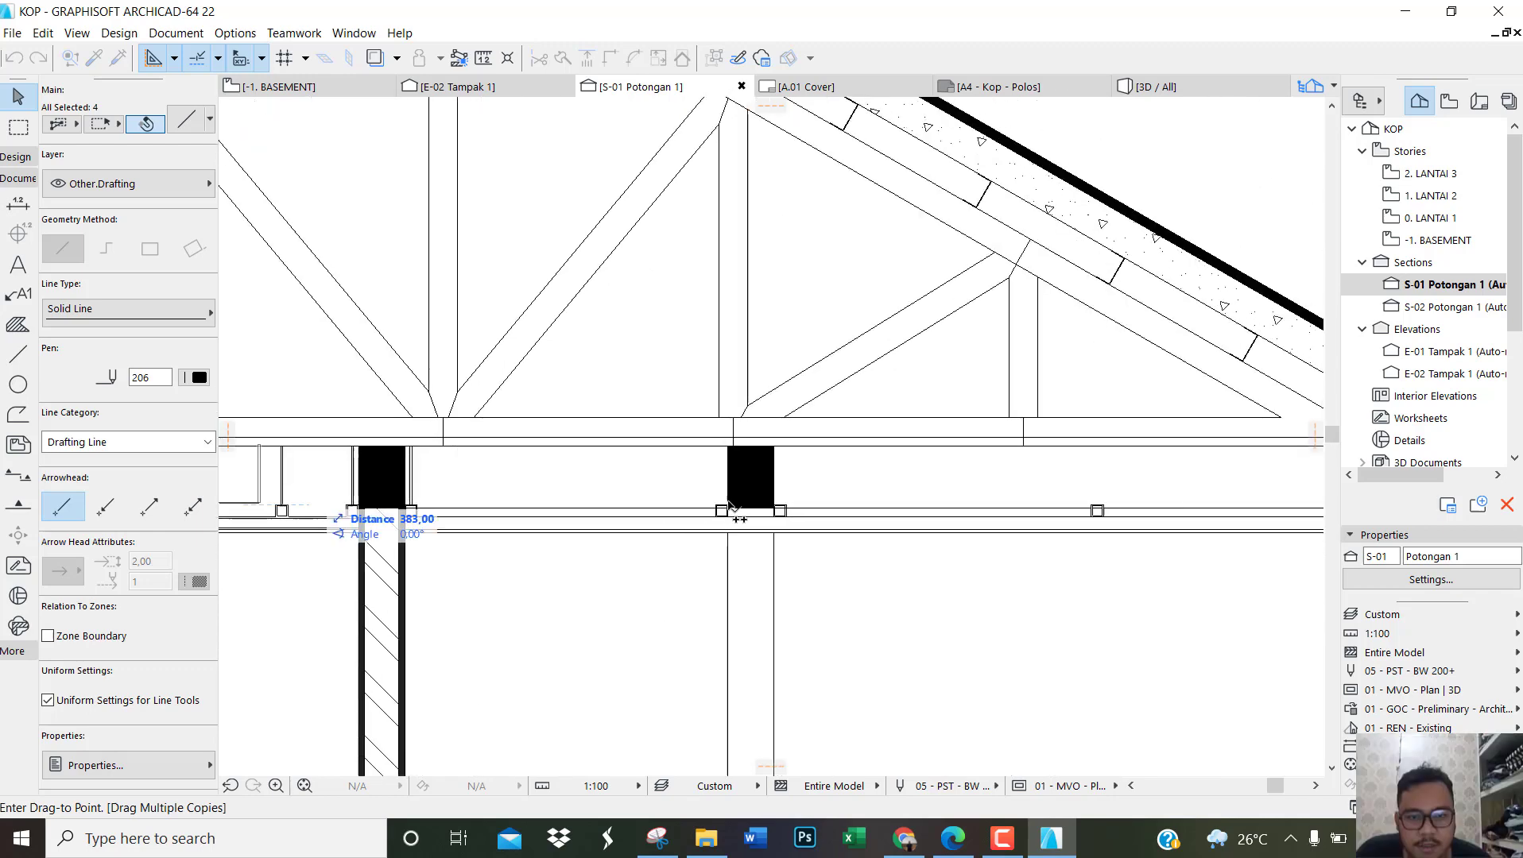
{"action": "scroll", "coordinate": [710, 509], "scroll_direction": "up", "scroll_amount": 5}
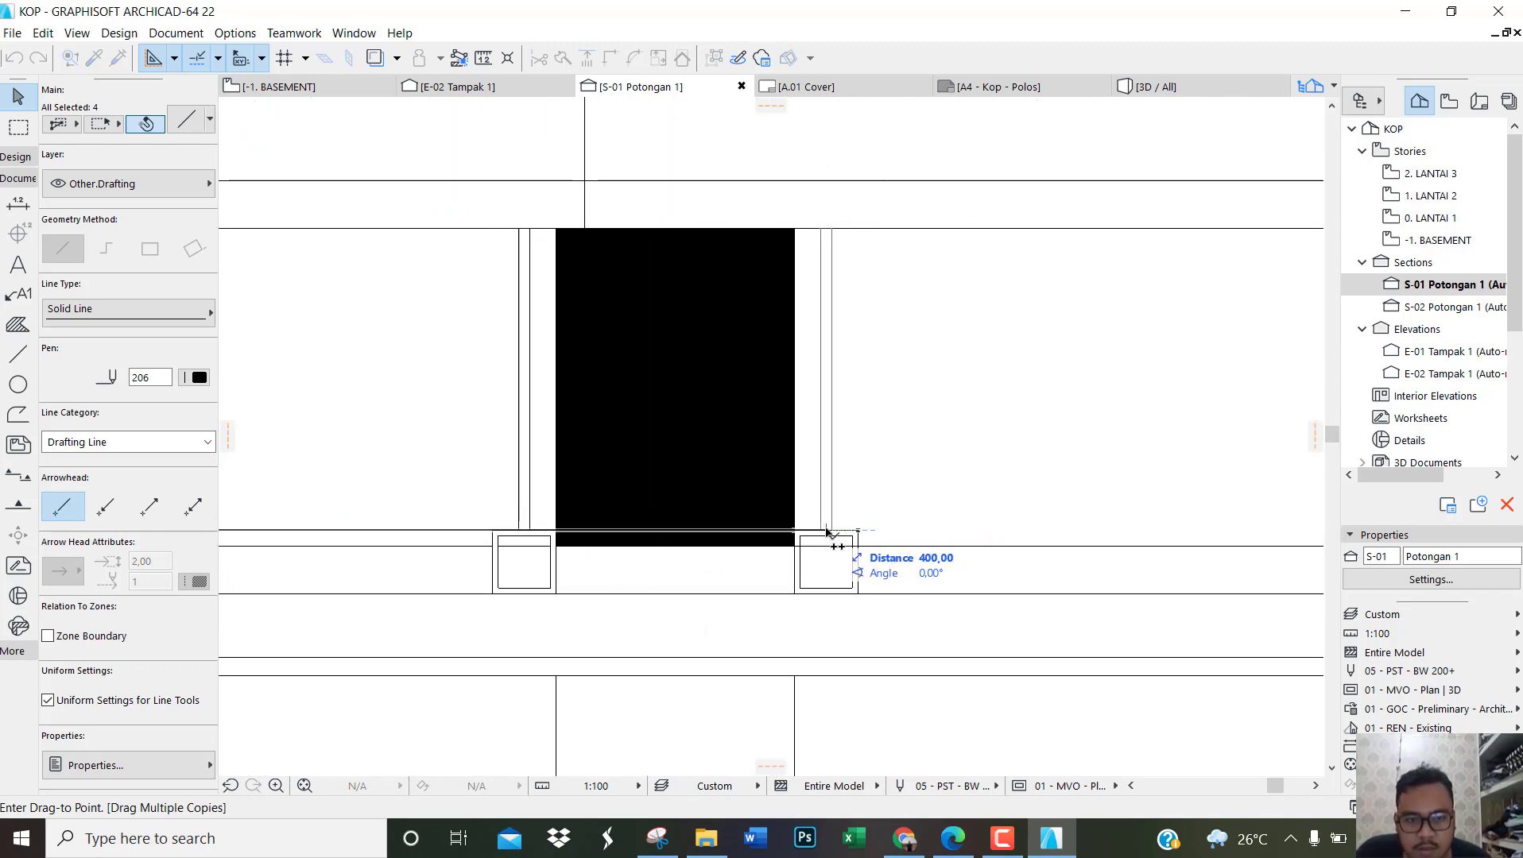
{"action": "scroll", "coordinate": [389, 518], "scroll_direction": "down", "scroll_amount": 4}
{"action": "scroll", "coordinate": [1057, 505], "scroll_direction": "up", "scroll_amount": 5}
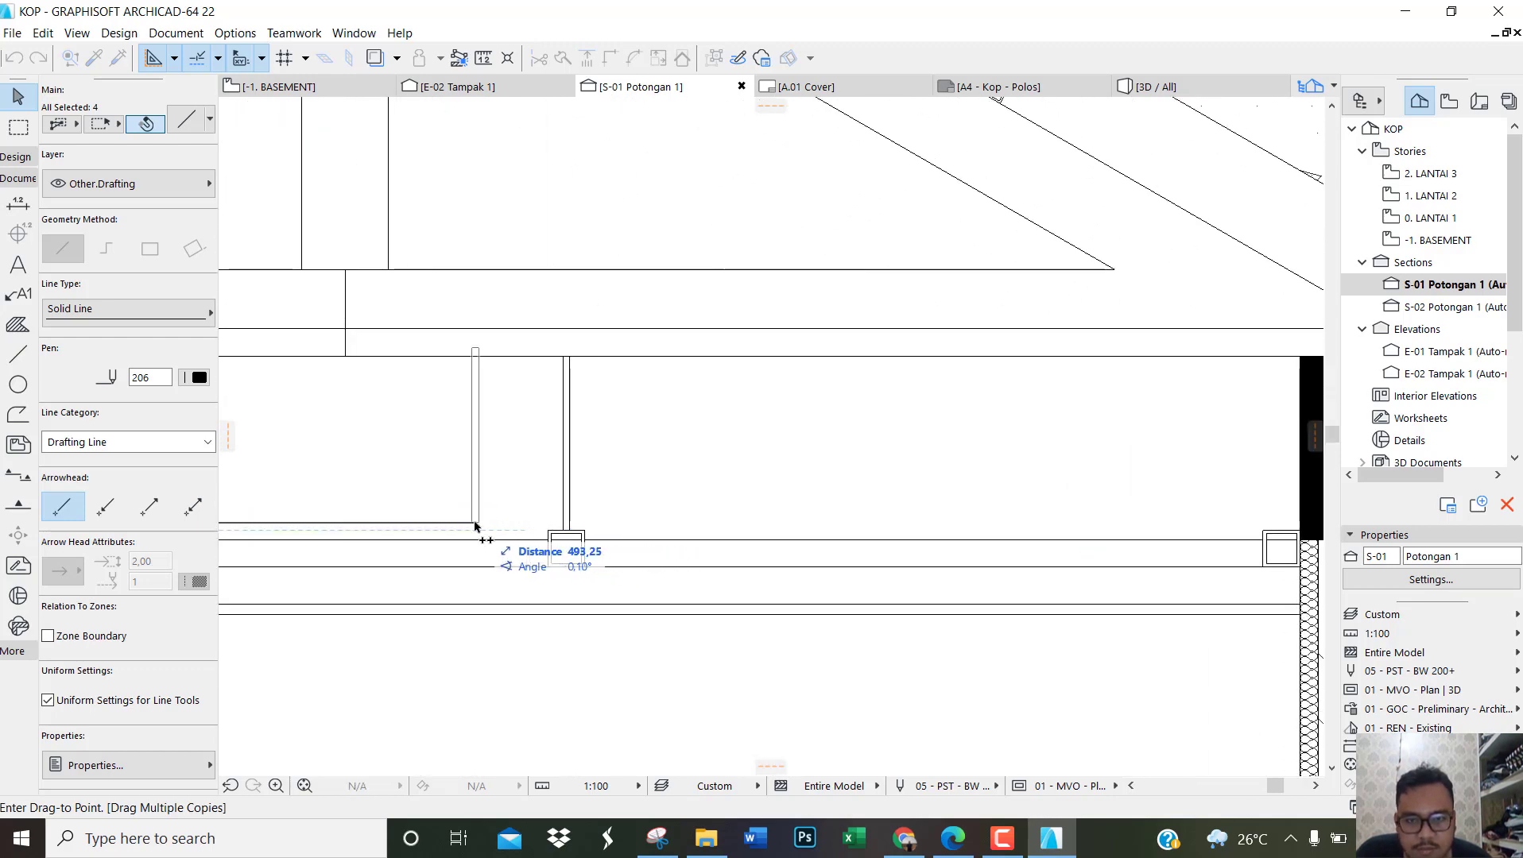
{"action": "scroll", "coordinate": [1094, 612], "scroll_direction": "down", "scroll_amount": 3}
{"action": "scroll", "coordinate": [952, 551], "scroll_direction": "up", "scroll_amount": 4}
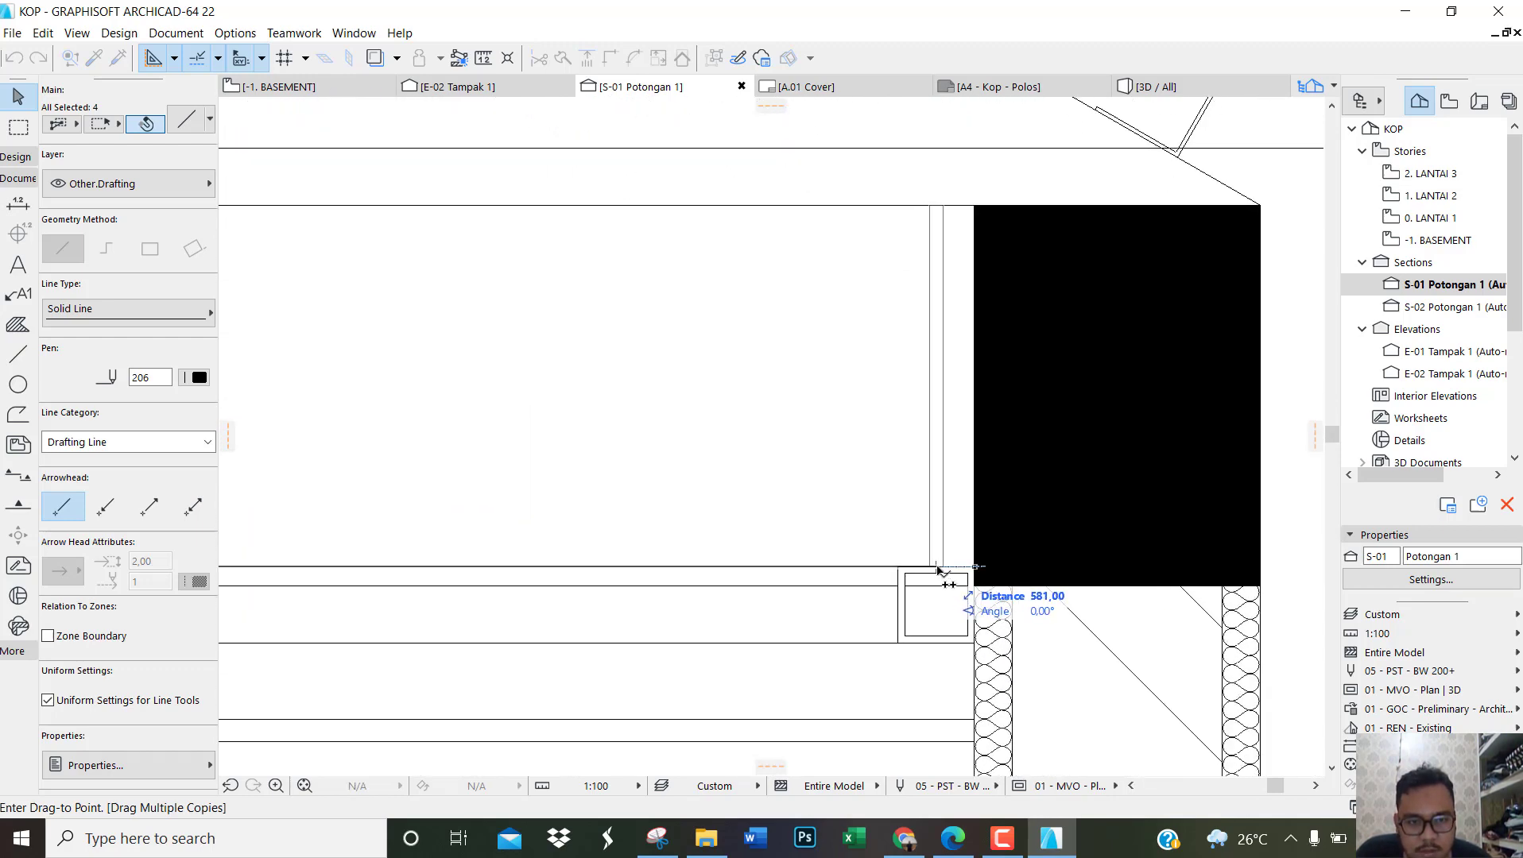
{"action": "scroll", "coordinate": [516, 527], "scroll_direction": "down", "scroll_amount": 5}
{"action": "scroll", "coordinate": [578, 543], "scroll_direction": "down", "scroll_amount": 5}
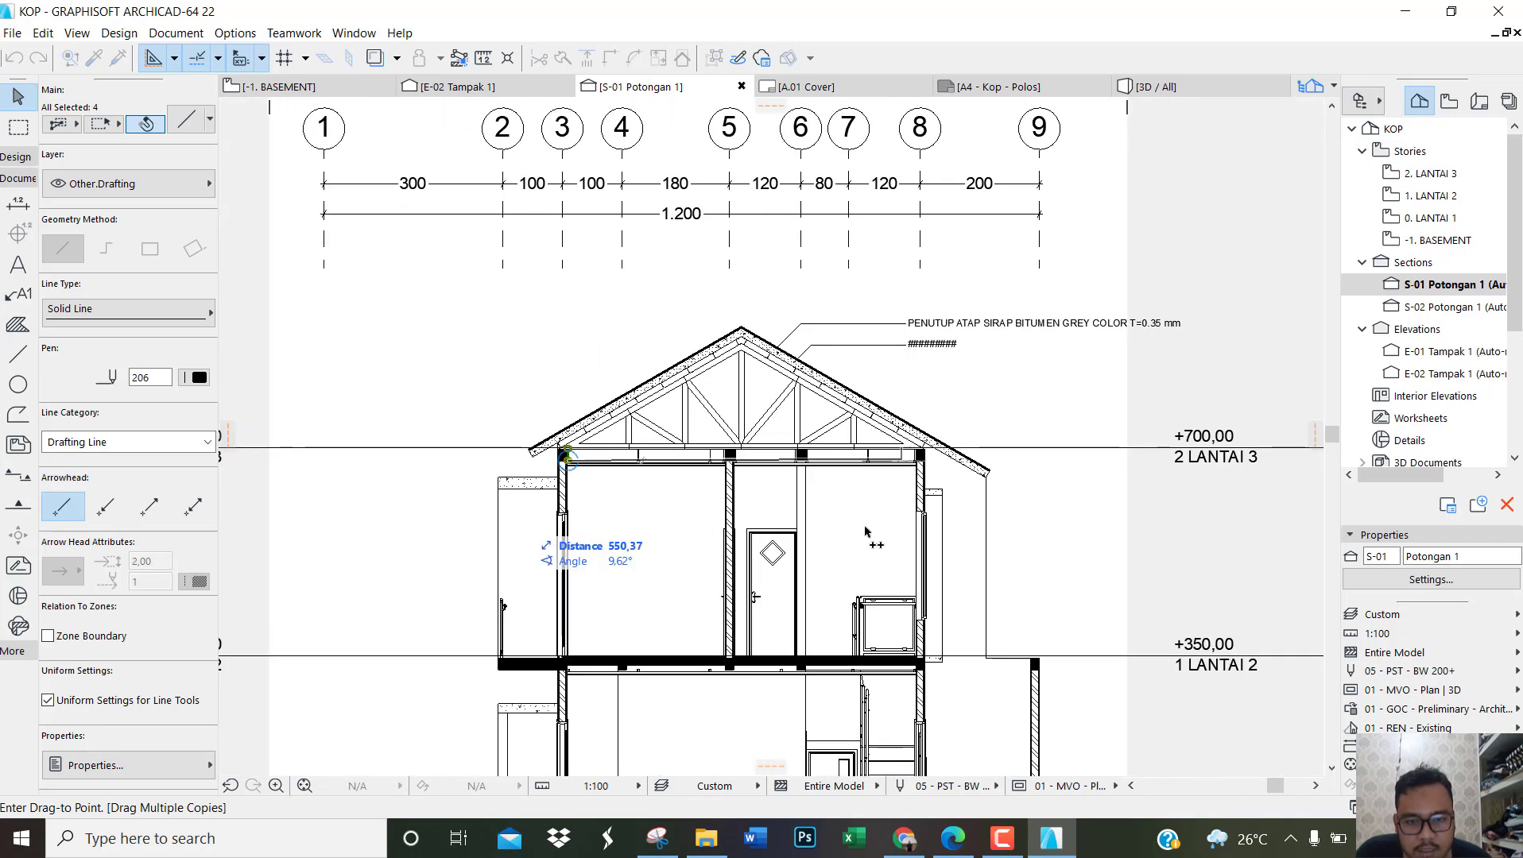
{"action": "scroll", "coordinate": [610, 606], "scroll_direction": "up", "scroll_amount": 8}
{"action": "scroll", "coordinate": [611, 602], "scroll_direction": "up", "scroll_amount": 6}
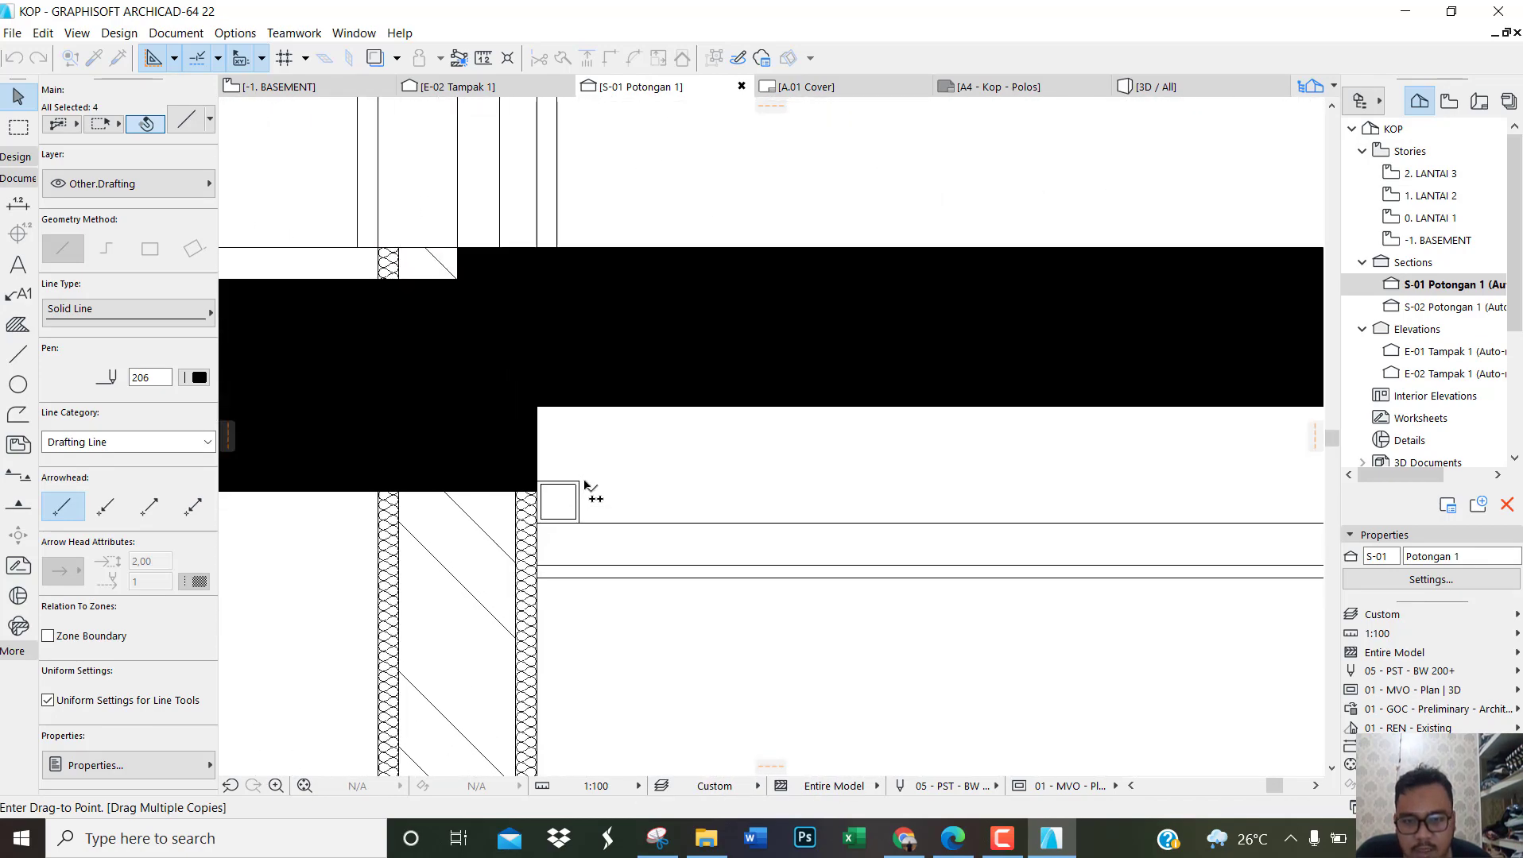
{"action": "key", "text": "Escape"}
{"action": "key", "text": "Escape"}
Step: Draw a rectangle about 0.6 × 7 cm from the lower ceiling's first hollow profile, at its top midpoint, up to the slab's underside
{"action": "left_click", "coordinate": [17, 354]}
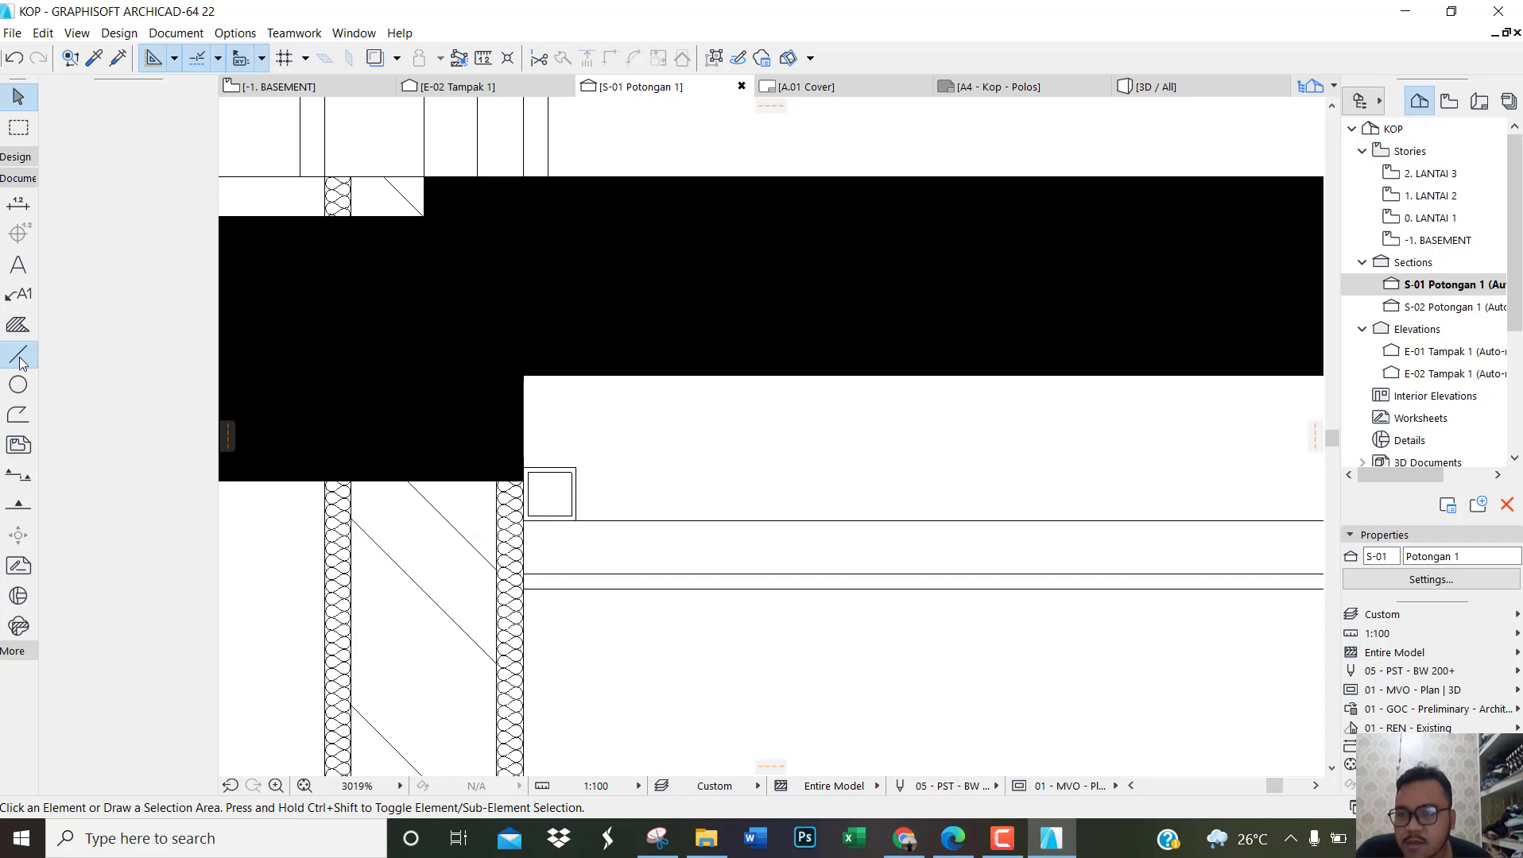
{"action": "scroll", "coordinate": [662, 560], "scroll_direction": "up", "scroll_amount": 3}
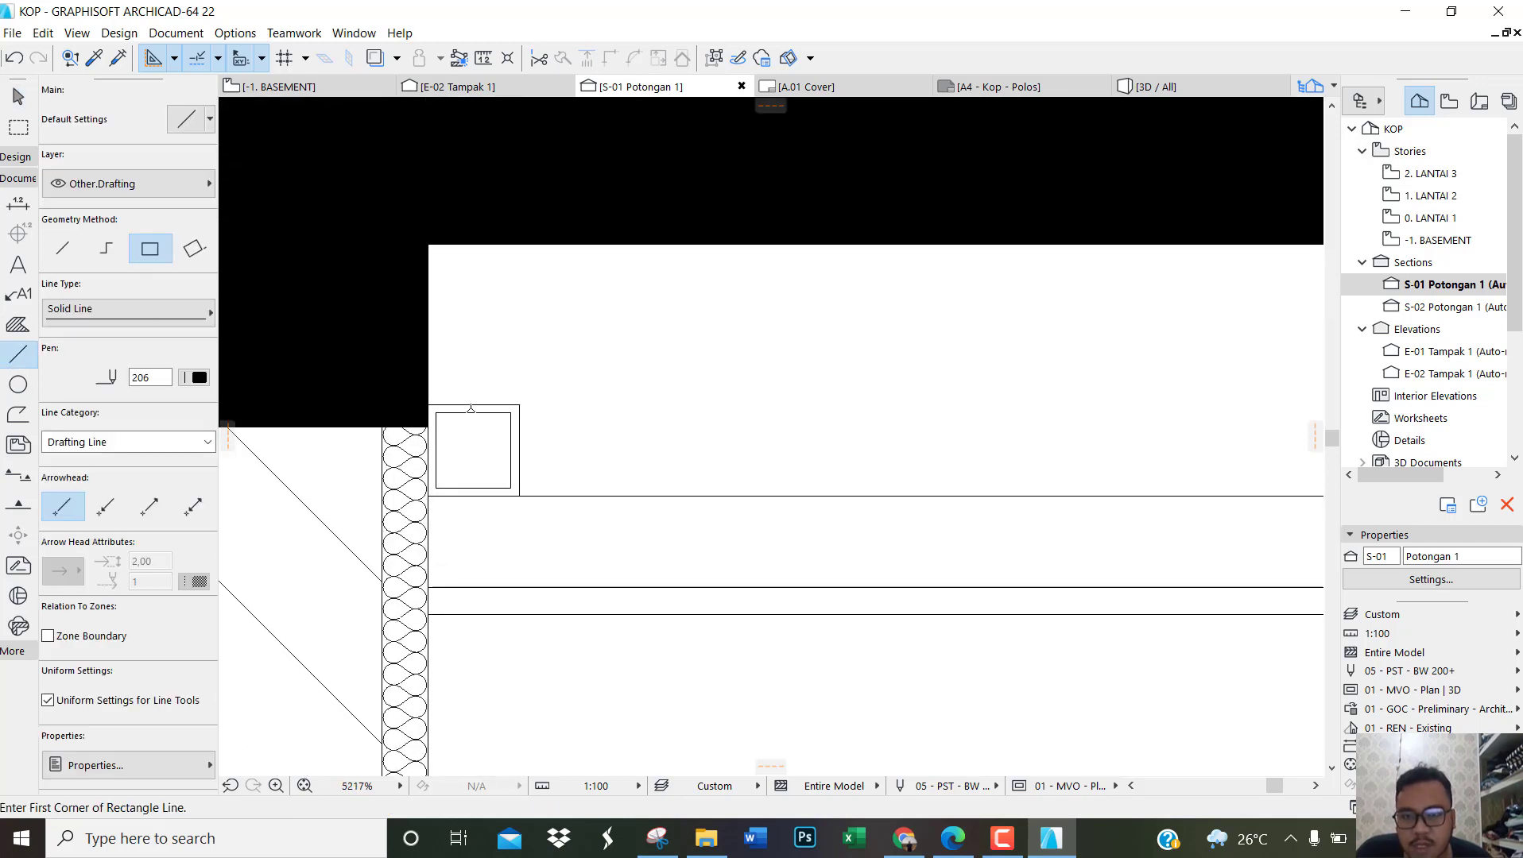
{"action": "left_click", "coordinate": [472, 404]}
{"action": "scroll", "coordinate": [473, 404], "scroll_direction": "down", "scroll_amount": 1}
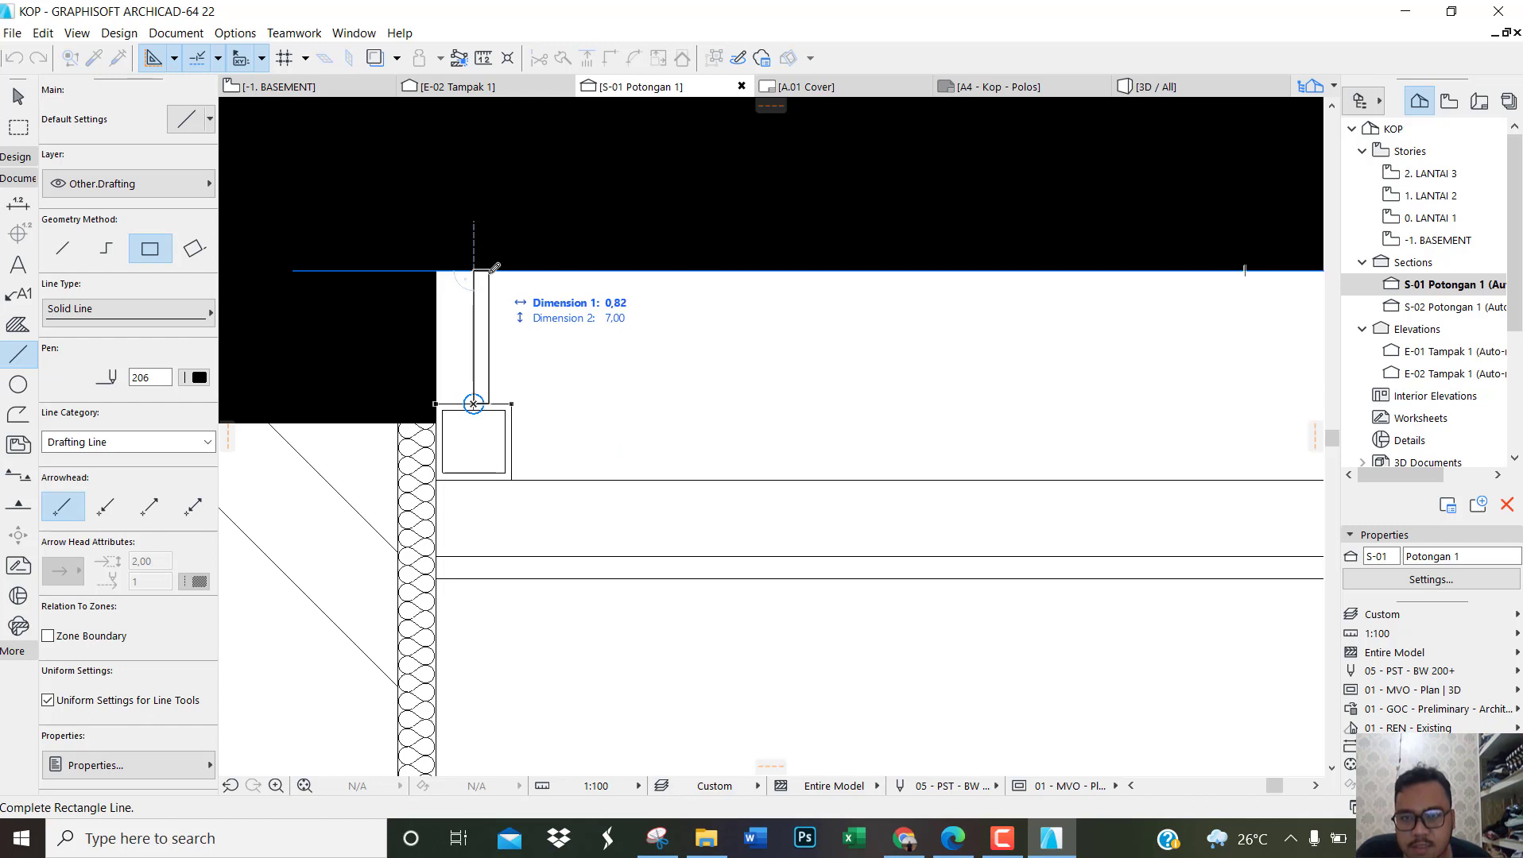
{"action": "scroll", "coordinate": [488, 267], "scroll_direction": "up", "scroll_amount": 4}
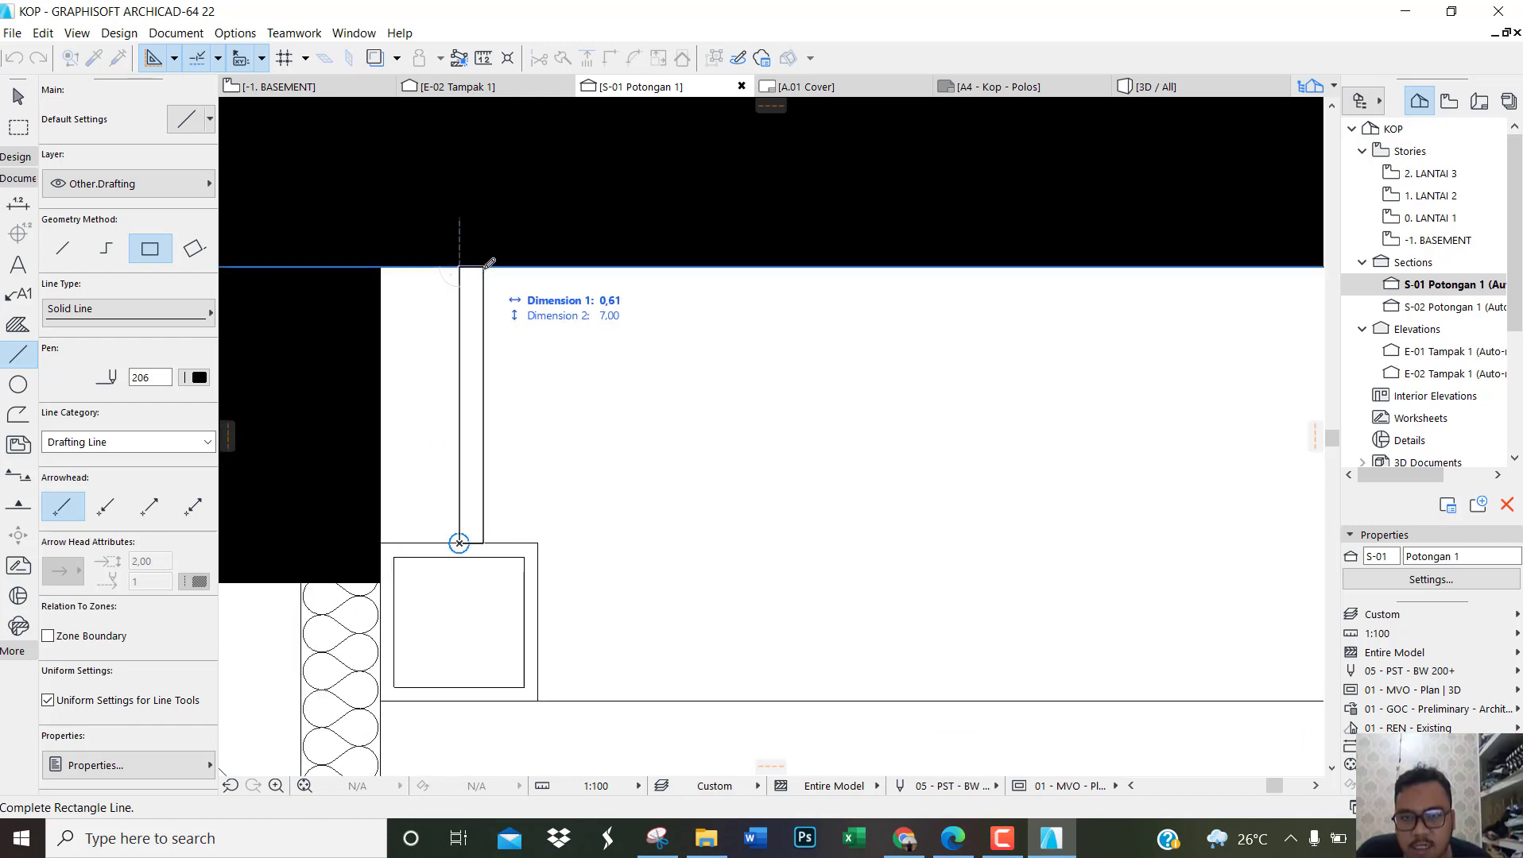
{"action": "left_click", "coordinate": [486, 265]}
Step: Select the new short hanger rectangle and move it by its bottom midpoint to centre it on the lower ceiling's first hollow profile
{"action": "key", "text": "ctrl+a"}
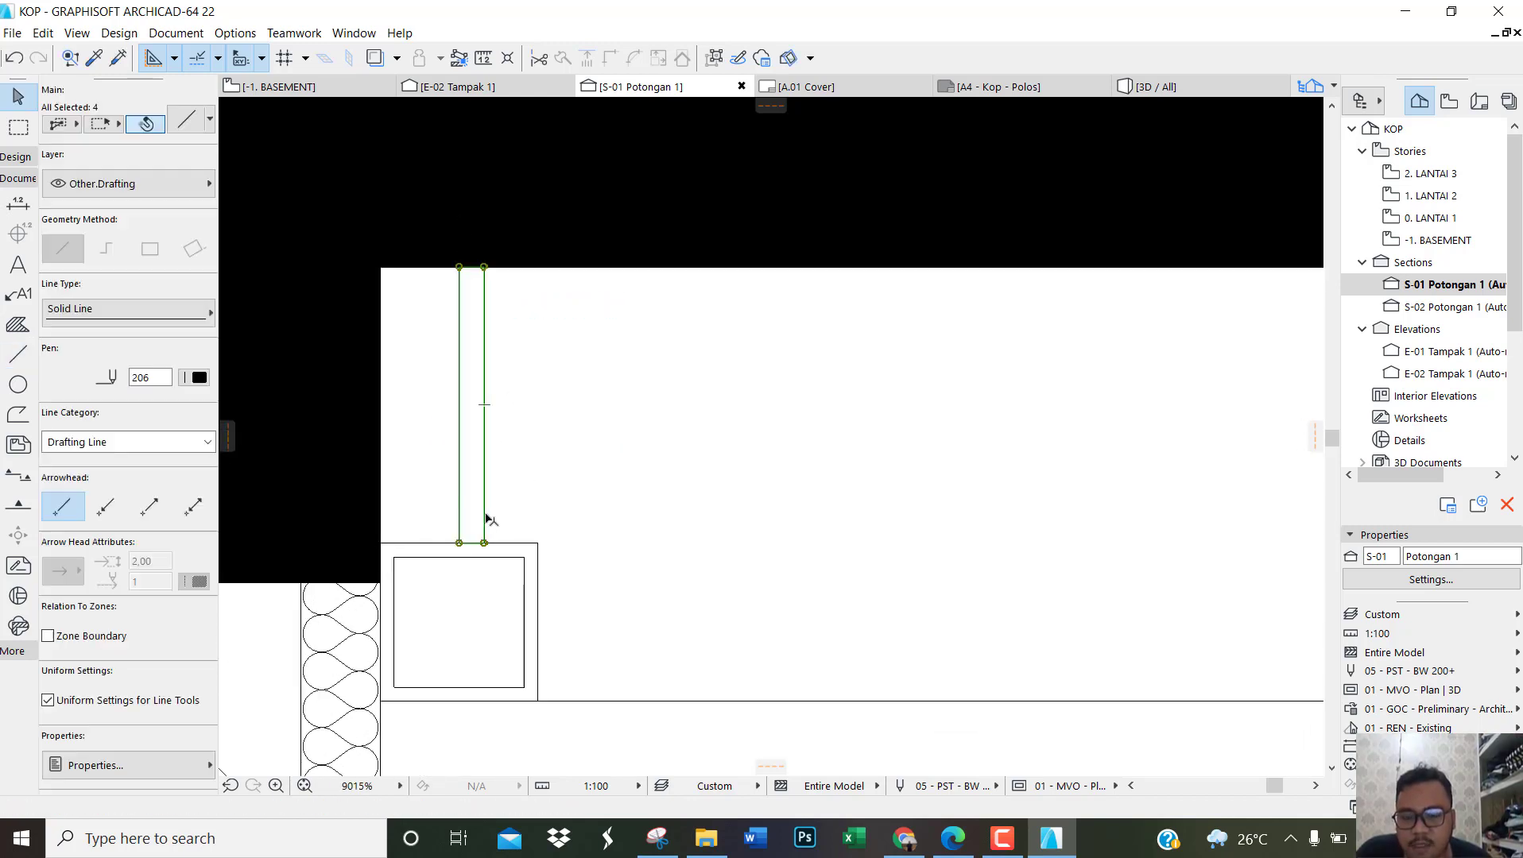
{"action": "key", "text": "ctrl+d"}
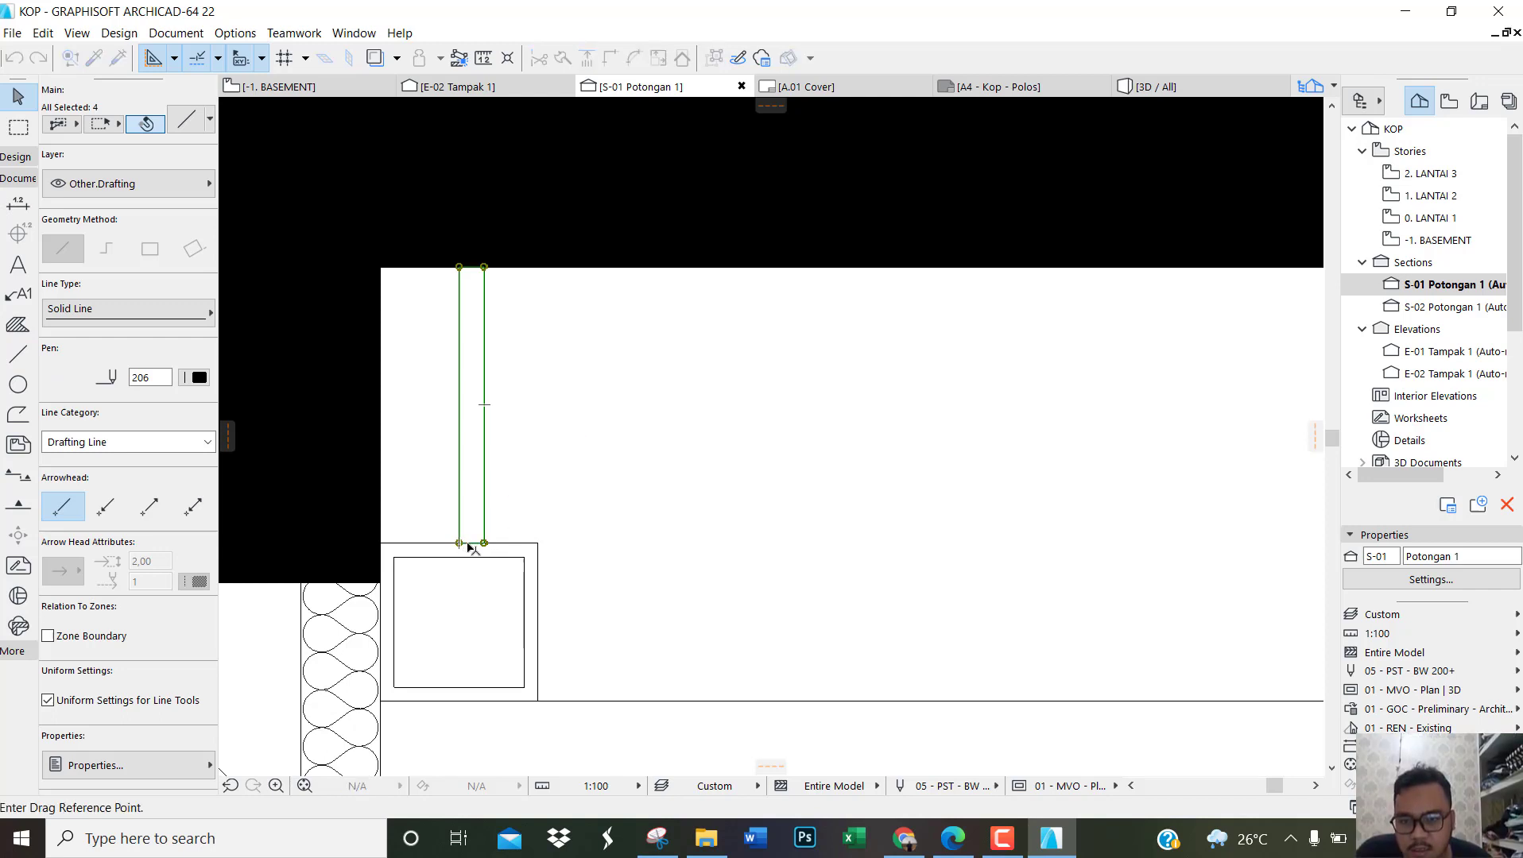
{"action": "left_click", "coordinate": [469, 545]}
{"action": "left_click", "coordinate": [465, 543]}
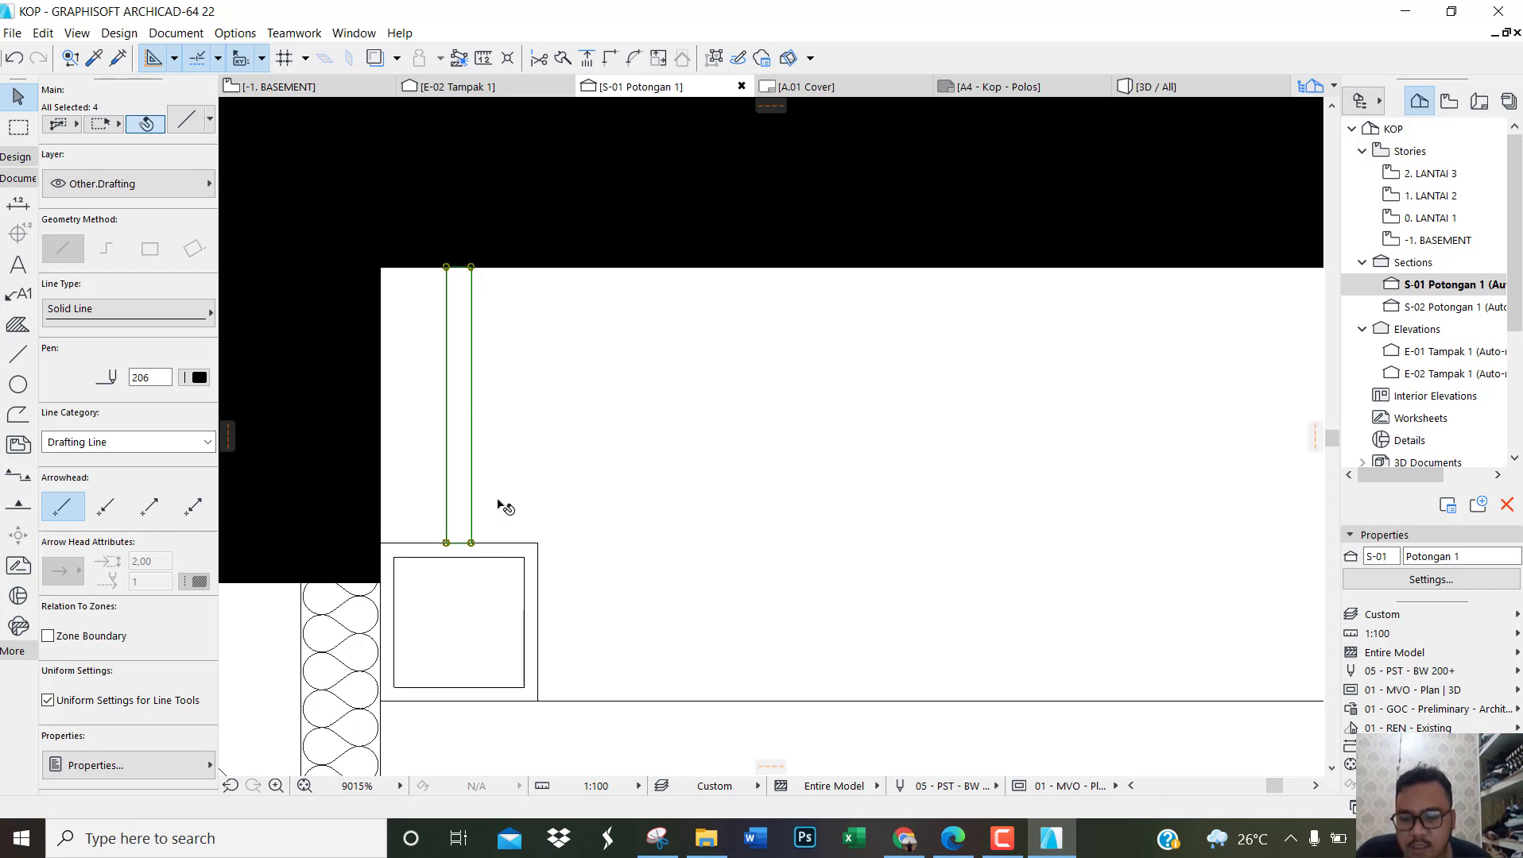
Step: Begin multiple copies of the short hanger and place one on the lower ceiling's second hollow profile
{"action": "key", "text": "ctrl+d"}
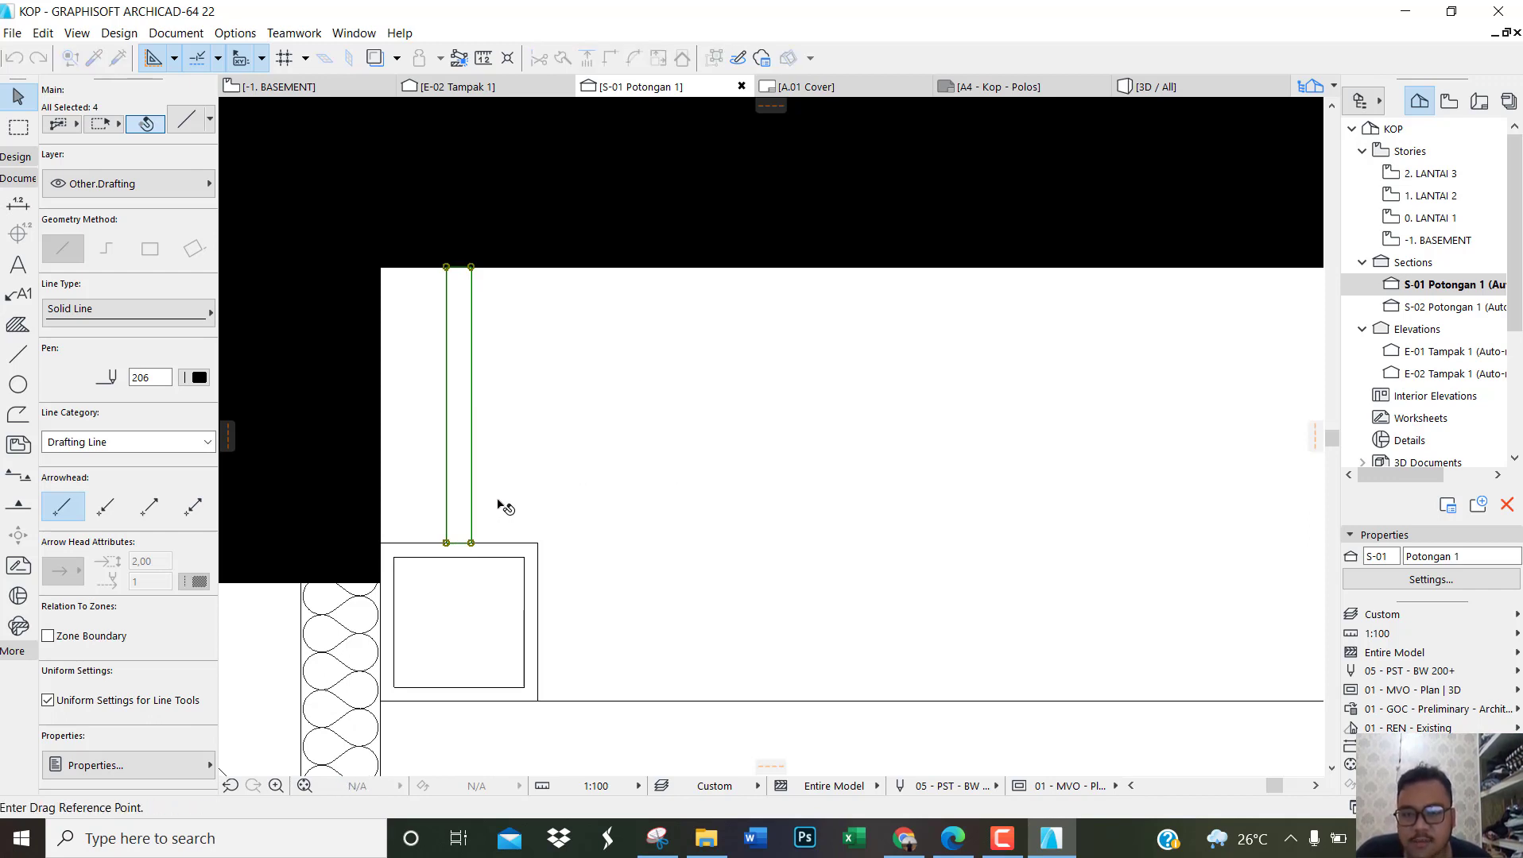
{"action": "left_click", "coordinate": [459, 543]}
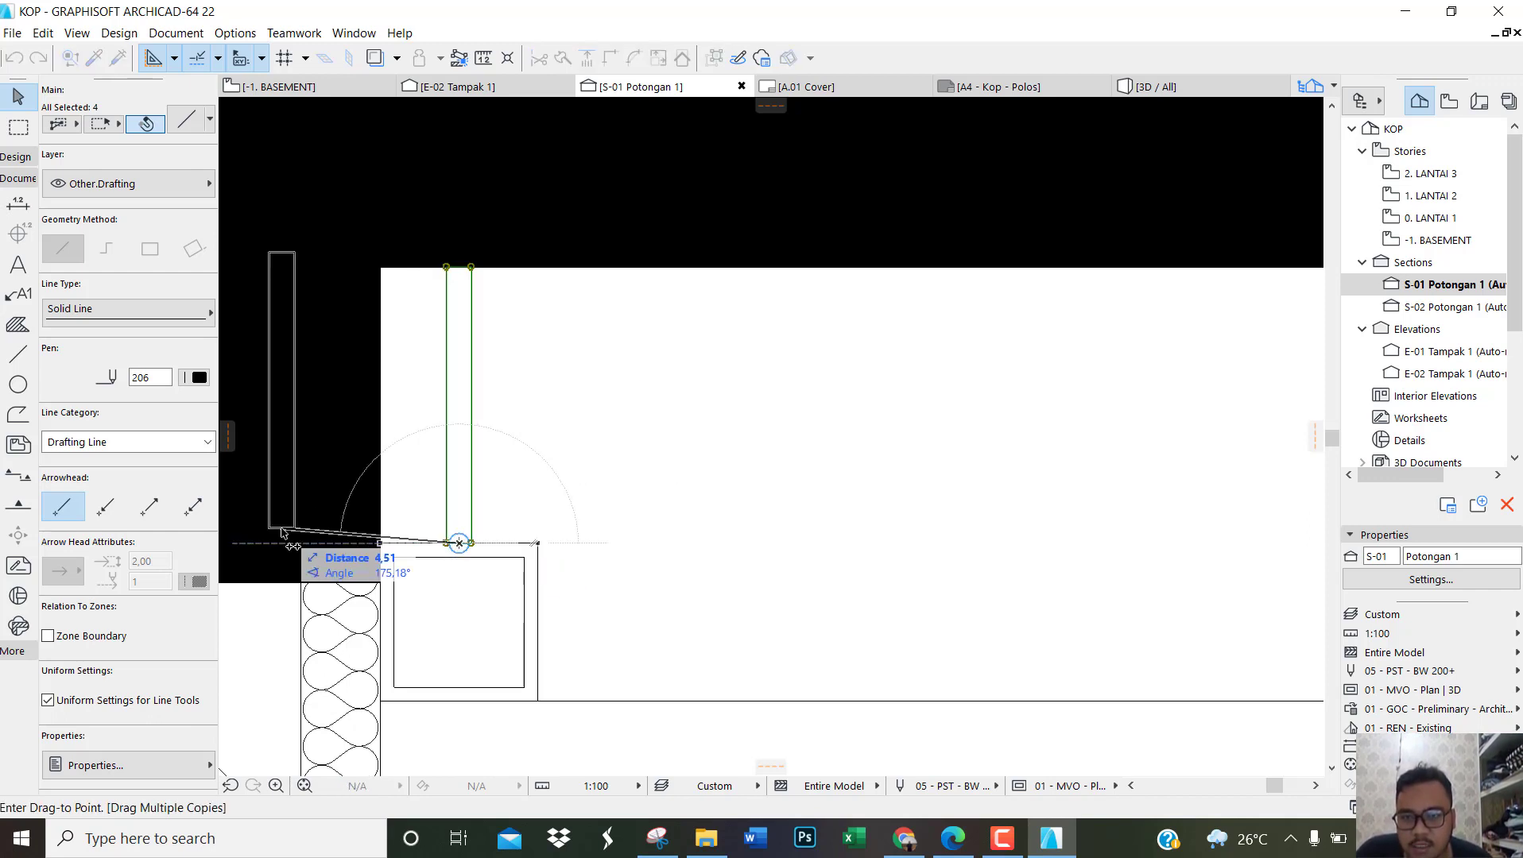
{"action": "scroll", "coordinate": [294, 566], "scroll_direction": "down", "scroll_amount": 6}
{"action": "scroll", "coordinate": [946, 604], "scroll_direction": "up", "scroll_amount": 5}
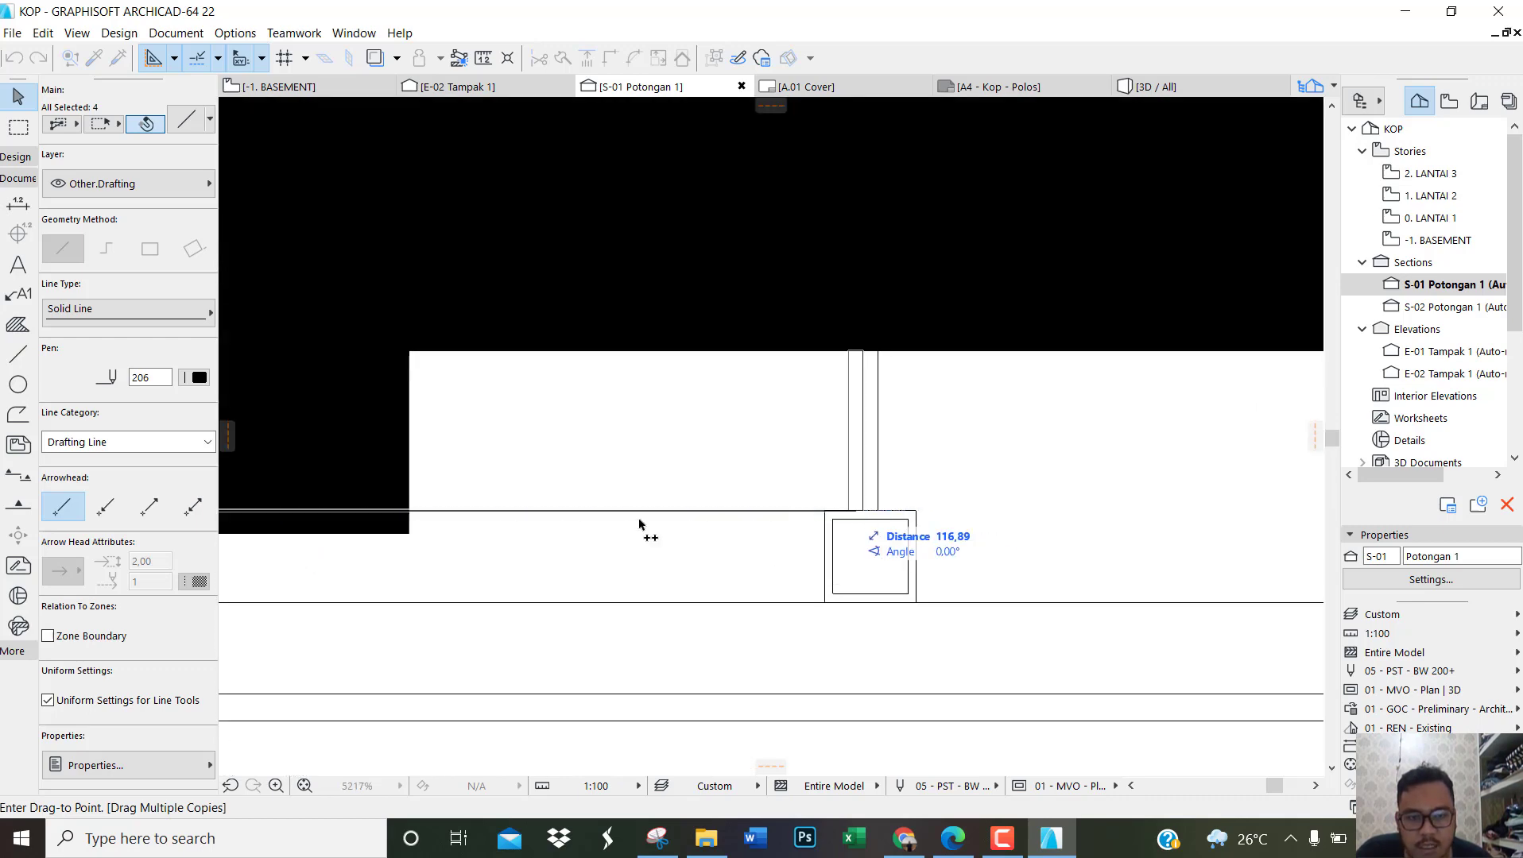
Step: Place short hanger copies on the lower ceiling's third and fourth hollow profiles, snapping each at the profile's top midpoint
{"action": "scroll", "coordinate": [316, 556], "scroll_direction": "down", "scroll_amount": 8}
{"action": "scroll", "coordinate": [728, 556], "scroll_direction": "up", "scroll_amount": 6}
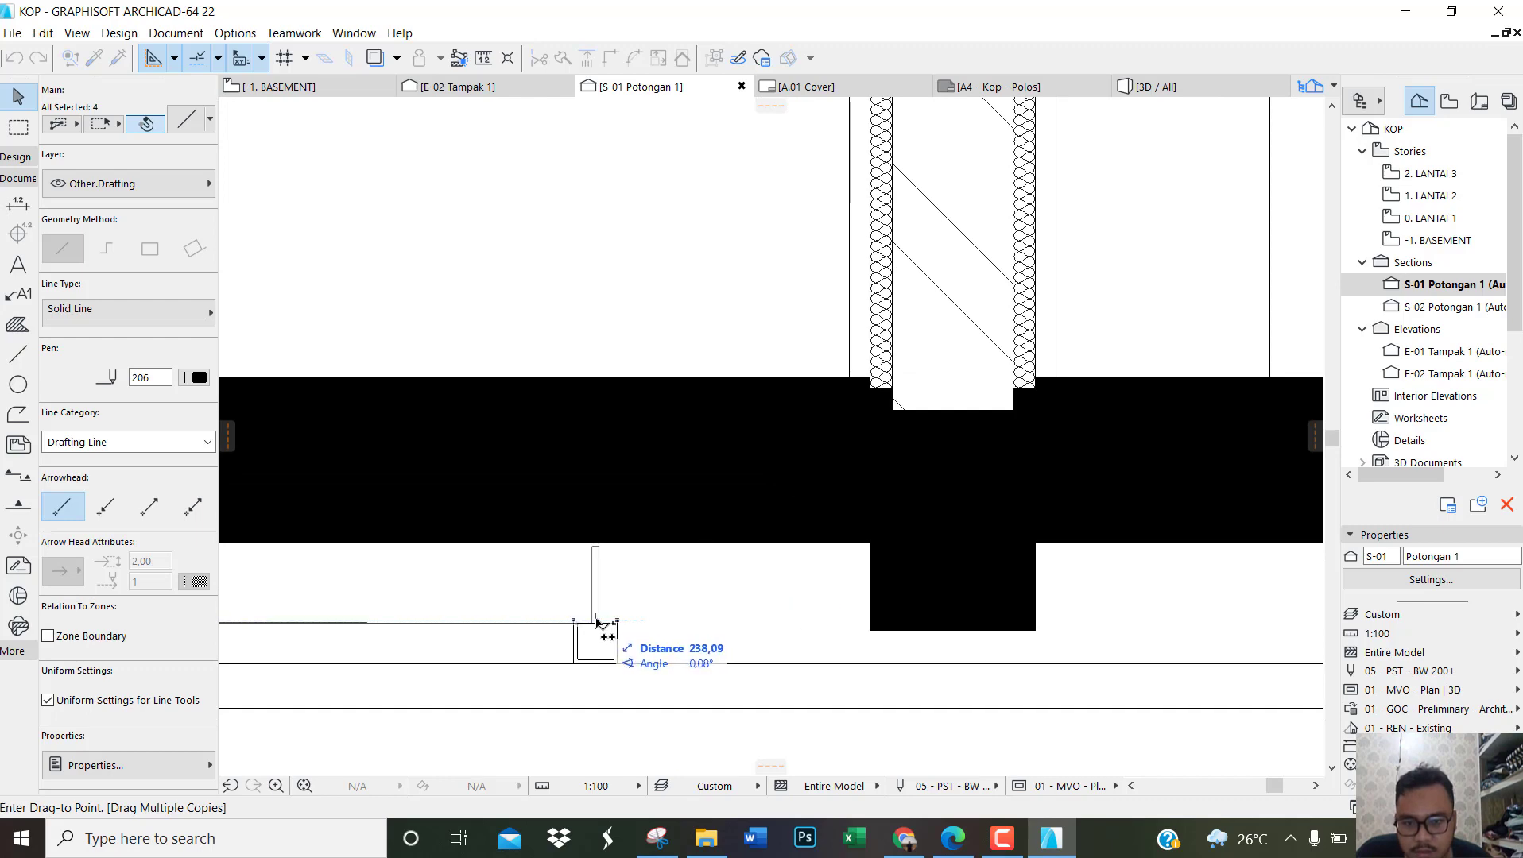
{"action": "scroll", "coordinate": [595, 626], "scroll_direction": "up", "scroll_amount": 5}
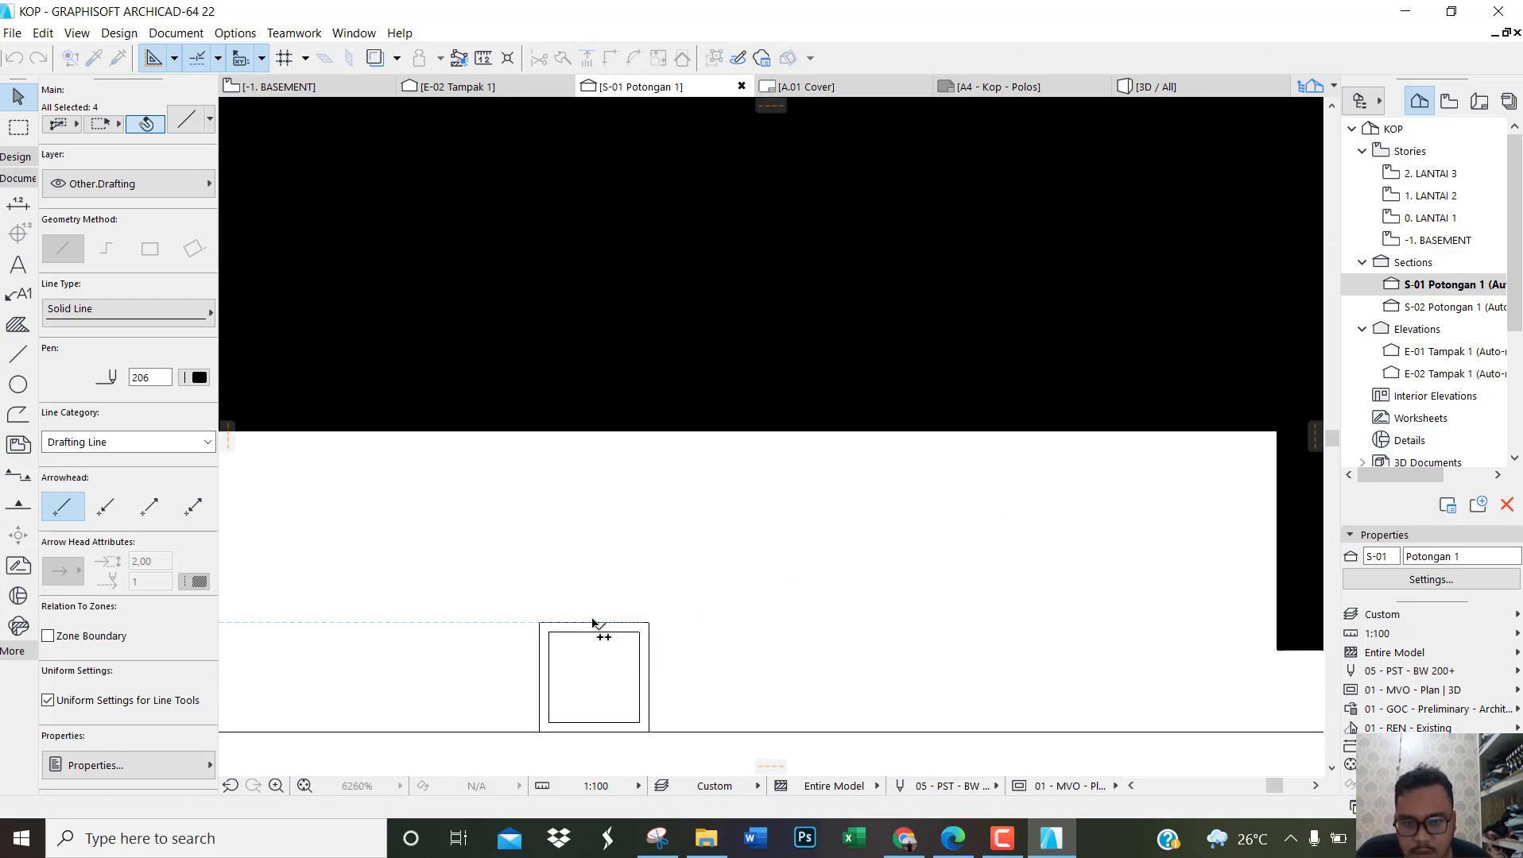
{"action": "scroll", "coordinate": [372, 576], "scroll_direction": "down", "scroll_amount": 3}
{"action": "scroll", "coordinate": [373, 575], "scroll_direction": "down", "scroll_amount": 3}
{"action": "scroll", "coordinate": [1230, 595], "scroll_direction": "up", "scroll_amount": 6}
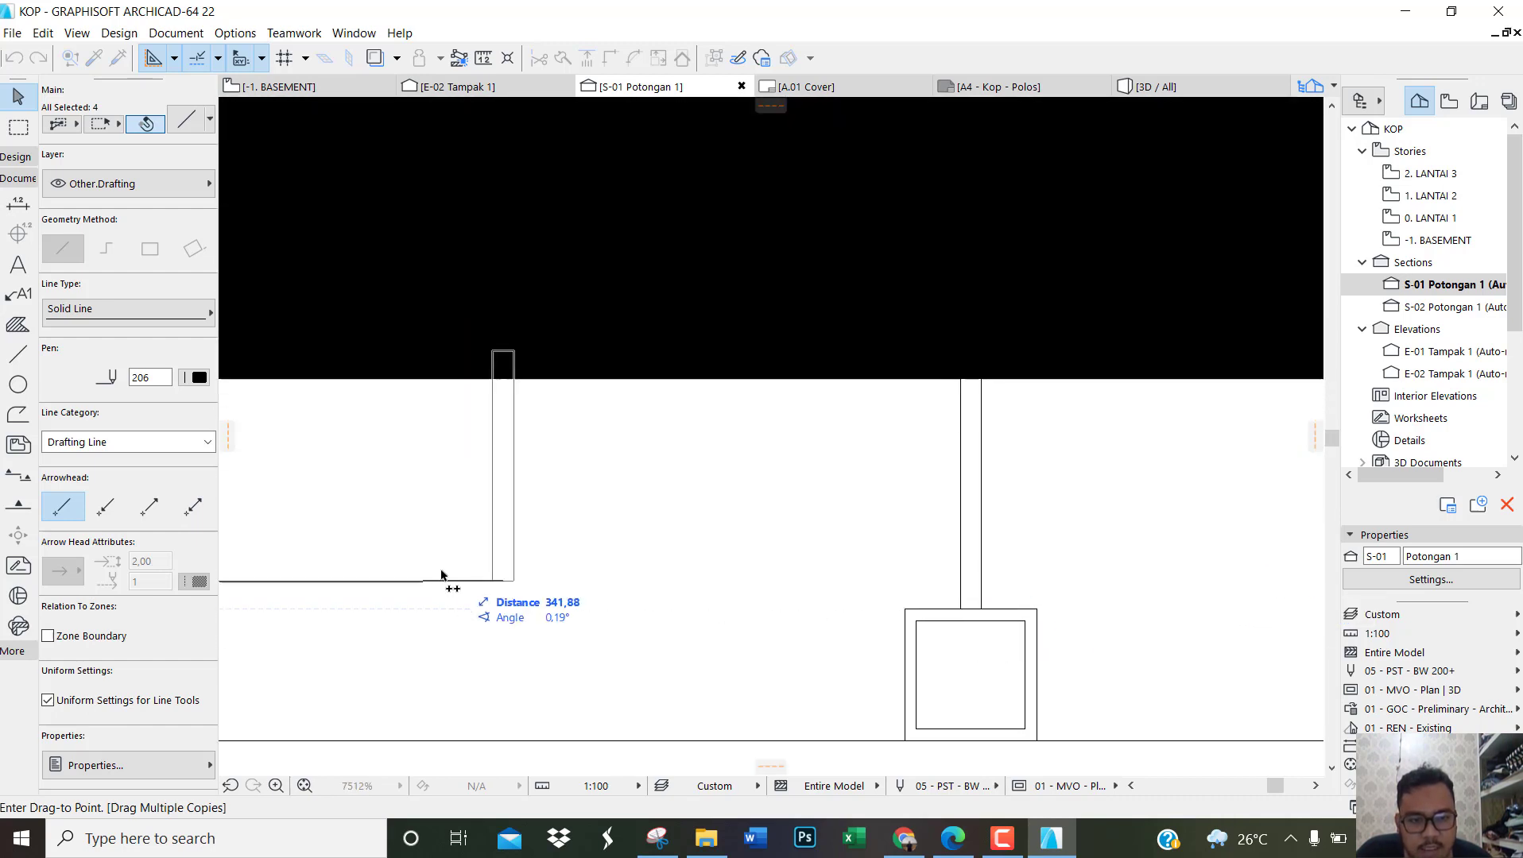
Step: Try to place a short hanger copy on the lower ceiling's fifth hollow profile, and undo that placement
{"action": "scroll", "coordinate": [404, 554], "scroll_direction": "down", "scroll_amount": 3}
{"action": "scroll", "coordinate": [405, 554], "scroll_direction": "down", "scroll_amount": 3}
{"action": "scroll", "coordinate": [894, 570], "scroll_direction": "up", "scroll_amount": 6}
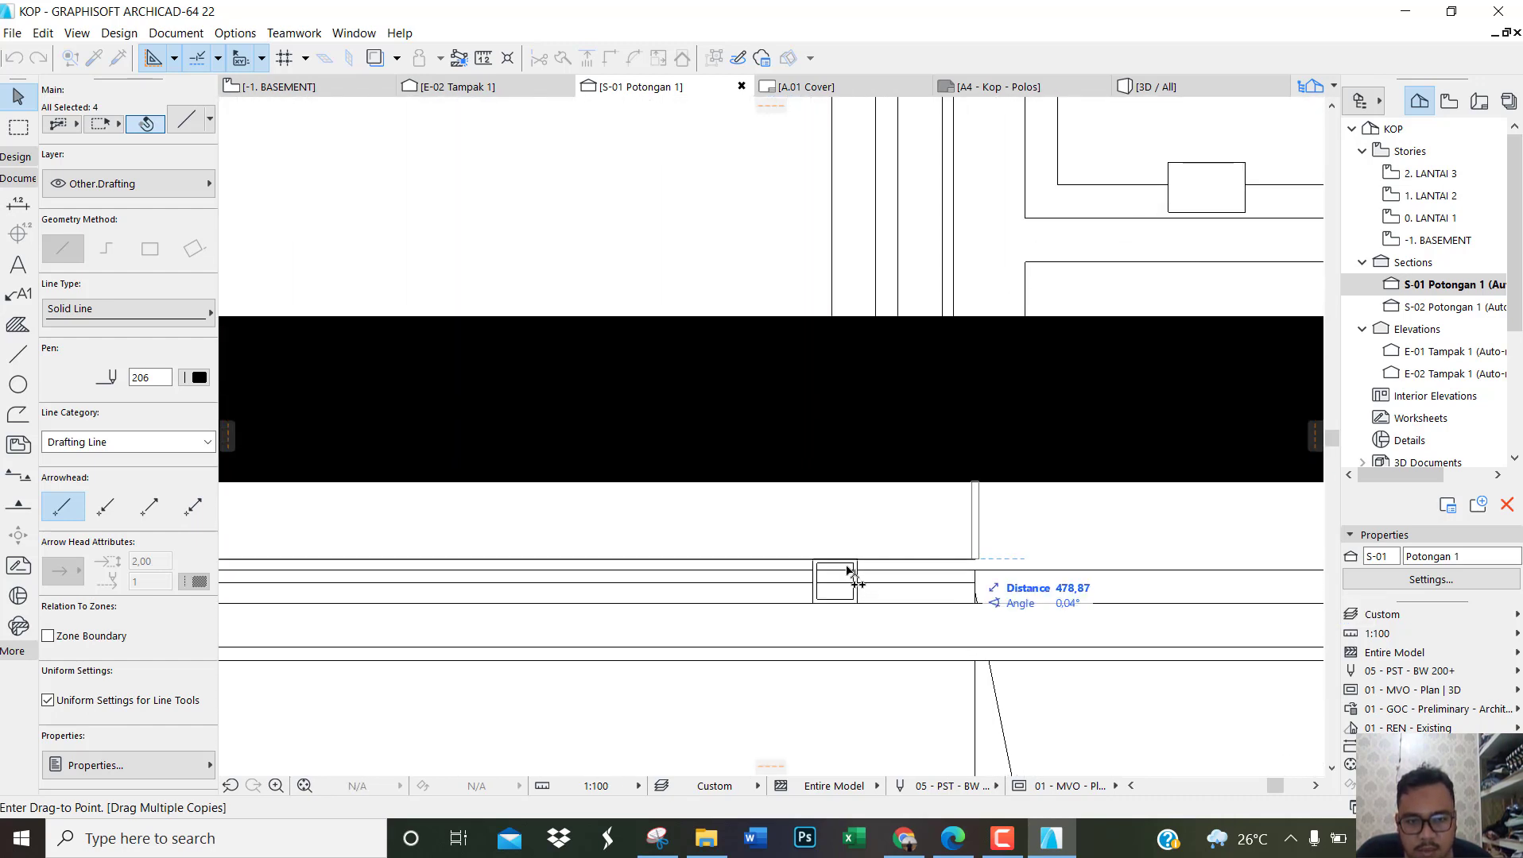
{"action": "left_click", "coordinate": [834, 561]}
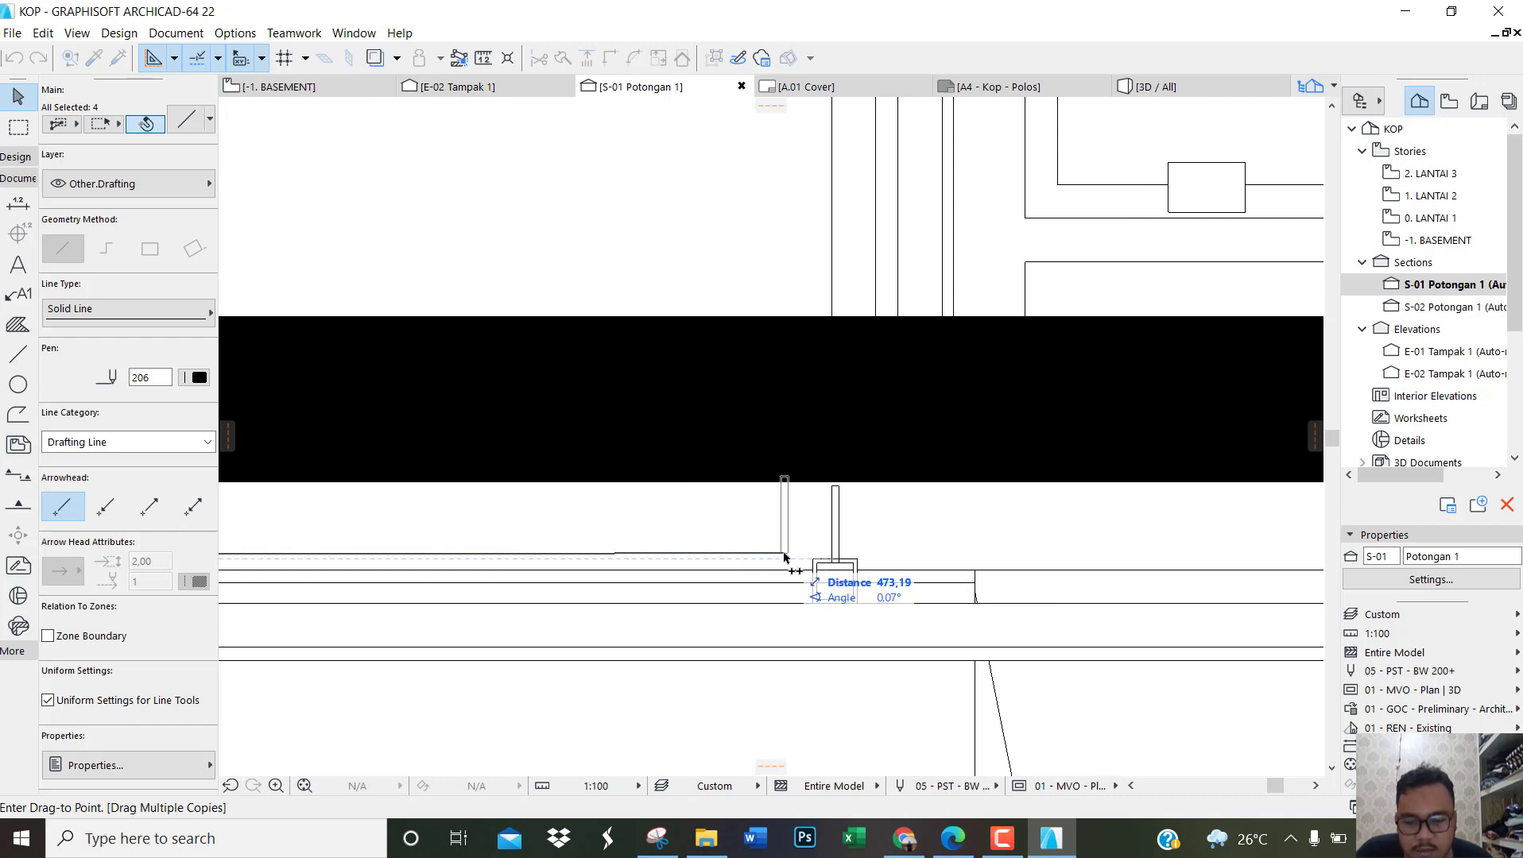
{"action": "key", "text": "ctrl"}
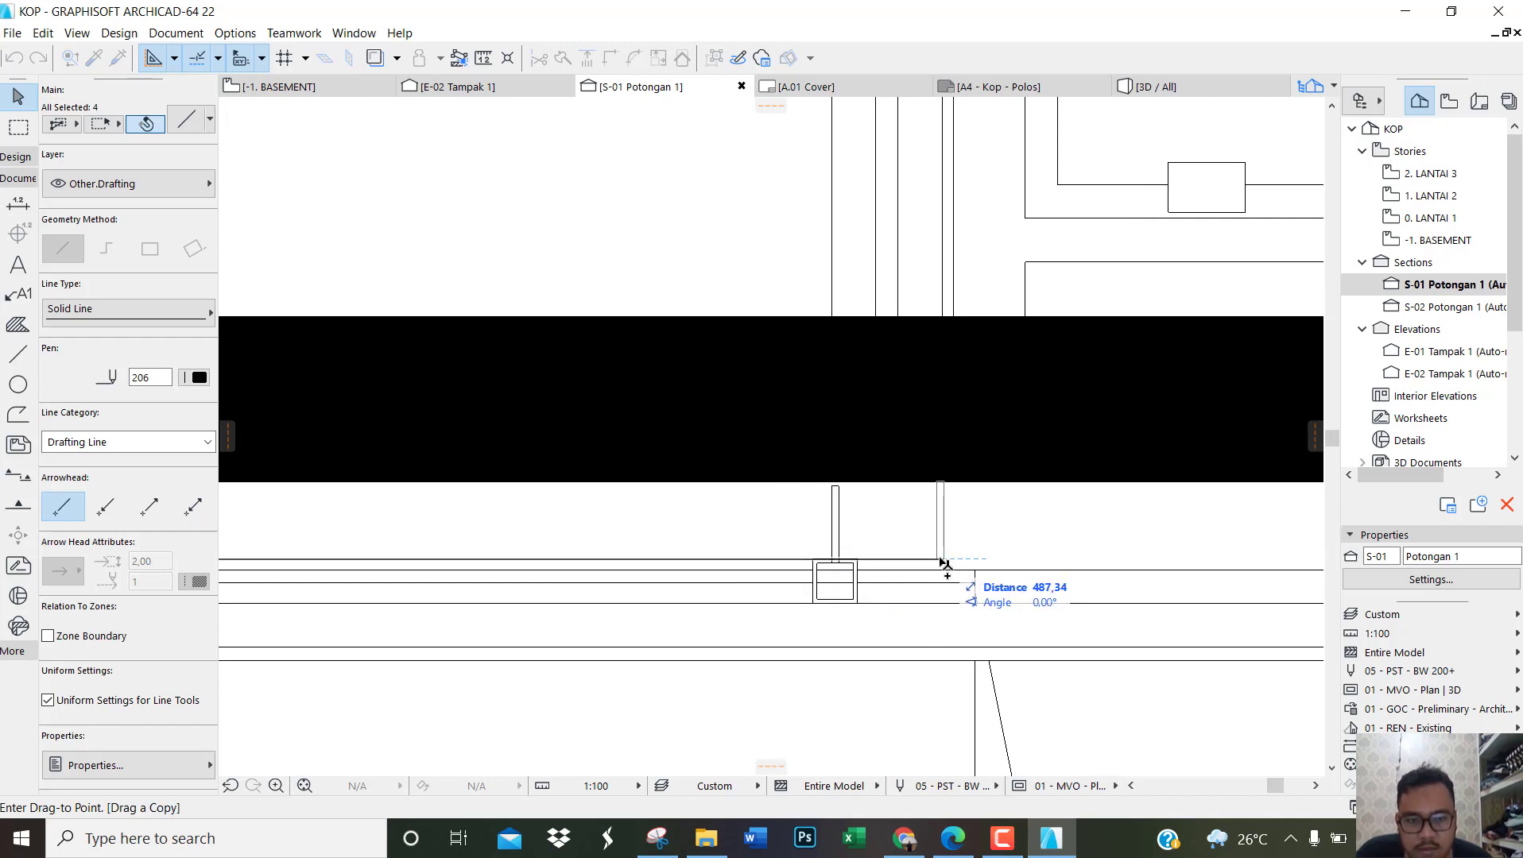
{"action": "left_click", "coordinate": [944, 564]}
{"action": "key", "text": "ctrl+z"}
Step: Copy the fourth profile's short hanger by its bottom midpoint onto the lower ceiling's fifth profile and the last one beside the outer wall
{"action": "scroll", "coordinate": [945, 569], "scroll_direction": "down", "scroll_amount": 4}
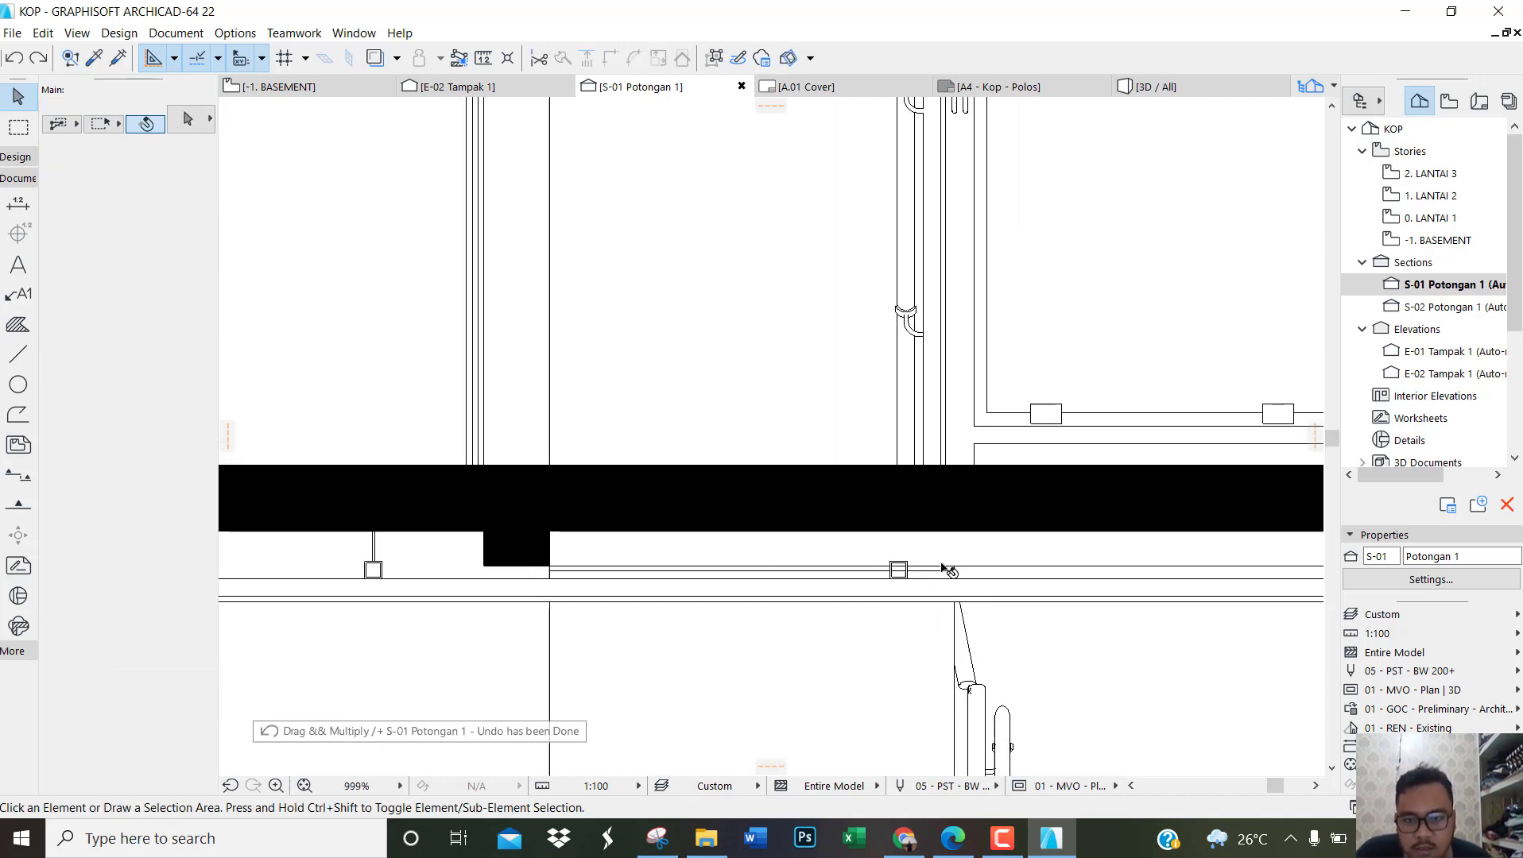
{"action": "scroll", "coordinate": [522, 583], "scroll_direction": "up", "scroll_amount": 5}
{"action": "left_click", "coordinate": [542, 559]}
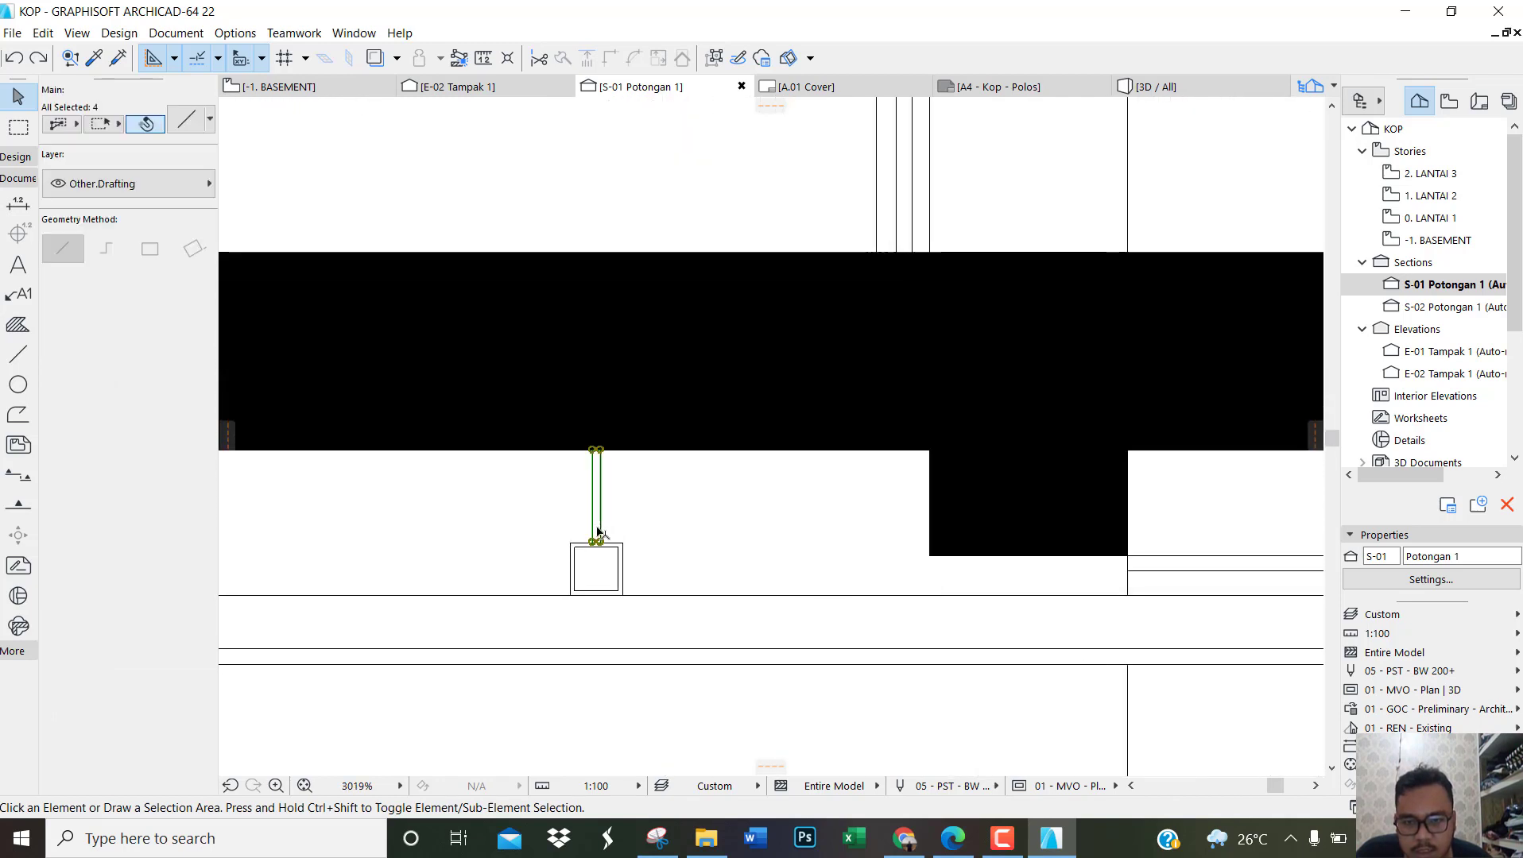
{"action": "key", "text": "ctrl+d"}
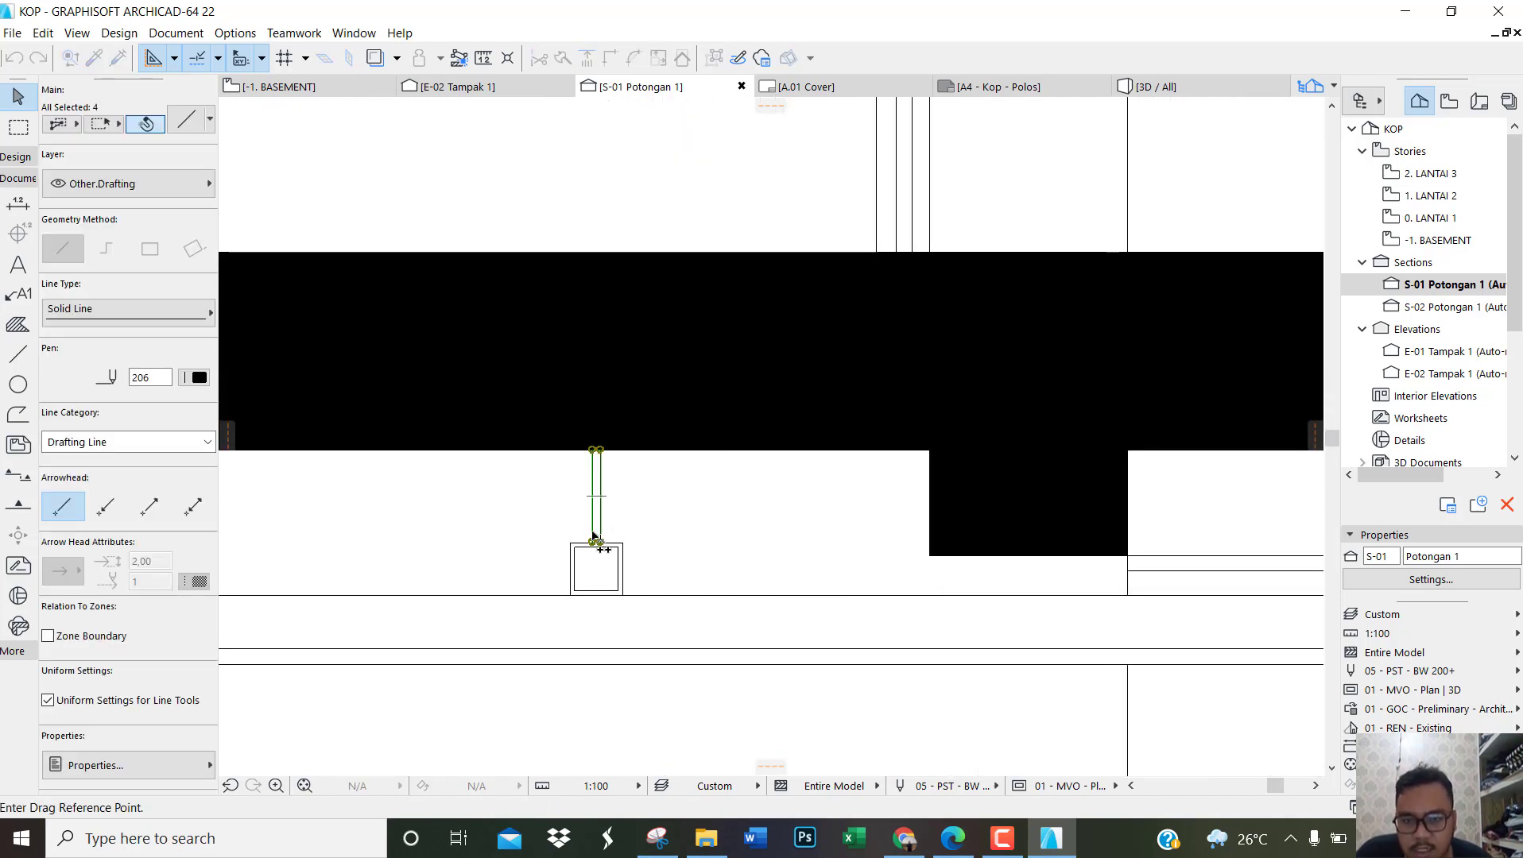
{"action": "scroll", "coordinate": [594, 538], "scroll_direction": "up", "scroll_amount": 4}
{"action": "left_click", "coordinate": [604, 563]}
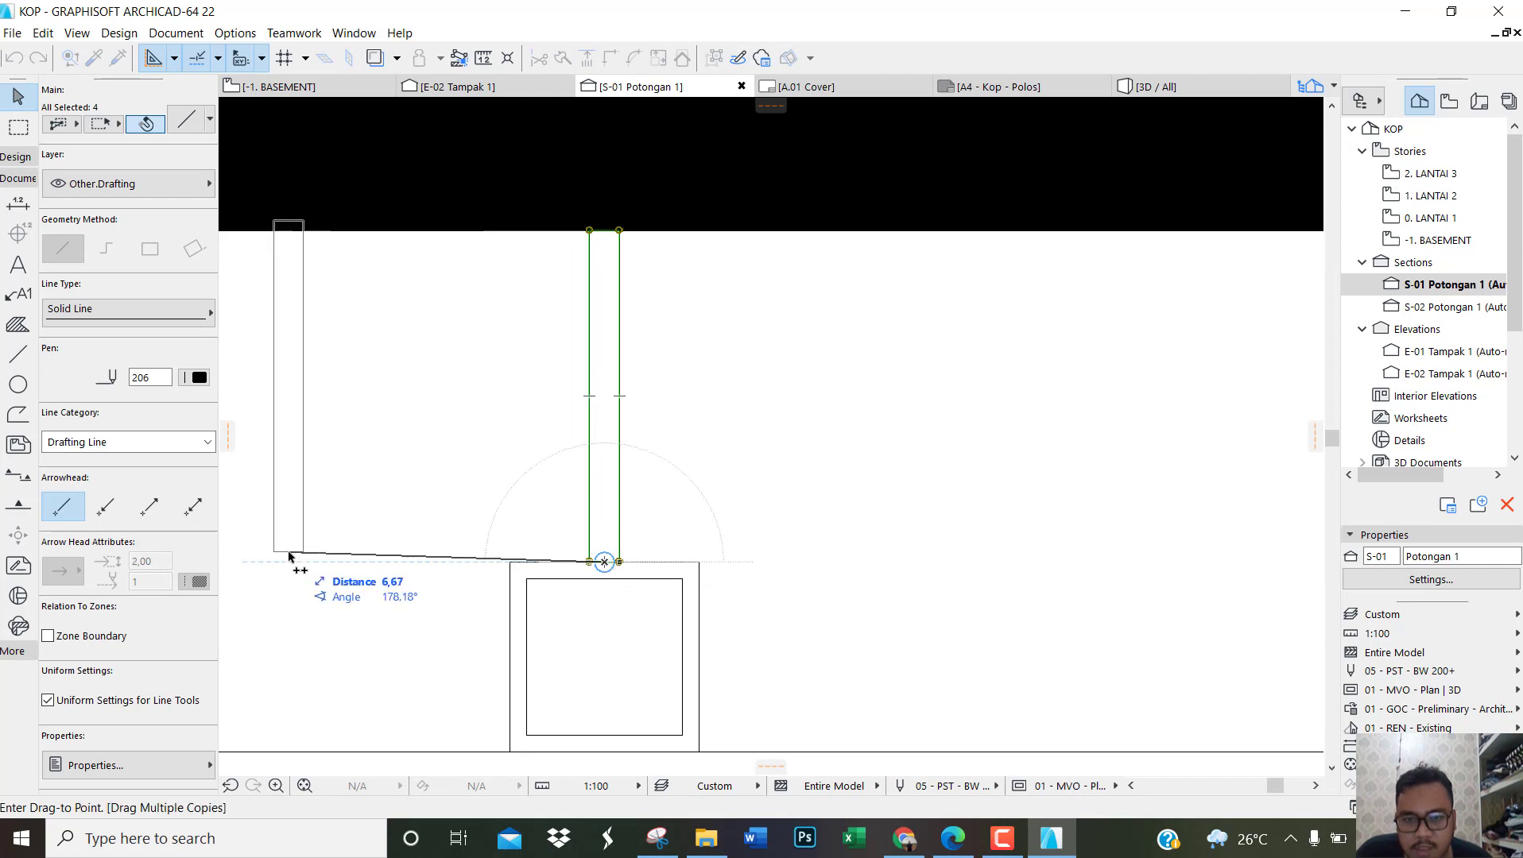
{"action": "scroll", "coordinate": [334, 553], "scroll_direction": "down", "scroll_amount": 10}
{"action": "scroll", "coordinate": [613, 581], "scroll_direction": "down", "scroll_amount": 1}
{"action": "scroll", "coordinate": [611, 584], "scroll_direction": "down", "scroll_amount": 2}
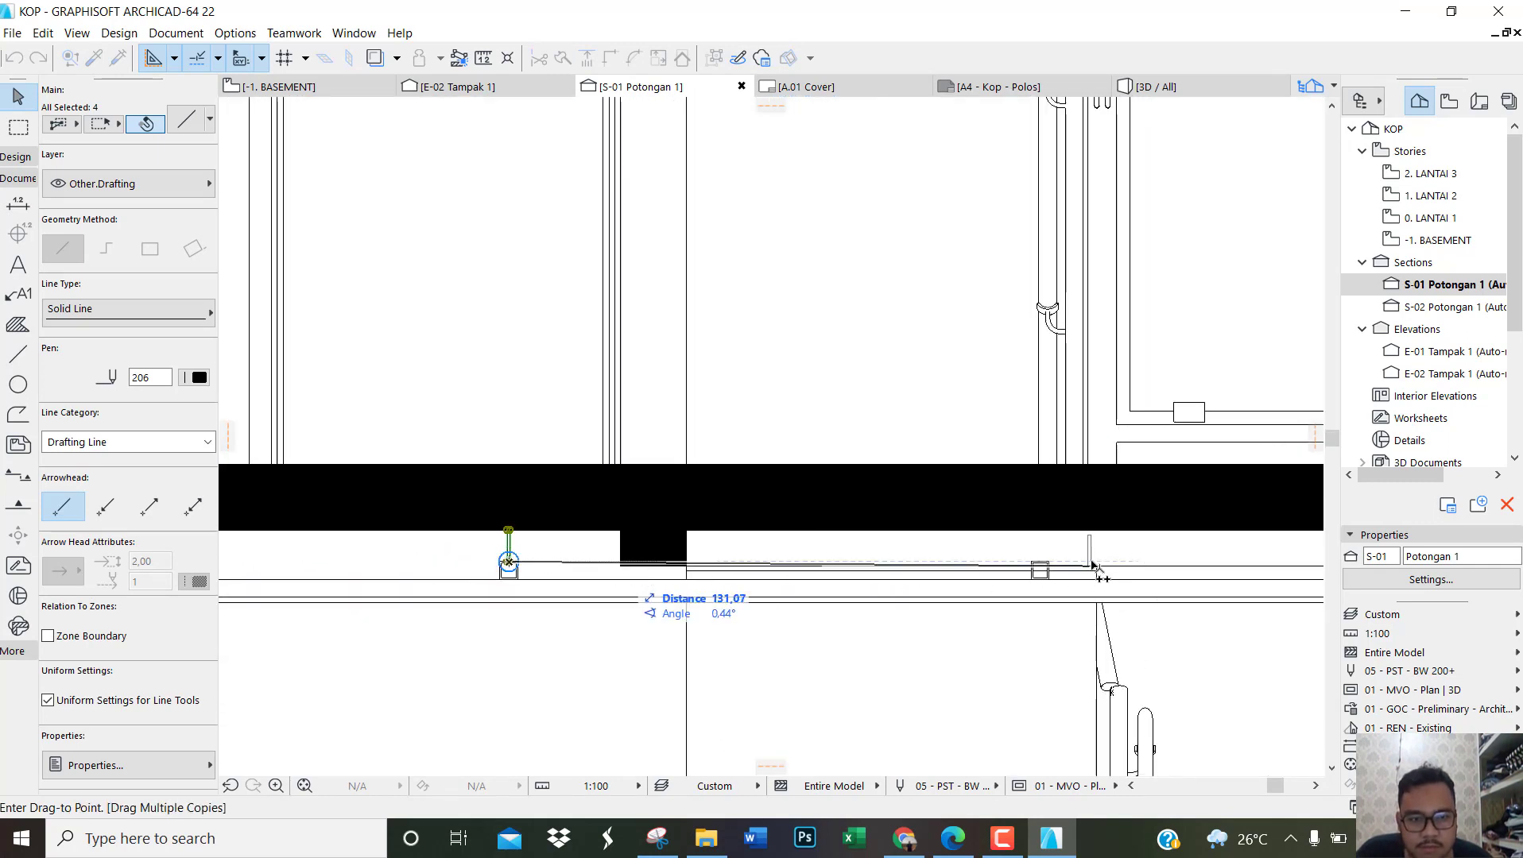
{"action": "scroll", "coordinate": [1103, 564], "scroll_direction": "up", "scroll_amount": 8}
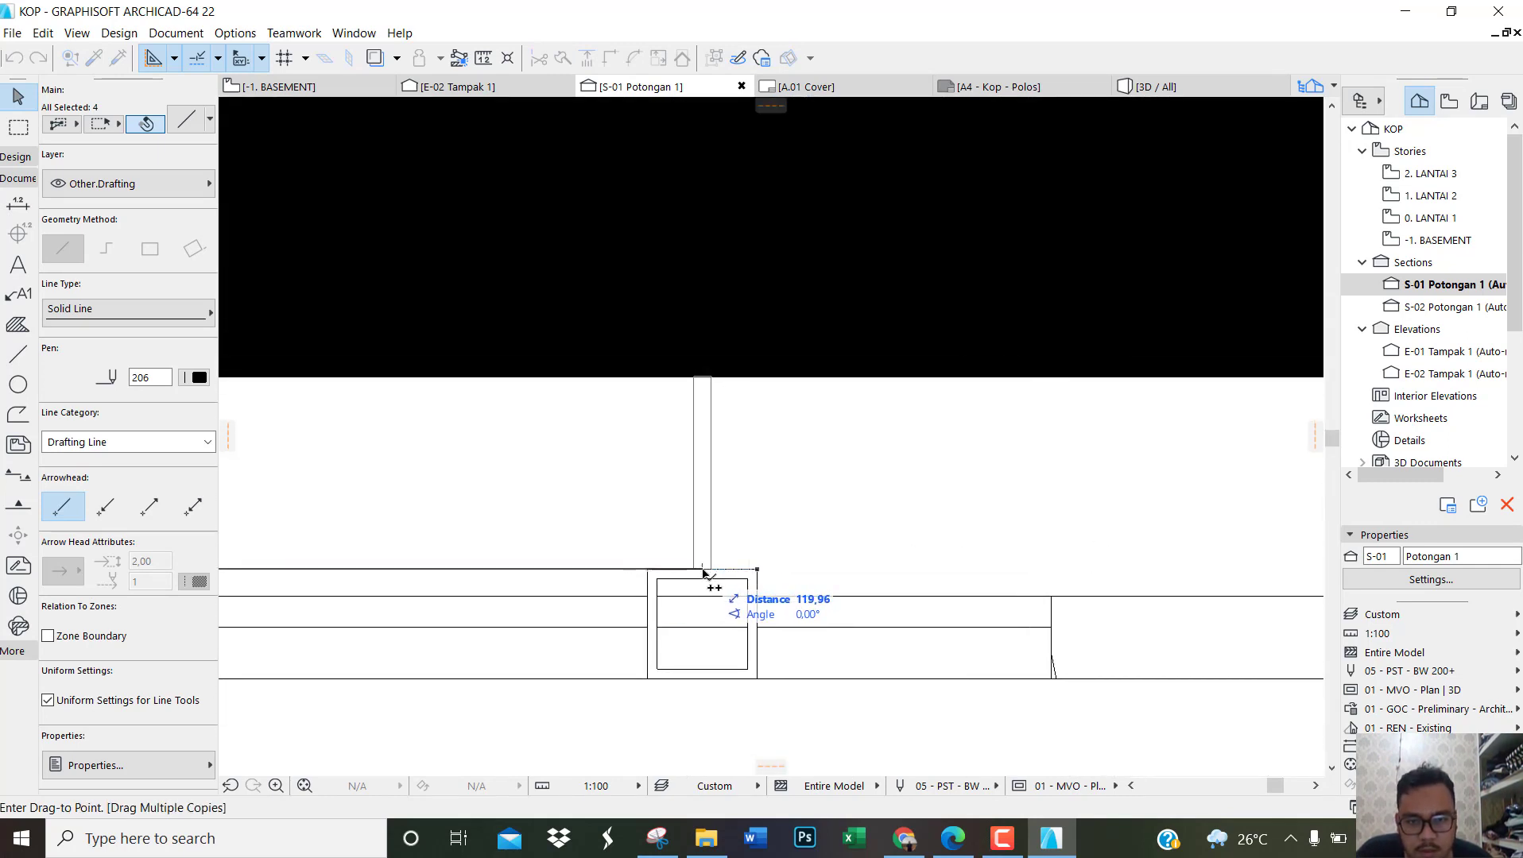
{"action": "scroll", "coordinate": [374, 578], "scroll_direction": "down", "scroll_amount": 5}
{"action": "scroll", "coordinate": [1082, 588], "scroll_direction": "up", "scroll_amount": 5}
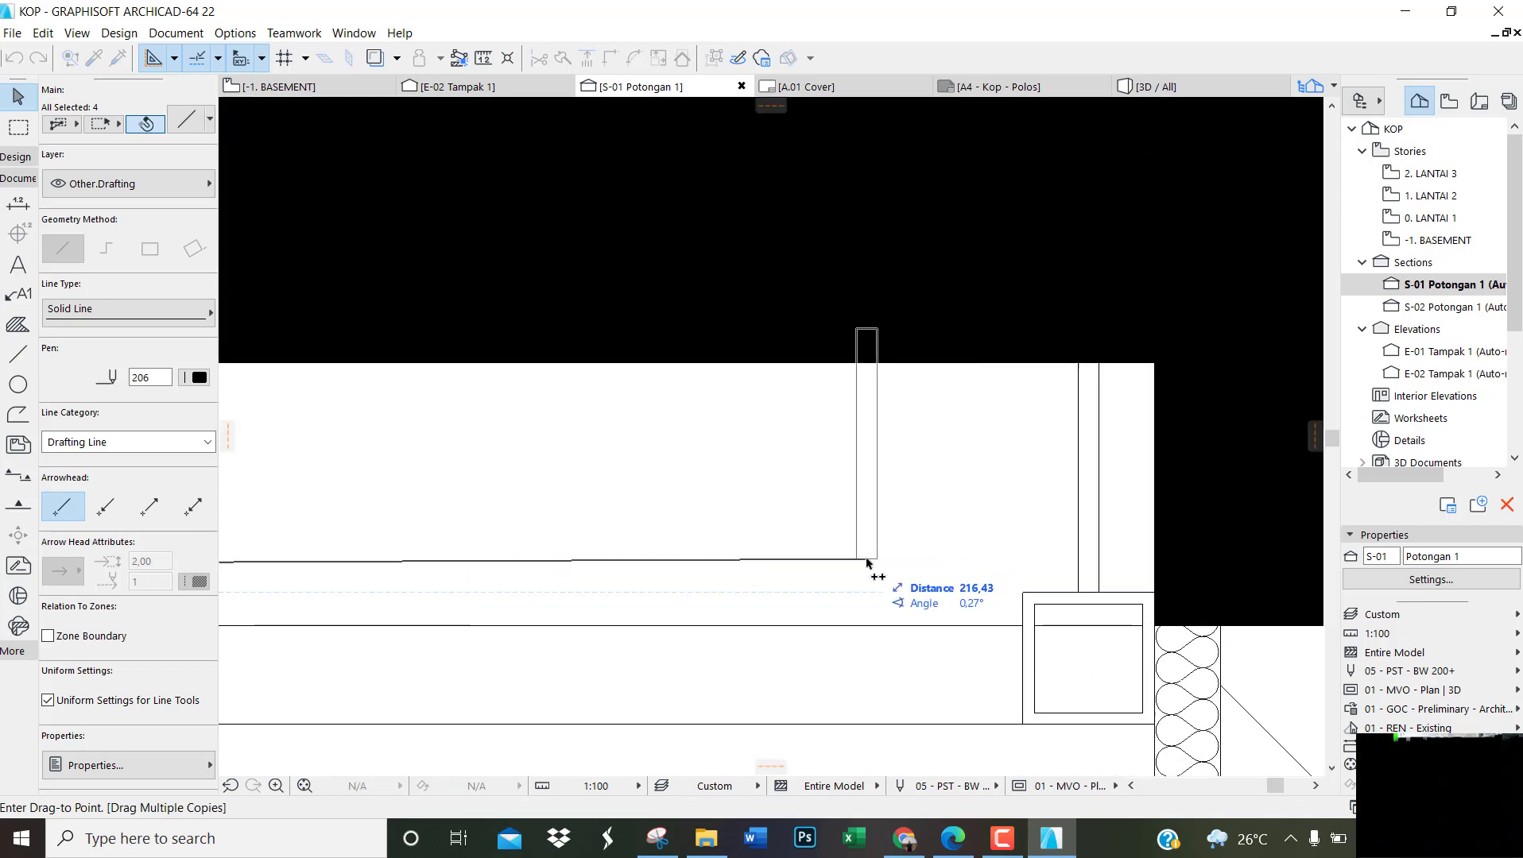
{"action": "left_click", "coordinate": [900, 554]}
{"action": "scroll", "coordinate": [900, 554], "scroll_direction": "up", "scroll_amount": 5}
{"action": "scroll", "coordinate": [898, 554], "scroll_direction": "down", "scroll_amount": 10}
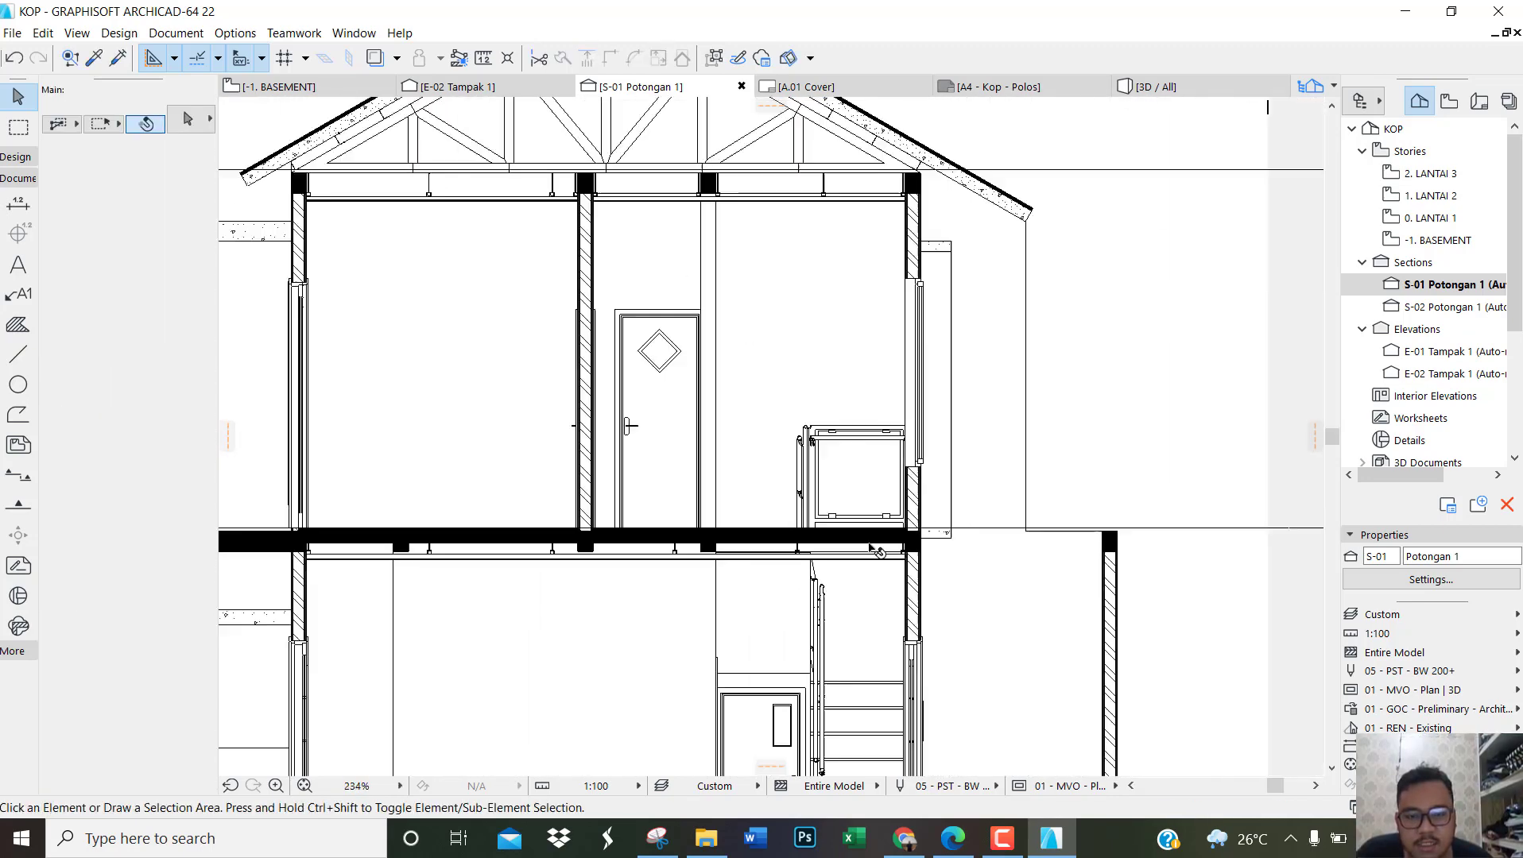
Step: Switch to the reference PDF in Microsoft Edge and examine the section's ceiling labels and level marks on both floors
{"action": "middle_click_drag", "start_coordinate": [624, 573], "coordinate": [730, 567]}
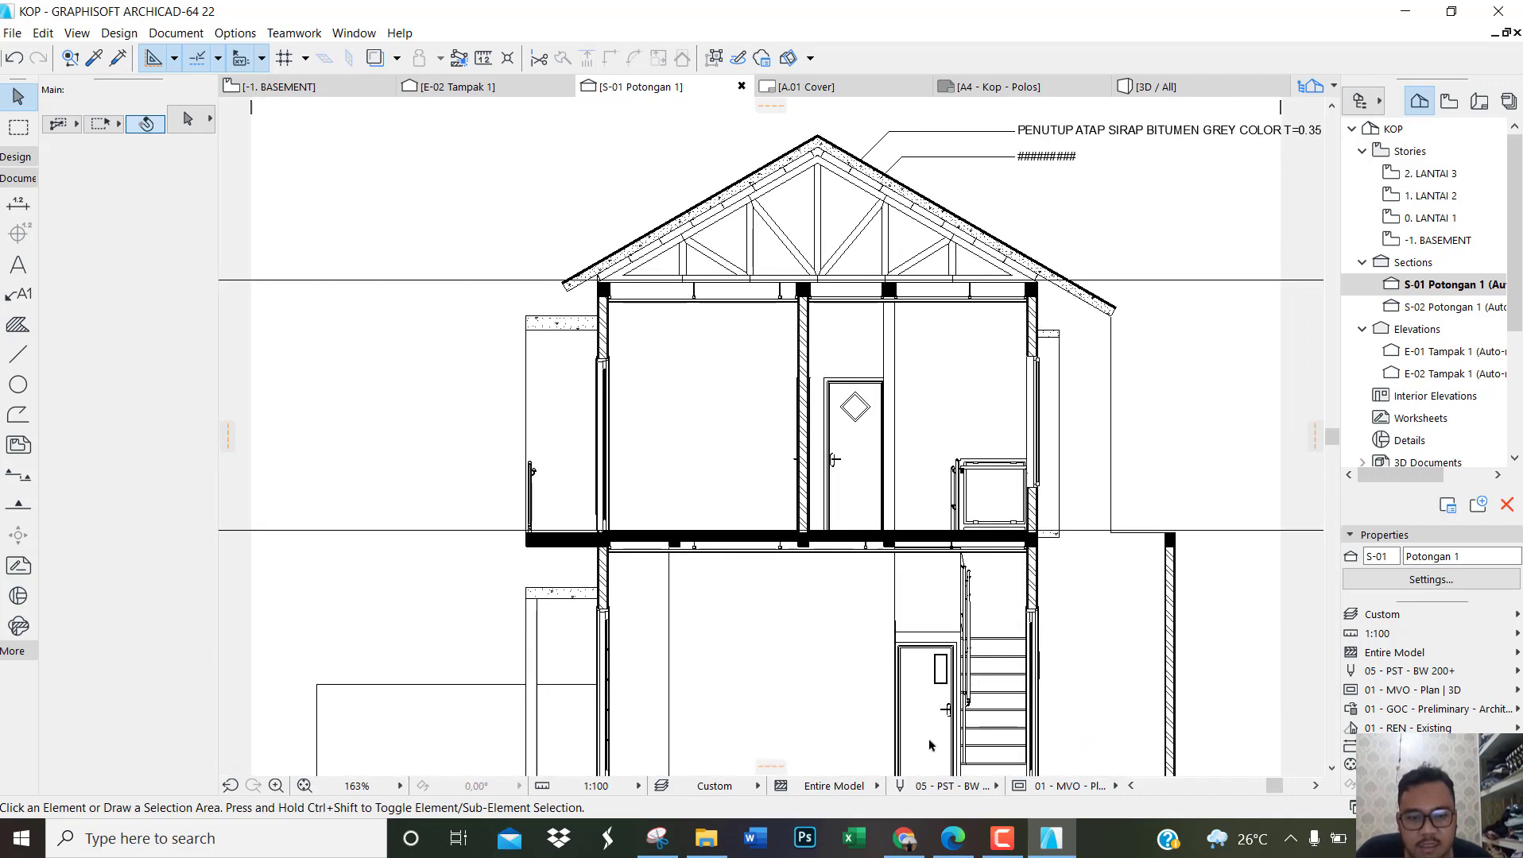
{"action": "left_click", "coordinate": [953, 838]}
{"action": "scroll", "coordinate": [777, 483], "scroll_direction": "down", "scroll_amount": 3, "text": "ctrl"}
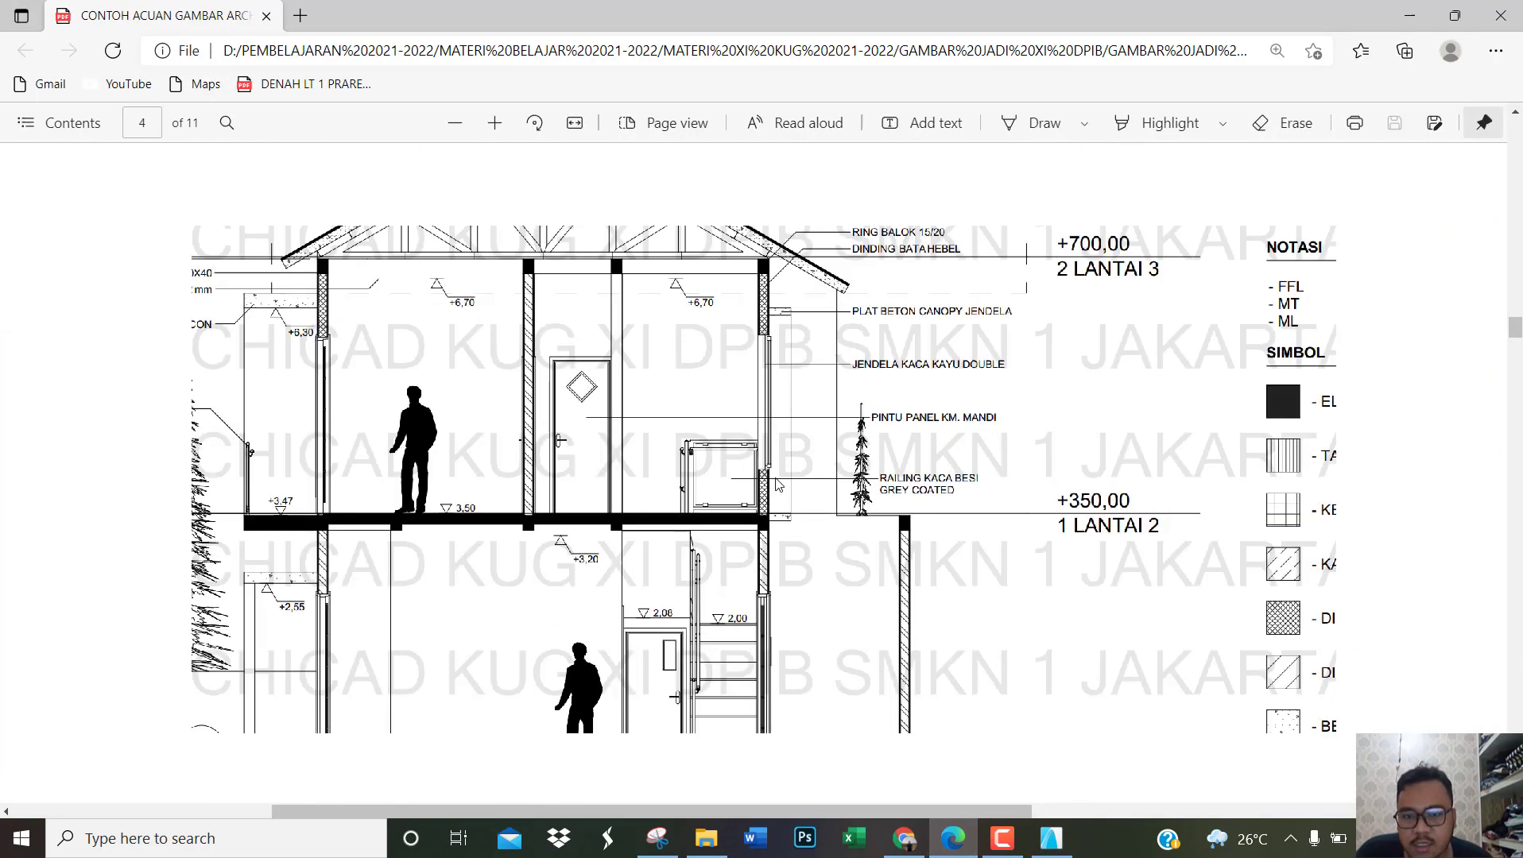
{"action": "scroll", "coordinate": [725, 483], "scroll_direction": "down", "scroll_amount": 2, "text": "ctrl"}
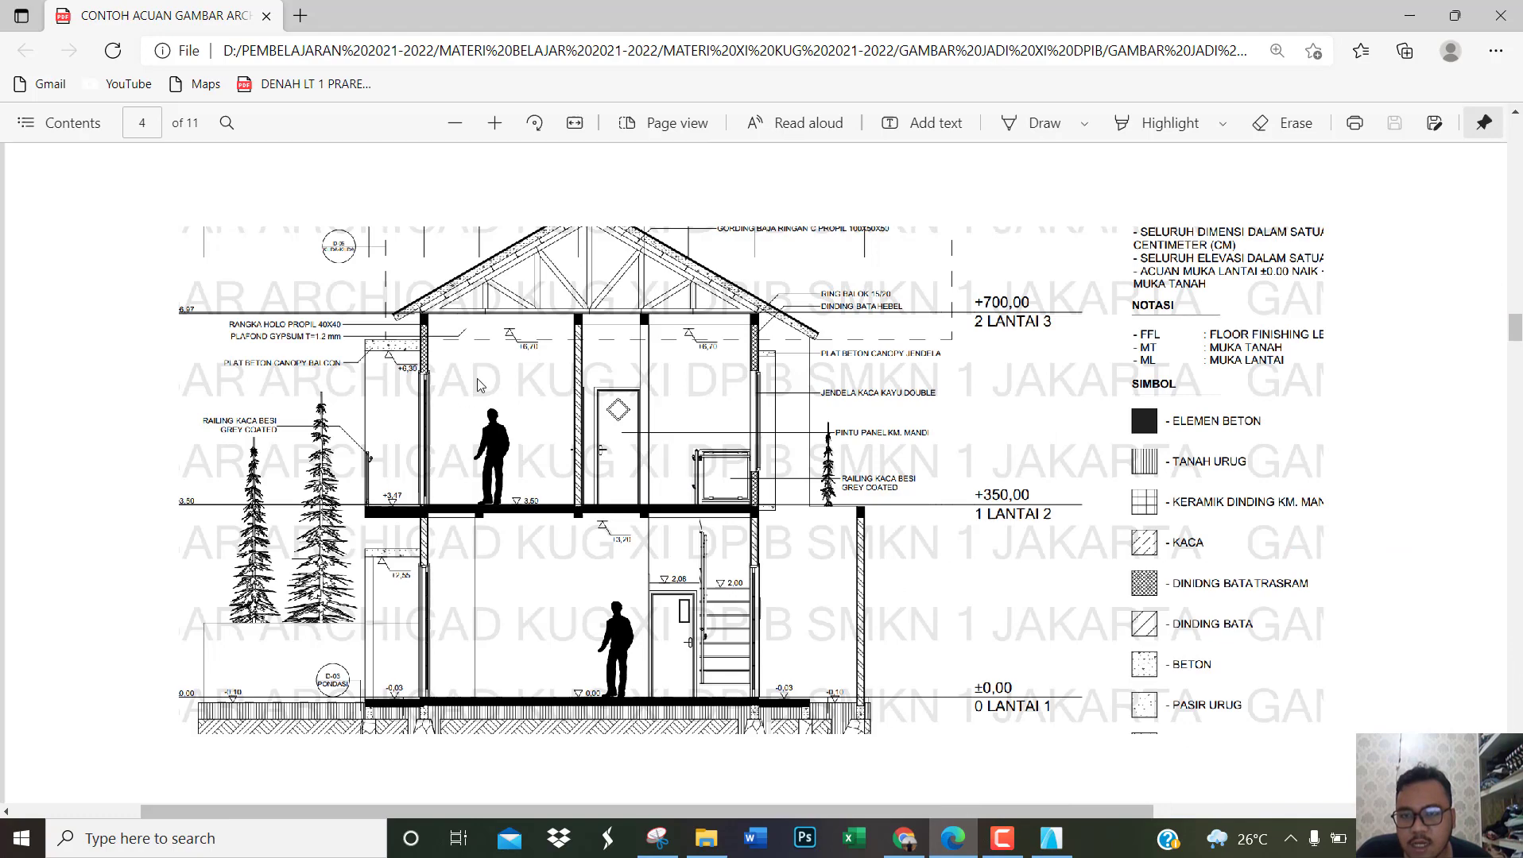
{"action": "scroll", "coordinate": [479, 386], "scroll_direction": "up", "scroll_amount": 2, "text": "ctrl"}
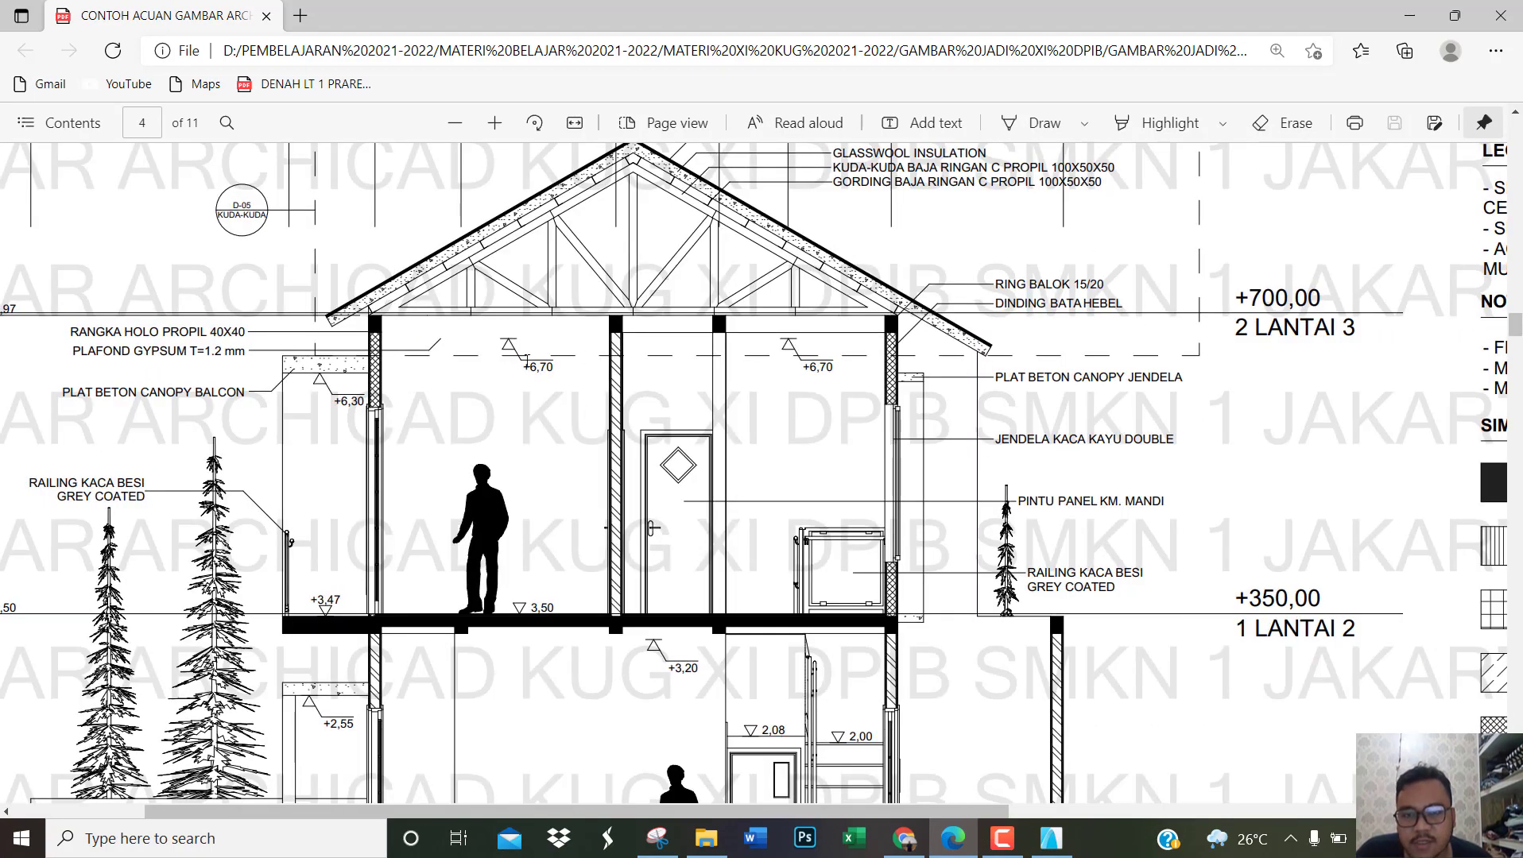
{"action": "scroll", "coordinate": [568, 425], "scroll_direction": "down", "scroll_amount": 3}
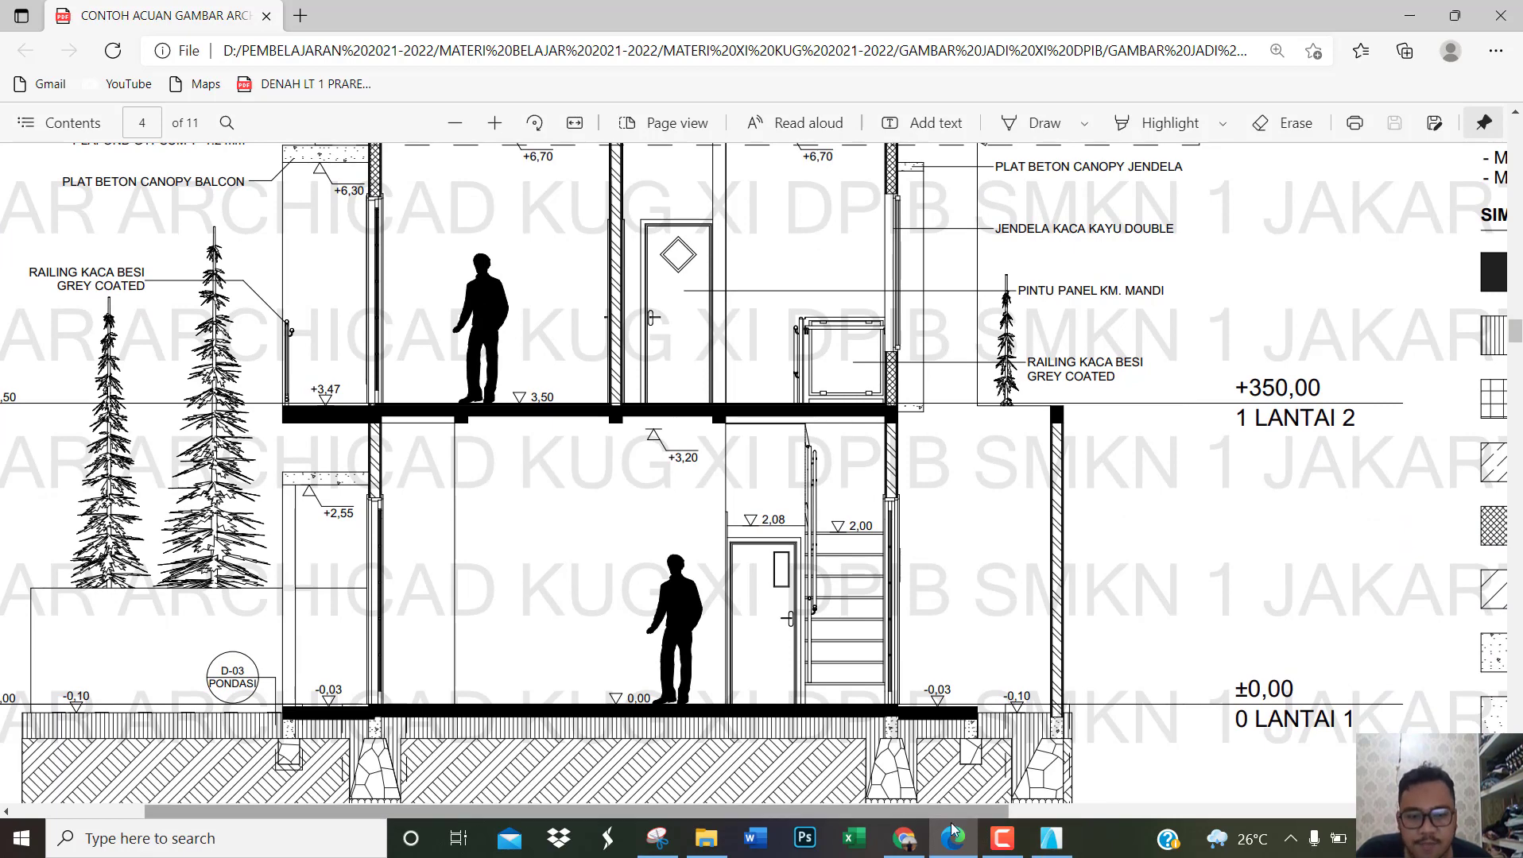
Step: Return to ArchiCAD and set the Dimension tool to elevation dimensions with a single upward-pointing marker
{"action": "left_click", "coordinate": [1050, 838]}
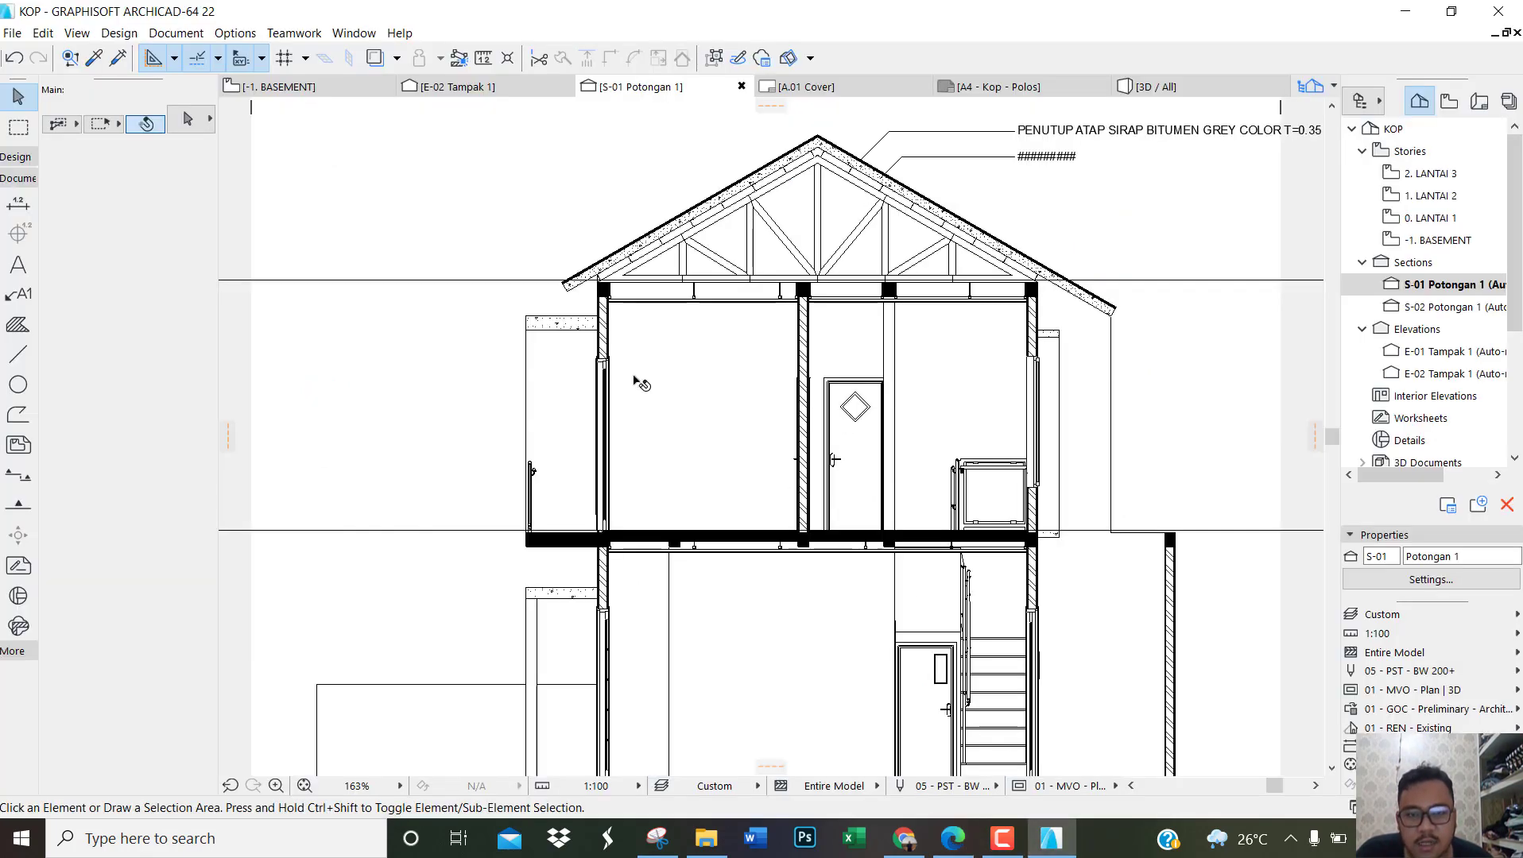
{"action": "scroll", "coordinate": [641, 384], "scroll_direction": "down", "scroll_amount": 2}
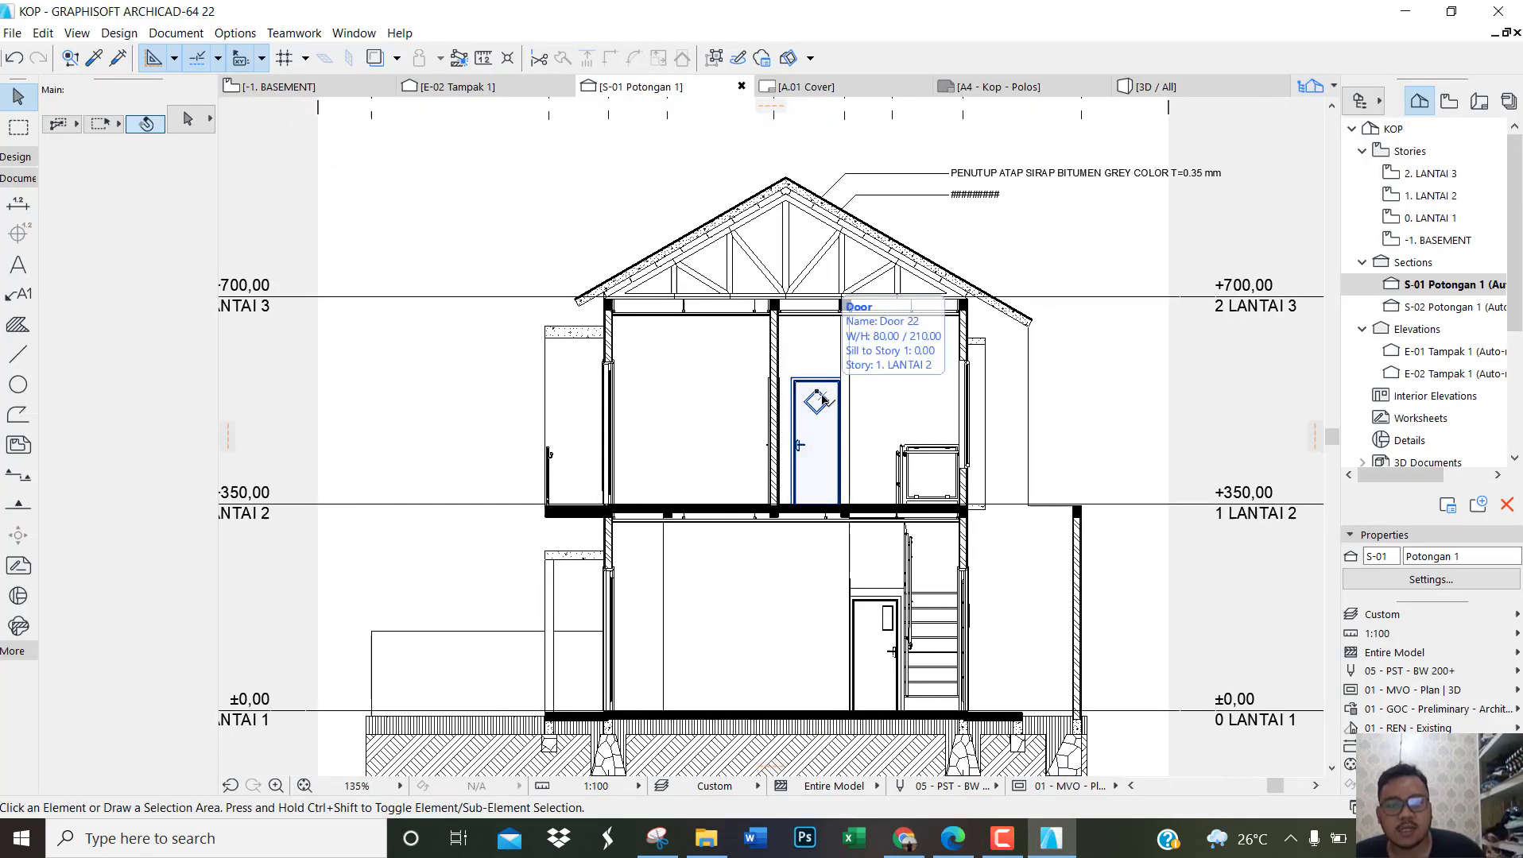
{"action": "scroll", "coordinate": [636, 578], "scroll_direction": "up", "scroll_amount": 10}
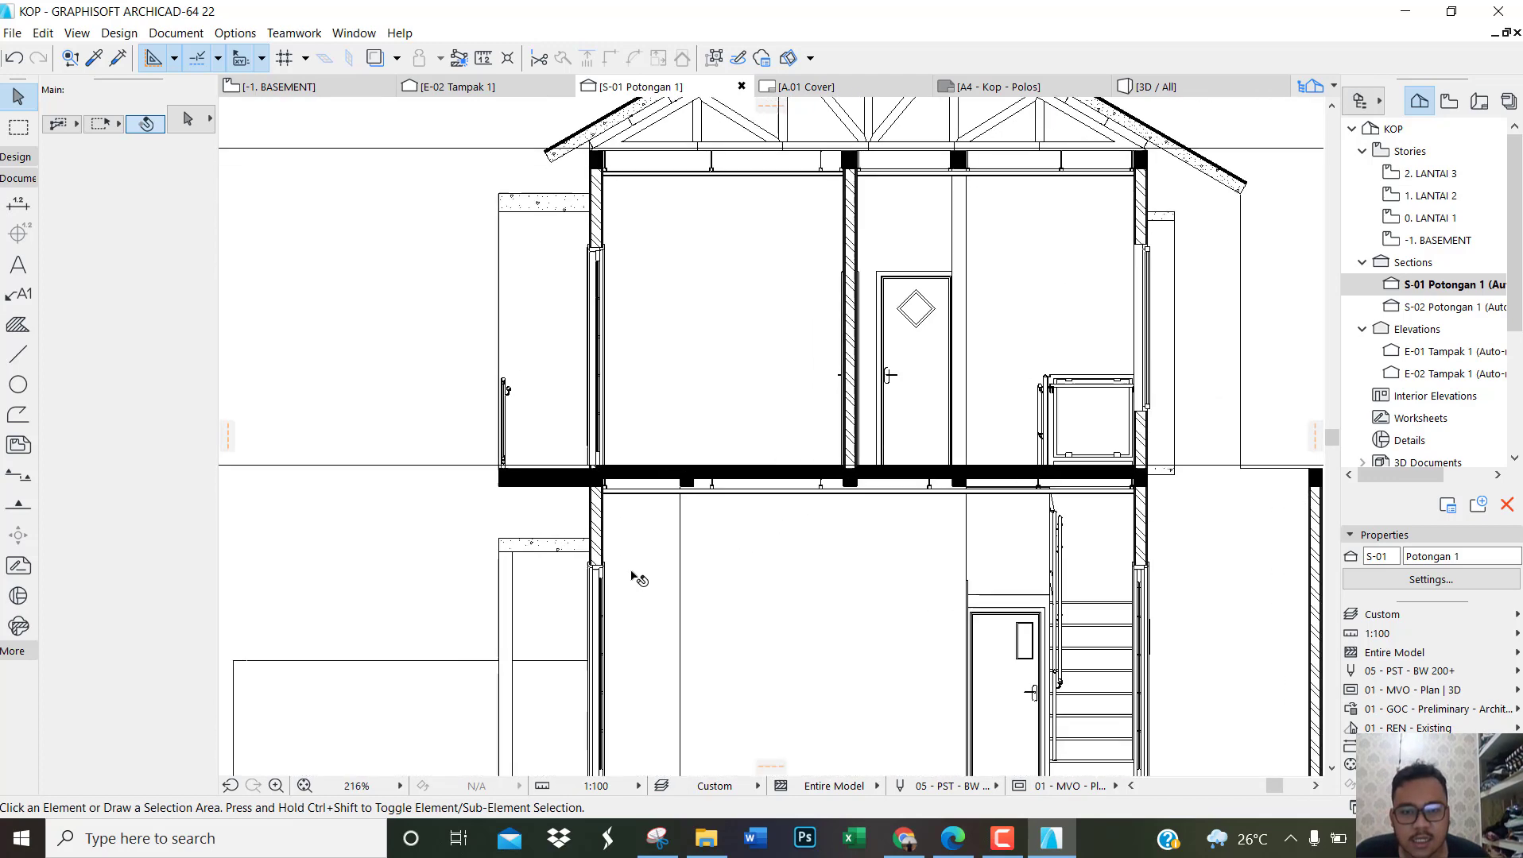
{"action": "scroll", "coordinate": [786, 484], "scroll_direction": "up", "scroll_amount": 5}
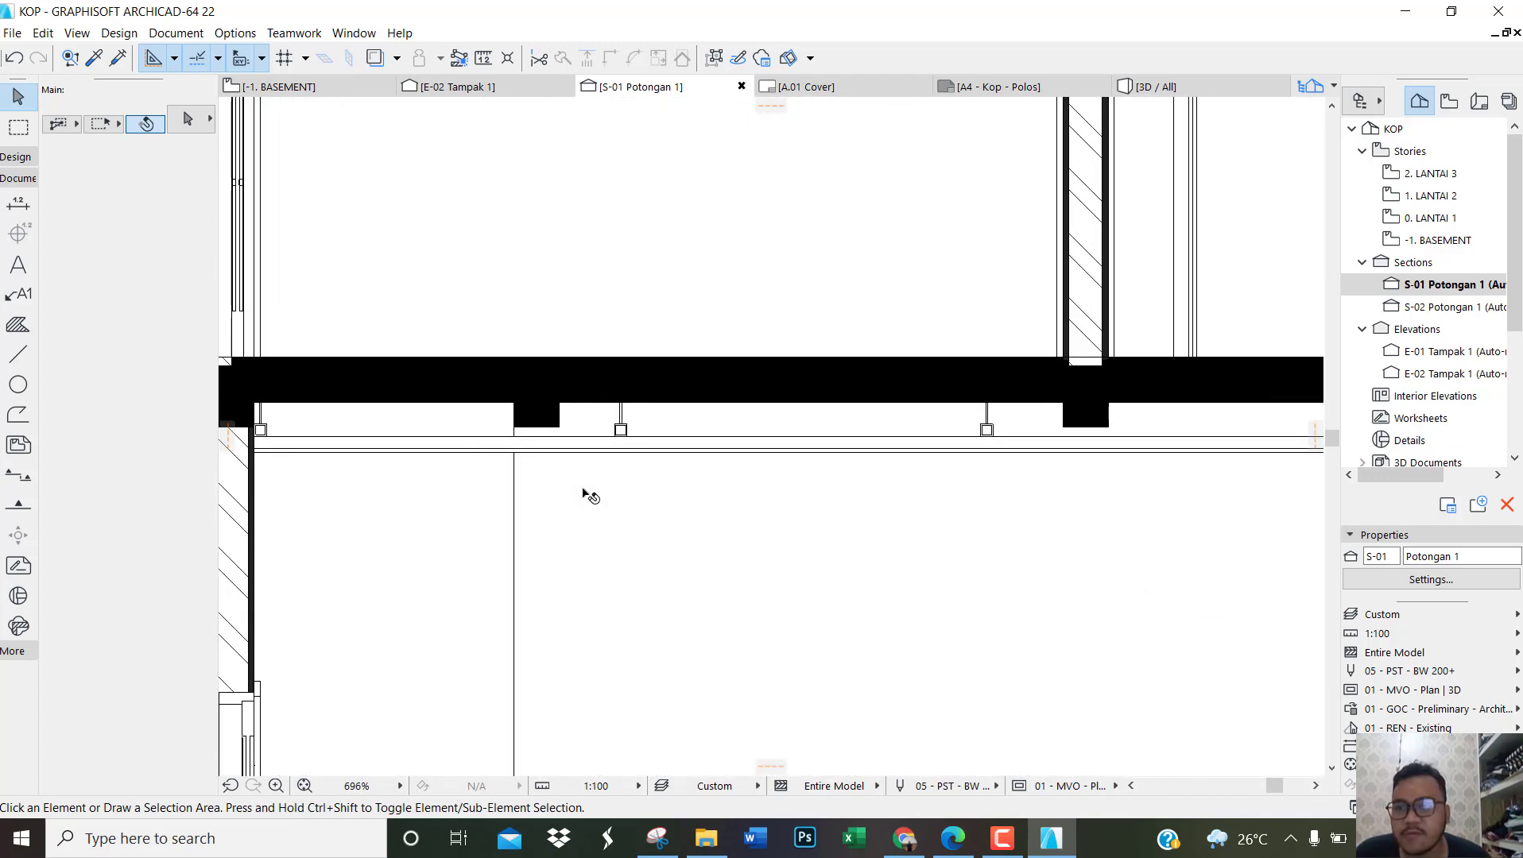
{"action": "left_click", "coordinate": [19, 206]}
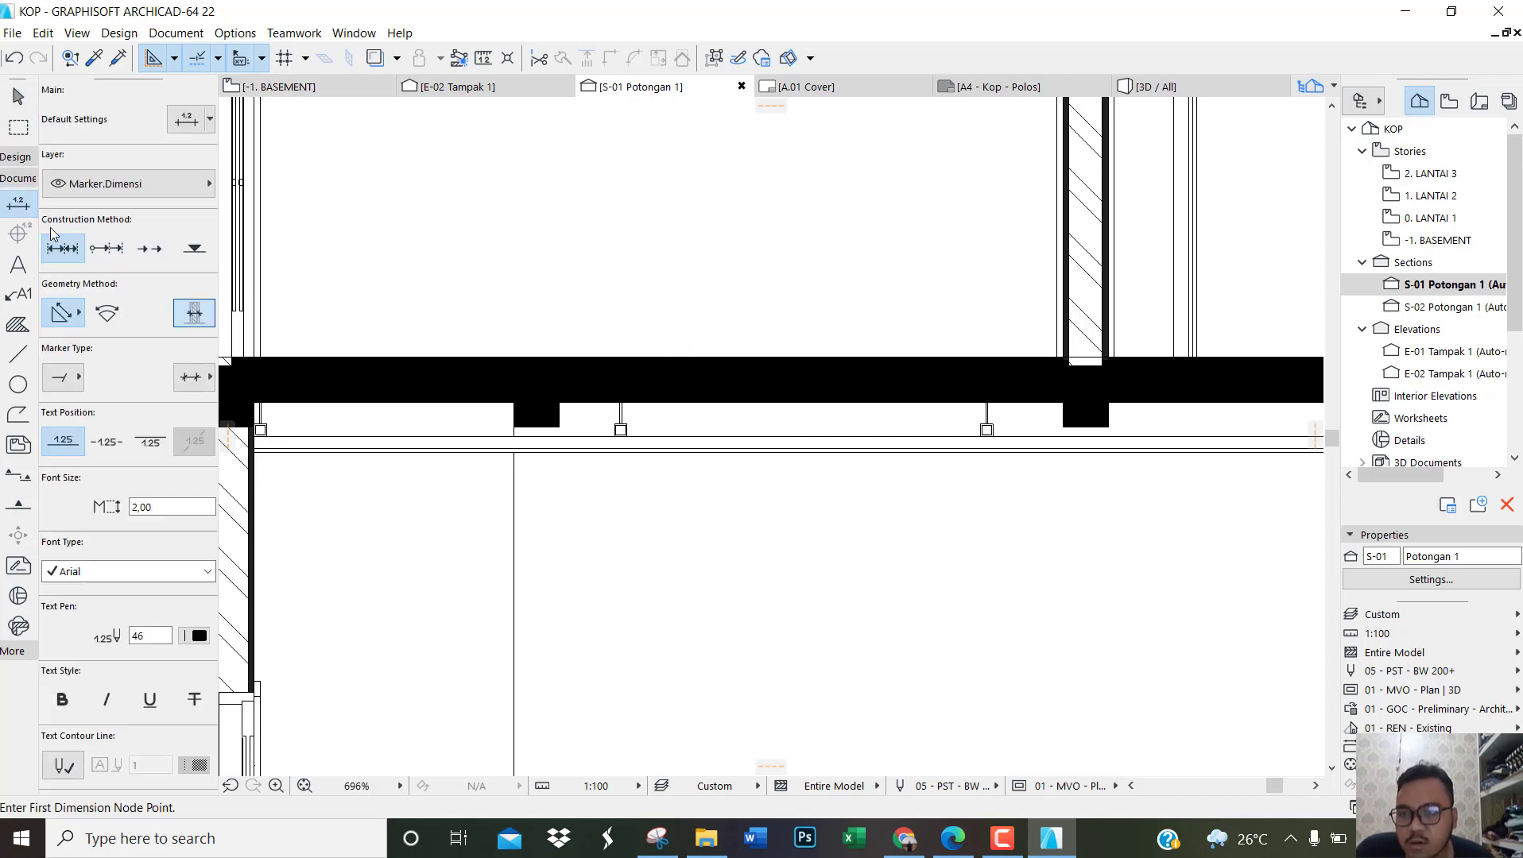
{"action": "left_click", "coordinate": [203, 259]}
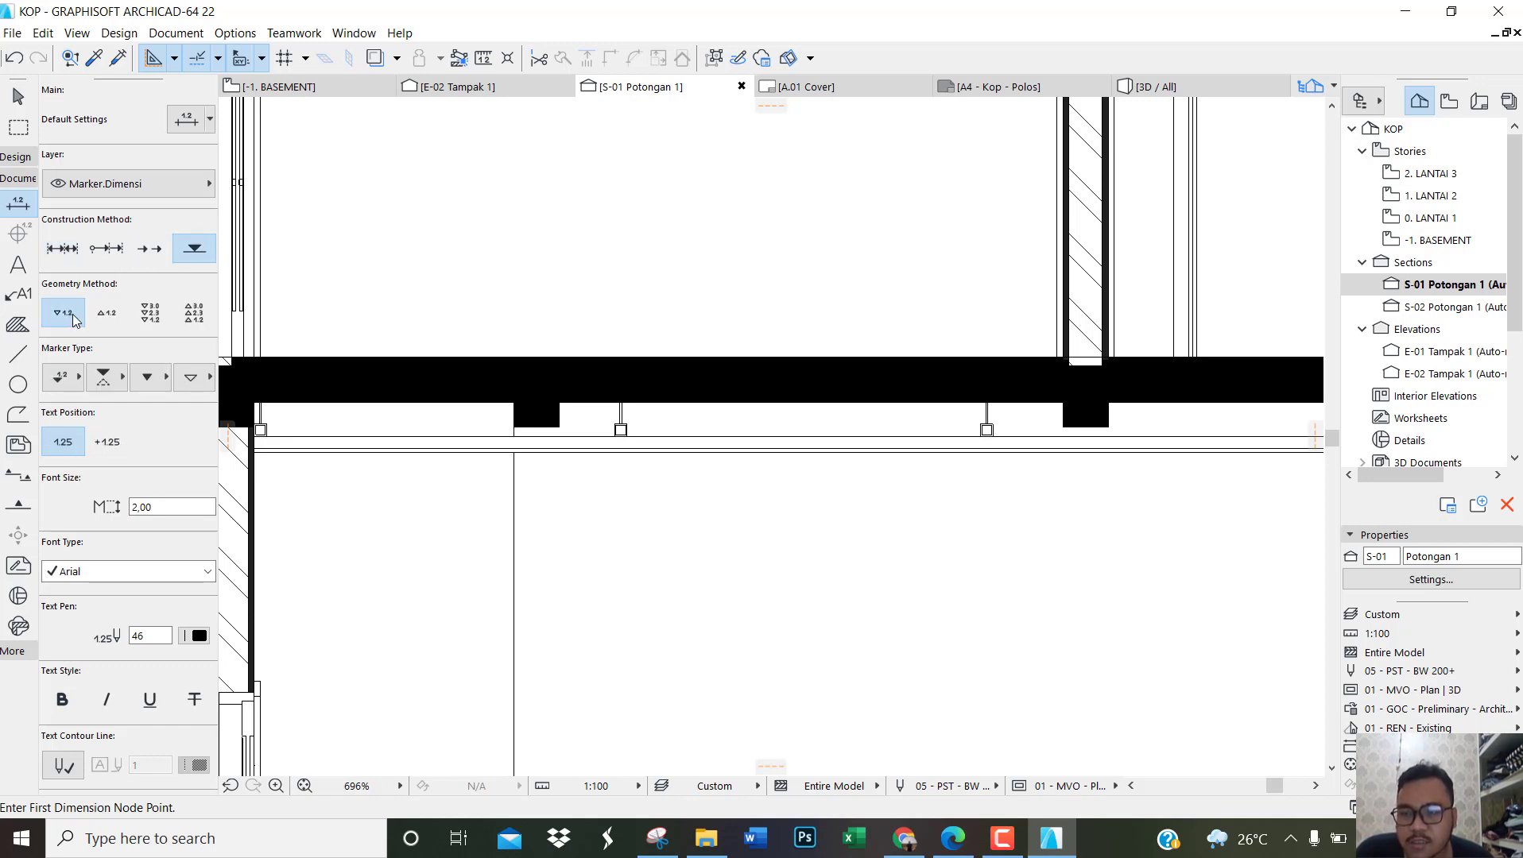
{"action": "left_click", "coordinate": [103, 316]}
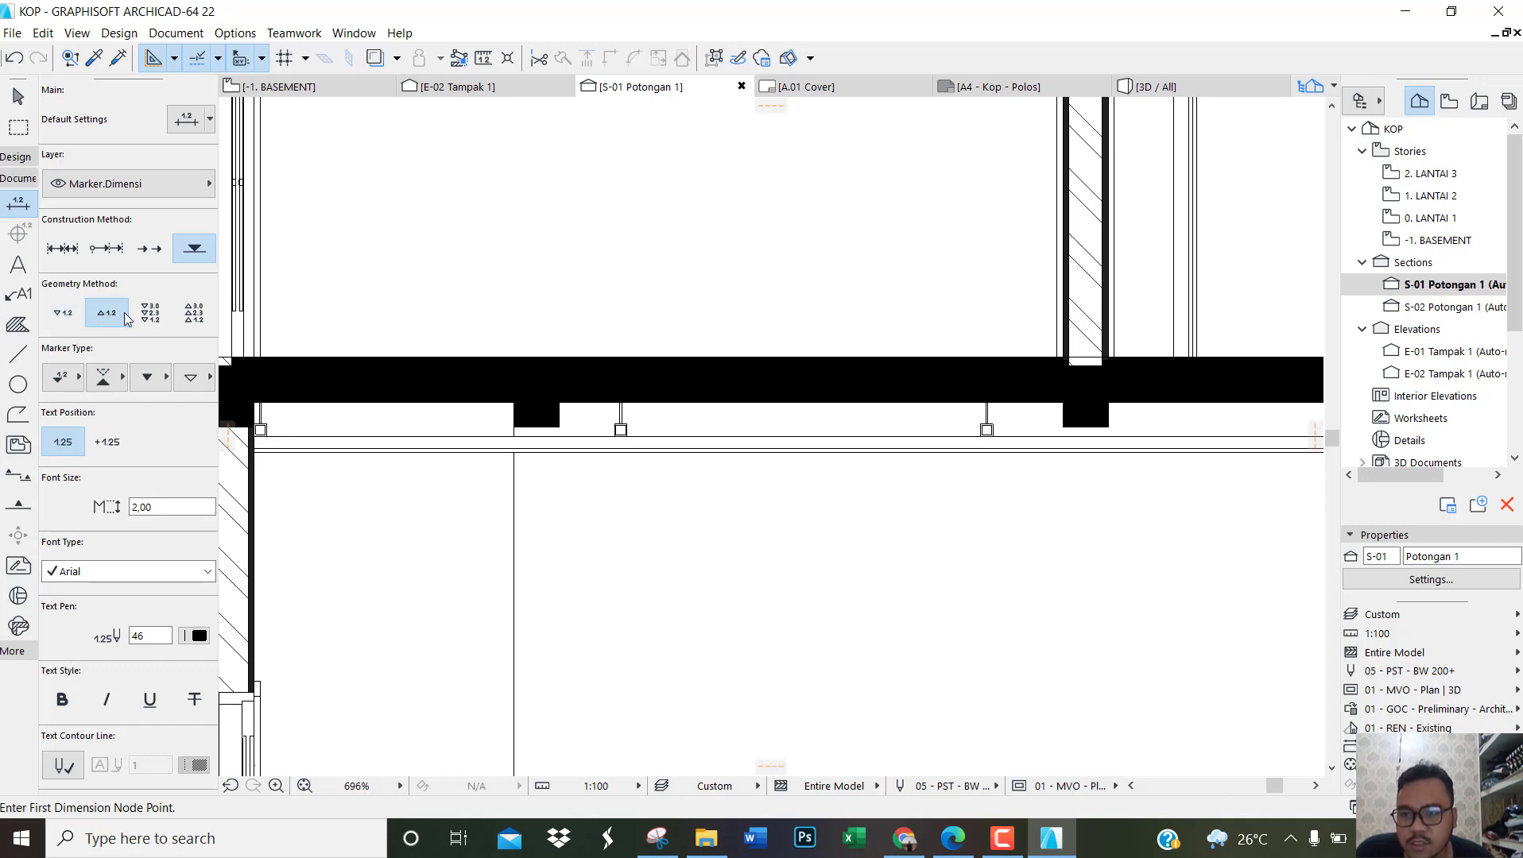
Step: Check the ceiling level mark in the Edge reference PDF and give ArchiCAD's upward elevation marker the matching slanted-leader style
{"action": "left_click", "coordinate": [80, 382]}
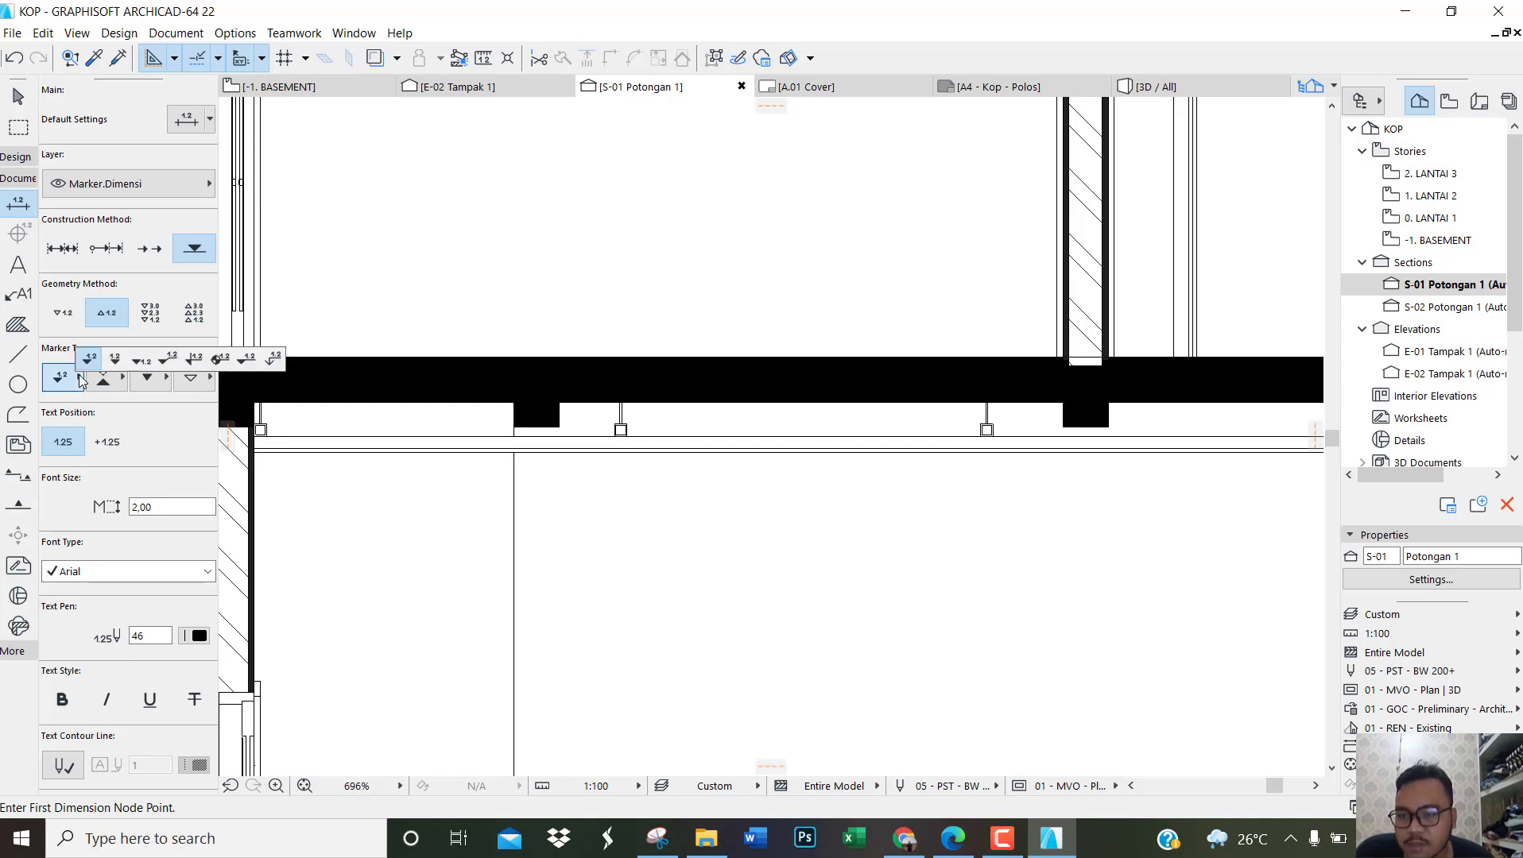
{"action": "left_click", "coordinate": [953, 838]}
{"action": "scroll", "coordinate": [650, 445], "scroll_direction": "up", "scroll_amount": 3}
{"action": "scroll", "coordinate": [660, 447], "scroll_direction": "down", "scroll_amount": 2}
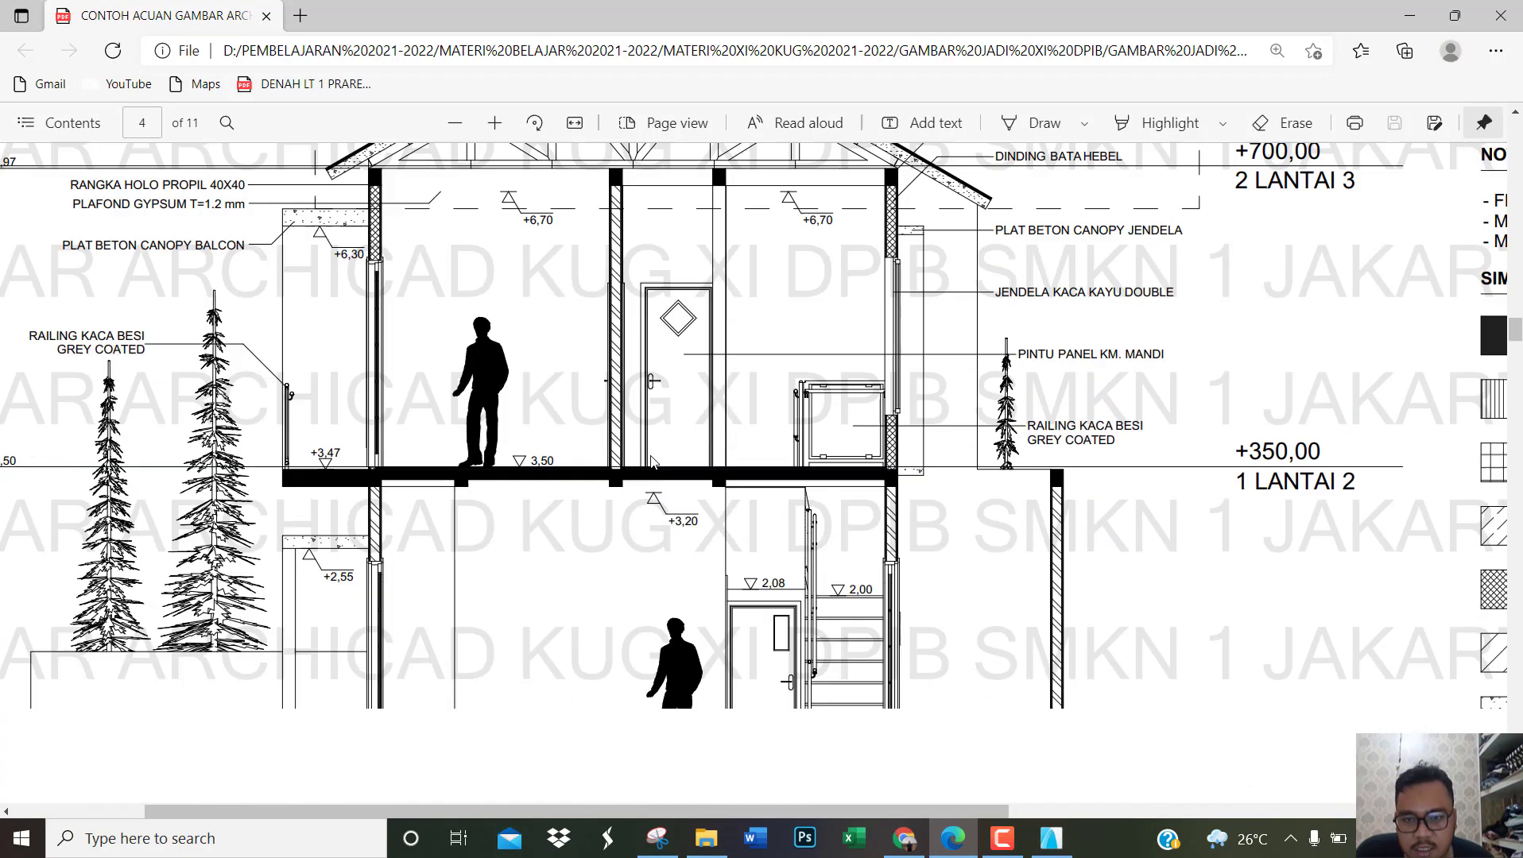
{"action": "scroll", "coordinate": [682, 448], "scroll_direction": "up", "scroll_amount": 3, "text": "ctrl"}
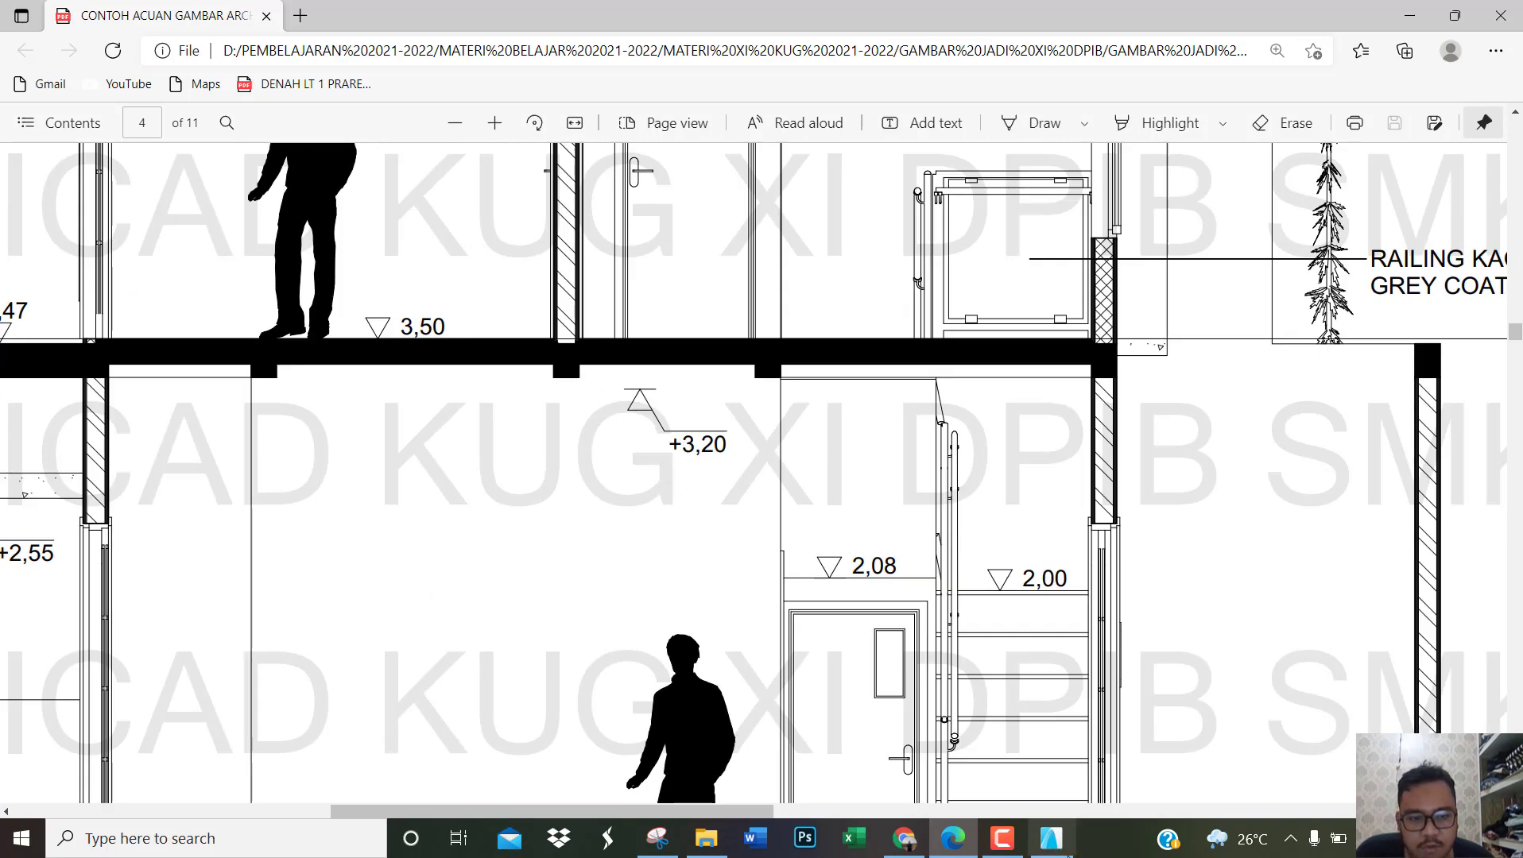
{"action": "left_click", "coordinate": [1051, 838]}
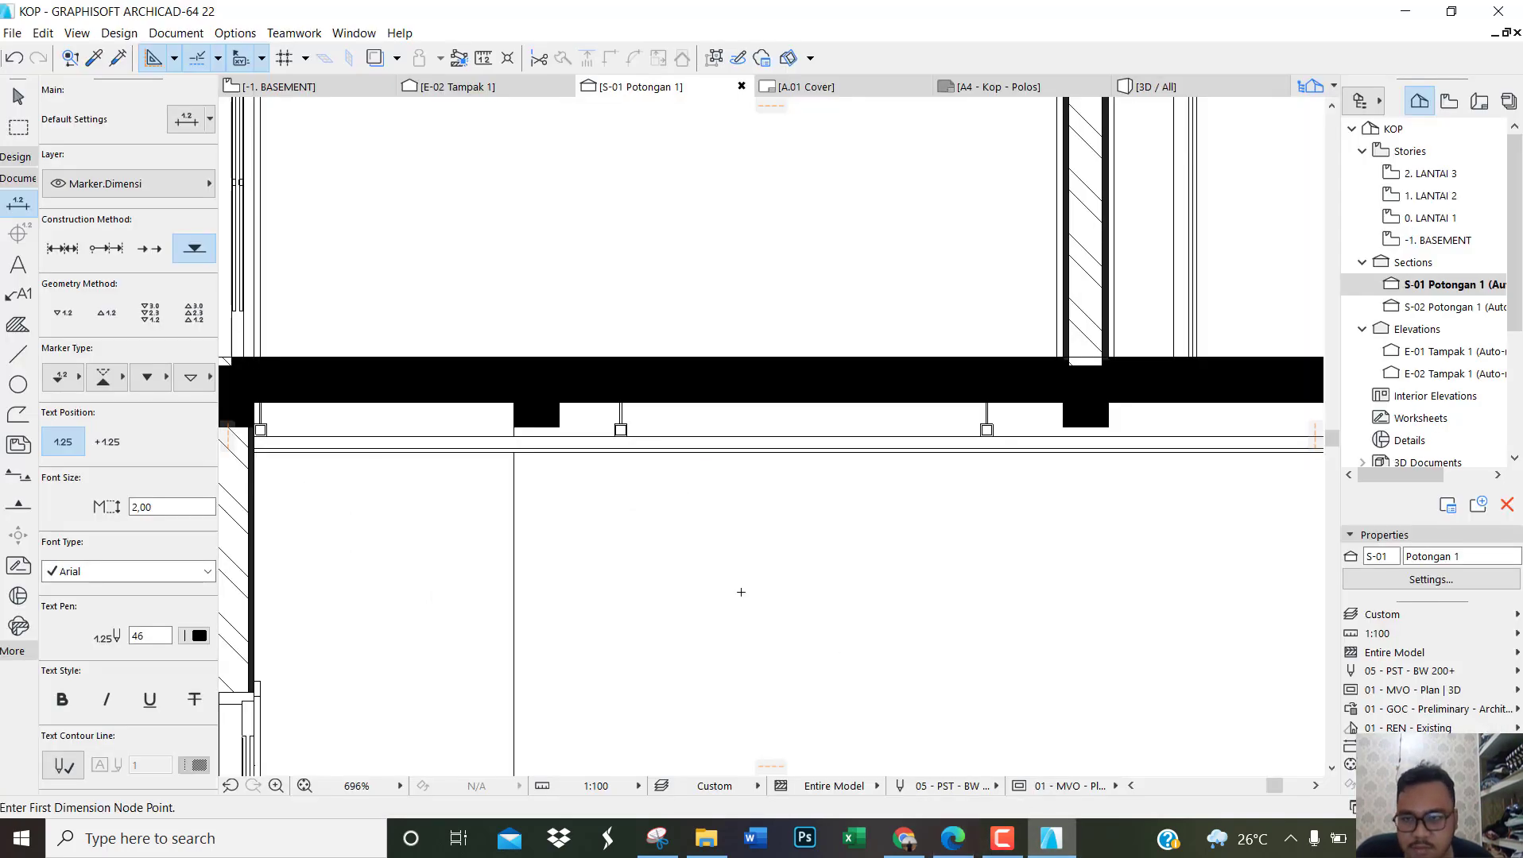
{"action": "left_click", "coordinate": [77, 387]}
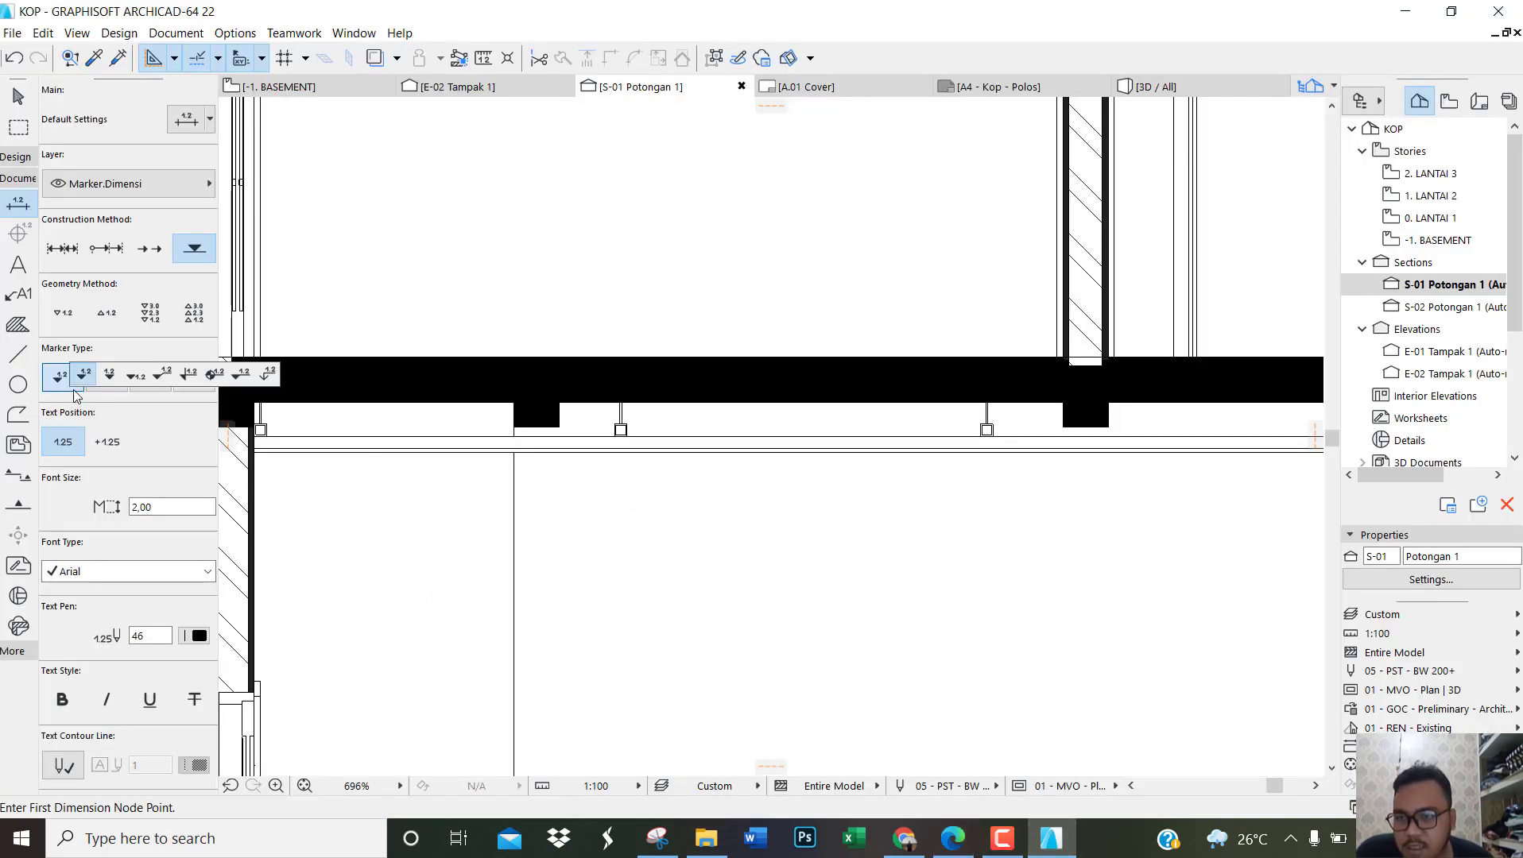
{"action": "left_click", "coordinate": [163, 380]}
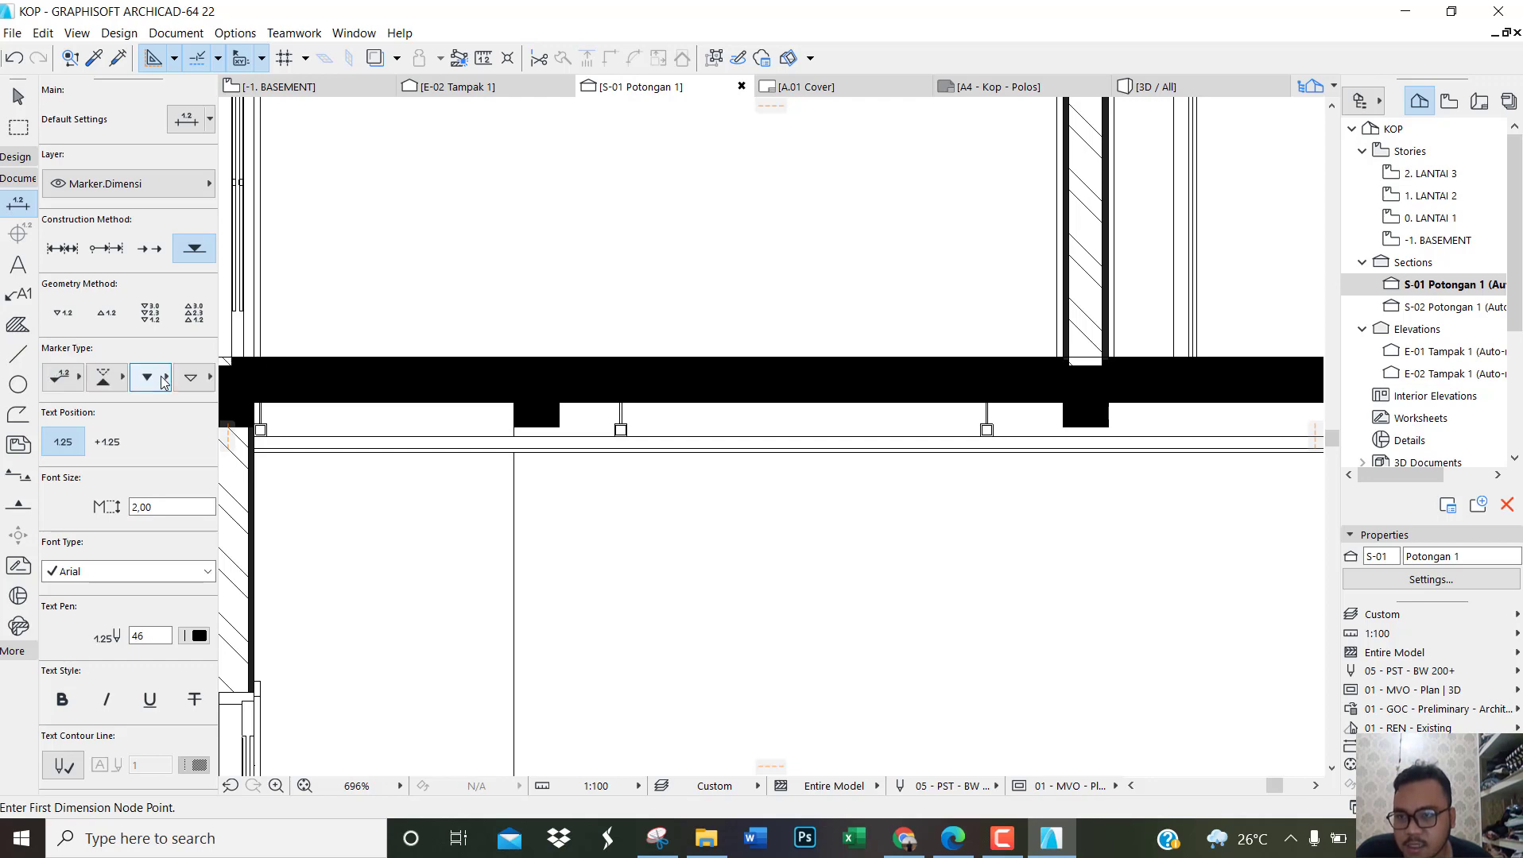
{"action": "left_click", "coordinate": [107, 318]}
Step: Place an elevation mark on the underside of the lower ceiling, between the first and second interior beams
{"action": "scroll", "coordinate": [745, 509], "scroll_direction": "down", "scroll_amount": 6}
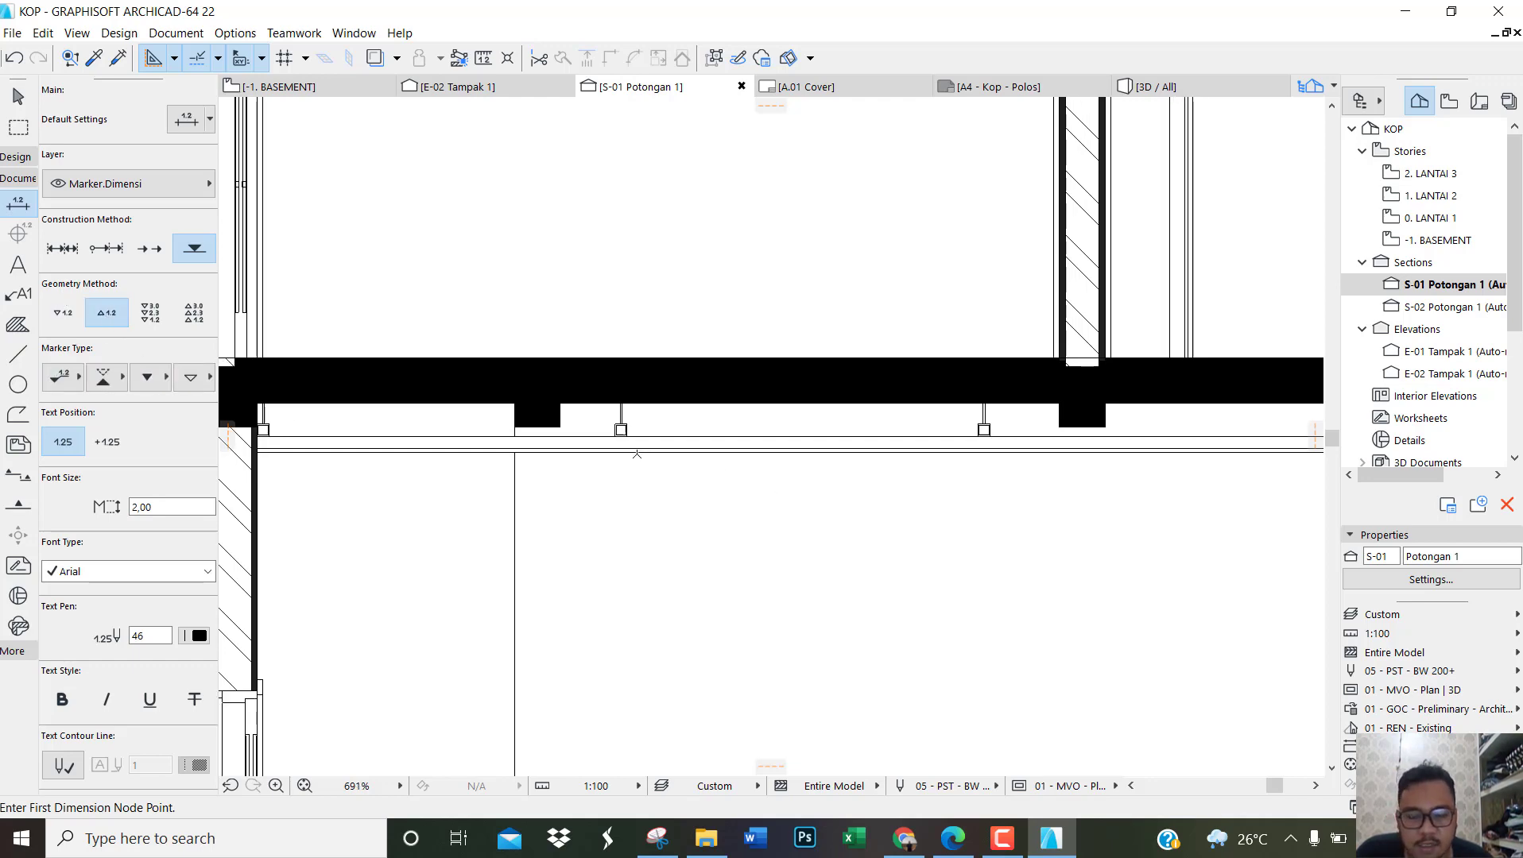
{"action": "scroll", "coordinate": [689, 457], "scroll_direction": "up", "scroll_amount": 4}
{"action": "scroll", "coordinate": [688, 458], "scroll_direction": "up", "scroll_amount": 2}
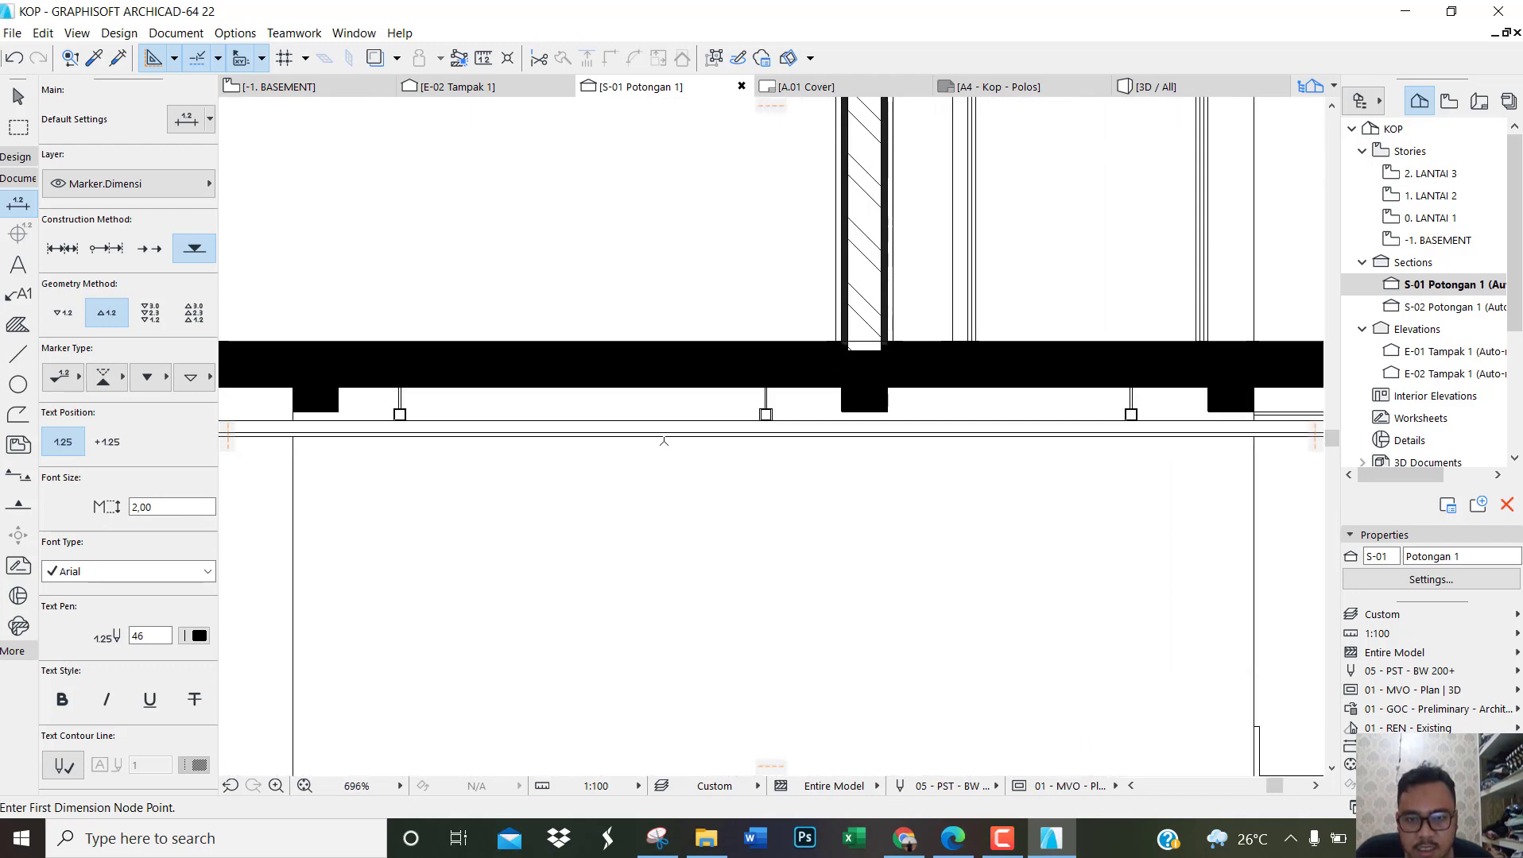
{"action": "left_click", "coordinate": [661, 437]}
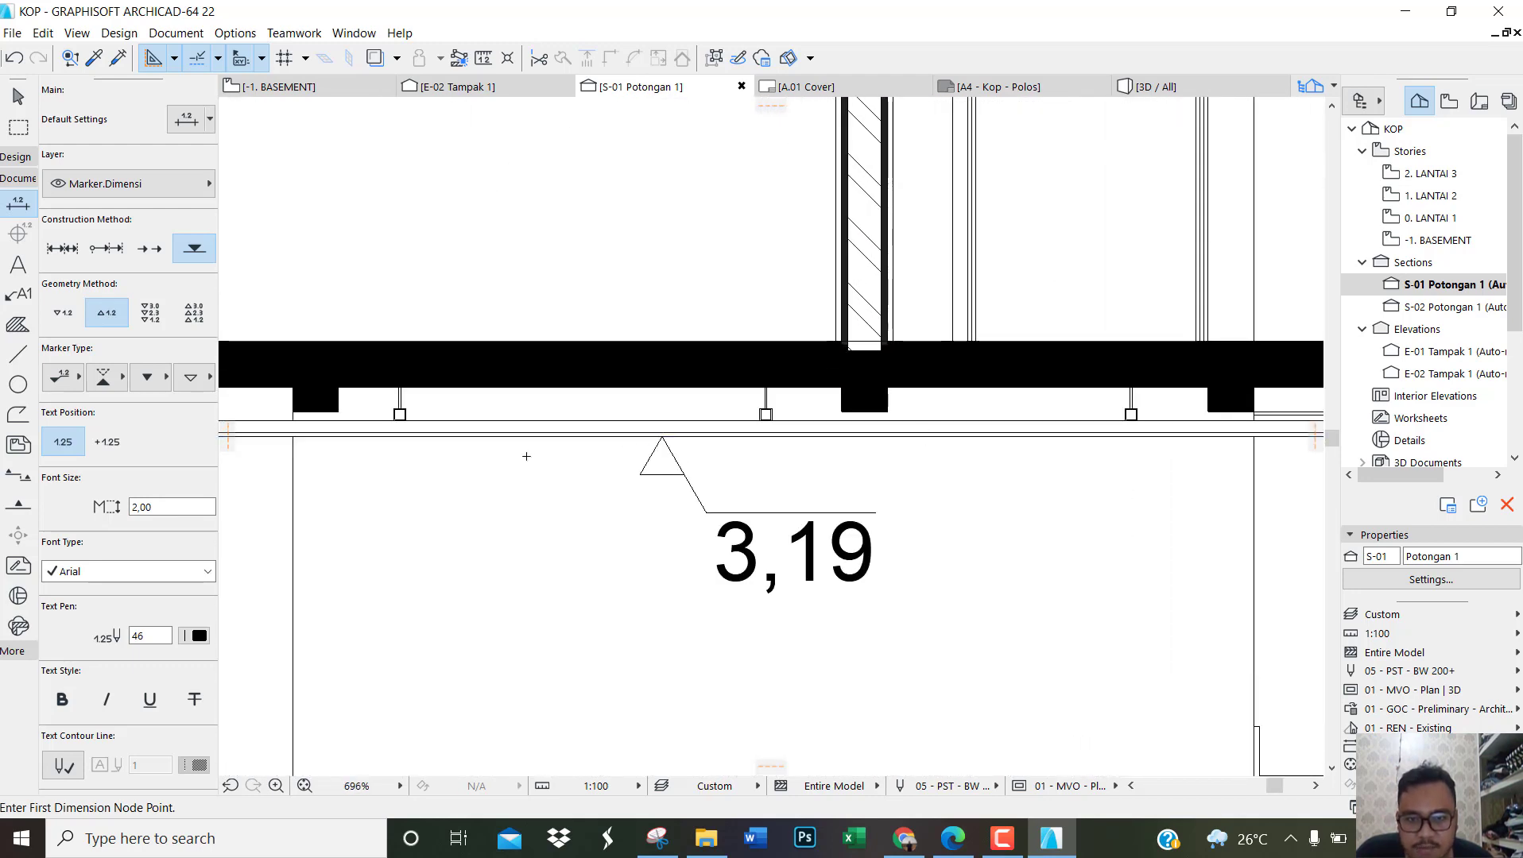
Step: Undo the lower ceiling's elevation mark and place it again on the top edge of the thin ceiling board
{"action": "scroll", "coordinate": [496, 456], "scroll_direction": "down", "scroll_amount": 3}
{"action": "scroll", "coordinate": [573, 449], "scroll_direction": "up", "scroll_amount": 2}
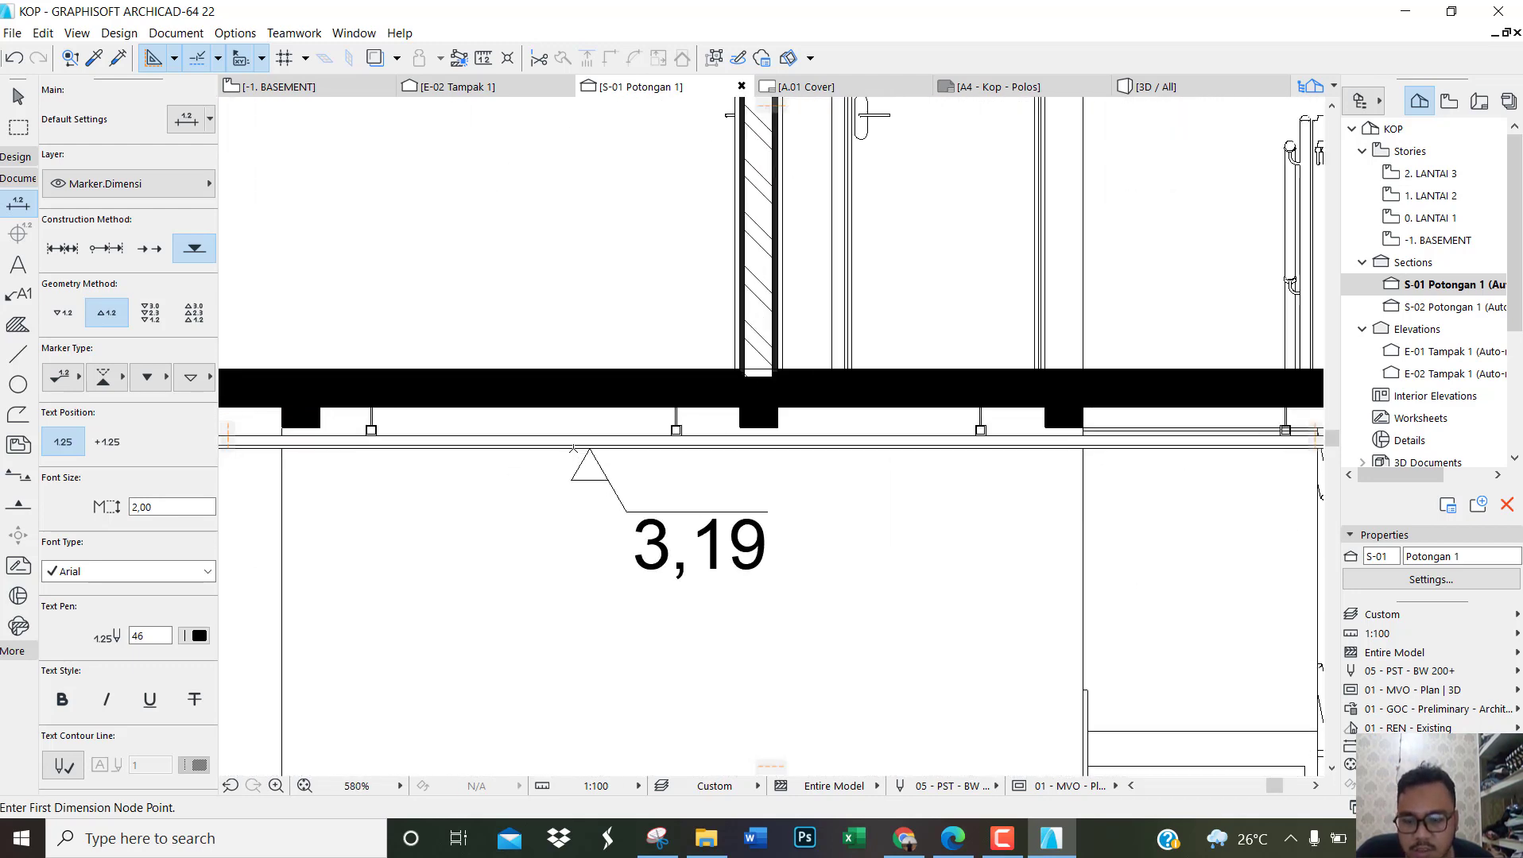
{"action": "key", "text": "ctrl+z"}
{"action": "scroll", "coordinate": [610, 441], "scroll_direction": "up", "scroll_amount": 3}
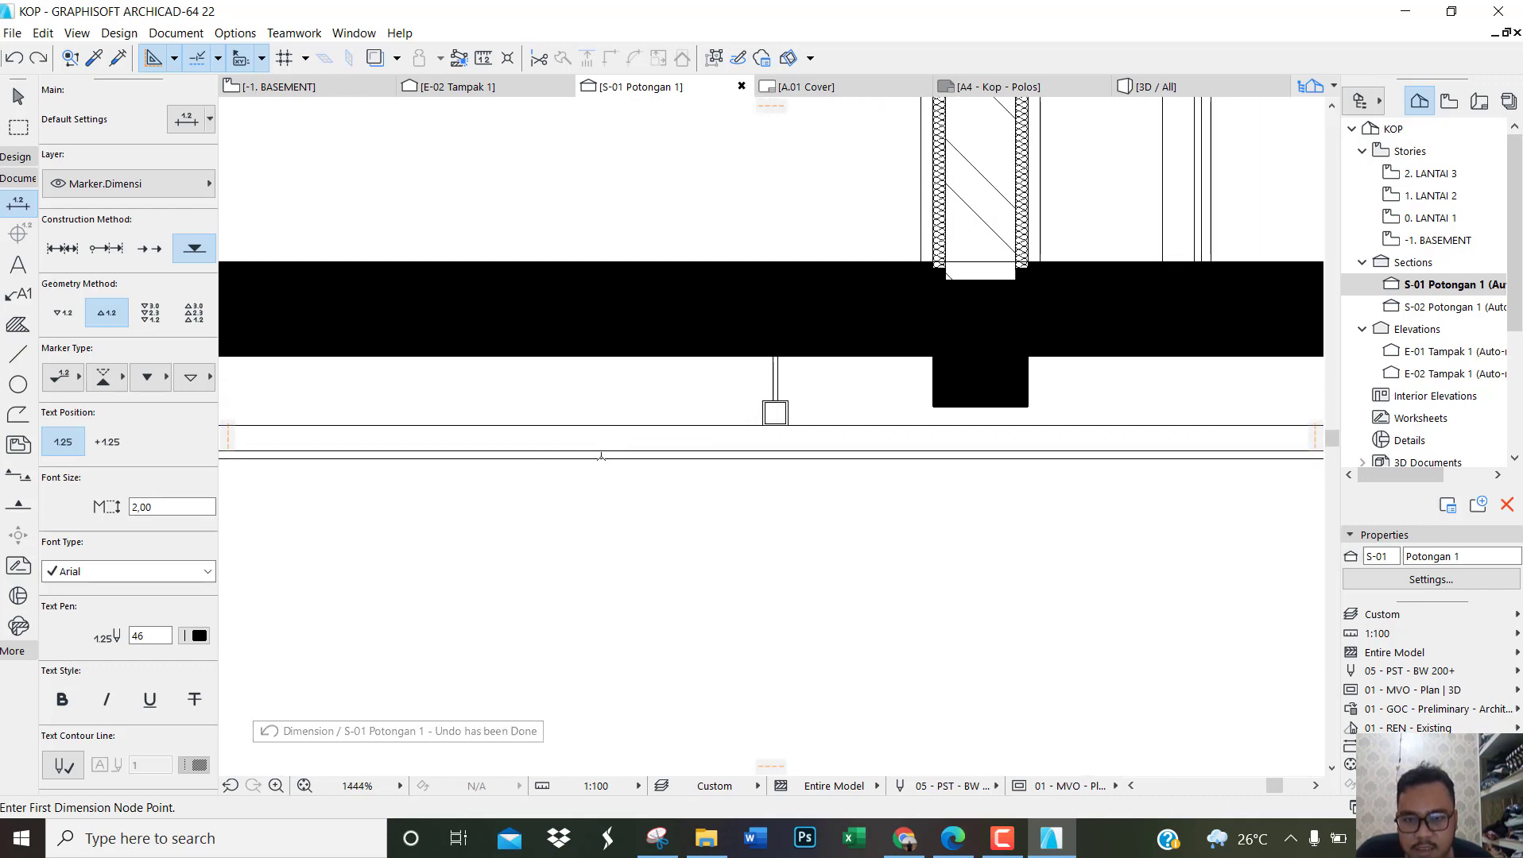
{"action": "left_click", "coordinate": [598, 450]}
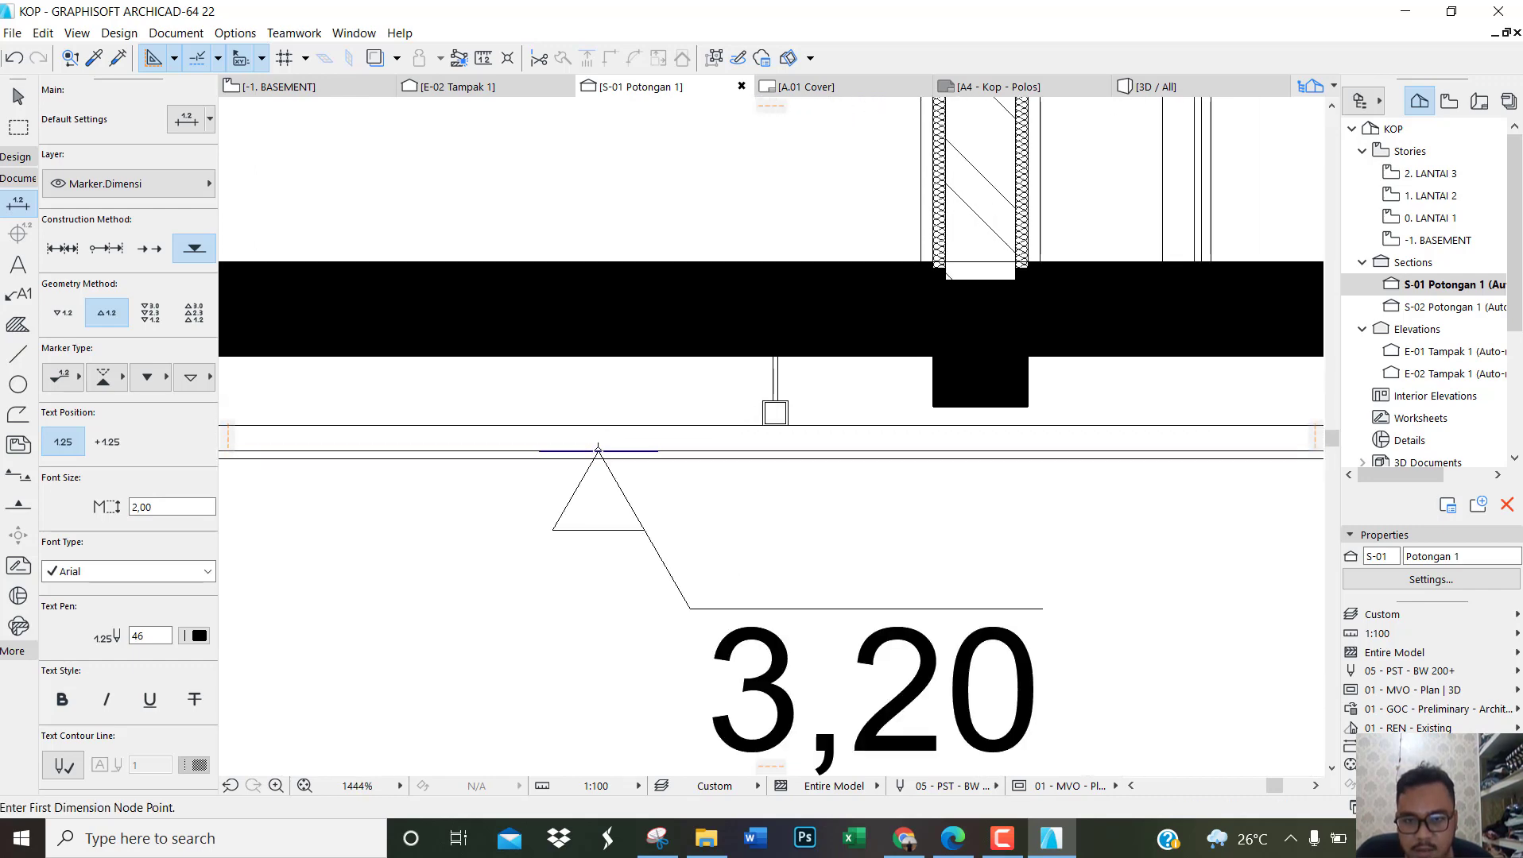
Step: Place a matching elevation mark on the top edge of the upper-floor ceiling board, in the room beside the central wall
{"action": "scroll", "coordinate": [597, 450], "scroll_direction": "down", "scroll_amount": 6}
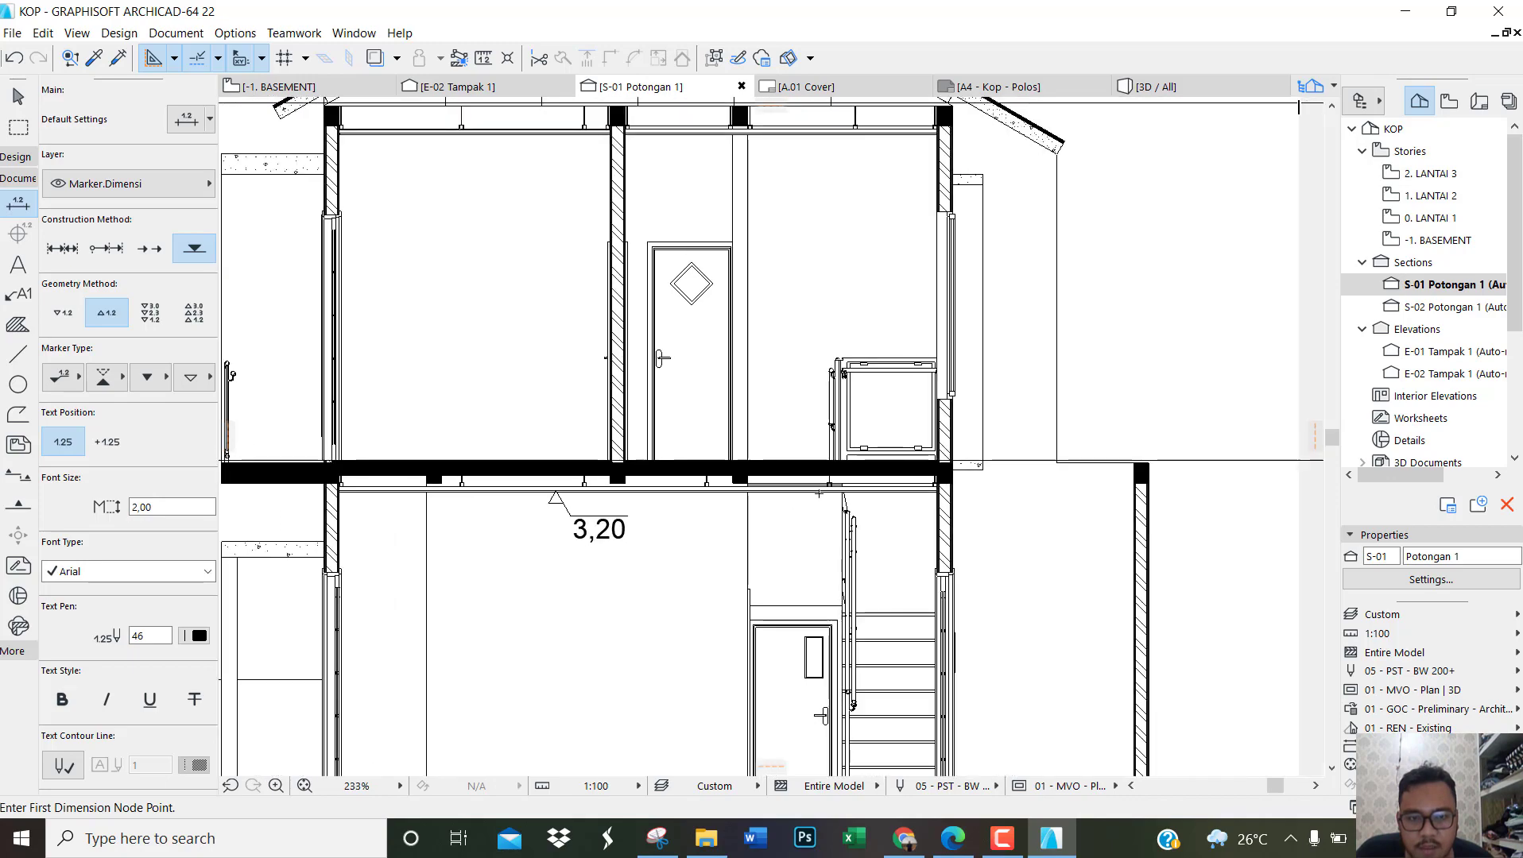
{"action": "scroll", "coordinate": [819, 493], "scroll_direction": "down", "scroll_amount": 3}
{"action": "scroll", "coordinate": [650, 271], "scroll_direction": "up", "scroll_amount": 6}
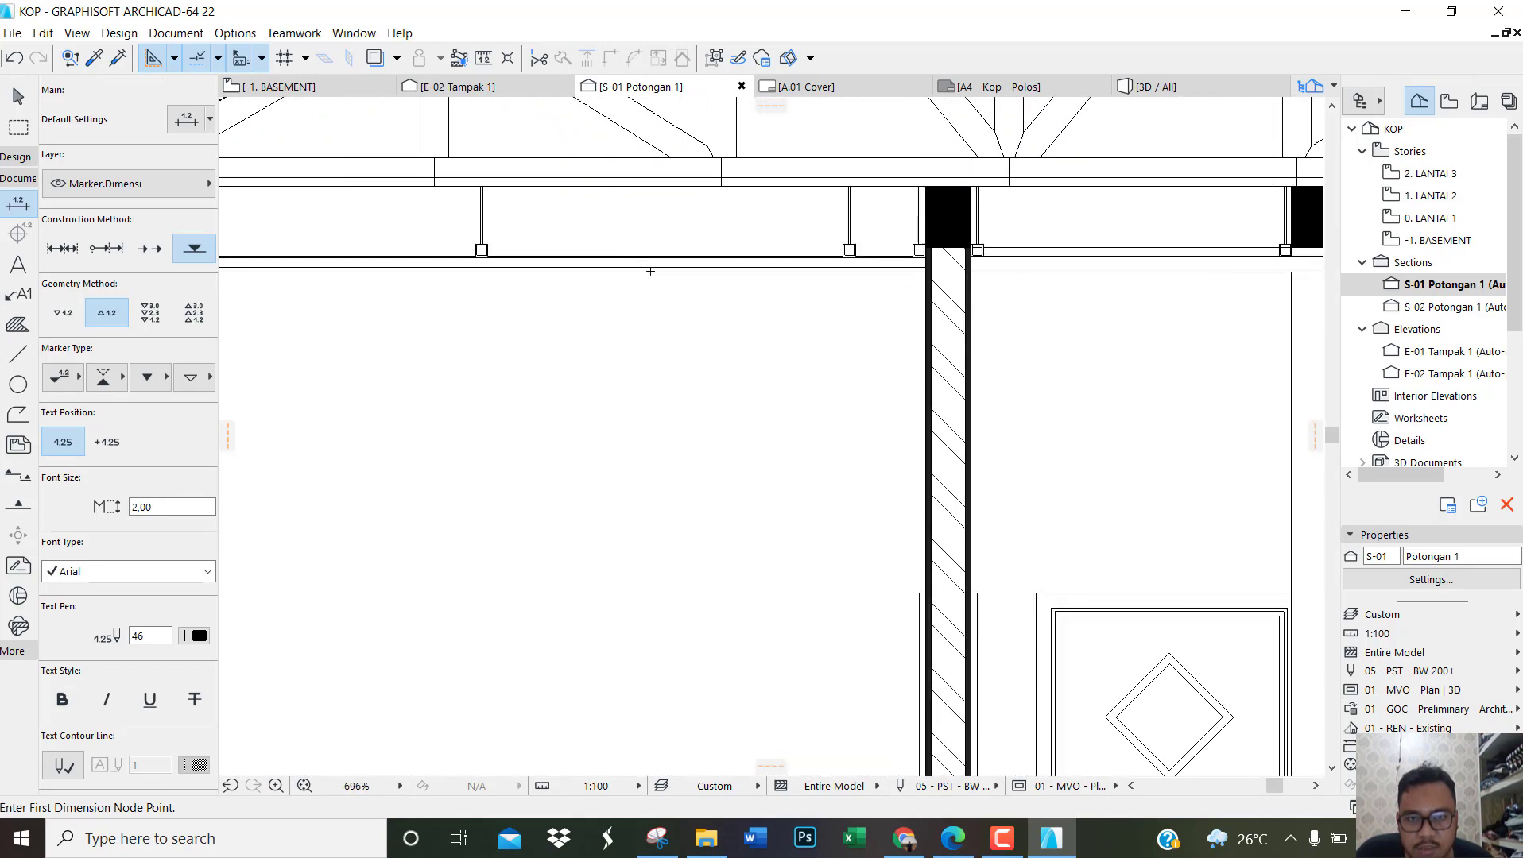
{"action": "scroll", "coordinate": [650, 271], "scroll_direction": "up", "scroll_amount": 3}
{"action": "left_click", "coordinate": [759, 267]}
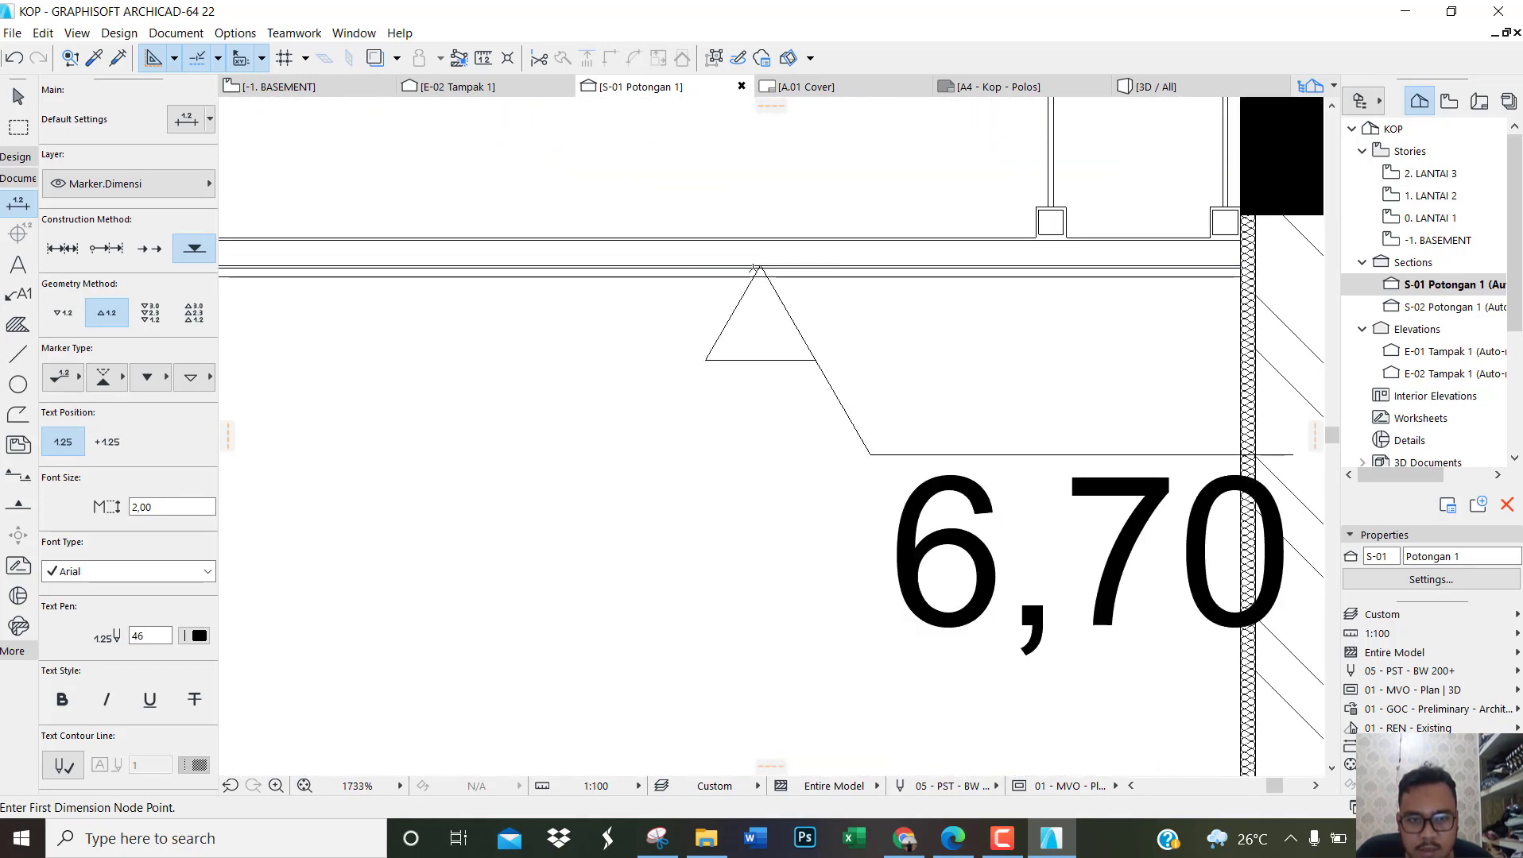
{"action": "scroll", "coordinate": [657, 287], "scroll_direction": "down", "scroll_amount": 3}
{"action": "key", "text": "Escape"}
{"action": "scroll", "coordinate": [761, 391], "scroll_direction": "down", "scroll_amount": 5}
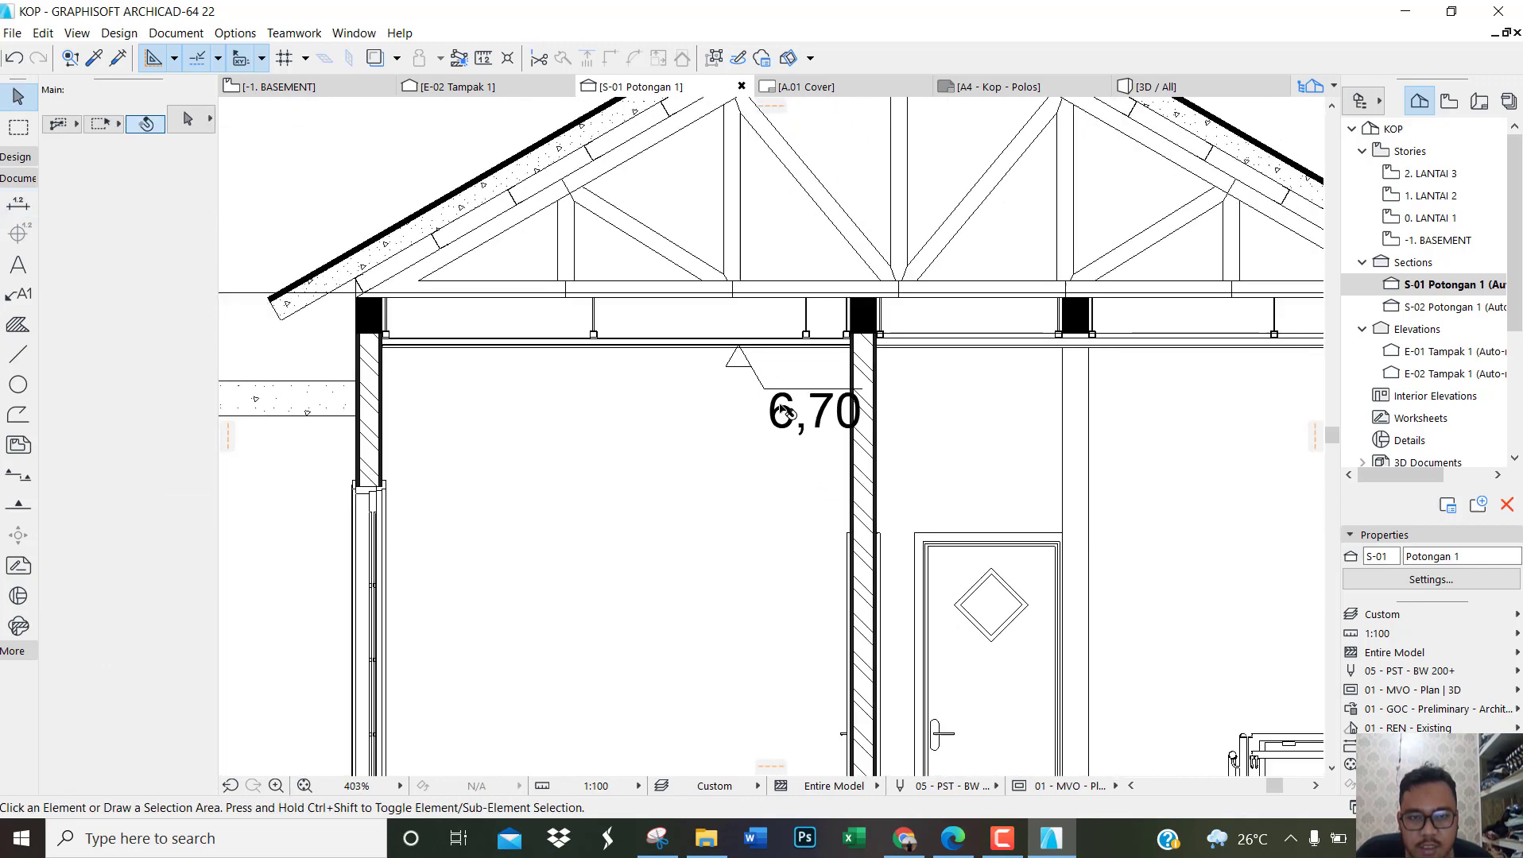
Step: Set the text size of both ceiling elevation marks to 1,20
{"action": "left_click", "coordinate": [781, 396]}
{"action": "scroll", "coordinate": [645, 373], "scroll_direction": "down", "scroll_amount": 3}
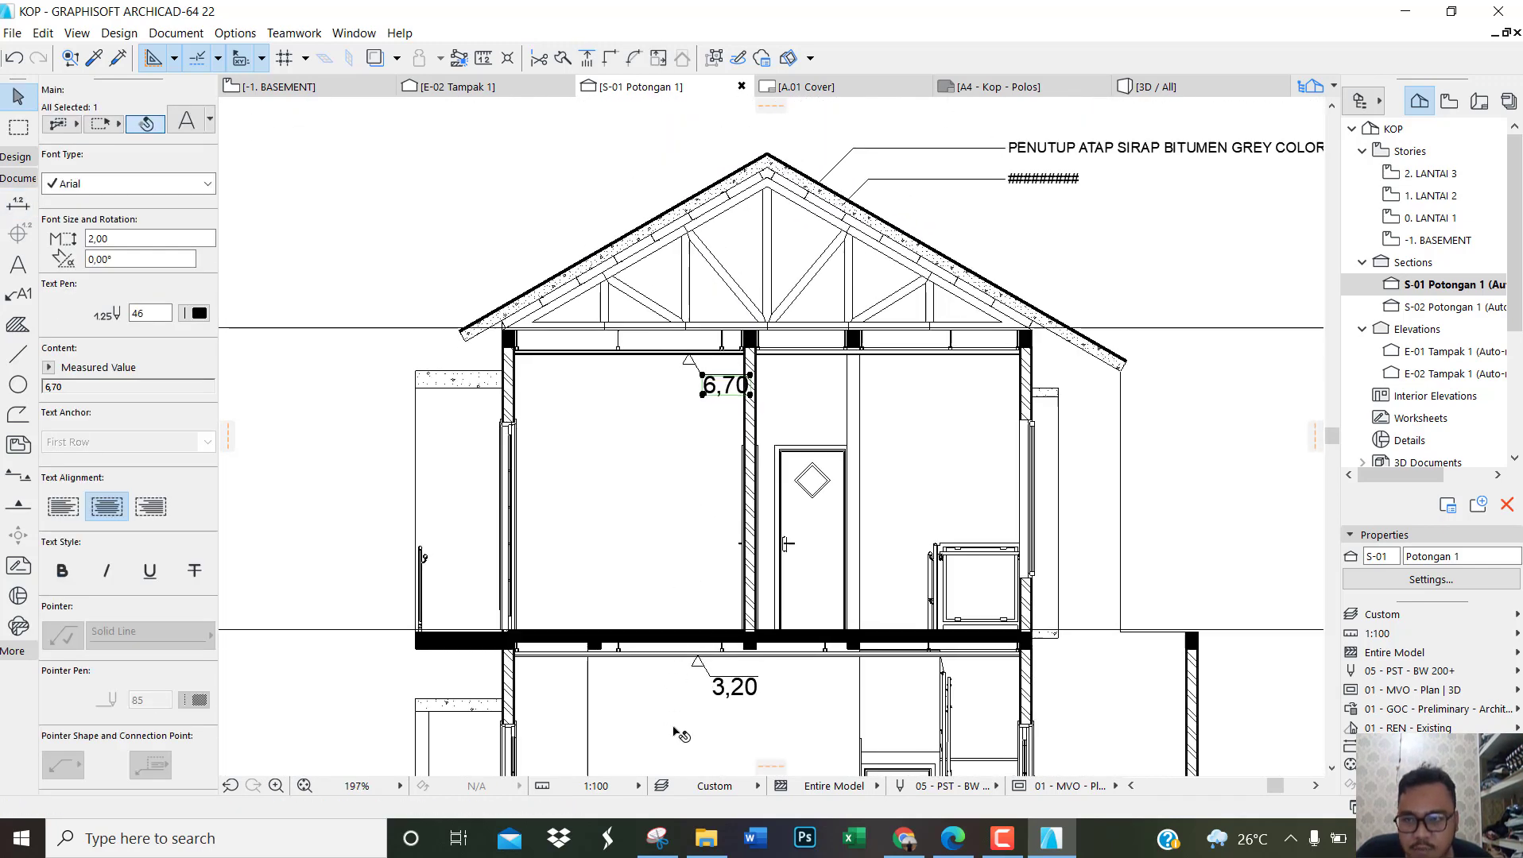
{"action": "scroll", "coordinate": [685, 734], "scroll_direction": "up", "scroll_amount": 1}
{"action": "left_click", "coordinate": [753, 671], "text": "shift"}
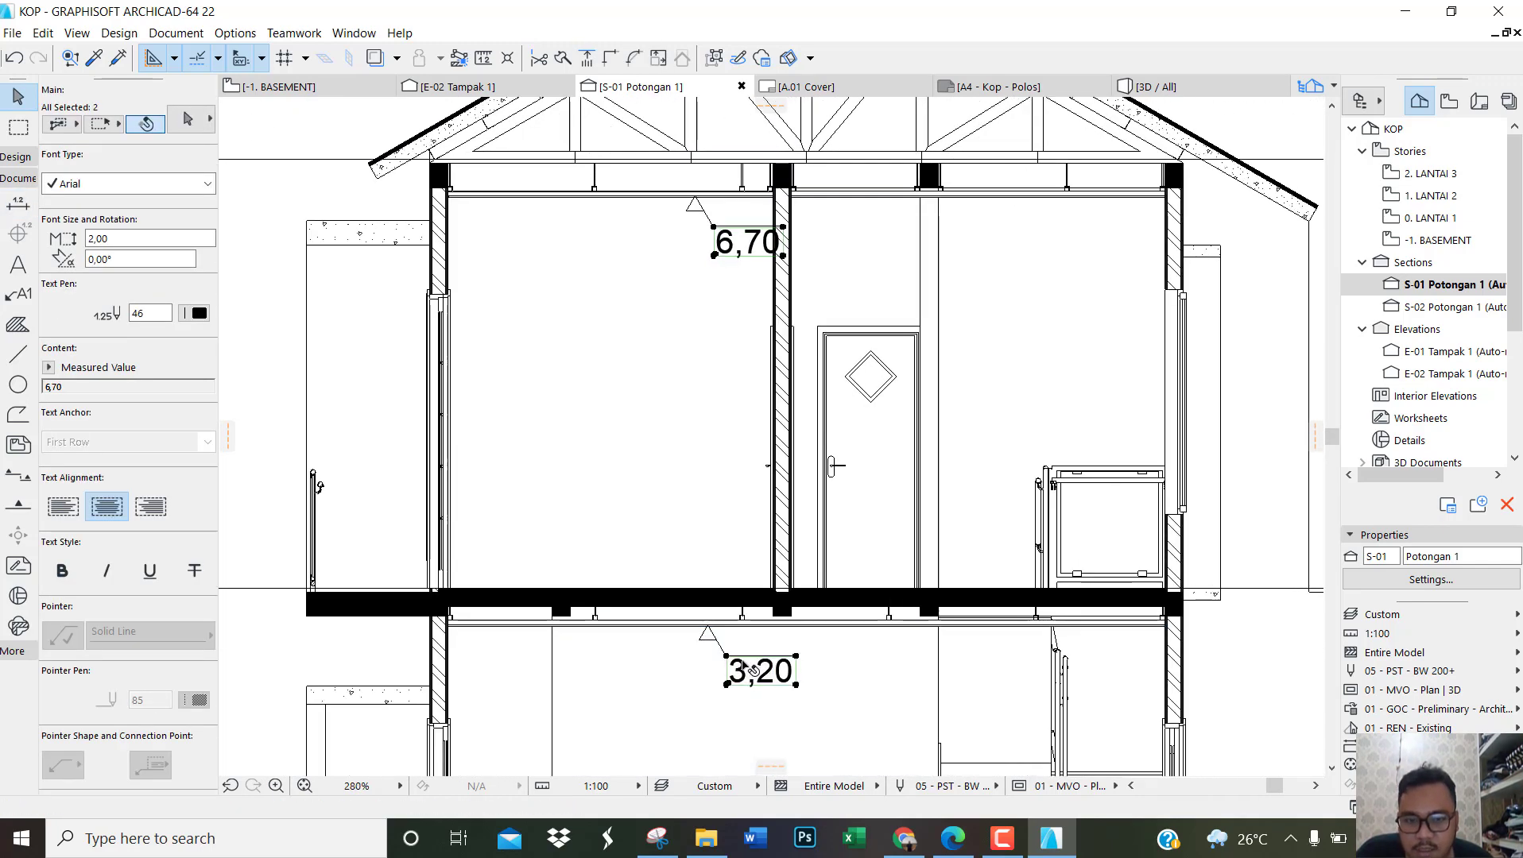
{"action": "left_click", "coordinate": [118, 239]}
{"action": "type", "text": "1,20"}
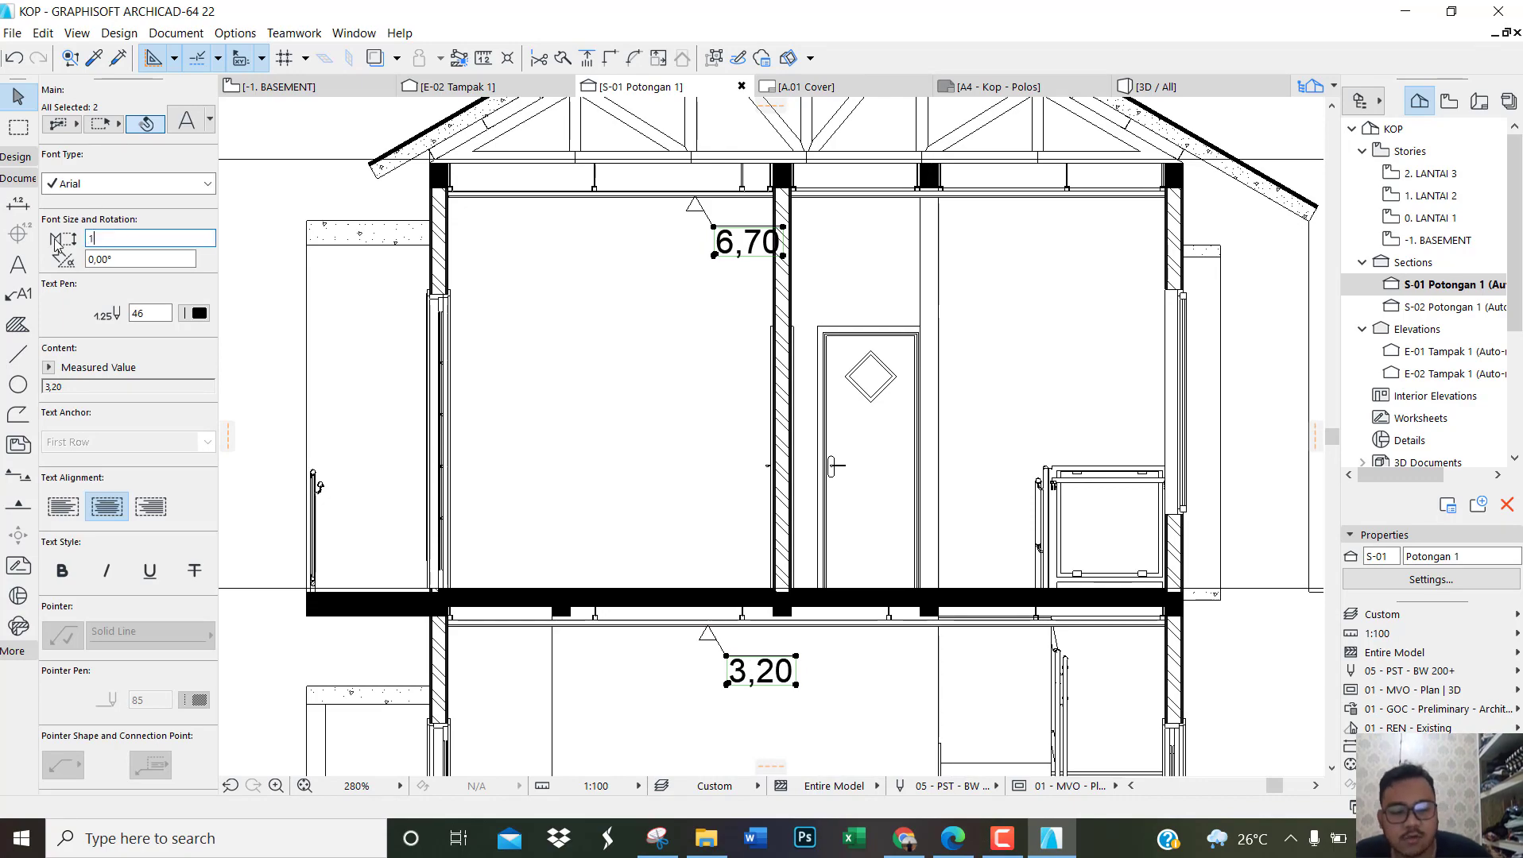
{"action": "key", "text": "Return"}
{"action": "key", "text": "Escape"}
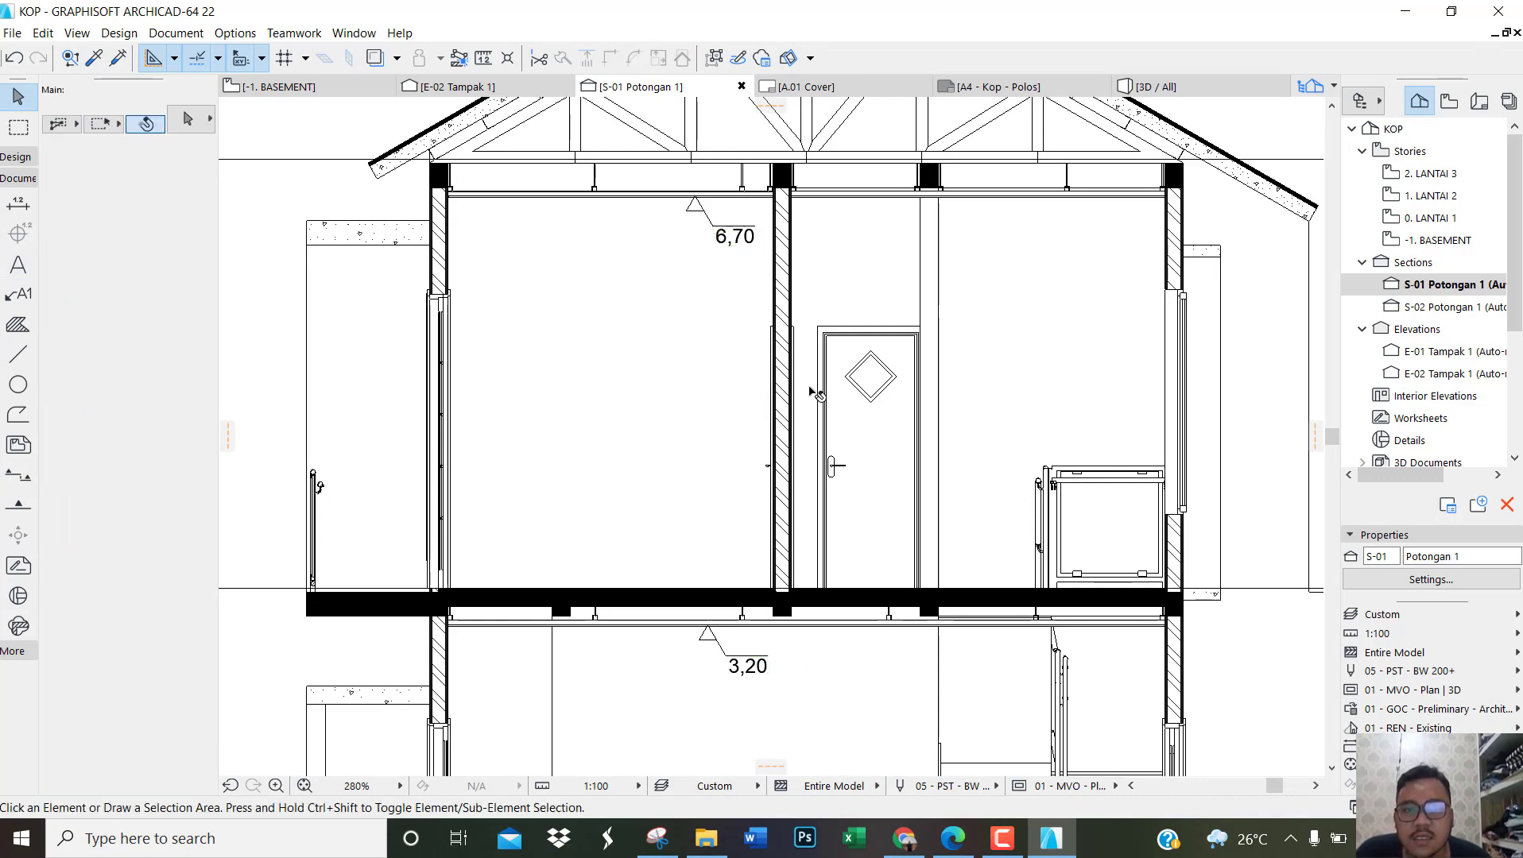
Step: Open the Object tool's default settings and search the library for PEOPLE
{"action": "scroll", "coordinate": [812, 392], "scroll_direction": "down", "scroll_amount": 3}
{"action": "scroll", "coordinate": [913, 511], "scroll_direction": "up", "scroll_amount": 2}
{"action": "scroll", "coordinate": [839, 470], "scroll_direction": "down", "scroll_amount": 2}
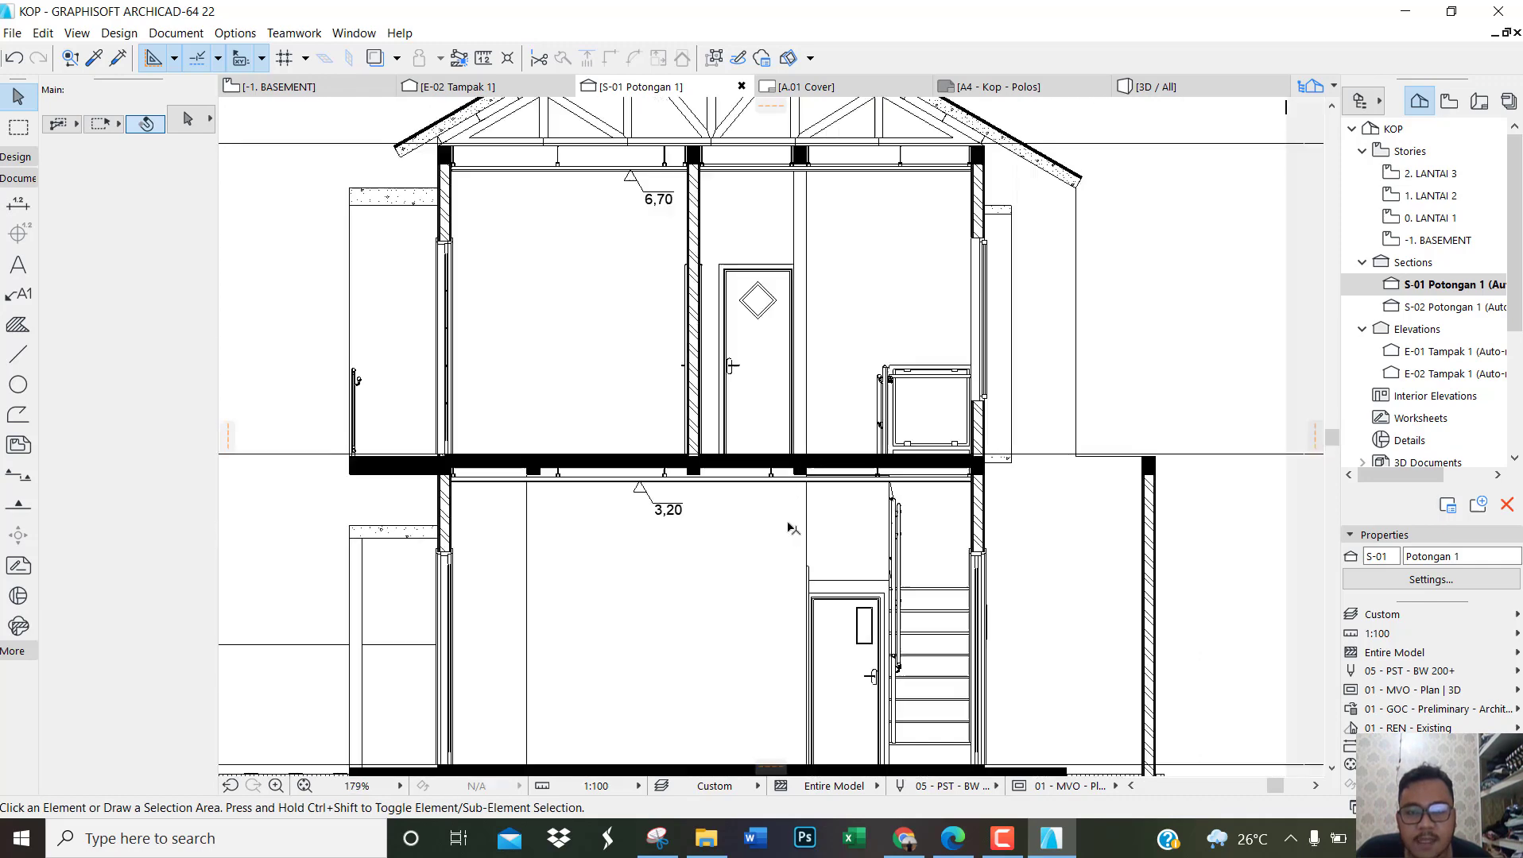
{"action": "left_click", "coordinate": [22, 158]}
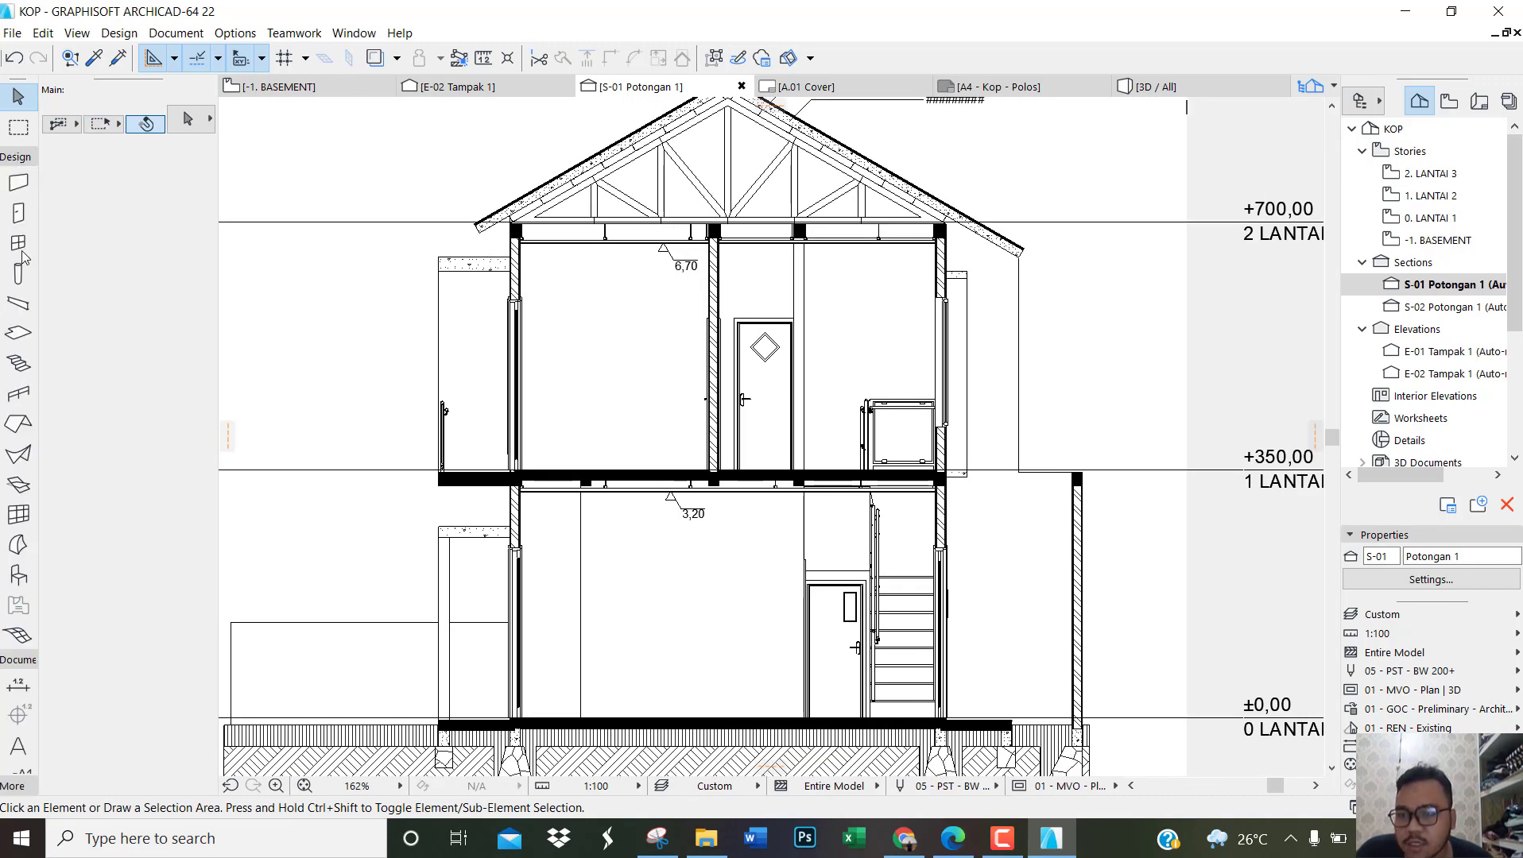
{"action": "left_click", "coordinate": [18, 578]}
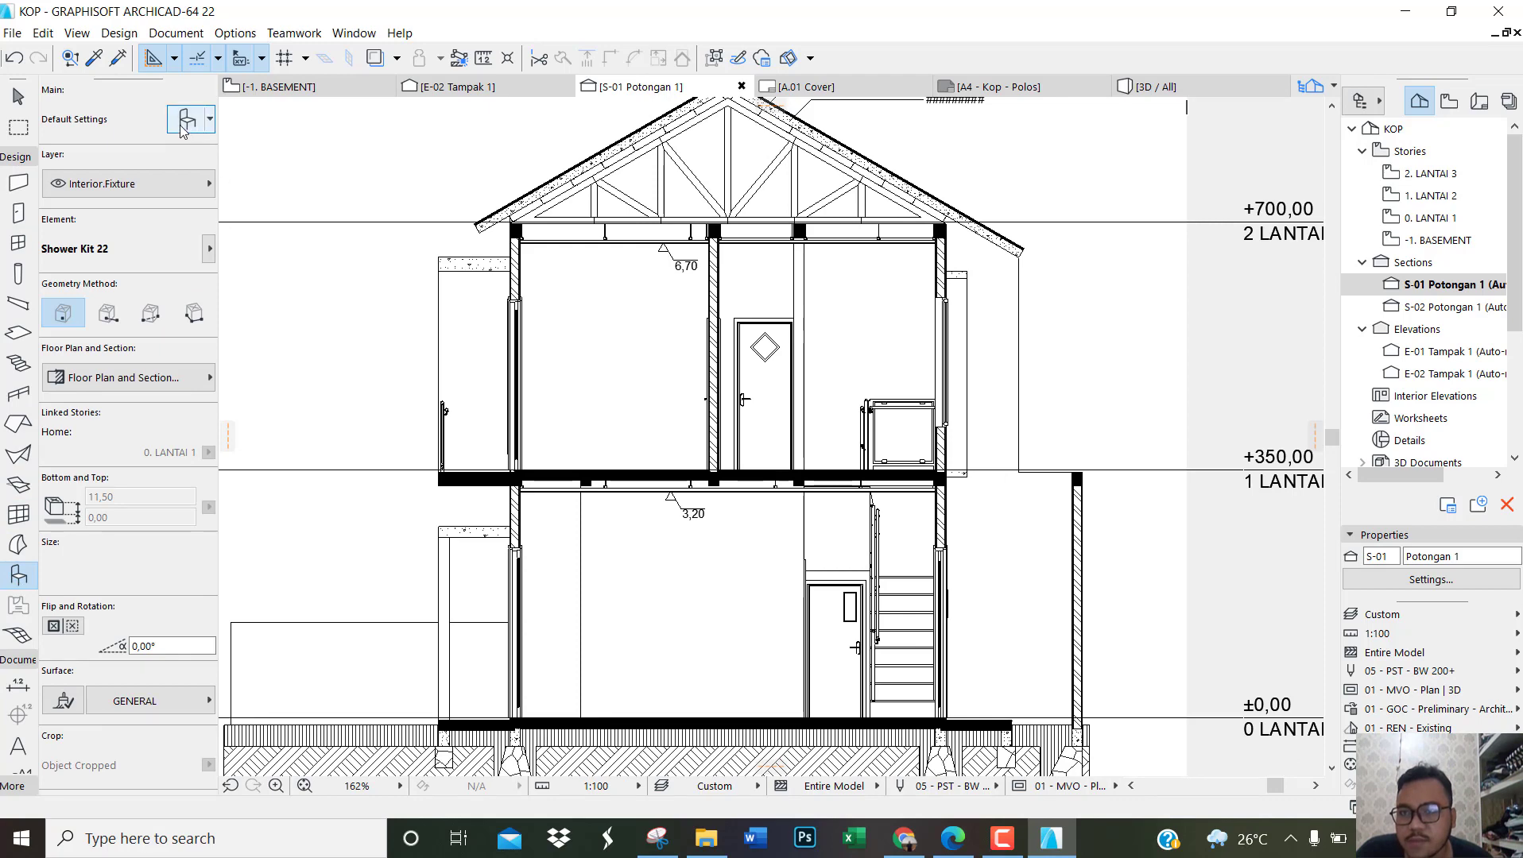
{"action": "left_click", "coordinate": [205, 131]}
{"action": "left_click", "coordinate": [238, 47]}
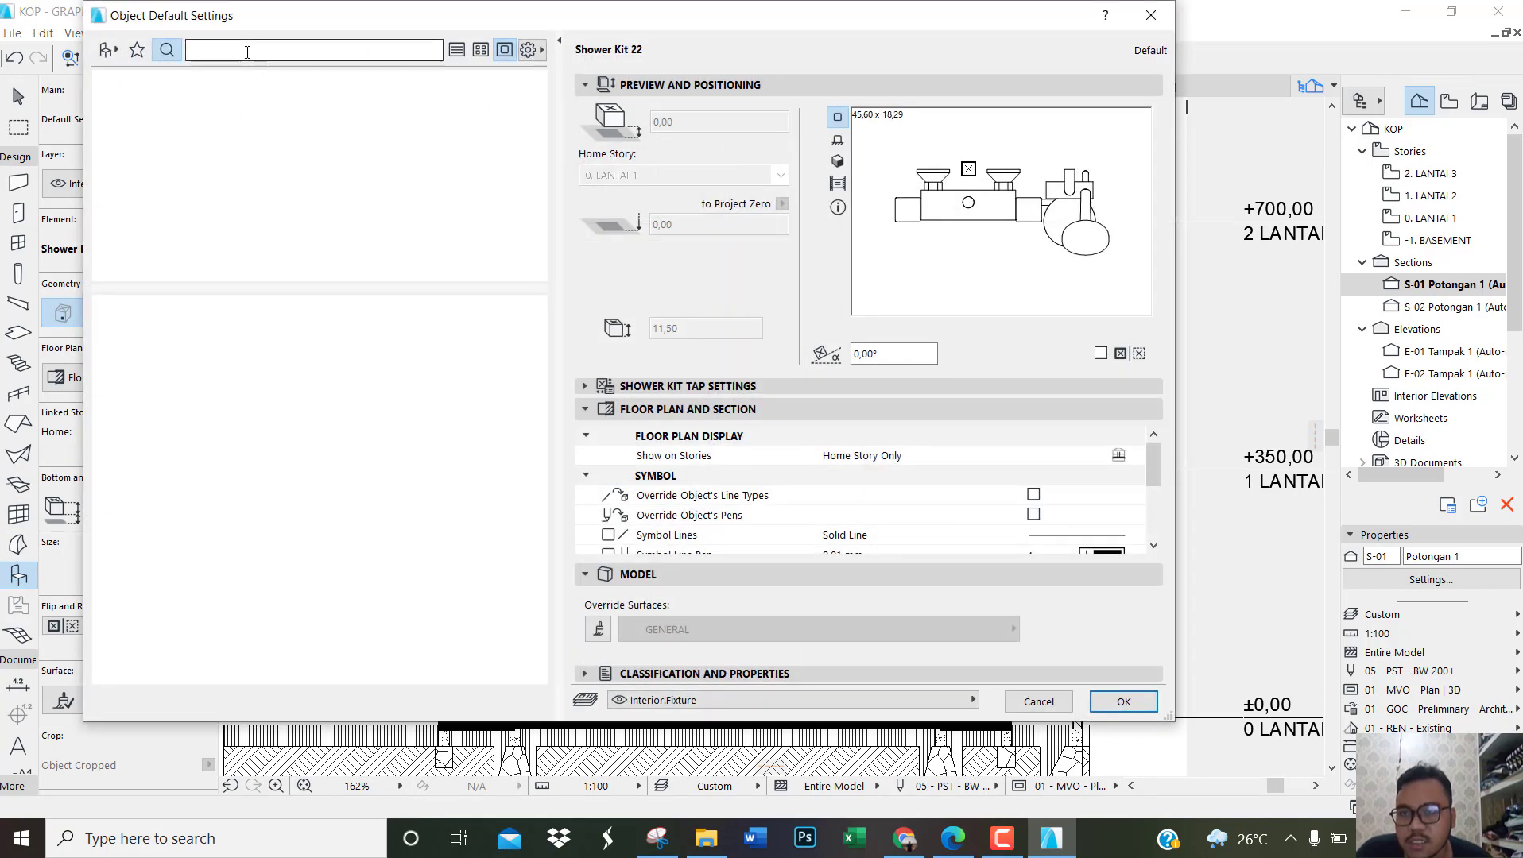
{"action": "type", "text": "PEOPLE"}
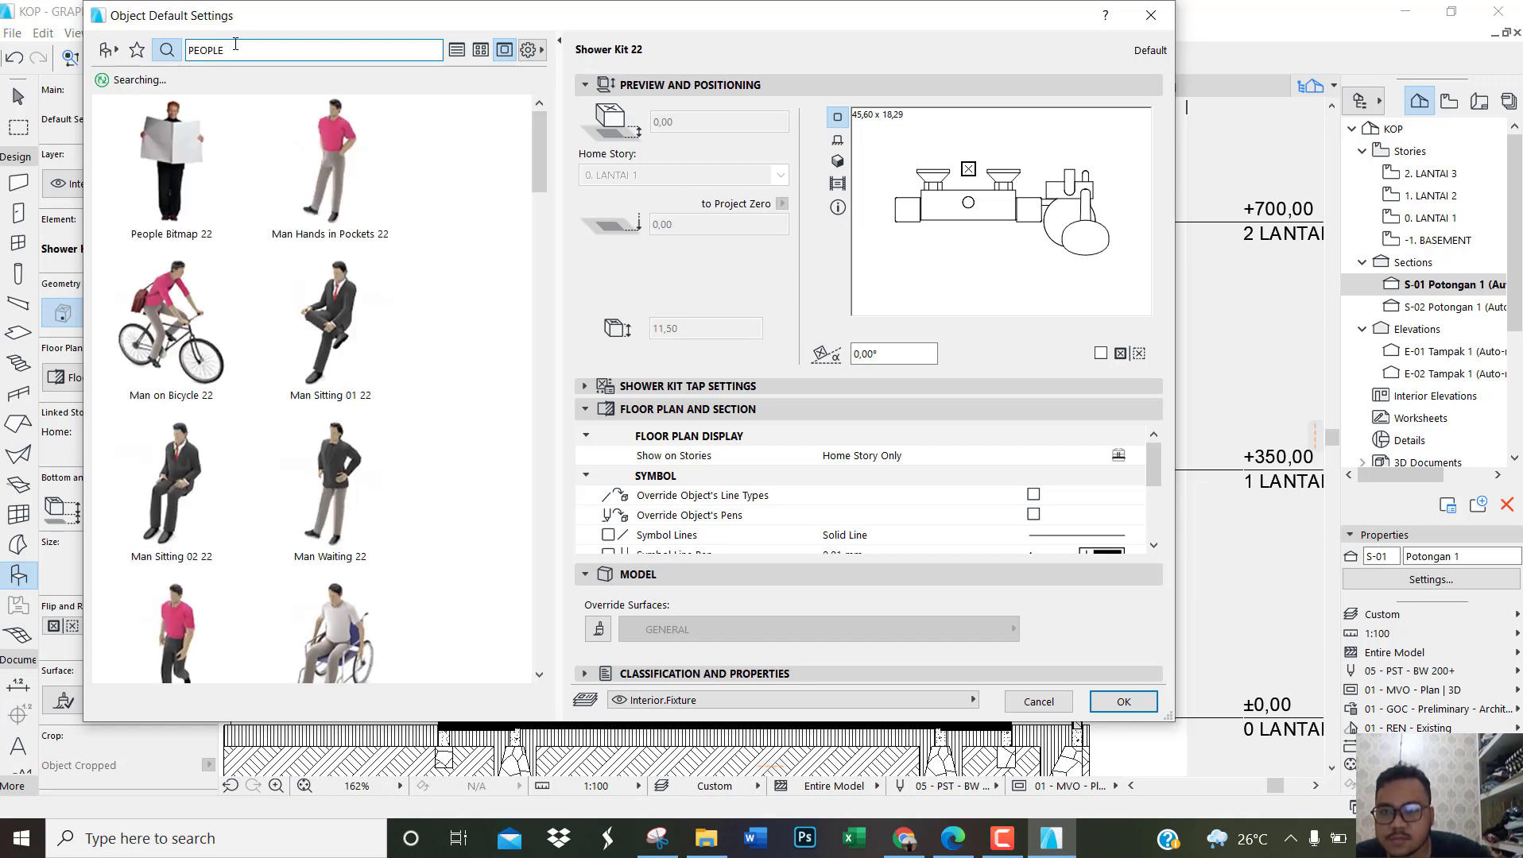
Step: Browse the people contour objects in the search results for a figure suited to the section
{"action": "scroll", "coordinate": [322, 271], "scroll_direction": "down", "scroll_amount": 10}
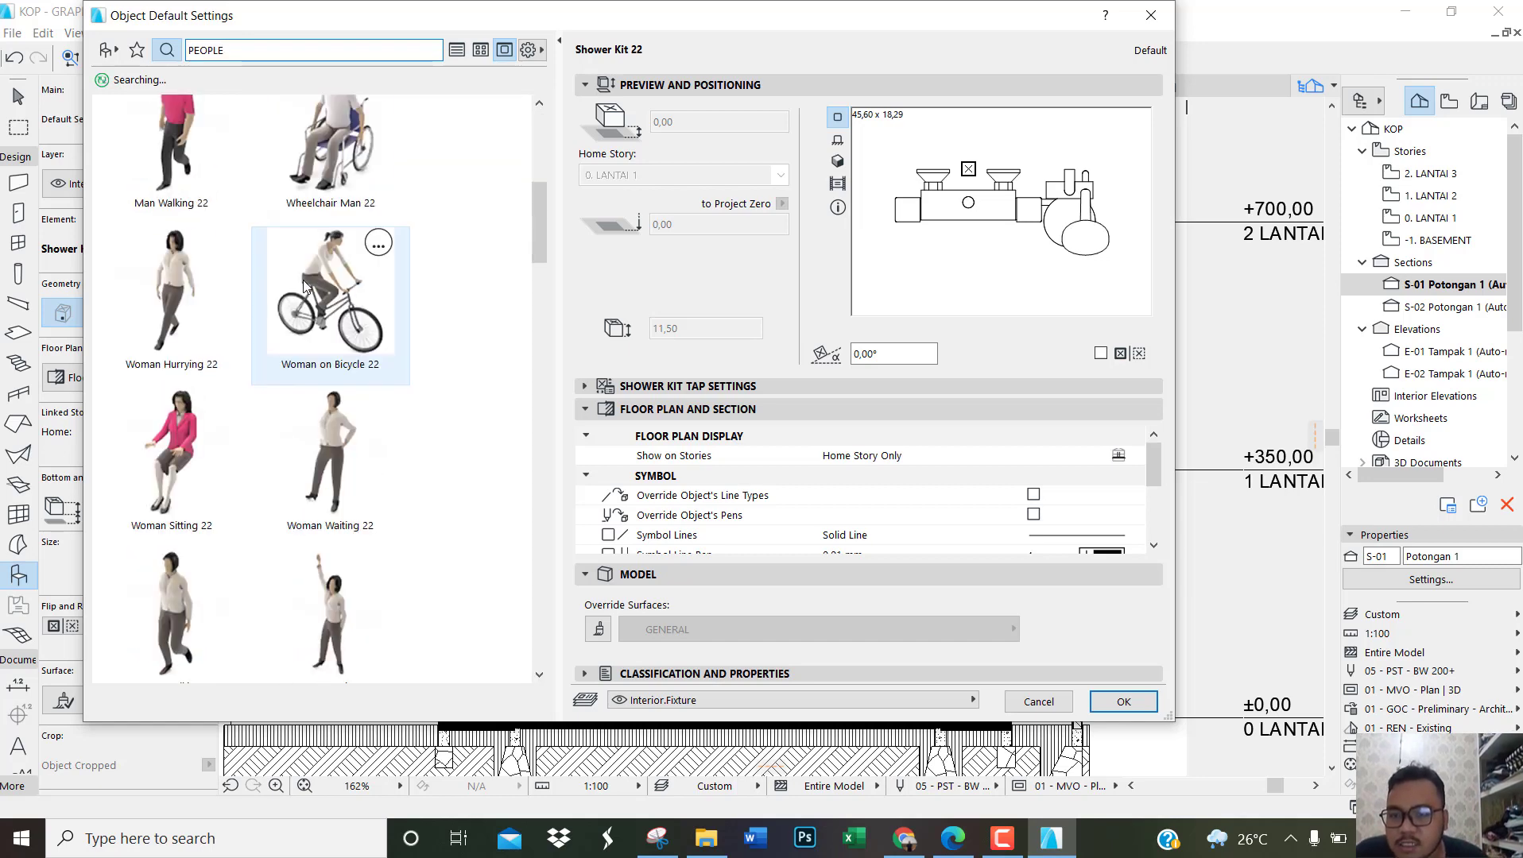
{"action": "scroll", "coordinate": [302, 286], "scroll_direction": "down", "scroll_amount": 4}
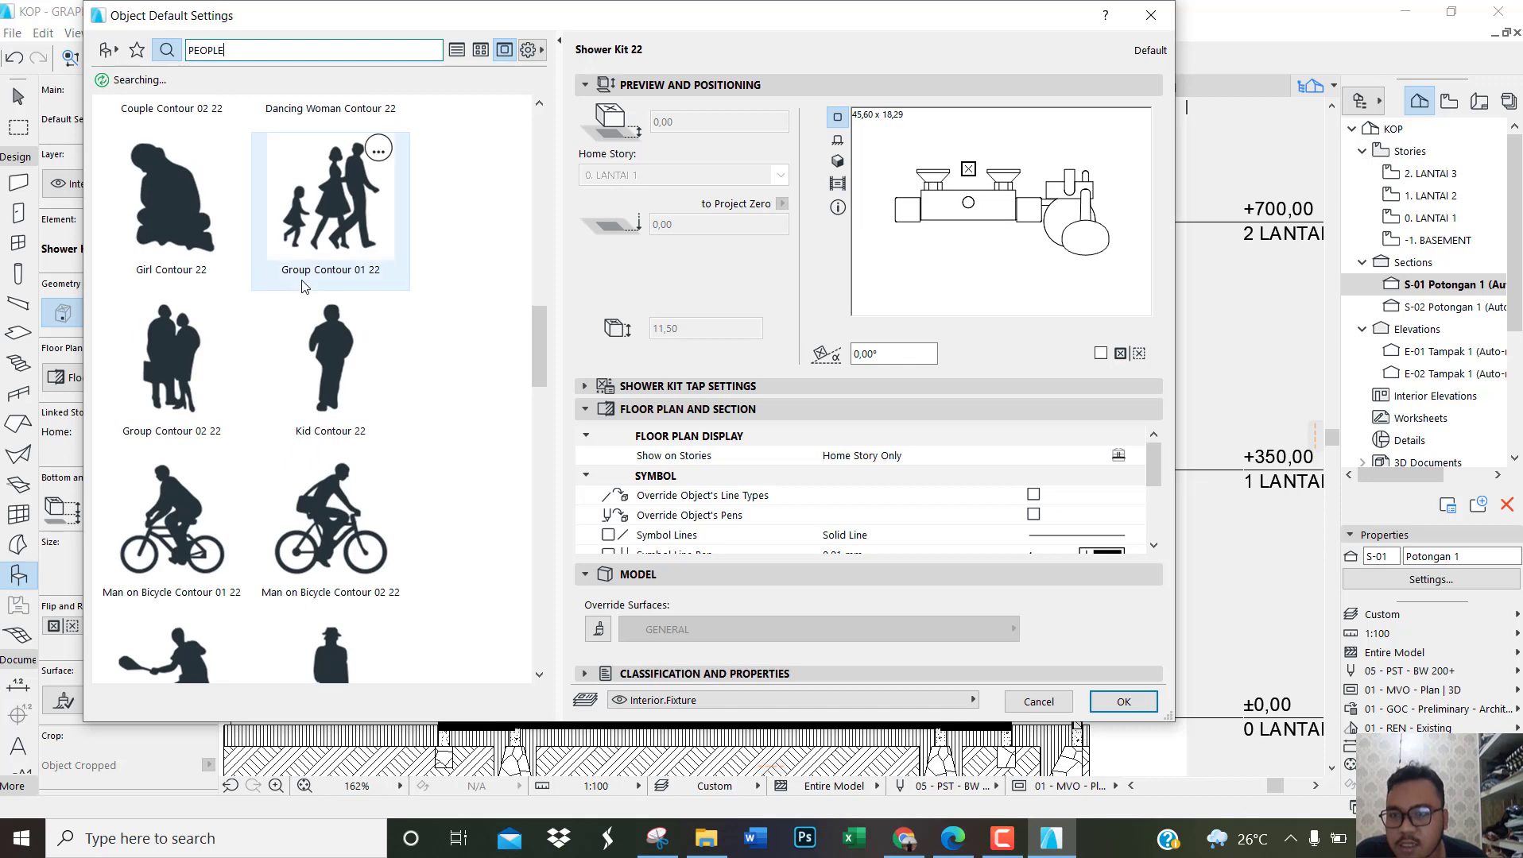
{"action": "scroll", "coordinate": [301, 286], "scroll_direction": "down", "scroll_amount": 6}
{"action": "scroll", "coordinate": [295, 286], "scroll_direction": "down", "scroll_amount": 3}
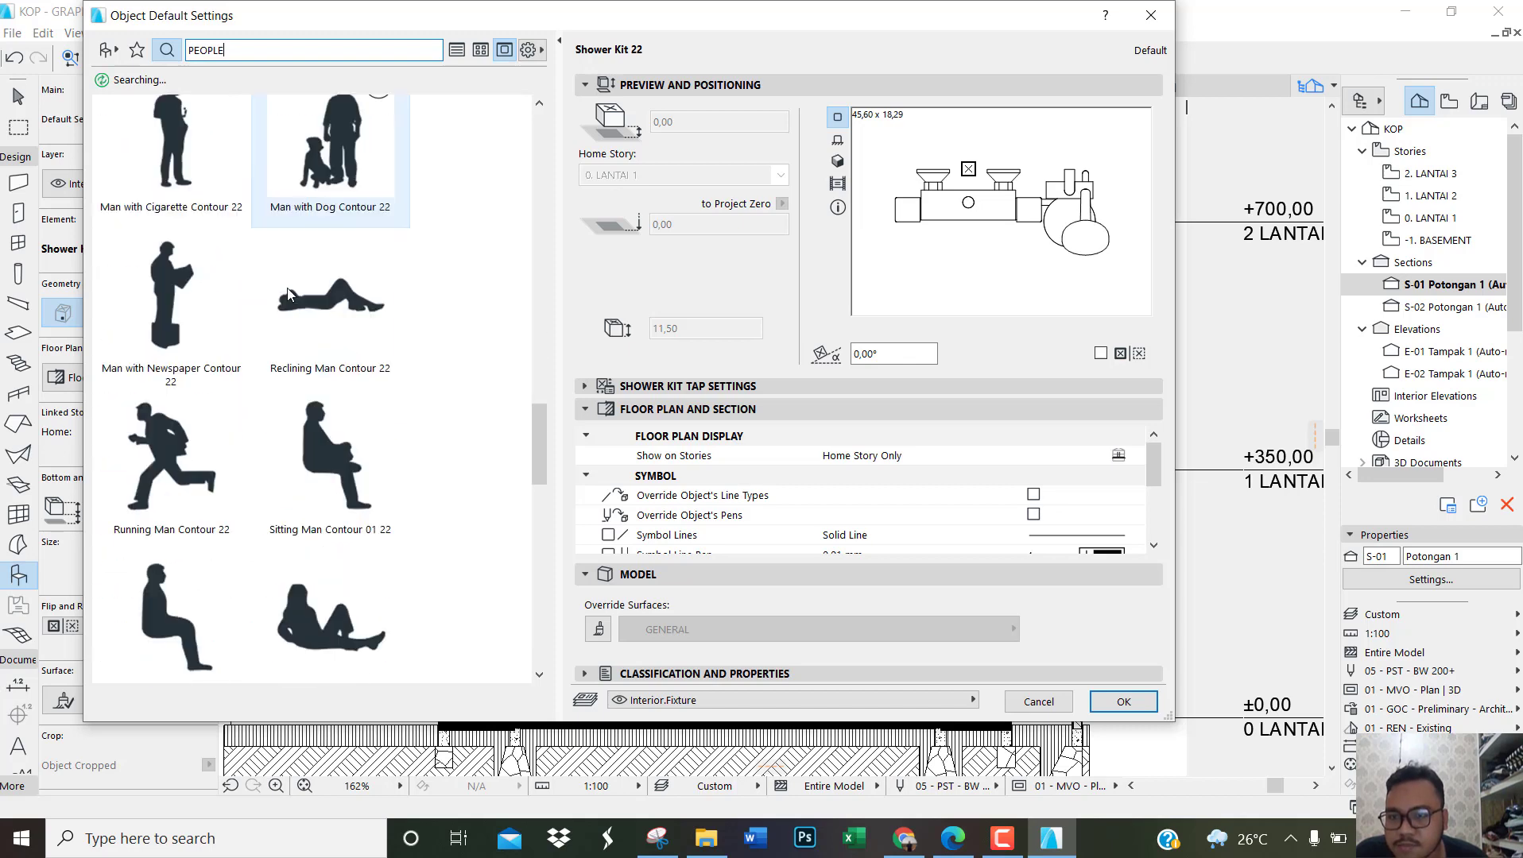
{"action": "scroll", "coordinate": [395, 238], "scroll_direction": "up", "scroll_amount": 1}
{"action": "scroll", "coordinate": [395, 238], "scroll_direction": "down", "scroll_amount": 4}
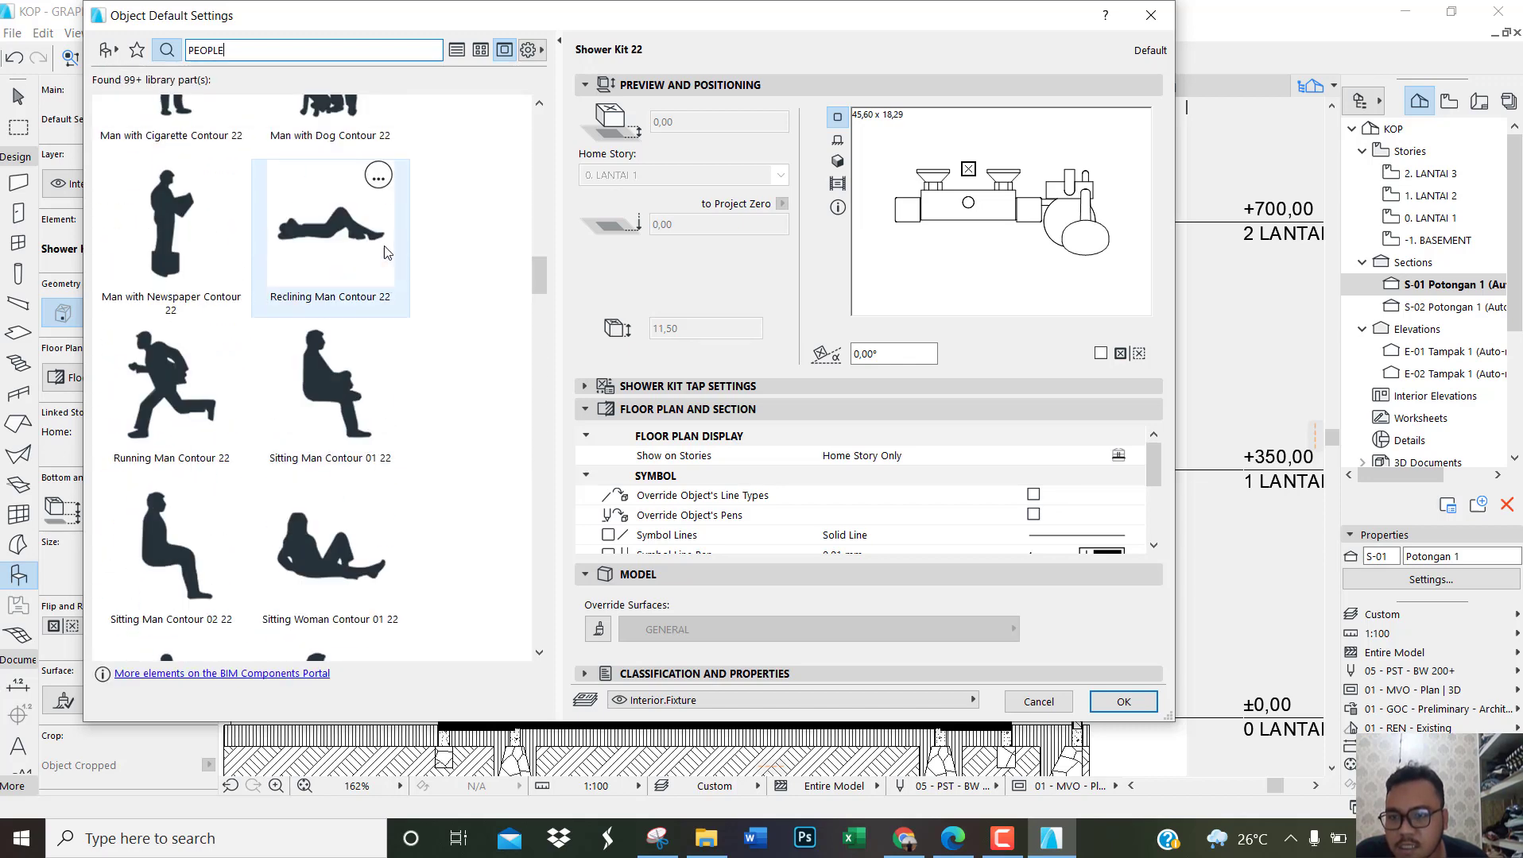
{"action": "scroll", "coordinate": [377, 271], "scroll_direction": "down", "scroll_amount": 3}
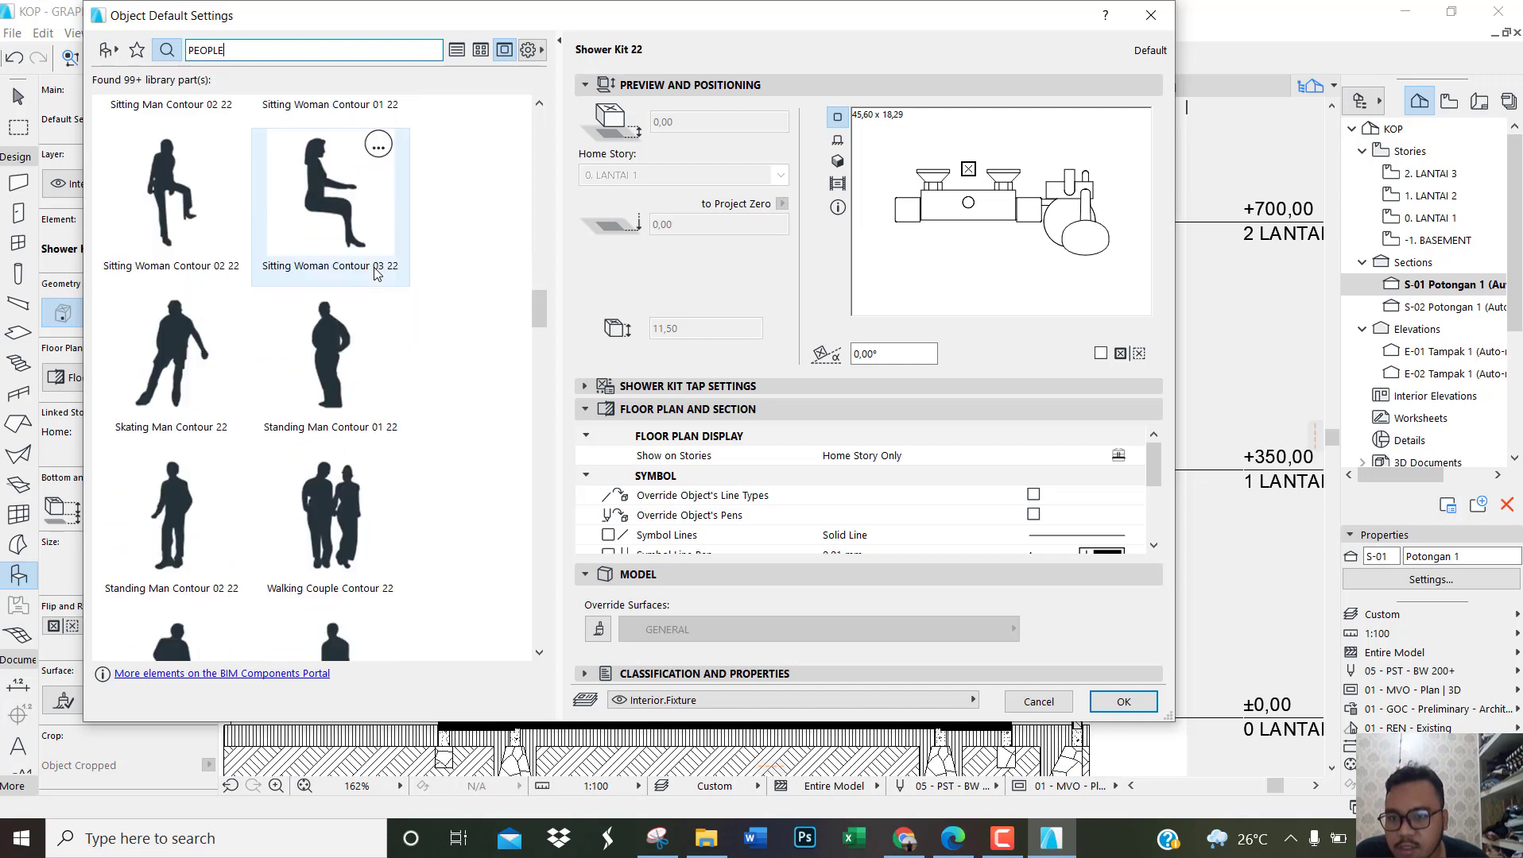
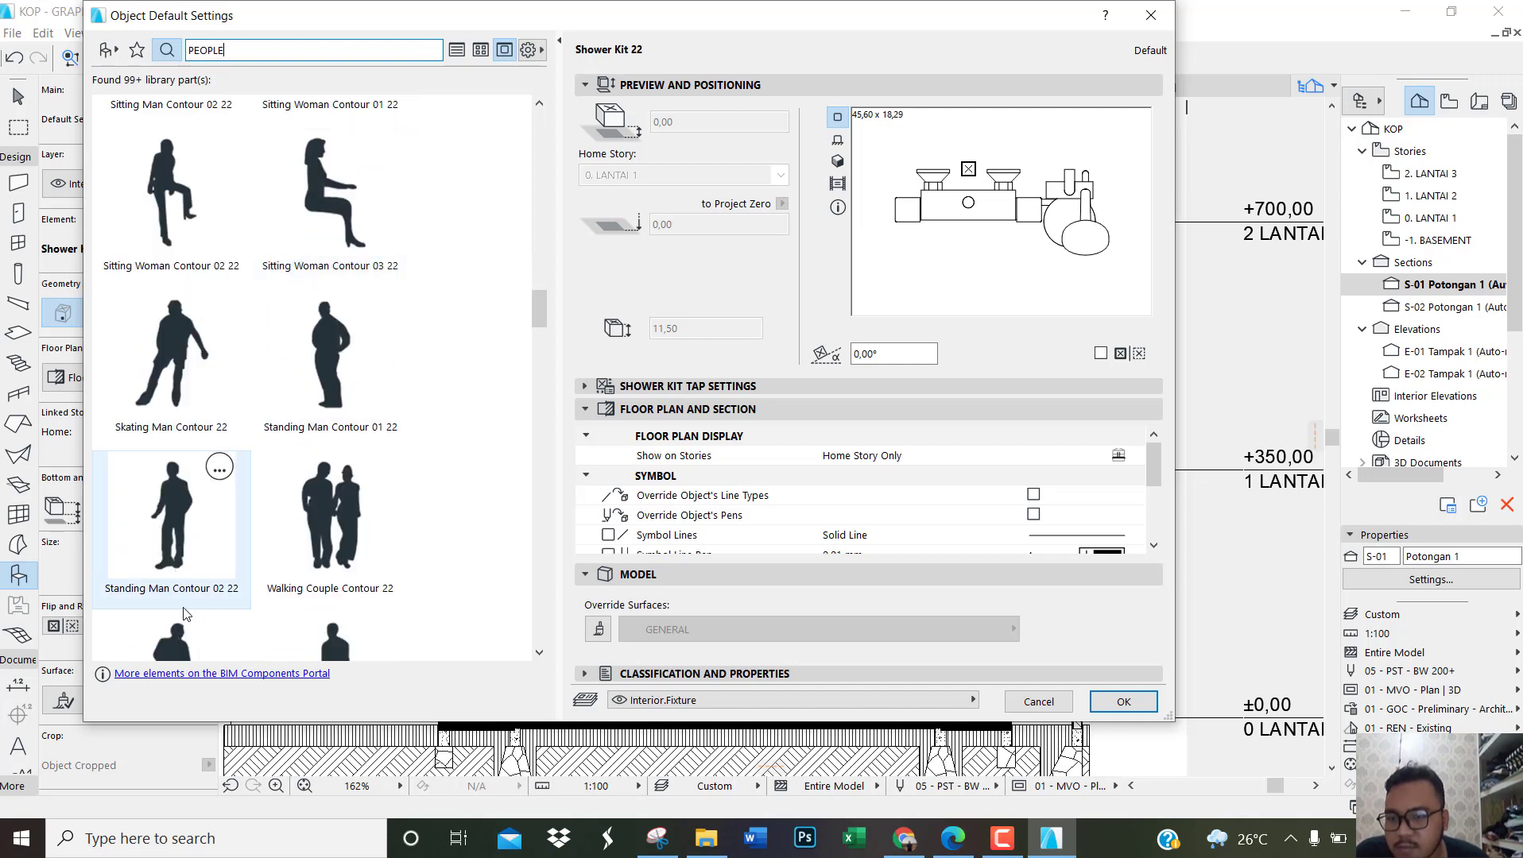
Step: Choose the Standing Man Contour 02 22 object and place it on the ground-floor slab, between the outer wall and the door
{"action": "left_click", "coordinate": [189, 540]}
{"action": "key", "text": "Return"}
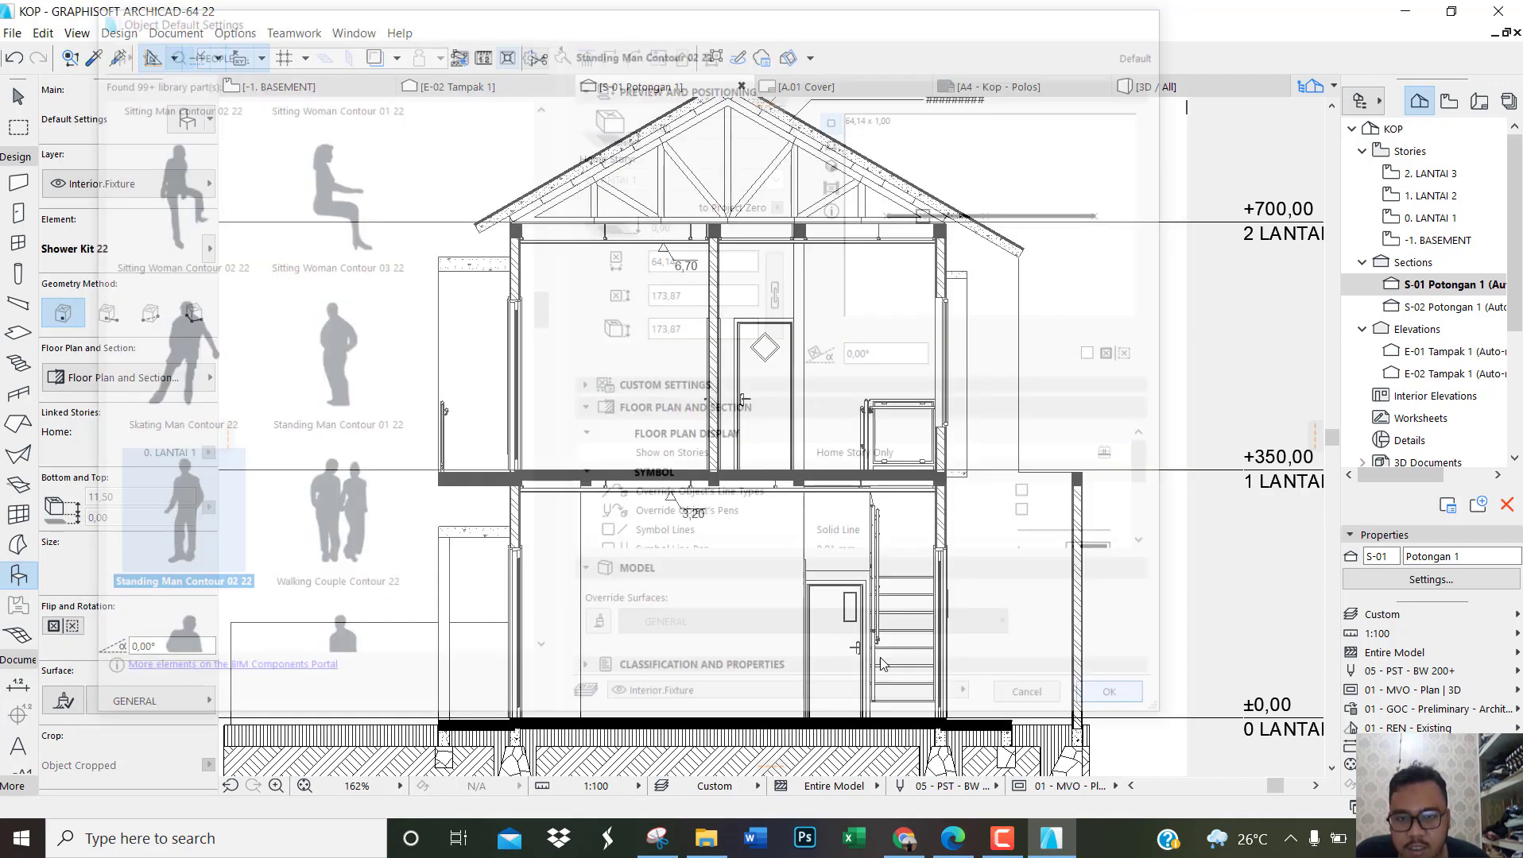
{"action": "scroll", "coordinate": [584, 491], "scroll_direction": "down", "scroll_amount": 2}
{"action": "scroll", "coordinate": [629, 645], "scroll_direction": "up", "scroll_amount": 7}
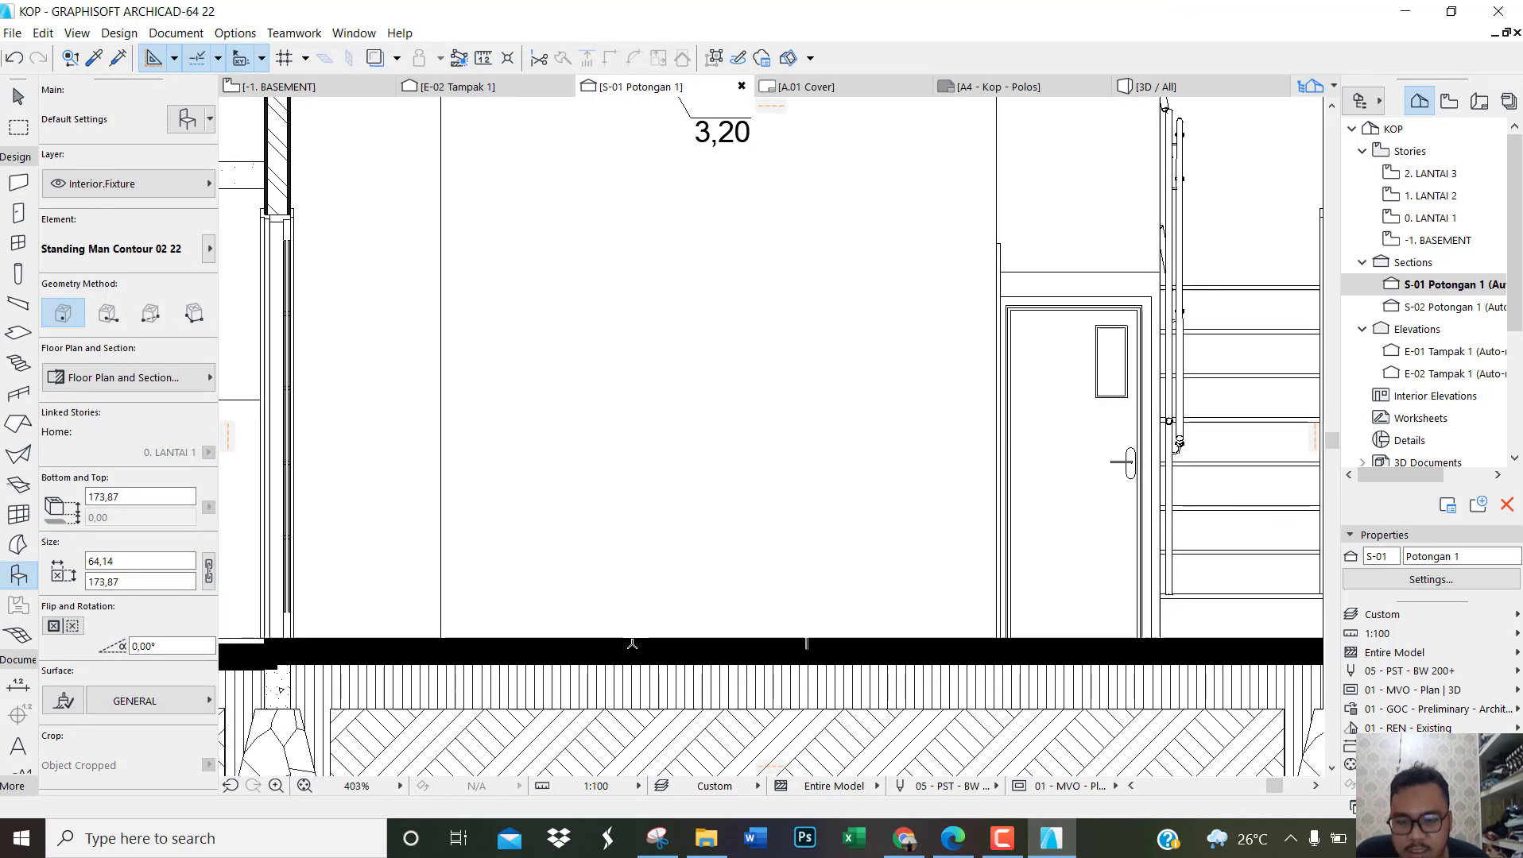
{"action": "scroll", "coordinate": [632, 643], "scroll_direction": "up", "scroll_amount": 3}
{"action": "left_click", "coordinate": [693, 631]}
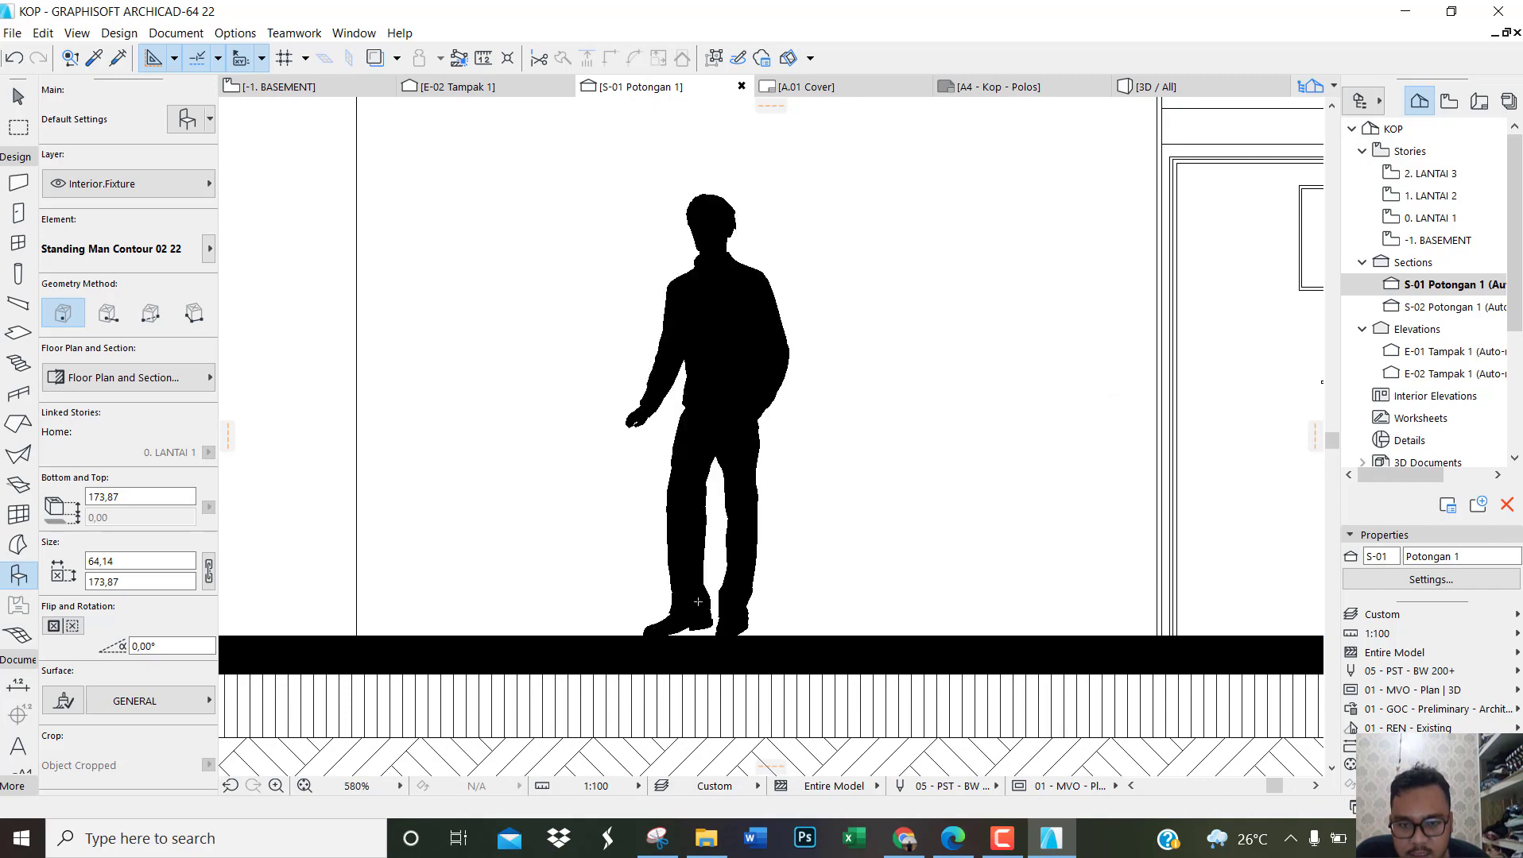
Step: Place a second Standing Man Contour 02 22 figure on the upper-floor slab, in the room before the central wall
{"action": "scroll", "coordinate": [695, 604], "scroll_direction": "down", "scroll_amount": 8}
{"action": "scroll", "coordinate": [557, 318], "scroll_direction": "up", "scroll_amount": 8}
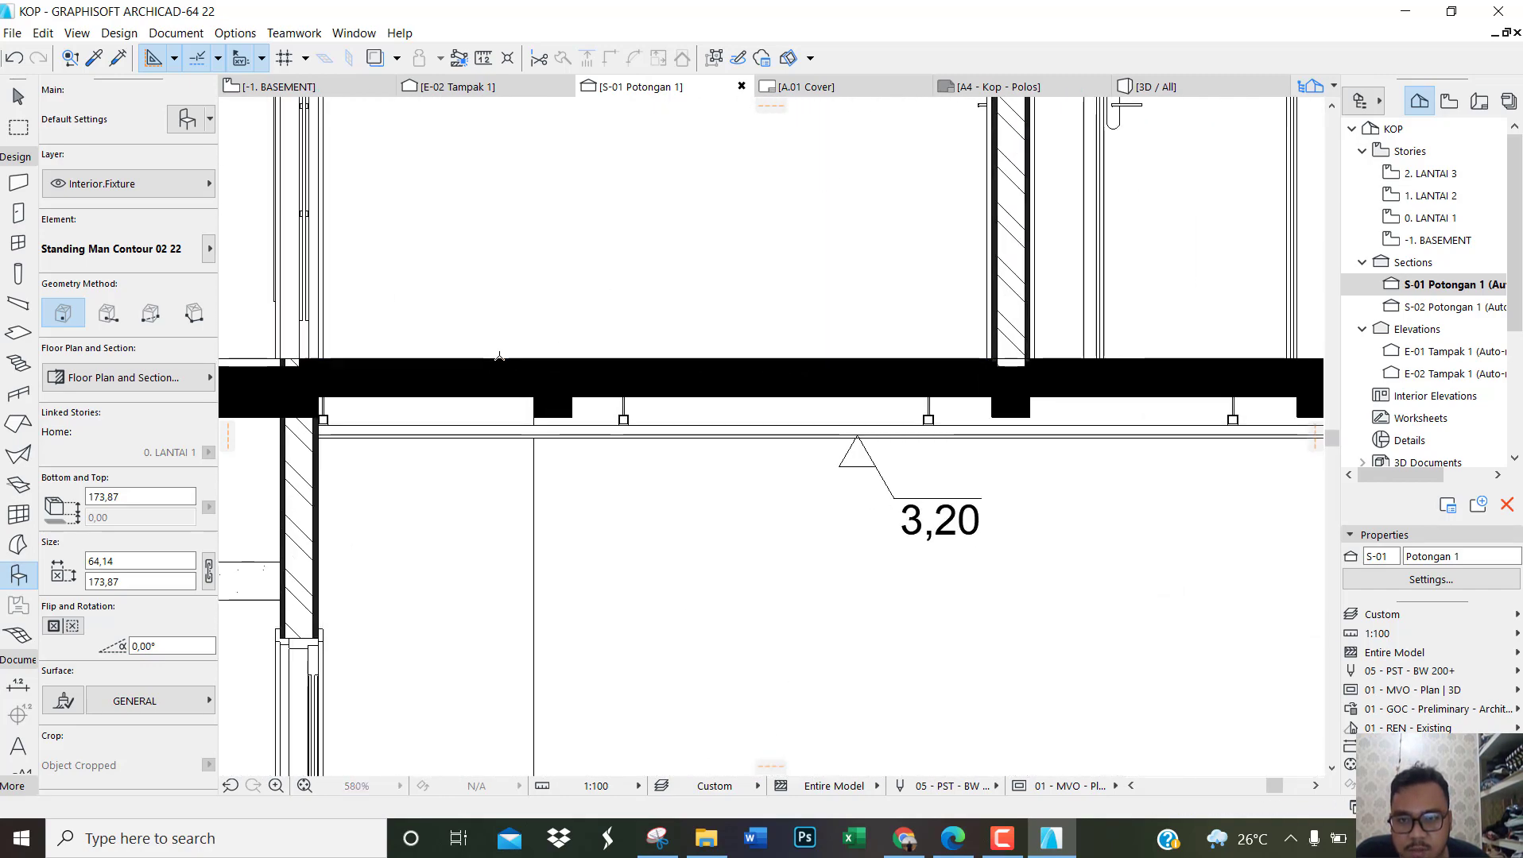
{"action": "left_click", "coordinate": [502, 357]}
{"action": "scroll", "coordinate": [541, 375], "scroll_direction": "down", "scroll_amount": 8}
{"action": "scroll", "coordinate": [540, 374], "scroll_direction": "down", "scroll_amount": 4}
{"action": "scroll", "coordinate": [673, 476], "scroll_direction": "up", "scroll_amount": 4}
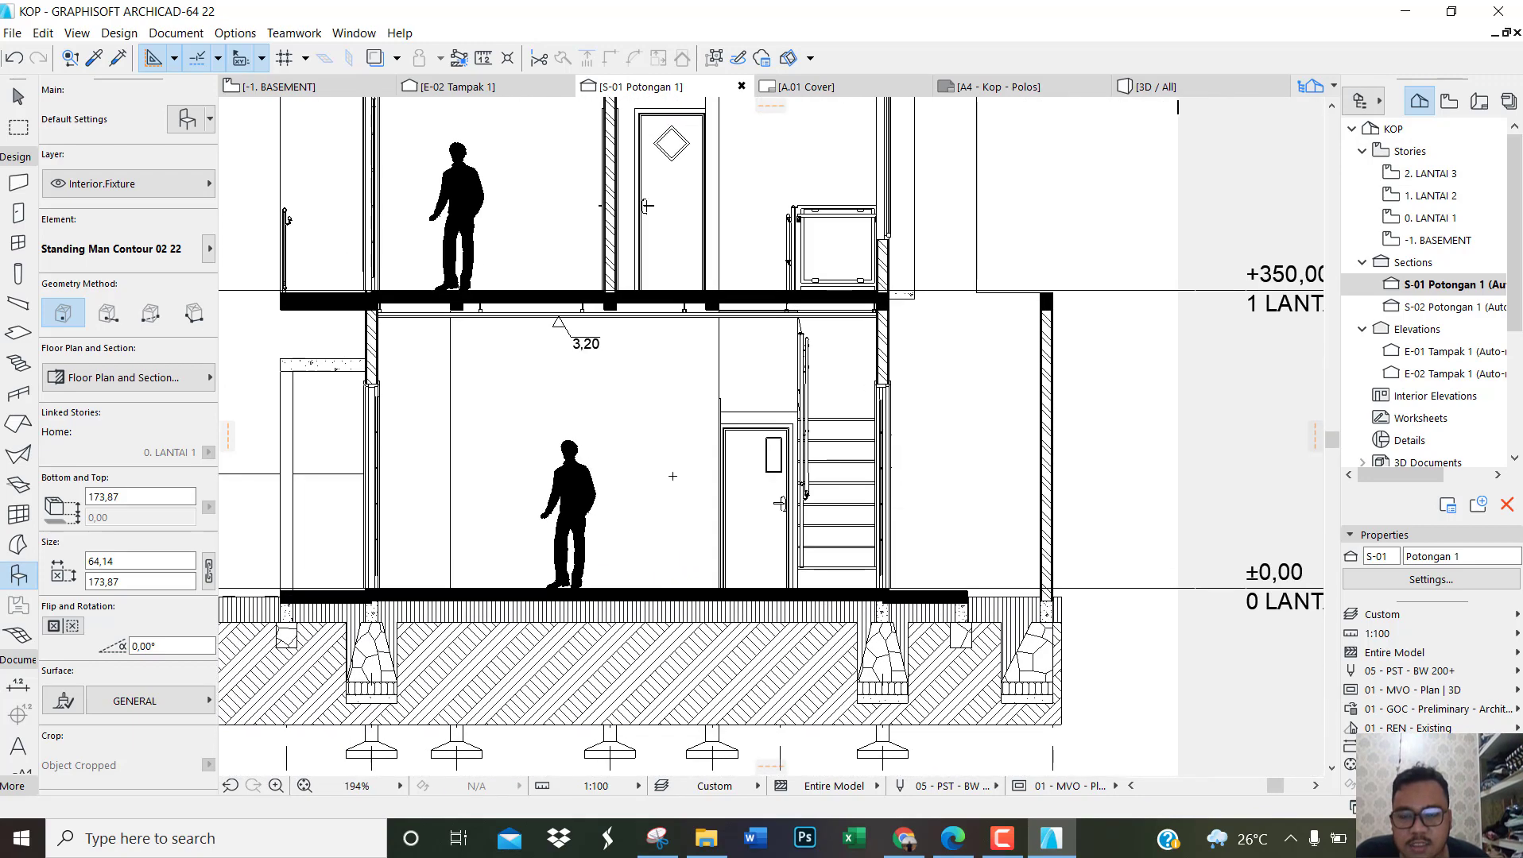
{"action": "key", "text": "Escape"}
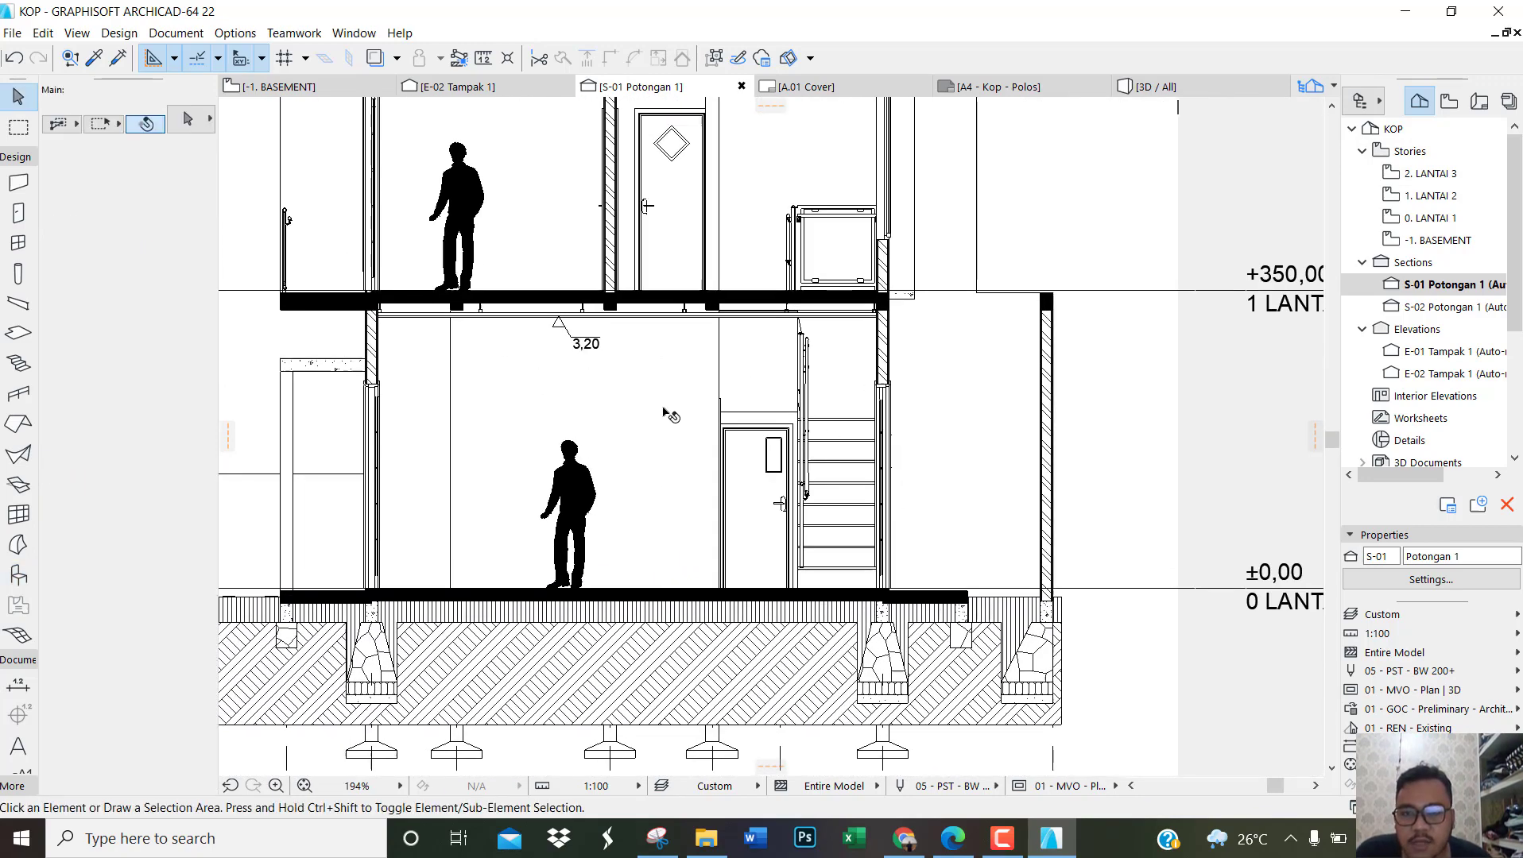
Step: Set up the Dimension tool for elevation marks with the single downward-pointing geometry and a leader-style marker
{"action": "left_click", "coordinate": [15, 157]}
{"action": "left_click", "coordinate": [17, 204]}
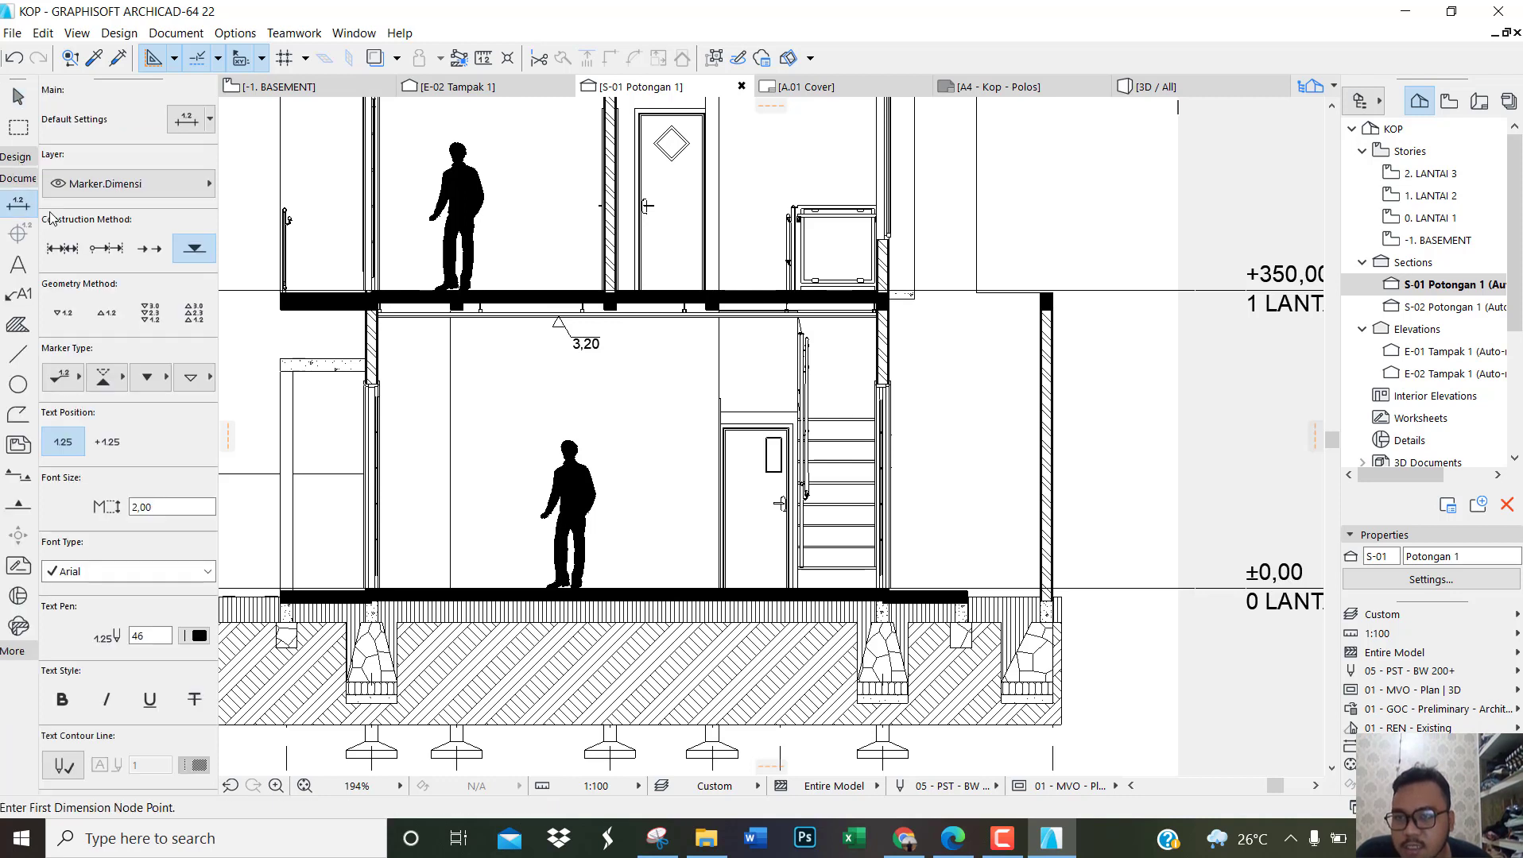
{"action": "left_click", "coordinate": [183, 245]}
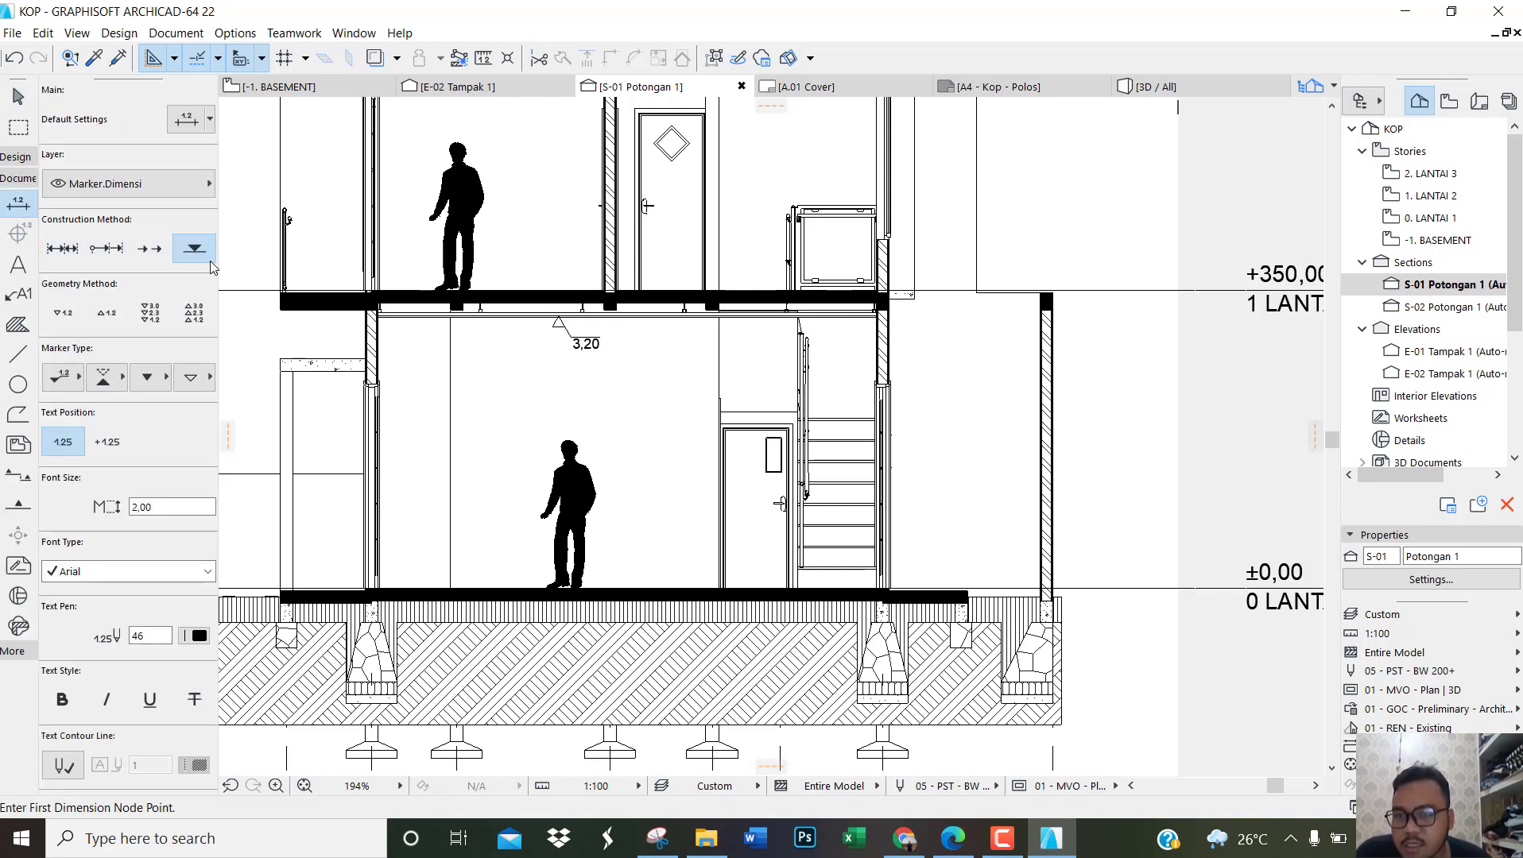
{"action": "left_click", "coordinate": [73, 310]}
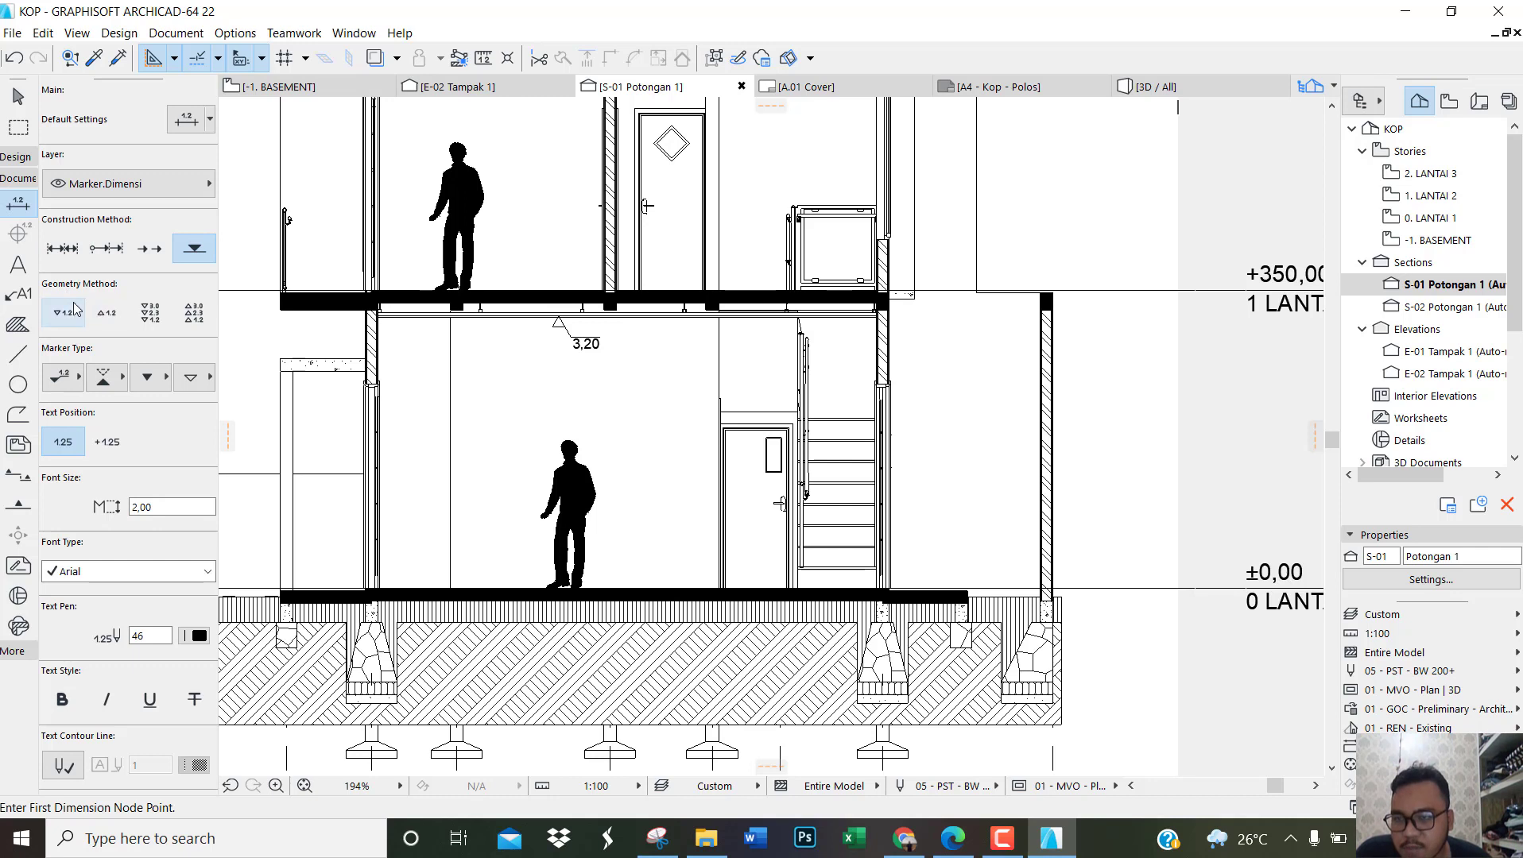
{"action": "left_click", "coordinate": [61, 317]}
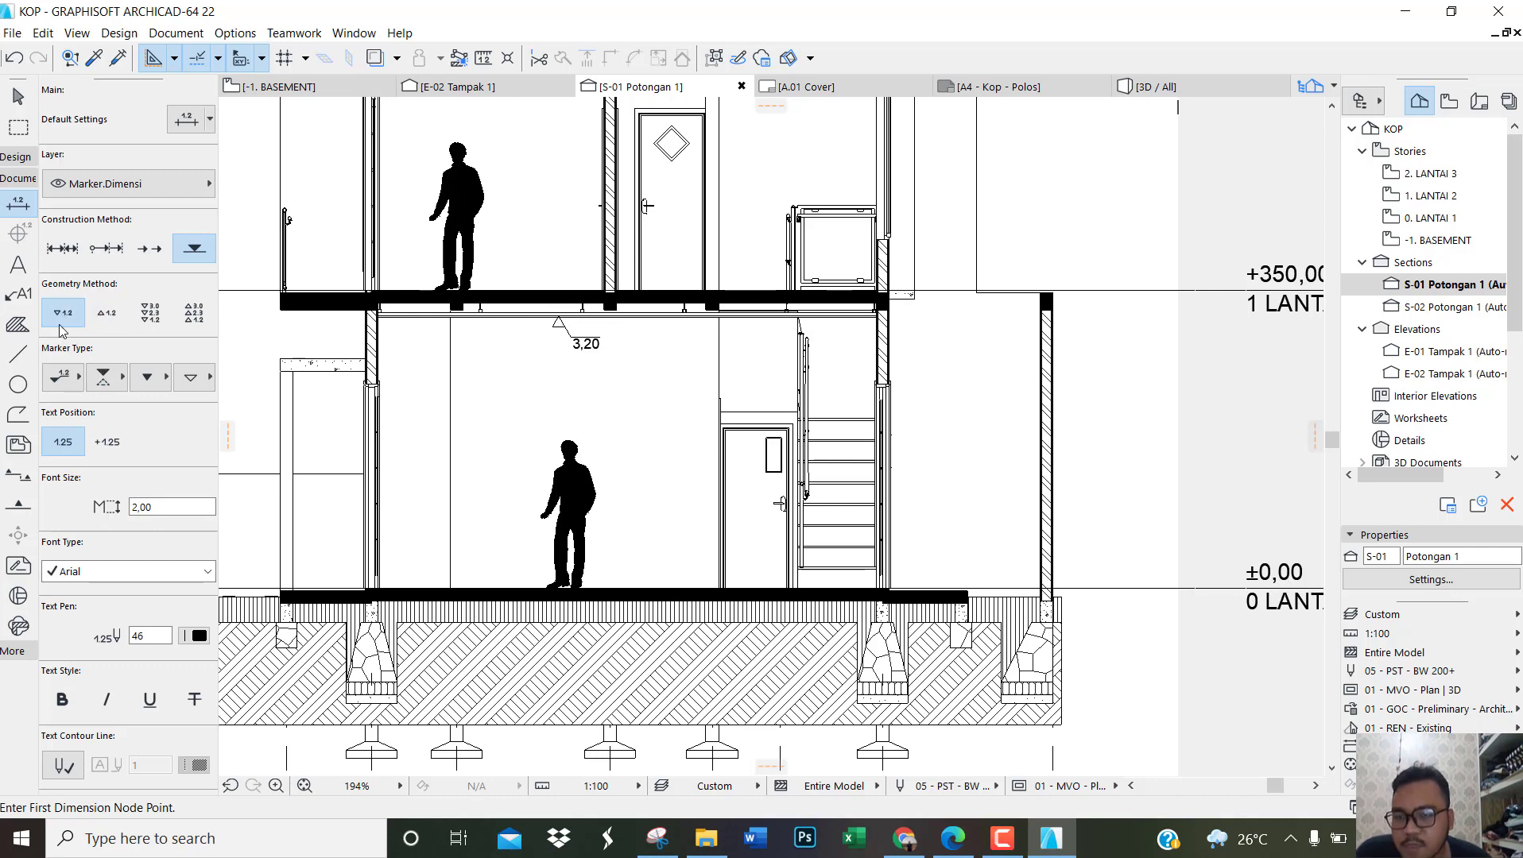
{"action": "left_click", "coordinate": [72, 379]}
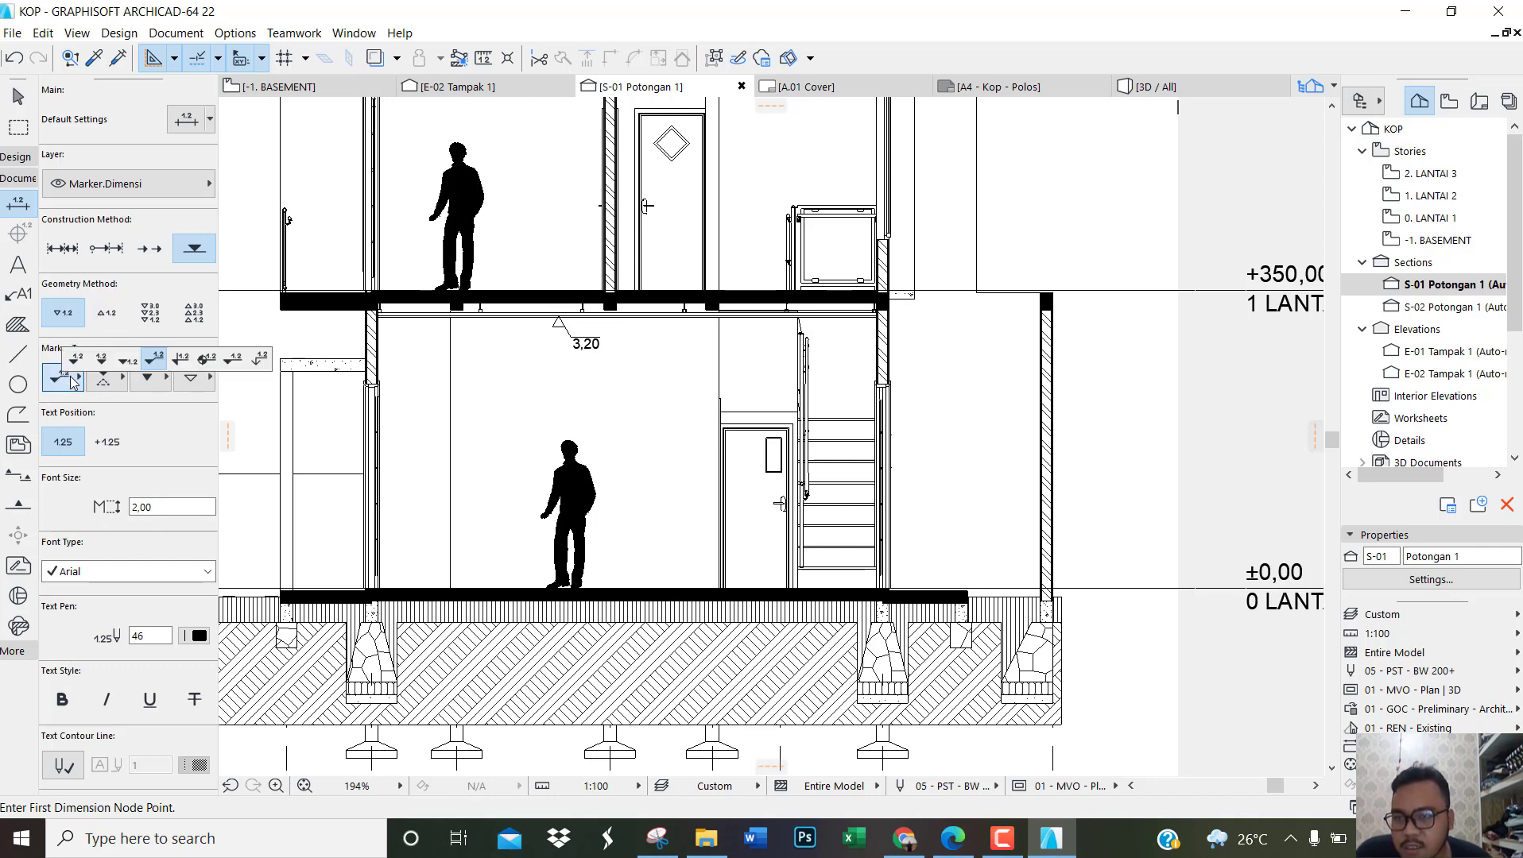
{"action": "left_click", "coordinate": [153, 364]}
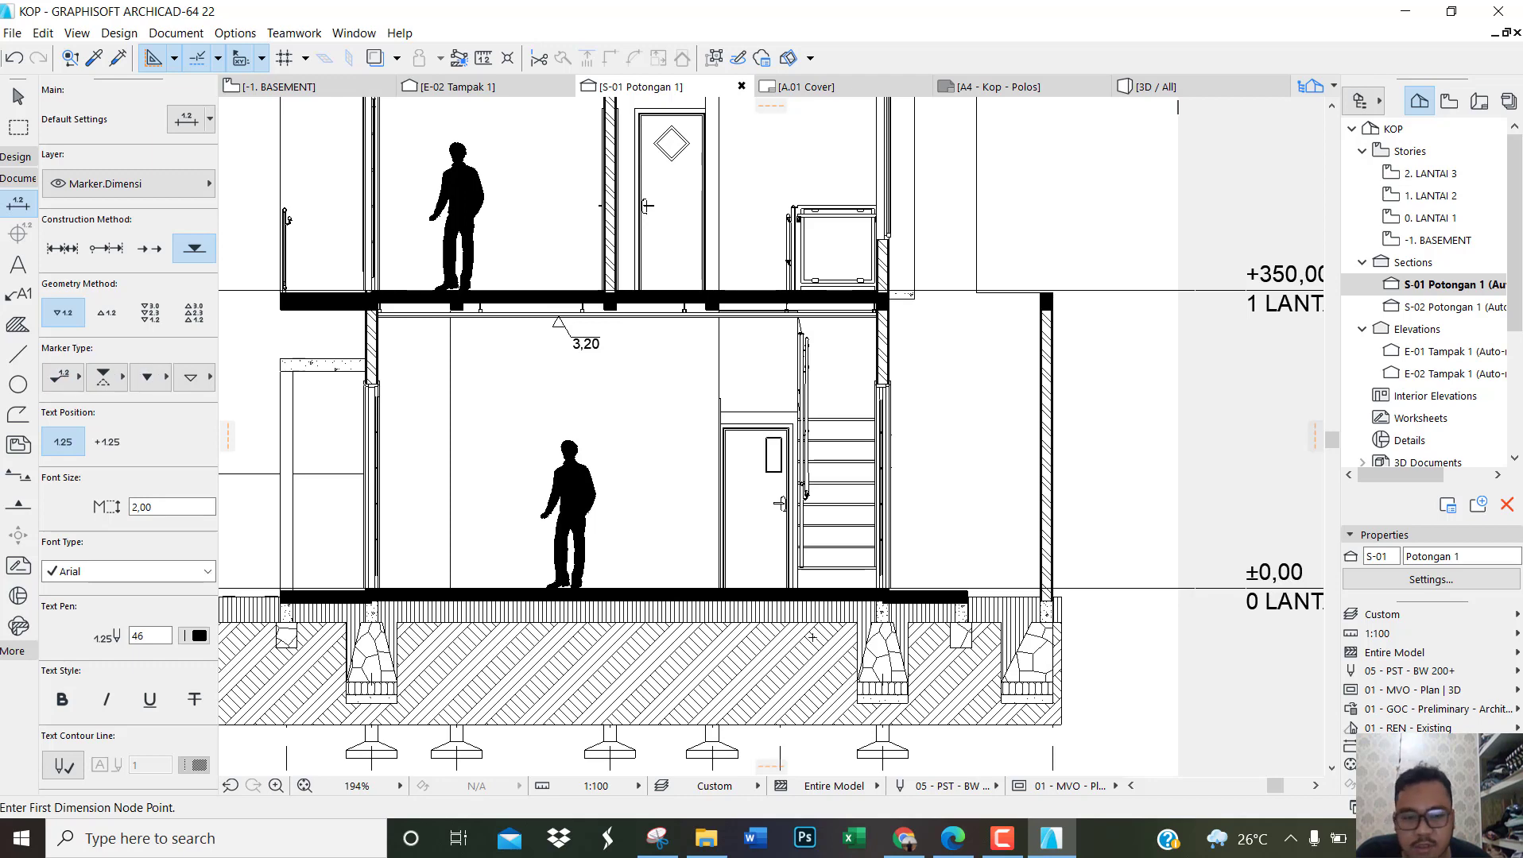
Step: Switch to the reference PDF in Edge to check the floor level marks in the section, and return to ArchiCAD
{"action": "left_click", "coordinate": [953, 838]}
{"action": "scroll", "coordinate": [664, 403], "scroll_direction": "down", "scroll_amount": 5}
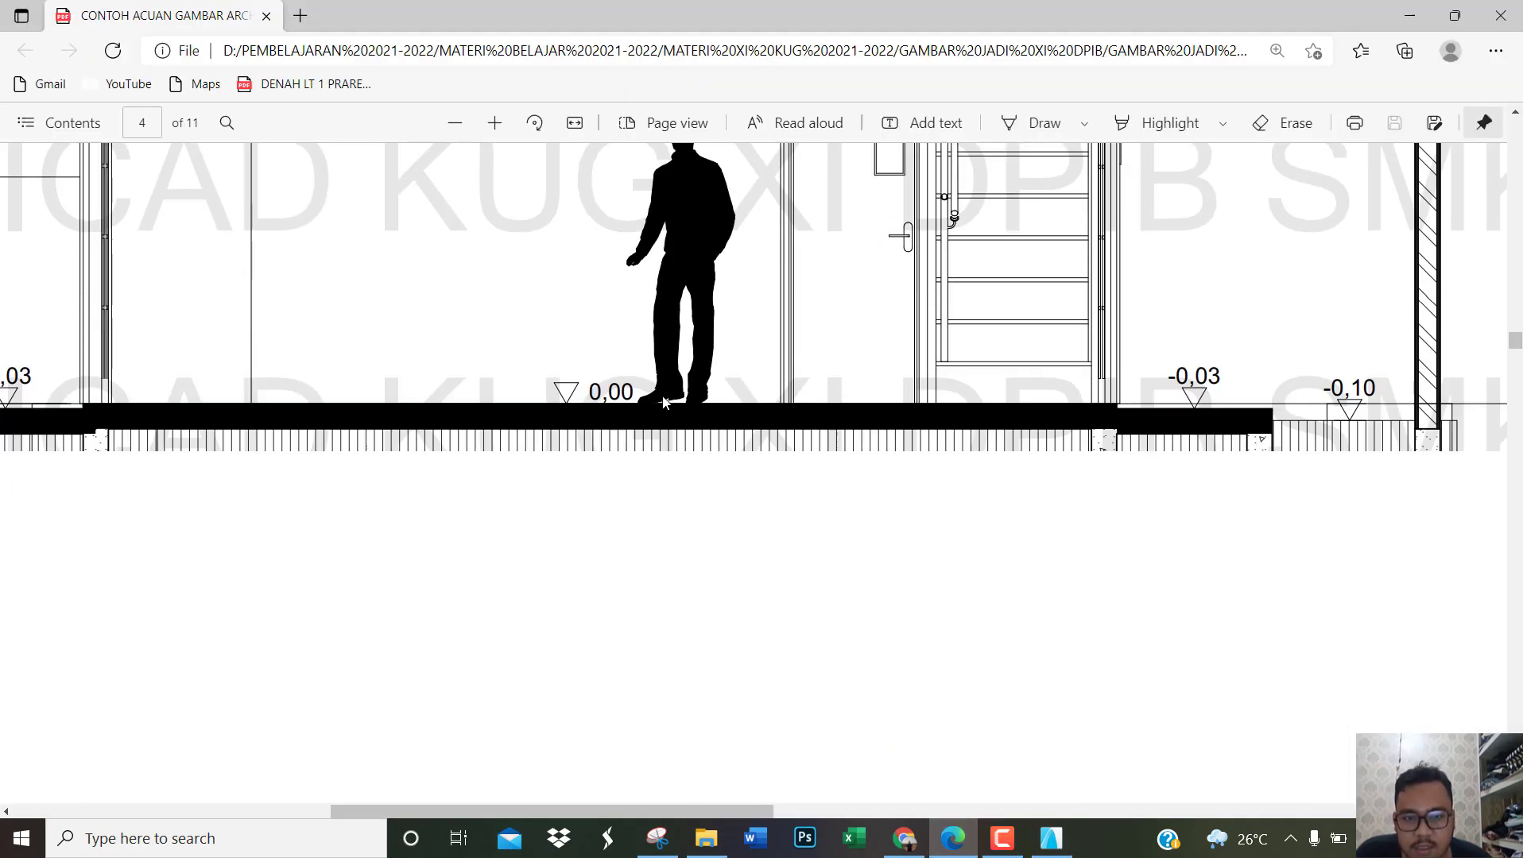
{"action": "scroll", "coordinate": [585, 510], "scroll_direction": "up", "scroll_amount": 3}
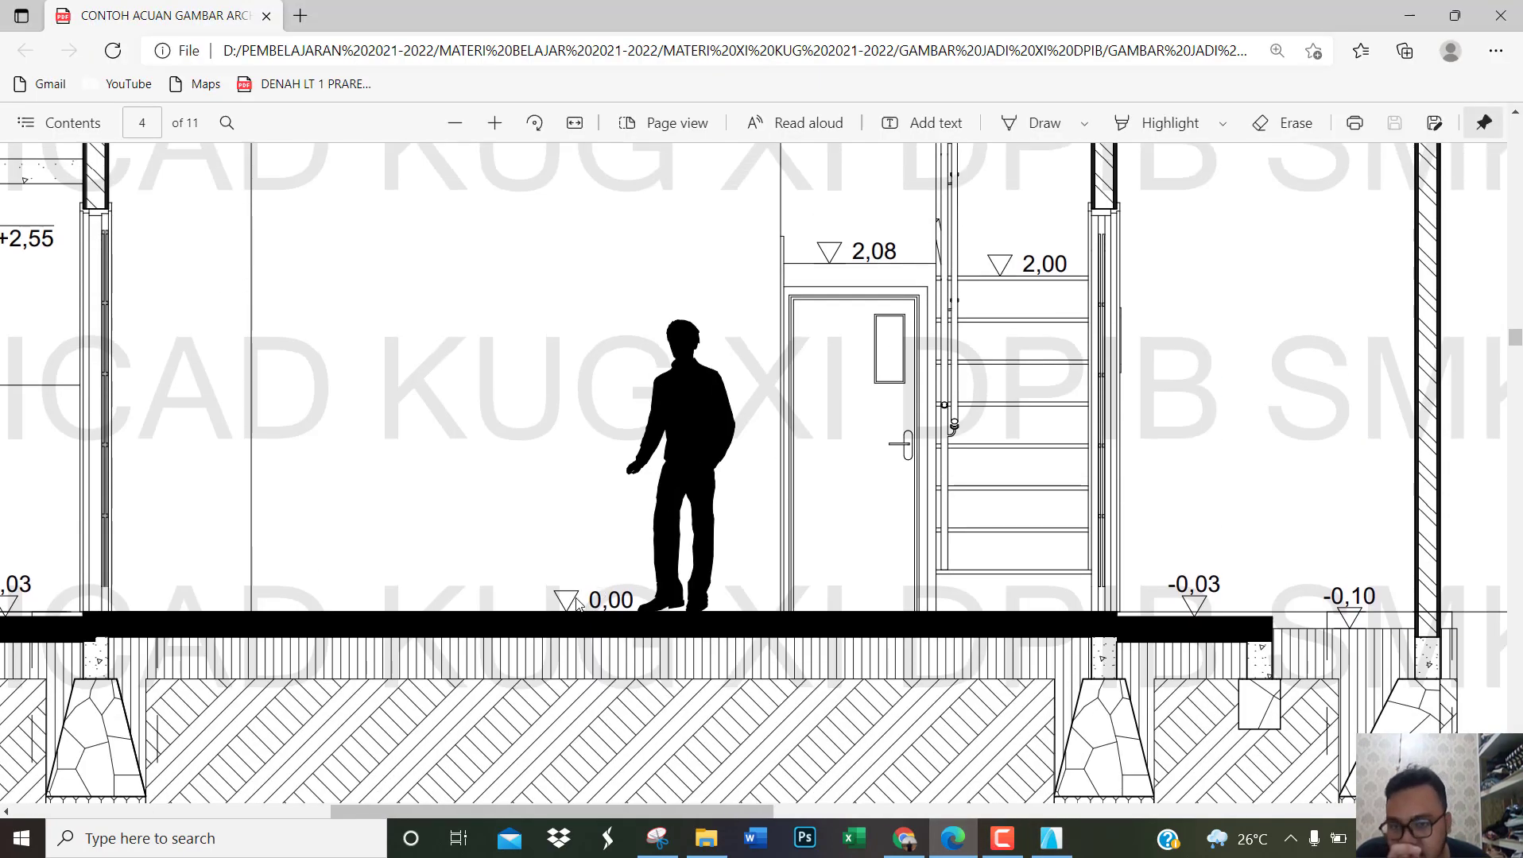
{"action": "left_click", "coordinate": [1051, 839]}
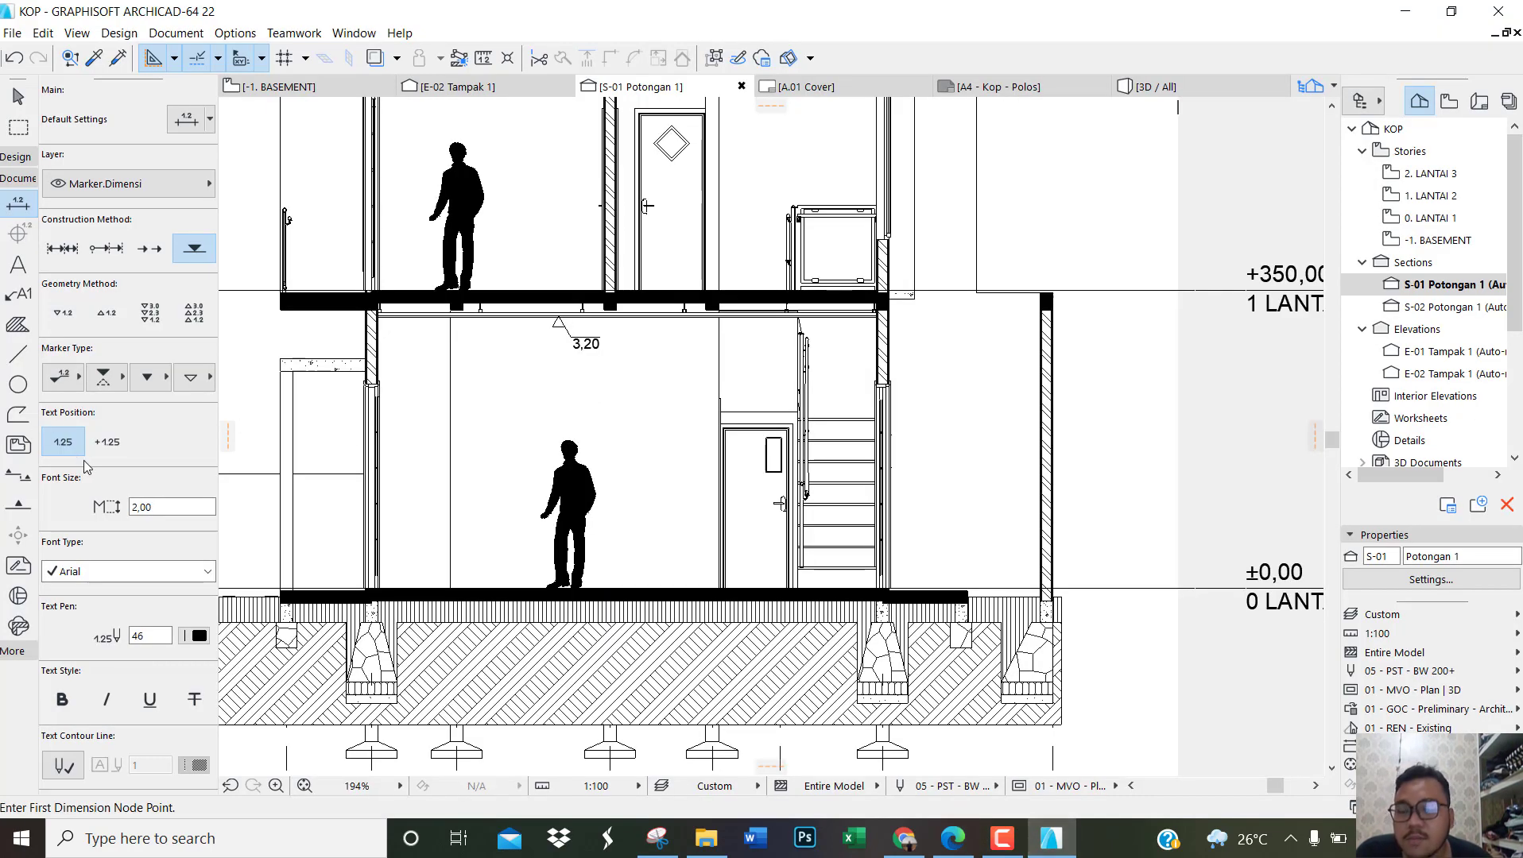
Step: Choose the marker type with the value beside the triangle and place an elevation mark on the ground-floor slab beside the standing man
{"action": "left_click", "coordinate": [73, 385]}
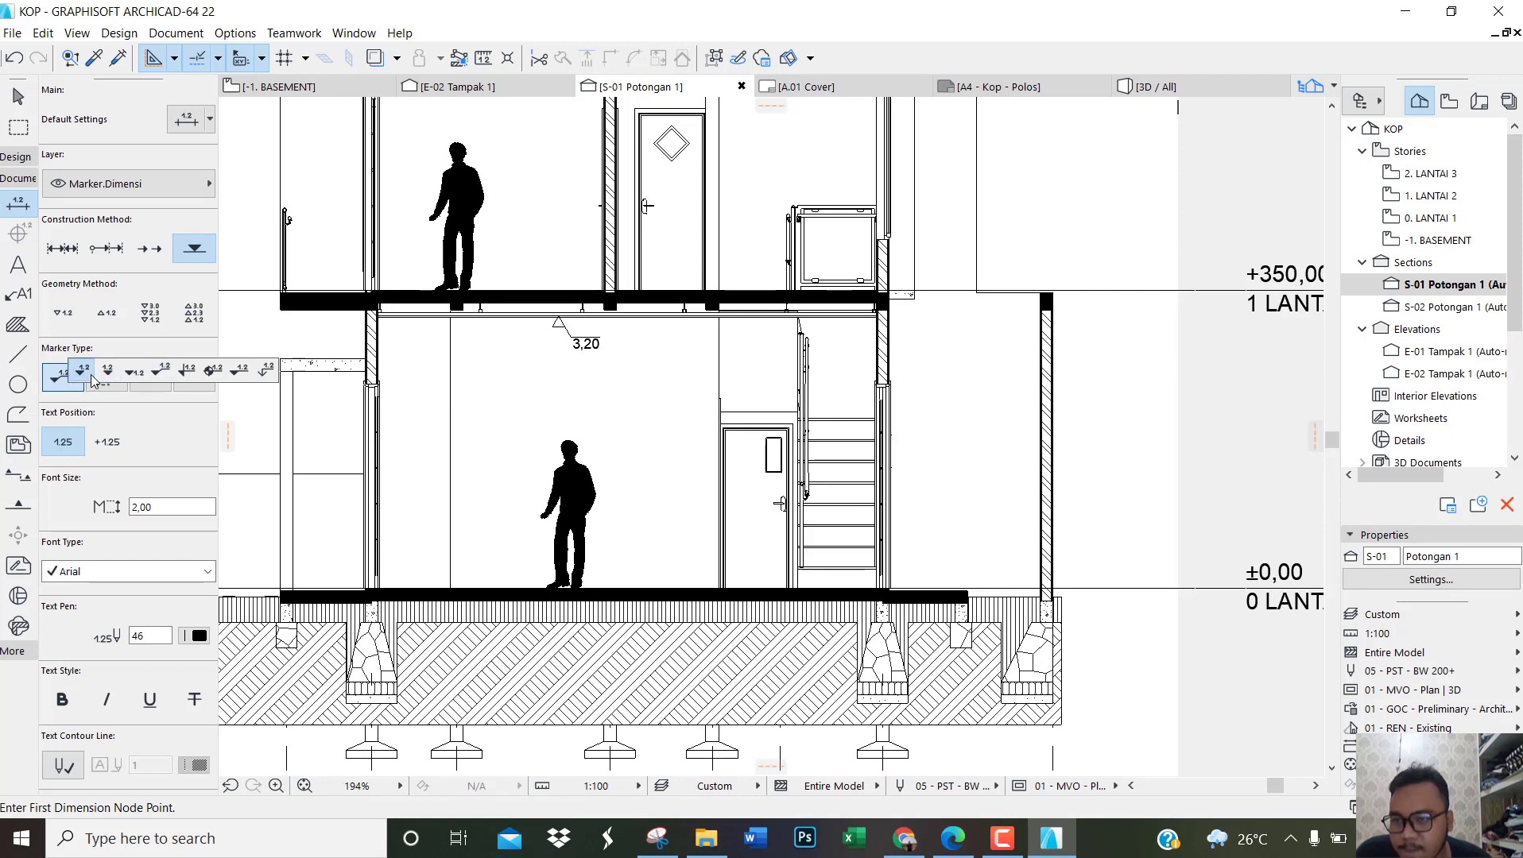
{"action": "left_click", "coordinate": [88, 375]}
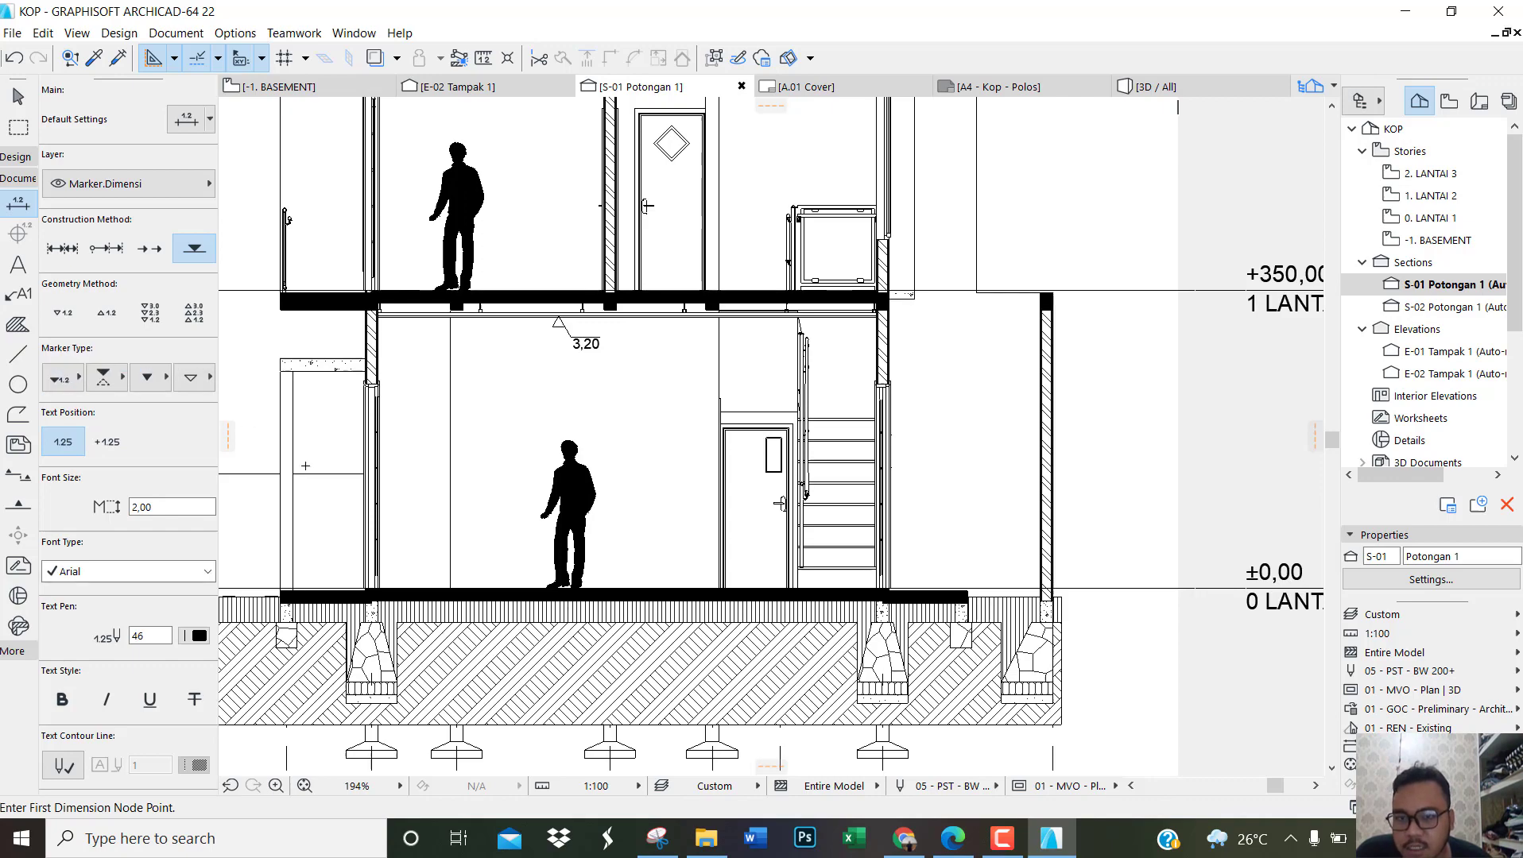
{"action": "scroll", "coordinate": [595, 589], "scroll_direction": "up", "scroll_amount": 10}
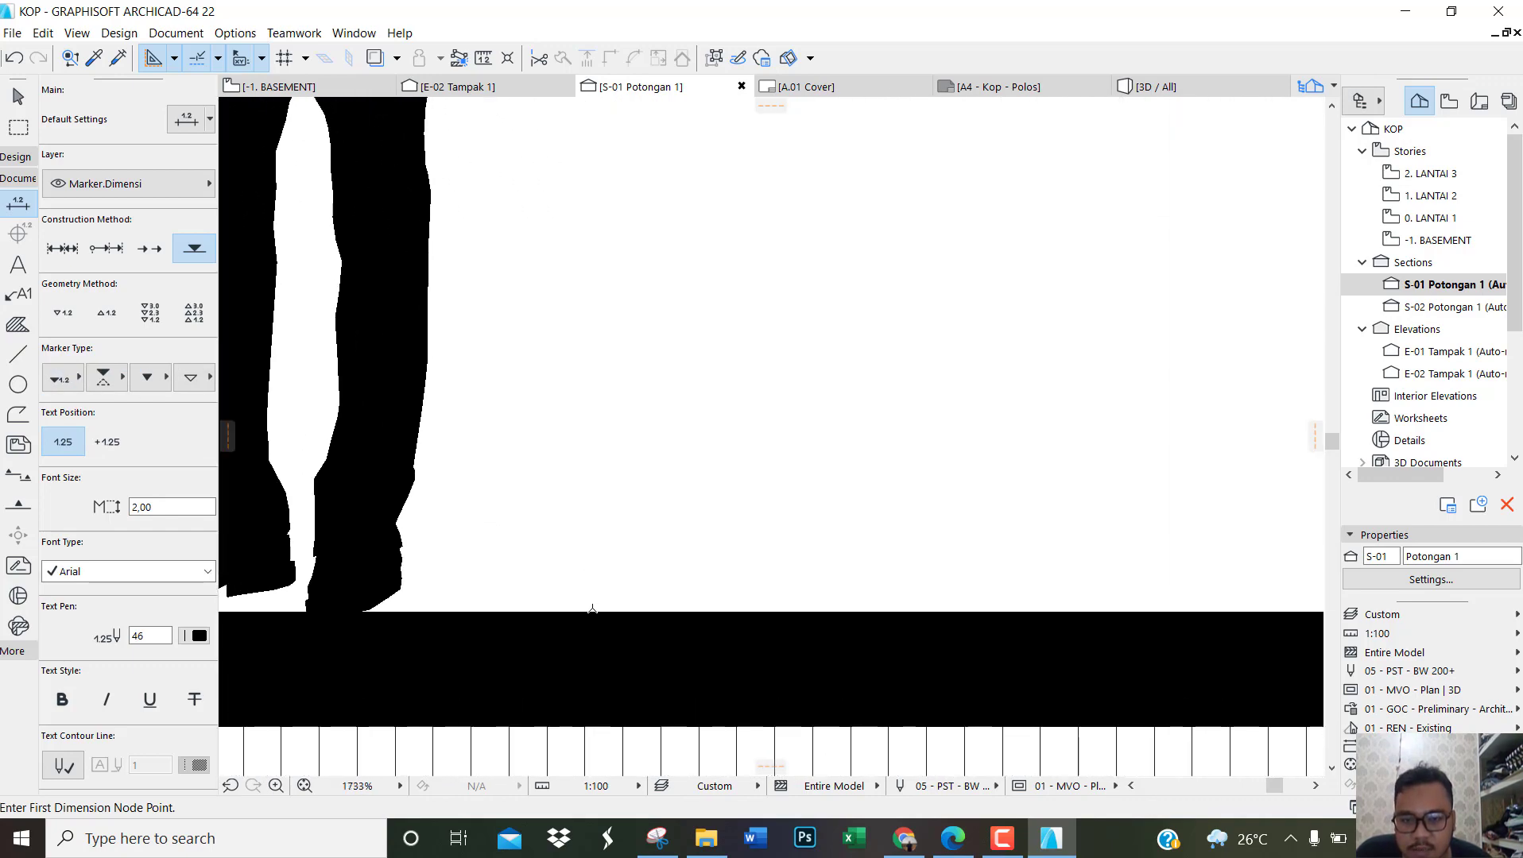
{"action": "scroll", "coordinate": [592, 609], "scroll_direction": "down", "scroll_amount": 8}
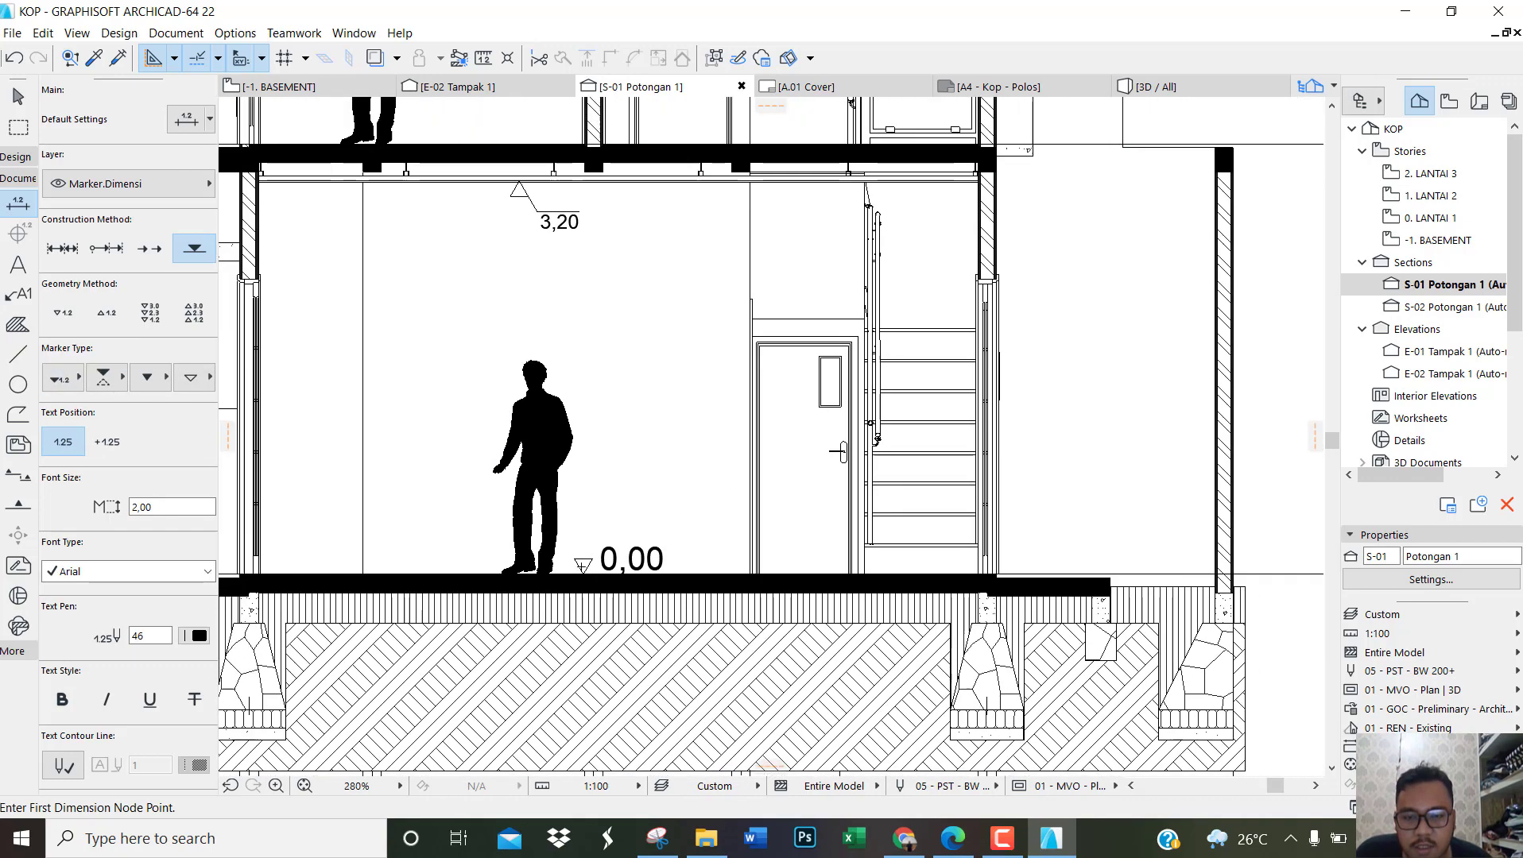
Step: Place an elevation mark on the top of the upper-floor slab, beside the standing man
{"action": "scroll", "coordinate": [838, 452], "scroll_direction": "down", "scroll_amount": 4}
{"action": "scroll", "coordinate": [445, 437], "scroll_direction": "up", "scroll_amount": 10}
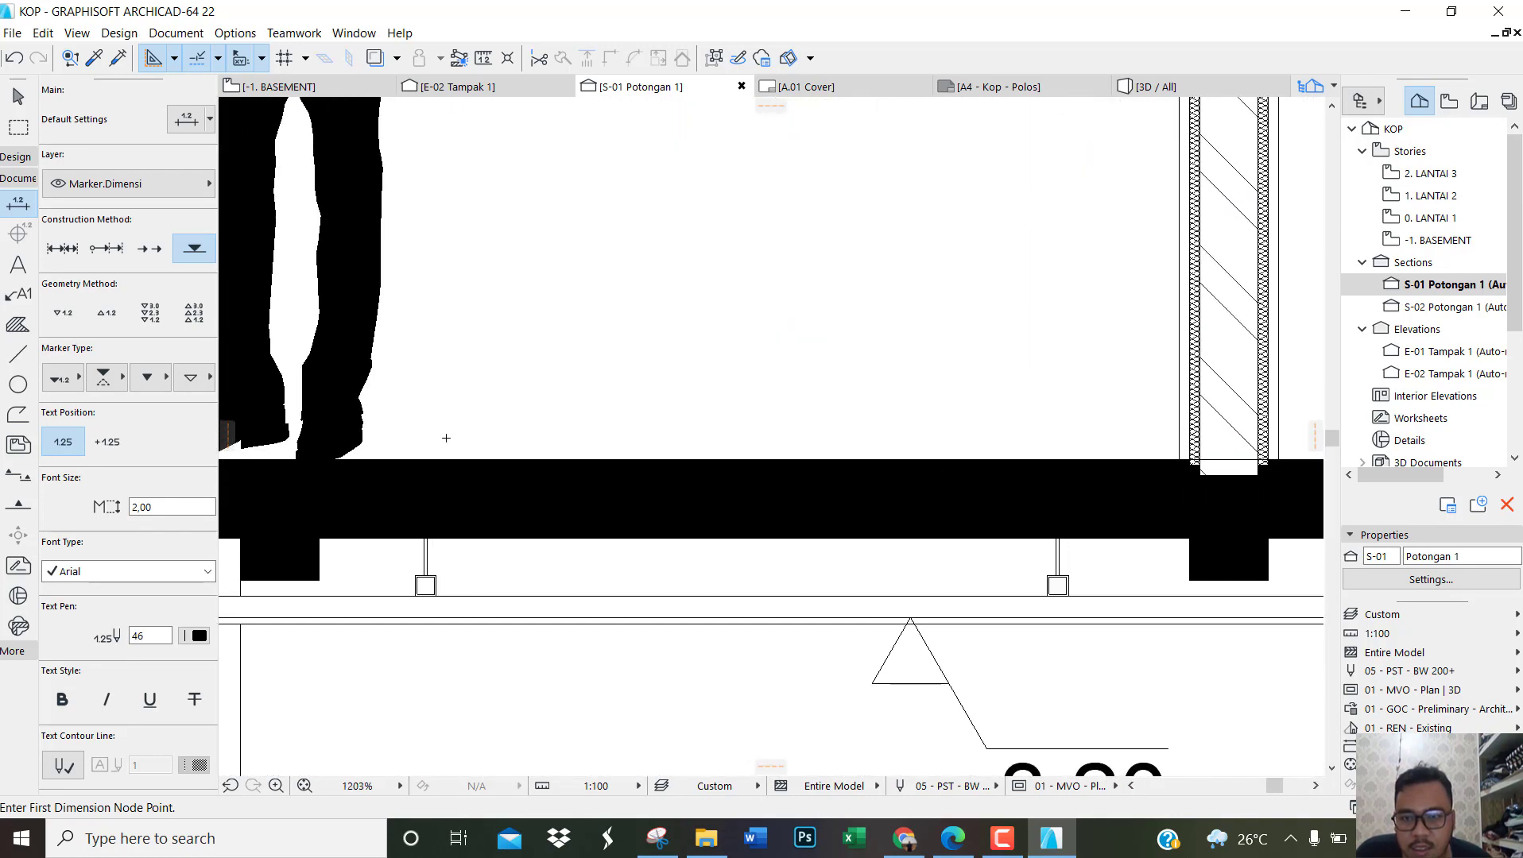
{"action": "left_click", "coordinate": [447, 459]}
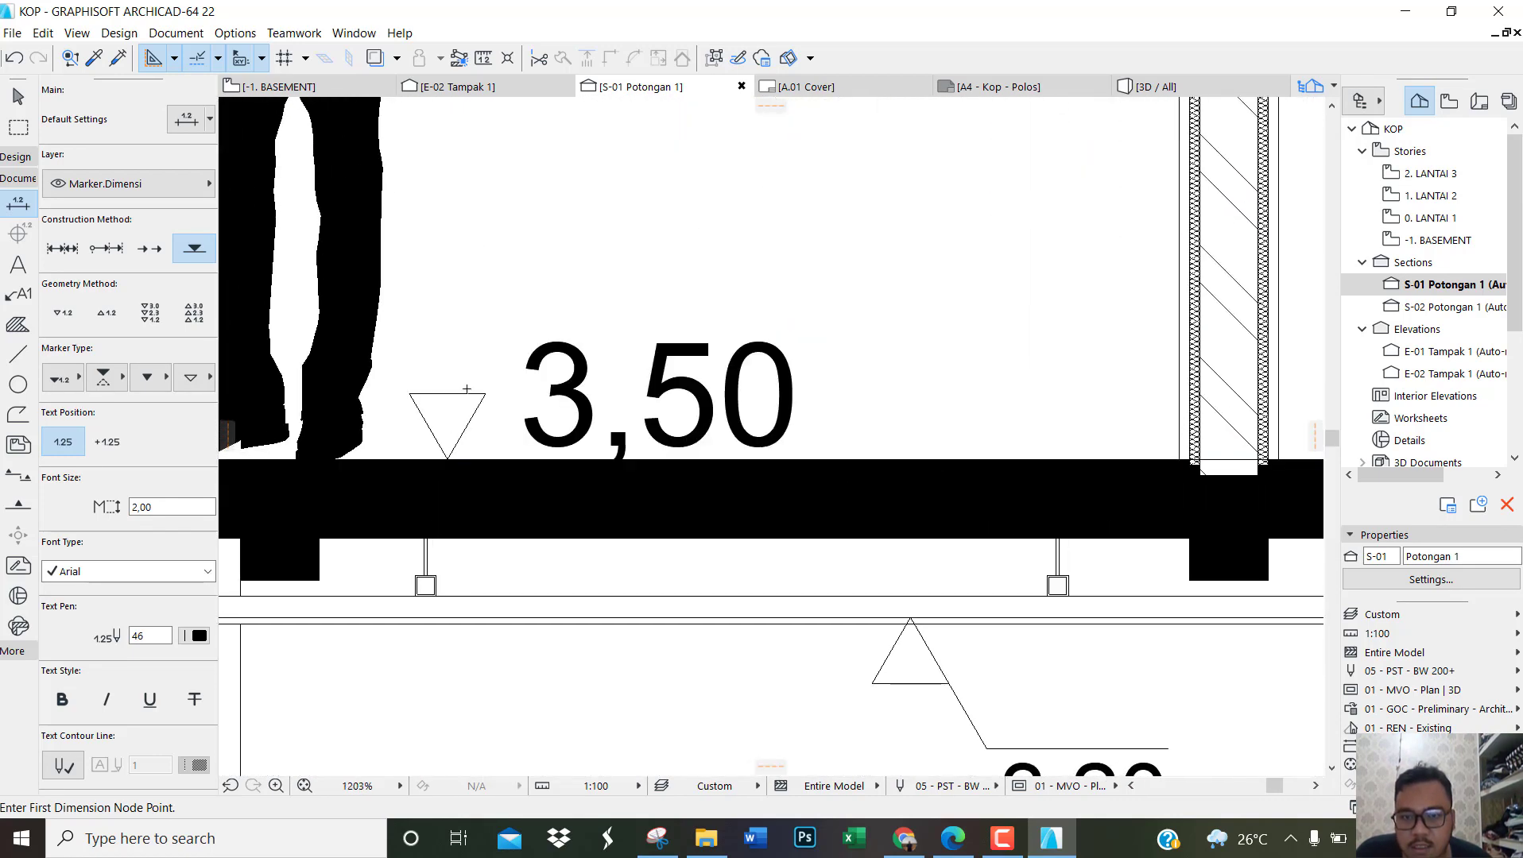
{"action": "scroll", "coordinate": [467, 390], "scroll_direction": "down", "scroll_amount": 8}
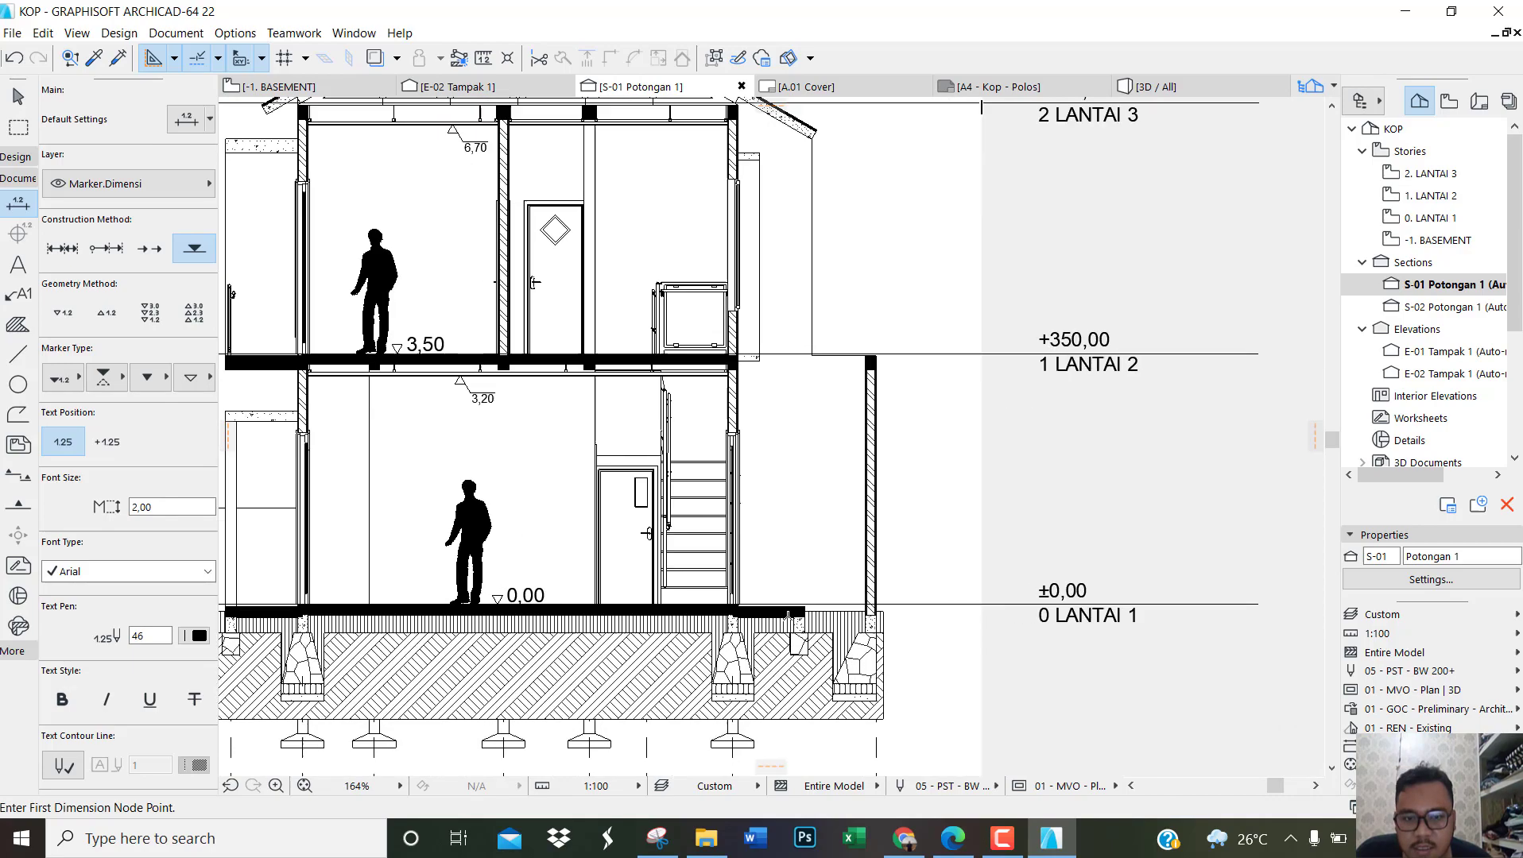
Step: Place elevation marks on the two lowered outer ground-floor slabs, one at each side of the house
{"action": "scroll", "coordinate": [789, 613], "scroll_direction": "up", "scroll_amount": 8}
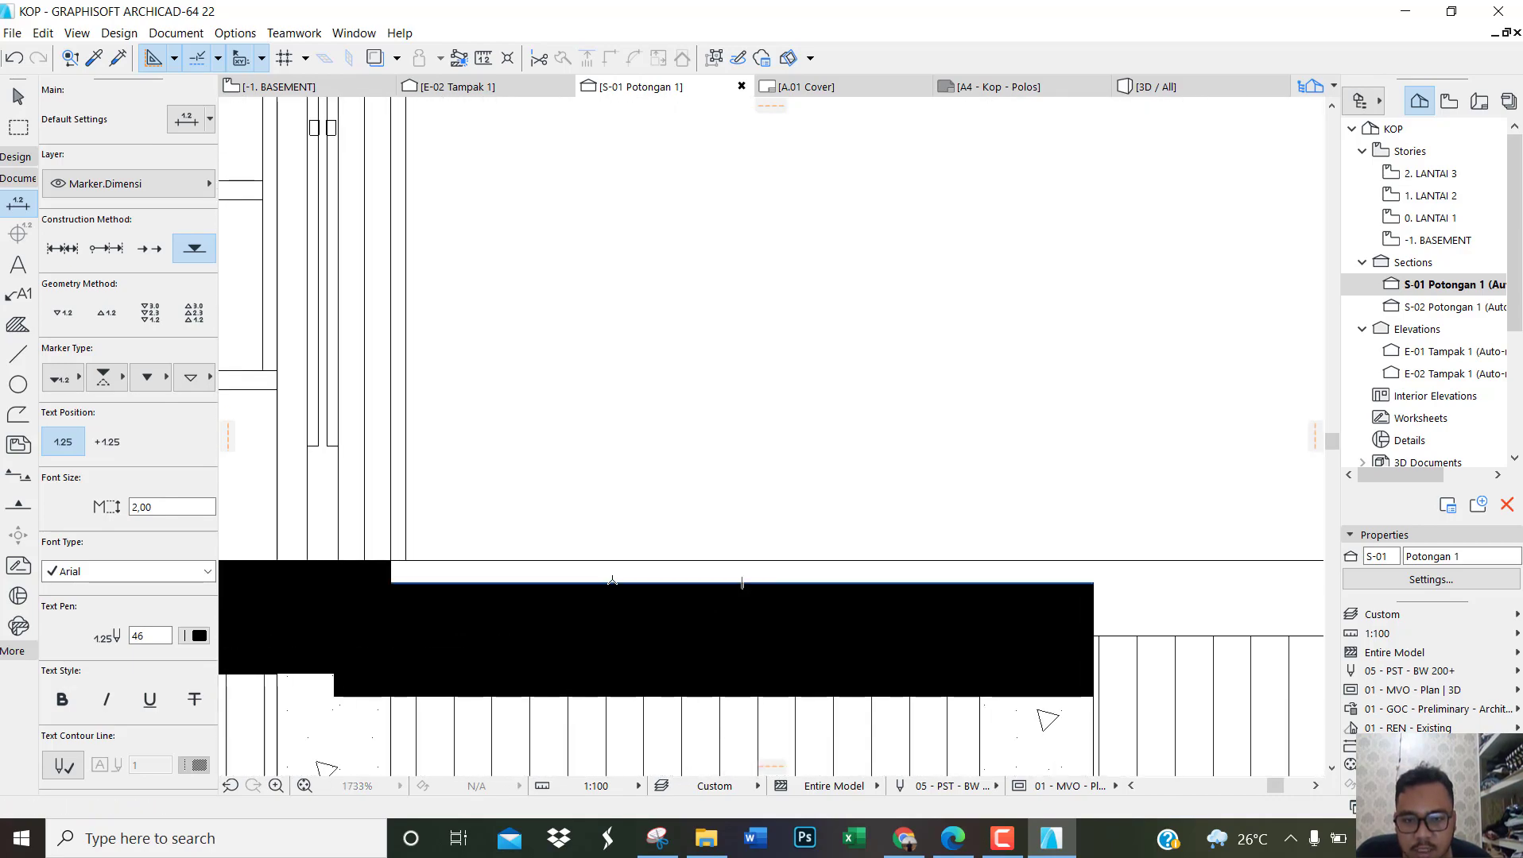
{"action": "left_click", "coordinate": [612, 581]}
{"action": "scroll", "coordinate": [1005, 523], "scroll_direction": "down", "scroll_amount": 5}
{"action": "scroll", "coordinate": [1013, 528], "scroll_direction": "down", "scroll_amount": 5}
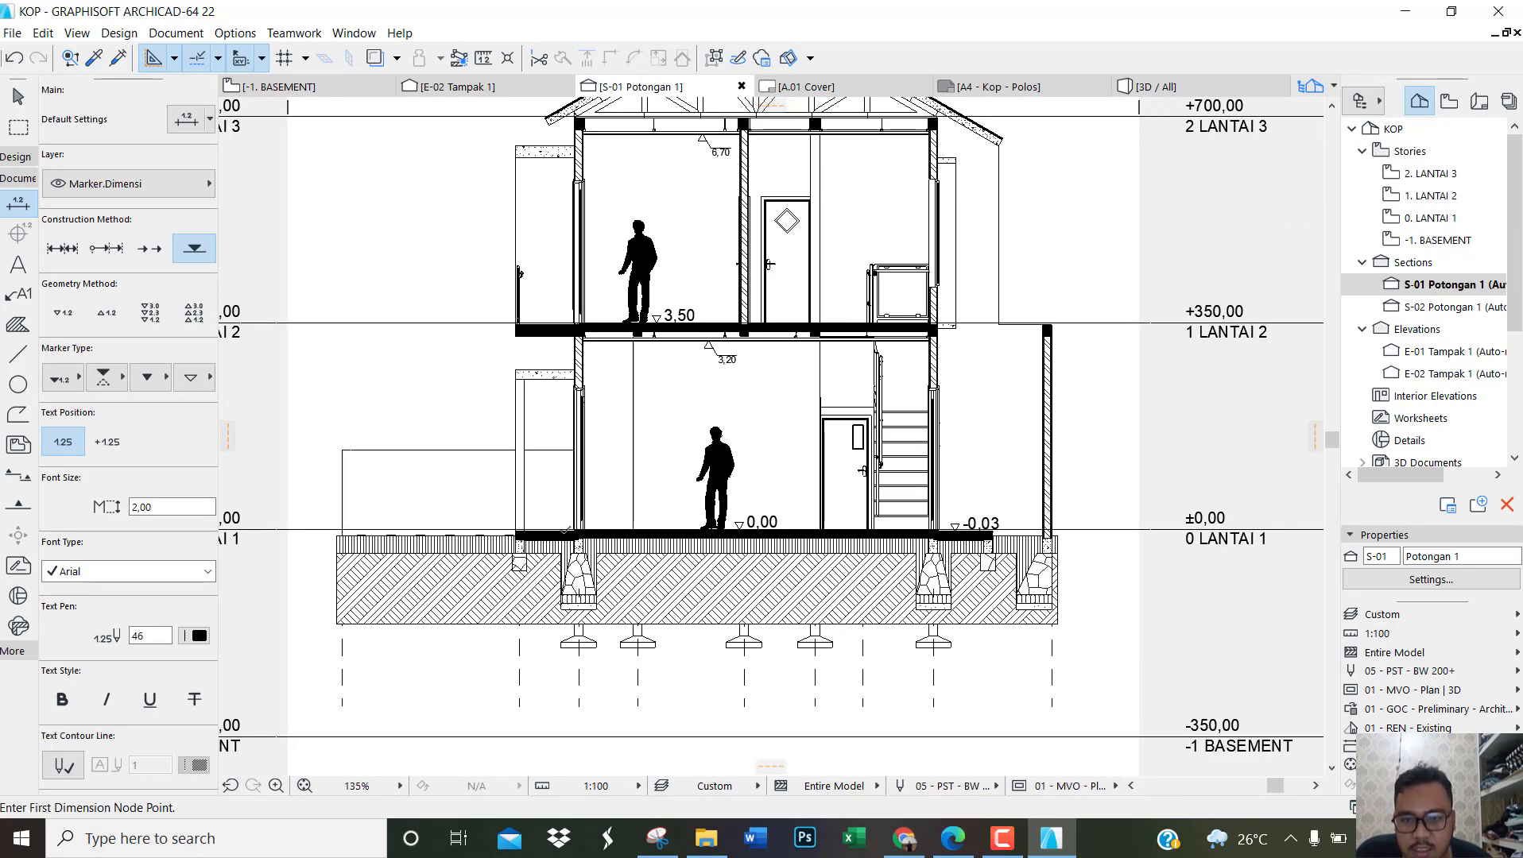
{"action": "scroll", "coordinate": [604, 521], "scroll_direction": "up", "scroll_amount": 9}
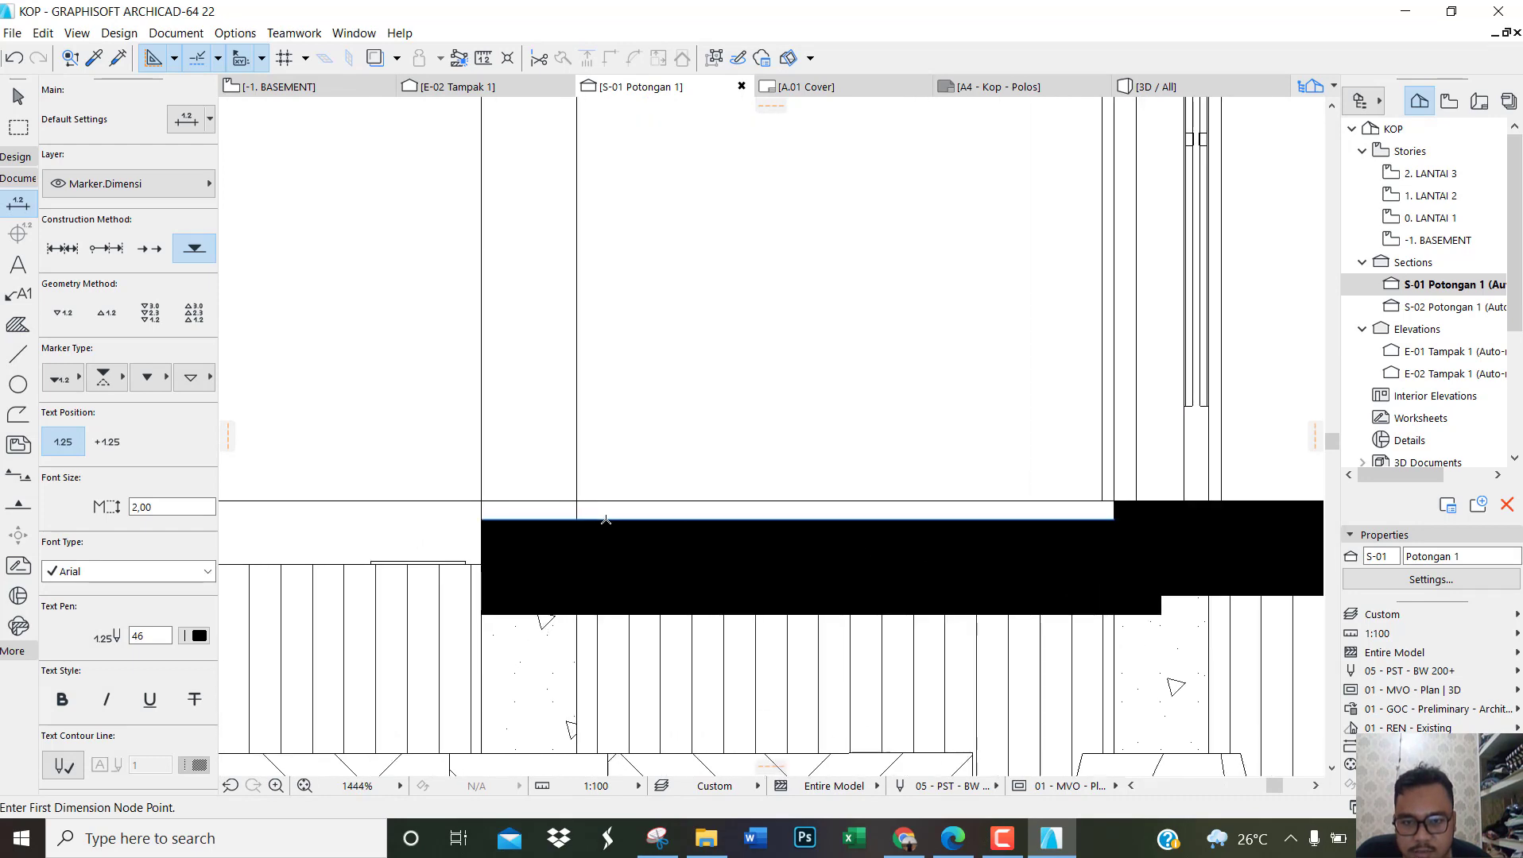
{"action": "left_click", "coordinate": [604, 520]}
{"action": "scroll", "coordinate": [593, 513], "scroll_direction": "down", "scroll_amount": 3}
{"action": "scroll", "coordinate": [594, 512], "scroll_direction": "down", "scroll_amount": 6}
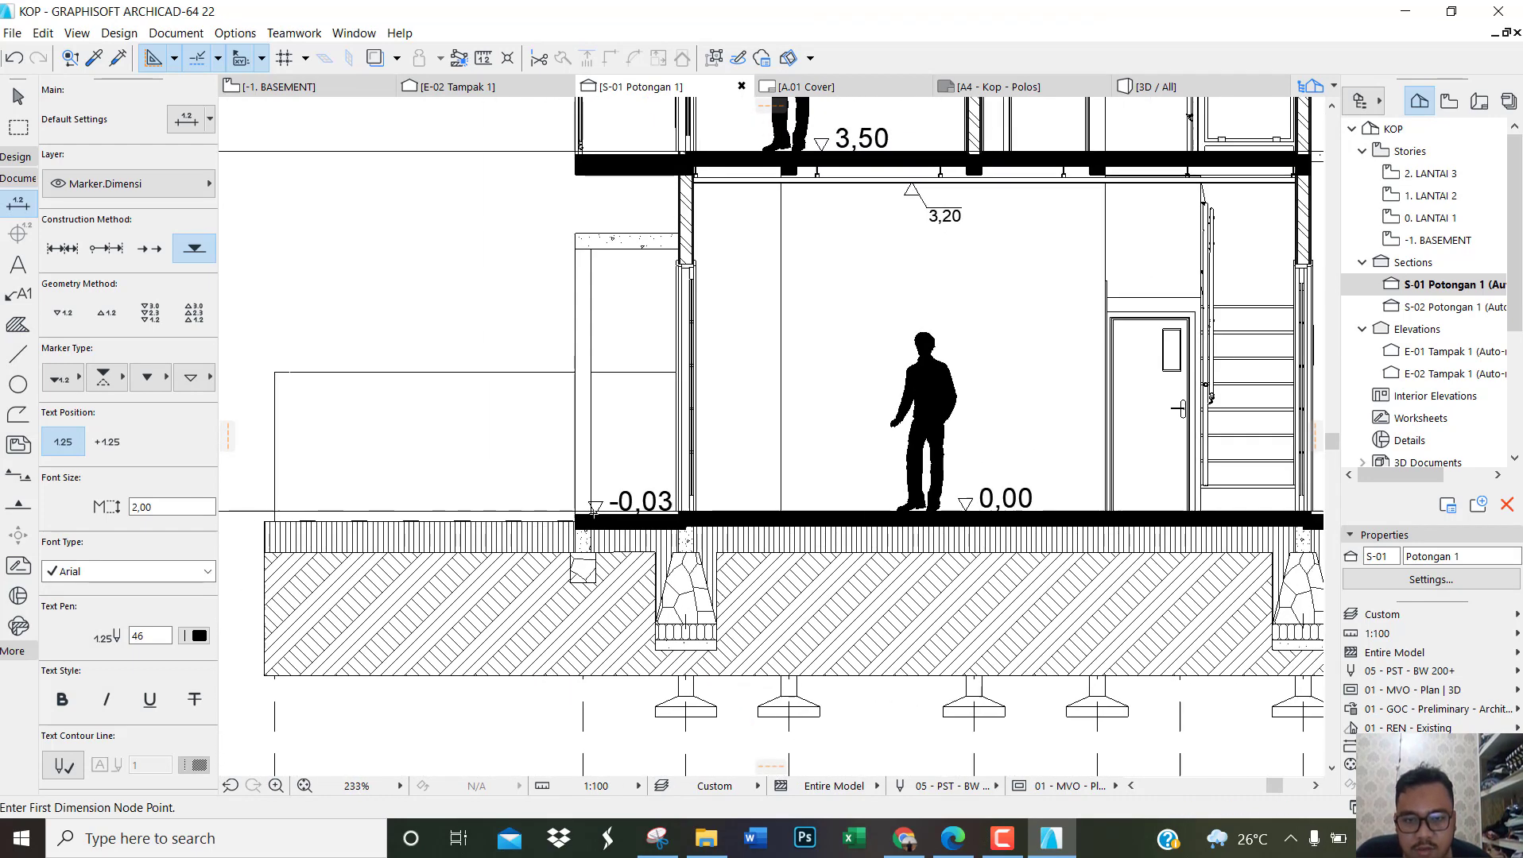
{"action": "key", "text": "Escape"}
Step: Set the text size of the four floor elevation marks to 1,20 and clear the selection
{"action": "left_click", "coordinate": [663, 502]}
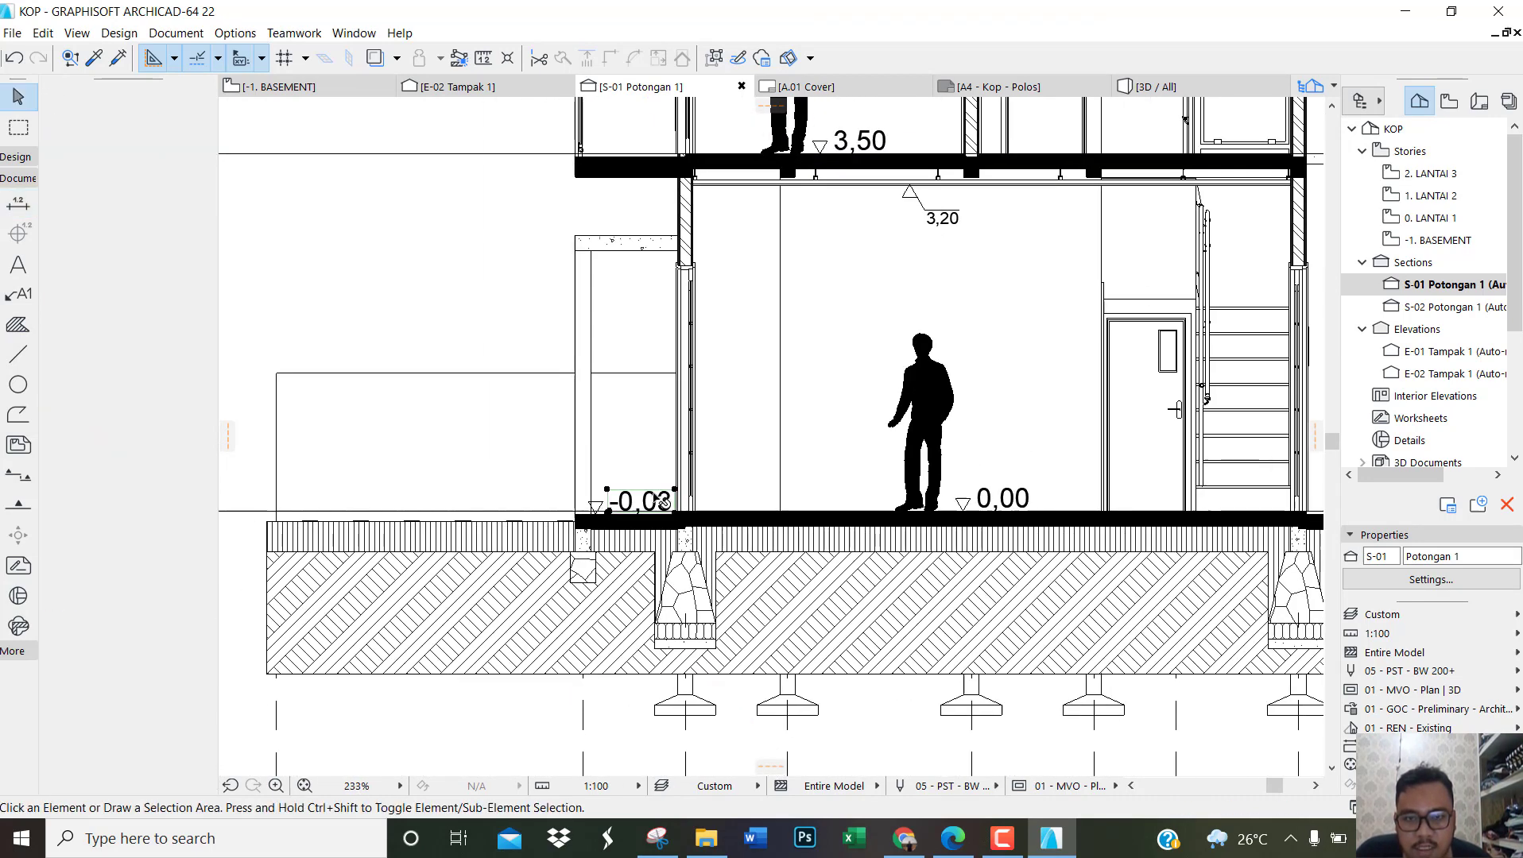
{"action": "left_click", "coordinate": [1000, 498], "text": "shift"}
{"action": "left_click", "coordinate": [860, 141], "text": "shift"}
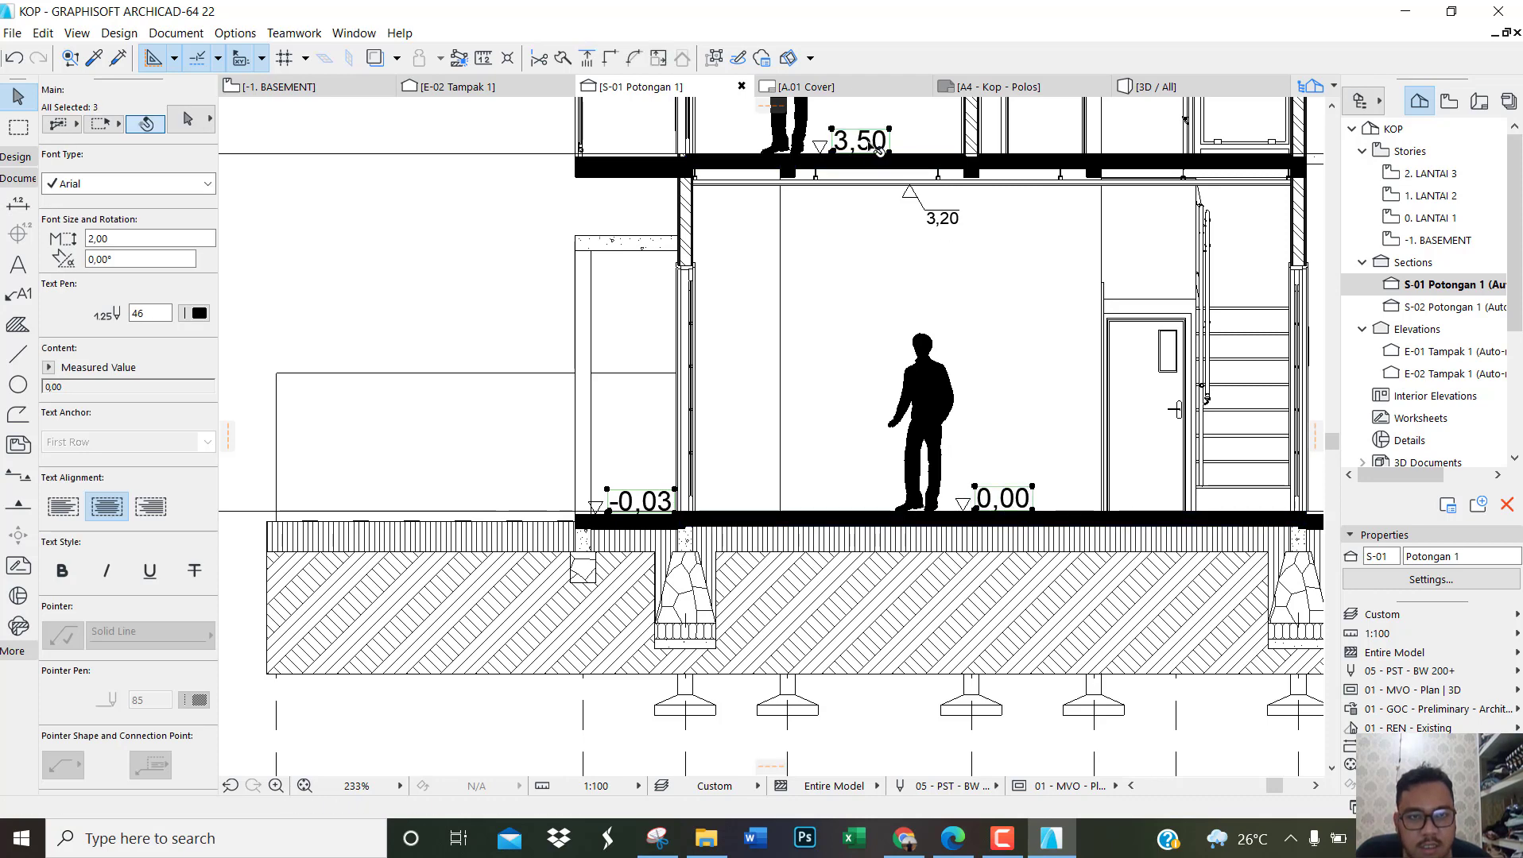
{"action": "scroll", "coordinate": [897, 173], "scroll_direction": "down", "scroll_amount": 4}
{"action": "scroll", "coordinate": [1080, 498], "scroll_direction": "up", "scroll_amount": 4}
{"action": "left_click", "coordinate": [1081, 498], "text": "shift"}
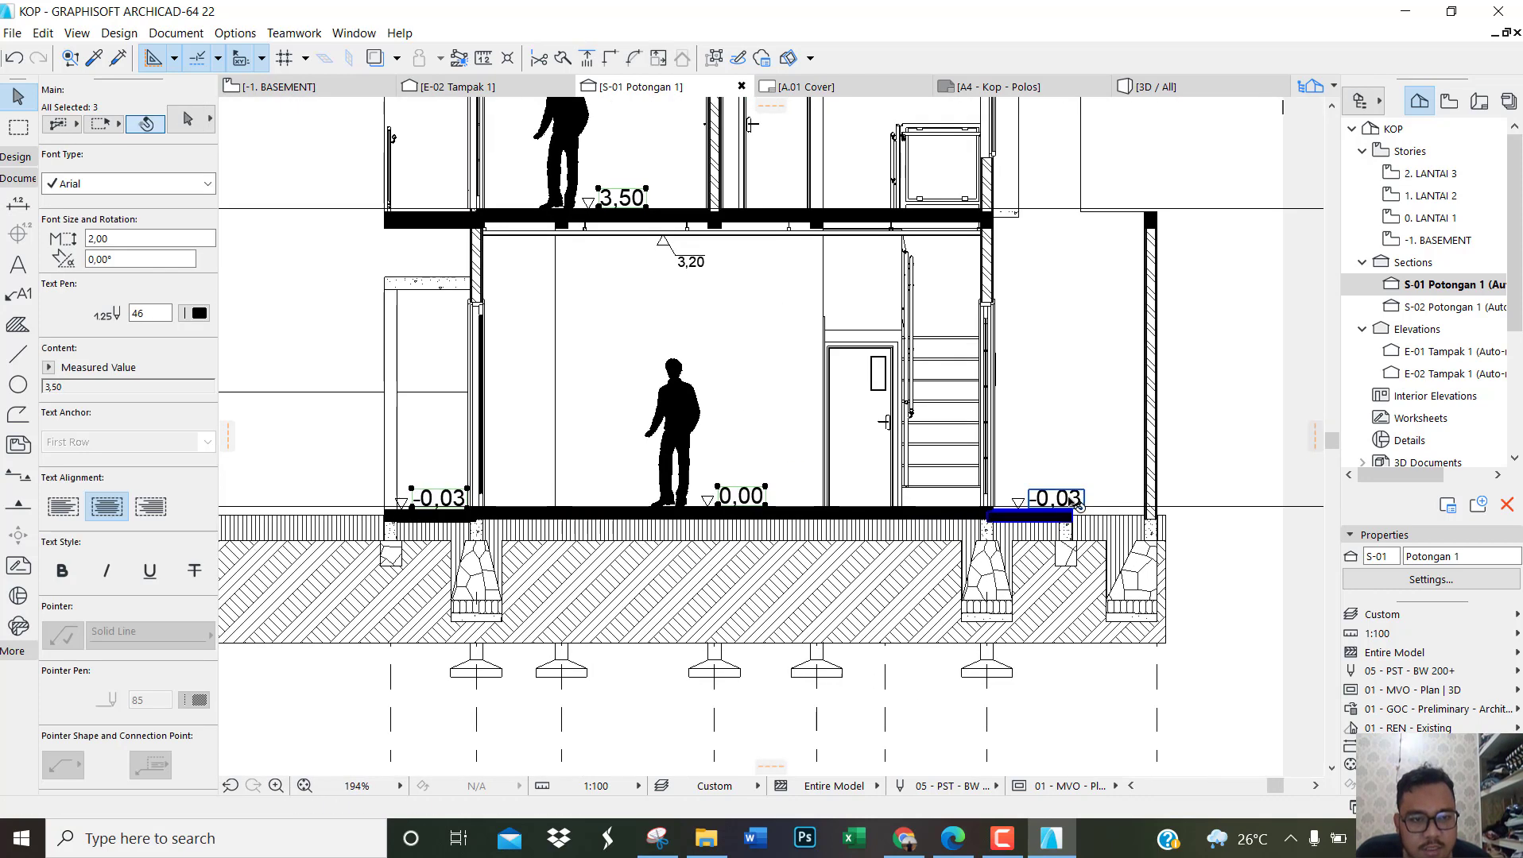
{"action": "left_click", "coordinate": [115, 236]}
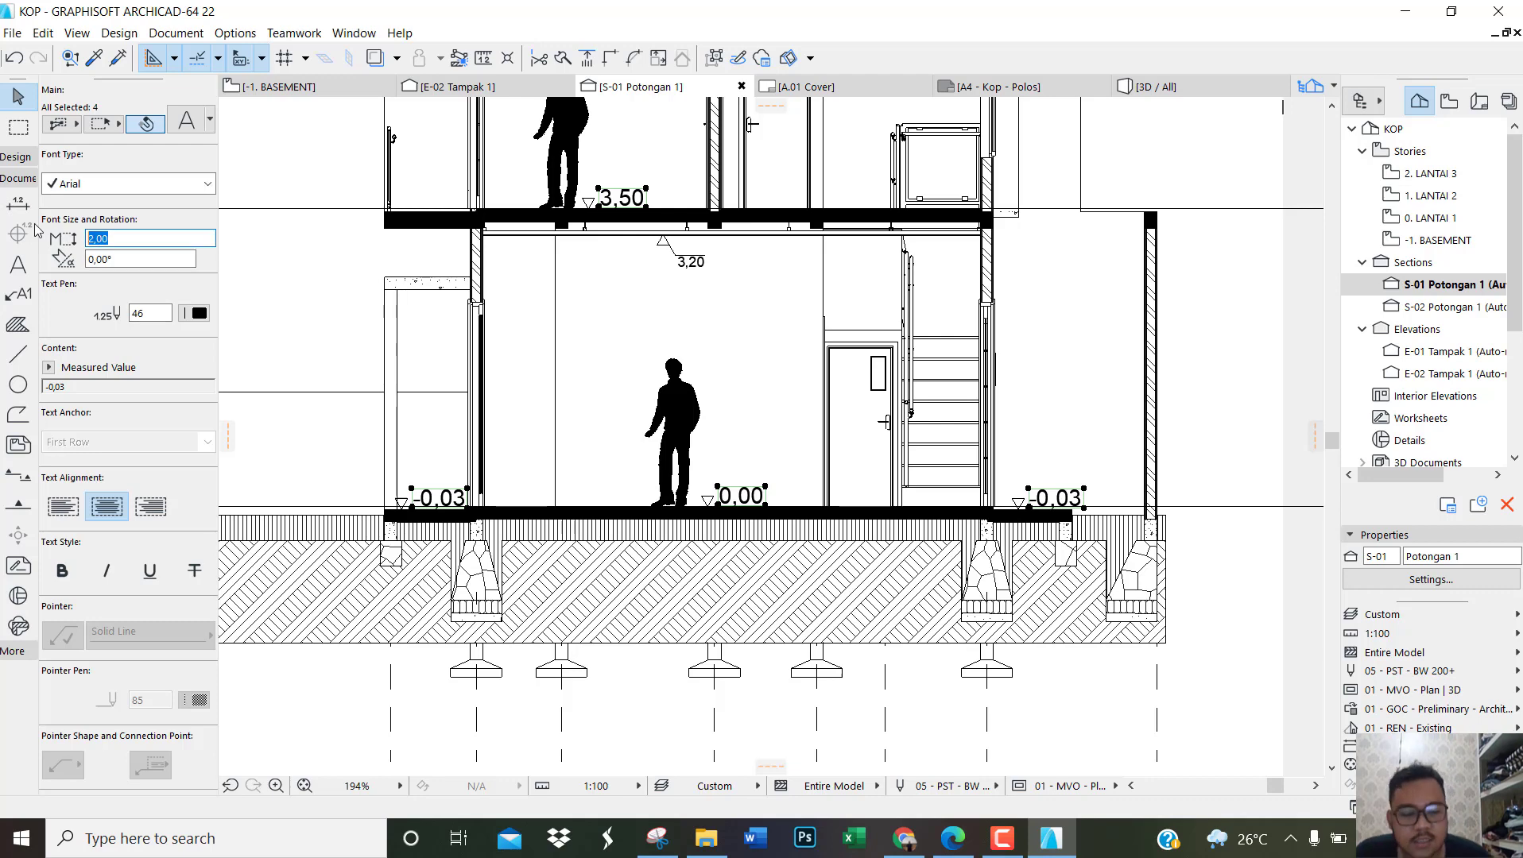
{"action": "type", "text": "1,2"}
{"action": "key", "text": "Return"}
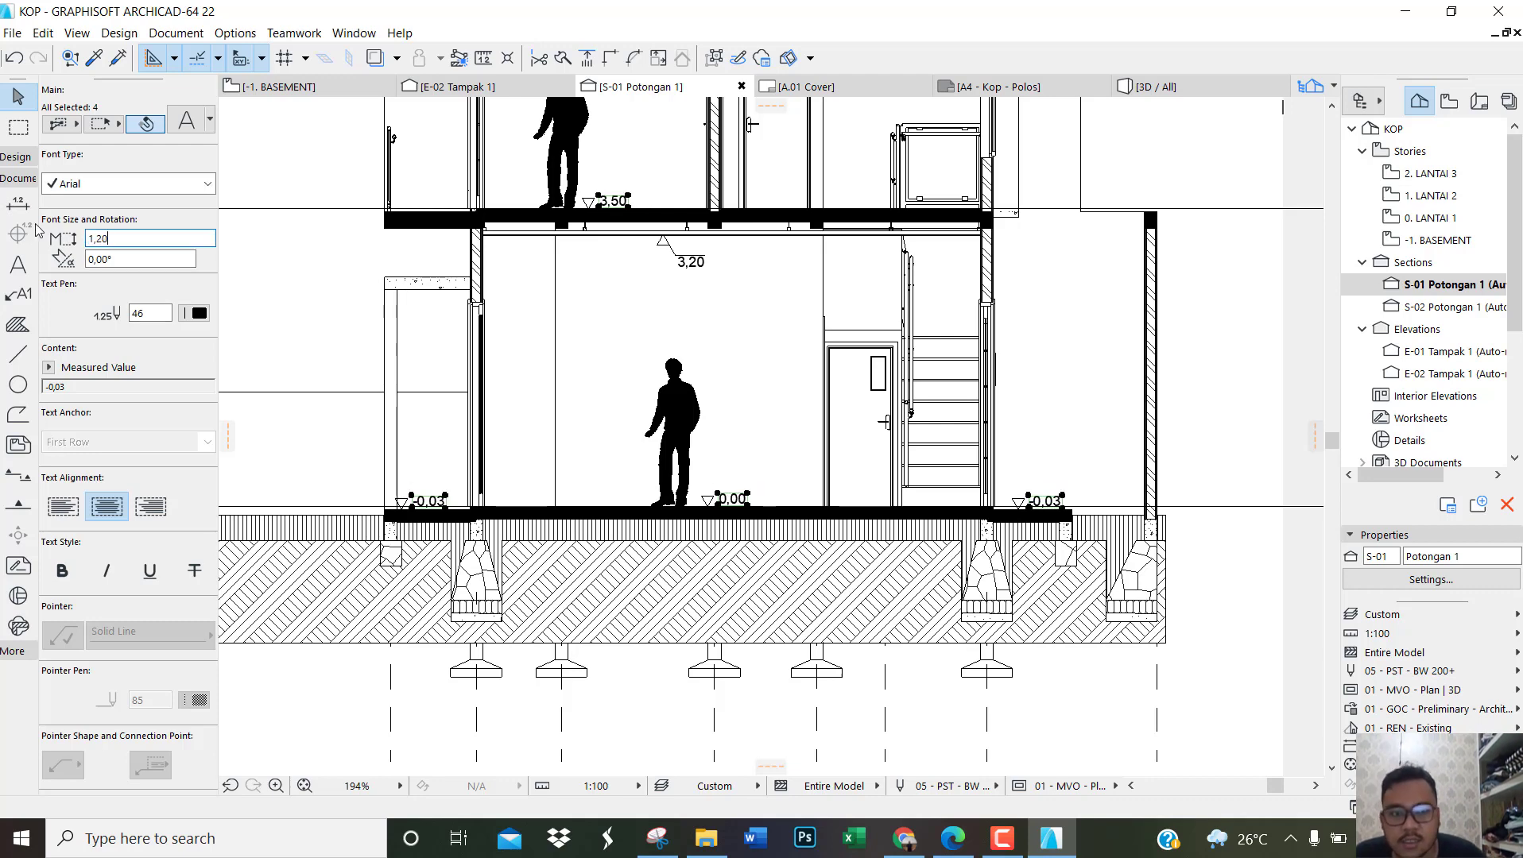
{"action": "left_click", "coordinate": [275, 397]}
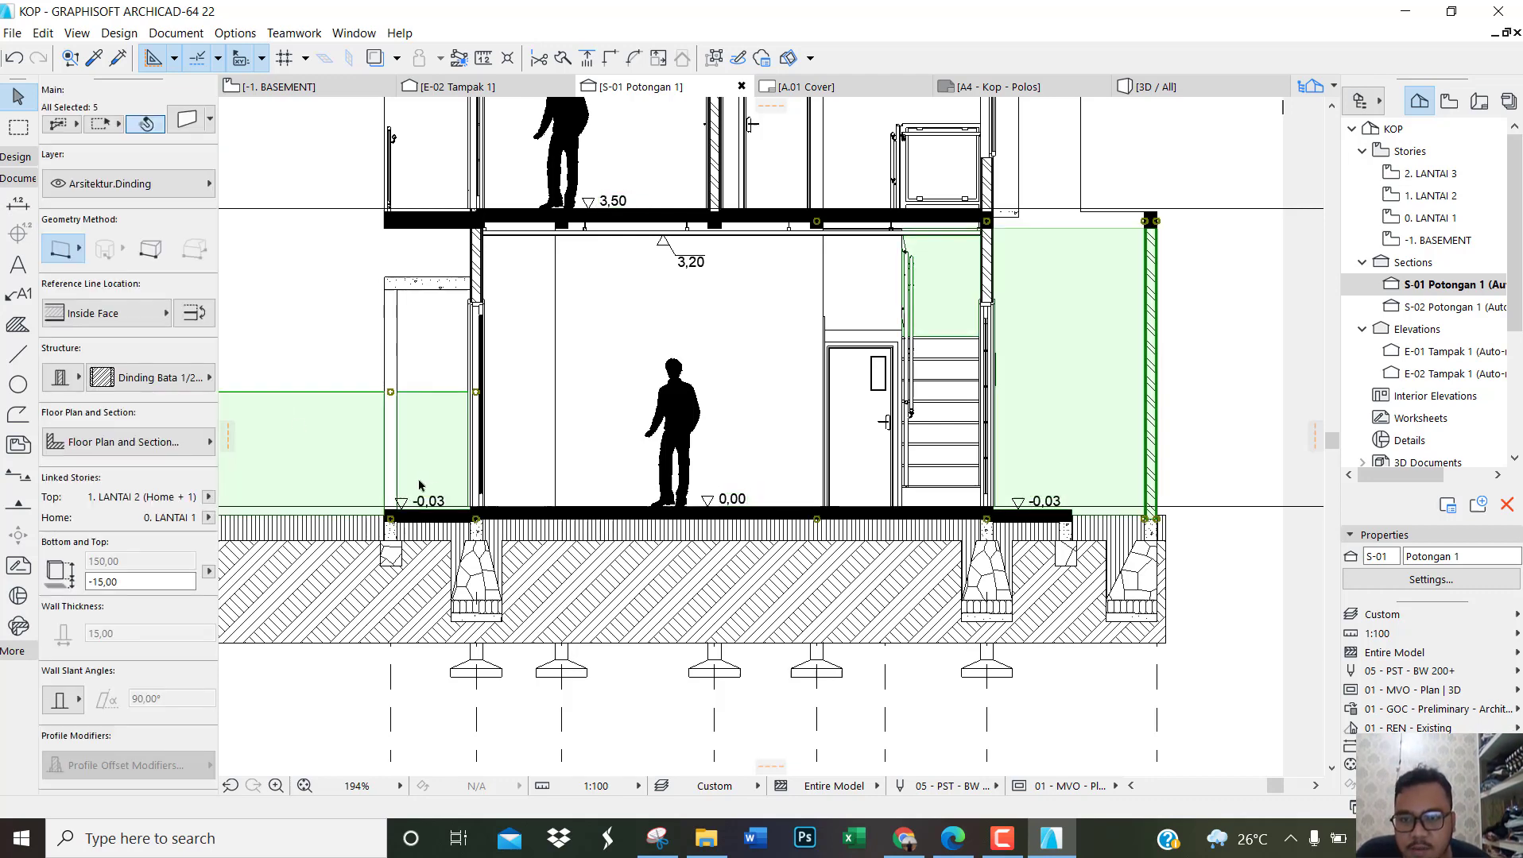
{"action": "key", "text": "Escape"}
Step: Replace the elevation mark on the lowered outer slab at the canopy side with a new one slightly closer to the house wall
{"action": "scroll", "coordinate": [429, 492], "scroll_direction": "up", "scroll_amount": 3}
{"action": "scroll", "coordinate": [414, 488], "scroll_direction": "up", "scroll_amount": 4}
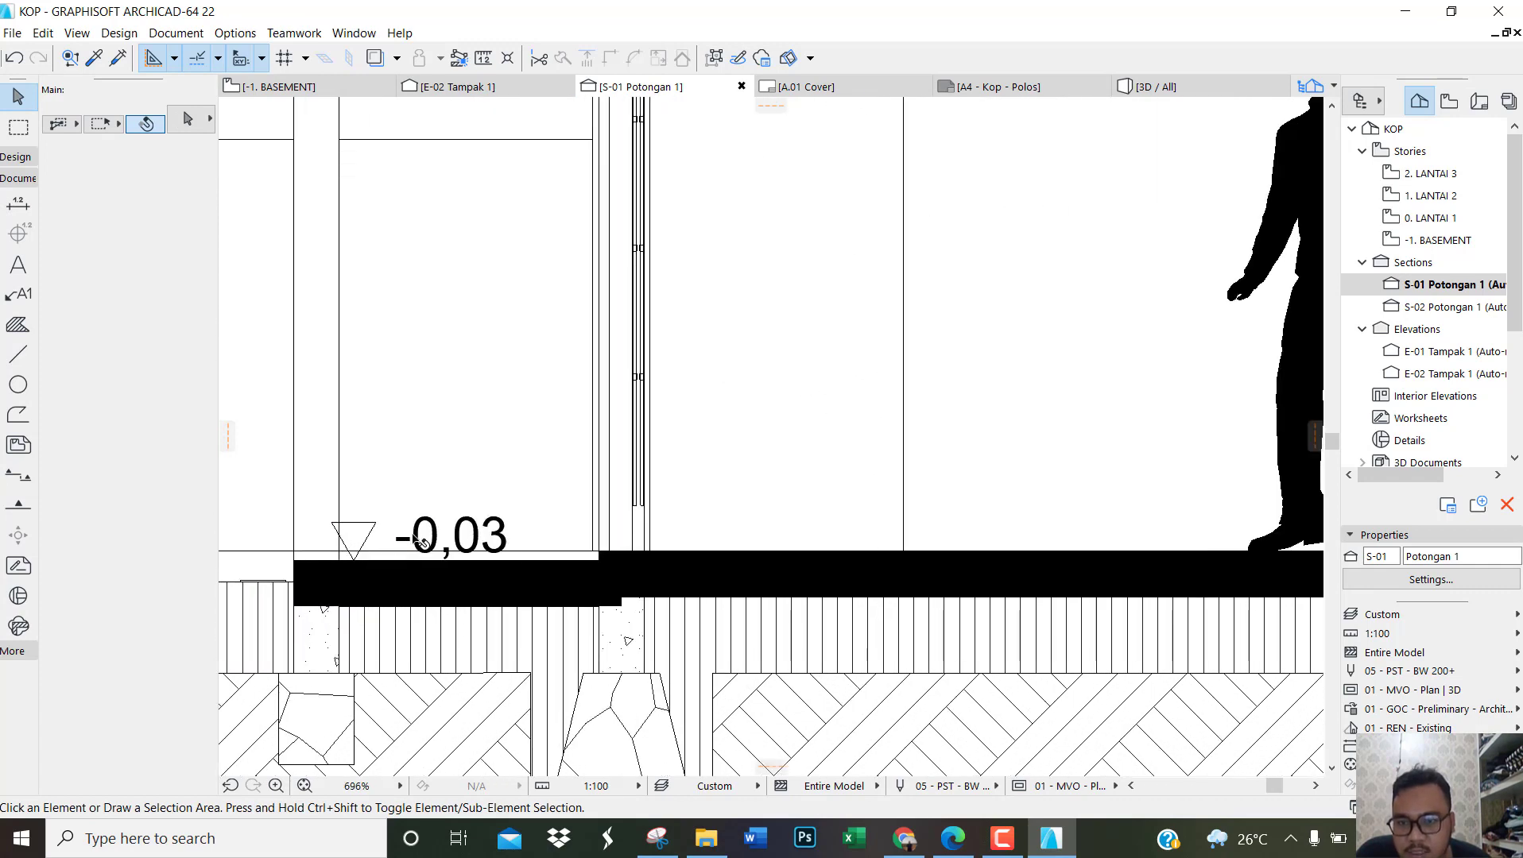
{"action": "left_click", "coordinate": [416, 540]}
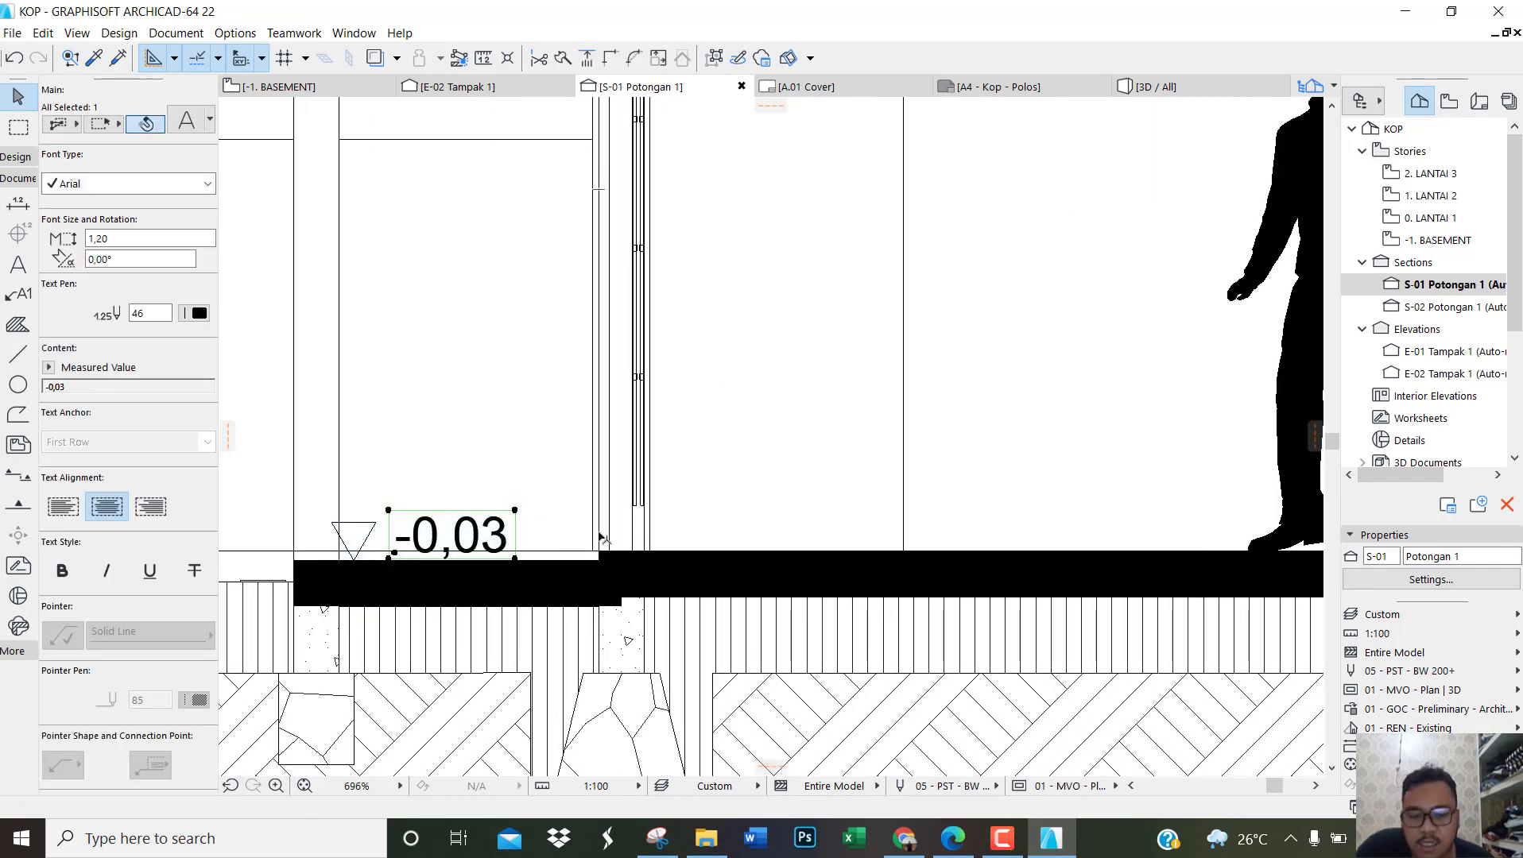
{"action": "key", "text": "Delete"}
{"action": "left_click", "coordinate": [18, 203]}
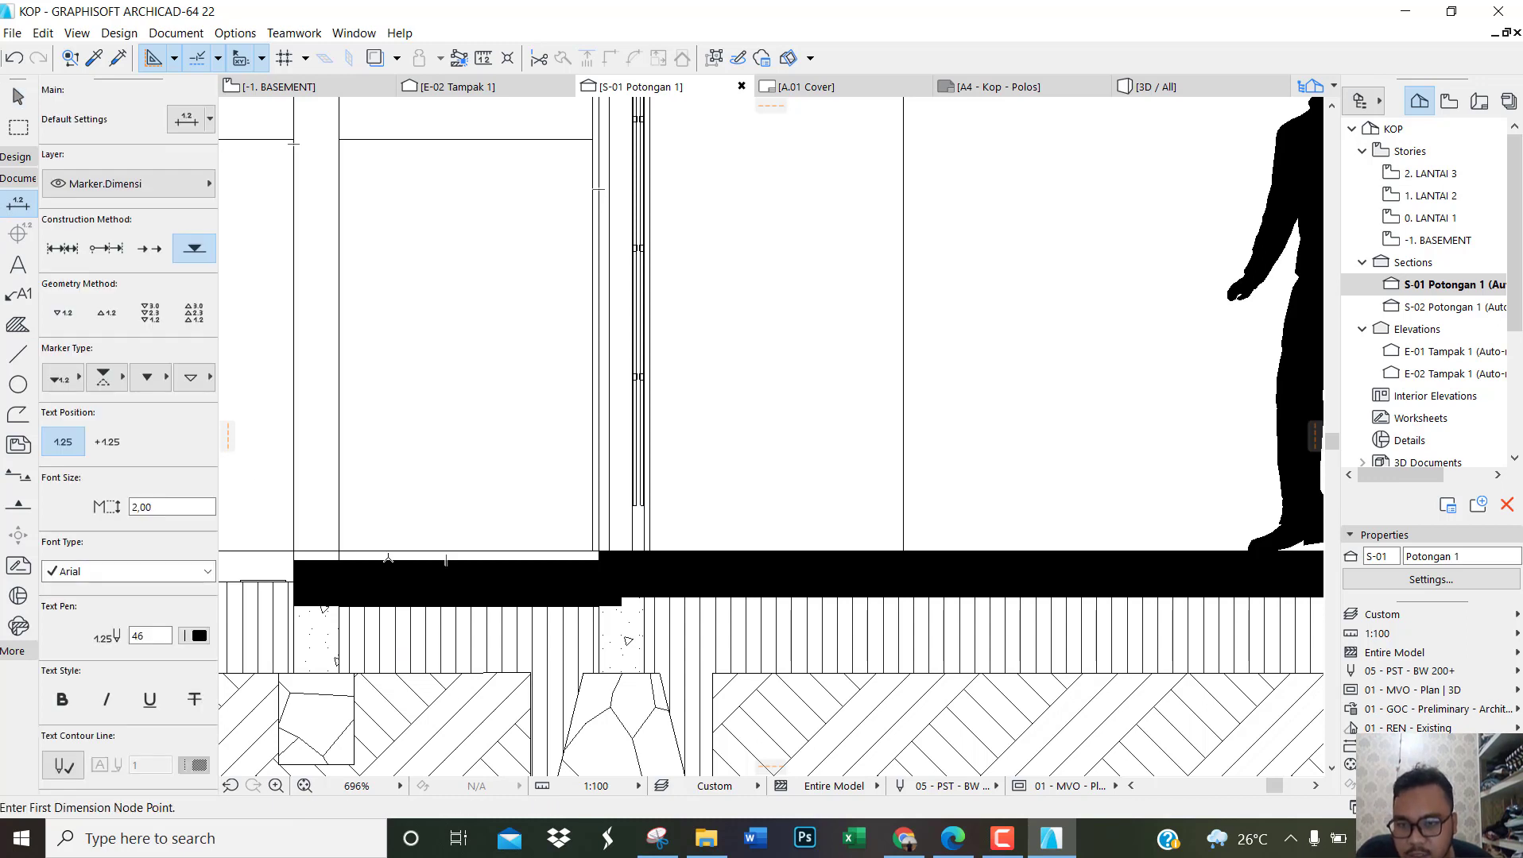
{"action": "left_click", "coordinate": [387, 559]}
{"action": "key", "text": "Escape"}
Step: Set the text size of the re-placed outer-slab elevation mark to 1,20
{"action": "left_click", "coordinate": [469, 526]}
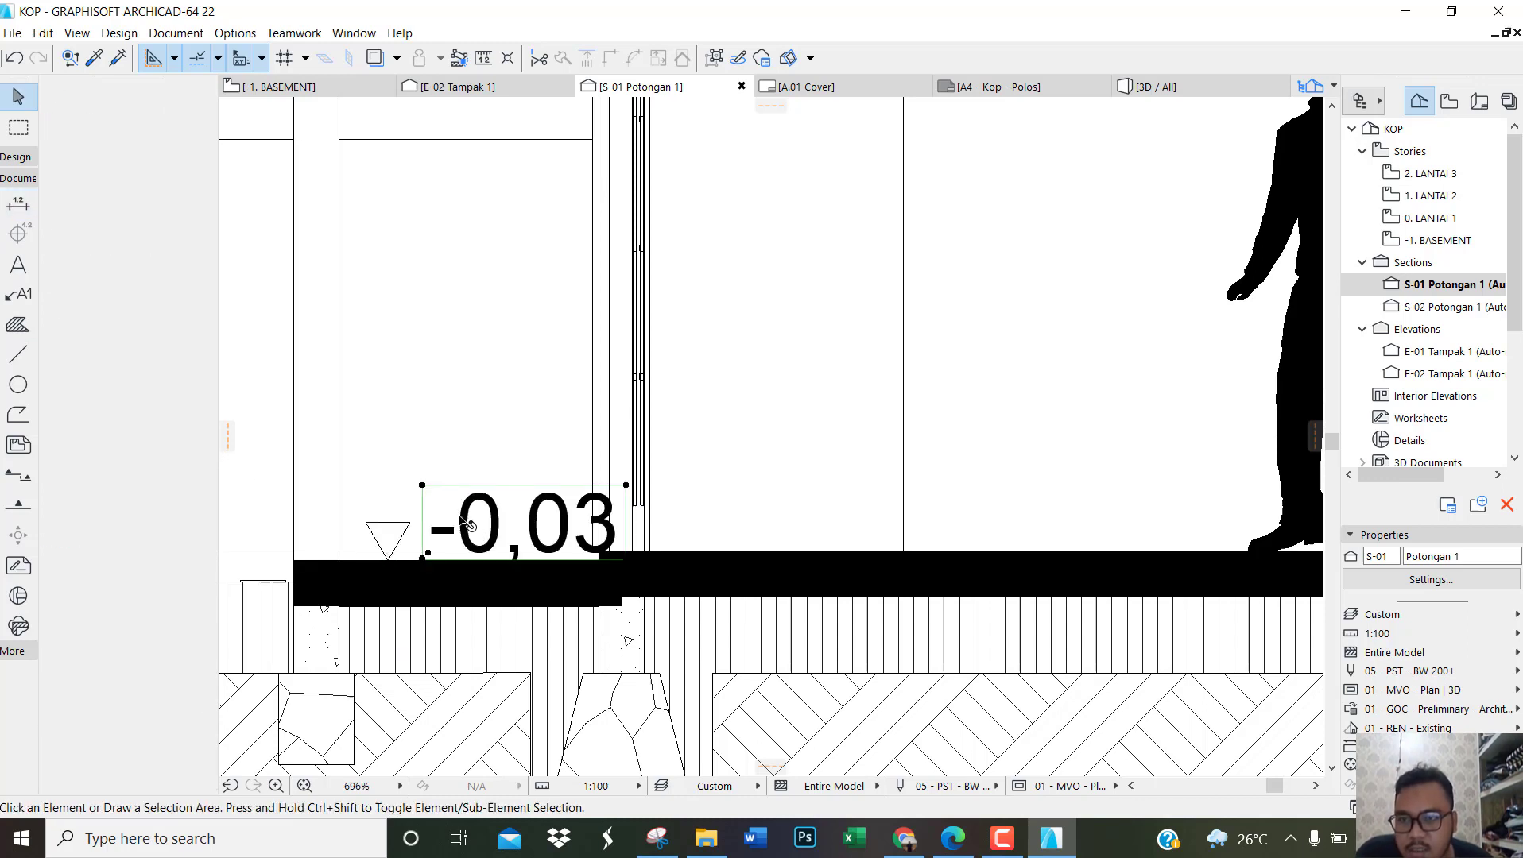
{"action": "left_click", "coordinate": [112, 239]}
{"action": "left_click_drag", "start_coordinate": [111, 238], "coordinate": [56, 240]}
{"action": "type", "text": "1,"}
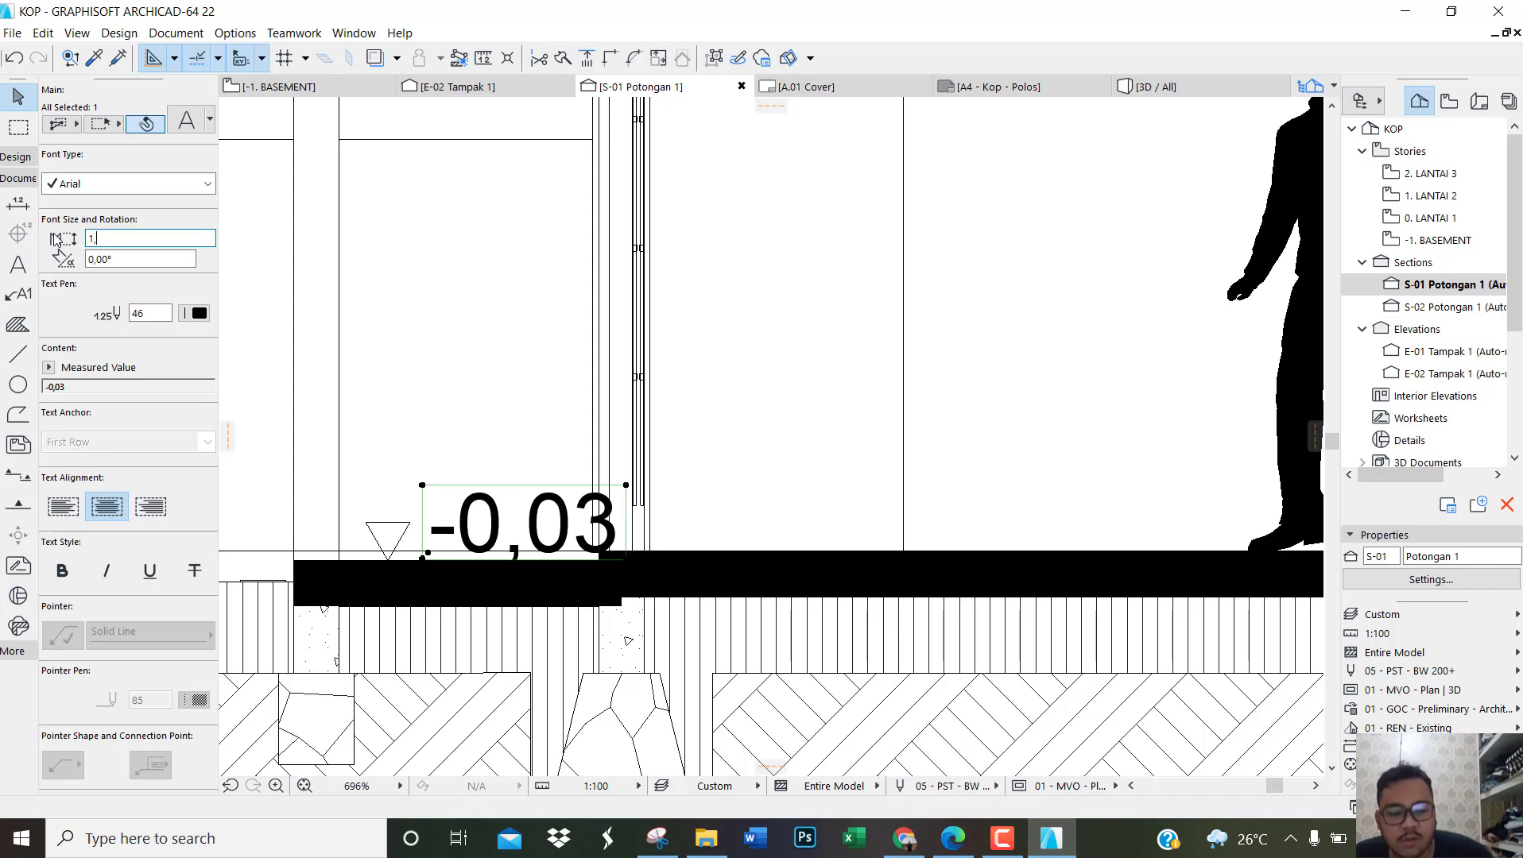
{"action": "type", "text": "20"}
{"action": "key", "text": "Return"}
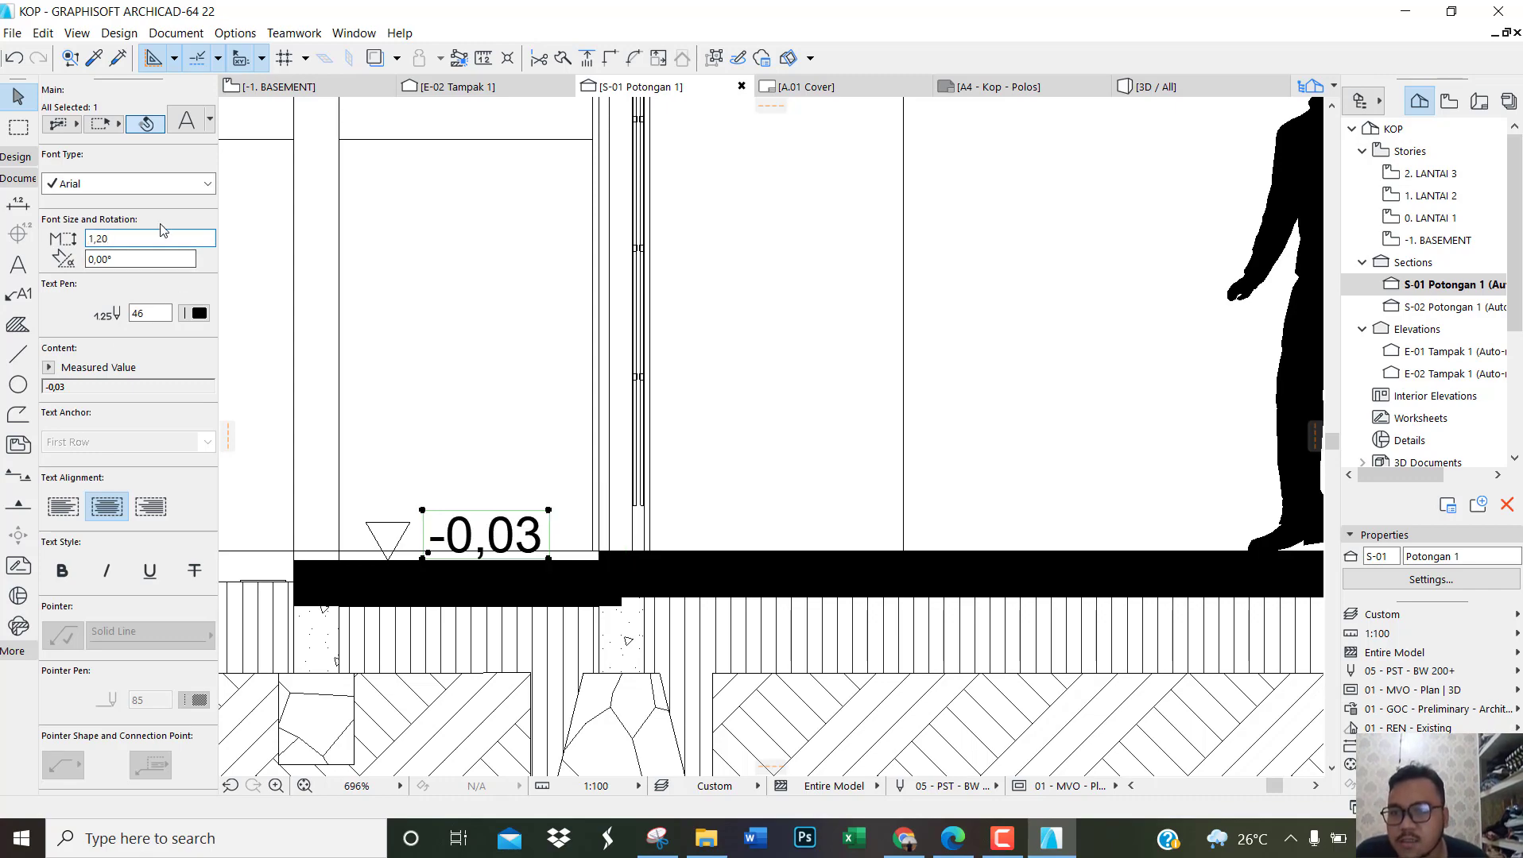
{"action": "scroll", "coordinate": [432, 342], "scroll_direction": "down", "scroll_amount": 6}
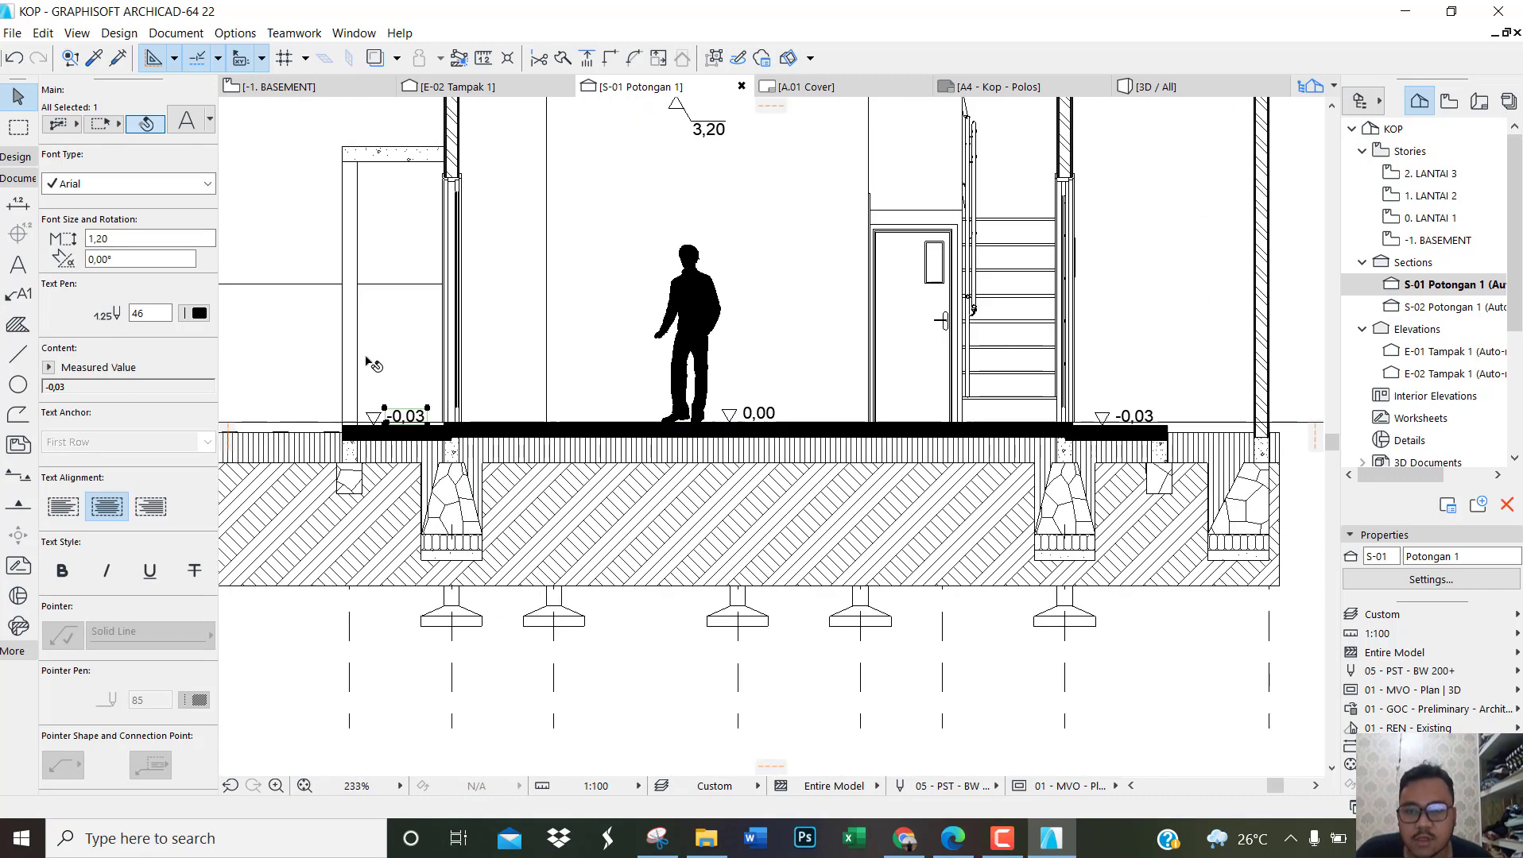
Step: Place an elevation mark on the top edge of the stair landing behind the ground-floor door
{"action": "scroll", "coordinate": [832, 262], "scroll_direction": "up", "scroll_amount": 10}
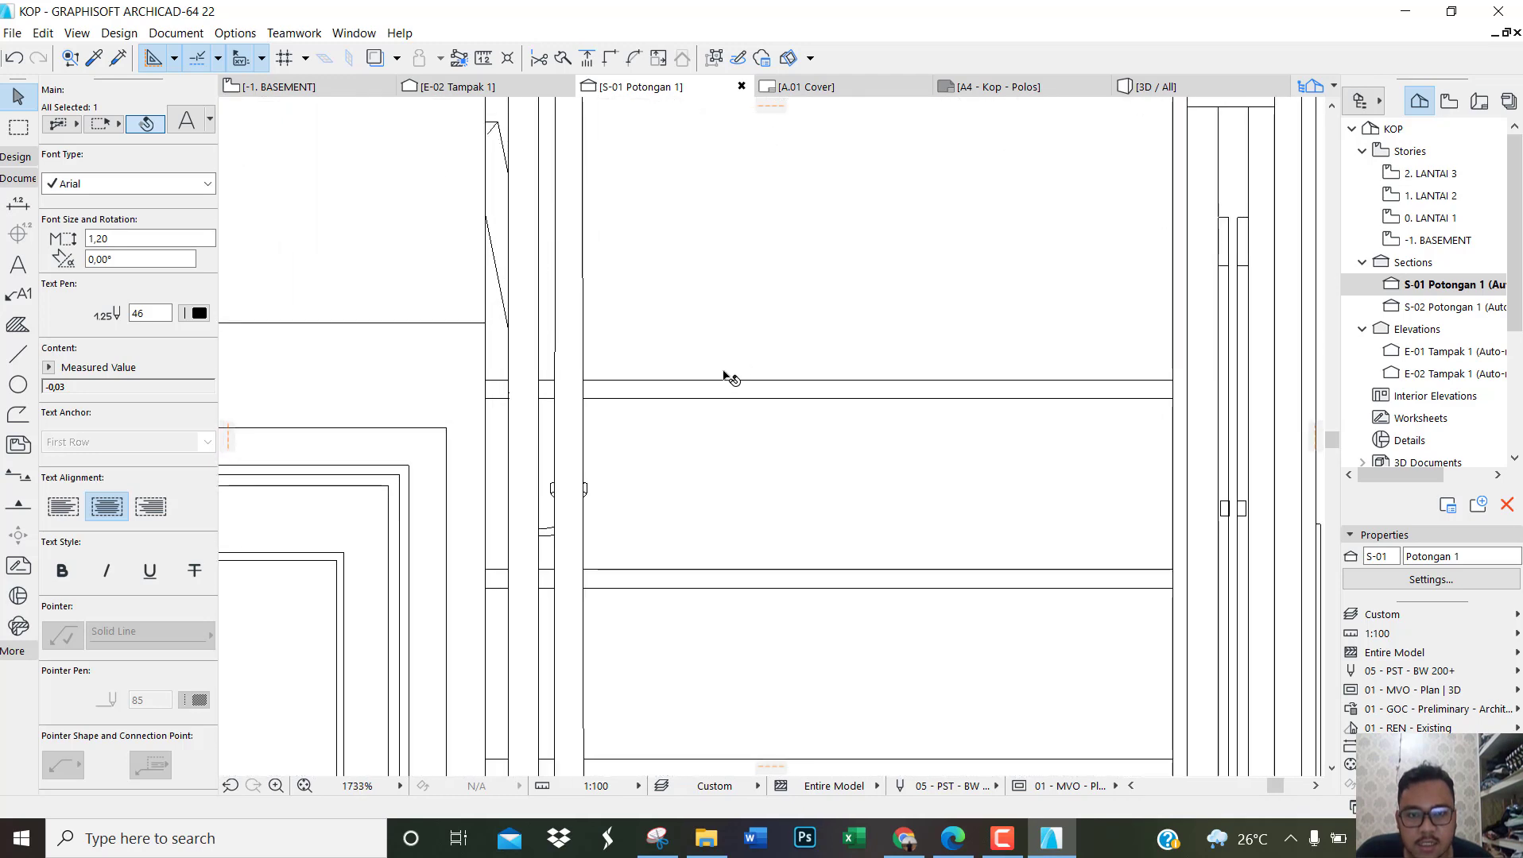
{"action": "left_click", "coordinate": [728, 384]}
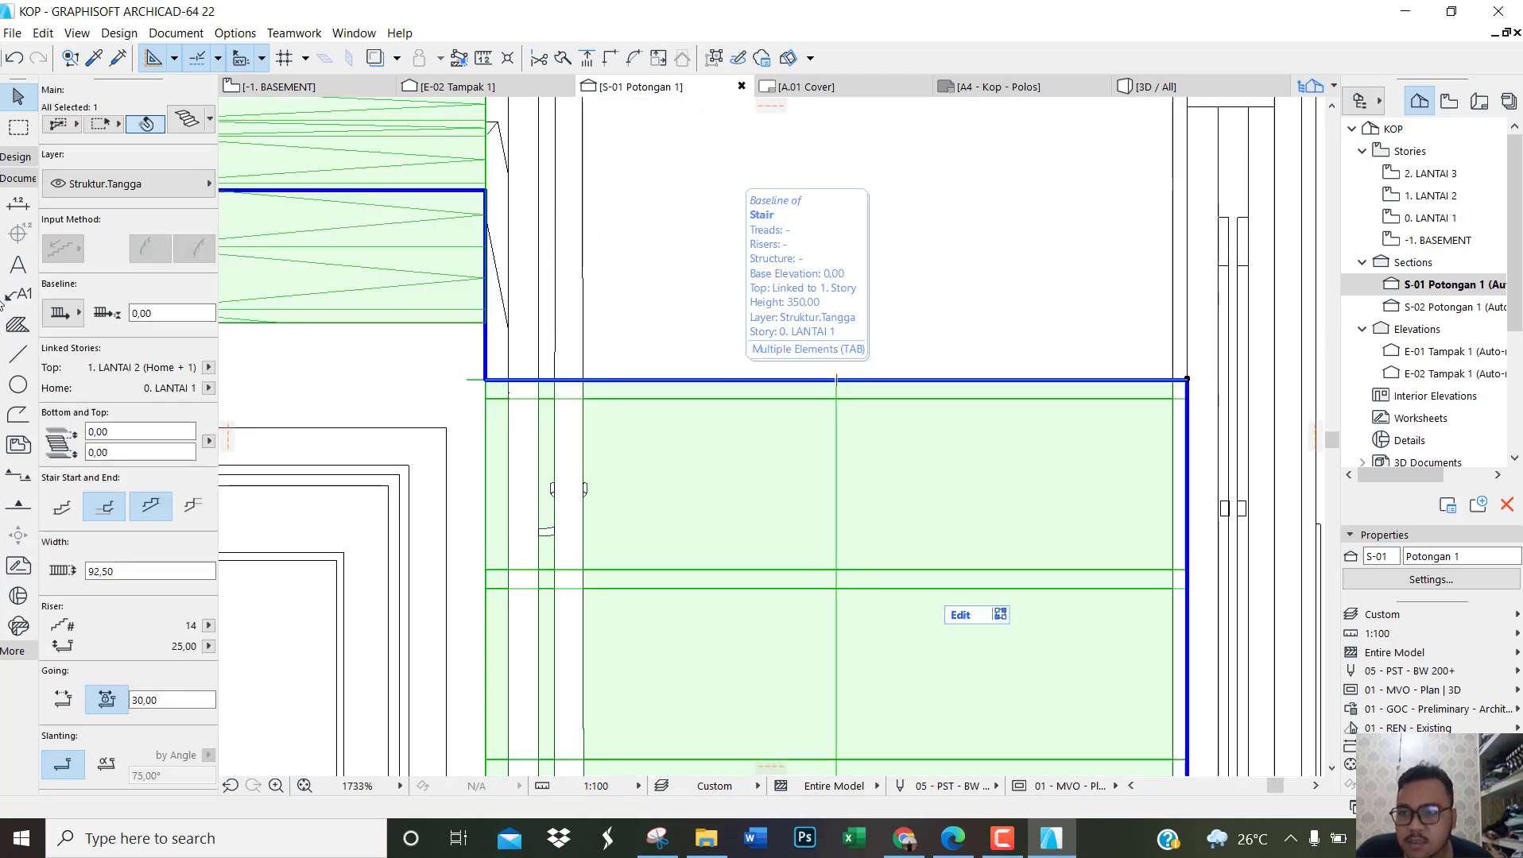
{"action": "key", "text": "Escape"}
{"action": "left_click", "coordinate": [18, 204]}
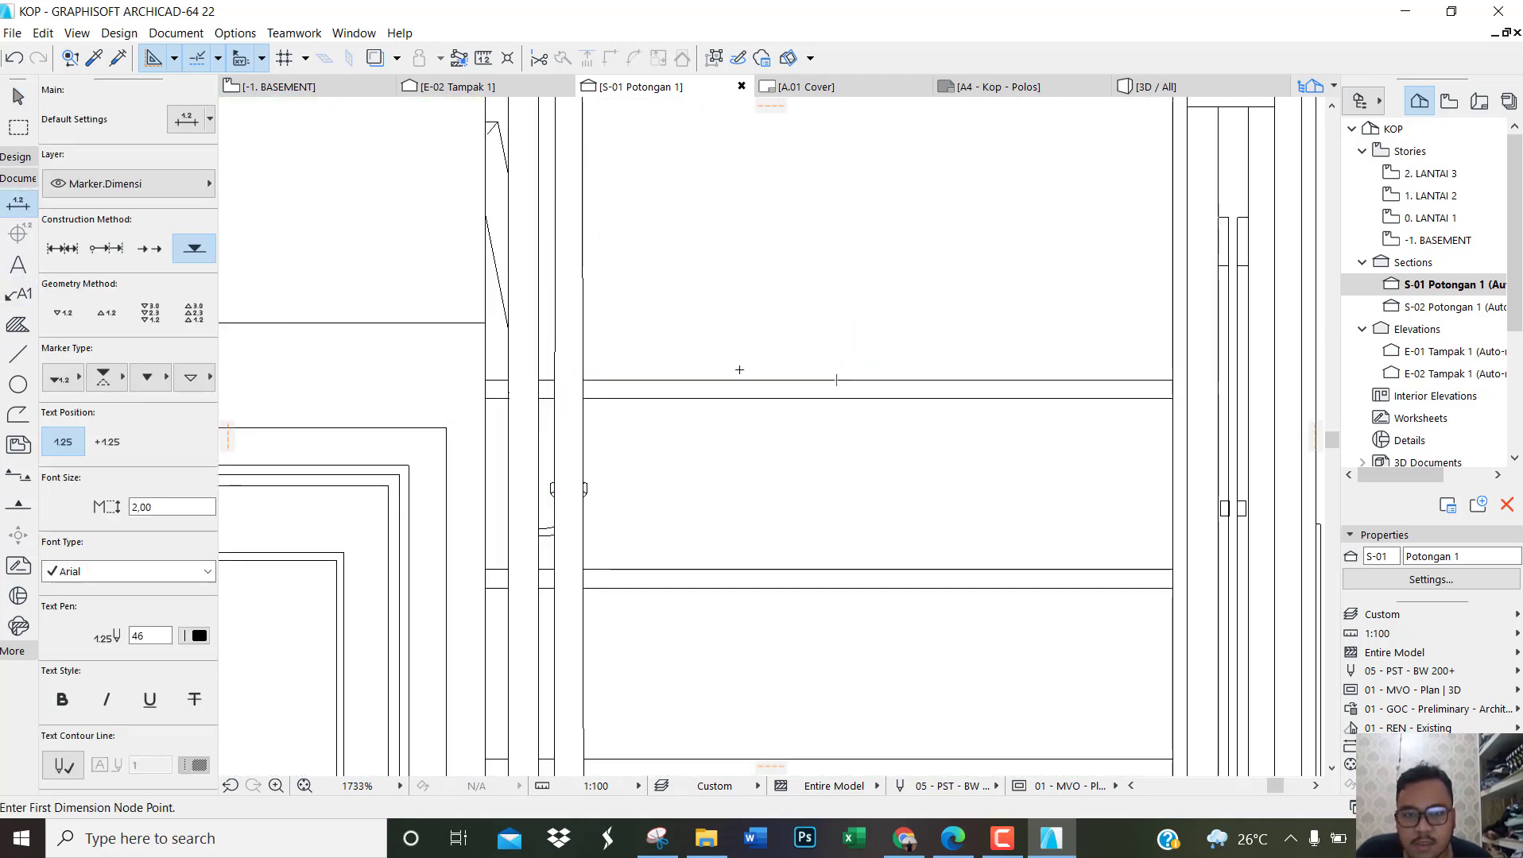
{"action": "left_click", "coordinate": [705, 380]}
{"action": "key", "text": "Escape"}
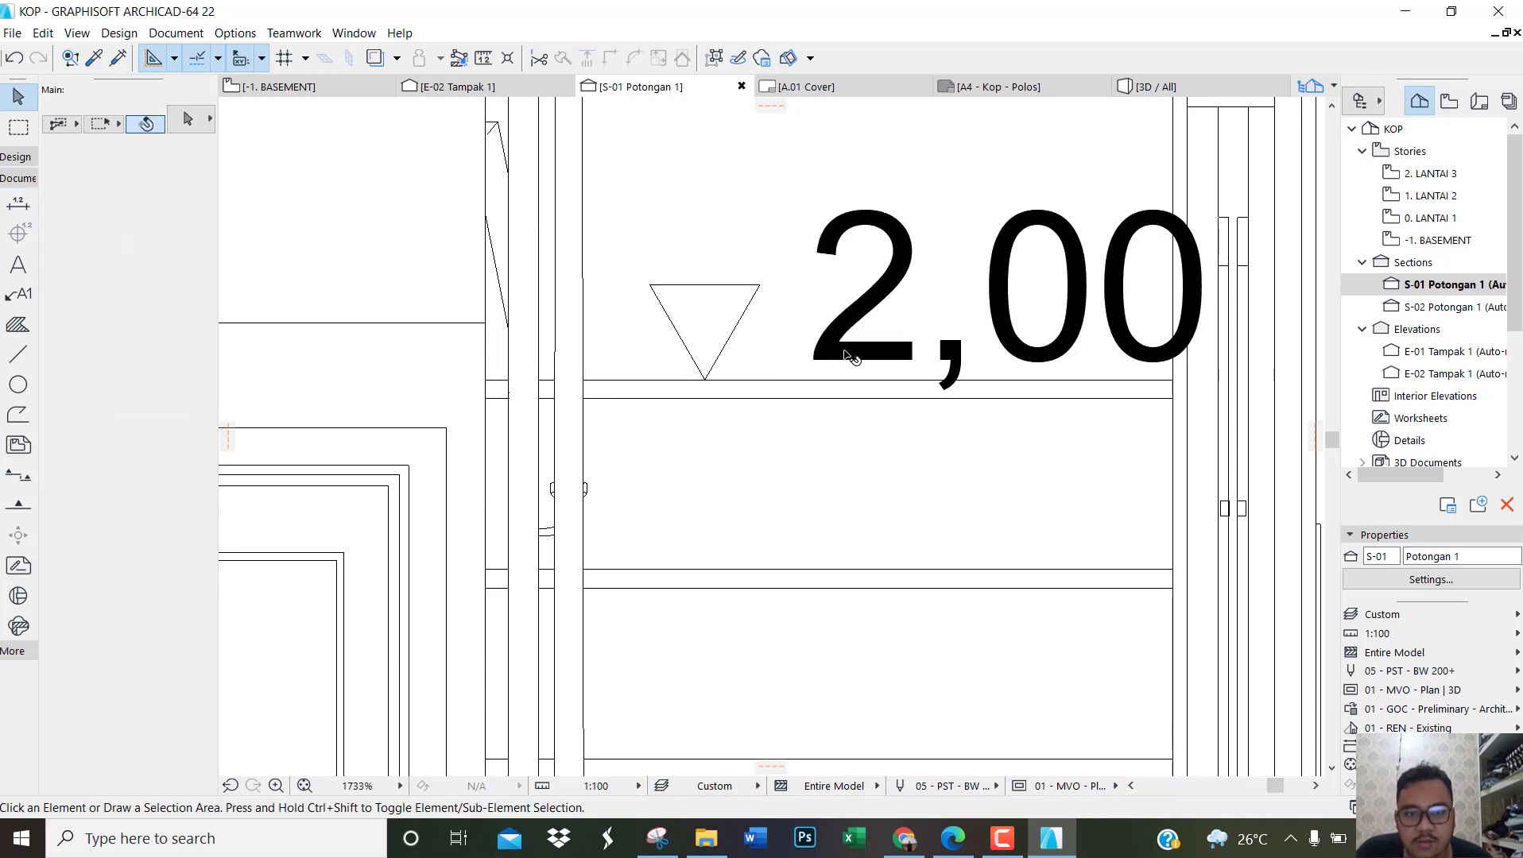
Step: Set the text size of the stair landing's elevation mark to 1,20 and clear the selection
{"action": "left_click", "coordinate": [849, 357]}
{"action": "left_click", "coordinate": [91, 239]}
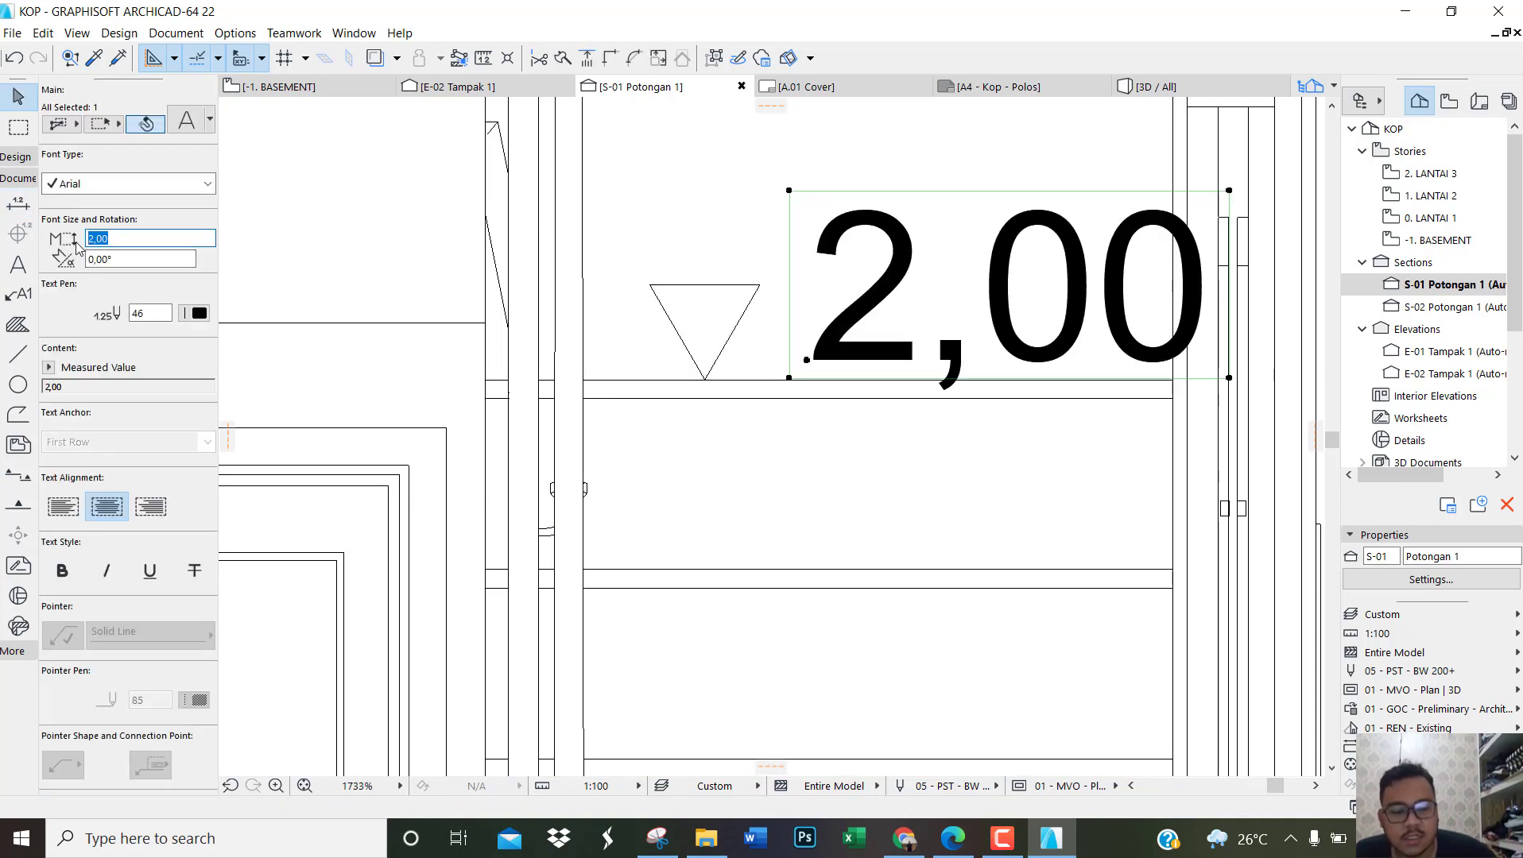
{"action": "type", "text": "1,20"}
{"action": "key", "text": "Return"}
{"action": "scroll", "coordinate": [458, 408], "scroll_direction": "down", "scroll_amount": 6}
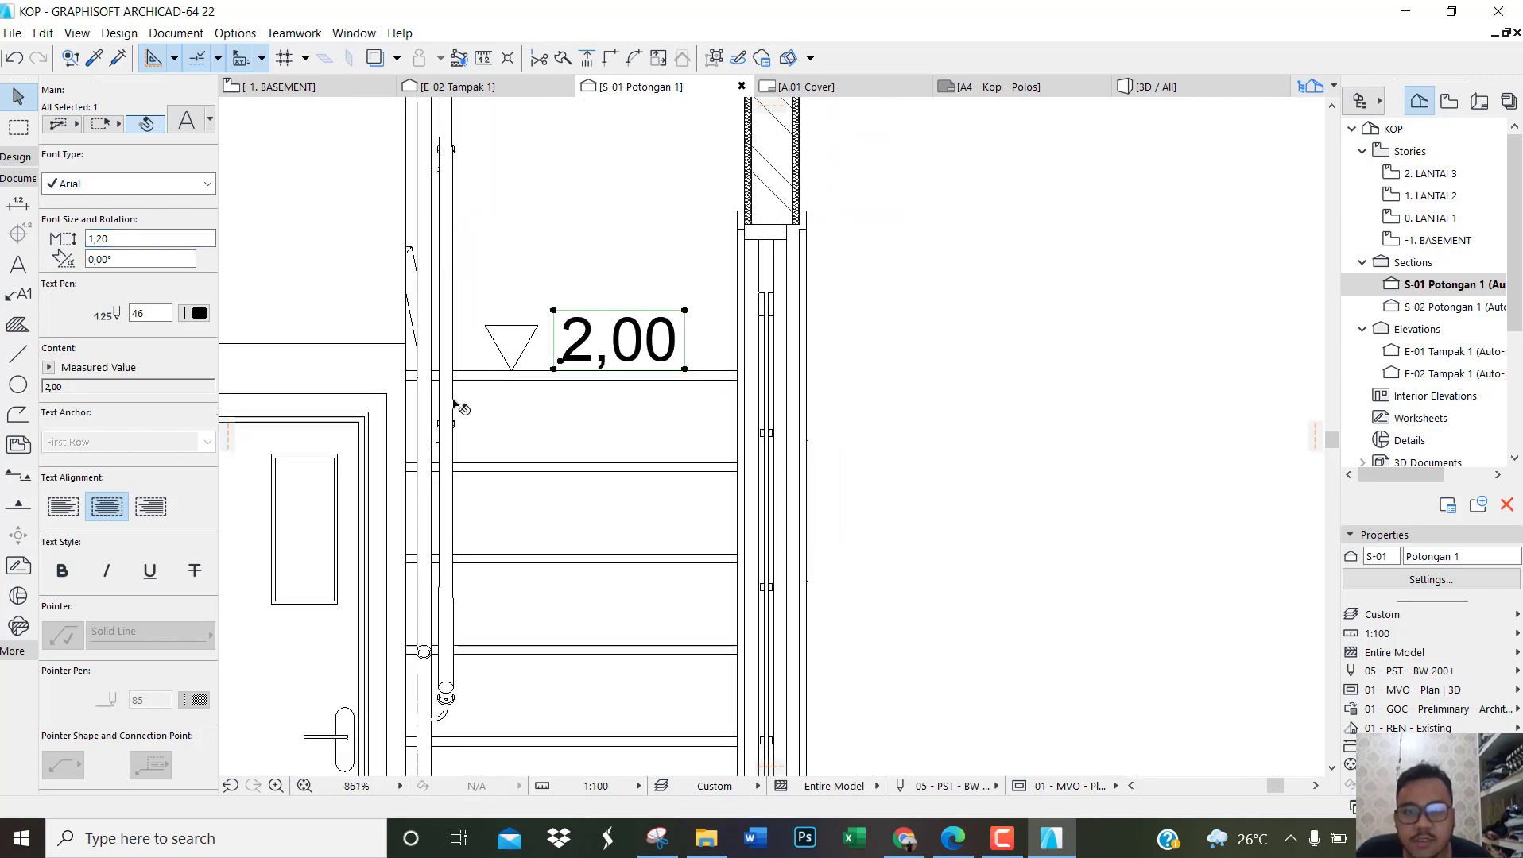
{"action": "left_click", "coordinate": [1156, 386]}
{"action": "scroll", "coordinate": [1156, 385], "scroll_direction": "down", "scroll_amount": 5}
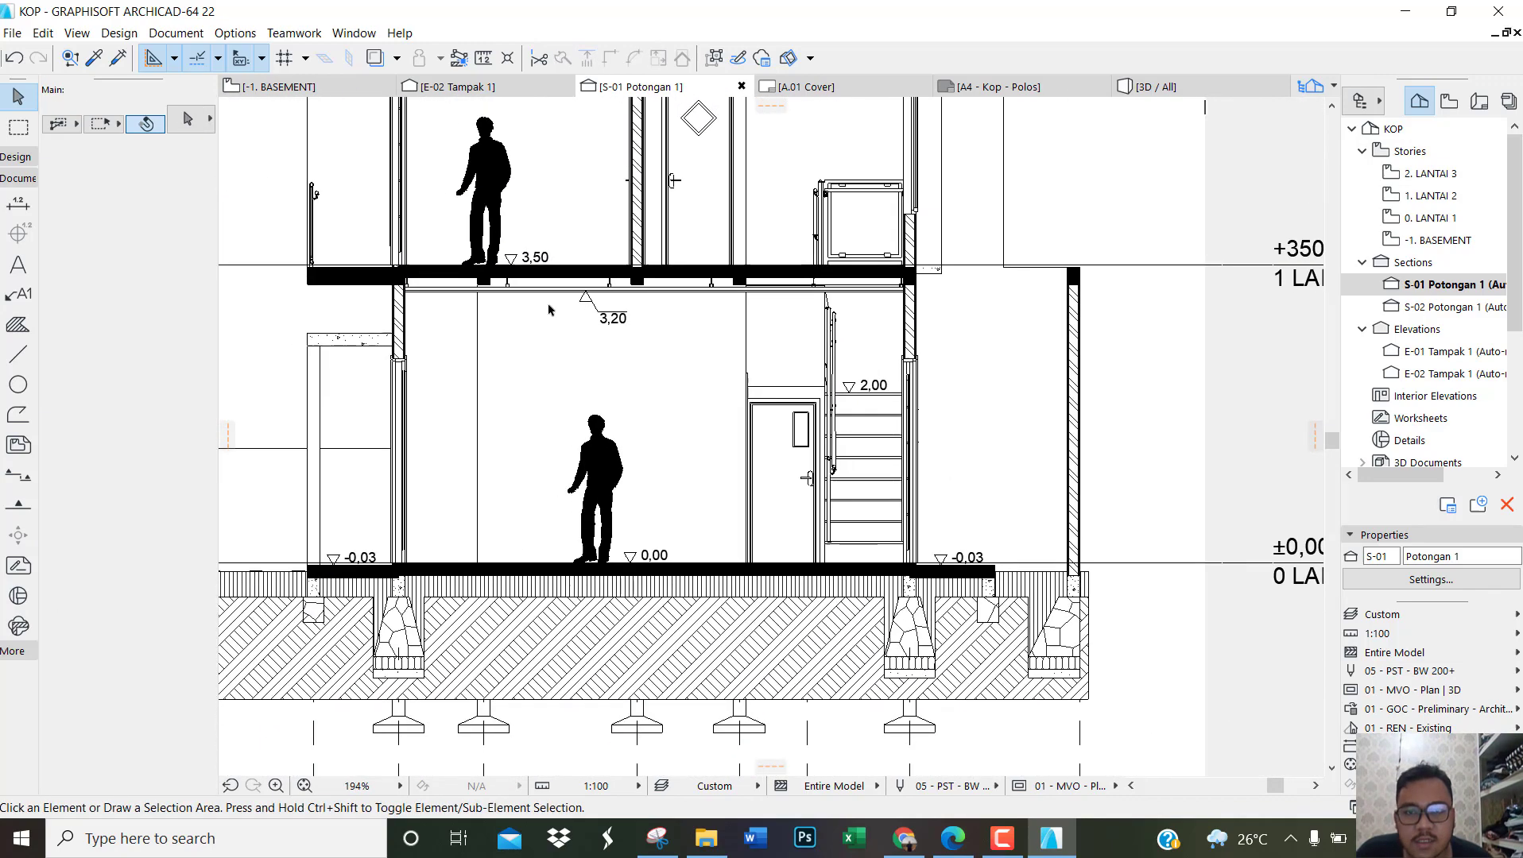
Step: Place an elevation mark on the top of the lowered upper-floor balcony slab, beside the railing
{"action": "scroll", "coordinate": [277, 329], "scroll_direction": "up", "scroll_amount": 6}
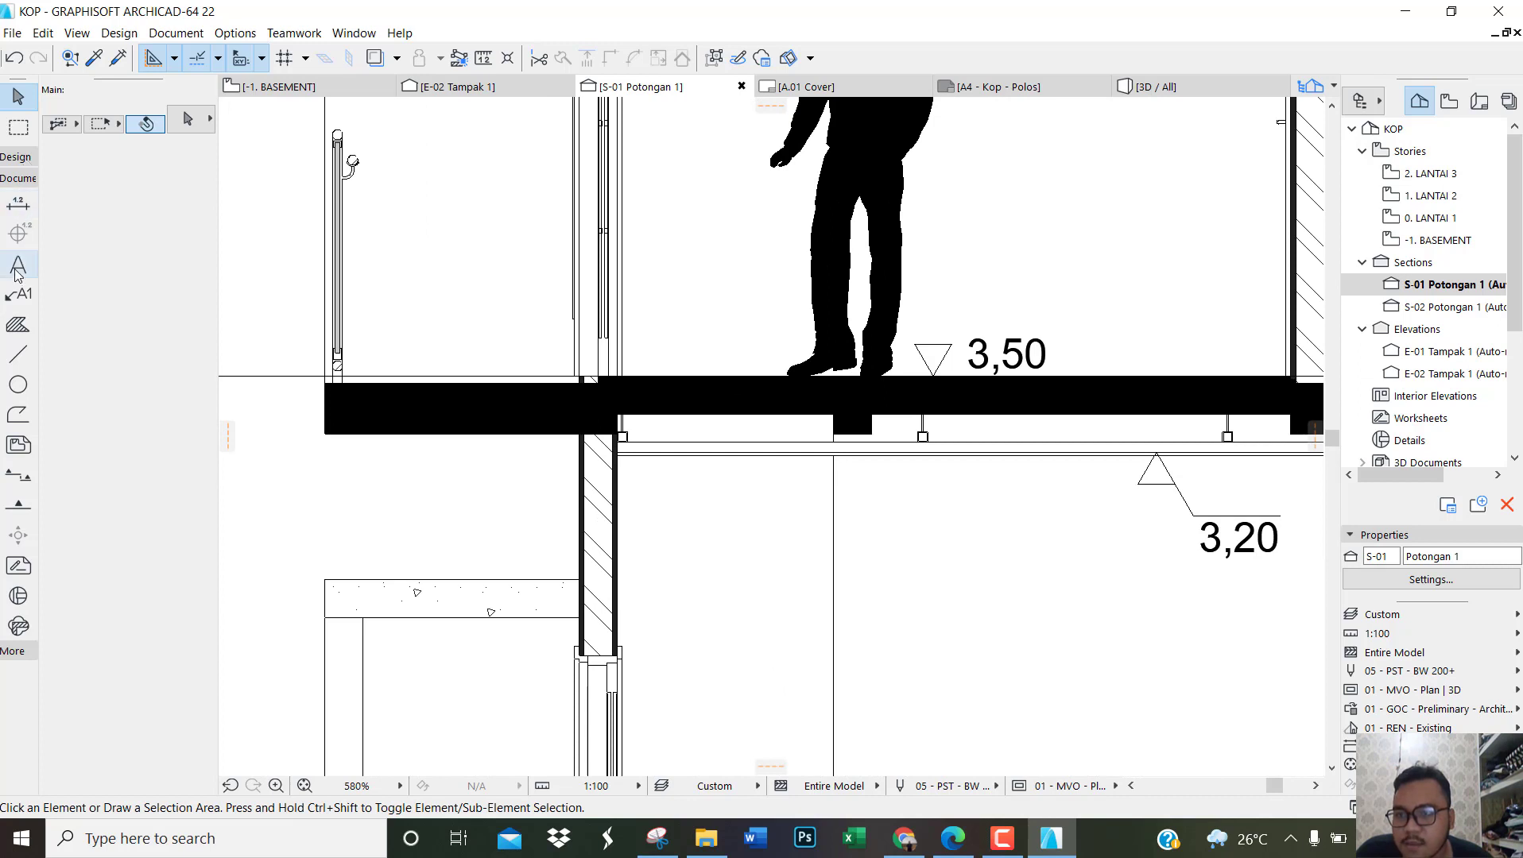
{"action": "left_click", "coordinate": [18, 204]}
{"action": "scroll", "coordinate": [342, 368], "scroll_direction": "up", "scroll_amount": 2}
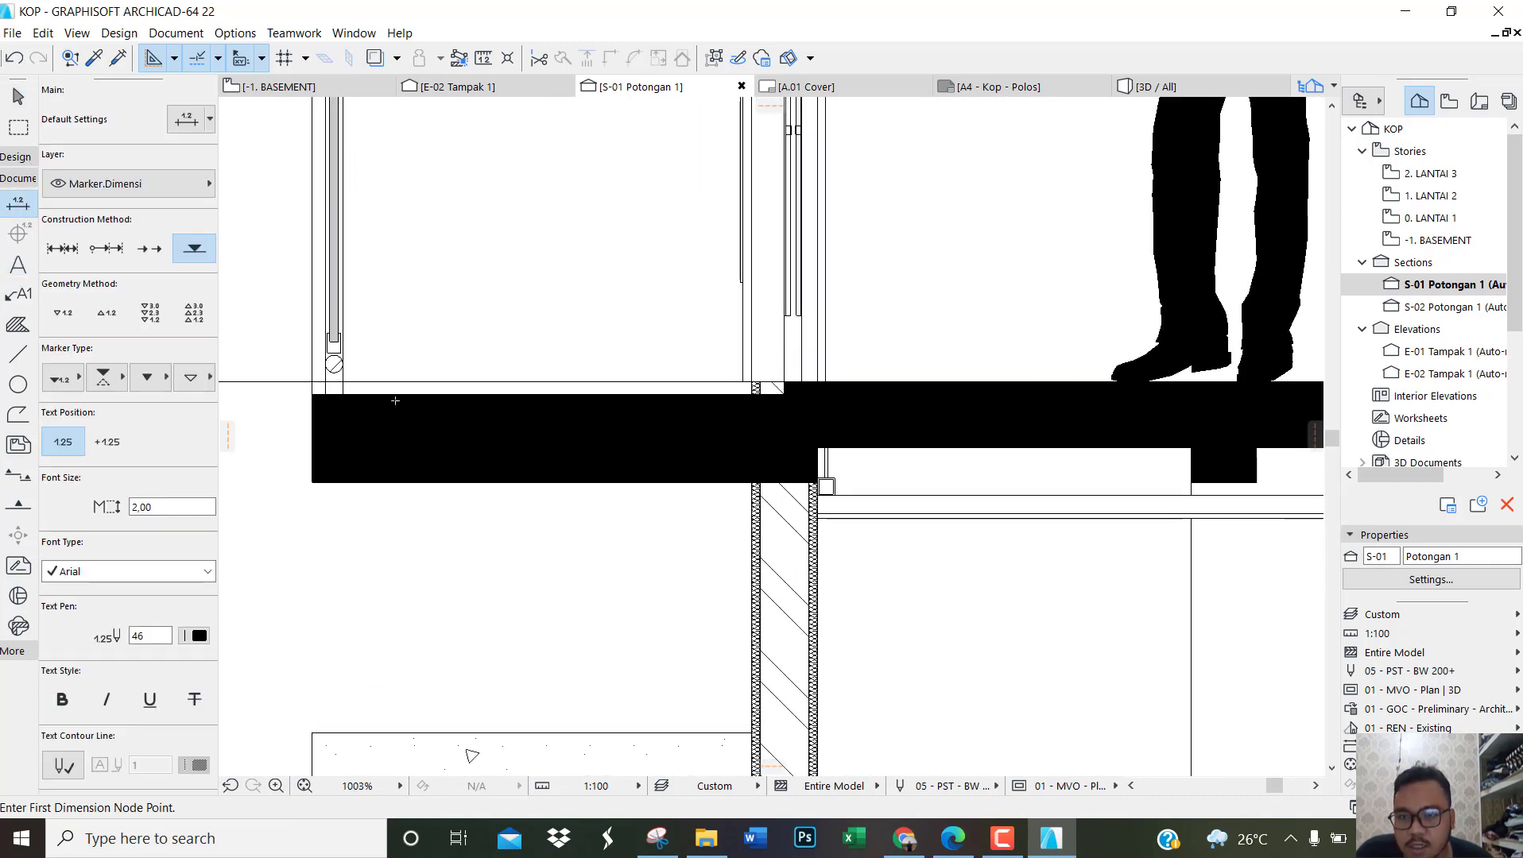
{"action": "left_click", "coordinate": [389, 394]}
{"action": "key", "text": "Escape"}
Step: Set the text size of the balcony slab's elevation mark to 1,20 and clear the selection
{"action": "left_click", "coordinate": [505, 335]}
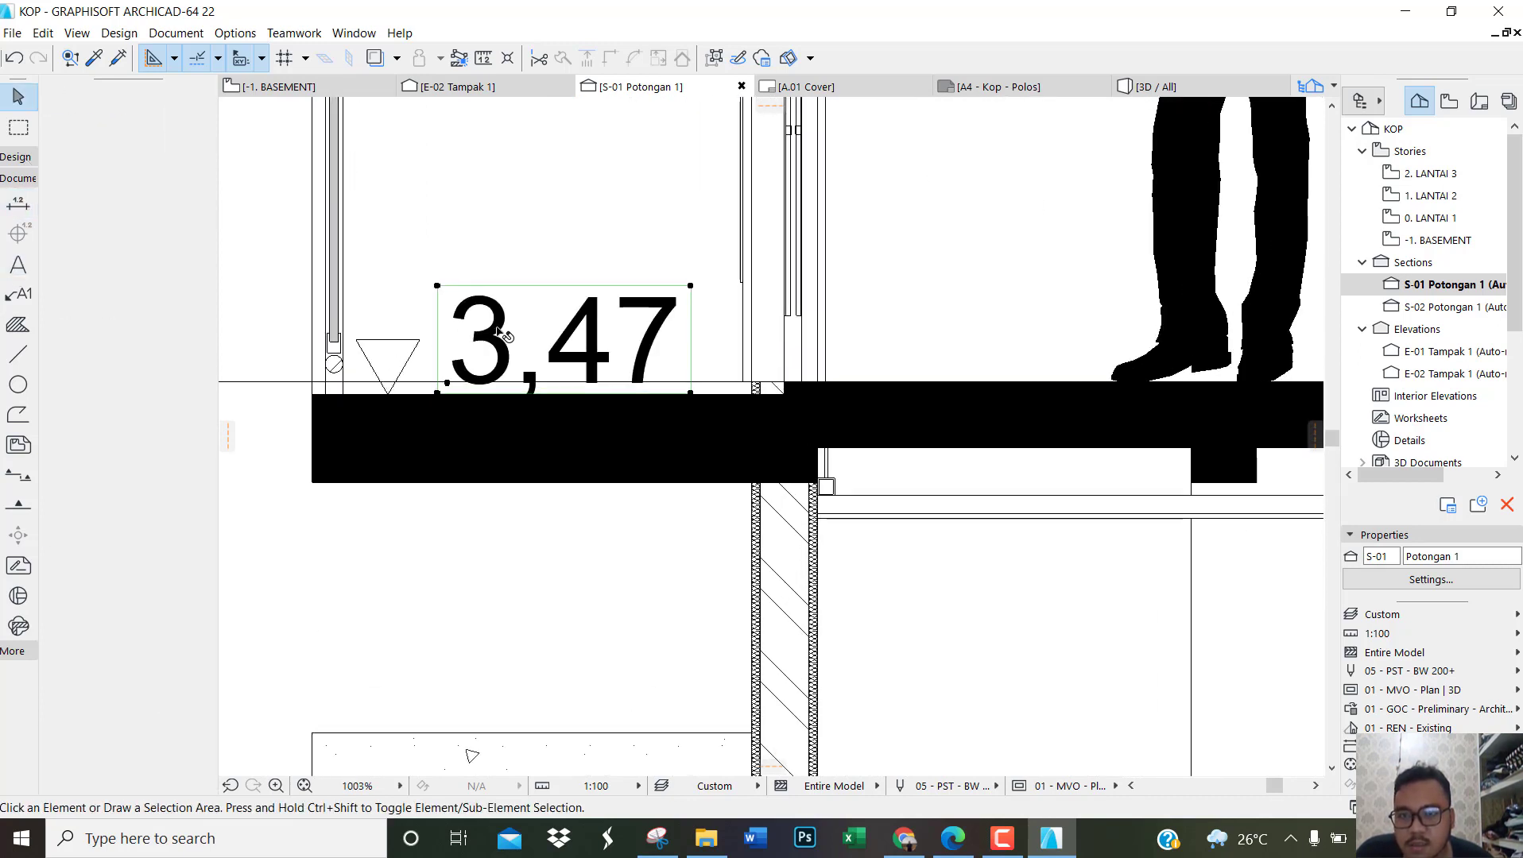
{"action": "left_click", "coordinate": [66, 239]}
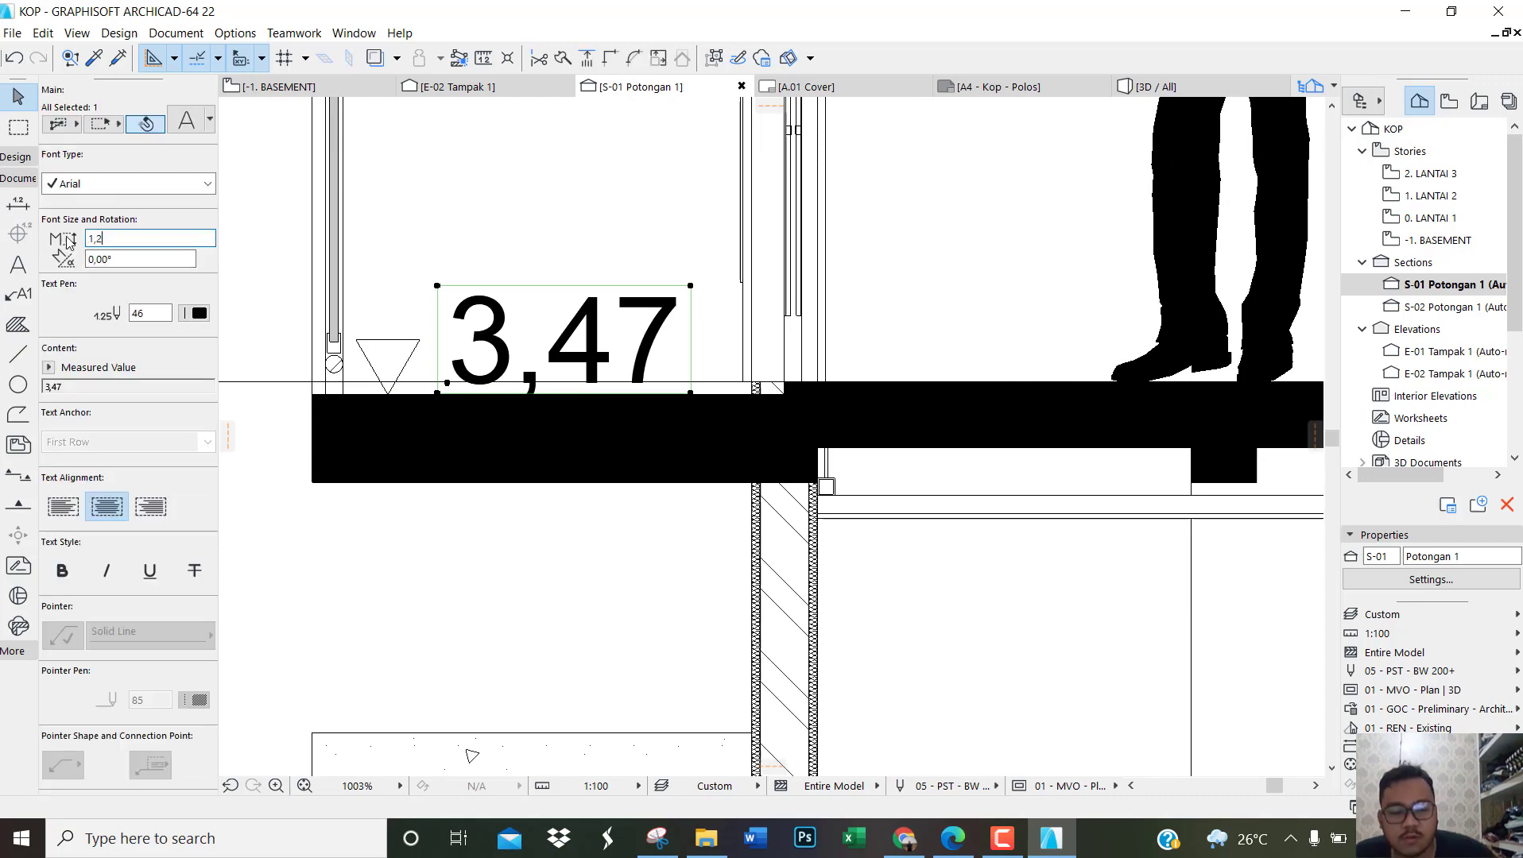
{"action": "type", "text": "1,2"}
{"action": "key", "text": "Return"}
{"action": "scroll", "coordinate": [774, 413], "scroll_direction": "down", "scroll_amount": 7}
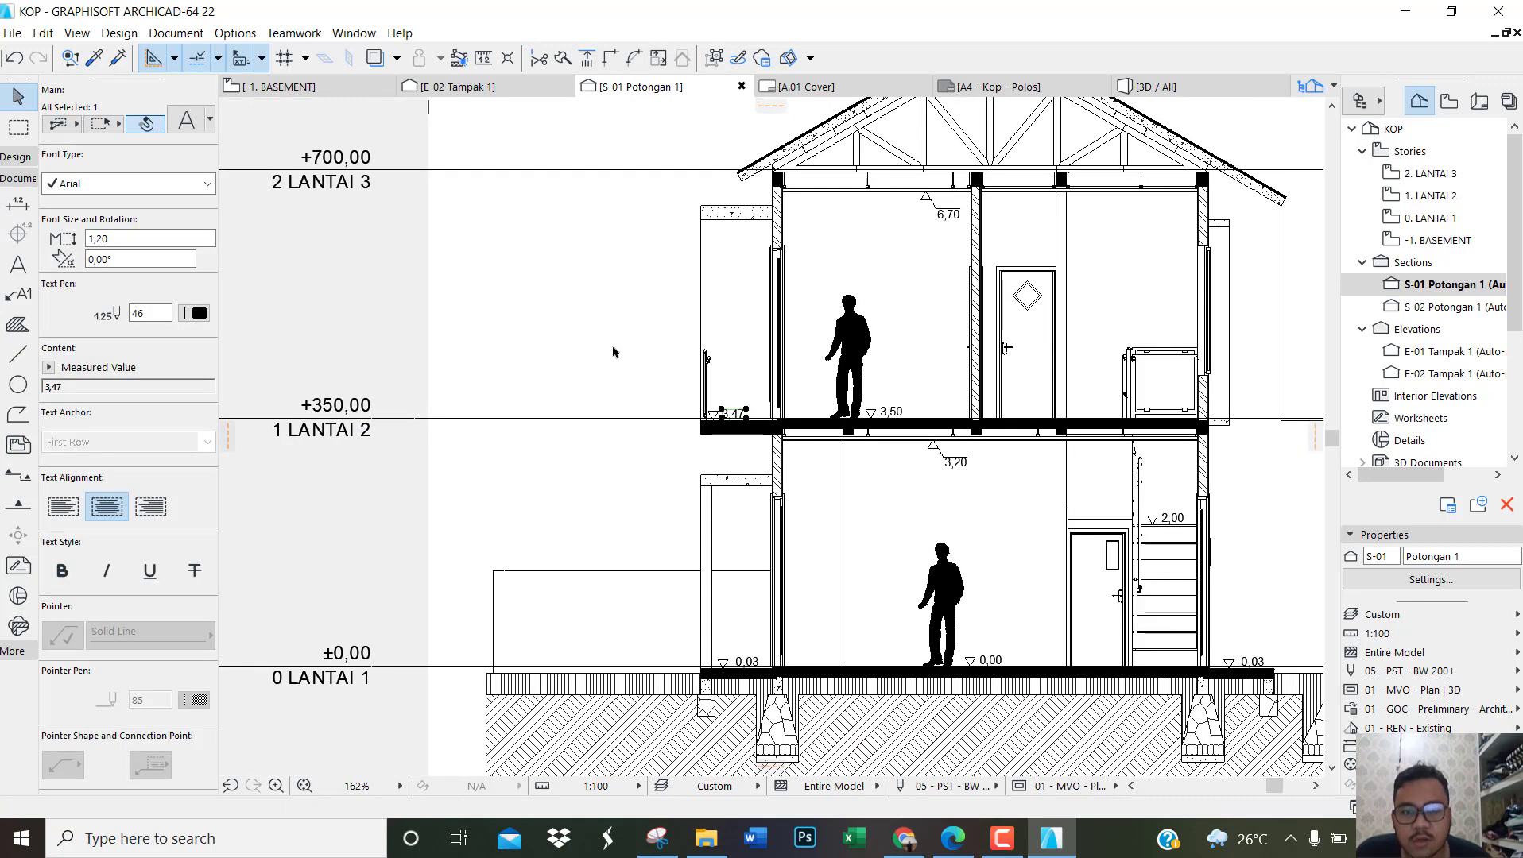
{"action": "left_click", "coordinate": [613, 352]}
{"action": "scroll", "coordinate": [391, 377], "scroll_direction": "down", "scroll_amount": 2}
{"action": "scroll", "coordinate": [989, 628], "scroll_direction": "up", "scroll_amount": 1}
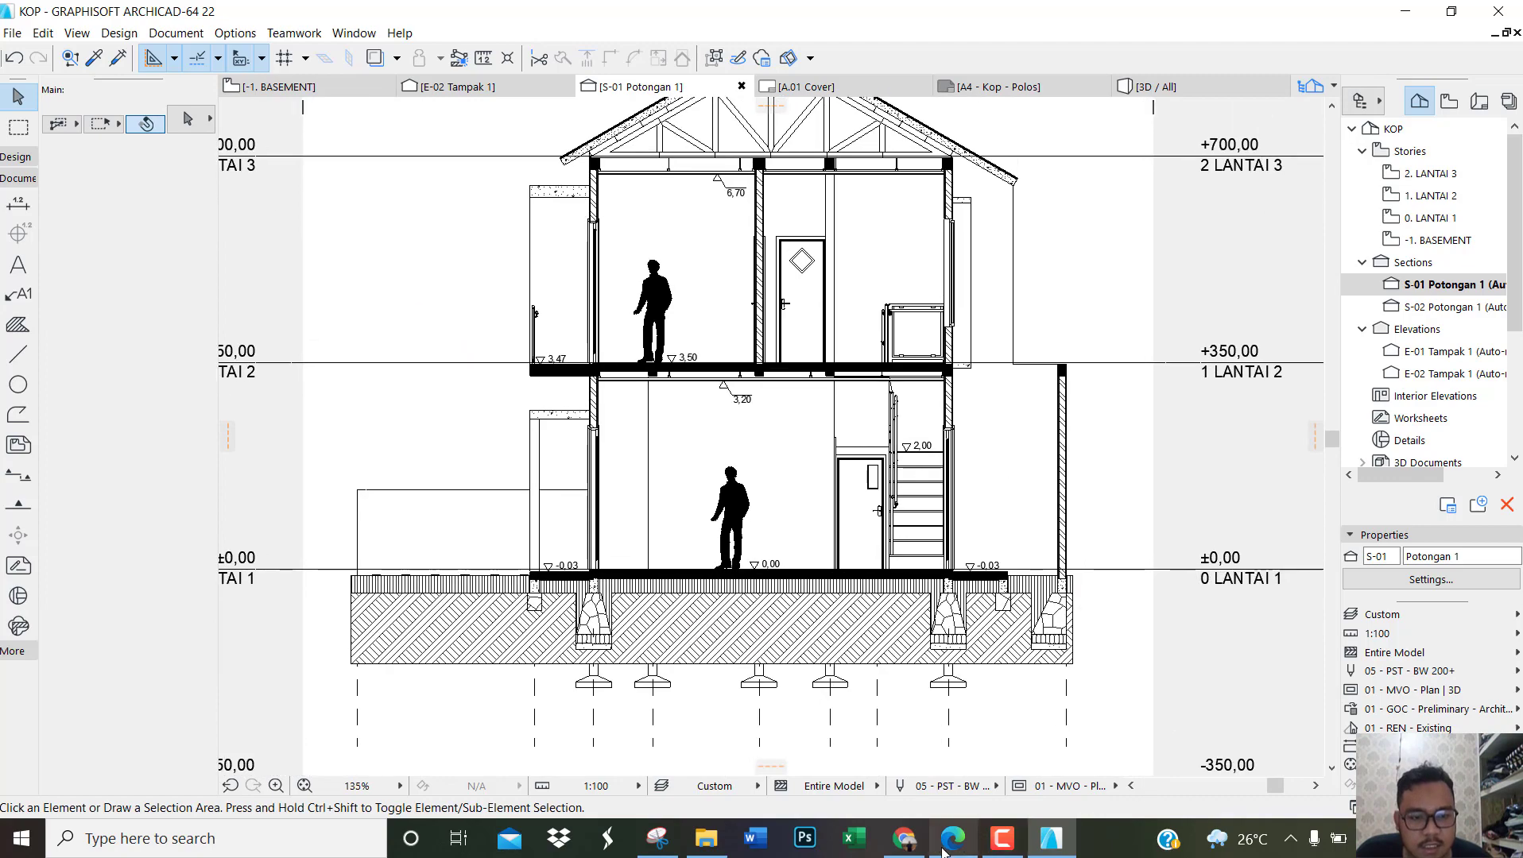
Step: Switch to the reference PDF in Edge and examine the level marks on the ground, canopies, slabs and ceilings of the section
{"action": "left_click", "coordinate": [951, 841]}
{"action": "scroll", "coordinate": [687, 461], "scroll_direction": "down", "scroll_amount": 2}
{"action": "scroll", "coordinate": [755, 609], "scroll_direction": "down", "scroll_amount": 1, "text": "ctrl"}
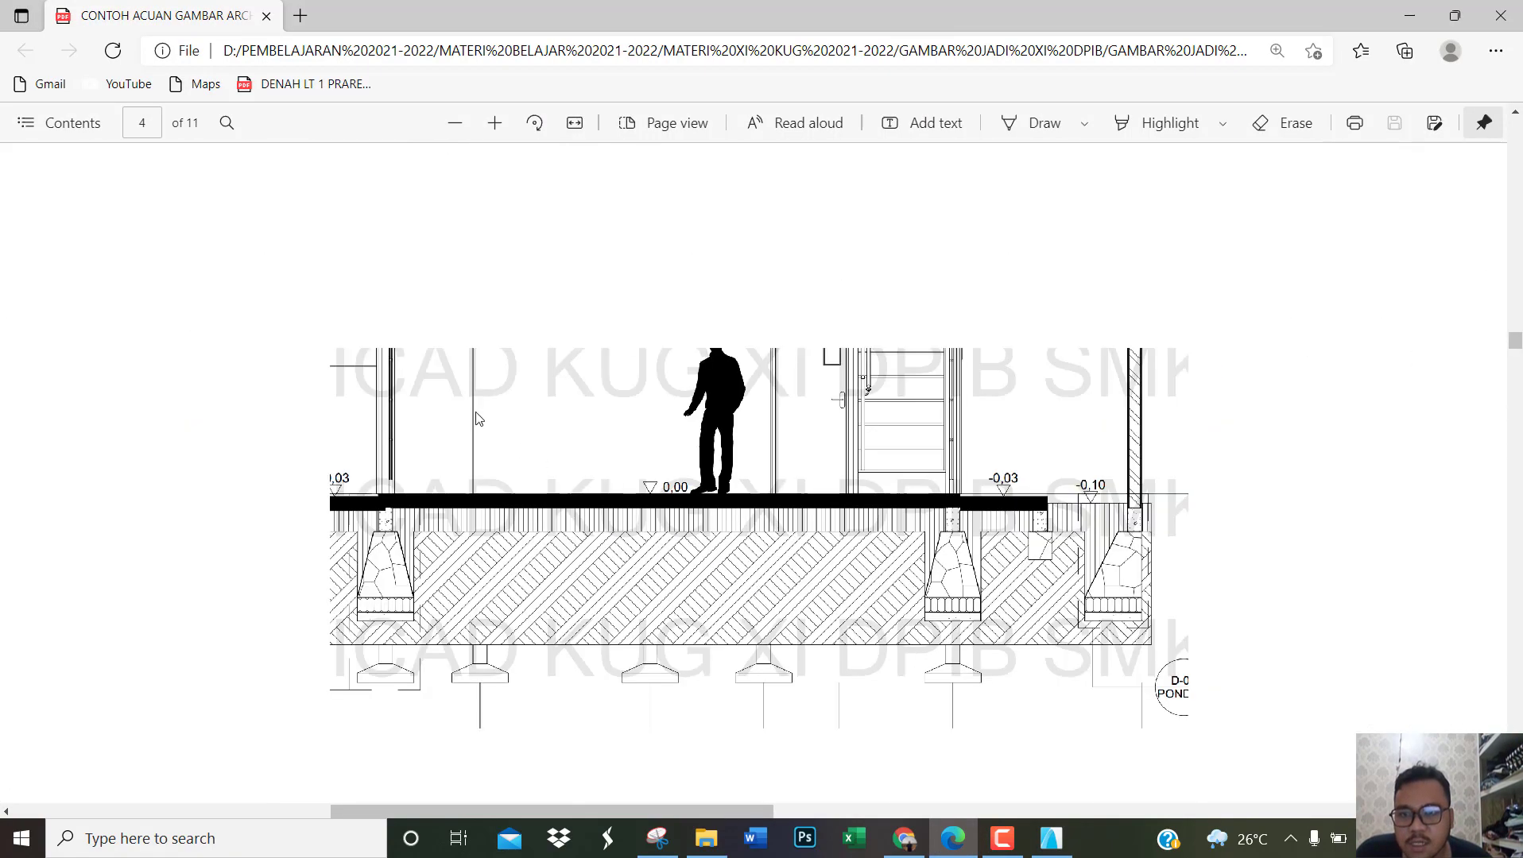
{"action": "scroll", "coordinate": [477, 418], "scroll_direction": "up", "scroll_amount": 1, "text": "ctrl"}
{"action": "scroll", "coordinate": [500, 422], "scroll_direction": "up", "scroll_amount": 3}
{"action": "scroll", "coordinate": [367, 443], "scroll_direction": "down", "scroll_amount": 1}
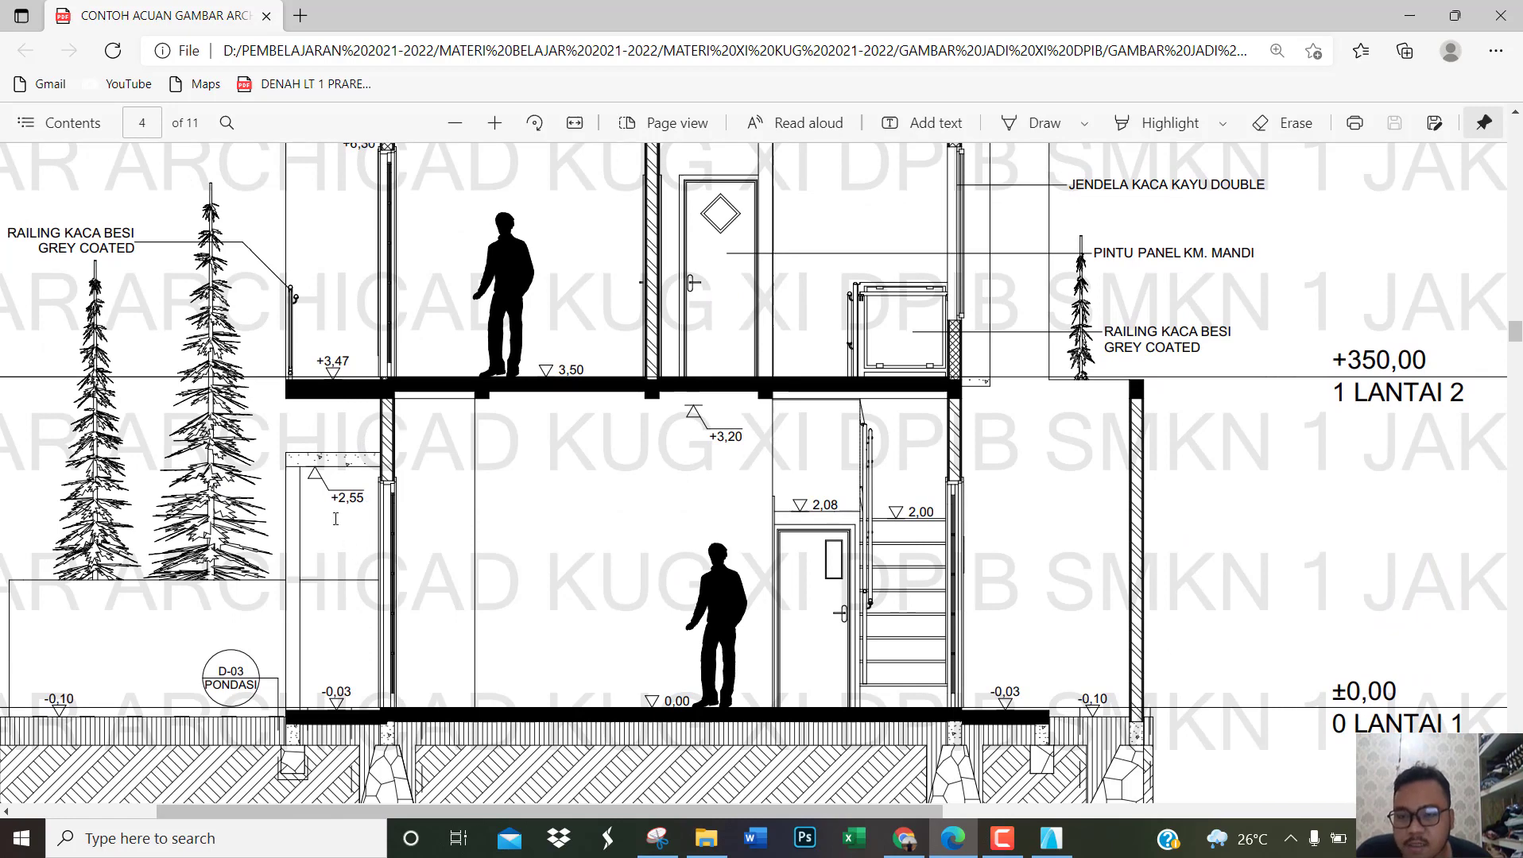
{"action": "scroll", "coordinate": [351, 558], "scroll_direction": "up", "scroll_amount": 1}
{"action": "scroll", "coordinate": [325, 592], "scroll_direction": "up", "scroll_amount": 2, "text": "ctrl"}
{"action": "scroll", "coordinate": [325, 592], "scroll_direction": "up", "scroll_amount": 5}
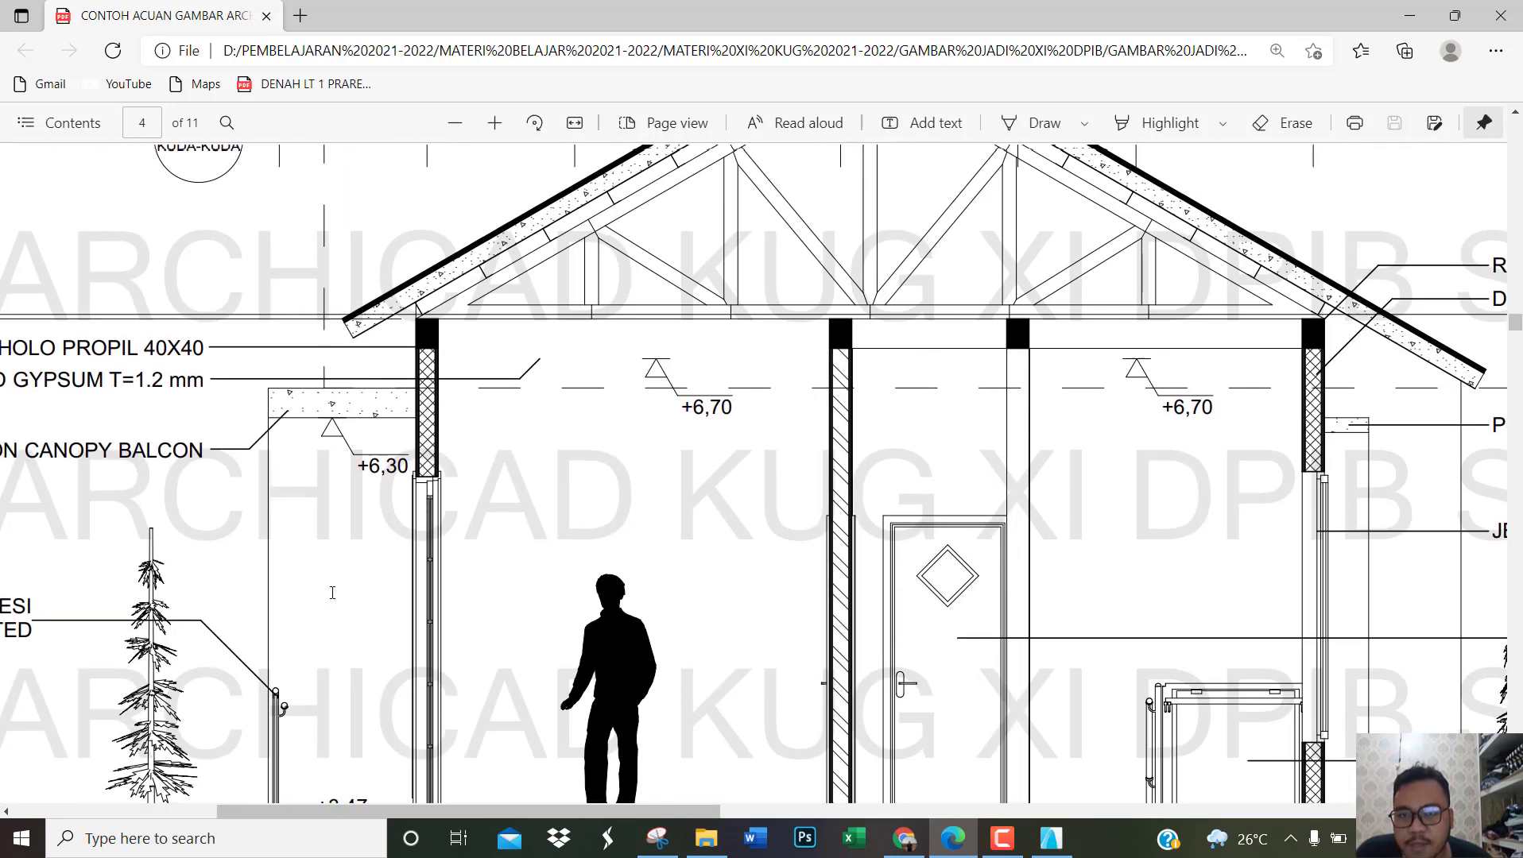
{"action": "scroll", "coordinate": [371, 445], "scroll_direction": "down", "scroll_amount": 3}
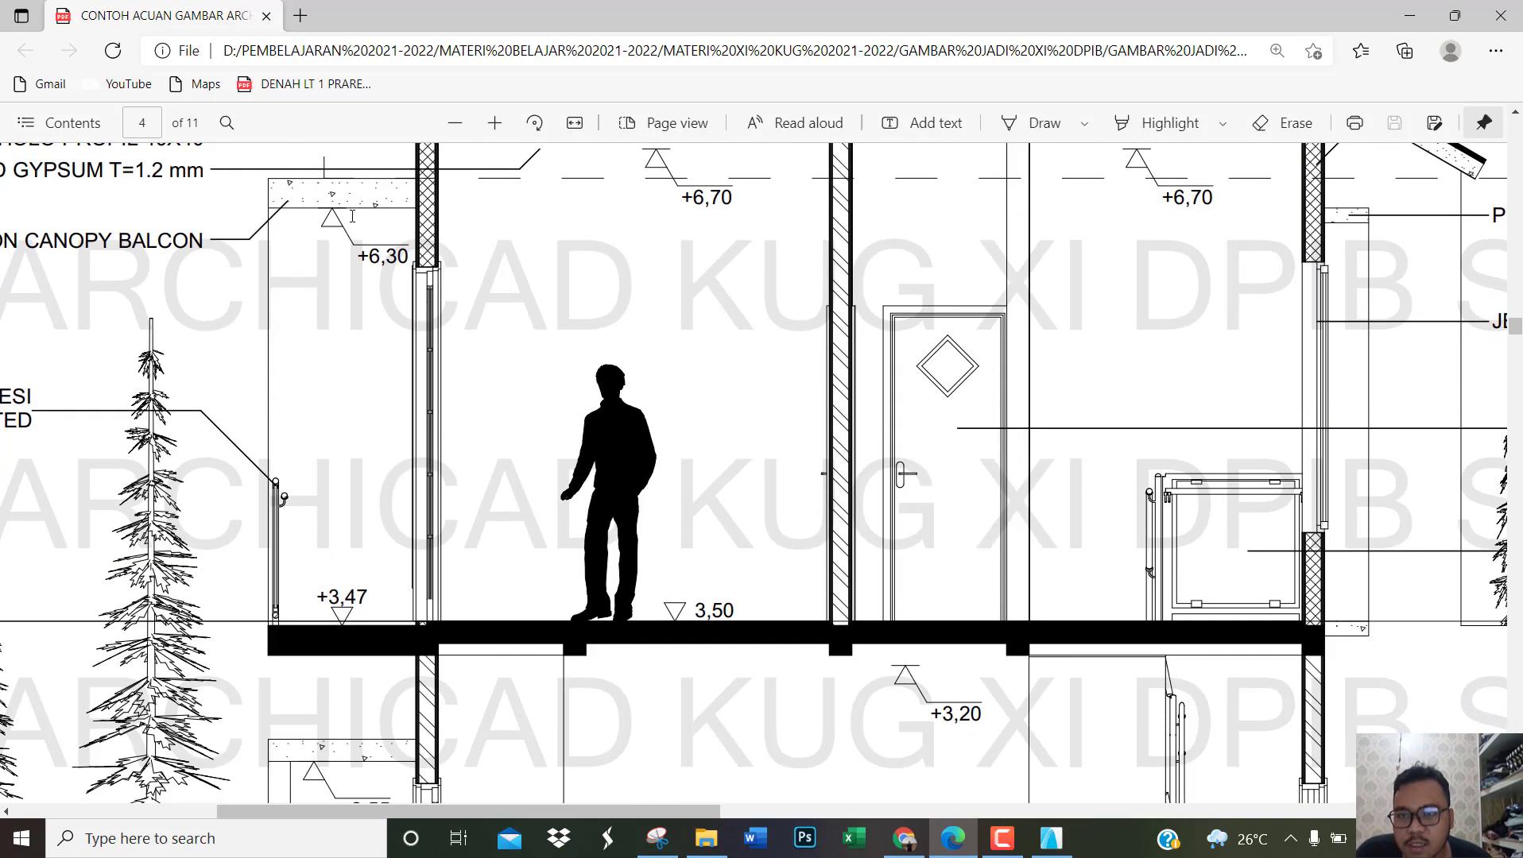
Step: Return to ArchiCAD and place an upward-pointing elevation mark with the leader-style marker on the underside of the upper balcony canopy
{"action": "left_click", "coordinate": [1051, 838]}
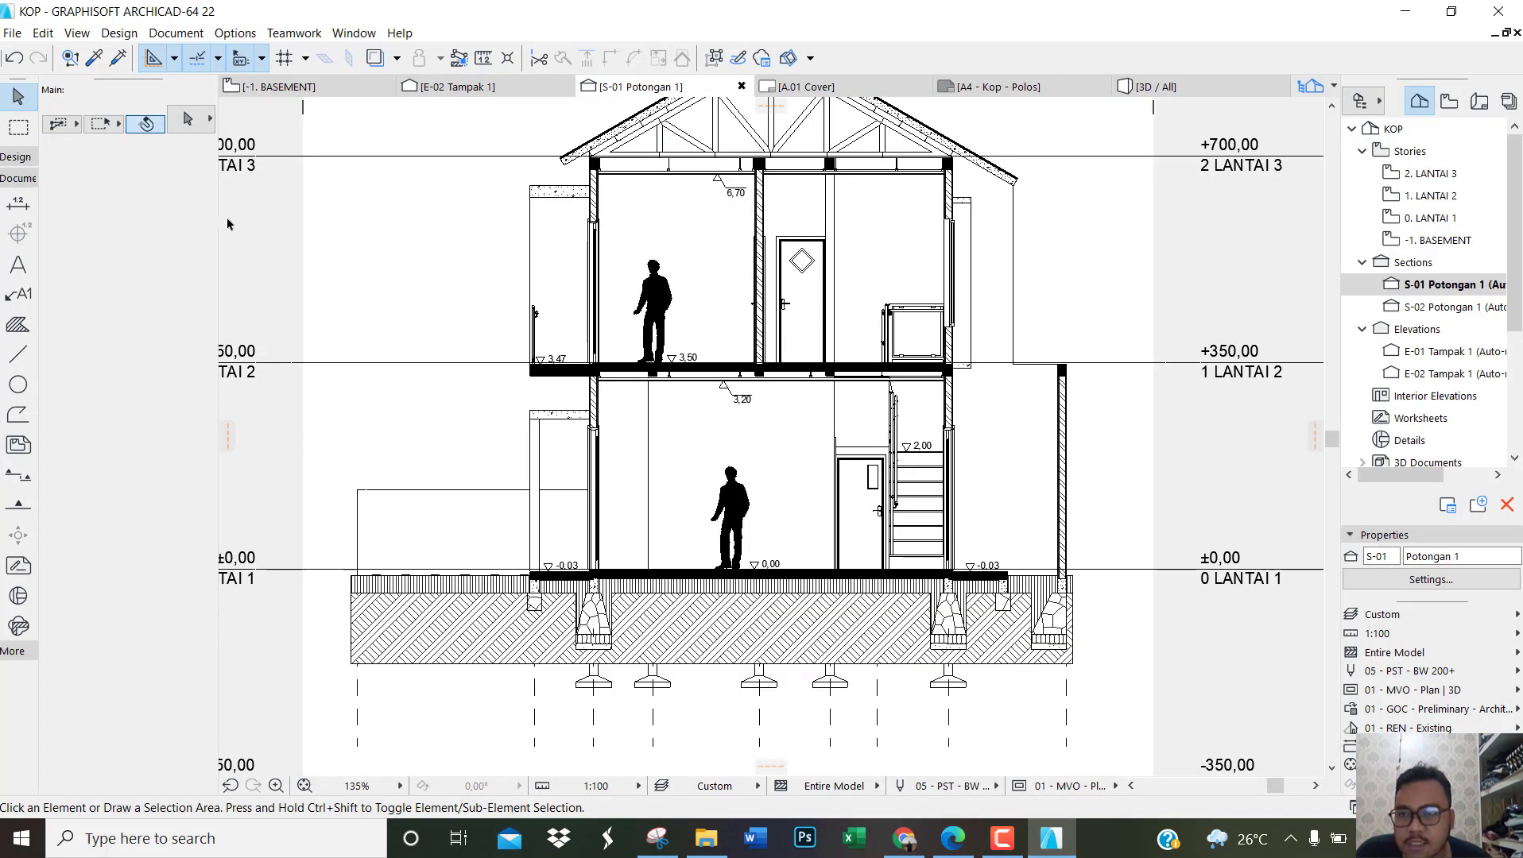
{"action": "left_click", "coordinate": [23, 208]}
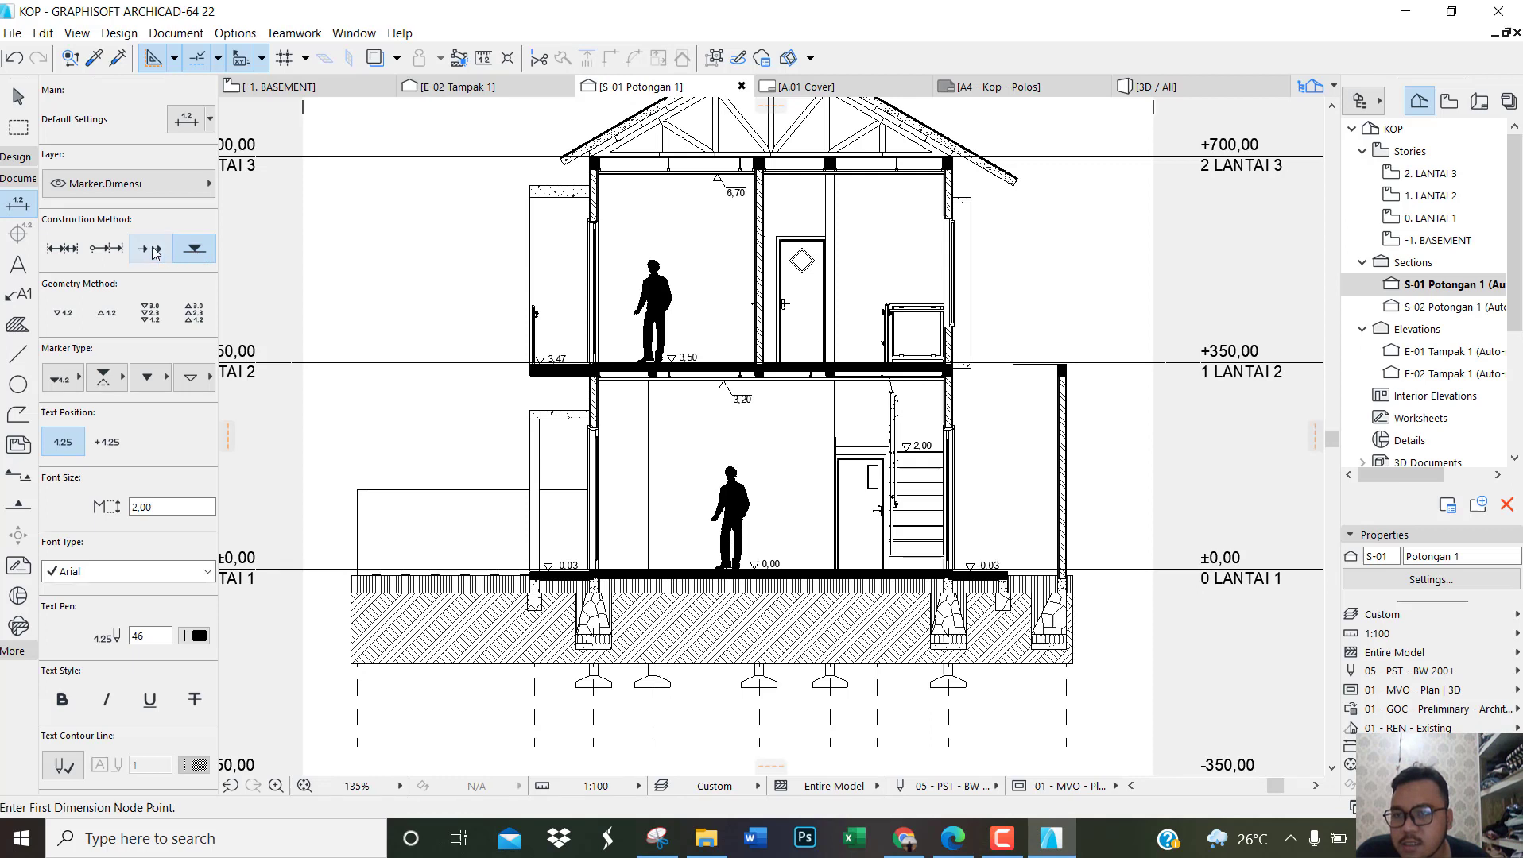
{"action": "left_click", "coordinate": [101, 320]}
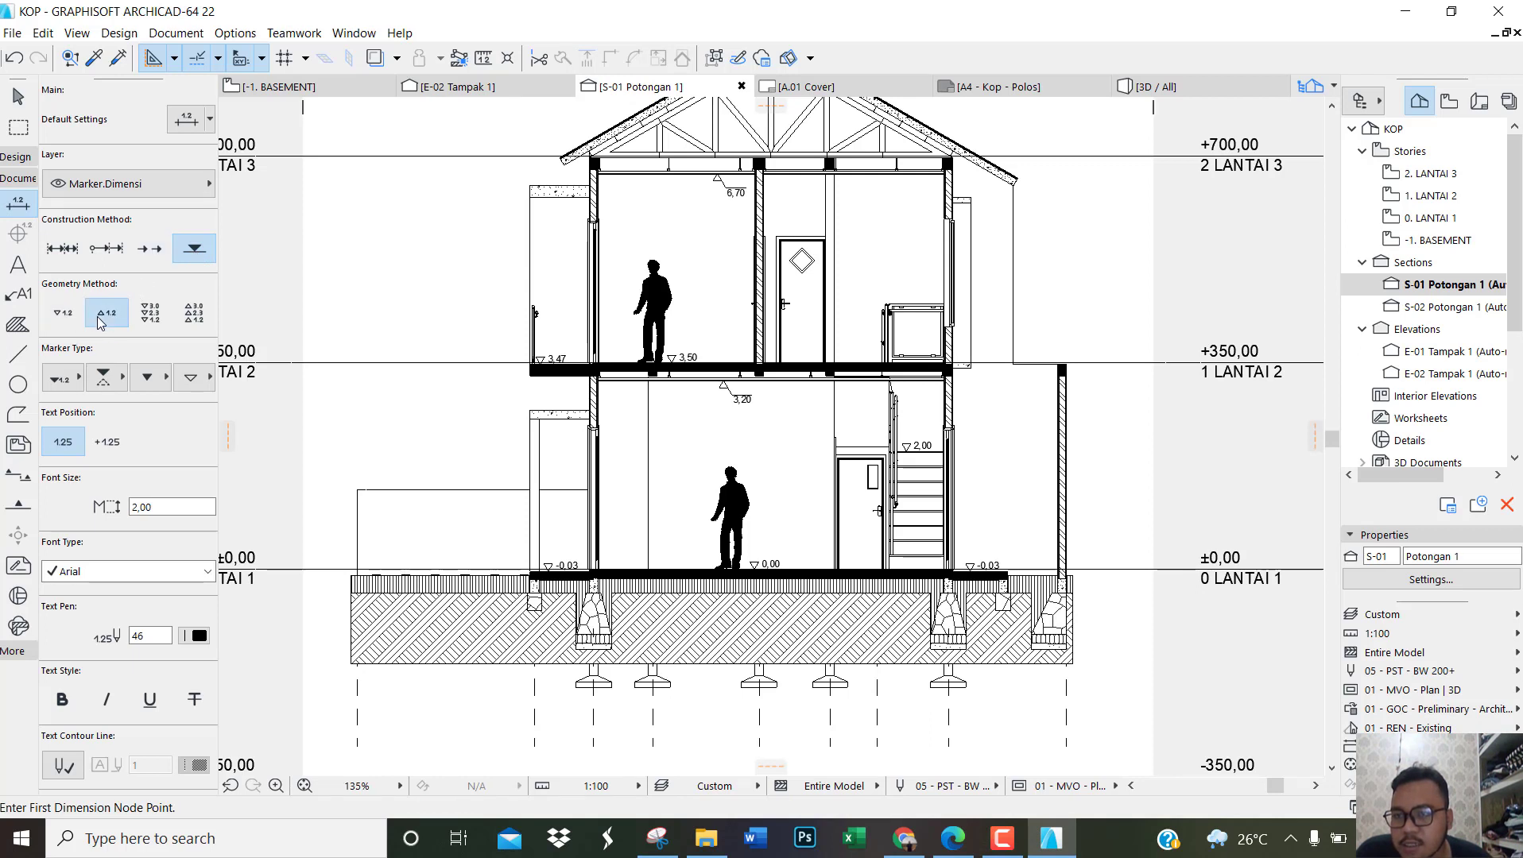
{"action": "left_click", "coordinate": [83, 378]}
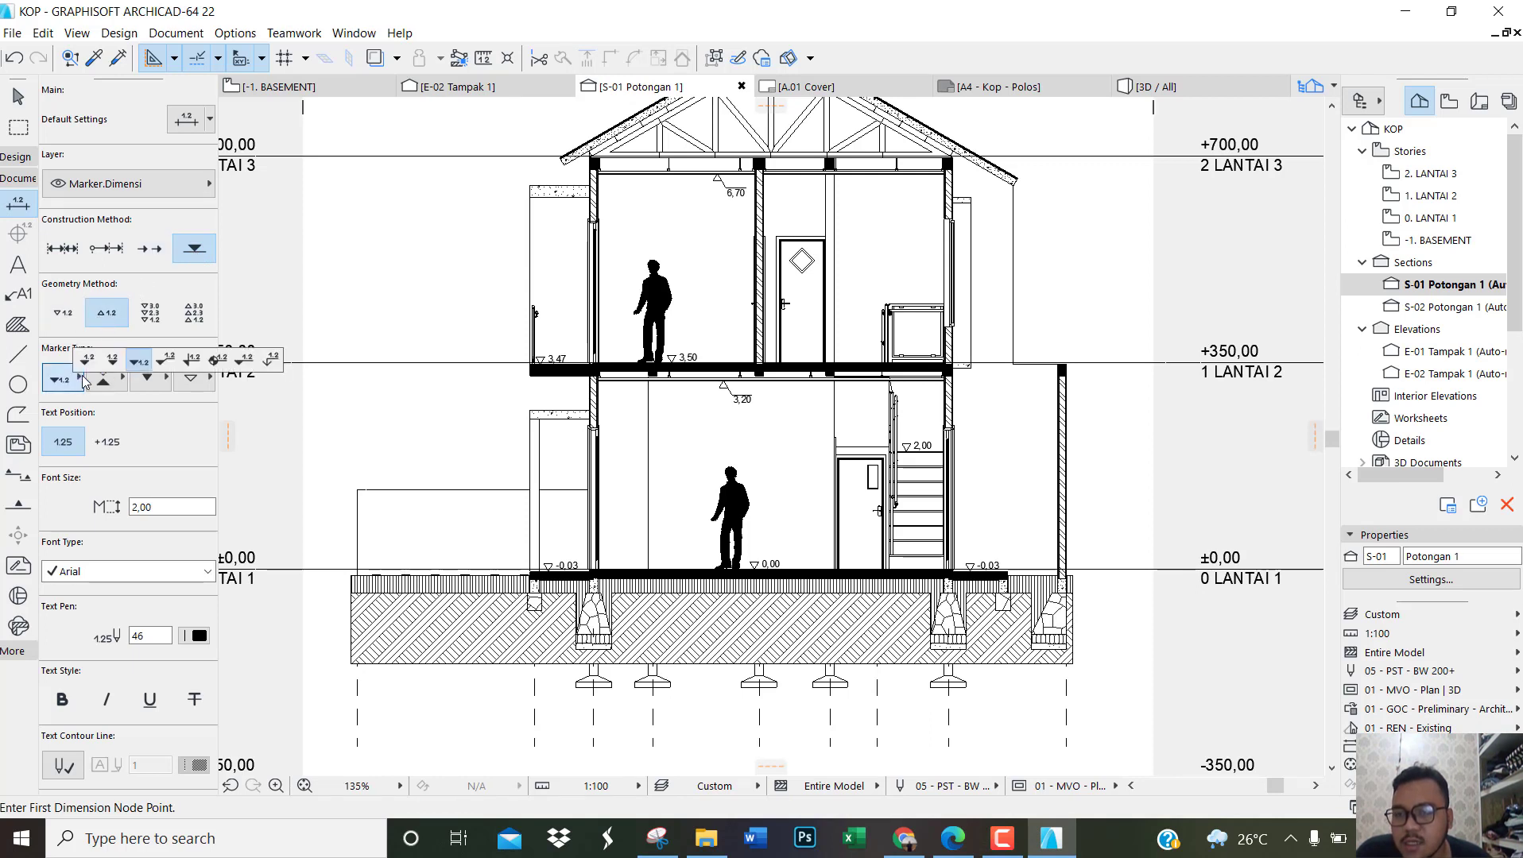
{"action": "left_click", "coordinate": [164, 361]}
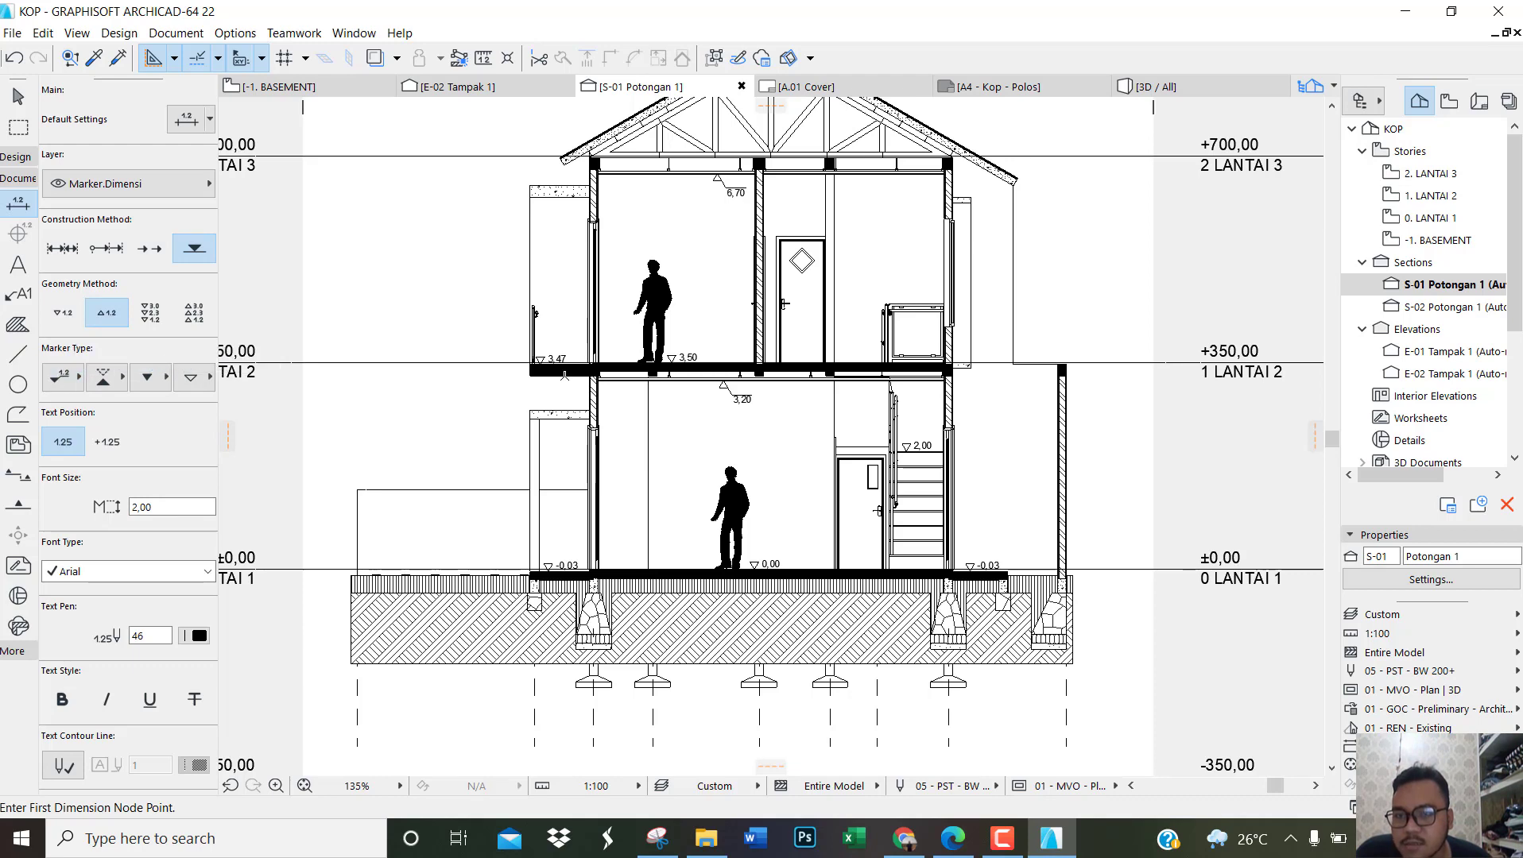
{"action": "scroll", "coordinate": [578, 247], "scroll_direction": "up", "scroll_amount": 8}
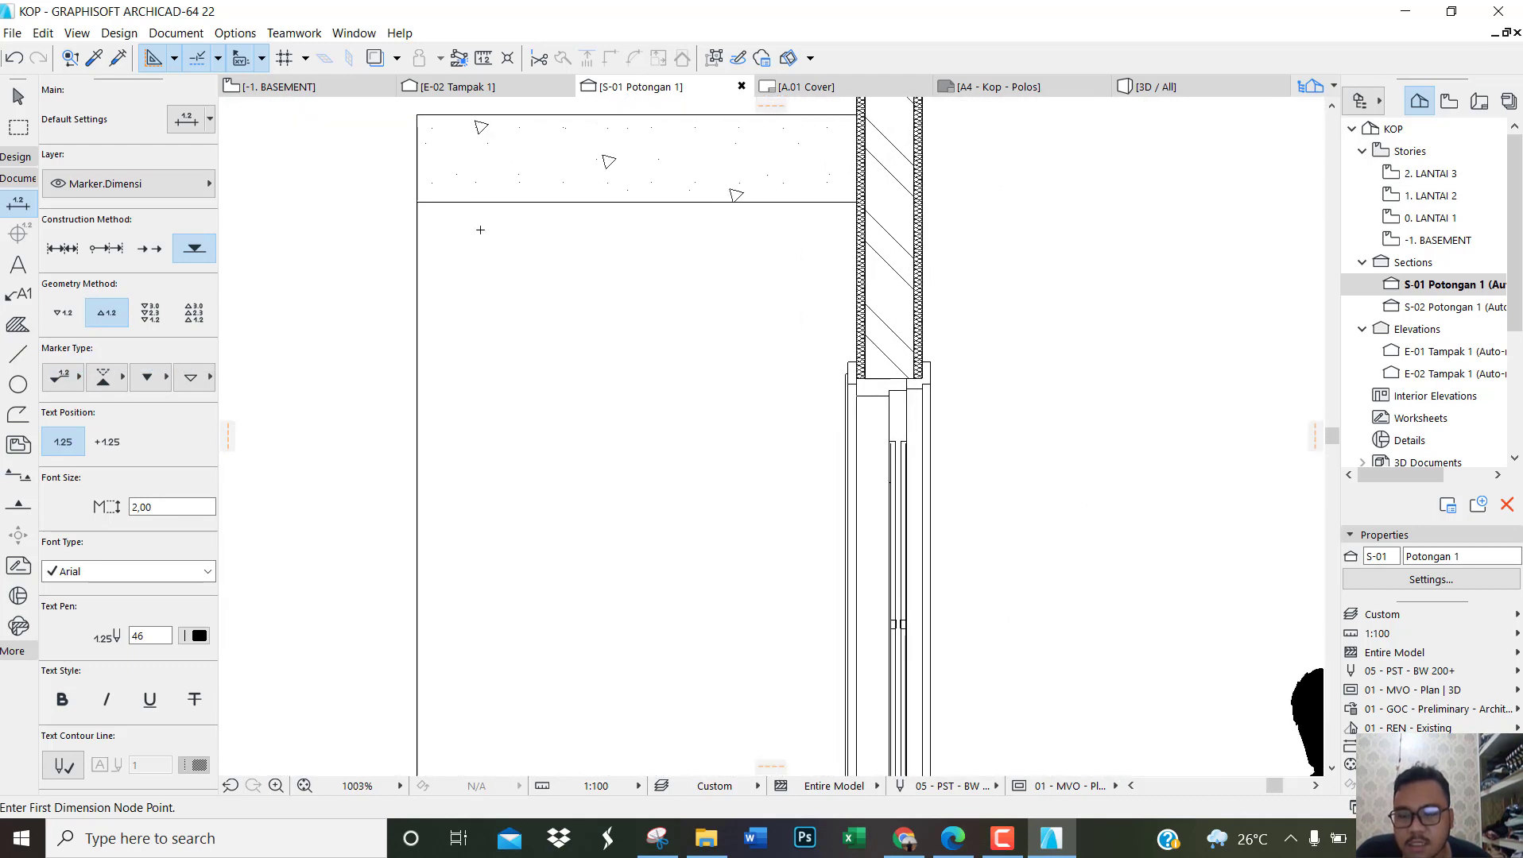
{"action": "left_click", "coordinate": [468, 203]}
{"action": "scroll", "coordinate": [467, 203], "scroll_direction": "down", "scroll_amount": 7}
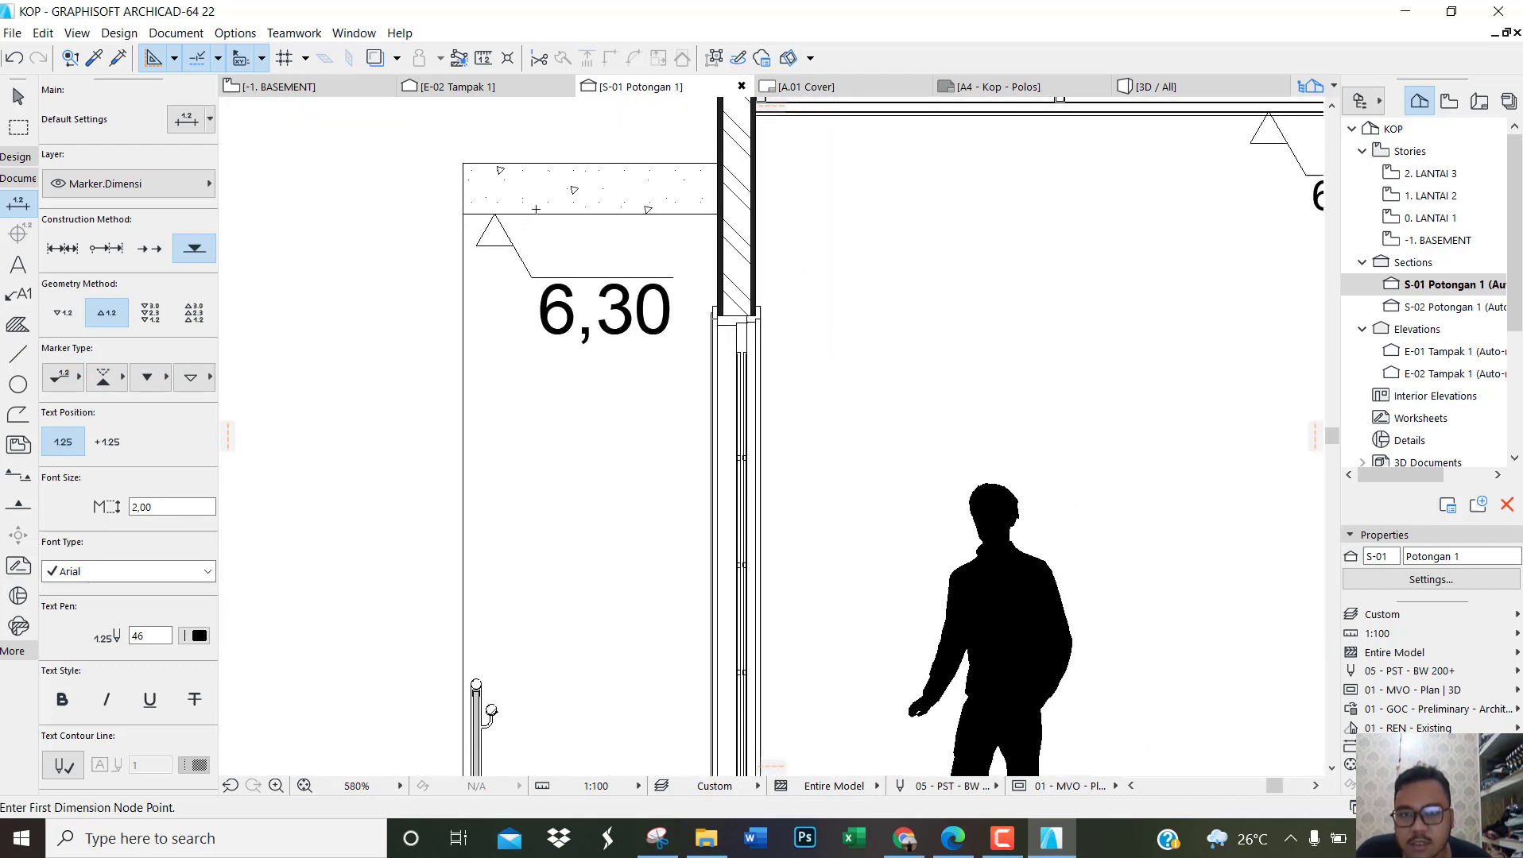
Step: Try an upward-pointing elevation mark on the underside of the ground-floor canopy near its outer post, and undo it
{"action": "scroll", "coordinate": [538, 225], "scroll_direction": "down", "scroll_amount": 4}
{"action": "scroll", "coordinate": [557, 336], "scroll_direction": "up", "scroll_amount": 10}
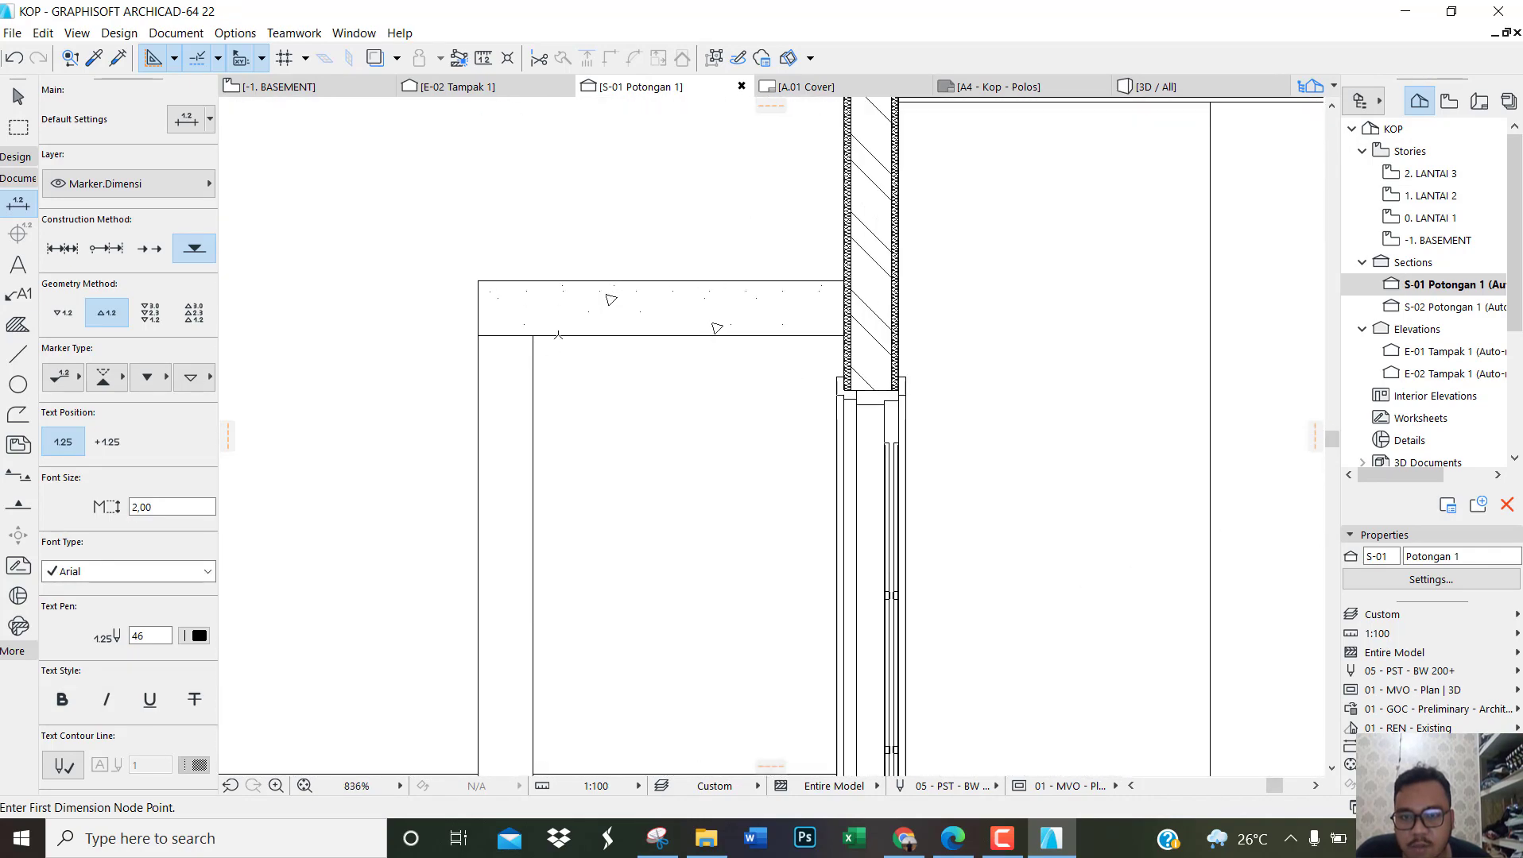
{"action": "left_click", "coordinate": [556, 336]}
{"action": "scroll", "coordinate": [683, 468], "scroll_direction": "down", "scroll_amount": 4}
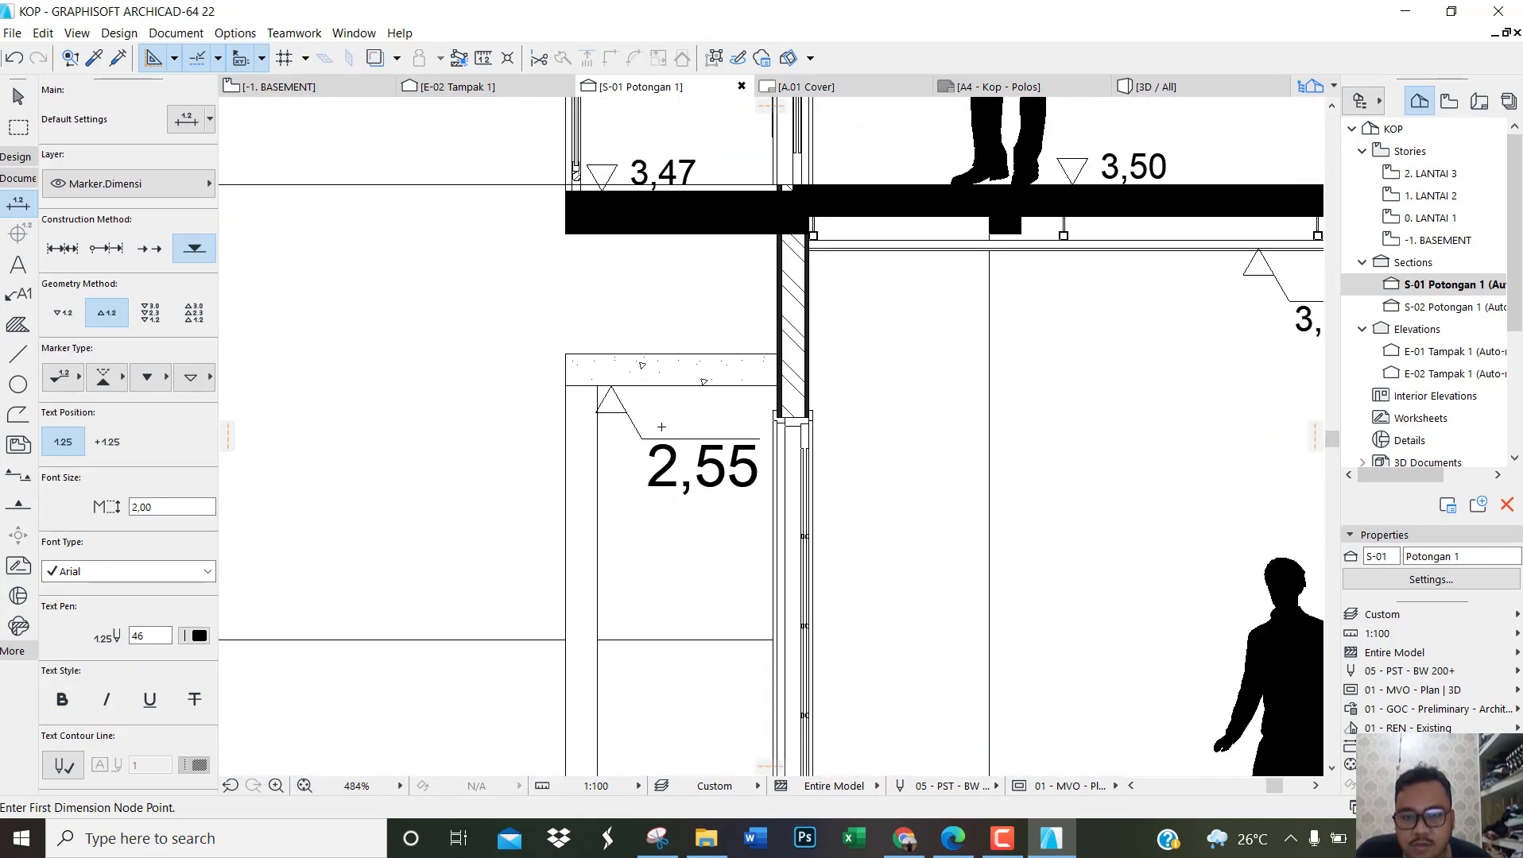
{"action": "key", "text": "ctrl+z"}
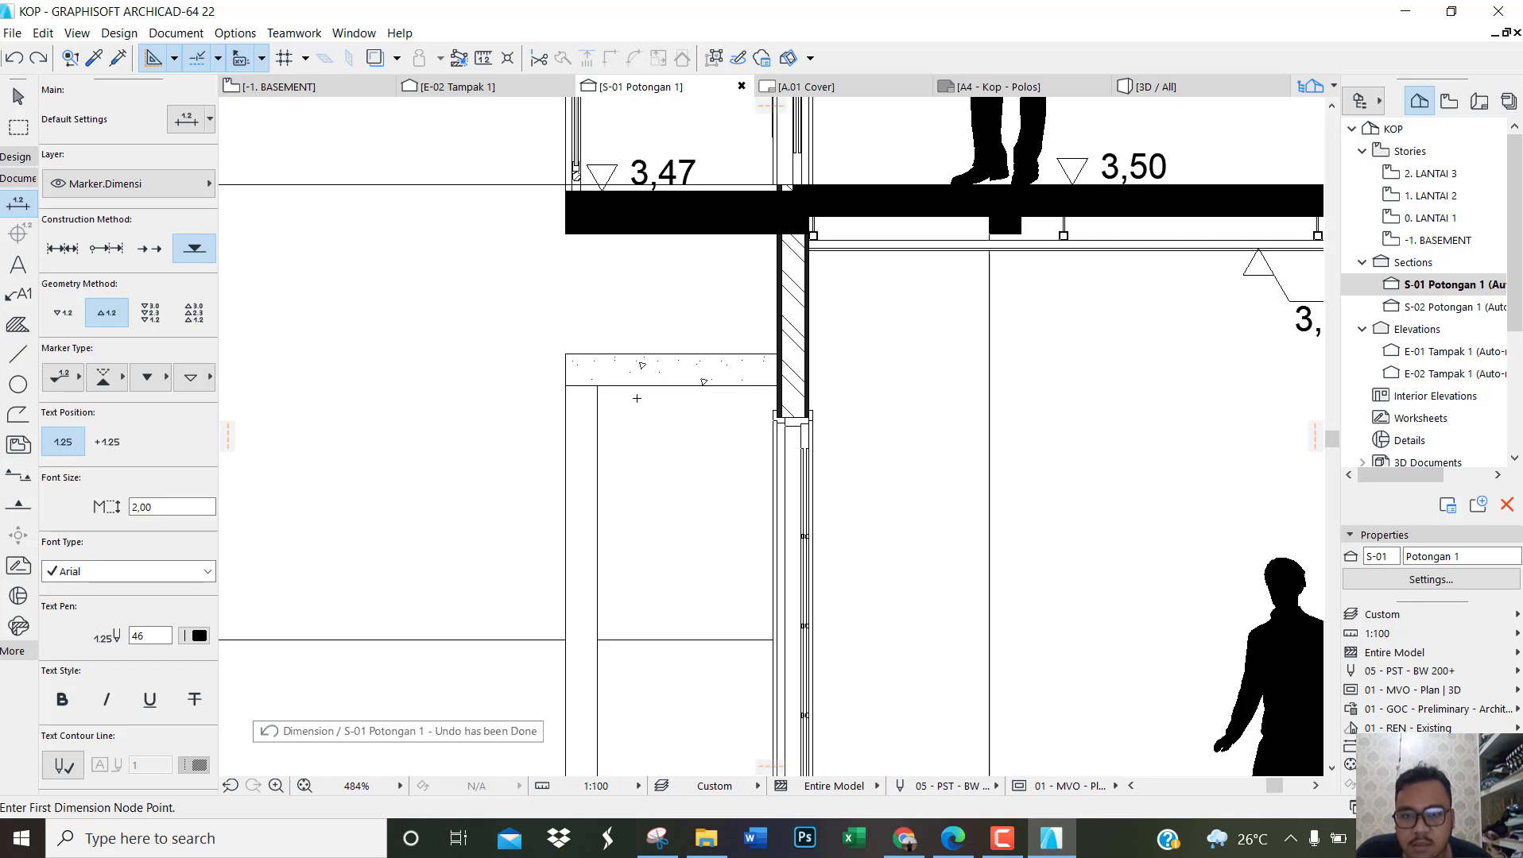
Step: Place an upward-pointing elevation mark on the underside of the ground-floor canopy slab, near its outer post
{"action": "scroll", "coordinate": [636, 398], "scroll_direction": "up", "scroll_amount": 5}
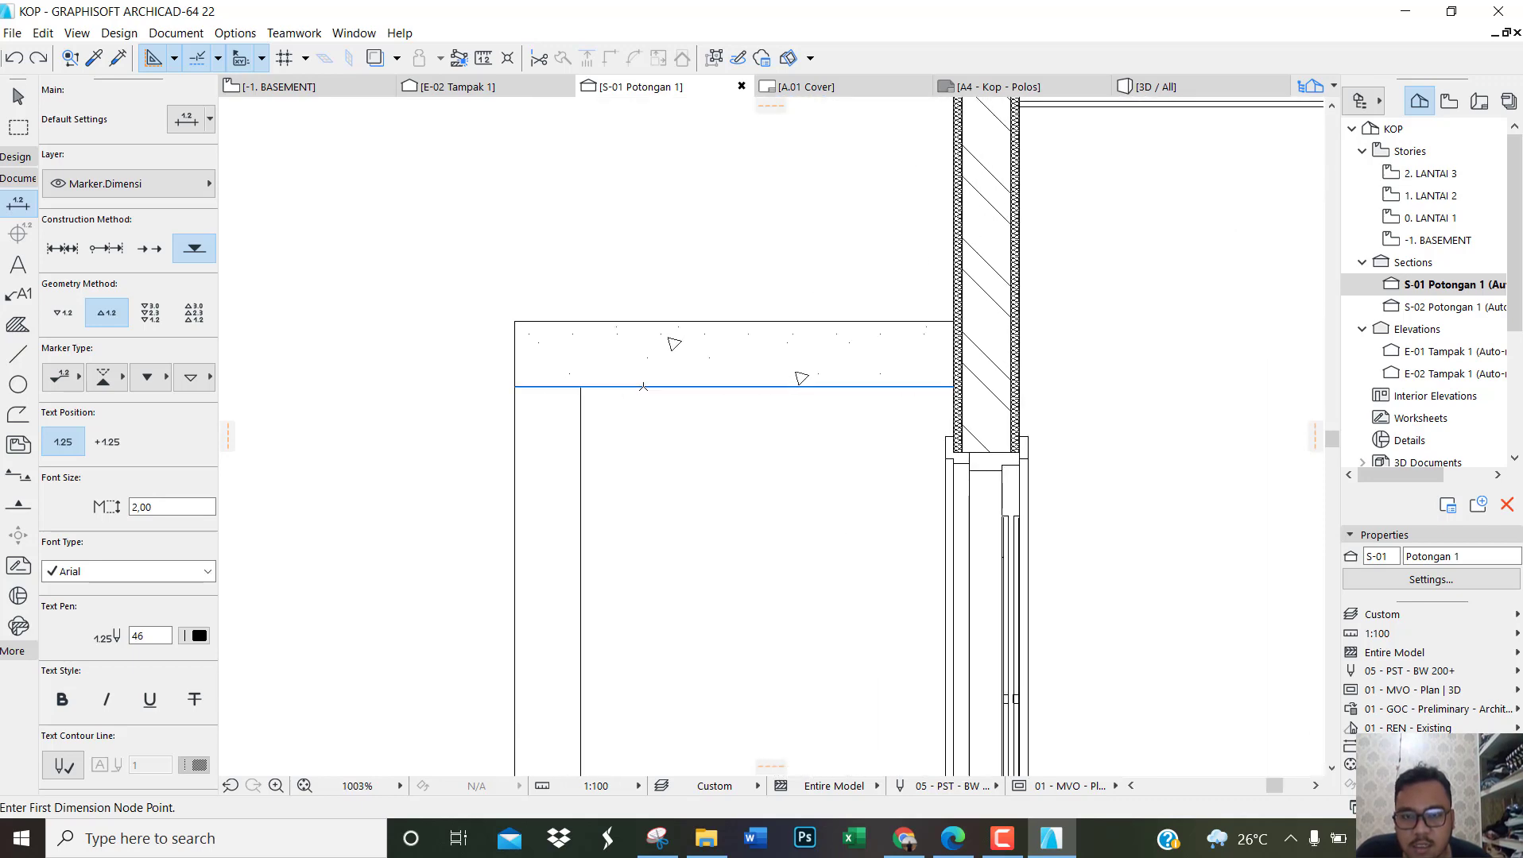
{"action": "left_click", "coordinate": [642, 386]}
{"action": "key", "text": "Escape"}
Step: Set the text size of both canopy elevation marks, upper and ground-floor, to 1,20 and clear the selection
{"action": "left_click", "coordinate": [719, 616]}
{"action": "scroll", "coordinate": [720, 628], "scroll_direction": "down", "scroll_amount": 4}
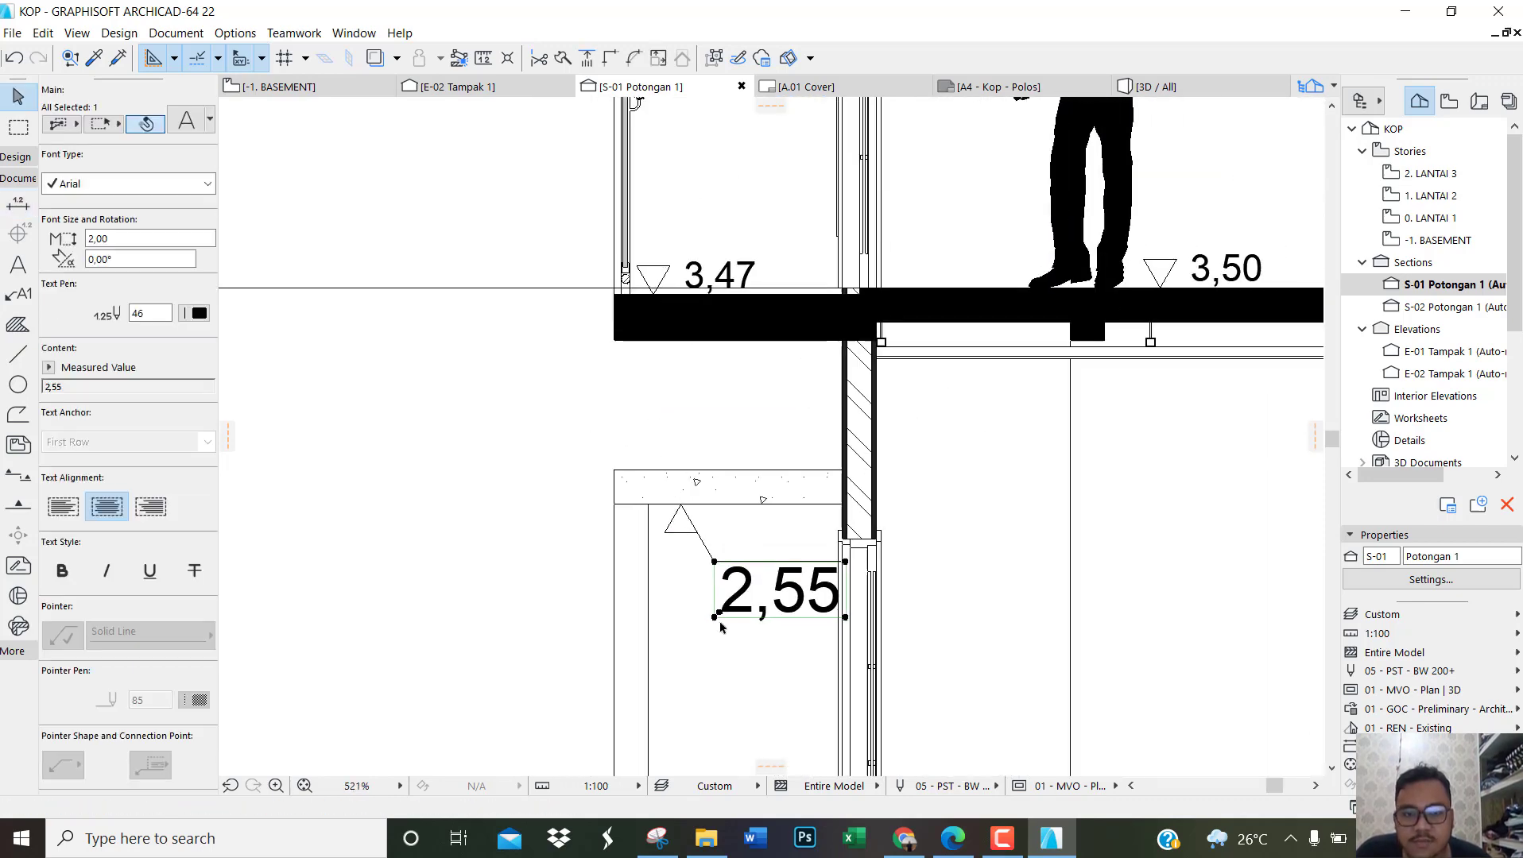
{"action": "scroll", "coordinate": [721, 628], "scroll_direction": "down", "scroll_amount": 7}
{"action": "left_click", "coordinate": [728, 355], "text": "shift"}
{"action": "left_click", "coordinate": [123, 237]}
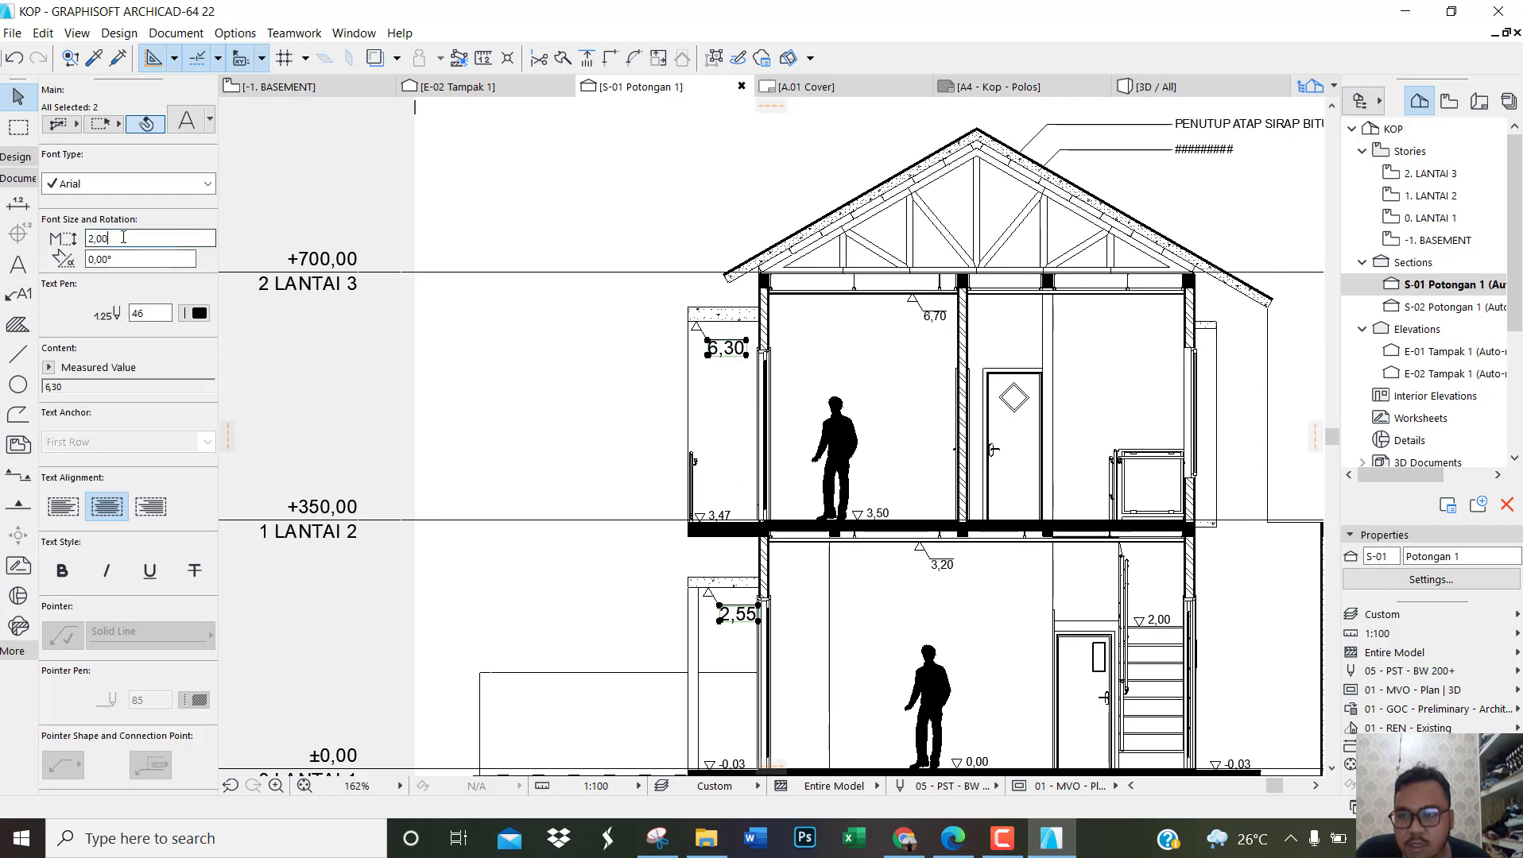
{"action": "type", "text": "1,20"}
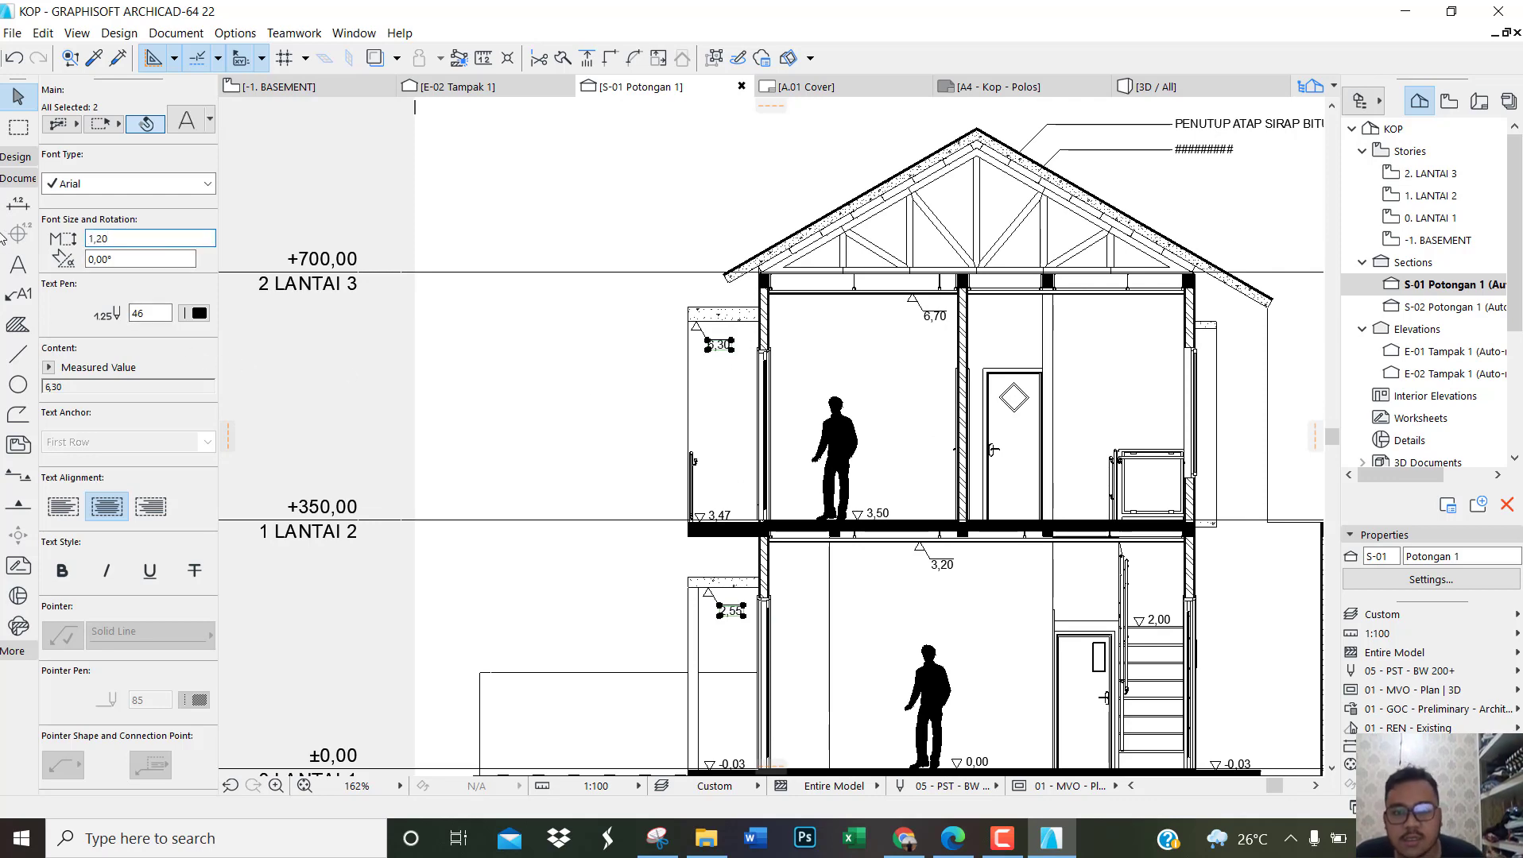
{"action": "left_click", "coordinate": [584, 386]}
Step: Switch to the reference PDF in Edge and examine the section's level marks, material notes and detail markers from ground to roof
{"action": "scroll", "coordinate": [705, 374], "scroll_direction": "down", "scroll_amount": 2}
{"action": "scroll", "coordinate": [860, 429], "scroll_direction": "up", "scroll_amount": 2}
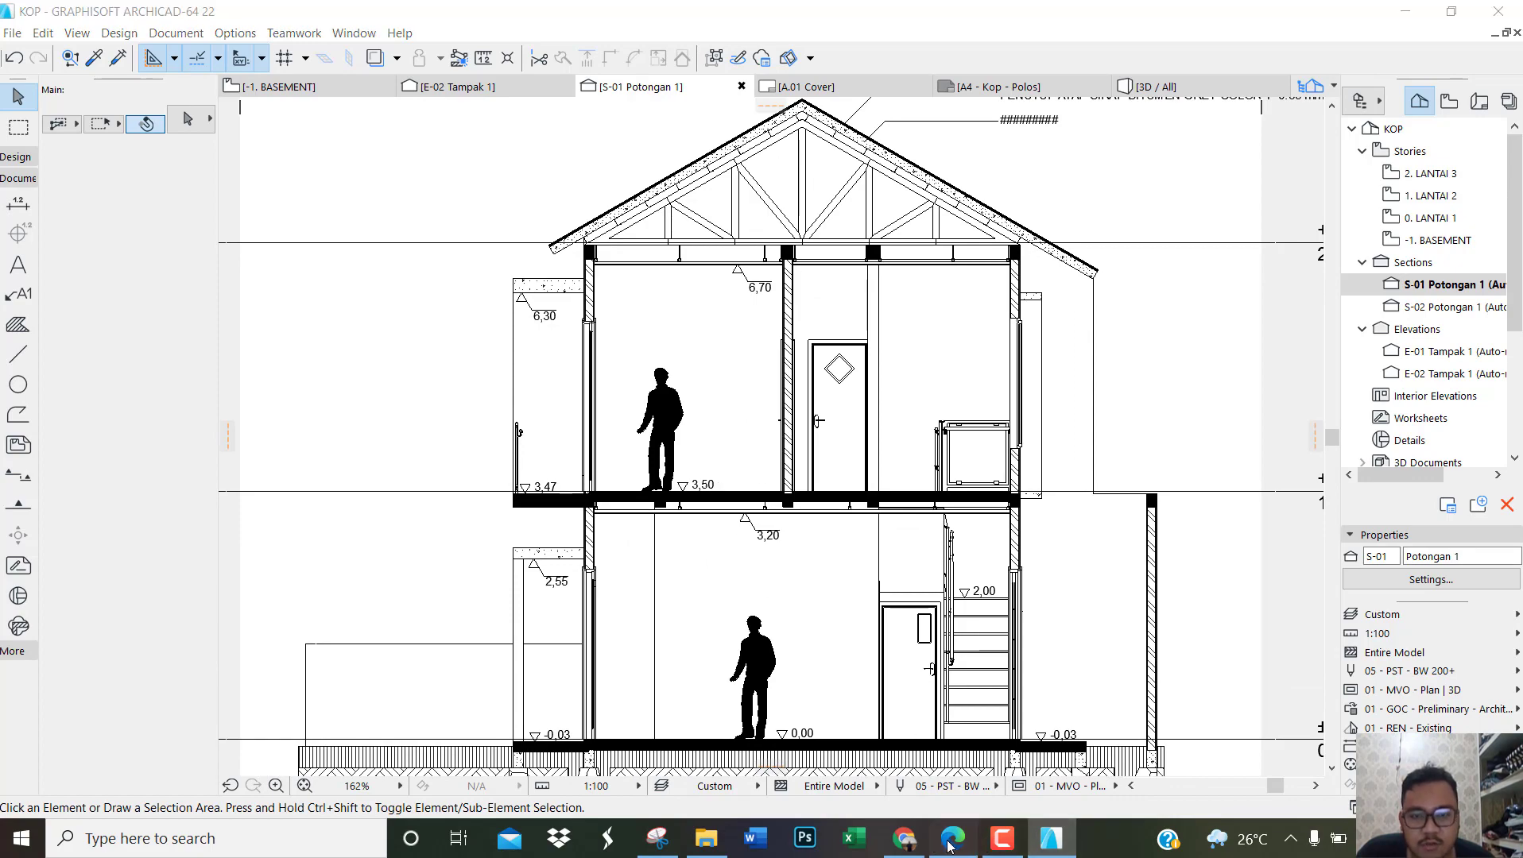
{"action": "key", "text": "alt+Tab"}
{"action": "scroll", "coordinate": [693, 576], "scroll_direction": "down", "scroll_amount": 1, "text": "ctrl"}
{"action": "scroll", "coordinate": [743, 513], "scroll_direction": "down", "scroll_amount": 3}
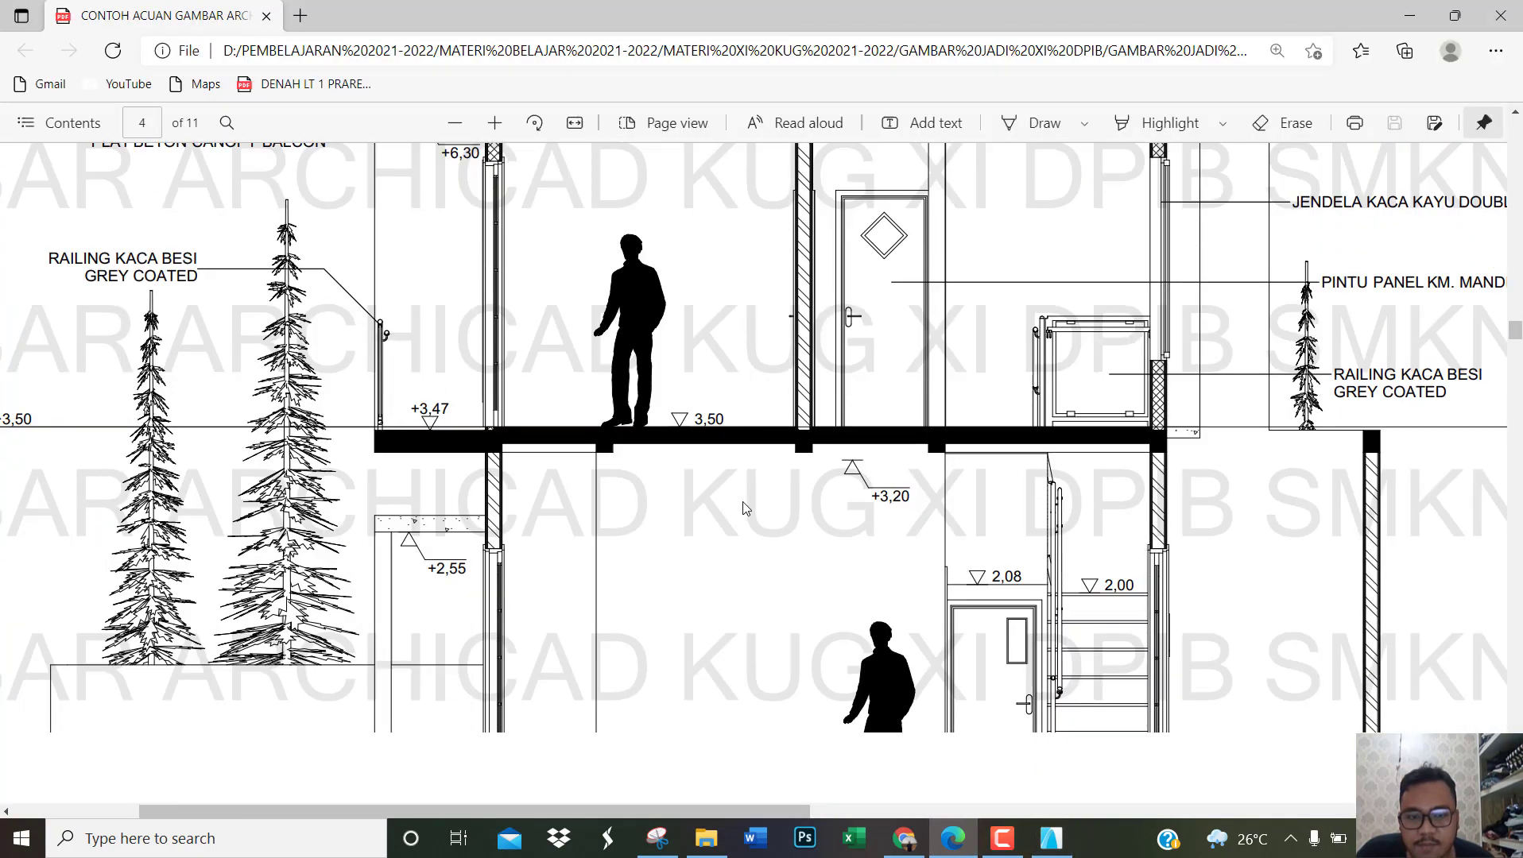
{"action": "scroll", "coordinate": [789, 508], "scroll_direction": "down", "scroll_amount": 1, "text": "ctrl"}
{"action": "scroll", "coordinate": [787, 497], "scroll_direction": "up", "scroll_amount": 4}
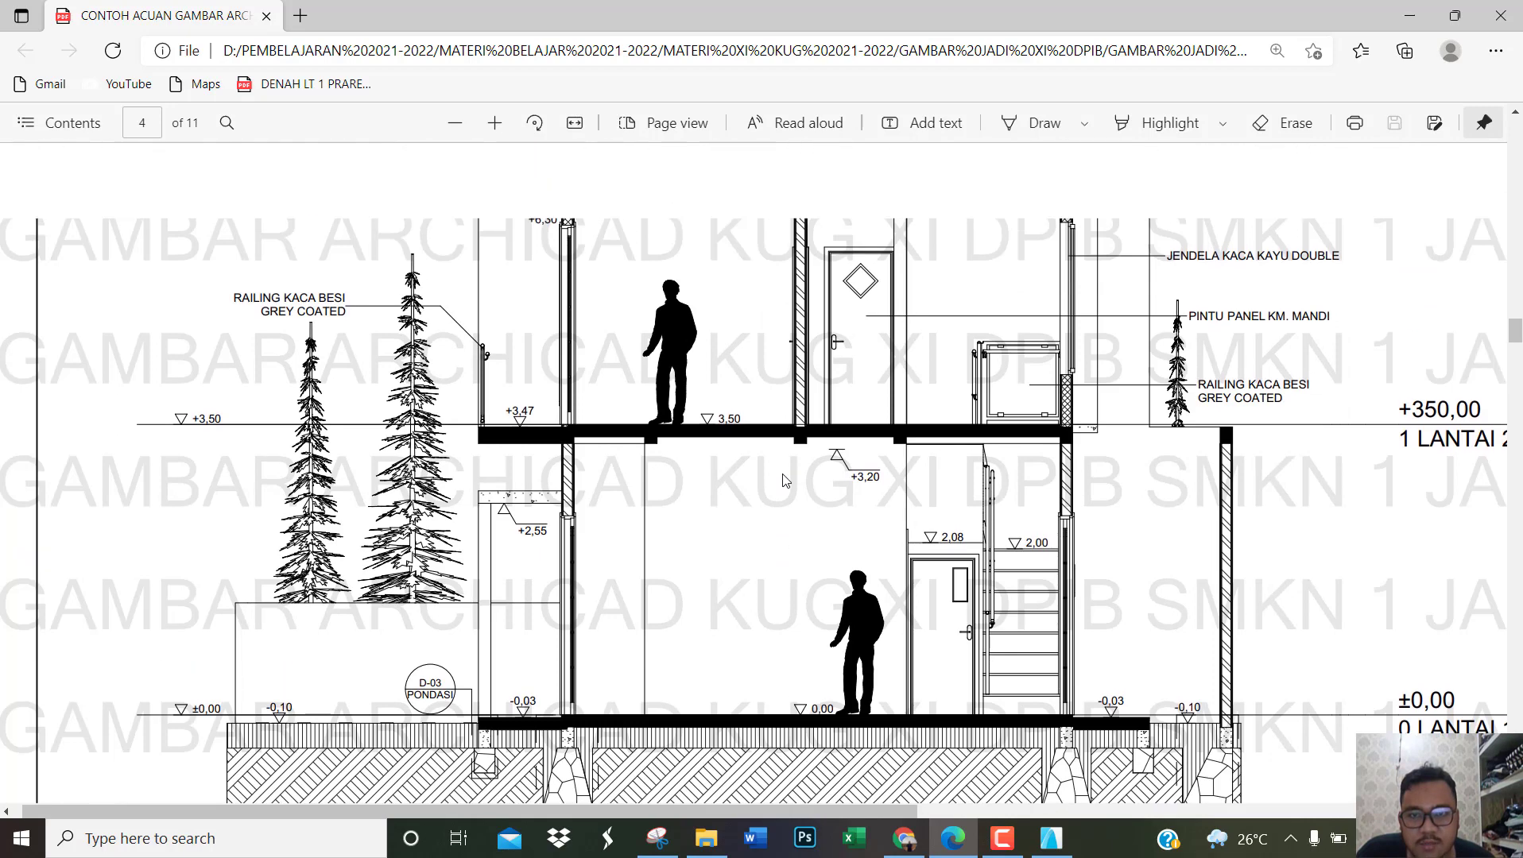
{"action": "scroll", "coordinate": [785, 480], "scroll_direction": "up", "scroll_amount": 2}
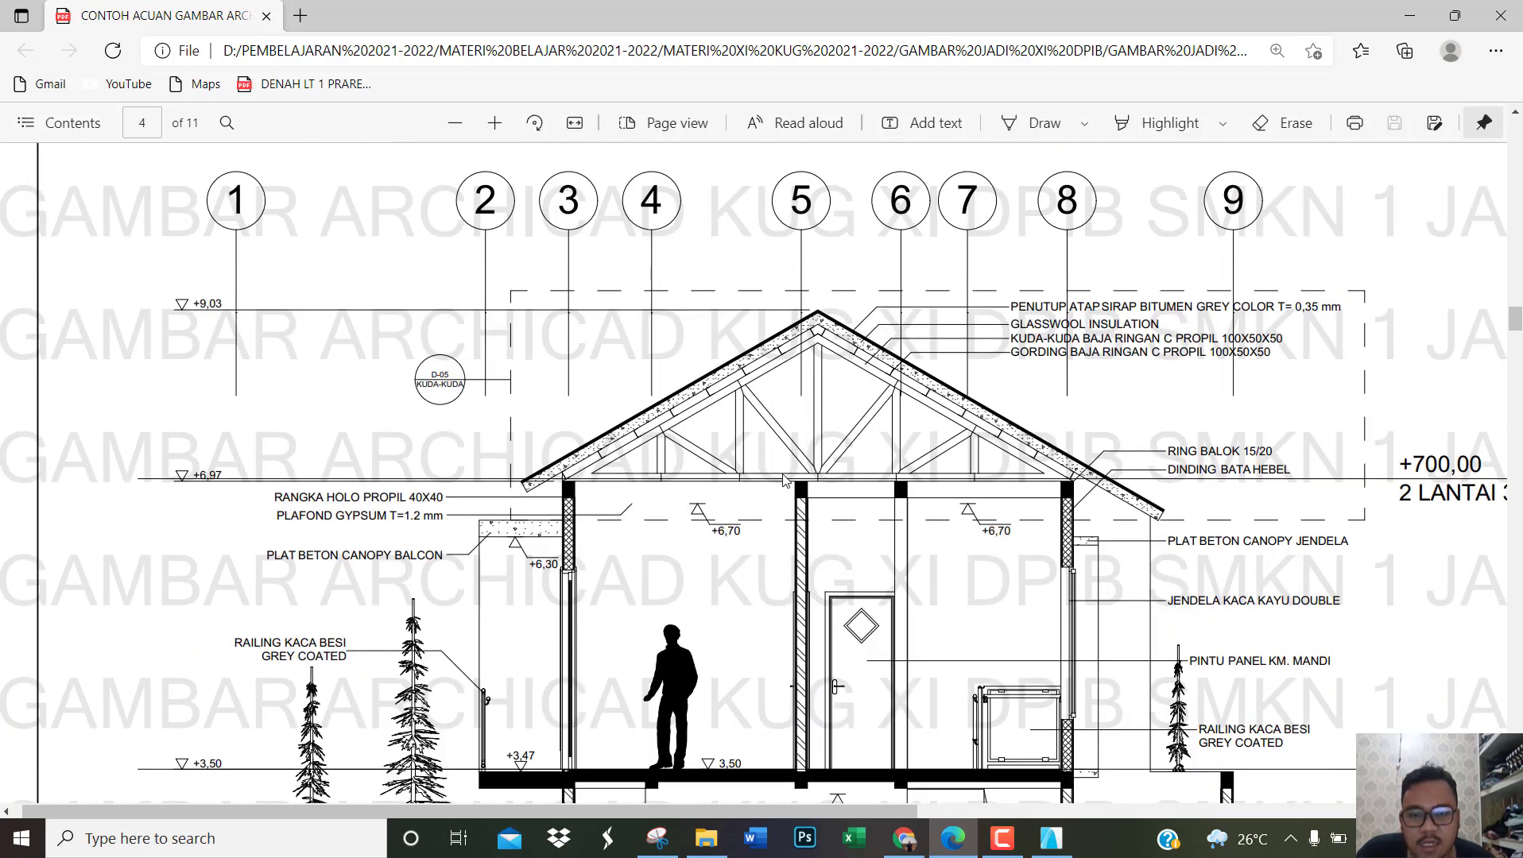
{"action": "scroll", "coordinate": [784, 480], "scroll_direction": "down", "scroll_amount": 4}
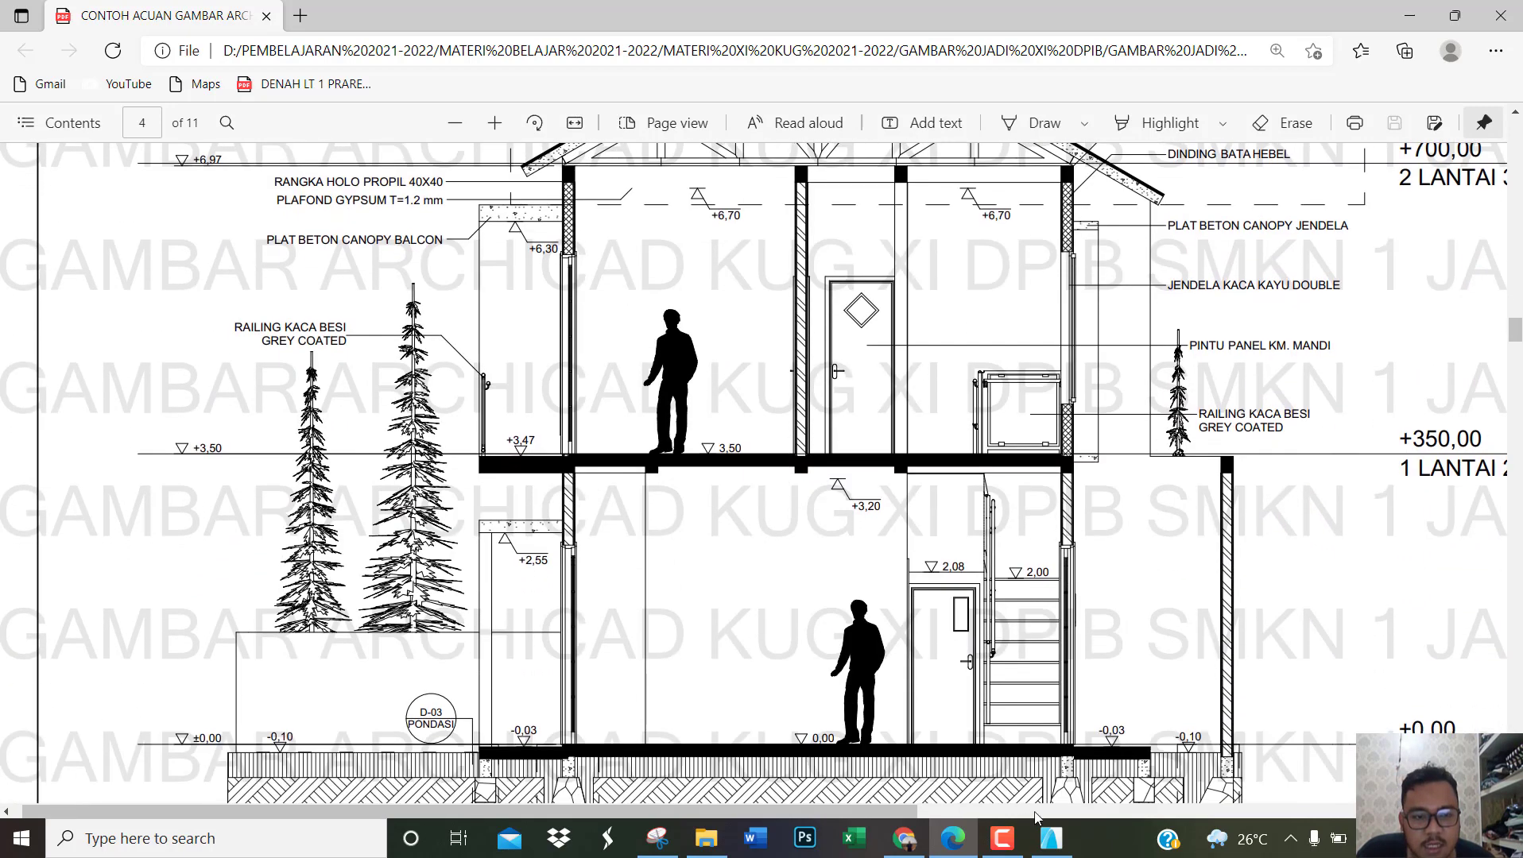
Step: Return to ArchiCAD and examine section S-02, comparing it with the level marks already placed in section S-01
{"action": "left_click", "coordinate": [1050, 839]}
{"action": "double_click", "coordinate": [1420, 310]}
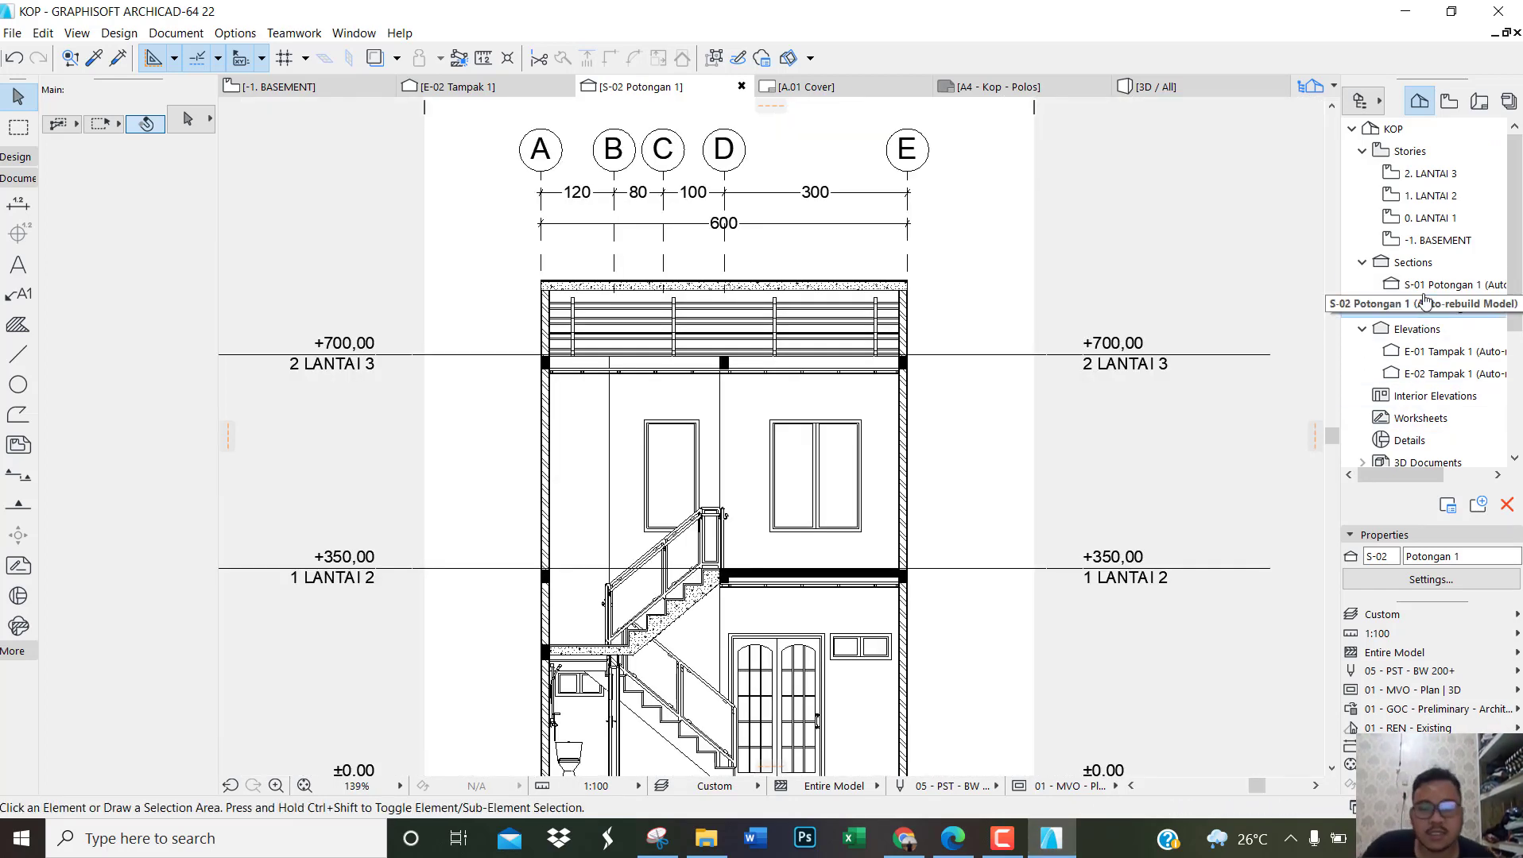
{"action": "scroll", "coordinate": [779, 347], "scroll_direction": "down", "scroll_amount": 1}
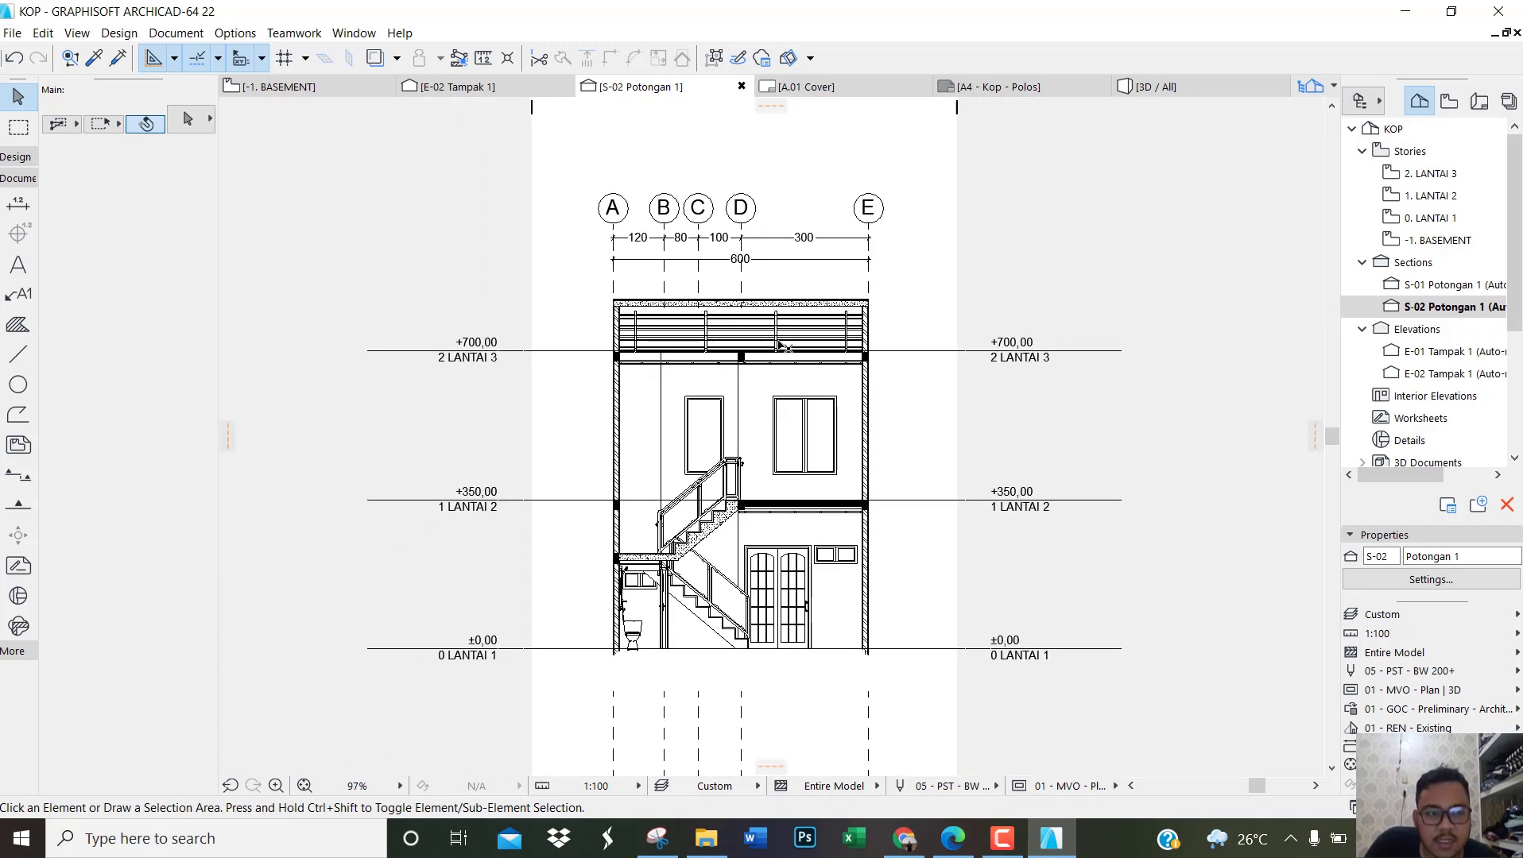
{"action": "scroll", "coordinate": [771, 465], "scroll_direction": "up", "scroll_amount": 1}
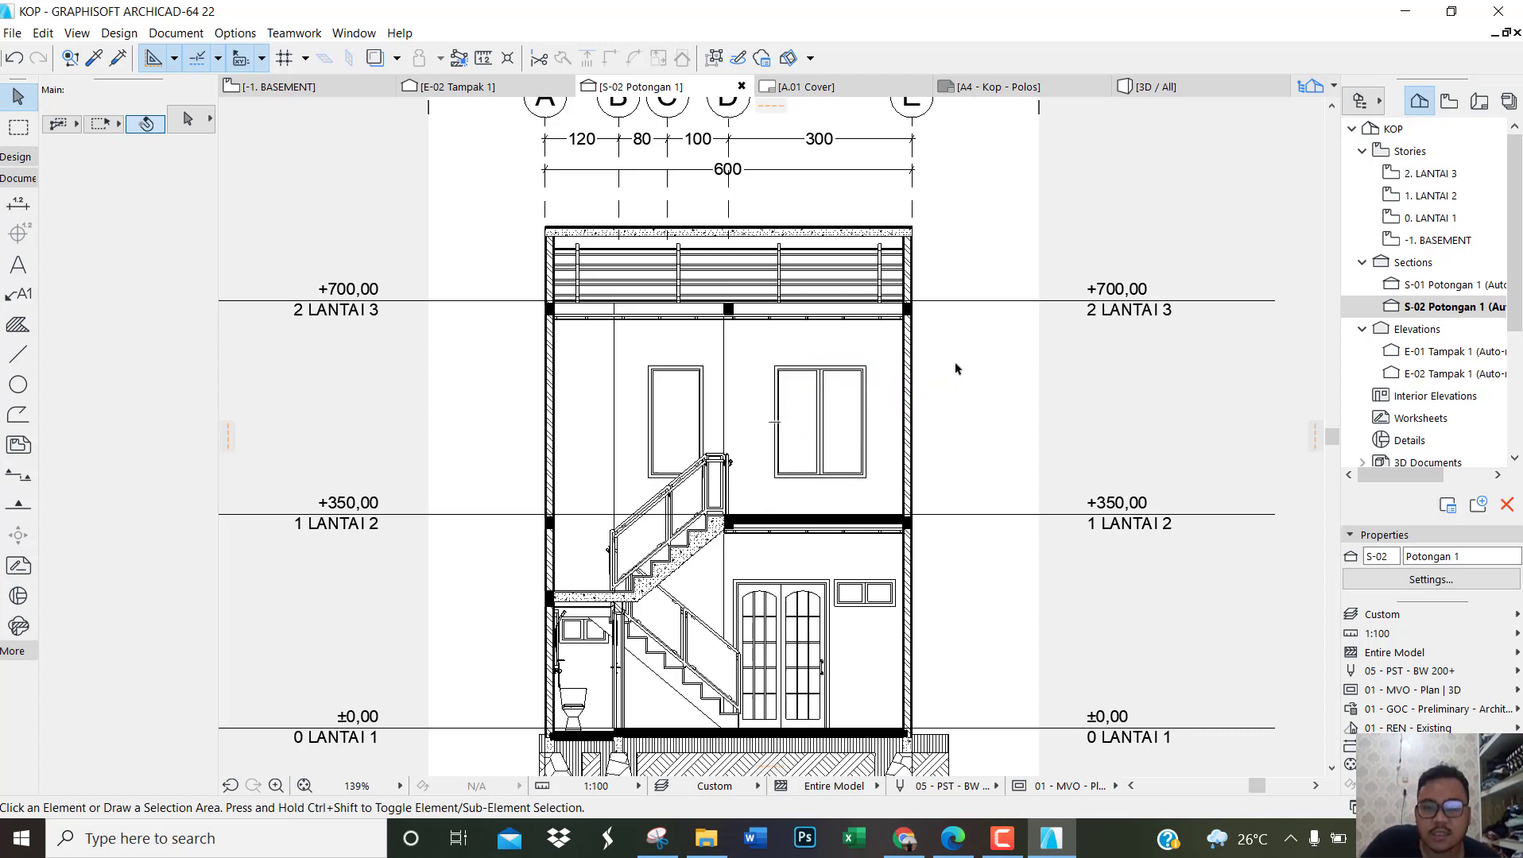
{"action": "double_click", "coordinate": [1346, 286]}
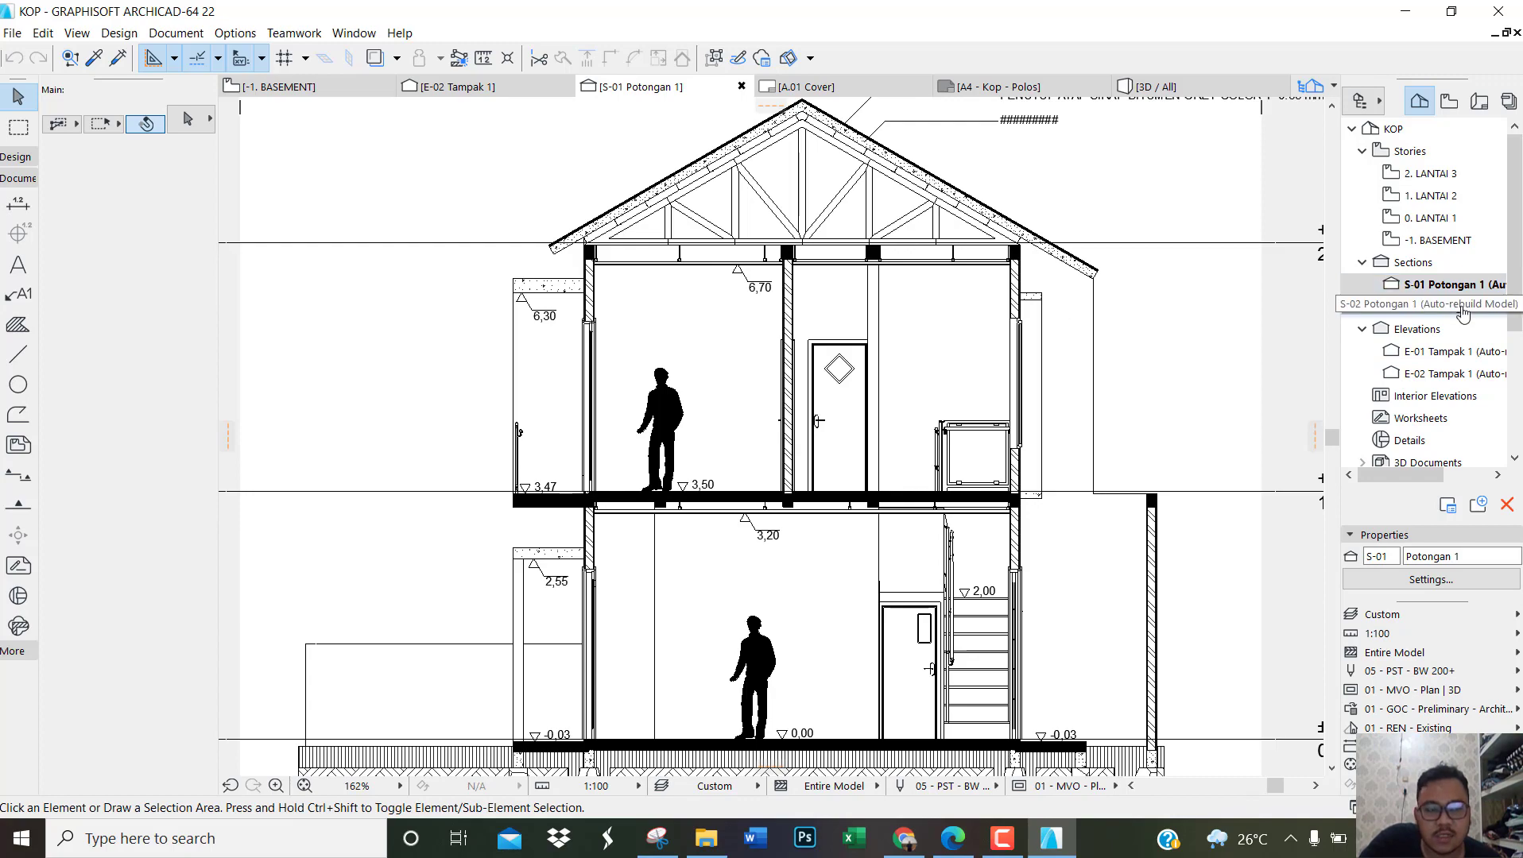
{"action": "double_click", "coordinate": [1438, 307]}
{"action": "scroll", "coordinate": [990, 397], "scroll_direction": "down", "scroll_amount": 3}
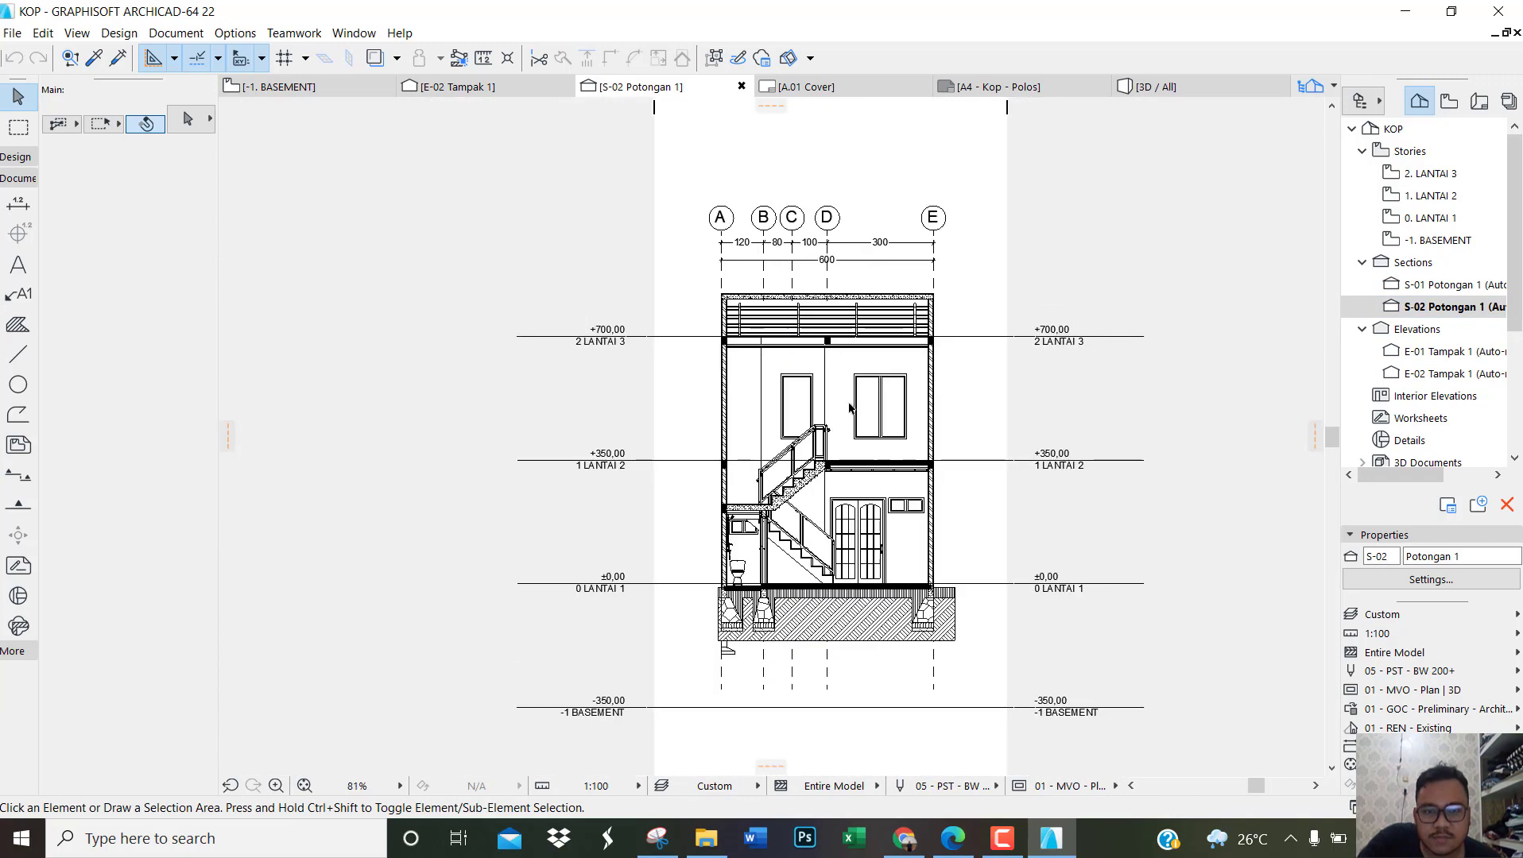
{"action": "scroll", "coordinate": [860, 364], "scroll_direction": "up", "scroll_amount": 5}
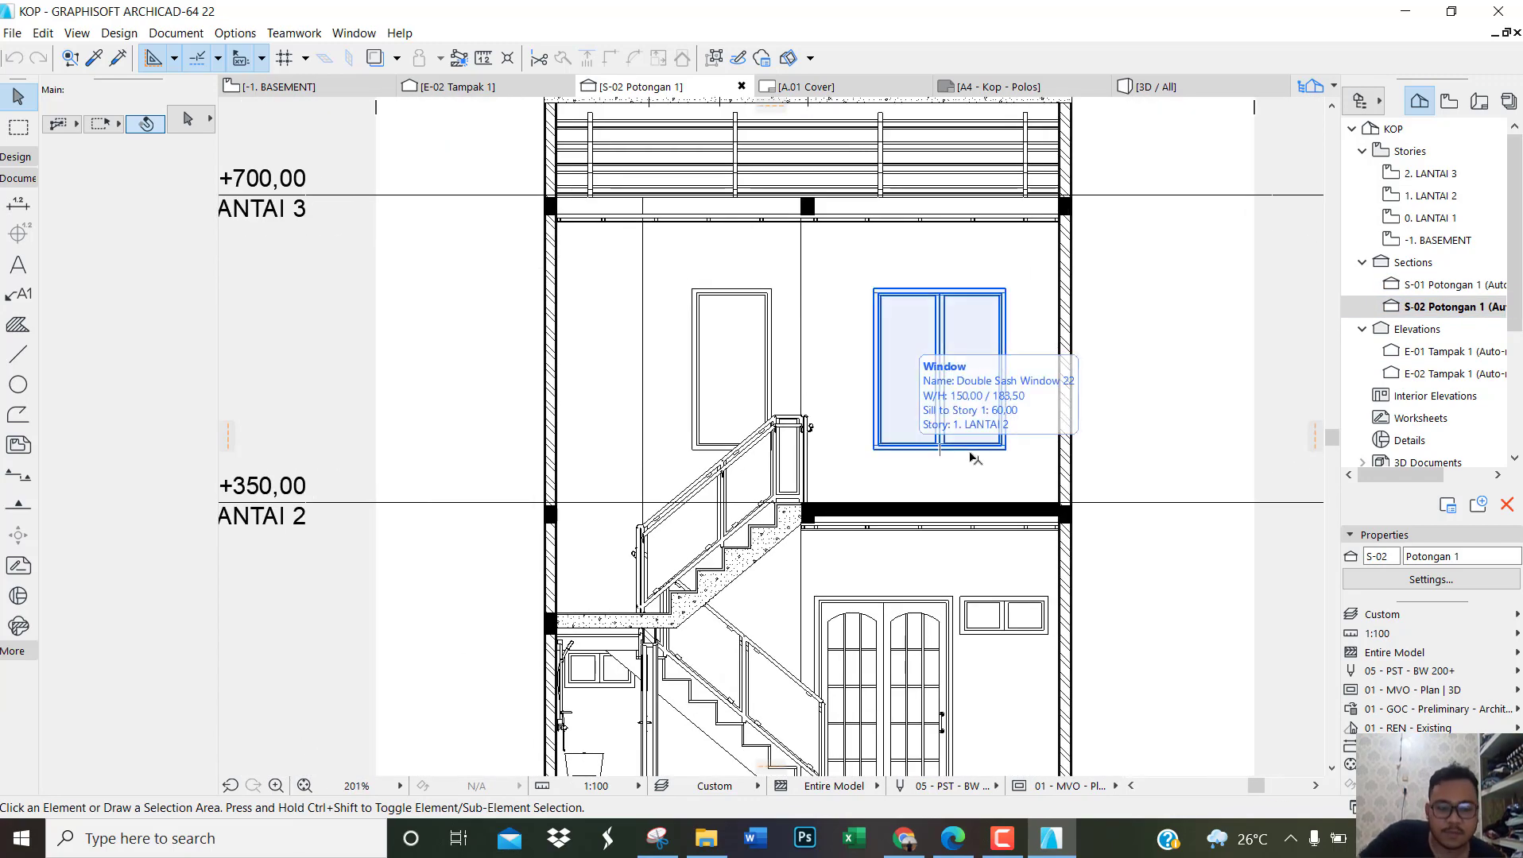
{"action": "scroll", "coordinate": [977, 467], "scroll_direction": "down", "scroll_amount": 2}
{"action": "scroll", "coordinate": [1025, 350], "scroll_direction": "down", "scroll_amount": 4}
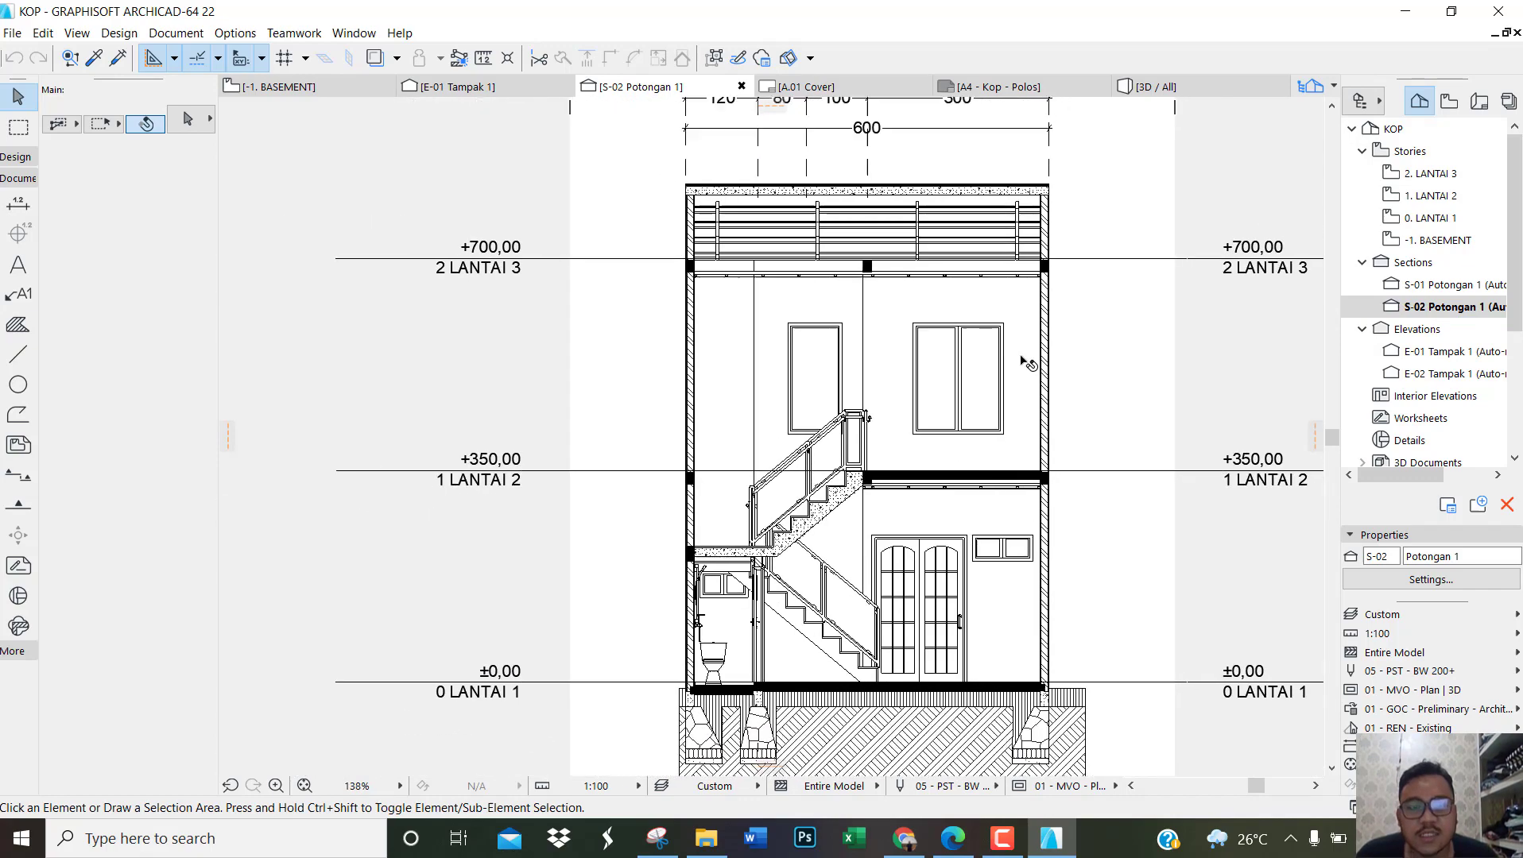
{"action": "middle_click_drag", "start_coordinate": [1101, 359], "coordinate": [985, 412]}
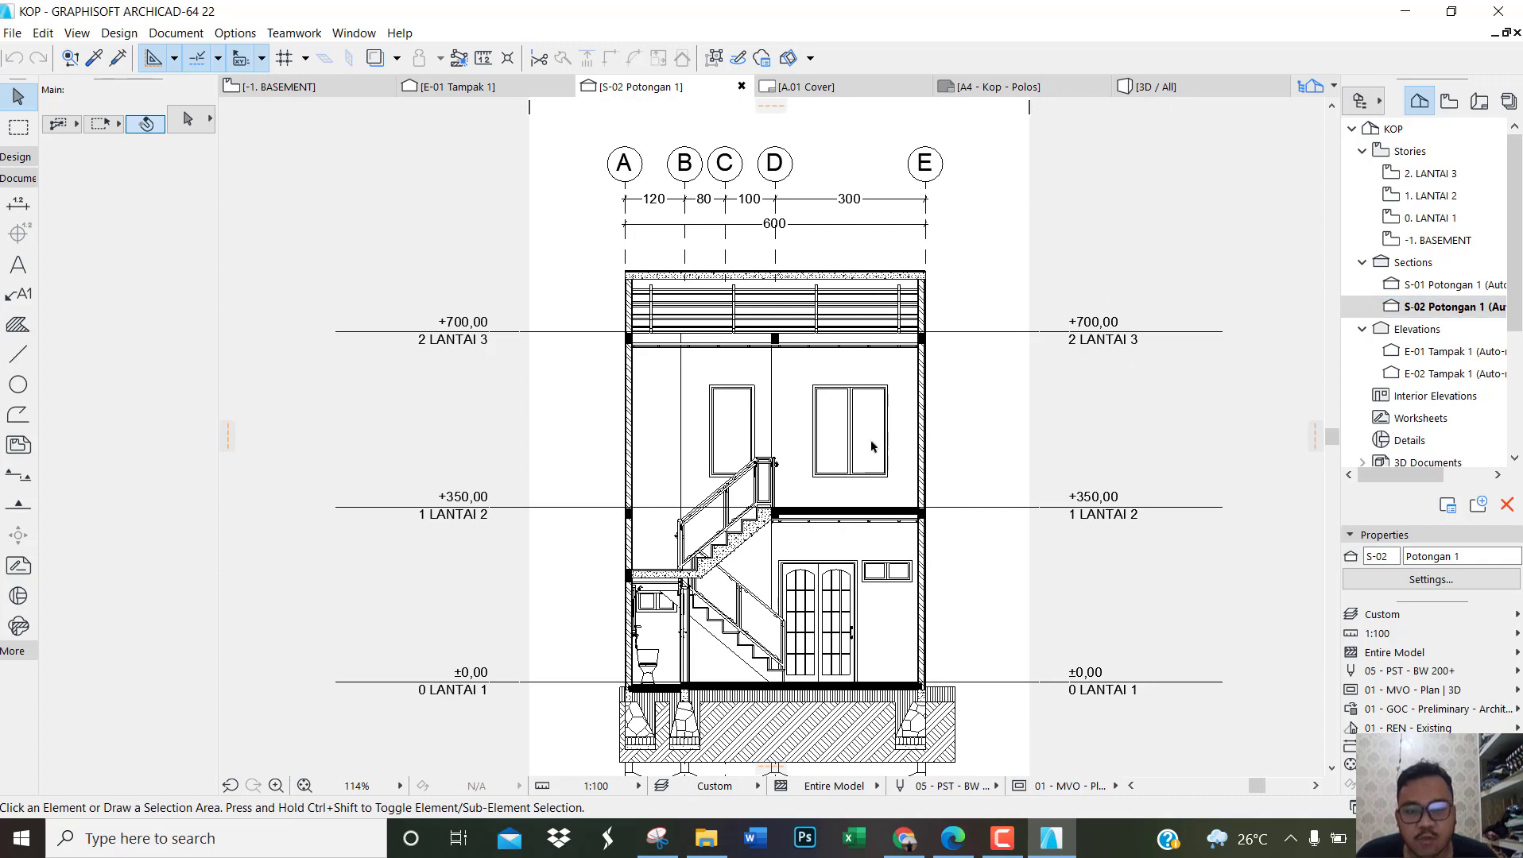
Step: Check the section in the reference PDF in Edge again, and return to ArchiCAD to reopen section S-01
{"action": "left_click", "coordinate": [960, 849]}
{"action": "scroll", "coordinate": [765, 505], "scroll_direction": "down", "scroll_amount": 4, "text": "ctrl"}
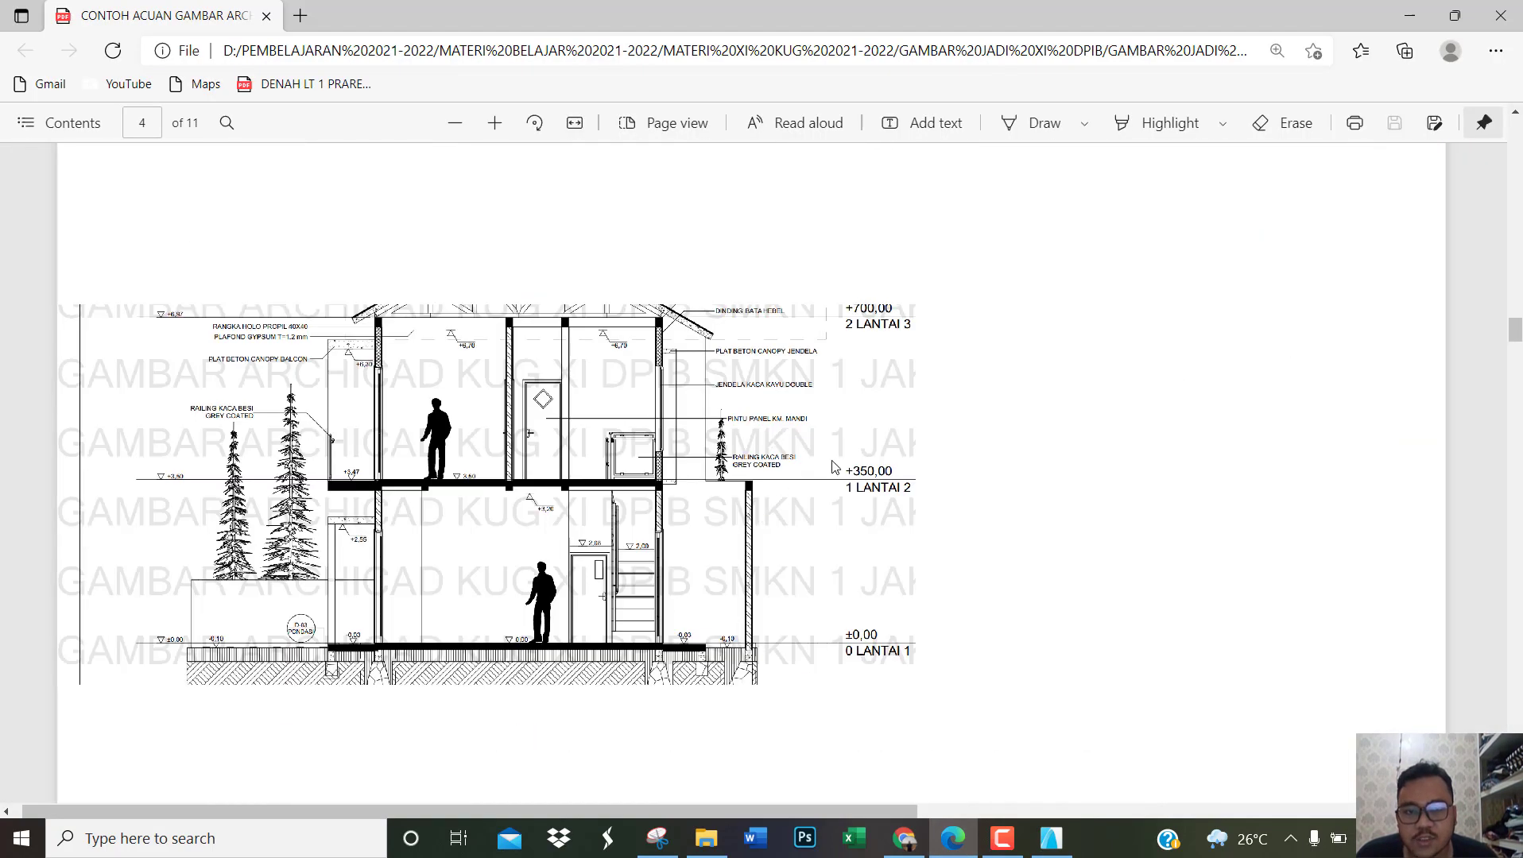
{"action": "scroll", "coordinate": [783, 544], "scroll_direction": "up", "scroll_amount": 3, "text": "ctrl"}
{"action": "left_click", "coordinate": [1050, 839]}
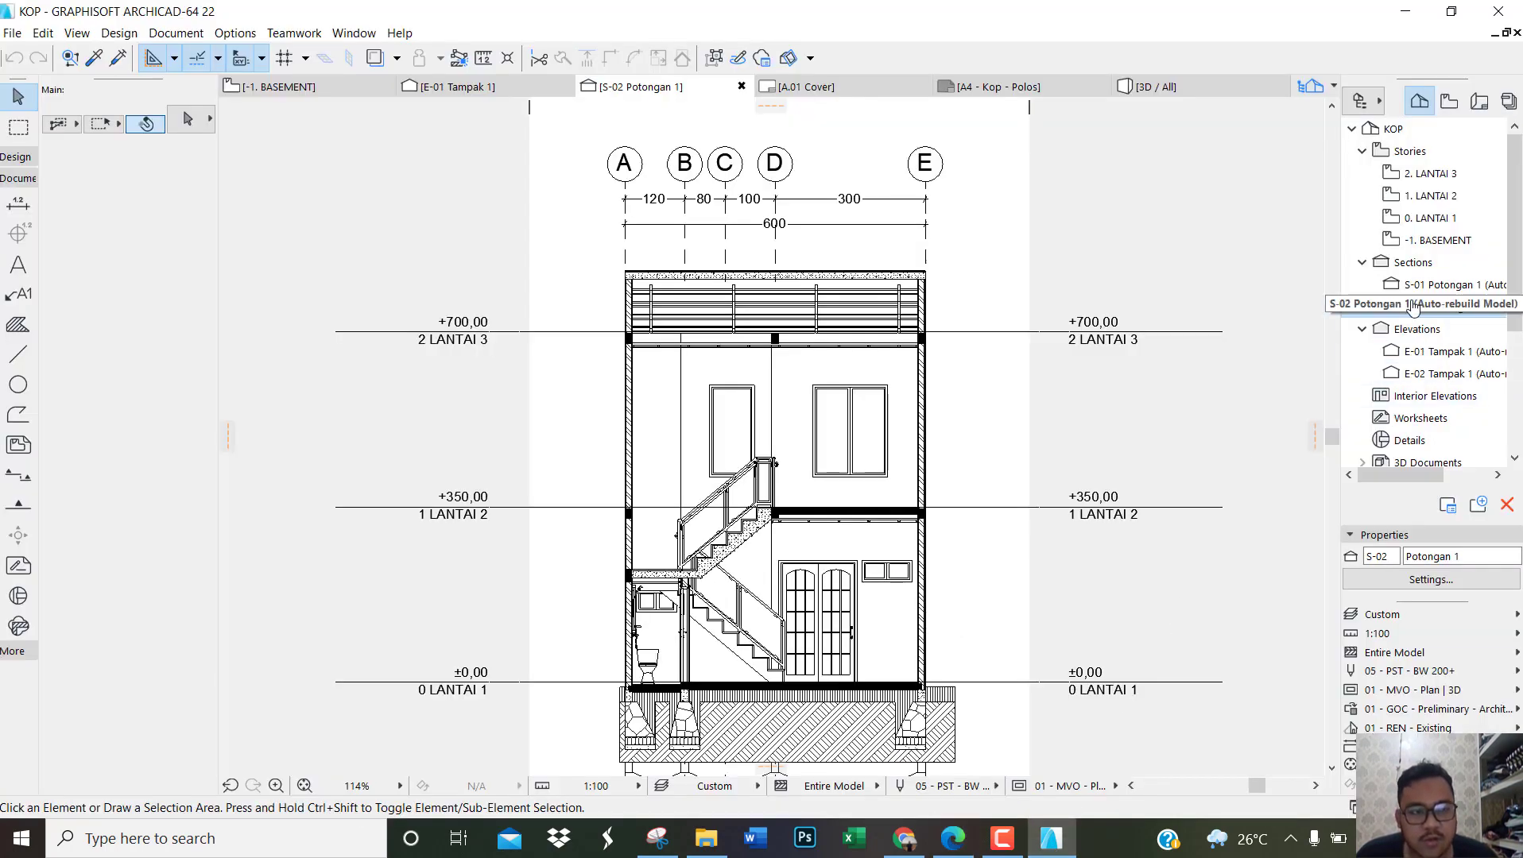
{"action": "double_click", "coordinate": [1419, 285]}
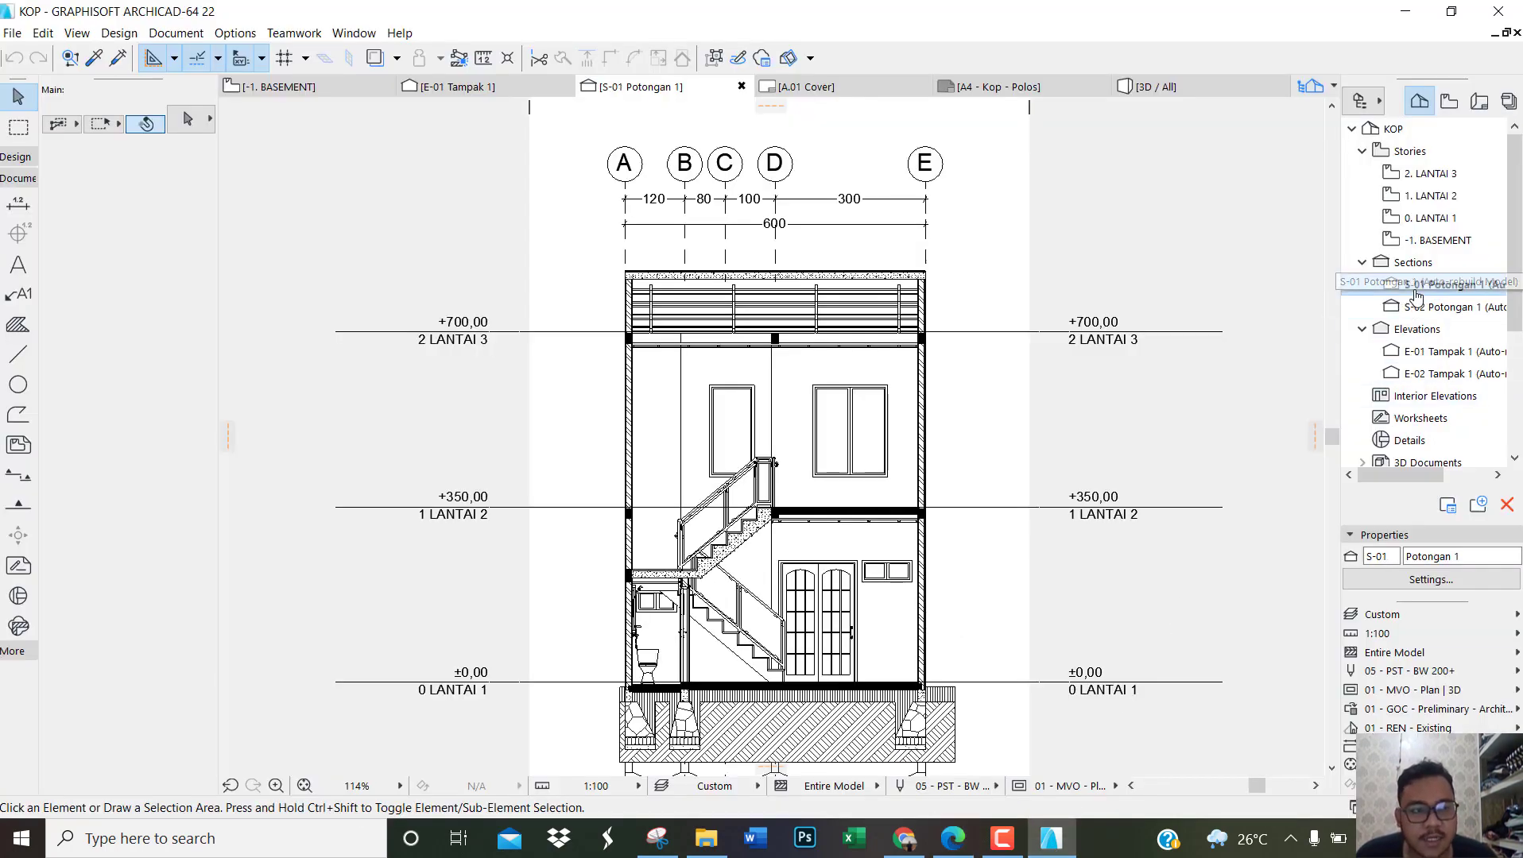
{"action": "scroll", "coordinate": [787, 497], "scroll_direction": "down", "scroll_amount": 4}
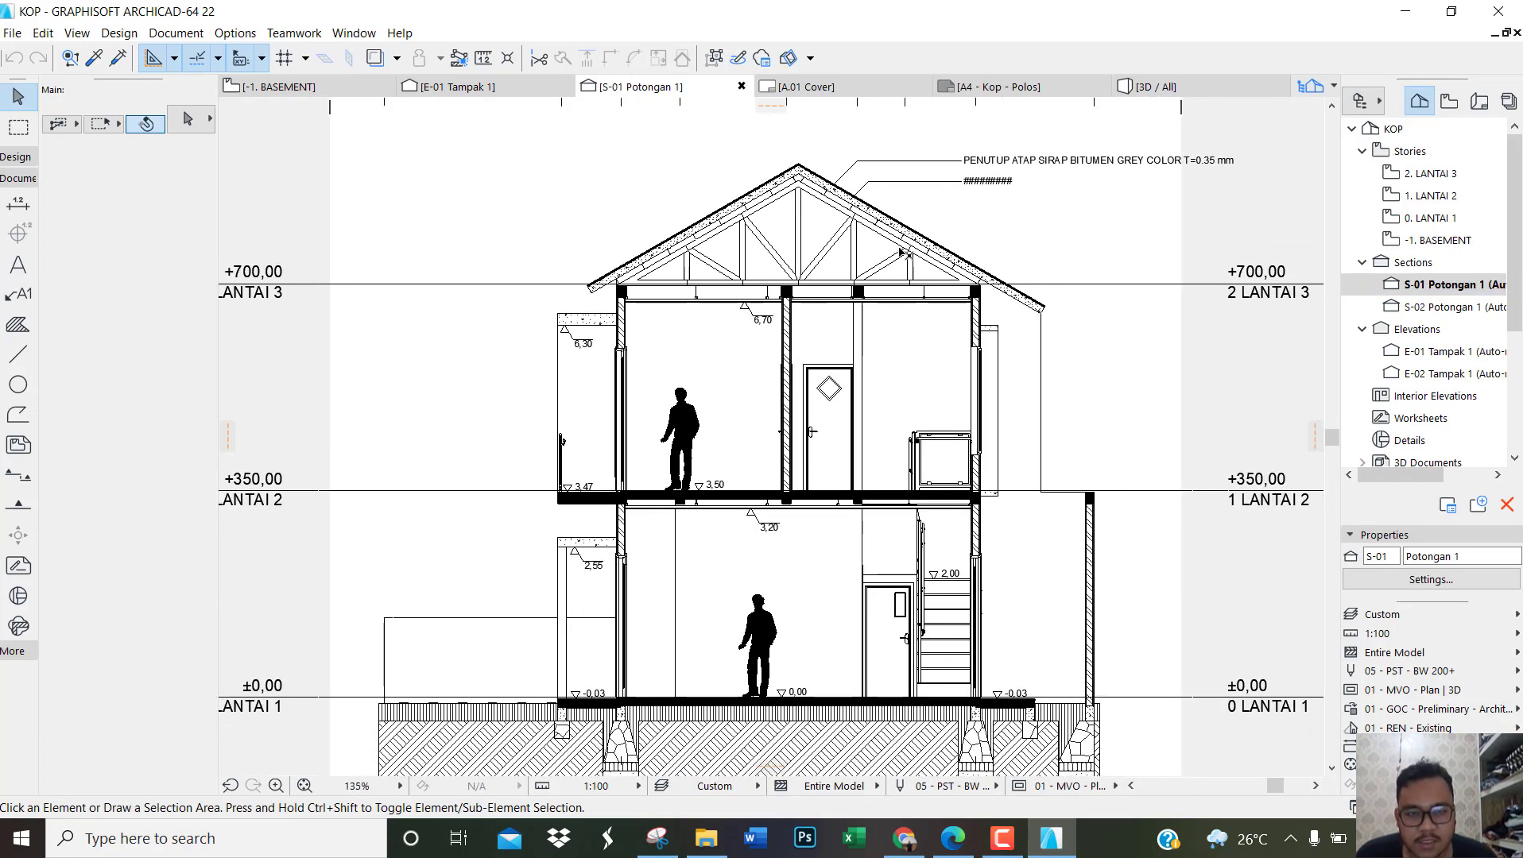
{"action": "scroll", "coordinate": [914, 198], "scroll_direction": "up", "scroll_amount": 4}
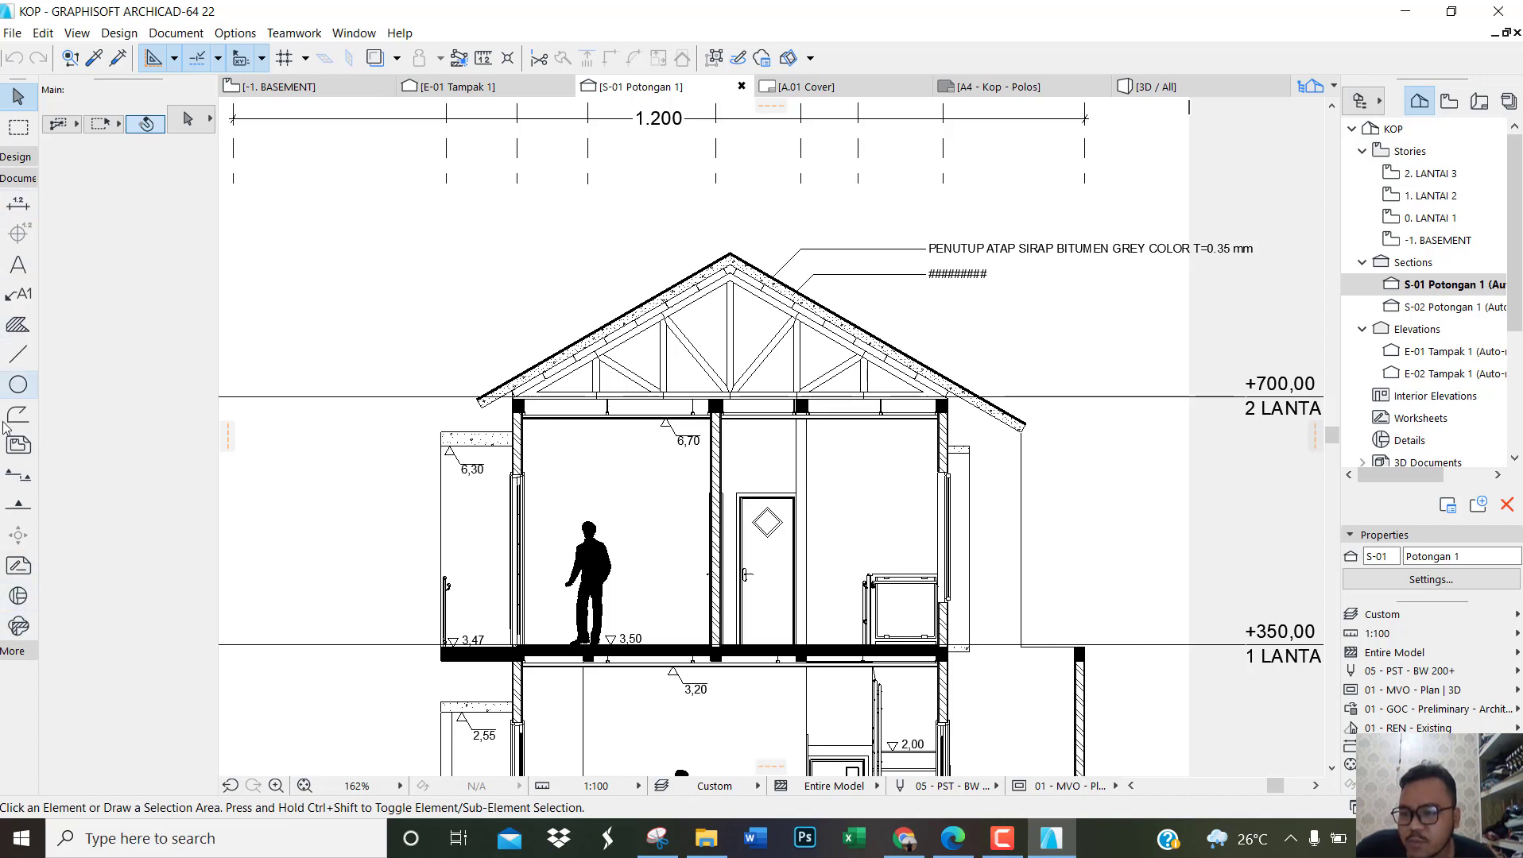
Step: Create a rectangular detail viewpoint about 1202 by 323 around the roof of section S-01, with its marker outside the boundary beyond the roof notes
{"action": "left_click", "coordinate": [19, 596]}
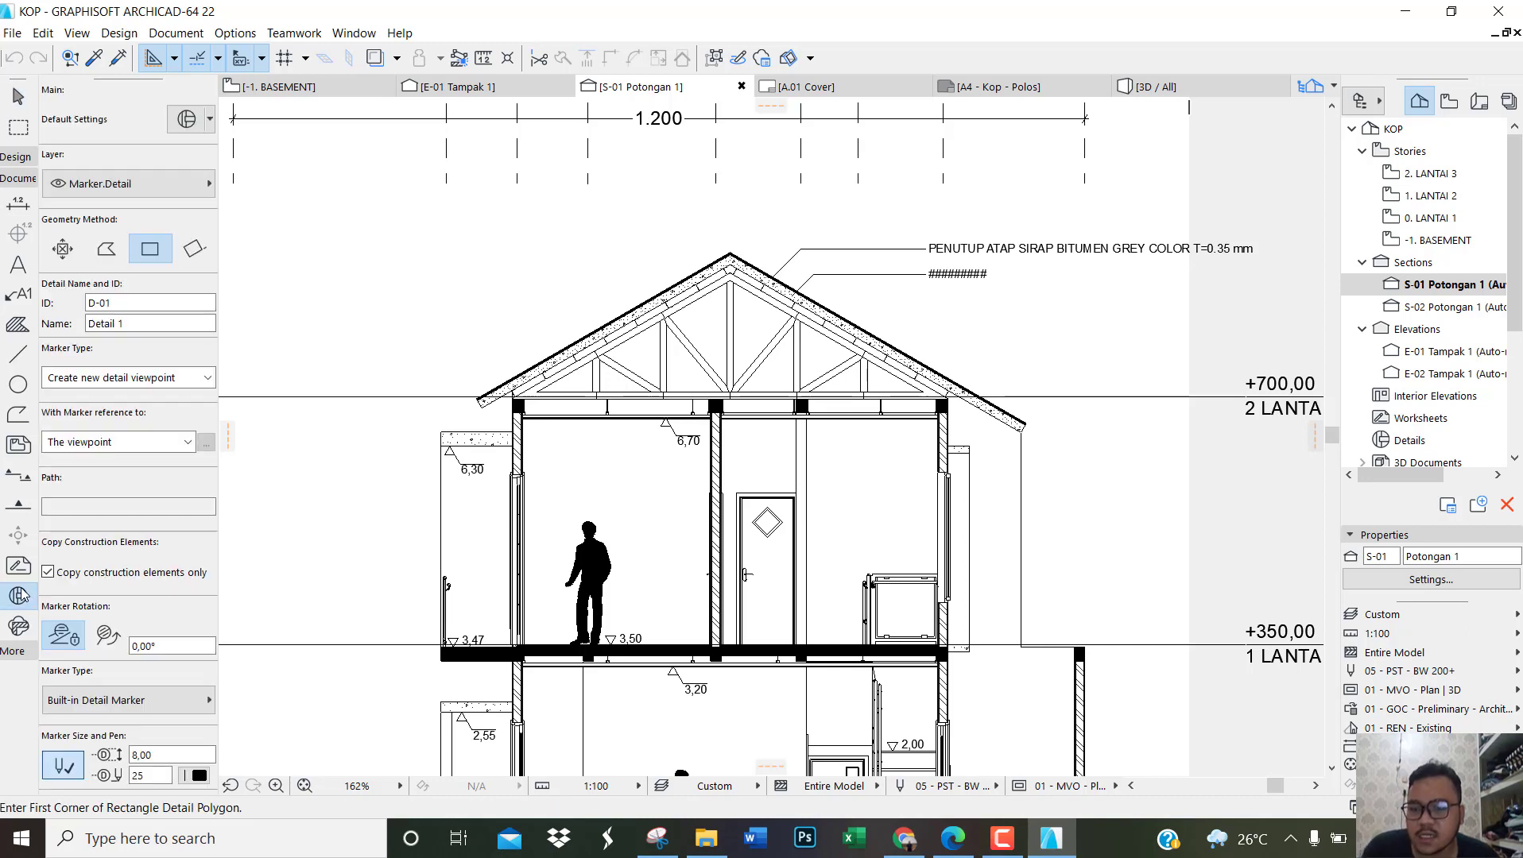
{"action": "left_click", "coordinate": [446, 207]}
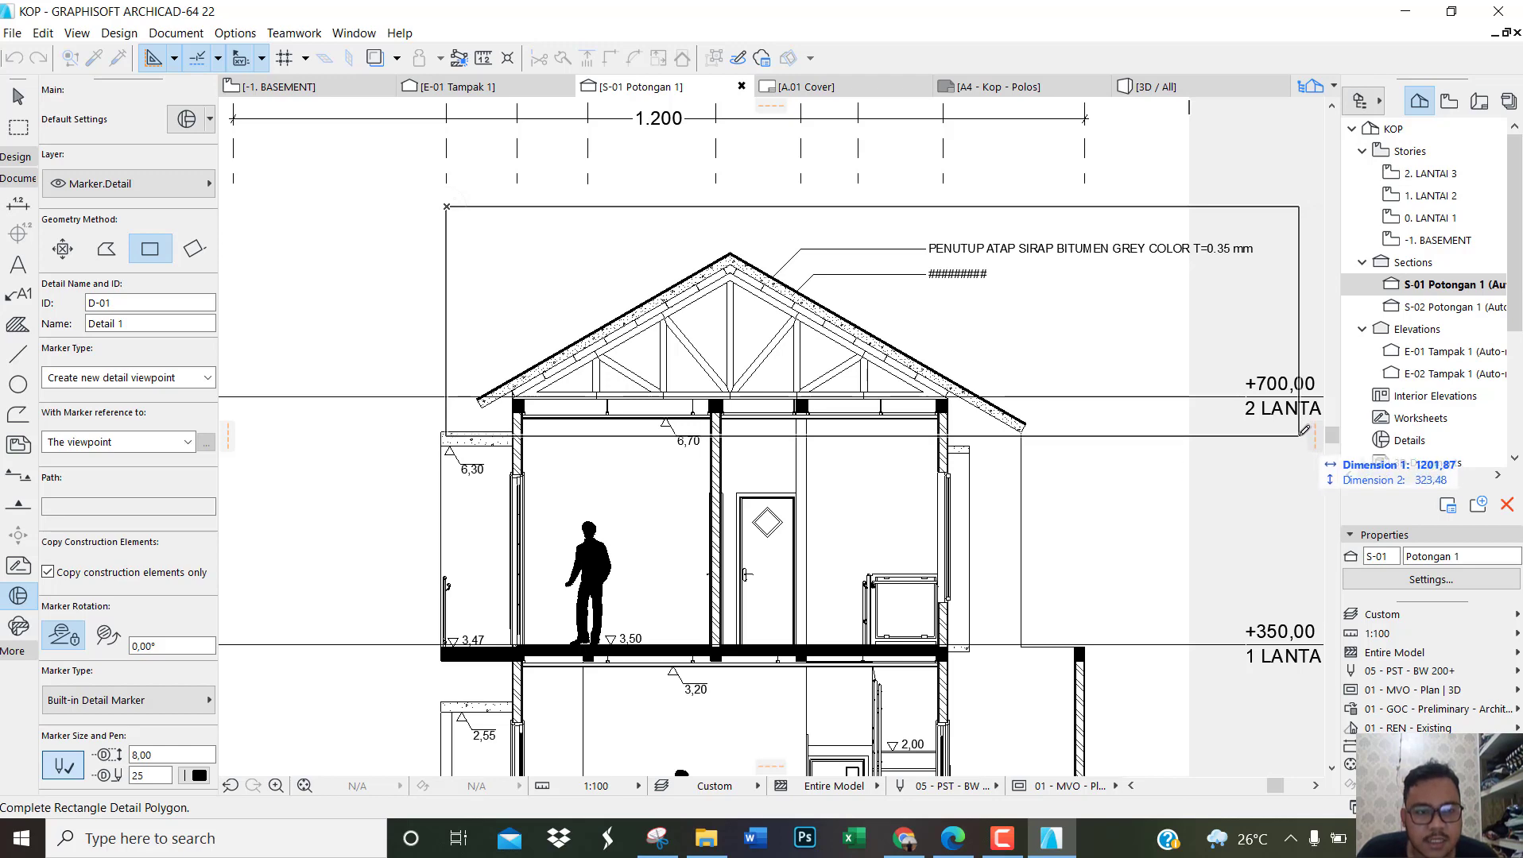
{"action": "left_click", "coordinate": [1302, 434]}
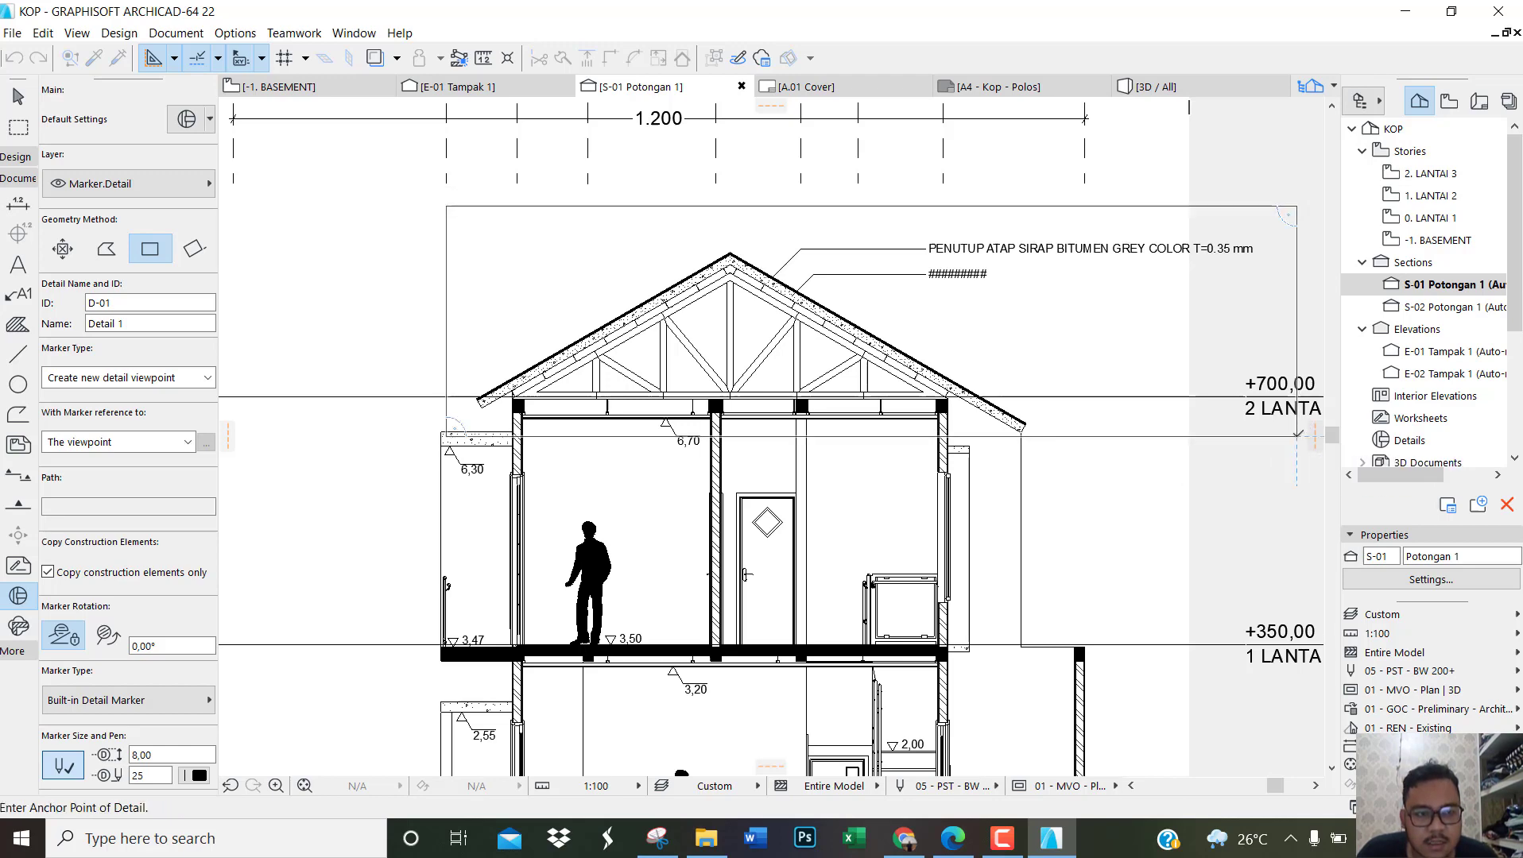
{"action": "scroll", "coordinate": [1304, 371], "scroll_direction": "down", "scroll_amount": 3}
{"action": "scroll", "coordinate": [1033, 385], "scroll_direction": "down", "scroll_amount": 4}
{"action": "scroll", "coordinate": [1224, 372], "scroll_direction": "up", "scroll_amount": 5}
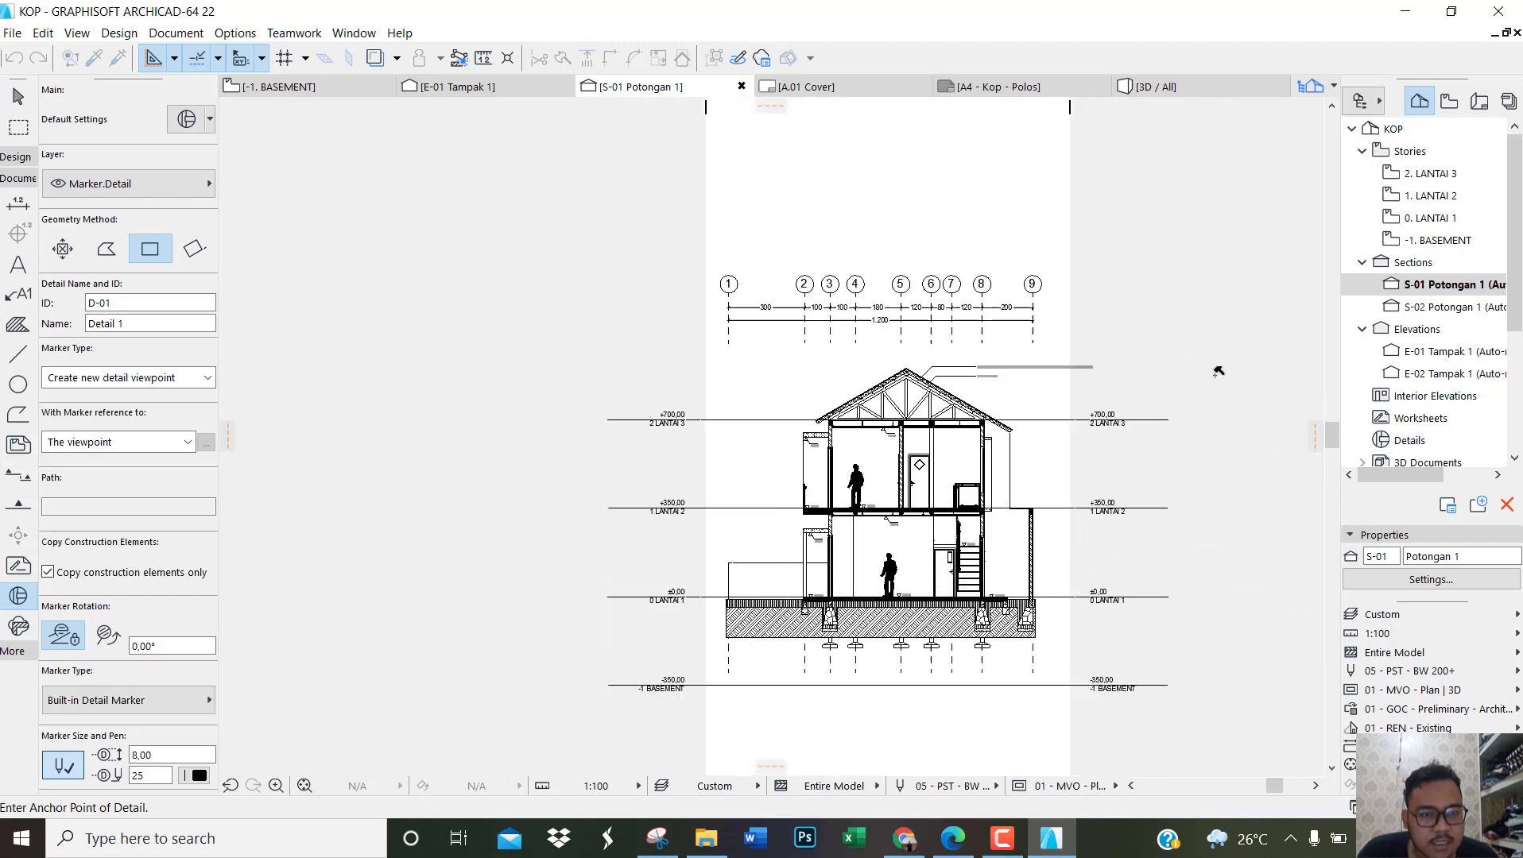
{"action": "scroll", "coordinate": [1051, 350], "scroll_direction": "up", "scroll_amount": 2}
{"action": "left_click", "coordinate": [1063, 350]}
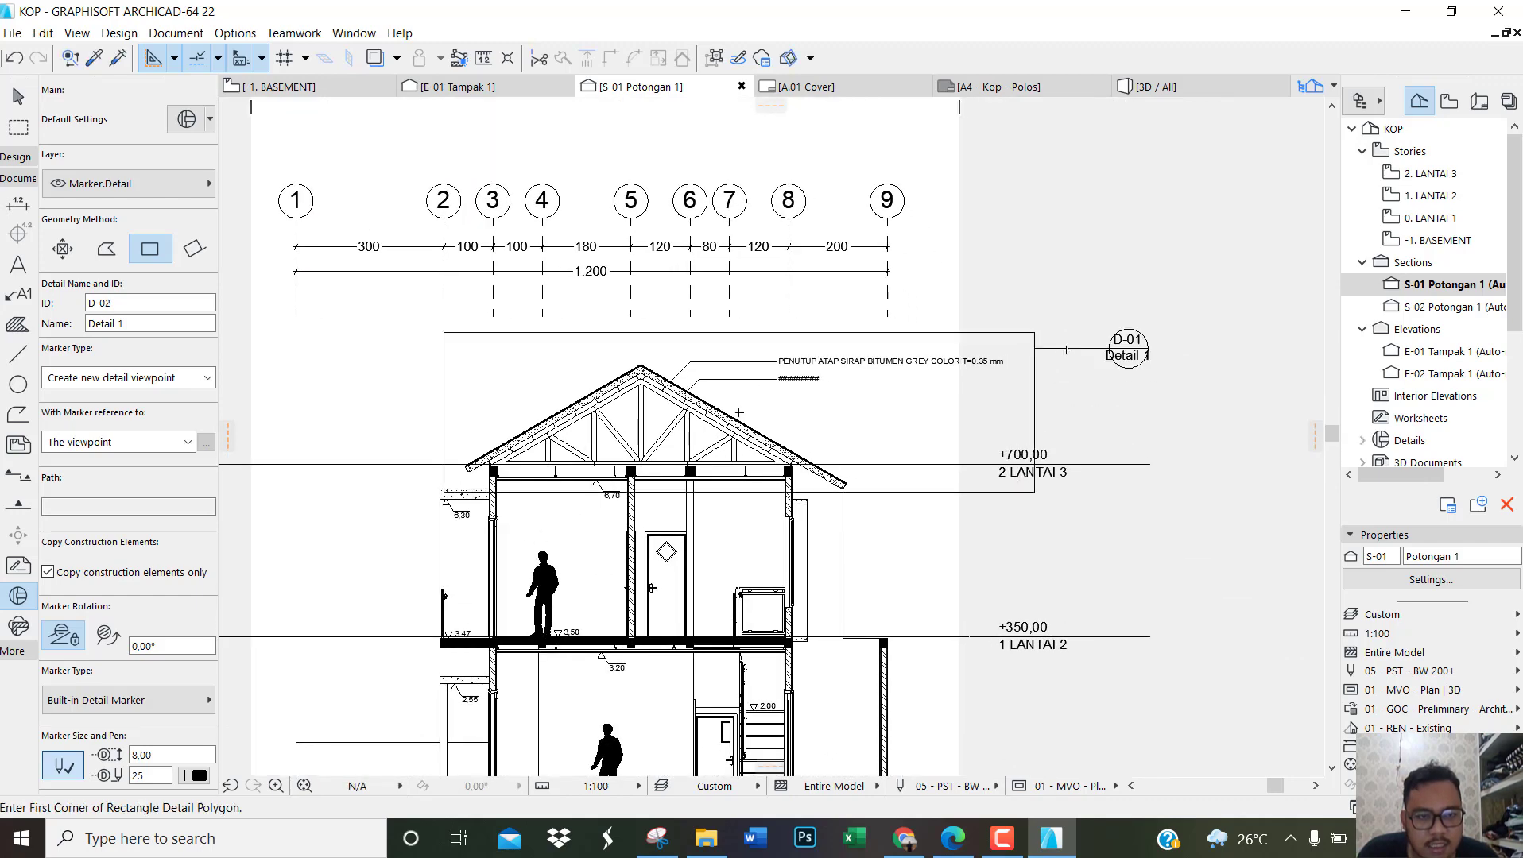
{"action": "key", "text": "Escape"}
Step: Move the roof detail's D-01 marker closer to its boundary and rename the detail ATAP
{"action": "scroll", "coordinate": [1132, 351], "scroll_direction": "up", "scroll_amount": 2}
{"action": "left_click", "coordinate": [1127, 348]}
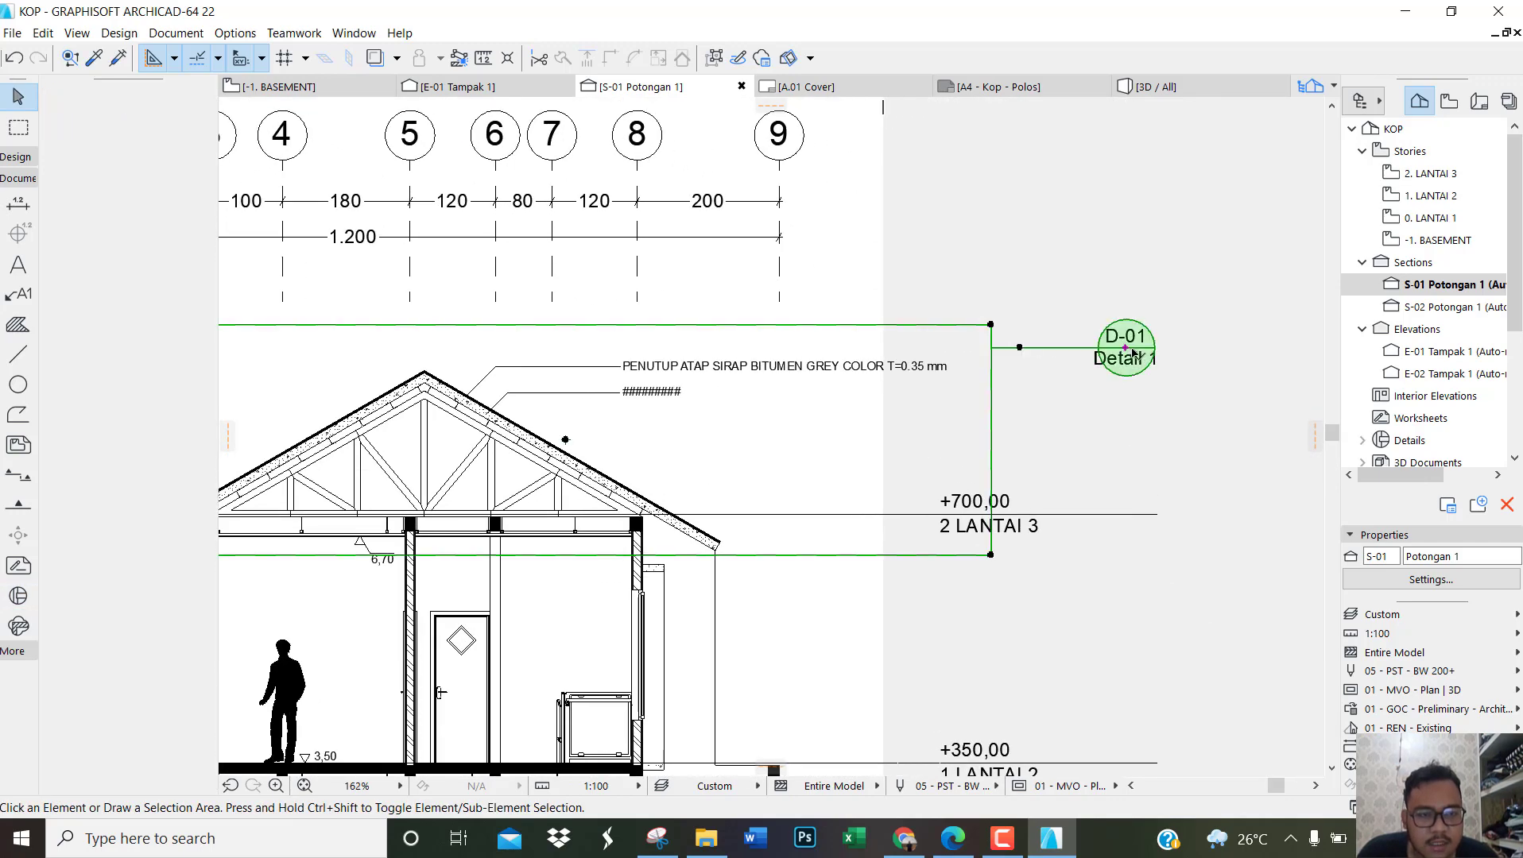
{"action": "mouse_move", "coordinate": [1128, 351]}
{"action": "left_mouse_down"}
{"action": "mouse_move", "coordinate": [1214, 351]}
{"action": "mouse_move", "coordinate": [1044, 350]}
{"action": "left_mouse_up"}
{"action": "scroll", "coordinate": [1039, 350], "scroll_direction": "up", "scroll_amount": 4}
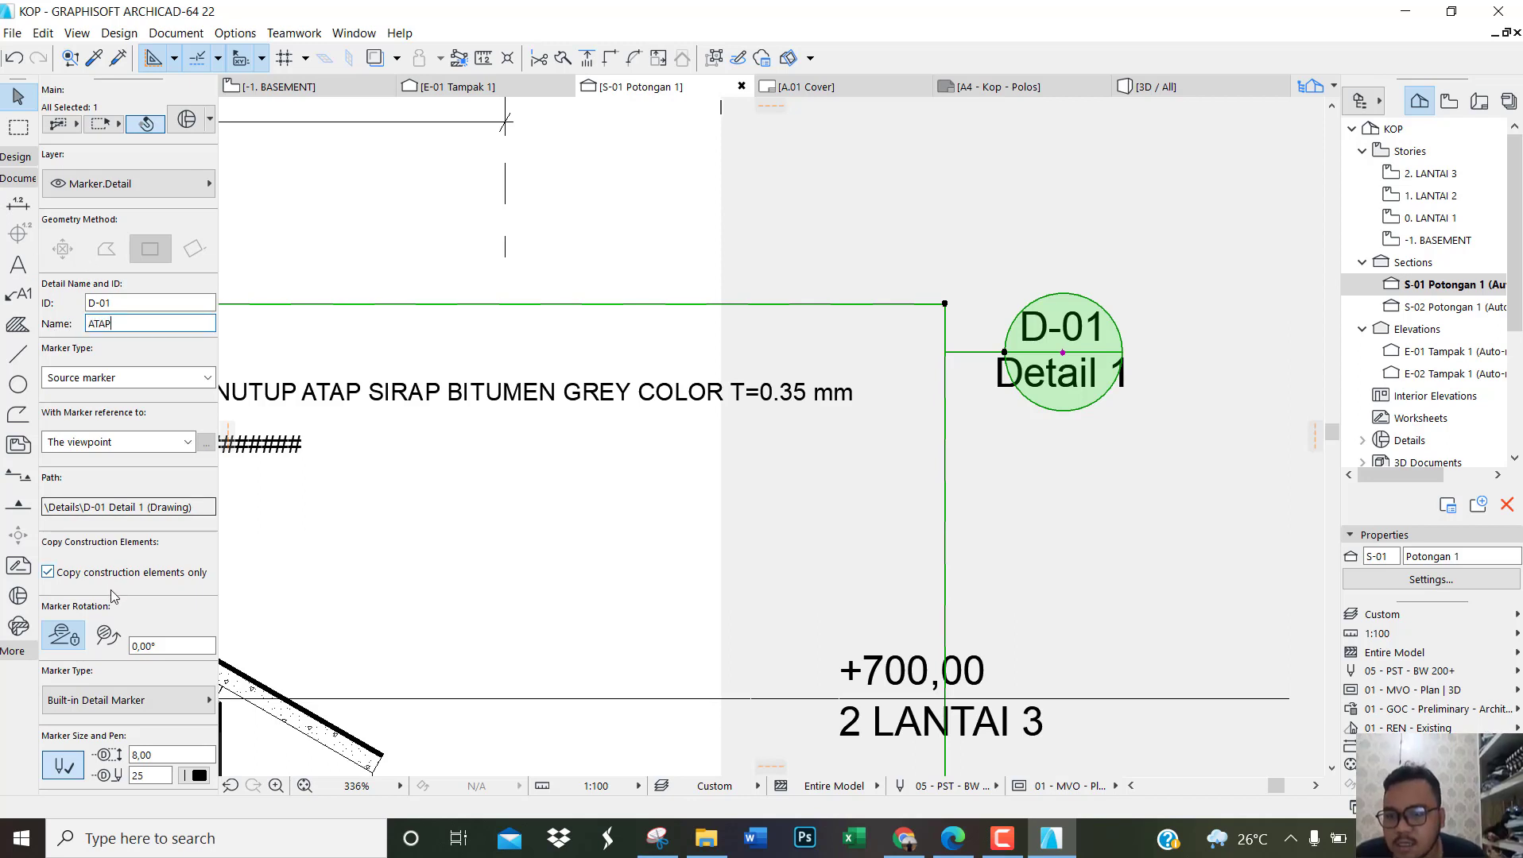
Step: Set the D-01 detail marker's size to 6 and its font size to 1,20, and clear the selection
{"action": "scroll", "coordinate": [136, 608], "scroll_direction": "down", "scroll_amount": 2}
{"action": "left_click", "coordinate": [159, 605]}
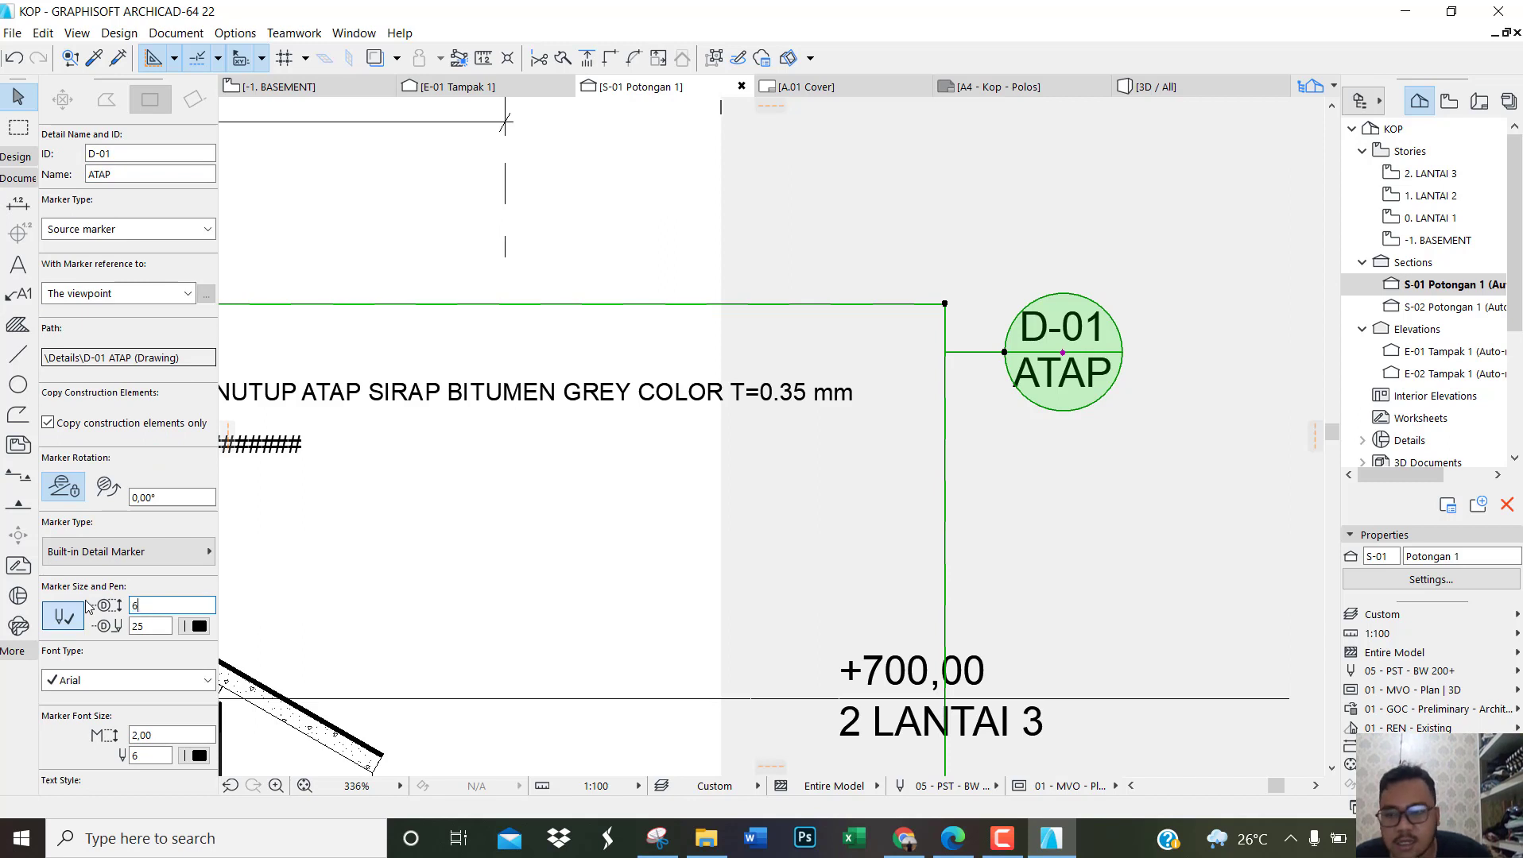
{"action": "type", "text": "6"}
{"action": "scroll", "coordinate": [89, 611], "scroll_direction": "down", "scroll_amount": 1}
{"action": "key", "text": "Return"}
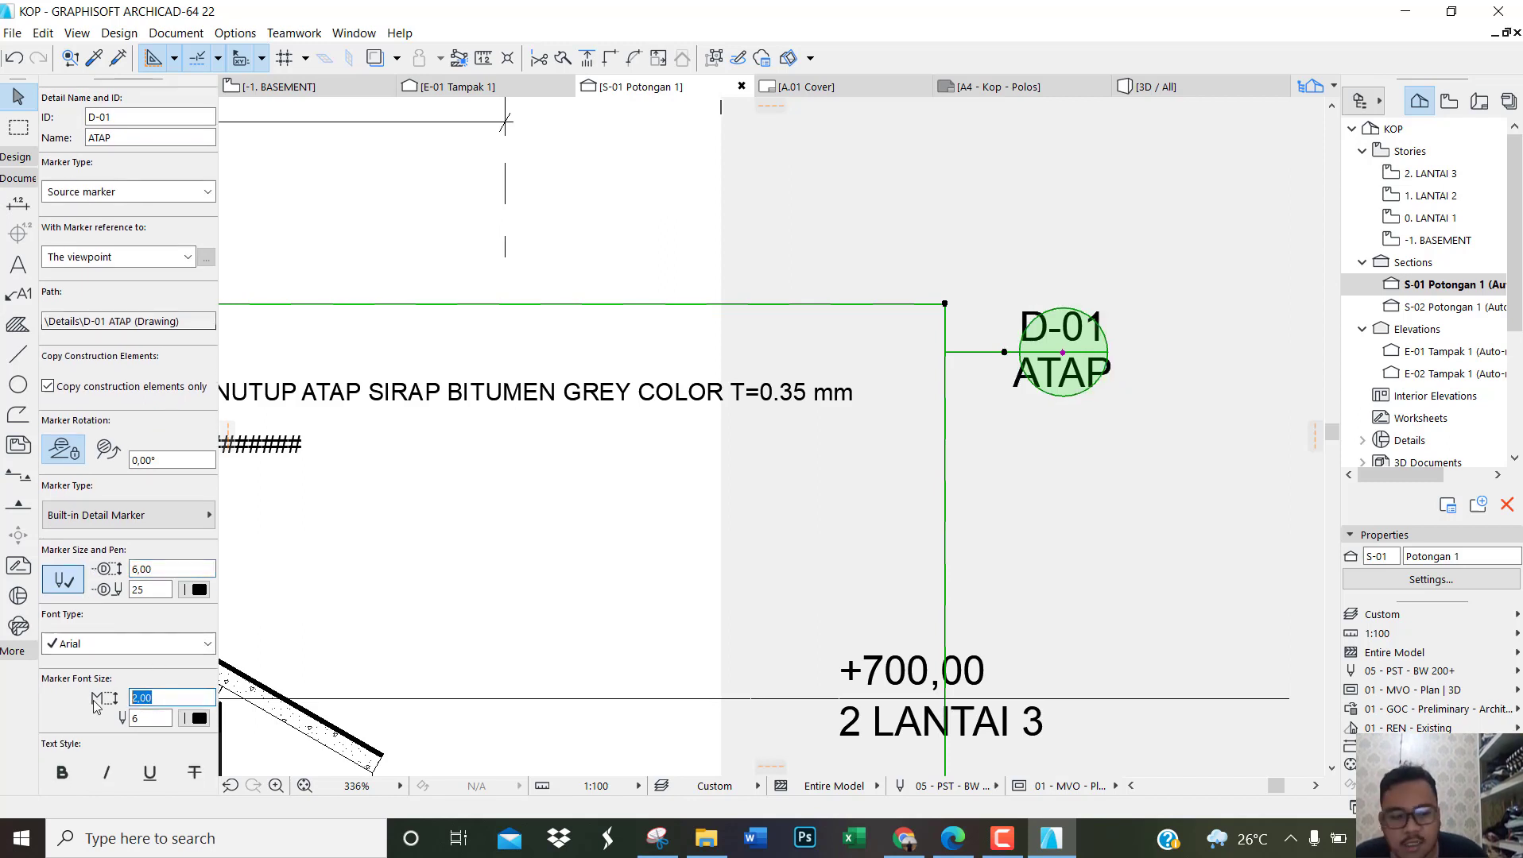
{"action": "type", "text": "1,20"}
{"action": "key", "text": "Return"}
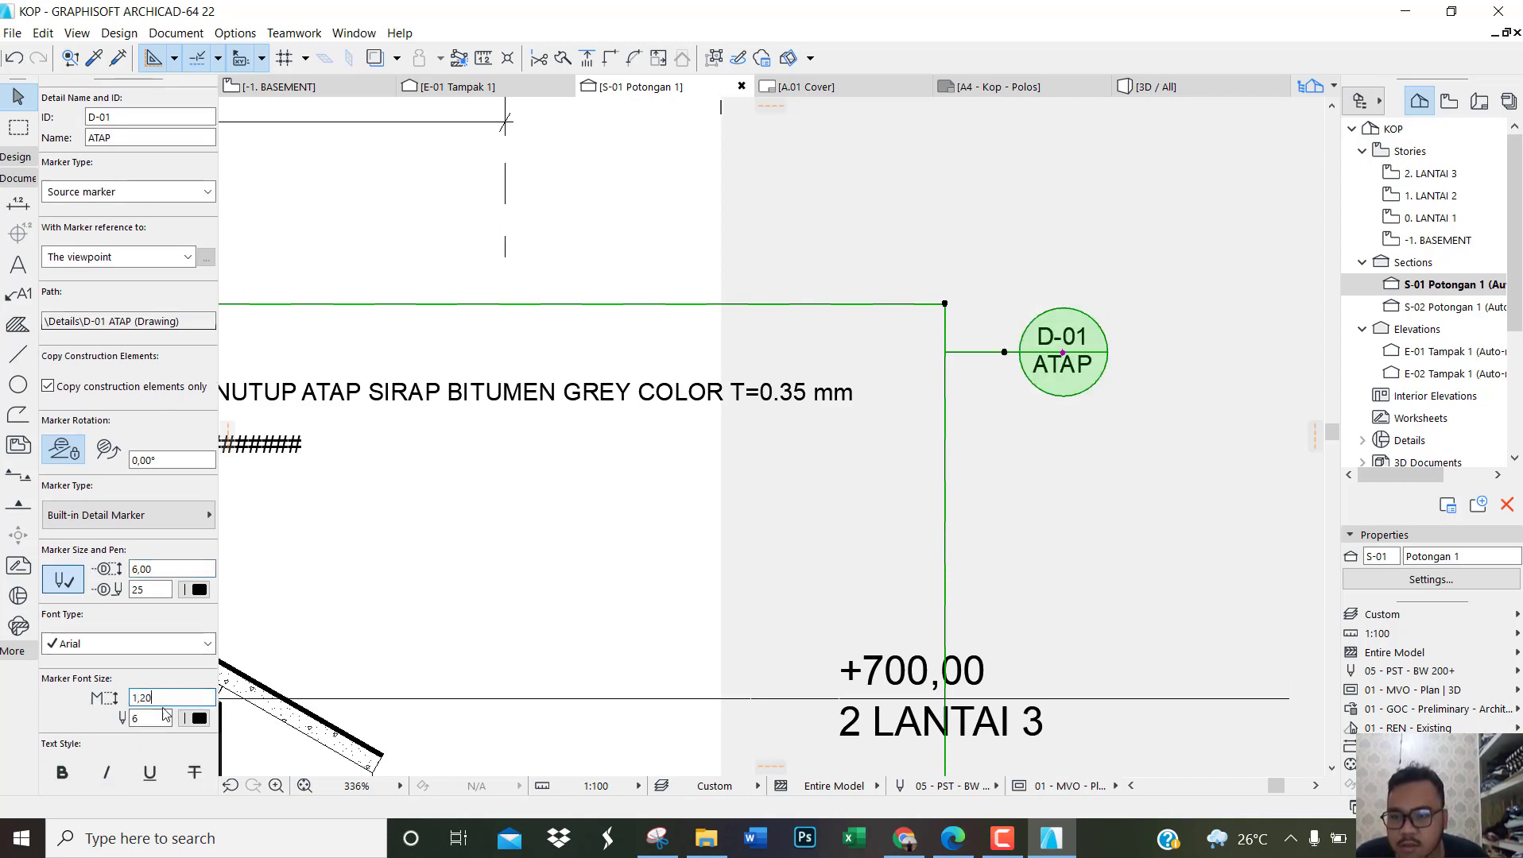
{"action": "left_click", "coordinate": [1203, 480]}
{"action": "scroll", "coordinate": [907, 413], "scroll_direction": "down", "scroll_amount": 4}
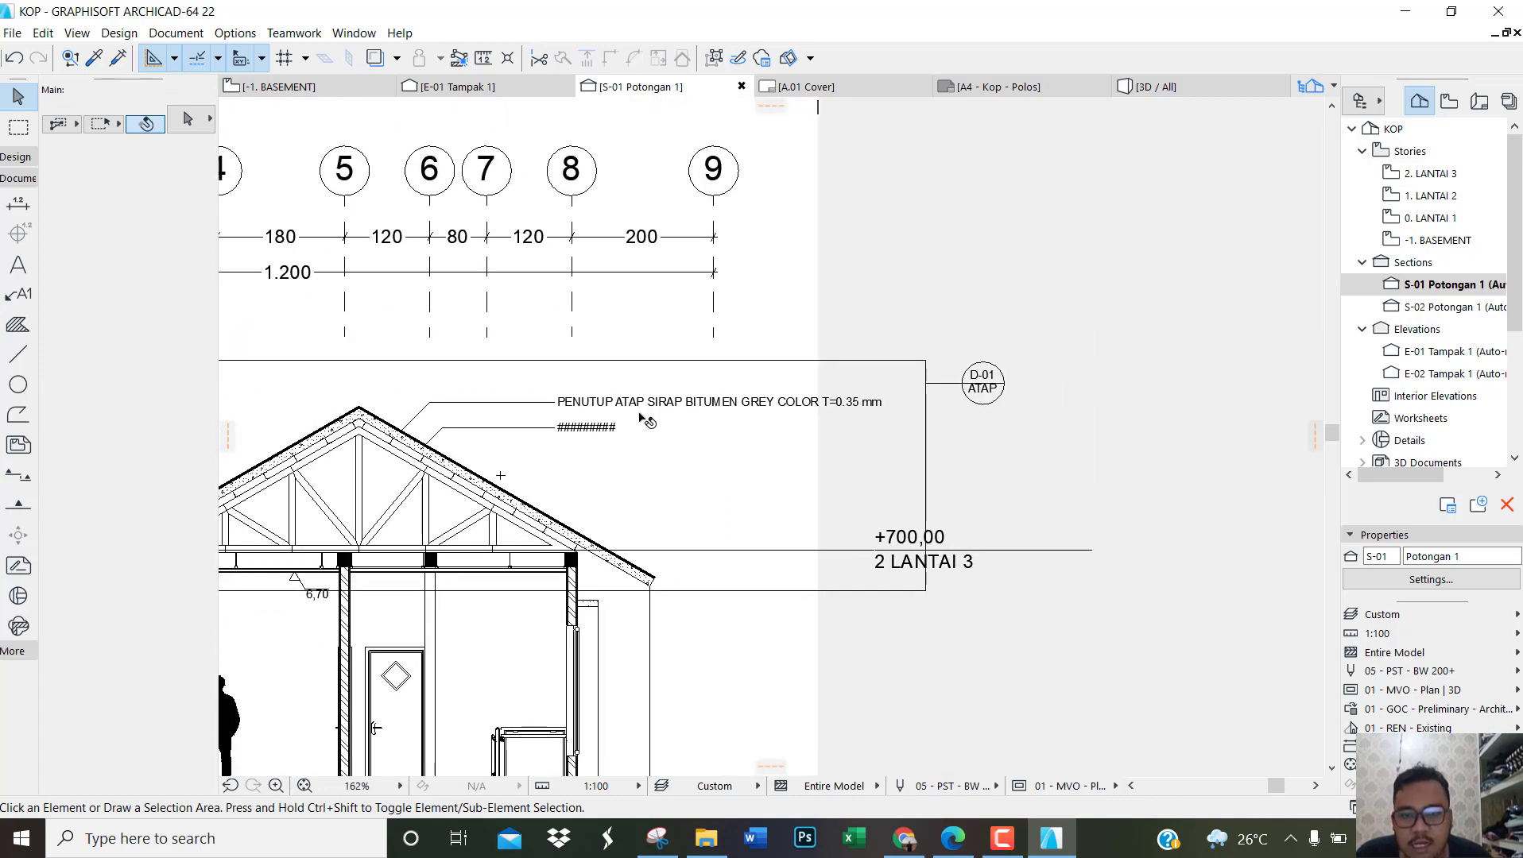
{"action": "scroll", "coordinate": [639, 414], "scroll_direction": "down", "scroll_amount": 3}
{"action": "scroll", "coordinate": [917, 438], "scroll_direction": "down", "scroll_amount": 2}
{"action": "scroll", "coordinate": [493, 433], "scroll_direction": "up", "scroll_amount": 4}
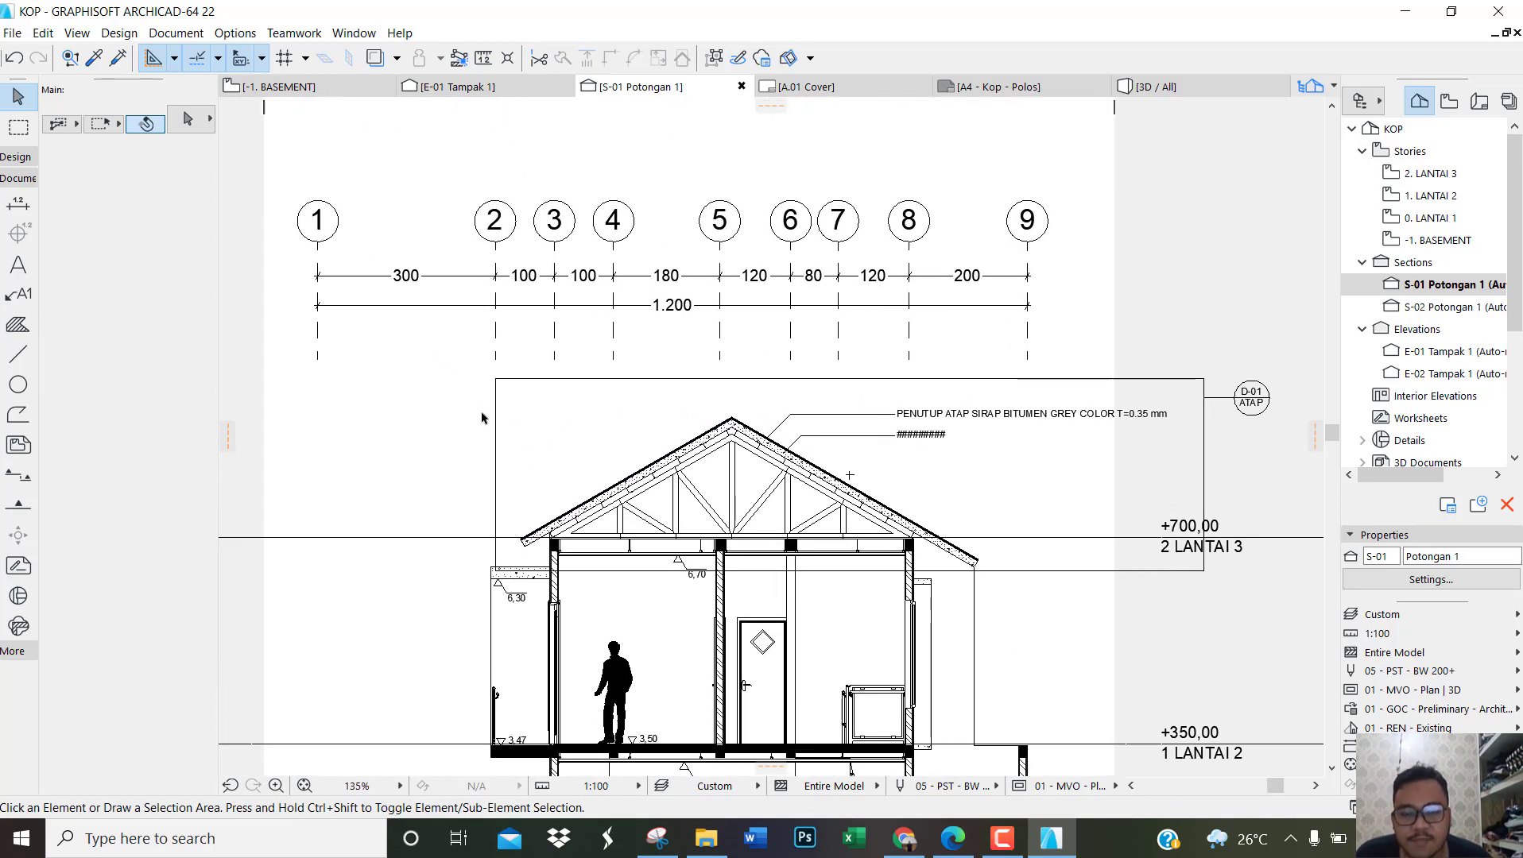
{"action": "scroll", "coordinate": [408, 434], "scroll_direction": "down", "scroll_amount": 1}
{"action": "scroll", "coordinate": [485, 509], "scroll_direction": "down", "scroll_amount": 1}
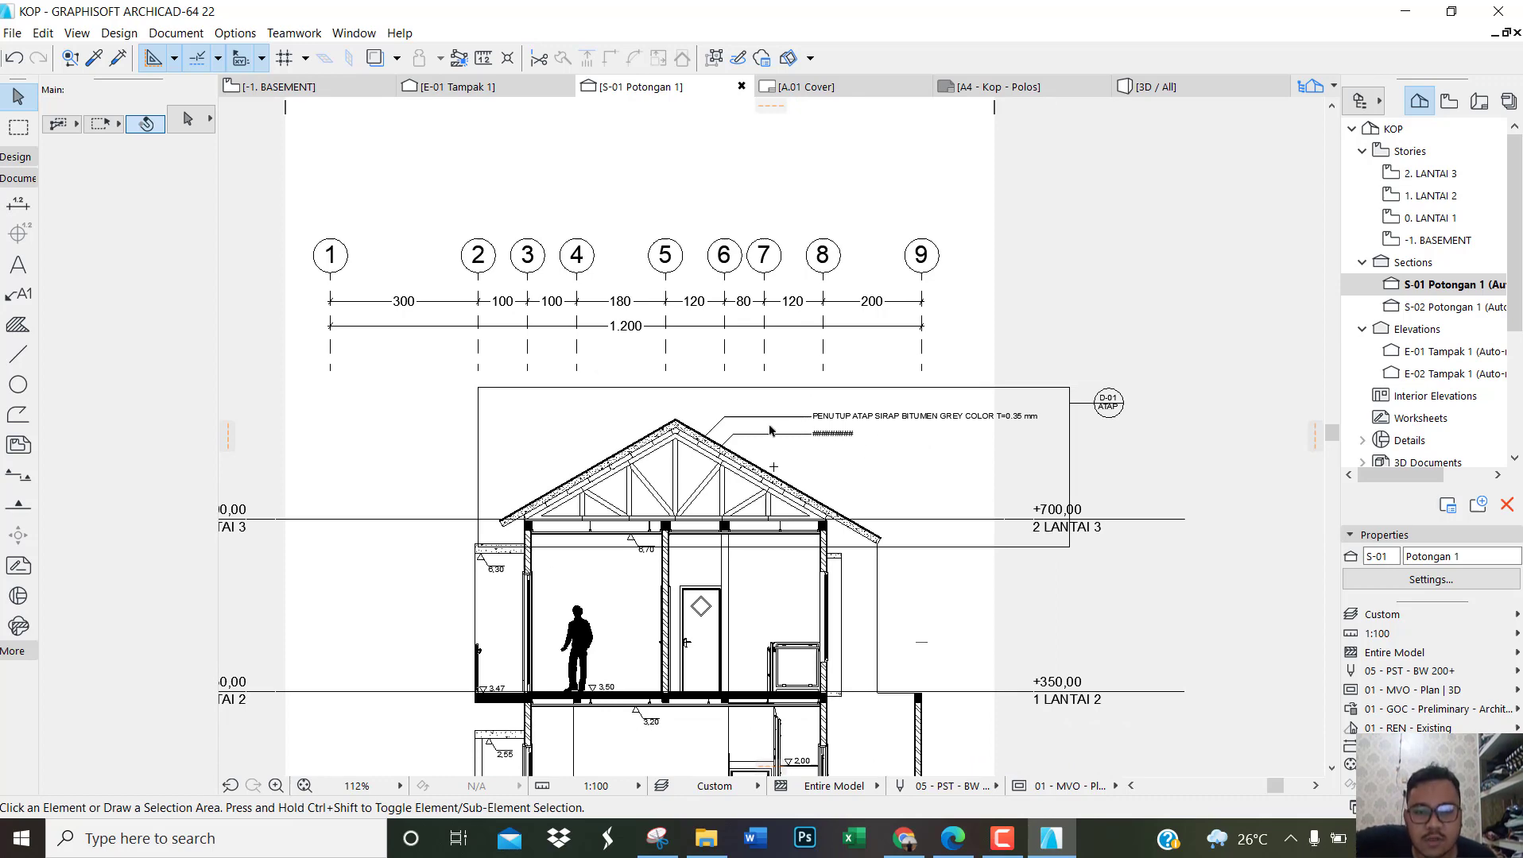
Step: Open the D-01 ATAP detail drawing to check the roof detail, and return to section S-01 to review it
{"action": "scroll", "coordinate": [700, 498], "scroll_direction": "up", "scroll_amount": 2}
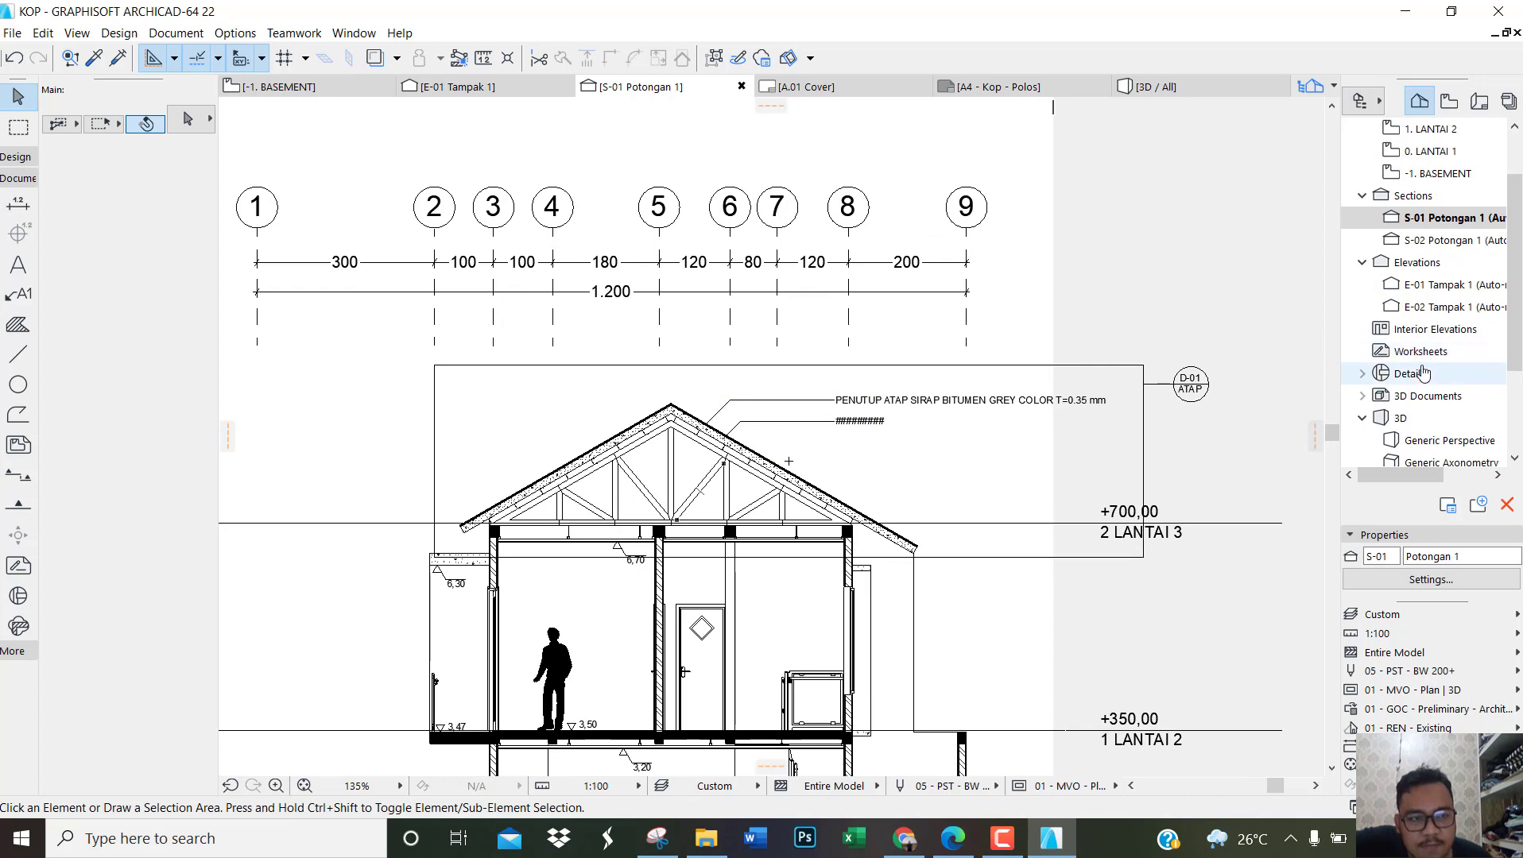
{"action": "double_click", "coordinate": [1411, 375]}
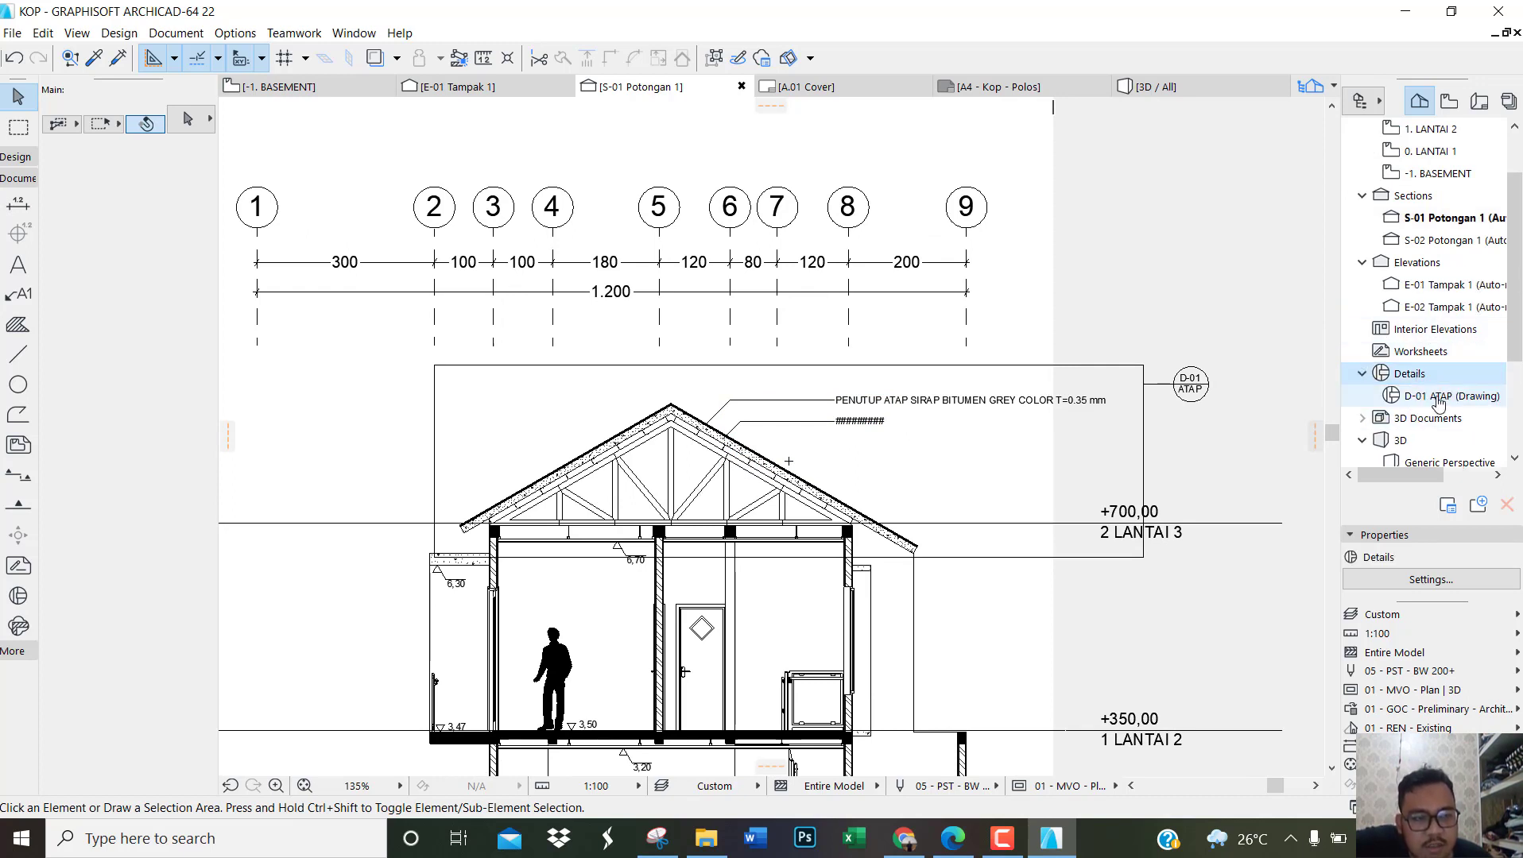
{"action": "double_click", "coordinate": [1438, 398]}
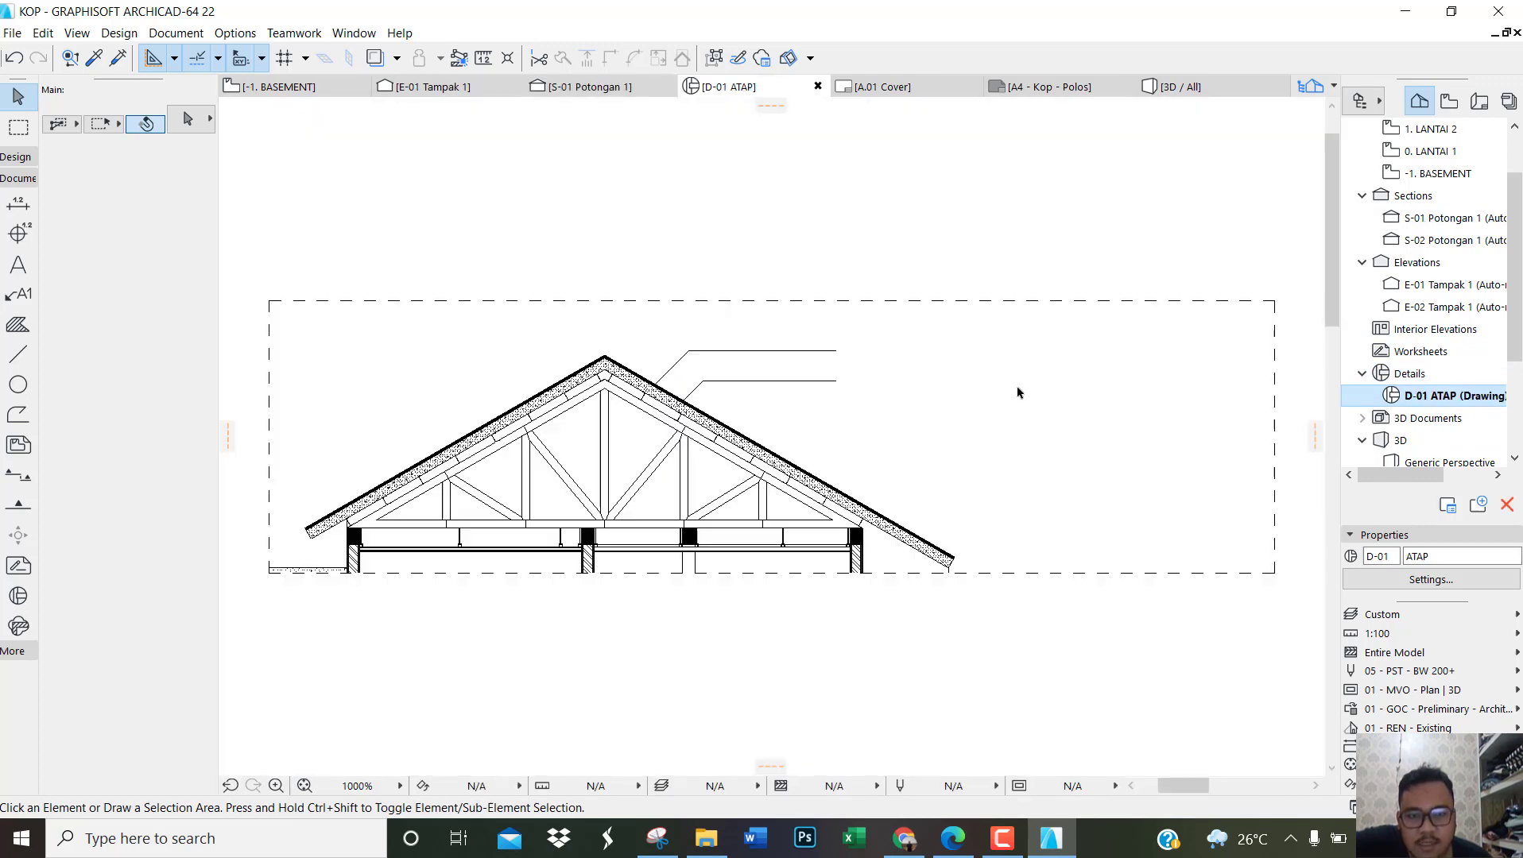
{"action": "scroll", "coordinate": [572, 479], "scroll_direction": "up", "scroll_amount": 3}
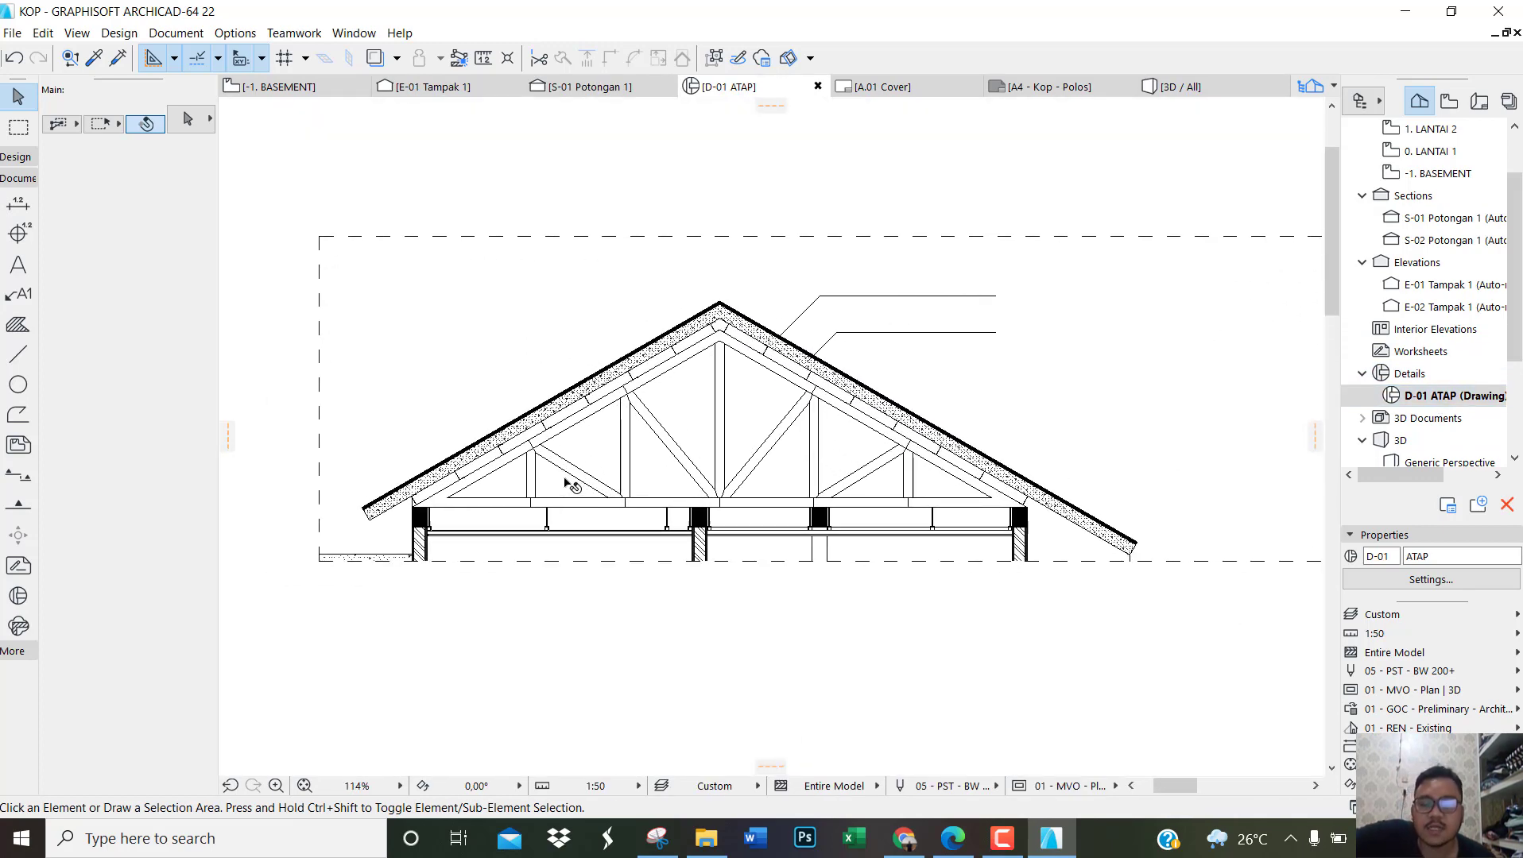
{"action": "scroll", "coordinate": [569, 488], "scroll_direction": "down", "scroll_amount": 3}
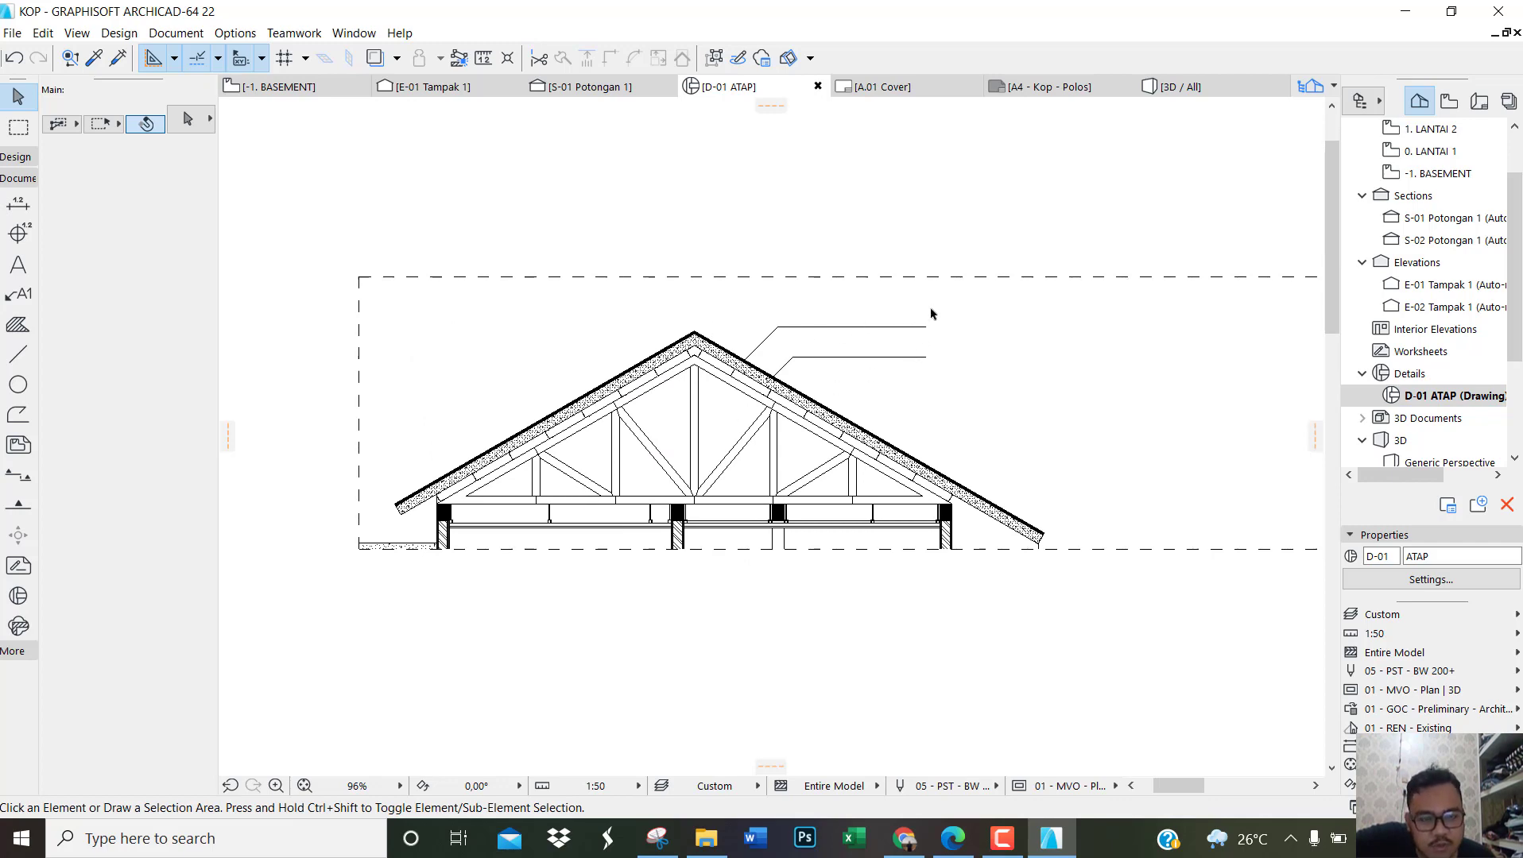
{"action": "double_click", "coordinate": [1438, 217]}
{"action": "scroll", "coordinate": [819, 418], "scroll_direction": "up", "scroll_amount": 3}
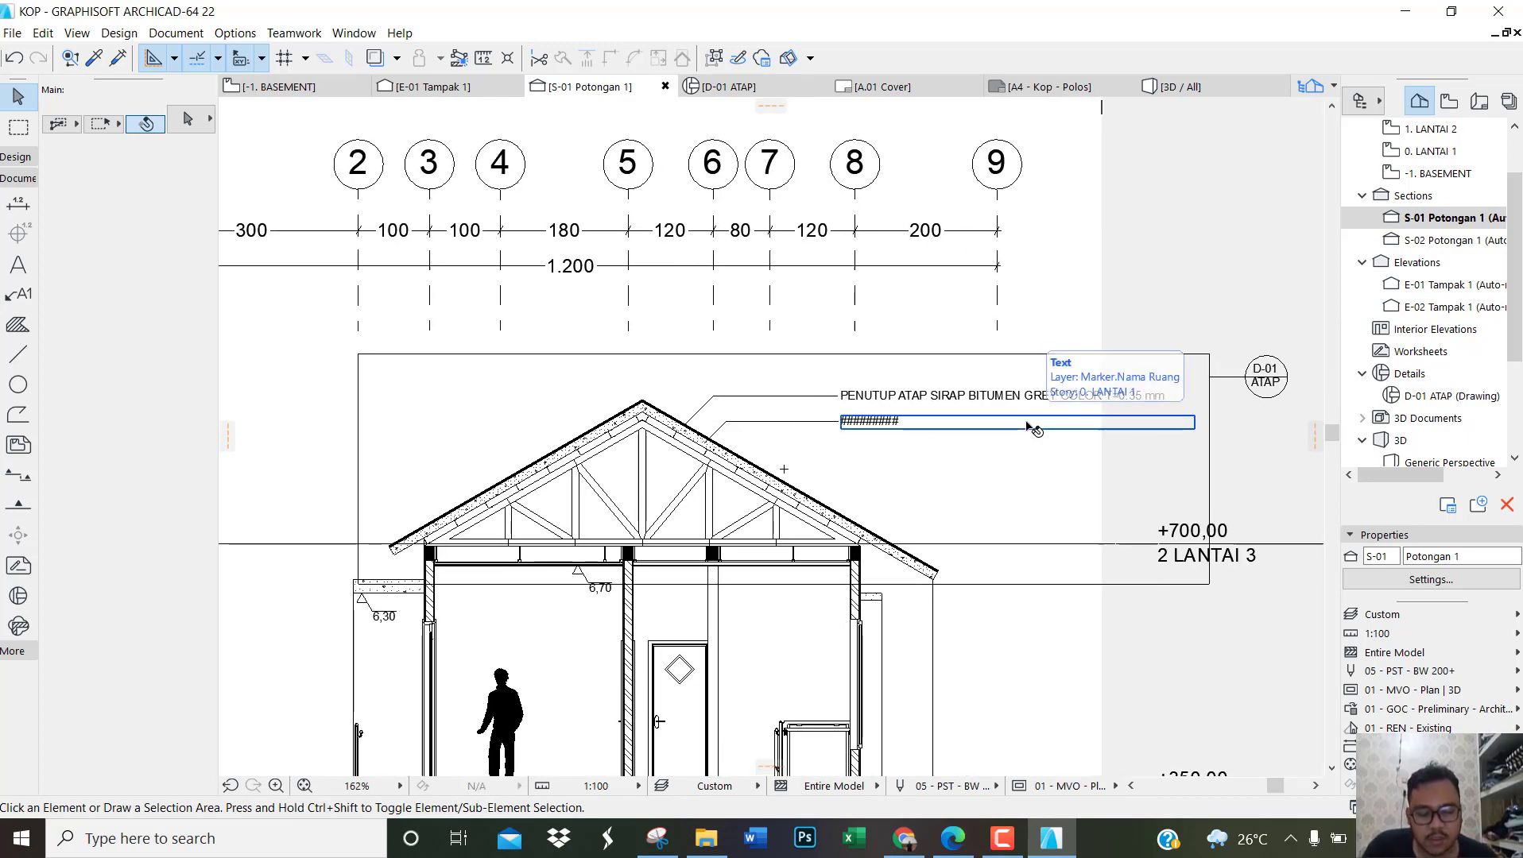
{"action": "scroll", "coordinate": [719, 367], "scroll_direction": "down", "scroll_amount": 5}
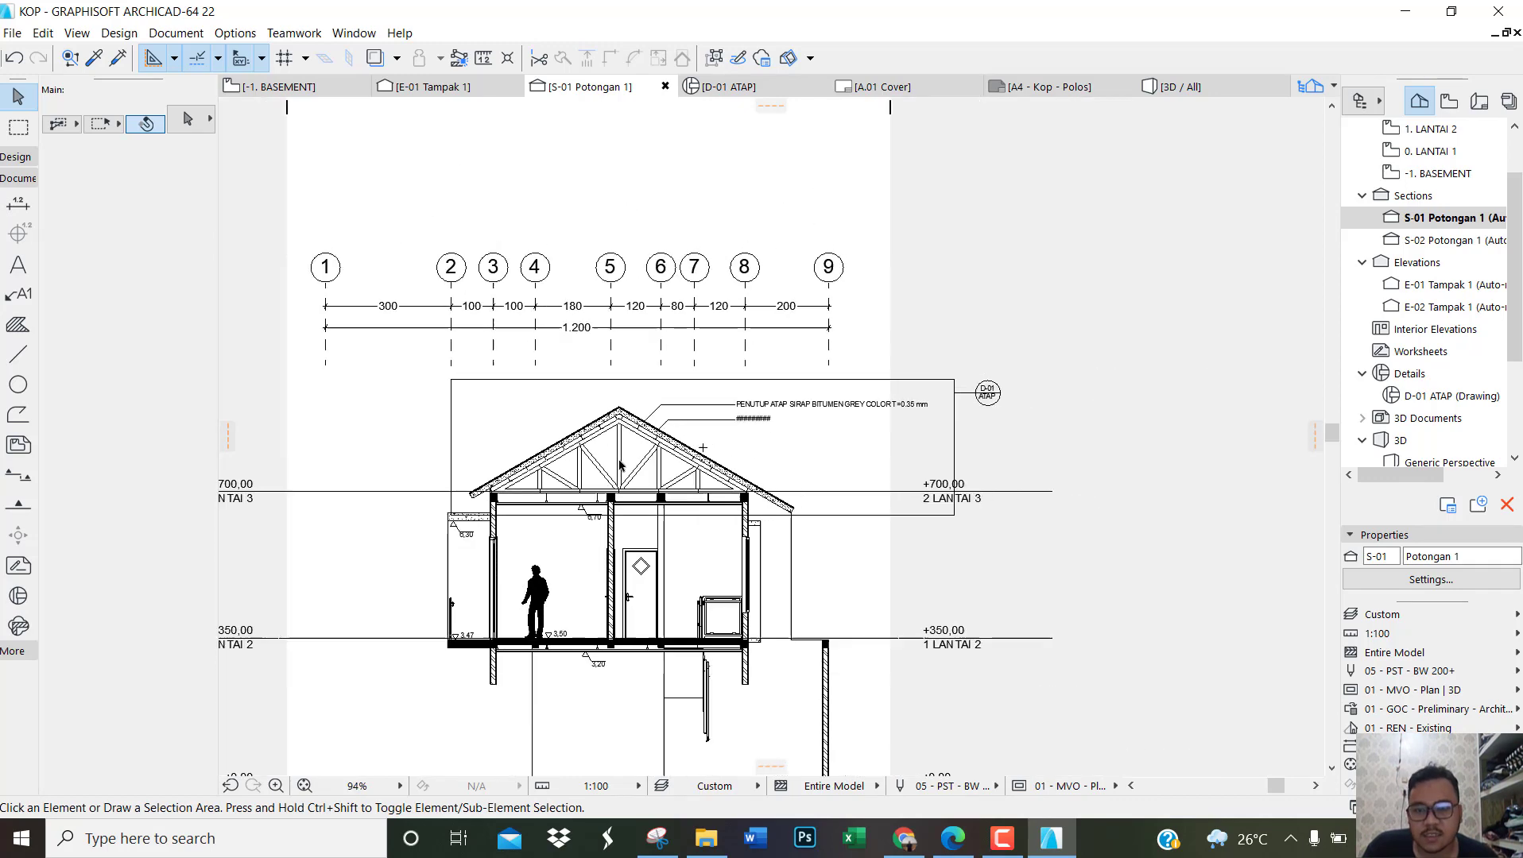
{"action": "scroll", "coordinate": [504, 720], "scroll_direction": "up", "scroll_amount": 4}
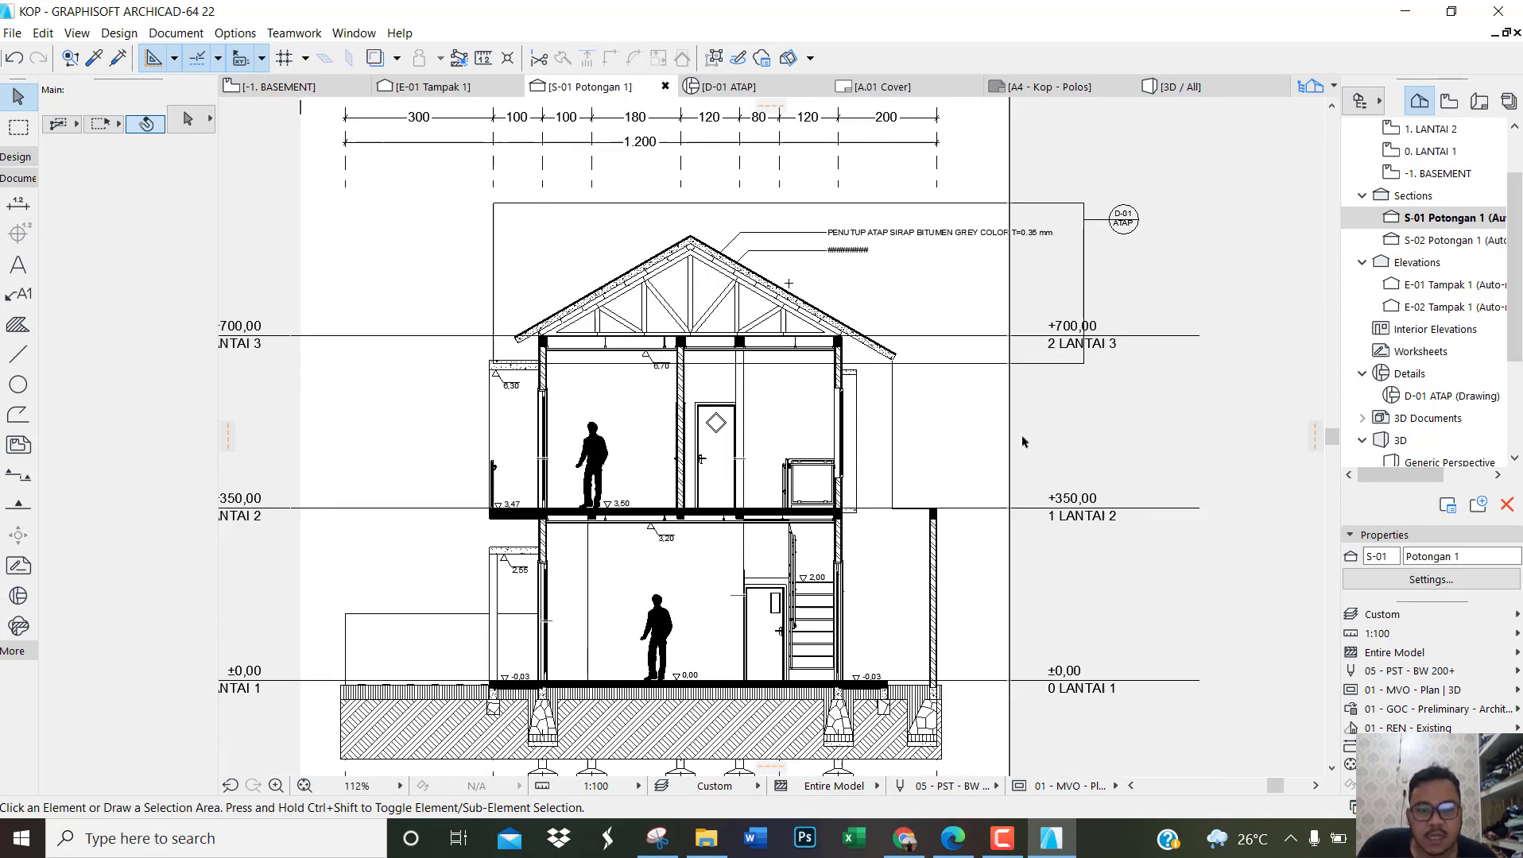
Step: Open section S-02 and create a rectangular detail viewpoint about 167 by 374 around the bathroom and its foundations, with its marker outside the exterior wall
{"action": "double_click", "coordinate": [1444, 243]}
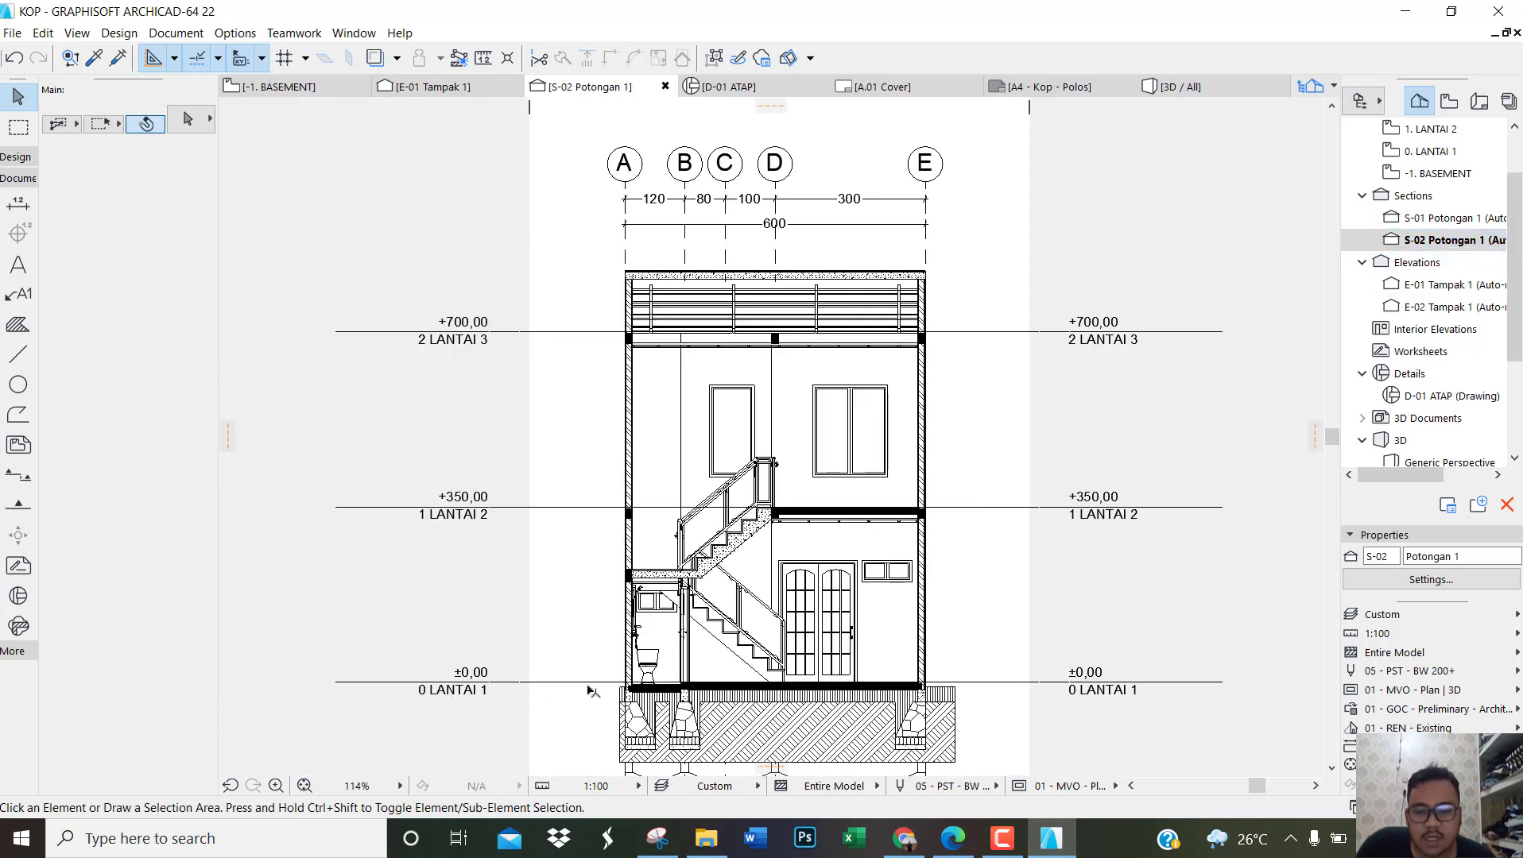
{"action": "scroll", "coordinate": [645, 721], "scroll_direction": "up", "scroll_amount": 1}
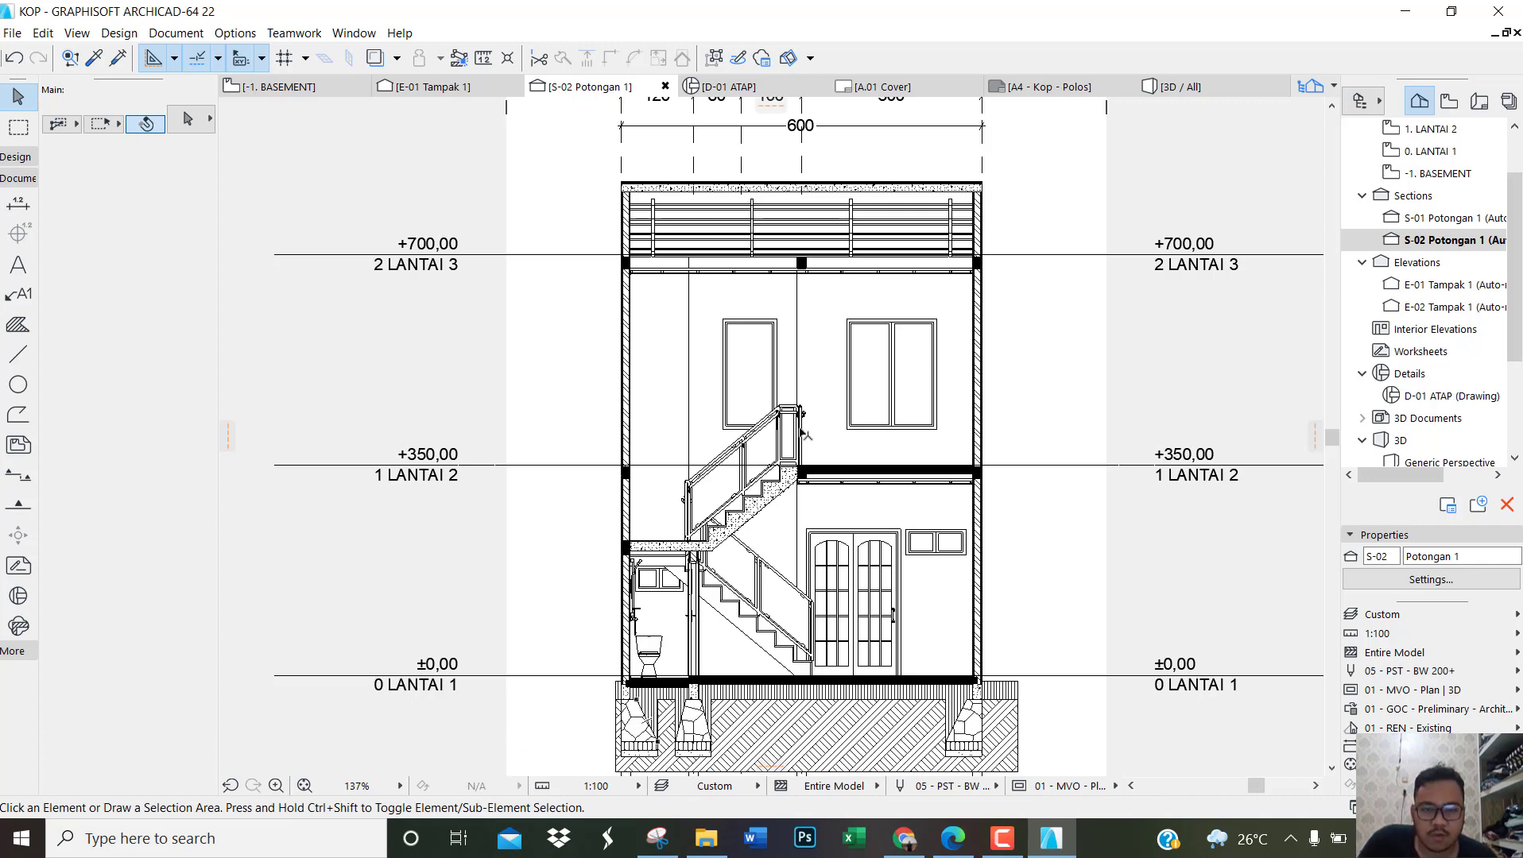
{"action": "scroll", "coordinate": [653, 683], "scroll_direction": "up", "scroll_amount": 3}
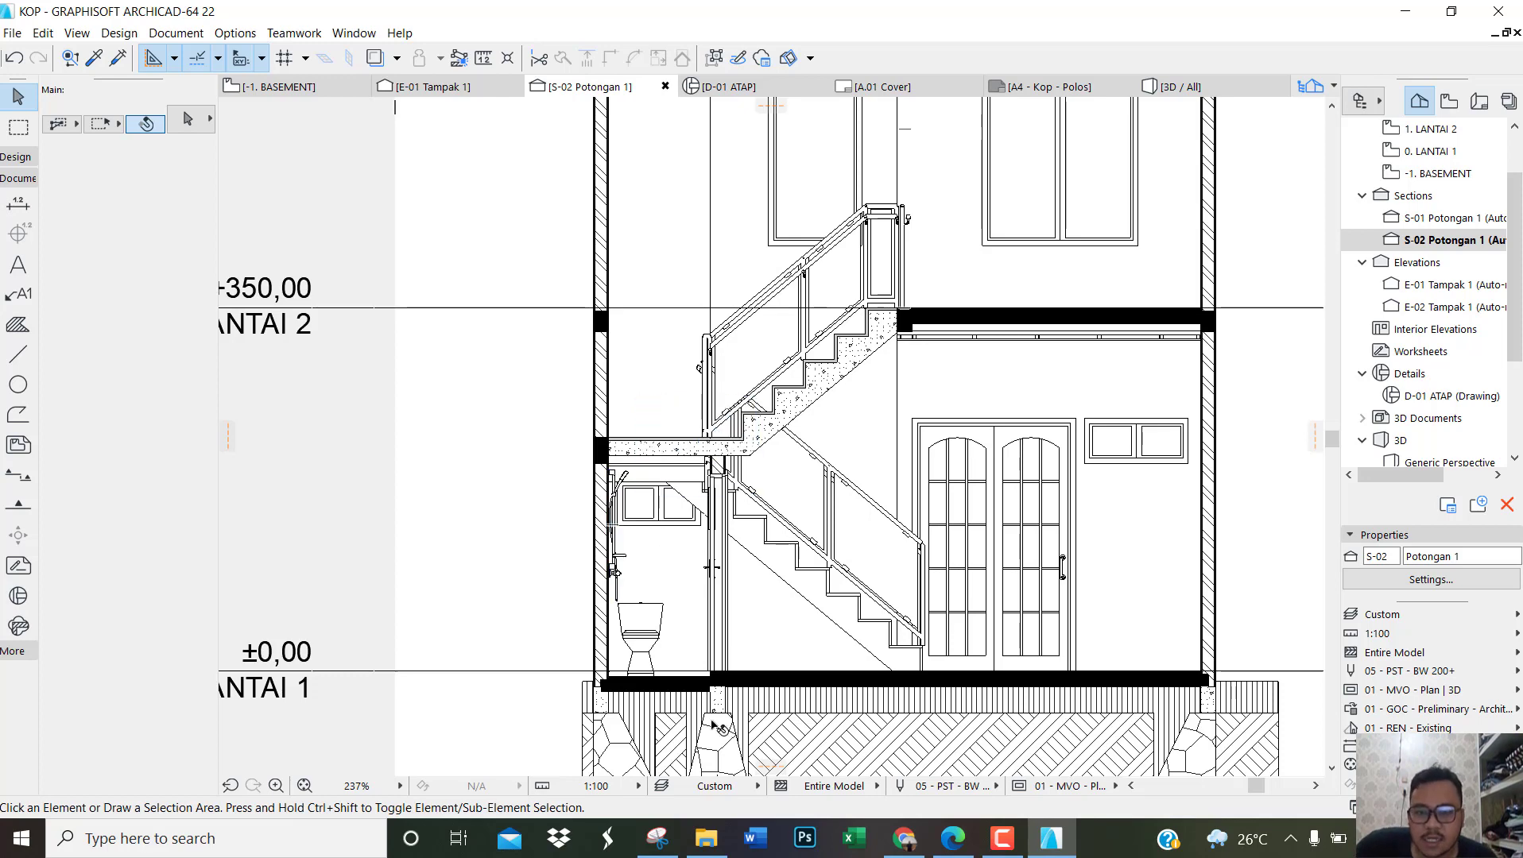
{"action": "scroll", "coordinate": [531, 360], "scroll_direction": "up", "scroll_amount": 2}
{"action": "scroll", "coordinate": [619, 497], "scroll_direction": "down", "scroll_amount": 2}
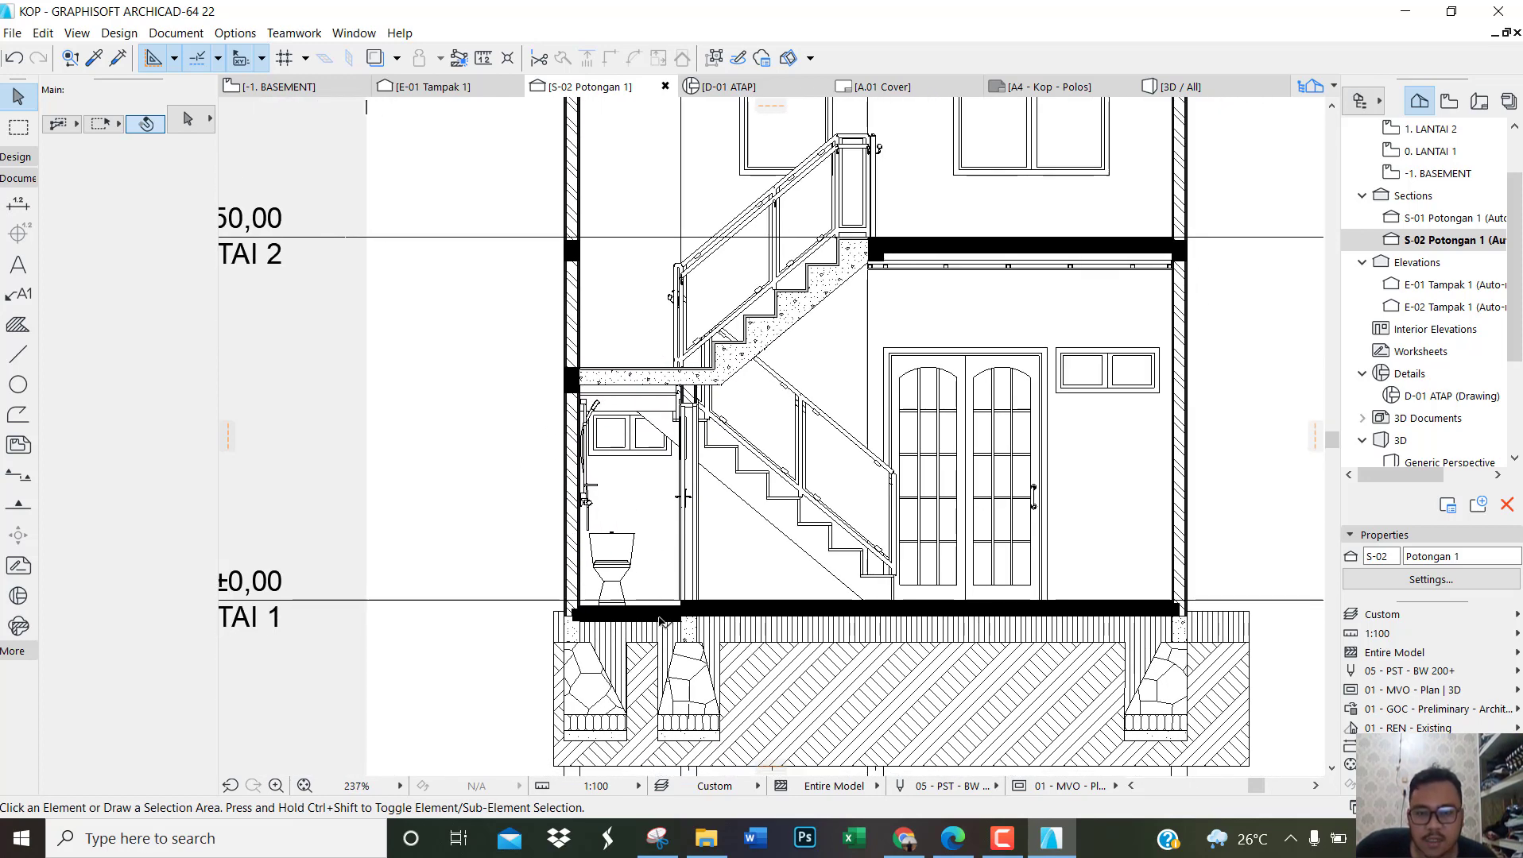
{"action": "scroll", "coordinate": [657, 527], "scroll_direction": "down", "scroll_amount": 2}
{"action": "scroll", "coordinate": [688, 641], "scroll_direction": "up", "scroll_amount": 3}
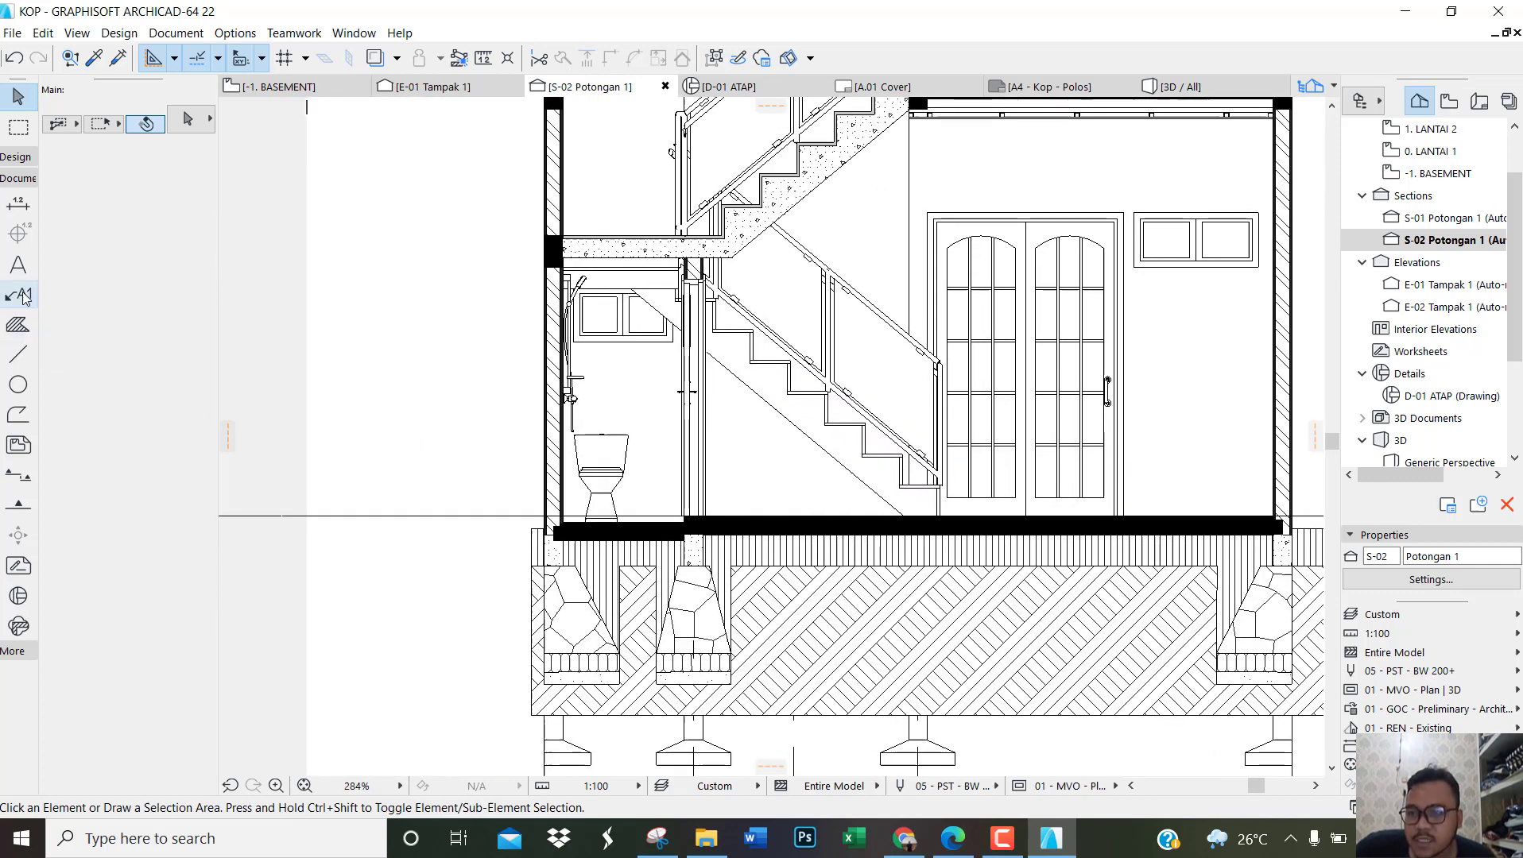
{"action": "left_click", "coordinate": [21, 602]}
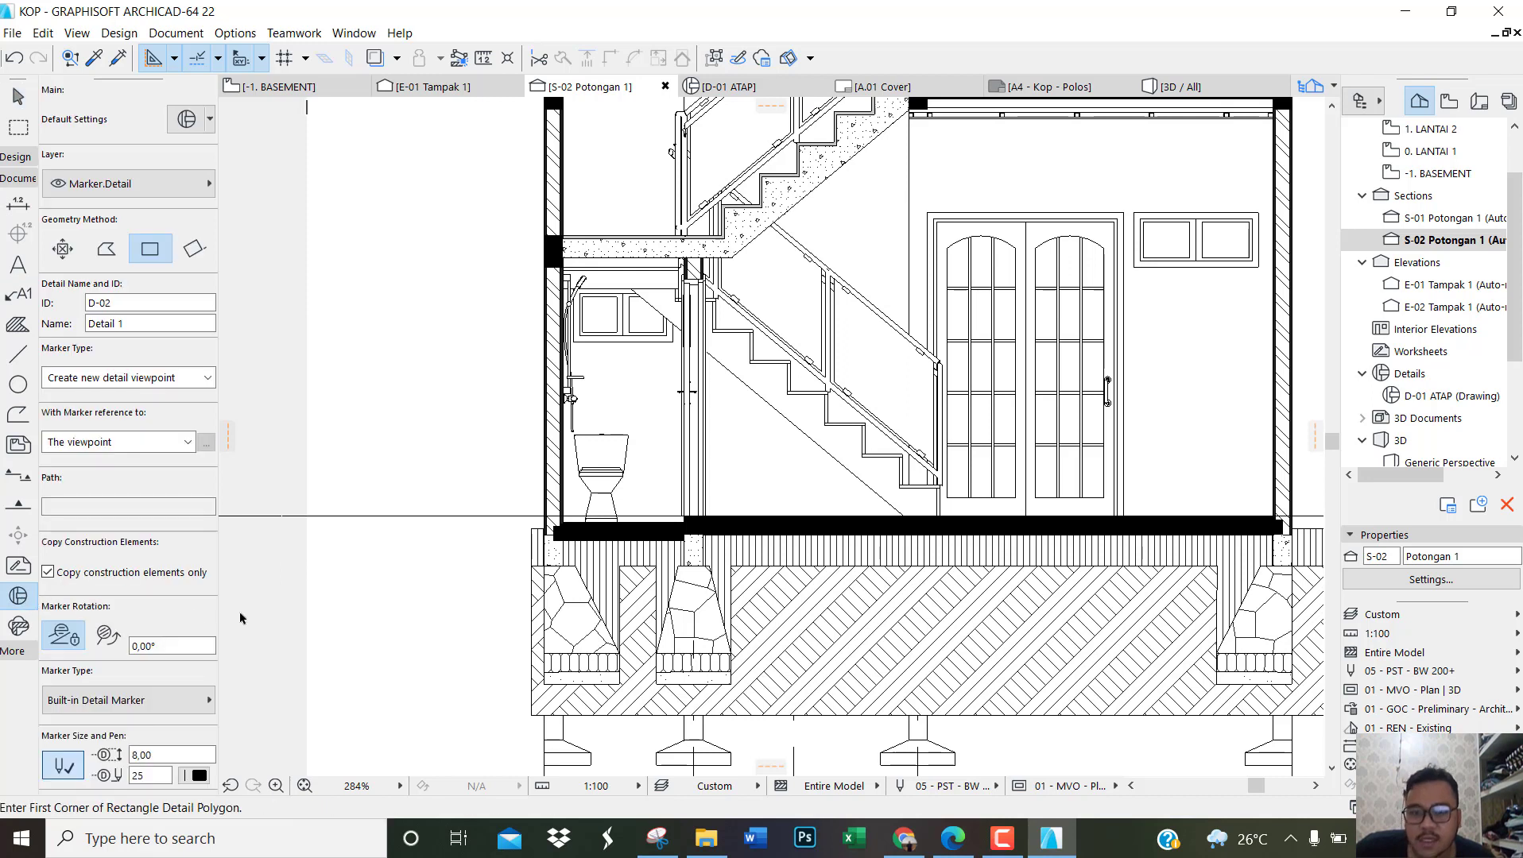
{"action": "left_click", "coordinate": [735, 693]}
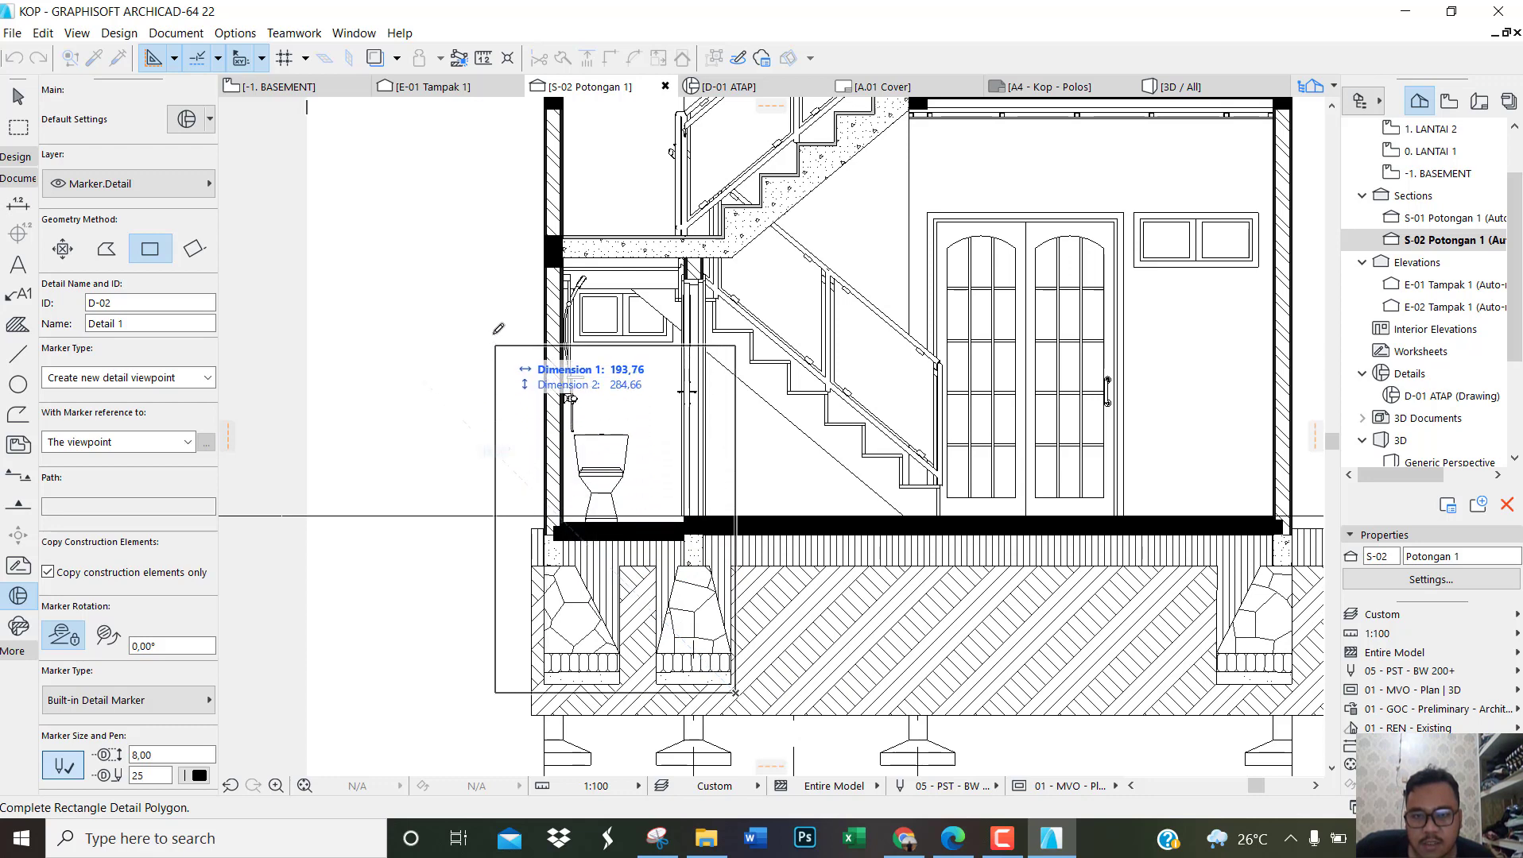
{"action": "left_click", "coordinate": [528, 227]}
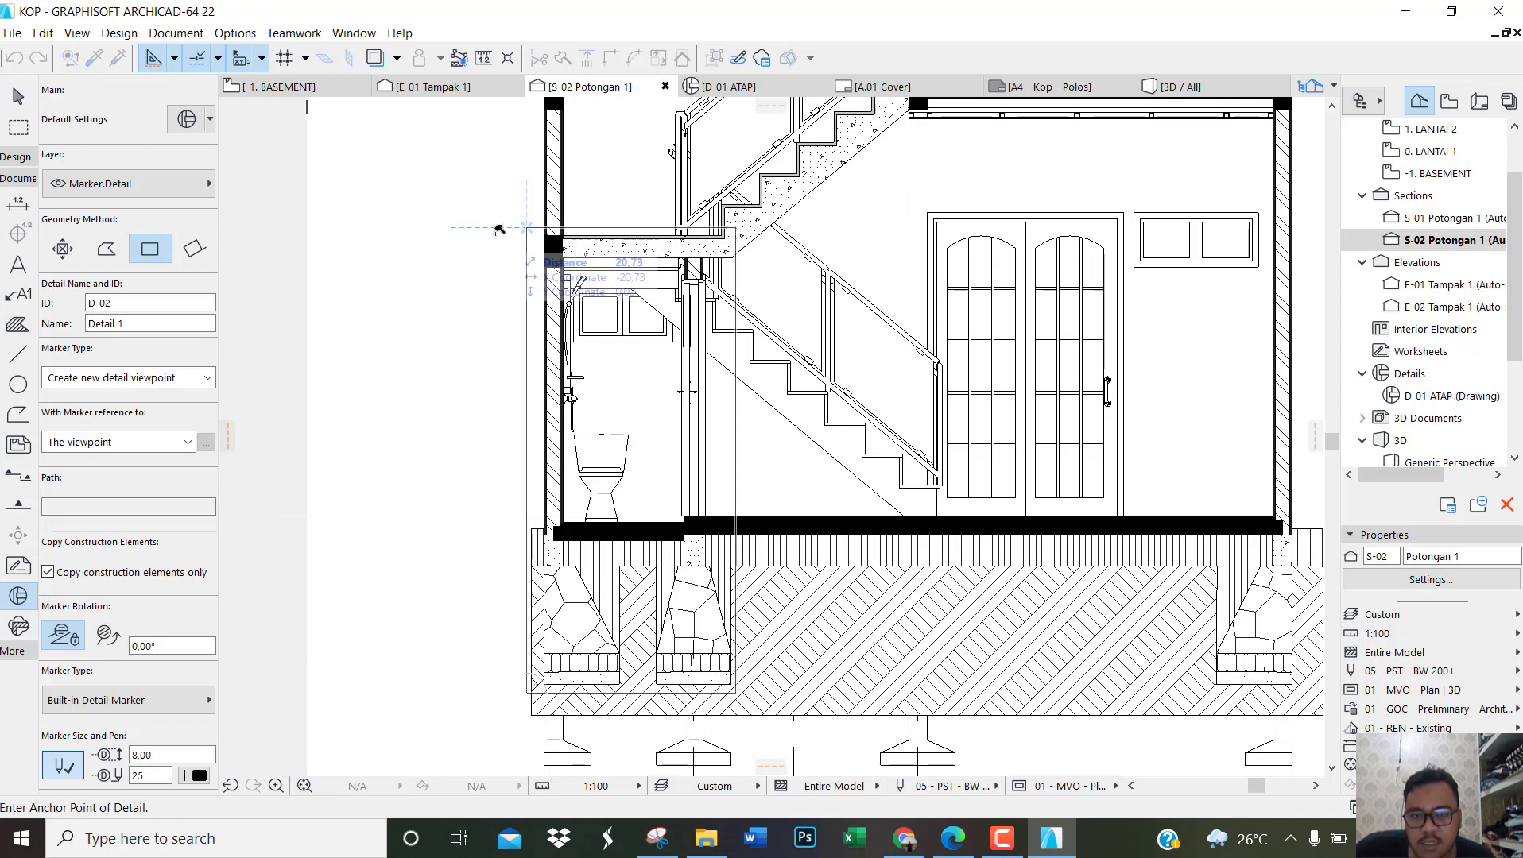
{"action": "left_click", "coordinate": [445, 251]}
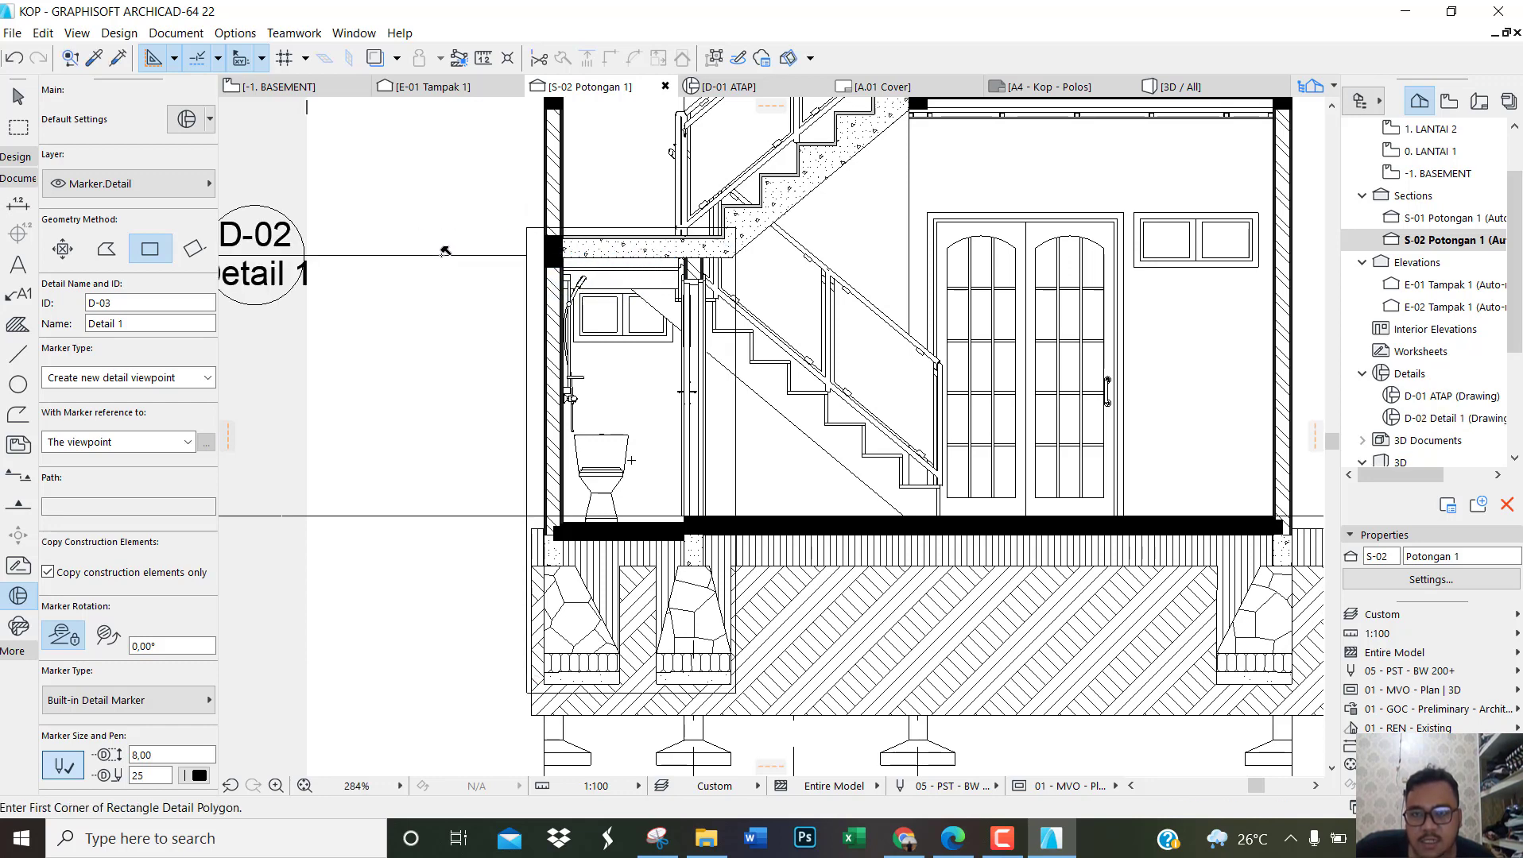
Step: Switch to the reference PDF in Edge, examine the bathroom section and detail on page 10, and return to ArchiCAD
{"action": "left_click", "coordinate": [953, 839]}
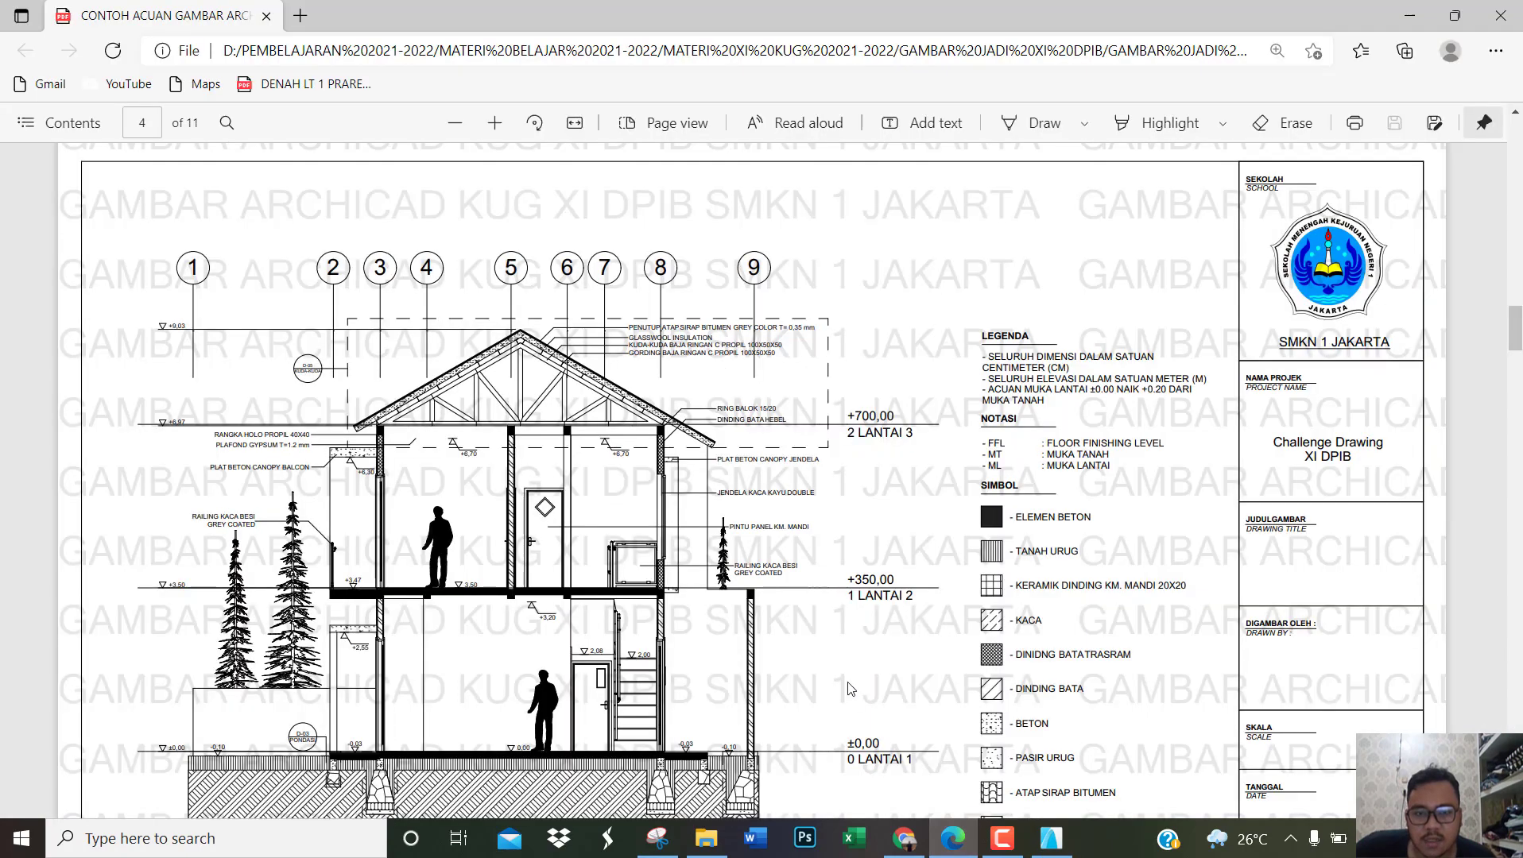
{"action": "scroll", "coordinate": [781, 502], "scroll_direction": "down", "scroll_amount": 5}
{"action": "scroll", "coordinate": [765, 474], "scroll_direction": "down", "scroll_amount": 5, "text": "ctrl"}
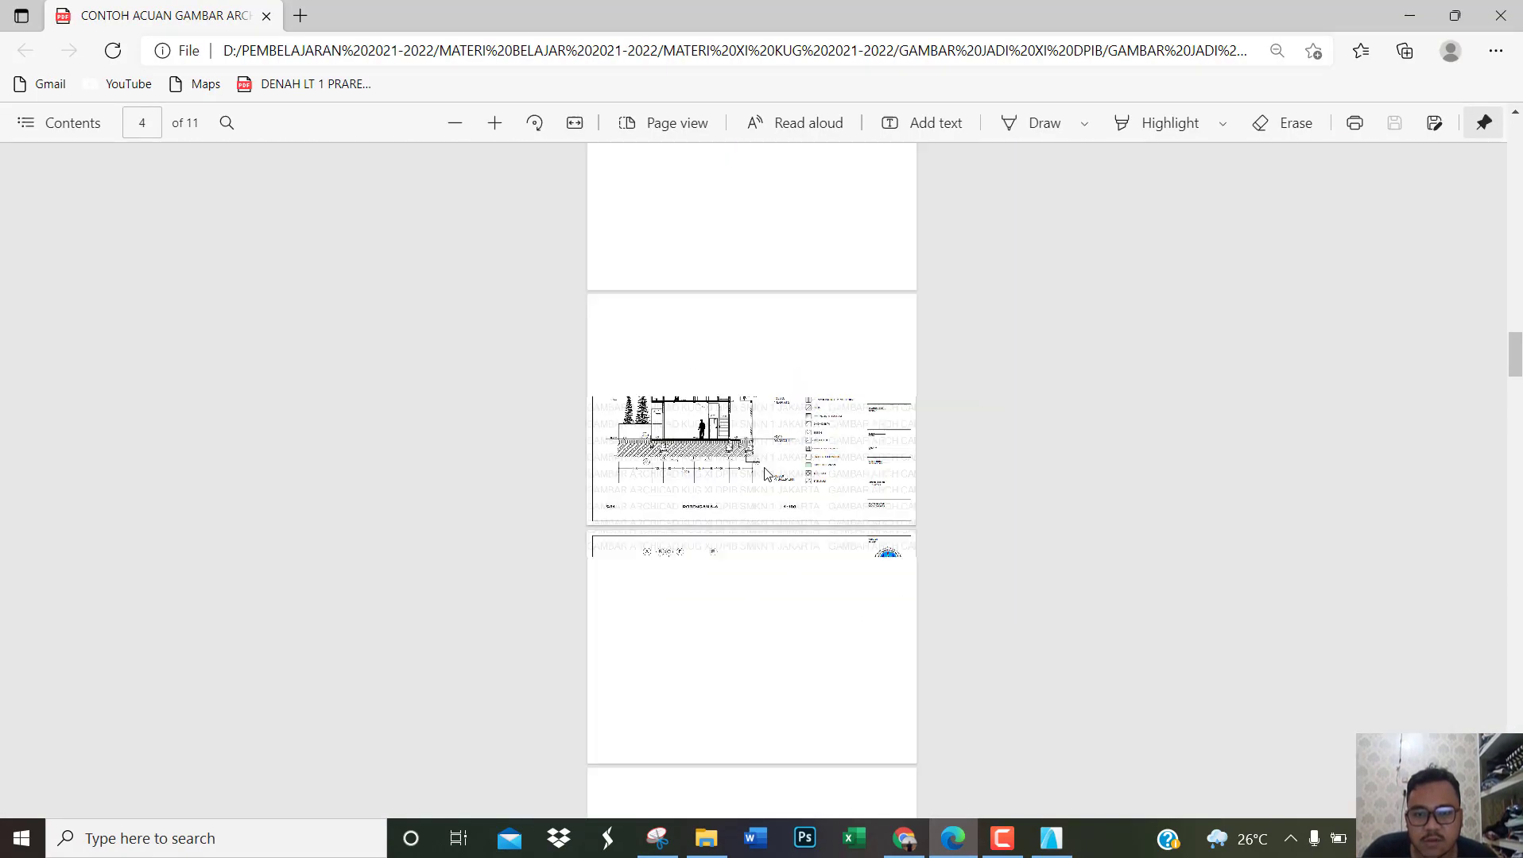
{"action": "scroll", "coordinate": [777, 402], "scroll_direction": "down", "scroll_amount": 15}
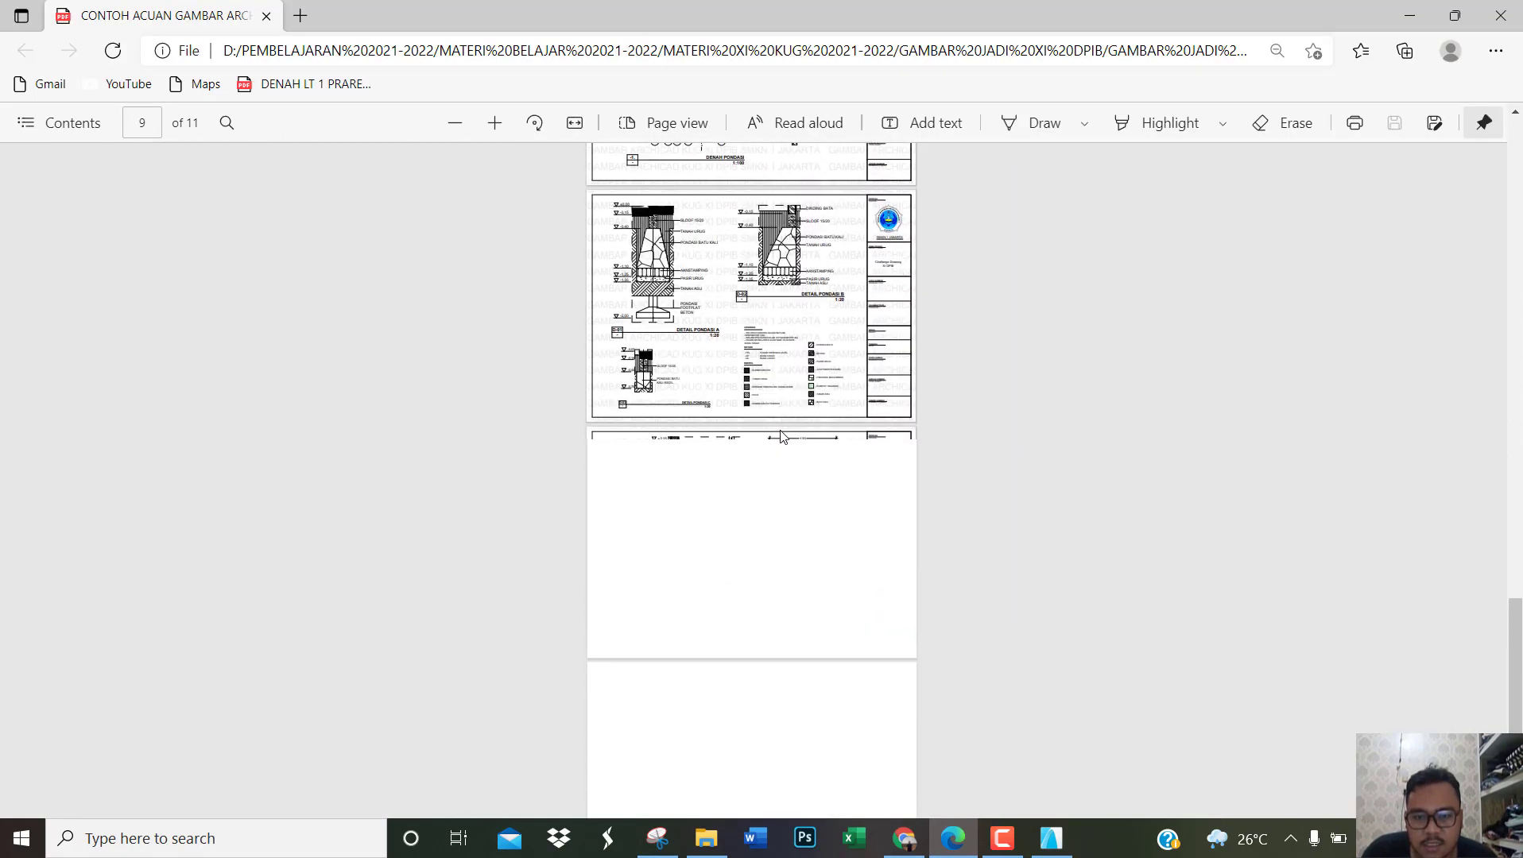
{"action": "scroll", "coordinate": [743, 485], "scroll_direction": "up", "scroll_amount": 5, "text": "ctrl"}
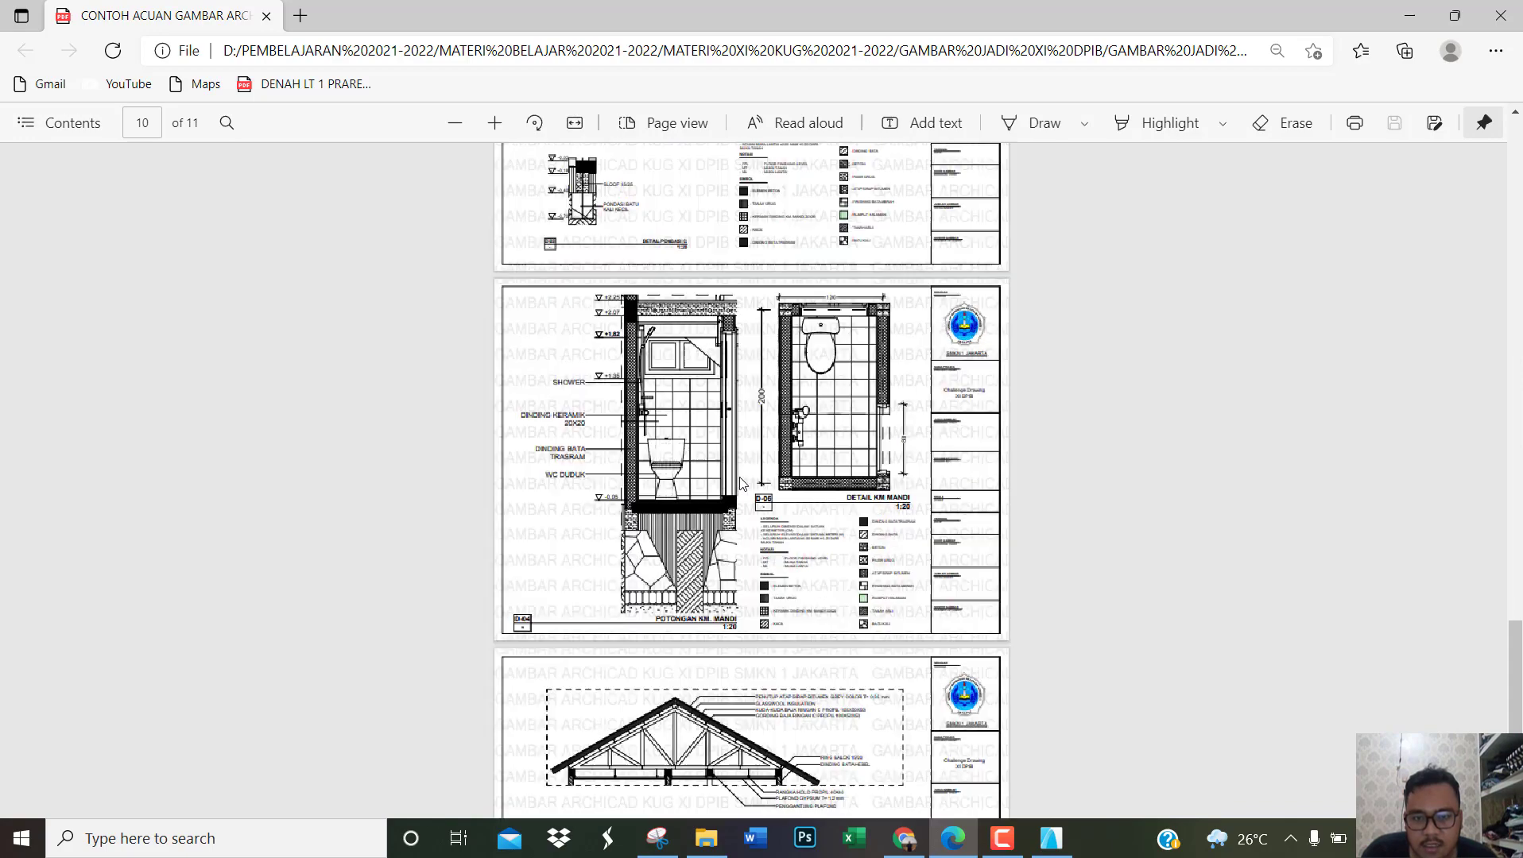
{"action": "scroll", "coordinate": [668, 518], "scroll_direction": "up", "scroll_amount": 3, "text": "ctrl"}
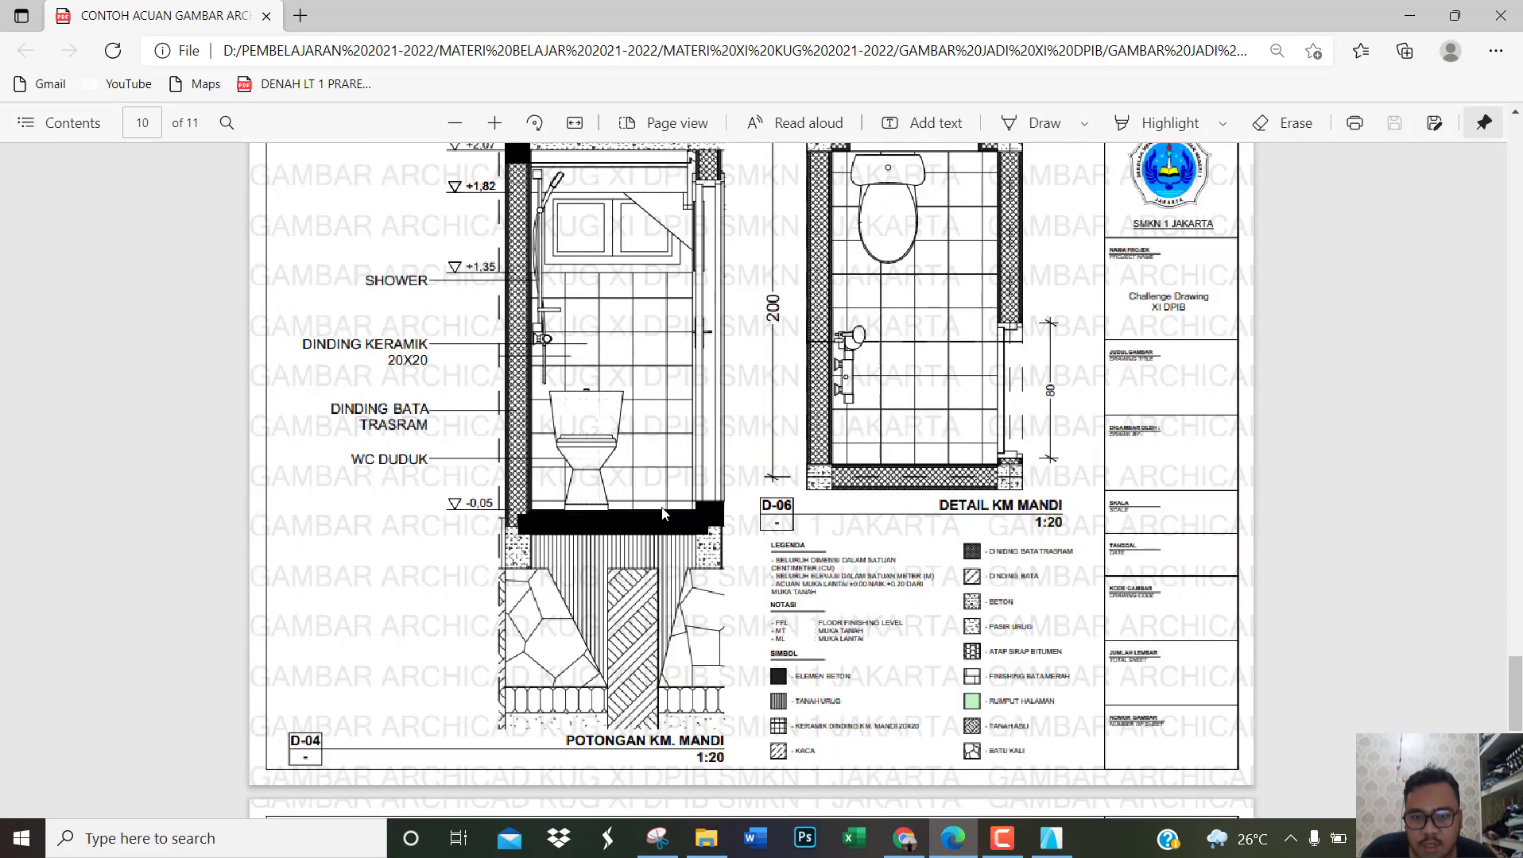
{"action": "scroll", "coordinate": [690, 534], "scroll_direction": "down", "scroll_amount": 2, "text": "ctrl"}
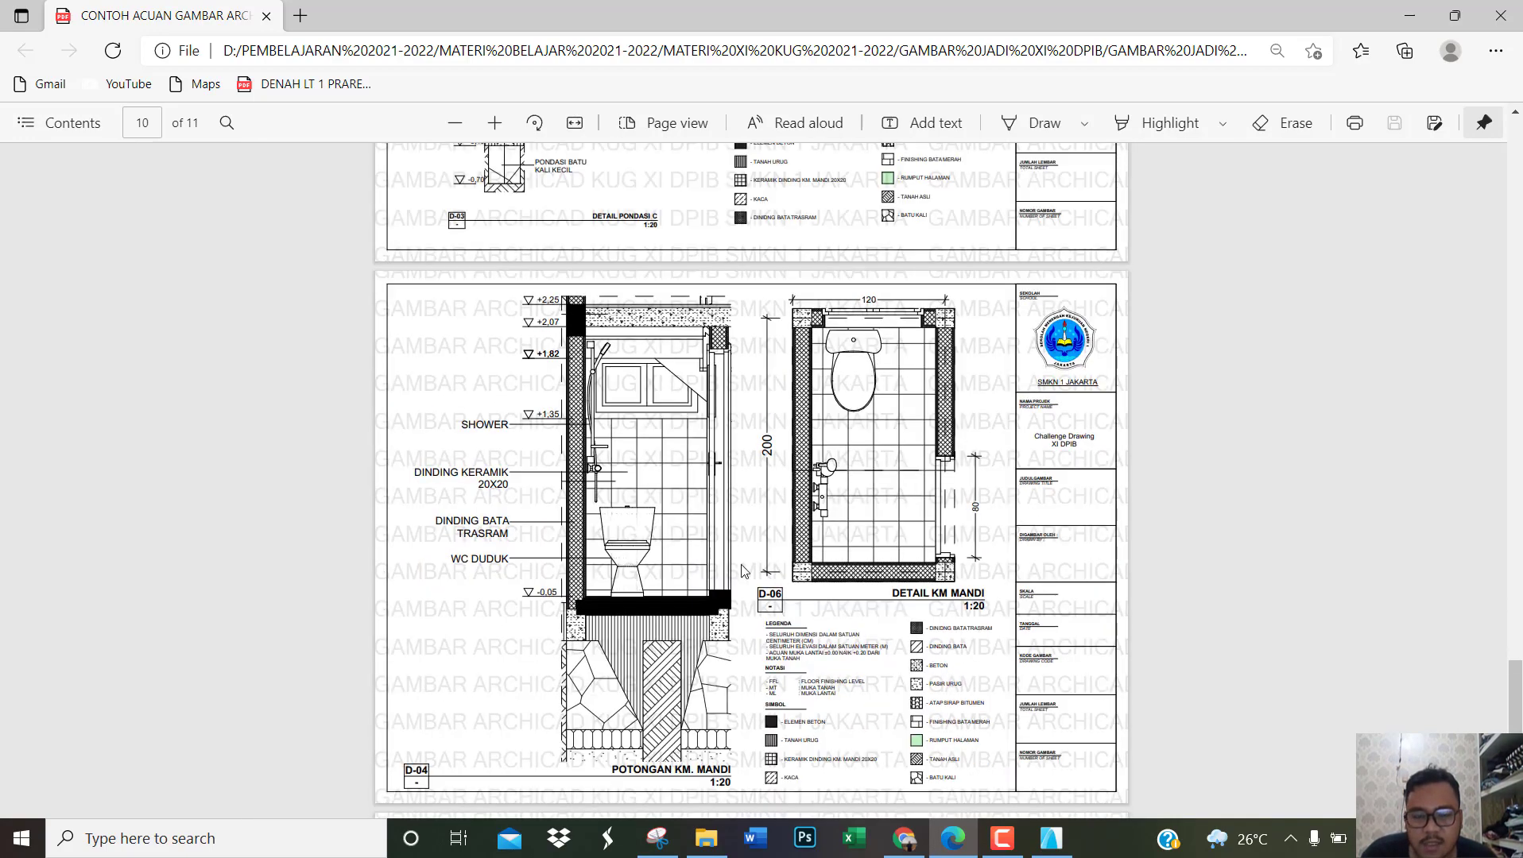
{"action": "left_click", "coordinate": [1049, 843]}
Step: Move the bathroom detail's D-02 marker closer to its boundary and rename the detail KM. MANDI
{"action": "scroll", "coordinate": [624, 475], "scroll_direction": "down", "scroll_amount": 1}
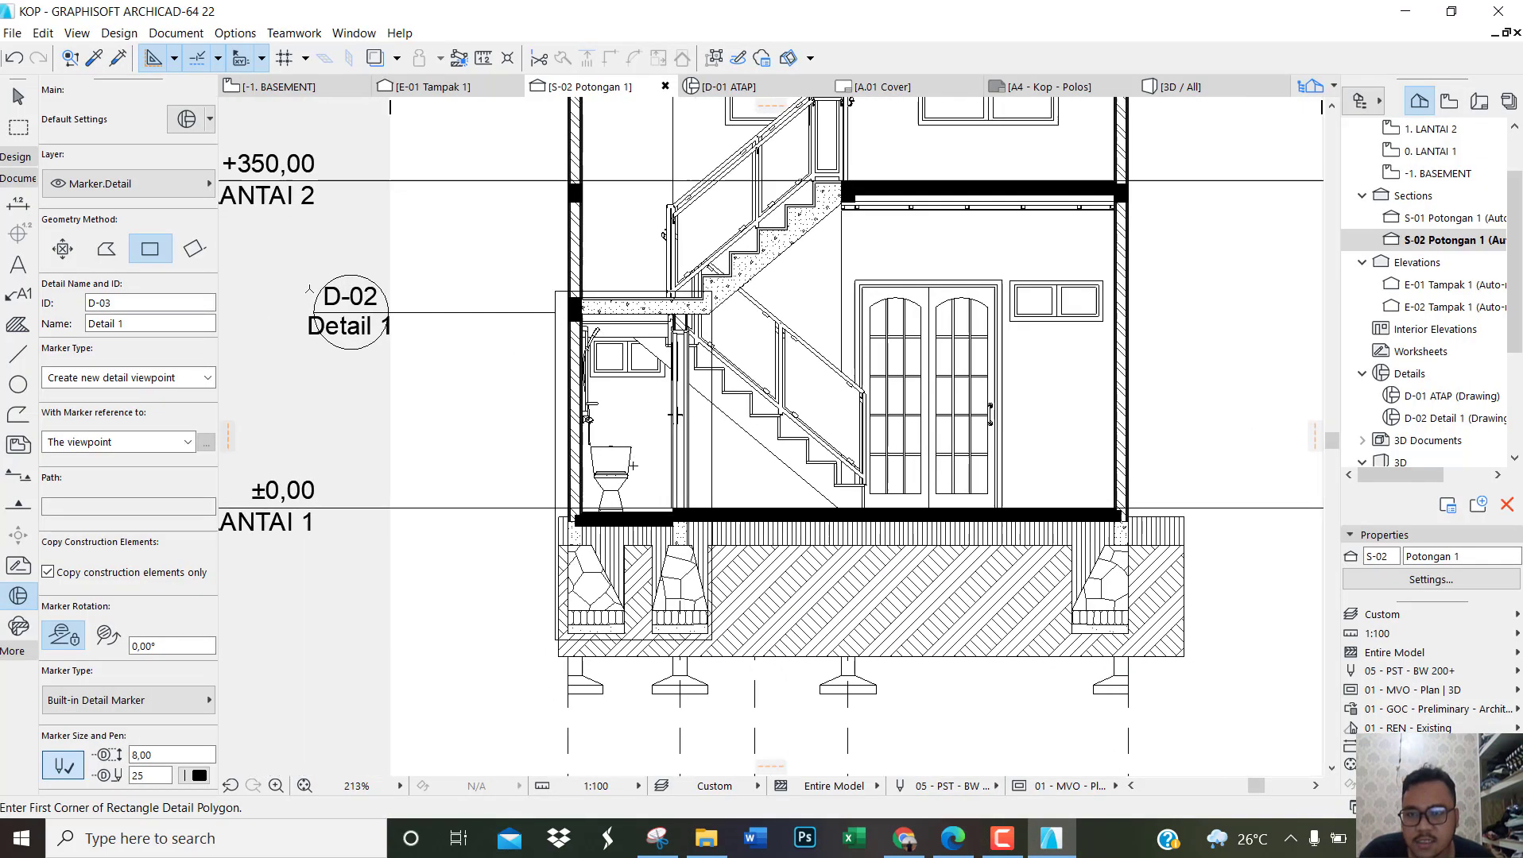
{"action": "scroll", "coordinate": [305, 291], "scroll_direction": "up", "scroll_amount": 1}
{"action": "key", "text": "Escape"}
{"action": "left_click", "coordinate": [382, 322]}
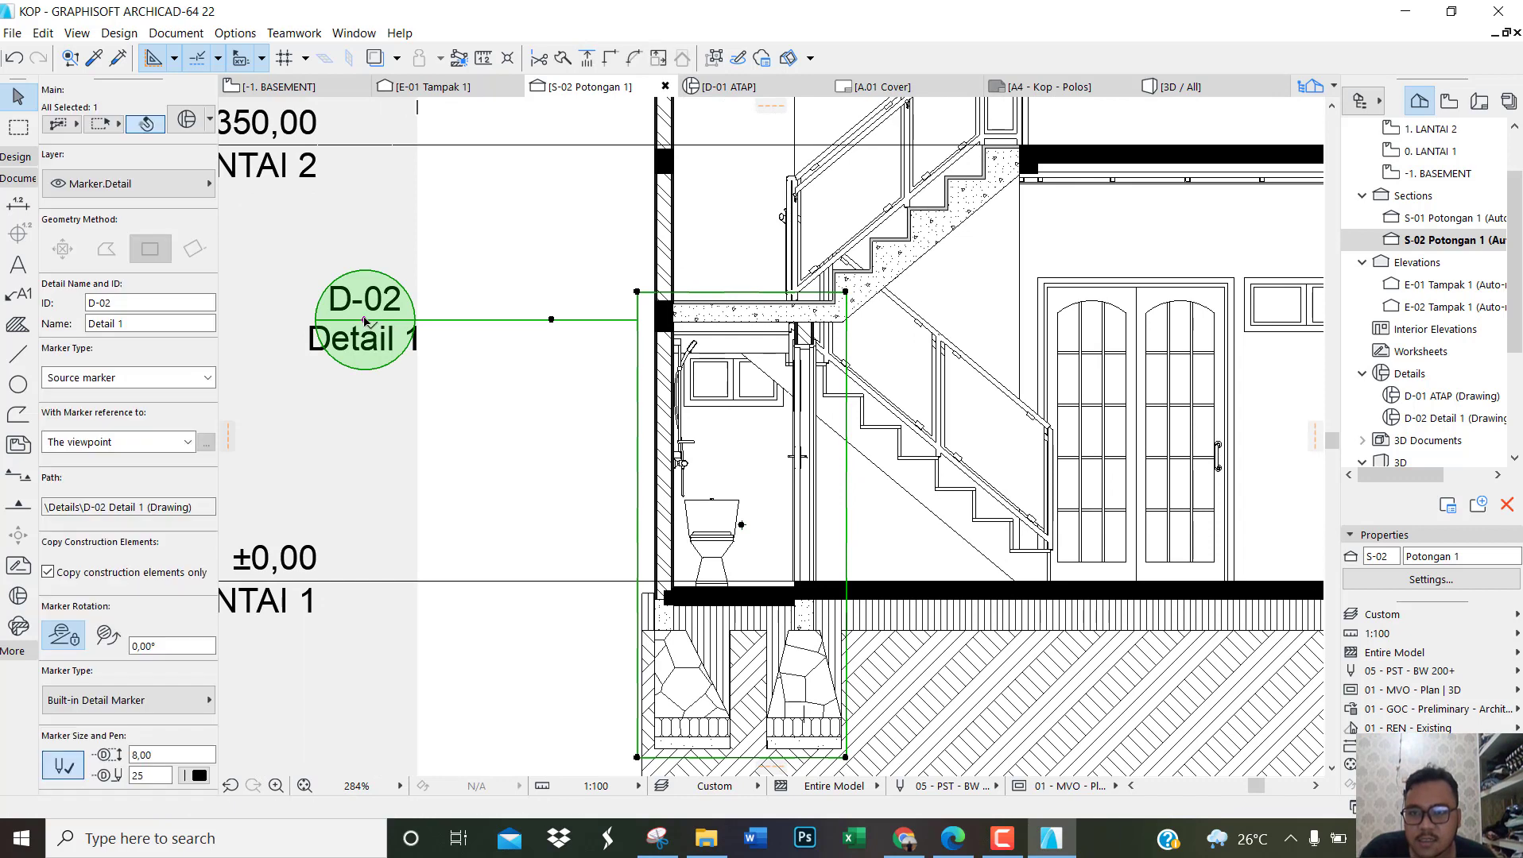
{"action": "mouse_move", "coordinate": [365, 321]}
{"action": "left_mouse_down"}
{"action": "mouse_move", "coordinate": [584, 321]}
{"action": "mouse_move", "coordinate": [554, 322]}
{"action": "left_mouse_up"}
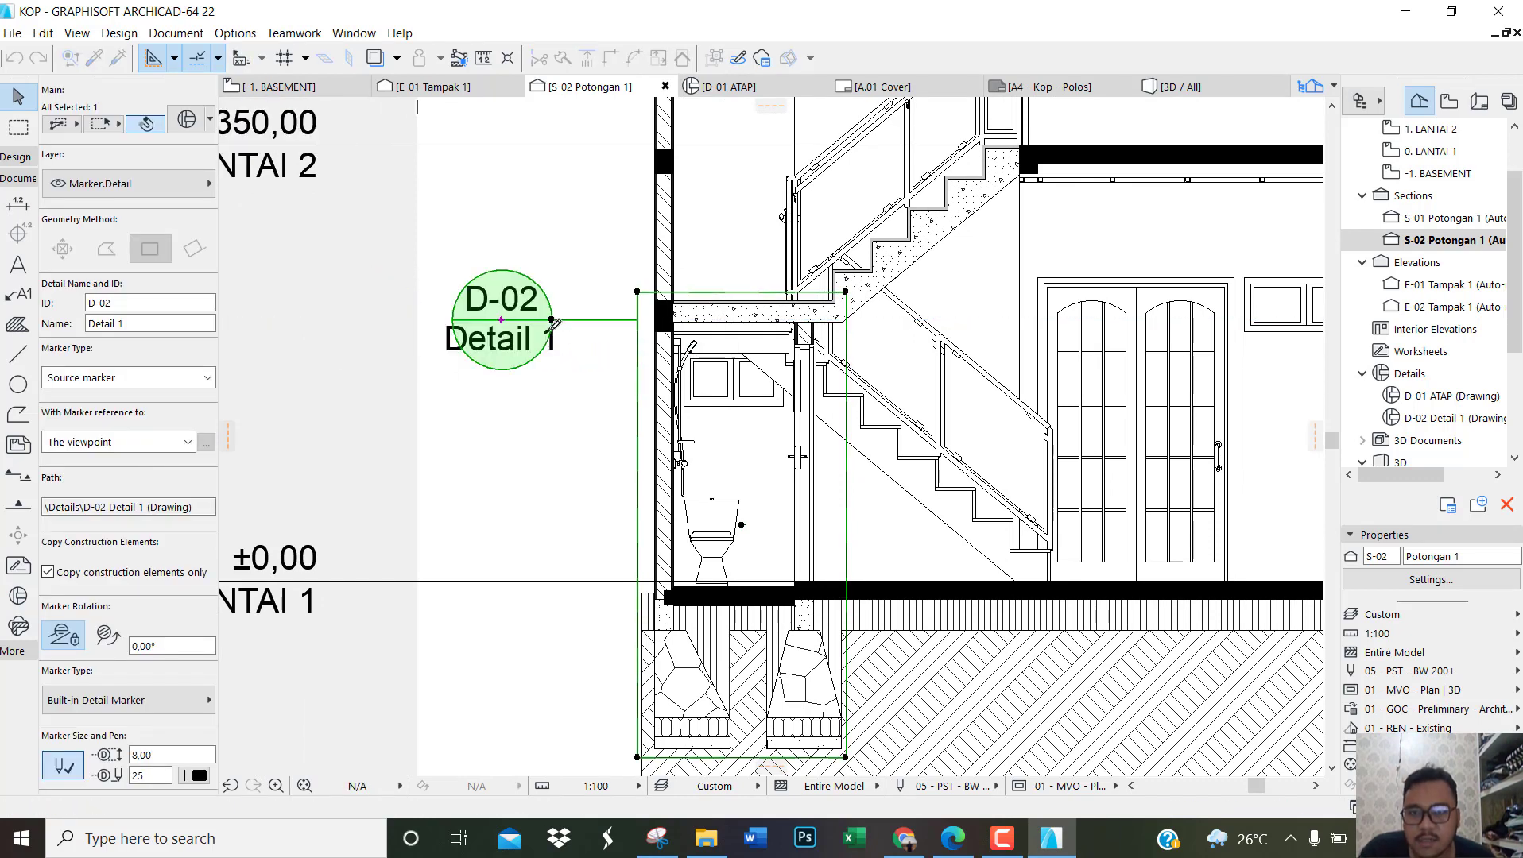
{"action": "left_click", "coordinate": [130, 325]}
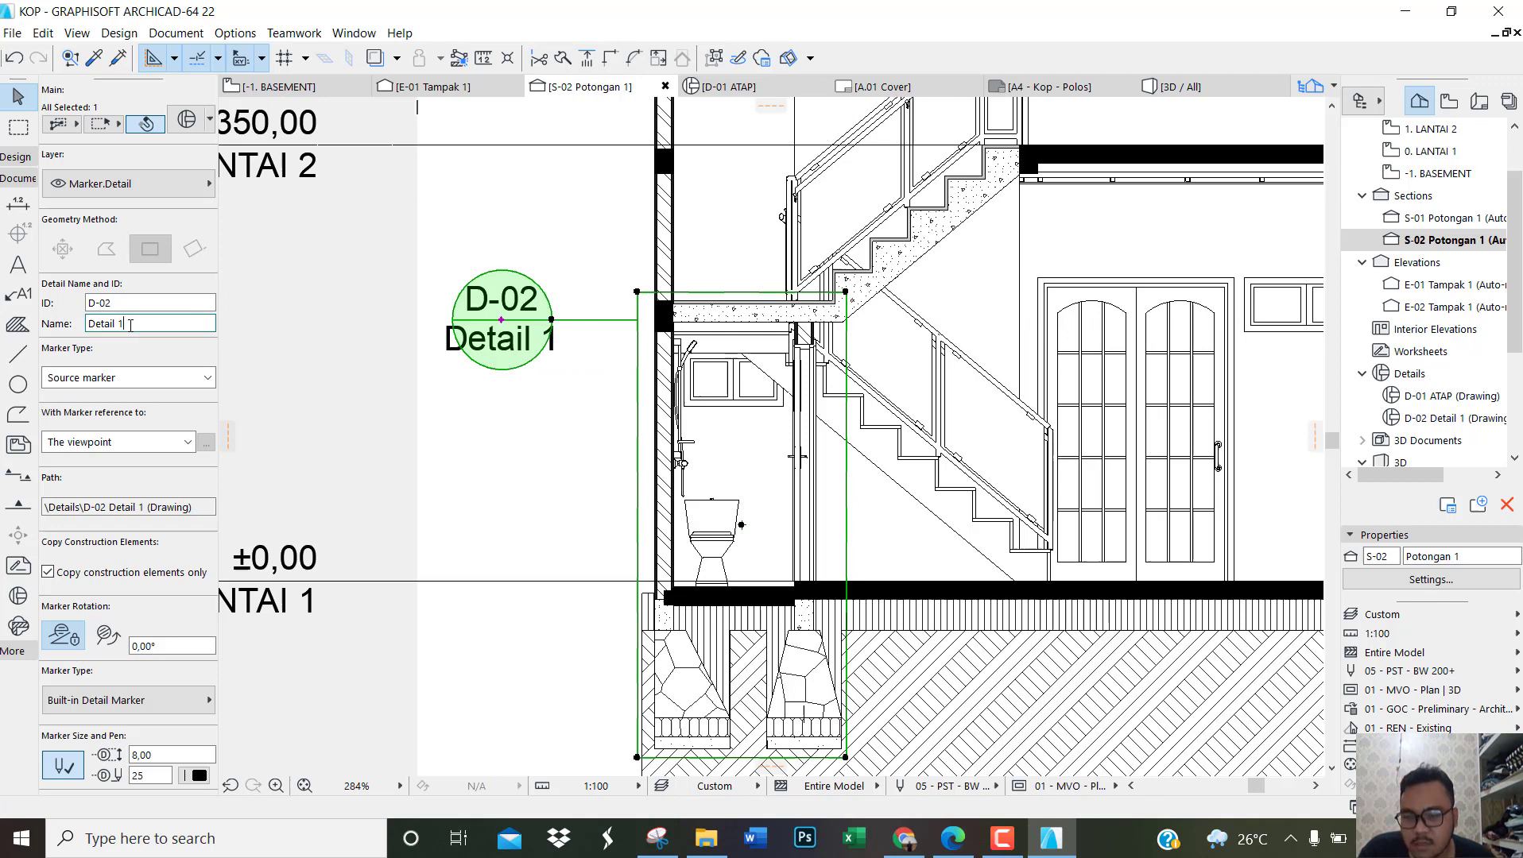
{"action": "left_click_drag", "start_coordinate": [99, 324], "coordinate": [89, 324]}
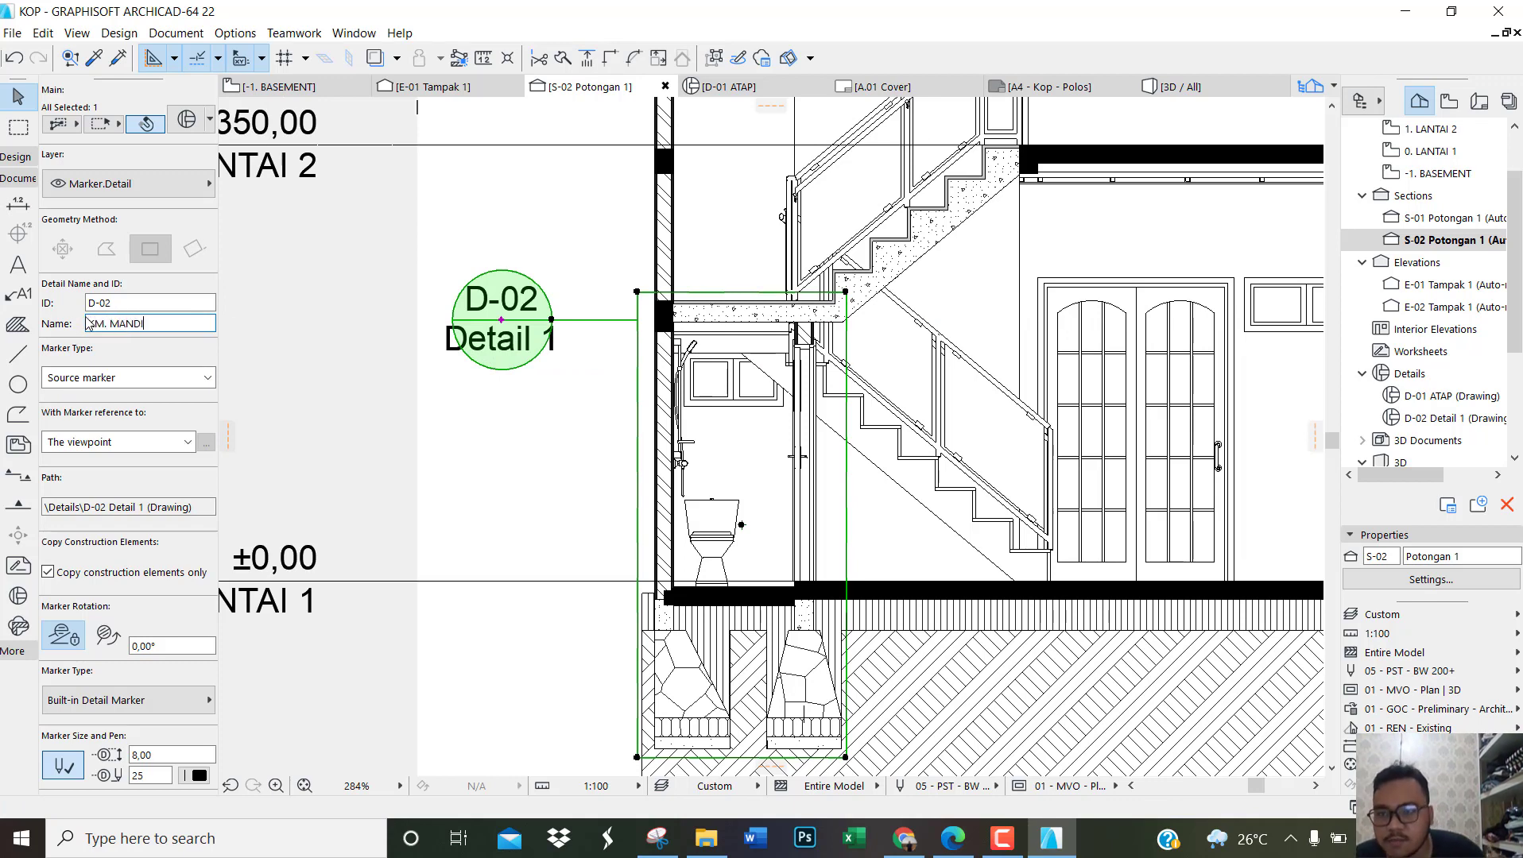
Step: Set the D-02 detail marker's size to 6 and its font size to 0,80, and clear the selection
{"action": "scroll", "coordinate": [153, 461], "scroll_direction": "down", "scroll_amount": 3}
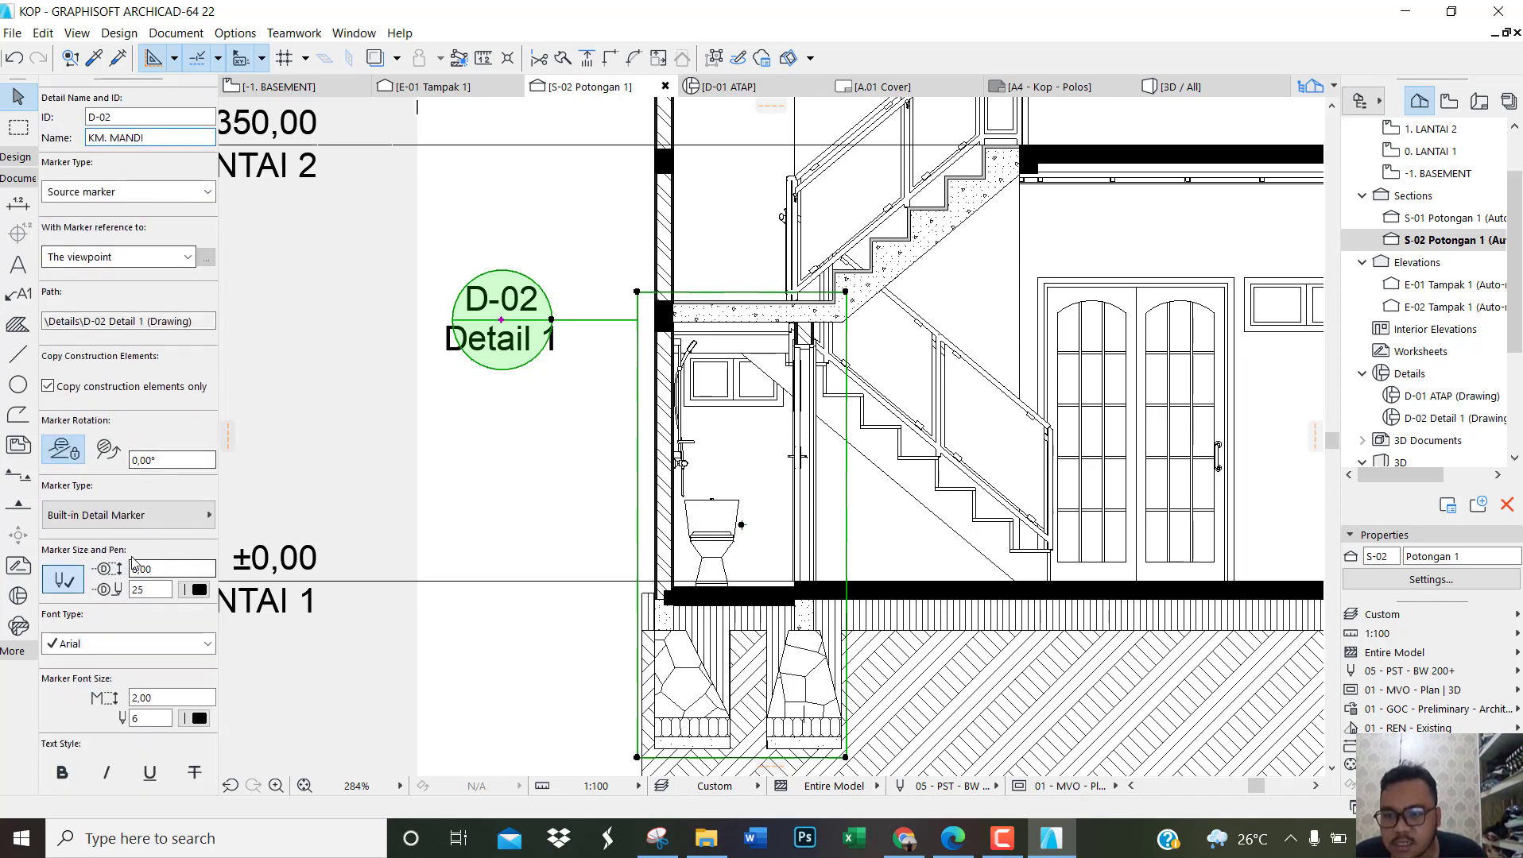
{"action": "left_click_drag", "start_coordinate": [159, 569], "coordinate": [106, 571]}
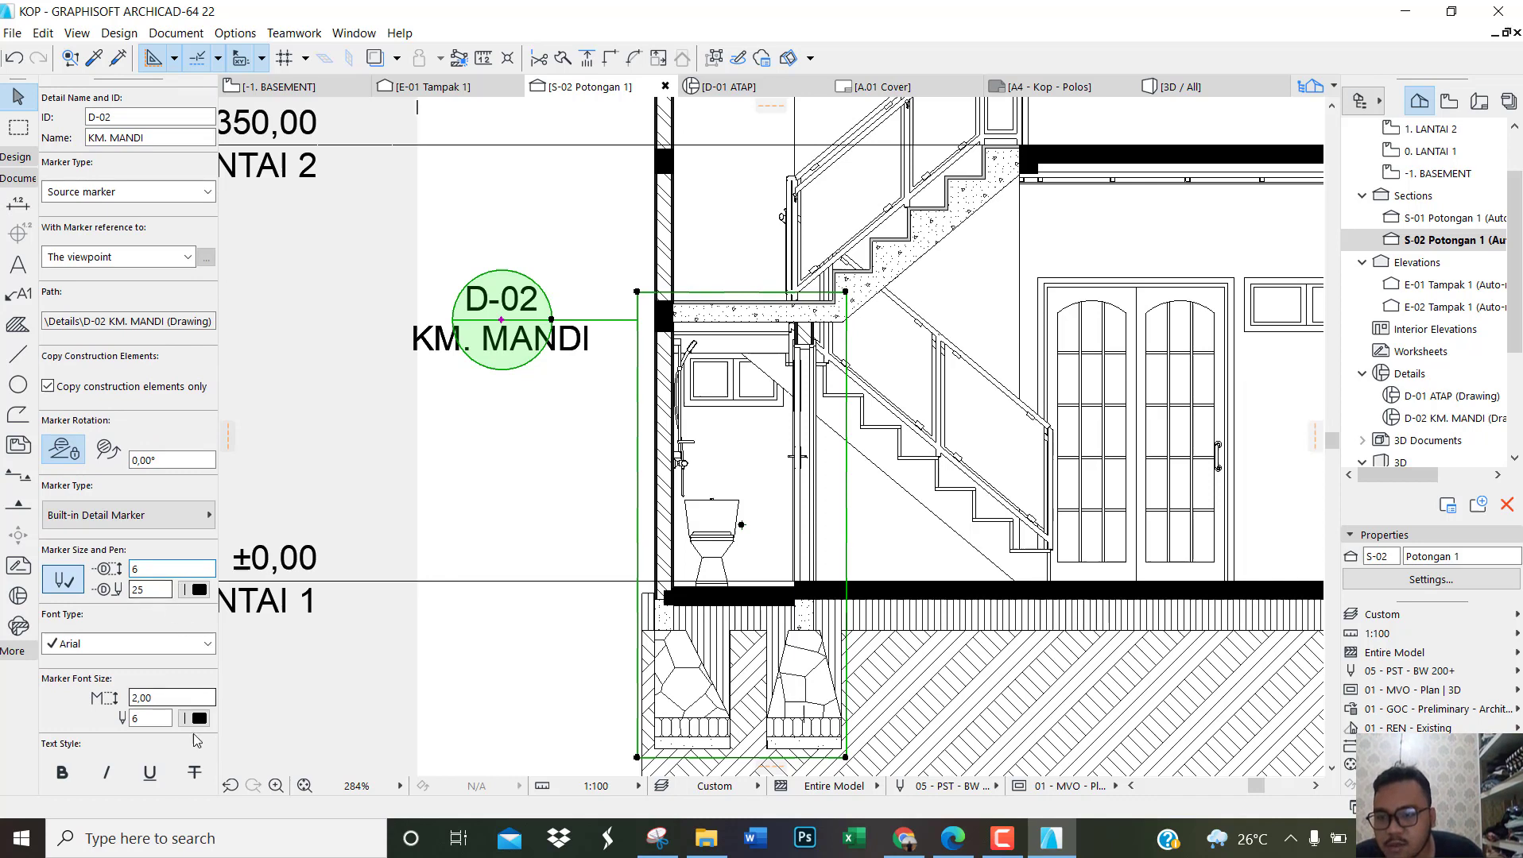
{"action": "left_click_drag", "start_coordinate": [162, 698], "coordinate": [72, 700]}
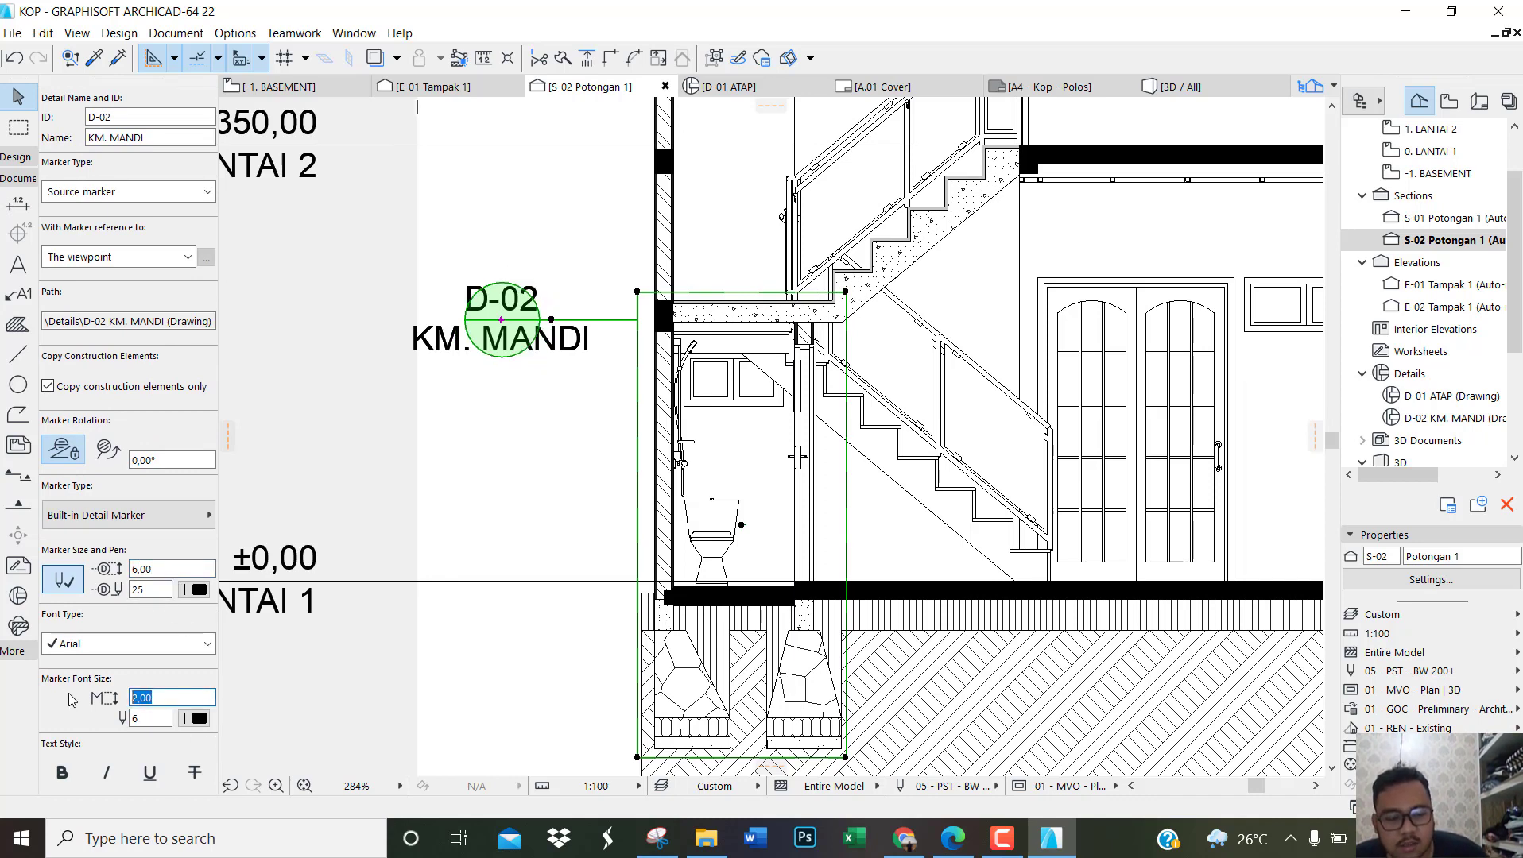
{"action": "type", "text": "0,9"}
{"action": "key", "text": "Return"}
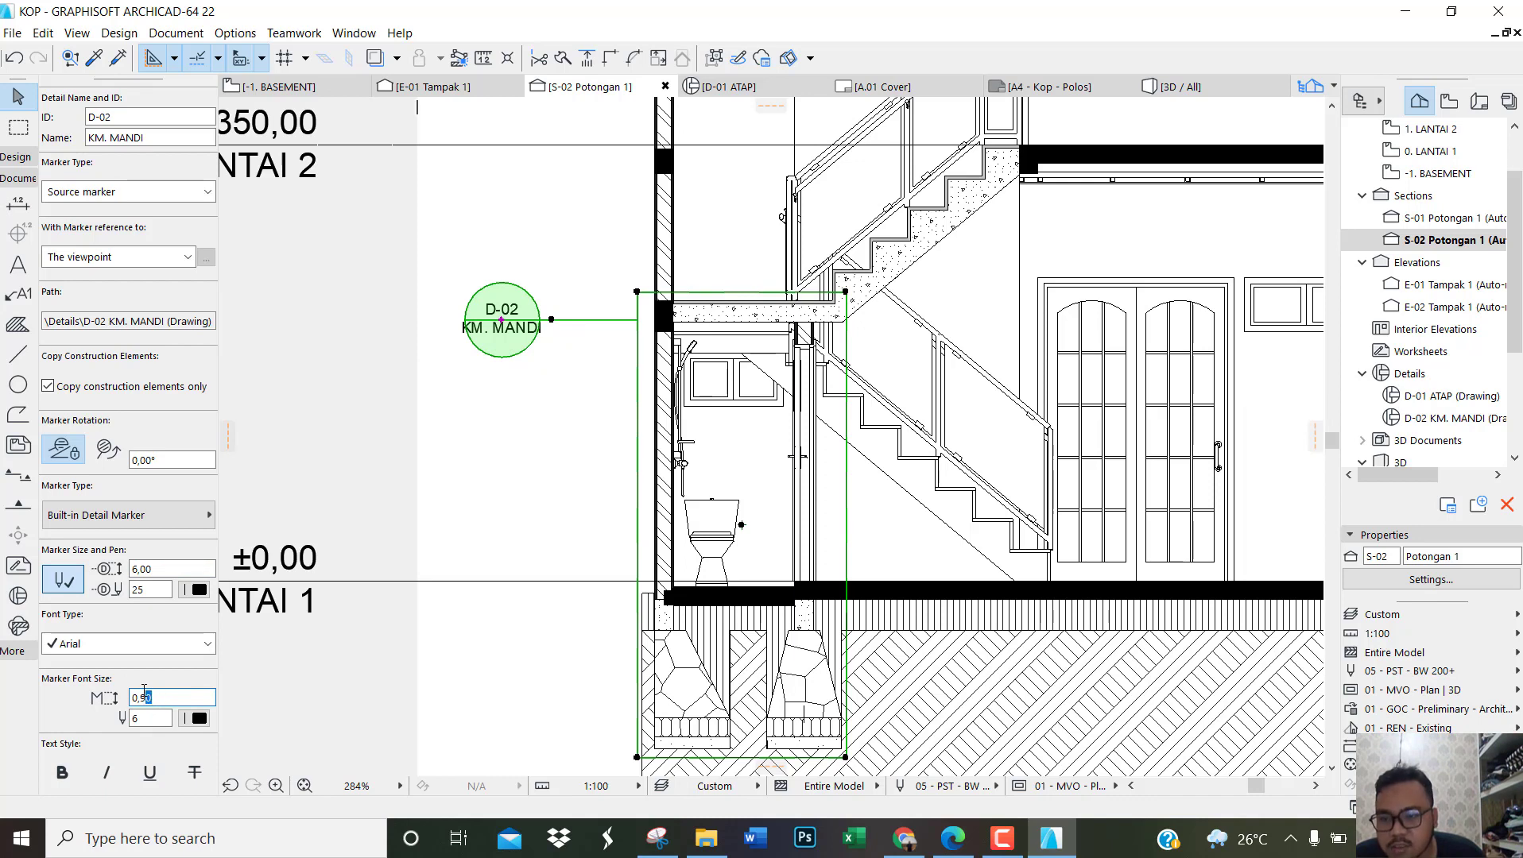
{"action": "type", "text": "80"}
{"action": "key", "text": "Return"}
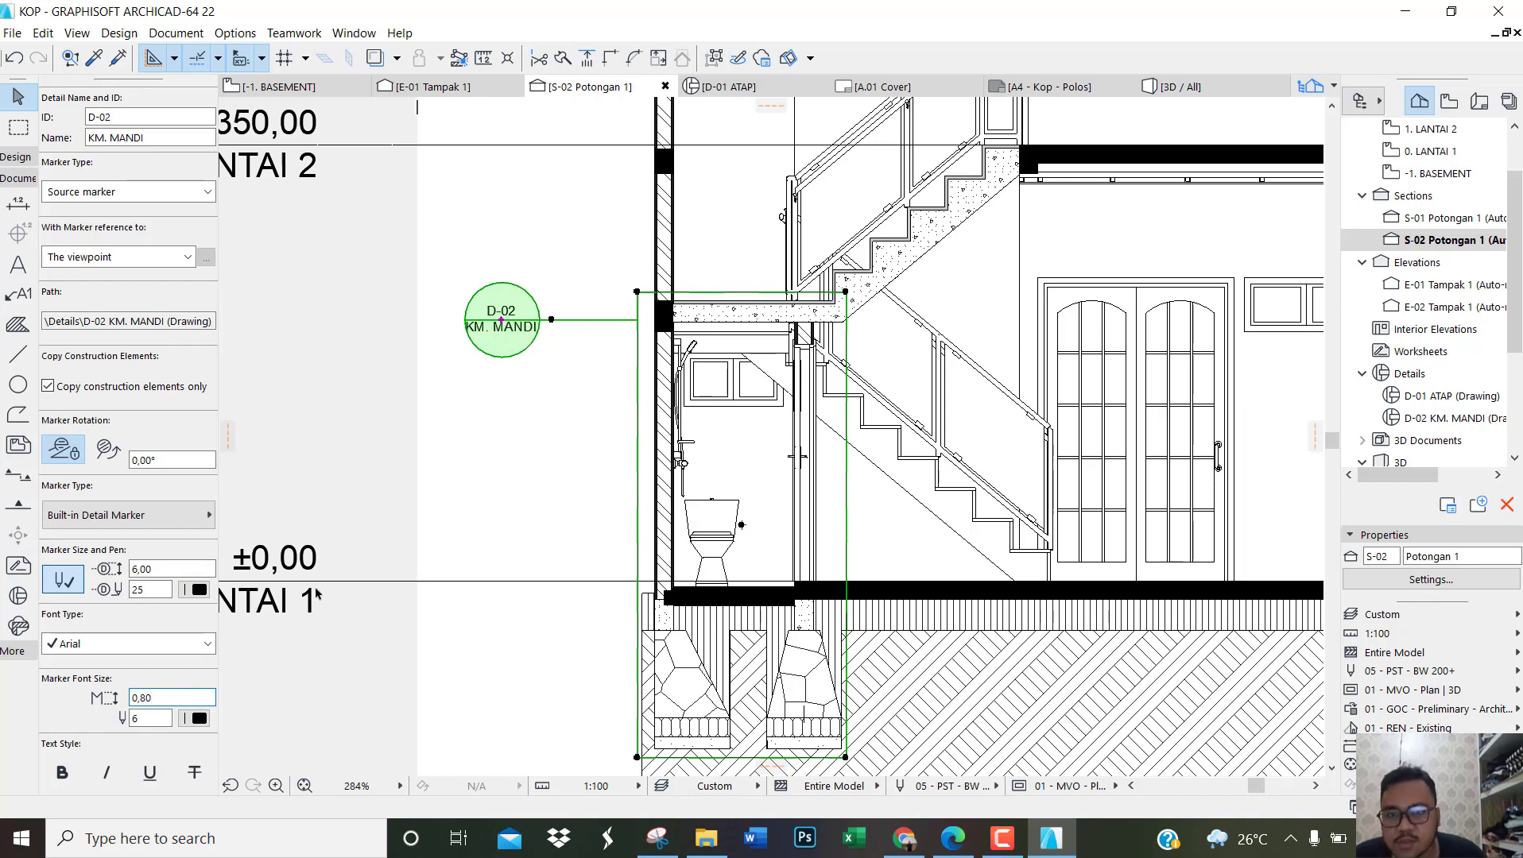
{"action": "left_click", "coordinate": [482, 402]}
{"action": "scroll", "coordinate": [482, 316], "scroll_direction": "up", "scroll_amount": 3}
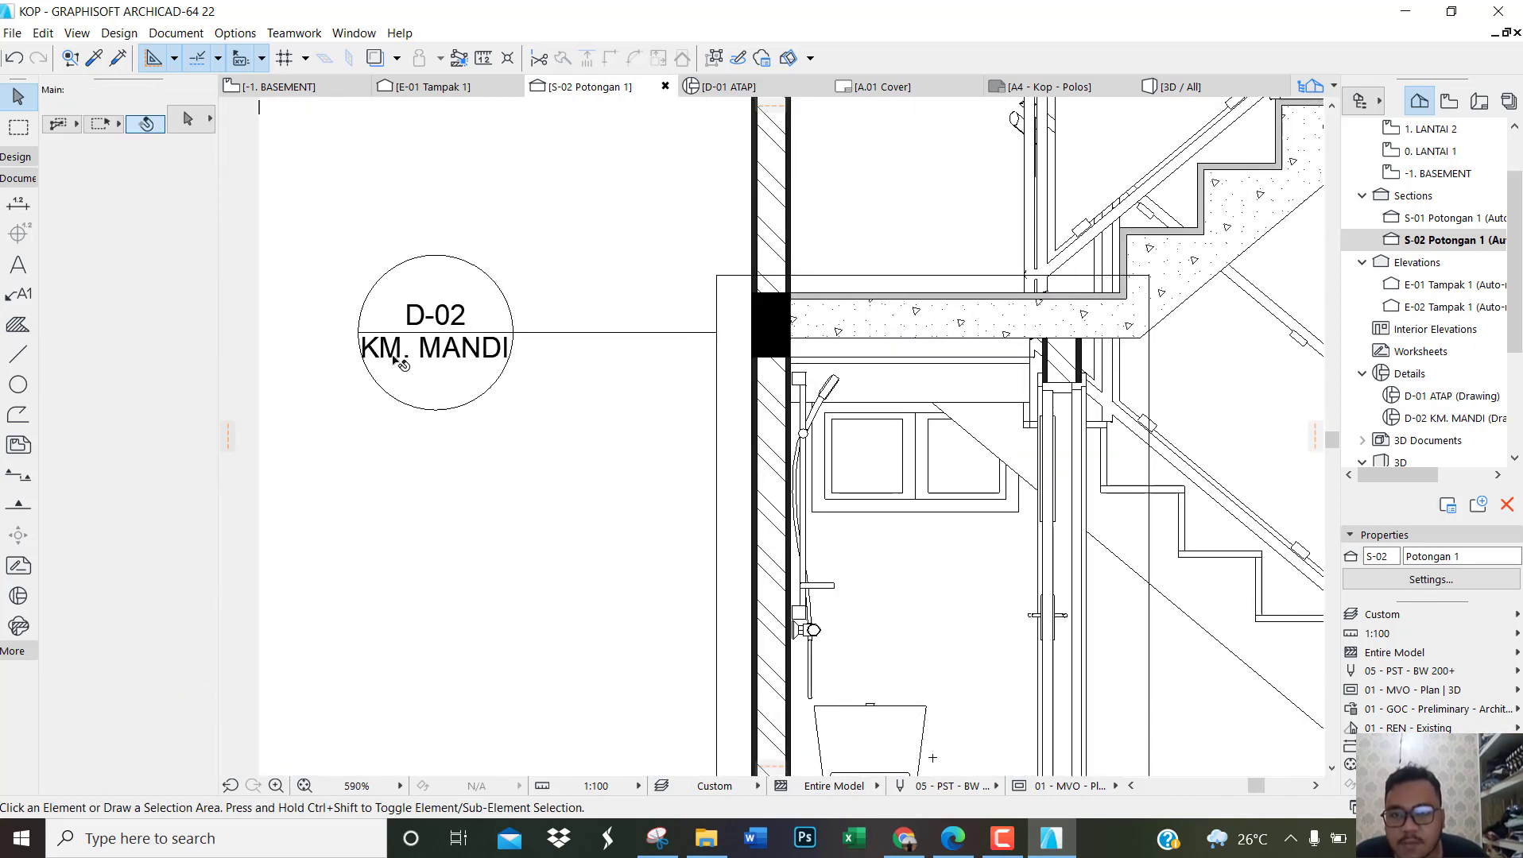
{"action": "scroll", "coordinate": [401, 363], "scroll_direction": "down", "scroll_amount": 5}
{"action": "left_click", "coordinate": [476, 339]}
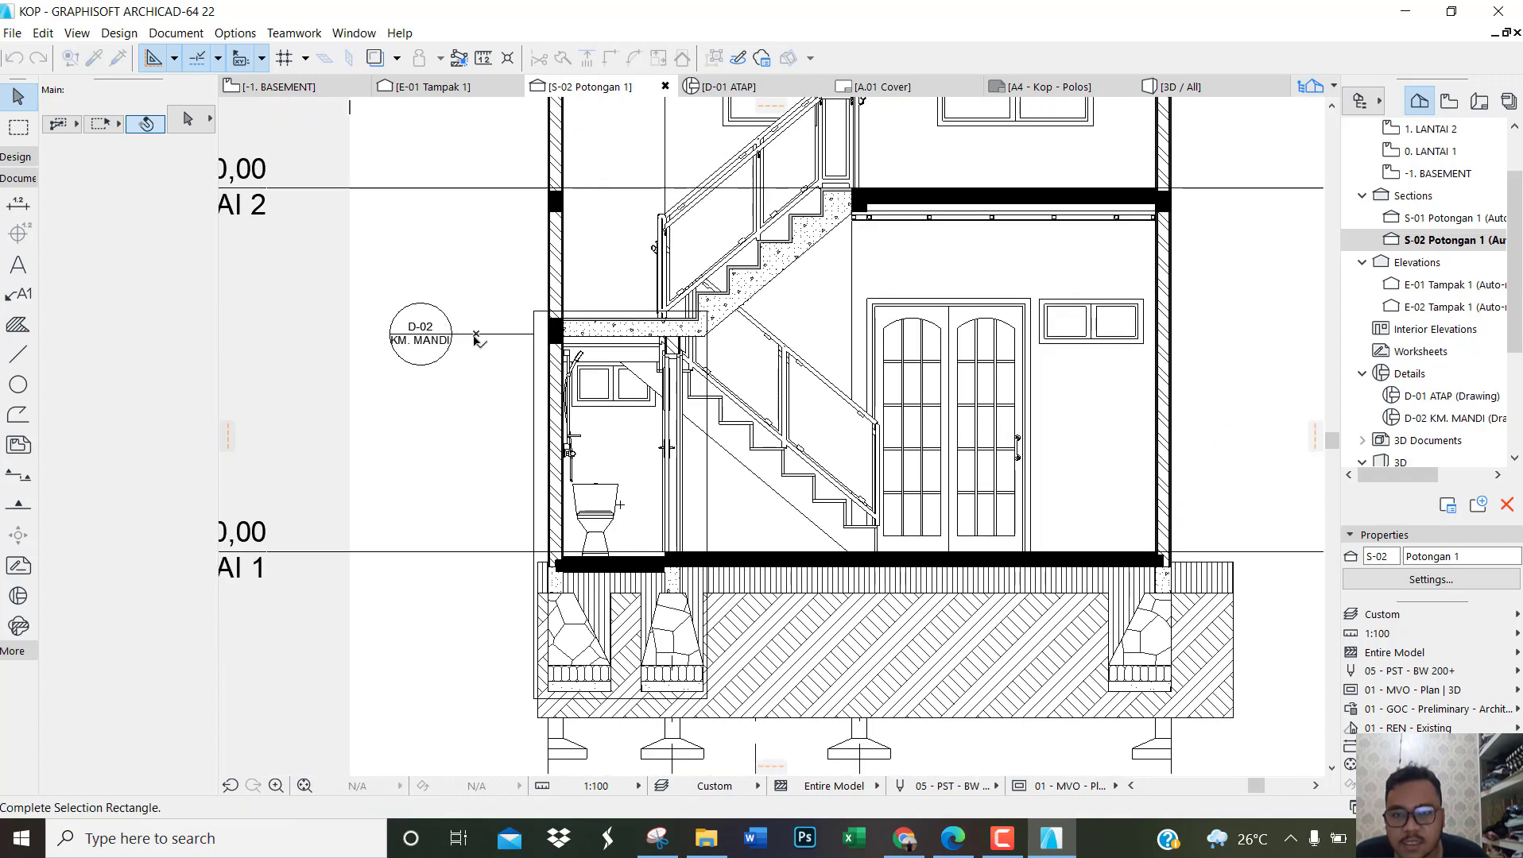
Step: Move the D-02 KM. MANDI detail marker about 54 closer to the bathroom detail's boundary and clear the selection
{"action": "left_click", "coordinate": [475, 337]}
{"action": "scroll", "coordinate": [474, 340], "scroll_direction": "up", "scroll_amount": 2}
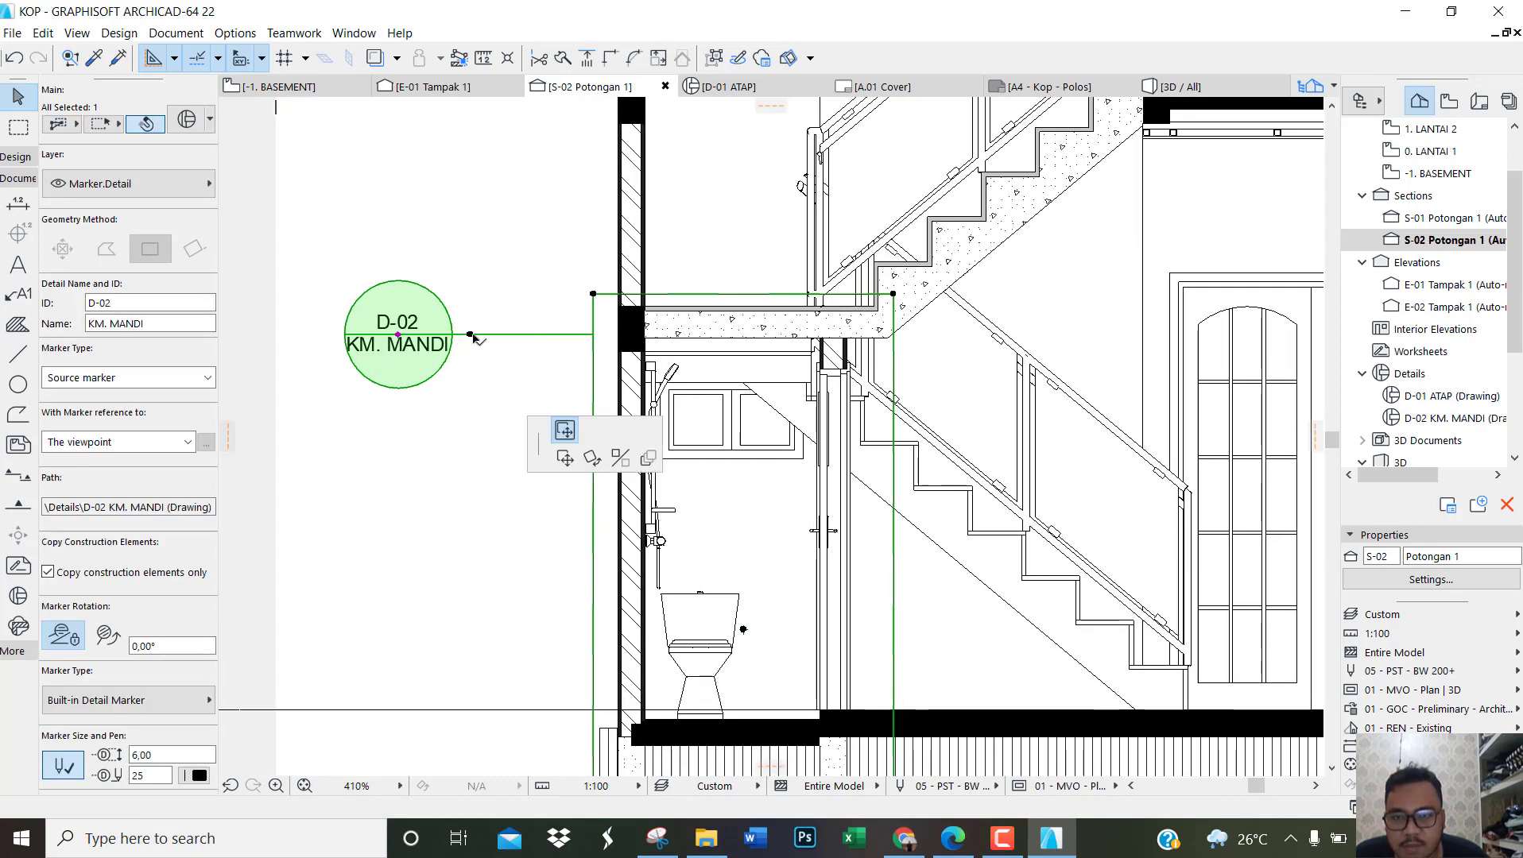
{"action": "left_click", "coordinate": [568, 337]}
{"action": "left_click", "coordinate": [440, 404]}
{"action": "scroll", "coordinate": [345, 393], "scroll_direction": "down", "scroll_amount": 3}
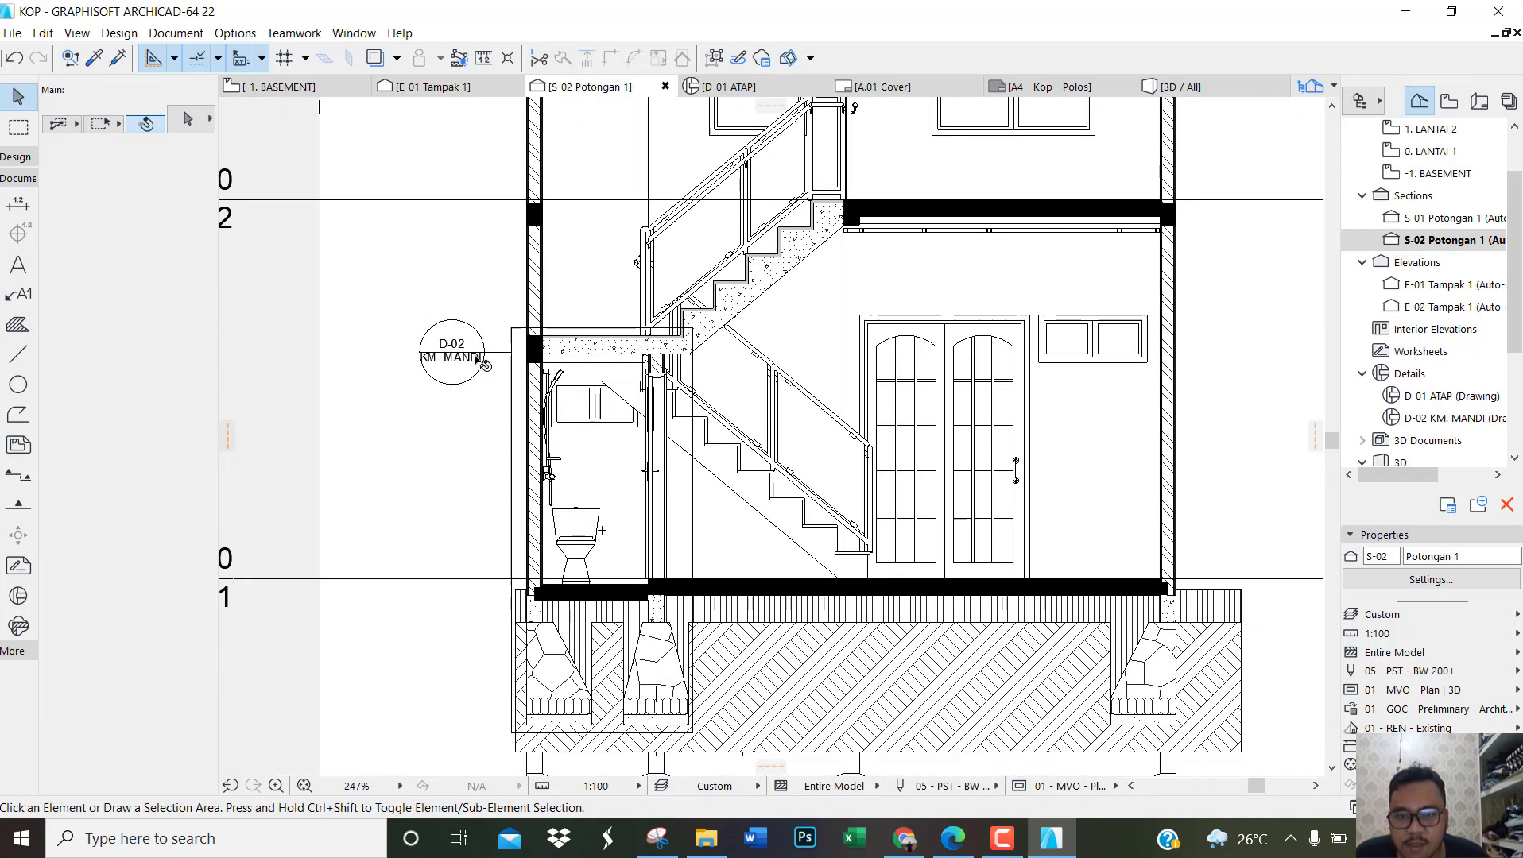
Step: Check the bathroom drawings on page 10 of the reference PDF in Edge, and open the 0. LANTAI 1 floor plan in ArchiCAD
{"action": "scroll", "coordinate": [477, 359], "scroll_direction": "down", "scroll_amount": 1}
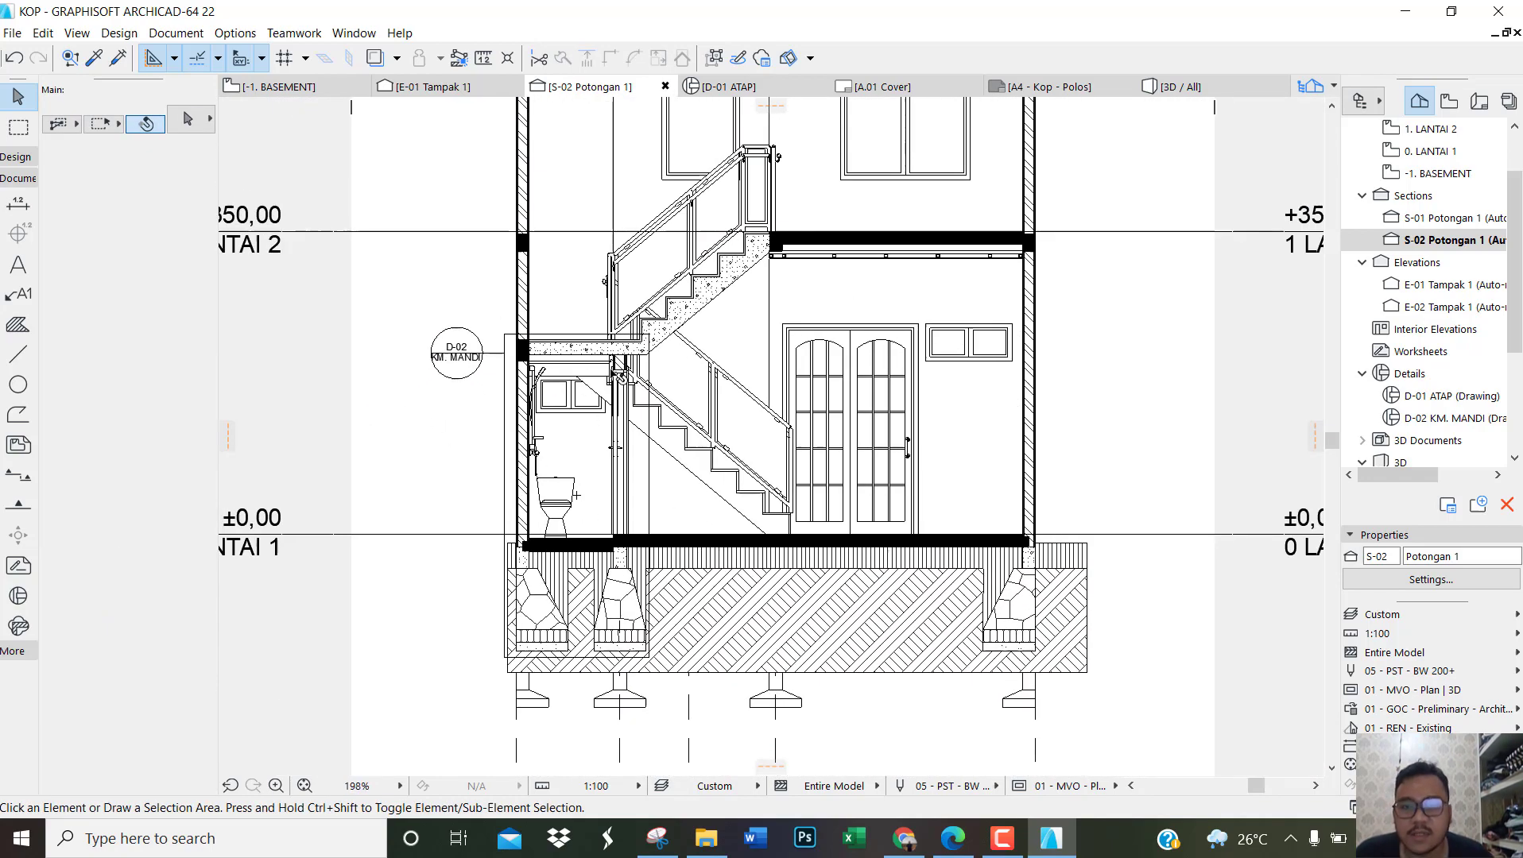
{"action": "scroll", "coordinate": [532, 402], "scroll_direction": "down", "scroll_amount": 2}
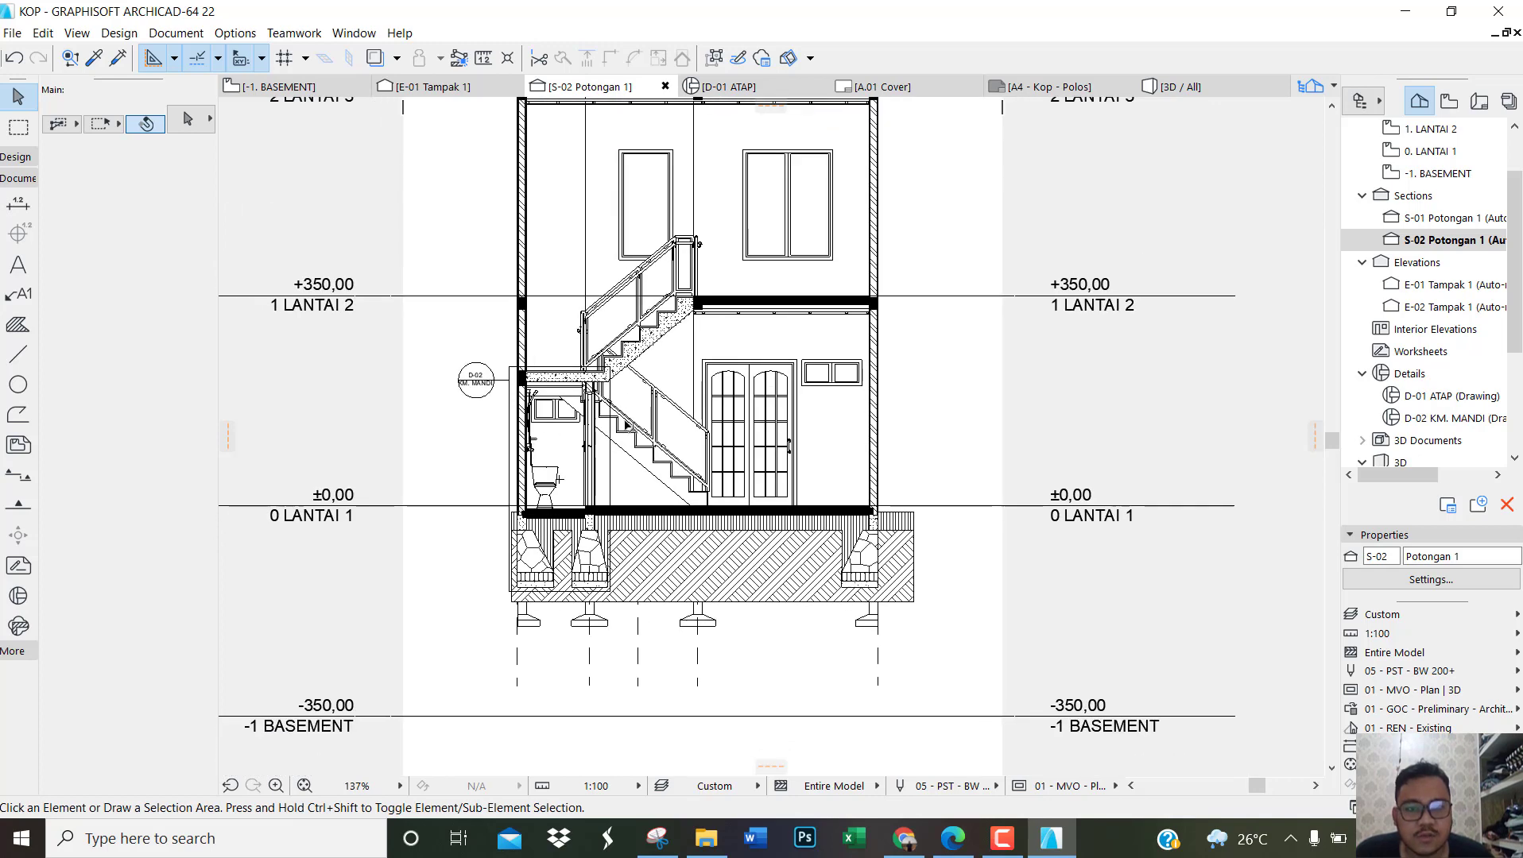
{"action": "scroll", "coordinate": [545, 409], "scroll_direction": "up", "scroll_amount": 2}
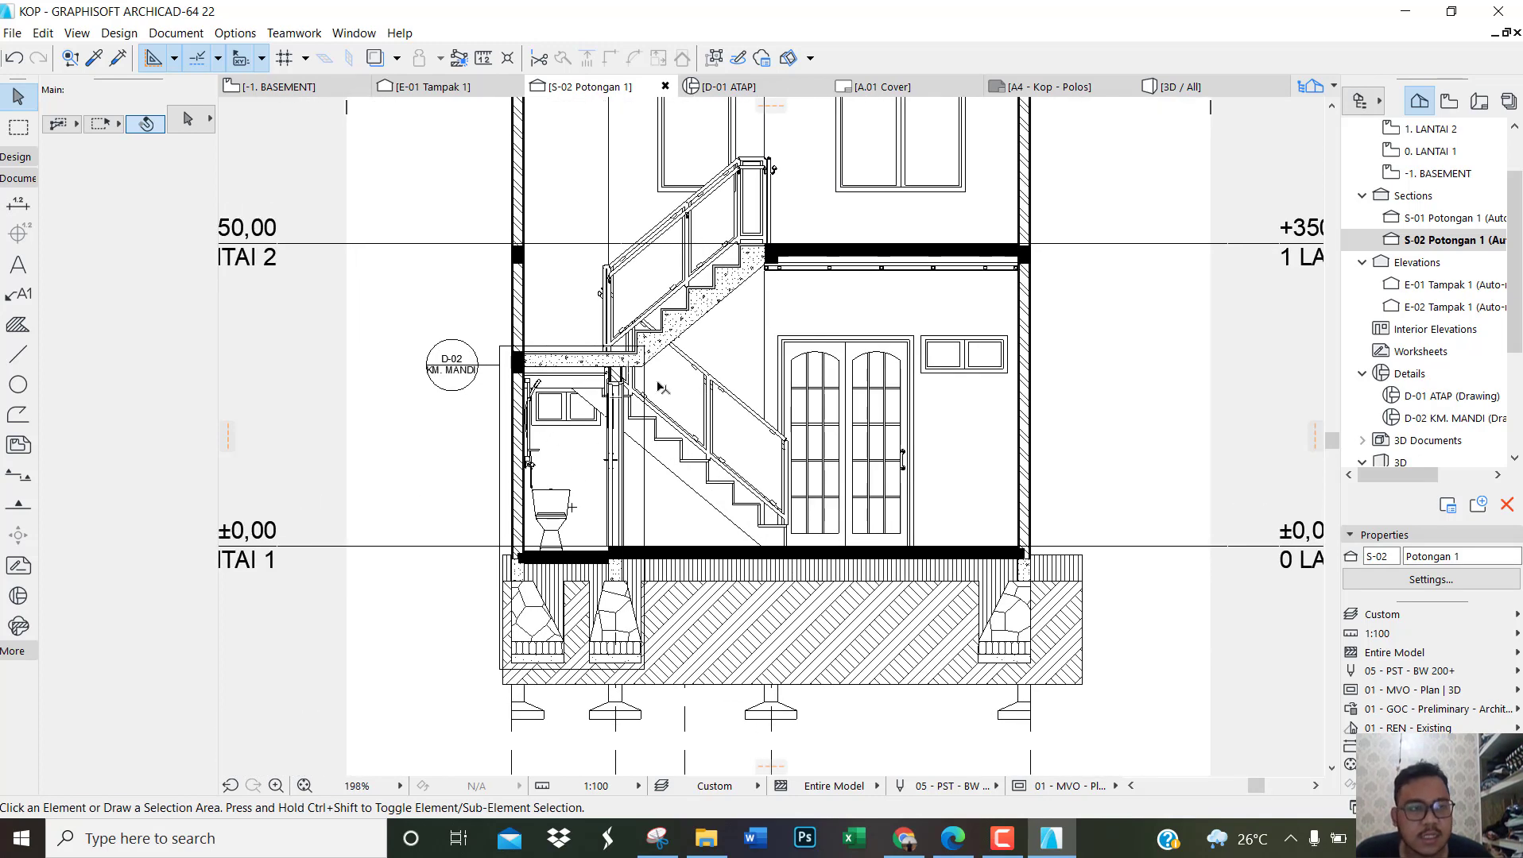
{"action": "left_click", "coordinate": [941, 848]}
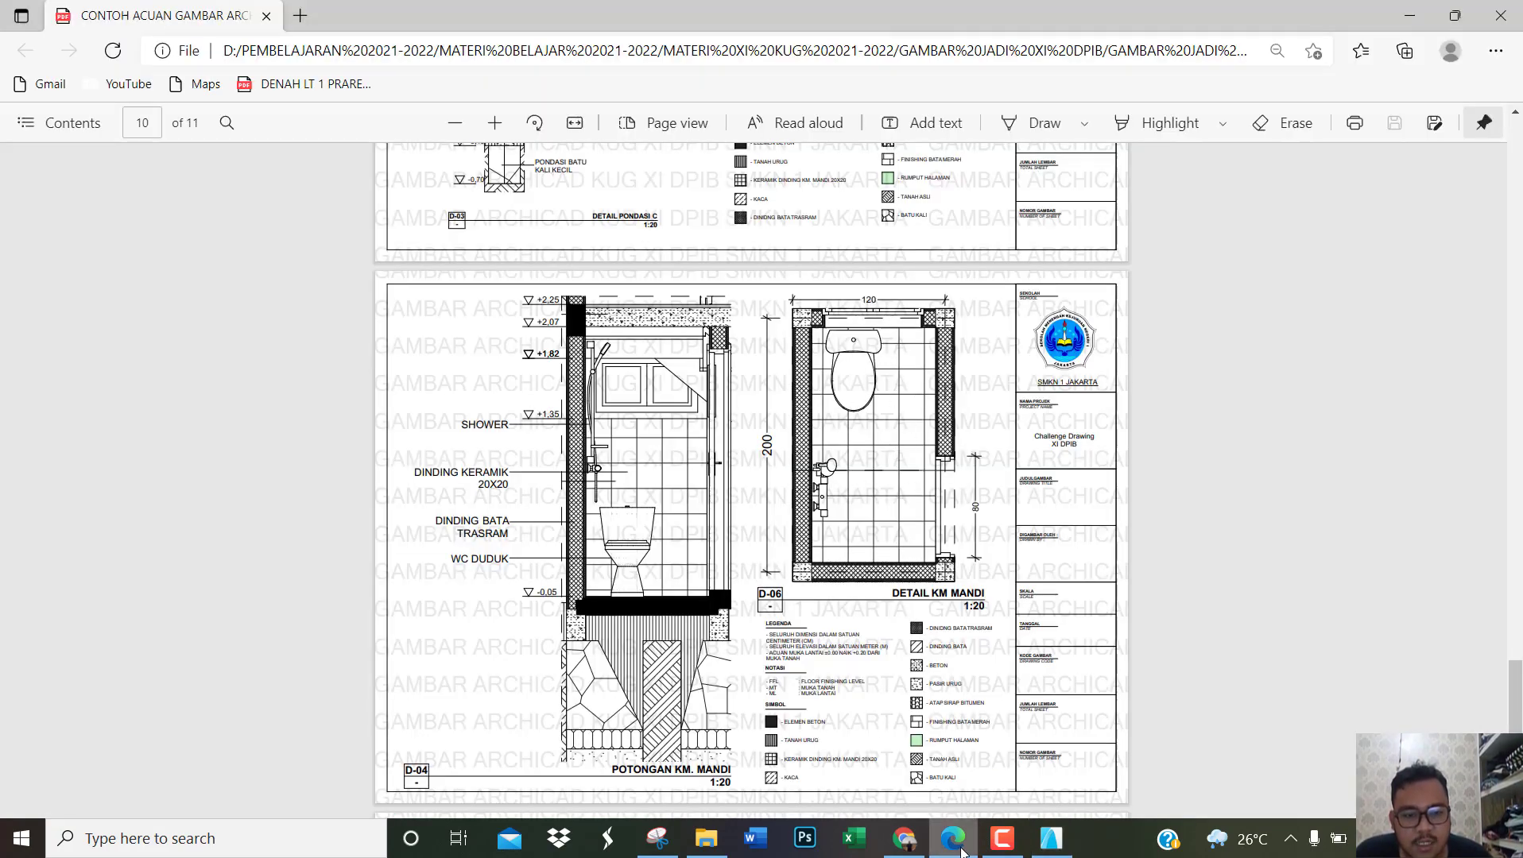
{"action": "left_click", "coordinate": [1051, 839]}
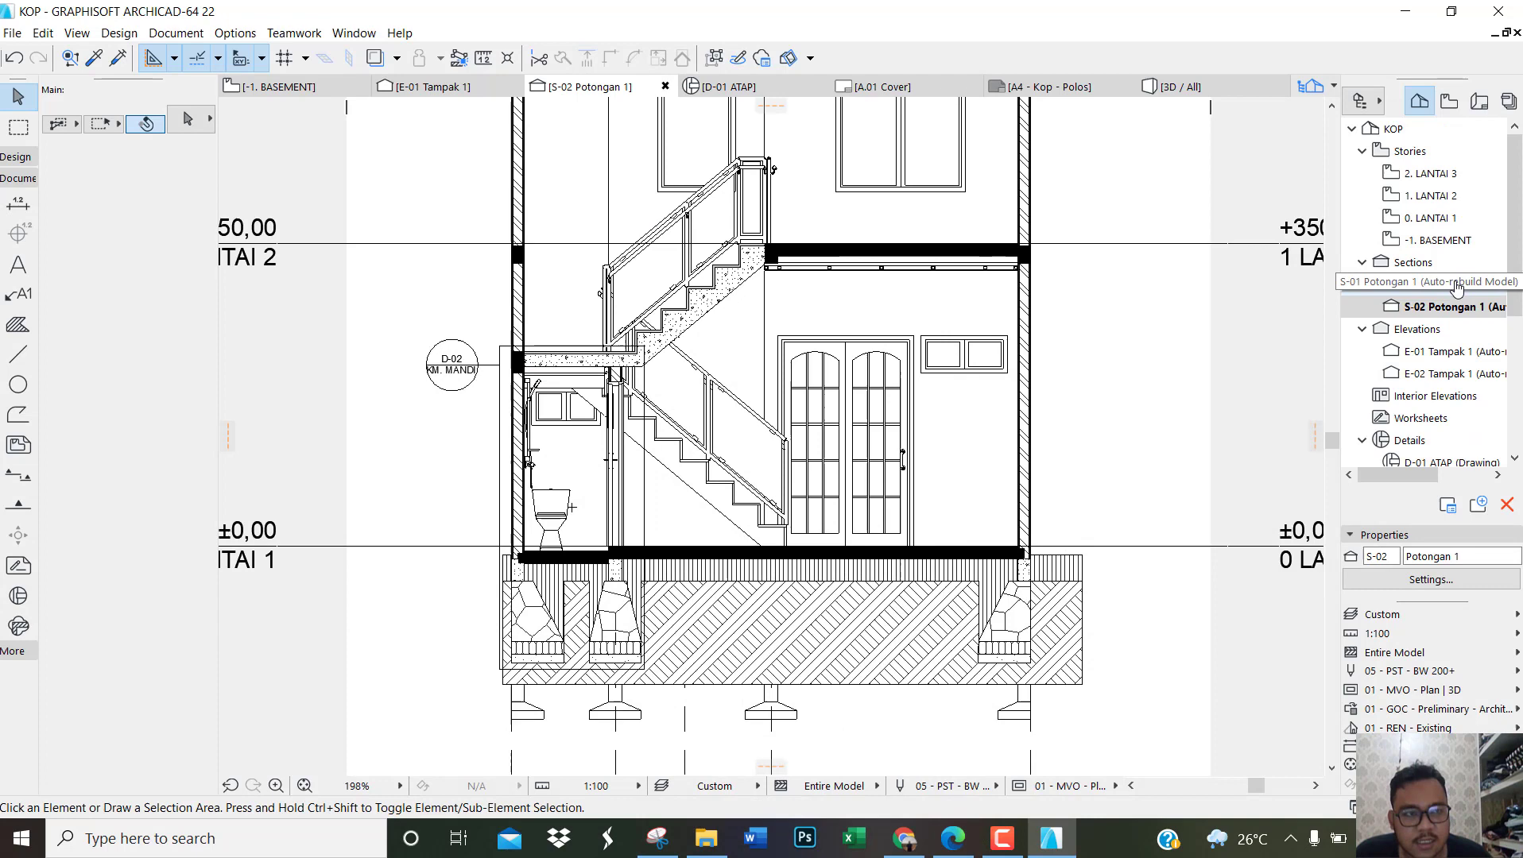
{"action": "double_click", "coordinate": [1462, 219]}
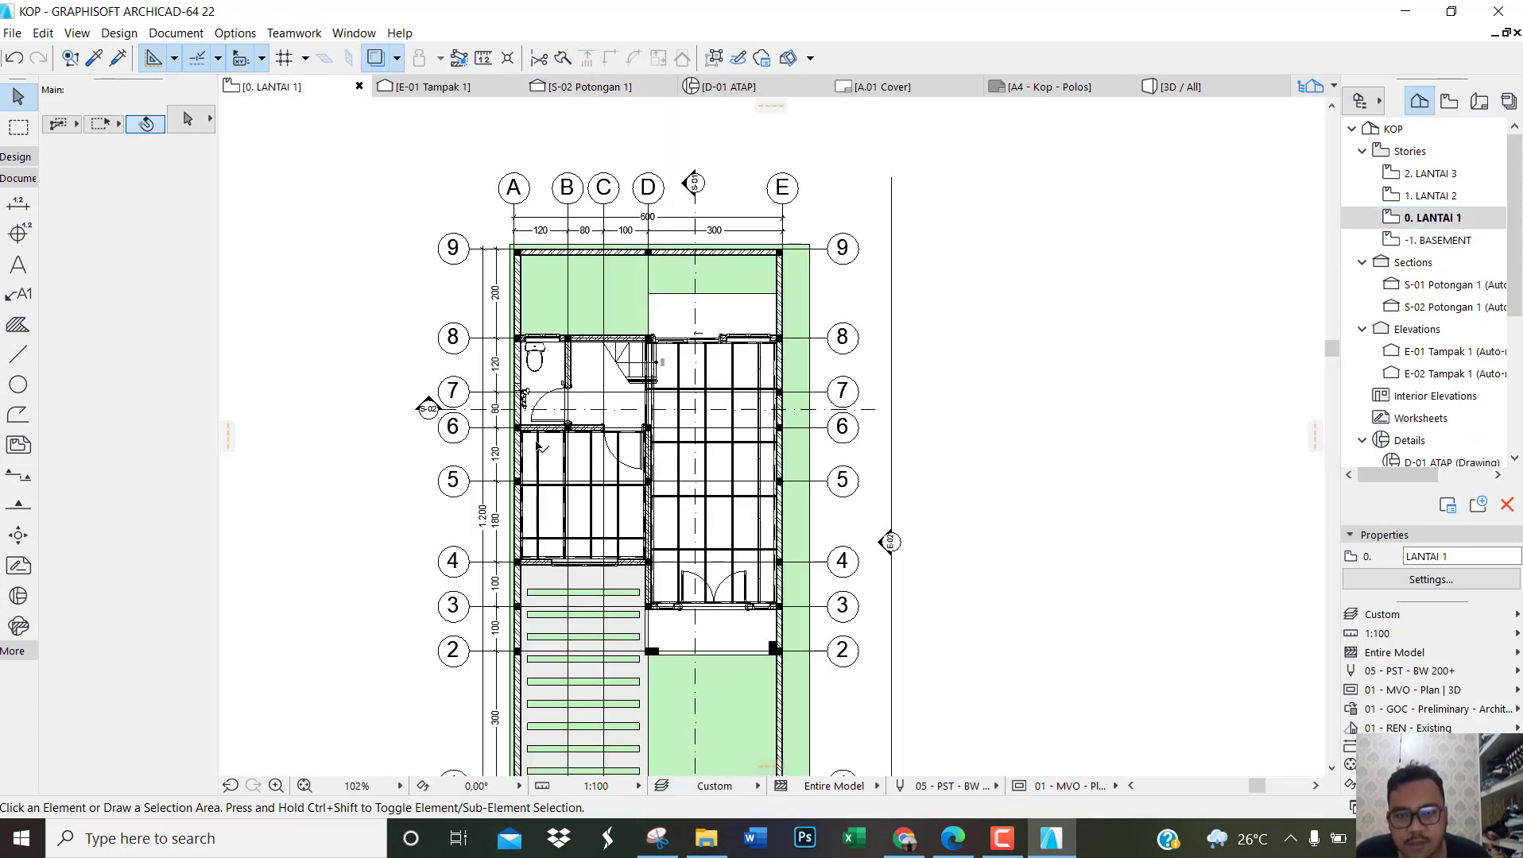
{"action": "scroll", "coordinate": [521, 425], "scroll_direction": "up", "scroll_amount": 6}
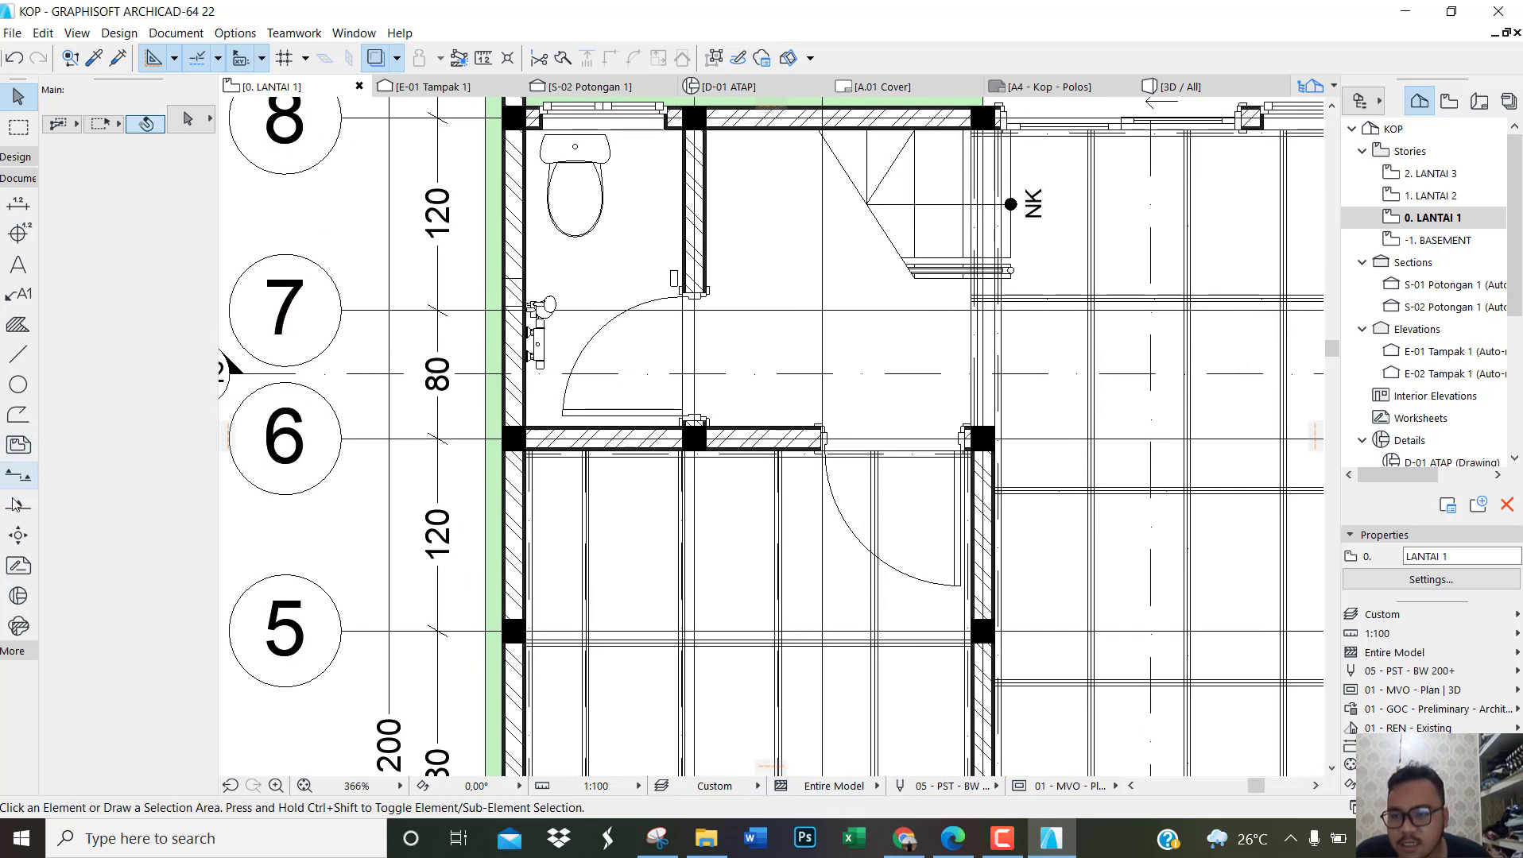
{"action": "double_click", "coordinate": [19, 596]}
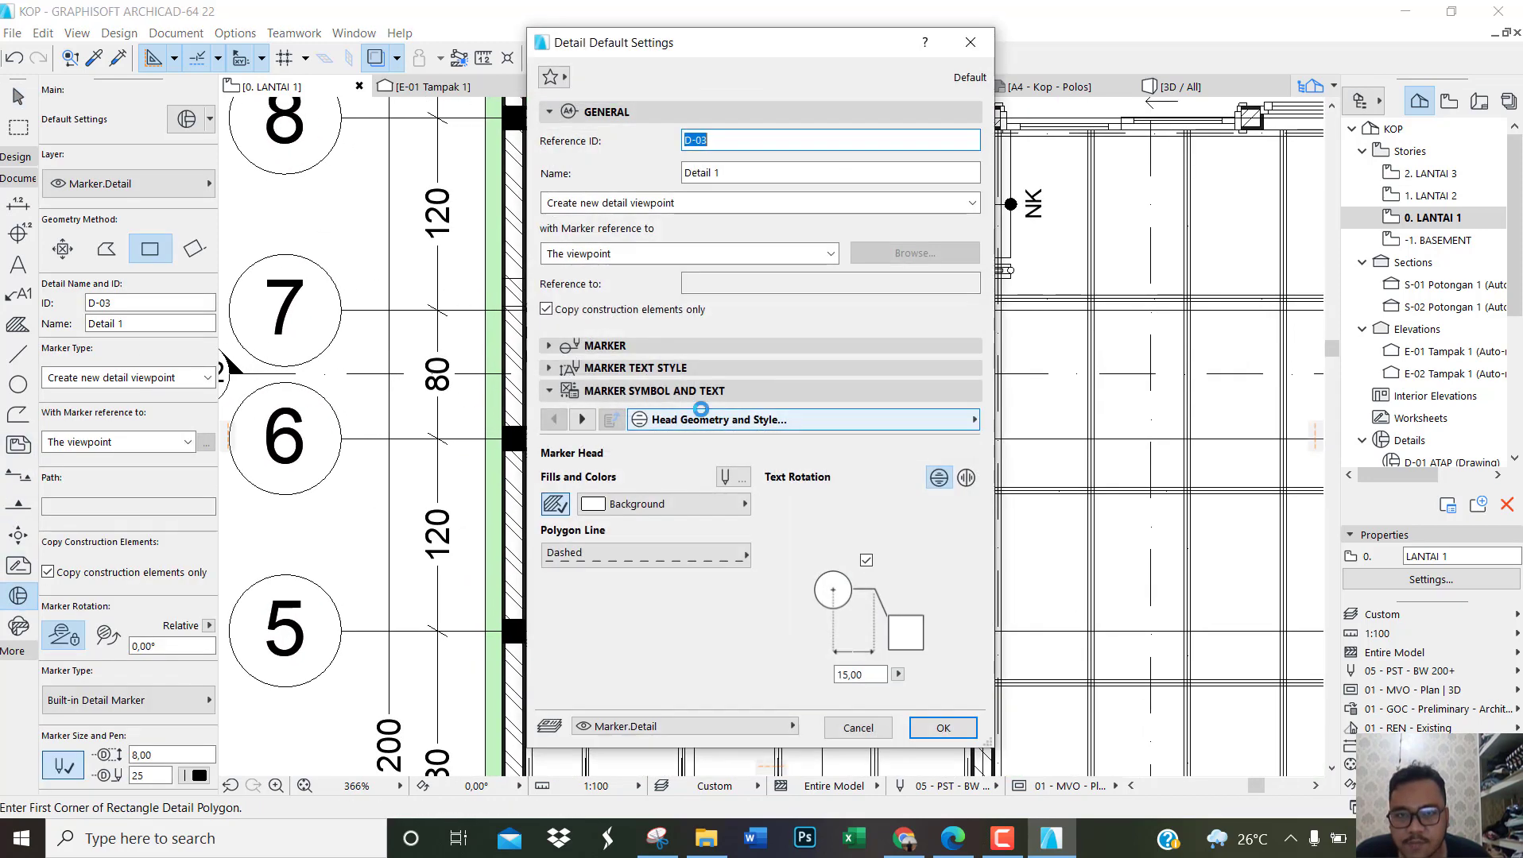
{"action": "left_click", "coordinate": [970, 42]}
{"action": "scroll", "coordinate": [712, 445], "scroll_direction": "up", "scroll_amount": 2}
{"action": "scroll", "coordinate": [711, 446], "scroll_direction": "up", "scroll_amount": 2}
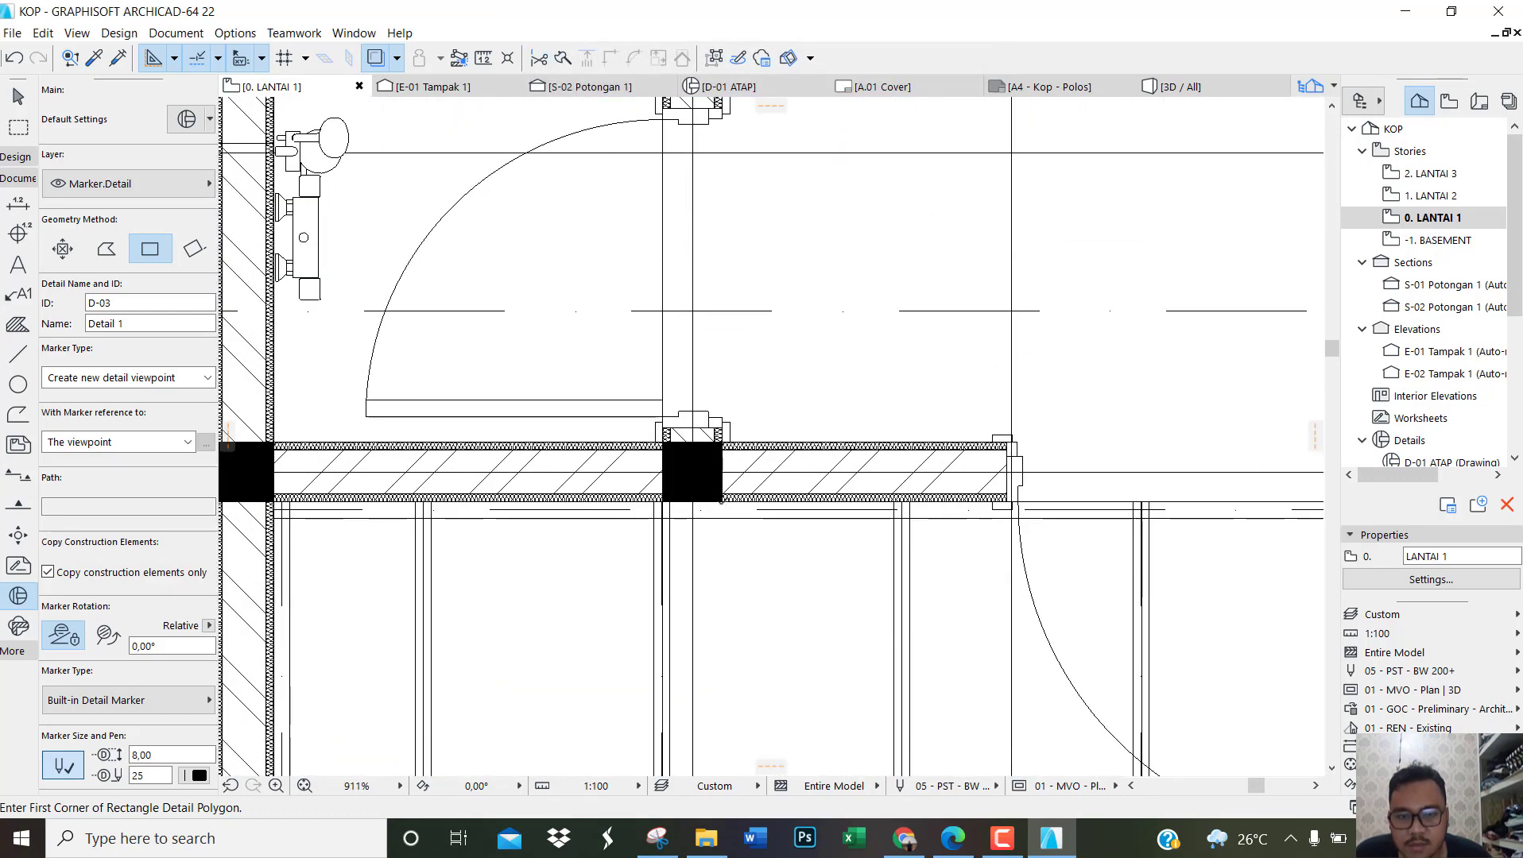
{"action": "scroll", "coordinate": [707, 490], "scroll_direction": "down", "scroll_amount": 7}
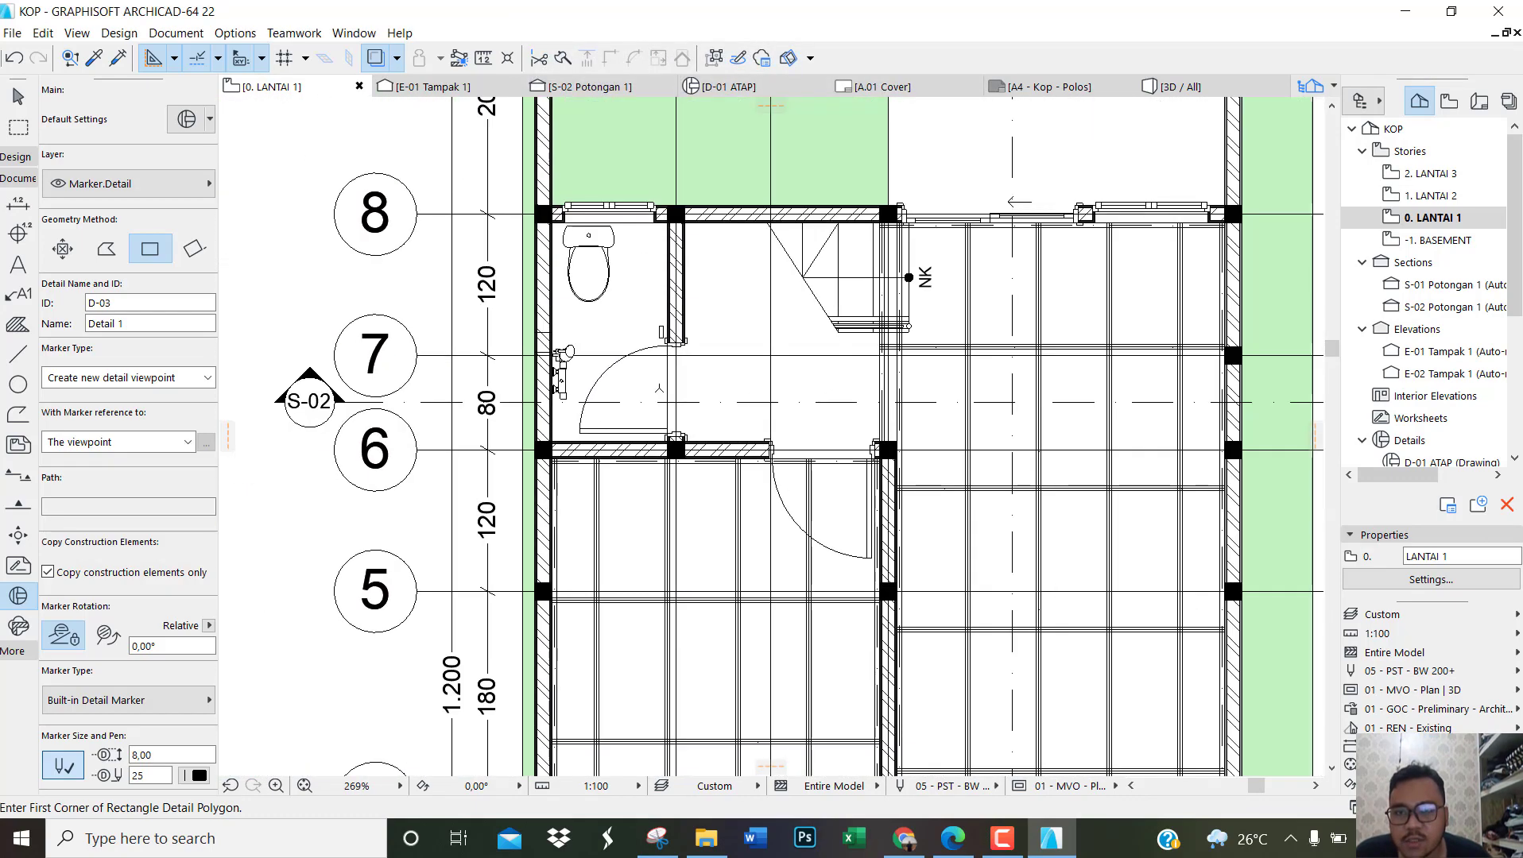
{"action": "scroll", "coordinate": [612, 255], "scroll_direction": "up", "scroll_amount": 1}
{"action": "key", "text": "Escape"}
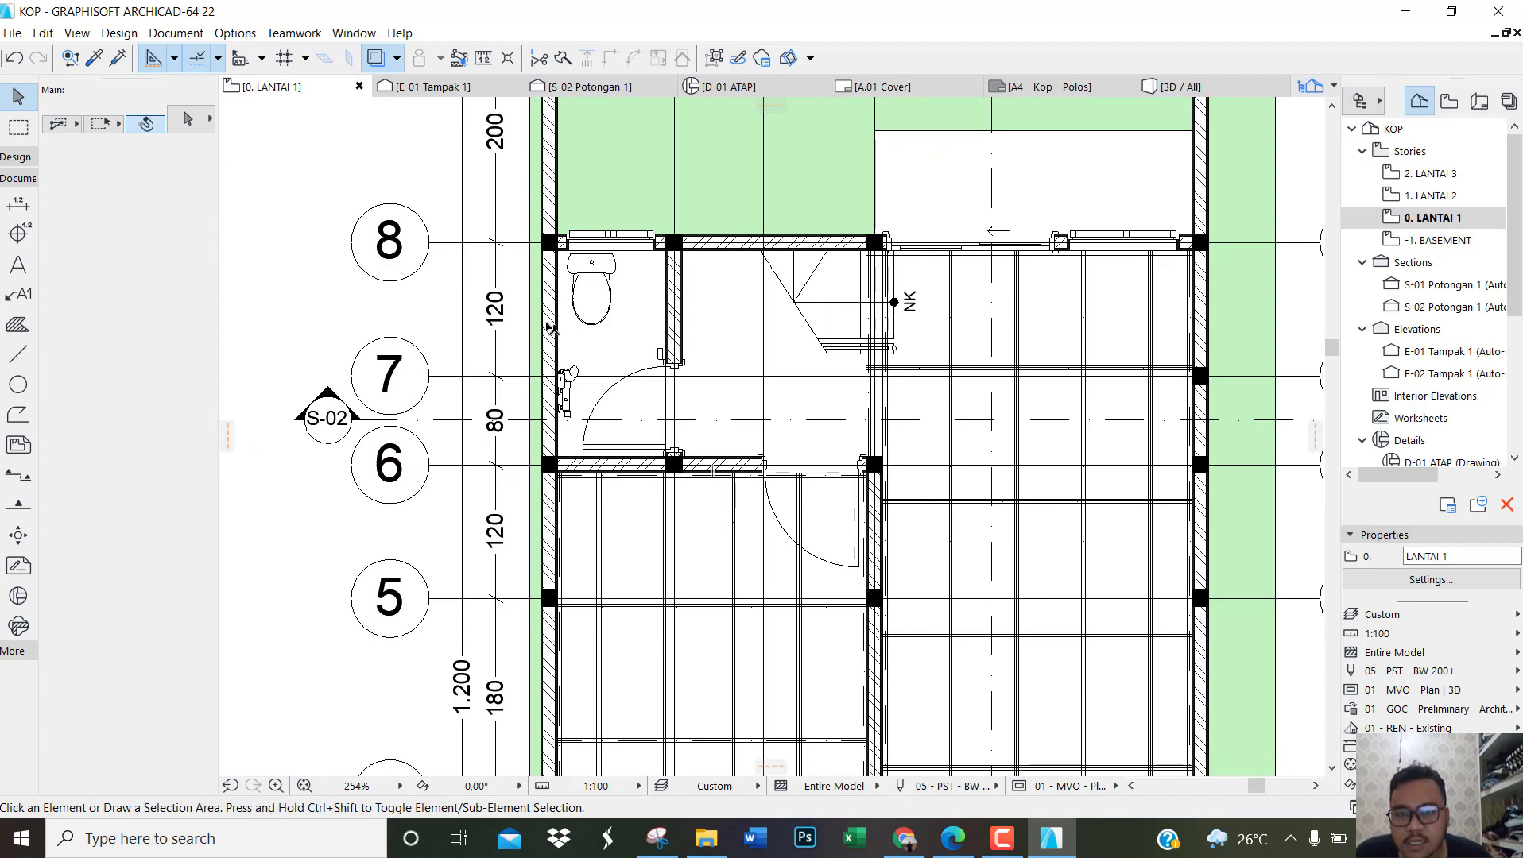
Step: Suspend element grouping so the exterior wall beside the bathroom can be selected individually, and clear the selection
{"action": "scroll", "coordinate": [561, 343], "scroll_direction": "up", "scroll_amount": 3}
{"action": "left_click", "coordinate": [558, 347]}
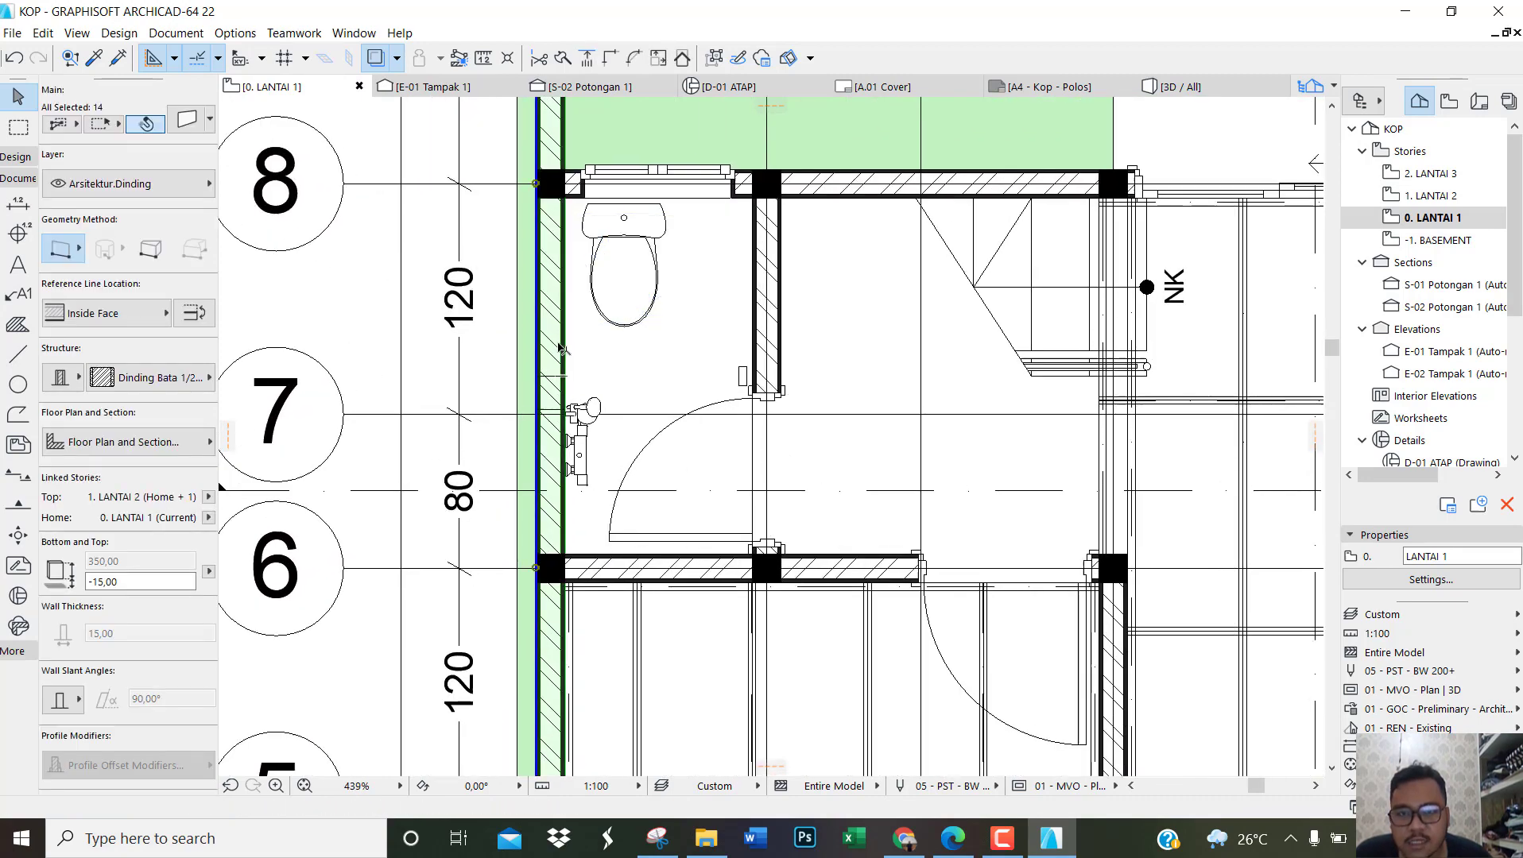
{"action": "scroll", "coordinate": [595, 429], "scroll_direction": "down", "scroll_amount": 3}
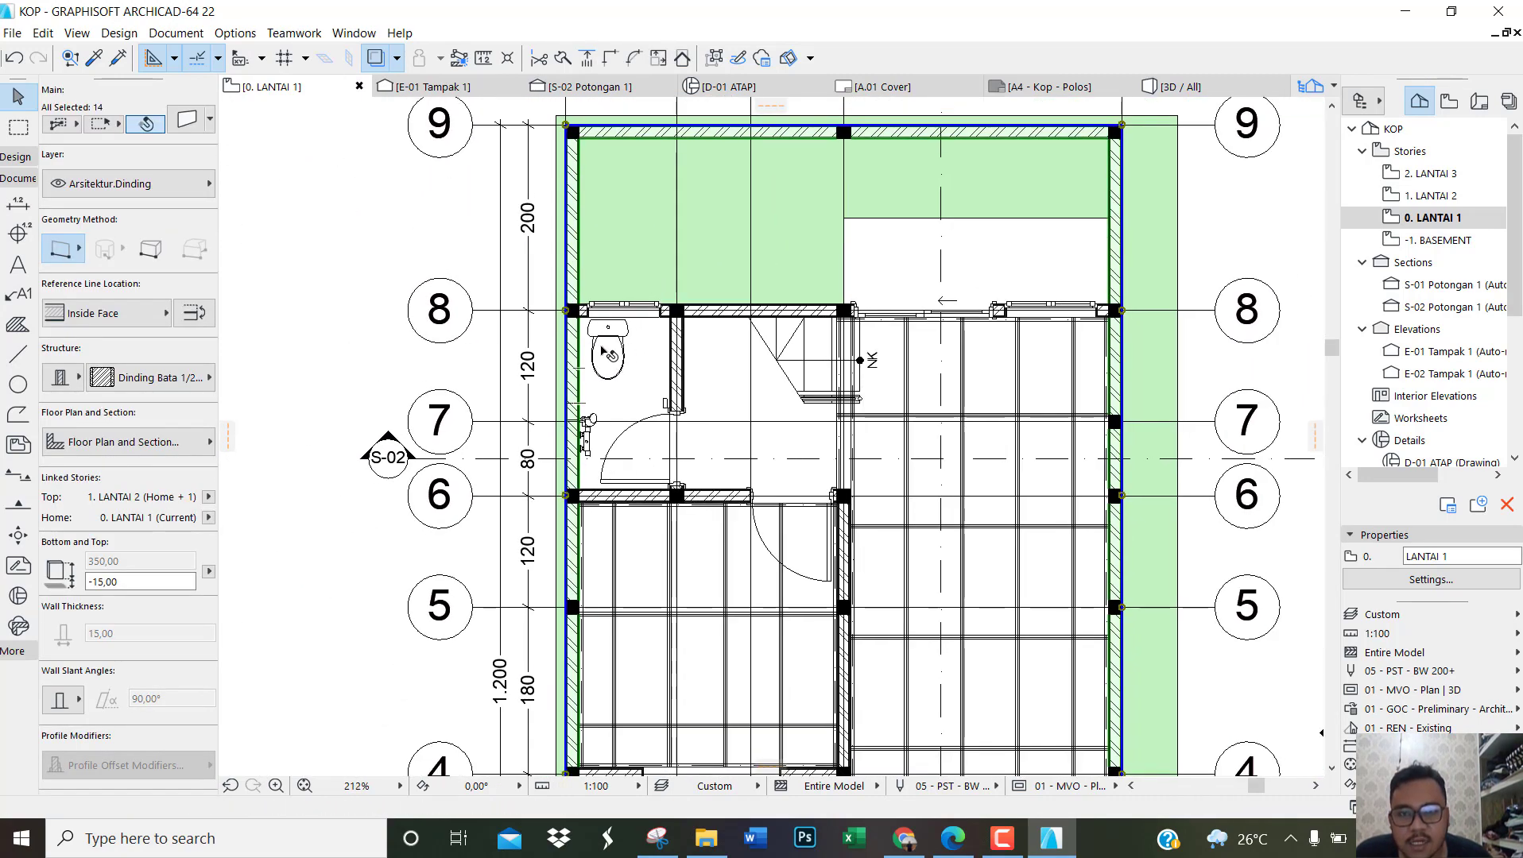
{"action": "scroll", "coordinate": [608, 354], "scroll_direction": "up", "scroll_amount": 1}
{"action": "scroll", "coordinate": [619, 373], "scroll_direction": "down", "scroll_amount": 3}
{"action": "scroll", "coordinate": [592, 449], "scroll_direction": "up", "scroll_amount": 1}
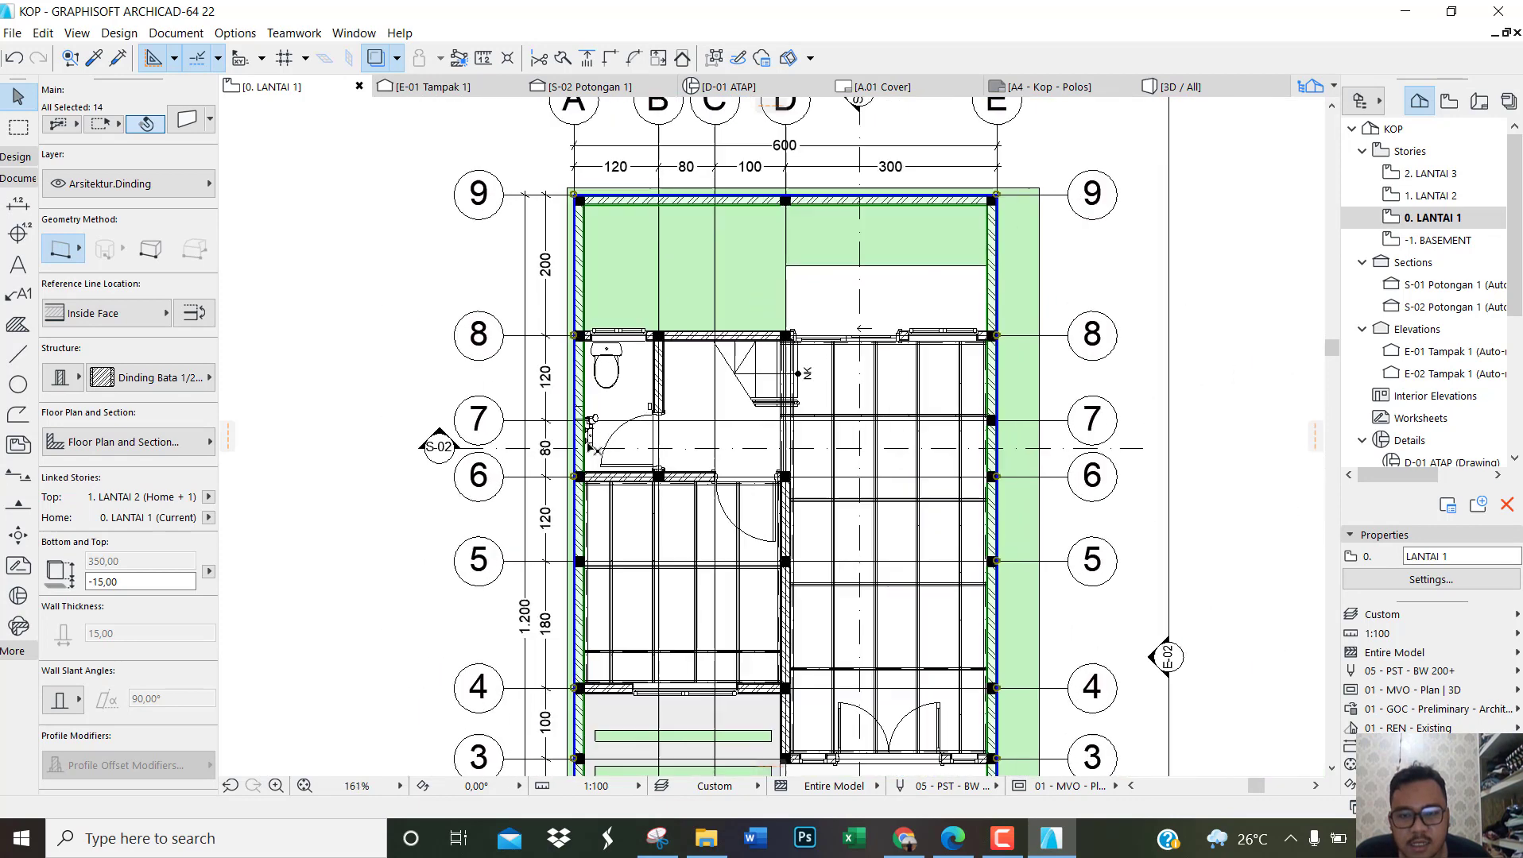
{"action": "scroll", "coordinate": [593, 447], "scroll_direction": "up", "scroll_amount": 1}
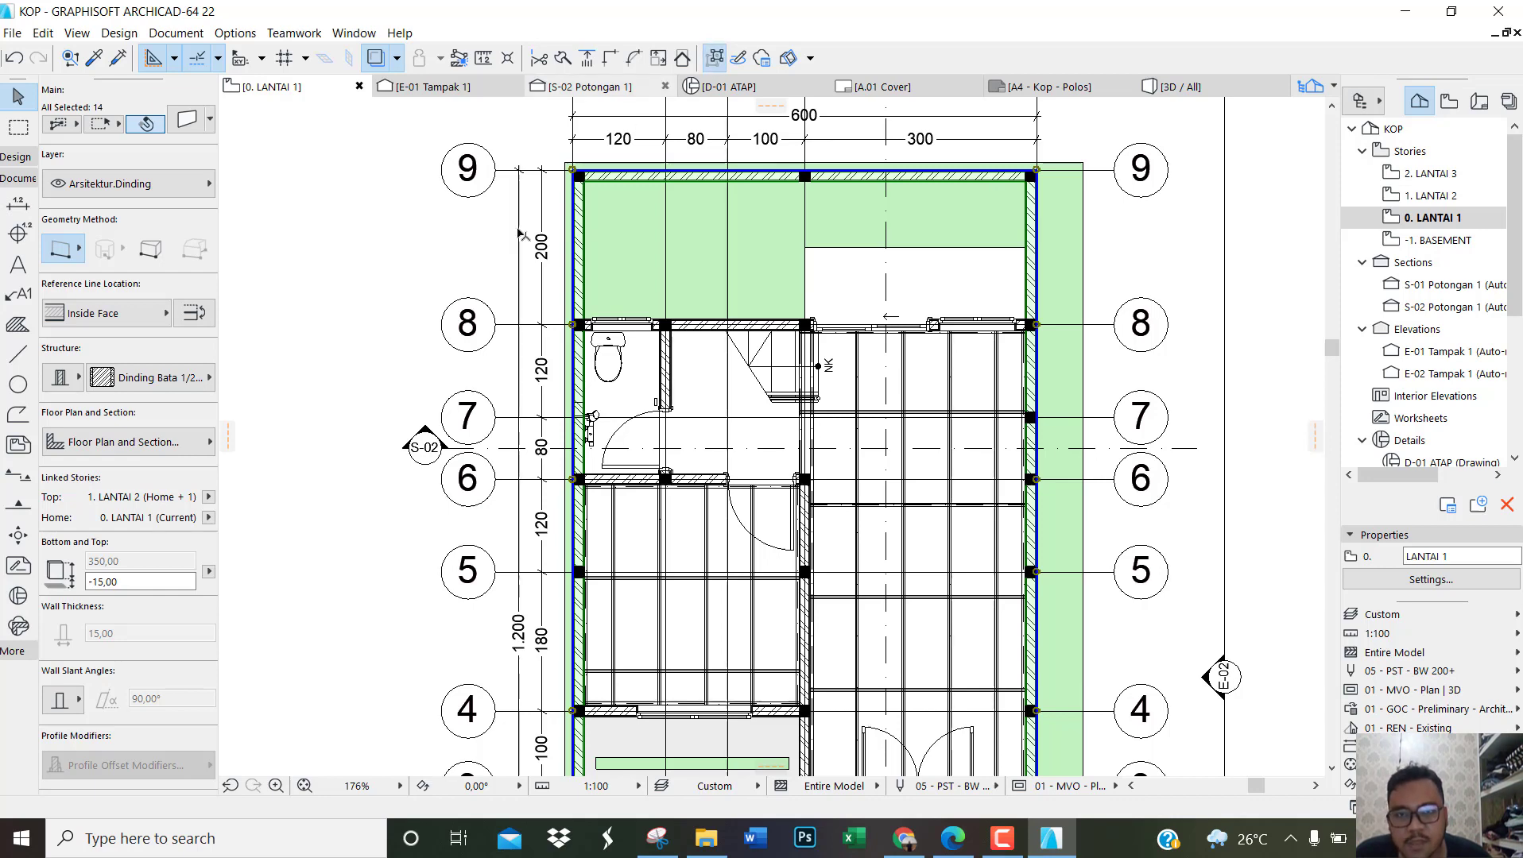
{"action": "left_click", "coordinate": [456, 247]}
Step: Check which element overlies the bathroom's exterior wall between grids 8 and 6, and hide the Struktur.Balok layer
{"action": "scroll", "coordinate": [581, 445], "scroll_direction": "up", "scroll_amount": 4}
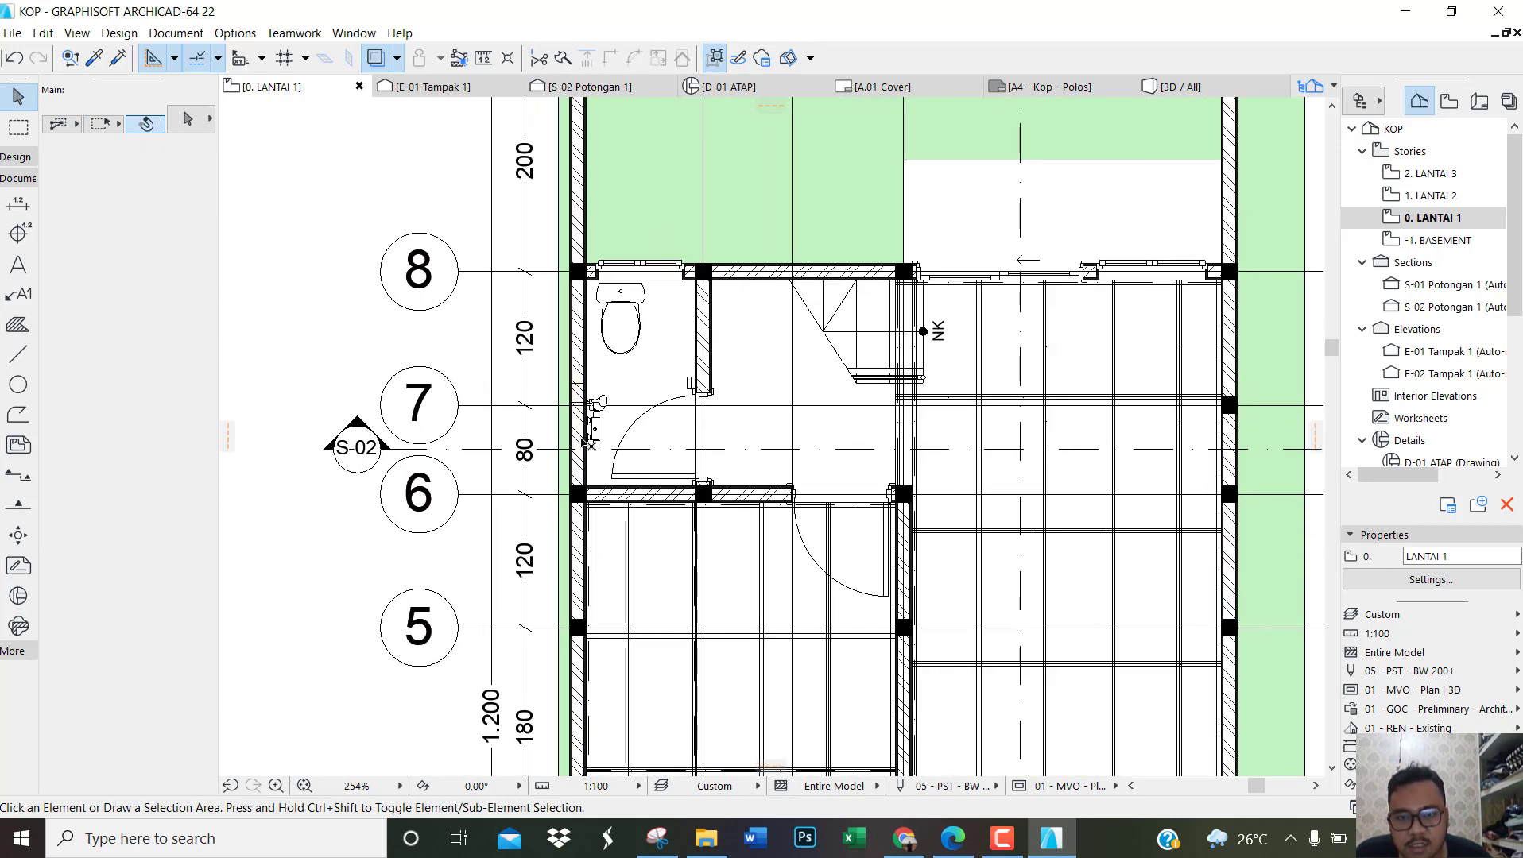
{"action": "left_click", "coordinate": [580, 390]}
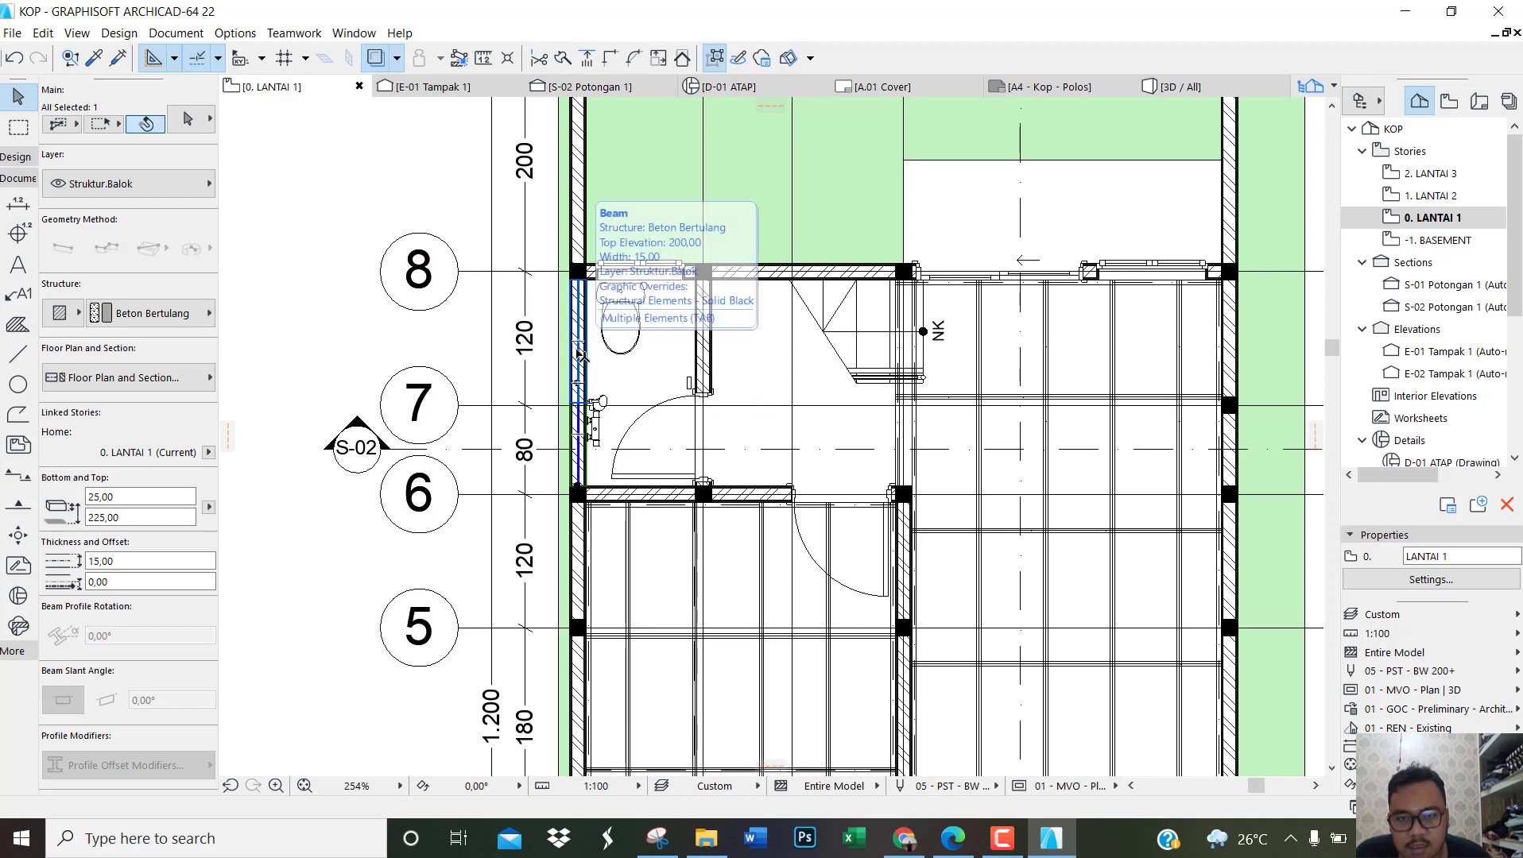
{"action": "left_click", "coordinate": [547, 264]}
{"action": "scroll", "coordinate": [328, 317], "scroll_direction": "up", "scroll_amount": 2}
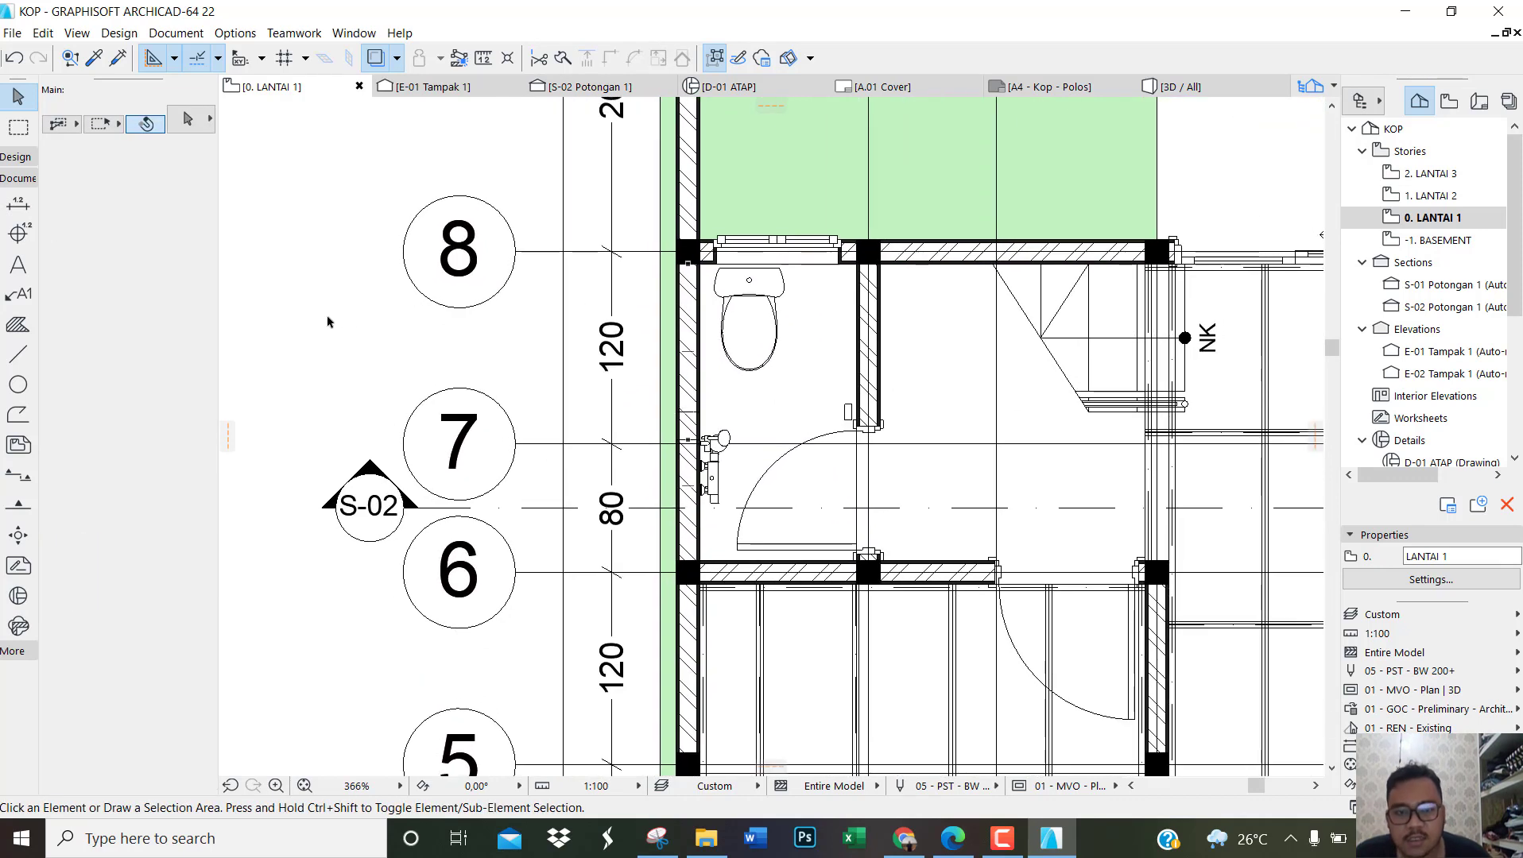
{"action": "key", "text": "ctrl+l"}
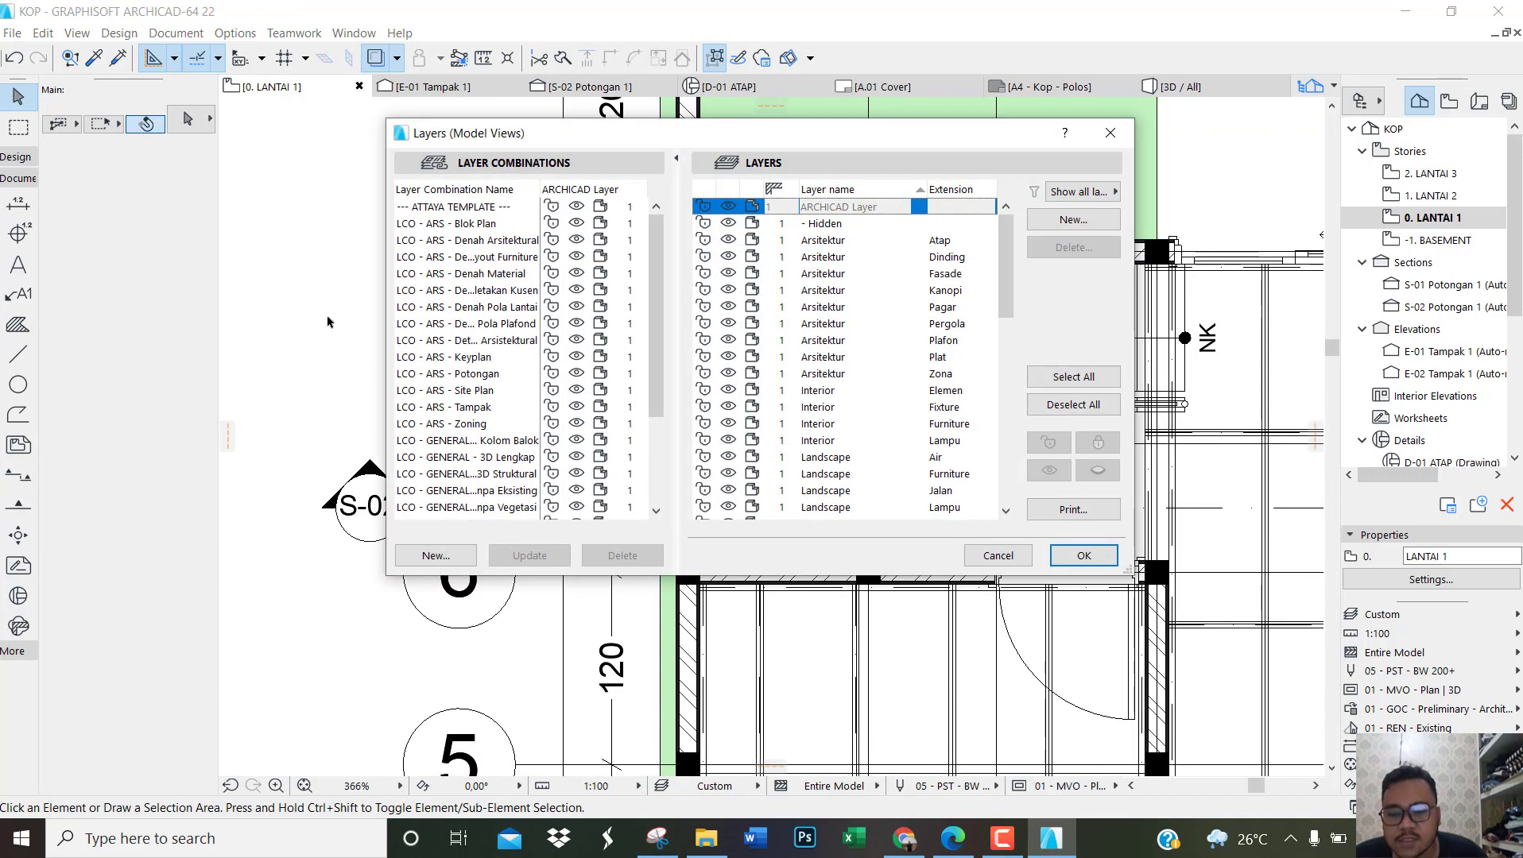
{"action": "left_click_drag", "start_coordinate": [1002, 274], "coordinate": [988, 495]}
{"action": "scroll", "coordinate": [854, 438], "scroll_direction": "down", "scroll_amount": 1}
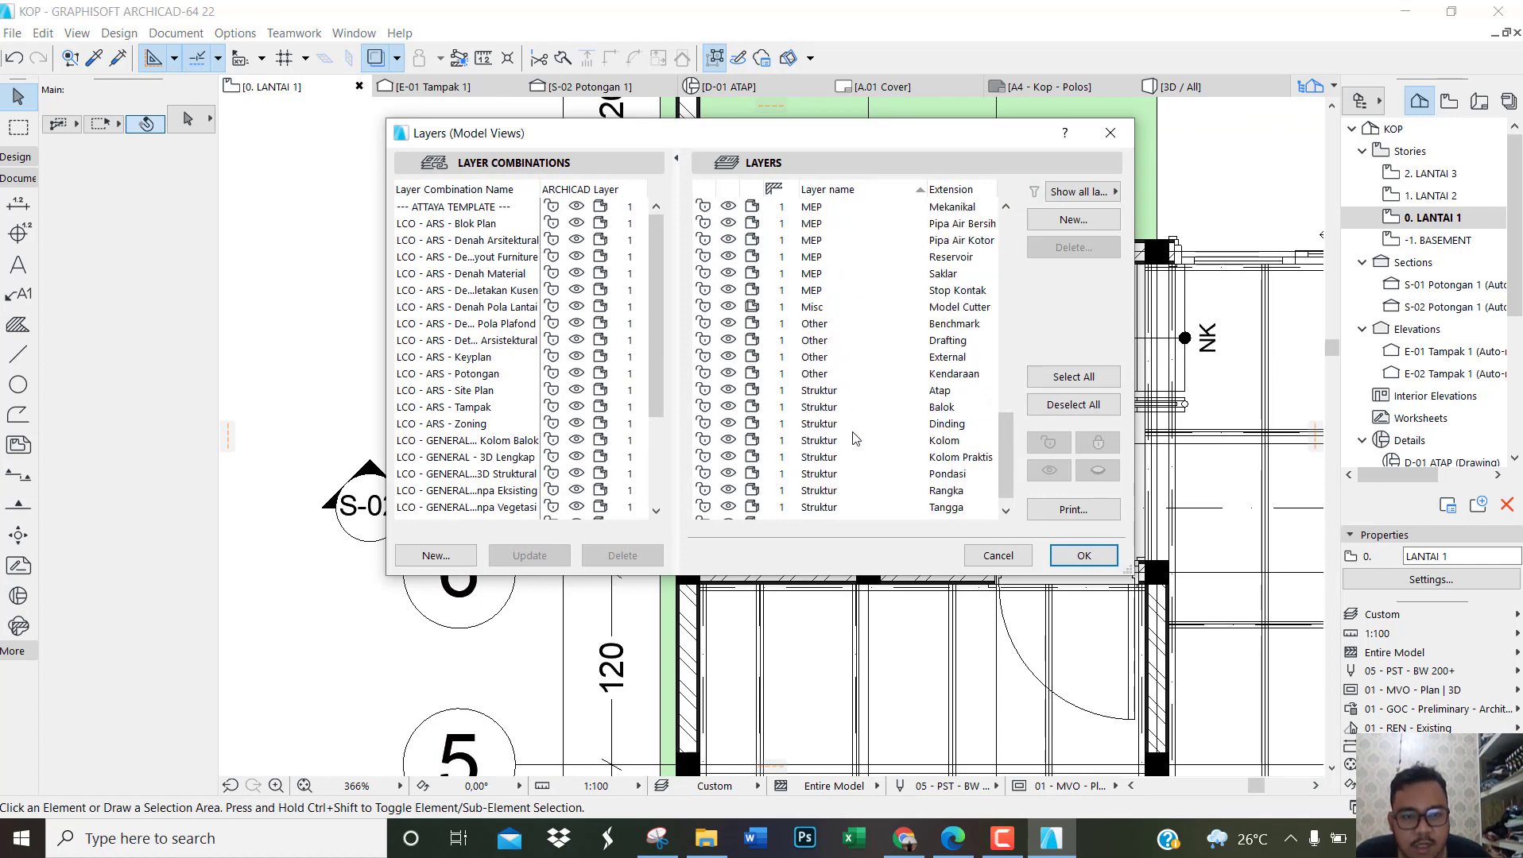
{"action": "left_click", "coordinate": [728, 408]}
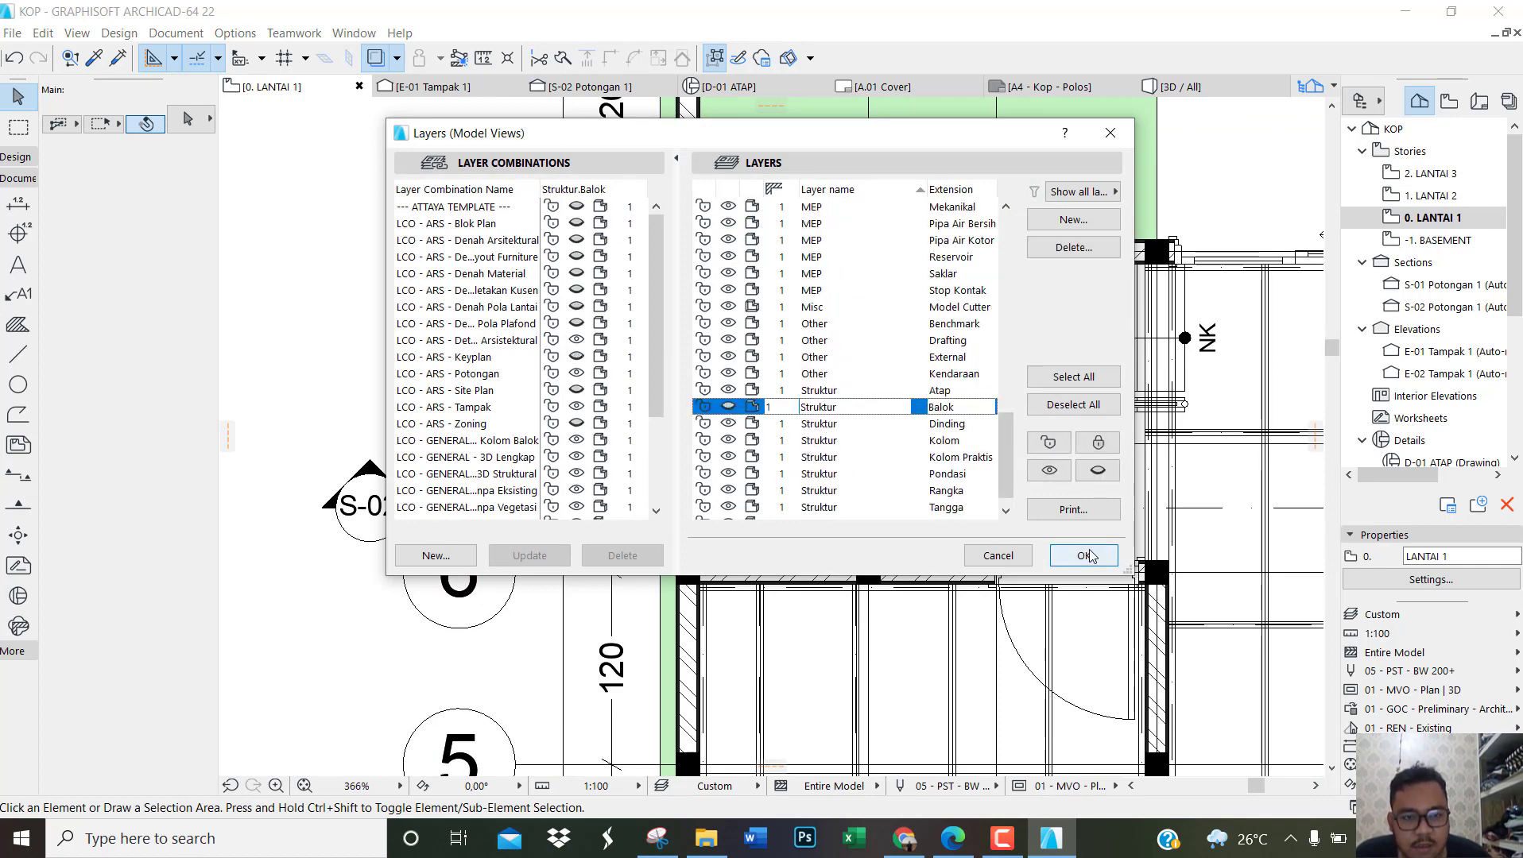
{"action": "left_click", "coordinate": [1083, 555]}
{"action": "left_click", "coordinate": [529, 344]}
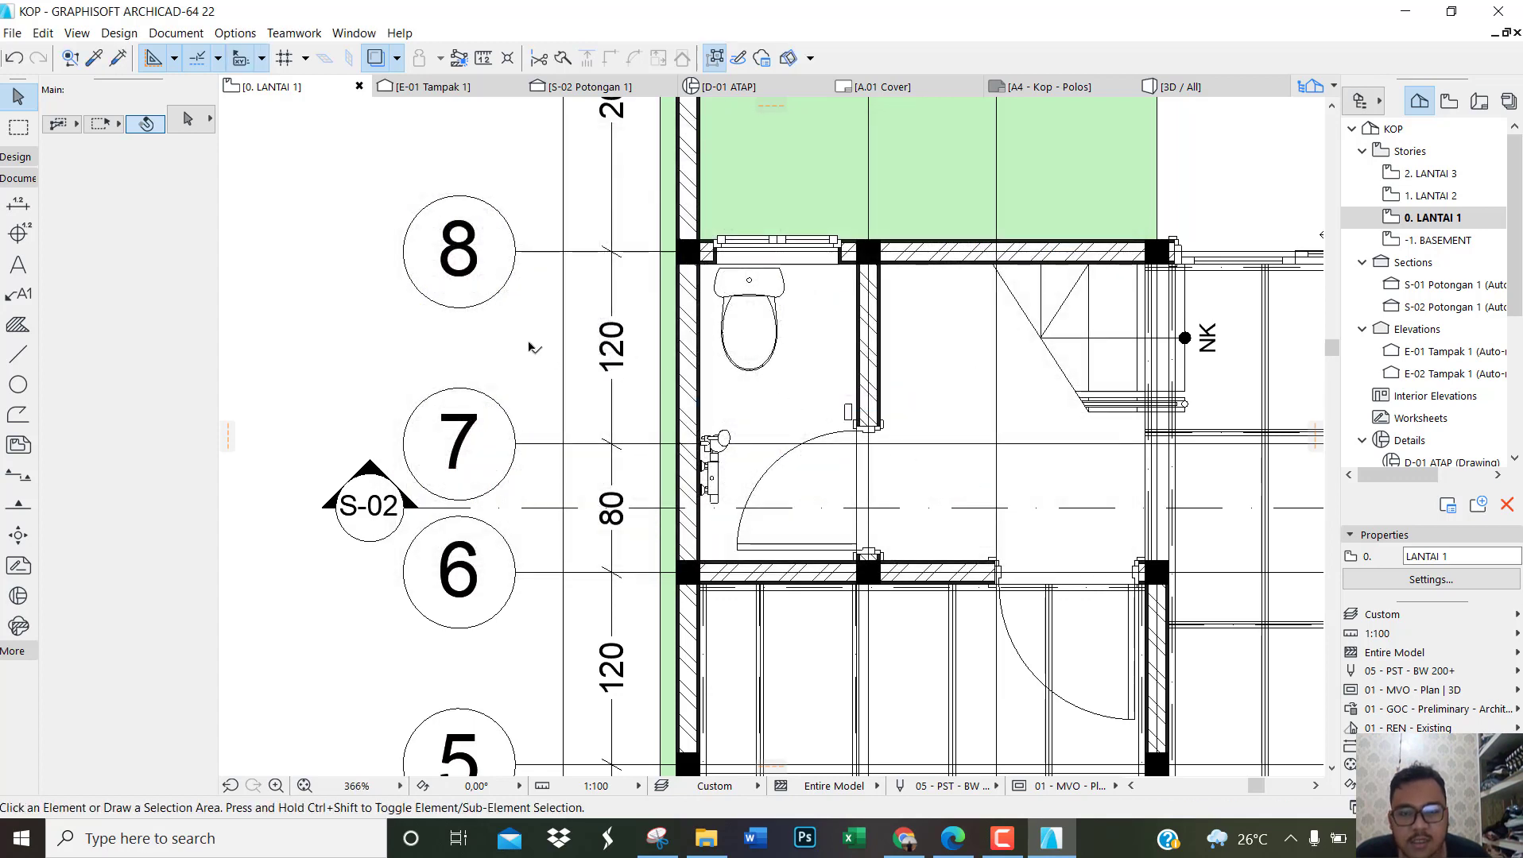
Step: Change the structure of the four walls around the bathroom to Dinding Bata Trassram 1/2 Batu
{"action": "left_click", "coordinate": [690, 359]}
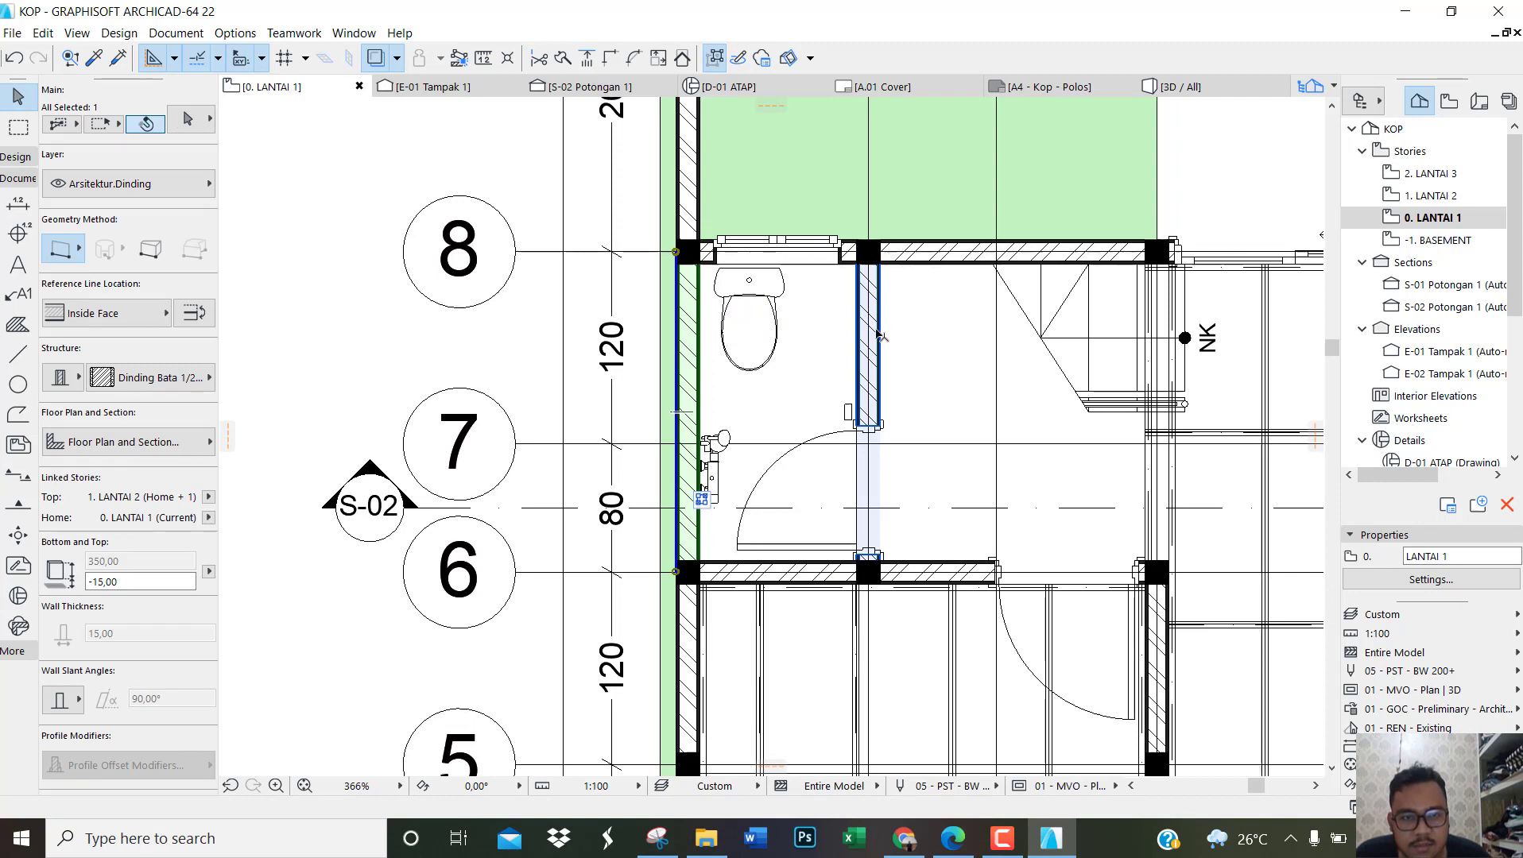
{"action": "left_click", "coordinate": [870, 335], "text": "shift"}
{"action": "left_click", "coordinate": [792, 582], "text": "shift"}
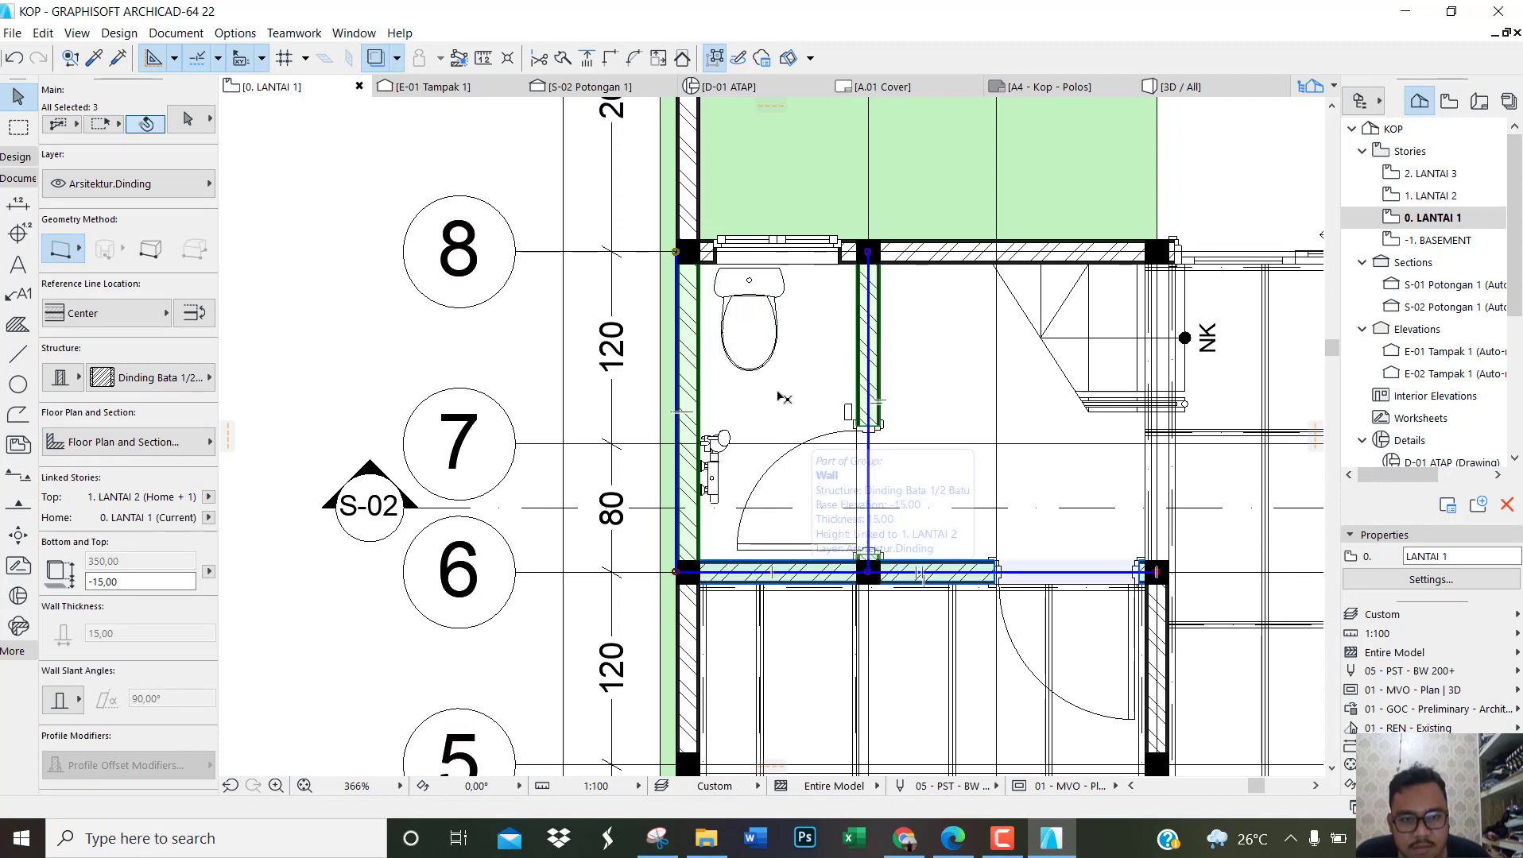
{"action": "left_click", "coordinate": [849, 251], "text": "shift"}
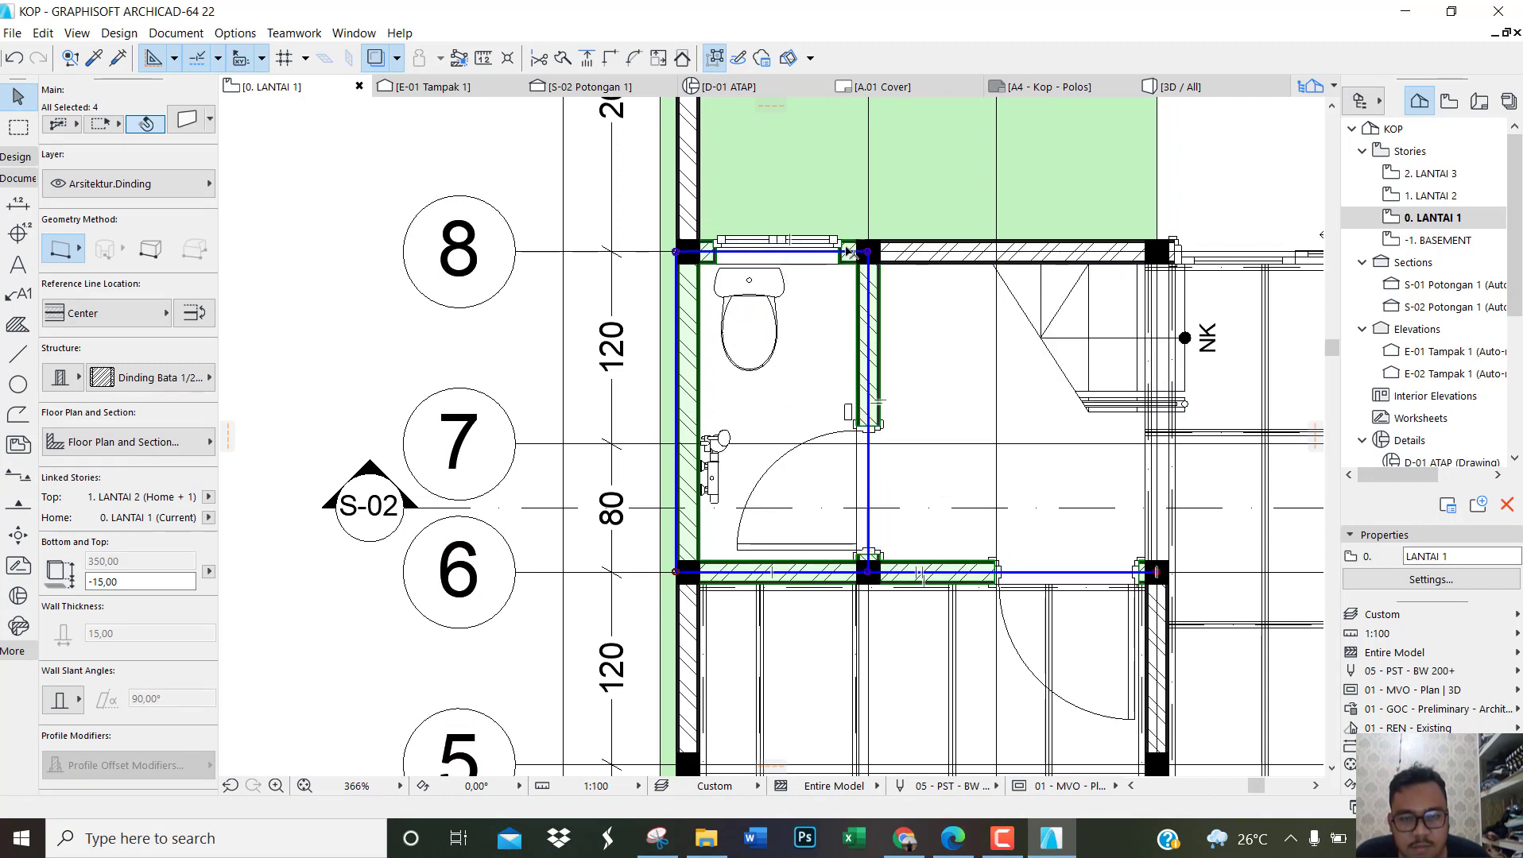
{"action": "left_click", "coordinate": [204, 384]}
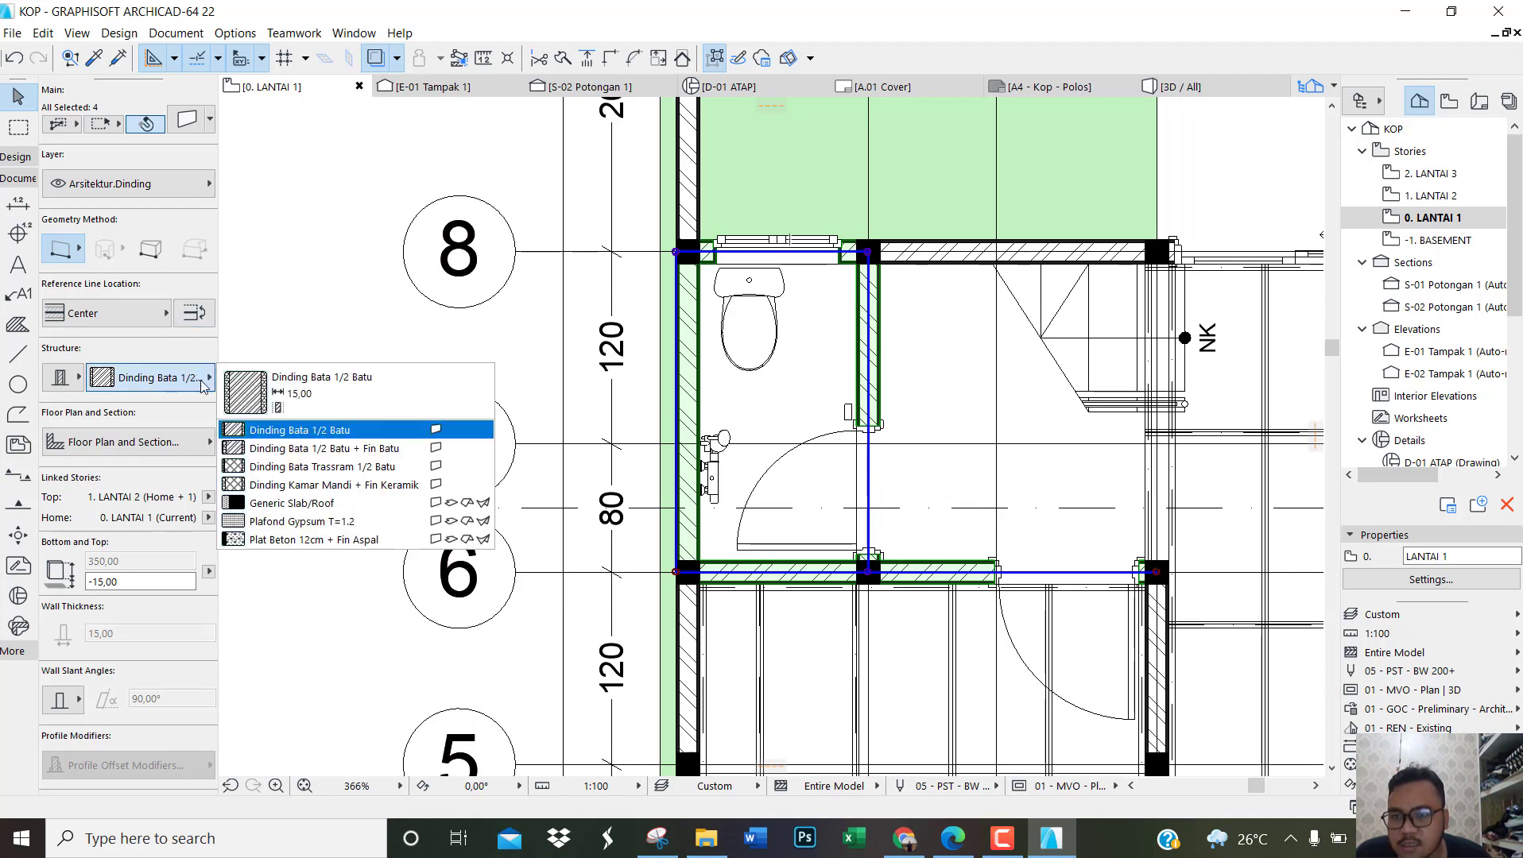
{"action": "left_click", "coordinate": [349, 475]}
{"action": "left_click", "coordinate": [363, 358]}
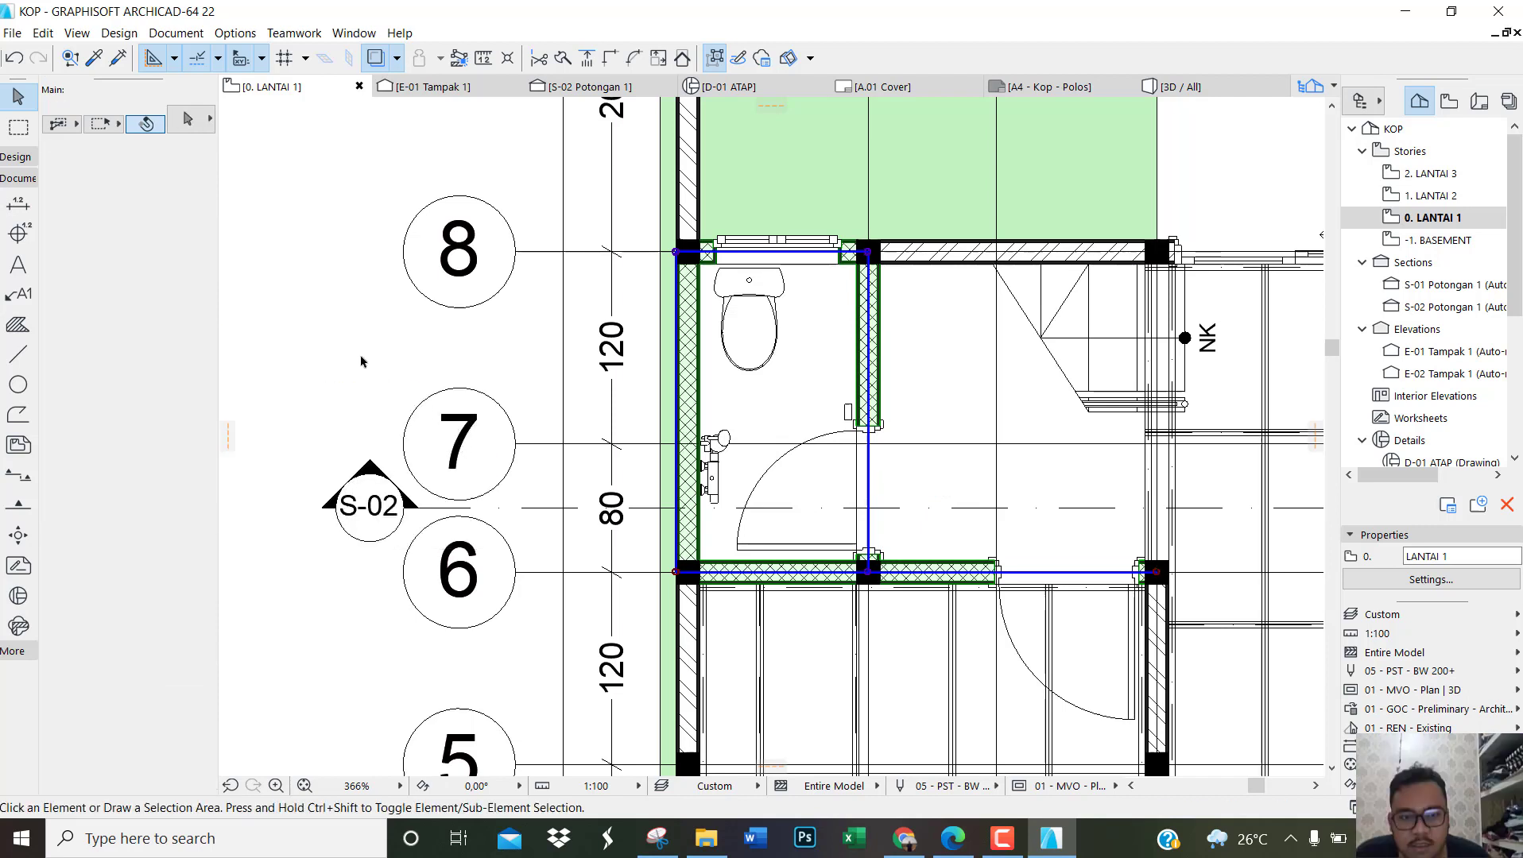
Step: Shorten the wall along grid 6 by moving its end from the column at grid A to the column at grid B
{"action": "scroll", "coordinate": [934, 620], "scroll_direction": "up", "scroll_amount": 3}
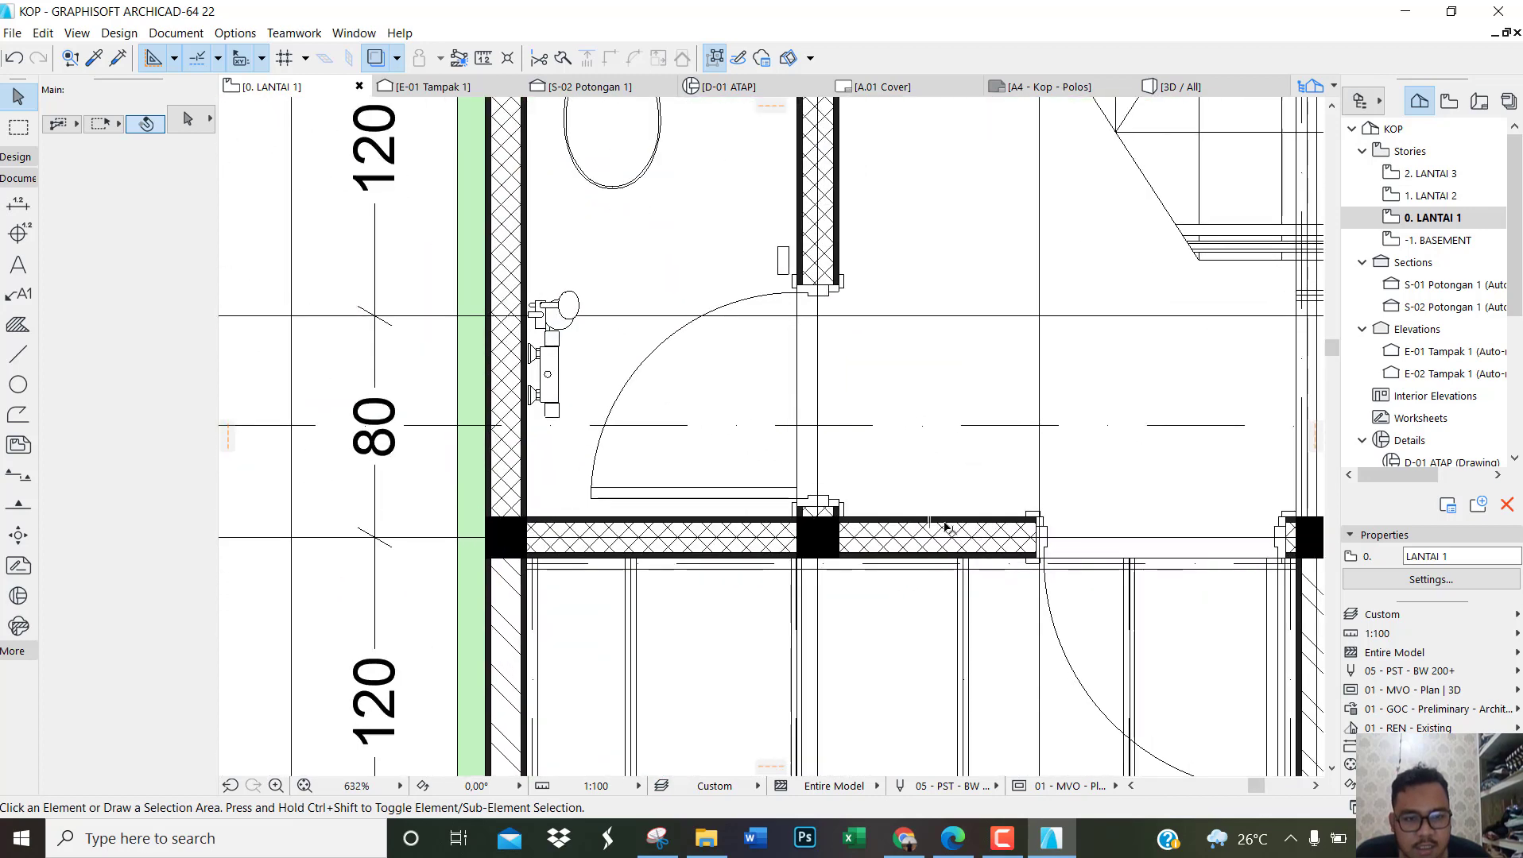
{"action": "left_click", "coordinate": [945, 527]}
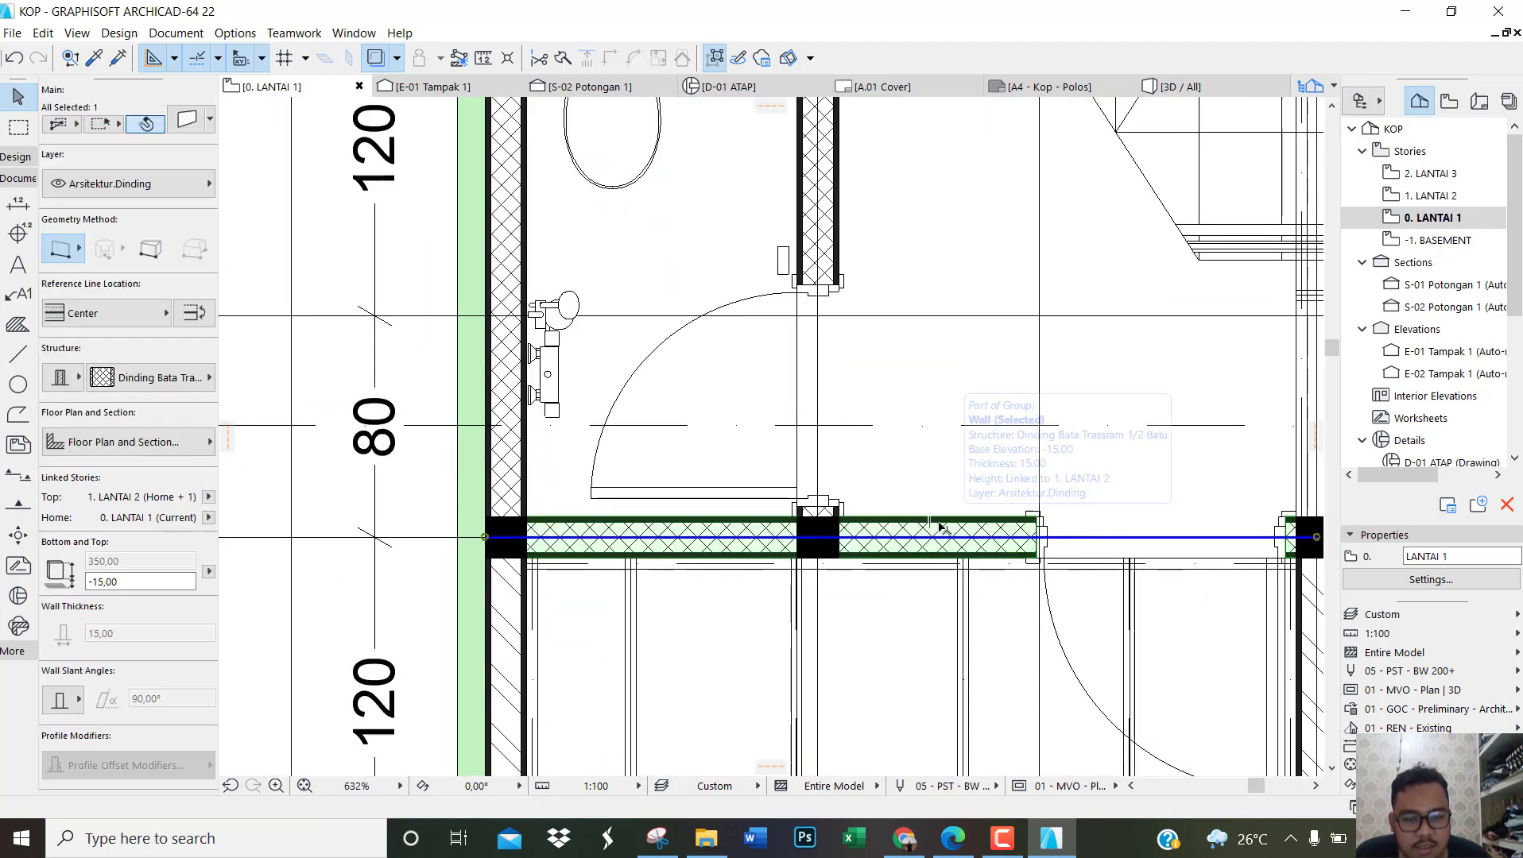
{"action": "left_click", "coordinate": [487, 538]}
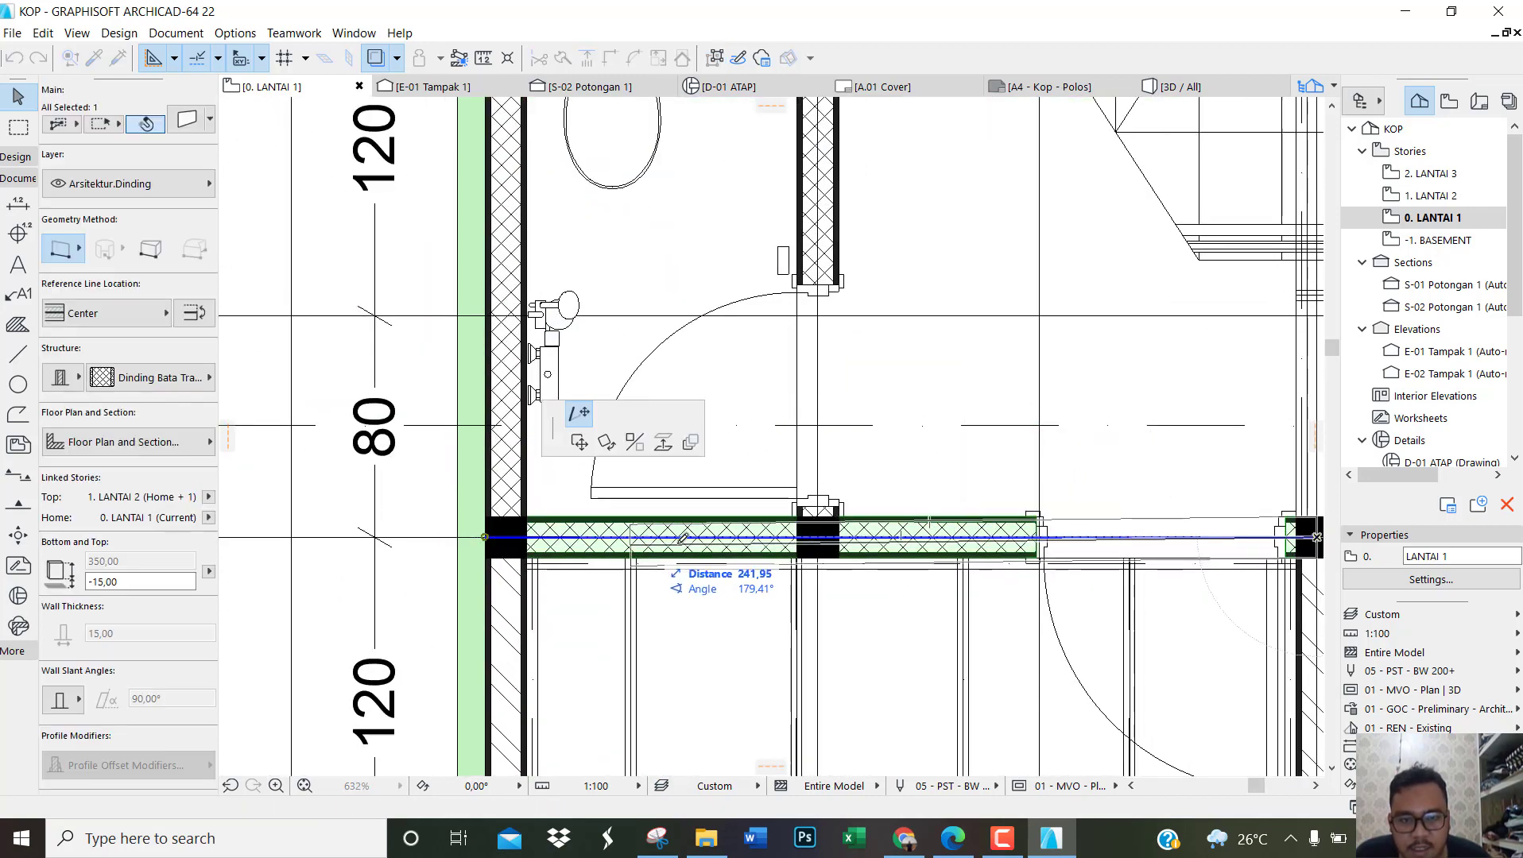
{"action": "left_click", "coordinate": [819, 538]}
{"action": "key", "text": "Escape"}
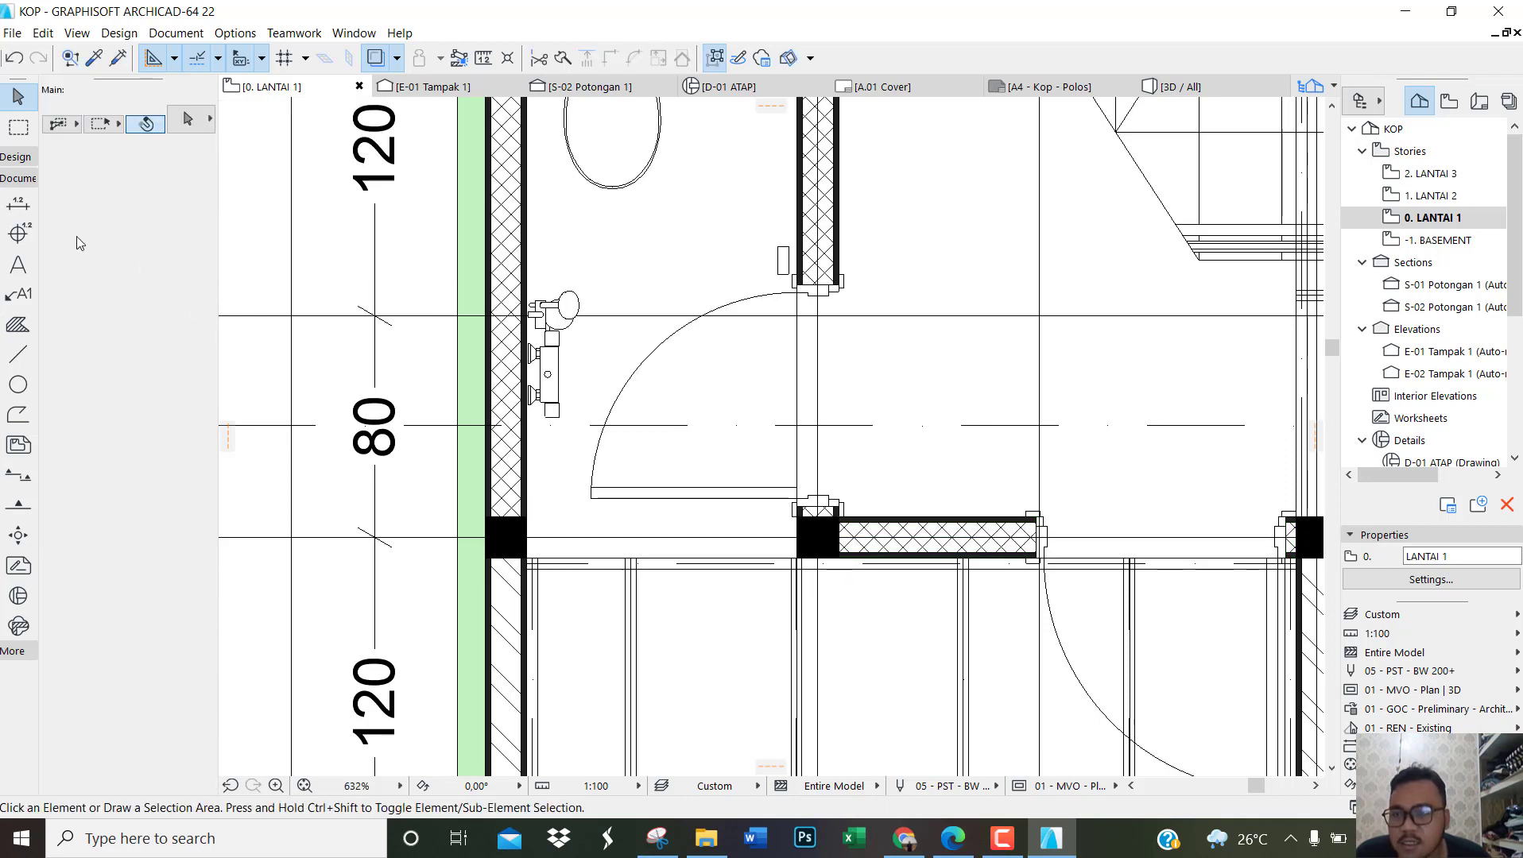
Step: Draw a wall along grid 6 from the column at grid A to the column at grid B
{"action": "left_click", "coordinate": [23, 159]}
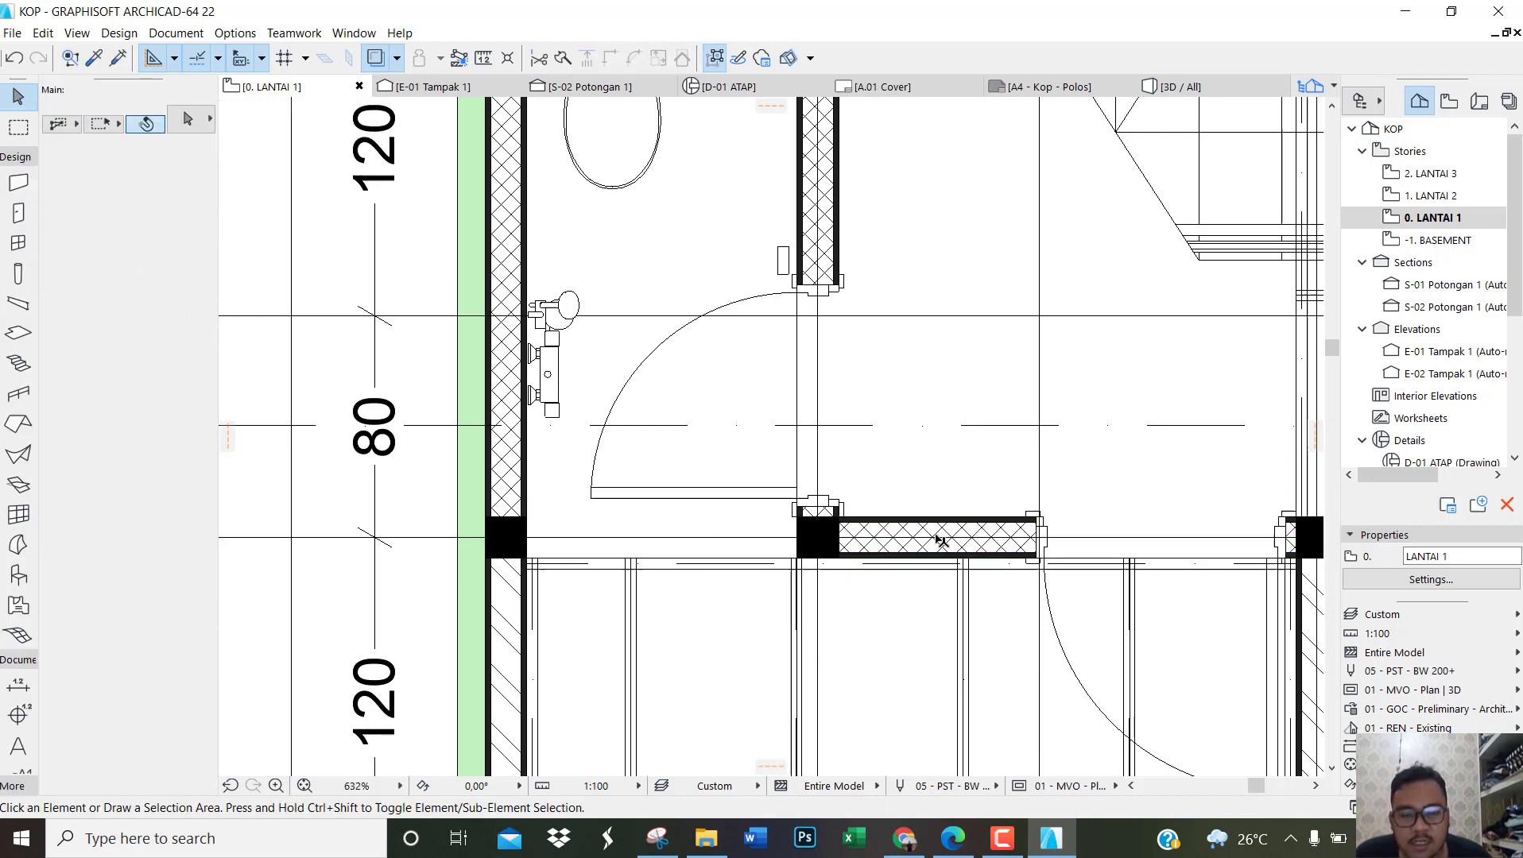
{"action": "scroll", "coordinate": [662, 546], "scroll_direction": "down", "scroll_amount": 2}
{"action": "scroll", "coordinate": [729, 554], "scroll_direction": "up", "scroll_amount": 2}
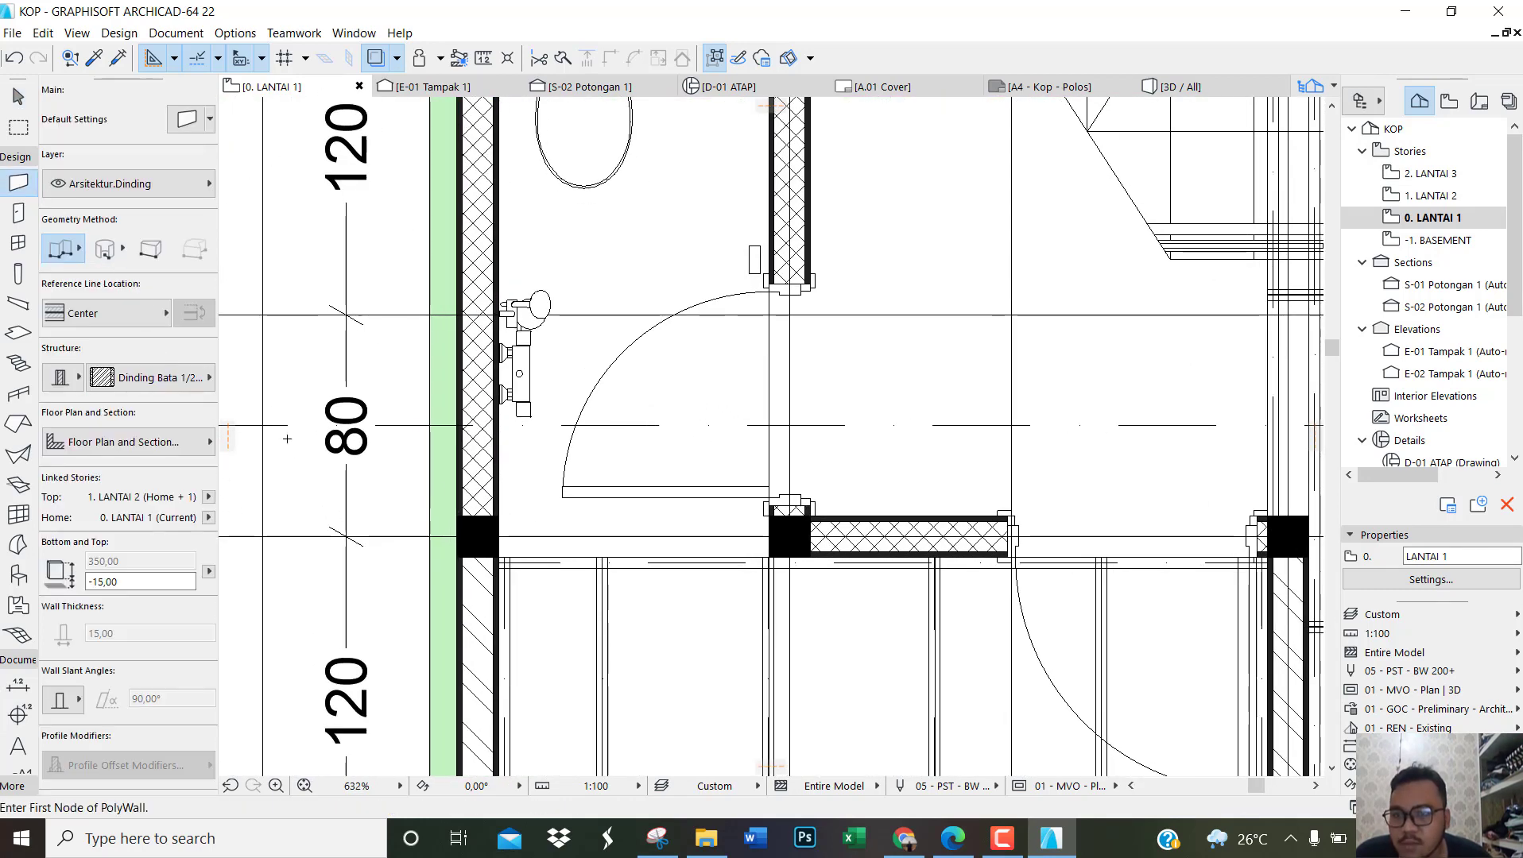
{"action": "left_click", "coordinate": [477, 537]}
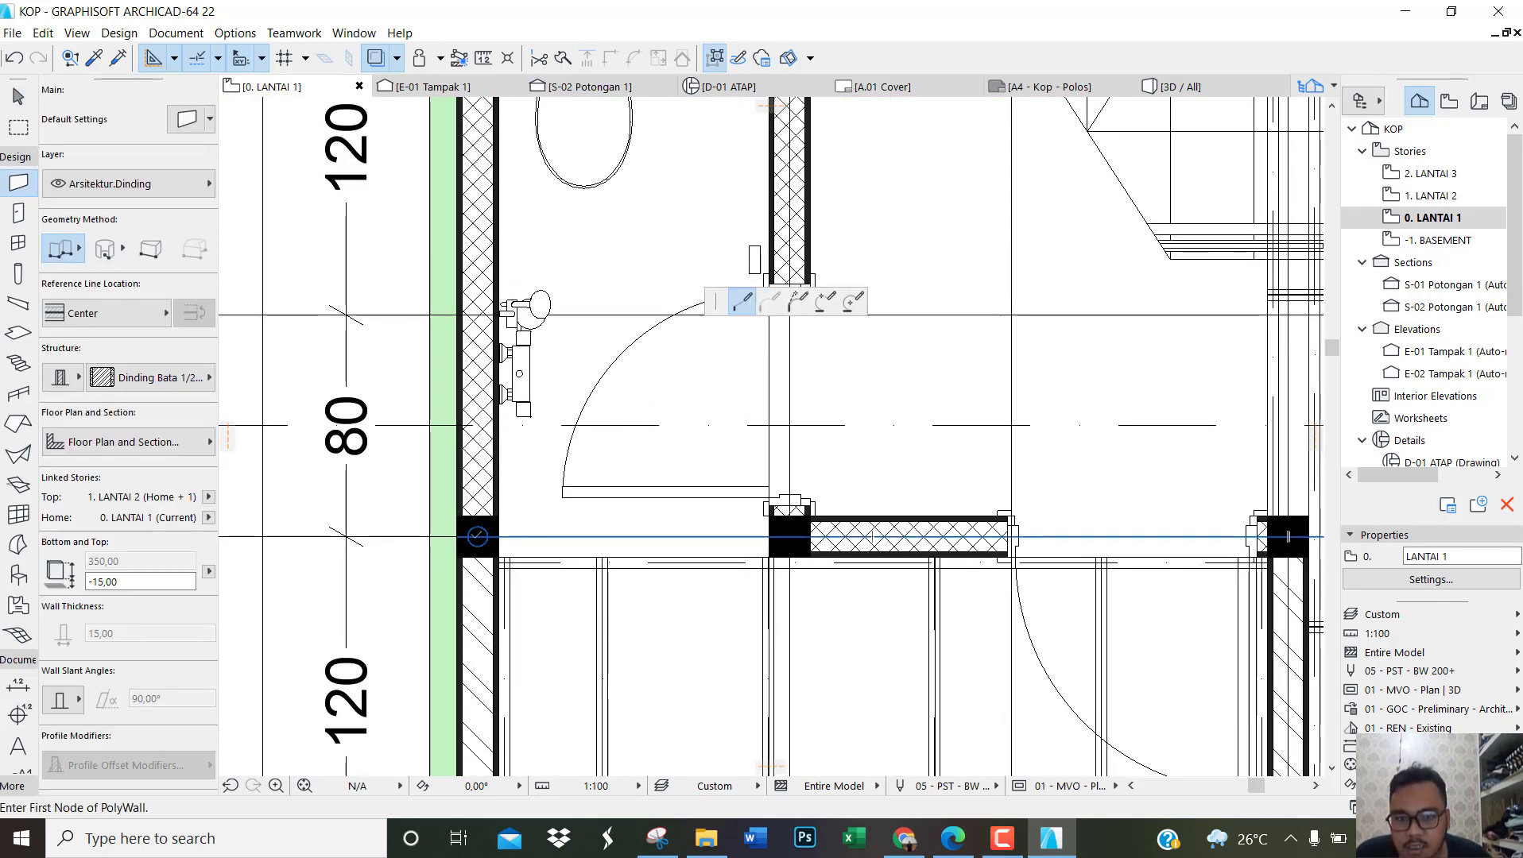
{"action": "double_click", "coordinate": [789, 537]}
{"action": "key", "text": "Escape"}
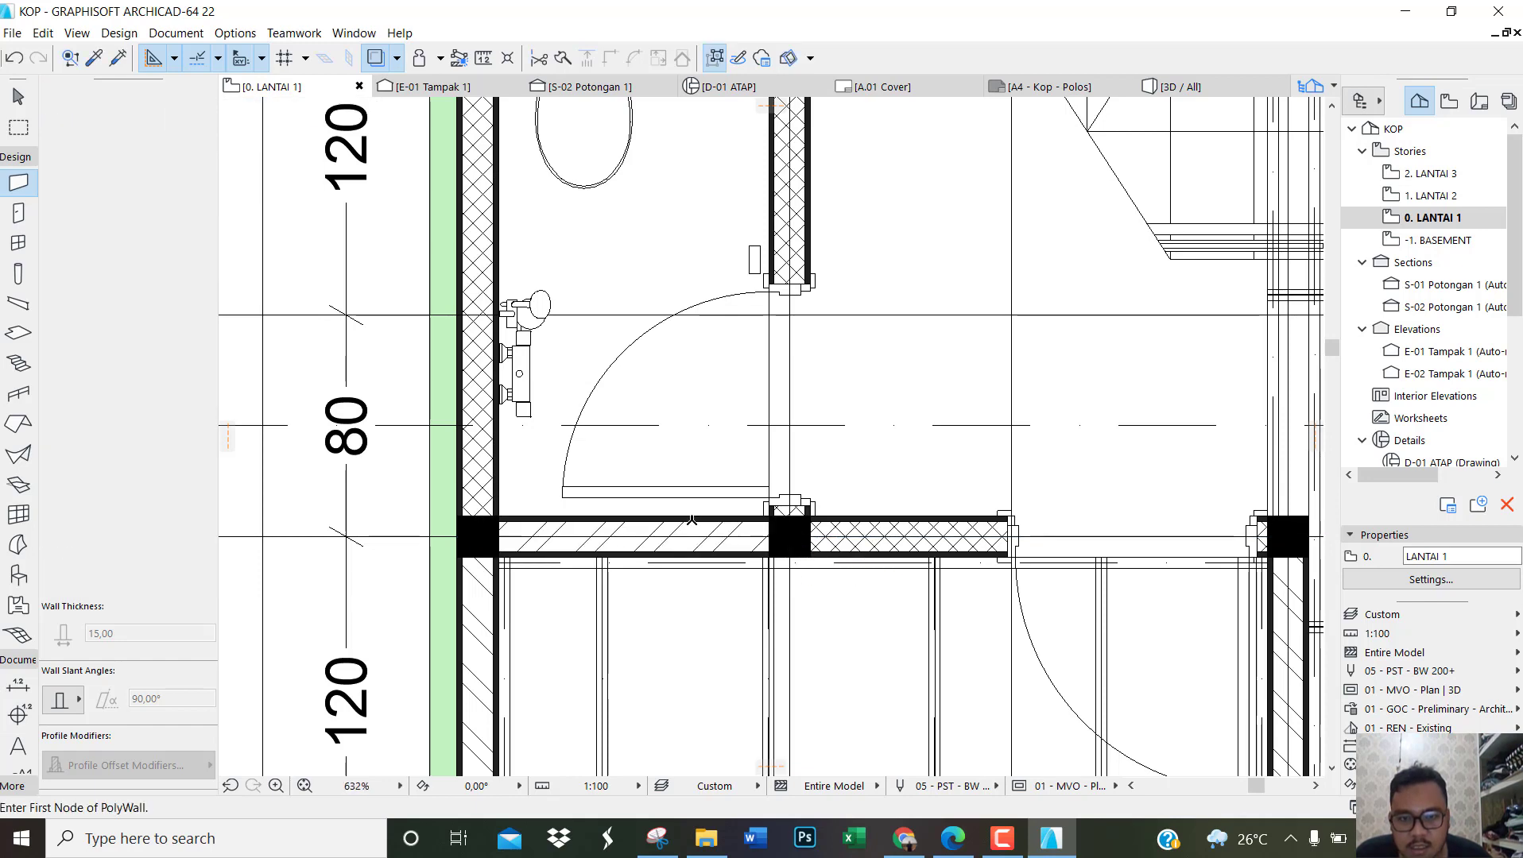
Step: Change the structure of the new grid 6 wall between grids A and B to Dinding Bata Trassram 1/2 Batu
{"action": "left_click", "coordinate": [693, 521]}
{"action": "left_click", "coordinate": [680, 545]}
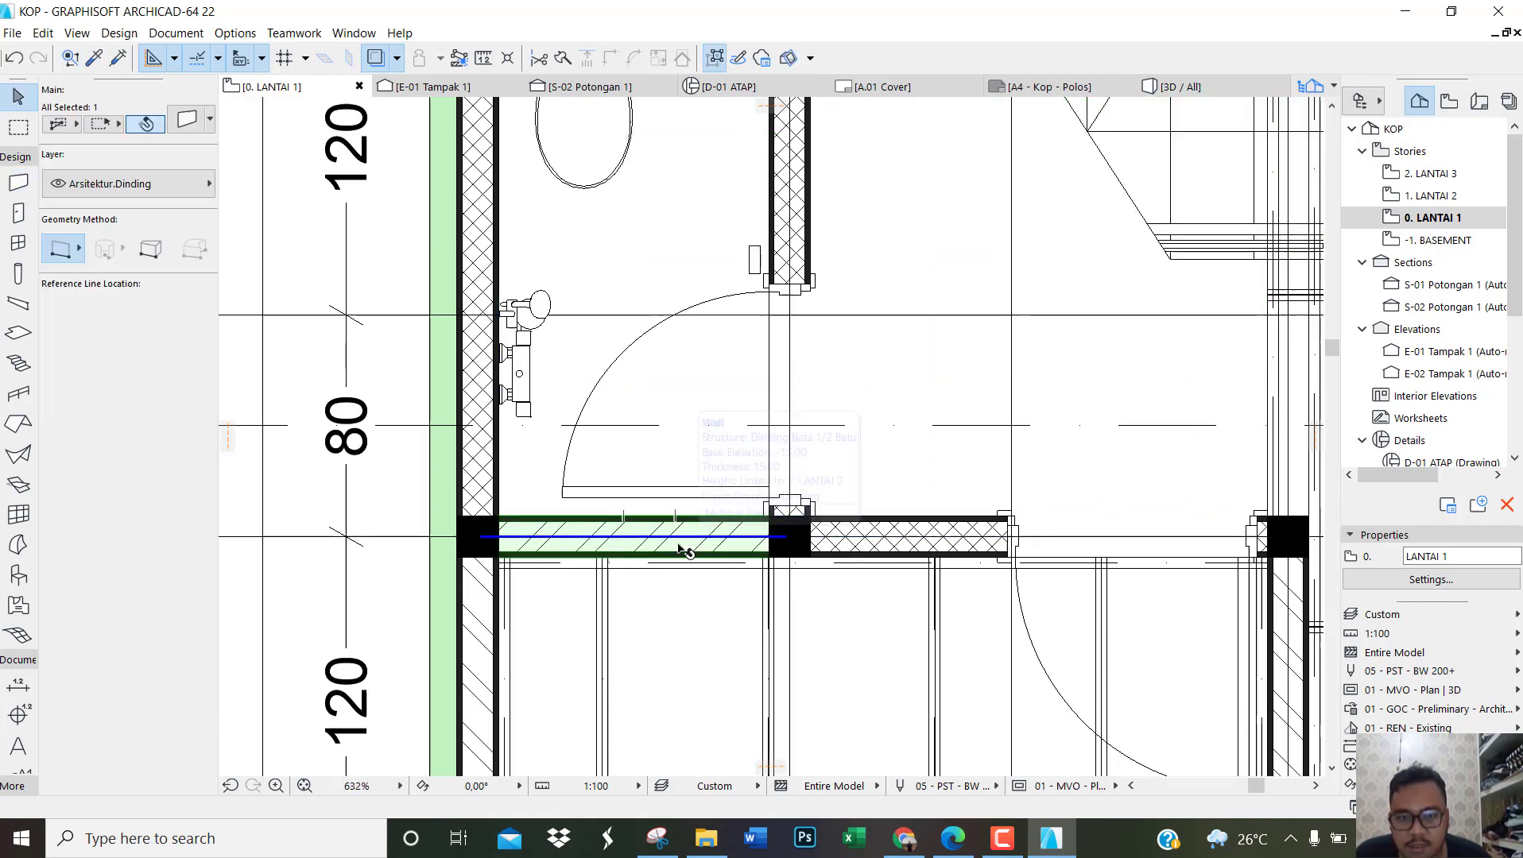
{"action": "left_click", "coordinate": [151, 378]}
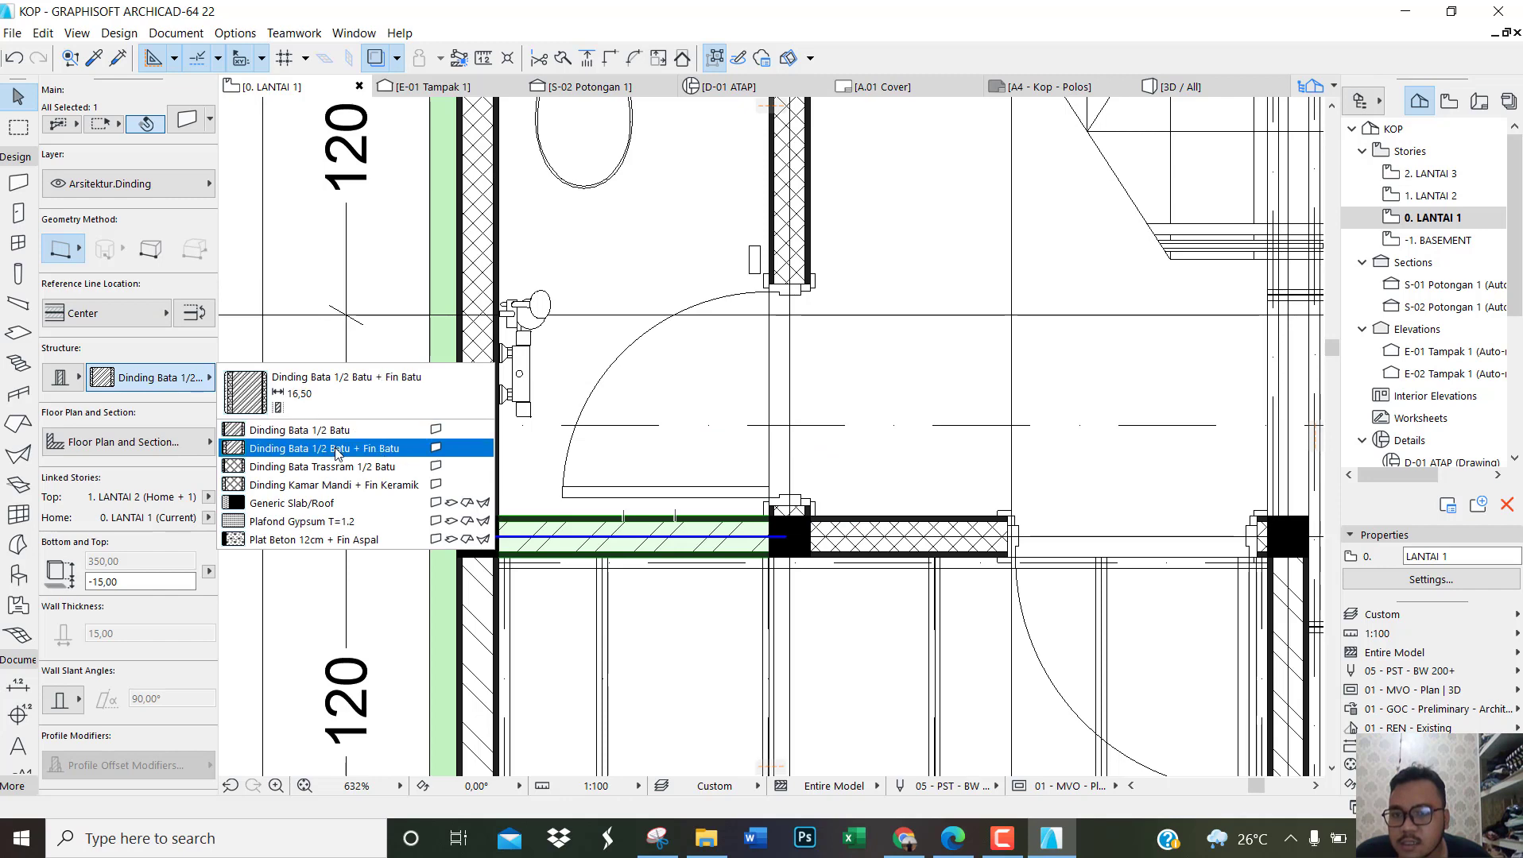
{"action": "left_click", "coordinate": [337, 467]}
{"action": "left_click", "coordinate": [305, 372]}
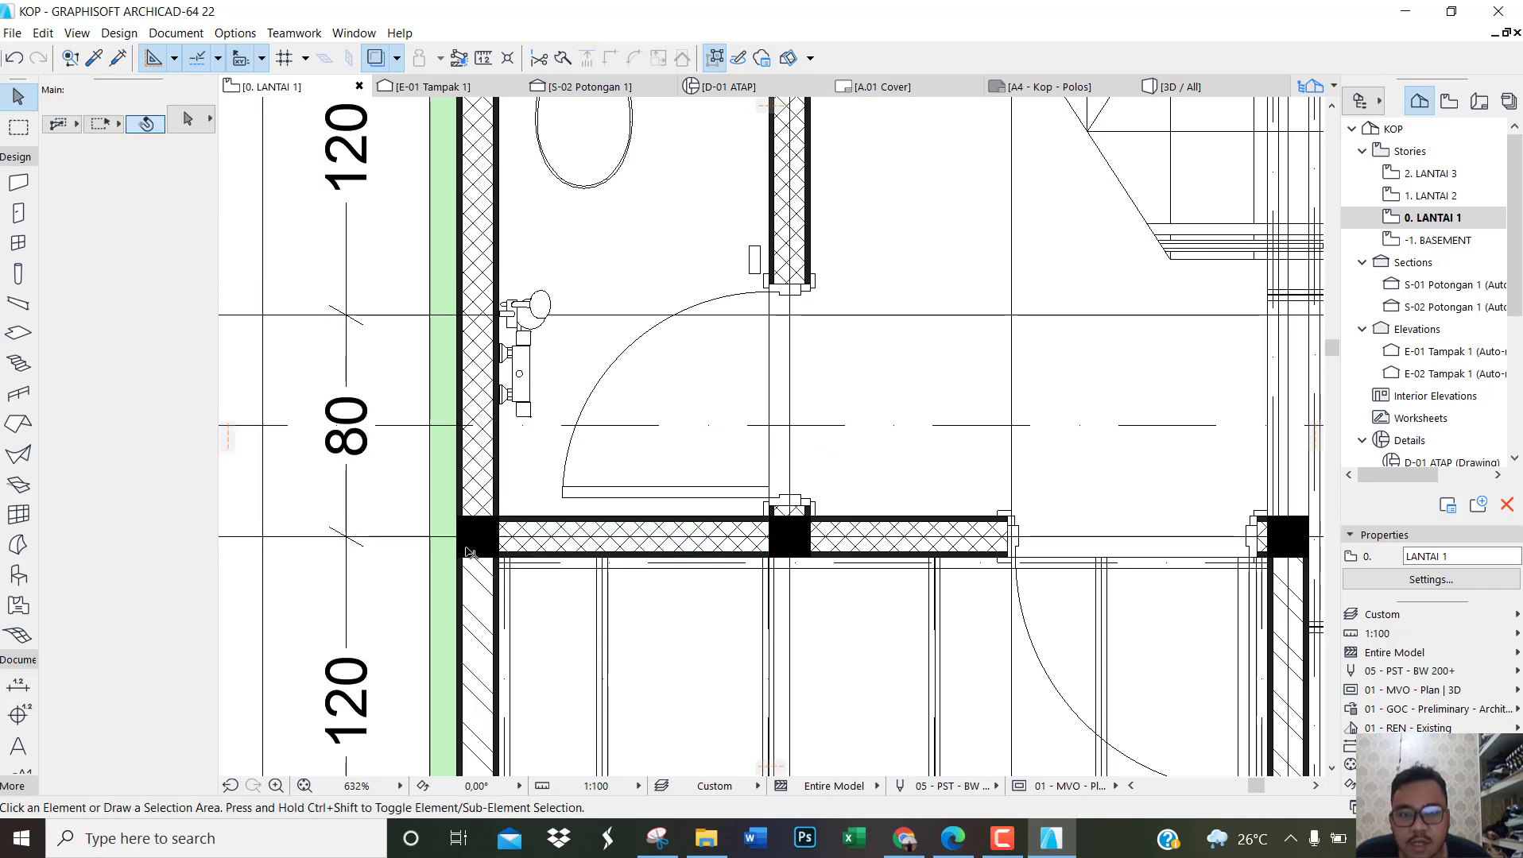
Step: Create a rectangular detail viewpoint around the bathroom, from column B/6 to column A/8, with its marker head beyond the grid bubbles
{"action": "scroll", "coordinate": [473, 555], "scroll_direction": "down", "scroll_amount": 3}
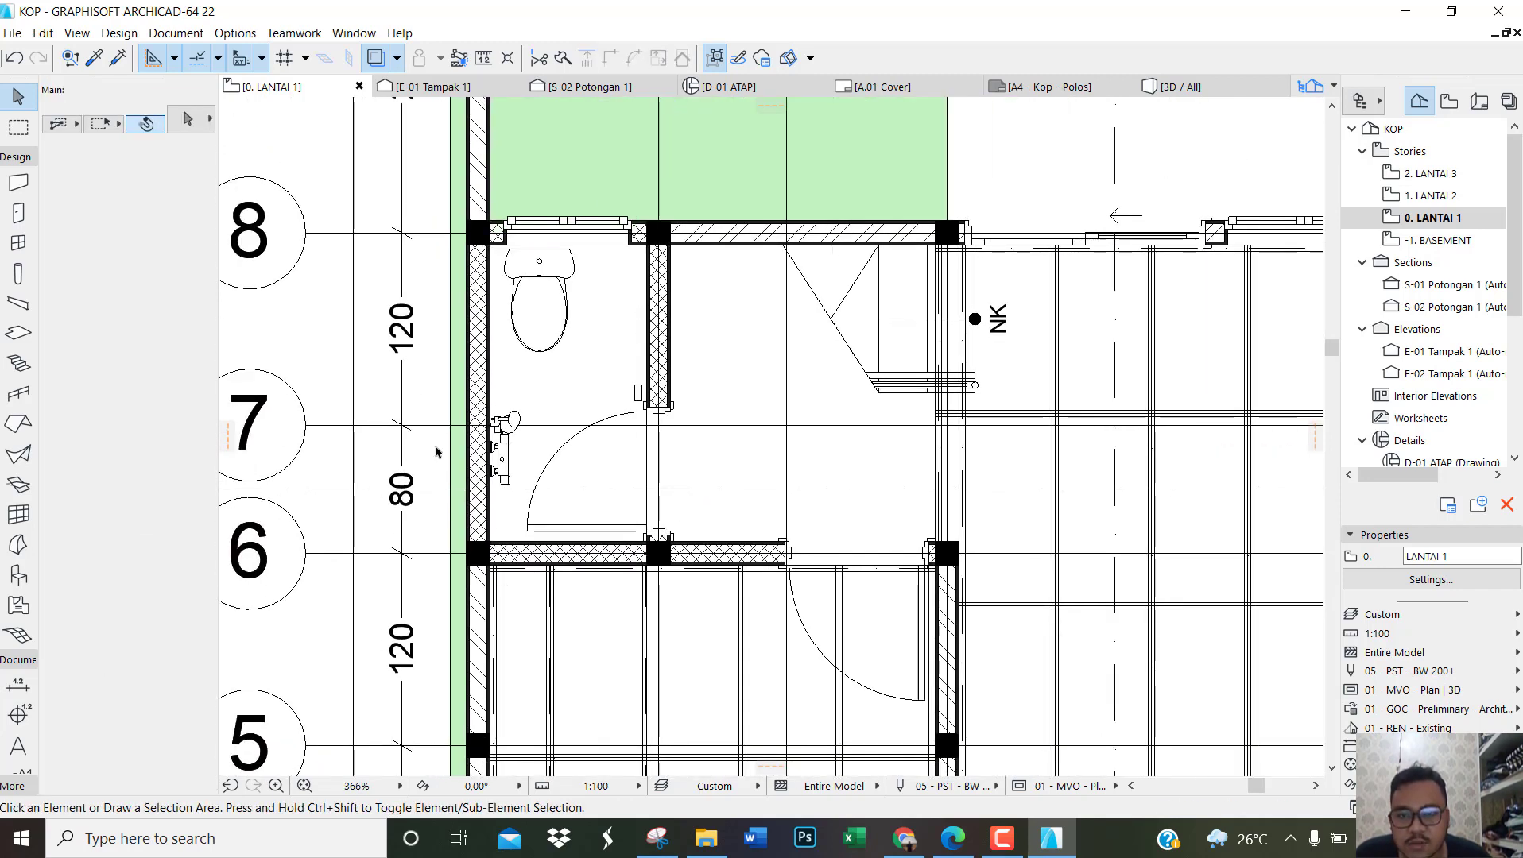
{"action": "scroll", "coordinate": [436, 452], "scroll_direction": "up", "scroll_amount": 2}
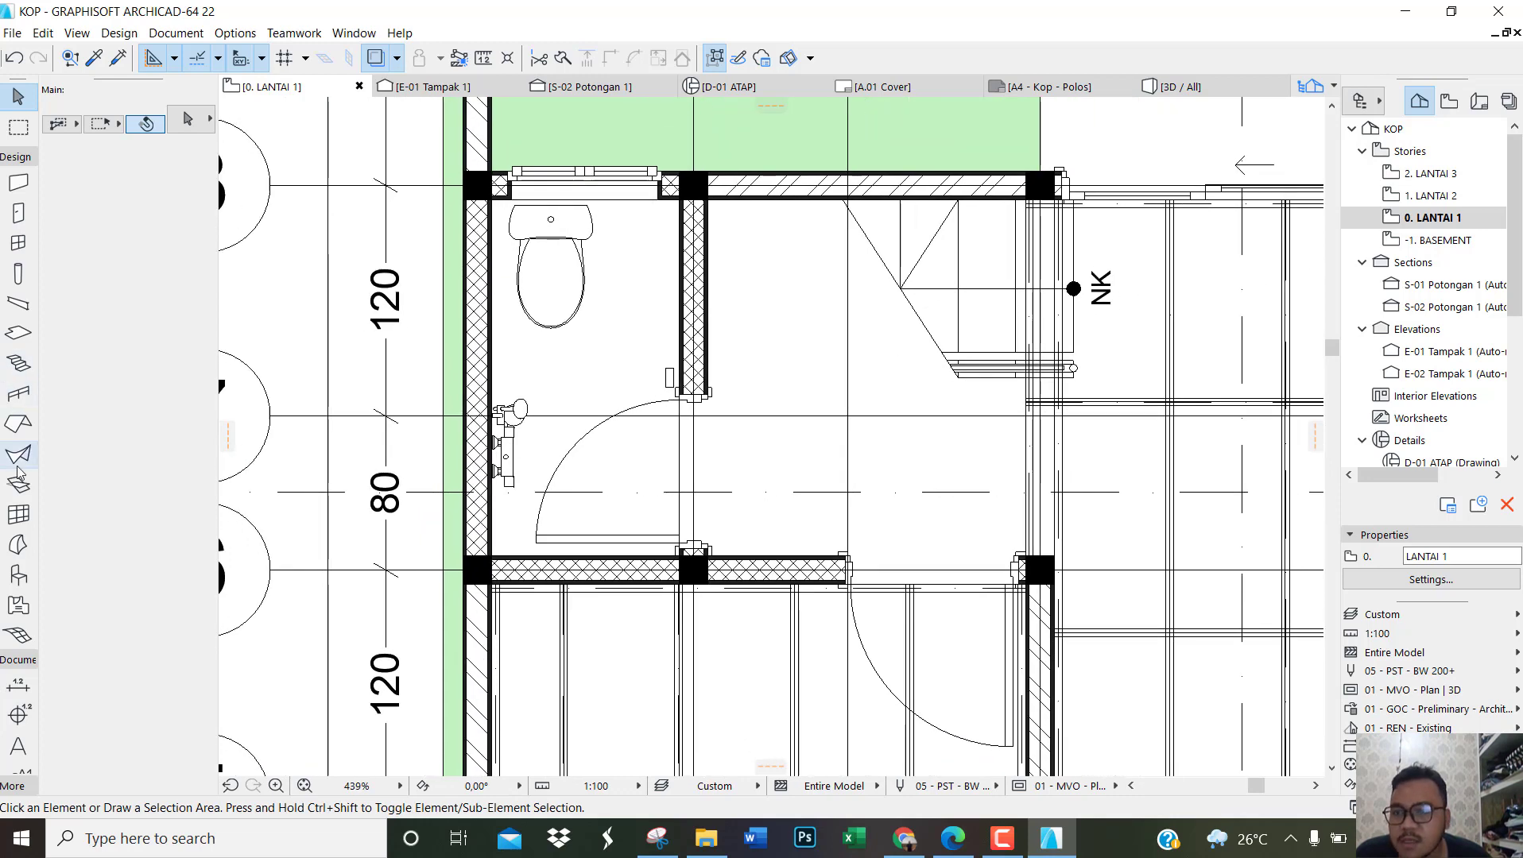
{"action": "left_click", "coordinate": [16, 156]}
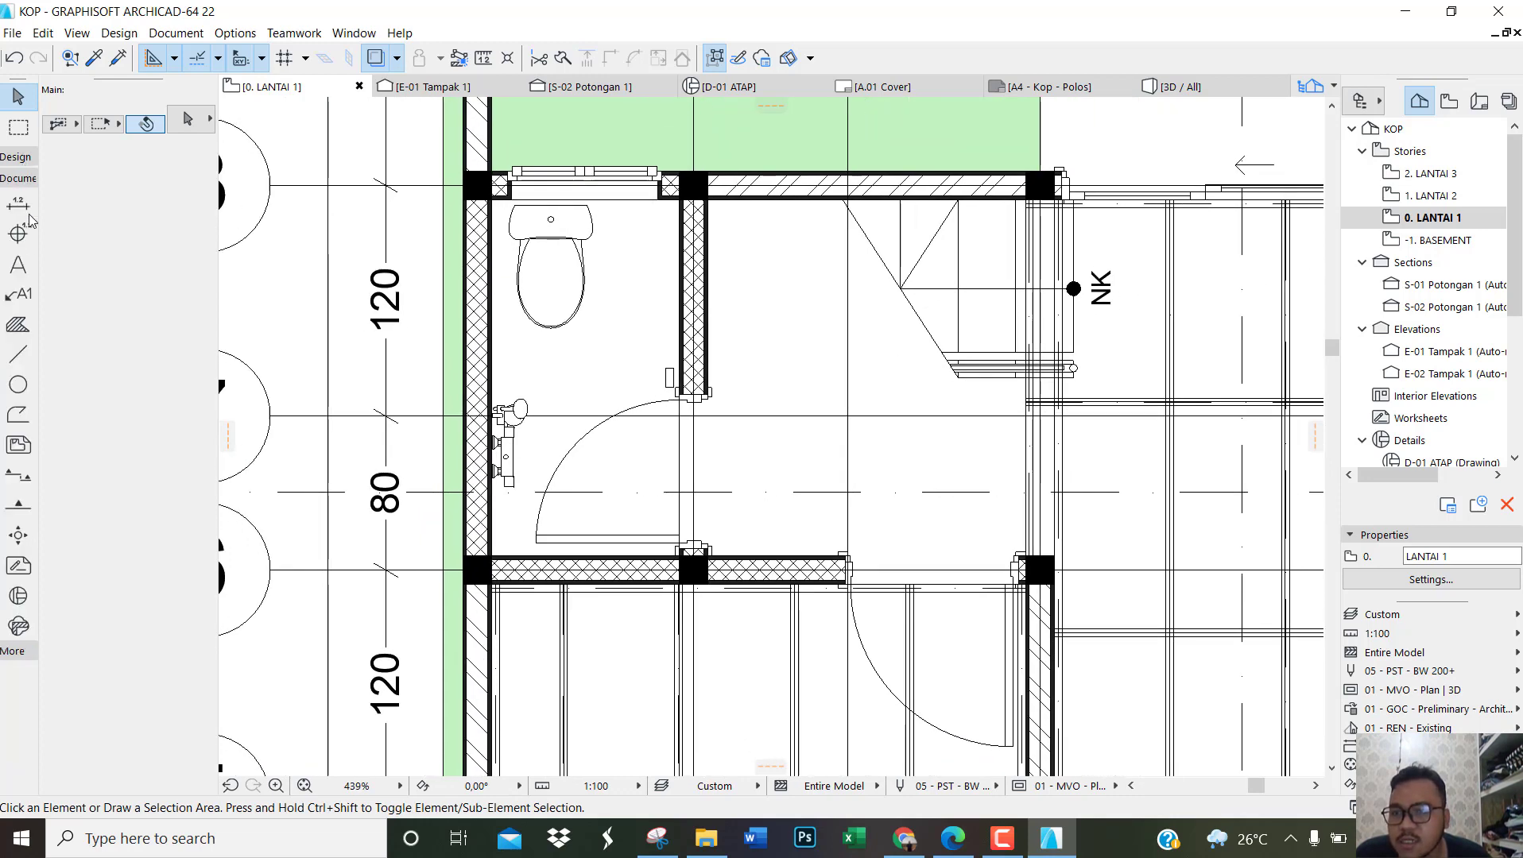
{"action": "left_click", "coordinate": [19, 596]}
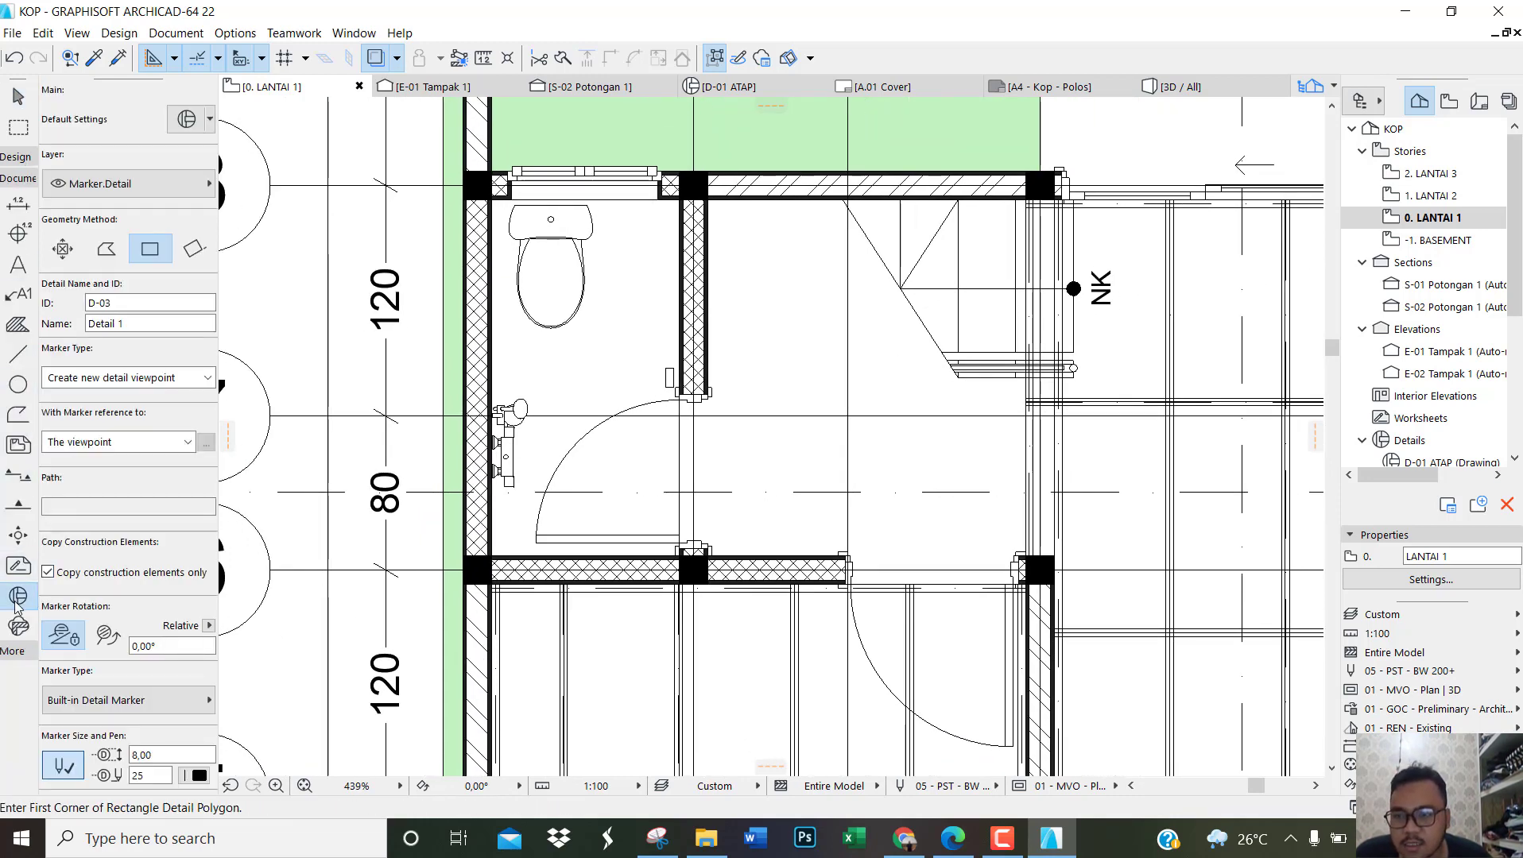
{"action": "scroll", "coordinate": [722, 588], "scroll_direction": "up", "scroll_amount": 3}
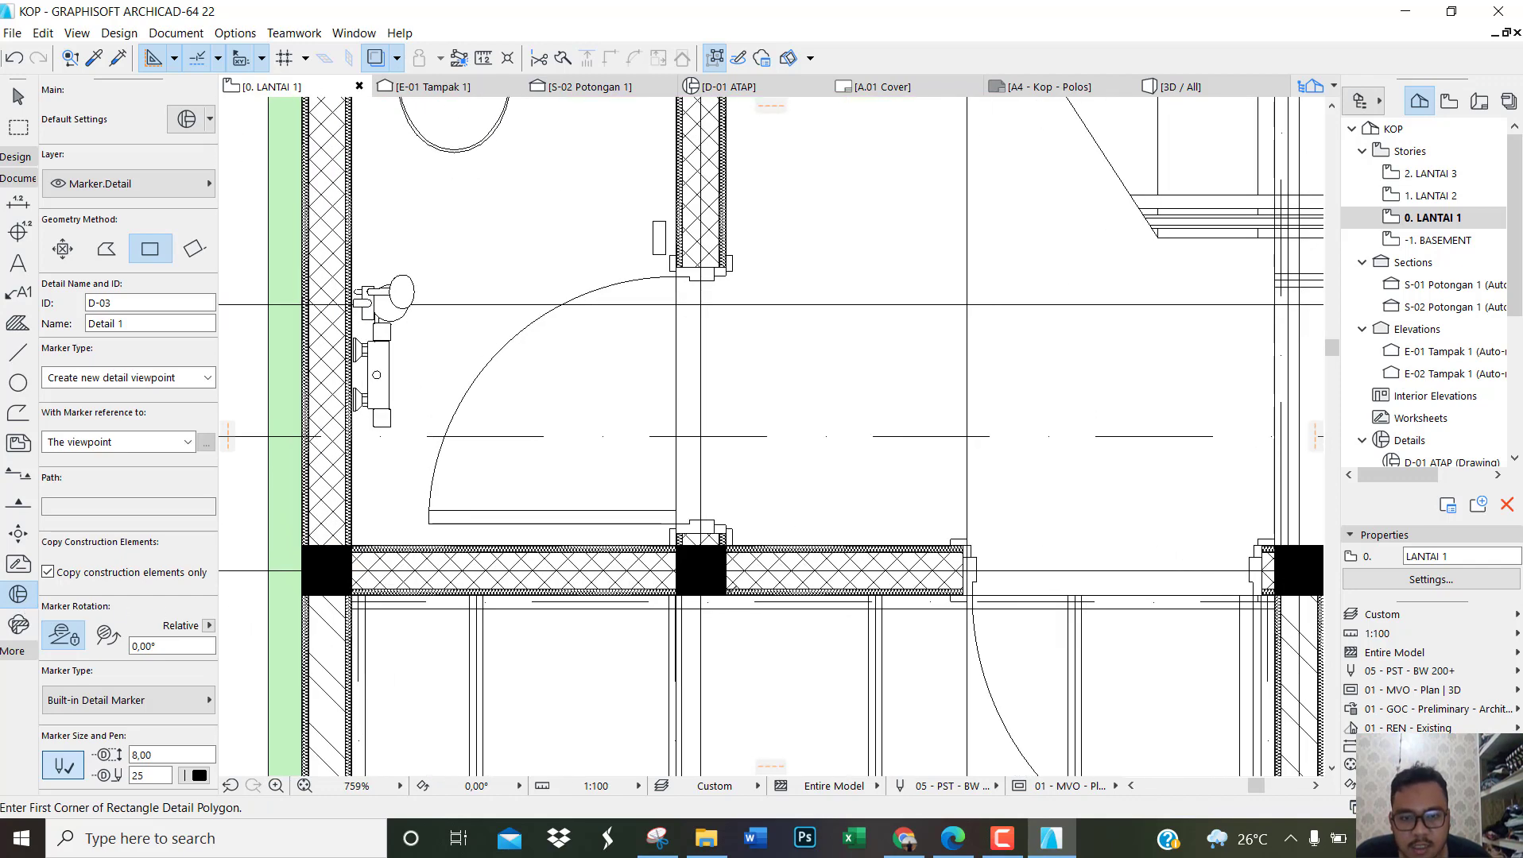
{"action": "left_click", "coordinate": [725, 595]}
{"action": "scroll", "coordinate": [715, 572], "scroll_direction": "down", "scroll_amount": 3}
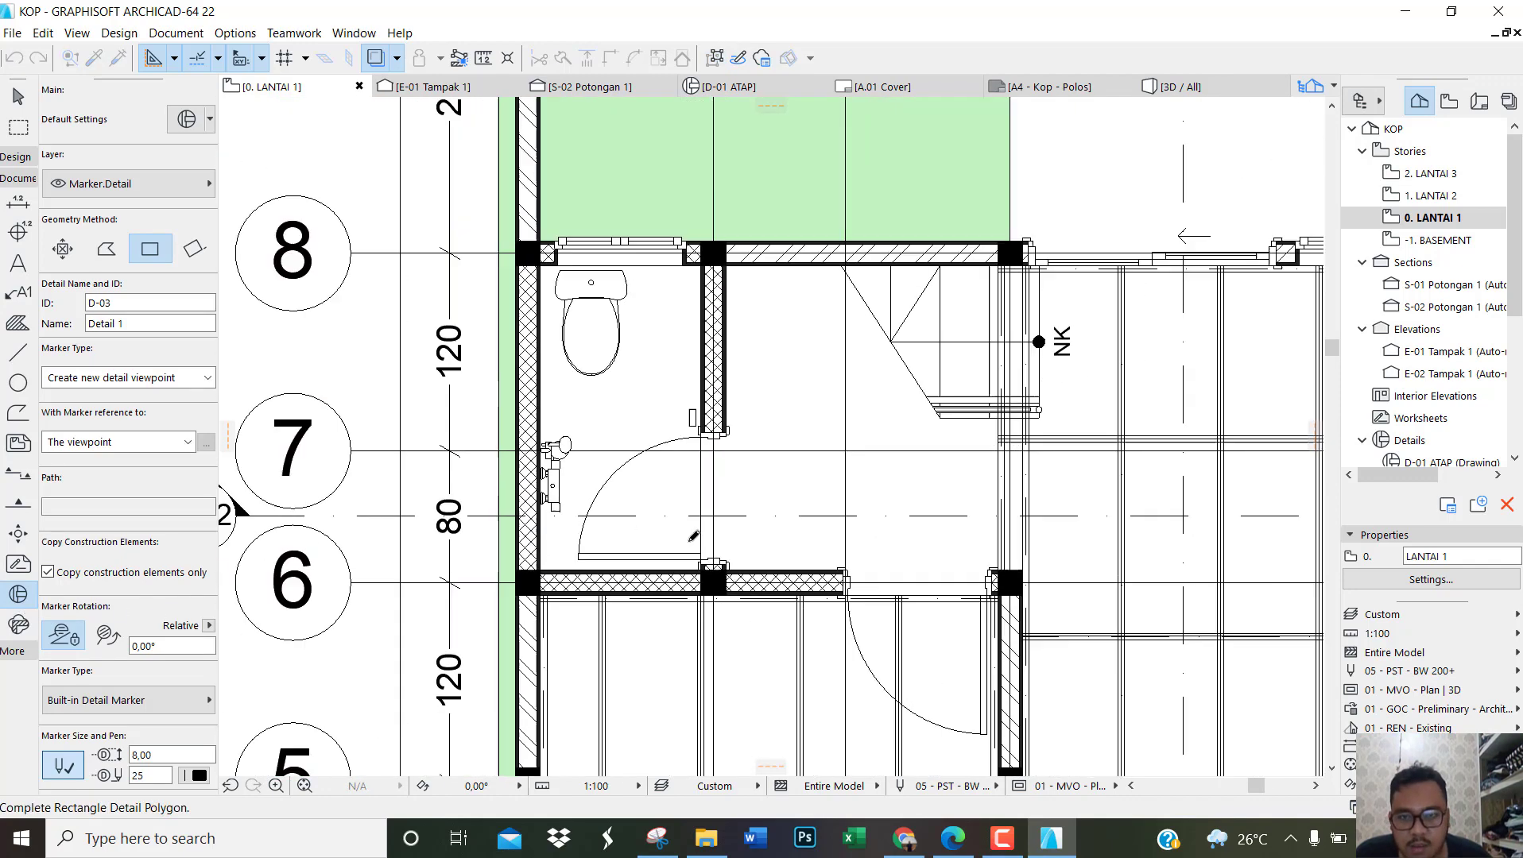
{"action": "scroll", "coordinate": [508, 262], "scroll_direction": "up", "scroll_amount": 3}
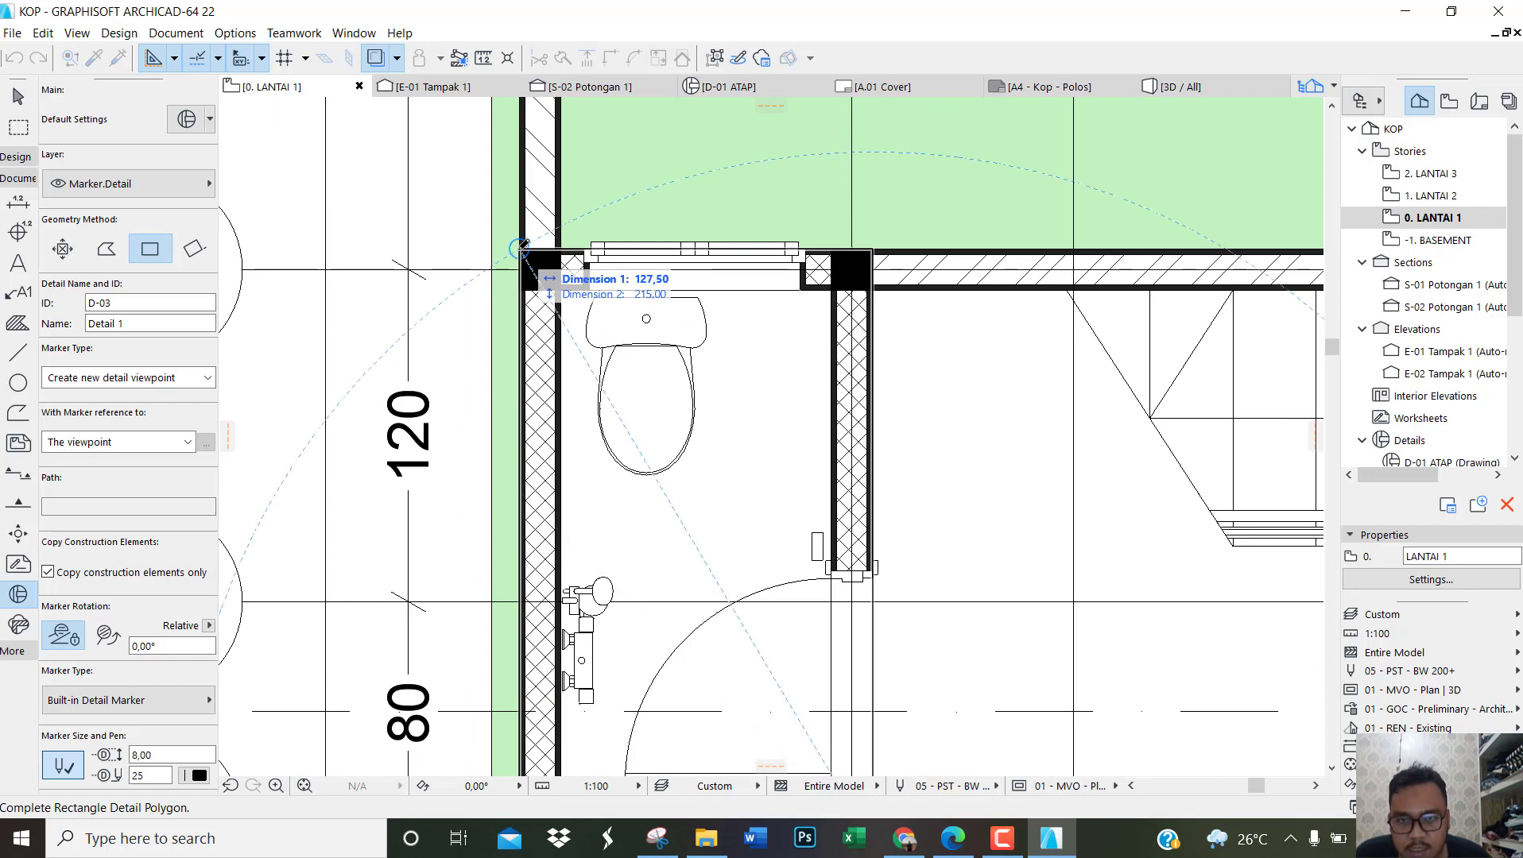
{"action": "left_click", "coordinate": [525, 247]}
{"action": "scroll", "coordinate": [527, 255], "scroll_direction": "down", "scroll_amount": 2}
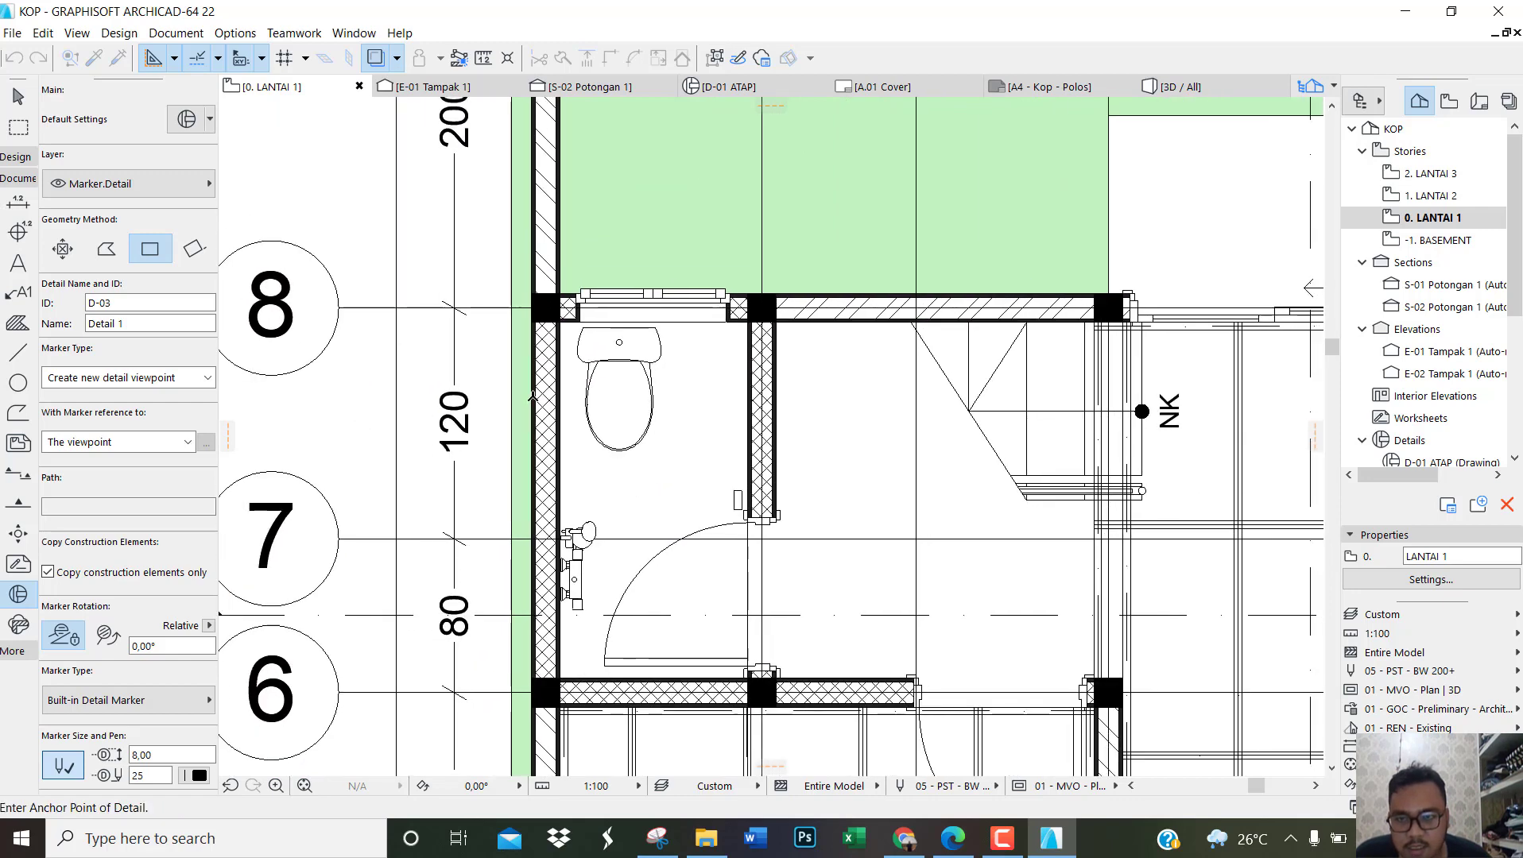
{"action": "left_click", "coordinate": [303, 405]}
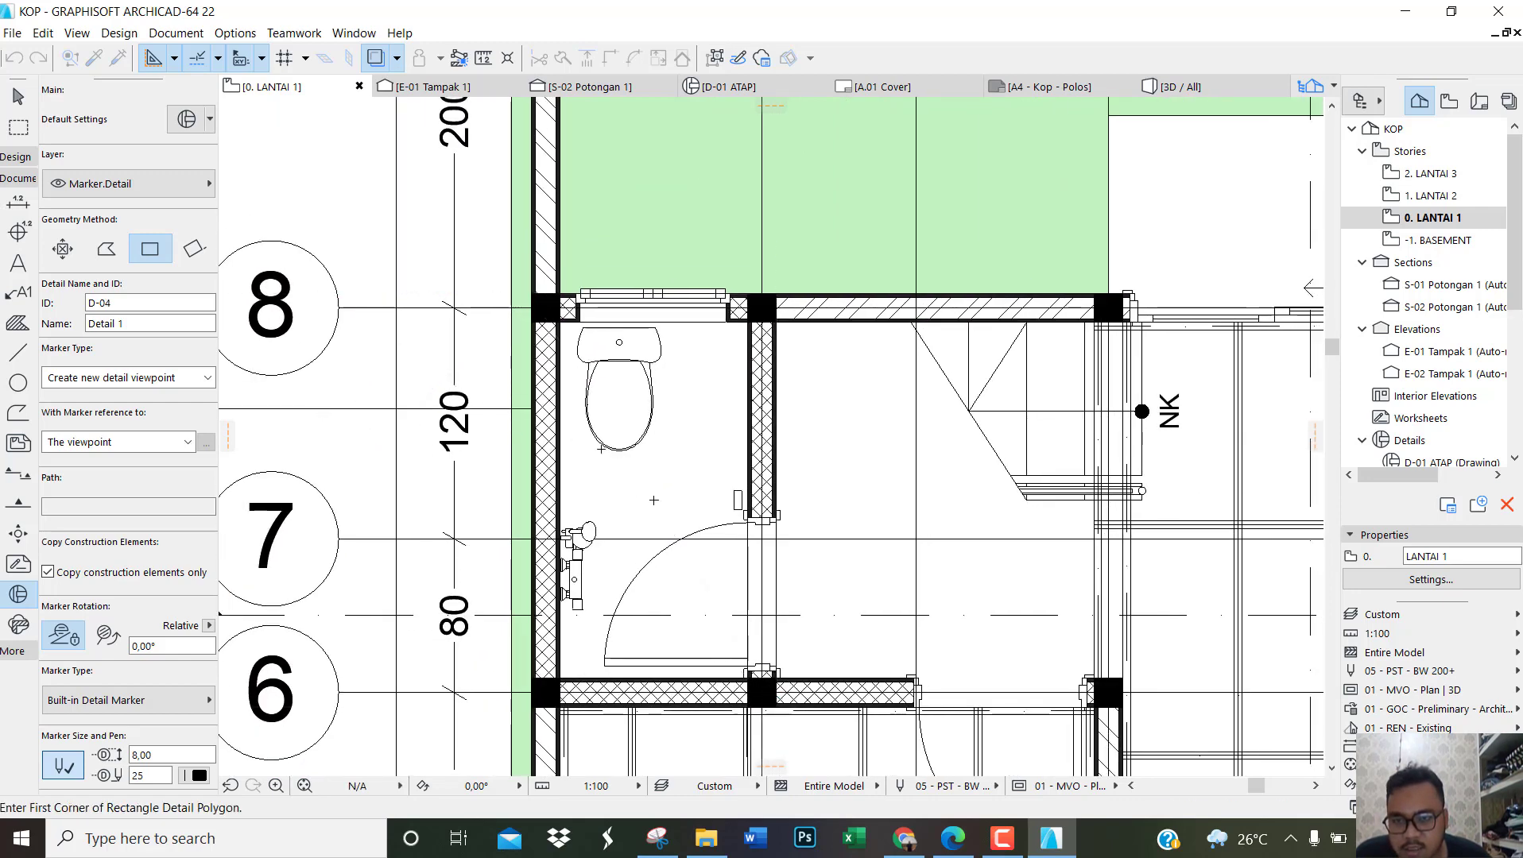
{"action": "scroll", "coordinate": [626, 425], "scroll_direction": "down", "scroll_amount": 3}
{"action": "scroll", "coordinate": [676, 496], "scroll_direction": "up", "scroll_amount": 1}
{"action": "scroll", "coordinate": [369, 431], "scroll_direction": "up", "scroll_amount": 3}
{"action": "key", "text": "Escape"}
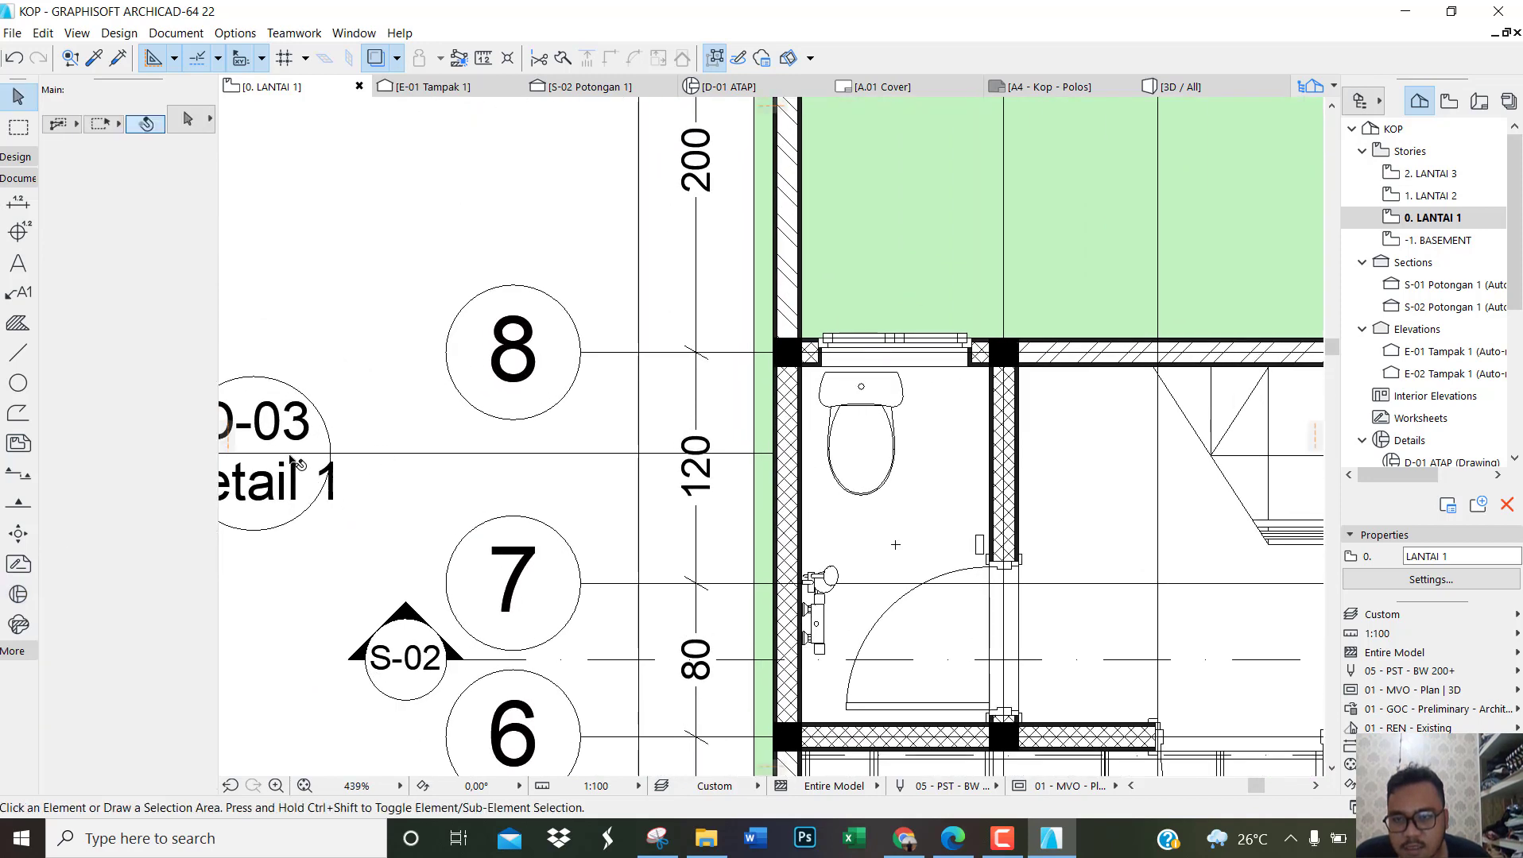
Step: Set the D-03 detail marker's size to 6 and its font size to 0,8
{"action": "left_click", "coordinate": [293, 459]}
{"action": "scroll", "coordinate": [457, 465], "scroll_direction": "down", "scroll_amount": 2}
{"action": "scroll", "coordinate": [315, 462], "scroll_direction": "up", "scroll_amount": 2}
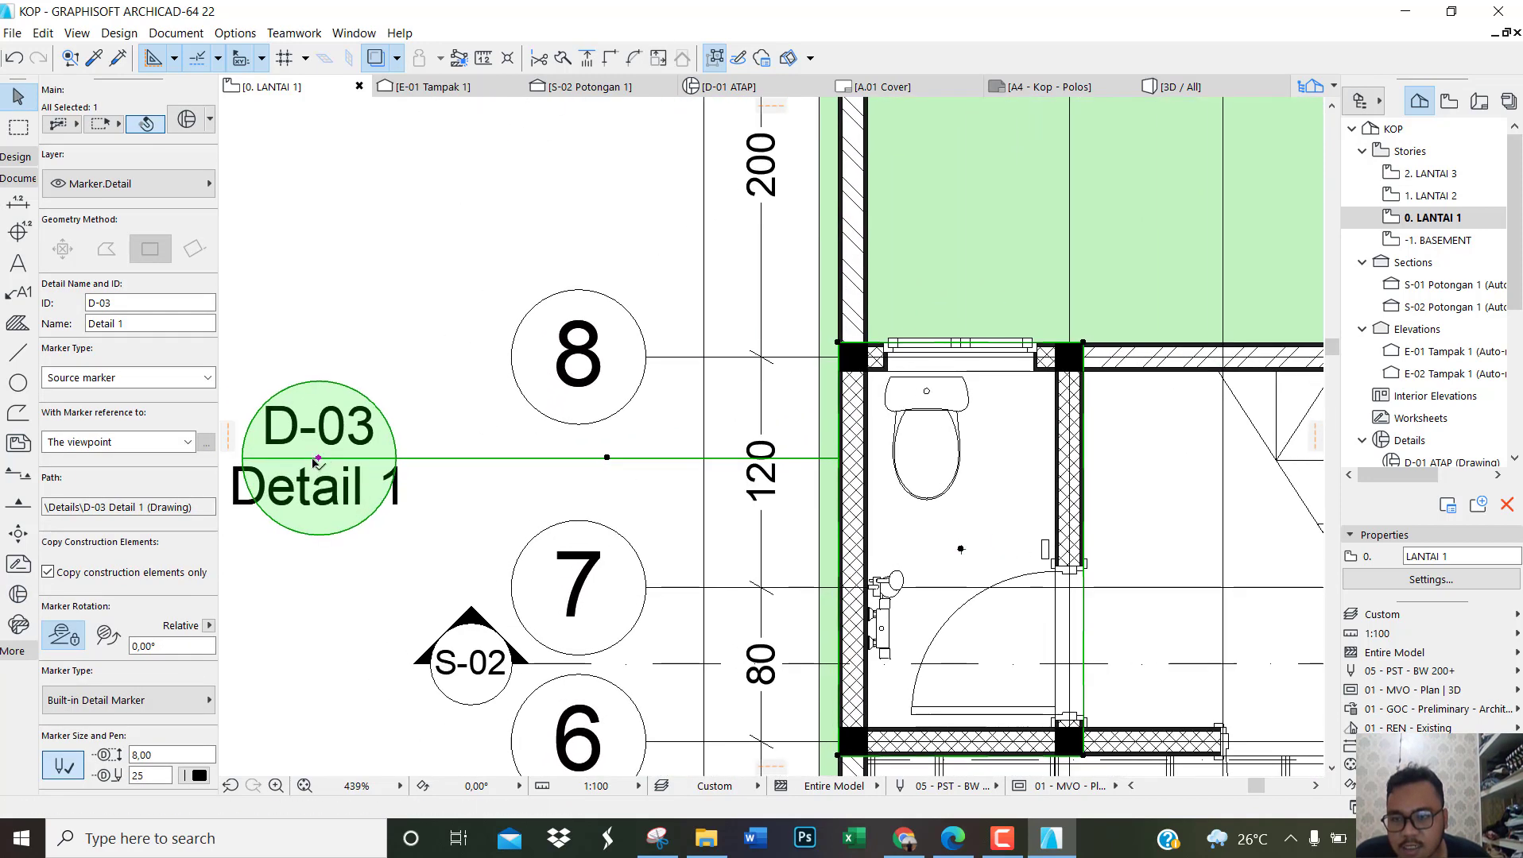
{"action": "scroll", "coordinate": [131, 566], "scroll_direction": "down", "scroll_amount": 3}
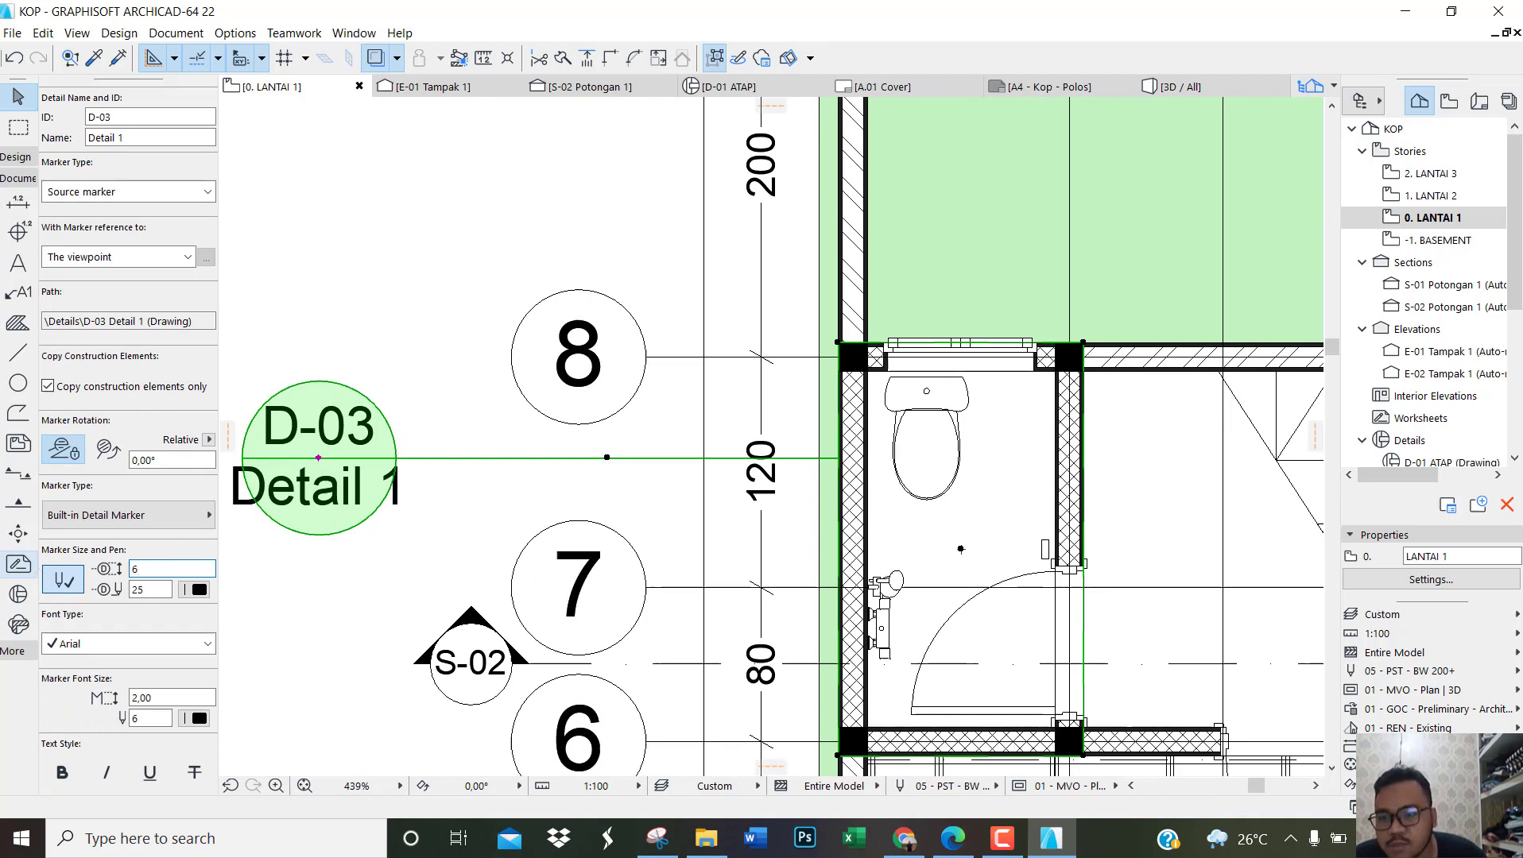
{"action": "key", "text": "Return"}
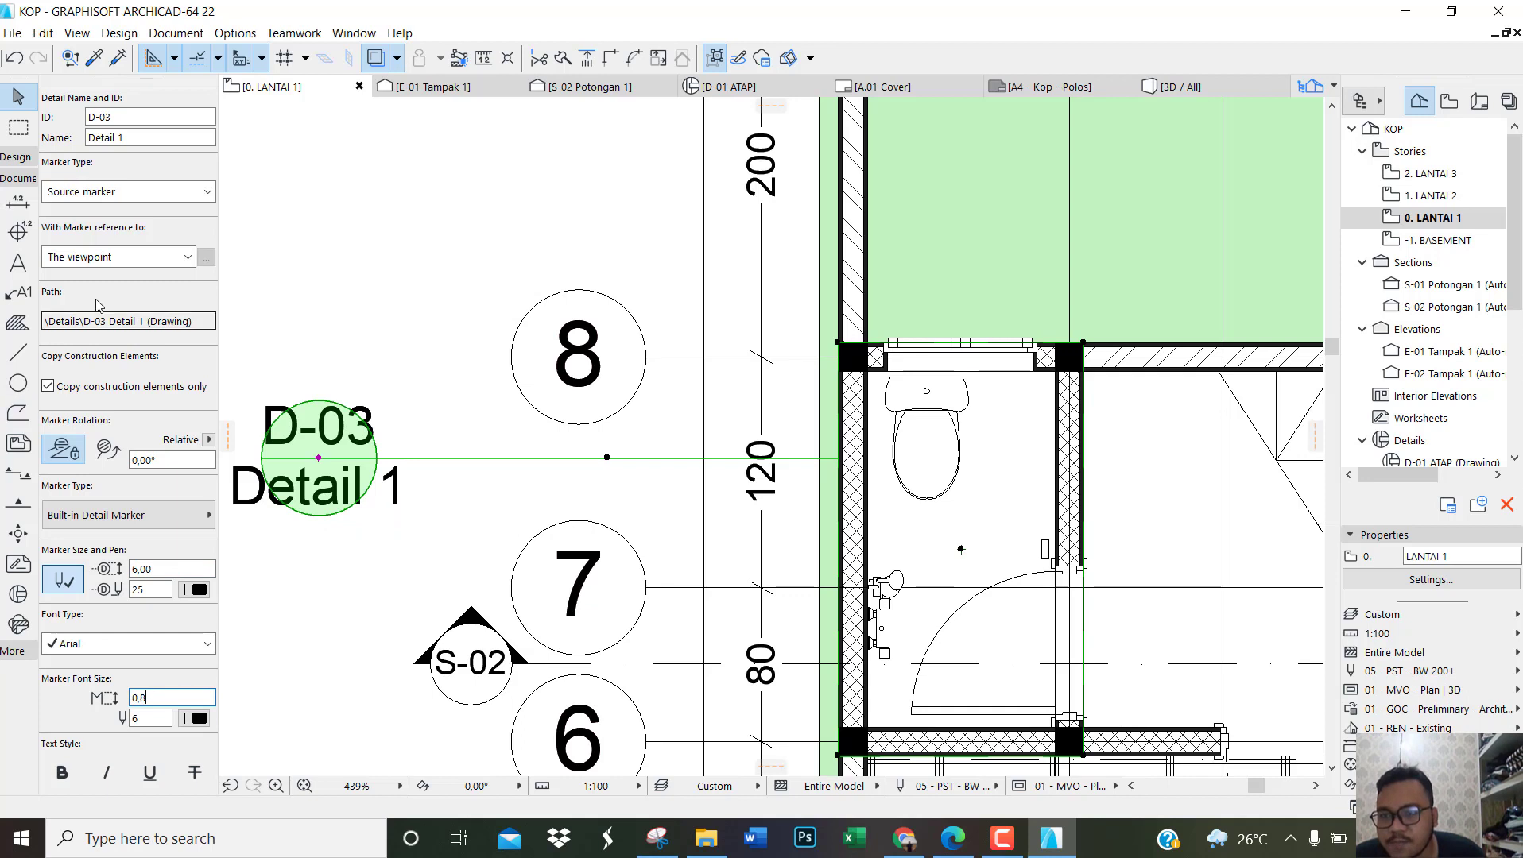
{"action": "key", "text": "Return"}
Step: Rename the D-03 detail as KM. MANDI and clear the selection
{"action": "scroll", "coordinate": [127, 270], "scroll_direction": "up", "scroll_amount": 3}
{"action": "left_click_drag", "start_coordinate": [133, 324], "coordinate": [33, 326]}
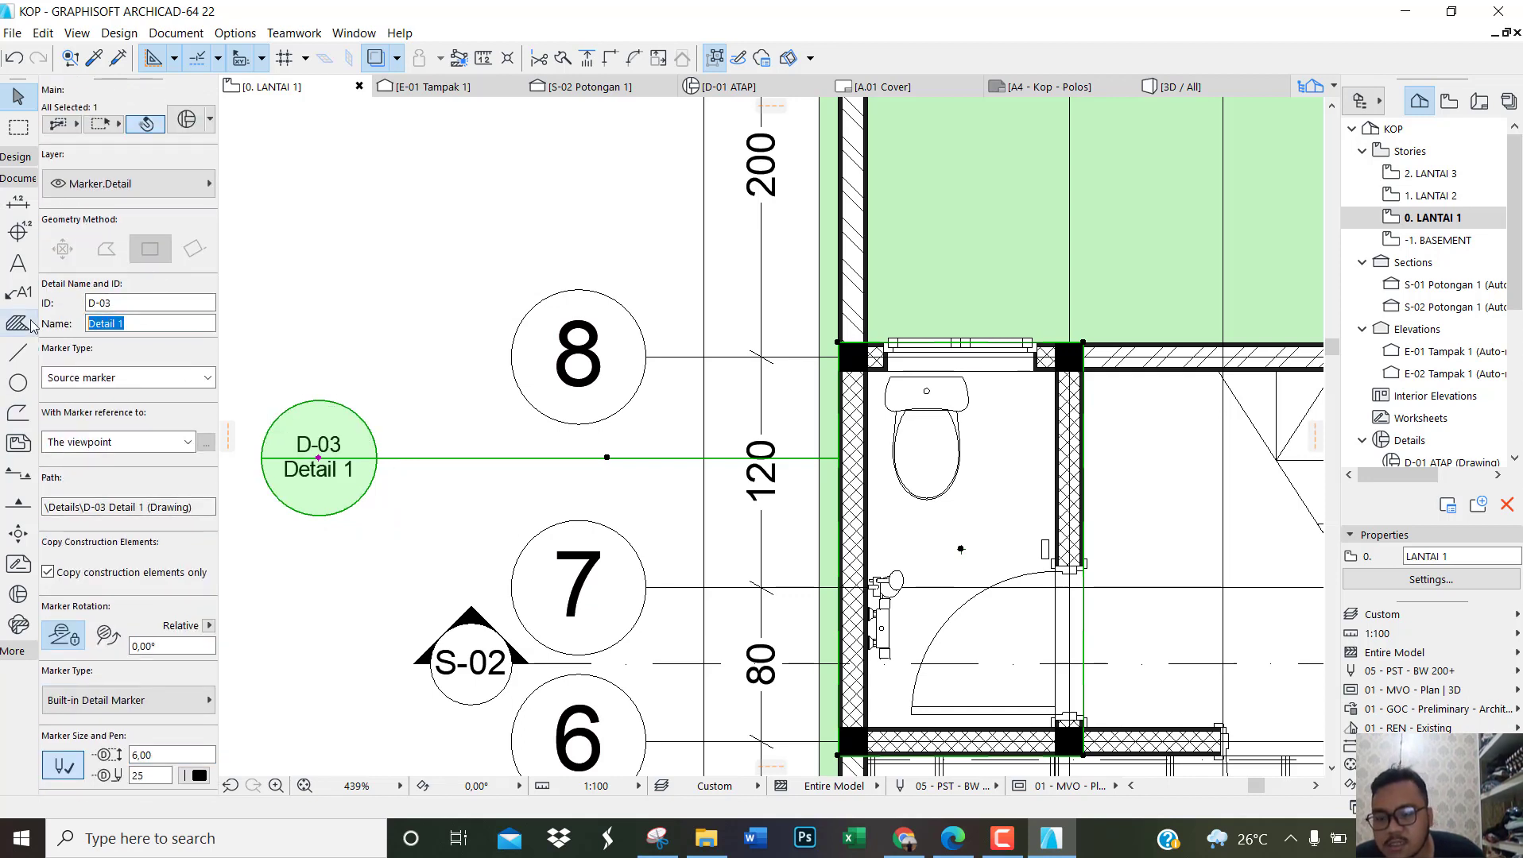
{"action": "type", "text": "KM. MANDI"}
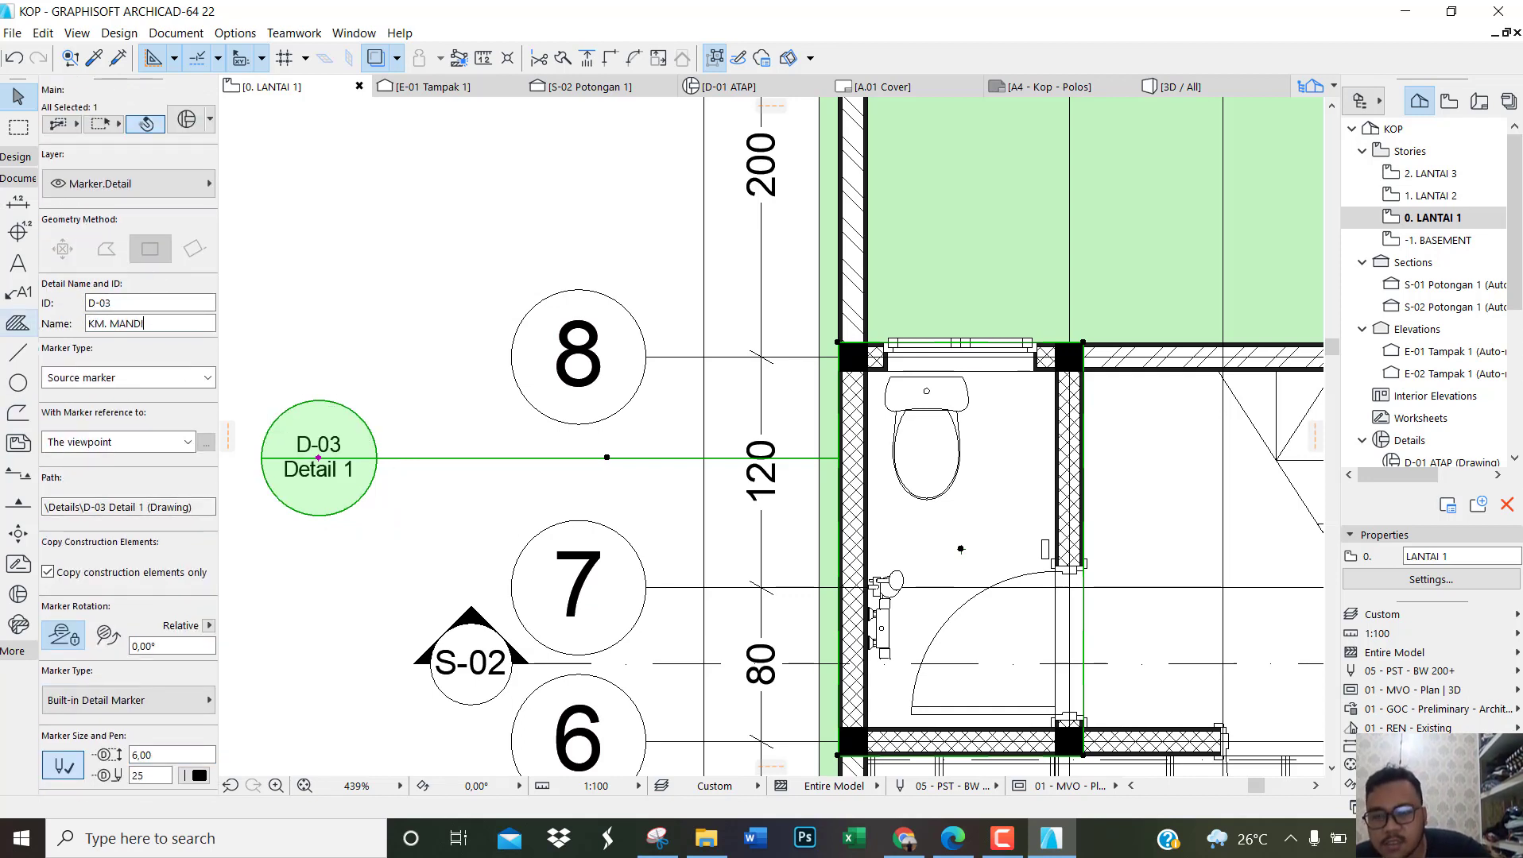
{"action": "left_click", "coordinate": [347, 355]}
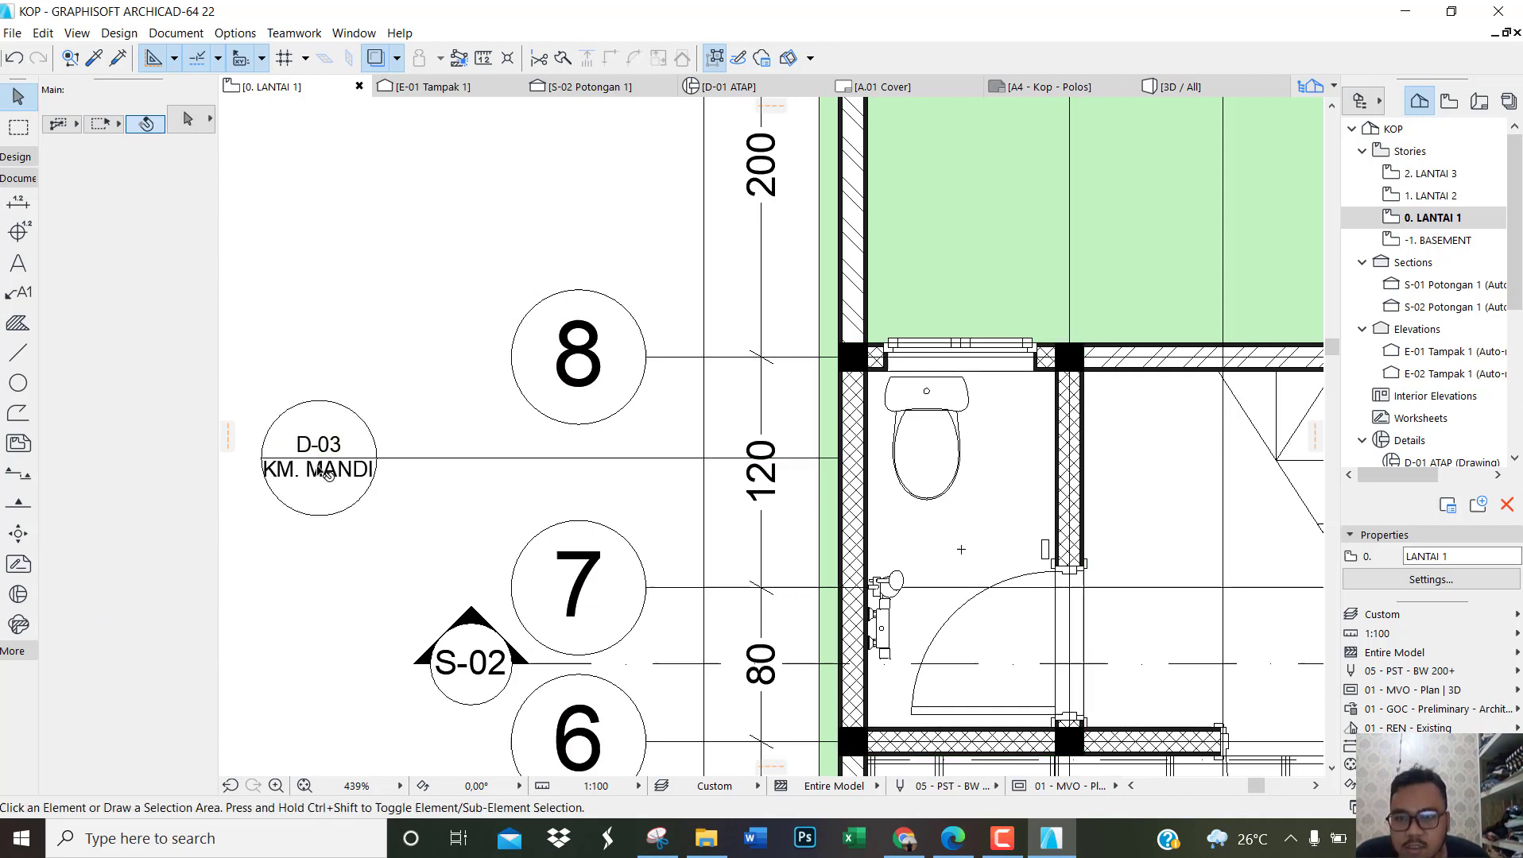
Step: Move the D-03 marker head along its leader line, closer to the plan and between grid bubbles 8 and 7
{"action": "left_click", "coordinate": [333, 468]}
{"action": "left_click", "coordinate": [318, 458]}
{"action": "left_click", "coordinate": [550, 459]}
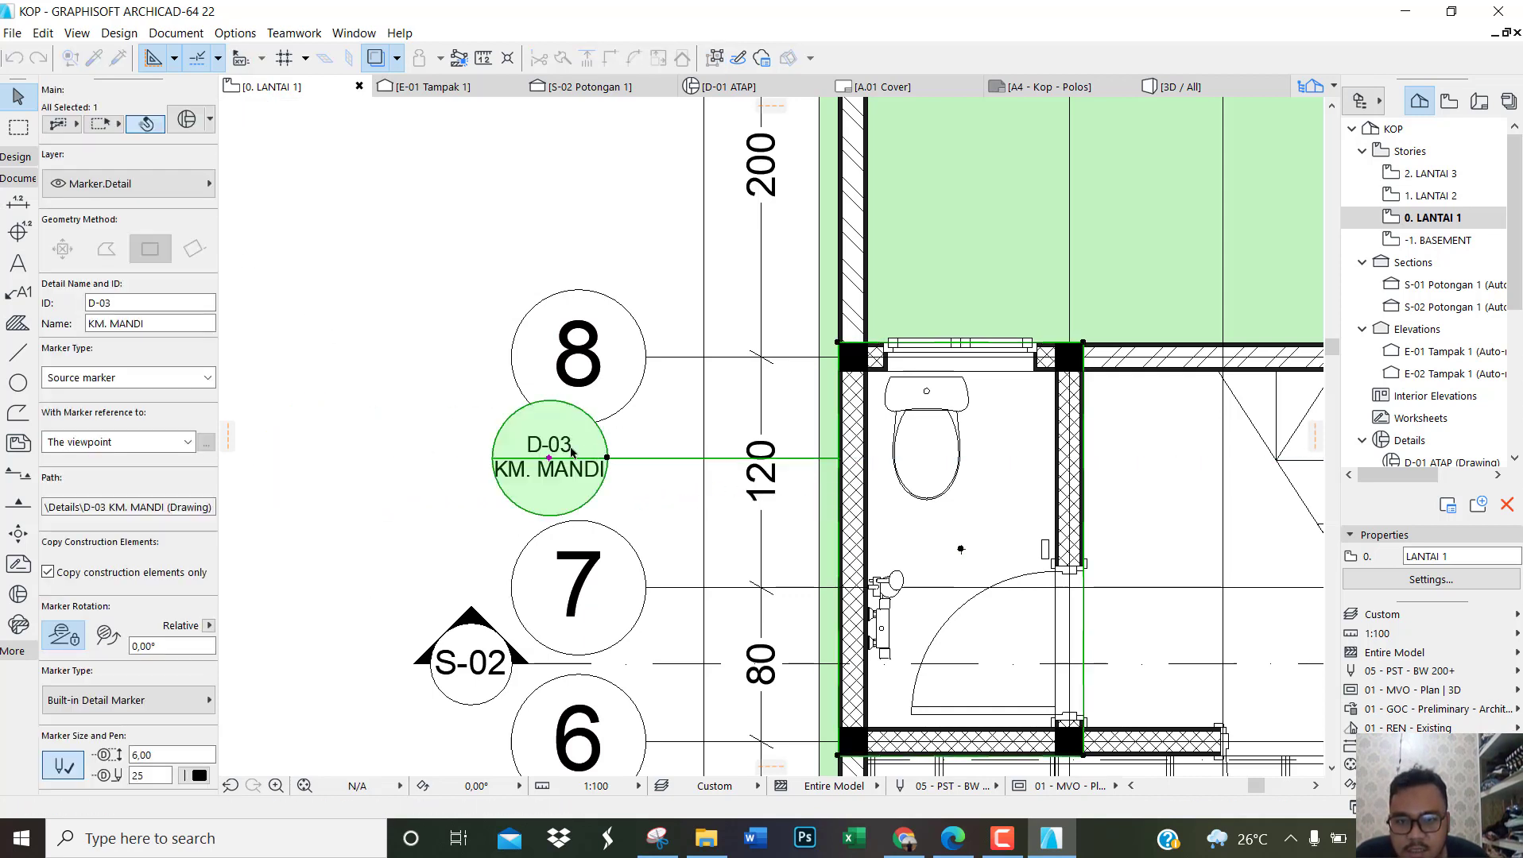
{"action": "left_click", "coordinate": [549, 459]}
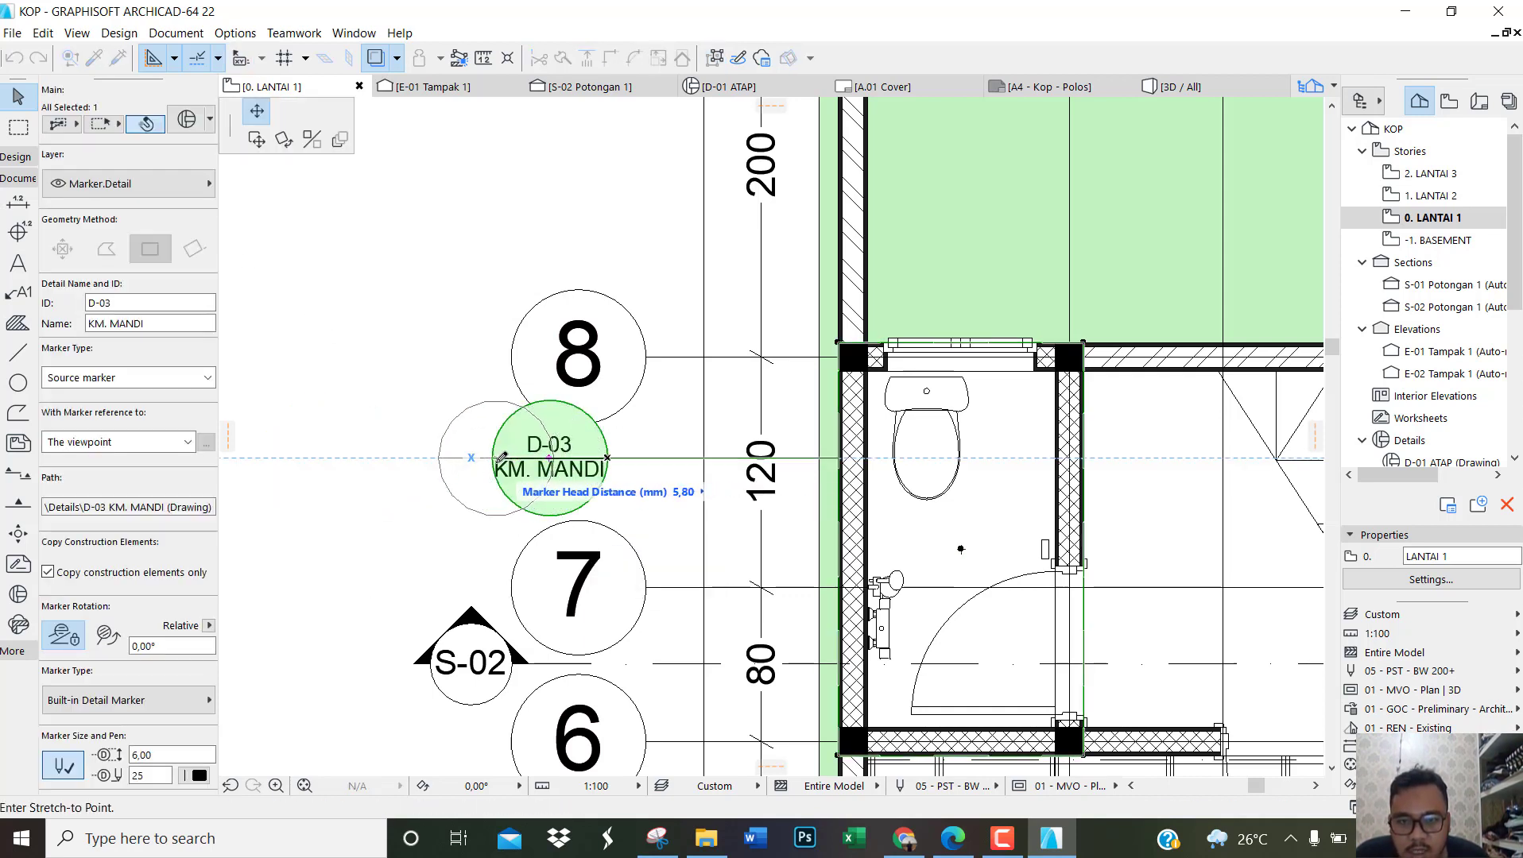
{"action": "left_click", "coordinate": [483, 459]}
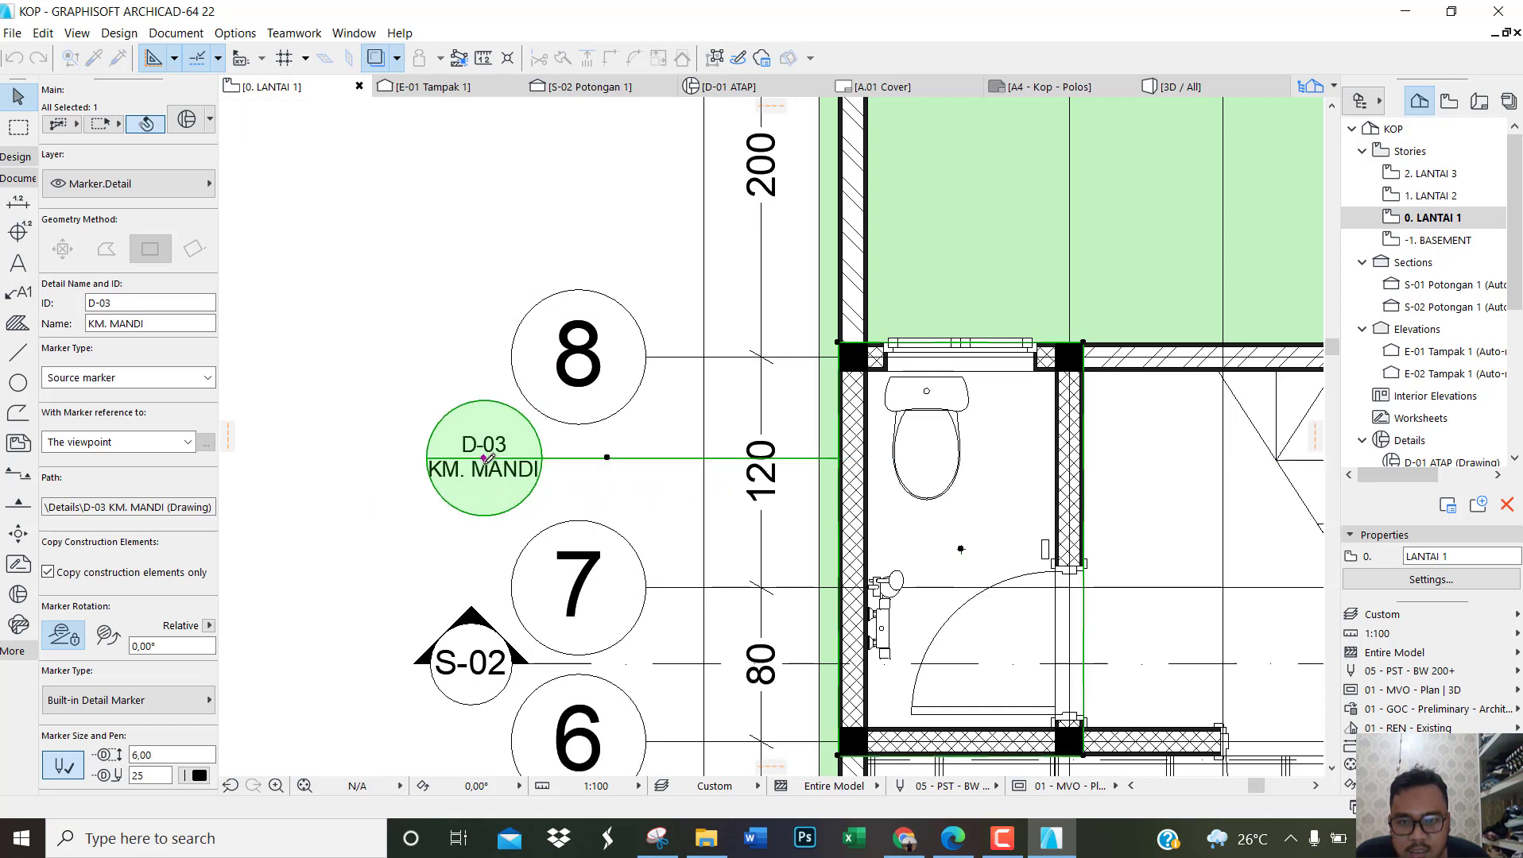
{"action": "key", "text": "Escape"}
{"action": "left_click", "coordinate": [596, 463]}
{"action": "key", "text": "Escape"}
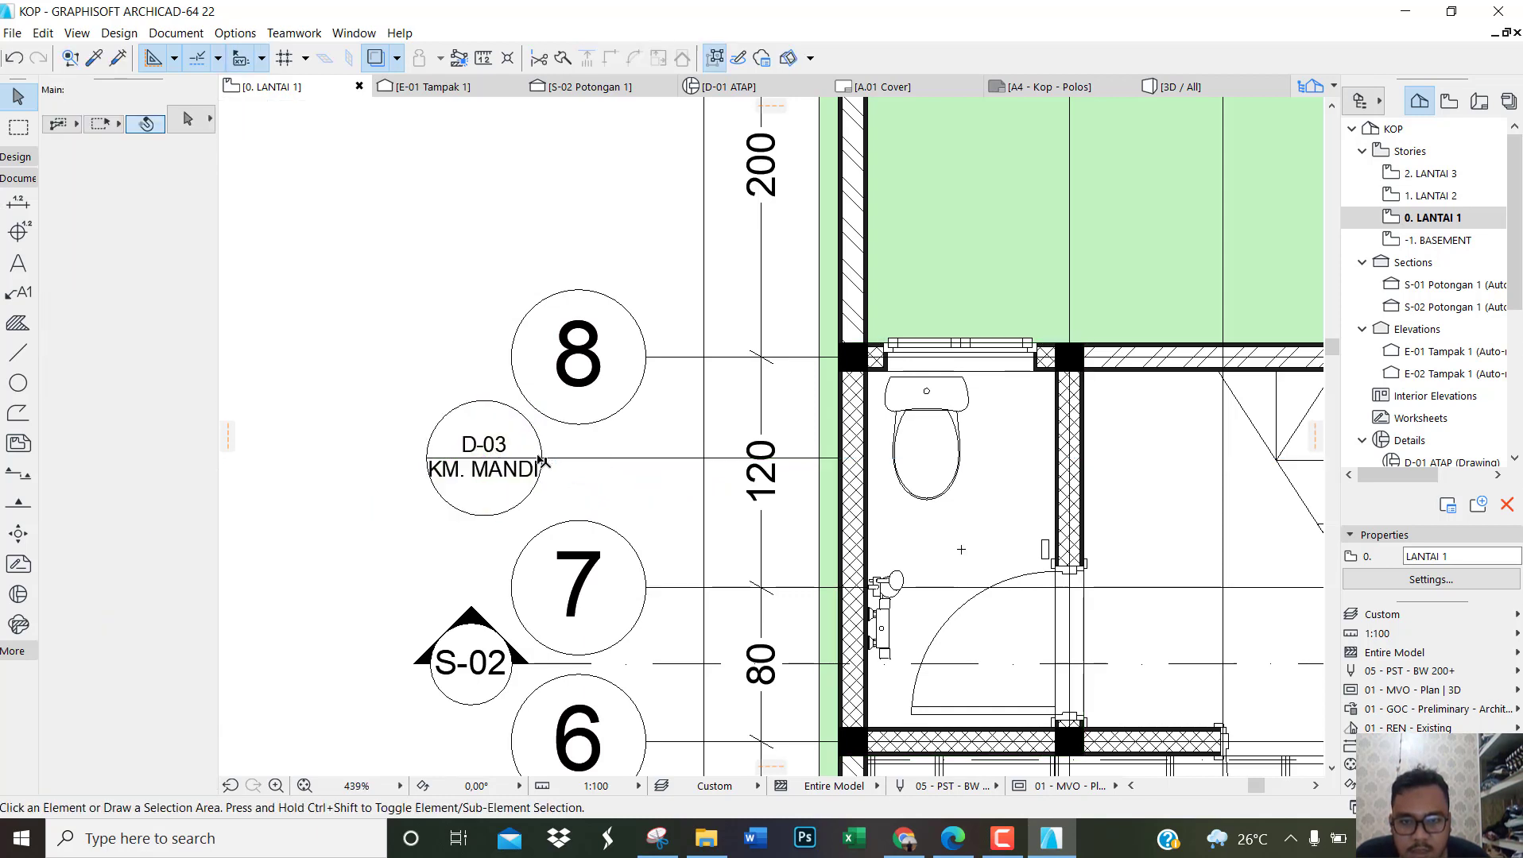
{"action": "left_click", "coordinate": [541, 460]}
{"action": "left_click_drag", "start_coordinate": [607, 460], "coordinate": [608, 473]}
{"action": "key", "text": "Escape"}
{"action": "scroll", "coordinate": [419, 431], "scroll_direction": "down", "scroll_amount": 3}
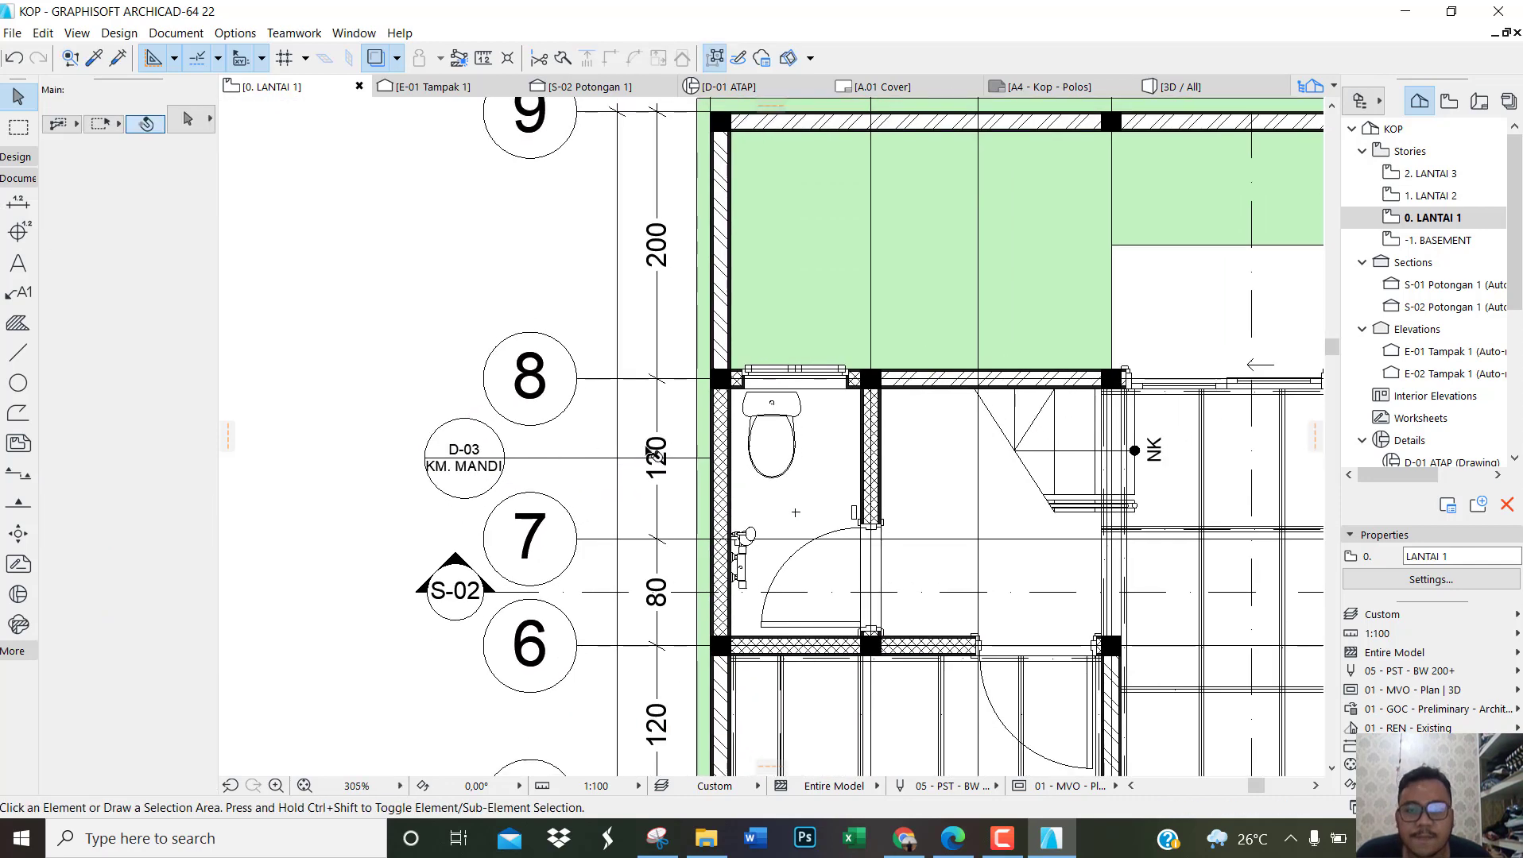
Step: Shift the D-03 marker head slightly outward along its leader line, clear of grid bubbles 8 and 7
{"action": "scroll", "coordinate": [484, 457], "scroll_direction": "up", "scroll_amount": 2}
{"action": "left_click", "coordinate": [506, 465]}
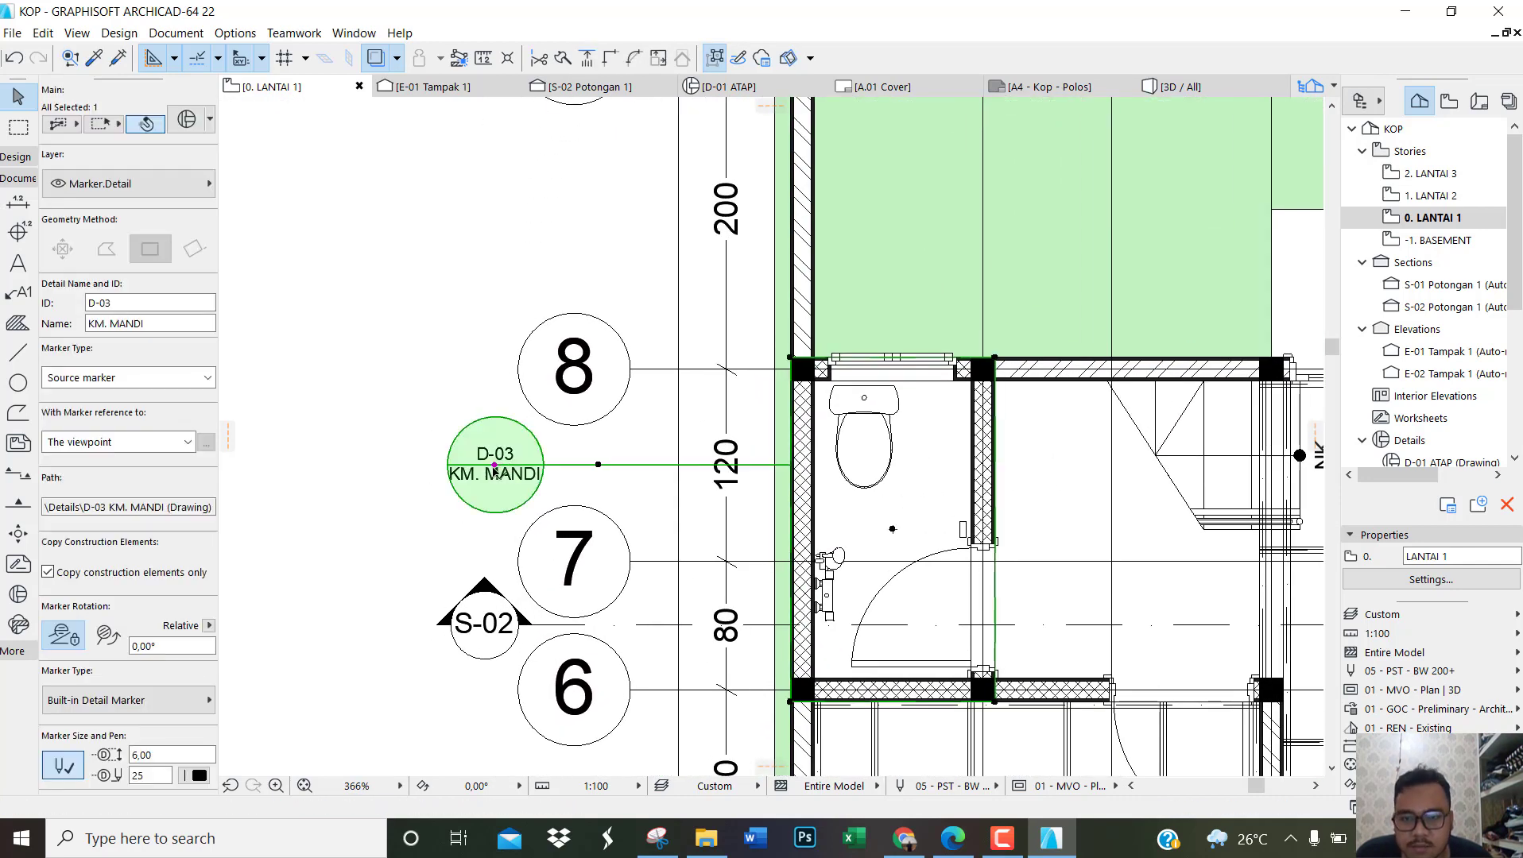
{"action": "left_click", "coordinate": [496, 467]}
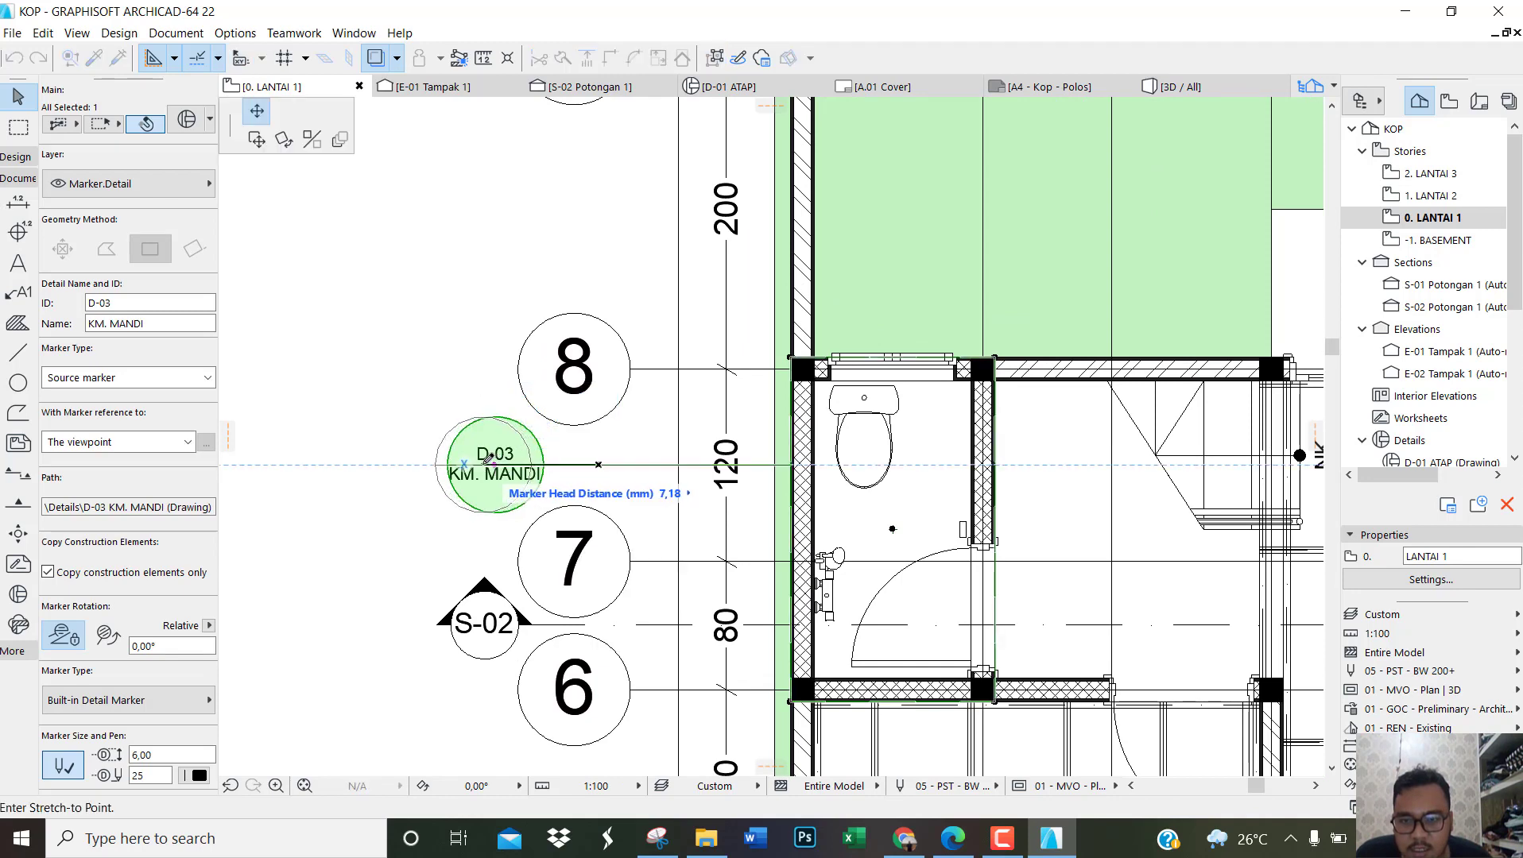
{"action": "left_click", "coordinate": [478, 464]}
{"action": "left_click", "coordinate": [307, 537]}
{"action": "scroll", "coordinate": [307, 536], "scroll_direction": "down", "scroll_amount": 3}
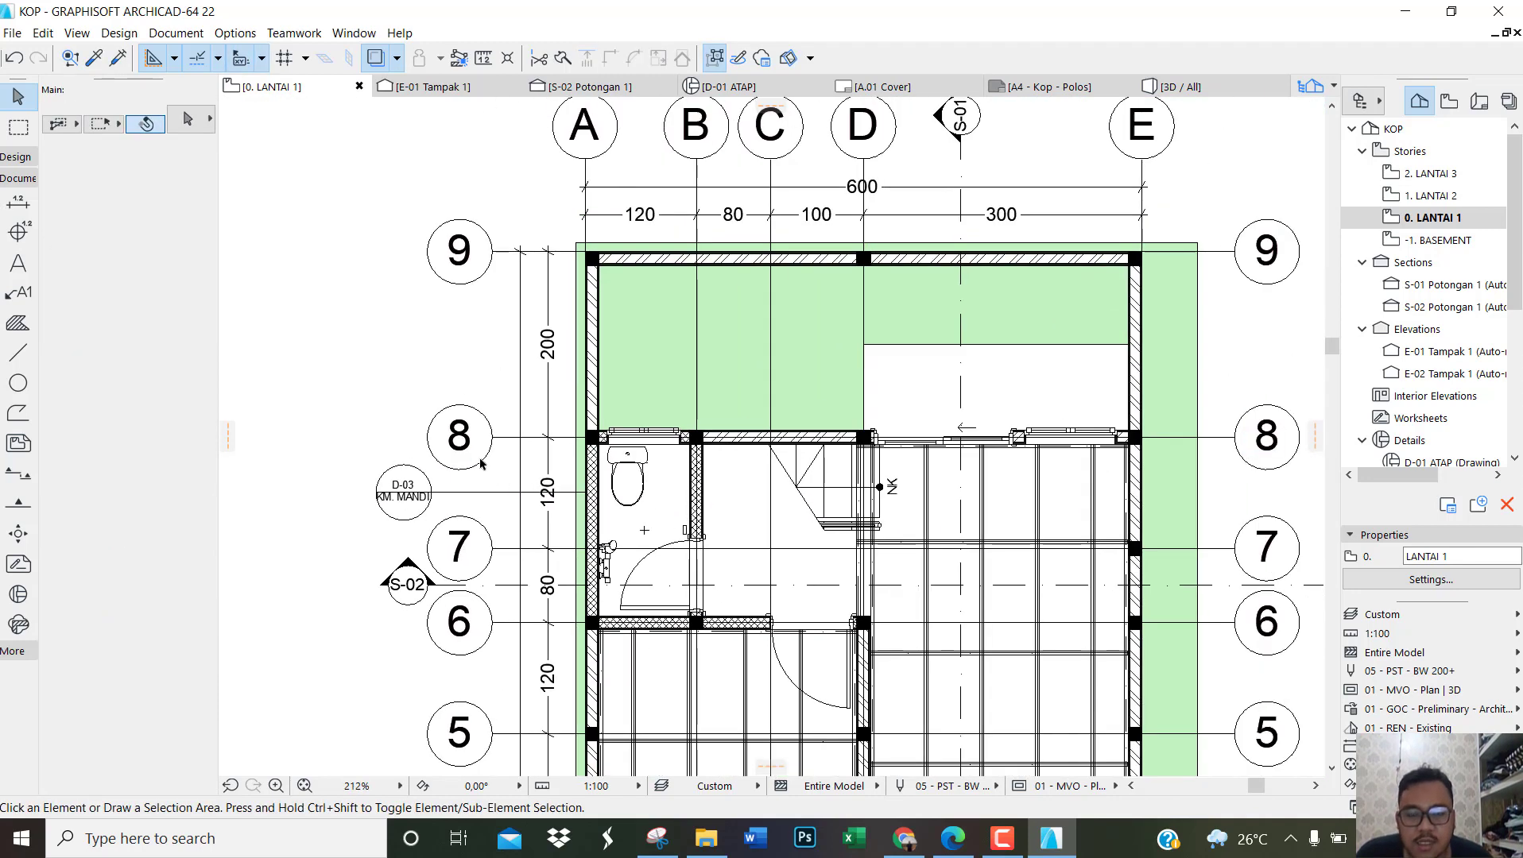
Step: Look through the existing details by opening D-01 ATAP and D-02 KM. MANDI
{"action": "scroll", "coordinate": [482, 464], "scroll_direction": "down", "scroll_amount": 1}
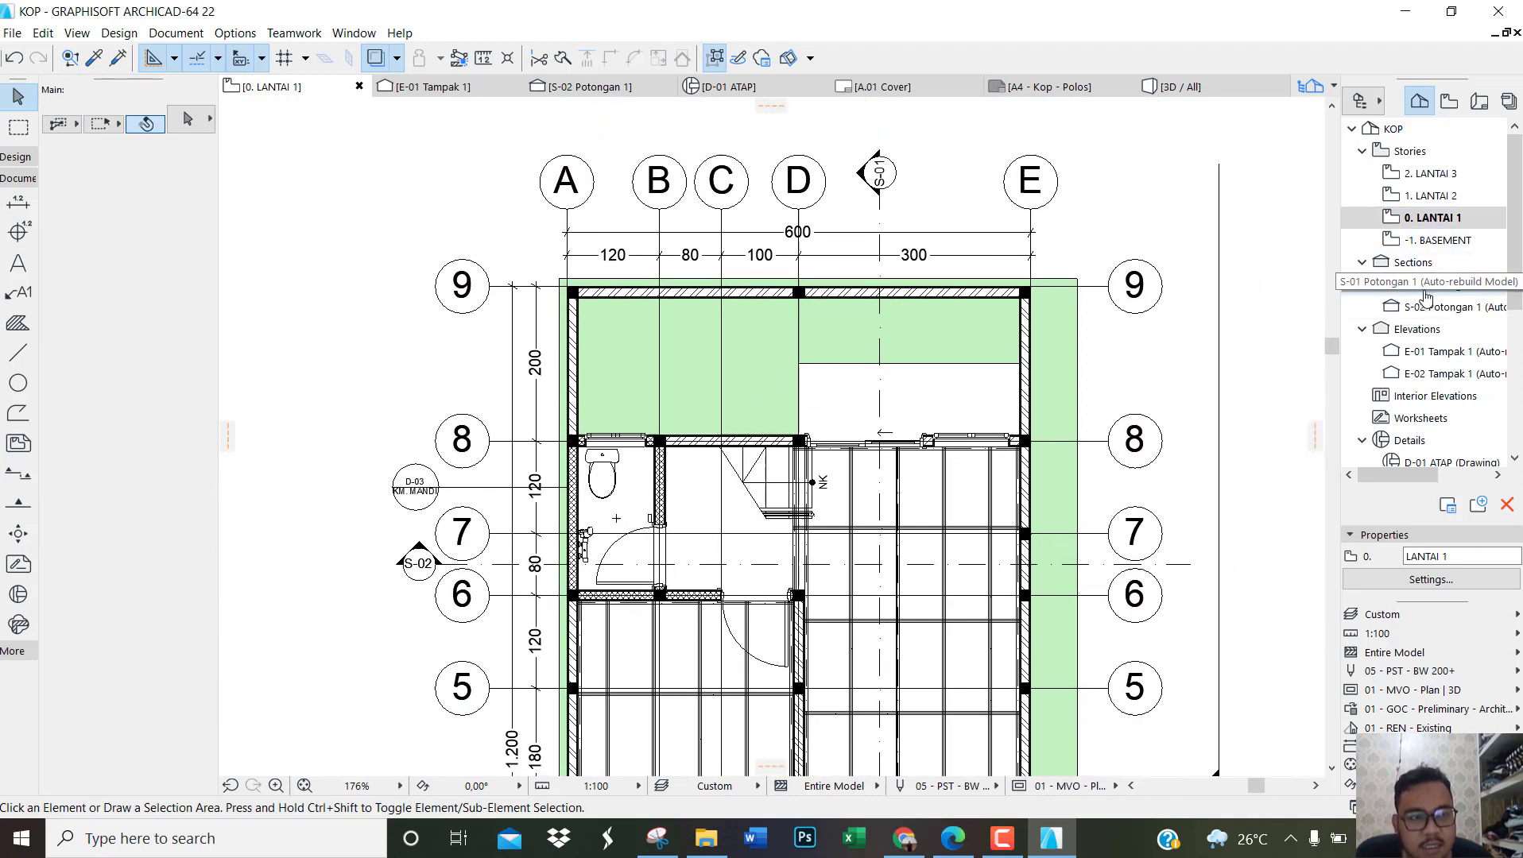
{"action": "scroll", "coordinate": [1435, 318], "scroll_direction": "down", "scroll_amount": 1}
{"action": "scroll", "coordinate": [1435, 394], "scroll_direction": "down", "scroll_amount": 1}
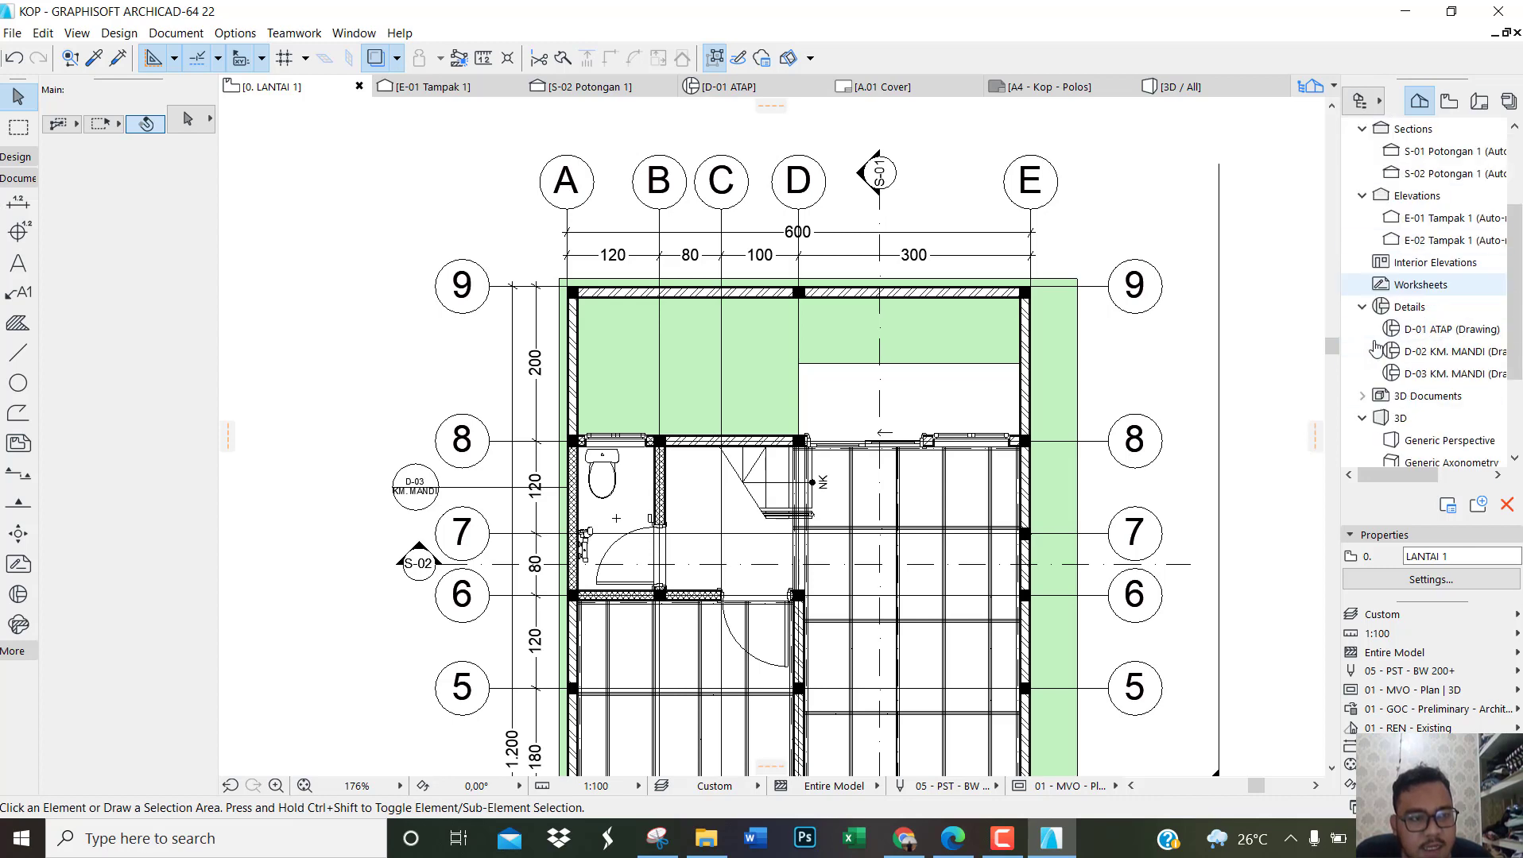
{"action": "double_click", "coordinate": [1433, 333]}
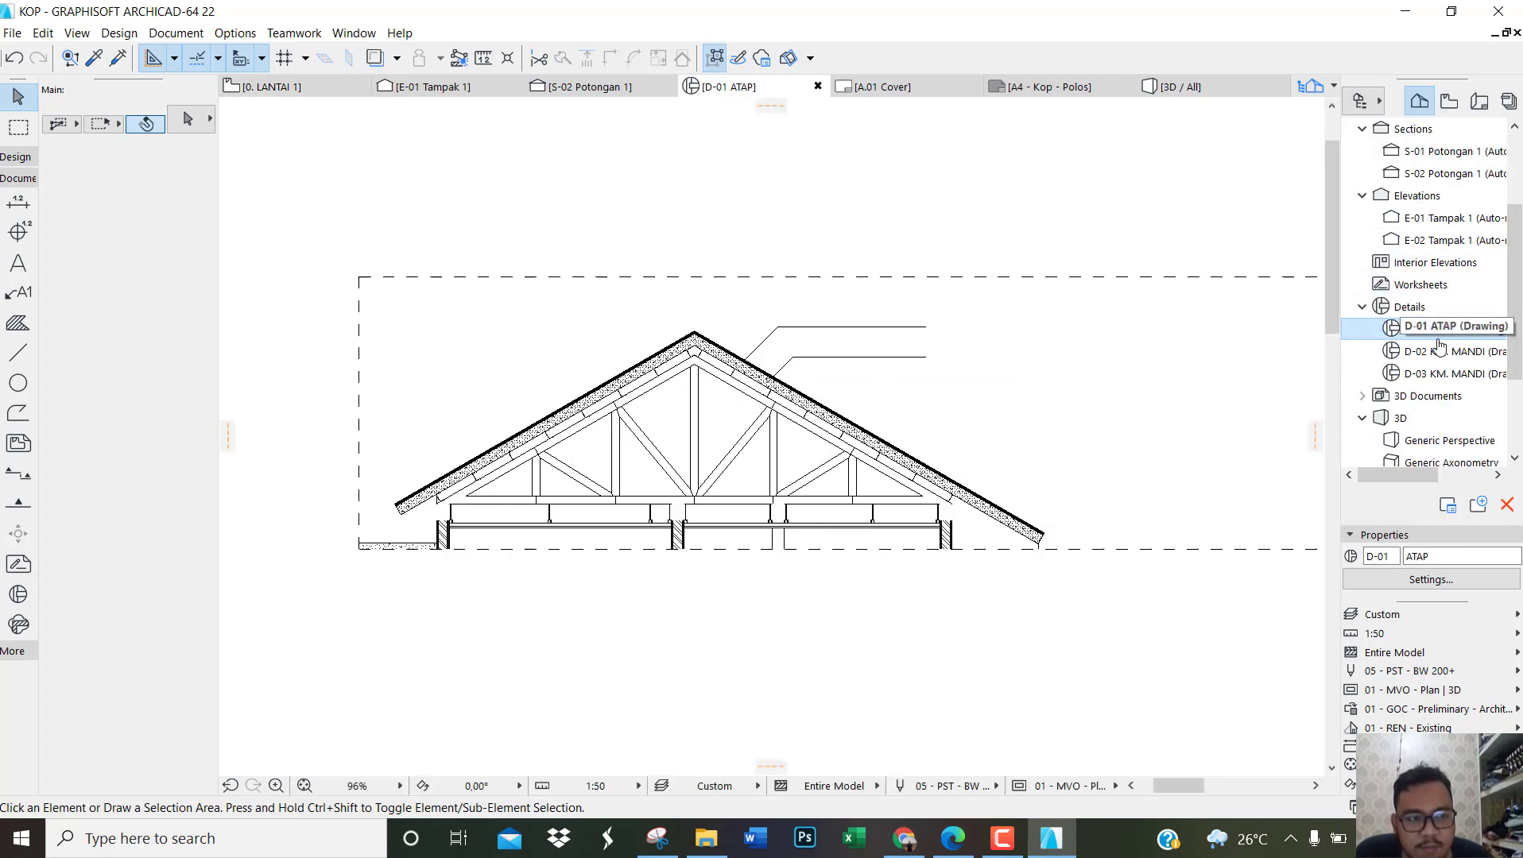
{"action": "double_click", "coordinate": [1440, 350]}
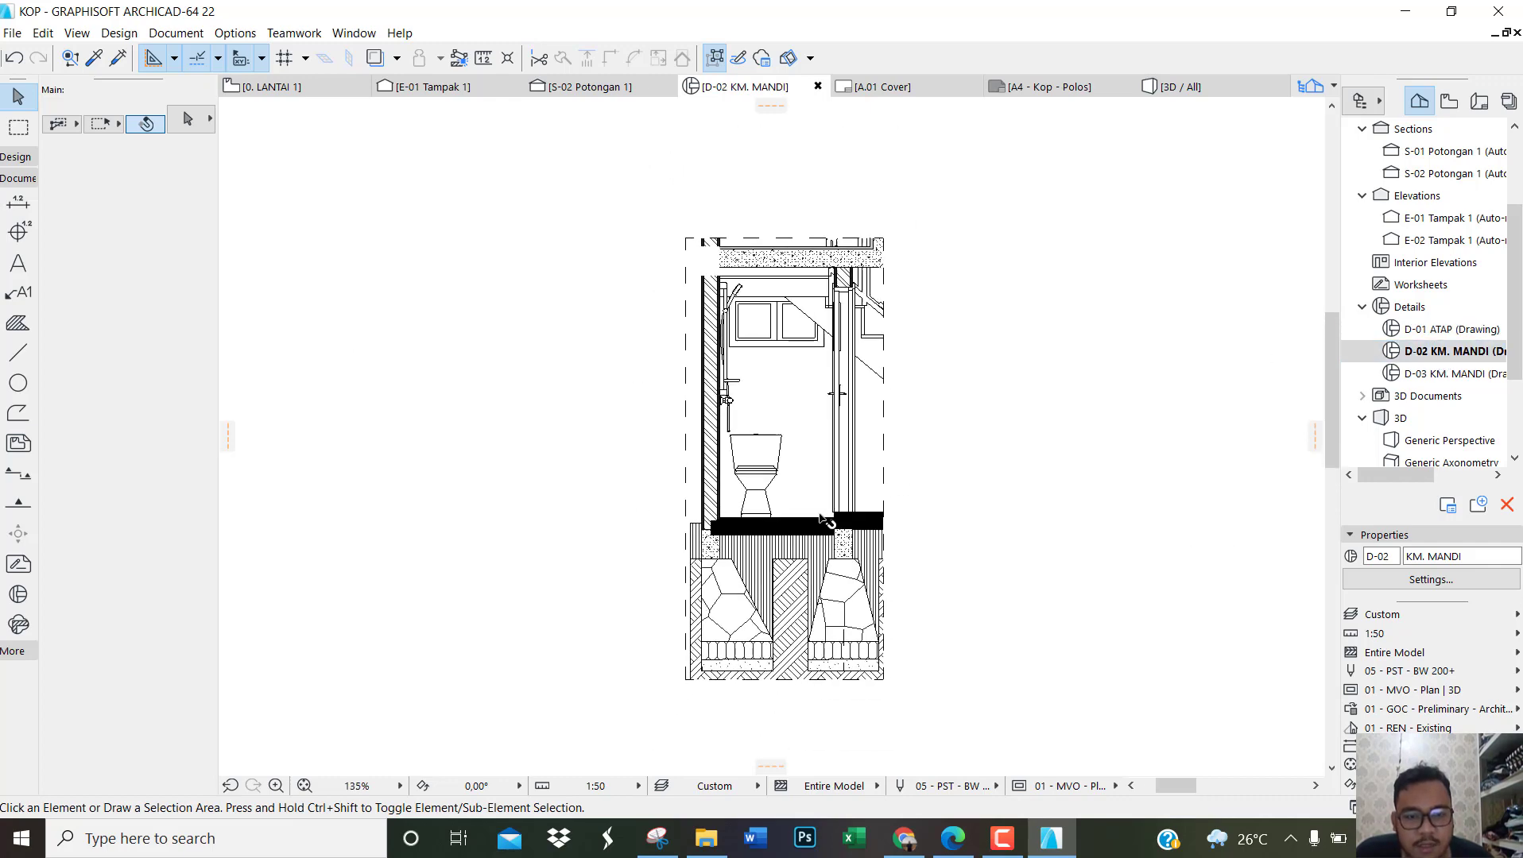
Step: Open the D-03 KM. MANDI detail, and switch to the reference PDF in Edge to examine its bathroom section and plan on page 10
{"action": "scroll", "coordinate": [823, 521], "scroll_direction": "down", "scroll_amount": 1}
{"action": "left_click", "coordinate": [1455, 381]}
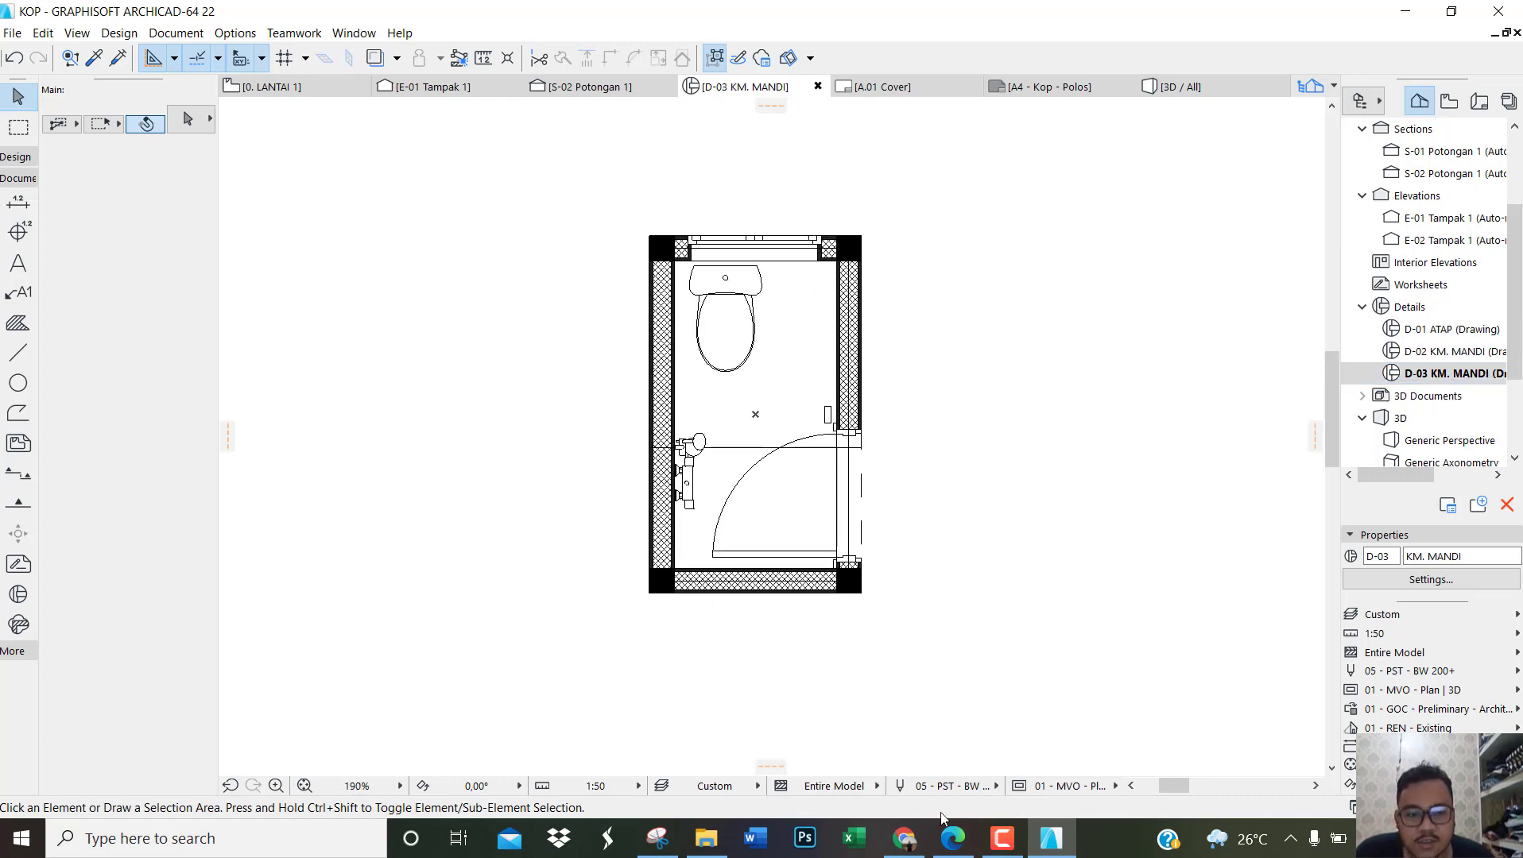
{"action": "mouse_move", "coordinate": [1041, 852]}
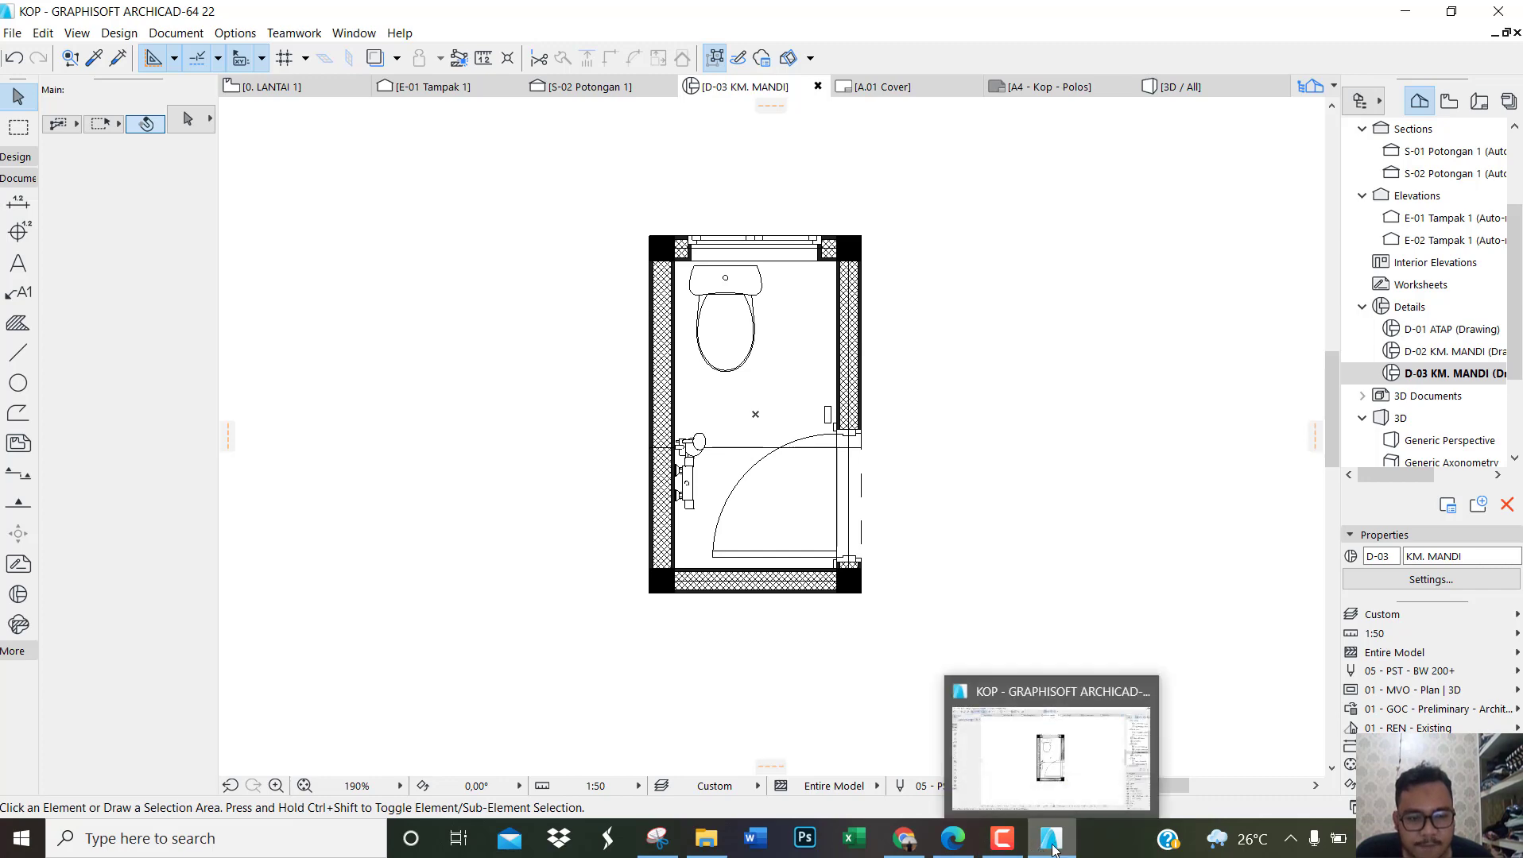
{"action": "left_click", "coordinate": [953, 838]}
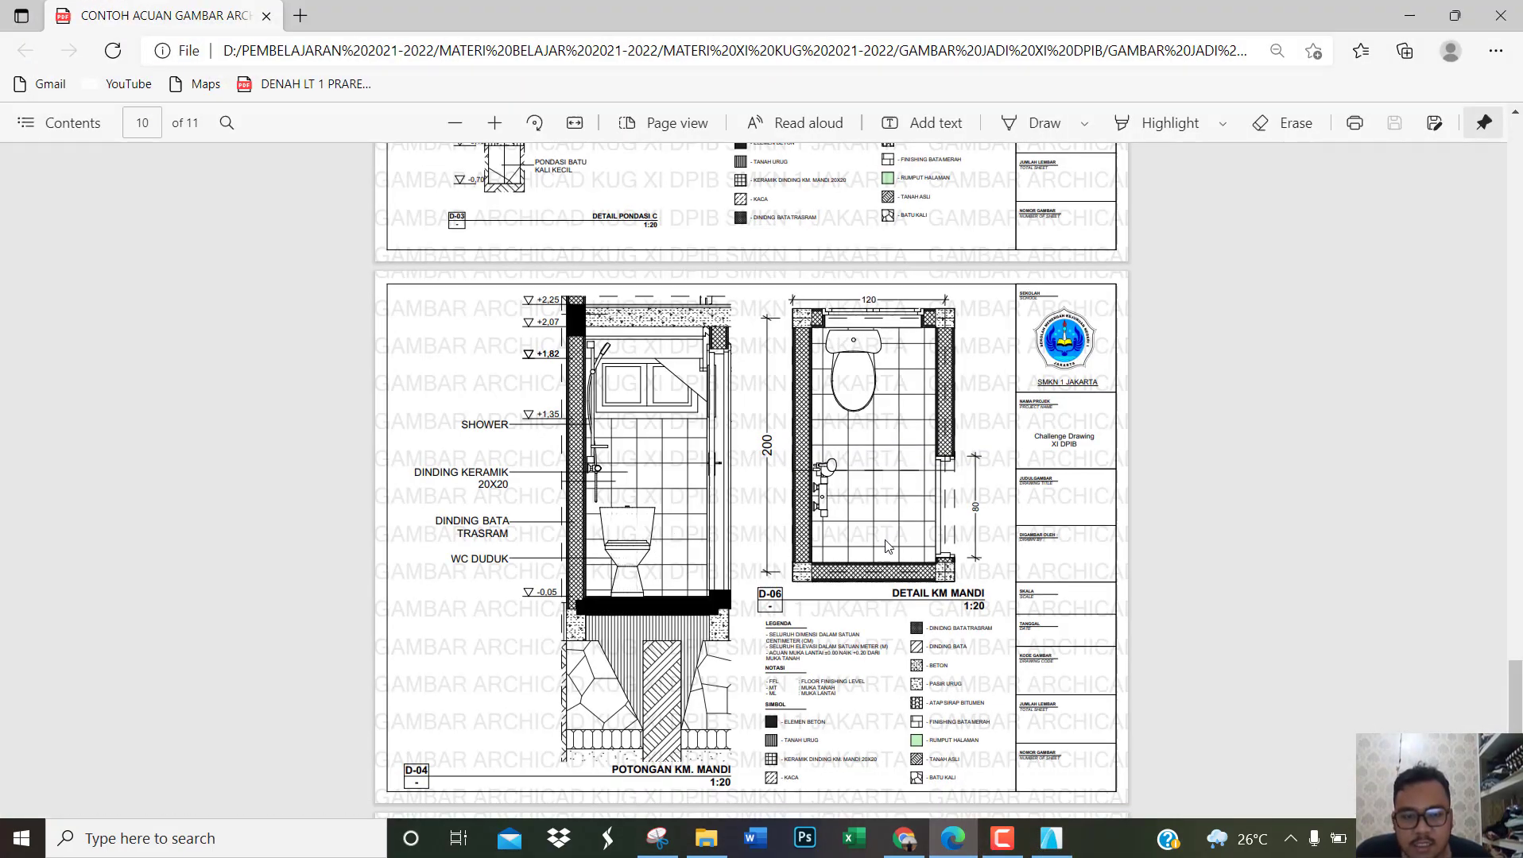
{"action": "scroll", "coordinate": [800, 426], "scroll_direction": "up", "scroll_amount": 4, "text": "ctrl"}
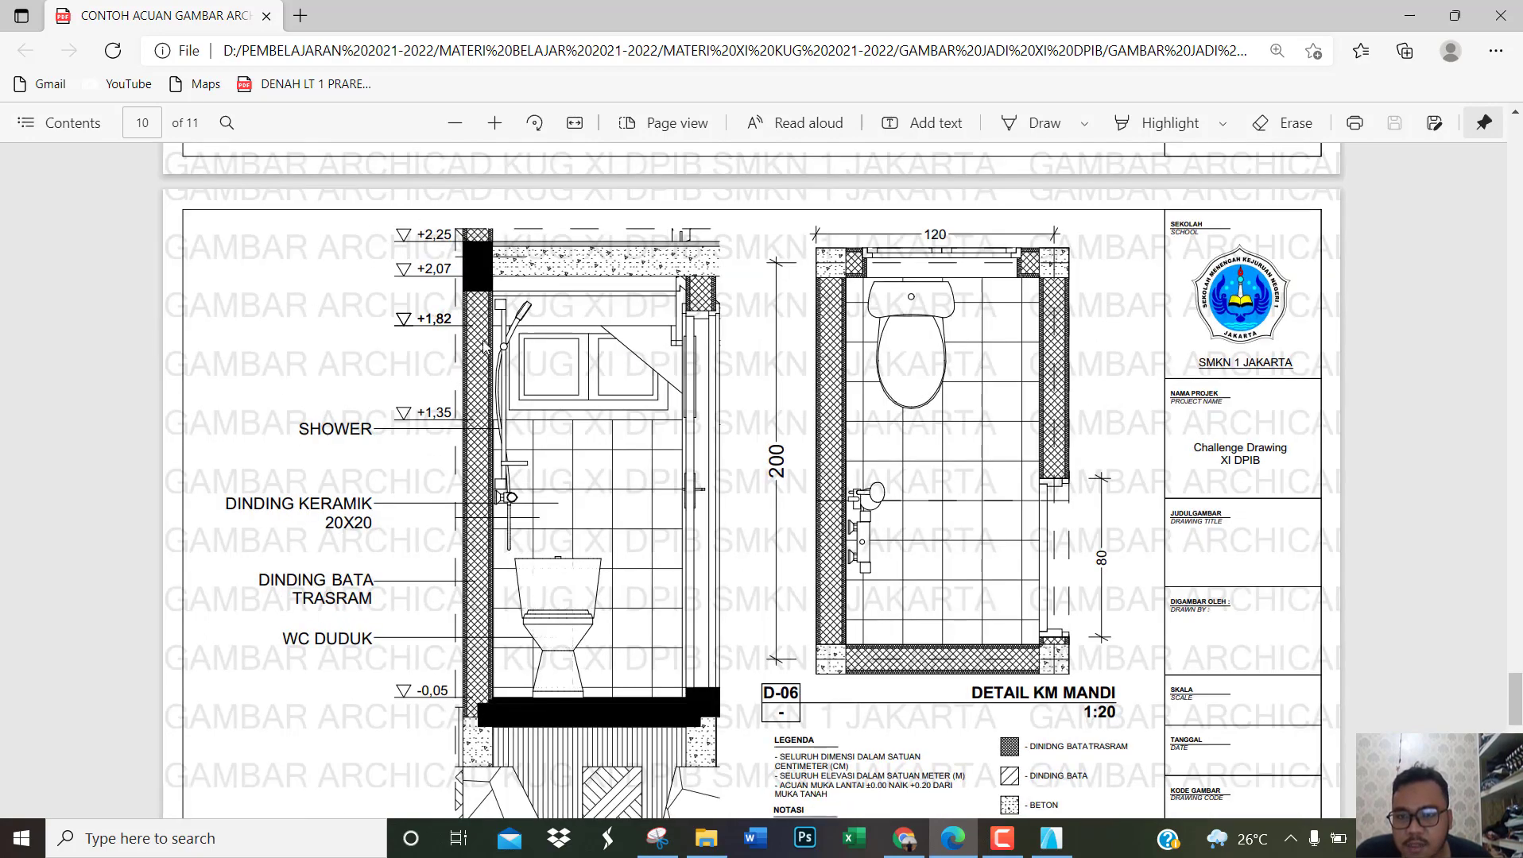
{"action": "scroll", "coordinate": [475, 466], "scroll_direction": "down", "scroll_amount": 3}
{"action": "scroll", "coordinate": [475, 465], "scroll_direction": "up", "scroll_amount": 3}
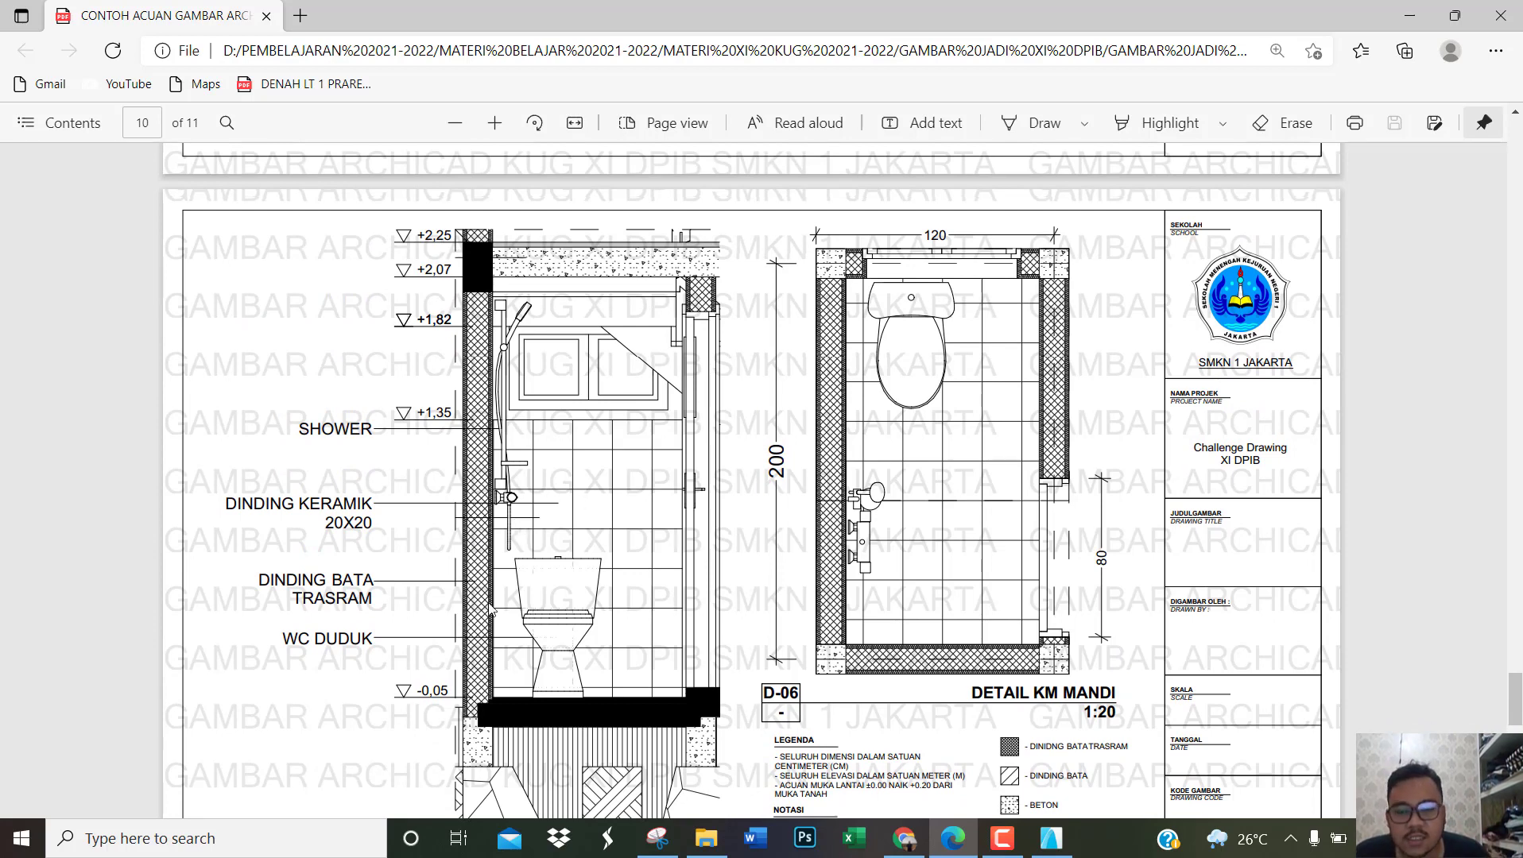
{"action": "scroll", "coordinate": [490, 611], "scroll_direction": "down", "scroll_amount": 2}
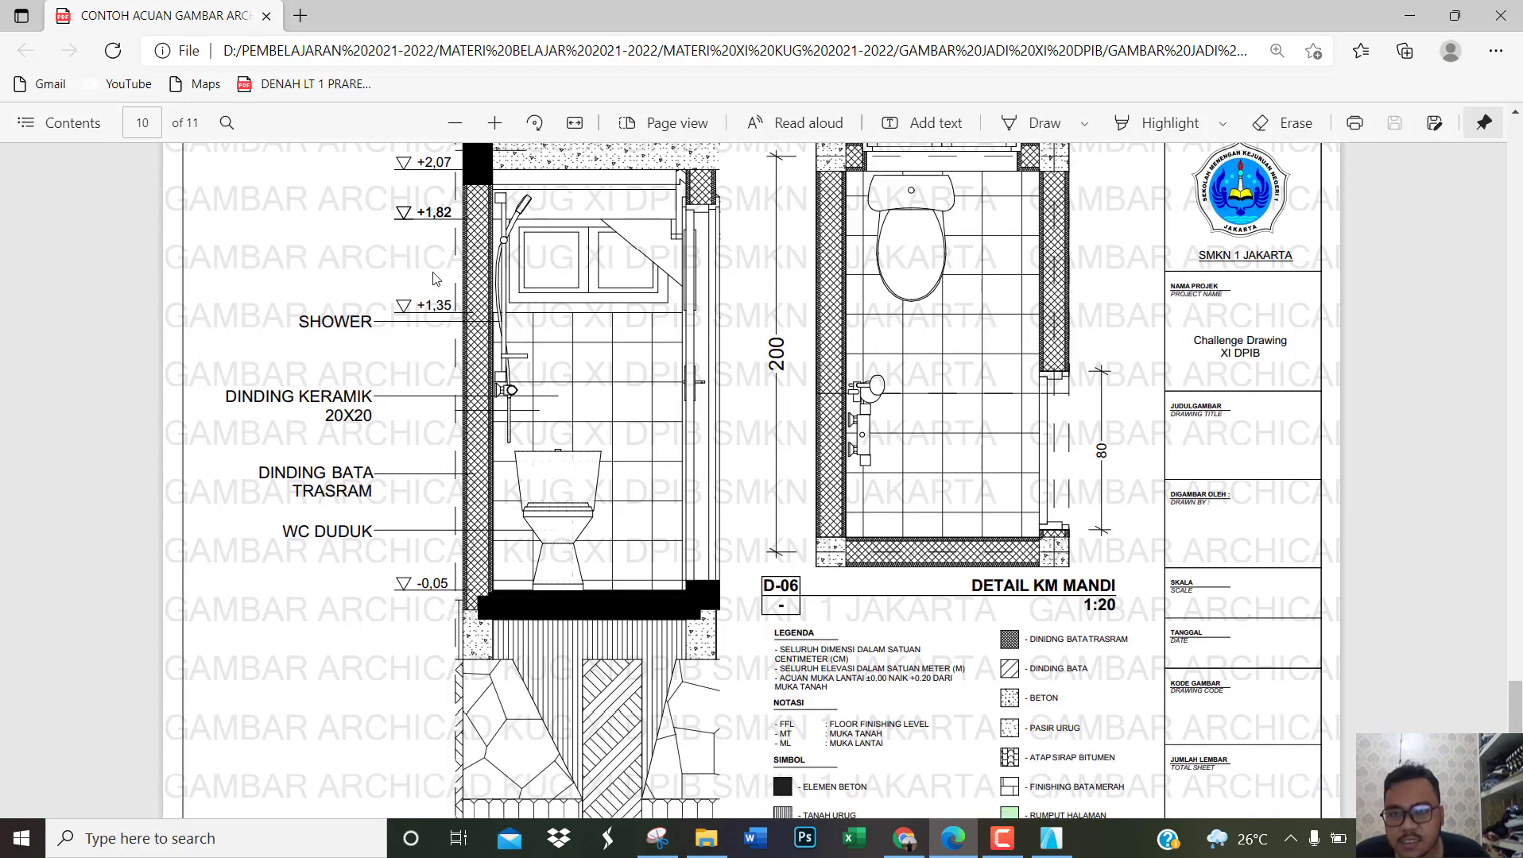
{"action": "scroll", "coordinate": [435, 282], "scroll_direction": "up", "scroll_amount": 2}
{"action": "scroll", "coordinate": [418, 358], "scroll_direction": "down", "scroll_amount": 3}
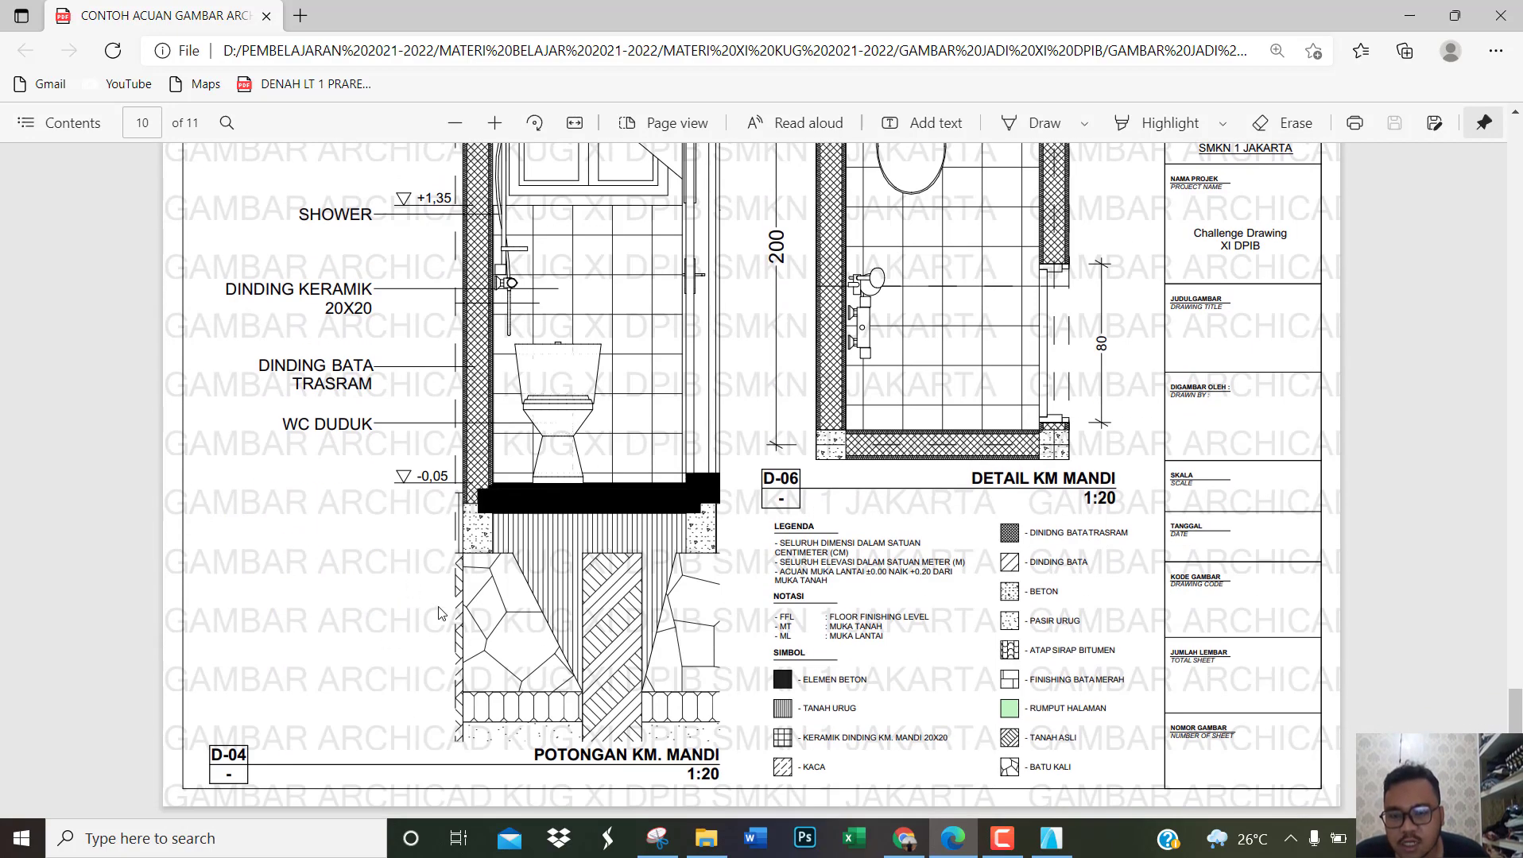
{"action": "scroll", "coordinate": [438, 614], "scroll_direction": "down", "scroll_amount": 2, "text": "ctrl"}
Step: Return to ArchiCAD, open the D-02 KM. MANDI detail and set its graphic override to 01 - GOC - Perliminary - Pattern Plan
{"action": "left_click", "coordinate": [1050, 838]}
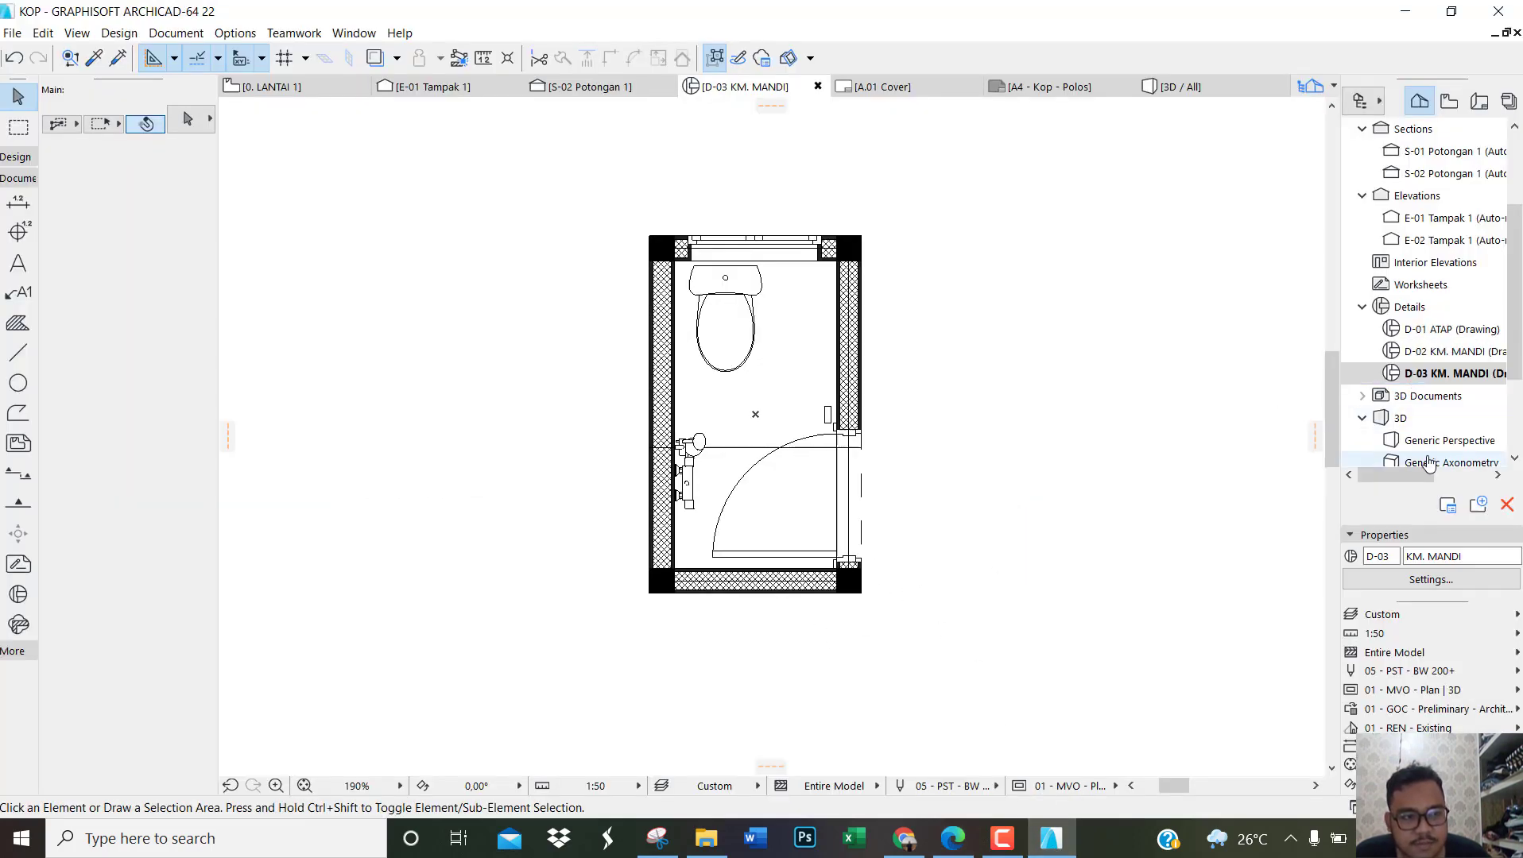
{"action": "double_click", "coordinate": [1442, 351]}
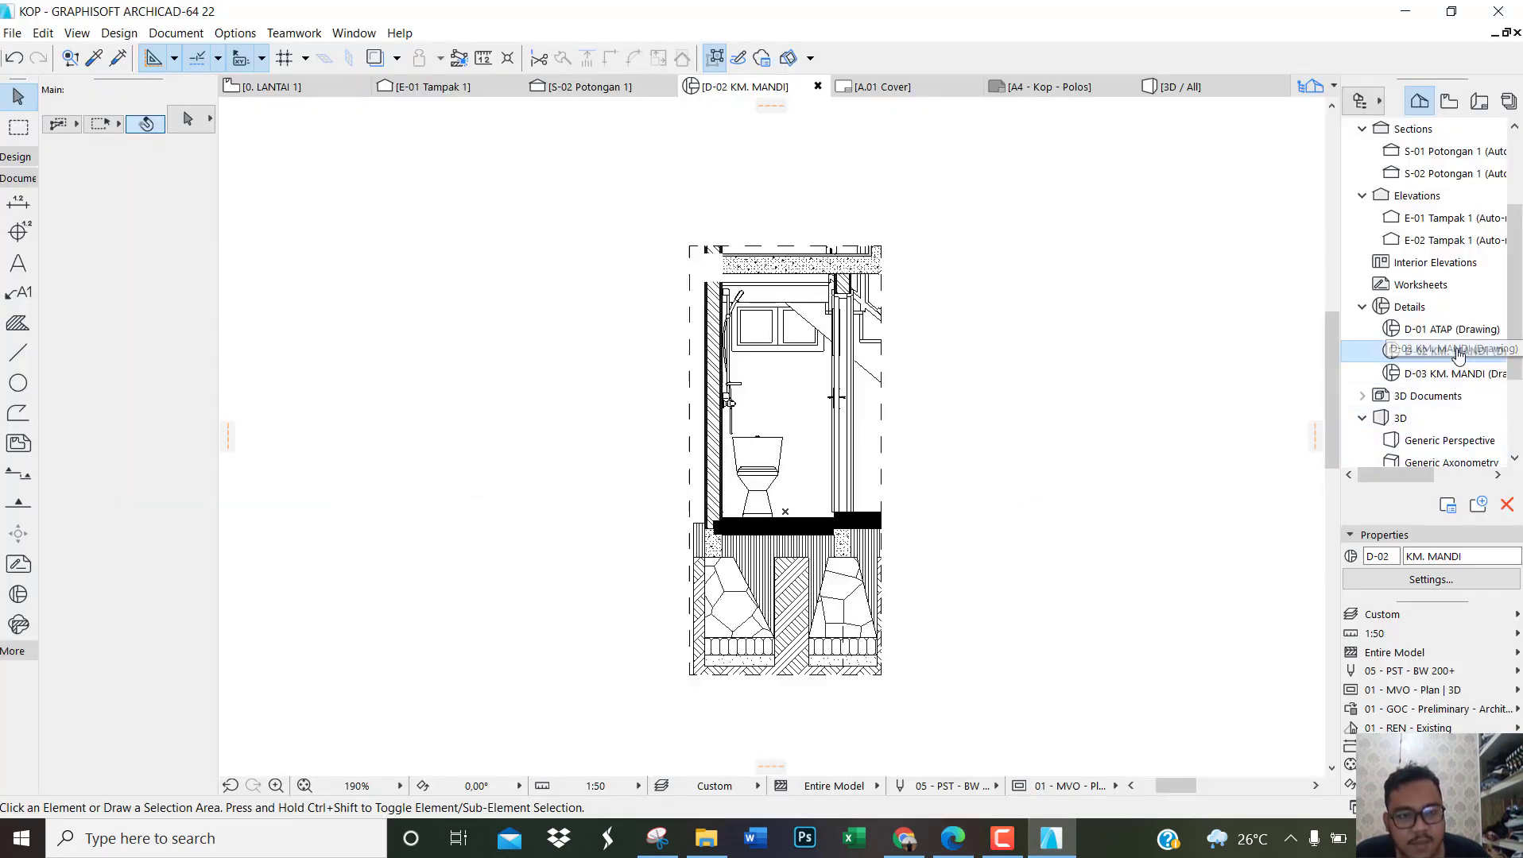
{"action": "scroll", "coordinate": [727, 696], "scroll_direction": "up", "scroll_amount": 3}
{"action": "scroll", "coordinate": [728, 703], "scroll_direction": "down", "scroll_amount": 1}
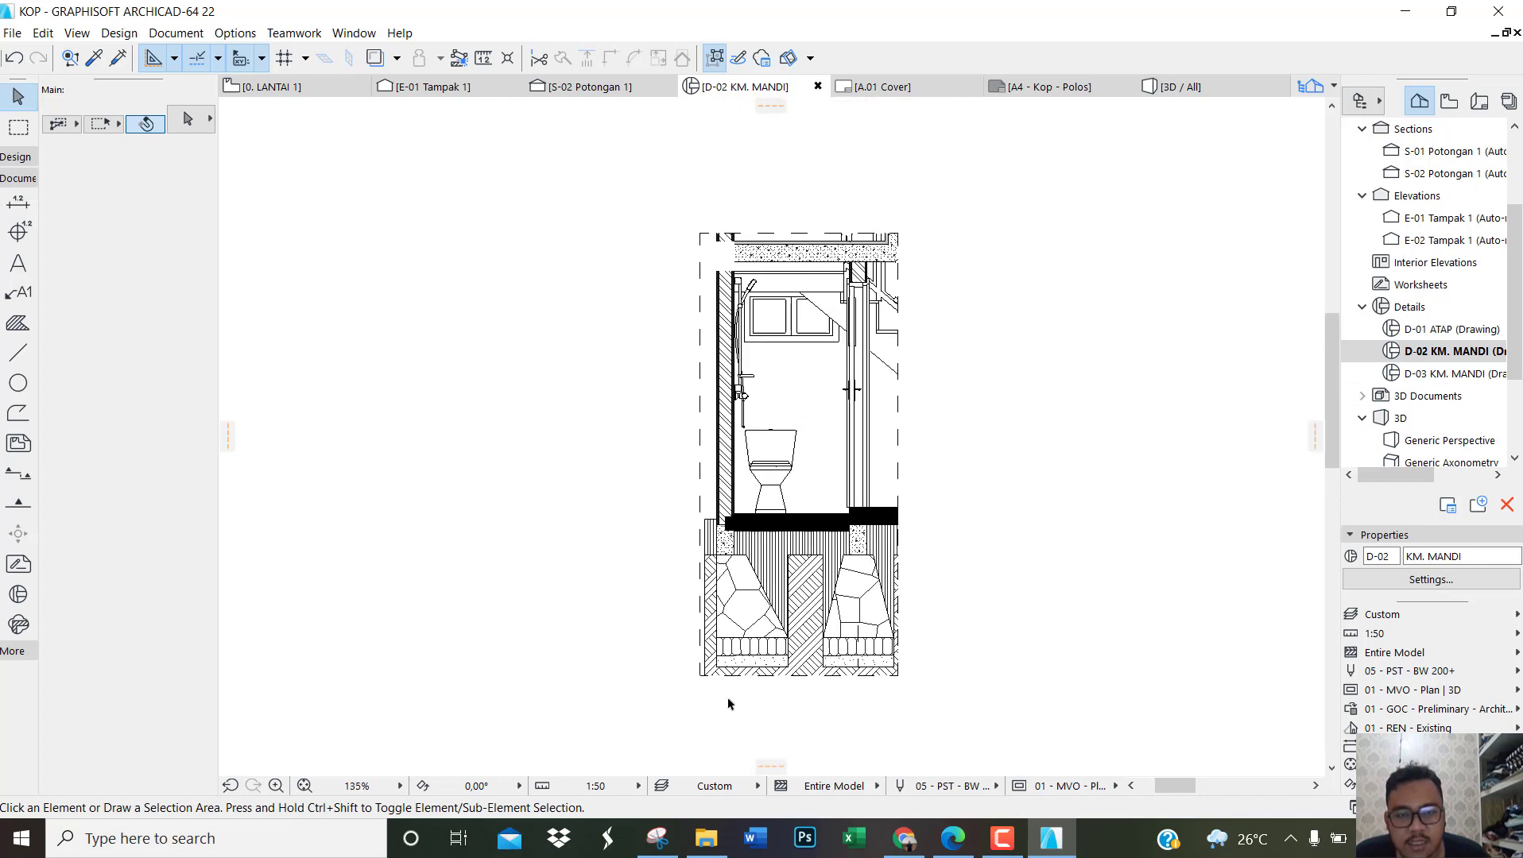
{"action": "scroll", "coordinate": [749, 694], "scroll_direction": "down", "scroll_amount": 1}
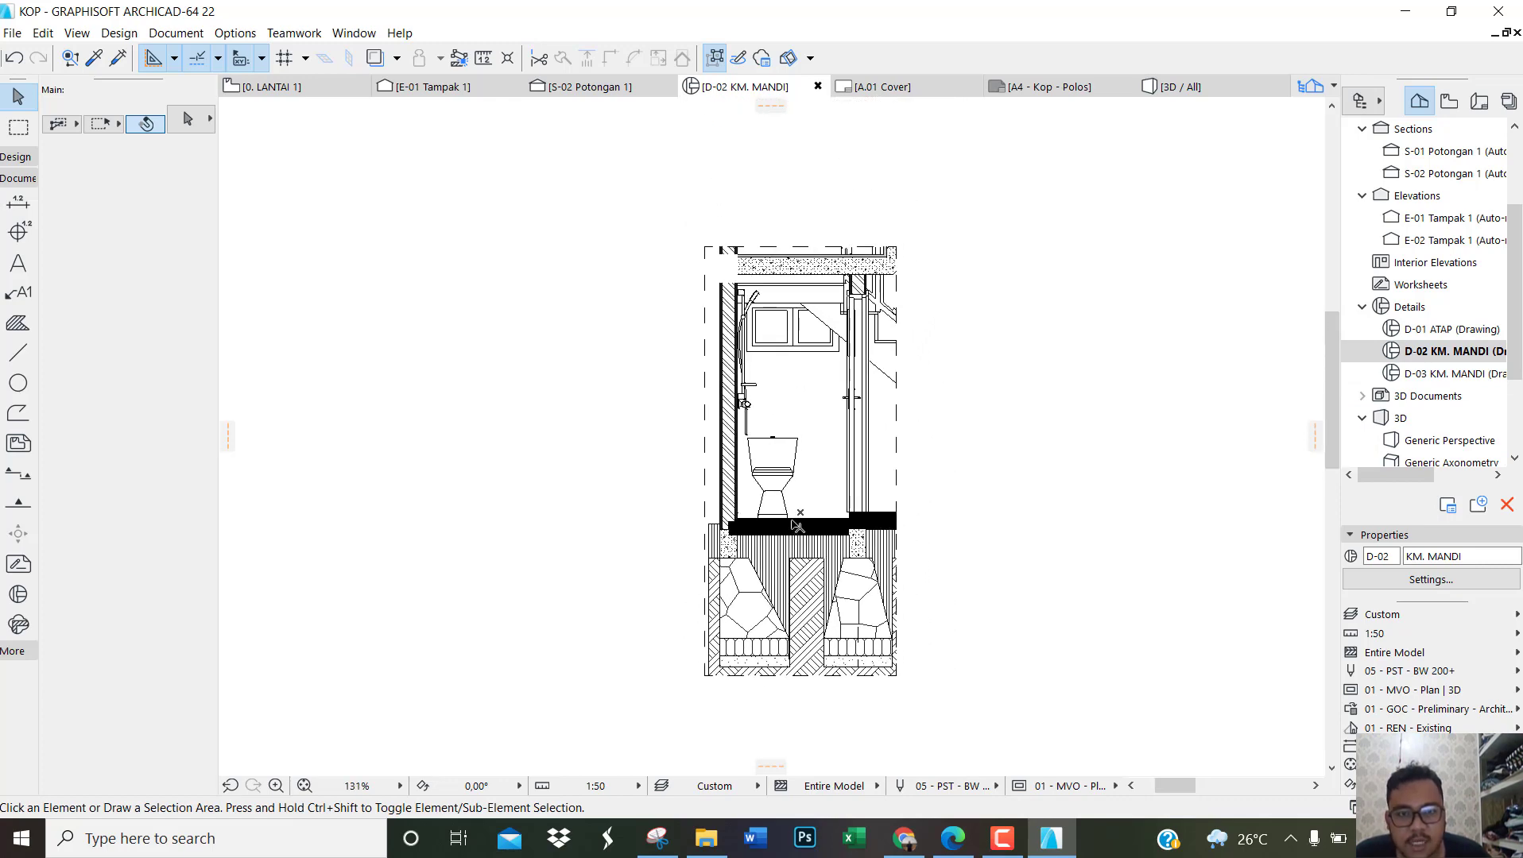
{"action": "middle_click_drag", "start_coordinate": [796, 431], "coordinate": [871, 530]}
{"action": "scroll", "coordinate": [870, 531], "scroll_direction": "down", "scroll_amount": 1}
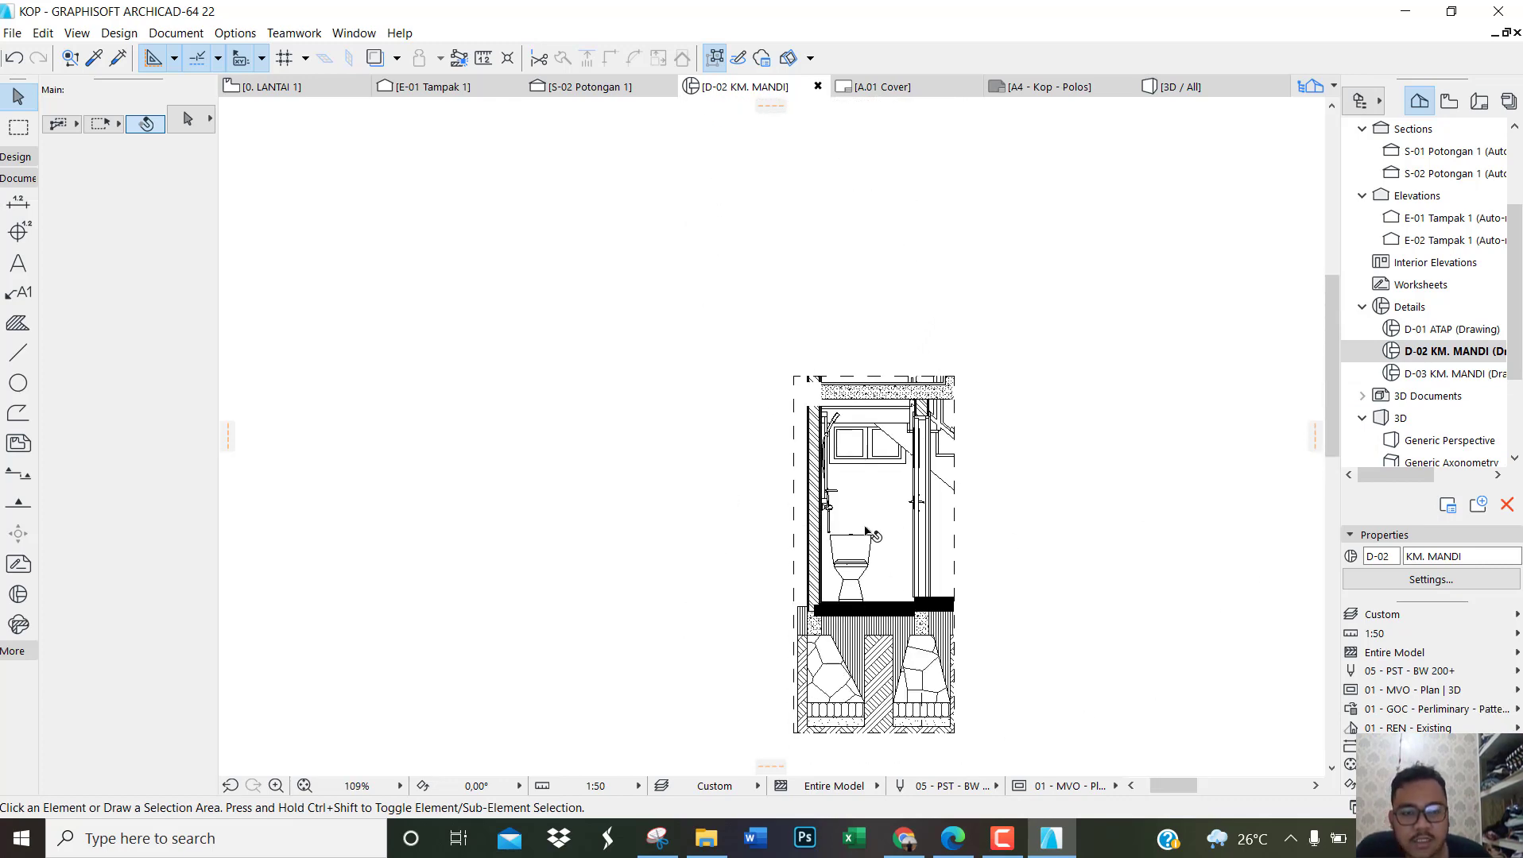
{"action": "scroll", "coordinate": [857, 460], "scroll_direction": "up", "scroll_amount": 4}
{"action": "left_click", "coordinate": [778, 340]}
{"action": "left_click", "coordinate": [778, 340]}
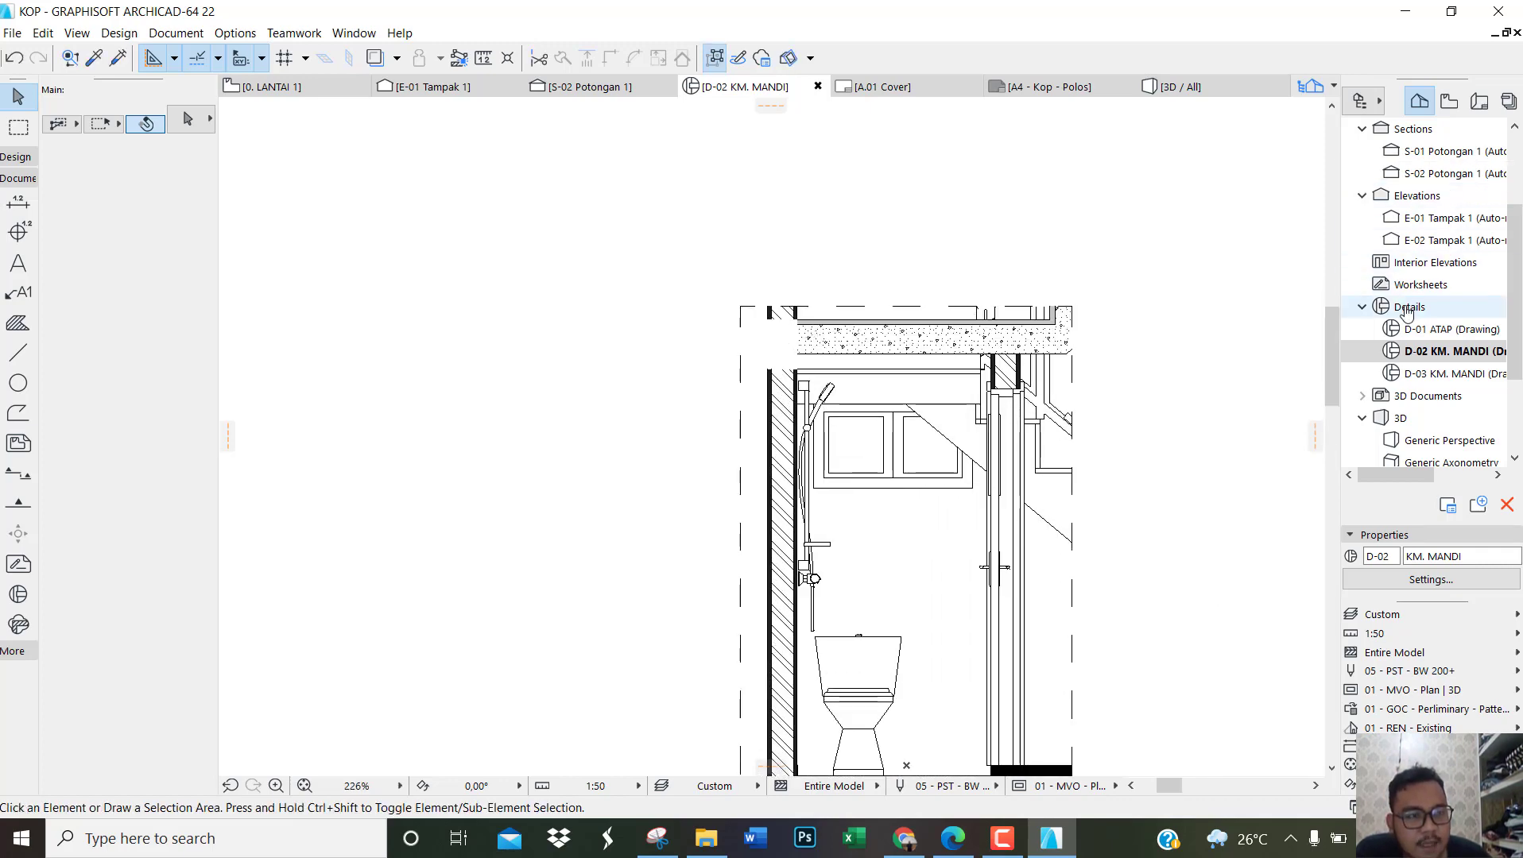
Step: Examine the bathroom wall in sections S-01 and S-02, reselecting the 01 - GOC - Perliminary - Pattern Plan override for S-02
{"action": "scroll", "coordinate": [1462, 239], "scroll_direction": "up", "scroll_amount": 3}
{"action": "left_click", "coordinate": [1467, 219]}
{"action": "double_click", "coordinate": [1468, 221]}
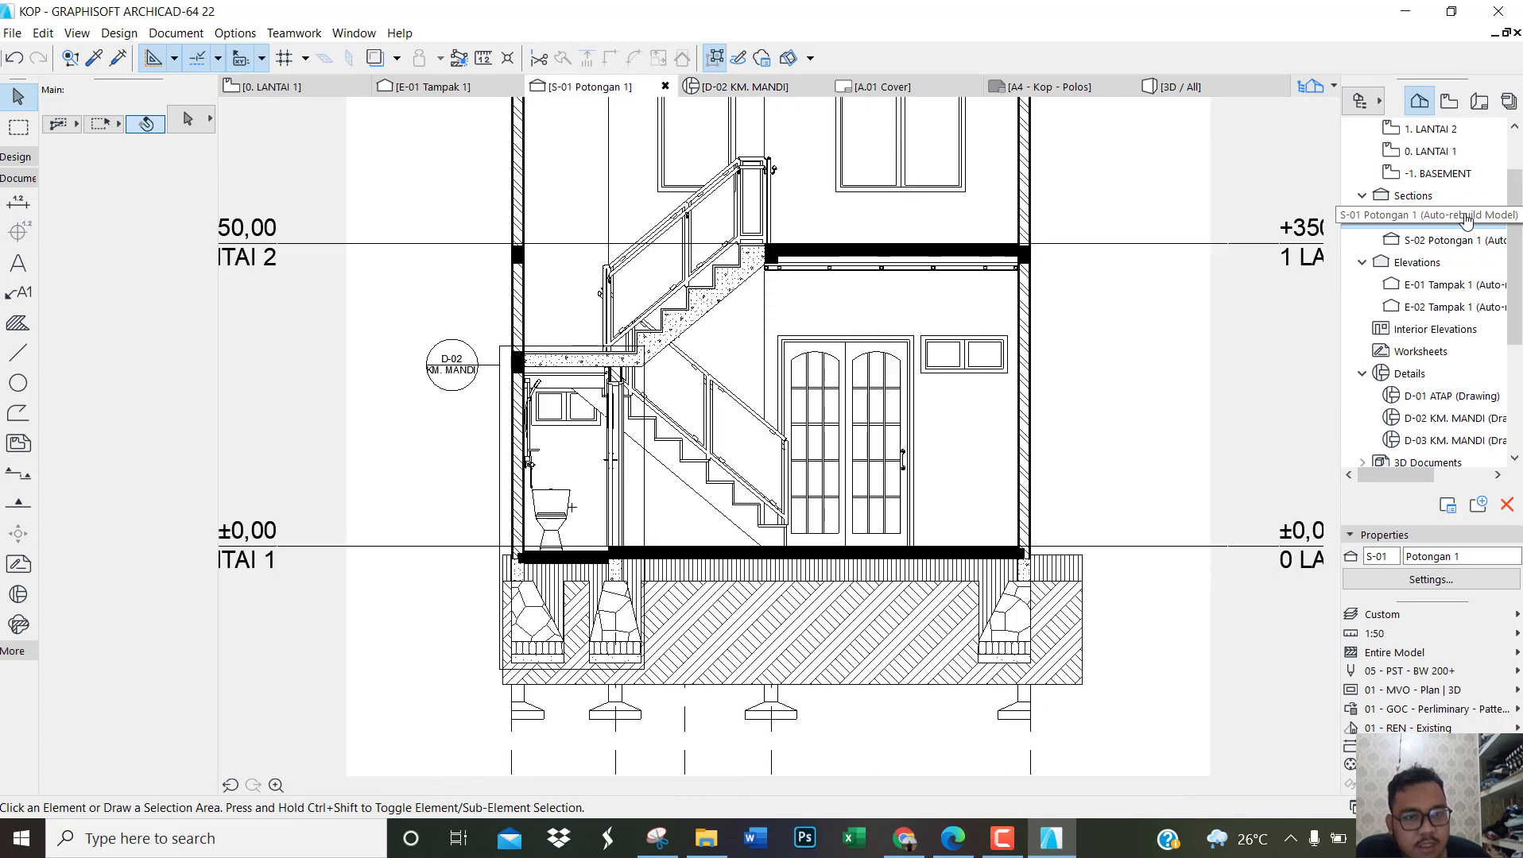
{"action": "left_click", "coordinate": [1443, 241]}
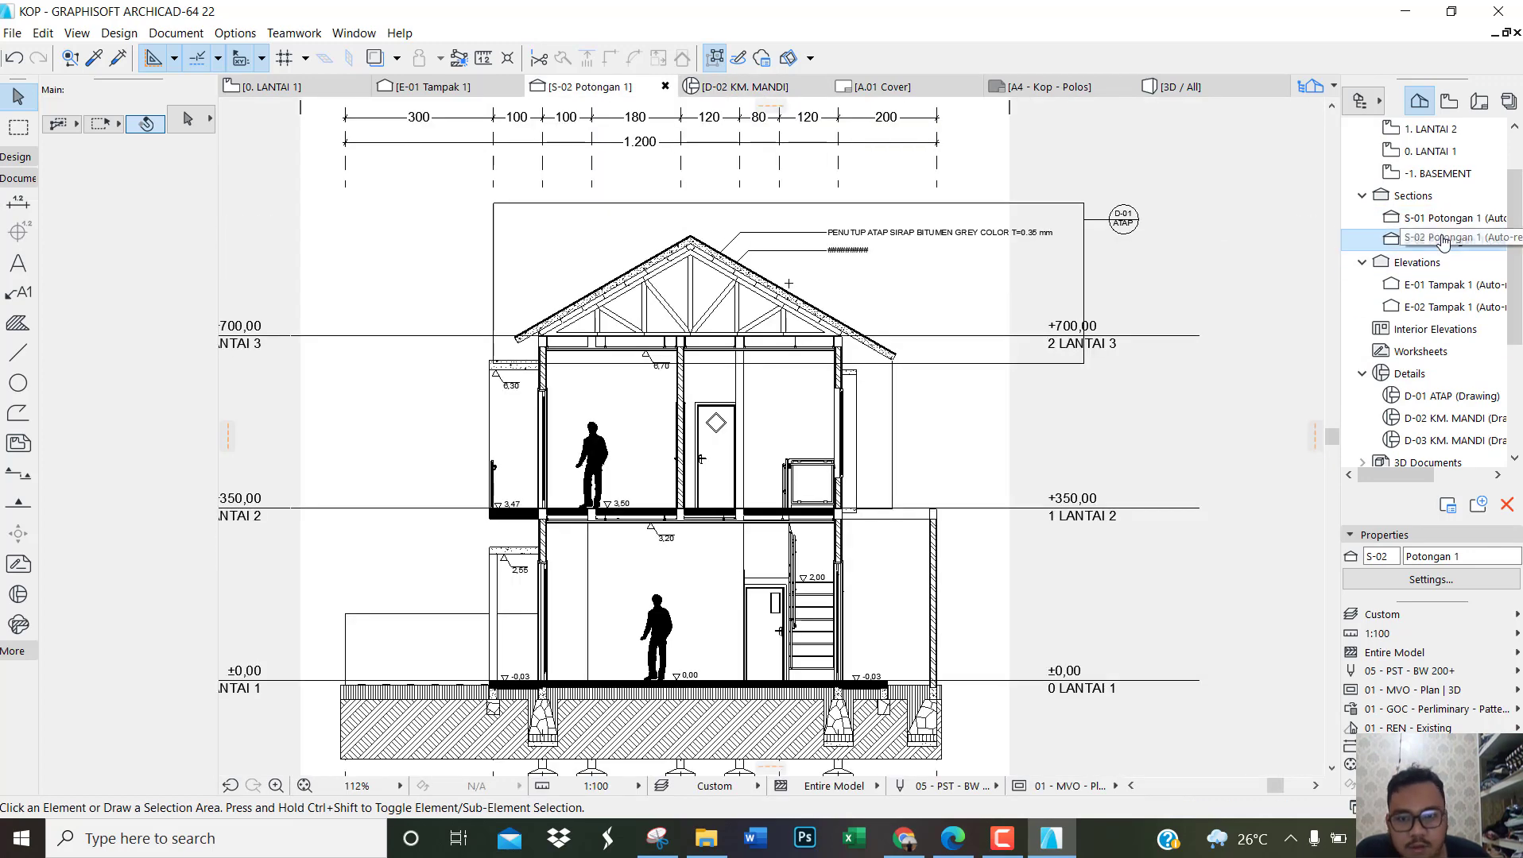
{"action": "double_click", "coordinate": [1444, 240]}
{"action": "scroll", "coordinate": [526, 366], "scroll_direction": "up", "scroll_amount": 2}
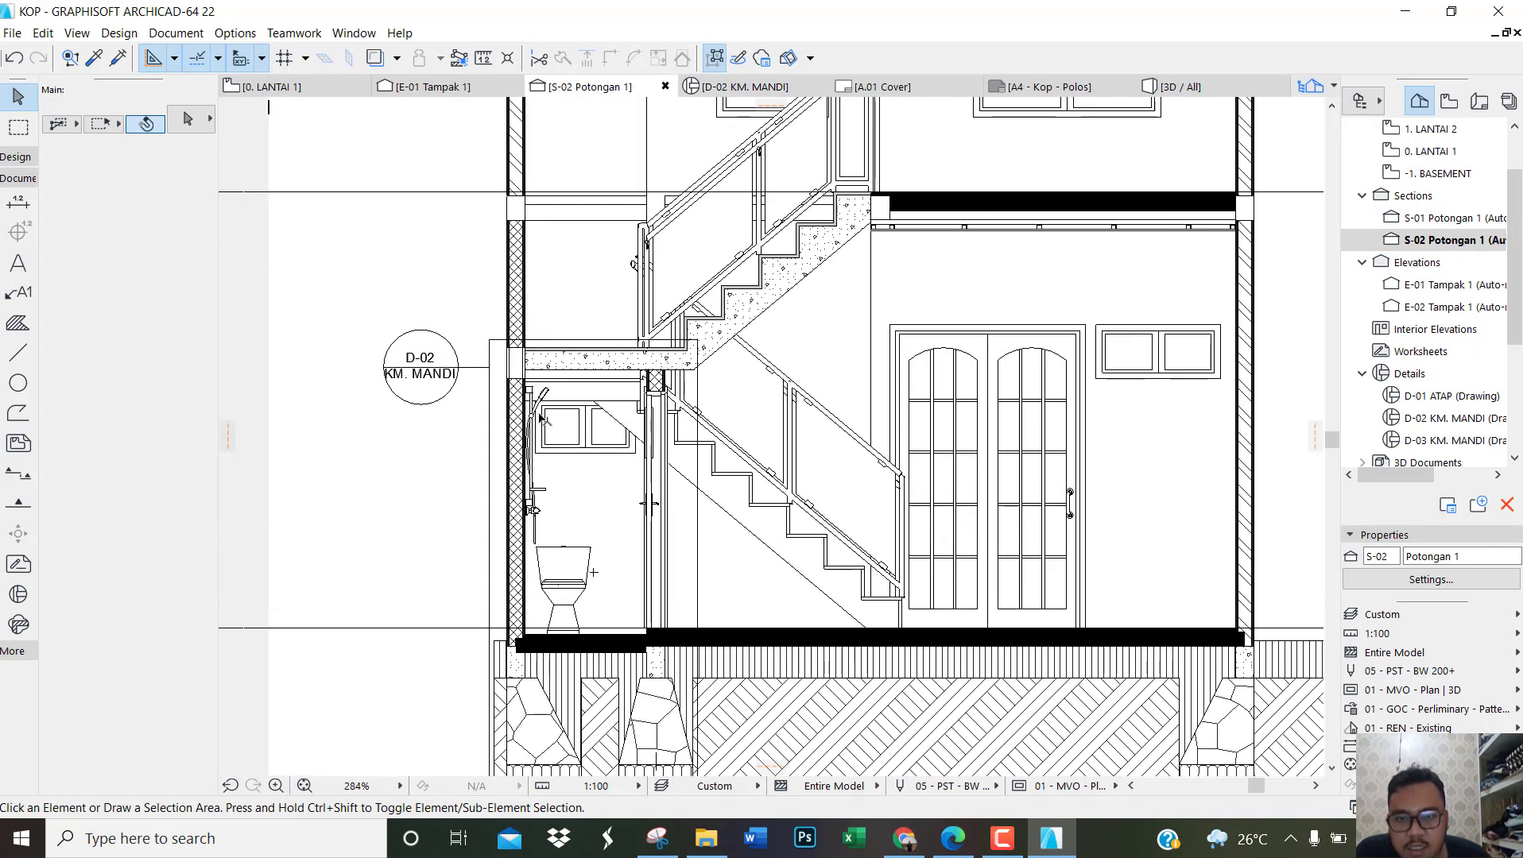
{"action": "scroll", "coordinate": [538, 347], "scroll_direction": "down", "scroll_amount": 2}
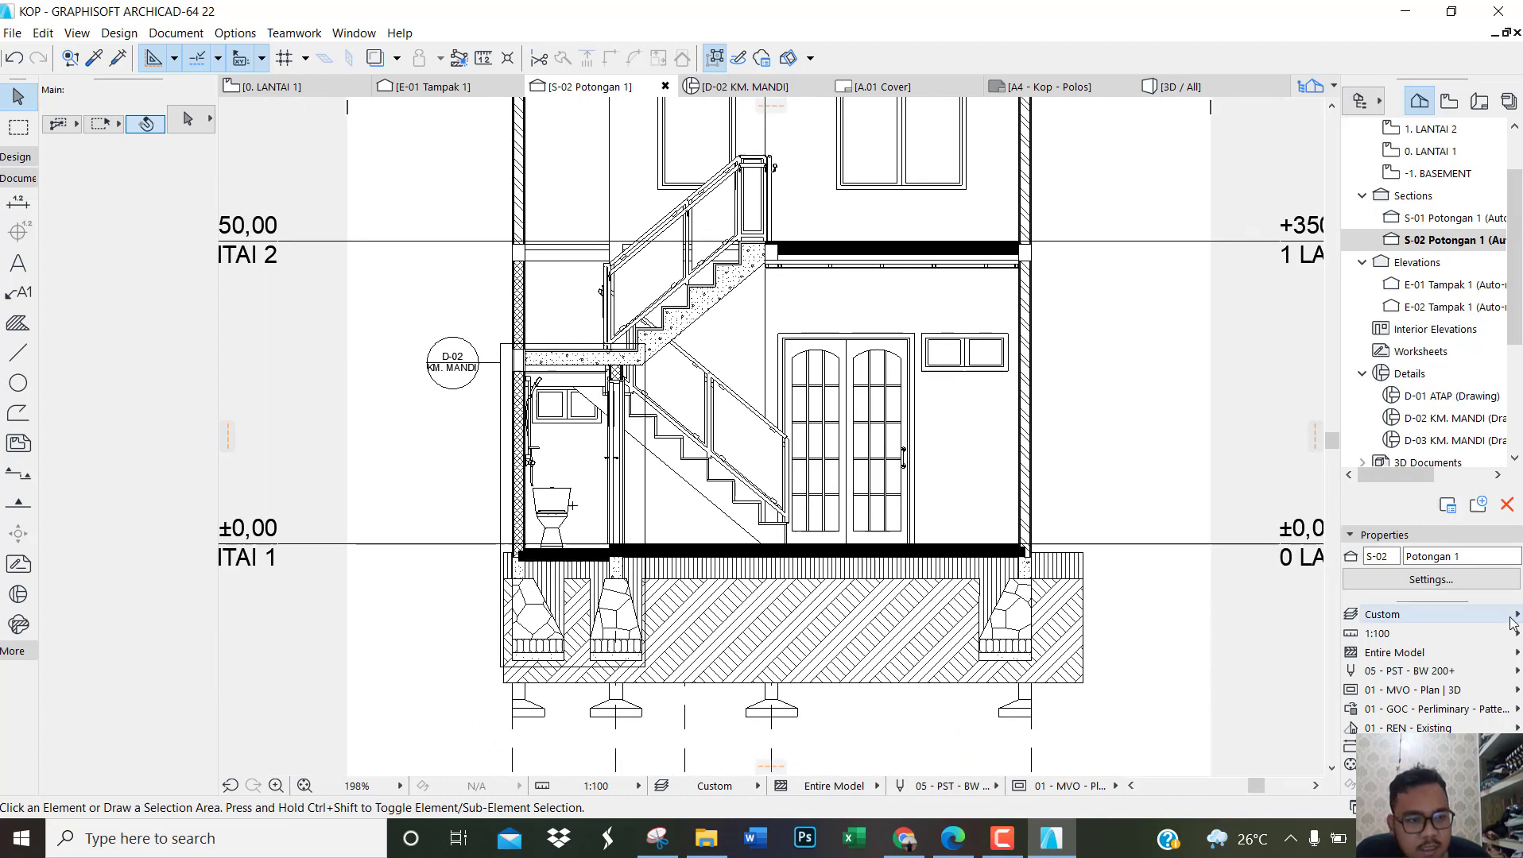
{"action": "left_click", "coordinate": [1507, 713]}
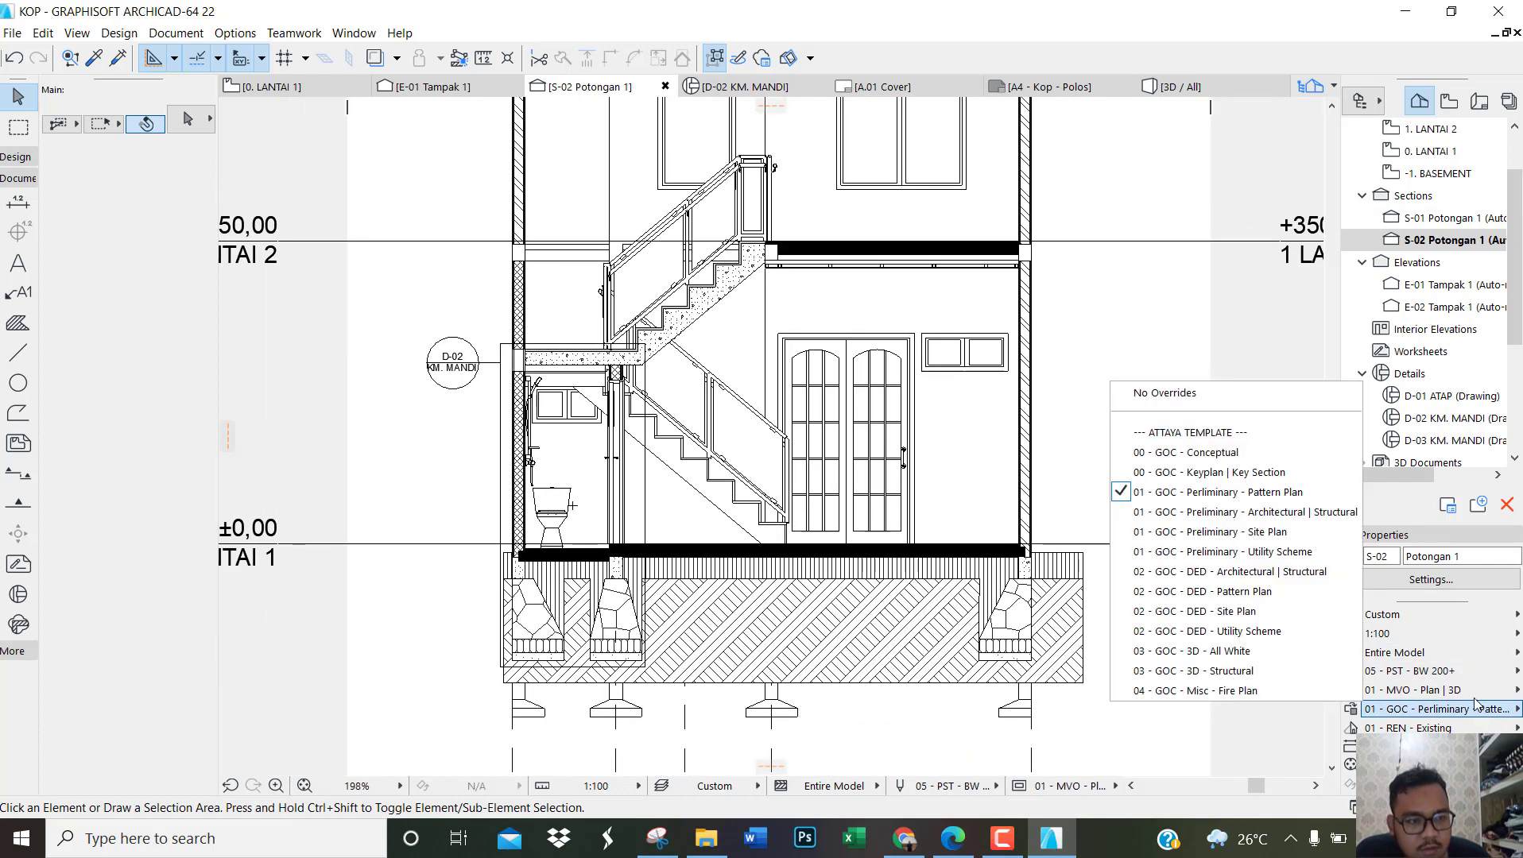
{"action": "left_click", "coordinate": [1271, 499]}
{"action": "scroll", "coordinate": [562, 373], "scroll_direction": "up", "scroll_amount": 6}
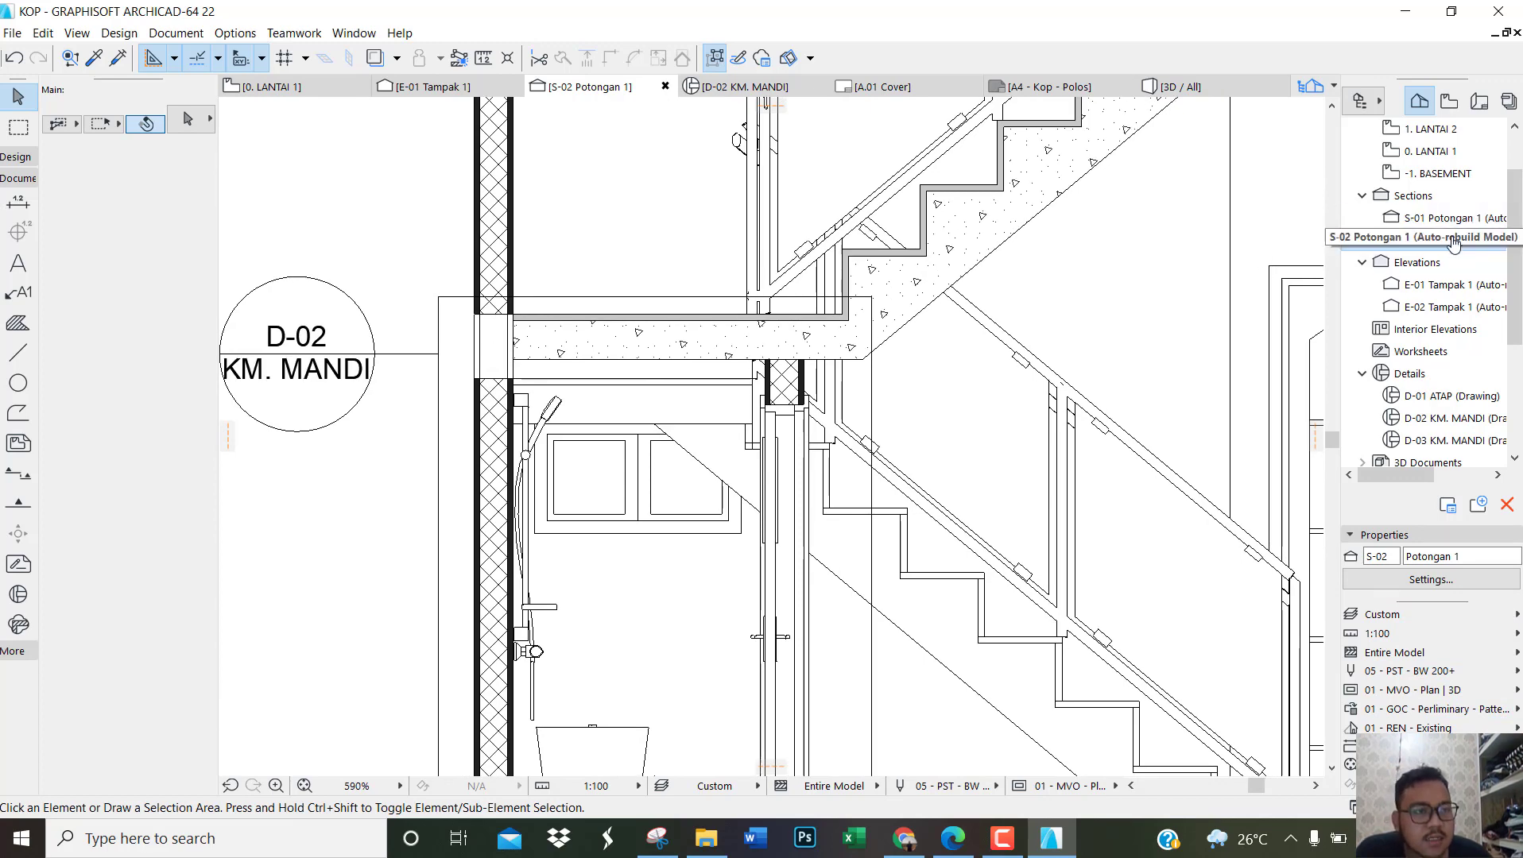
Step: Check the D-03 detail, reopen the D-02 KM. MANDI detail and set the Fill tool's pattern to Solid Fill
{"action": "double_click", "coordinate": [1455, 445]}
{"action": "left_click", "coordinate": [1434, 427]}
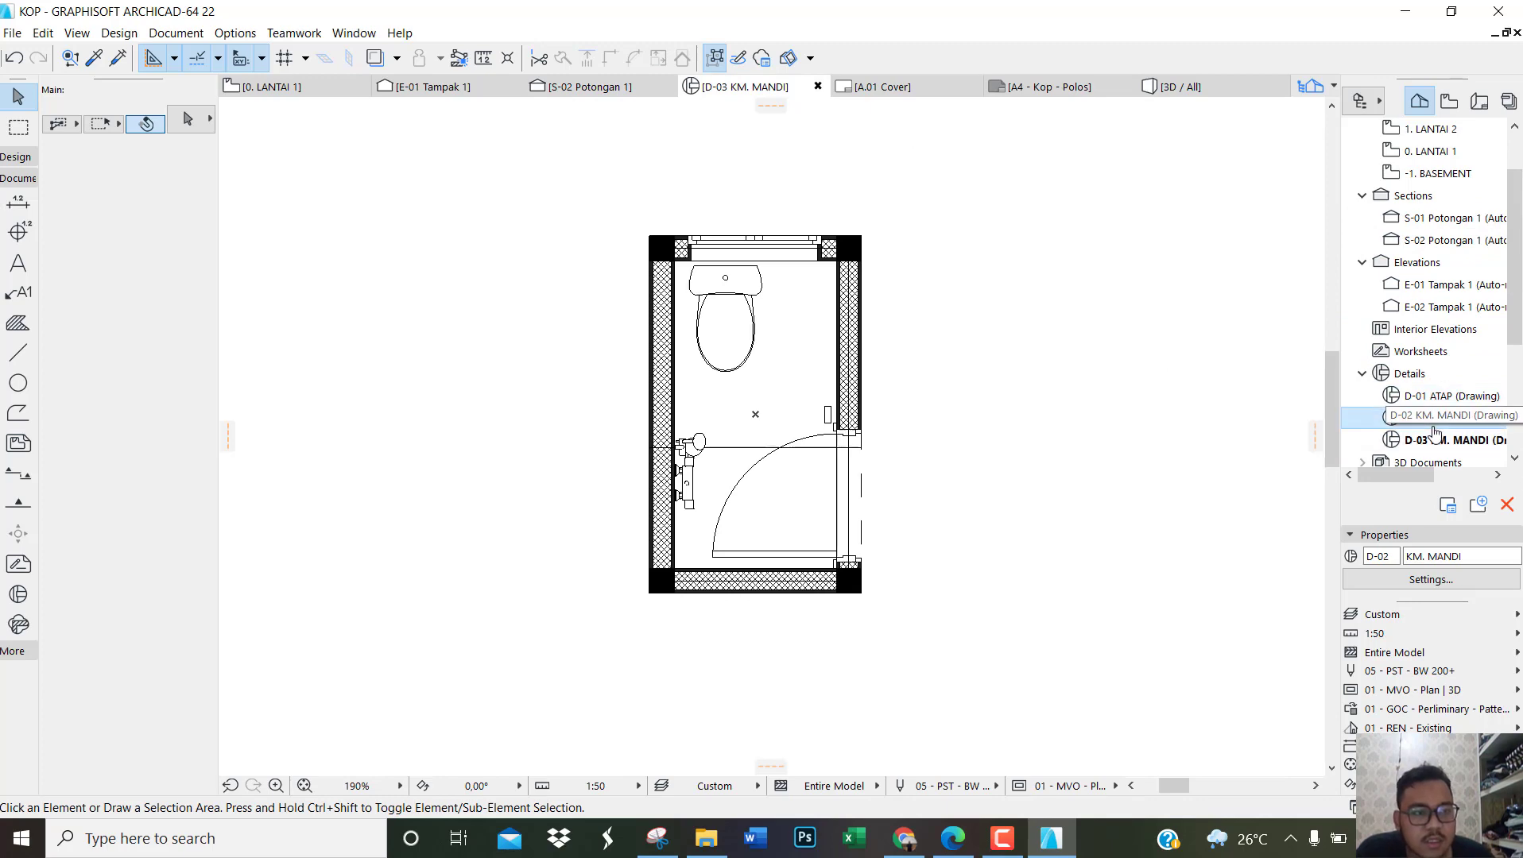
{"action": "double_click", "coordinate": [1435, 429]}
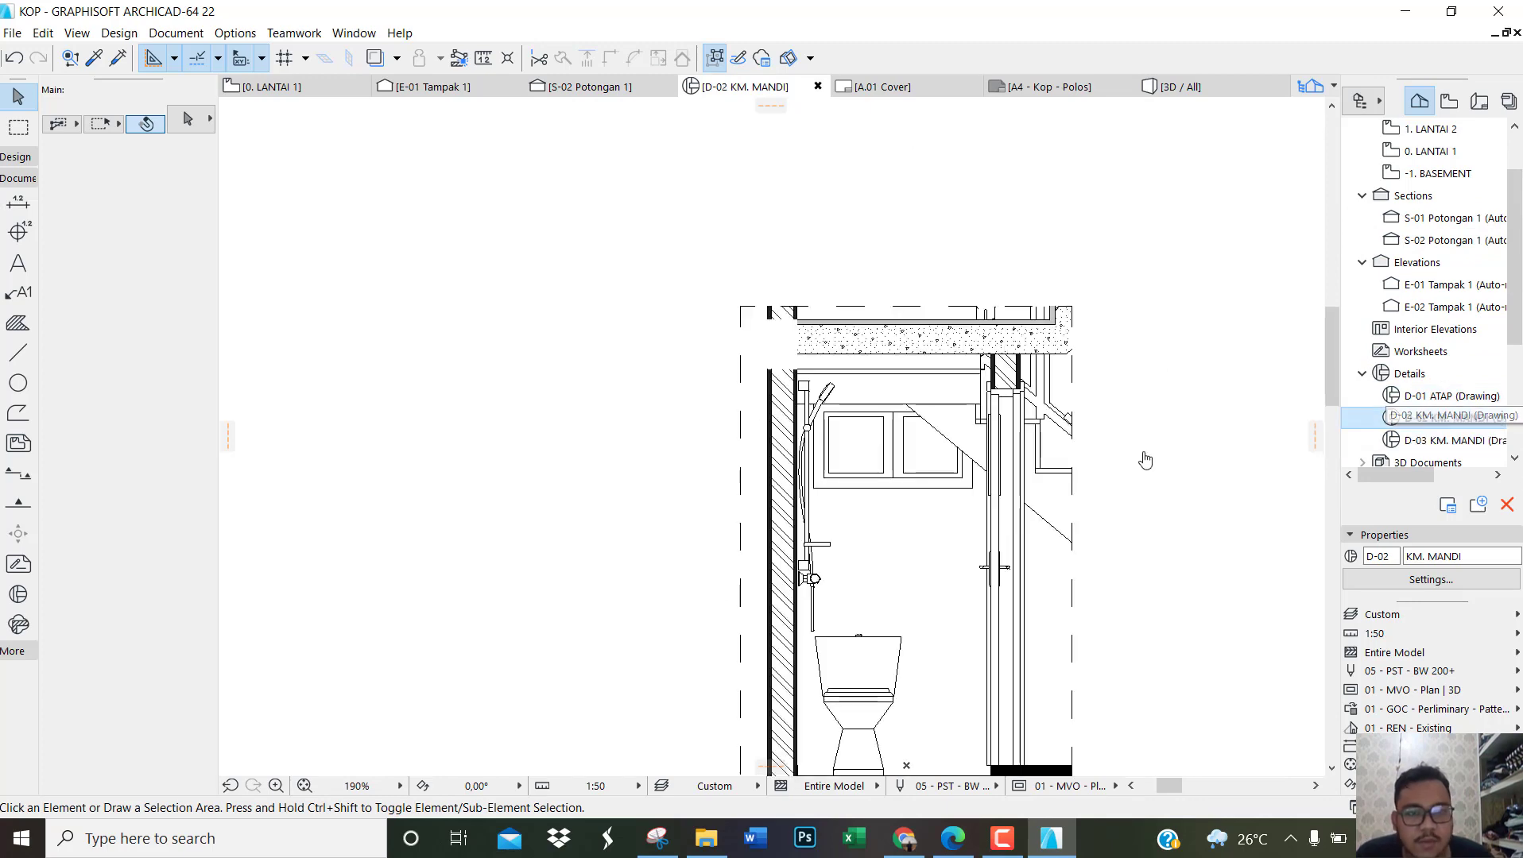
{"action": "left_click", "coordinate": [24, 331]}
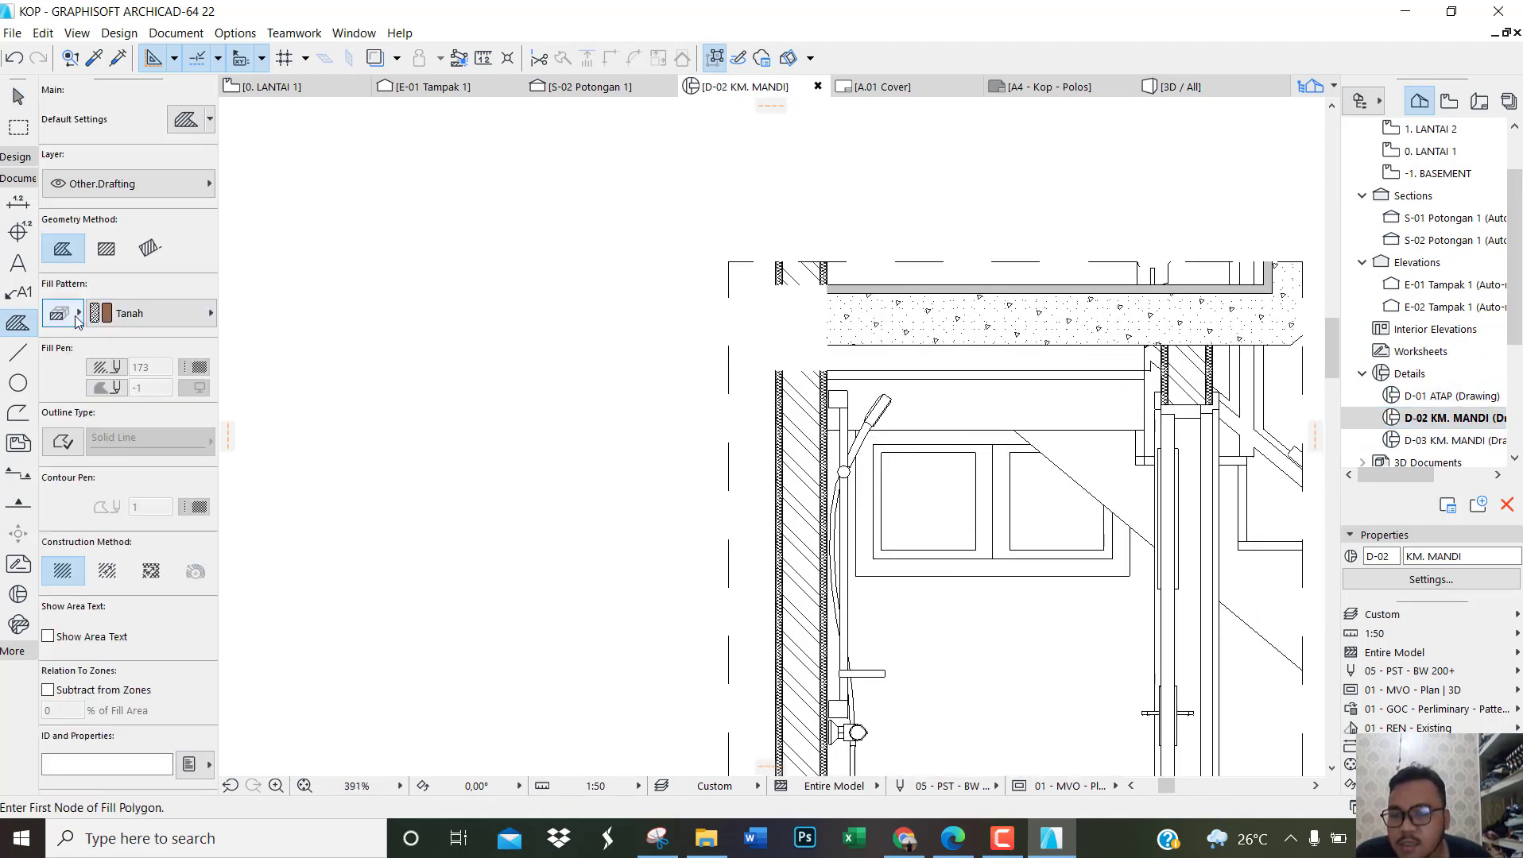
{"action": "left_click", "coordinate": [104, 321]}
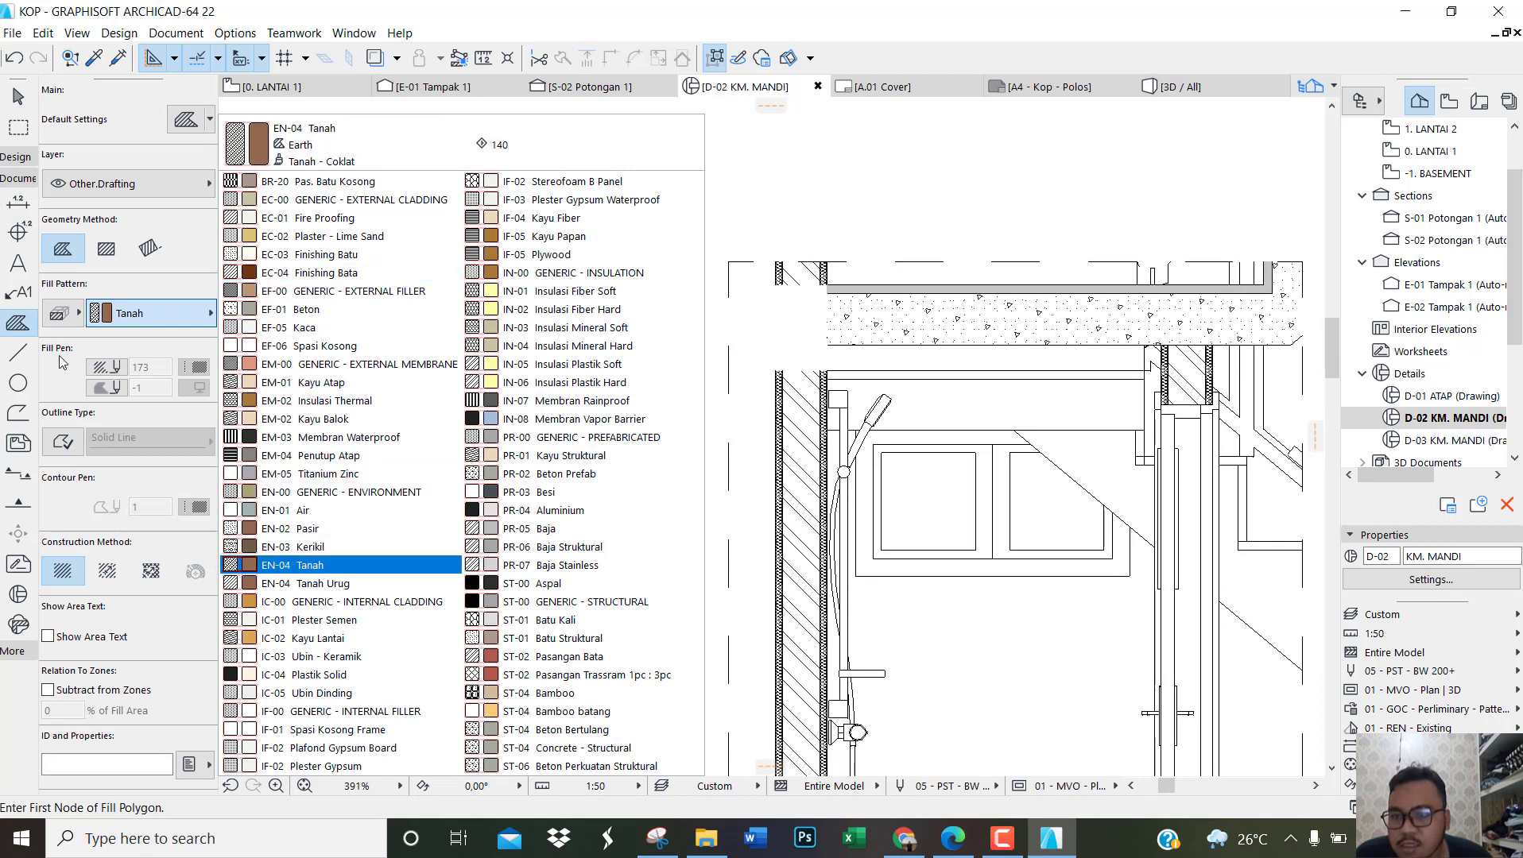
{"action": "left_click", "coordinate": [57, 316]}
{"action": "left_click", "coordinate": [59, 315]}
{"action": "left_click", "coordinate": [125, 313]}
{"action": "left_click", "coordinate": [126, 313]}
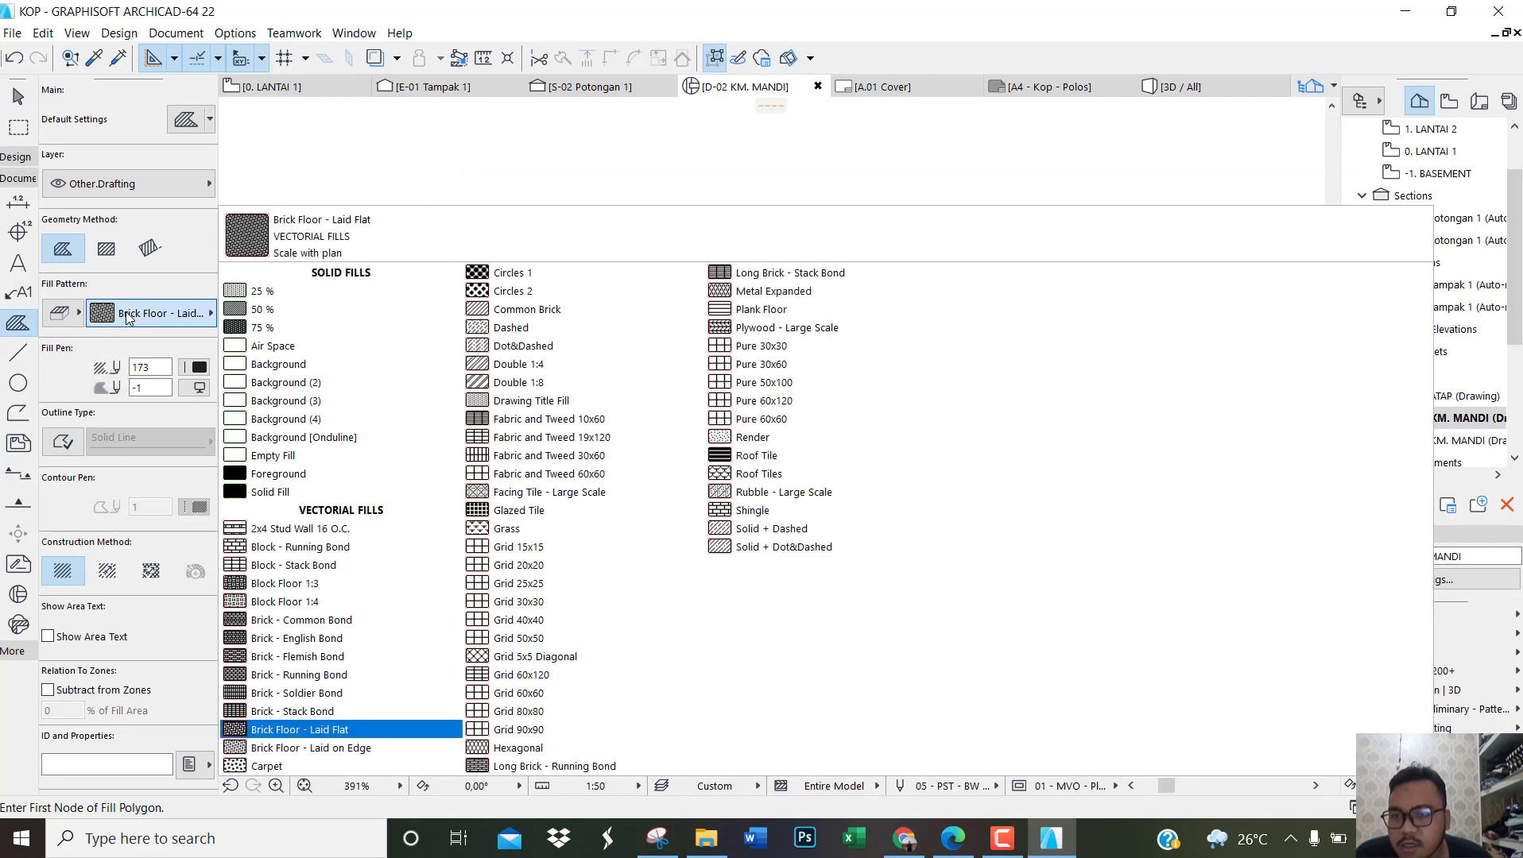
{"action": "left_click", "coordinate": [270, 492]}
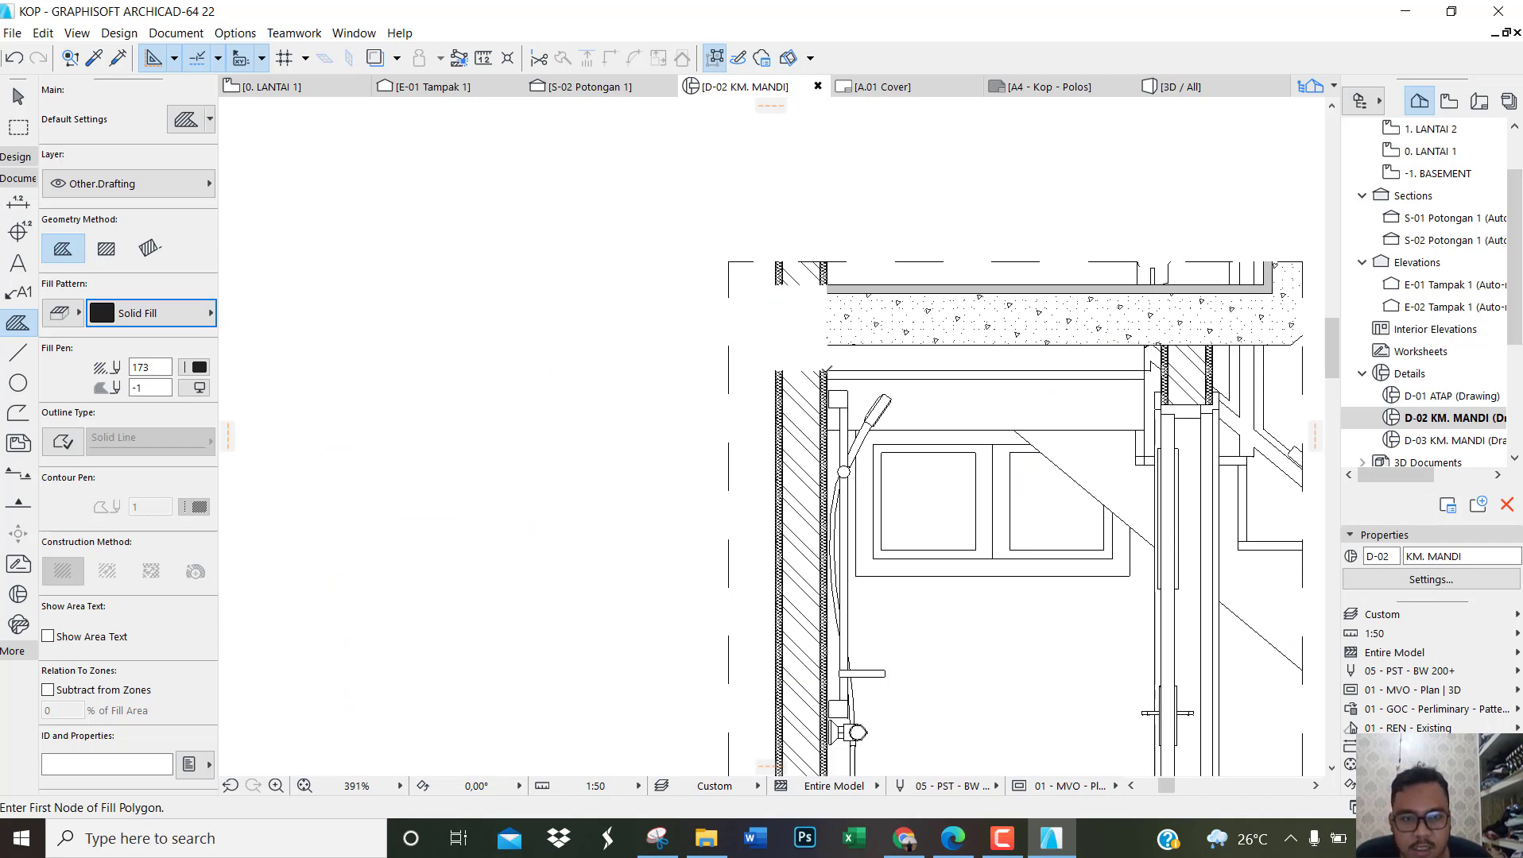
Step: Draw a rectangular solid fill over the blank beam area in the outer wall beside the concrete slab
{"action": "left_click", "coordinate": [827, 371]}
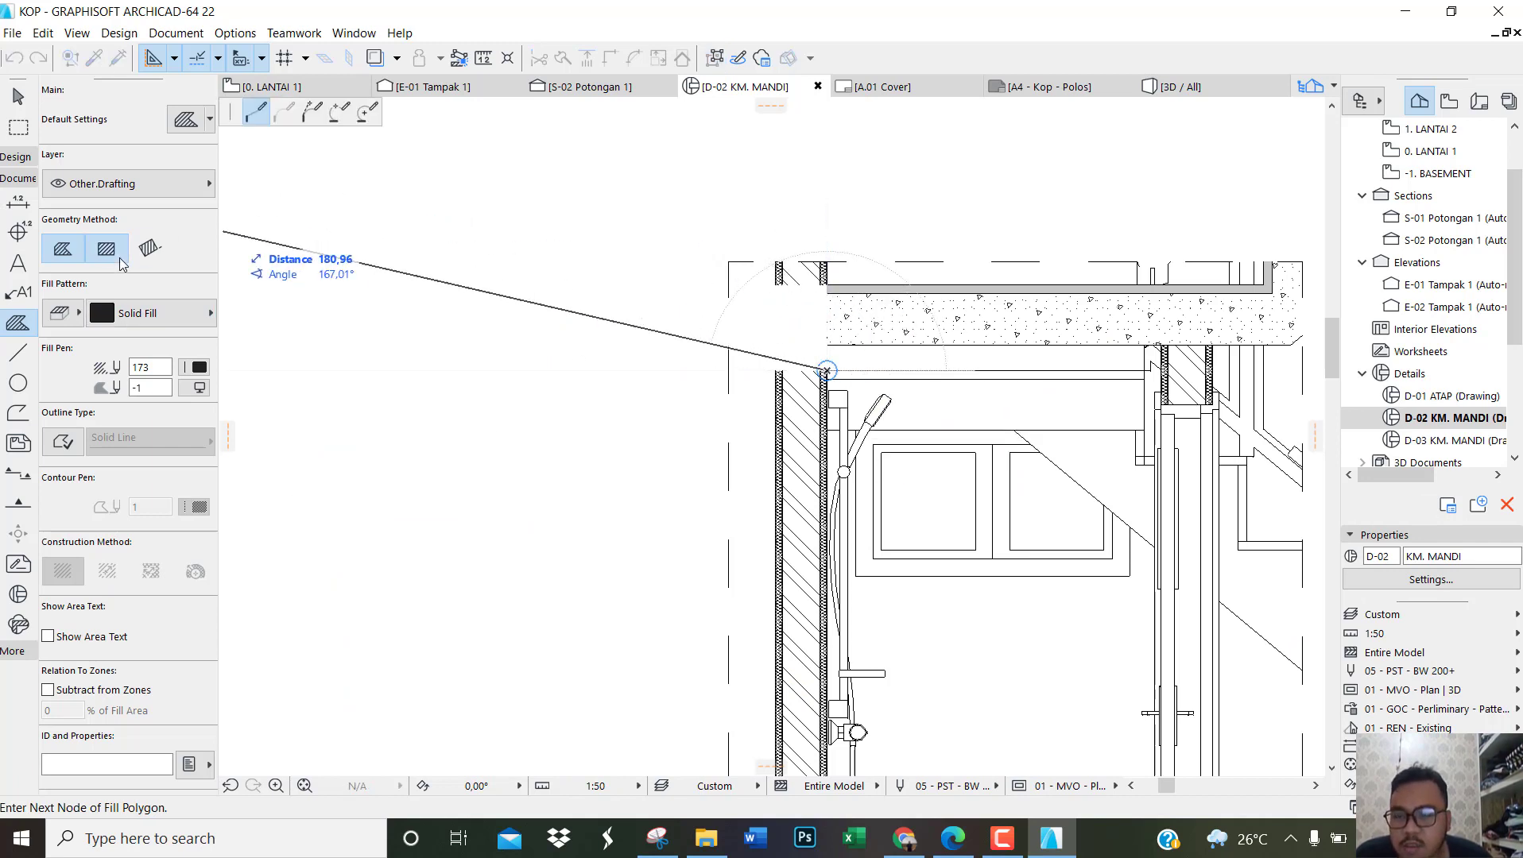
{"action": "left_click", "coordinate": [121, 260]}
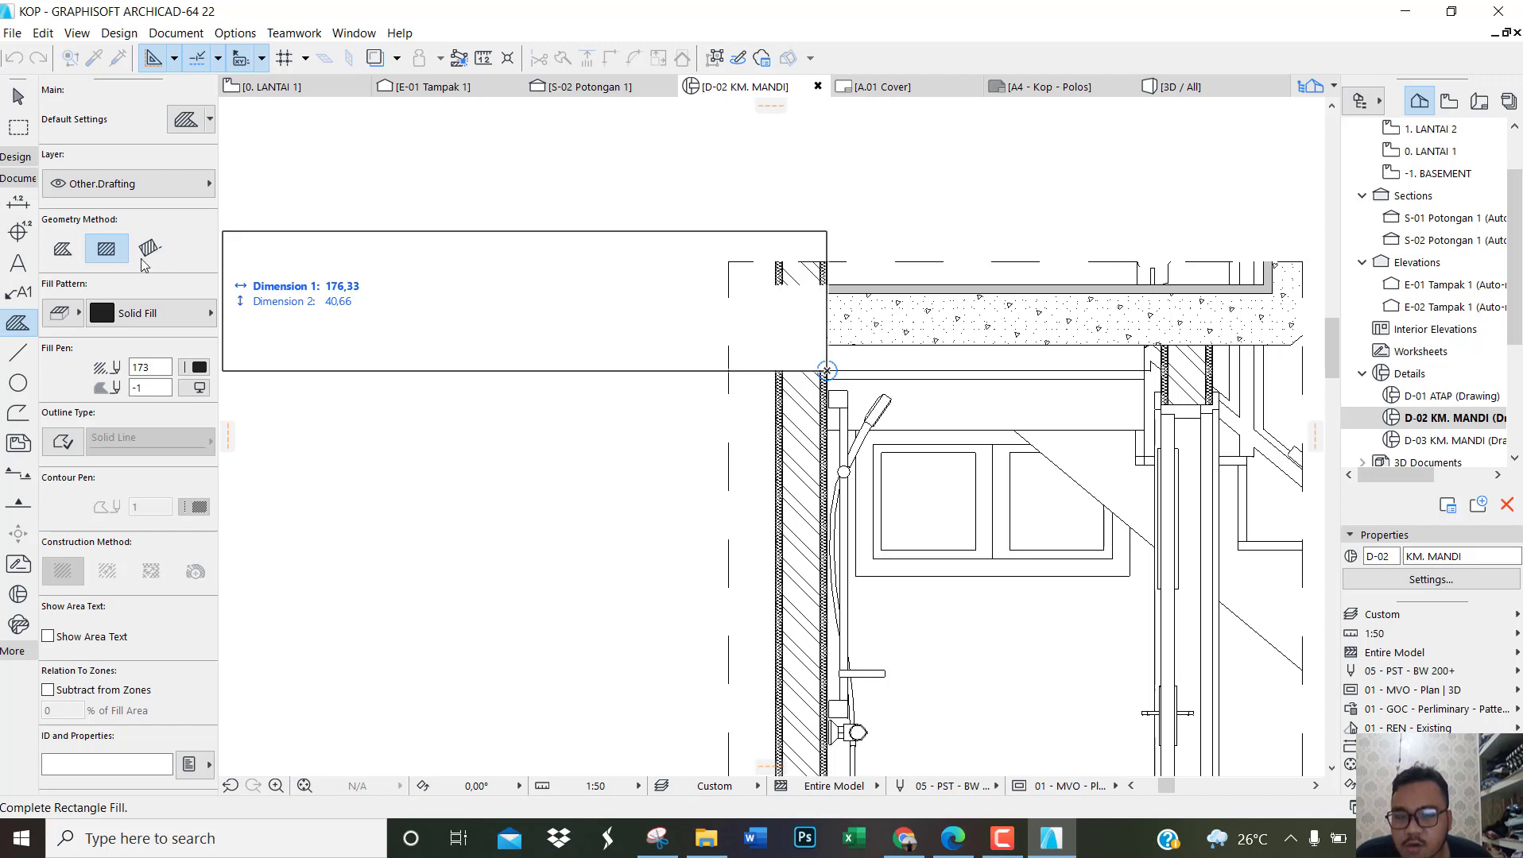
{"action": "left_click", "coordinate": [776, 286]}
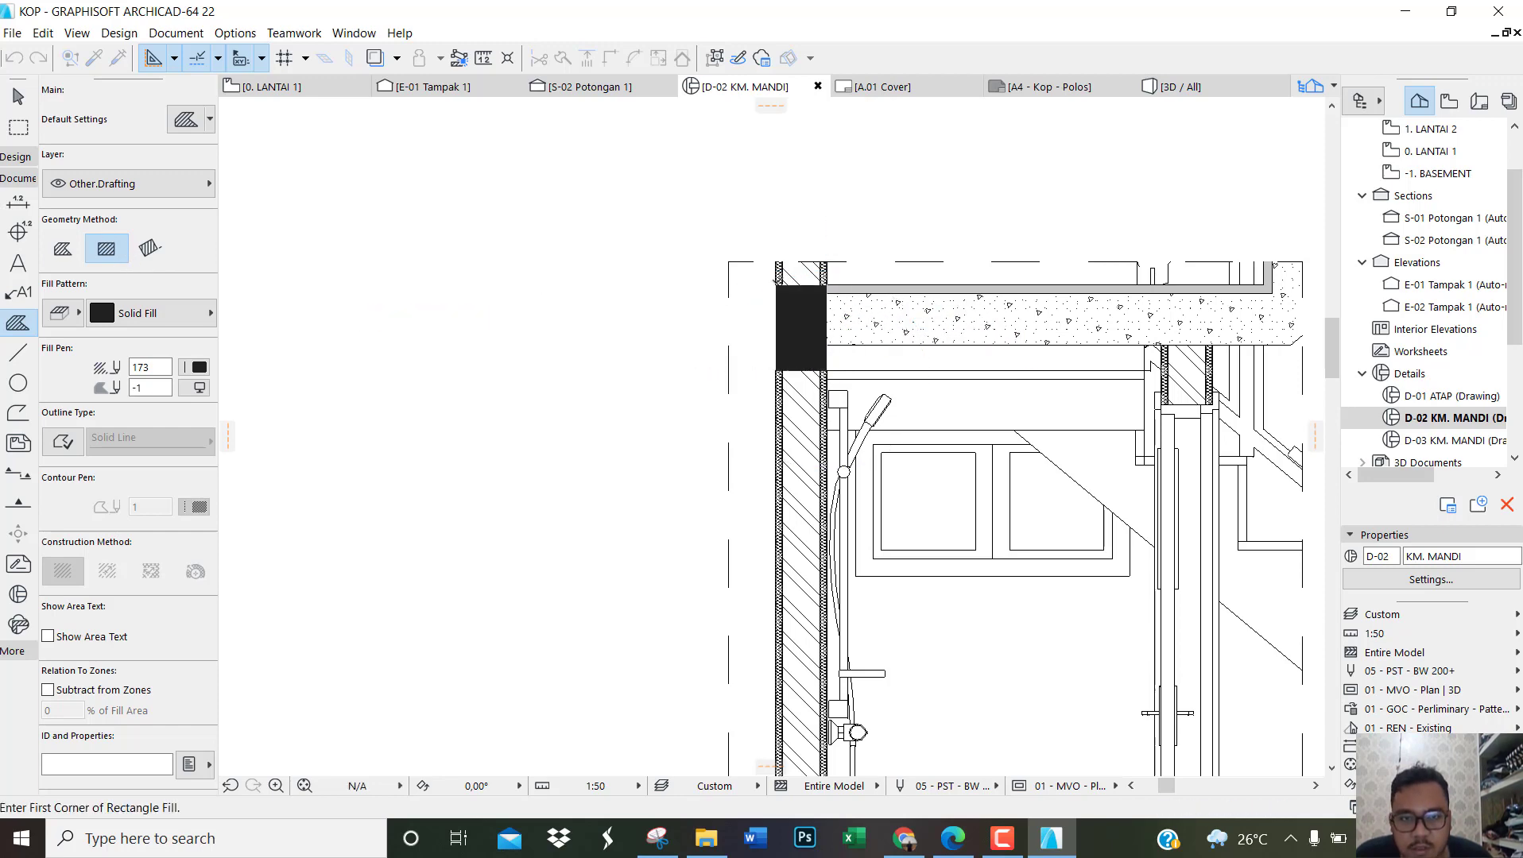
Step: Activate the Dimension tool for the D-02 bathroom section
{"action": "scroll", "coordinate": [521, 423], "scroll_direction": "down", "scroll_amount": 3}
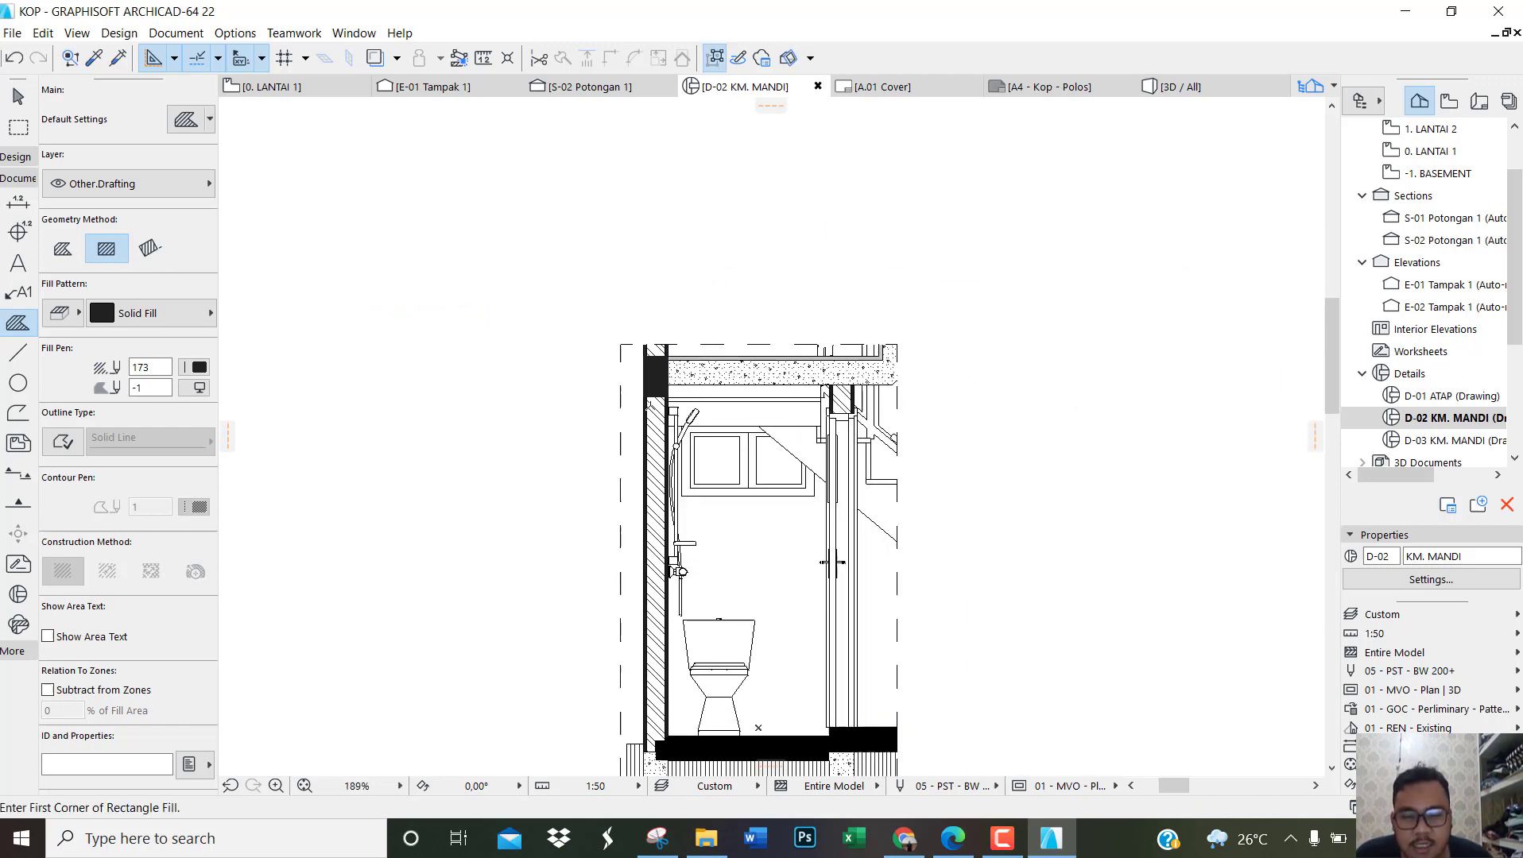
{"action": "scroll", "coordinate": [677, 444], "scroll_direction": "down", "scroll_amount": 3}
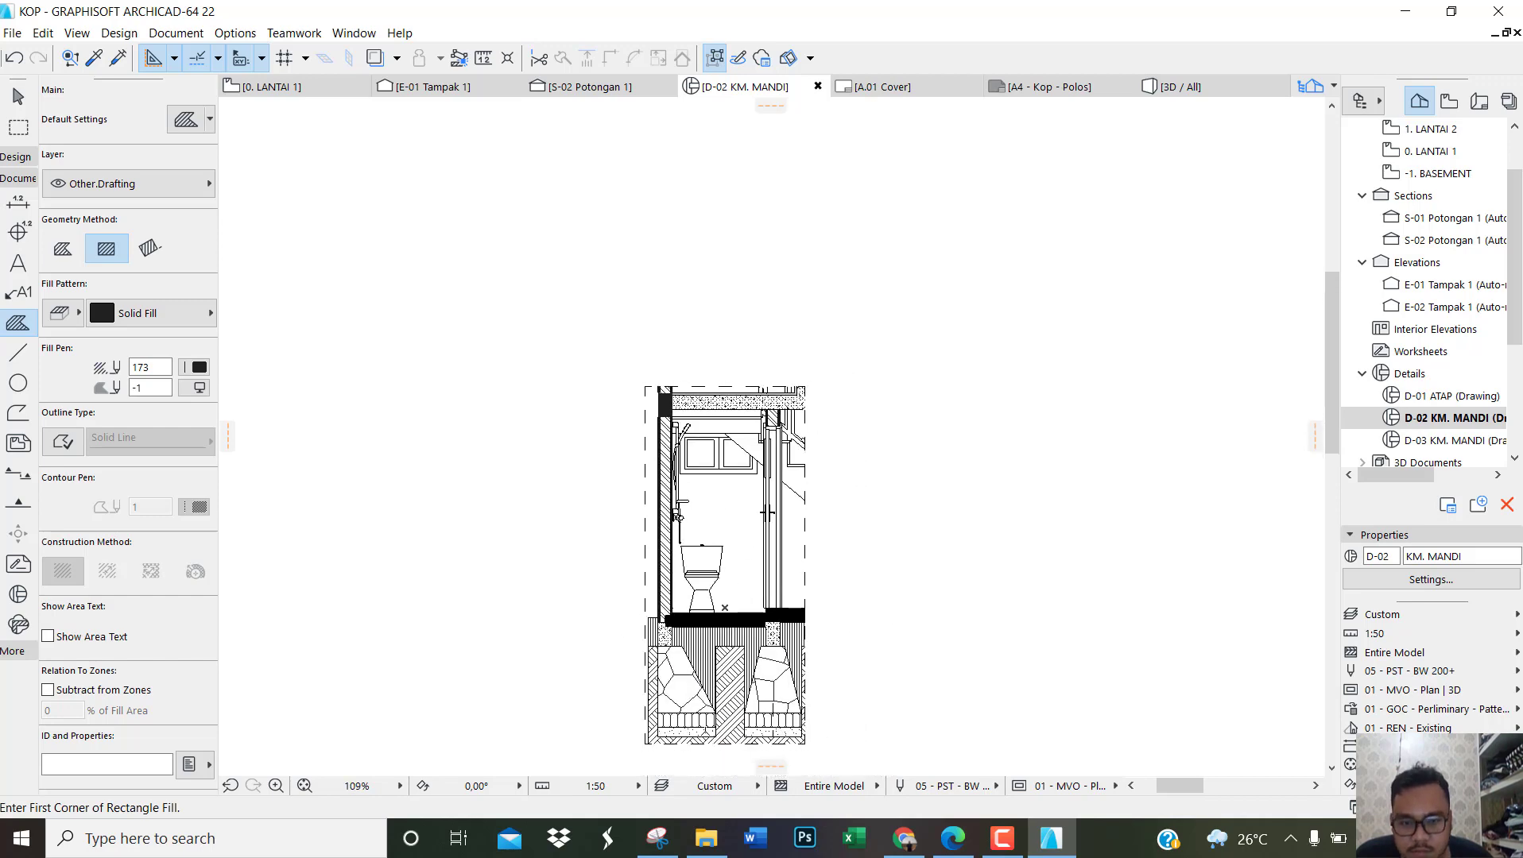
{"action": "scroll", "coordinate": [704, 724], "scroll_direction": "up", "scroll_amount": 2}
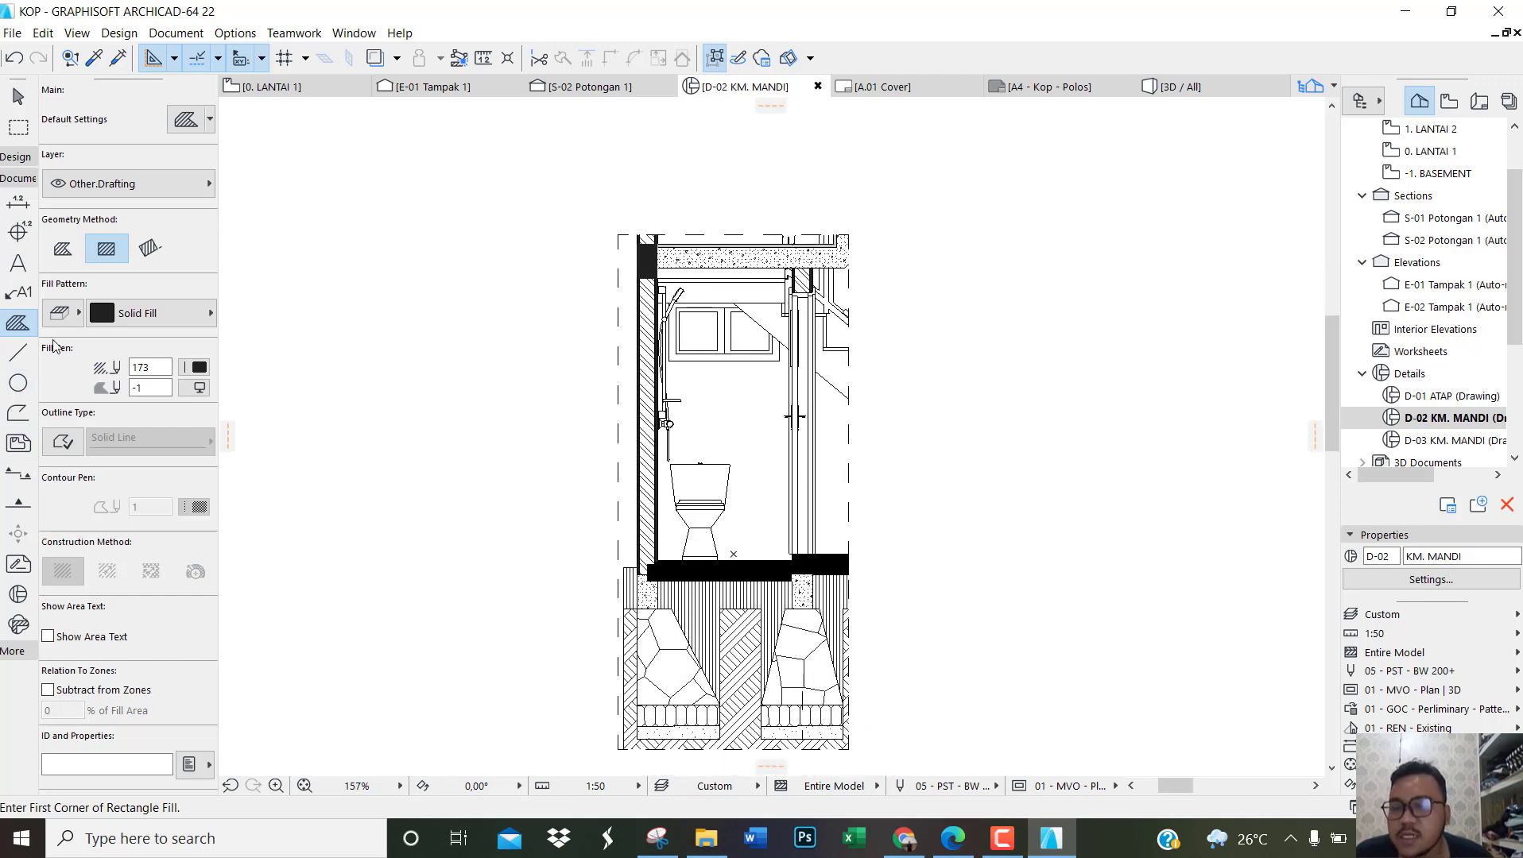
{"action": "left_click", "coordinate": [14, 208]}
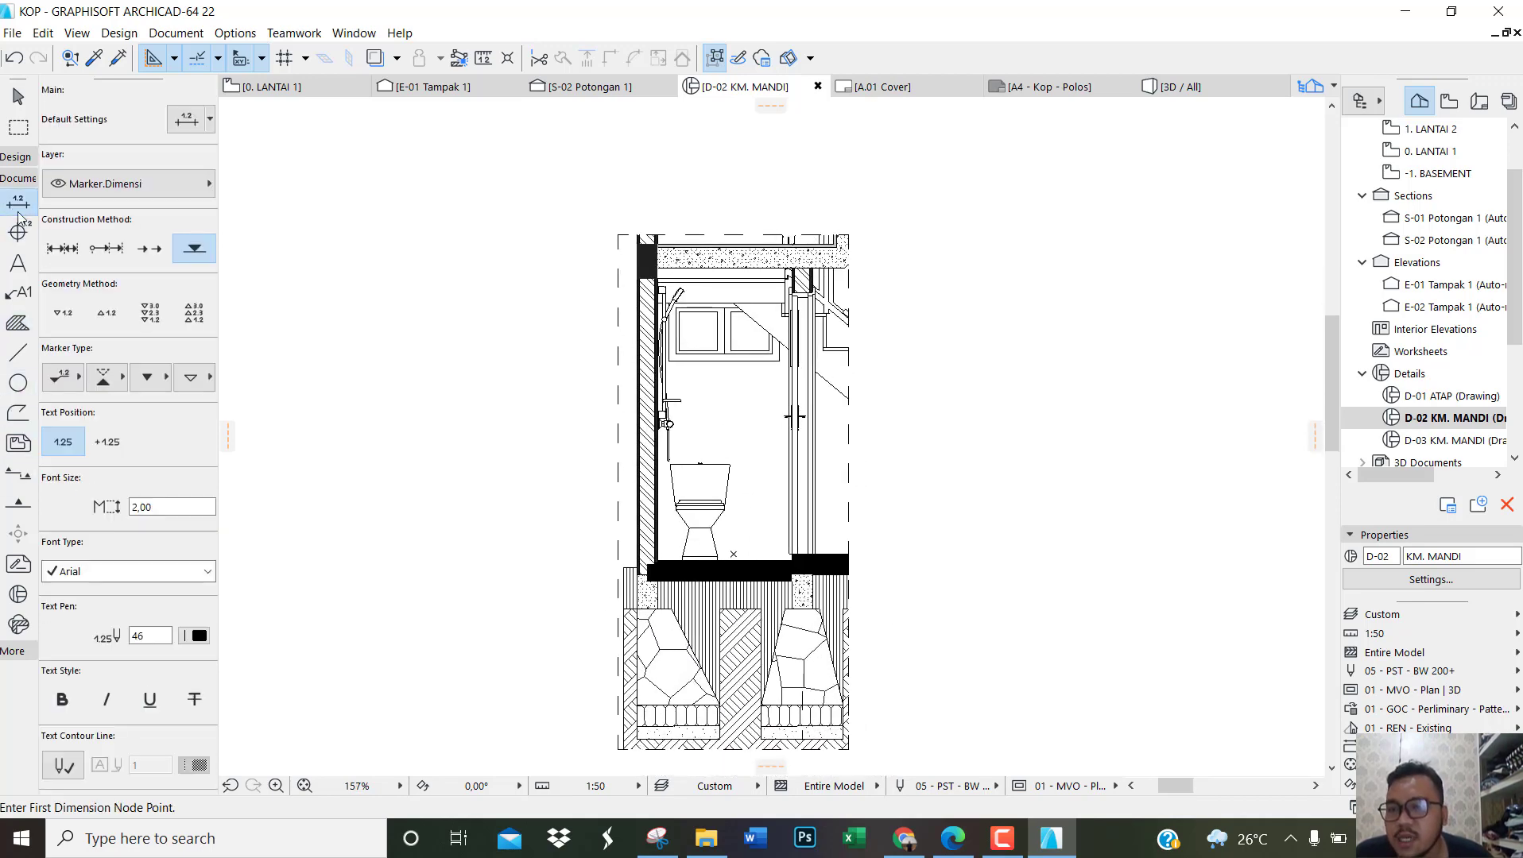
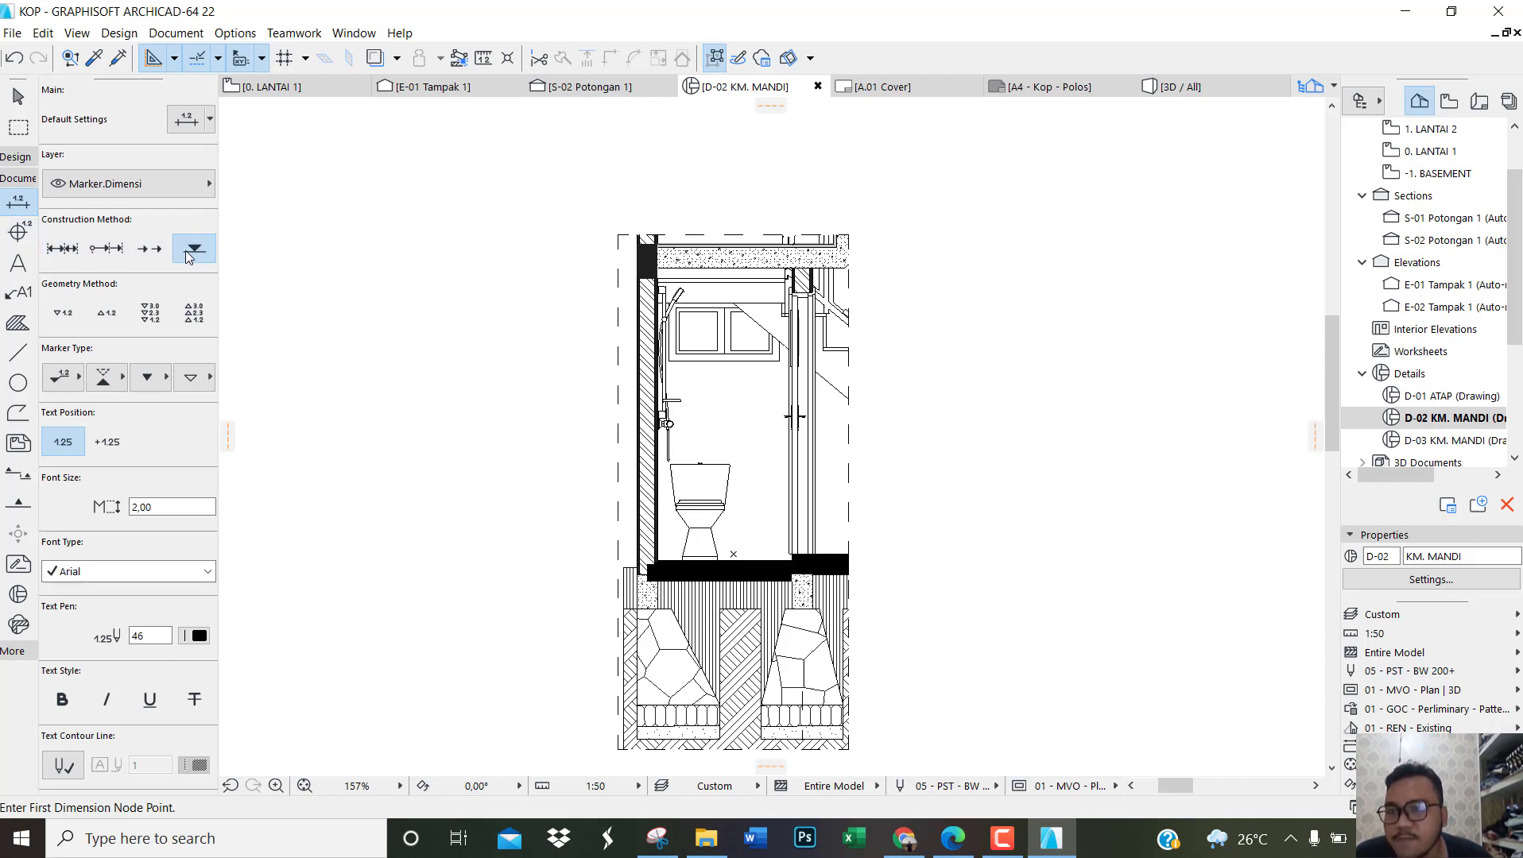
Step: Set the elevation dimension to multiple stacked markers with the text beside the marker, checking the style against the reference PDF
{"action": "left_click", "coordinate": [141, 326]}
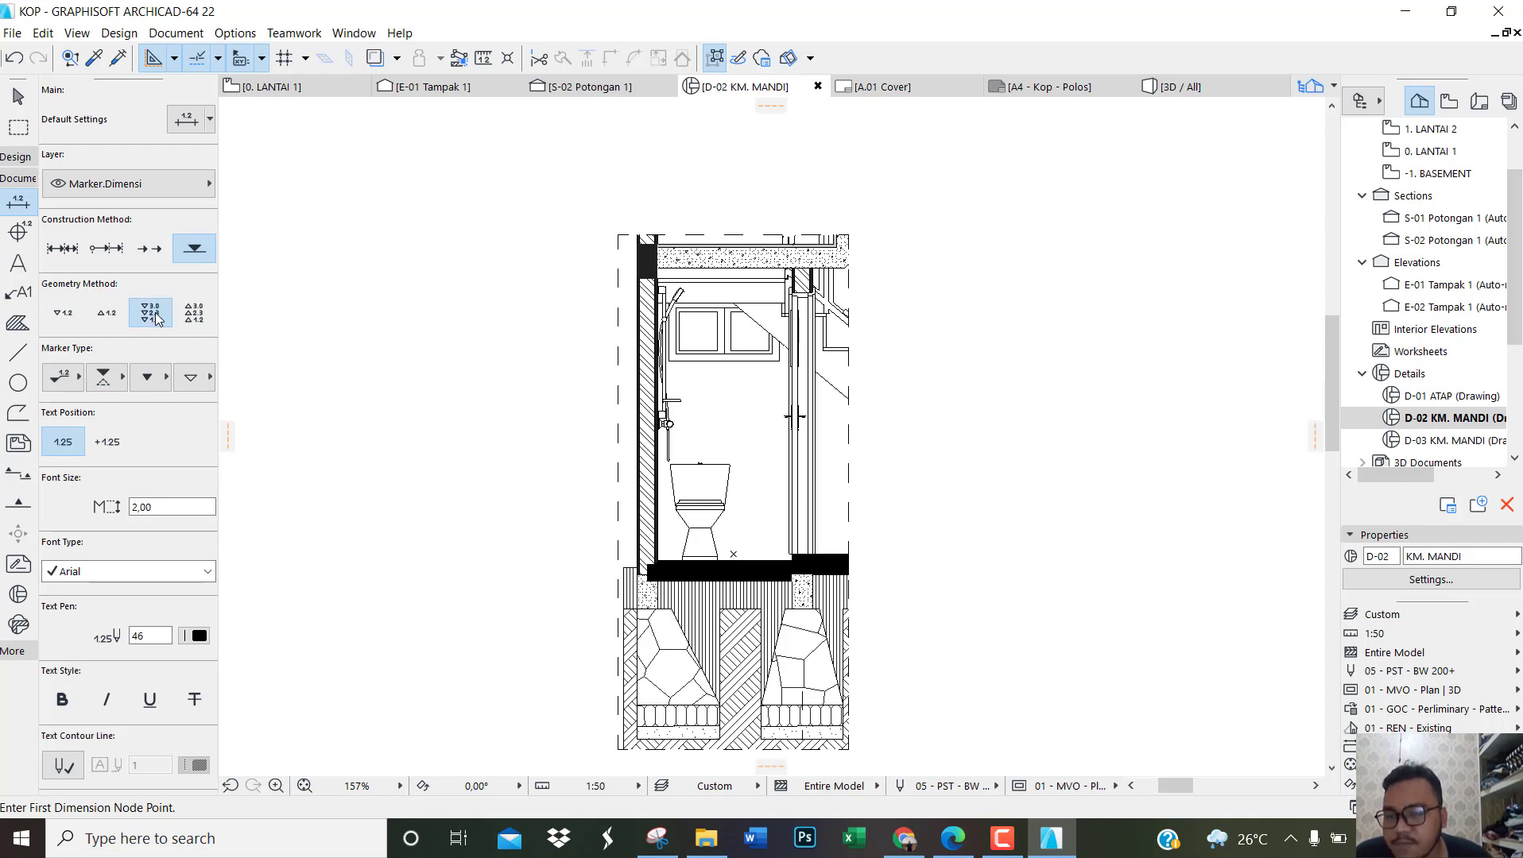
{"action": "left_click", "coordinate": [78, 383]}
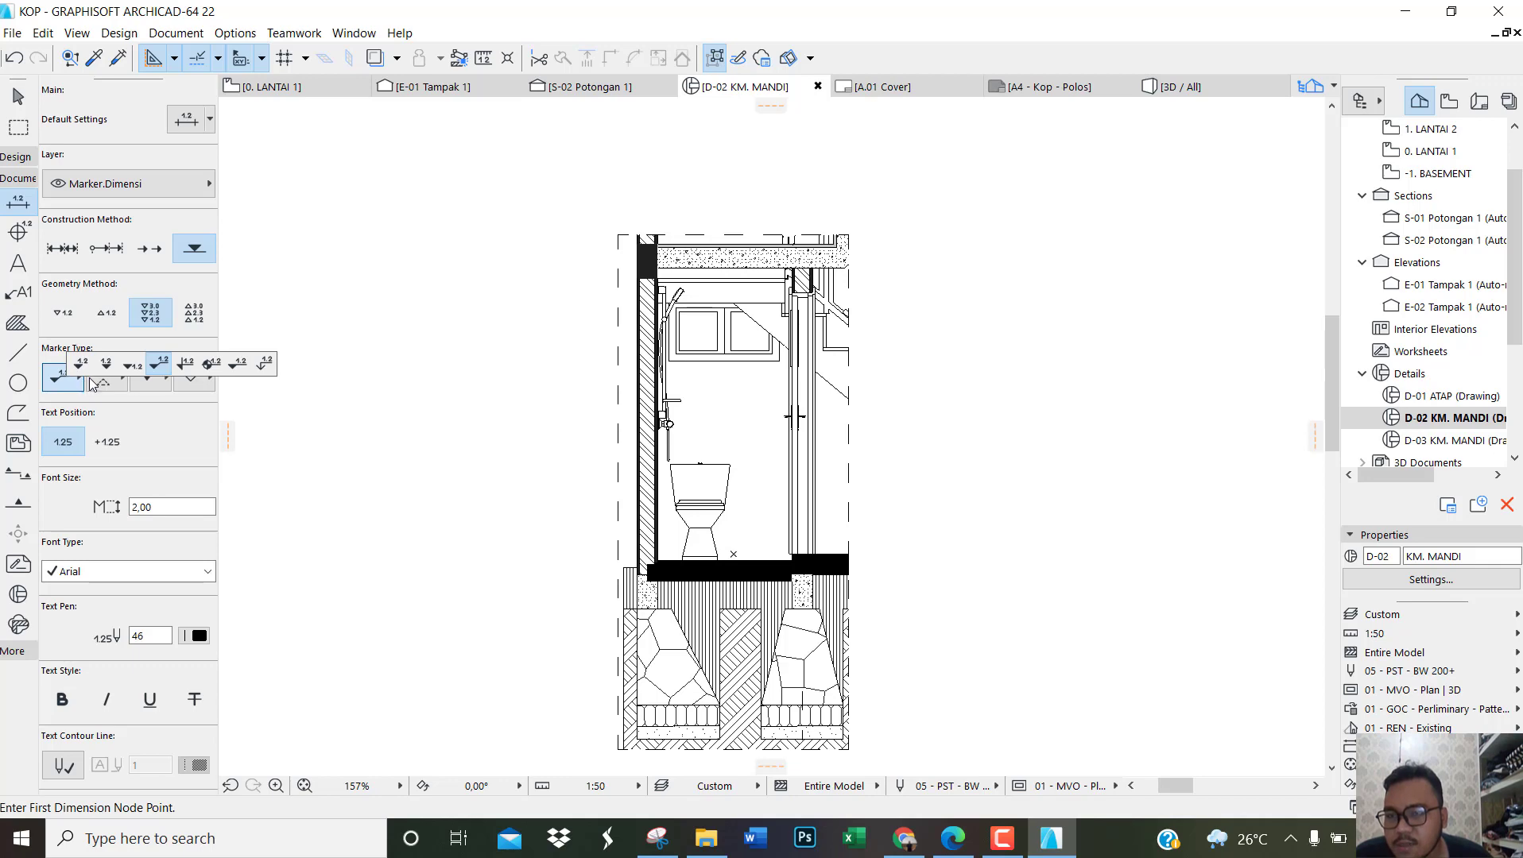
{"action": "left_click", "coordinate": [107, 367]}
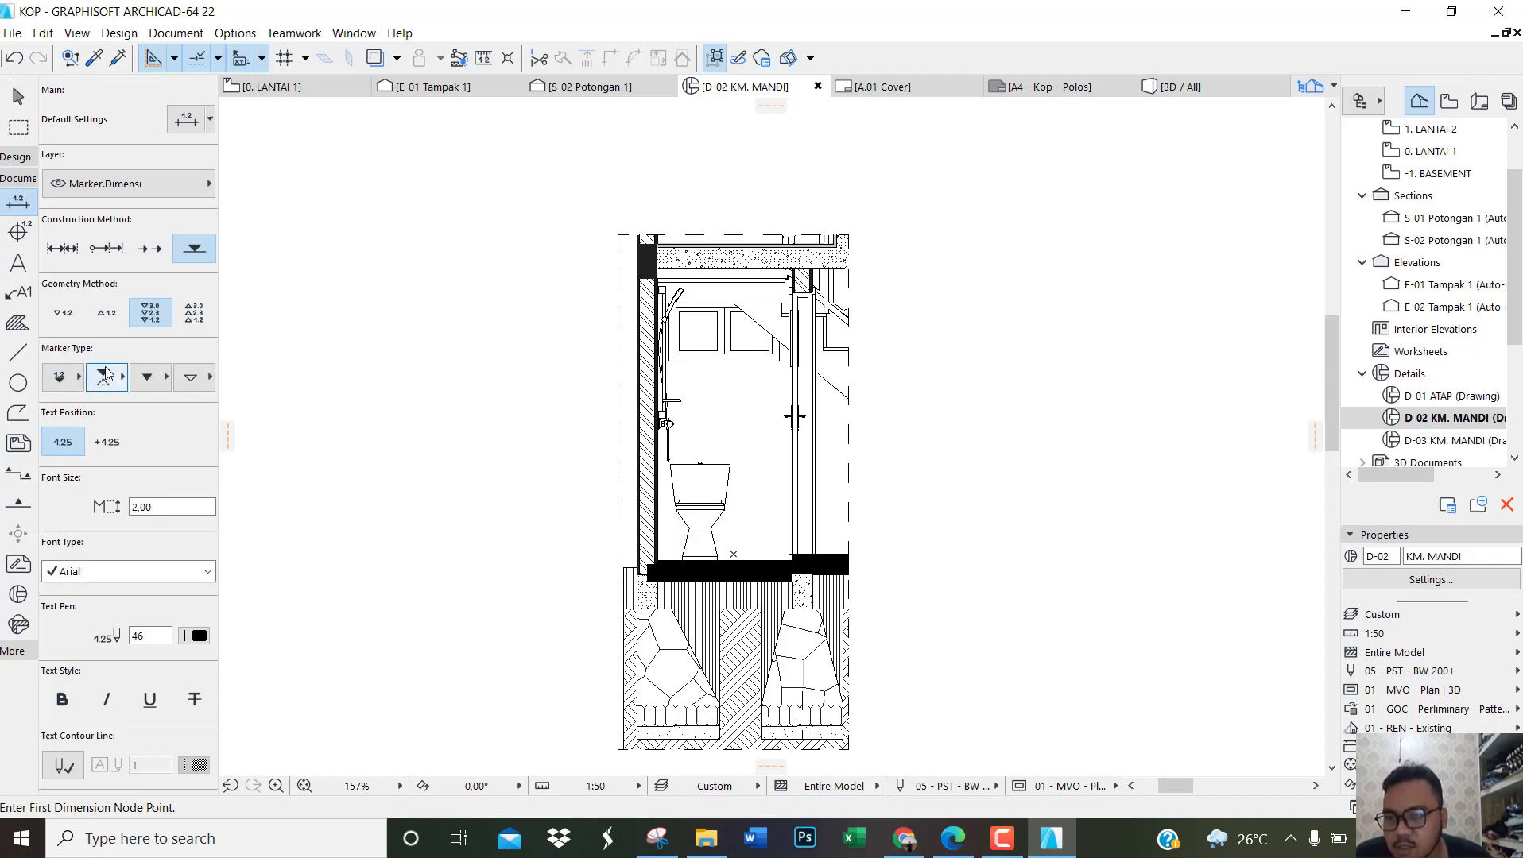
{"action": "left_click", "coordinate": [952, 839]}
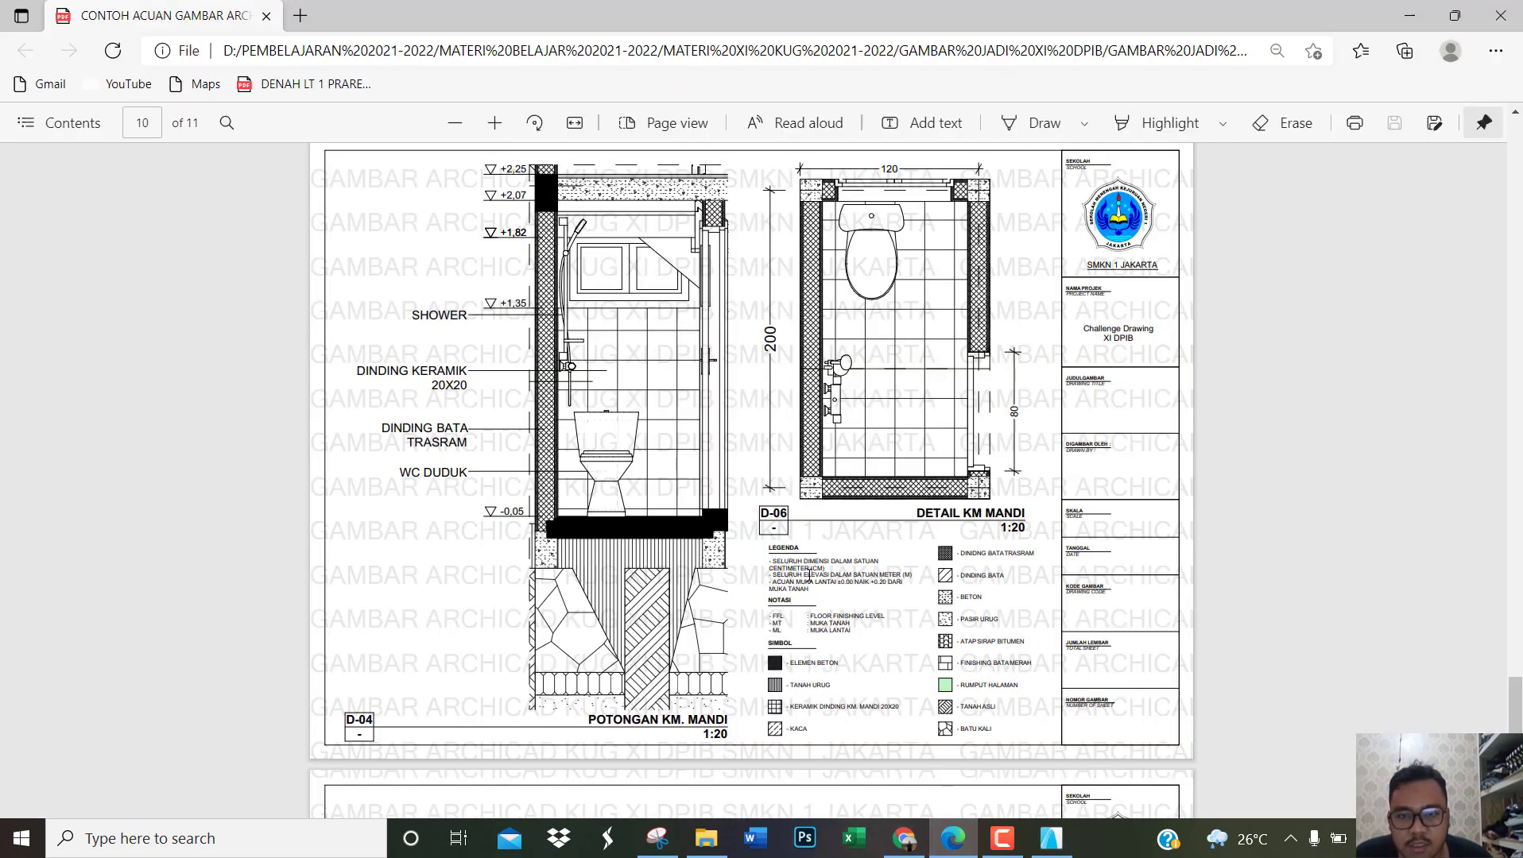
{"action": "scroll", "coordinate": [488, 511], "scroll_direction": "up", "scroll_amount": 3}
{"action": "scroll", "coordinate": [516, 455], "scroll_direction": "up", "scroll_amount": 2, "text": "ctrl"}
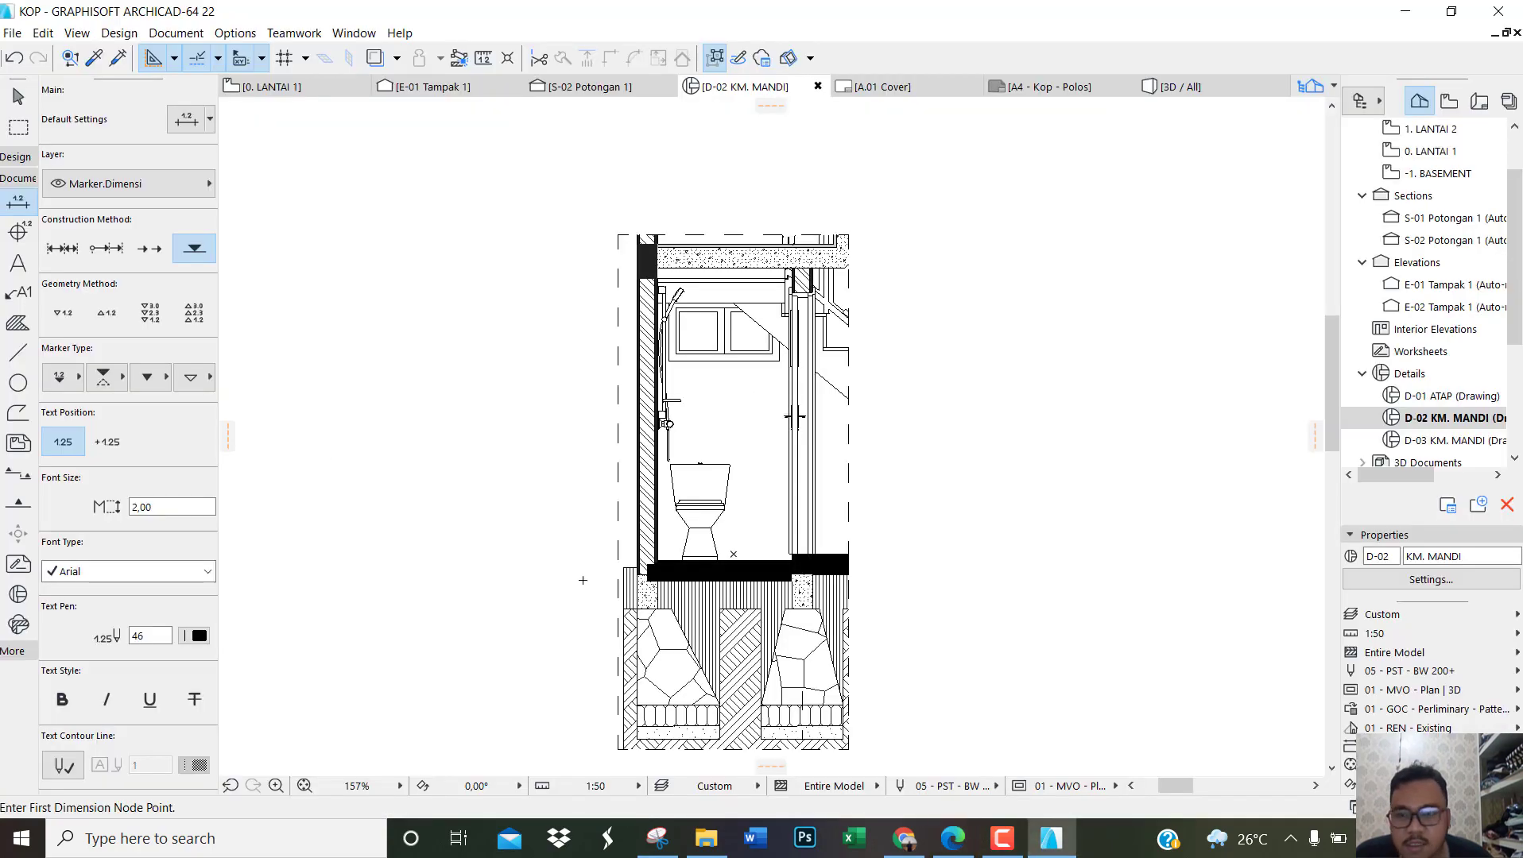
{"action": "left_click", "coordinate": [1051, 839]}
{"action": "left_click", "coordinate": [83, 383]}
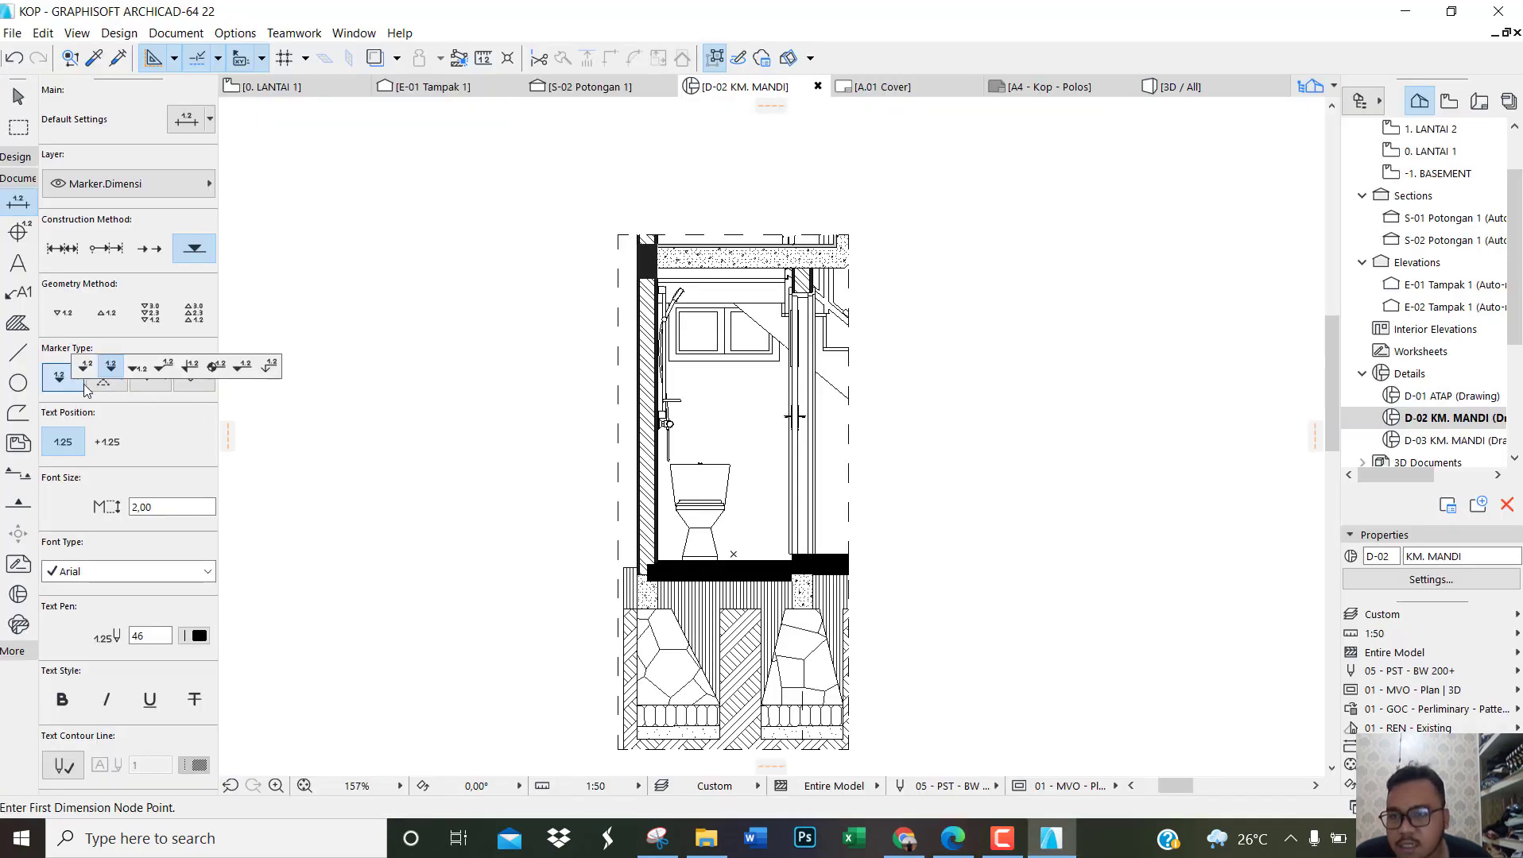
{"action": "left_click", "coordinate": [139, 374]}
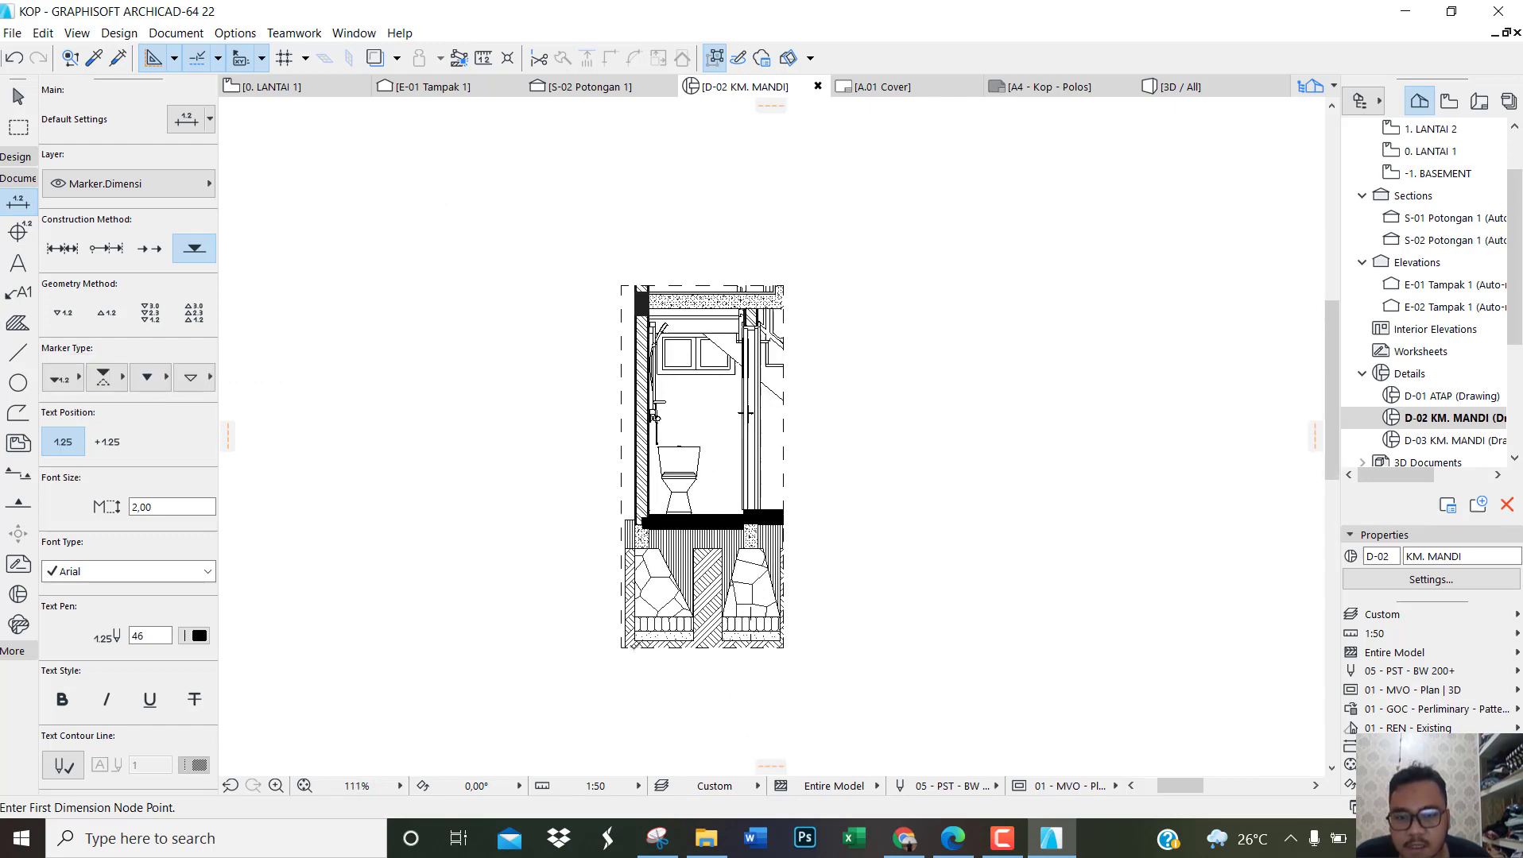
{"action": "scroll", "coordinate": [612, 578], "scroll_direction": "up", "scroll_amount": 4}
{"action": "scroll", "coordinate": [635, 624], "scroll_direction": "up", "scroll_amount": 4}
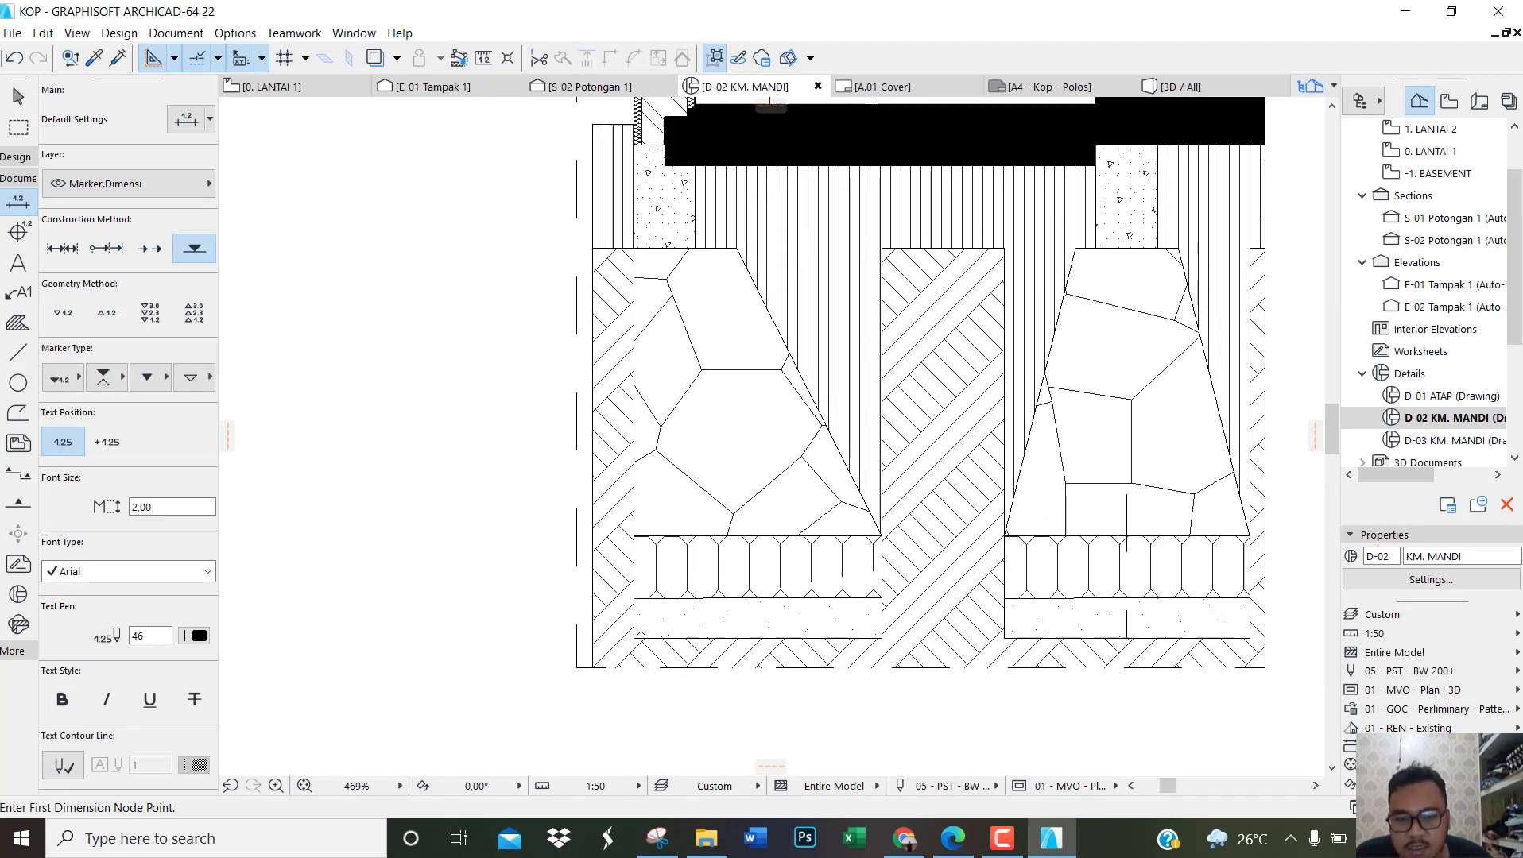
{"action": "left_click", "coordinate": [633, 638]}
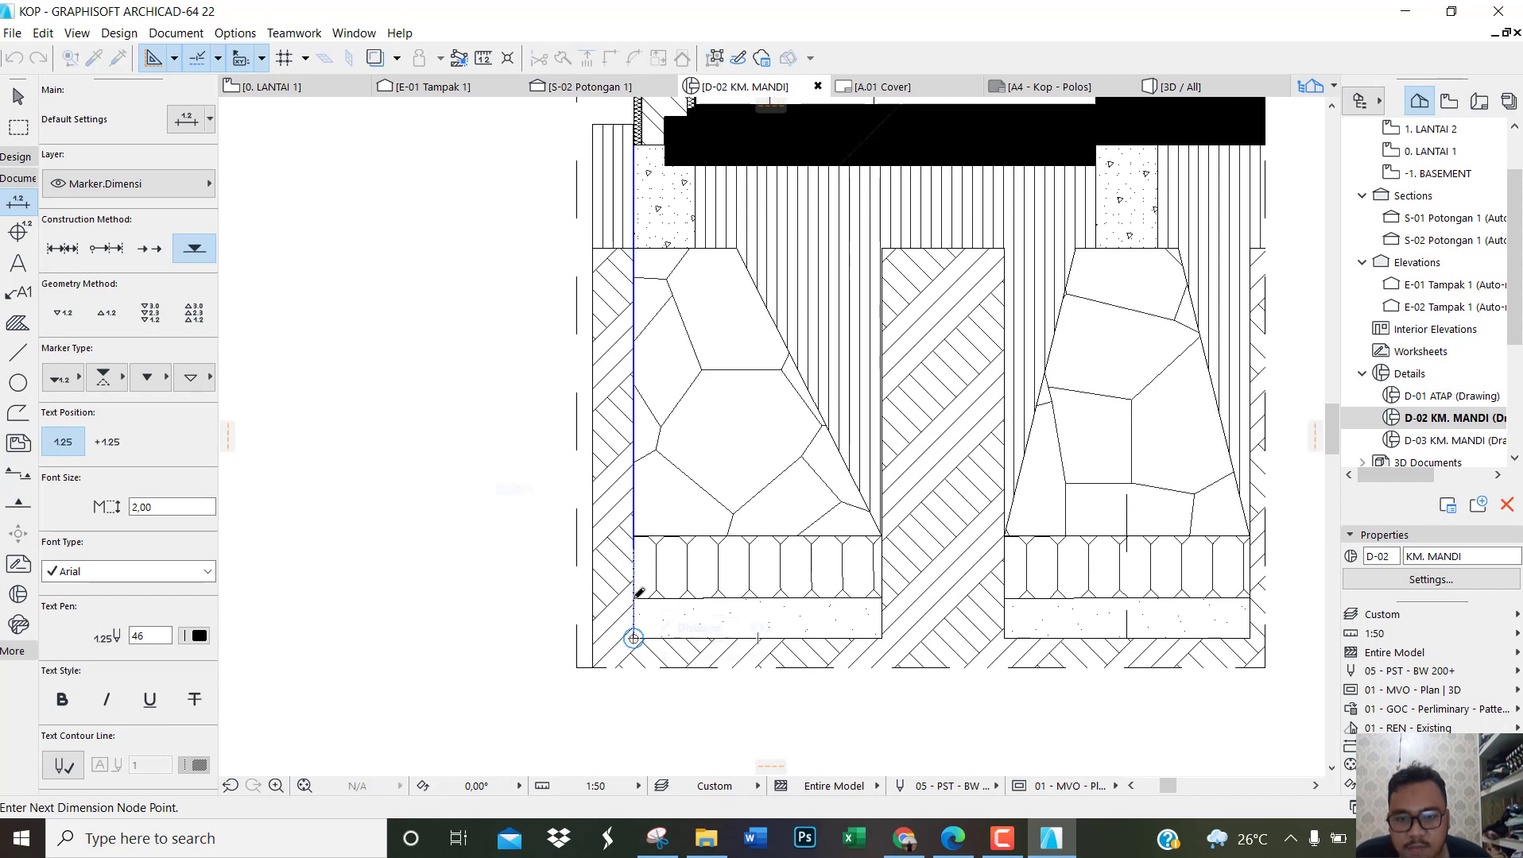
{"action": "left_click", "coordinate": [634, 248]}
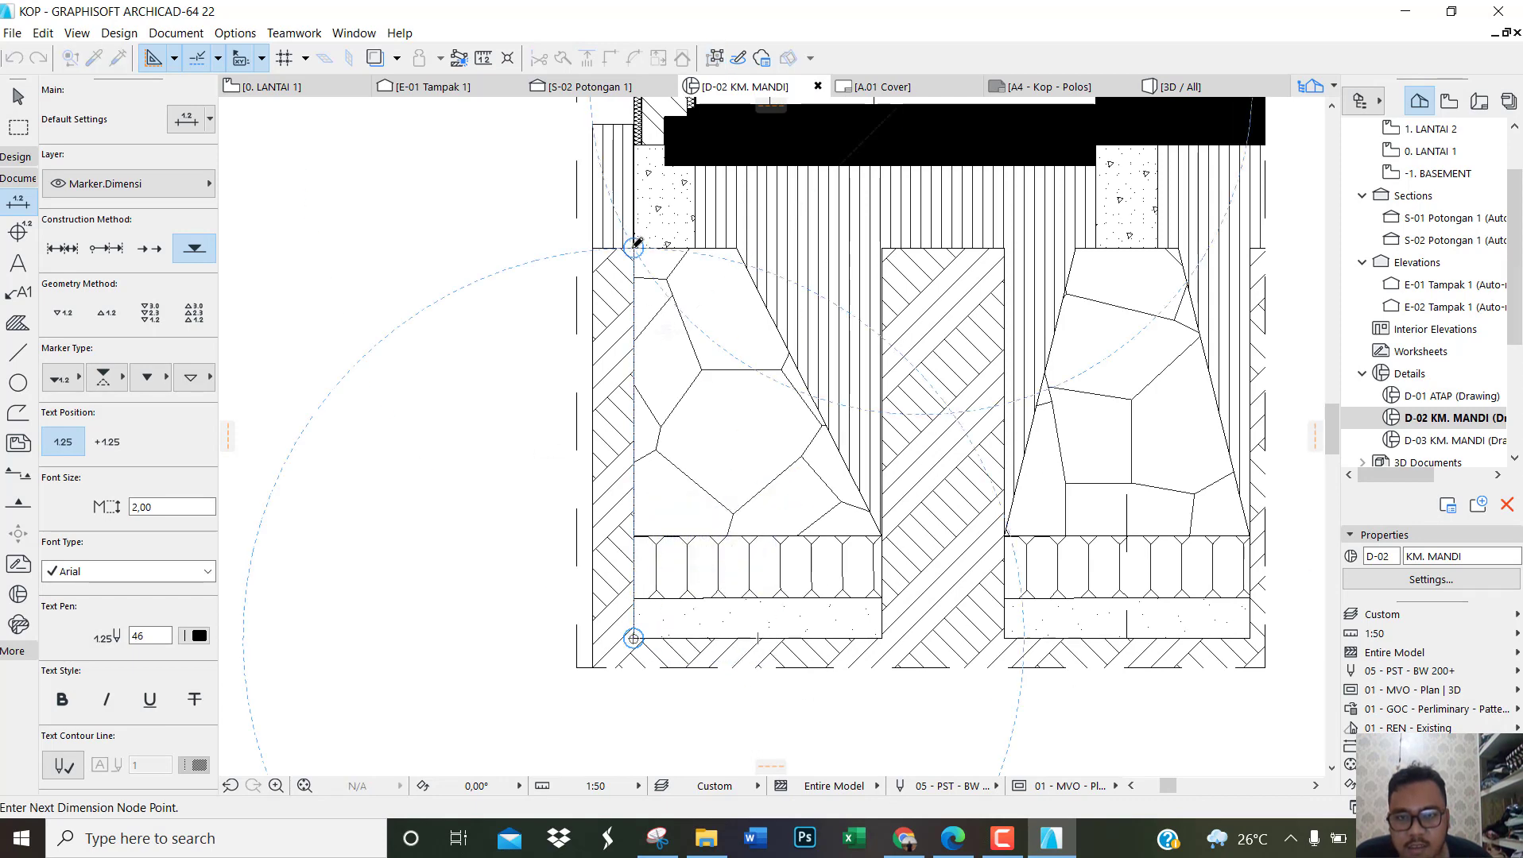
{"action": "double_click", "coordinate": [634, 146]}
{"action": "middle_click_drag", "start_coordinate": [665, 401], "coordinate": [702, 764]}
{"action": "middle_click", "coordinate": [719, 847]}
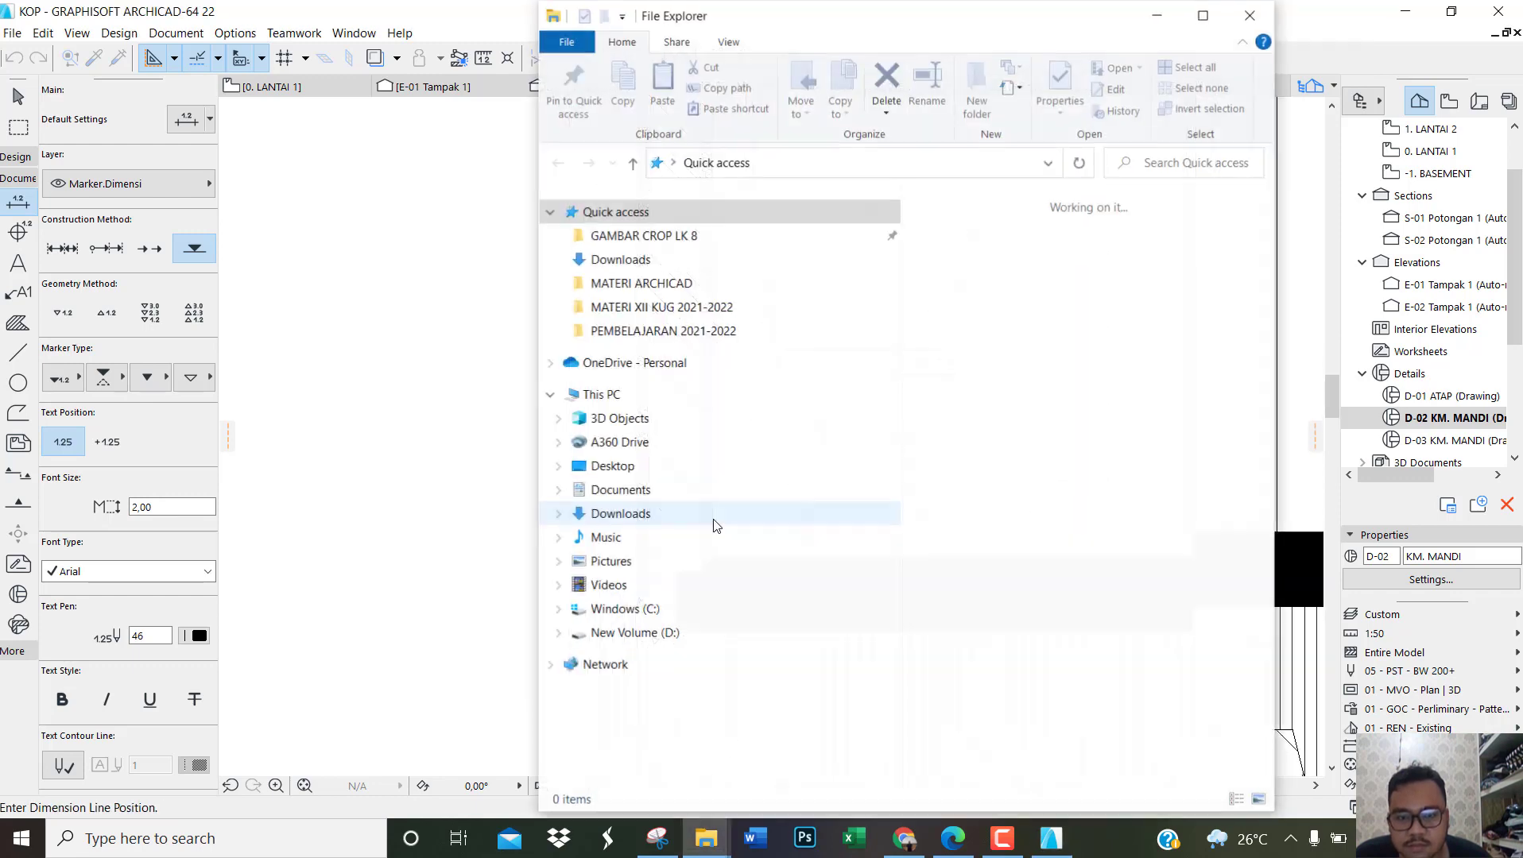
{"action": "left_click", "coordinate": [1157, 14]}
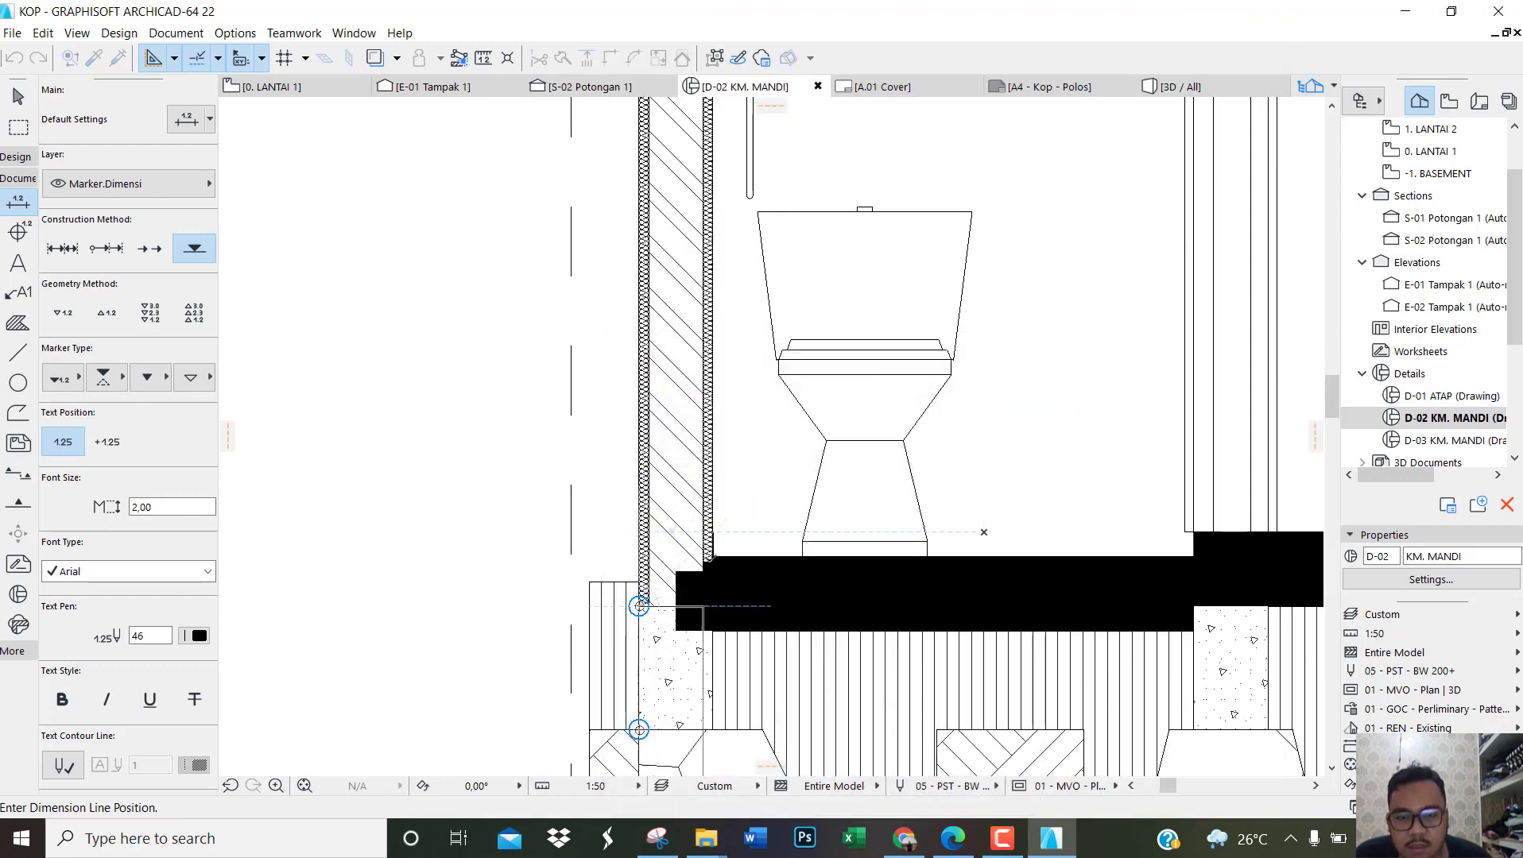
{"action": "key", "text": "Escape"}
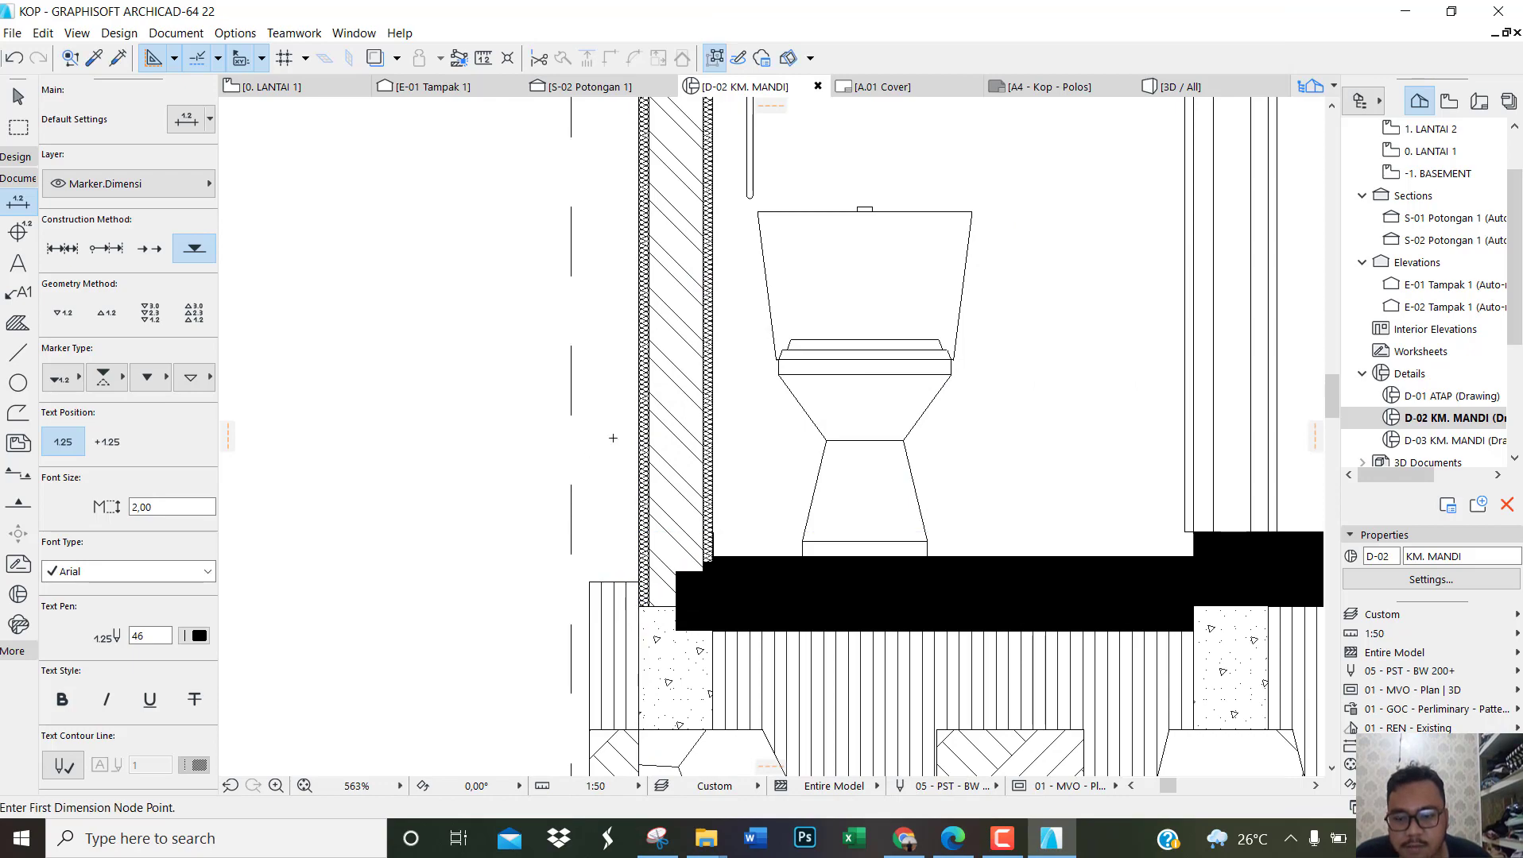
Step: Pick elevation dimension points at the foundation's underside, the foundation's top and the finished bathroom floor
{"action": "scroll", "coordinate": [607, 437], "scroll_direction": "down", "scroll_amount": 6}
{"action": "scroll", "coordinate": [628, 639], "scroll_direction": "up", "scroll_amount": 3}
{"action": "scroll", "coordinate": [626, 636], "scroll_direction": "up", "scroll_amount": 4}
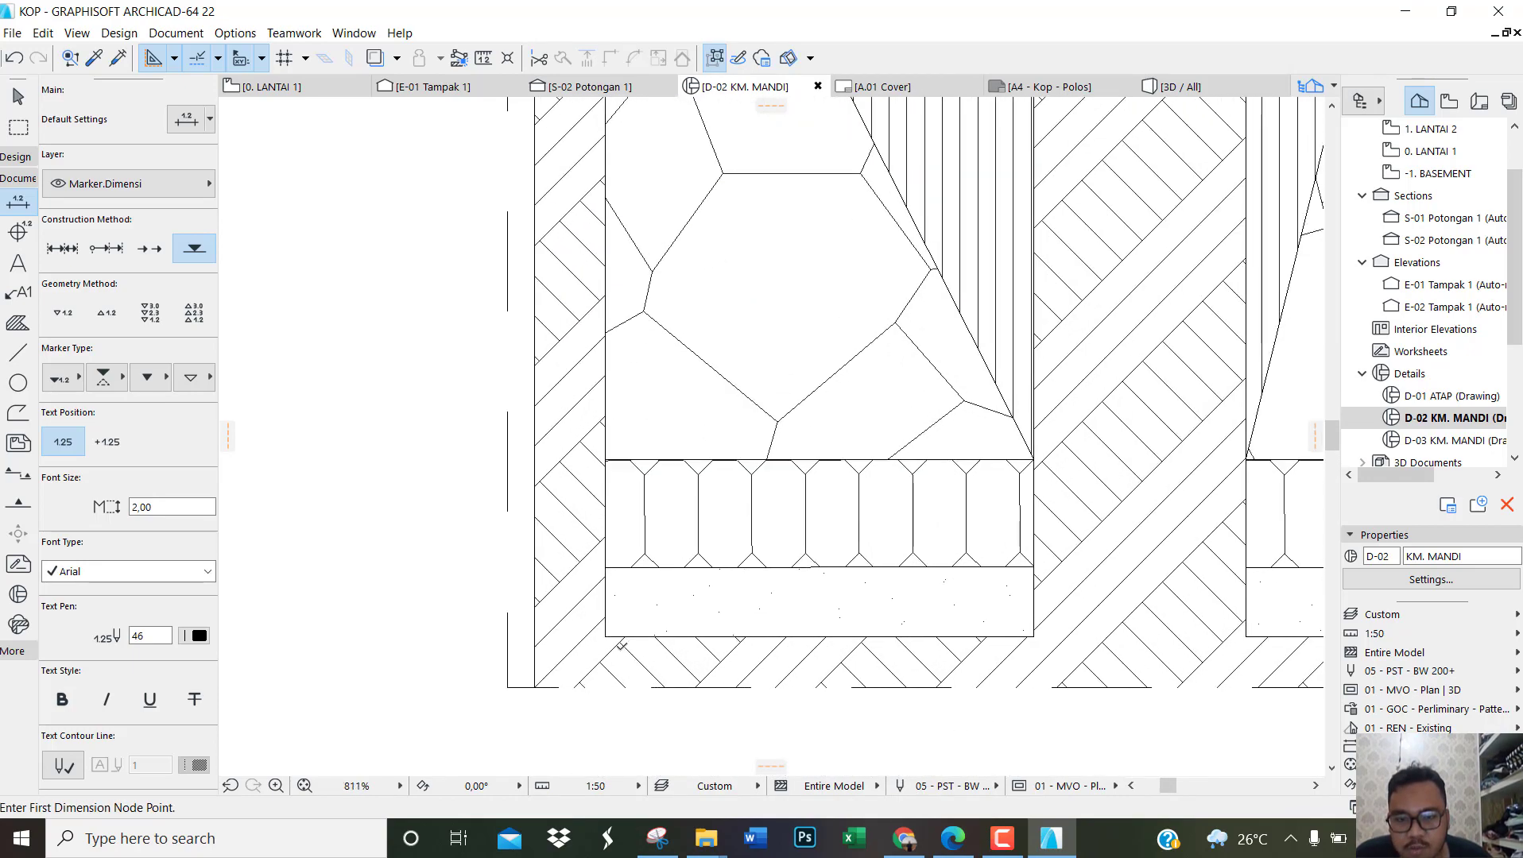
{"action": "left_click", "coordinate": [619, 638]}
{"action": "scroll", "coordinate": [627, 674], "scroll_direction": "down", "scroll_amount": 3}
{"action": "scroll", "coordinate": [645, 439], "scroll_direction": "up", "scroll_amount": 4}
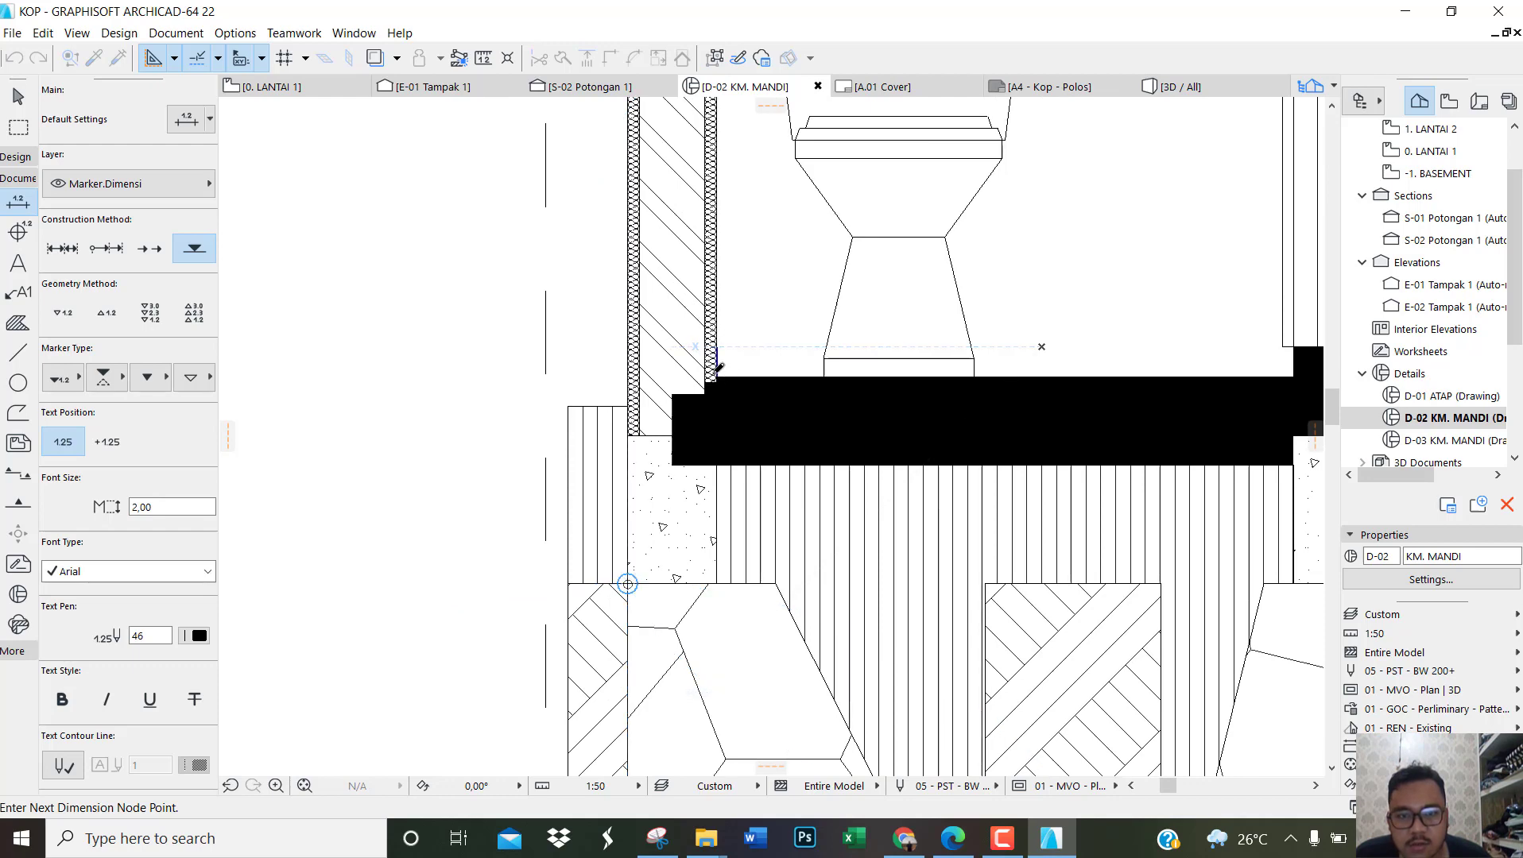
{"action": "left_click", "coordinate": [716, 376]}
{"action": "scroll", "coordinate": [663, 562], "scroll_direction": "down", "scroll_amount": 6}
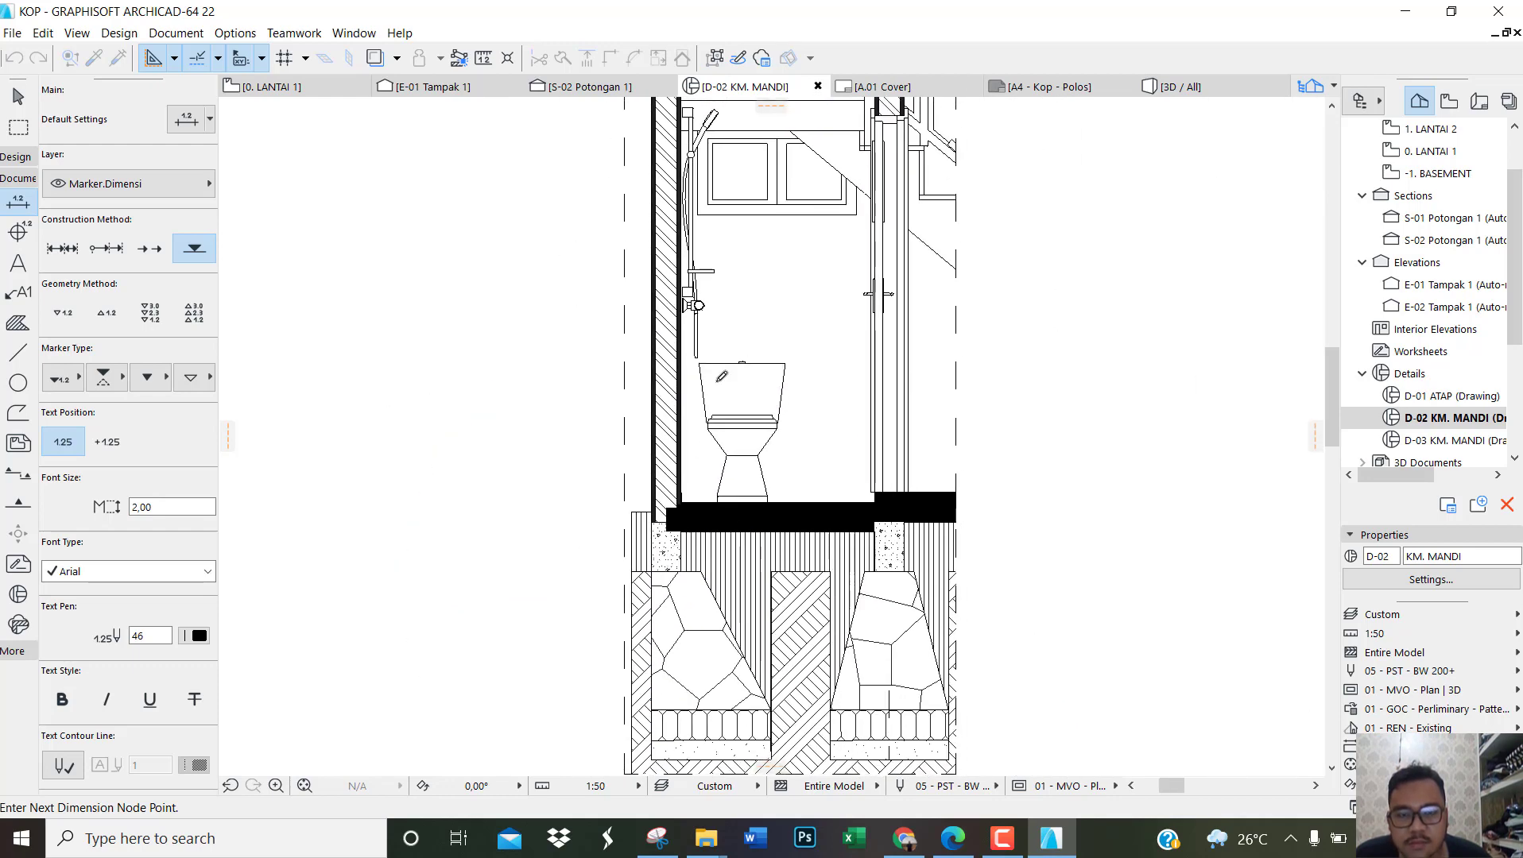
Step: Add elevation points at the upper concrete slab's underside and top, and place the level markers outside the outer wall
{"action": "scroll", "coordinate": [663, 433], "scroll_direction": "down", "scroll_amount": 3}
{"action": "scroll", "coordinate": [685, 256], "scroll_direction": "up", "scroll_amount": 3}
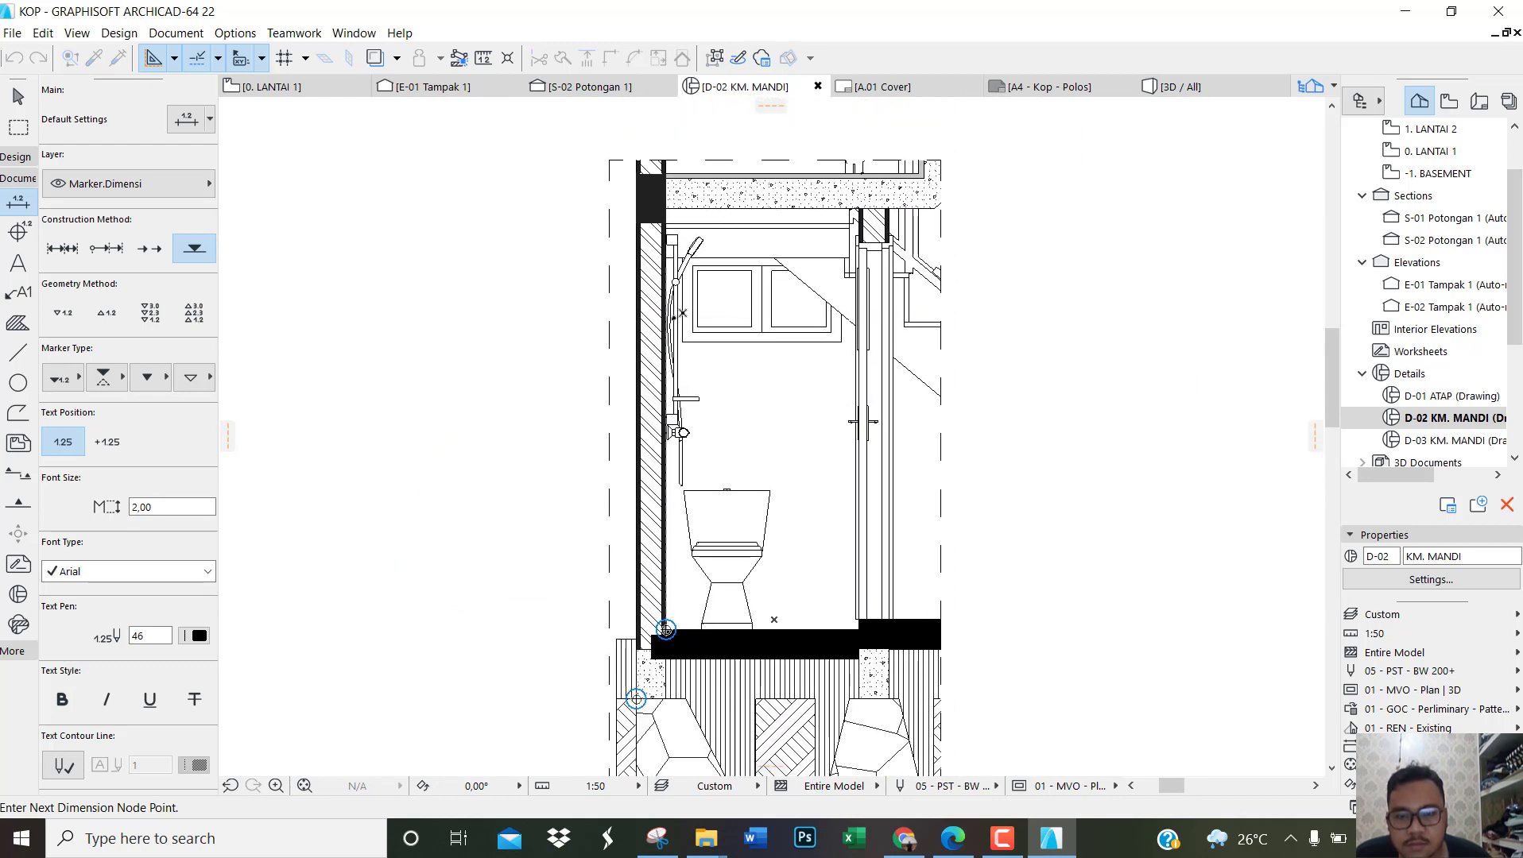
{"action": "scroll", "coordinate": [666, 205], "scroll_direction": "up", "scroll_amount": 3}
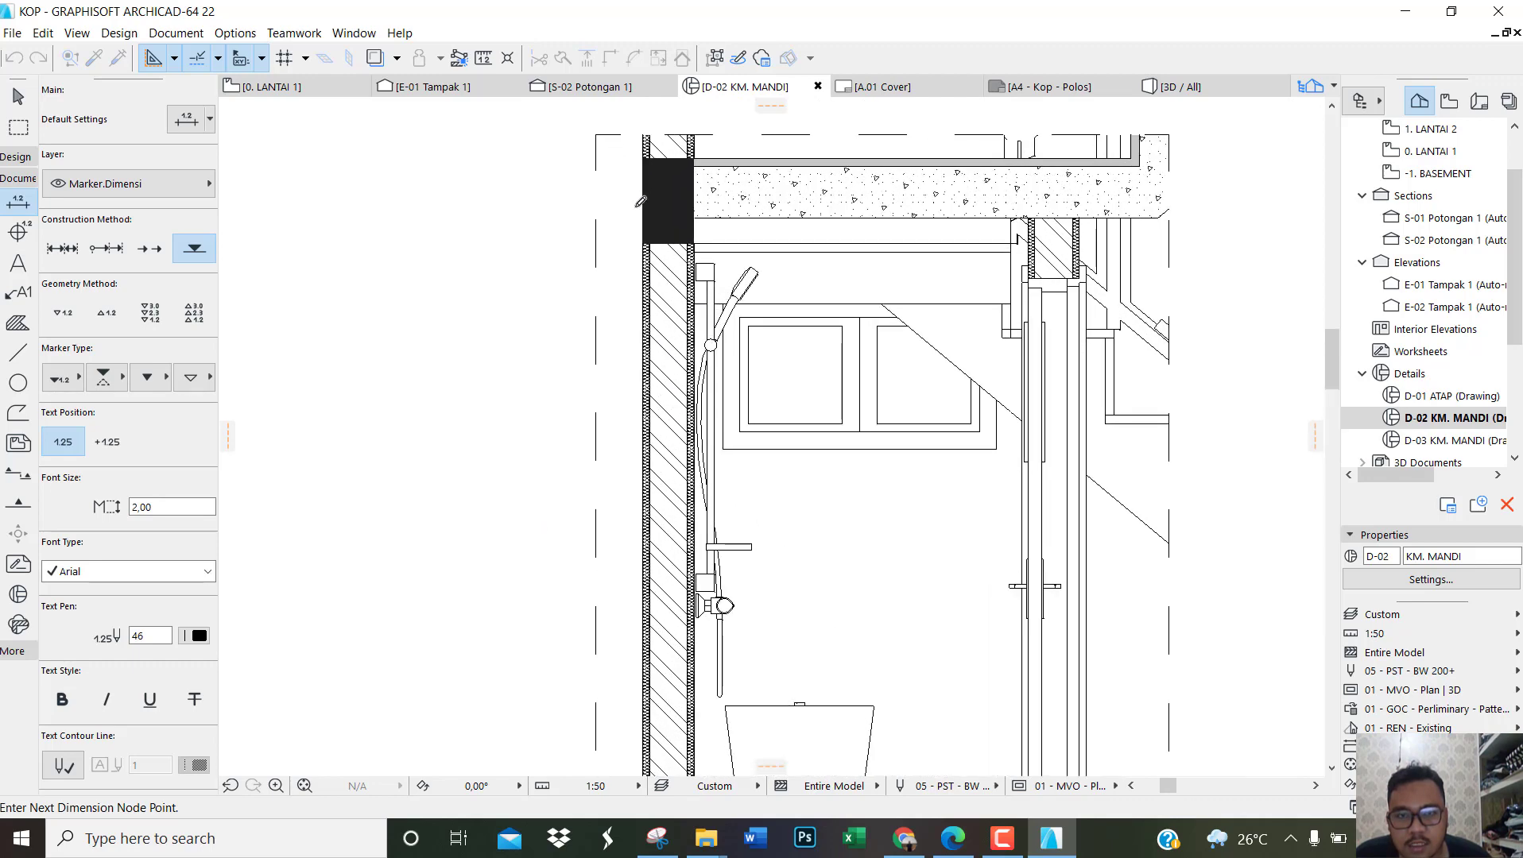
{"action": "scroll", "coordinate": [690, 209], "scroll_direction": "up", "scroll_amount": 2}
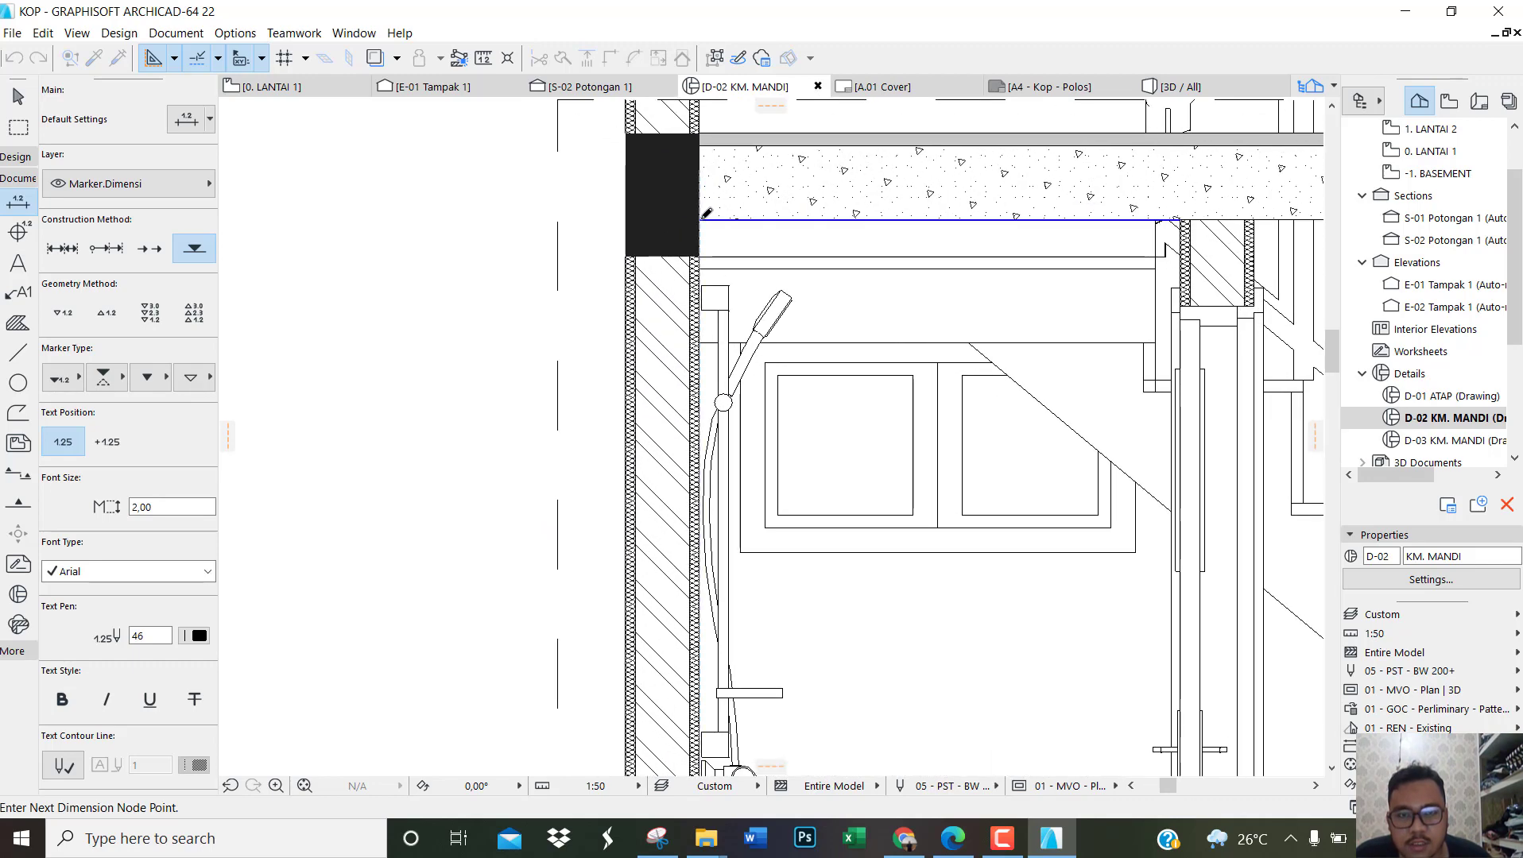
{"action": "left_click", "coordinate": [700, 219]}
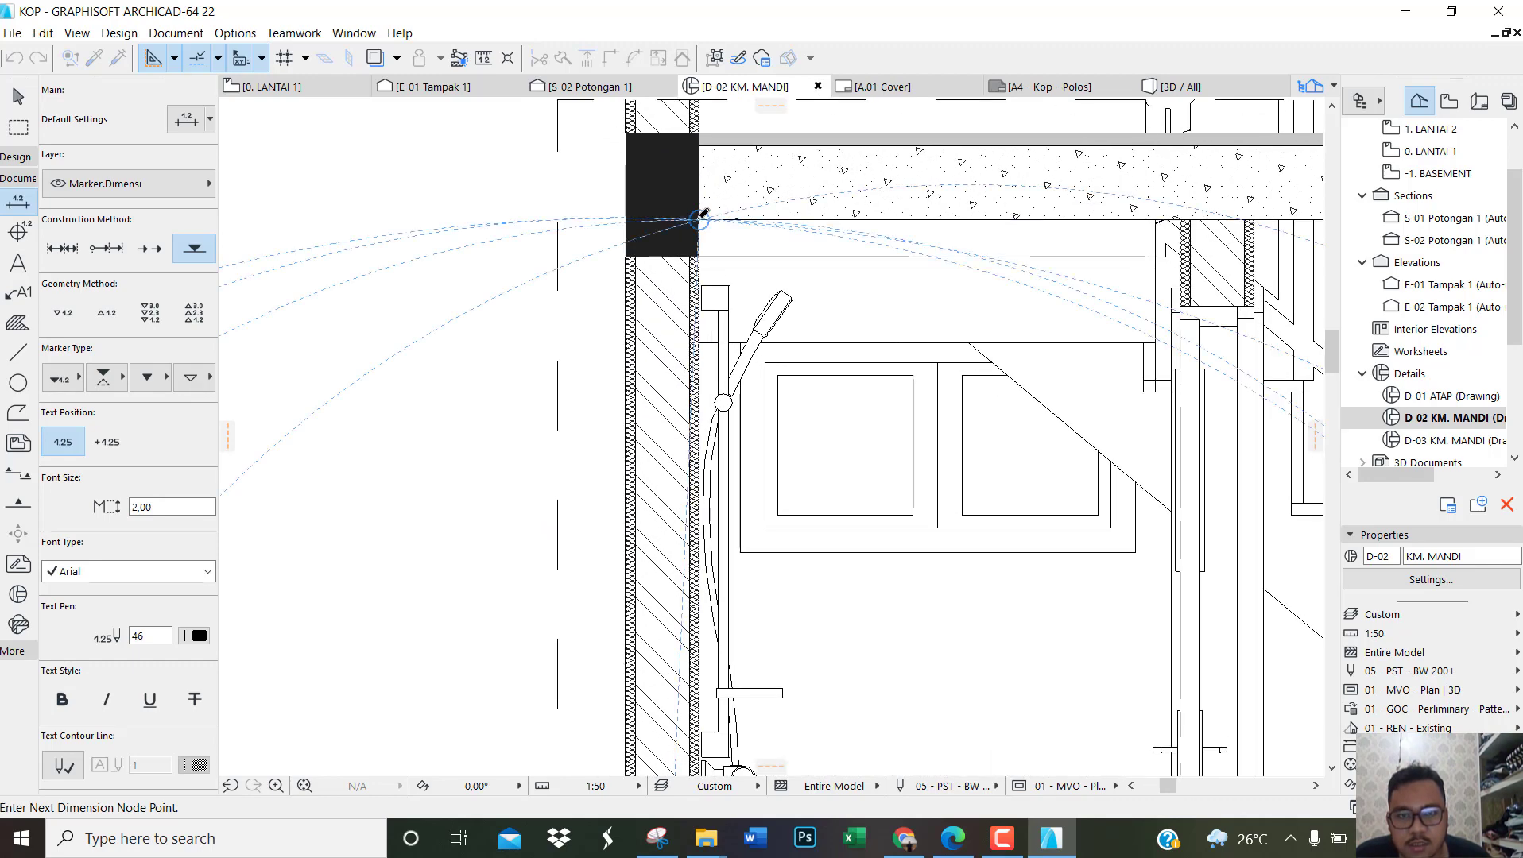
{"action": "left_click", "coordinate": [700, 133]}
{"action": "right_click", "coordinate": [472, 284]}
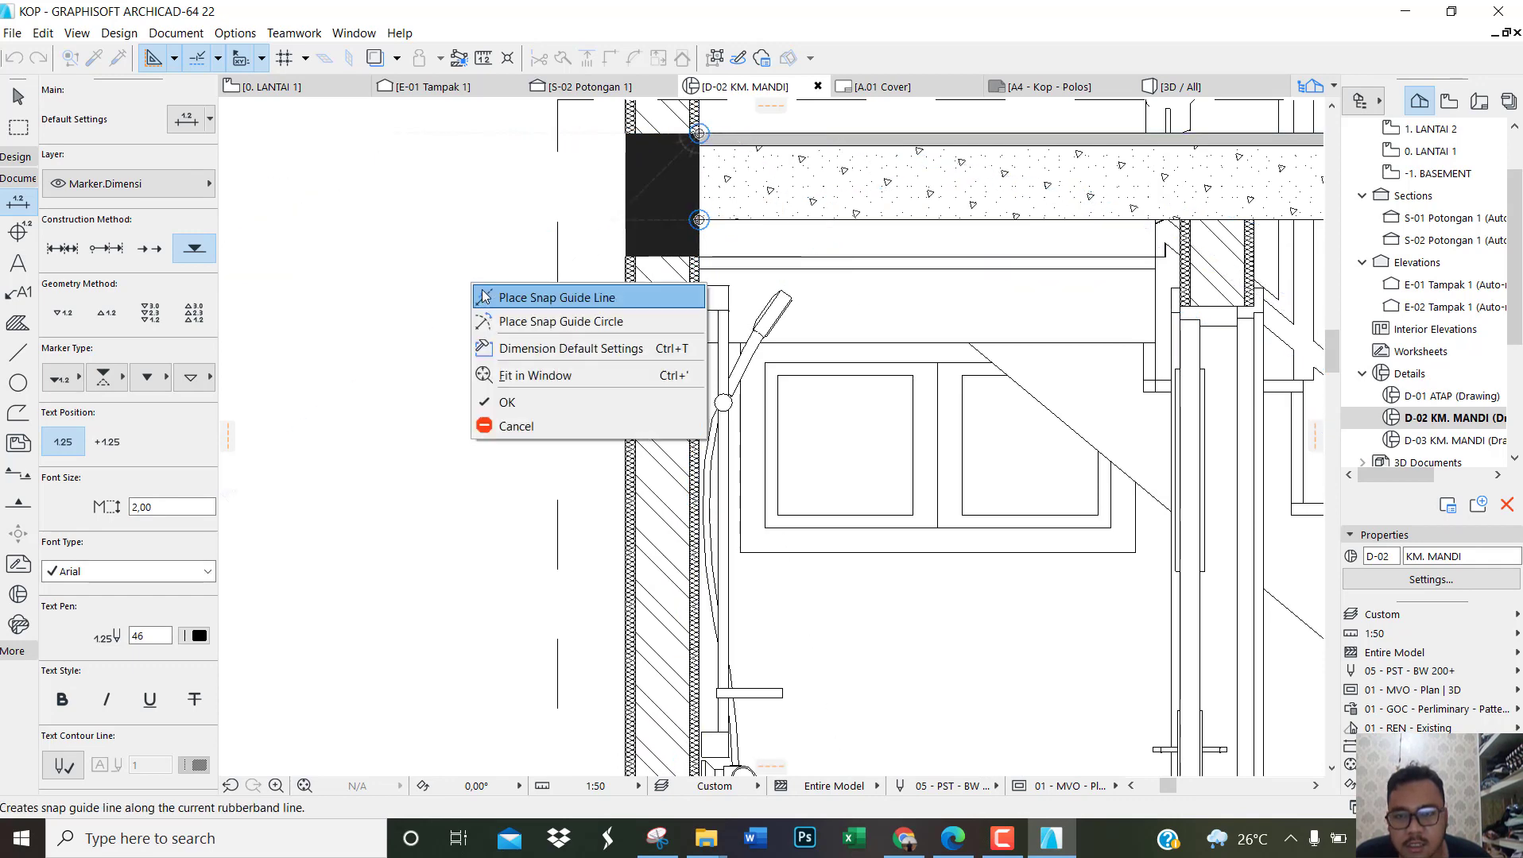
{"action": "left_click", "coordinate": [509, 403]}
{"action": "scroll", "coordinate": [433, 375], "scroll_direction": "down", "scroll_amount": 6}
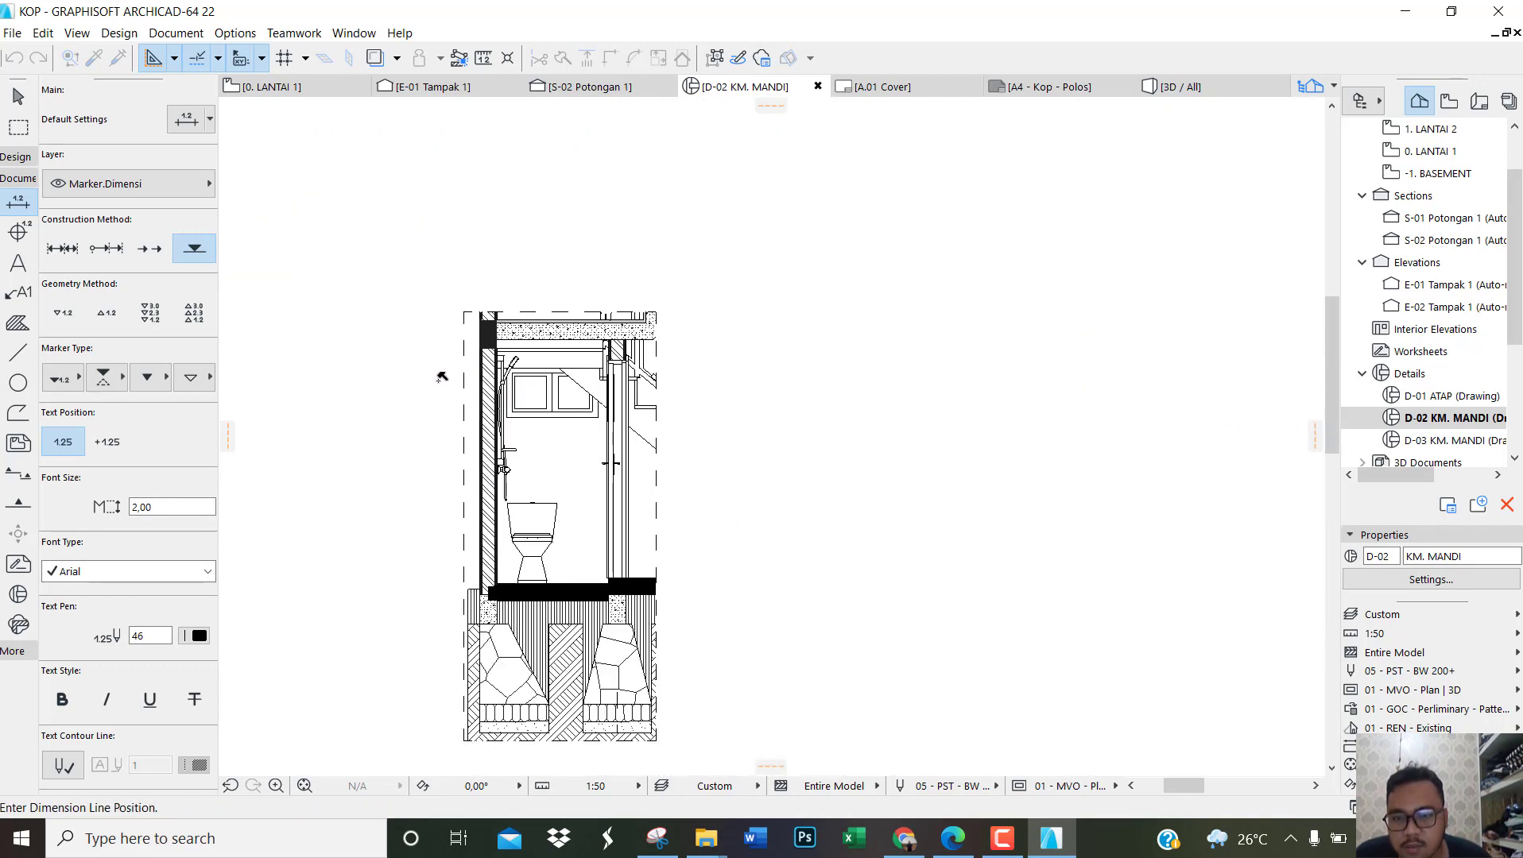
{"action": "left_click", "coordinate": [404, 392]}
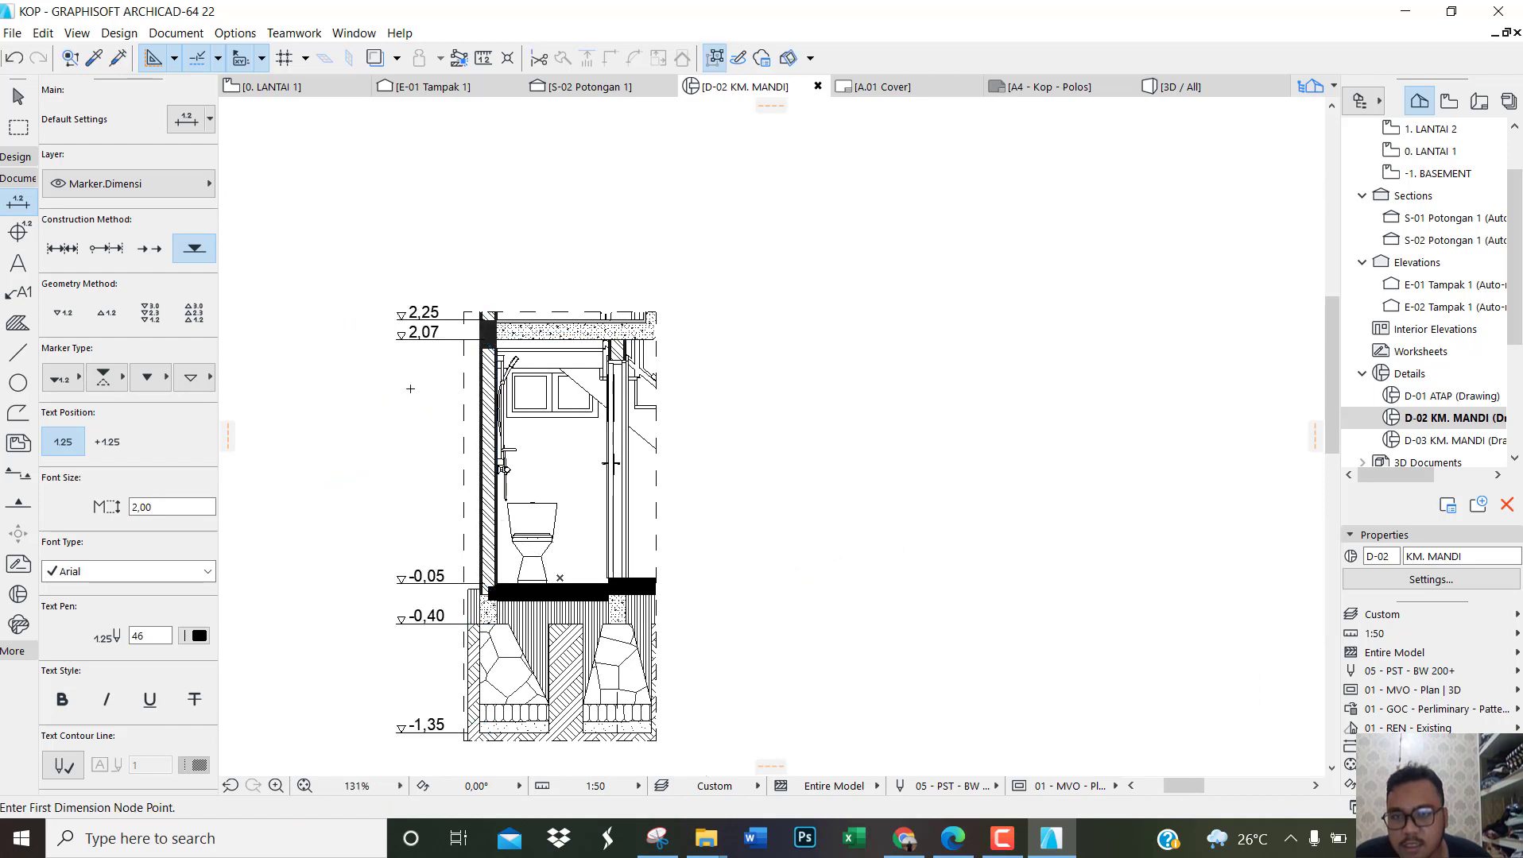
{"action": "key", "text": "Escape"}
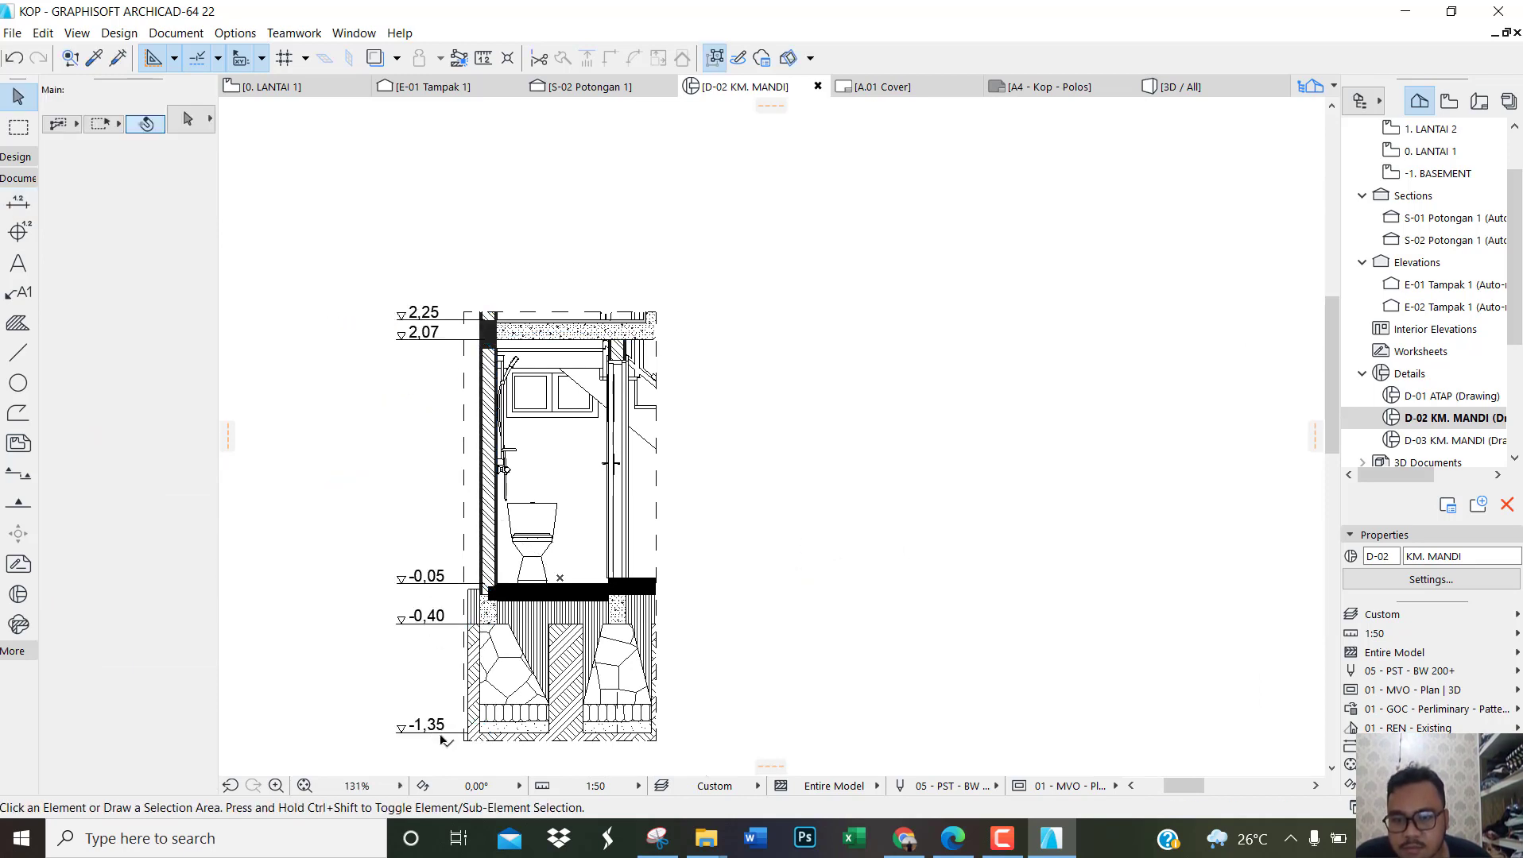
Step: Set the font size of the placed elevation dimensions to 1,50
{"action": "left_click_drag", "start_coordinate": [442, 739], "coordinate": [320, 265]}
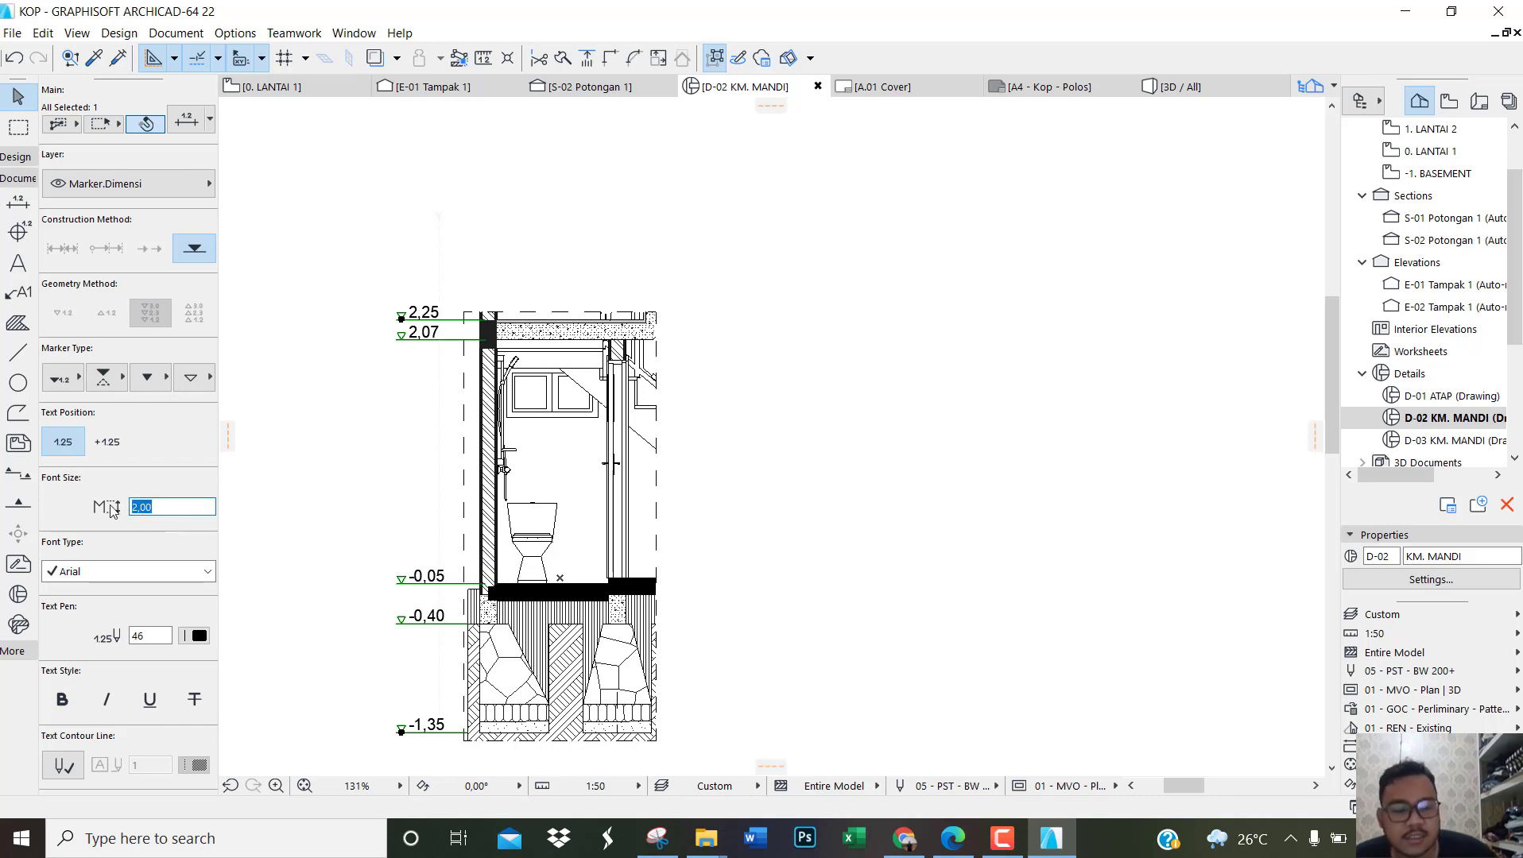
{"action": "type", "text": ",50"}
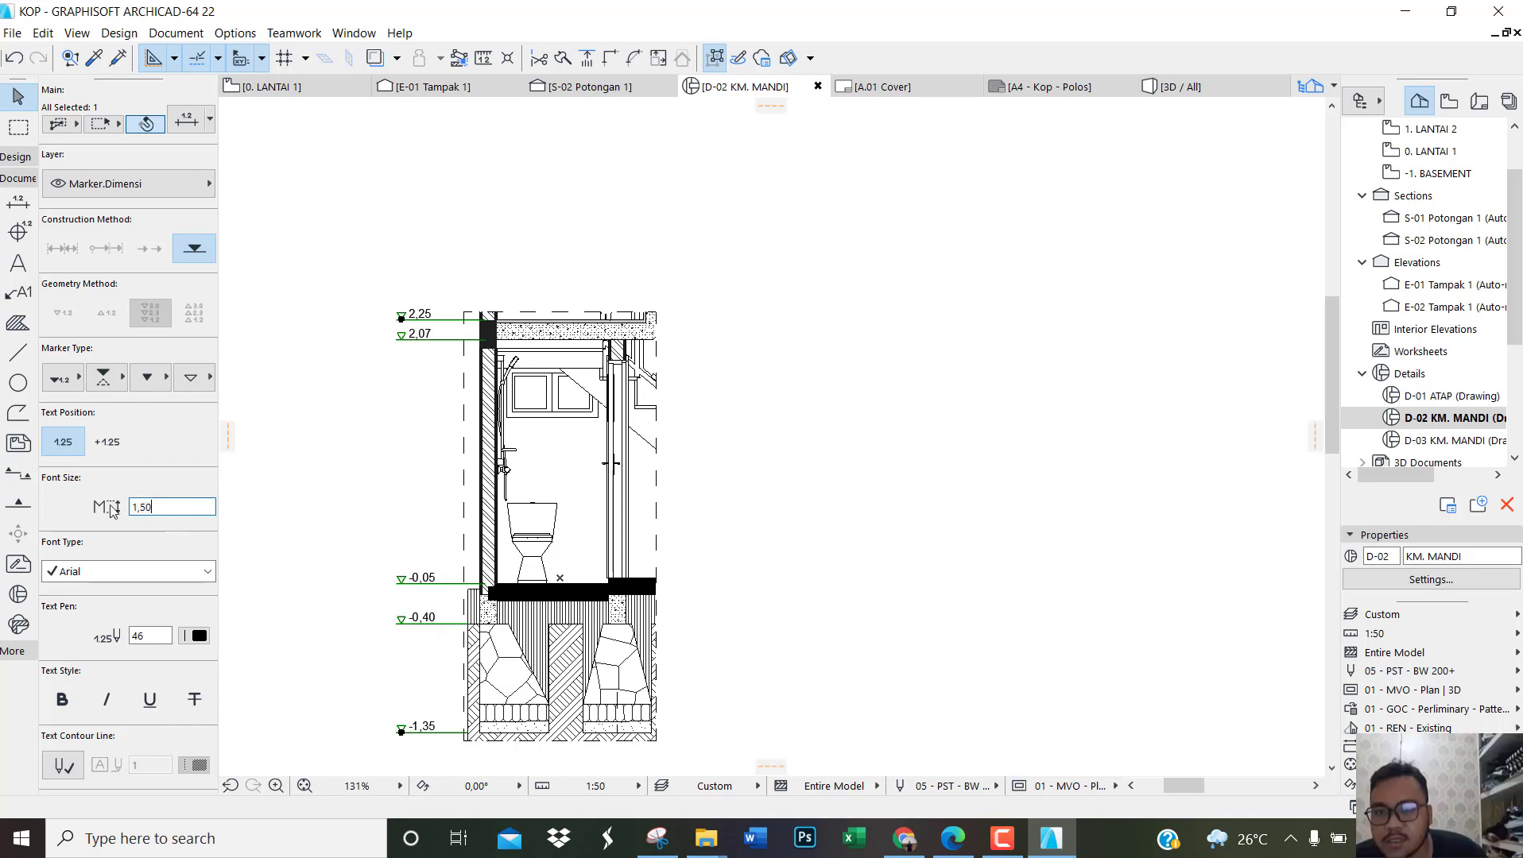
{"action": "left_click", "coordinate": [359, 499]}
{"action": "scroll", "coordinate": [537, 441], "scroll_direction": "down", "scroll_amount": 2}
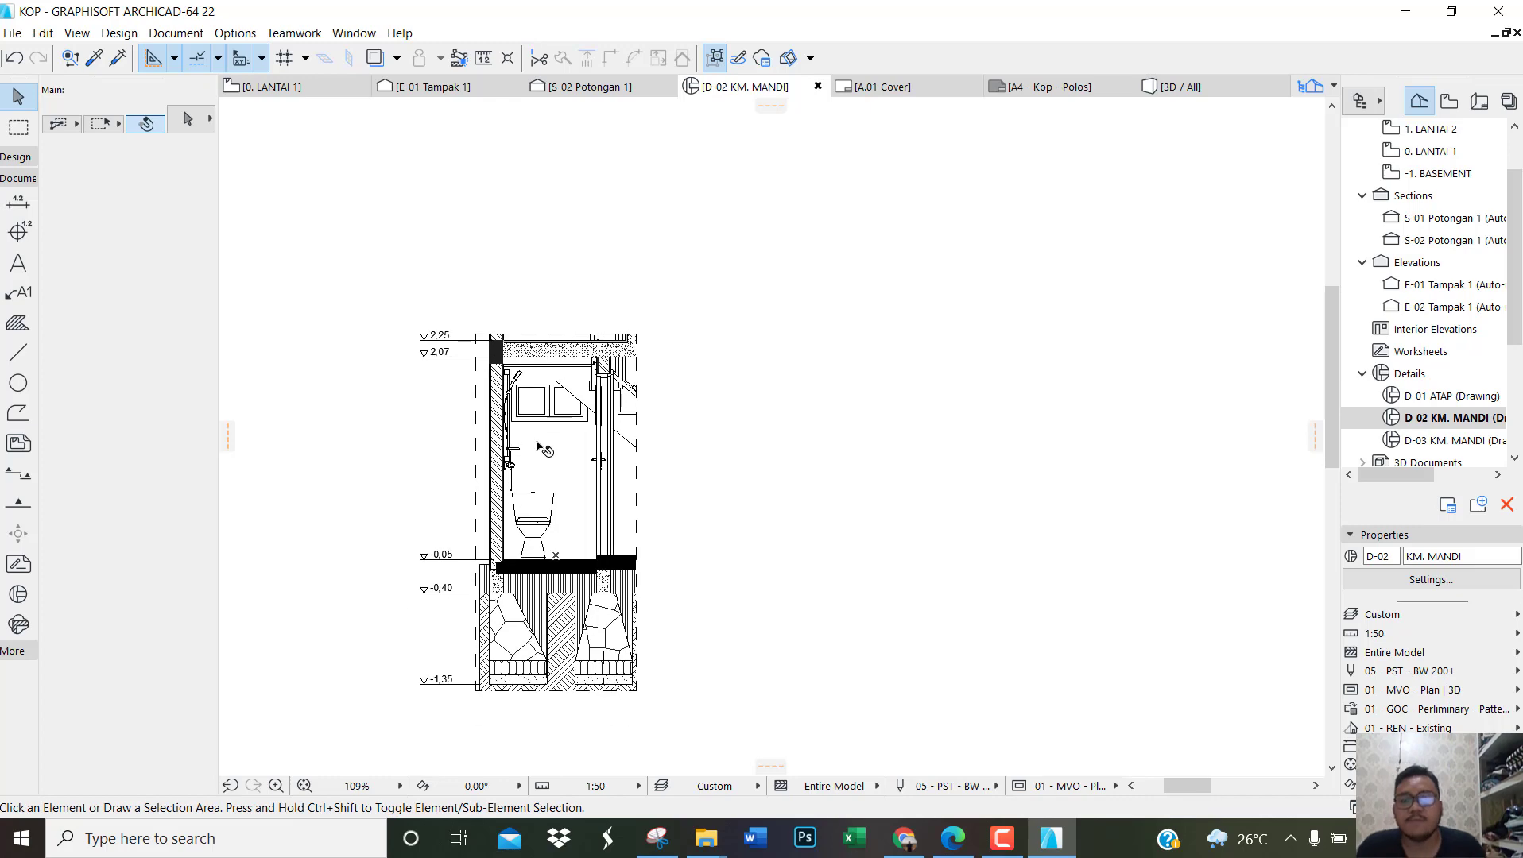
{"action": "scroll", "coordinate": [439, 502], "scroll_direction": "up", "scroll_amount": 1}
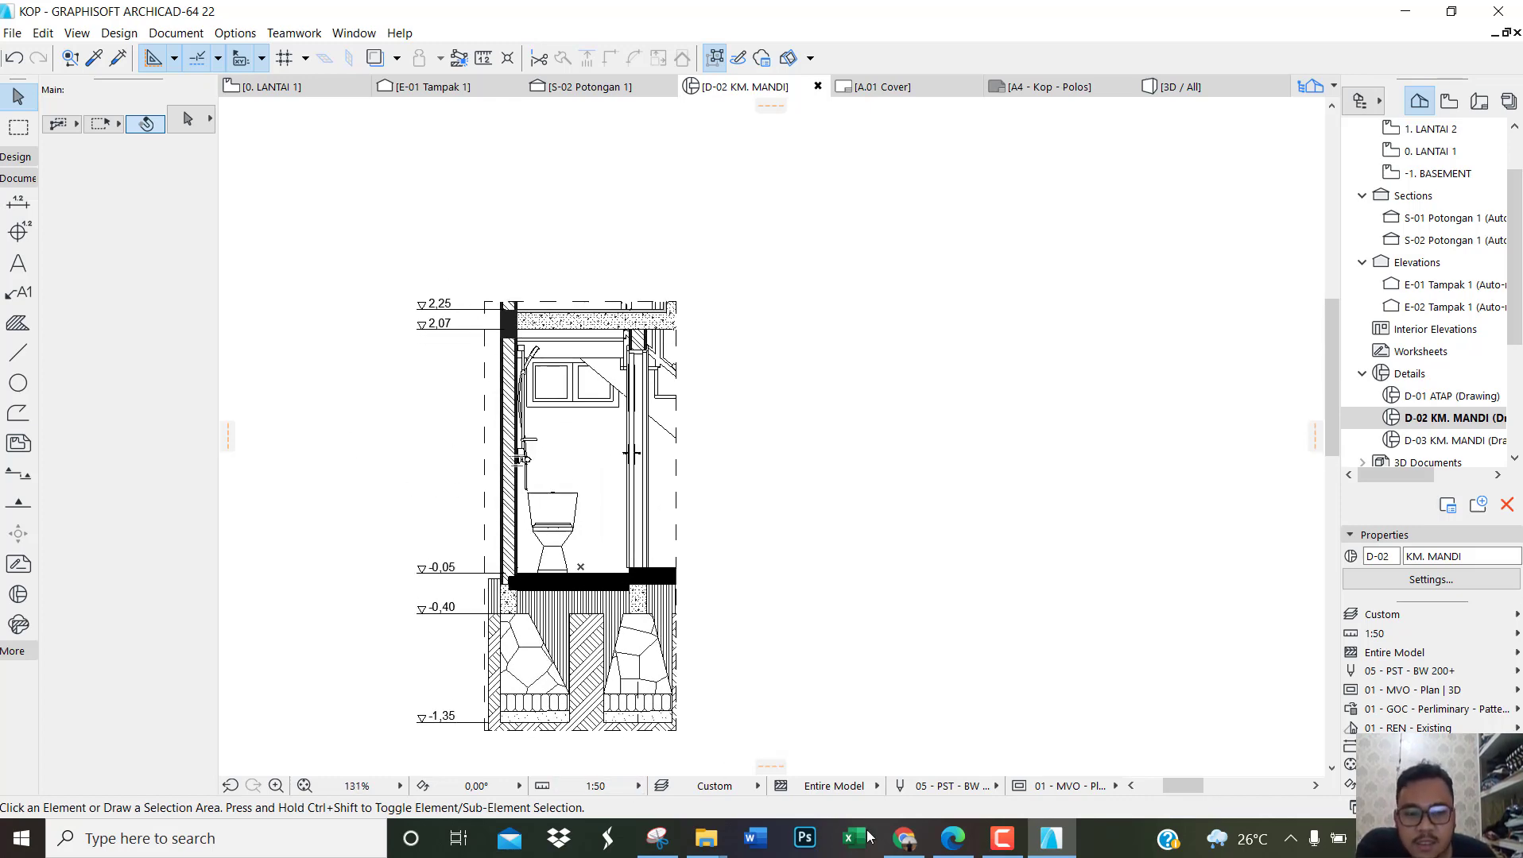
Step: Switch to the reference PDF and examine the levels and labels of POTONGAN KM. MANDI and the DETAIL KM MANDI plan, returning to ArchiCAD
{"action": "left_click", "coordinate": [953, 838]}
{"action": "scroll", "coordinate": [639, 425], "scroll_direction": "down", "scroll_amount": 2}
{"action": "scroll", "coordinate": [638, 425], "scroll_direction": "down", "scroll_amount": 4}
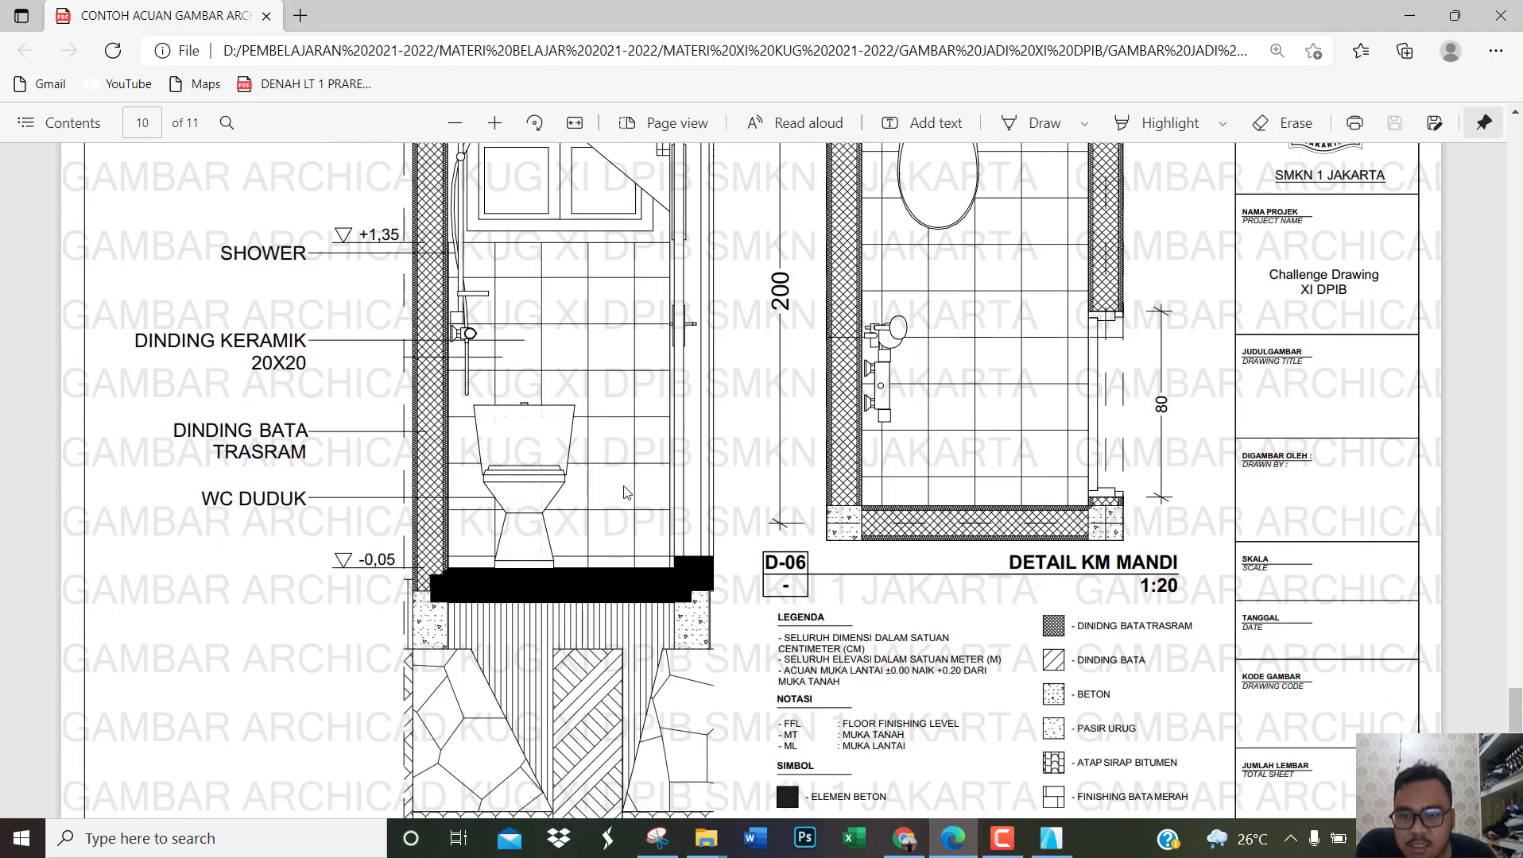
{"action": "scroll", "coordinate": [624, 492], "scroll_direction": "up", "scroll_amount": 2}
{"action": "scroll", "coordinate": [606, 492], "scroll_direction": "down", "scroll_amount": 2, "text": "ctrl"}
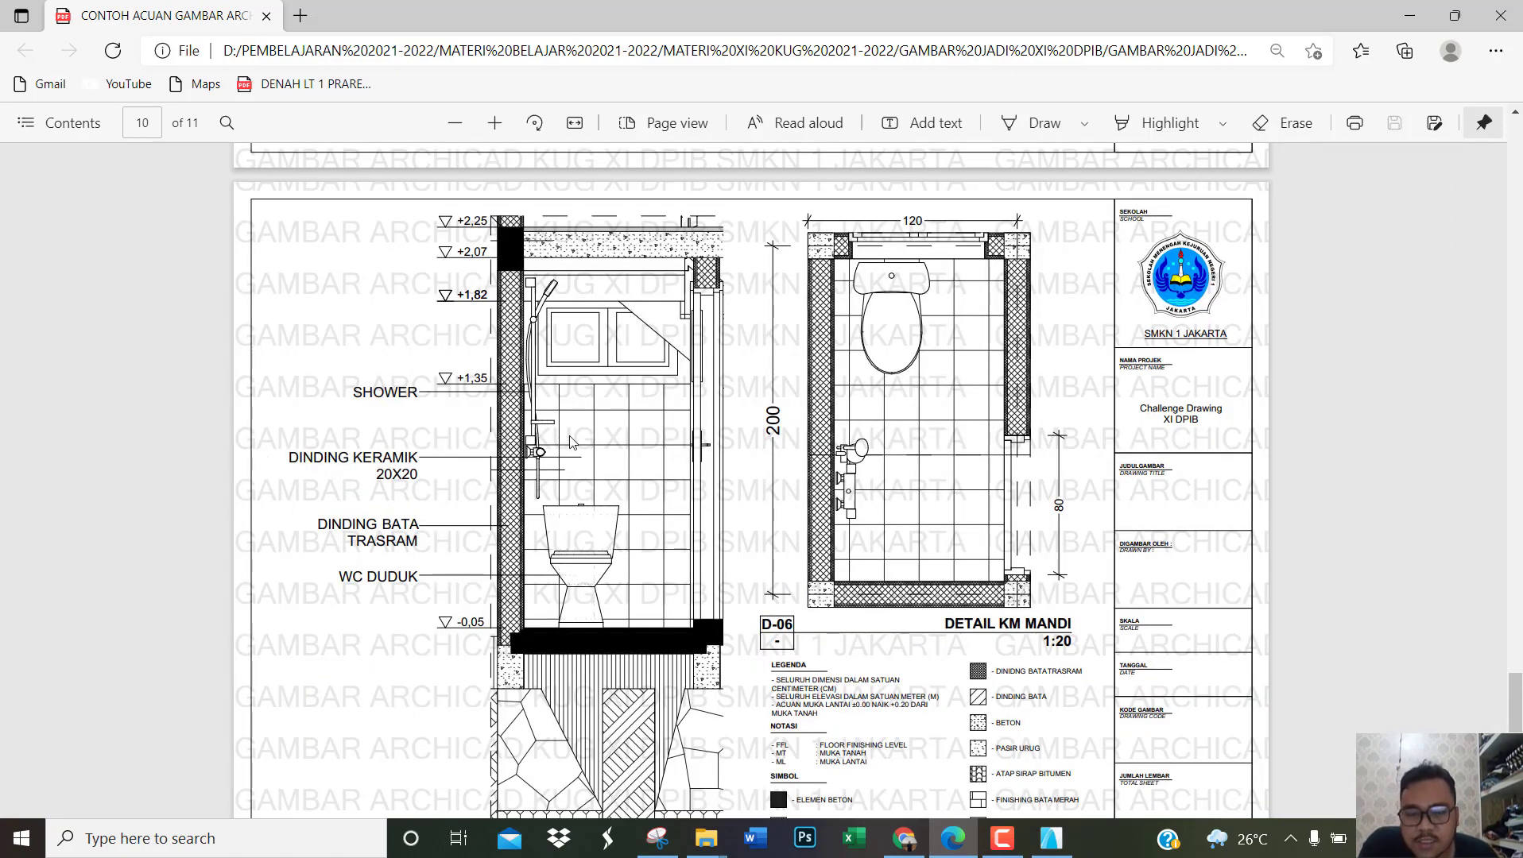
{"action": "scroll", "coordinate": [598, 447], "scroll_direction": "down", "scroll_amount": 2, "text": "ctrl"}
{"action": "scroll", "coordinate": [593, 447], "scroll_direction": "up", "scroll_amount": 2, "text": "ctrl"}
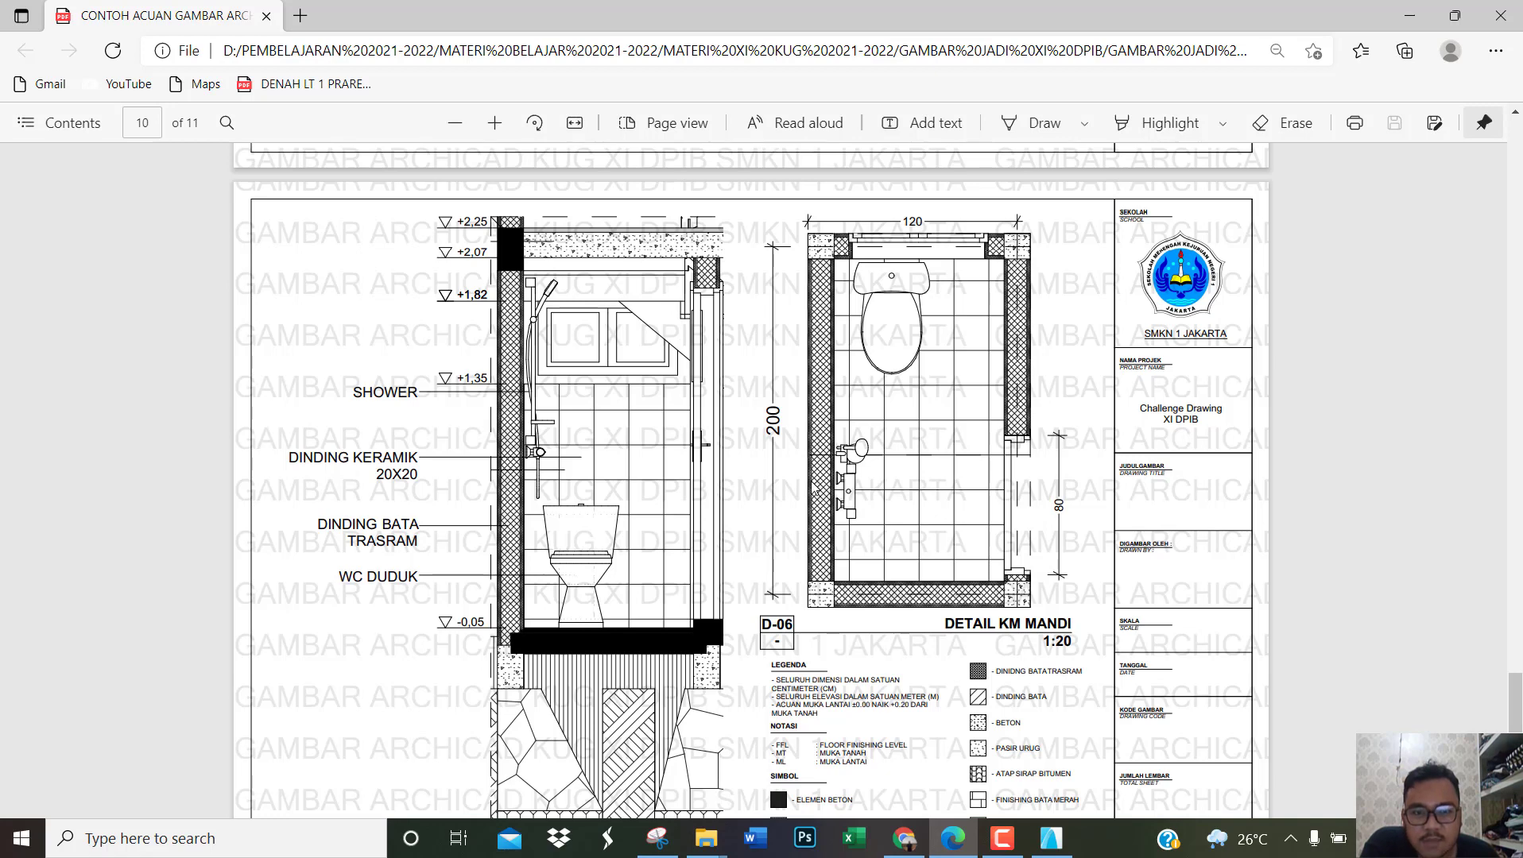
{"action": "left_click", "coordinate": [1051, 839]}
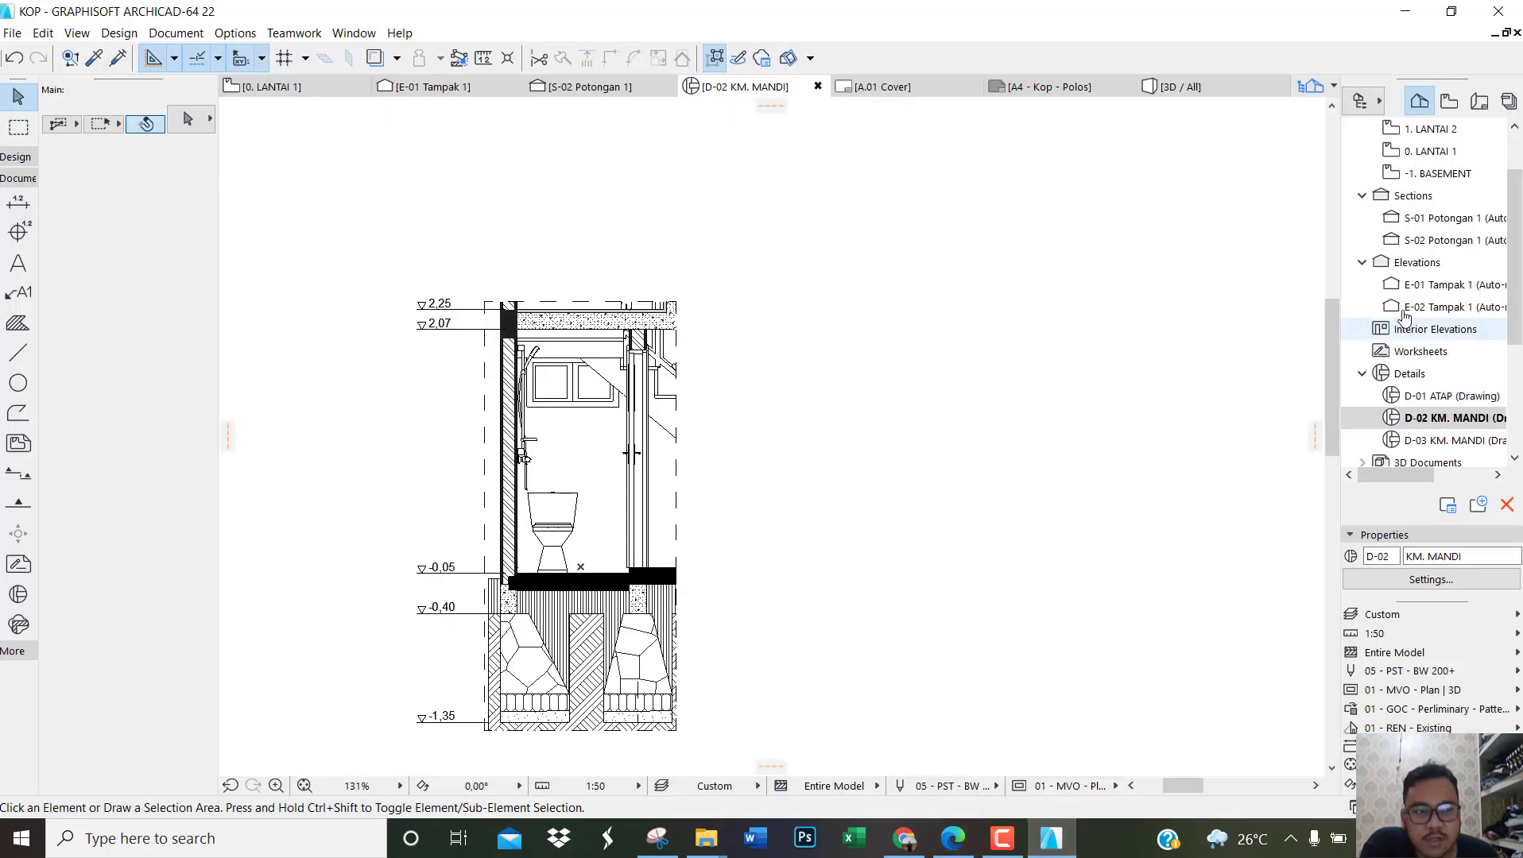
Step: Open the D-03 KM. MANDI detail and set the Dimension tool to linear chain dimensions with the text centred within the dimension line
{"action": "double_click", "coordinate": [1430, 240]}
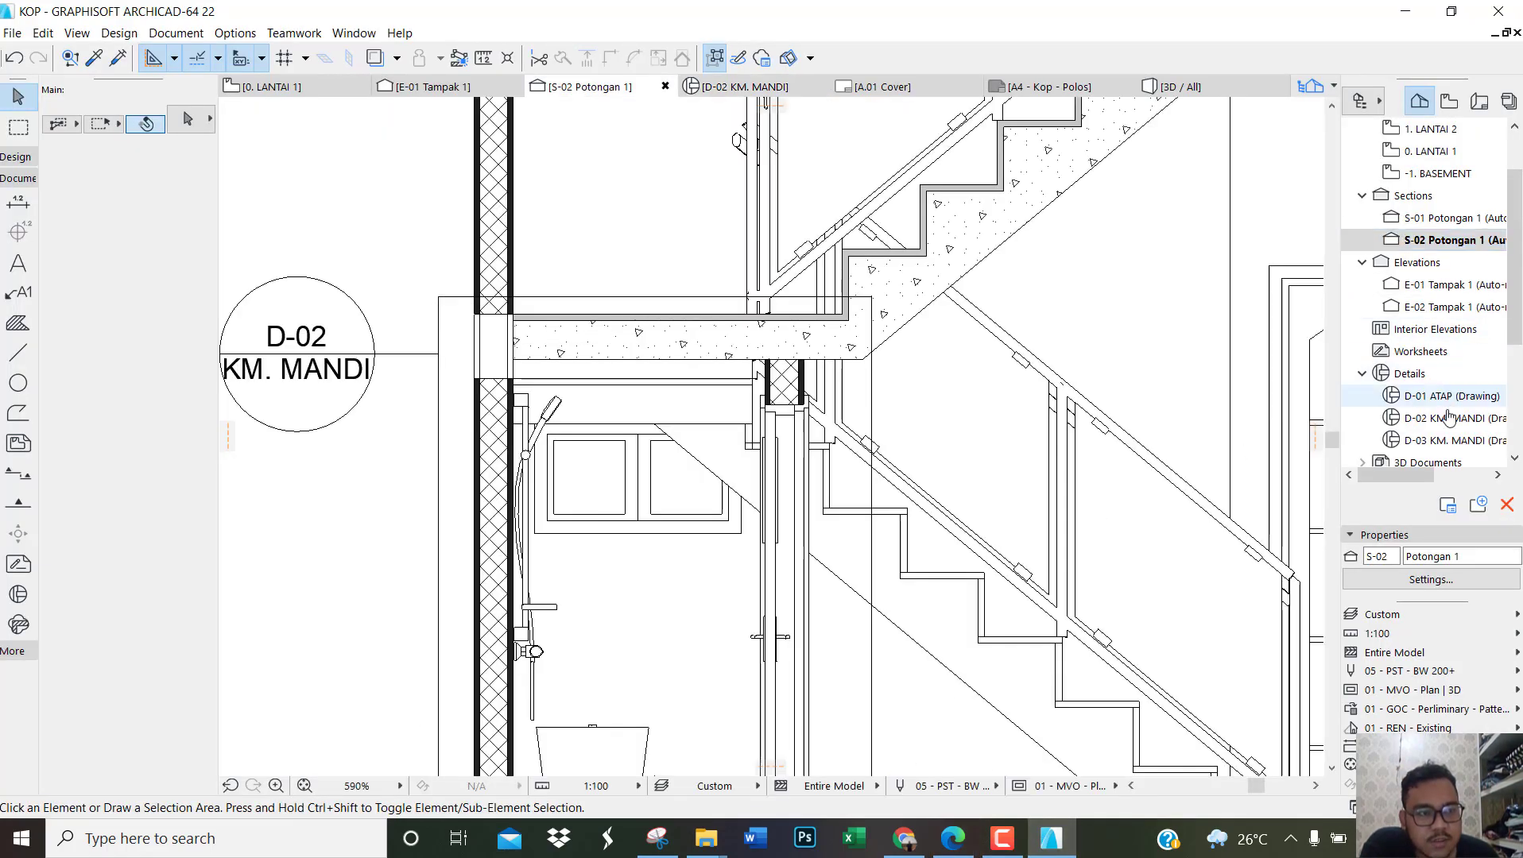
{"action": "double_click", "coordinate": [1451, 442]}
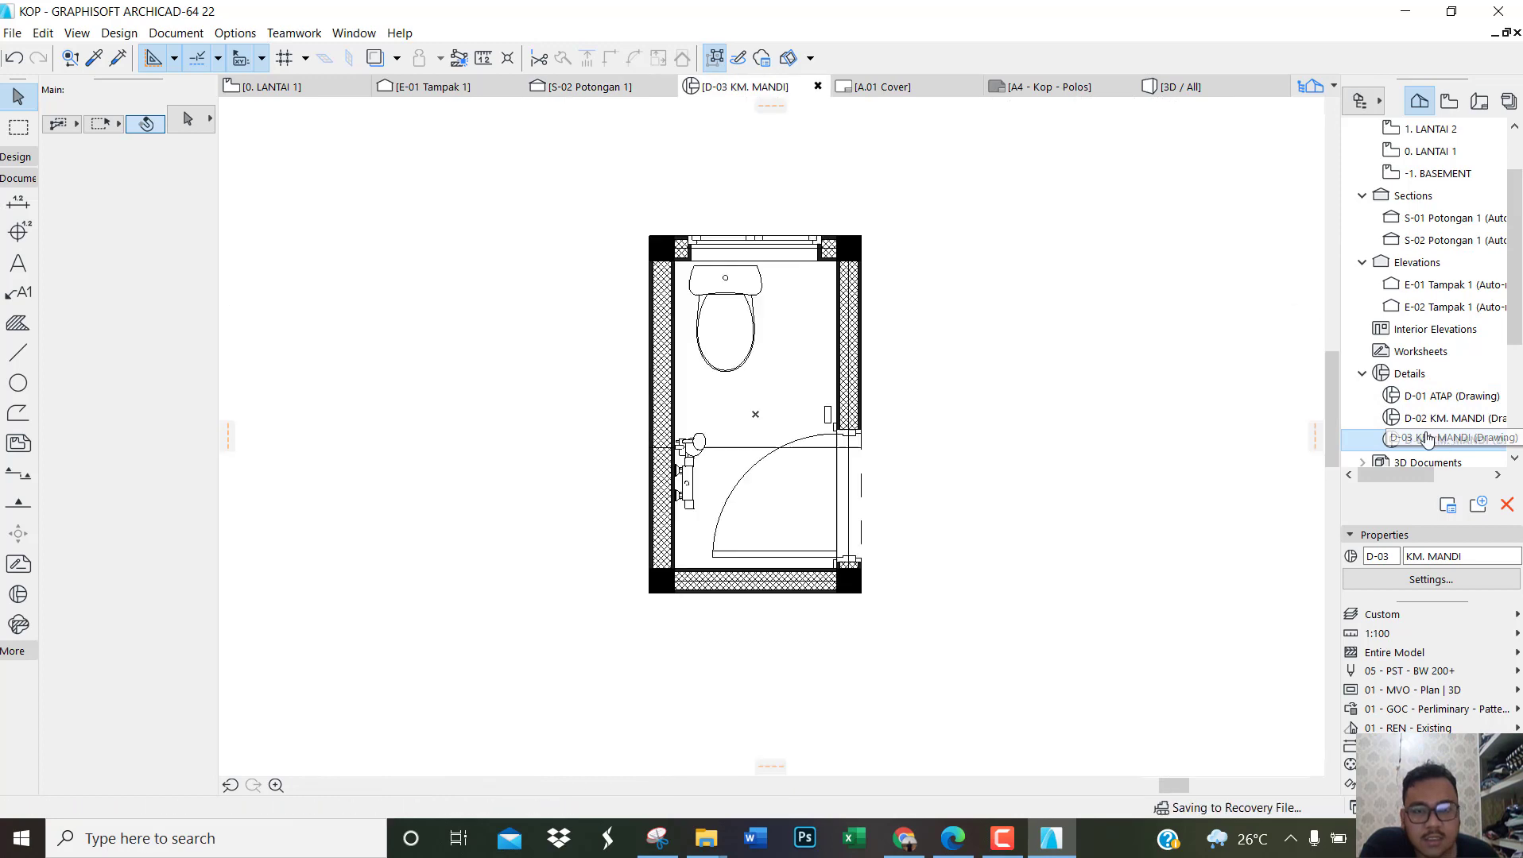
{"action": "left_click", "coordinate": [10, 212]}
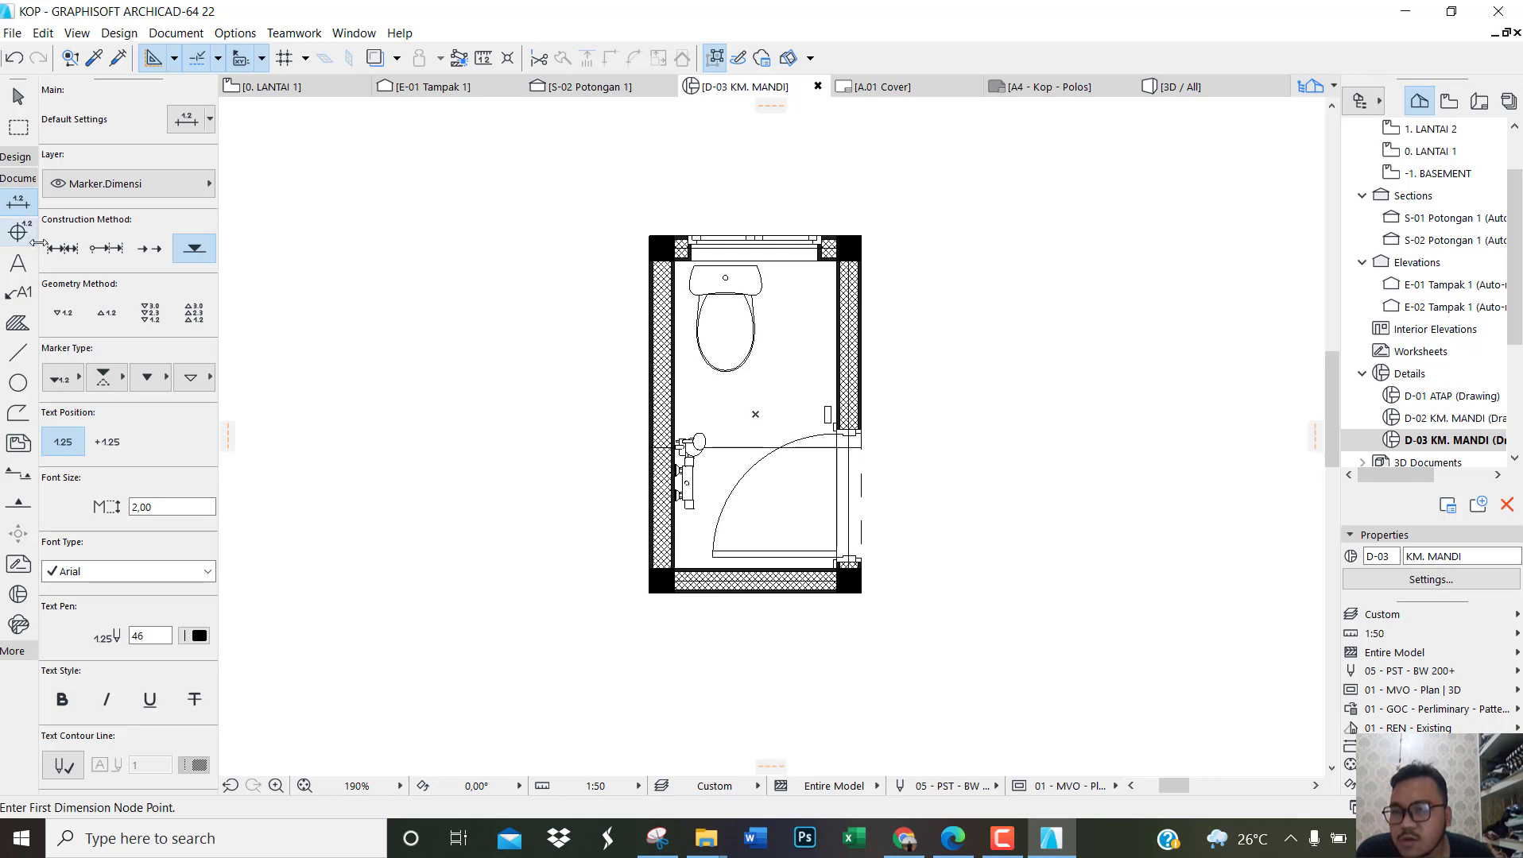
{"action": "left_click", "coordinate": [62, 249]}
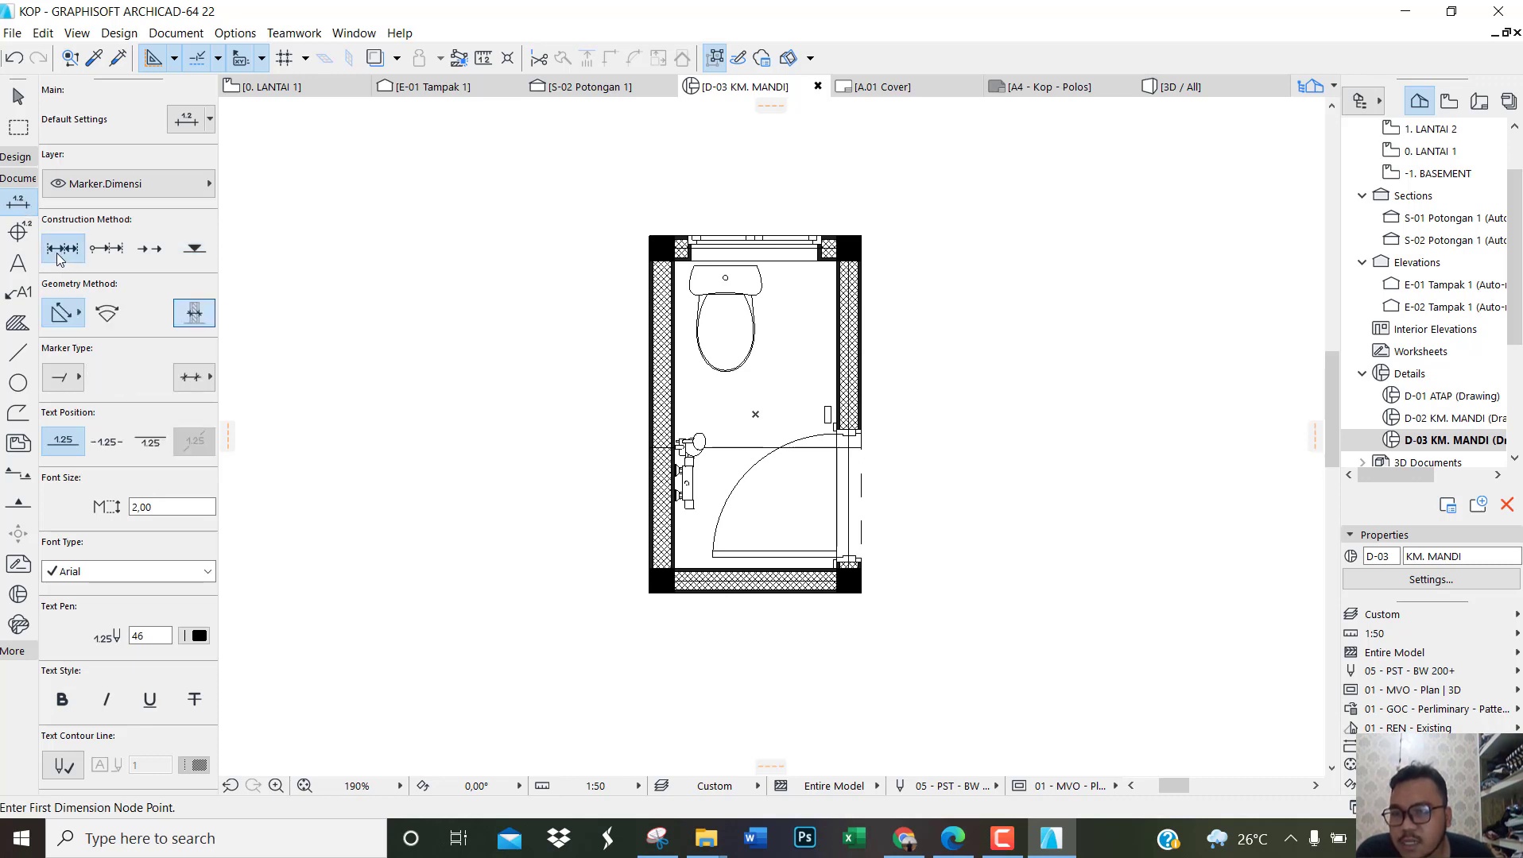
{"action": "left_click", "coordinate": [106, 445]}
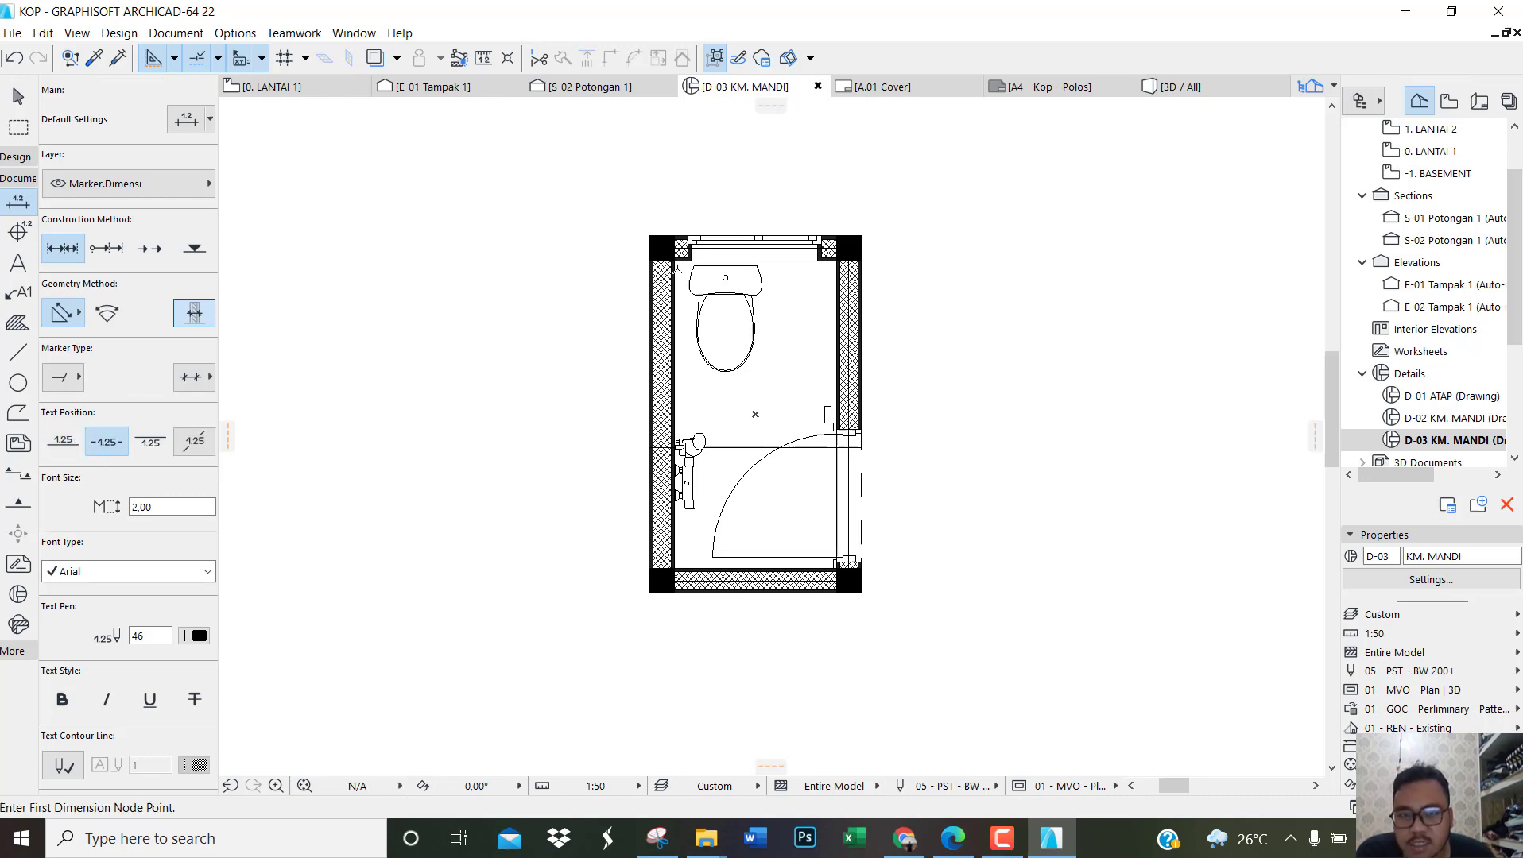
Step: Dimension the bathroom plan's length between the centres of the two left corner columns, placing the dimension line outside the left wall
{"action": "scroll", "coordinate": [677, 266], "scroll_direction": "up", "scroll_amount": 2}
{"action": "left_click", "coordinate": [654, 240]}
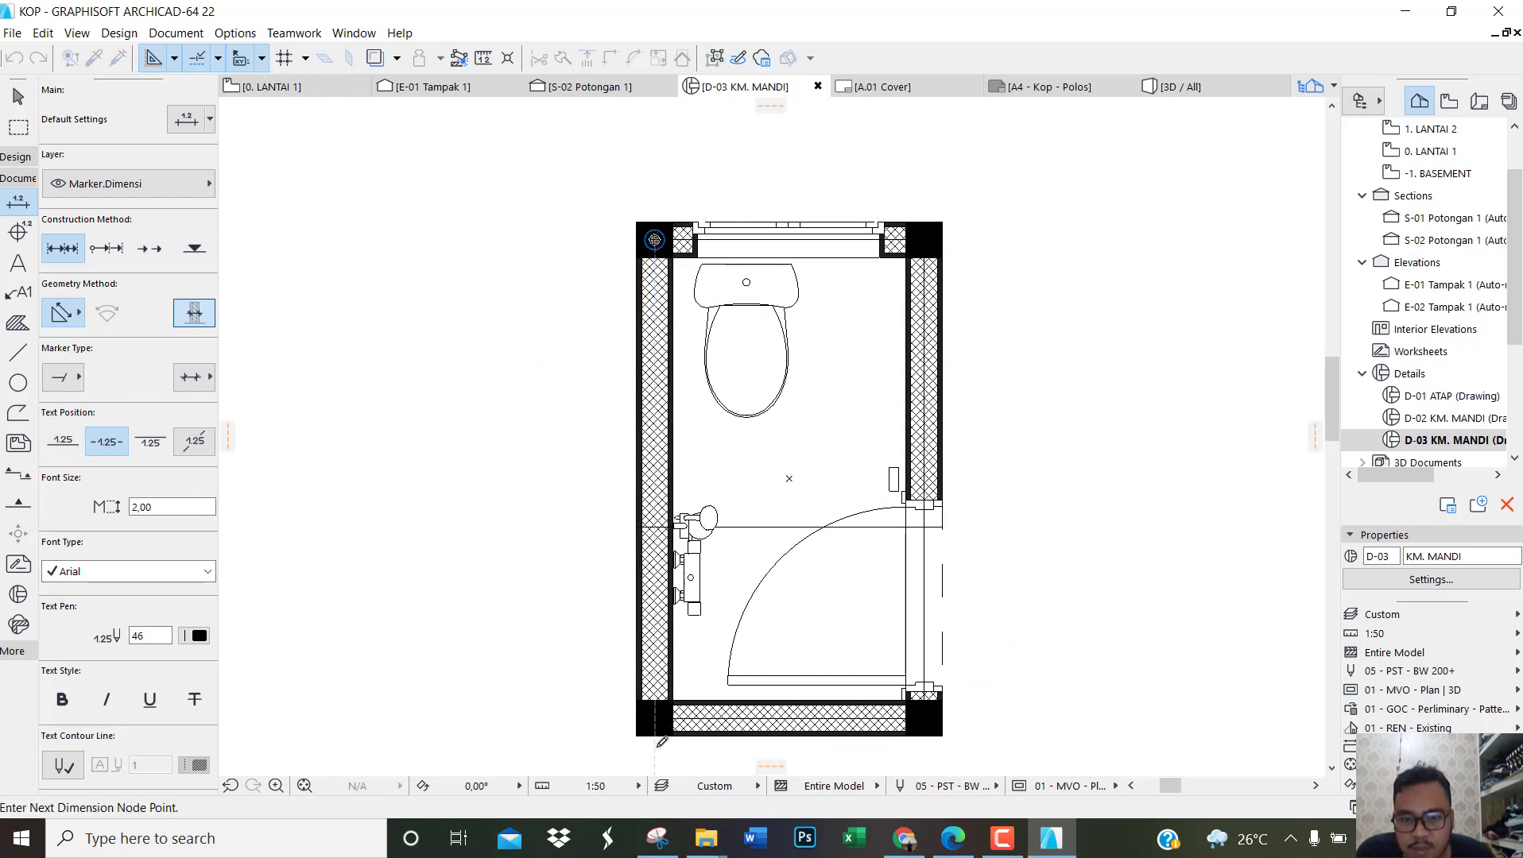
{"action": "left_click", "coordinate": [654, 718]}
{"action": "right_click", "coordinate": [536, 581]}
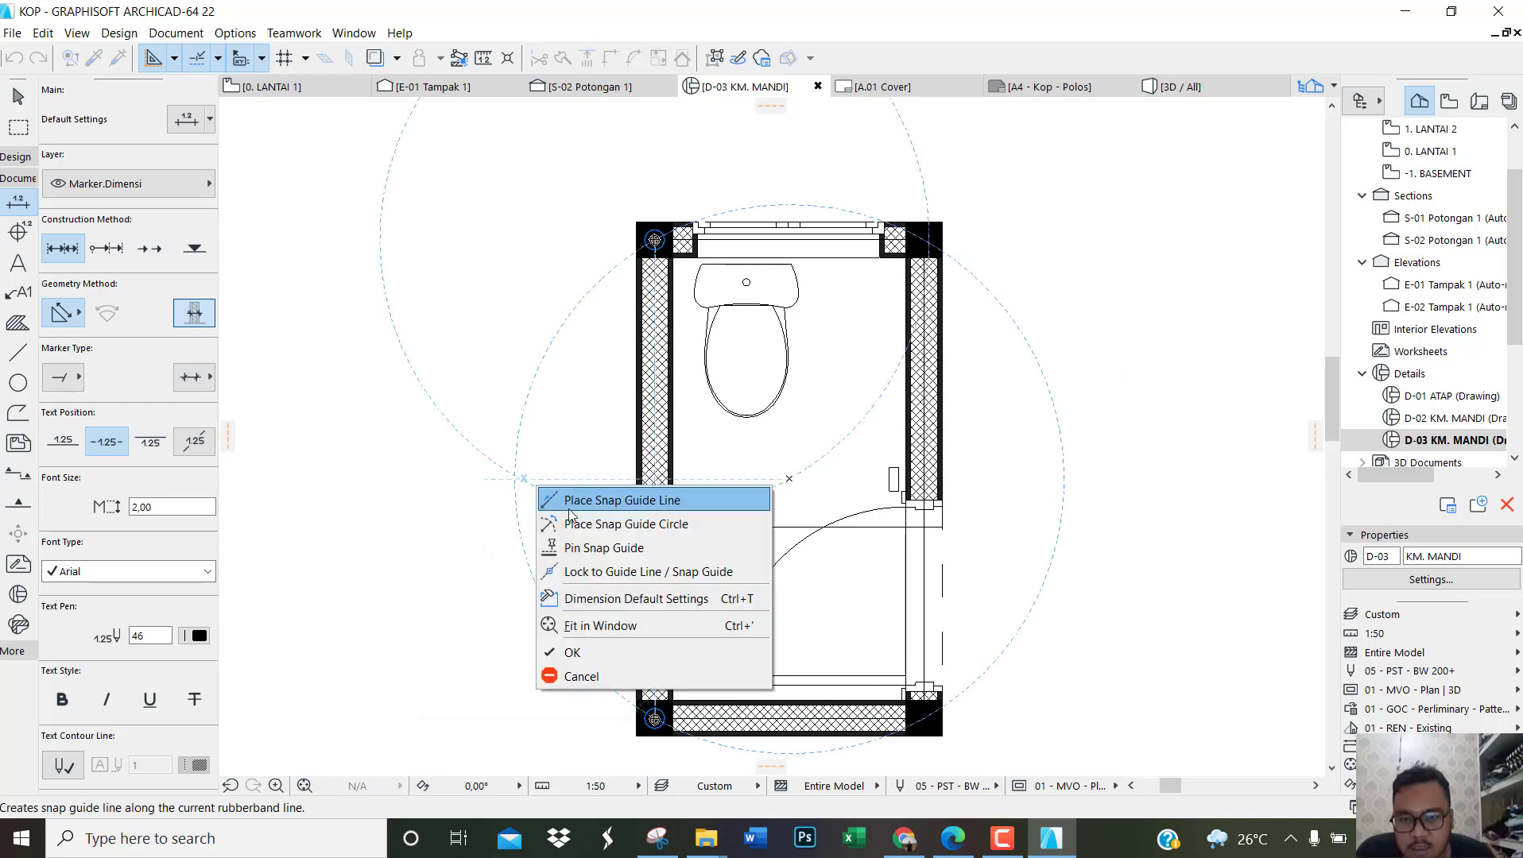
{"action": "left_click", "coordinate": [591, 649]}
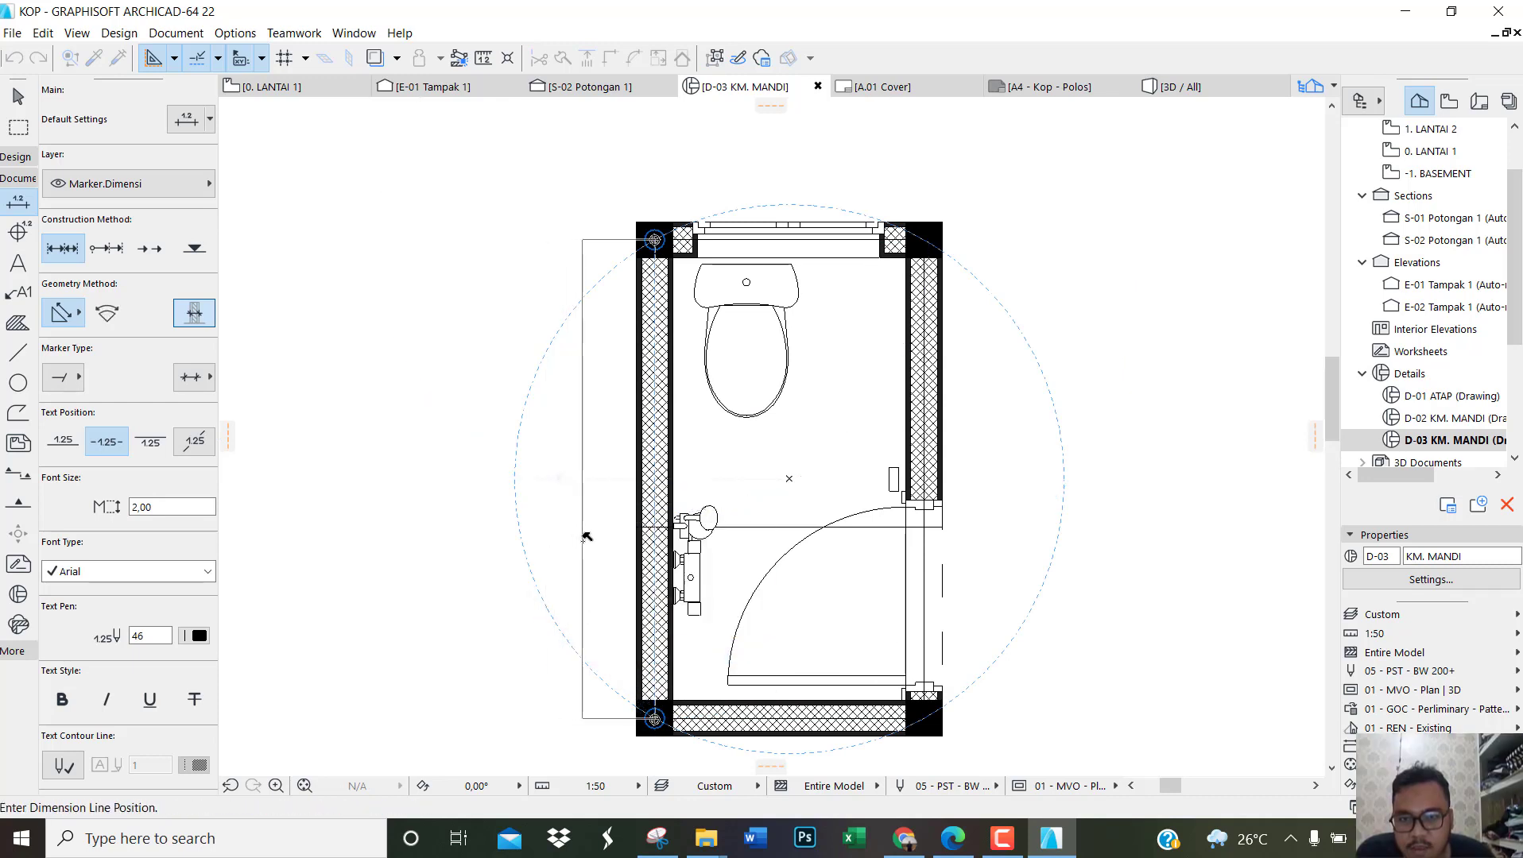
{"action": "left_click", "coordinate": [583, 624]}
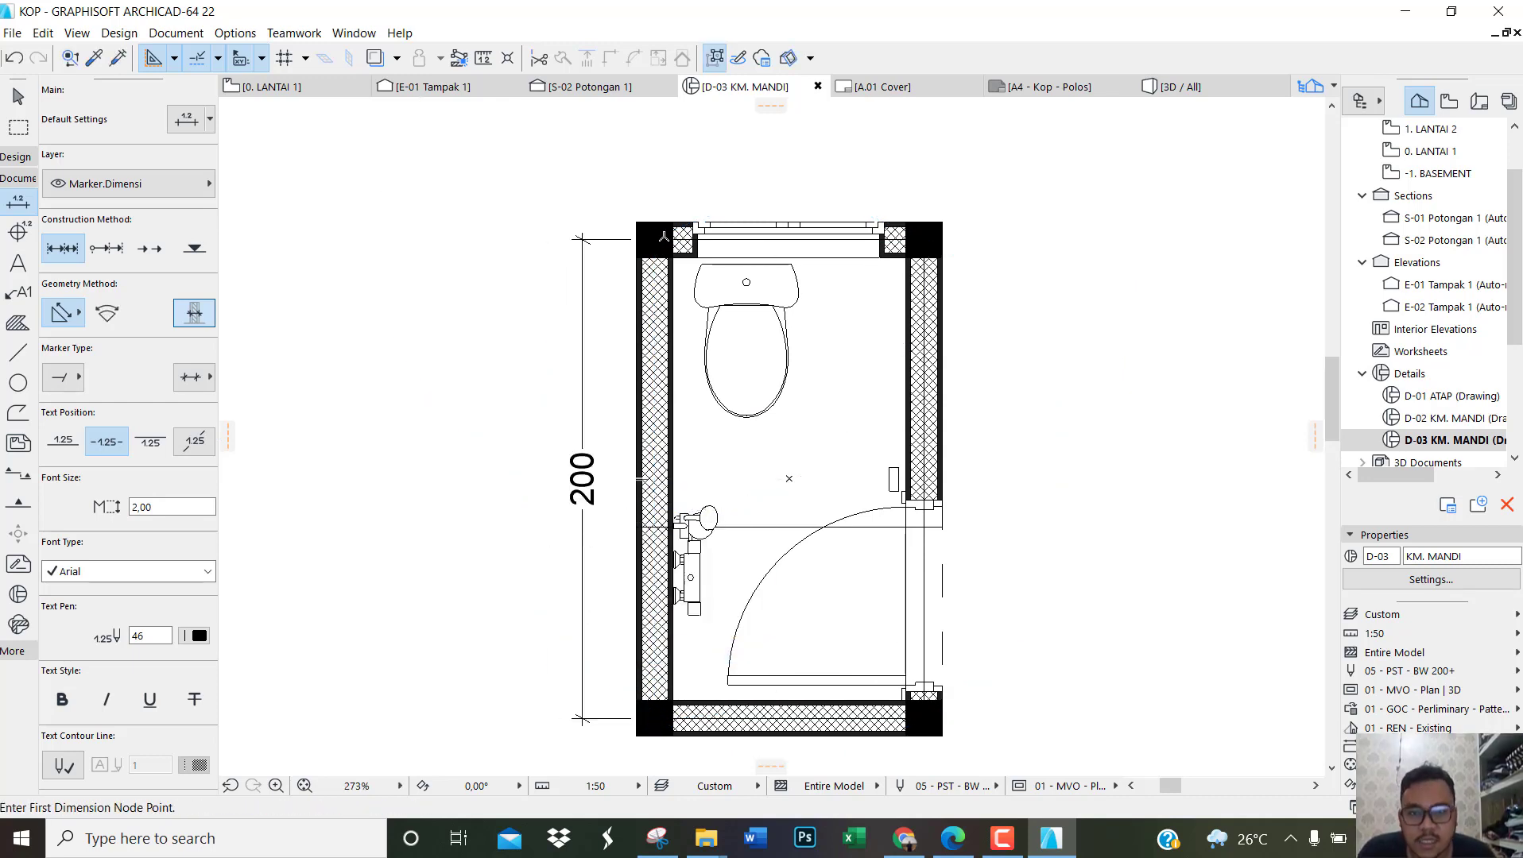
Step: Dimension the plan's width from the upper-left column's outer edge to the upper-right column's centre, placing the line above the window wall
{"action": "left_click", "coordinate": [654, 239]}
{"action": "key", "text": "Escape"}
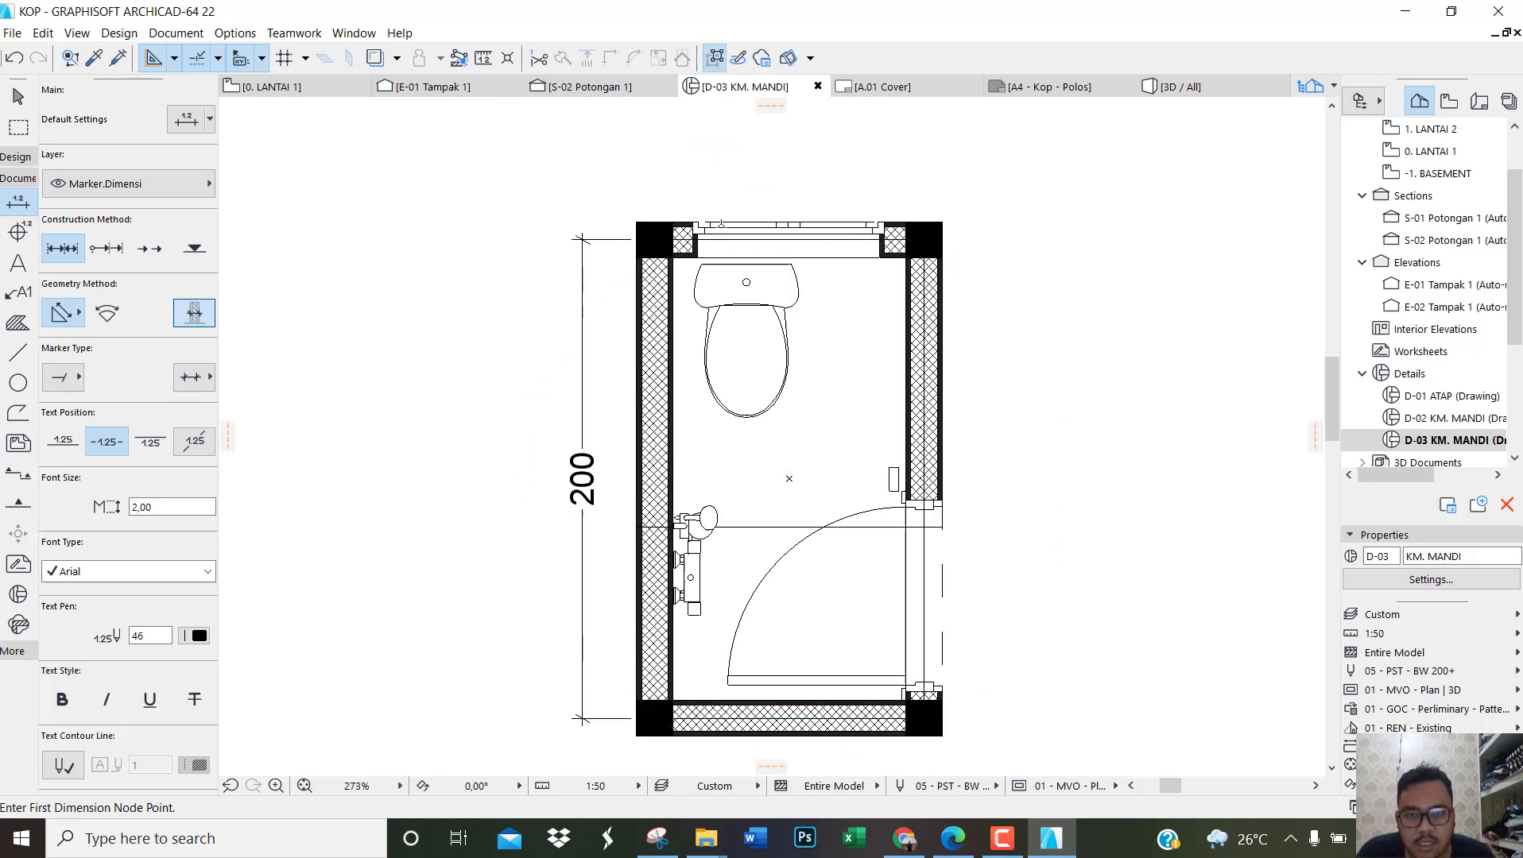
{"action": "left_click", "coordinate": [637, 240]}
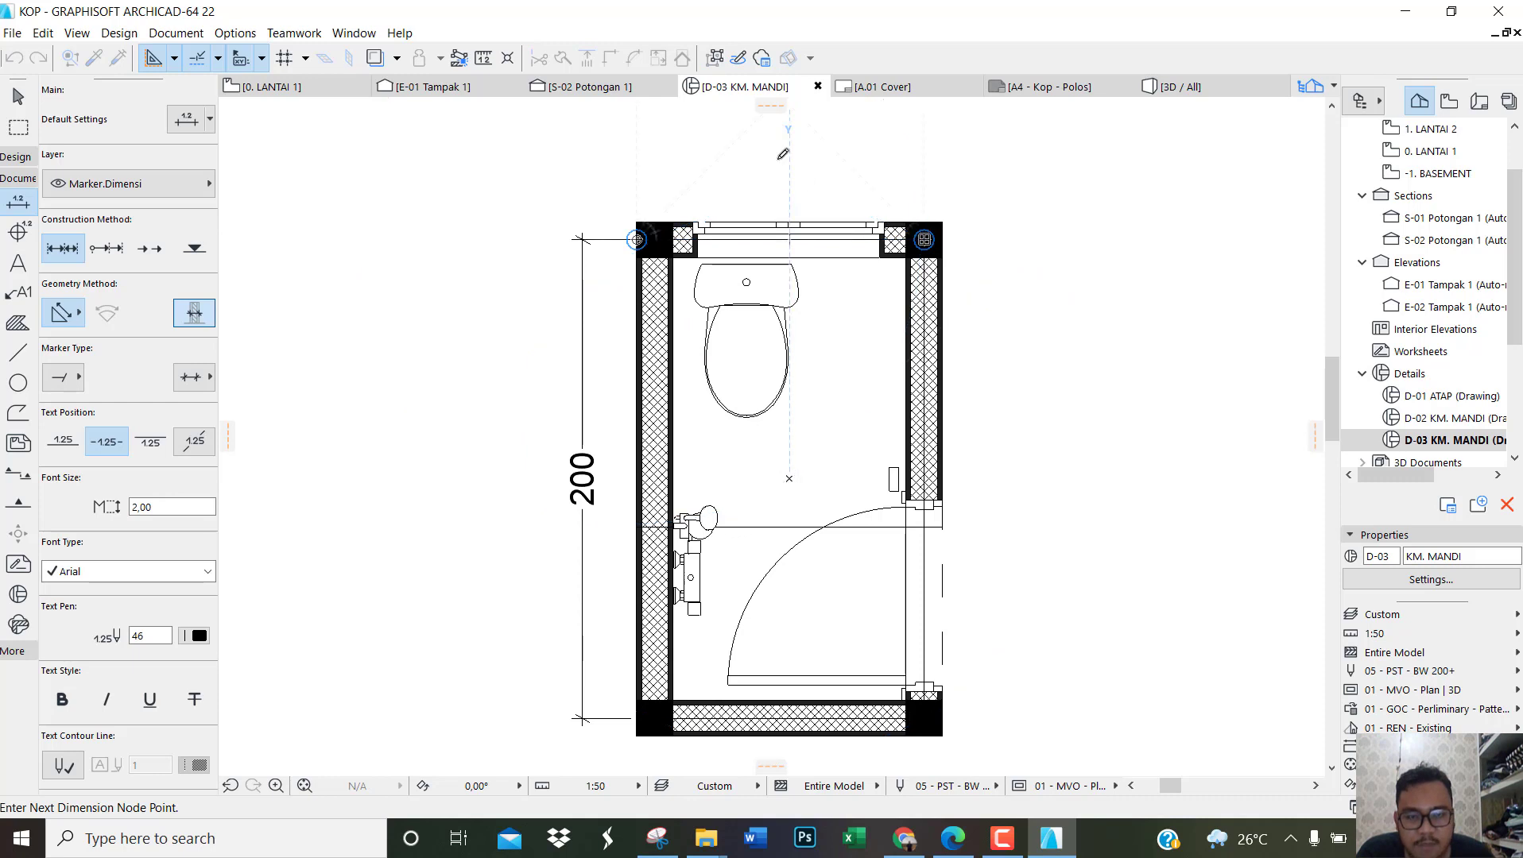
{"action": "right_click", "coordinate": [786, 159]}
{"action": "left_click", "coordinate": [817, 279]}
{"action": "left_click", "coordinate": [786, 177]}
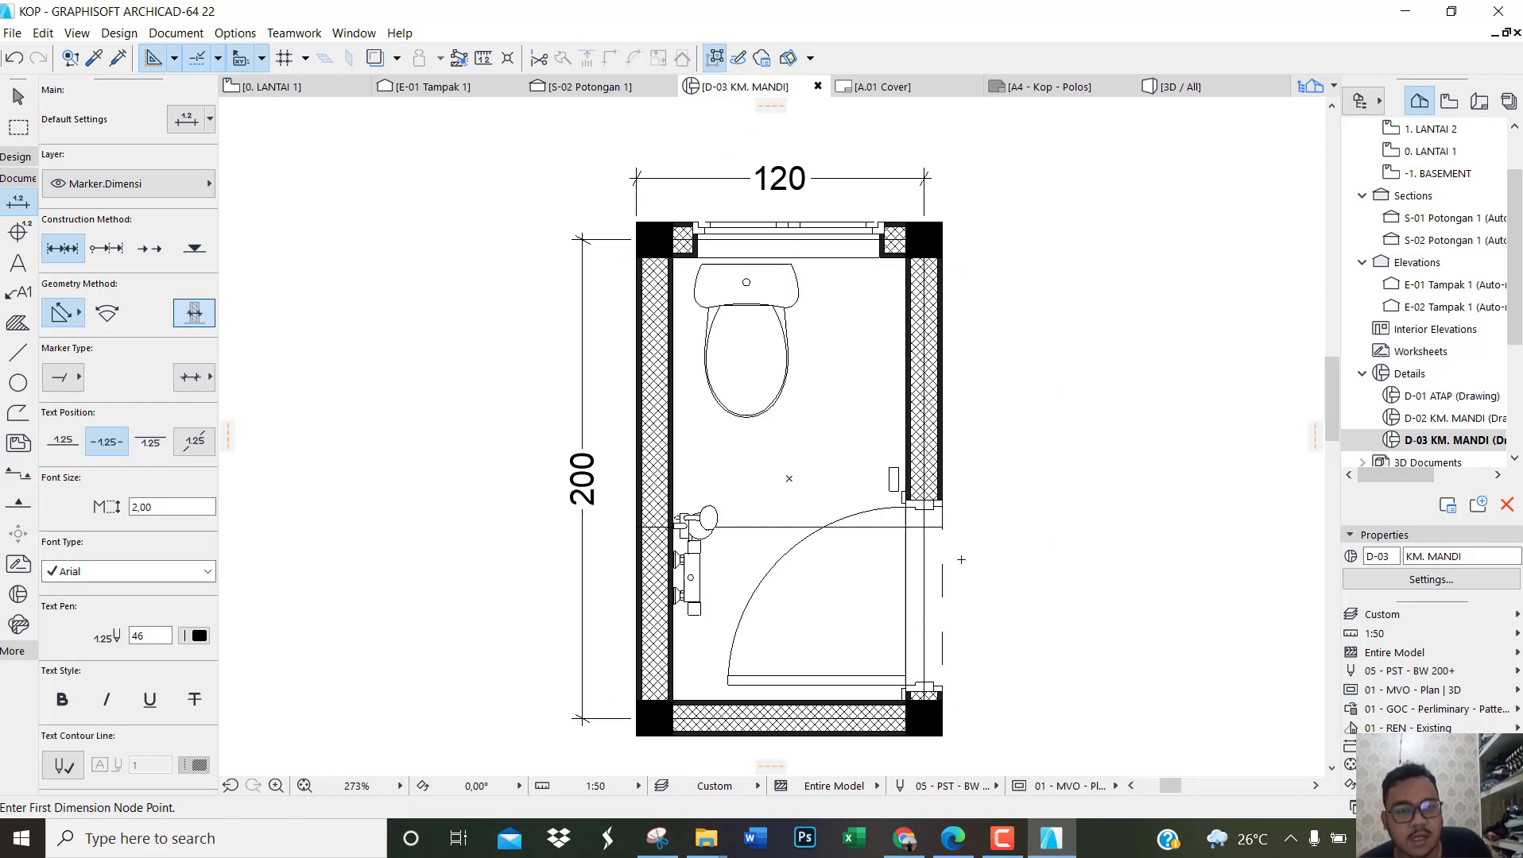
{"action": "key", "text": "Escape"}
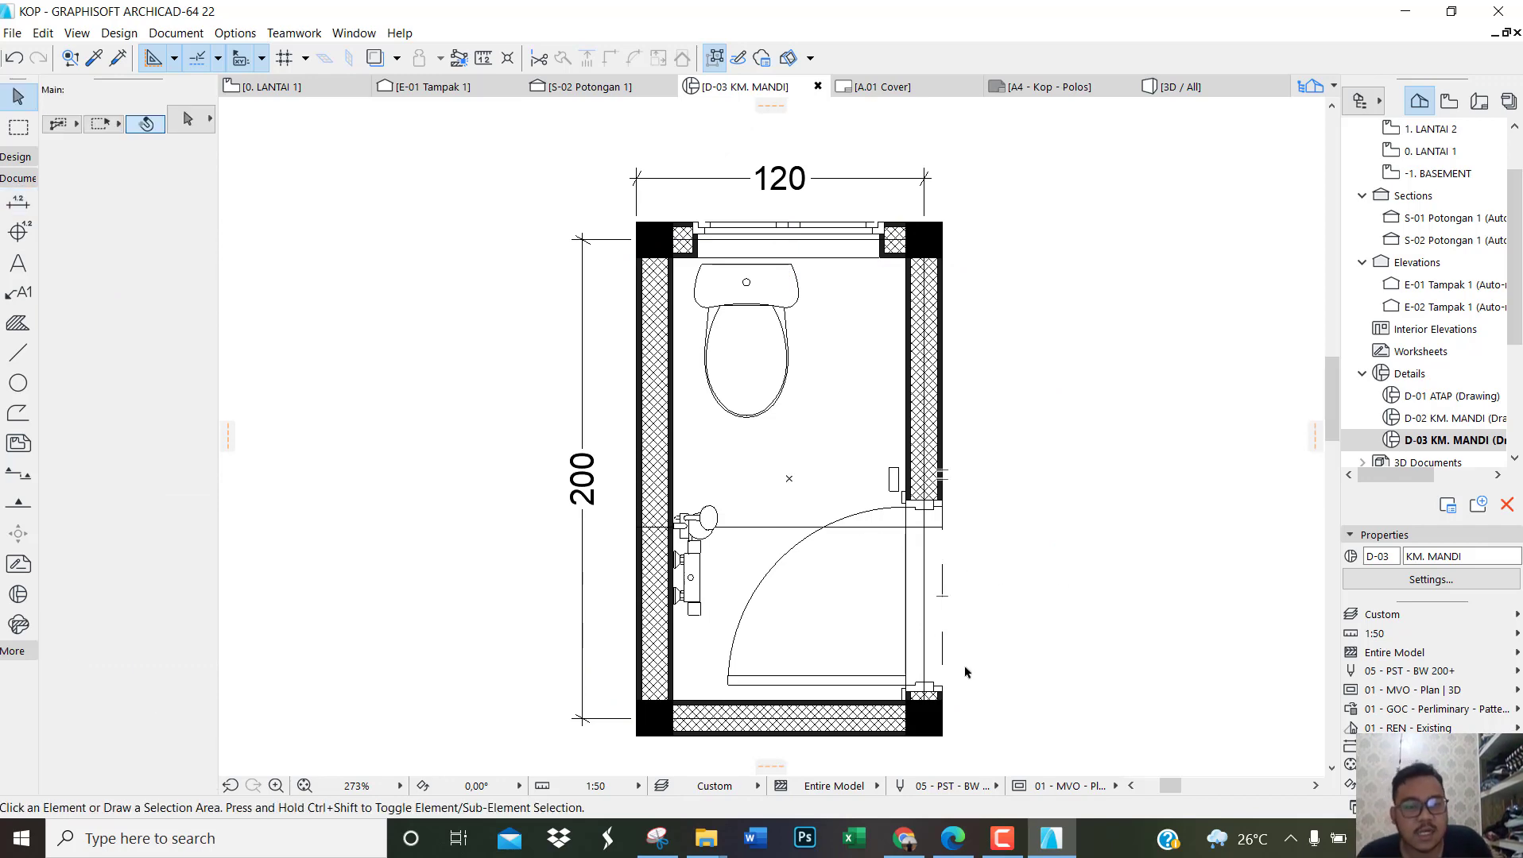
Step: Switch to the reference PDF, compare the DETAIL KM MANDI dimensions and browse down to the roof detail, returning to ArchiCAD
{"action": "left_click", "coordinate": [1057, 842]}
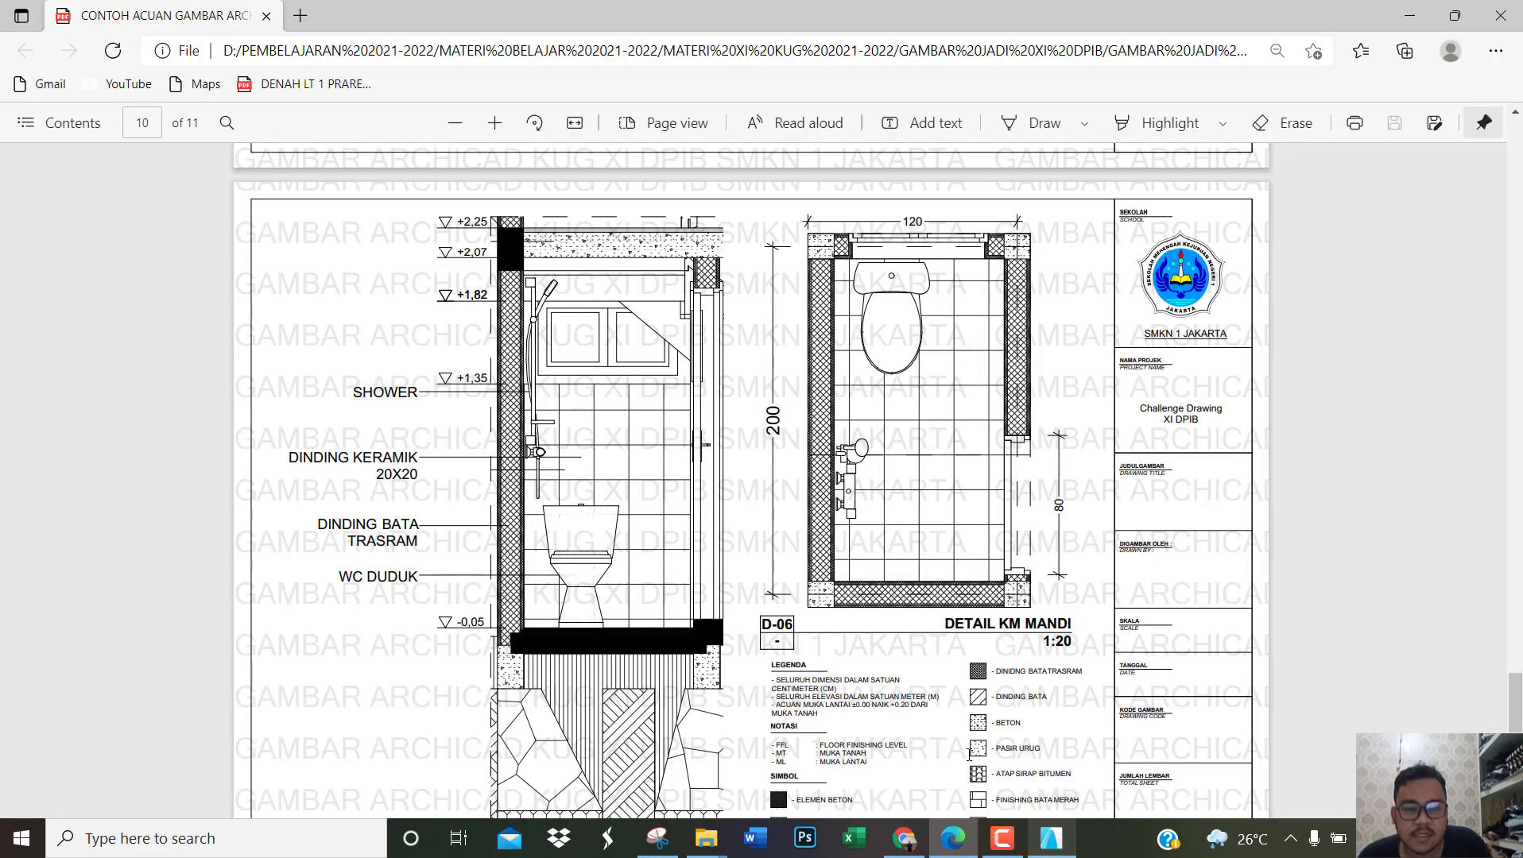
{"action": "scroll", "coordinate": [619, 465], "scroll_direction": "down", "scroll_amount": 5}
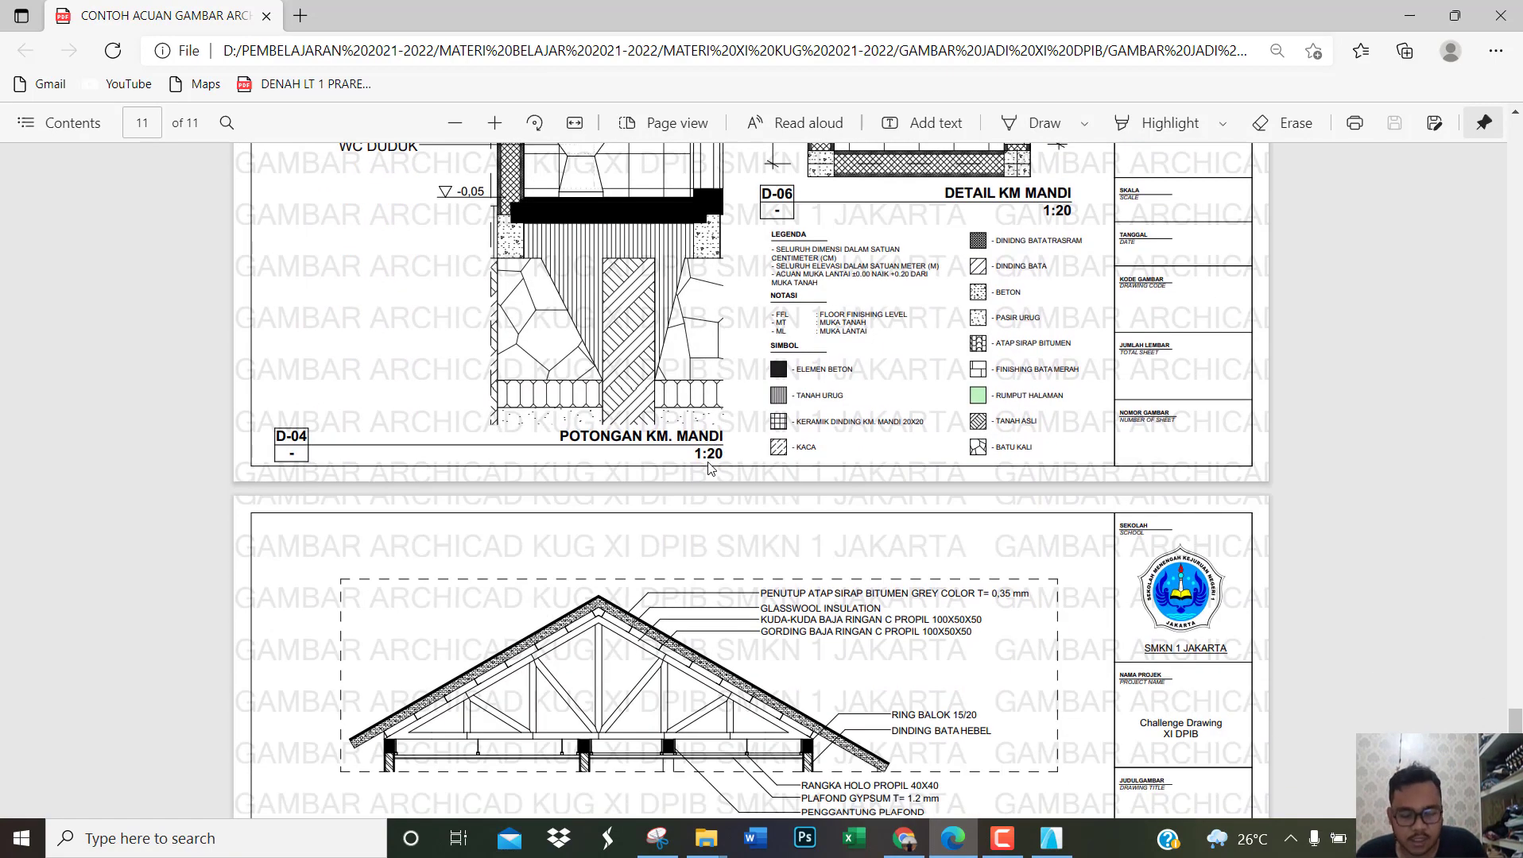
{"action": "key", "text": "alt+Tab"}
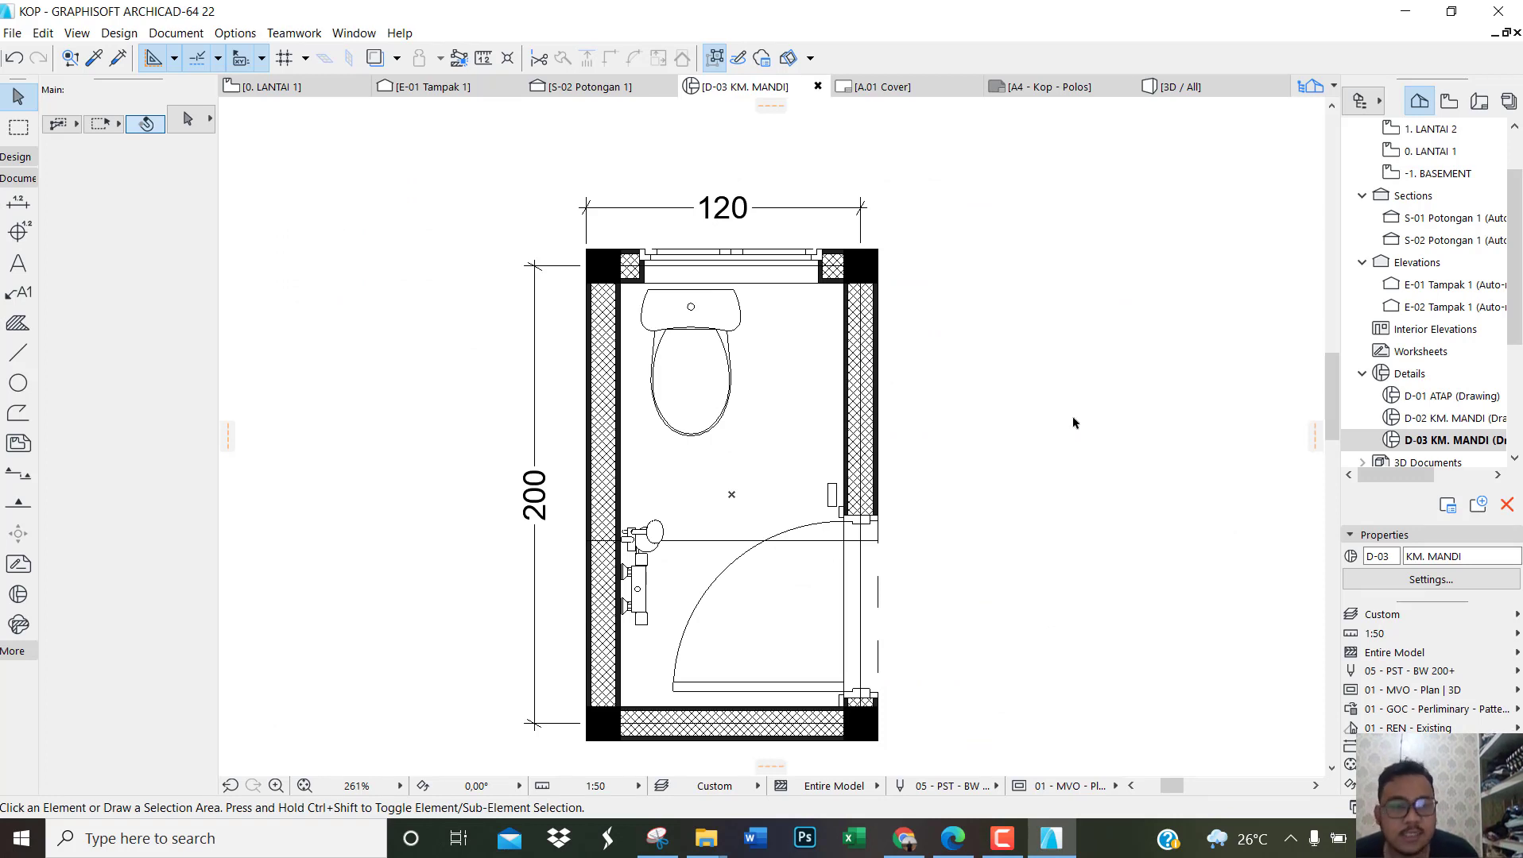
Step: Open section S-01 Potongan 1 and place a rectangular detail of about 67 by 205 around the left stone foundation, with its marker below left
{"action": "left_click", "coordinate": [1423, 225]}
{"action": "double_click", "coordinate": [1423, 226]}
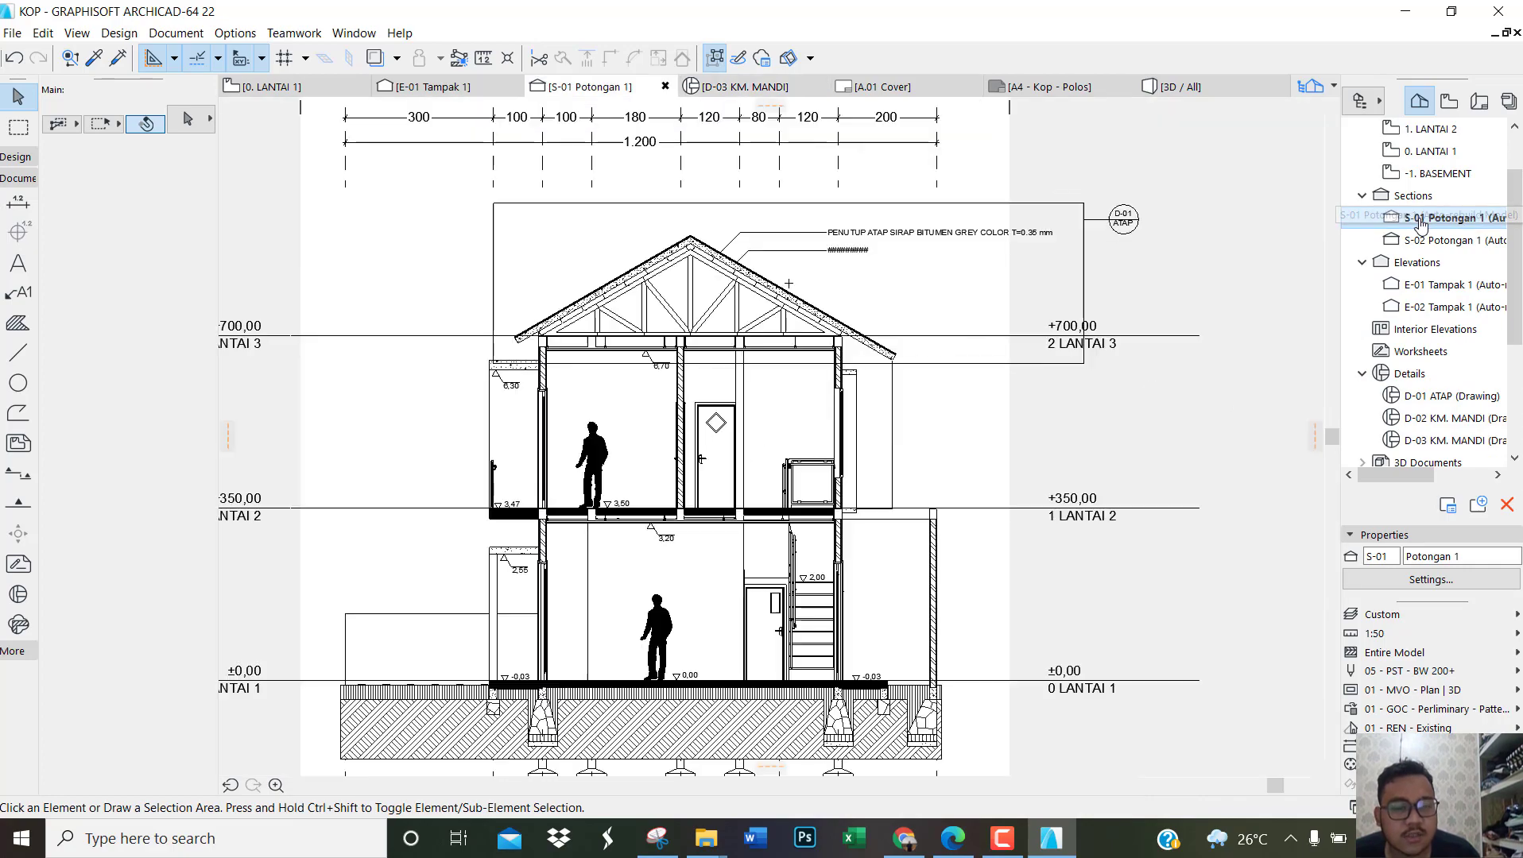
{"action": "scroll", "coordinate": [548, 663], "scroll_direction": "down", "scroll_amount": 2}
{"action": "scroll", "coordinate": [548, 664], "scroll_direction": "up", "scroll_amount": 6}
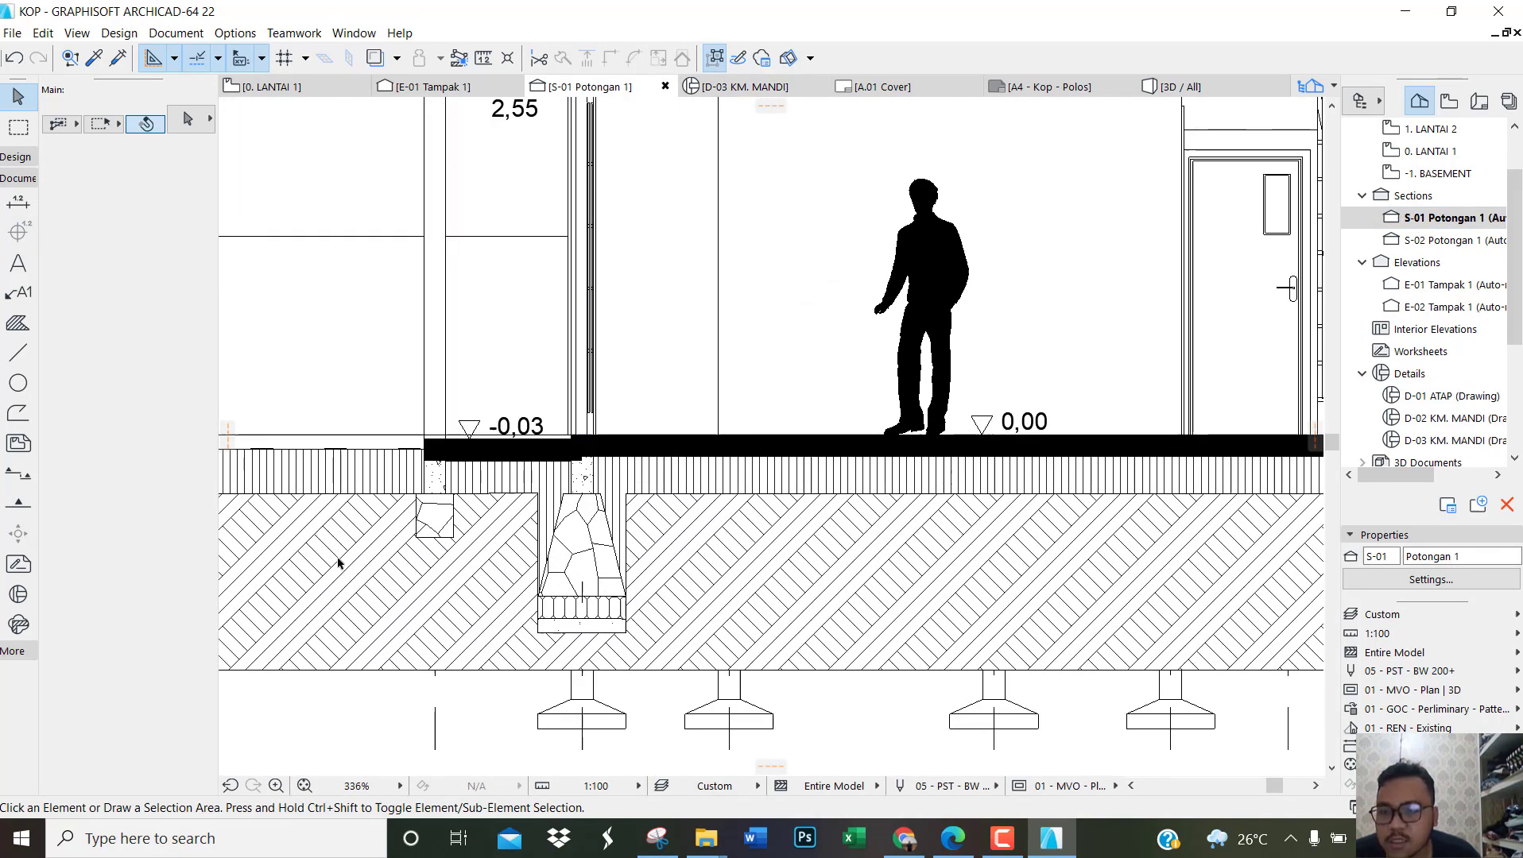
{"action": "left_click", "coordinate": [19, 596]}
{"action": "scroll", "coordinate": [607, 670], "scroll_direction": "down", "scroll_amount": 2}
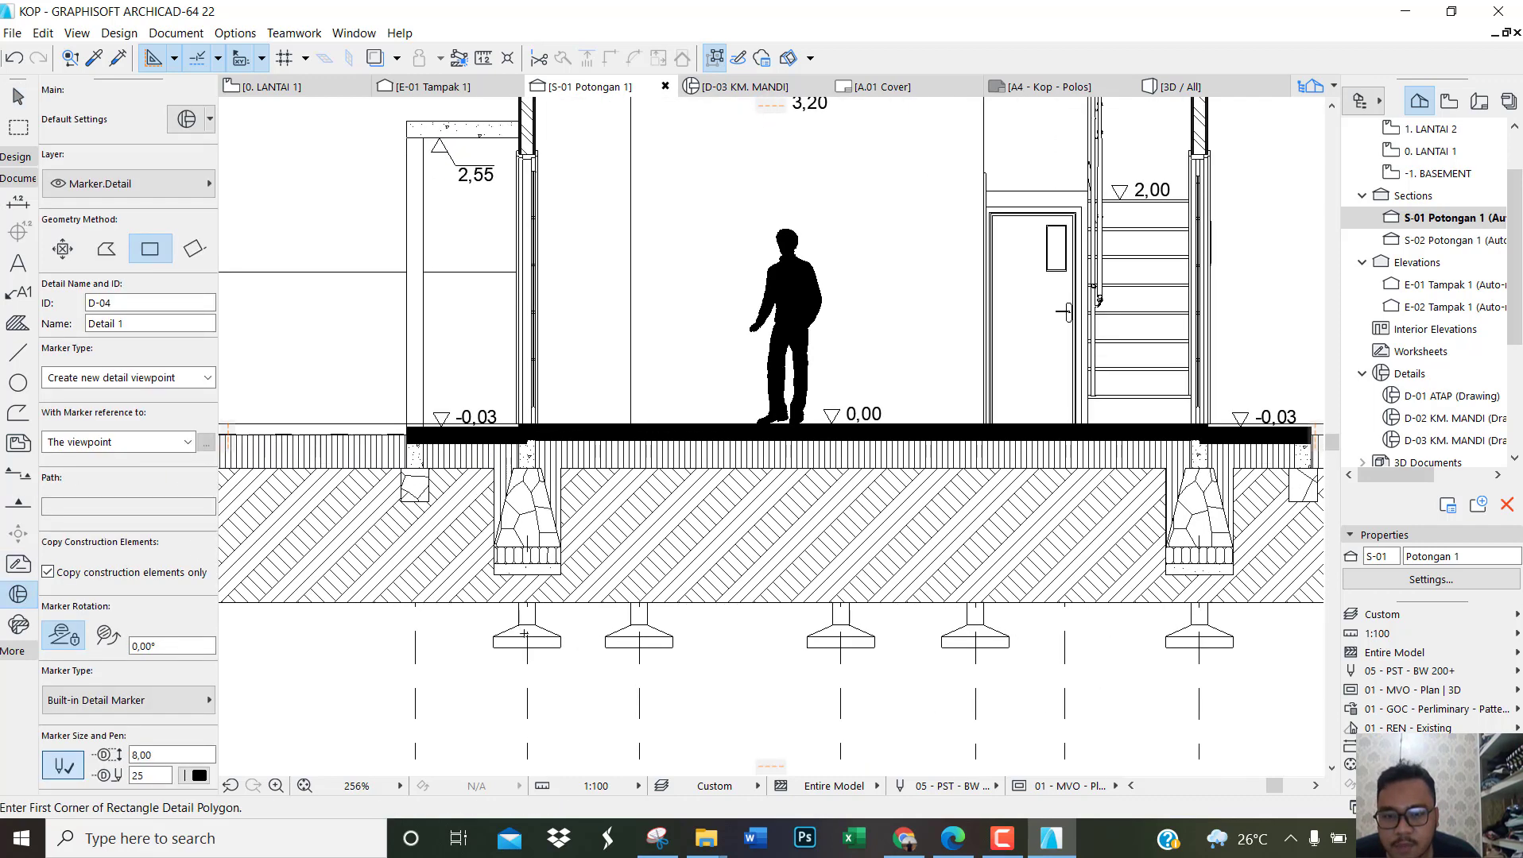
{"action": "scroll", "coordinate": [607, 670], "scroll_direction": "up", "scroll_amount": 4}
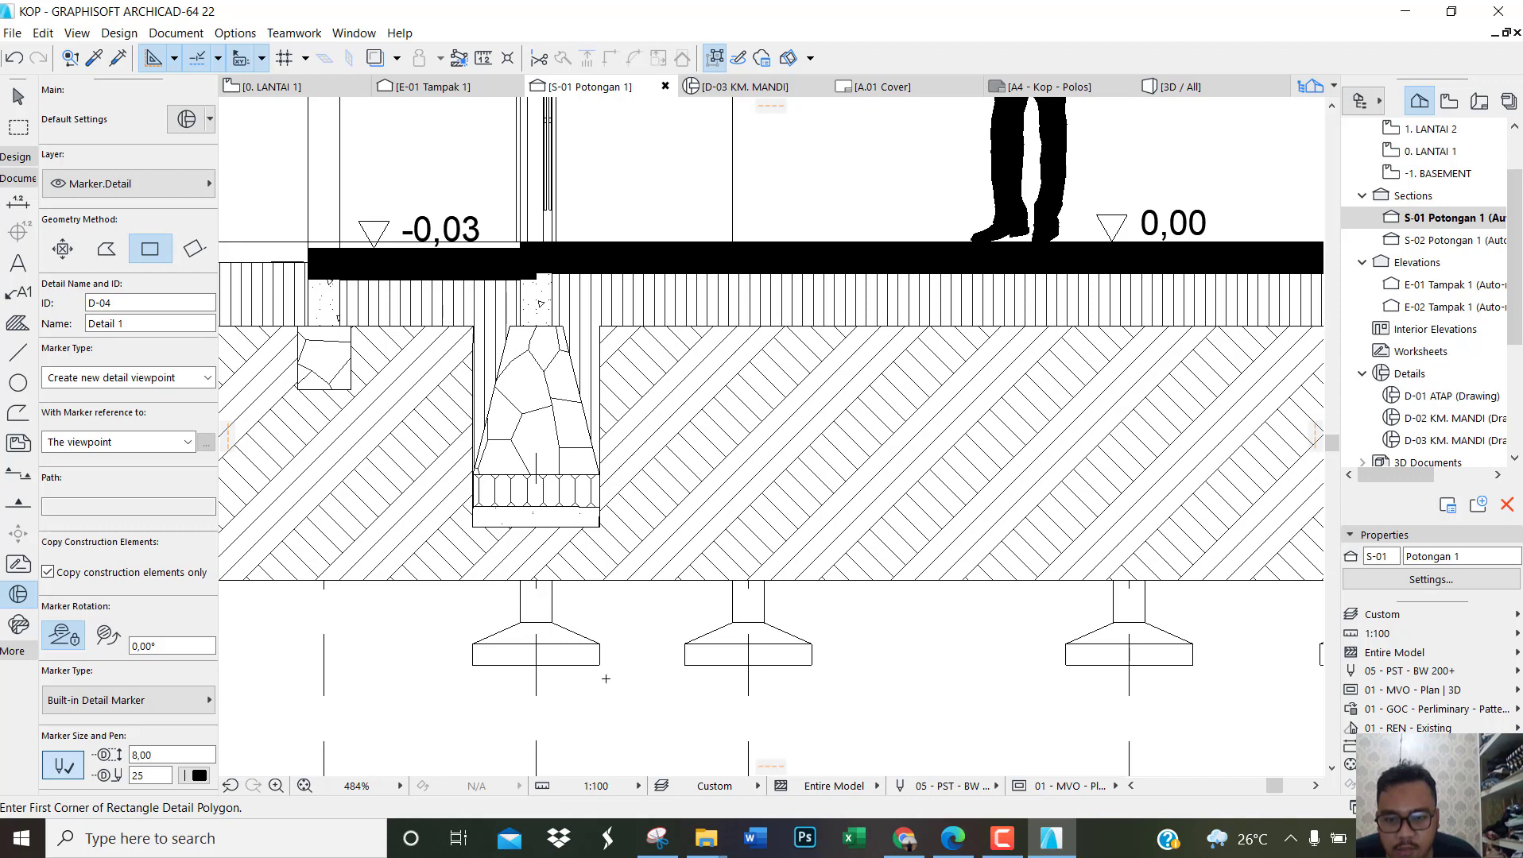
{"action": "left_click", "coordinate": [604, 675]}
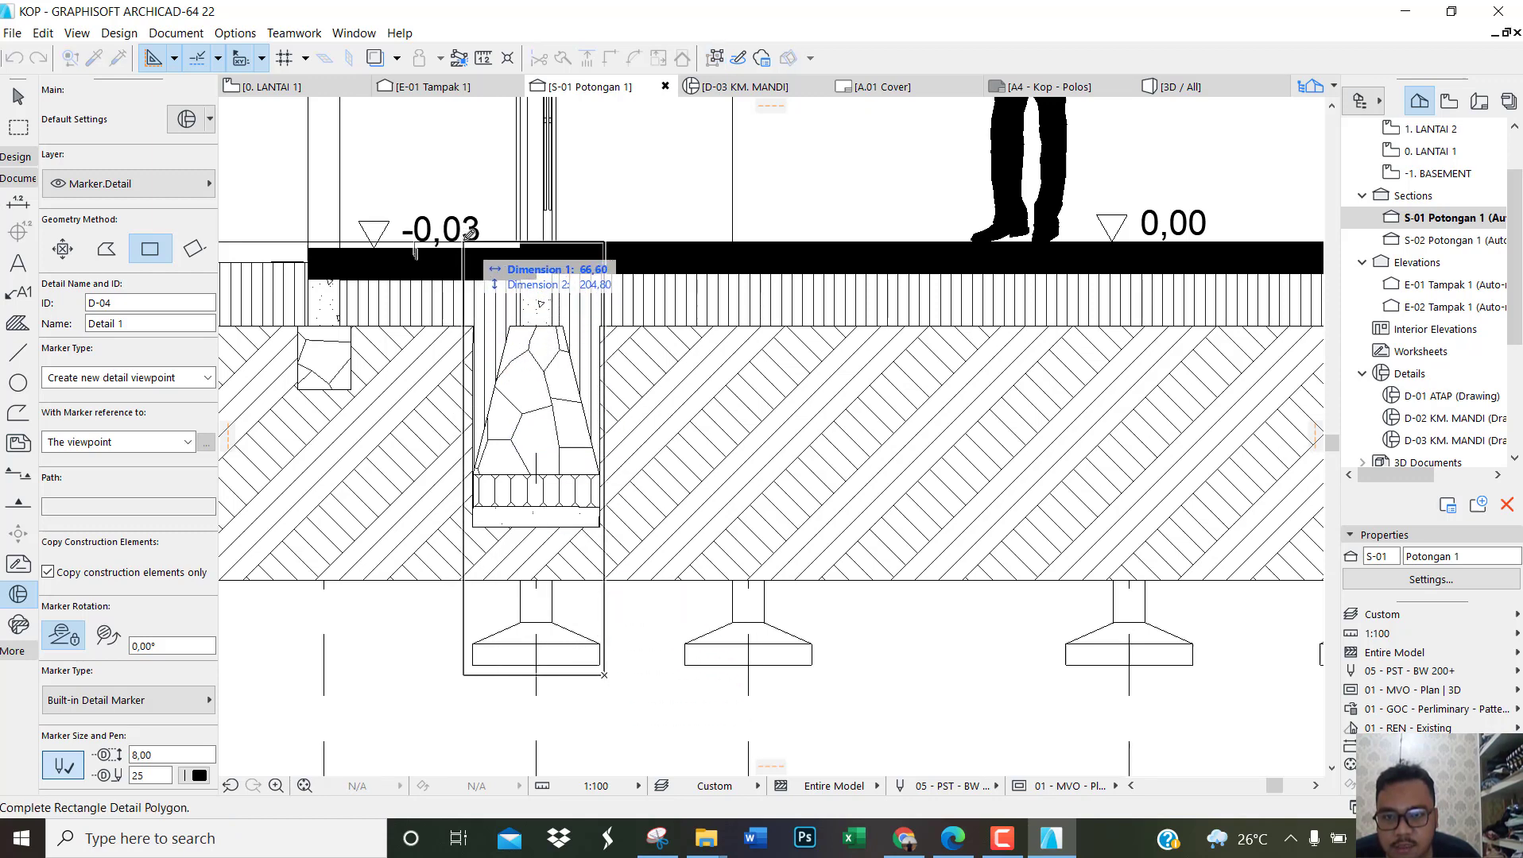
{"action": "left_click", "coordinate": [460, 240]}
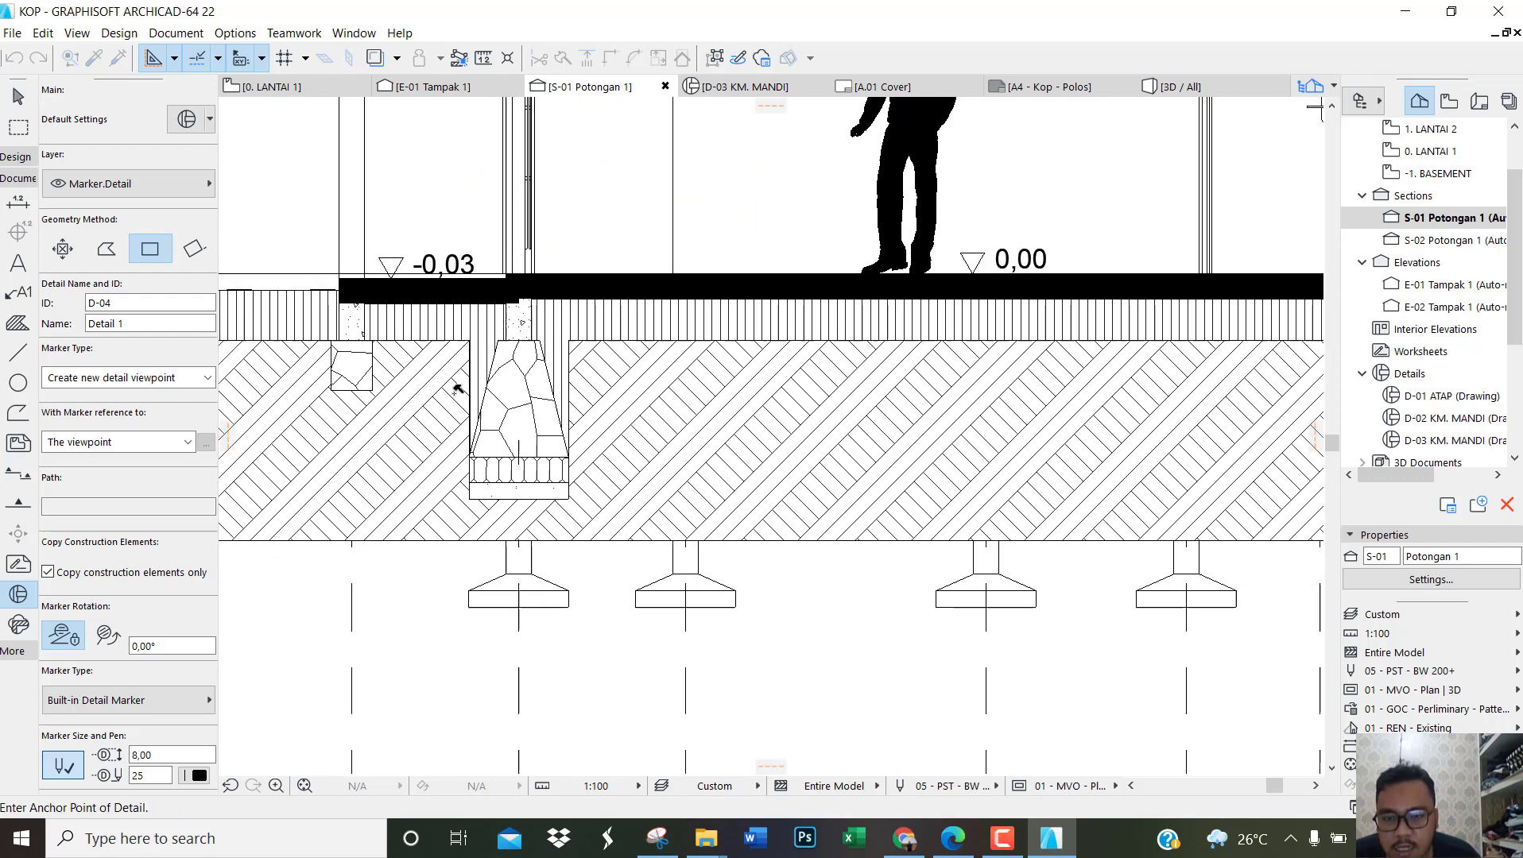
{"action": "scroll", "coordinate": [457, 394], "scroll_direction": "down", "scroll_amount": 3}
{"action": "left_click", "coordinate": [430, 585]}
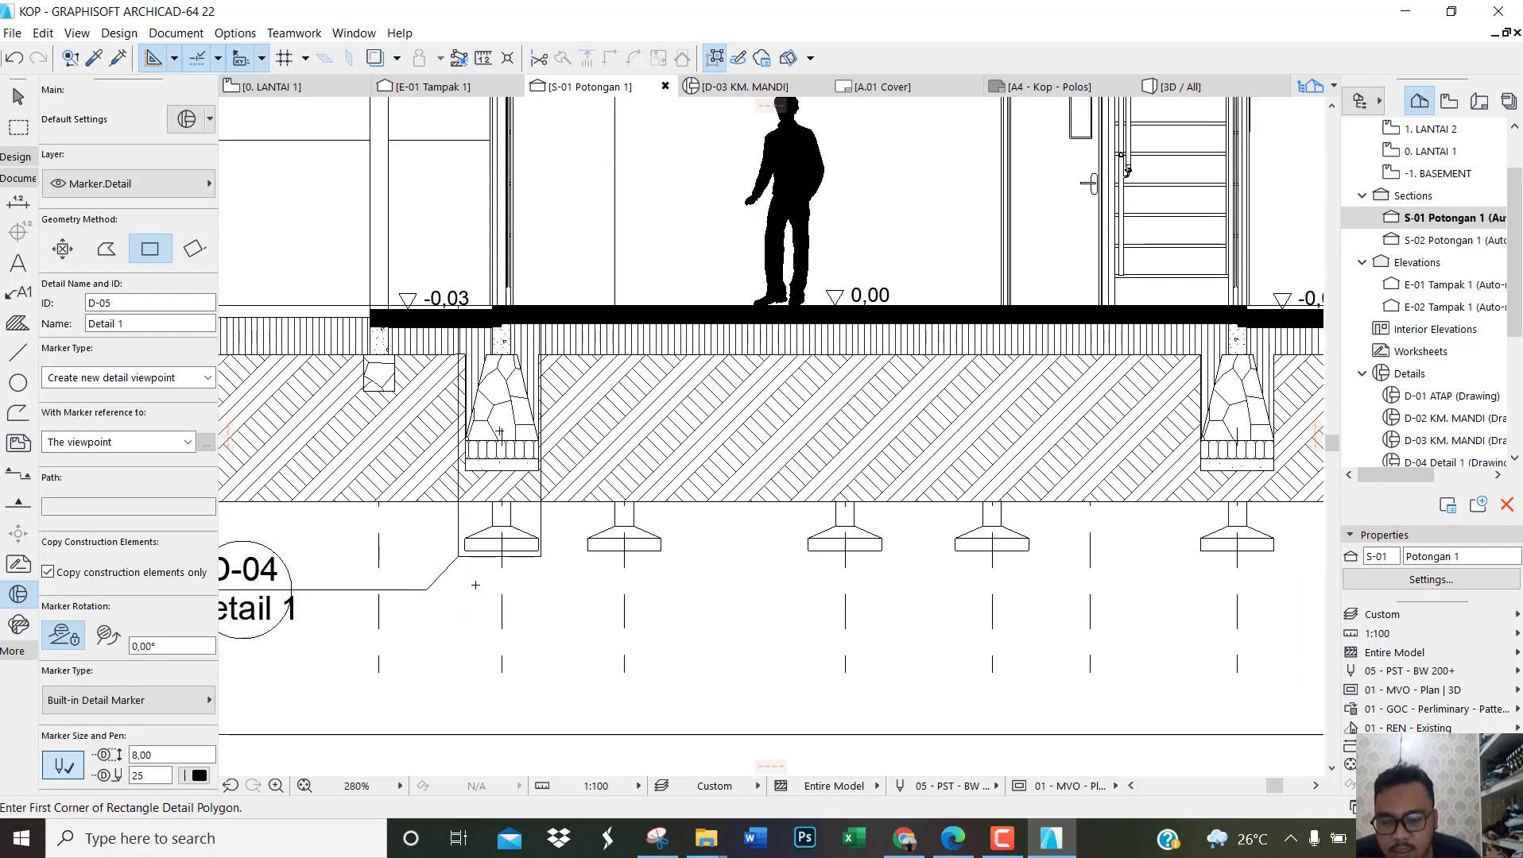
Step: Move the D-04 marker closer to the foundation and align its leader bend below the detail frame's lower-left corner
{"action": "scroll", "coordinate": [487, 585], "scroll_direction": "down", "scroll_amount": 3}
{"action": "scroll", "coordinate": [350, 588], "scroll_direction": "up", "scroll_amount": 4}
{"action": "key", "text": "Escape"}
{"action": "left_click", "coordinate": [375, 581]}
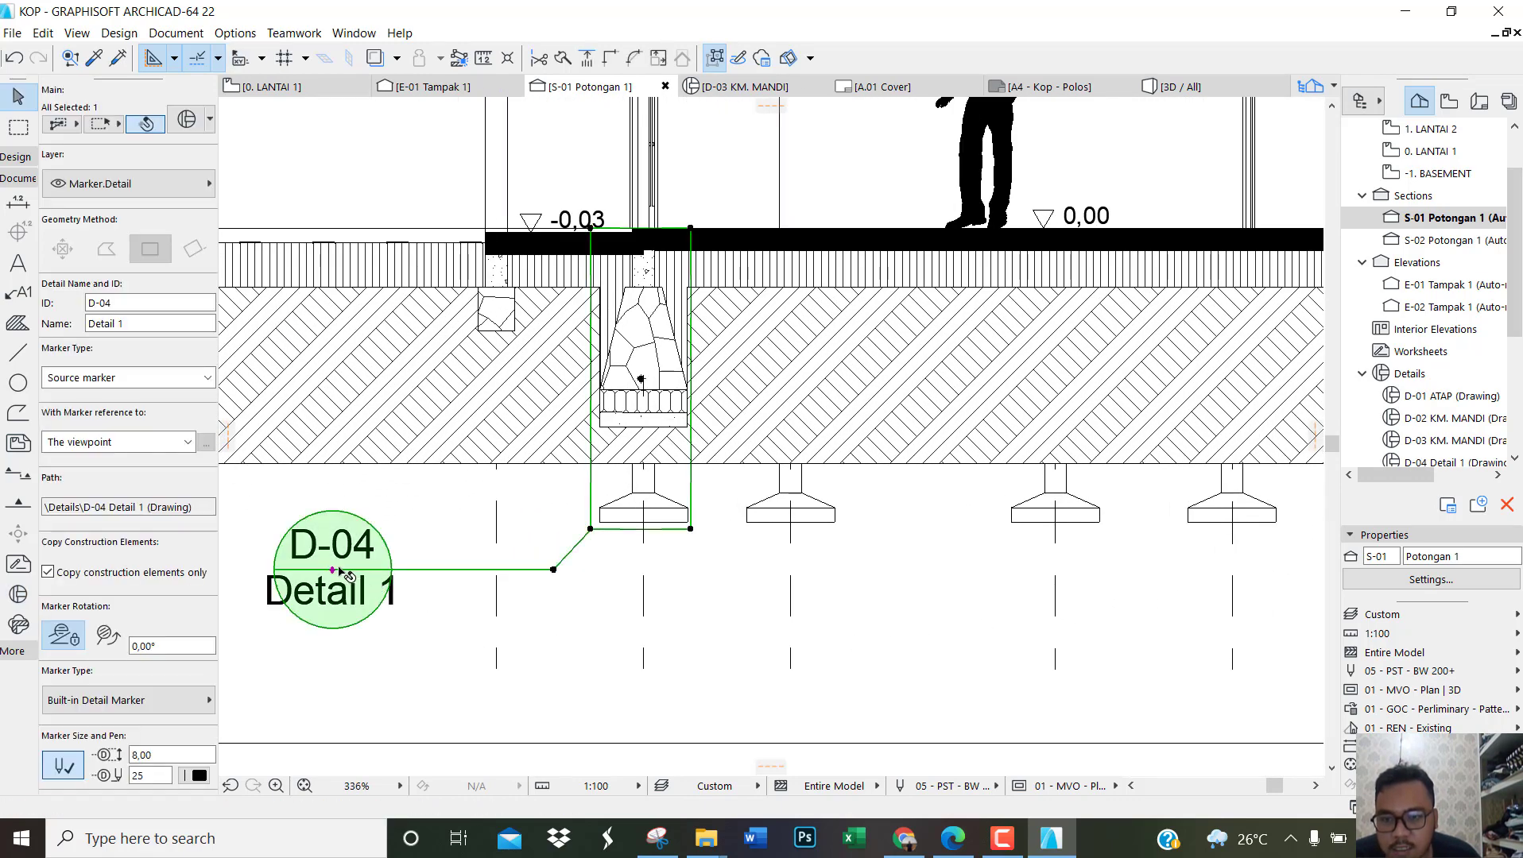
{"action": "mouse_move", "coordinate": [334, 570]}
{"action": "left_mouse_down"}
{"action": "mouse_move", "coordinate": [594, 596]}
{"action": "mouse_move", "coordinate": [496, 571]}
{"action": "left_mouse_up"}
{"action": "scroll", "coordinate": [522, 555], "scroll_direction": "up", "scroll_amount": 4}
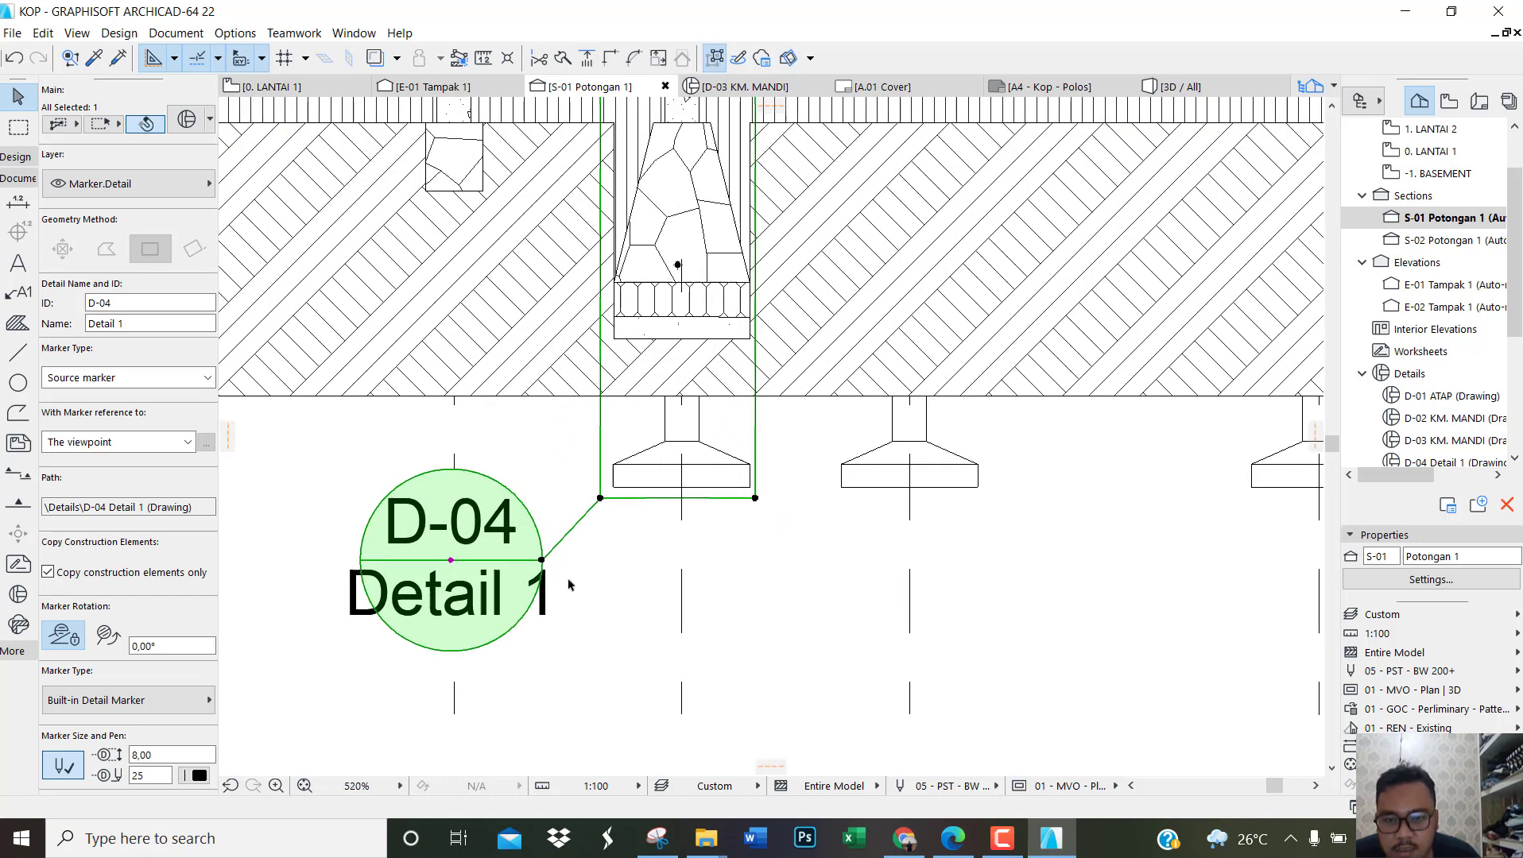
{"action": "left_click", "coordinate": [523, 545]}
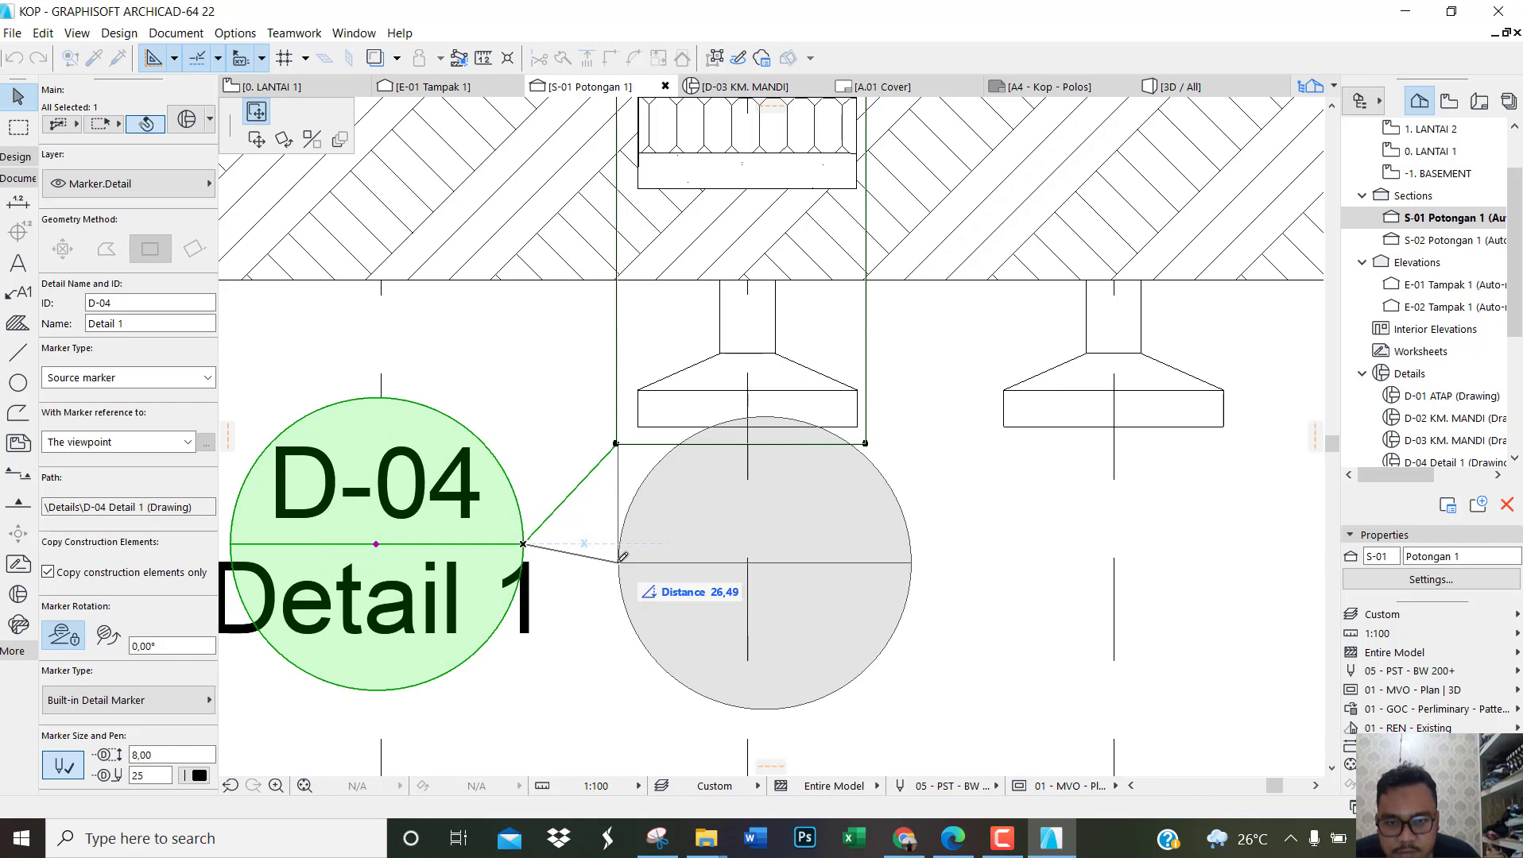
{"action": "left_click", "coordinate": [617, 556]}
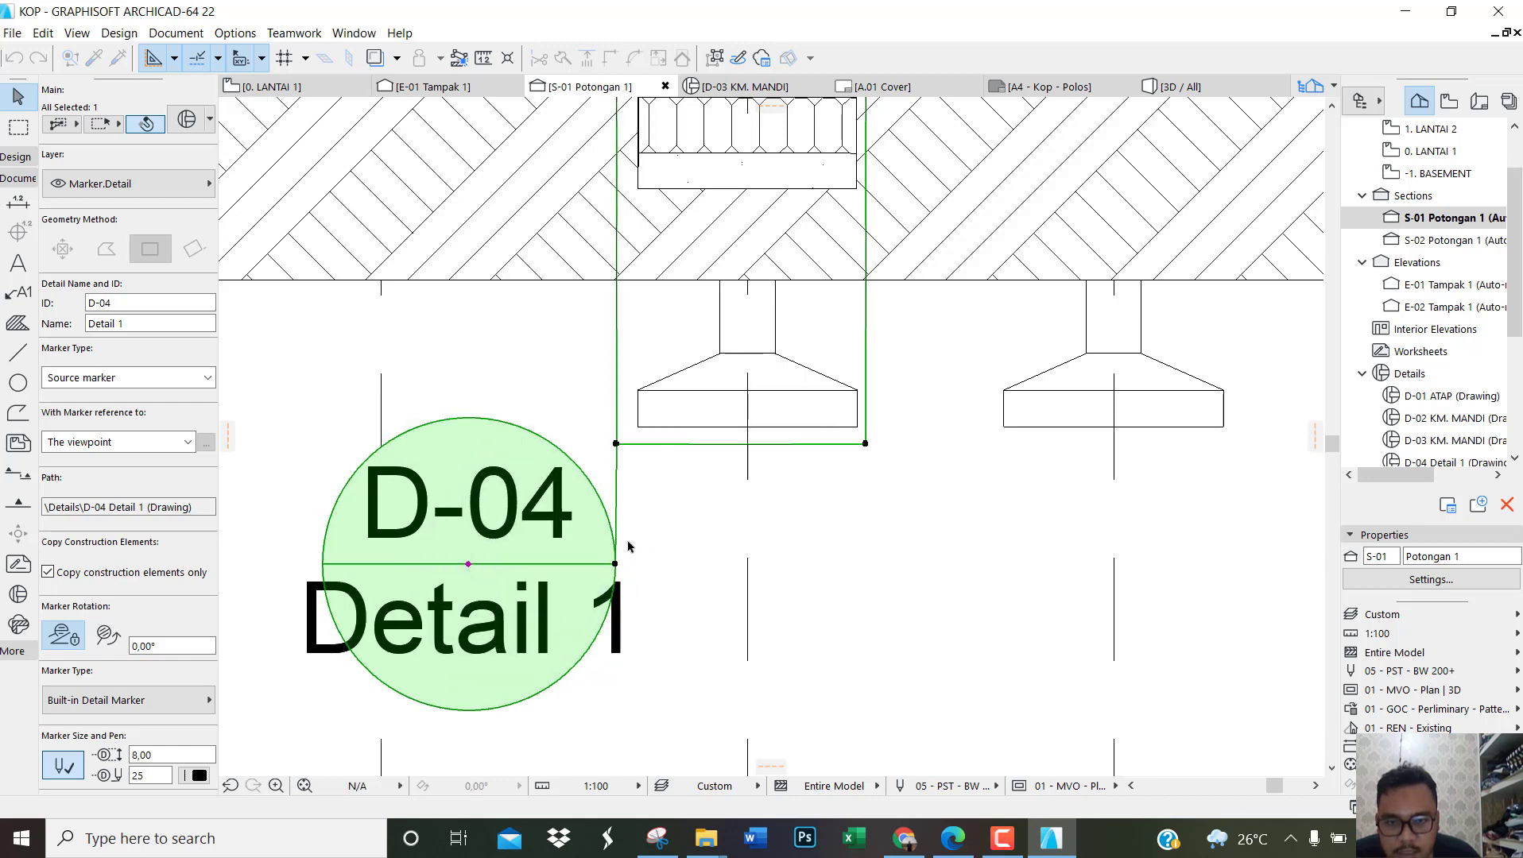
Step: Rename the D-04 foundation detail as PONDASI
{"action": "scroll", "coordinate": [616, 517], "scroll_direction": "up", "scroll_amount": 2}
{"action": "scroll", "coordinate": [193, 476], "scroll_direction": "down", "scroll_amount": 3}
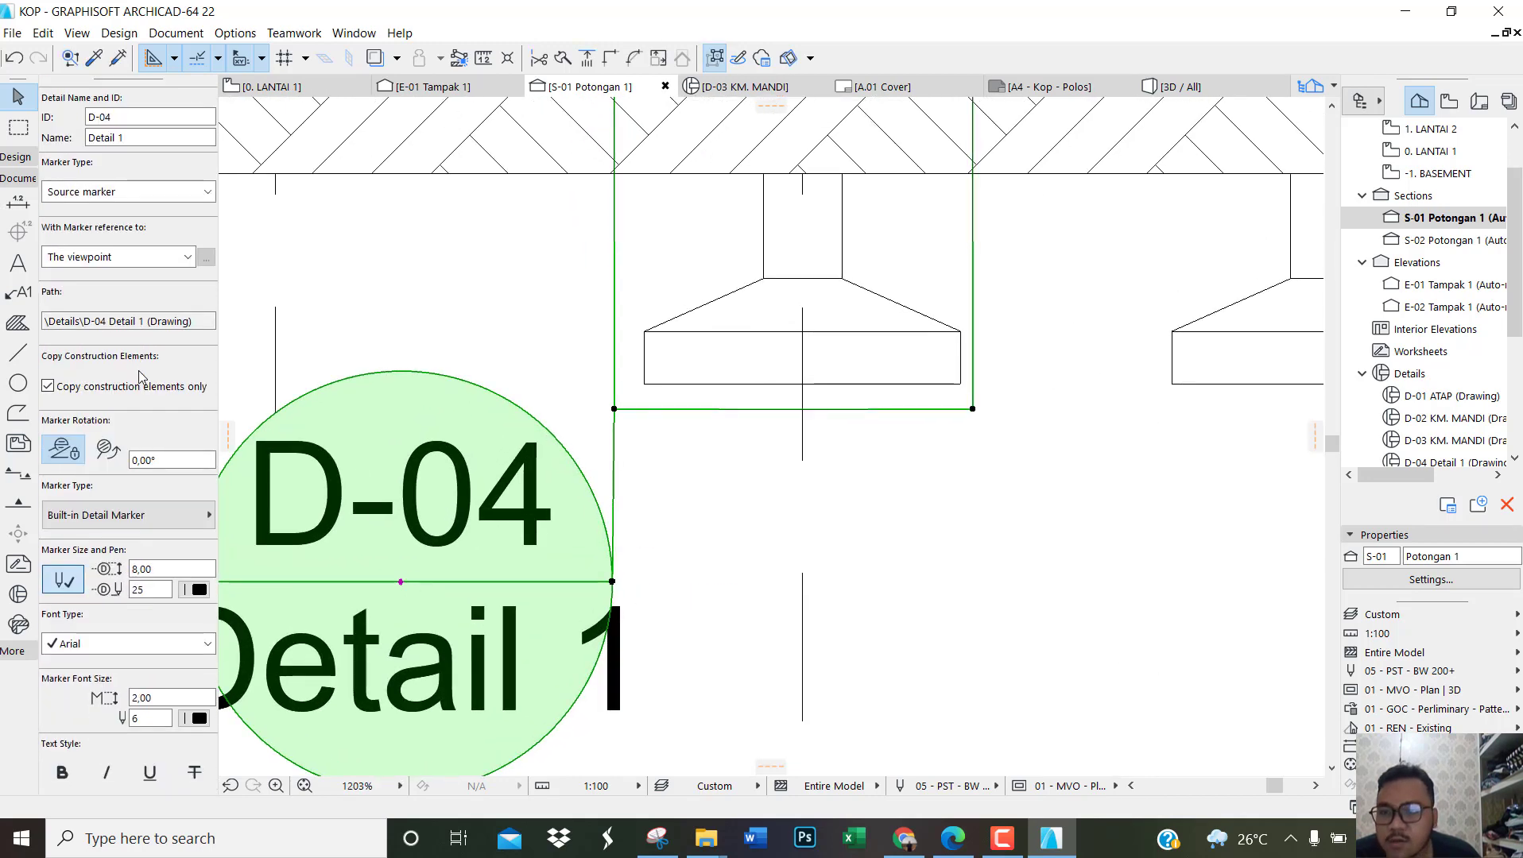
{"action": "left_click", "coordinate": [149, 137]}
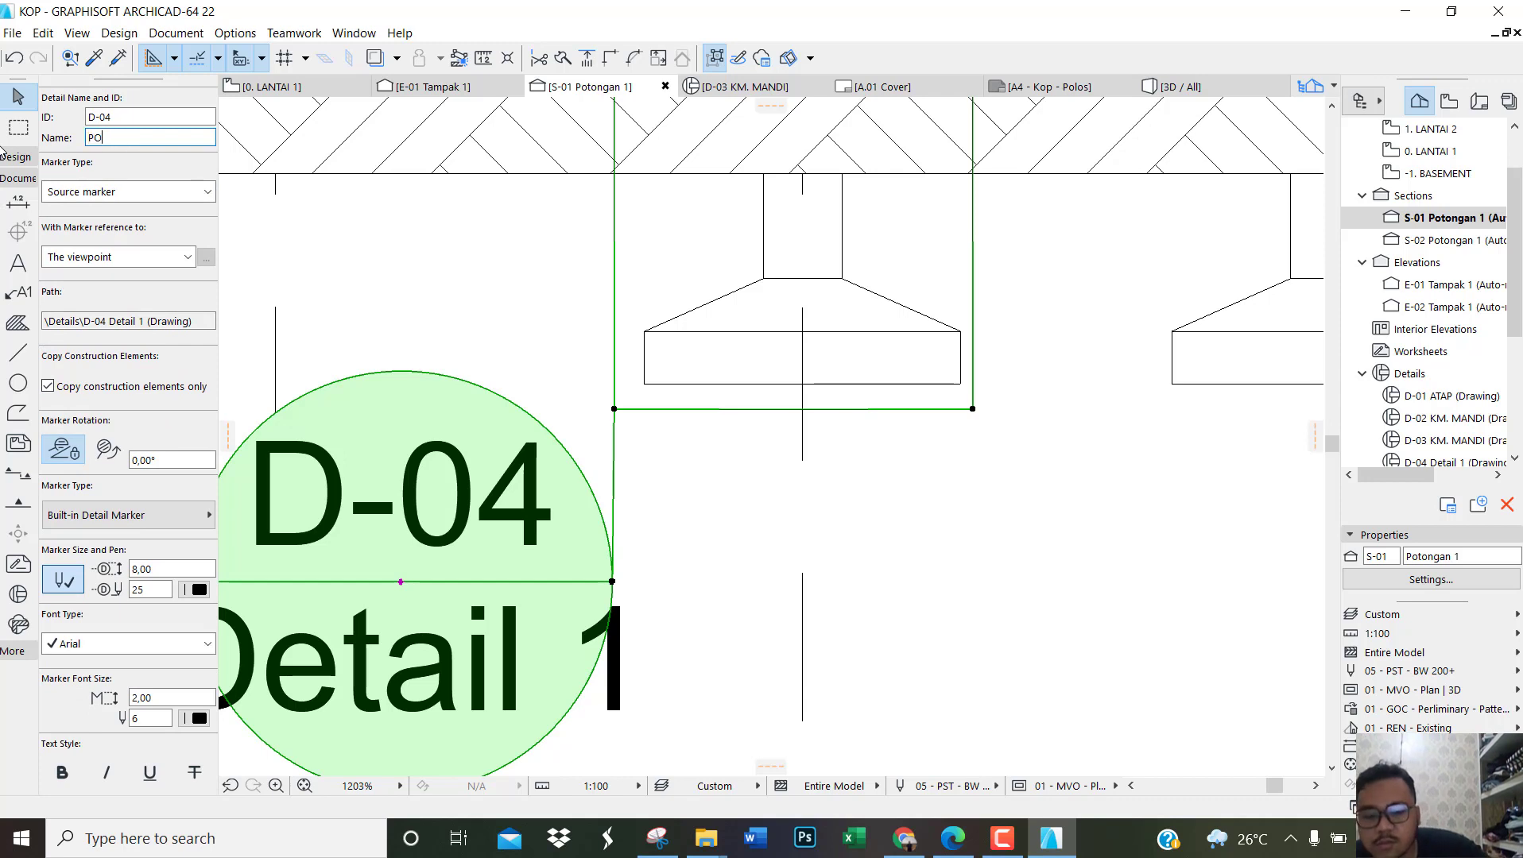
{"action": "type", "text": "PONDASI"}
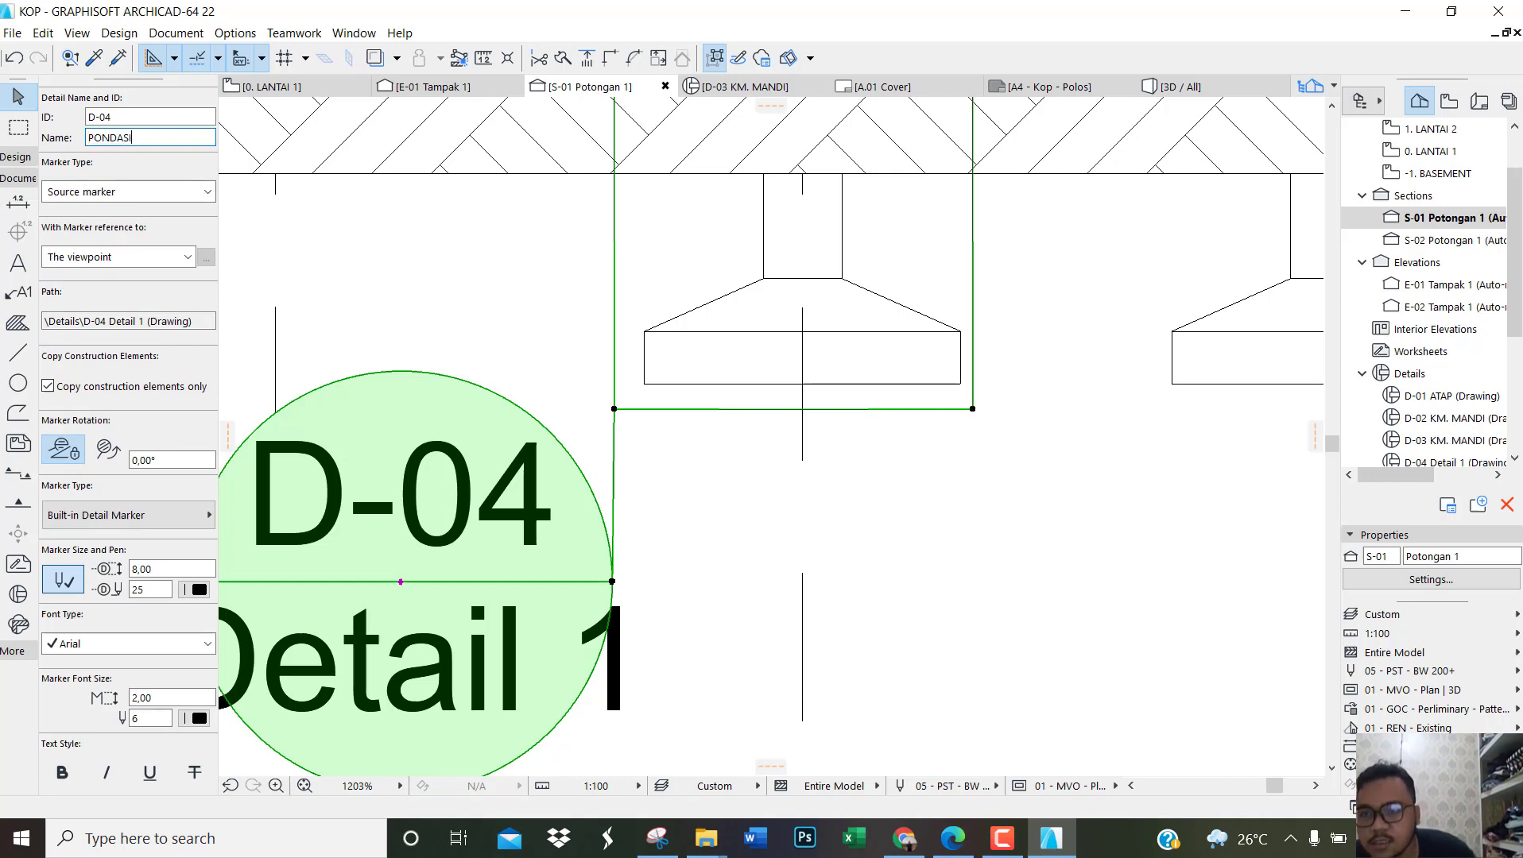
{"action": "key", "text": "Tab"}
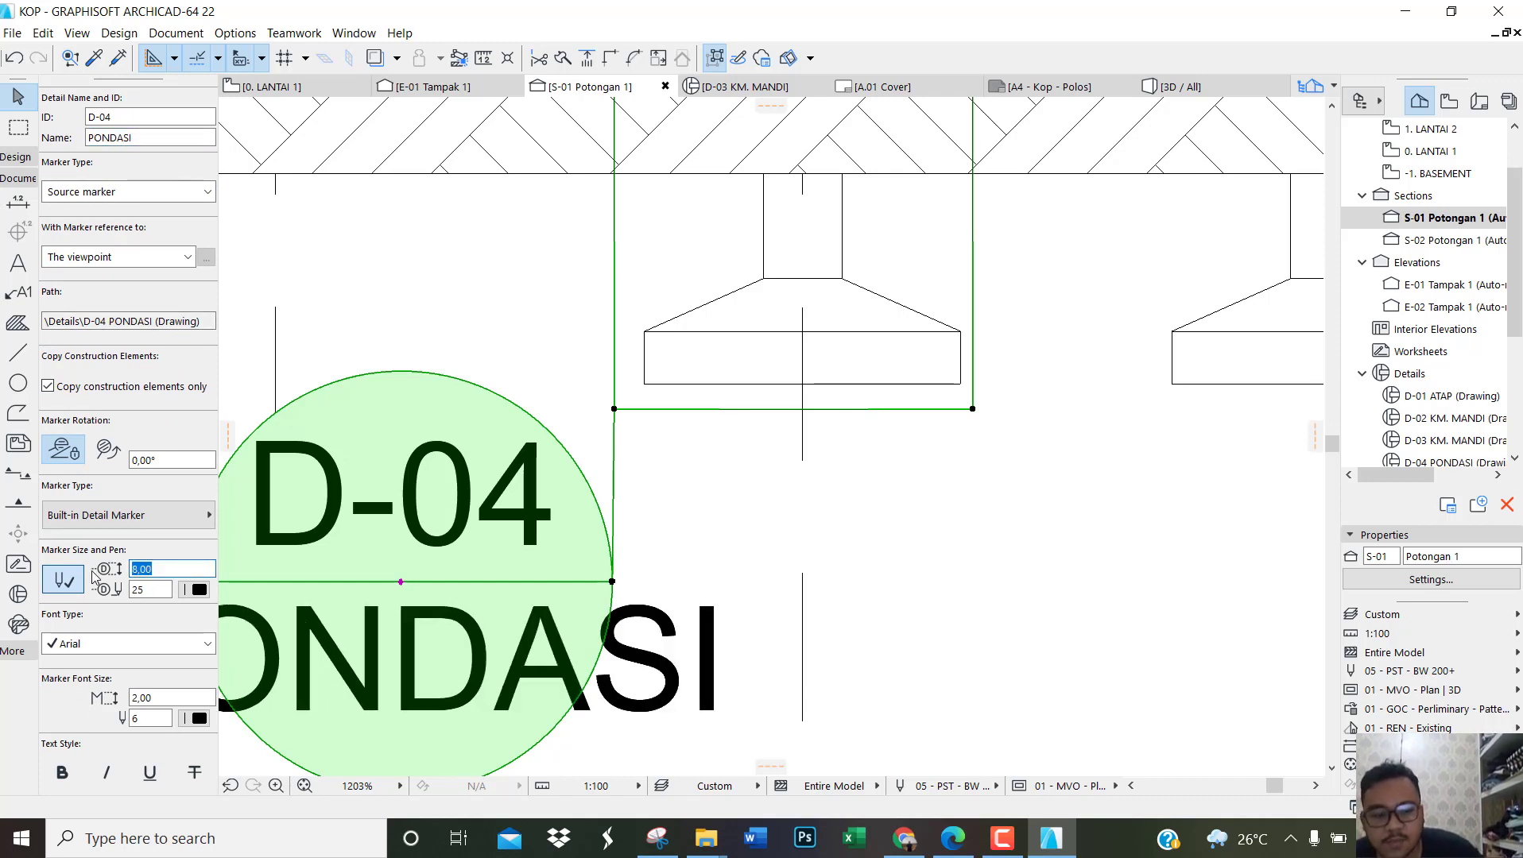
Step: Set the D-04 marker's size to 6,00 and its font size to 0,9, and deselect it
{"action": "type", "text": "6"}
{"action": "left_click", "coordinate": [150, 698]}
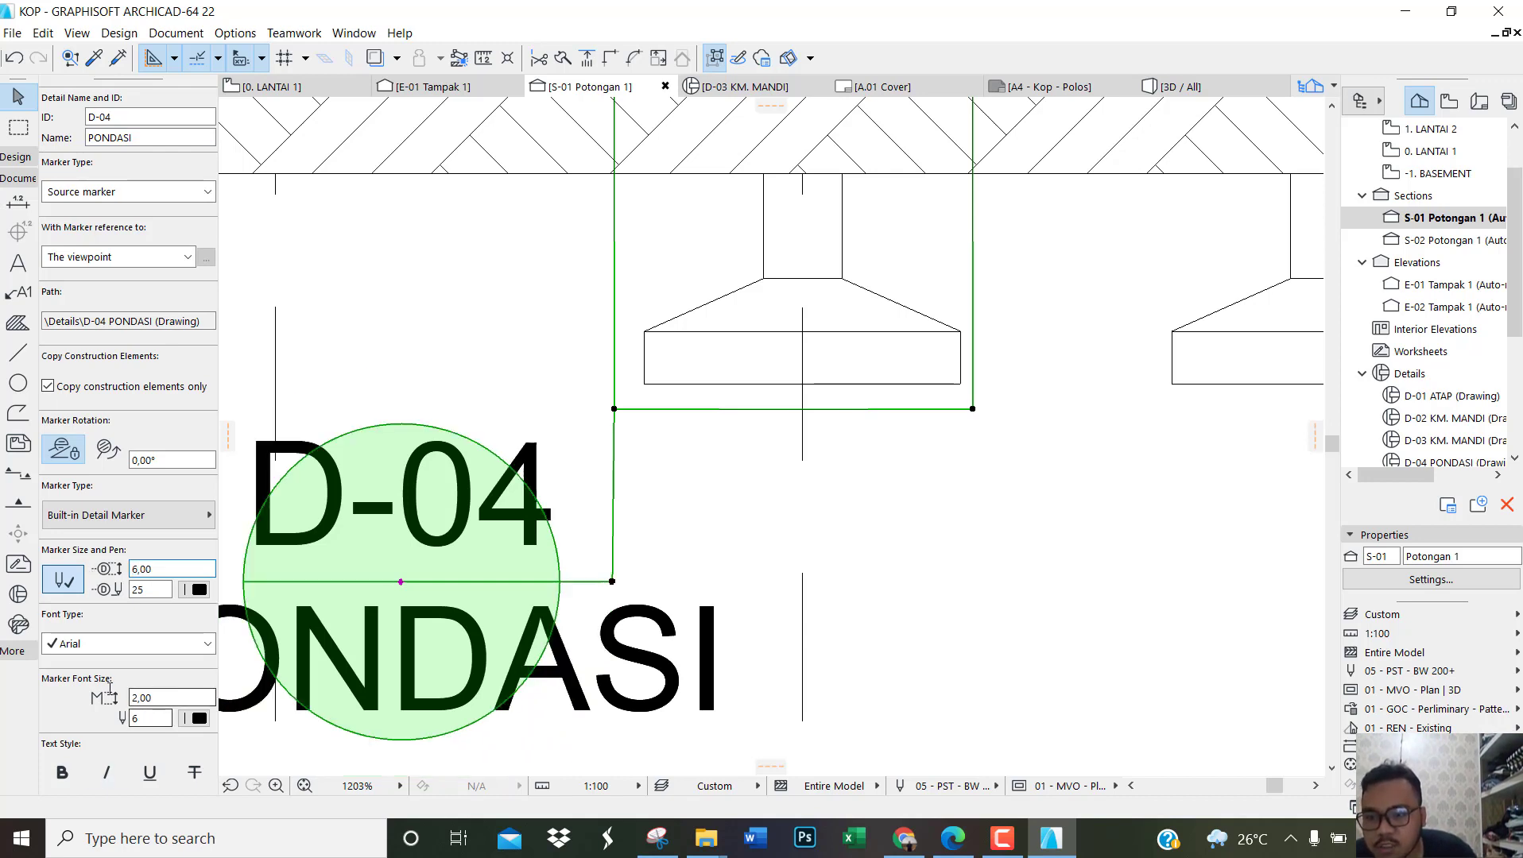
{"action": "key", "text": "Return"}
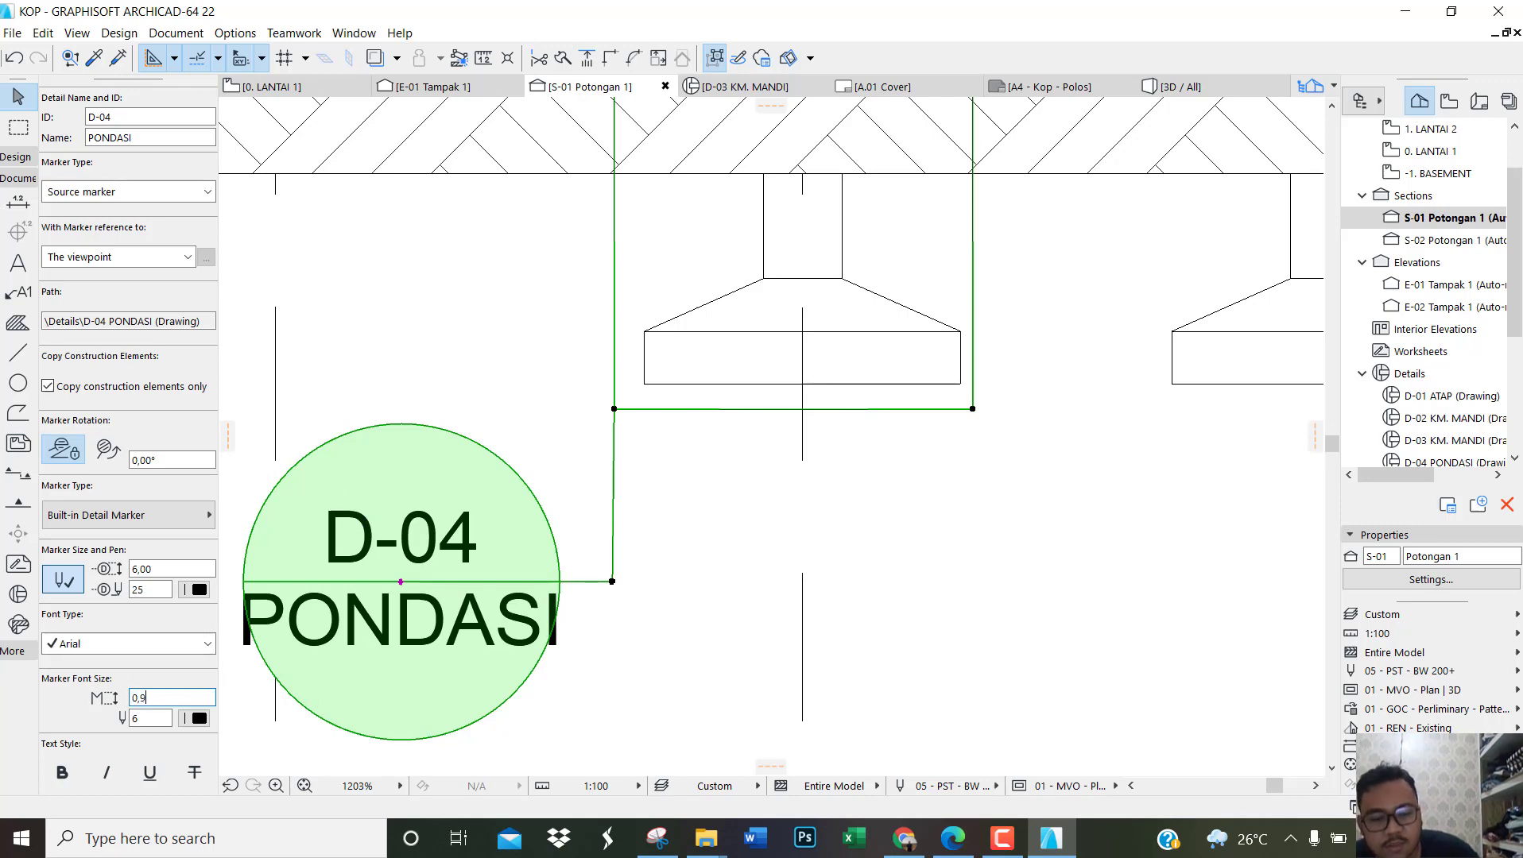
{"action": "key", "text": "Return"}
{"action": "left_click", "coordinate": [709, 698]}
{"action": "scroll", "coordinate": [849, 544], "scroll_direction": "down", "scroll_amount": 3}
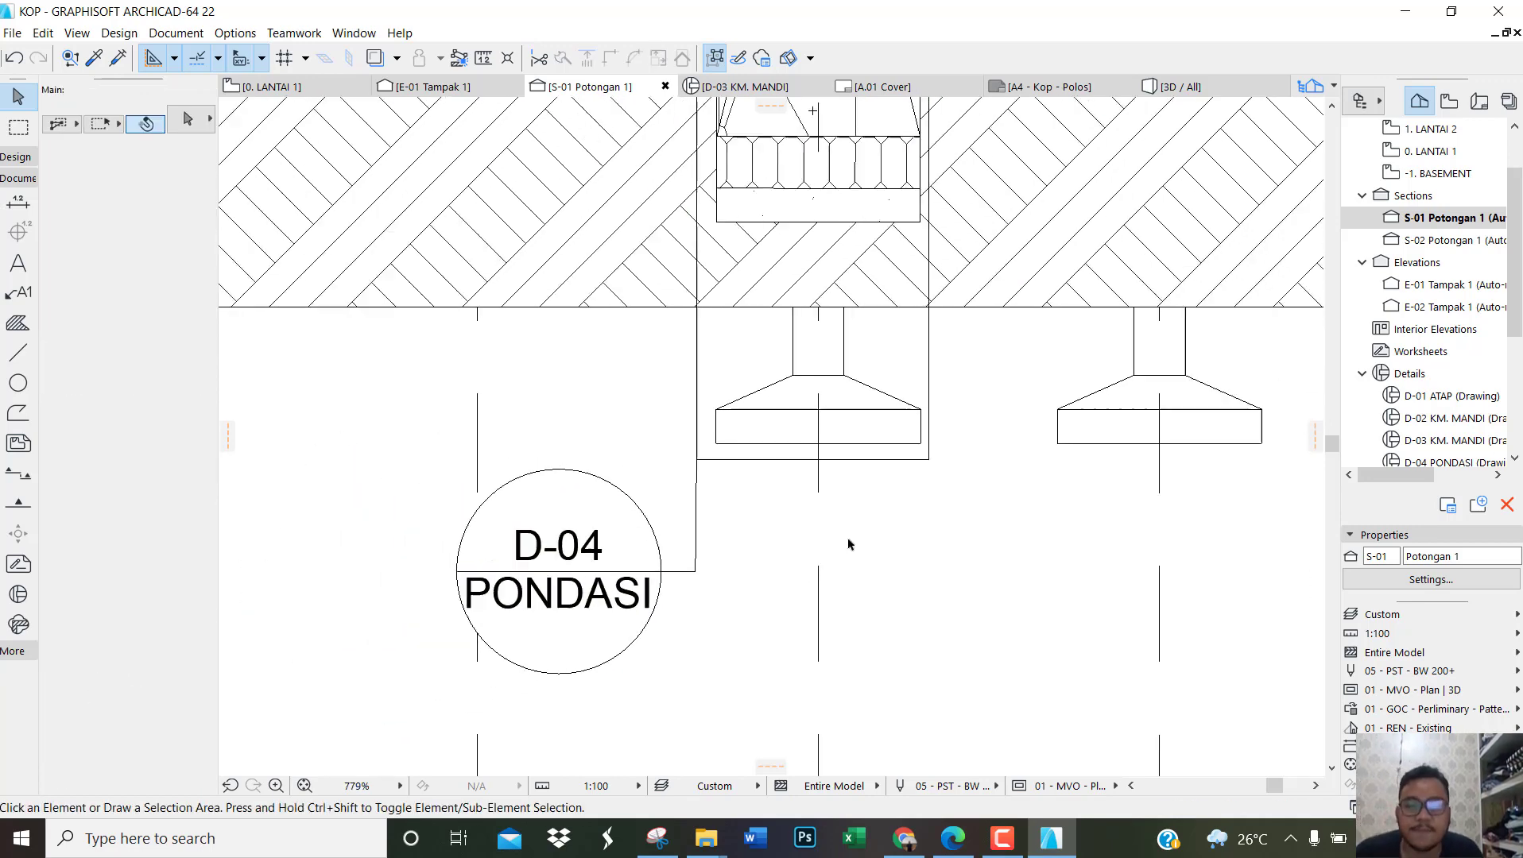
{"action": "scroll", "coordinate": [849, 544], "scroll_direction": "down", "scroll_amount": 5}
{"action": "scroll", "coordinate": [548, 475], "scroll_direction": "up", "scroll_amount": 3}
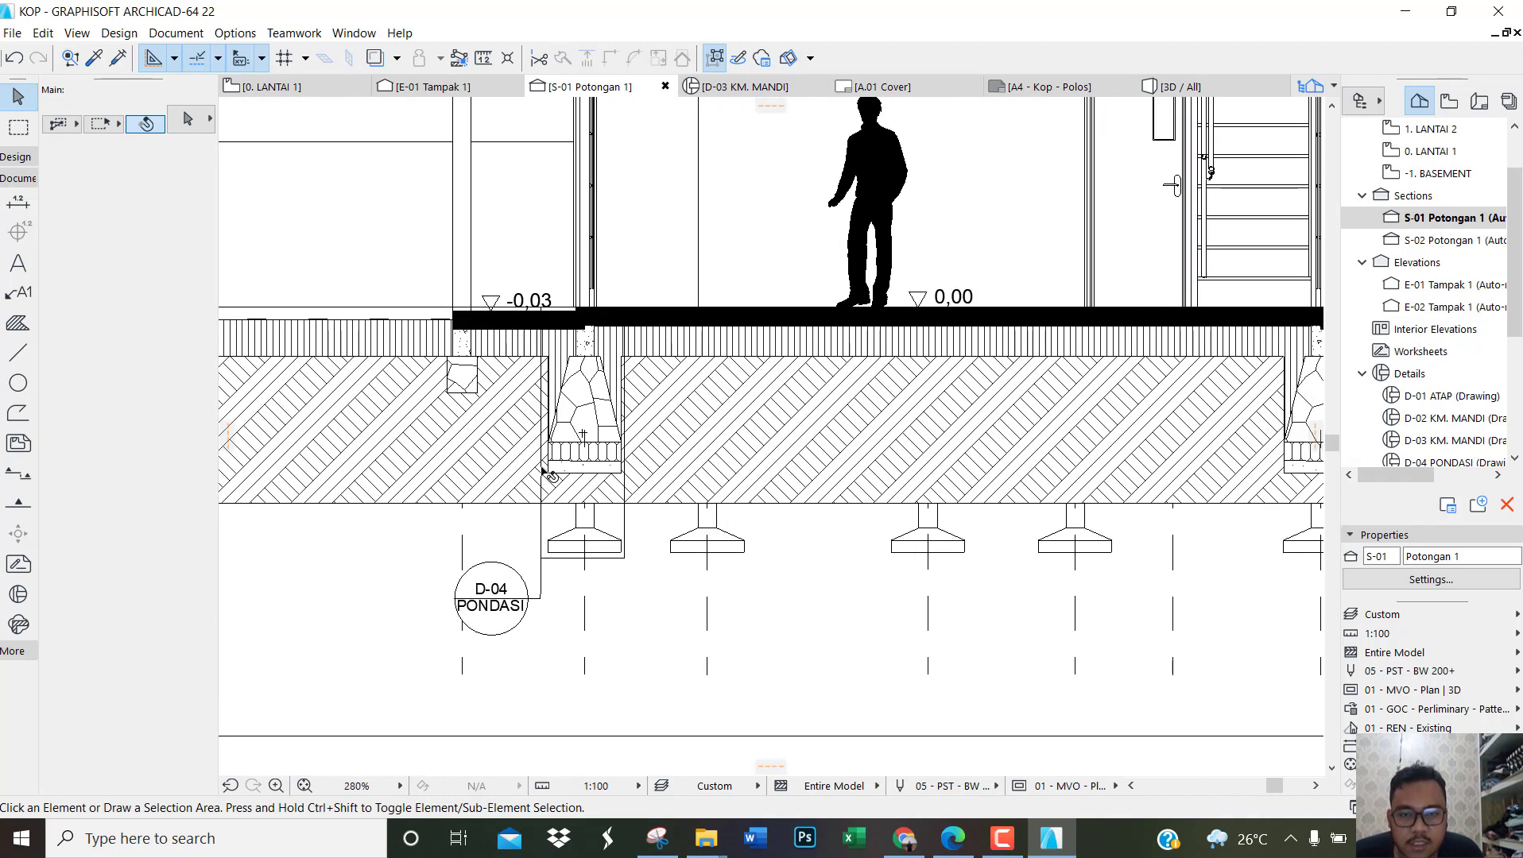
Step: Place a rectangular detail of about 75 by 139 around the rightmost stone foundation, with its marker out to the right
{"action": "left_click", "coordinate": [18, 595]}
{"action": "scroll", "coordinate": [583, 434], "scroll_direction": "down", "scroll_amount": 5}
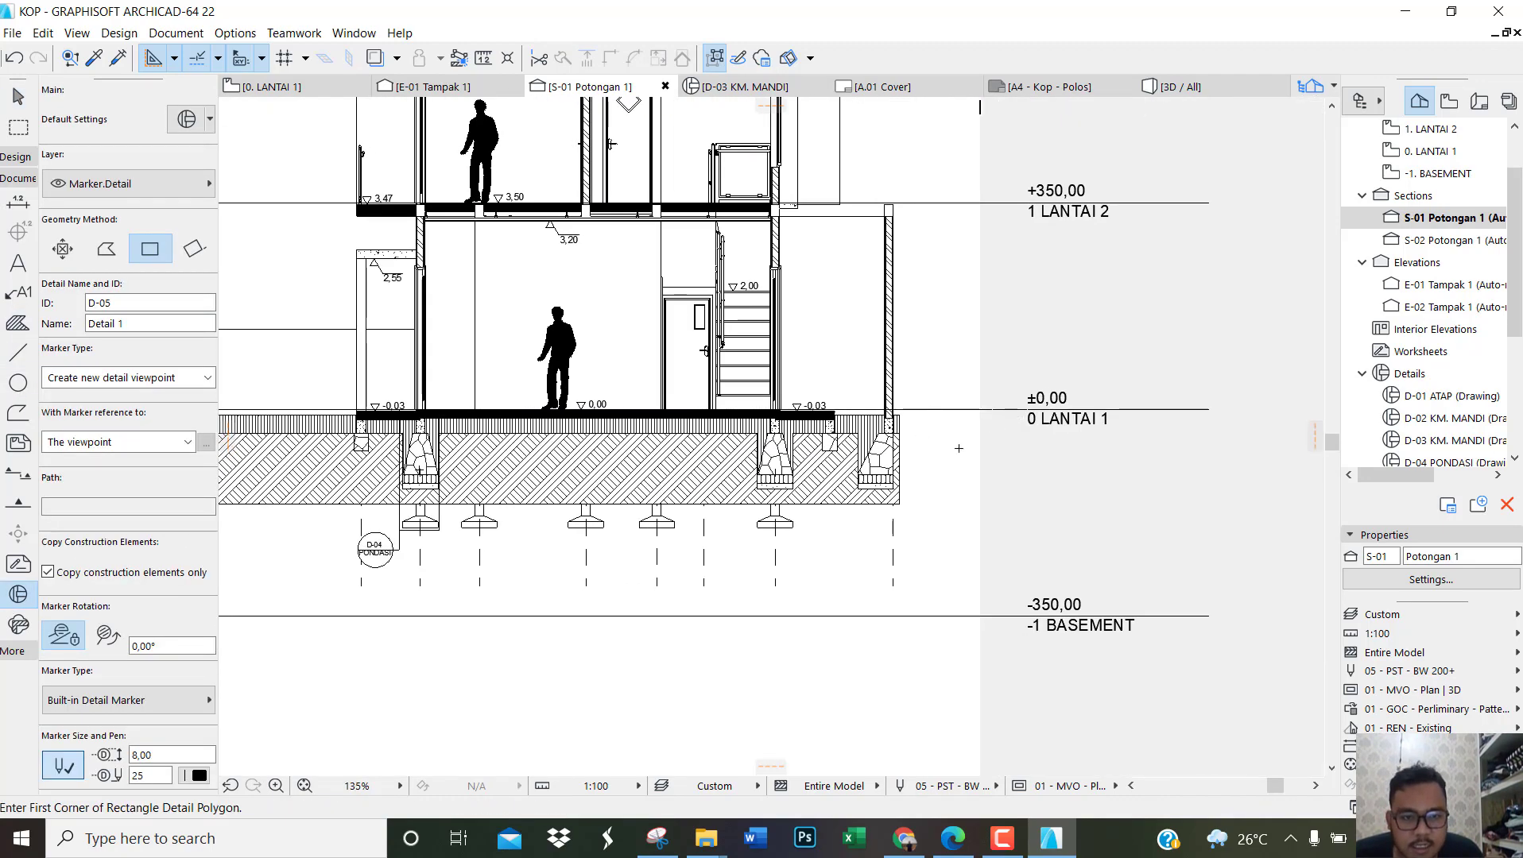
{"action": "scroll", "coordinate": [908, 478], "scroll_direction": "up", "scroll_amount": 10}
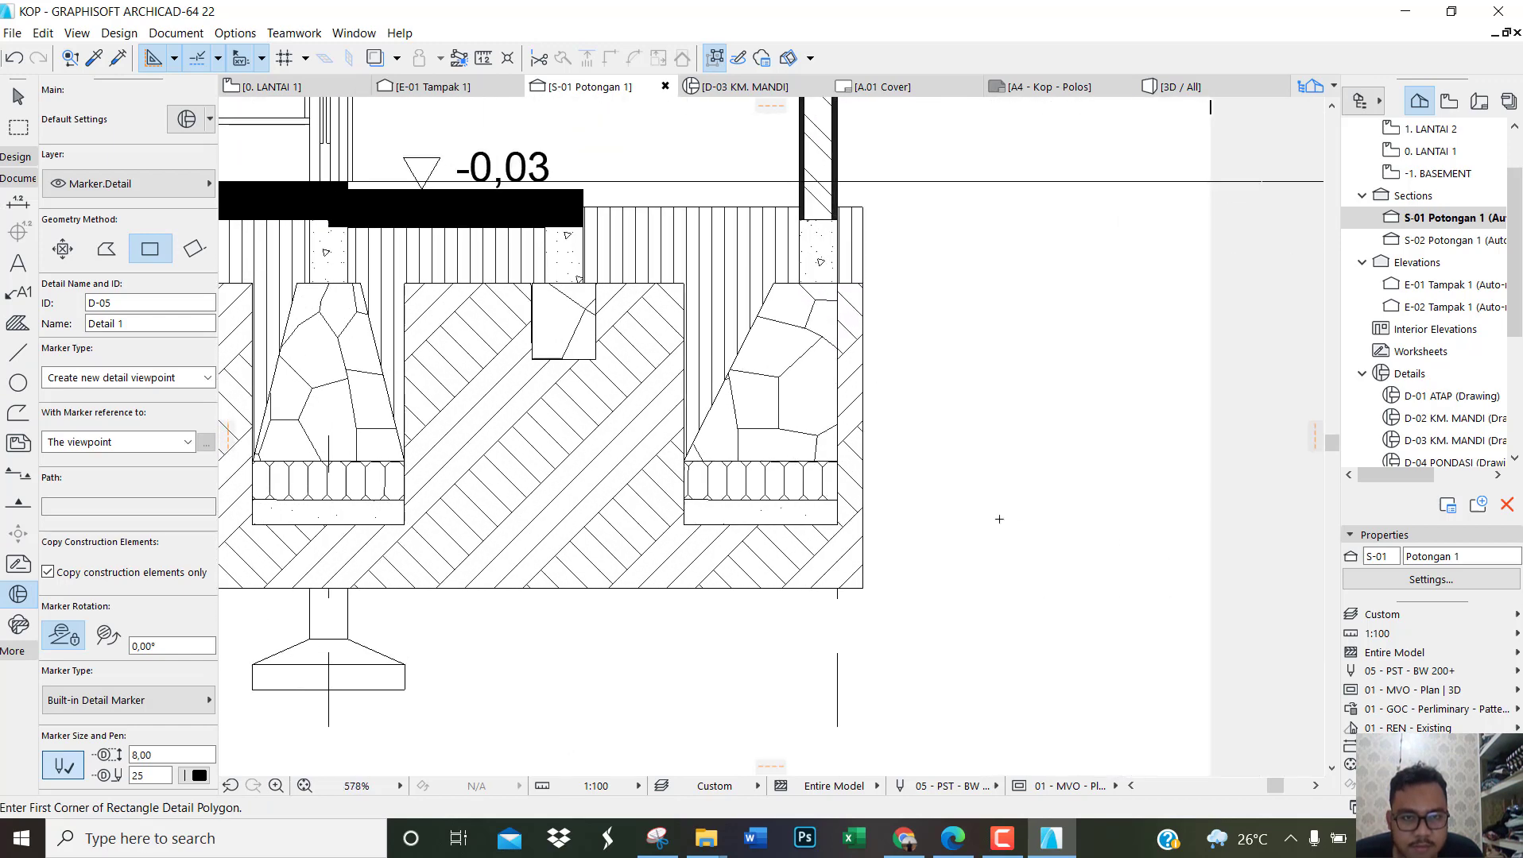
{"action": "scroll", "coordinate": [999, 519], "scroll_direction": "down", "scroll_amount": 4}
{"action": "scroll", "coordinate": [907, 537], "scroll_direction": "up", "scroll_amount": 2}
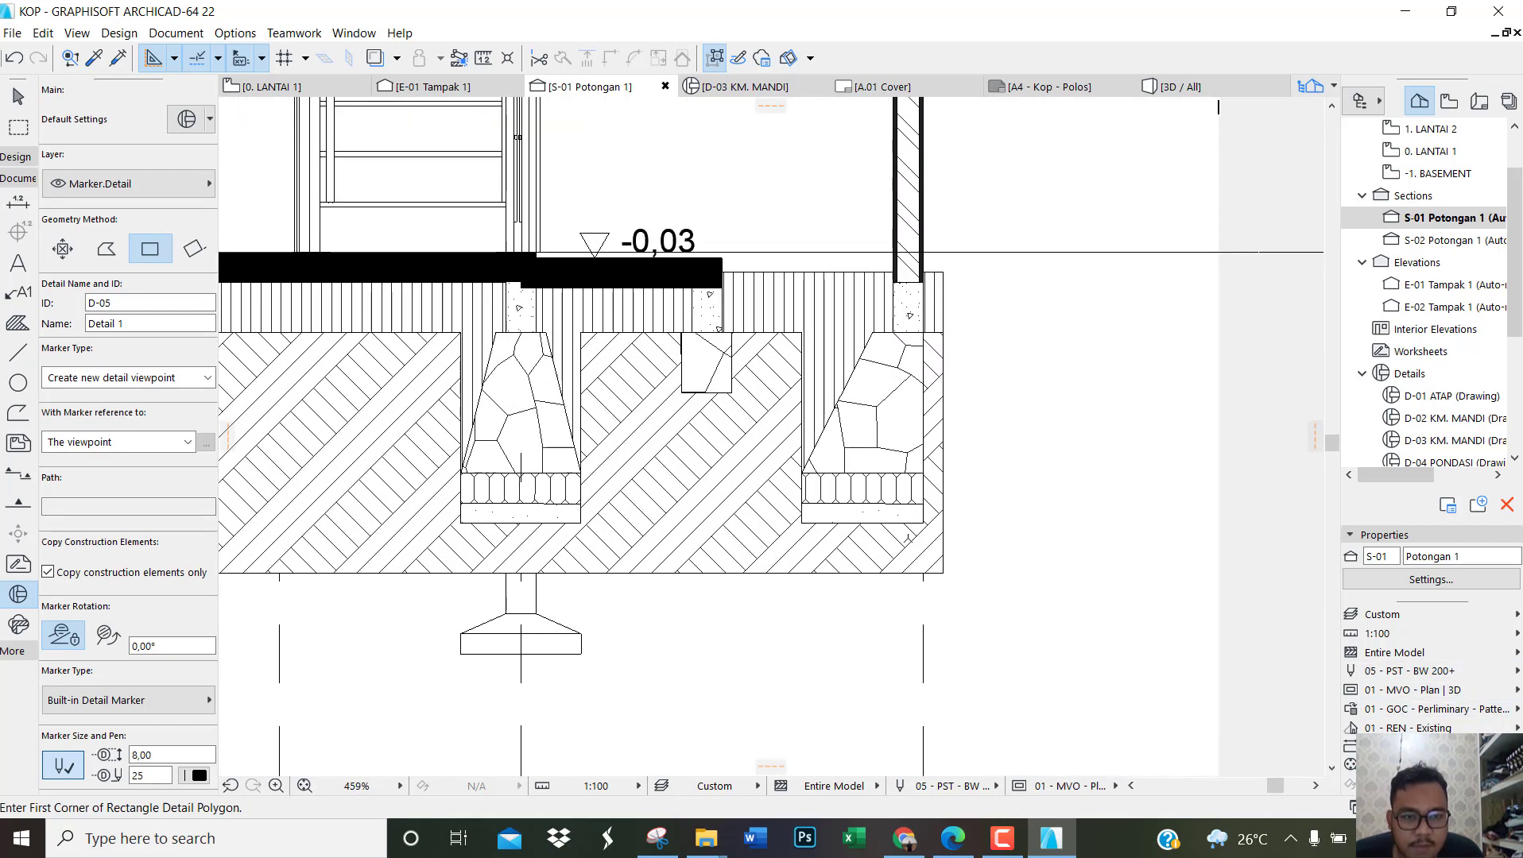
{"action": "scroll", "coordinate": [914, 539], "scroll_direction": "up", "scroll_amount": 1}
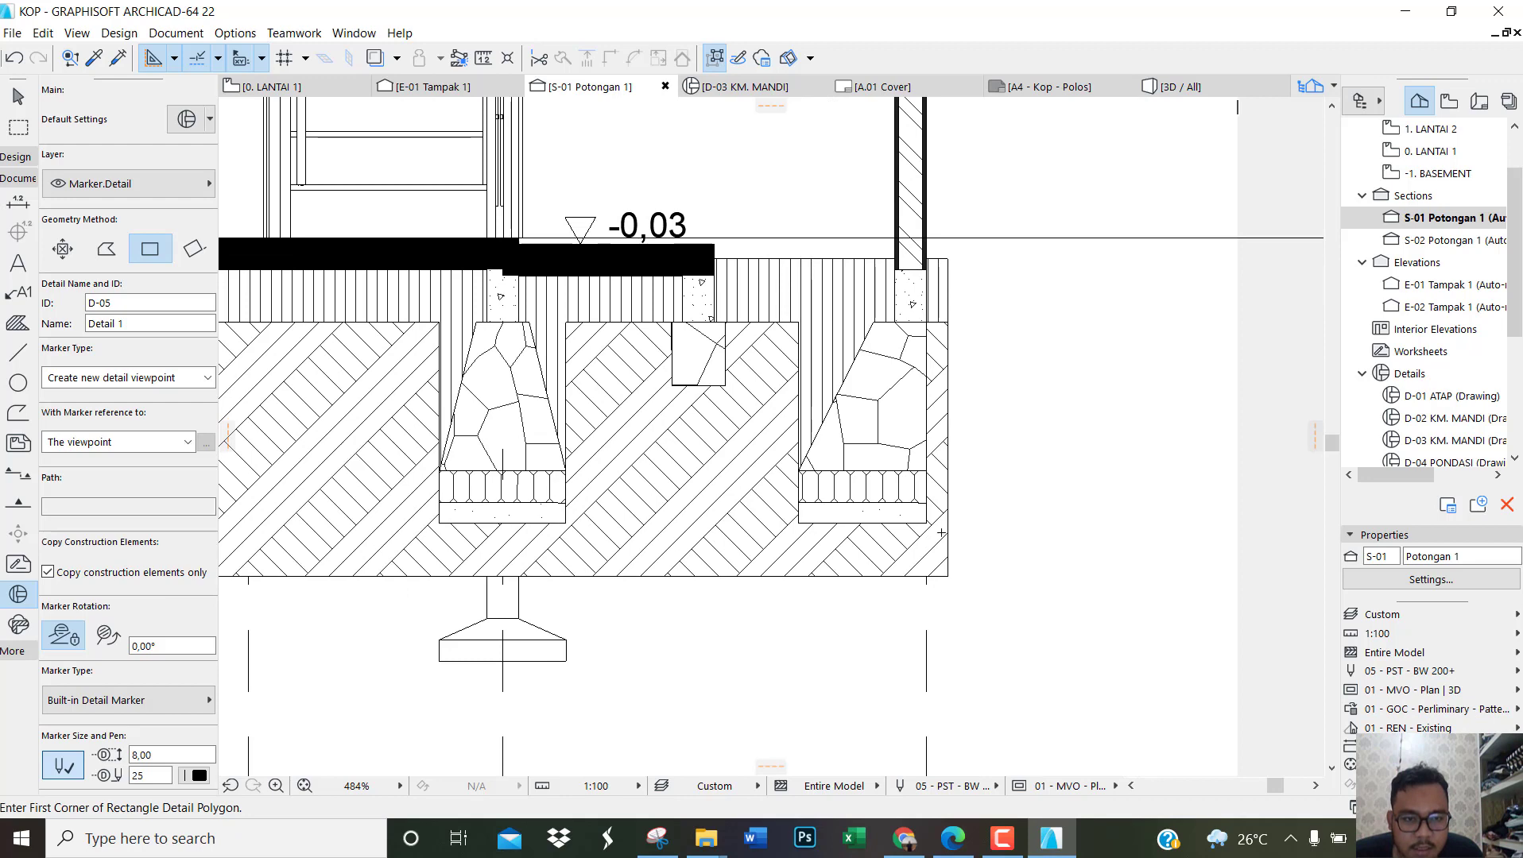
{"action": "left_click", "coordinate": [939, 538]}
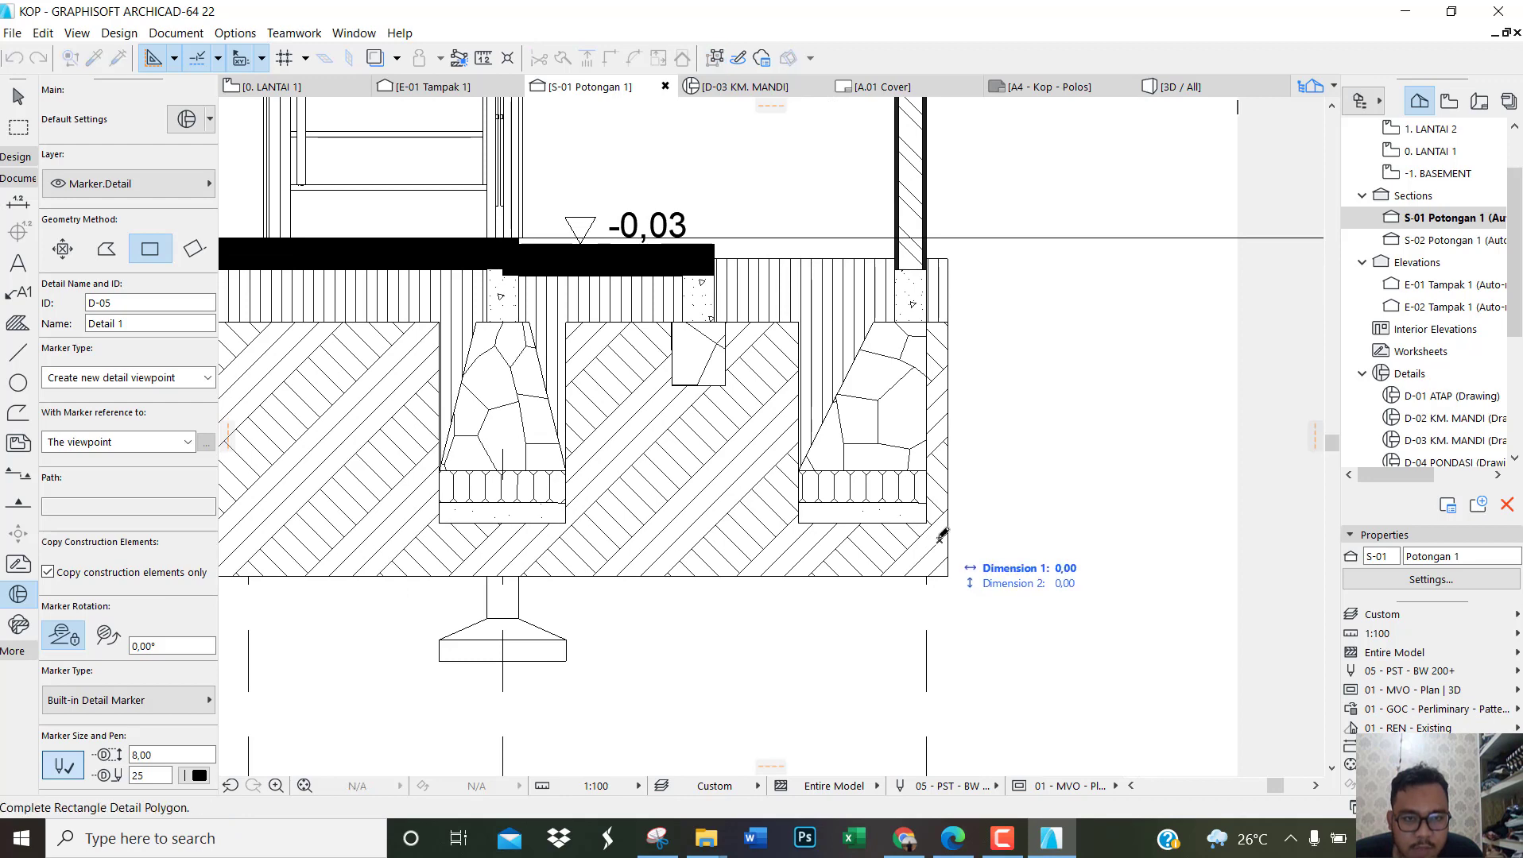
{"action": "left_click", "coordinate": [782, 243]}
{"action": "left_click", "coordinate": [1023, 466]}
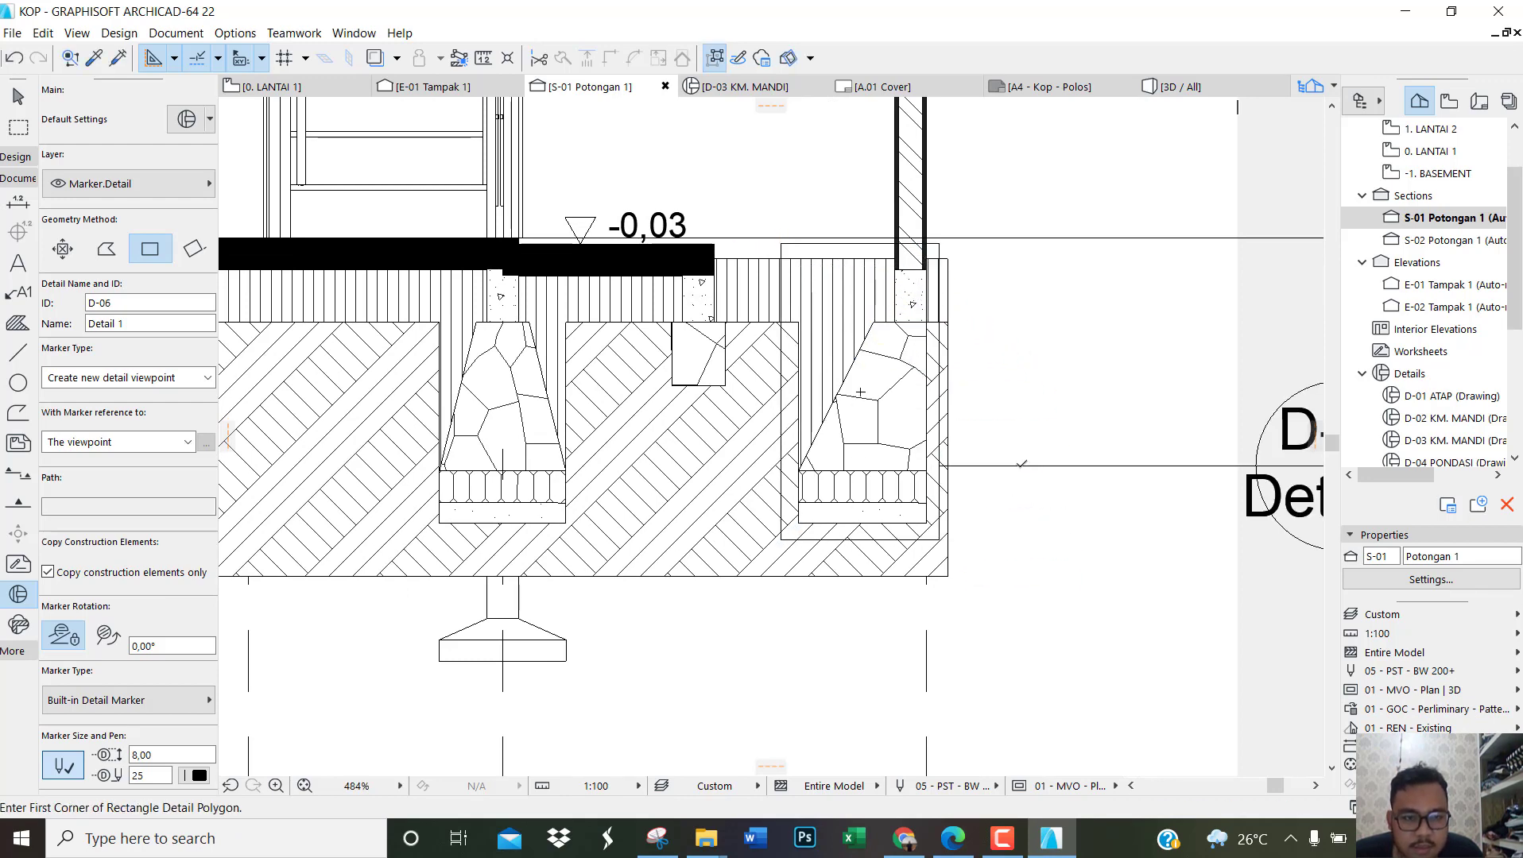
Step: Move the D-05 marker head in to the start of its leader, closer to the detail frame
{"action": "scroll", "coordinate": [875, 445], "scroll_direction": "down", "scroll_amount": 3}
{"action": "scroll", "coordinate": [1057, 469], "scroll_direction": "up", "scroll_amount": 3}
{"action": "left_click", "coordinate": [1079, 460]}
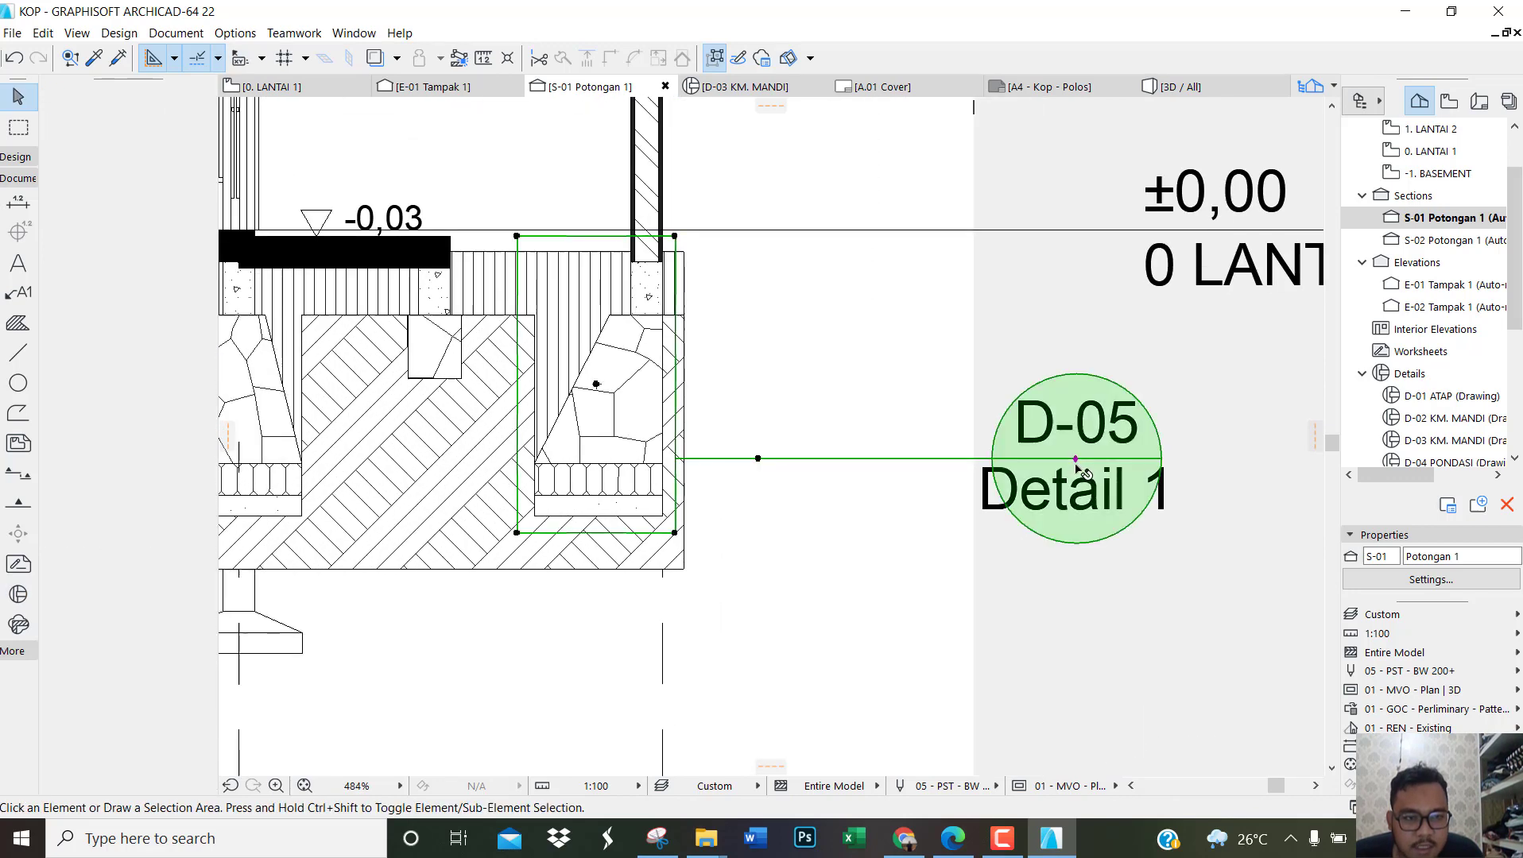
{"action": "left_click", "coordinate": [1079, 460]}
{"action": "left_click", "coordinate": [1165, 568]}
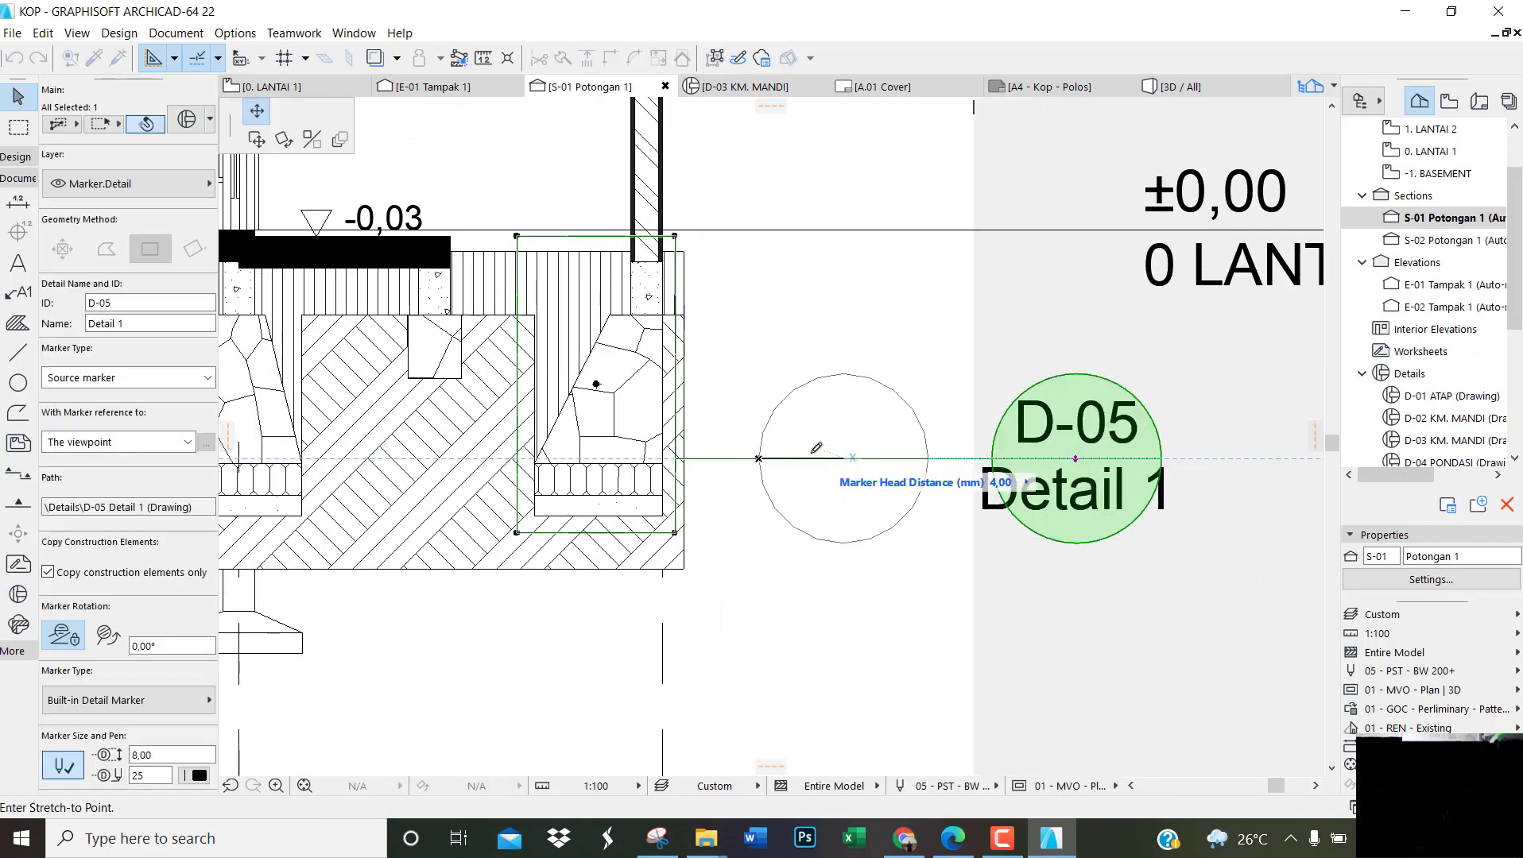
{"action": "left_click", "coordinate": [813, 450]}
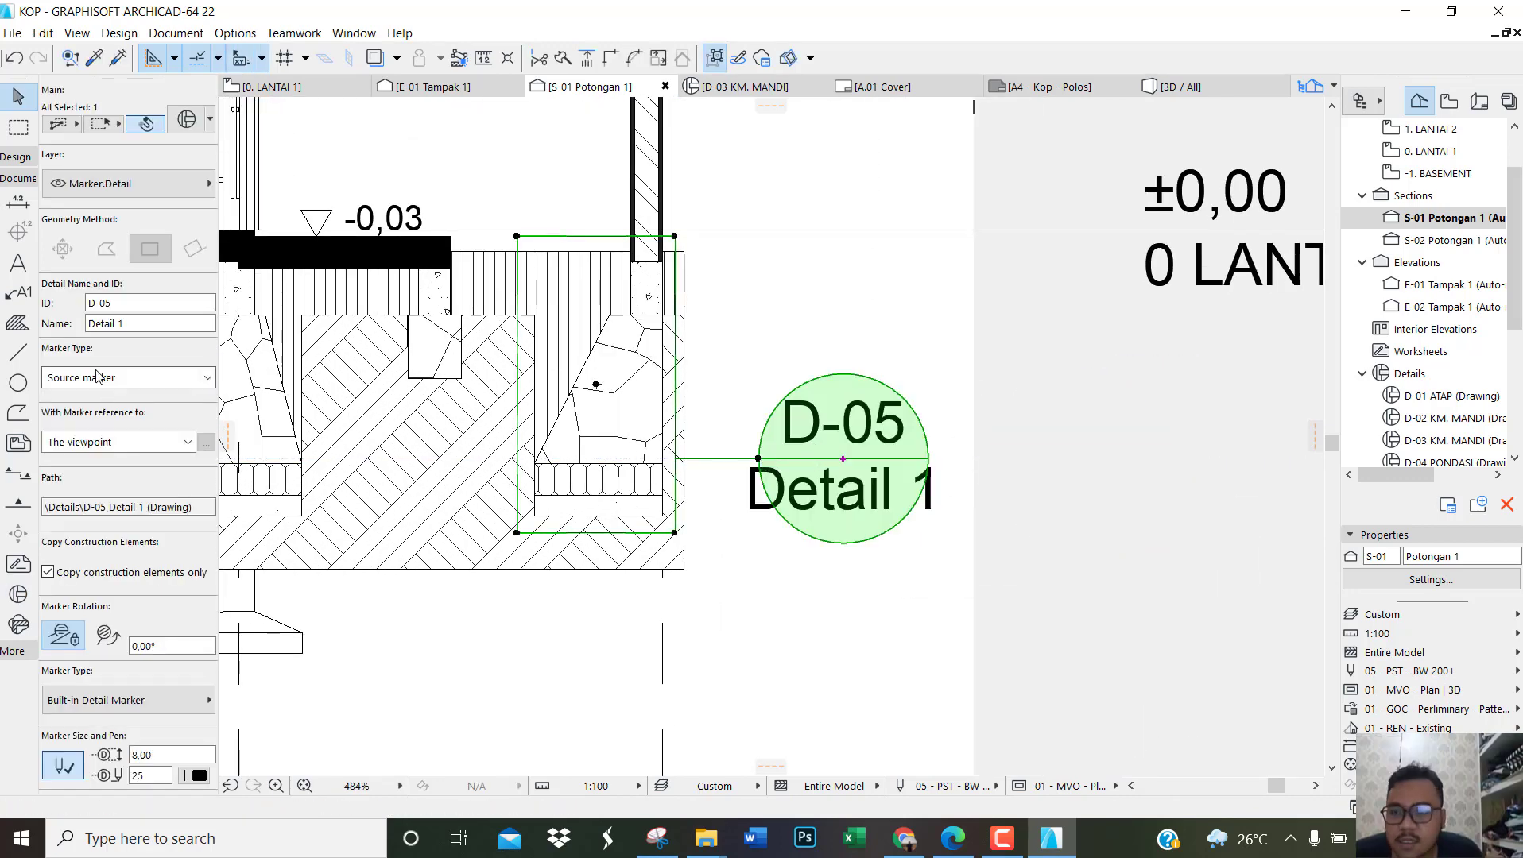
Step: Rename the D-05 foundation detail as PONDASI
{"action": "left_click", "coordinate": [120, 323]}
{"action": "type", "text": "PON"}
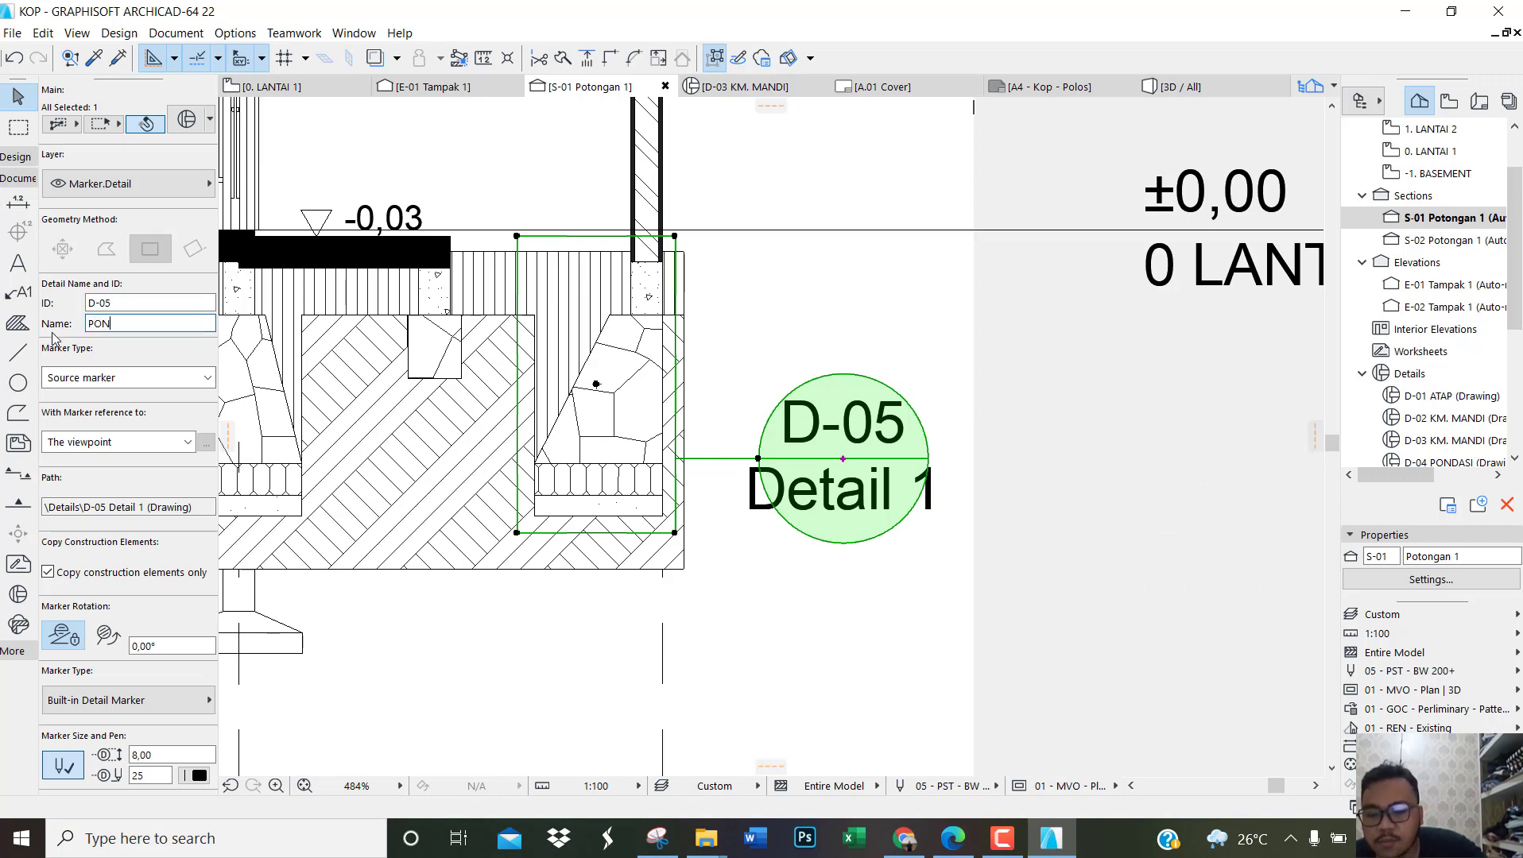
{"action": "type", "text": "DASI"}
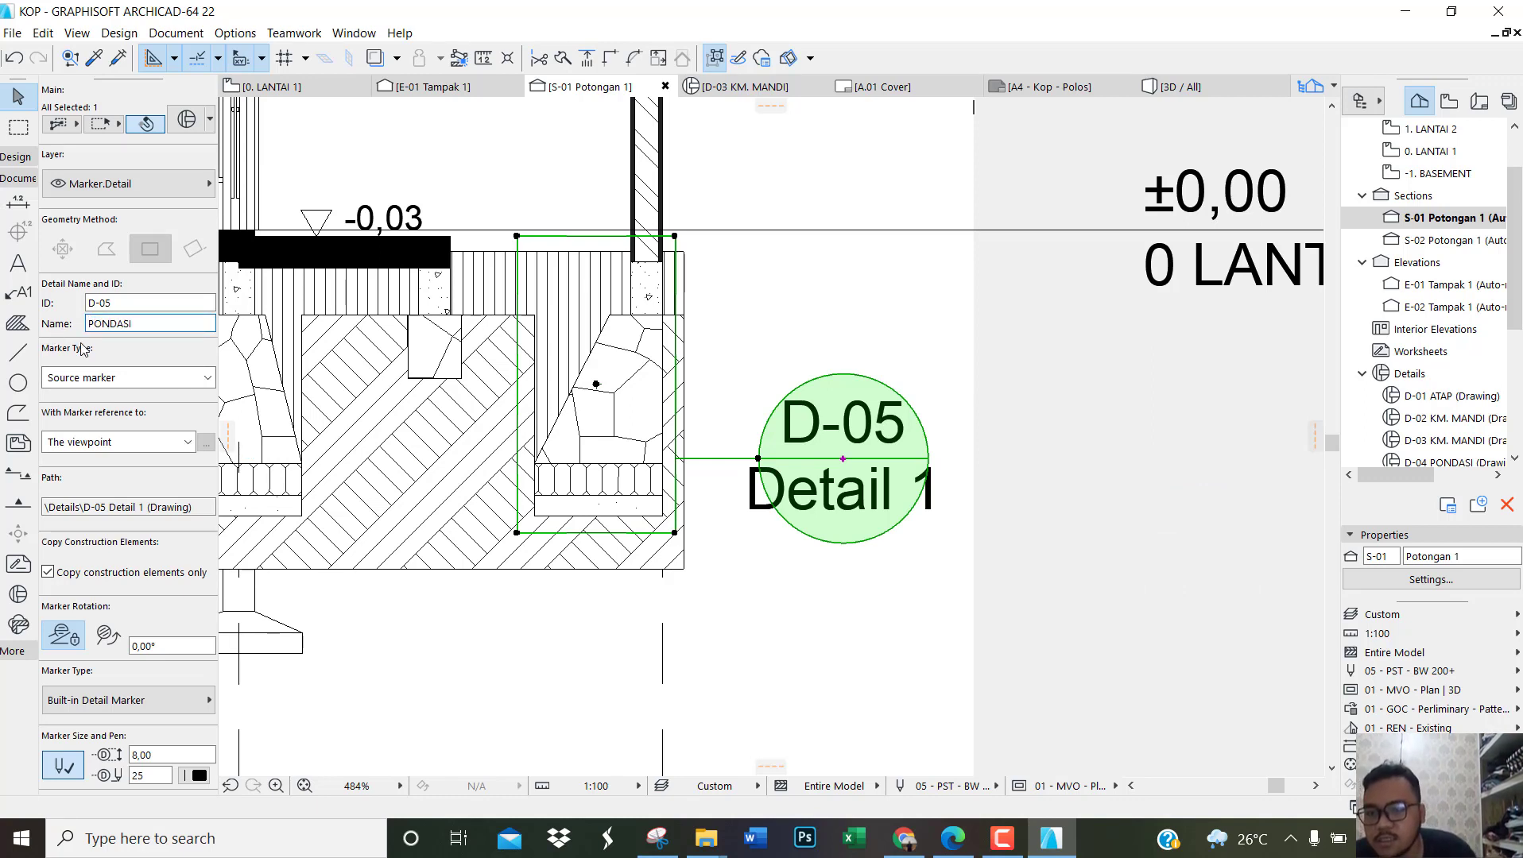
Step: Set the D-05 marker's size to 6,00 and its font size to 0,90, and deselect it
{"action": "scroll", "coordinate": [83, 349], "scroll_direction": "down", "scroll_amount": 5}
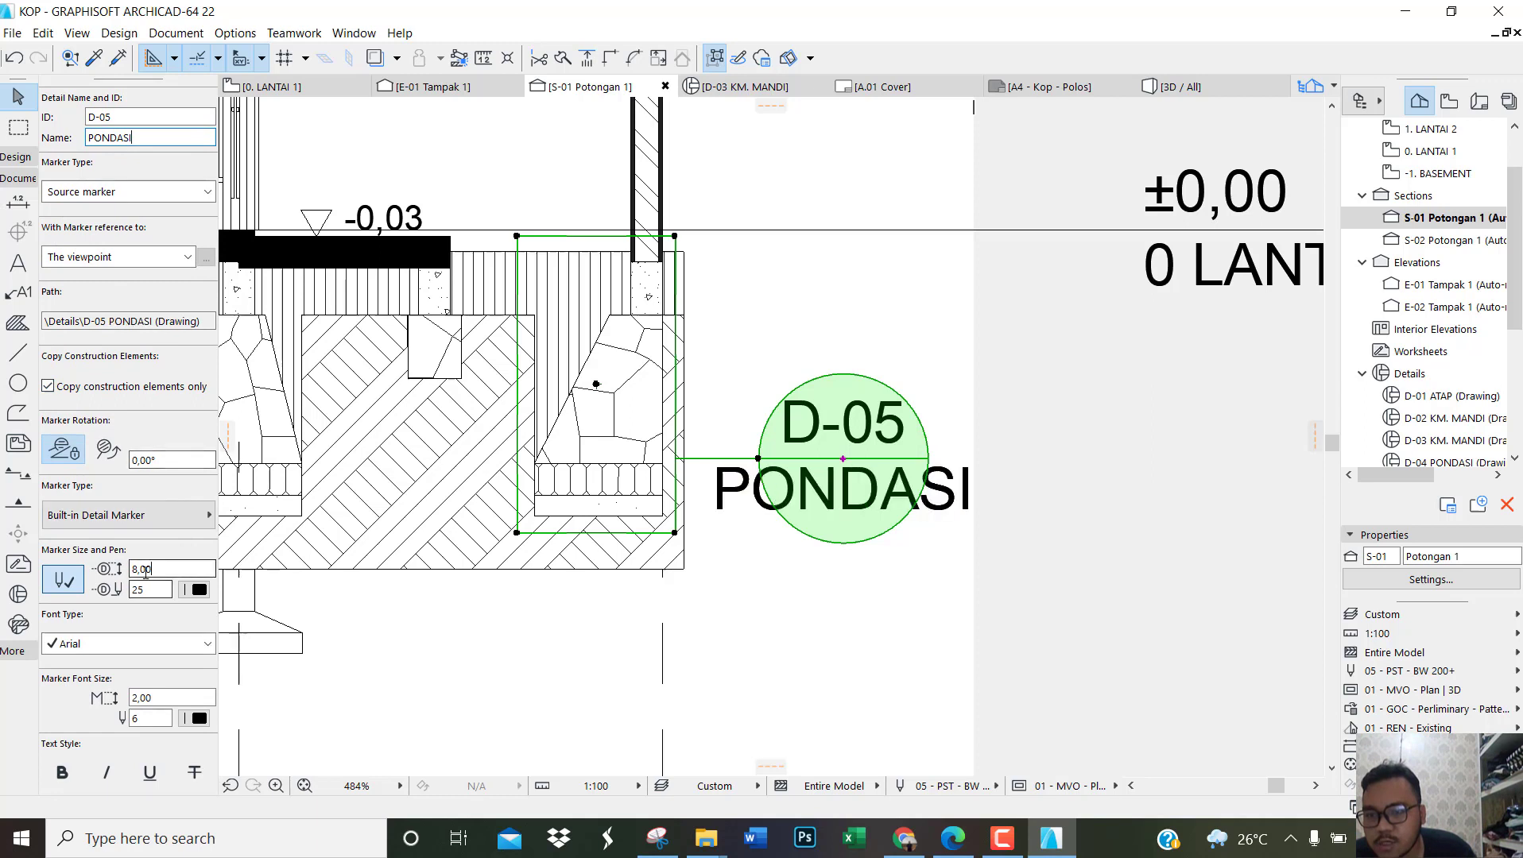
{"action": "left_click", "coordinate": [146, 570]}
{"action": "type", "text": "6"}
{"action": "key", "text": "Tab"}
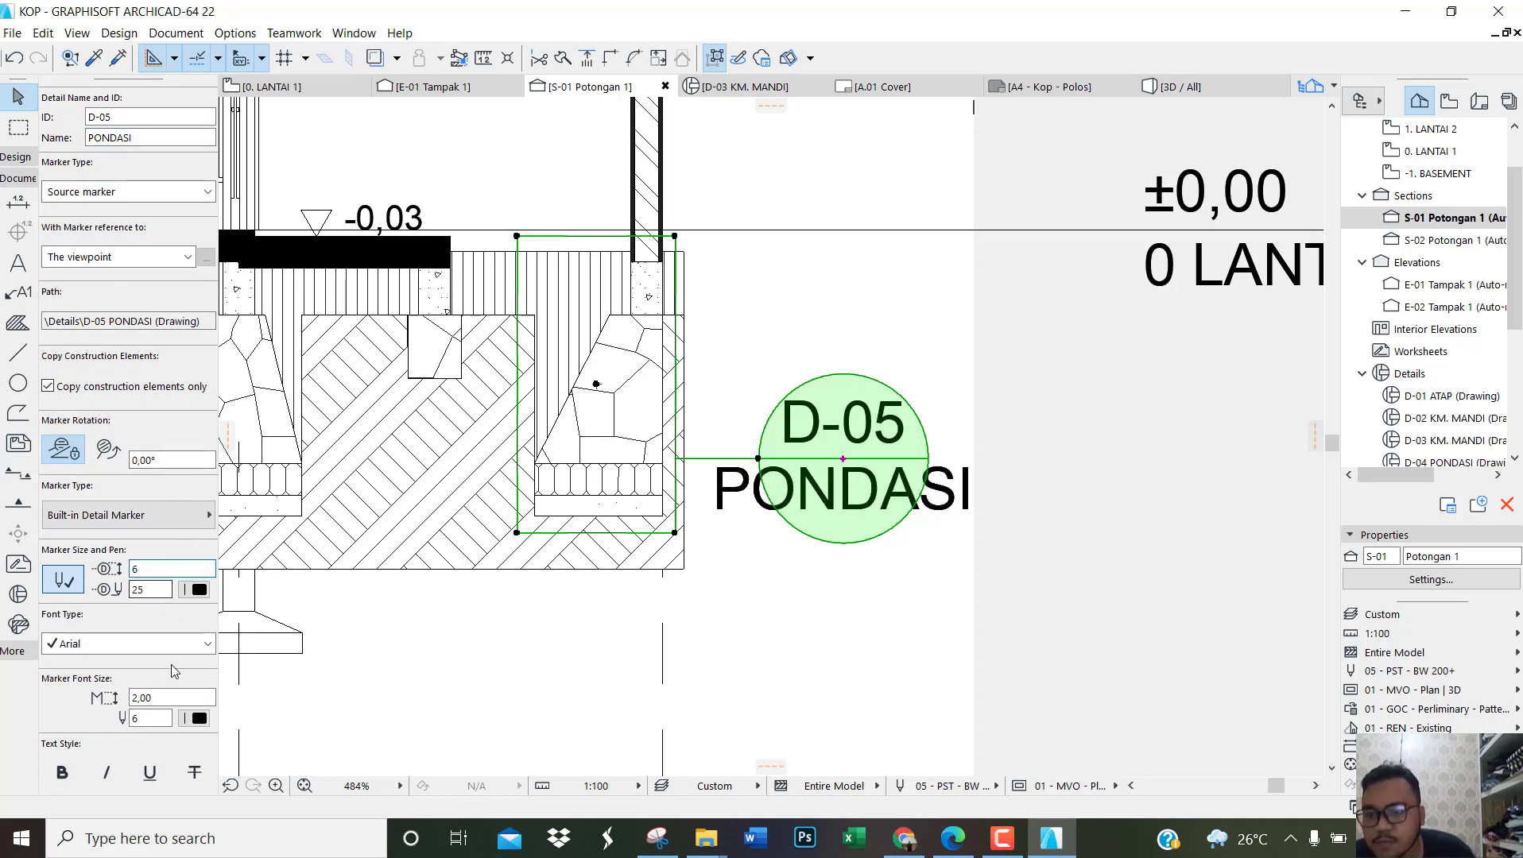
{"action": "left_click", "coordinate": [146, 697]}
{"action": "left_click_drag", "start_coordinate": [147, 697], "coordinate": [83, 698]}
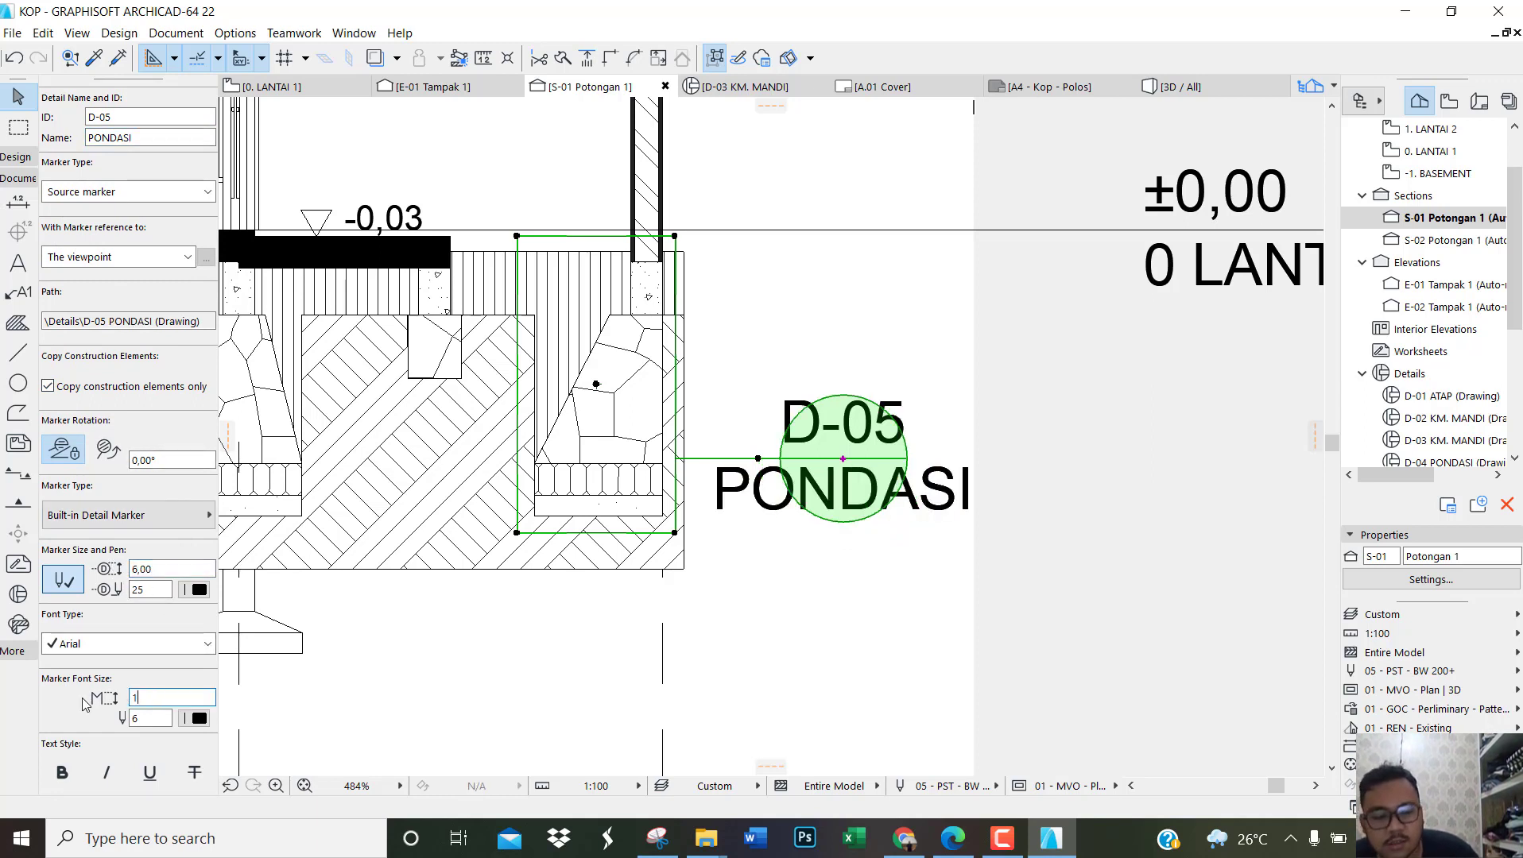
{"action": "type", "text": "0,90"}
{"action": "left_click", "coordinate": [842, 580]}
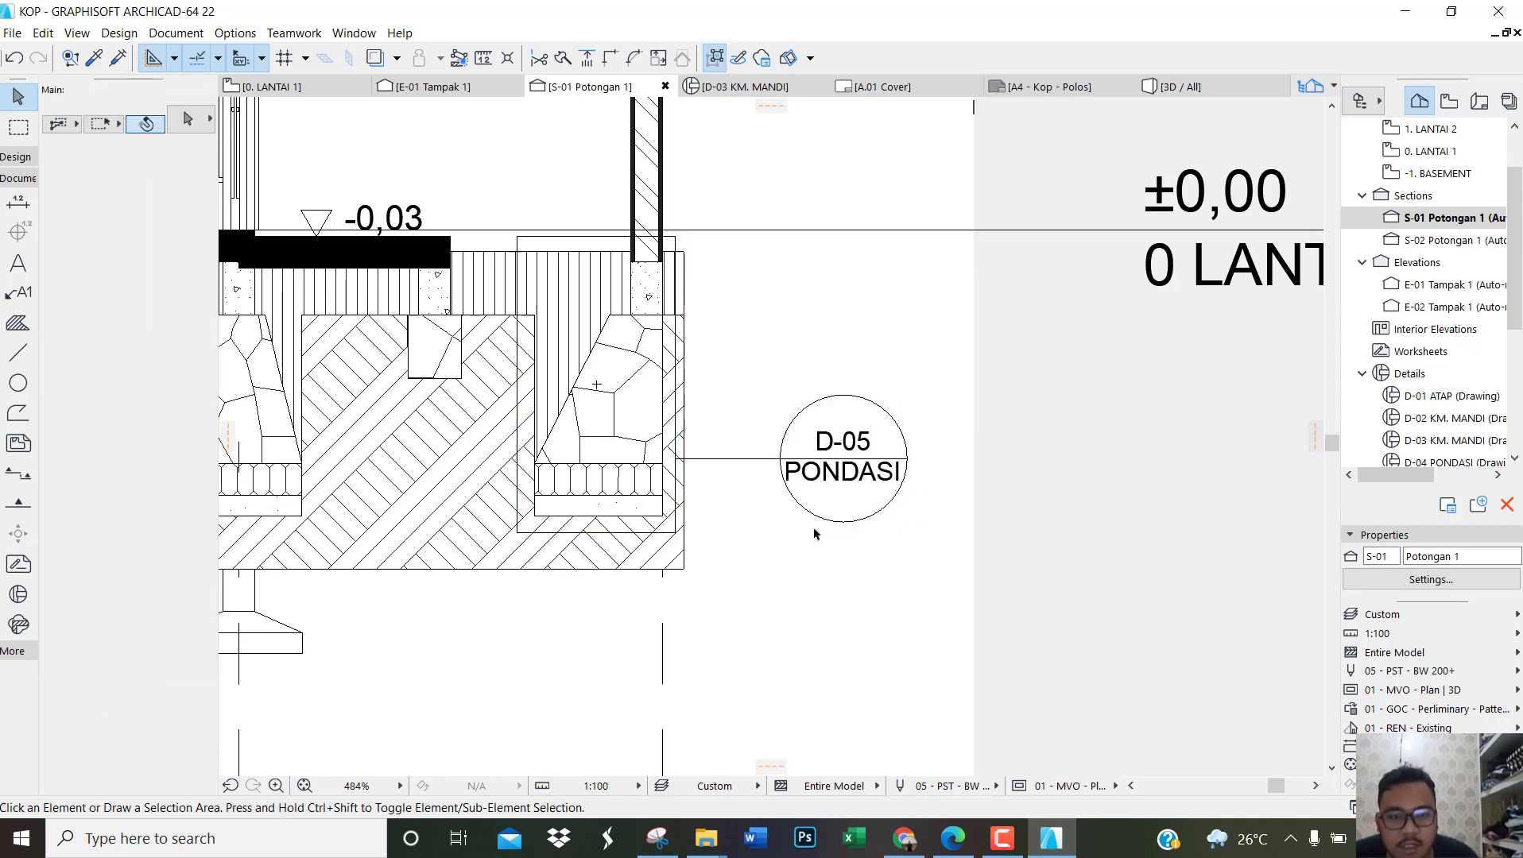
Step: Shift the resized D-05 marker slightly closer to its detail frame and deselect it
{"action": "left_click", "coordinate": [844, 465]}
{"action": "left_click", "coordinate": [842, 461]}
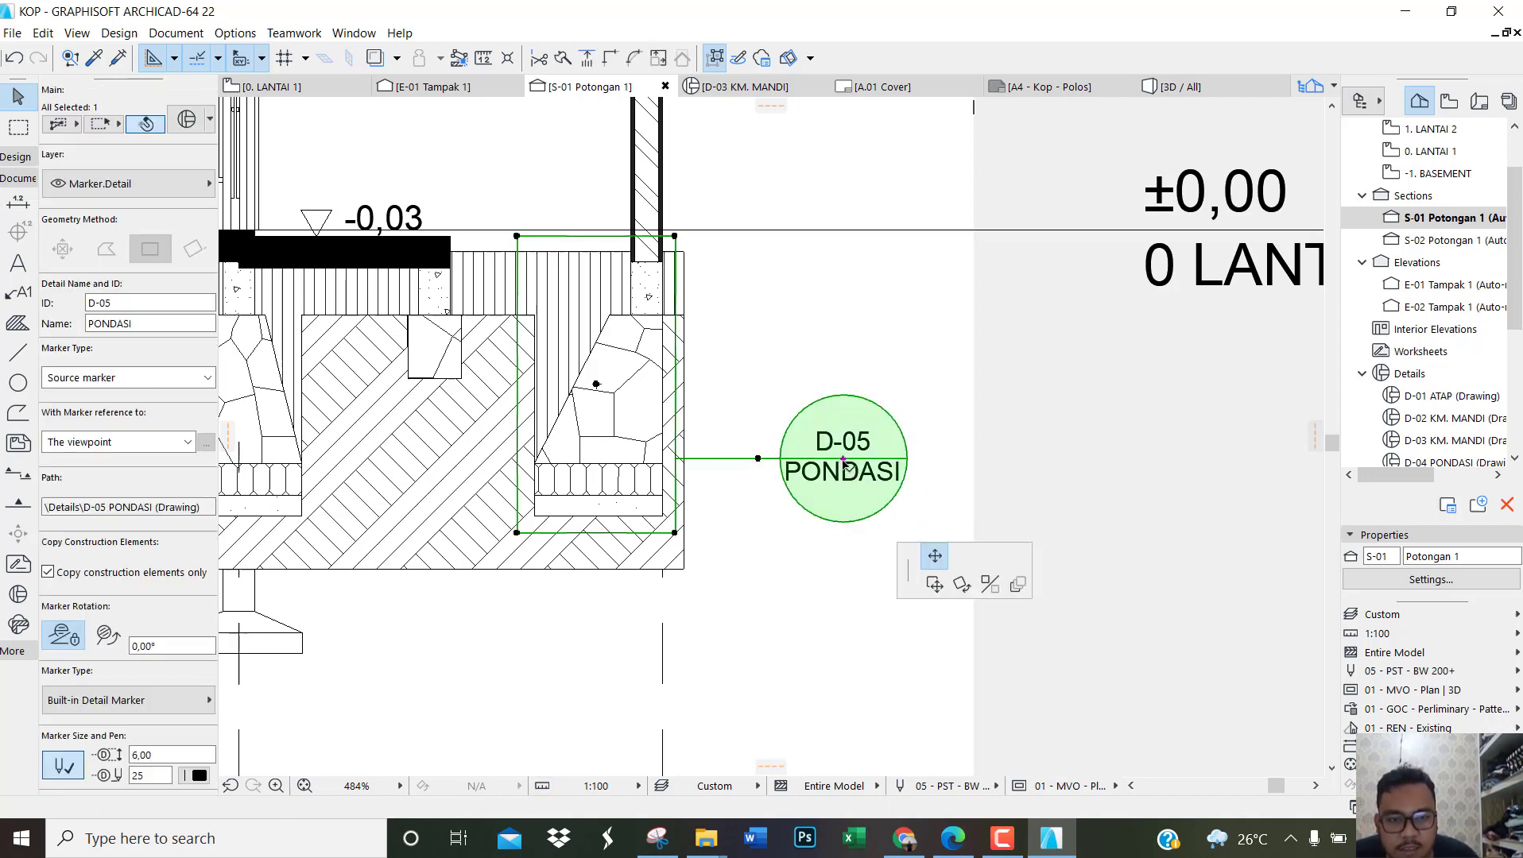
{"action": "left_click", "coordinate": [814, 435]}
{"action": "key", "text": "Escape"}
Step: Place a rectangular detail of about 35 by 75 around the small stone footing under the left slab edge, with its marker above left
{"action": "scroll", "coordinate": [866, 404], "scroll_direction": "down", "scroll_amount": 5}
{"action": "scroll", "coordinate": [867, 406], "scroll_direction": "down", "scroll_amount": 3}
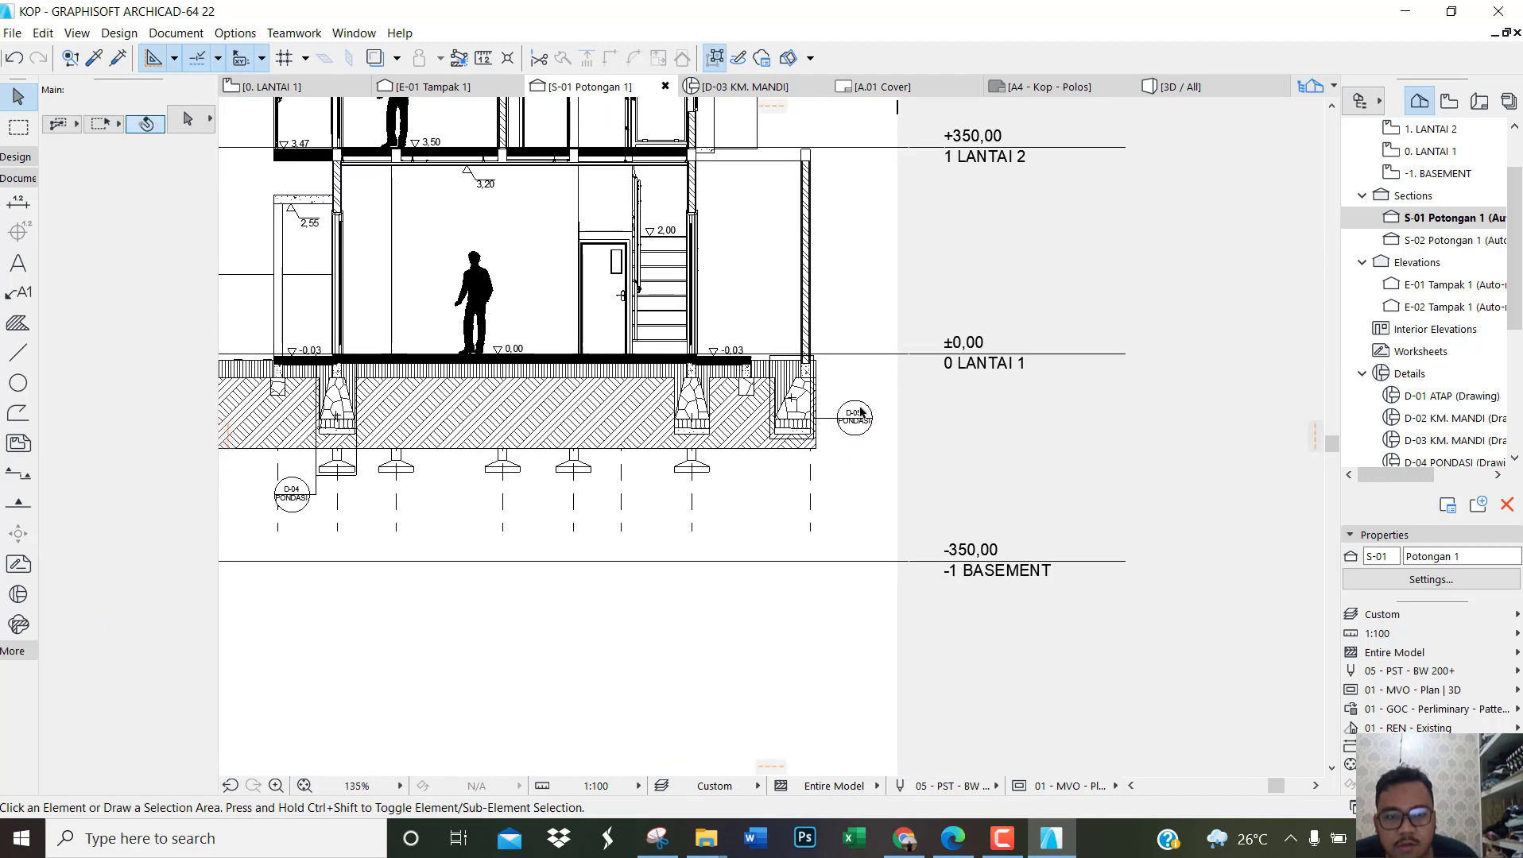
{"action": "scroll", "coordinate": [867, 407], "scroll_direction": "up", "scroll_amount": 3}
{"action": "scroll", "coordinate": [867, 413], "scroll_direction": "down", "scroll_amount": 4}
{"action": "scroll", "coordinate": [555, 472], "scroll_direction": "up", "scroll_amount": 2}
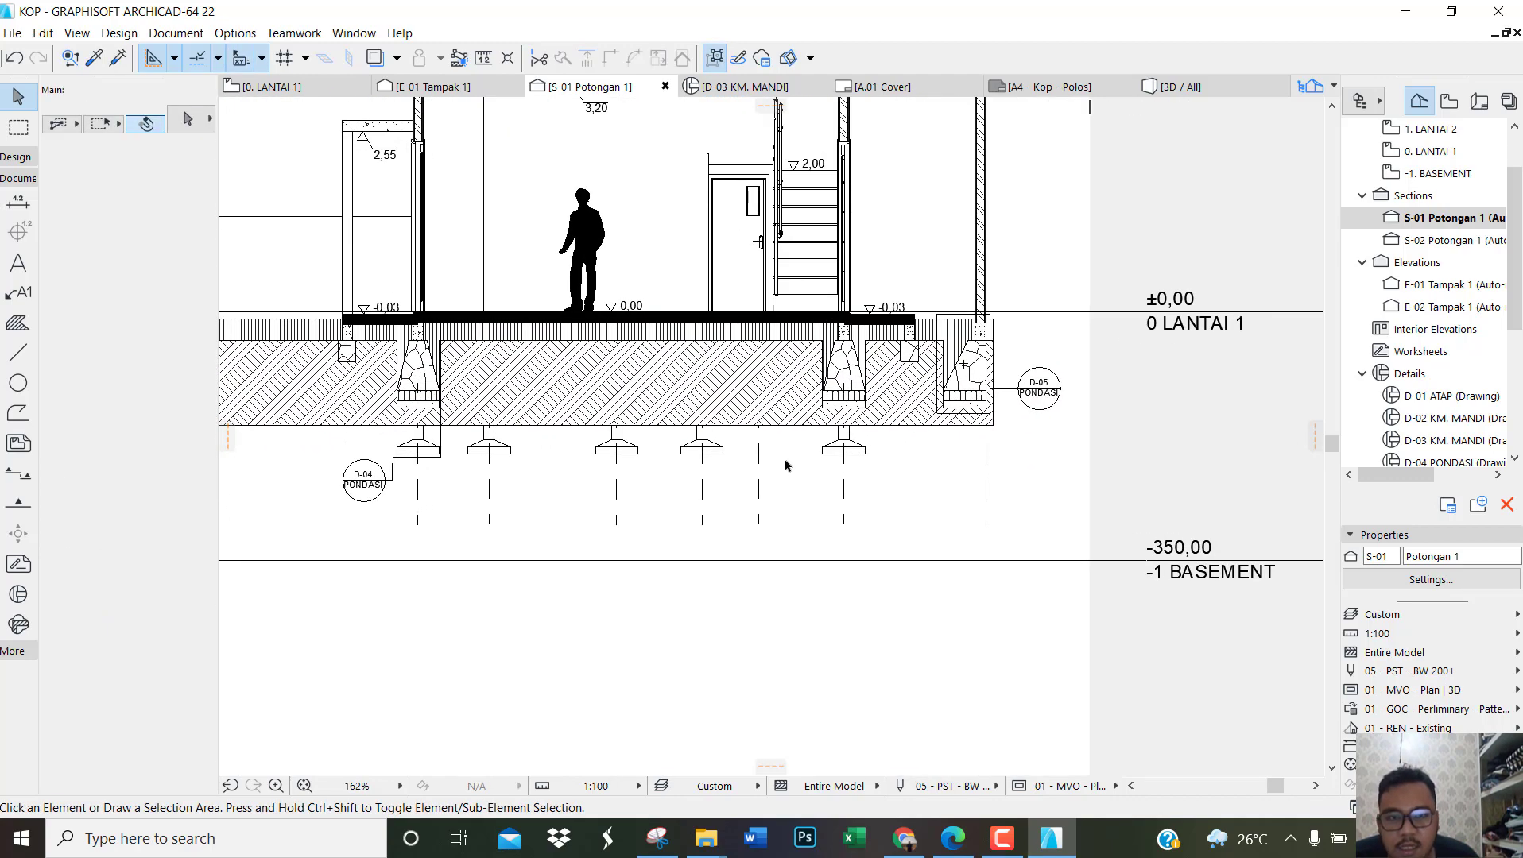
{"action": "scroll", "coordinate": [274, 330], "scroll_direction": "up", "scroll_amount": 8}
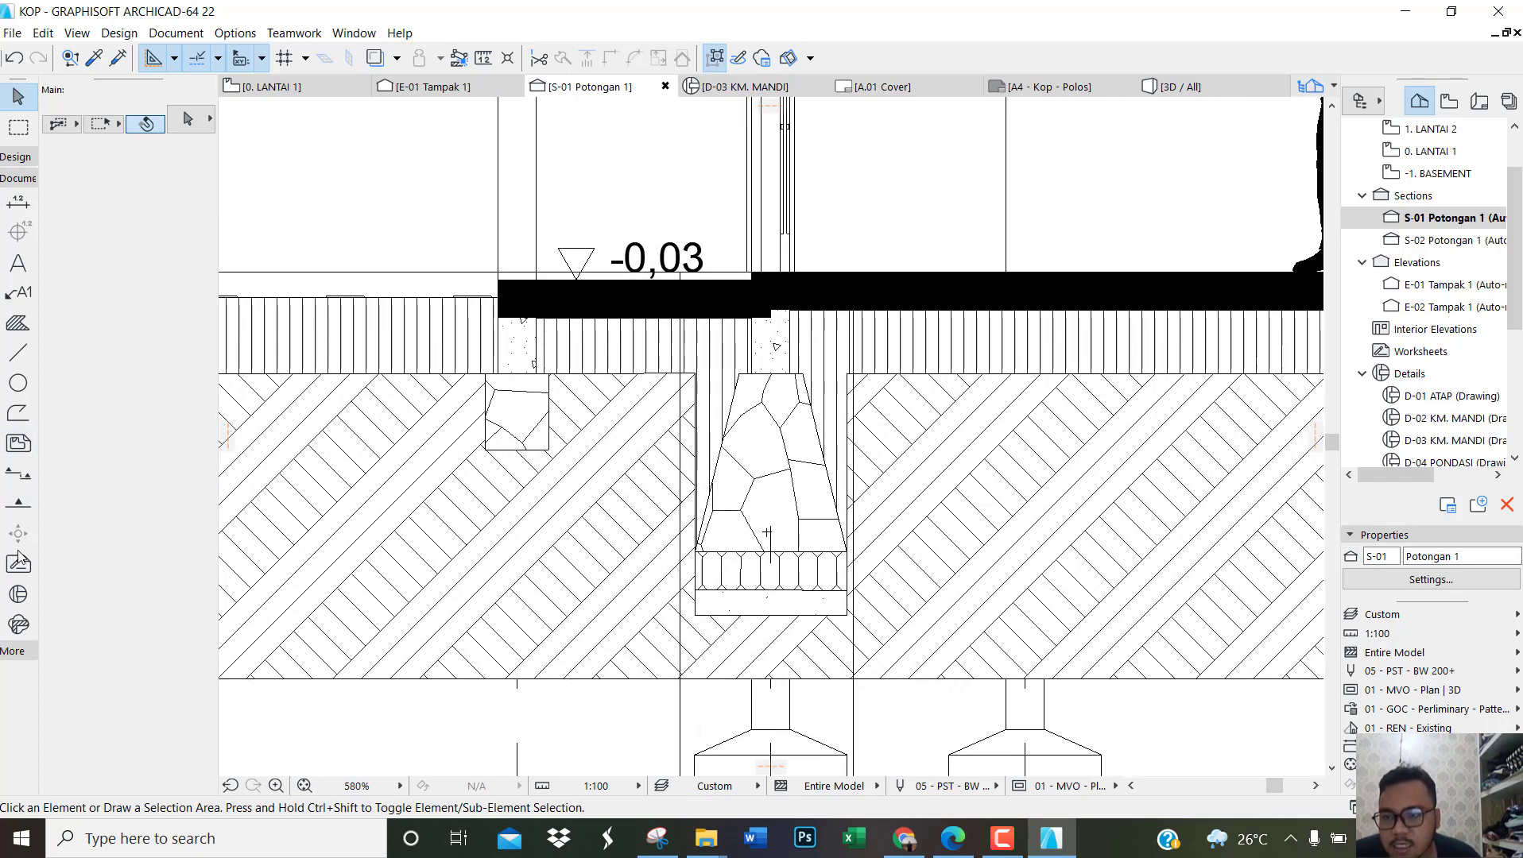
{"action": "left_click", "coordinate": [18, 594]}
{"action": "scroll", "coordinate": [518, 447], "scroll_direction": "up", "scroll_amount": 2}
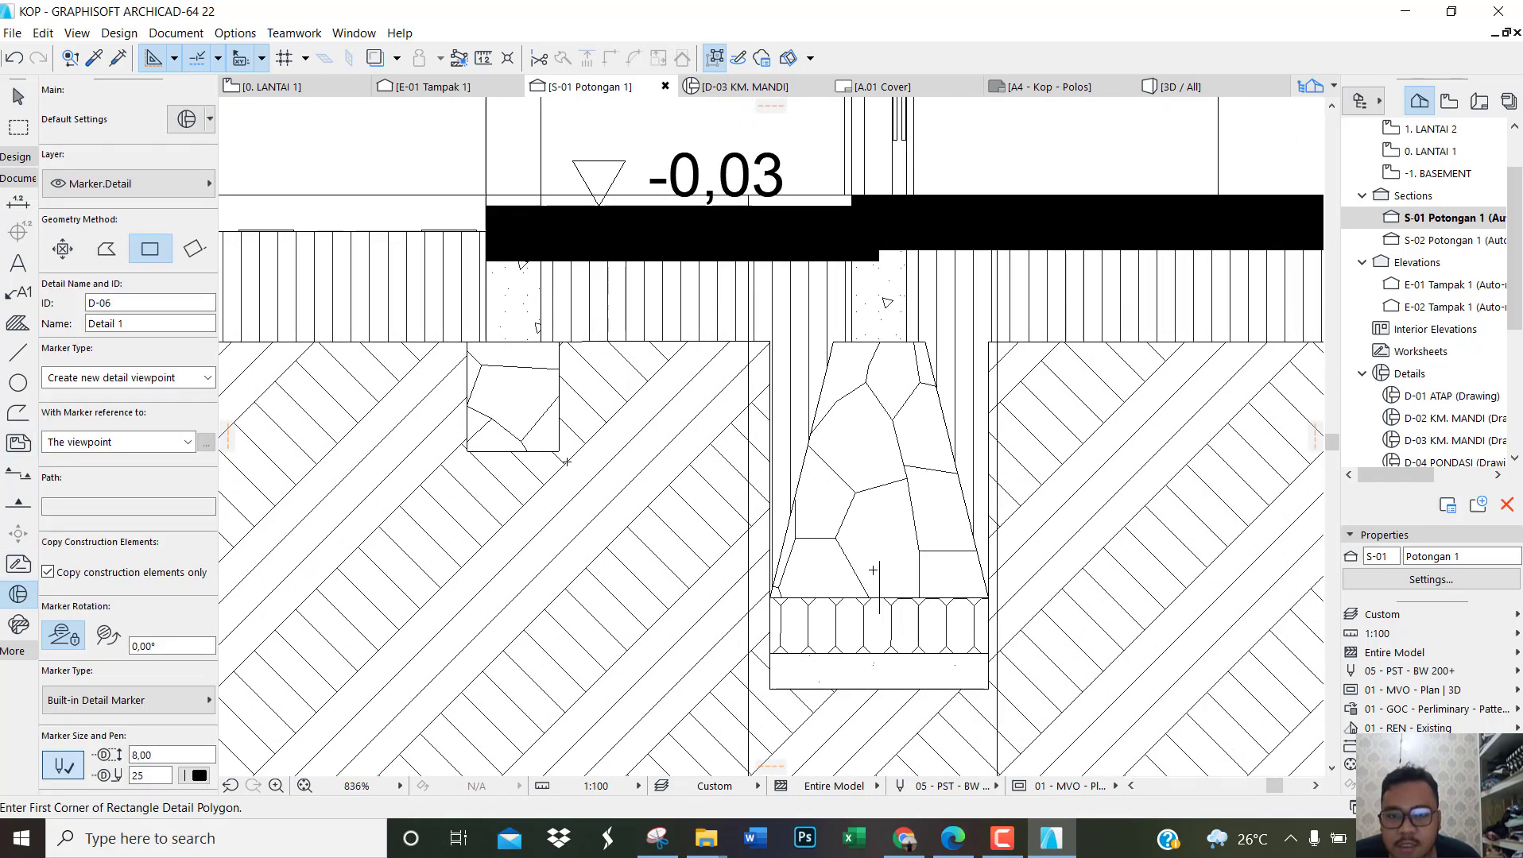
{"action": "left_click", "coordinate": [571, 470]}
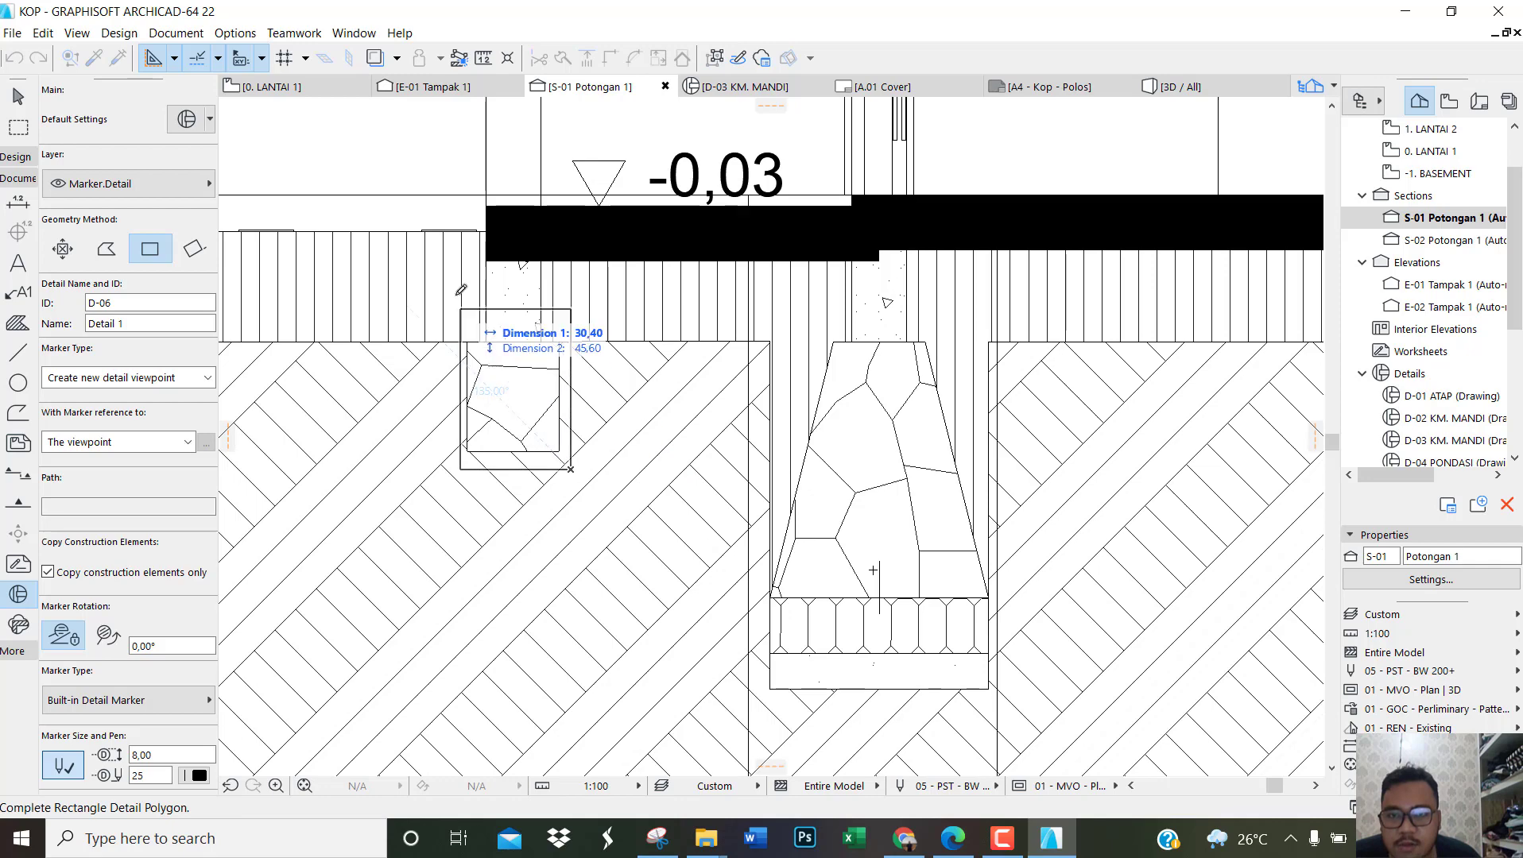
{"action": "left_click", "coordinate": [440, 194]}
{"action": "scroll", "coordinate": [552, 532], "scroll_direction": "down", "scroll_amount": 1}
{"action": "scroll", "coordinate": [512, 494], "scroll_direction": "up", "scroll_amount": 3}
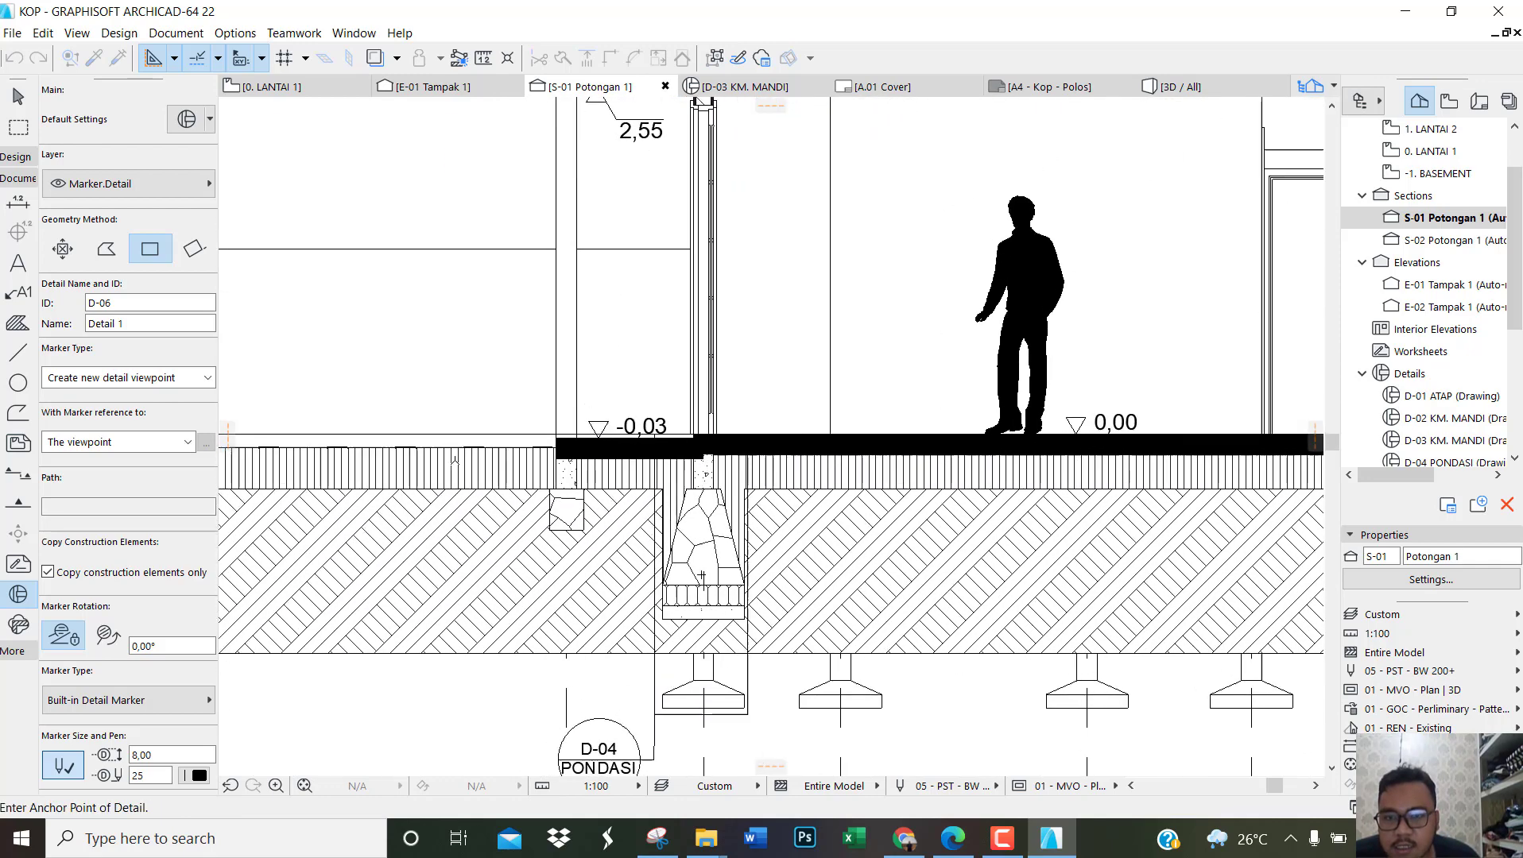
{"action": "left_click", "coordinate": [492, 383]}
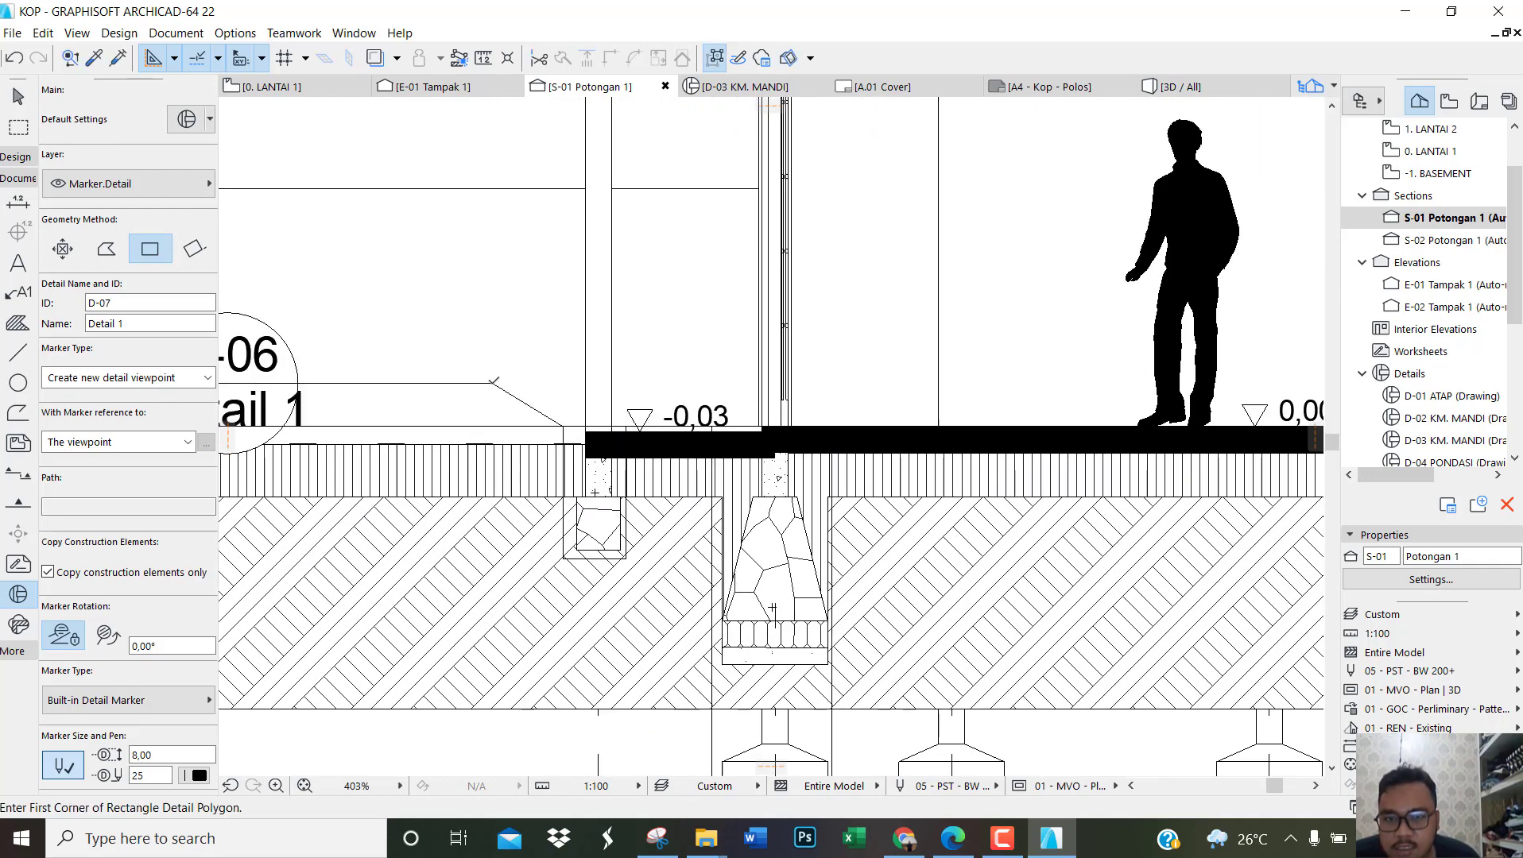
Step: Move the D-06 marker closer to the footing and align its leader bend above the detail frame's upper-left corner
{"action": "scroll", "coordinate": [549, 397], "scroll_direction": "down", "scroll_amount": 3}
{"action": "scroll", "coordinate": [381, 393], "scroll_direction": "up", "scroll_amount": 3}
{"action": "key", "text": "Escape"}
{"action": "left_click", "coordinate": [398, 387]}
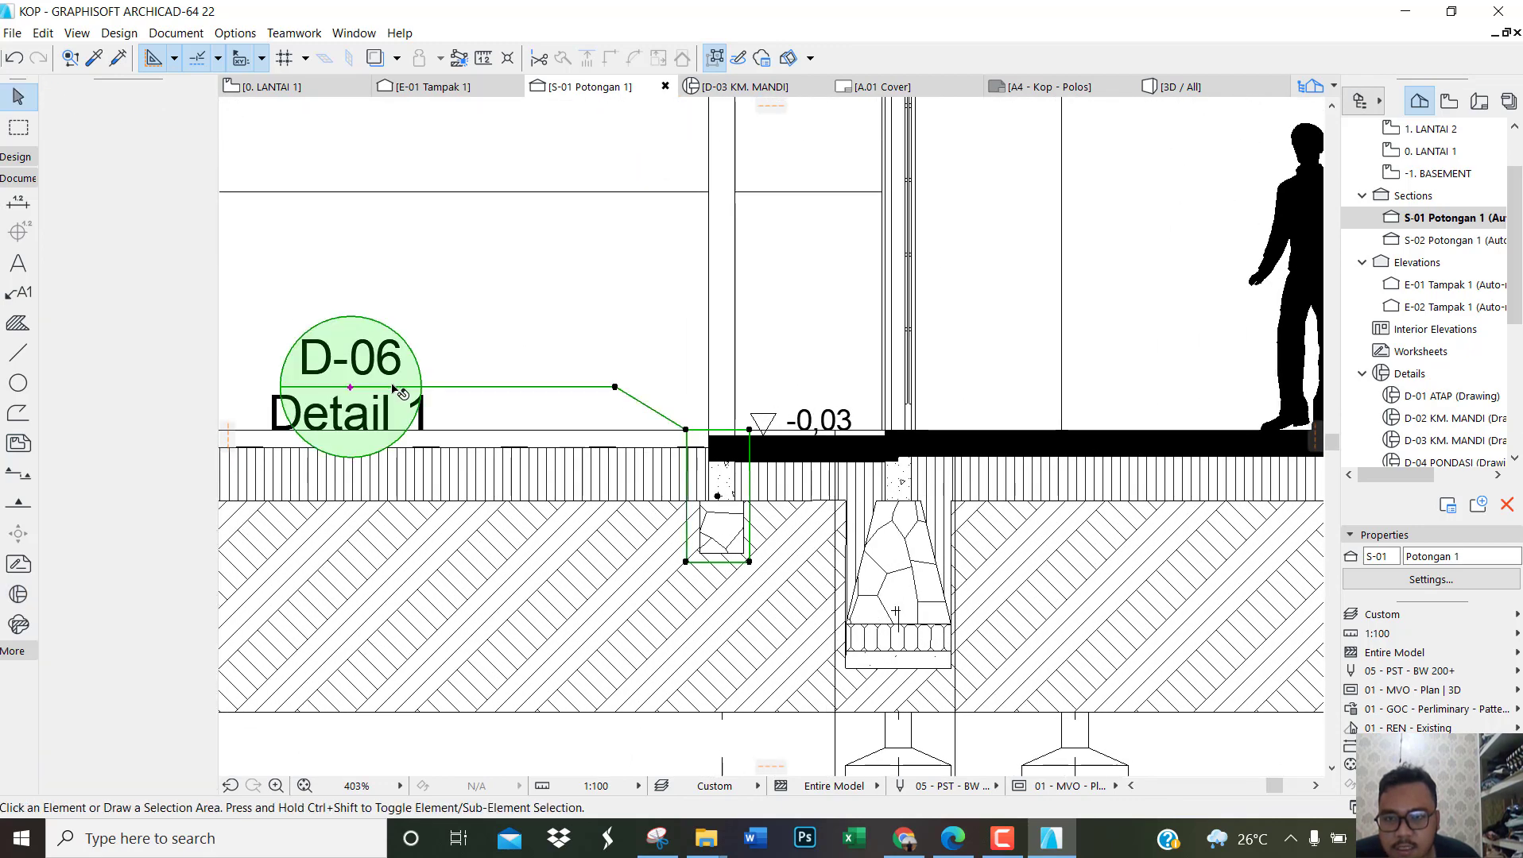
{"action": "left_click", "coordinate": [405, 387]}
{"action": "left_click", "coordinate": [576, 382]}
{"action": "scroll", "coordinate": [612, 387], "scroll_direction": "up", "scroll_amount": 2}
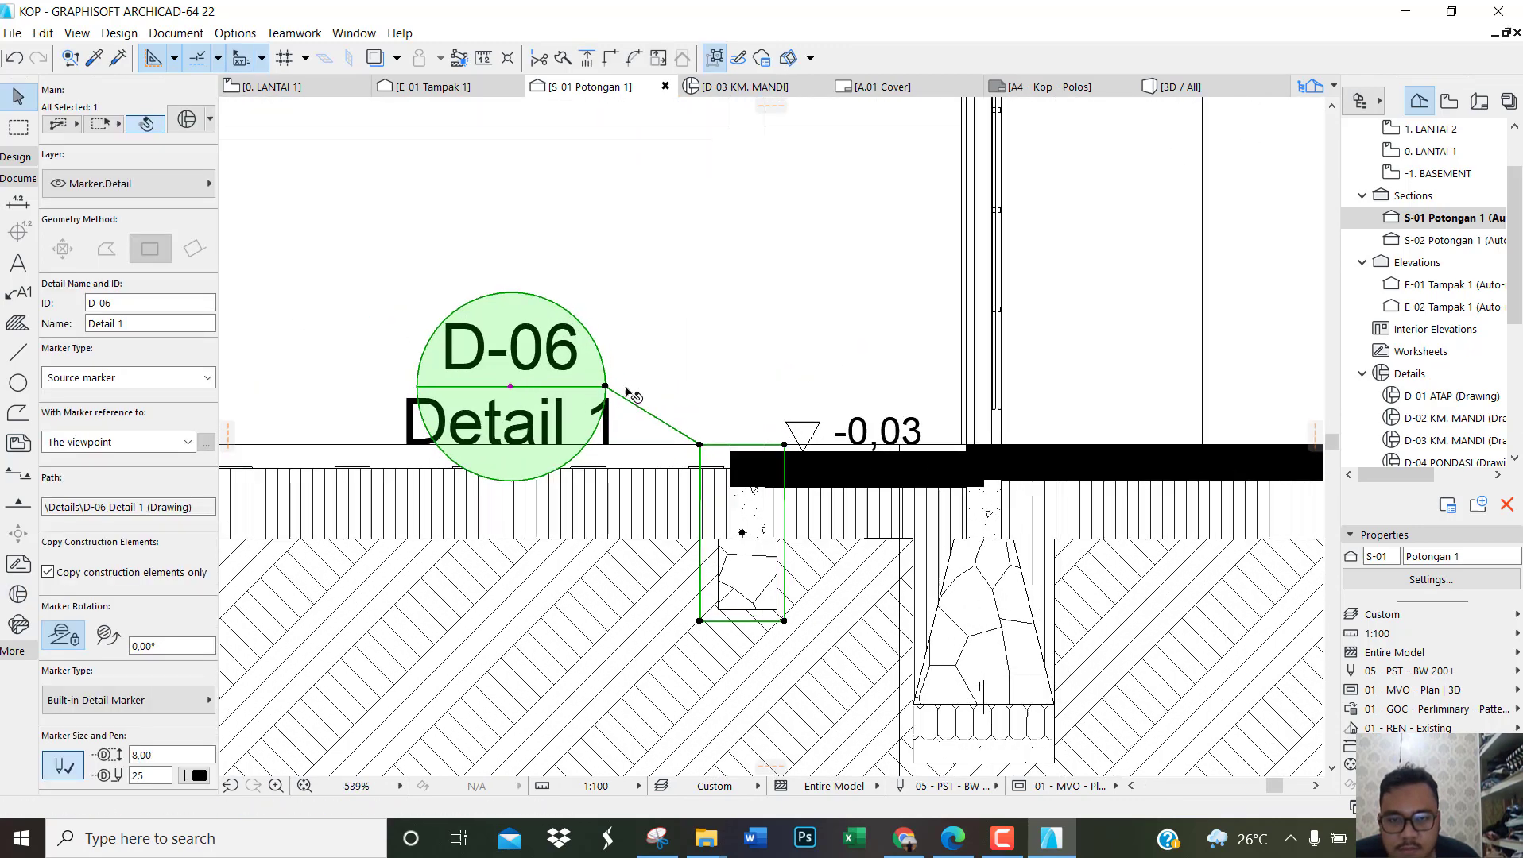
{"action": "left_click", "coordinate": [602, 387]}
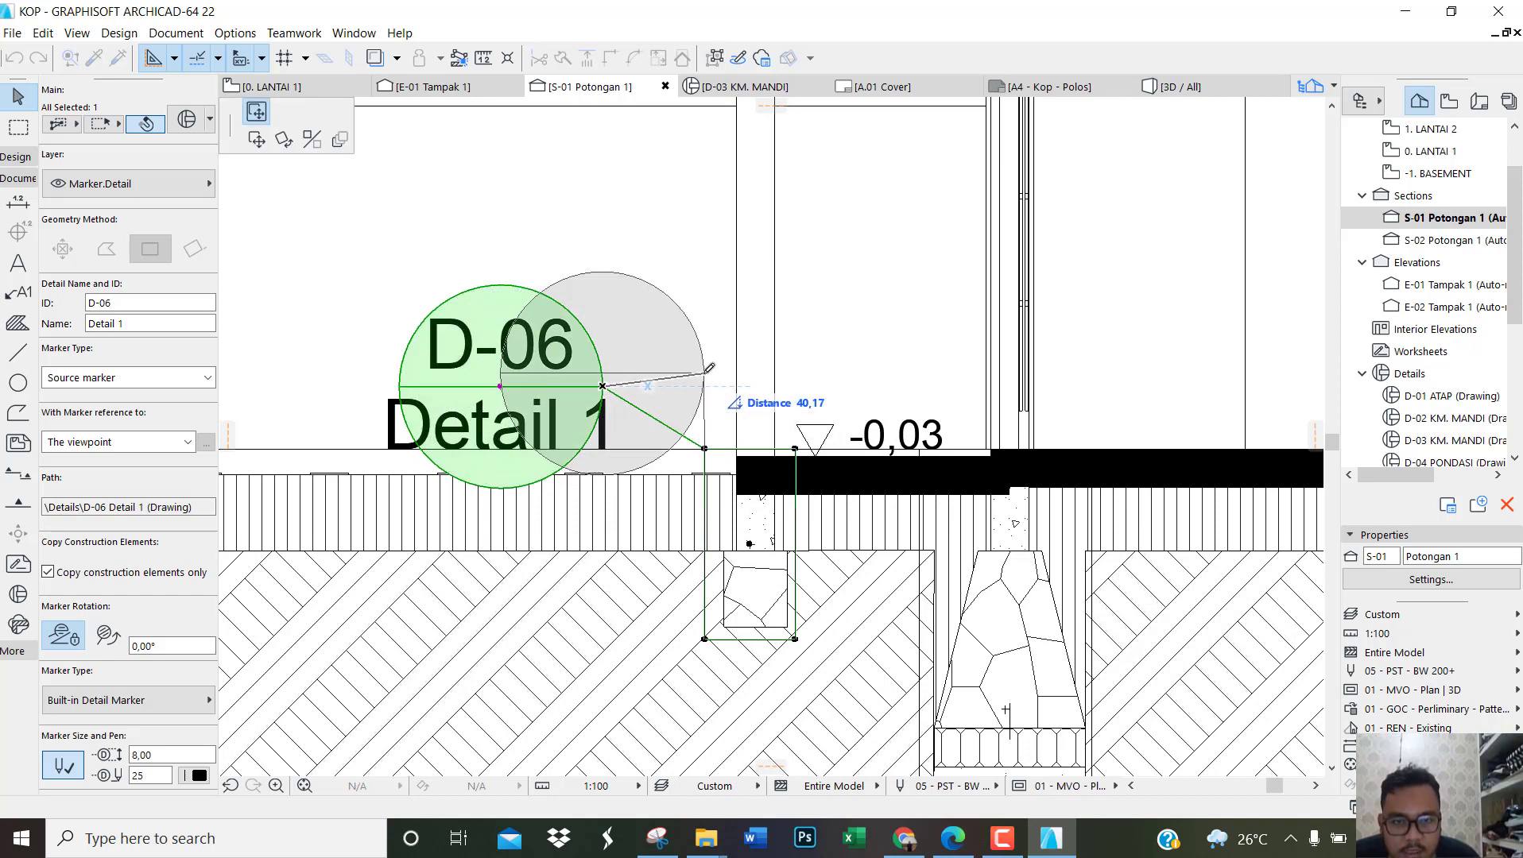
{"action": "left_click", "coordinate": [707, 369]}
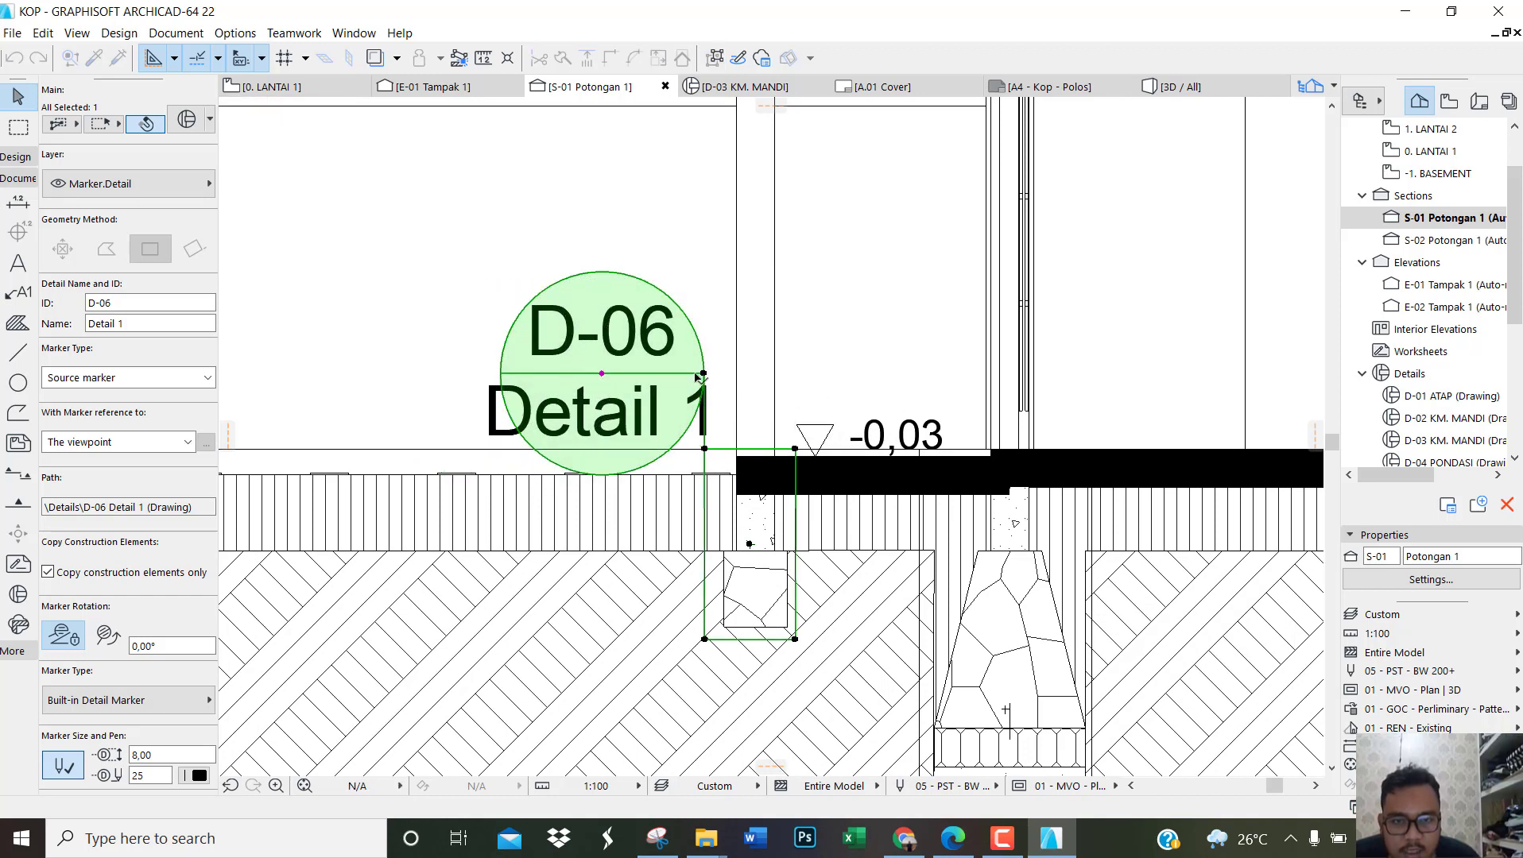
Step: Rename the D-06 footing detail as PONDASI
{"action": "left_click", "coordinate": [166, 327]}
{"action": "type", "text": "PONDA"}
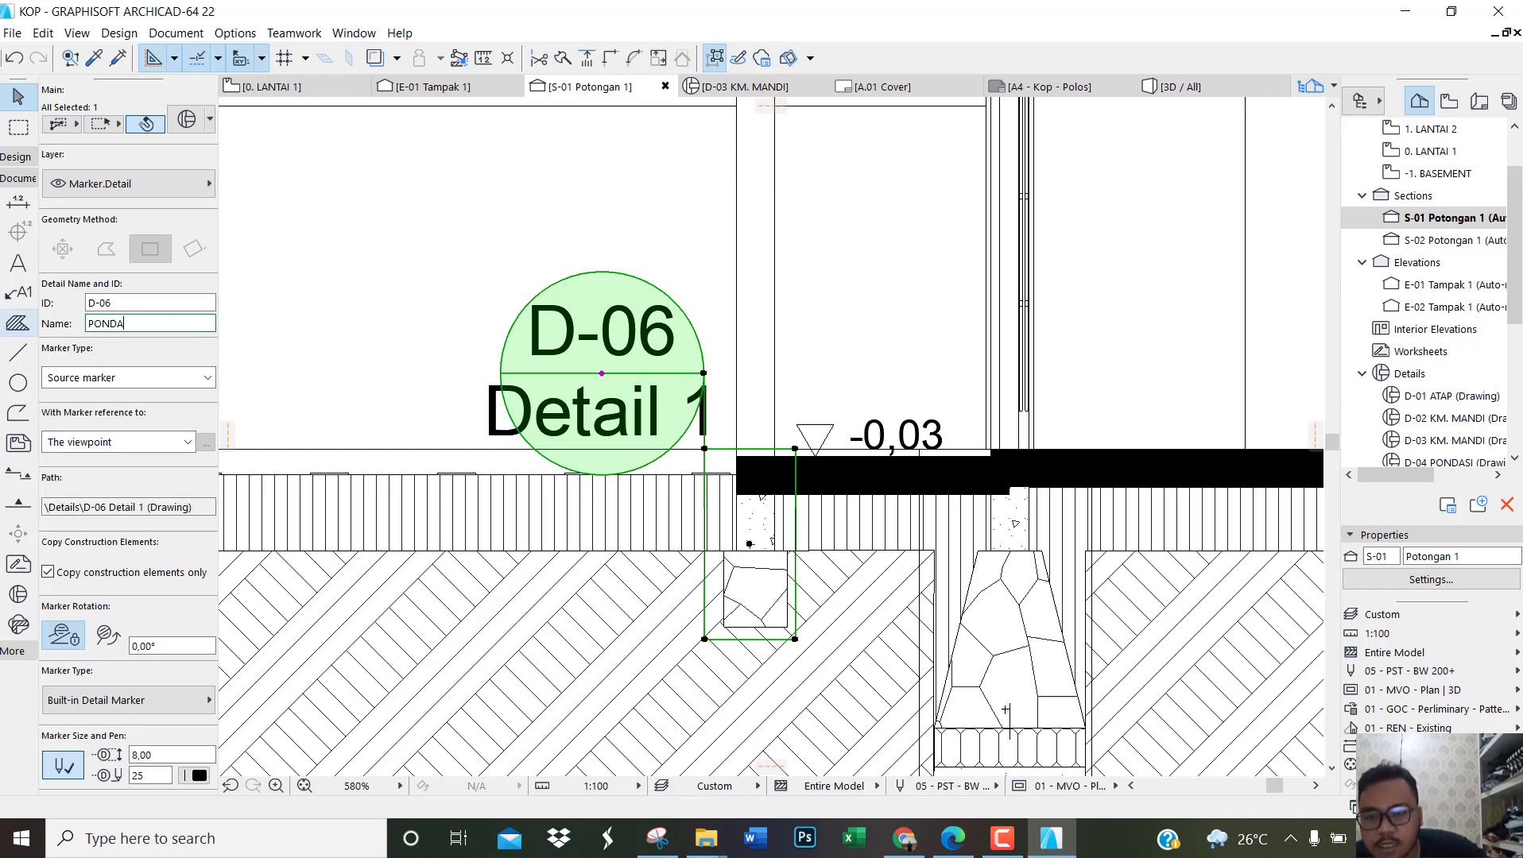
{"action": "type", "text": "SI"}
Step: Set the D-06 marker's size to 6,00 and its font size to 0,90, and deselect it
{"action": "scroll", "coordinate": [133, 625], "scroll_direction": "down", "scroll_amount": 3}
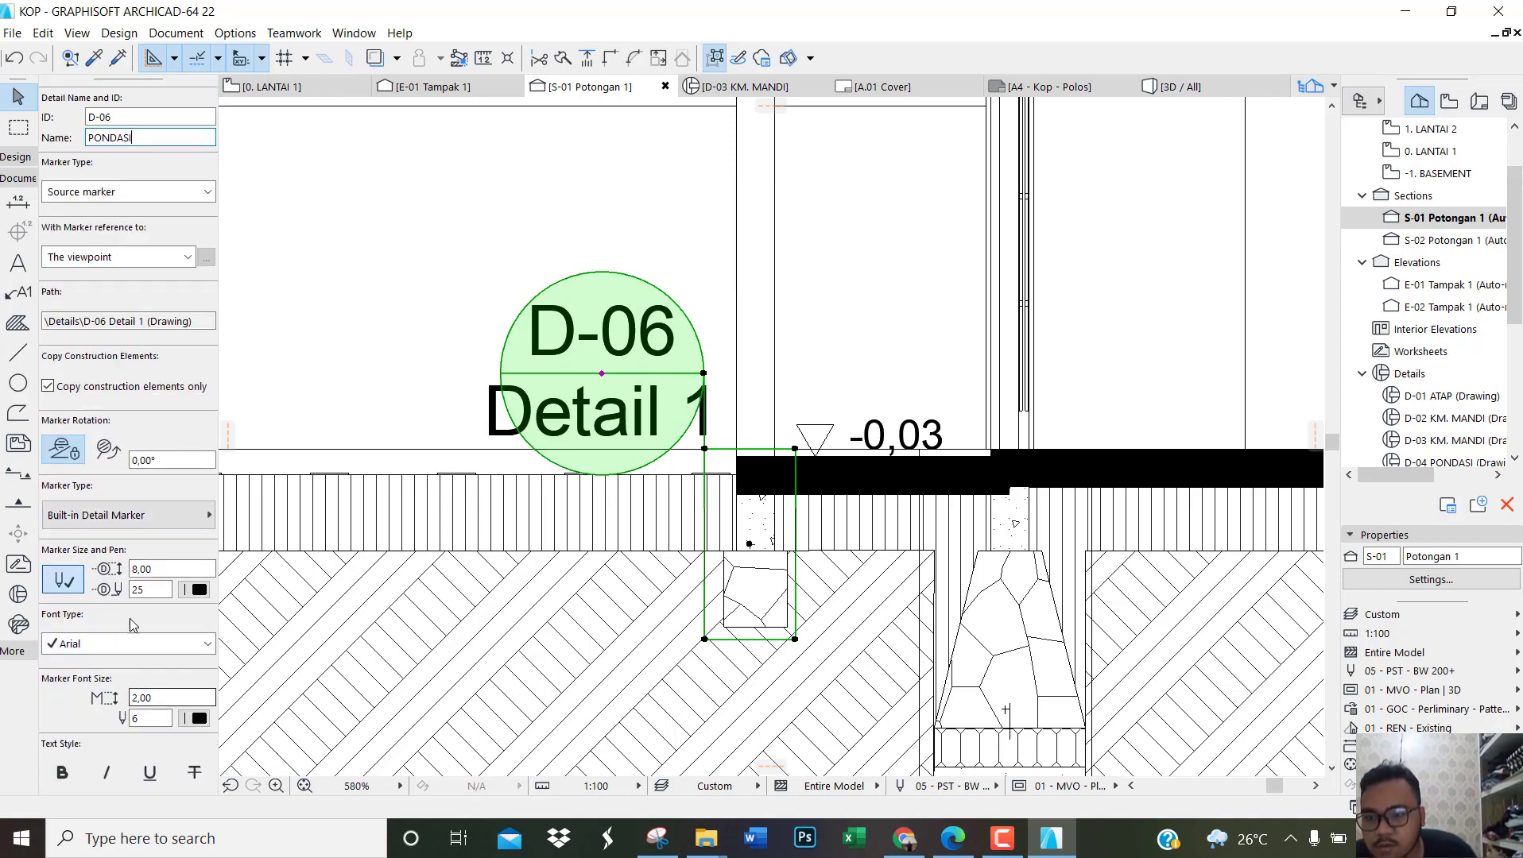
{"action": "left_click_drag", "start_coordinate": [159, 569], "coordinate": [95, 574]}
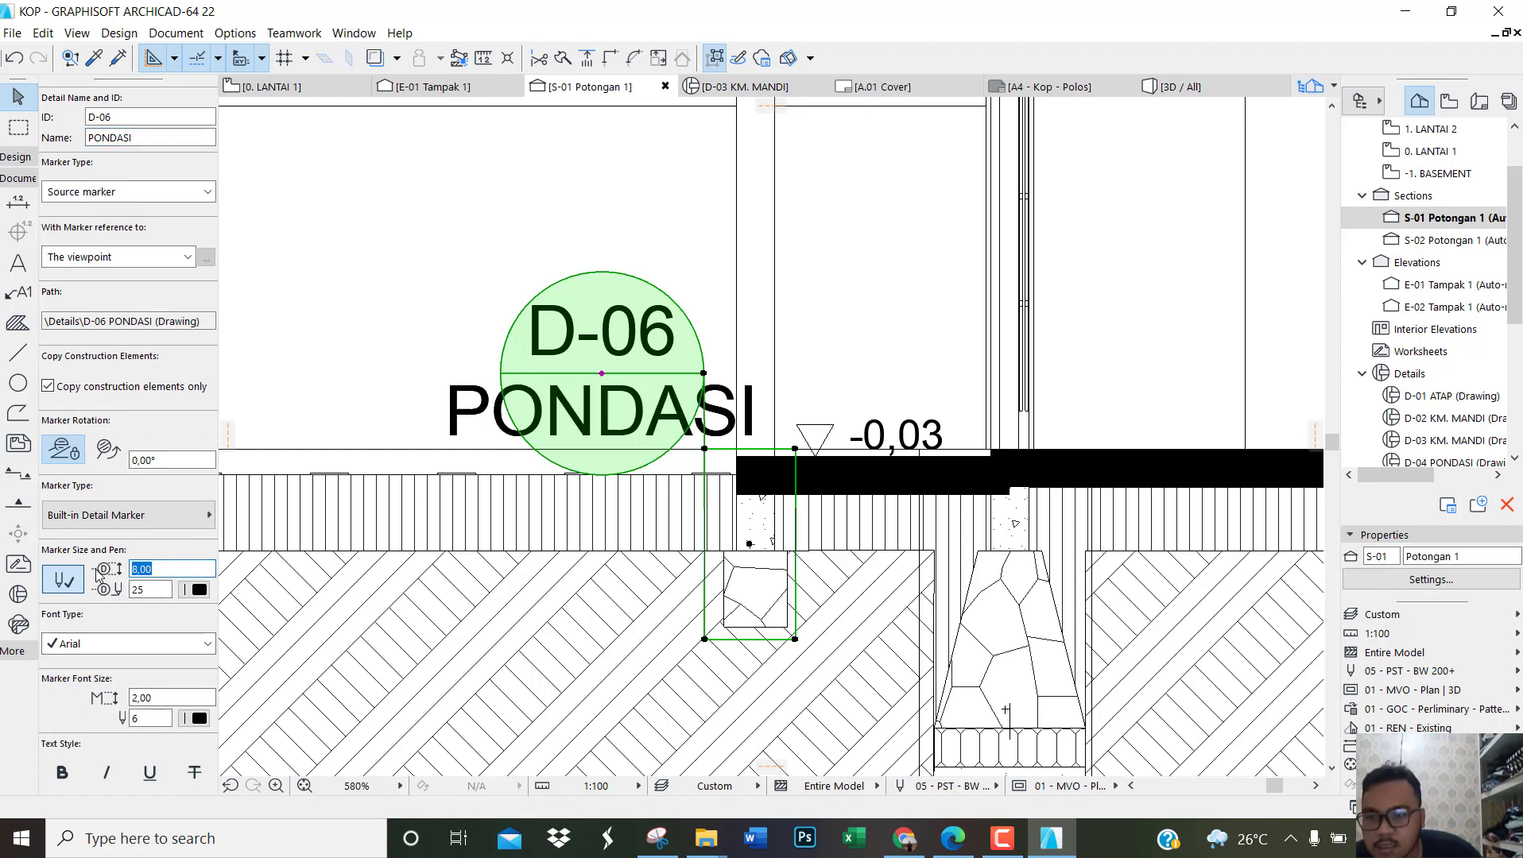
{"action": "type", "text": "6"}
{"action": "left_click_drag", "start_coordinate": [167, 697], "coordinate": [112, 699]}
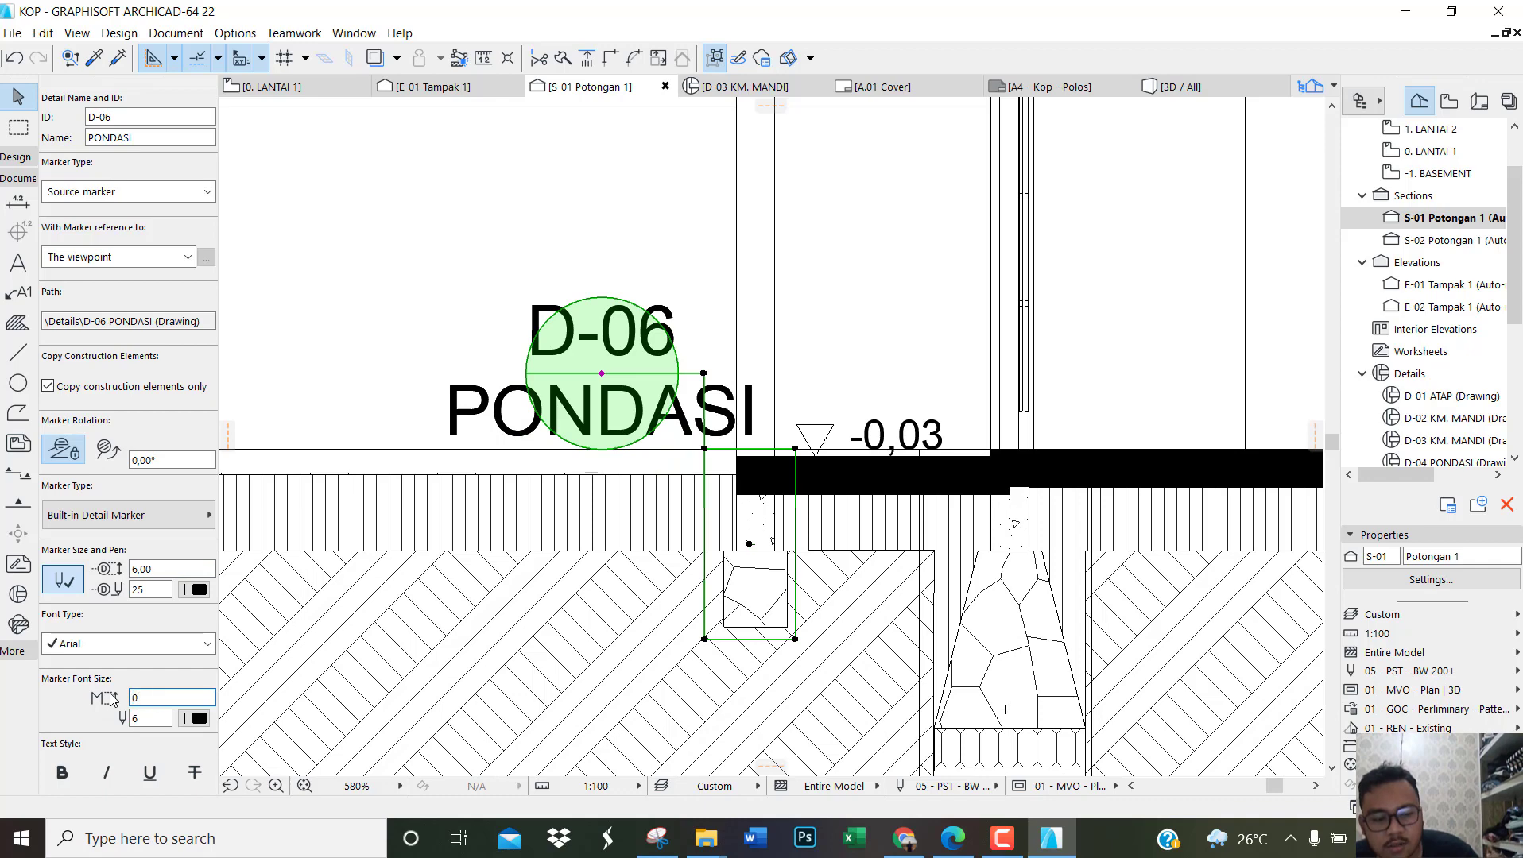
{"action": "type", "text": "0,90"}
{"action": "key", "text": "Return"}
{"action": "scroll", "coordinate": [556, 485], "scroll_direction": "down", "scroll_amount": 10}
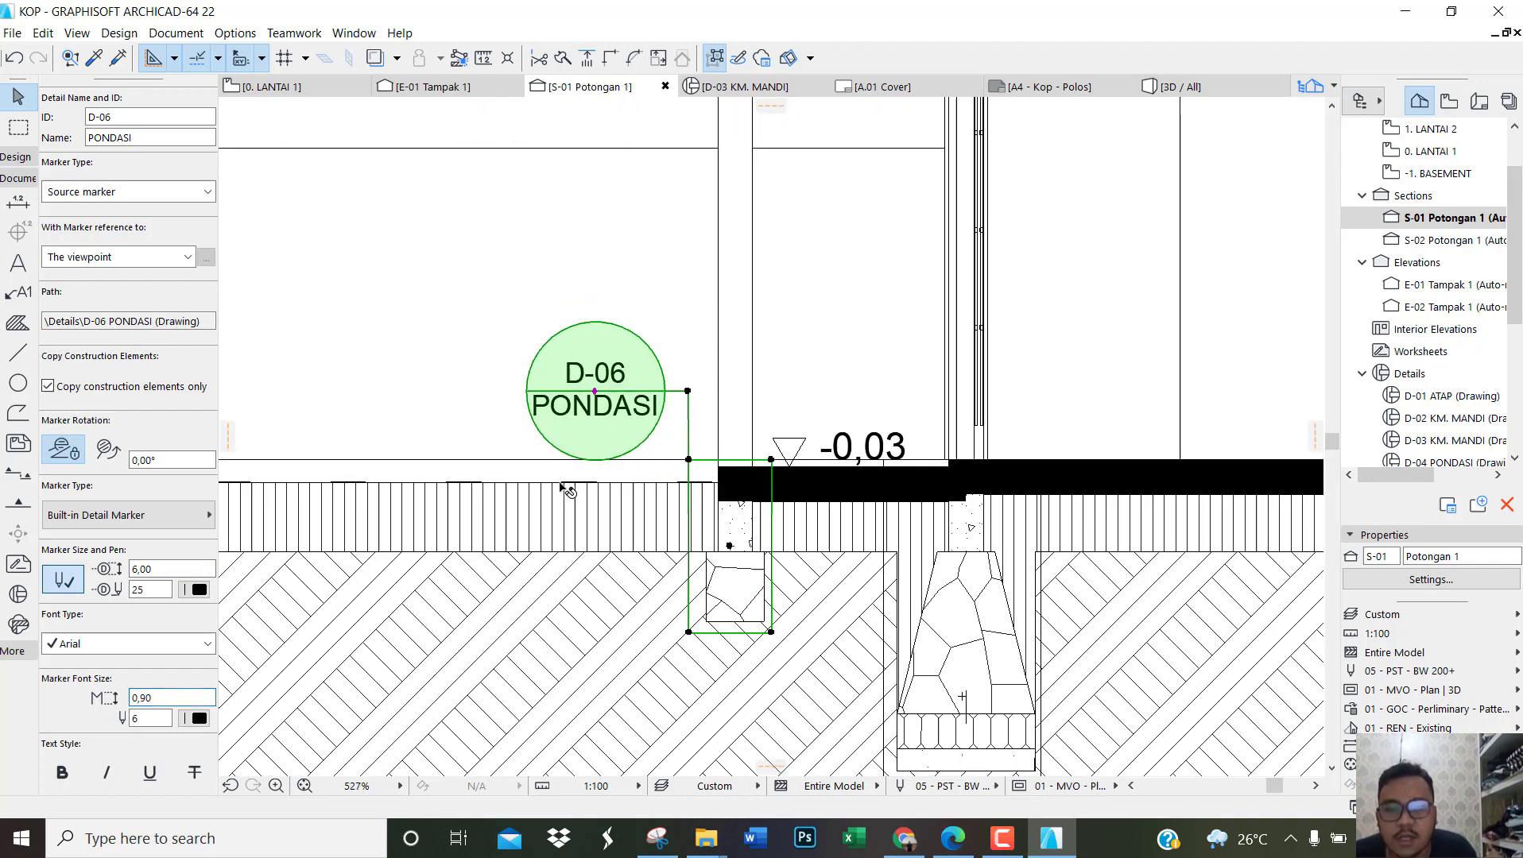
{"action": "left_click", "coordinate": [557, 468]}
Step: Open the D-04 PONDASI detail drawing
{"action": "scroll", "coordinate": [753, 587], "scroll_direction": "up", "scroll_amount": 4}
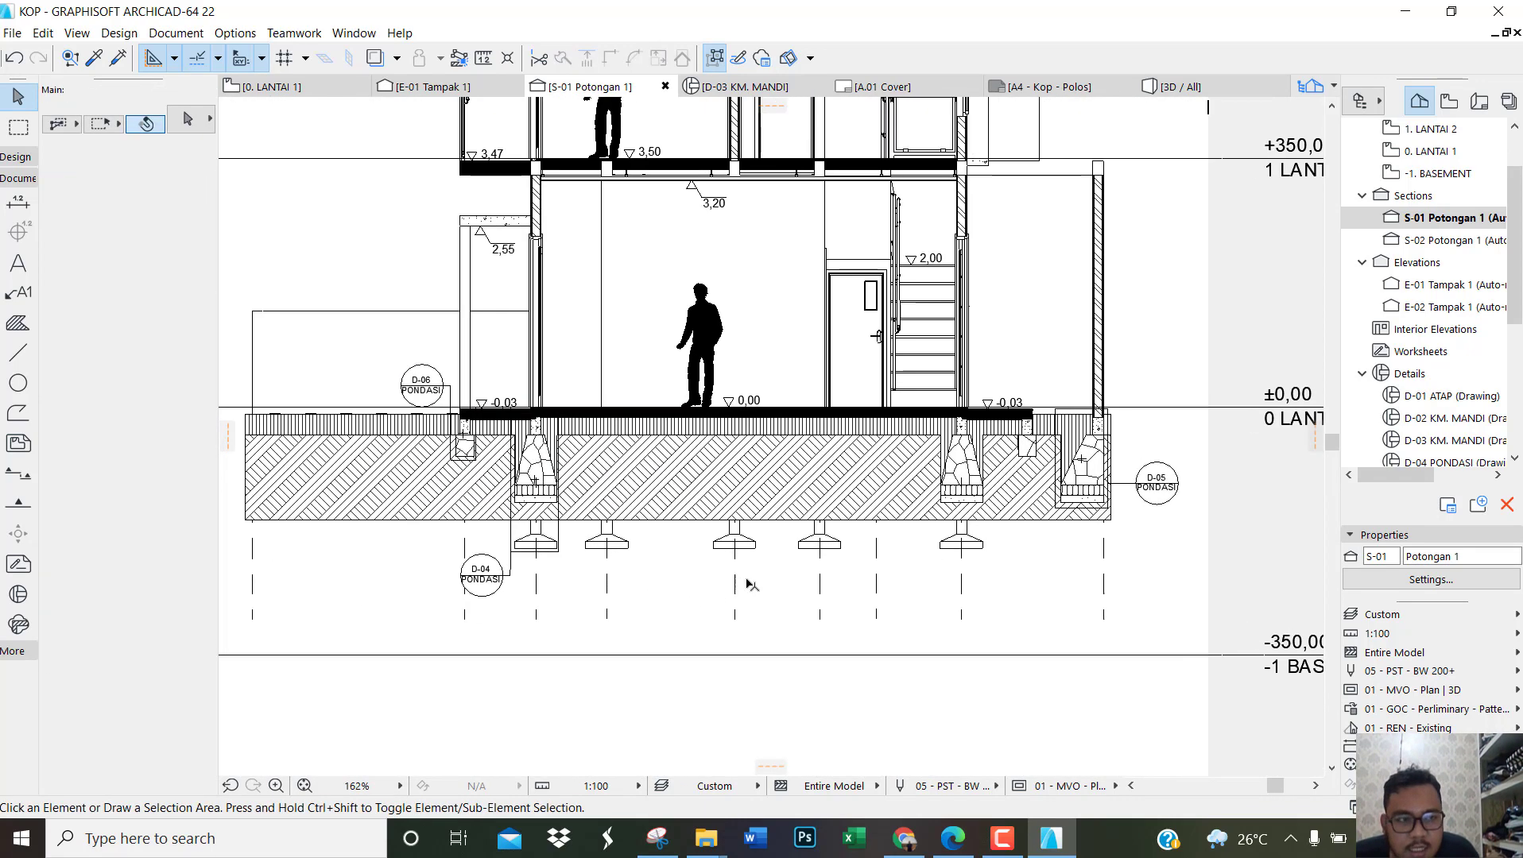
{"action": "scroll", "coordinate": [1448, 342], "scroll_direction": "down", "scroll_amount": 3}
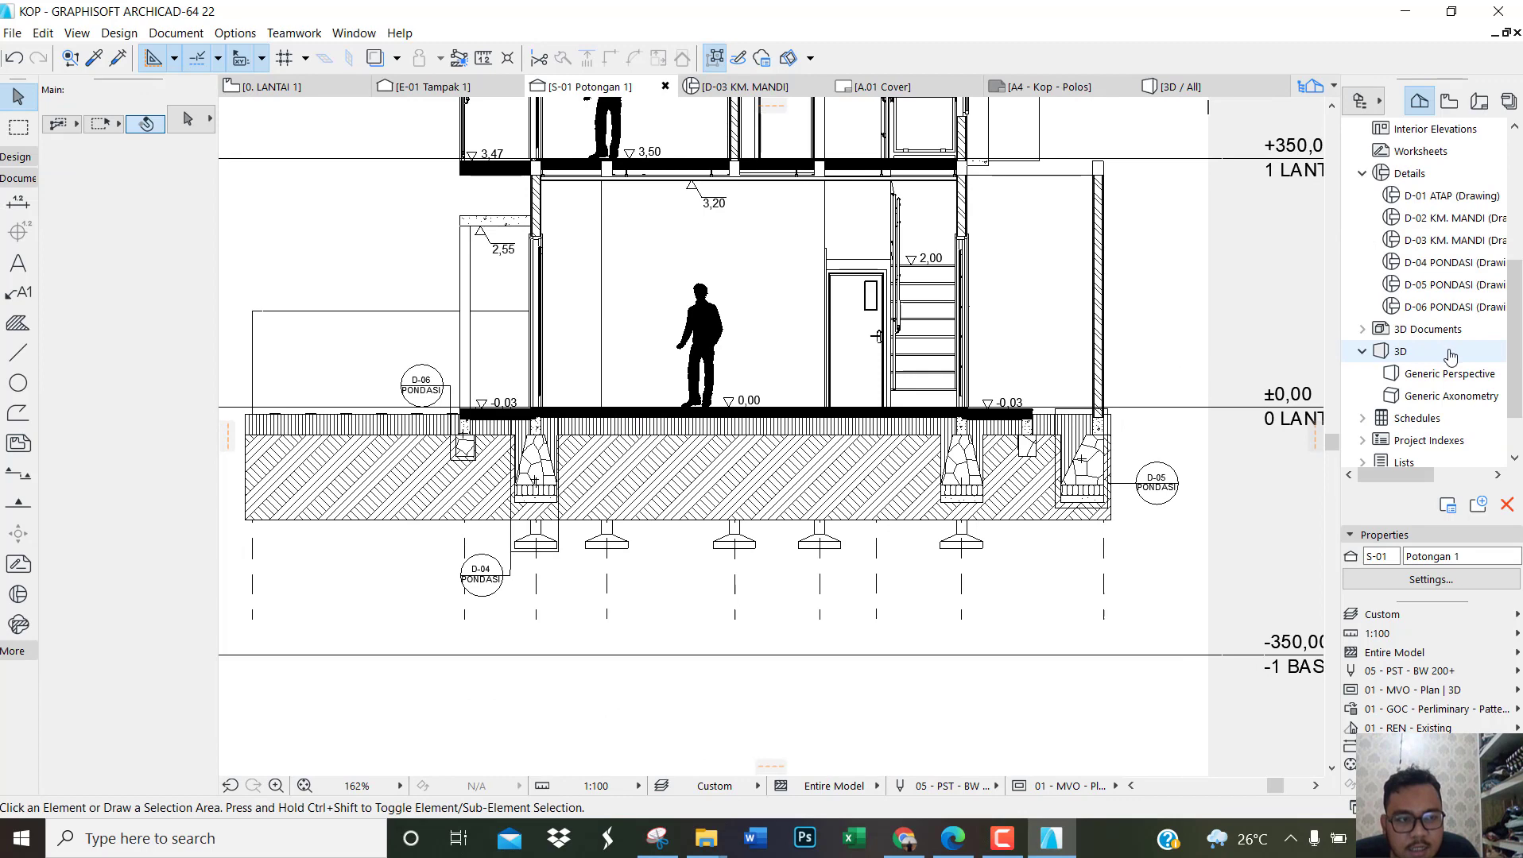
{"action": "left_click", "coordinate": [1455, 267]}
{"action": "double_click", "coordinate": [1455, 270]}
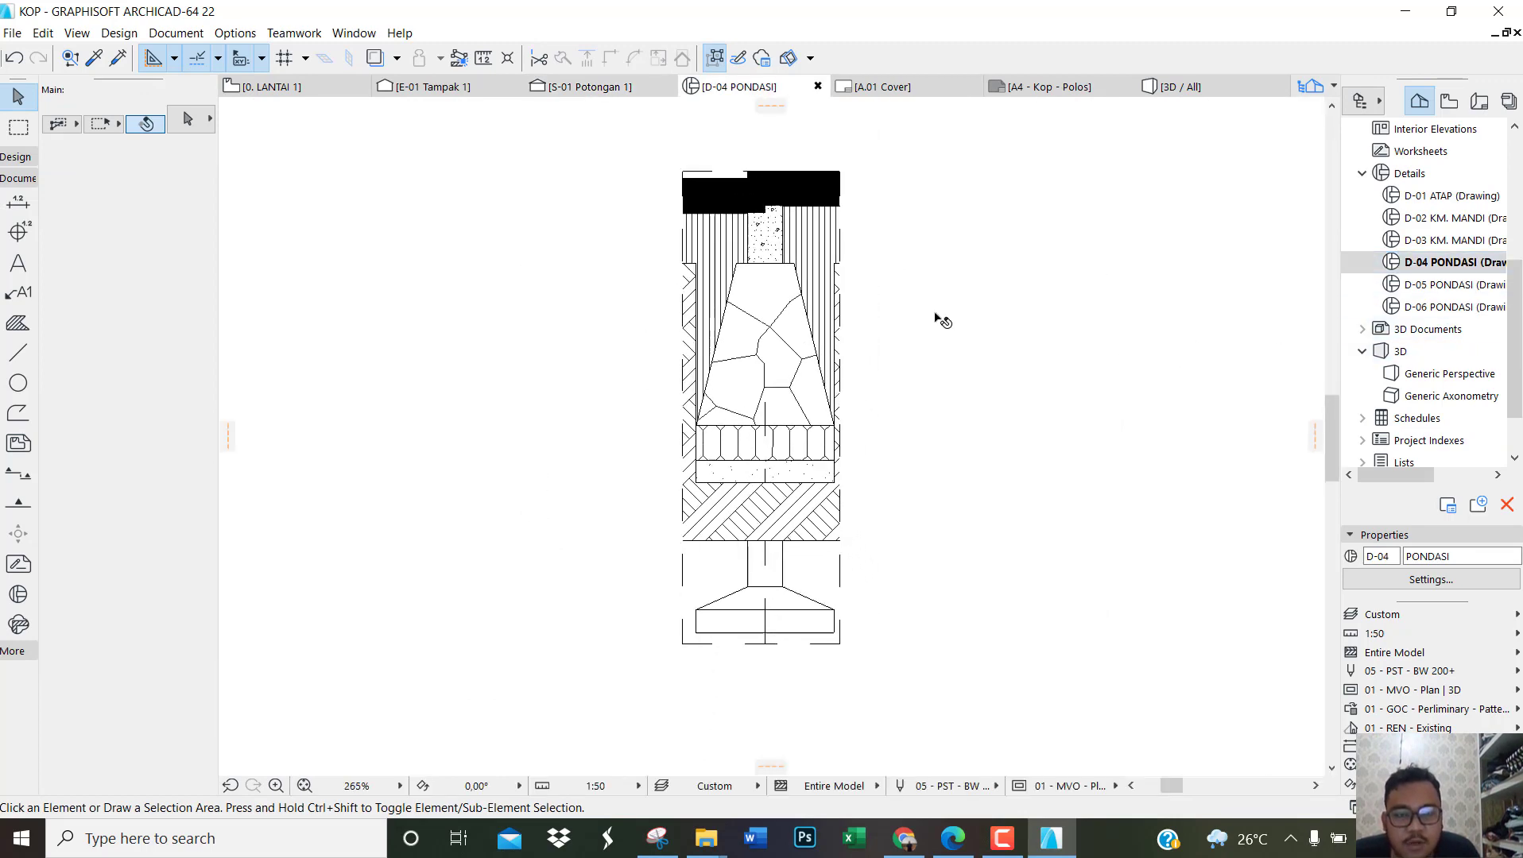
Step: Open the D-05 and D-06 PONDASI detail drawings in turn to review their contents
{"action": "double_click", "coordinate": [1459, 286]}
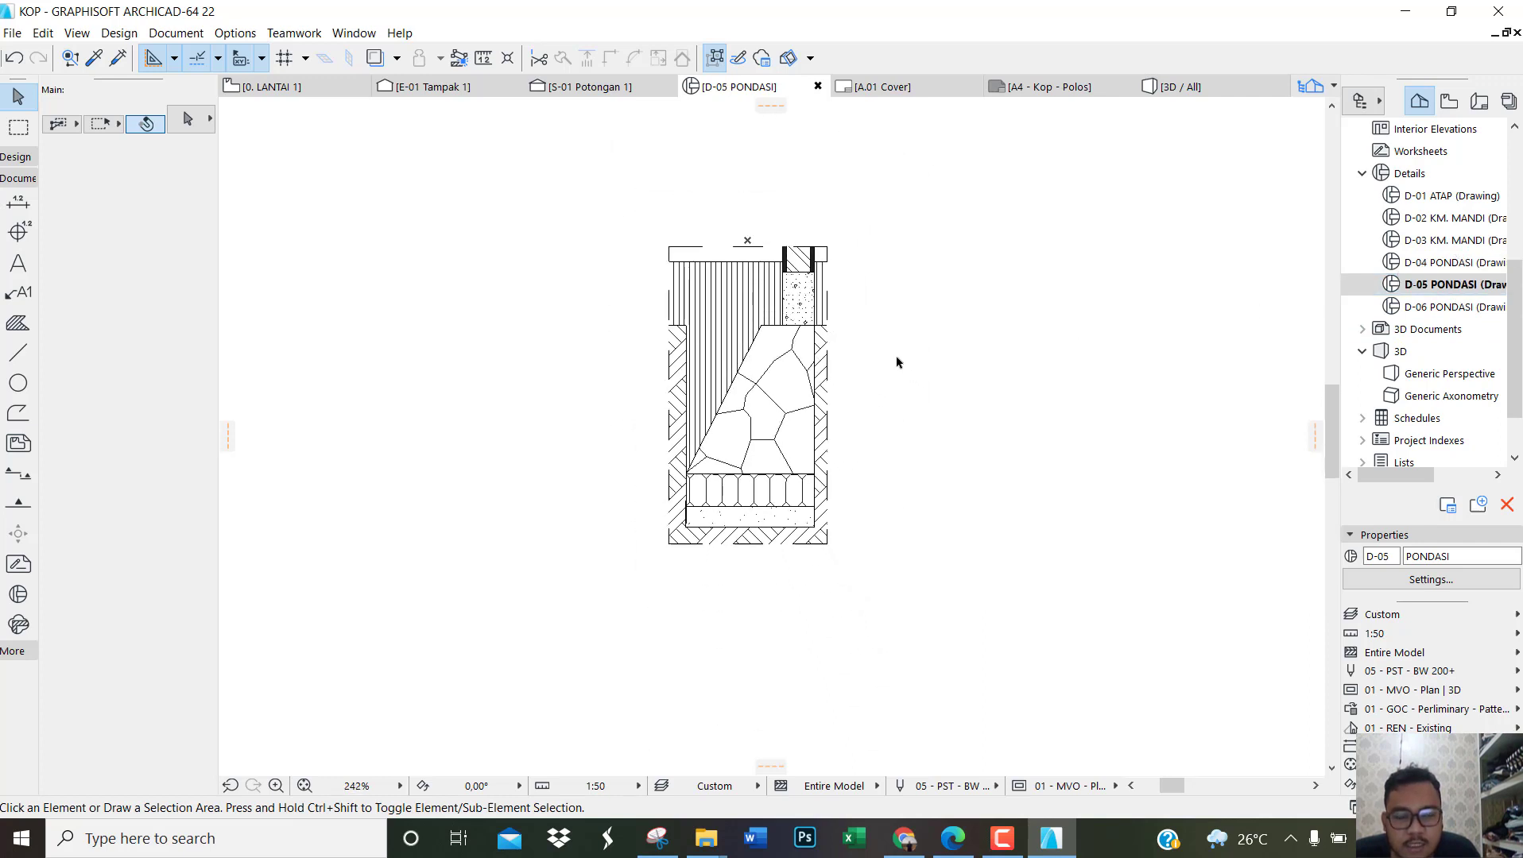
{"action": "left_click", "coordinate": [1379, 307]}
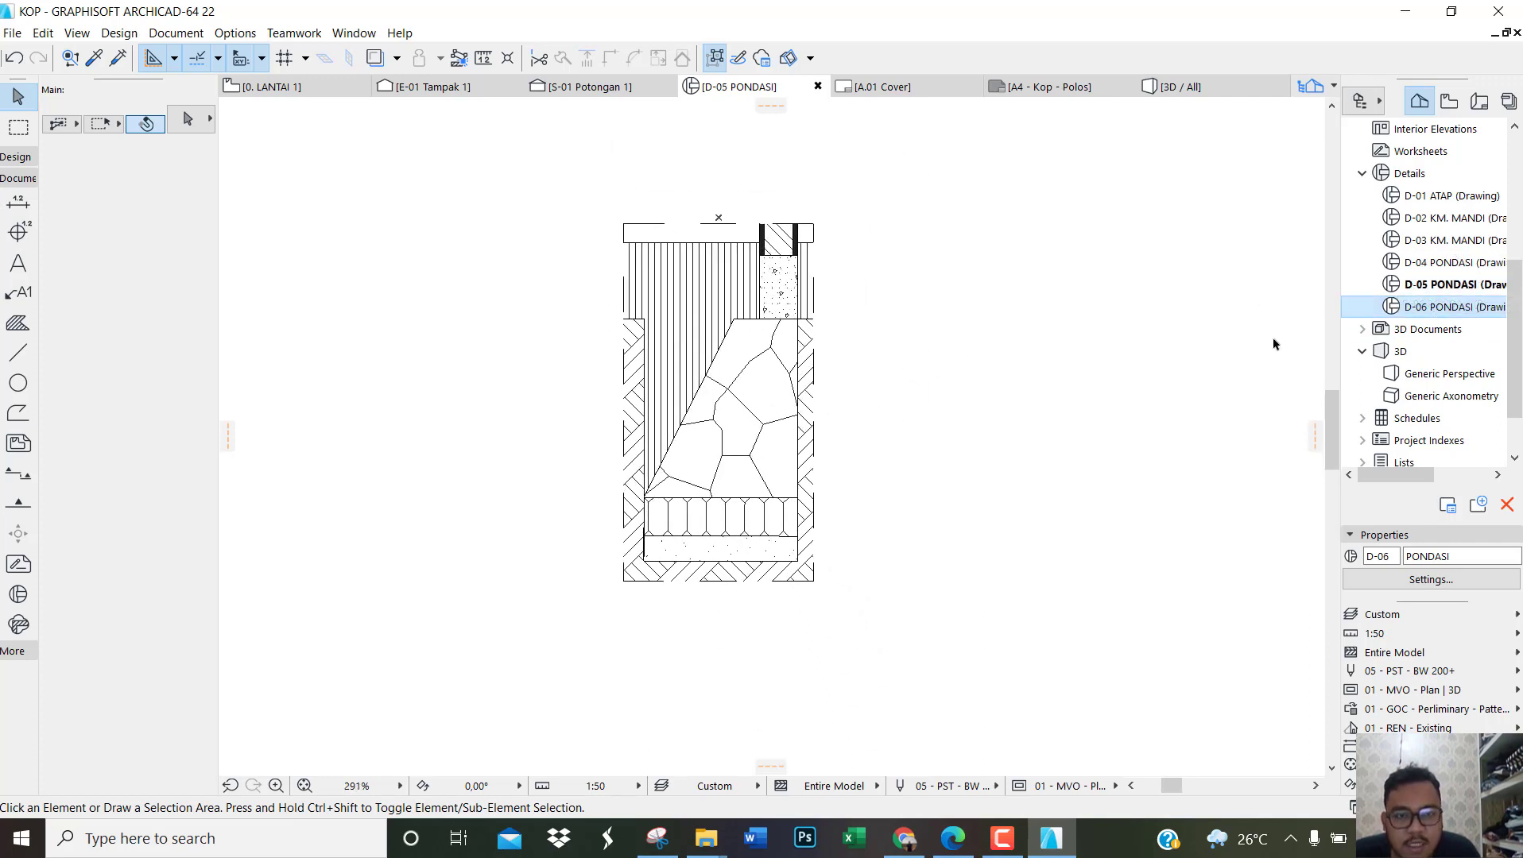
{"action": "double_click", "coordinate": [1451, 307]}
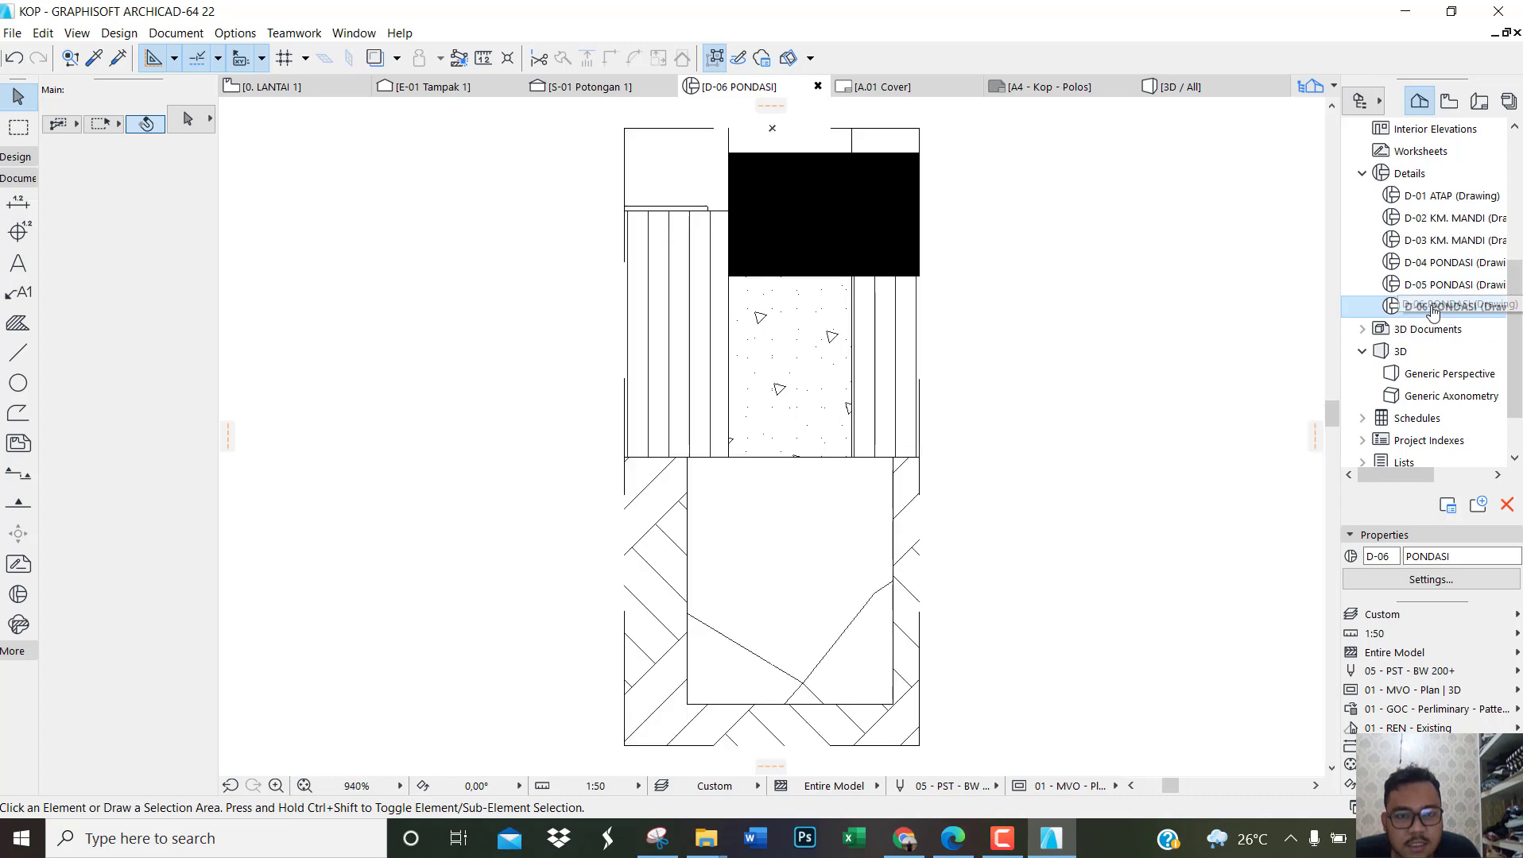
{"action": "scroll", "coordinate": [795, 382], "scroll_direction": "down", "scroll_amount": 2}
{"action": "scroll", "coordinate": [891, 401], "scroll_direction": "up", "scroll_amount": 1}
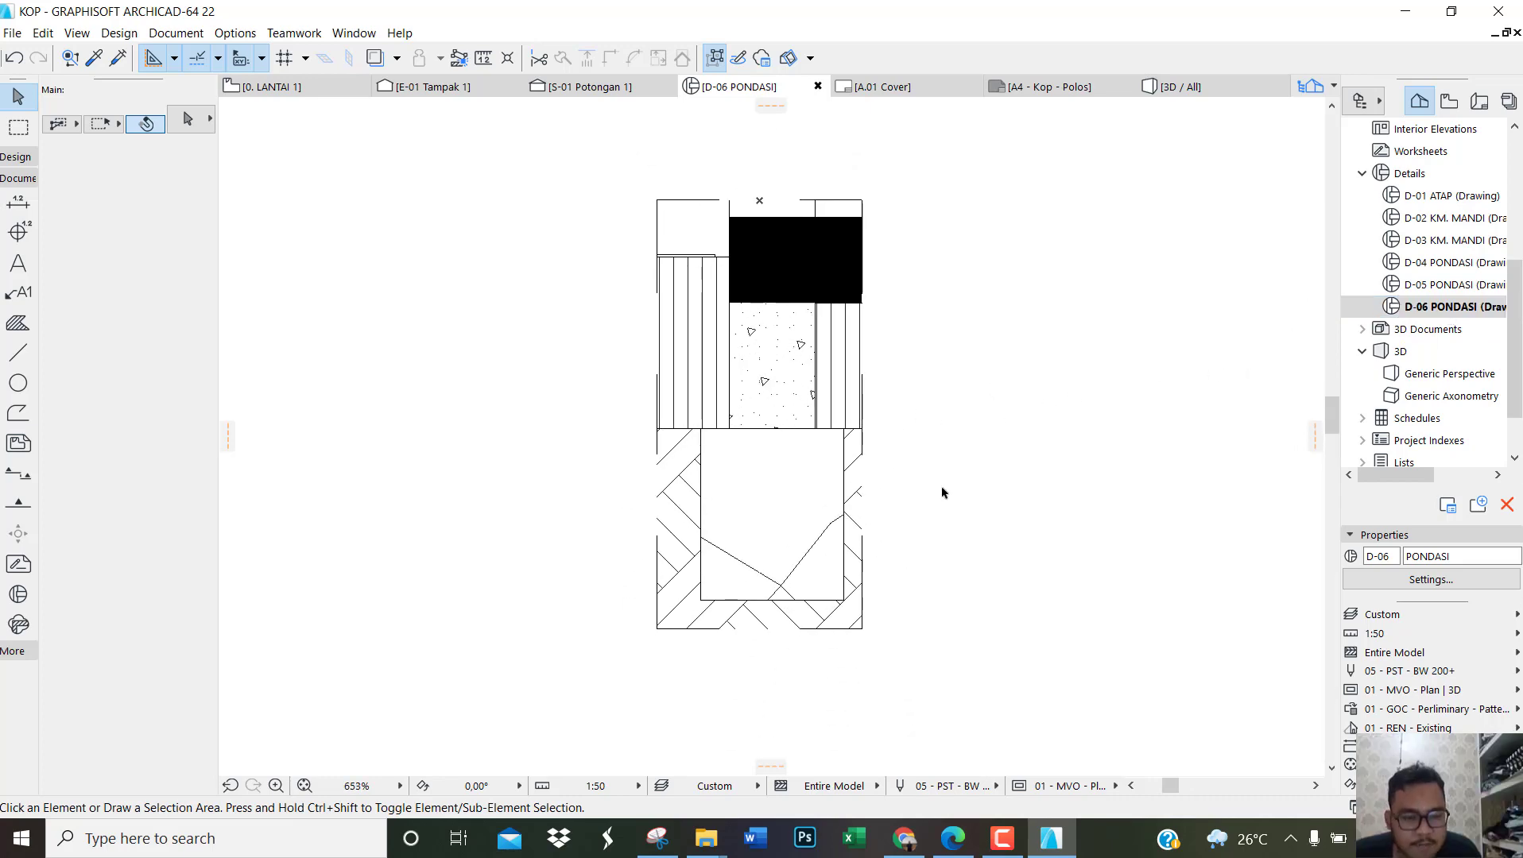
Step: Switch to the reference PDF in Edge and examine the elevation marks and material labels of the foundation details on page 9
{"action": "left_click", "coordinate": [954, 838]}
{"action": "scroll", "coordinate": [725, 452], "scroll_direction": "down", "scroll_amount": 3}
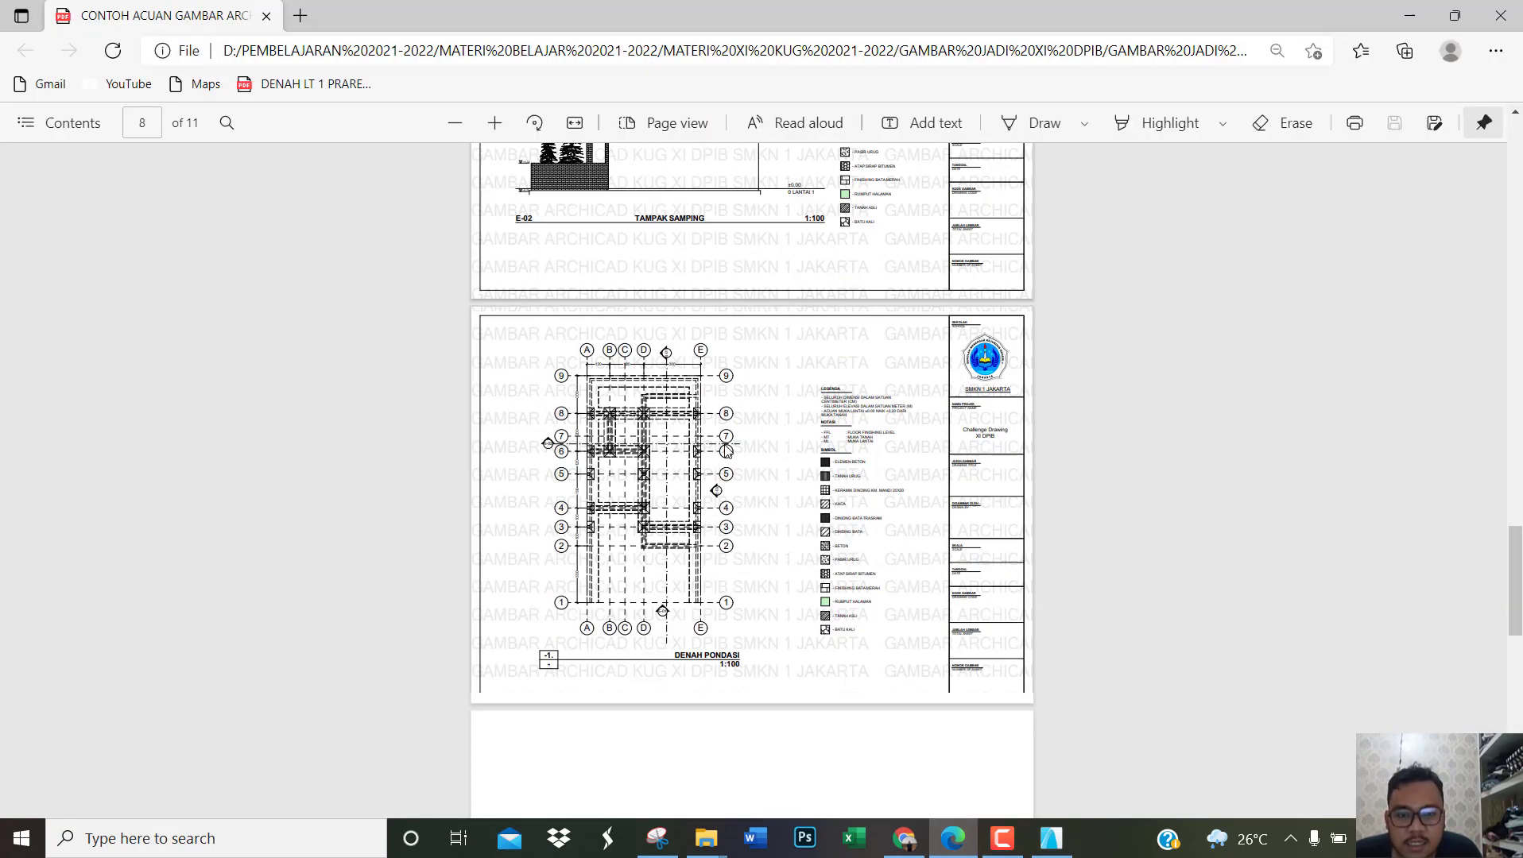
{"action": "scroll", "coordinate": [715, 438], "scroll_direction": "down", "scroll_amount": 3}
{"action": "scroll", "coordinate": [710, 251], "scroll_direction": "up", "scroll_amount": 2, "text": "ctrl"}
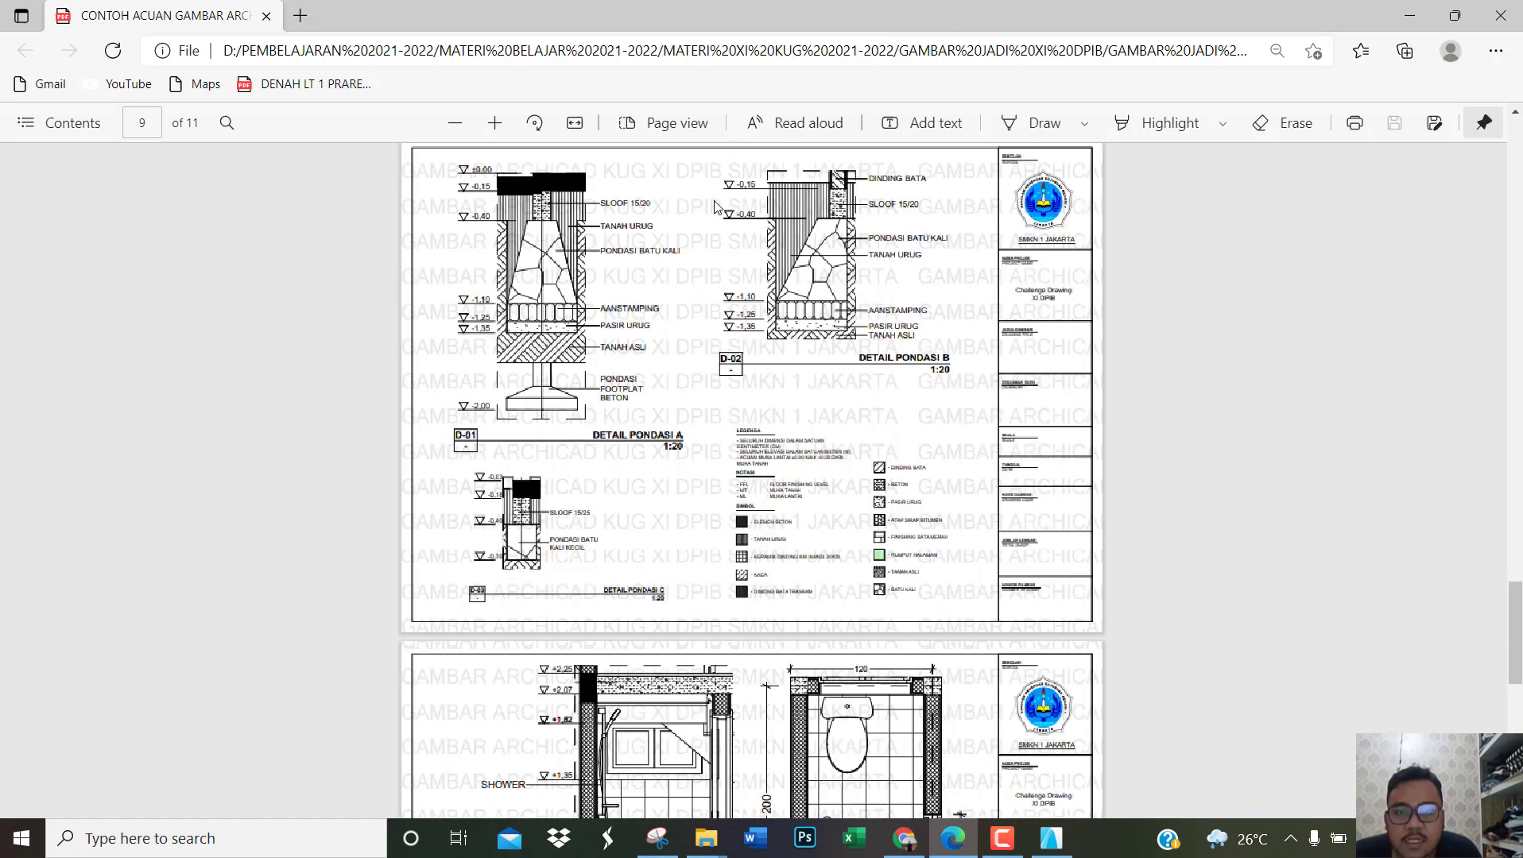
{"action": "scroll", "coordinate": [680, 277], "scroll_direction": "up", "scroll_amount": 1, "text": "ctrl"}
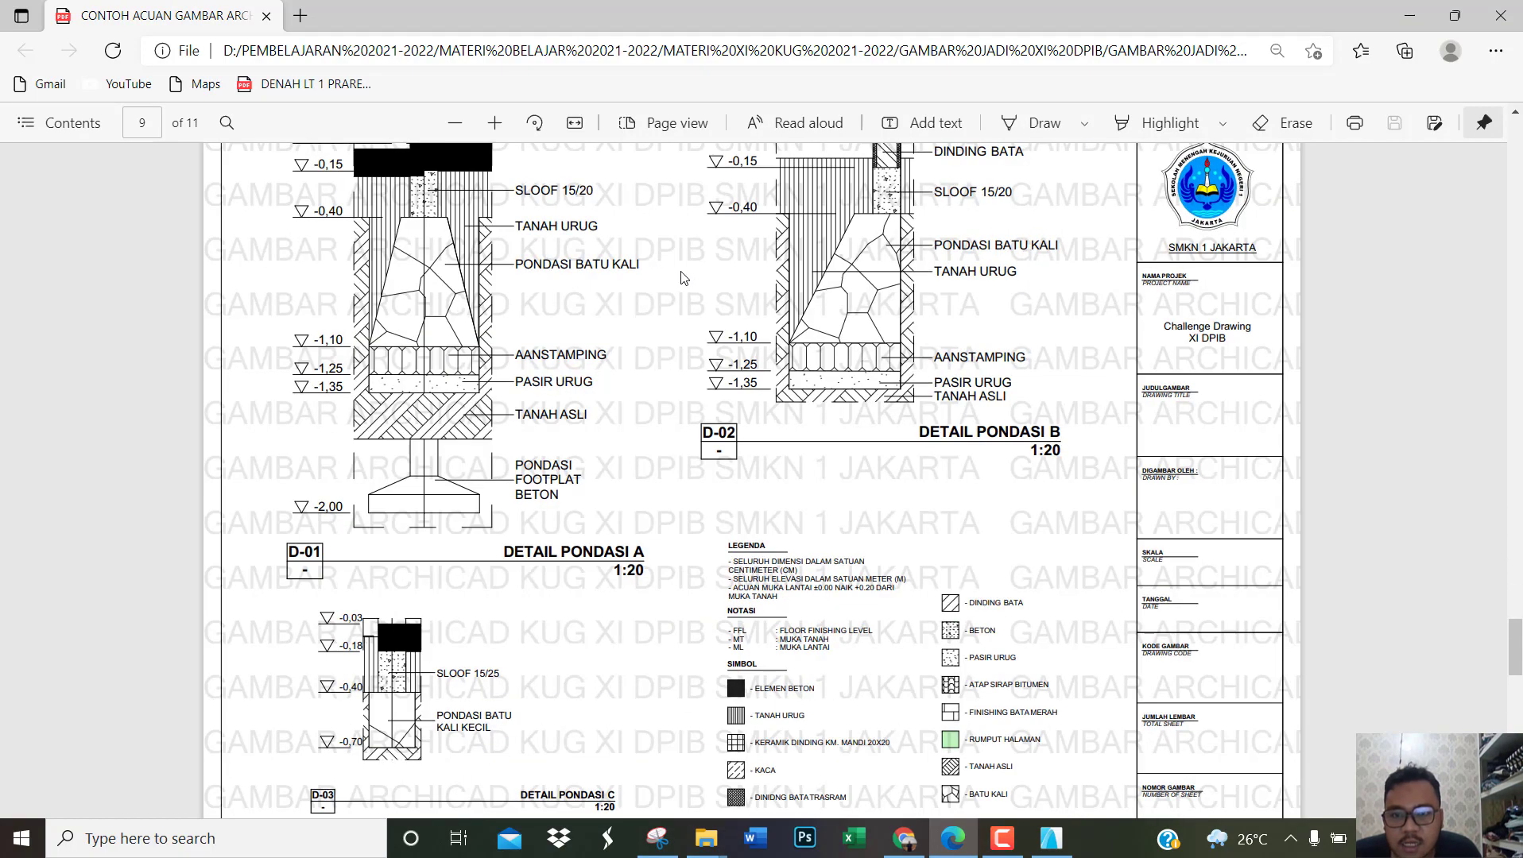
{"action": "scroll", "coordinate": [681, 277], "scroll_direction": "up", "scroll_amount": 1, "text": "ctrl"}
{"action": "scroll", "coordinate": [681, 279], "scroll_direction": "down", "scroll_amount": 1}
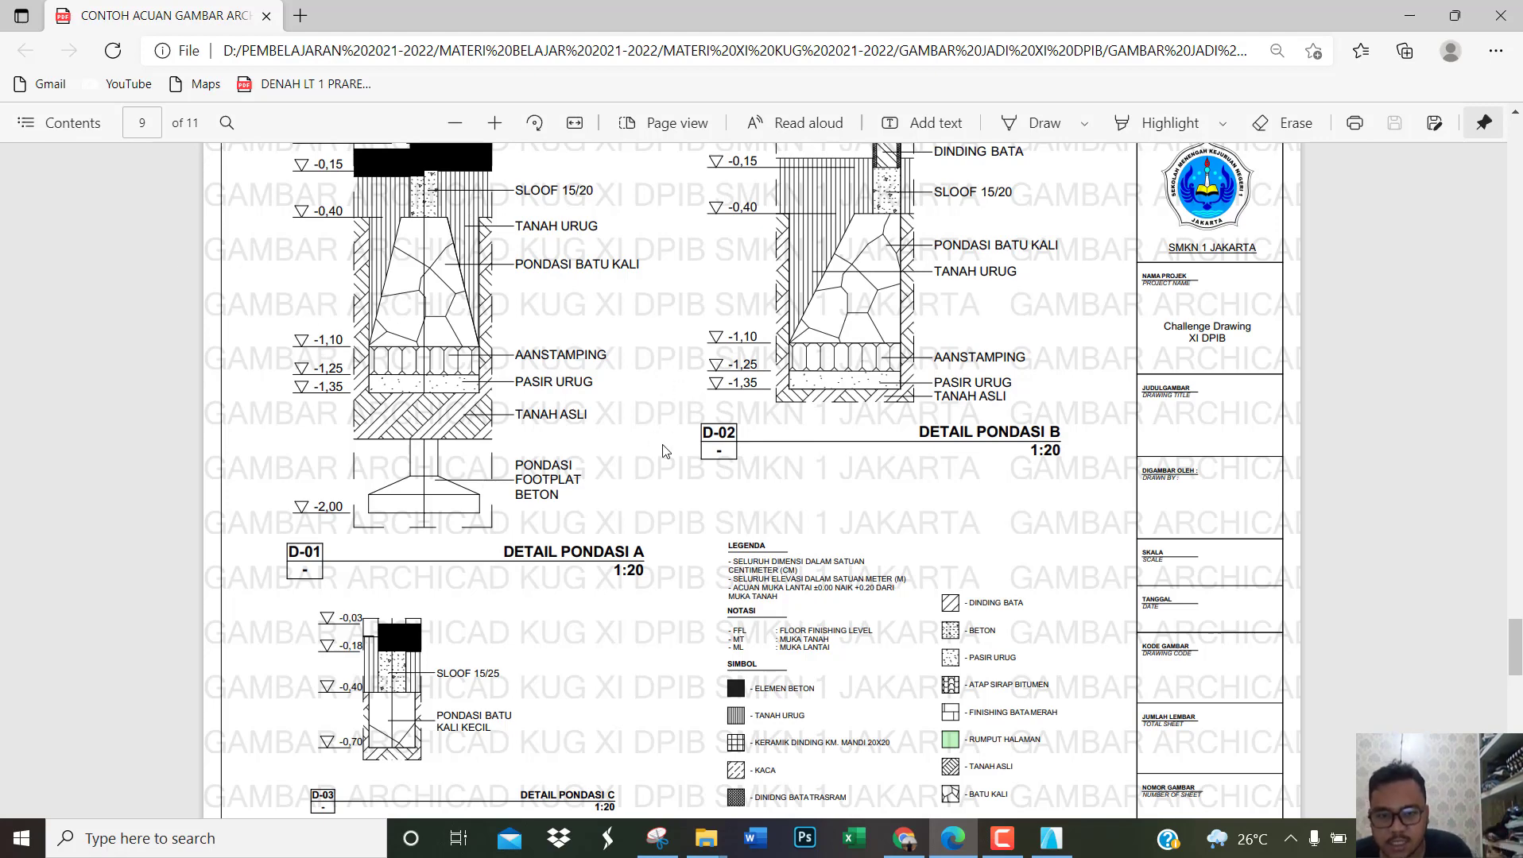
Step: Switch back to ArchiCAD, open the D-04 PONDASI detail and set dimensioning to stacked elevation marks with the value beside the marker and signed +1.25 text
{"action": "left_click", "coordinate": [1050, 838]}
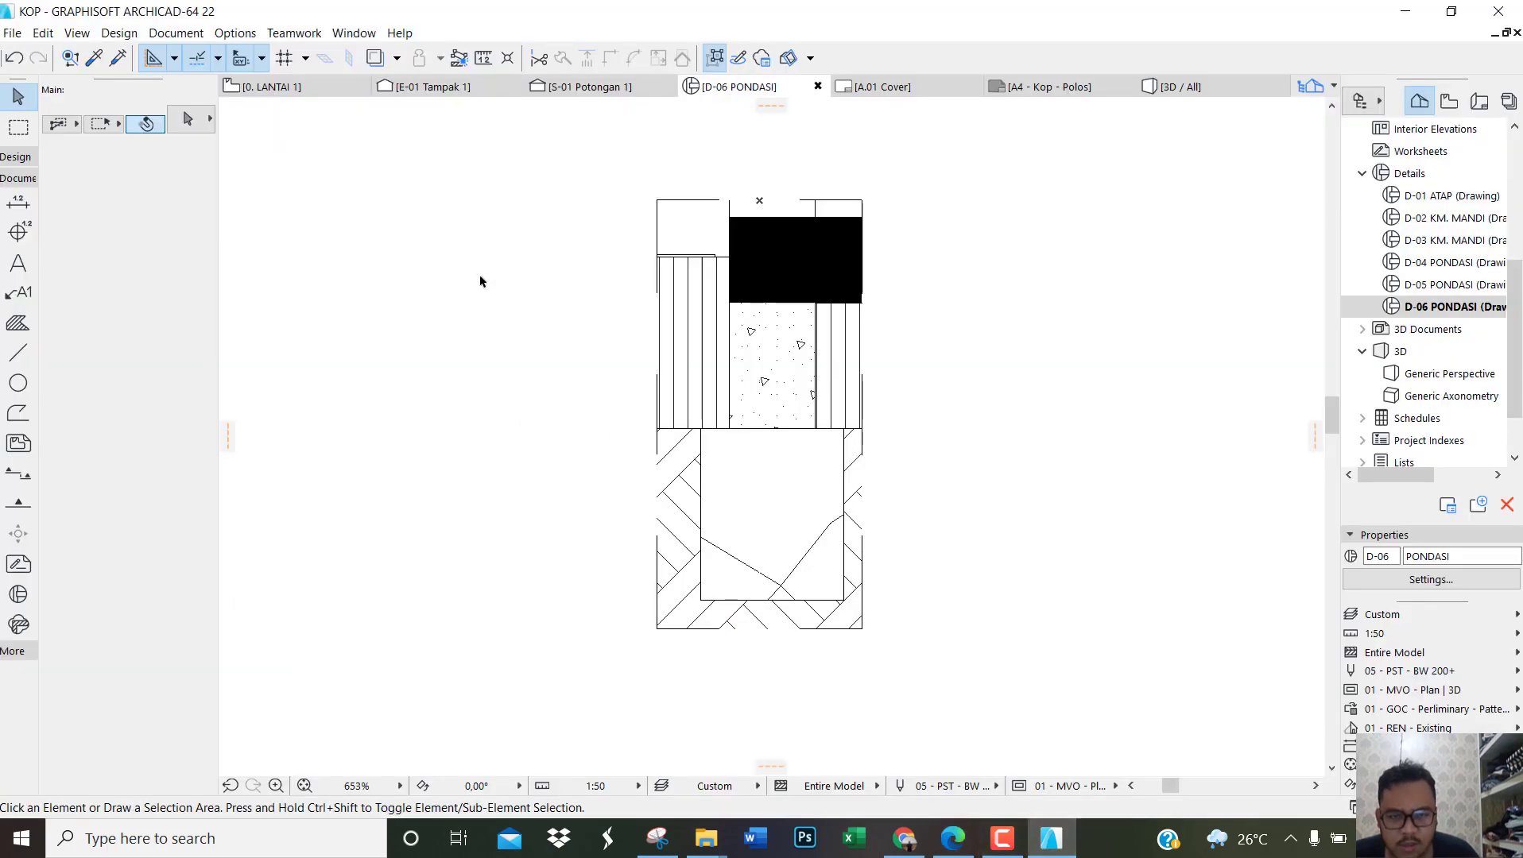
{"action": "double_click", "coordinate": [1444, 263]}
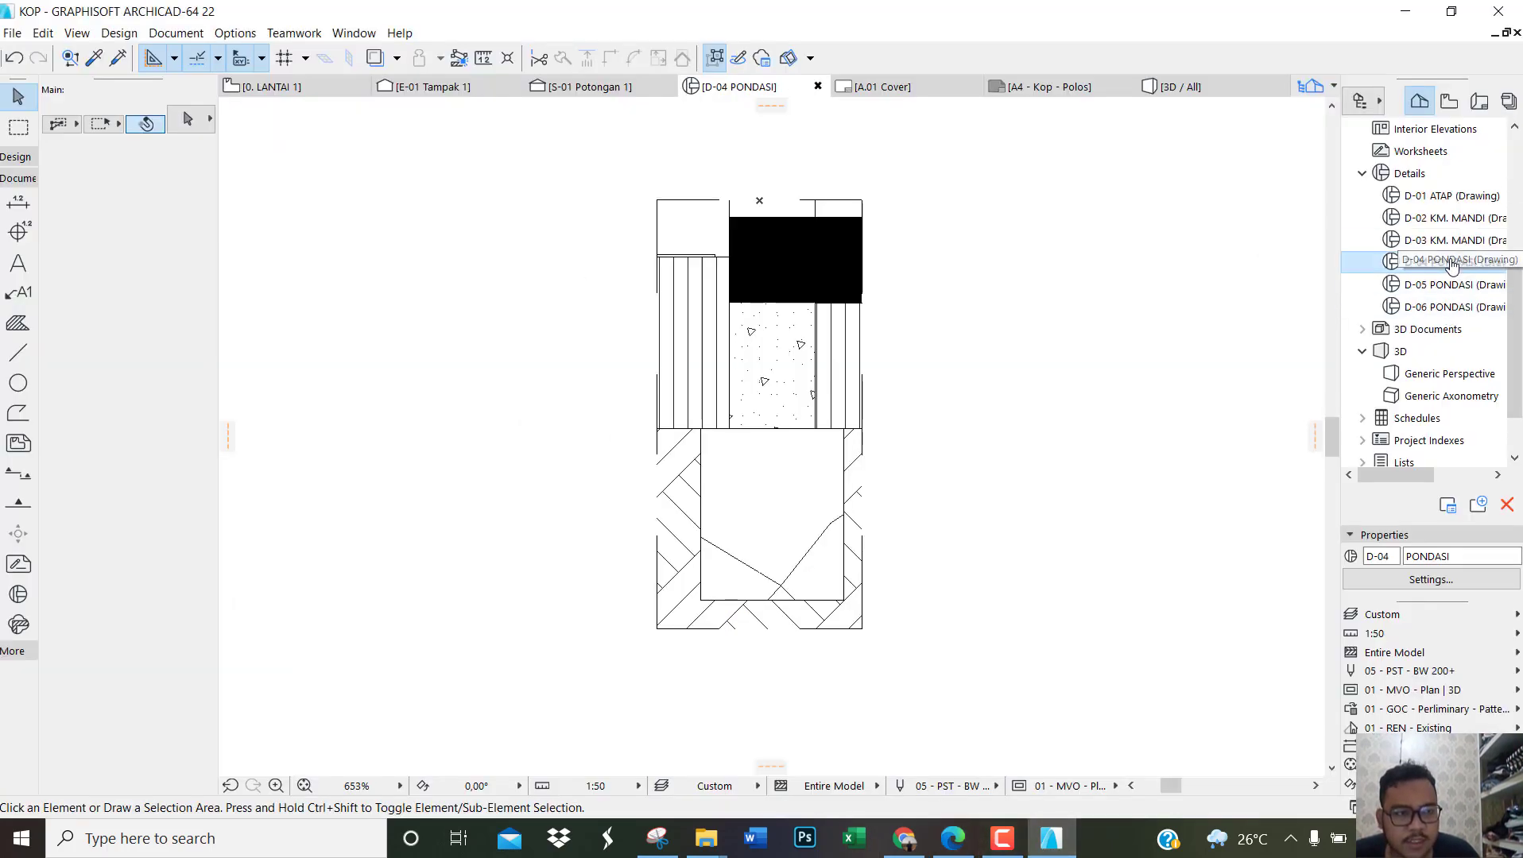
{"action": "left_click", "coordinate": [20, 207]}
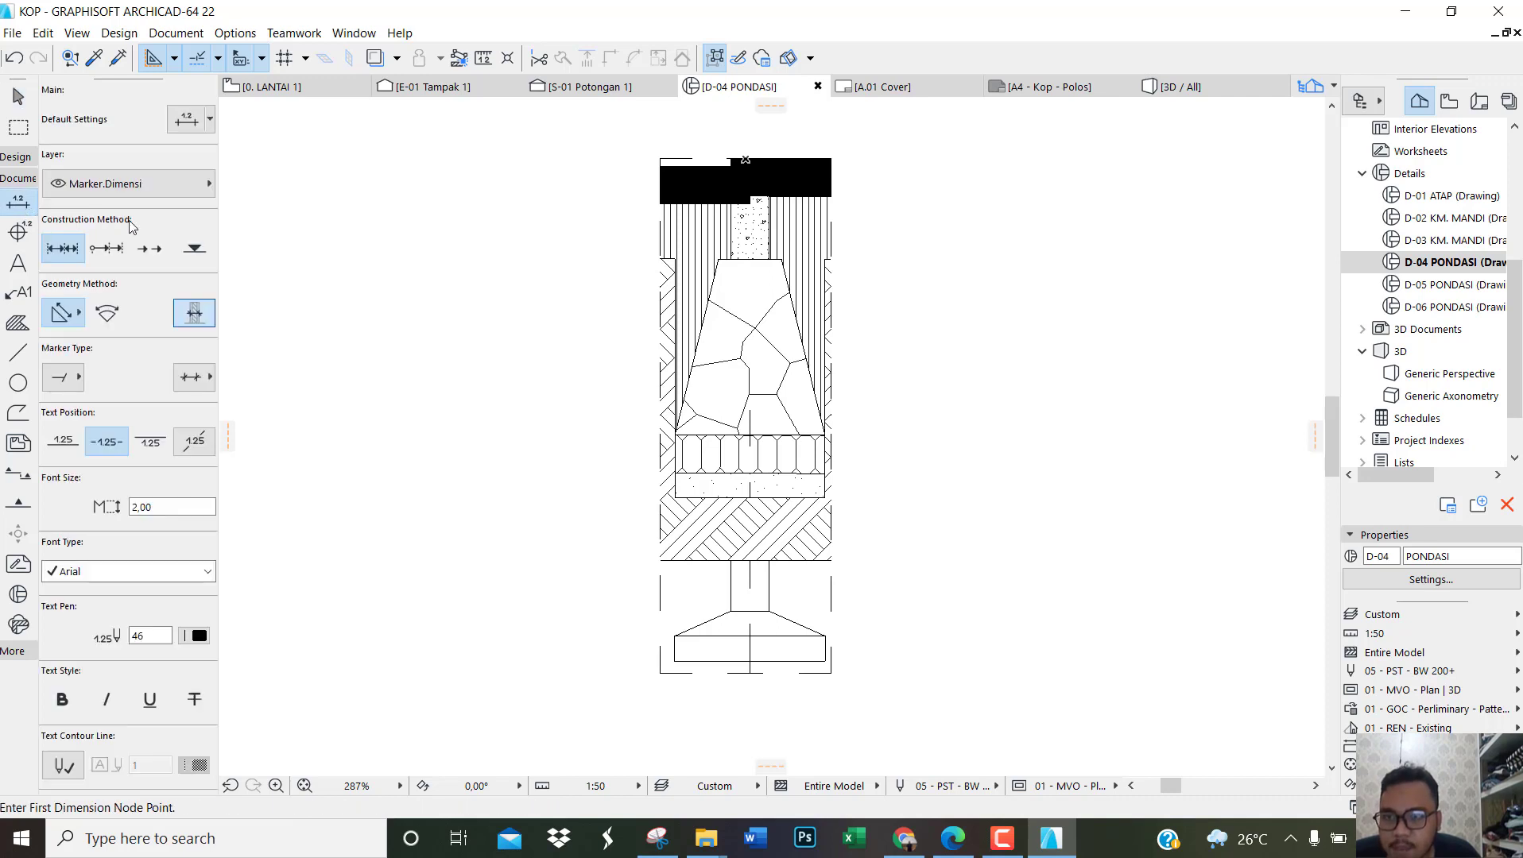
{"action": "left_click", "coordinate": [195, 249]}
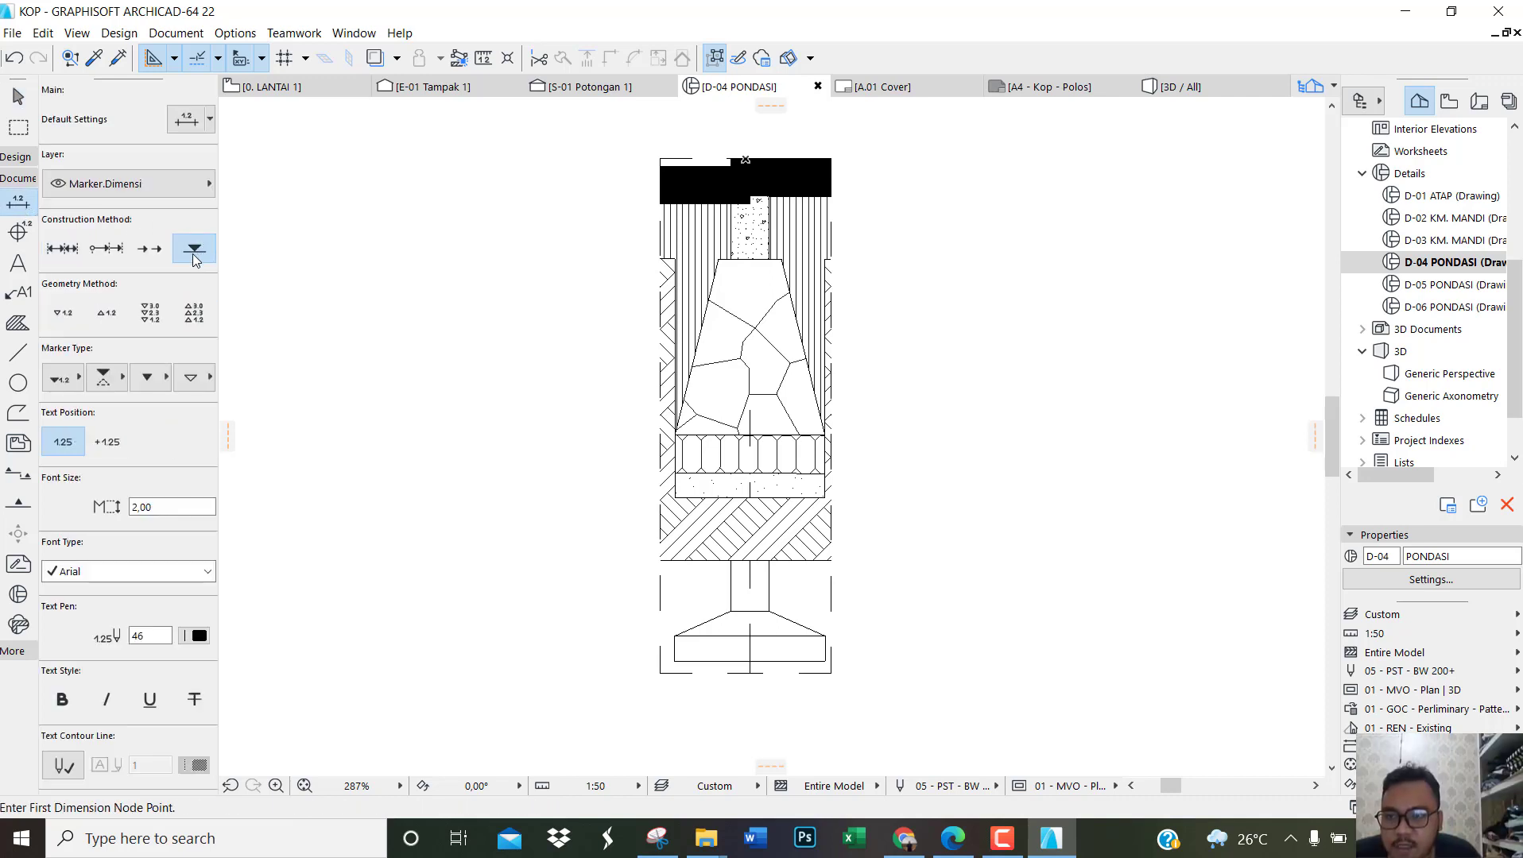
{"action": "left_click", "coordinate": [147, 315]}
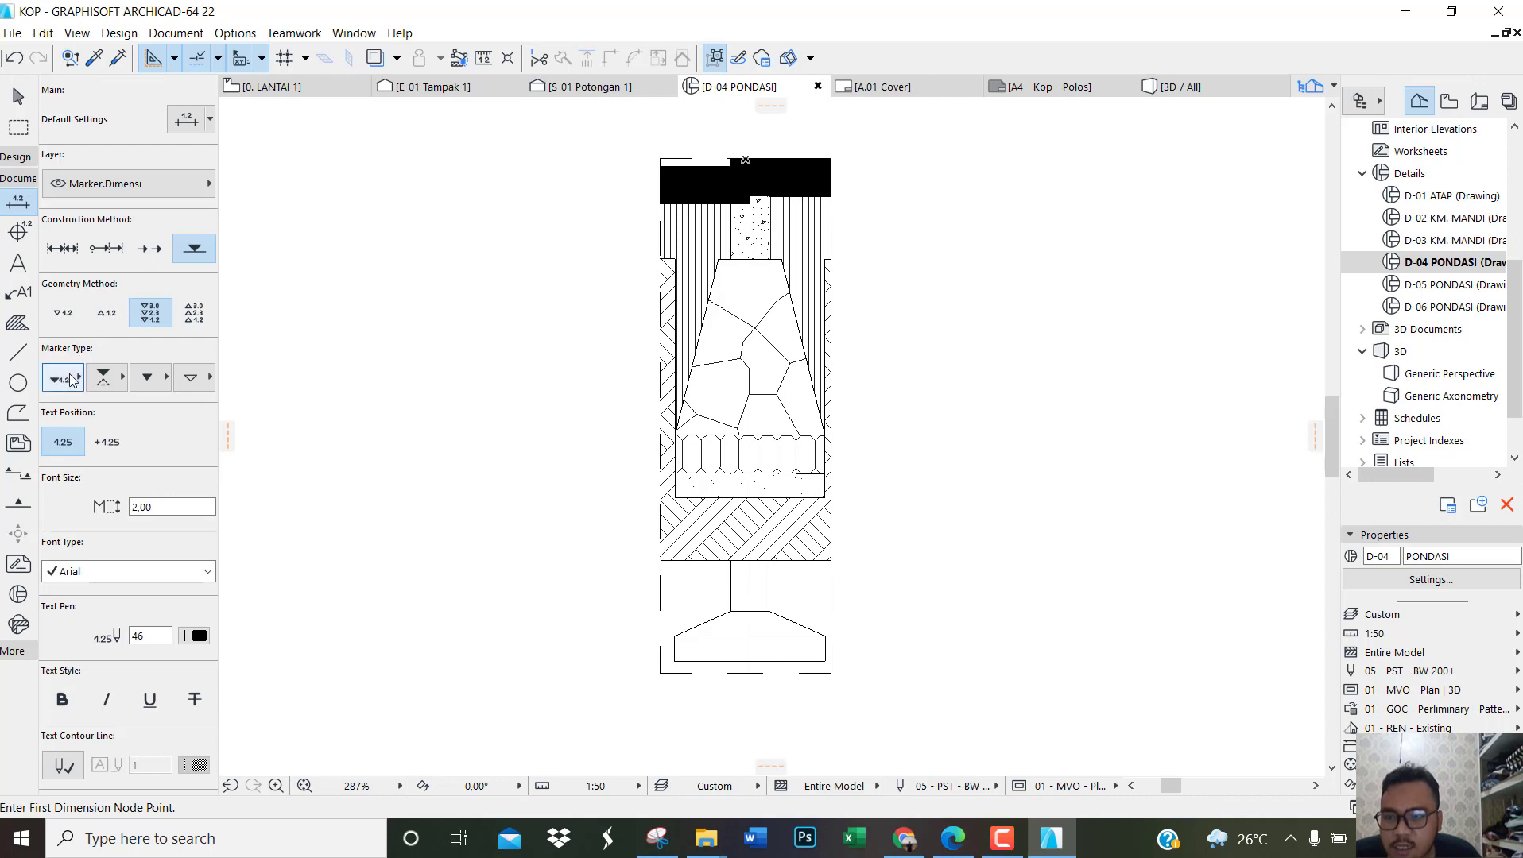
{"action": "left_click", "coordinate": [70, 389]}
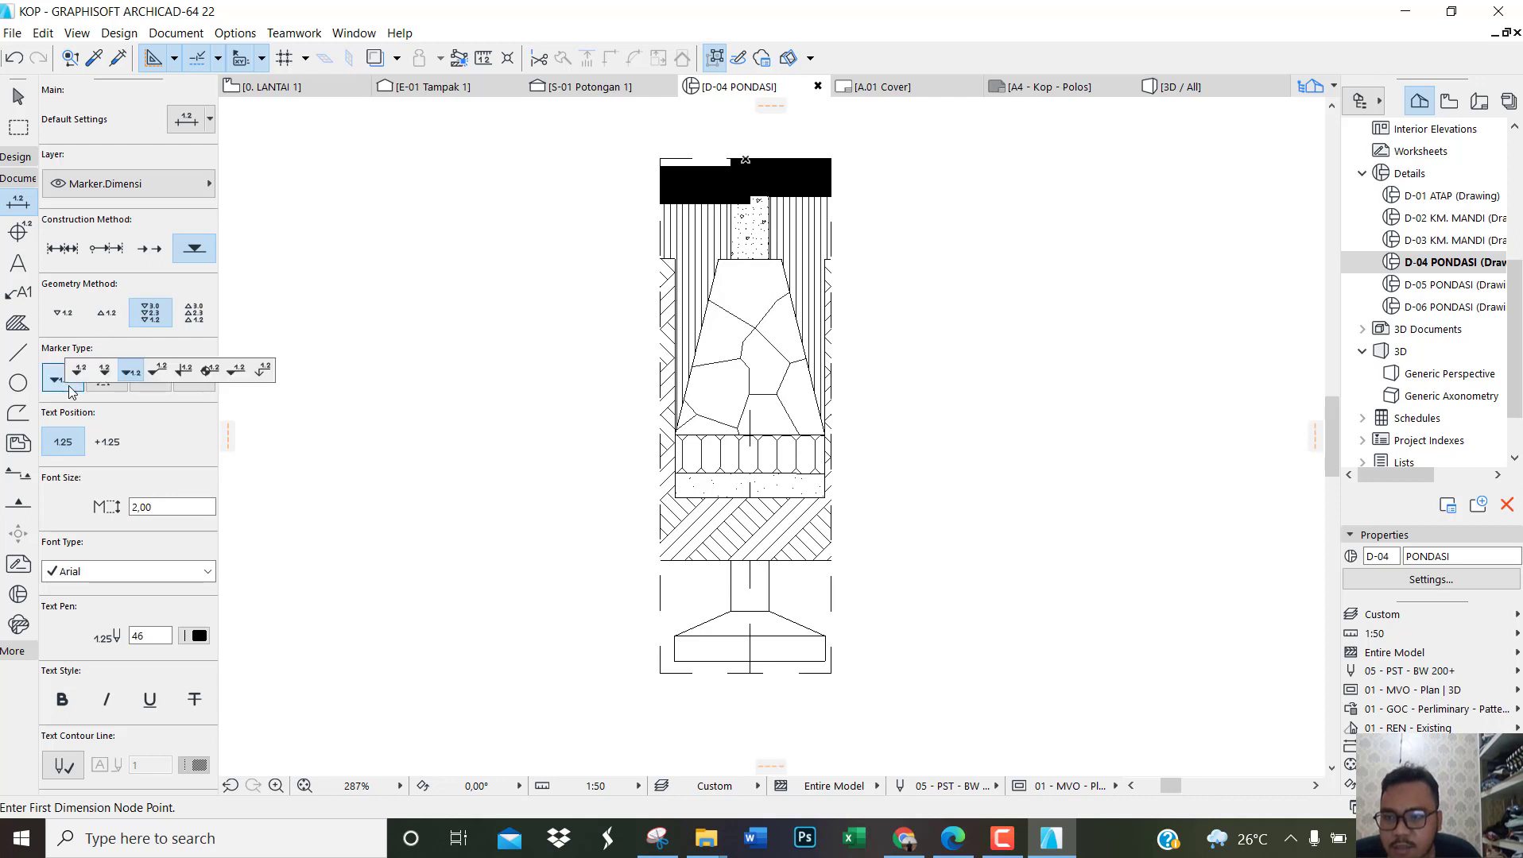
{"action": "left_click", "coordinate": [132, 373]}
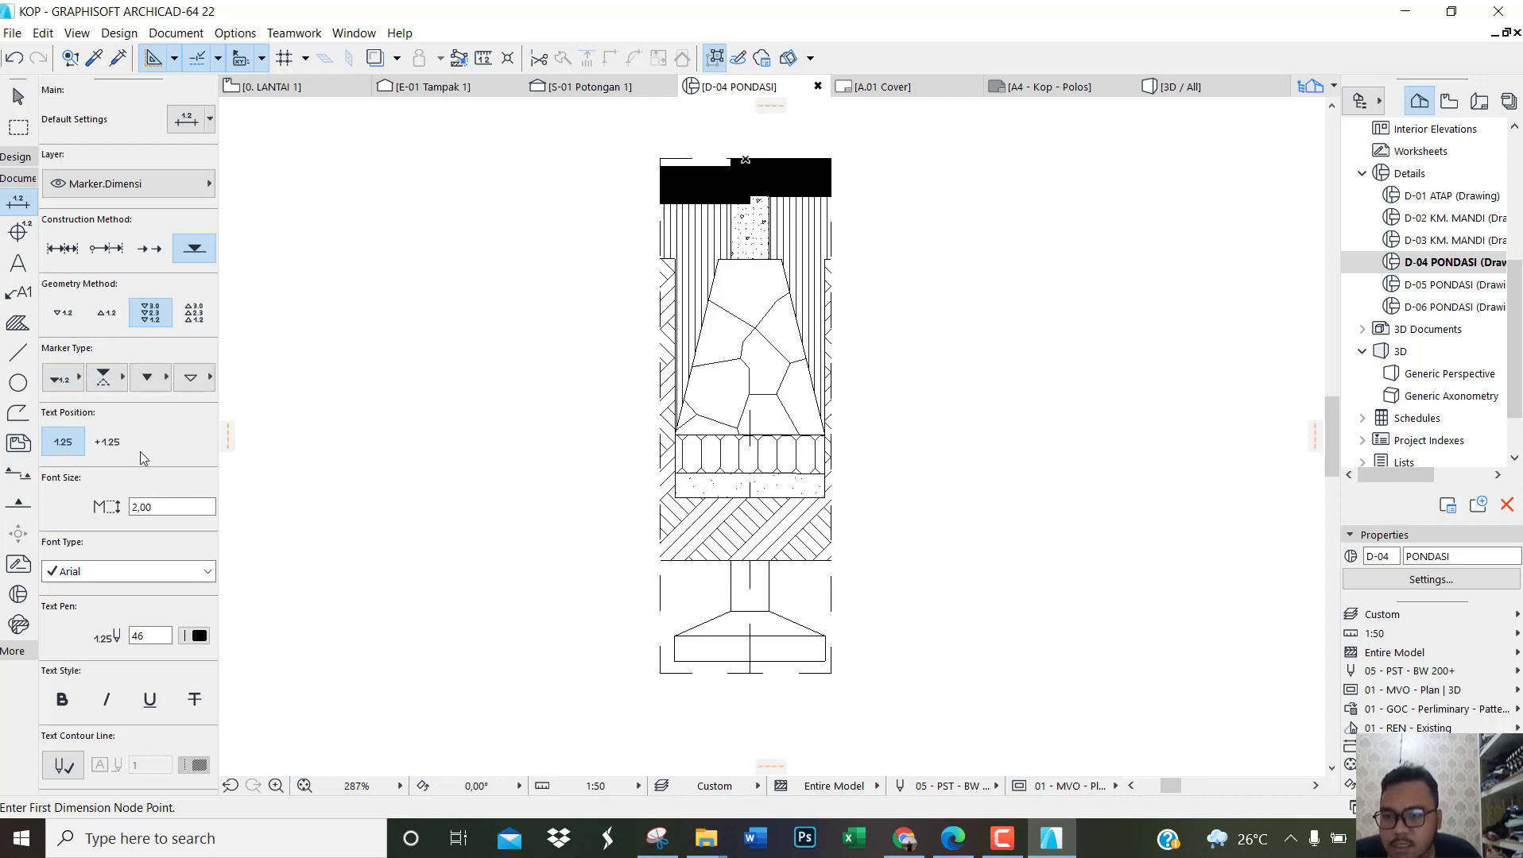
{"action": "left_click", "coordinate": [106, 447]}
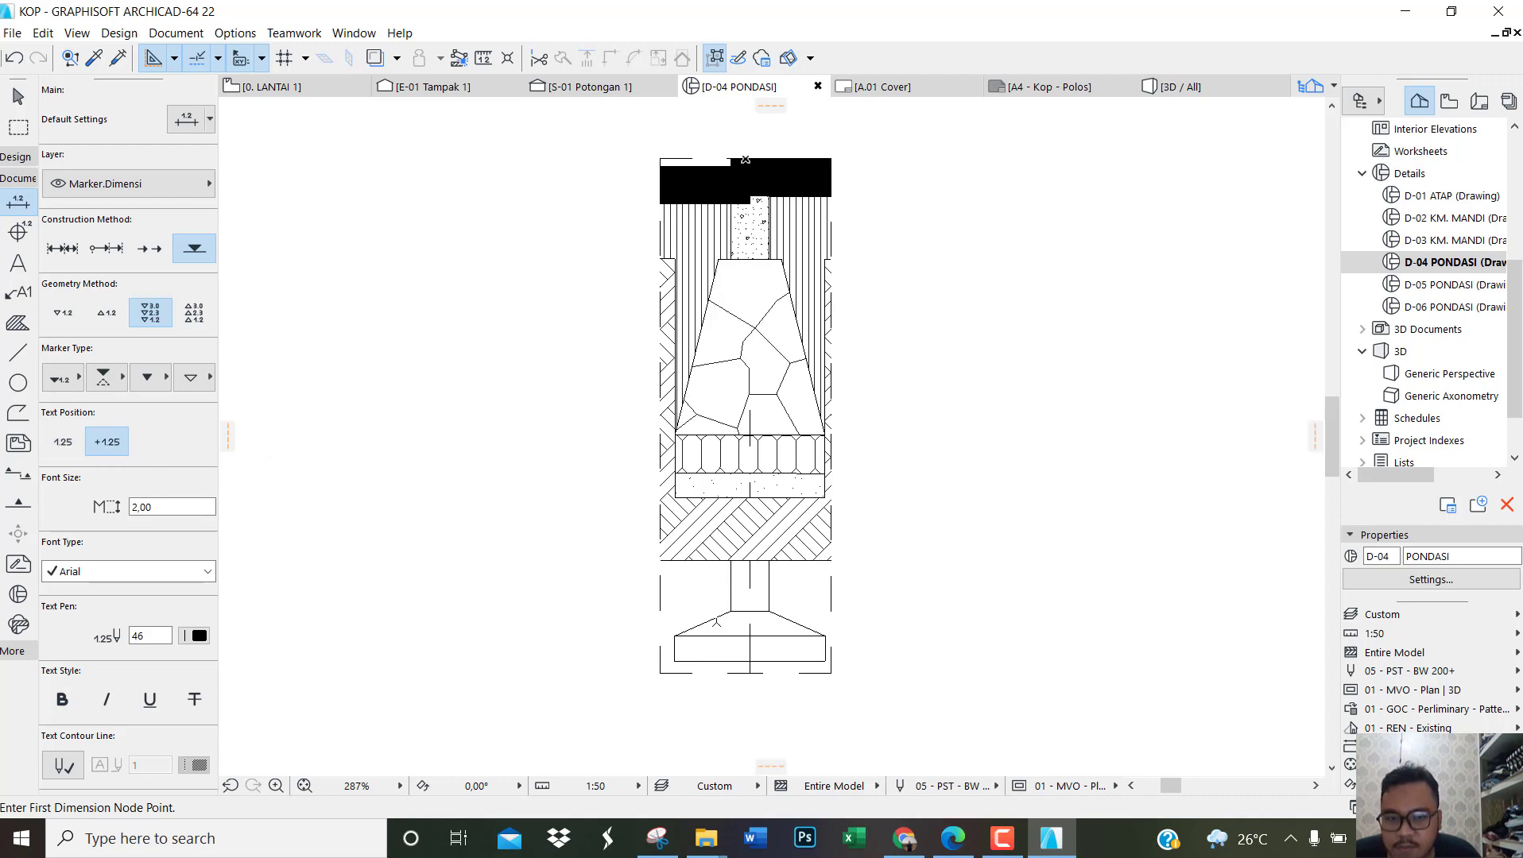
Step: Pick elevation nodes at the concrete footing's base, the sand layer's bottom and top, and the top of the aanstamping layer
{"action": "scroll", "coordinate": [719, 668], "scroll_direction": "up", "scroll_amount": 5}
{"action": "left_click", "coordinate": [586, 648]}
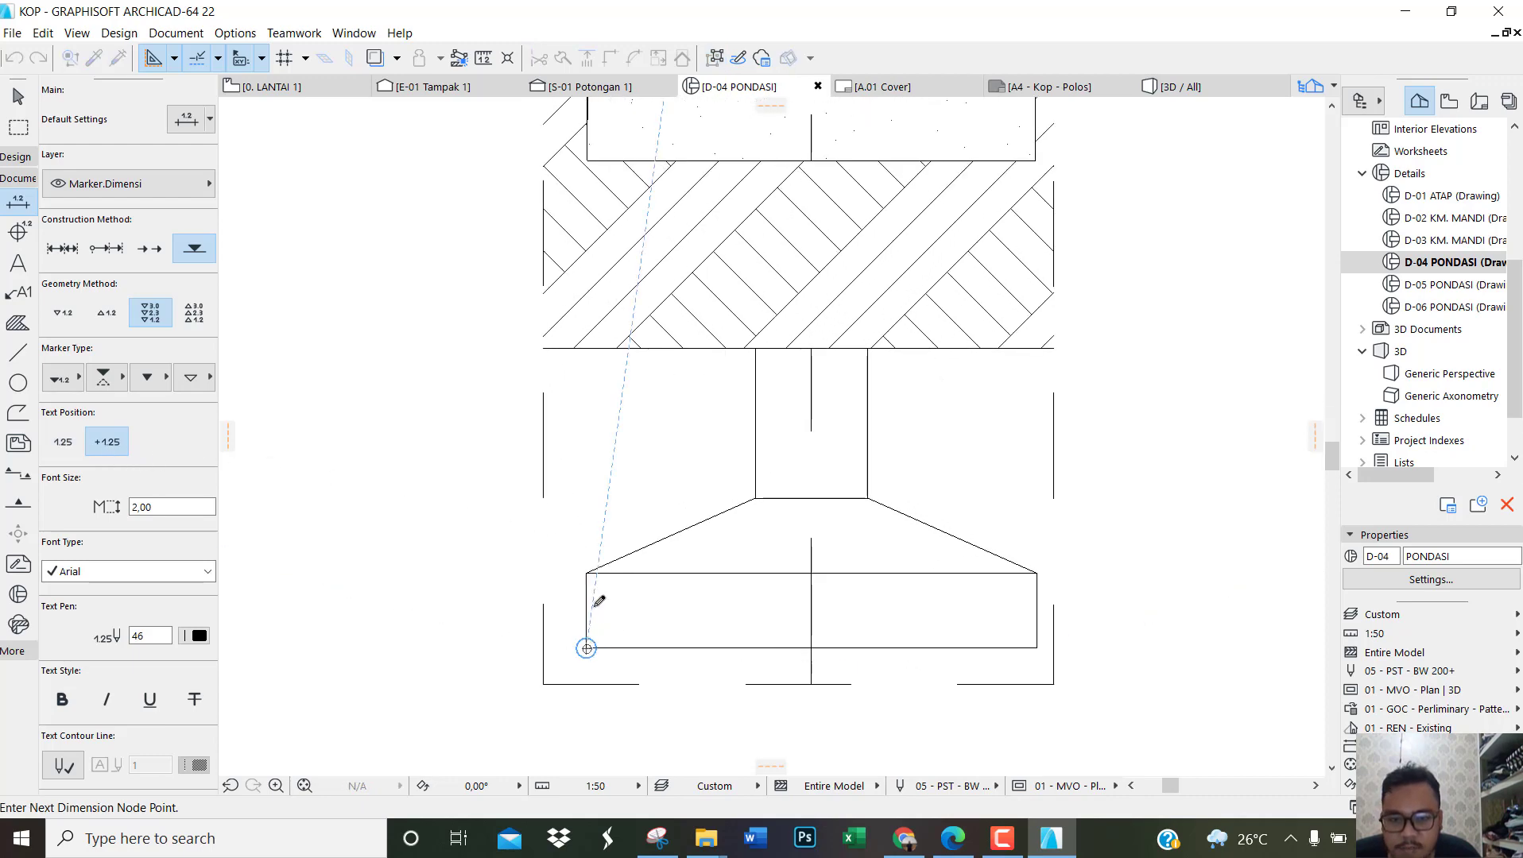
{"action": "scroll", "coordinate": [634, 501], "scroll_direction": "down", "scroll_amount": 4}
{"action": "scroll", "coordinate": [560, 322], "scroll_direction": "up", "scroll_amount": 3}
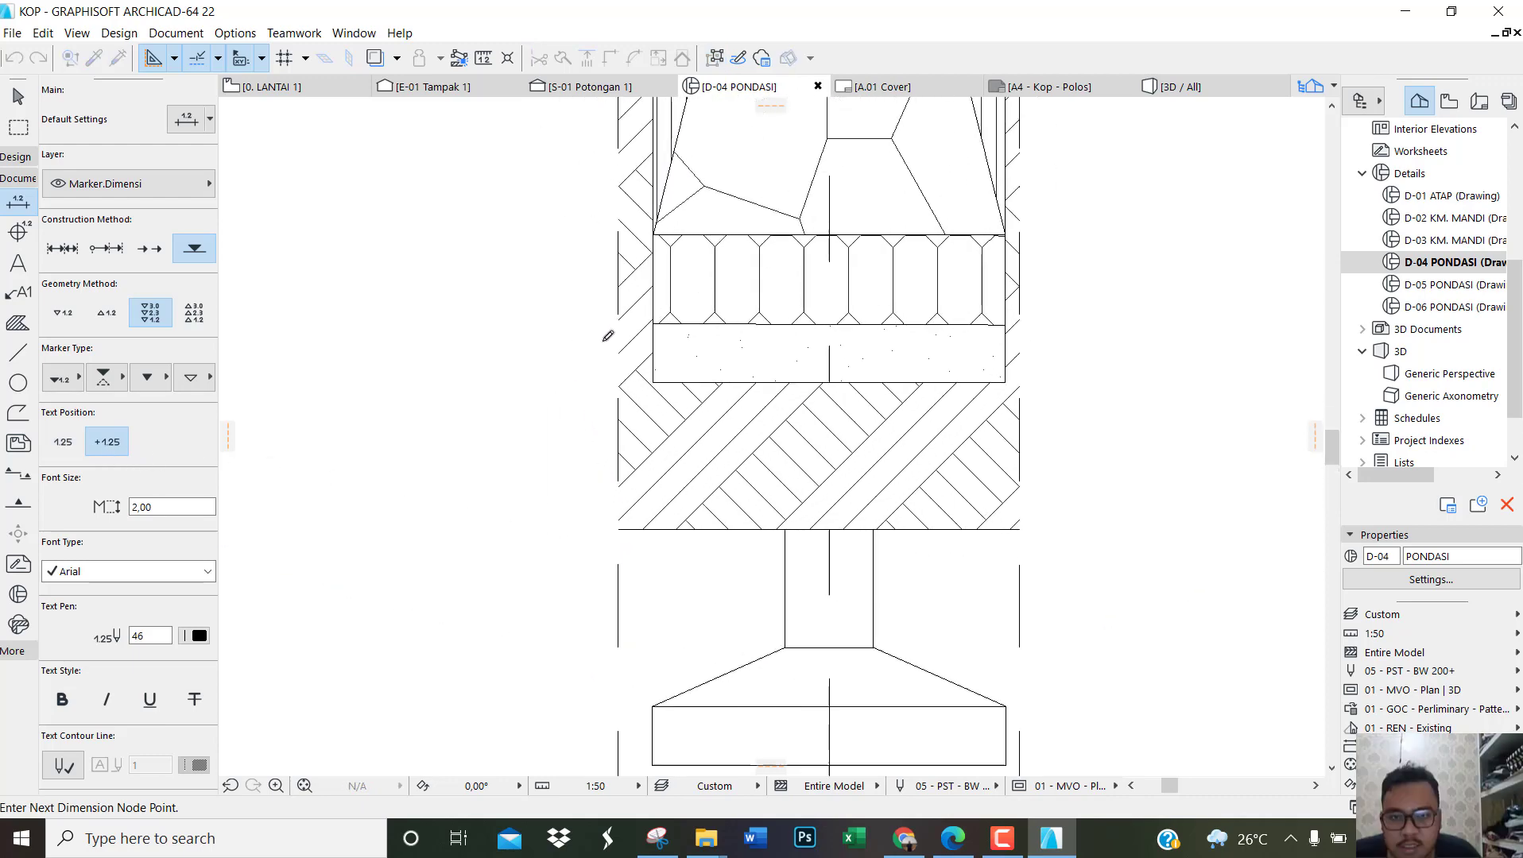
{"action": "left_click", "coordinate": [660, 385]}
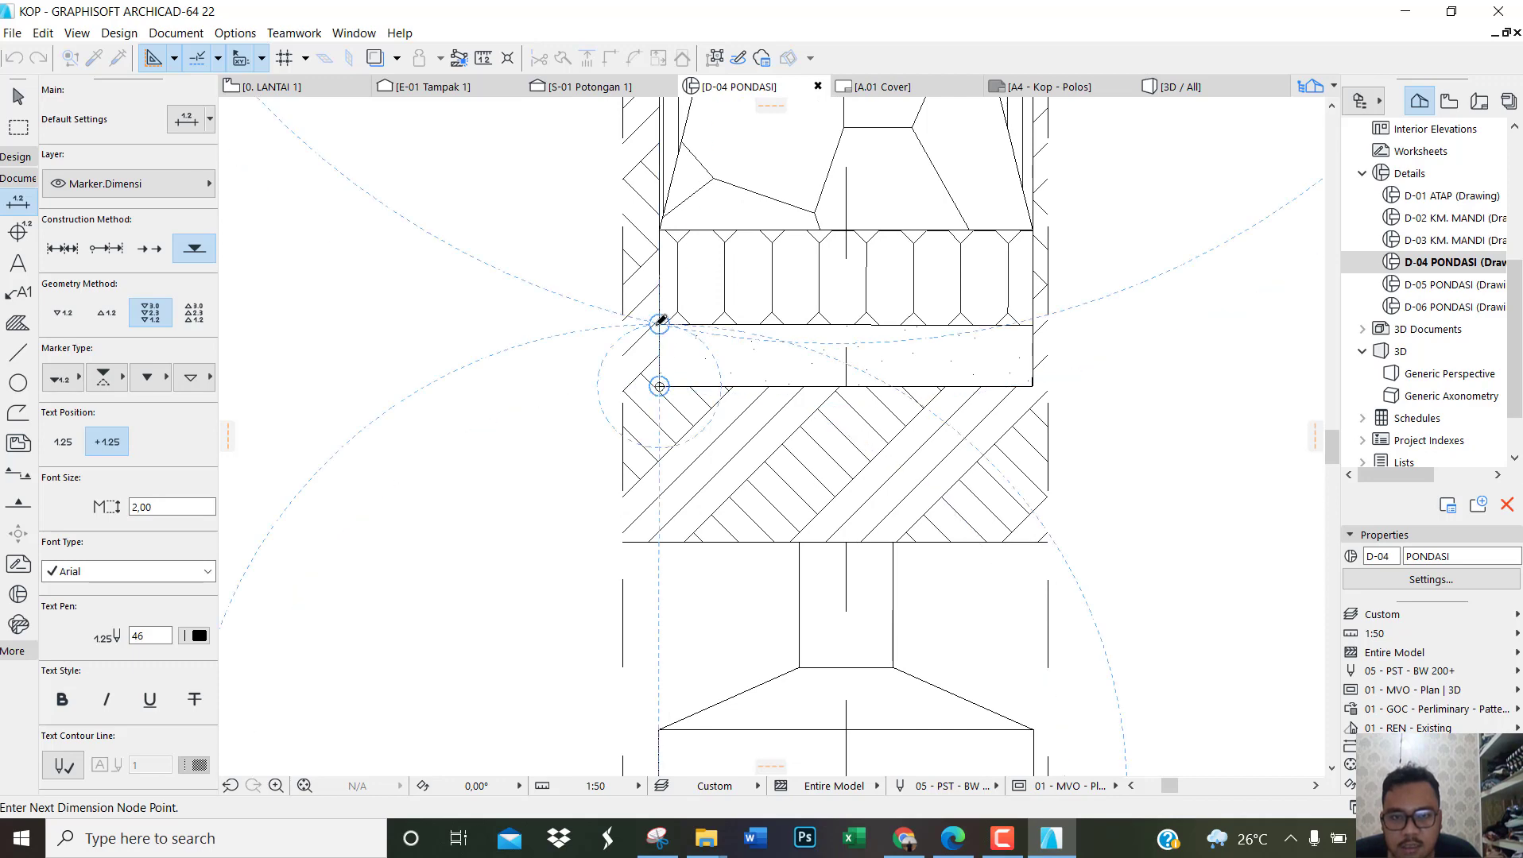
{"action": "left_click", "coordinate": [659, 325]}
{"action": "left_click", "coordinate": [659, 231]}
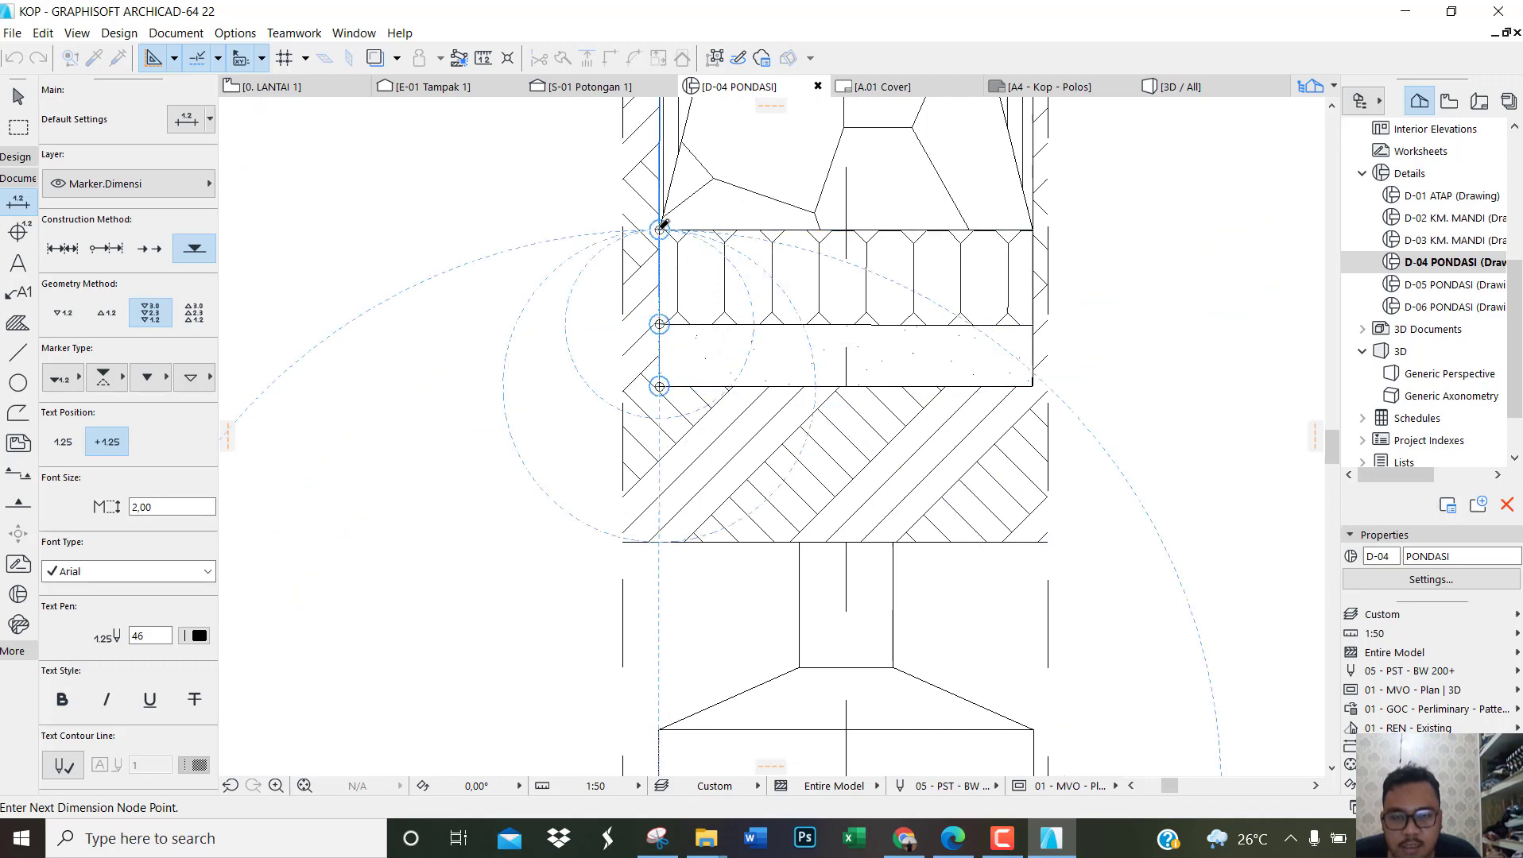
{"action": "middle_click_drag", "start_coordinate": [697, 334], "coordinate": [716, 703]}
Step: Add elevation nodes at the top of the river-stone foundation, the top of the sloof and the upper floor surface
{"action": "scroll", "coordinate": [732, 478], "scroll_direction": "down", "scroll_amount": 2}
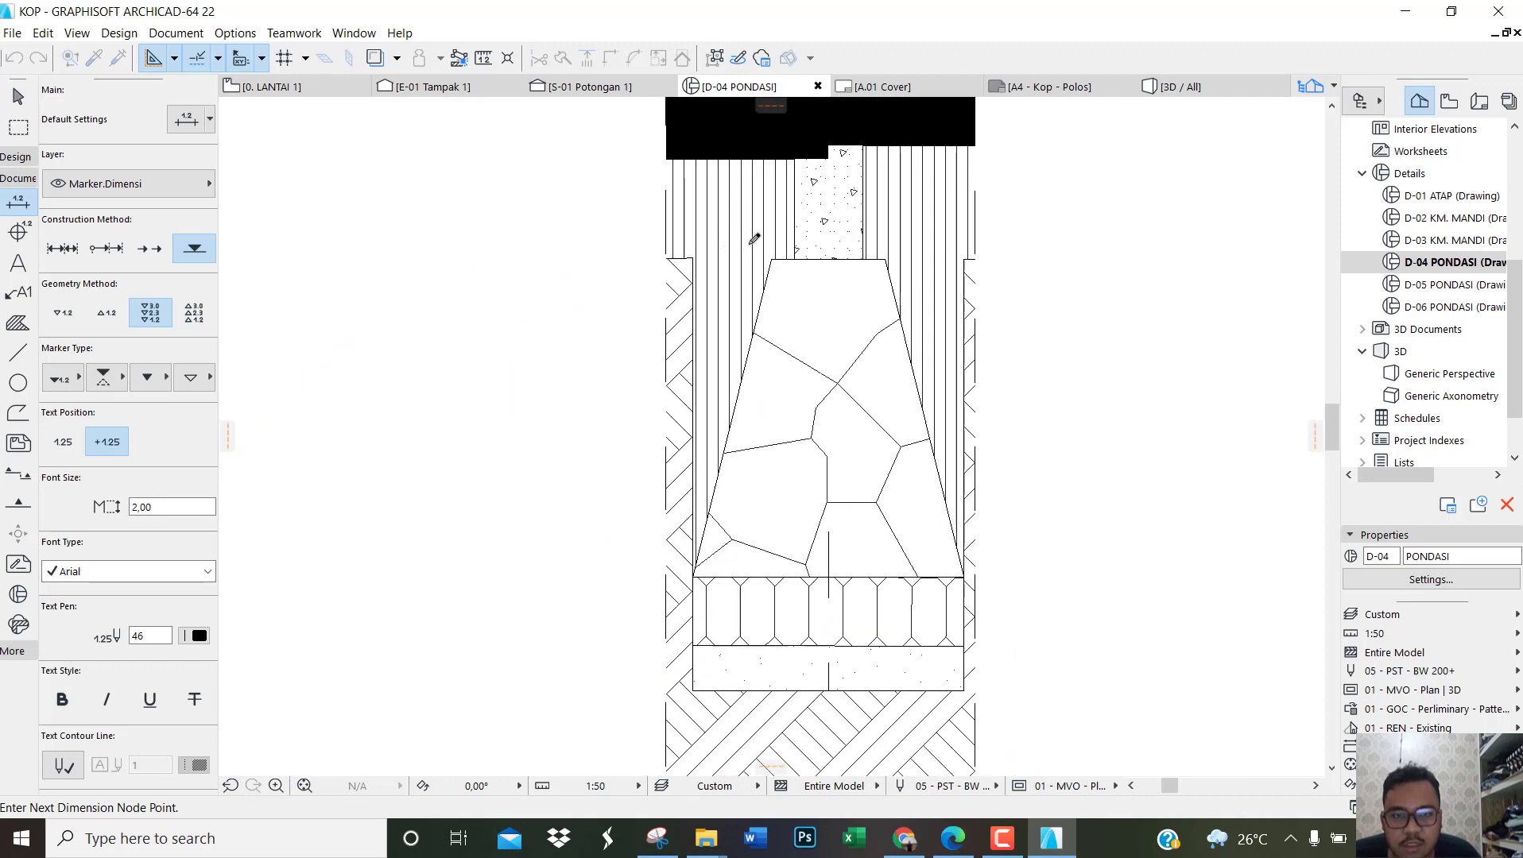
{"action": "scroll", "coordinate": [752, 241], "scroll_direction": "up", "scroll_amount": 3}
{"action": "left_click", "coordinate": [785, 267]}
{"action": "scroll", "coordinate": [787, 262], "scroll_direction": "down", "scroll_amount": 3}
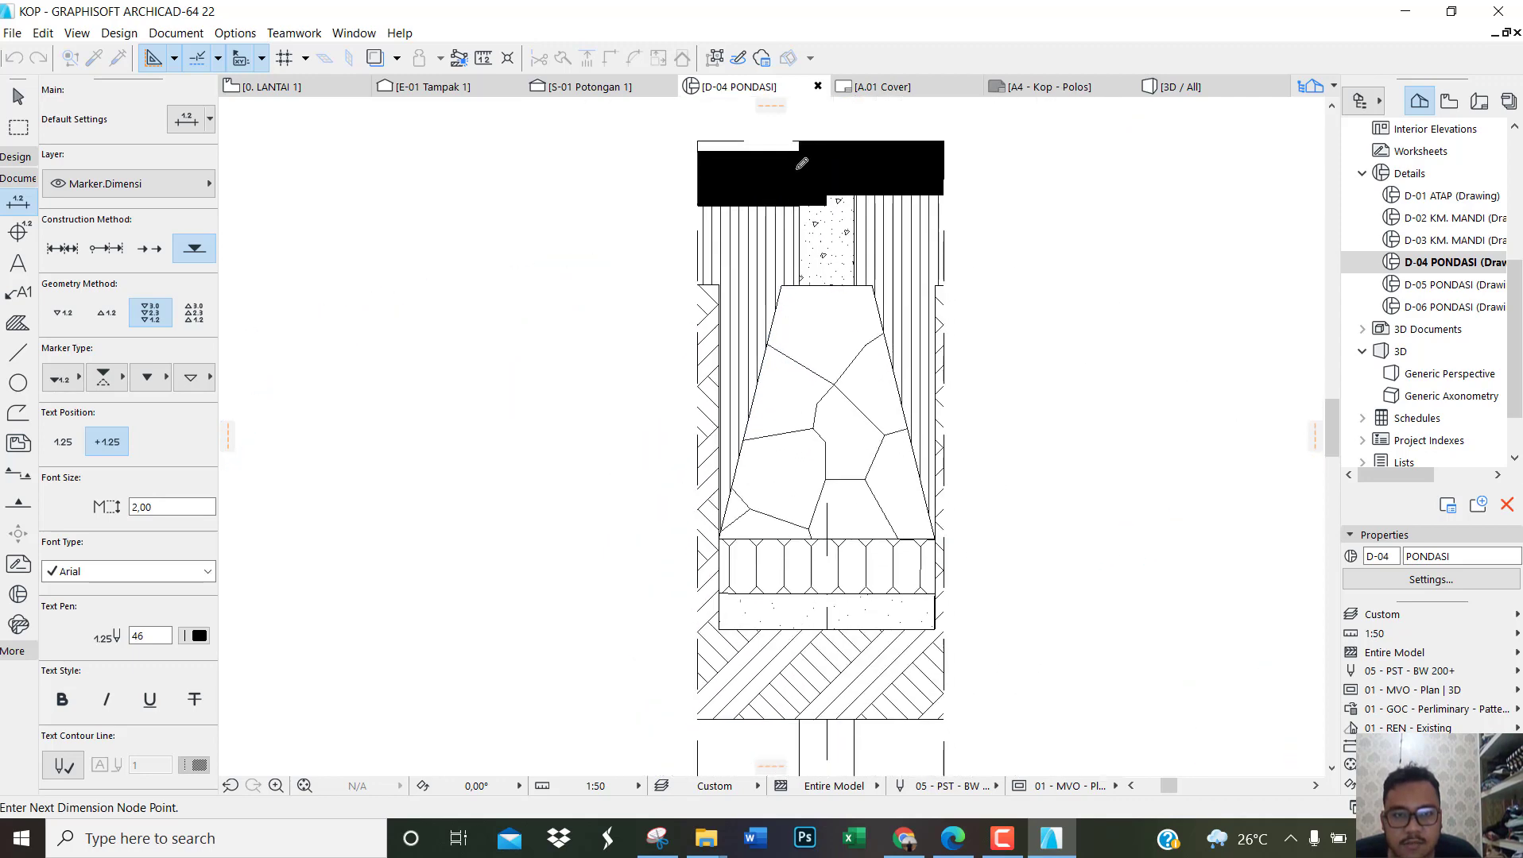
{"action": "scroll", "coordinate": [850, 197], "scroll_direction": "up", "scroll_amount": 2}
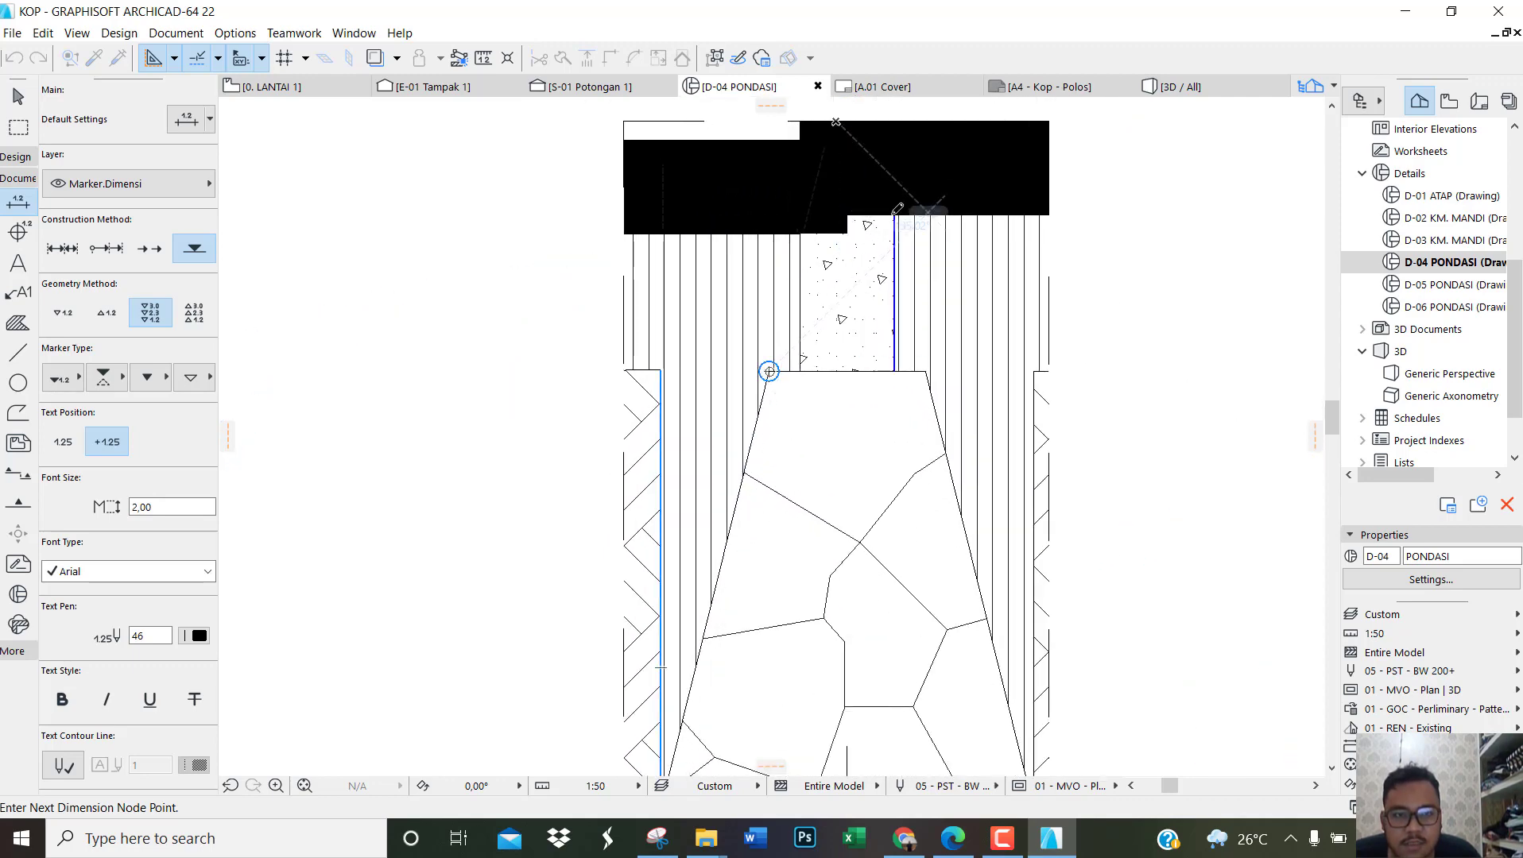
{"action": "left_click", "coordinate": [848, 213]}
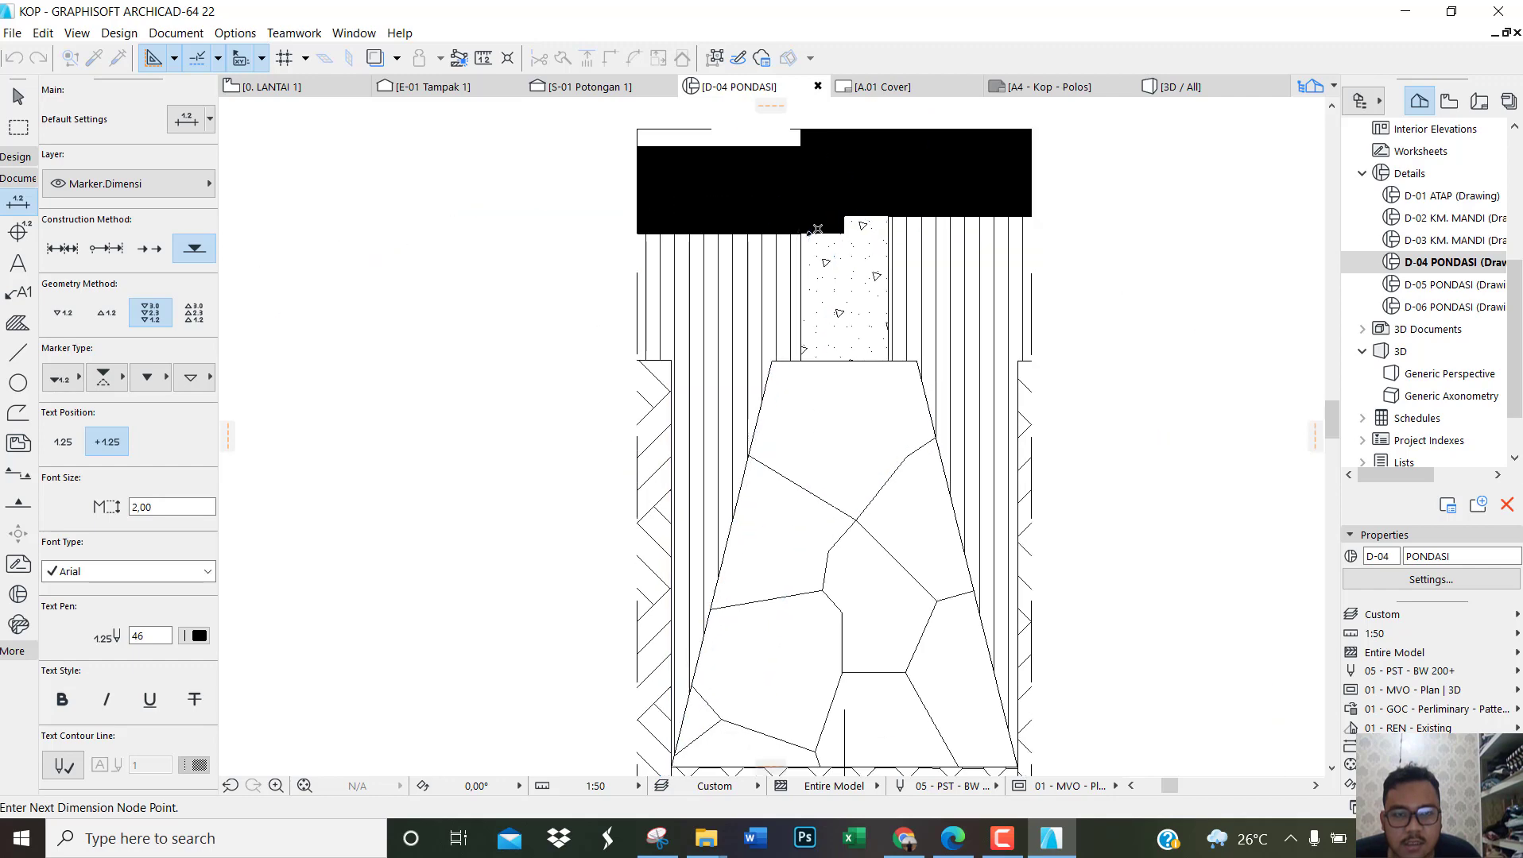
{"action": "scroll", "coordinate": [842, 191], "scroll_direction": "down", "scroll_amount": 3}
{"action": "scroll", "coordinate": [835, 171], "scroll_direction": "up", "scroll_amount": 2}
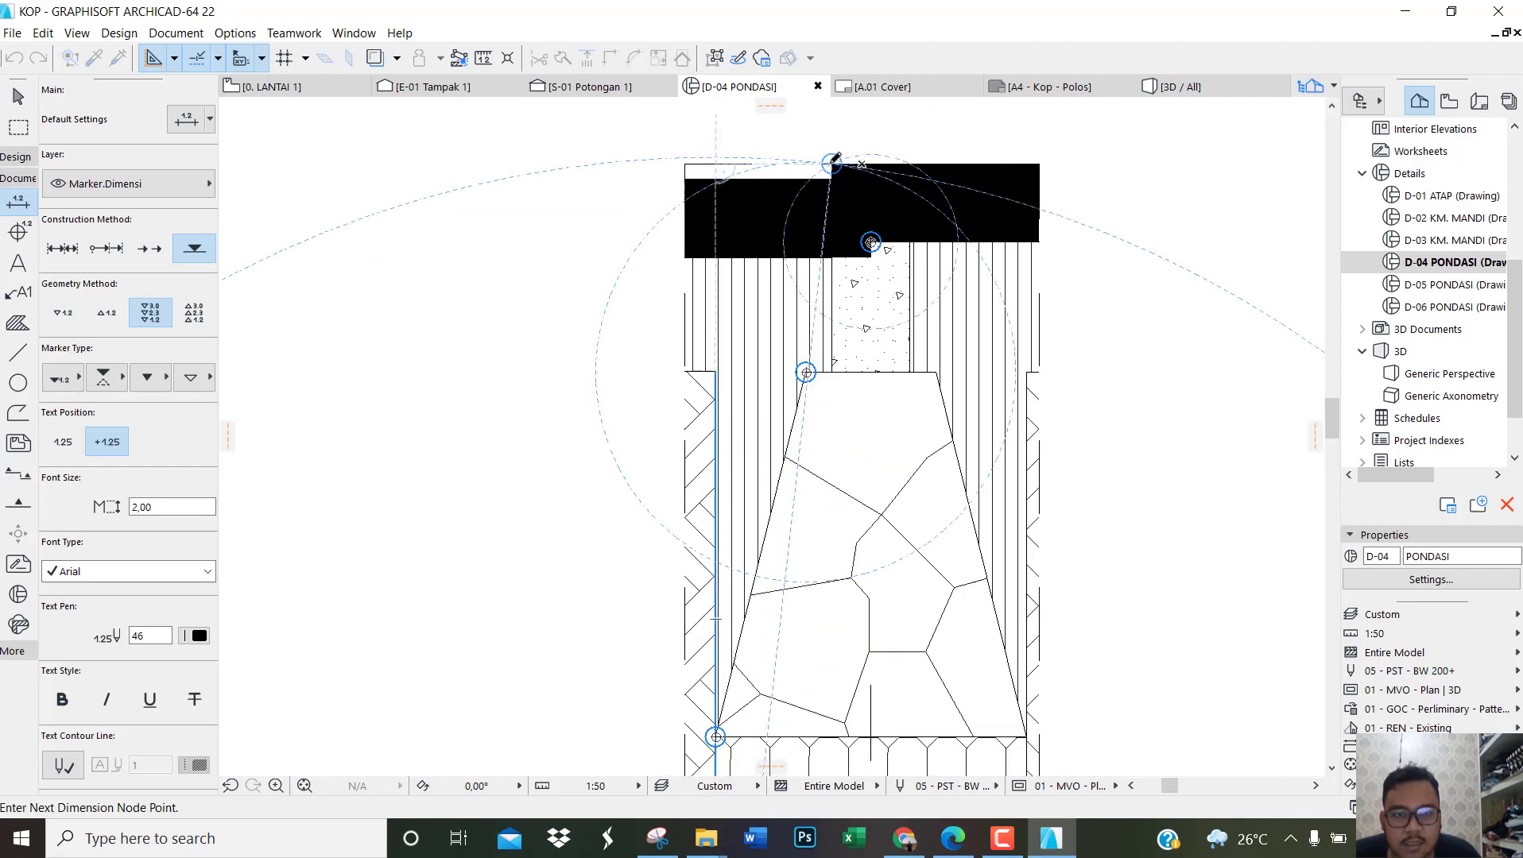
Step: Finish the node selection and place the elevation marks in a column just left of the D-04 foundation detail
{"action": "scroll", "coordinate": [841, 185], "scroll_direction": "down", "scroll_amount": 1}
{"action": "scroll", "coordinate": [844, 190], "scroll_direction": "down", "scroll_amount": 3}
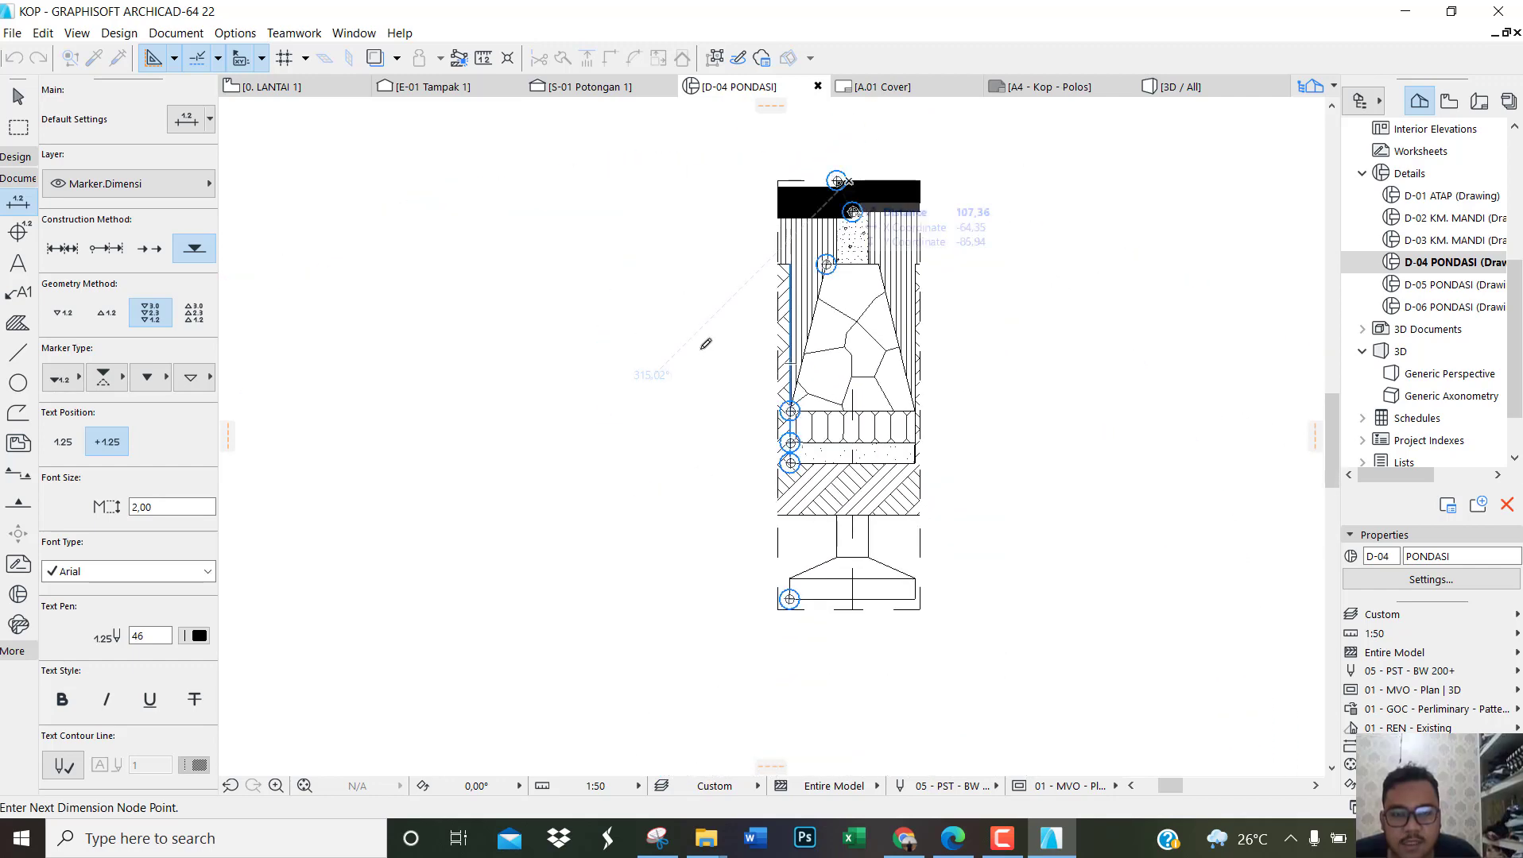
{"action": "right_click", "coordinate": [716, 309]}
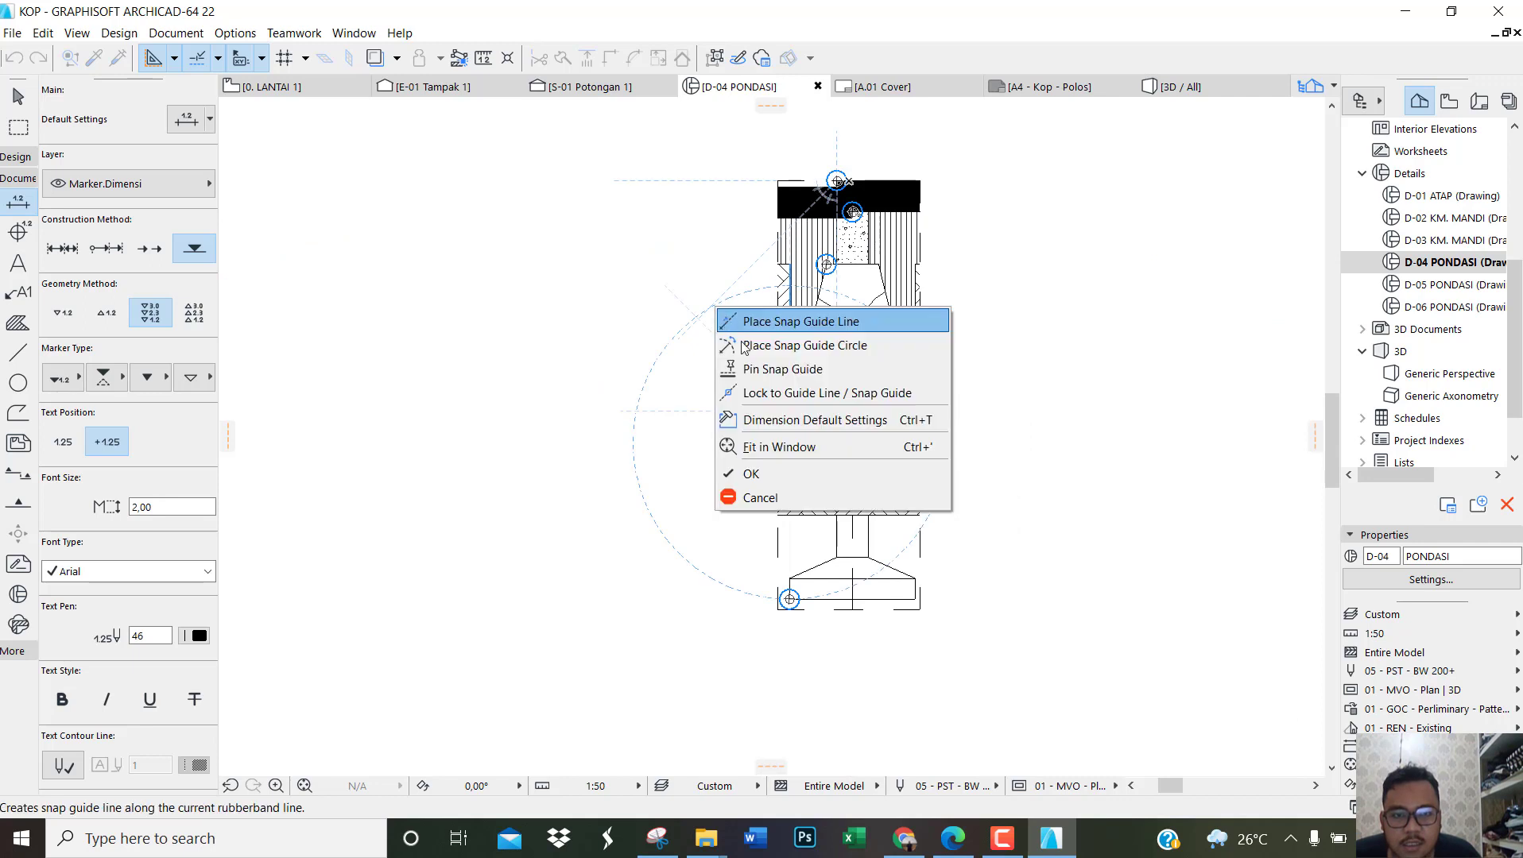
{"action": "left_click", "coordinate": [735, 474]}
{"action": "left_click", "coordinate": [687, 407]}
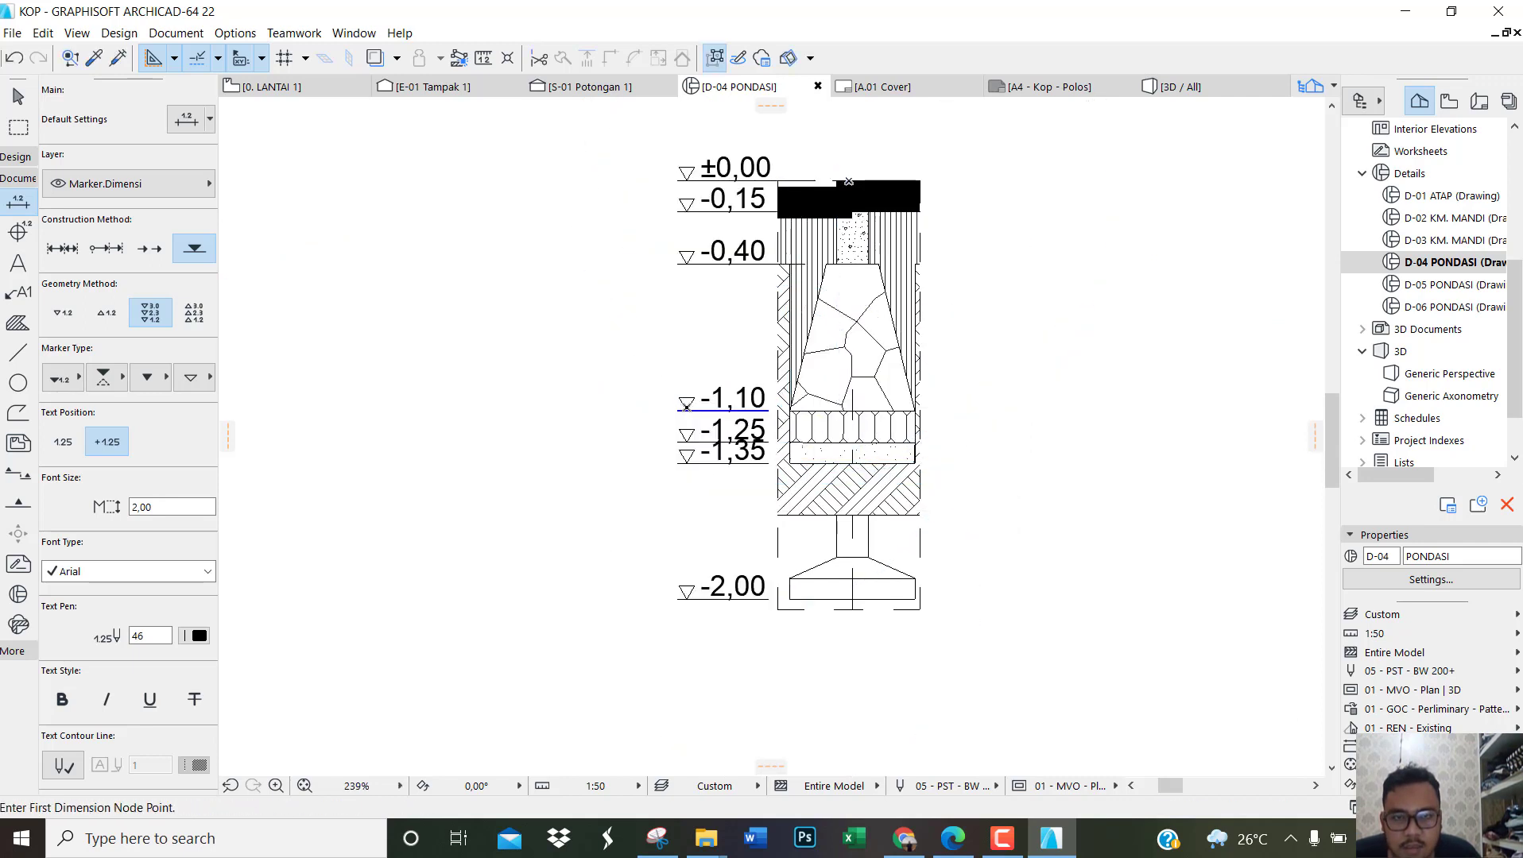
Step: Set the font size of the D-04 elevation dimension to 1,50
{"action": "key", "text": "Escape"}
{"action": "left_click_drag", "start_coordinate": [731, 639], "coordinate": [582, 149]}
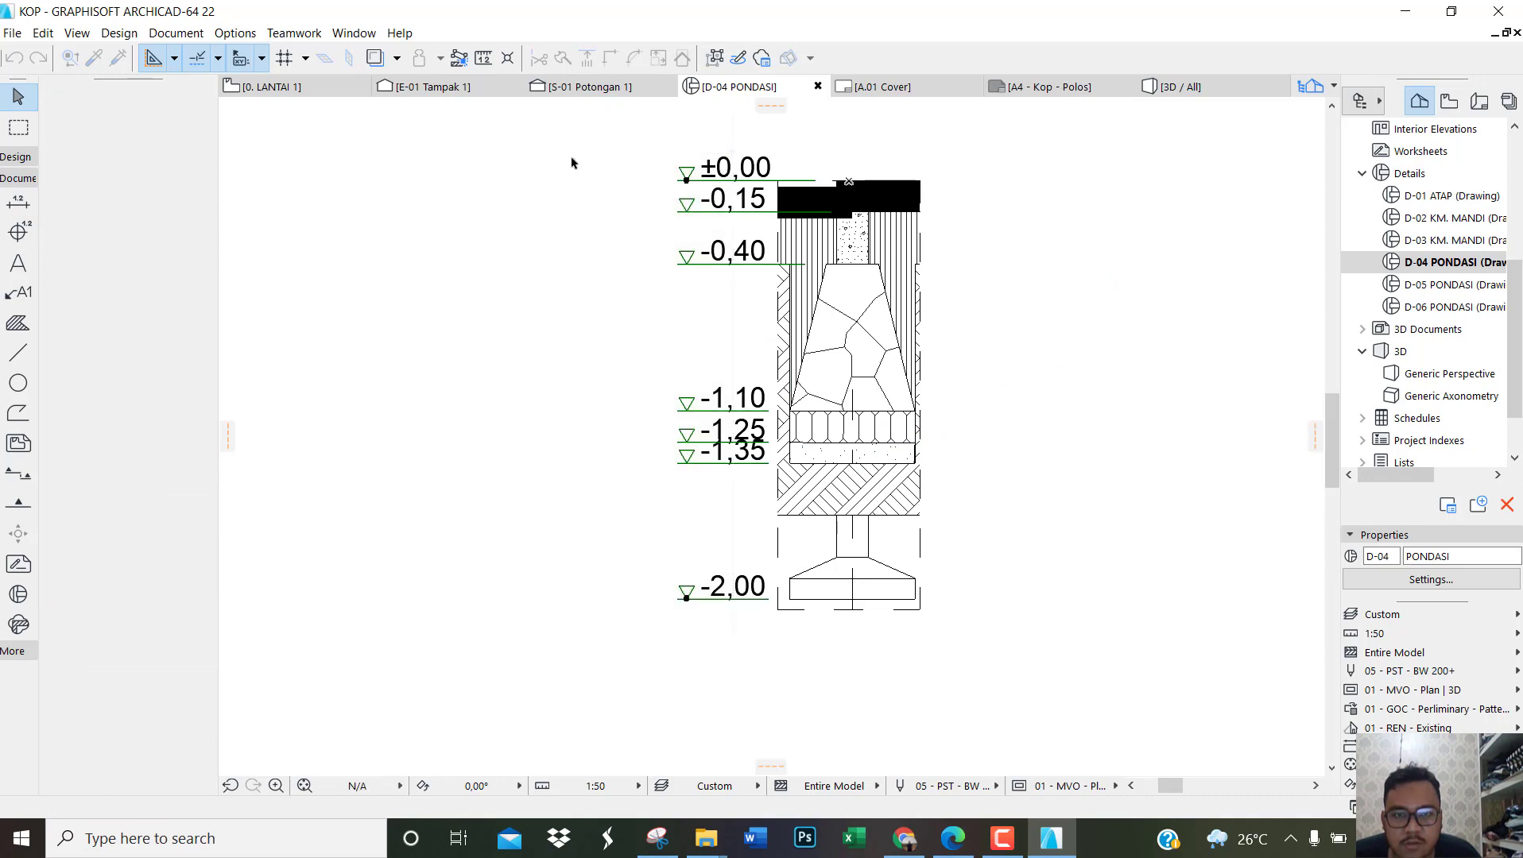
{"action": "left_click", "coordinate": [151, 507]}
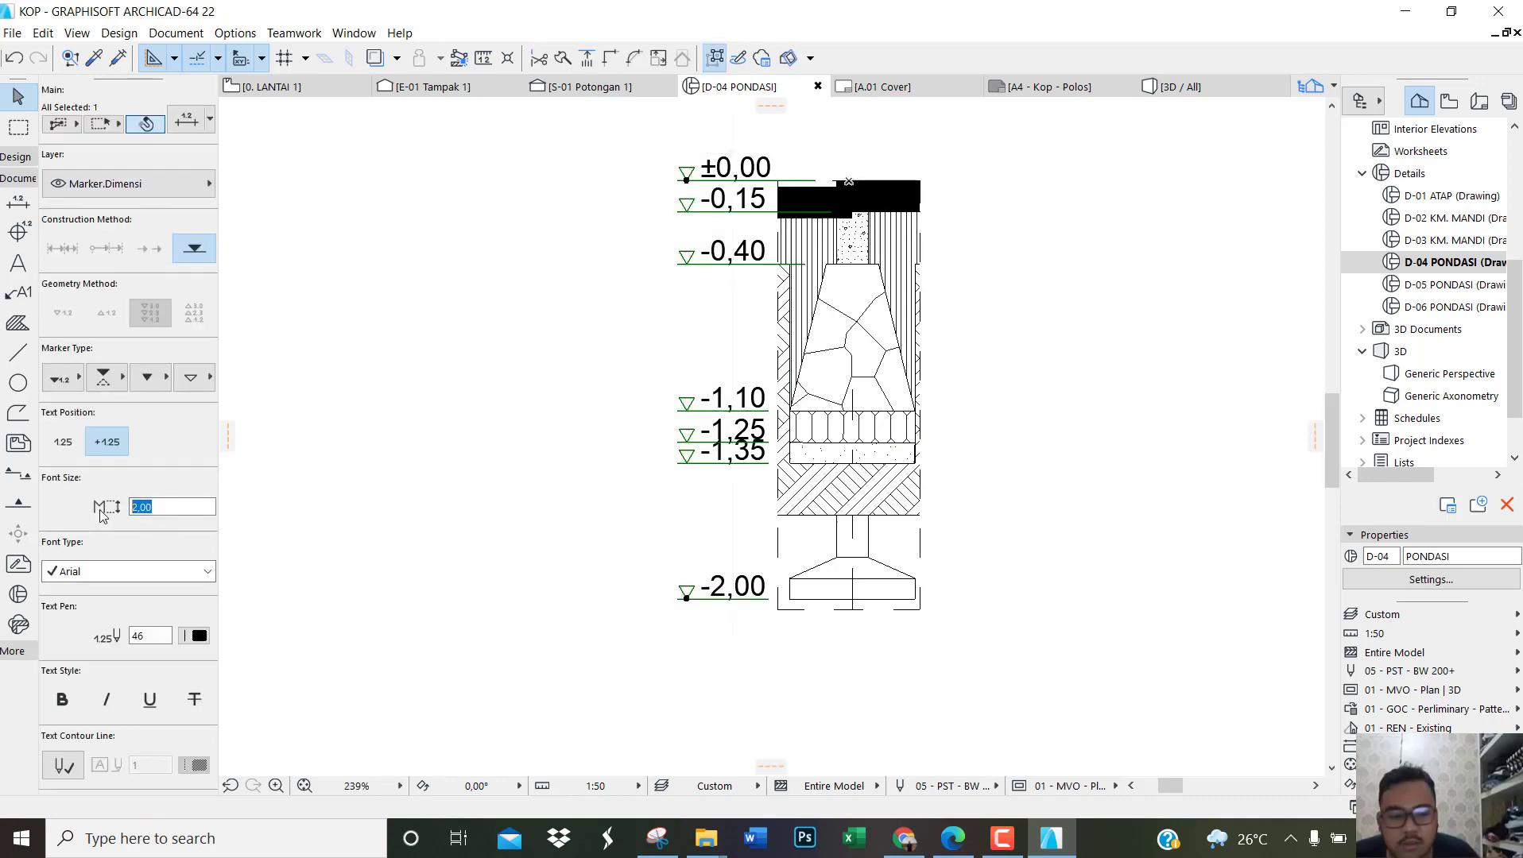
{"action": "type", "text": "1,50"}
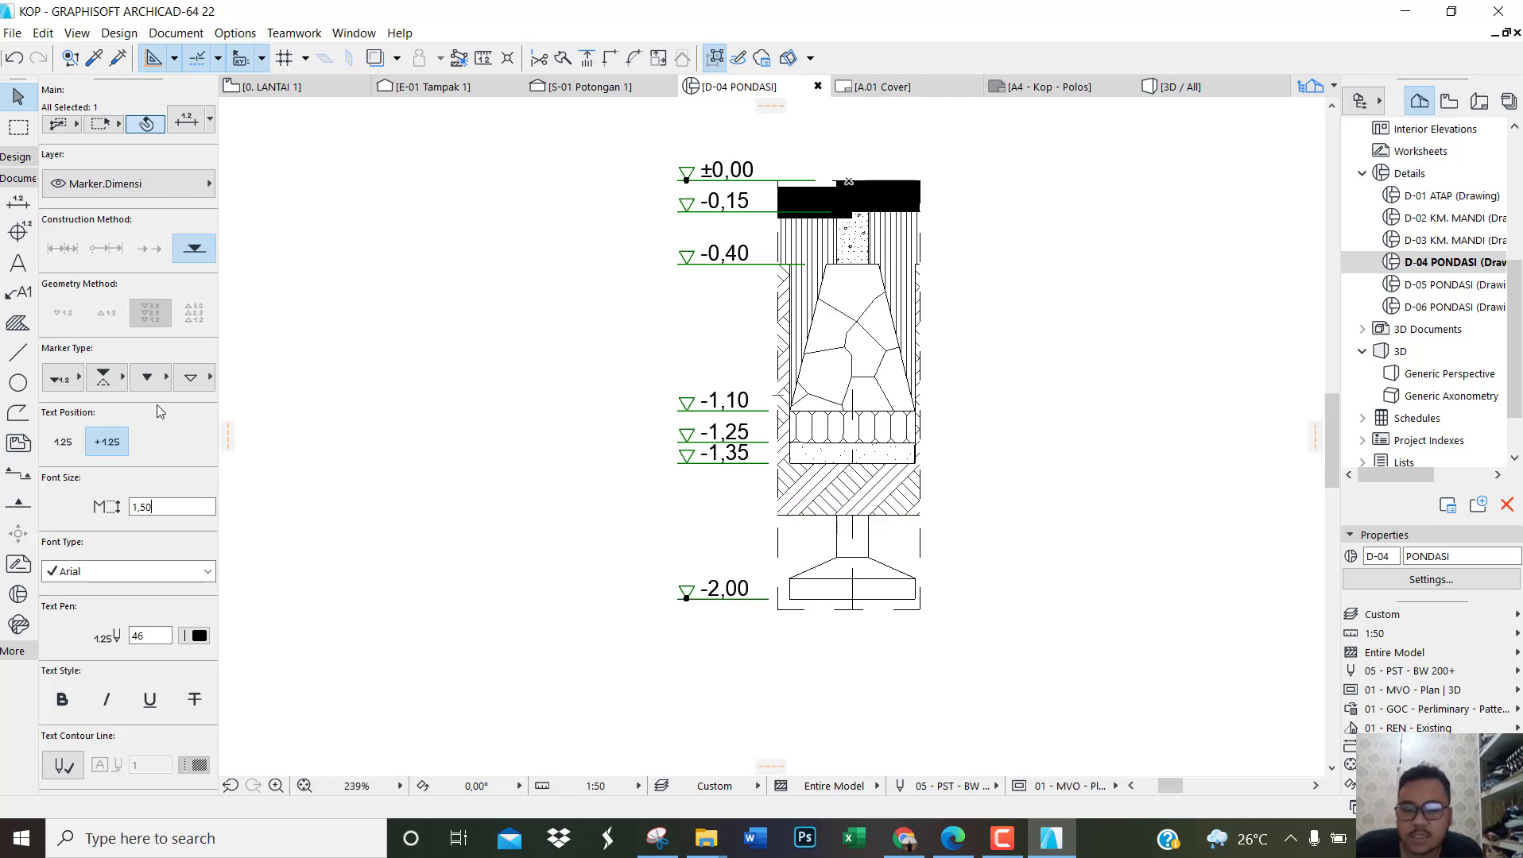
Step: Examine the elevation dimension's text style and its marker and witness line options, close the settings and deselect it
{"action": "key", "text": "ctrl+t"}
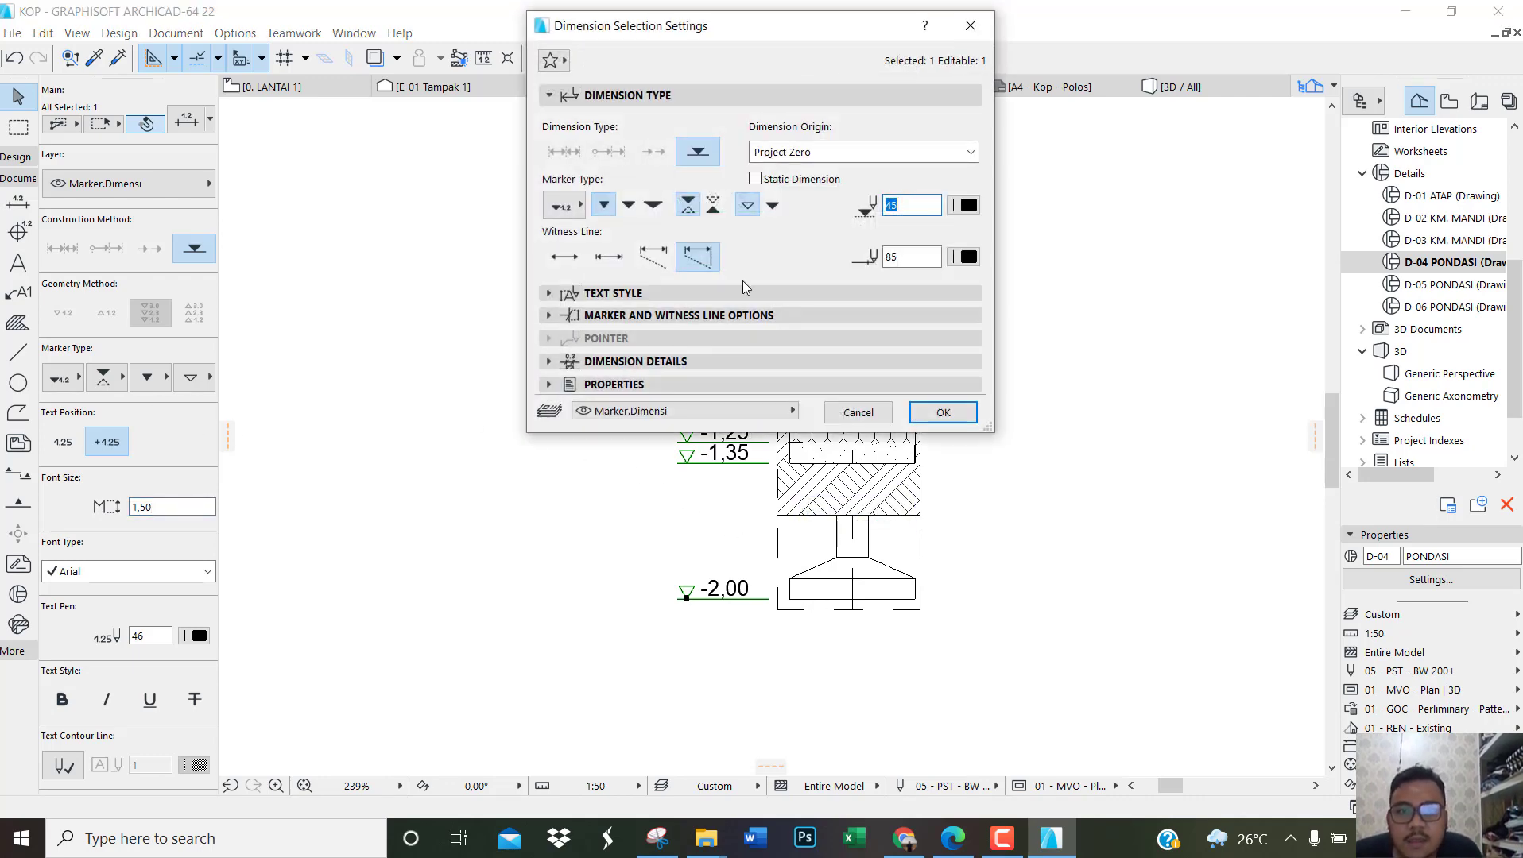
{"action": "left_click", "coordinate": [624, 293]}
{"action": "left_click", "coordinate": [624, 513]}
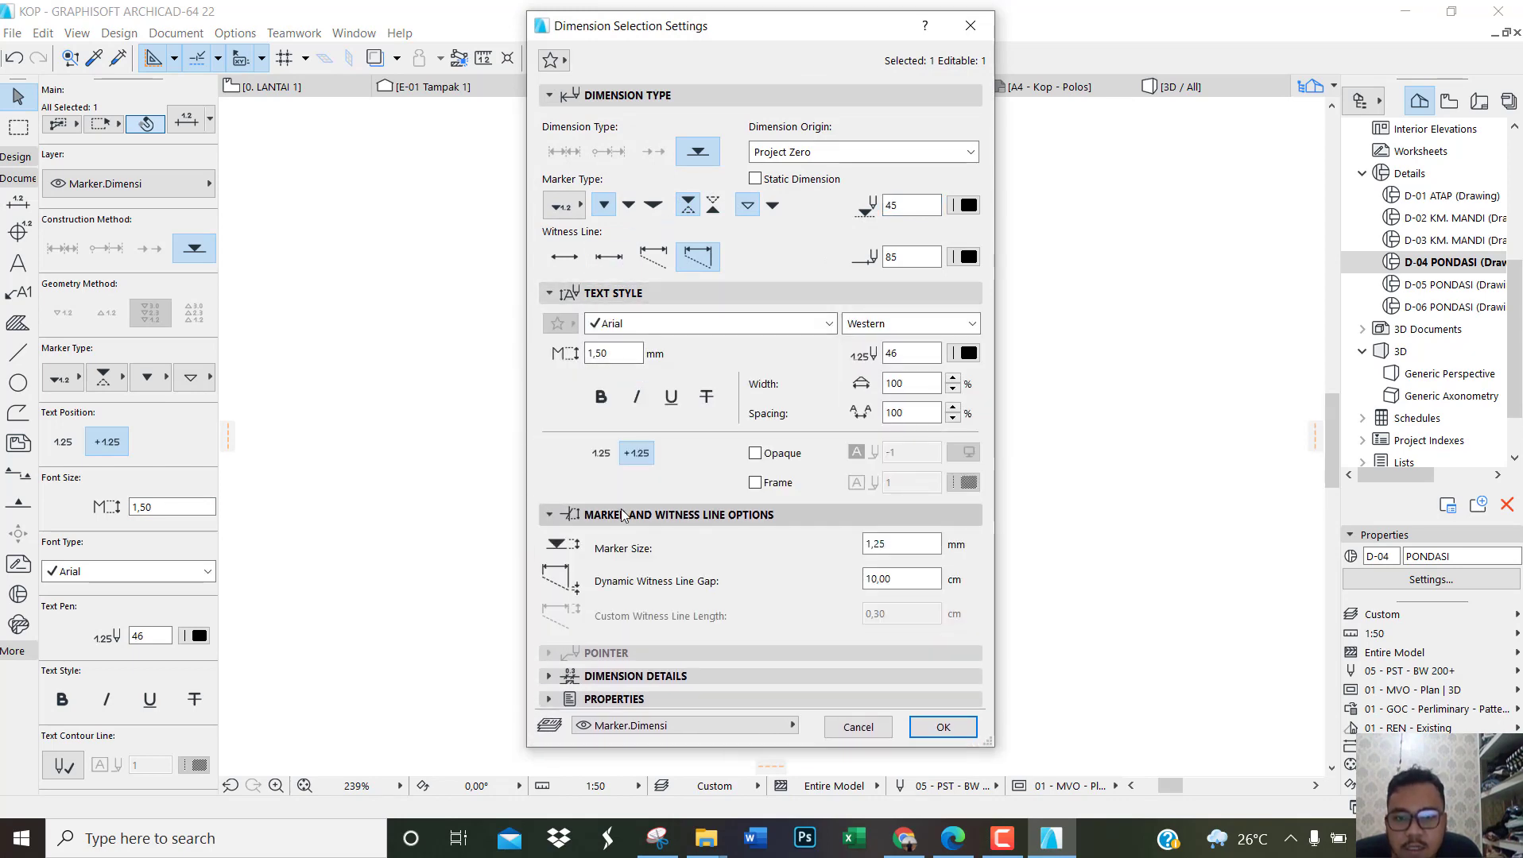
{"action": "left_click", "coordinate": [975, 38]}
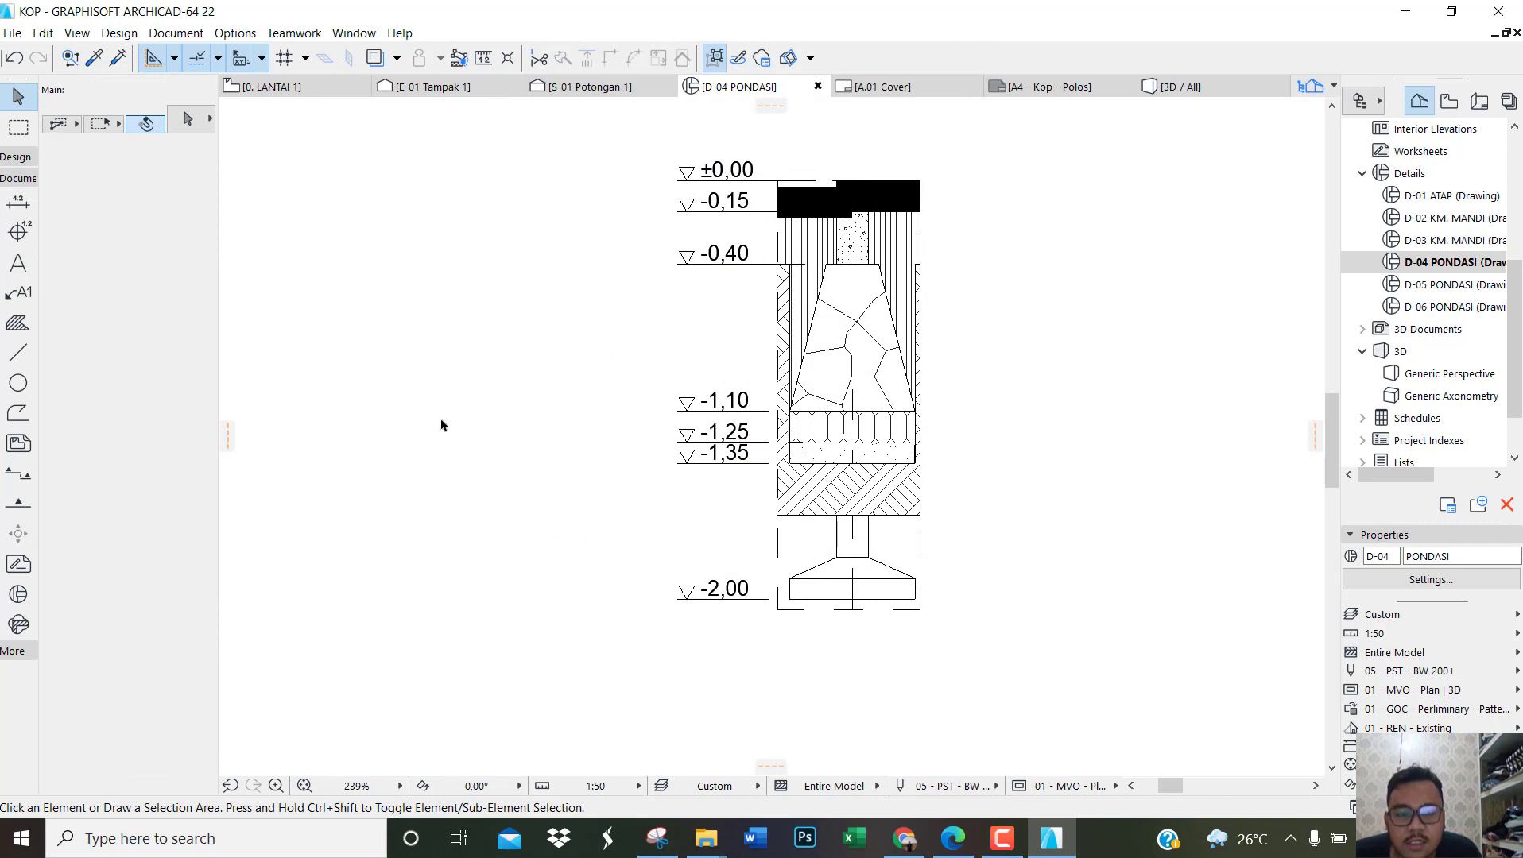
{"action": "scroll", "coordinate": [441, 425], "scroll_direction": "down", "scroll_amount": 2}
{"action": "scroll", "coordinate": [790, 416], "scroll_direction": "up", "scroll_amount": 2}
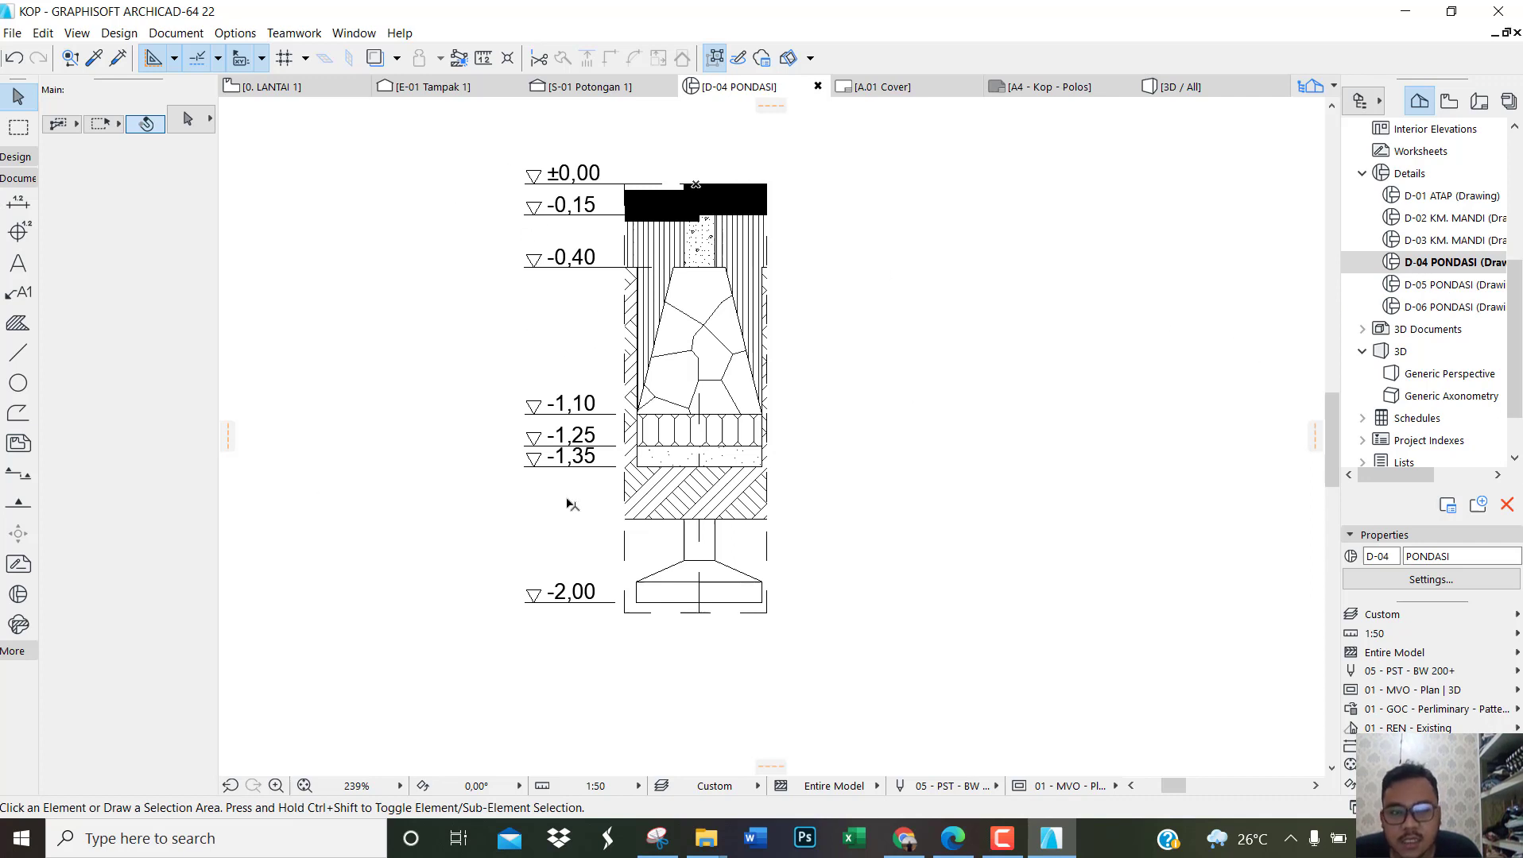
Step: Open the D-05 PONDASI detail and the D-06 PONDASI detail to view their foundation drawings
{"action": "left_click", "coordinate": [1357, 285]}
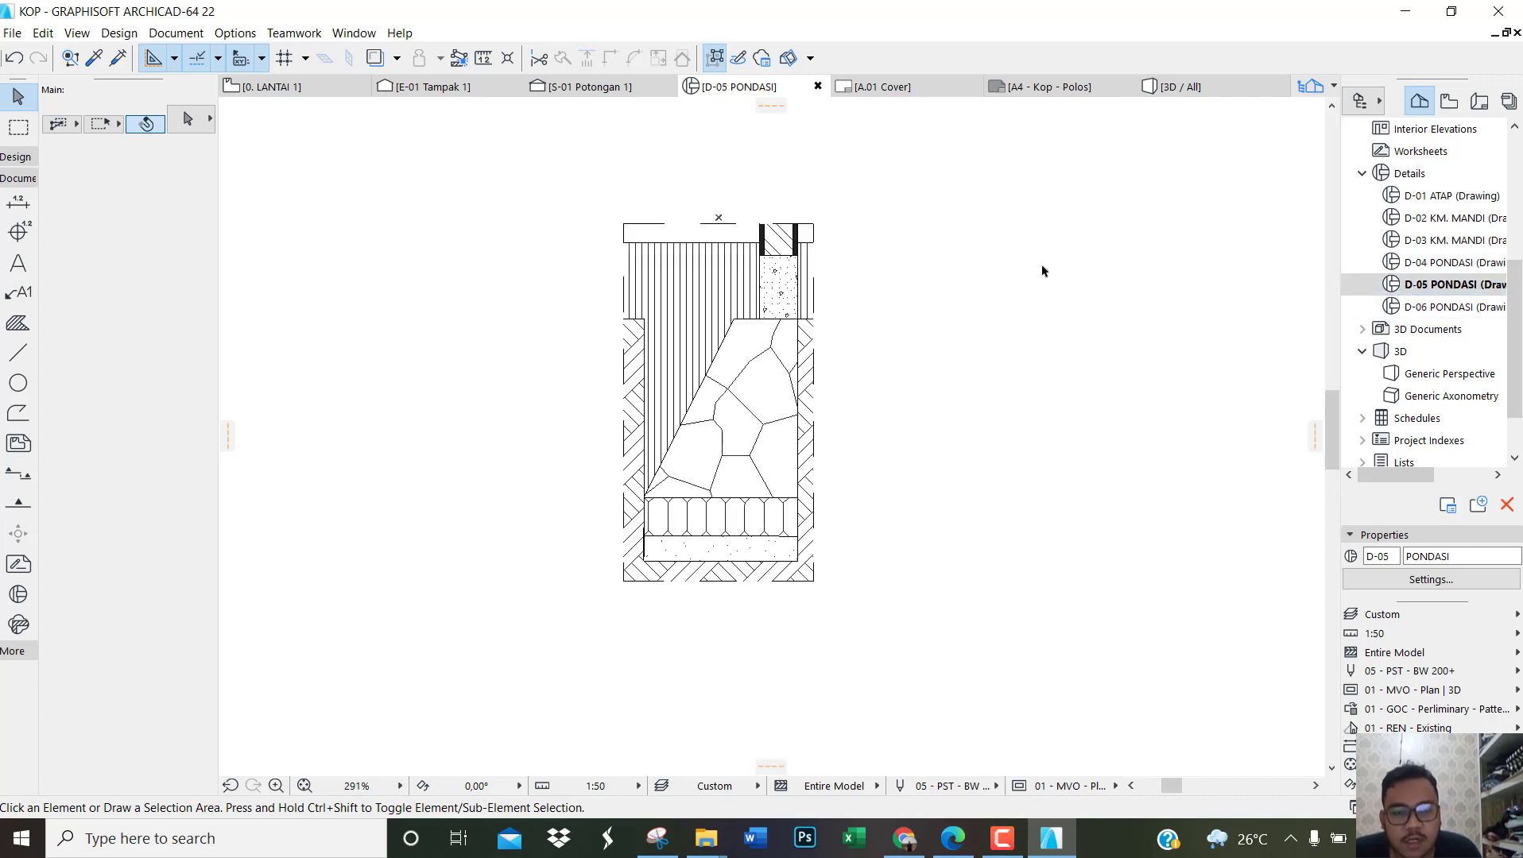
{"action": "left_click", "coordinate": [1446, 315]}
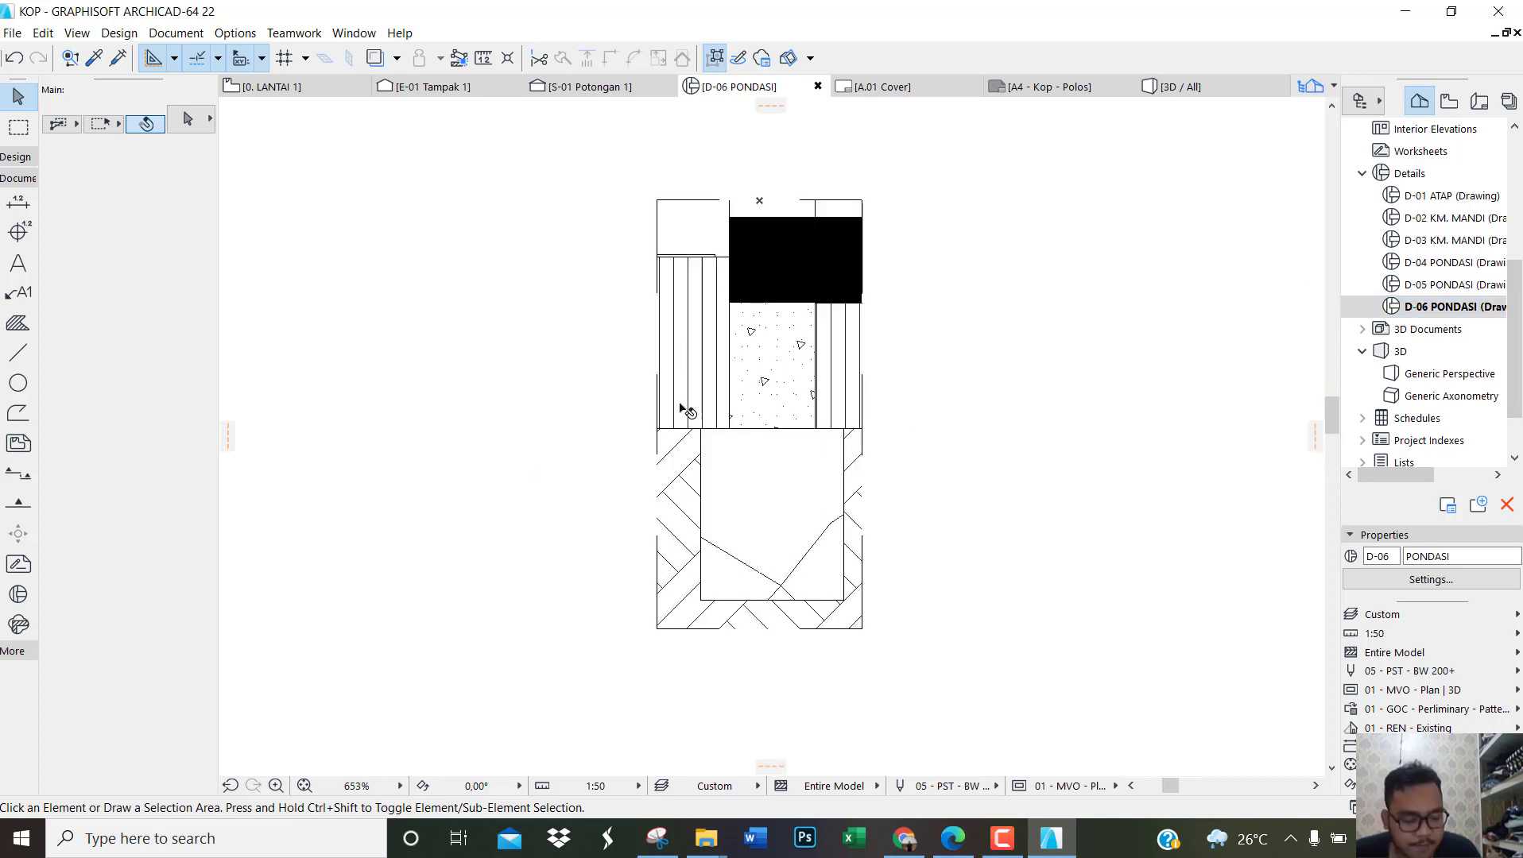
{"action": "scroll", "coordinate": [811, 409], "scroll_direction": "down", "scroll_amount": 6}
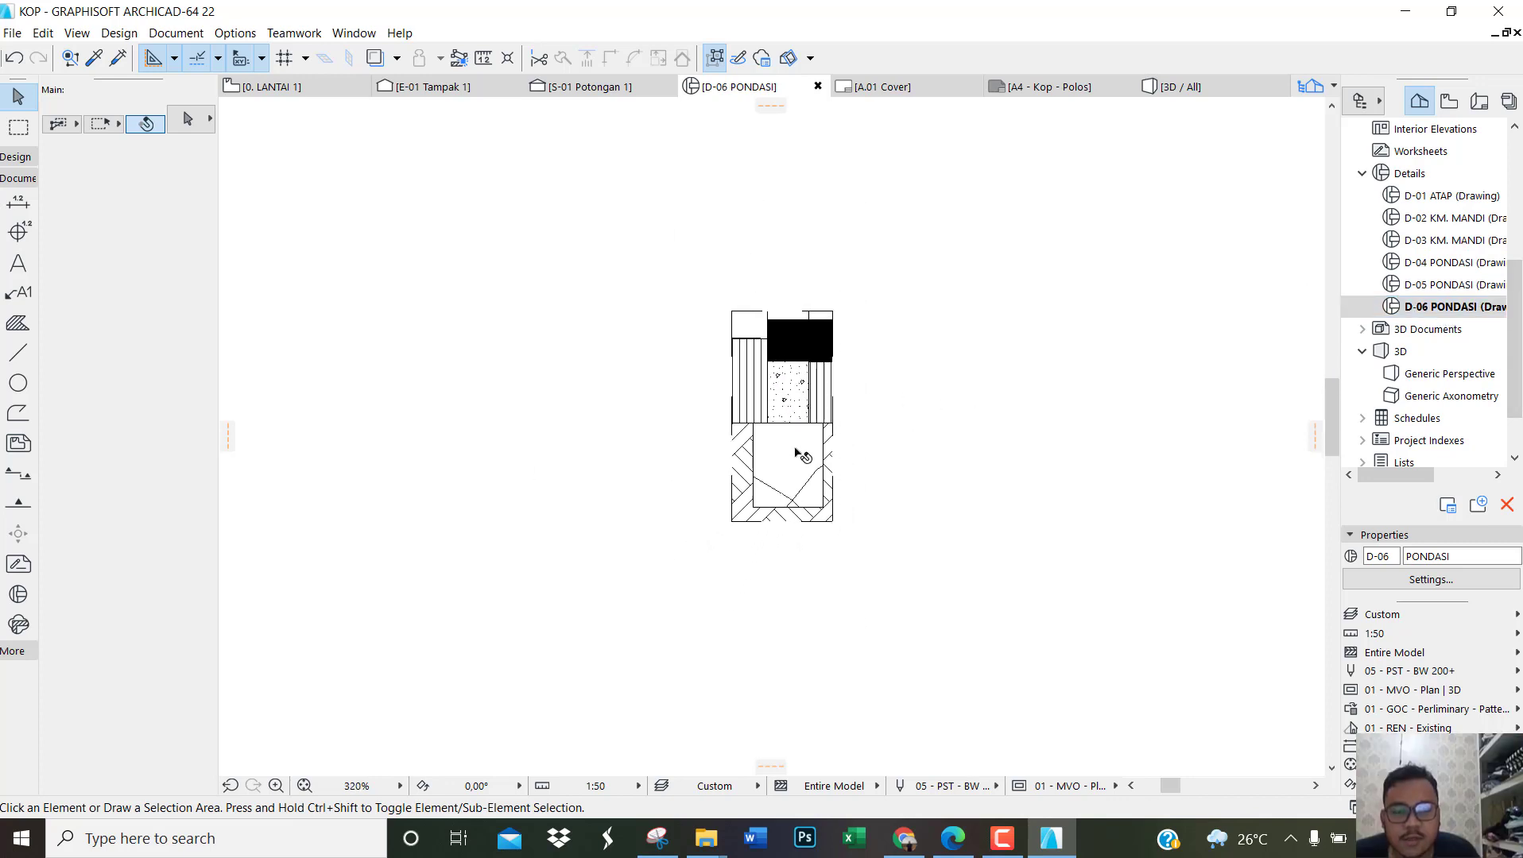
Step: Switch to the reference PDF in Edge and examine the foundation, bathroom and roof detail sheets with their elevation marks and labels
{"action": "left_click", "coordinate": [974, 838]}
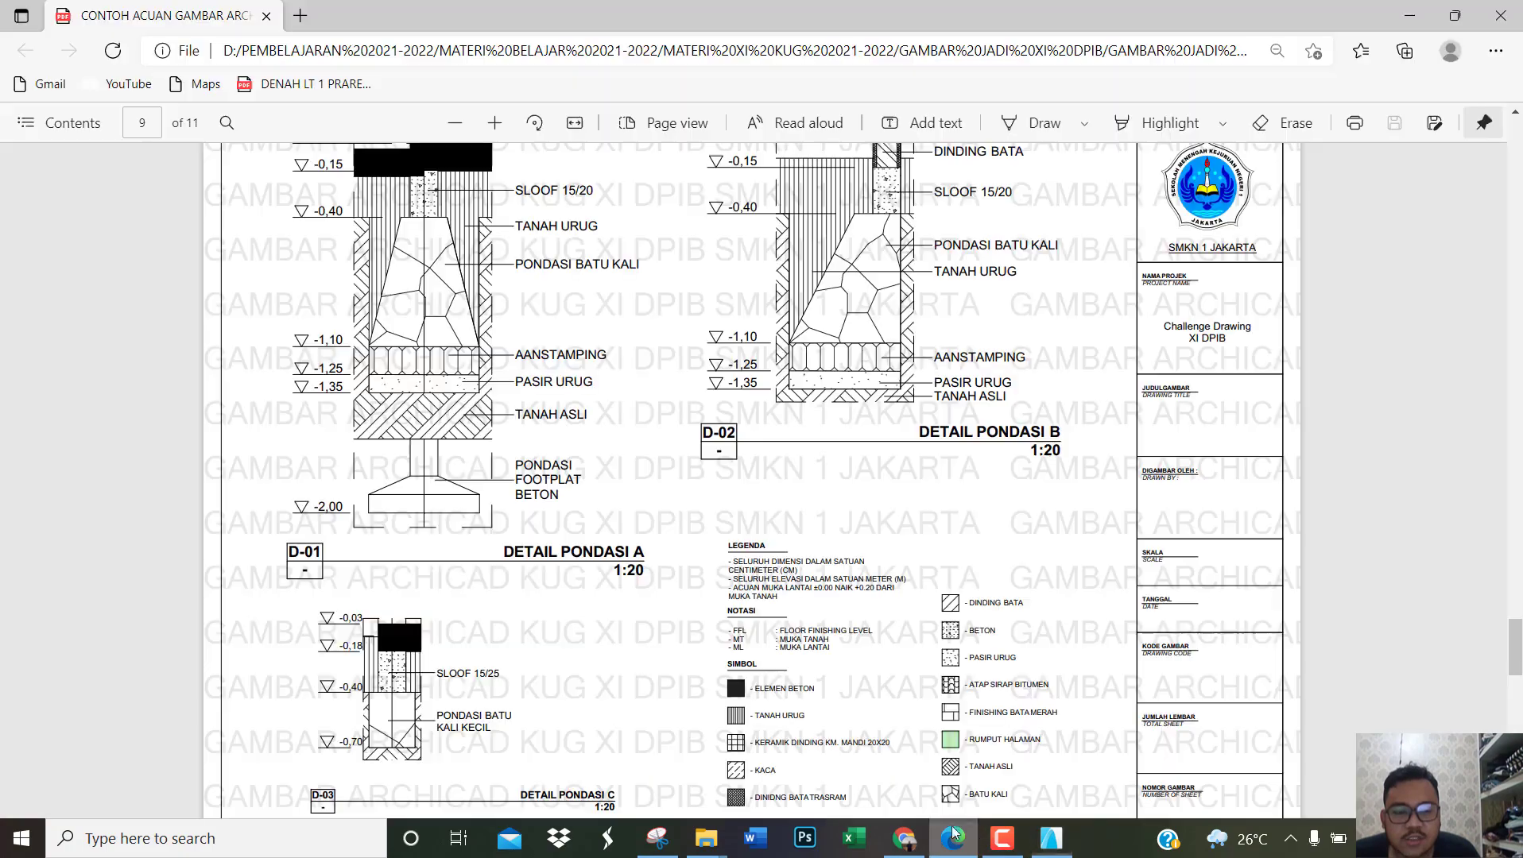
{"action": "scroll", "coordinate": [779, 503], "scroll_direction": "down", "scroll_amount": 4, "text": "ctrl"}
{"action": "scroll", "coordinate": [781, 415], "scroll_direction": "up", "scroll_amount": 5}
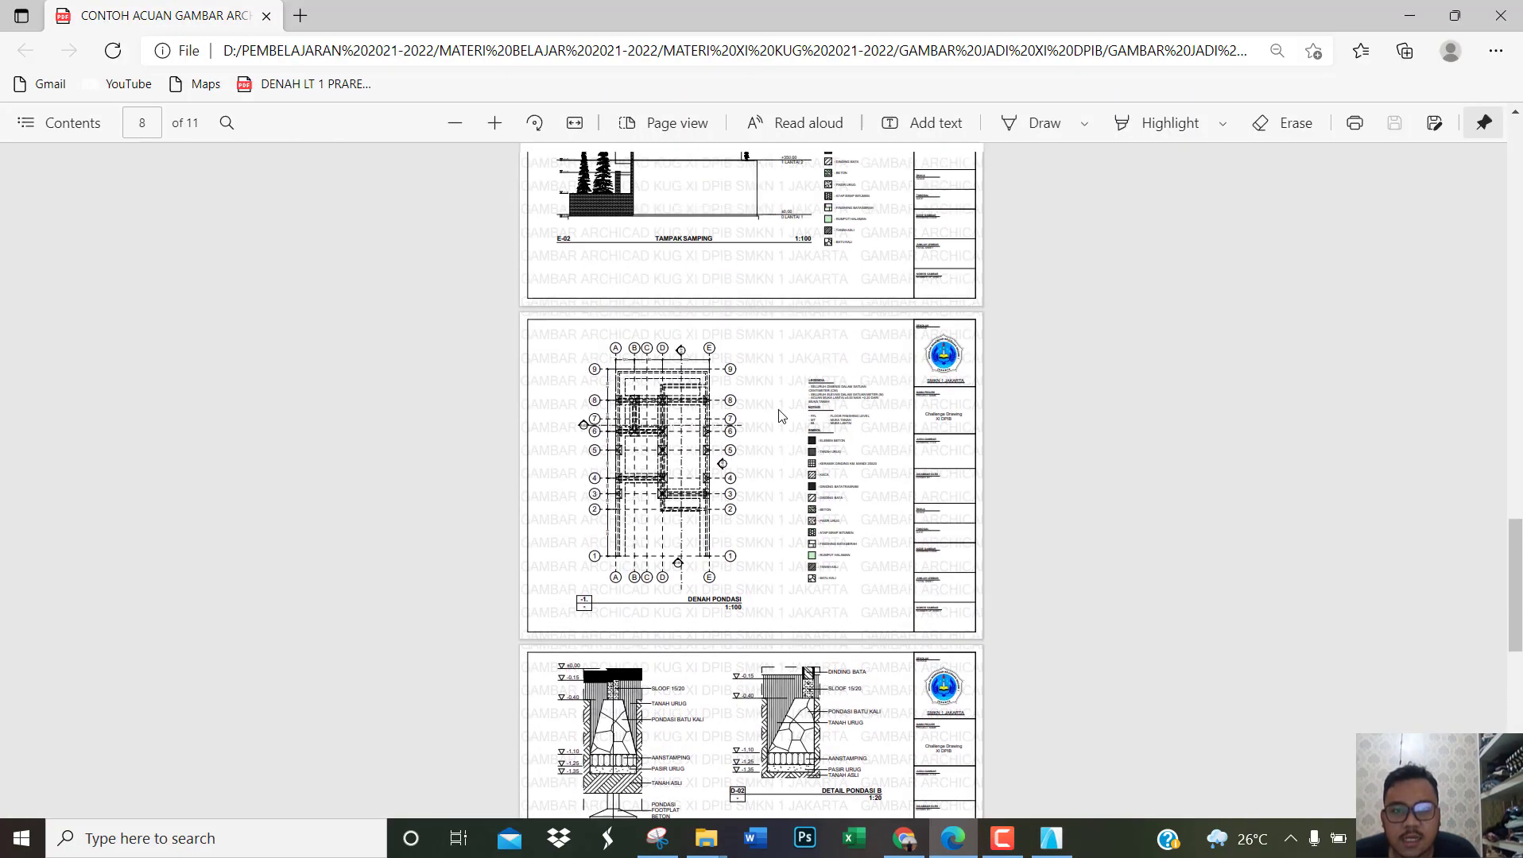
{"action": "scroll", "coordinate": [699, 568], "scroll_direction": "down", "scroll_amount": 7}
{"action": "scroll", "coordinate": [678, 330], "scroll_direction": "up", "scroll_amount": 3, "text": "ctrl"}
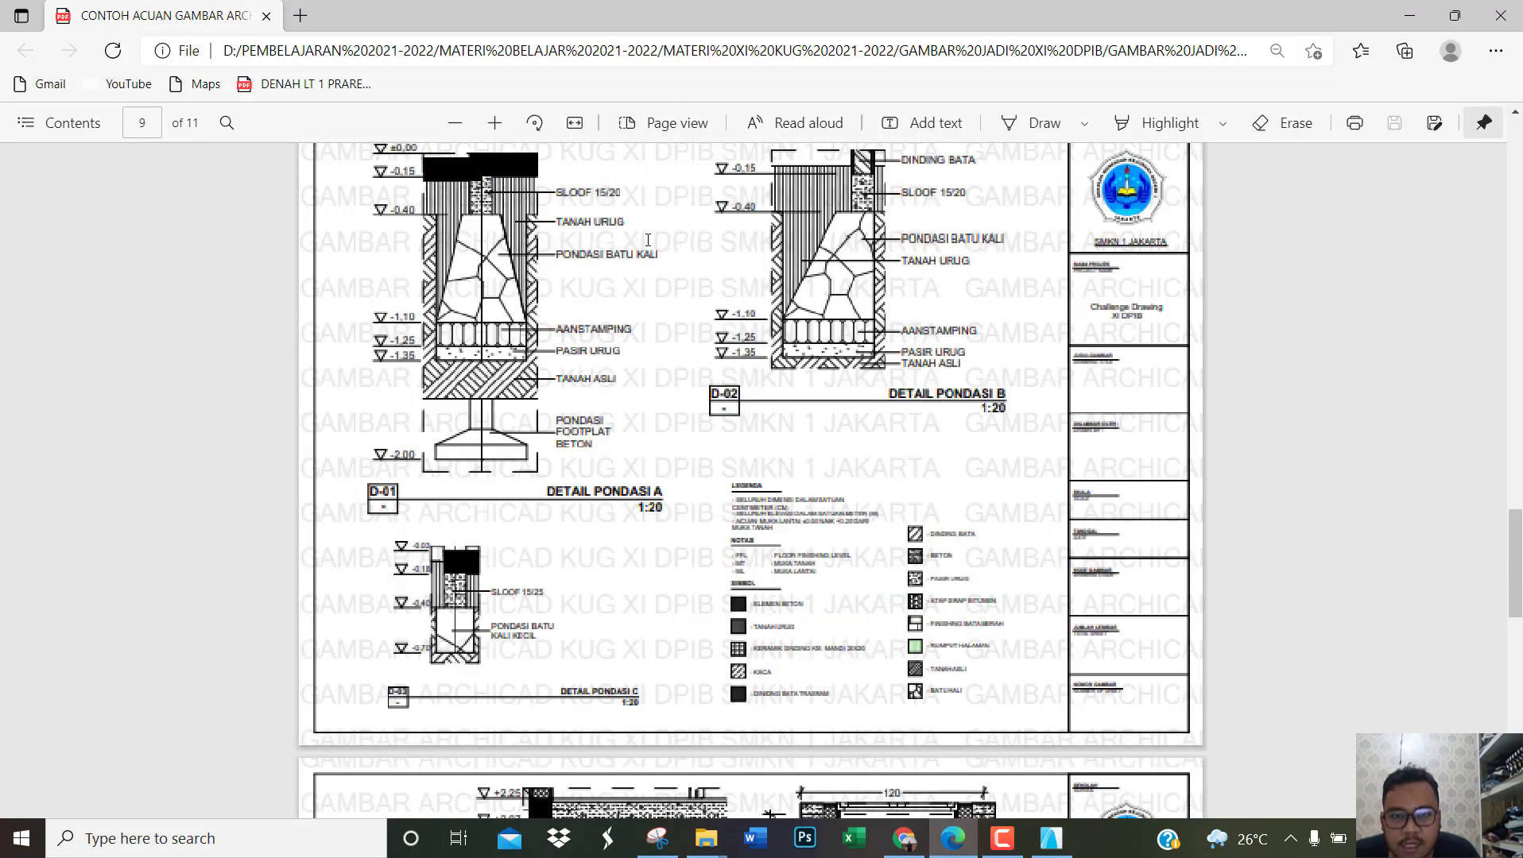
{"action": "scroll", "coordinate": [676, 306], "scroll_direction": "up", "scroll_amount": 1, "text": "ctrl"}
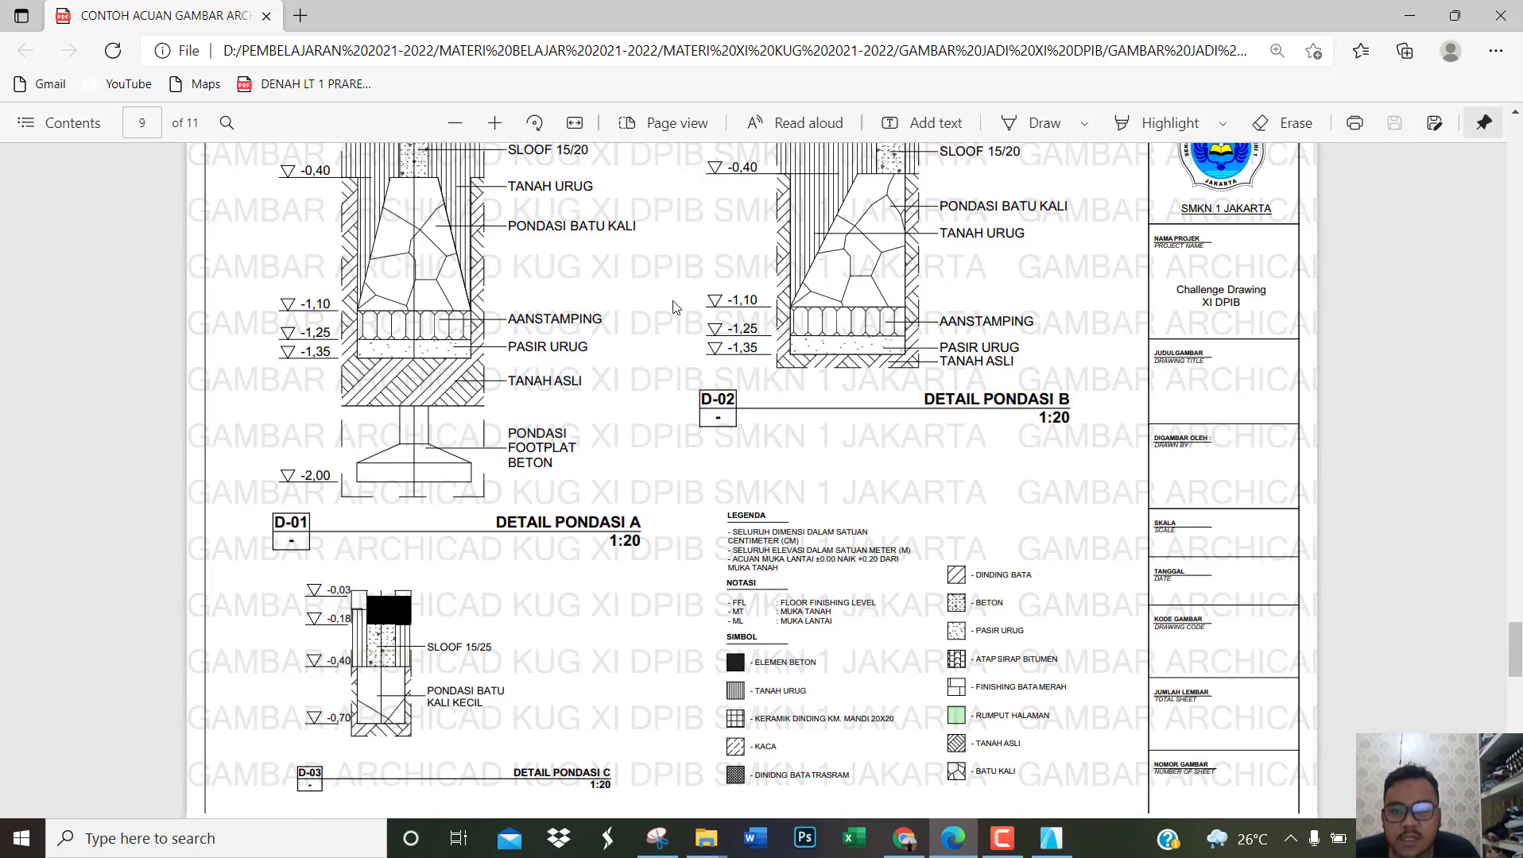
{"action": "scroll", "coordinate": [674, 306], "scroll_direction": "down", "scroll_amount": 3}
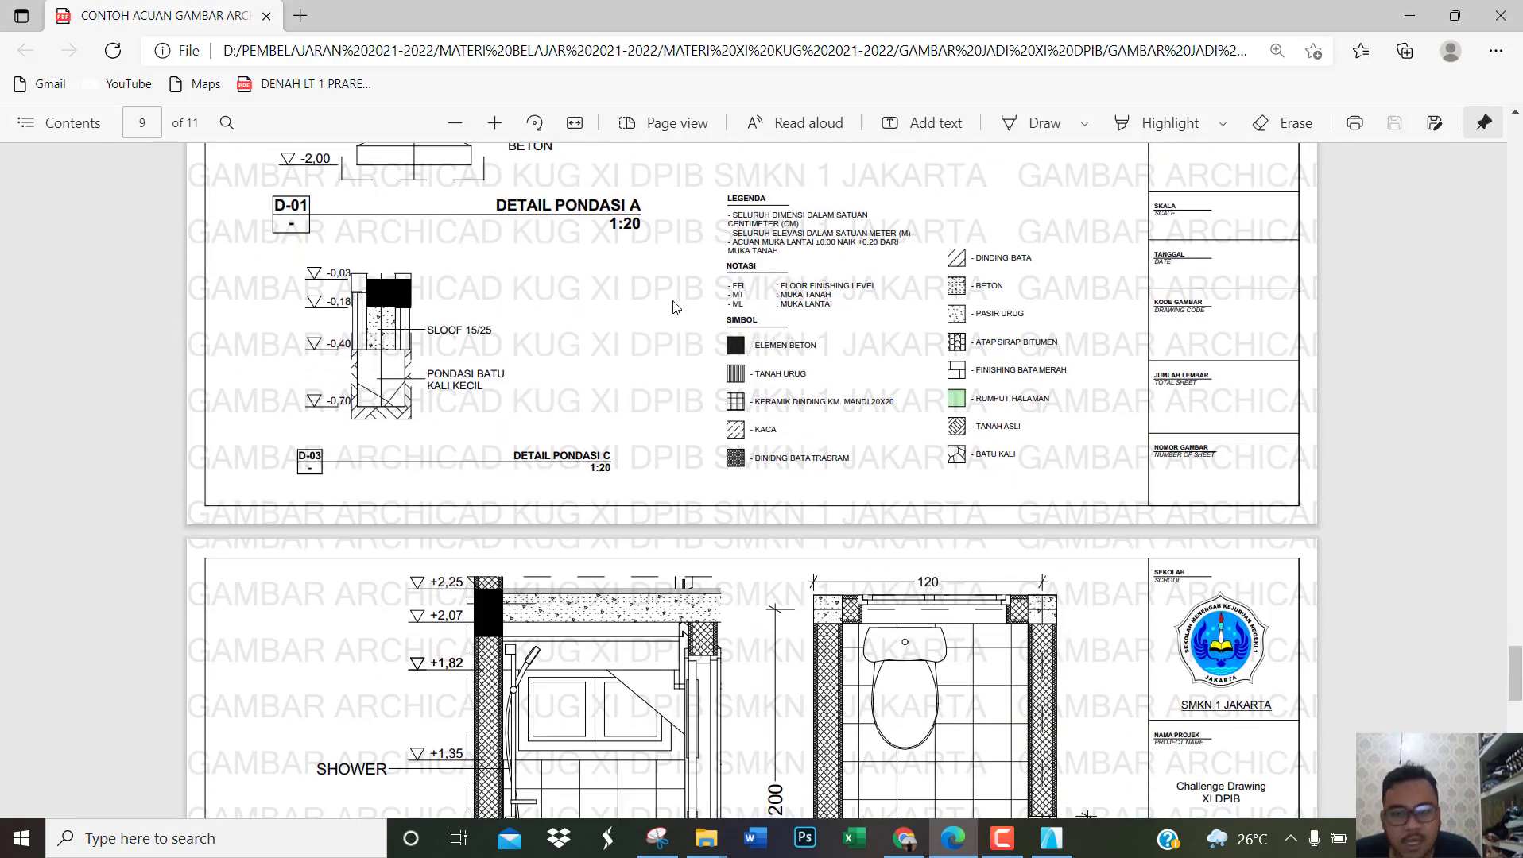
{"action": "scroll", "coordinate": [673, 307], "scroll_direction": "down", "scroll_amount": 4}
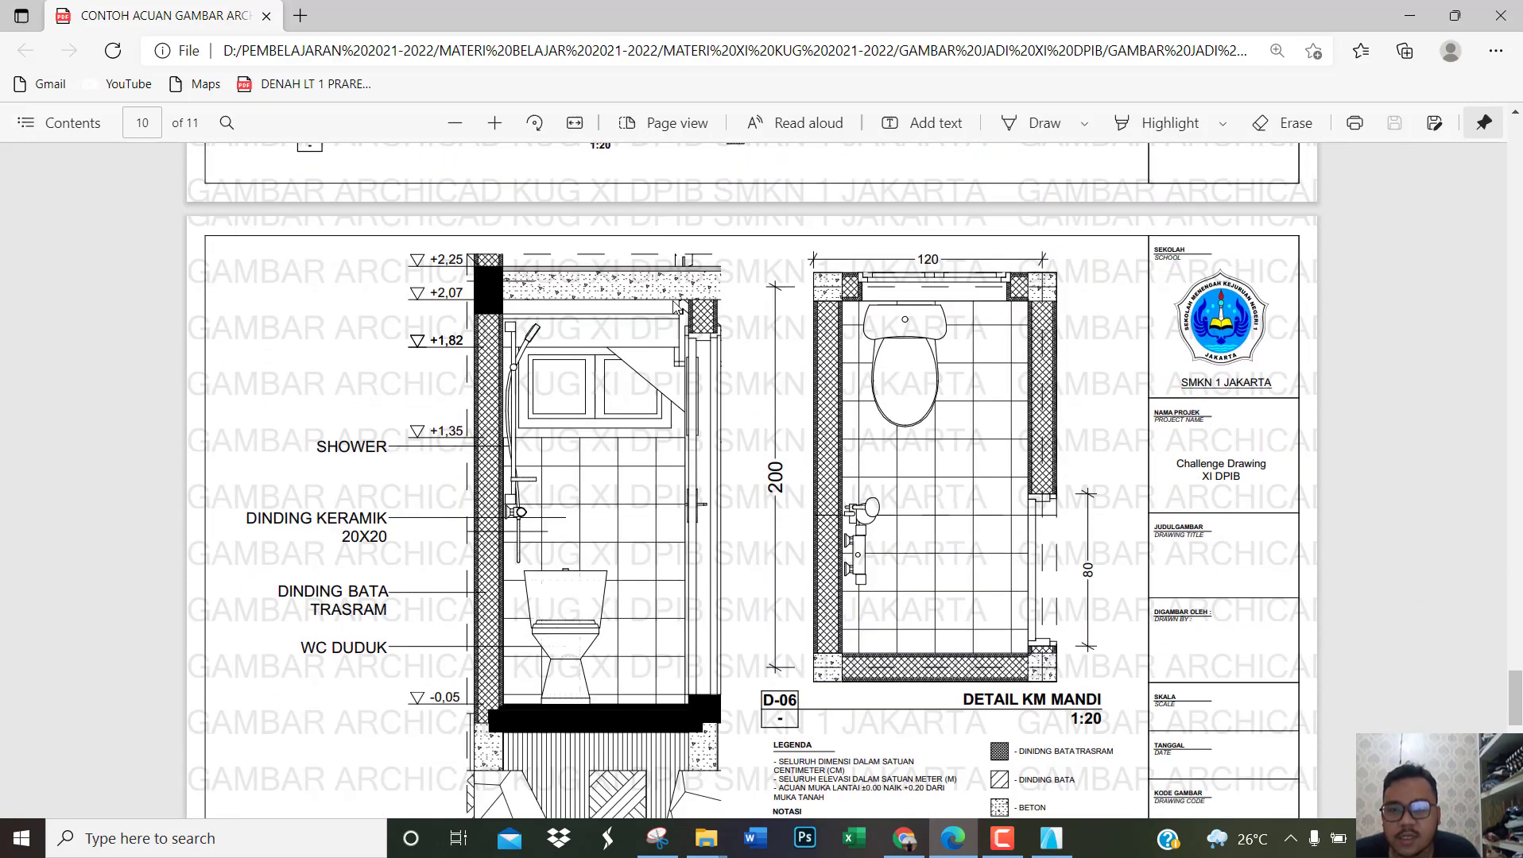
{"action": "scroll", "coordinate": [677, 305], "scroll_direction": "down", "scroll_amount": 1}
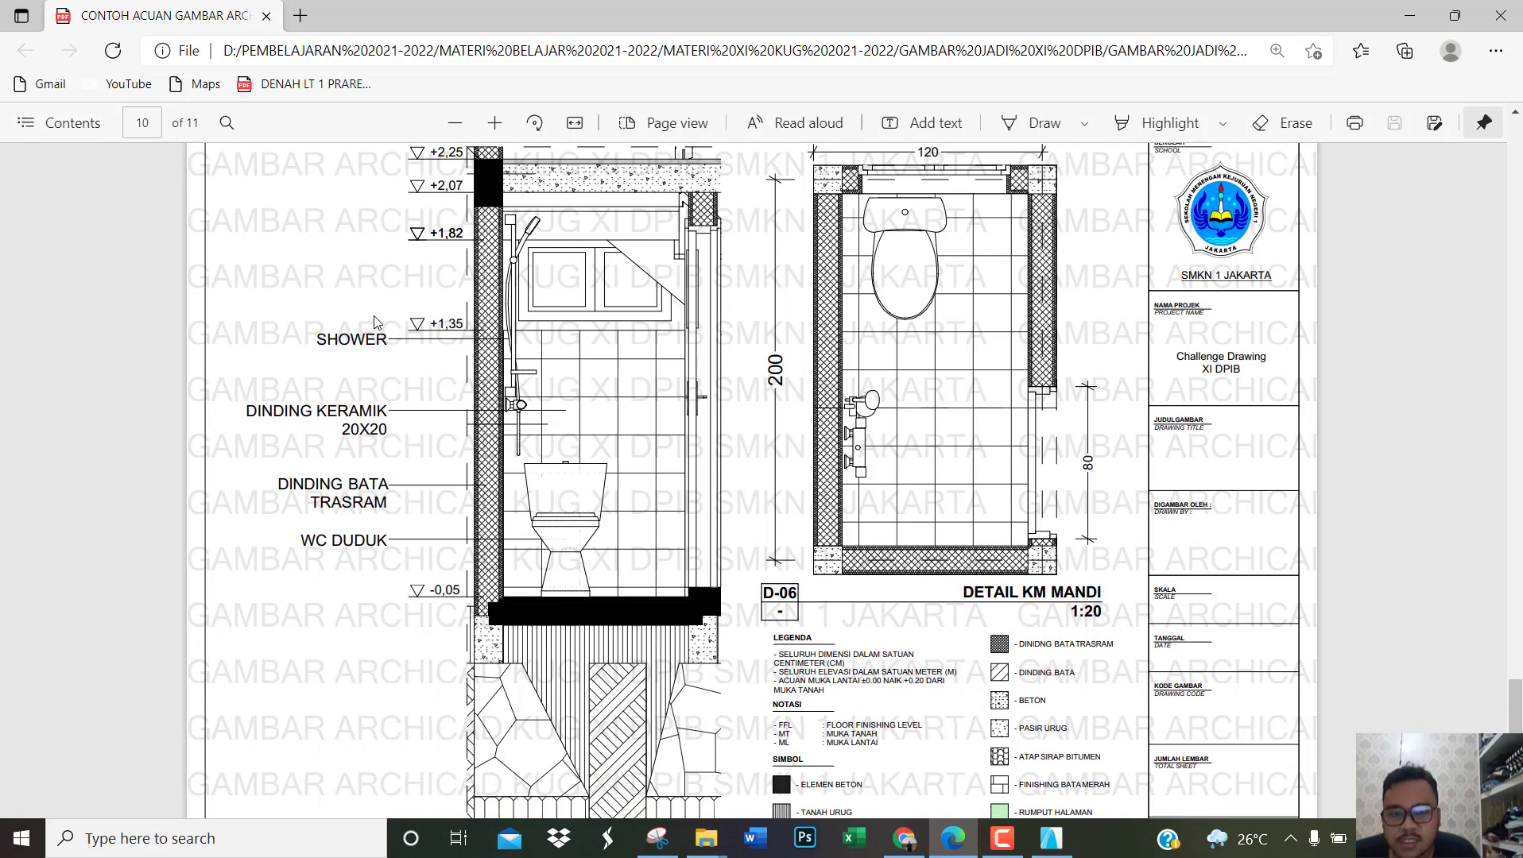
{"action": "scroll", "coordinate": [801, 379], "scroll_direction": "down", "scroll_amount": 8}
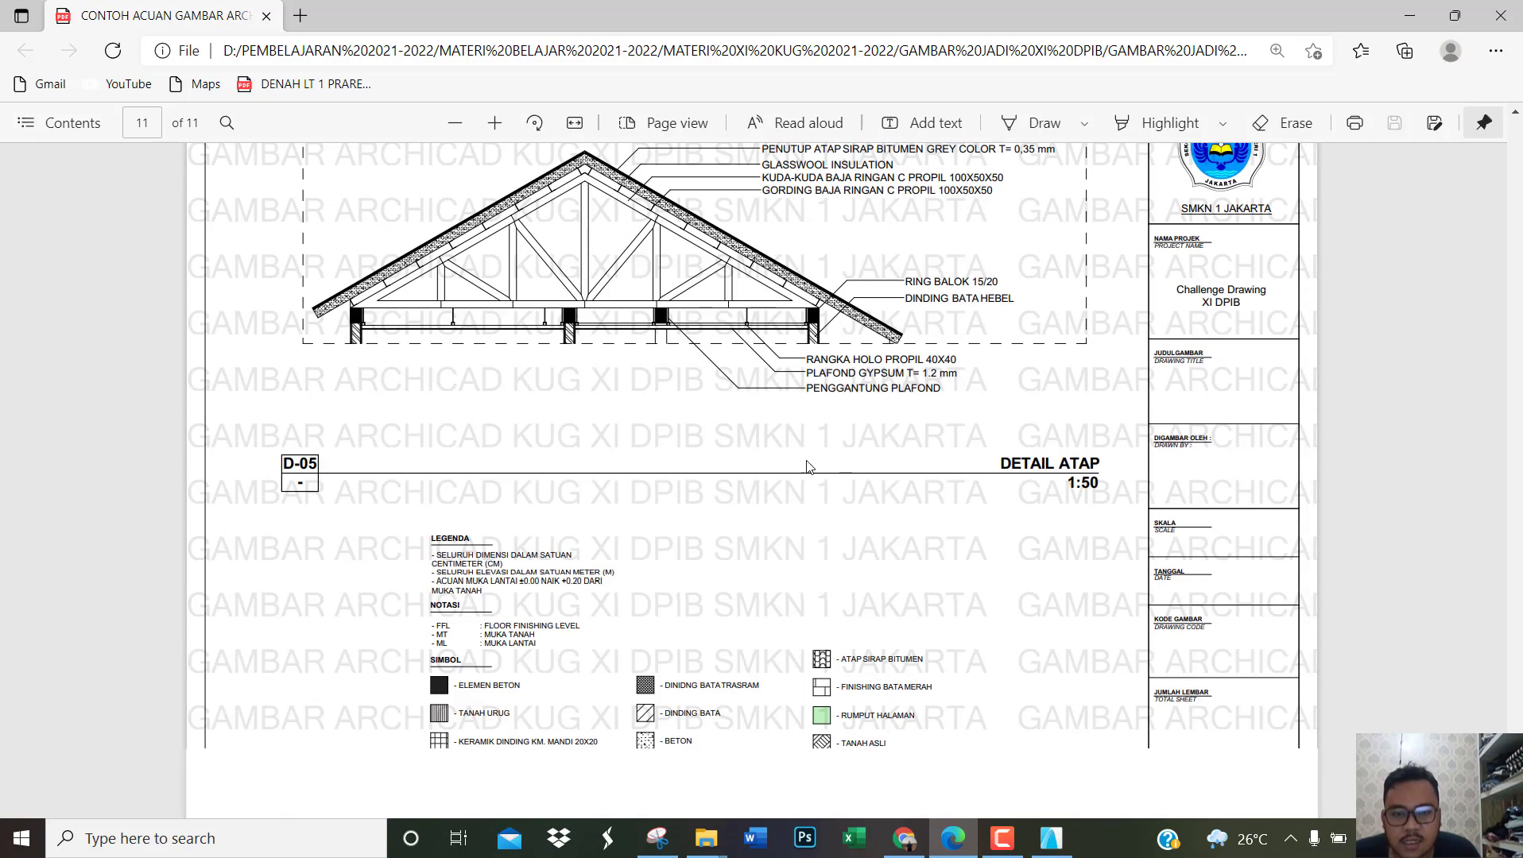
Step: Go back to the POTONGAN B-B sheet in the PDF and examine its LEGENDA, NOTASI and SIMBOL lists
{"action": "scroll", "coordinate": [783, 462], "scroll_direction": "up", "scroll_amount": 20}
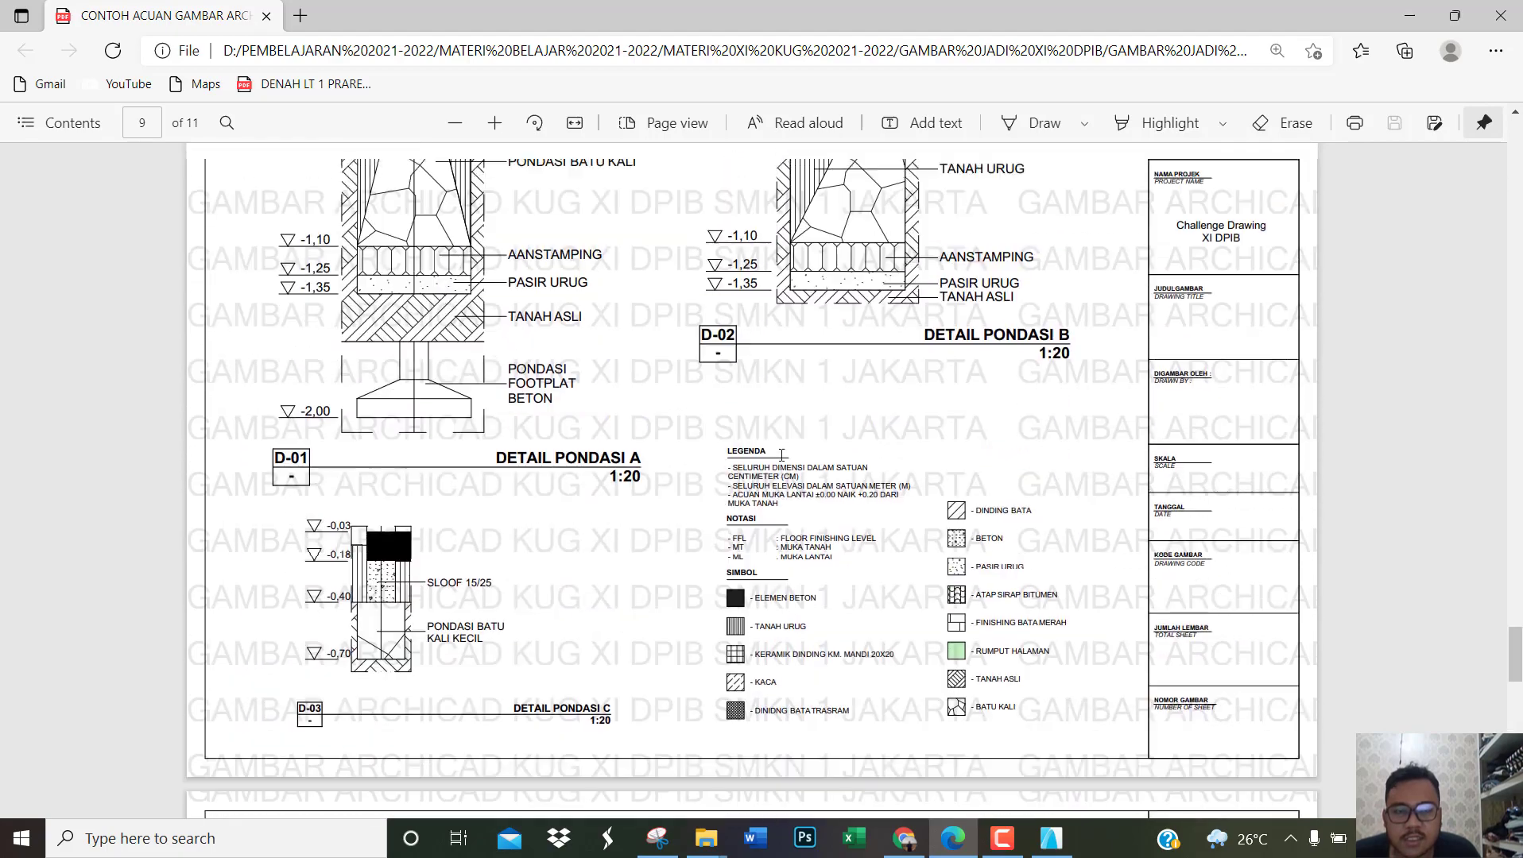
{"action": "scroll", "coordinate": [781, 455], "scroll_direction": "up", "scroll_amount": 15}
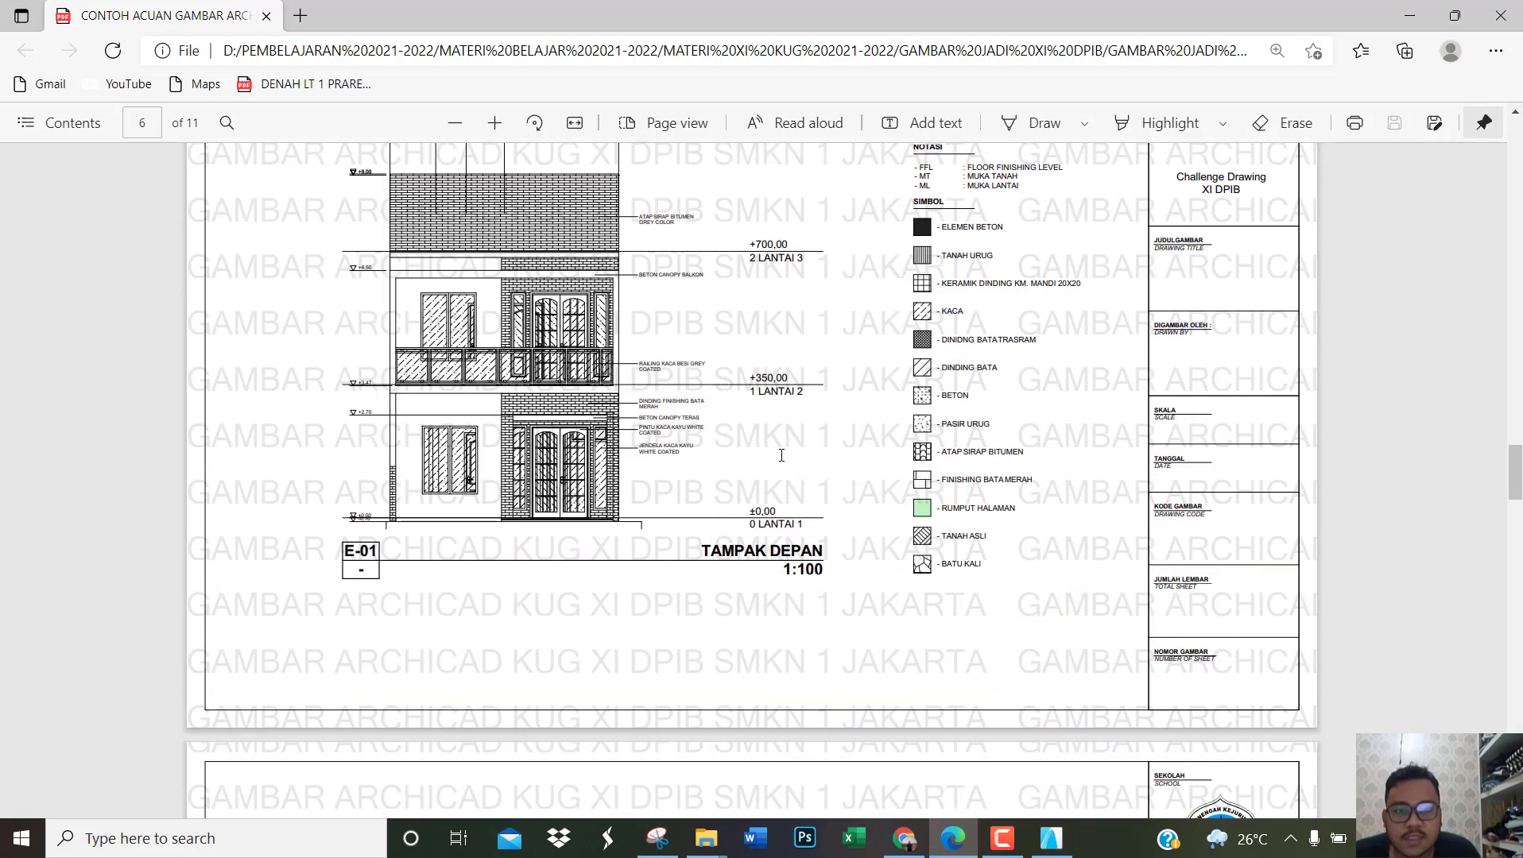
{"action": "scroll", "coordinate": [940, 472], "scroll_direction": "up", "scroll_amount": 5}
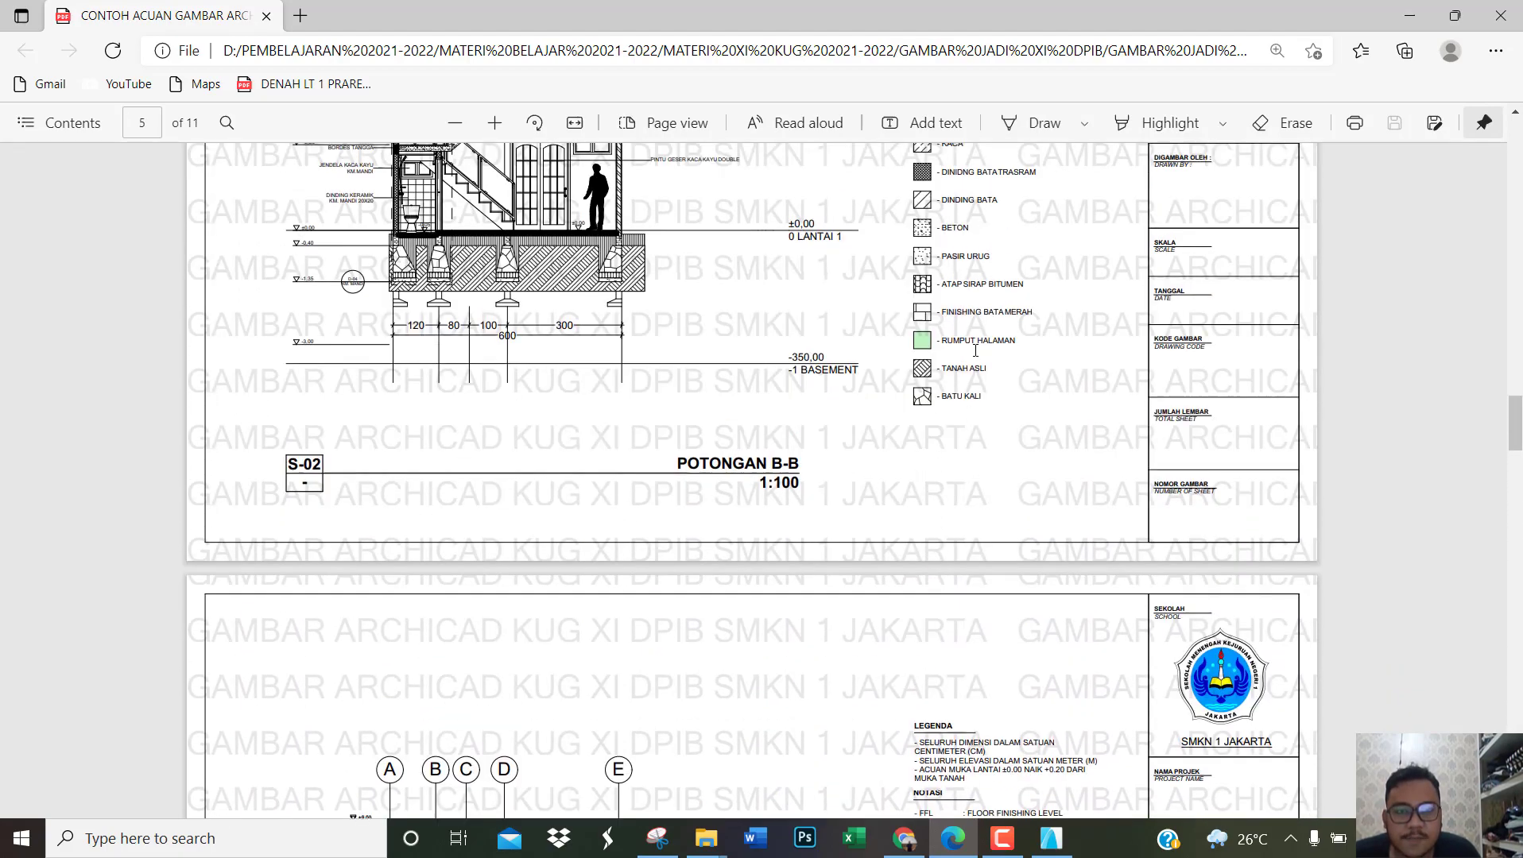
{"action": "scroll", "coordinate": [976, 447], "scroll_direction": "up", "scroll_amount": 3, "text": "ctrl"}
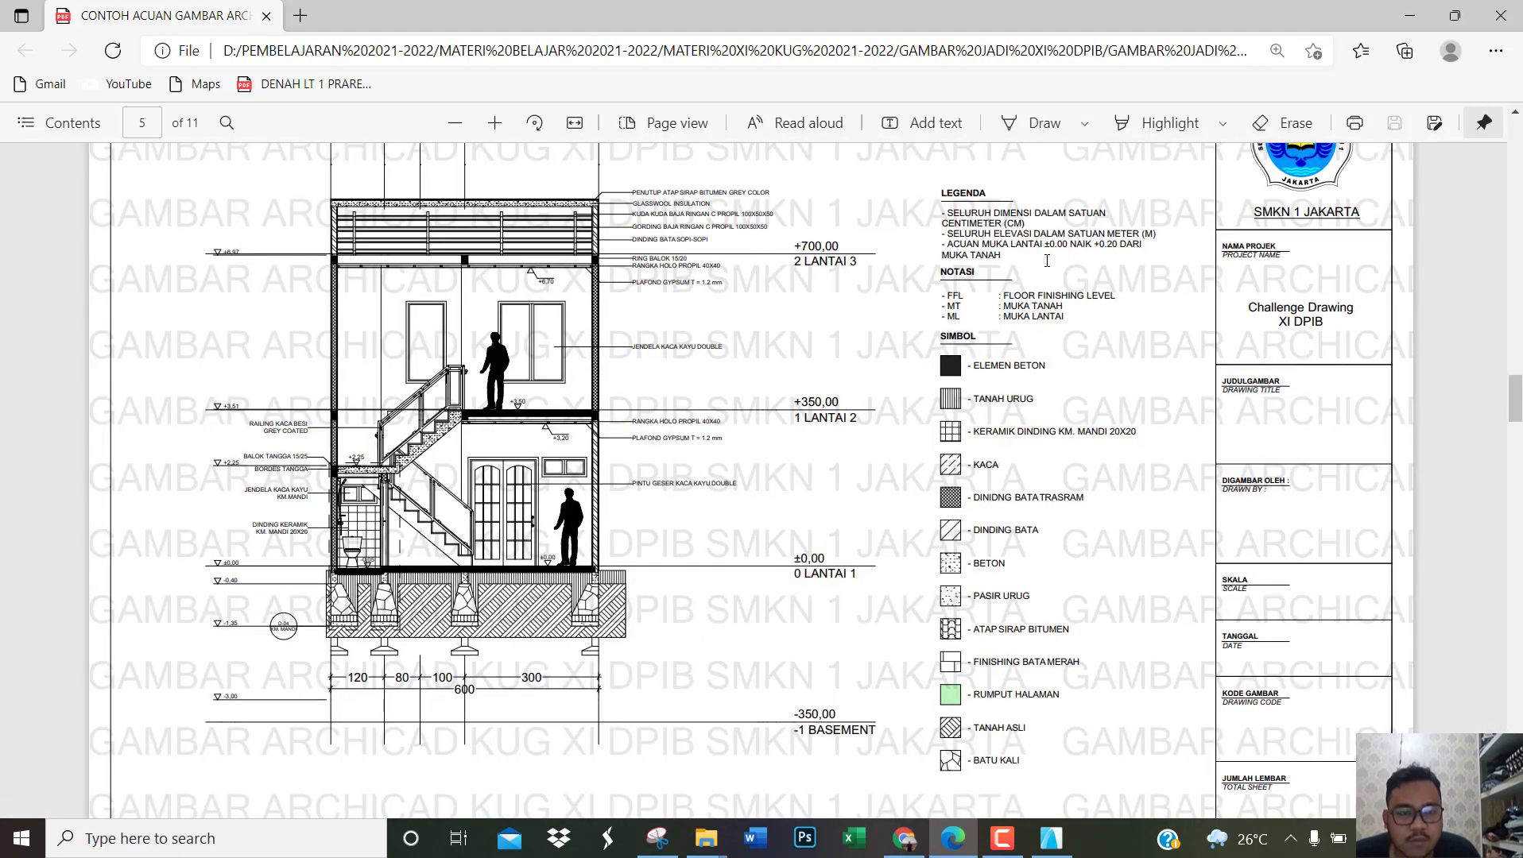
{"action": "scroll", "coordinate": [1233, 229], "scroll_direction": "up", "scroll_amount": 3, "text": "ctrl"}
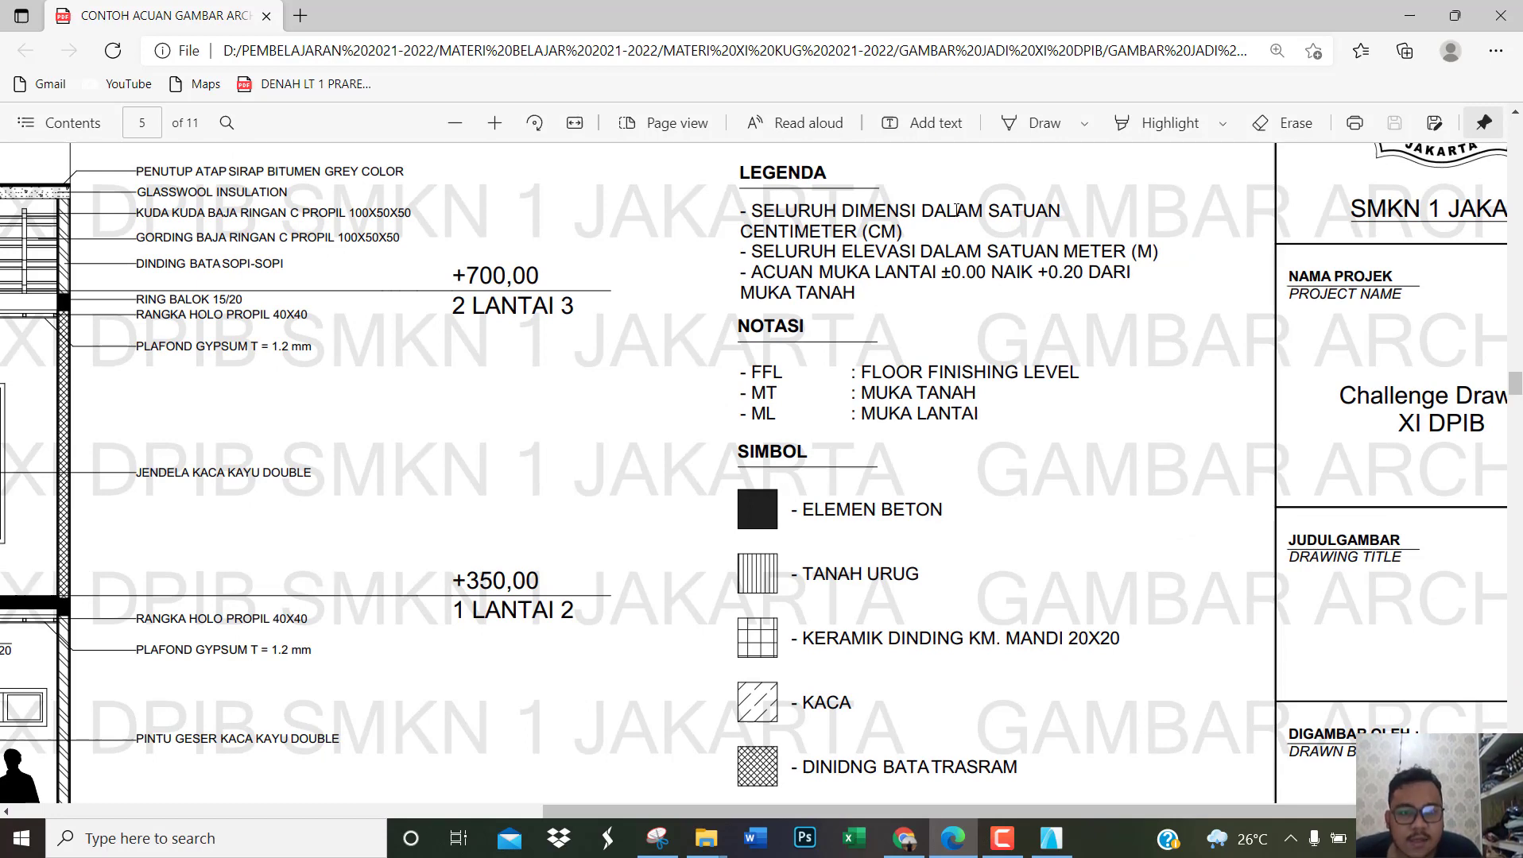
Step: Return to ArchiCAD and open the 0. LANTAI 1 floor plan at the empty area beside the drawing
{"action": "left_click", "coordinate": [1056, 839]}
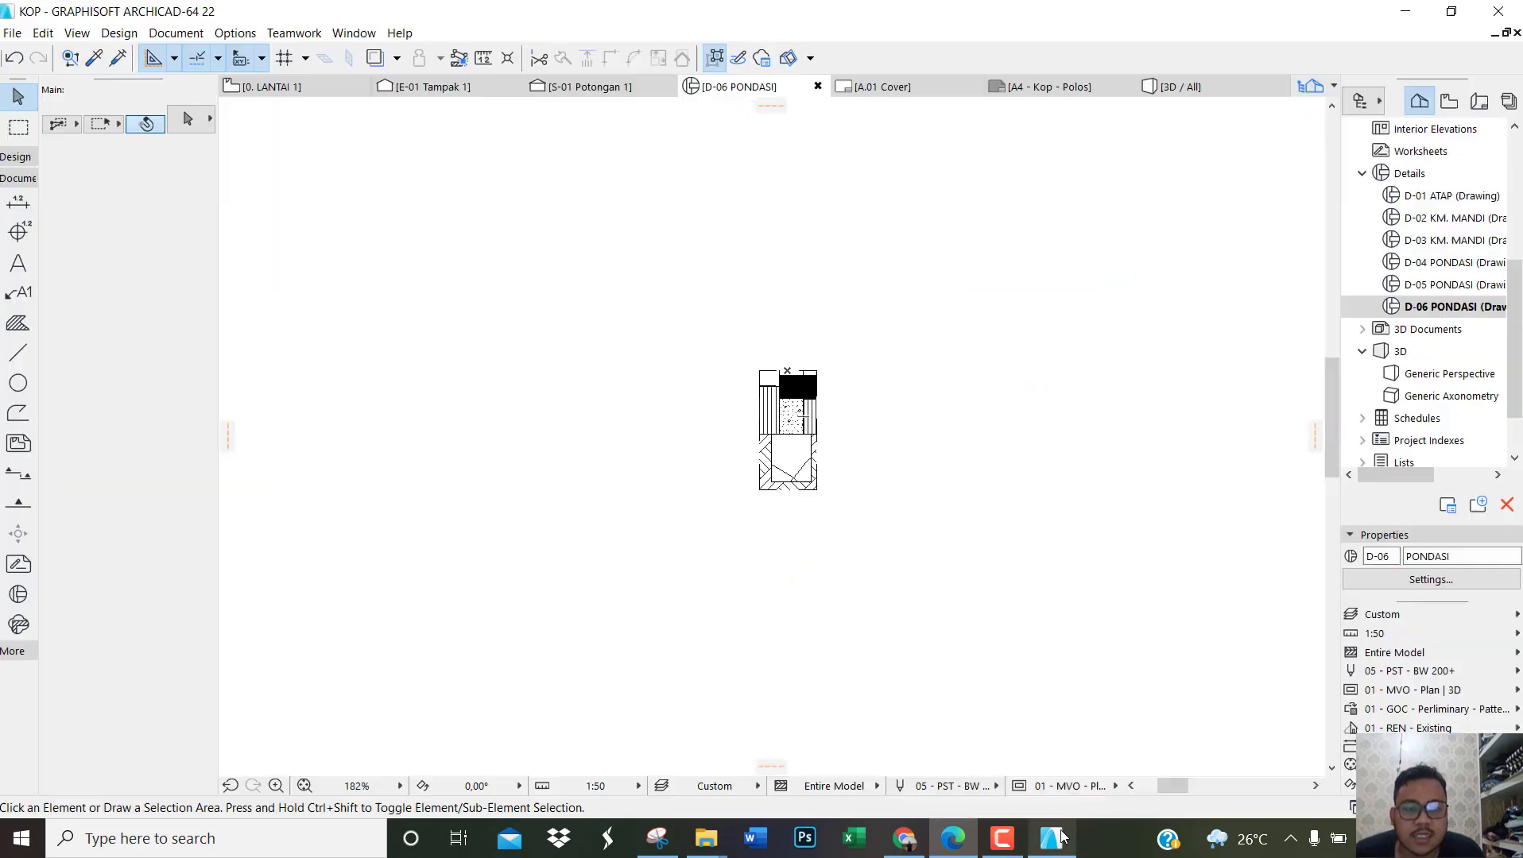
{"action": "scroll", "coordinate": [1423, 349], "scroll_direction": "up", "scroll_amount": 2}
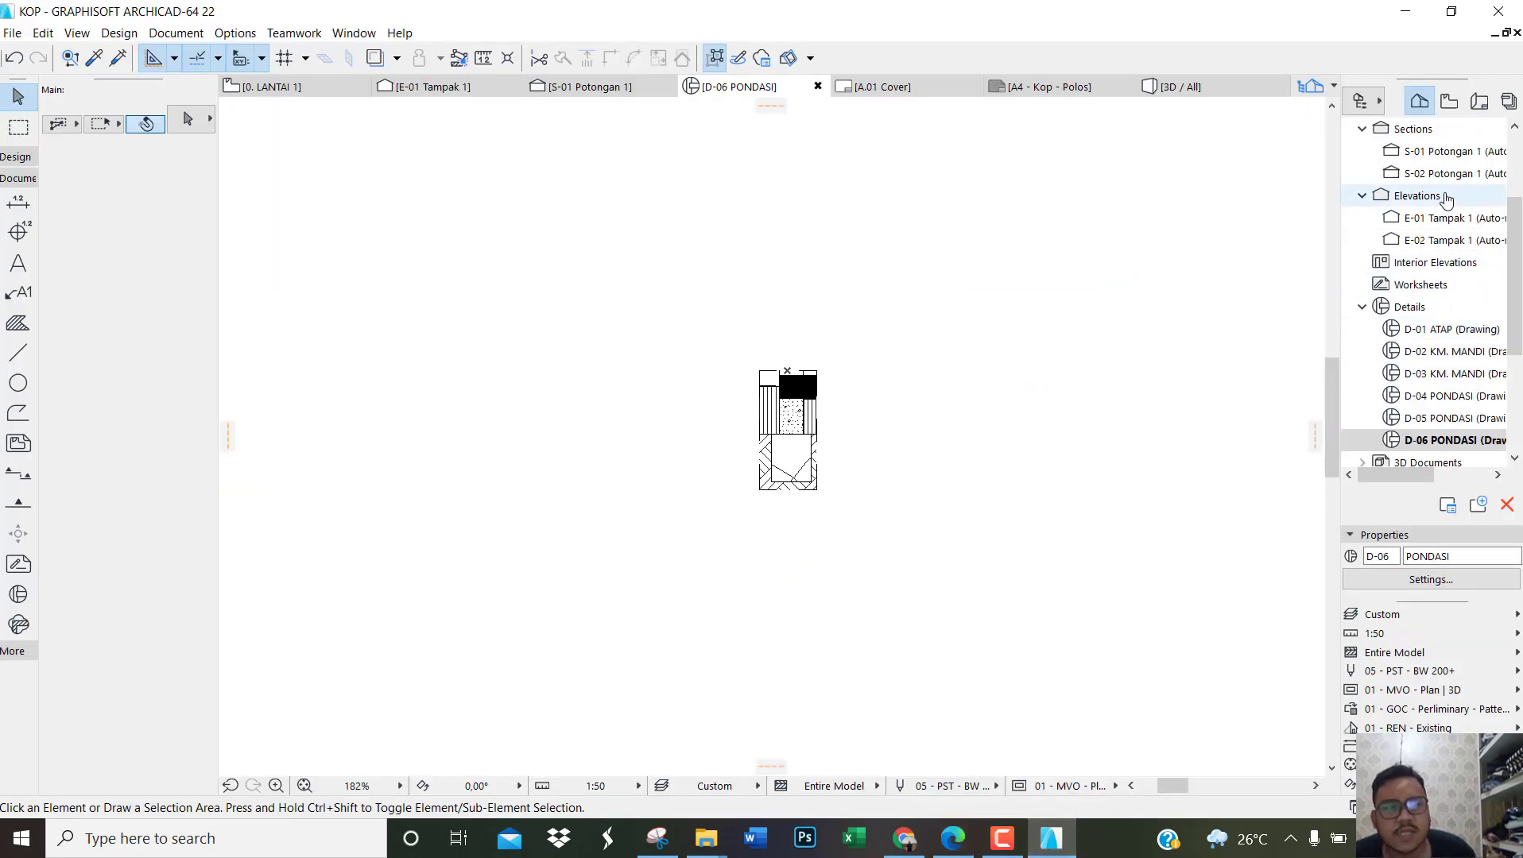
{"action": "left_click", "coordinate": [1482, 105]}
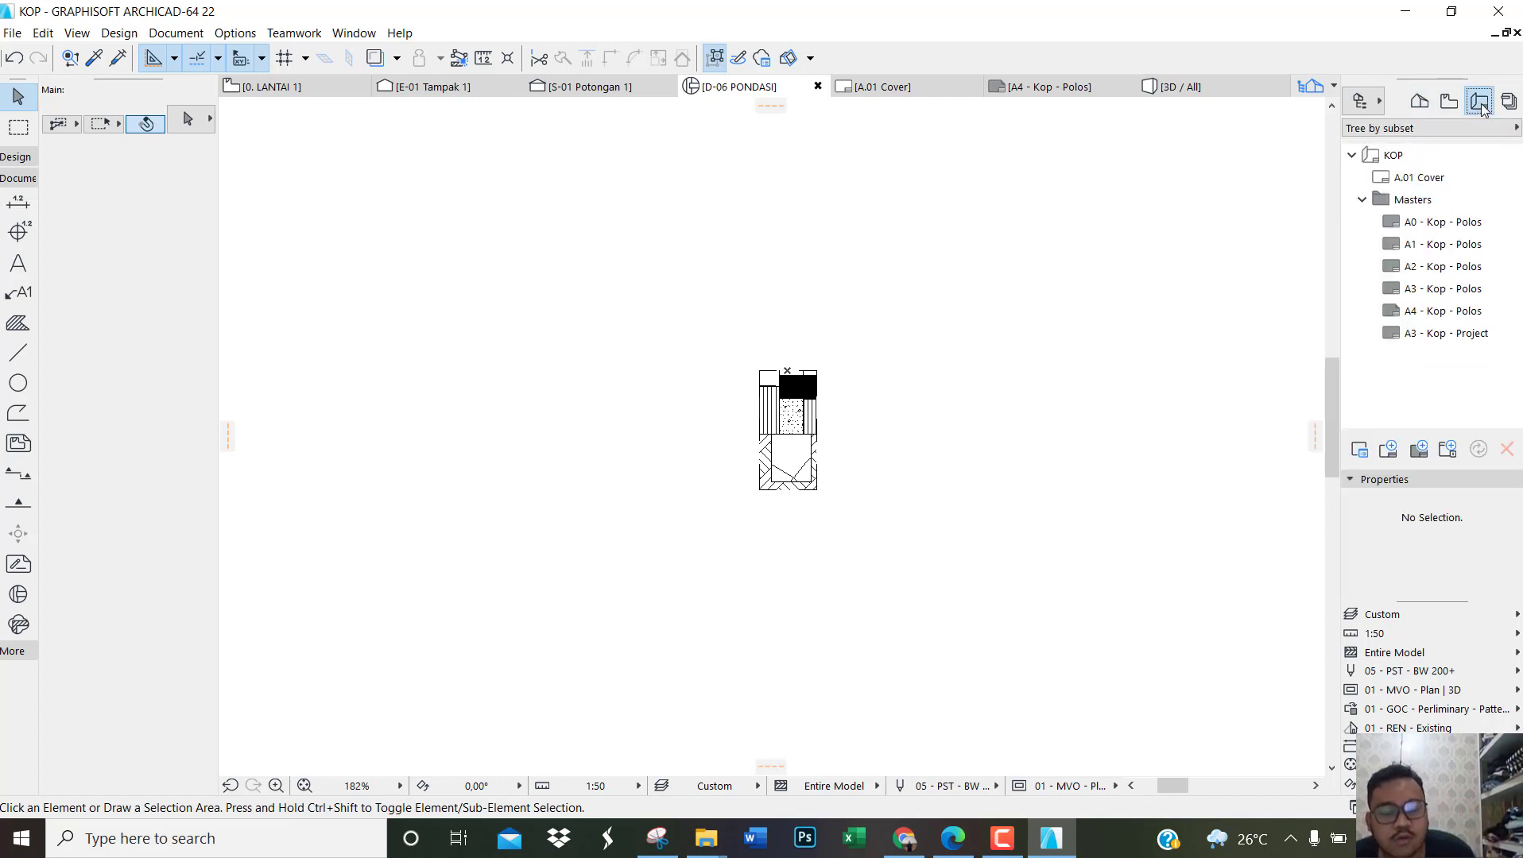
{"action": "left_click", "coordinate": [1422, 103]}
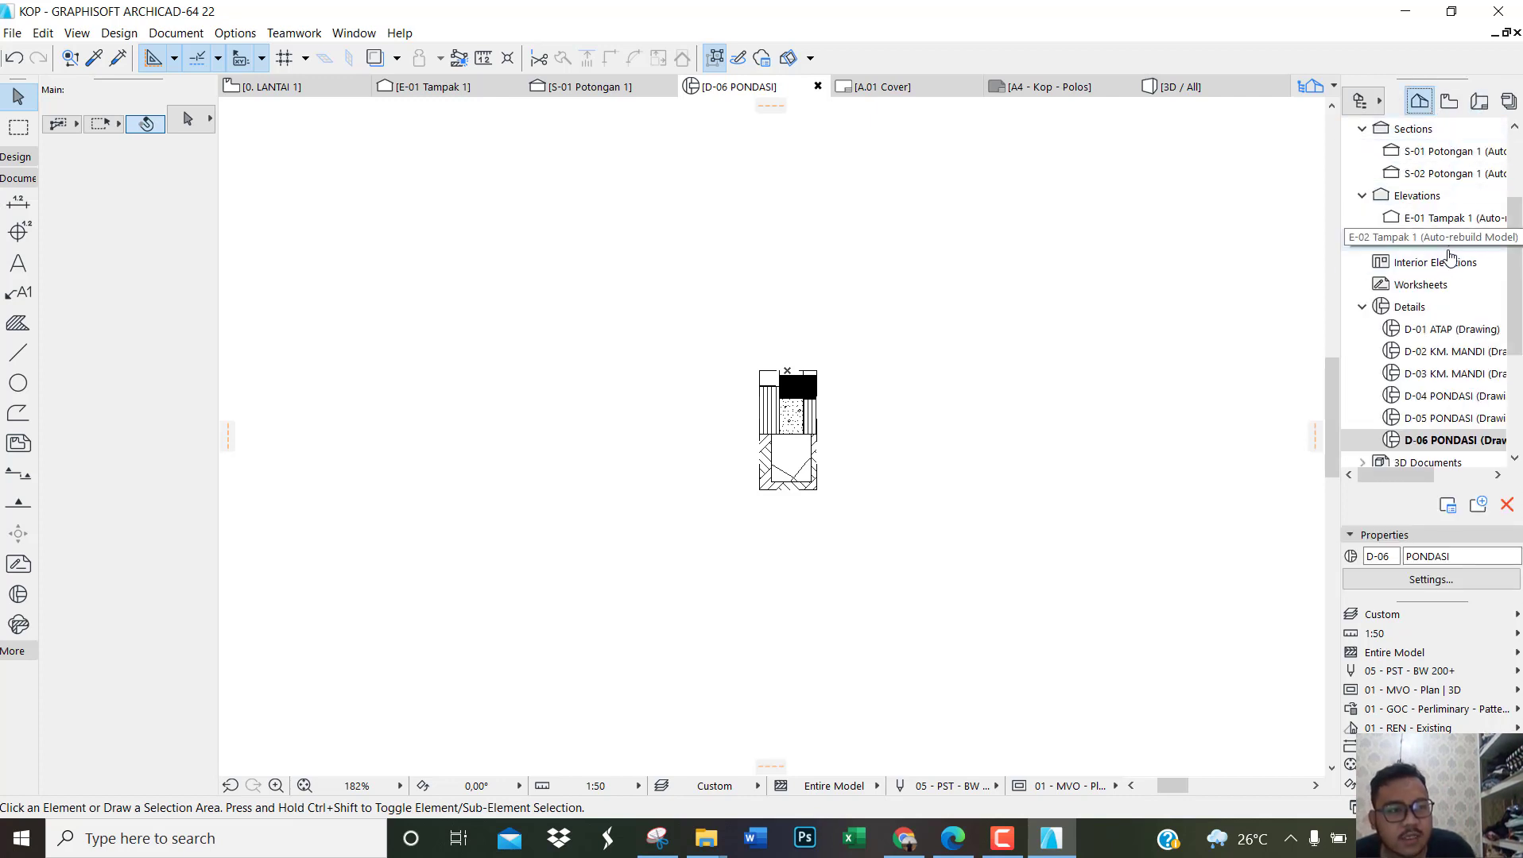
{"action": "scroll", "coordinate": [1451, 229], "scroll_direction": "up", "scroll_amount": 3}
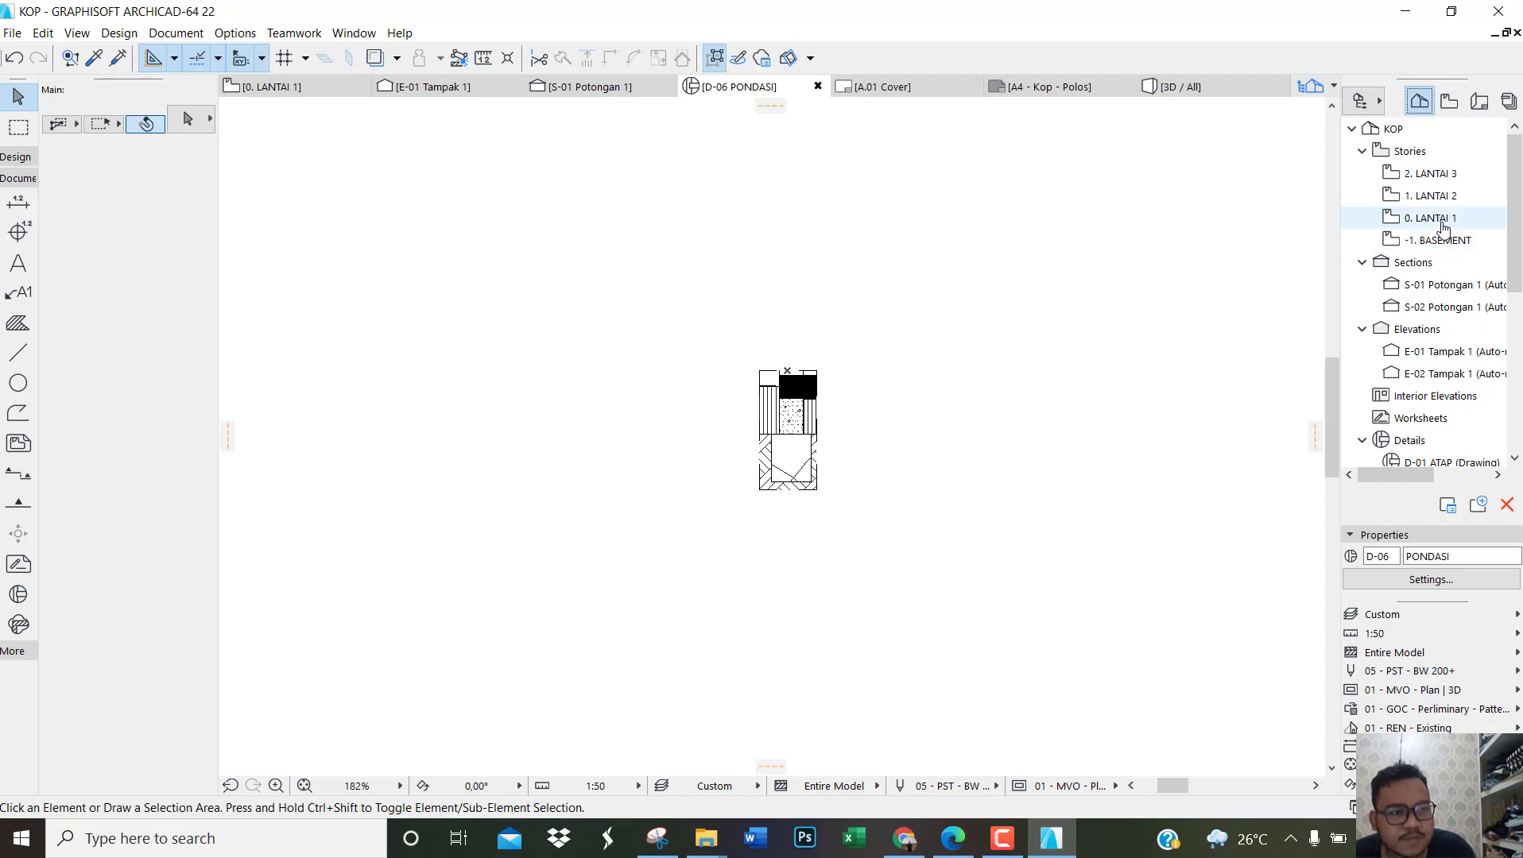
{"action": "double_click", "coordinate": [1440, 222]}
{"action": "scroll", "coordinate": [422, 351], "scroll_direction": "down", "scroll_amount": 10}
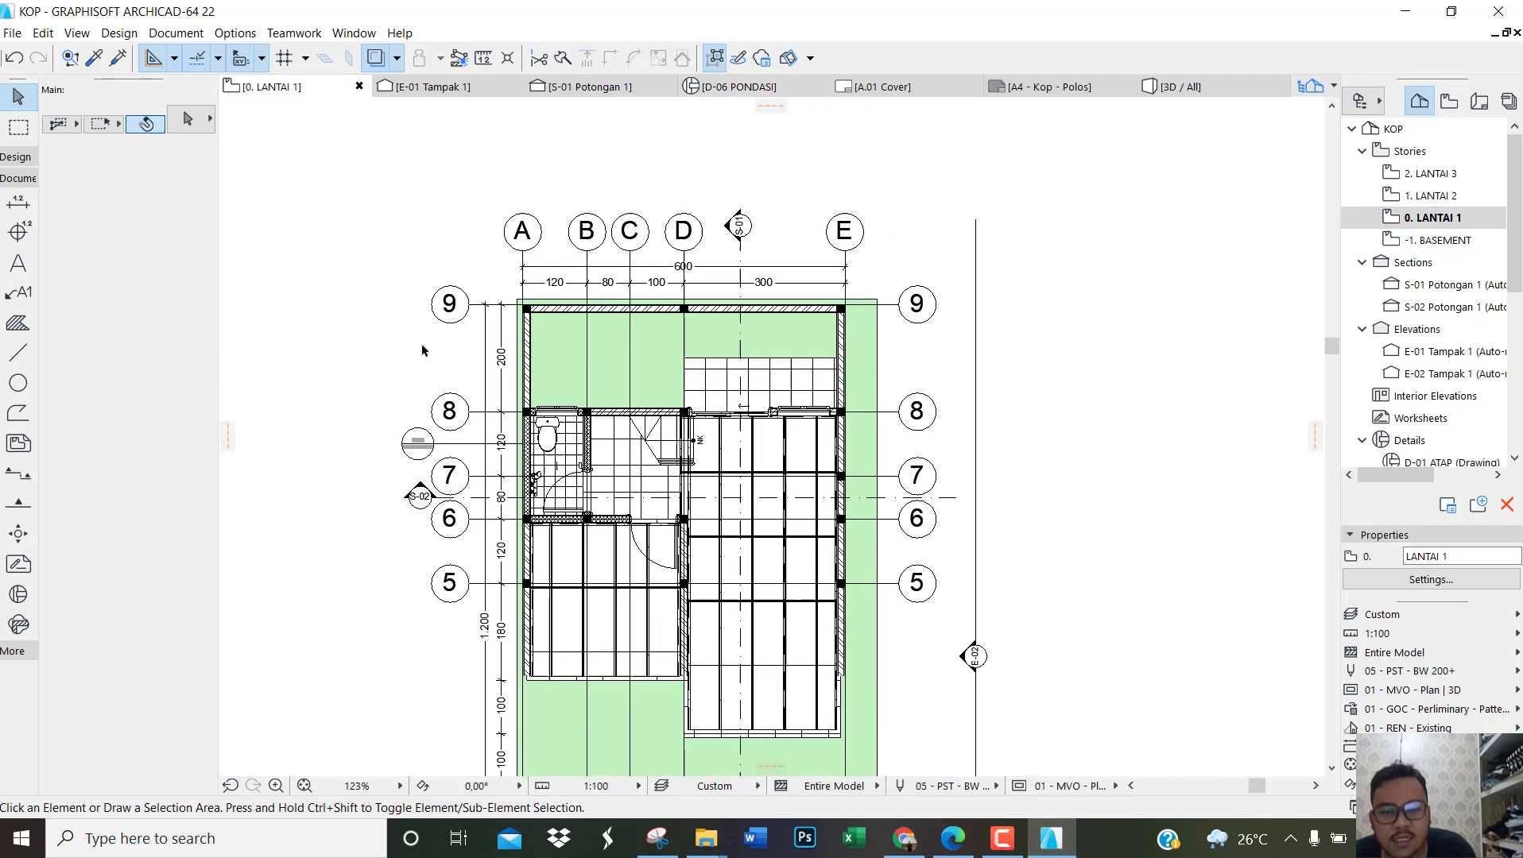
{"action": "scroll", "coordinate": [726, 360], "scroll_direction": "up", "scroll_amount": 1}
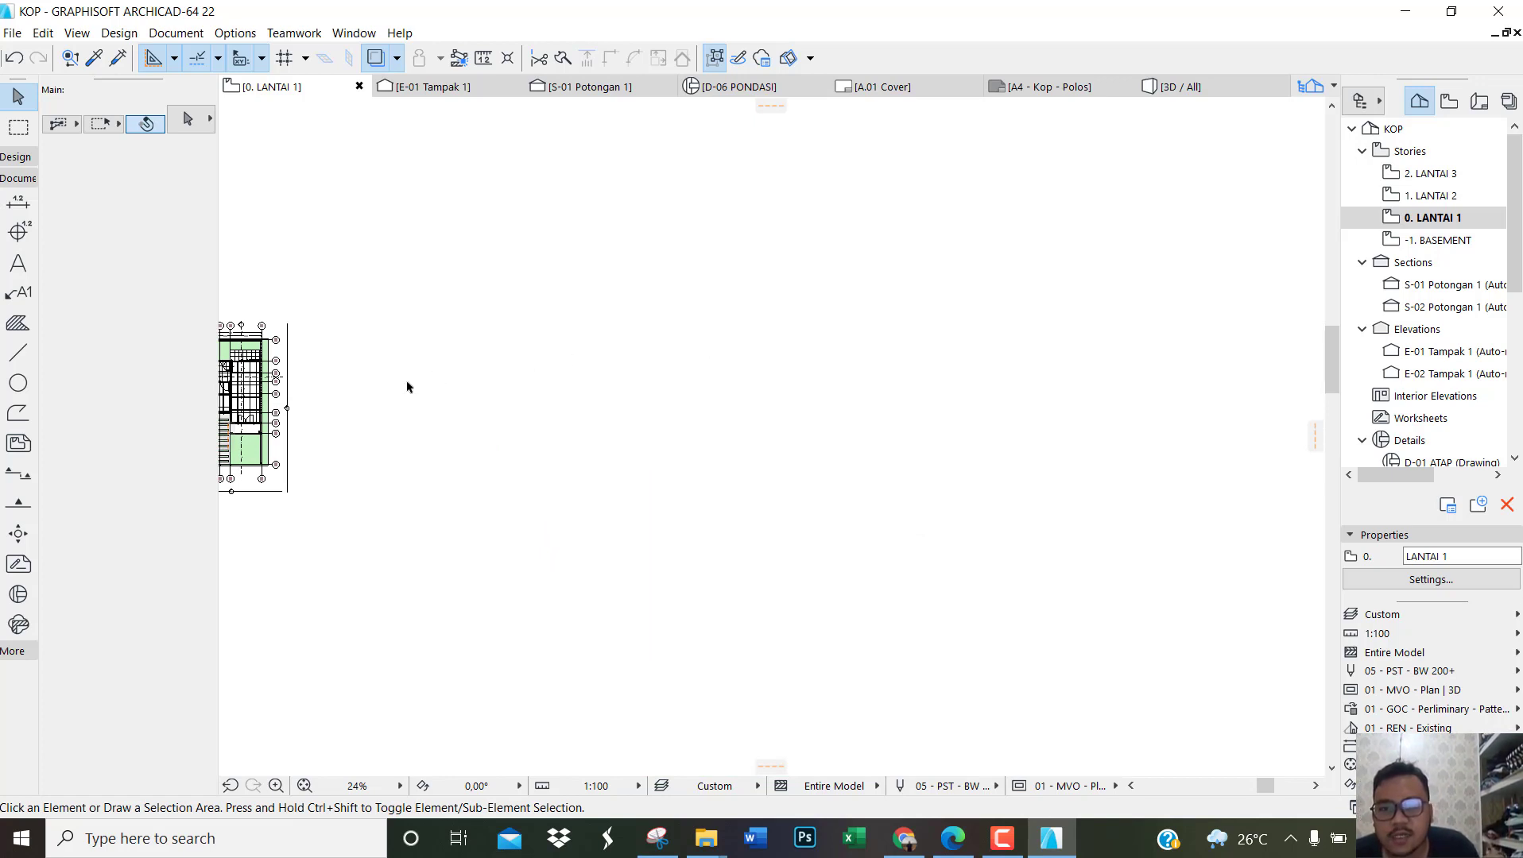
{"action": "scroll", "coordinate": [407, 387], "scroll_direction": "up", "scroll_amount": 2}
{"action": "left_click", "coordinate": [1478, 105]}
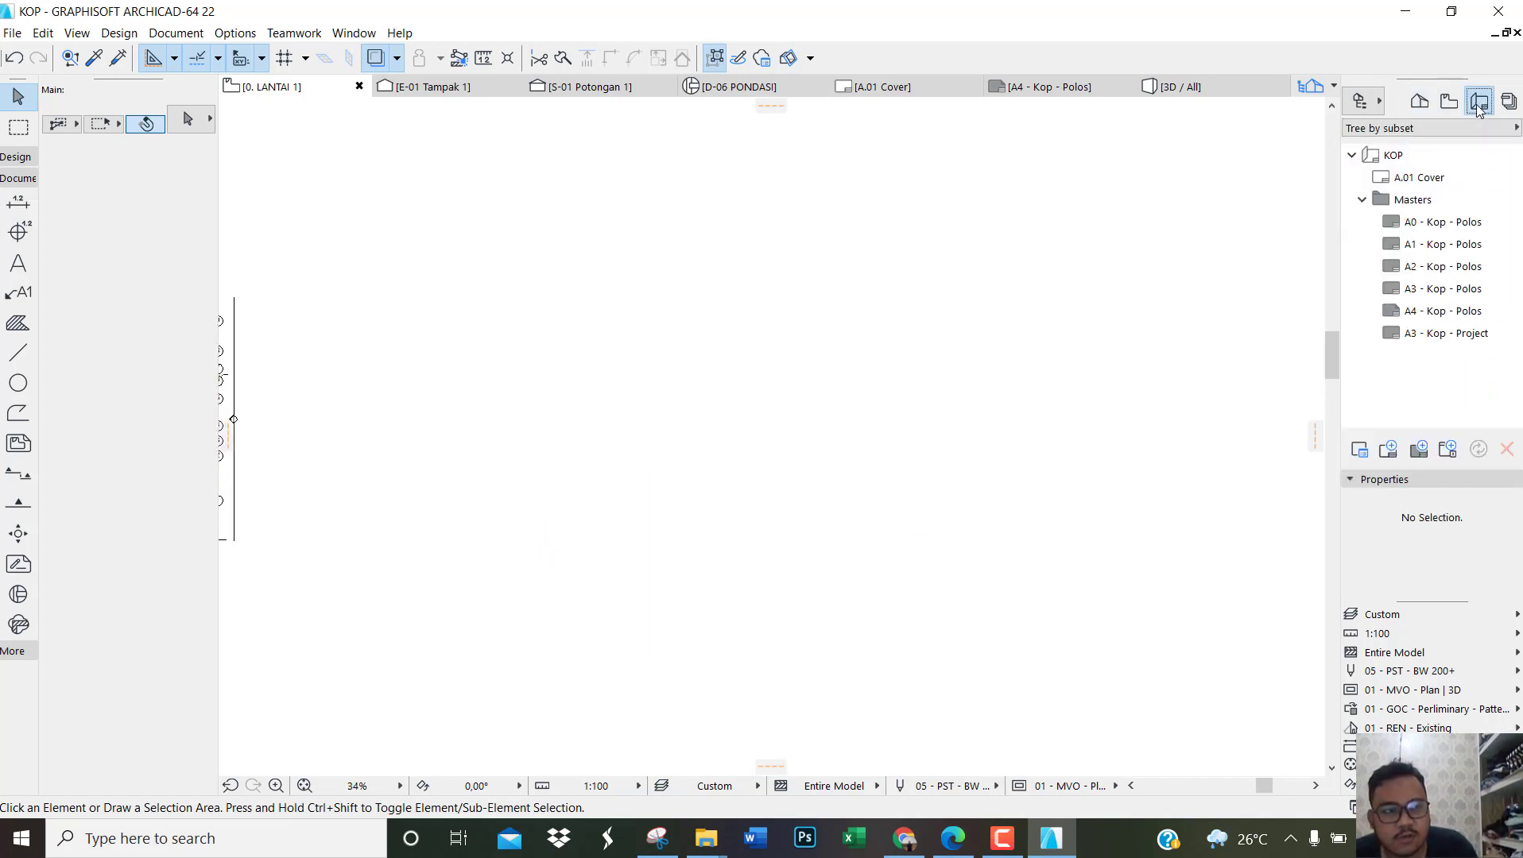
{"action": "left_click", "coordinate": [1421, 106]}
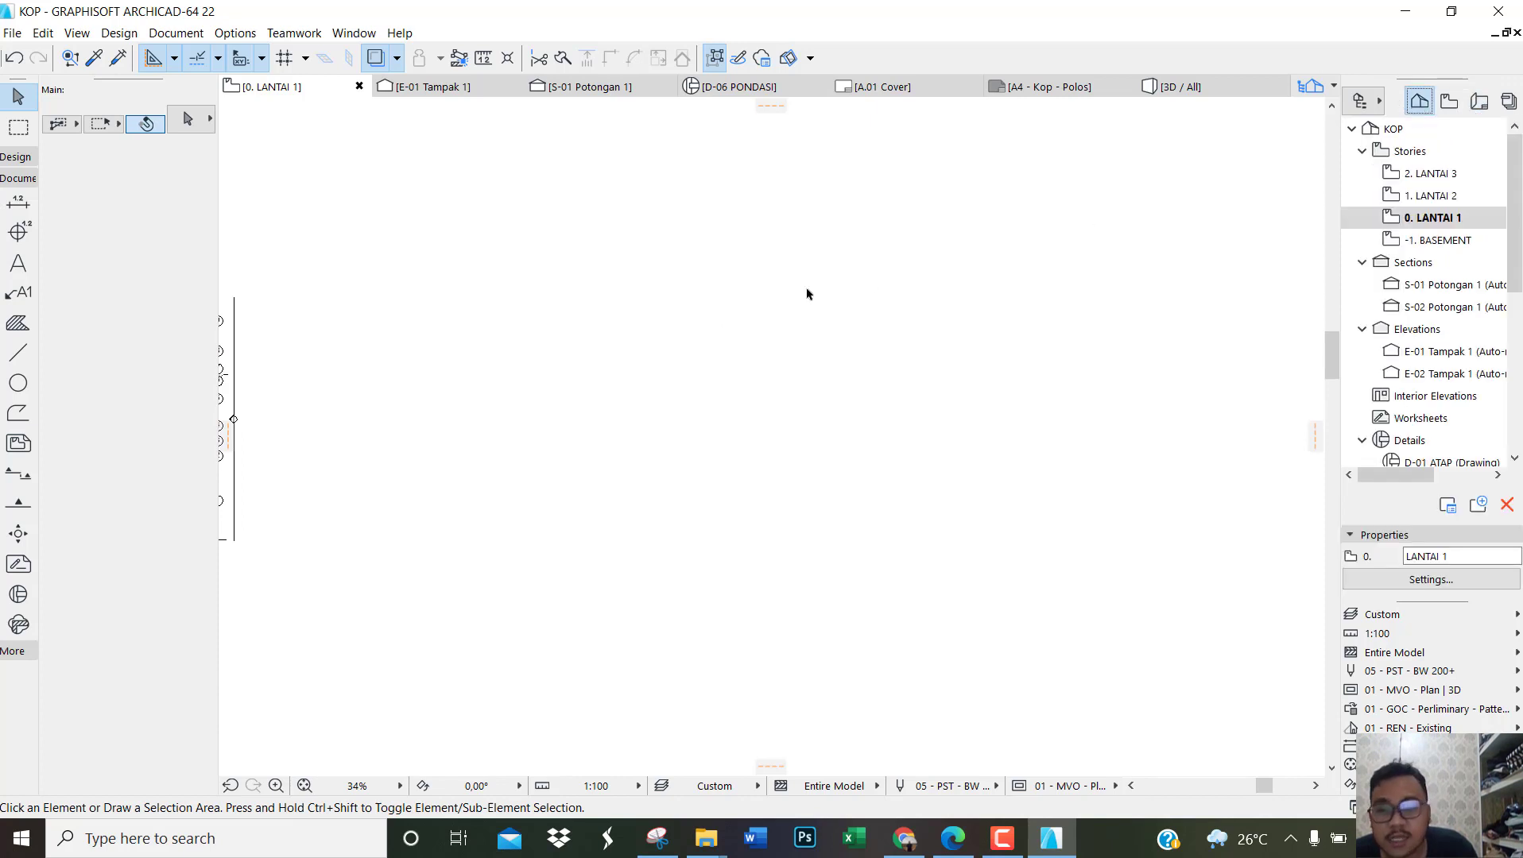
Step: Place a text block reading LEGENDA in the empty area to the right of the LANTAI 1 plan
{"action": "left_click", "coordinate": [18, 263]}
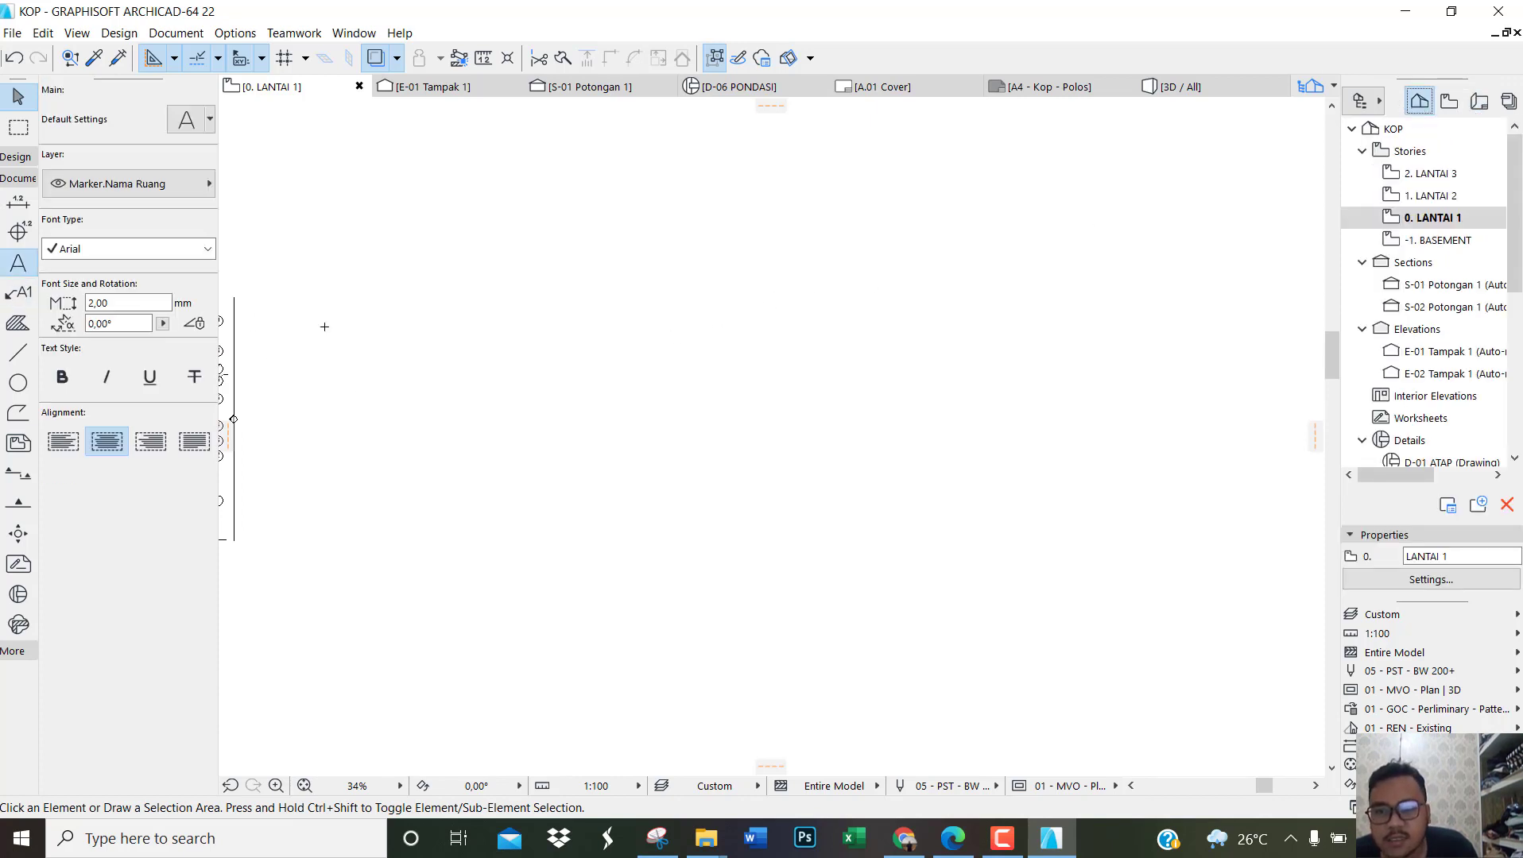
{"action": "scroll", "coordinate": [400, 326], "scroll_direction": "up", "scroll_amount": 2}
{"action": "left_click", "coordinate": [430, 306]}
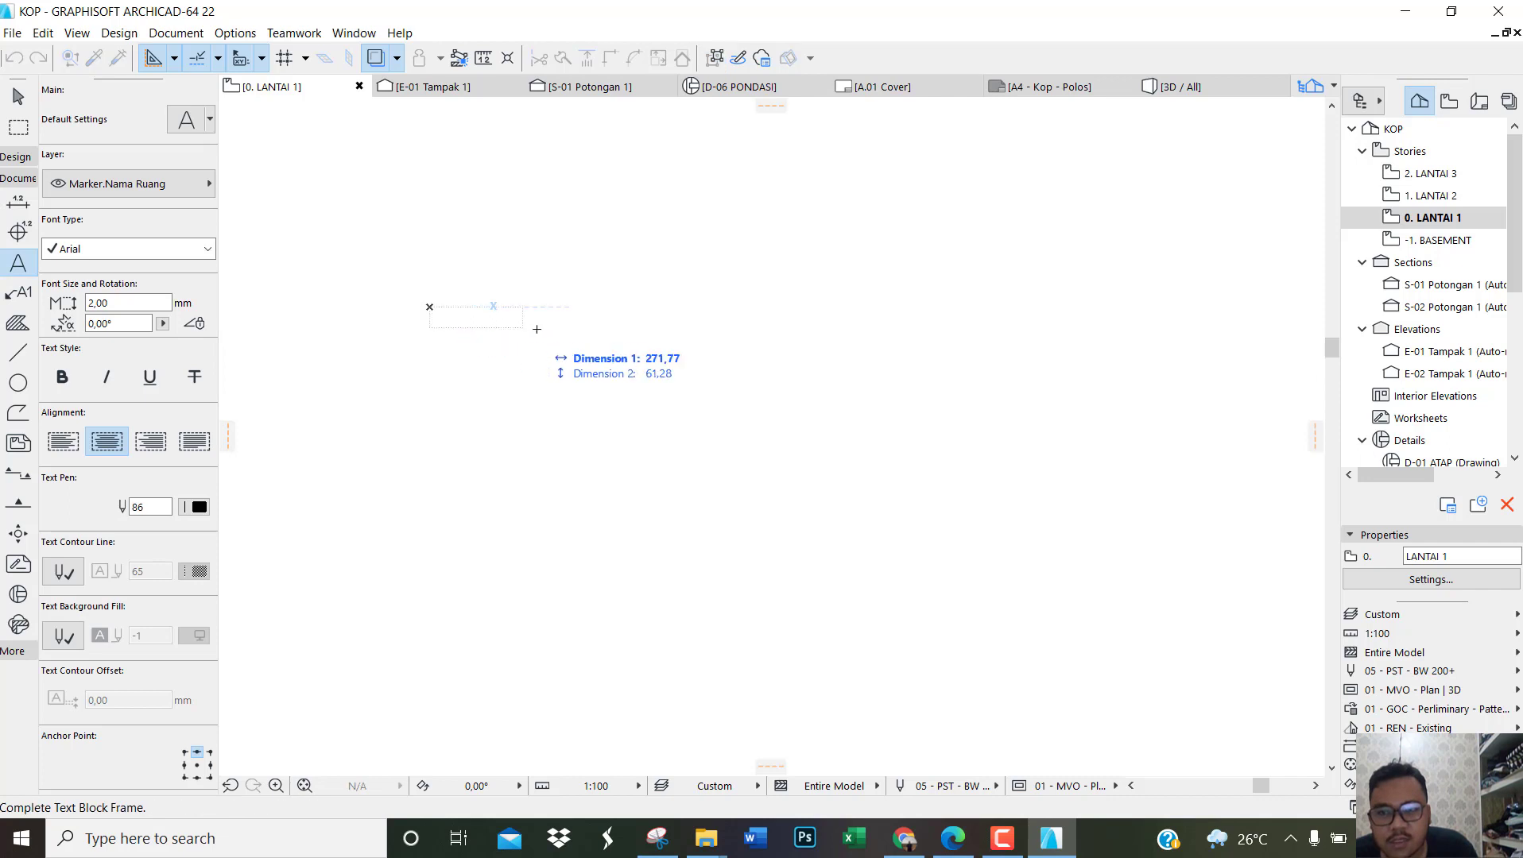
{"action": "left_click", "coordinate": [662, 333]}
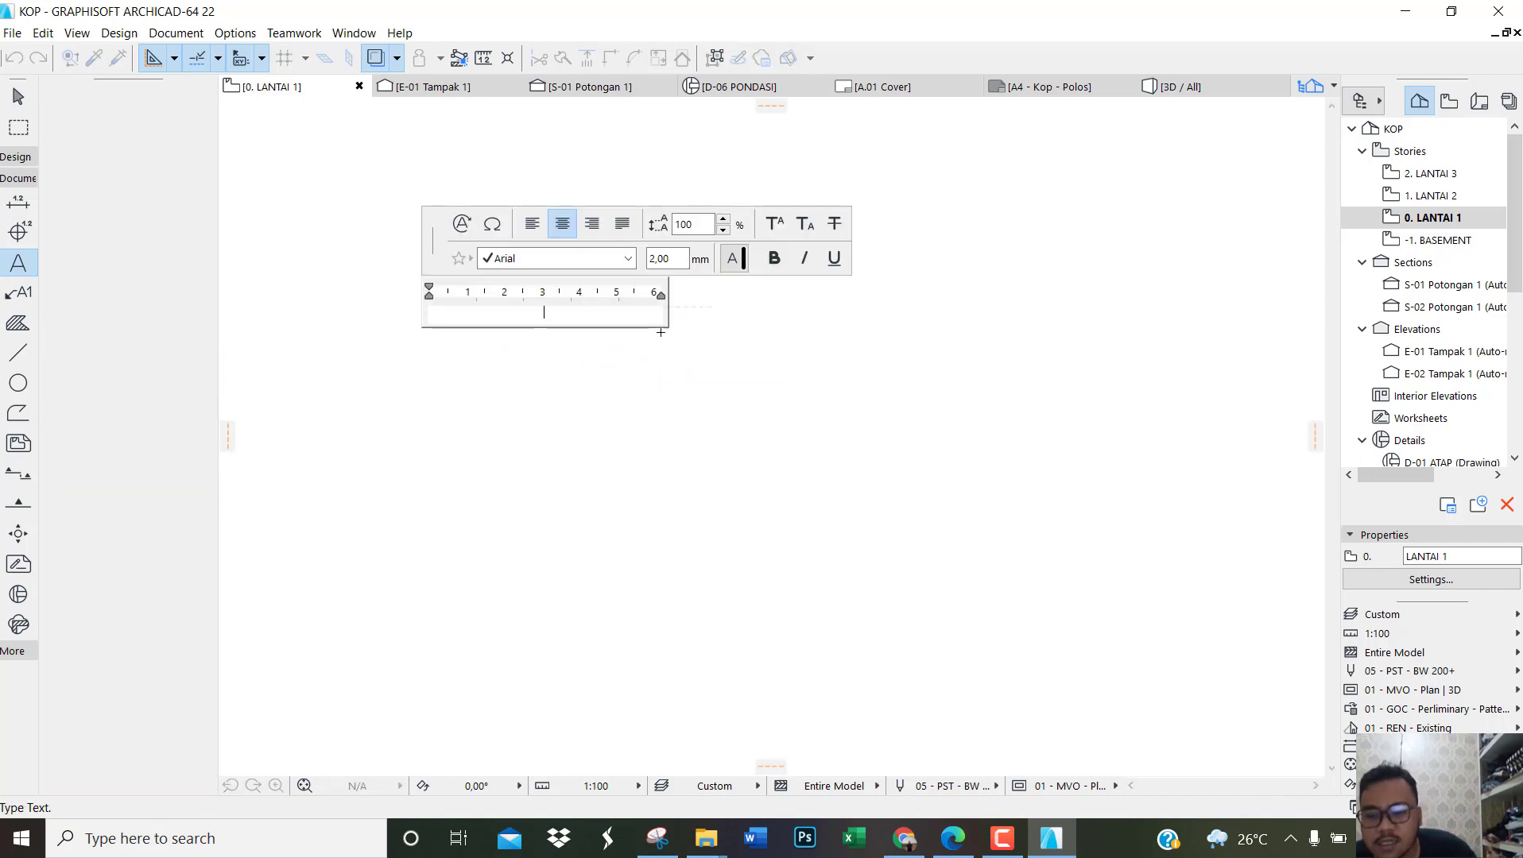
{"action": "type", "text": "LEGENDA"}
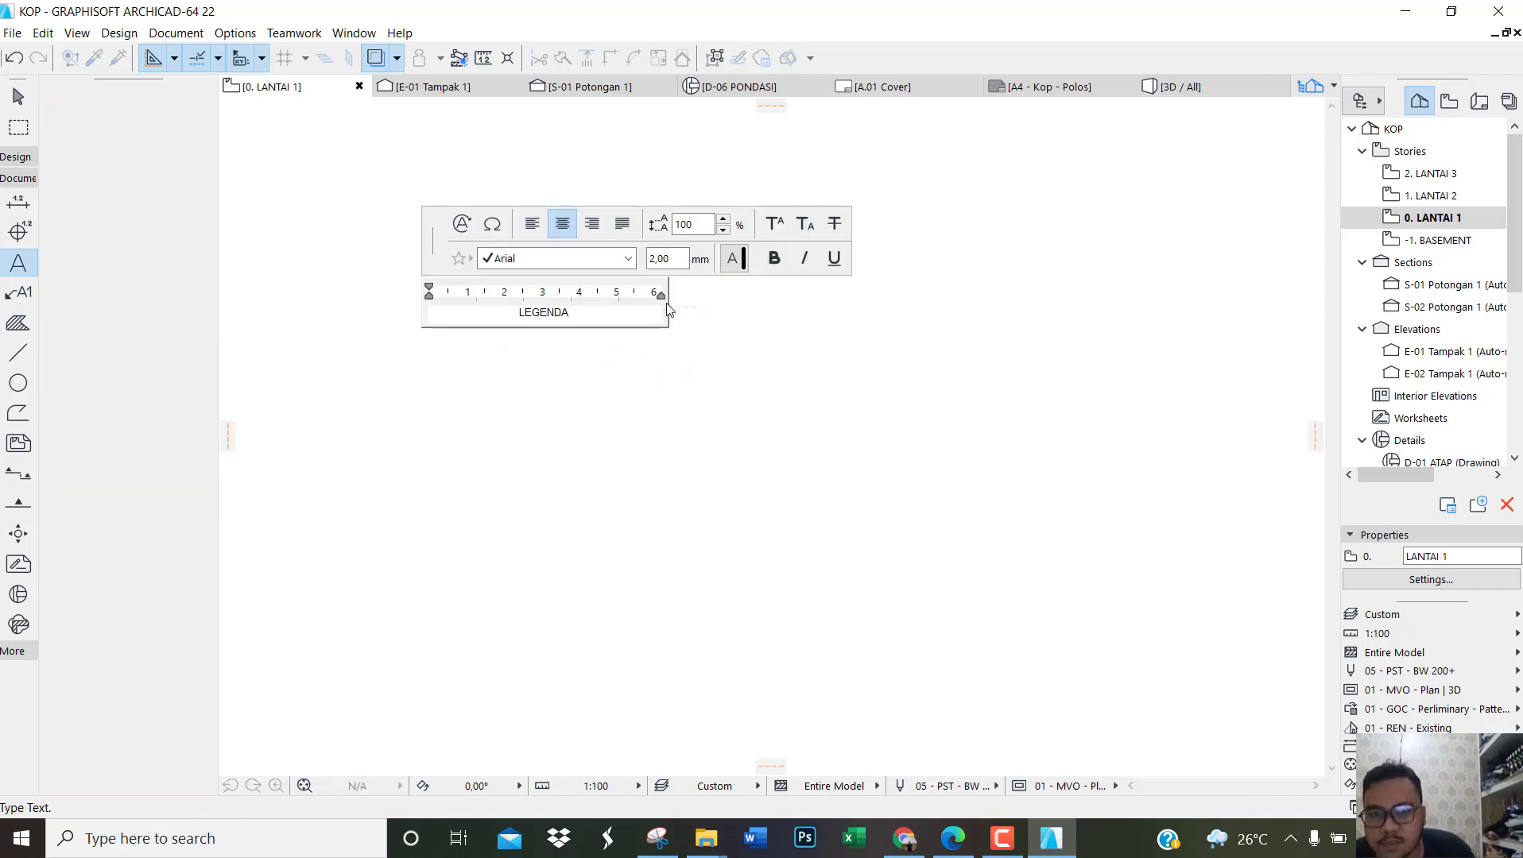
Step: Underline the whole LEGENDA heading, finish the text block and leave it deselected
{"action": "left_click", "coordinate": [834, 258]}
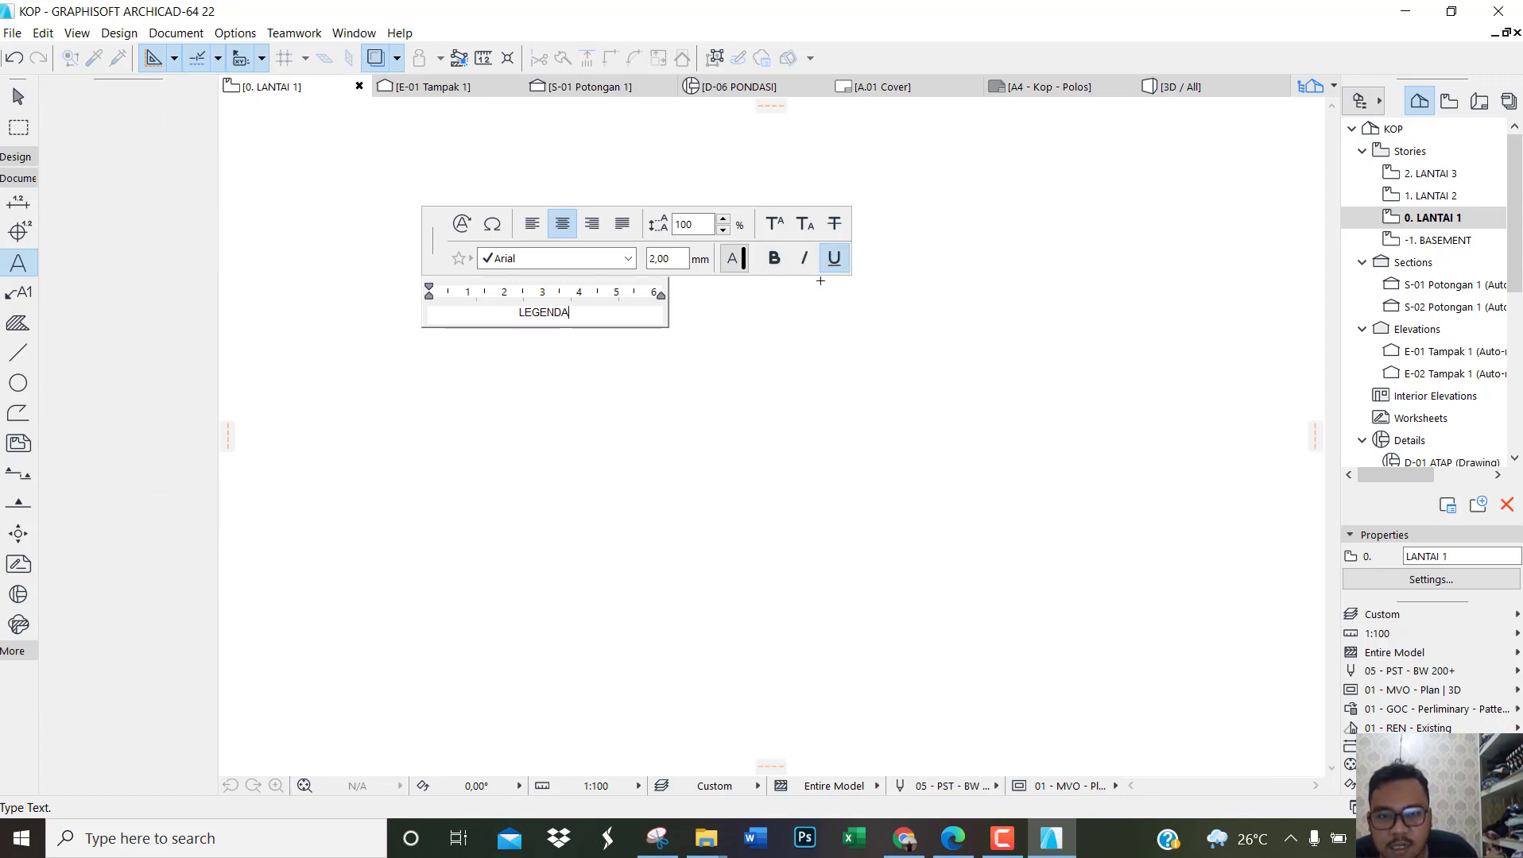
{"action": "key", "text": "ctrl+a"}
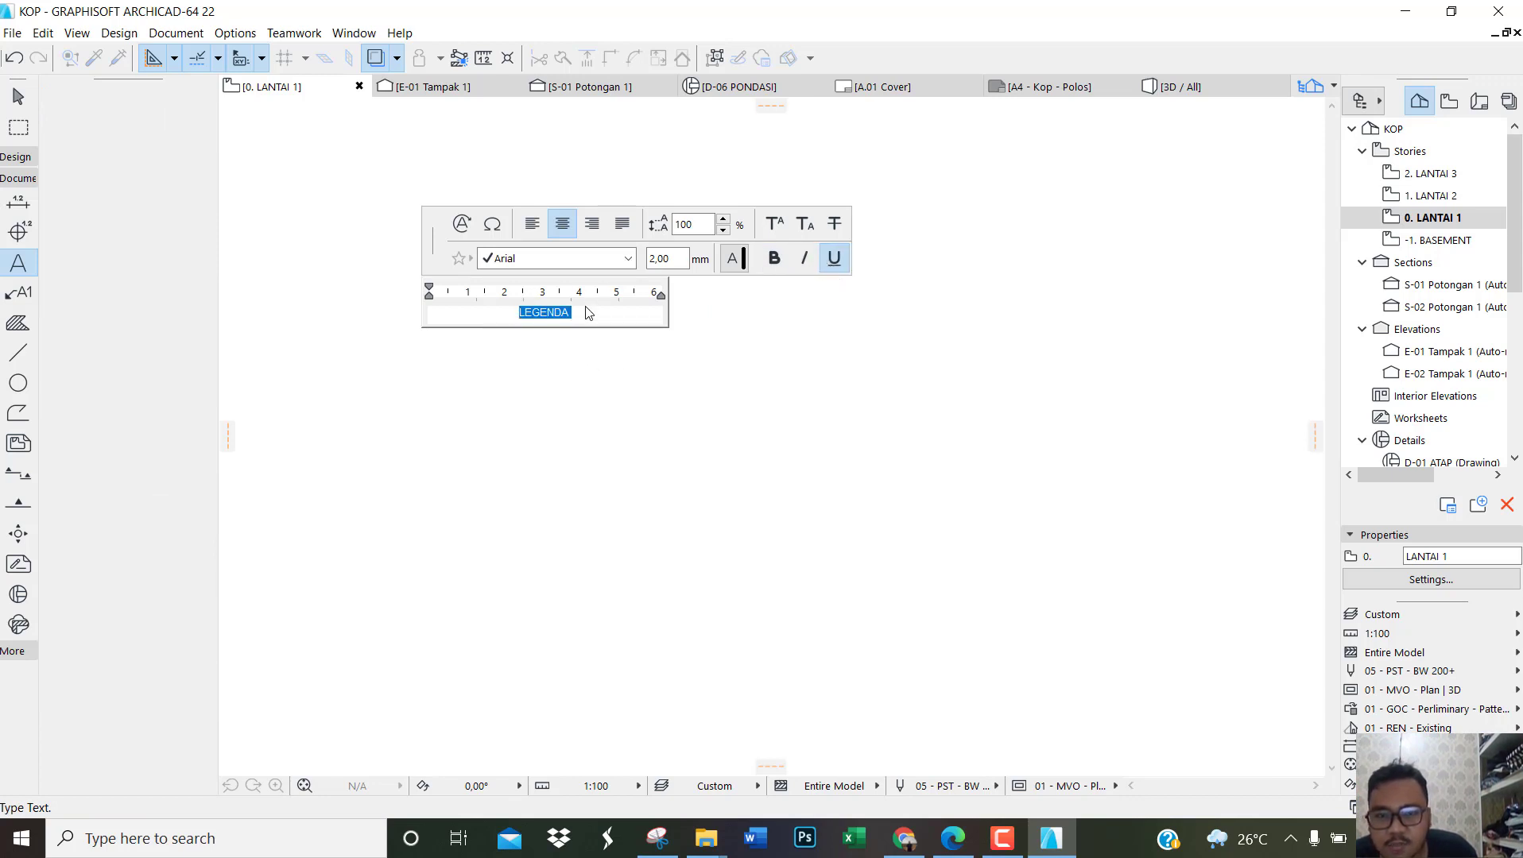
{"action": "left_click", "coordinate": [839, 267]}
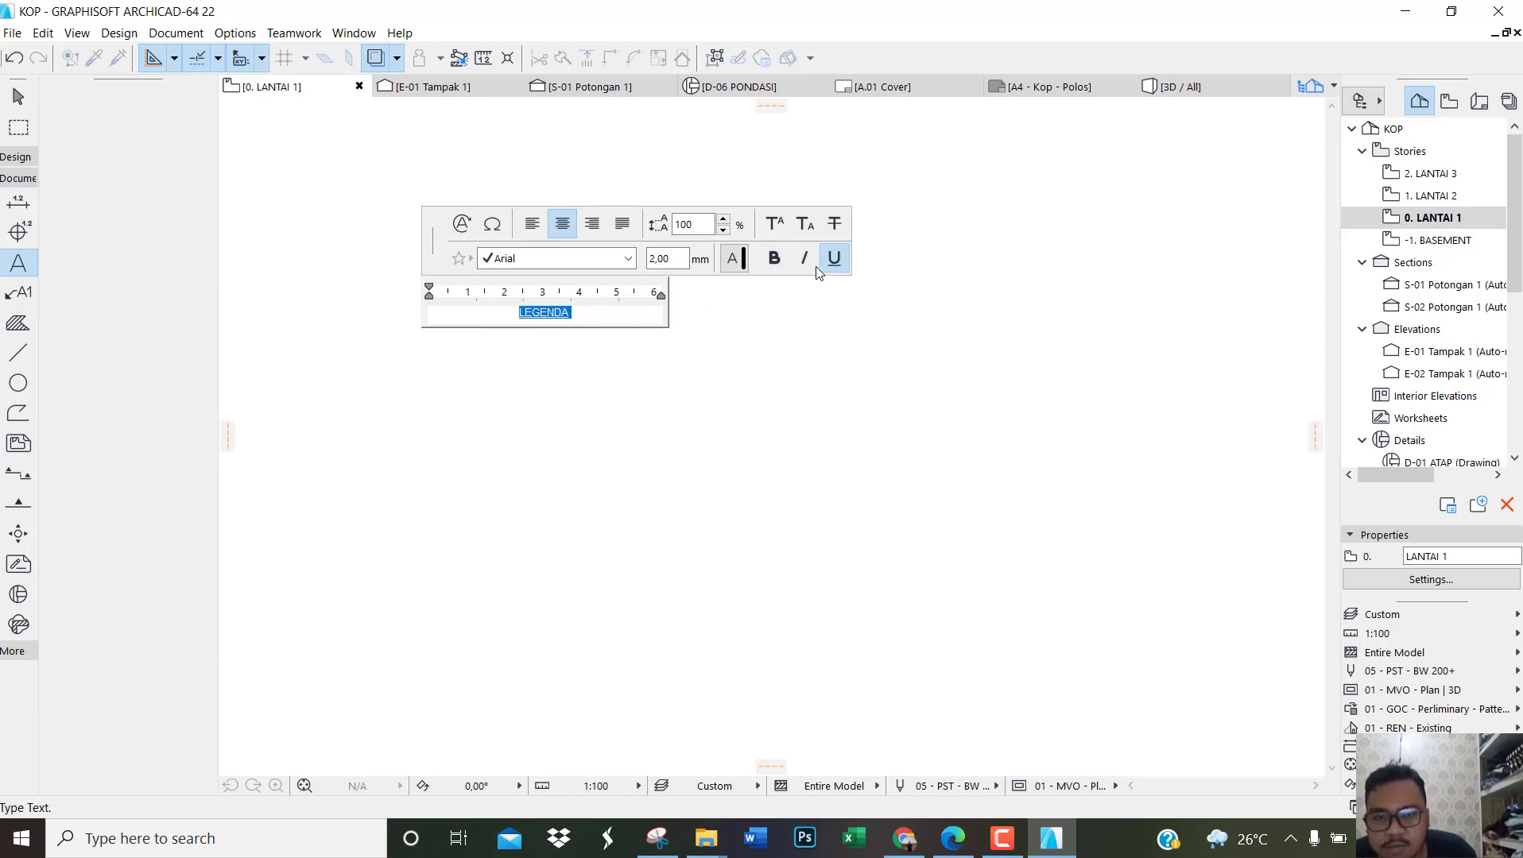
{"action": "left_click", "coordinate": [568, 364]}
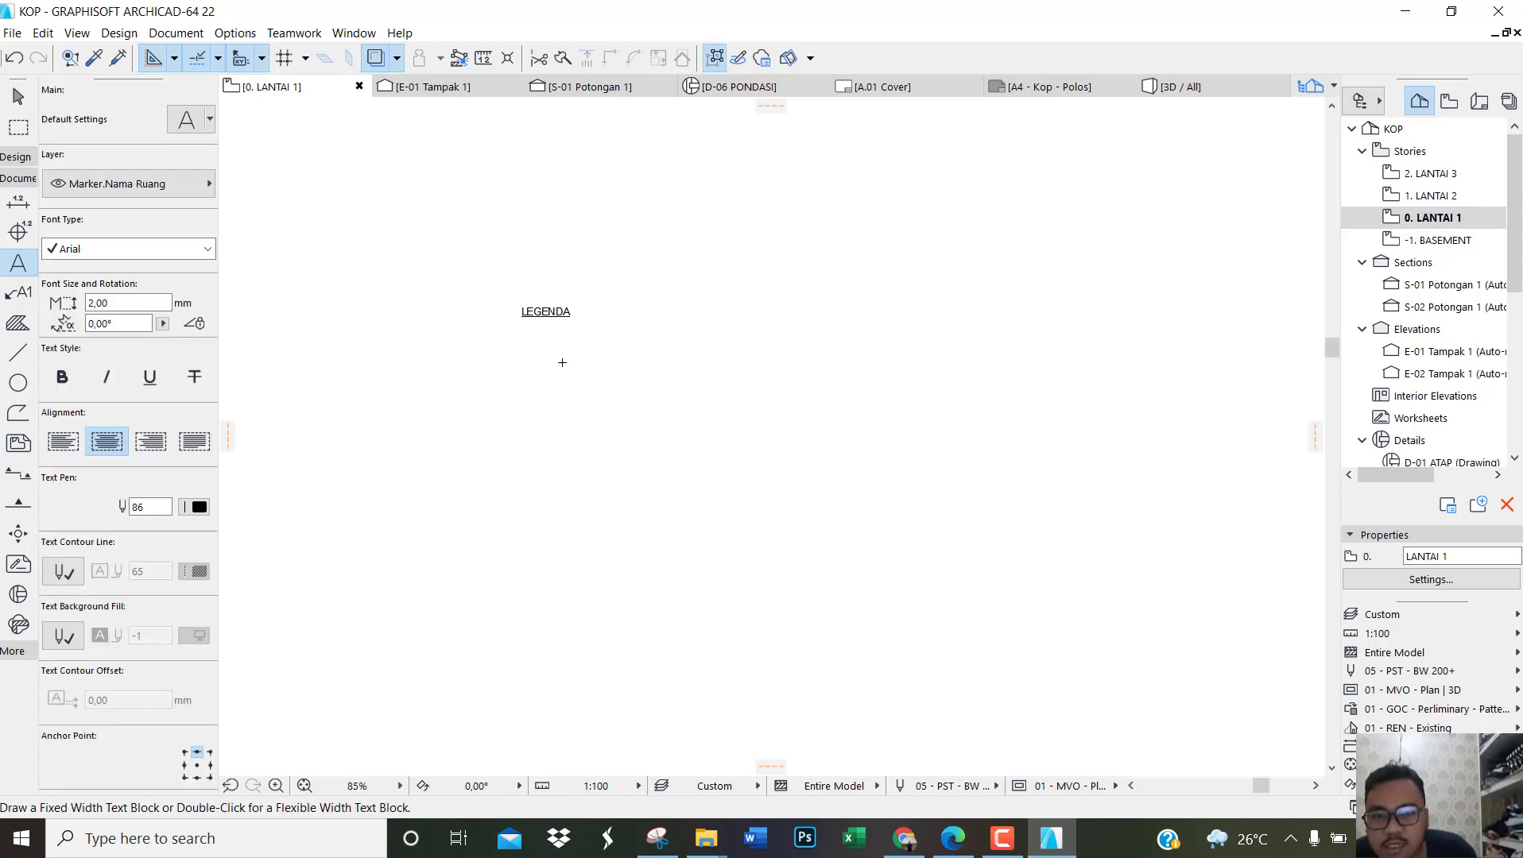
{"action": "key", "text": "Escape"}
{"action": "scroll", "coordinate": [538, 326], "scroll_direction": "up", "scroll_amount": 3}
{"action": "left_click", "coordinate": [554, 304]}
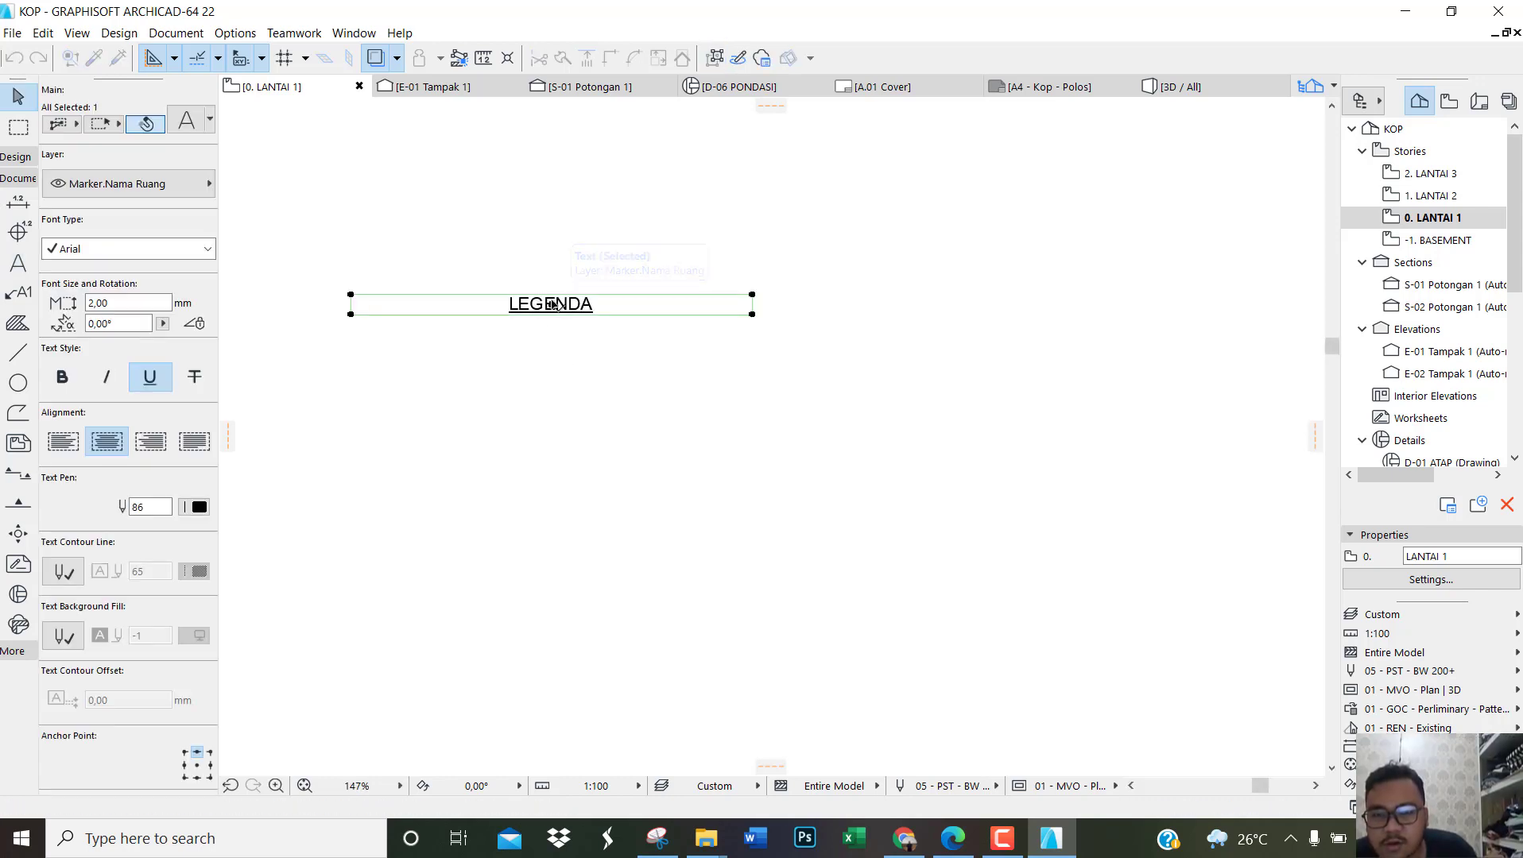
{"action": "left_click", "coordinate": [633, 319]}
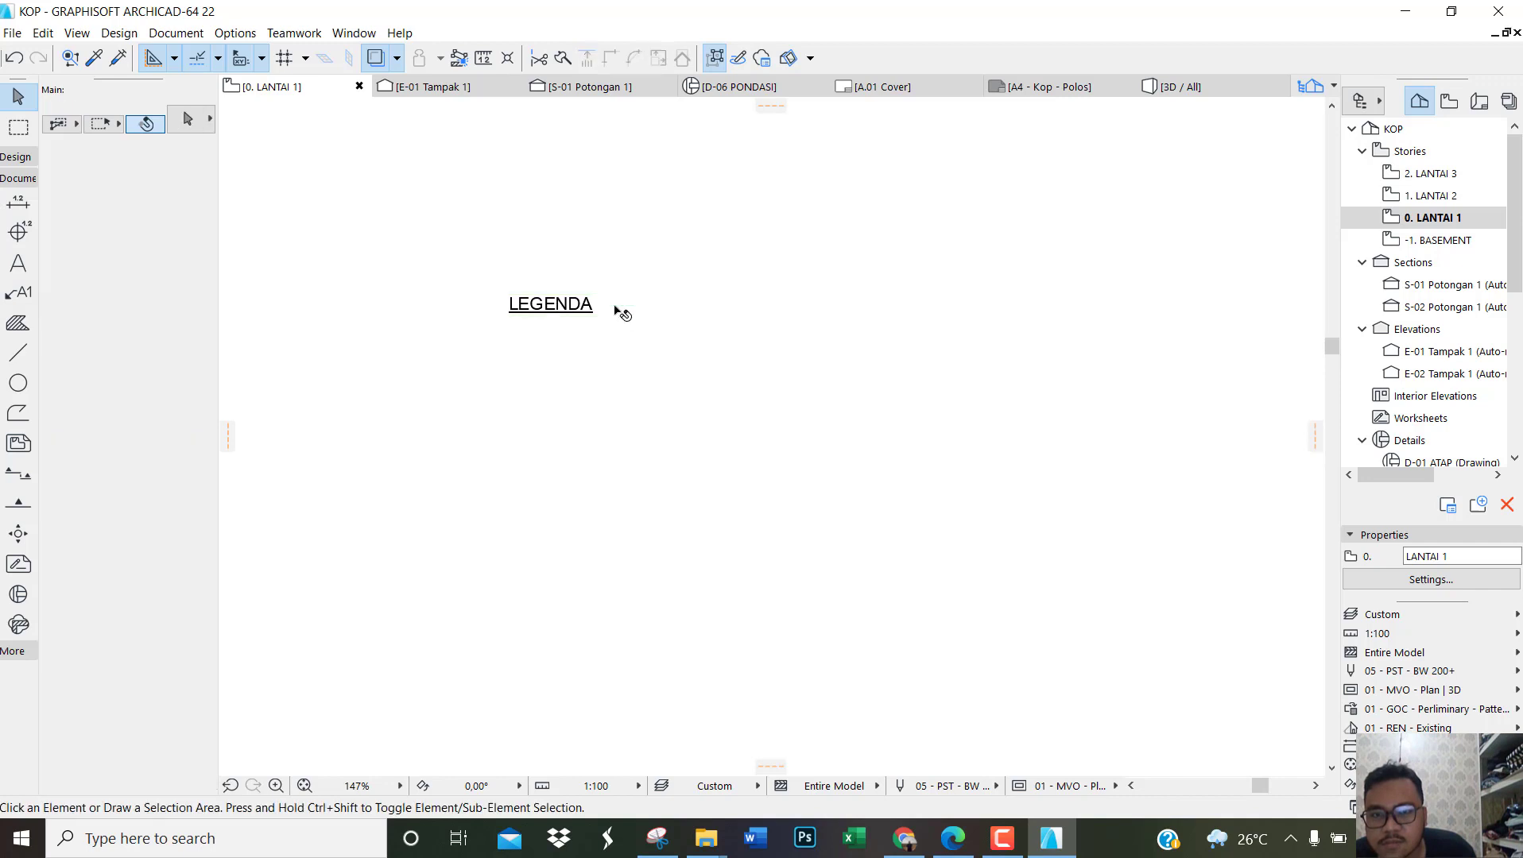
Step: Make the LEGENDA heading bold and left-aligned, and leave its text block finished and deselected
{"action": "left_click", "coordinate": [612, 304]}
{"action": "double_click", "coordinate": [616, 308]}
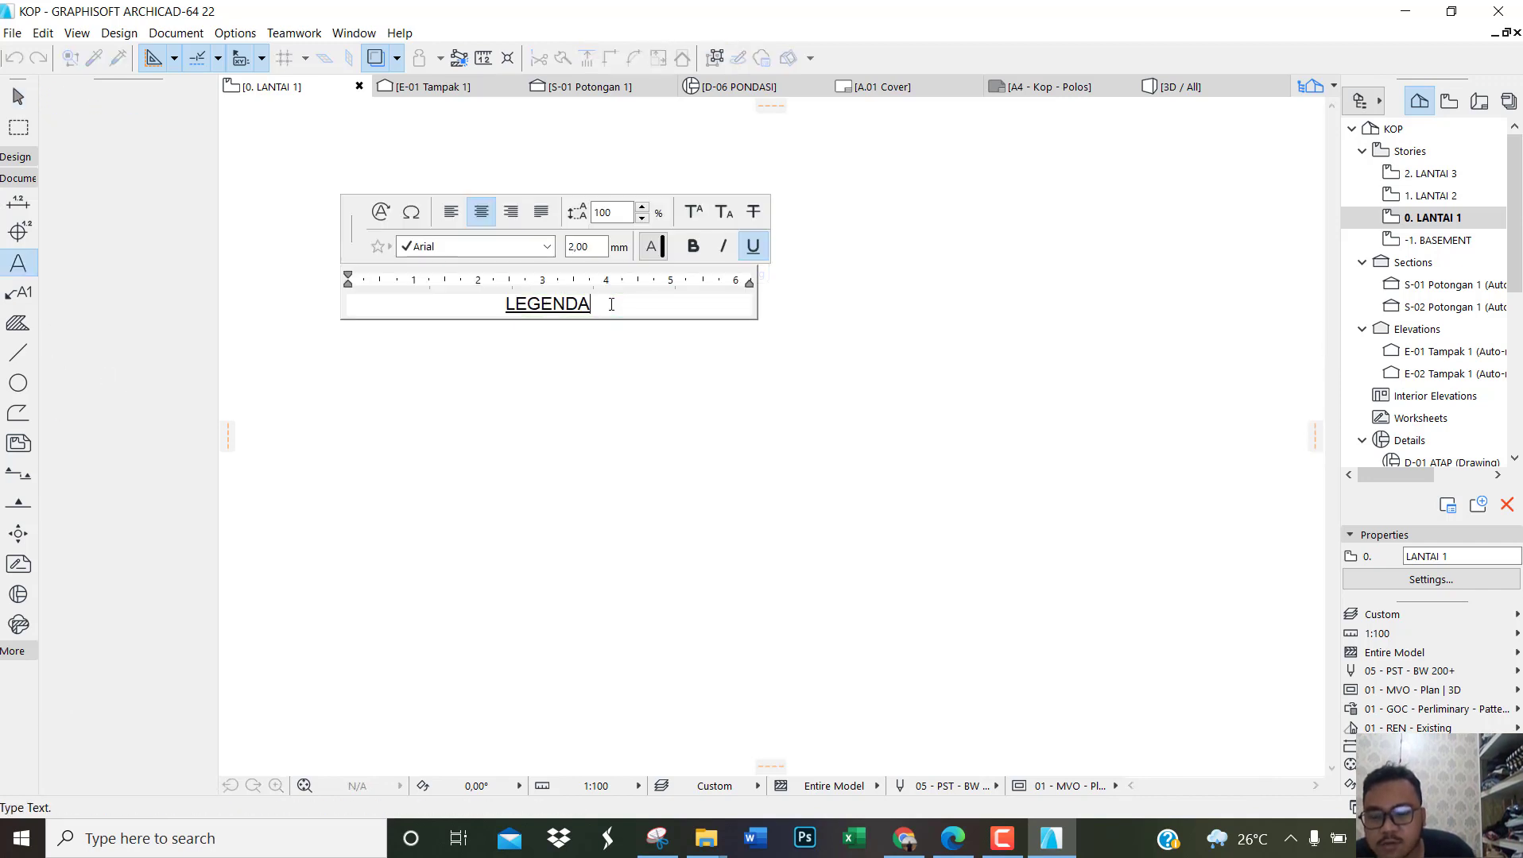
{"action": "double_click", "coordinate": [617, 308]}
{"action": "left_click", "coordinate": [693, 248]}
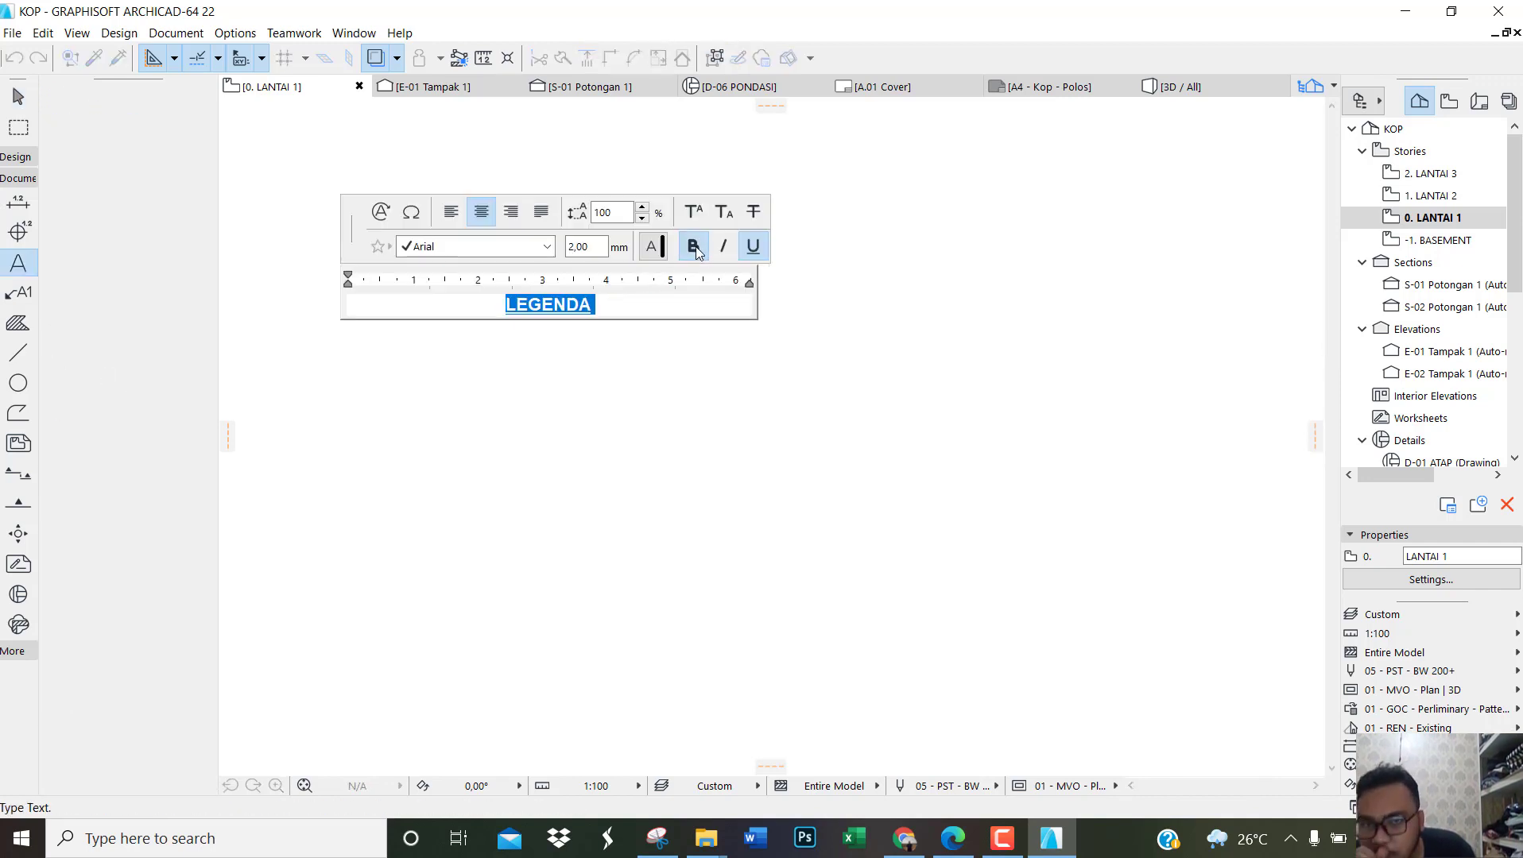
{"action": "left_click", "coordinate": [454, 212]}
{"action": "left_click", "coordinate": [652, 390]}
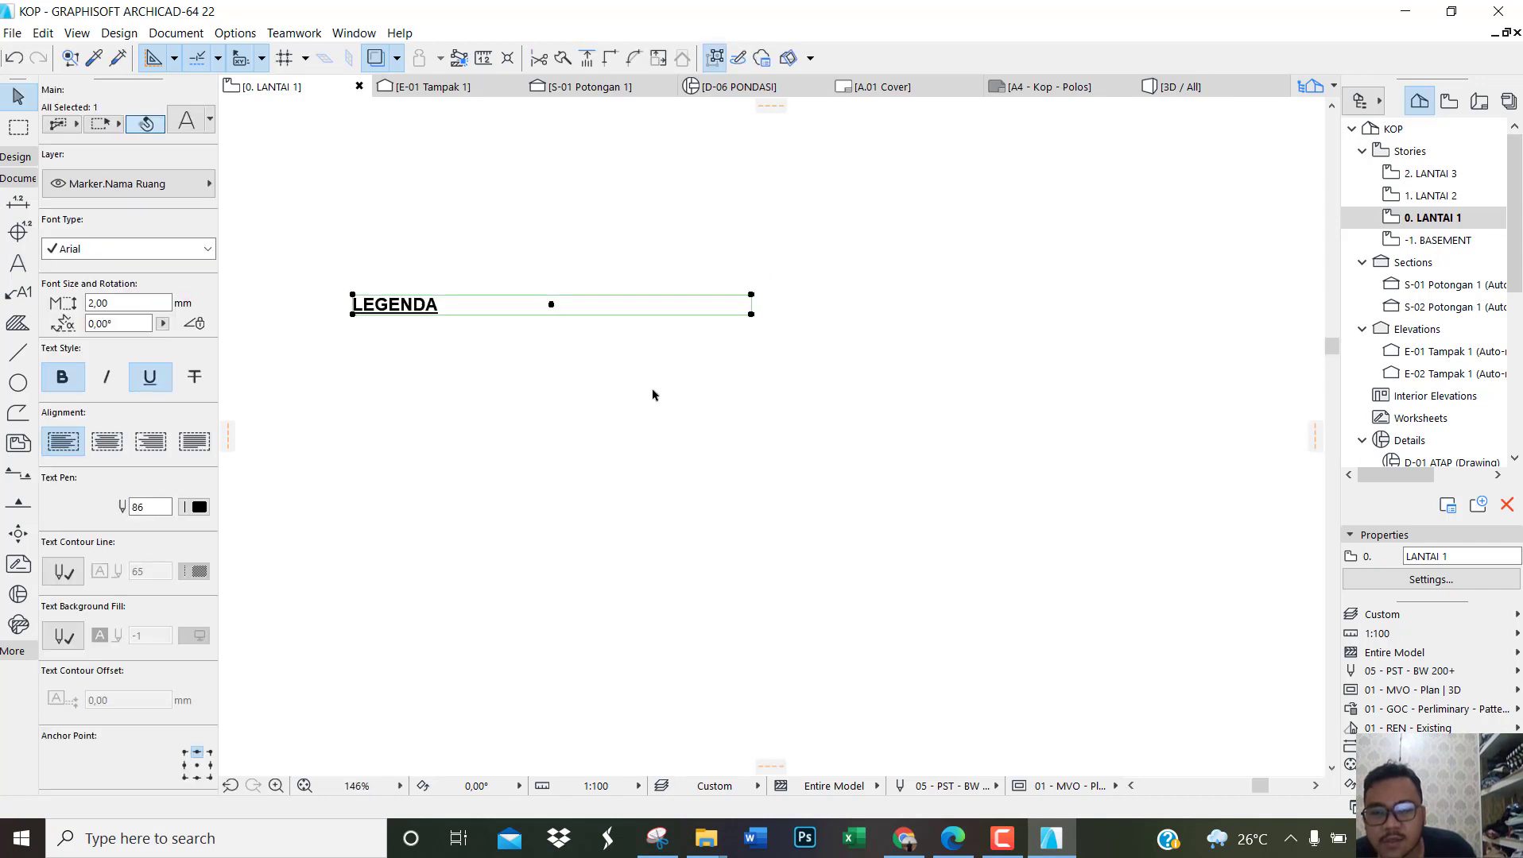
{"action": "scroll", "coordinate": [654, 392], "scroll_direction": "down", "scroll_amount": 3}
{"action": "scroll", "coordinate": [573, 375], "scroll_direction": "up", "scroll_amount": 5}
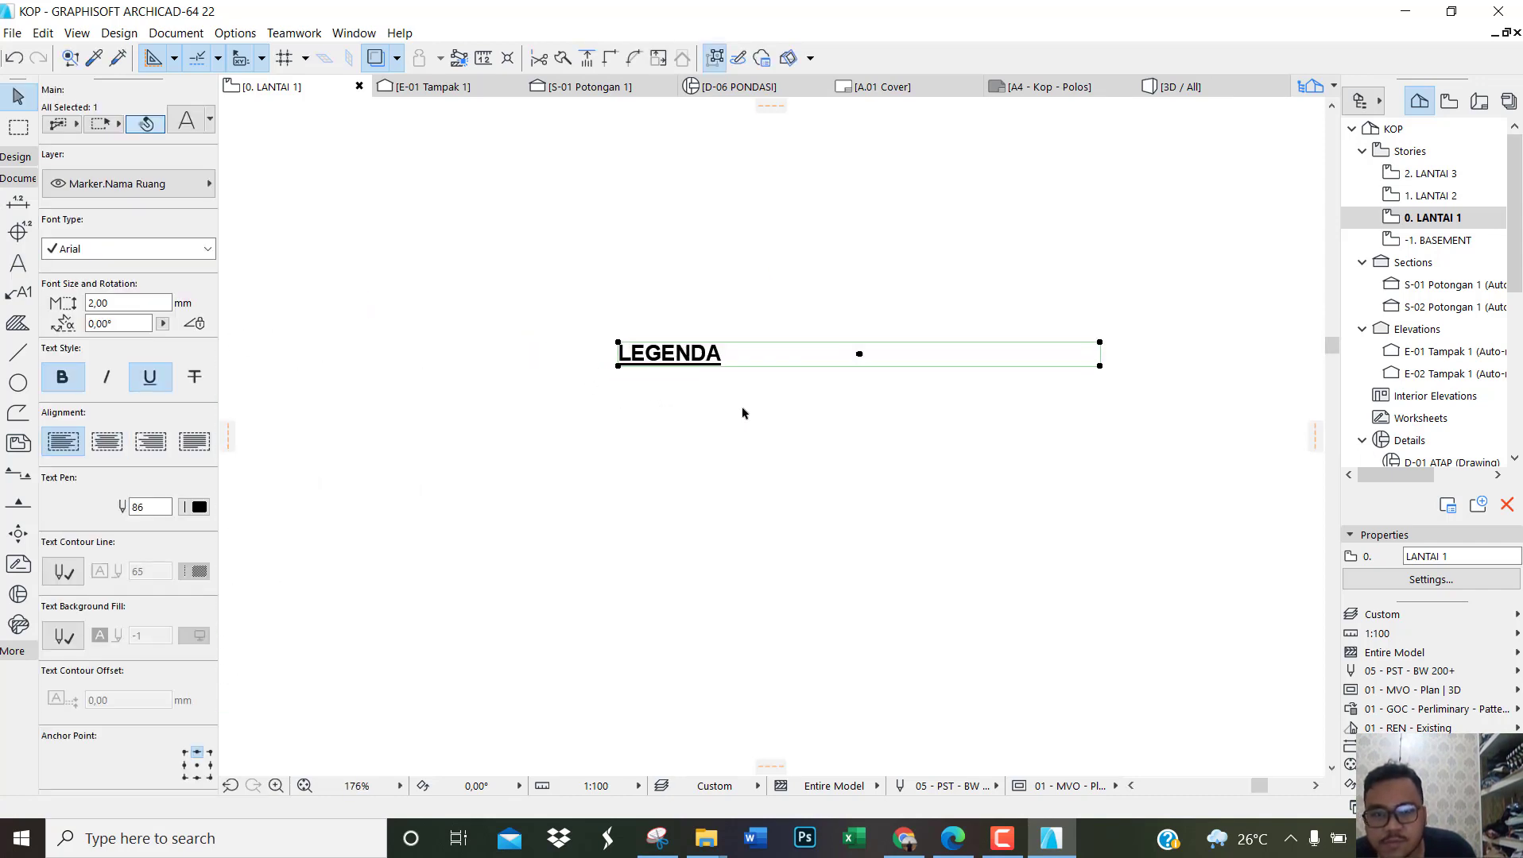
{"action": "left_click", "coordinate": [775, 360]}
{"action": "scroll", "coordinate": [714, 374], "scroll_direction": "up", "scroll_amount": 3}
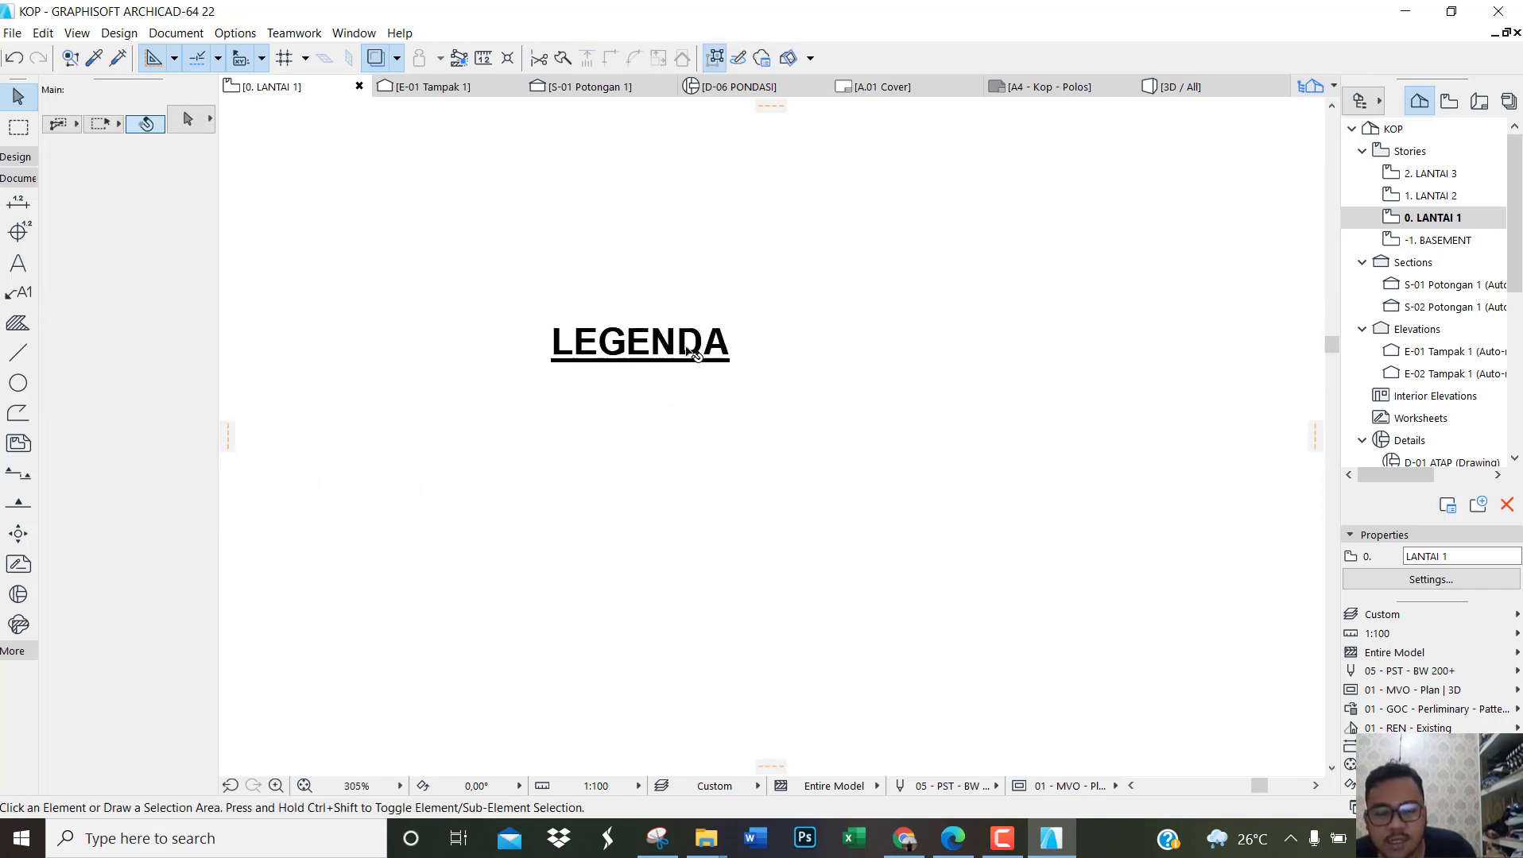
Step: Start a left-aligned, fixed-width text block just below the LEGENDA heading, beginning with a dash
{"action": "scroll", "coordinate": [693, 356], "scroll_direction": "down", "scroll_amount": 4}
{"action": "left_click", "coordinate": [17, 263]}
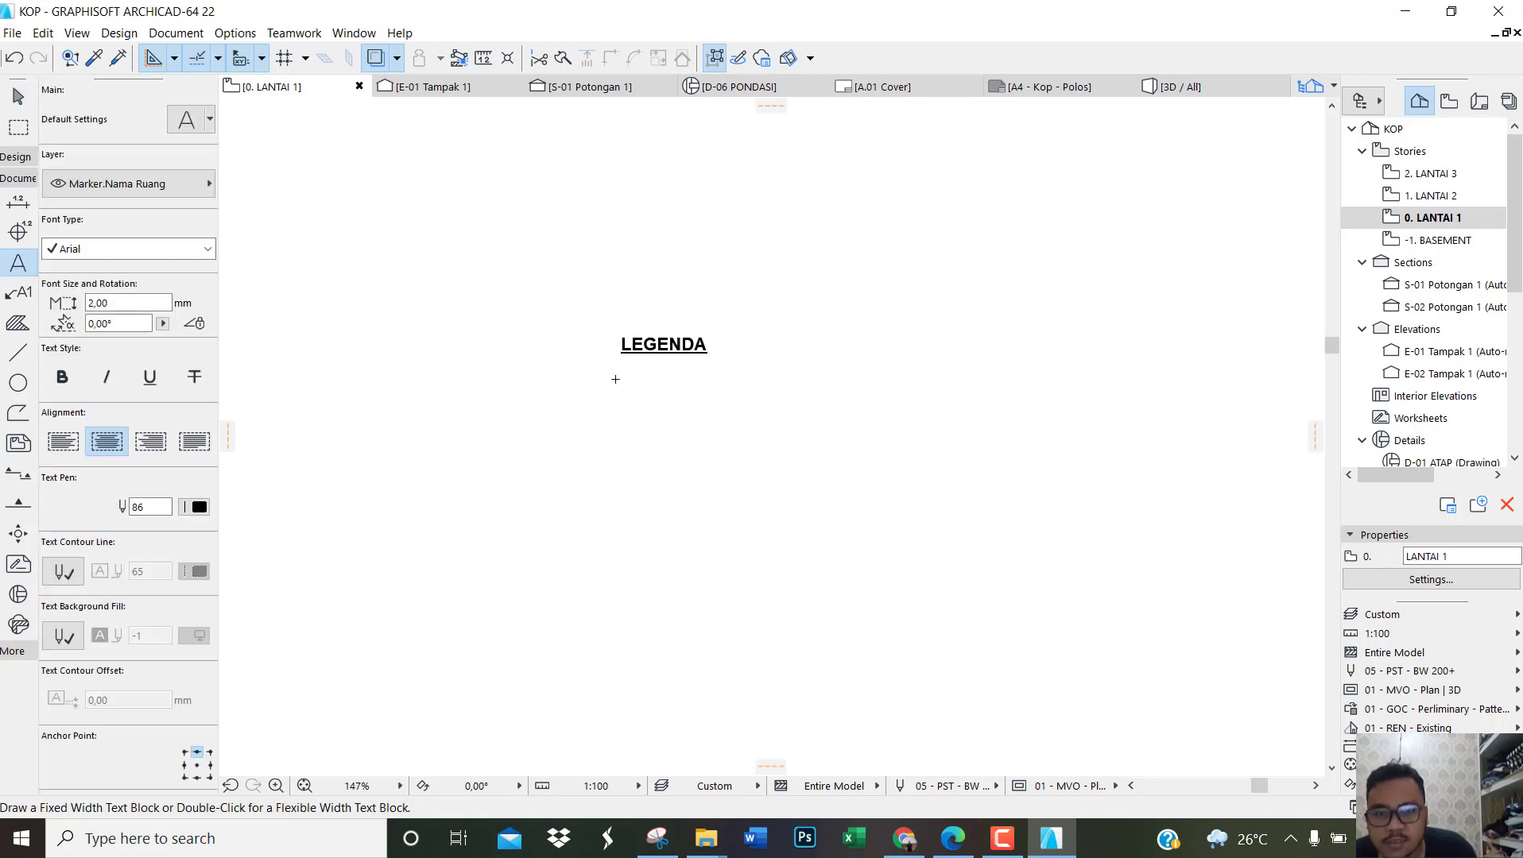
{"action": "left_click", "coordinate": [622, 377]}
{"action": "left_click", "coordinate": [914, 397]}
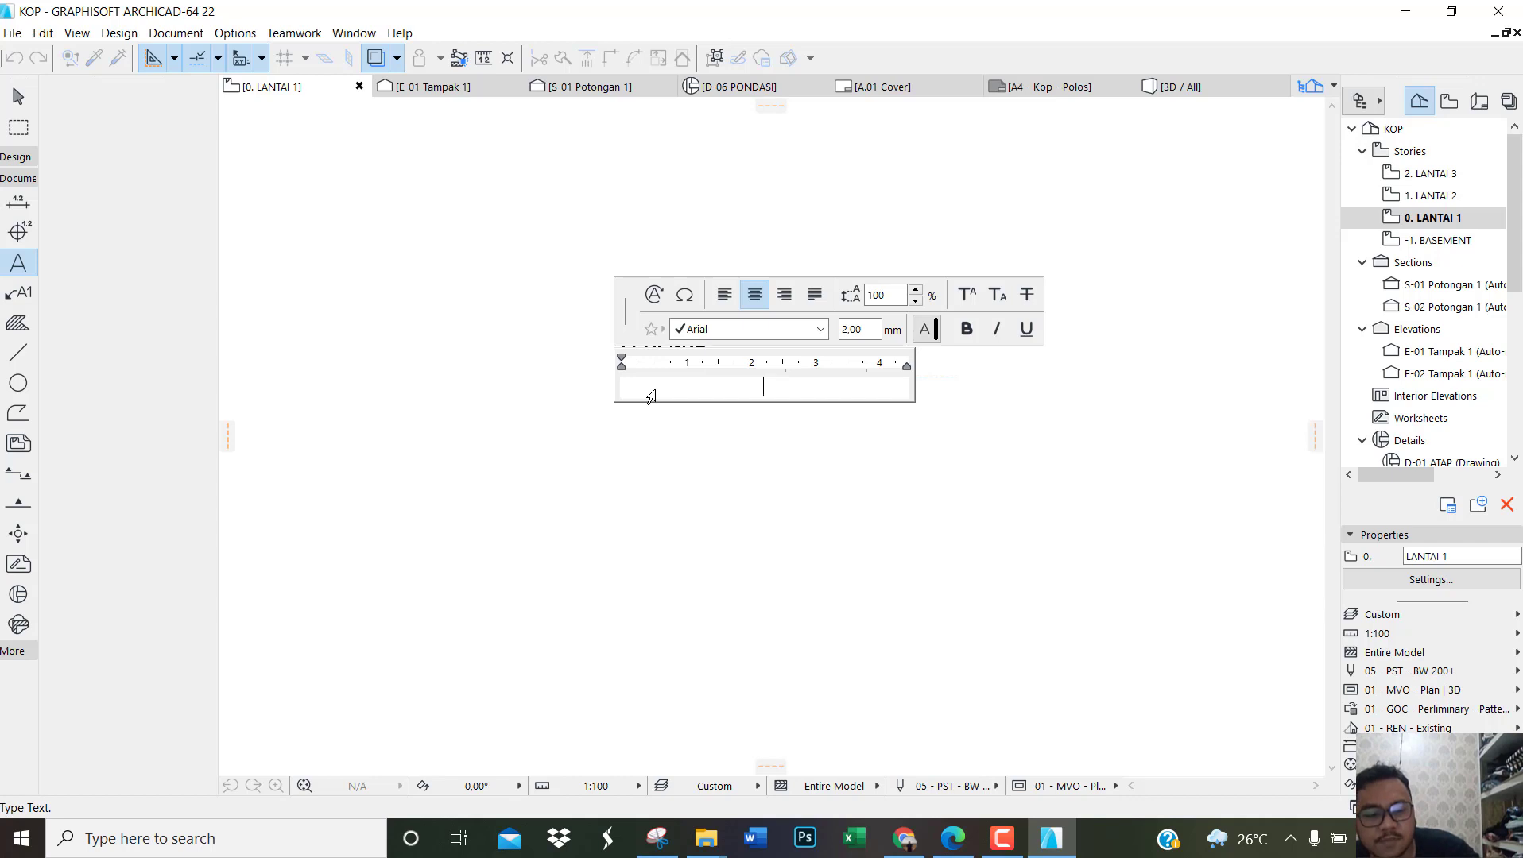
{"action": "type", "text": "-"}
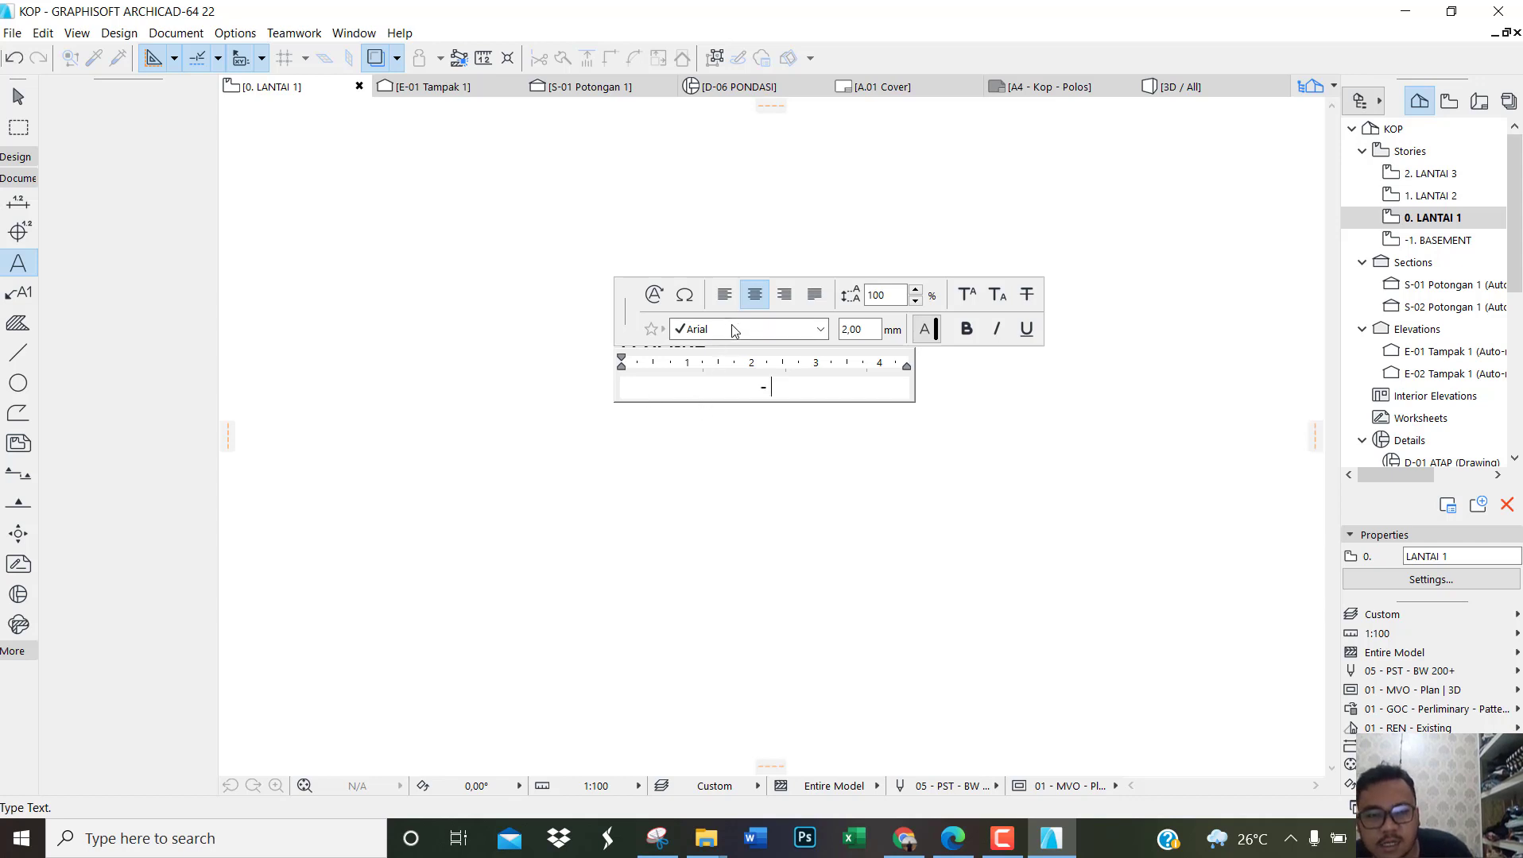
{"action": "left_click", "coordinate": [724, 294]}
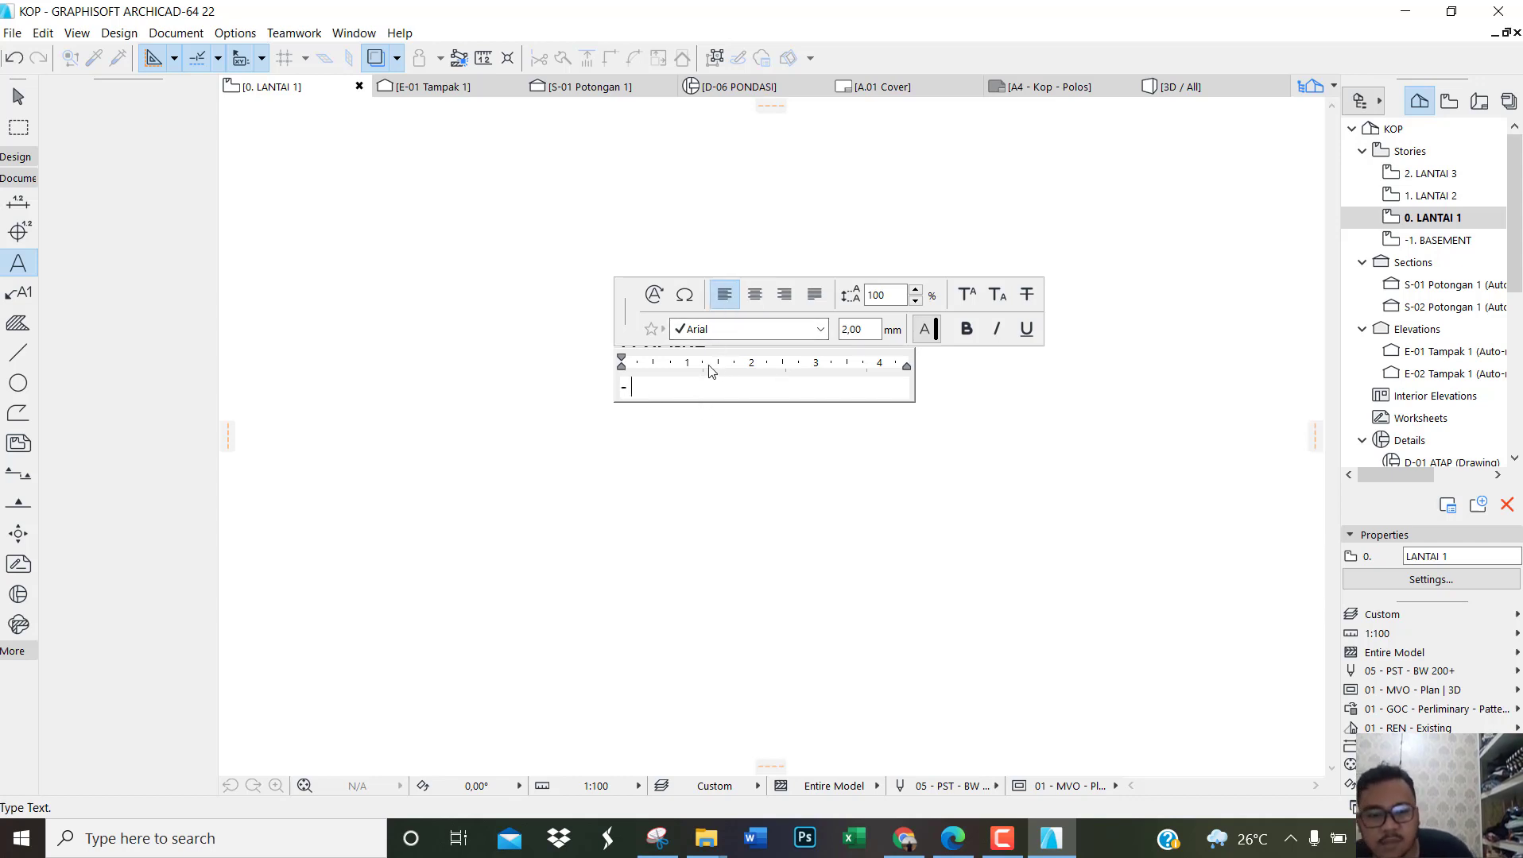
Step: Check the note wording in the reference PDF, then complete the text block as "- SELURUH SATUAN DALAM UKURAN CENTIMETER (cm)" and leave the text command
{"action": "left_click", "coordinate": [957, 838]}
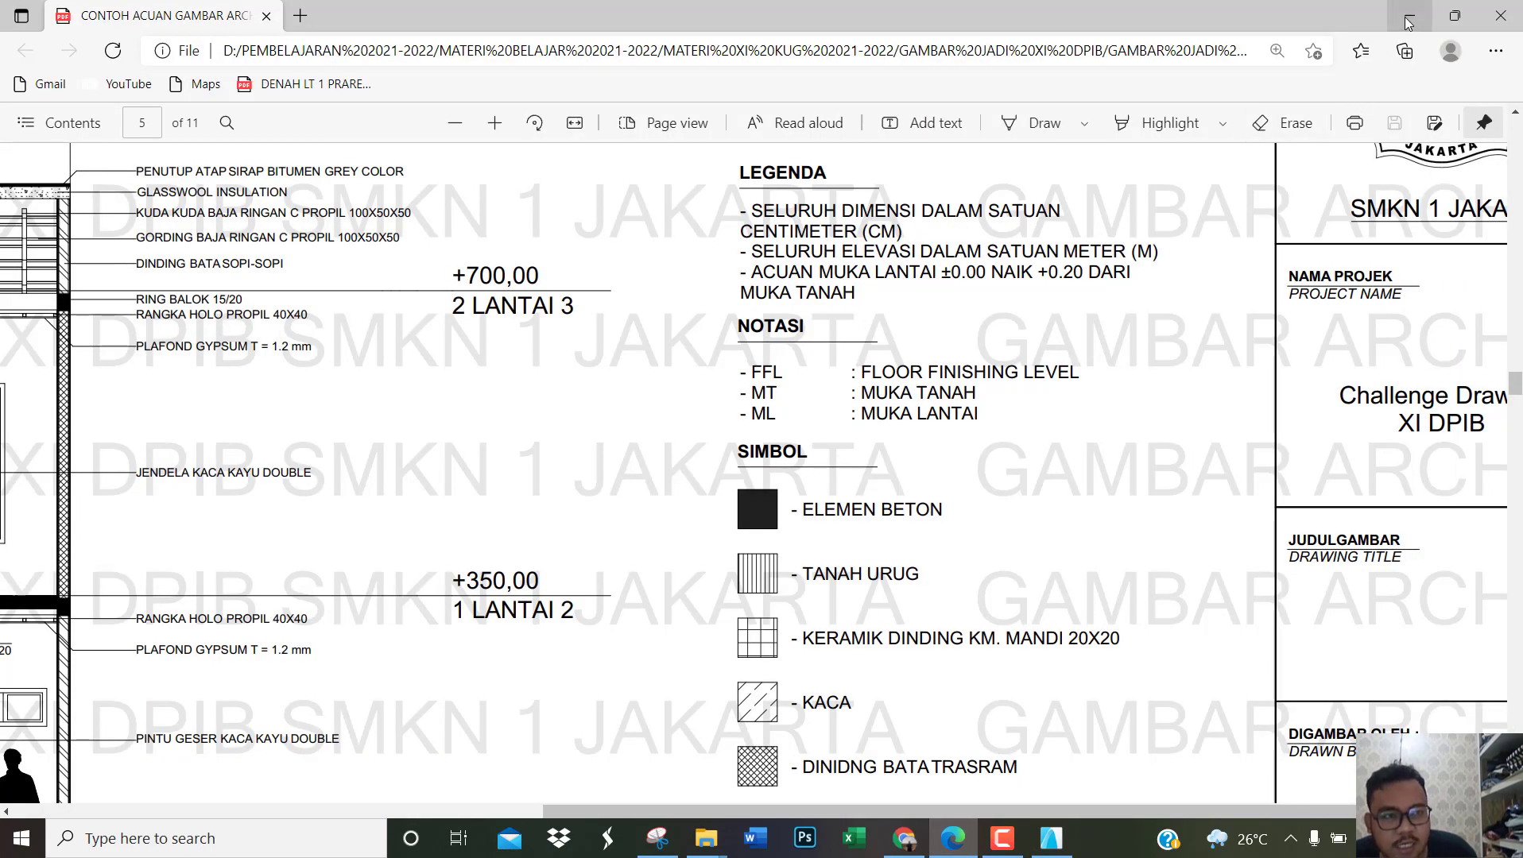
{"action": "left_click", "coordinate": [1050, 839]}
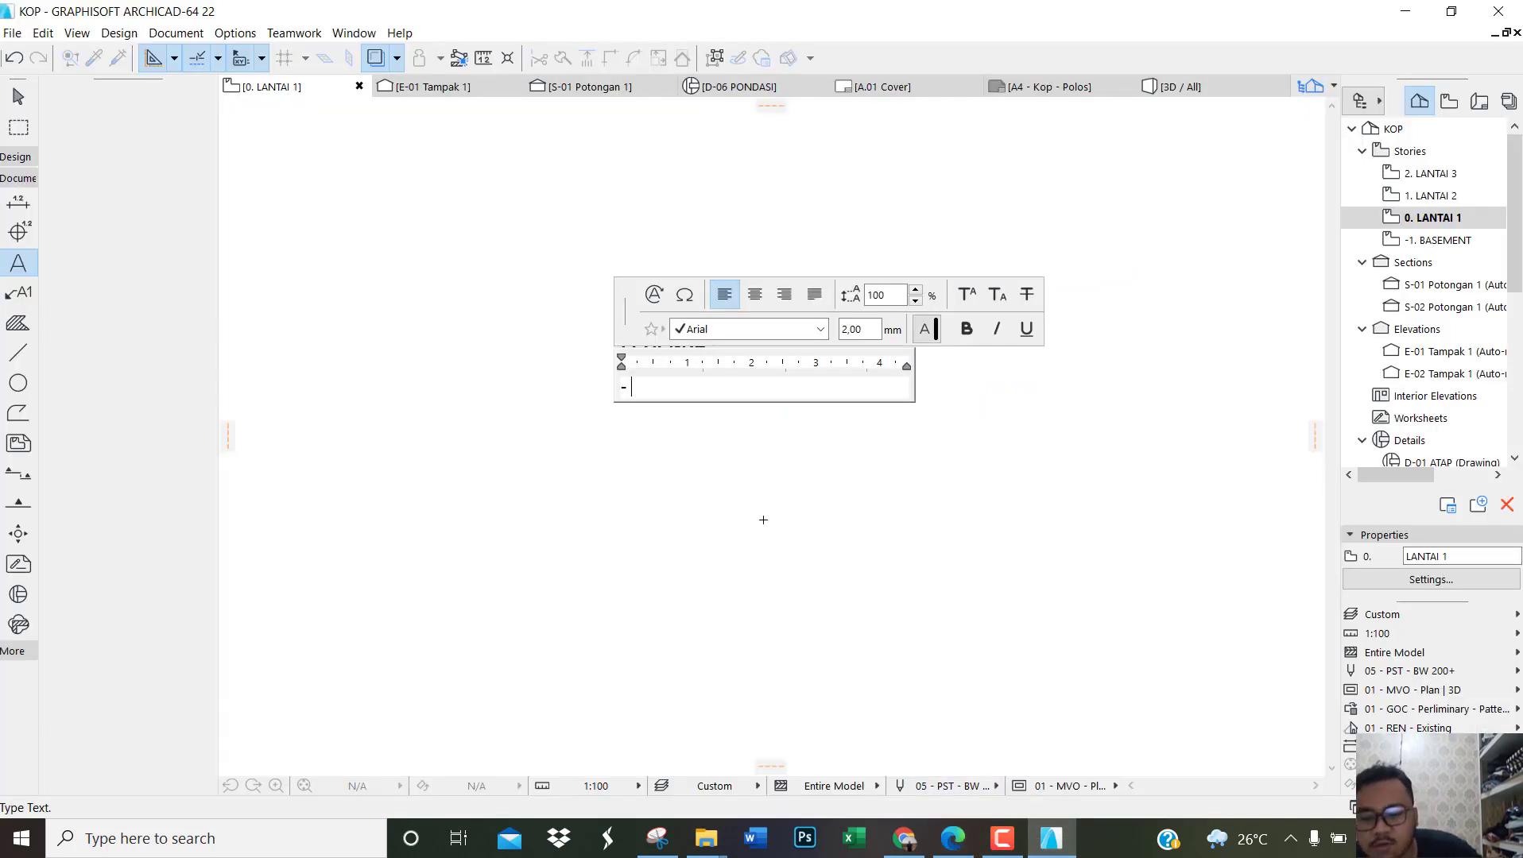
{"action": "type", "text": "SAT"}
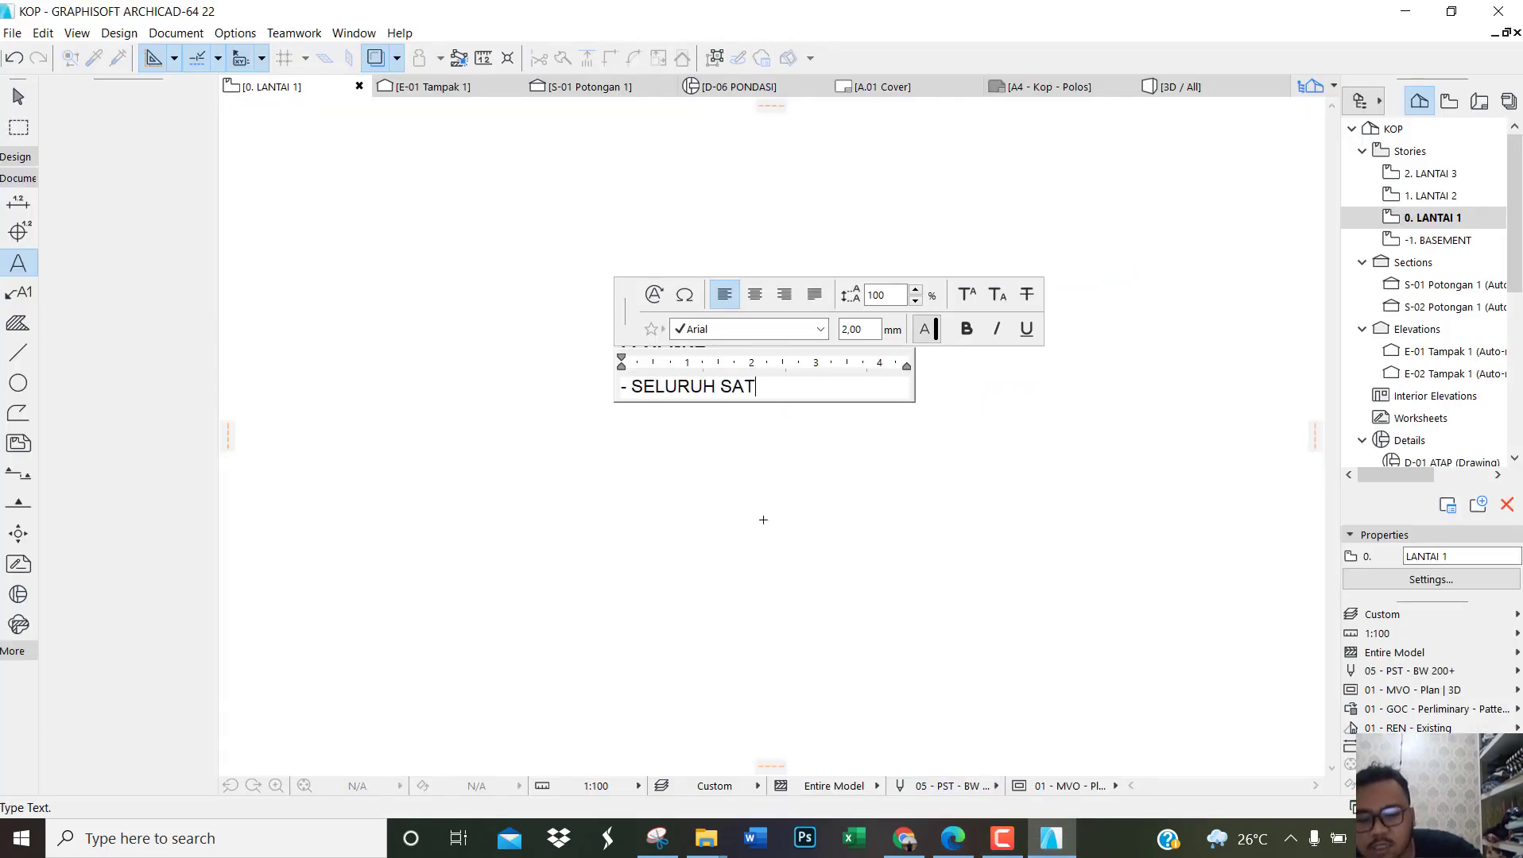
{"action": "type", "text": "UAN DALAM UKURAN CENTI"}
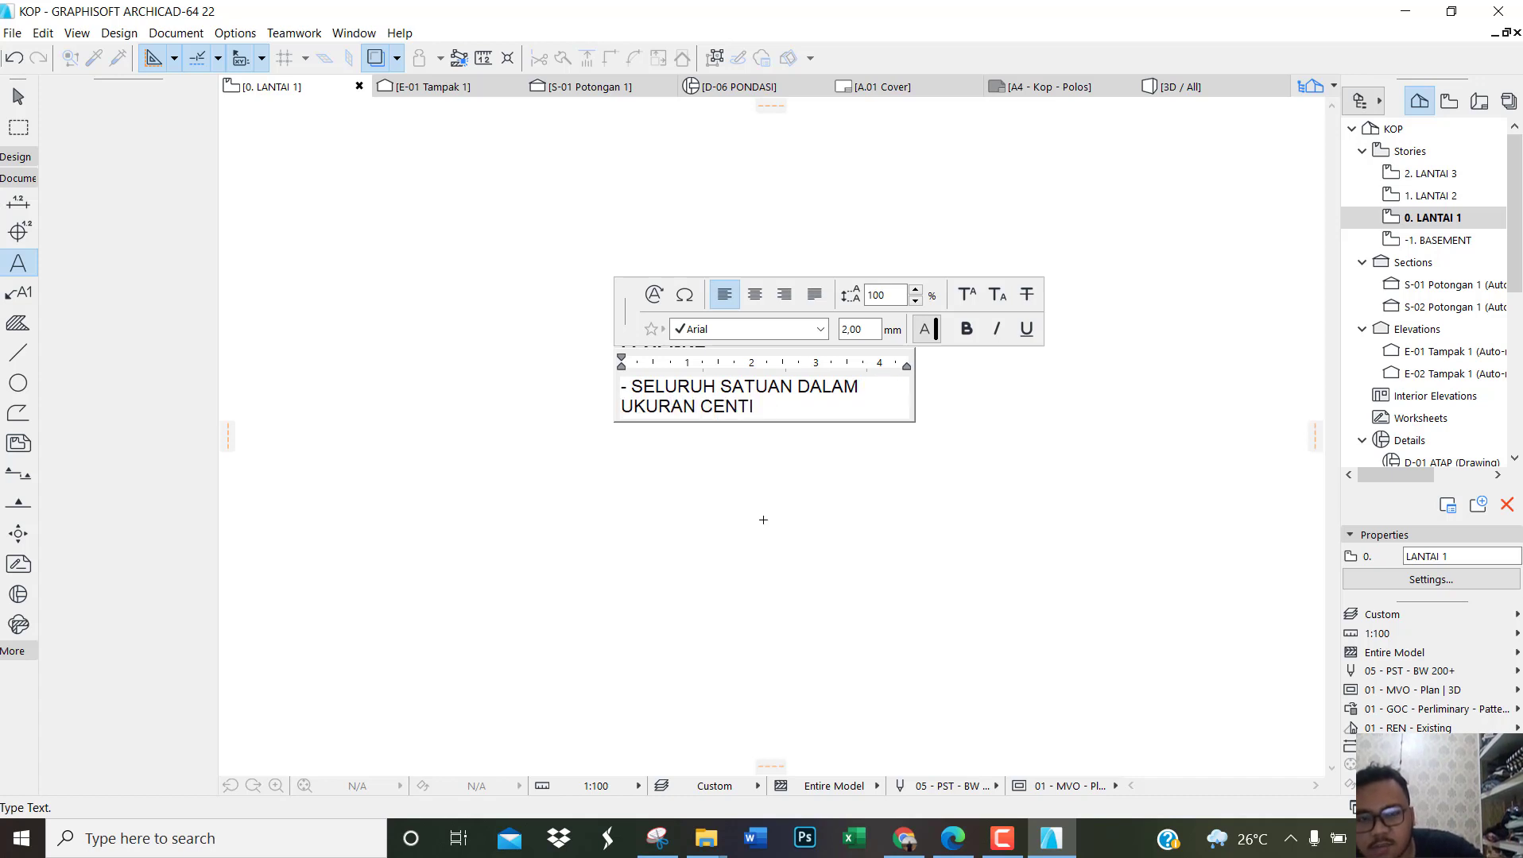
{"action": "type", "text": "METER"}
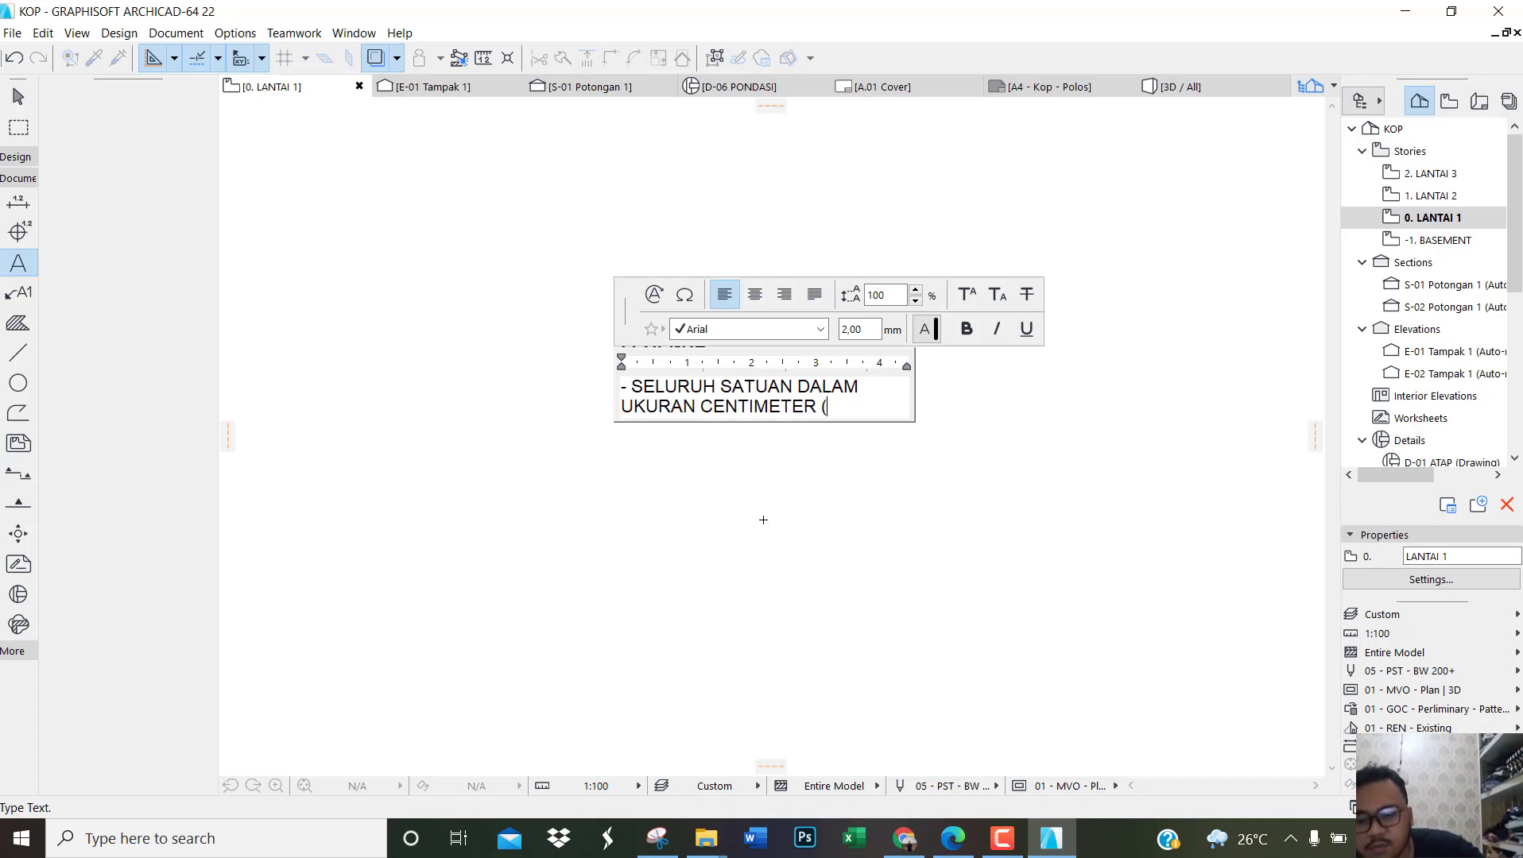
{"action": "type", "text": " (cm)"}
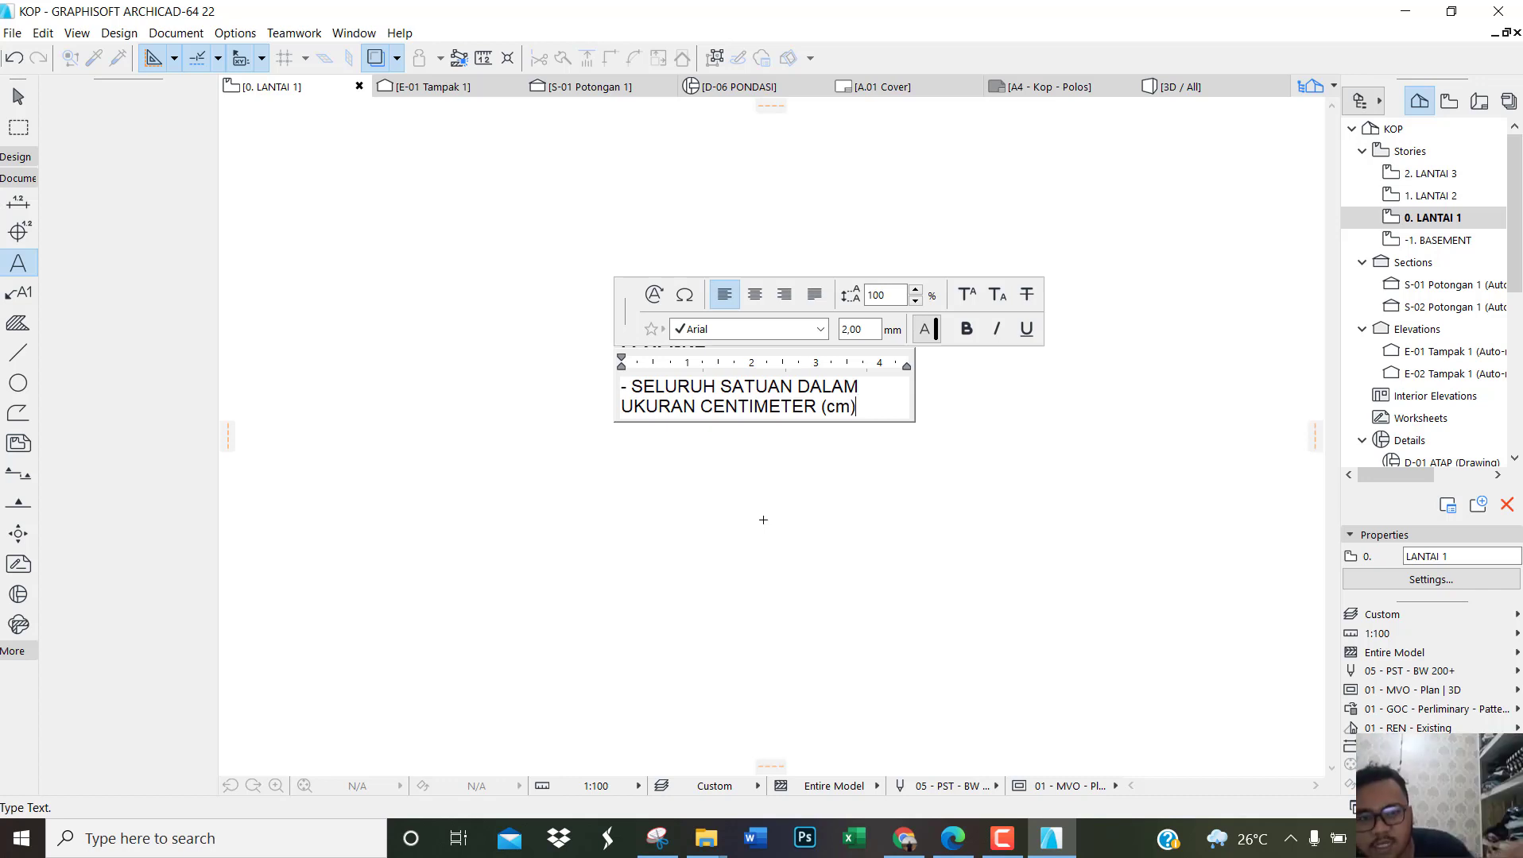
{"action": "left_click", "coordinate": [832, 612]}
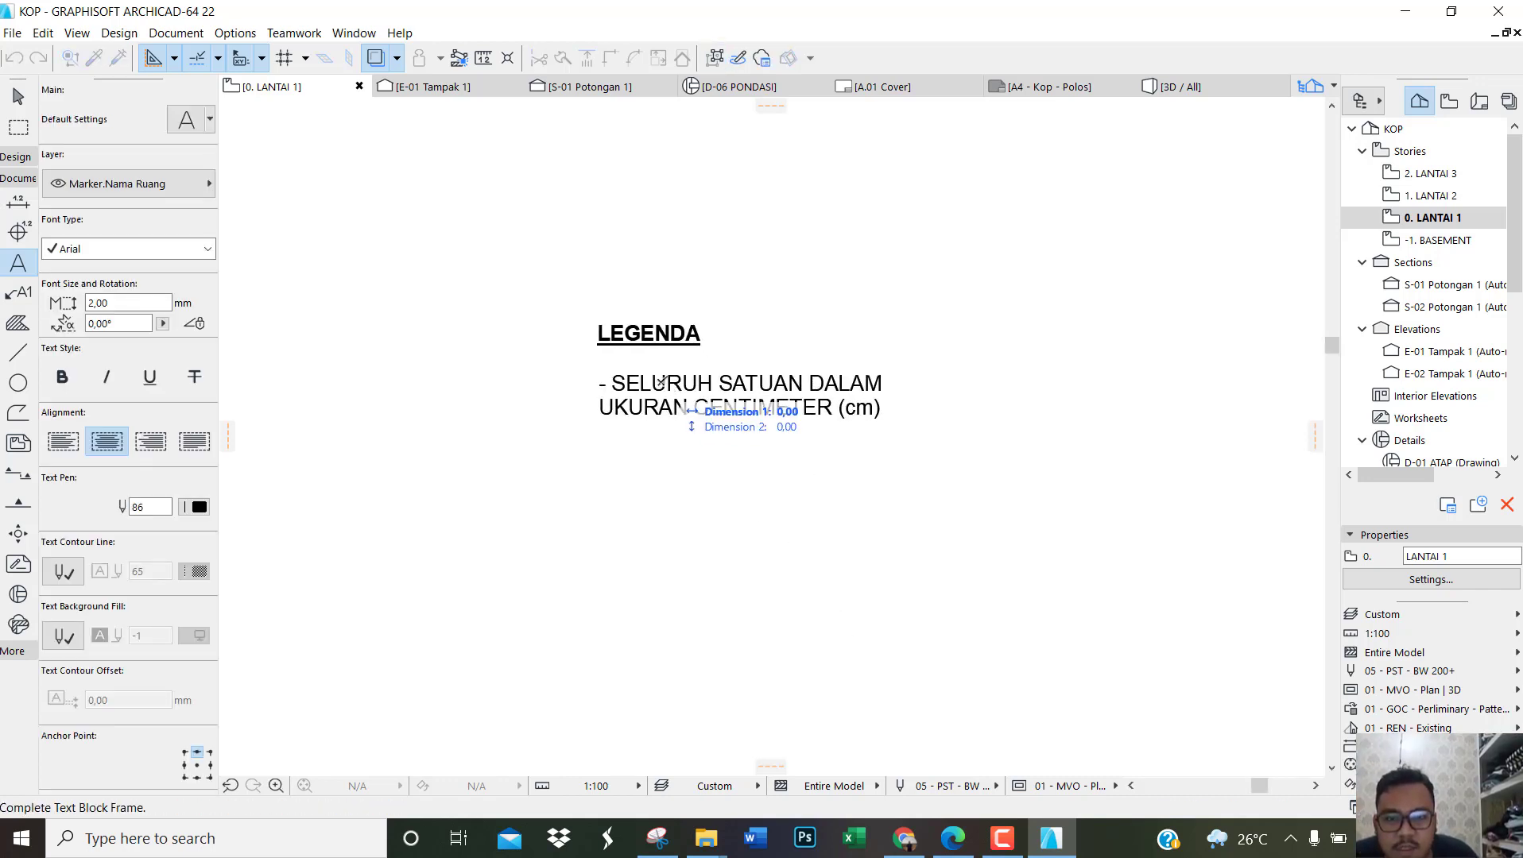
{"action": "key", "text": "Escape"}
Step: Widen the note's text block to about 764 so it fits on one line, and move it up beneath the LEGENDA heading
{"action": "left_click", "coordinate": [636, 381]}
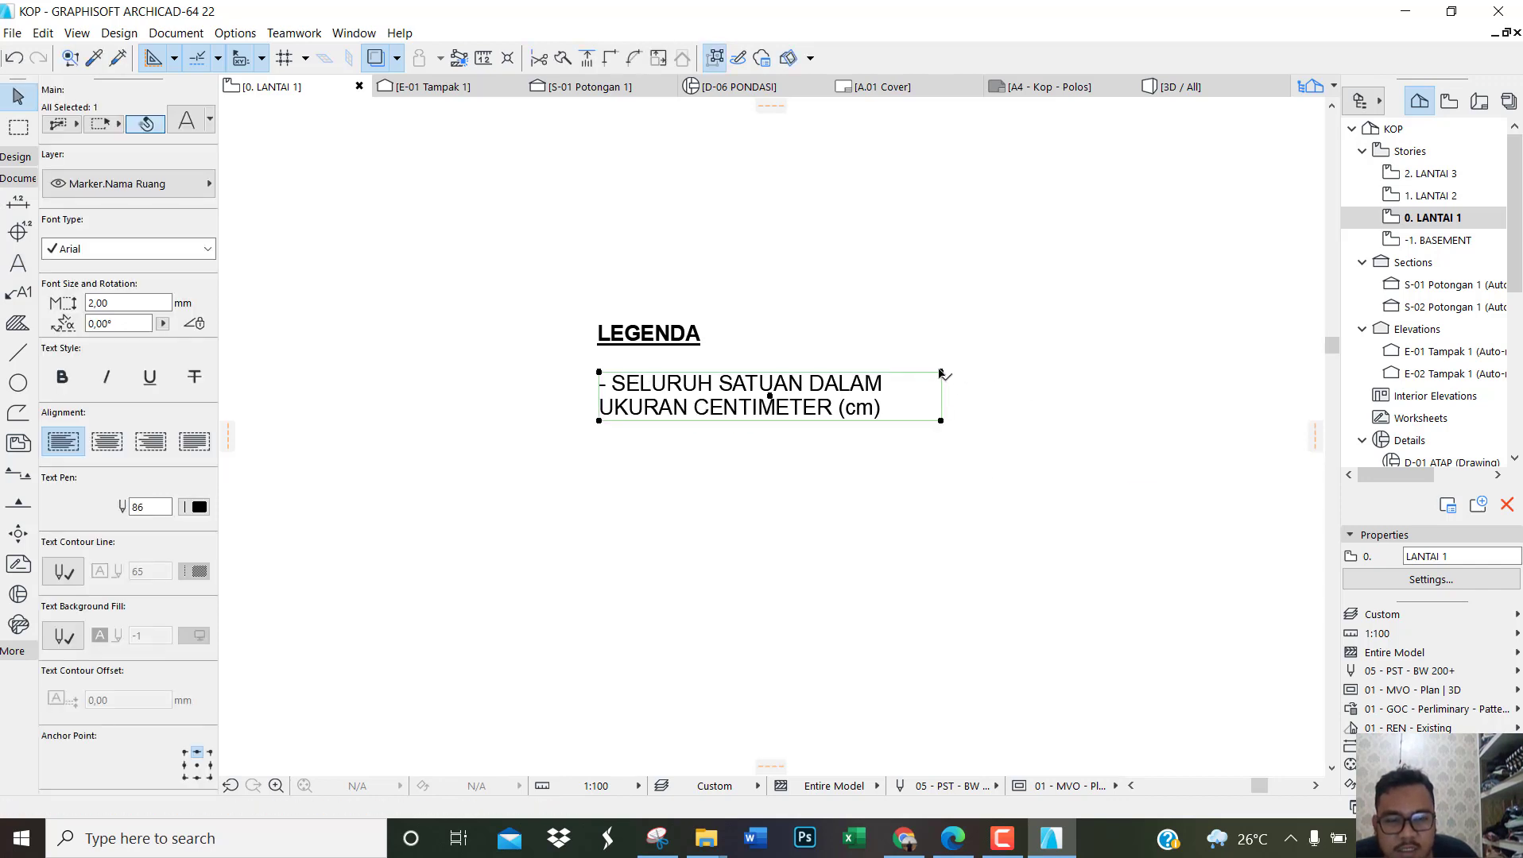
{"action": "left_click", "coordinate": [940, 373]}
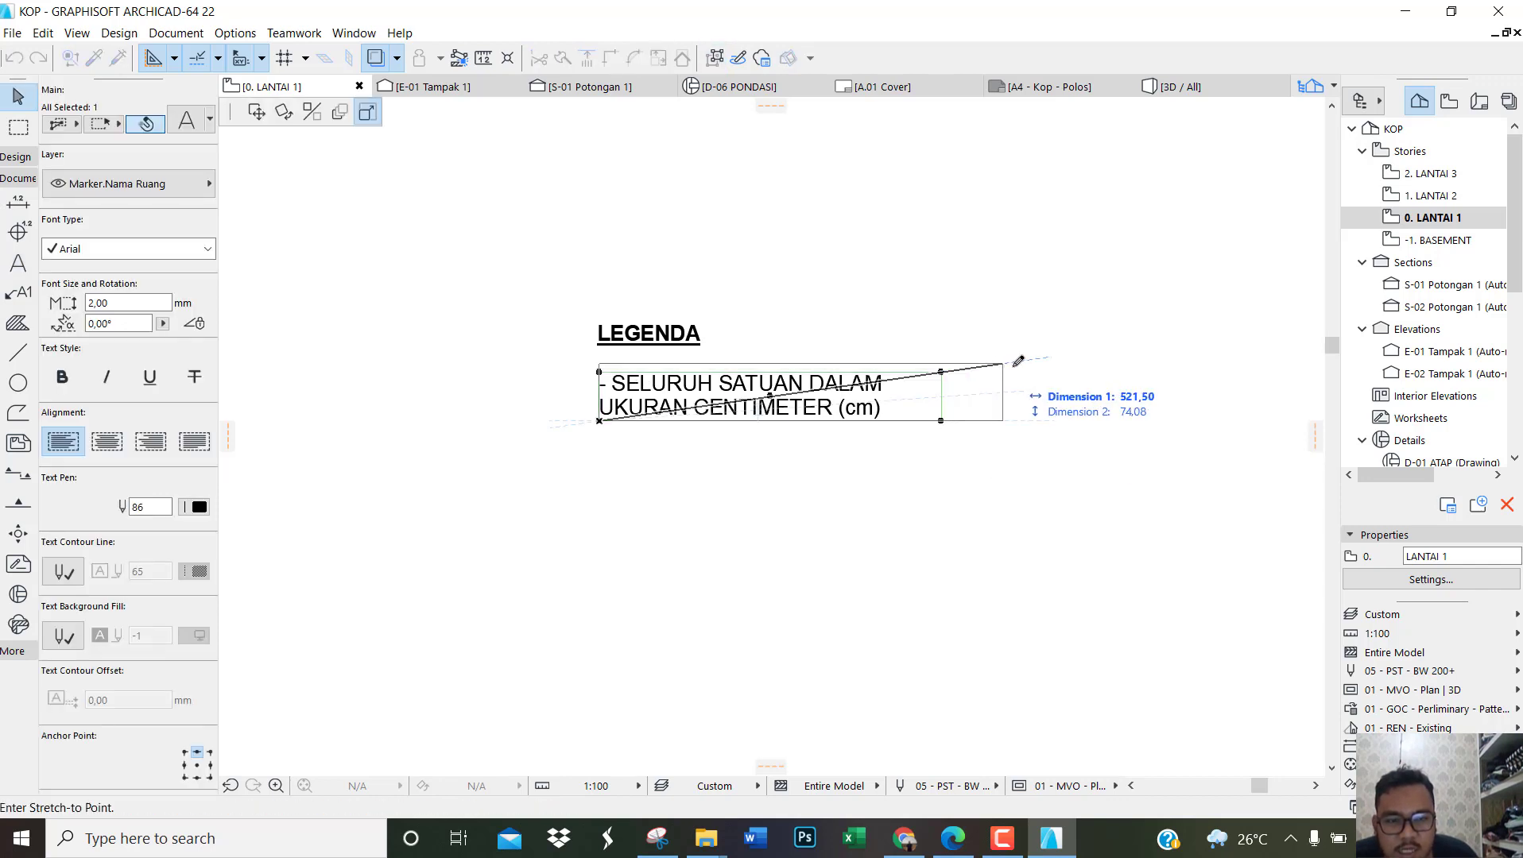
{"action": "left_click", "coordinate": [1194, 373]}
{"action": "key", "text": "ctrl+d"}
{"action": "left_click", "coordinate": [656, 413]}
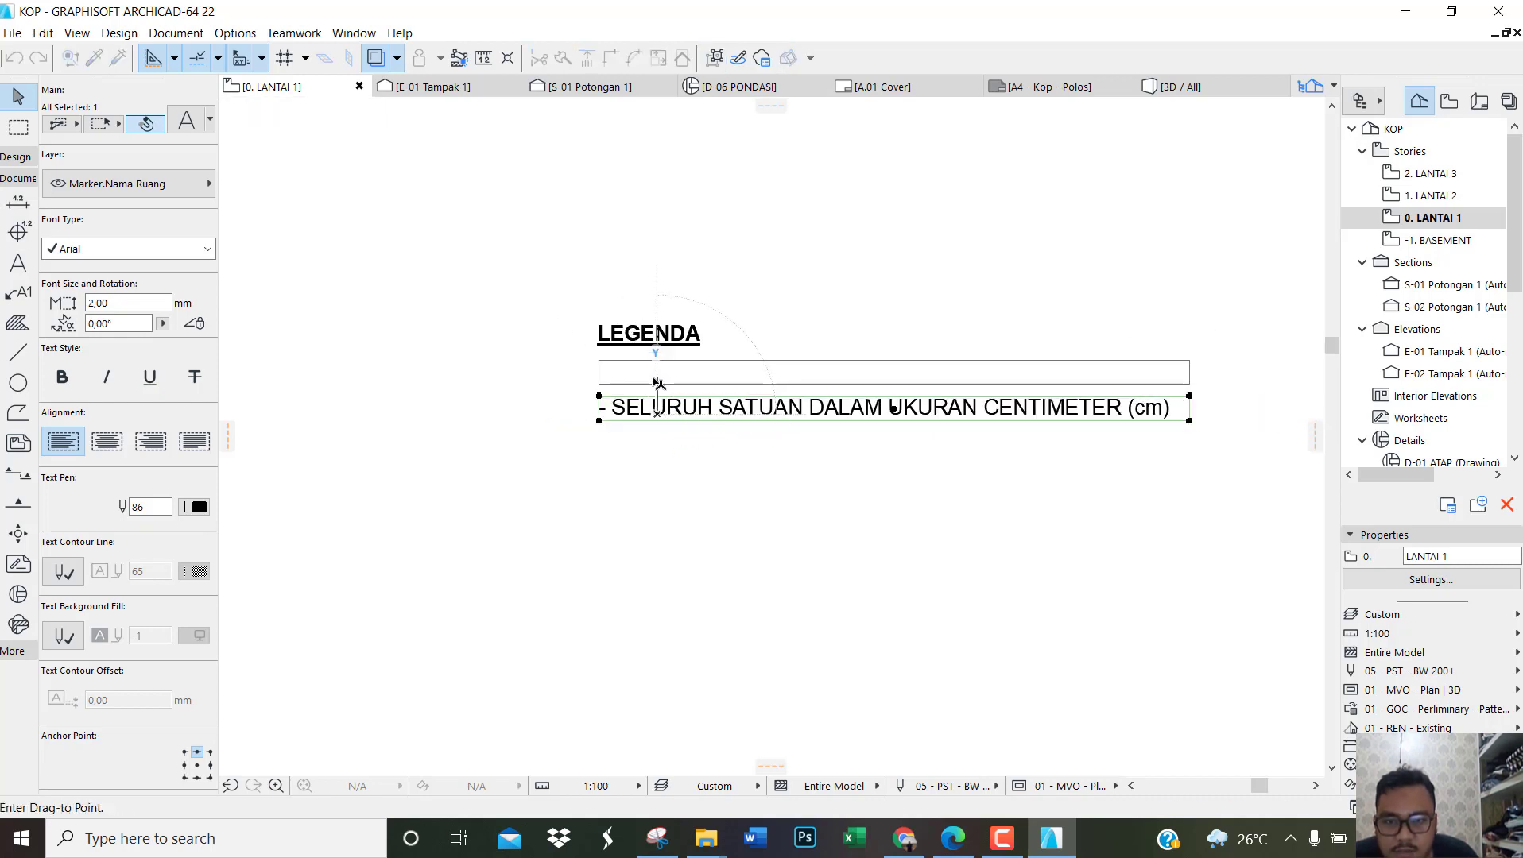
{"action": "left_click", "coordinate": [655, 376]}
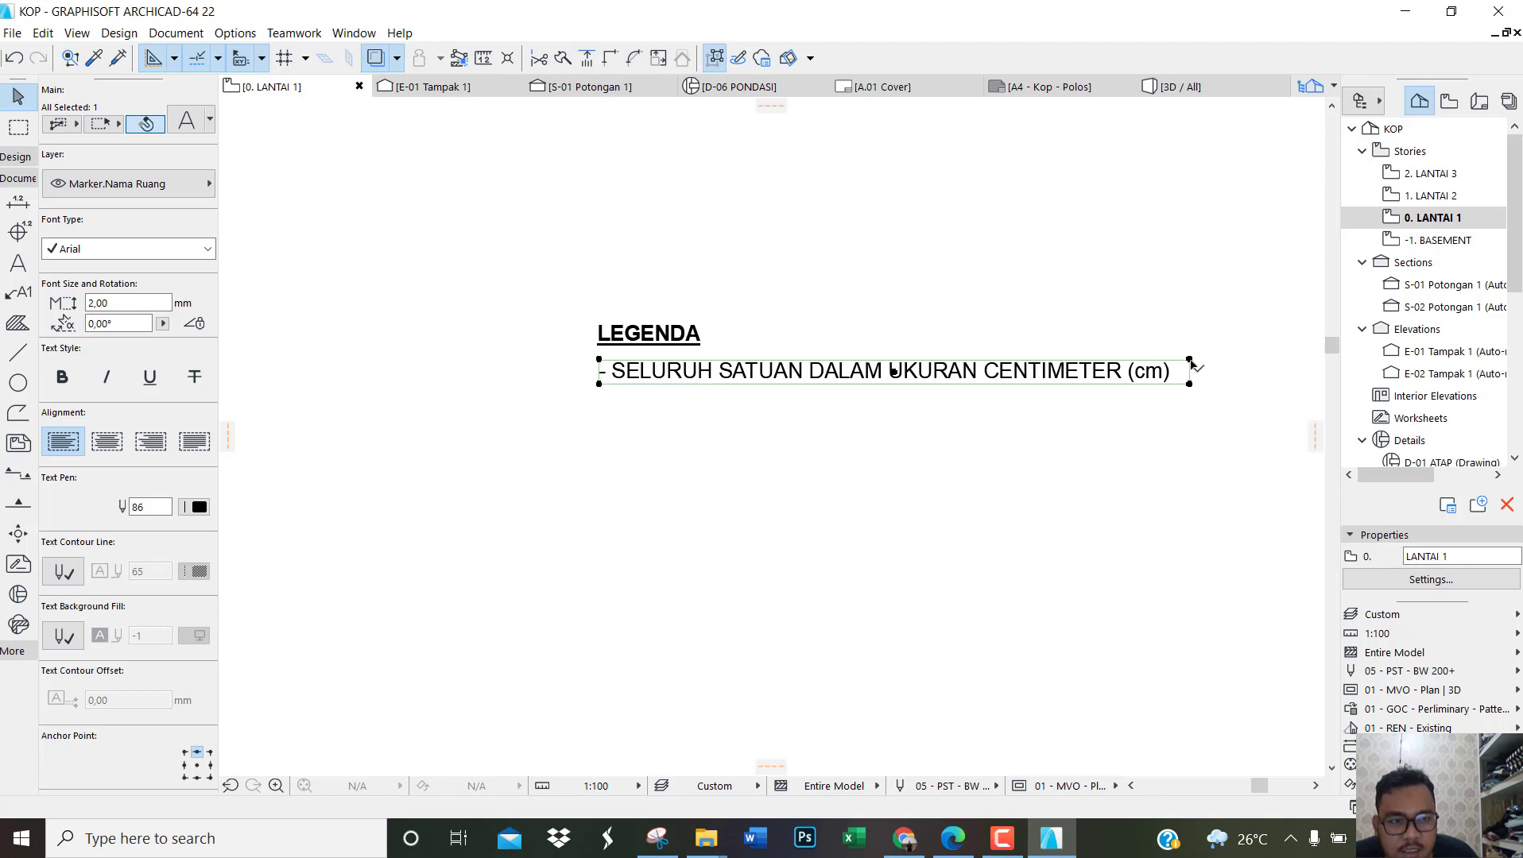
Step: Narrow the note's text block so CENTIMETER (cm) wraps onto a second line, move it down clear of the heading and deselect it
{"action": "left_click", "coordinate": [961, 844]}
{"action": "left_click", "coordinate": [964, 847]}
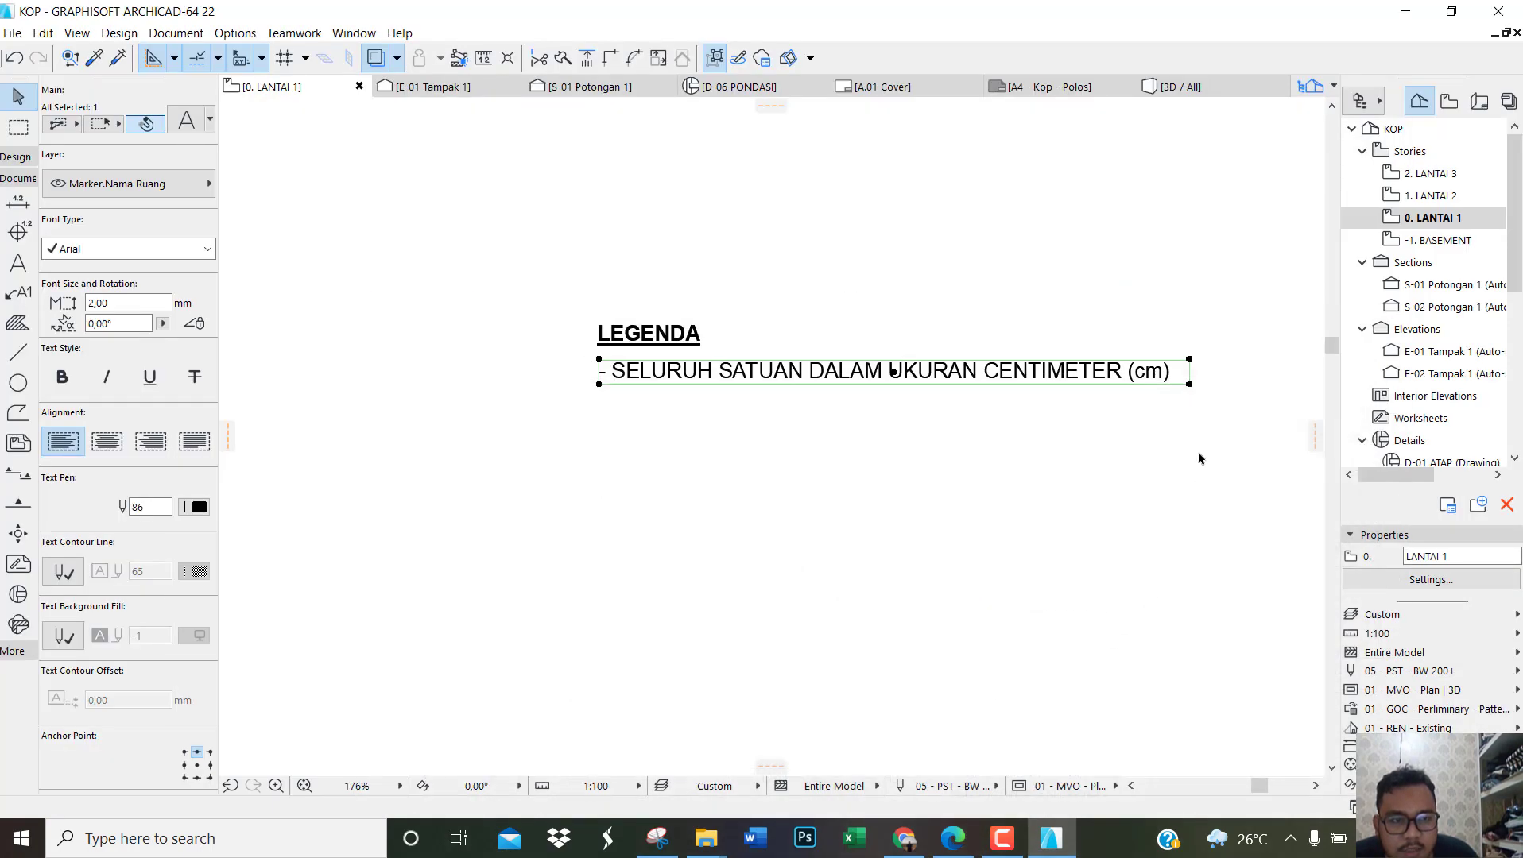
{"action": "left_click", "coordinate": [1189, 360]}
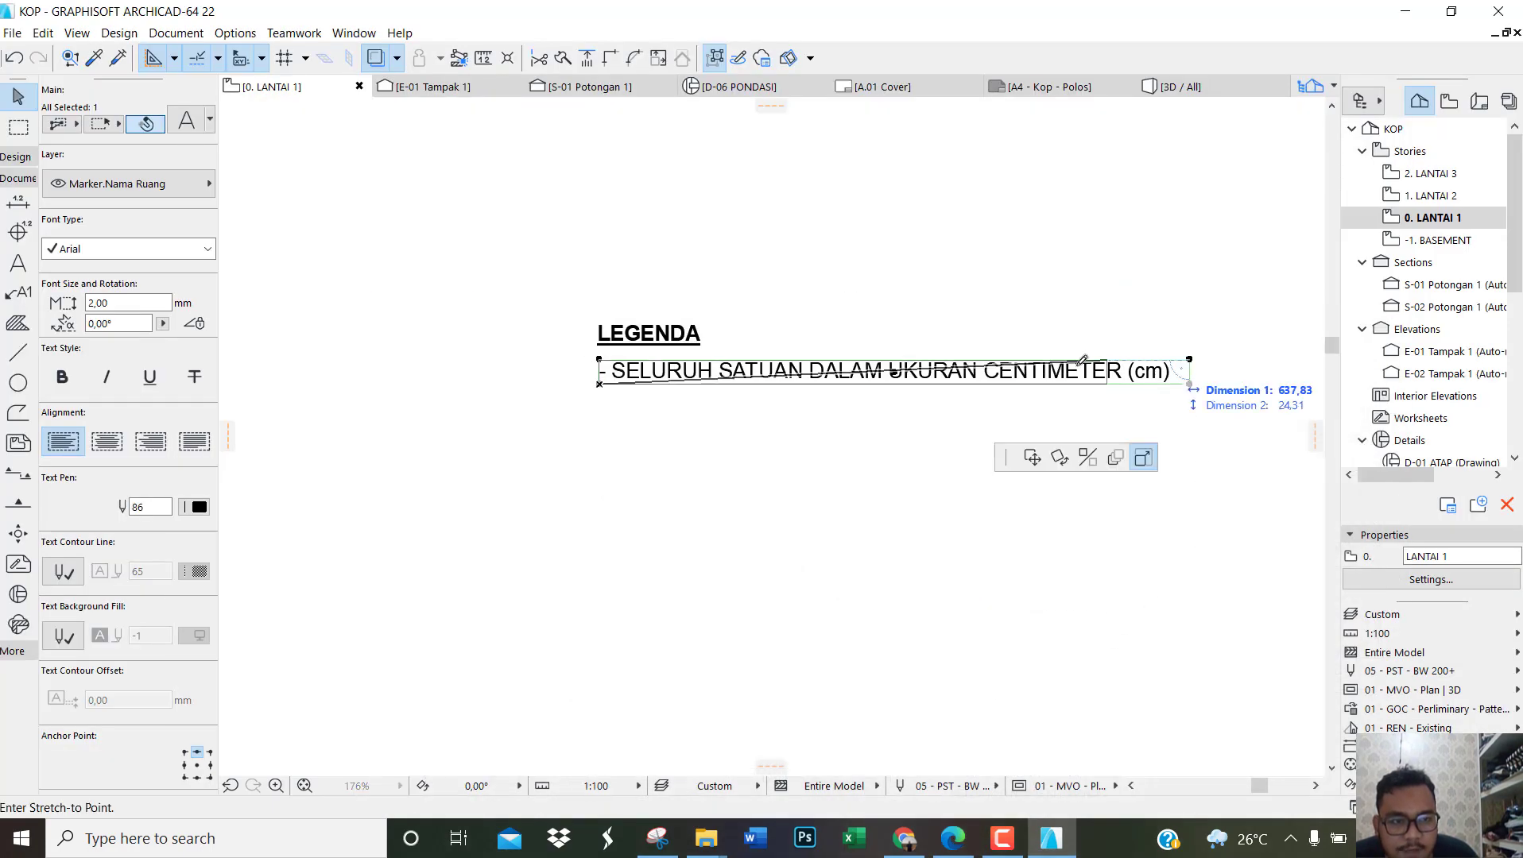
{"action": "left_click", "coordinate": [1017, 372]}
{"action": "left_click", "coordinate": [788, 386]}
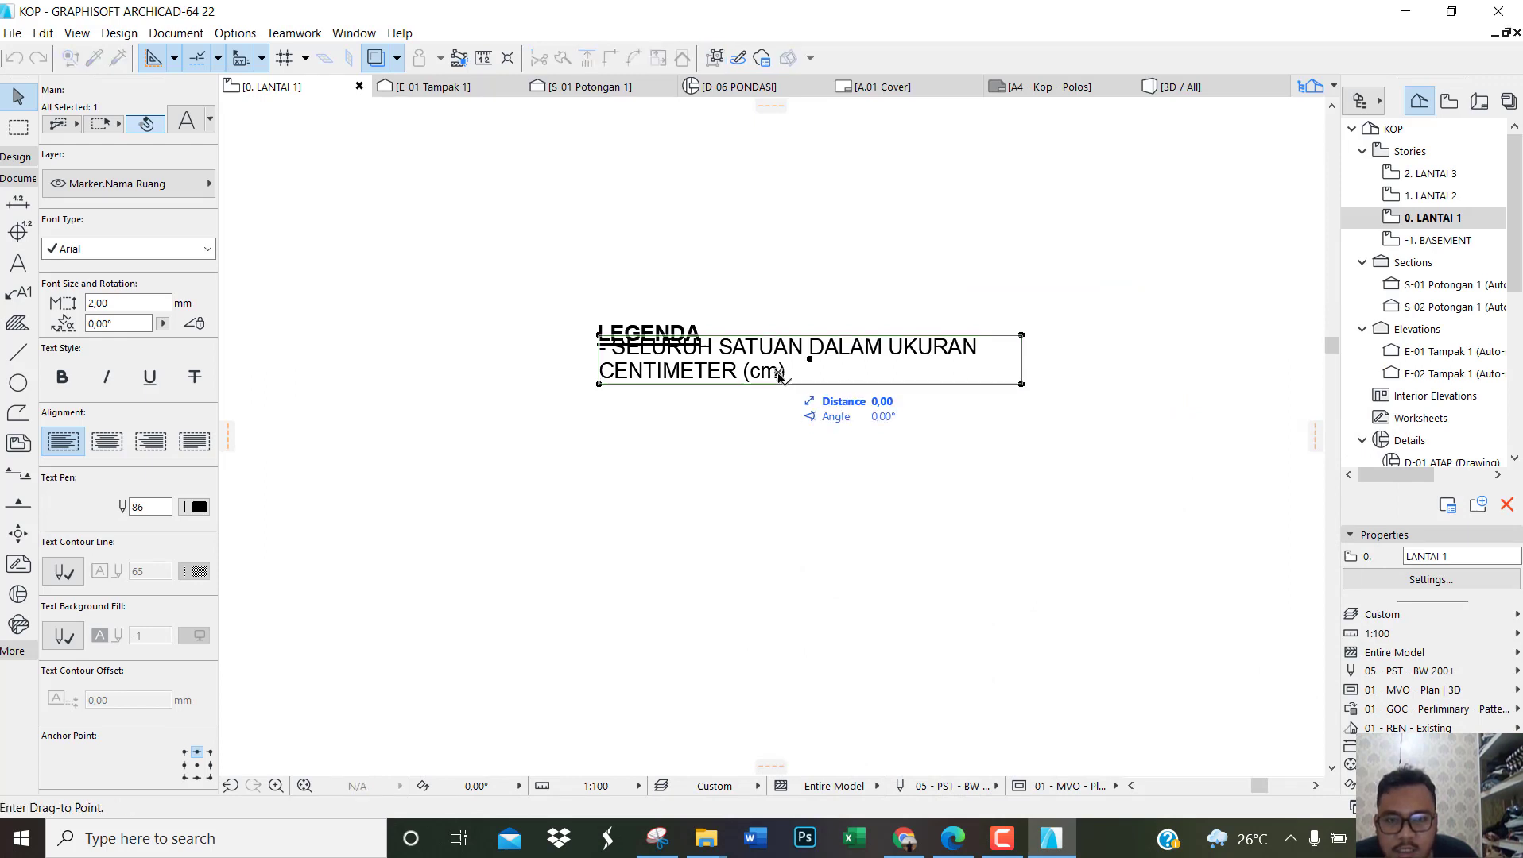
{"action": "left_click", "coordinate": [787, 404]}
{"action": "left_click", "coordinate": [821, 511]}
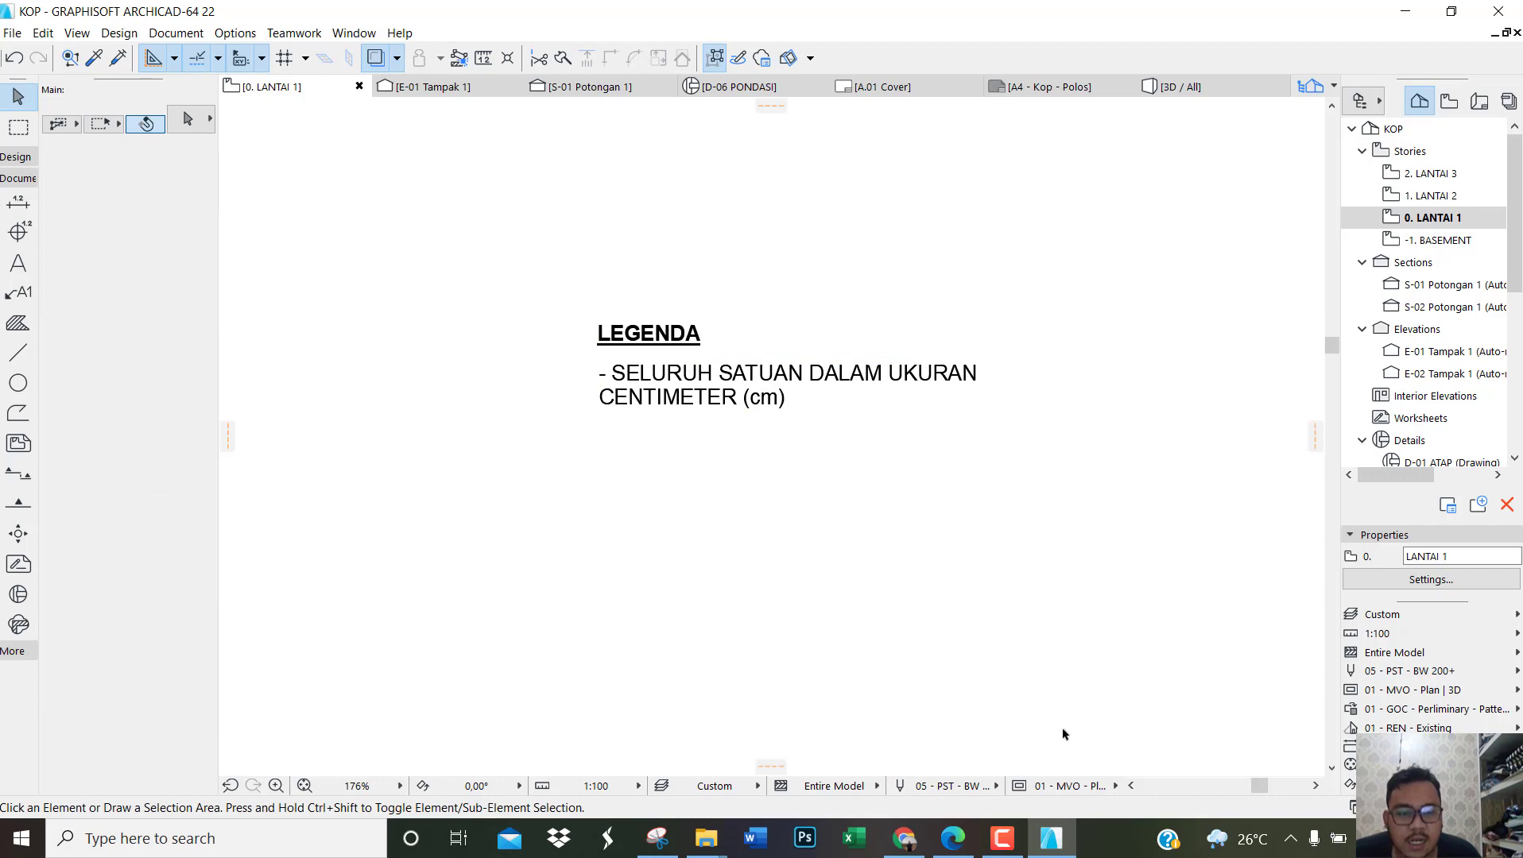
Step: Switch to the reference PDF in Edge and examine the LEGENDA, NOTASI and SIMBOL lists on the section sheet
{"action": "left_click", "coordinate": [1052, 840]}
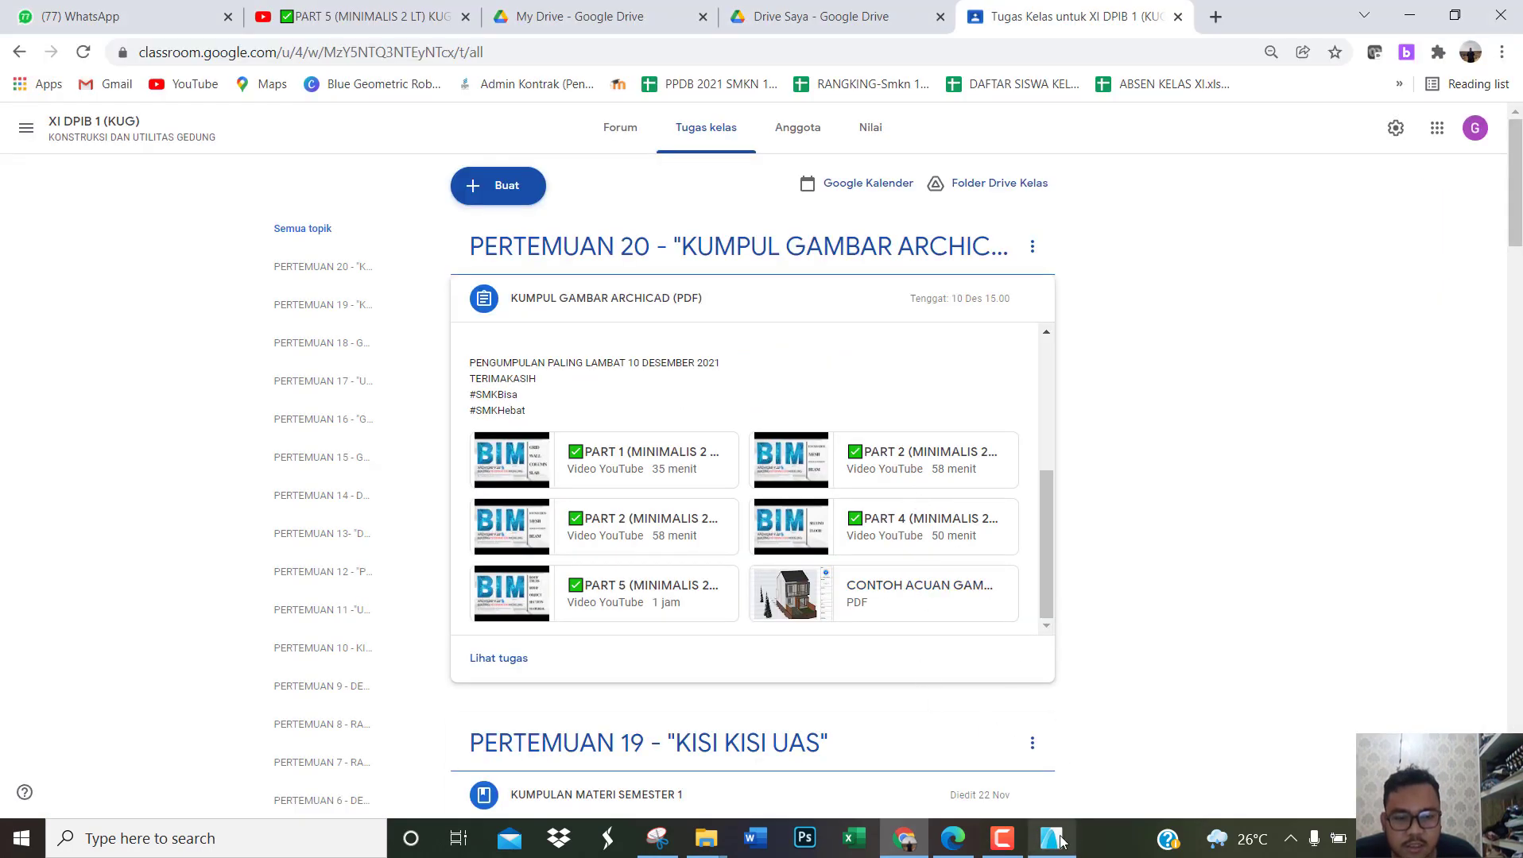
{"action": "left_click", "coordinate": [1053, 840]}
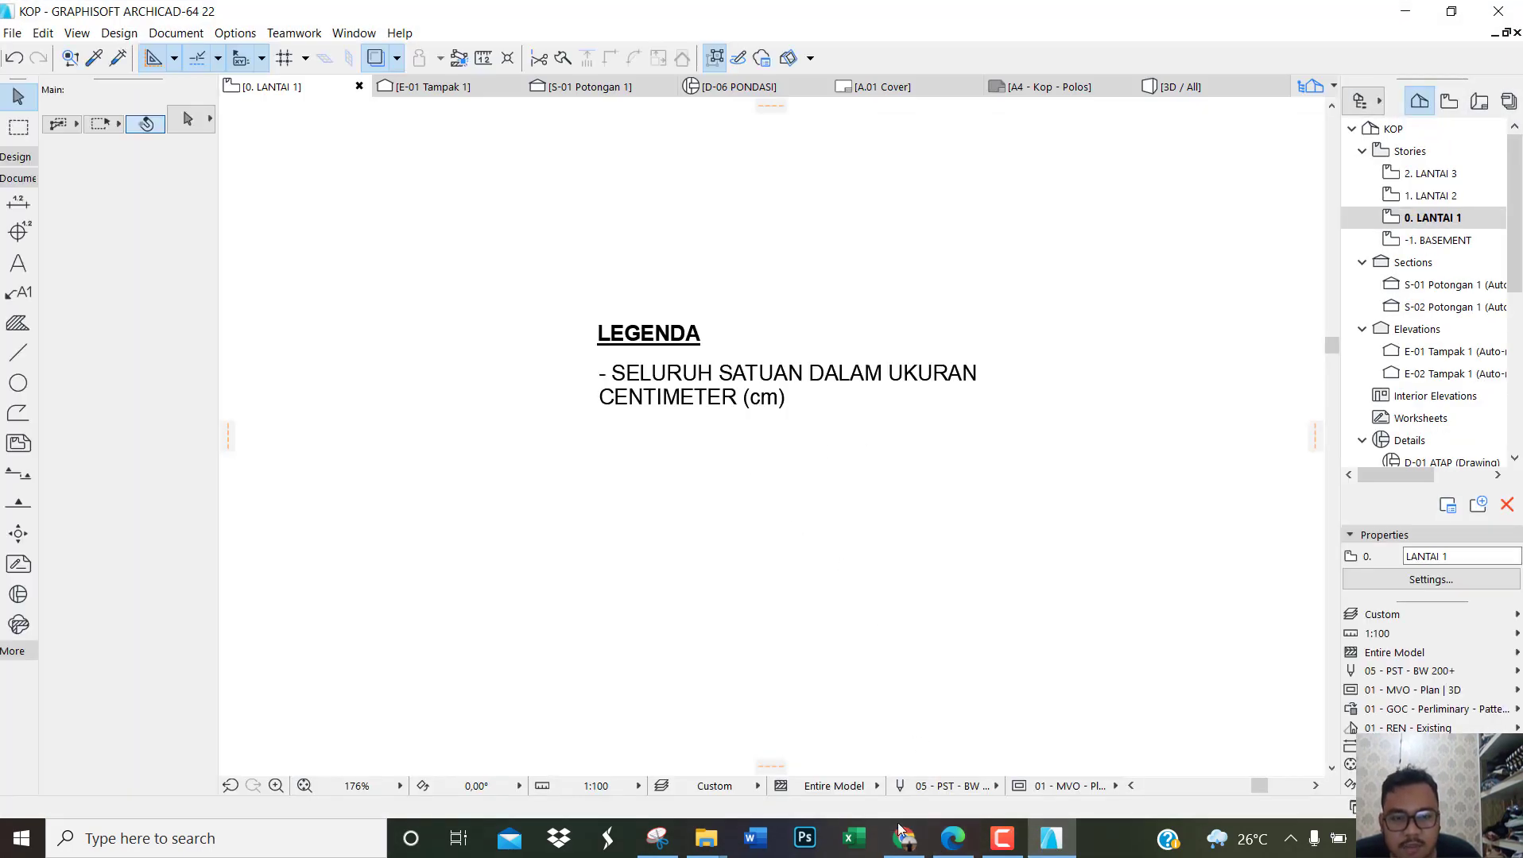
{"action": "left_click", "coordinate": [953, 840]}
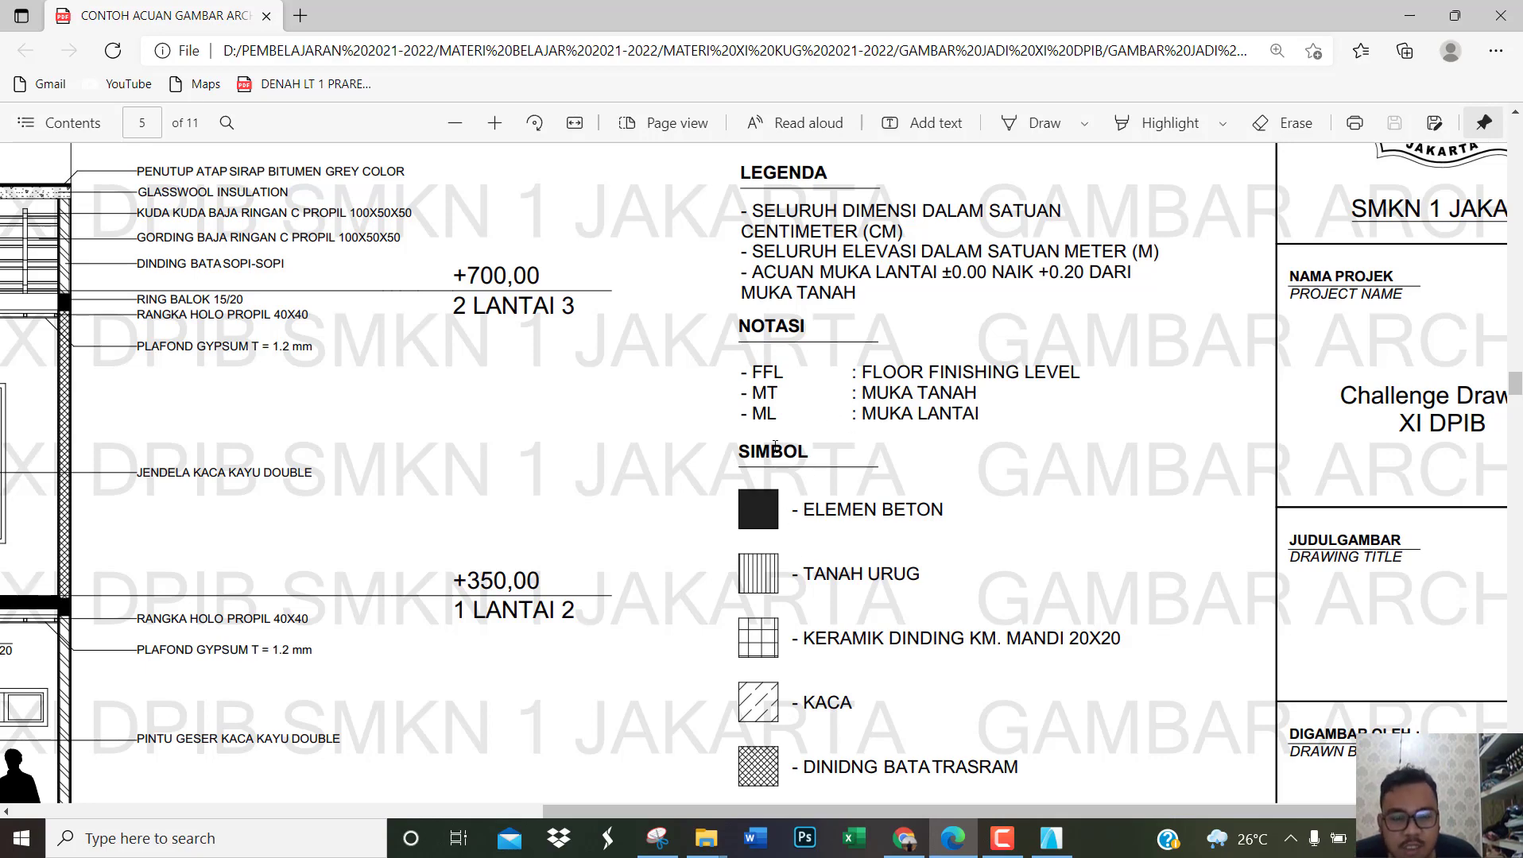
{"action": "scroll", "coordinate": [784, 485], "scroll_direction": "down", "scroll_amount": 4}
{"action": "scroll", "coordinate": [787, 488], "scroll_direction": "up", "scroll_amount": 4}
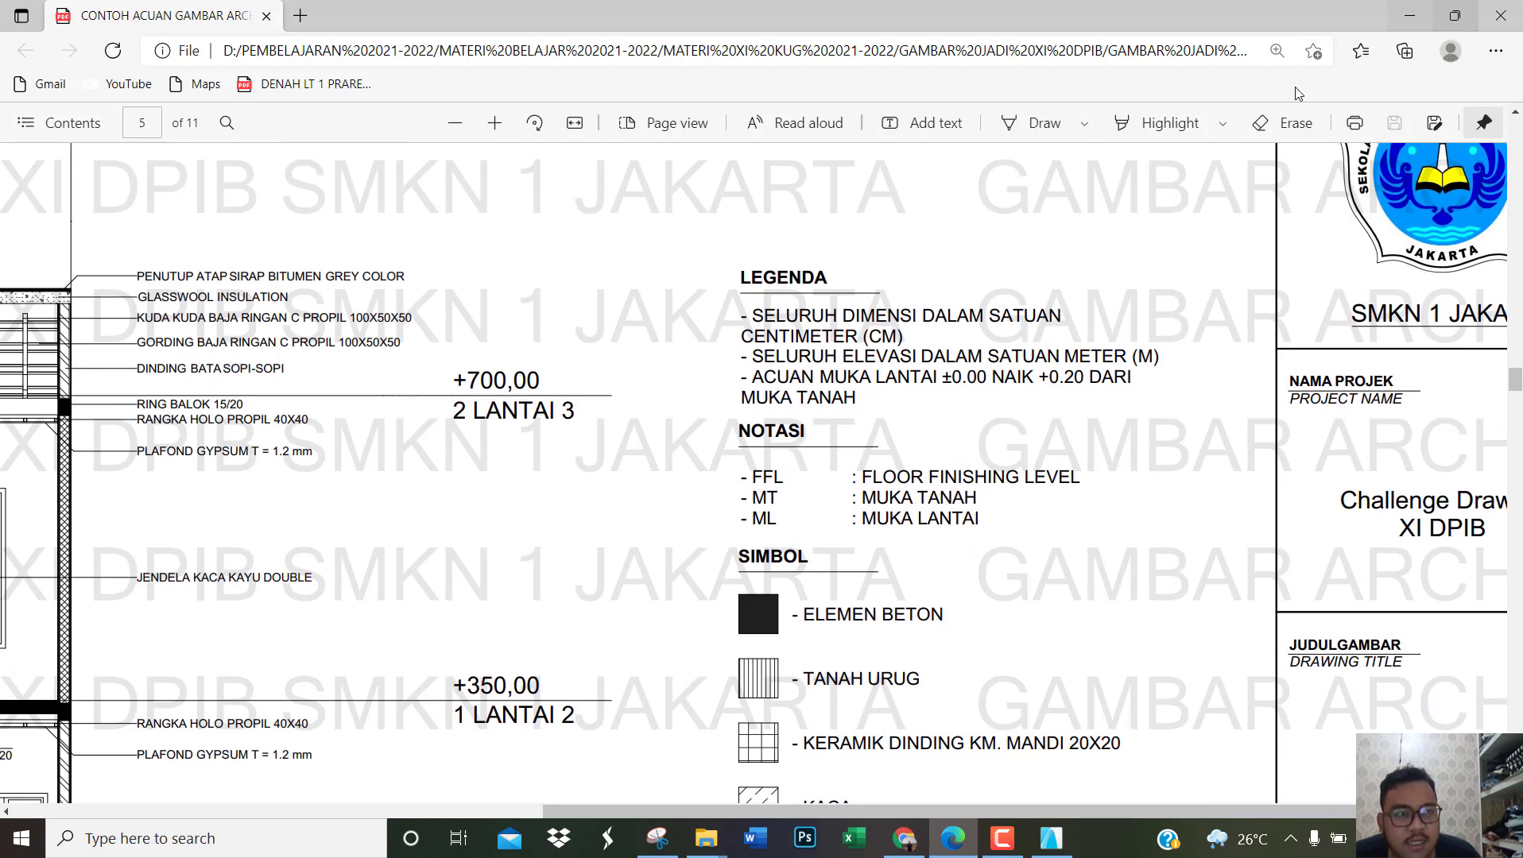
{"action": "scroll", "coordinate": [816, 514], "scroll_direction": "down", "scroll_amount": 1}
{"action": "scroll", "coordinate": [815, 514], "scroll_direction": "down", "scroll_amount": 3, "text": "ctrl"}
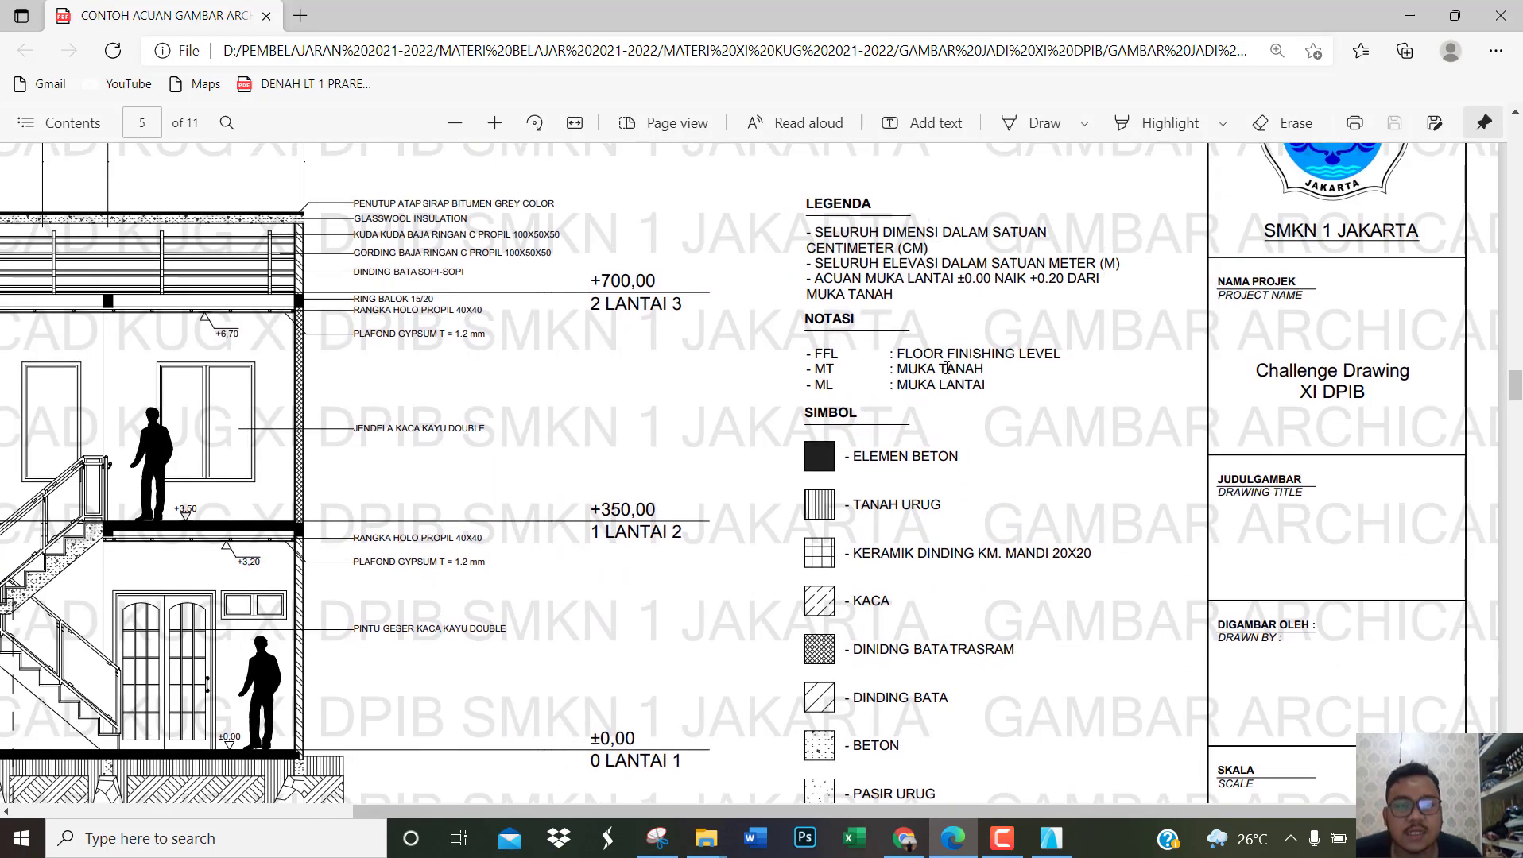
{"action": "scroll", "coordinate": [844, 378], "scroll_direction": "down", "scroll_amount": 1}
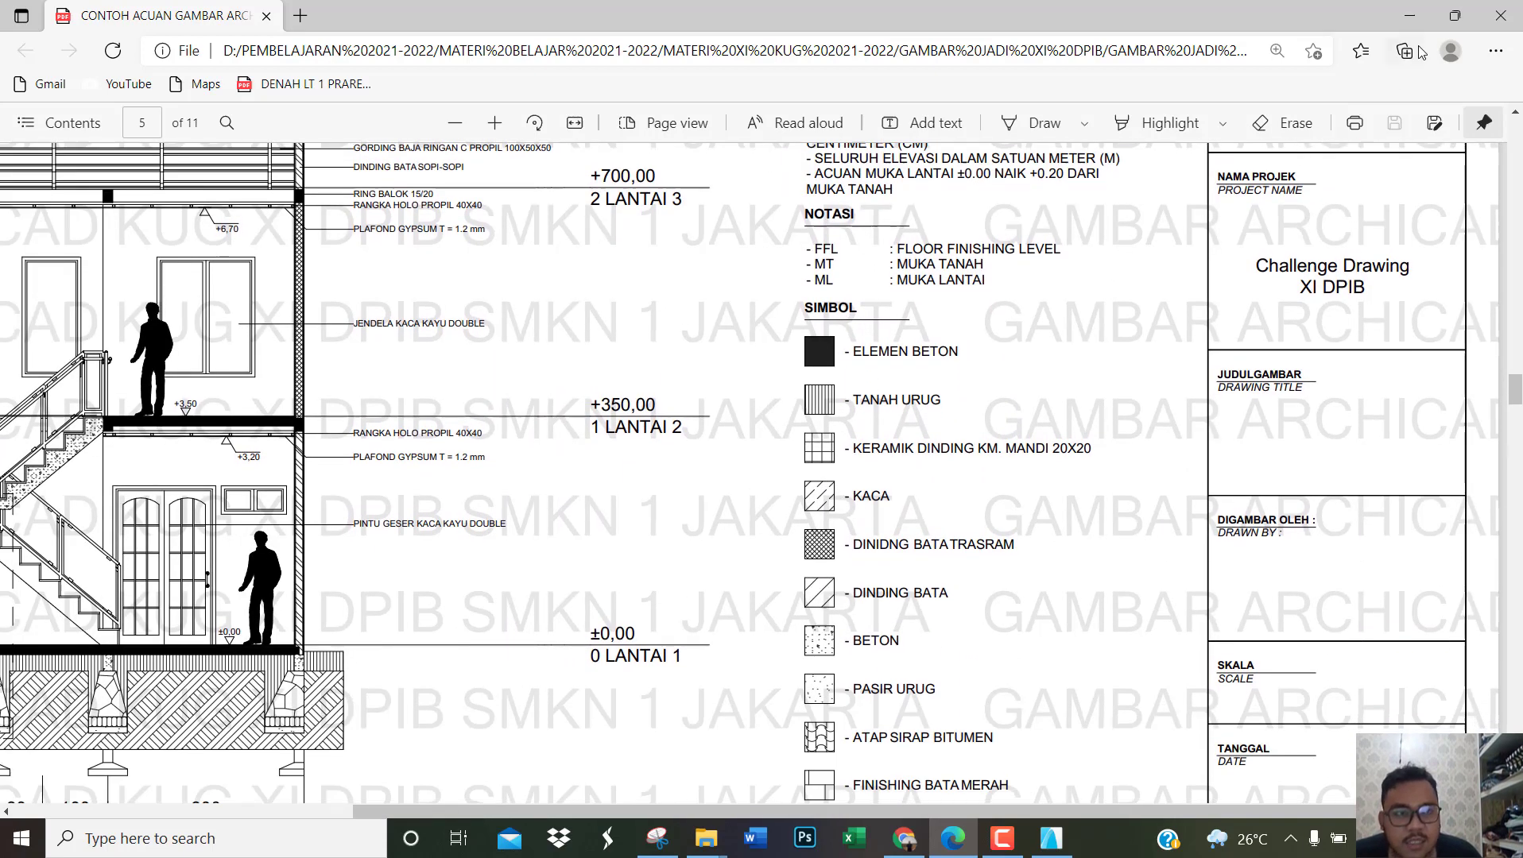
Step: Return to ArchiCAD and copy the LEGENDA heading straight down into the empty area below the centimetre note
{"action": "left_click", "coordinate": [1054, 835]}
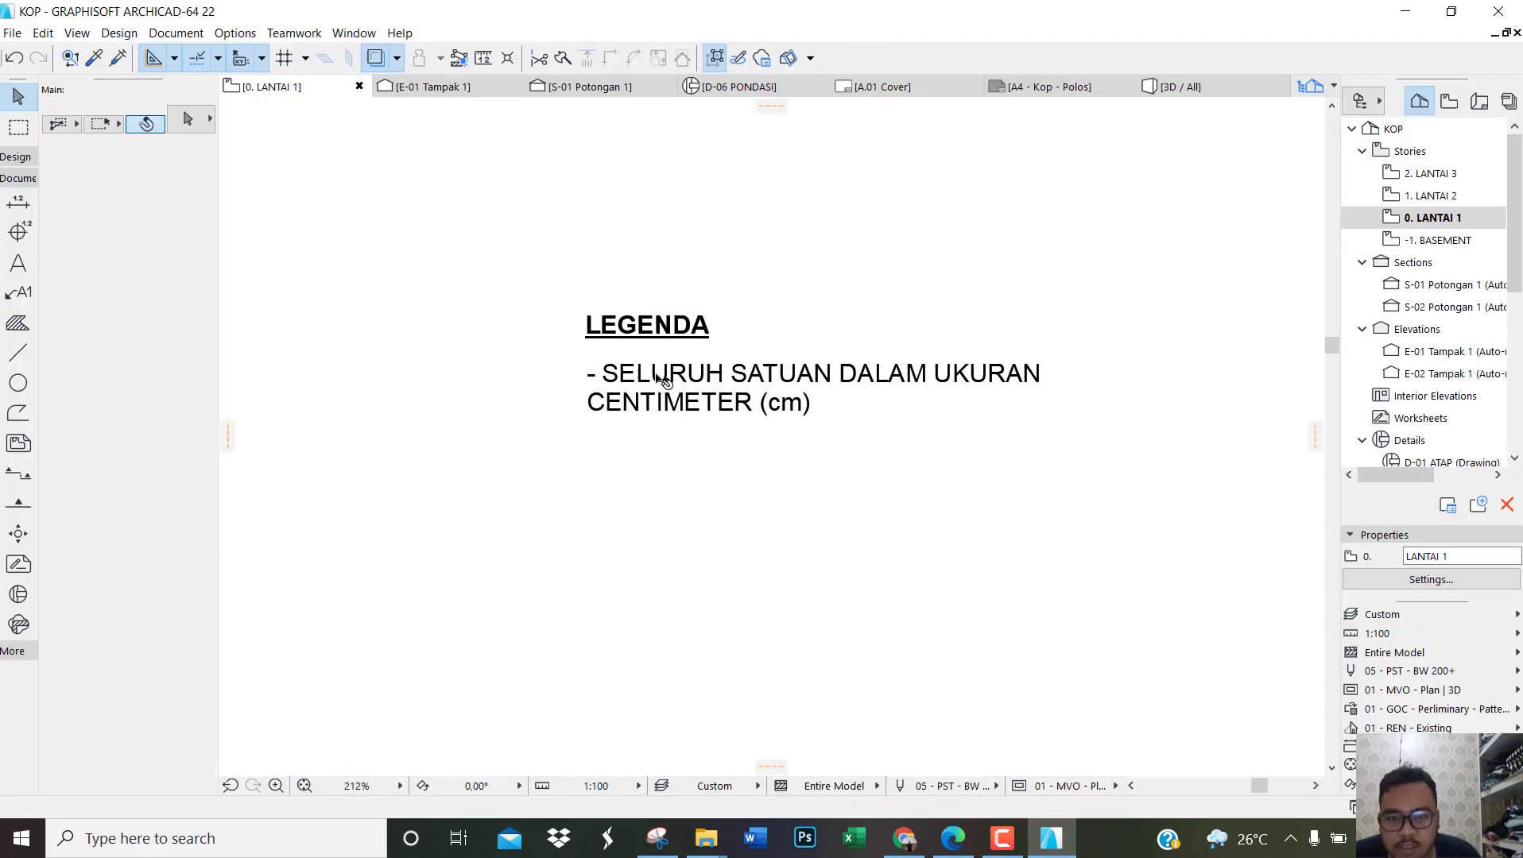
{"action": "left_click", "coordinate": [682, 330]}
{"action": "key", "text": "ctrl+d"}
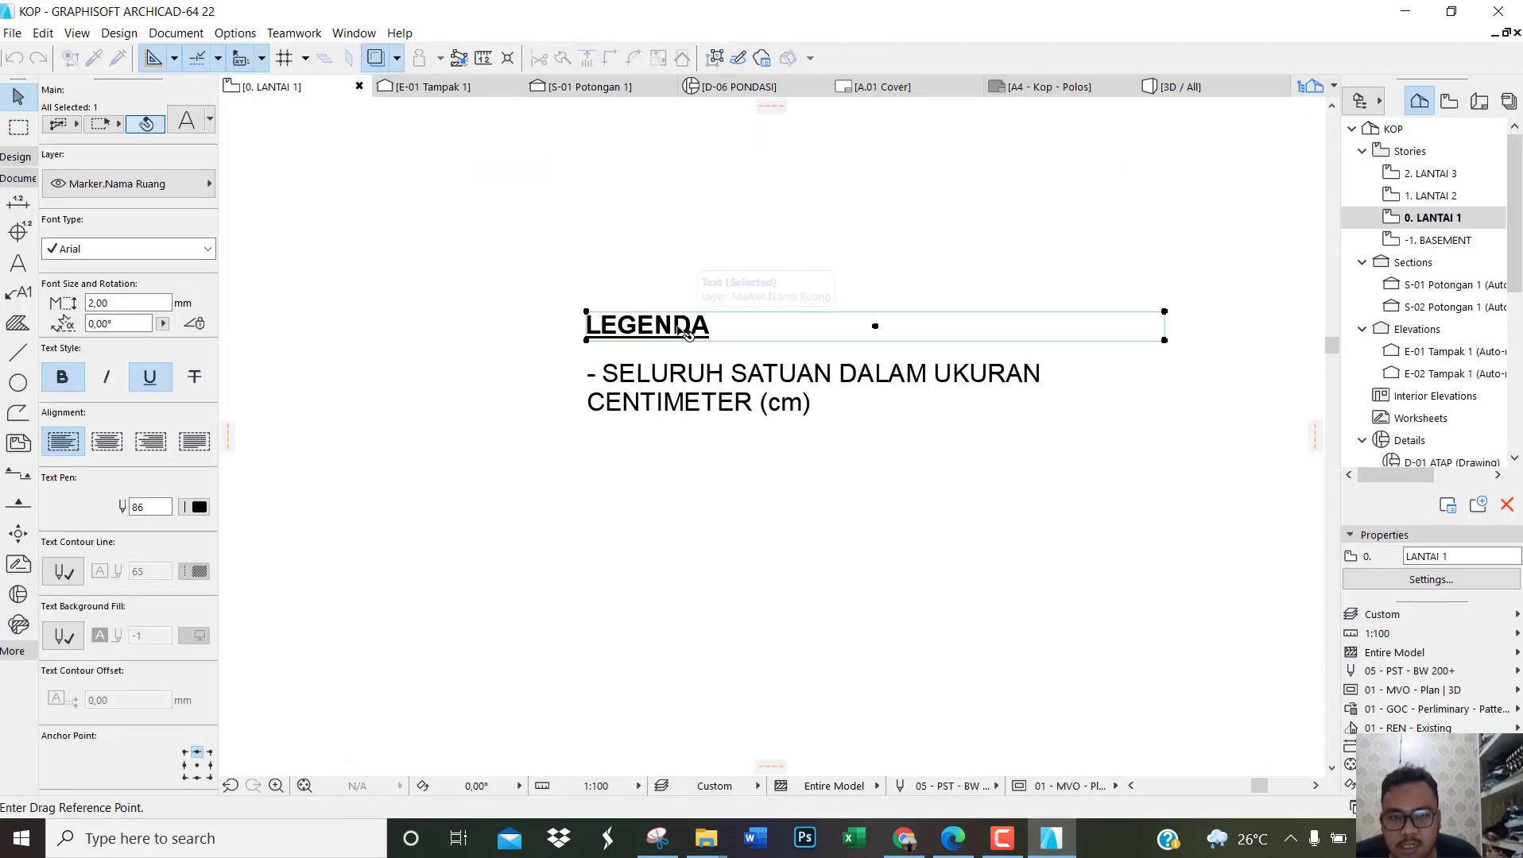
{"action": "key", "text": "ctrl"}
{"action": "left_click", "coordinate": [677, 326]}
{"action": "scroll", "coordinate": [674, 329], "scroll_direction": "down", "scroll_amount": 2}
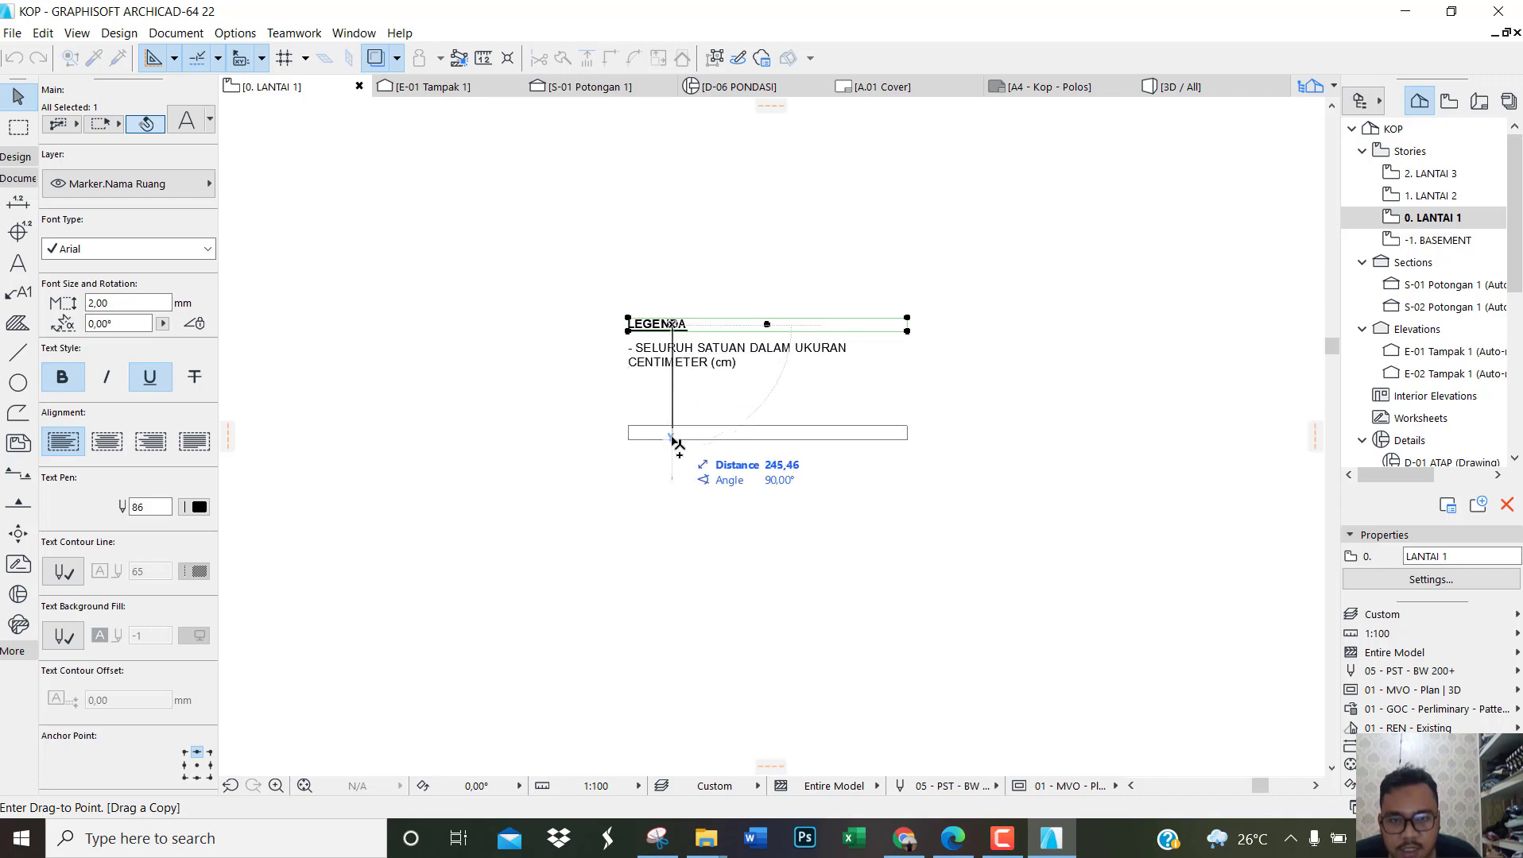
{"action": "left_click", "coordinate": [674, 508]}
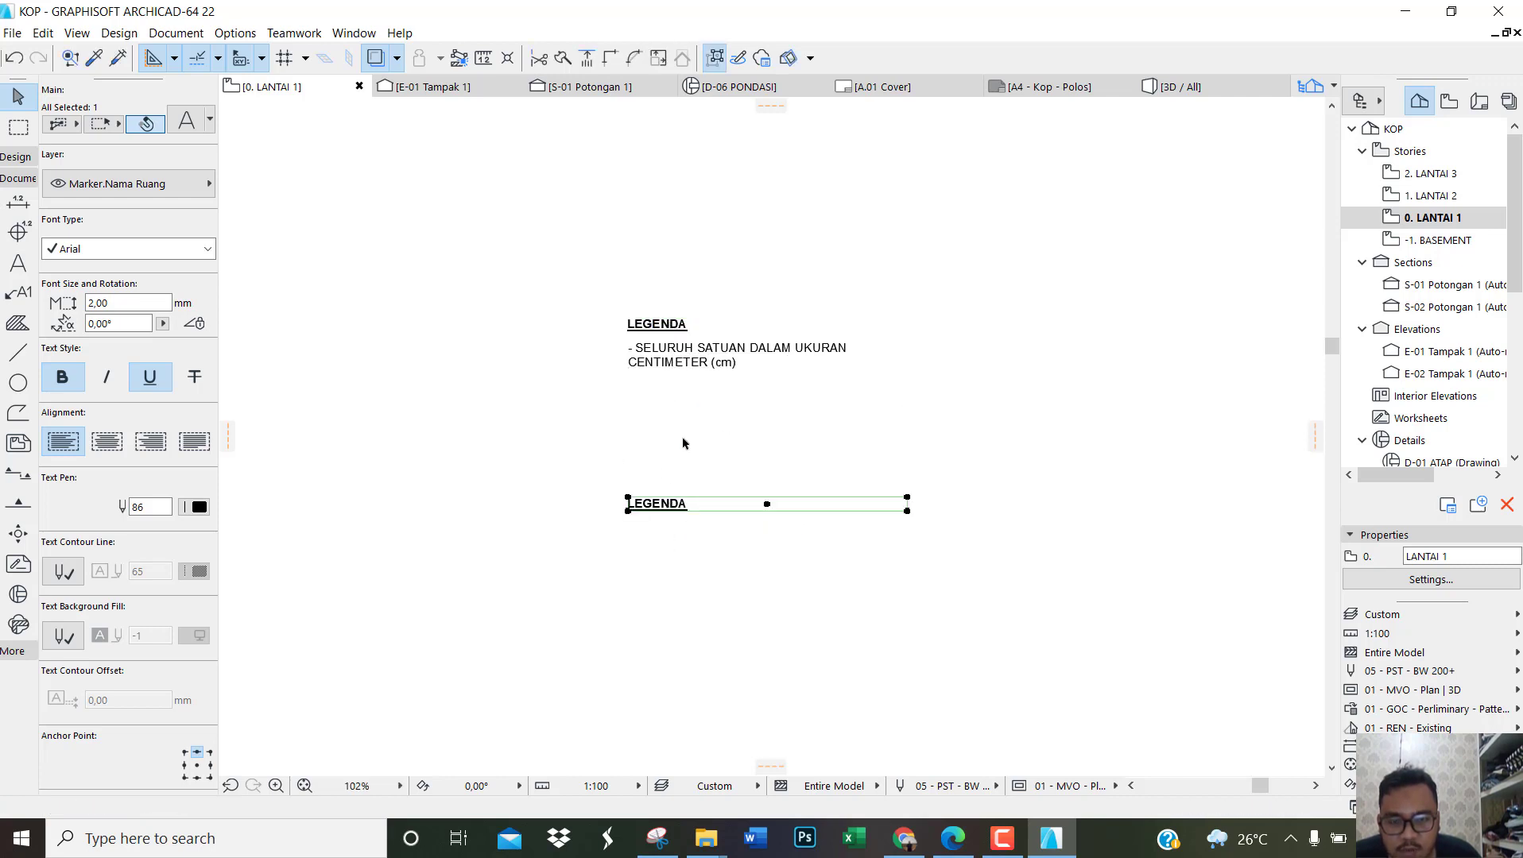
{"action": "scroll", "coordinate": [682, 442], "scroll_direction": "up", "scroll_amount": 1}
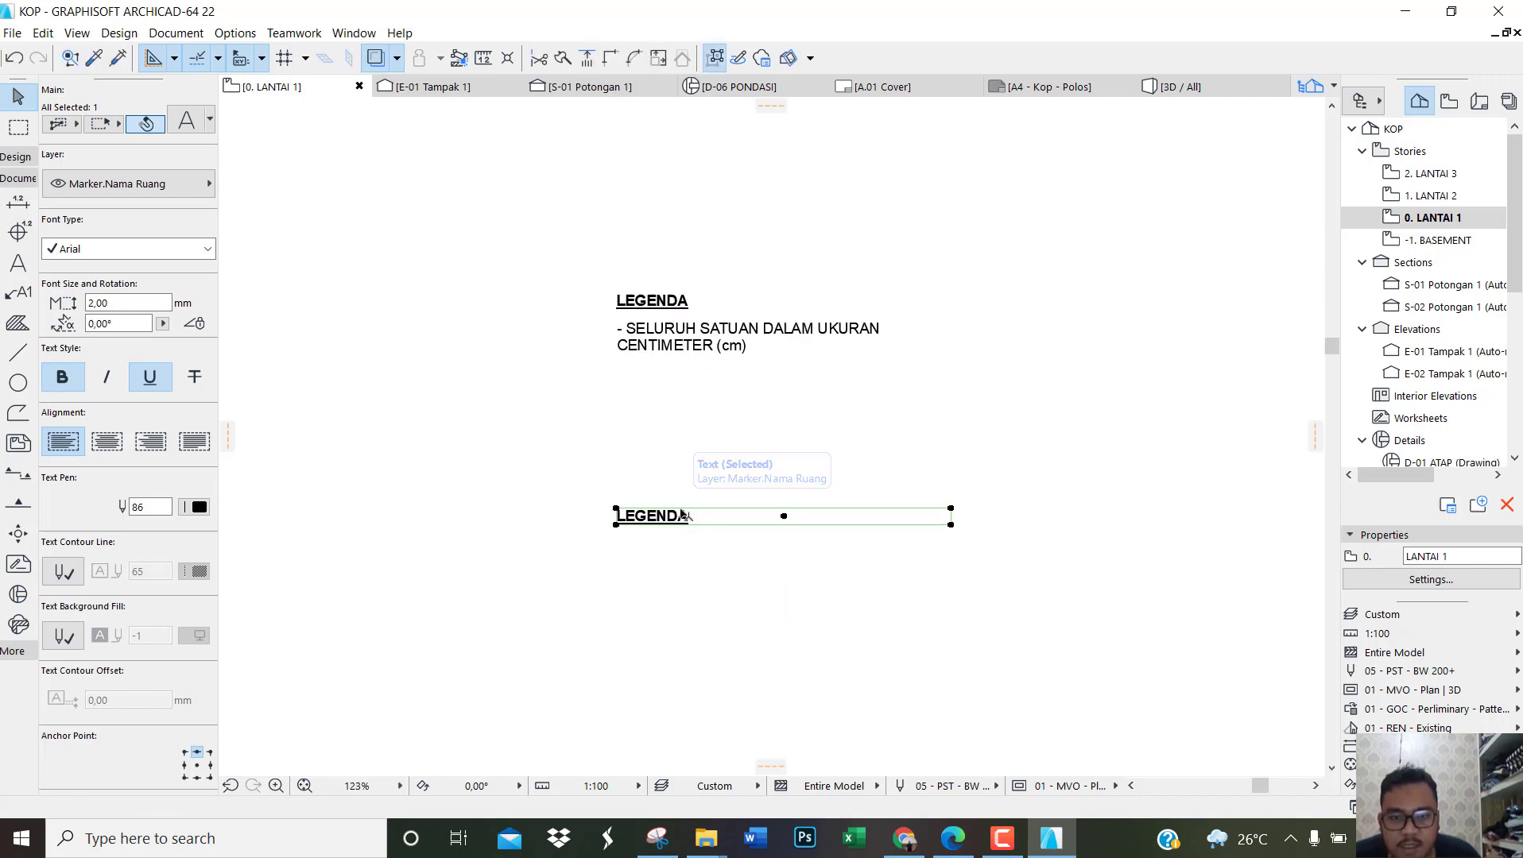
Step: Replace the text of the copied LEGENDA heading with SIMBOL, keeping the heading directly below the centimetre note
{"action": "left_click_drag", "start_coordinate": [682, 513], "coordinate": [697, 521]}
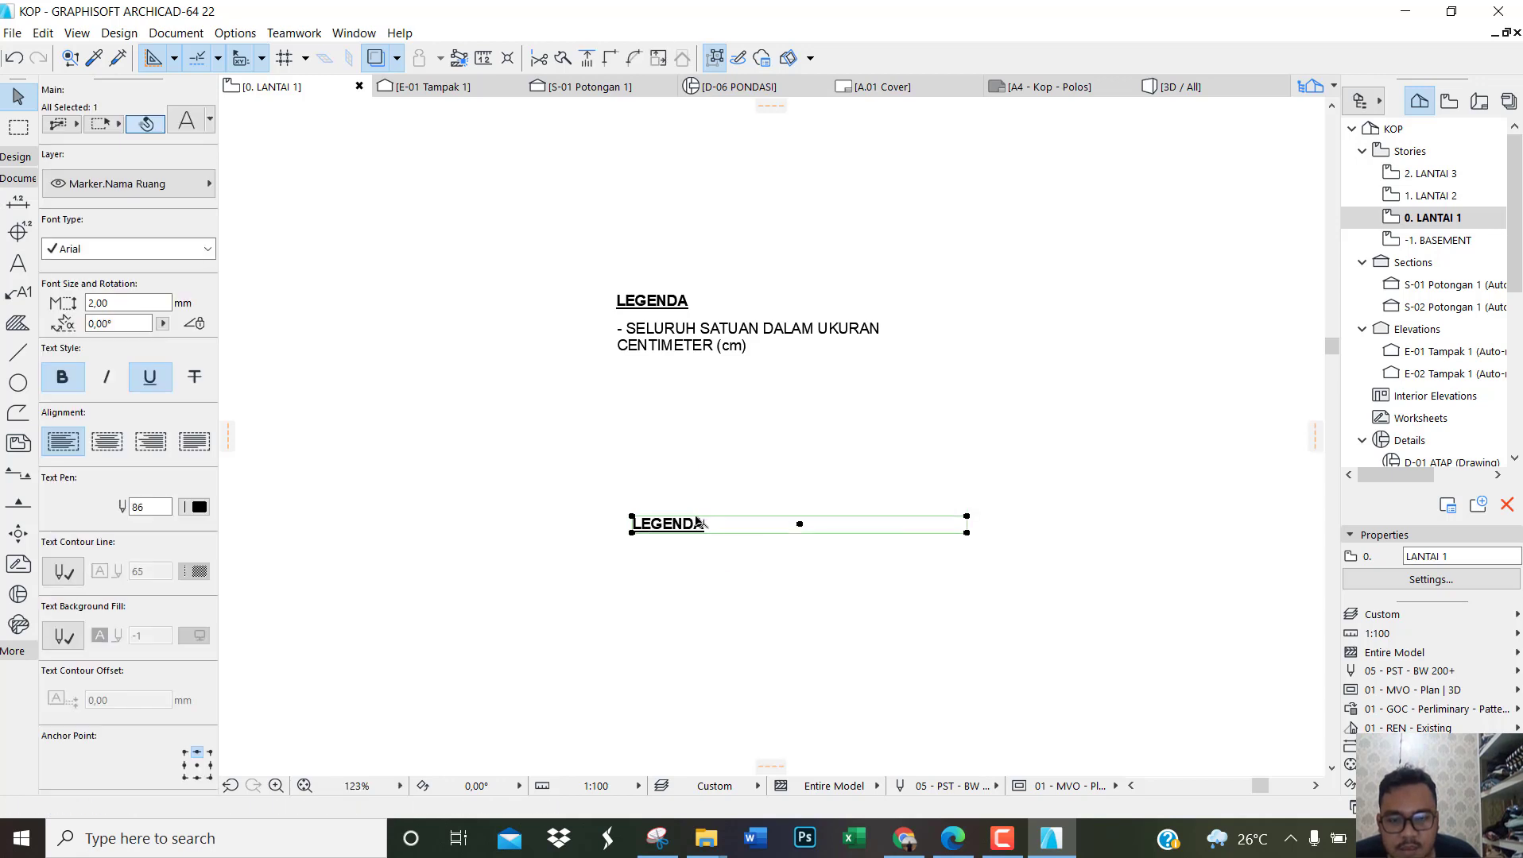
{"action": "key", "text": "ctrl+z"}
{"action": "double_click", "coordinate": [676, 520]}
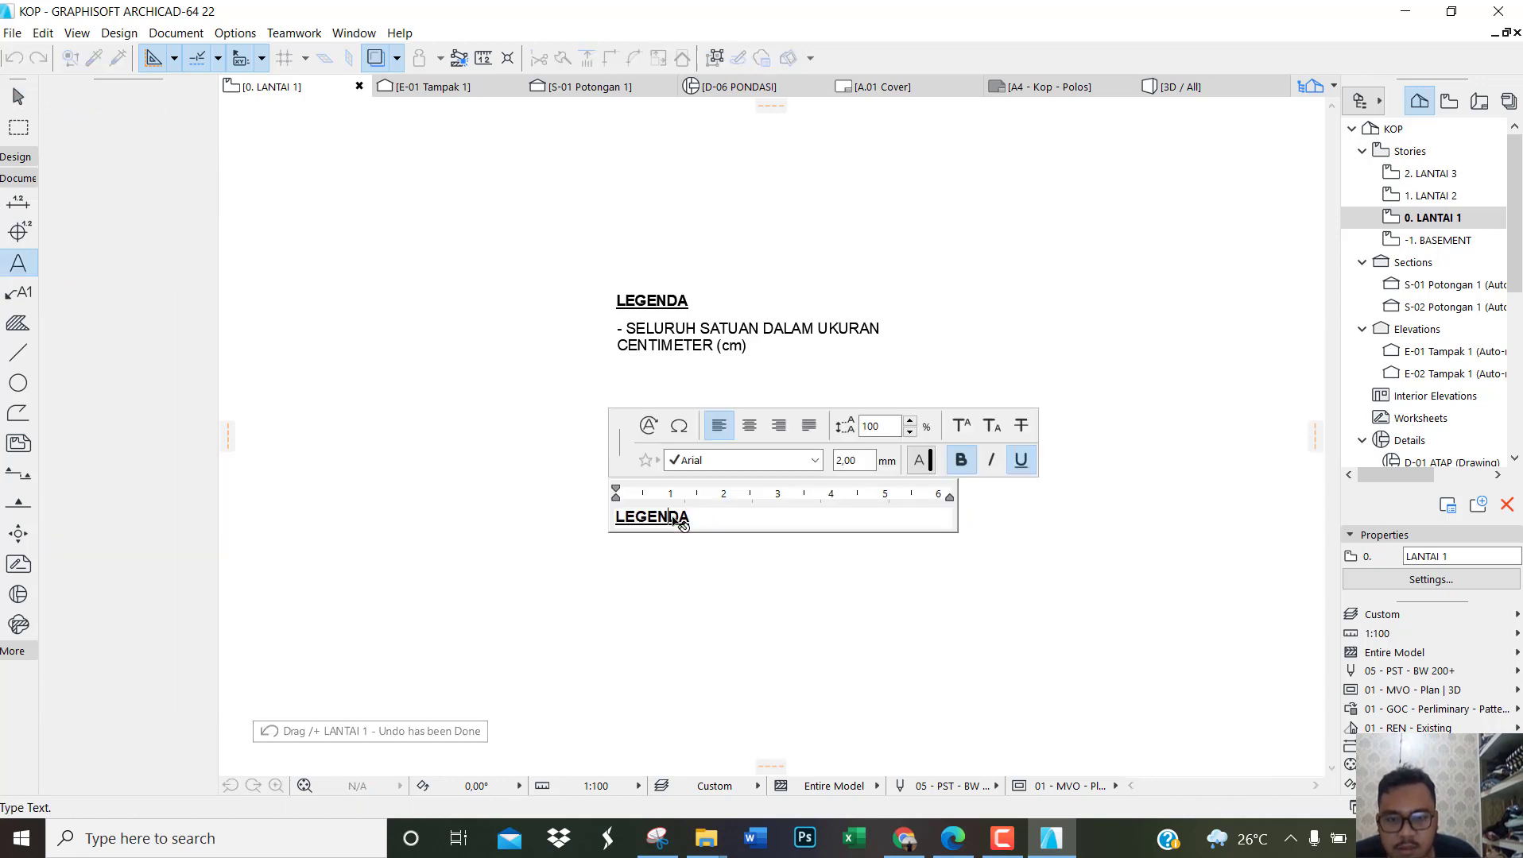
{"action": "double_click", "coordinate": [674, 517]}
{"action": "type", "text": "SIMBOL:"}
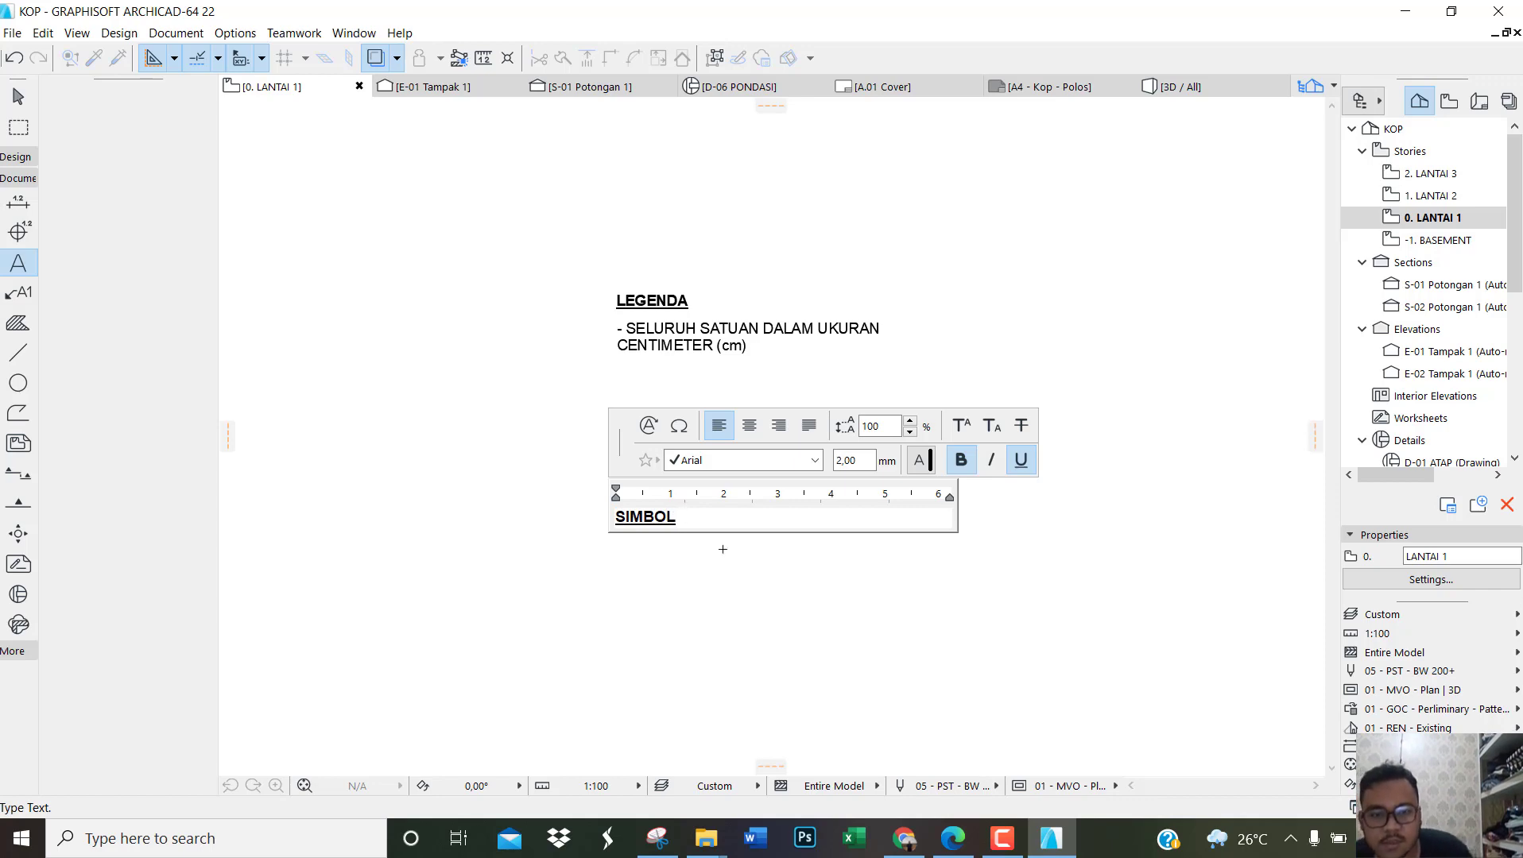
{"action": "left_click", "coordinate": [715, 580]}
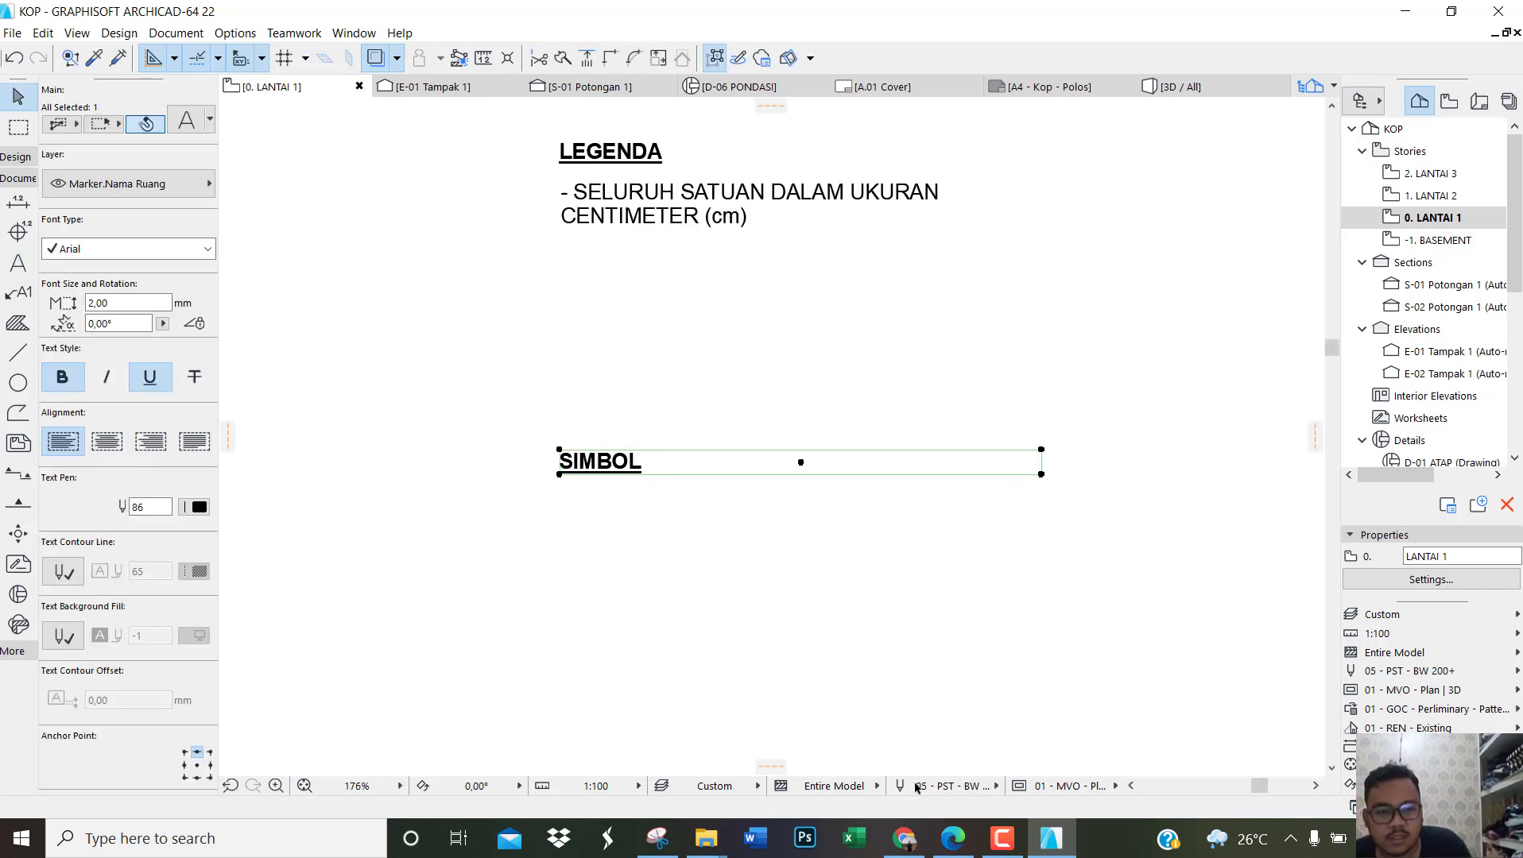
Step: Switch to the reference PDF in Edge to examine the hatch samples in its SIMBOL list, and return to ArchiCAD with nothing selected
{"action": "left_click", "coordinate": [956, 840]}
{"action": "scroll", "coordinate": [896, 330], "scroll_direction": "up", "scroll_amount": 2, "text": "ctrl"}
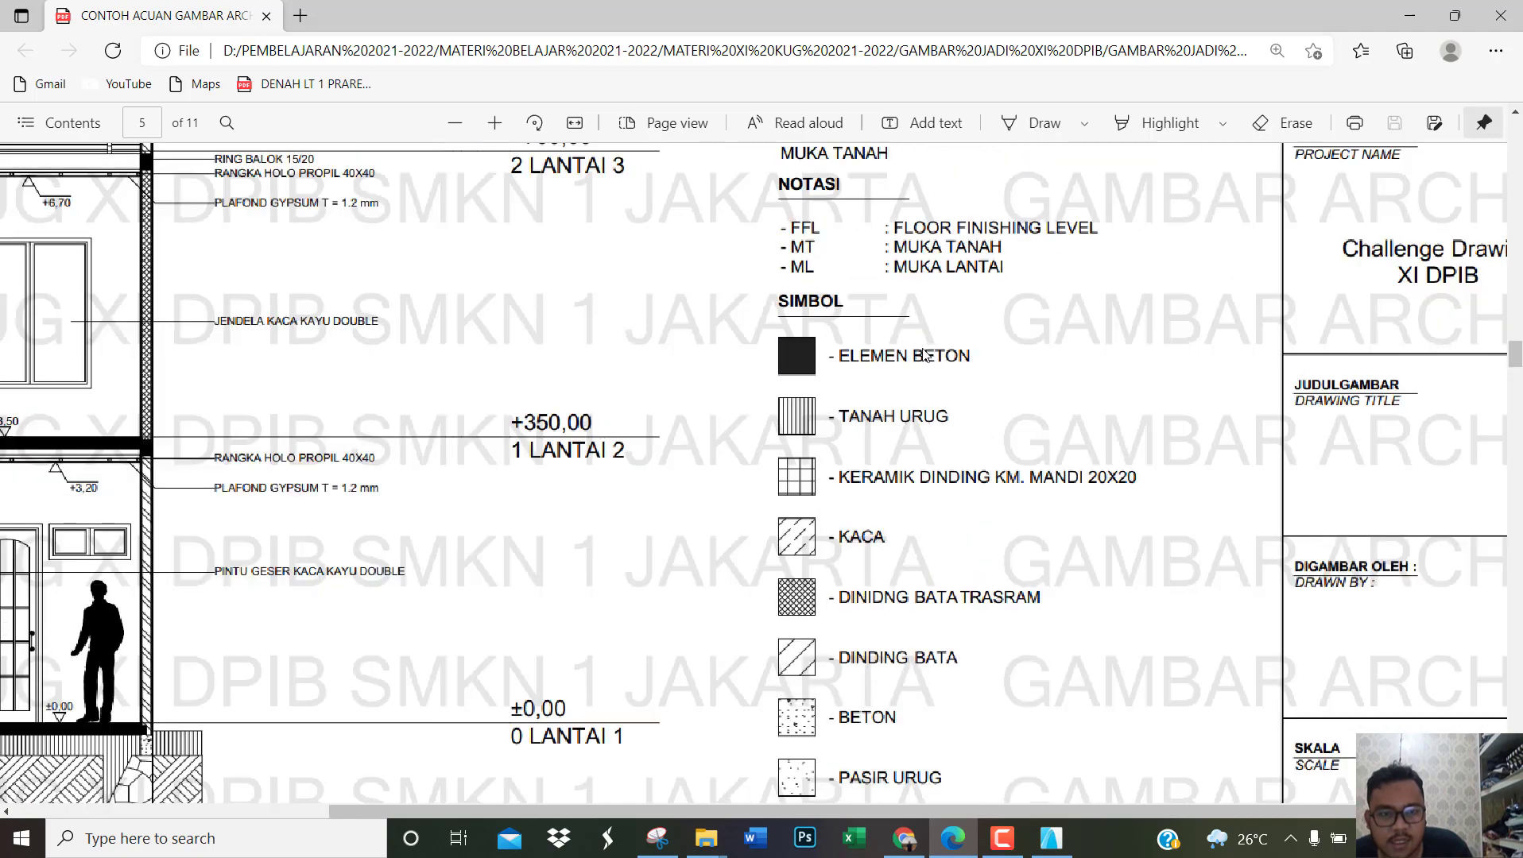
{"action": "scroll", "coordinate": [883, 384], "scroll_direction": "up", "scroll_amount": 2, "text": "ctrl"}
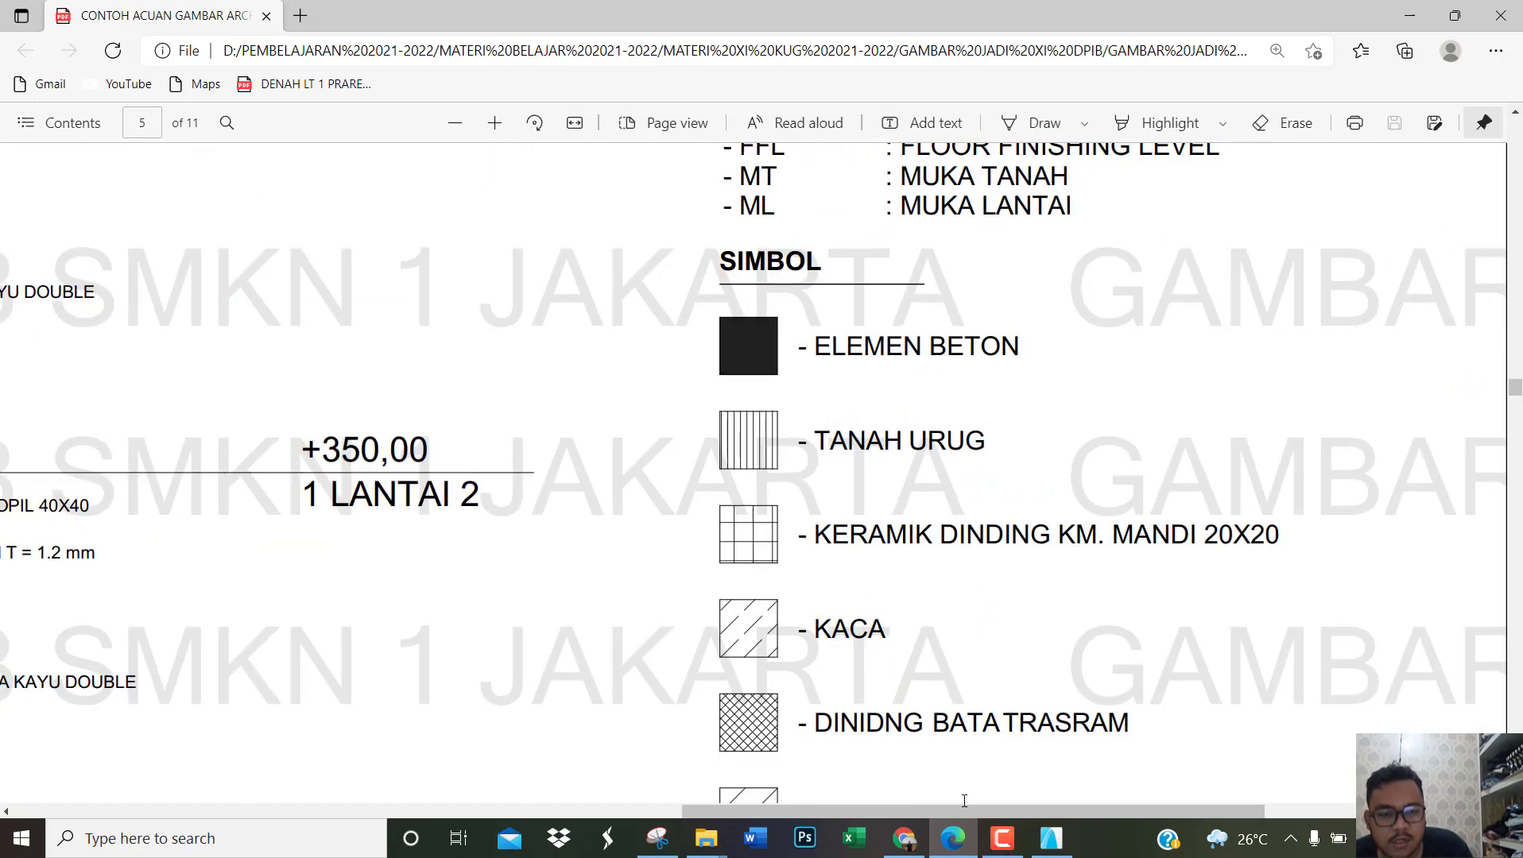
{"action": "left_click", "coordinate": [964, 847]}
{"action": "left_click", "coordinate": [648, 491]}
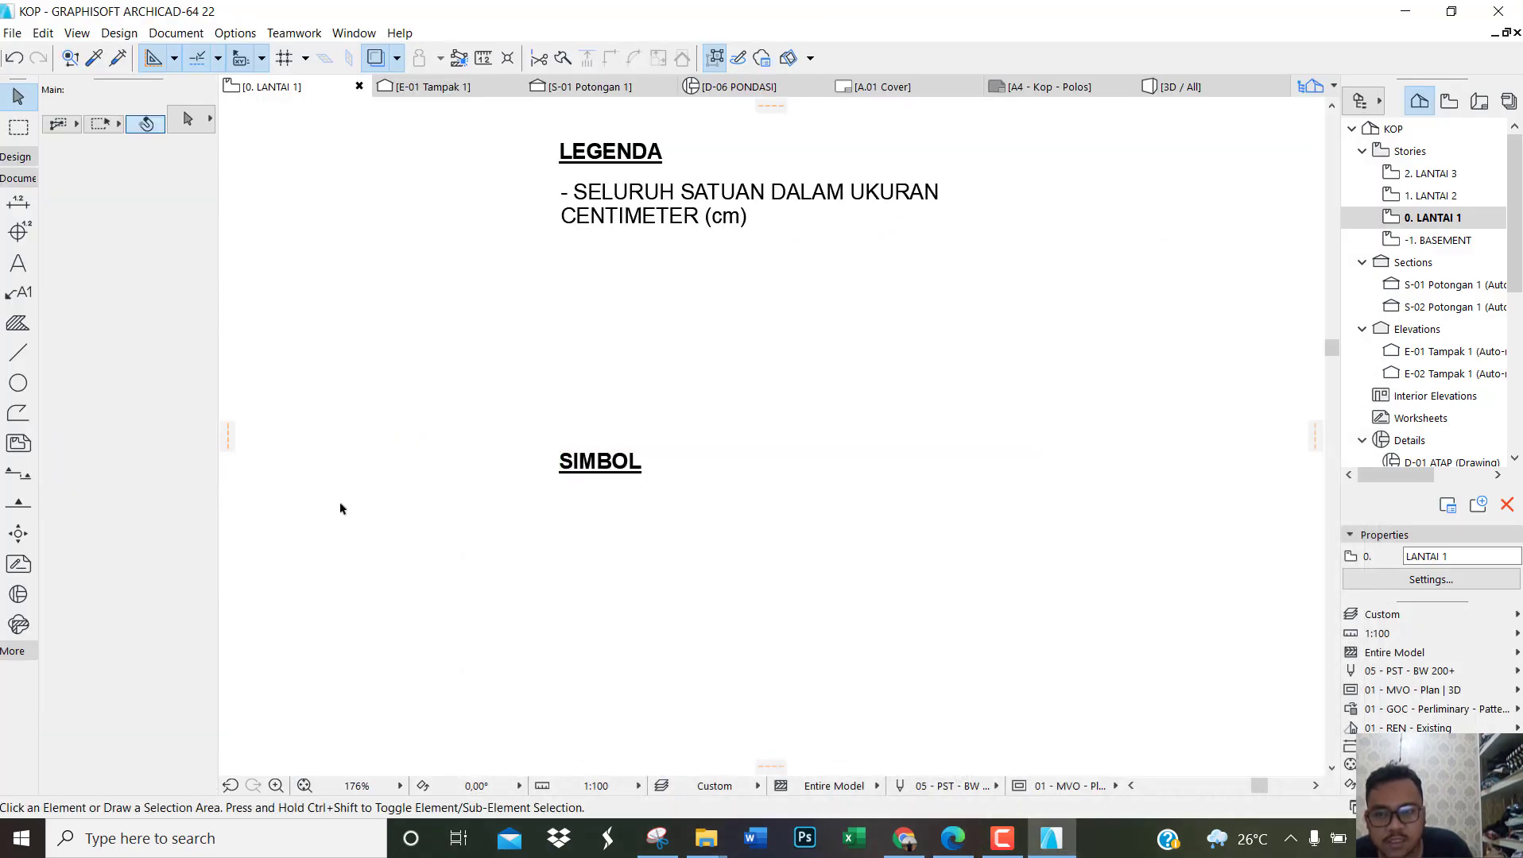
Step: Draw a 90 by 90 rectangular fill with the Solid Fill pattern below the SIMBOL heading
{"action": "left_click", "coordinate": [17, 324]}
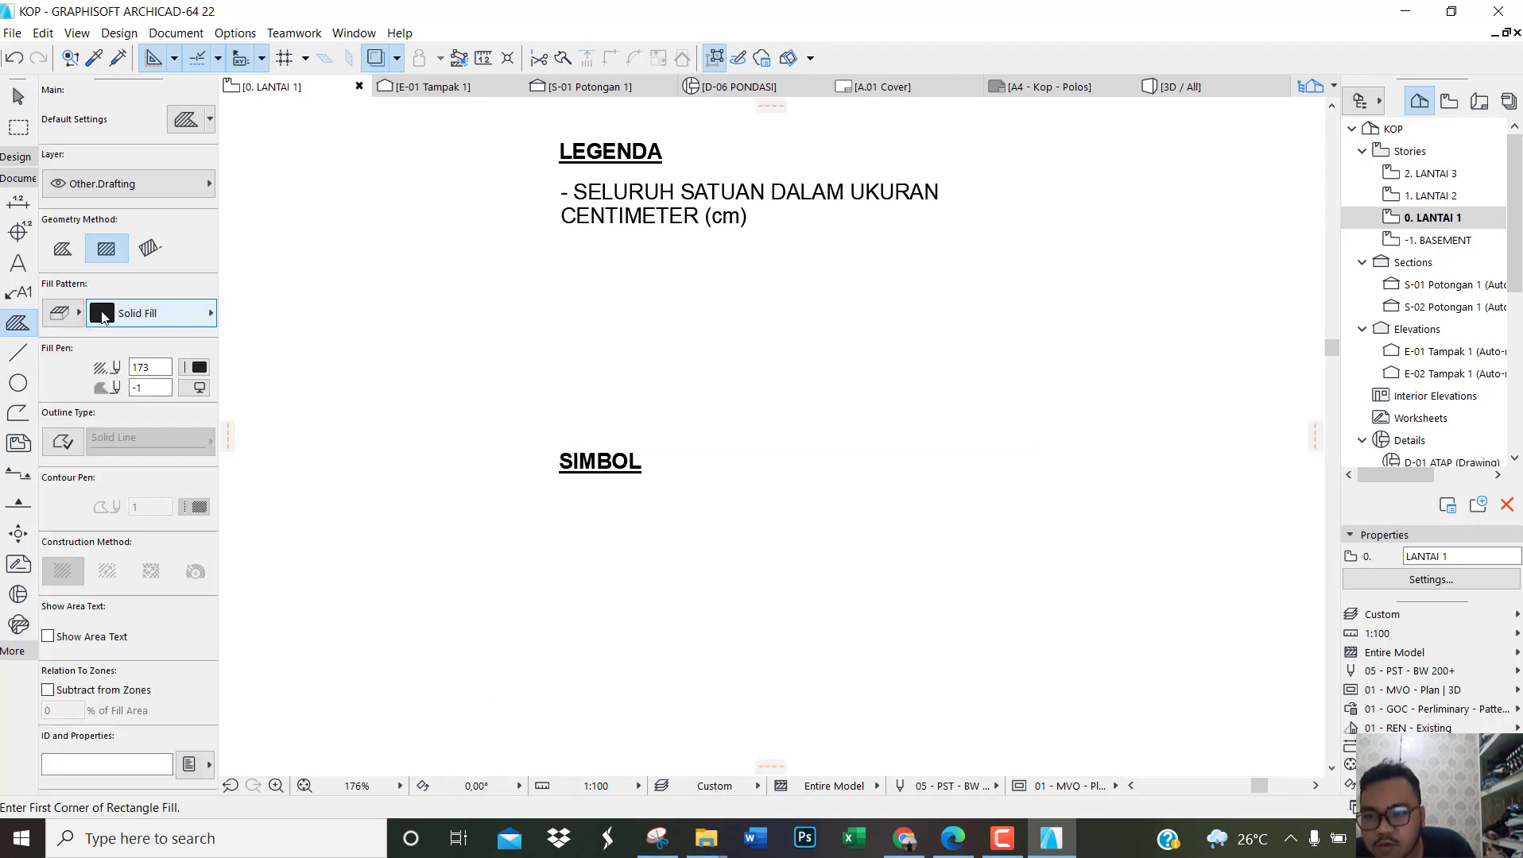
{"action": "scroll", "coordinate": [602, 573], "scroll_direction": "up", "scroll_amount": 2}
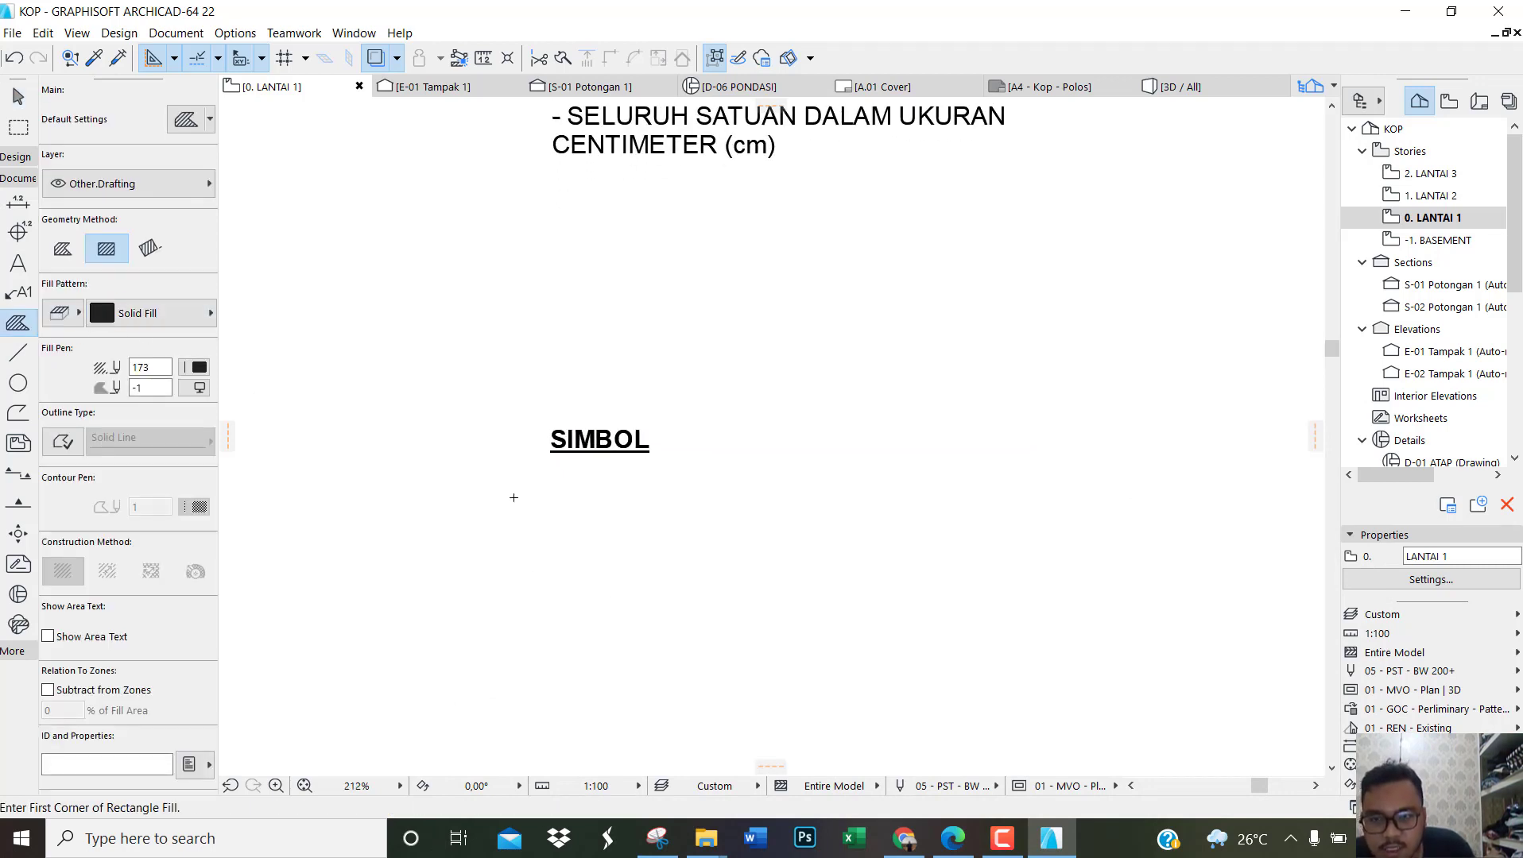
{"action": "left_click", "coordinate": [558, 498]}
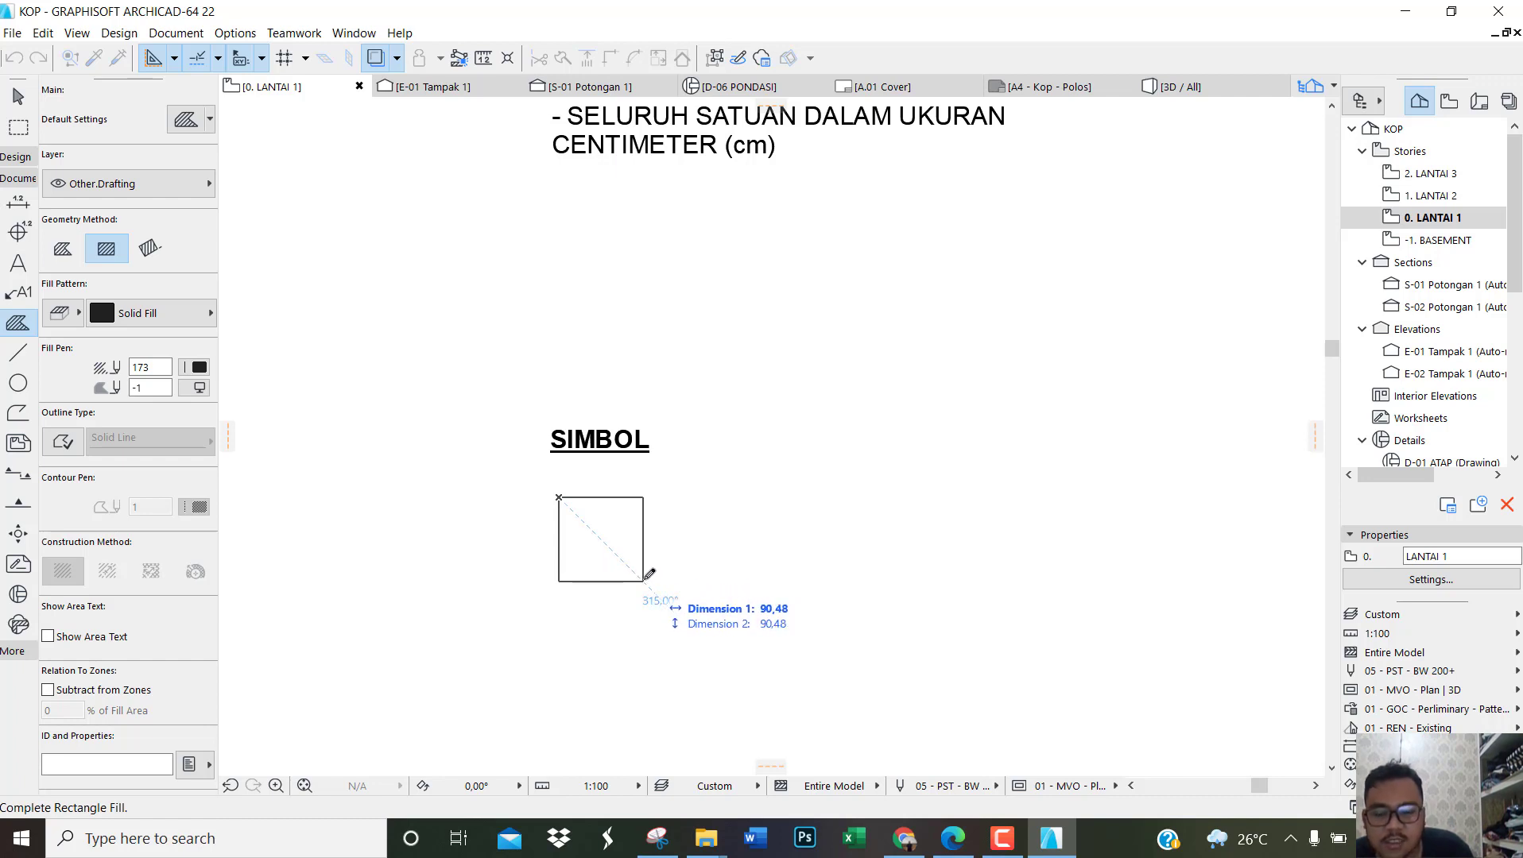
{"action": "type", "text": "90"}
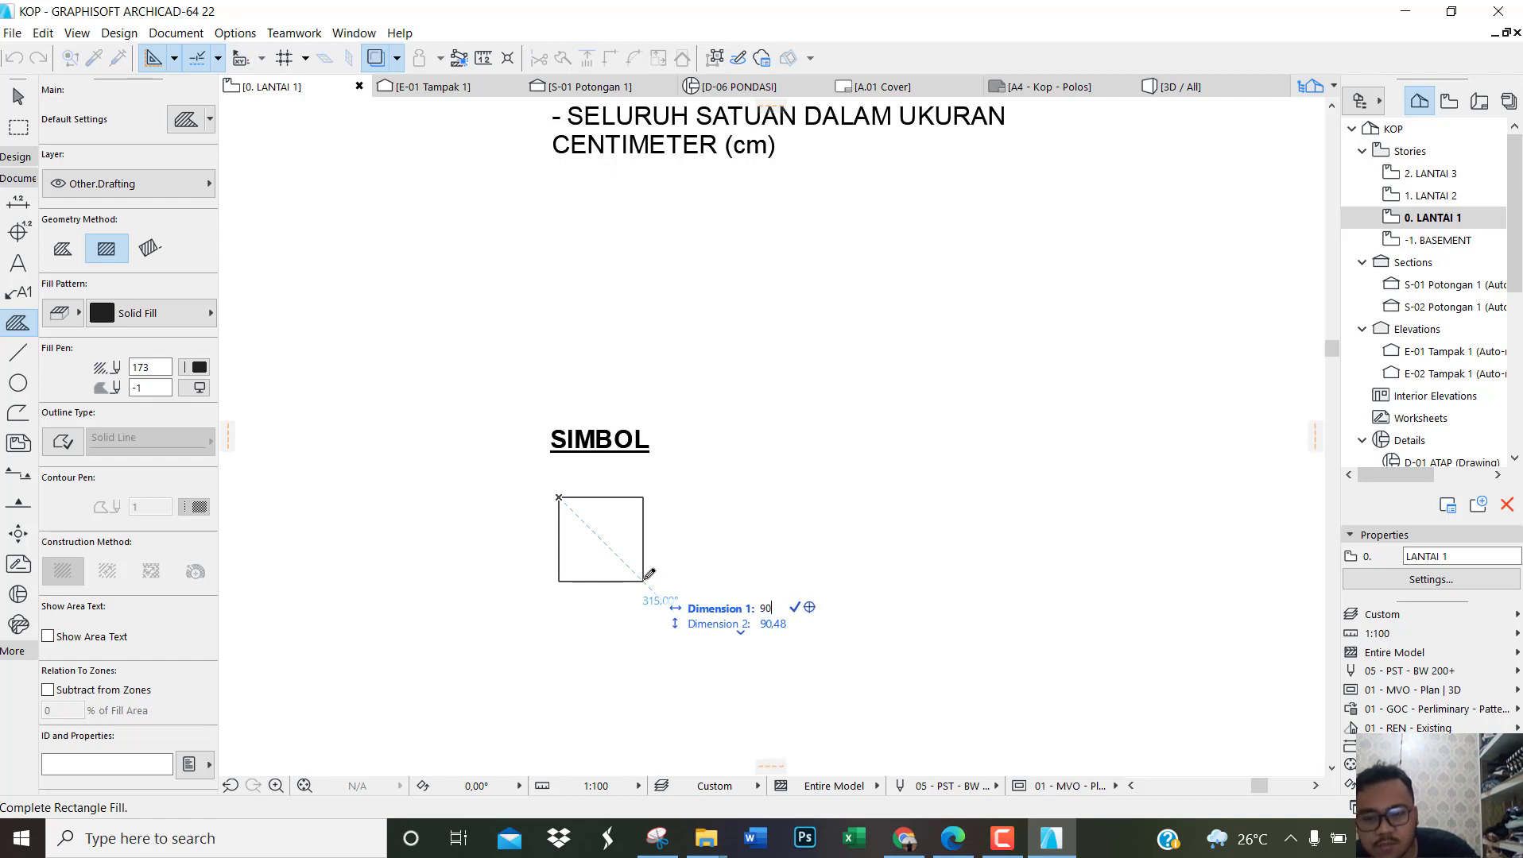
{"action": "key", "text": "Tab"}
{"action": "type", "text": "90"}
{"action": "key", "text": "Return"}
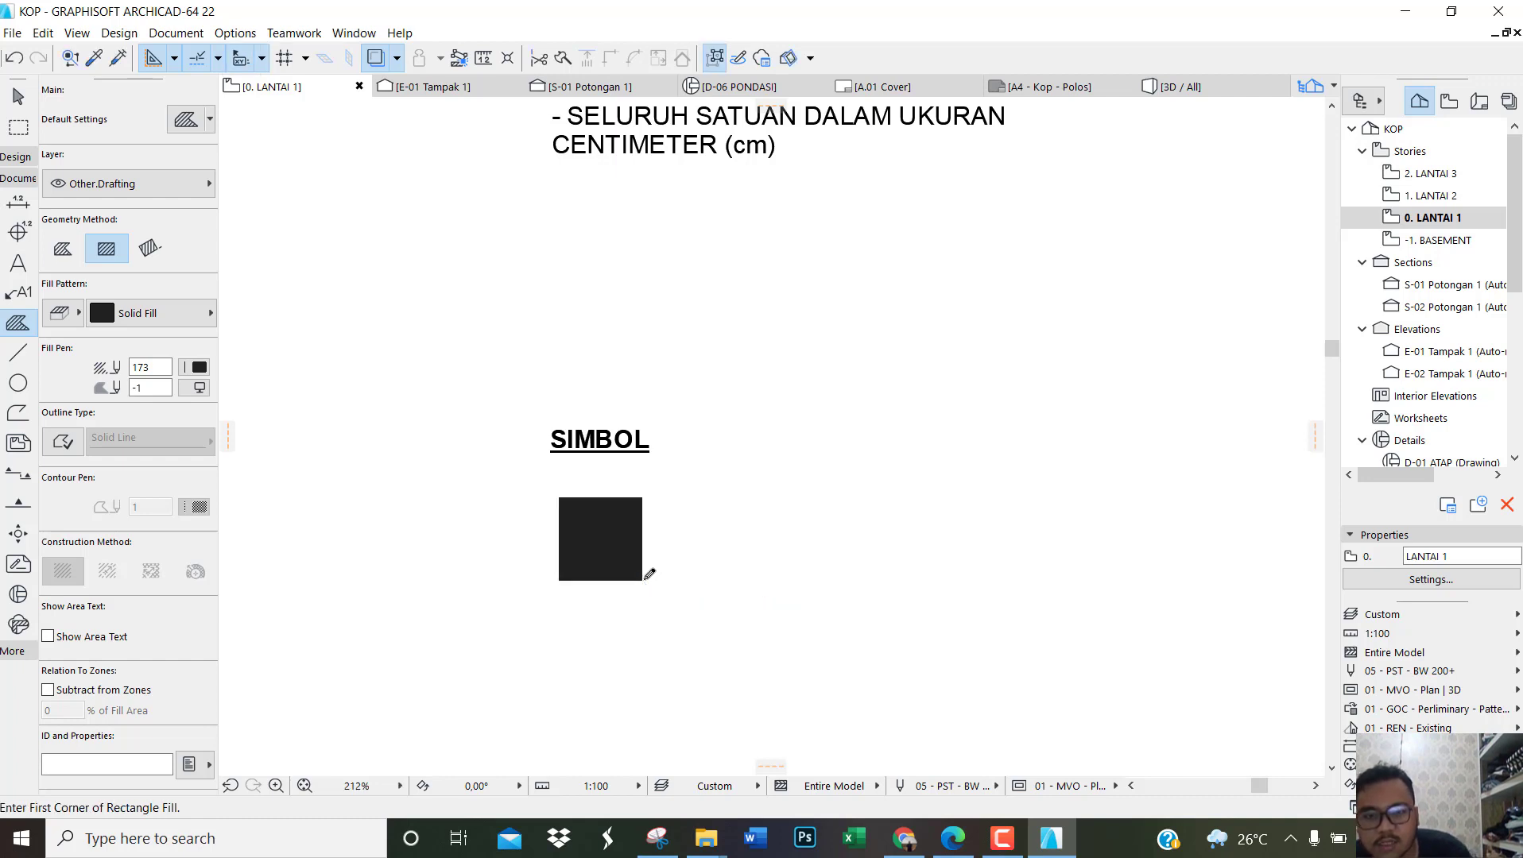
Step: Move the solid black square slightly left to line it up with the start of the SIMBOL heading
{"action": "key", "text": "Escape"}
{"action": "left_click", "coordinate": [598, 564]}
{"action": "left_click_drag", "start_coordinate": [598, 564], "coordinate": [586, 566]}
{"action": "key", "text": "Escape"}
{"action": "scroll", "coordinate": [576, 451], "scroll_direction": "down", "scroll_amount": 4}
{"action": "scroll", "coordinate": [601, 540], "scroll_direction": "up", "scroll_amount": 2}
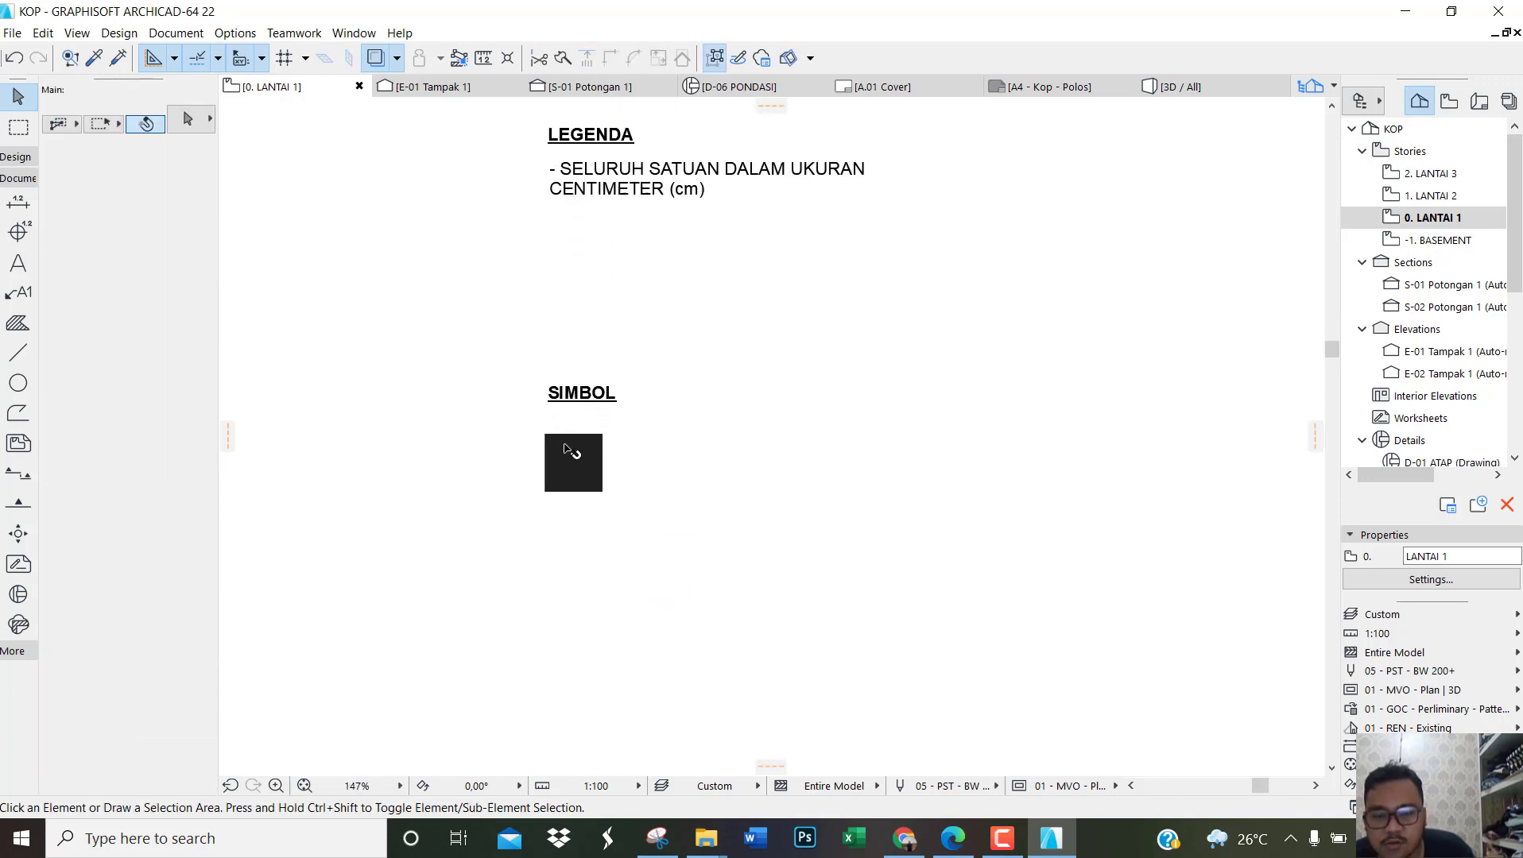
{"action": "left_click", "coordinate": [18, 352]}
{"action": "scroll", "coordinate": [629, 610], "scroll_direction": "up", "scroll_amount": 4}
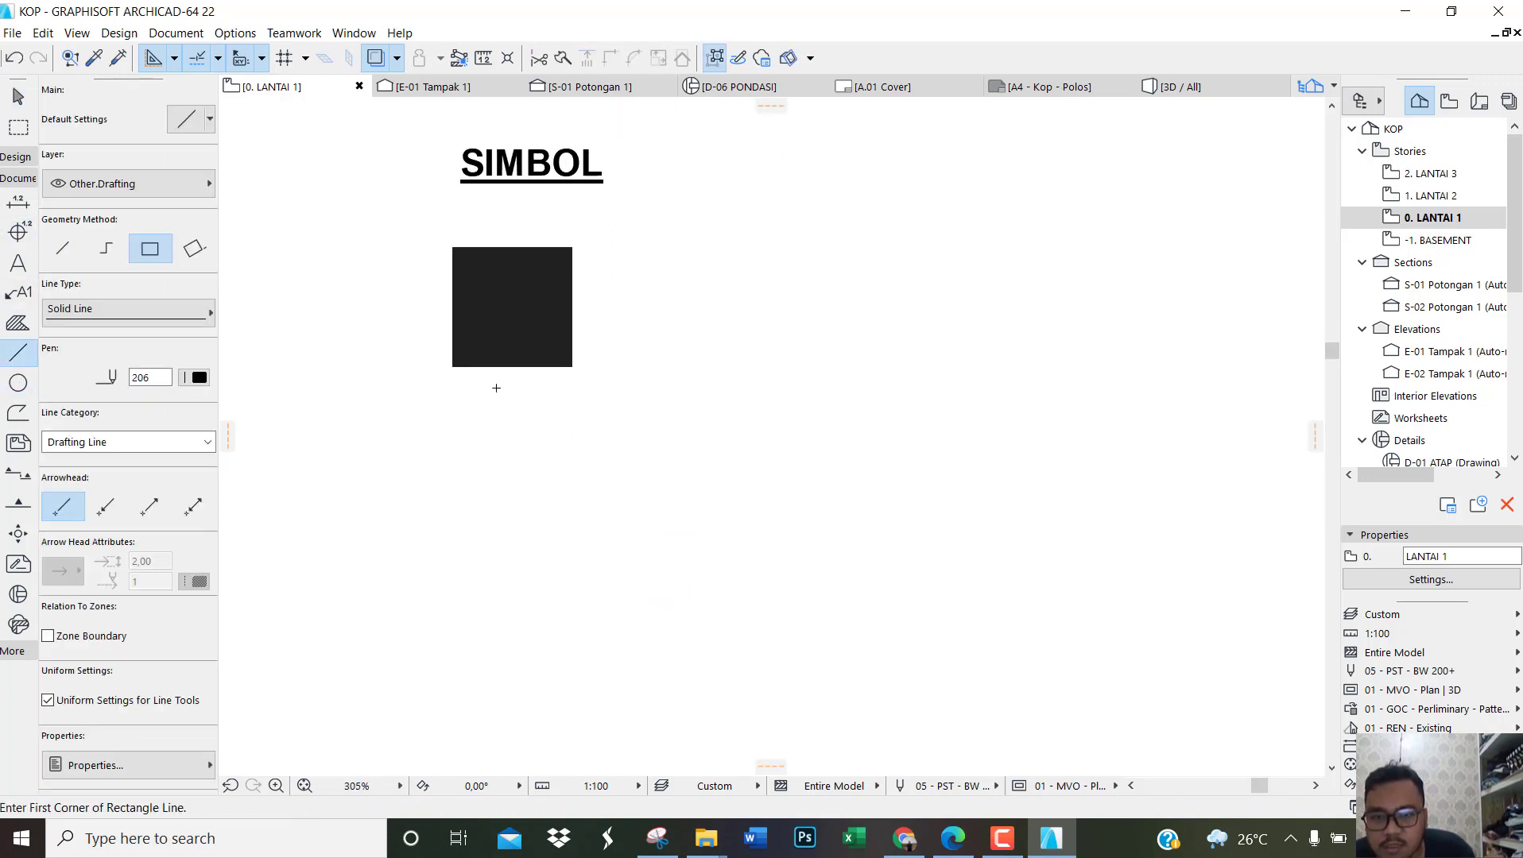
{"action": "left_click", "coordinate": [453, 366]}
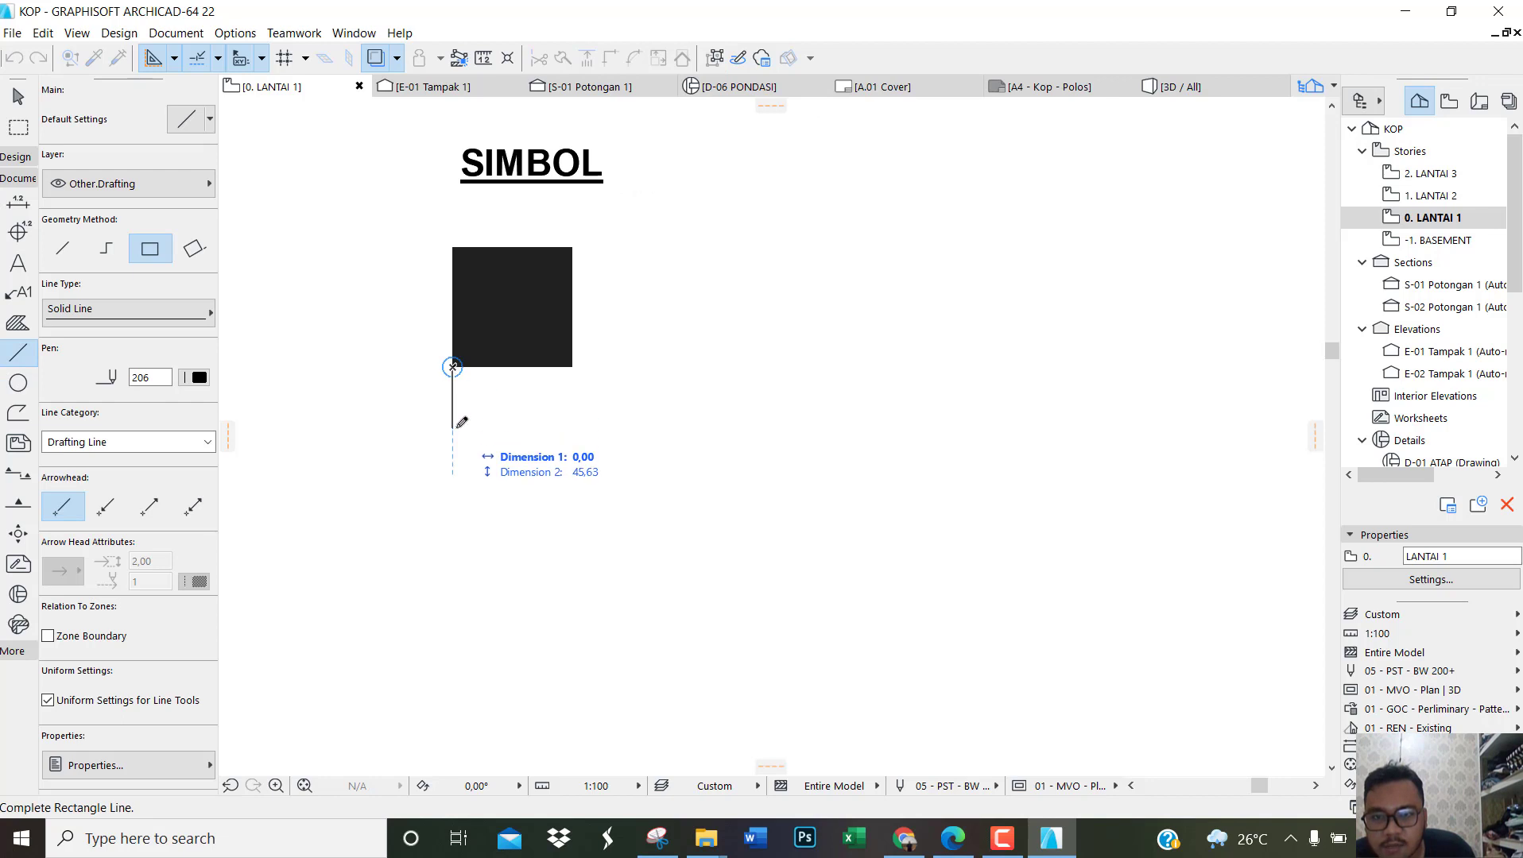
{"action": "type", "text": "50"}
{"action": "key", "text": "Return"}
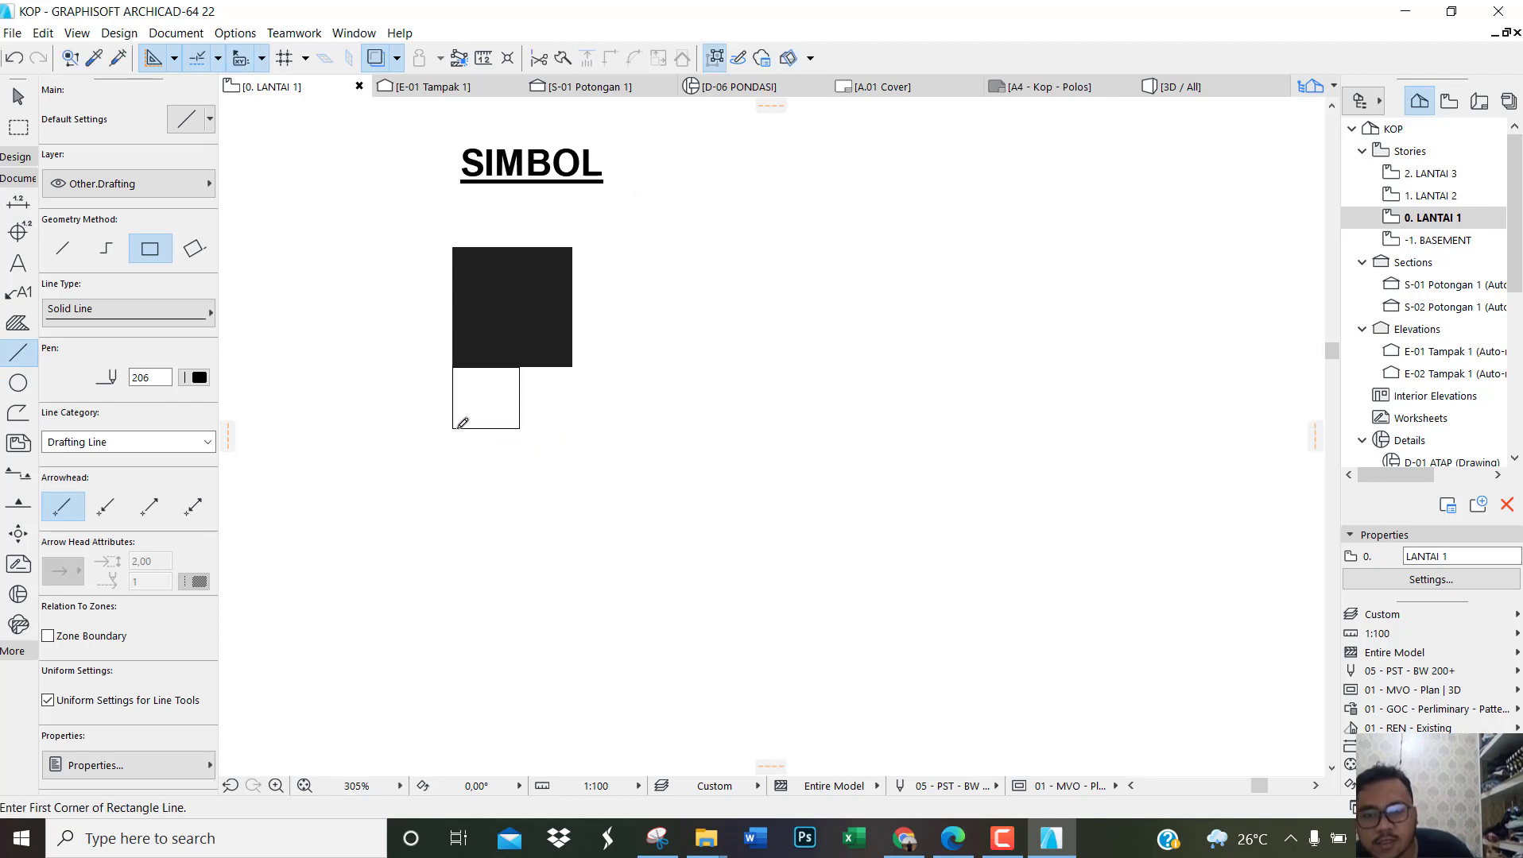
{"action": "key", "text": "ctrl+z"}
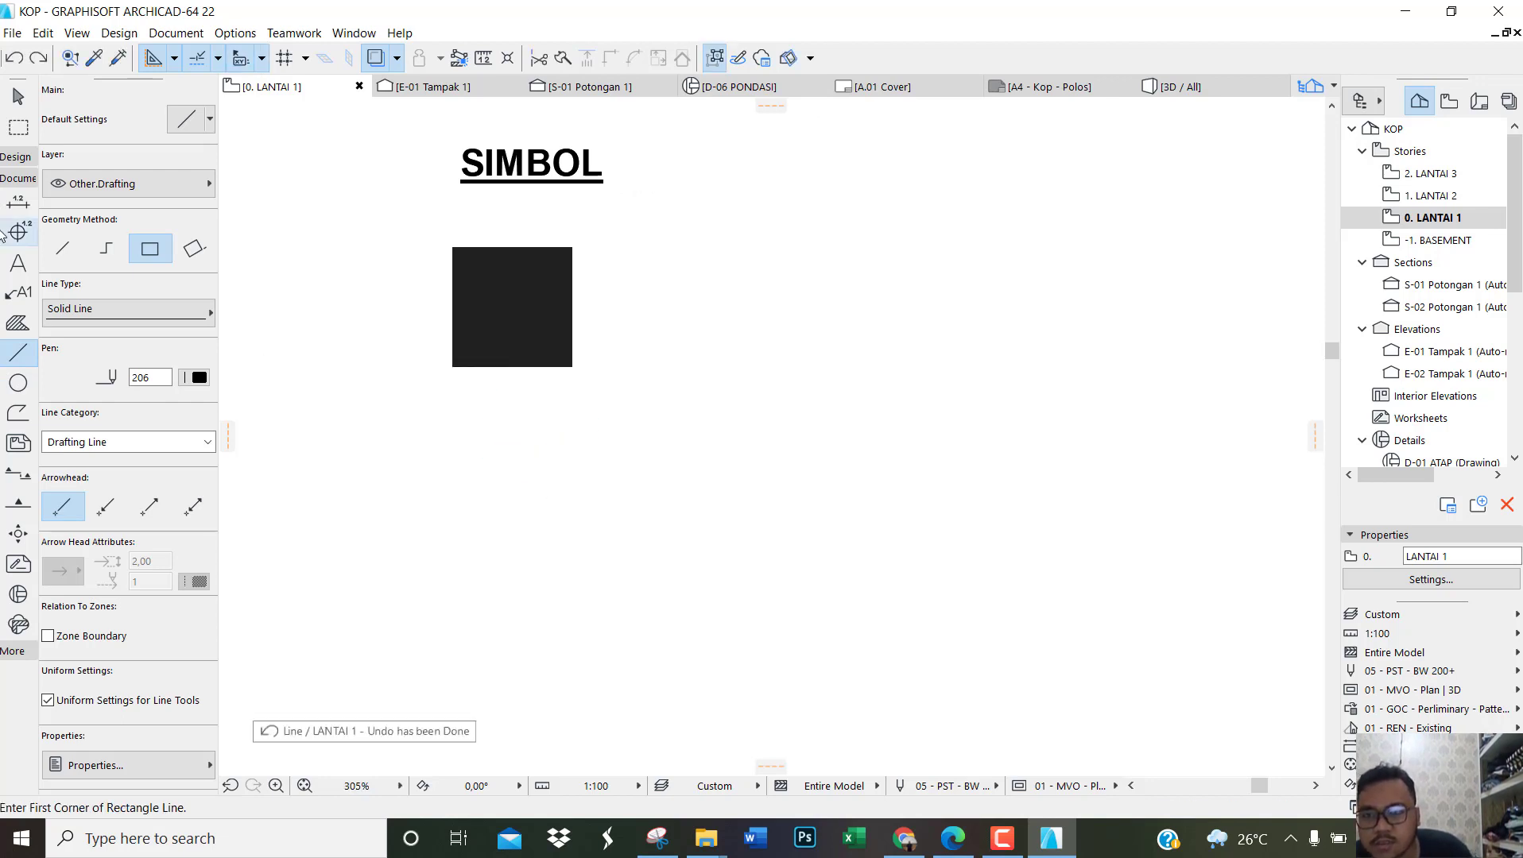
Step: Draw a single vertical spacer line of 50 downward from the black square's lower-left corner
{"action": "left_click", "coordinate": [62, 249]}
{"action": "left_click", "coordinate": [453, 368]}
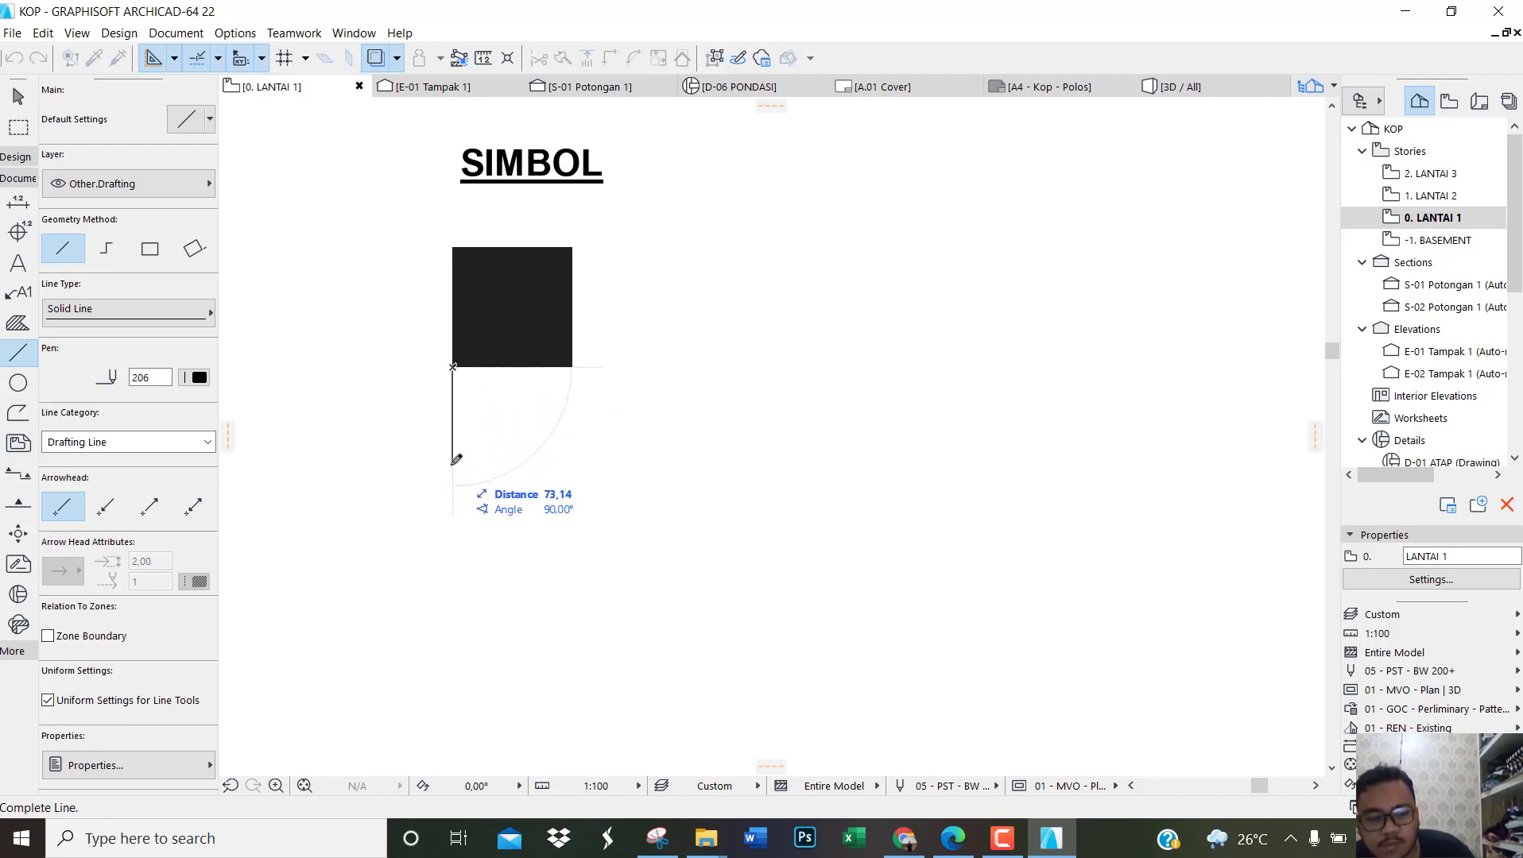
{"action": "type", "text": "50"}
{"action": "key", "text": "Return"}
{"action": "key", "text": "Escape"}
Step: Copy the black square so its upper-left corner meets the spacer line's lower end, and delete the line
{"action": "left_click", "coordinate": [570, 318]}
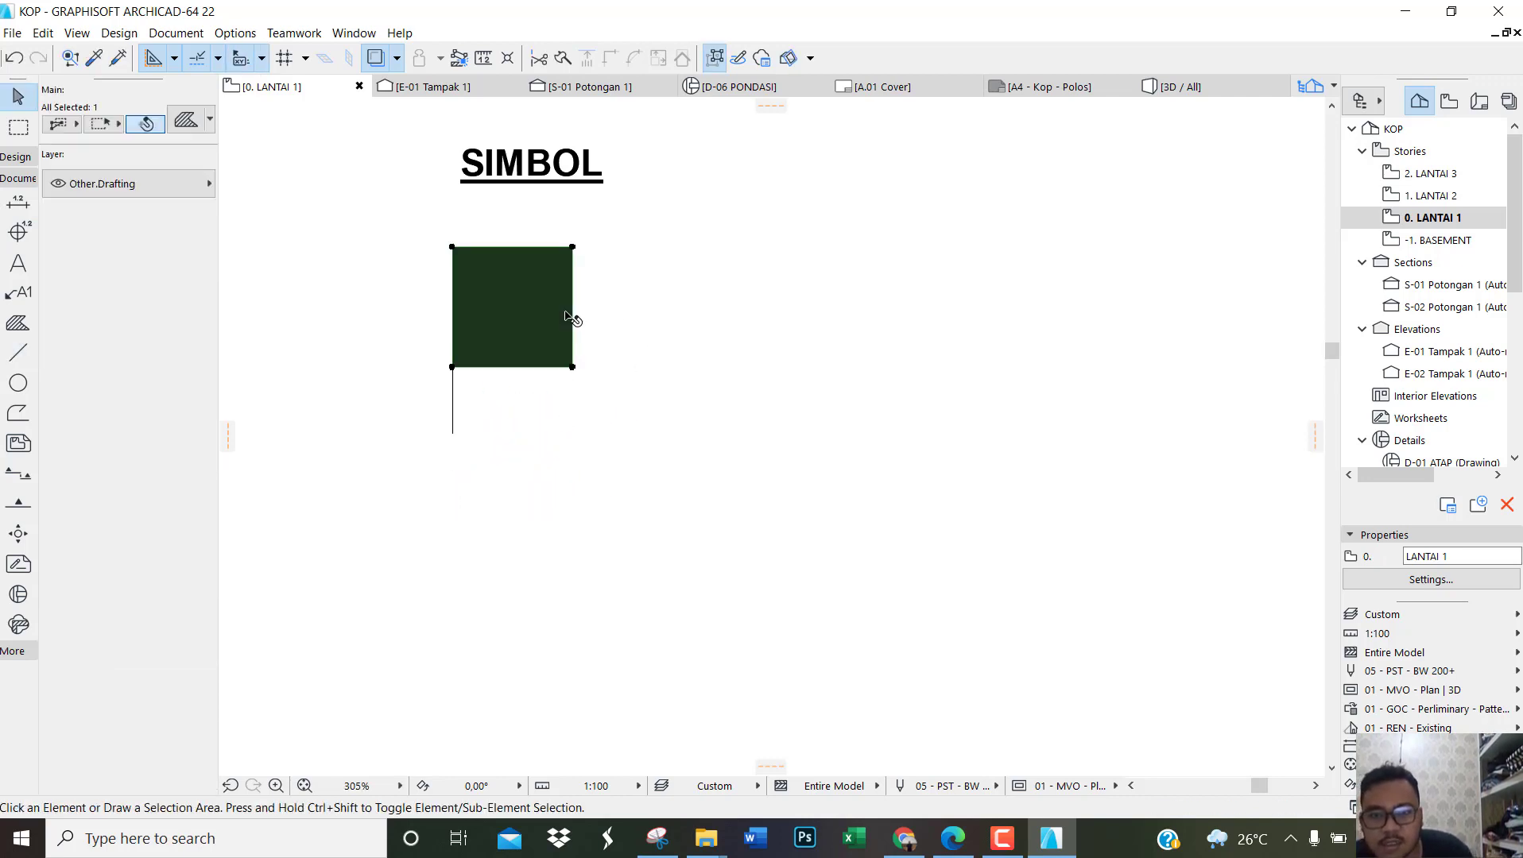
{"action": "key", "text": "ctrl+shift+d"}
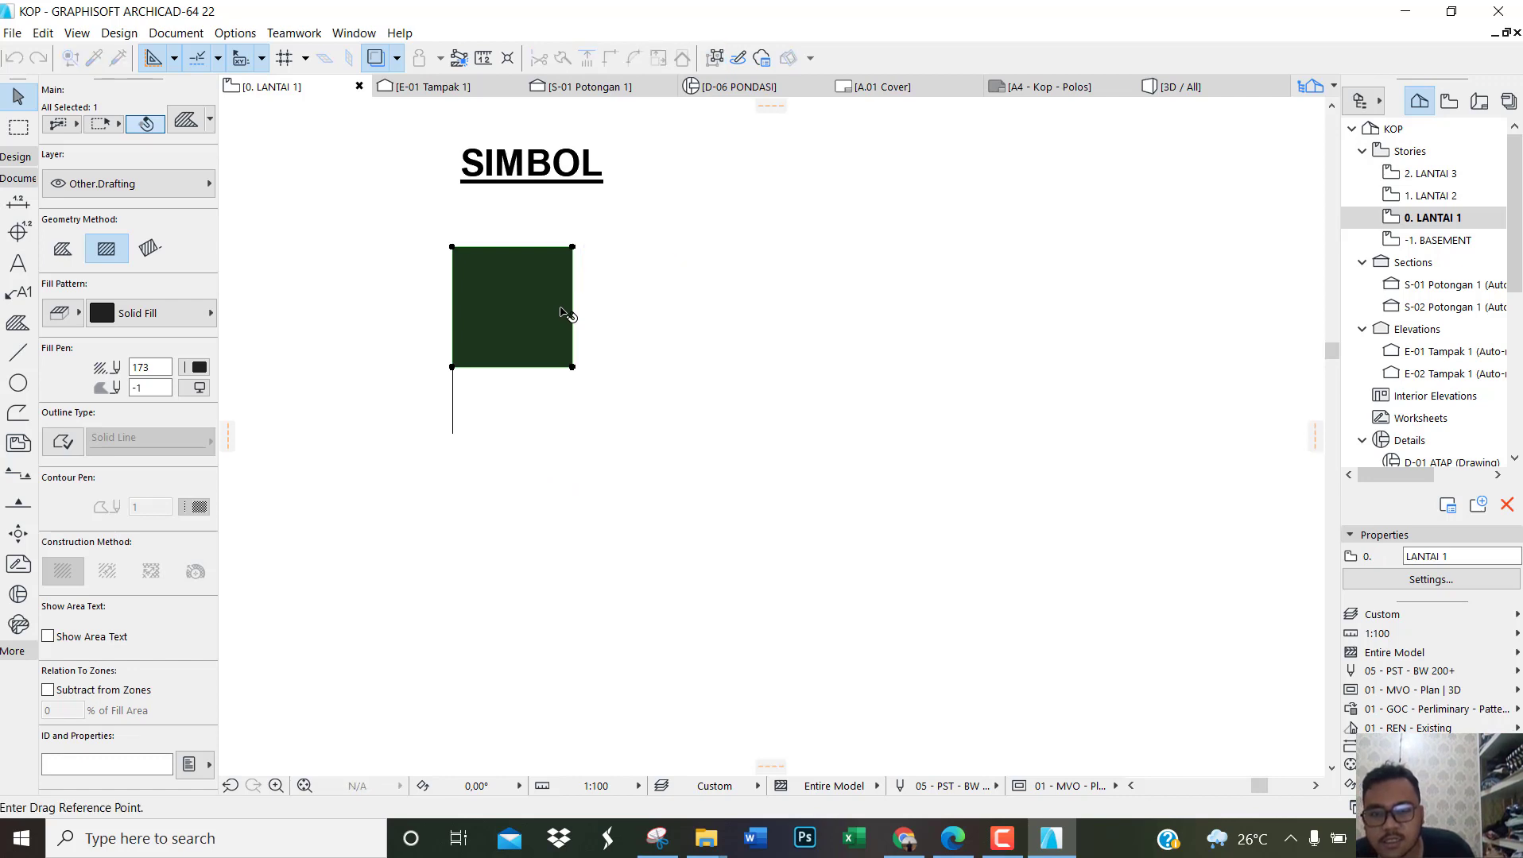
{"action": "left_click", "coordinate": [452, 248]}
{"action": "left_click", "coordinate": [452, 434]}
{"action": "left_click", "coordinate": [543, 429]}
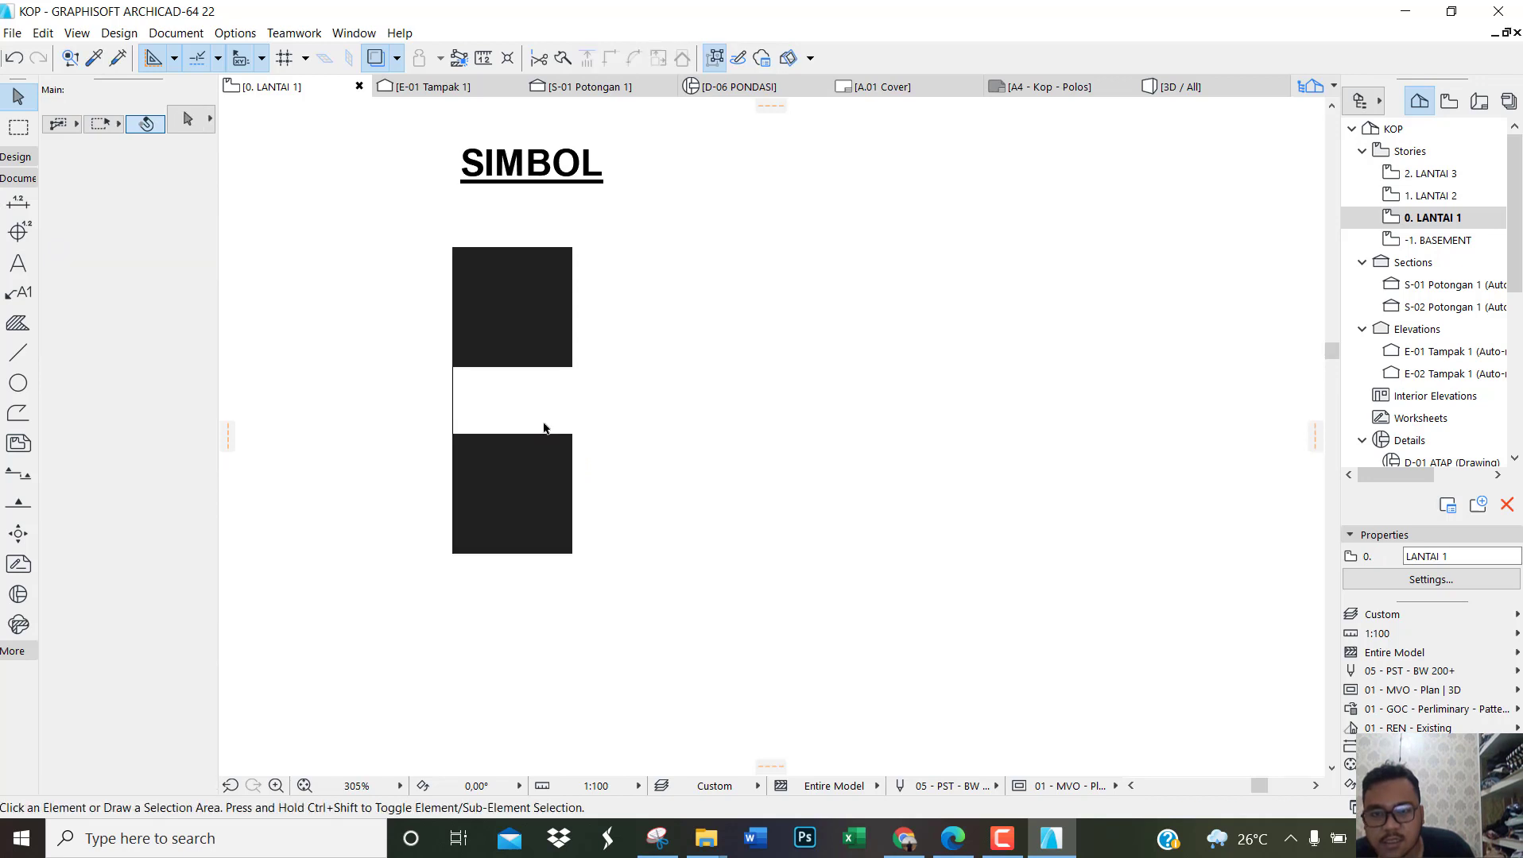
{"action": "left_click", "coordinate": [457, 405]}
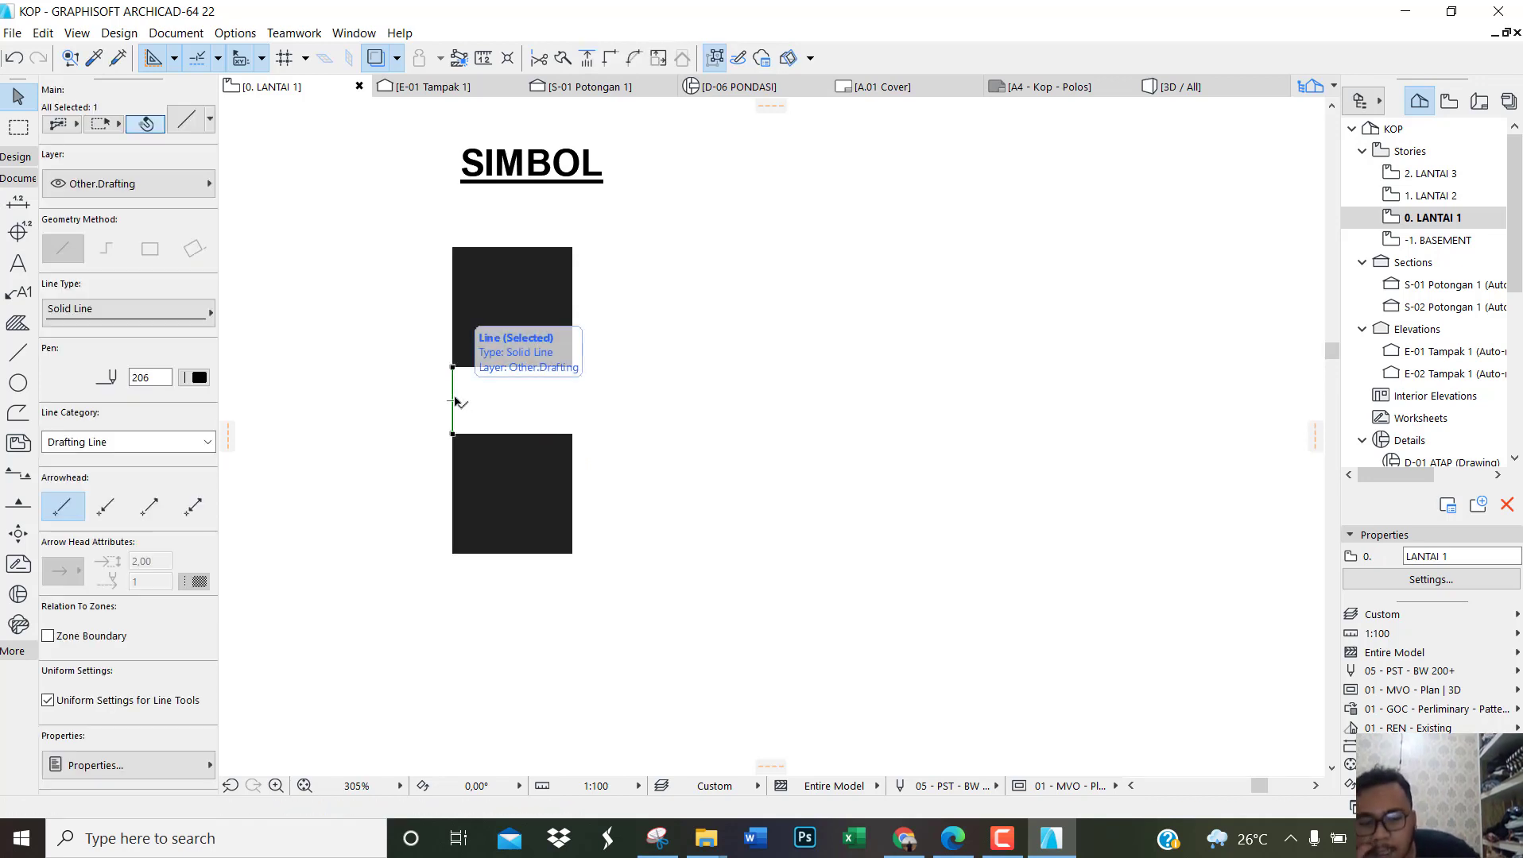
{"action": "key", "text": "Delete"}
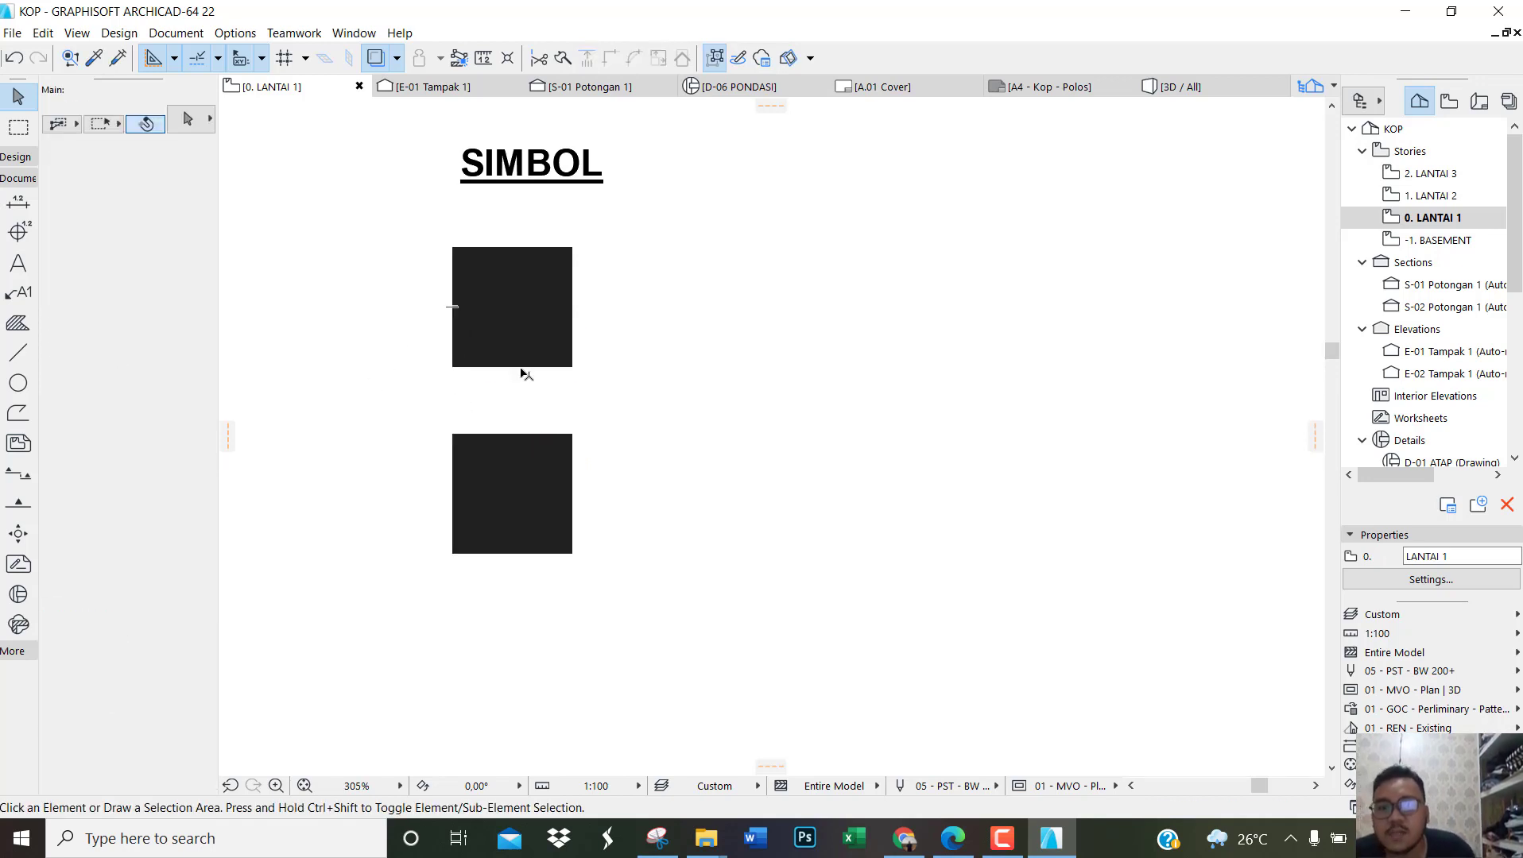
Step: Give the lower square the EN-04 Tanah Urug building material fill and turn on its solid outline
{"action": "scroll", "coordinate": [524, 433], "scroll_direction": "down", "scroll_amount": 3}
{"action": "scroll", "coordinate": [529, 476], "scroll_direction": "up", "scroll_amount": 2}
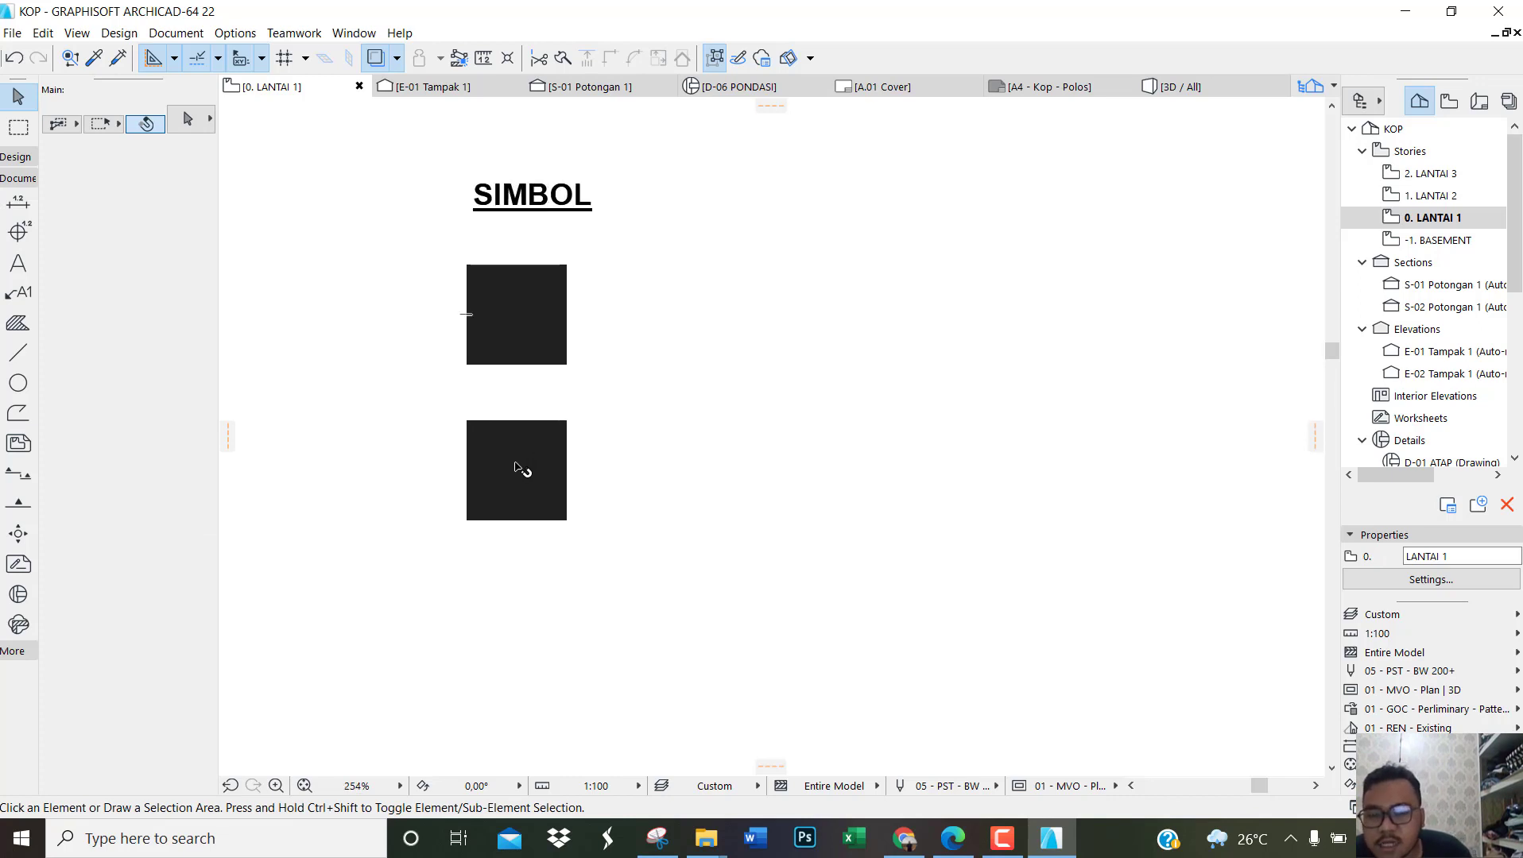
{"action": "left_click", "coordinate": [523, 467]}
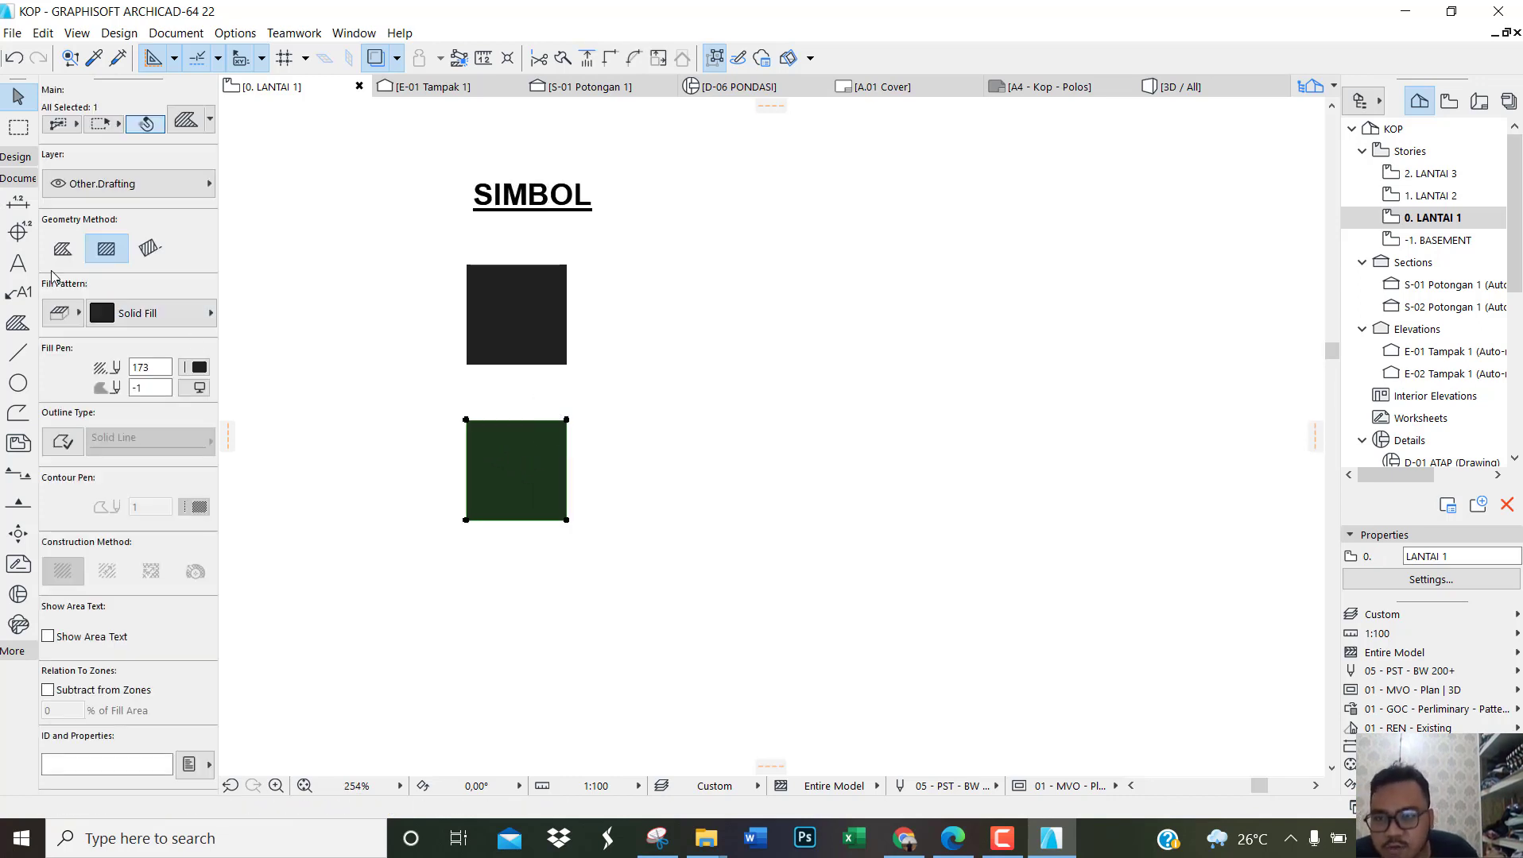
{"action": "left_click", "coordinate": [62, 312]}
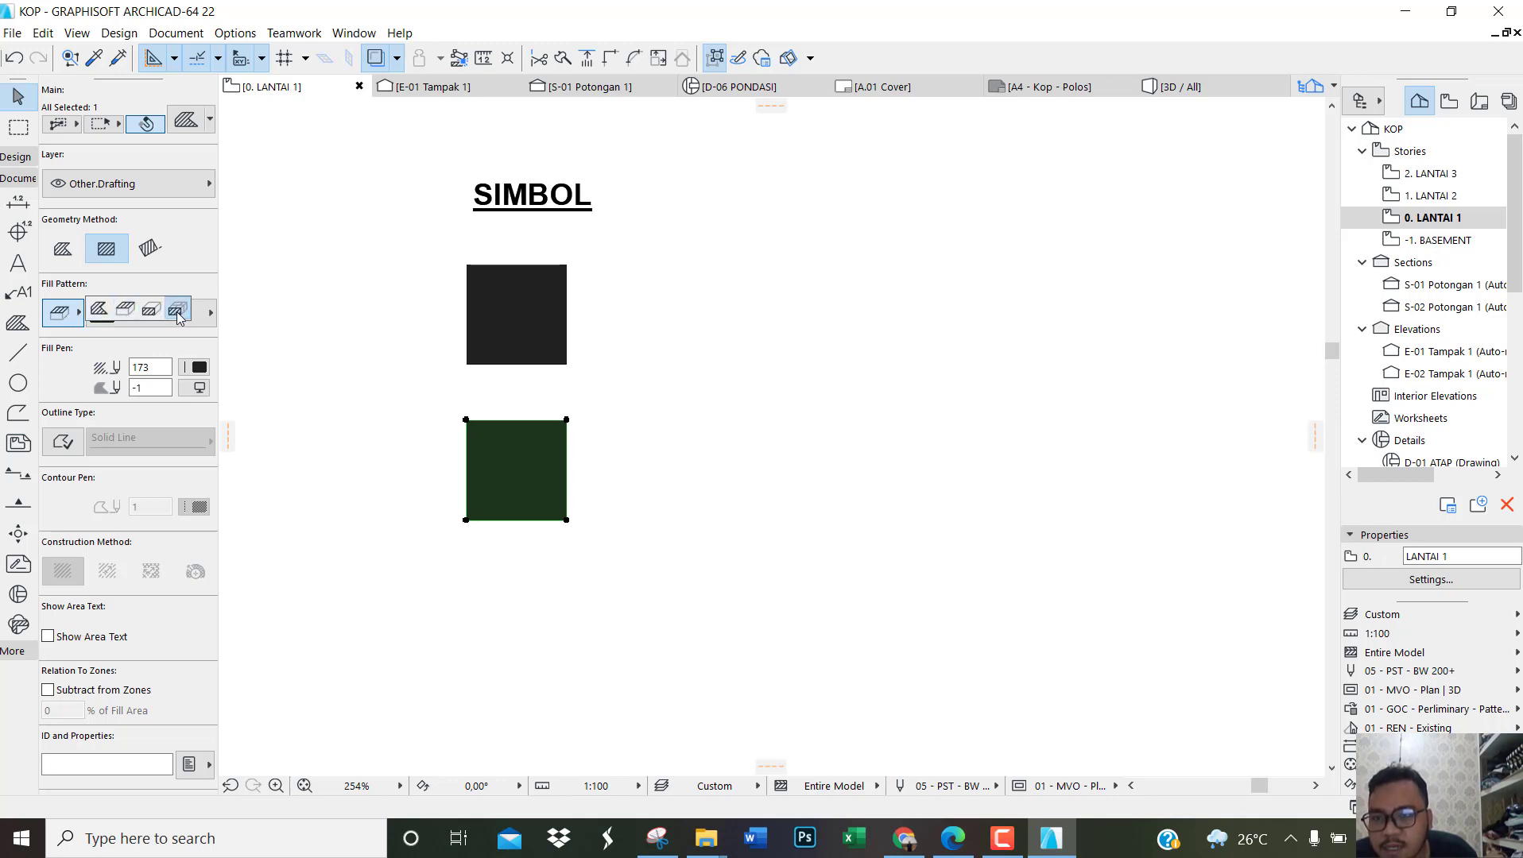
{"action": "left_click", "coordinate": [177, 312]}
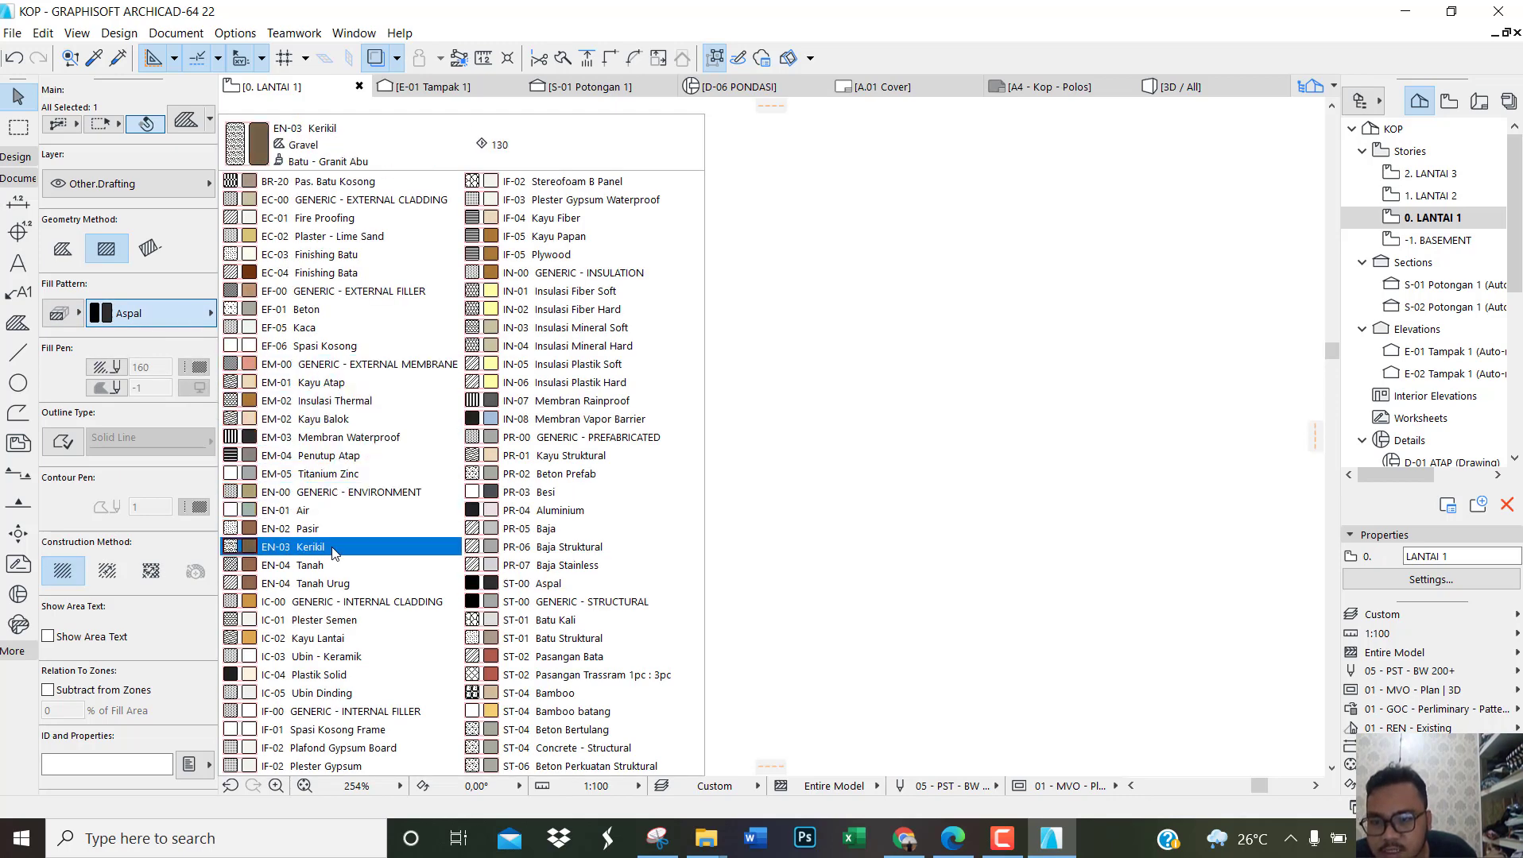
{"action": "left_click", "coordinate": [335, 585]}
{"action": "left_click", "coordinate": [701, 530]}
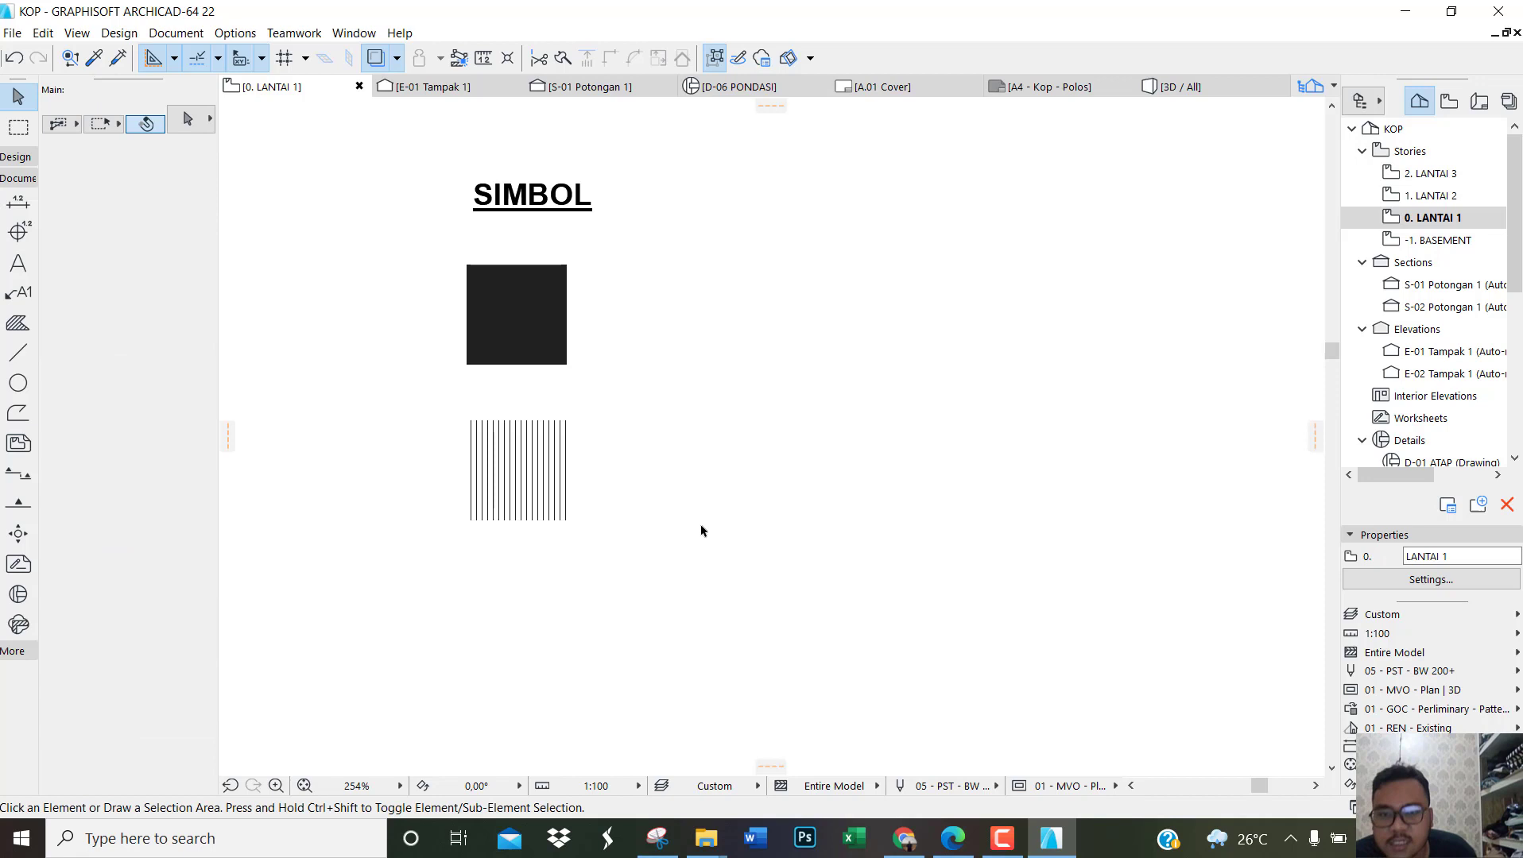
{"action": "left_click", "coordinate": [547, 482]}
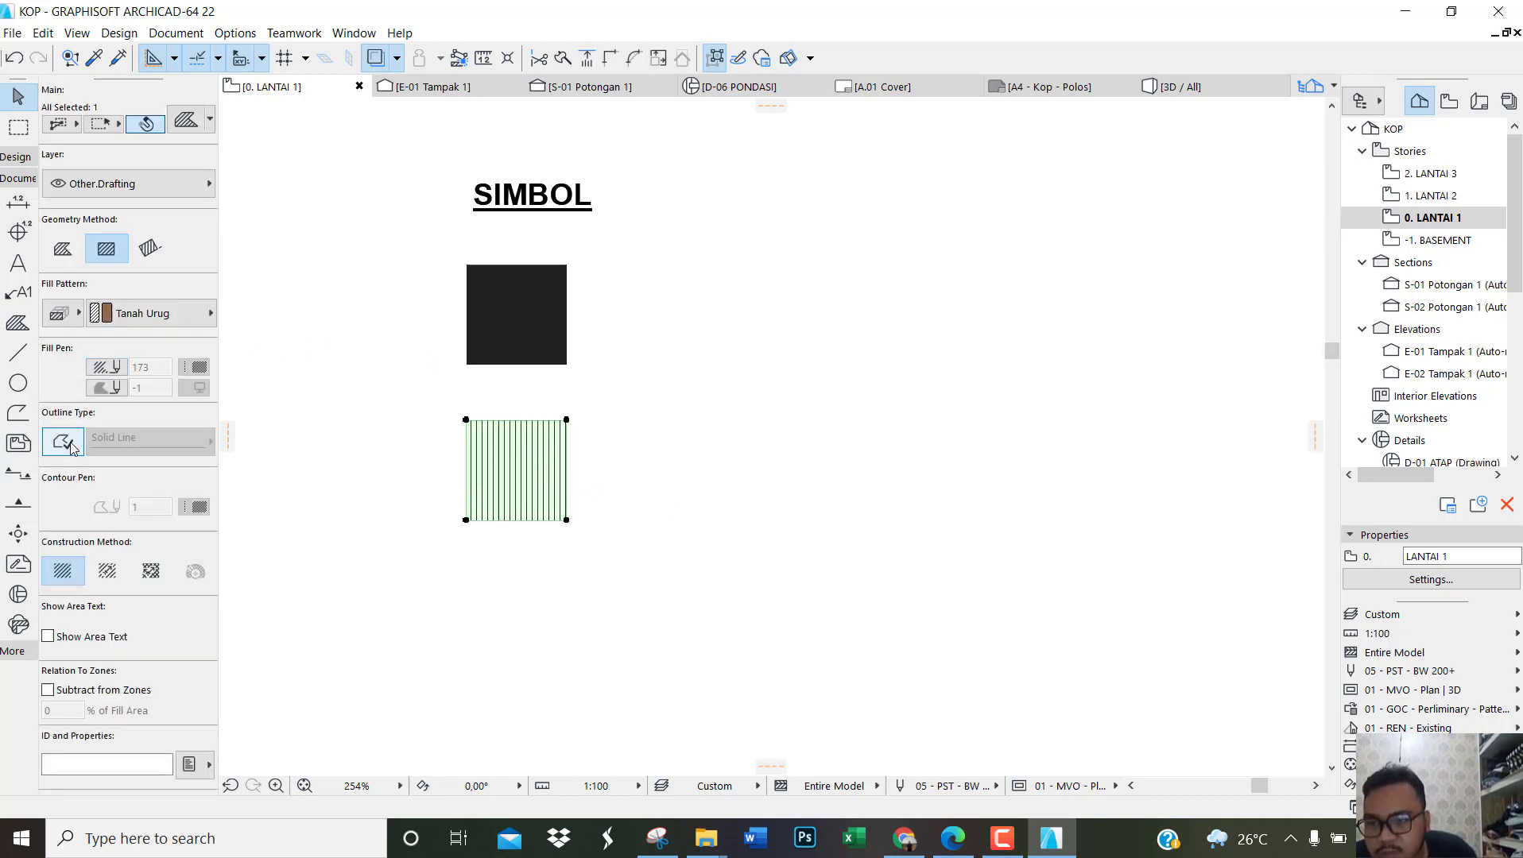
{"action": "left_click", "coordinate": [741, 514]}
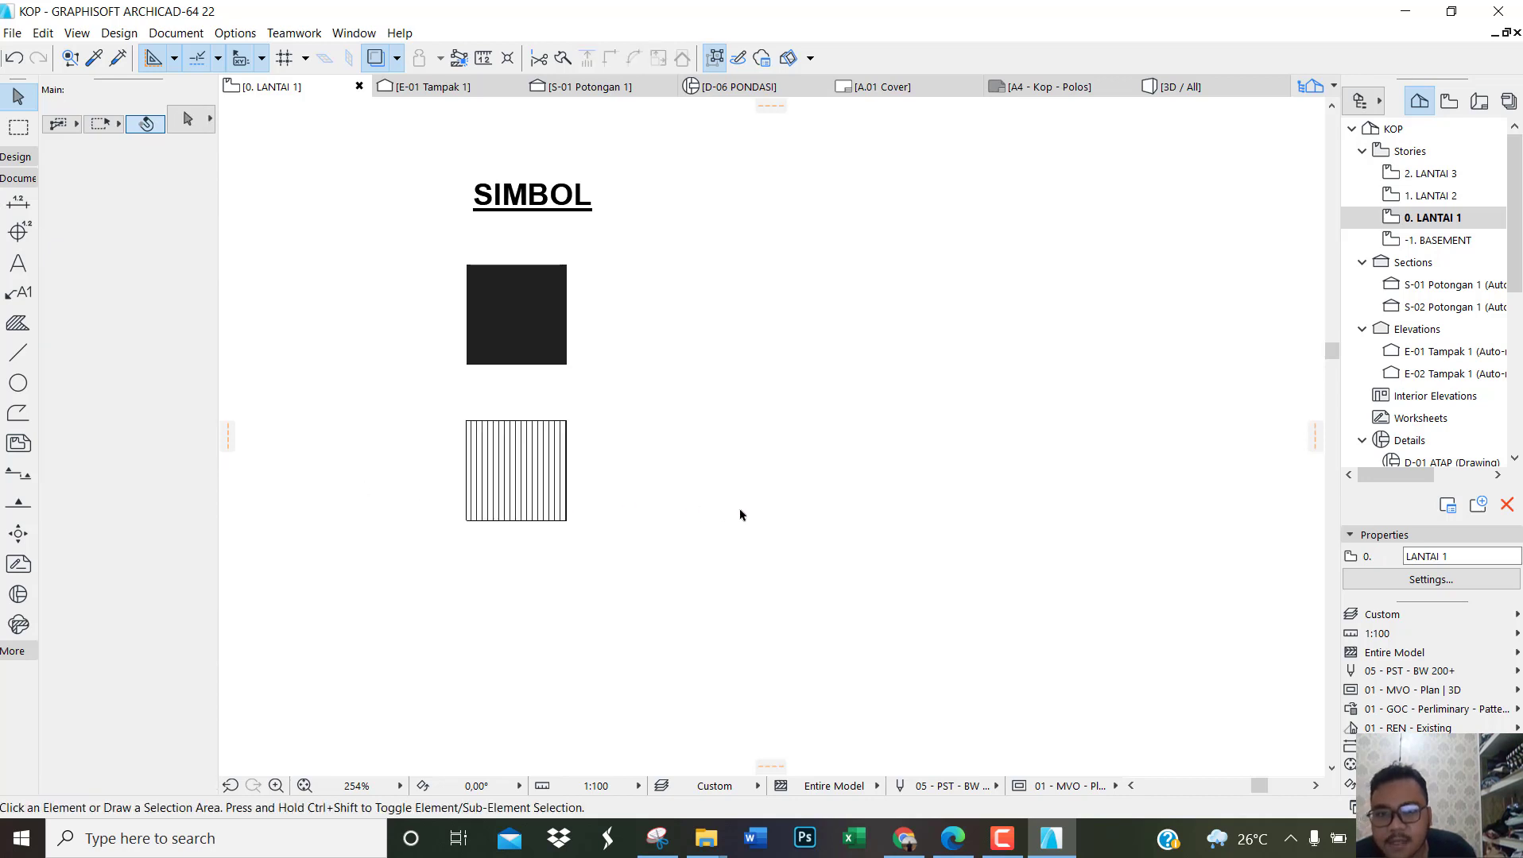
Step: Draw a vertical spacer line from the black square's lower-left corner to the hatched square's upper-left corner
{"action": "scroll", "coordinate": [705, 483], "scroll_direction": "down", "scroll_amount": 3}
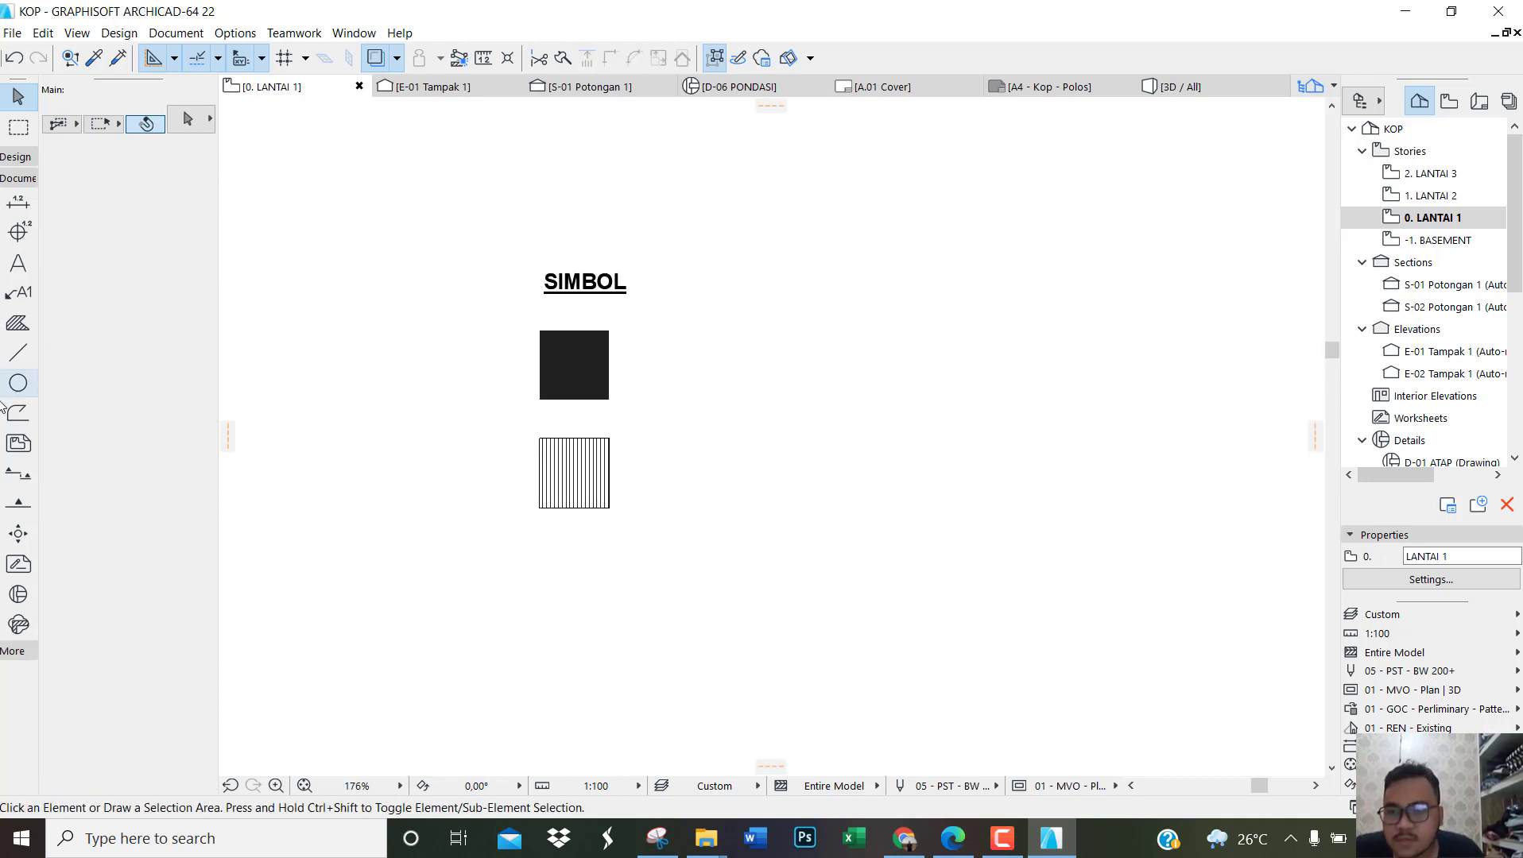
{"action": "left_click", "coordinate": [18, 352]}
{"action": "scroll", "coordinate": [676, 475], "scroll_direction": "up", "scroll_amount": 3}
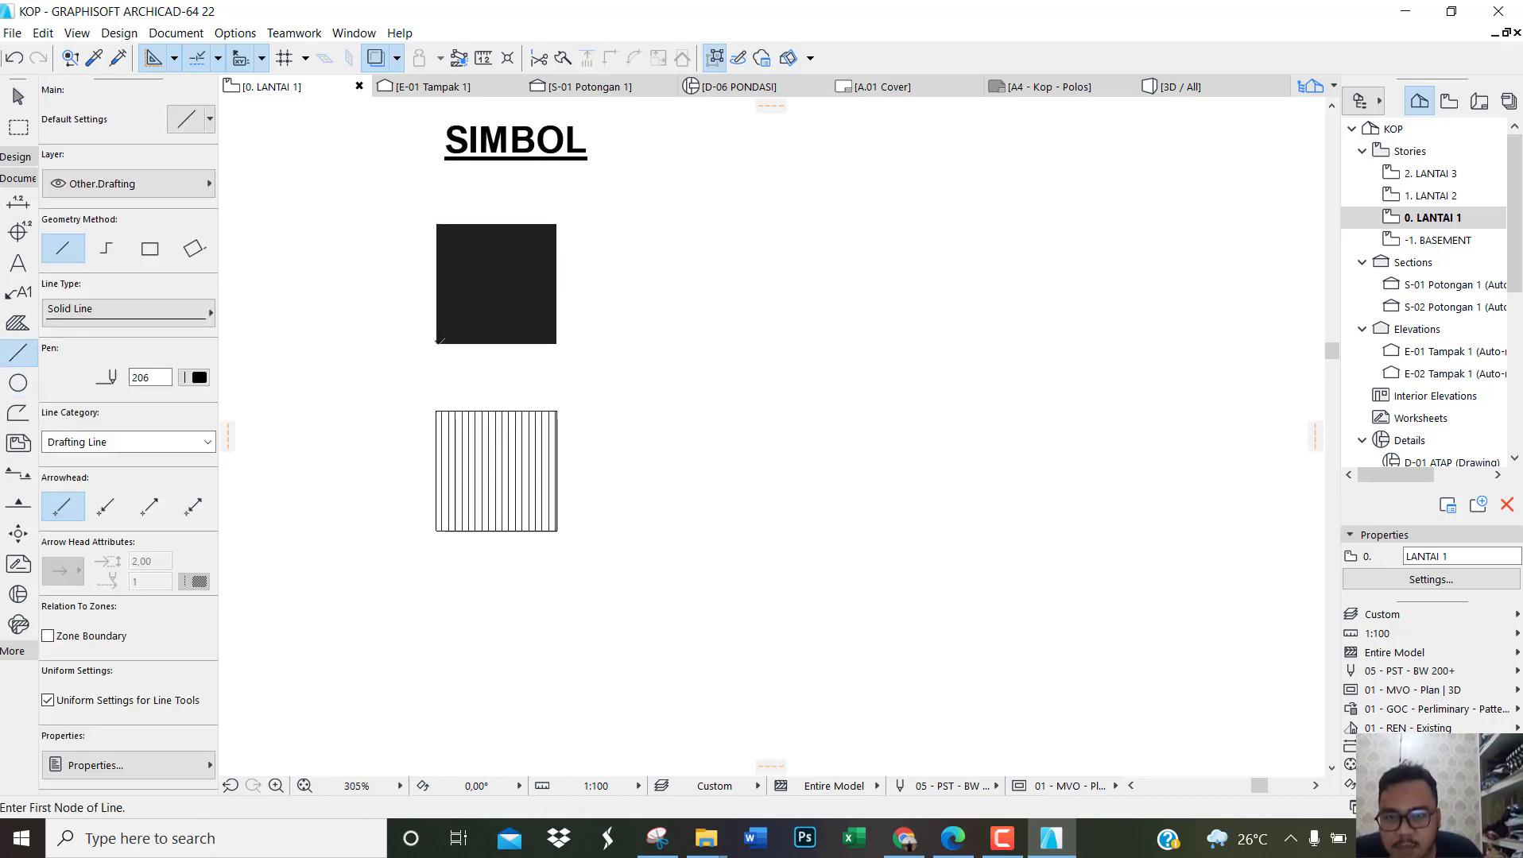
{"action": "left_click", "coordinate": [436, 344]}
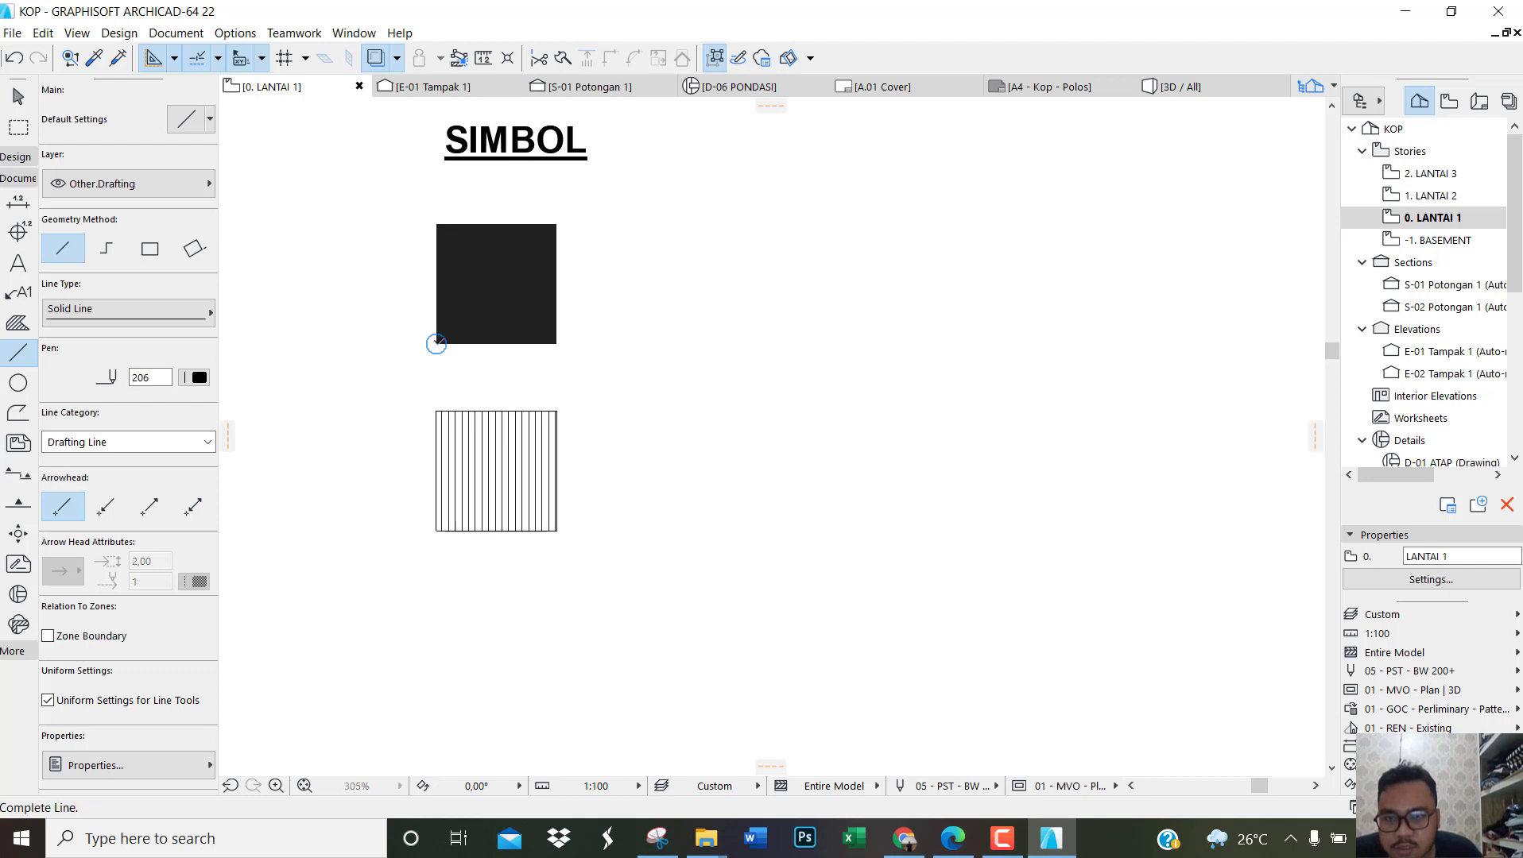
{"action": "left_click", "coordinate": [436, 411]}
{"action": "key", "text": "Escape"}
Step: Copy the hatched square and its spacer line eight times downward, placing the copies end to end at 140 spacing
{"action": "left_click", "coordinate": [766, 620]}
{"action": "left_click", "coordinate": [414, 395]}
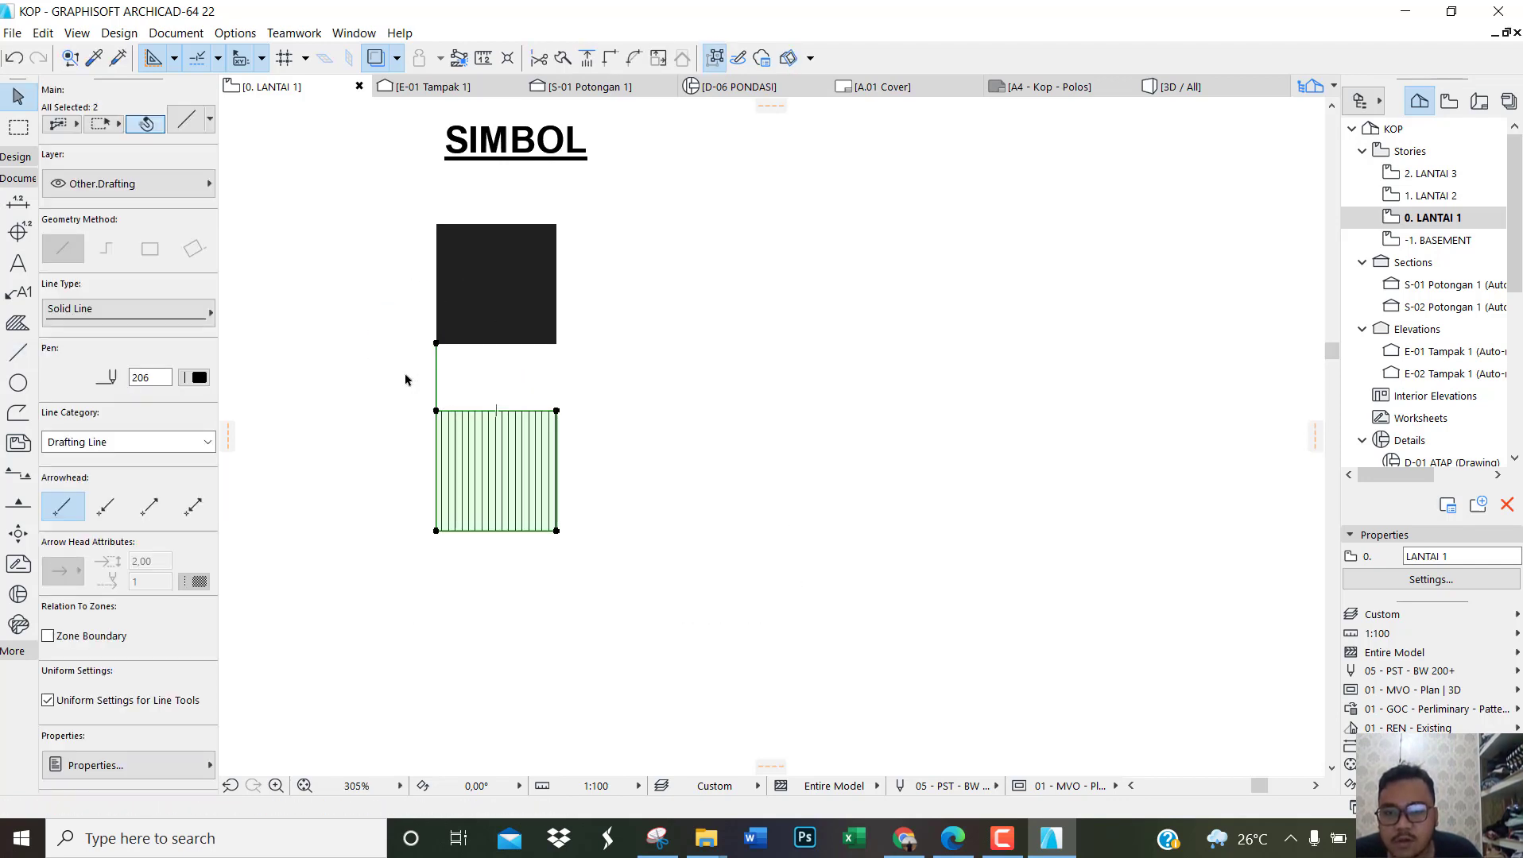
{"action": "key", "text": "ctrl+shift+d"}
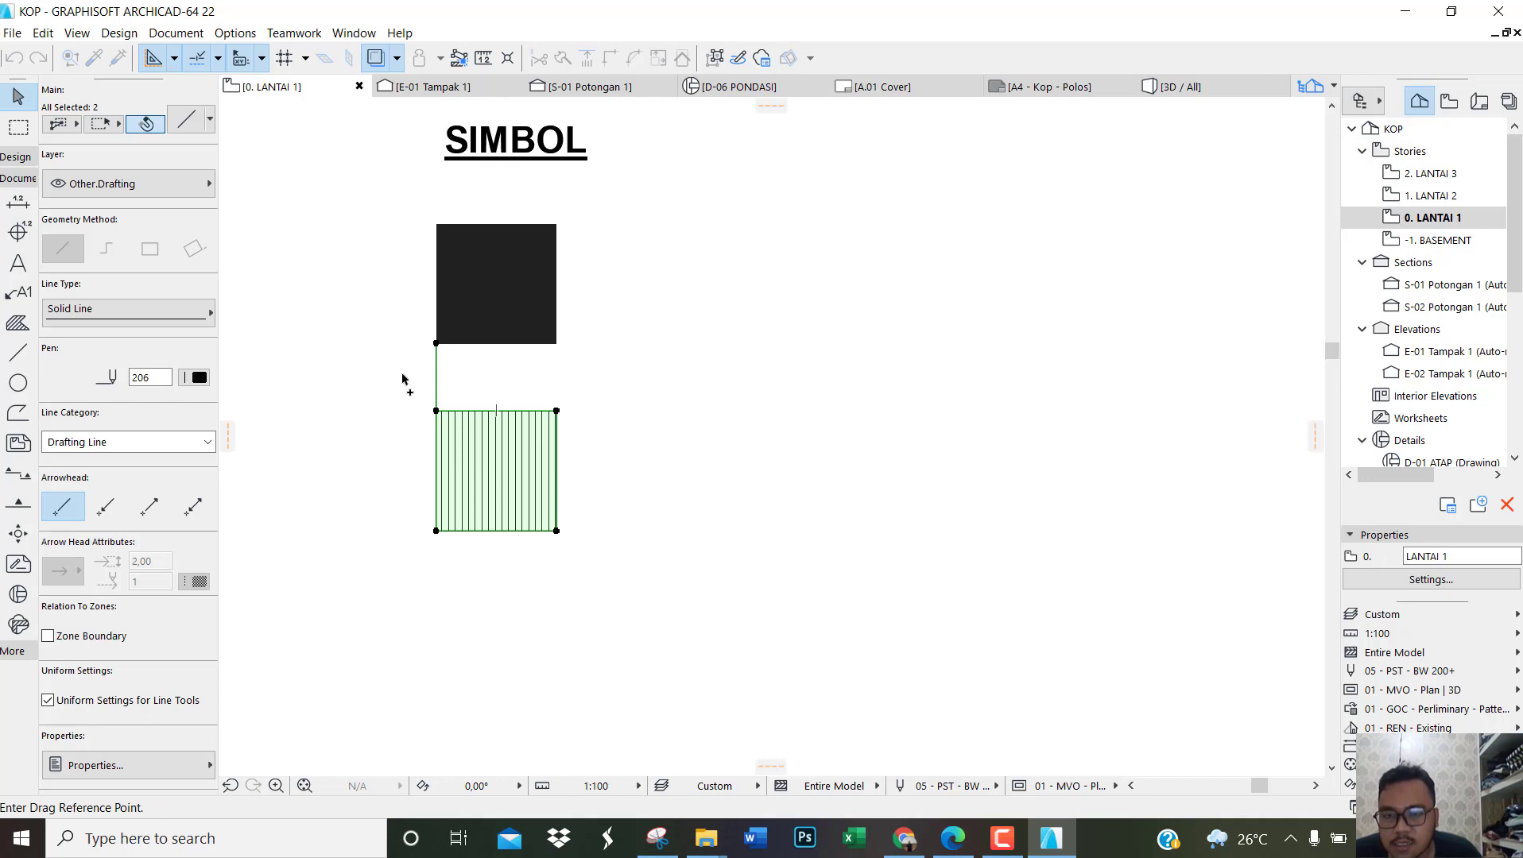
{"action": "left_click", "coordinate": [435, 343]}
{"action": "scroll", "coordinate": [439, 346], "scroll_direction": "down", "scroll_amount": 3}
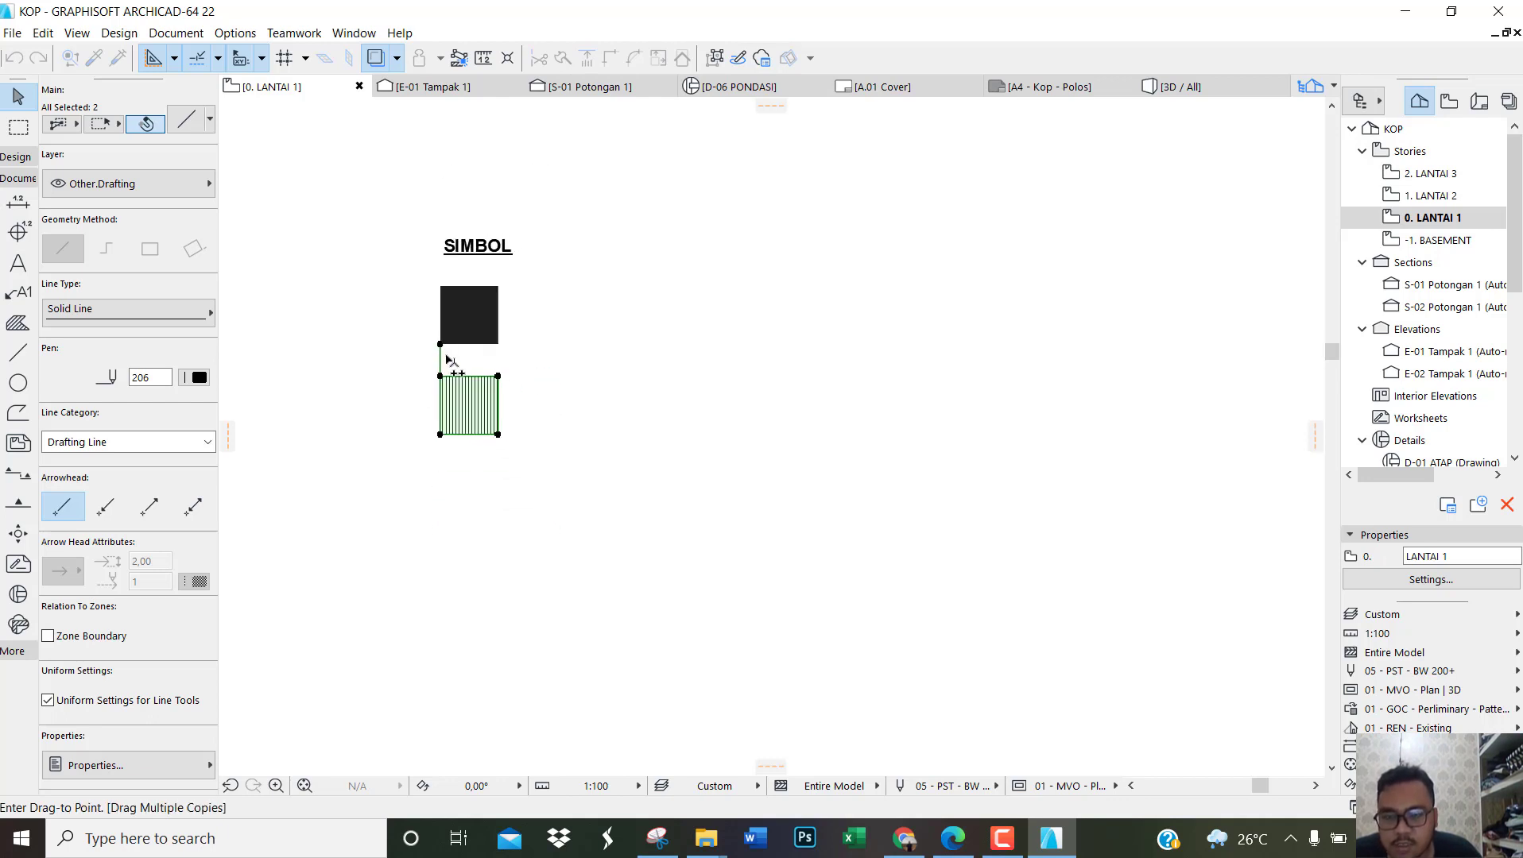
{"action": "left_click", "coordinate": [439, 434]}
{"action": "left_click", "coordinate": [440, 524]}
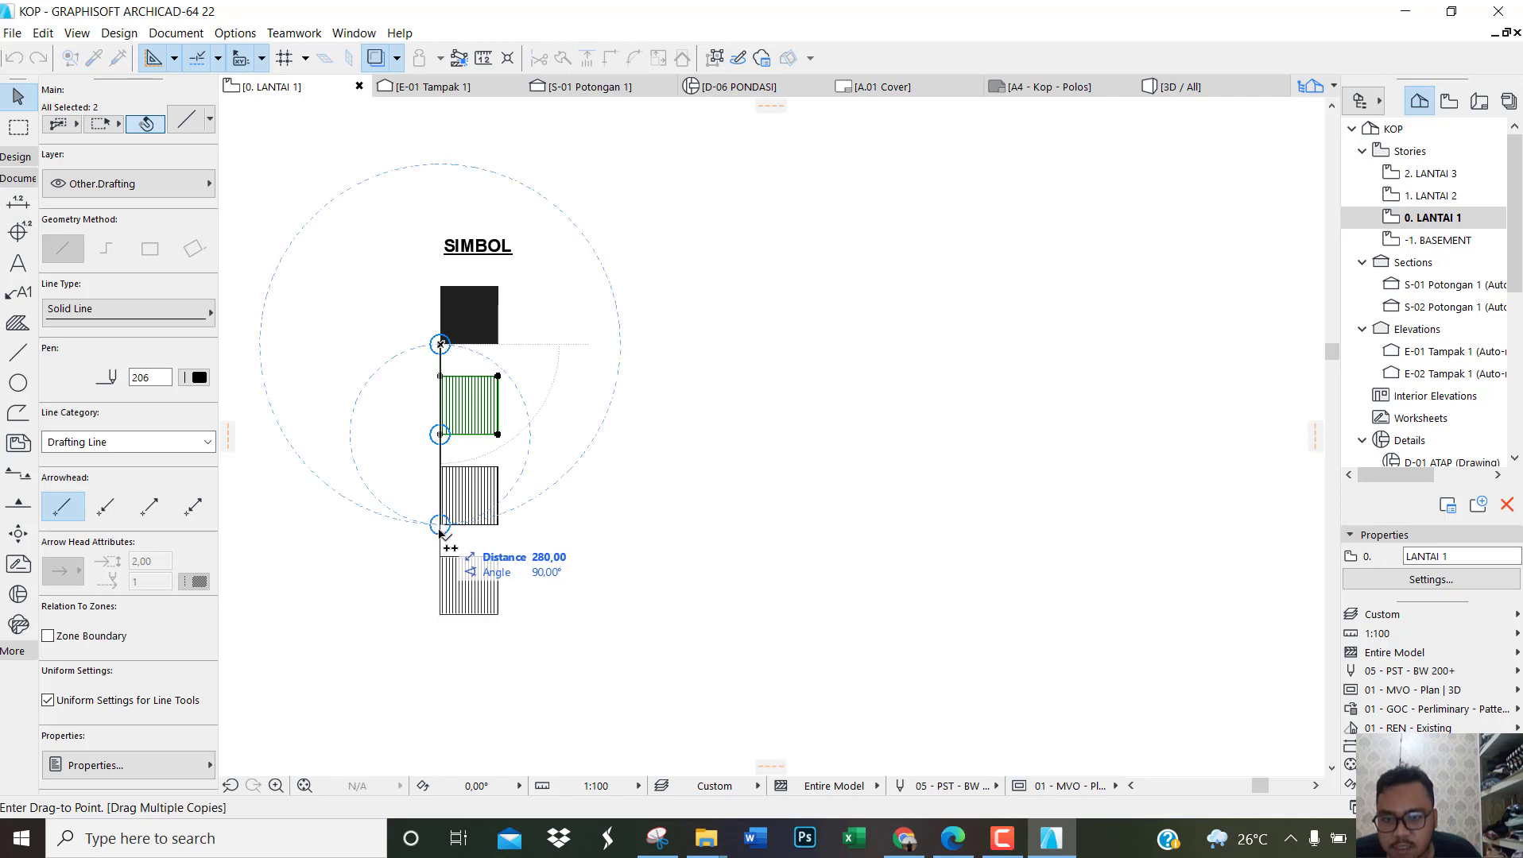
{"action": "left_click", "coordinate": [439, 615]}
{"action": "scroll", "coordinate": [440, 614], "scroll_direction": "down", "scroll_amount": 3}
{"action": "left_click", "coordinate": [456, 531]}
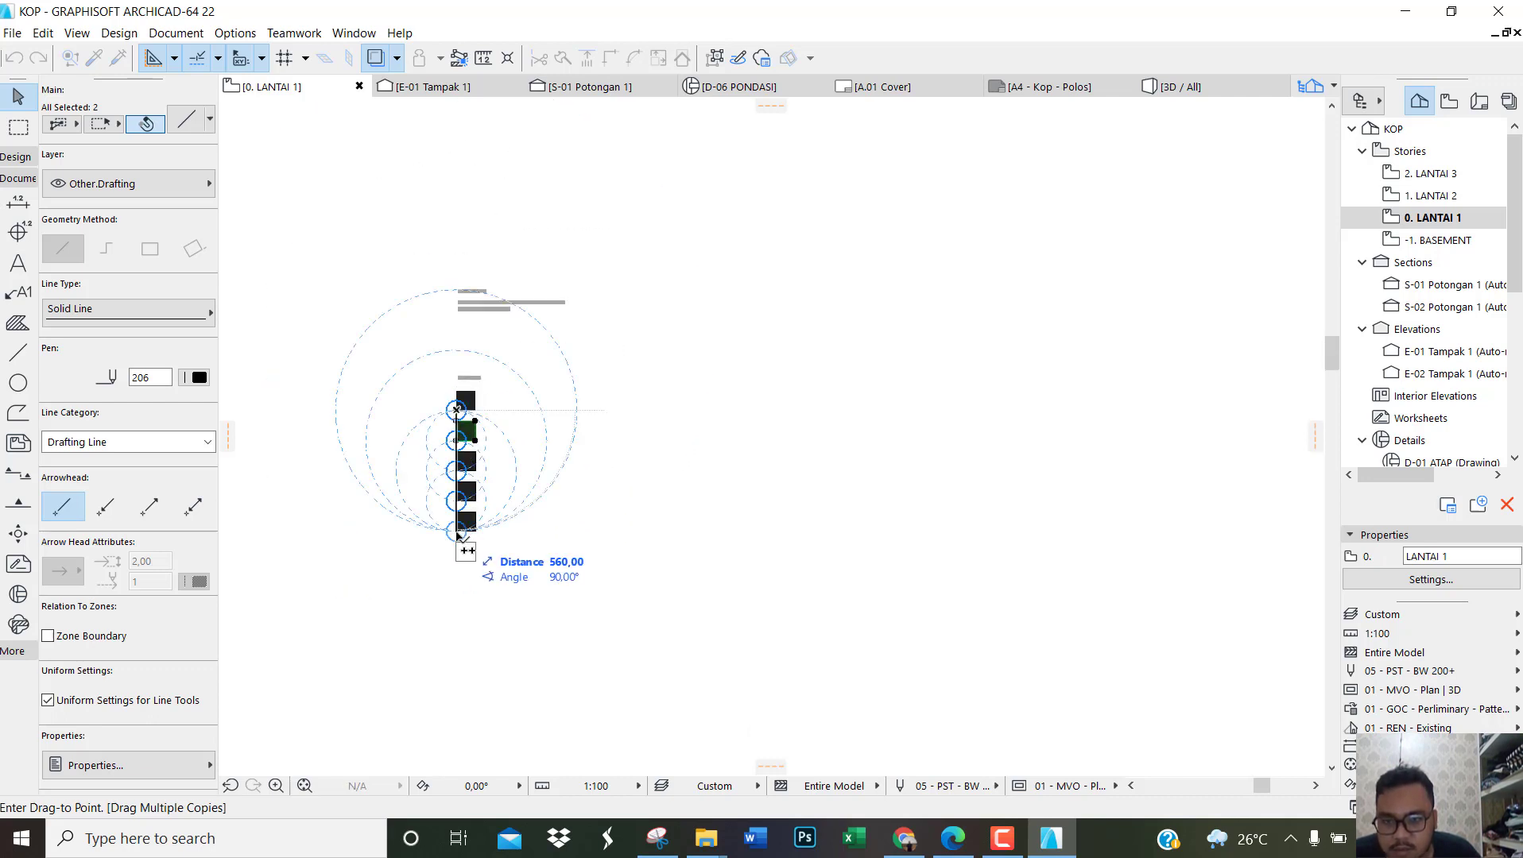
{"action": "left_click", "coordinate": [456, 561]}
{"action": "left_click", "coordinate": [456, 592]}
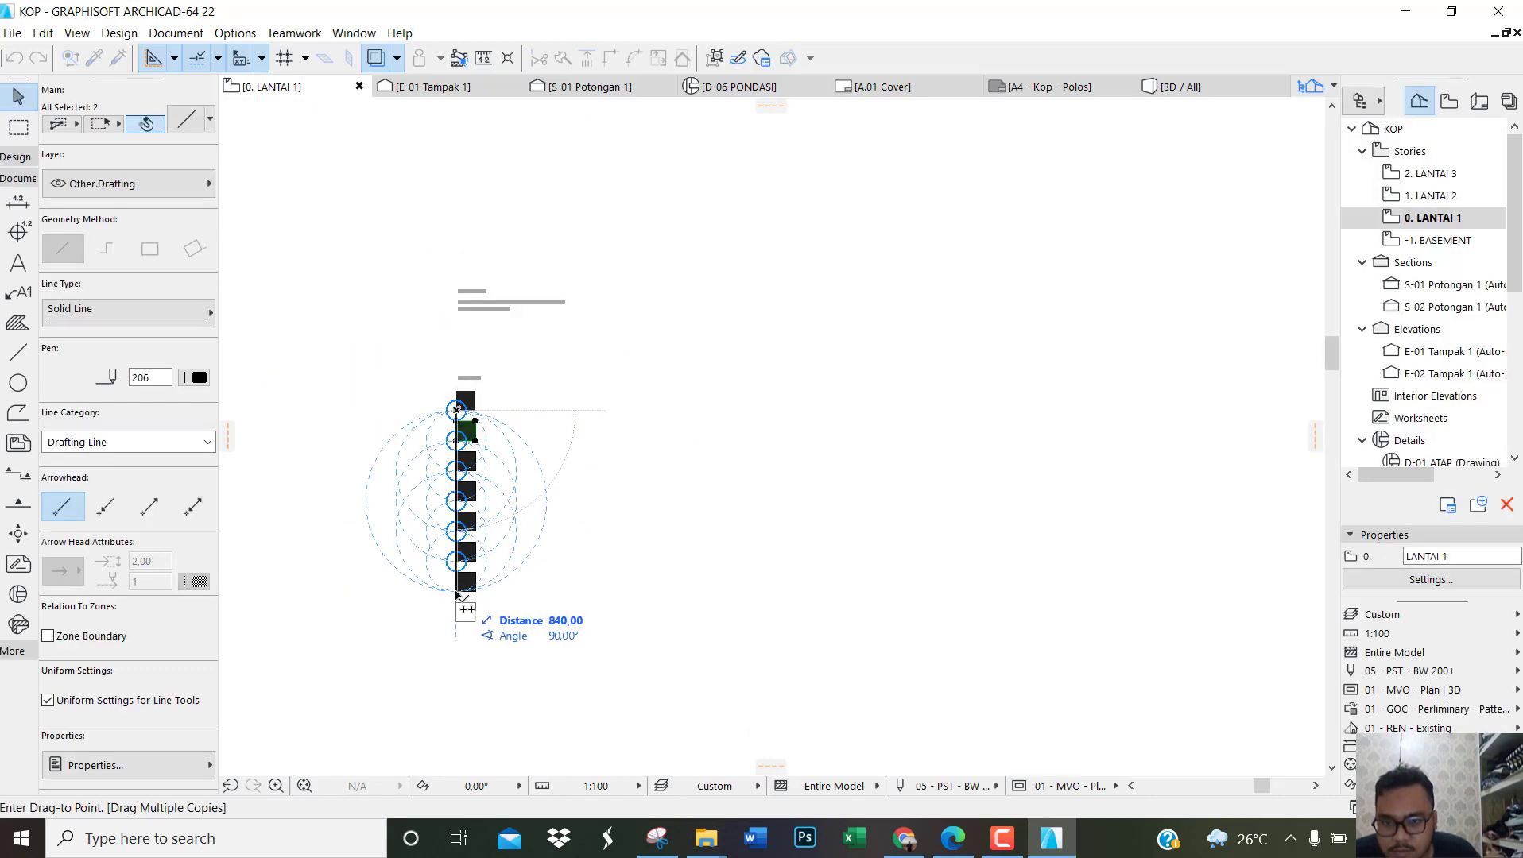
{"action": "left_click", "coordinate": [456, 622]}
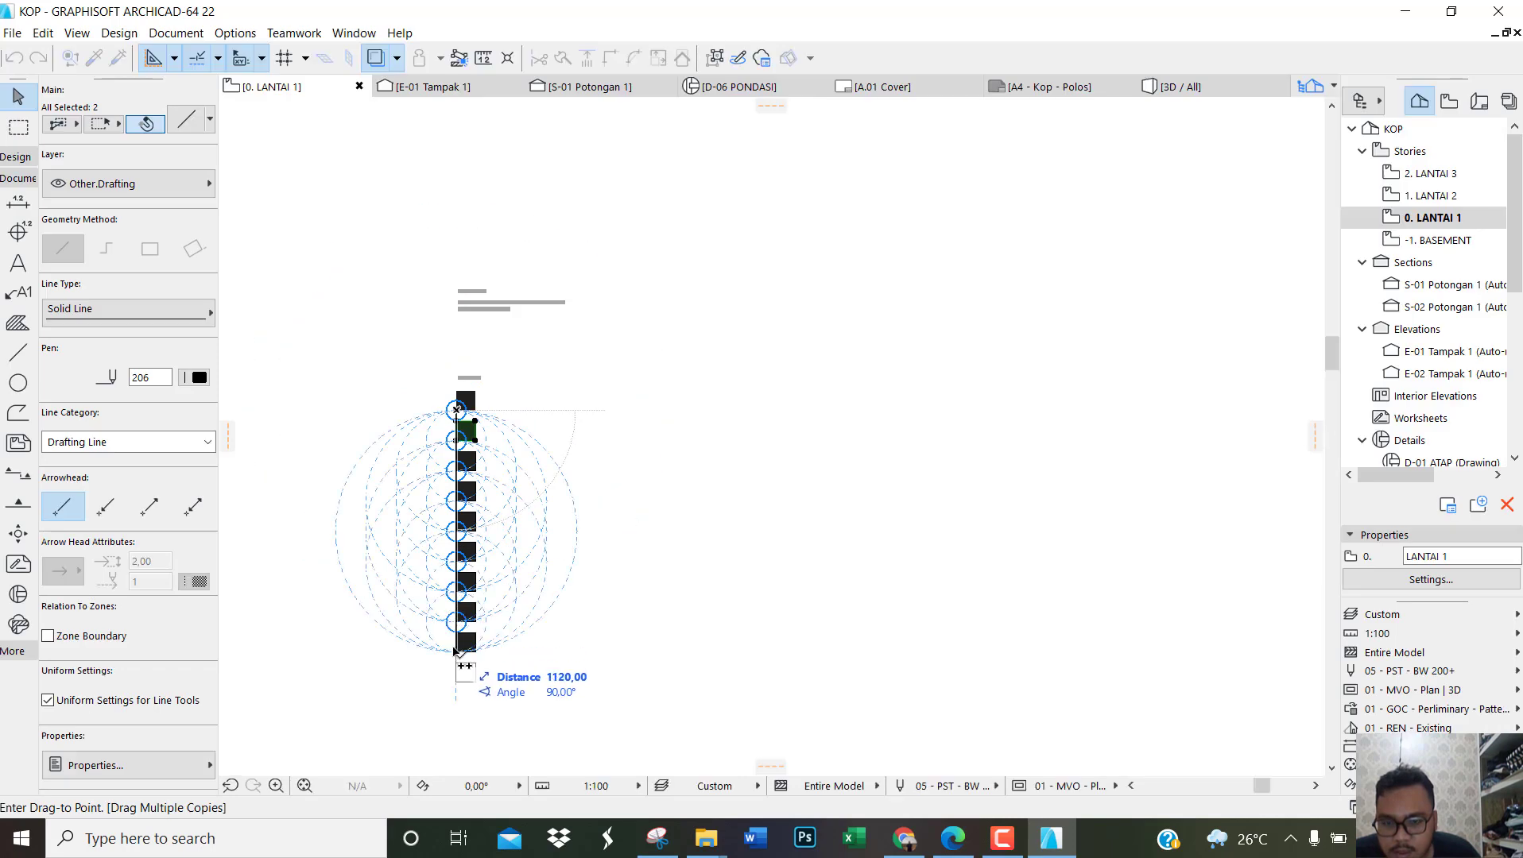
{"action": "left_click", "coordinate": [456, 654]}
{"action": "key", "text": "Escape"}
{"action": "key", "text": "Escape"}
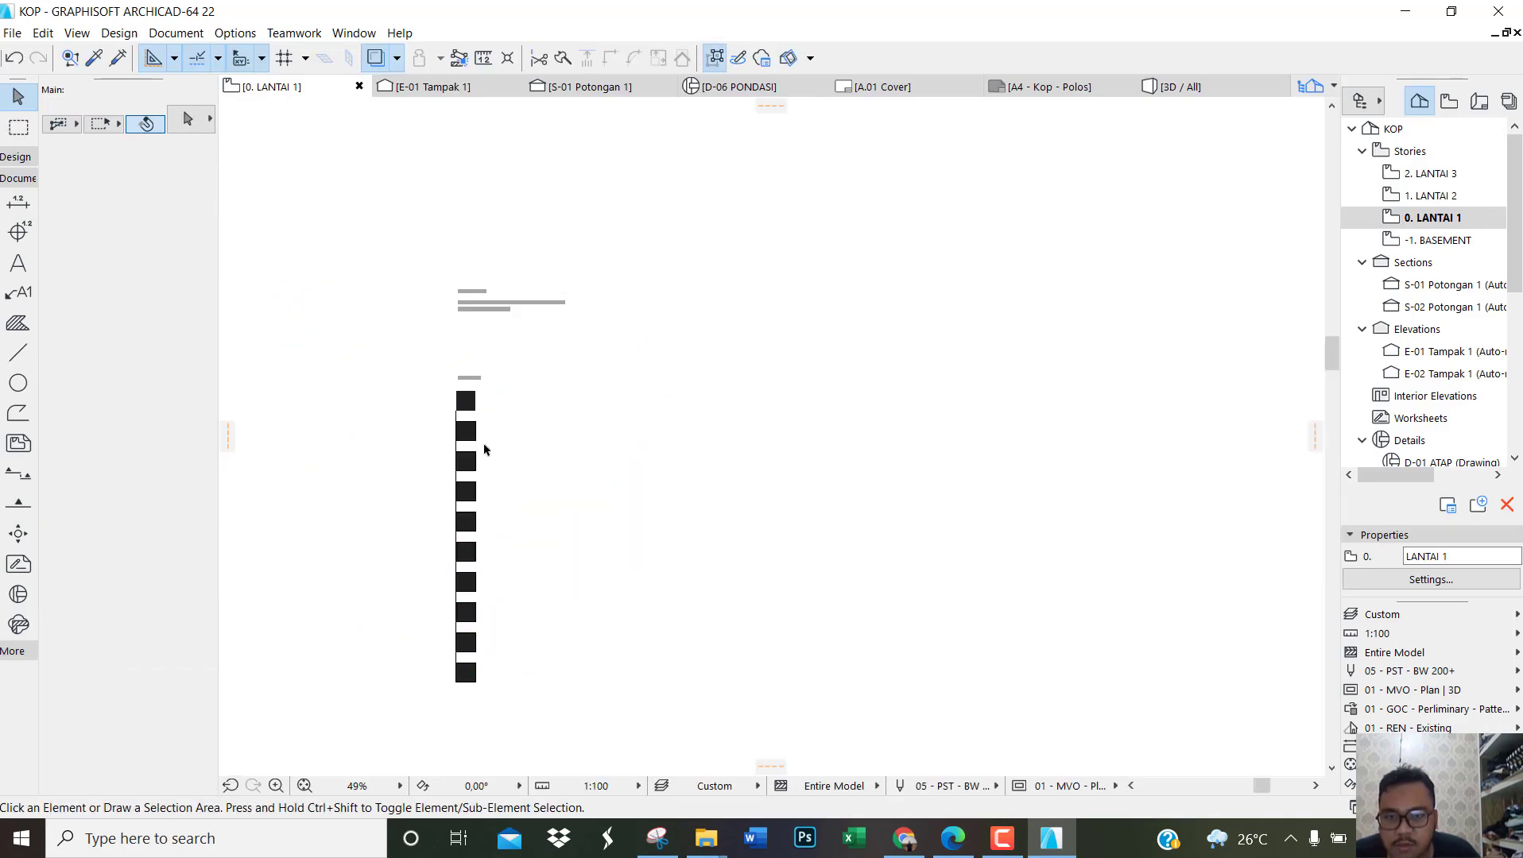
Step: Consult the SIMBOL list in the reference PDF in Edge and give the third square in ArchiCAD the Grid 20x20 cover fill
{"action": "scroll", "coordinate": [476, 430], "scroll_direction": "up", "scroll_amount": 3}
{"action": "scroll", "coordinate": [476, 430], "scroll_direction": "up", "scroll_amount": 3}
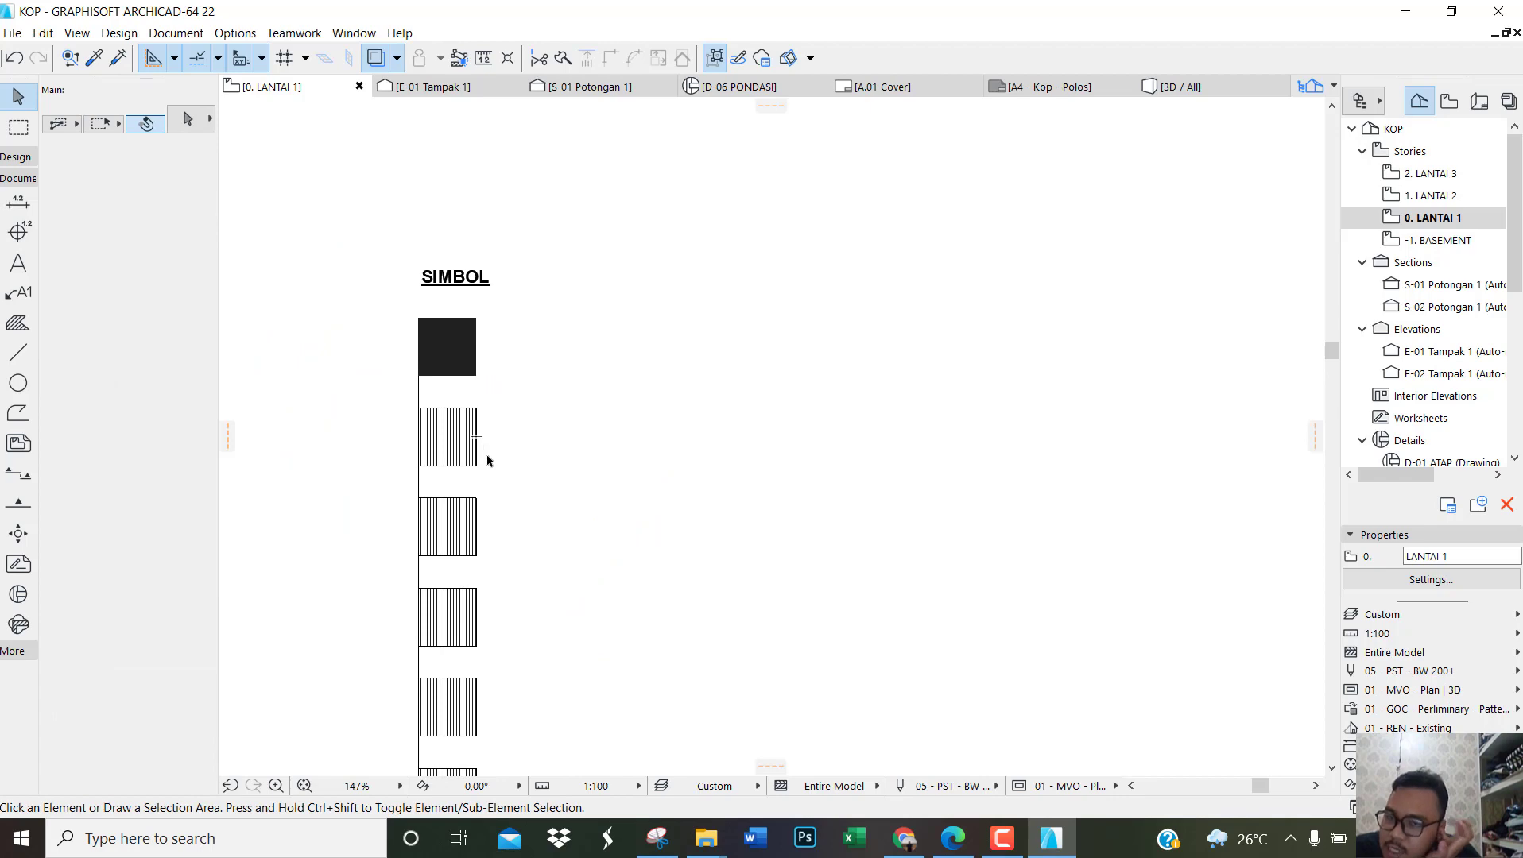
{"action": "left_click", "coordinate": [953, 838]}
{"action": "scroll", "coordinate": [814, 520], "scroll_direction": "down", "scroll_amount": 1}
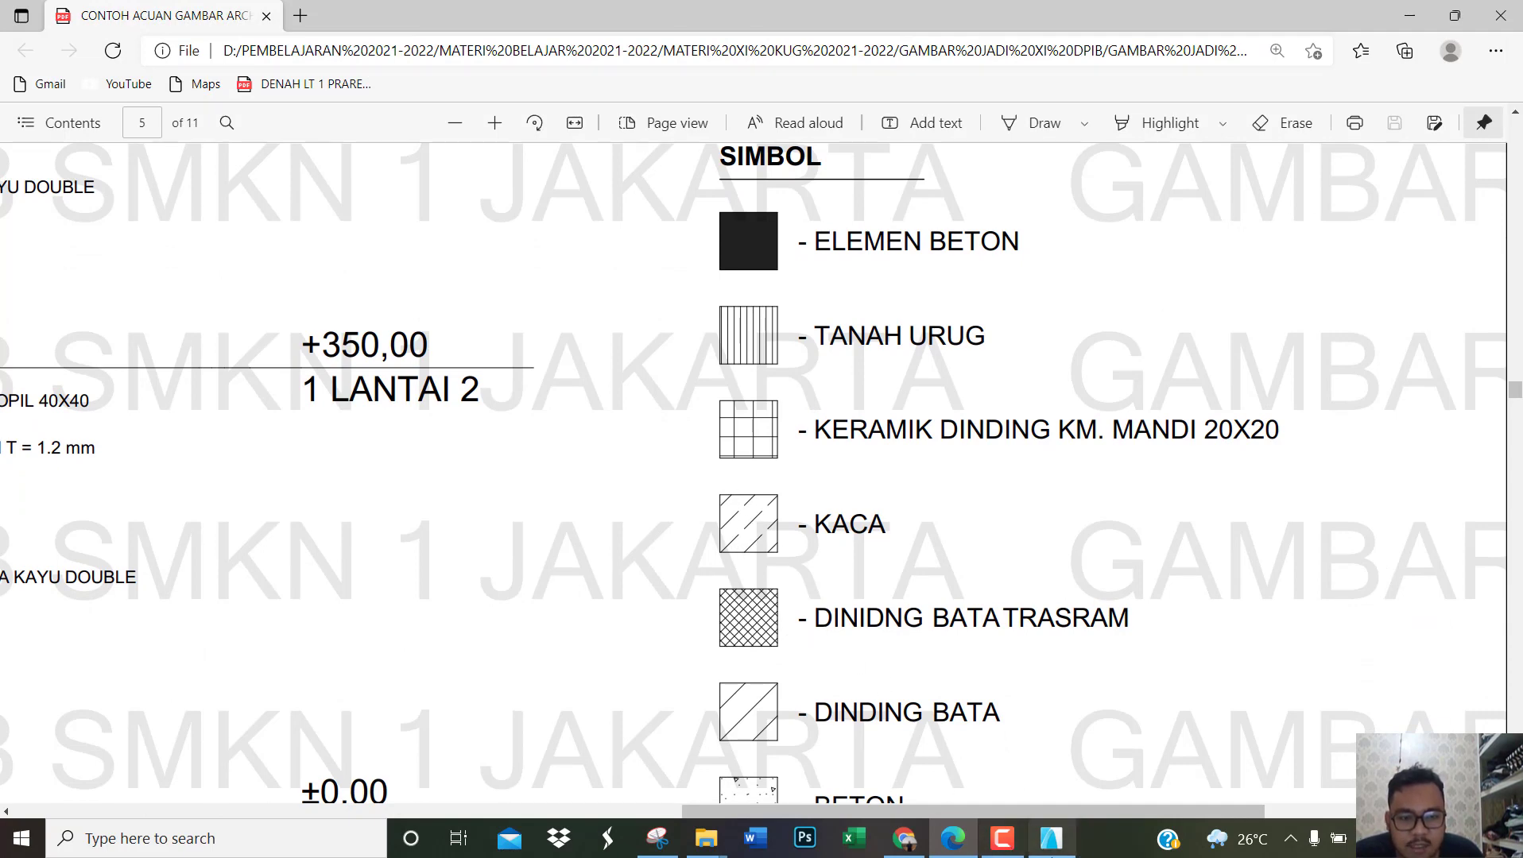
{"action": "left_click", "coordinate": [1051, 838]}
{"action": "left_click", "coordinate": [467, 541]}
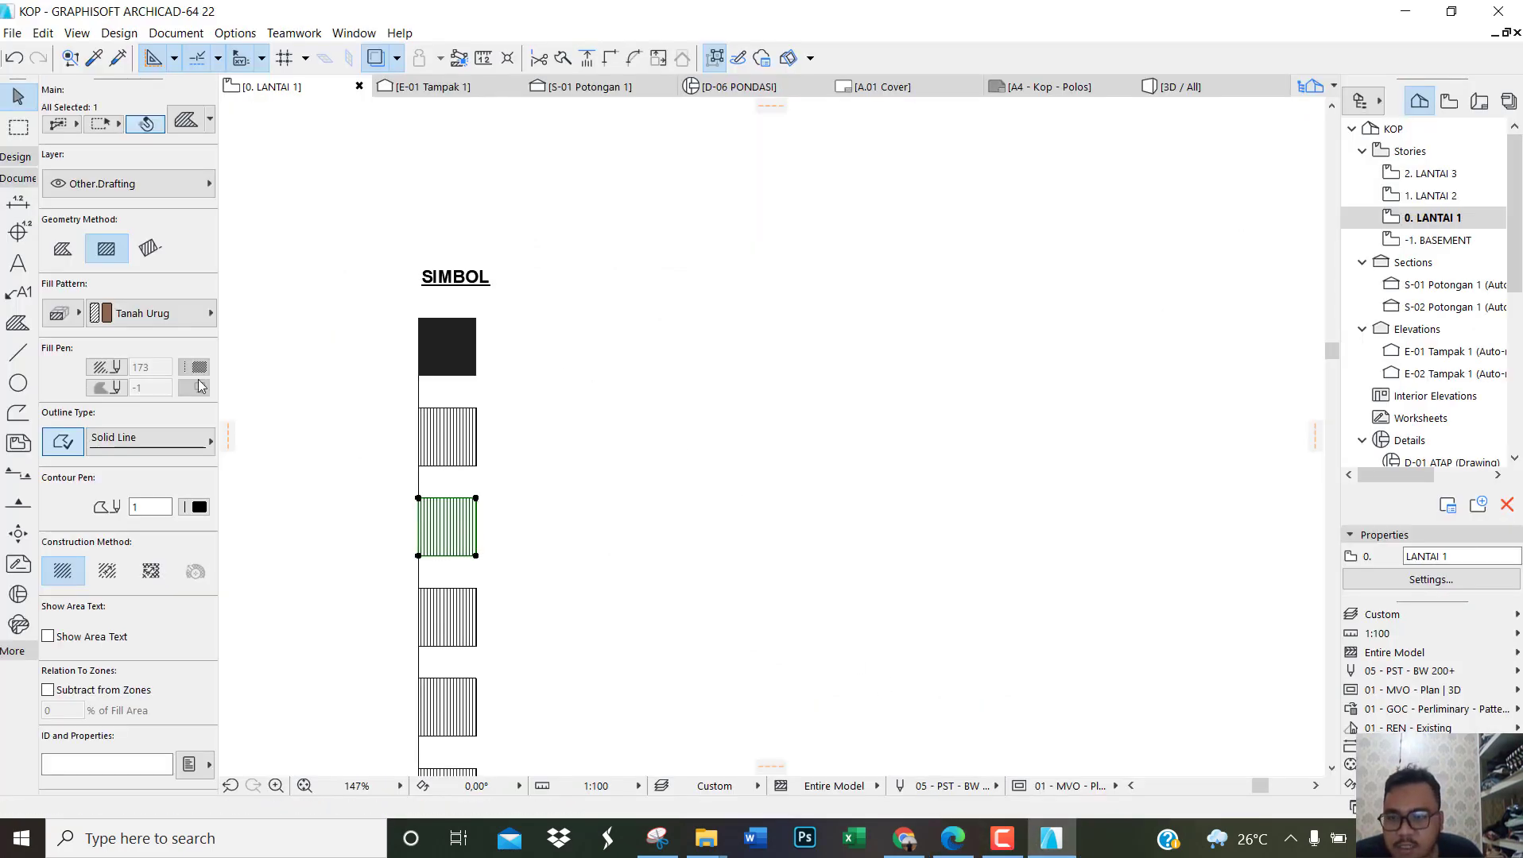
{"action": "left_click", "coordinate": [77, 313]}
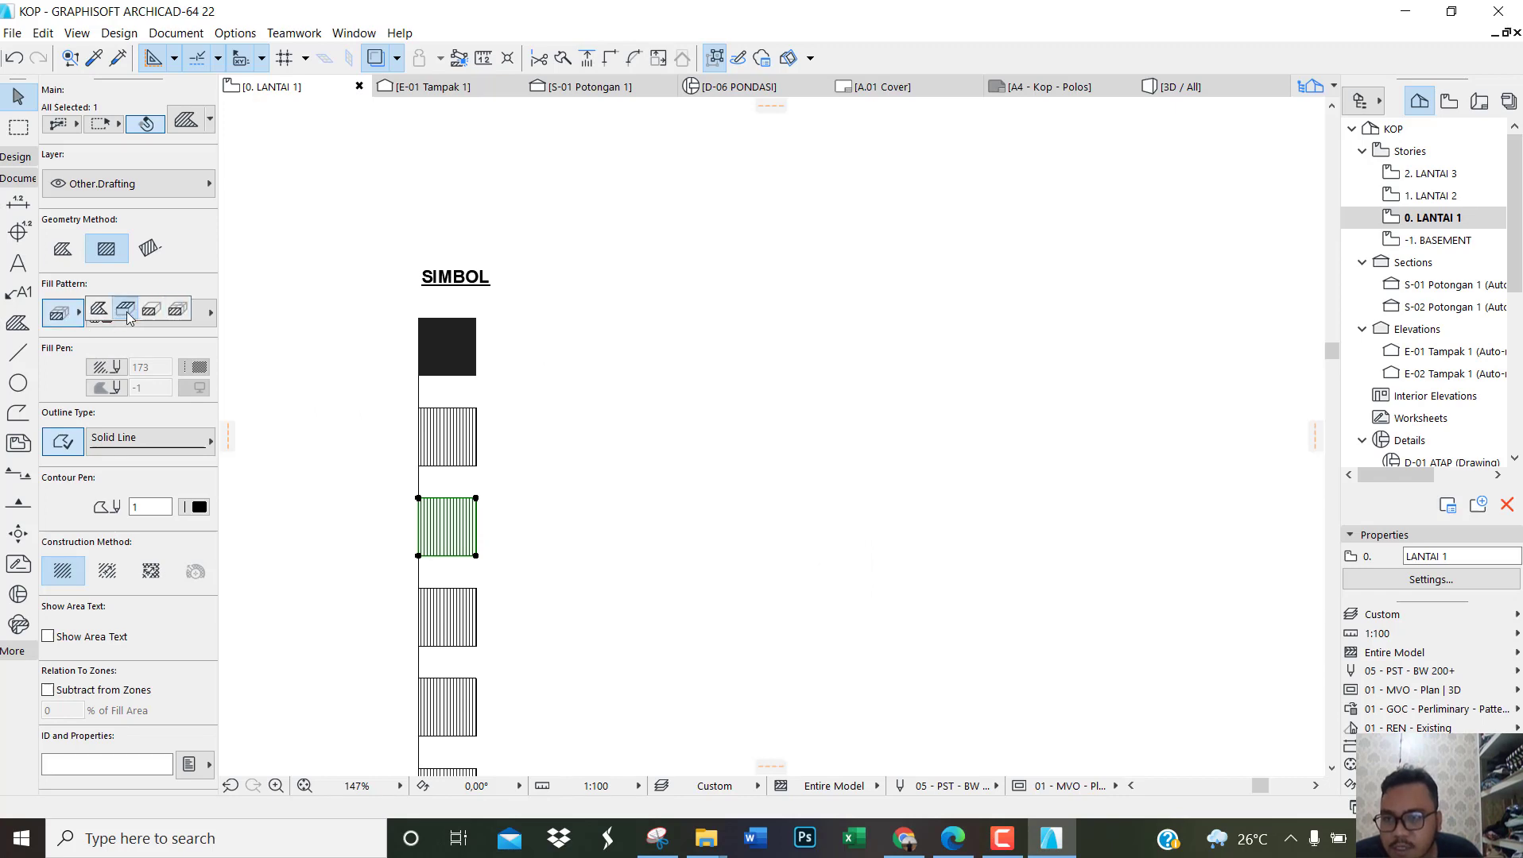
{"action": "left_click", "coordinate": [127, 311]}
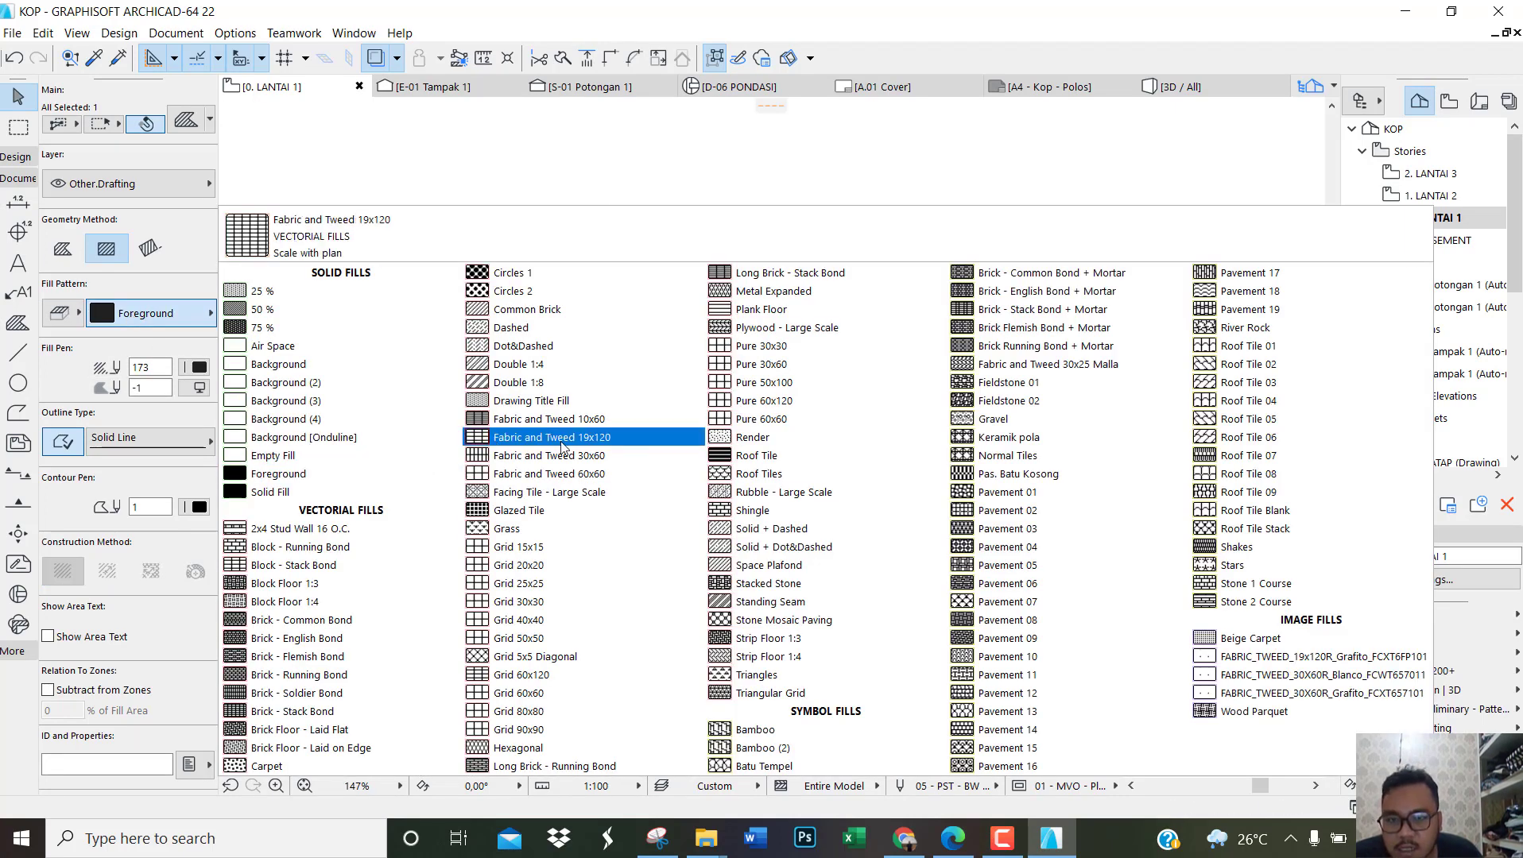
{"action": "left_click", "coordinate": [535, 565]}
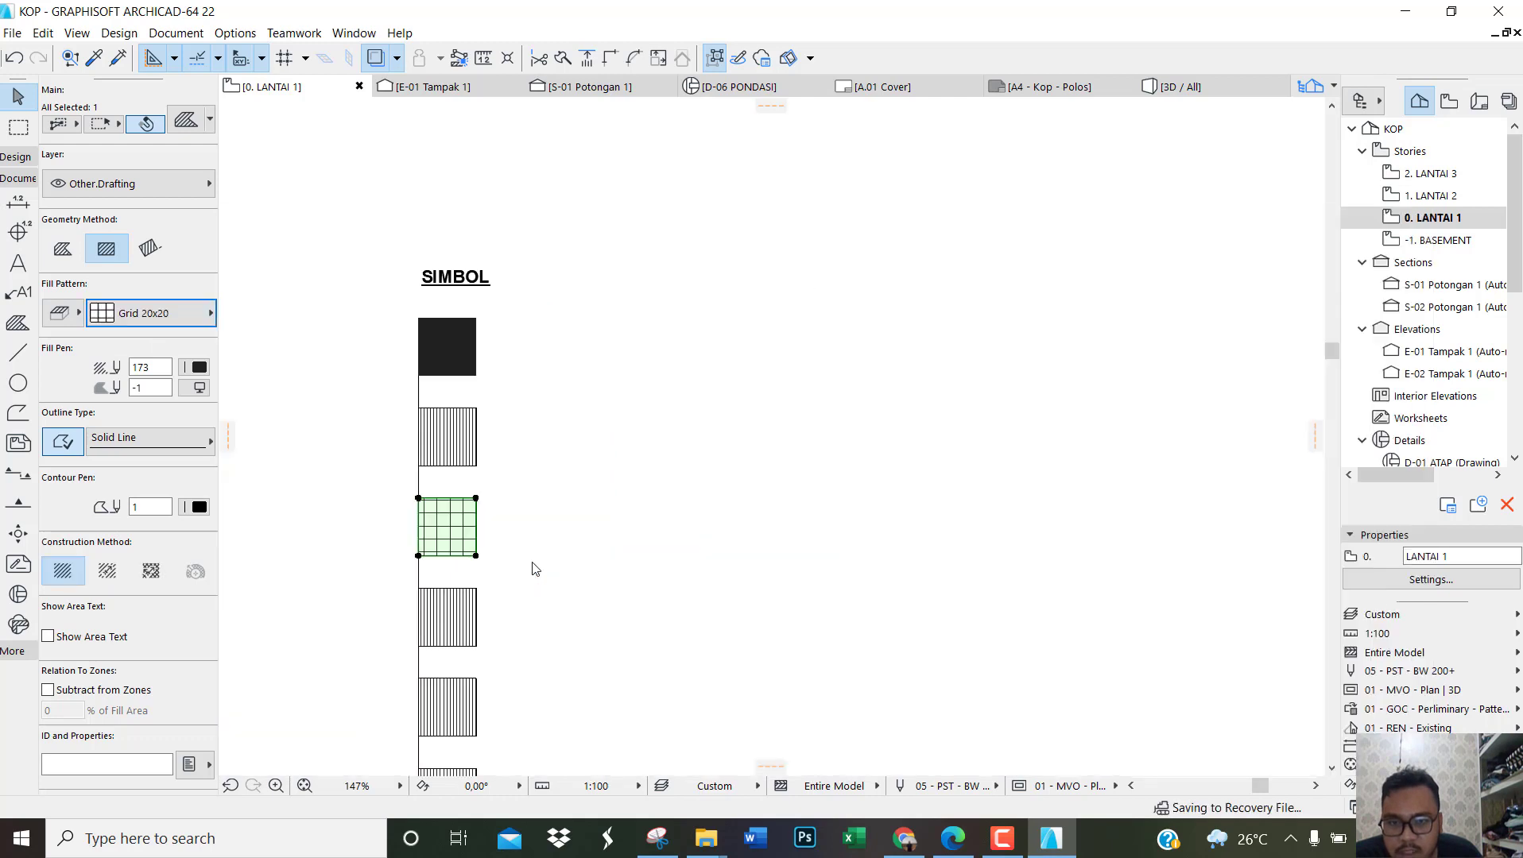
Step: Apply the EF-05 Kaca material to the fourth square and change its fill to the Dashed cut pattern
{"action": "scroll", "coordinate": [445, 577], "scroll_direction": "down", "scroll_amount": 1}
{"action": "scroll", "coordinate": [469, 577], "scroll_direction": "up", "scroll_amount": 3}
{"action": "left_click", "coordinate": [480, 572]}
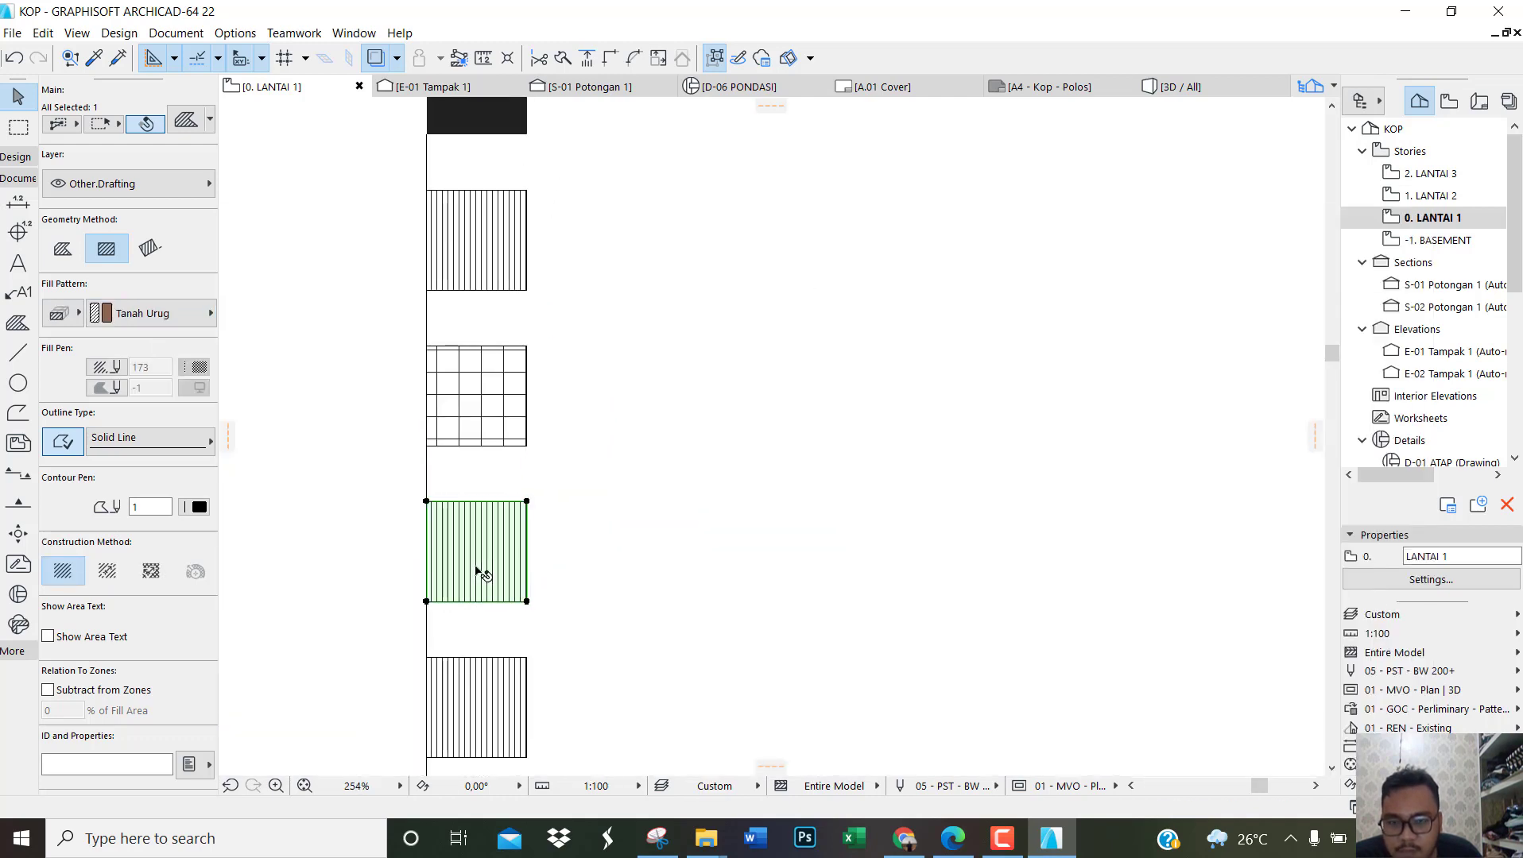
{"action": "left_click", "coordinate": [171, 316]}
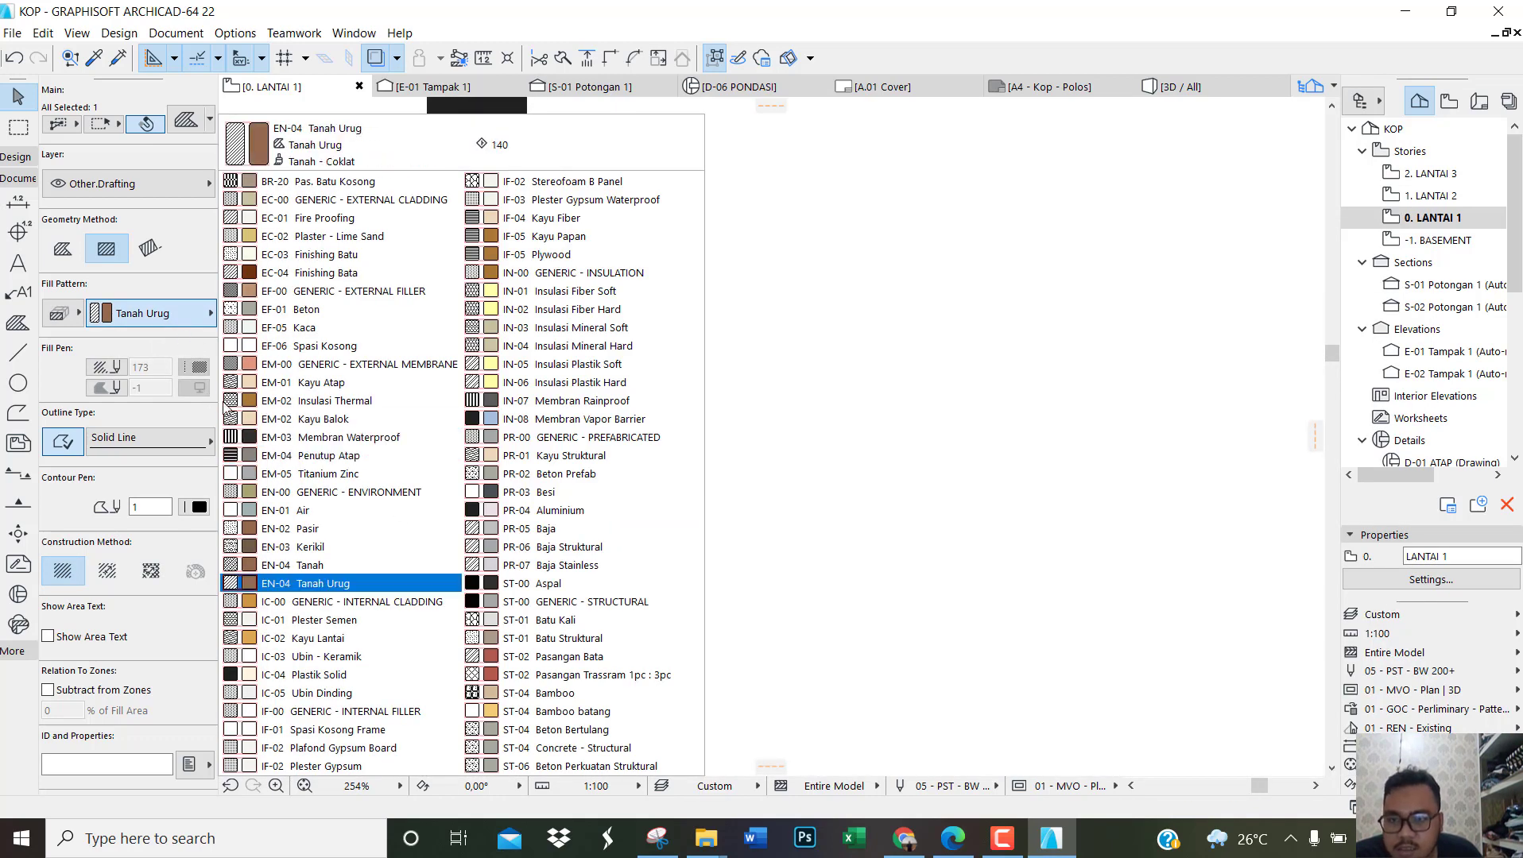
{"action": "left_click", "coordinate": [305, 328]}
{"action": "left_click", "coordinate": [584, 556]}
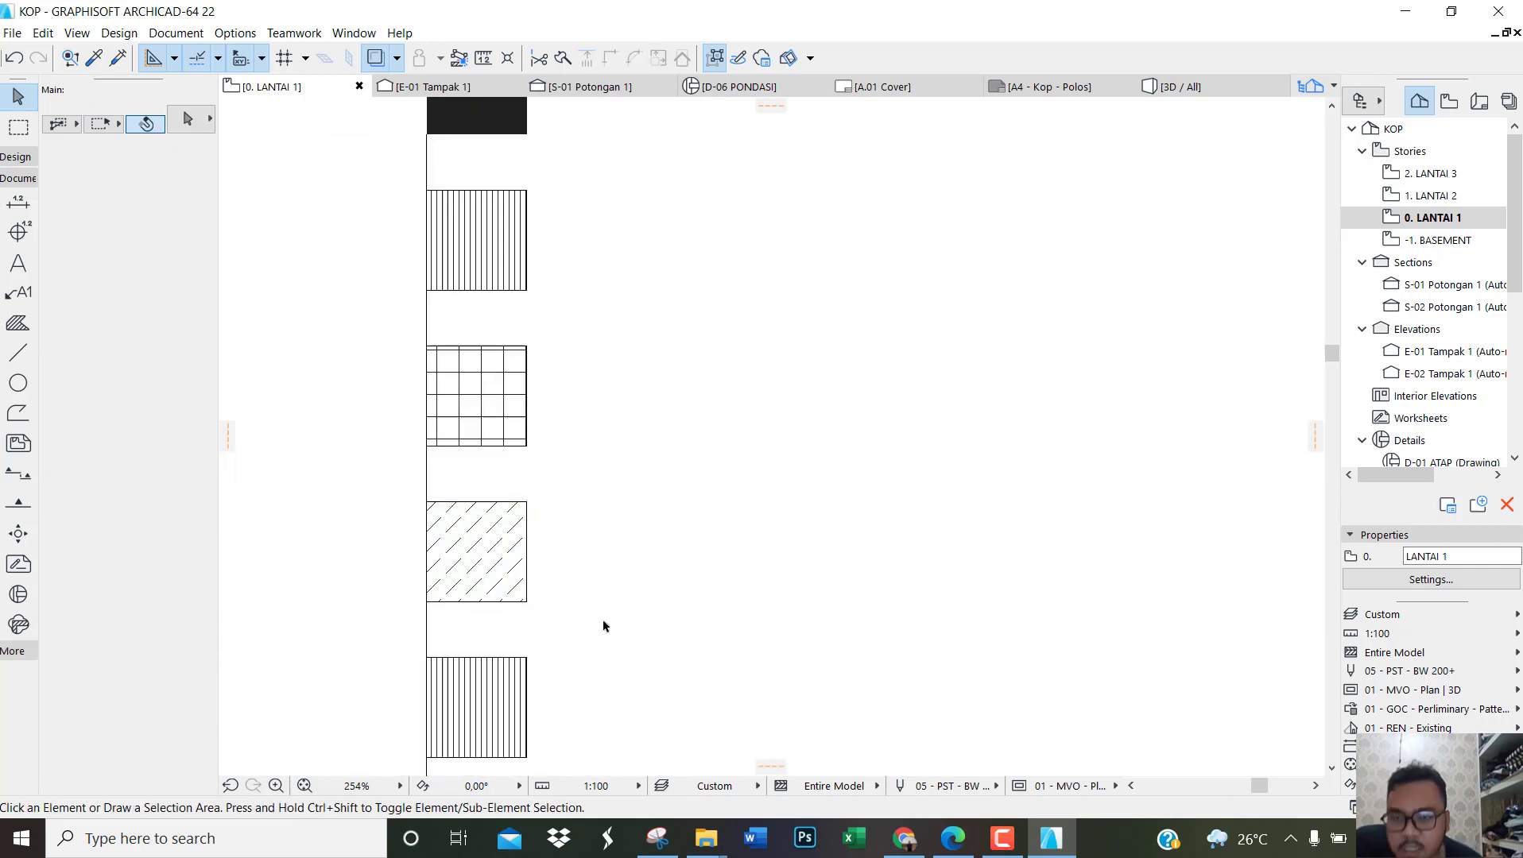
{"action": "left_click", "coordinate": [509, 557]}
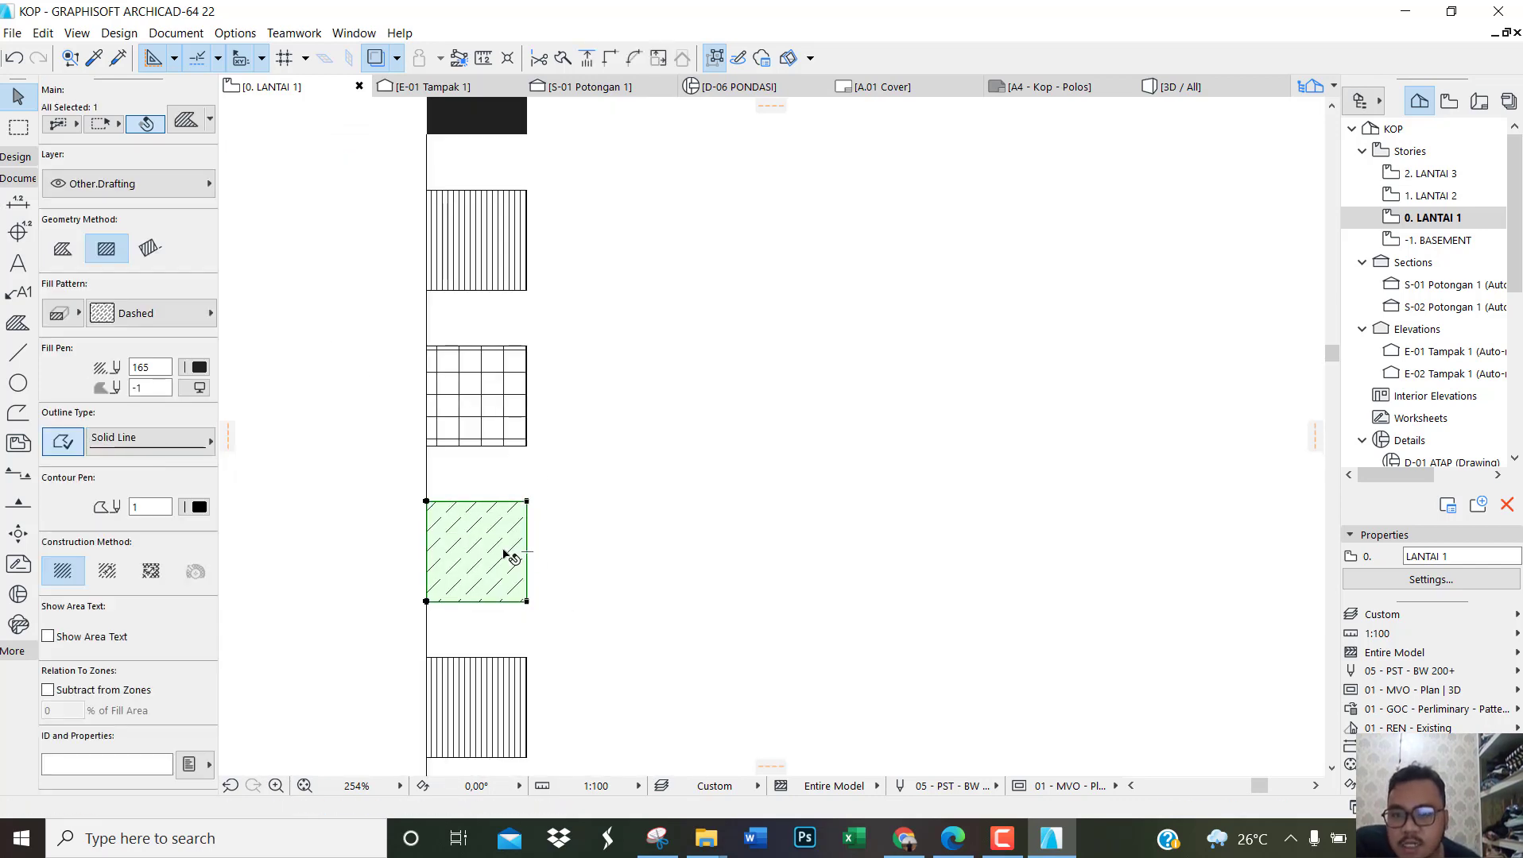
{"action": "left_click", "coordinate": [159, 313]}
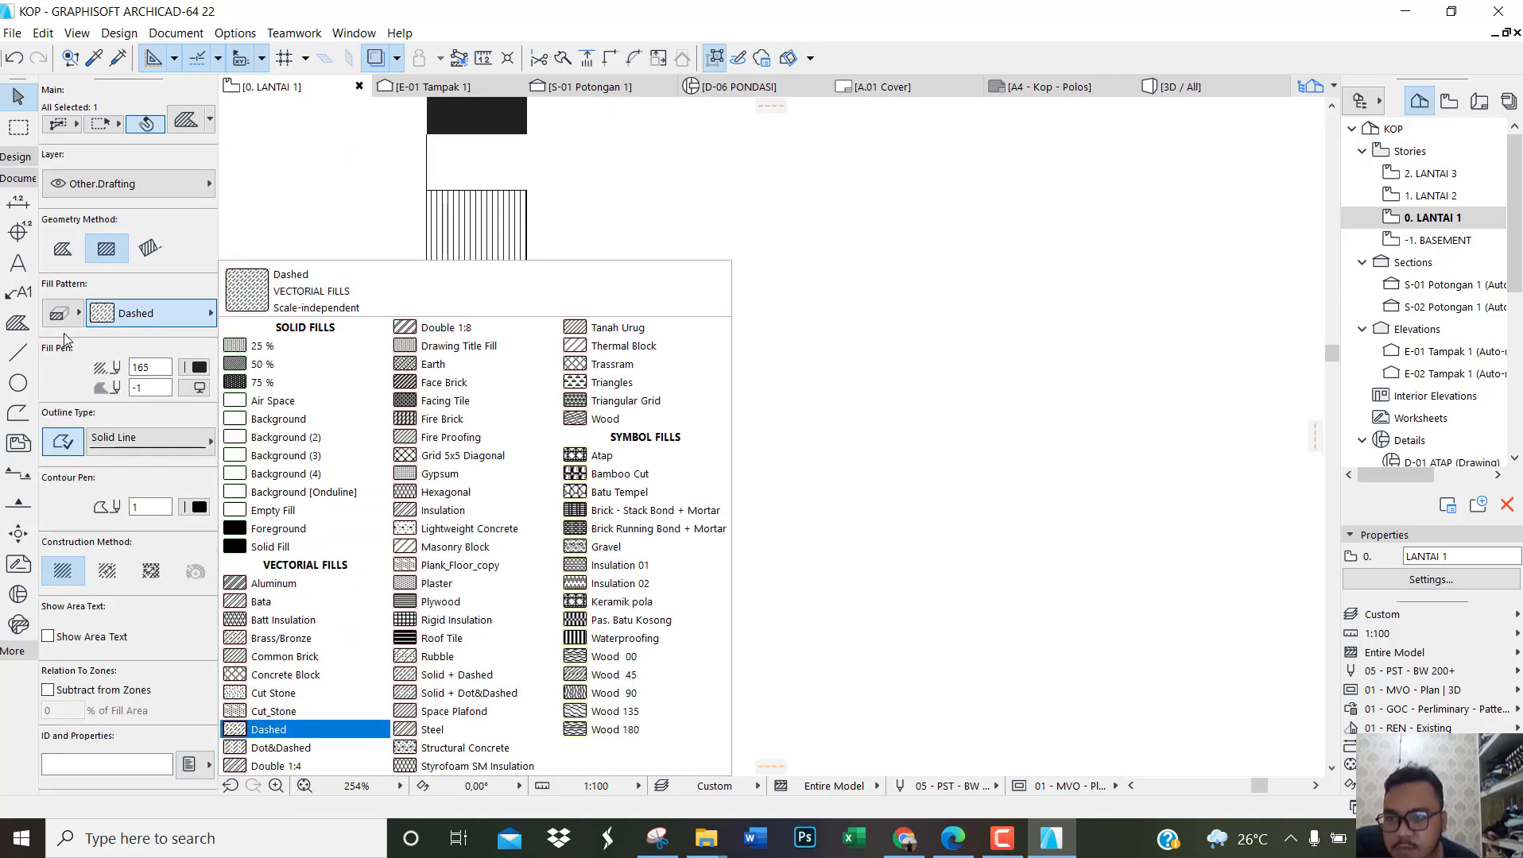
{"action": "left_click", "coordinate": [63, 322]}
{"action": "left_click", "coordinate": [152, 303]}
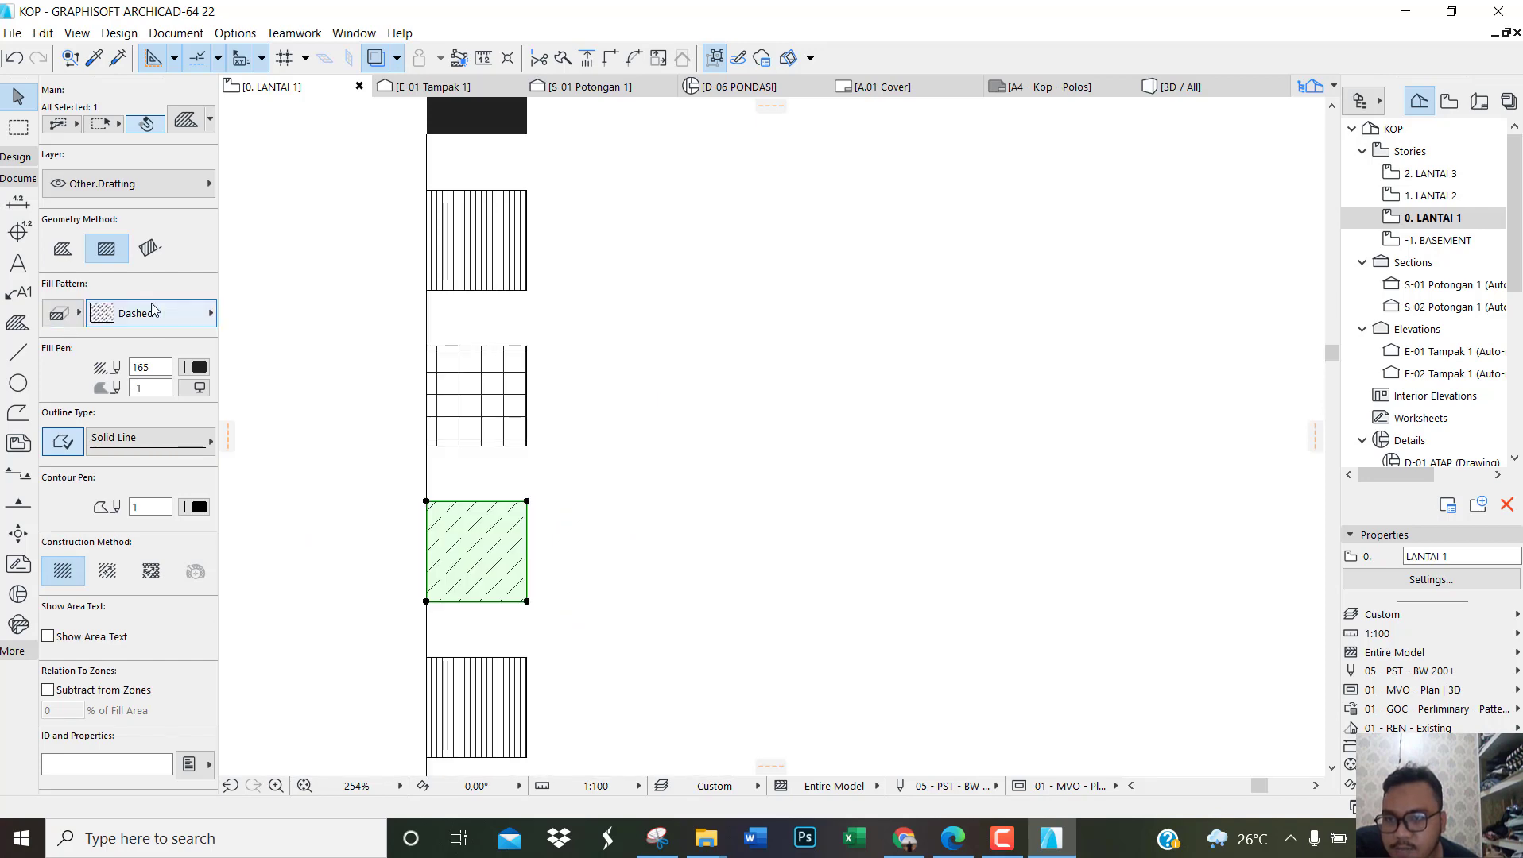
{"action": "left_click", "coordinate": [151, 310]}
{"action": "left_click", "coordinate": [688, 549]}
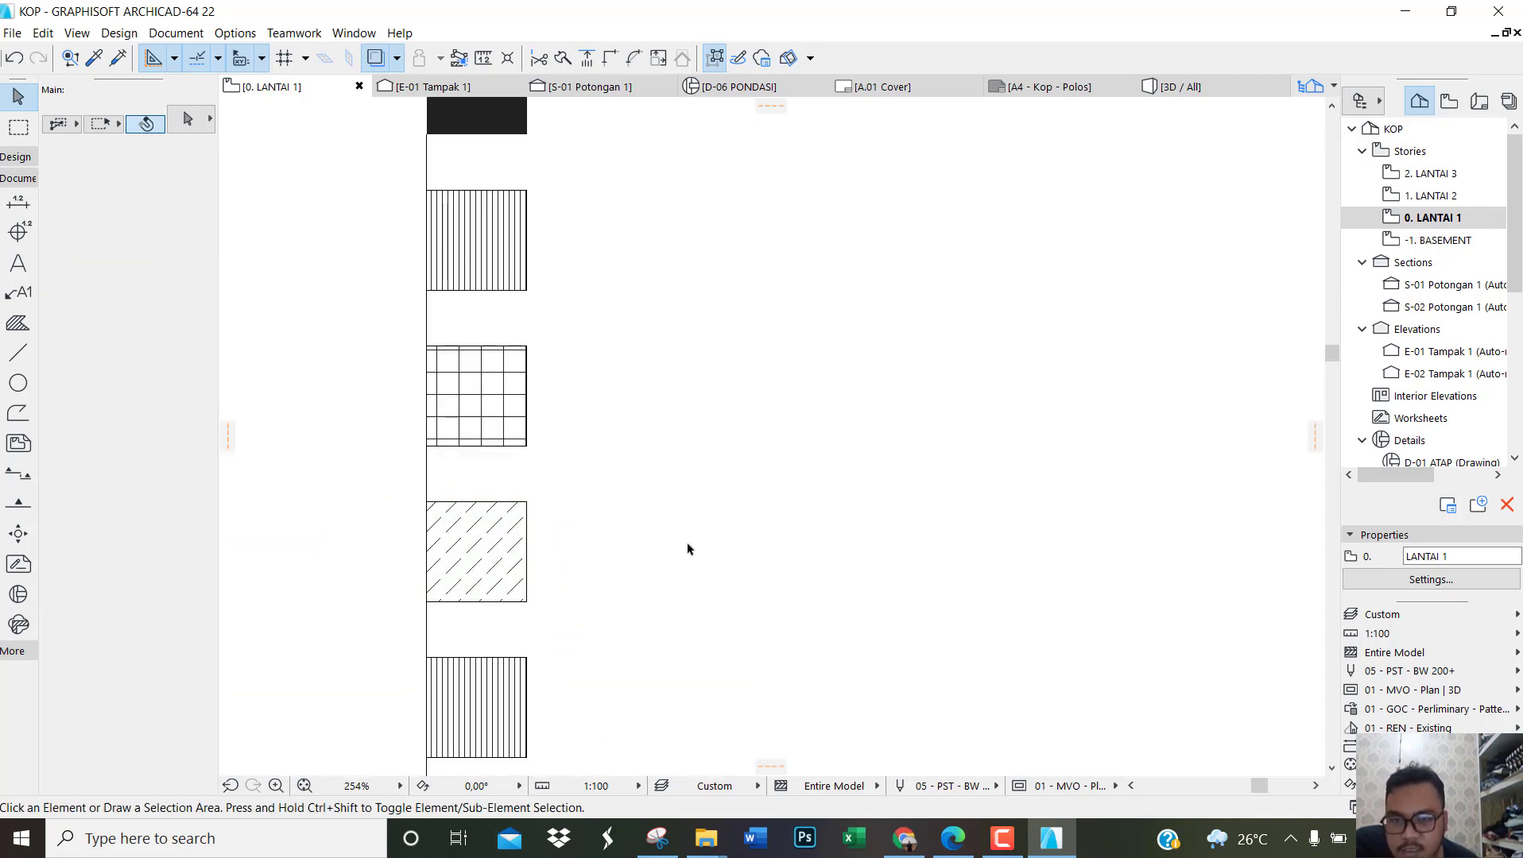
Step: Give the fifth square in the symbol column the Trassram cut fill
{"action": "scroll", "coordinate": [544, 689], "scroll_direction": "down", "scroll_amount": 3}
{"action": "scroll", "coordinate": [493, 632], "scroll_direction": "up", "scroll_amount": 3}
{"action": "left_click", "coordinate": [517, 638]}
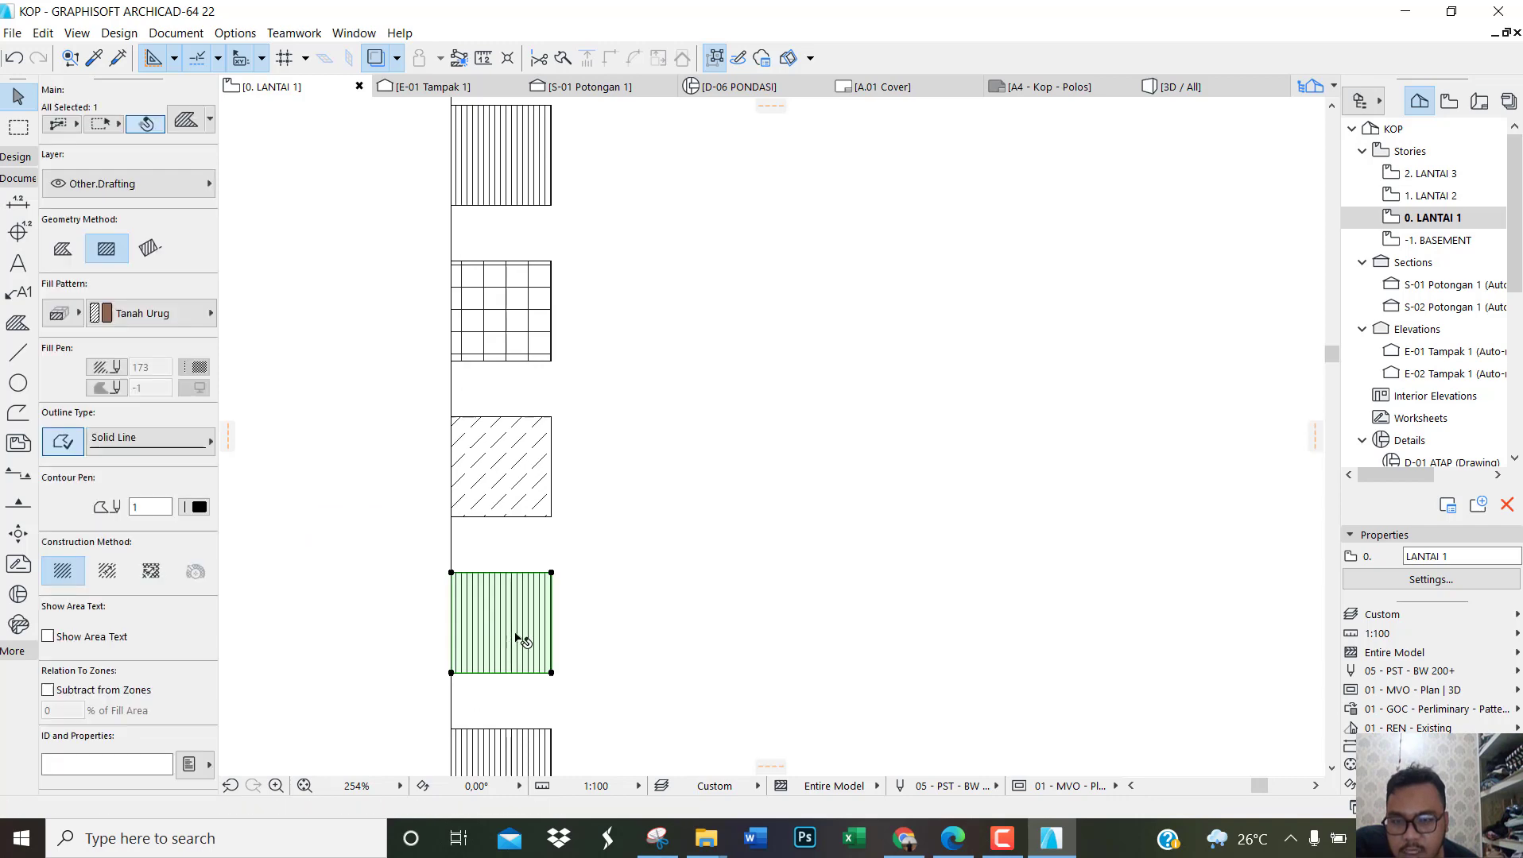
{"action": "left_click", "coordinate": [116, 316]}
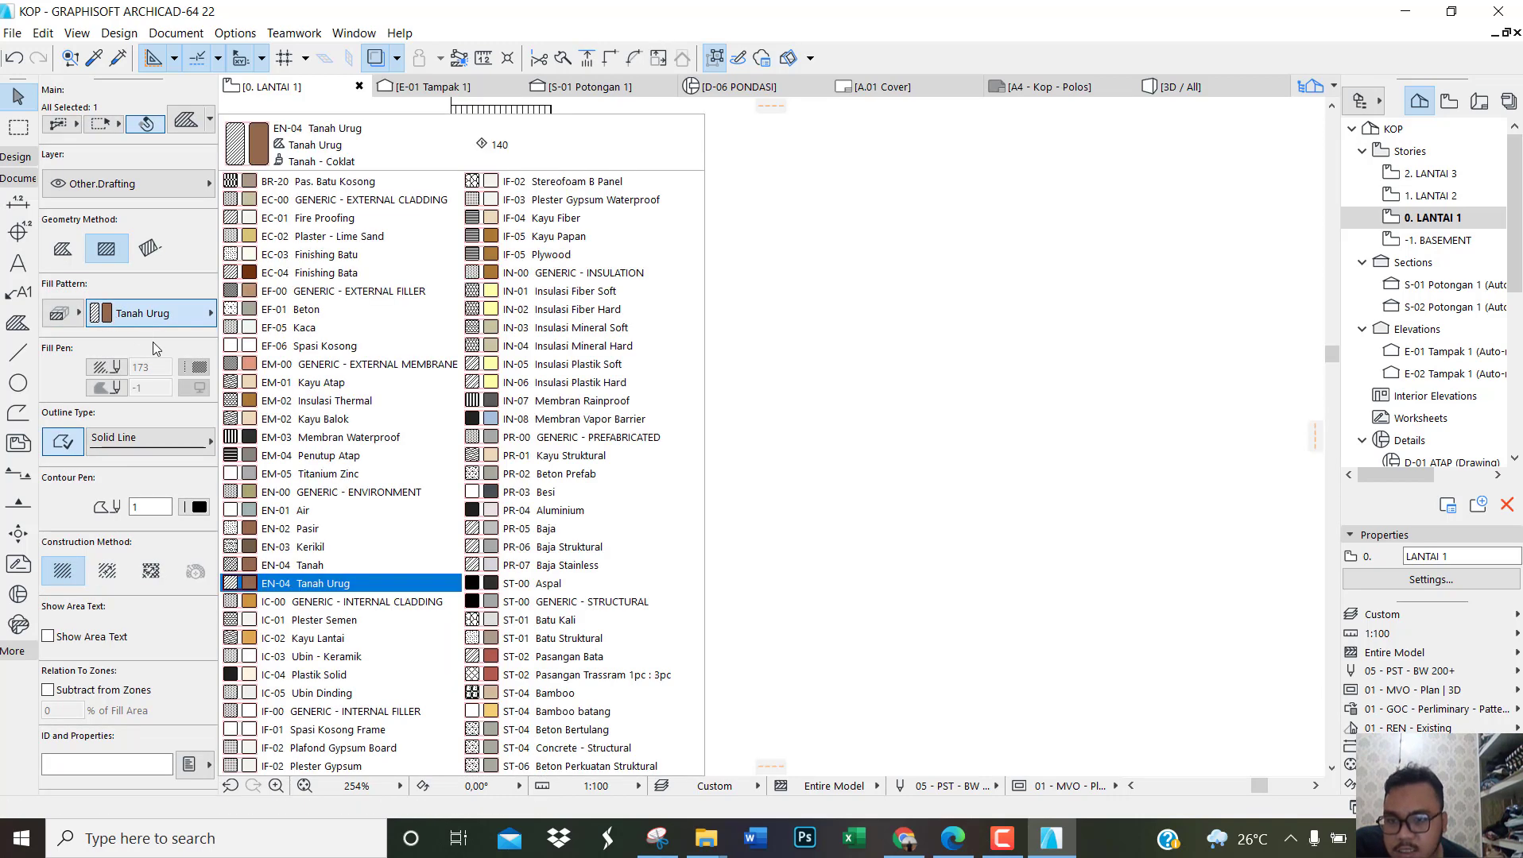
{"action": "left_click", "coordinate": [70, 318]}
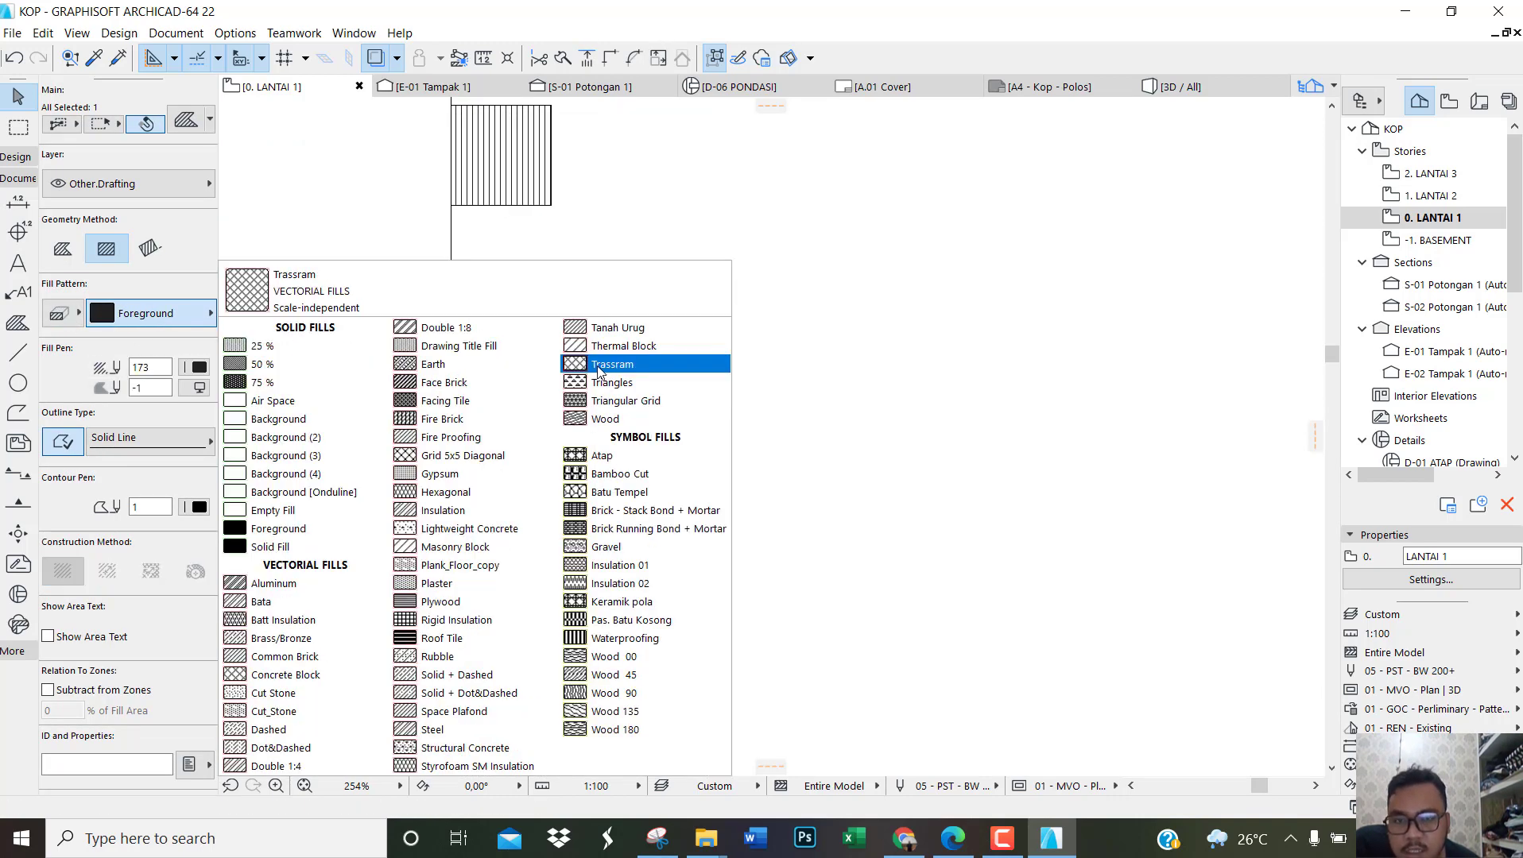
{"action": "left_click", "coordinate": [598, 364]}
{"action": "key", "text": "Escape"}
Step: Examine the remaining SIMBOL hatches and labels on the POTONGAN B-B sheet of the reference PDF in Edge
{"action": "scroll", "coordinate": [576, 624], "scroll_direction": "down", "scroll_amount": 2}
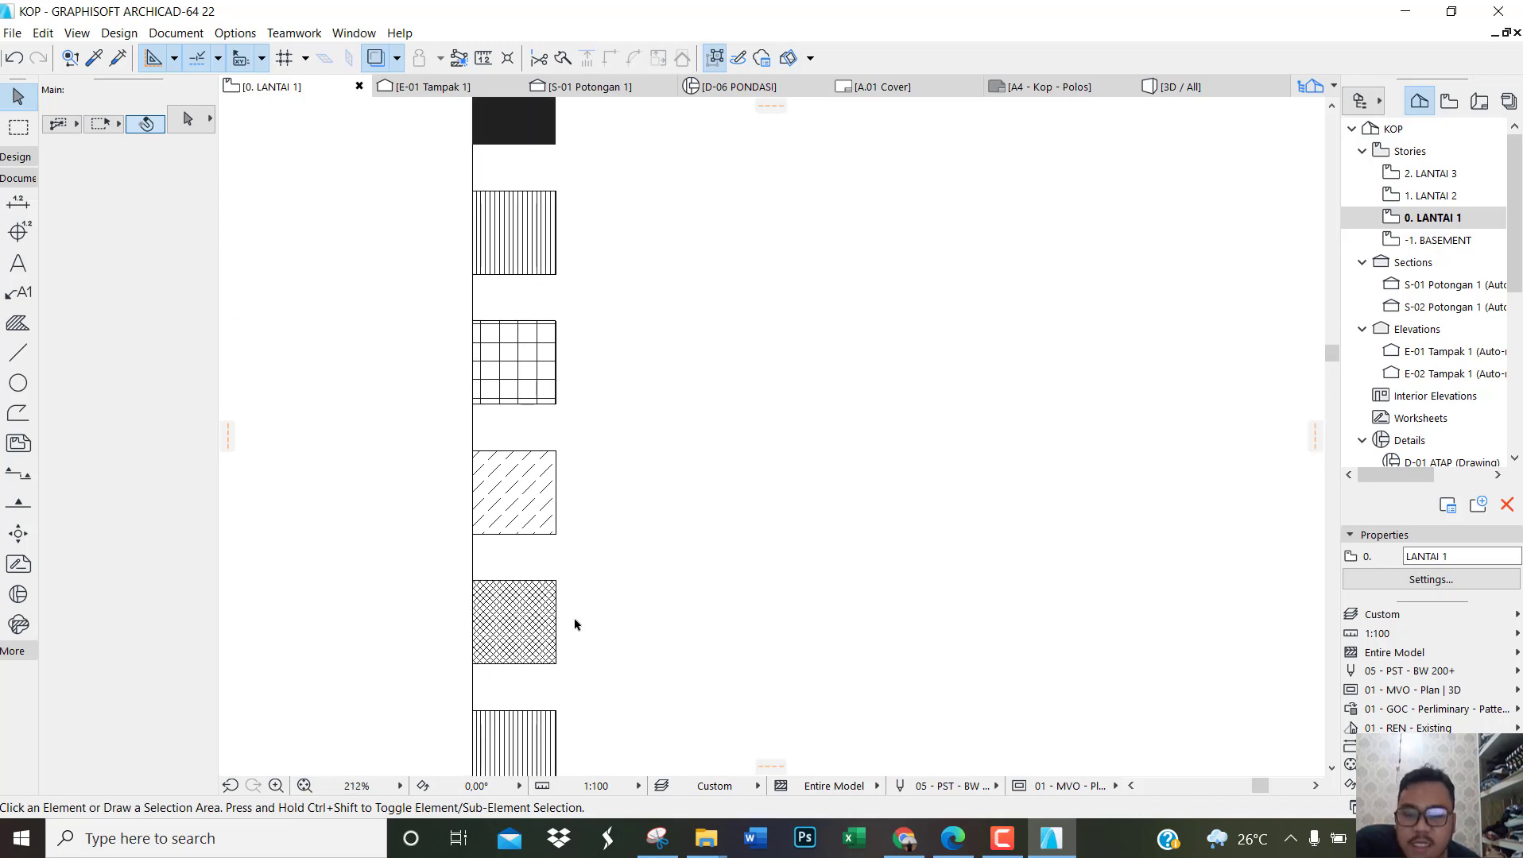
{"action": "scroll", "coordinate": [628, 544], "scroll_direction": "down", "scroll_amount": 3}
{"action": "scroll", "coordinate": [567, 506], "scroll_direction": "up", "scroll_amount": 3}
{"action": "scroll", "coordinate": [598, 618], "scroll_direction": "down", "scroll_amount": 3}
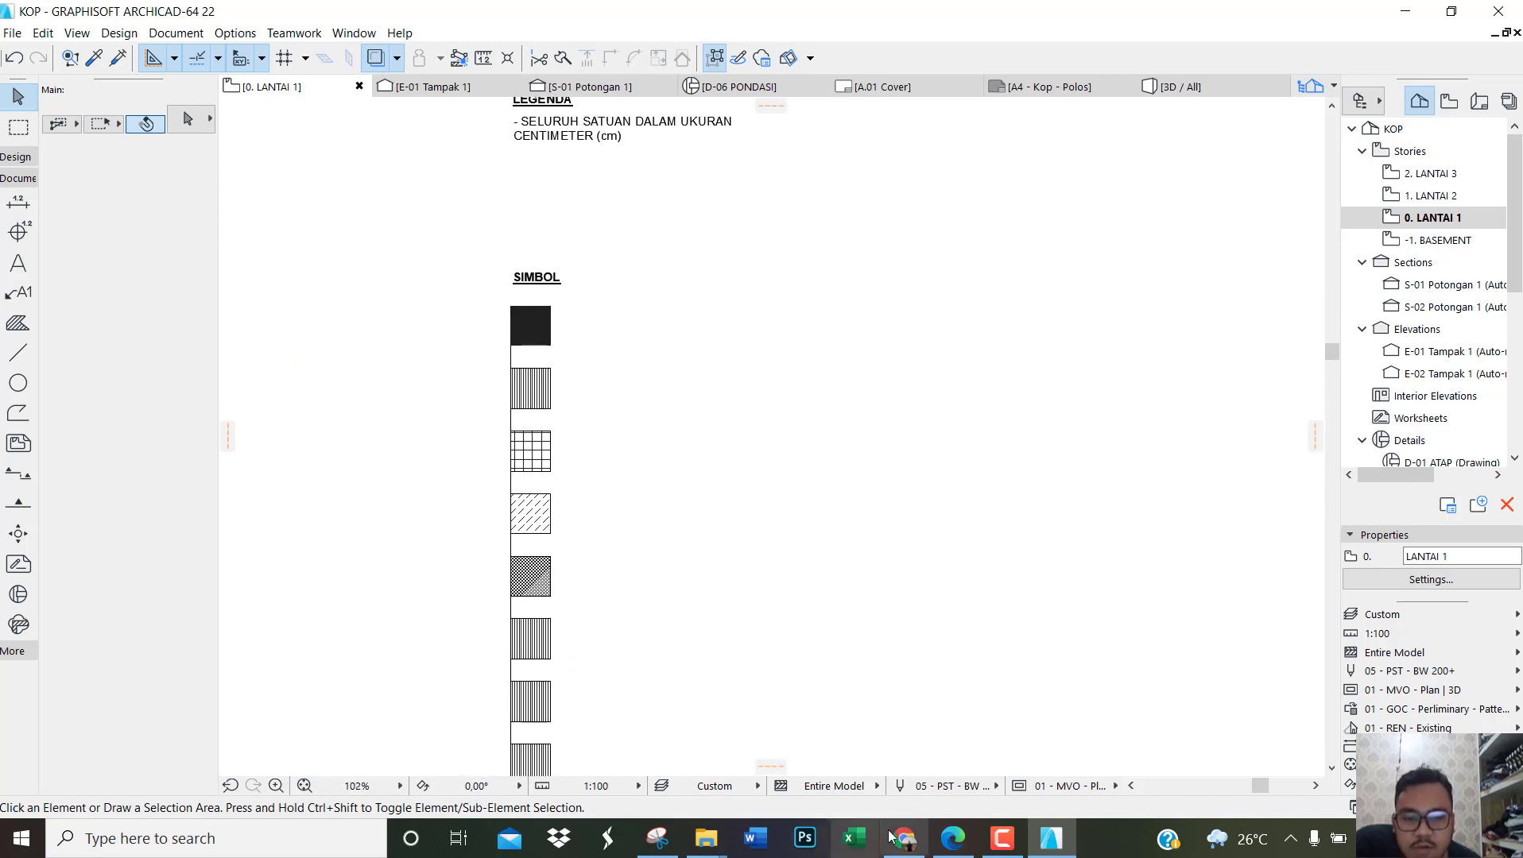
{"action": "left_click", "coordinate": [1048, 841]}
{"action": "left_click", "coordinate": [1043, 844]}
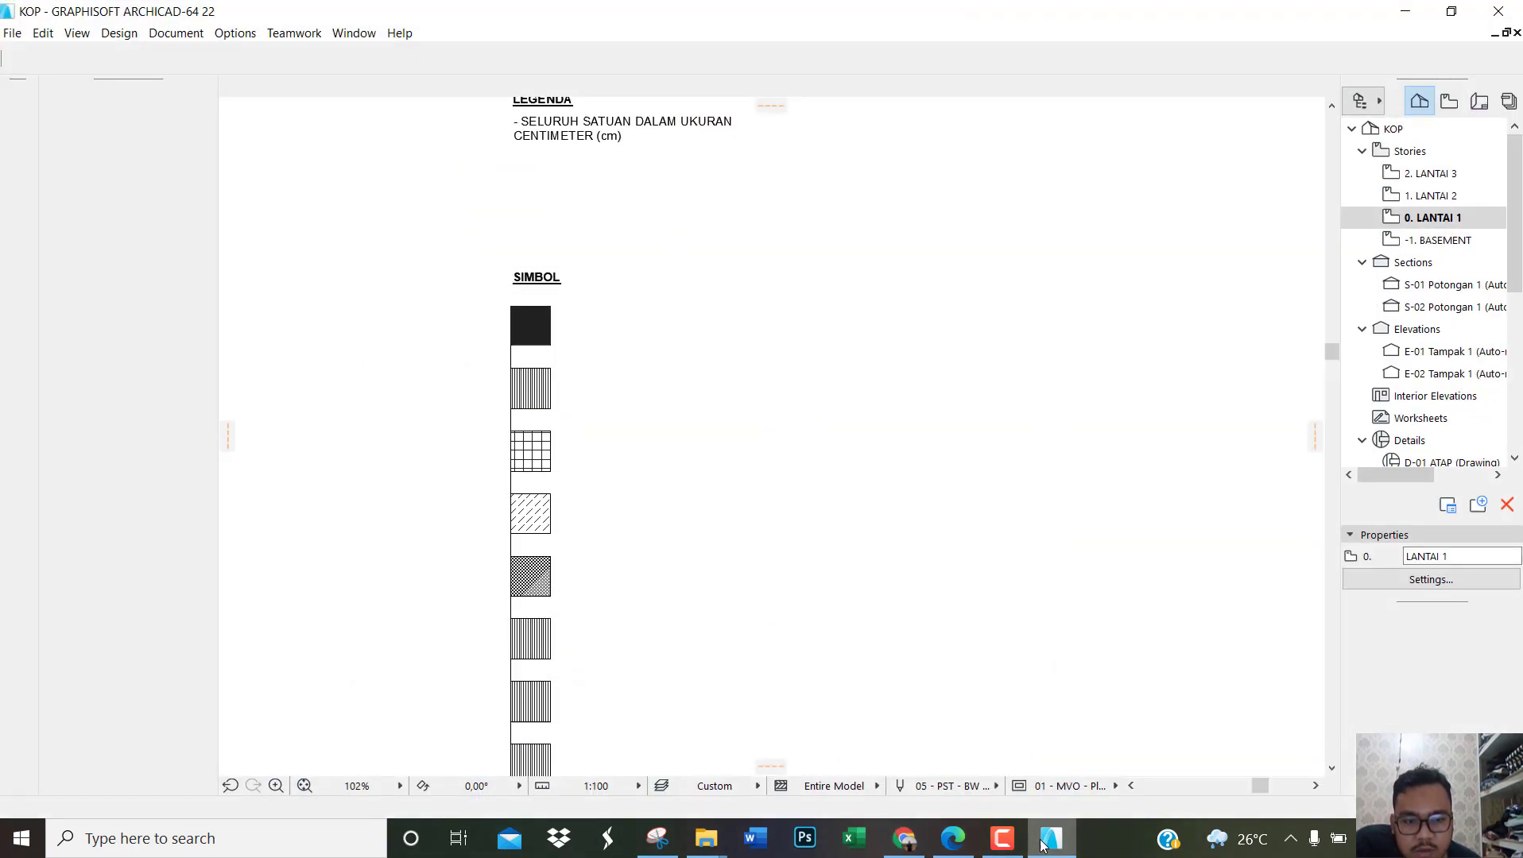
{"action": "left_click", "coordinate": [953, 838]}
{"action": "scroll", "coordinate": [804, 466], "scroll_direction": "up", "scroll_amount": 3, "text": "ctrl"}
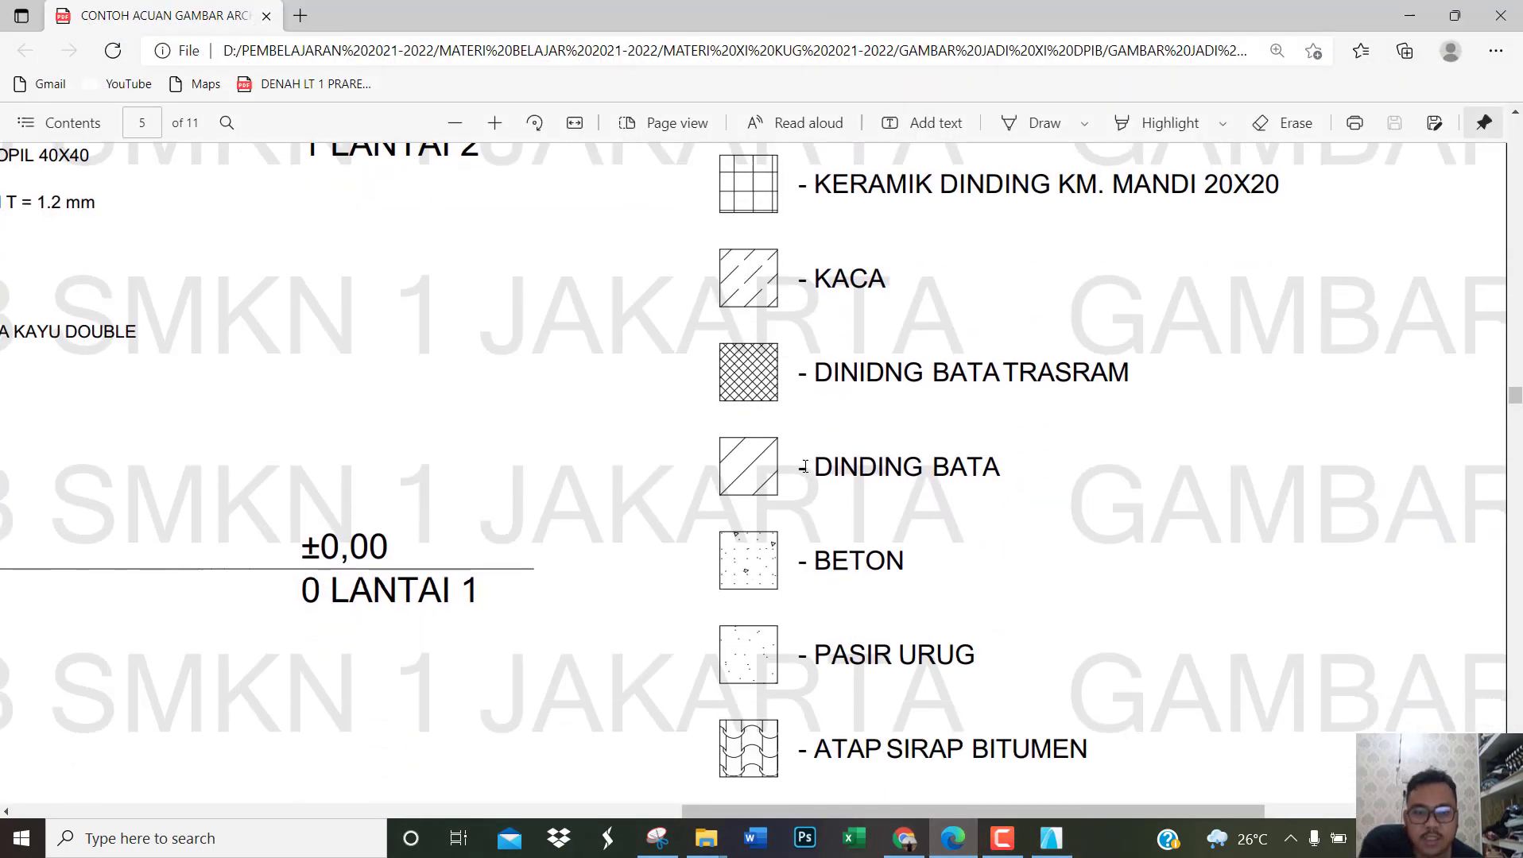
{"action": "scroll", "coordinate": [804, 467], "scroll_direction": "down", "scroll_amount": 2}
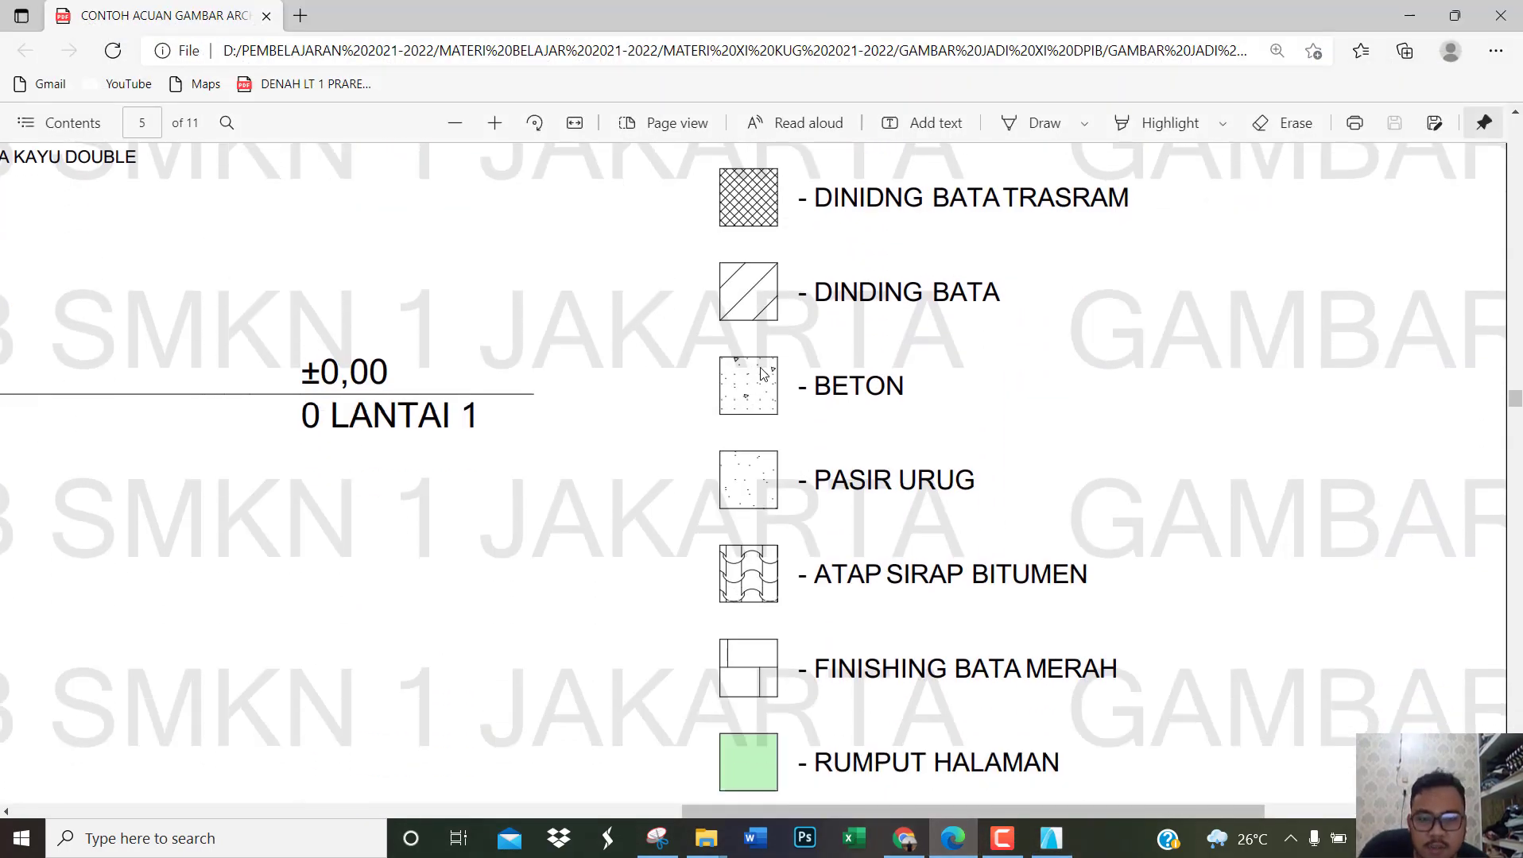
{"action": "scroll", "coordinate": [770, 510], "scroll_direction": "down", "scroll_amount": 2}
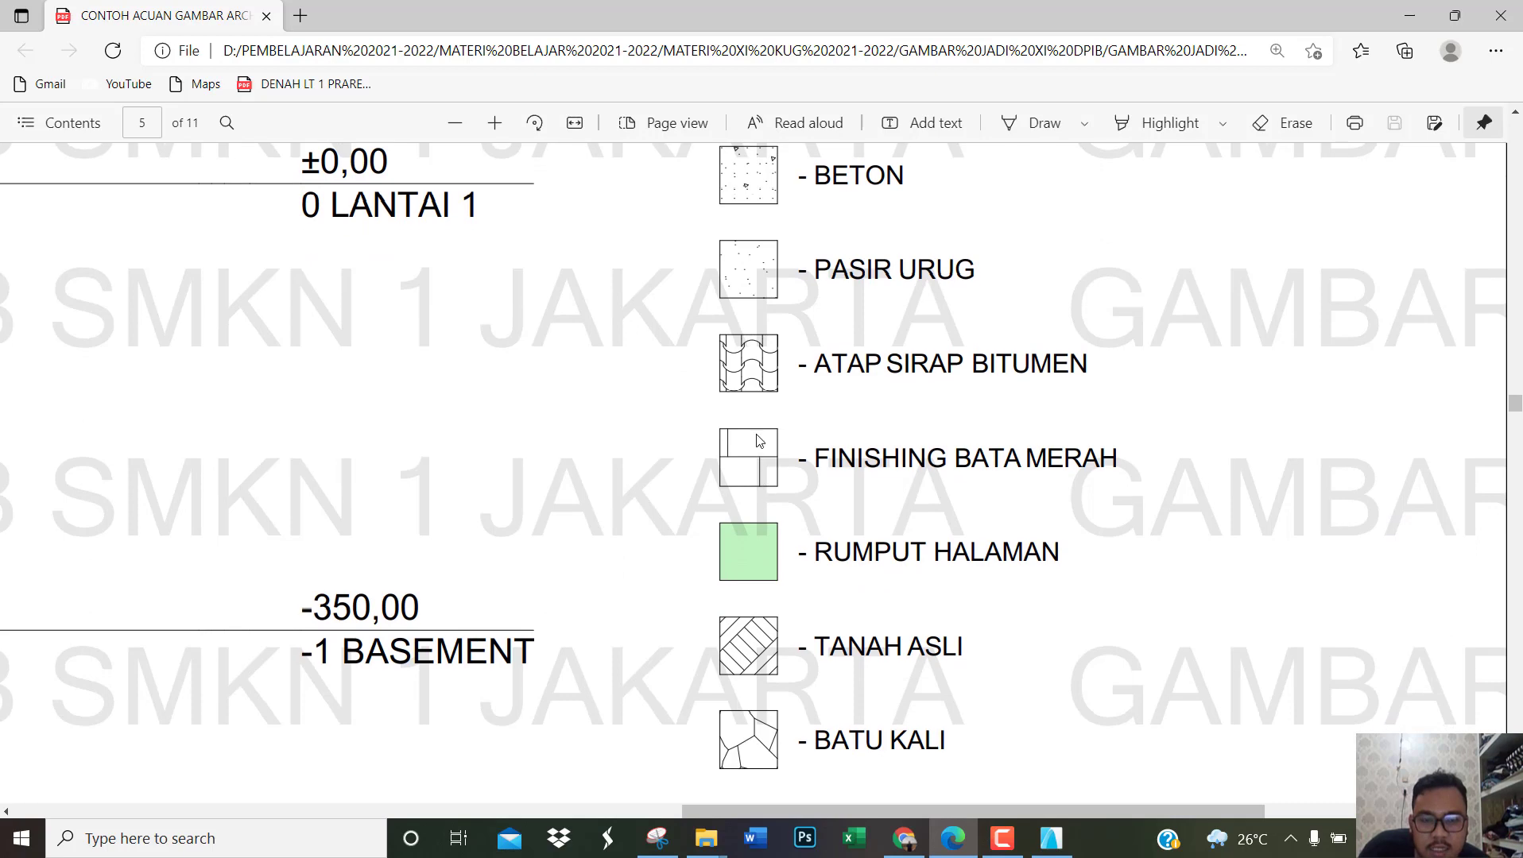
{"action": "scroll", "coordinate": [806, 480], "scroll_direction": "down", "scroll_amount": 1}
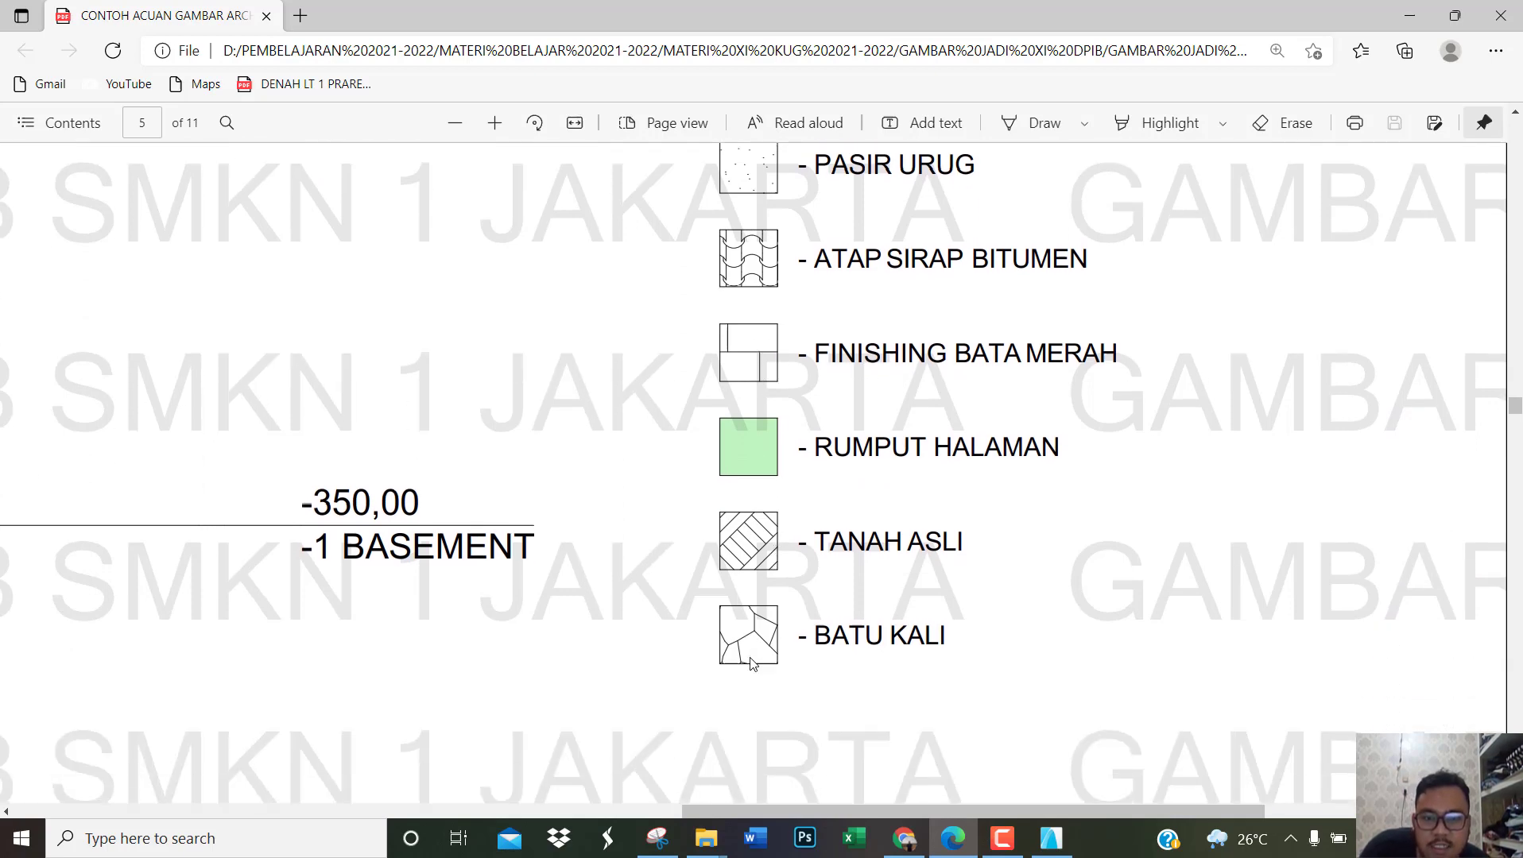
{"action": "scroll", "coordinate": [751, 663], "scroll_direction": "down", "scroll_amount": 3, "text": "ctrl"}
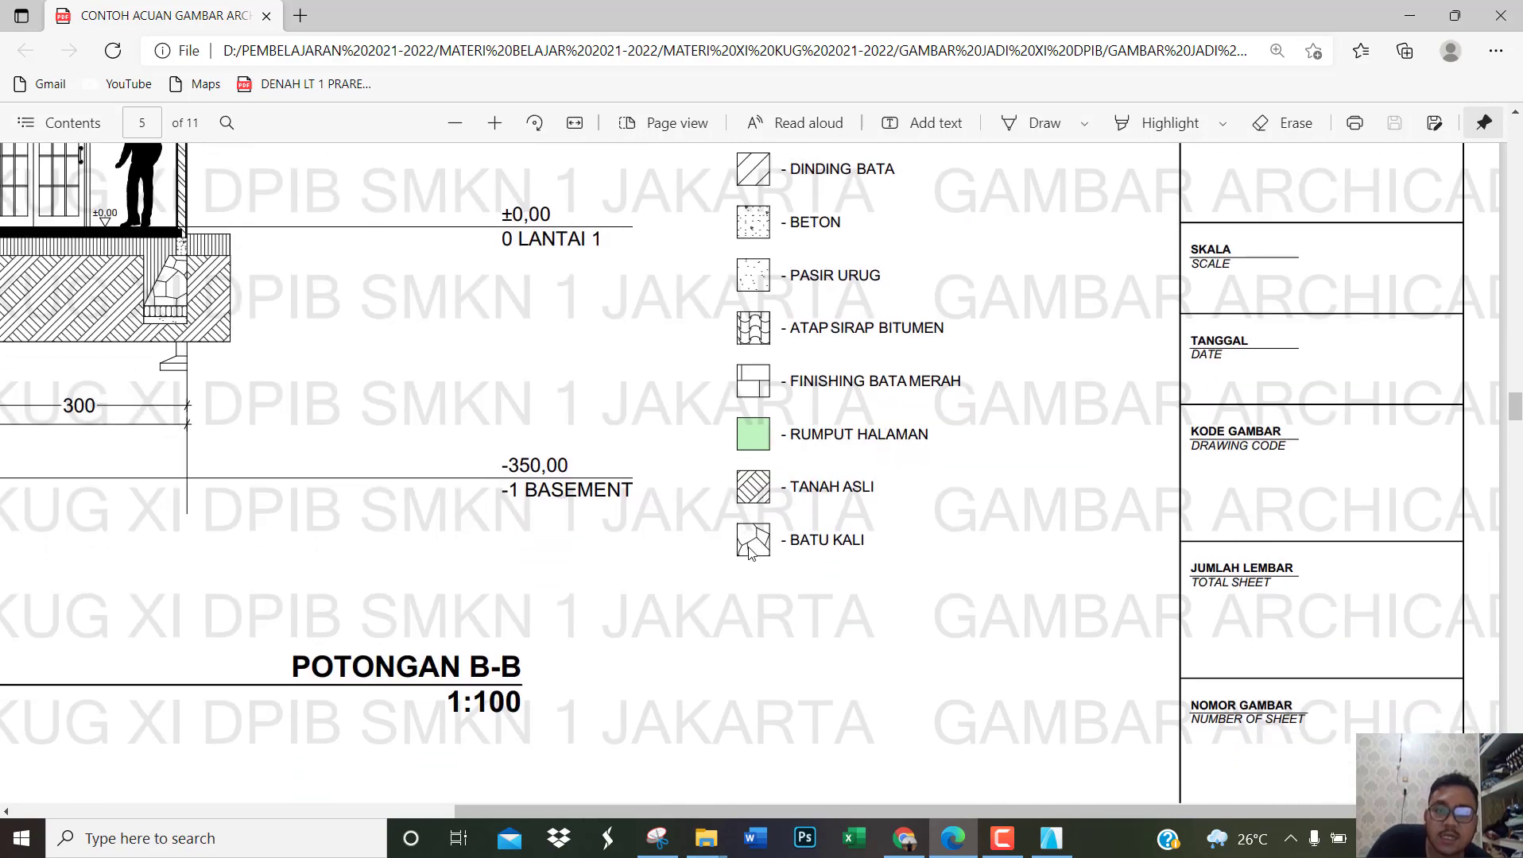
{"action": "scroll", "coordinate": [751, 553], "scroll_direction": "down", "scroll_amount": 2, "text": "ctrl"}
{"action": "scroll", "coordinate": [876, 411], "scroll_direction": "up", "scroll_amount": 4, "text": "ctrl"}
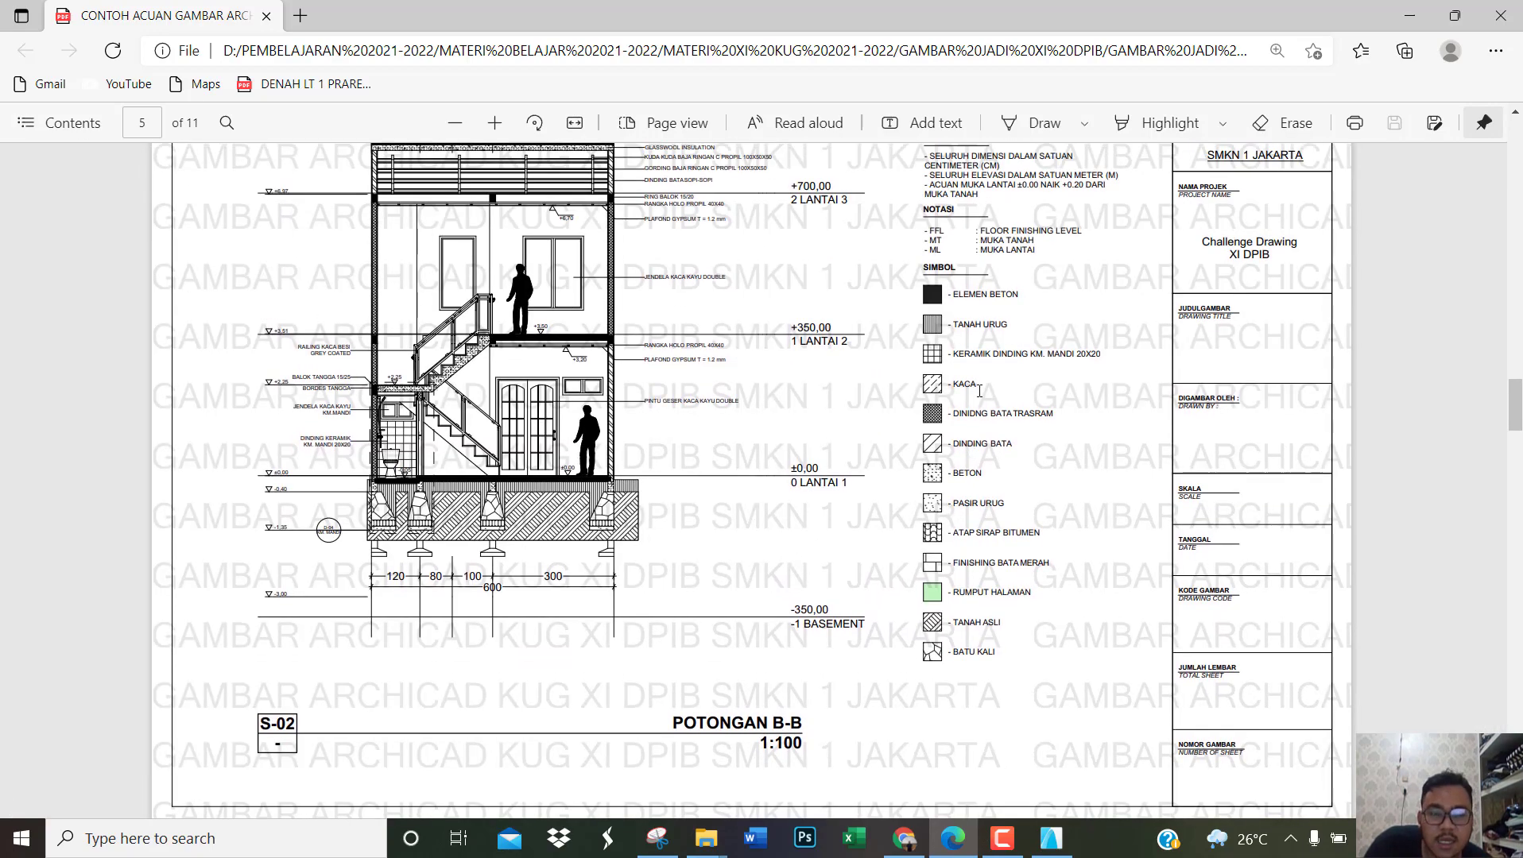
{"action": "scroll", "coordinate": [1001, 350], "scroll_direction": "up", "scroll_amount": 2, "text": "ctrl"}
{"action": "scroll", "coordinate": [1003, 347], "scroll_direction": "up", "scroll_amount": 3, "text": "ctrl"}
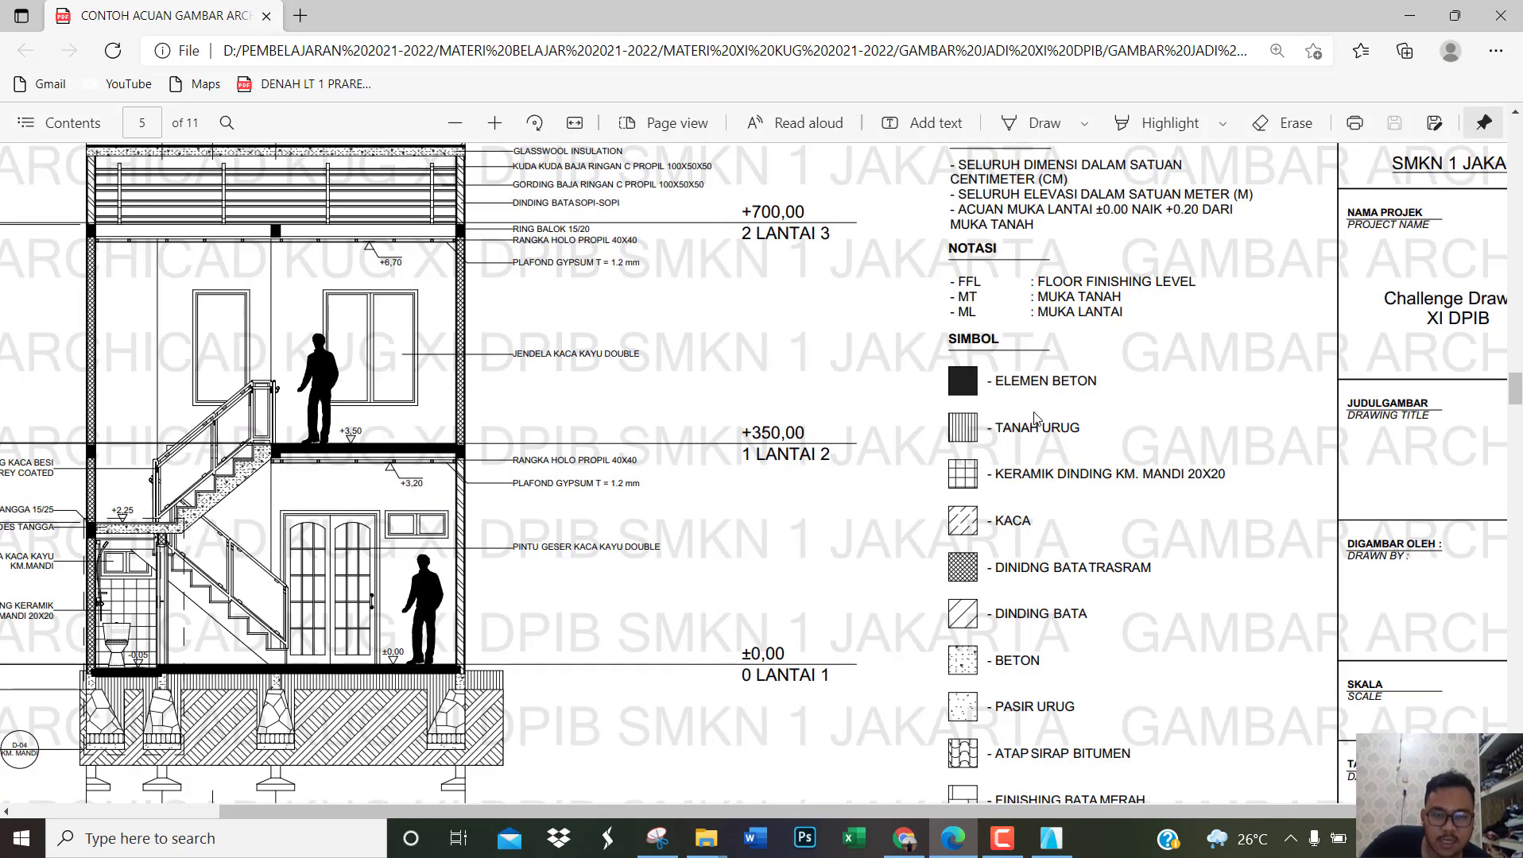
{"action": "scroll", "coordinate": [1000, 392], "scroll_direction": "down", "scroll_amount": 2, "text": "ctrl"}
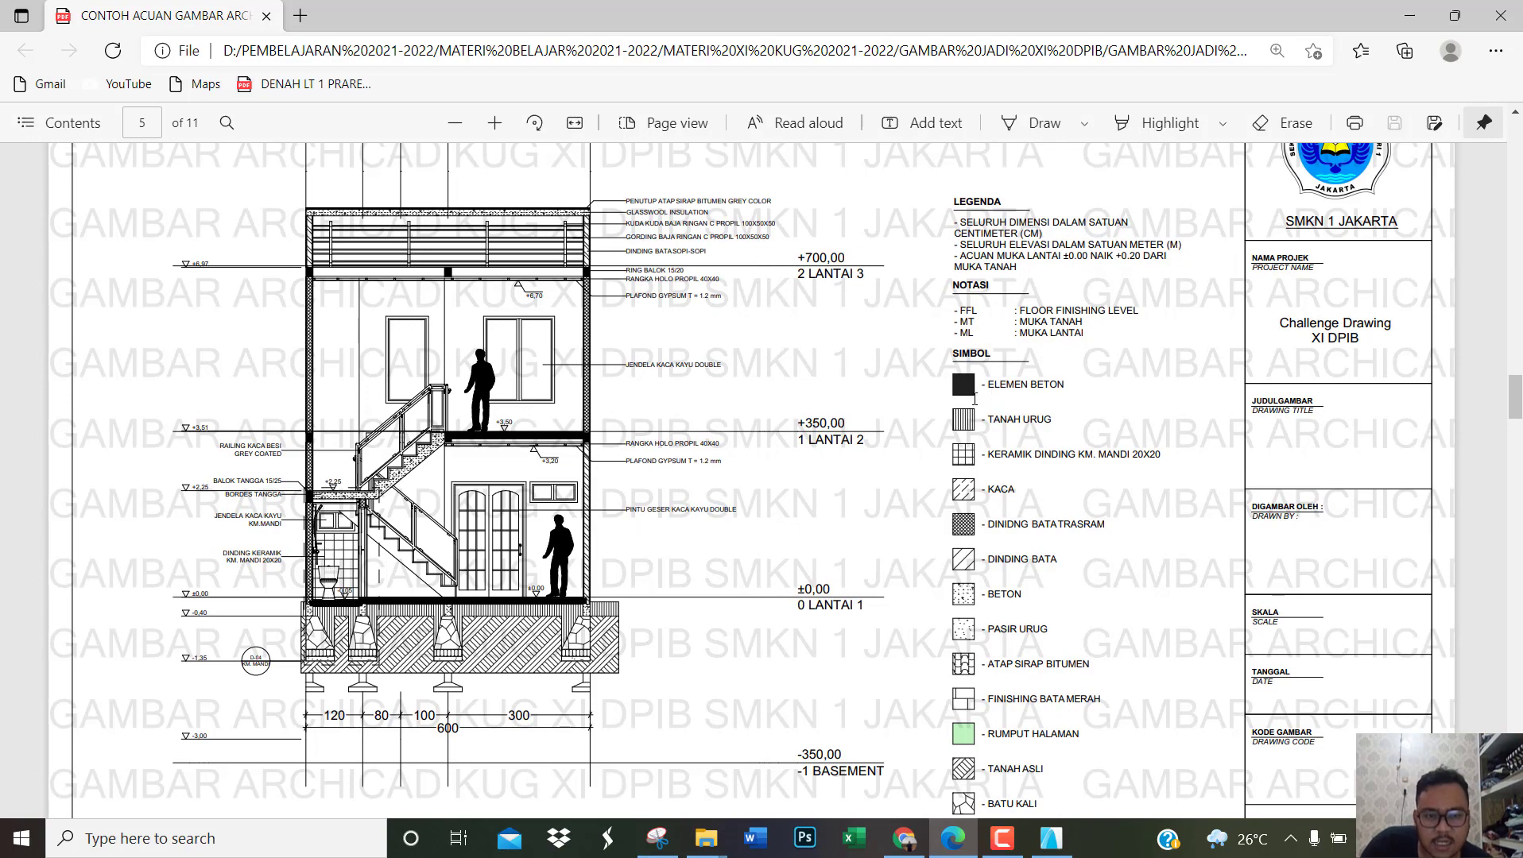
Step: Check the complete SIMBOL list on the POTONGAN B-B reference sheet, and switch to ArchiCAD to examine the symbol column beside the LANTAI 1 plan
{"action": "scroll", "coordinate": [974, 399], "scroll_direction": "down", "scroll_amount": 3}
{"action": "scroll", "coordinate": [879, 497], "scroll_direction": "down", "scroll_amount": 1, "text": "ctrl"}
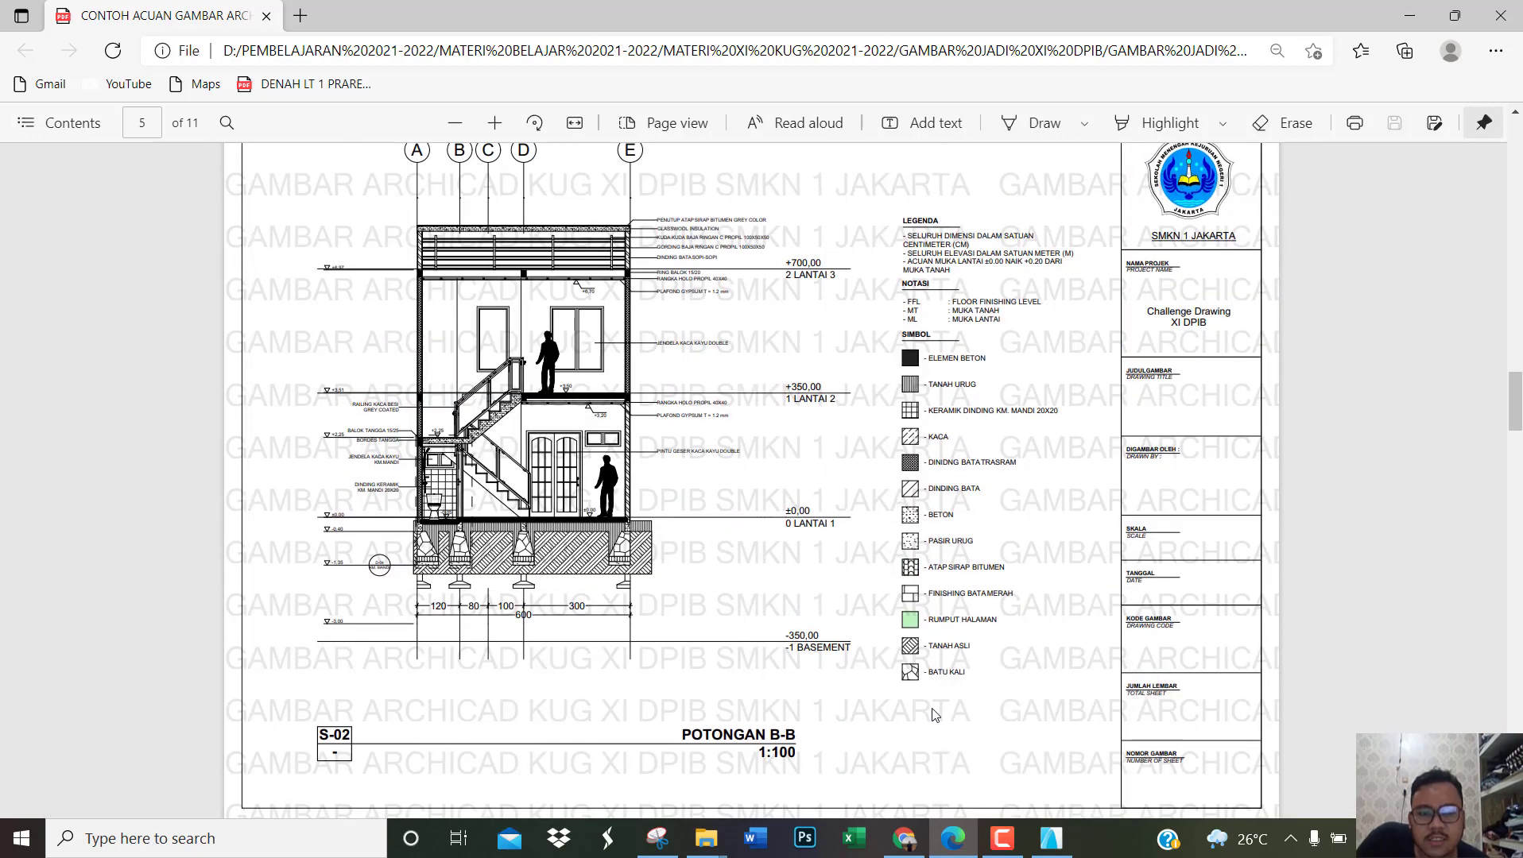
{"action": "left_click", "coordinate": [1051, 838]}
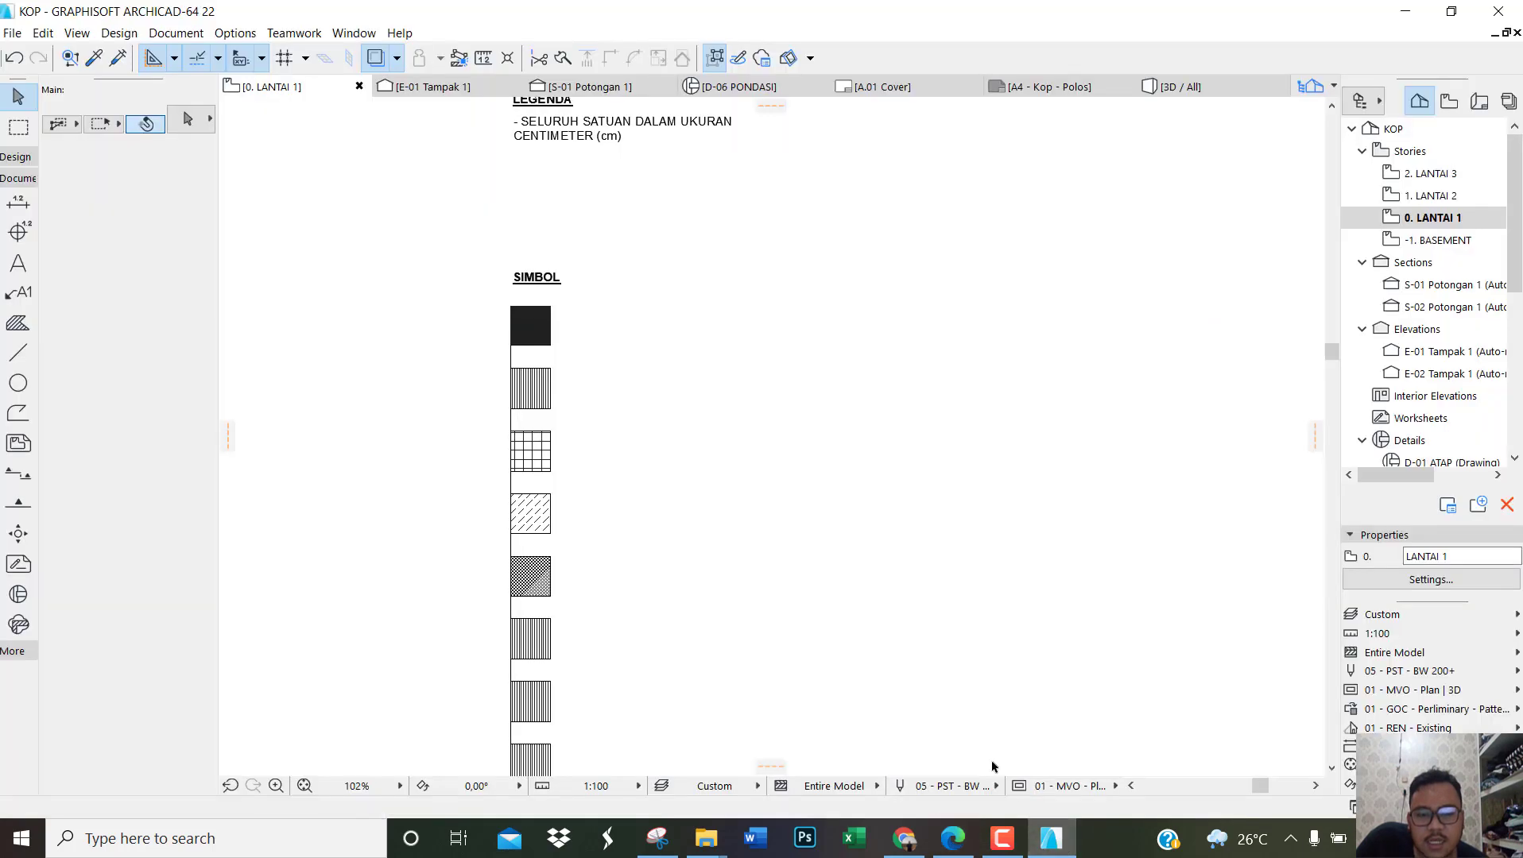
{"action": "scroll", "coordinate": [718, 502], "scroll_direction": "down", "scroll_amount": 3}
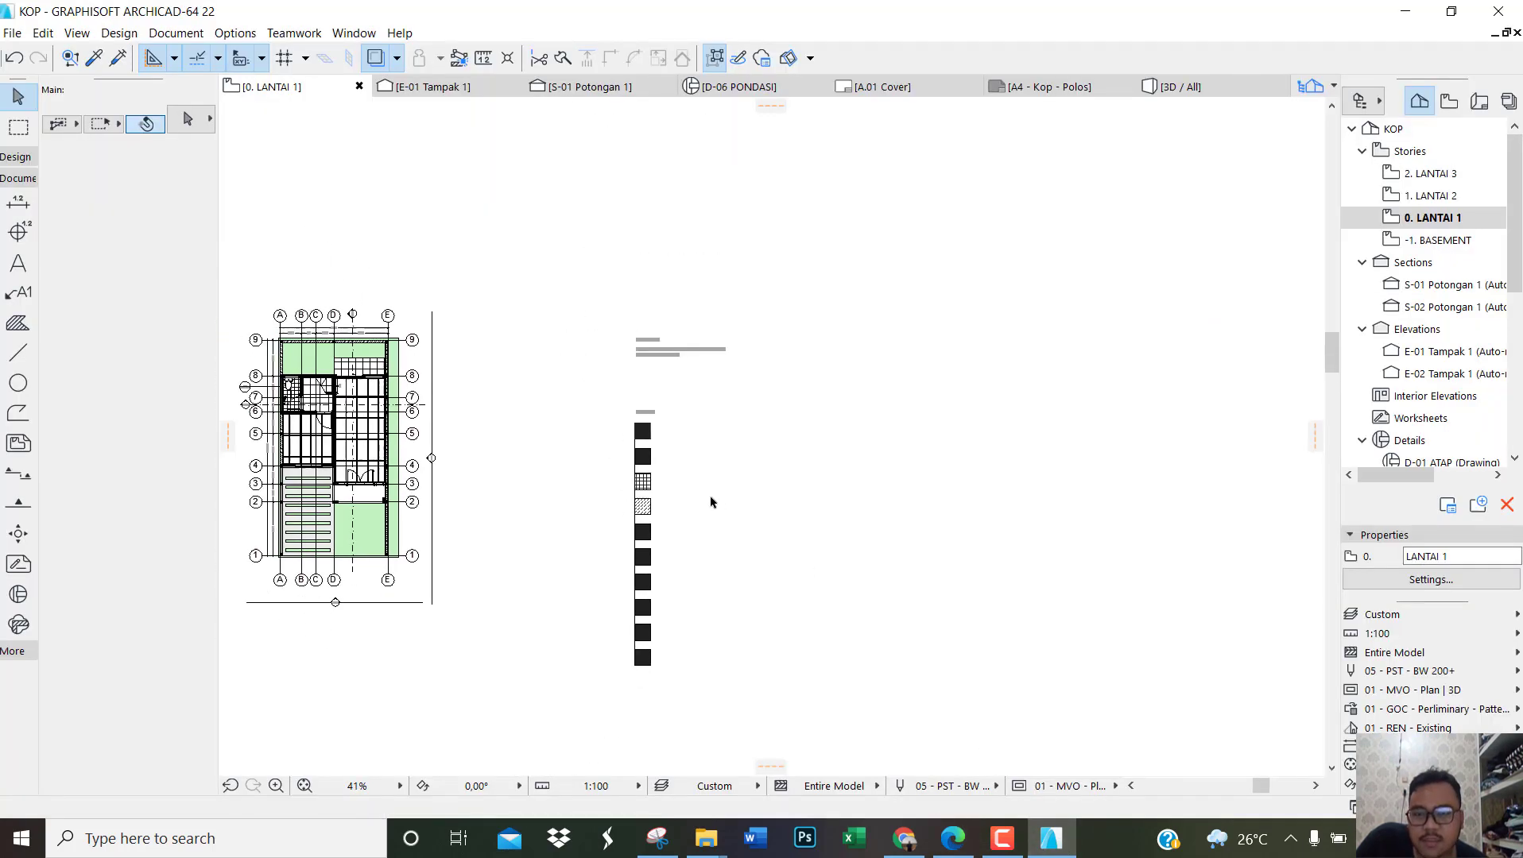
{"action": "scroll", "coordinate": [675, 508], "scroll_direction": "up", "scroll_amount": 2}
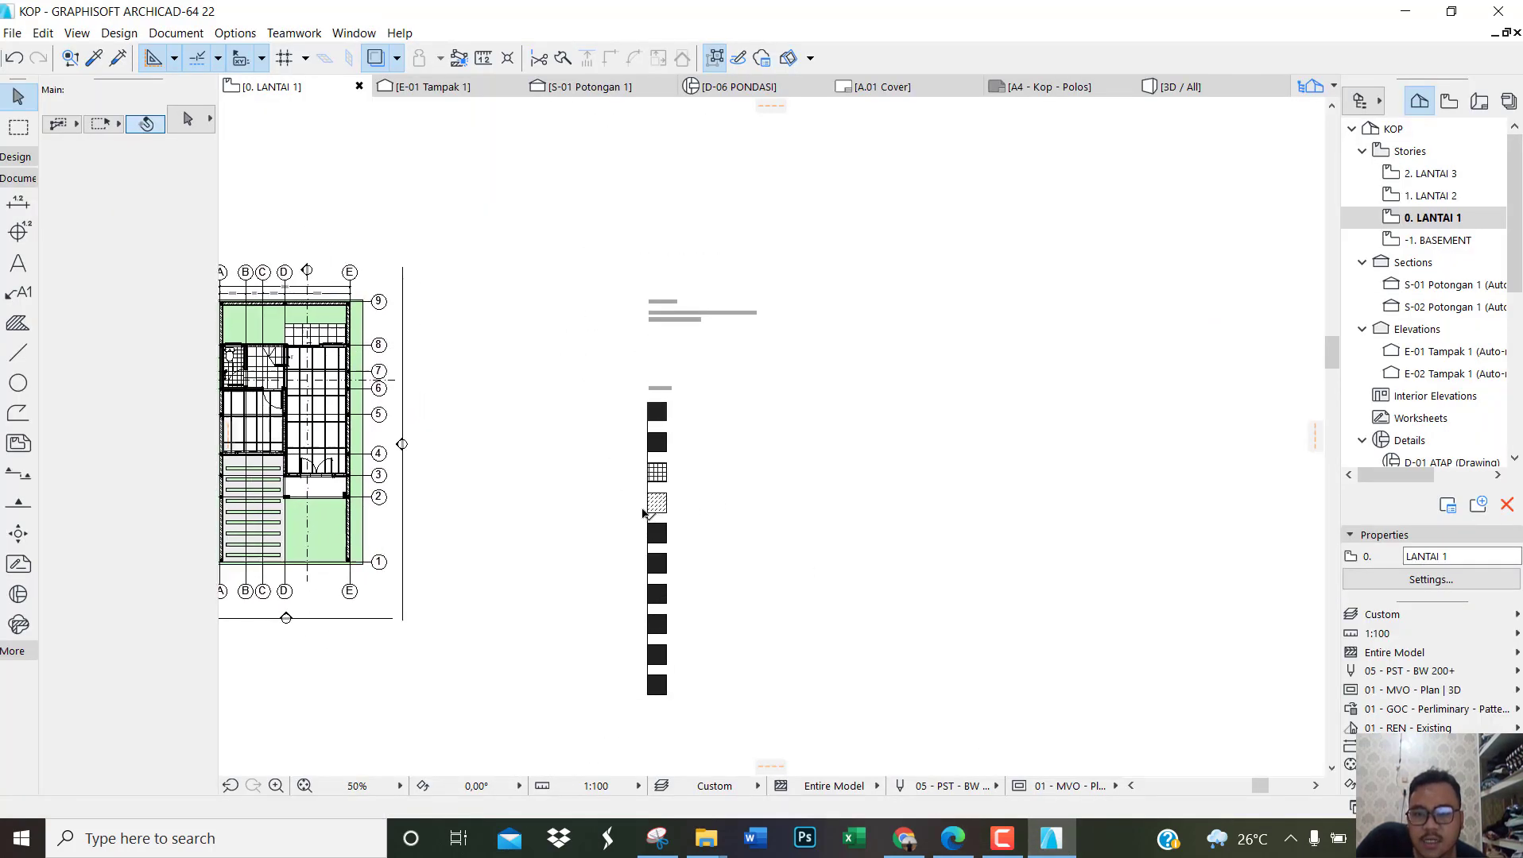
{"action": "scroll", "coordinate": [644, 514], "scroll_direction": "up", "scroll_amount": 2}
{"action": "scroll", "coordinate": [725, 420], "scroll_direction": "down", "scroll_amount": 2}
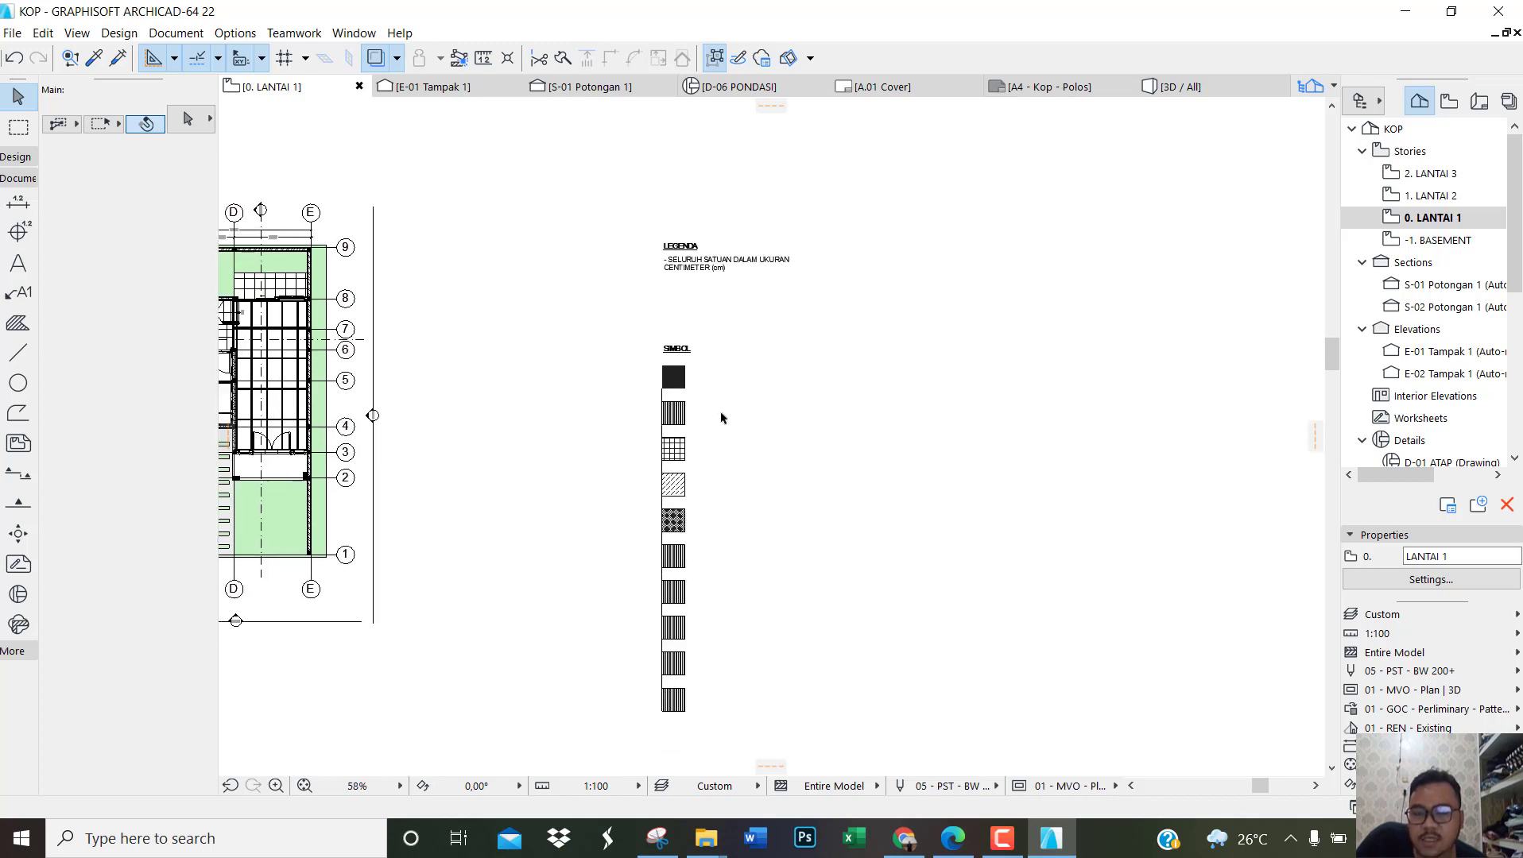
{"action": "scroll", "coordinate": [699, 433], "scroll_direction": "up", "scroll_amount": 2}
{"action": "scroll", "coordinate": [678, 456], "scroll_direction": "down", "scroll_amount": 1}
{"action": "scroll", "coordinate": [678, 456], "scroll_direction": "down", "scroll_amount": 1}
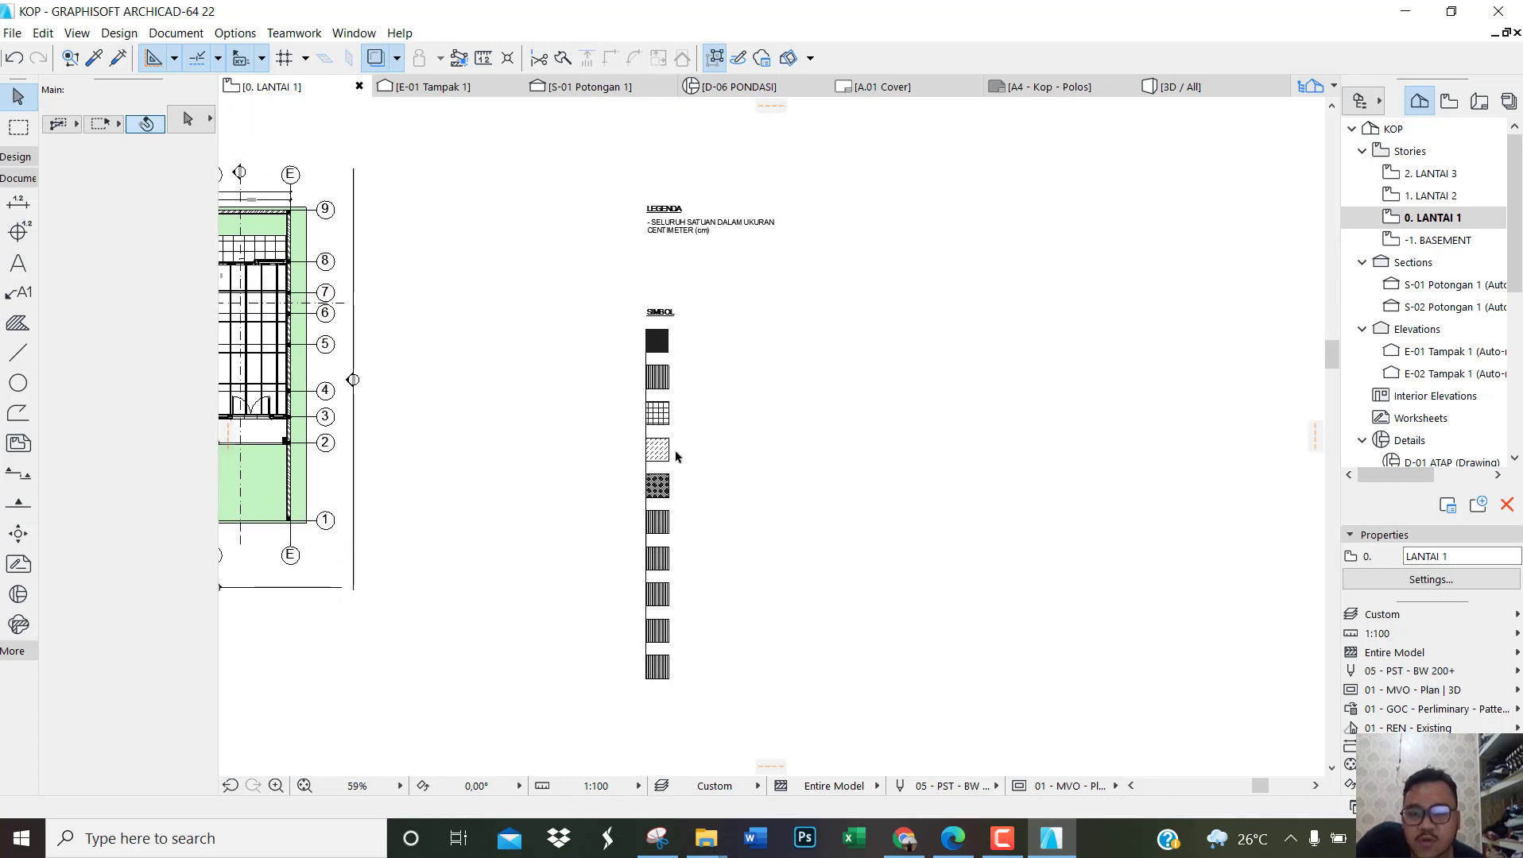
{"action": "scroll", "coordinate": [673, 350], "scroll_direction": "up", "scroll_amount": 6}
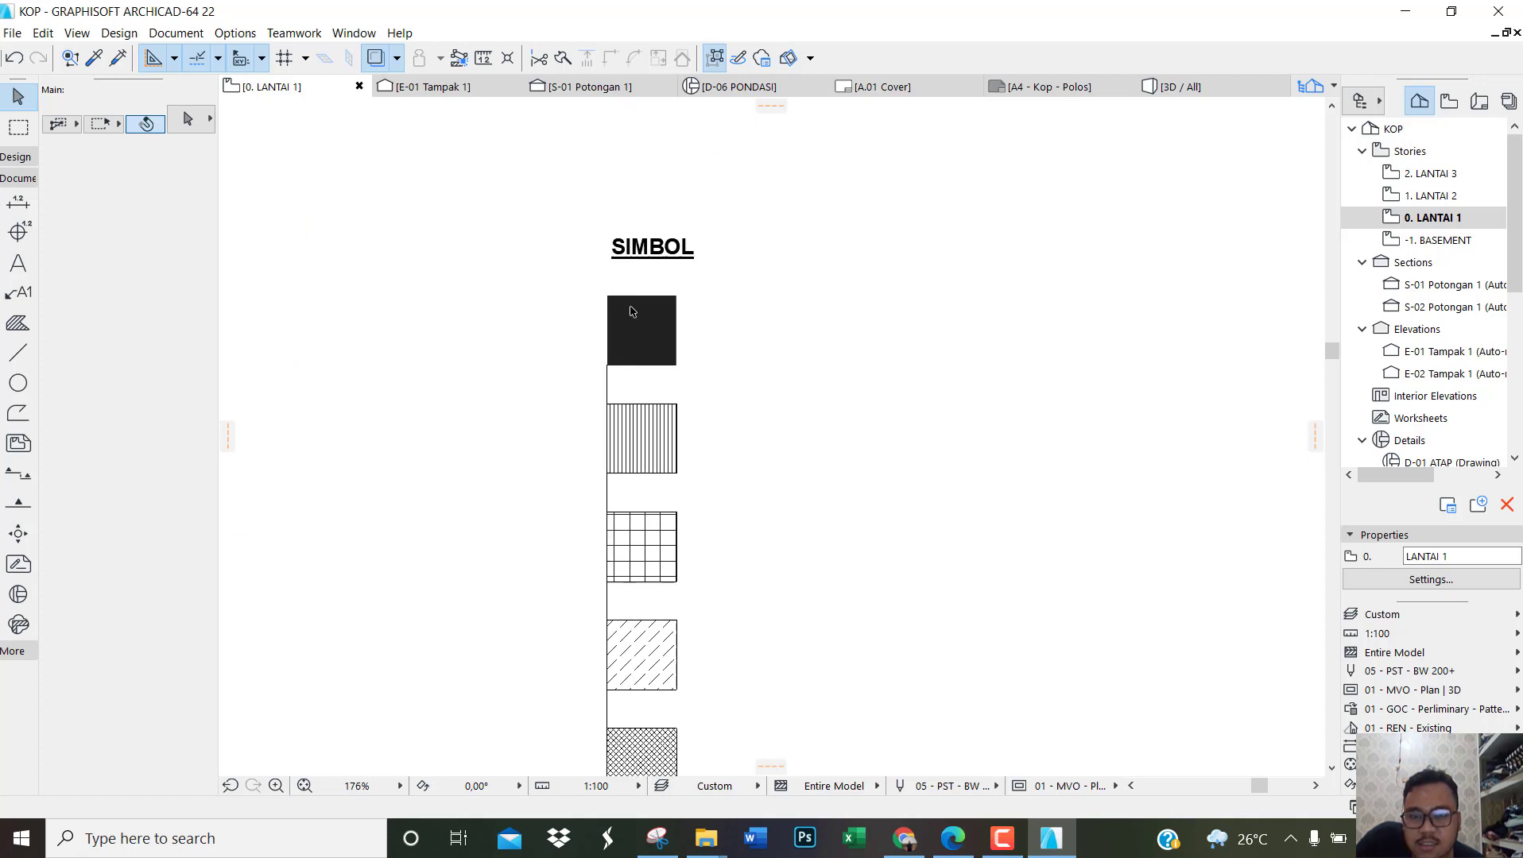
{"action": "scroll", "coordinate": [640, 310], "scroll_direction": "down", "scroll_amount": 1}
{"action": "scroll", "coordinate": [644, 314], "scroll_direction": "up", "scroll_amount": 2}
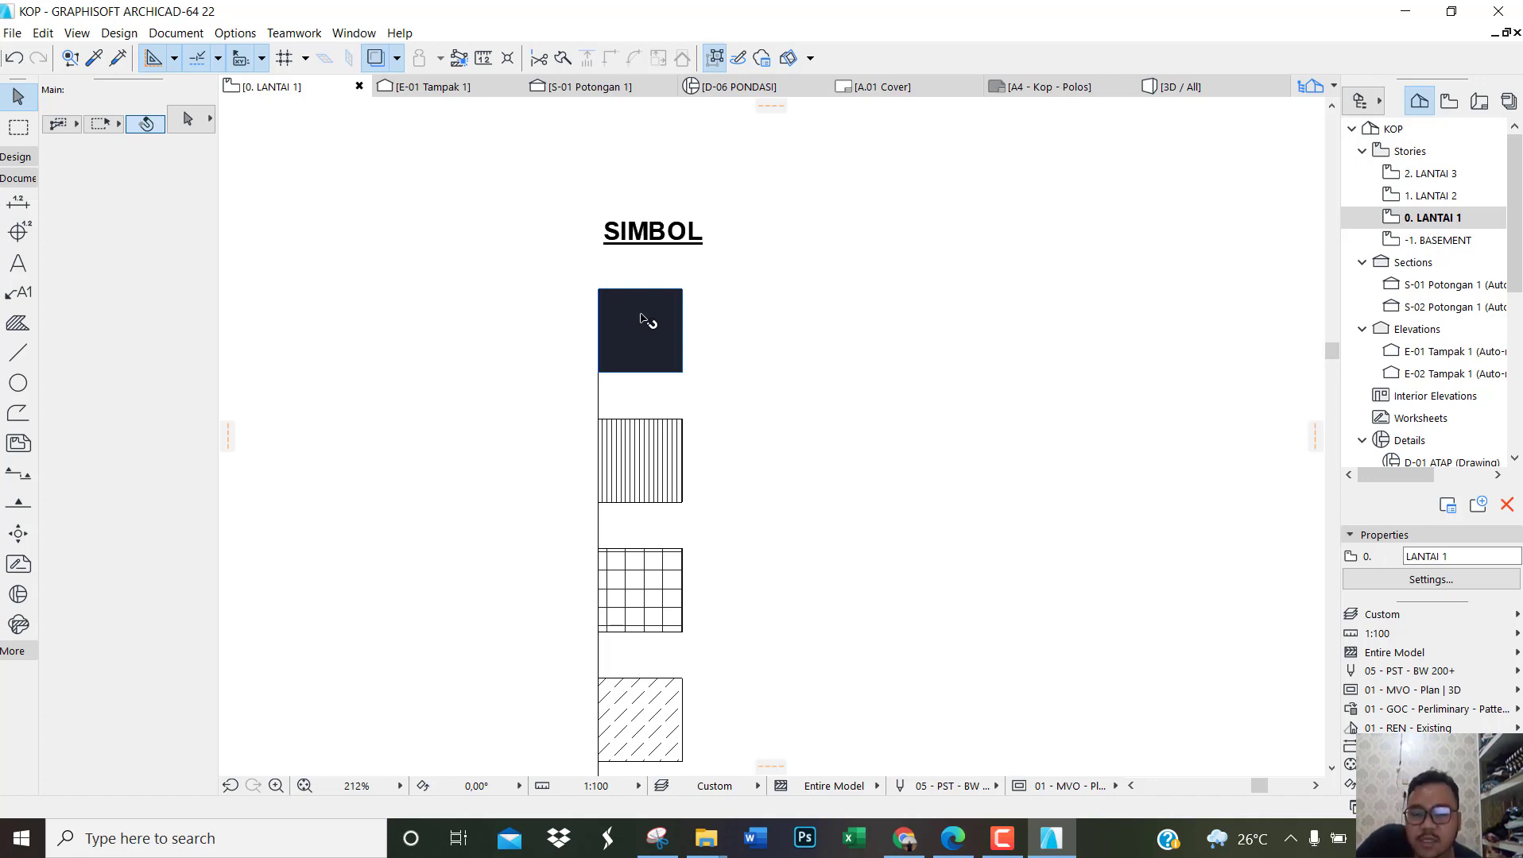
Step: Show the project's layout book with its layouts and masters in the navigator
{"action": "scroll", "coordinate": [642, 318], "scroll_direction": "down", "scroll_amount": 9}
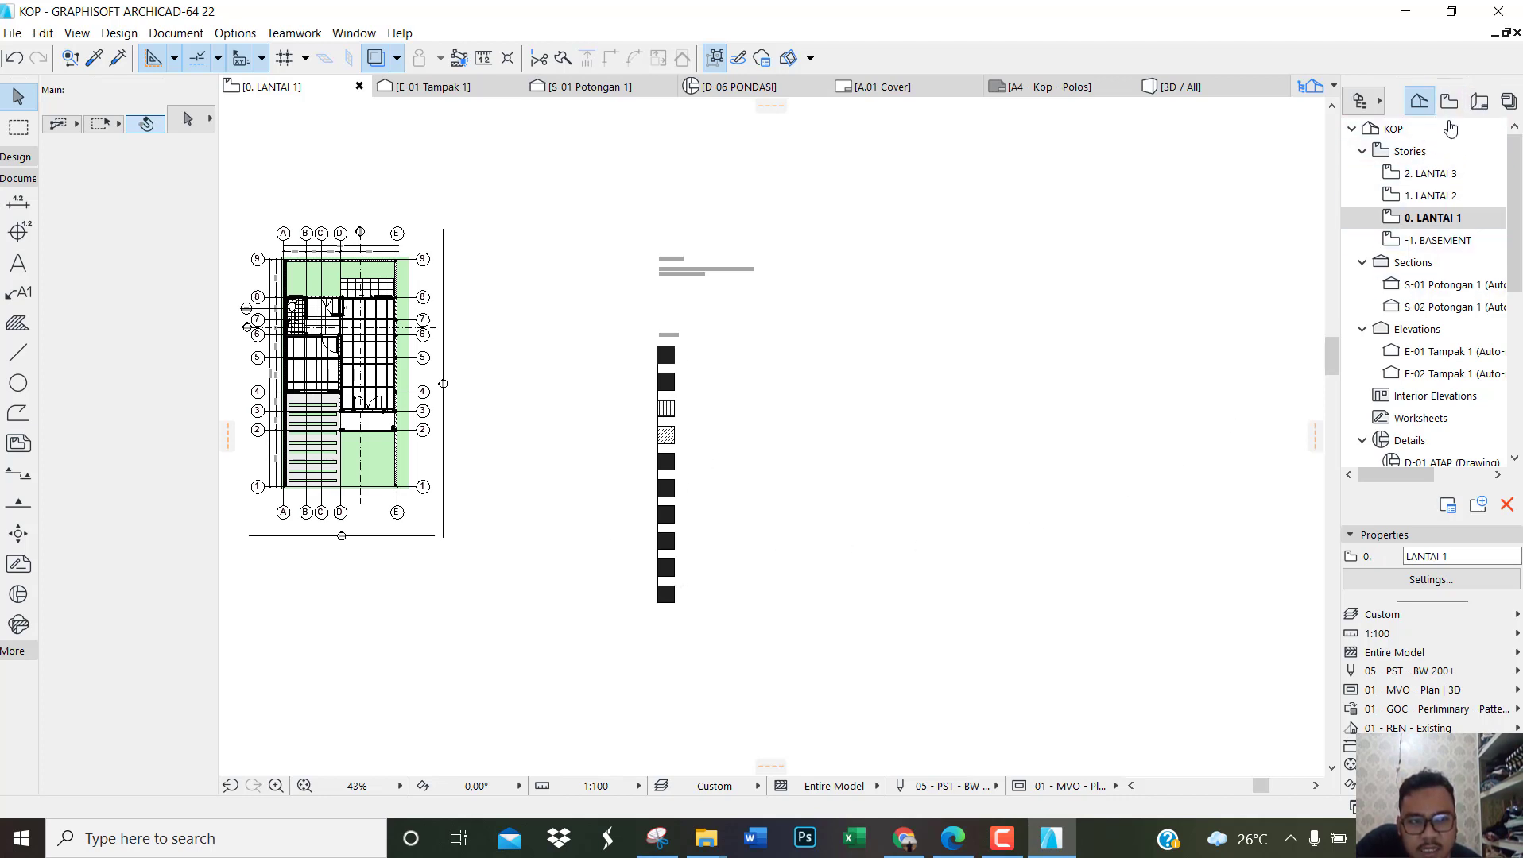
{"action": "left_click", "coordinate": [1479, 102]}
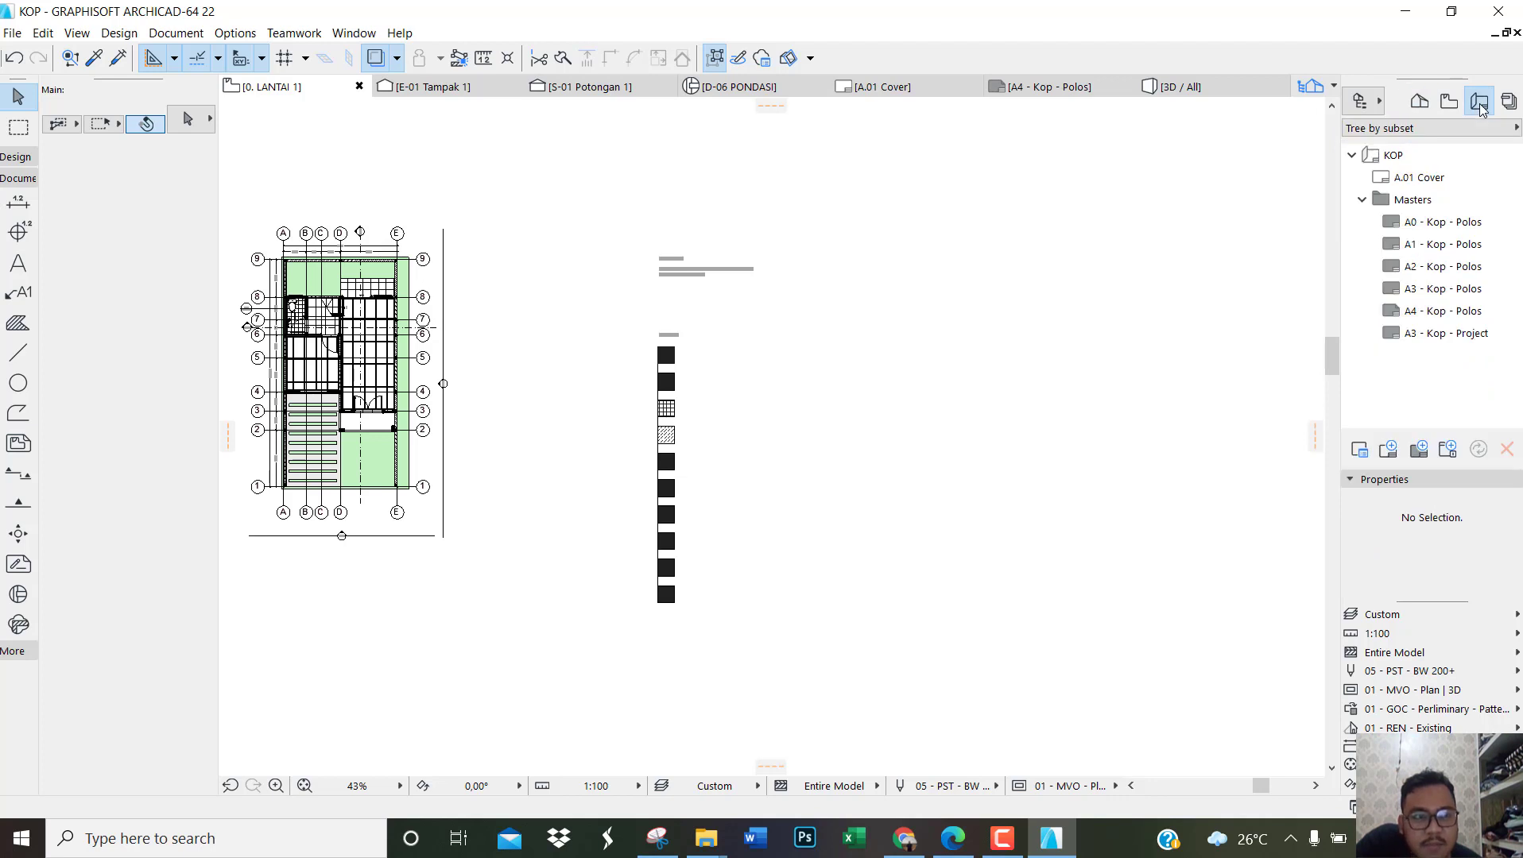
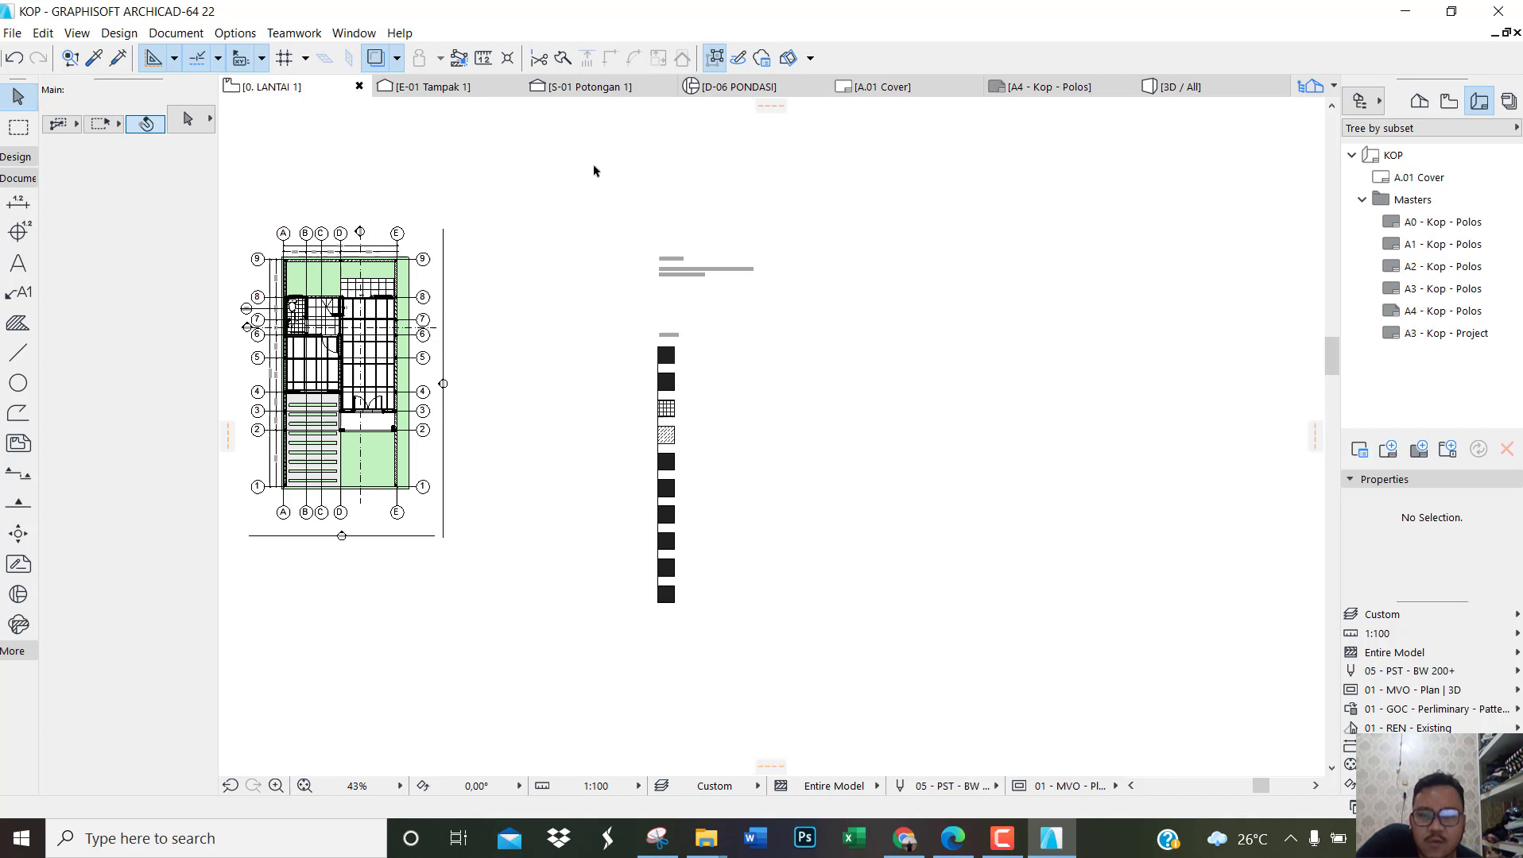
Step: Create a new layout named PROYEKSI 3D in the KOP layout book
{"action": "left_click", "coordinate": [1053, 846]}
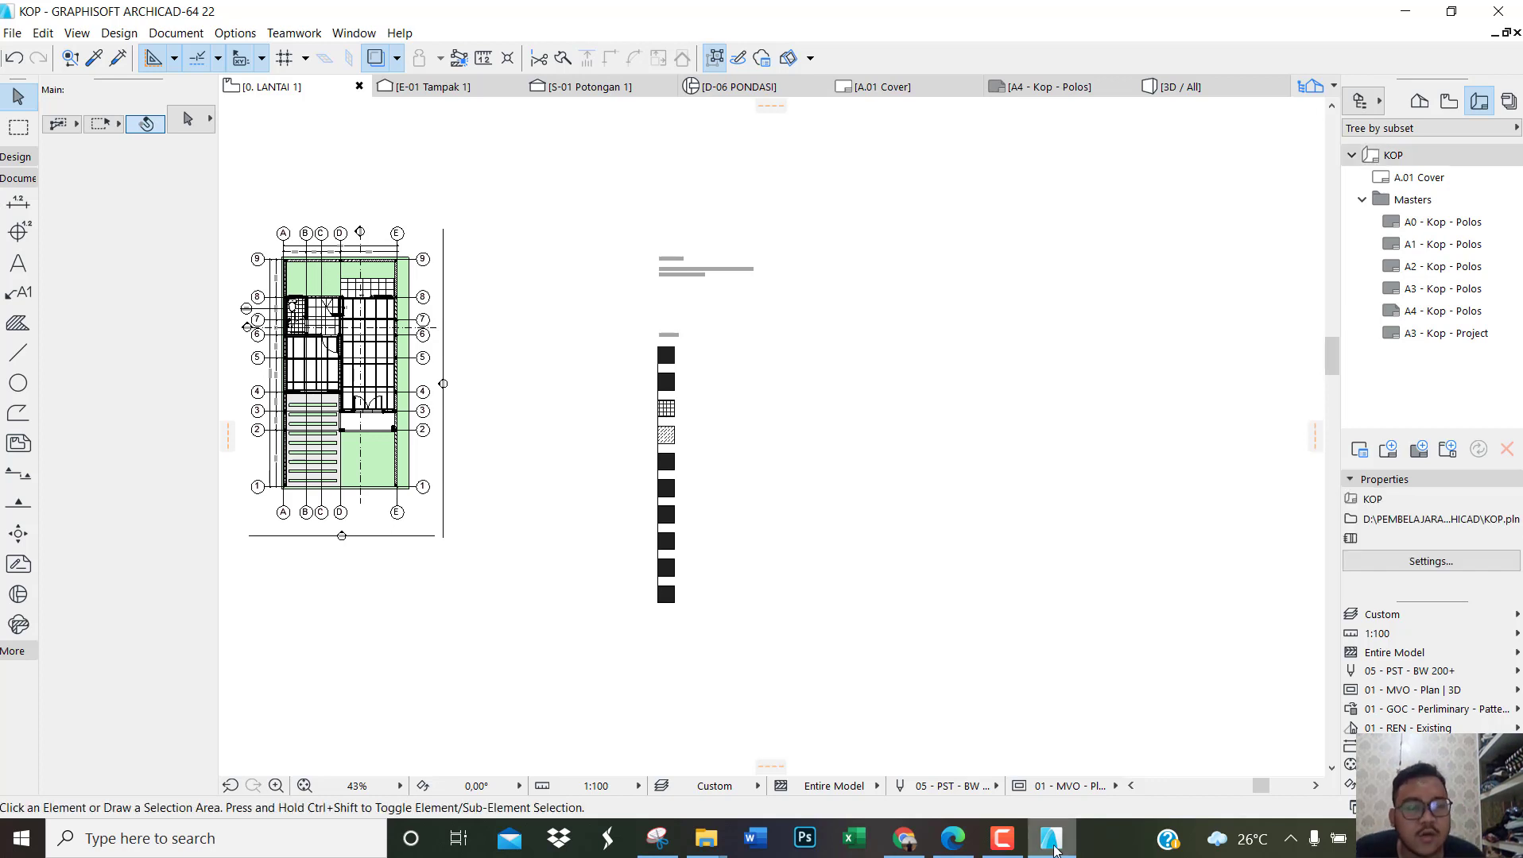
{"action": "right_click", "coordinate": [1398, 158]}
{"action": "left_click", "coordinate": [1419, 168]}
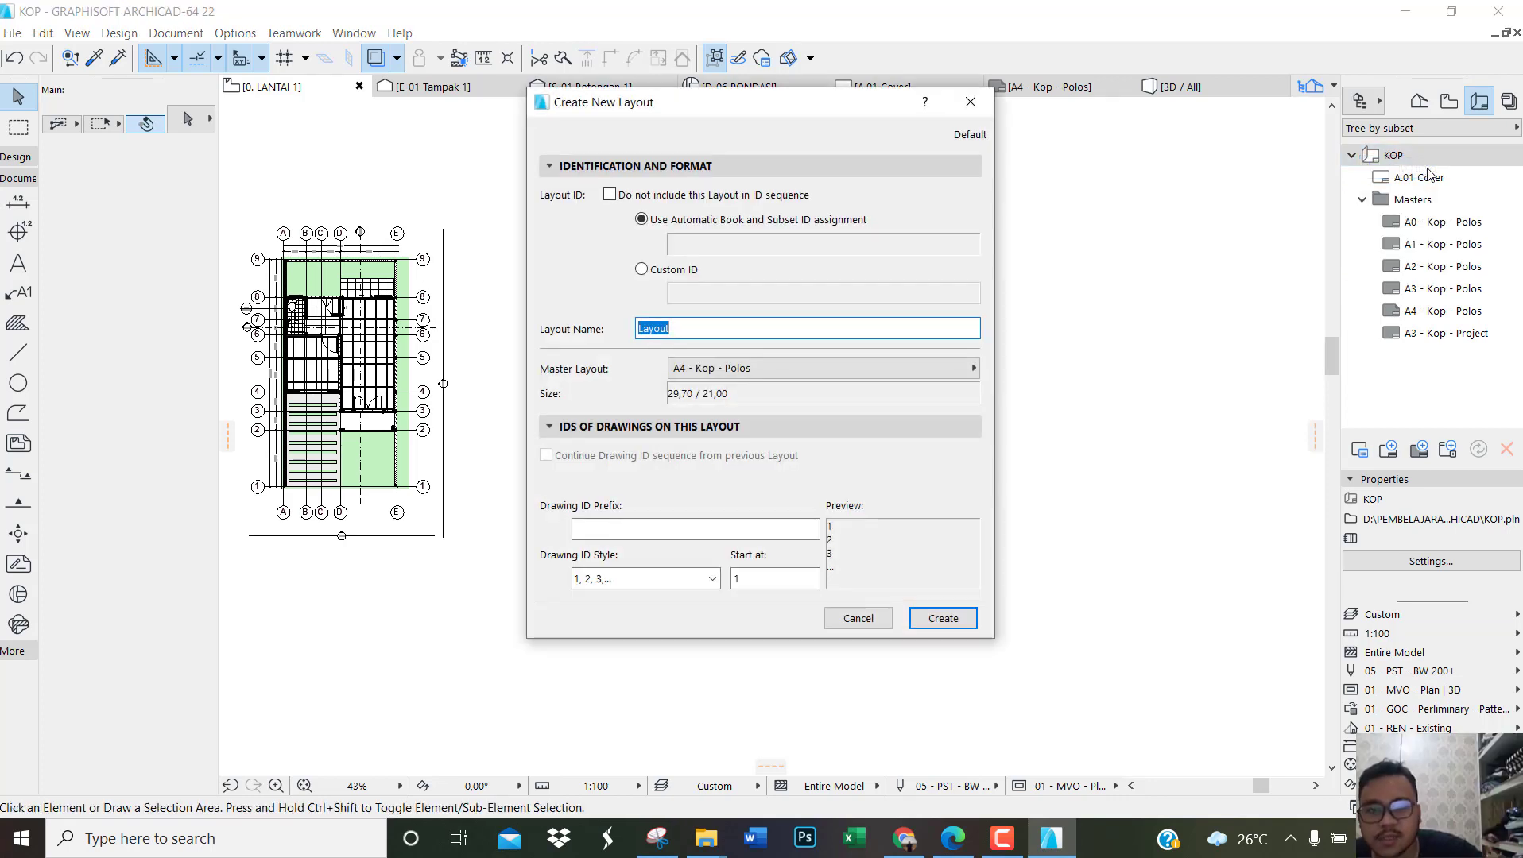
{"action": "type", "text": "PROYEKSI 3D"}
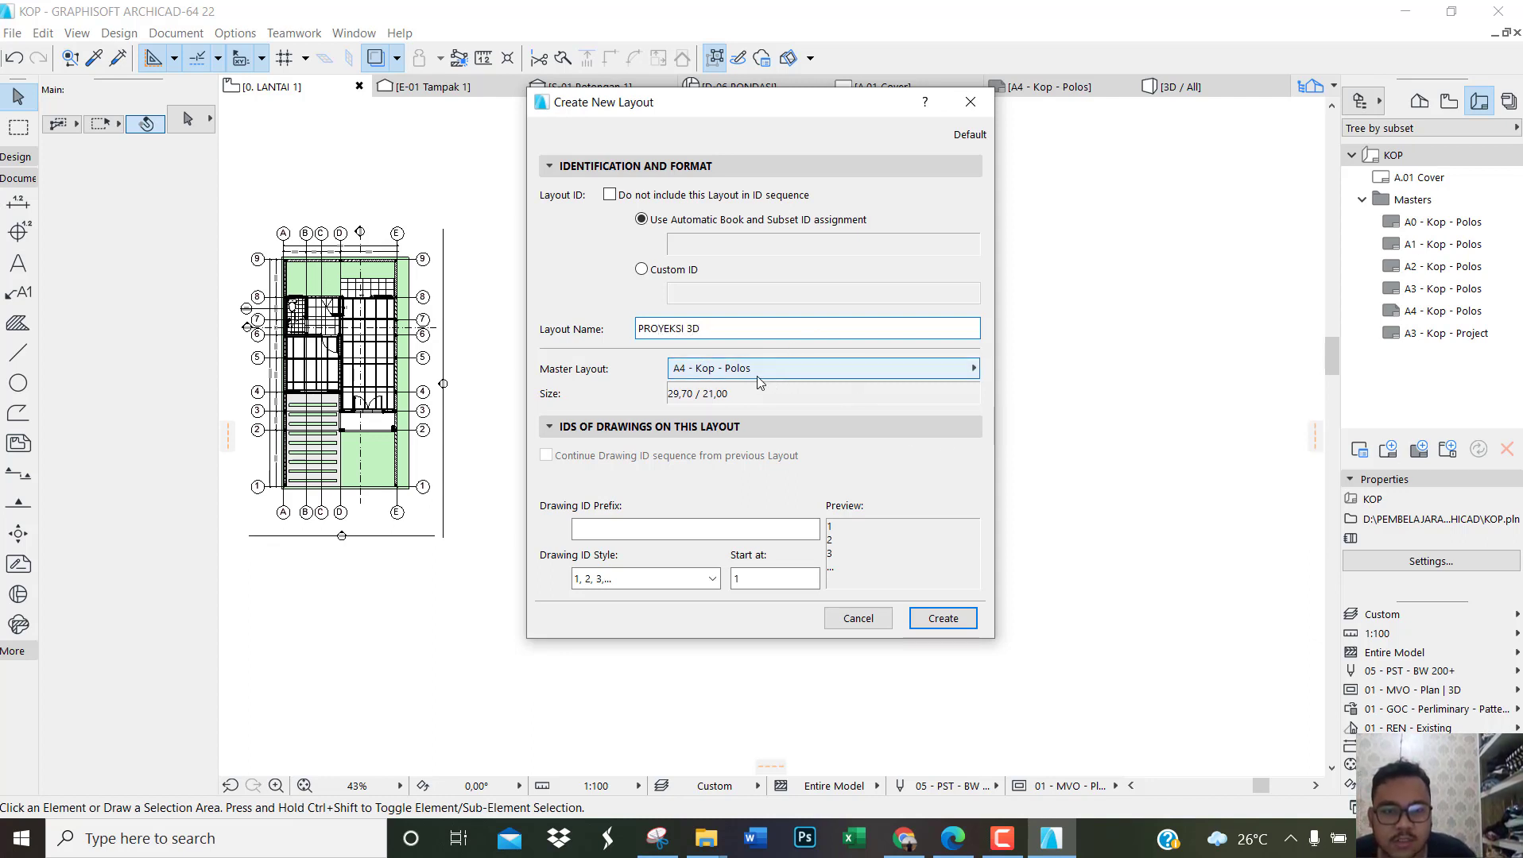
{"action": "left_click", "coordinate": [943, 618]}
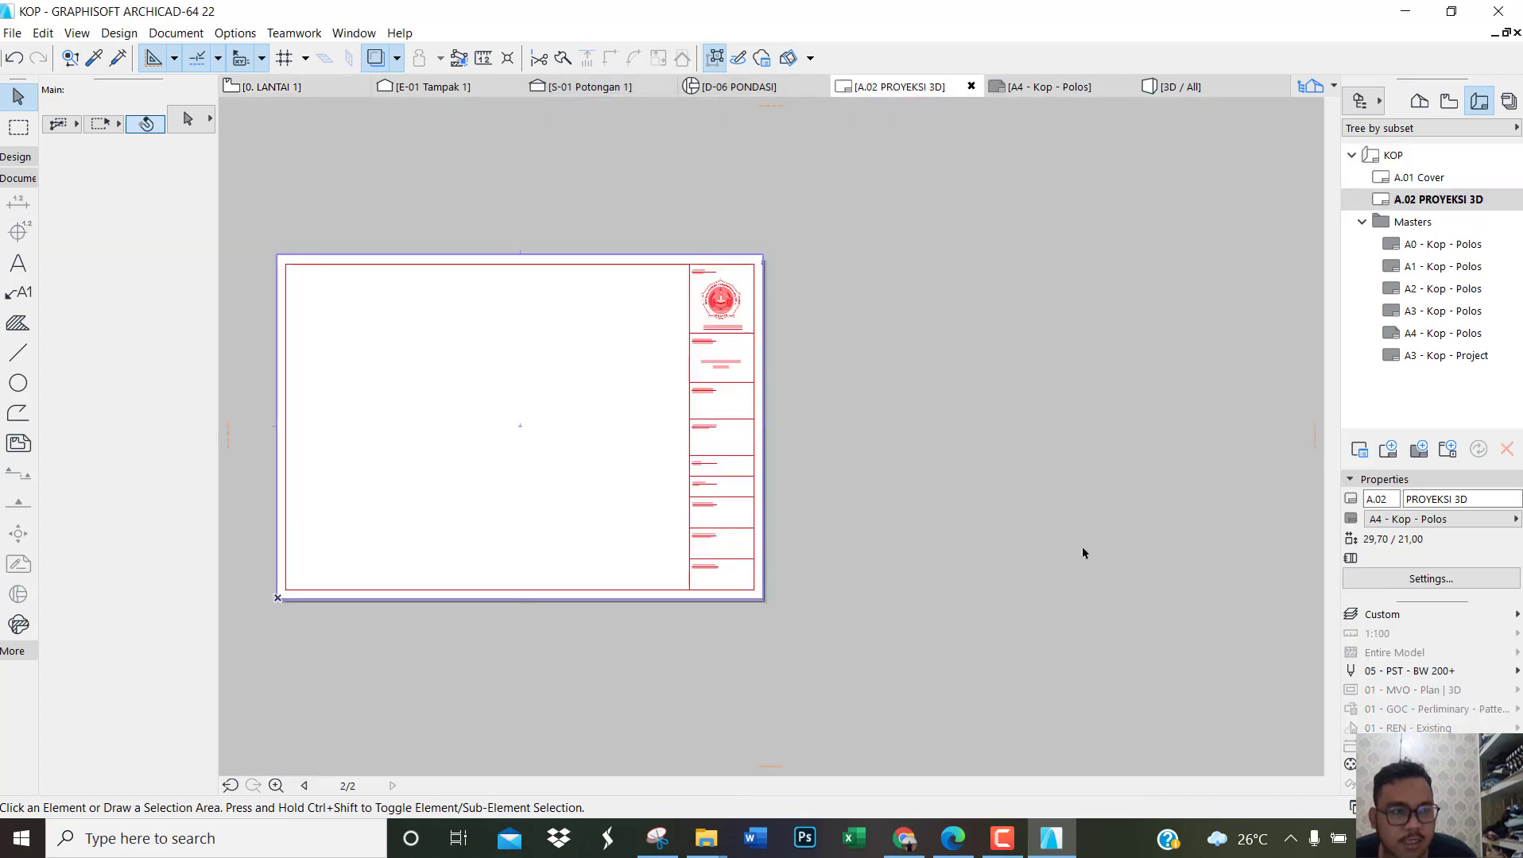
Step: Add a first-floor plan layout named DENAH LT. 1 to the KOP layout book
{"action": "right_click", "coordinate": [1380, 157]}
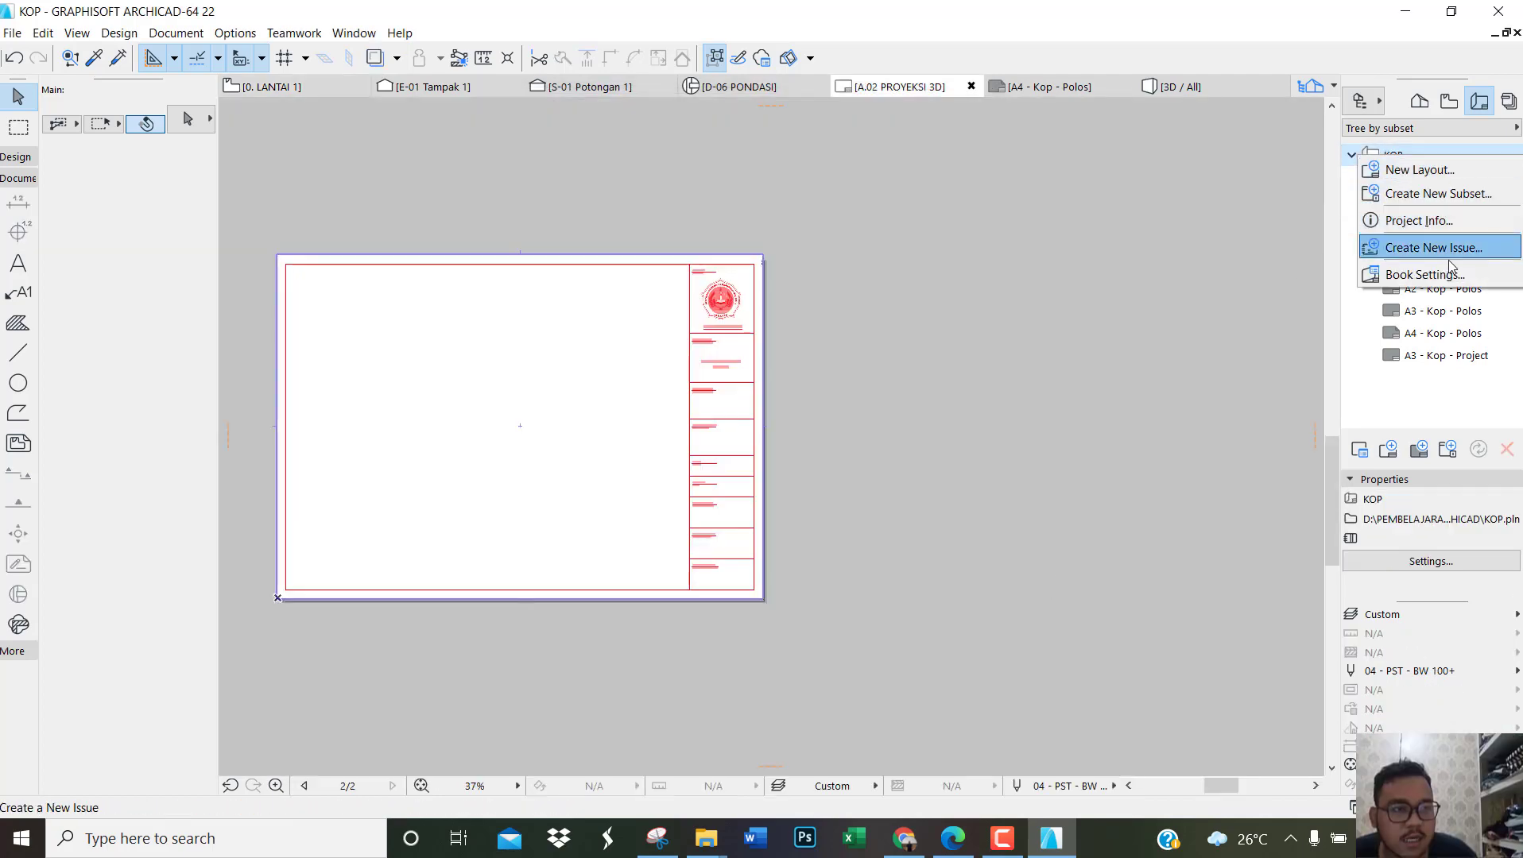
{"action": "left_click", "coordinate": [1419, 170]}
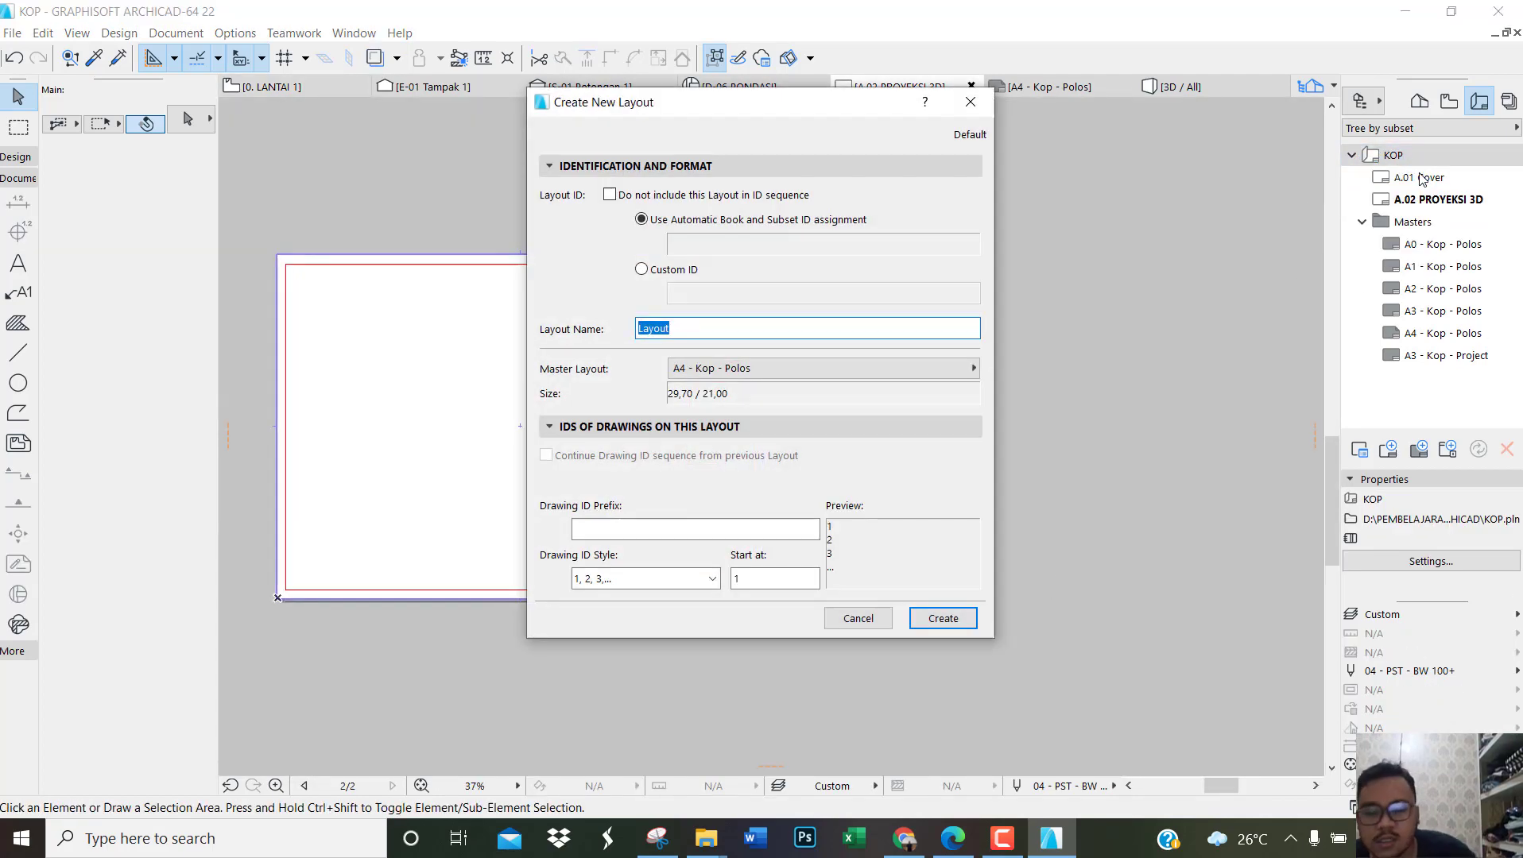
{"action": "type", "text": "DENAH LT. 1"}
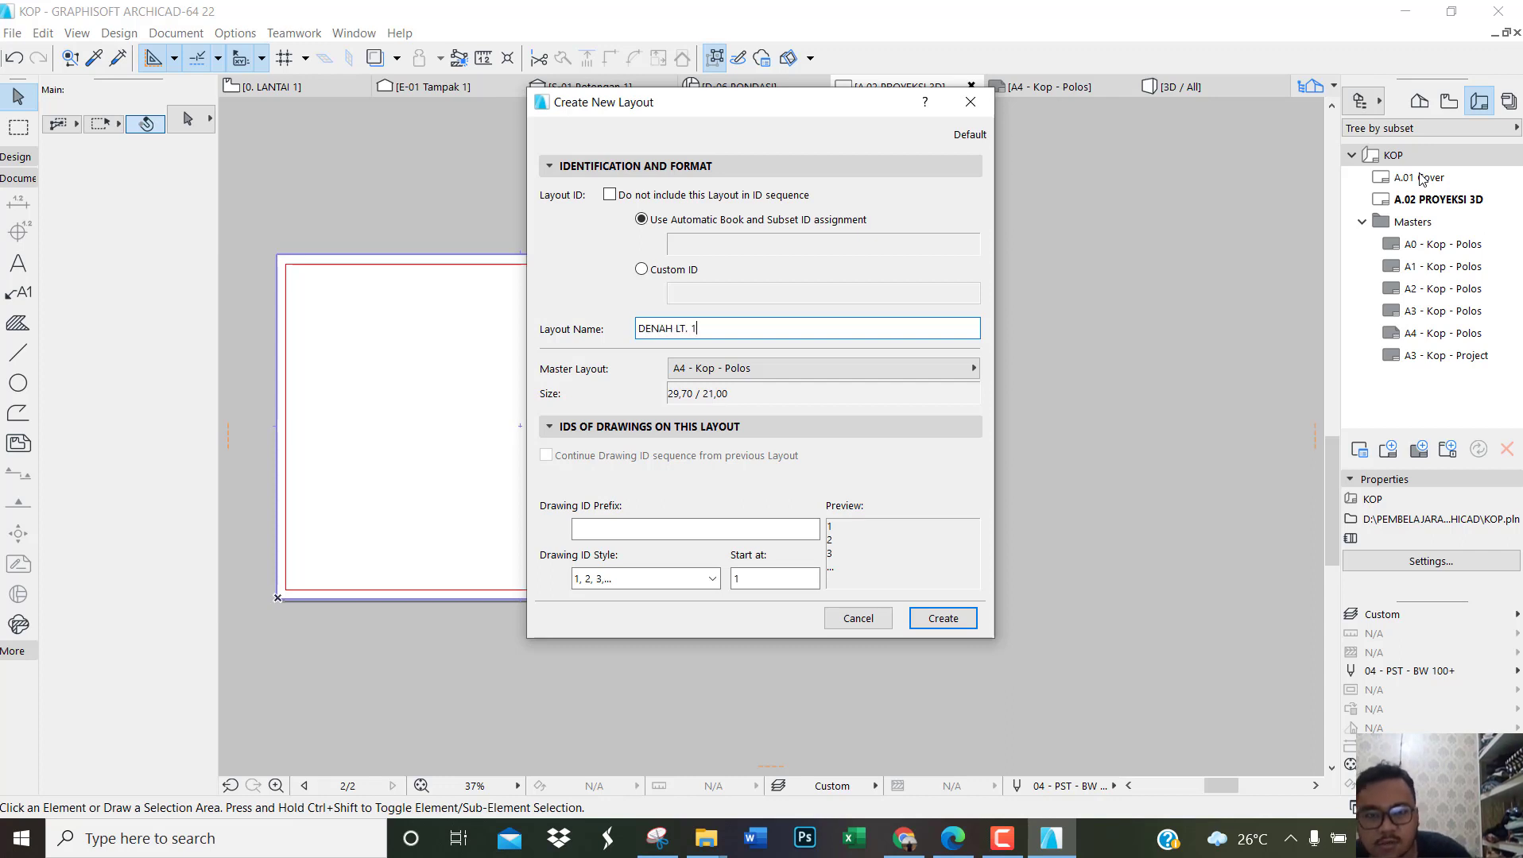
{"action": "left_click", "coordinate": [971, 619]}
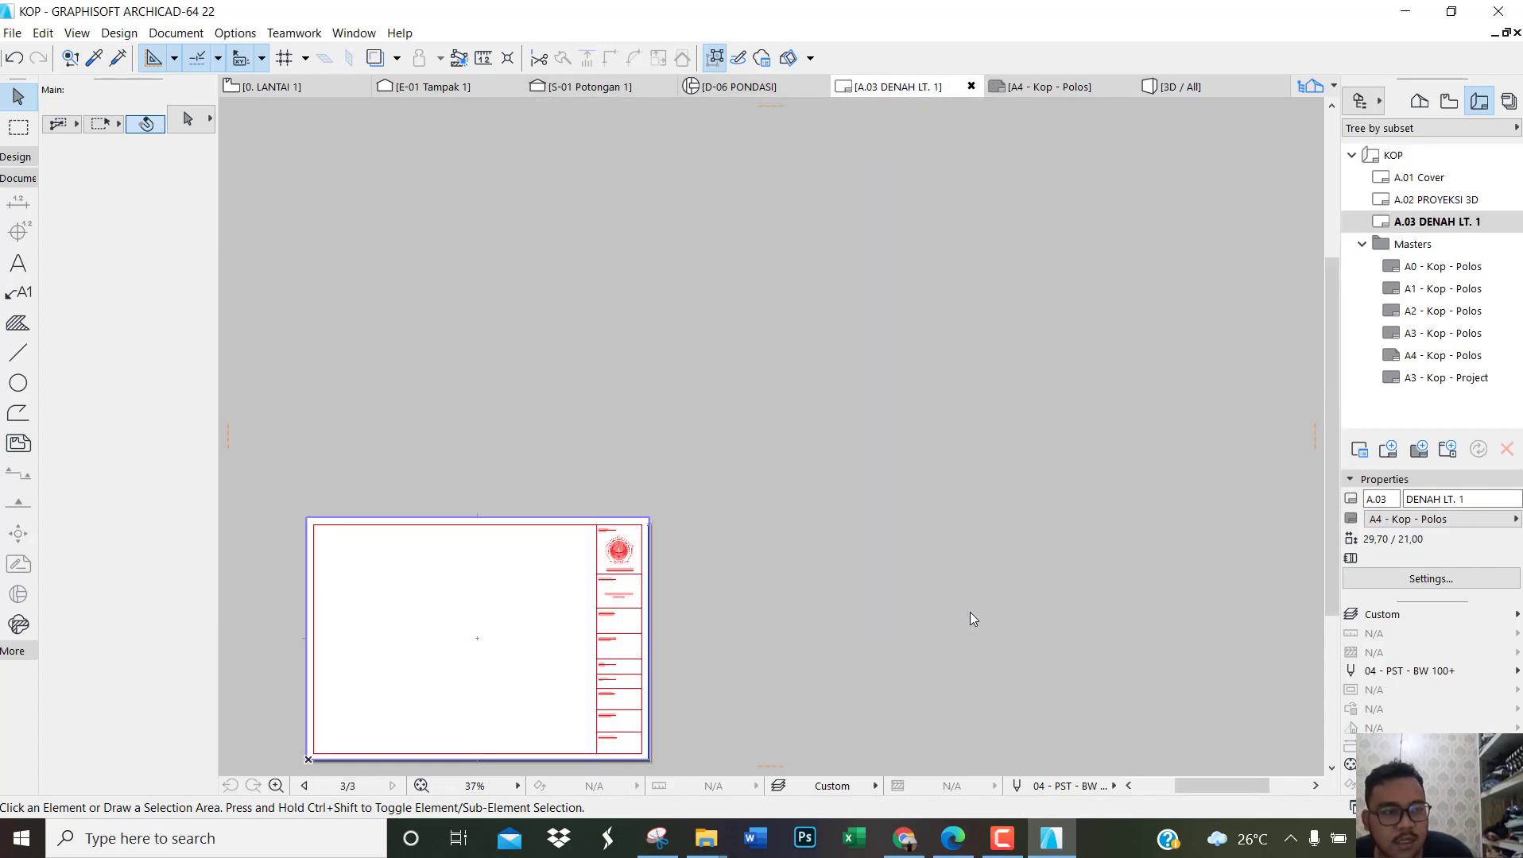
Step: Add a second-floor plan layout named DENAH LT. 2 to the KOP layout book
{"action": "right_click", "coordinate": [1392, 155]}
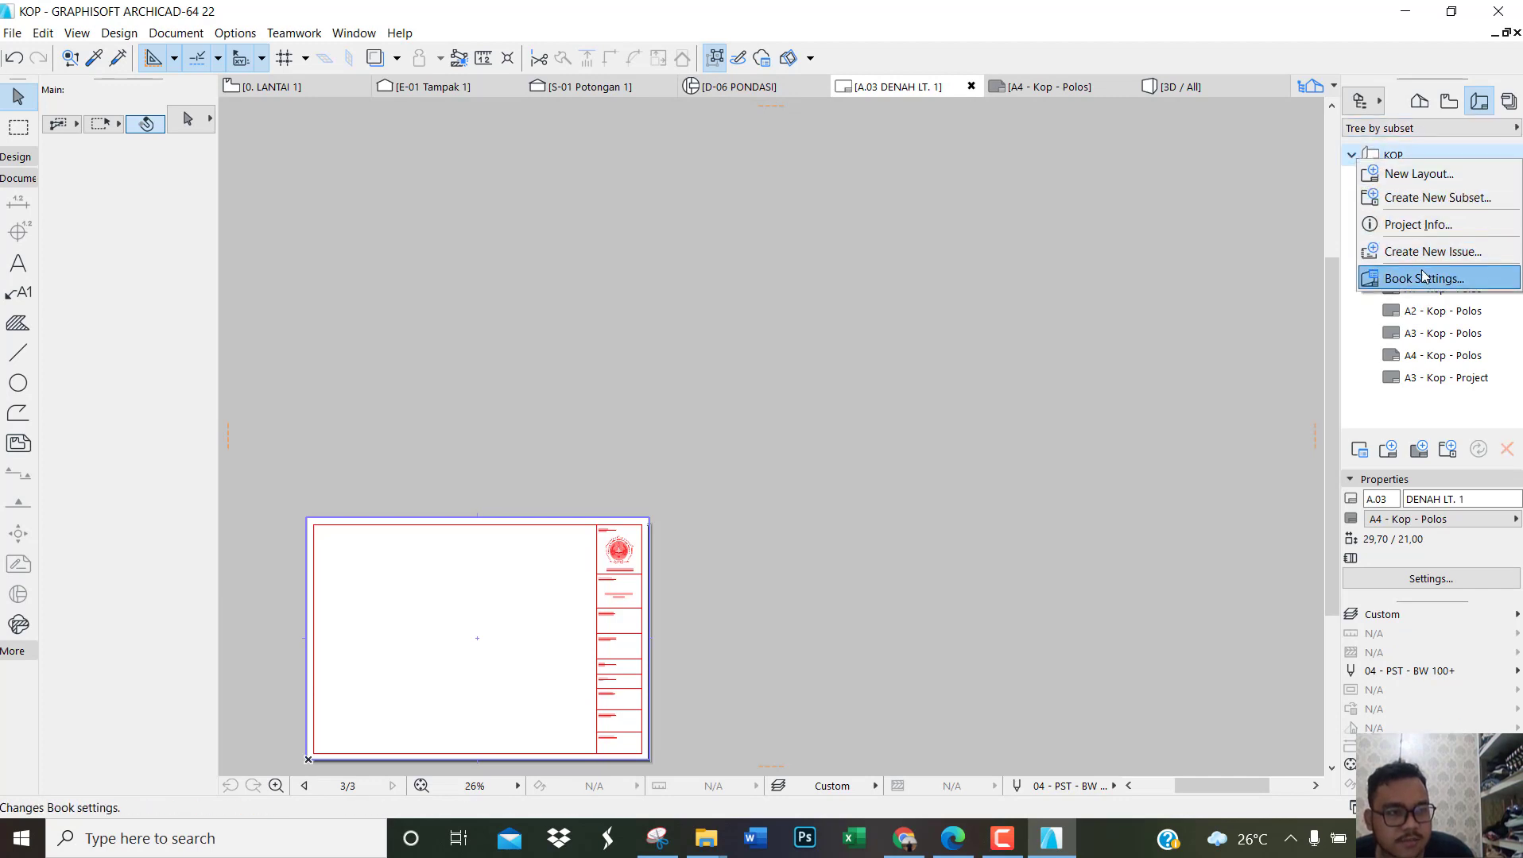
{"action": "left_click", "coordinate": [1393, 174]}
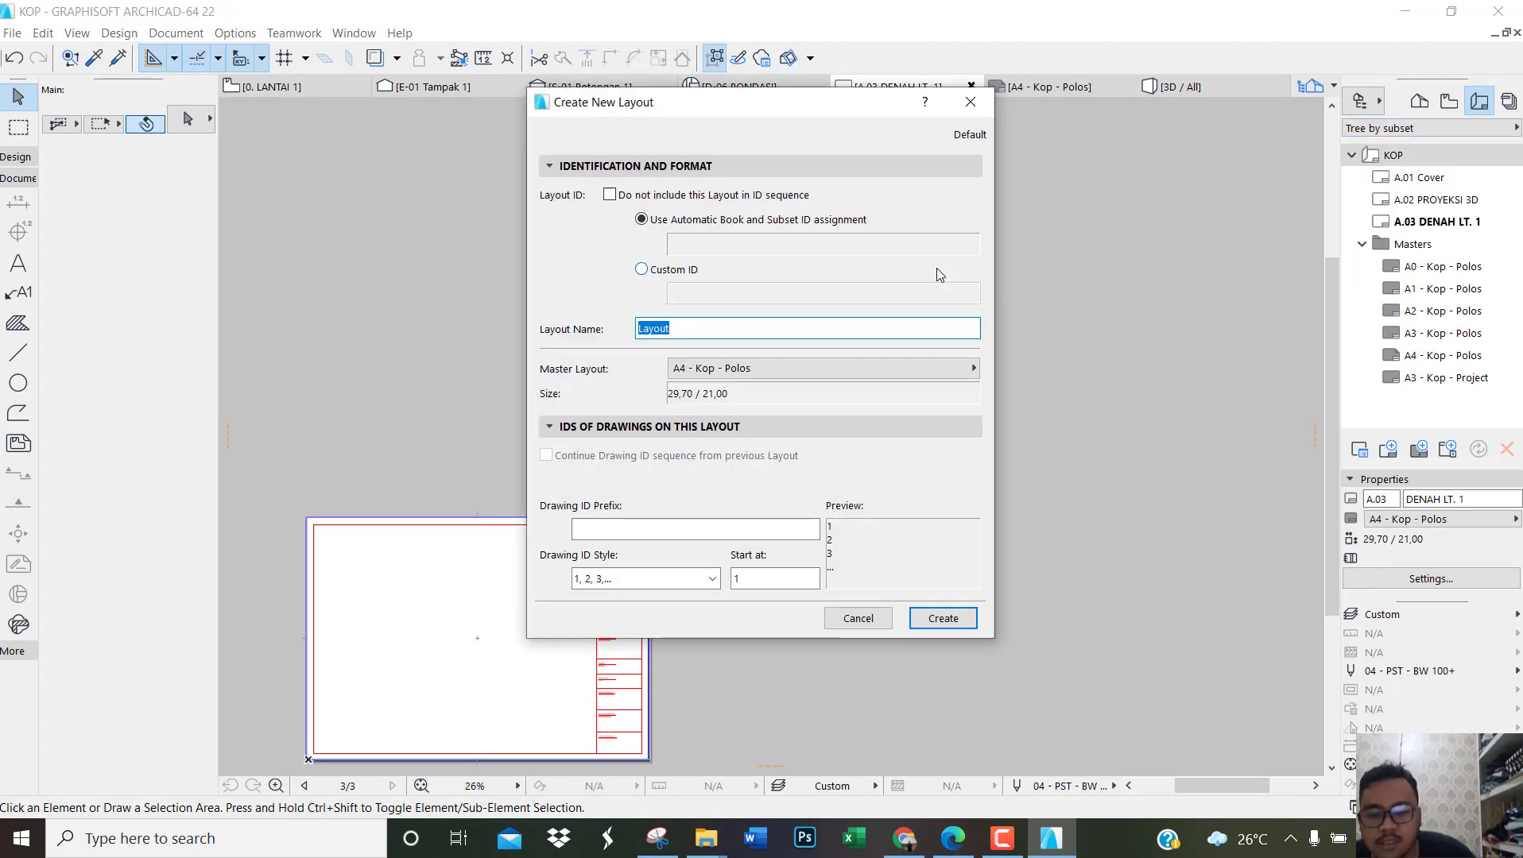
{"action": "type", "text": "DENAH LT. 2"}
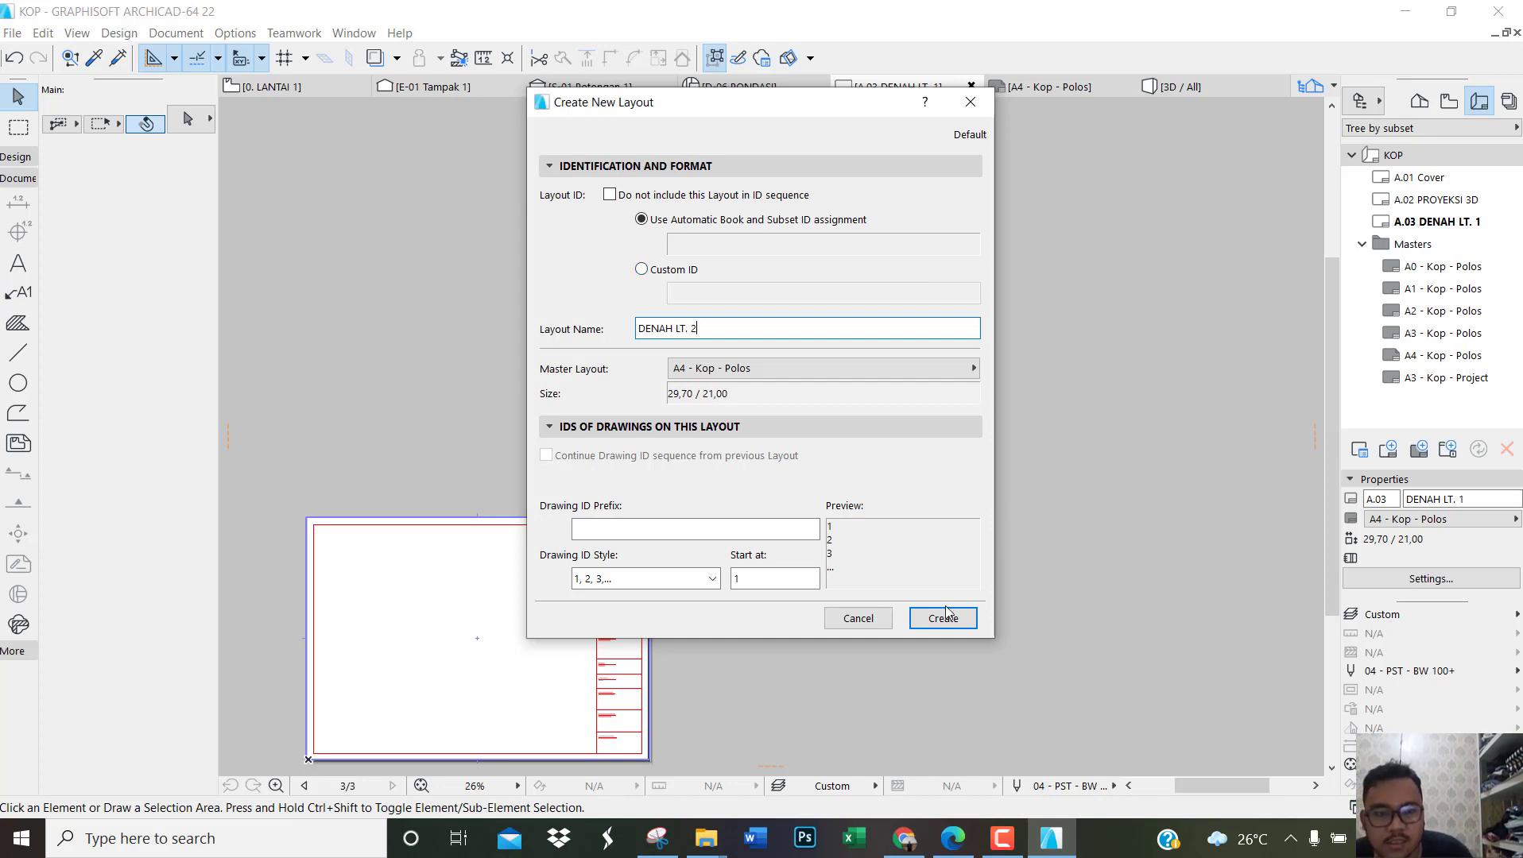
{"action": "left_click", "coordinate": [944, 617]}
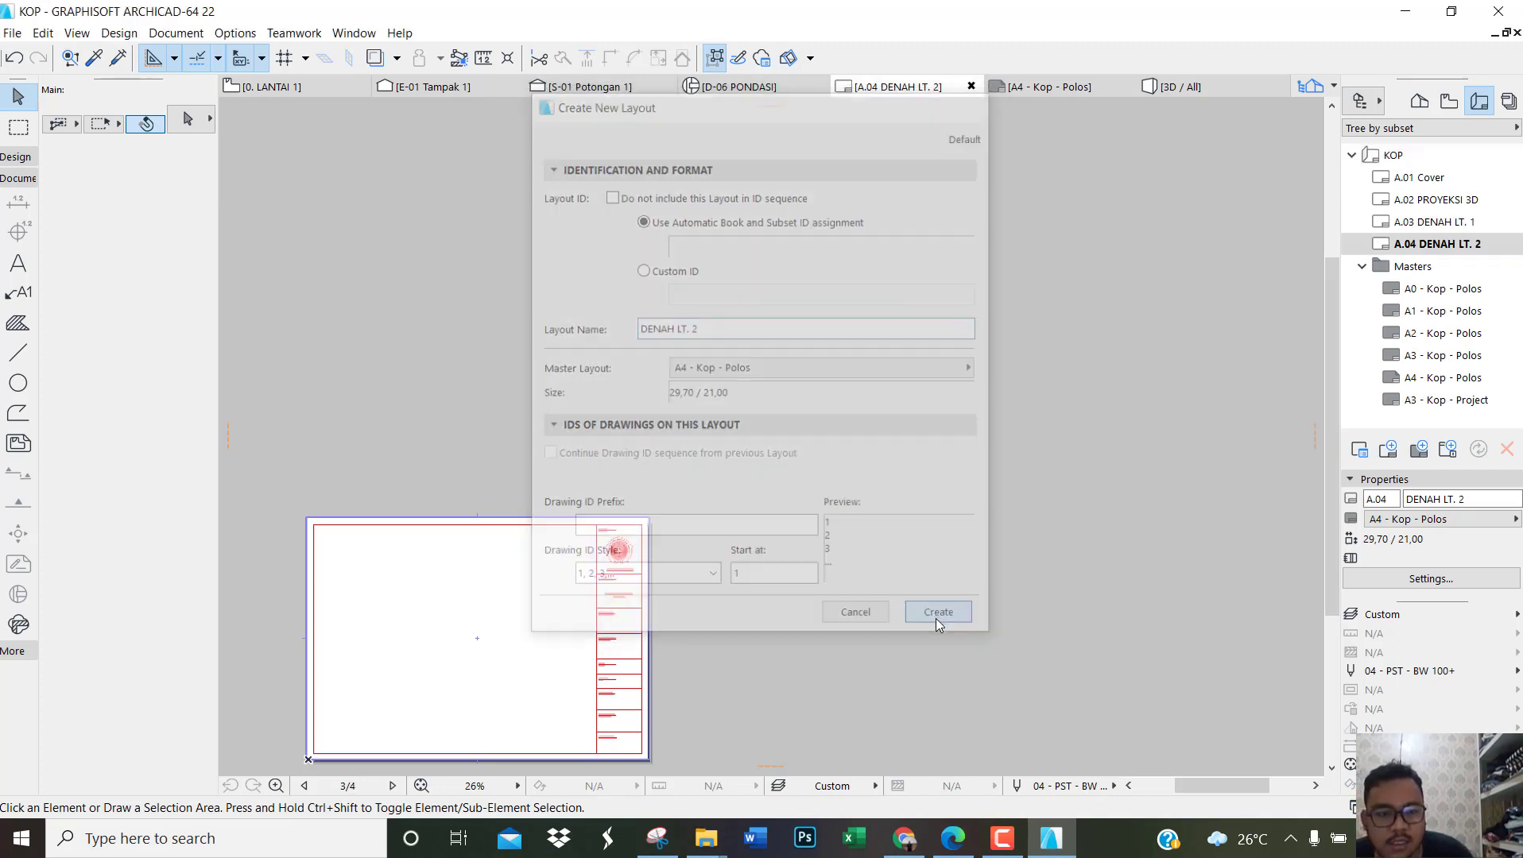
Step: Create a section layout named POTONGAN A-A in the KOP layout book
{"action": "right_click", "coordinate": [1393, 155]}
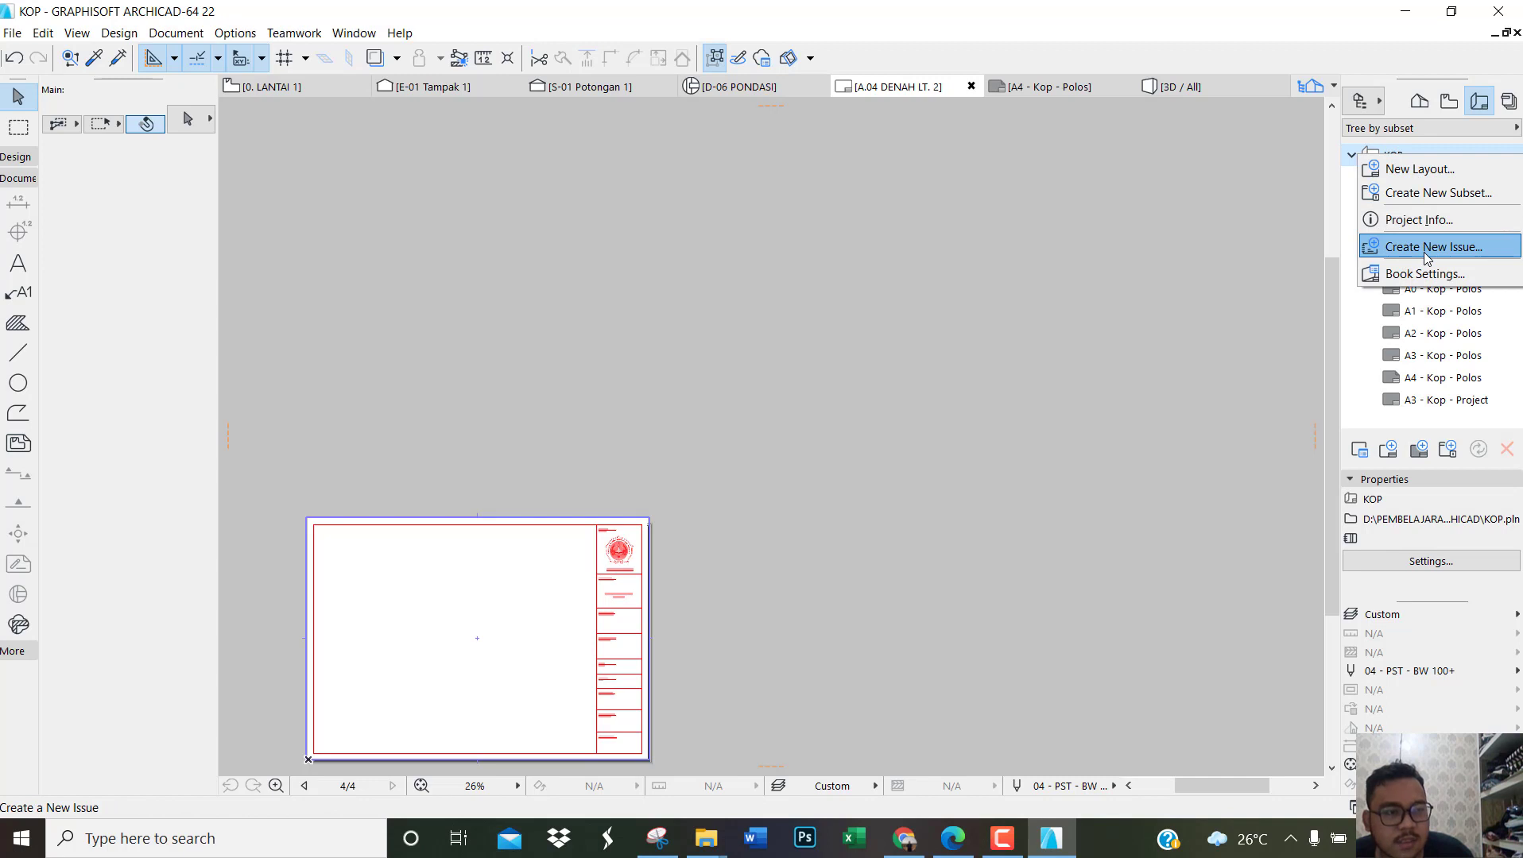
{"action": "left_click", "coordinate": [1418, 170]}
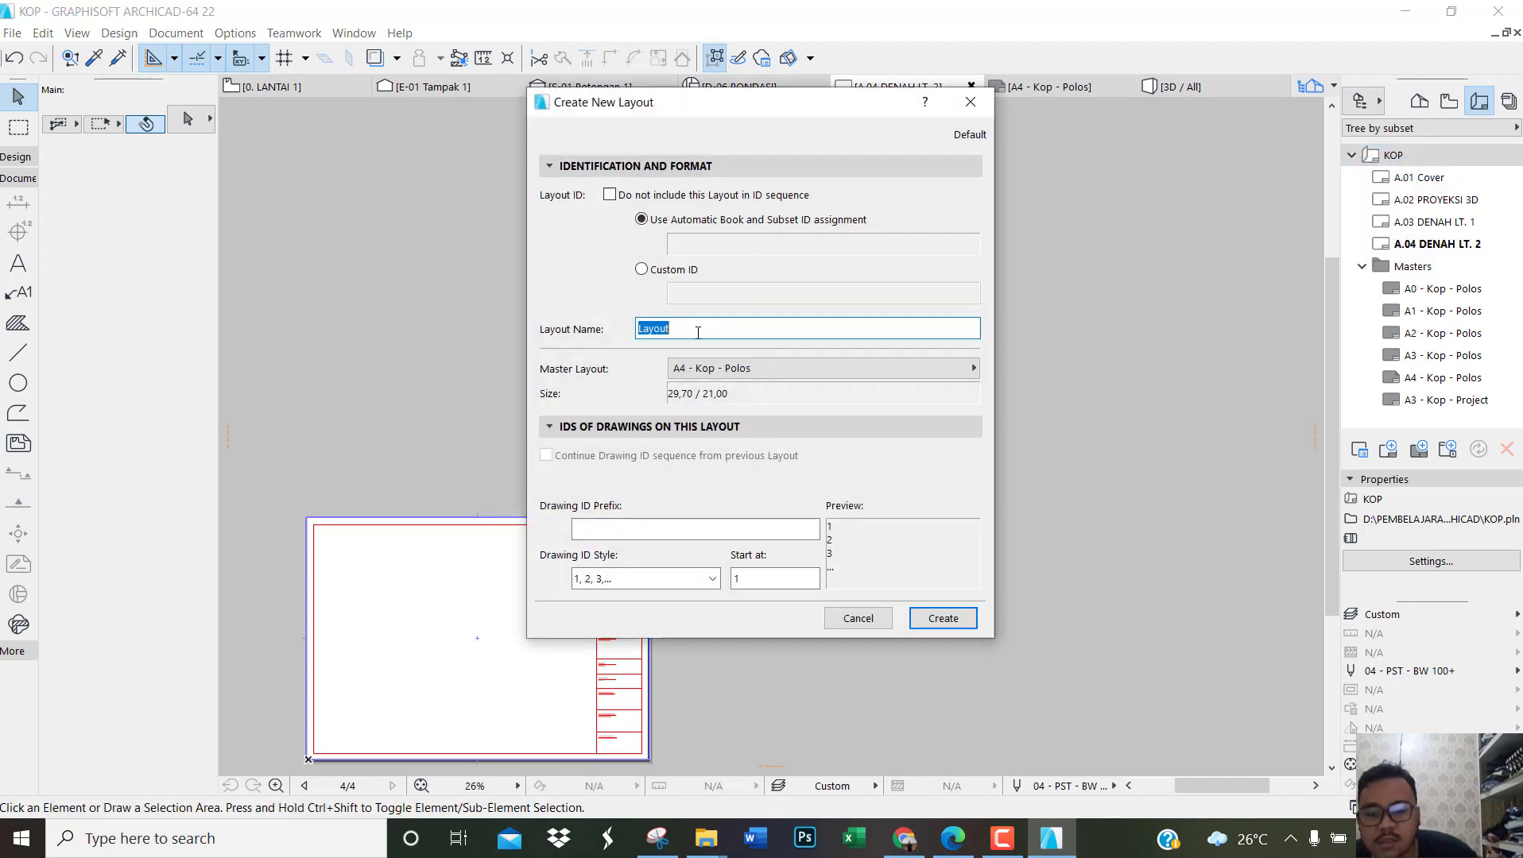
{"action": "type", "text": "POTONGAN A-A"}
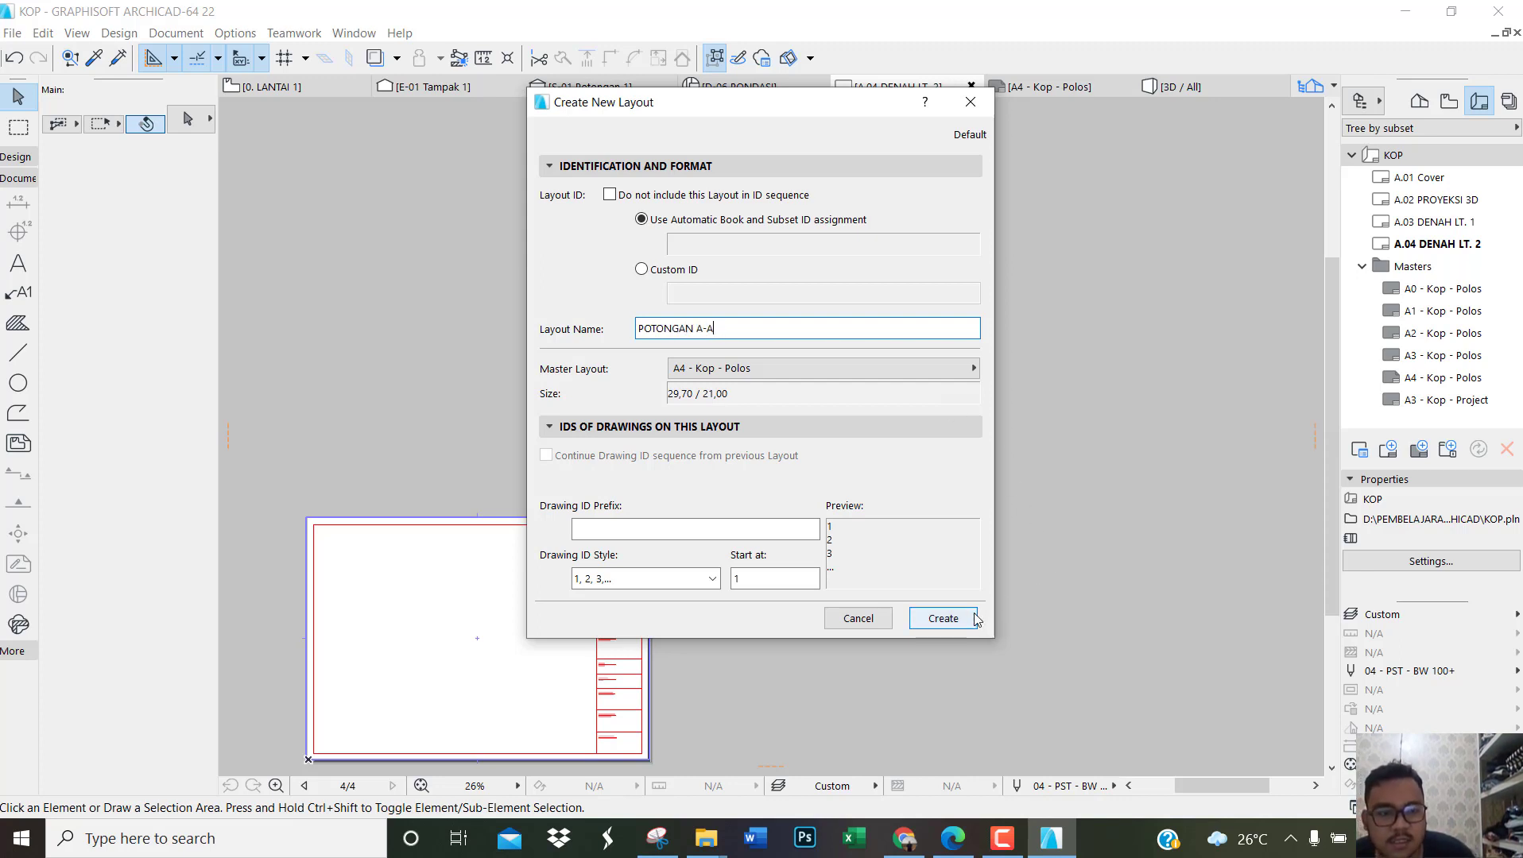
{"action": "left_click", "coordinate": [943, 618]}
Step: Create a second section layout named POTONGAN B-B in the KOP layout book
{"action": "right_click", "coordinate": [1360, 158]}
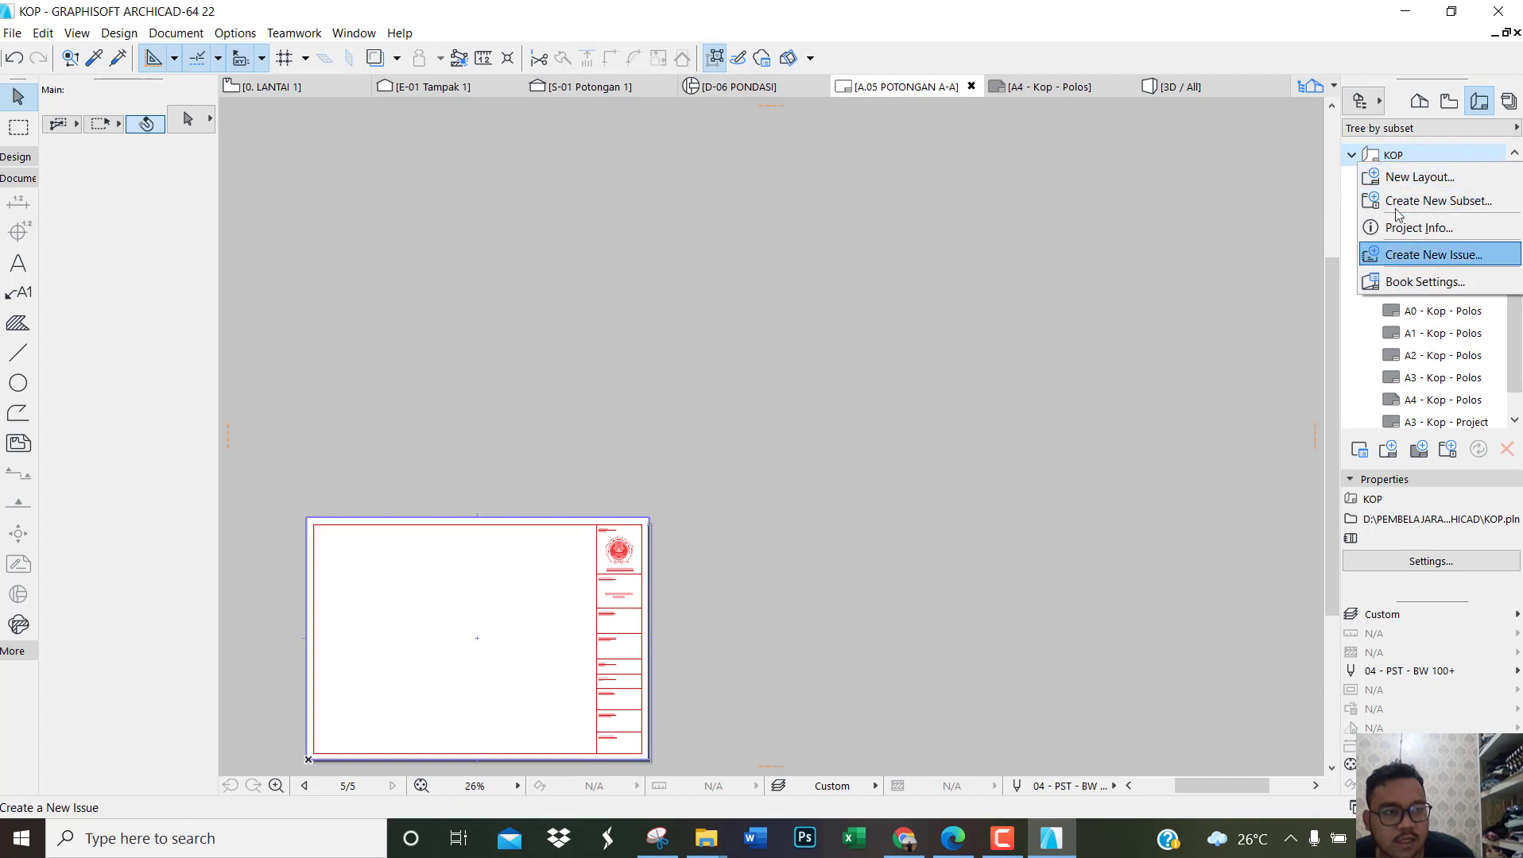
{"action": "left_click", "coordinate": [1397, 178]}
{"action": "type", "text": "POT"}
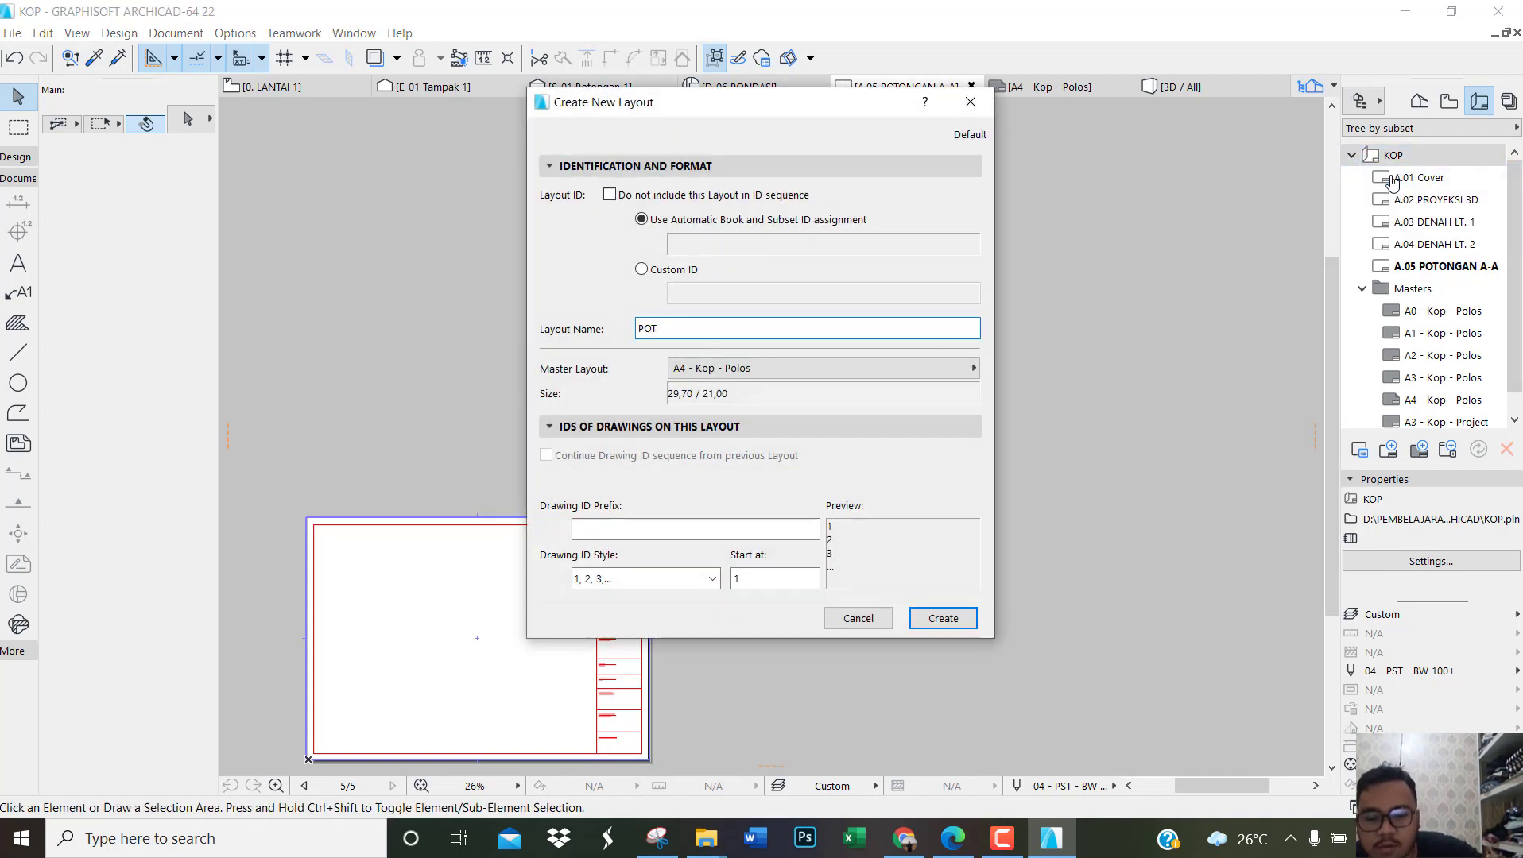
{"action": "type", "text": "ONGAN B-B"}
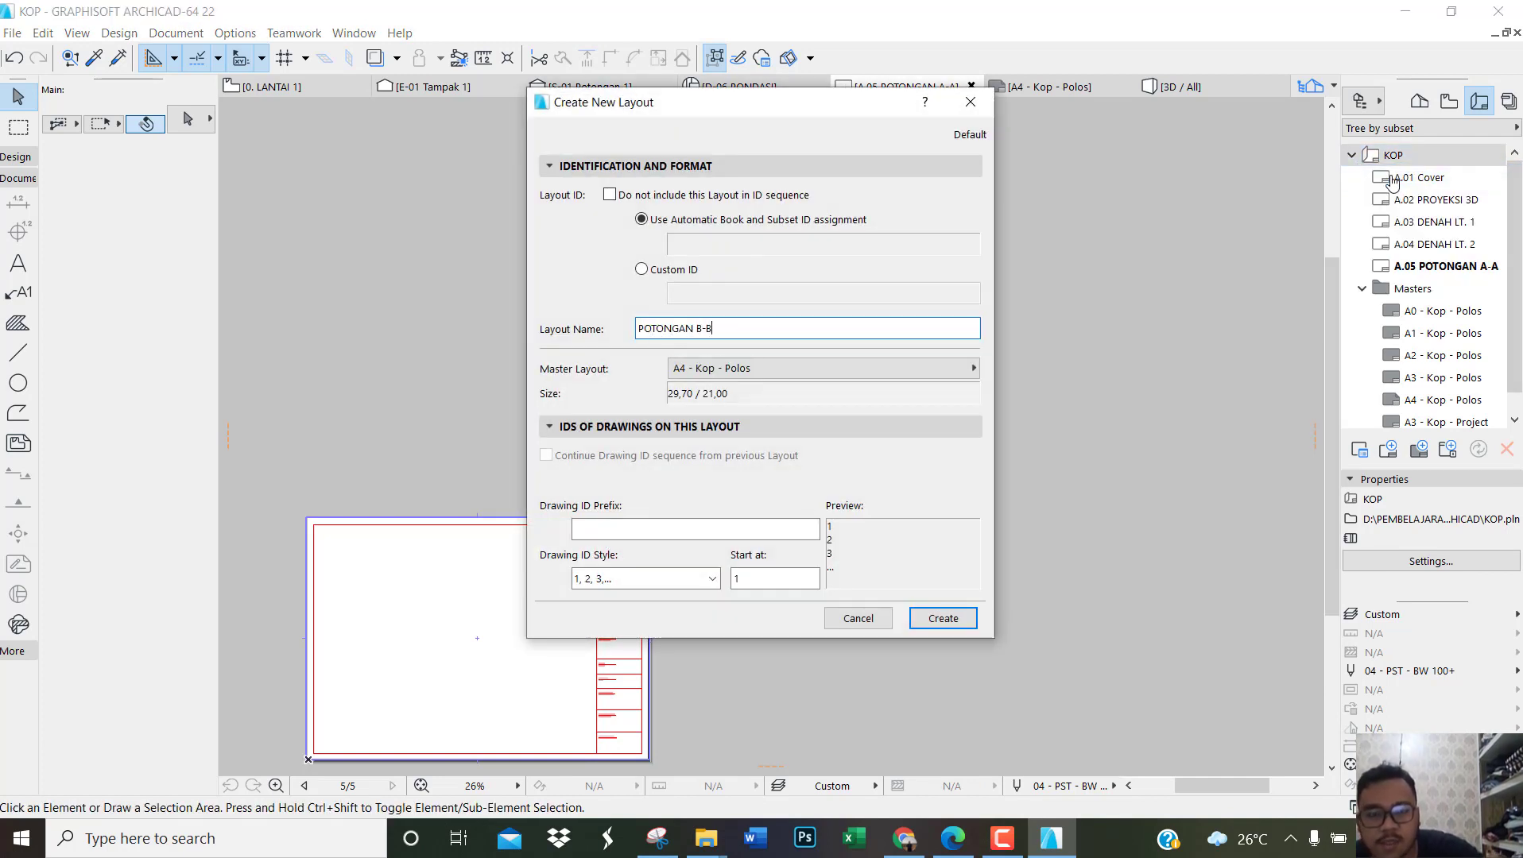
{"action": "left_click", "coordinate": [943, 619]}
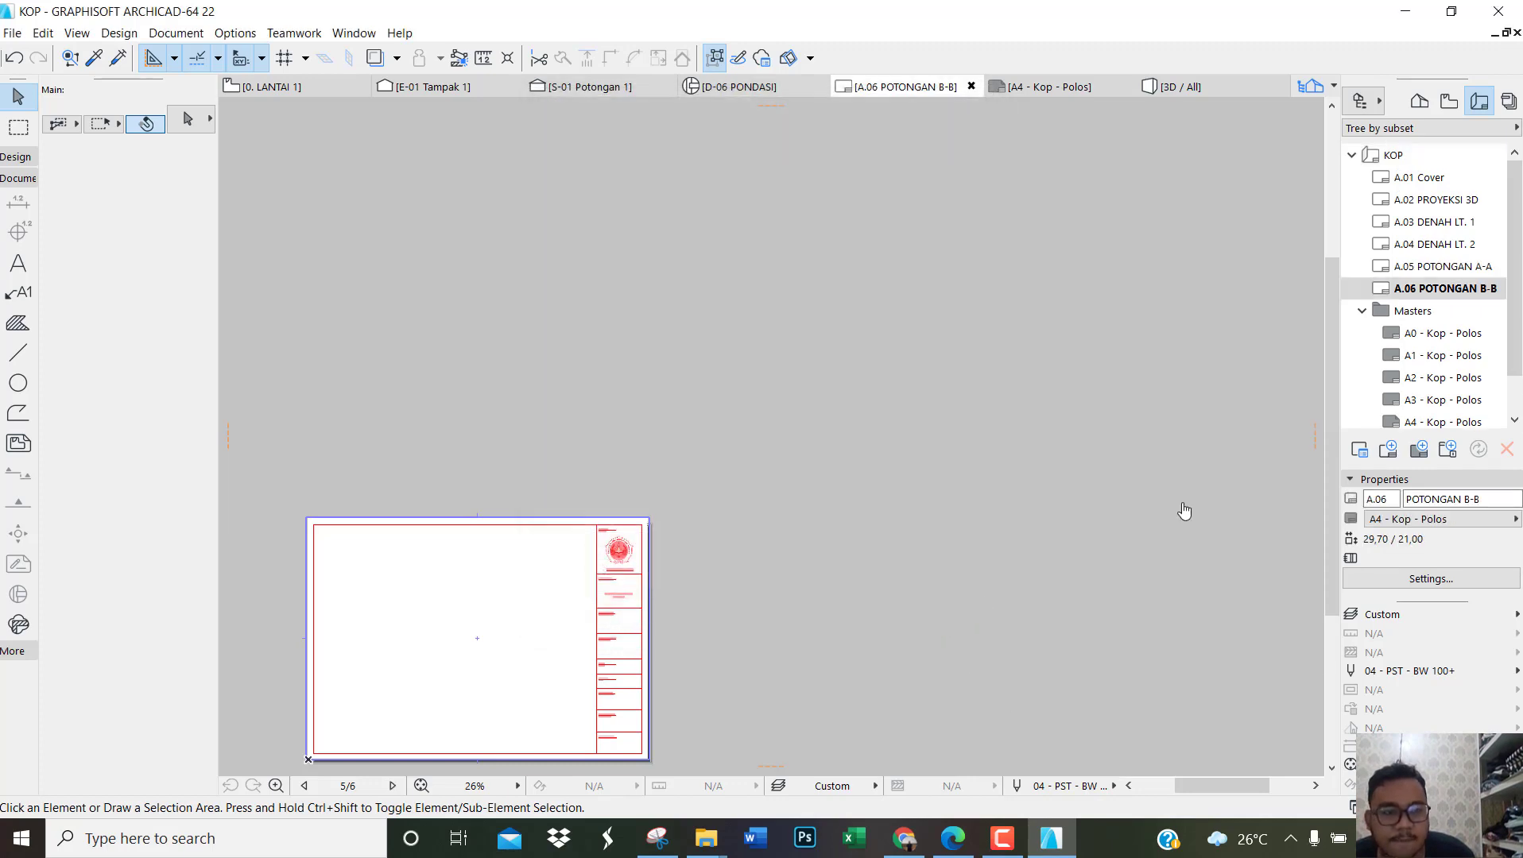
Step: Create a front elevation layout named TAMPAK DEPAN in the KOP layout book
{"action": "right_click", "coordinate": [1375, 162]}
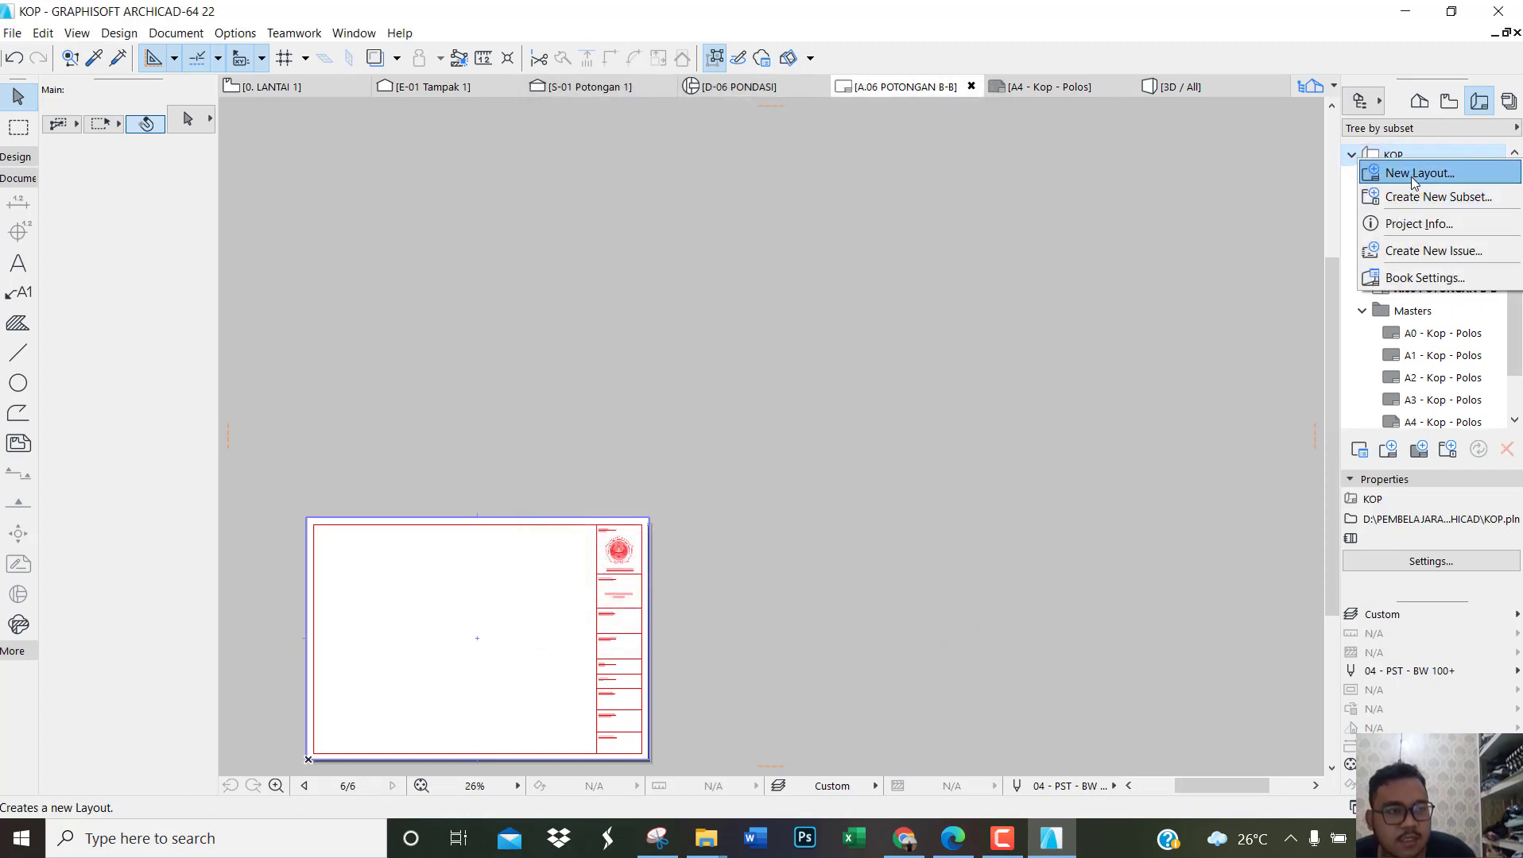
{"action": "left_click", "coordinate": [1411, 174]}
{"action": "type", "text": "TAMPAK DEPAN"}
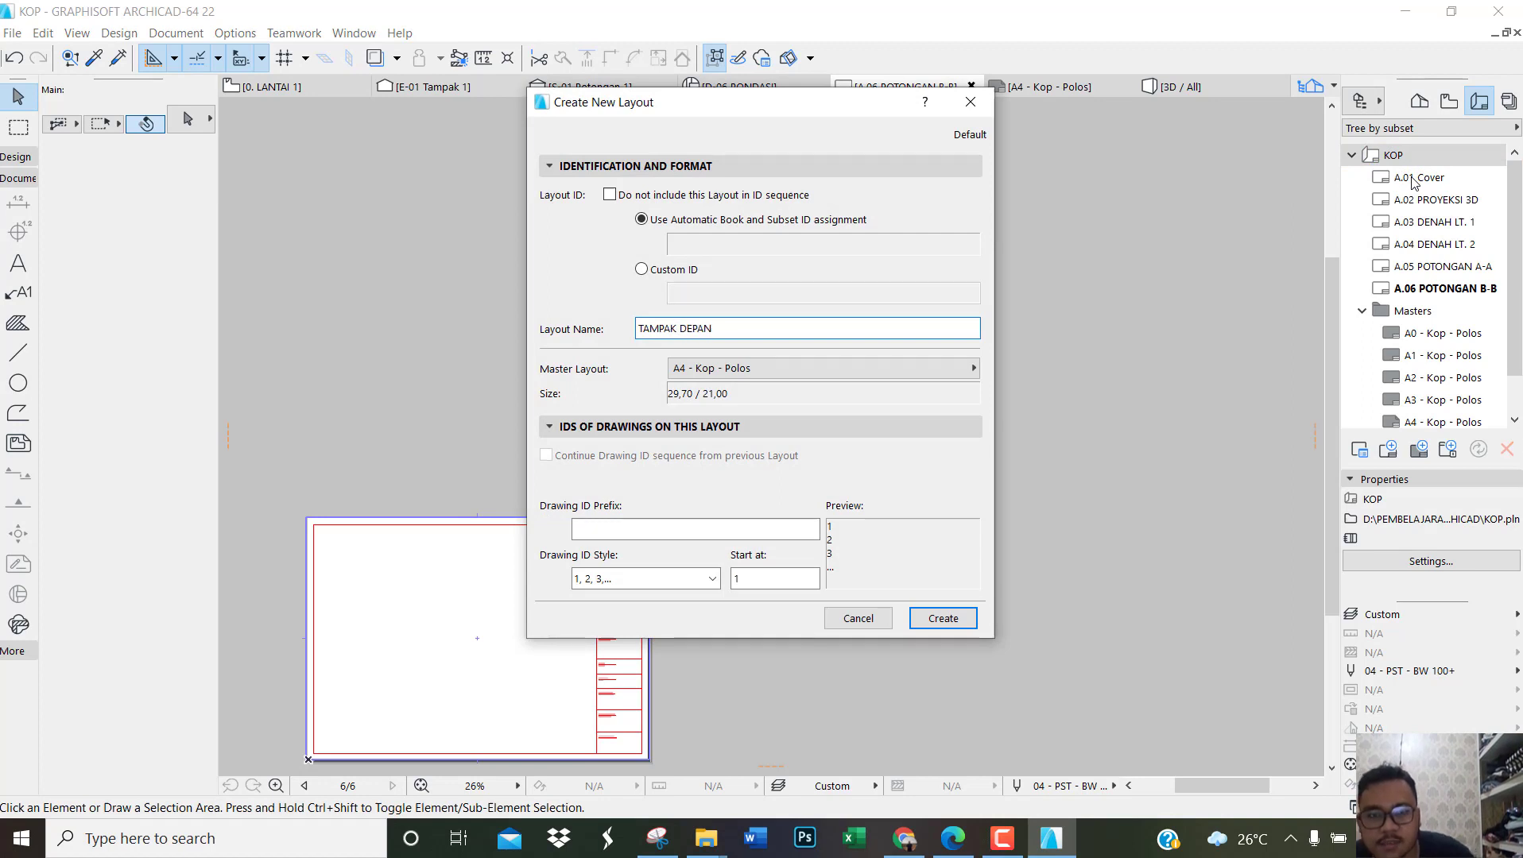
{"action": "left_click", "coordinate": [942, 618]}
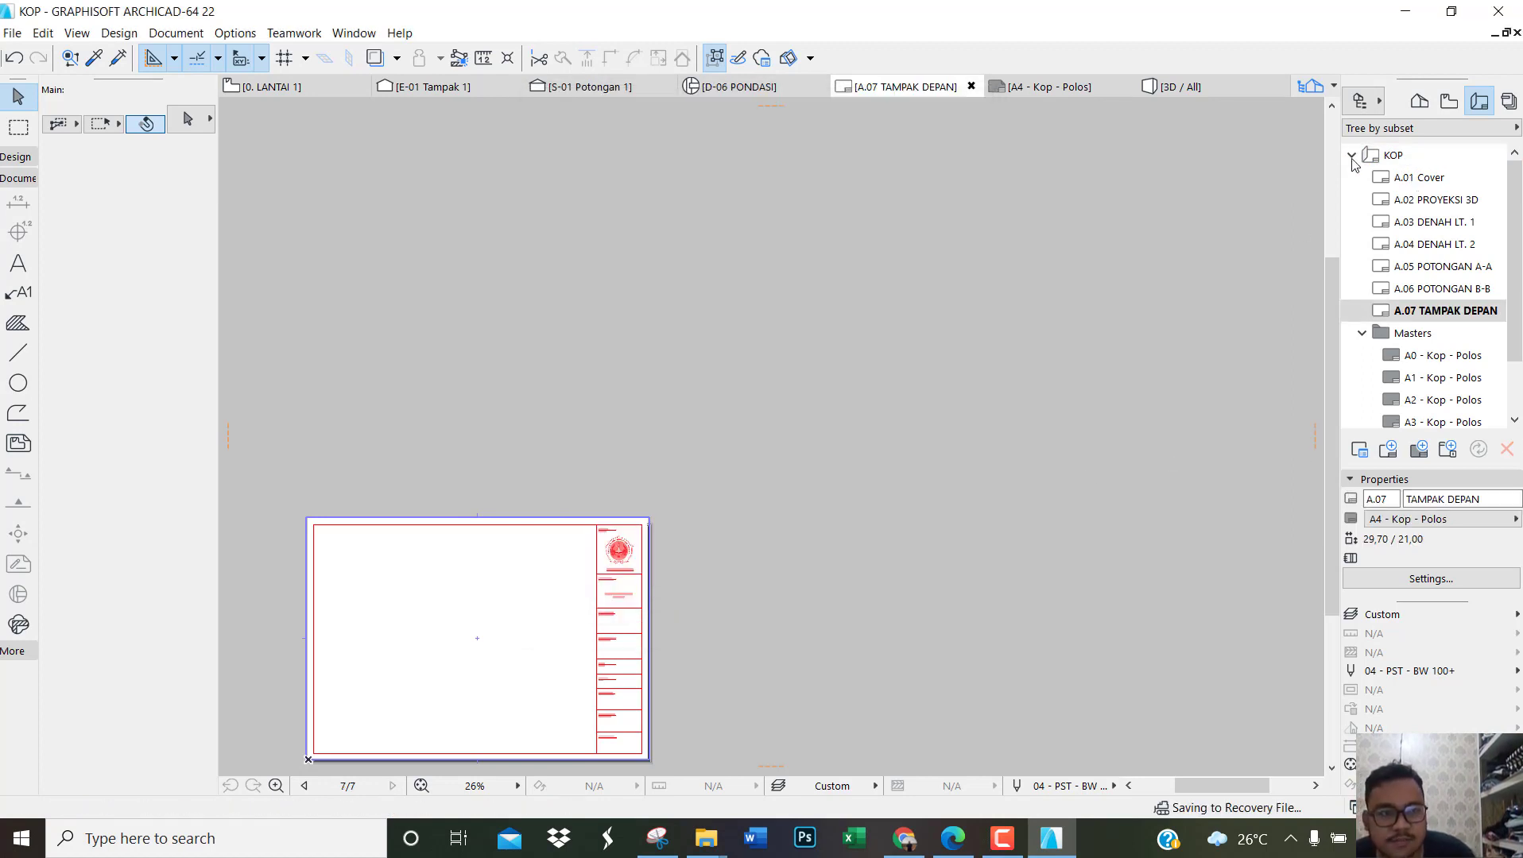
Step: Create a side elevation layout named TAMPAK SAMPING in the KOP layout book, keeping the A4 - Kop - Polos master
{"action": "right_click", "coordinate": [1391, 157]}
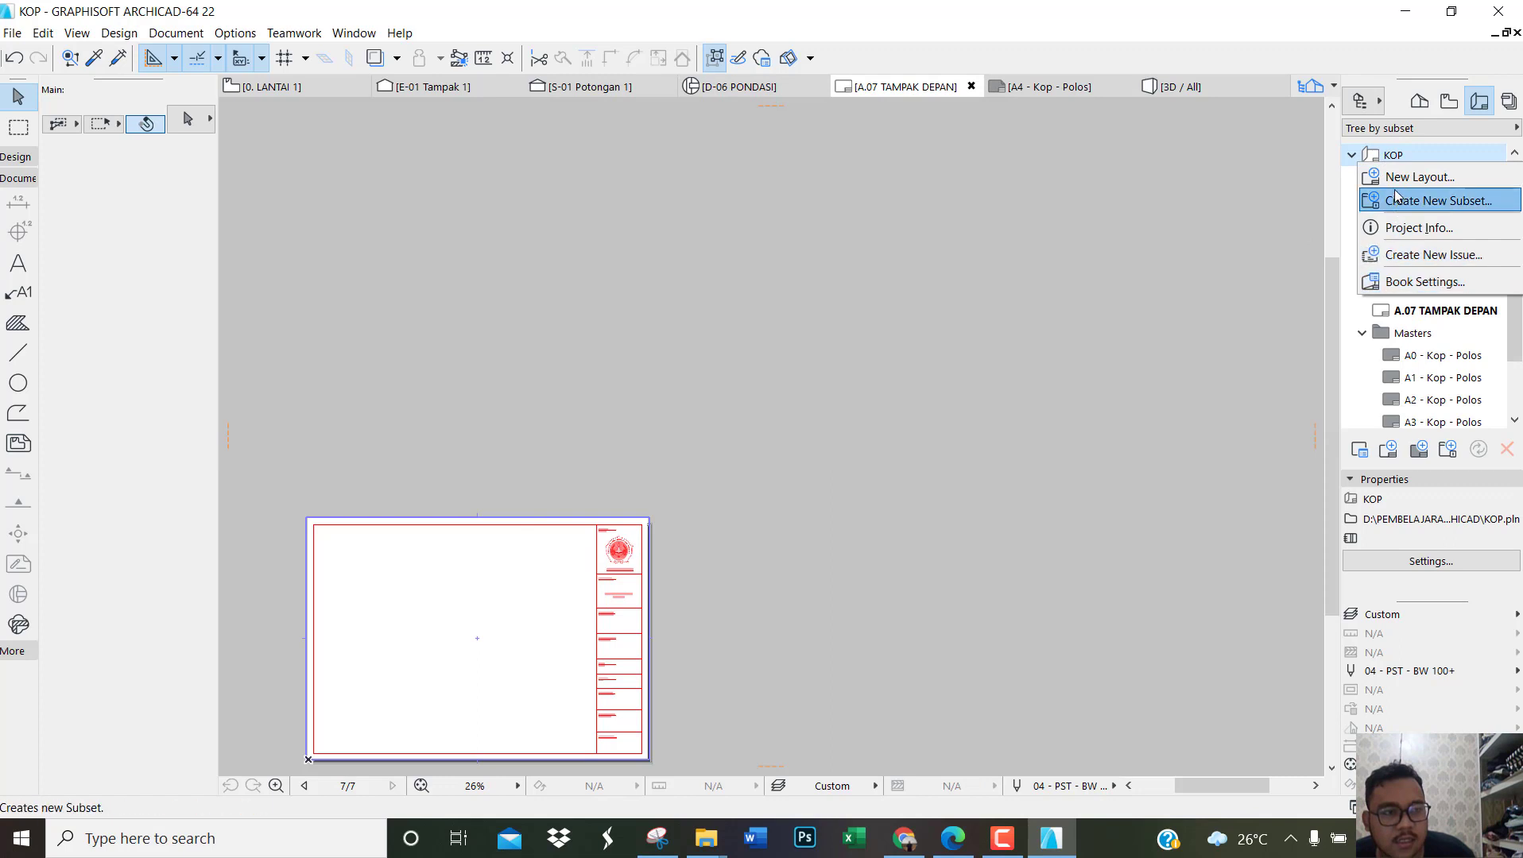
{"action": "left_click", "coordinate": [1419, 176]}
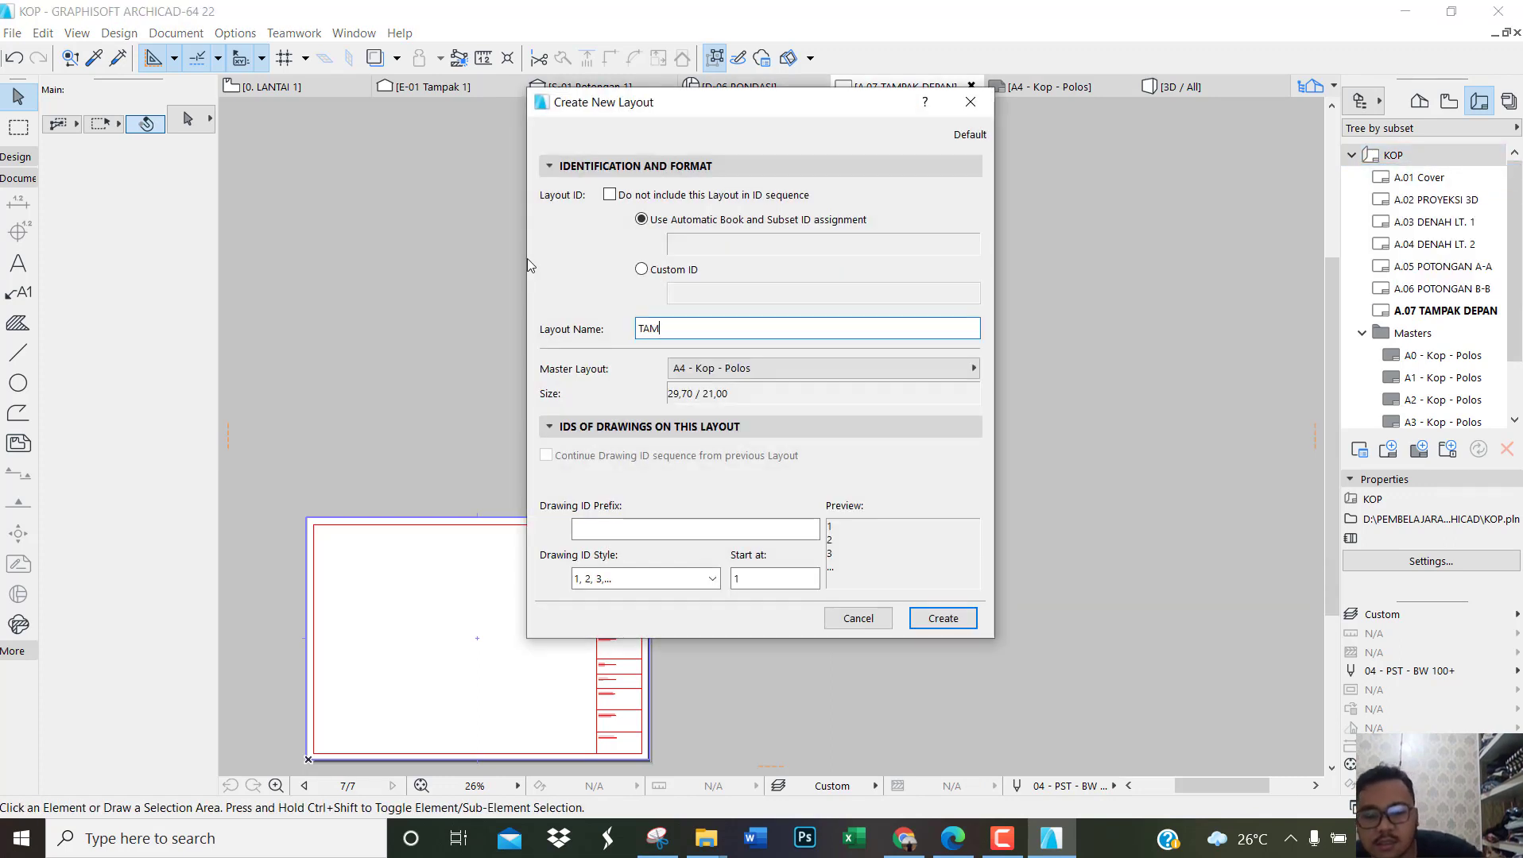
{"action": "left_click", "coordinate": [731, 379]}
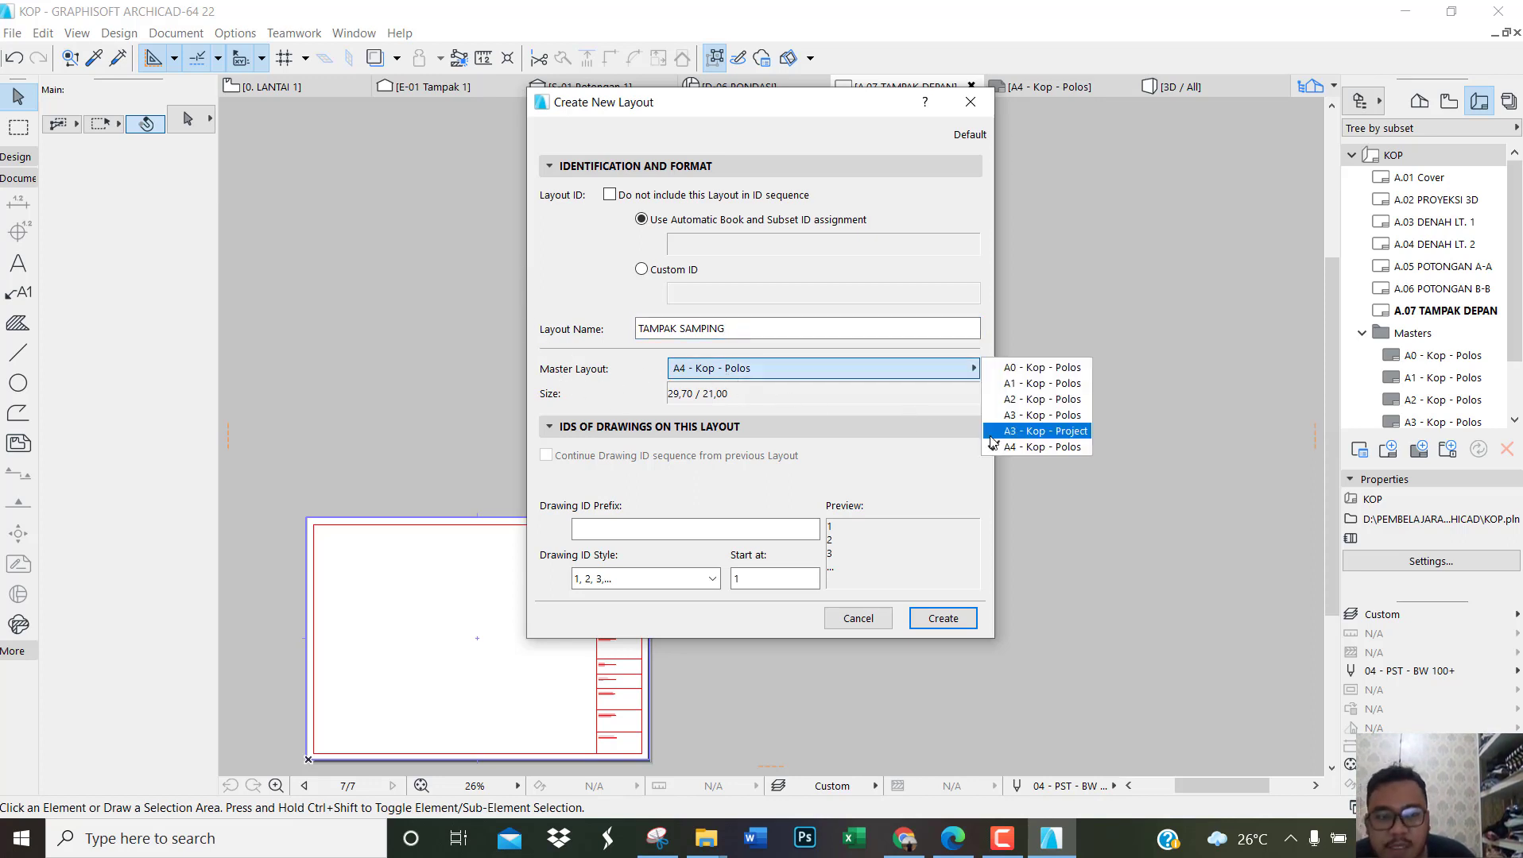
{"action": "left_click", "coordinate": [955, 621]}
{"action": "left_click", "coordinate": [942, 618]}
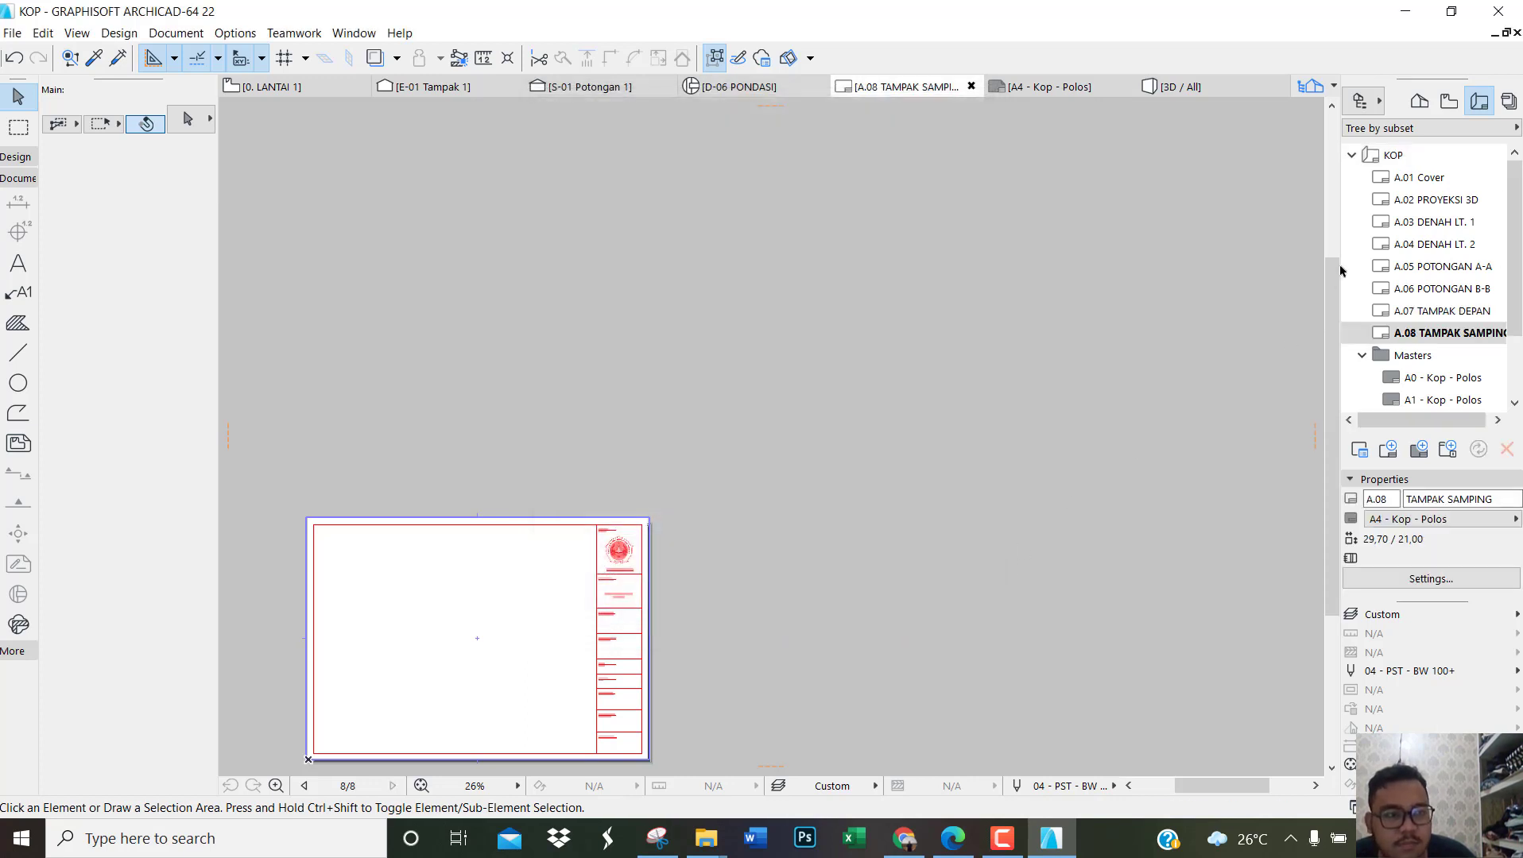
Step: Switch to the reference drawing PDF in Edge, examine which sheets follow the side elevation, and return to ARCHICAD
{"action": "right_click", "coordinate": [1390, 157]}
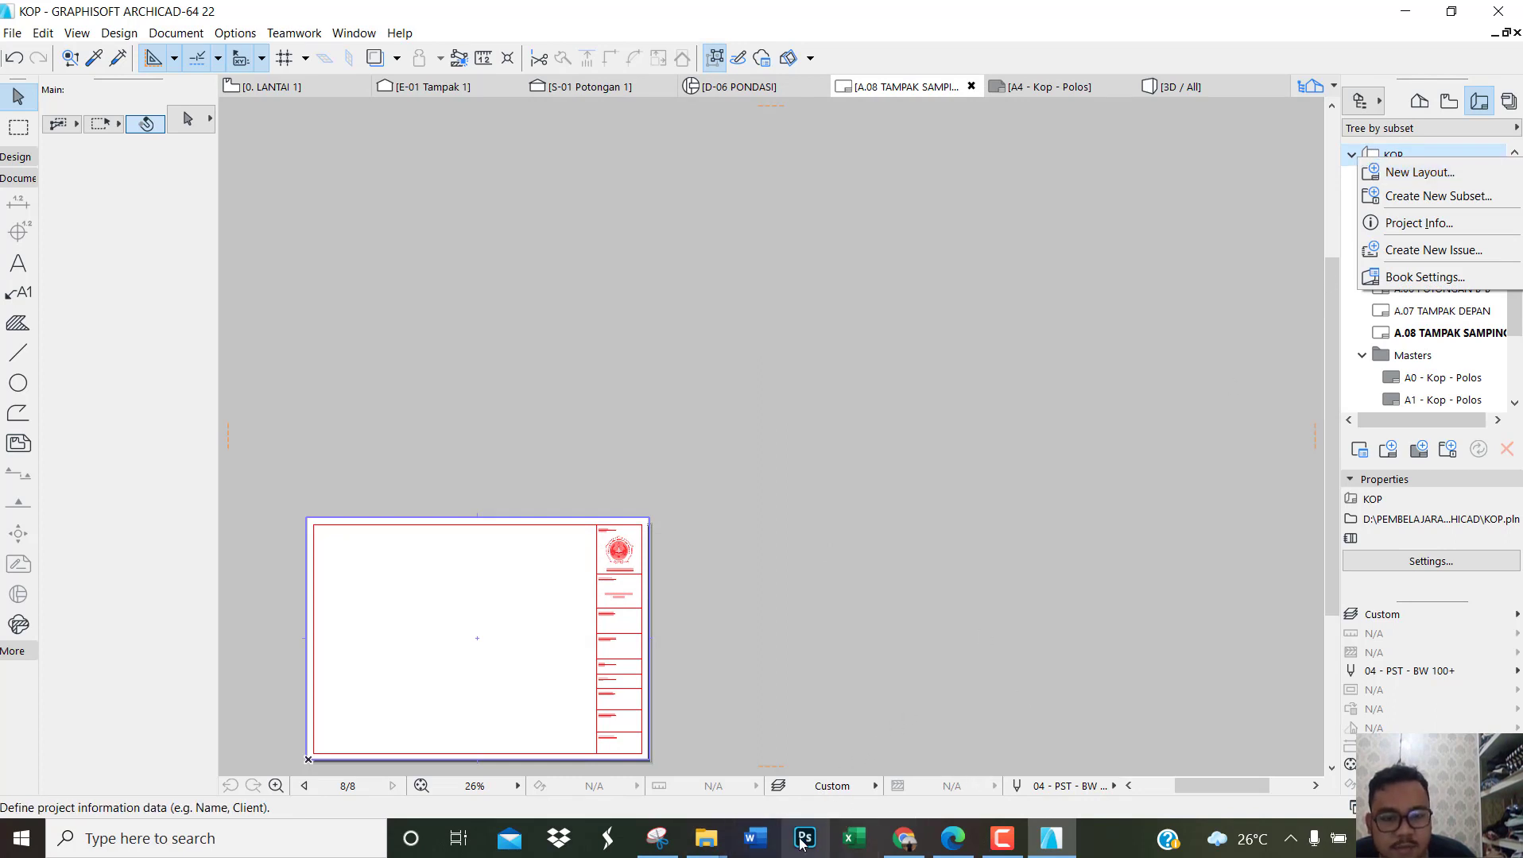
{"action": "left_click", "coordinate": [951, 839]}
{"action": "scroll", "coordinate": [842, 483], "scroll_direction": "down", "scroll_amount": 20}
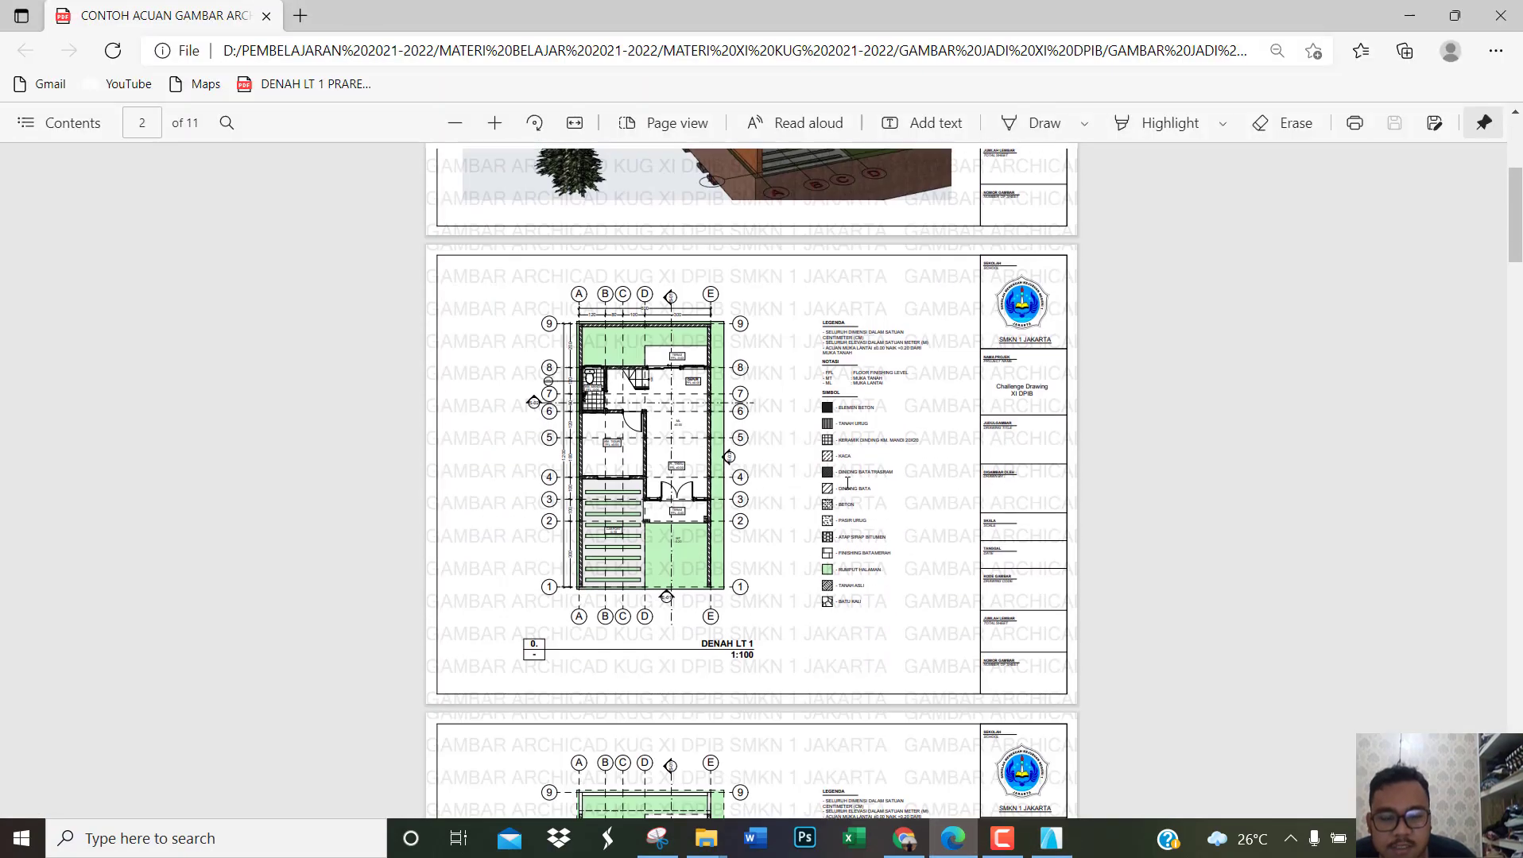
{"action": "scroll", "coordinate": [847, 482], "scroll_direction": "down", "scroll_amount": 15}
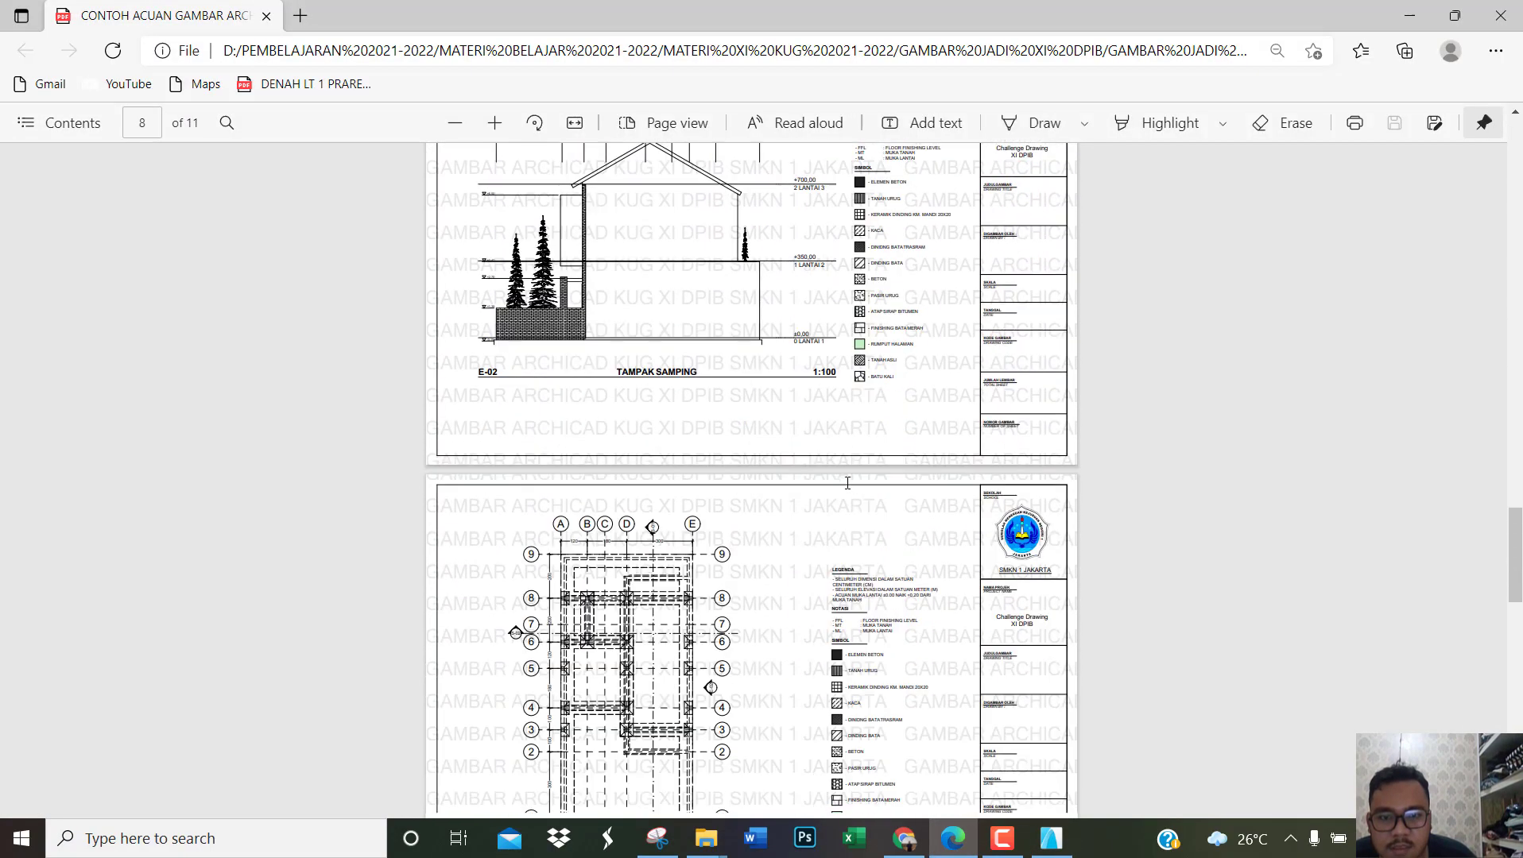
{"action": "scroll", "coordinate": [847, 483], "scroll_direction": "down", "scroll_amount": 5}
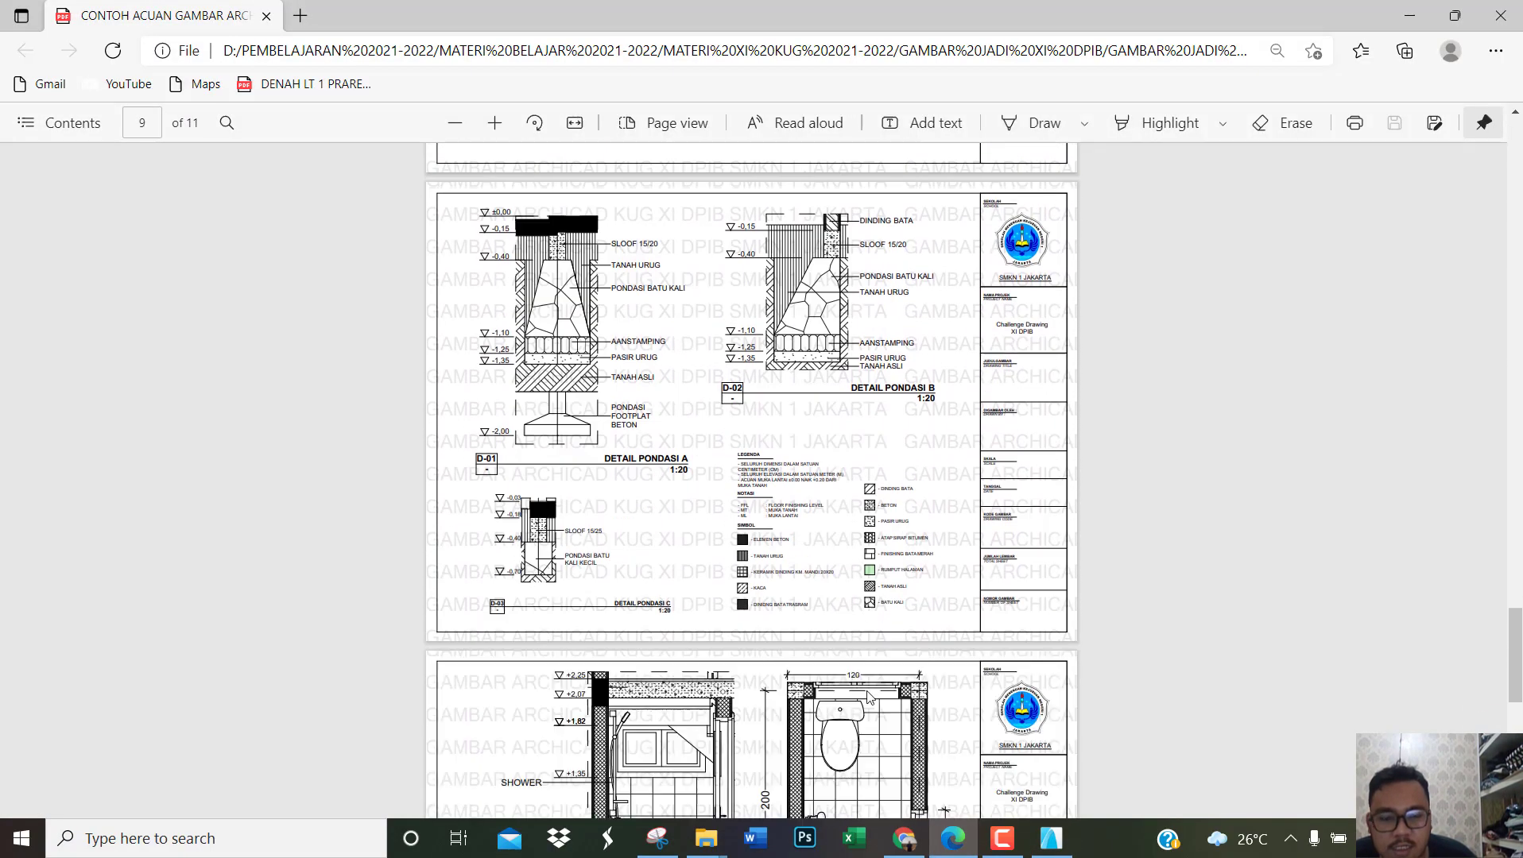
{"action": "left_click", "coordinate": [1051, 839]}
Step: Create a foundation plan layout named DENAH PONDASI in the KOP layout book
{"action": "right_click", "coordinate": [1399, 151]}
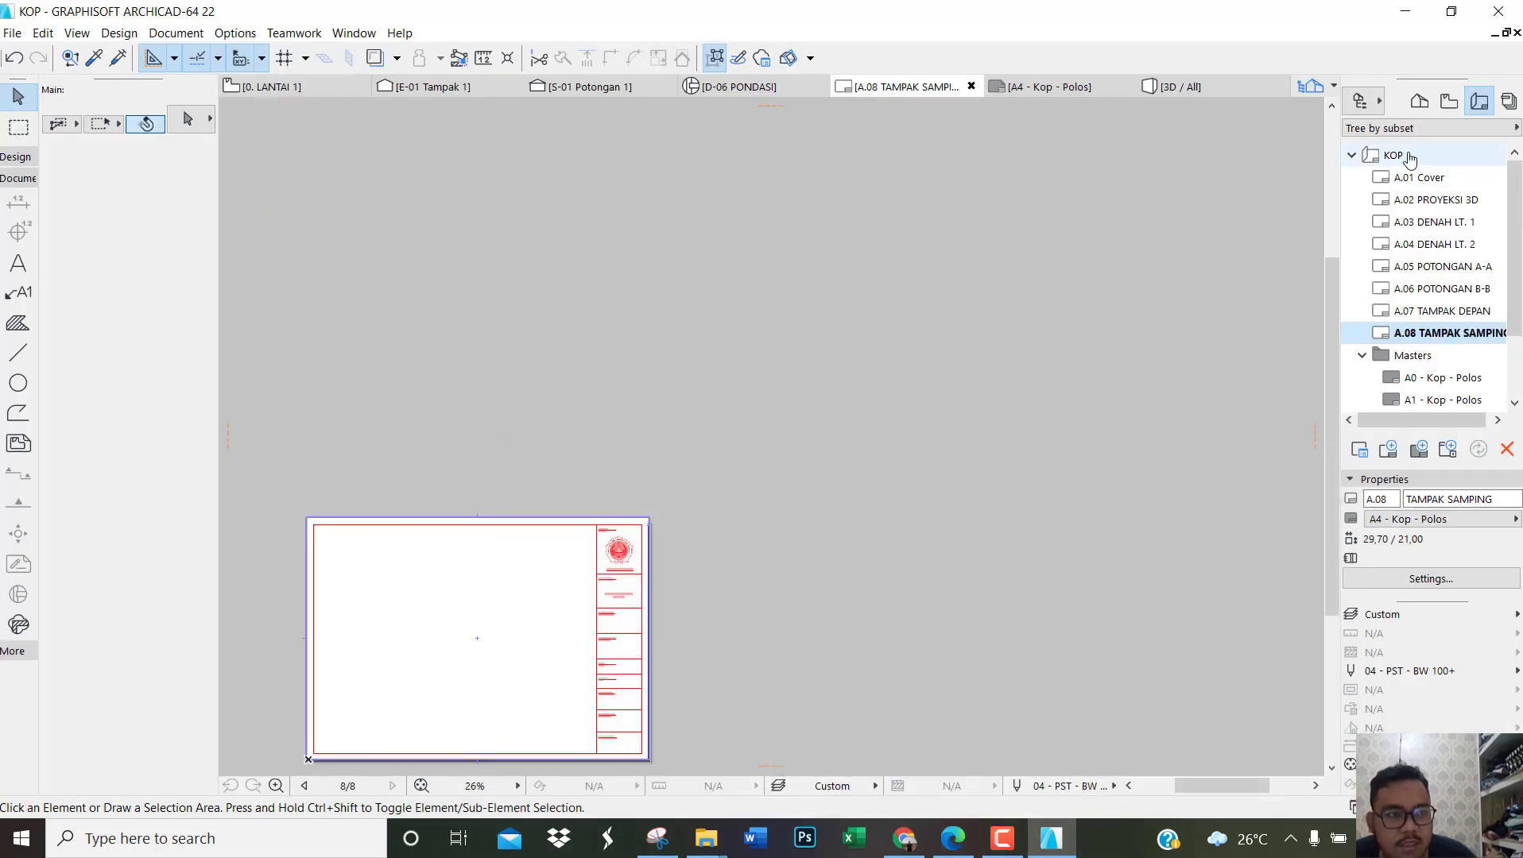
{"action": "left_click", "coordinate": [1418, 167]}
{"action": "type", "text": "DE"}
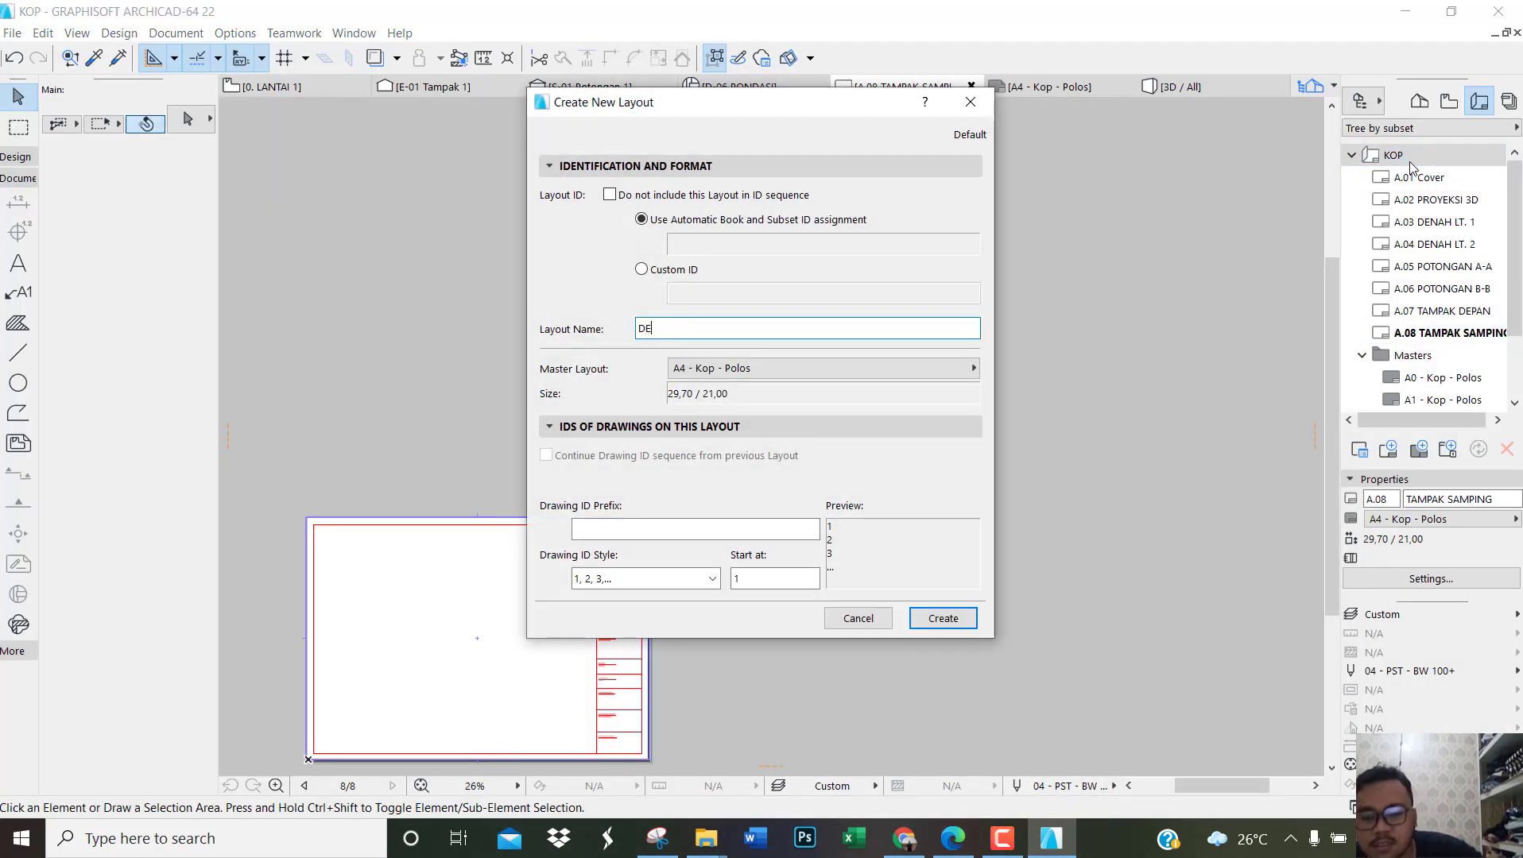
{"action": "type", "text": "NAH PONDASI"}
{"action": "left_click", "coordinate": [911, 612]}
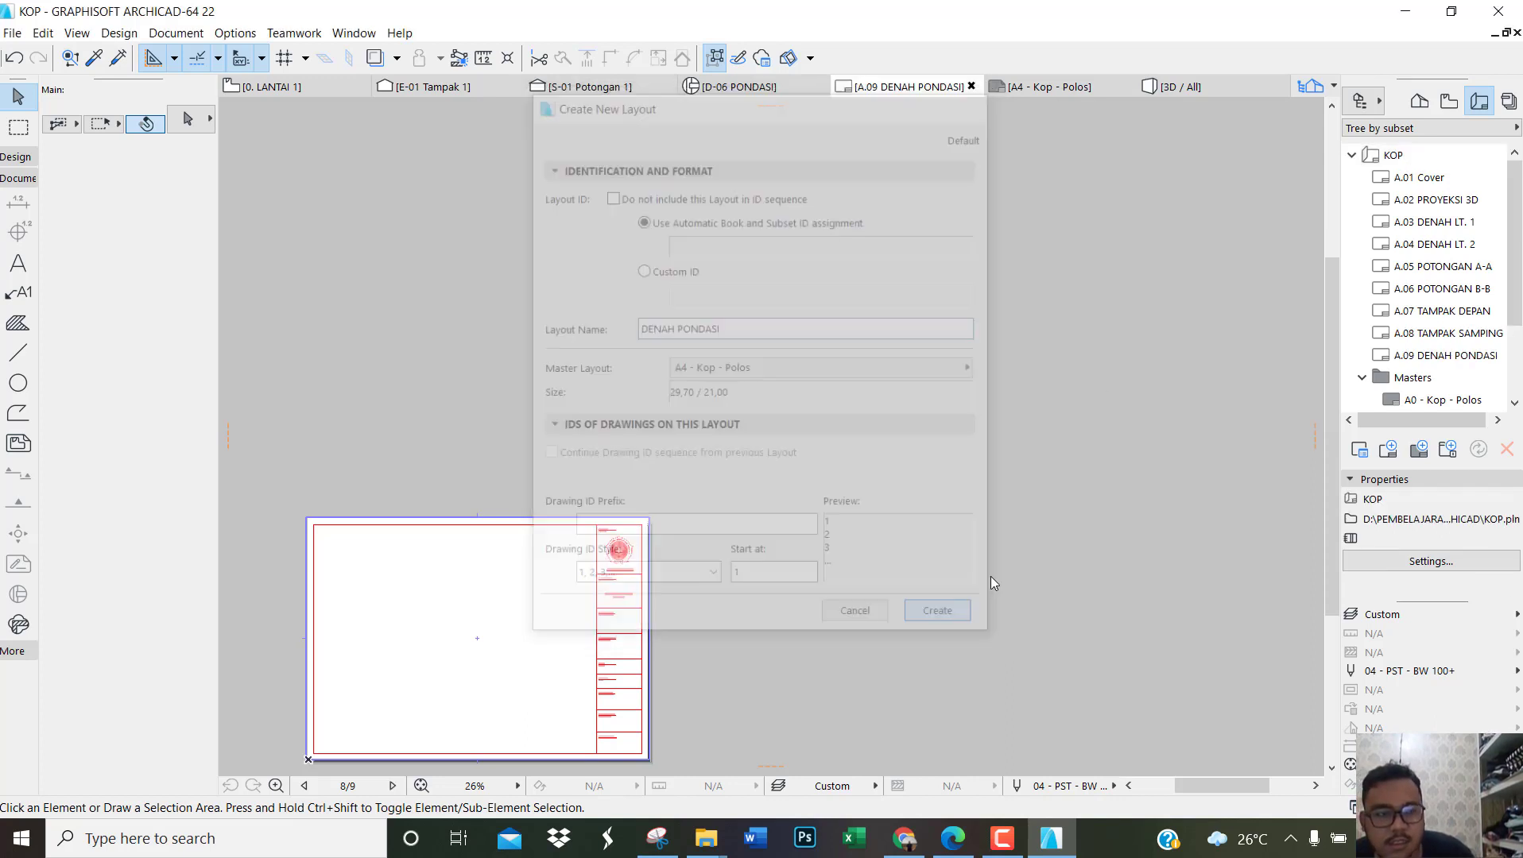
Step: Create a foundation detail layout named DETAIL PONDASI in the KOP layout book
{"action": "left_click", "coordinate": [1391, 155]}
{"action": "right_click", "coordinate": [1391, 155]}
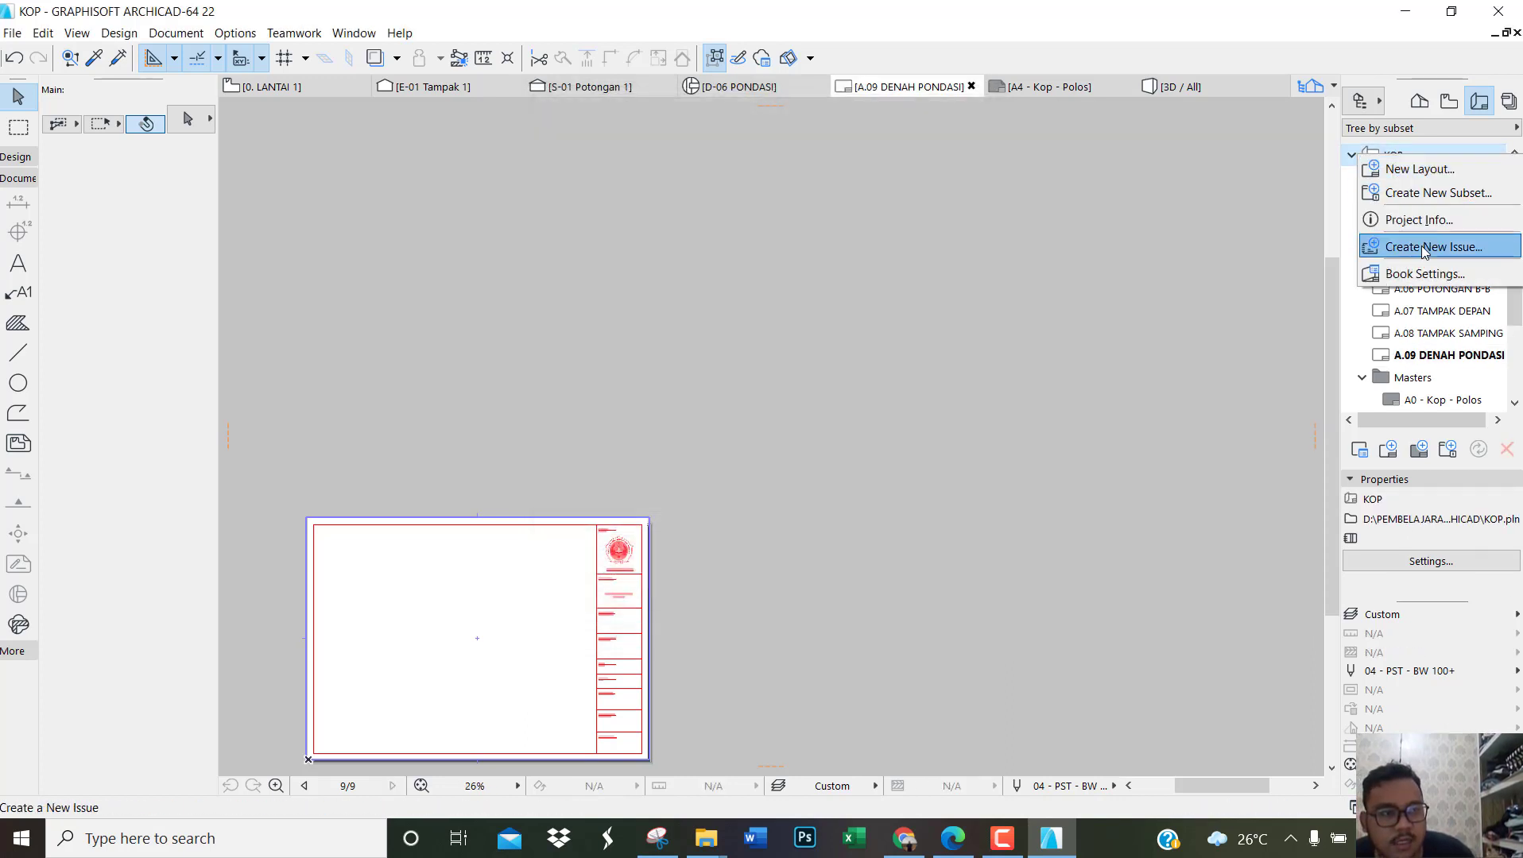
{"action": "left_click", "coordinate": [1390, 169]}
{"action": "type", "text": "DETAI"}
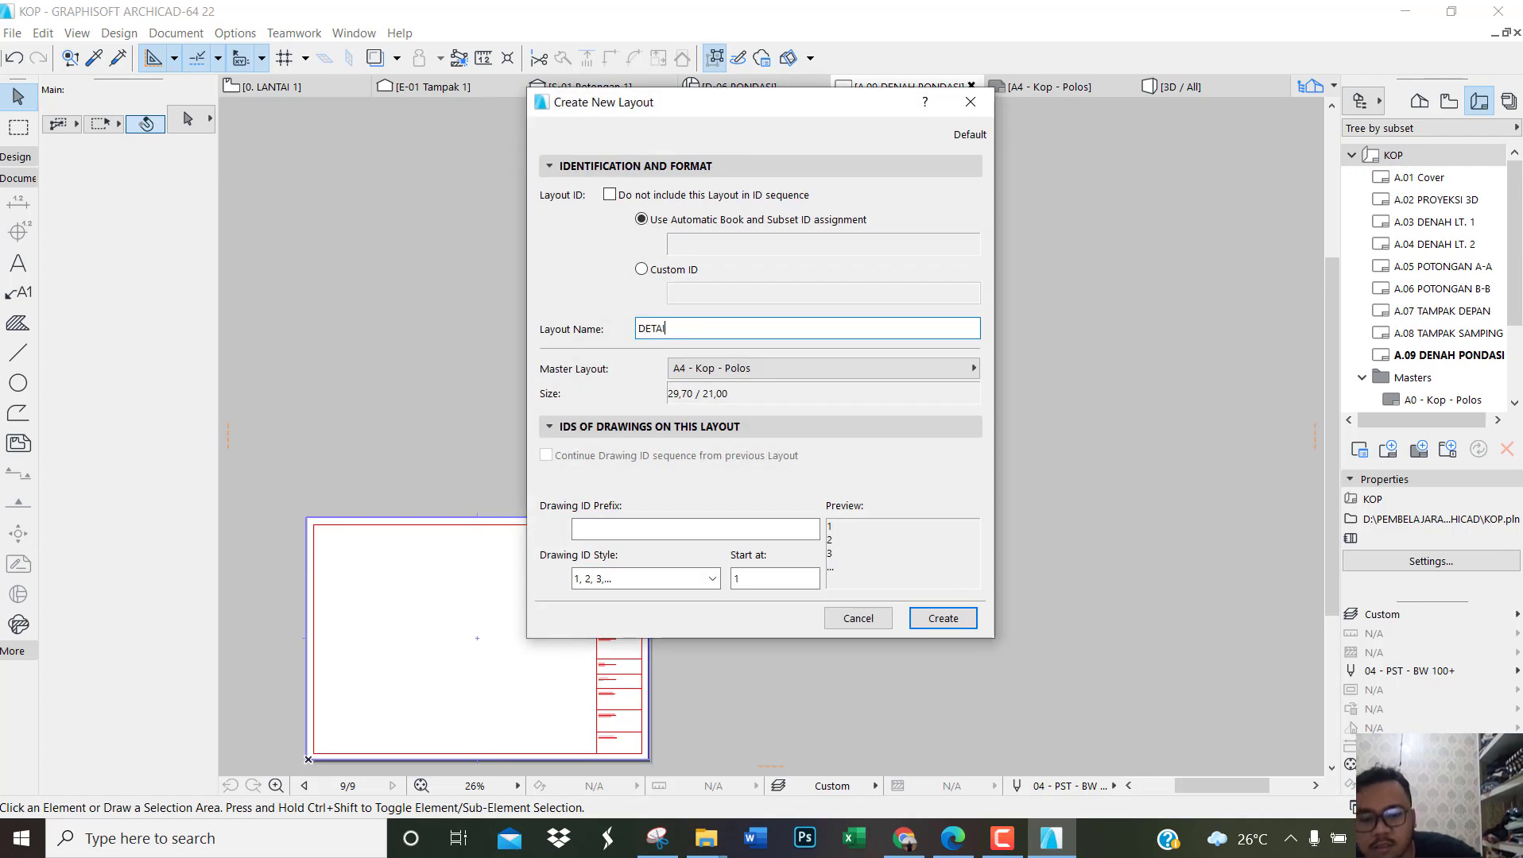
{"action": "type", "text": "L PONDASI"}
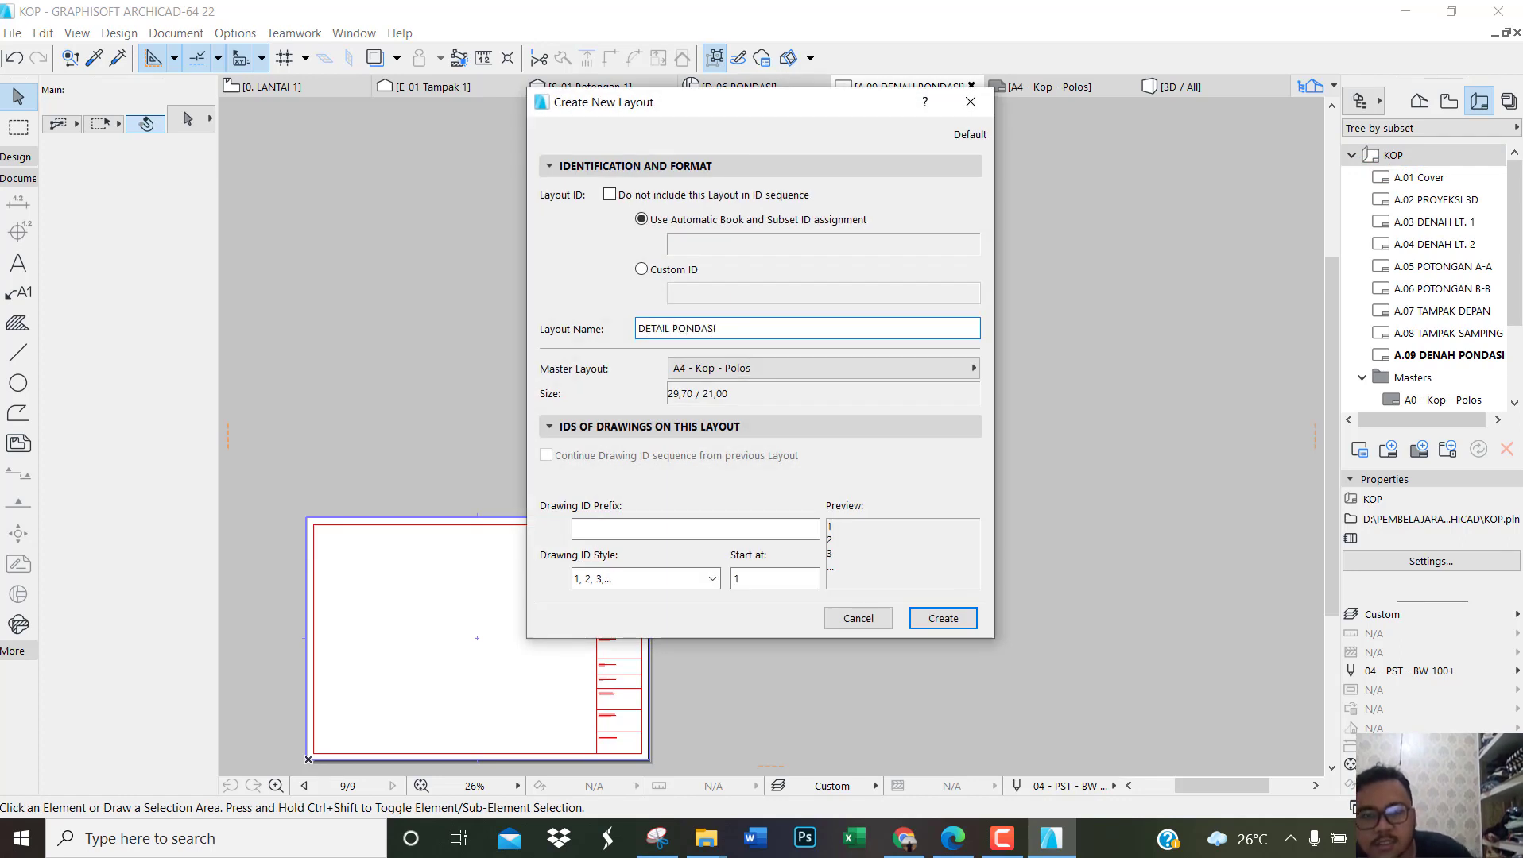
{"action": "left_click", "coordinate": [963, 618]}
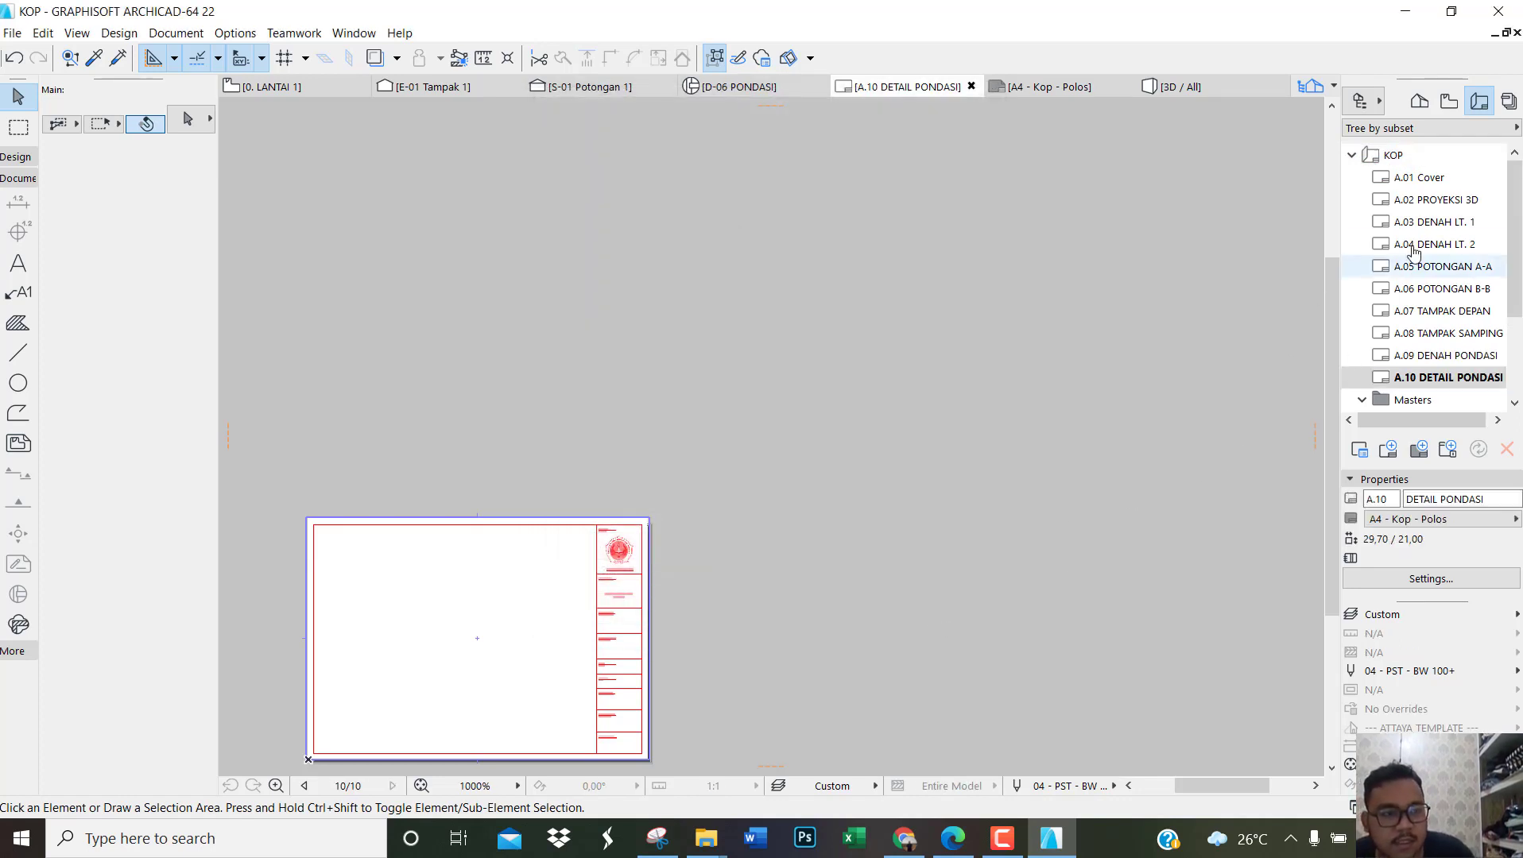
Step: Switch to the reference drawing PDF in Edge, examine which sheets follow the foundation detail, and return to ARCHICAD
{"action": "left_click", "coordinate": [952, 844]}
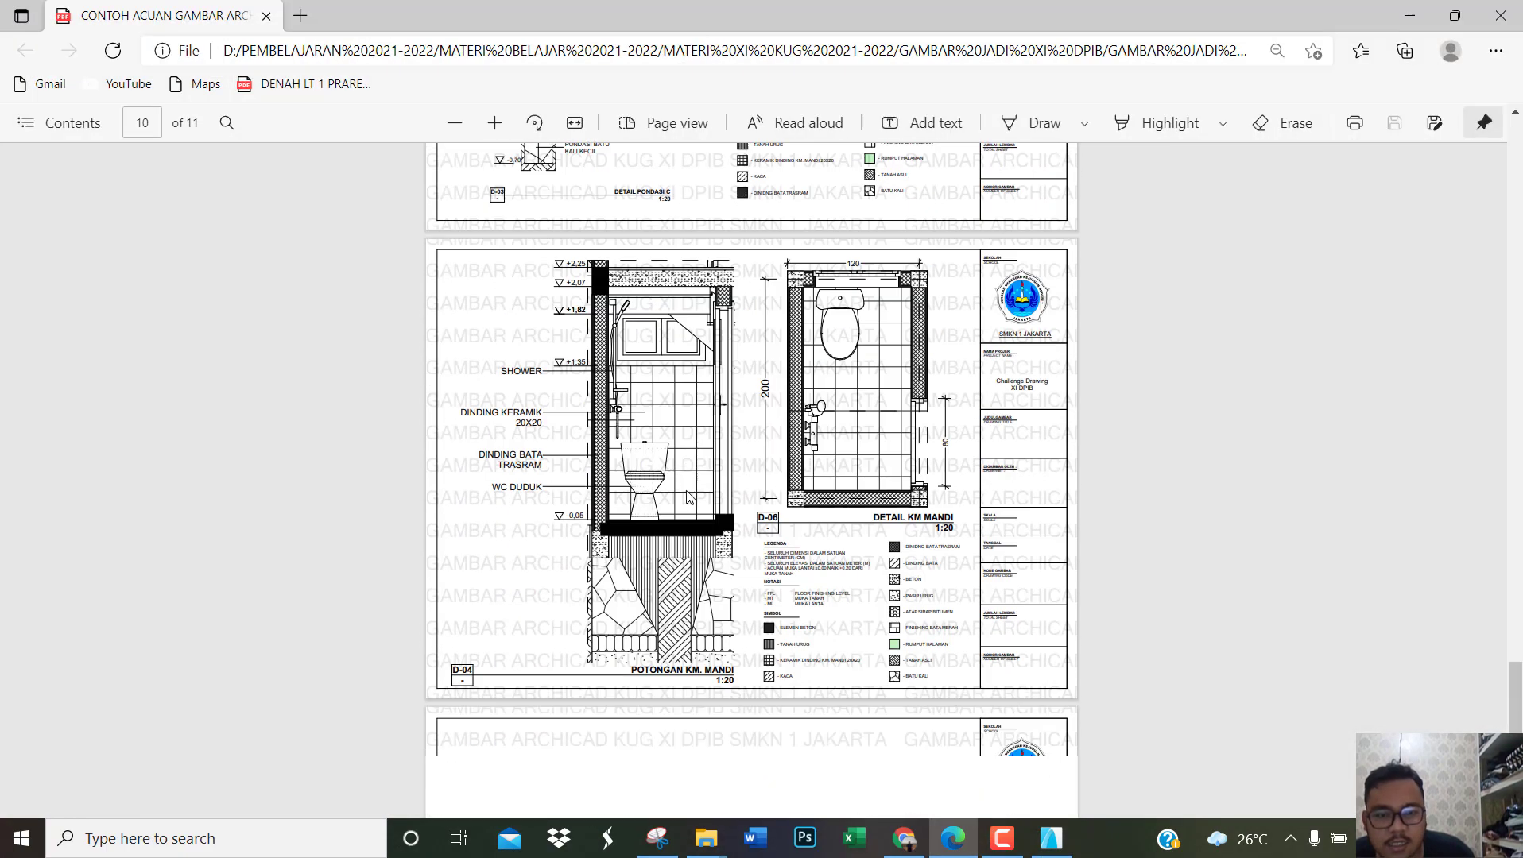
{"action": "scroll", "coordinate": [727, 459], "scroll_direction": "down", "scroll_amount": 5}
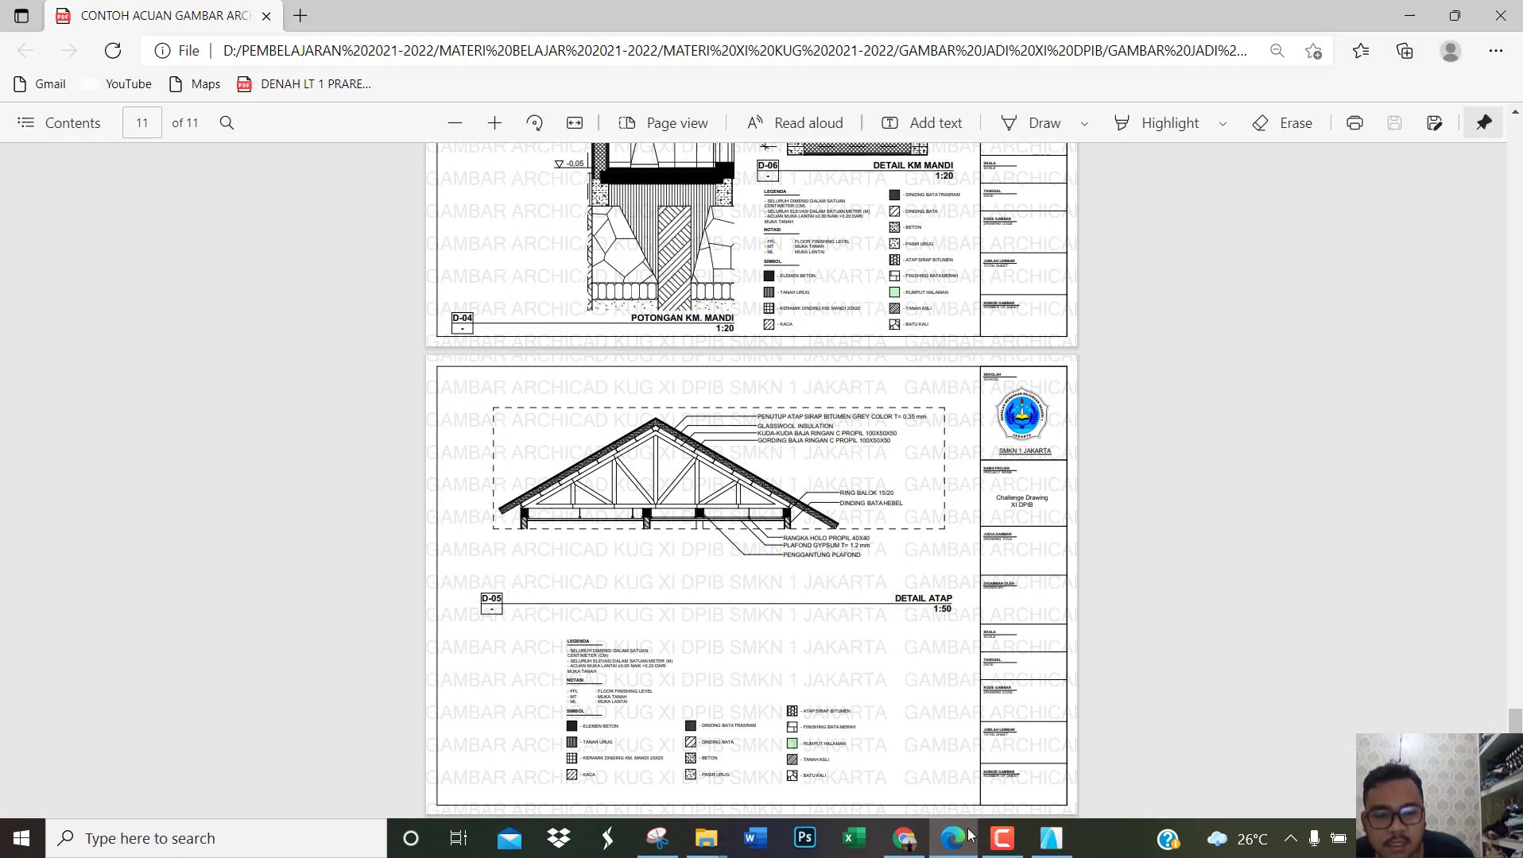
{"action": "left_click", "coordinate": [1051, 839]}
Step: Create a bathroom detail layout named DETAIL KM. MANDI in the KOP layout book
{"action": "right_click", "coordinate": [1389, 154]}
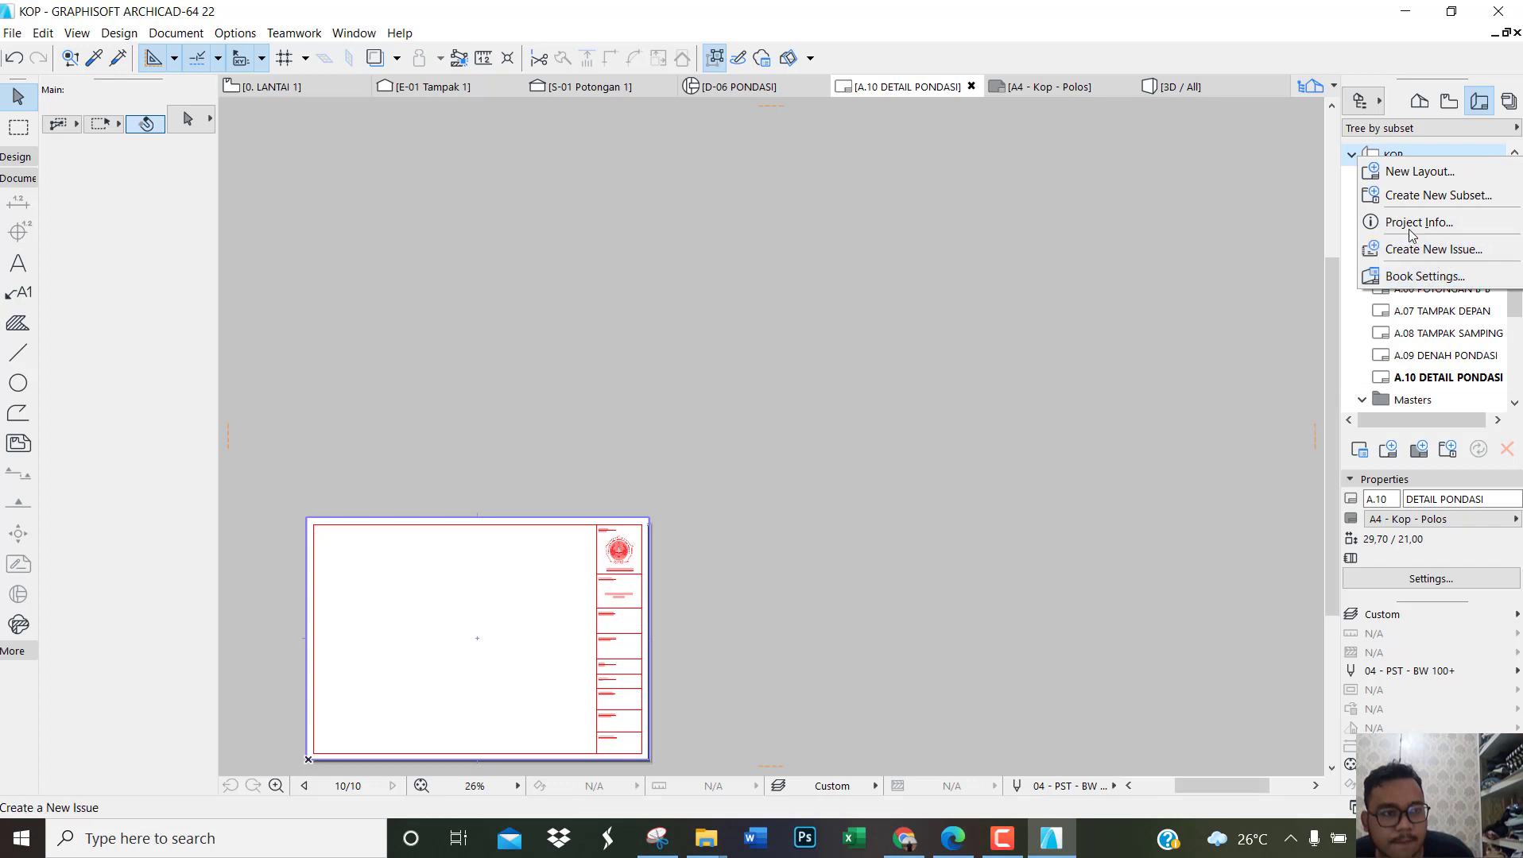
{"action": "left_click", "coordinate": [1399, 171]}
{"action": "type", "text": "DETAIL KM. MANDI"}
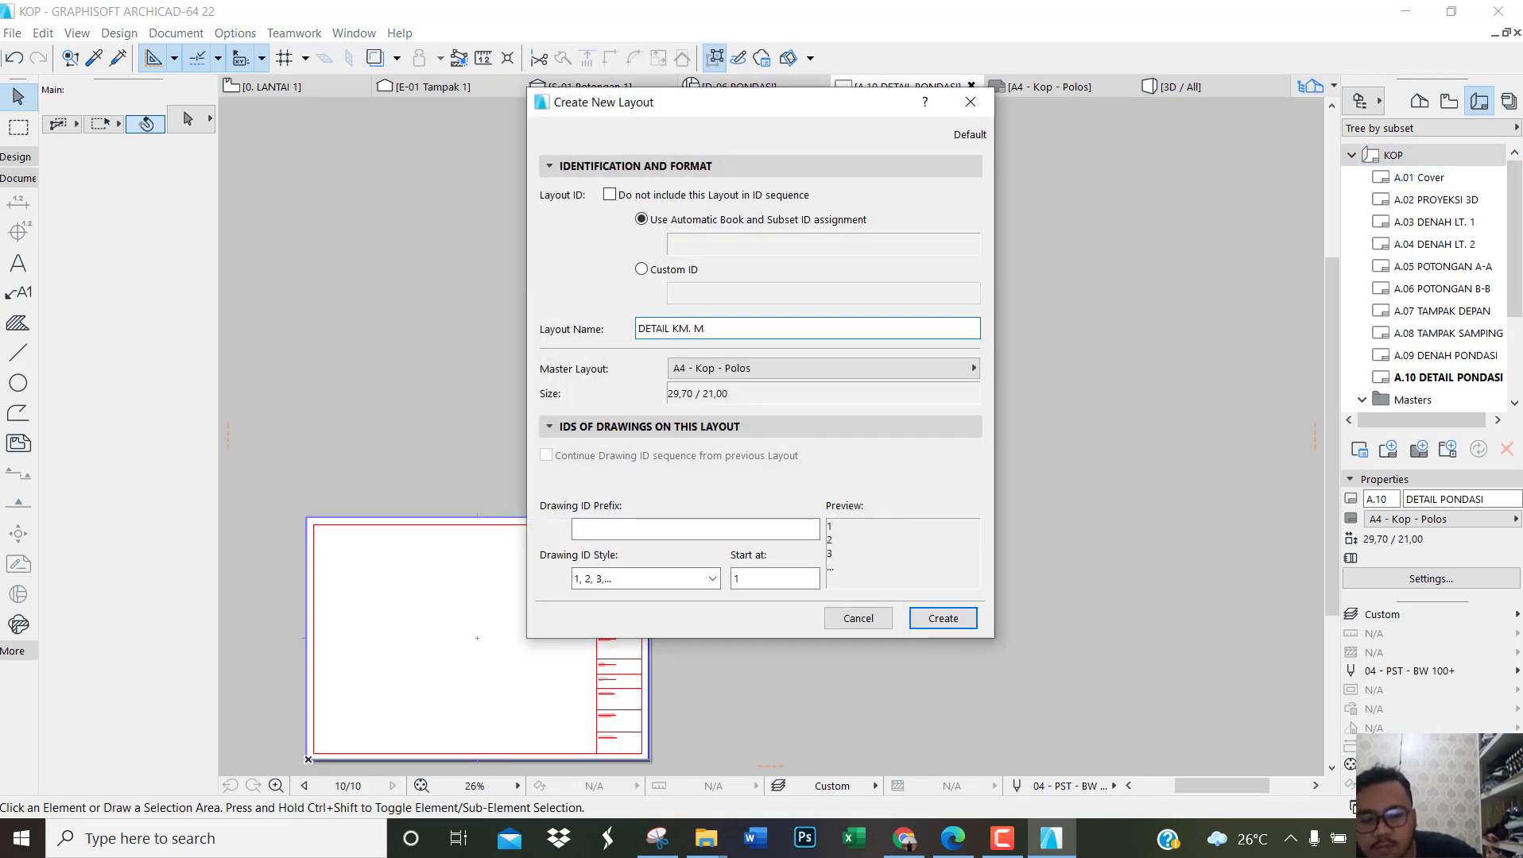
{"action": "left_click", "coordinate": [943, 618]}
Step: Create a roof detail layout named DETAIL ATAP in the KOP layout book
{"action": "right_click", "coordinate": [1390, 156]}
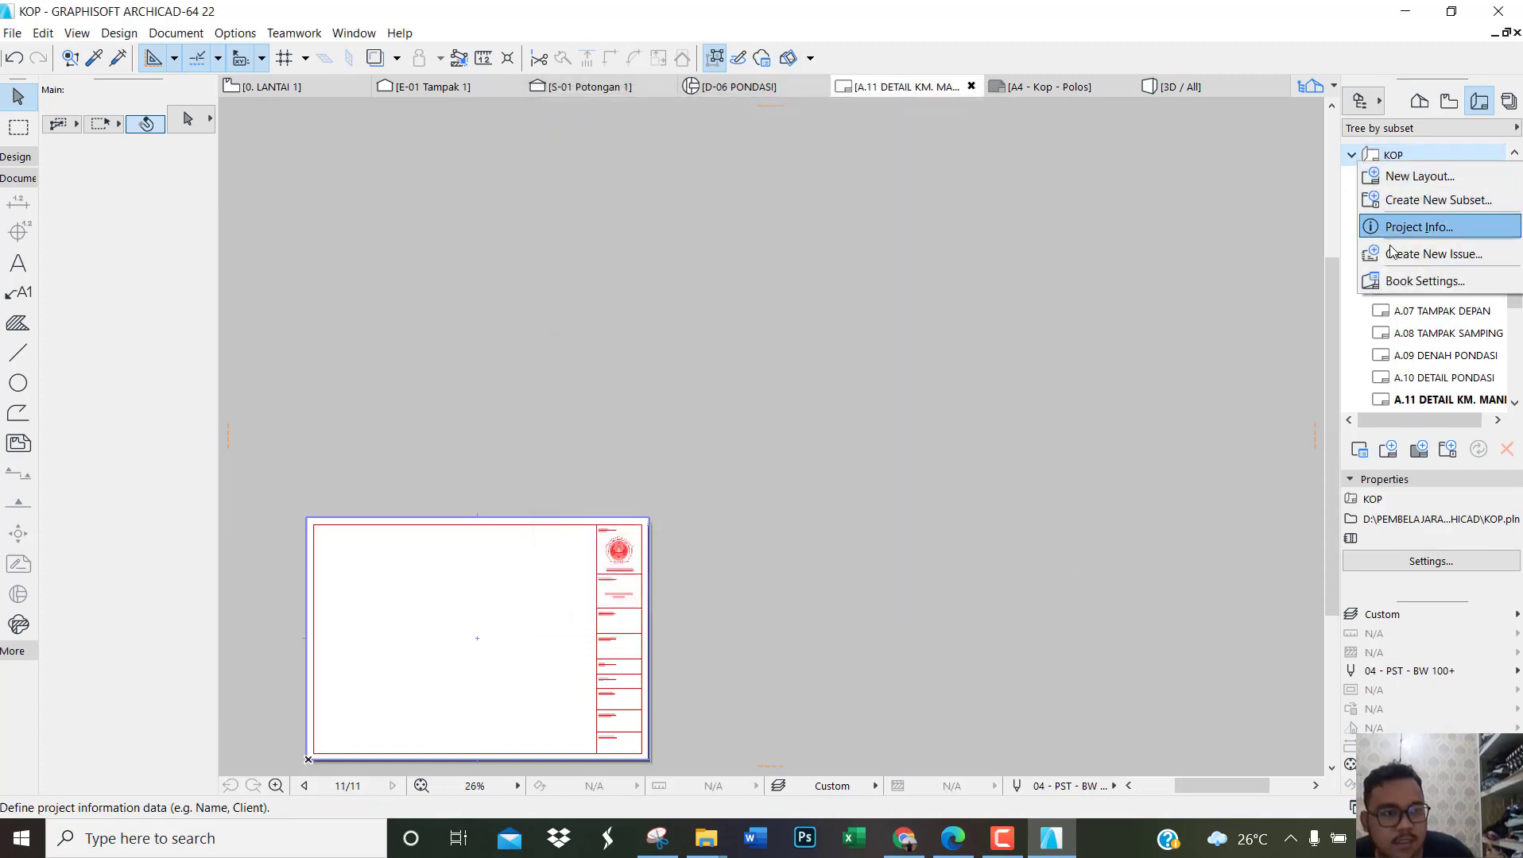
{"action": "left_click", "coordinate": [1399, 176]}
{"action": "type", "text": "DETAIL ATAP"}
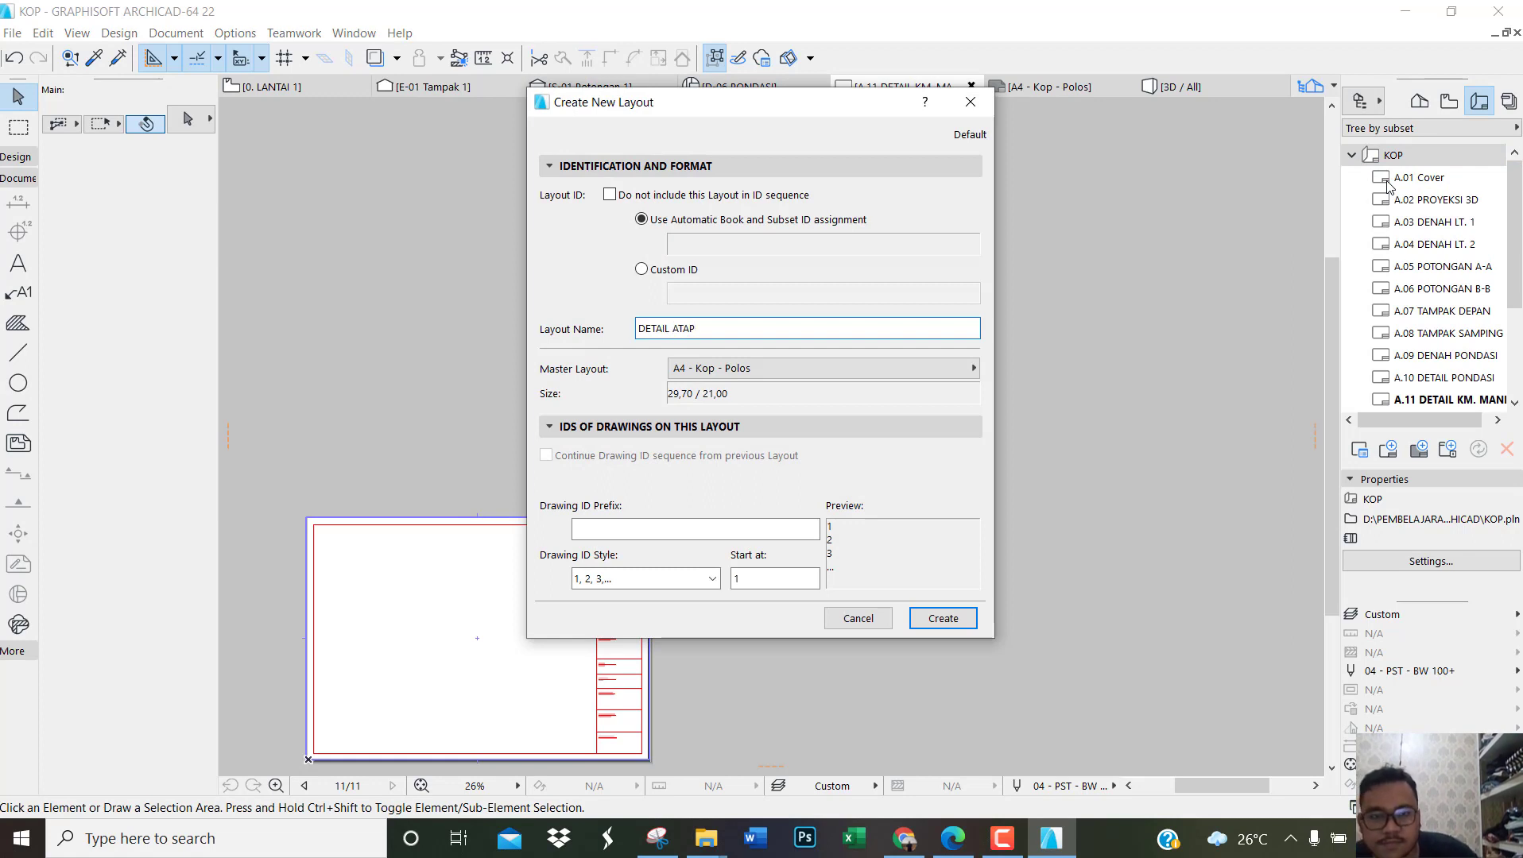
{"action": "left_click", "coordinate": [937, 620]}
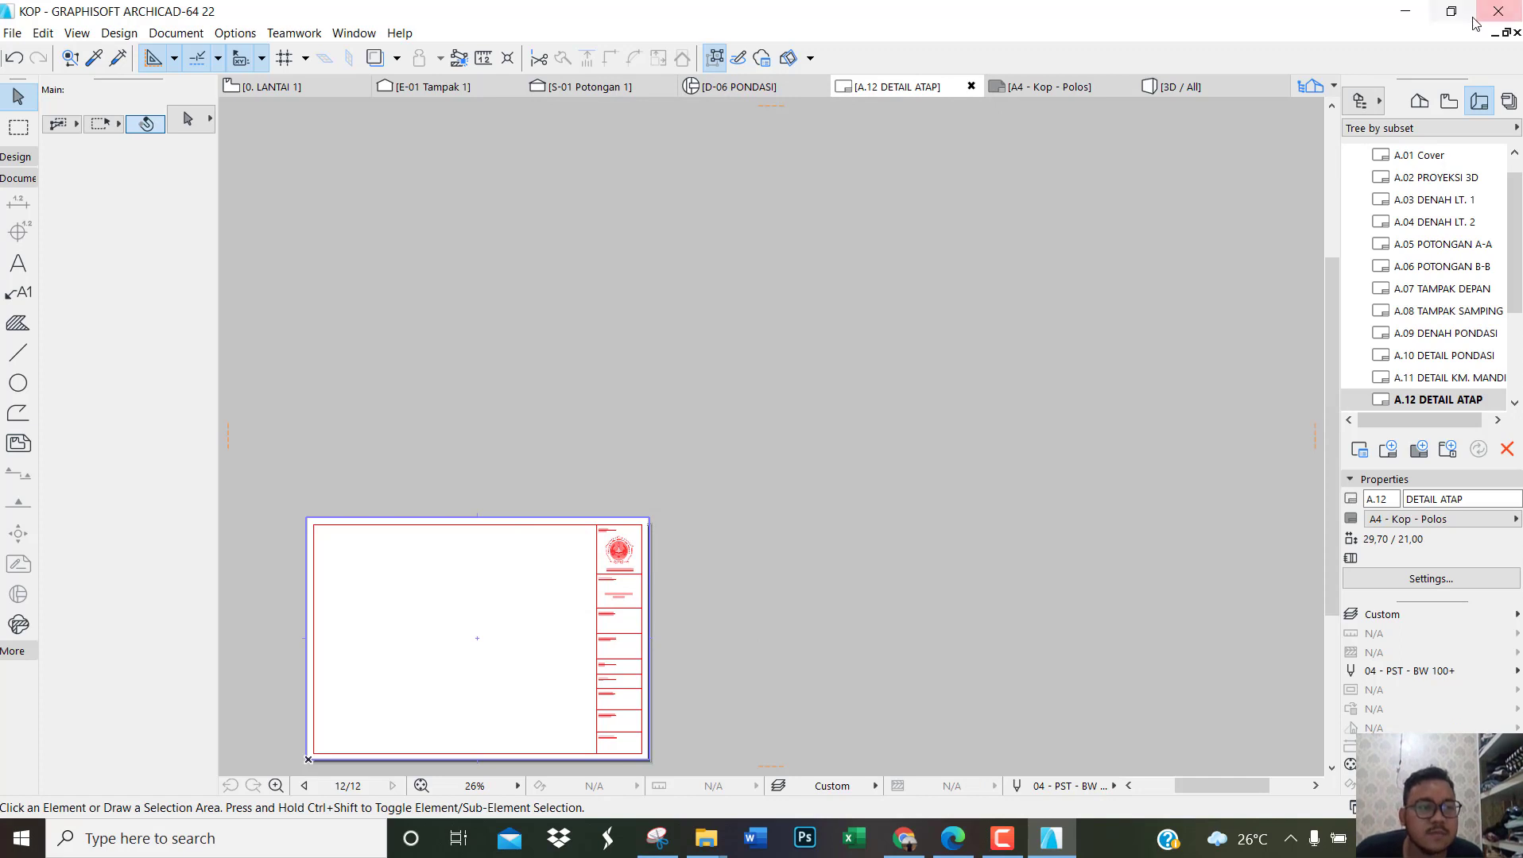
{"action": "scroll", "coordinate": [1434, 209], "scroll_direction": "down", "scroll_amount": 3}
{"action": "scroll", "coordinate": [1431, 215], "scroll_direction": "up", "scroll_amount": 4}
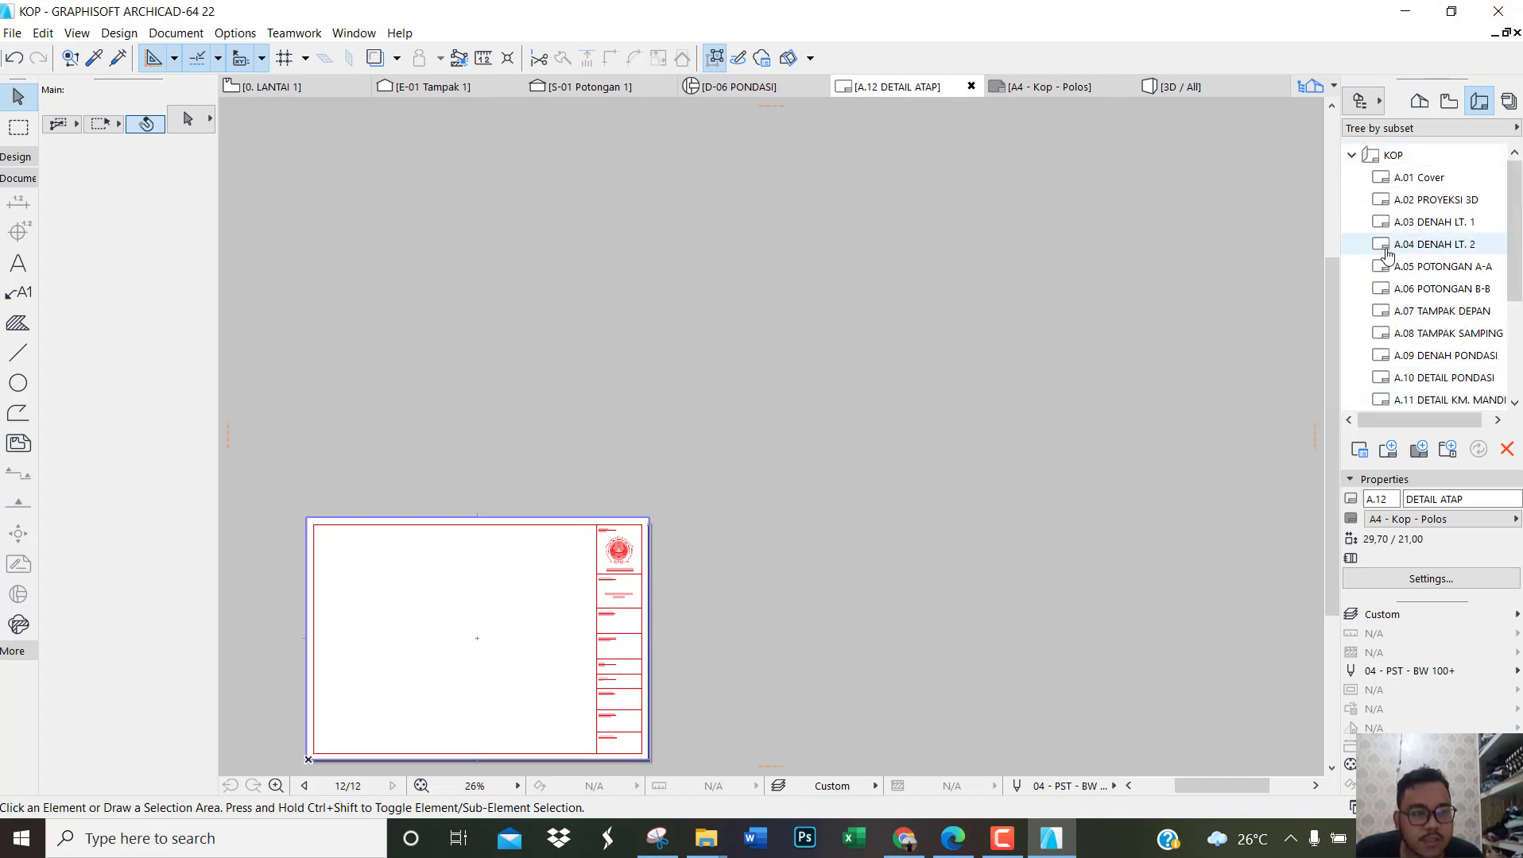
Step: Show the project map and open the 0. LANTAI 1 floor plan
{"action": "left_click", "coordinate": [1418, 101]}
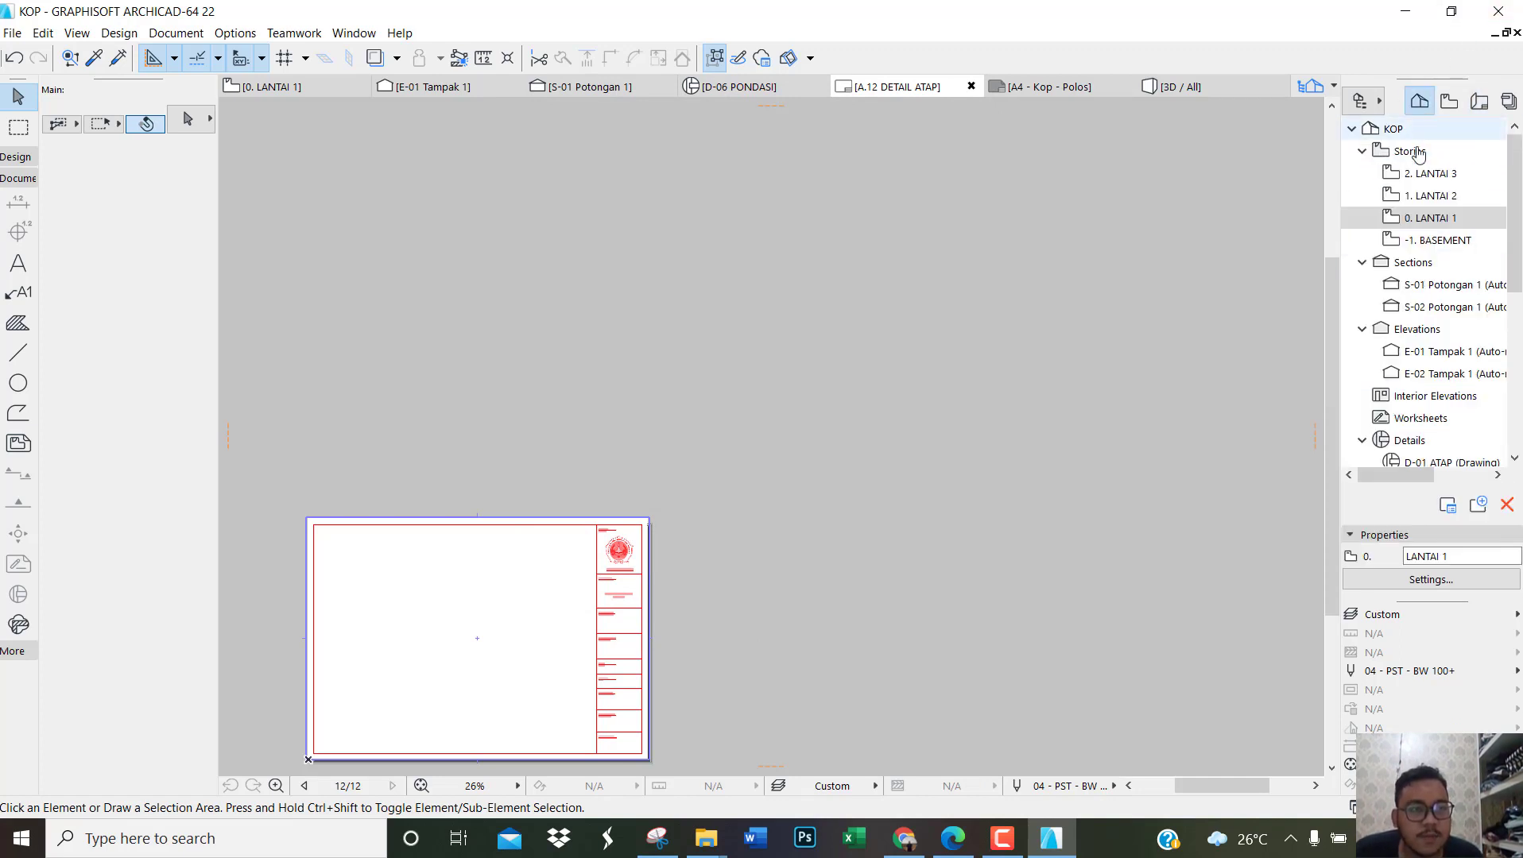
{"action": "double_click", "coordinate": [1434, 227]}
{"action": "scroll", "coordinate": [1002, 326], "scroll_direction": "down", "scroll_amount": 4}
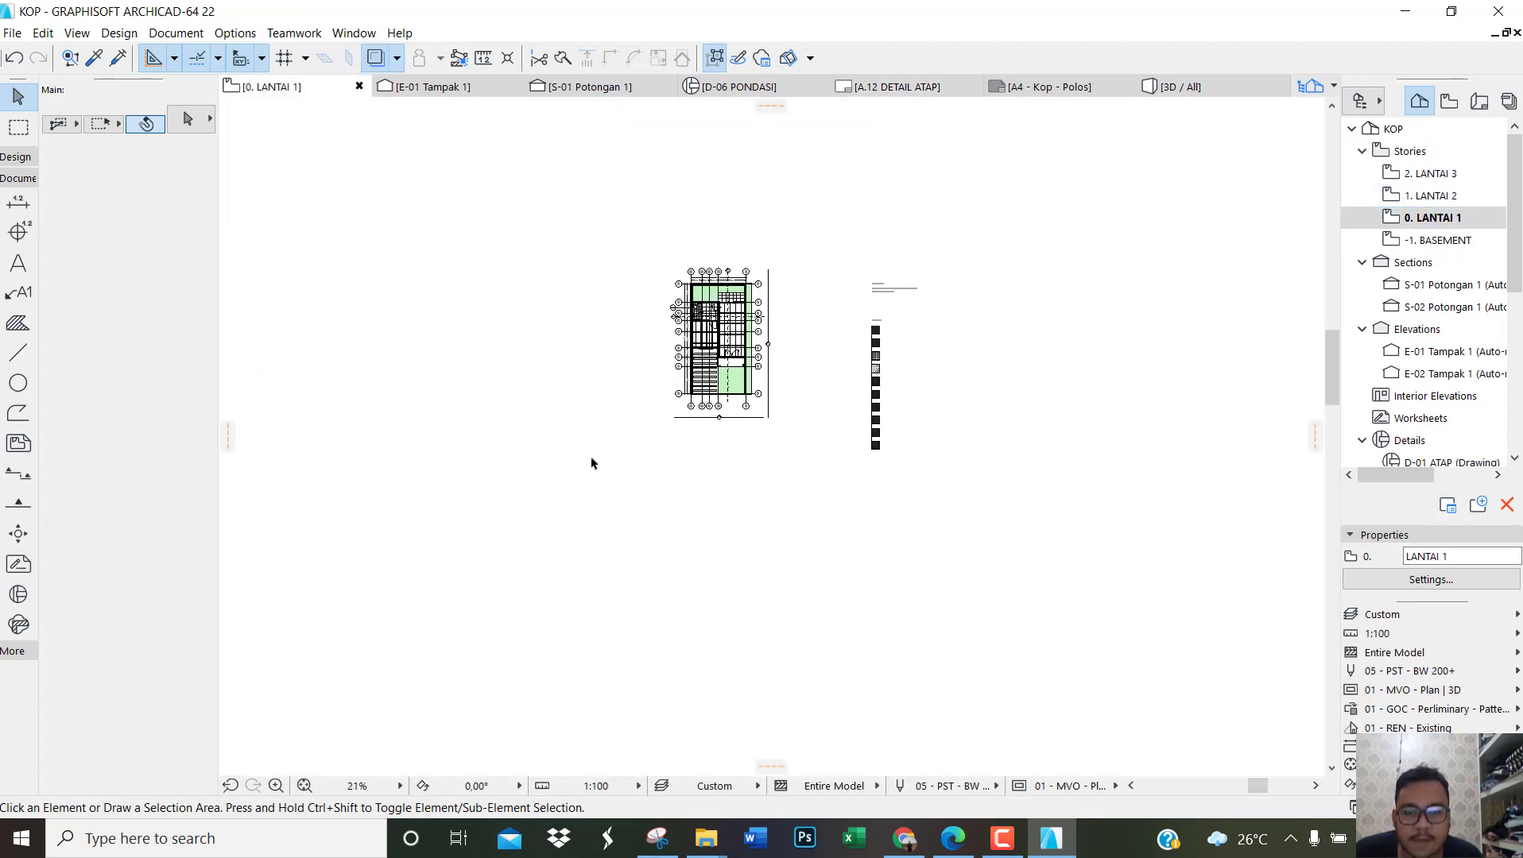
{"action": "scroll", "coordinate": [638, 398], "scroll_direction": "up", "scroll_amount": 4}
{"action": "scroll", "coordinate": [694, 357], "scroll_direction": "up", "scroll_amount": 2}
{"action": "scroll", "coordinate": [830, 402], "scroll_direction": "down", "scroll_amount": 2}
{"action": "scroll", "coordinate": [792, 343], "scroll_direction": "up", "scroll_amount": 3}
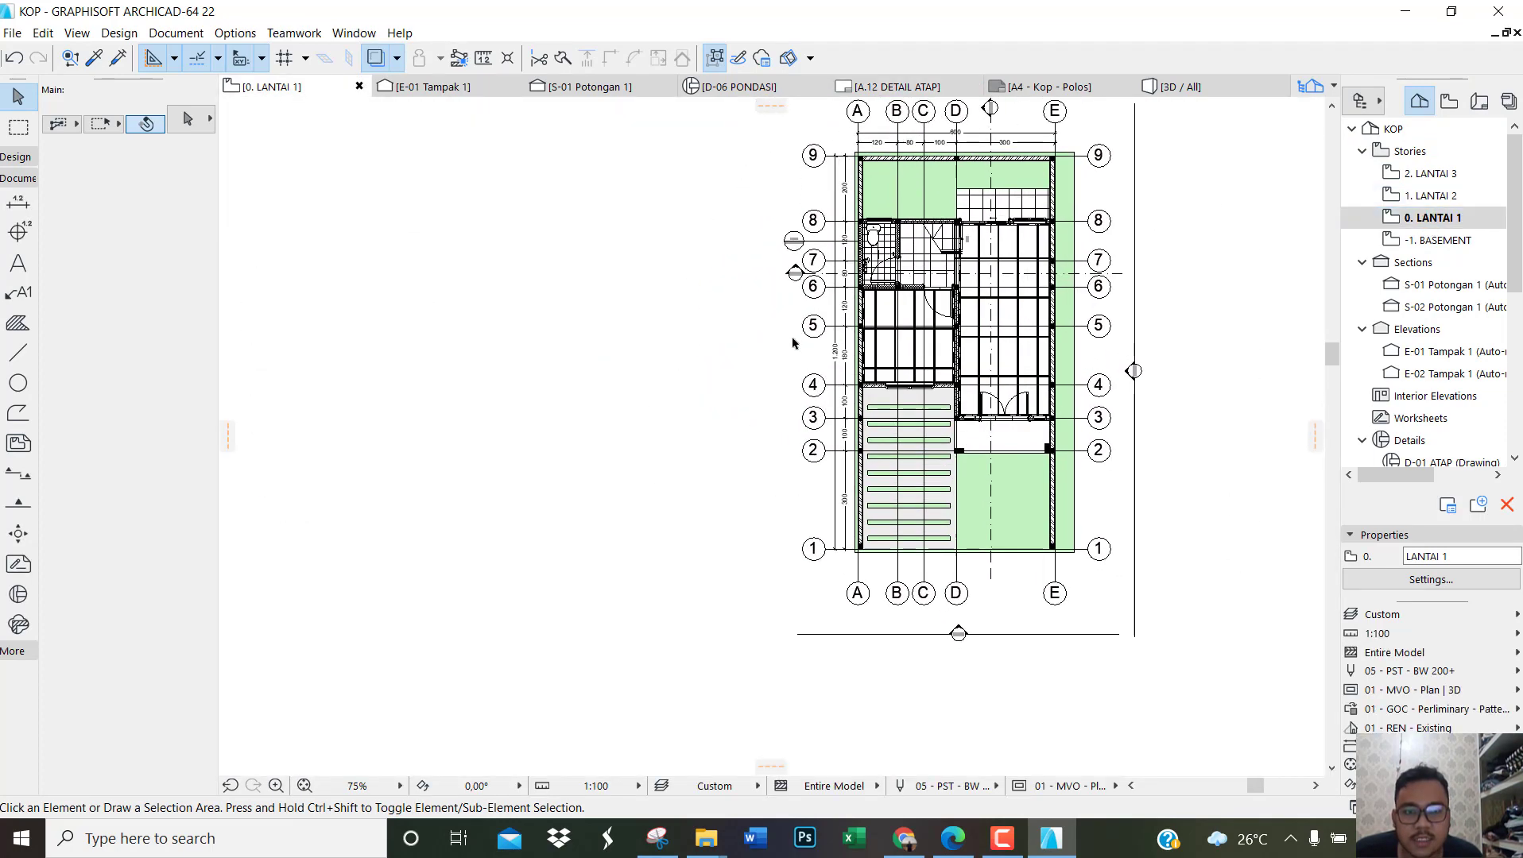
Step: Search the object library for TREE and place a Pine Tree Model 22 outside the building, beside grid lines 1 and 2
{"action": "left_click", "coordinate": [15, 157]}
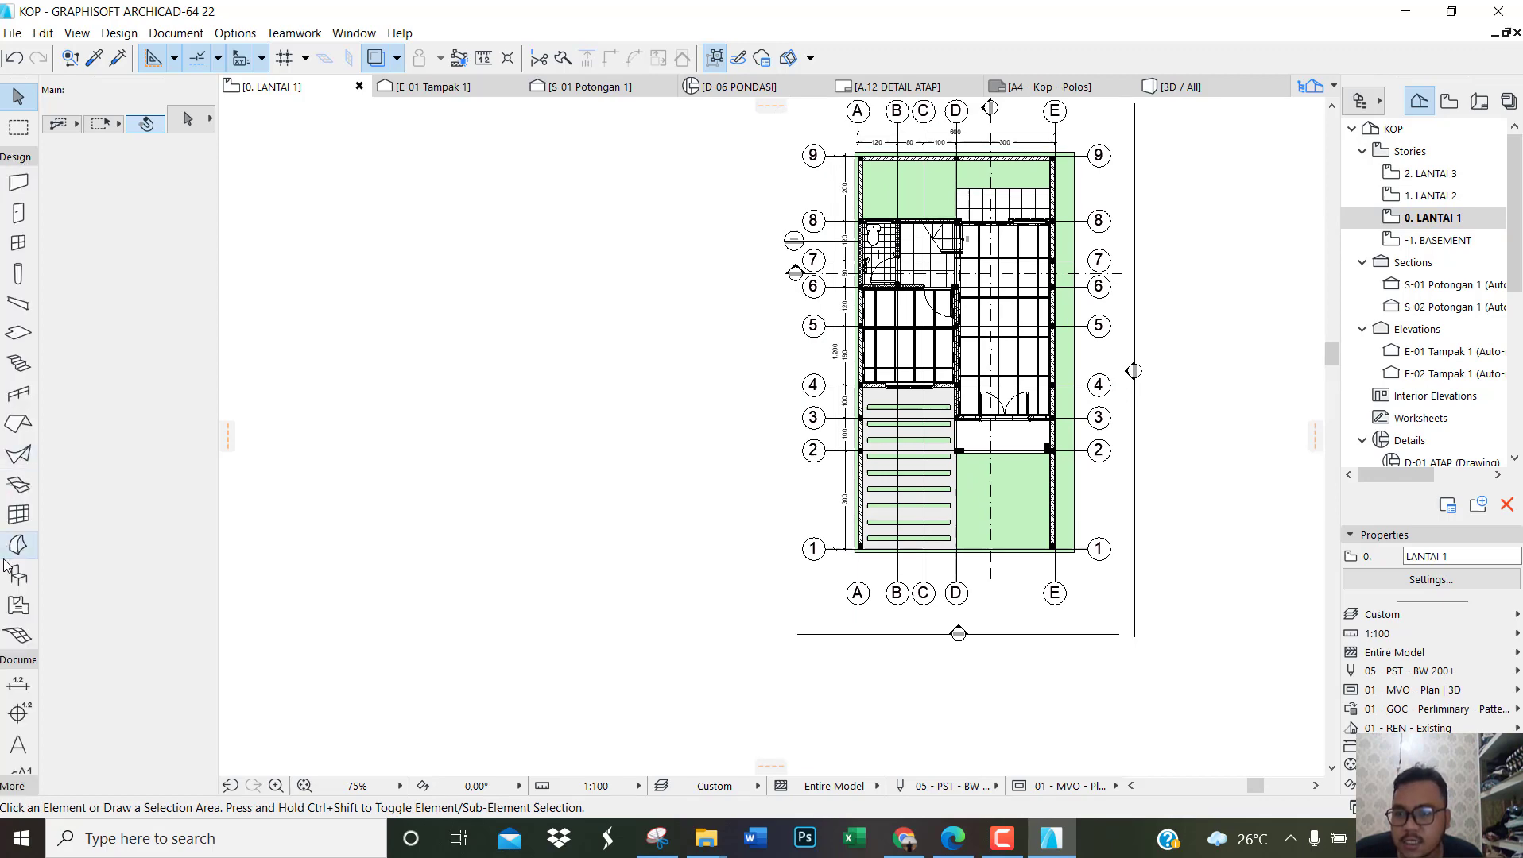
{"action": "left_click", "coordinate": [18, 575]}
{"action": "left_click", "coordinate": [181, 131]}
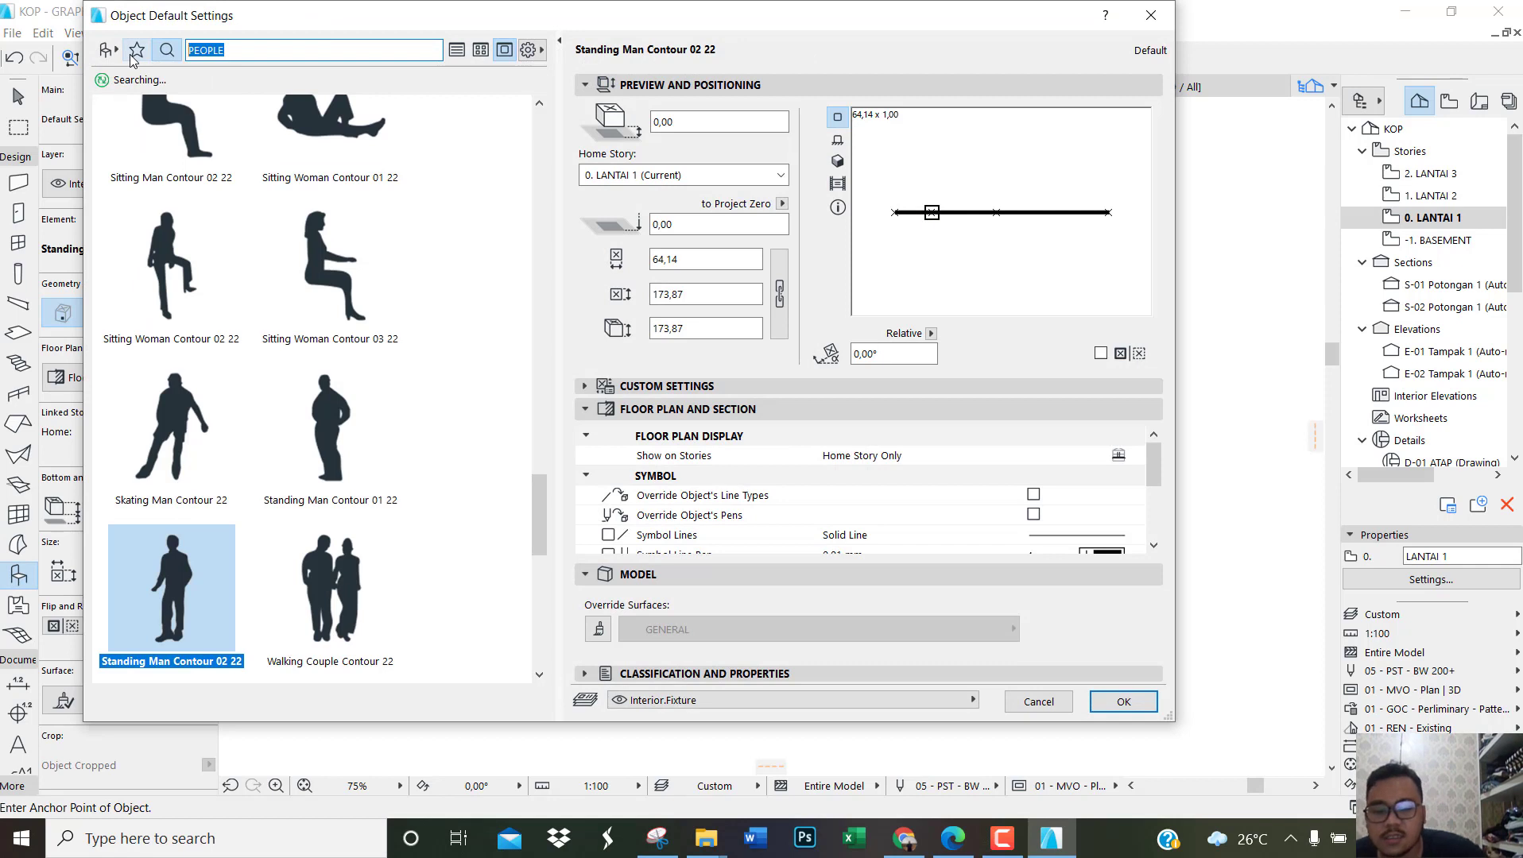
{"action": "type", "text": "TREE"}
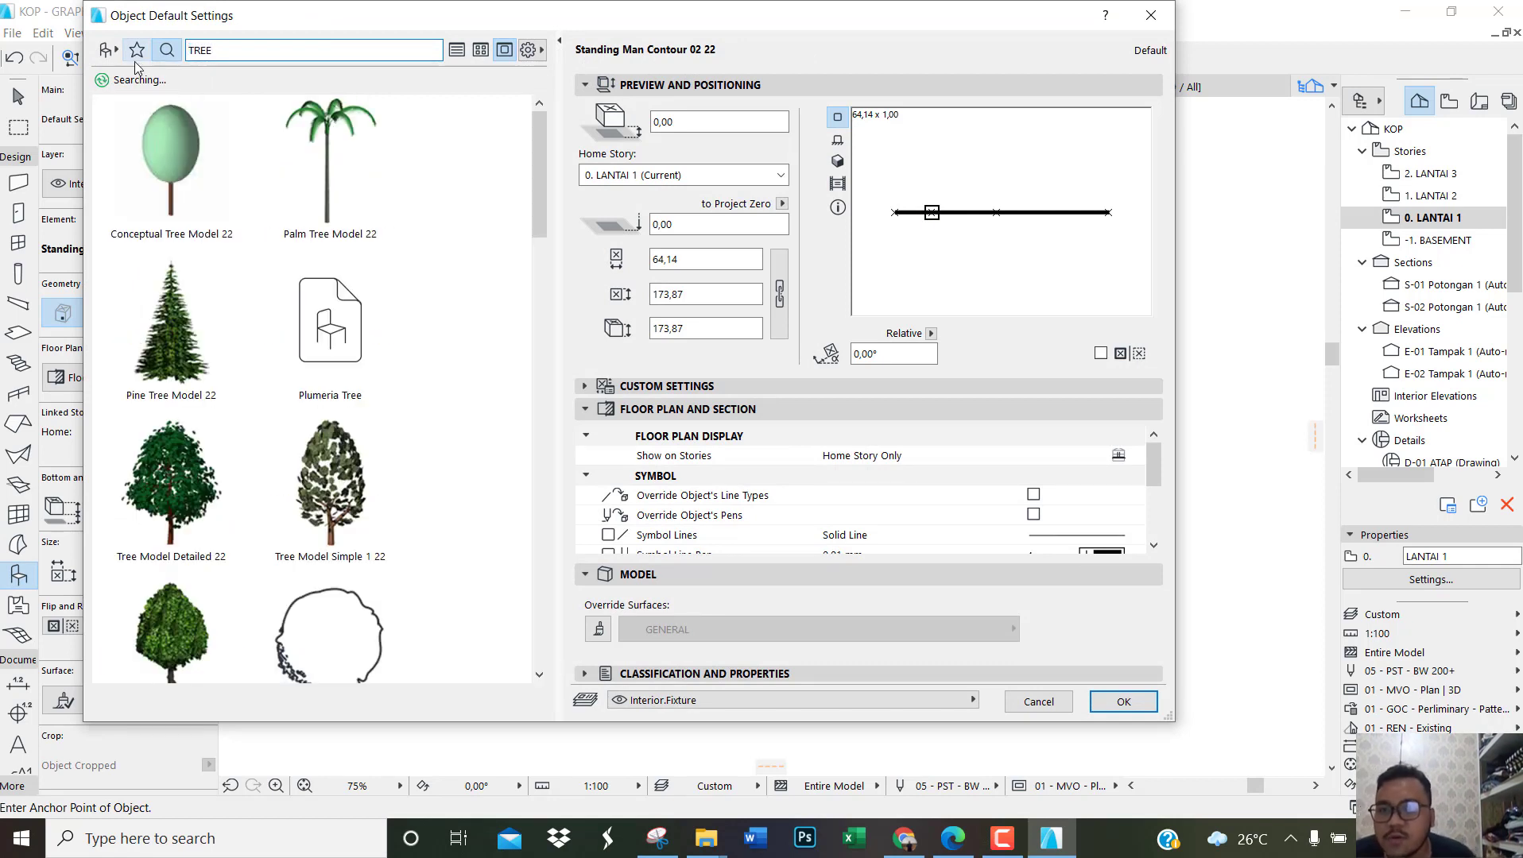
{"action": "left_click", "coordinate": [189, 389]}
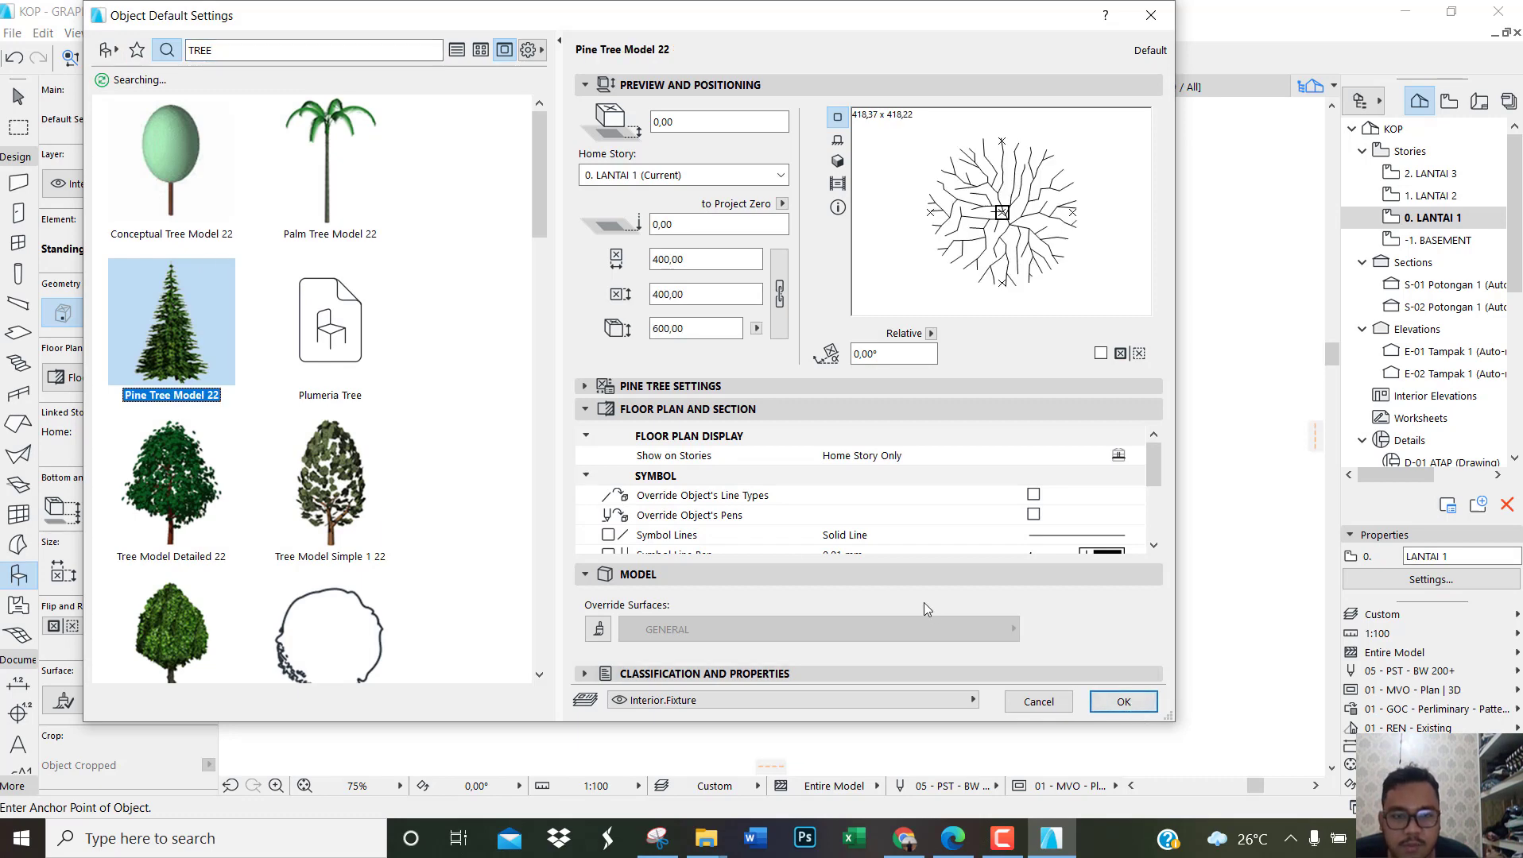
{"action": "left_click", "coordinate": [1123, 703]}
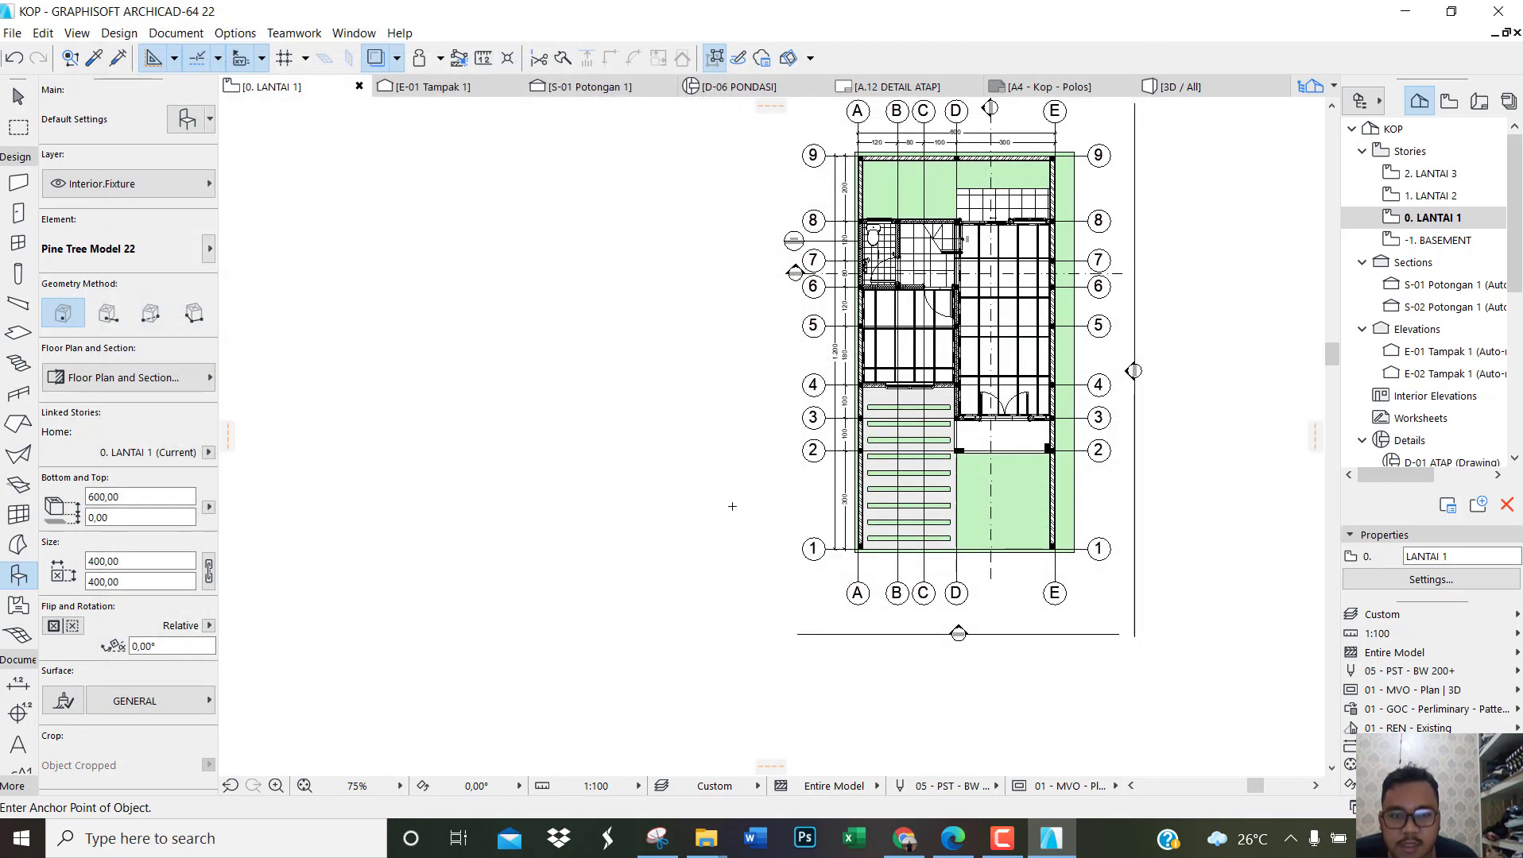
{"action": "left_click", "coordinate": [747, 503]}
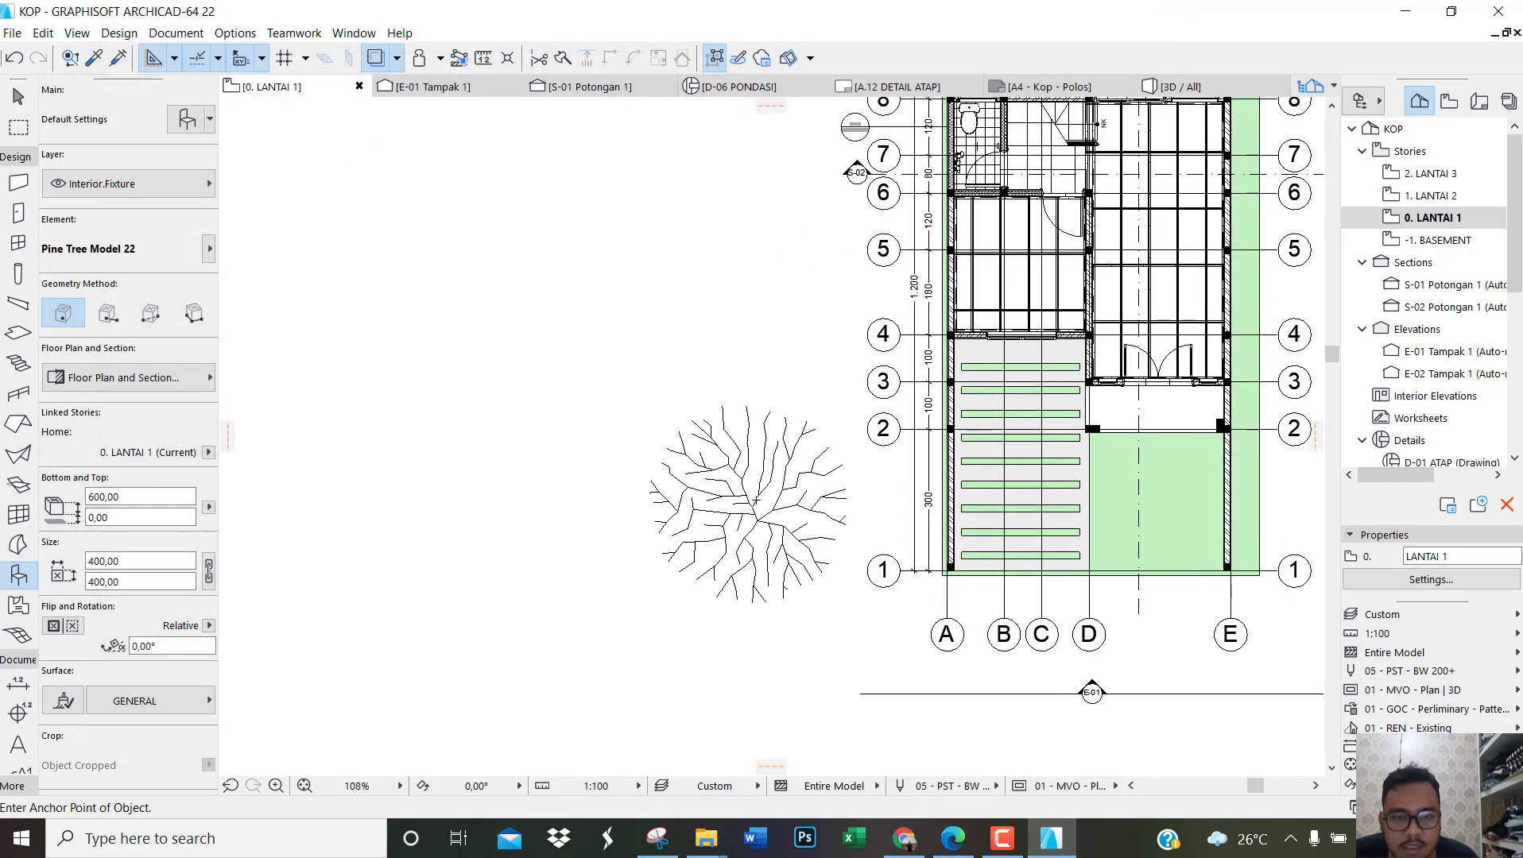
{"action": "scroll", "coordinate": [753, 503], "scroll_direction": "down", "scroll_amount": 2}
{"action": "key", "text": "Escape"}
Step: Shrink the pine tree's plan size to about 101 by 107 by stretching its edge nodes
{"action": "left_click", "coordinate": [795, 511]}
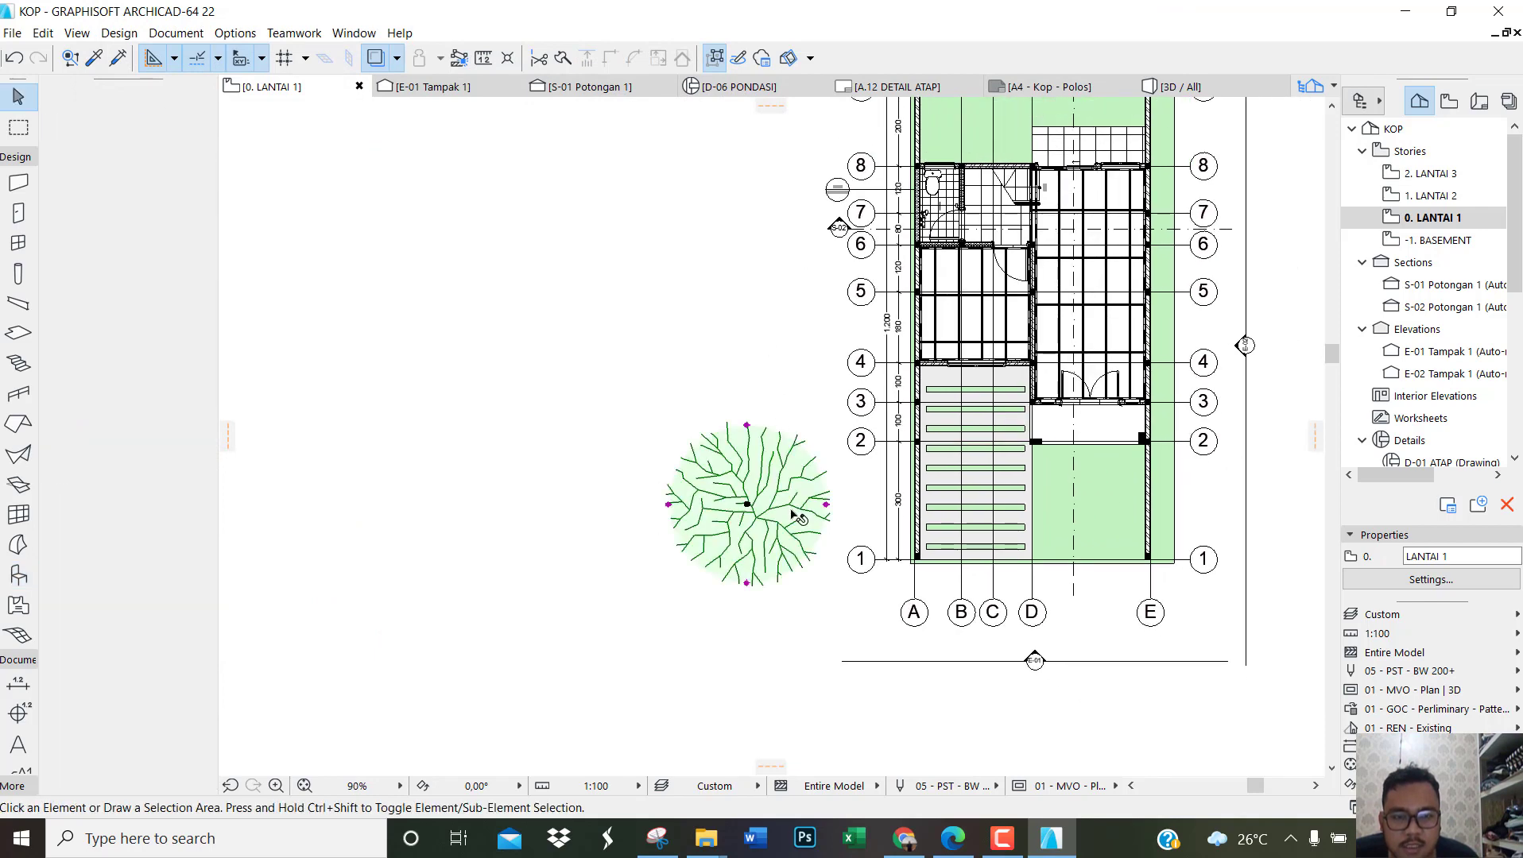
{"action": "scroll", "coordinate": [795, 511], "scroll_direction": "up", "scroll_amount": 4}
{"action": "left_click", "coordinate": [864, 498]}
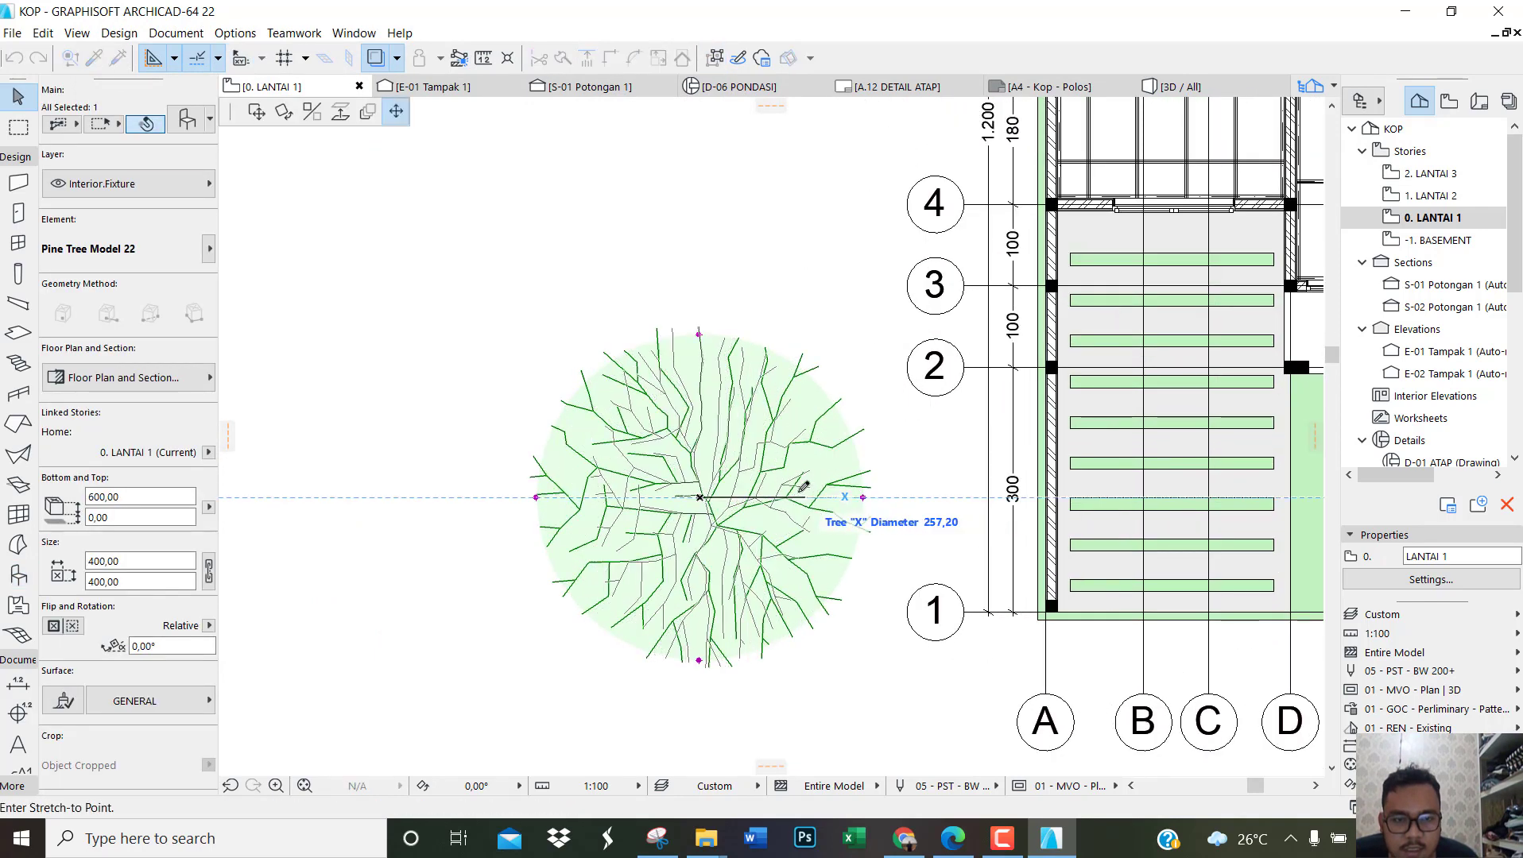
{"action": "left_click", "coordinate": [751, 498]}
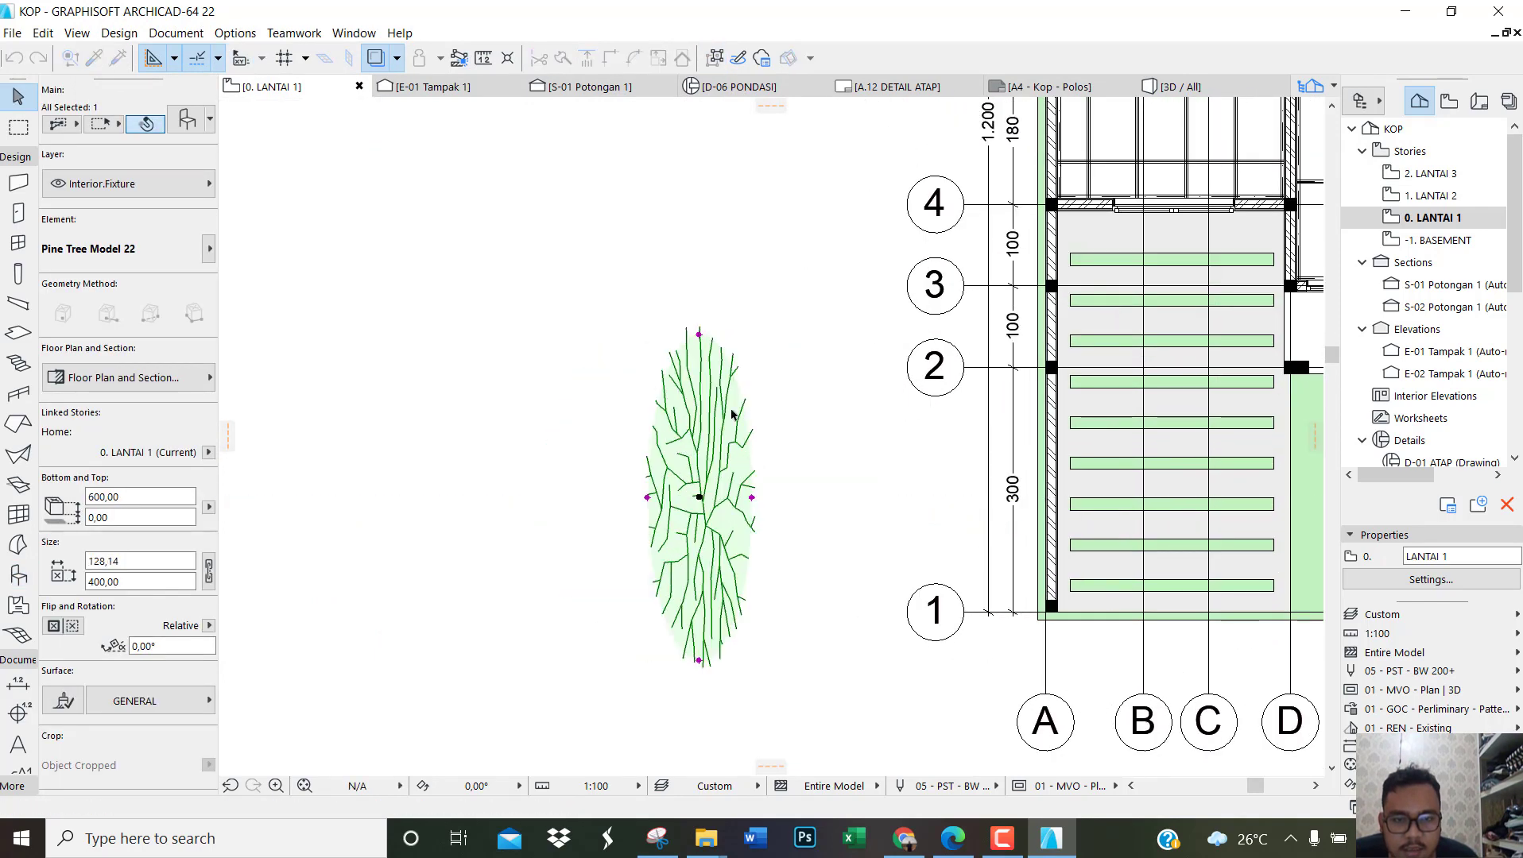
{"action": "left_click", "coordinate": [698, 335]}
{"action": "left_click", "coordinate": [699, 454]}
{"action": "scroll", "coordinate": [702, 496], "scroll_direction": "up", "scroll_amount": 2}
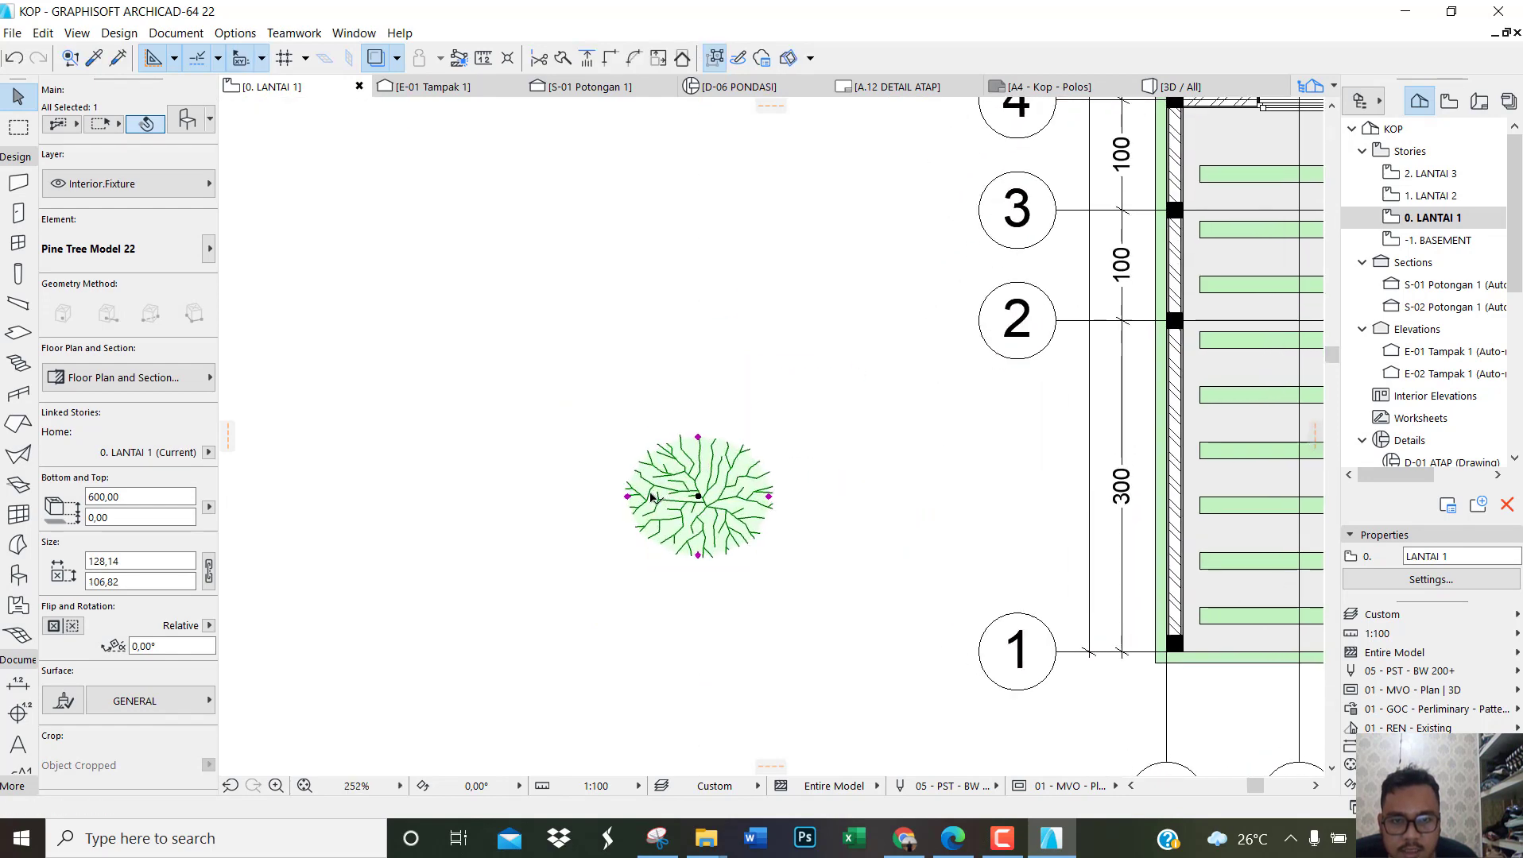
{"action": "scroll", "coordinate": [650, 496], "scroll_direction": "up", "scroll_amount": 1}
{"action": "left_click", "coordinate": [622, 495]}
{"action": "left_click", "coordinate": [638, 496]}
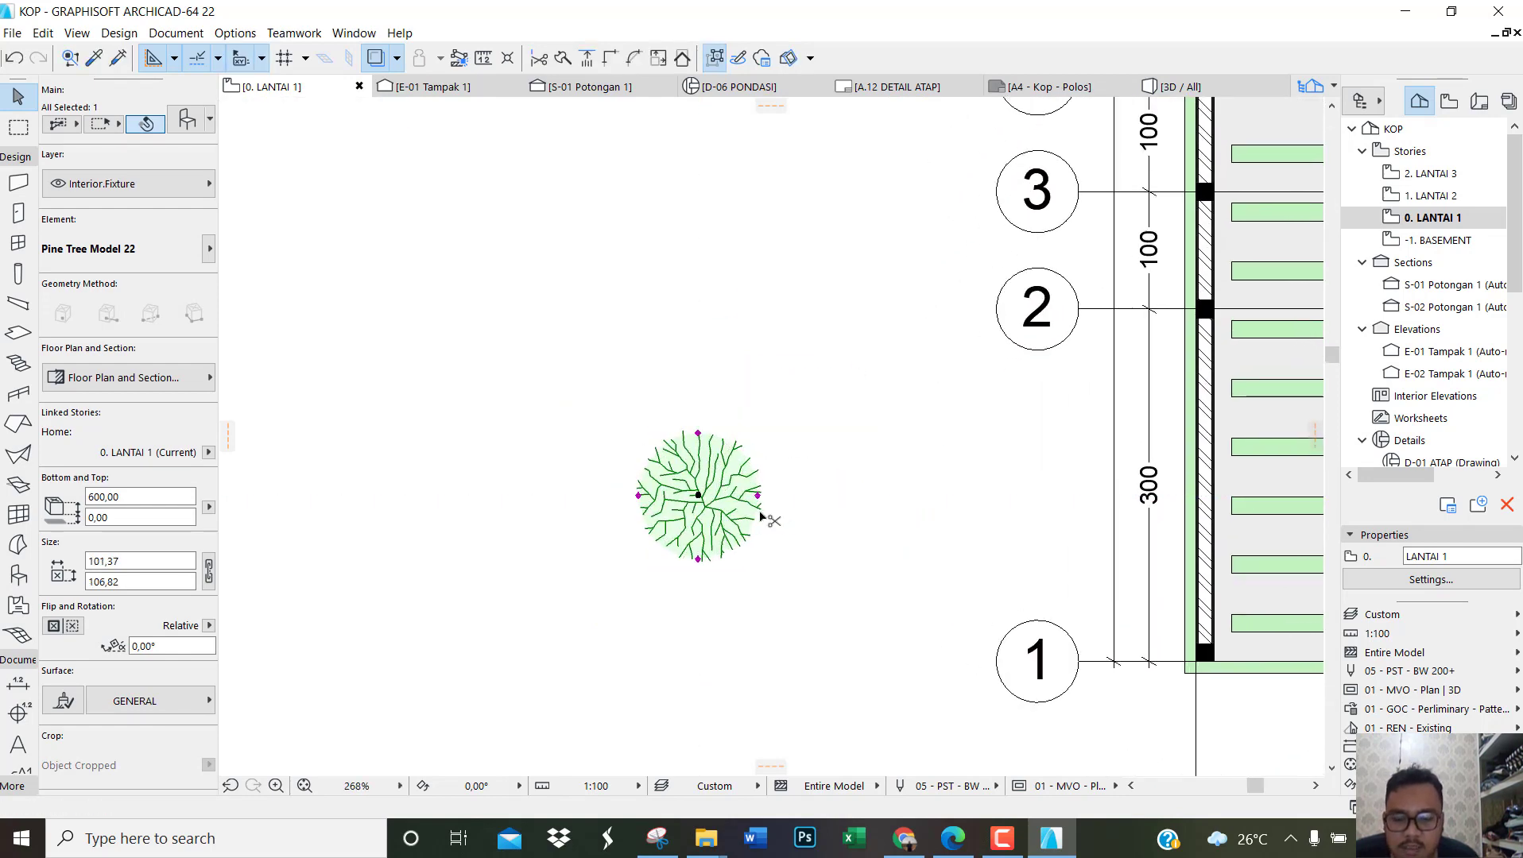
Step: Place two copies of the pine tree straight above it, one beside grid line 2 and one between grid lines 8 and 9
{"action": "key", "text": "ctrl+d"}
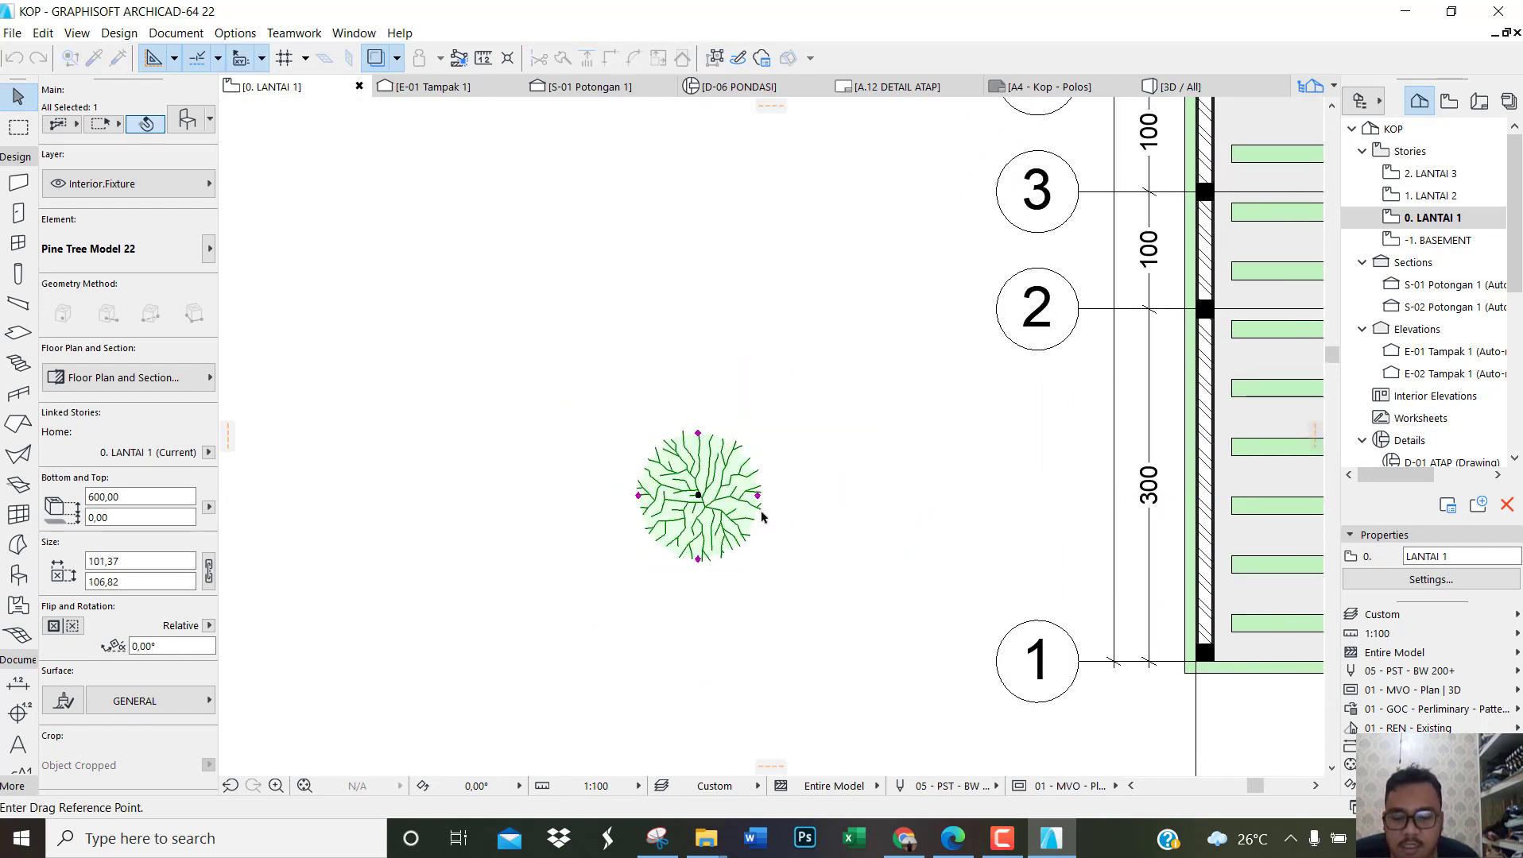
{"action": "left_click", "coordinate": [697, 496]}
{"action": "left_click", "coordinate": [699, 324]}
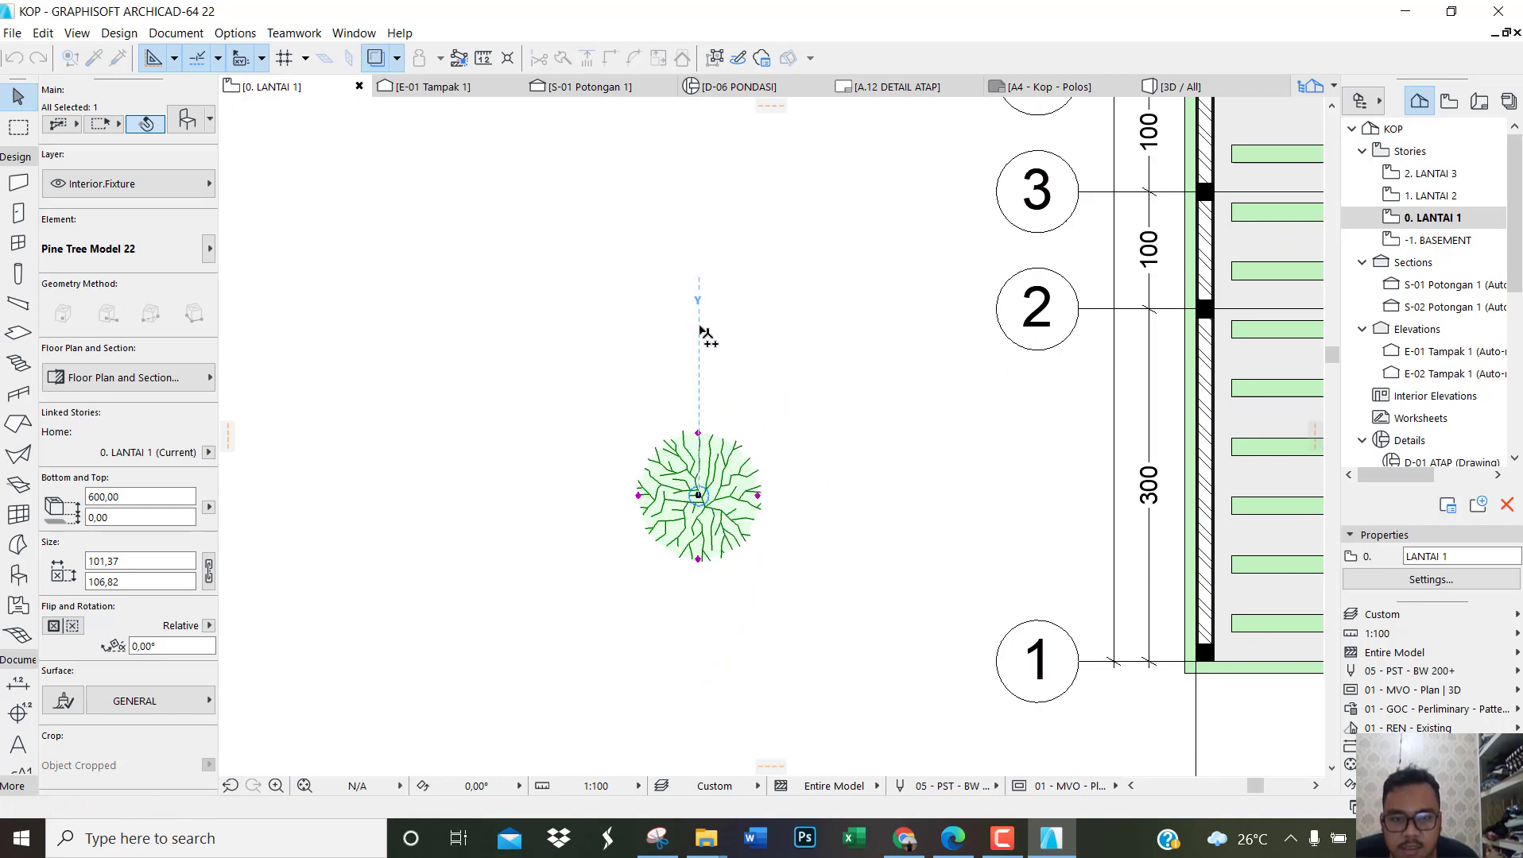
{"action": "scroll", "coordinate": [820, 710], "scroll_direction": "down", "scroll_amount": 1}
{"action": "scroll", "coordinate": [820, 710], "scroll_direction": "down", "scroll_amount": 5}
{"action": "scroll", "coordinate": [802, 441], "scroll_direction": "up", "scroll_amount": 5}
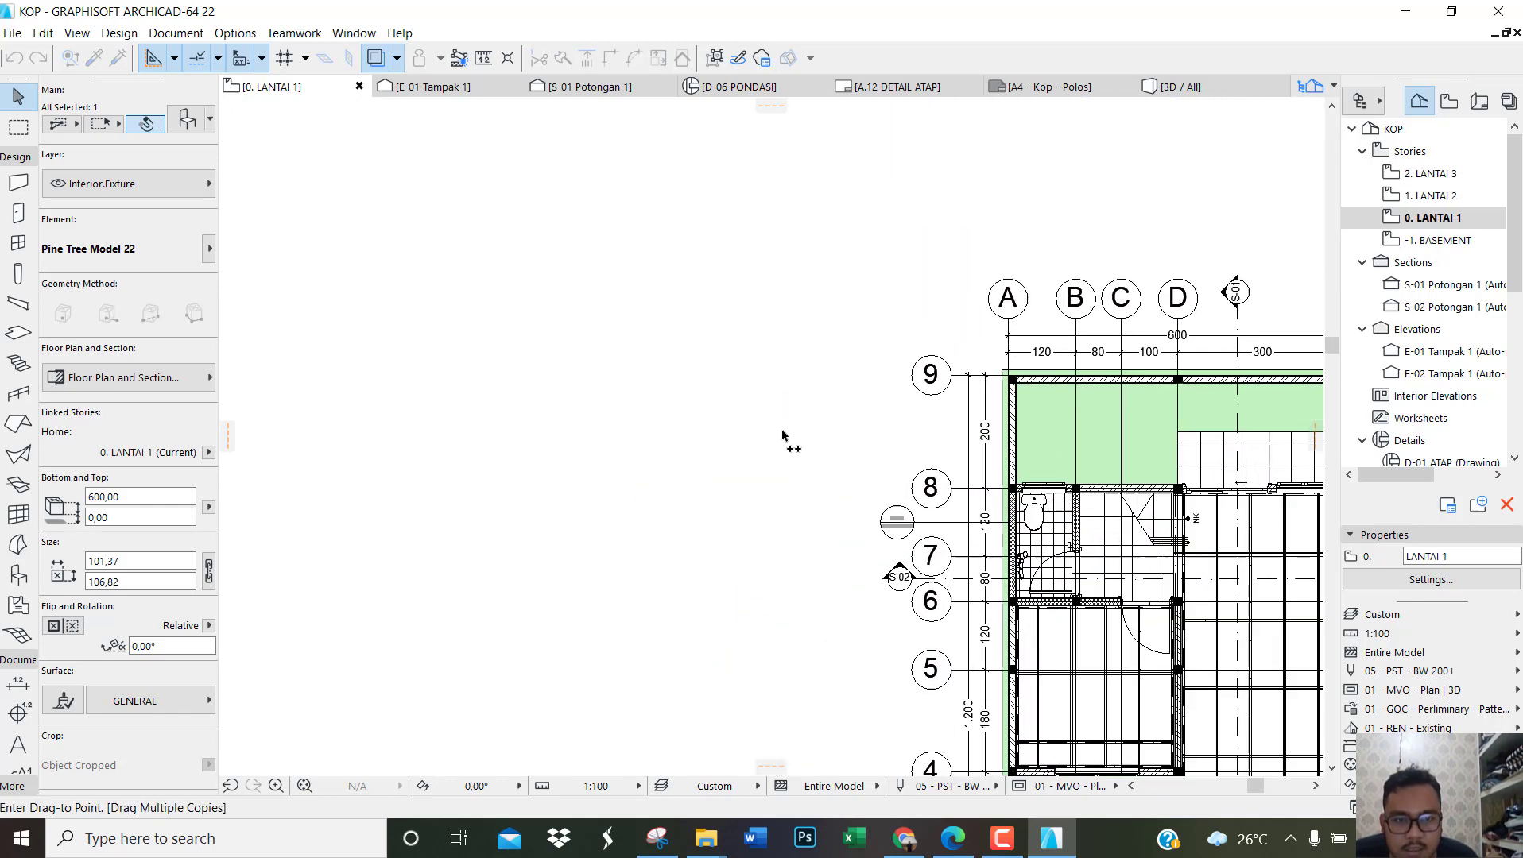
{"action": "left_click", "coordinate": [768, 438]}
{"action": "key", "text": "Escape"}
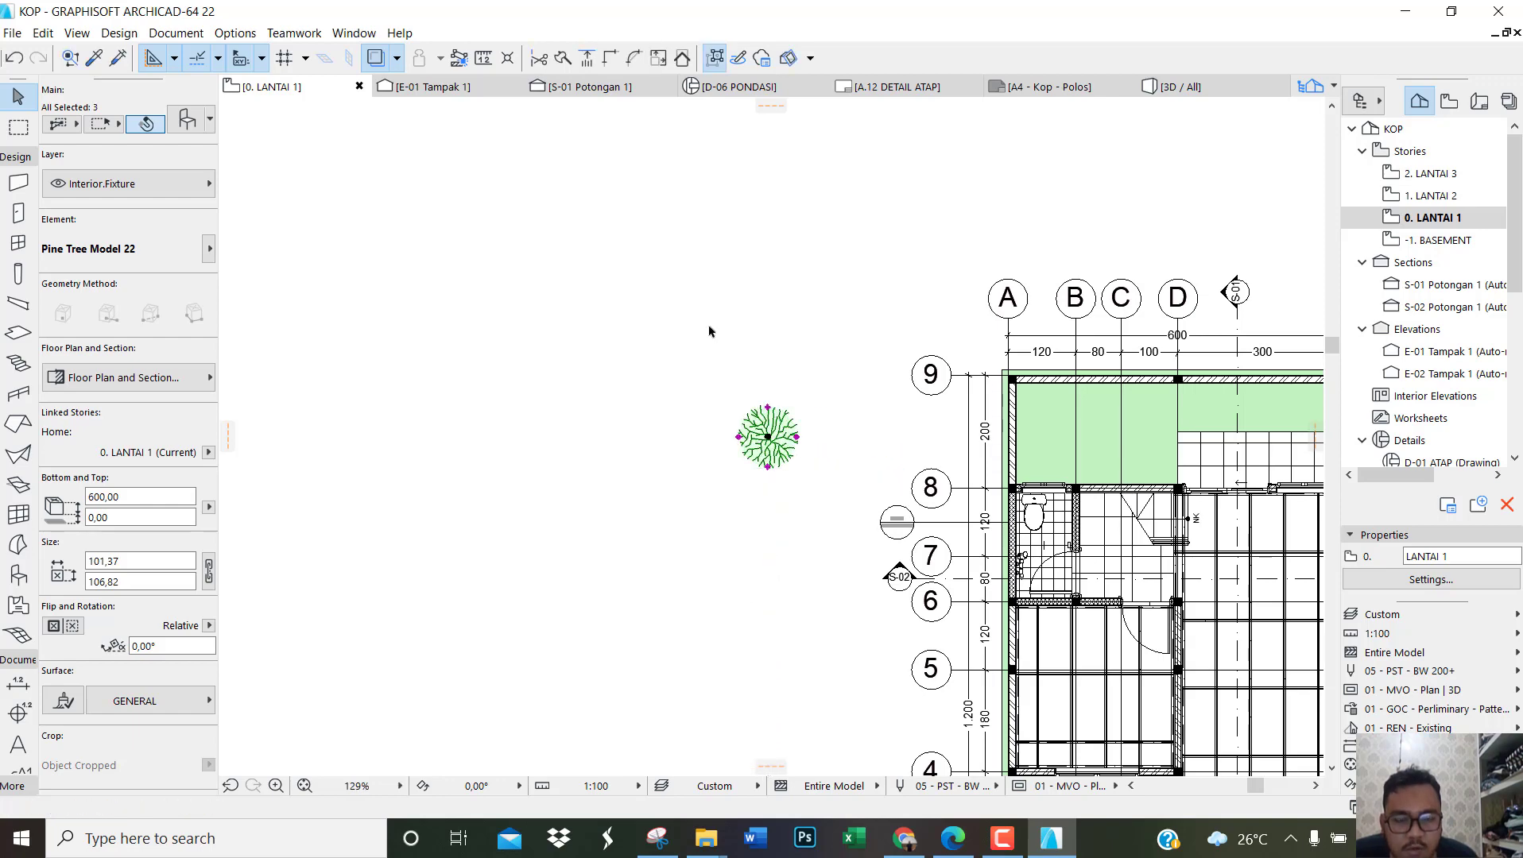
{"action": "scroll", "coordinate": [709, 329], "scroll_direction": "down", "scroll_amount": 5}
{"action": "key", "text": "Escape"}
{"action": "scroll", "coordinate": [760, 545], "scroll_direction": "up", "scroll_amount": 3}
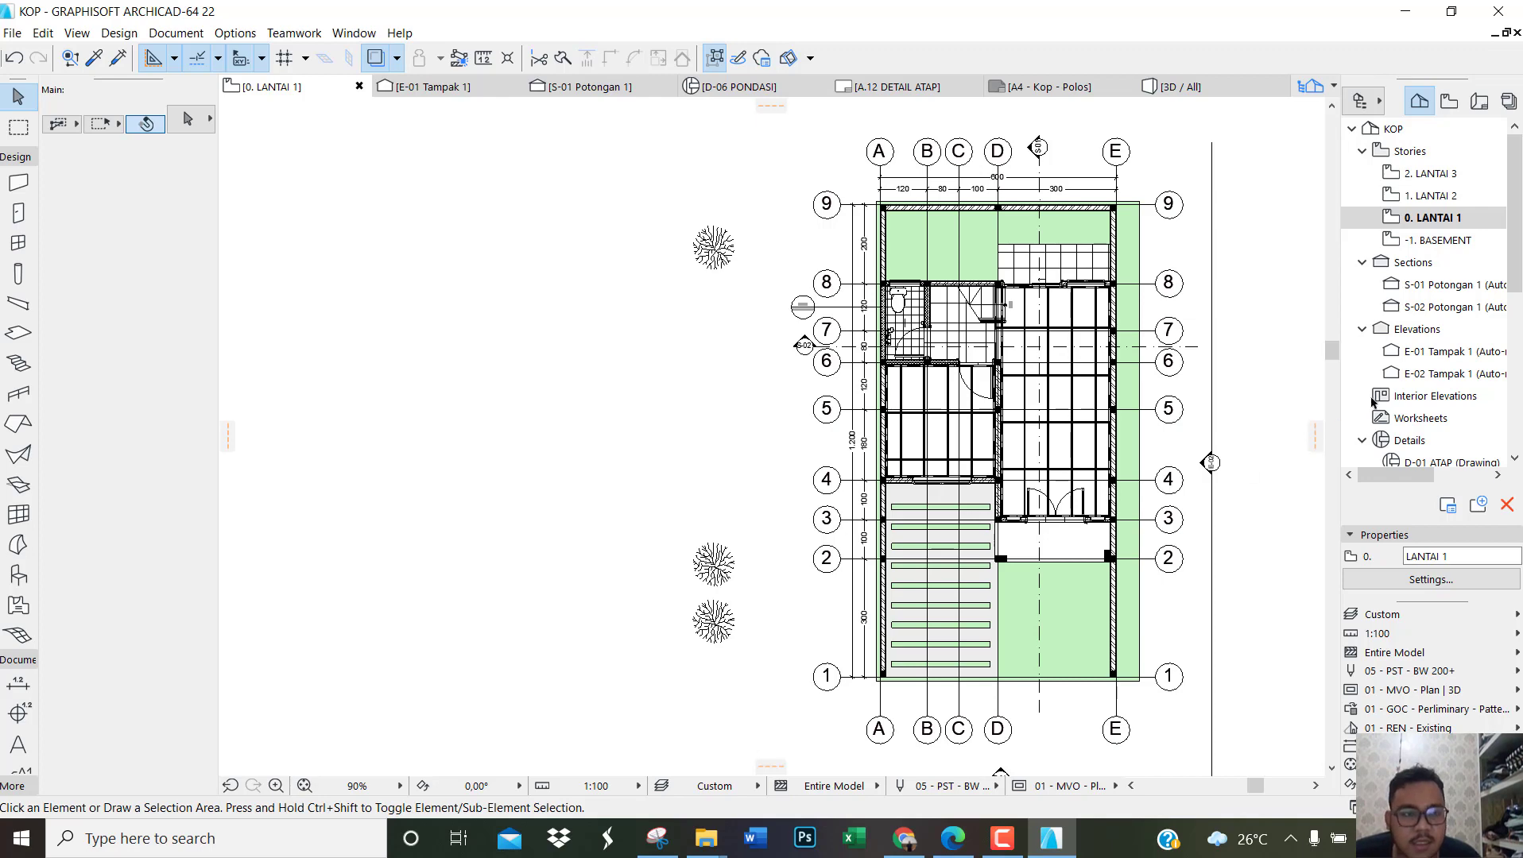
Step: Open section S-01 Potongan 1 and move the rear pine tree horizontally away from the house toward grid line 9
{"action": "double_click", "coordinate": [1448, 285]}
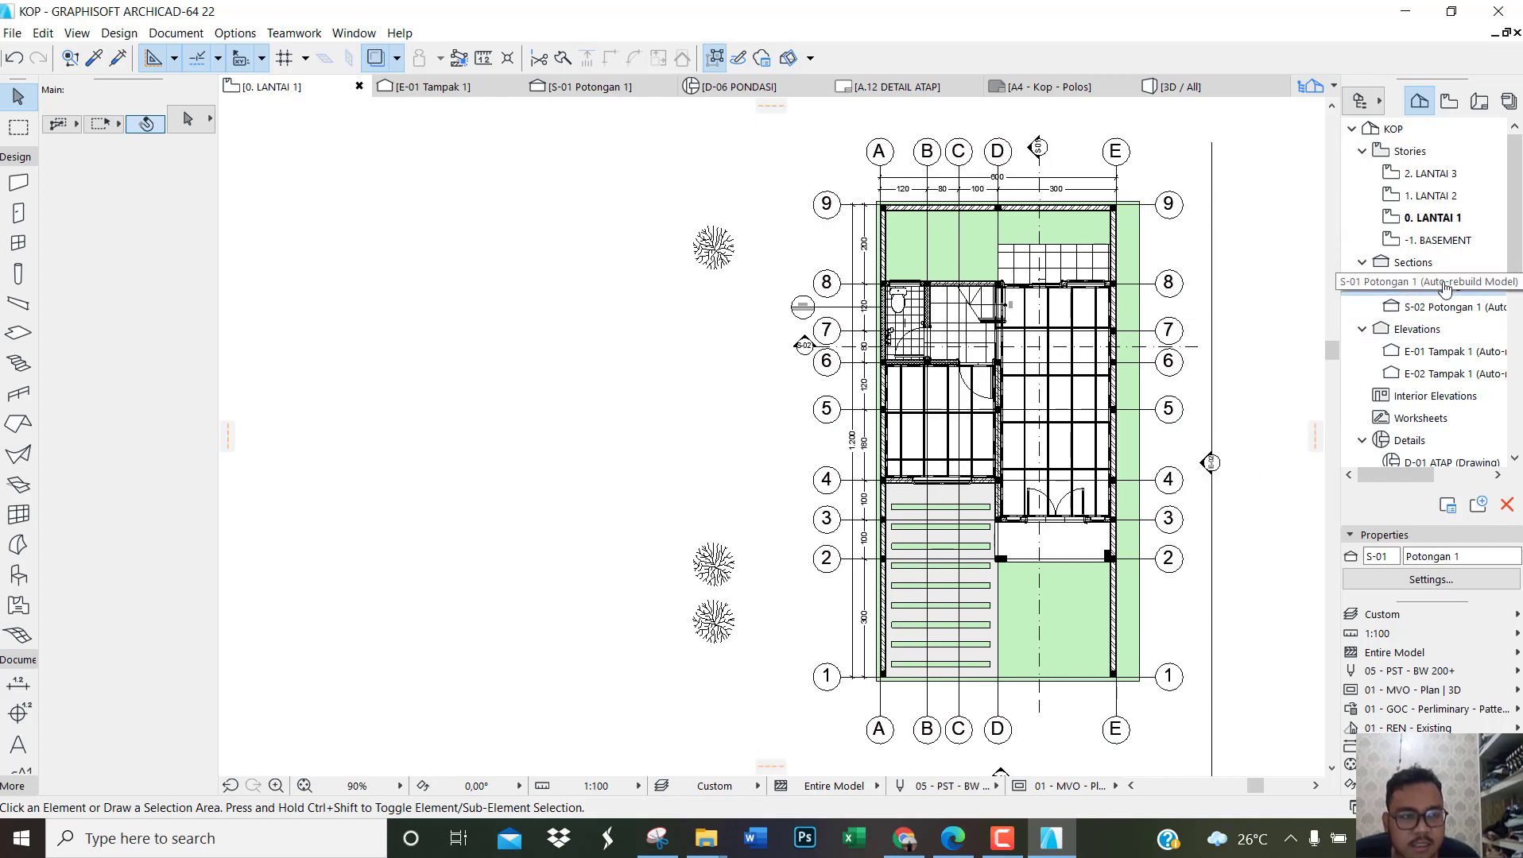
{"action": "scroll", "coordinate": [961, 638], "scroll_direction": "down", "scroll_amount": 4}
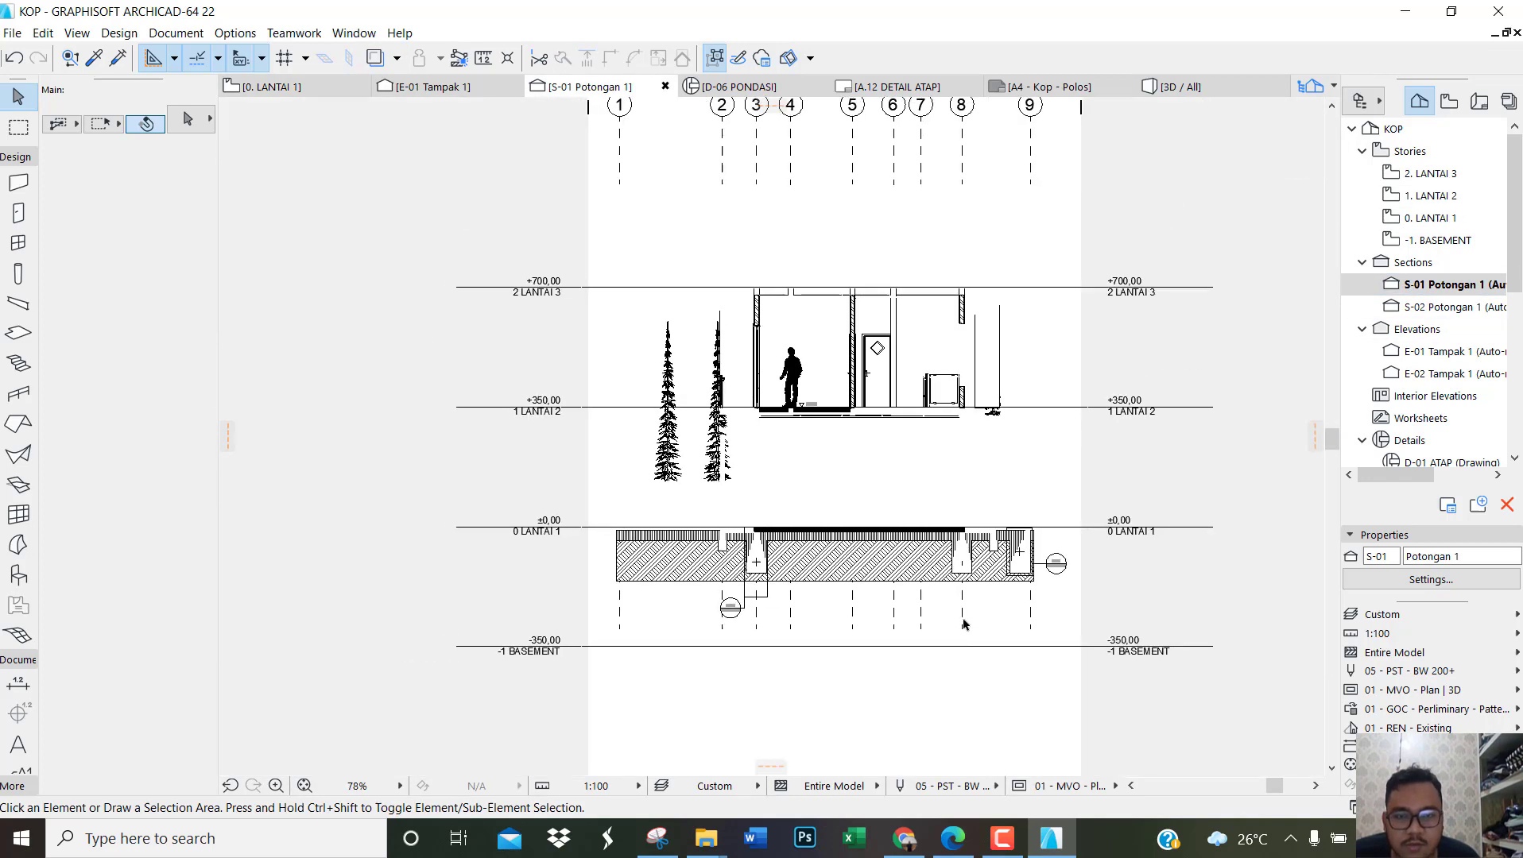
{"action": "scroll", "coordinate": [999, 382], "scroll_direction": "up", "scroll_amount": 8}
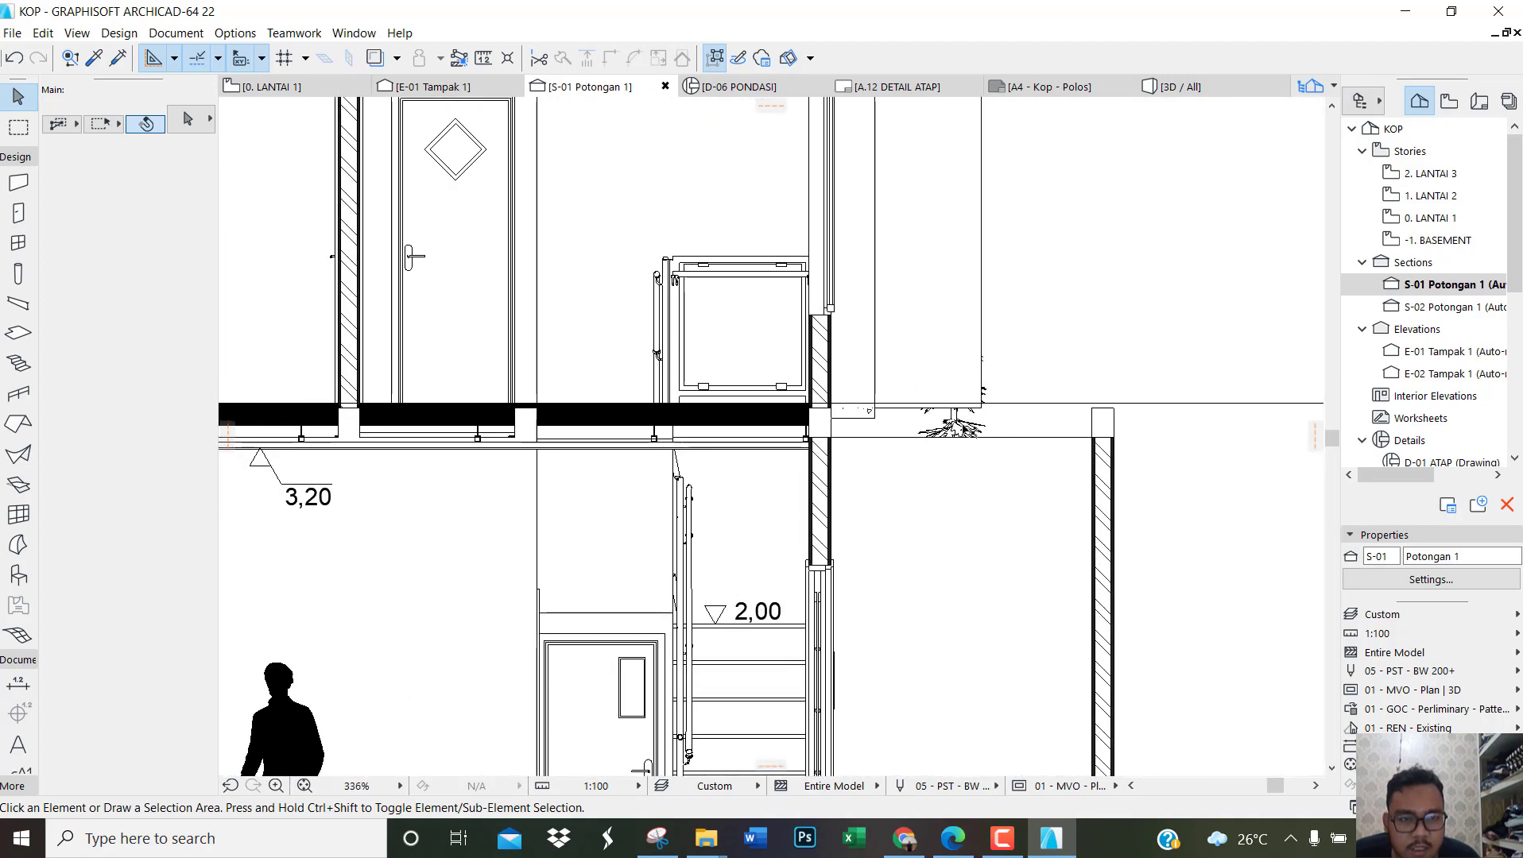
{"action": "left_click", "coordinate": [964, 429]}
{"action": "key", "text": "ctrl+d"}
{"action": "left_click", "coordinate": [963, 429]}
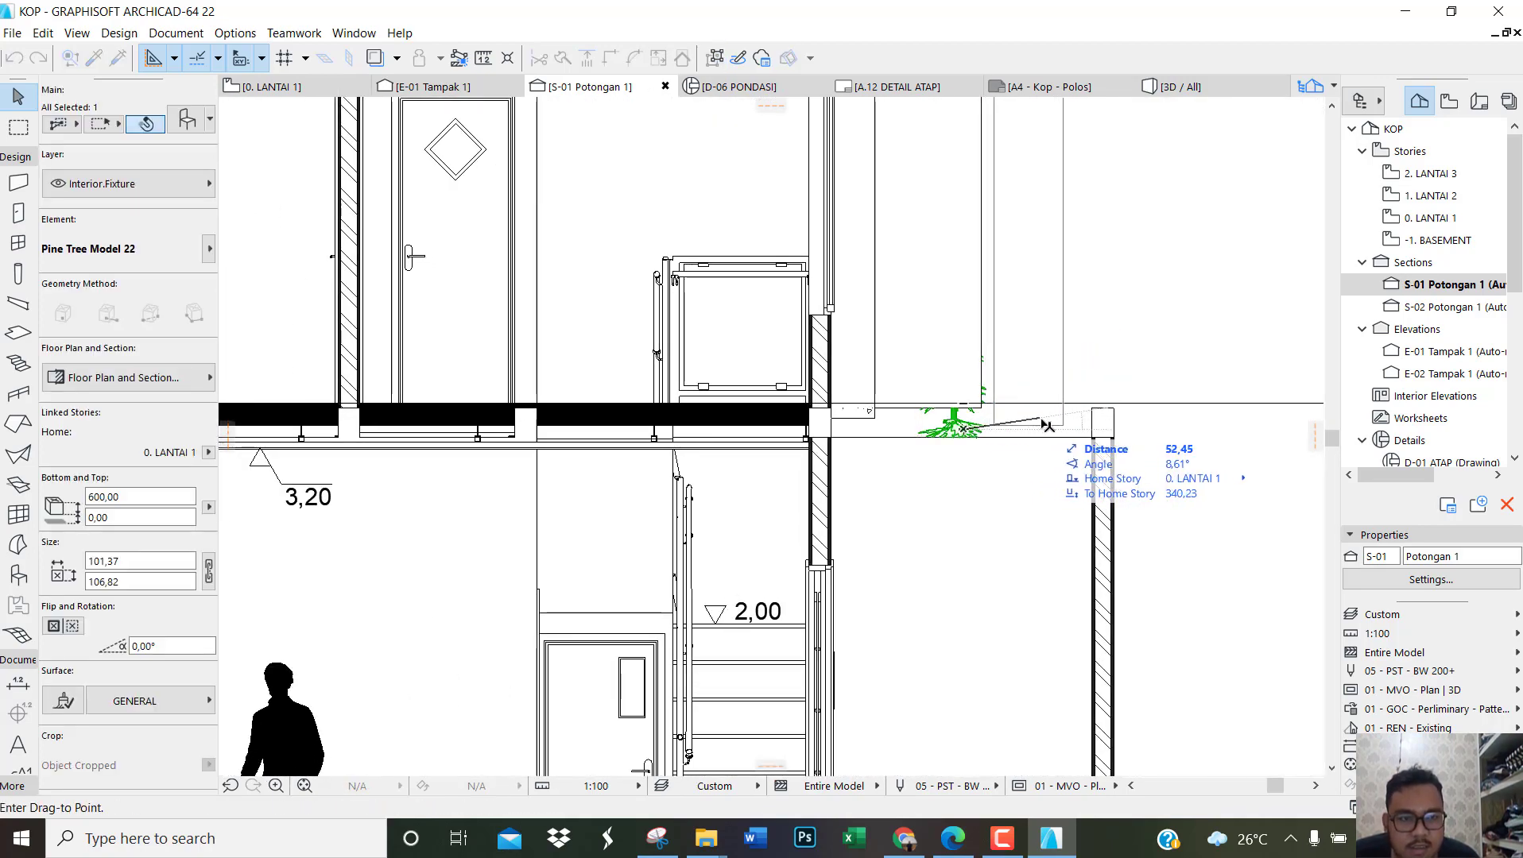
{"action": "left_click", "coordinate": [1047, 429]}
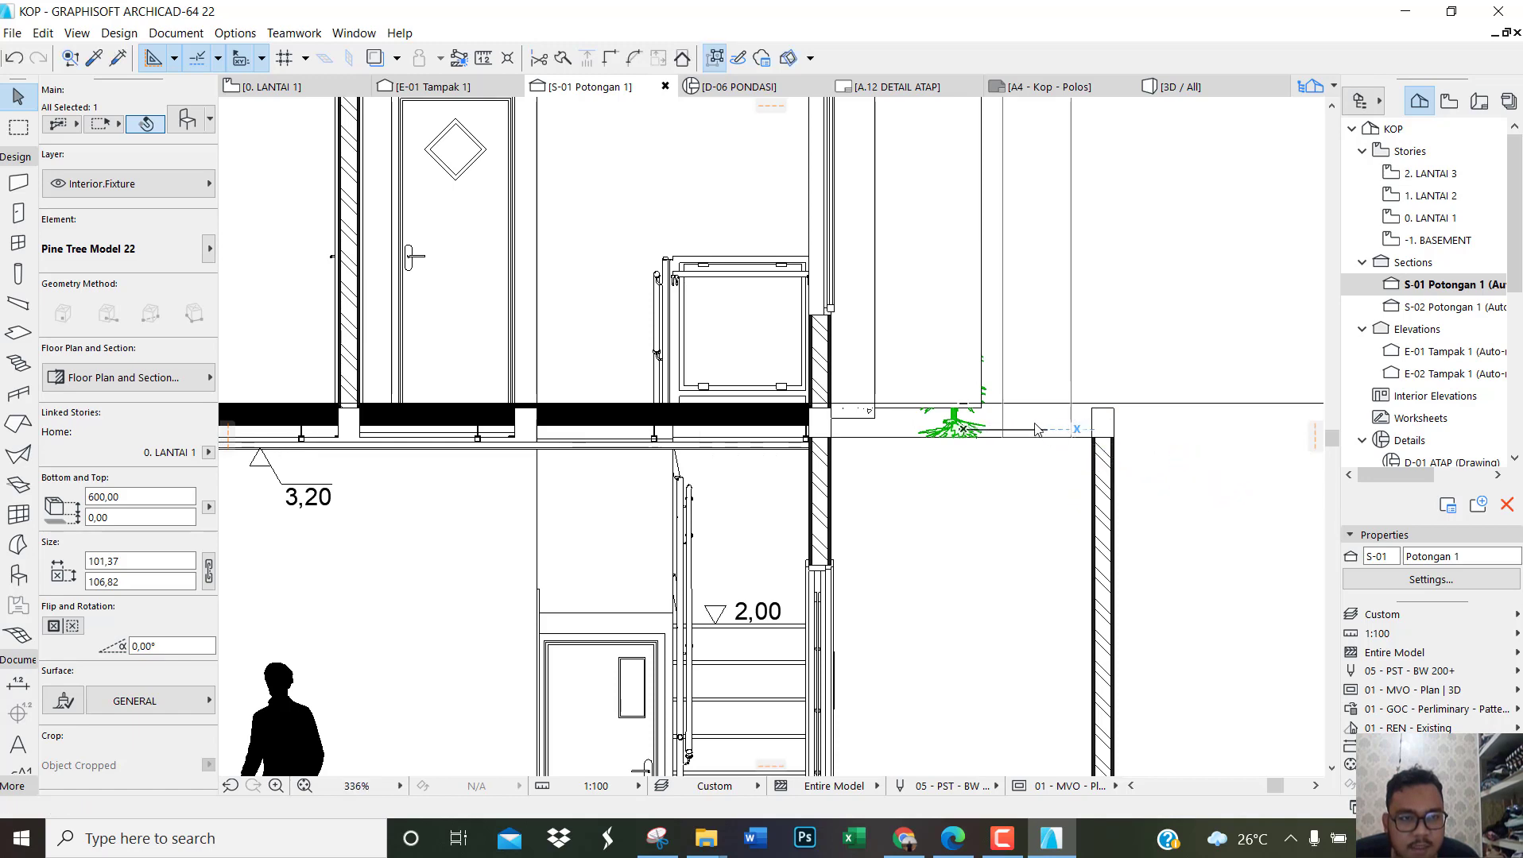
Step: Shorten the rear pine tree to a height of about 413 by stretching its tip downward
{"action": "scroll", "coordinate": [1129, 417], "scroll_direction": "down", "scroll_amount": 4}
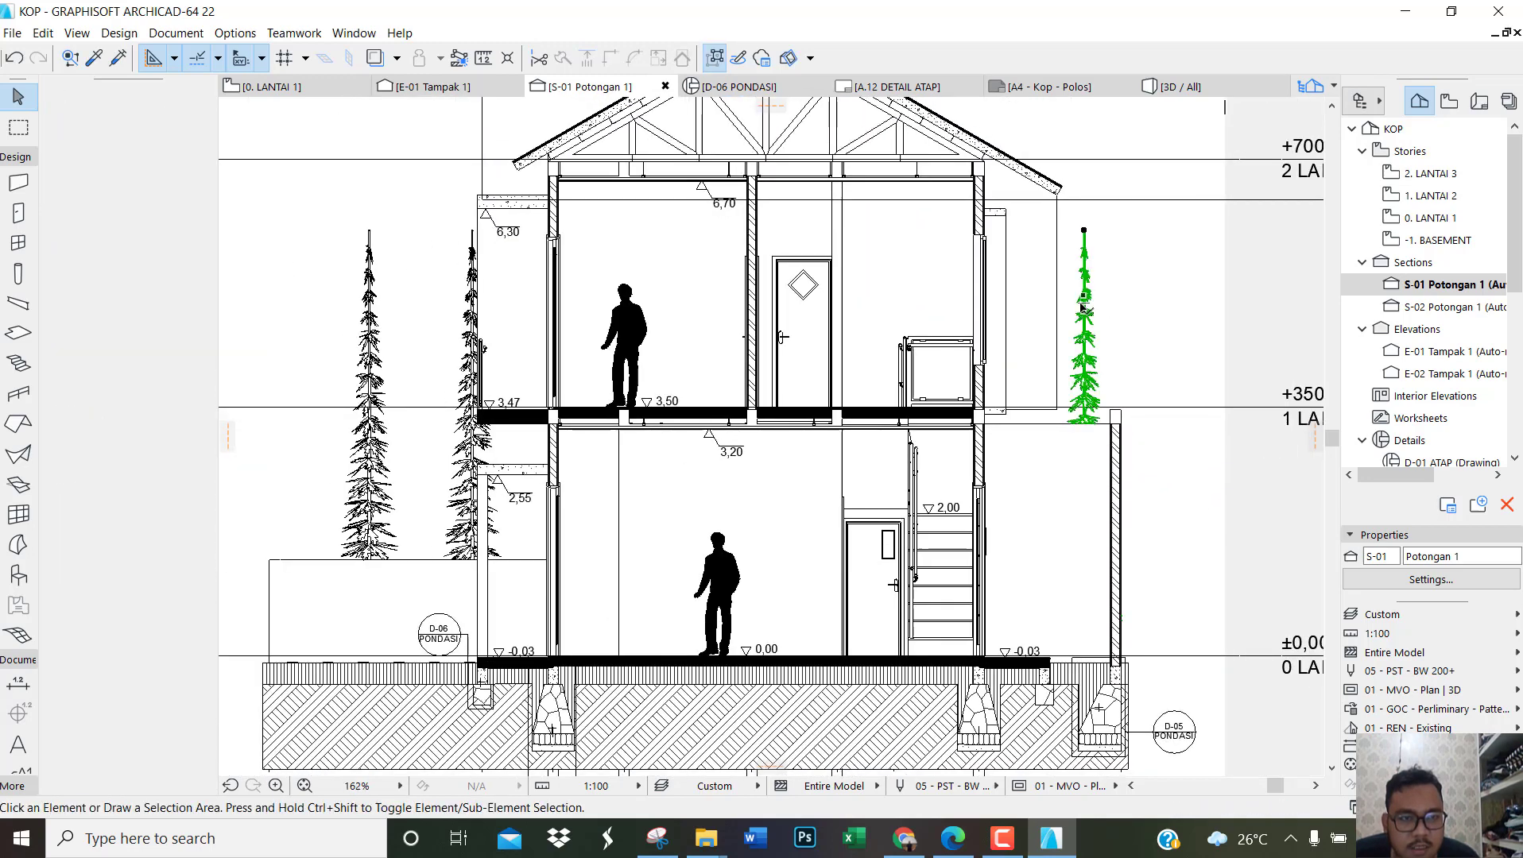
{"action": "left_click", "coordinate": [1084, 231]}
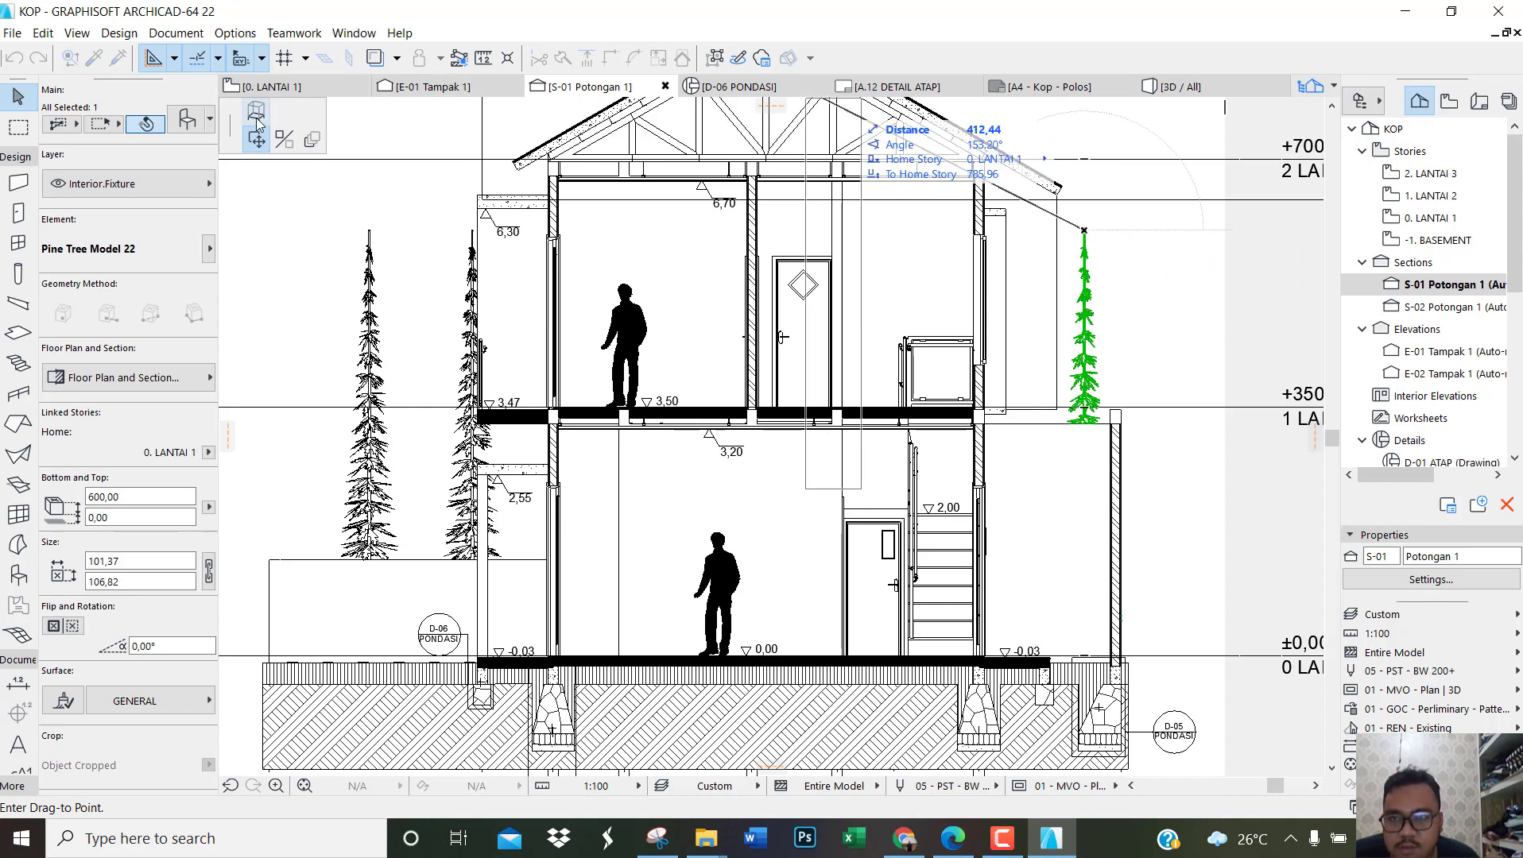
{"action": "left_click", "coordinate": [256, 115]}
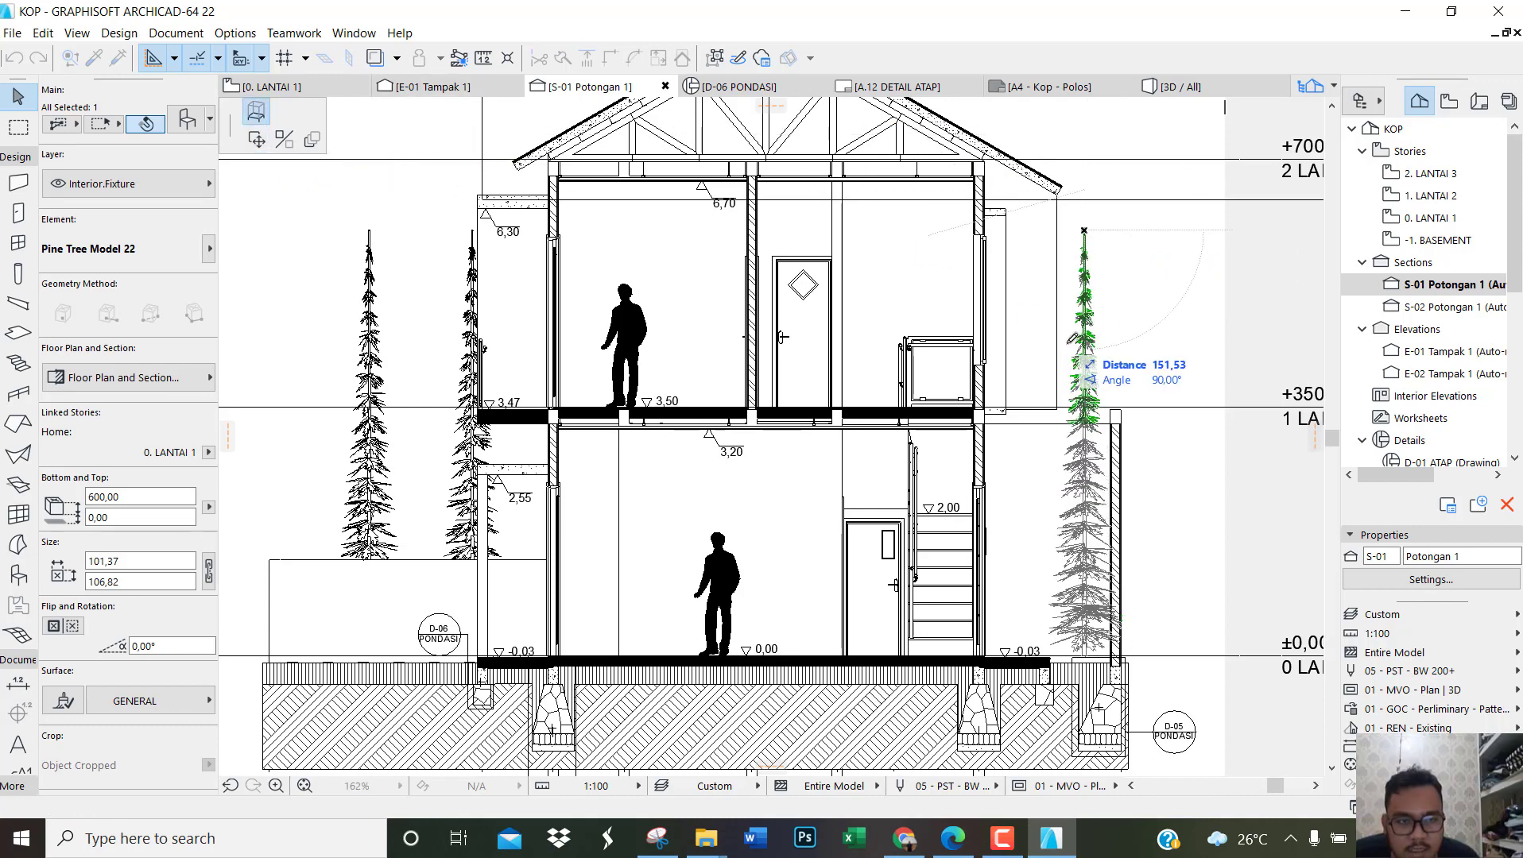
{"action": "left_click", "coordinate": [1164, 357]}
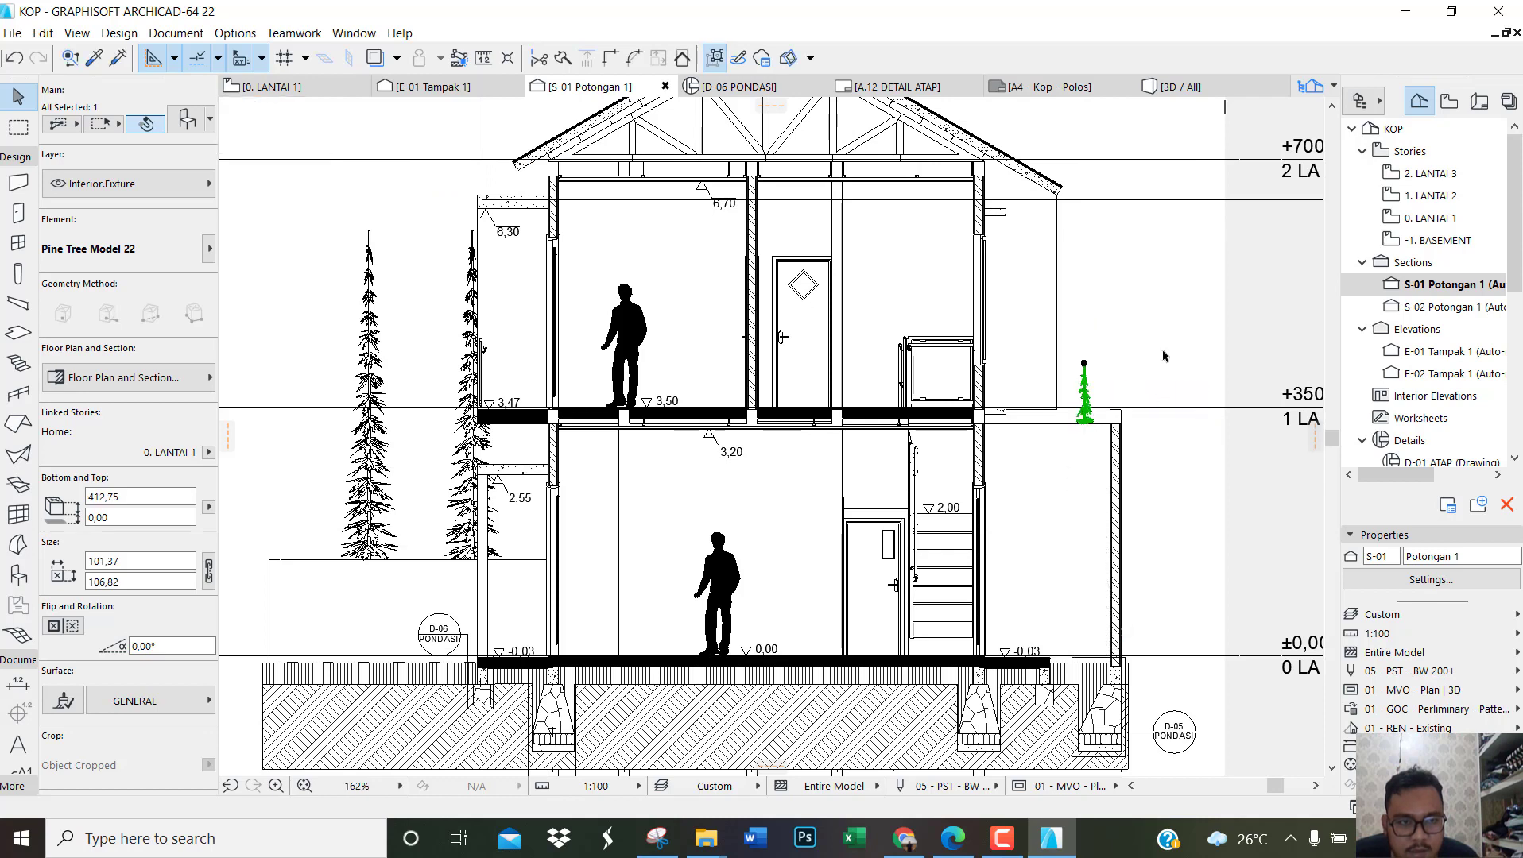
Step: Shorten the two front pine trees, the outer one to a height of about 446 and the inner one to about 484
{"action": "left_click", "coordinate": [370, 329]}
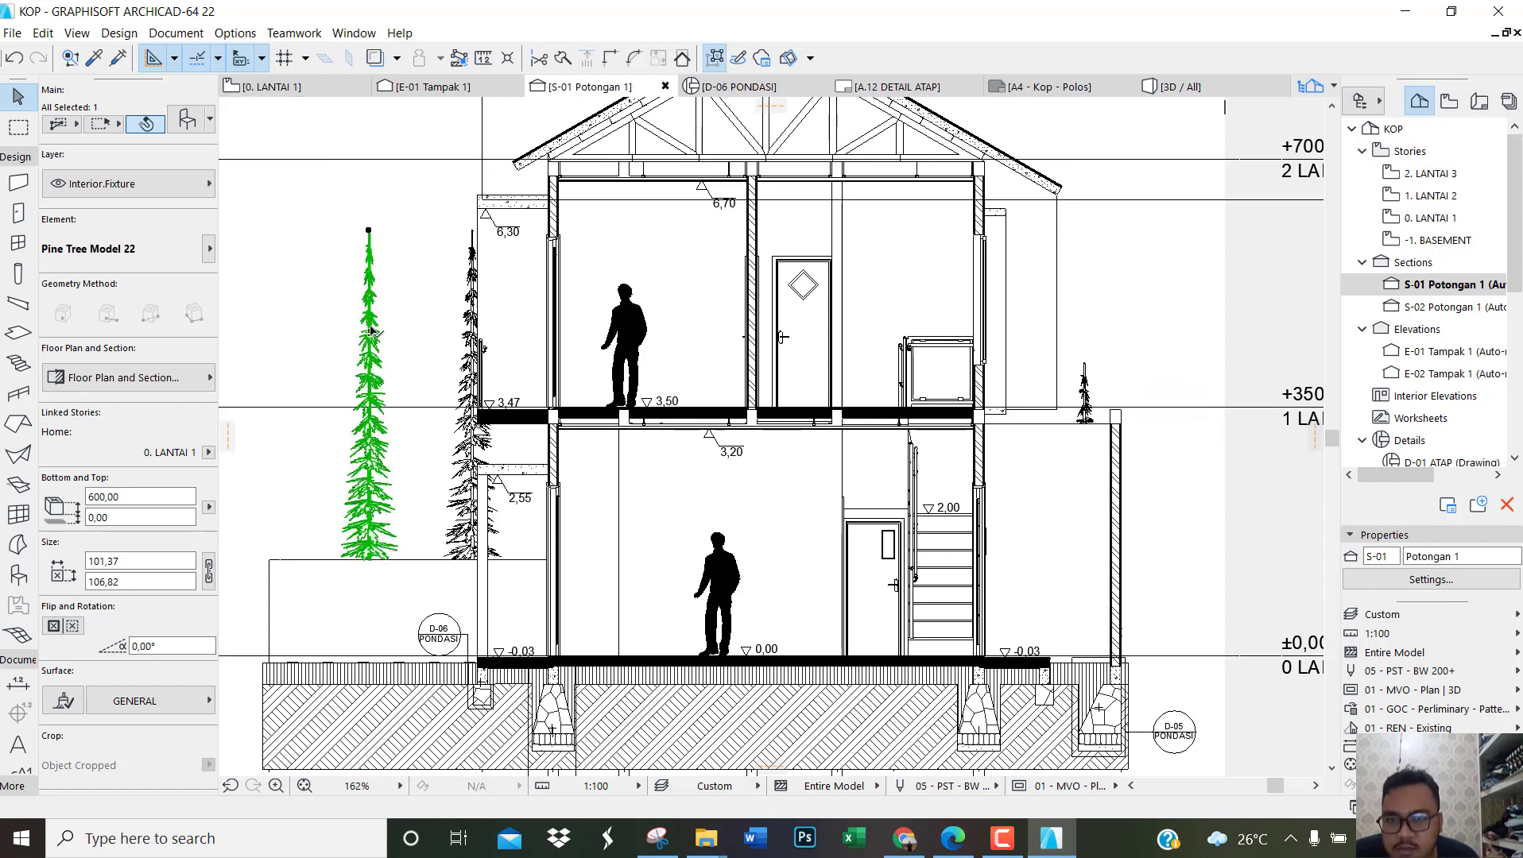
{"action": "left_click", "coordinate": [370, 233]}
{"action": "left_click", "coordinate": [459, 326]}
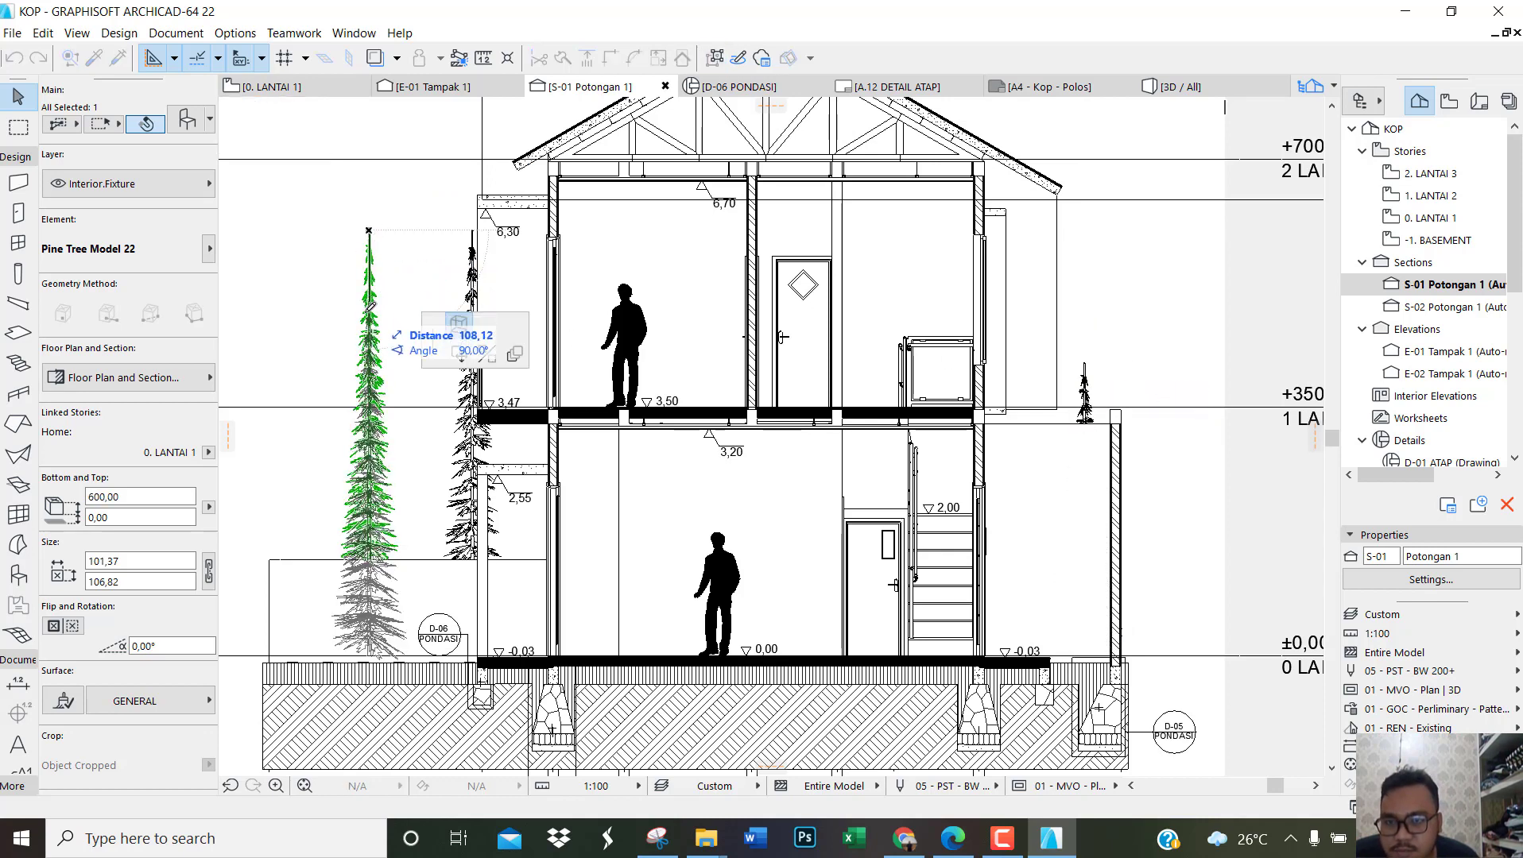
{"action": "left_click", "coordinate": [370, 341]}
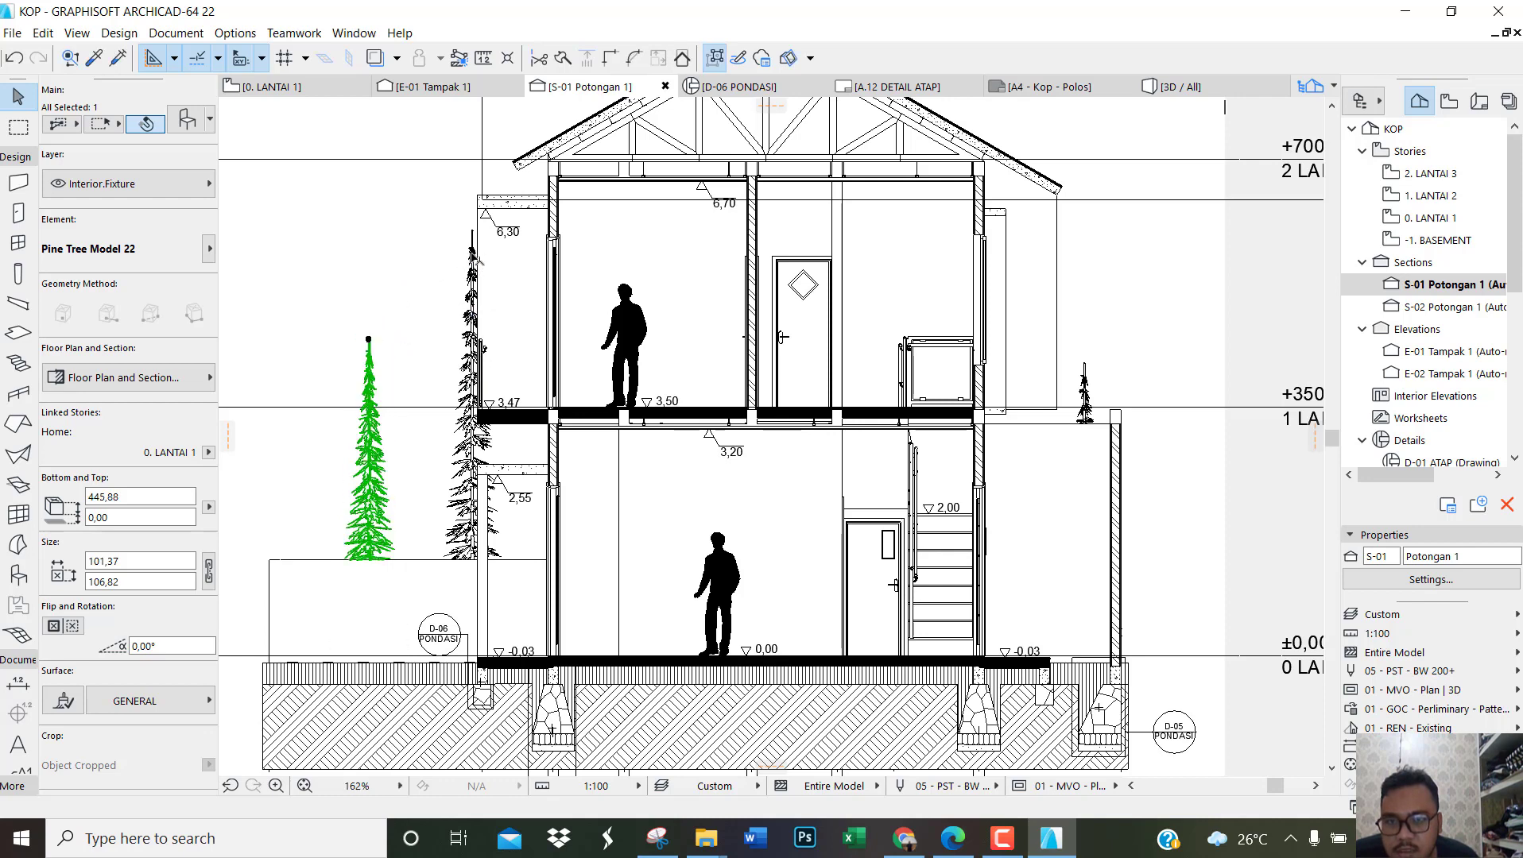
{"action": "left_click", "coordinate": [472, 238]}
{"action": "left_click", "coordinate": [472, 231]}
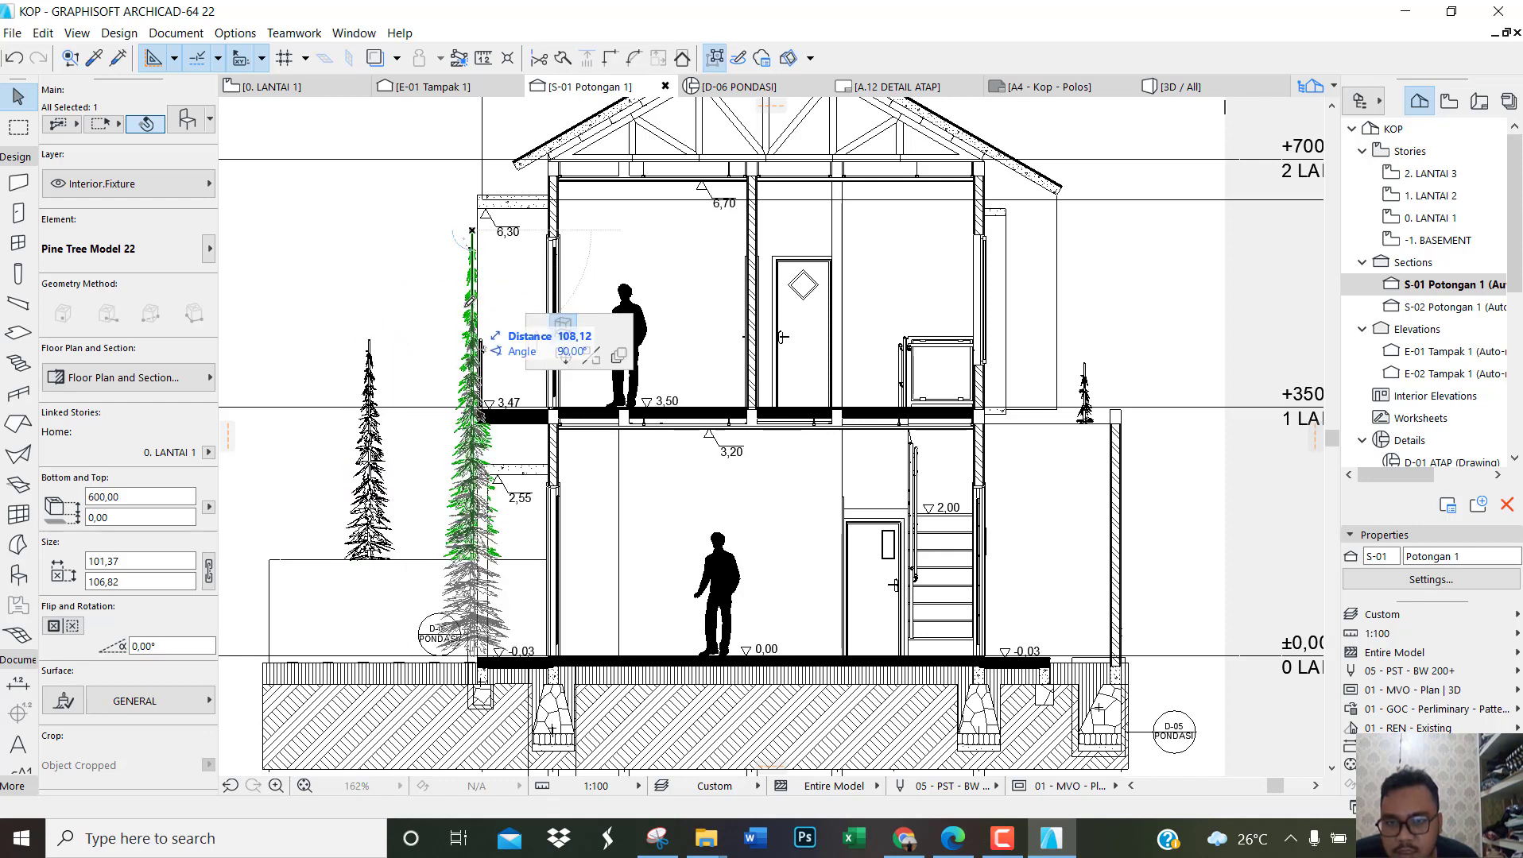
{"action": "left_click", "coordinate": [370, 342]}
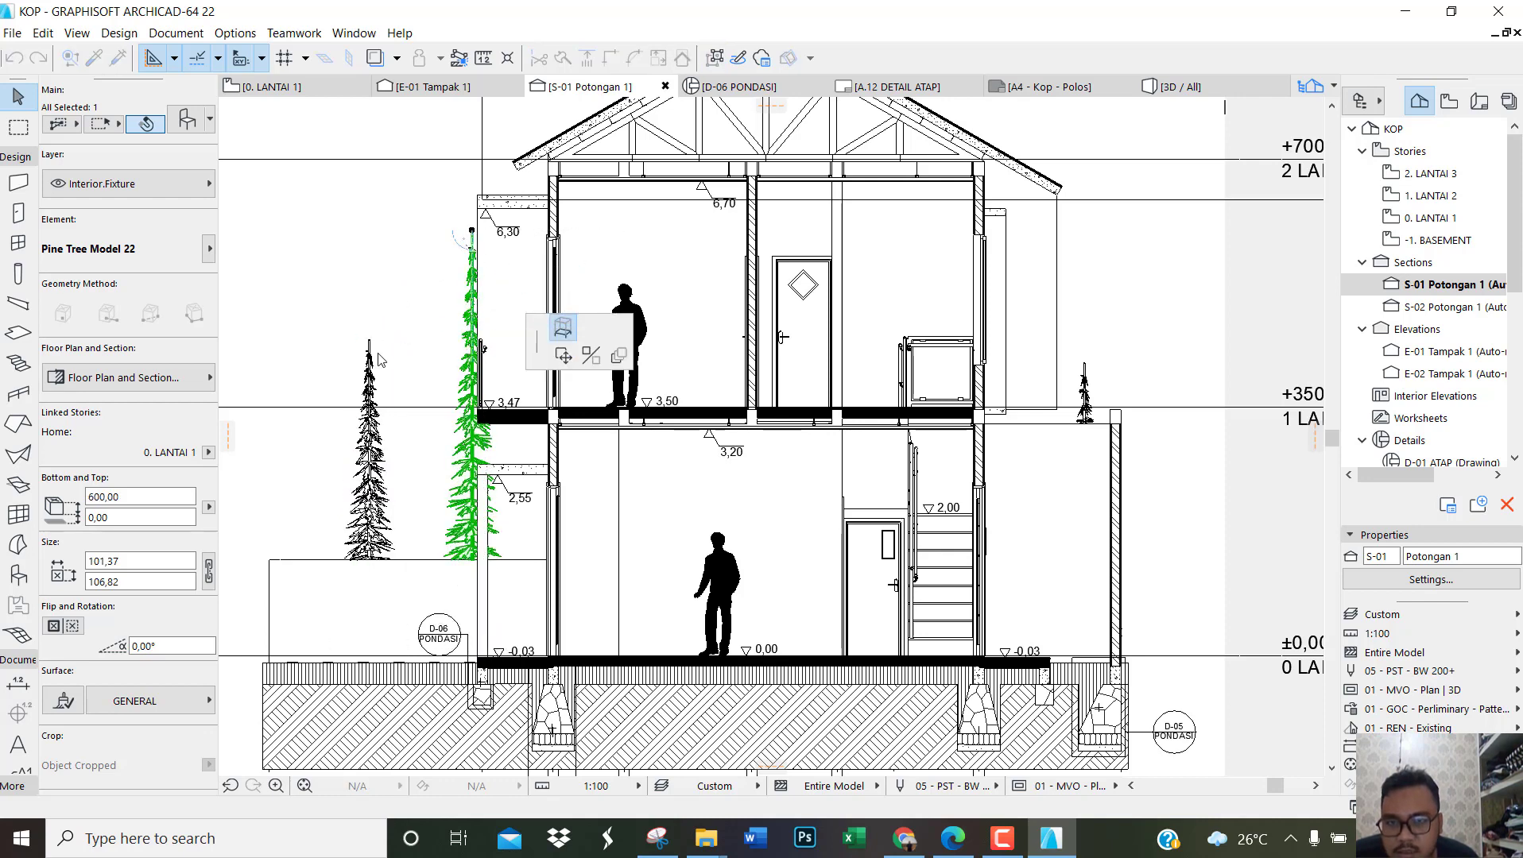
Step: Move both front pine trees together about 87 horizontally away from the house
{"action": "left_click", "coordinate": [375, 412], "text": "shift"}
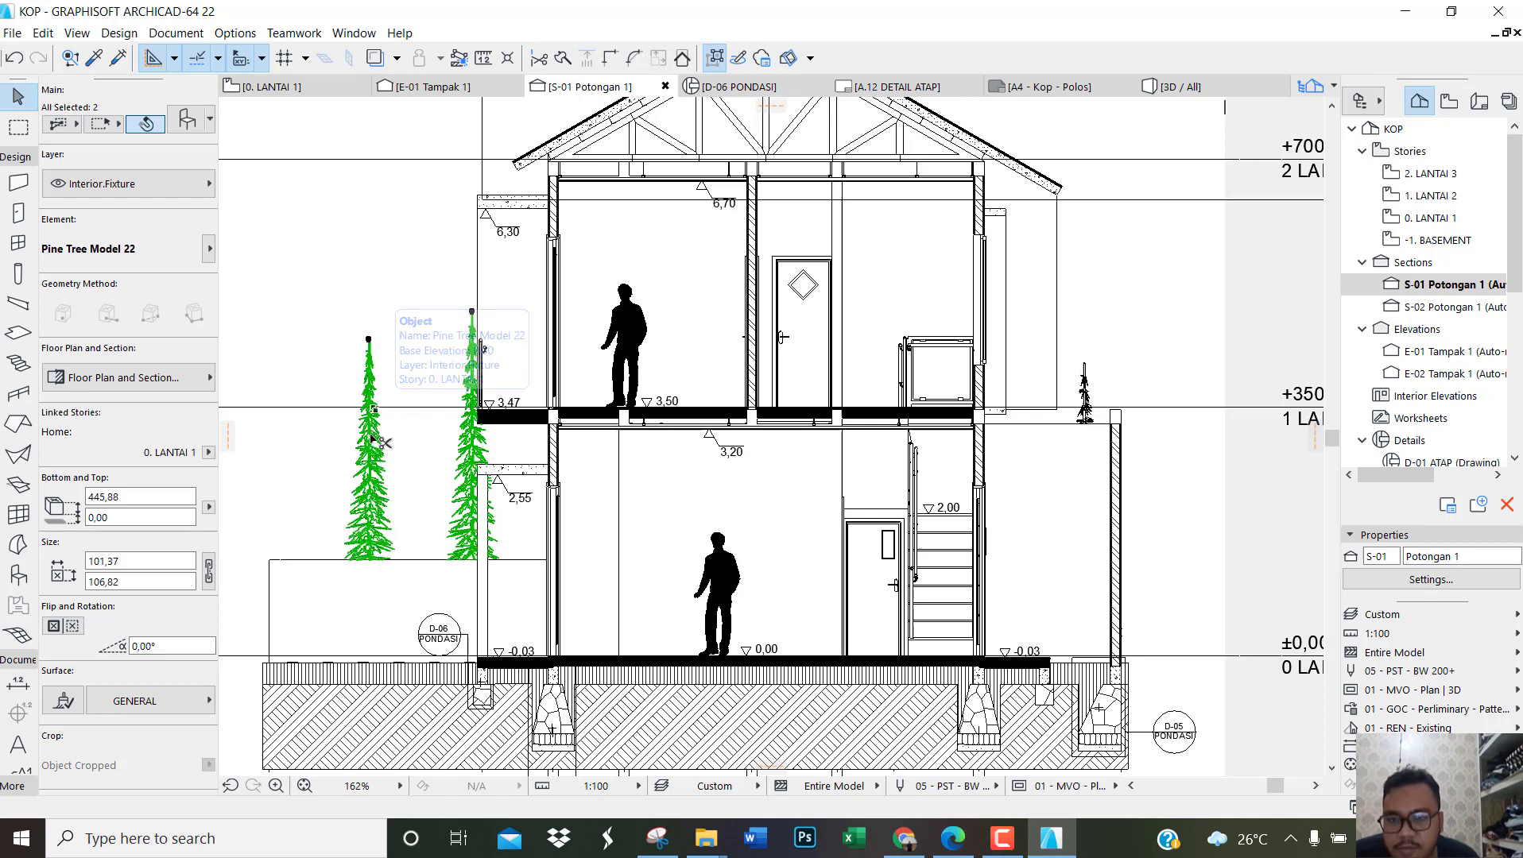
{"action": "key", "text": "ctrl+d"}
{"action": "left_click", "coordinate": [370, 436]}
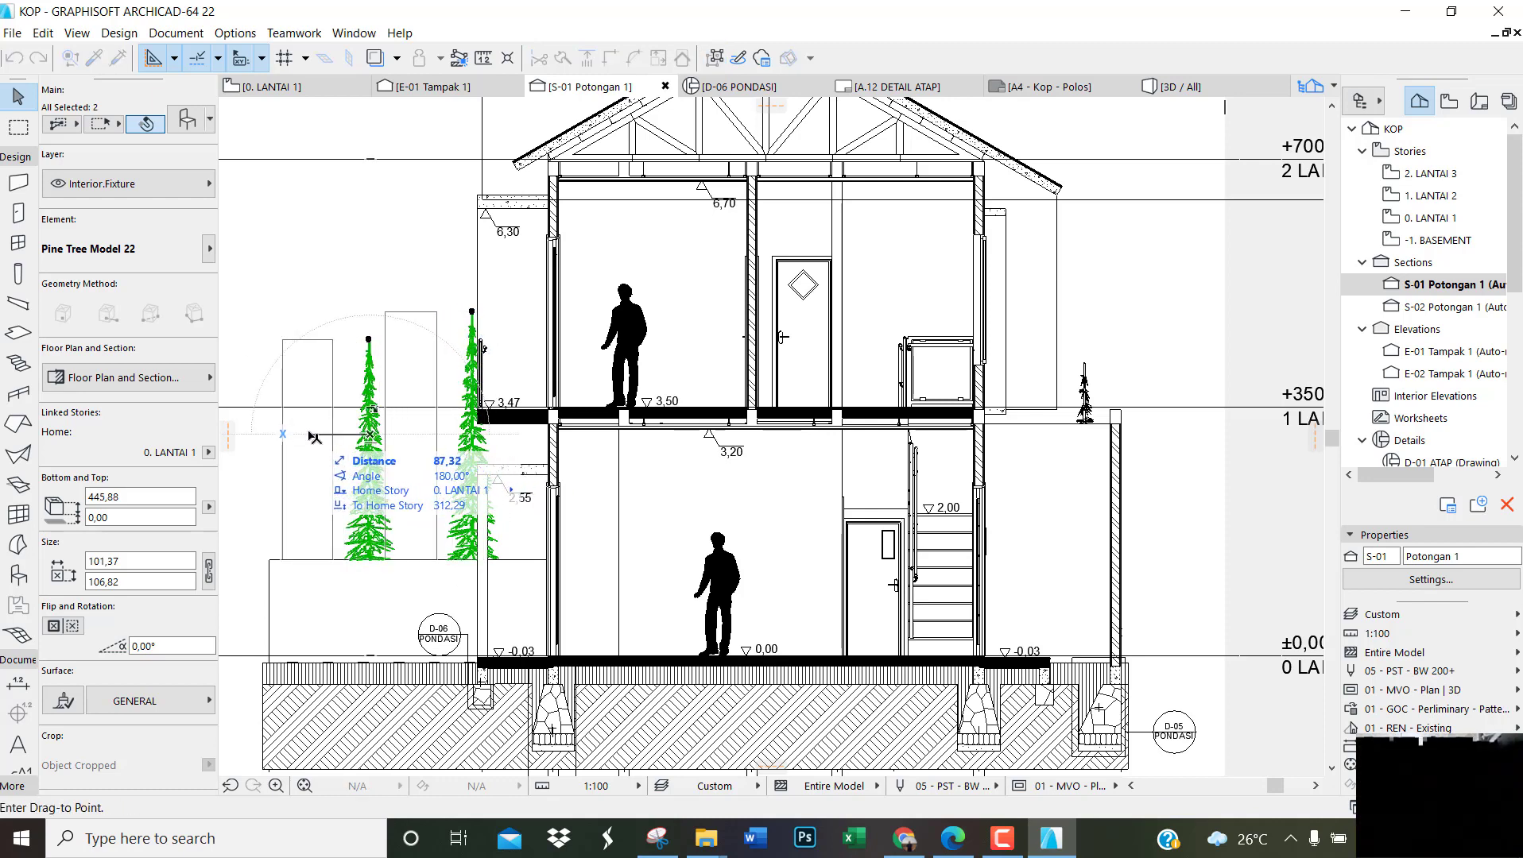
{"action": "left_click", "coordinate": [318, 434]}
{"action": "key", "text": "Escape"}
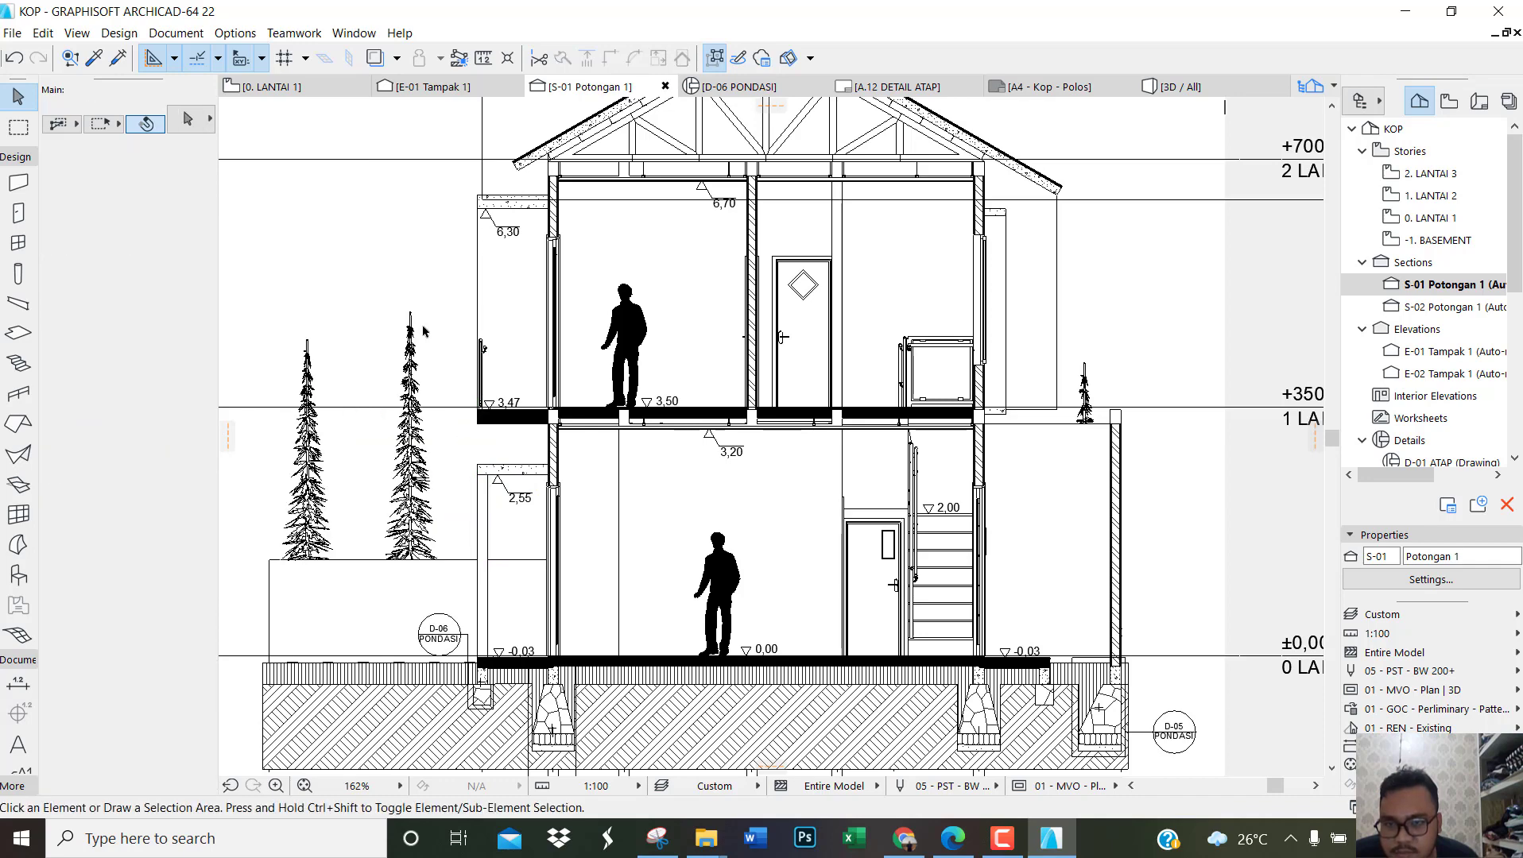
Step: Move the outer front pine tree about 34 horizontally toward its neighbouring tree
{"action": "scroll", "coordinate": [634, 481], "scroll_direction": "down", "scroll_amount": 5}
{"action": "scroll", "coordinate": [563, 478], "scroll_direction": "up", "scroll_amount": 3}
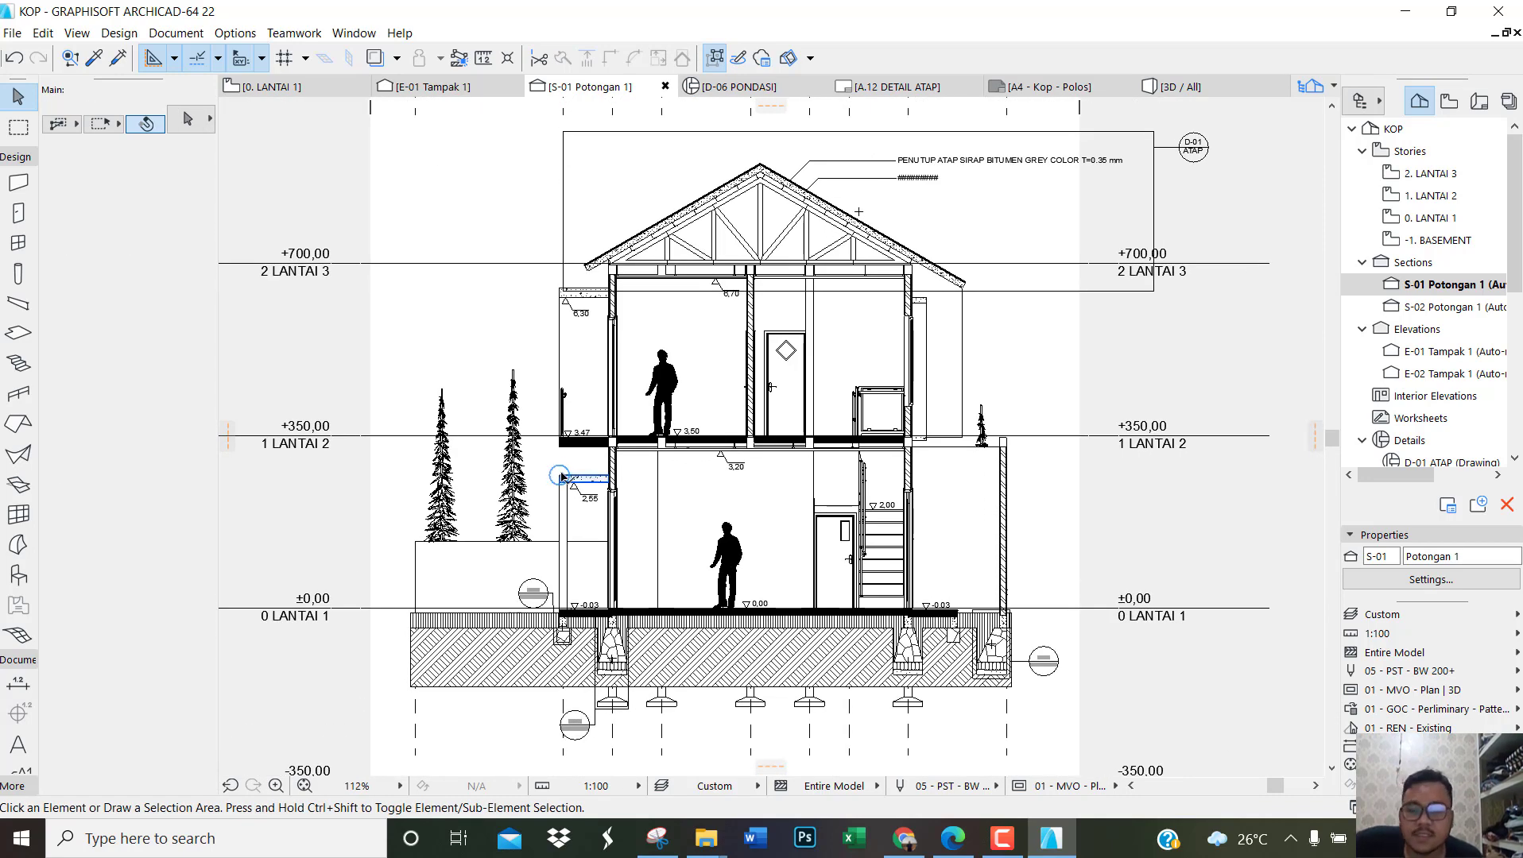
{"action": "scroll", "coordinate": [468, 529], "scroll_direction": "up", "scroll_amount": 5}
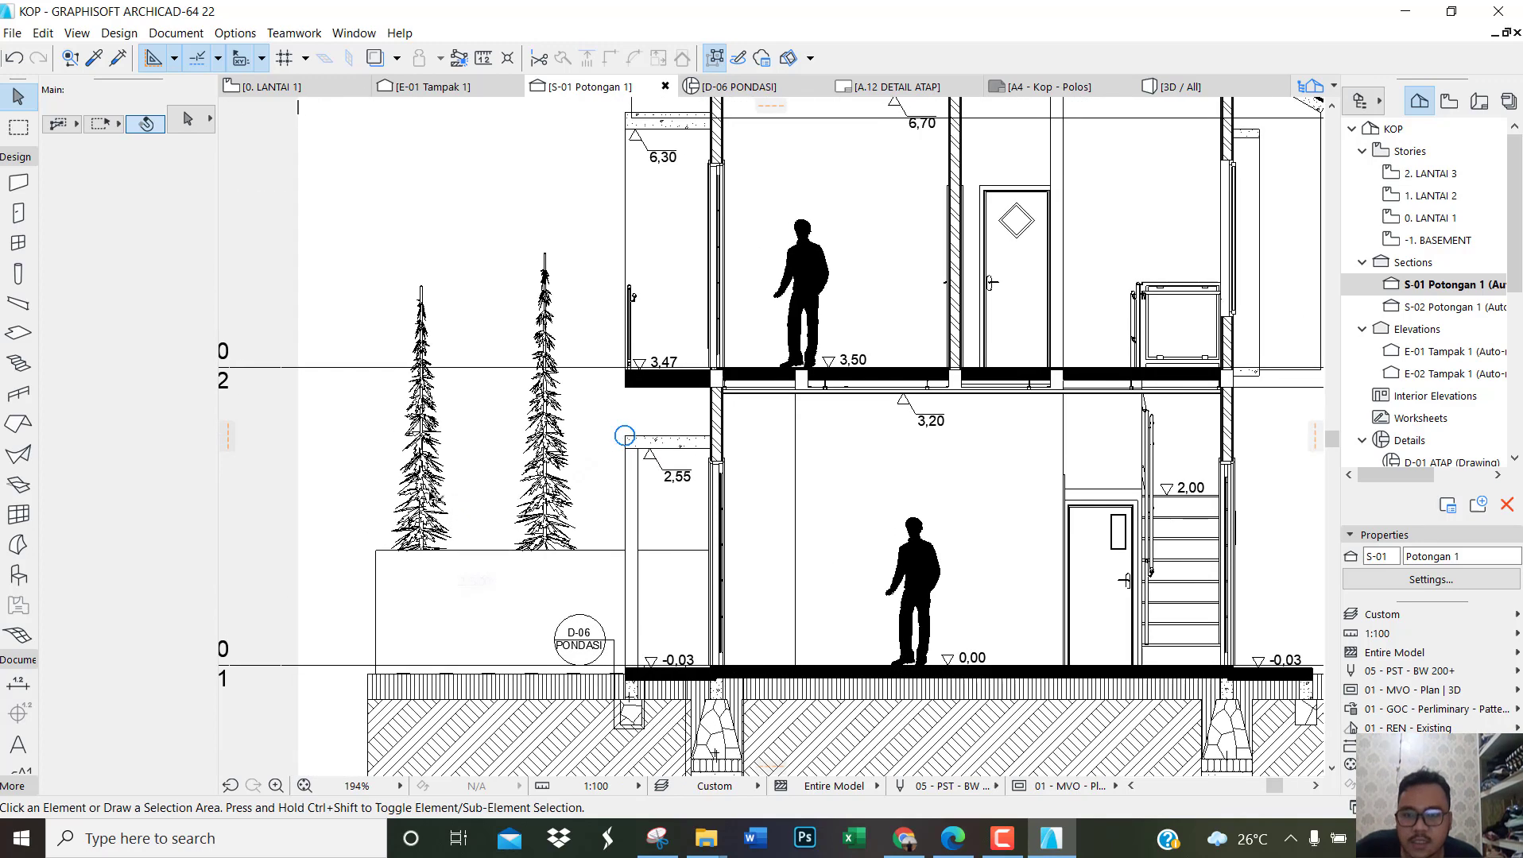
{"action": "left_click", "coordinate": [446, 510]}
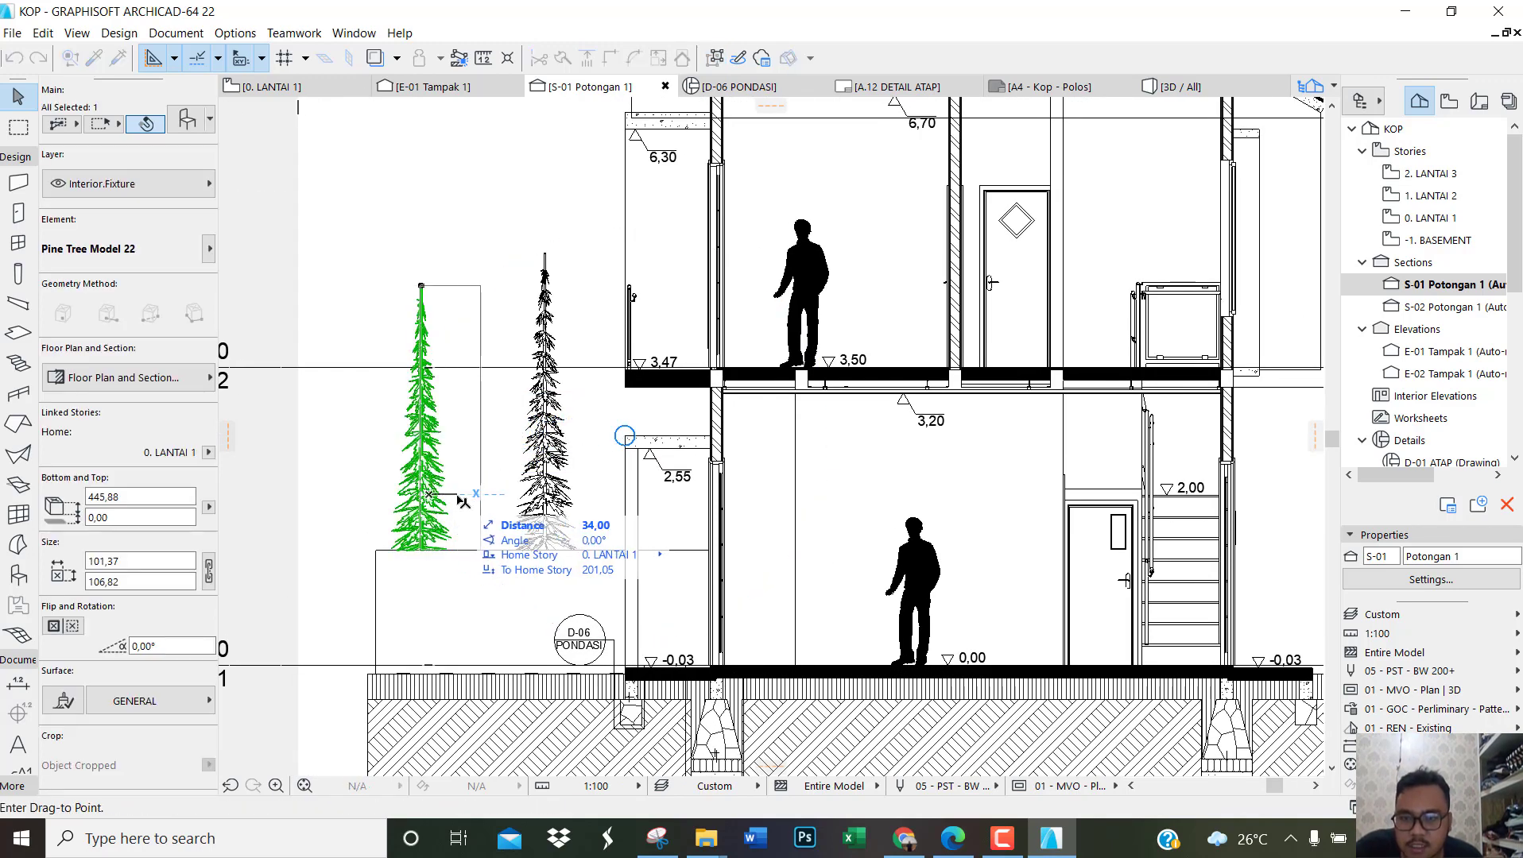
{"action": "left_click", "coordinate": [462, 501]}
{"action": "key", "text": "Escape"}
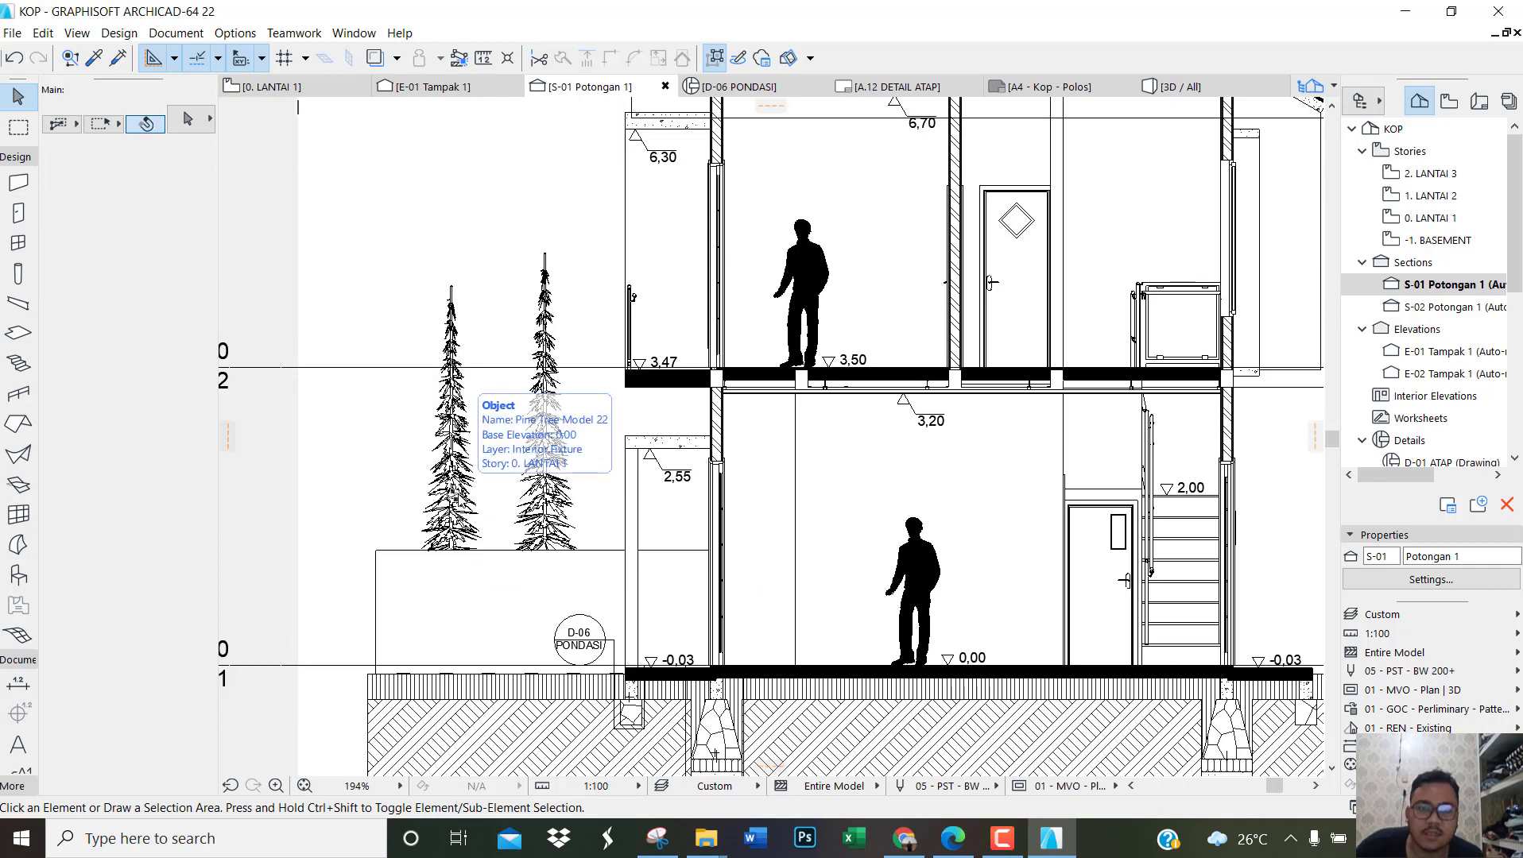
{"action": "scroll", "coordinate": [457, 502], "scroll_direction": "down", "scroll_amount": 1}
{"action": "scroll", "coordinate": [455, 509], "scroll_direction": "down", "scroll_amount": 1}
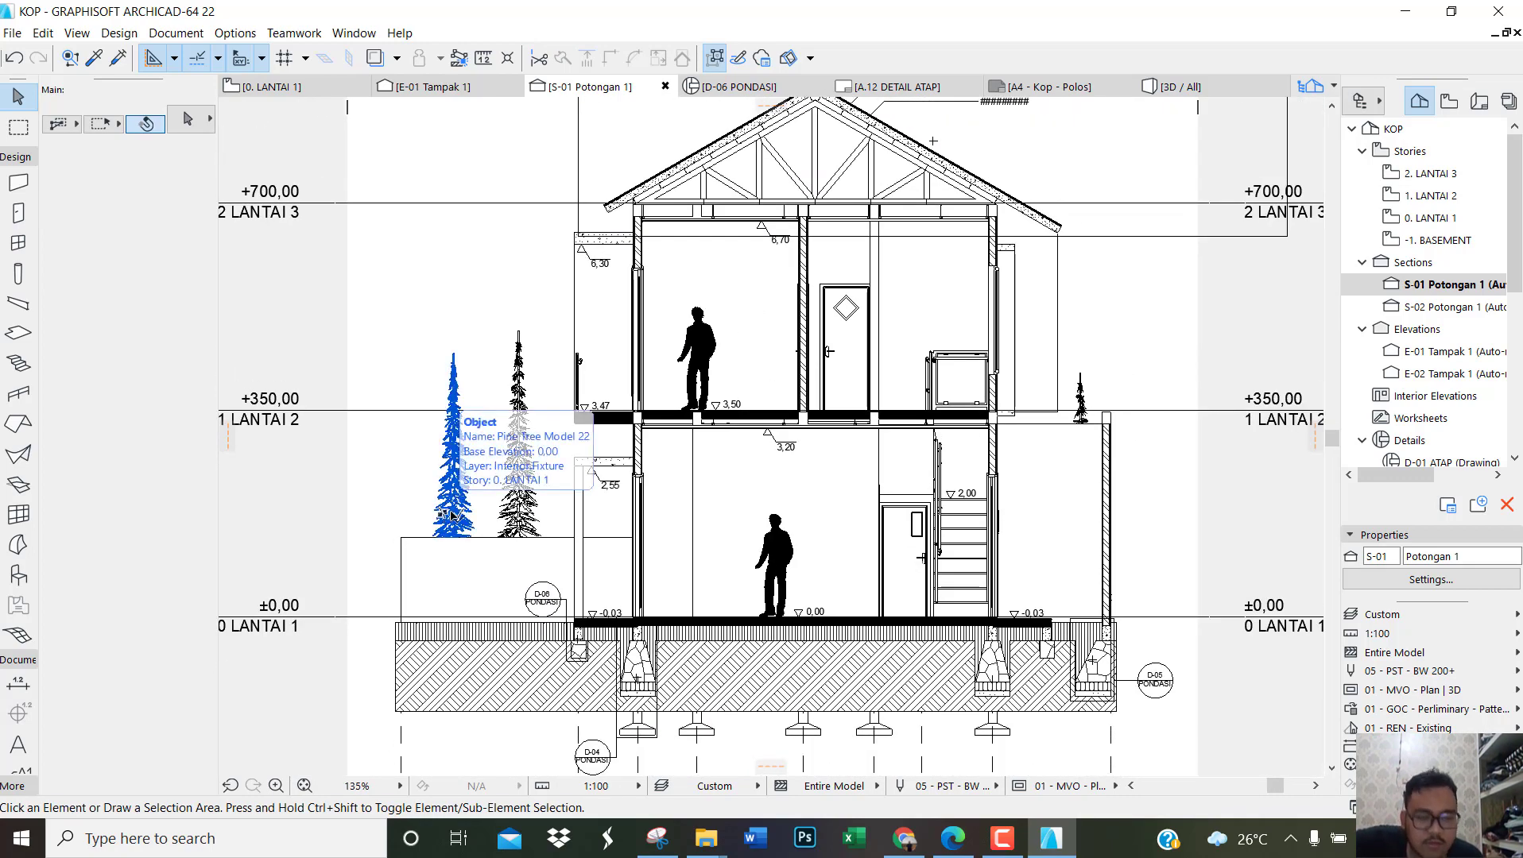
{"action": "scroll", "coordinate": [874, 400], "scroll_direction": "down", "scroll_amount": 2}
{"action": "scroll", "coordinate": [931, 461], "scroll_direction": "down", "scroll_amount": 1}
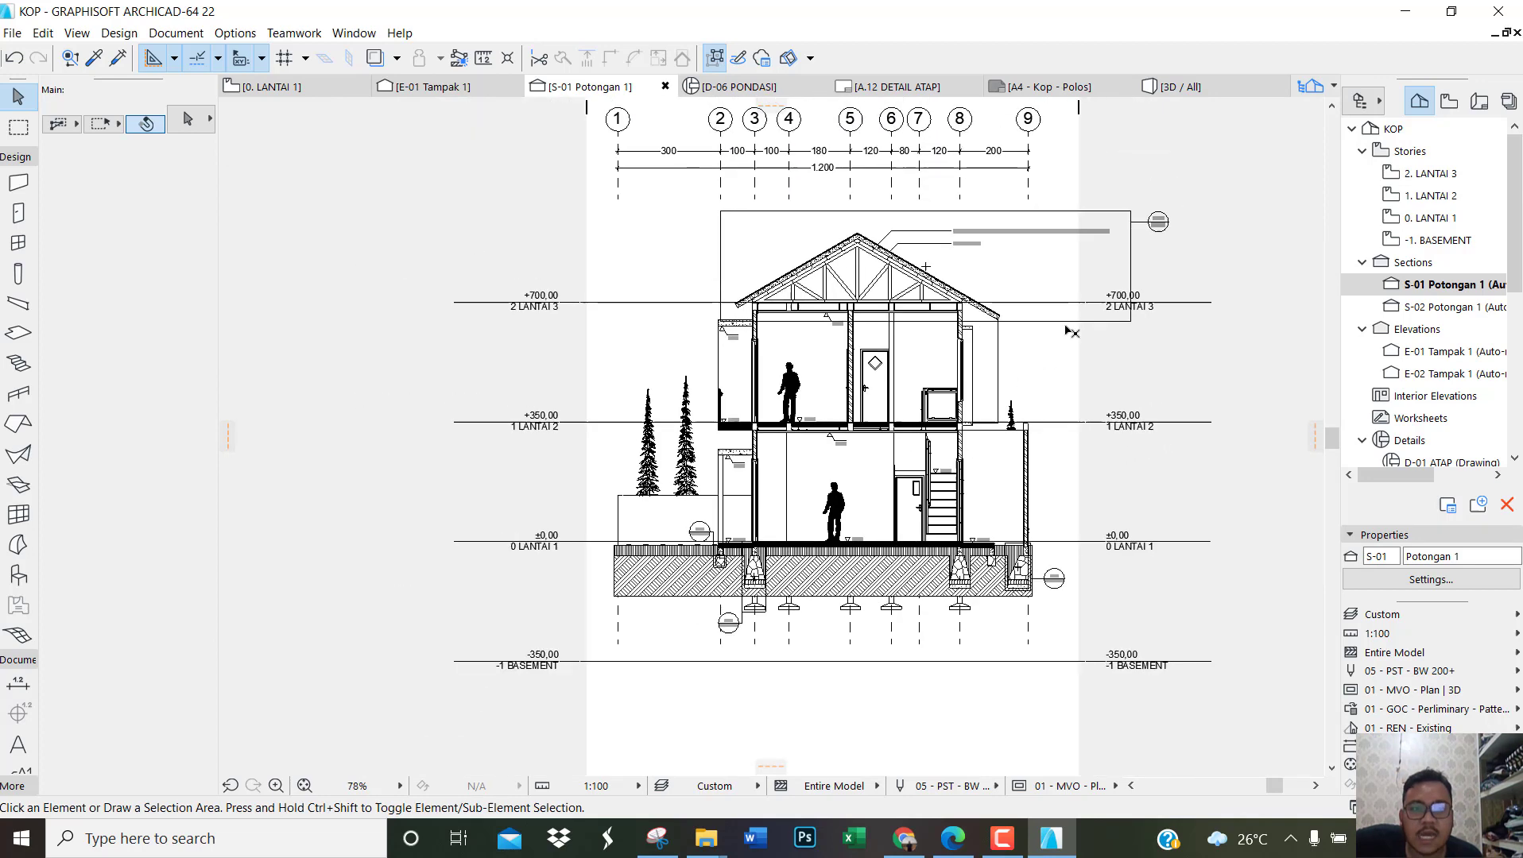
{"action": "scroll", "coordinate": [1094, 290], "scroll_direction": "up", "scroll_amount": 1}
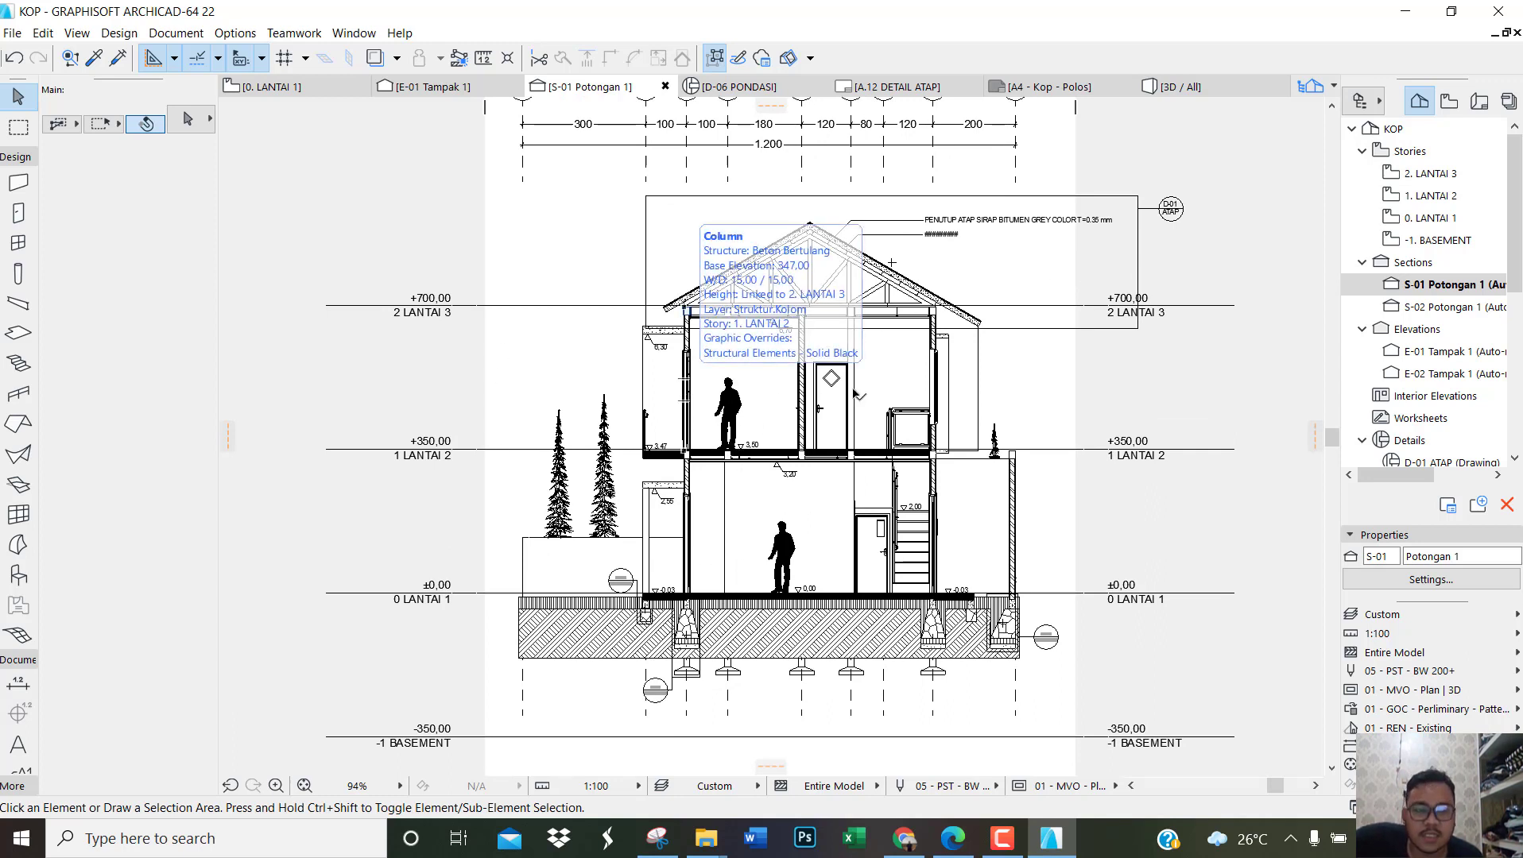
Step: Show the layout book and delete the A.01 Cover layout
{"action": "left_click", "coordinate": [1479, 105]}
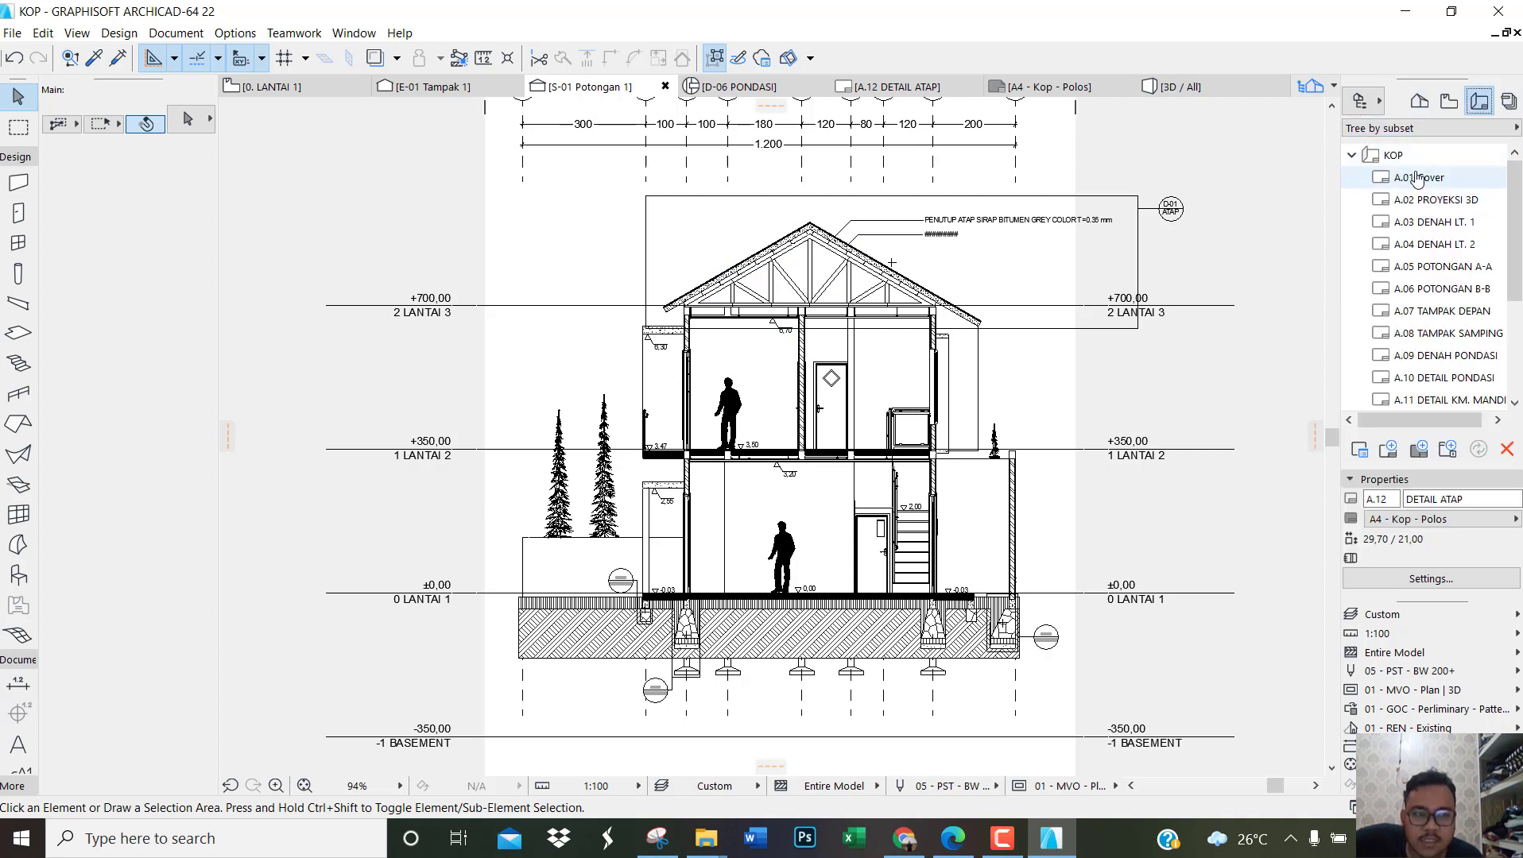
{"action": "scroll", "coordinate": [1455, 403], "scroll_direction": "down", "scroll_amount": 1}
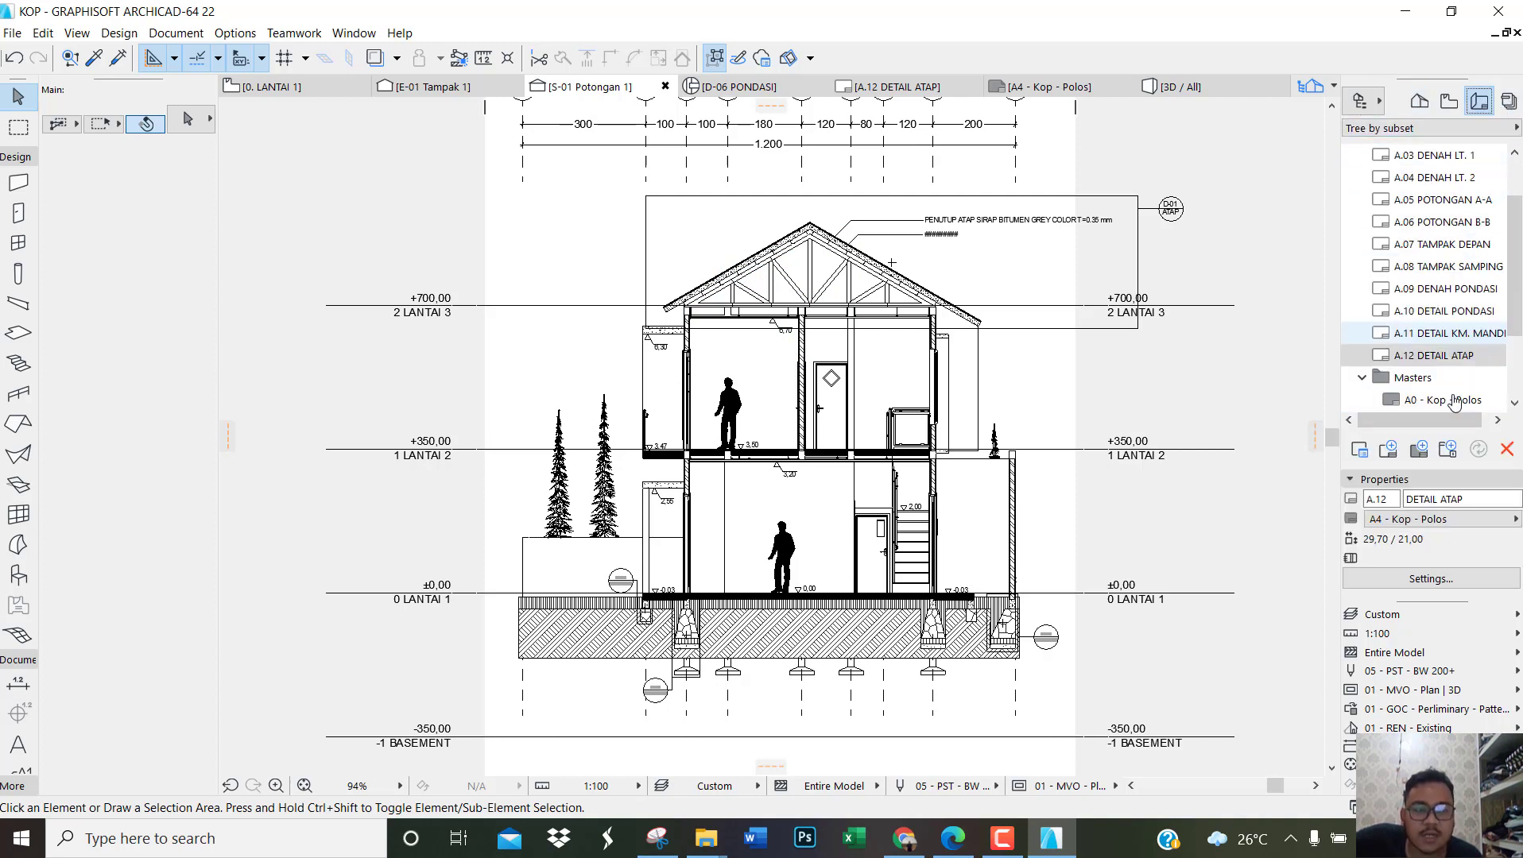
{"action": "scroll", "coordinate": [1454, 350], "scroll_direction": "up", "scroll_amount": 1}
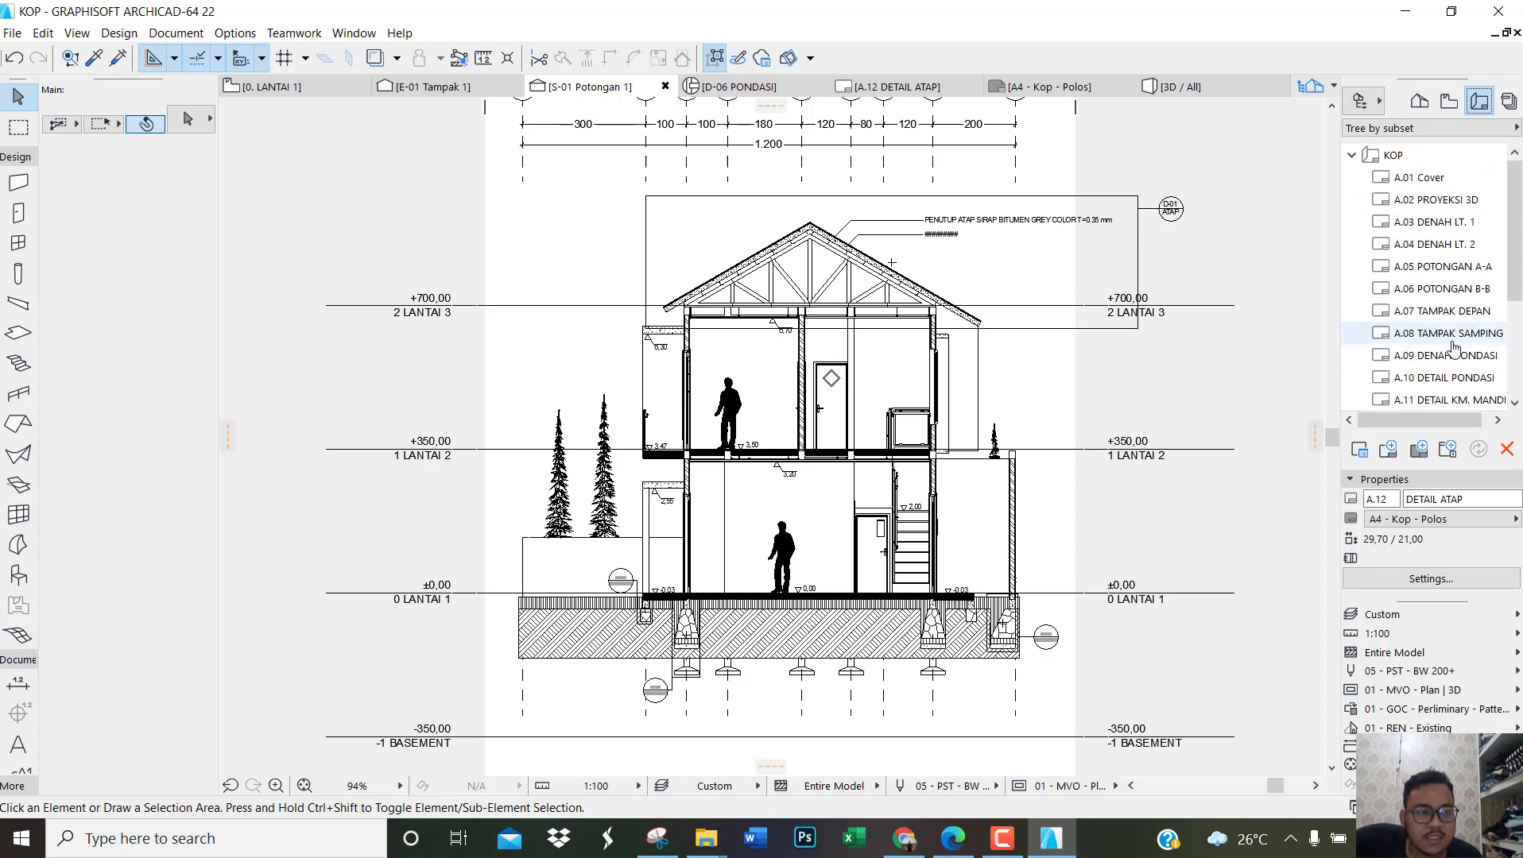
{"action": "scroll", "coordinate": [1454, 349], "scroll_direction": "down", "scroll_amount": 1}
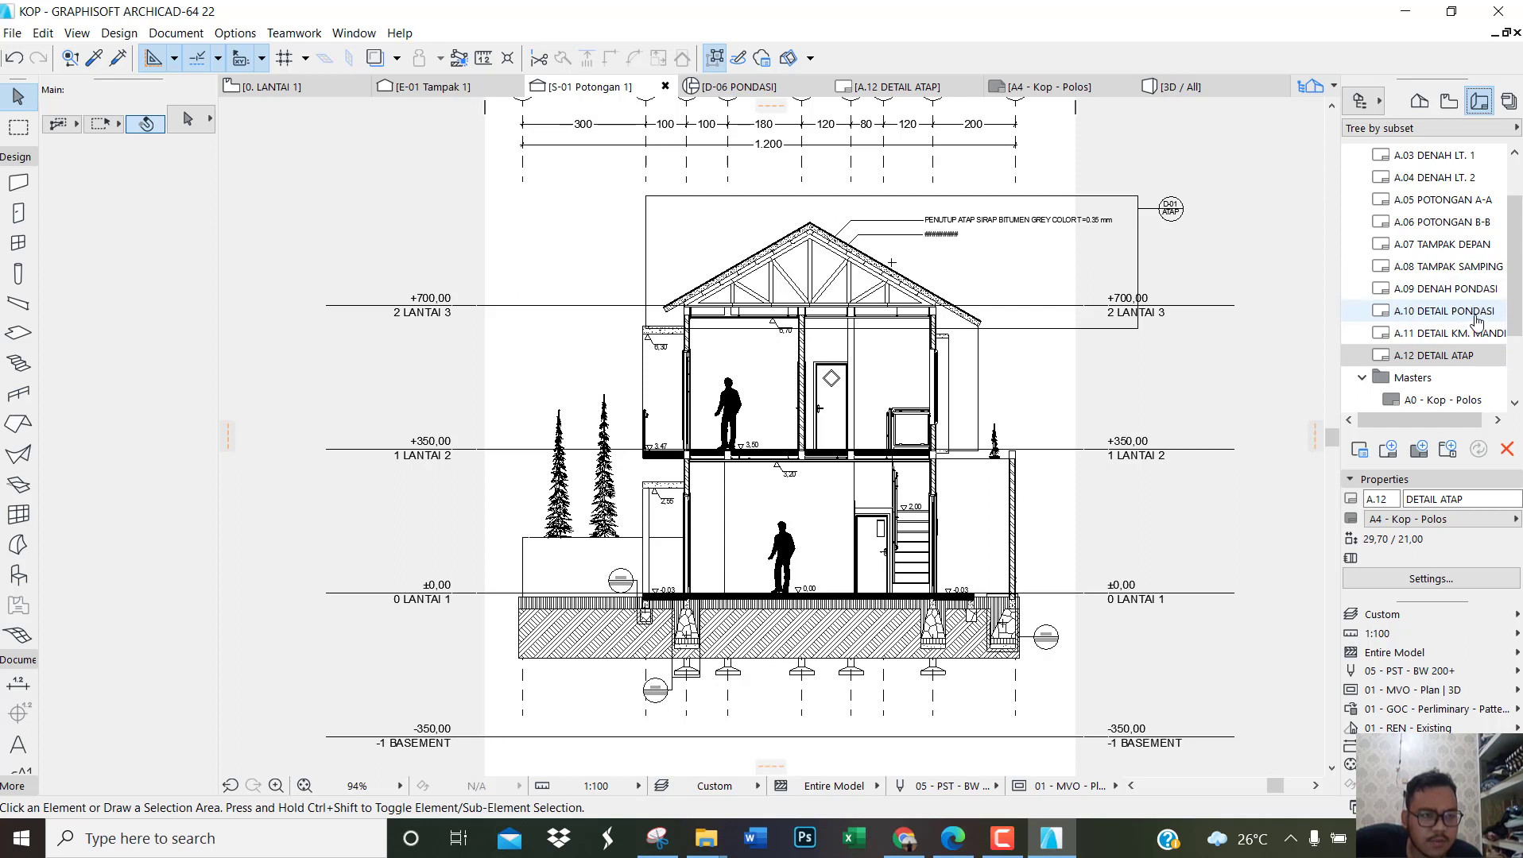
{"action": "scroll", "coordinate": [1474, 278], "scroll_direction": "up", "scroll_amount": 1}
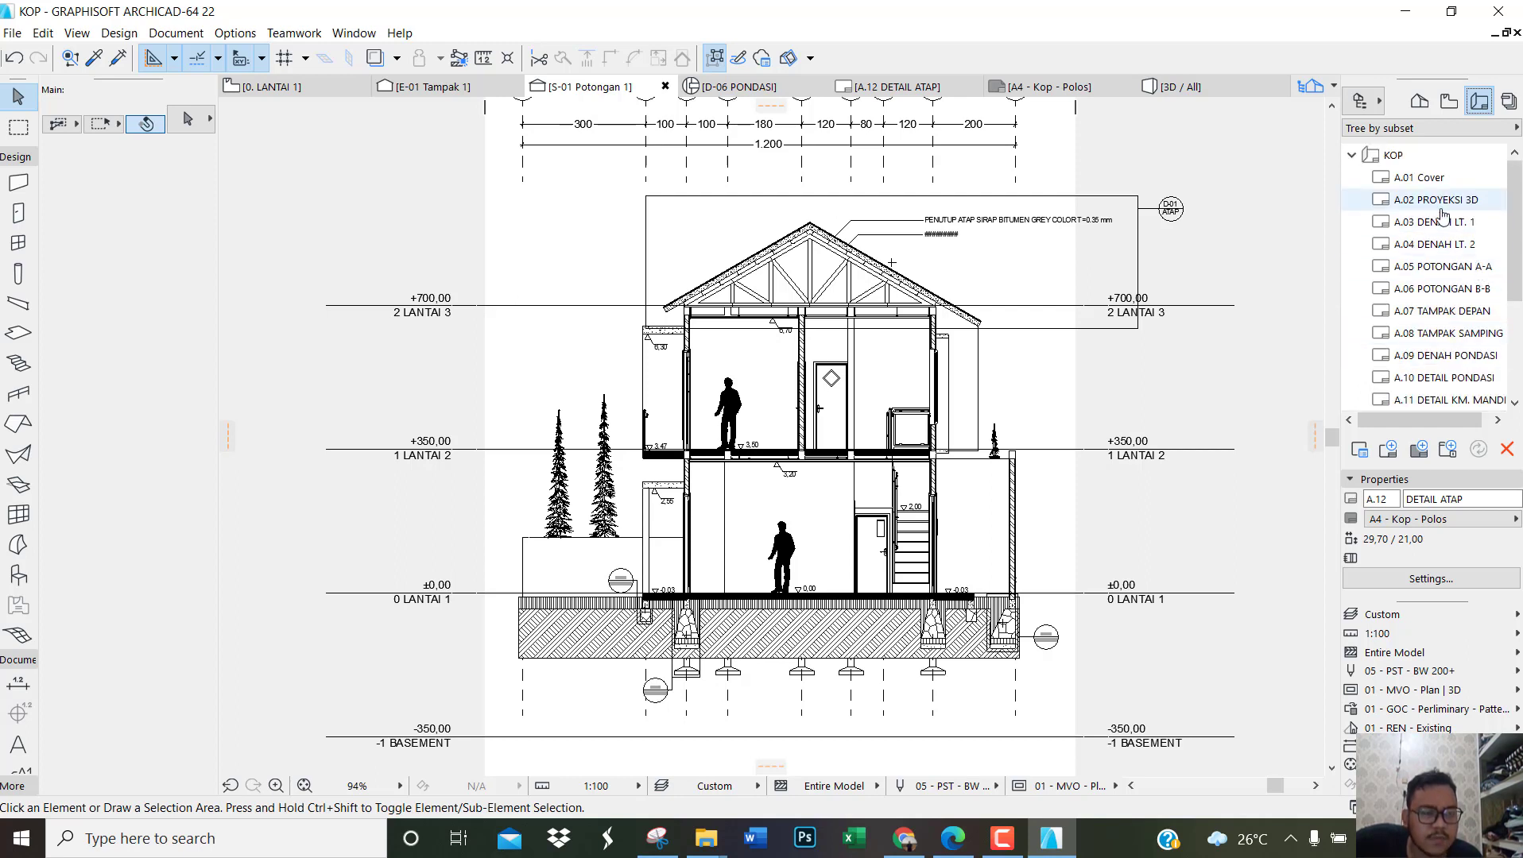
{"action": "left_click", "coordinate": [1414, 178]}
{"action": "right_click", "coordinate": [1406, 182]}
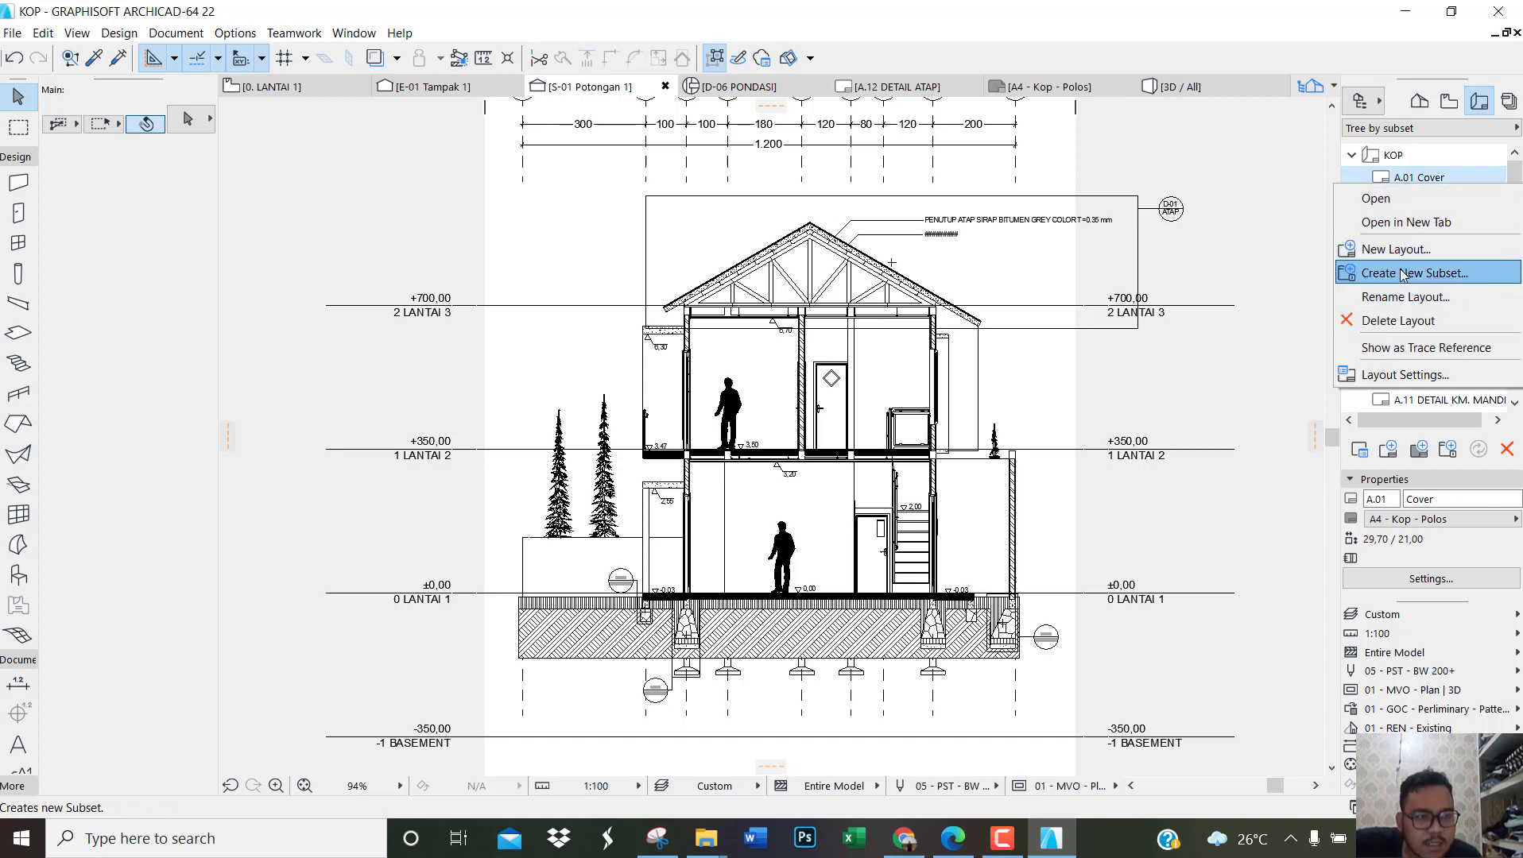
{"action": "left_click", "coordinate": [1401, 320]}
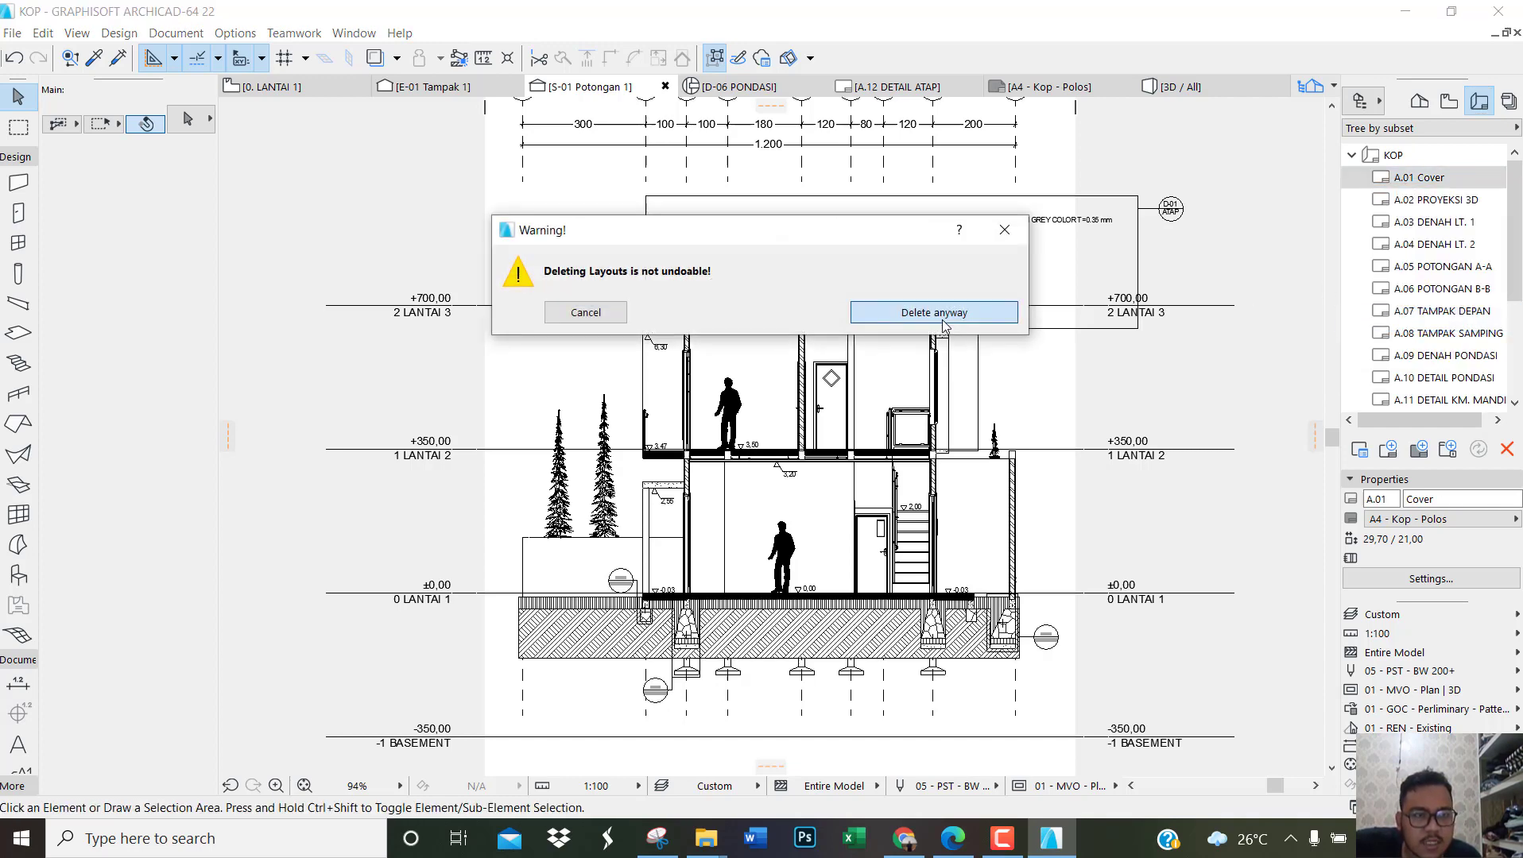
{"action": "left_click", "coordinate": [946, 321]}
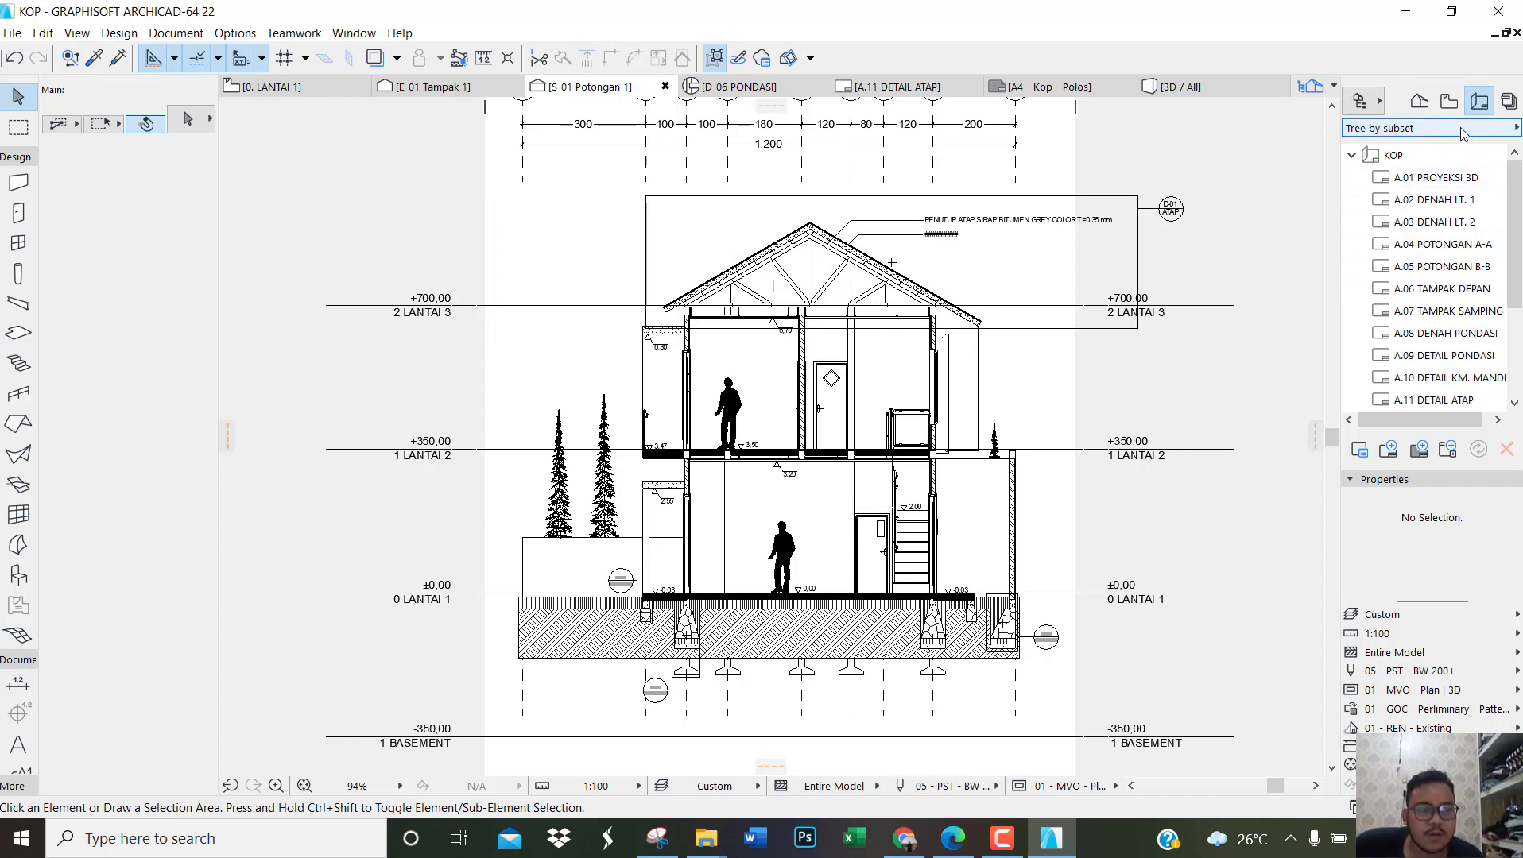
Step: Orbit the 3D perspective to a lower angle, save it as a view and place it on the A.01 PROYEKSI 3D layout
{"action": "key", "text": "F3"}
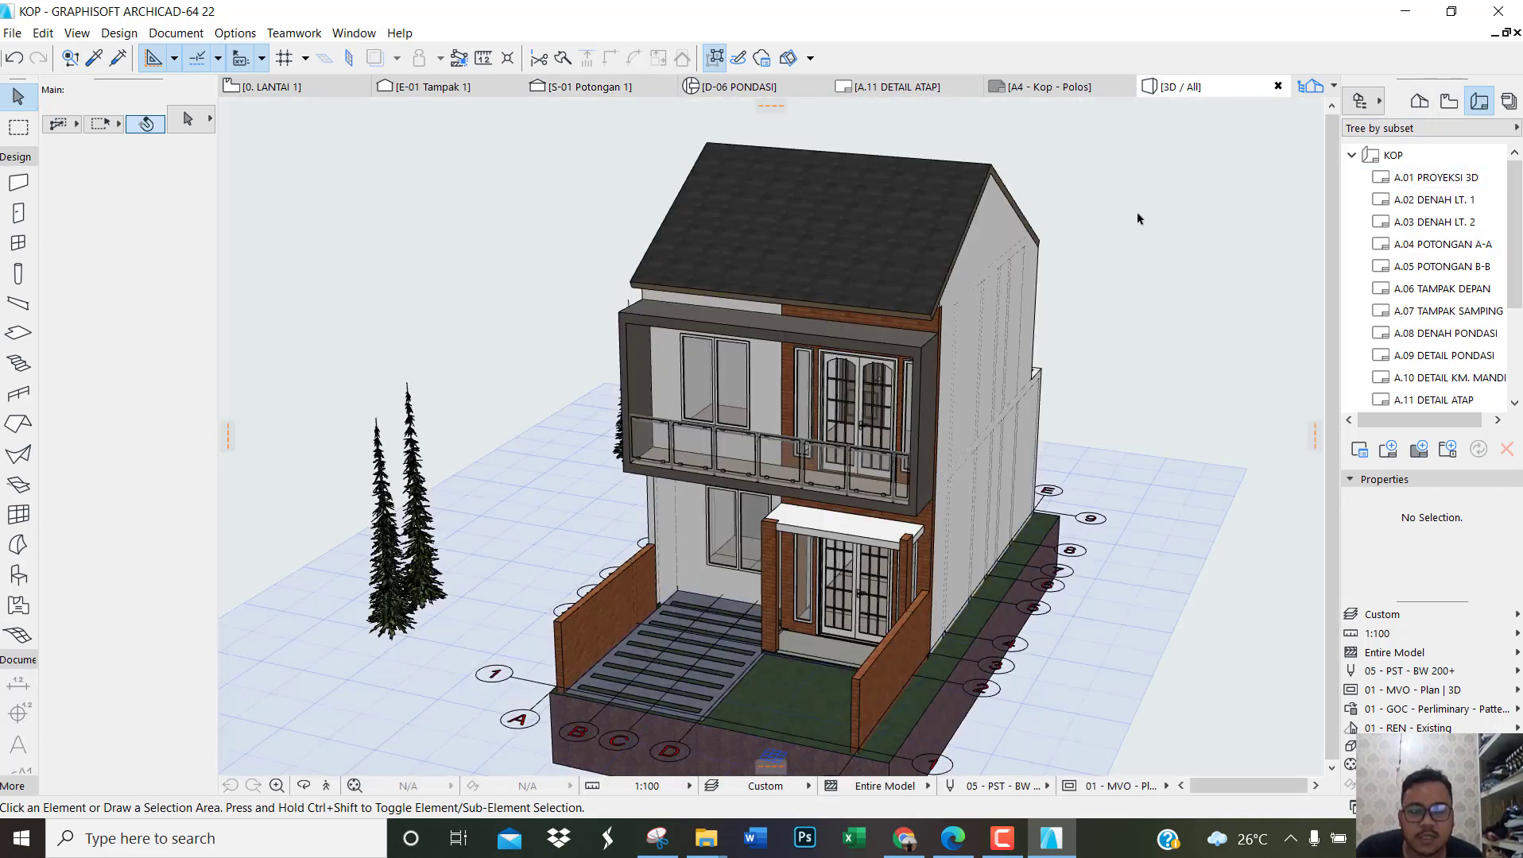
{"action": "middle_click_drag", "start_coordinate": [792, 506], "coordinate": [783, 474], "text": "shift"}
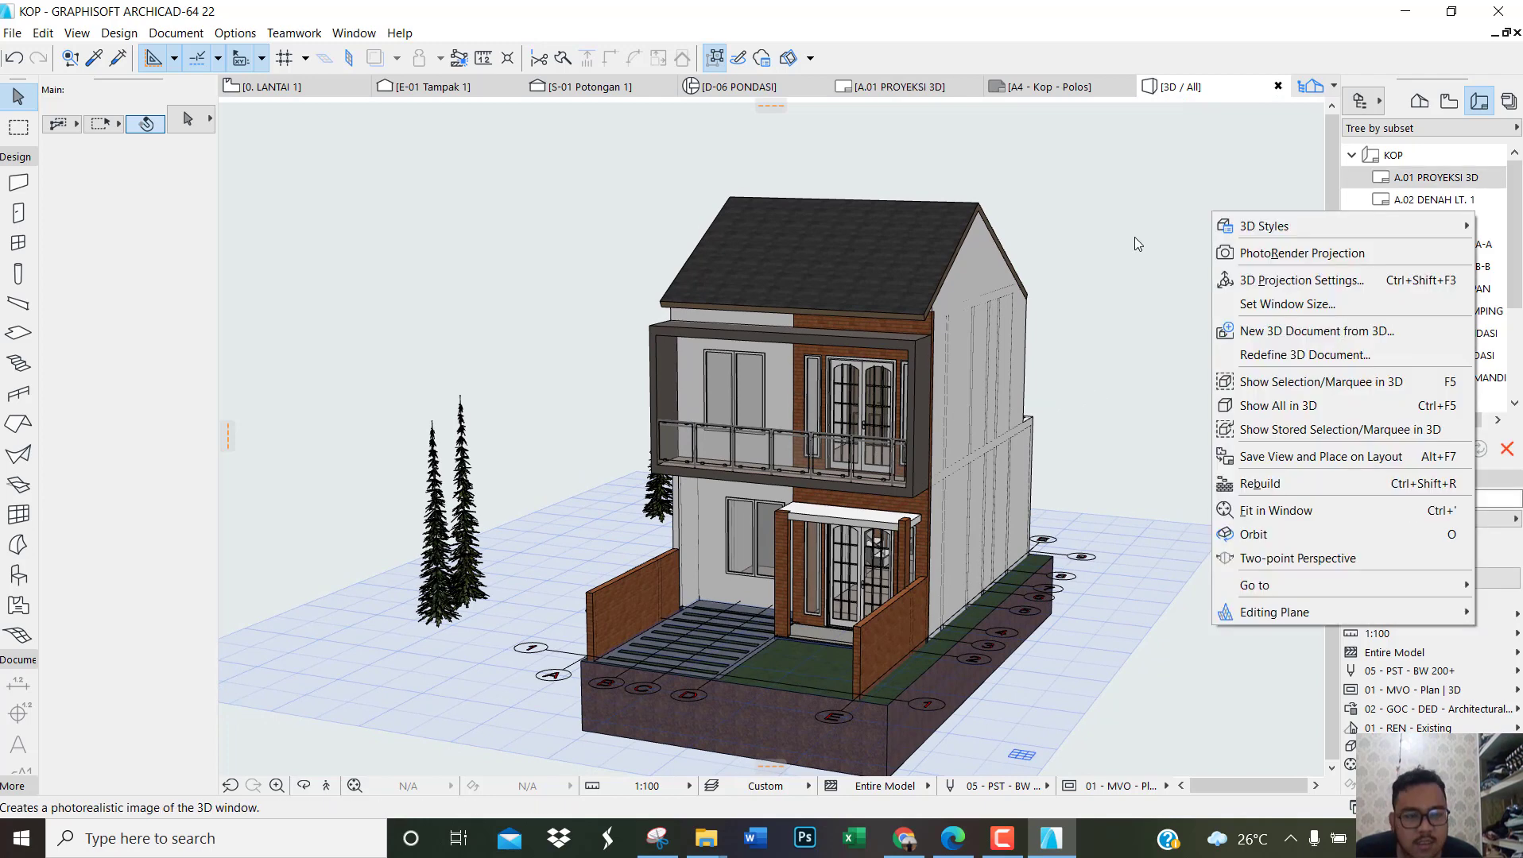
{"action": "right_click", "coordinate": [1132, 237]}
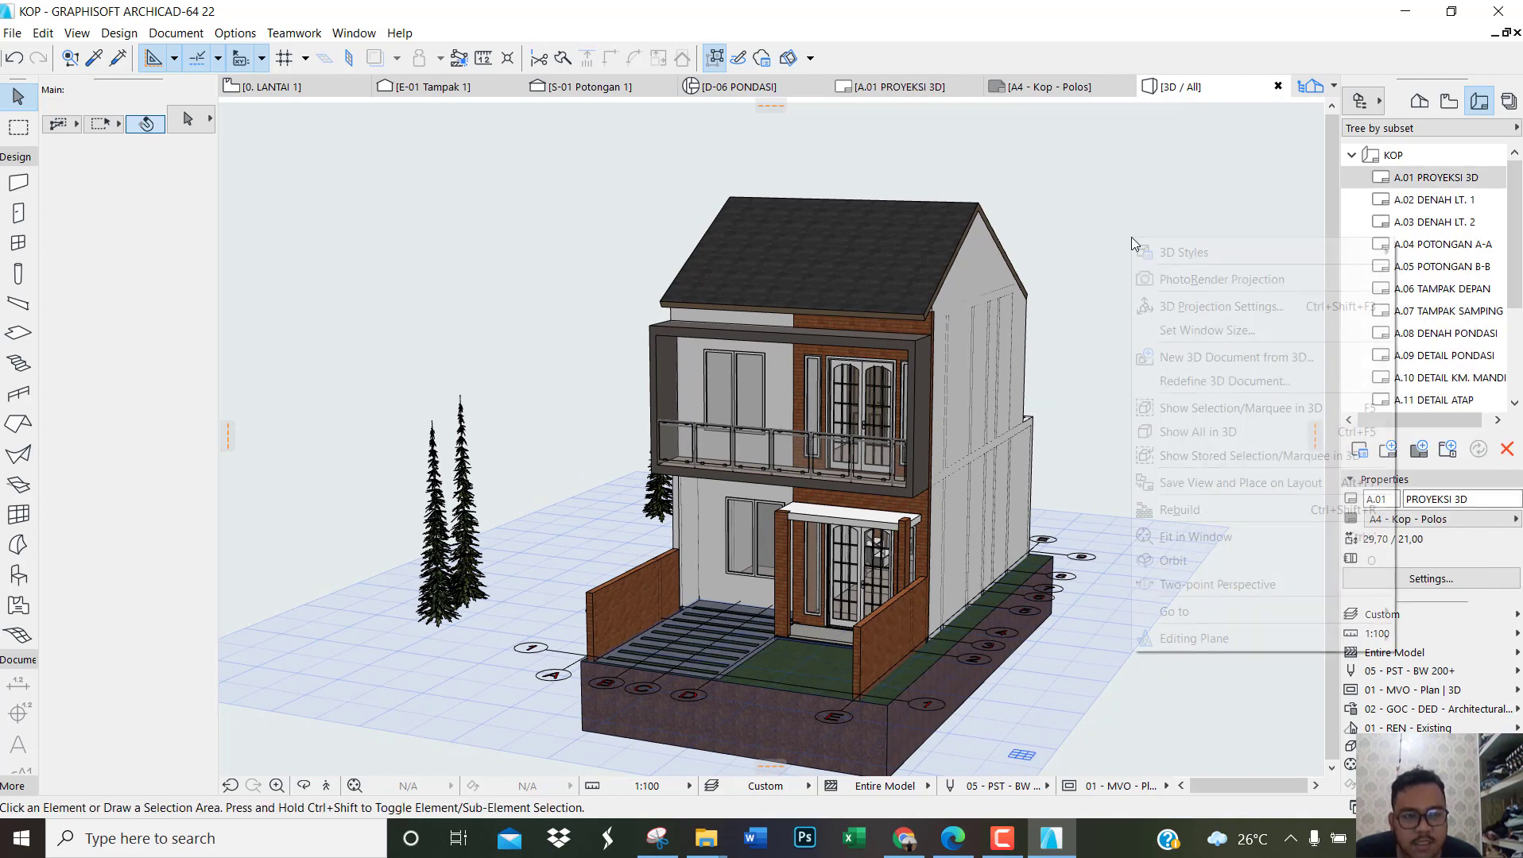
{"action": "left_click", "coordinate": [1218, 483]}
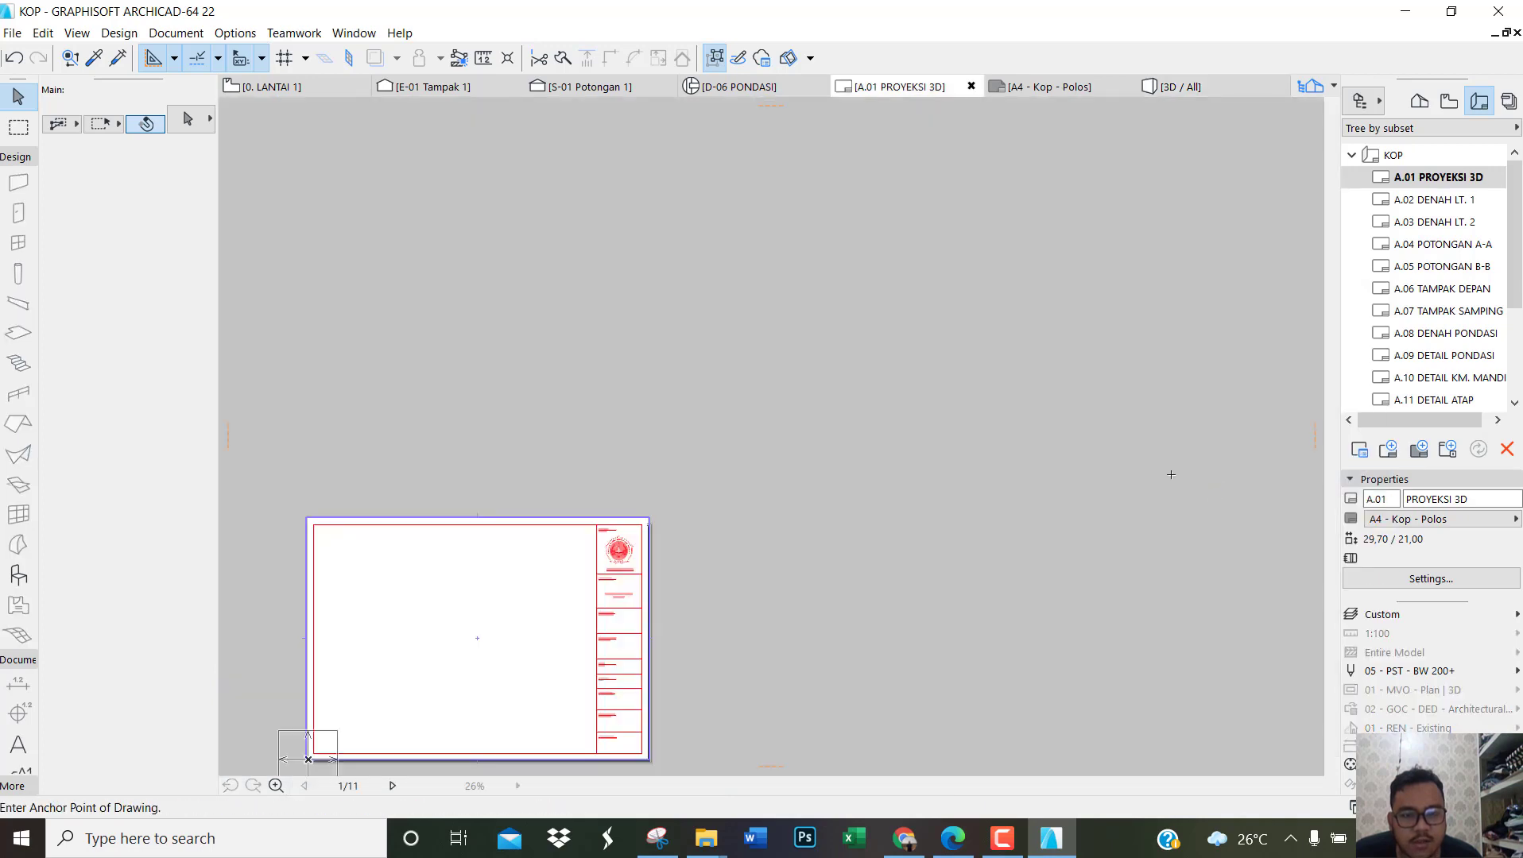
{"action": "scroll", "coordinate": [583, 548], "scroll_direction": "down", "scroll_amount": 4}
{"action": "scroll", "coordinate": [465, 612], "scroll_direction": "up", "scroll_amount": 9}
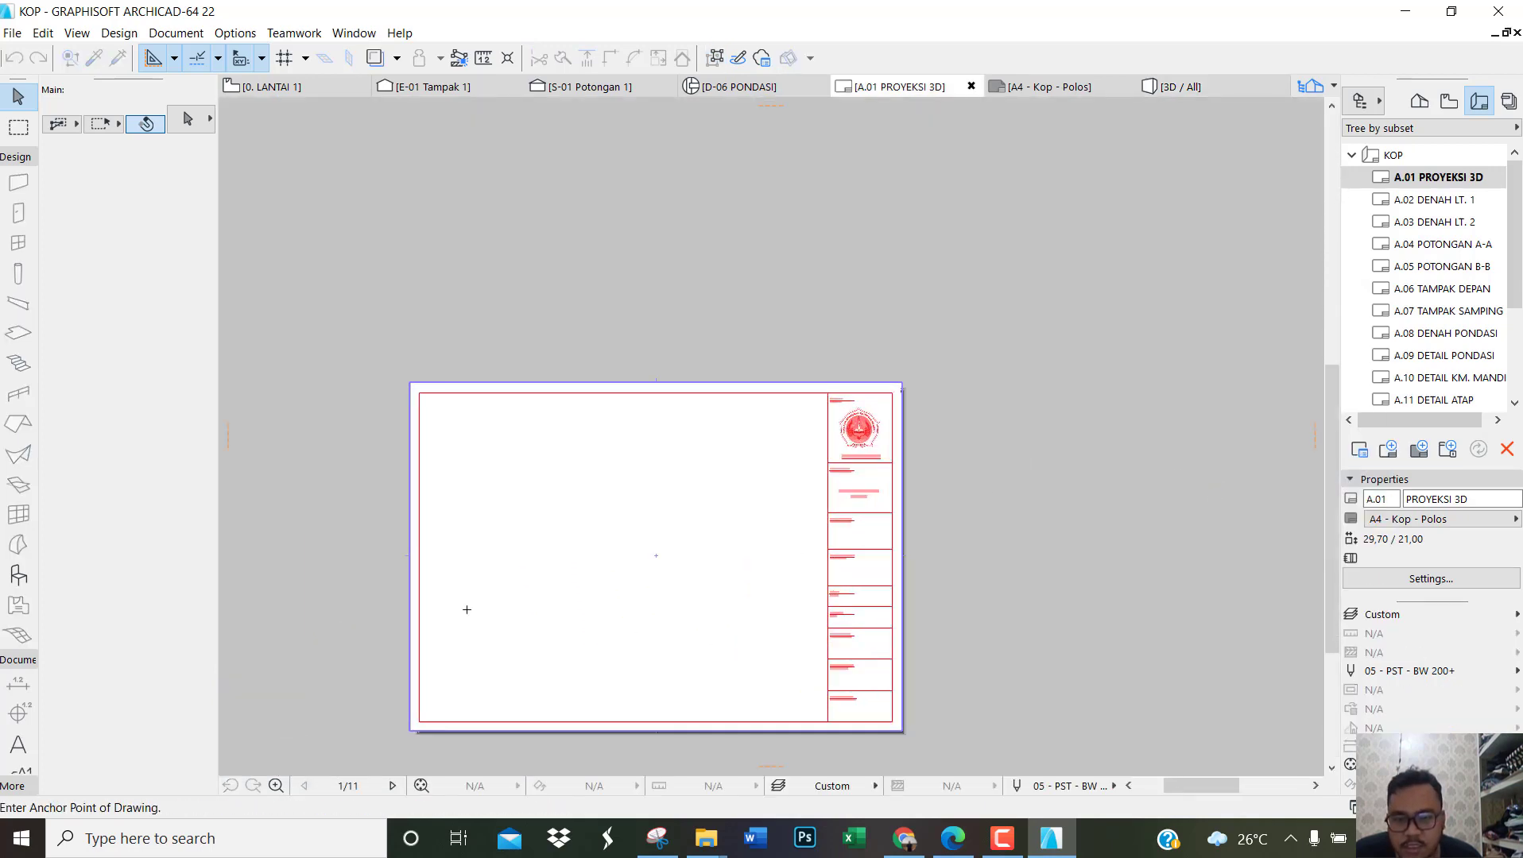
{"action": "left_click", "coordinate": [726, 537]}
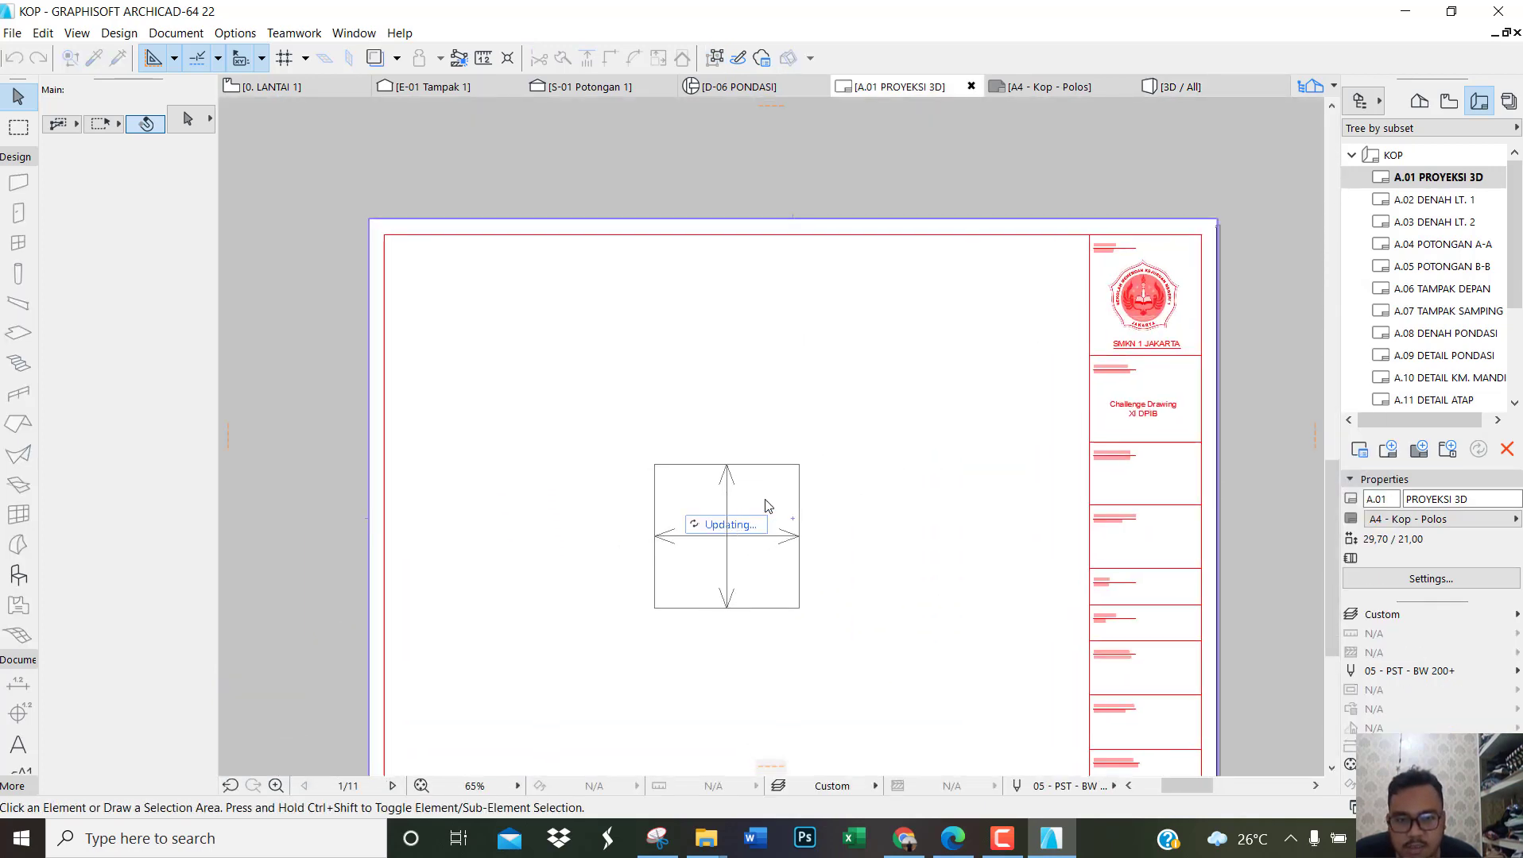
{"action": "scroll", "coordinate": [764, 500], "scroll_direction": "down", "scroll_amount": 3}
{"action": "scroll", "coordinate": [837, 517], "scroll_direction": "up", "scroll_amount": 2}
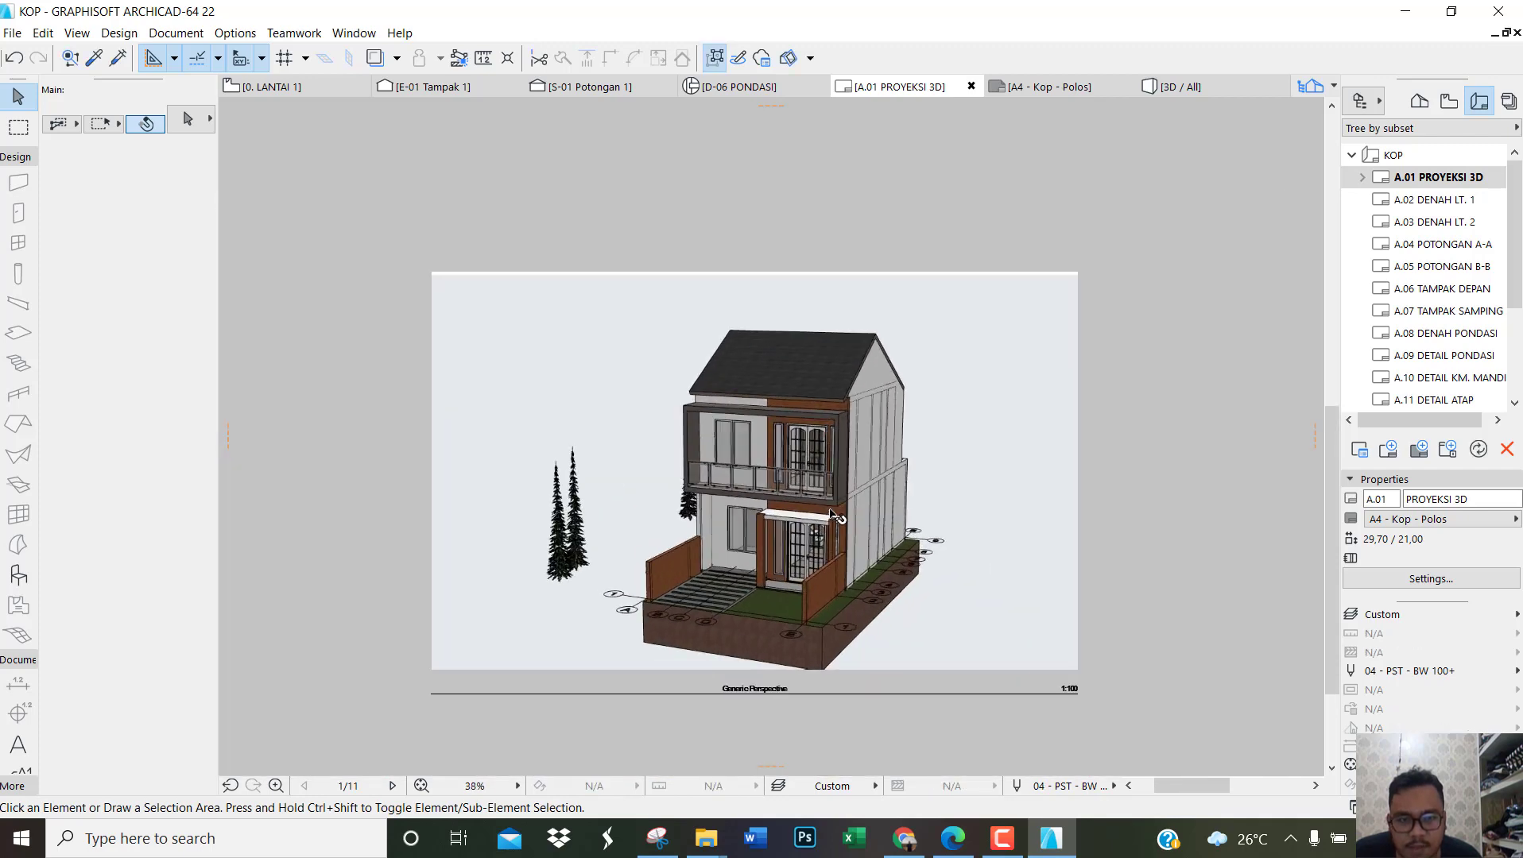
Step: Crop both sides and the upper edge of the perspective drawing to a frame of about 20,75 by 20,75 cm around the house
{"action": "left_click", "coordinate": [570, 429]}
{"action": "left_click", "coordinate": [431, 461]}
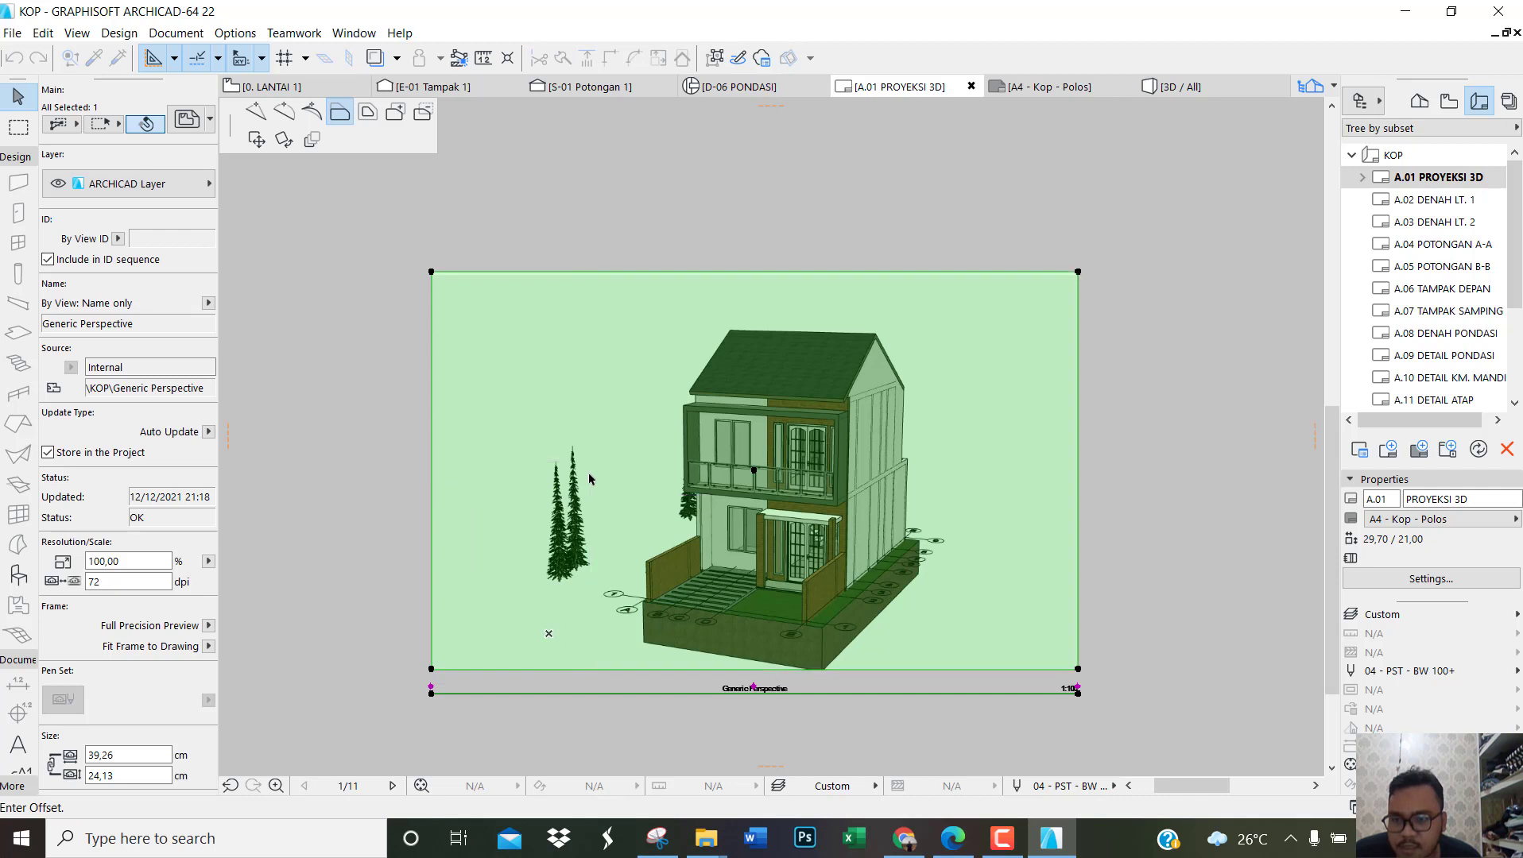
{"action": "left_click", "coordinate": [589, 384]}
{"action": "left_click", "coordinate": [1078, 454]}
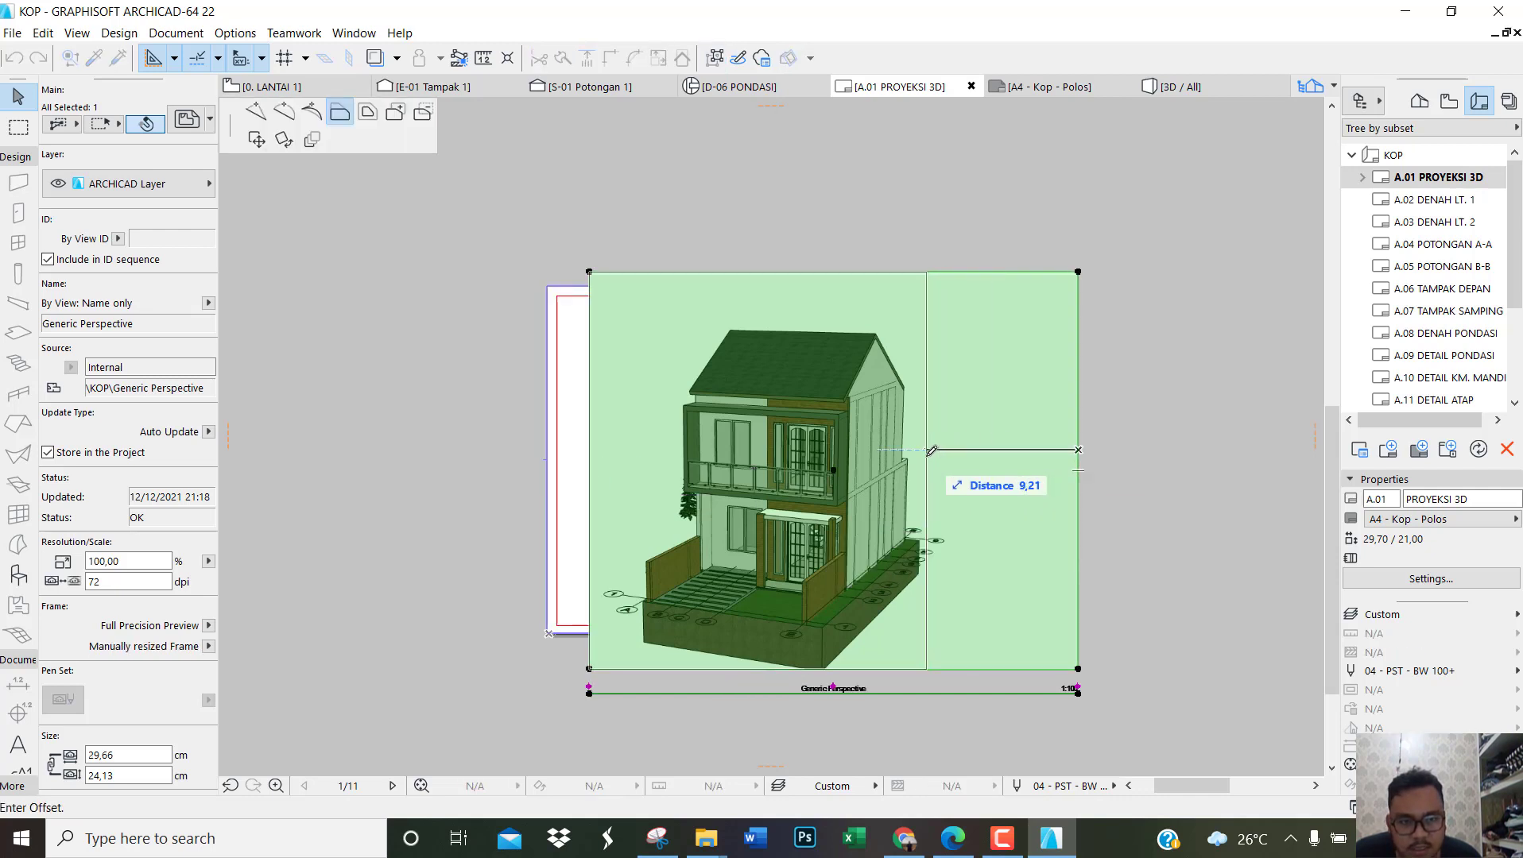
{"action": "left_click", "coordinate": [932, 446]}
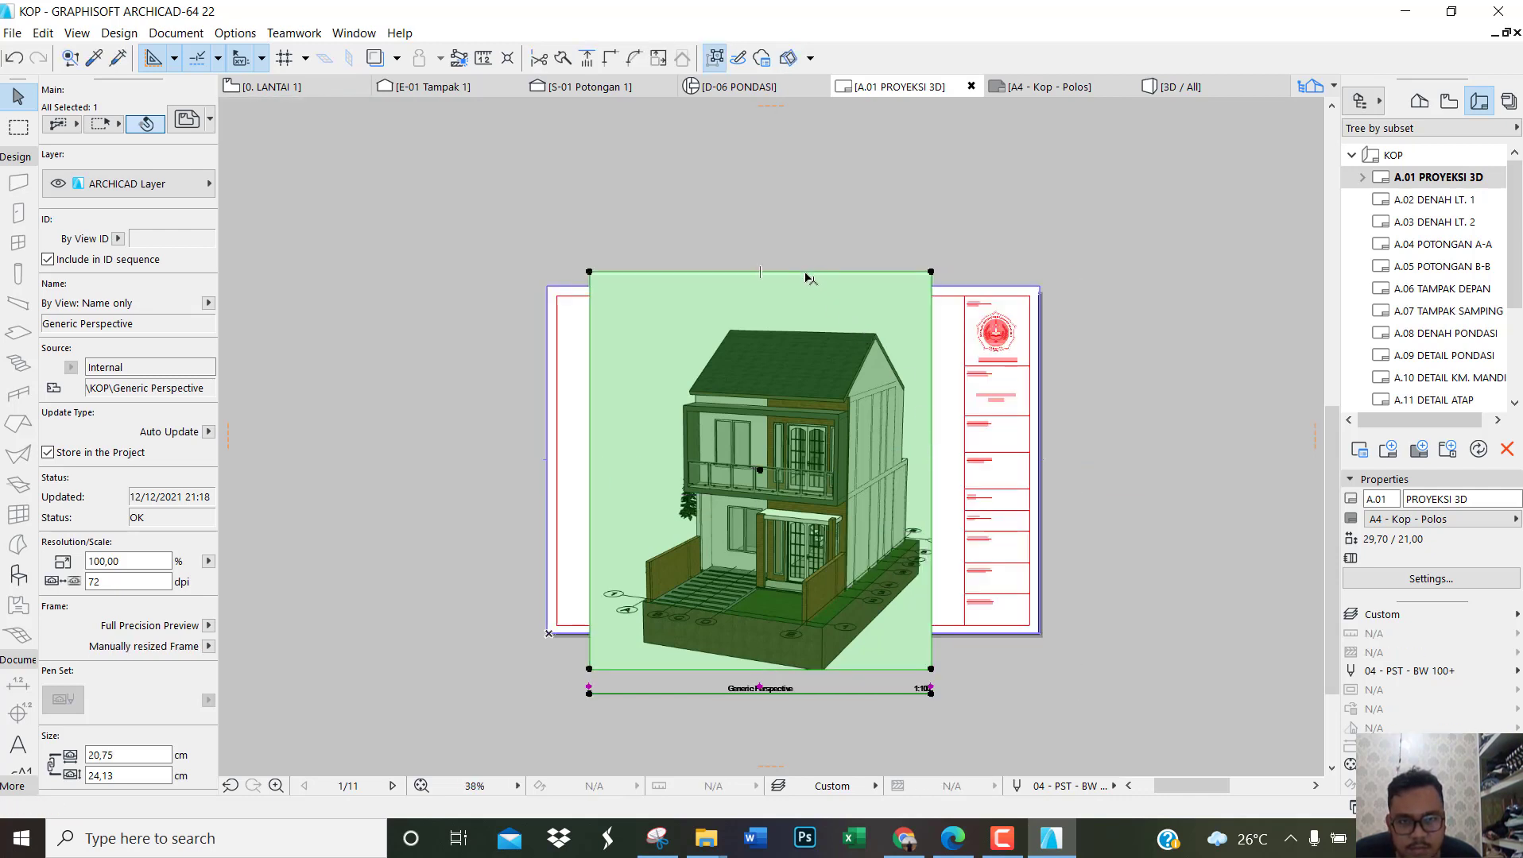
{"action": "left_click", "coordinate": [805, 273]}
{"action": "left_click", "coordinate": [818, 327]}
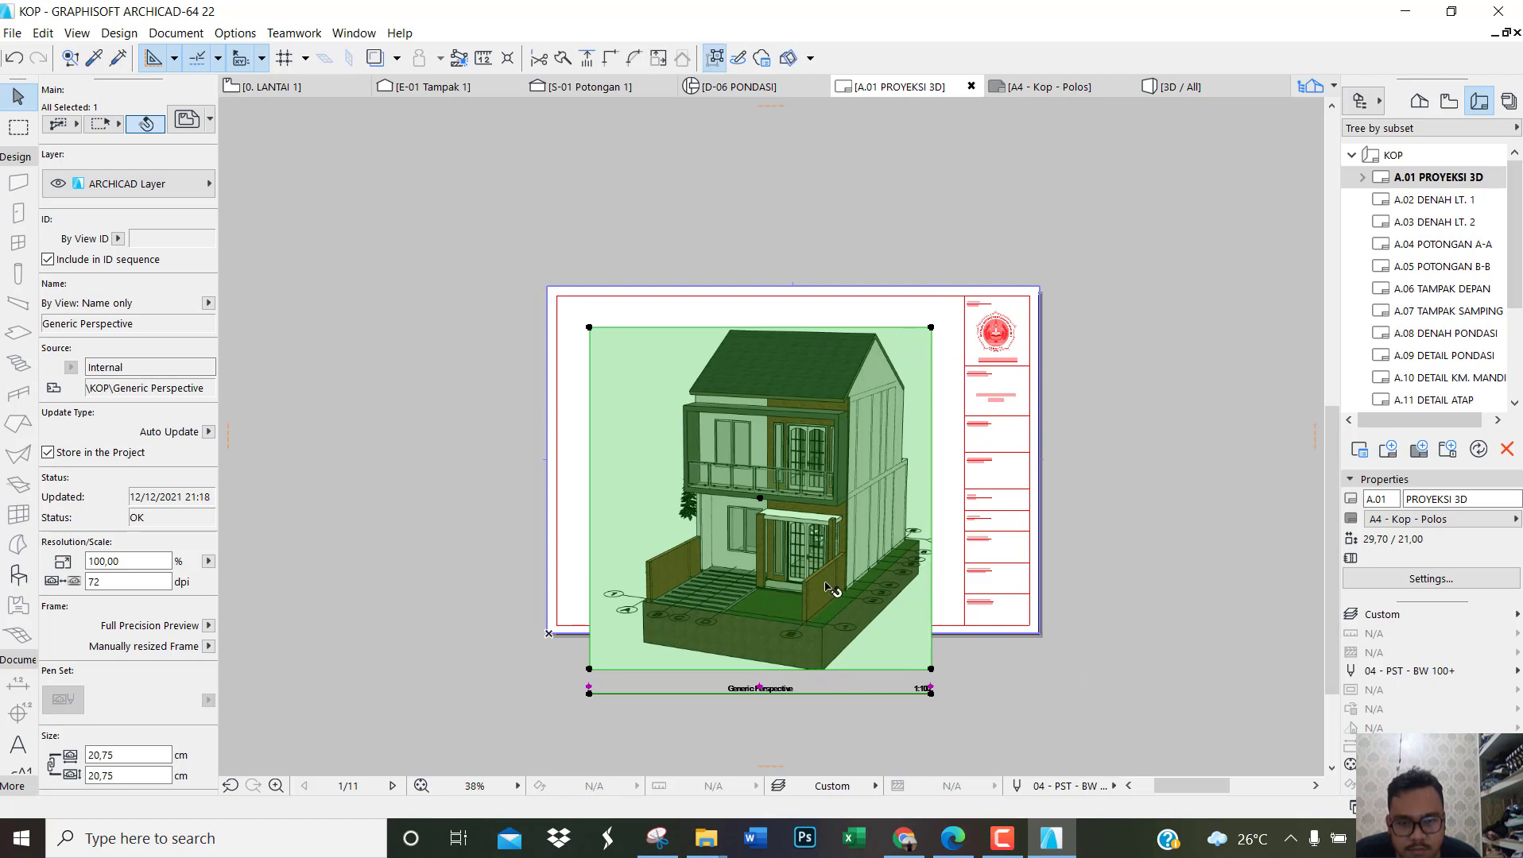
Step: Move the perspective drawing up on the sheet and trim its lower edge to a frame height of about 18,40 cm
{"action": "left_click_drag", "start_coordinate": [828, 574], "coordinate": [828, 549]}
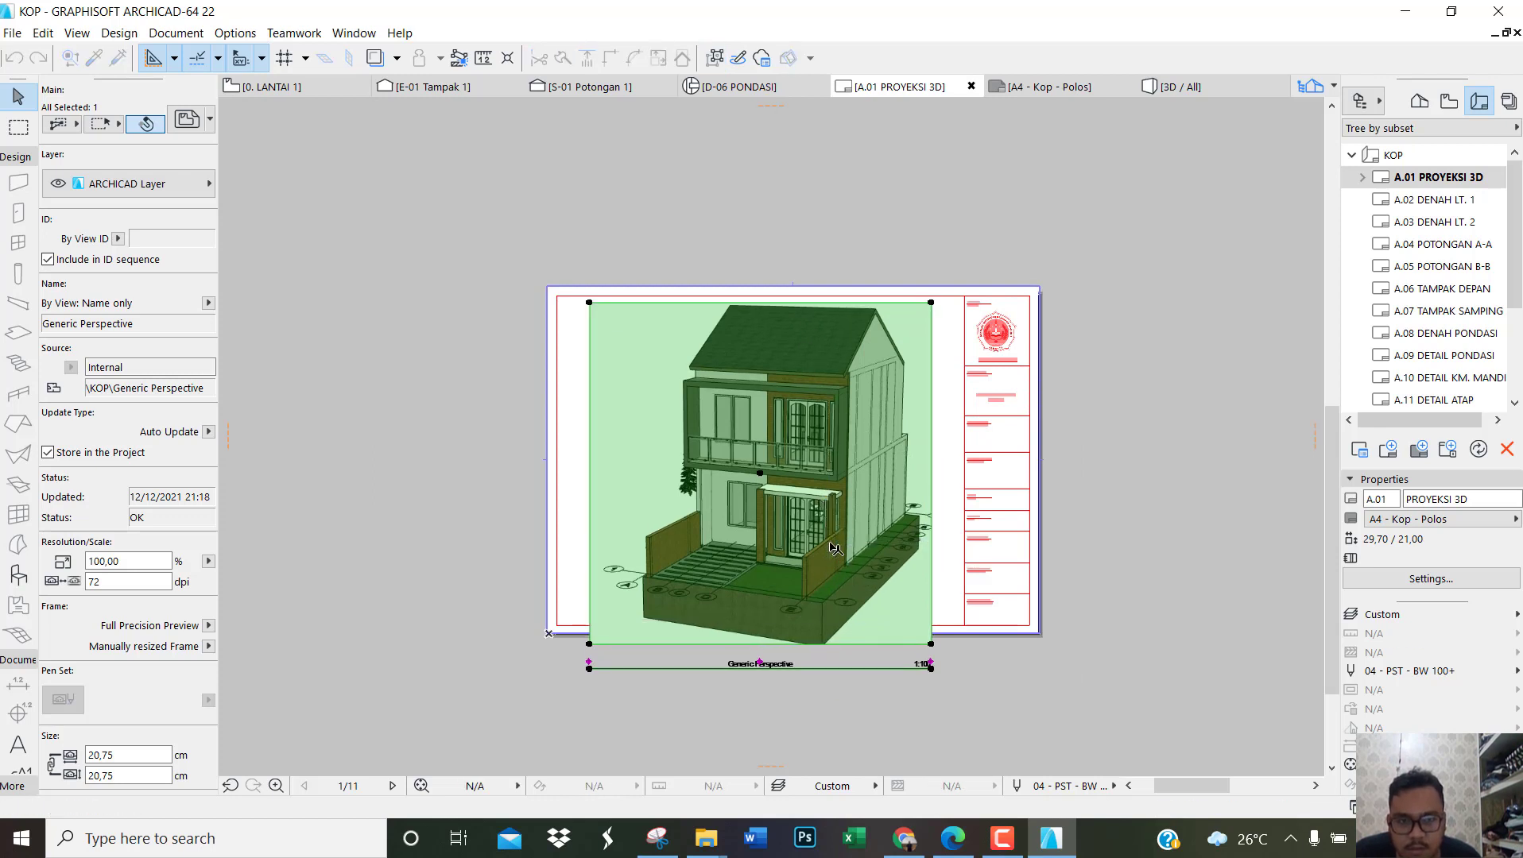
{"action": "left_click", "coordinate": [838, 644]}
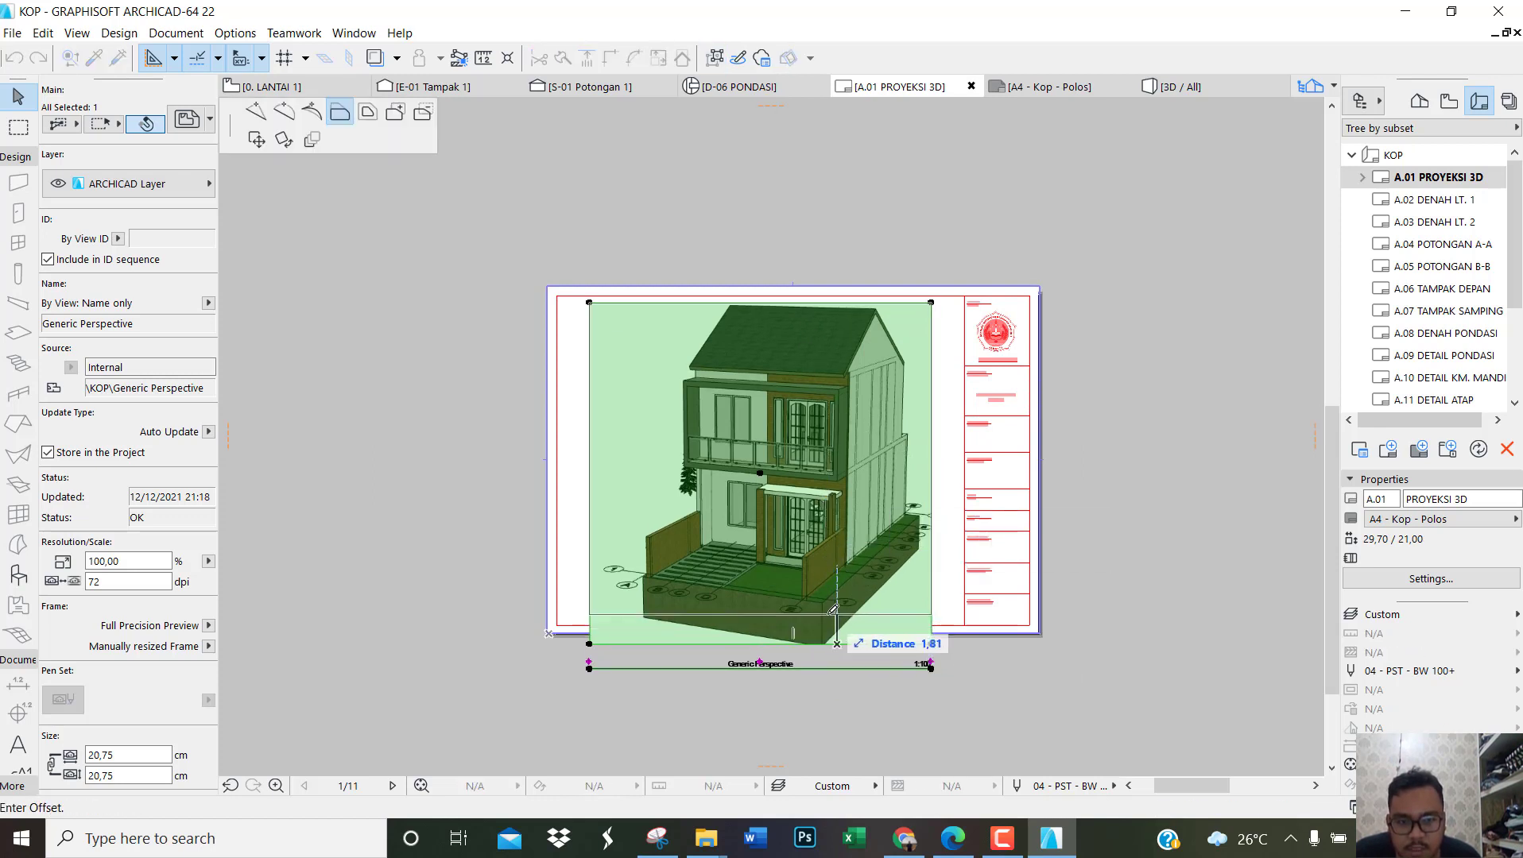
{"action": "left_click", "coordinate": [831, 614]}
{"action": "scroll", "coordinate": [854, 584], "scroll_direction": "up", "scroll_amount": 3}
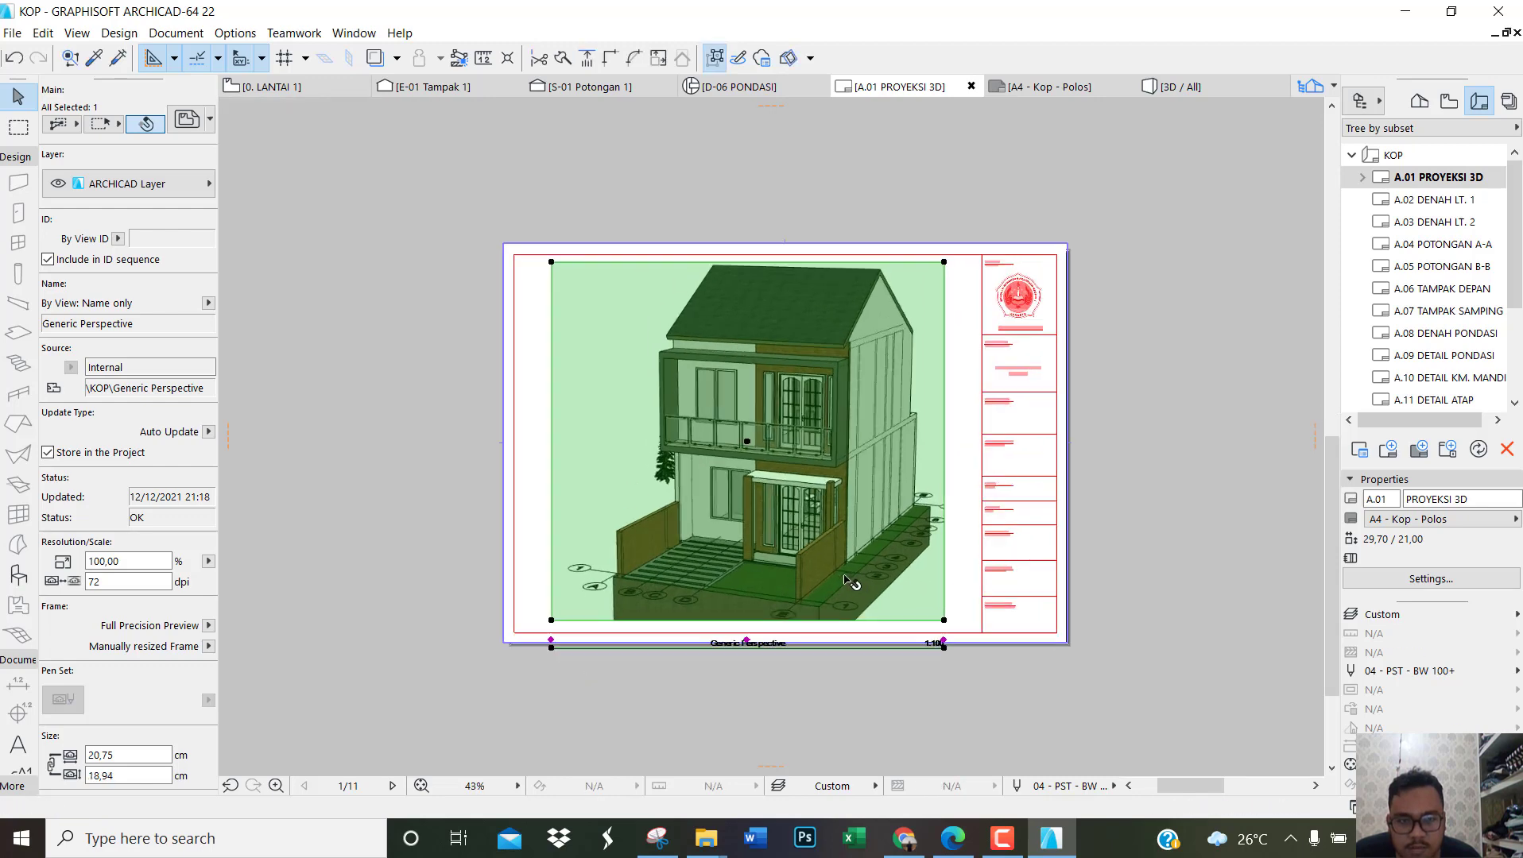
{"action": "left_click", "coordinate": [827, 641]}
{"action": "left_click", "coordinate": [827, 628]}
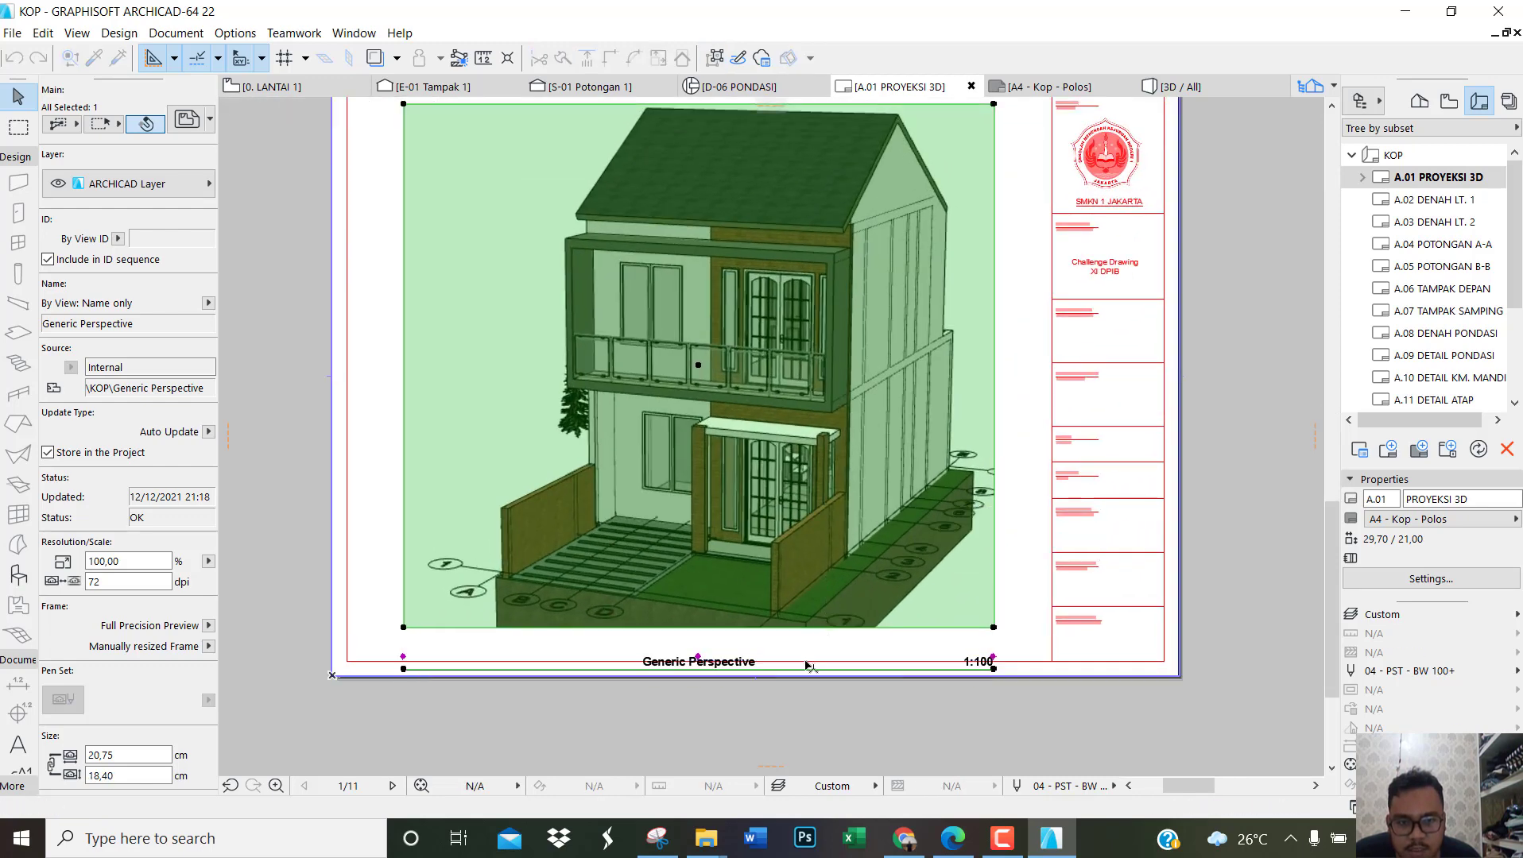
Step: Move the perspective's drawing title up to sit directly beneath the picture frame
{"action": "key", "text": "Escape"}
{"action": "left_click", "coordinate": [975, 667]}
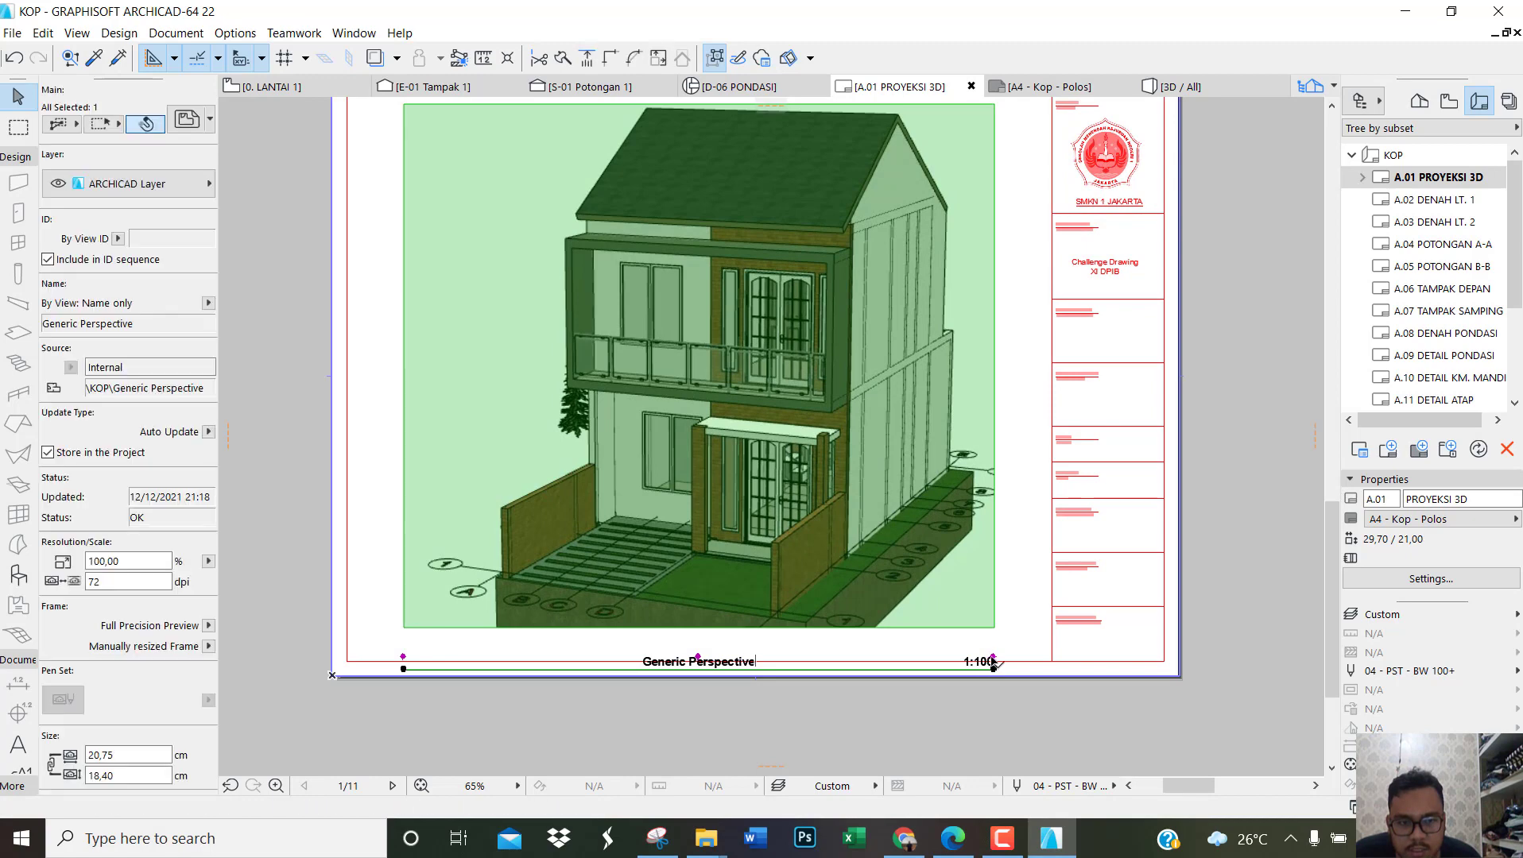
{"action": "left_click", "coordinate": [993, 666]}
{"action": "key", "text": "Escape"}
{"action": "left_click", "coordinate": [993, 669]}
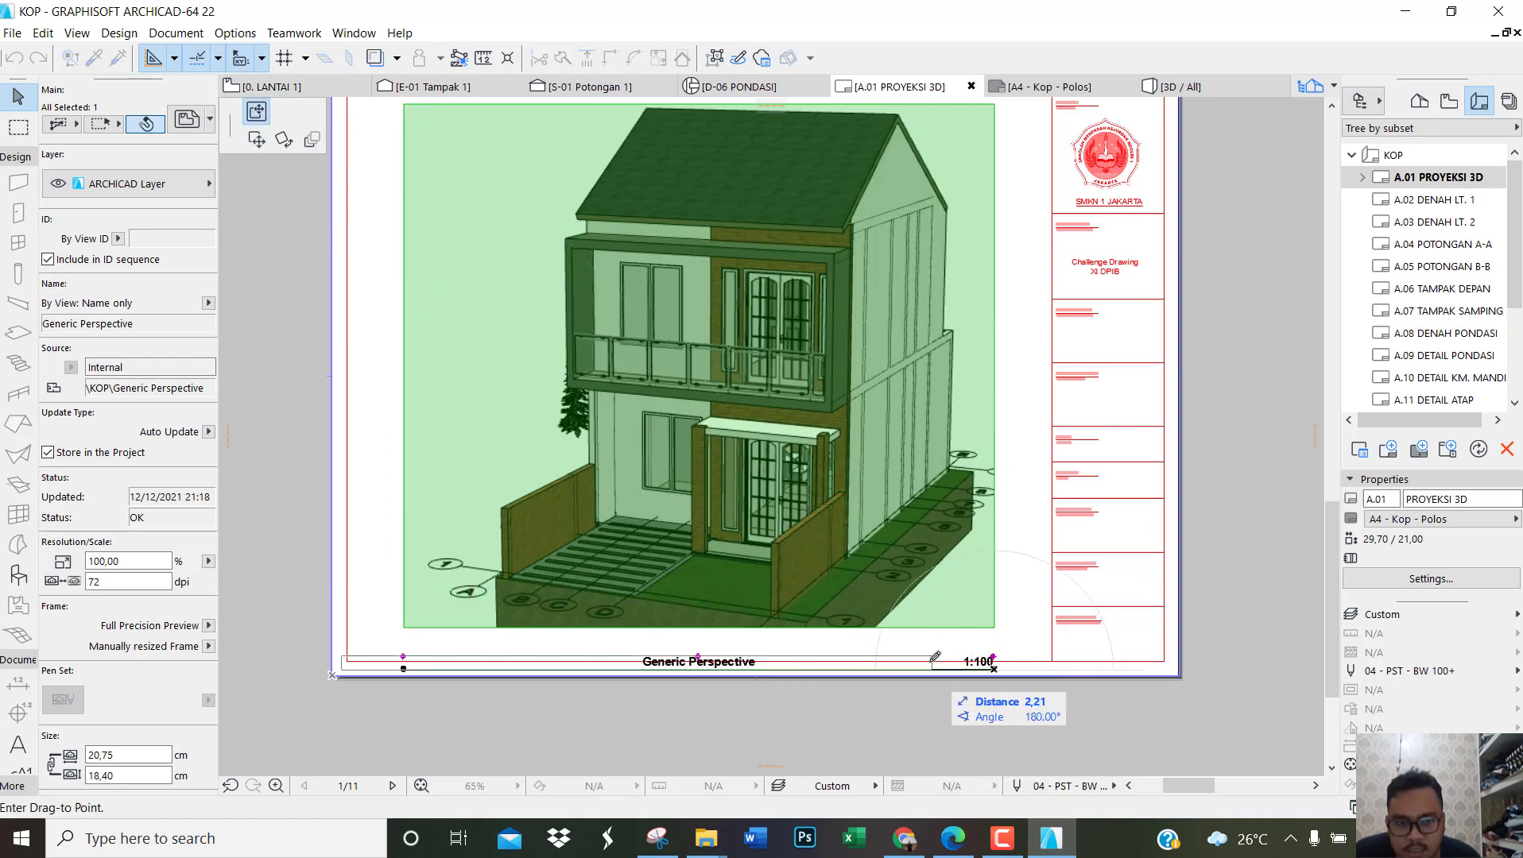
{"action": "scroll", "coordinate": [934, 655], "scroll_direction": "up", "scroll_amount": 2}
{"action": "left_click", "coordinate": [1042, 635]}
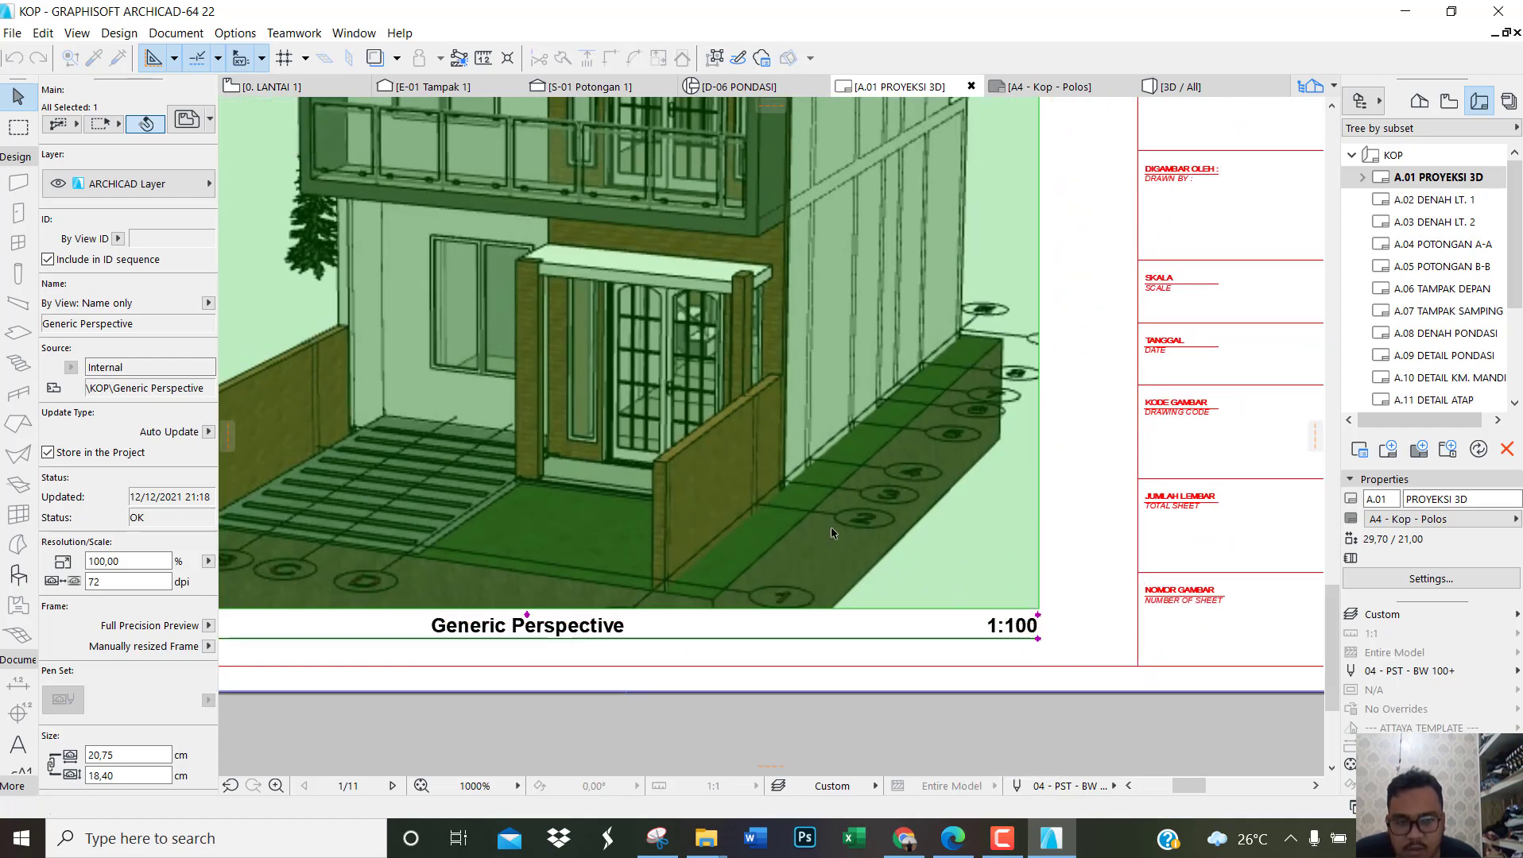
Step: Change the perspective drawing's title type to Linear Drawing Title 22 and deselect the drawing
{"action": "scroll", "coordinate": [861, 534], "scroll_direction": "down", "scroll_amount": 3}
{"action": "scroll", "coordinate": [112, 514], "scroll_direction": "down", "scroll_amount": 10}
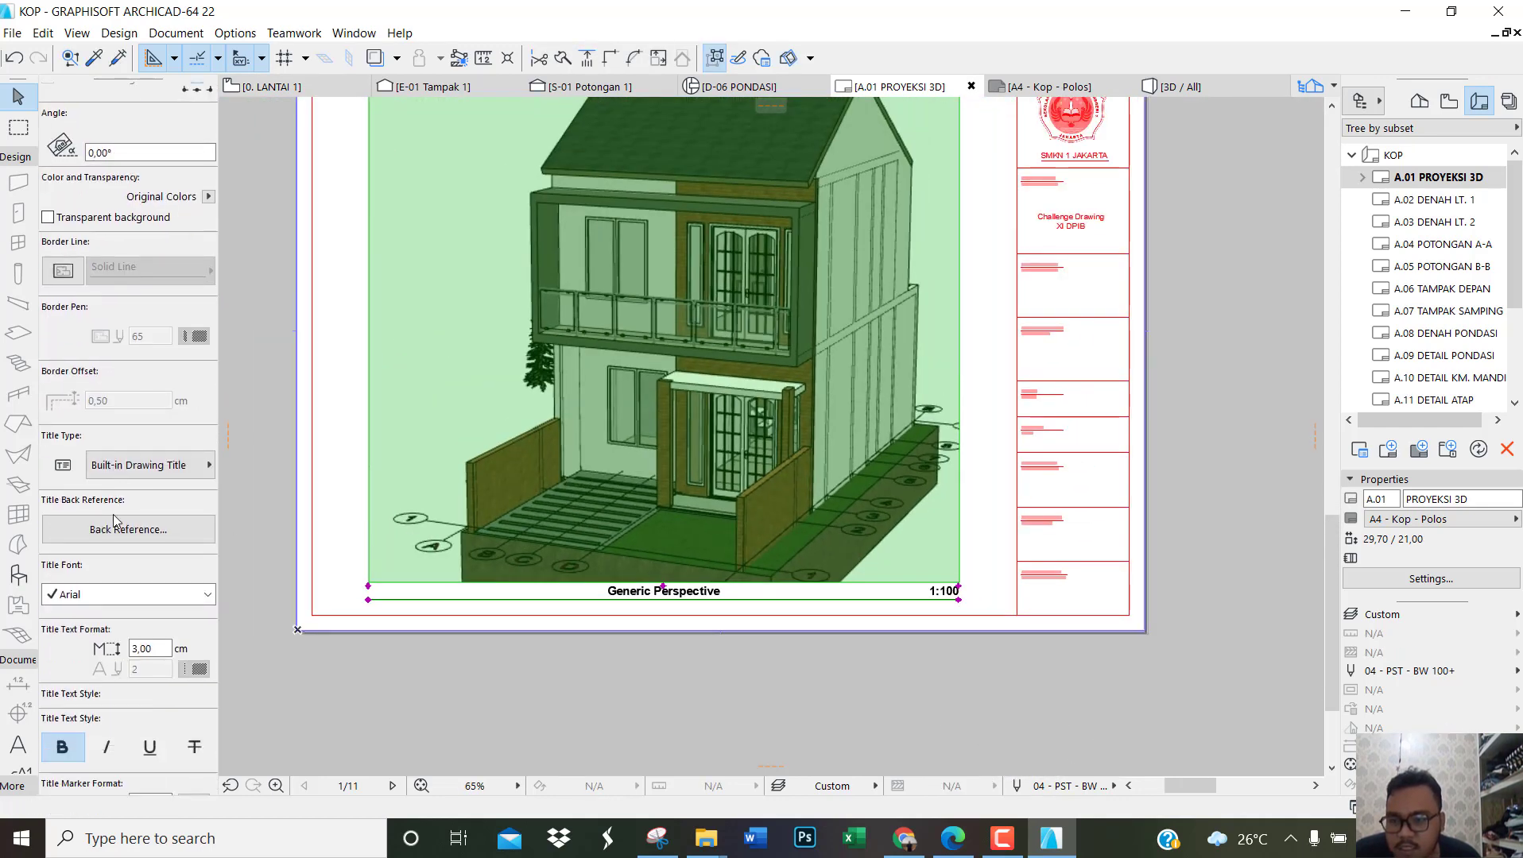
{"action": "left_click", "coordinate": [167, 385]}
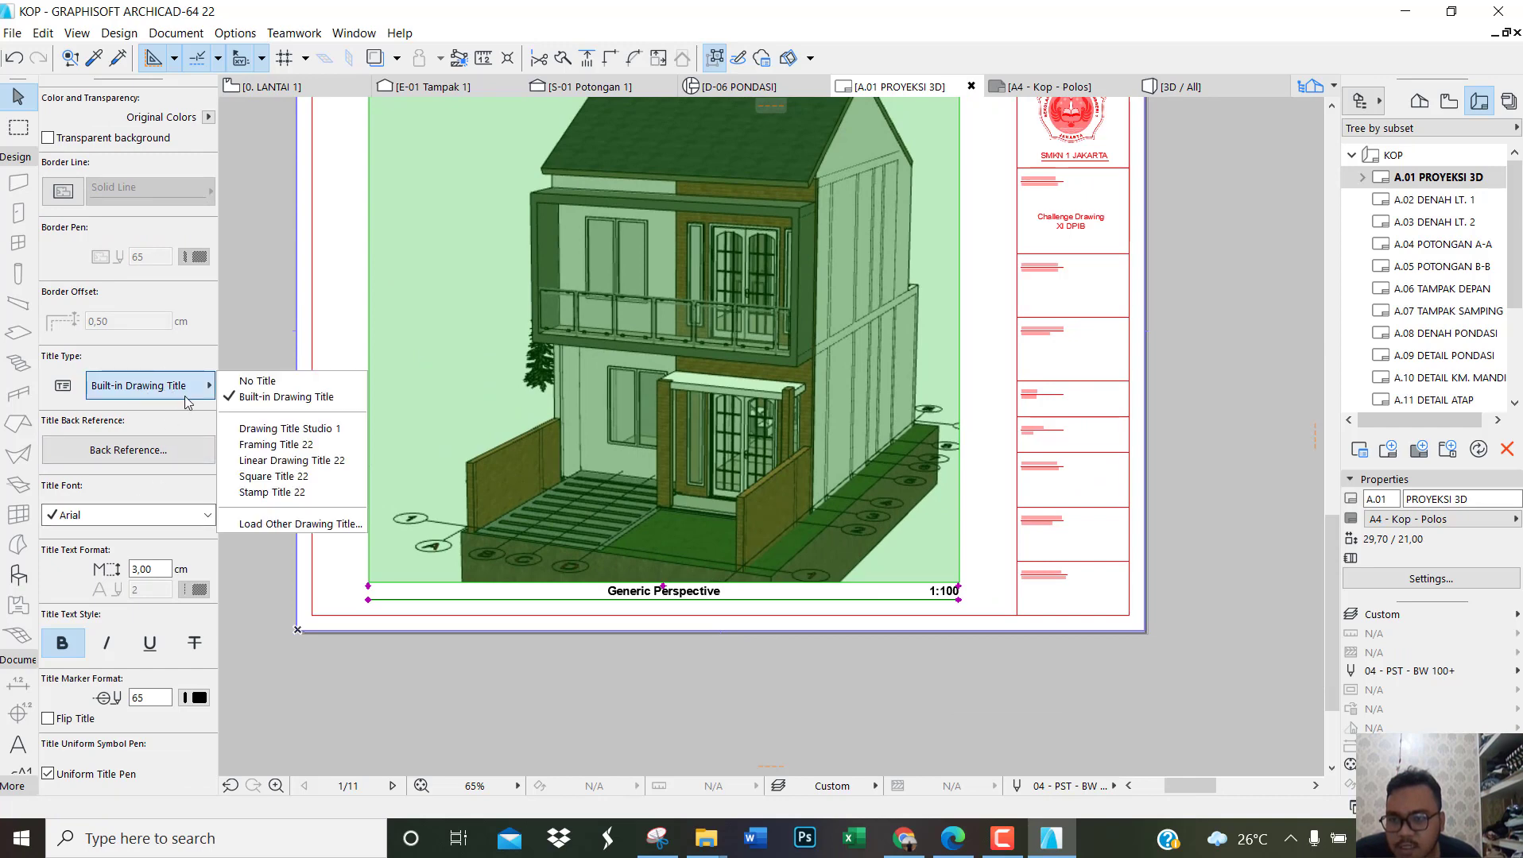
{"action": "left_click", "coordinate": [283, 460]}
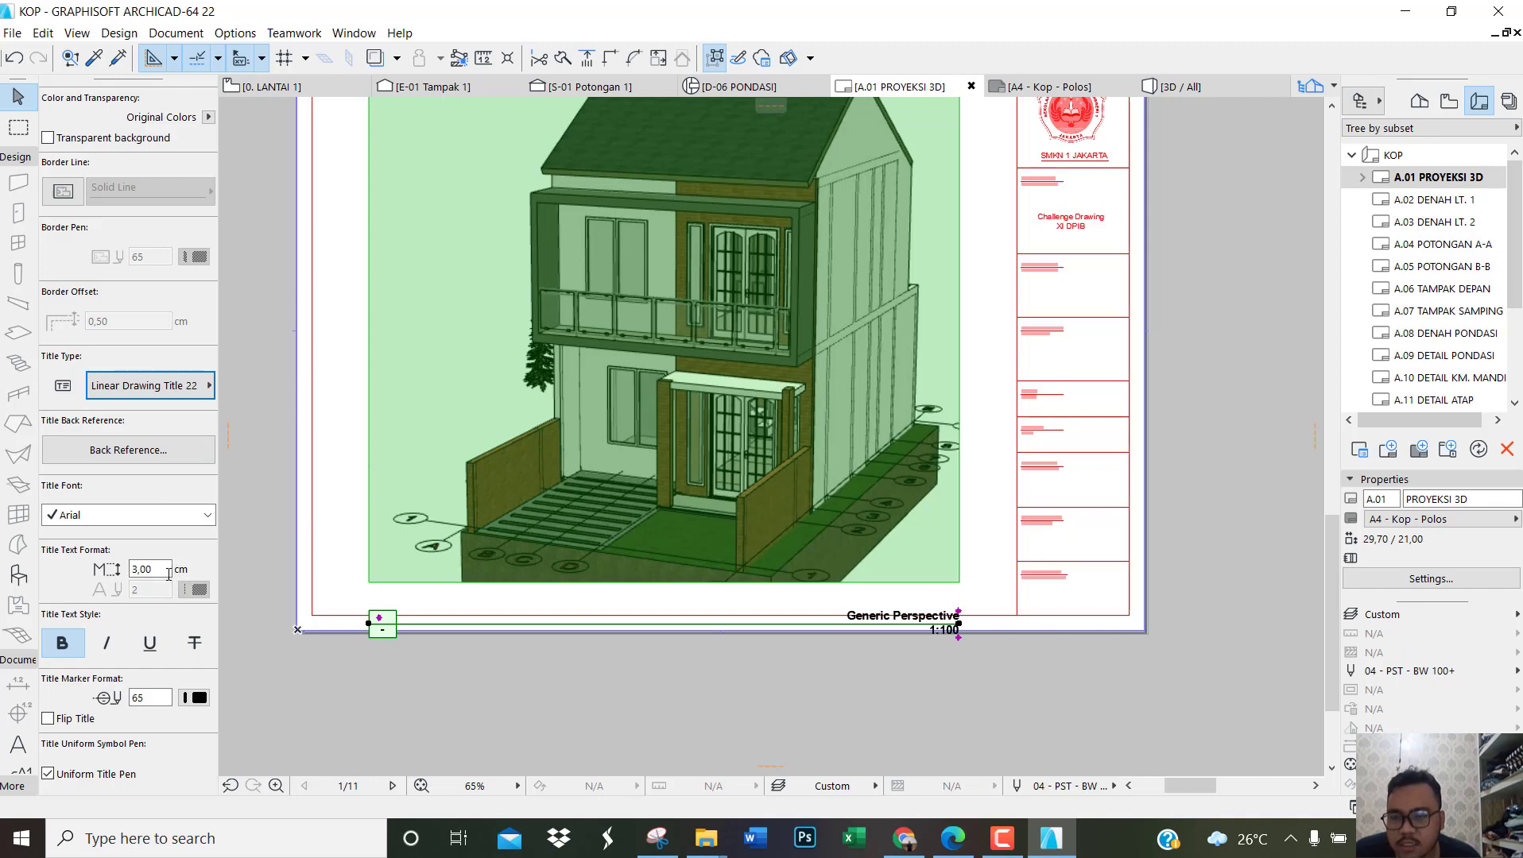
{"action": "left_click", "coordinate": [629, 696]}
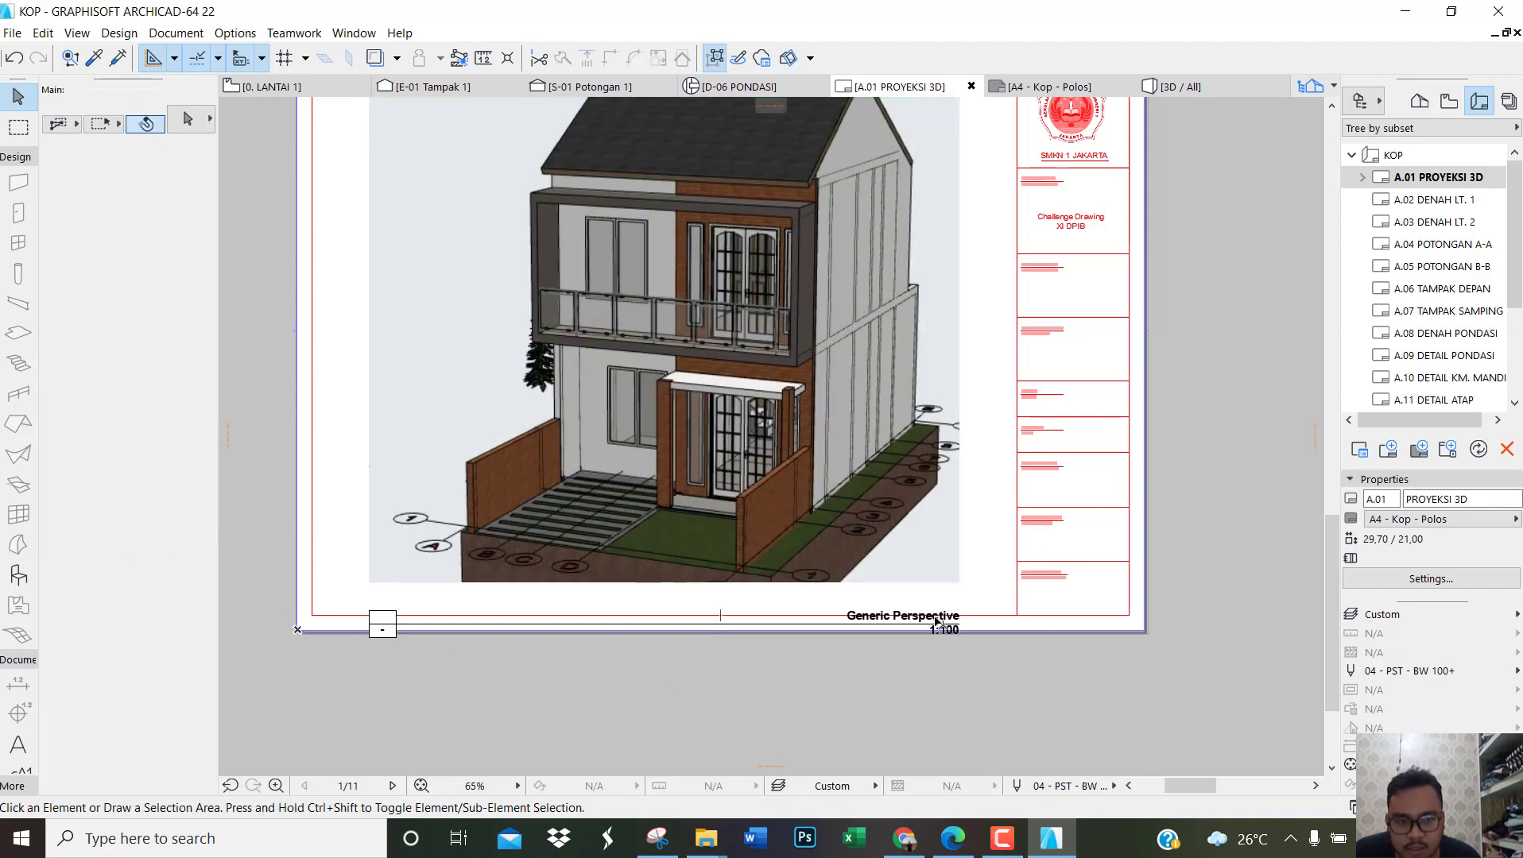
Step: Move the linear drawing title up so it lies inside the sheet border below the perspective
{"action": "left_click", "coordinate": [962, 629]}
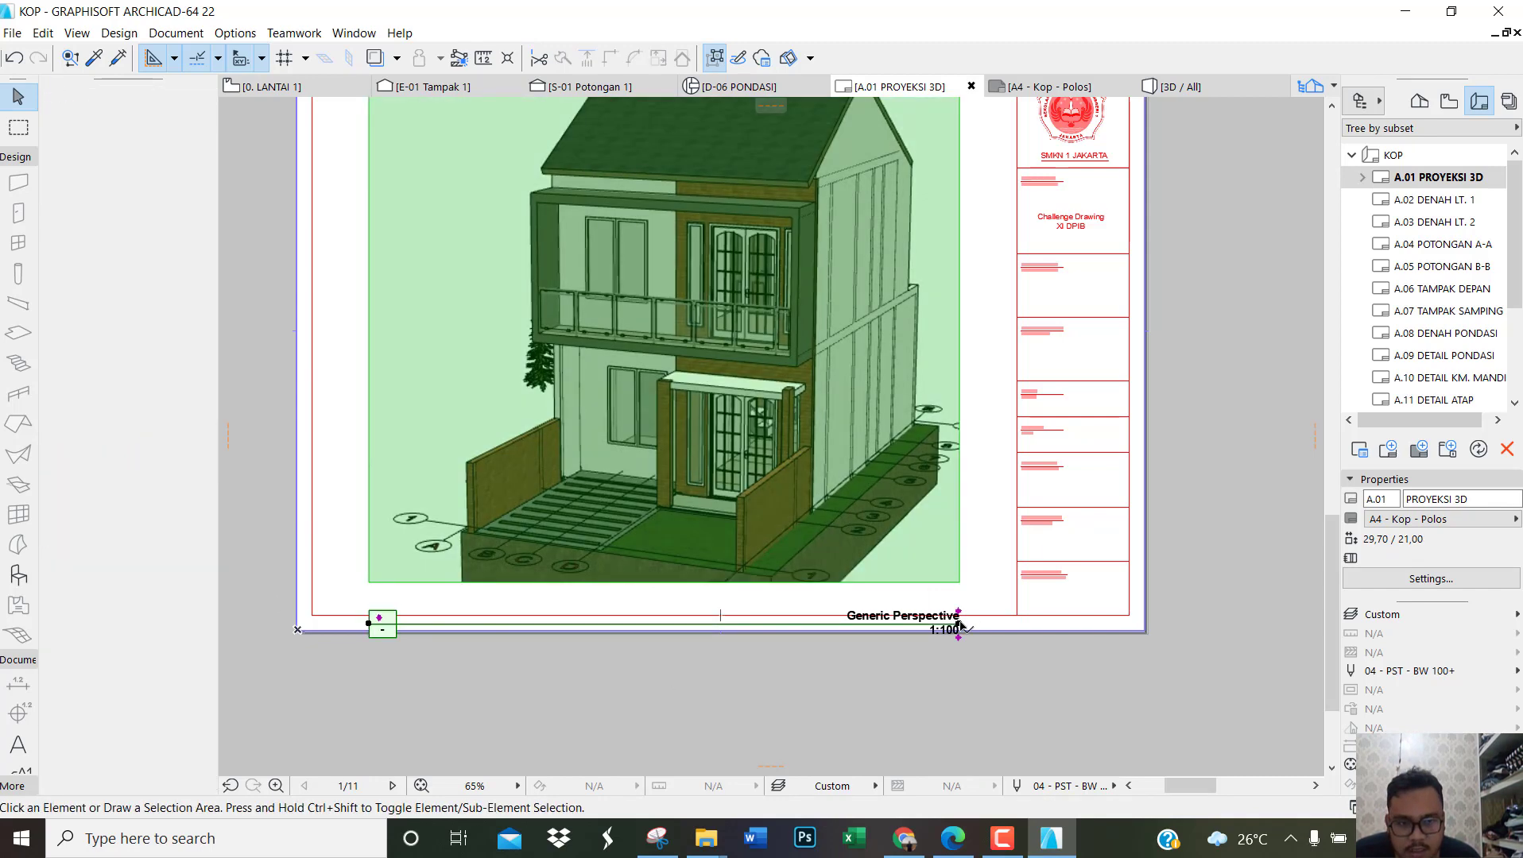
{"action": "left_click_drag", "start_coordinate": [959, 629], "coordinate": [959, 605]}
{"action": "left_click", "coordinate": [899, 708]}
{"action": "left_click", "coordinate": [714, 57]}
{"action": "scroll", "coordinate": [858, 405], "scroll_direction": "up", "scroll_amount": 3}
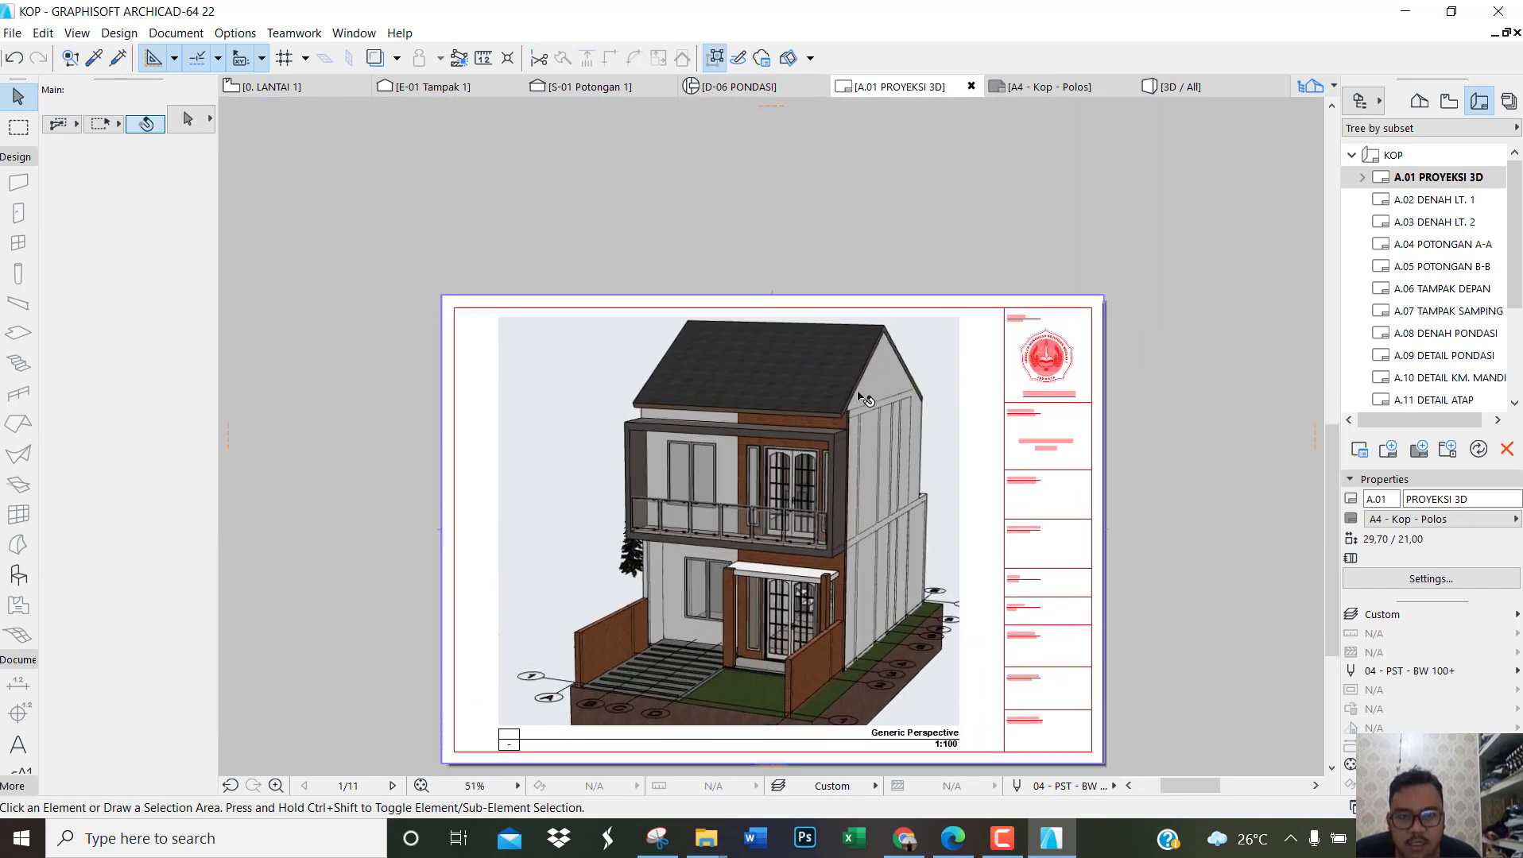
{"action": "scroll", "coordinate": [850, 382], "scroll_direction": "down", "scroll_amount": 3}
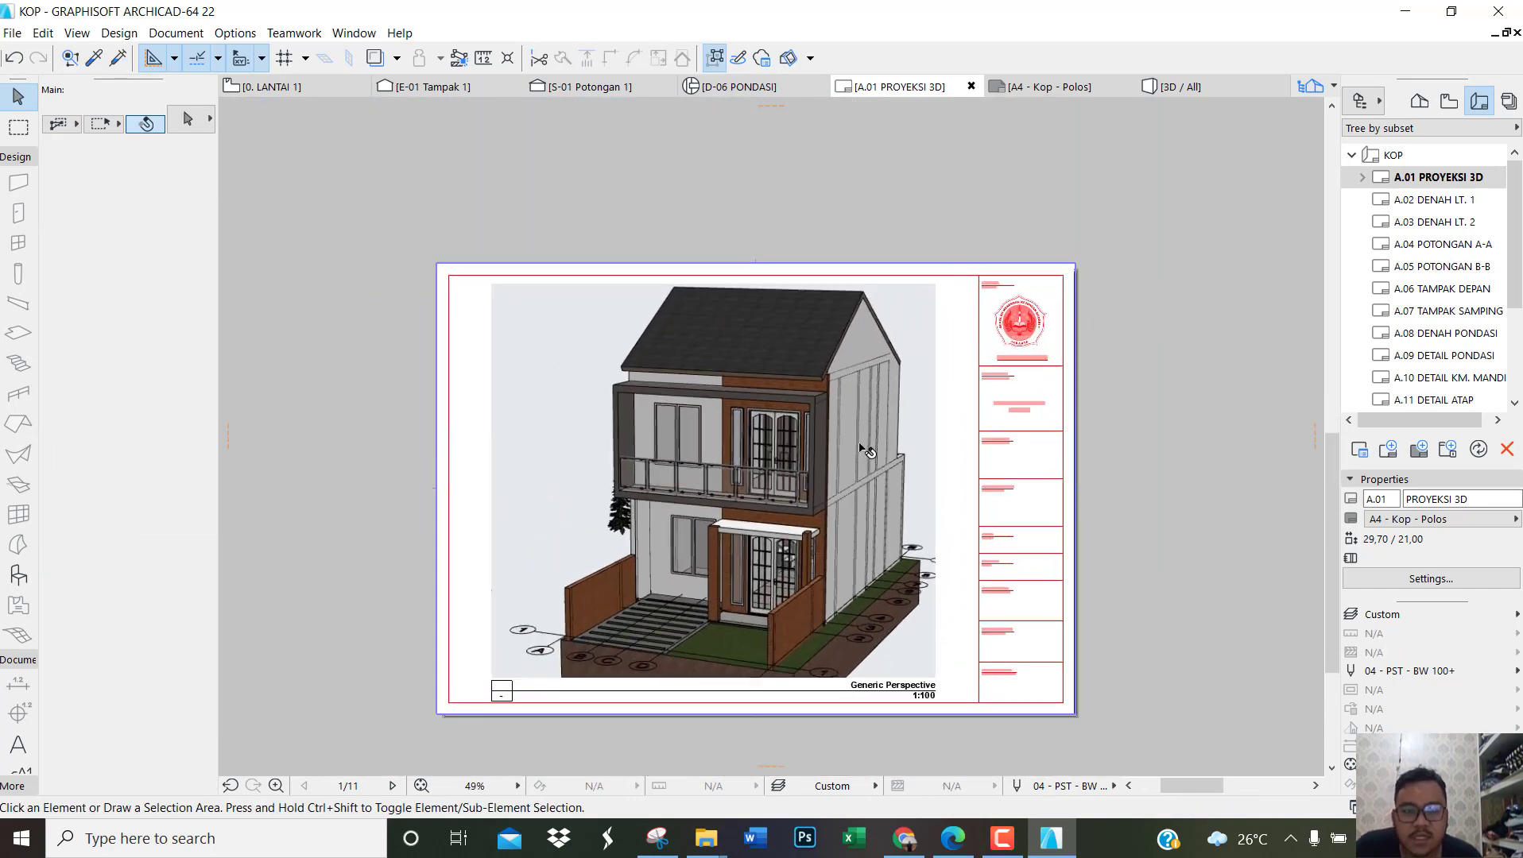
{"action": "scroll", "coordinate": [854, 451], "scroll_direction": "up", "scroll_amount": 1}
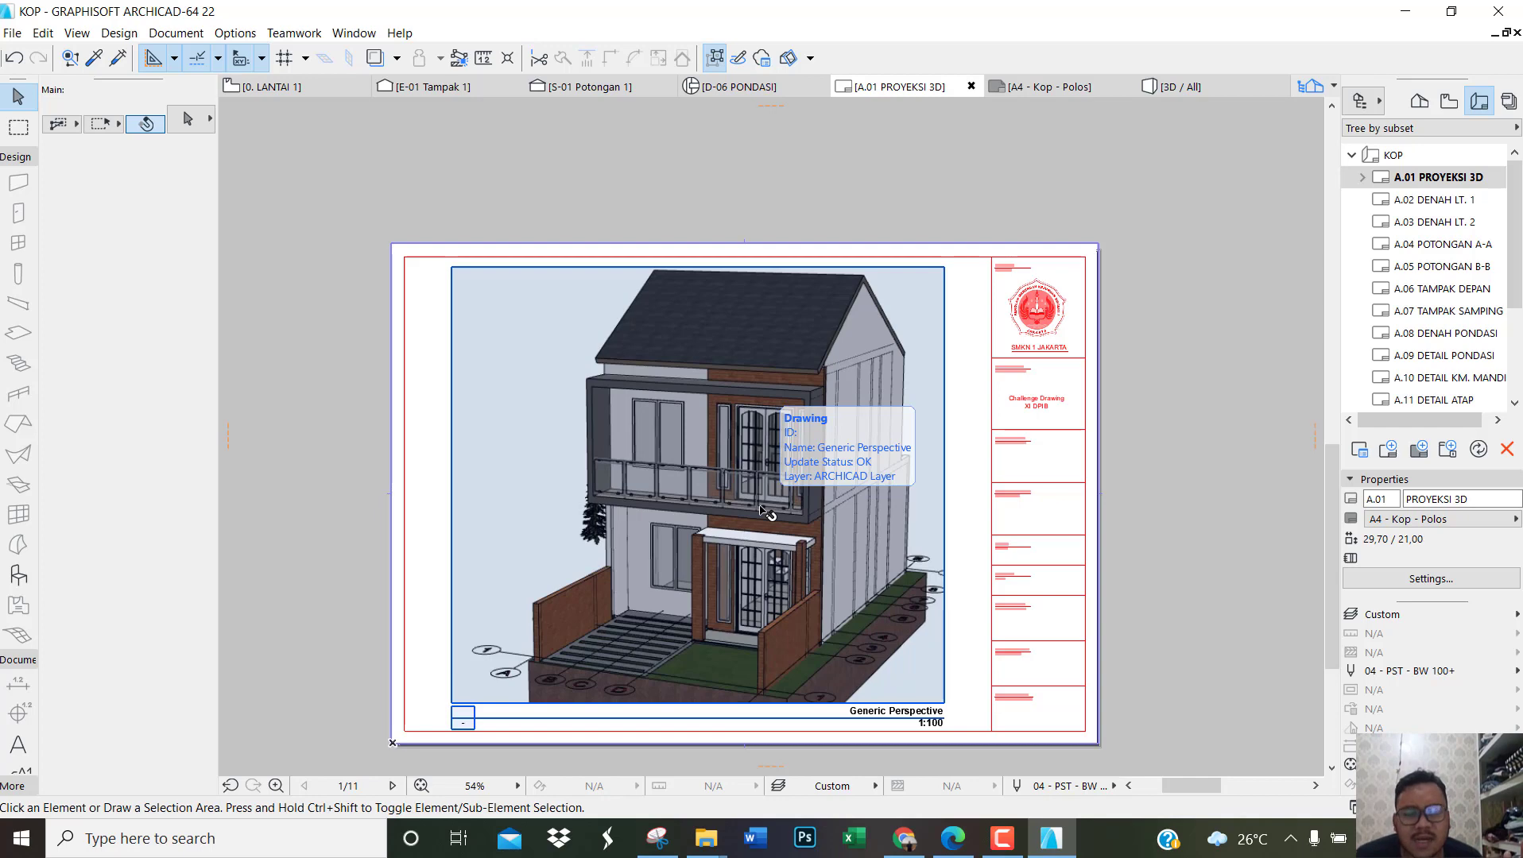
Step: Open the A.02 DENAH LT. 1 layout, and from the publisher set open the A.04 POTONGAN A-A layout
{"action": "left_click", "coordinate": [1429, 205]}
{"action": "double_click", "coordinate": [1429, 208]}
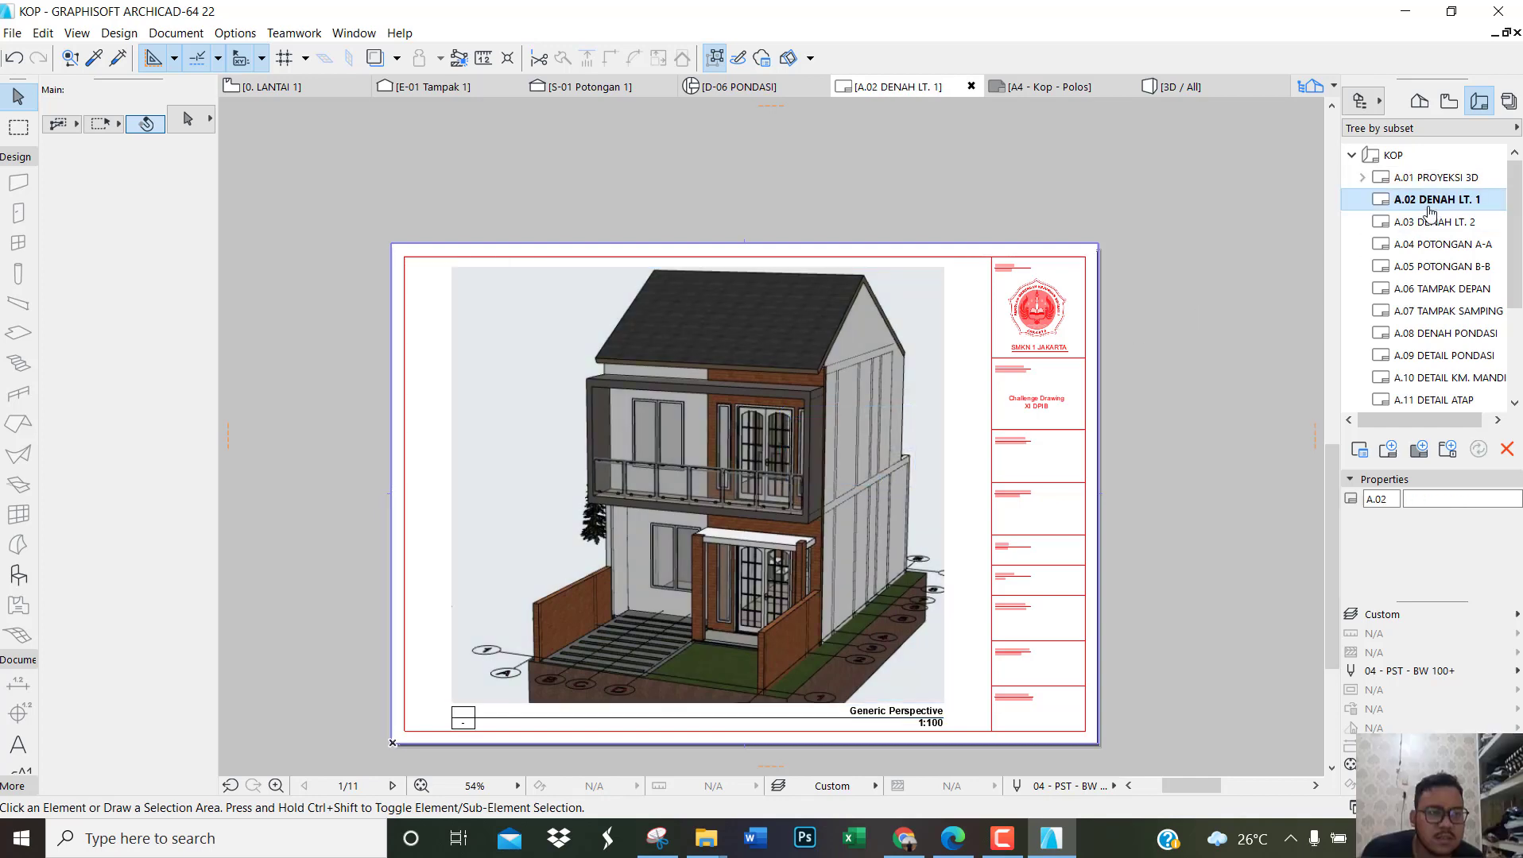
{"action": "left_click", "coordinate": [1418, 102]}
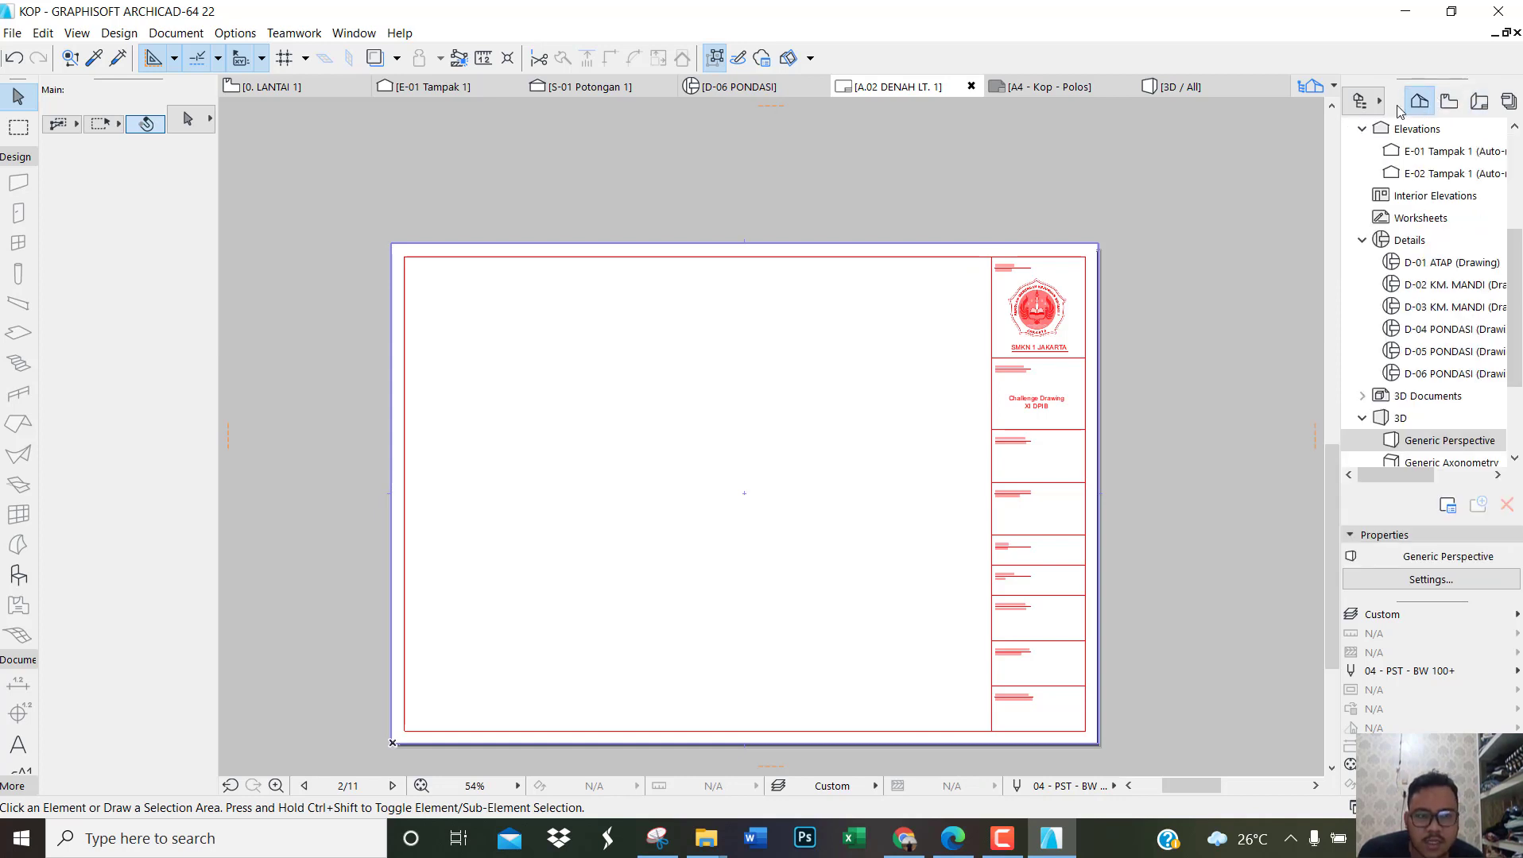
{"action": "left_click", "coordinate": [1448, 101]}
{"action": "left_click", "coordinate": [1508, 102]}
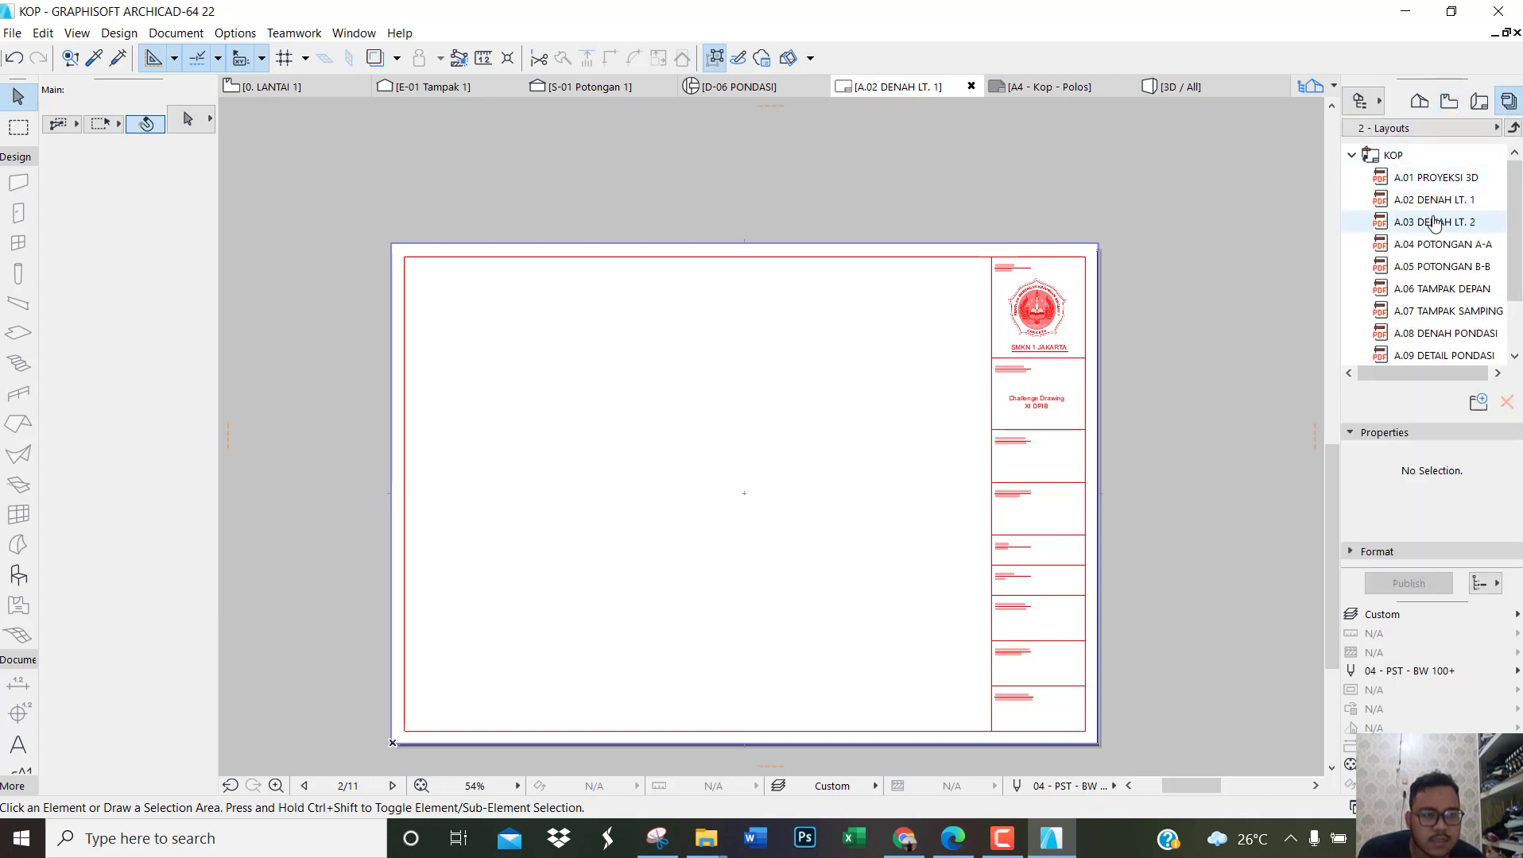
{"action": "left_click", "coordinate": [1440, 247]}
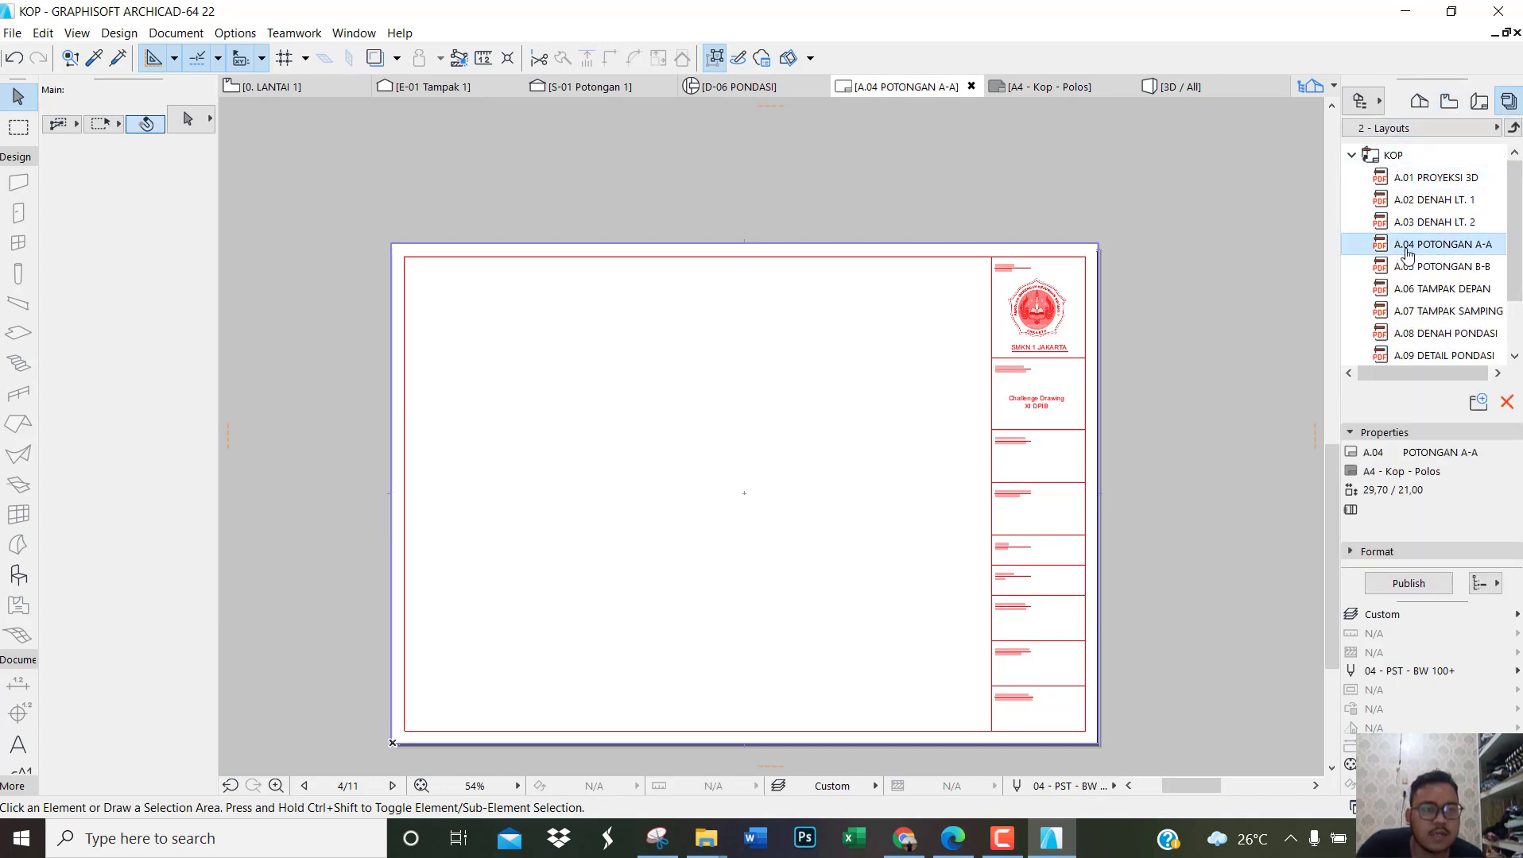
Step: Open the E-01 Tampak 1 elevation from the project map, followed by the S-01 Potongan 1 section
{"action": "left_click", "coordinate": [1426, 100]}
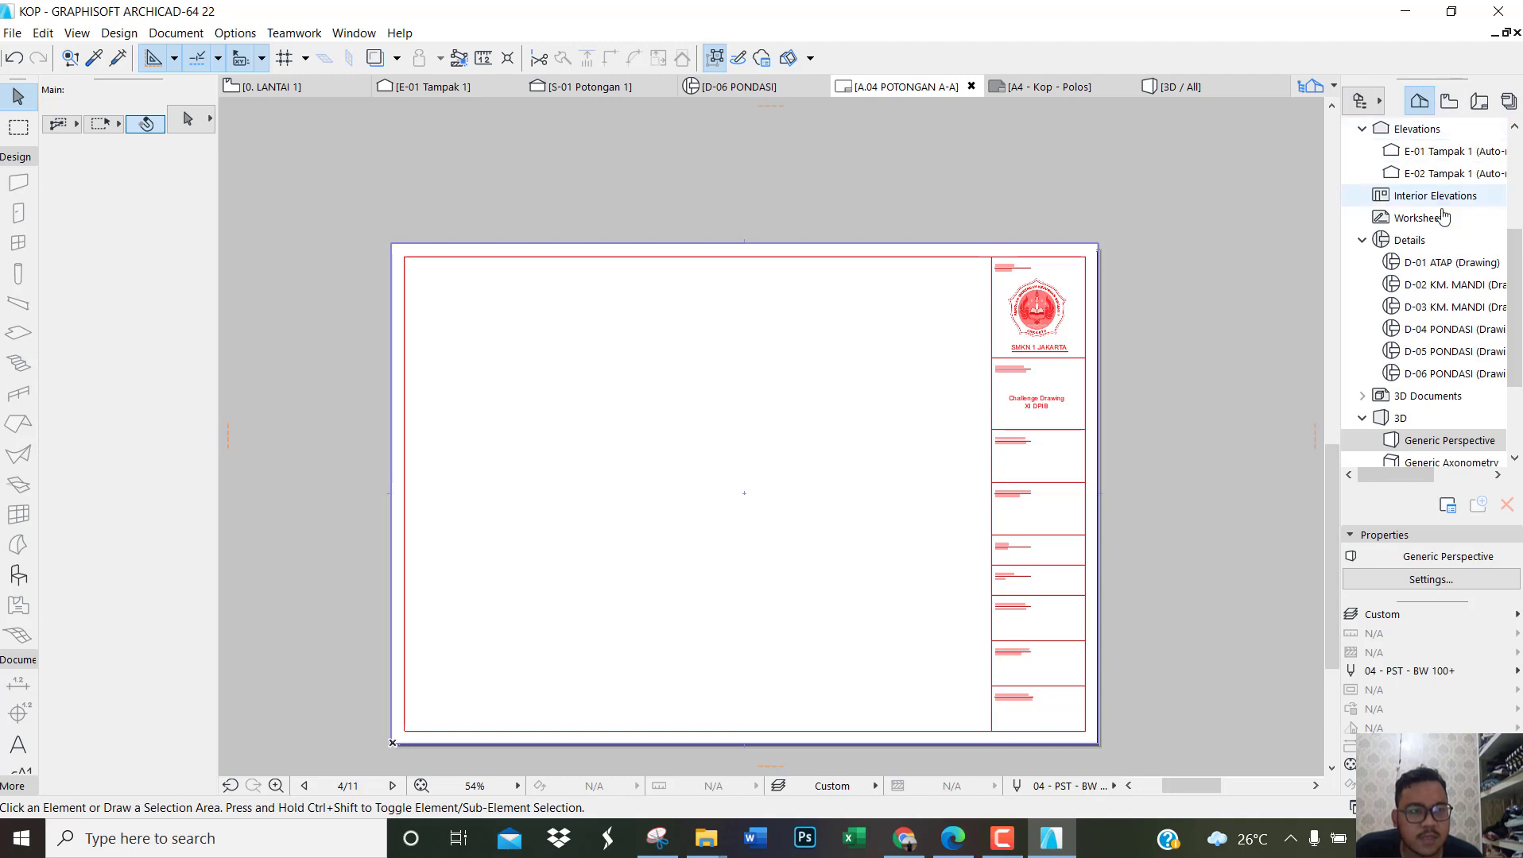
{"action": "double_click", "coordinate": [1432, 159]}
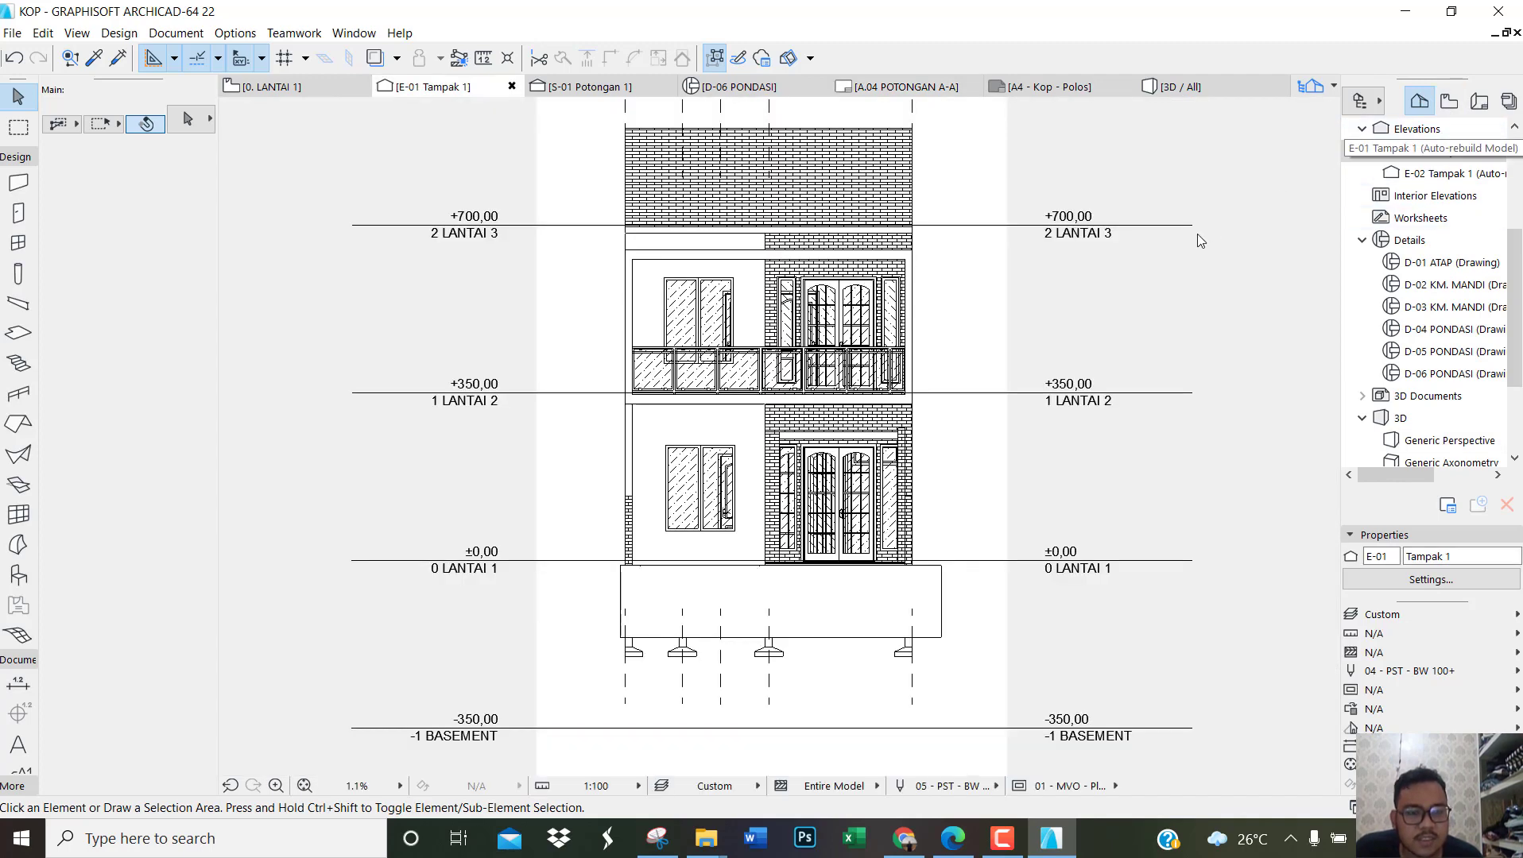
{"action": "scroll", "coordinate": [1435, 165], "scroll_direction": "up", "scroll_amount": 3}
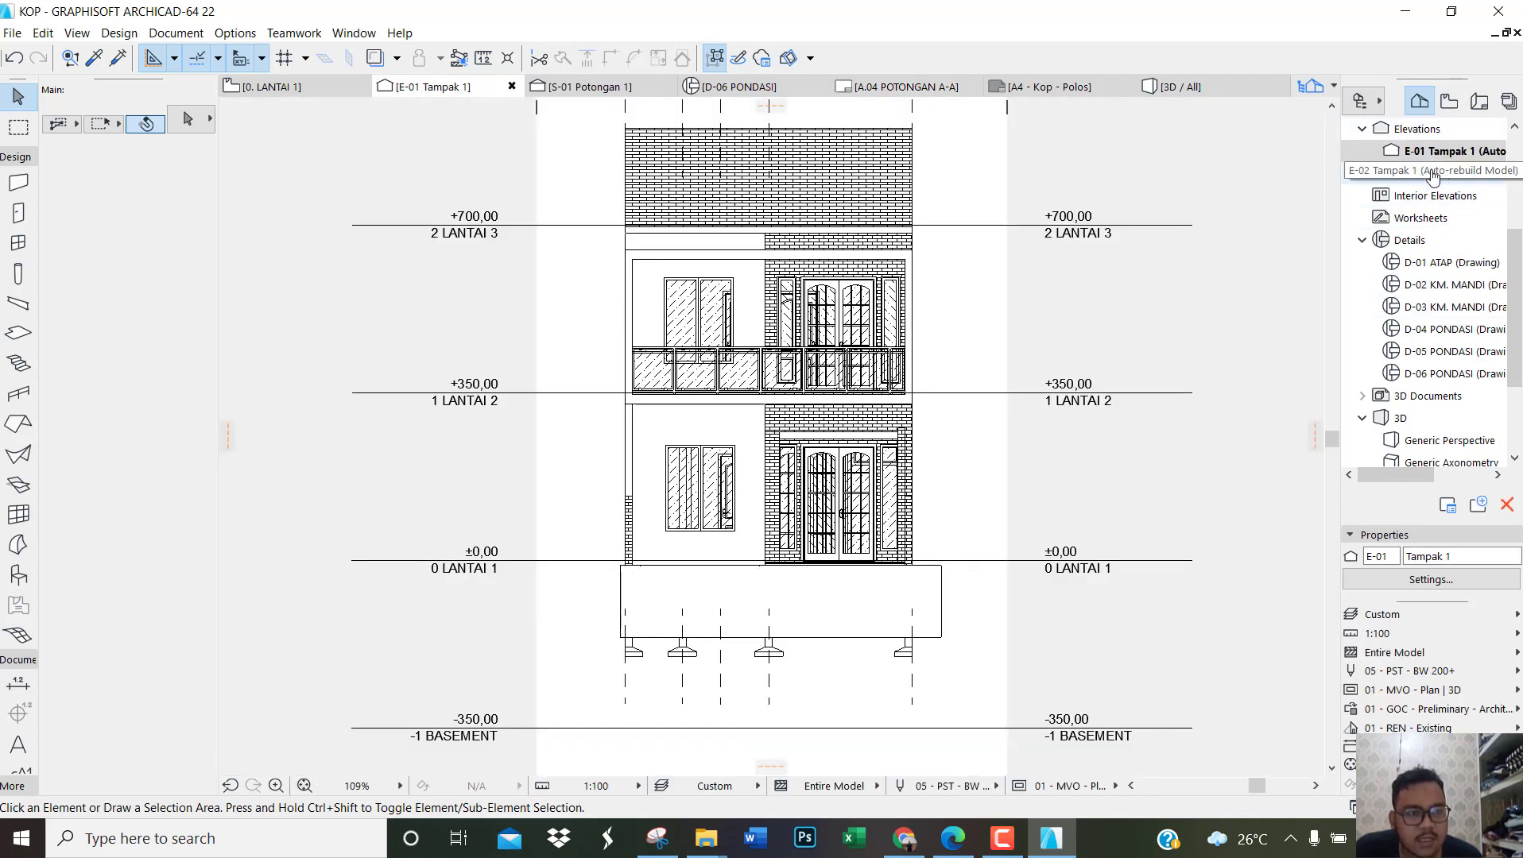
{"action": "double_click", "coordinate": [1438, 151]}
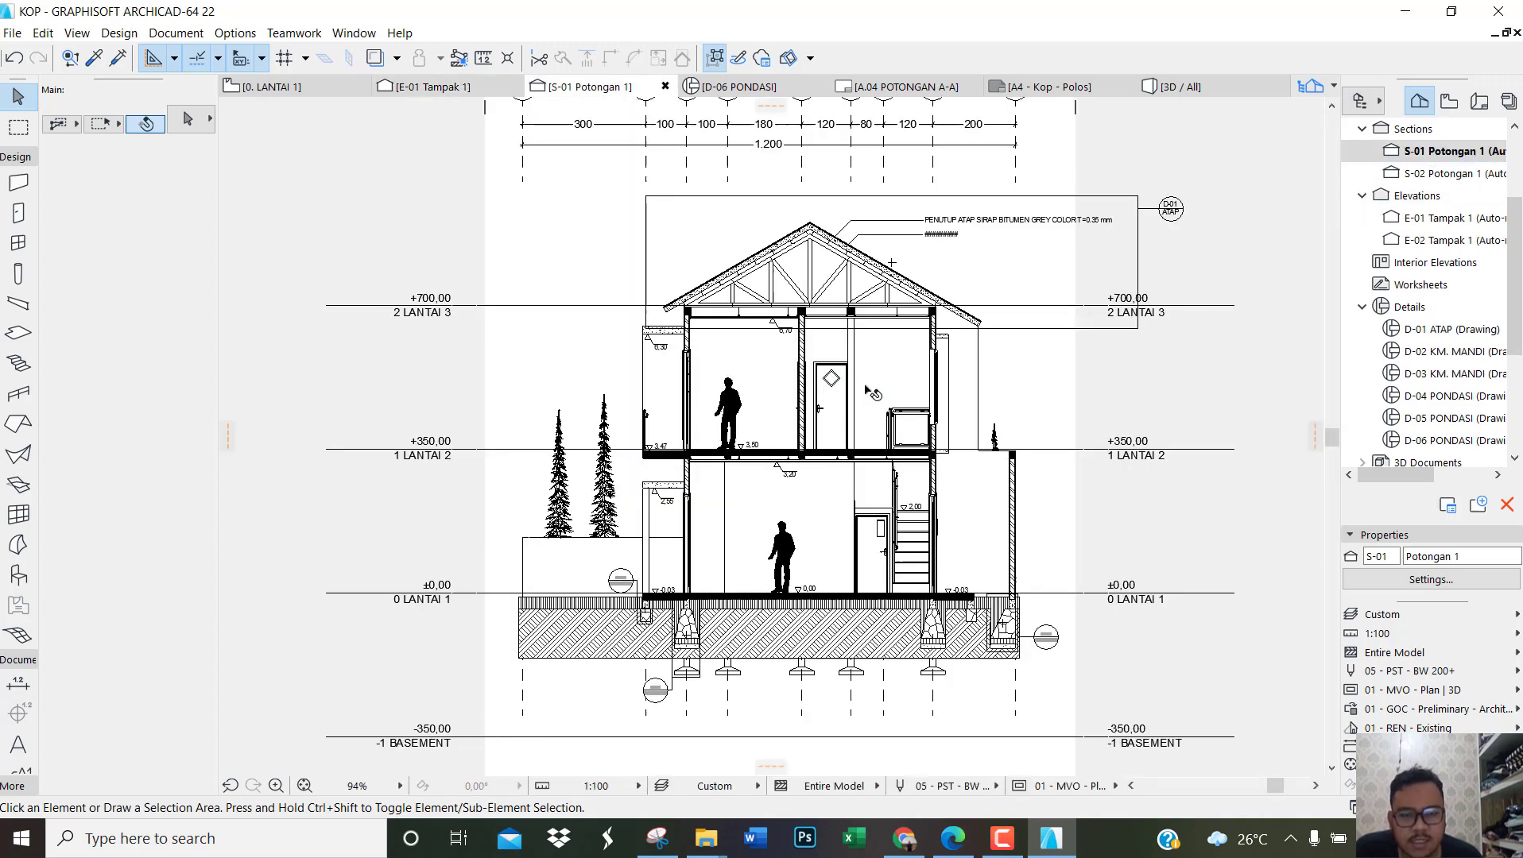
{"action": "scroll", "coordinate": [875, 391], "scroll_direction": "down", "scroll_amount": 3}
{"action": "scroll", "coordinate": [1099, 329], "scroll_direction": "up", "scroll_amount": 1}
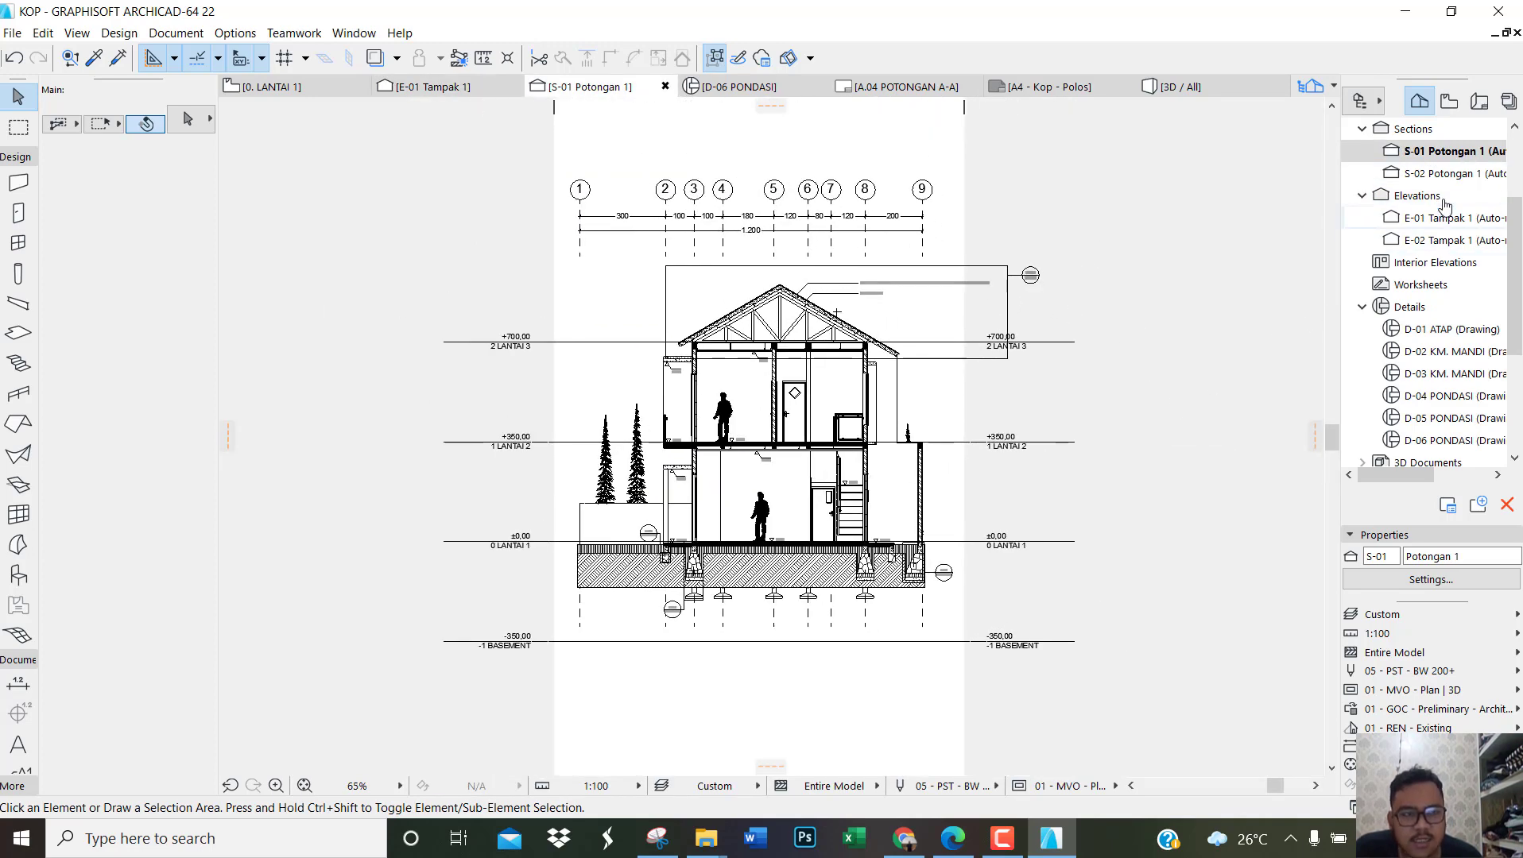
Step: Save the current view of section S-01 under the custom name POTONGAN A-A
{"action": "right_click", "coordinate": [1409, 156]}
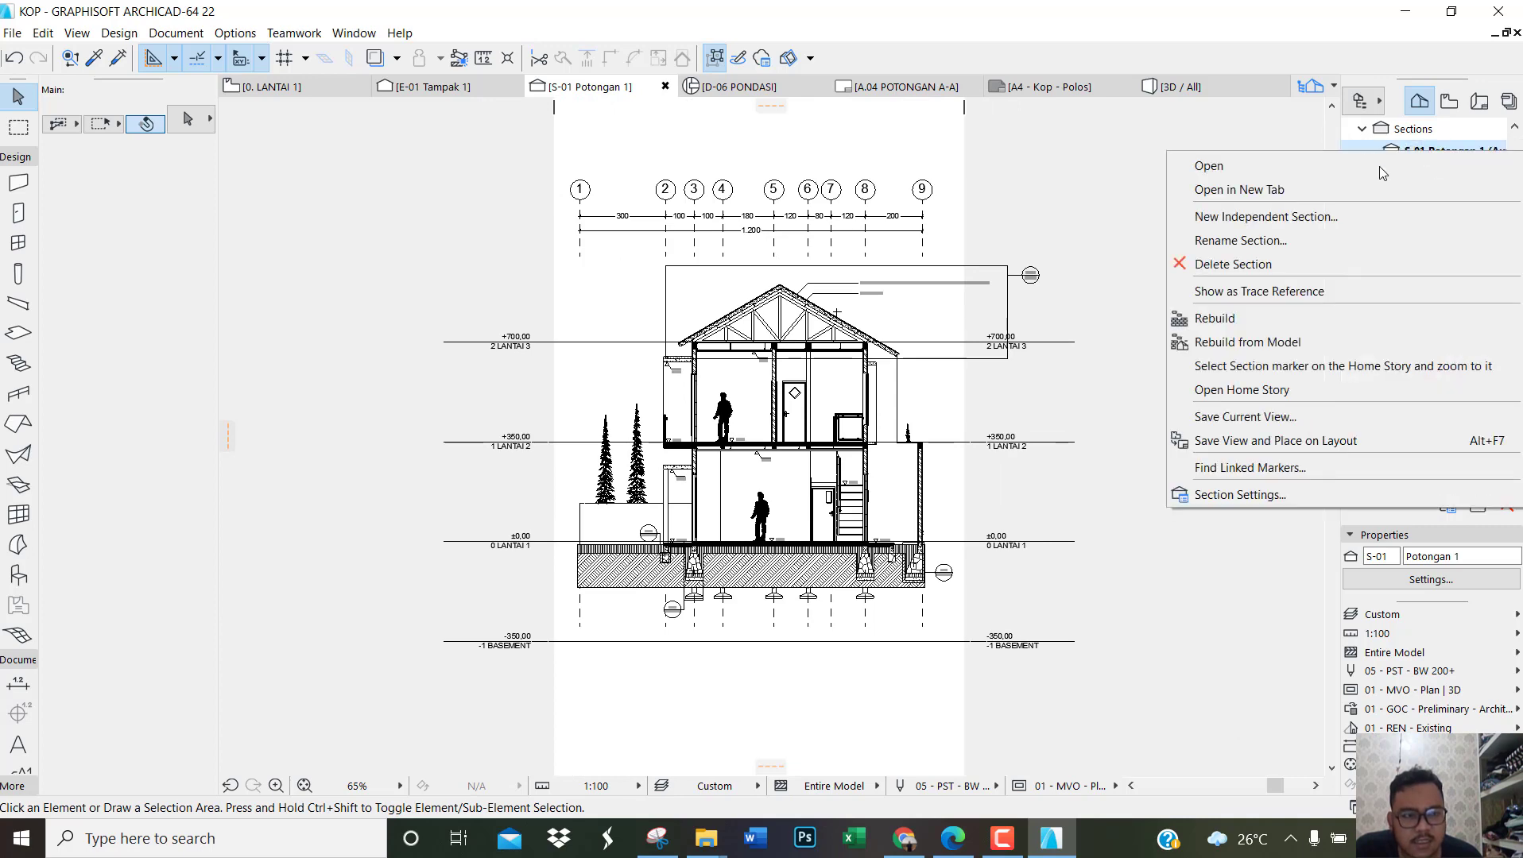
{"action": "left_click", "coordinate": [1264, 418]}
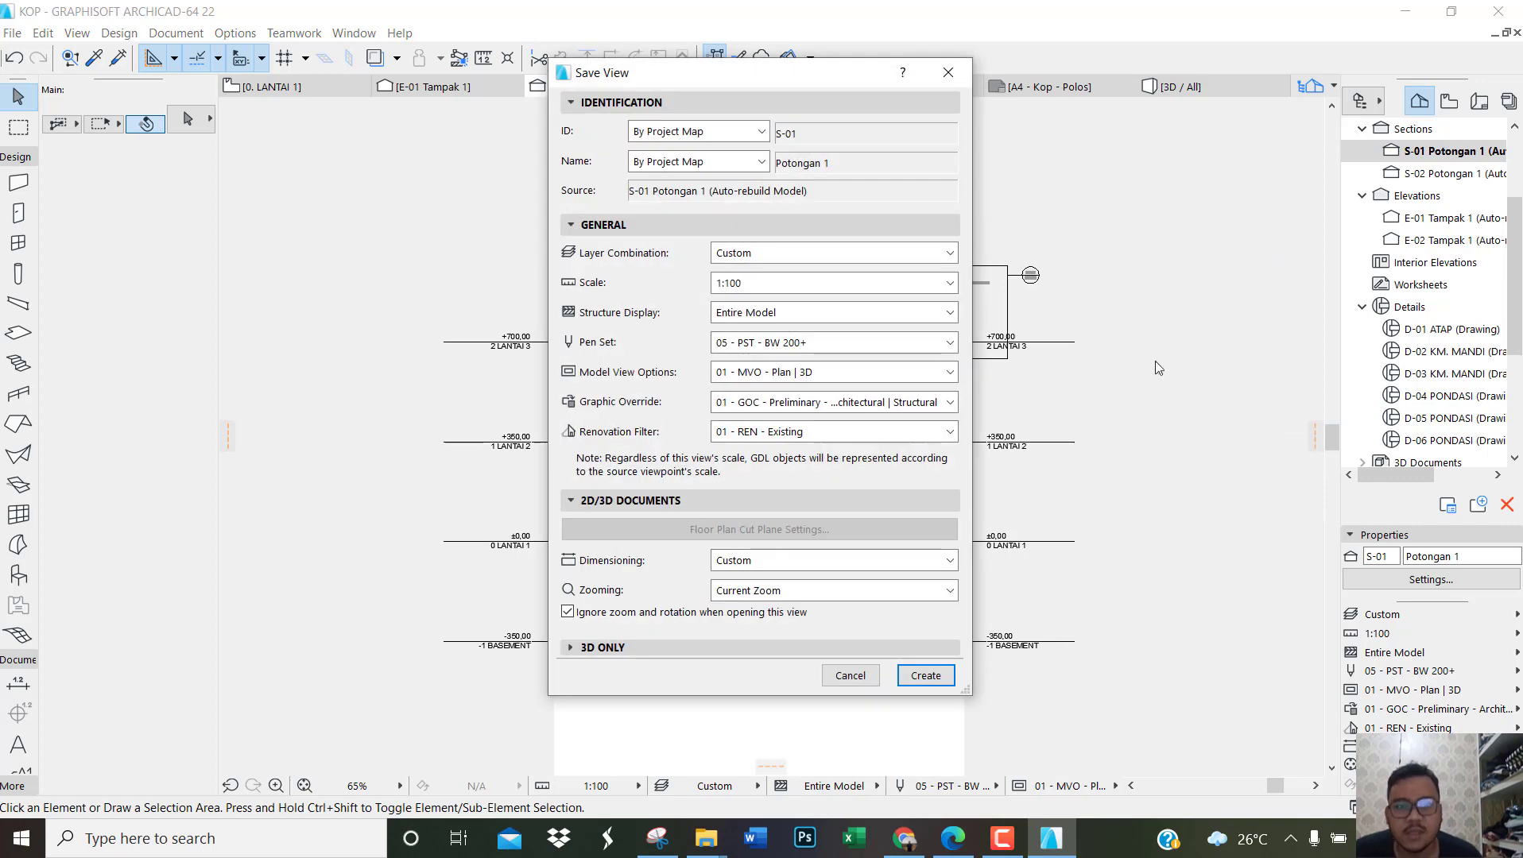
{"action": "left_click", "coordinate": [697, 163]}
{"action": "left_click", "coordinate": [742, 204]}
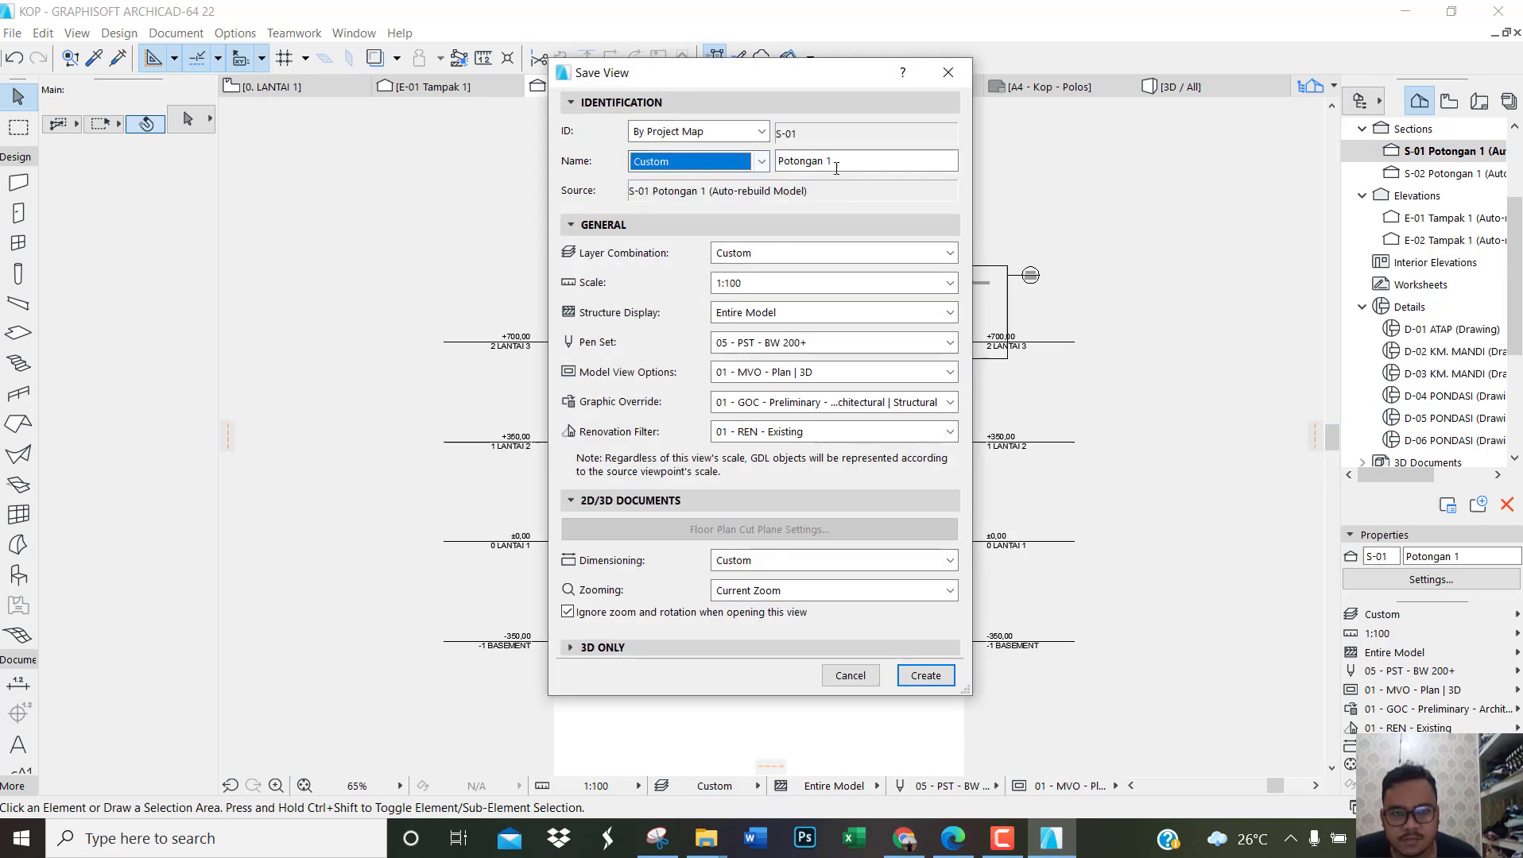
{"action": "type", "text": "POTONGAN A-A"}
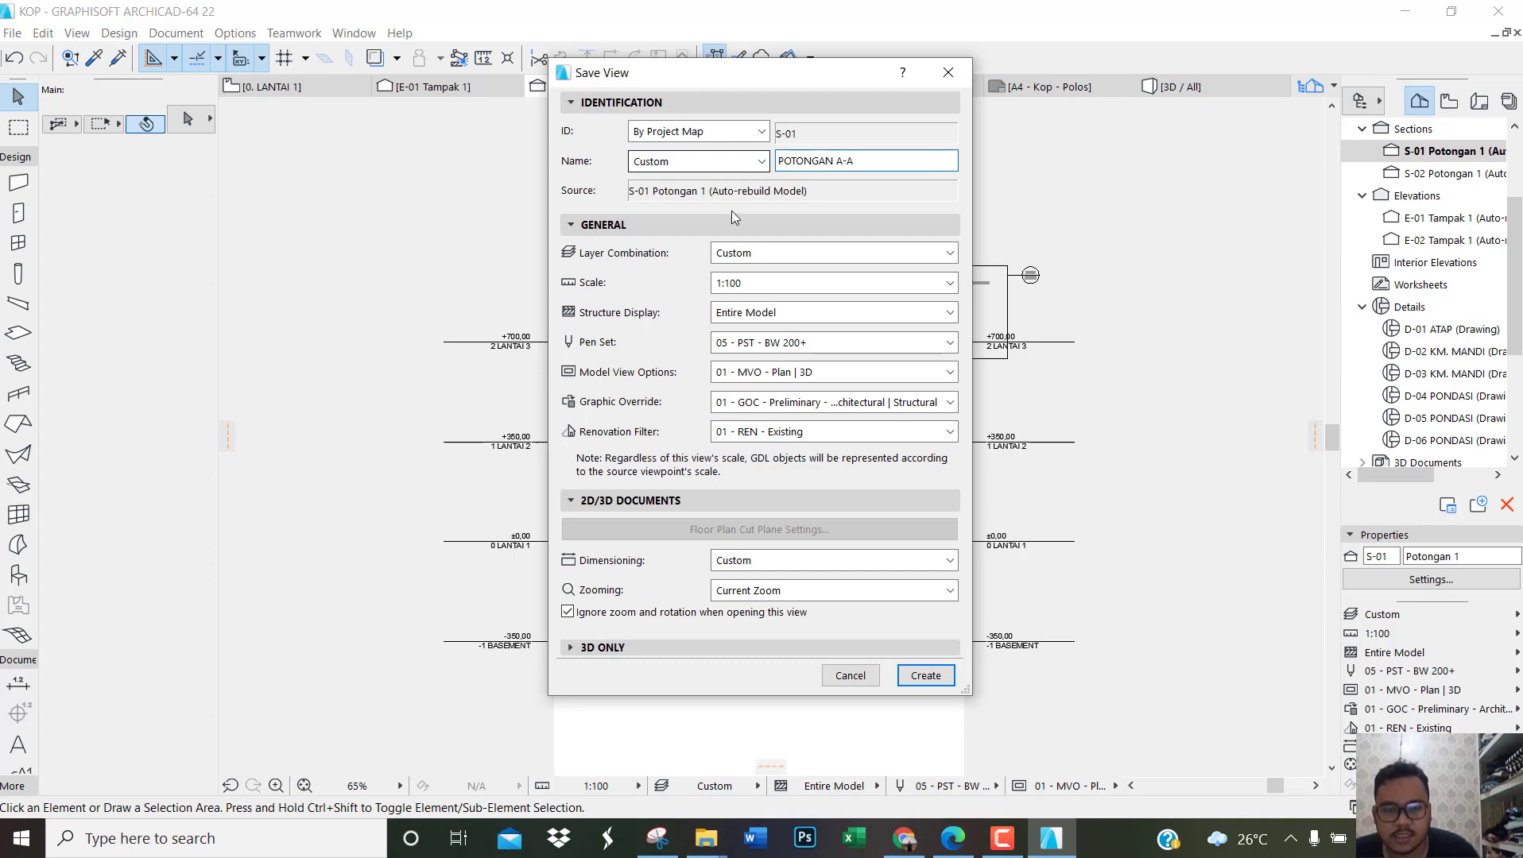
{"action": "left_click", "coordinate": [928, 676]}
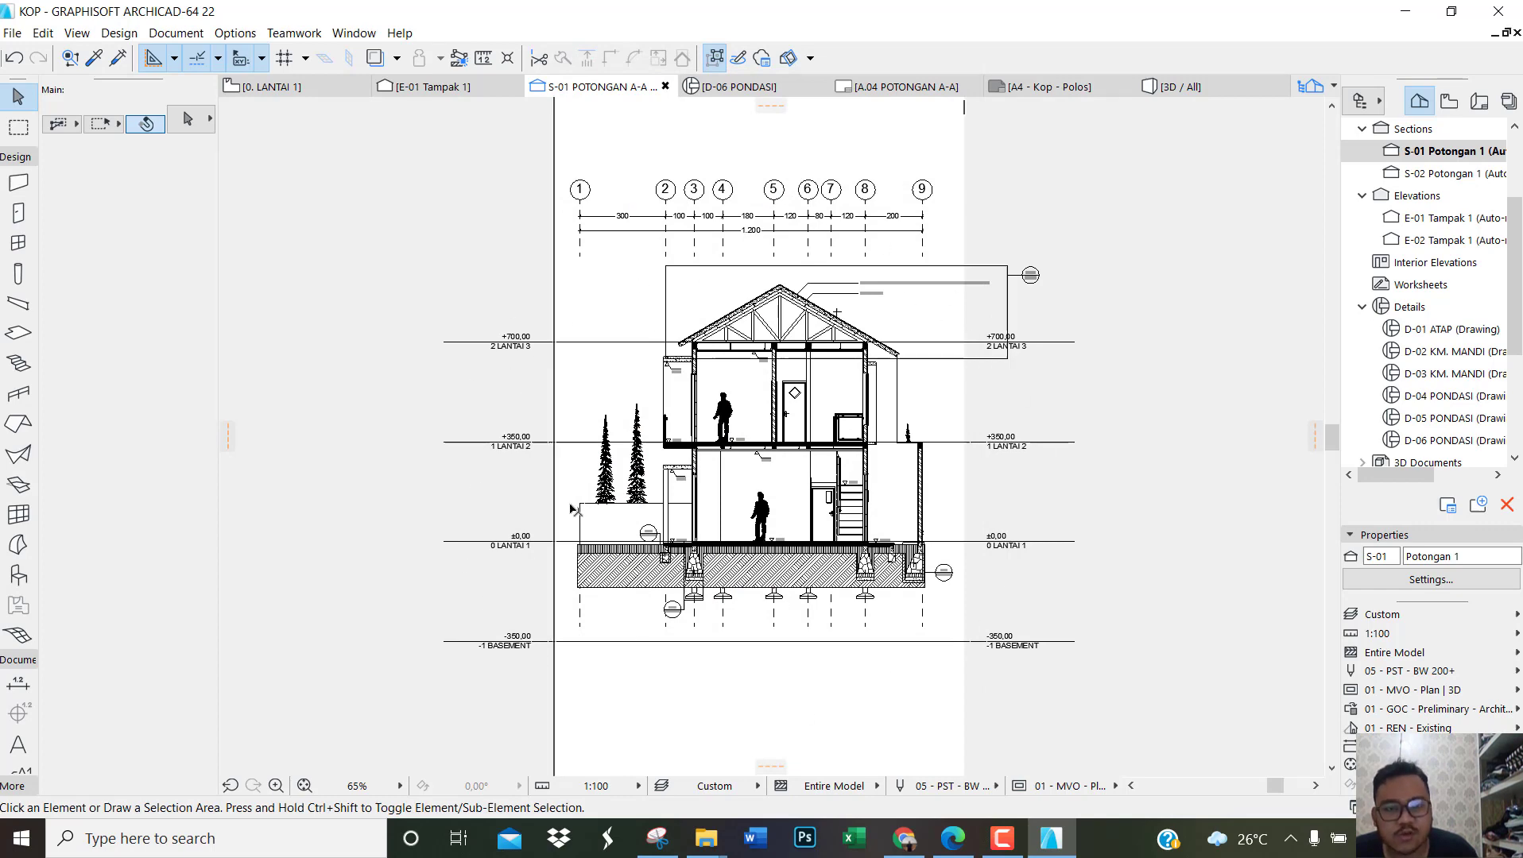
Step: Open the S-02 Potongan 1 section and save its current view under the custom name POTONGAN B-B
{"action": "left_click", "coordinate": [1422, 179]}
{"action": "double_click", "coordinate": [1422, 179]}
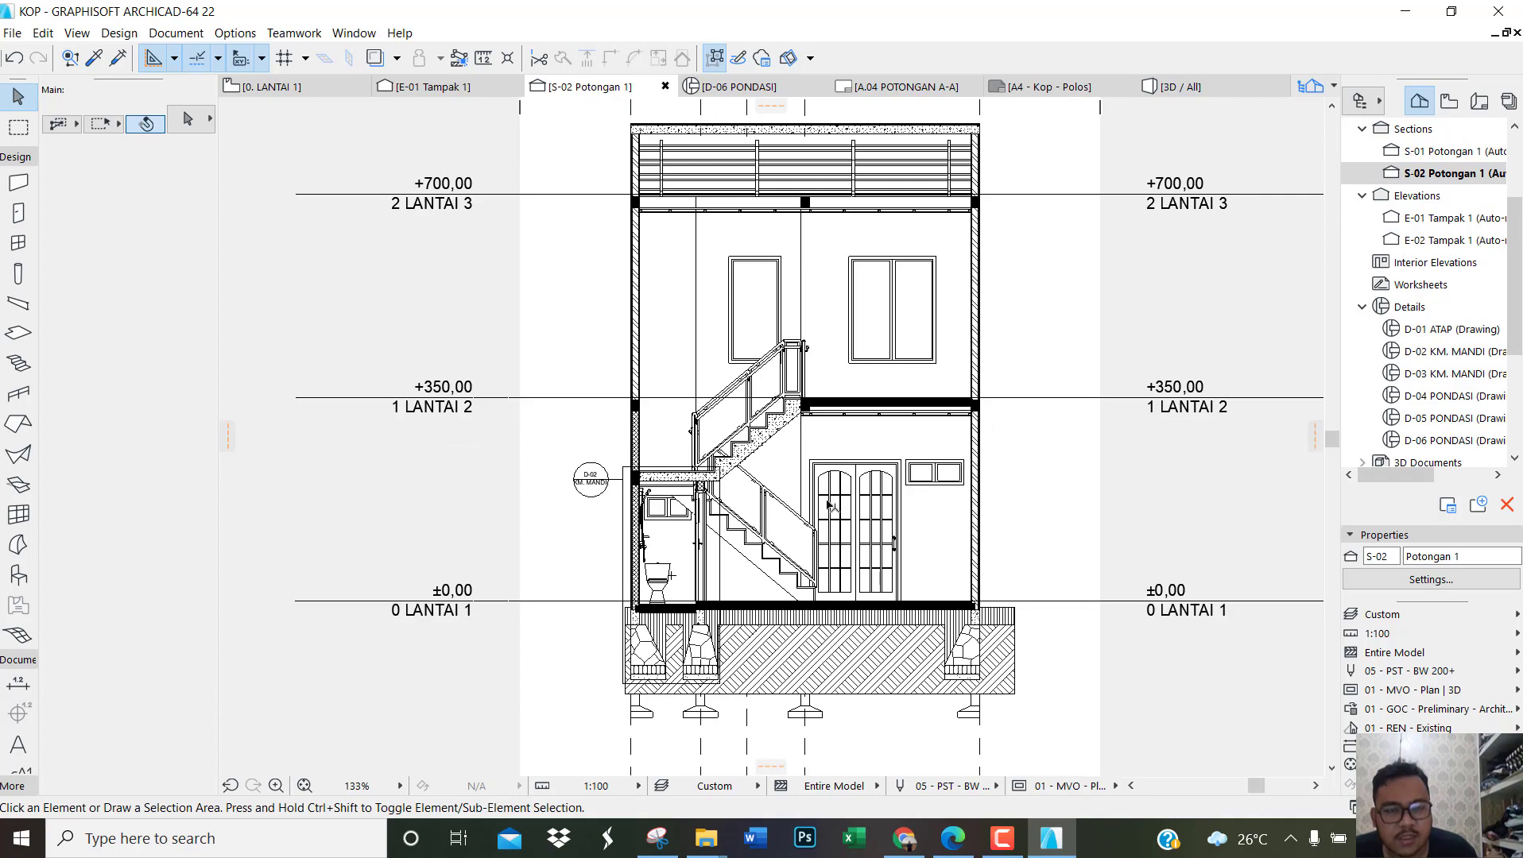
{"action": "scroll", "coordinate": [830, 505], "scroll_direction": "down", "scroll_amount": 3}
{"action": "scroll", "coordinate": [1151, 433], "scroll_direction": "up", "scroll_amount": 1}
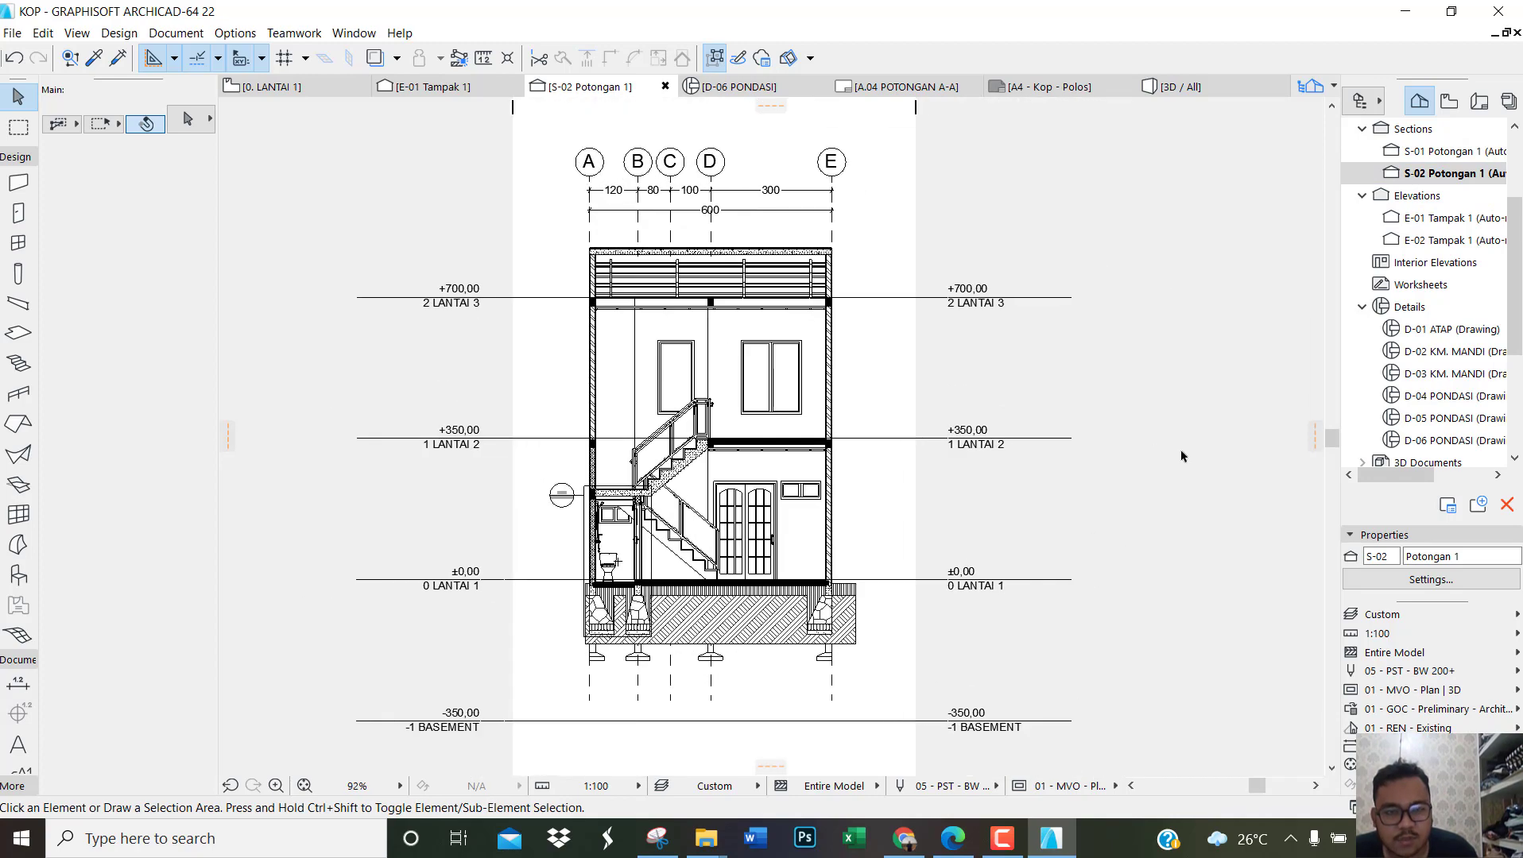
{"action": "scroll", "coordinate": [1077, 454], "scroll_direction": "down", "scroll_amount": 2}
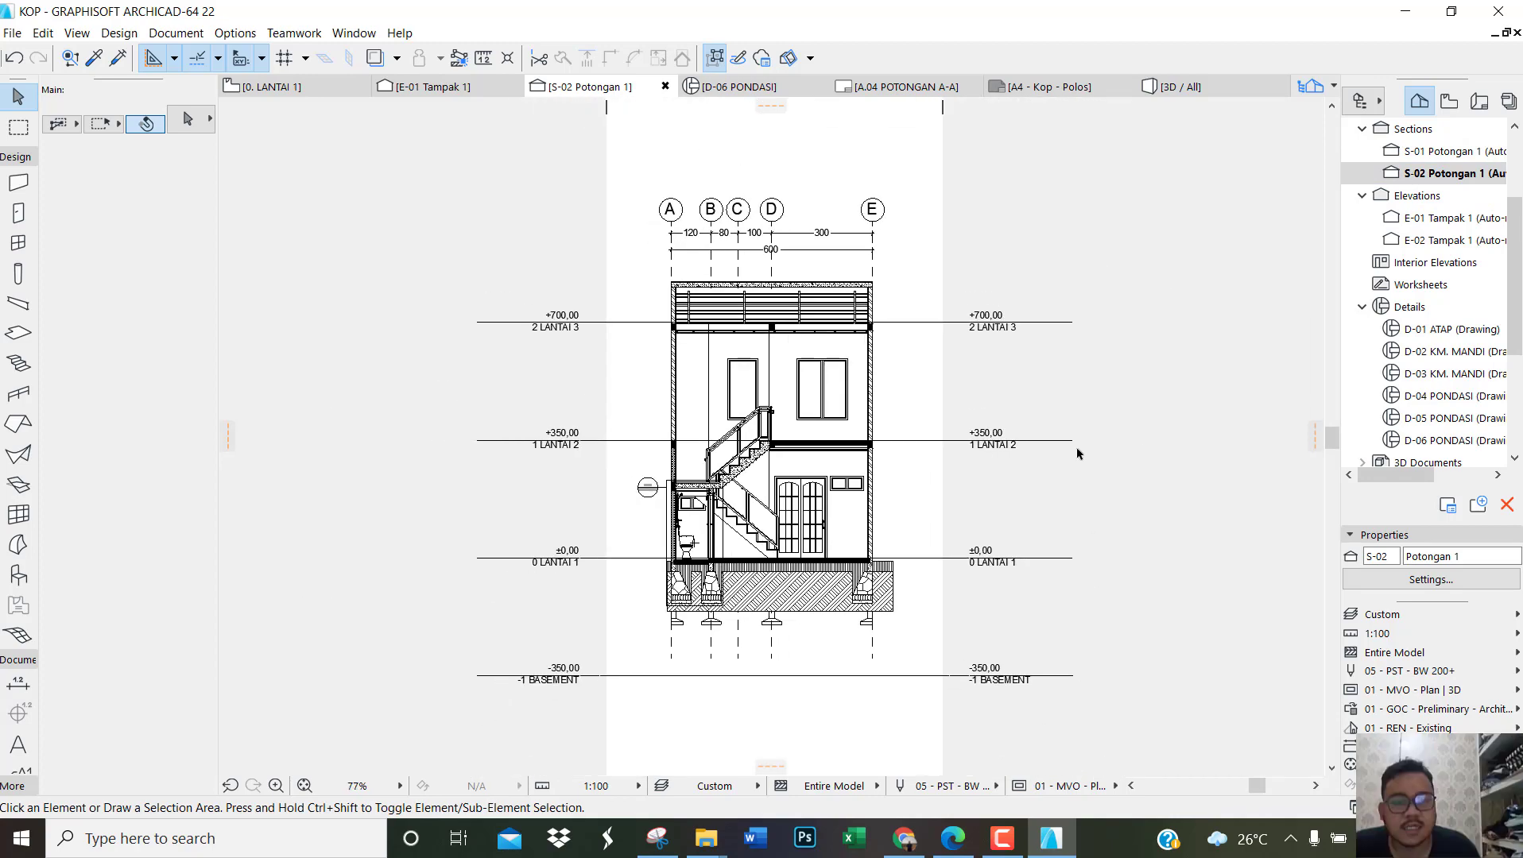
{"action": "right_click", "coordinate": [1412, 184]}
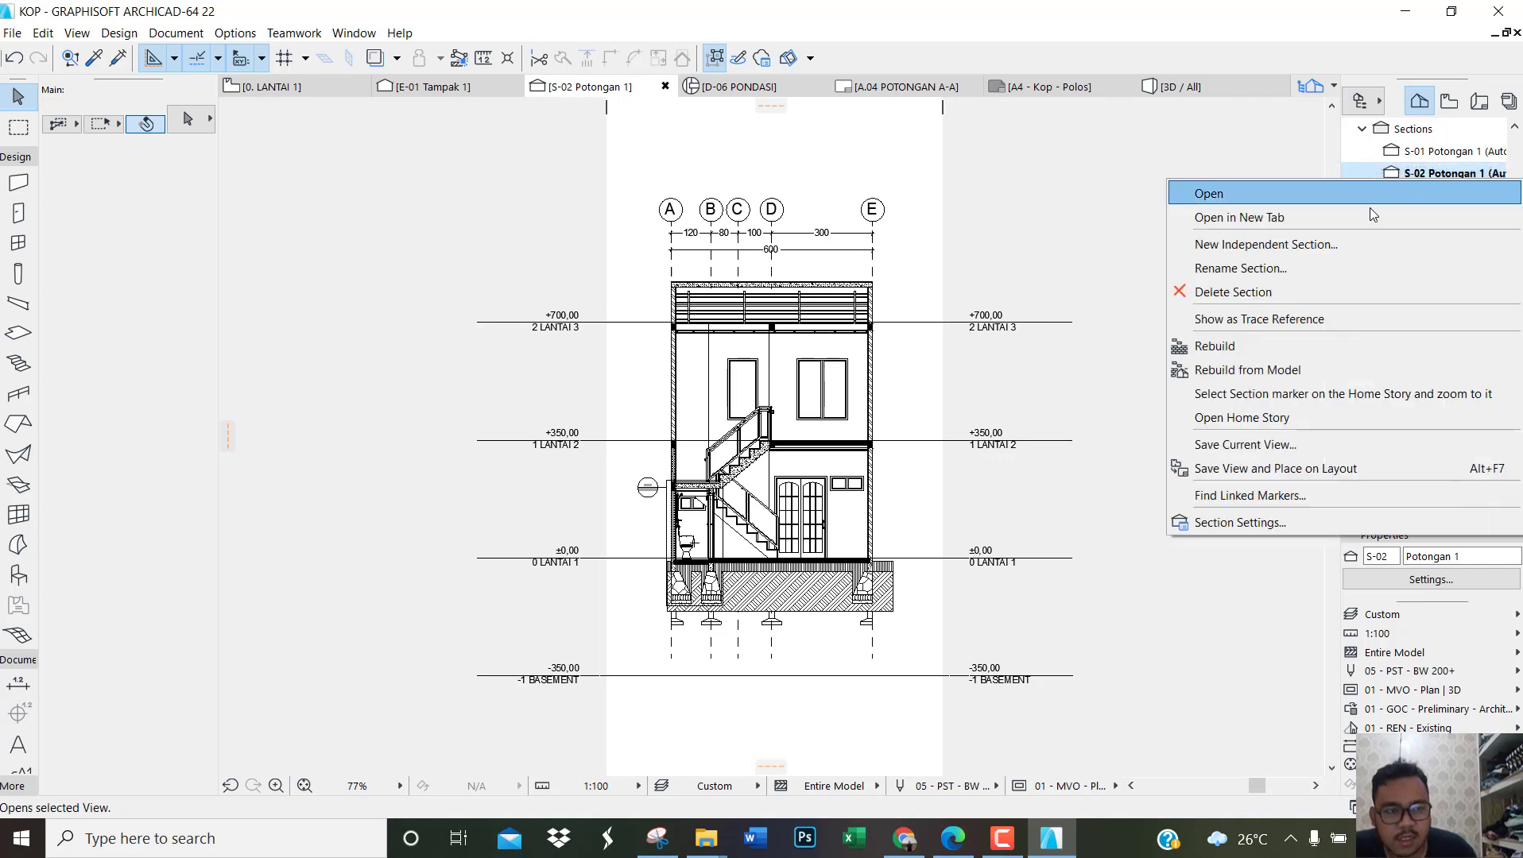
{"action": "left_click", "coordinate": [1259, 441]}
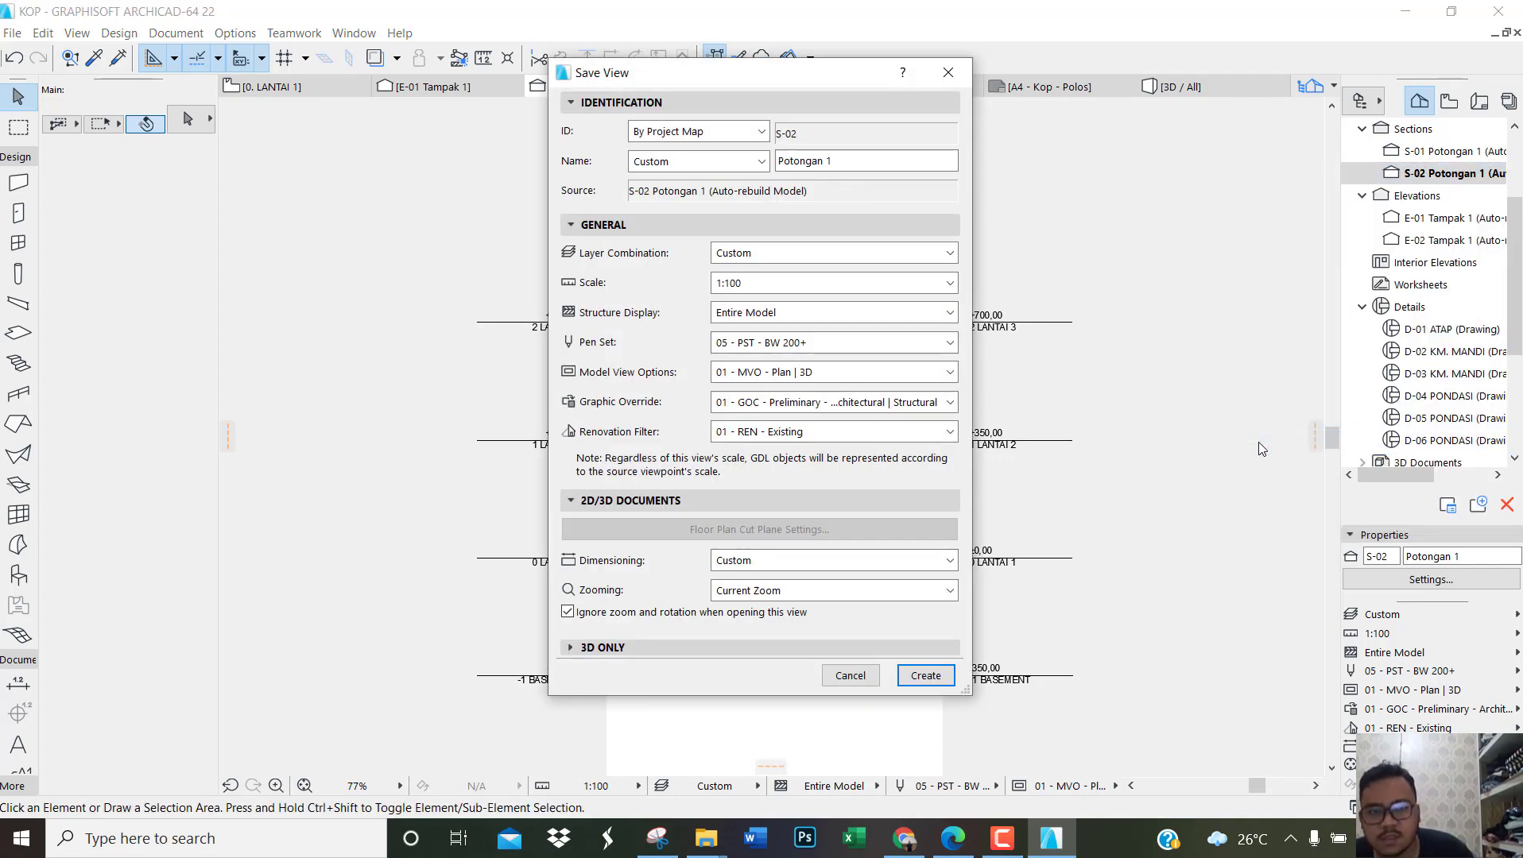
{"action": "left_click_drag", "start_coordinate": [835, 160], "coordinate": [816, 158]}
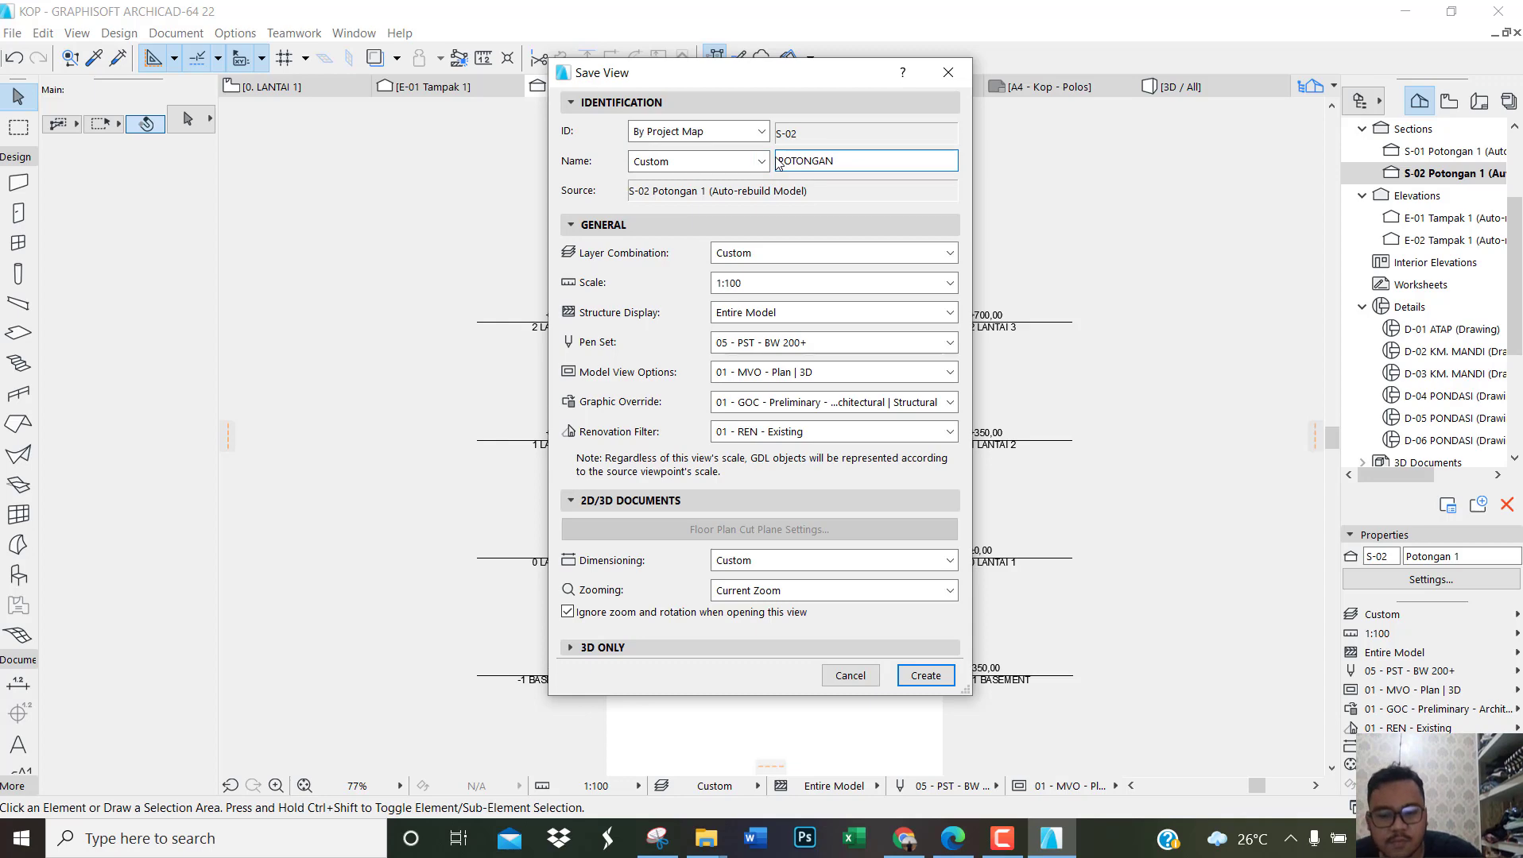
{"action": "left_click", "coordinate": [924, 677]}
Step: In the E-01 Tampak 1 elevation, move both dimension chains up beneath the grid bubbles and set their text in line with the dimension lines
{"action": "double_click", "coordinate": [1435, 218]}
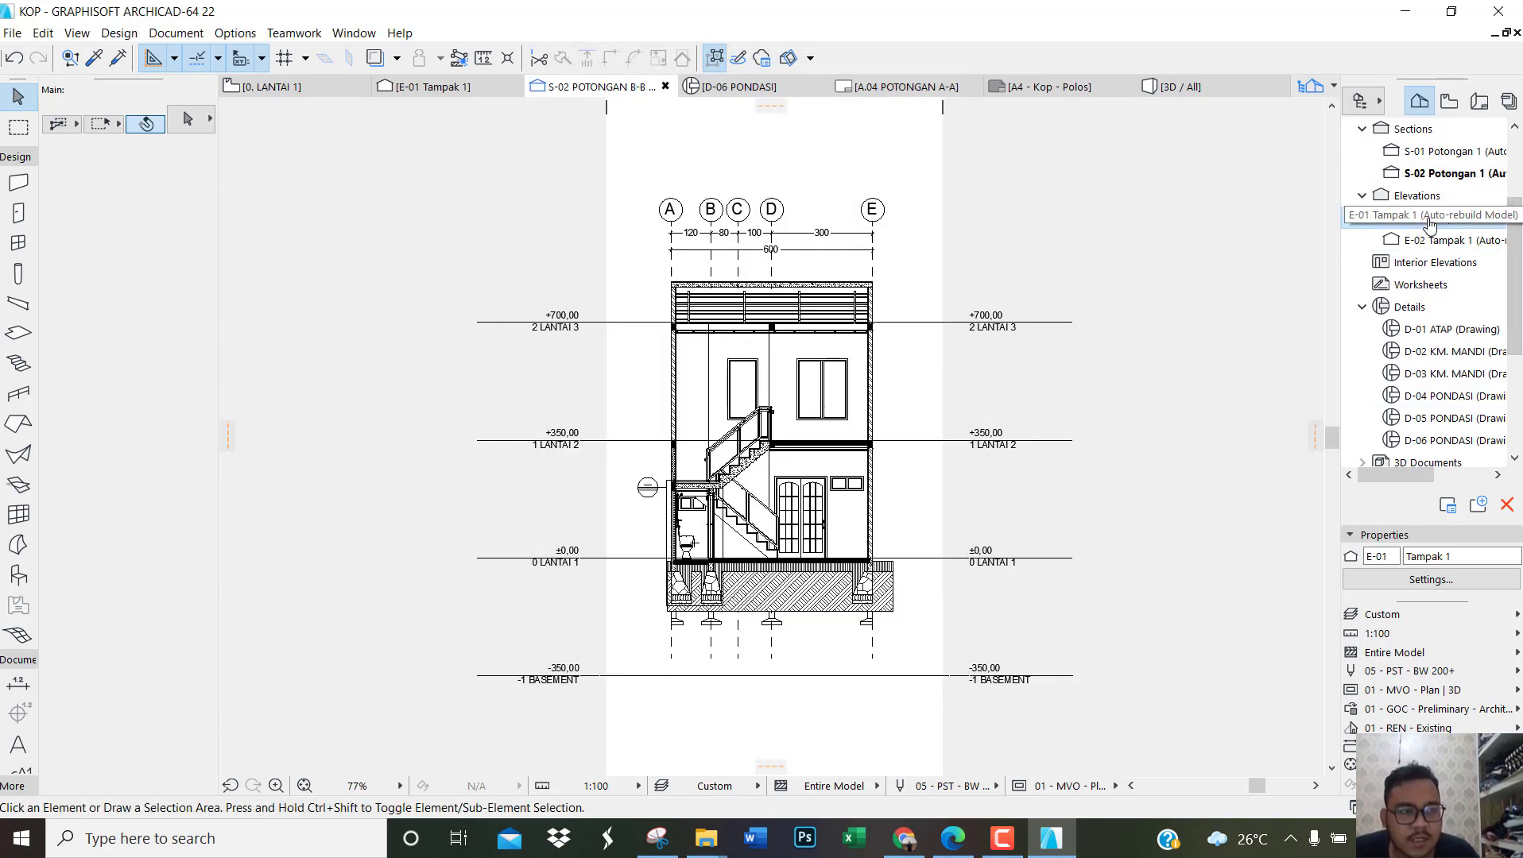
{"action": "scroll", "coordinate": [613, 445], "scroll_direction": "down", "scroll_amount": 5}
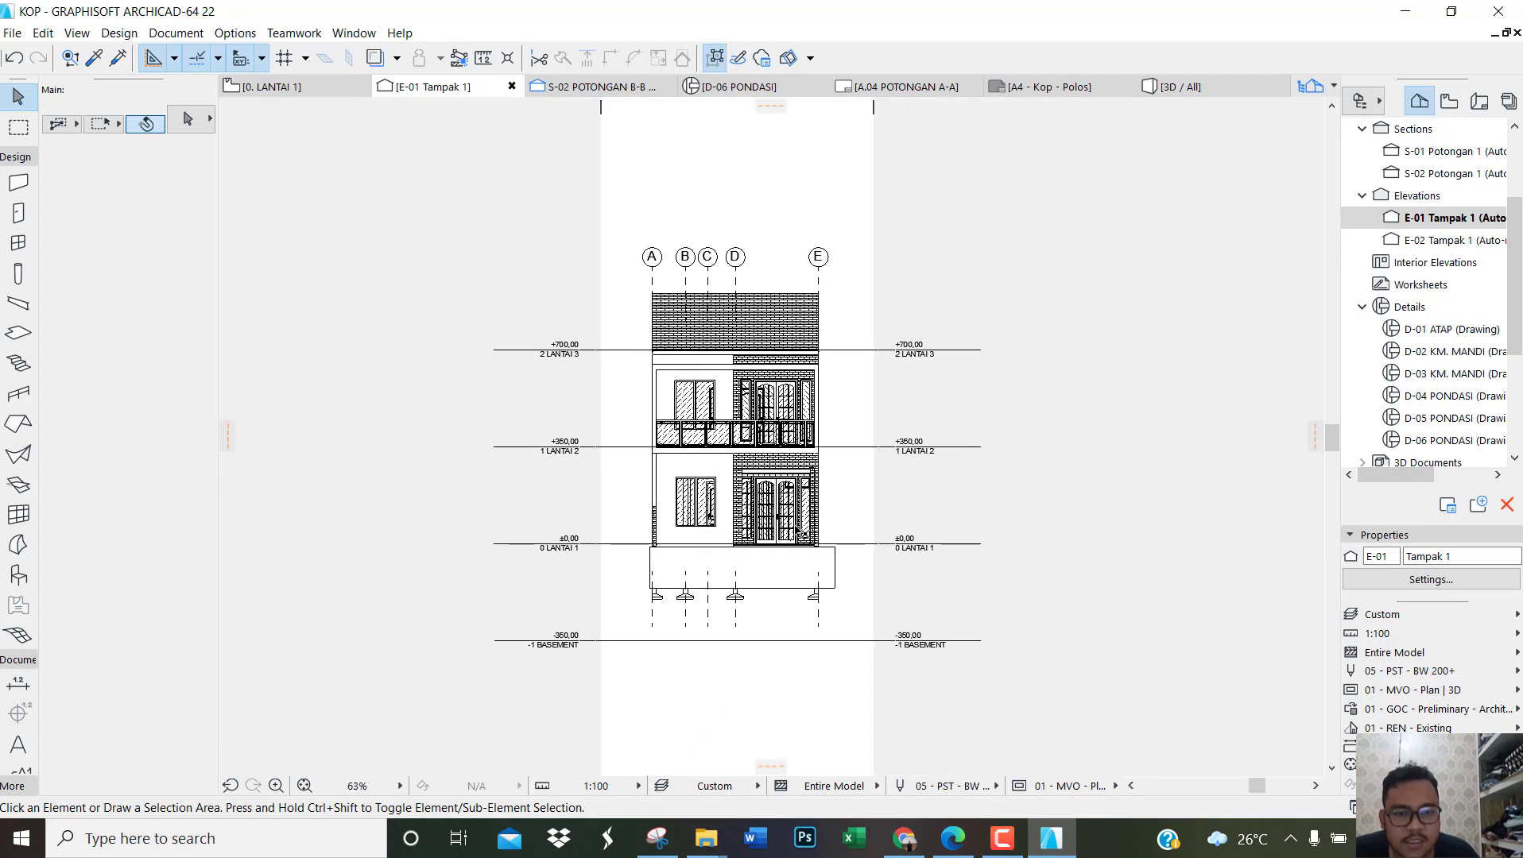
{"action": "scroll", "coordinate": [769, 605], "scroll_direction": "up", "scroll_amount": 5}
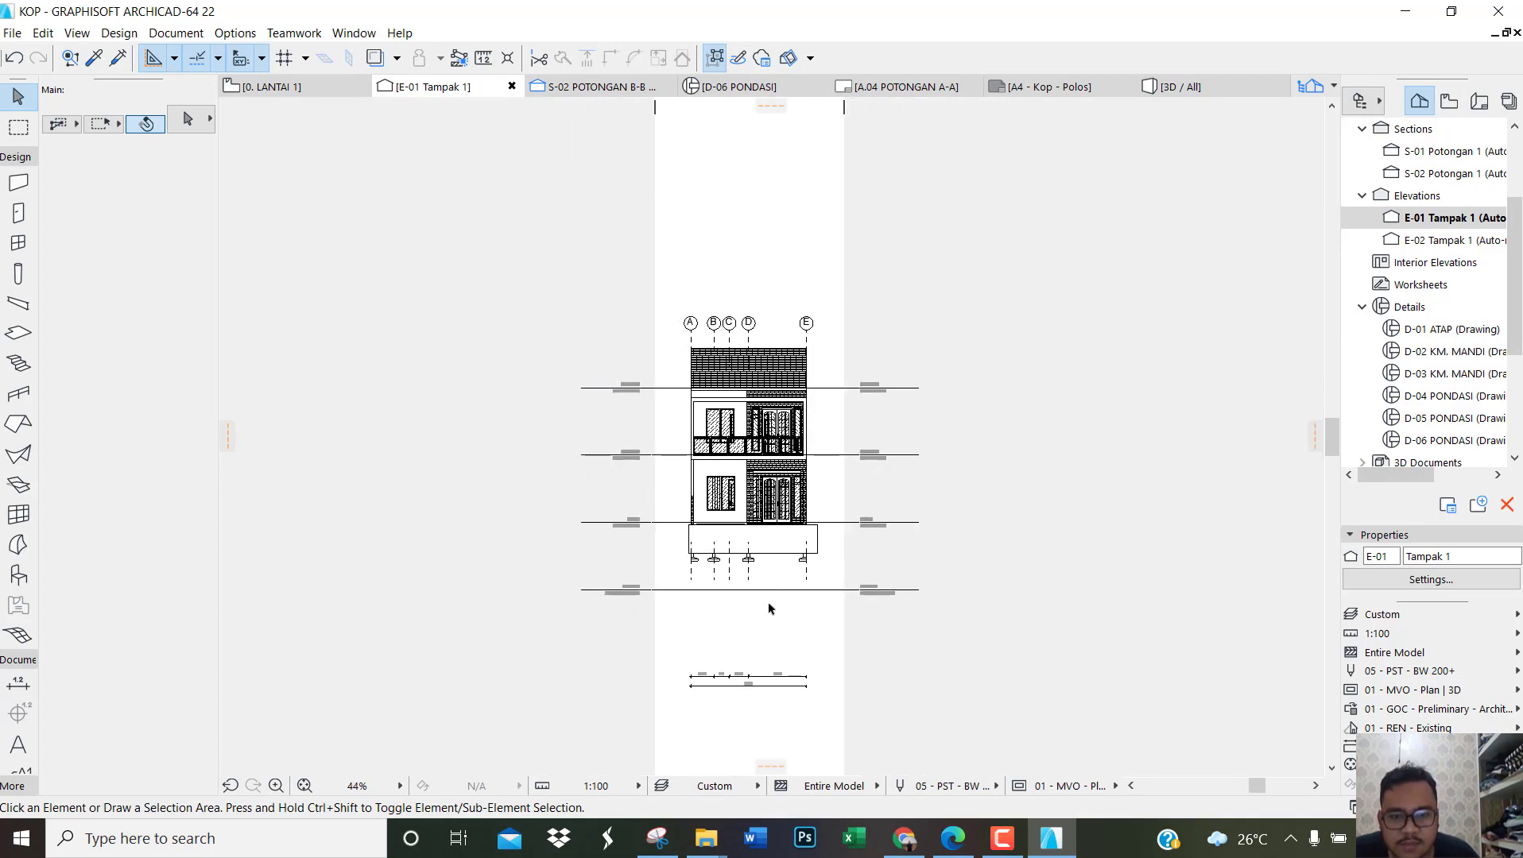
{"action": "left_click_drag", "start_coordinate": [866, 711], "coordinate": [673, 594]}
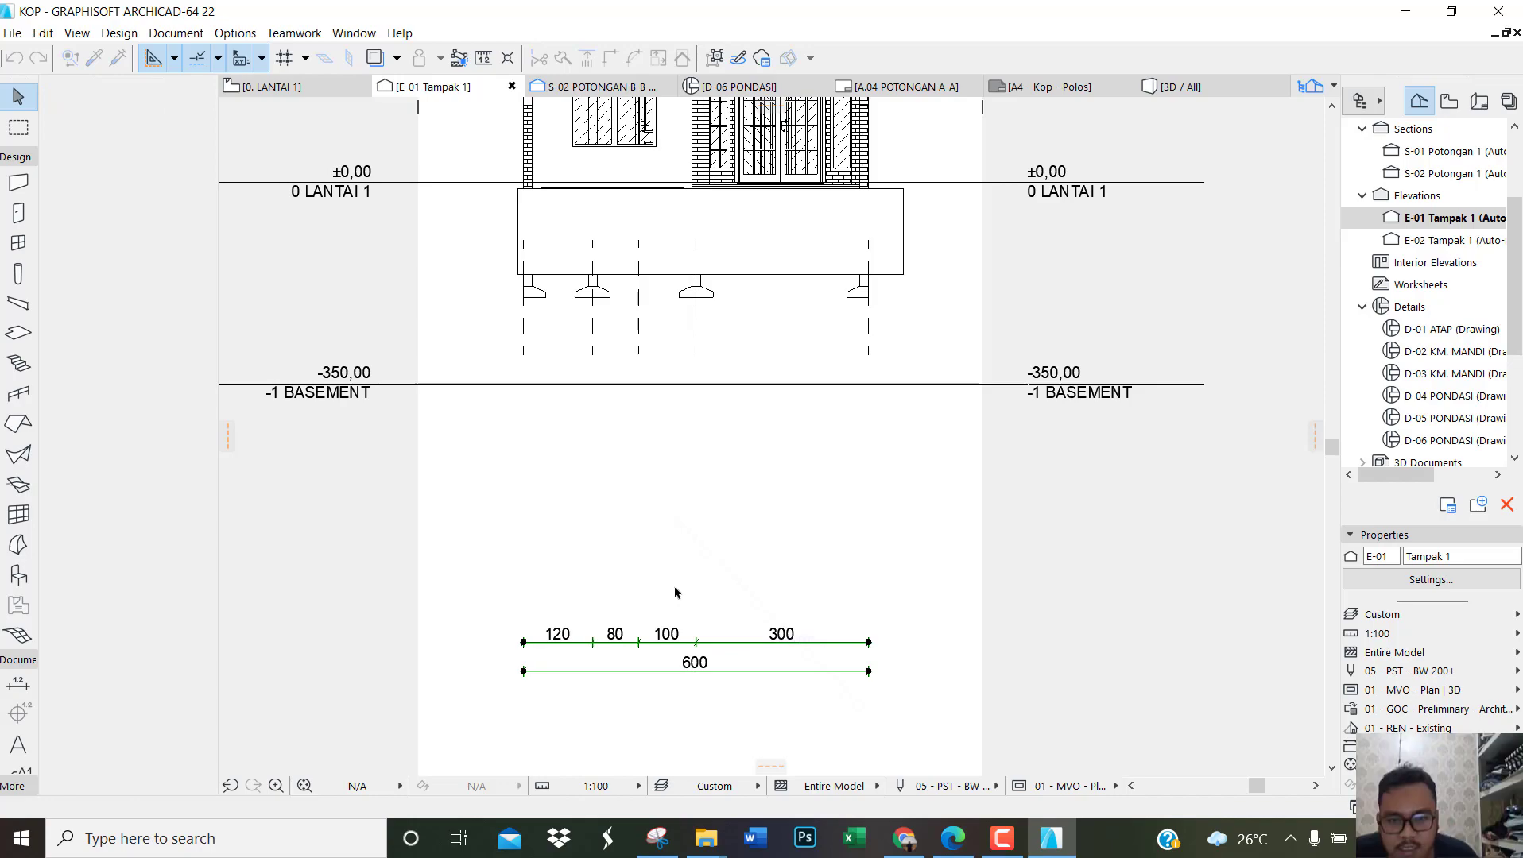
{"action": "left_click", "coordinate": [715, 650]}
{"action": "scroll", "coordinate": [704, 675], "scroll_direction": "down", "scroll_amount": 4}
{"action": "scroll", "coordinate": [692, 340], "scroll_direction": "up", "scroll_amount": 5}
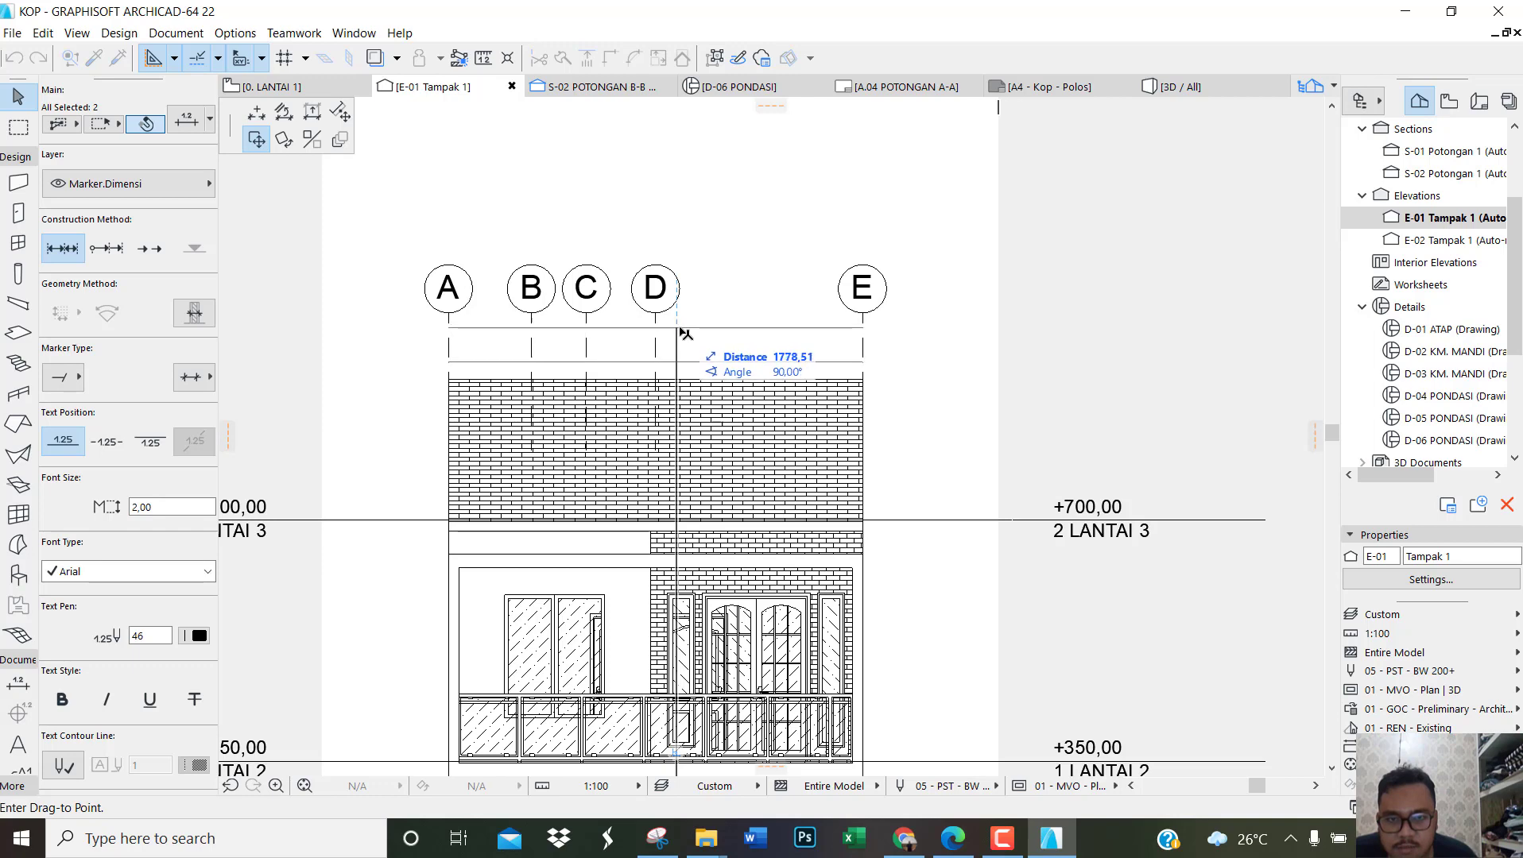
{"action": "left_click", "coordinate": [682, 333]}
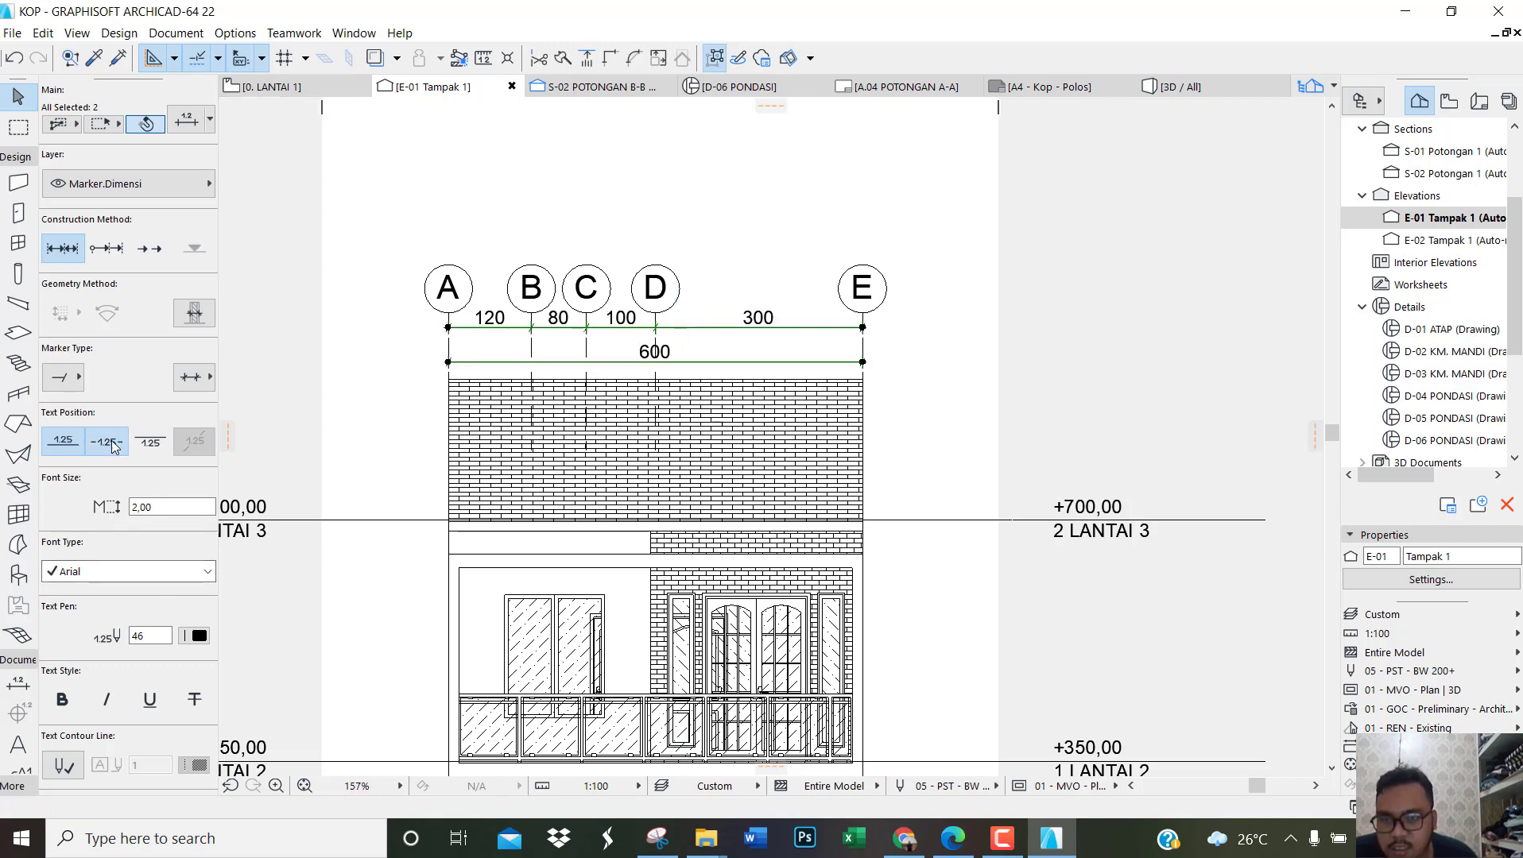
{"action": "left_click", "coordinate": [986, 328]}
Step: Save the current view of elevation E-01 under the custom name TAMPAK DEPAN
{"action": "scroll", "coordinate": [683, 437], "scroll_direction": "down", "scroll_amount": 2}
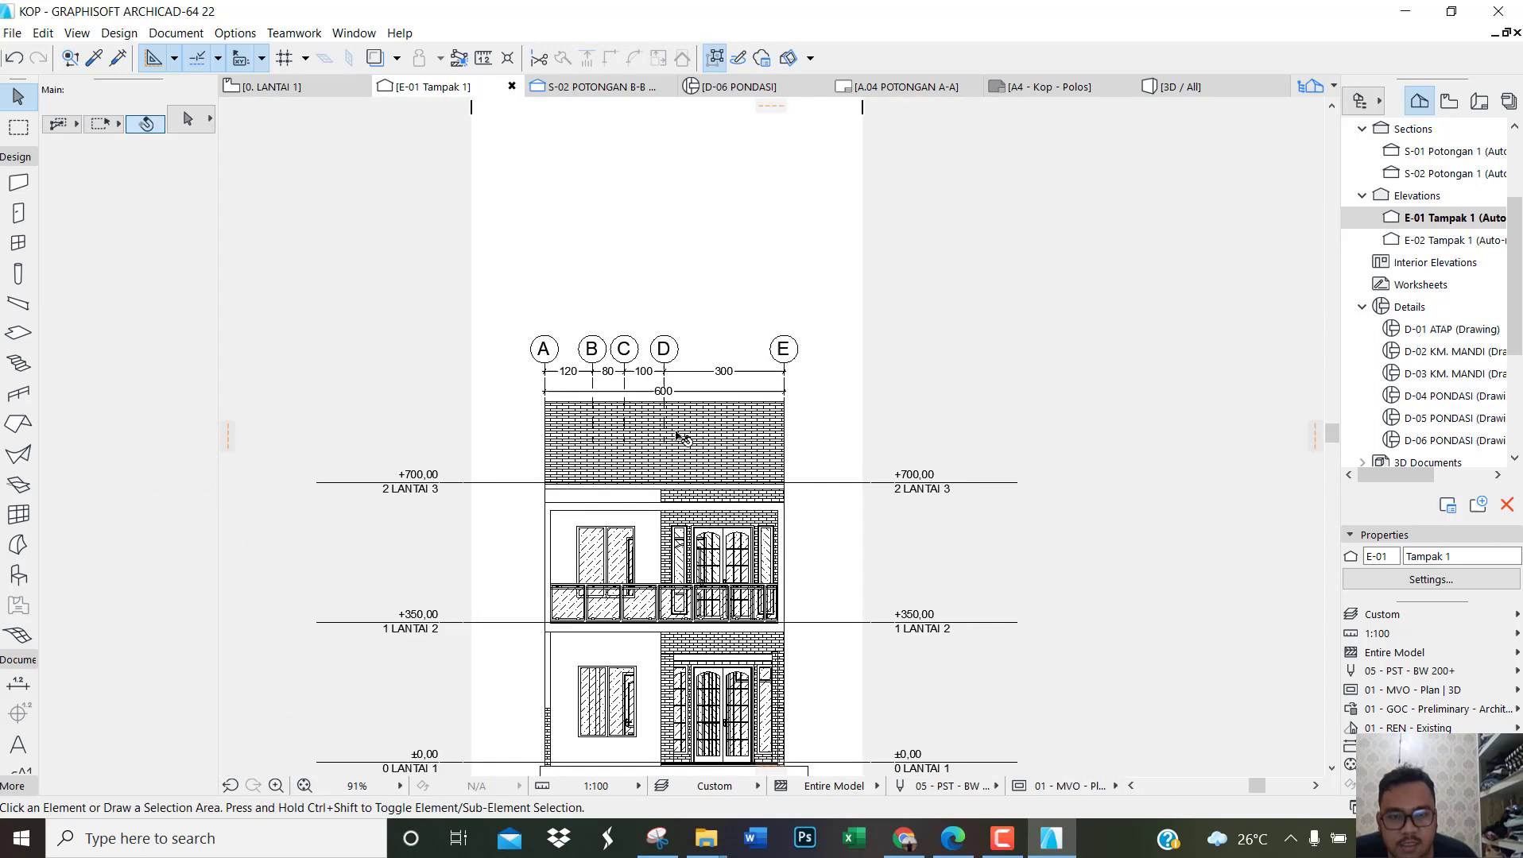
{"action": "scroll", "coordinate": [678, 437], "scroll_direction": "down", "scroll_amount": 3}
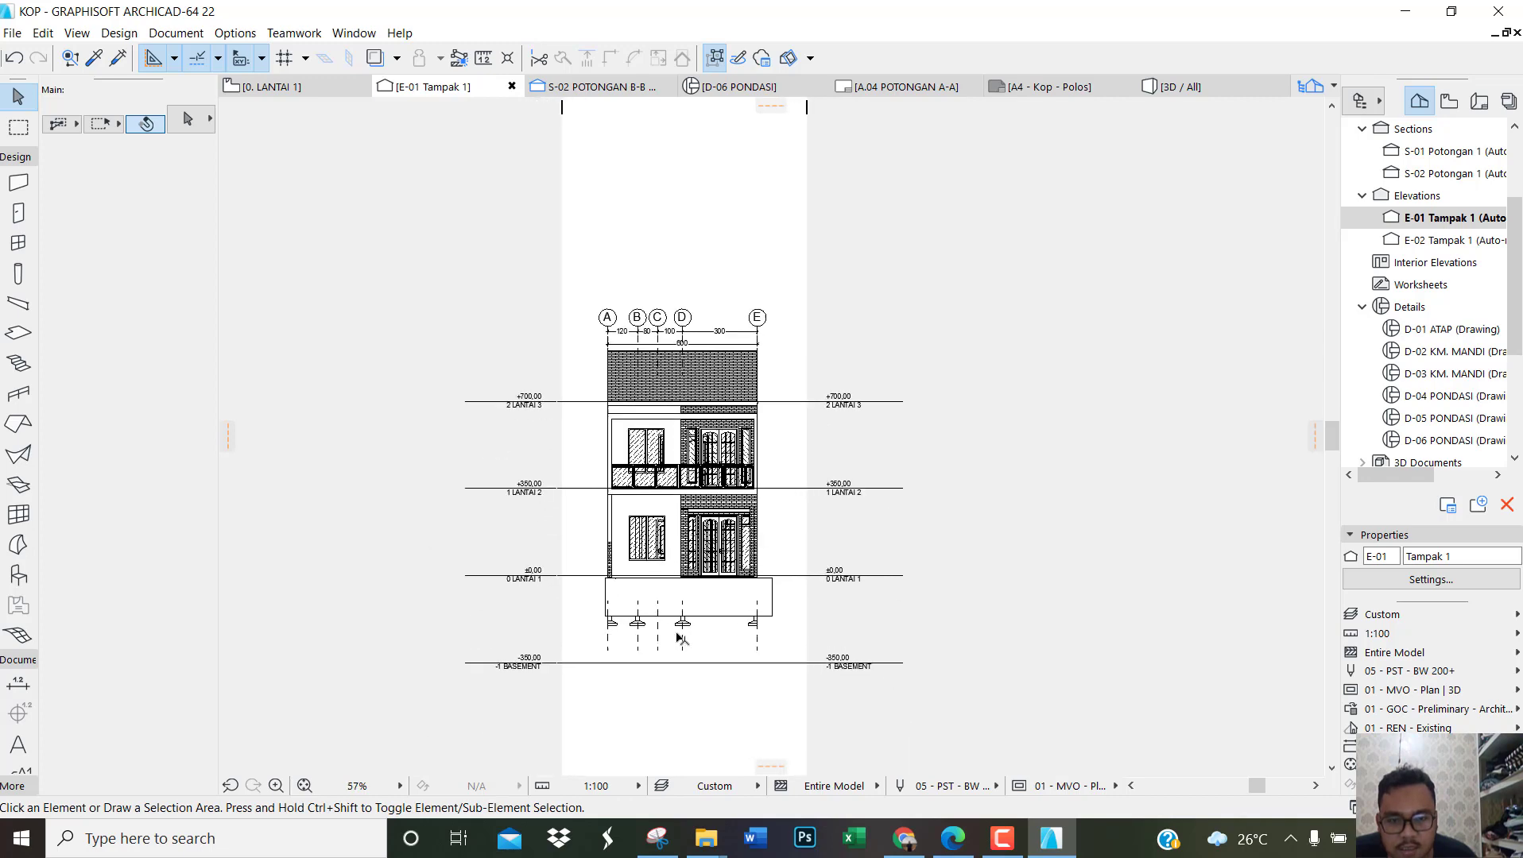
{"action": "scroll", "coordinate": [680, 638], "scroll_direction": "up", "scroll_amount": 2}
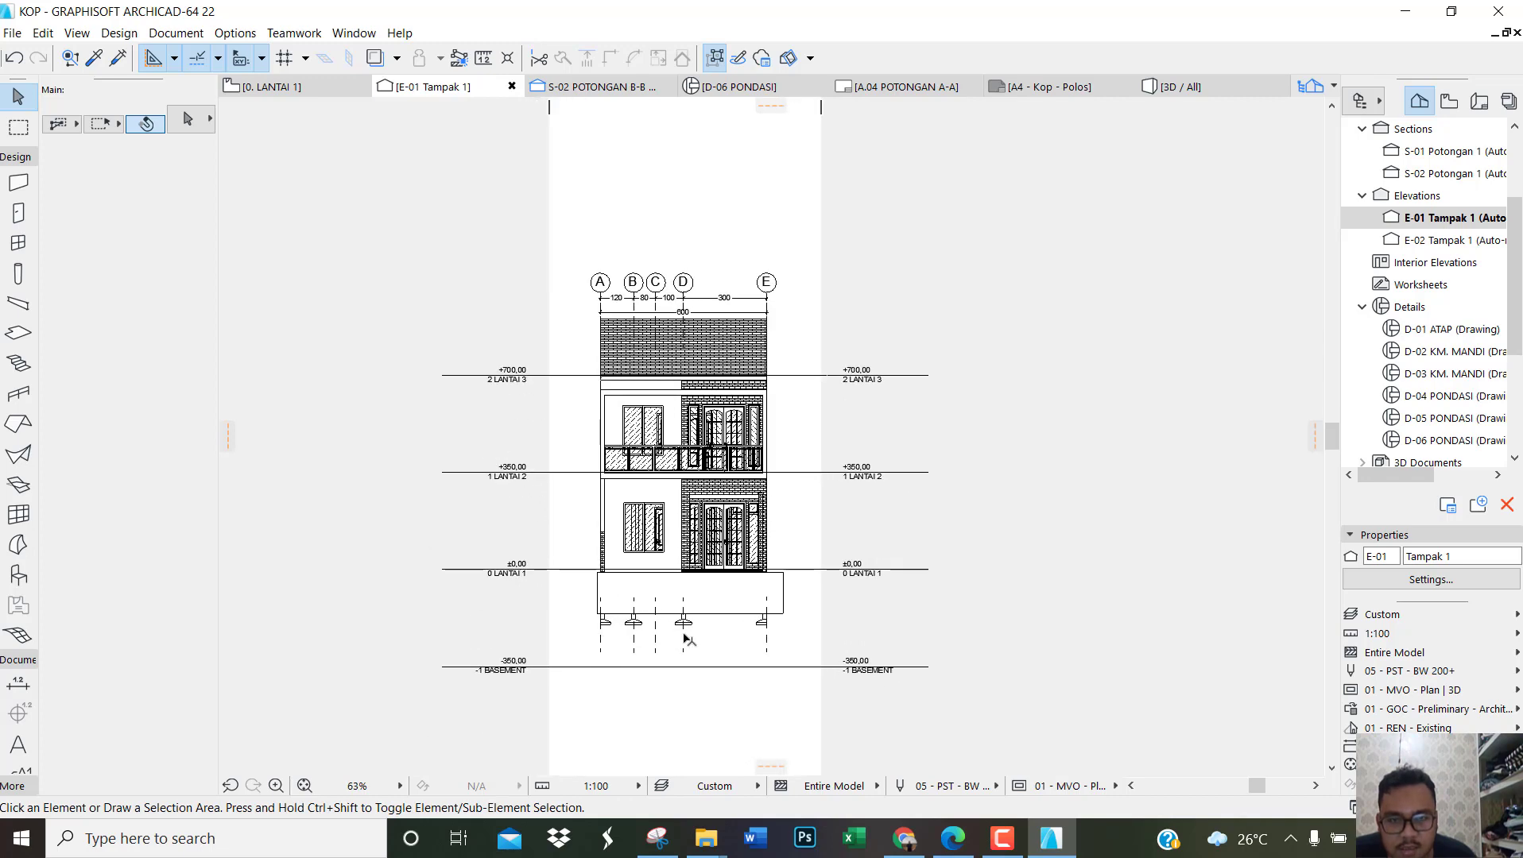
{"action": "right_click", "coordinate": [1425, 218]}
{"action": "key", "text": "Escape"}
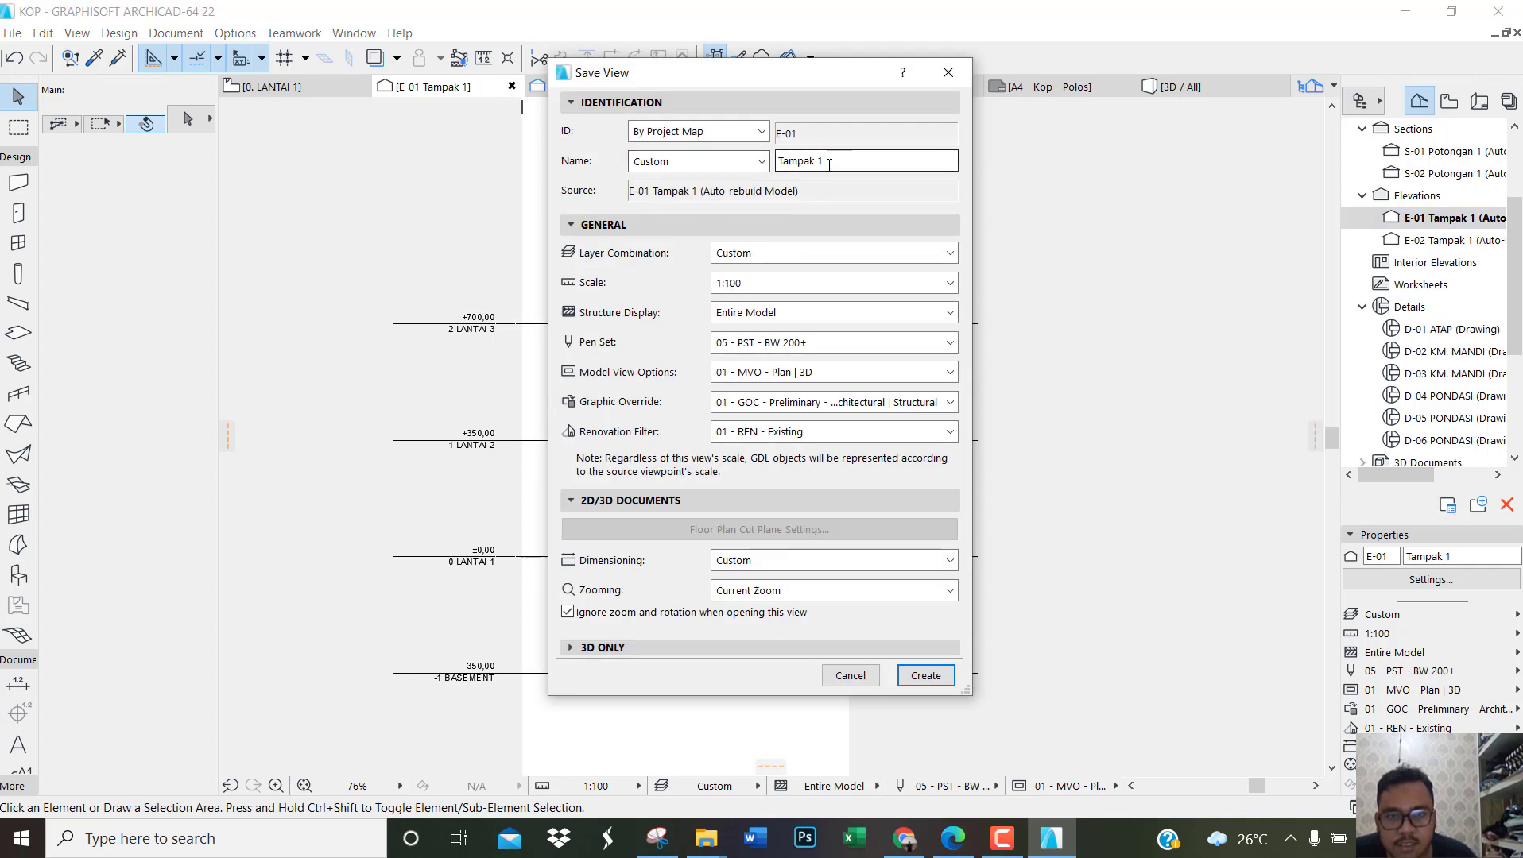
{"action": "triple_click", "coordinate": [829, 165]}
{"action": "type", "text": "TAMPAK D"}
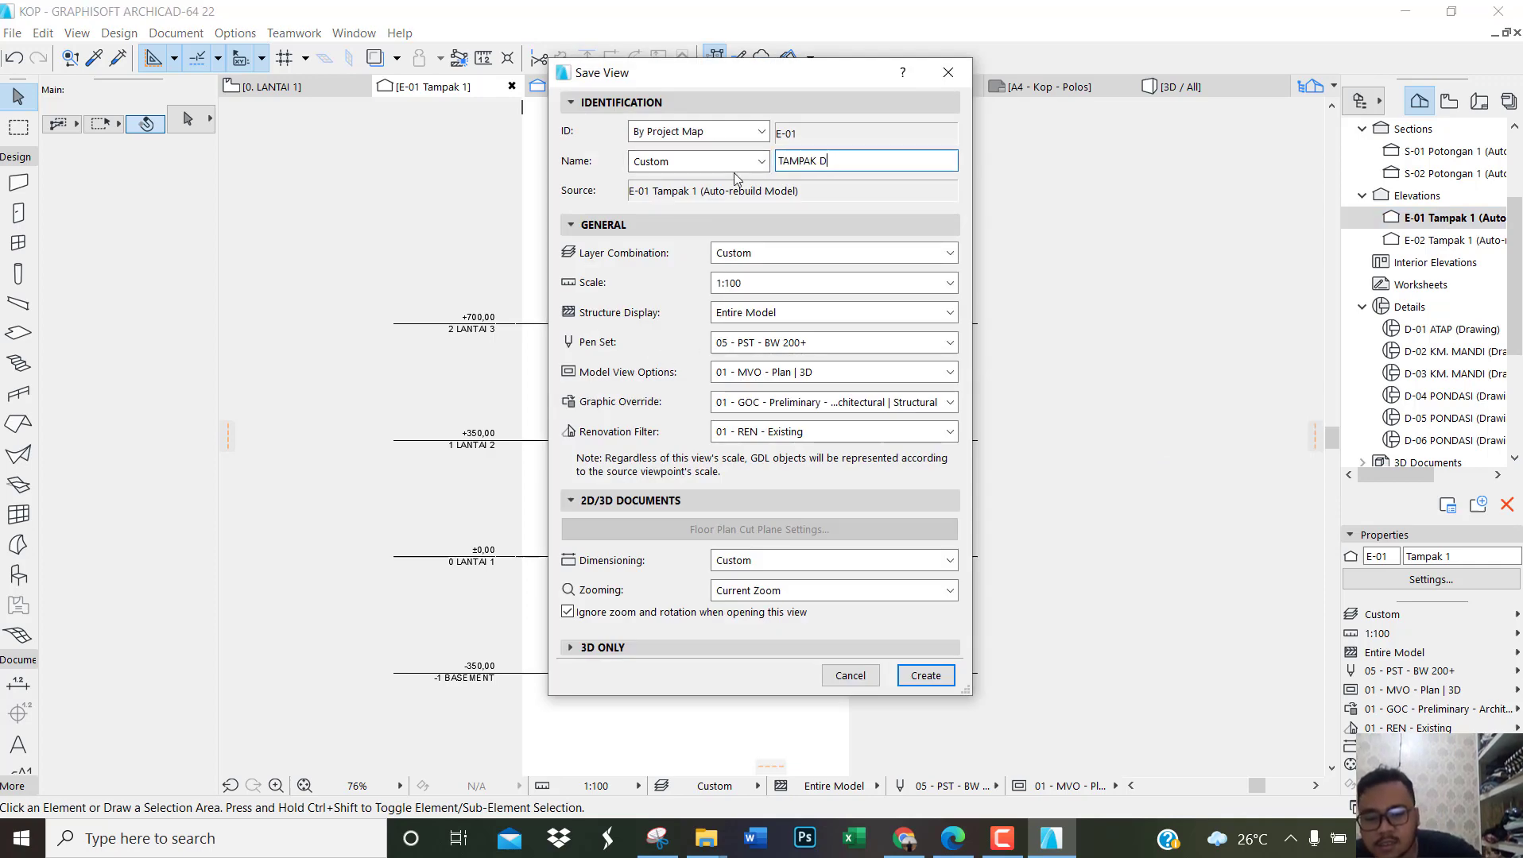
{"action": "type", "text": "EPAN"}
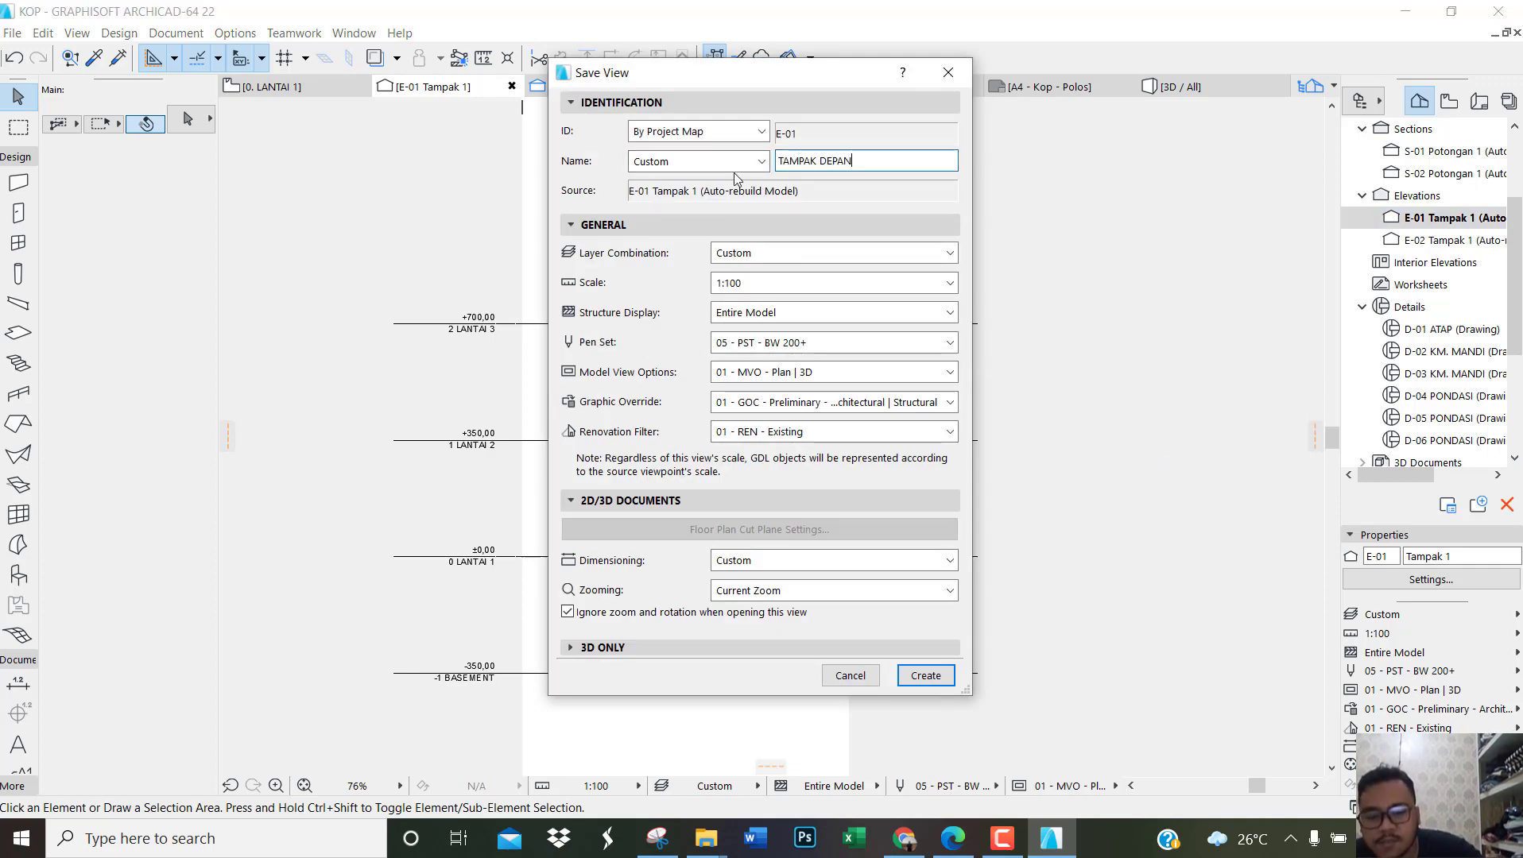
{"action": "left_click", "coordinate": [922, 675]}
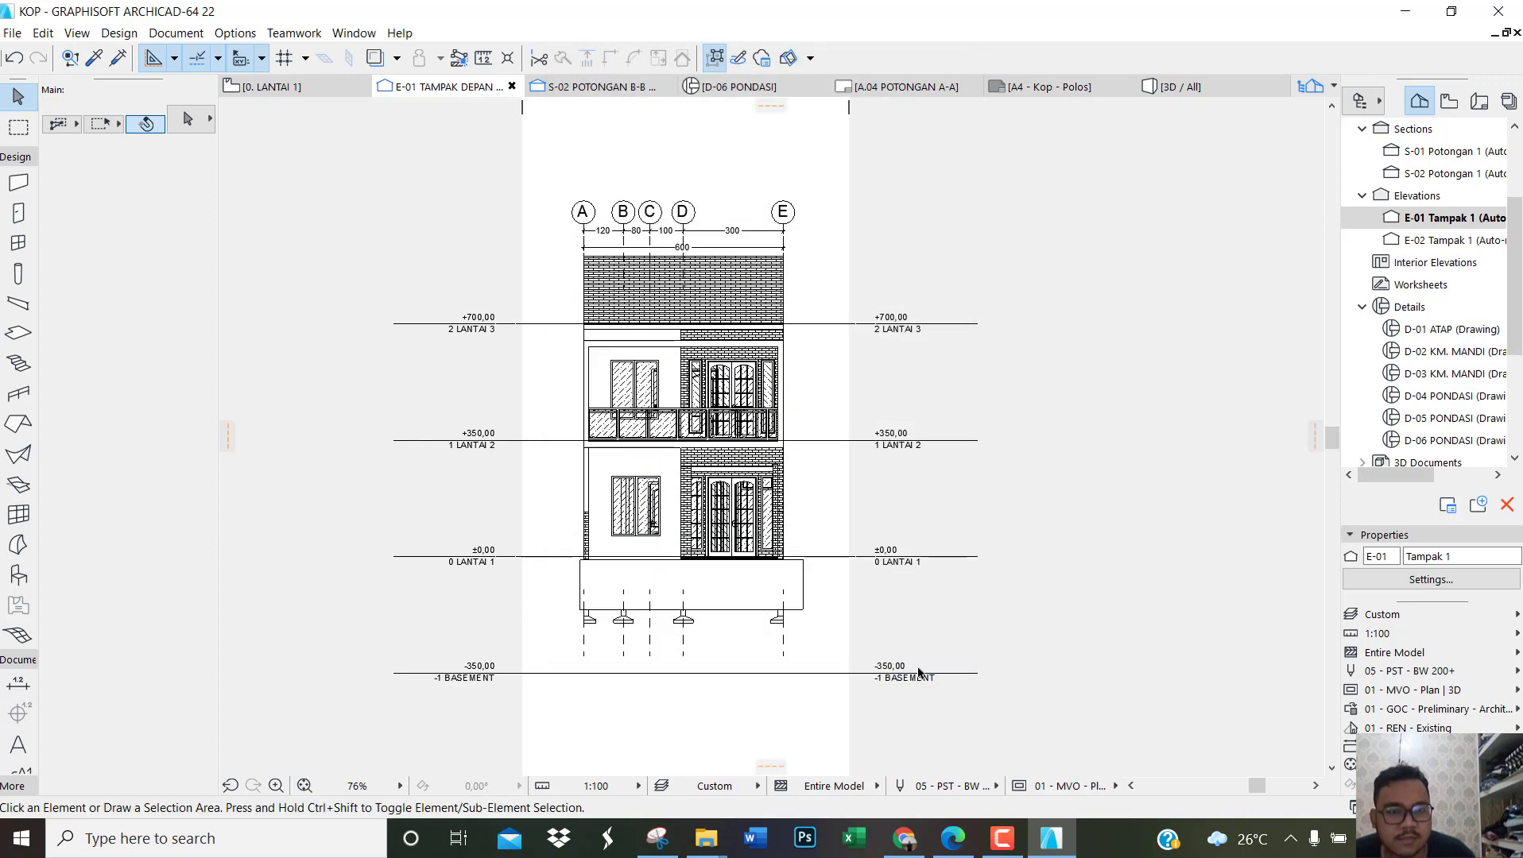
Step: In the E-02 Tampak 1 elevation, move both dimension chains up beneath the grid bubbles and set their text in line with the dimension lines
{"action": "double_click", "coordinate": [1427, 239]}
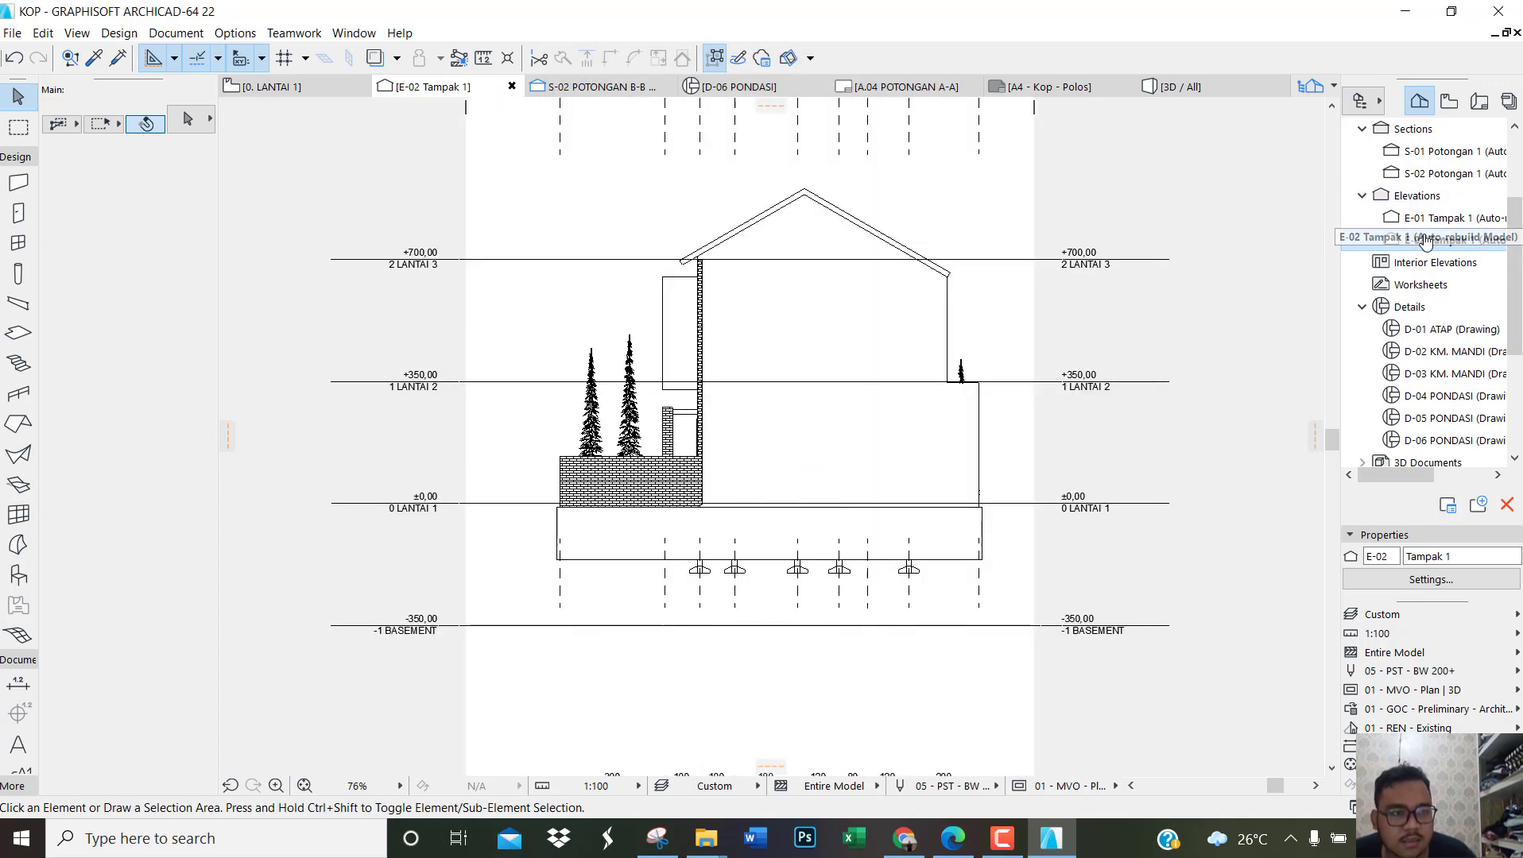
{"action": "scroll", "coordinate": [929, 699], "scroll_direction": "down", "scroll_amount": 3}
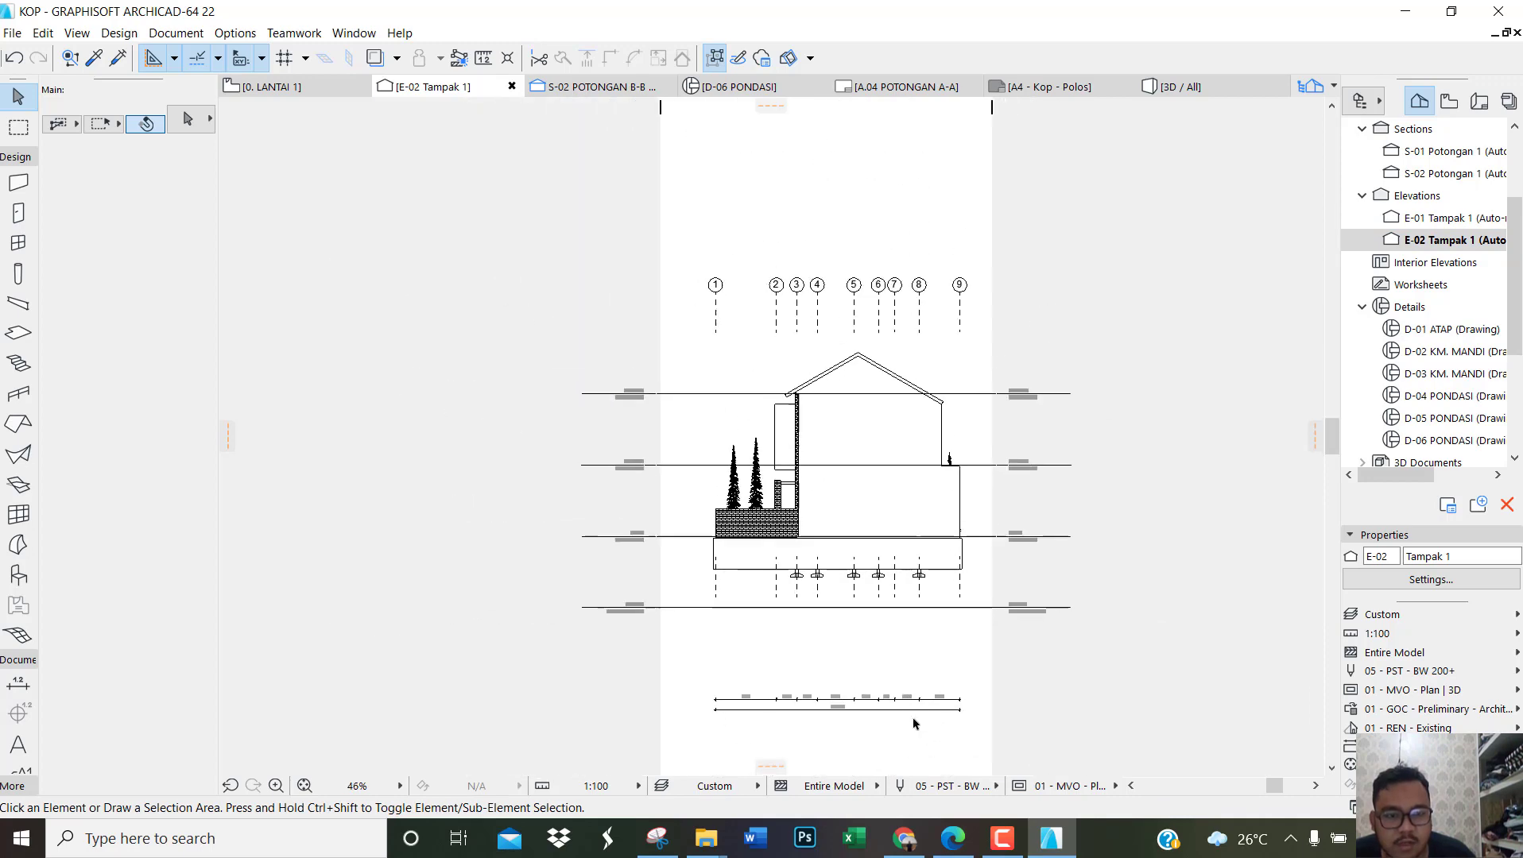
{"action": "scroll", "coordinate": [914, 724], "scroll_direction": "up", "scroll_amount": 3}
{"action": "left_click_drag", "start_coordinate": [857, 733], "coordinate": [759, 646]}
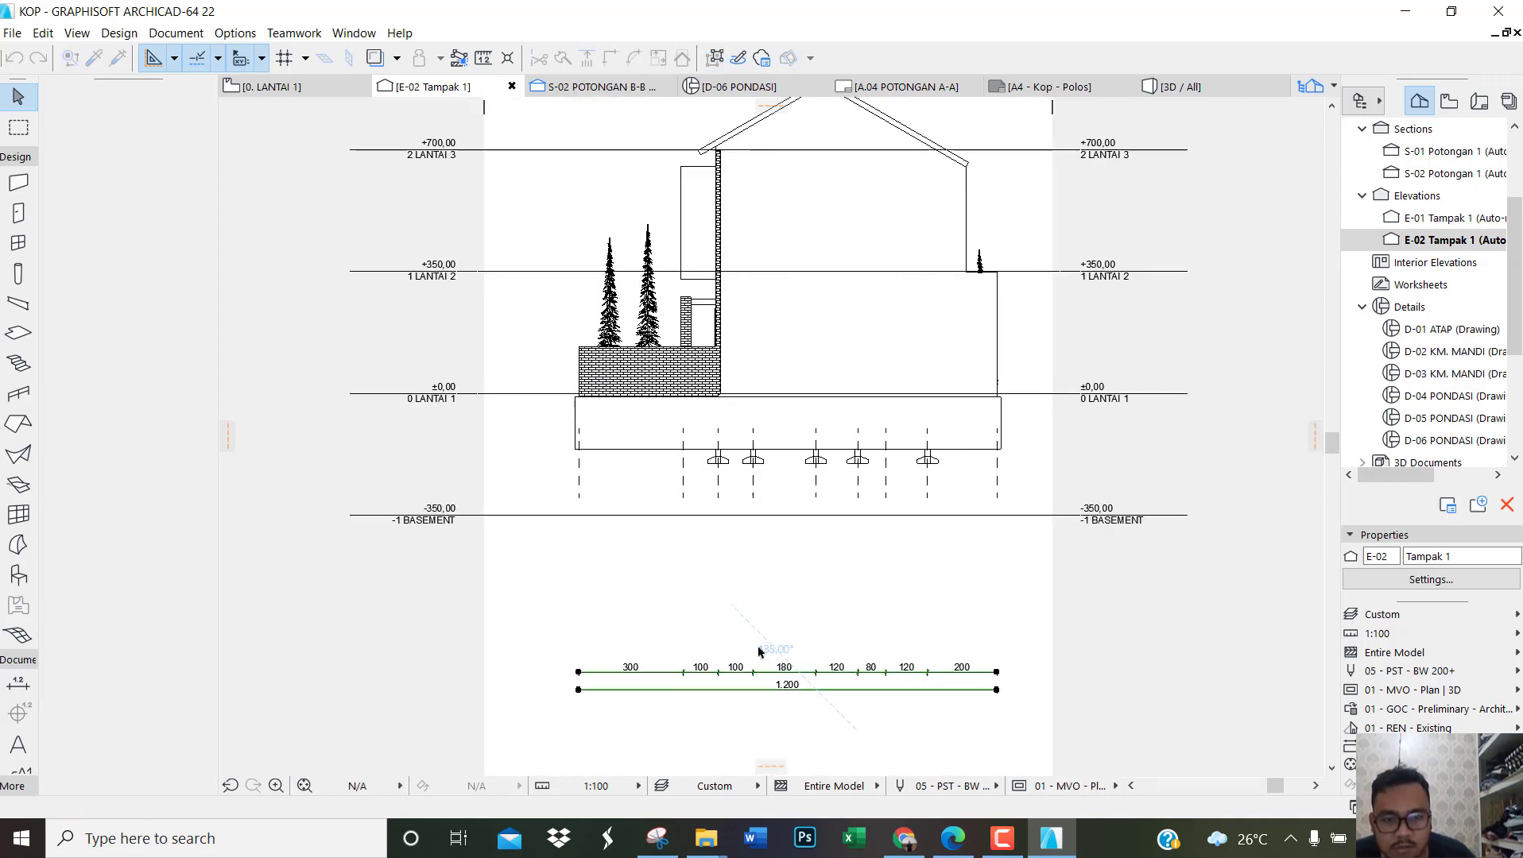
{"action": "key", "text": "ctrl+d"}
{"action": "left_click", "coordinate": [836, 682]}
{"action": "scroll", "coordinate": [836, 691], "scroll_direction": "down", "scroll_amount": 2}
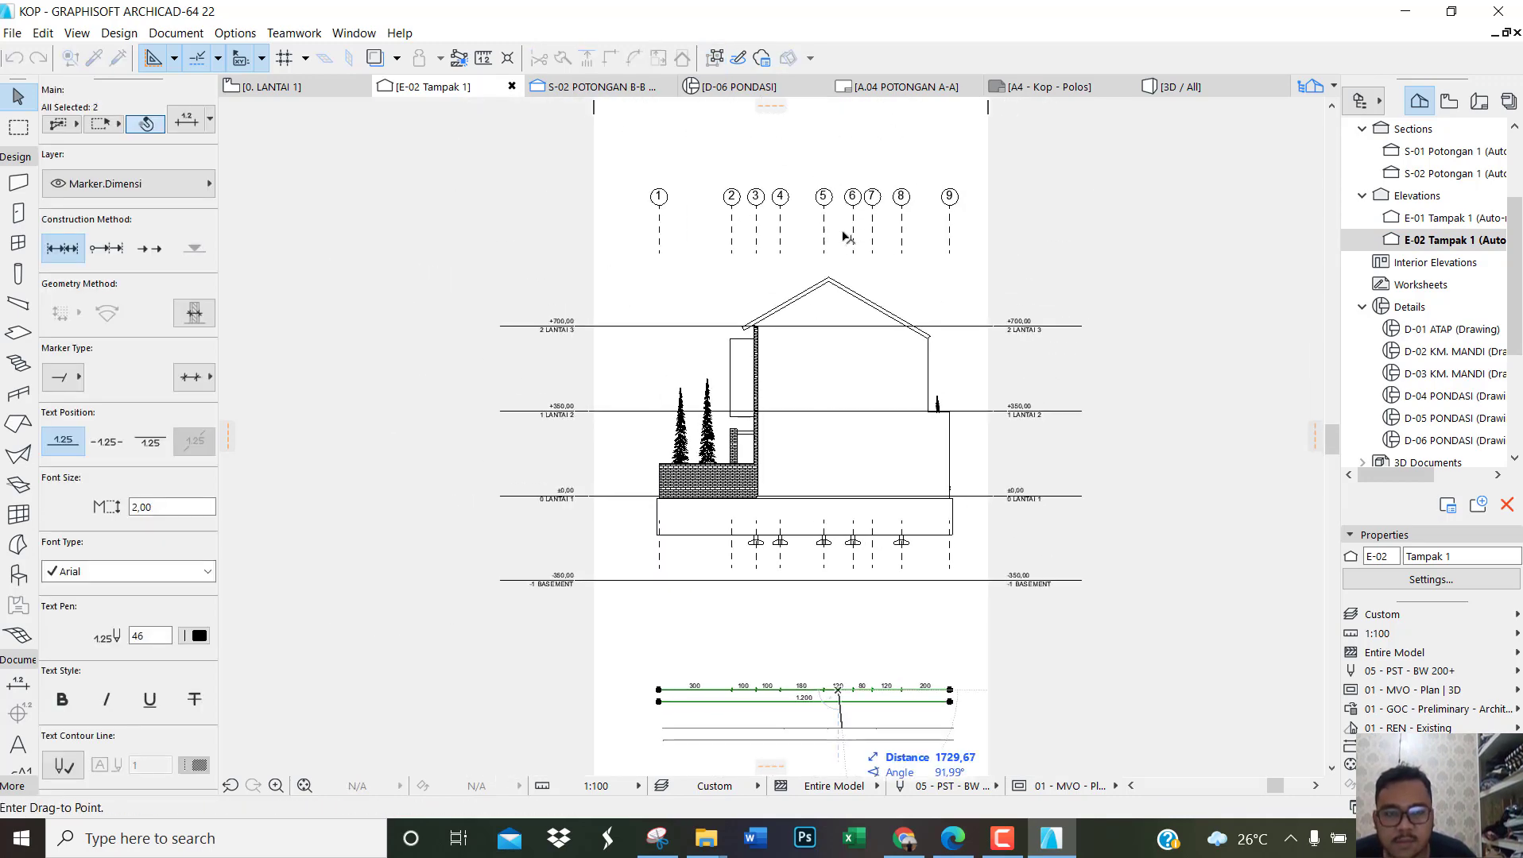
{"action": "scroll", "coordinate": [835, 206], "scroll_direction": "up", "scroll_amount": 5}
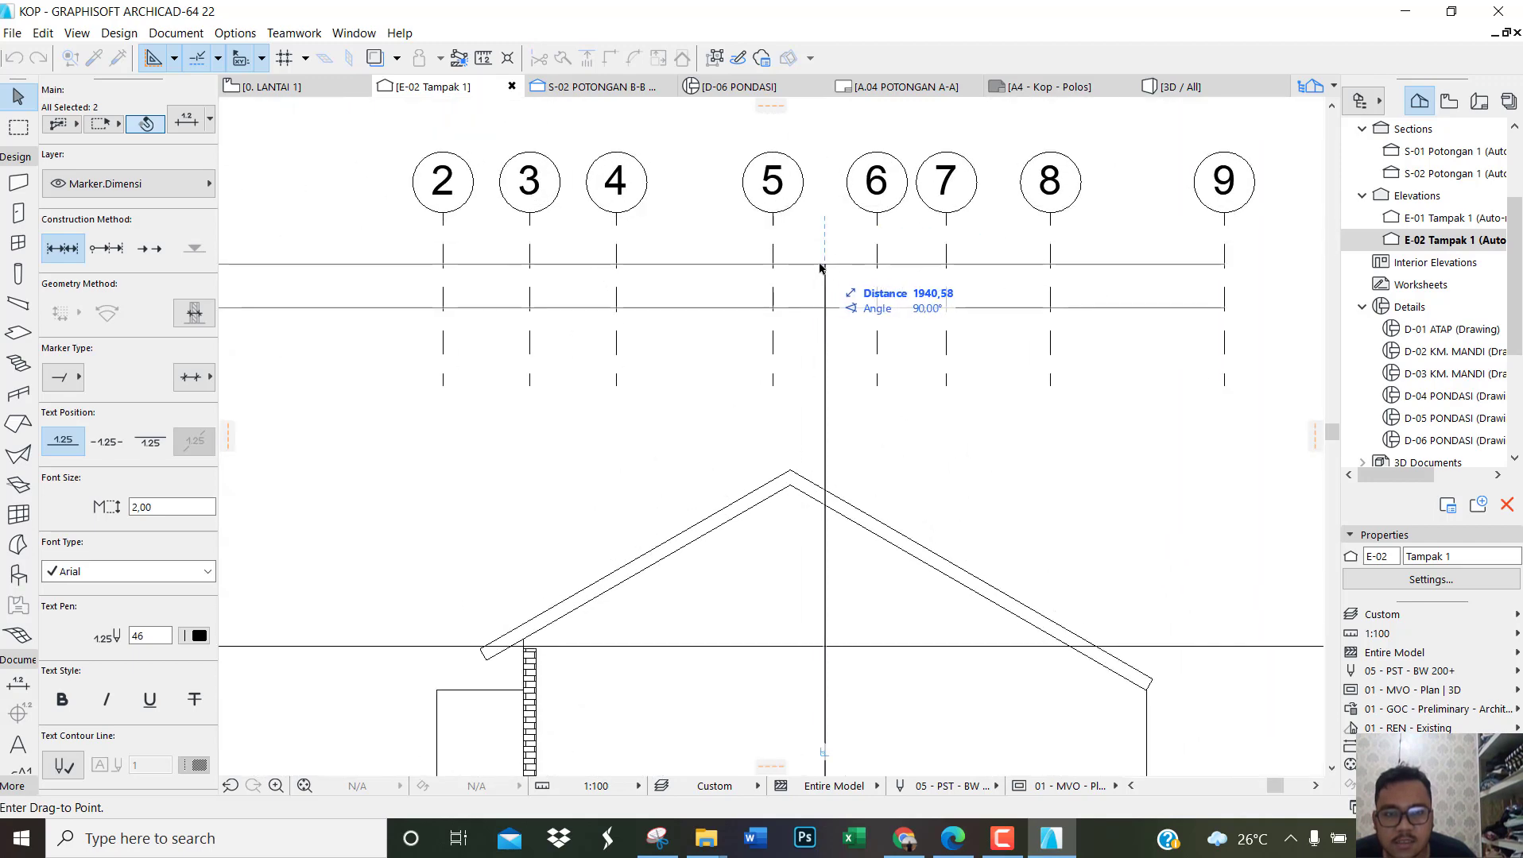
{"action": "left_click", "coordinate": [826, 267]}
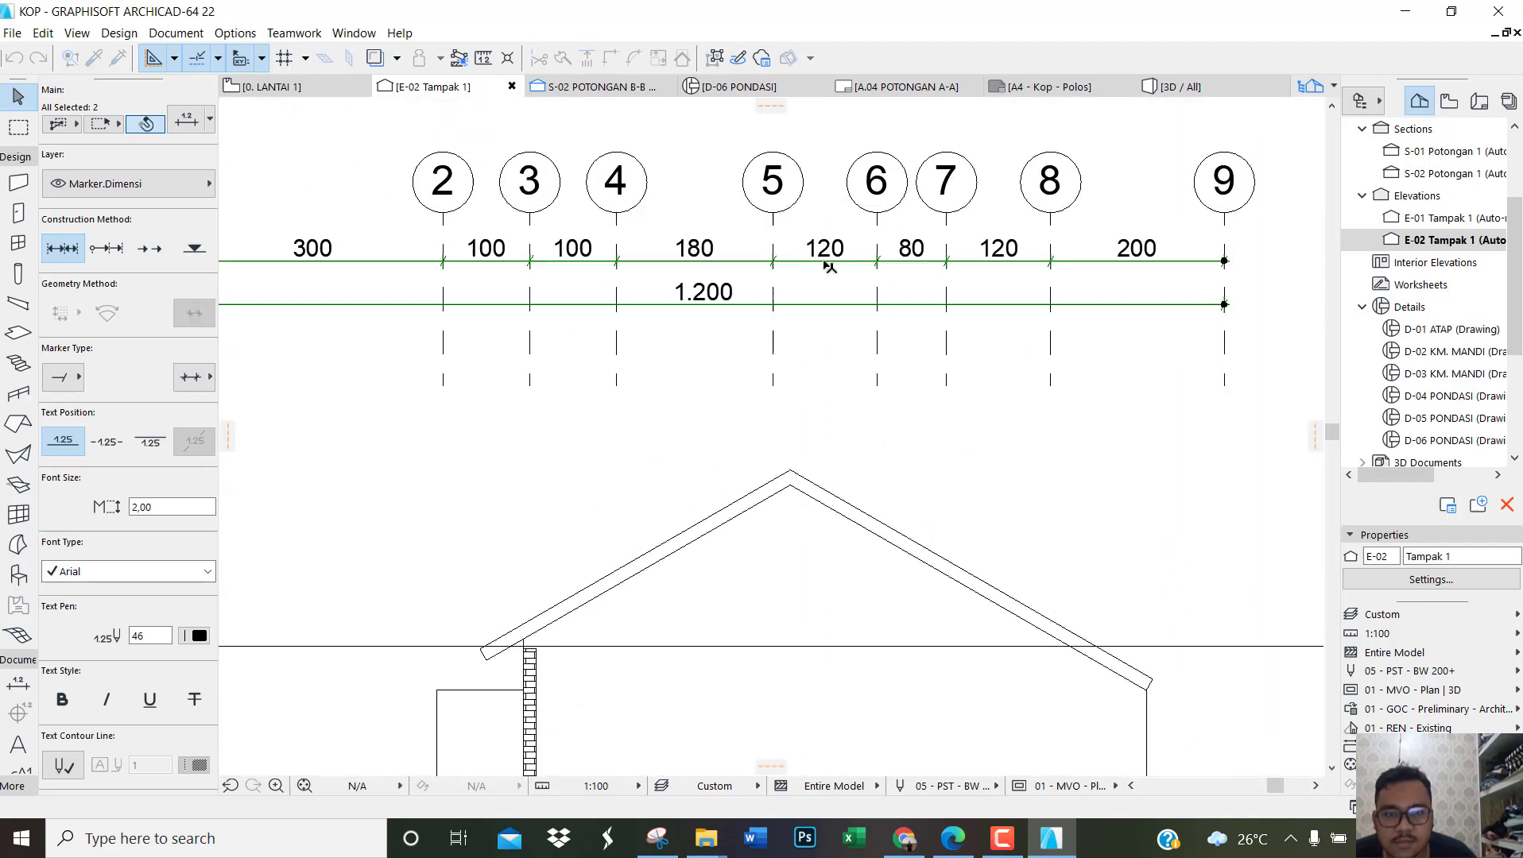
{"action": "left_click", "coordinate": [111, 443]}
Step: Save the current view of elevation E-02 under the custom name TAMPAK SAMPING
{"action": "scroll", "coordinate": [992, 377], "scroll_direction": "down", "scroll_amount": 6}
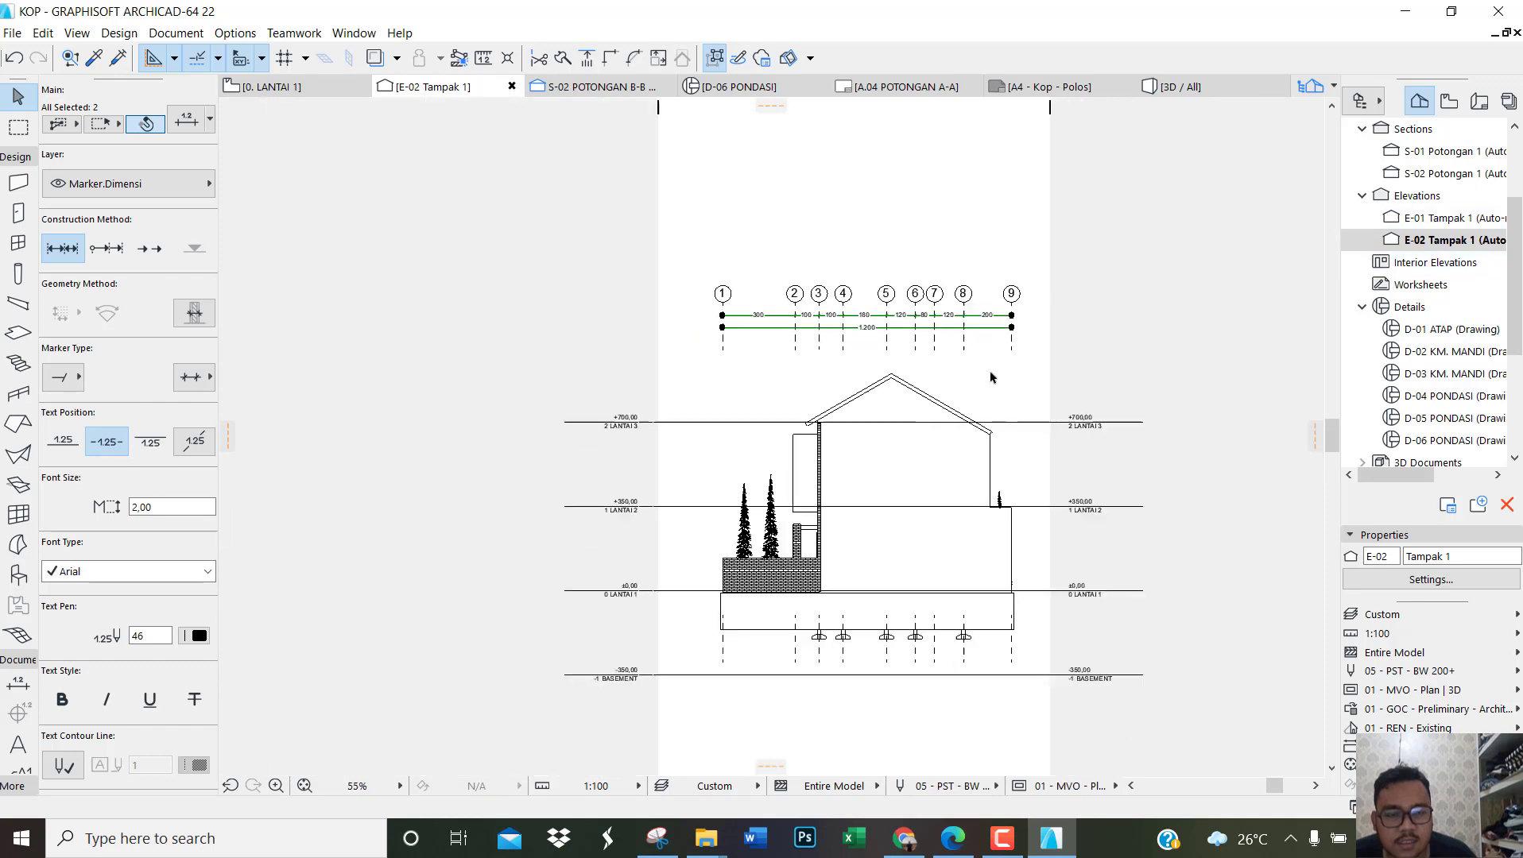
{"action": "scroll", "coordinate": [992, 377], "scroll_direction": "up", "scroll_amount": 2}
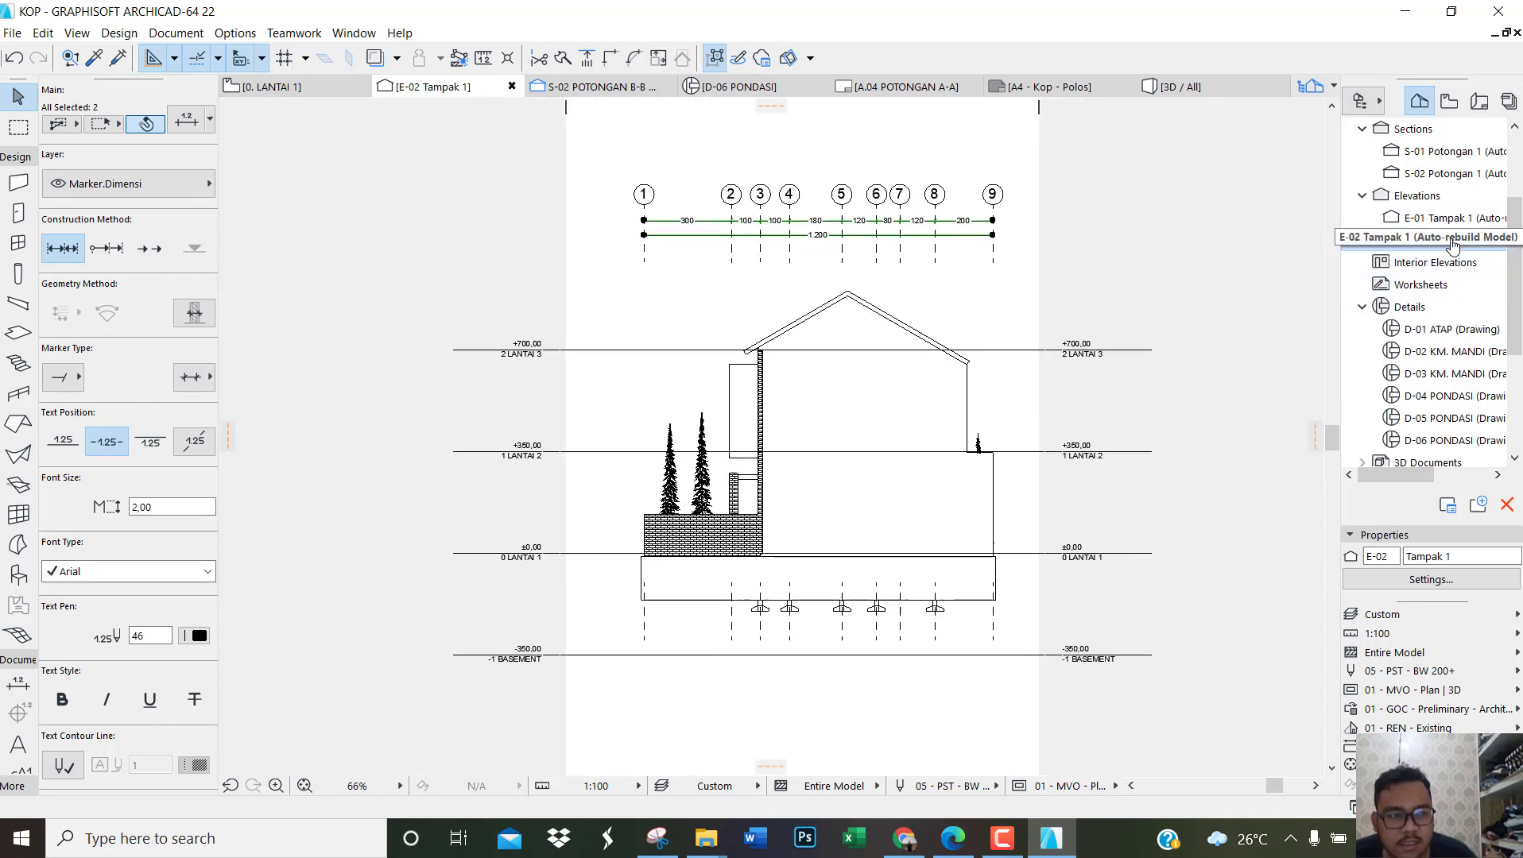
{"action": "right_click", "coordinate": [1453, 245]}
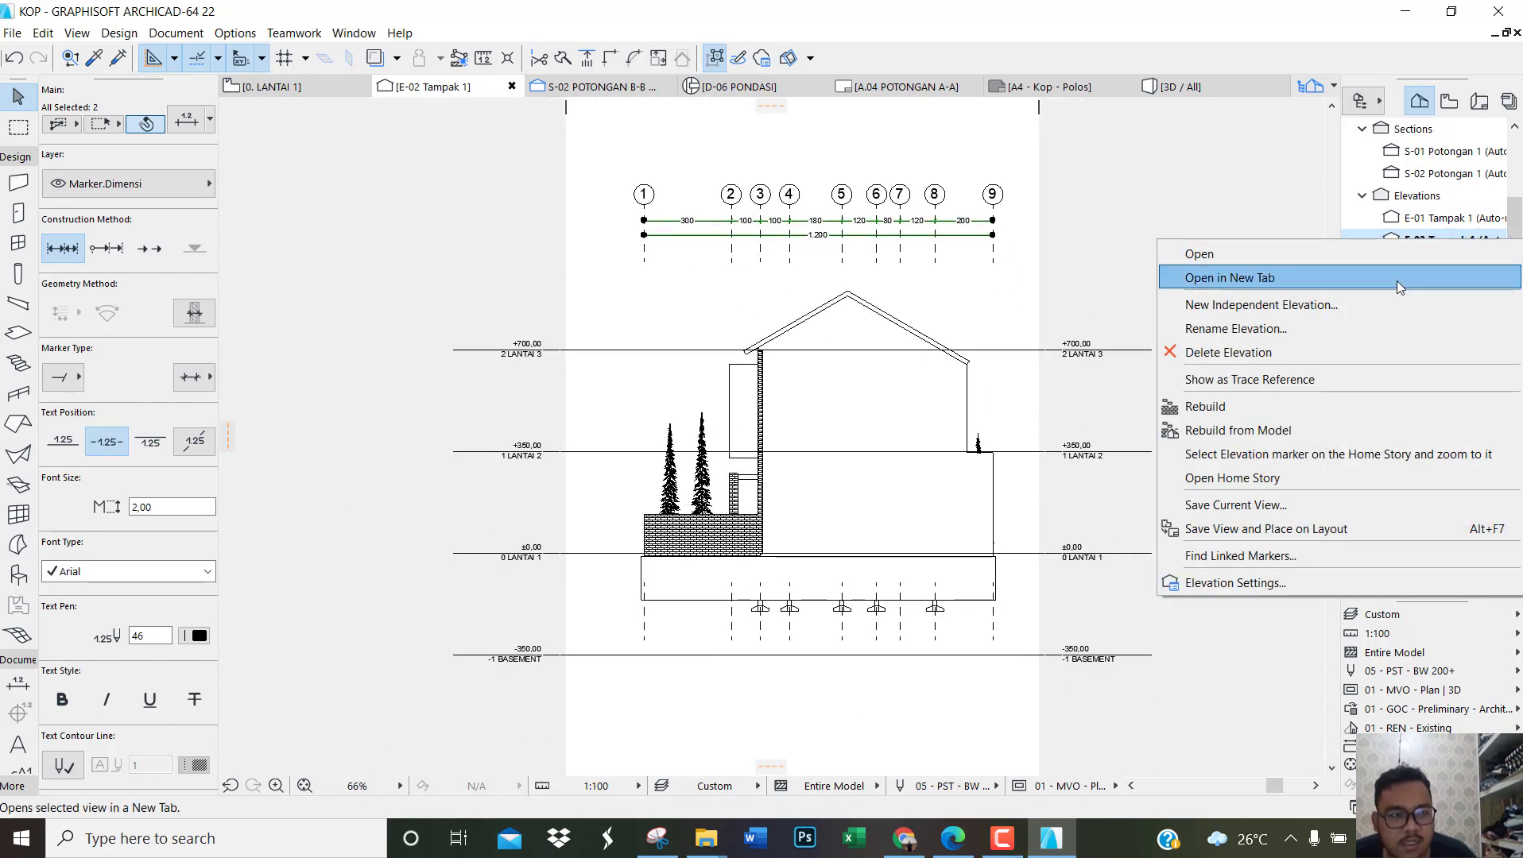
{"action": "left_click", "coordinate": [1244, 507]}
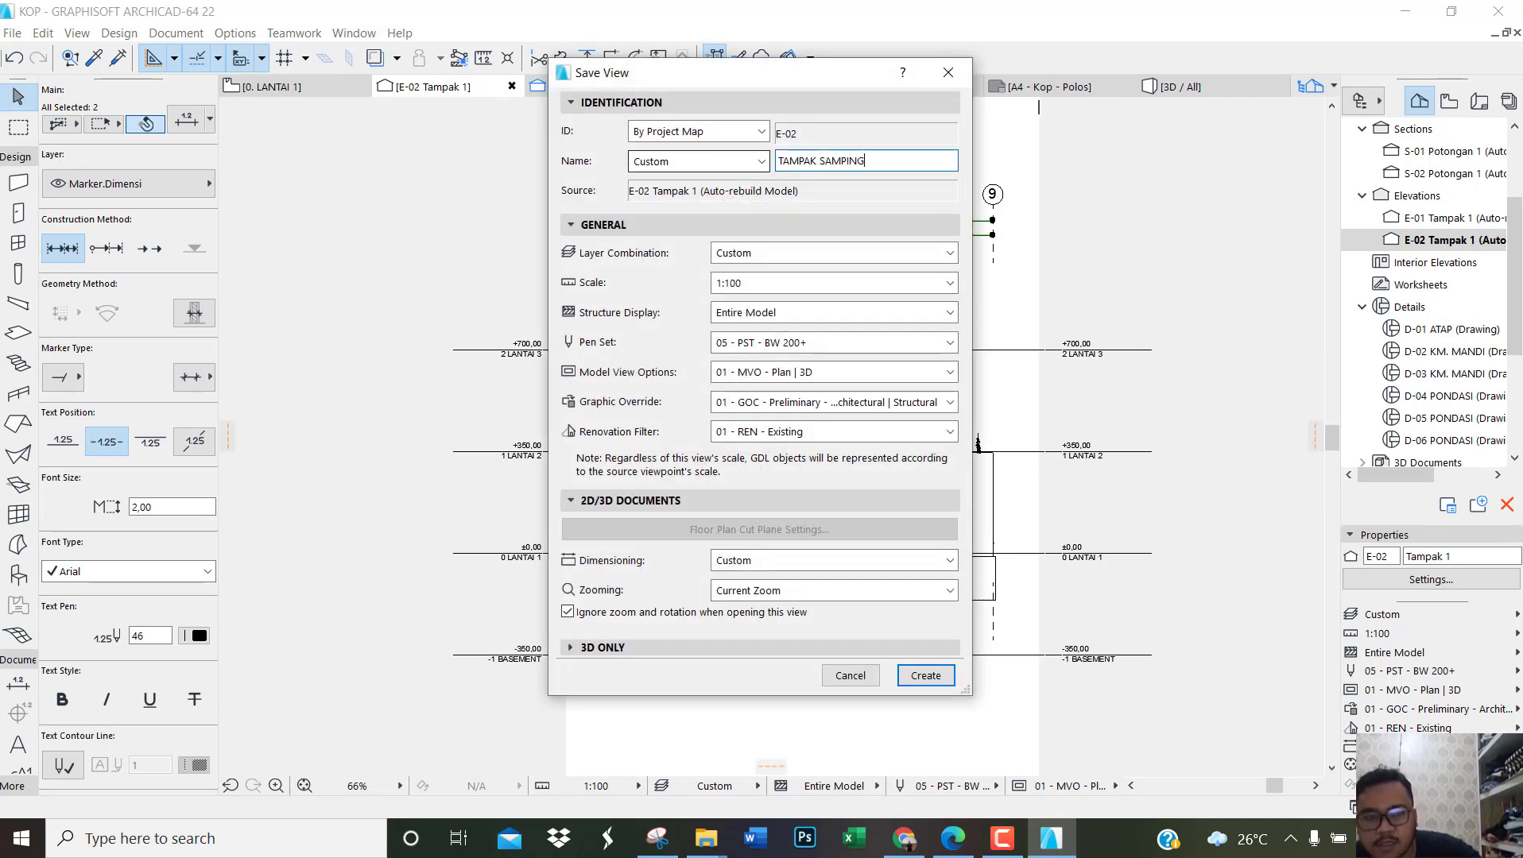
{"action": "left_click", "coordinate": [930, 682]}
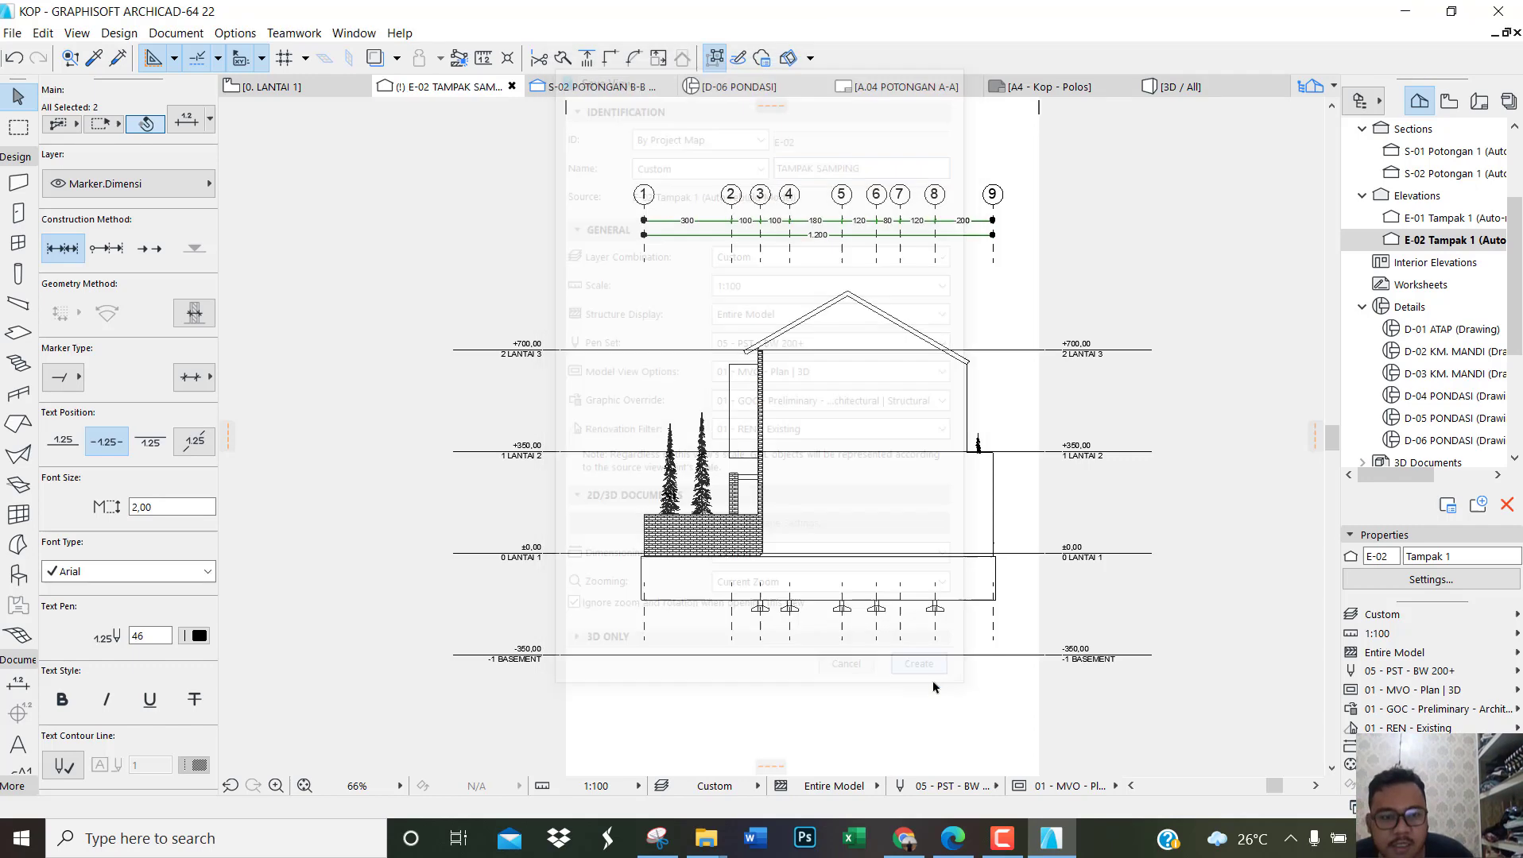
Step: Open the D-01 ATAP detail and save its current view under the custom name DETAIL ATAP
{"action": "left_click", "coordinate": [1440, 334]}
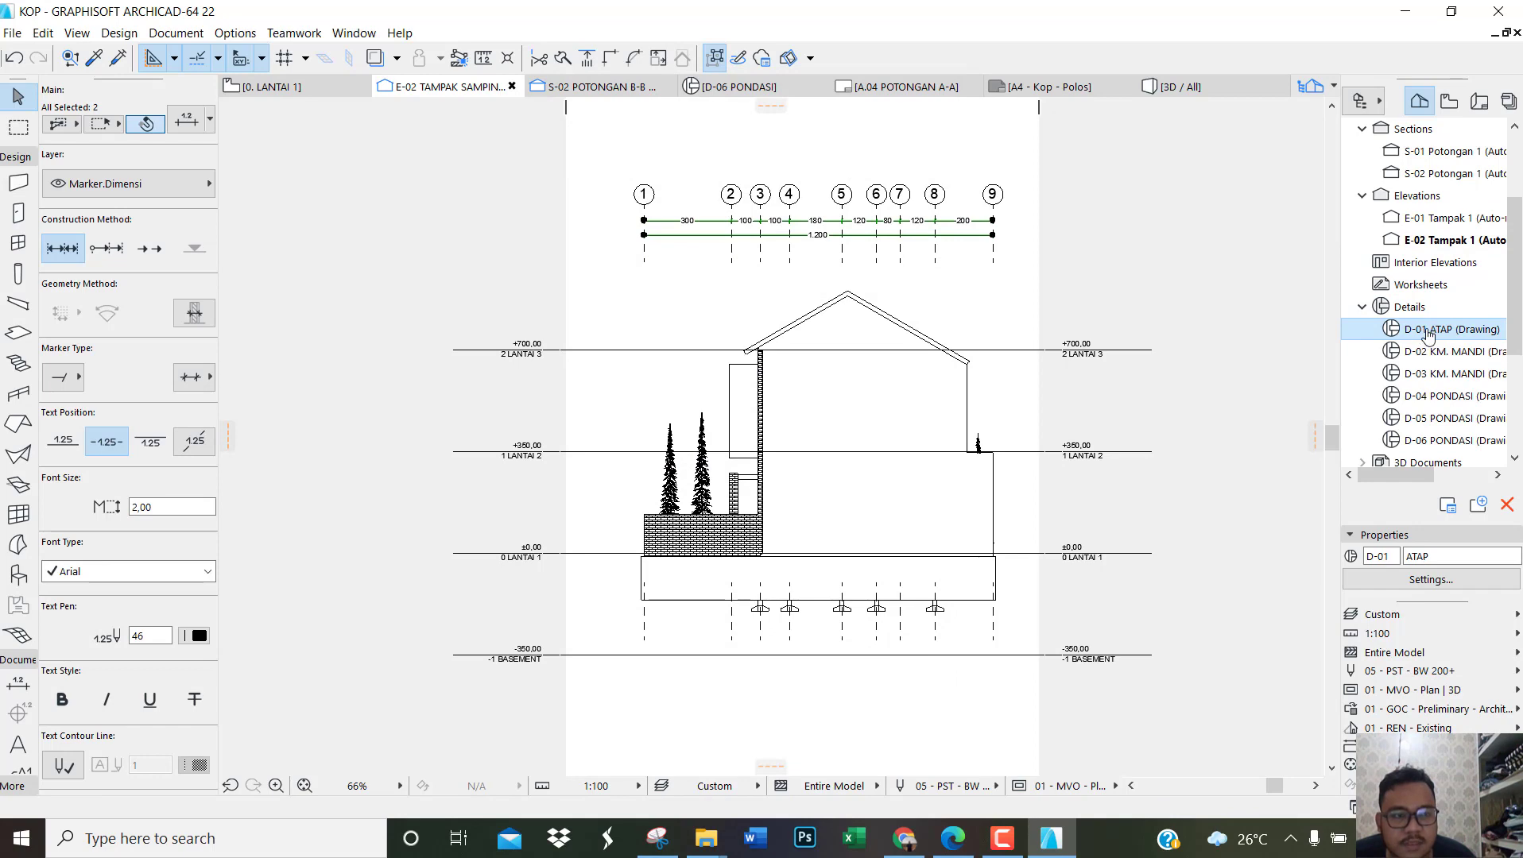
{"action": "double_click", "coordinate": [1428, 331]}
{"action": "scroll", "coordinate": [550, 440], "scroll_direction": "down", "scroll_amount": 3}
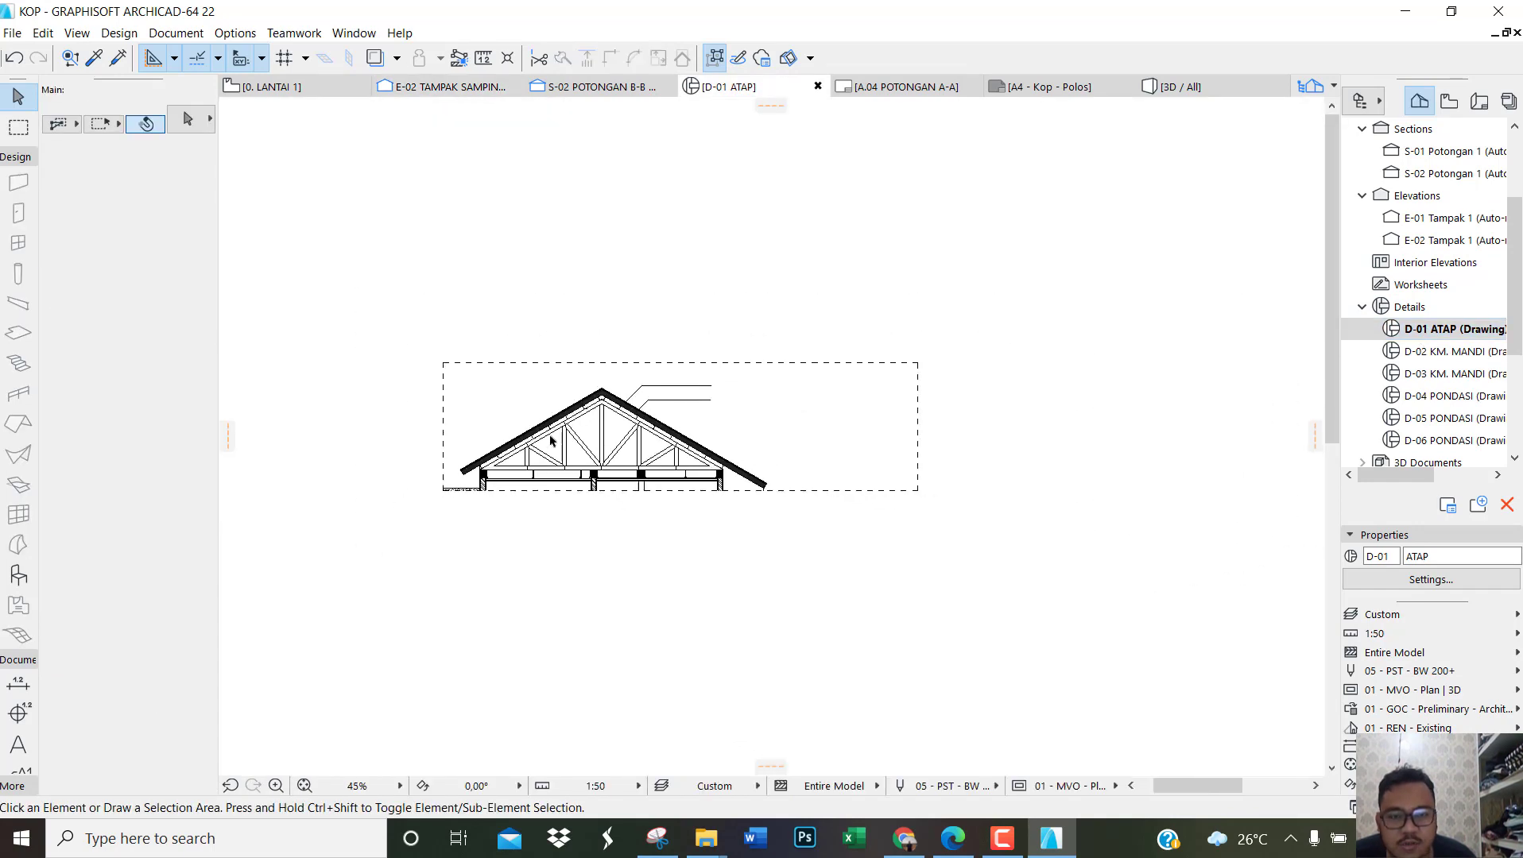
{"action": "scroll", "coordinate": [703, 425], "scroll_direction": "up", "scroll_amount": 2}
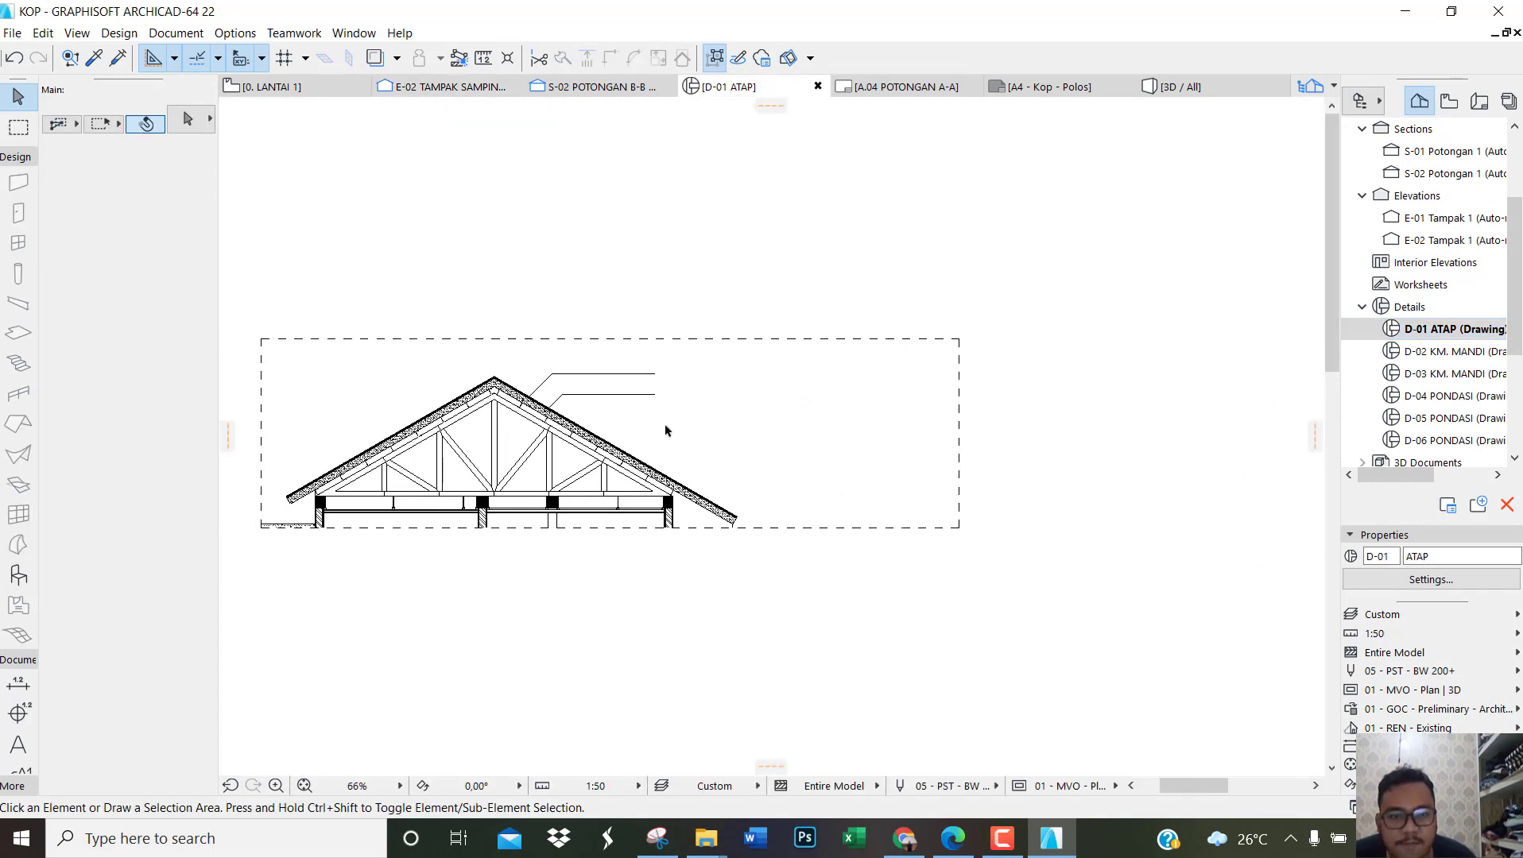
{"action": "scroll", "coordinate": [384, 451], "scroll_direction": "up", "scroll_amount": 2}
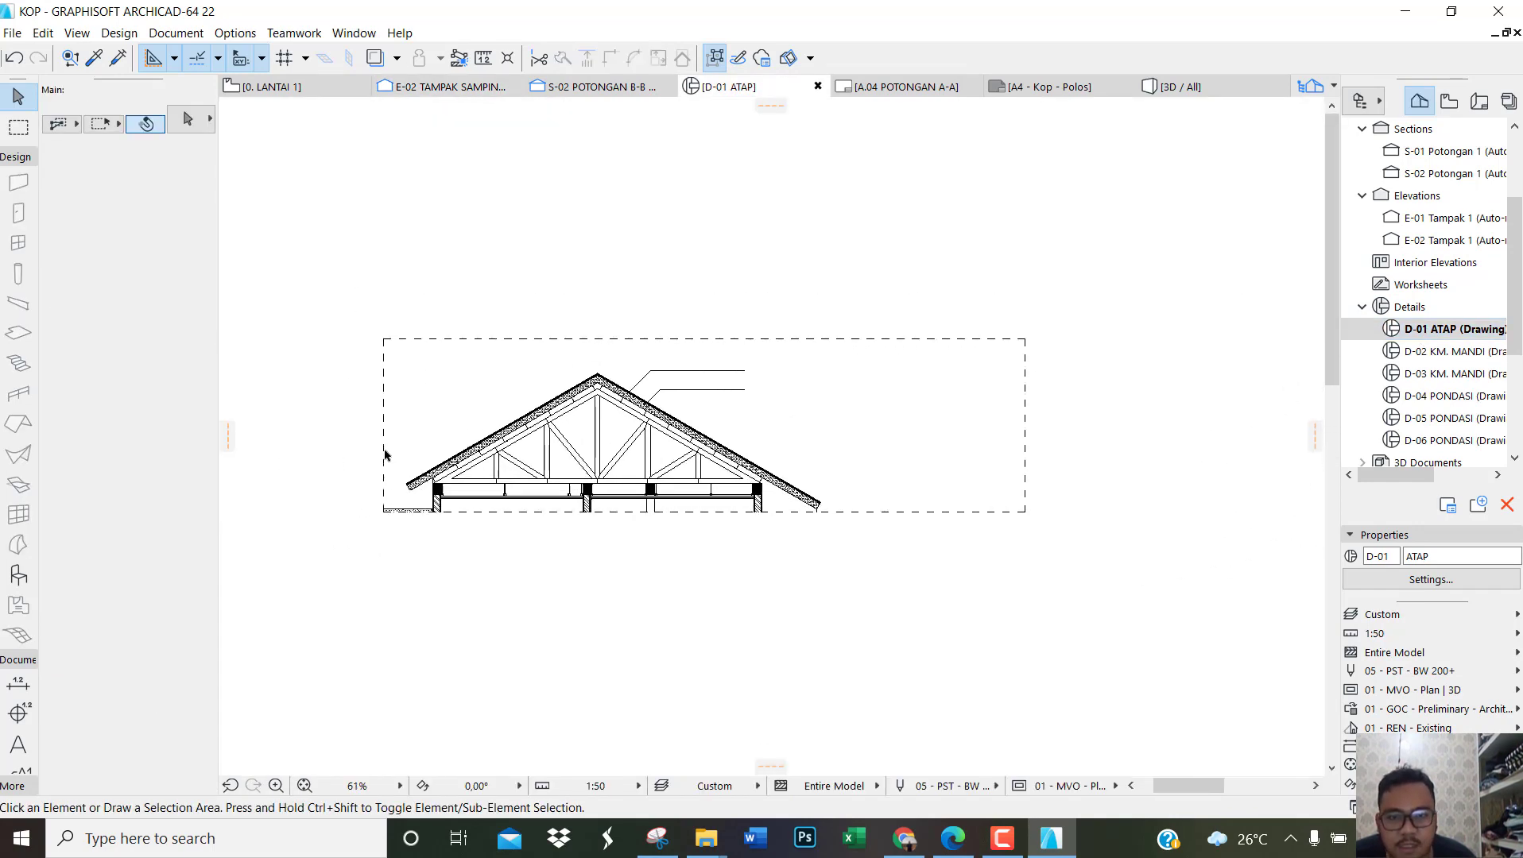
{"action": "right_click", "coordinate": [1421, 332]}
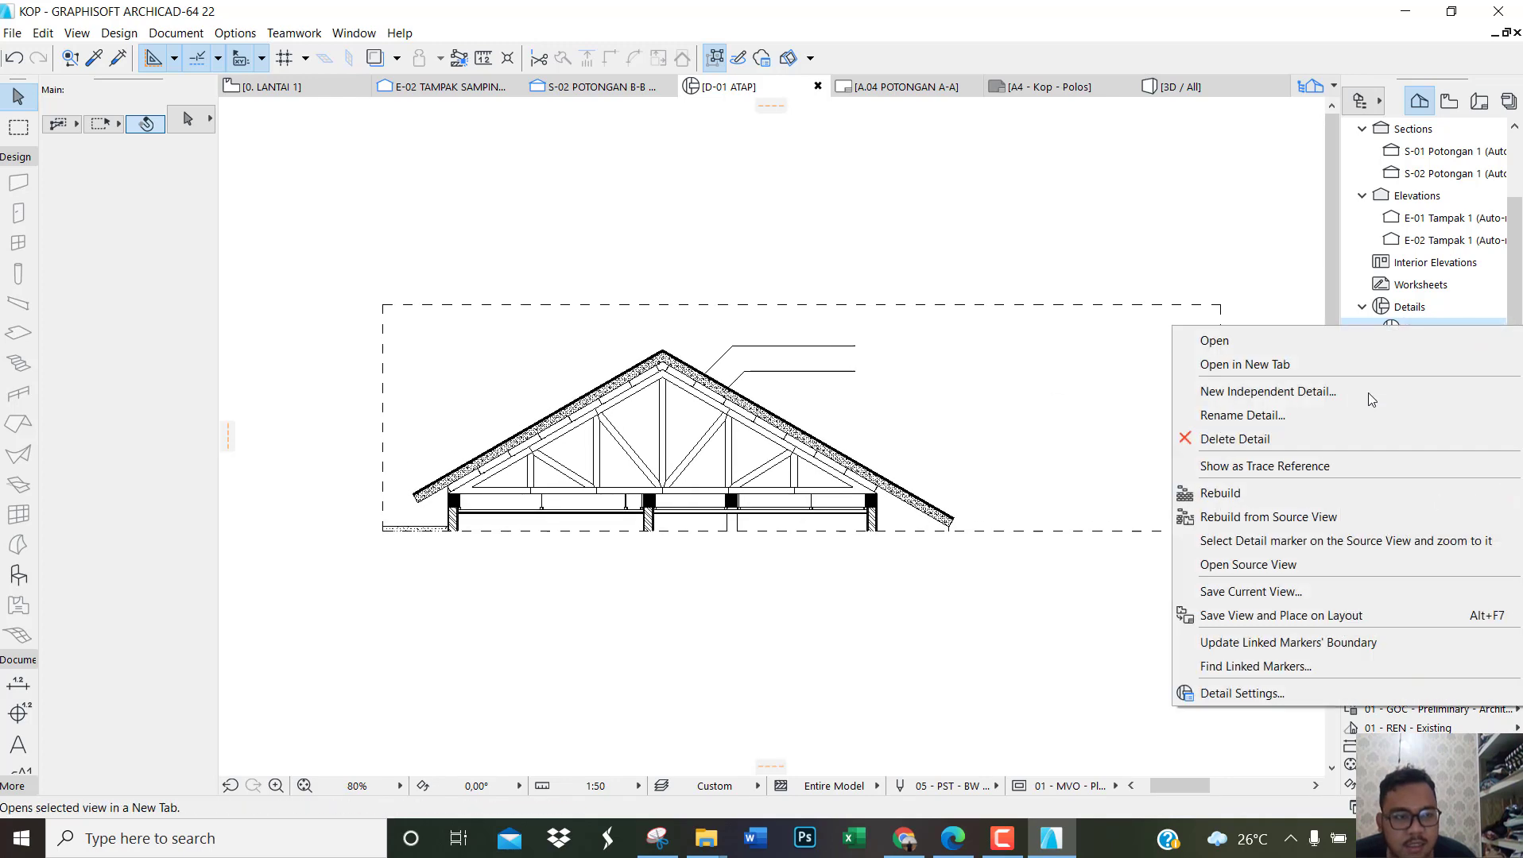
{"action": "left_click", "coordinate": [1285, 591]}
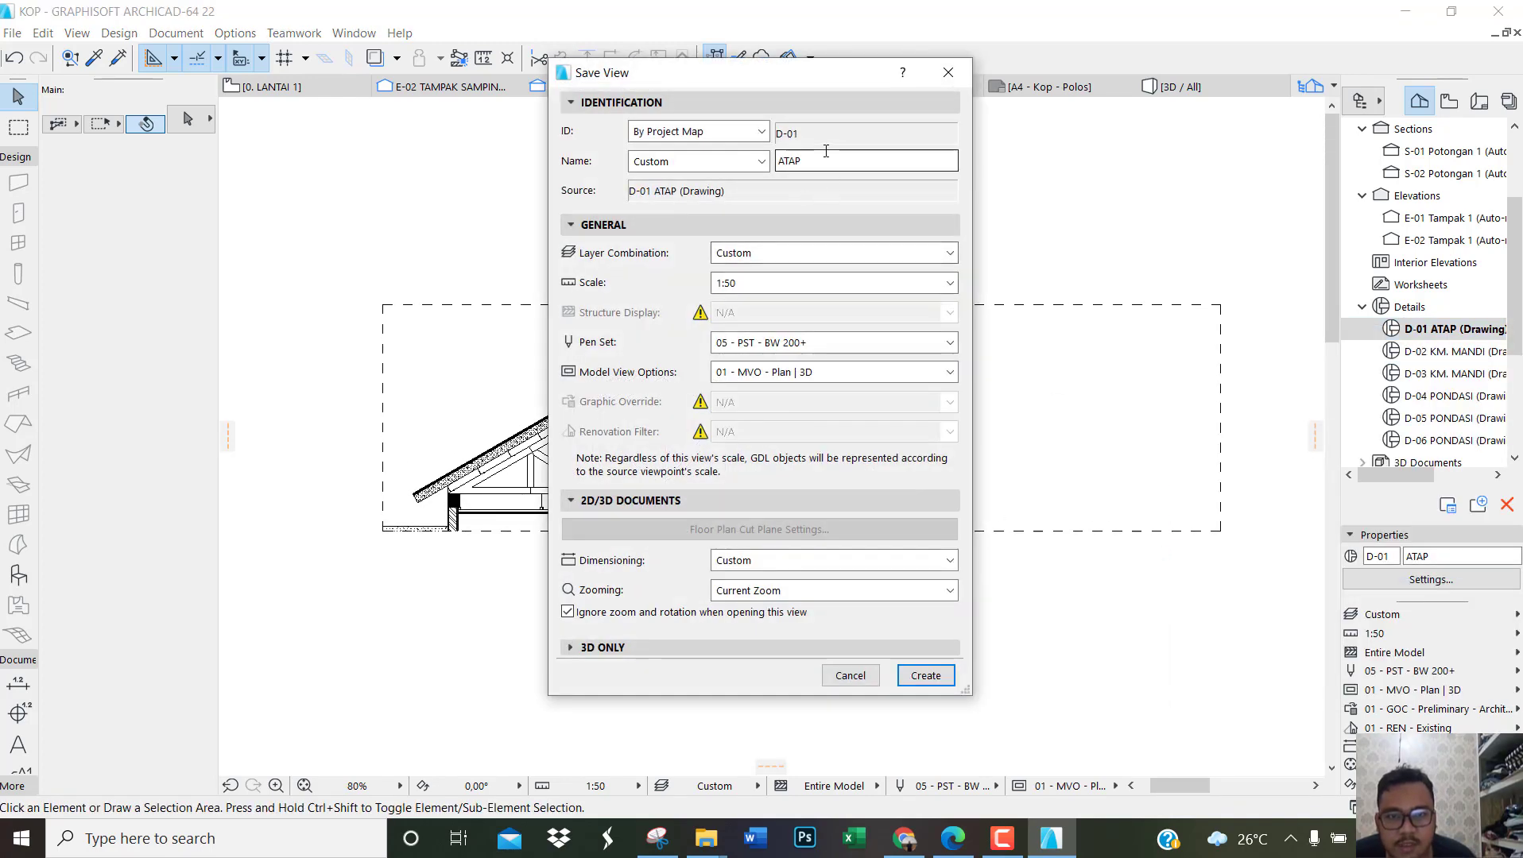
{"action": "type", "text": "DETAIL"}
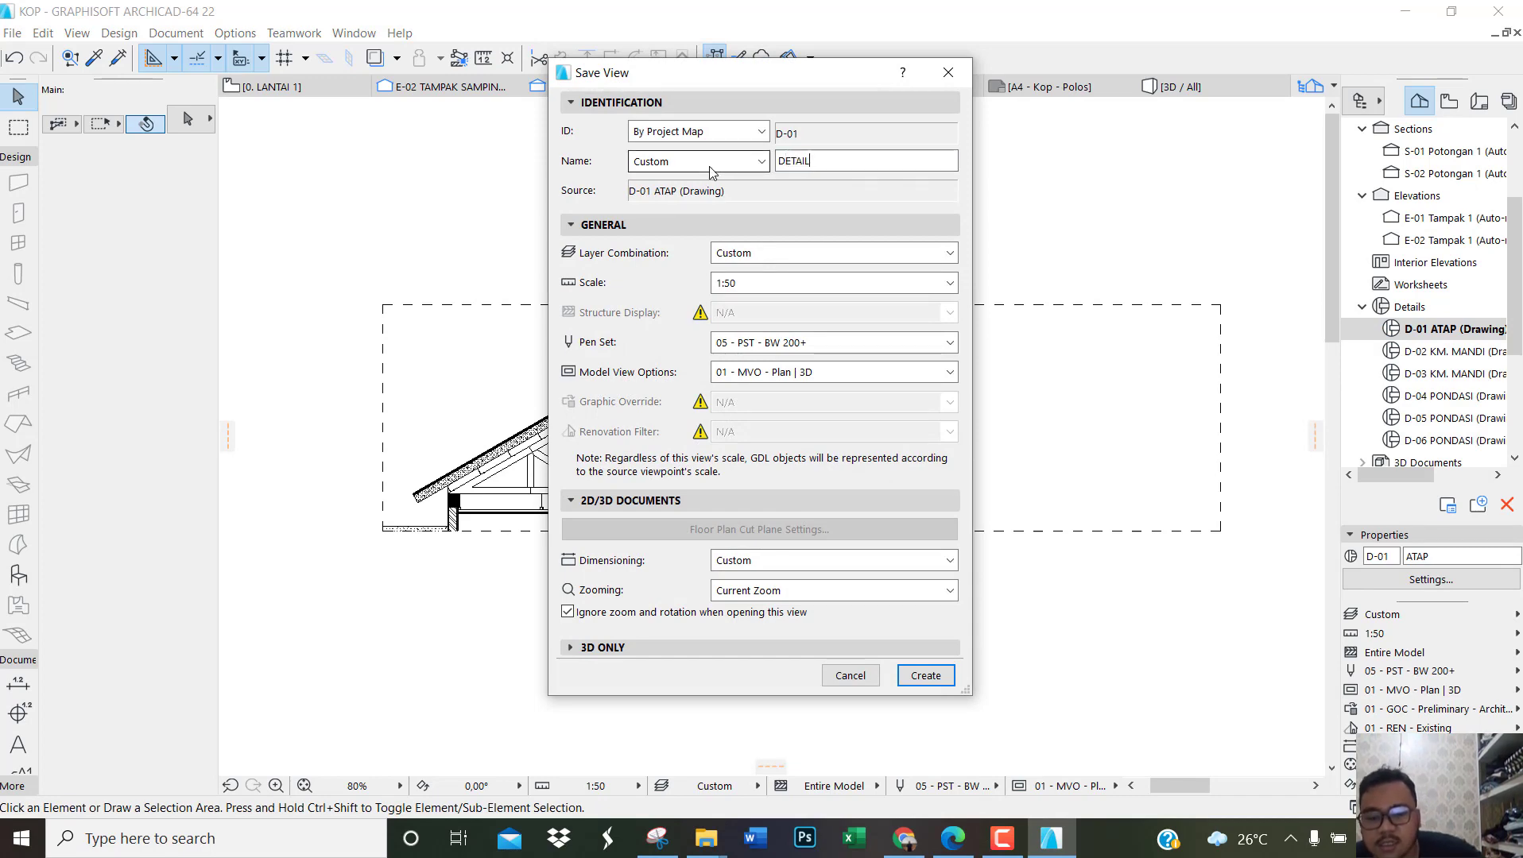
{"action": "type", "text": " ATAP"}
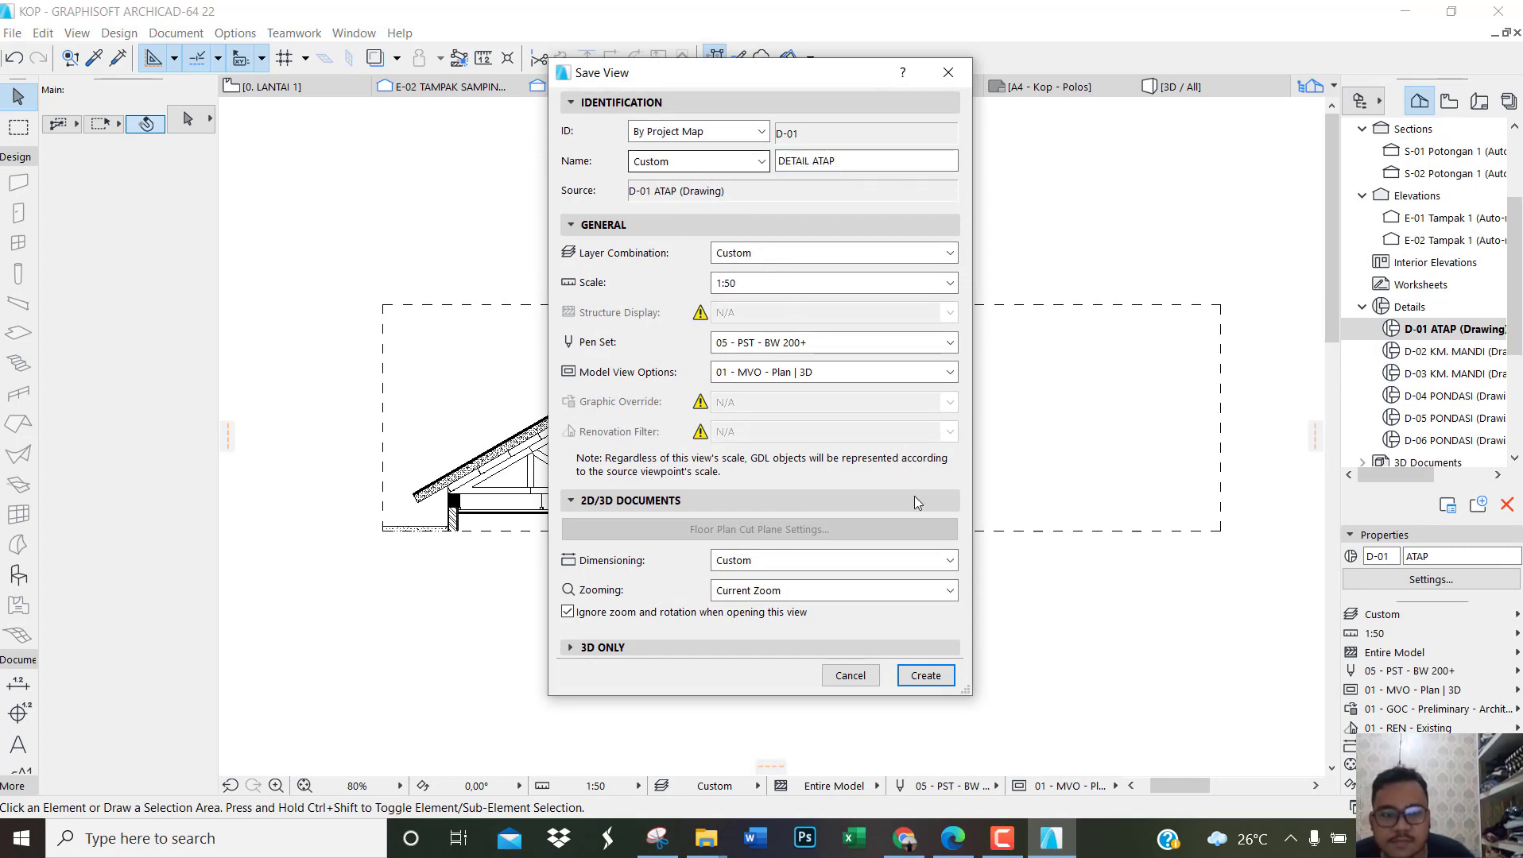
{"action": "left_click", "coordinate": [925, 676]}
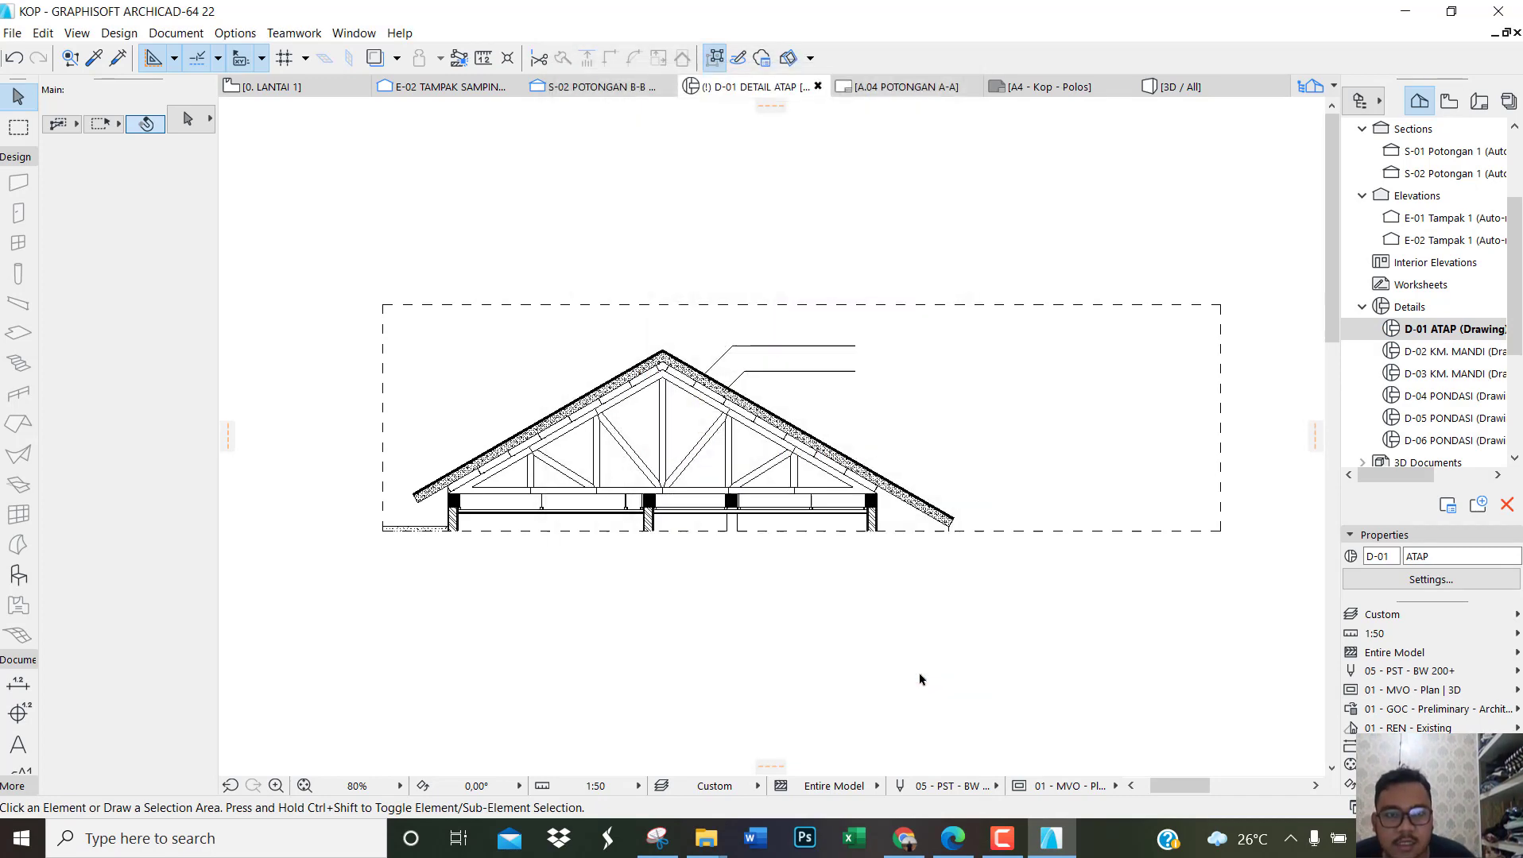
Step: Open the D-02 KM. MANDI detail and save its current view under the custom name POTONGAN KM. MANDI
{"action": "left_click", "coordinate": [1447, 356]}
{"action": "double_click", "coordinate": [1445, 355]}
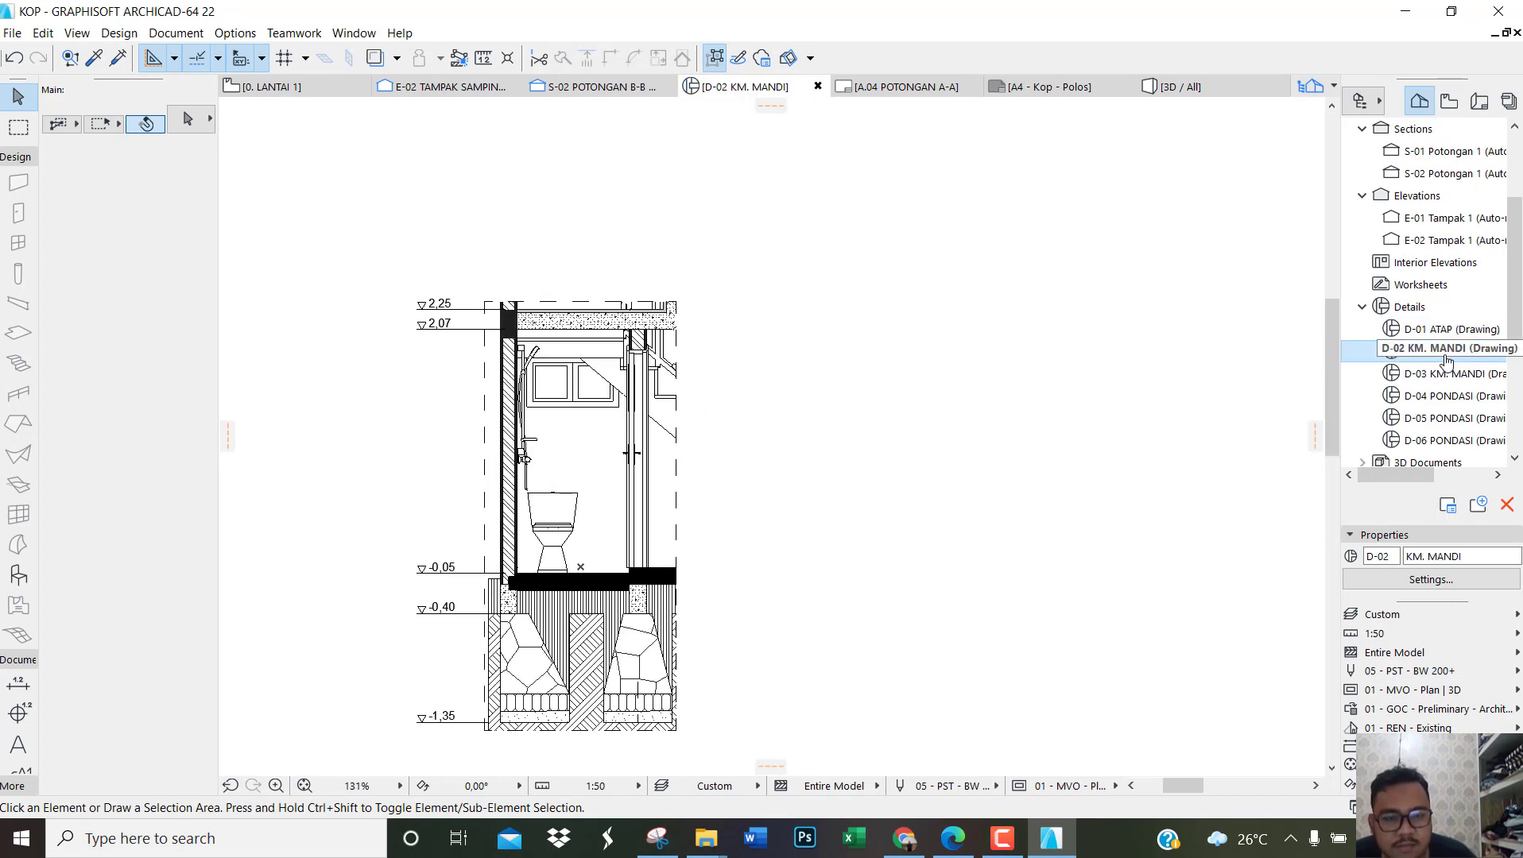
{"action": "scroll", "coordinate": [843, 404], "scroll_direction": "down", "scroll_amount": 2}
{"action": "scroll", "coordinate": [658, 582], "scroll_direction": "up", "scroll_amount": 3}
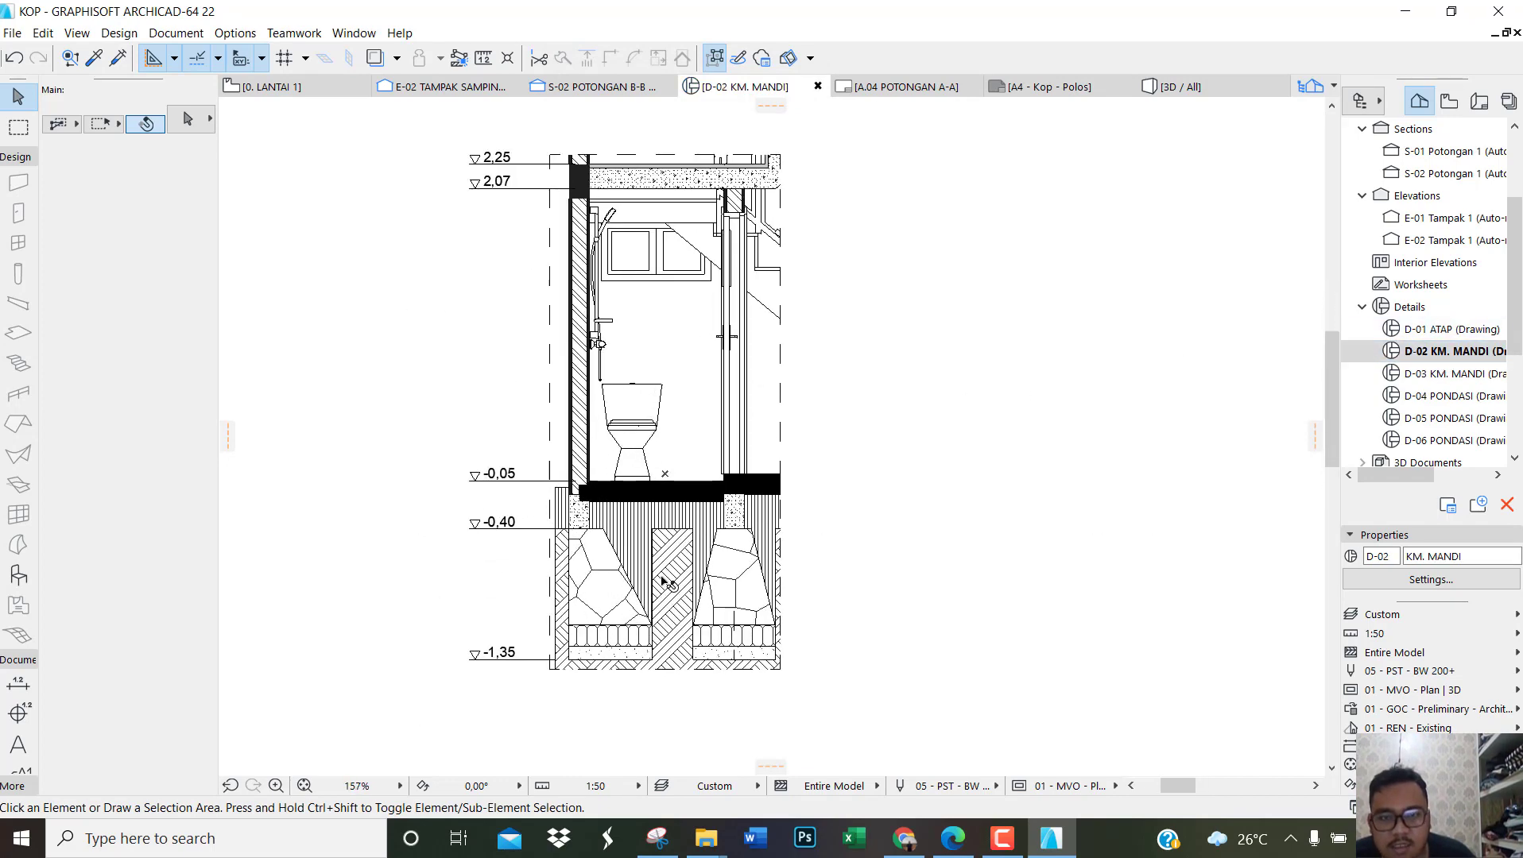
{"action": "scroll", "coordinate": [662, 582], "scroll_direction": "down", "scroll_amount": 1}
{"action": "scroll", "coordinate": [665, 583], "scroll_direction": "down", "scroll_amount": 1}
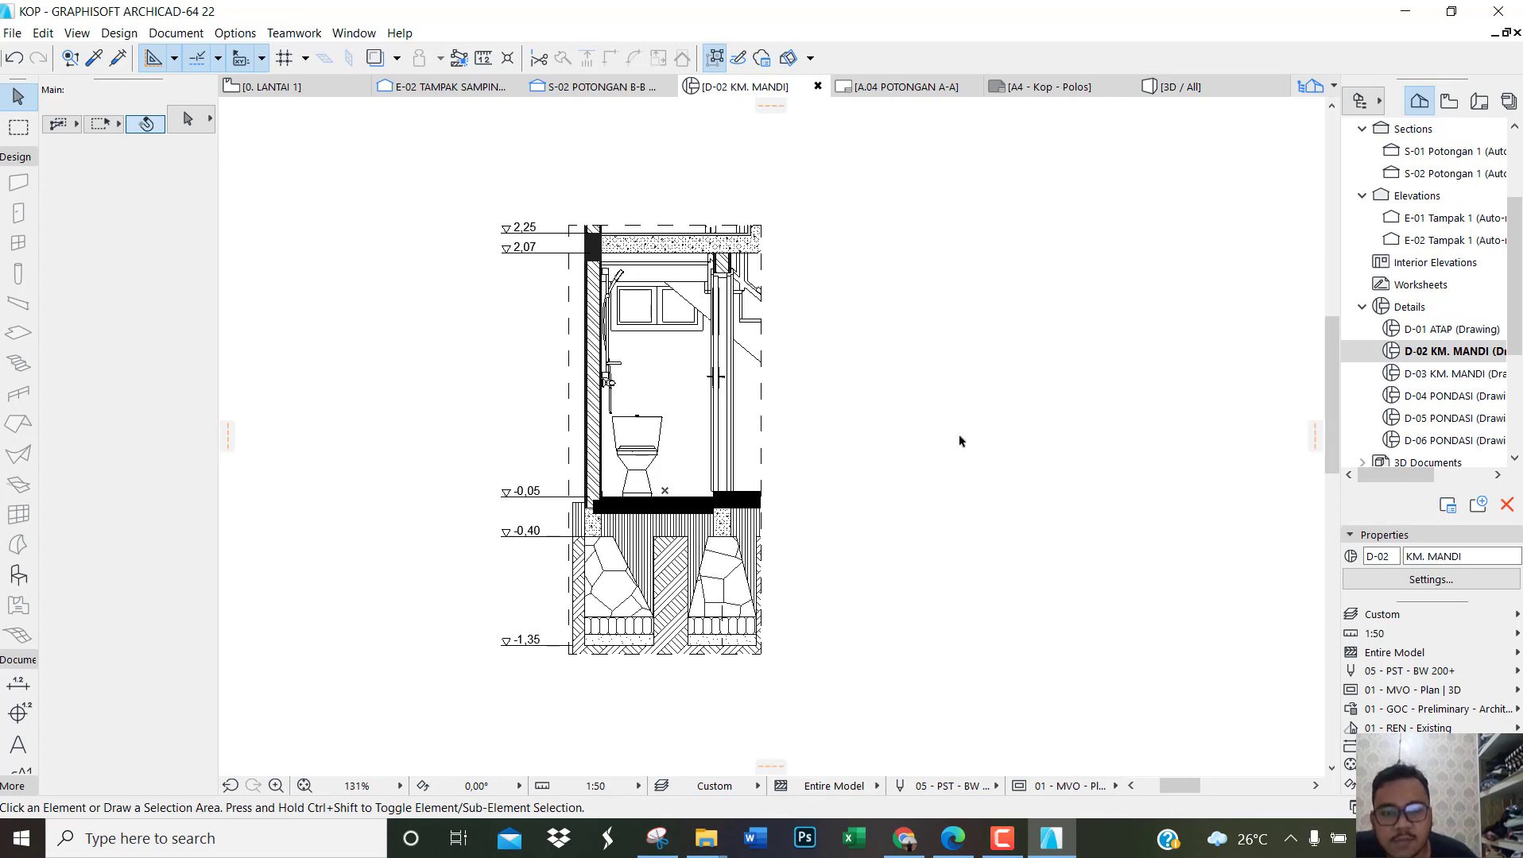
{"action": "right_click", "coordinate": [1426, 358]}
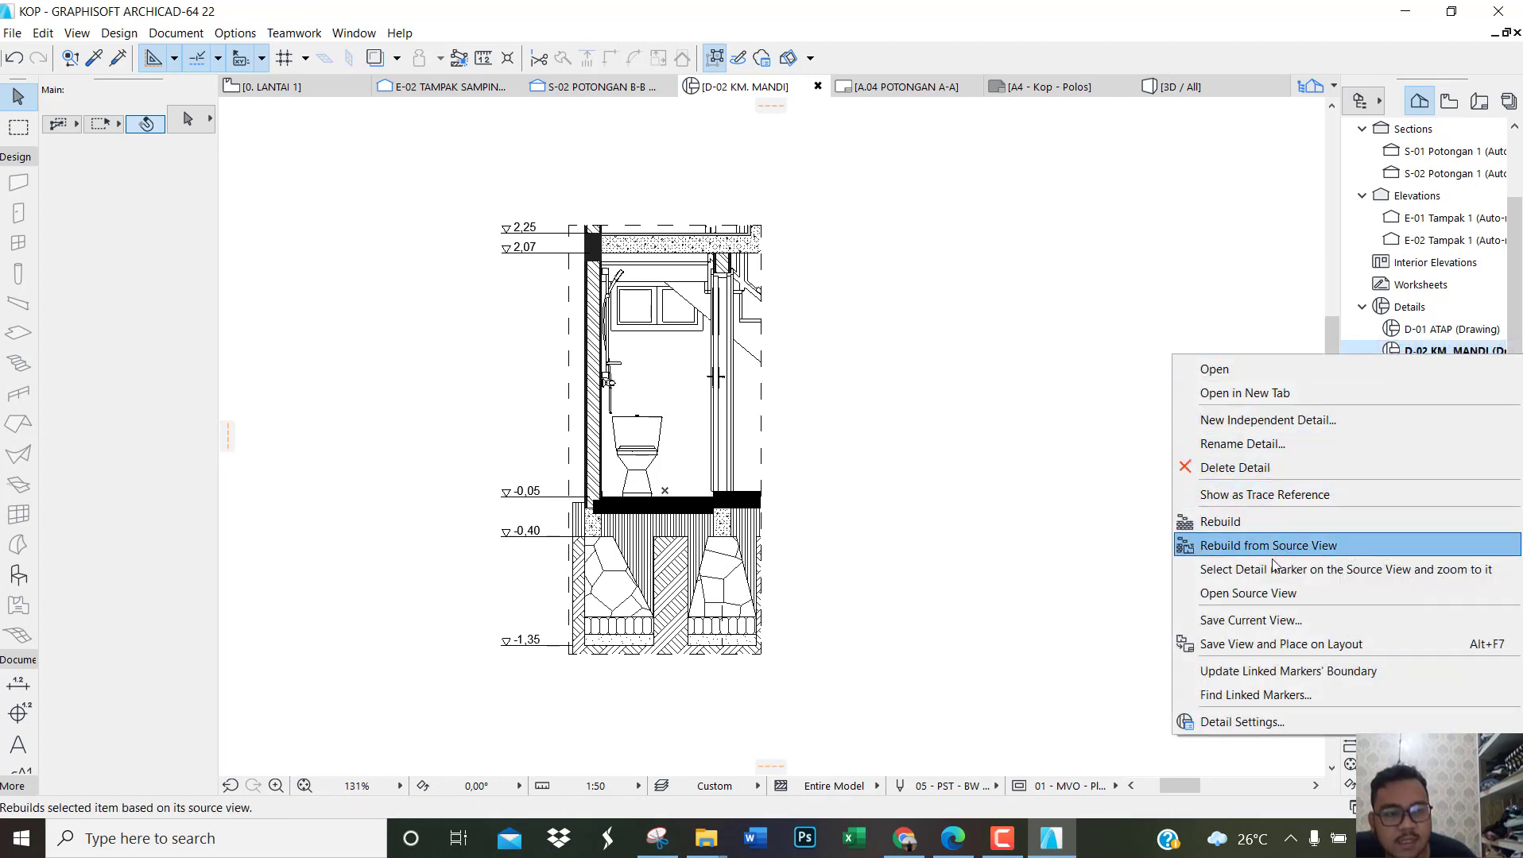
{"action": "left_click", "coordinate": [1265, 626]}
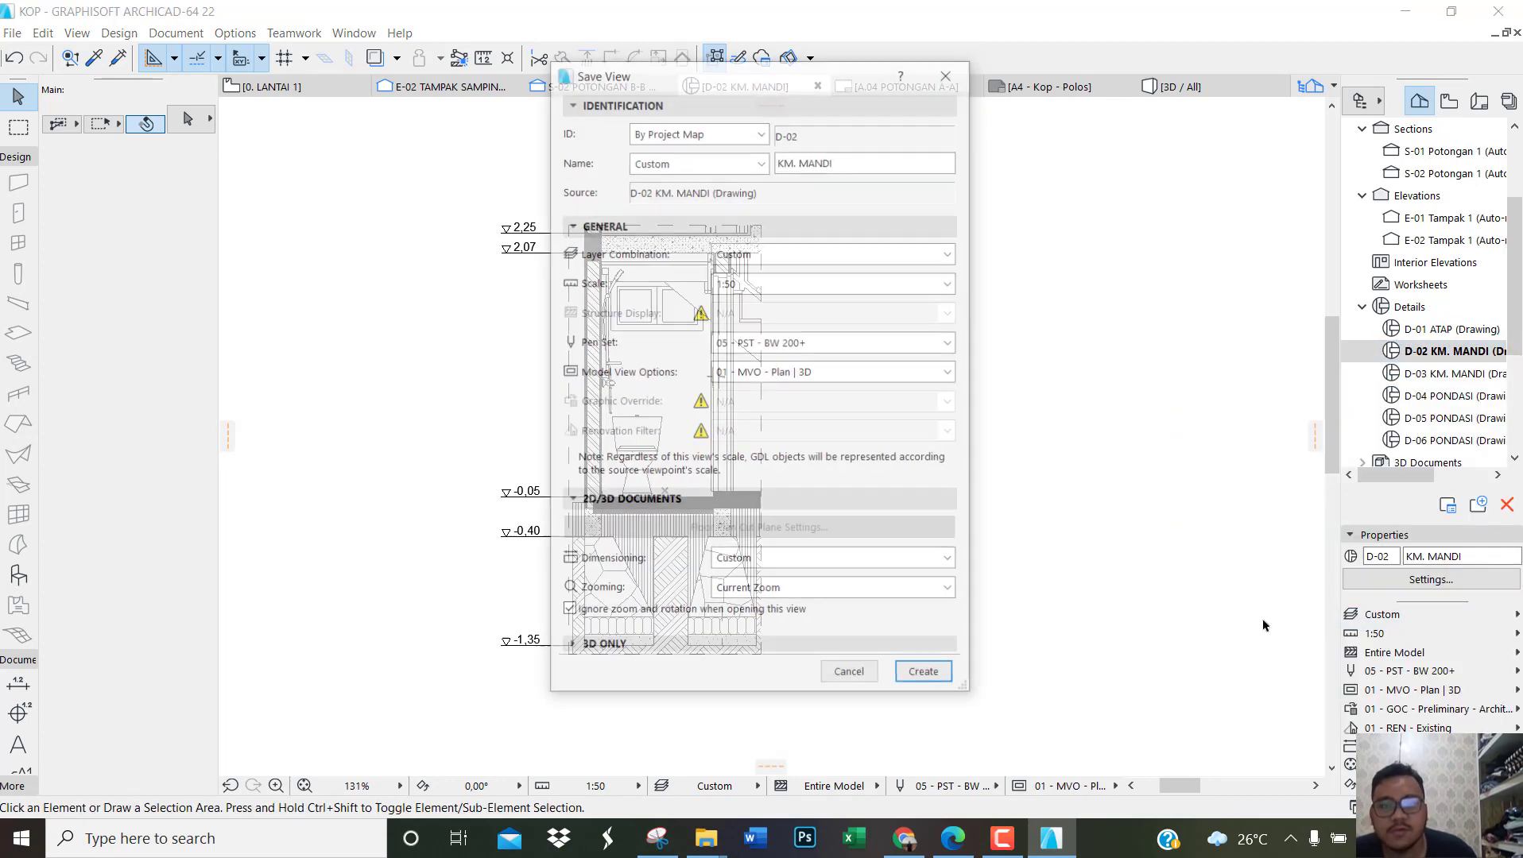
{"action": "left_click_drag", "start_coordinate": [843, 162], "coordinate": [779, 162]}
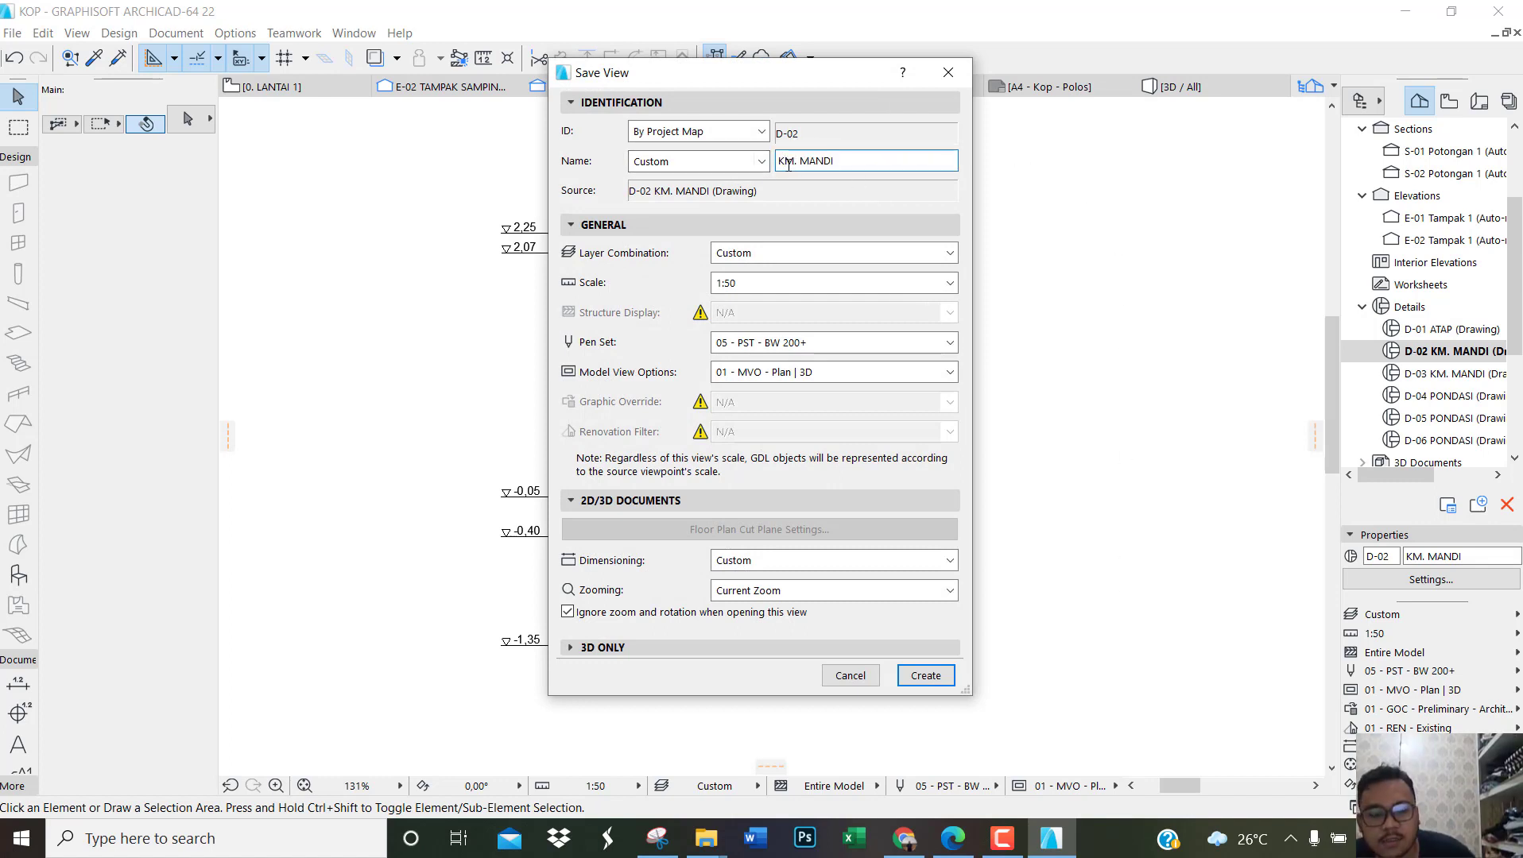
{"action": "type", "text": "POTONGA"}
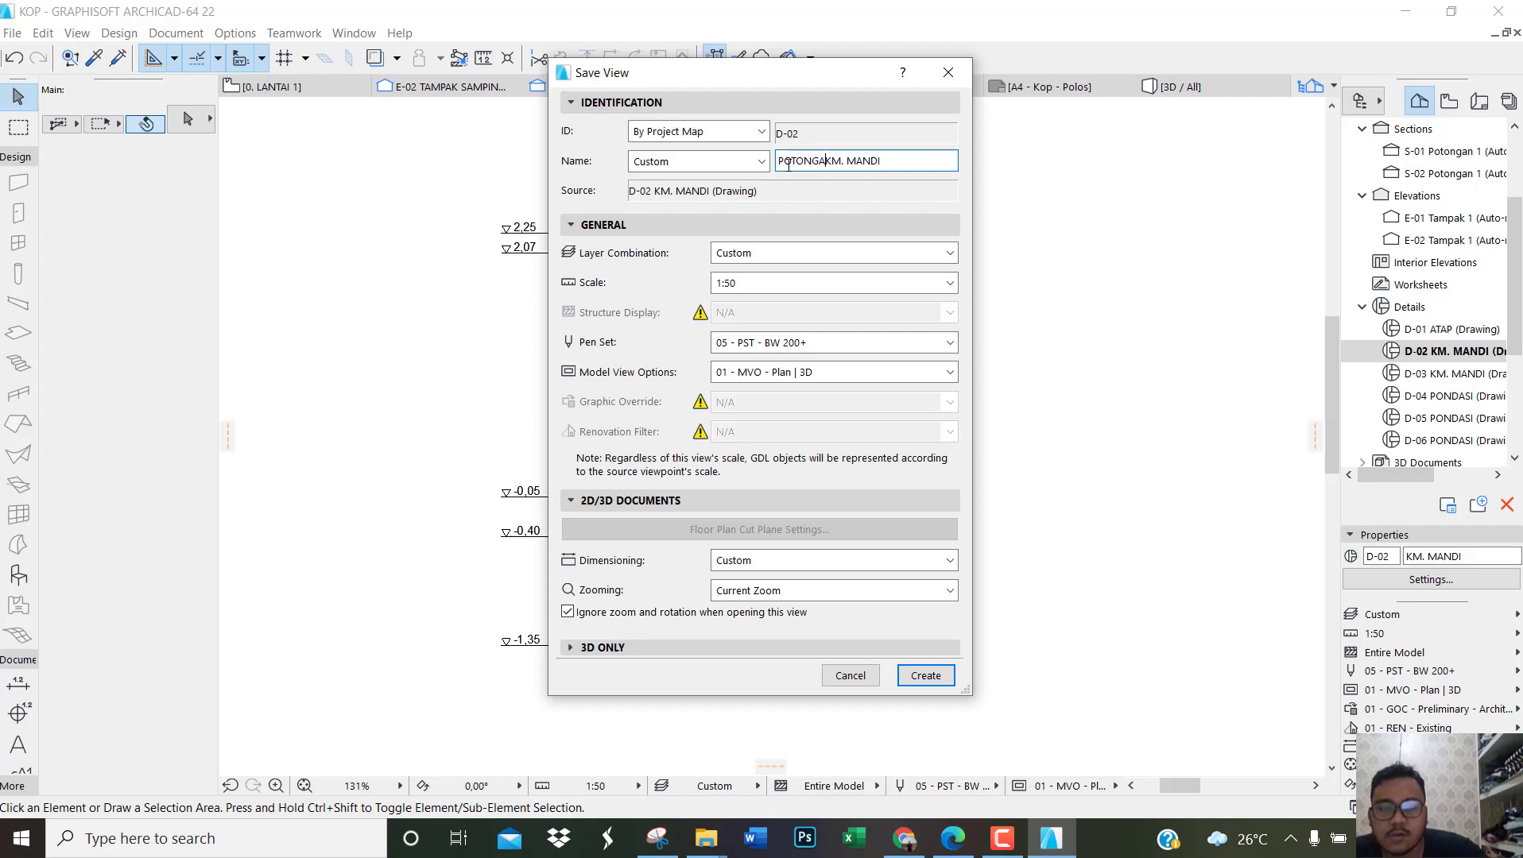
{"action": "type", "text": "N"}
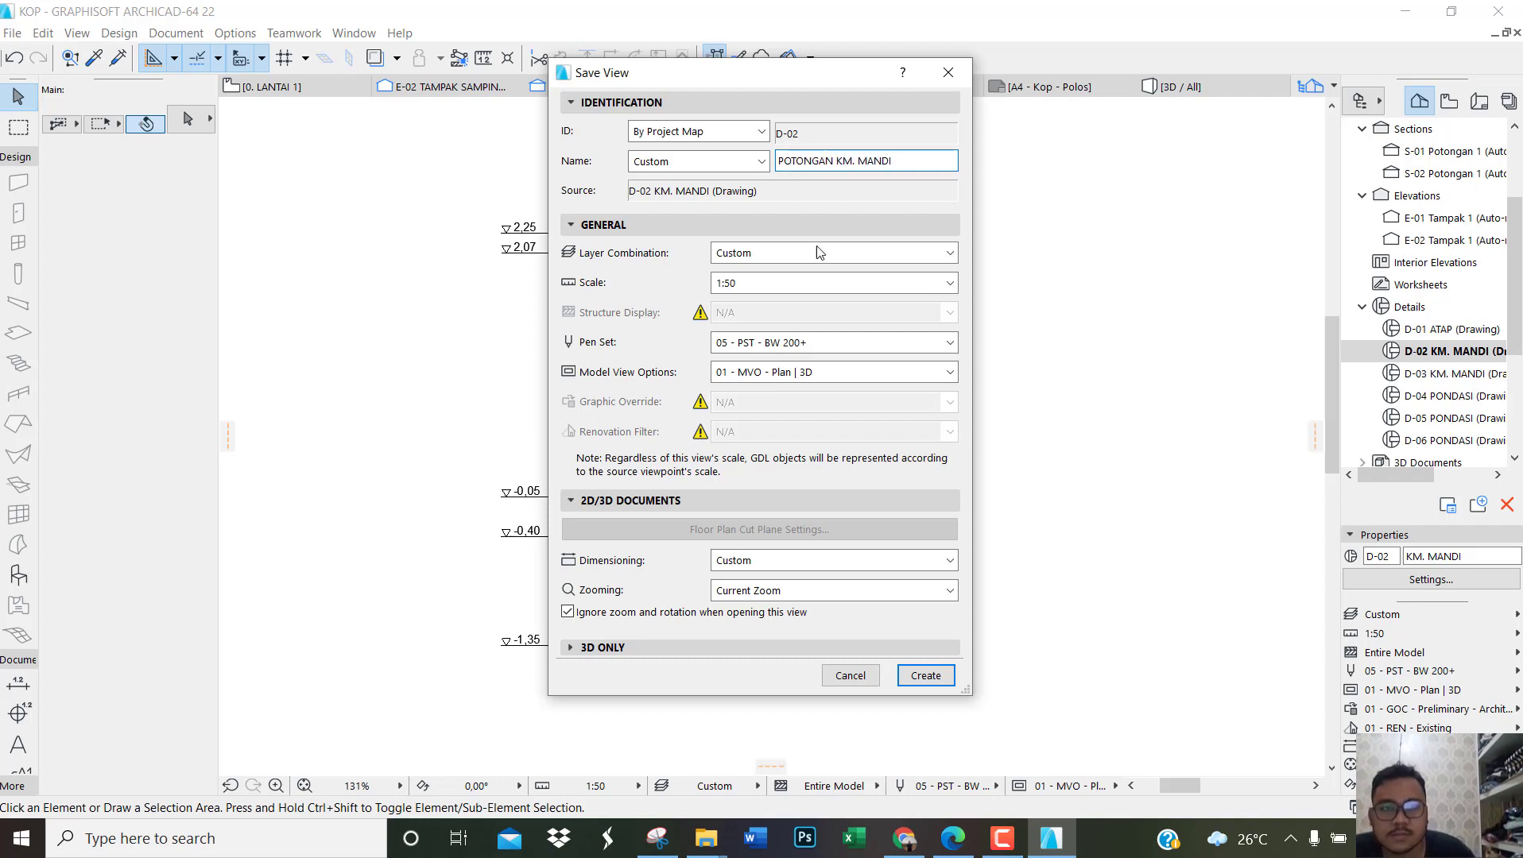
{"action": "left_click", "coordinate": [924, 677]}
Step: Open the D-03 KM. MANDI detail and save its current view under the custom name DETAIL KM. MANDI
{"action": "double_click", "coordinate": [1452, 374]}
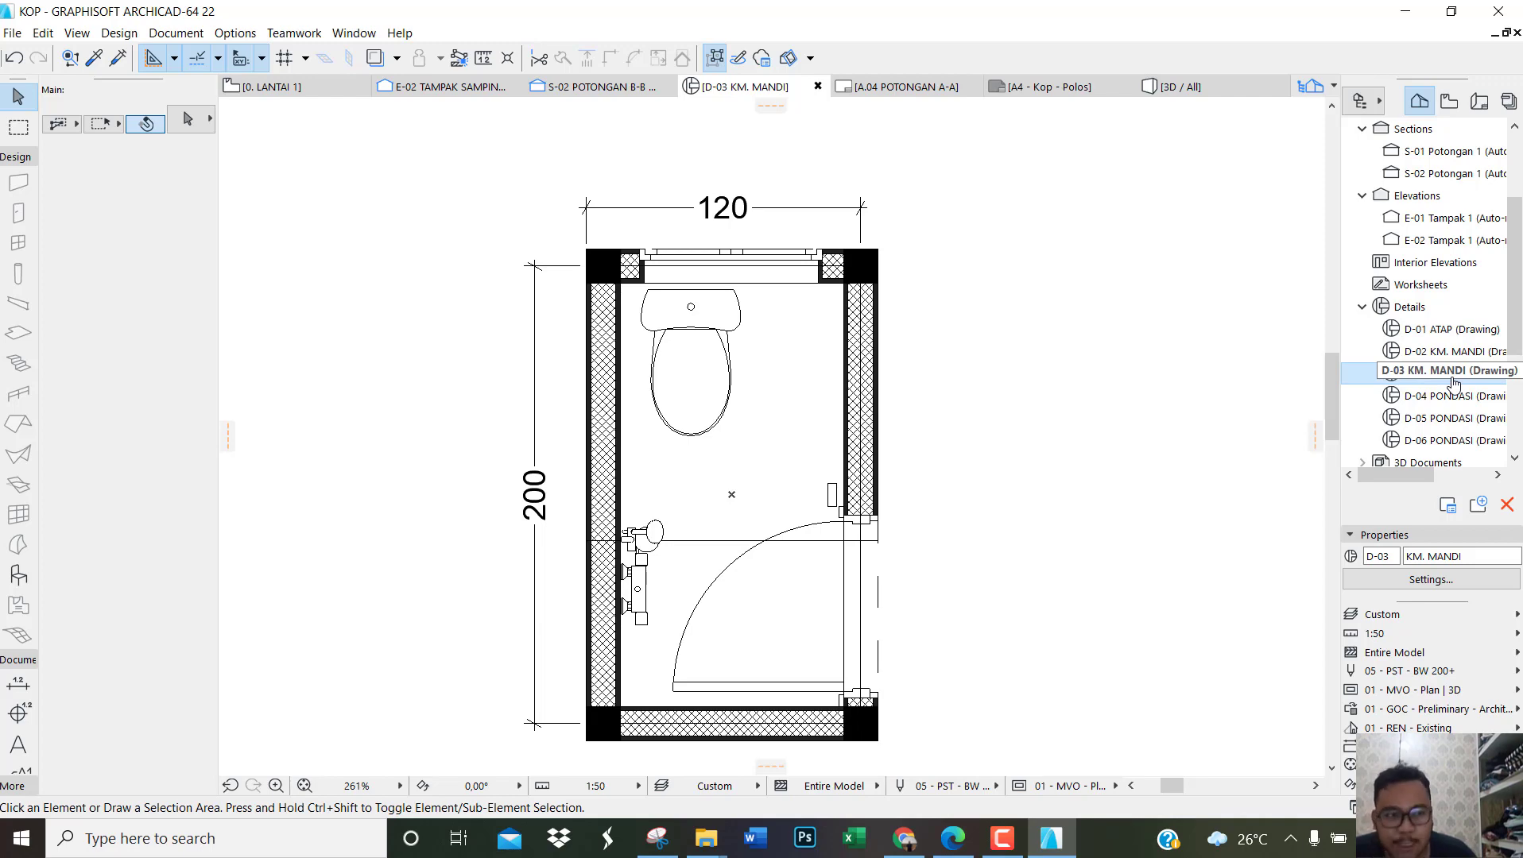
{"action": "scroll", "coordinate": [833, 350], "scroll_direction": "down", "scroll_amount": 3}
{"action": "scroll", "coordinate": [842, 592], "scroll_direction": "up", "scroll_amount": 3}
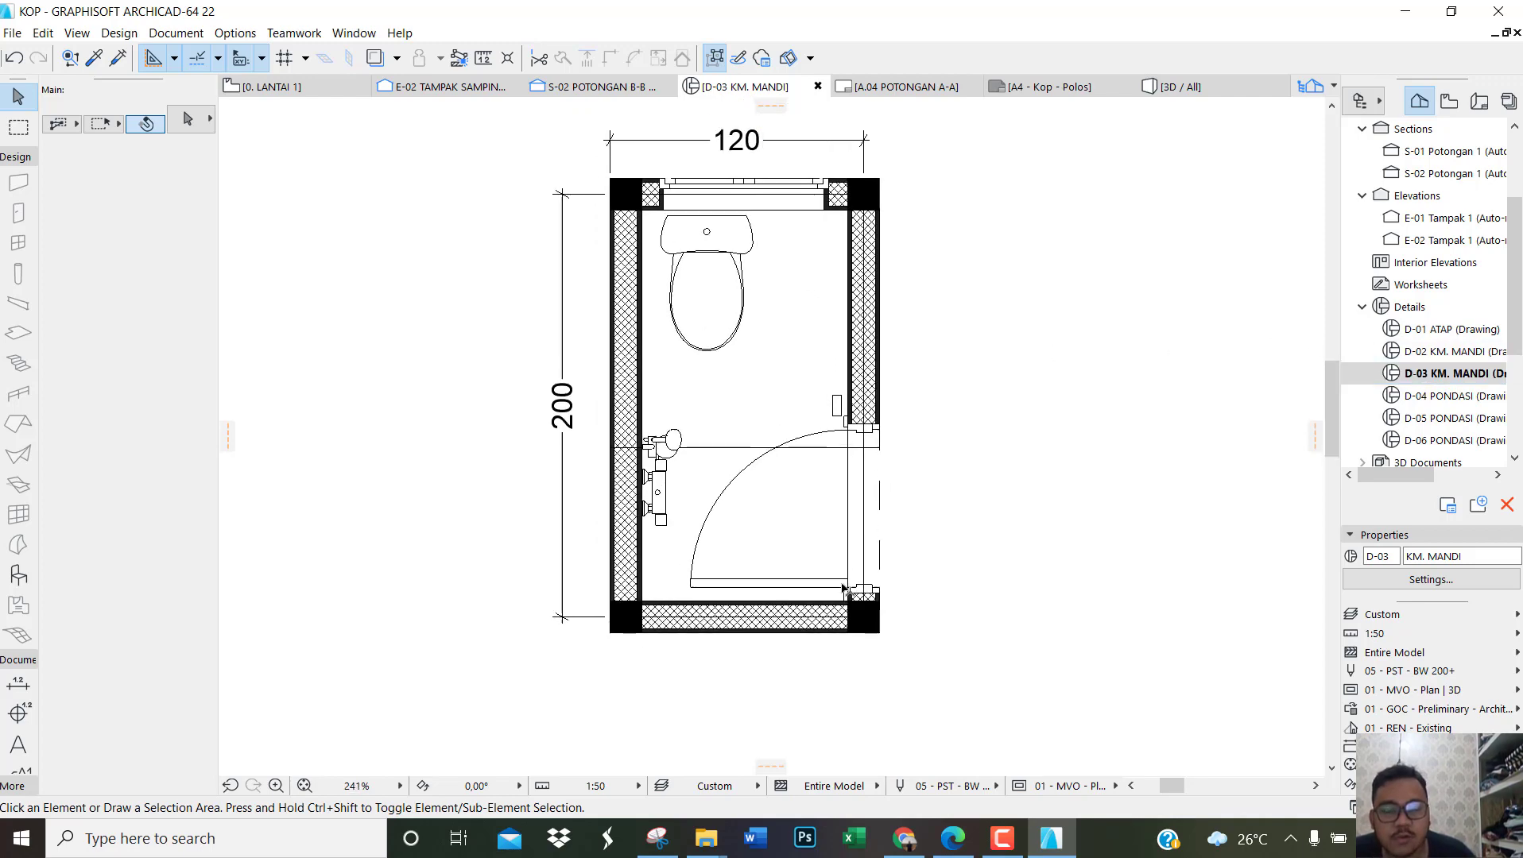
{"action": "scroll", "coordinate": [890, 548], "scroll_direction": "down", "scroll_amount": 3}
{"action": "scroll", "coordinate": [944, 468], "scroll_direction": "up", "scroll_amount": 2}
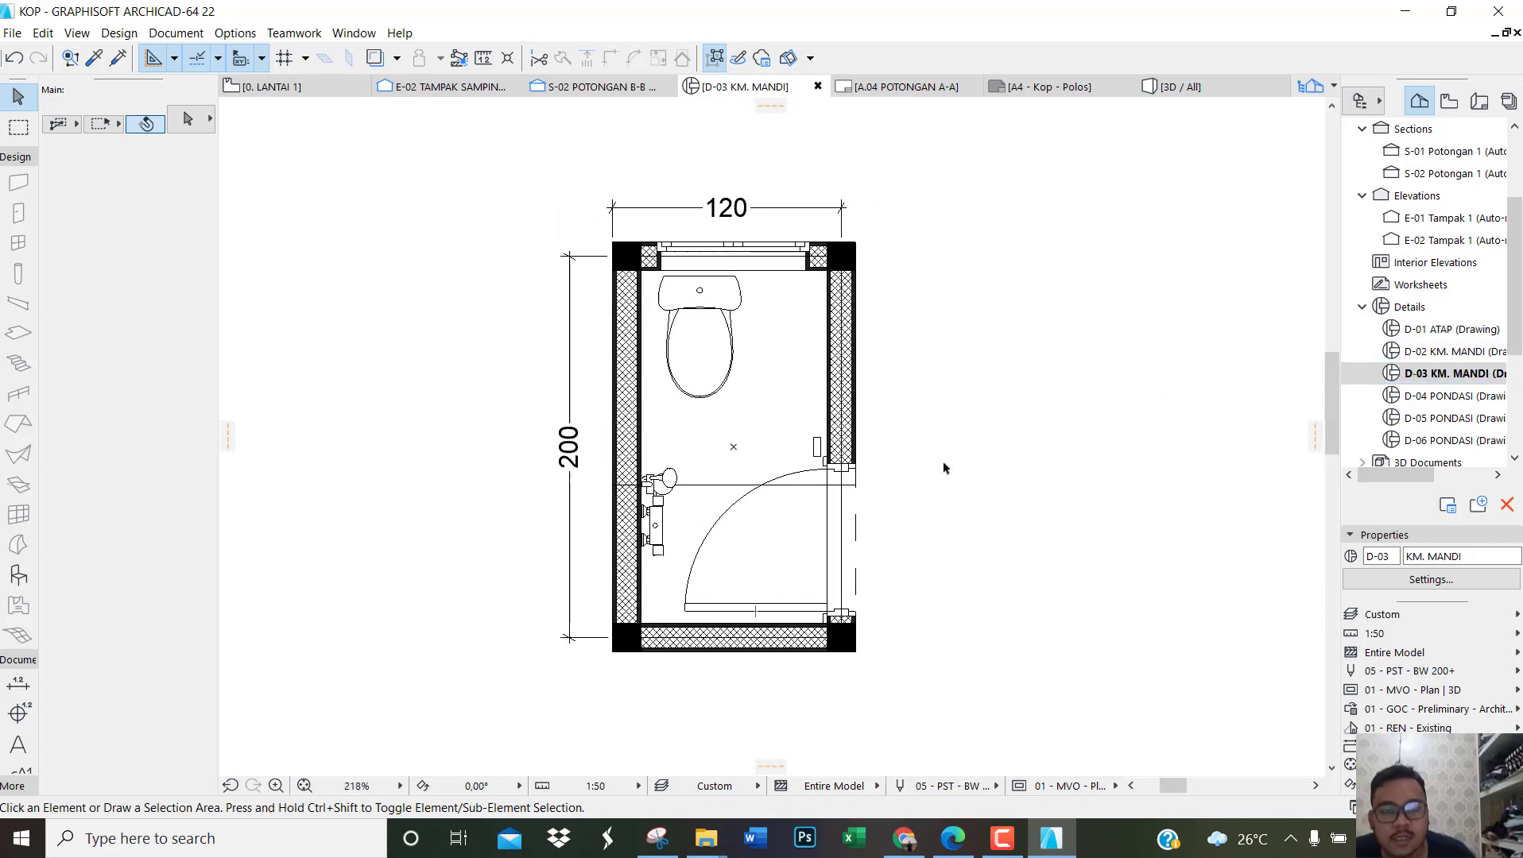
{"action": "right_click", "coordinate": [1480, 373]}
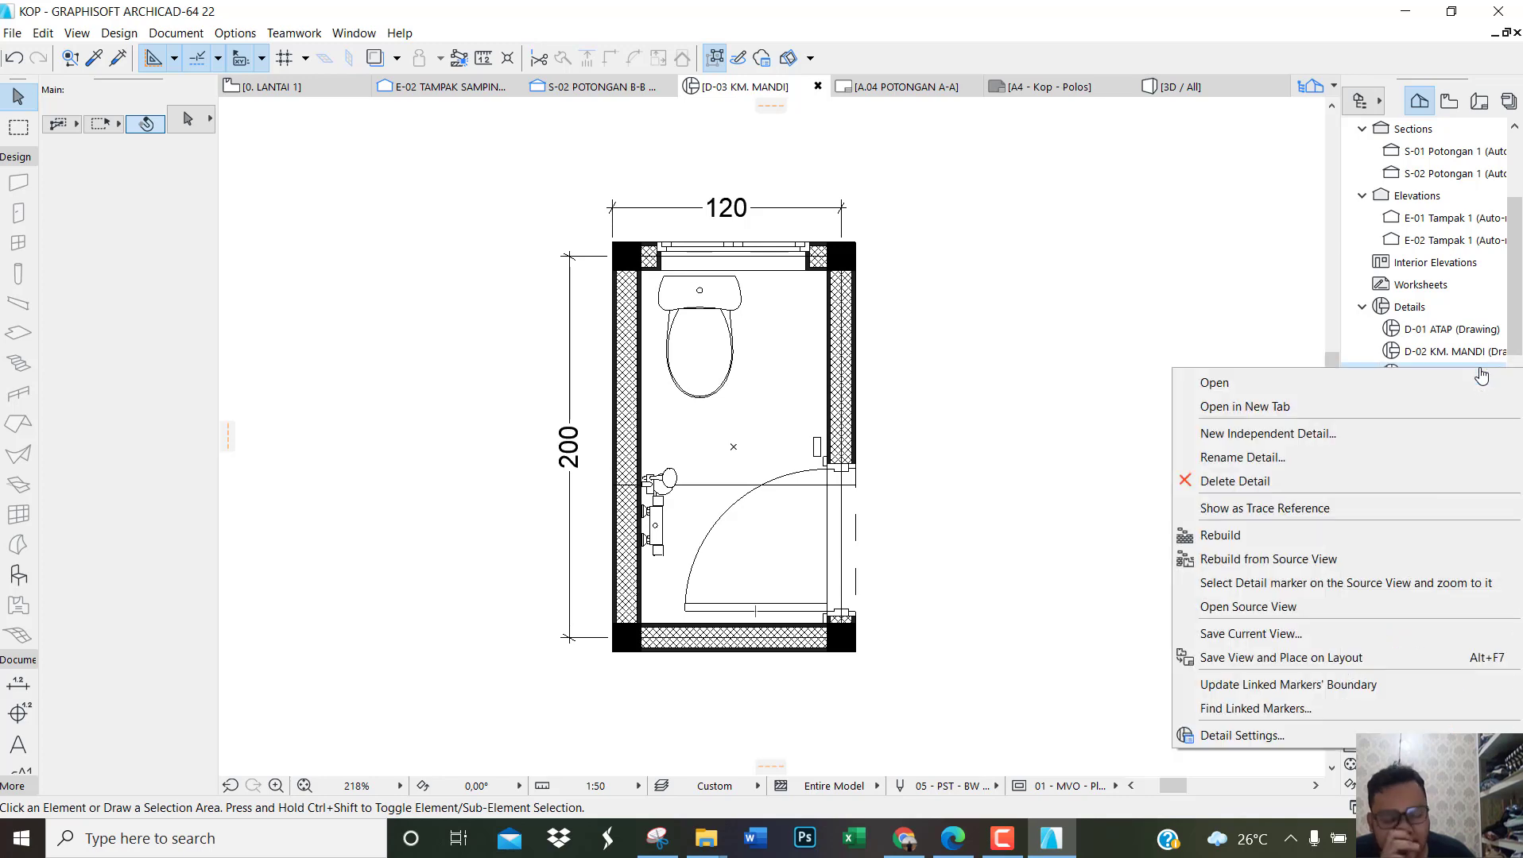
{"action": "left_click", "coordinate": [1279, 635]}
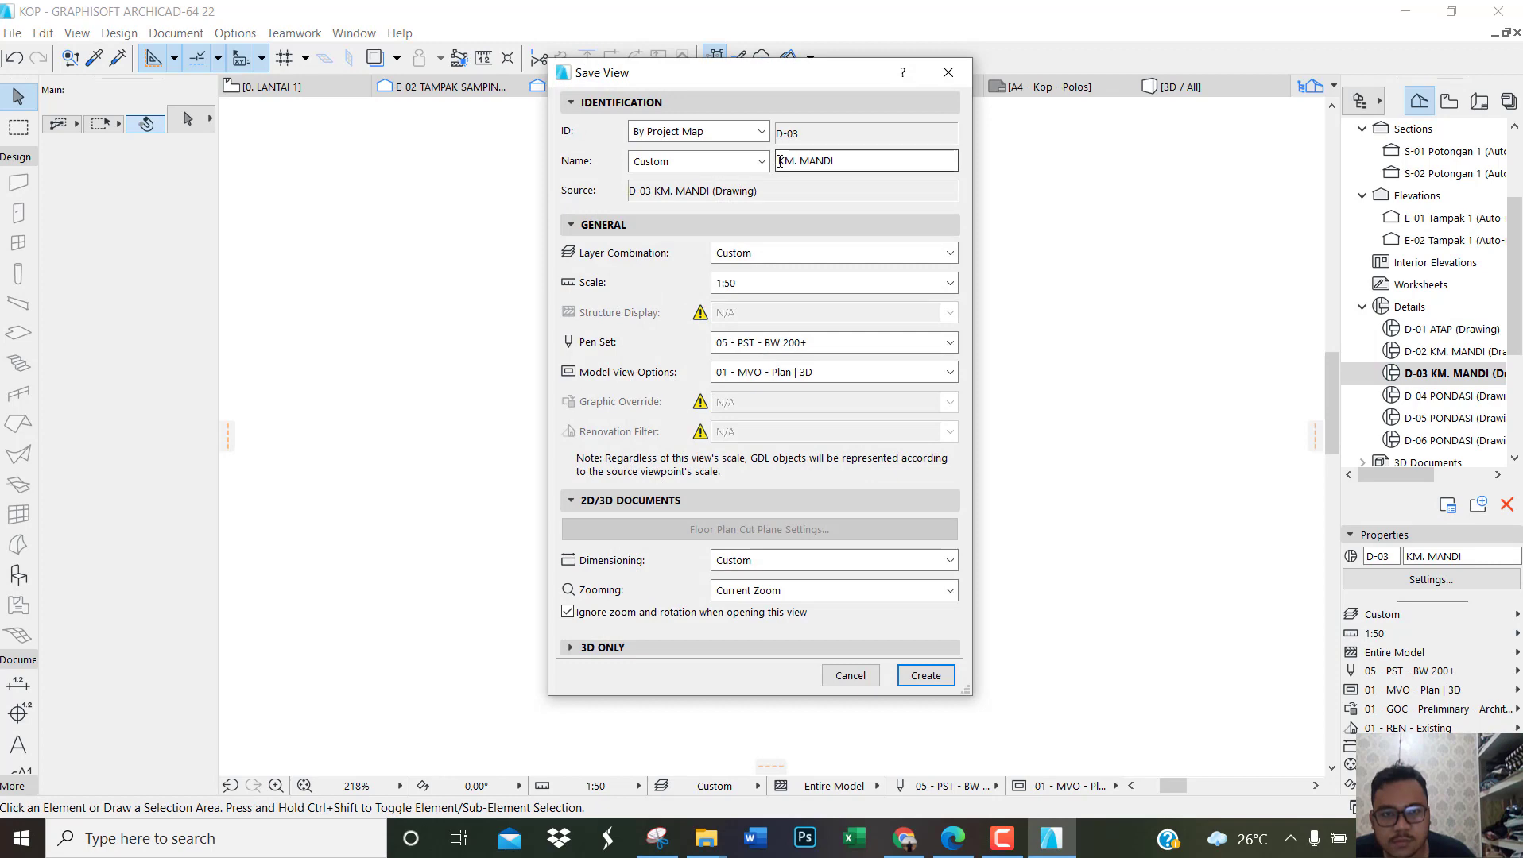
{"action": "left_click", "coordinate": [779, 161]}
{"action": "type", "text": "DETAIL"}
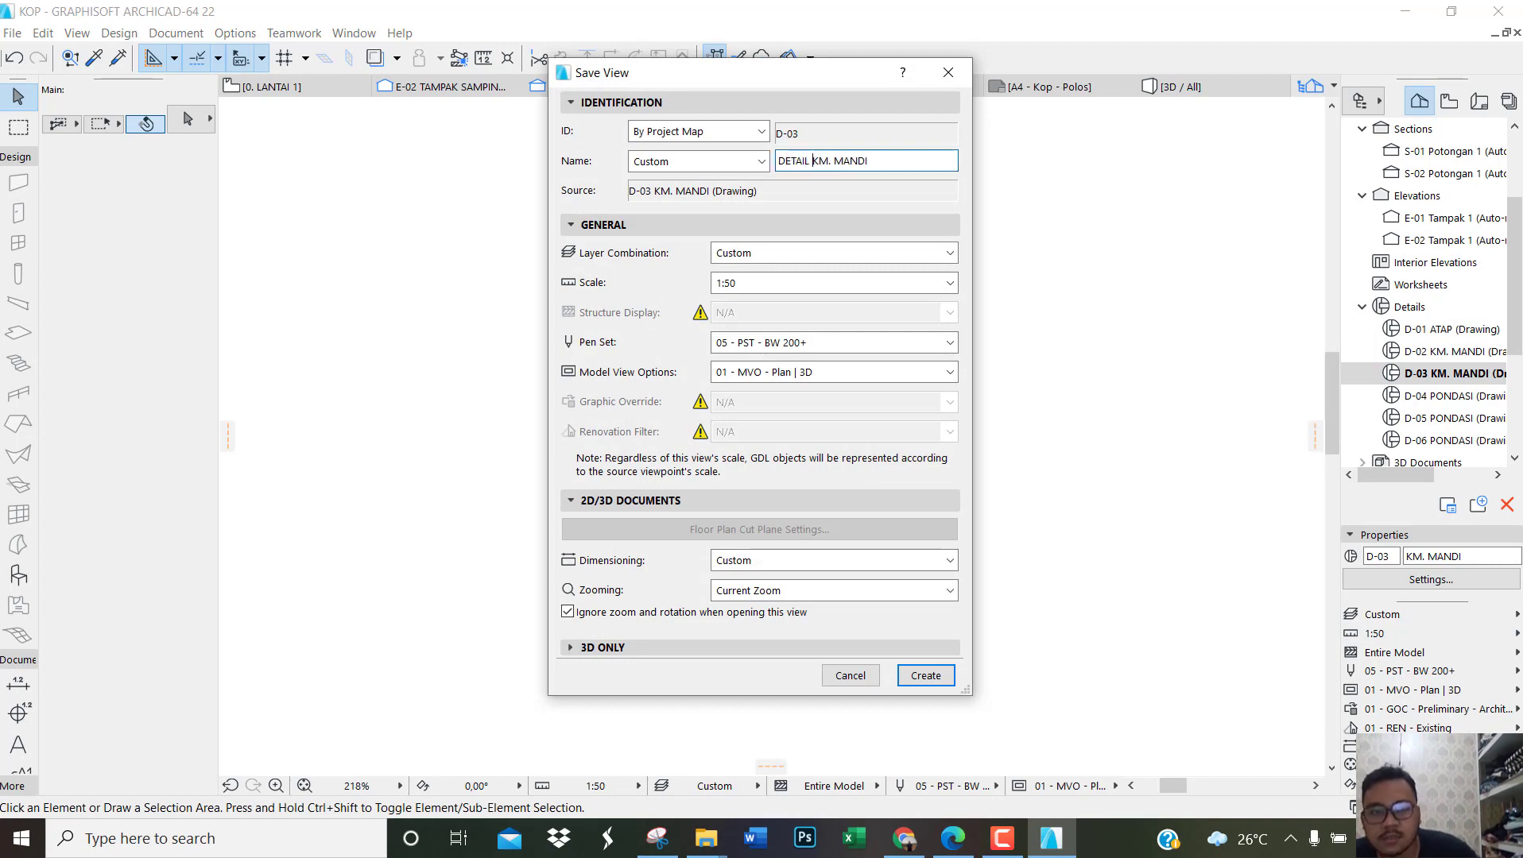
{"action": "left_click", "coordinate": [914, 673]}
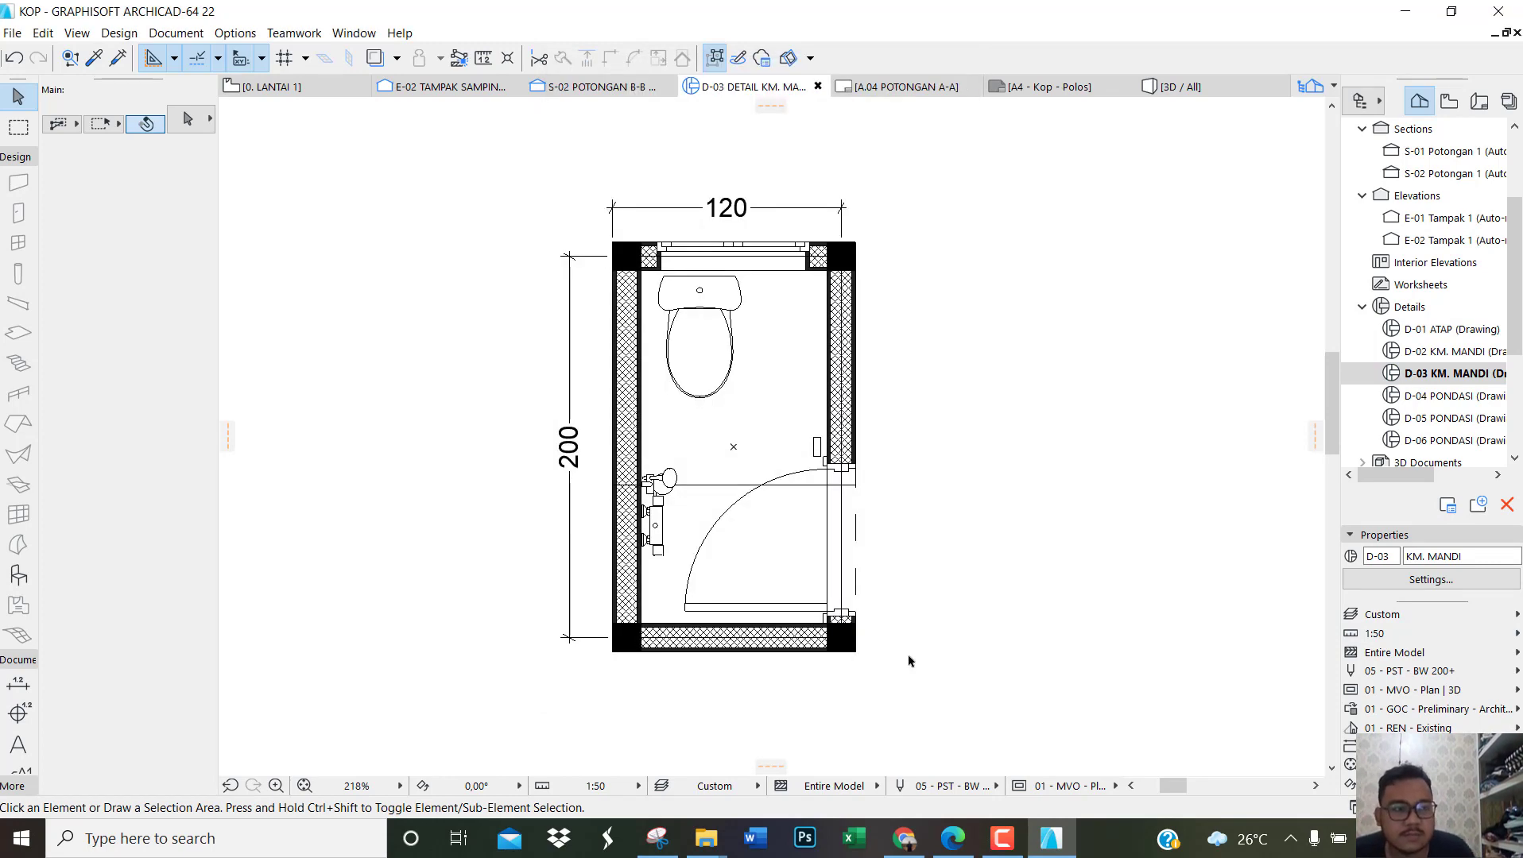
Step: Open the D-04 PONDASI detail and save its current view under the custom name DETAIL PONDASI A
{"action": "double_click", "coordinate": [1445, 329]}
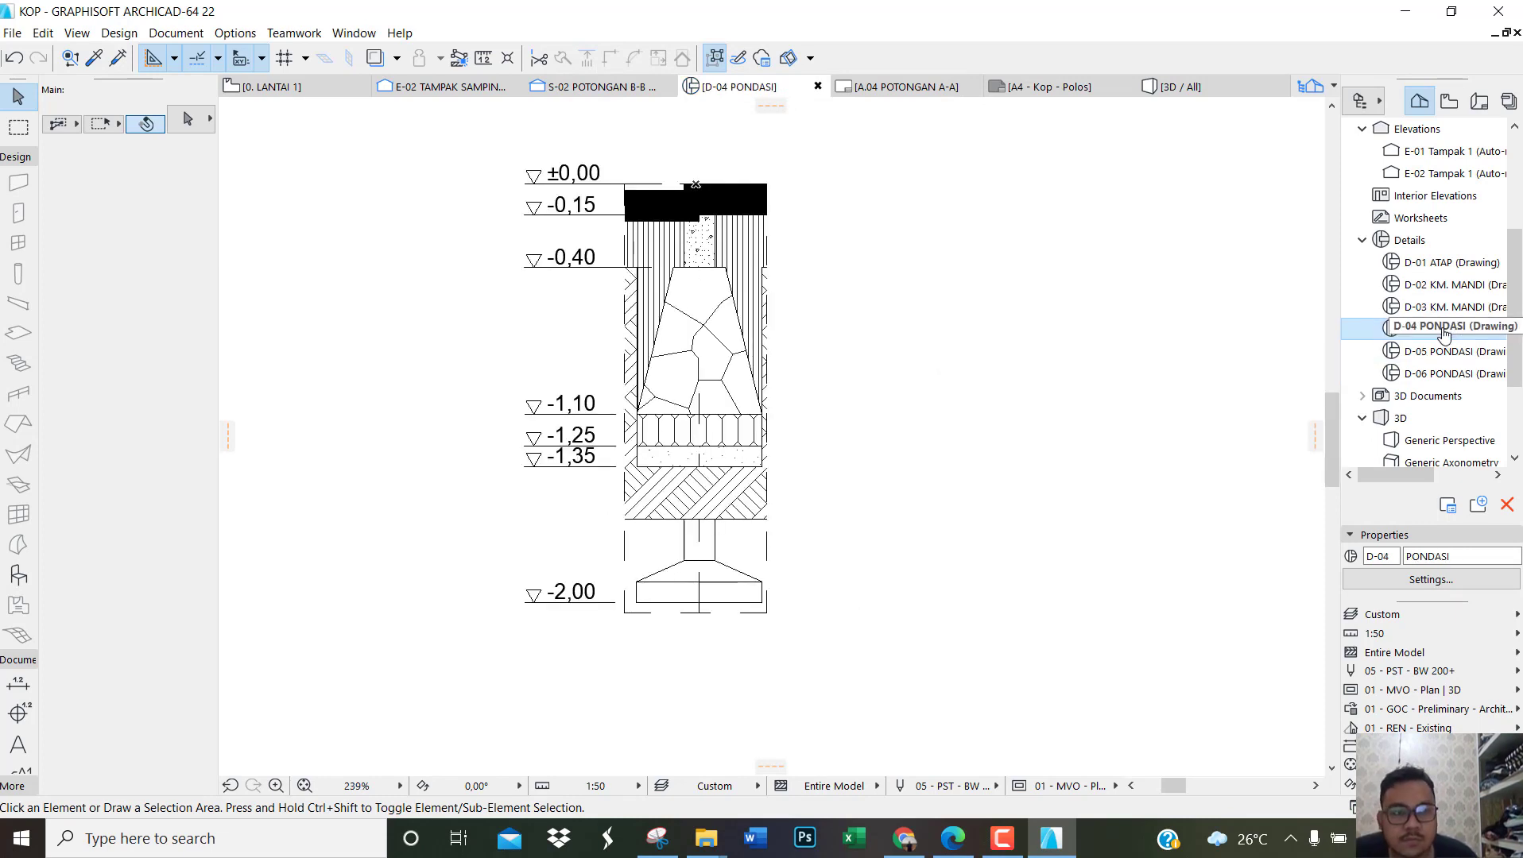
{"action": "right_click", "coordinate": [1445, 334]}
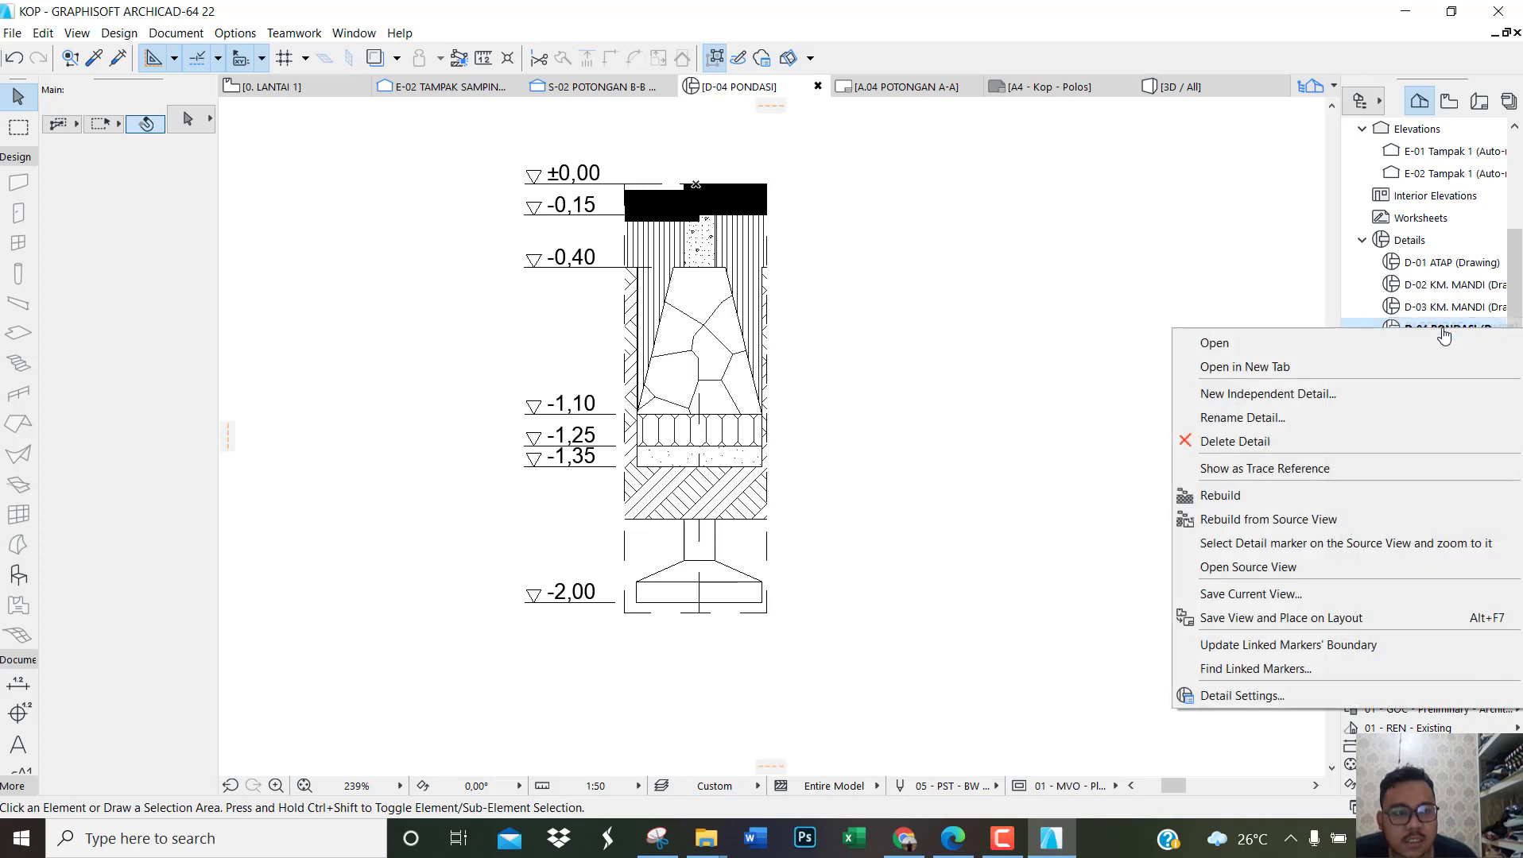
{"action": "left_click", "coordinate": [1315, 596]}
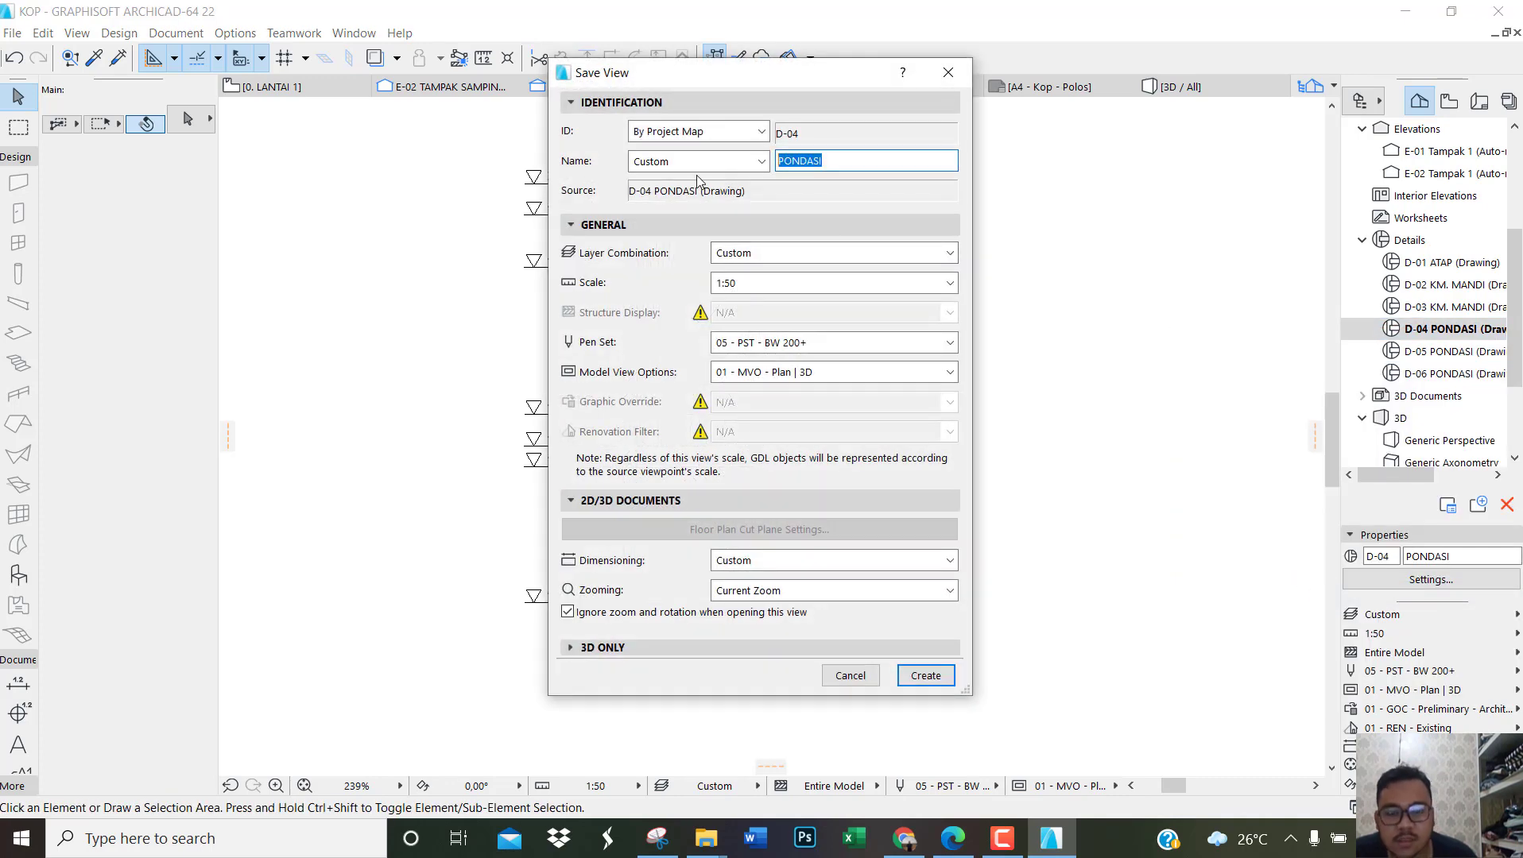
{"action": "type", "text": "DETAIL"}
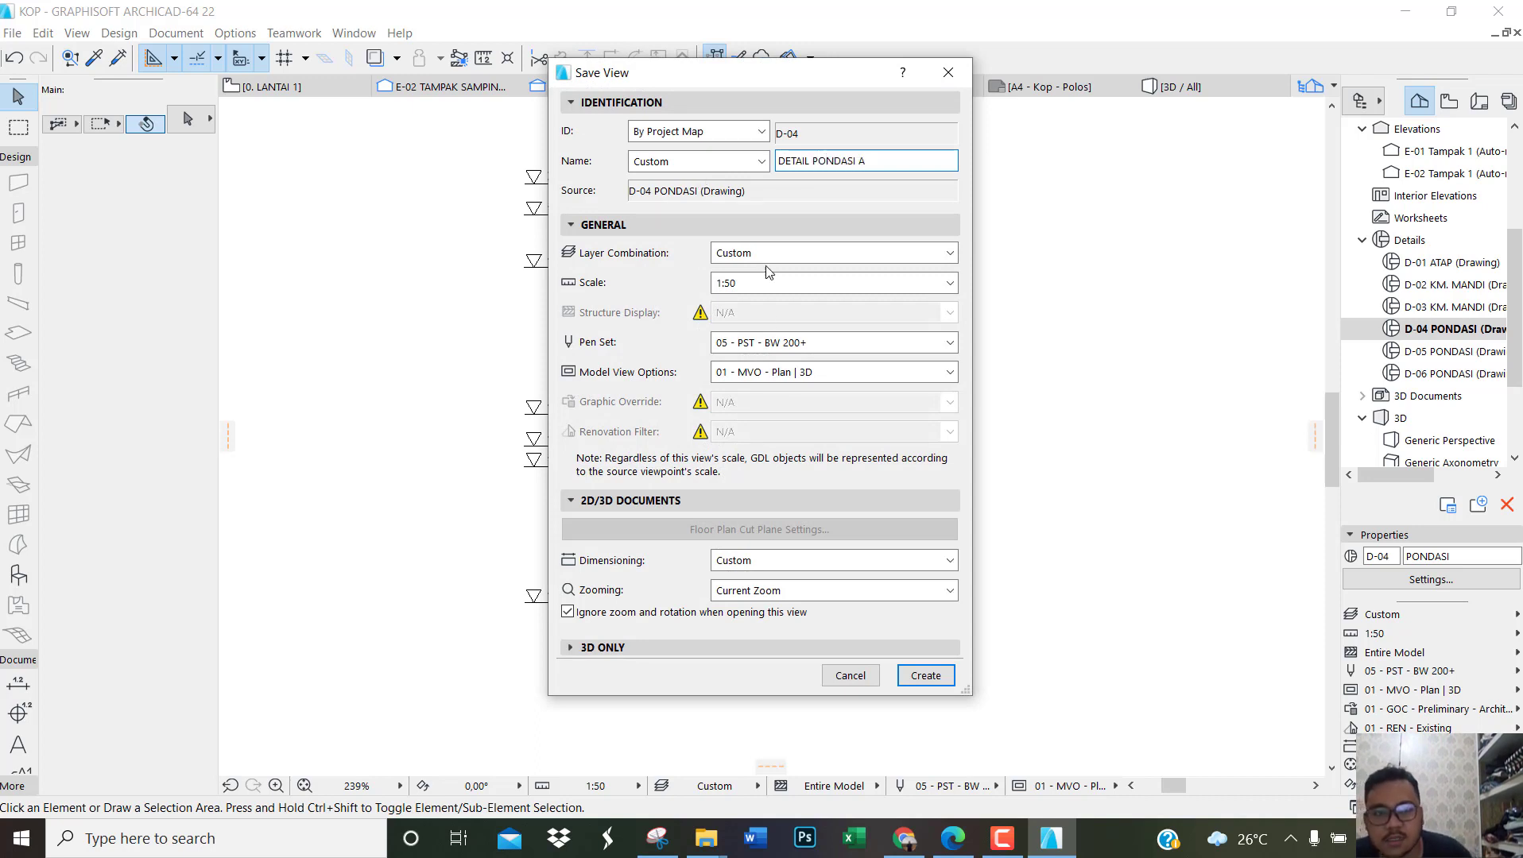
{"action": "left_click", "coordinate": [924, 676]}
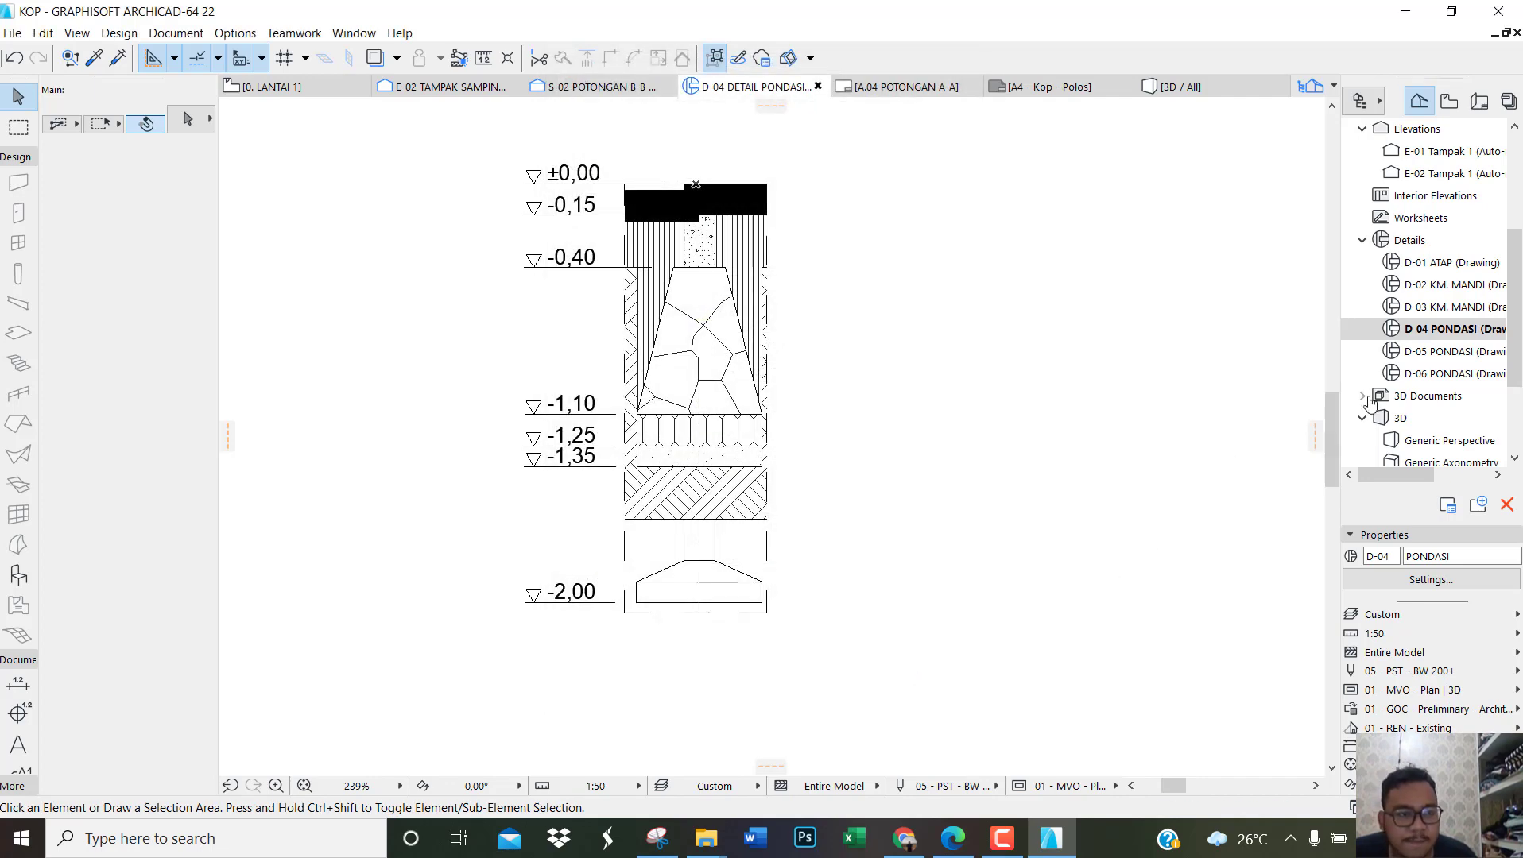
Step: Open the D-05 PONDASI detail and save its current view under the custom name DETAIL PONDASI B
{"action": "right_click", "coordinate": [1424, 351]}
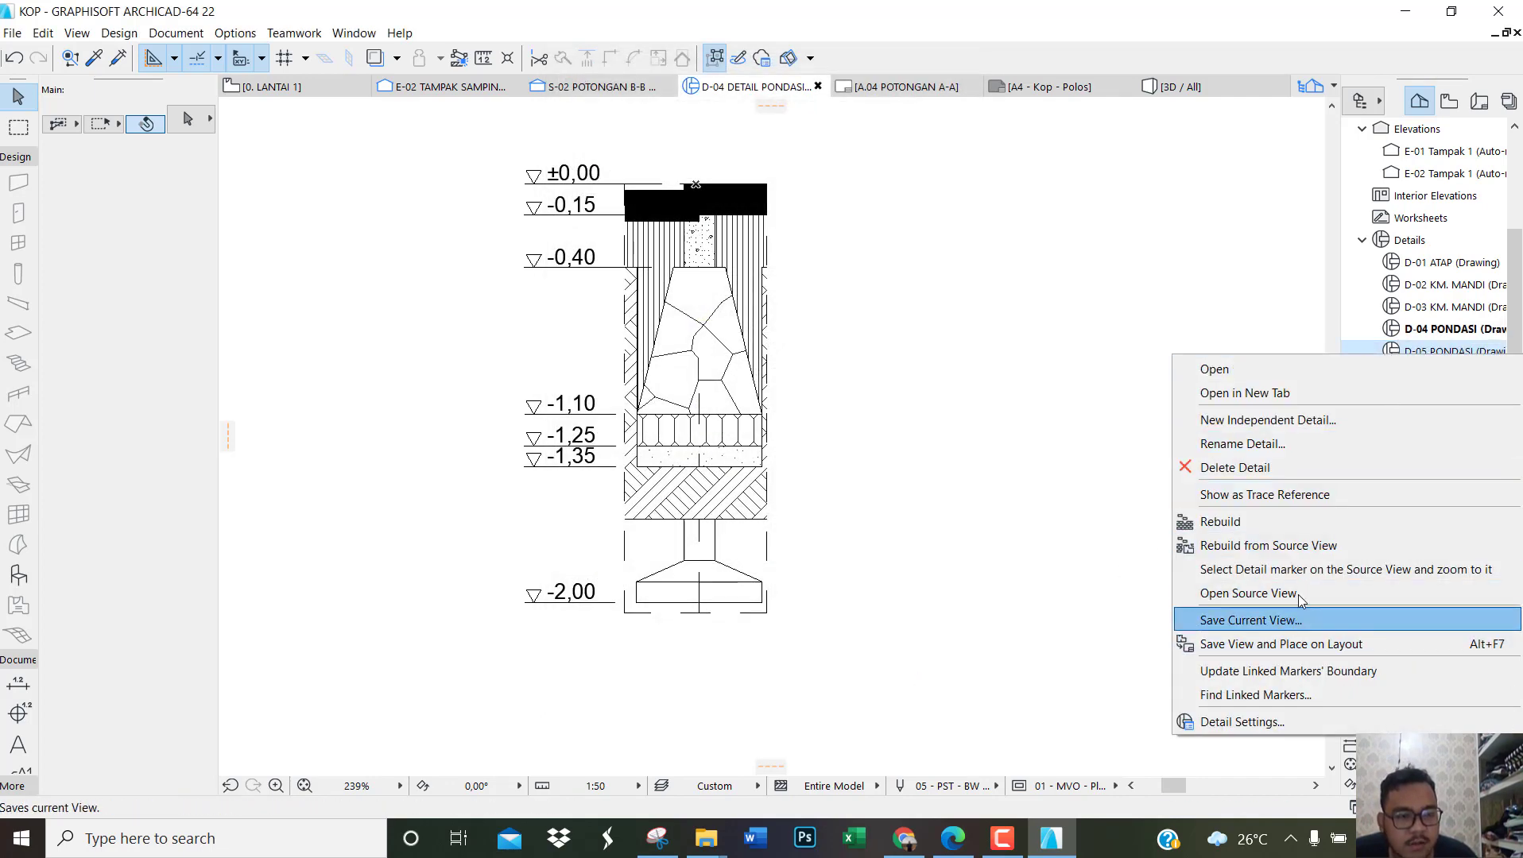
{"action": "double_click", "coordinate": [1395, 353]}
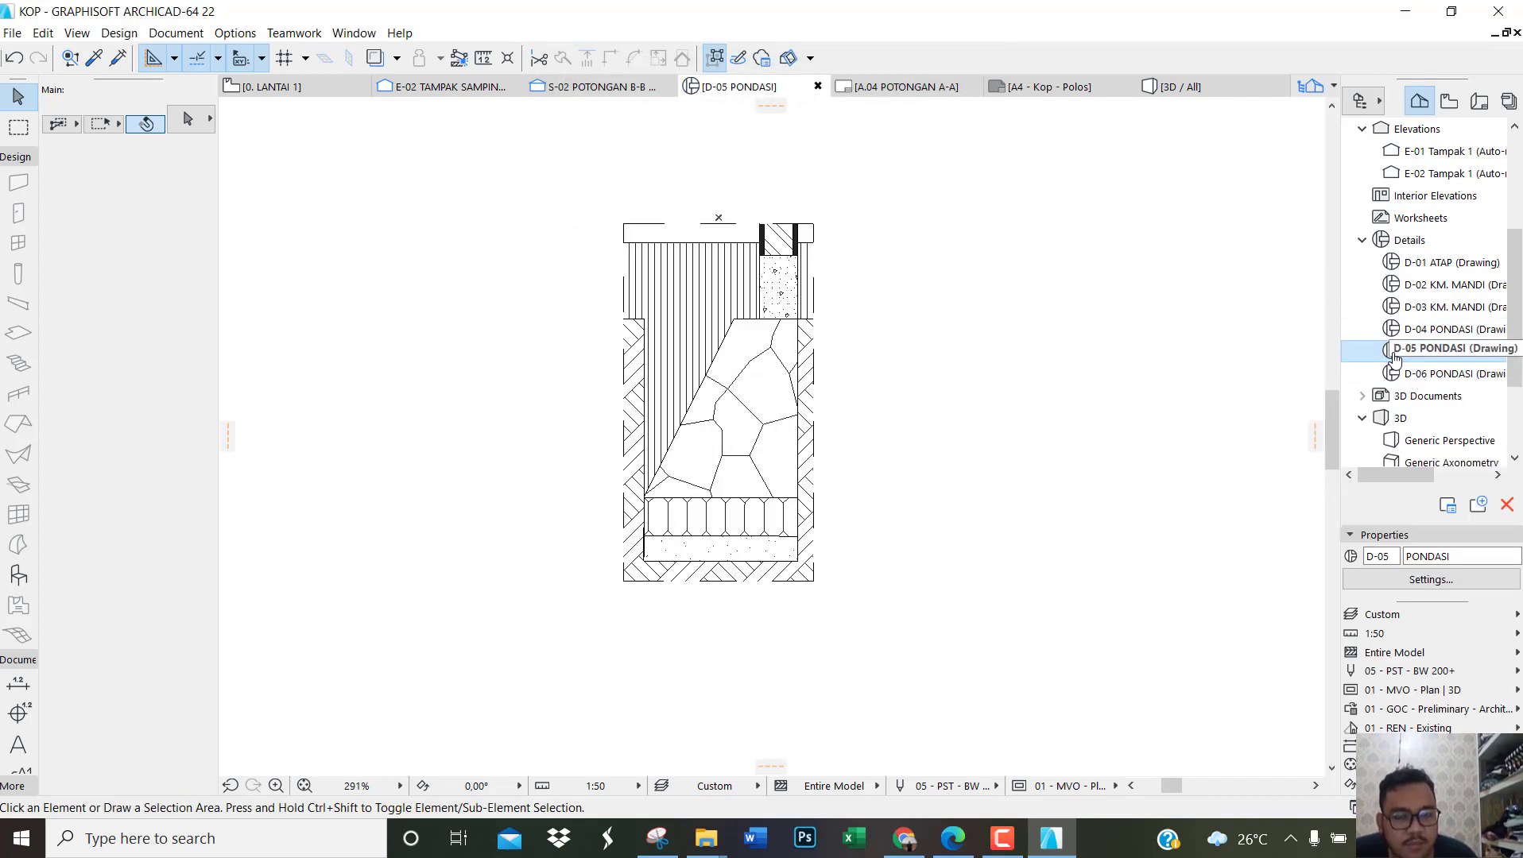
{"action": "right_click", "coordinate": [1395, 359]}
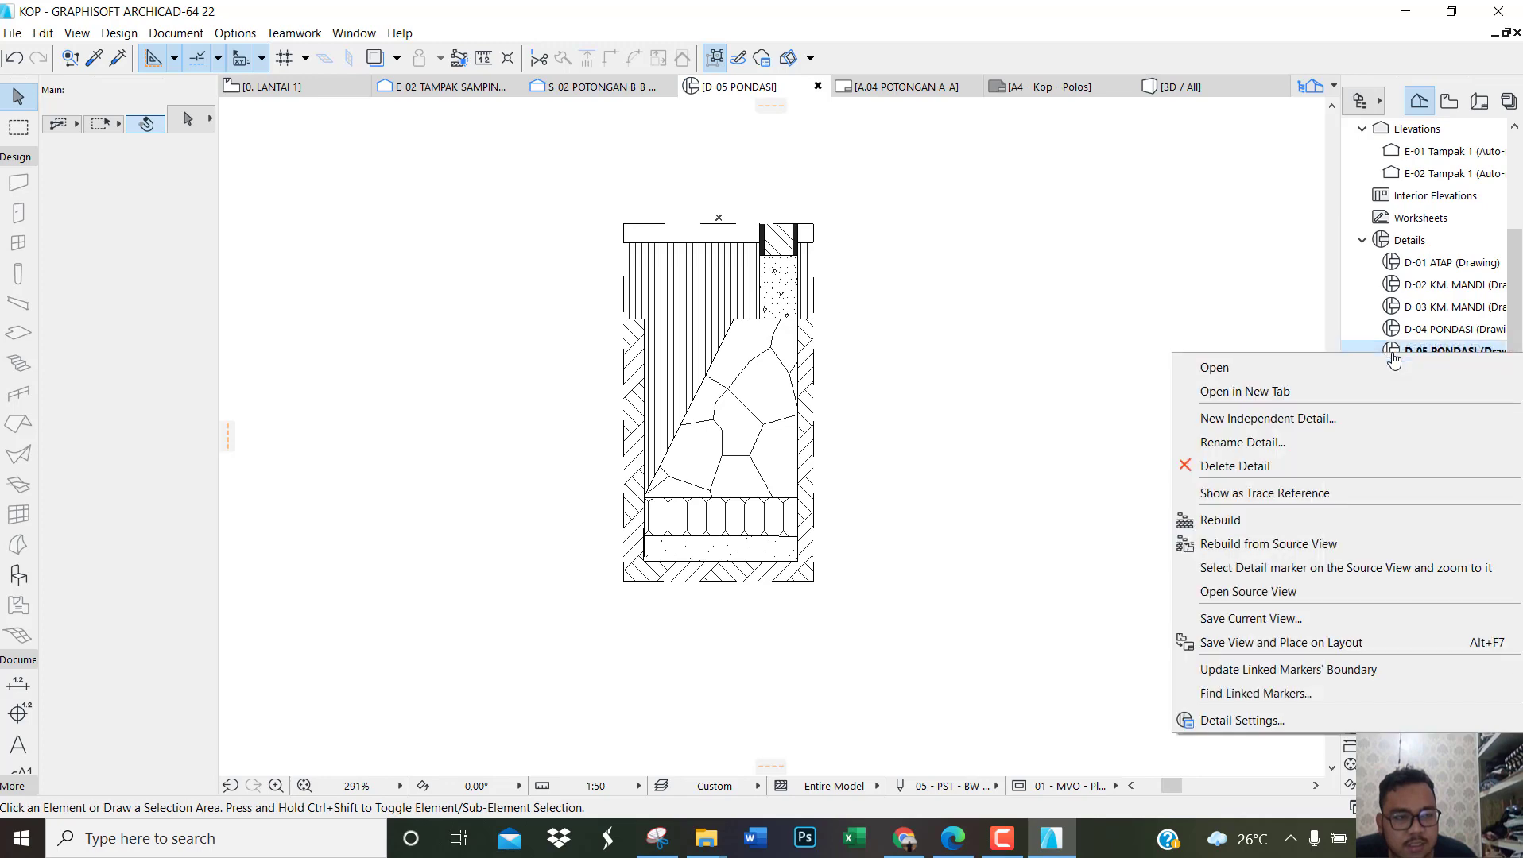
{"action": "left_click", "coordinate": [1291, 626]}
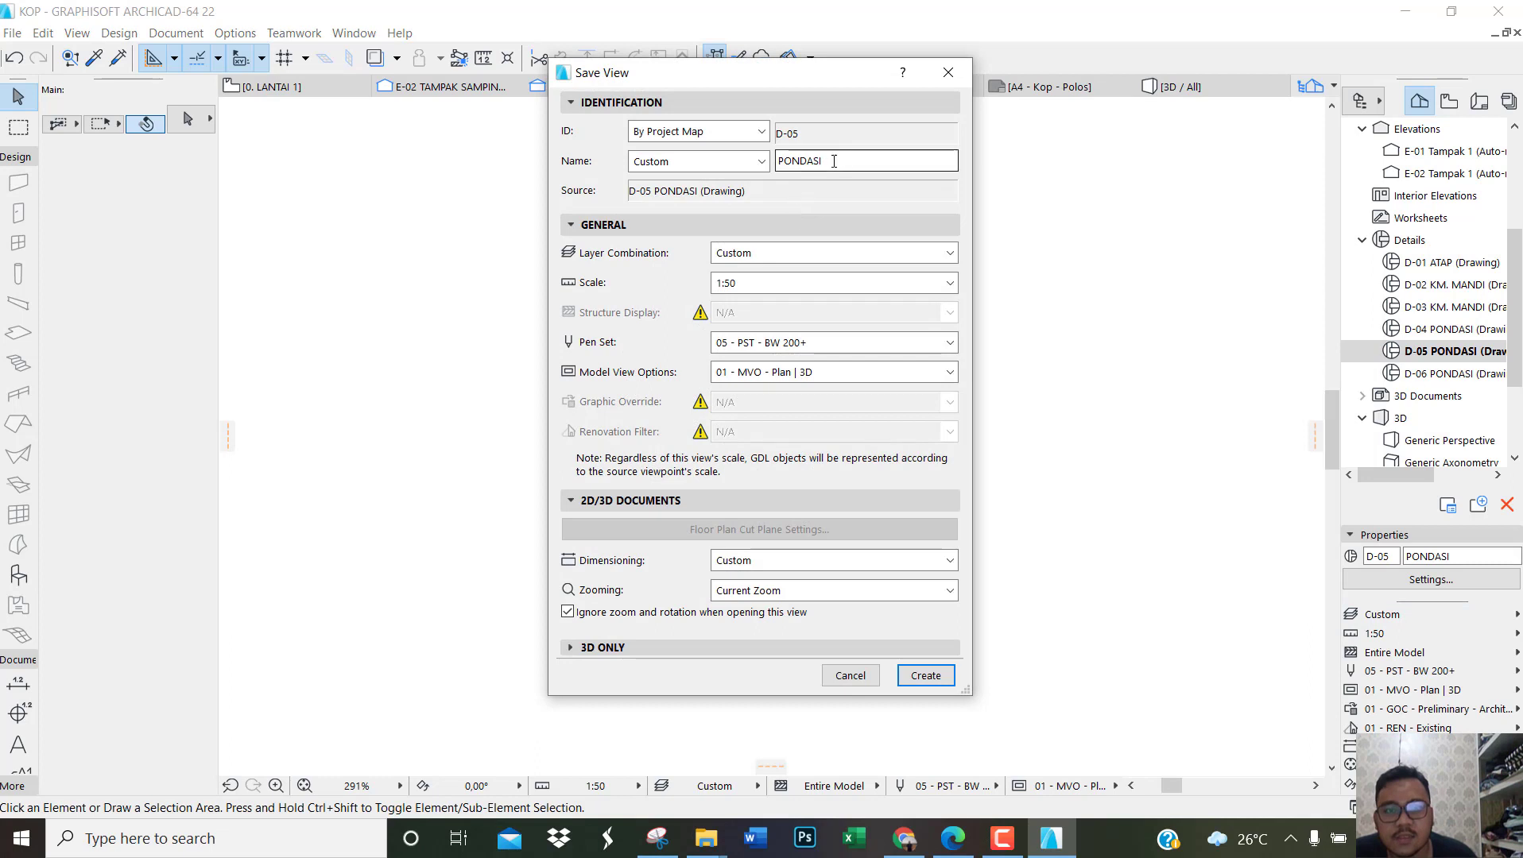
{"action": "double_click", "coordinate": [834, 161]}
{"action": "type", "text": "DETAIL"}
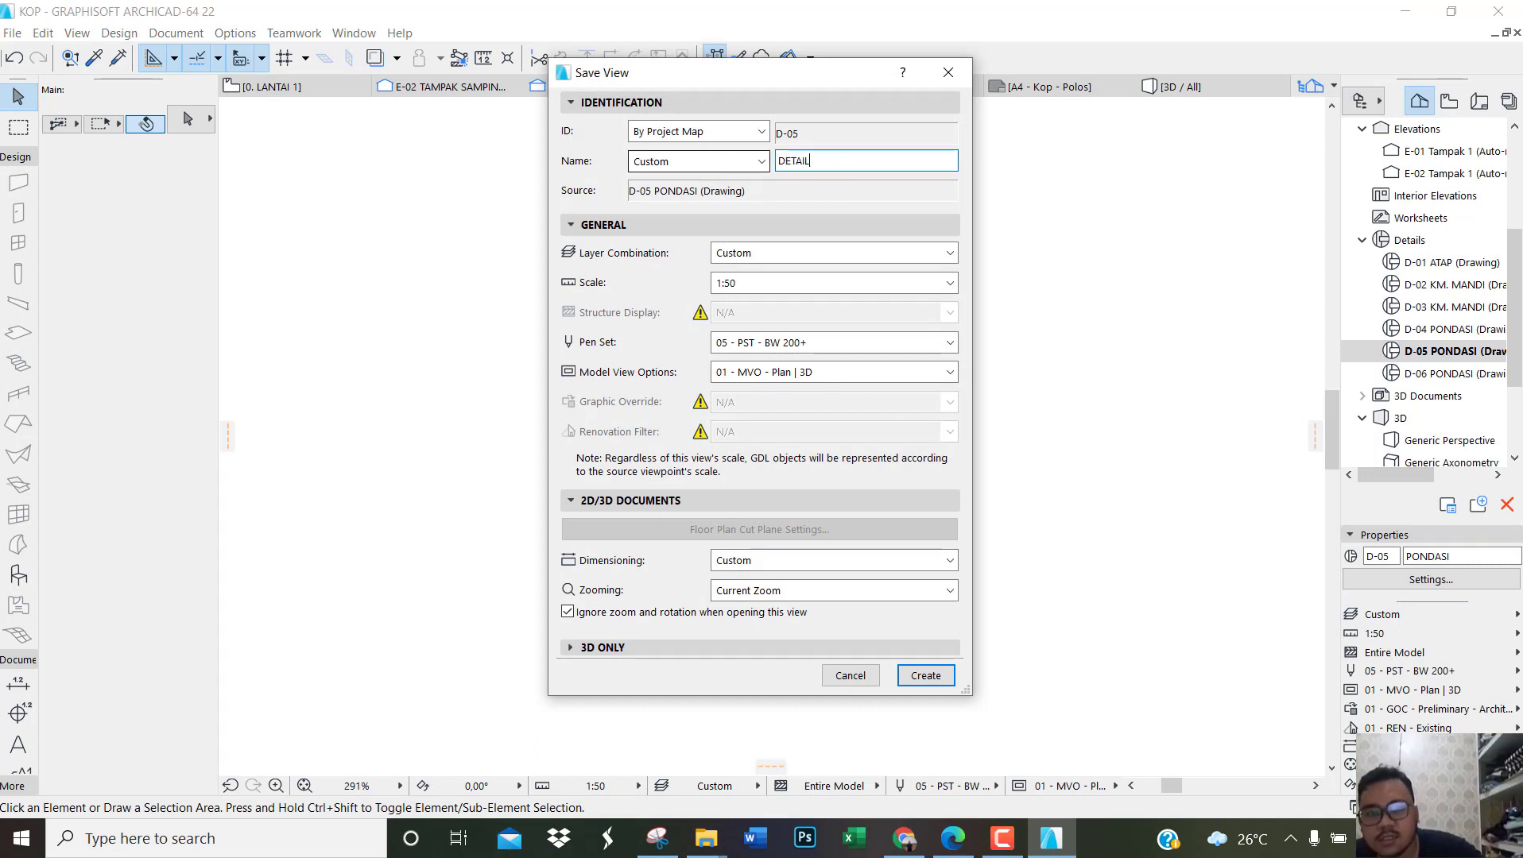
{"action": "type", "text": " PO"}
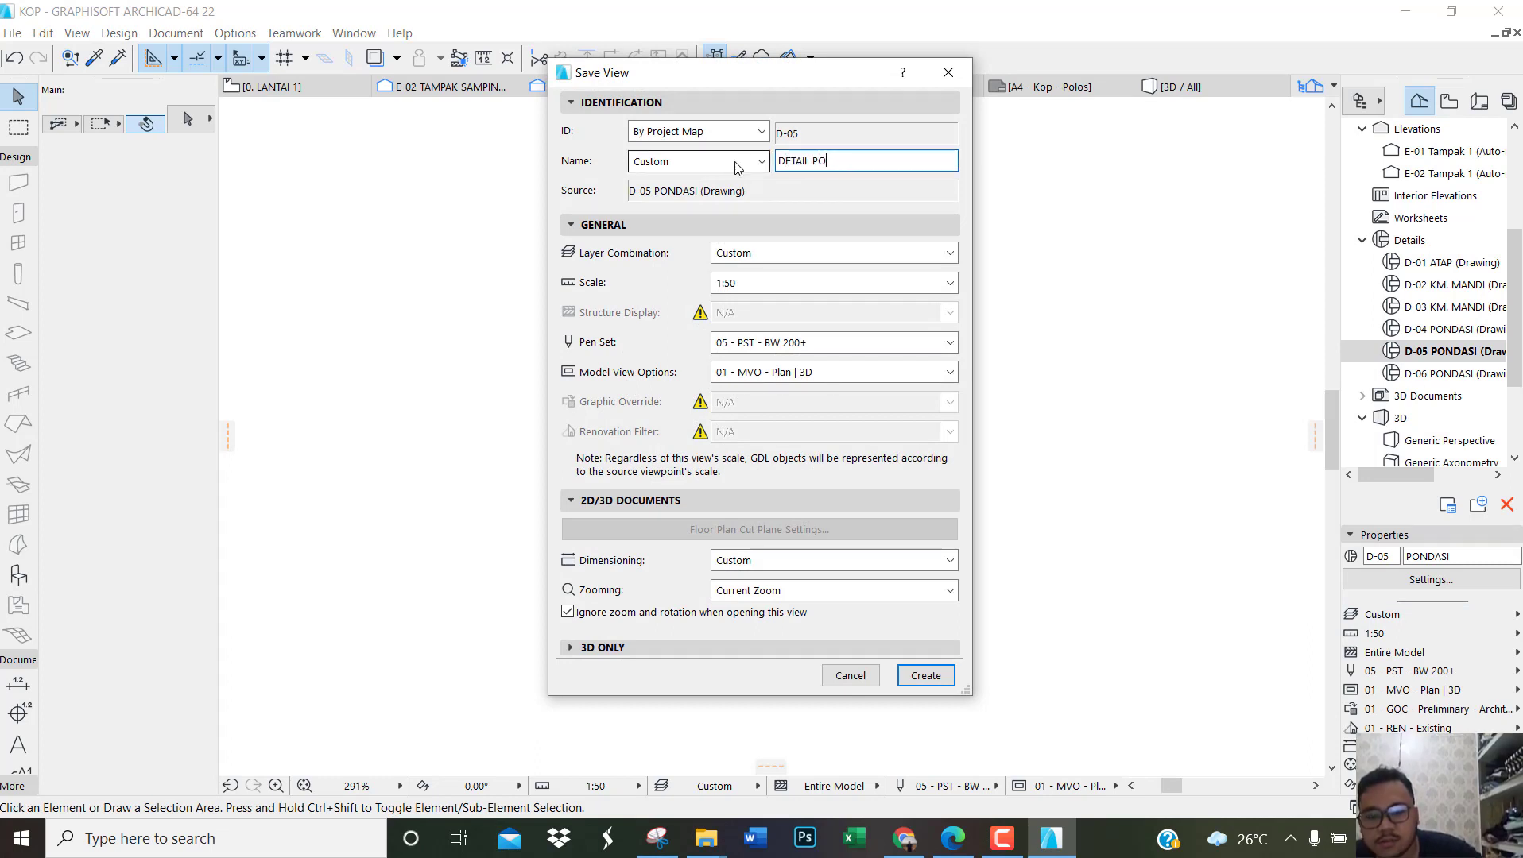
{"action": "type", "text": "NDASI B"}
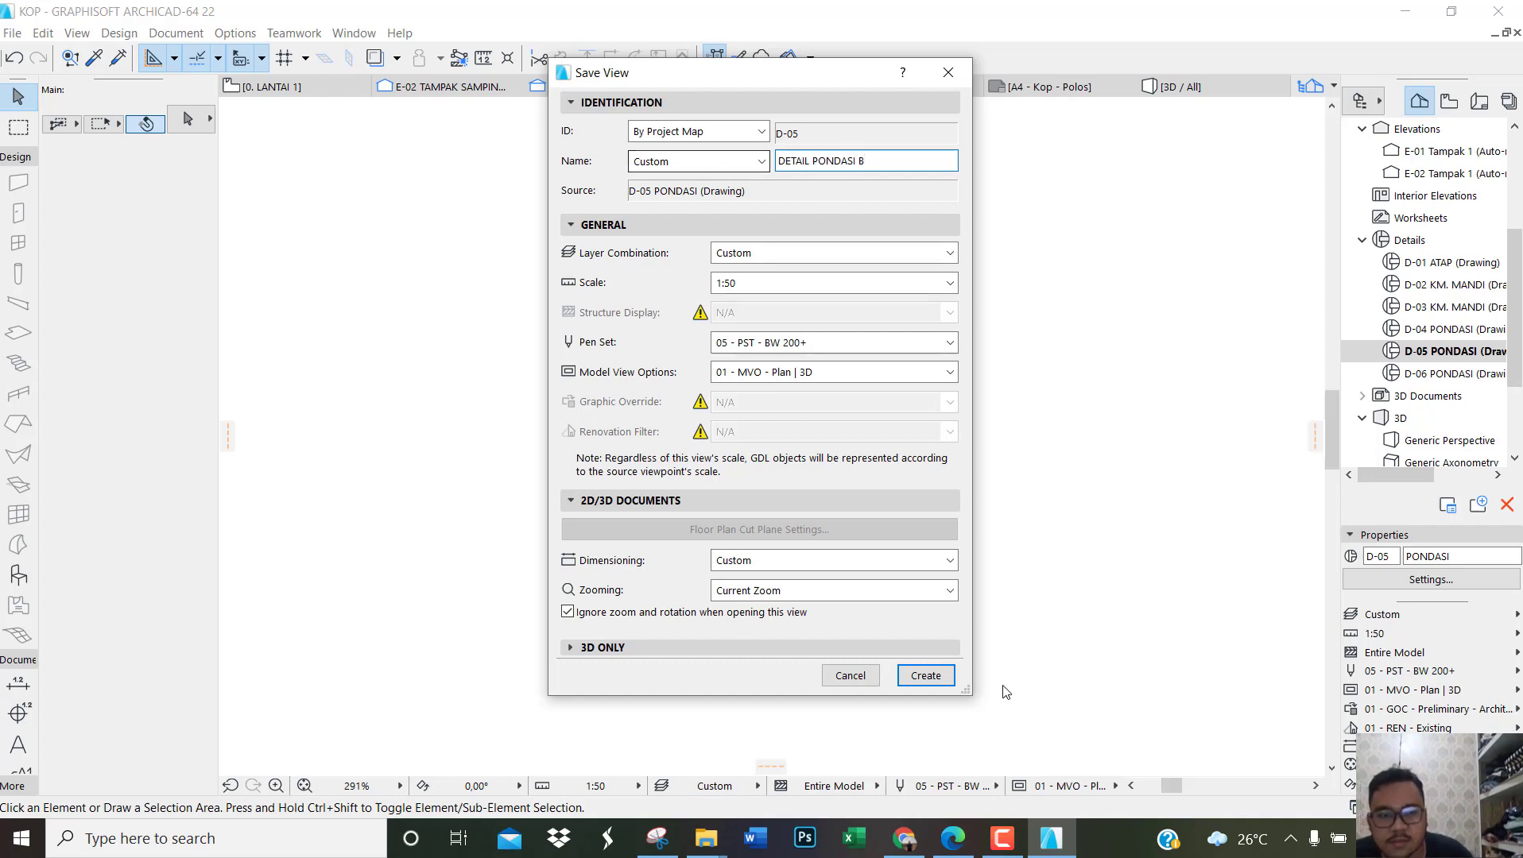
{"action": "left_click", "coordinate": [925, 677]}
Step: Open the D-06 PONDASI detail and save its current view under the custom name DETAIL PONDASI C
{"action": "double_click", "coordinate": [1413, 374]}
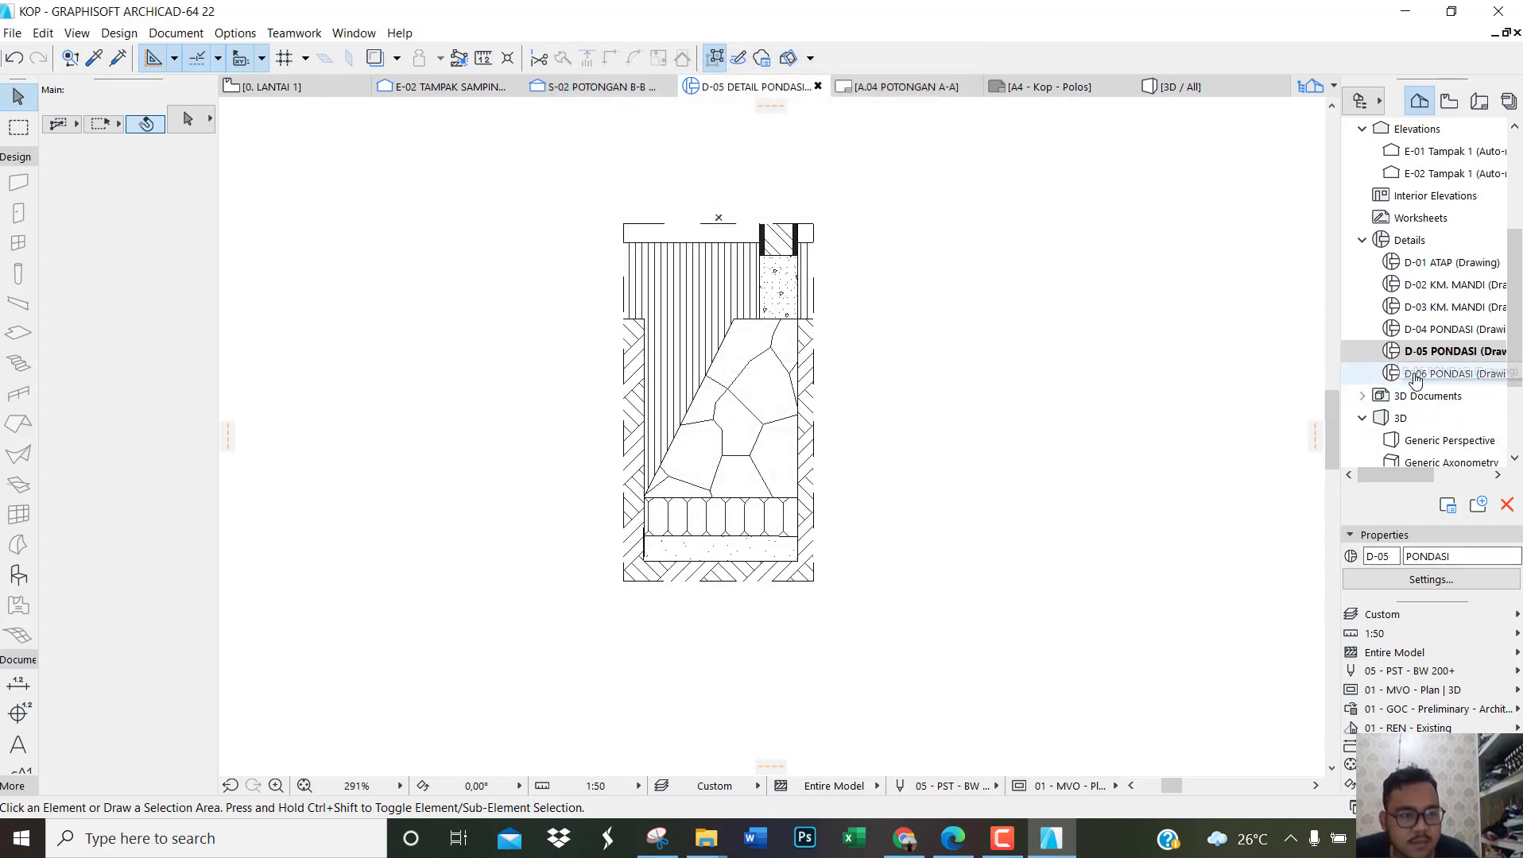
{"action": "right_click", "coordinate": [1412, 379]}
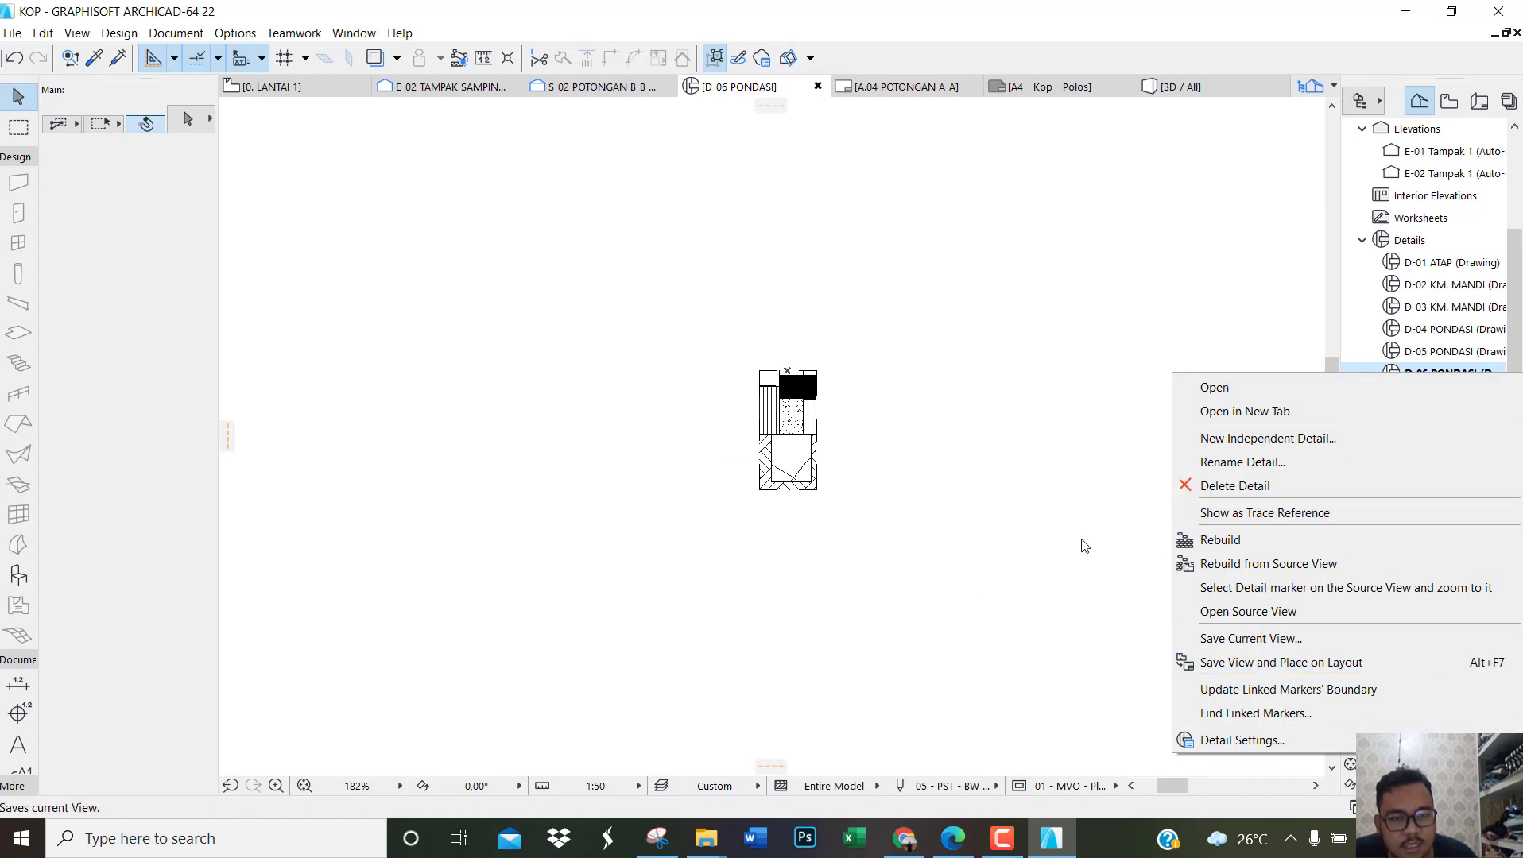
{"action": "left_click", "coordinate": [1234, 639]}
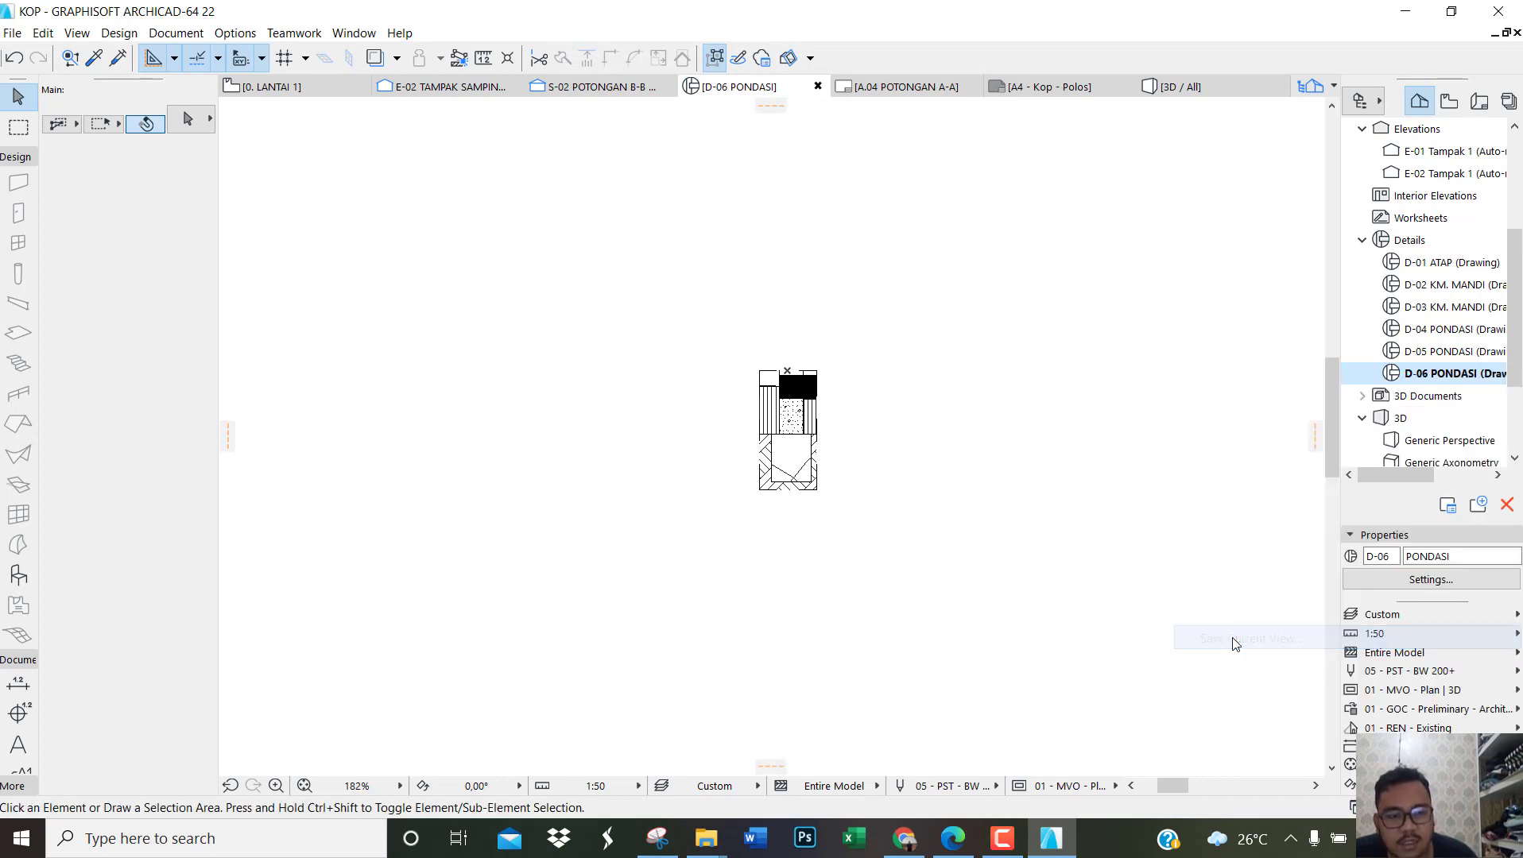
{"action": "left_click", "coordinate": [947, 80]}
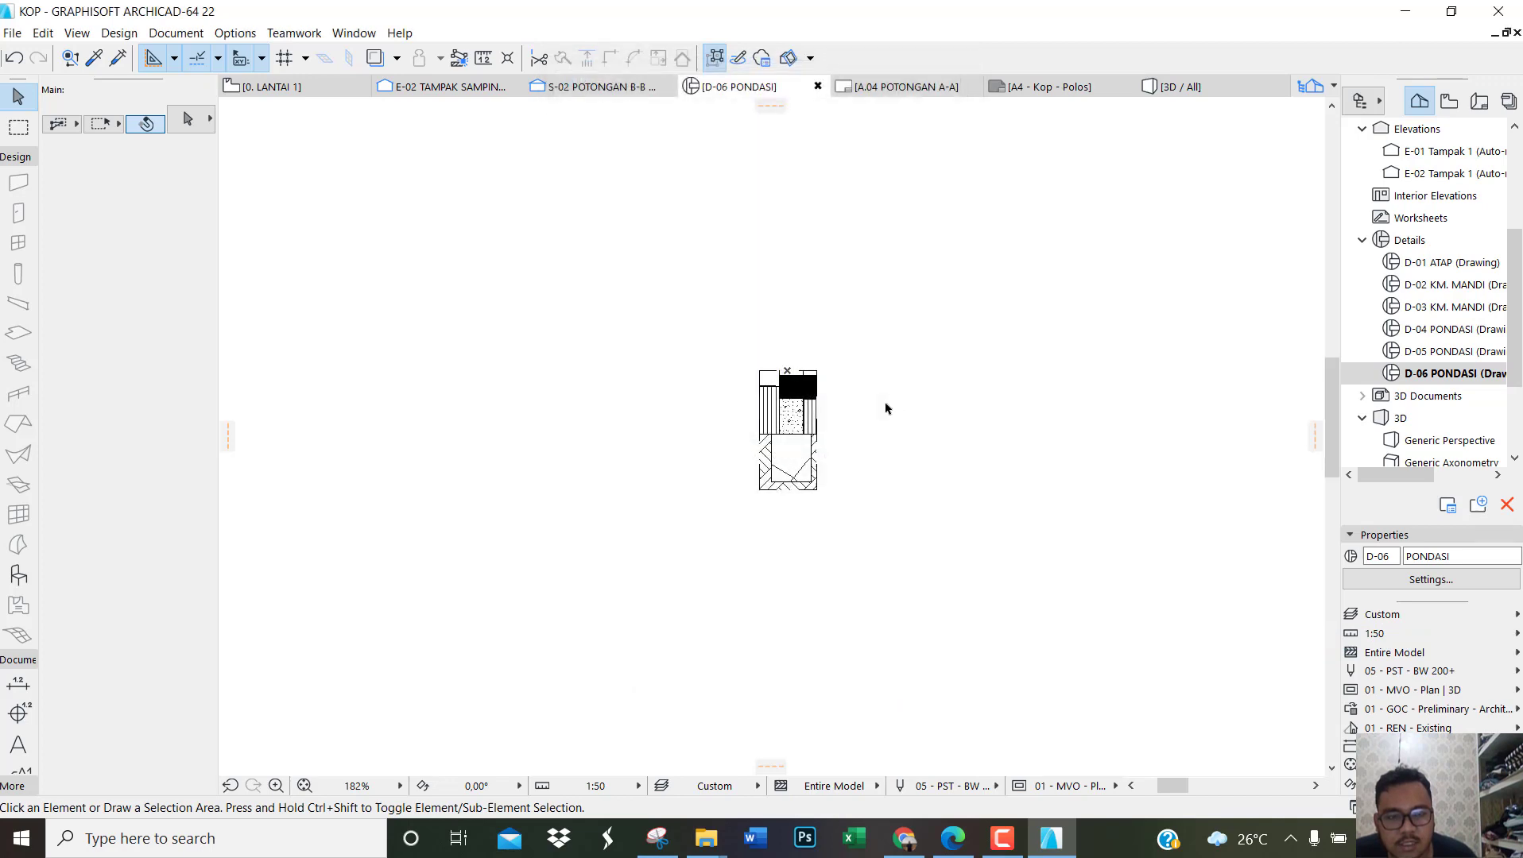
{"action": "scroll", "coordinate": [844, 452], "scroll_direction": "up", "scroll_amount": 5}
{"action": "scroll", "coordinate": [843, 452], "scroll_direction": "up", "scroll_amount": 2}
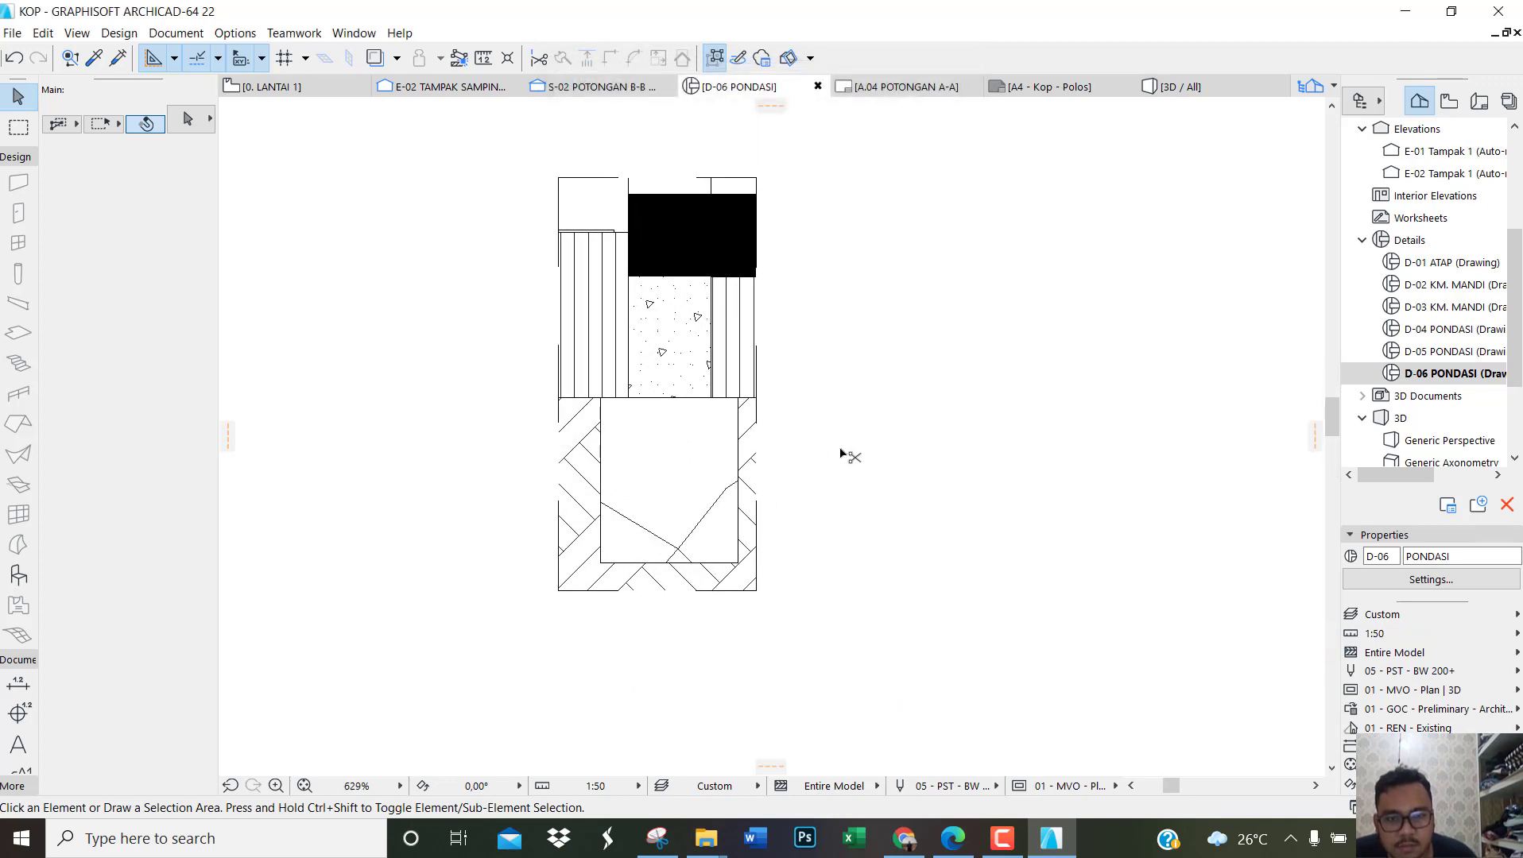
{"action": "right_click", "coordinate": [1451, 374]}
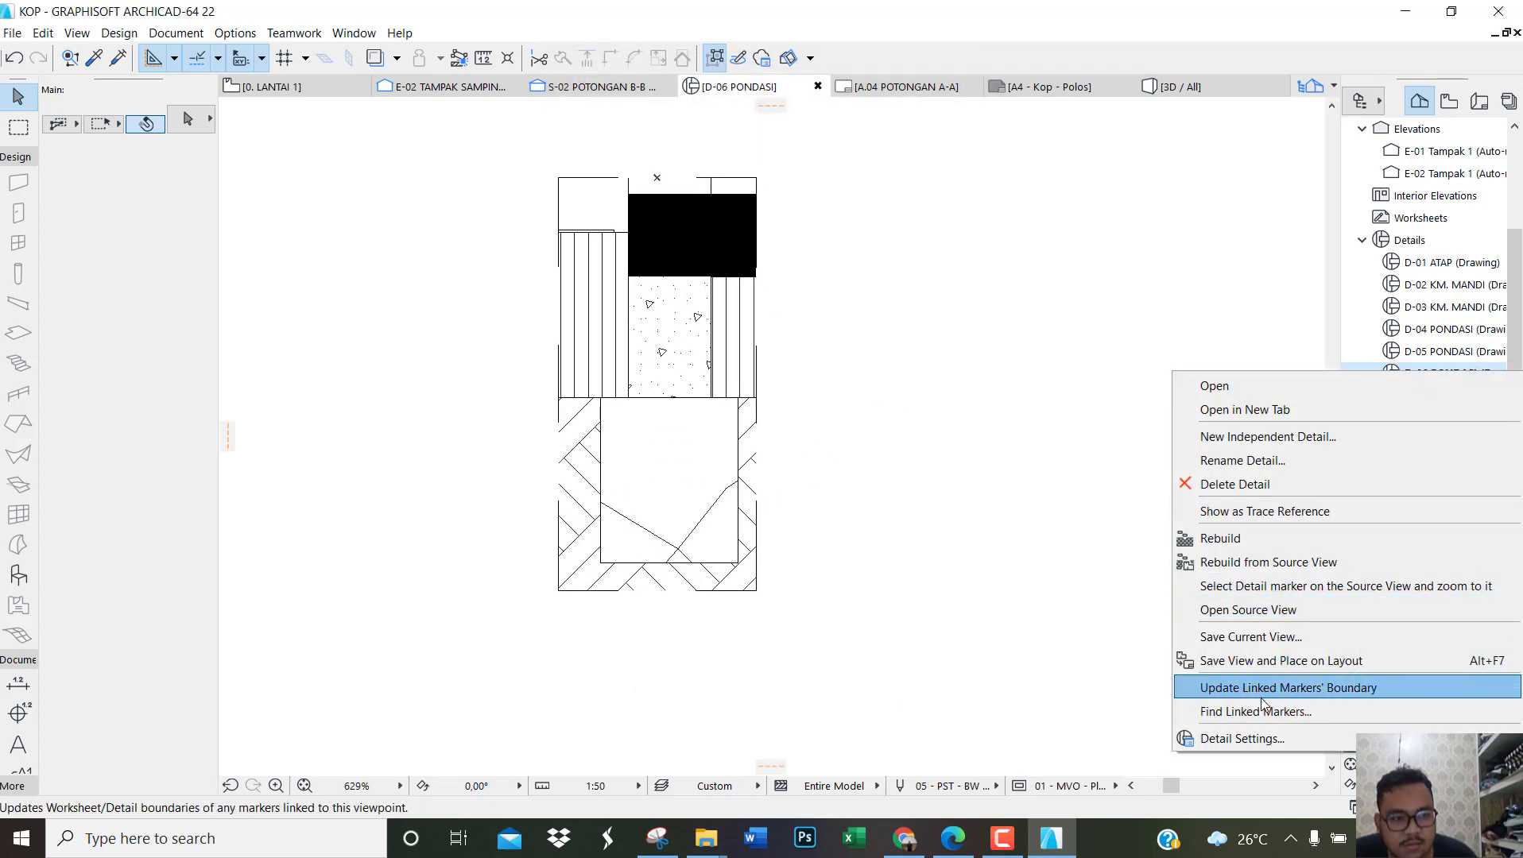
{"action": "left_click", "coordinate": [1277, 638]}
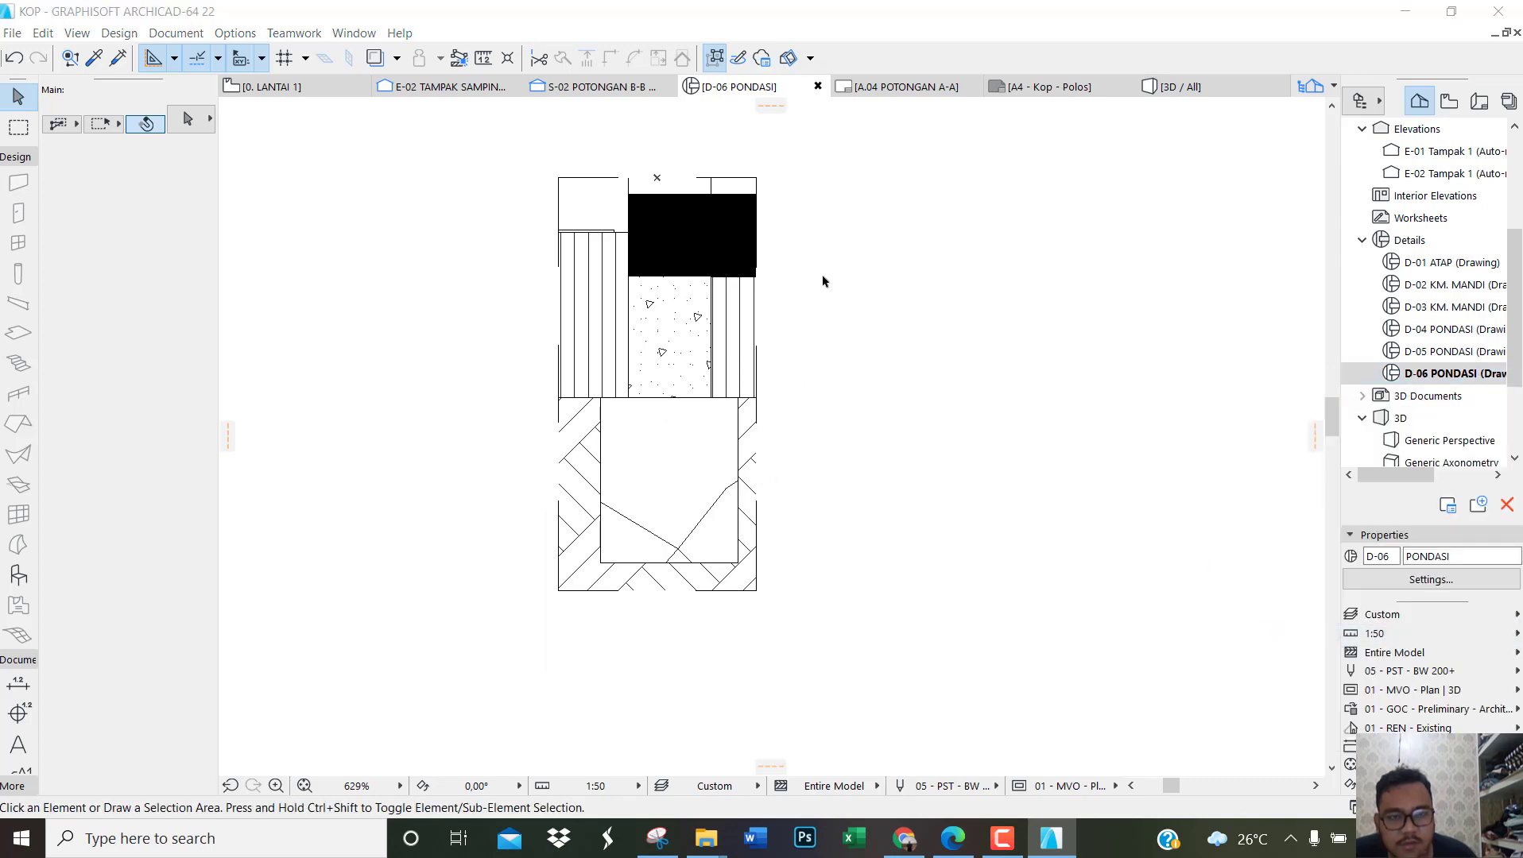
{"action": "type", "text": "D"}
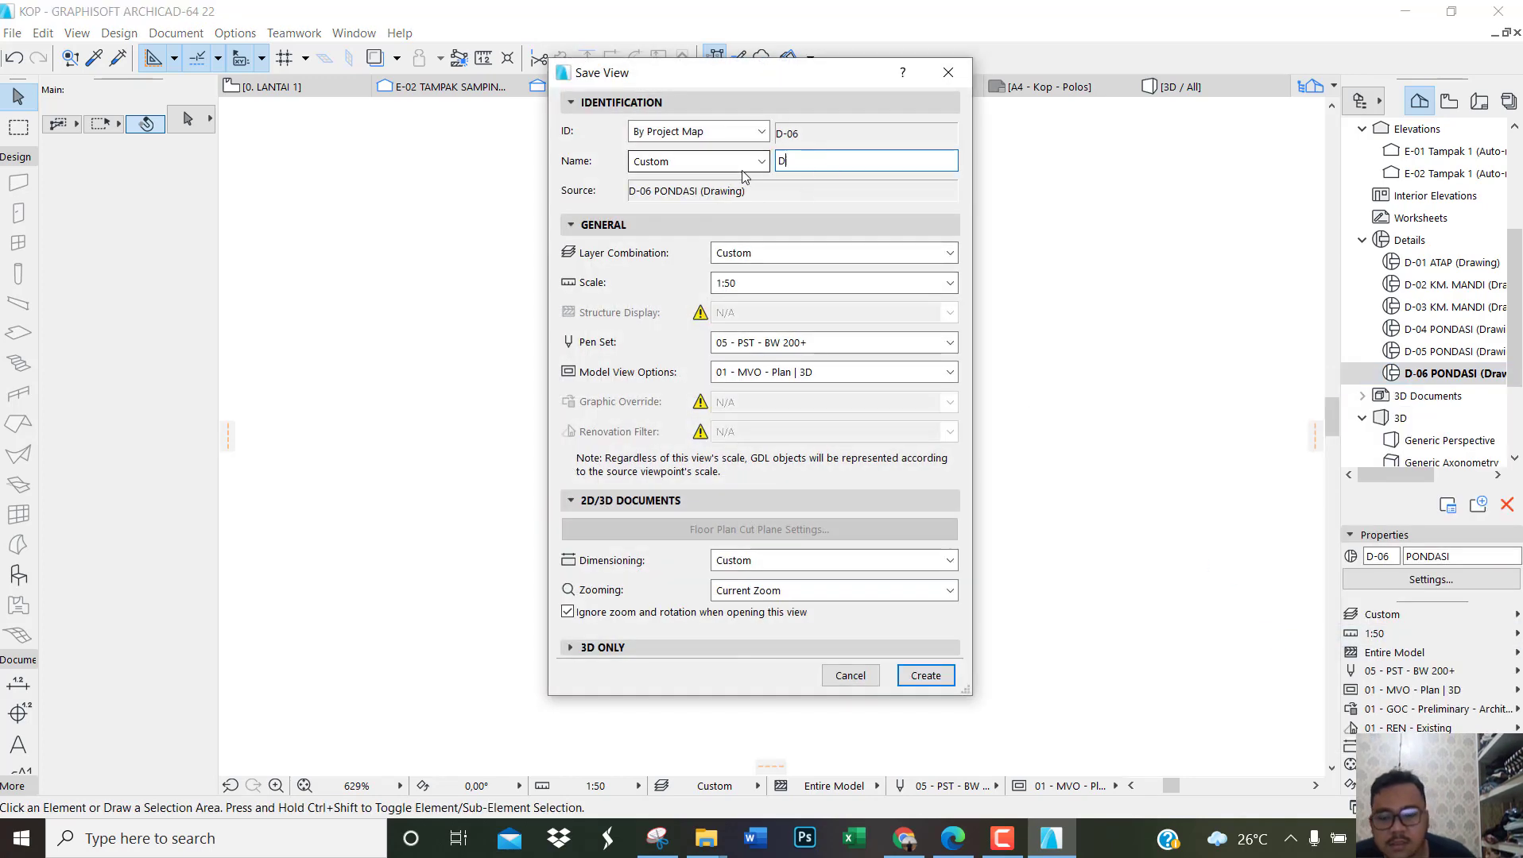
{"action": "type", "text": "ETAIL PONDASI C"}
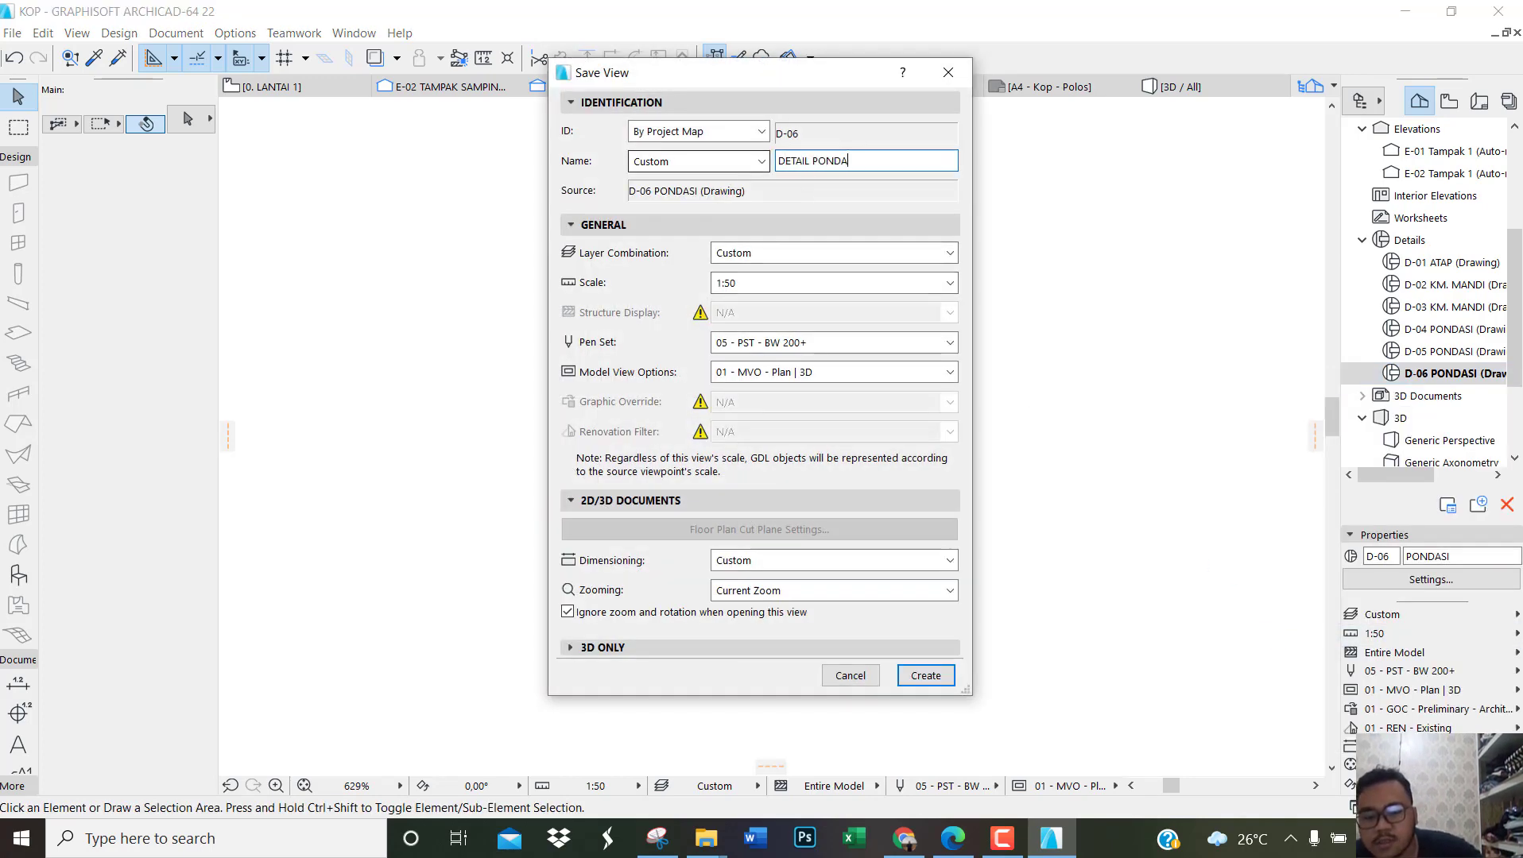
{"action": "left_click", "coordinate": [924, 676]}
Step: Open the -1. BASEMENT story to show the foundation plan
{"action": "scroll", "coordinate": [1429, 348], "scroll_direction": "down", "scroll_amount": 1}
{"action": "scroll", "coordinate": [1430, 347], "scroll_direction": "up", "scroll_amount": 4}
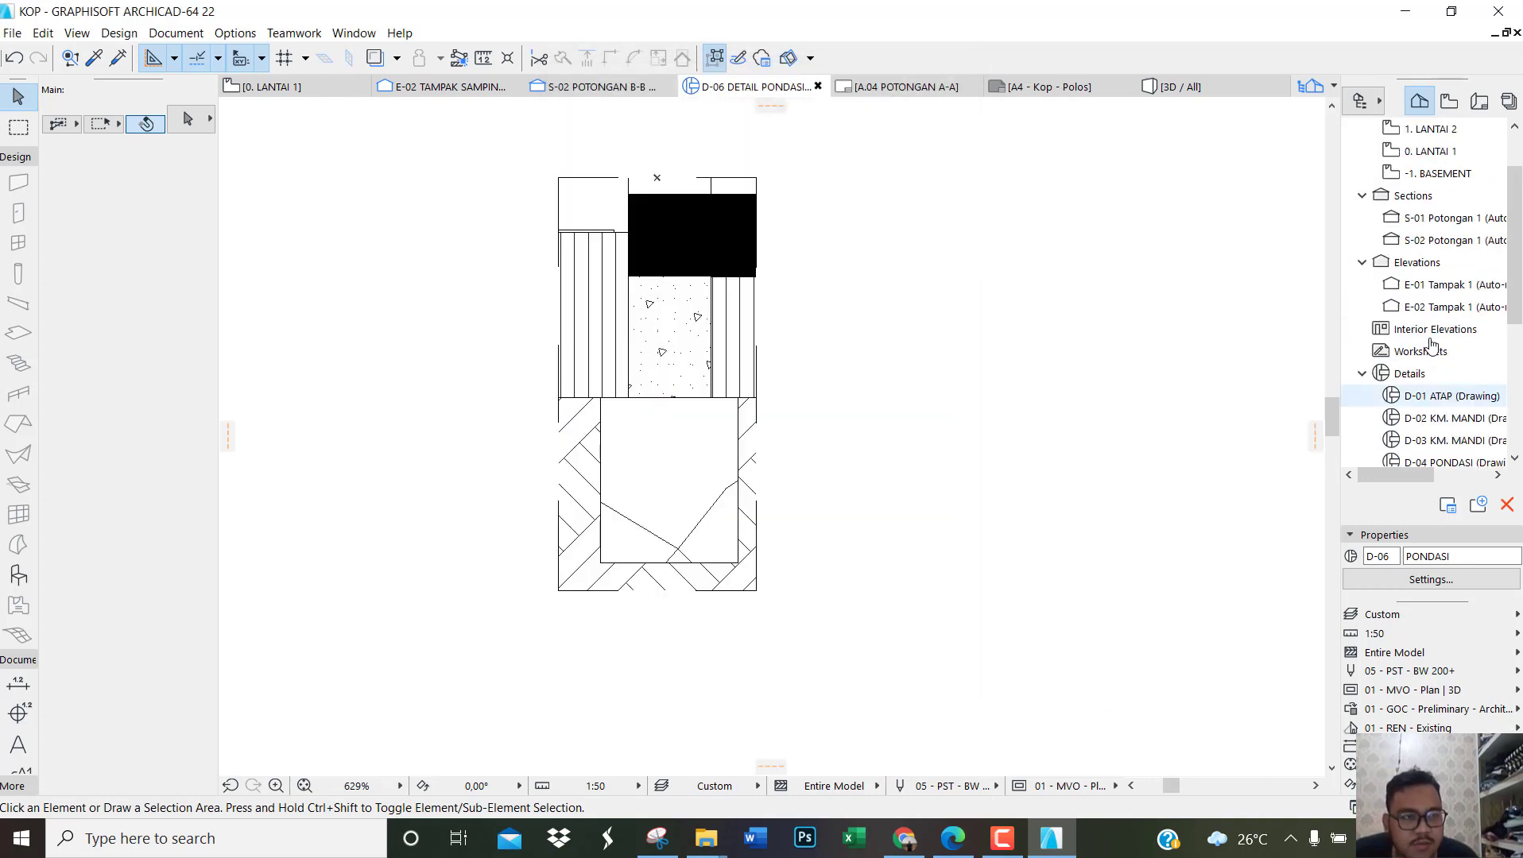
{"action": "double_click", "coordinate": [1430, 218]}
{"action": "double_click", "coordinate": [1440, 240]}
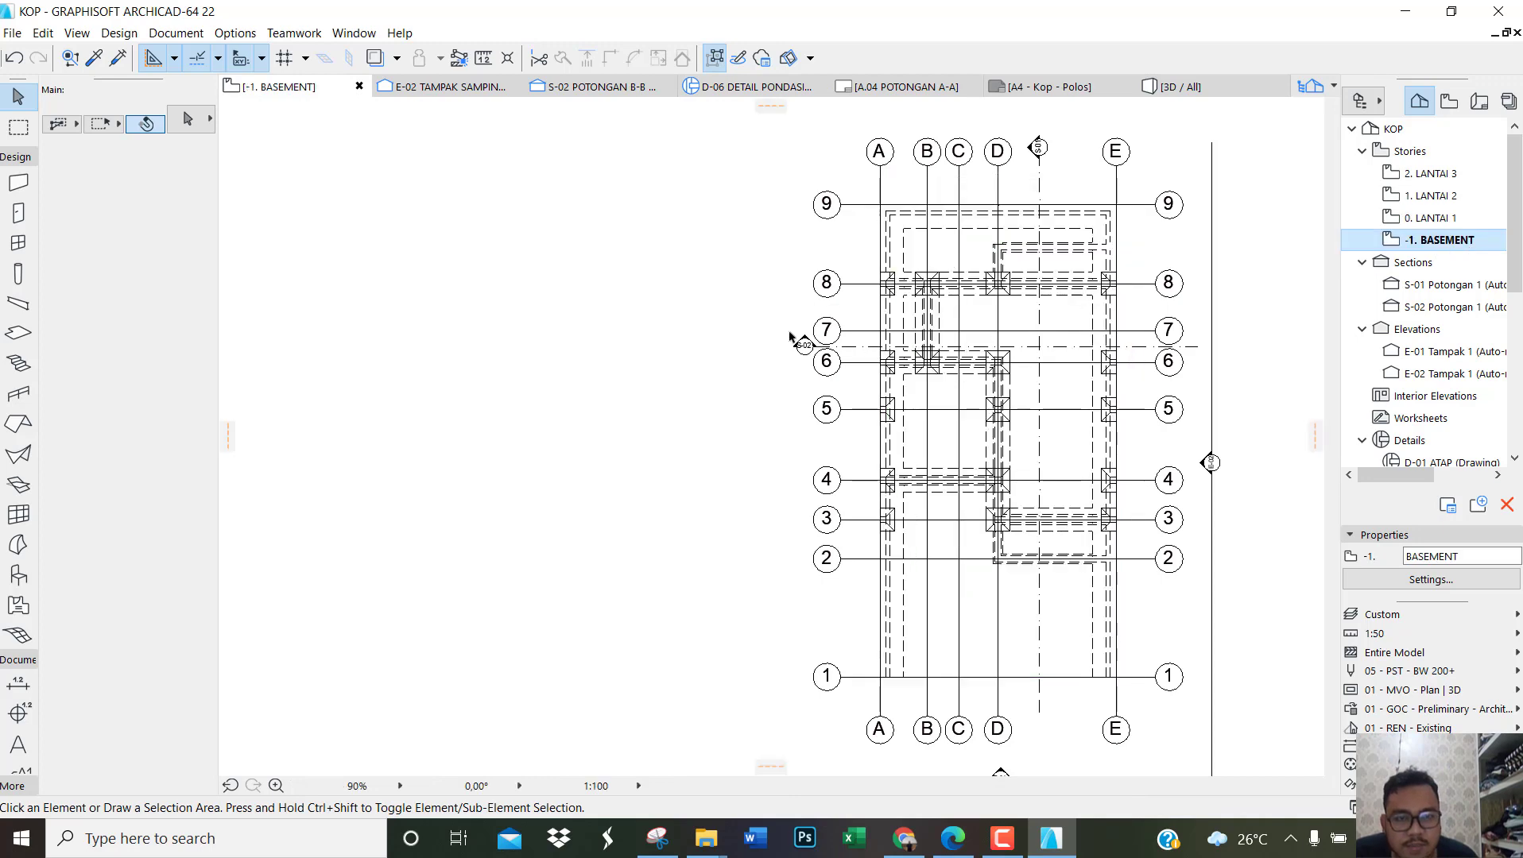
{"action": "scroll", "coordinate": [669, 401], "scroll_direction": "down", "scroll_amount": 2}
{"action": "scroll", "coordinate": [752, 414], "scroll_direction": "up", "scroll_amount": 1}
{"action": "scroll", "coordinate": [751, 414], "scroll_direction": "up", "scroll_amount": 1}
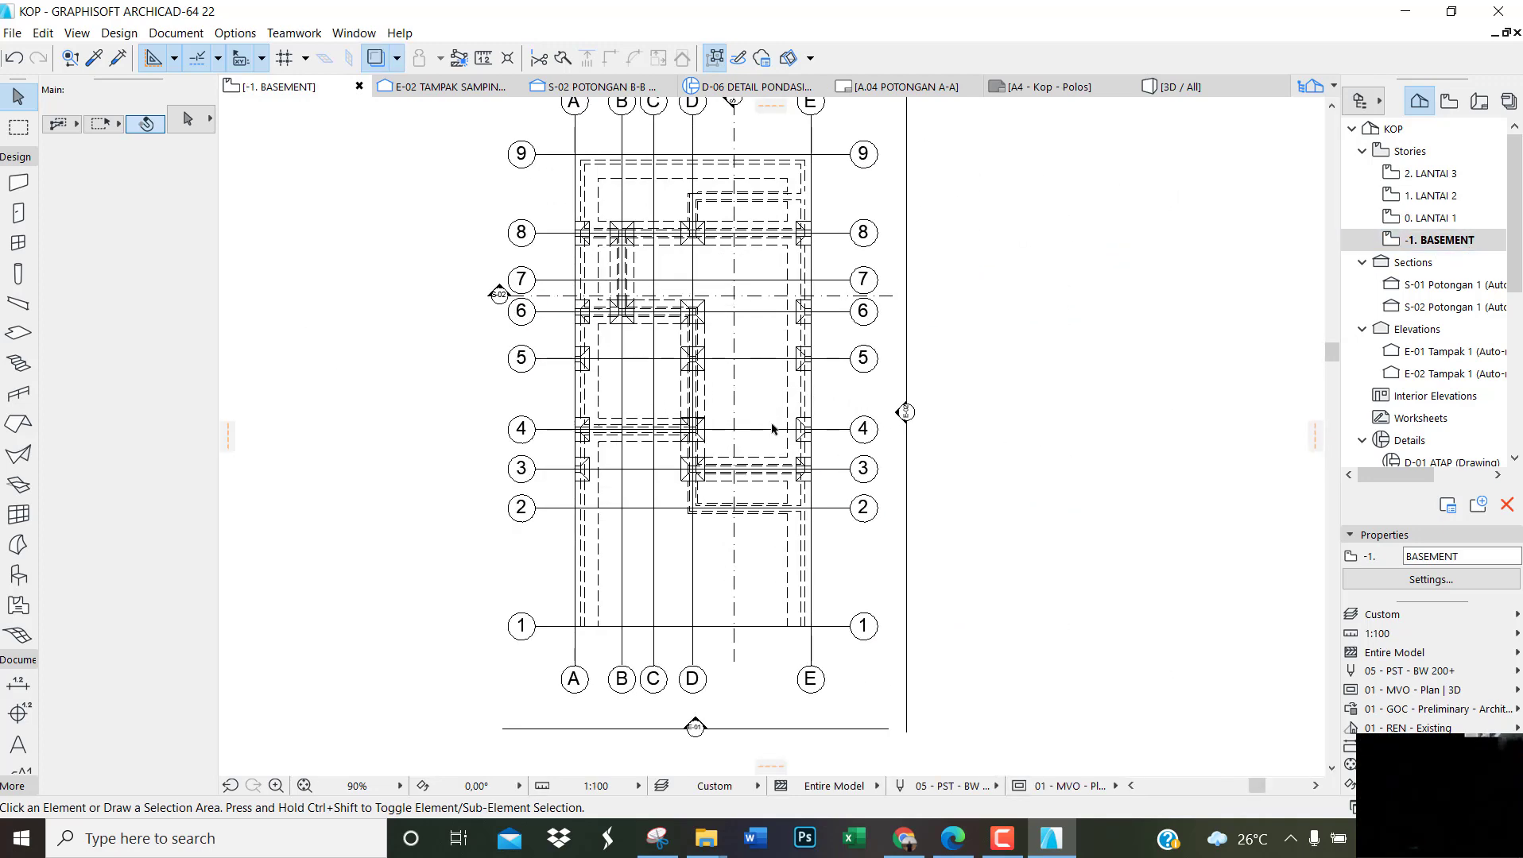
{"action": "scroll", "coordinate": [819, 353], "scroll_direction": "down", "scroll_amount": 1}
{"action": "scroll", "coordinate": [843, 333], "scroll_direction": "up", "scroll_amount": 1}
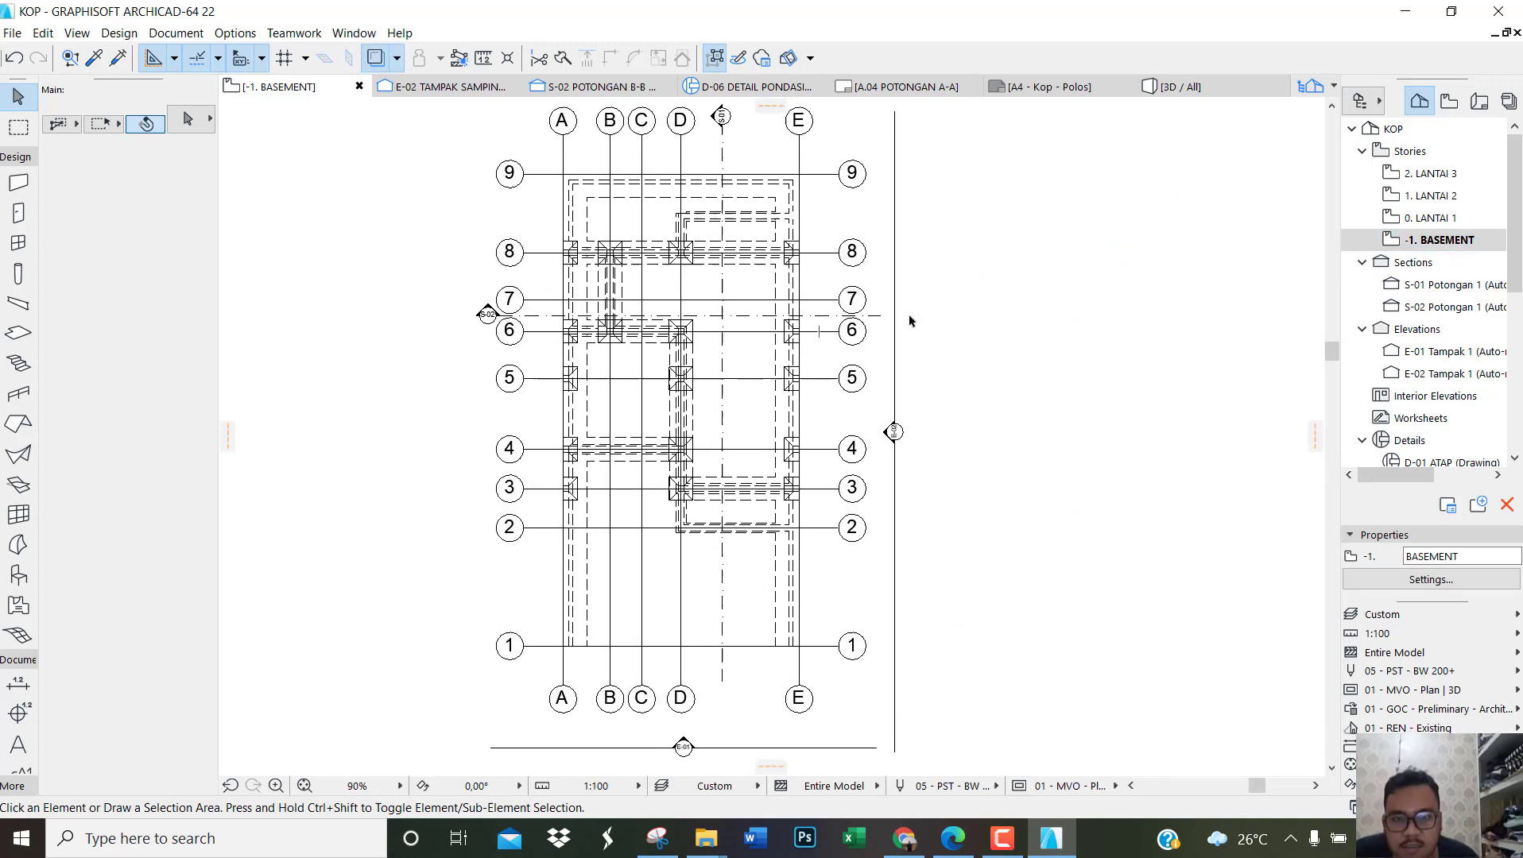
{"action": "scroll", "coordinate": [592, 224], "scroll_direction": "up", "scroll_amount": 1}
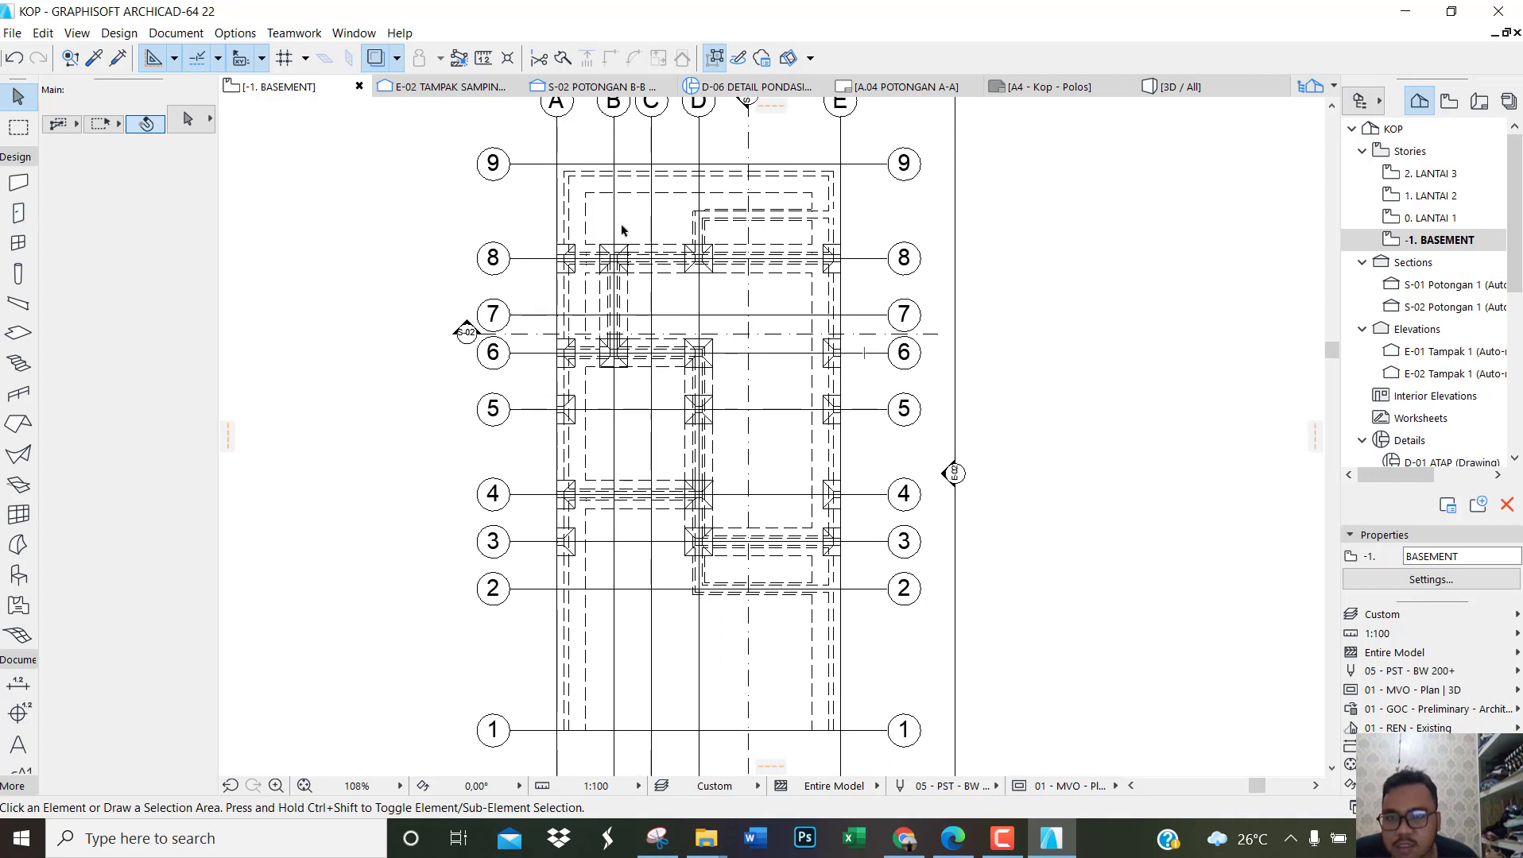
Step: Dimension the distance between grid lines 1 and 2, placing the dimension line just outside grid line A on the foundation plan
{"action": "left_click", "coordinate": [15, 156]}
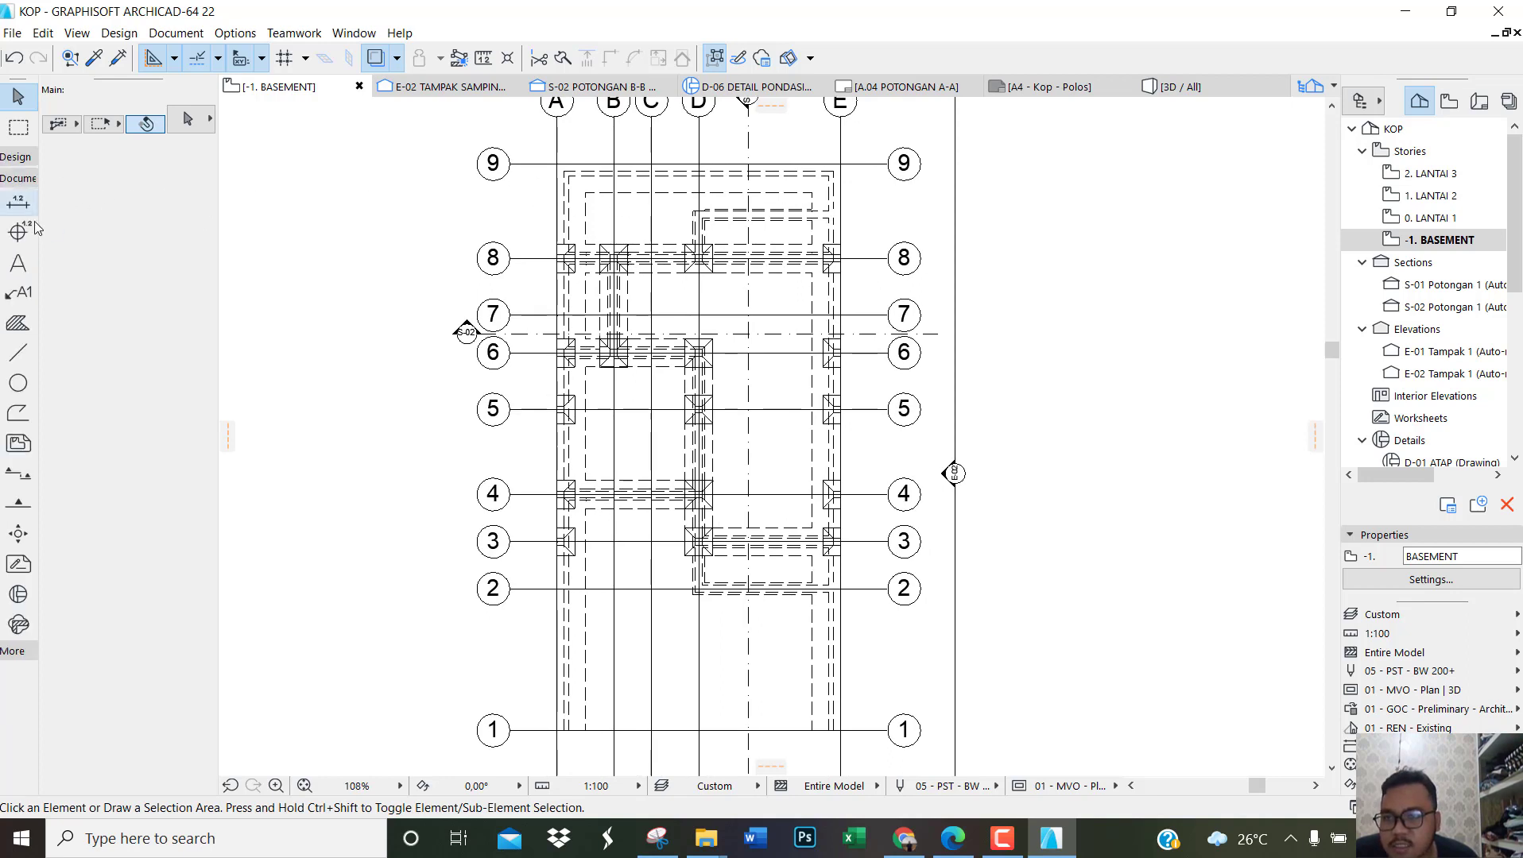
{"action": "left_click", "coordinate": [24, 201]}
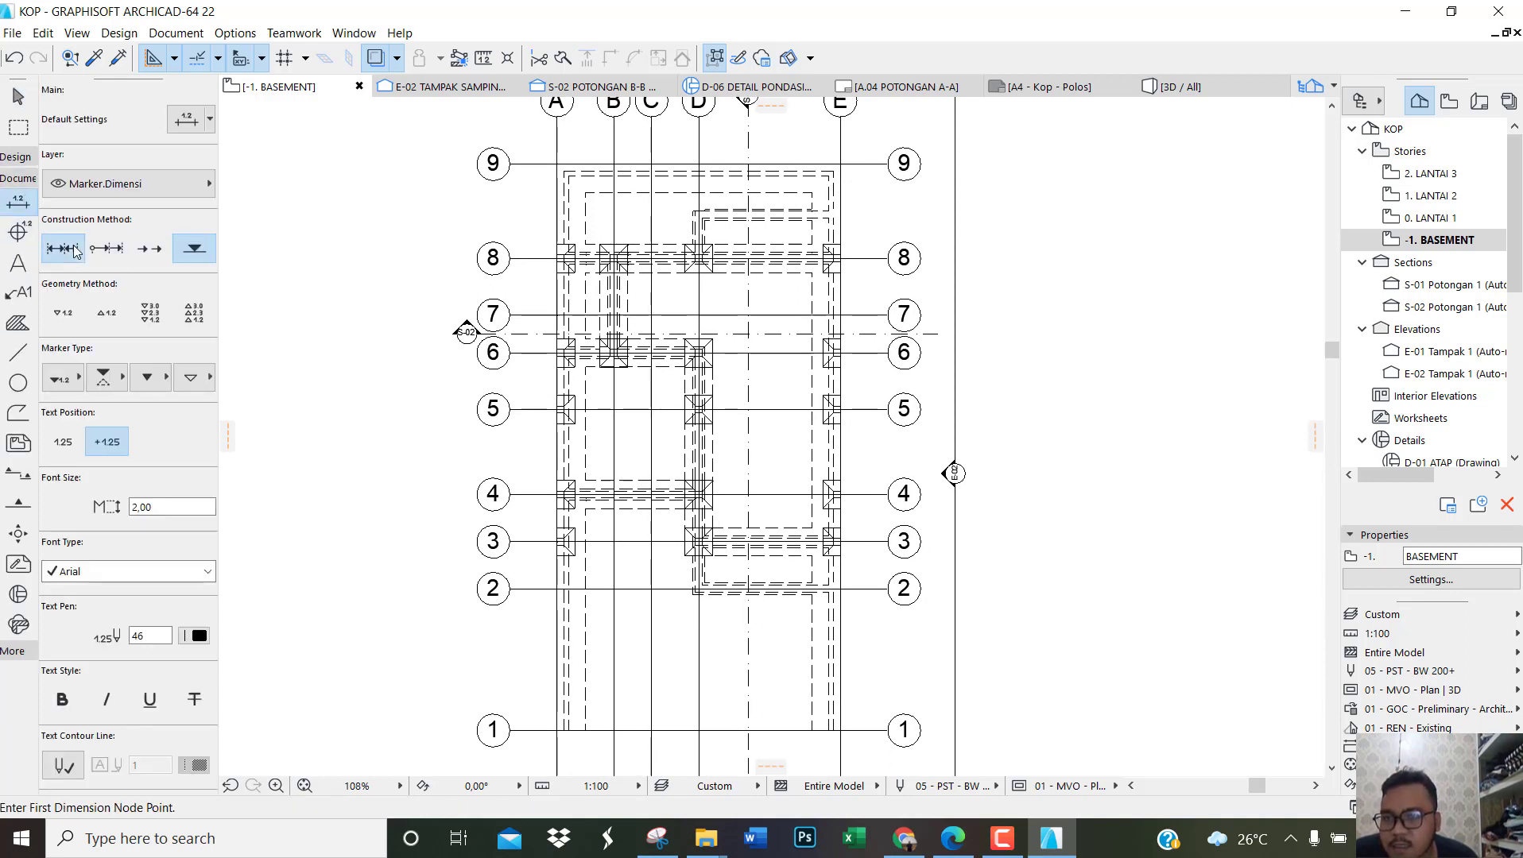
{"action": "scroll", "coordinate": [556, 728], "scroll_direction": "up", "scroll_amount": 4}
{"action": "left_click", "coordinate": [555, 726]}
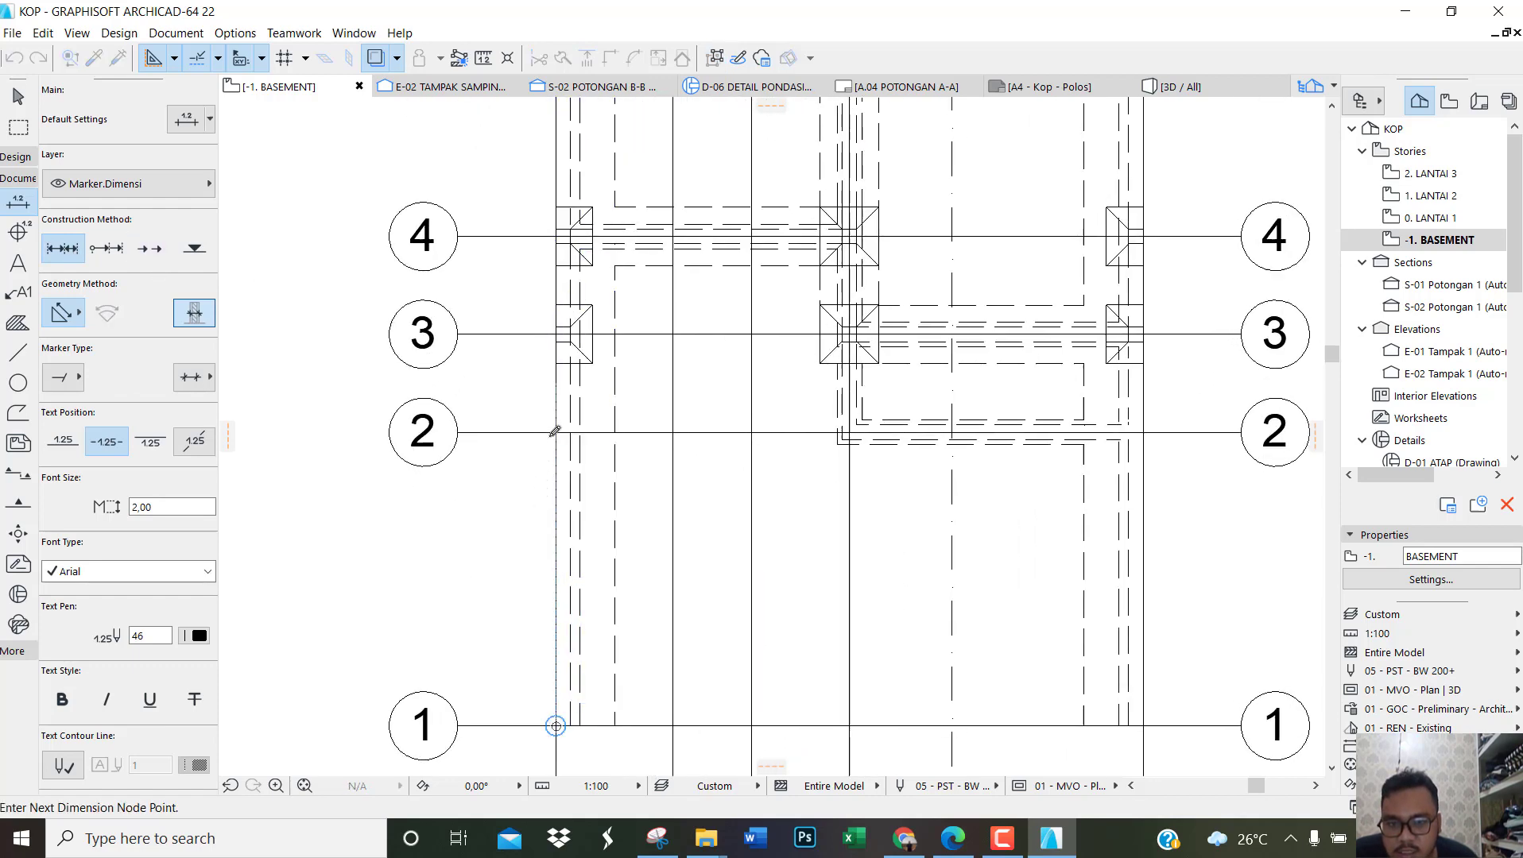
{"action": "right_click", "coordinate": [525, 506]}
{"action": "left_click", "coordinate": [572, 634]}
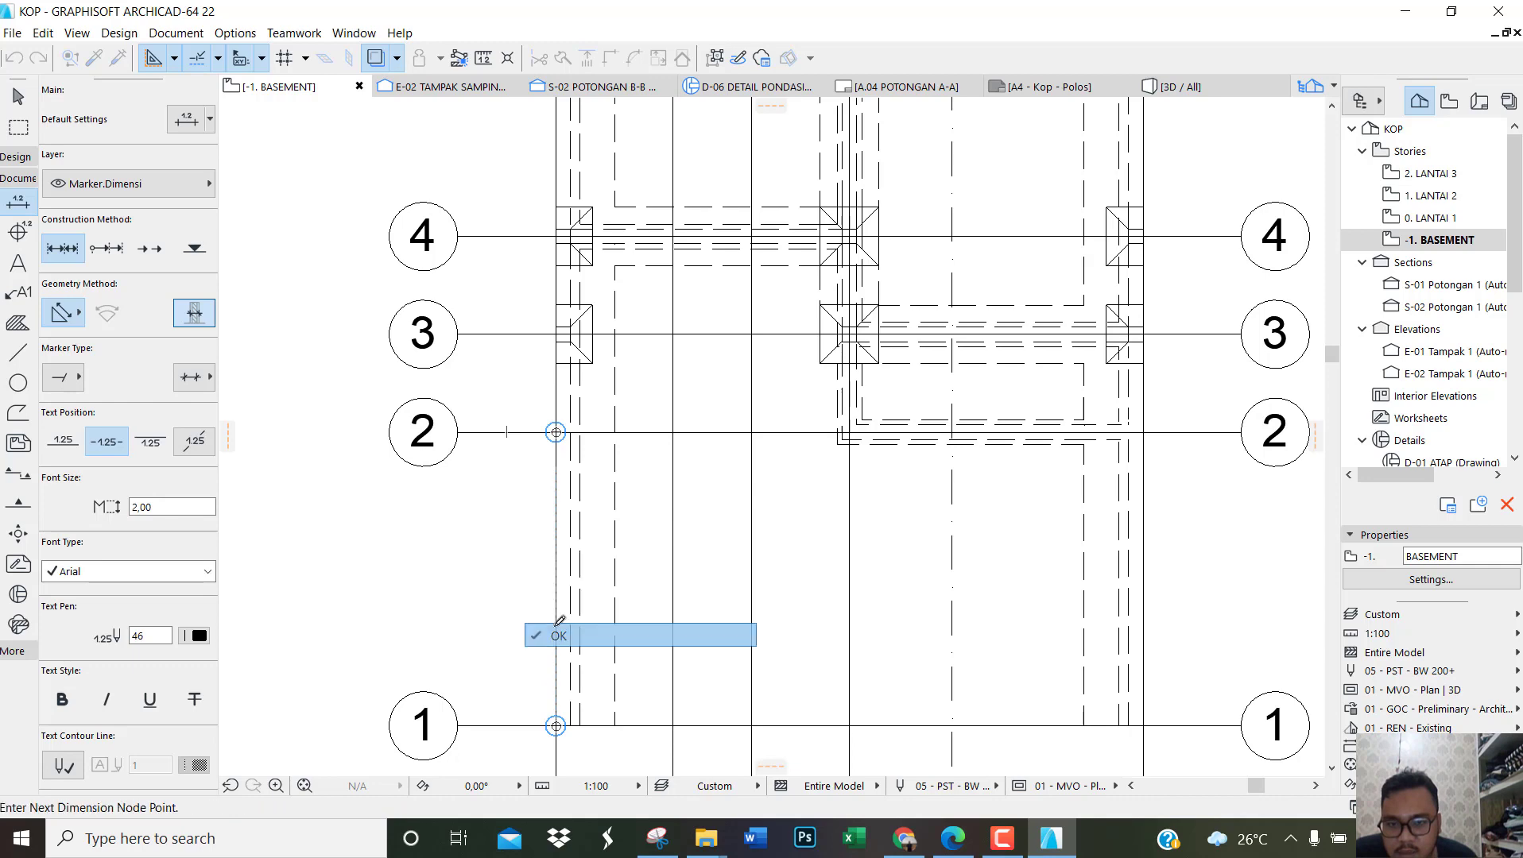
{"action": "left_click", "coordinate": [526, 595]}
{"action": "key", "text": "Escape"}
Step: Save the current view of the -1. BASEMENT story under the custom name DENAH PONDASI
{"action": "scroll", "coordinate": [508, 548], "scroll_direction": "down", "scroll_amount": 4}
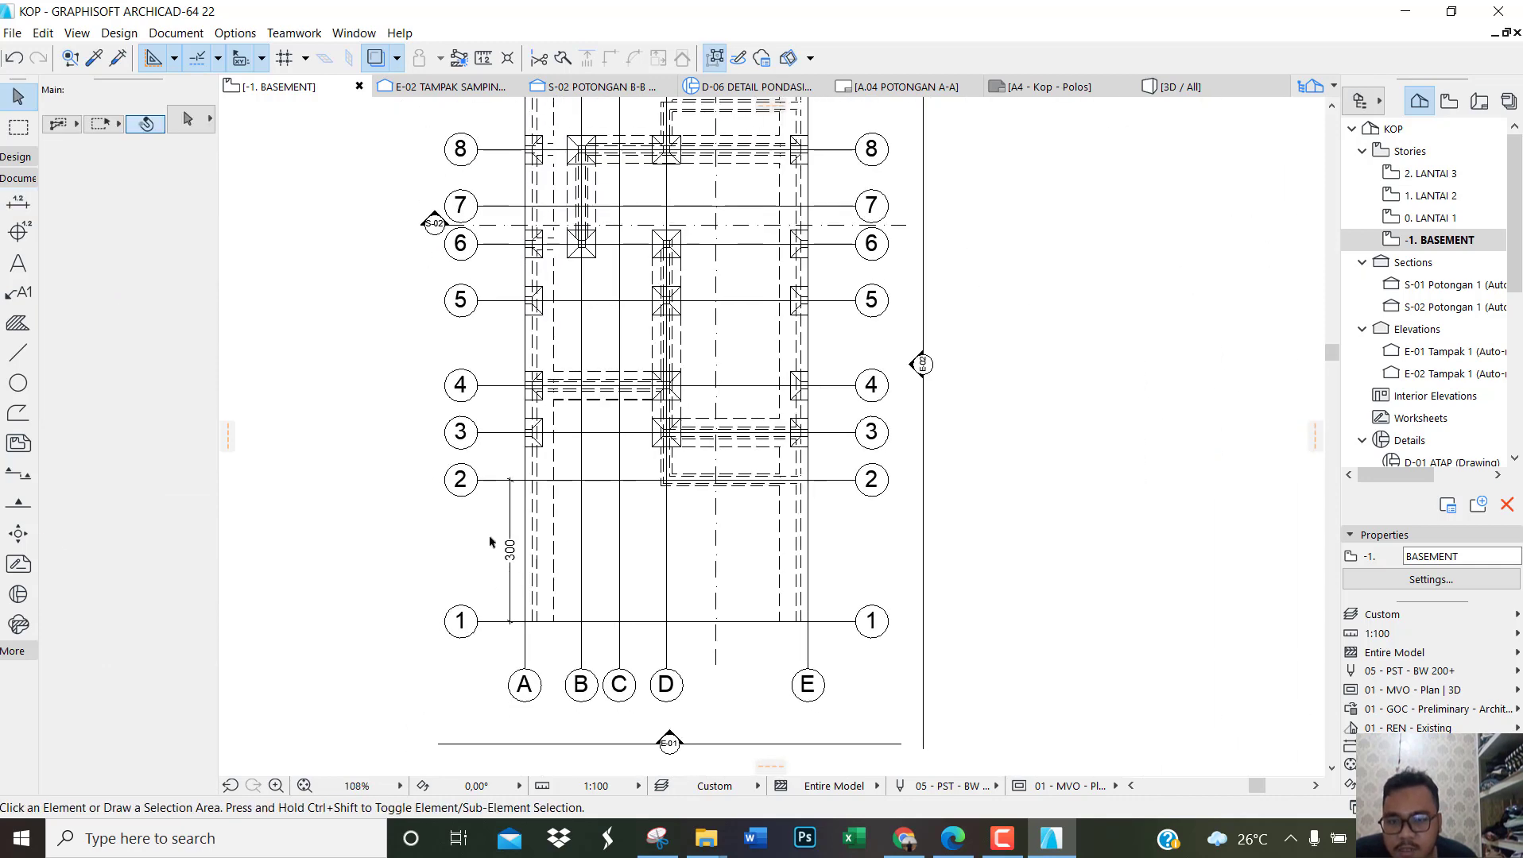
{"action": "scroll", "coordinate": [607, 530], "scroll_direction": "down", "scroll_amount": 3}
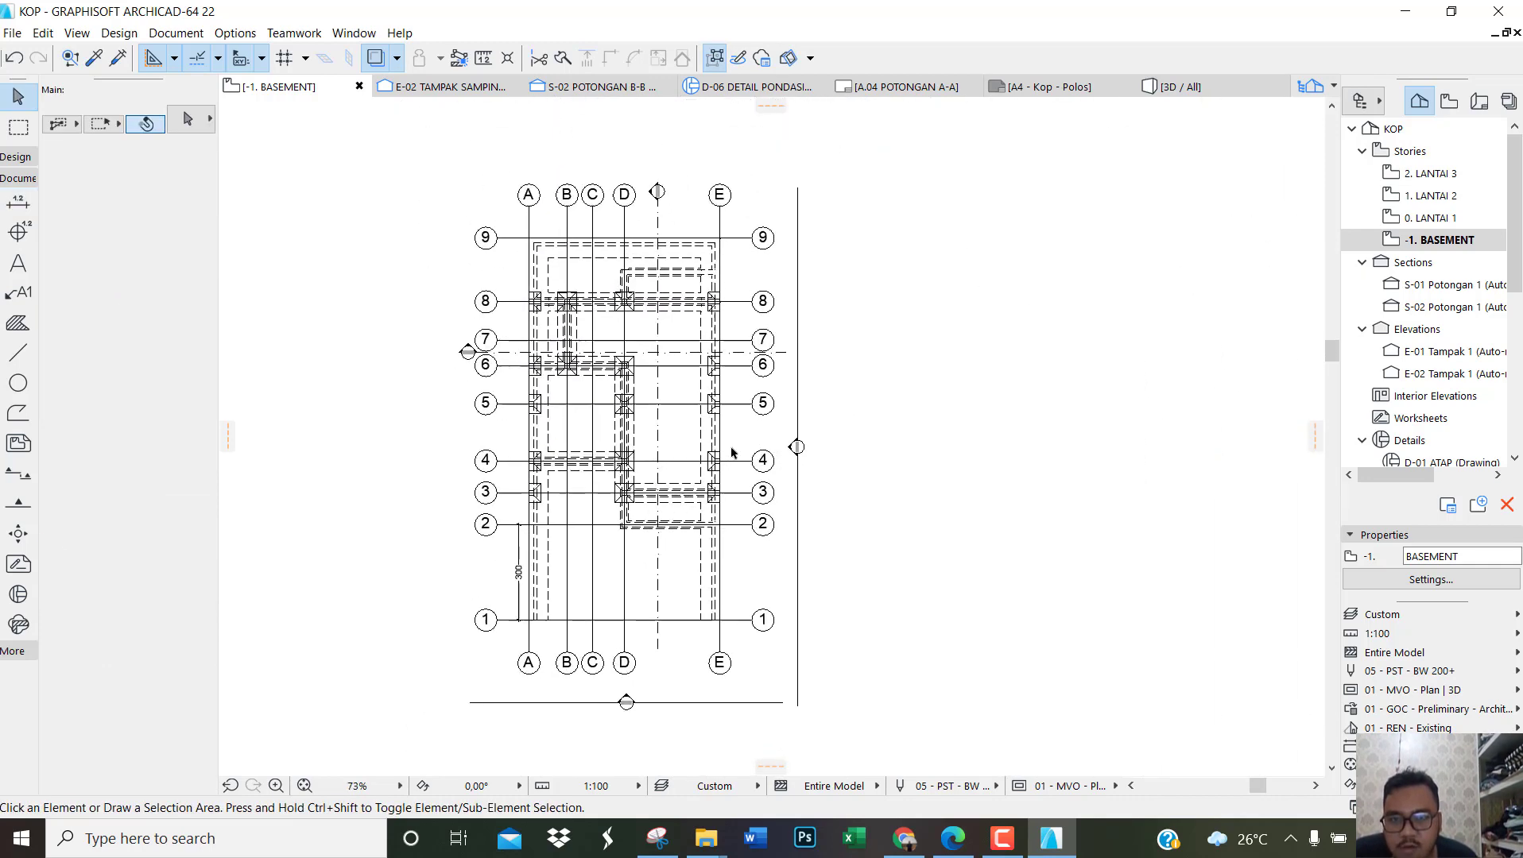
{"action": "scroll", "coordinate": [511, 590], "scroll_direction": "up", "scroll_amount": 1}
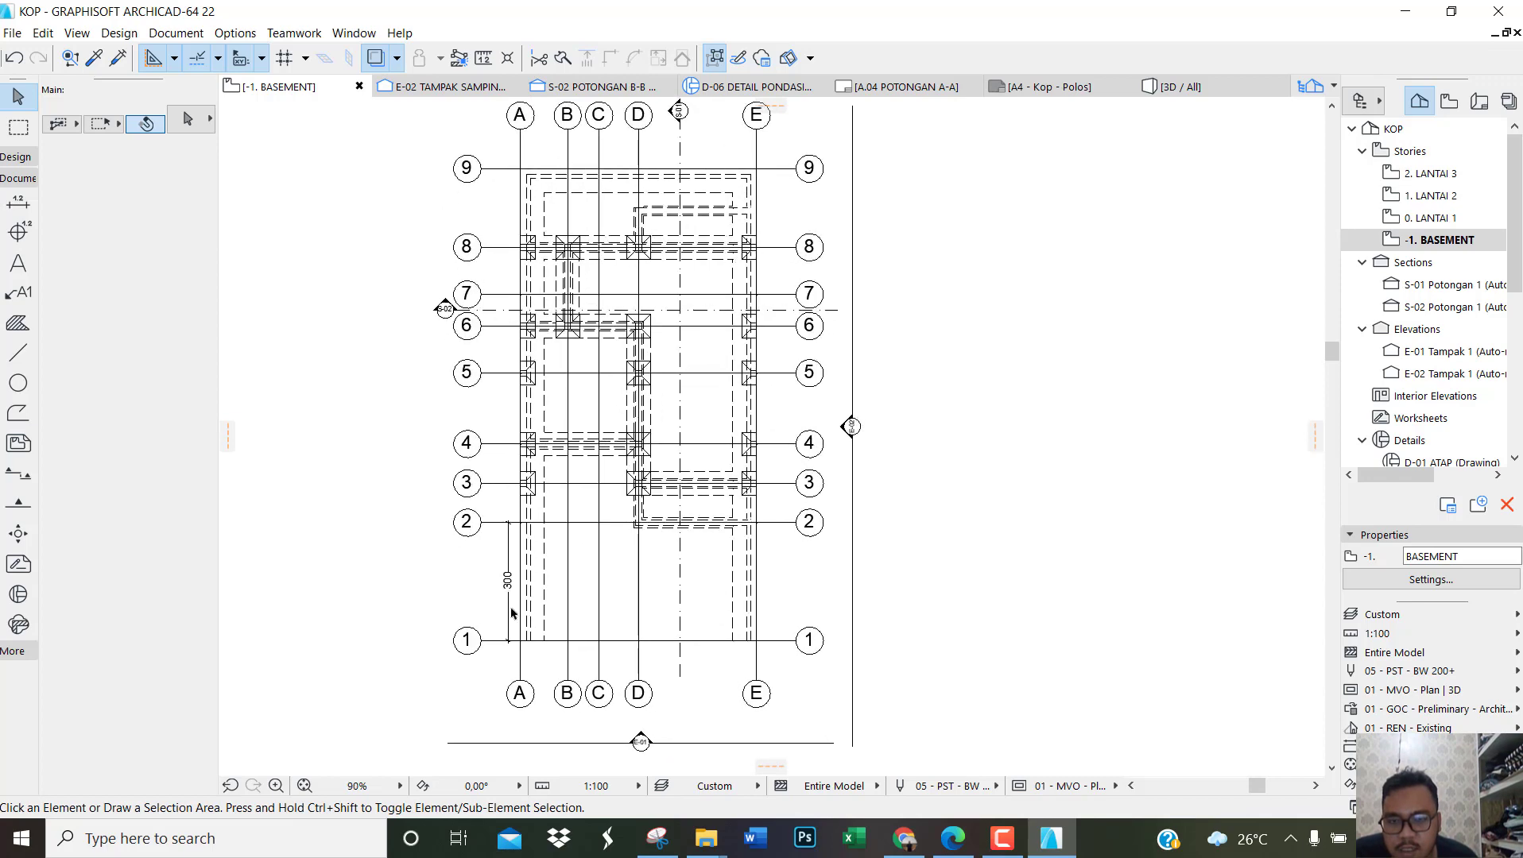
{"action": "mouse_move", "coordinate": [732, 337]}
{"action": "middle_mouse_down"}
{"action": "mouse_move", "coordinate": [736, 377]}
{"action": "mouse_move", "coordinate": [742, 350]}
{"action": "middle_mouse_up"}
{"action": "scroll", "coordinate": [743, 352], "scroll_direction": "up", "scroll_amount": 1}
{"action": "scroll", "coordinate": [786, 321], "scroll_direction": "down", "scroll_amount": 2}
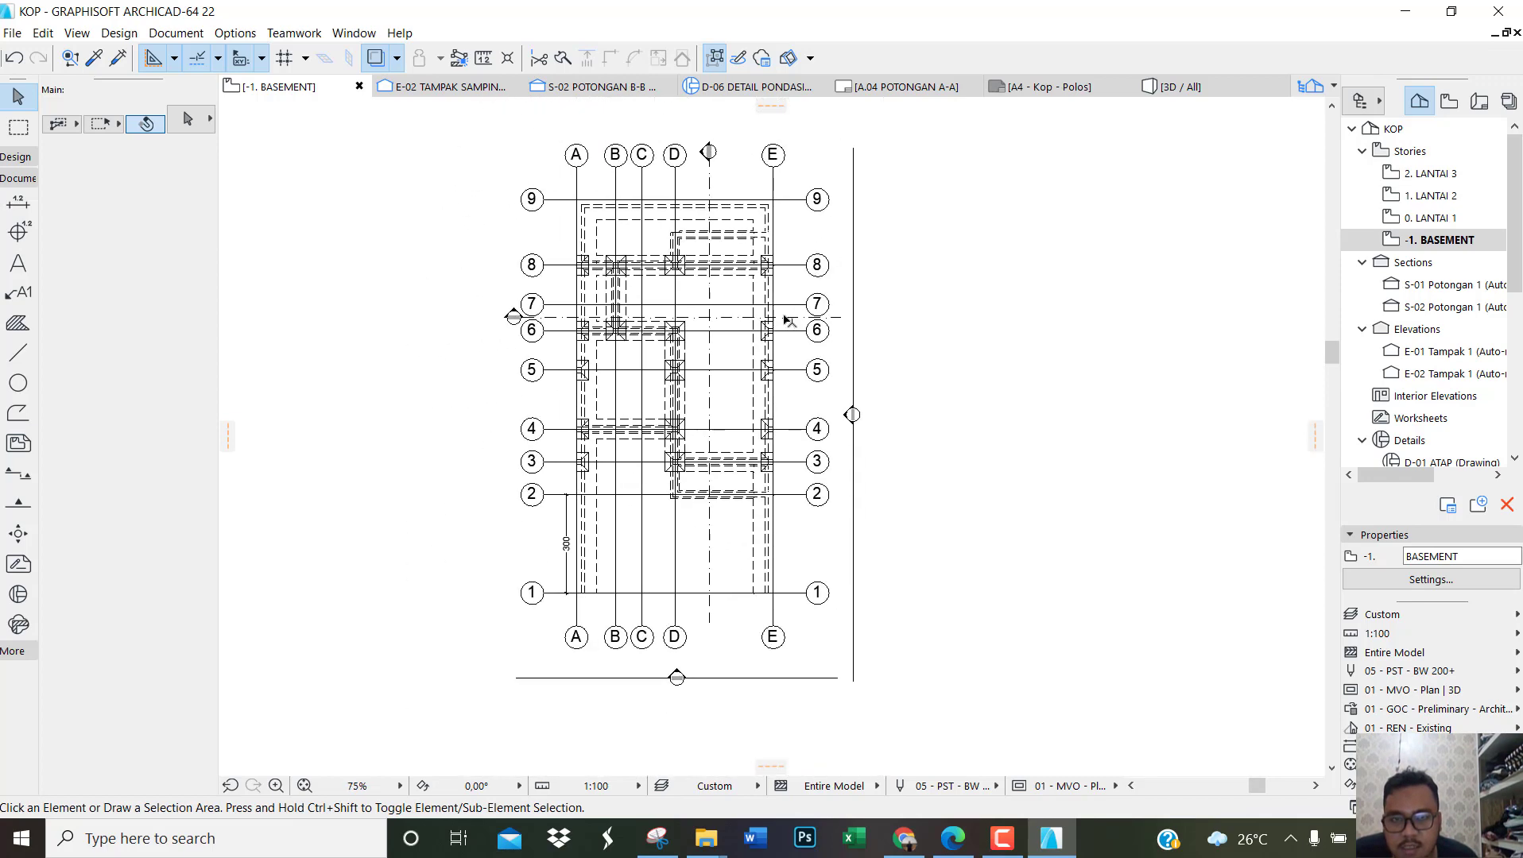
{"action": "right_click", "coordinate": [1463, 248]}
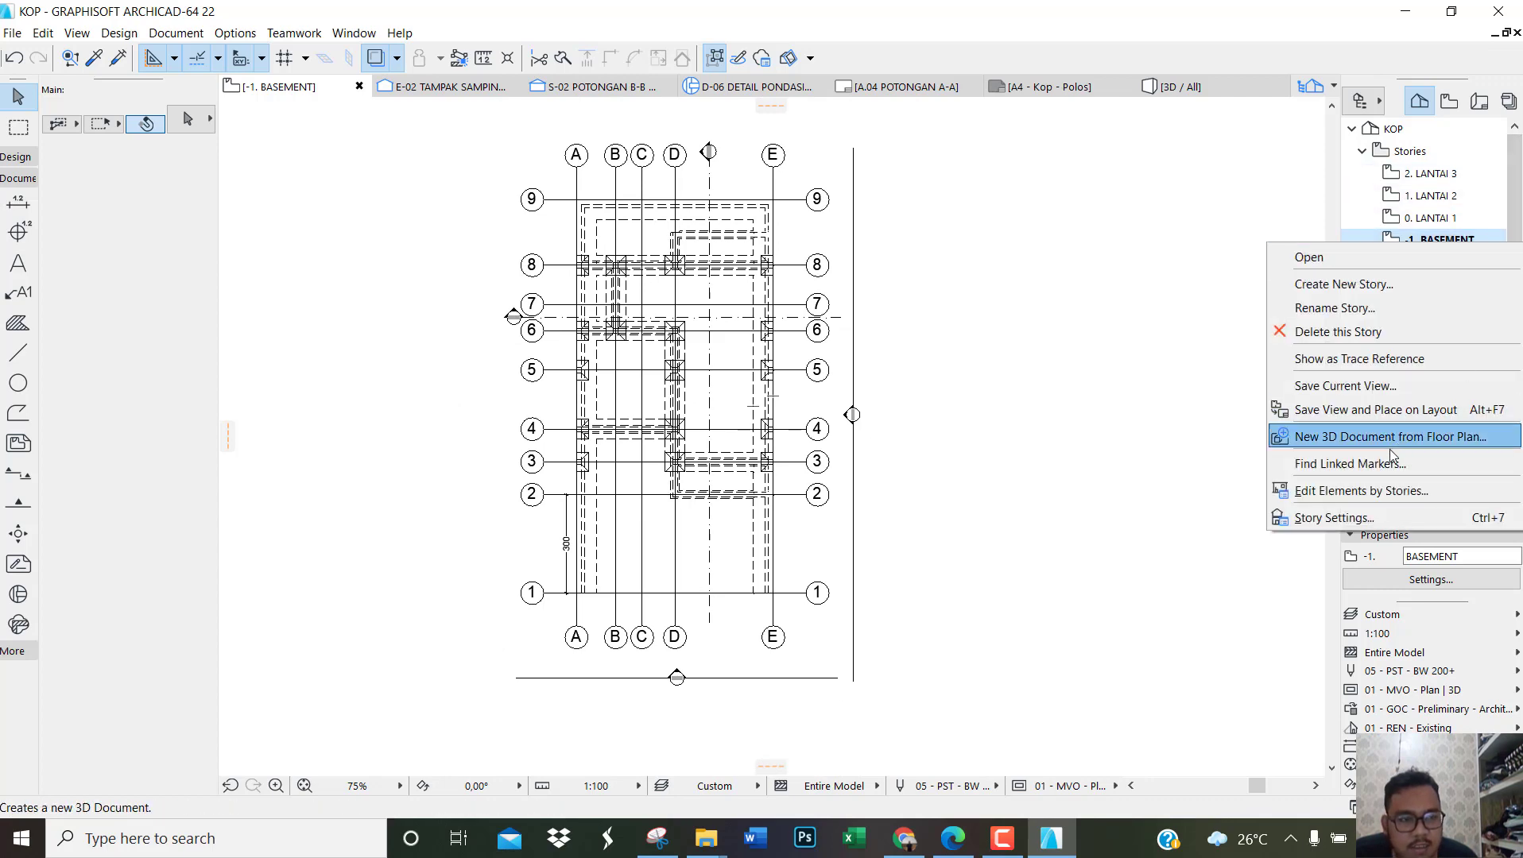
{"action": "left_click", "coordinate": [1335, 387]}
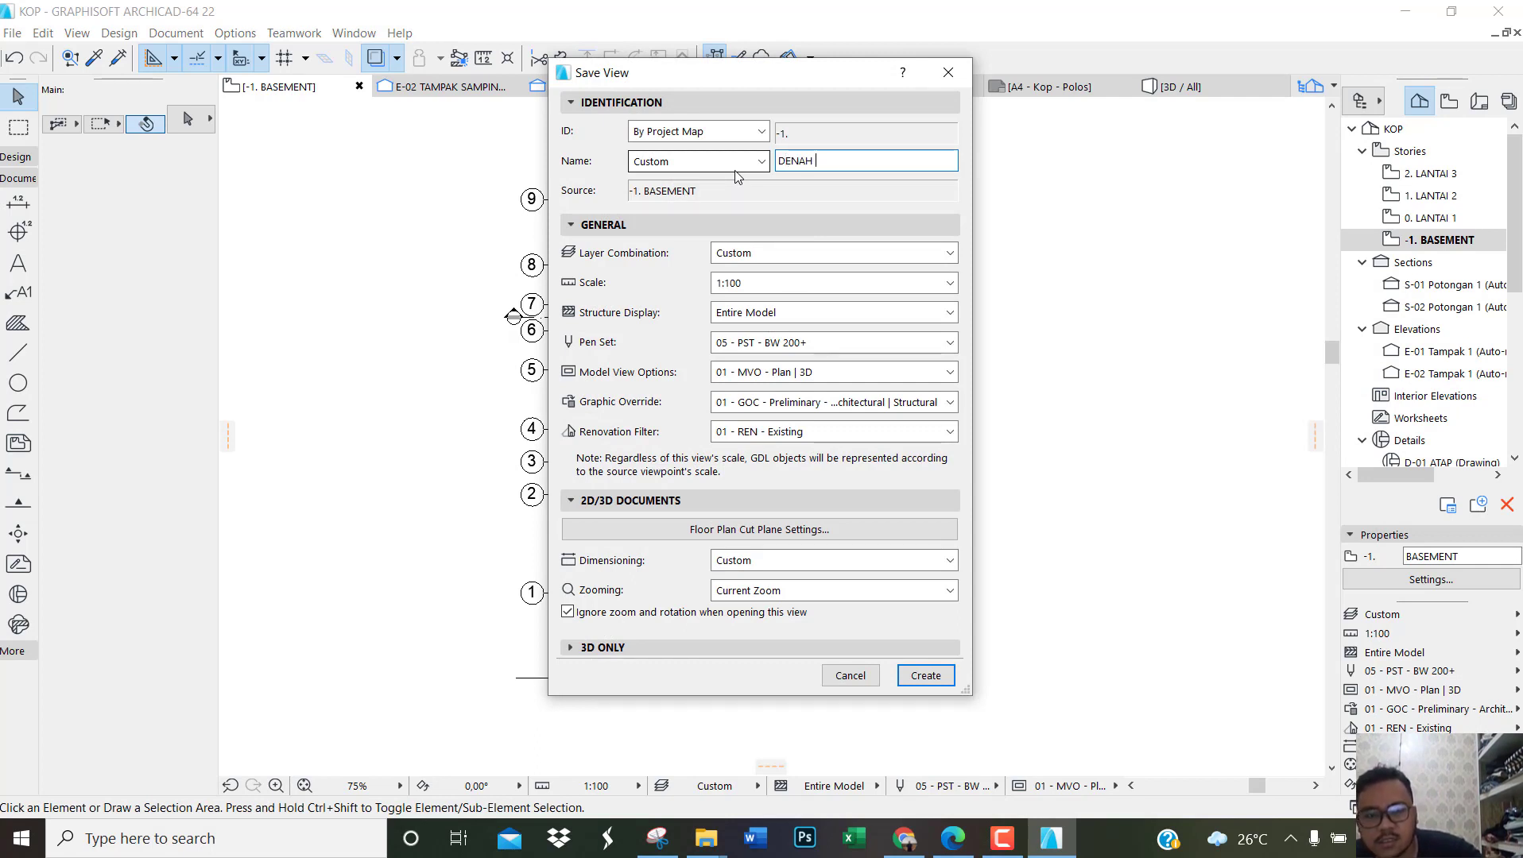
{"action": "type", "text": "DENAH PONDASI"}
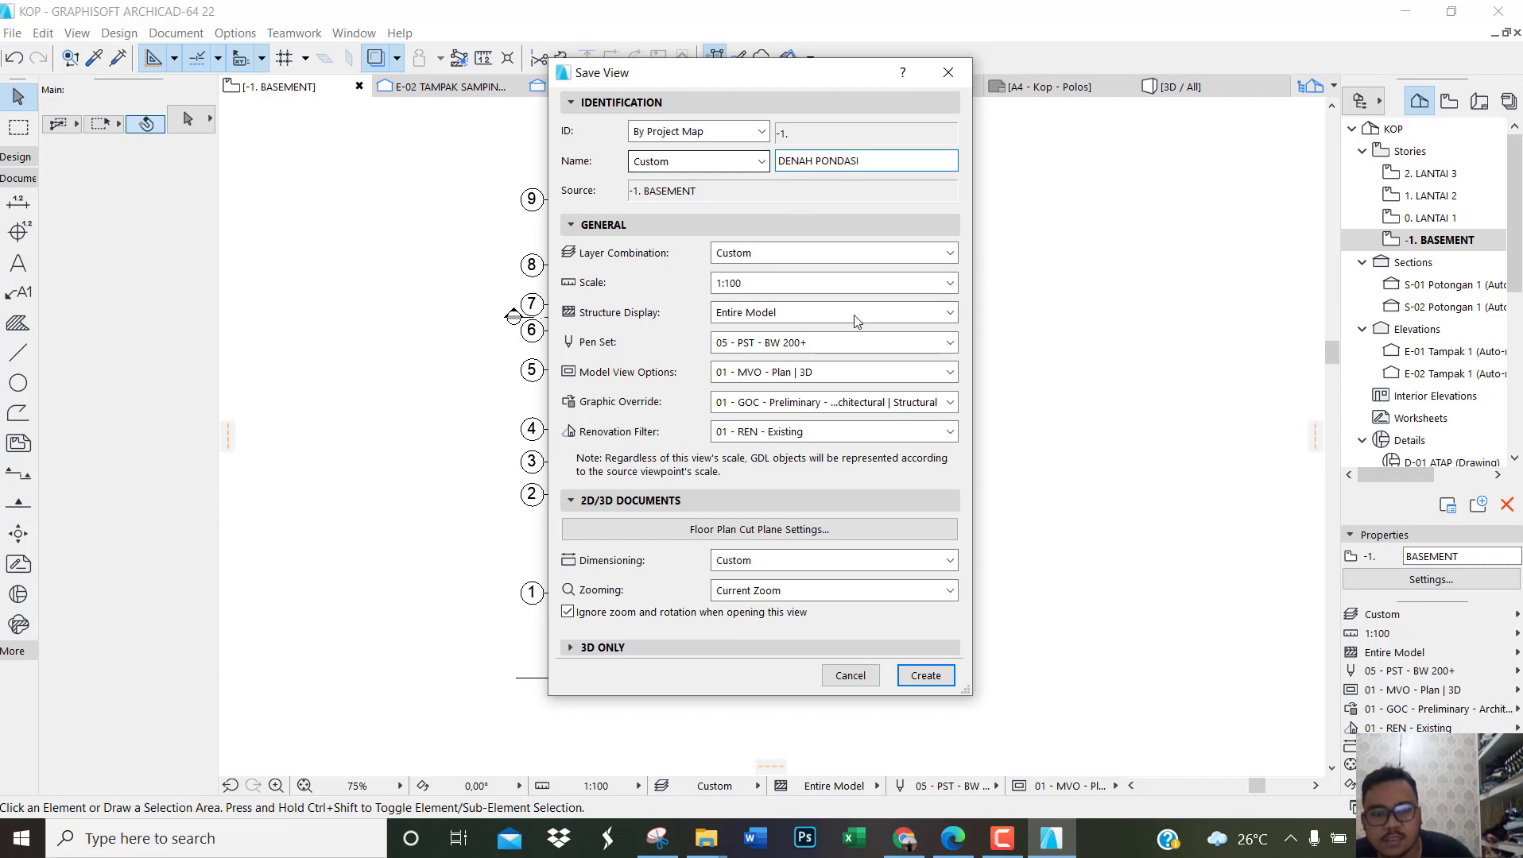
{"action": "left_click", "coordinate": [914, 677]}
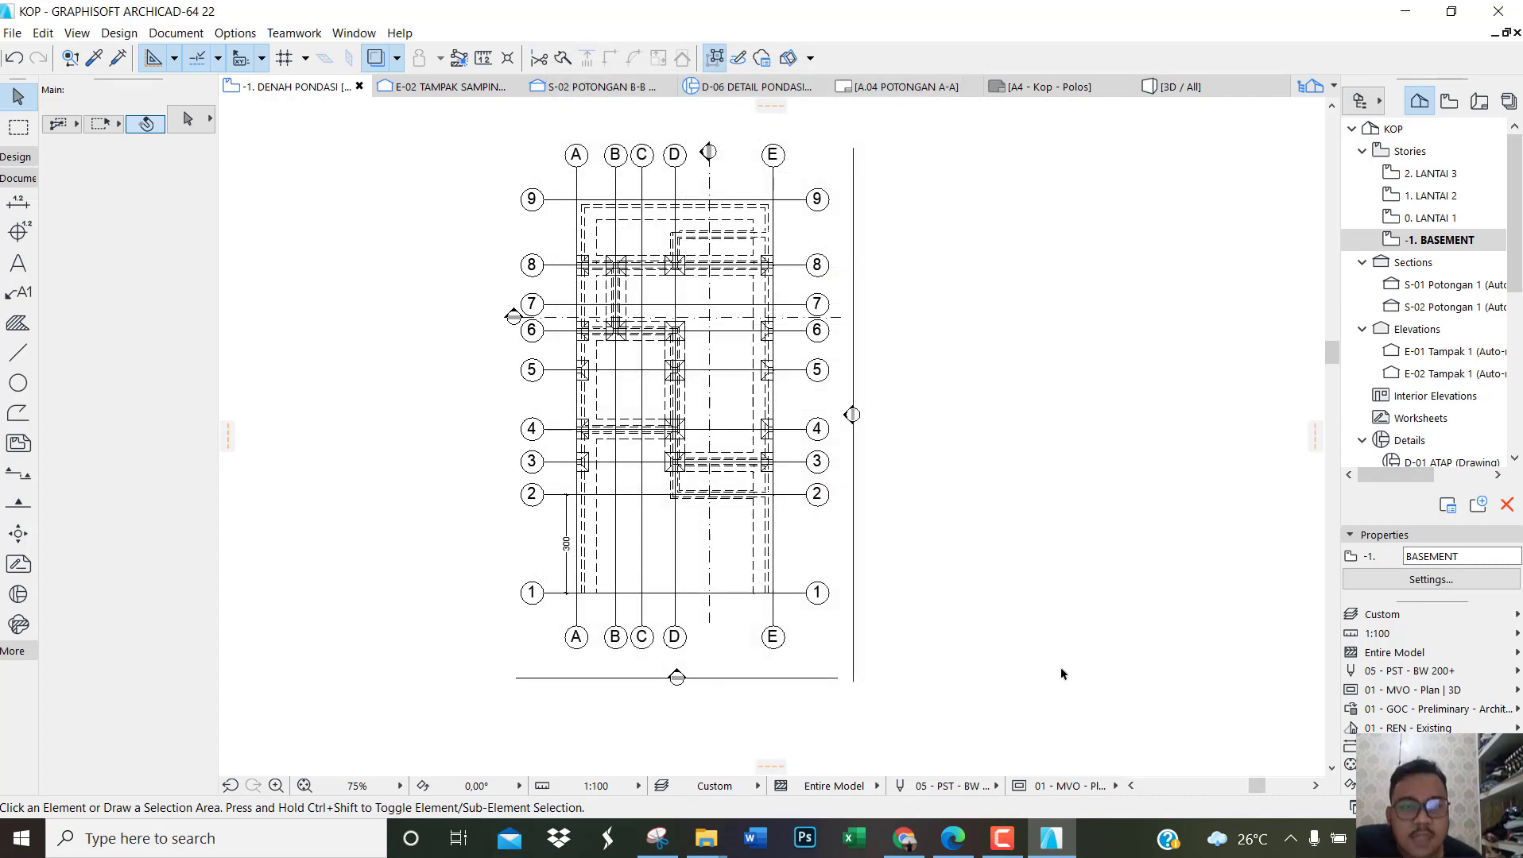
Step: Open the 0. LANTAI 1 story and examine its floor plan
{"action": "double_click", "coordinate": [1459, 220]}
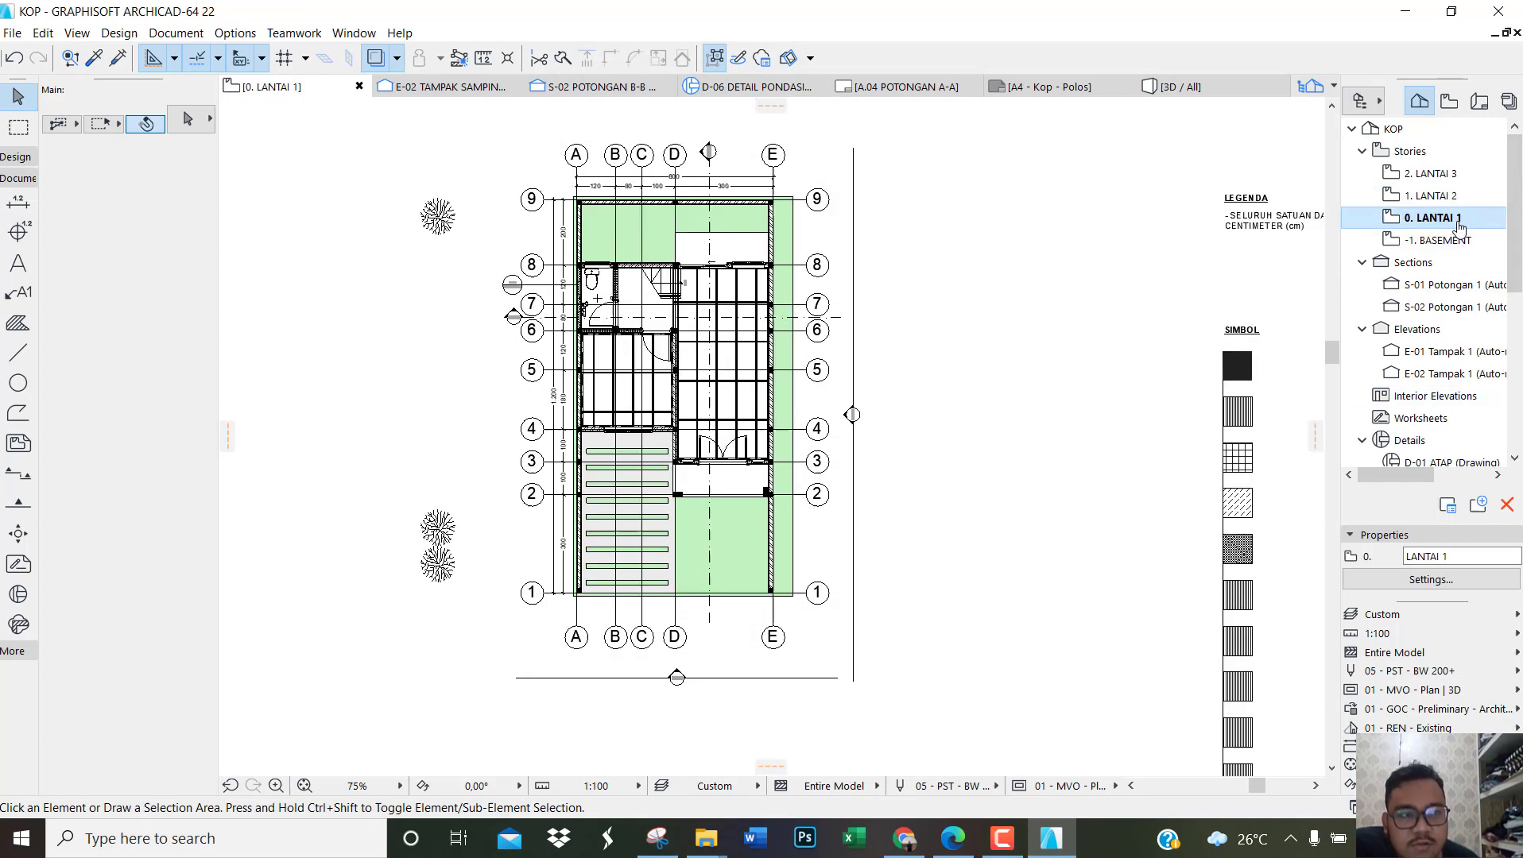
{"action": "scroll", "coordinate": [777, 429], "scroll_direction": "up", "scroll_amount": 2}
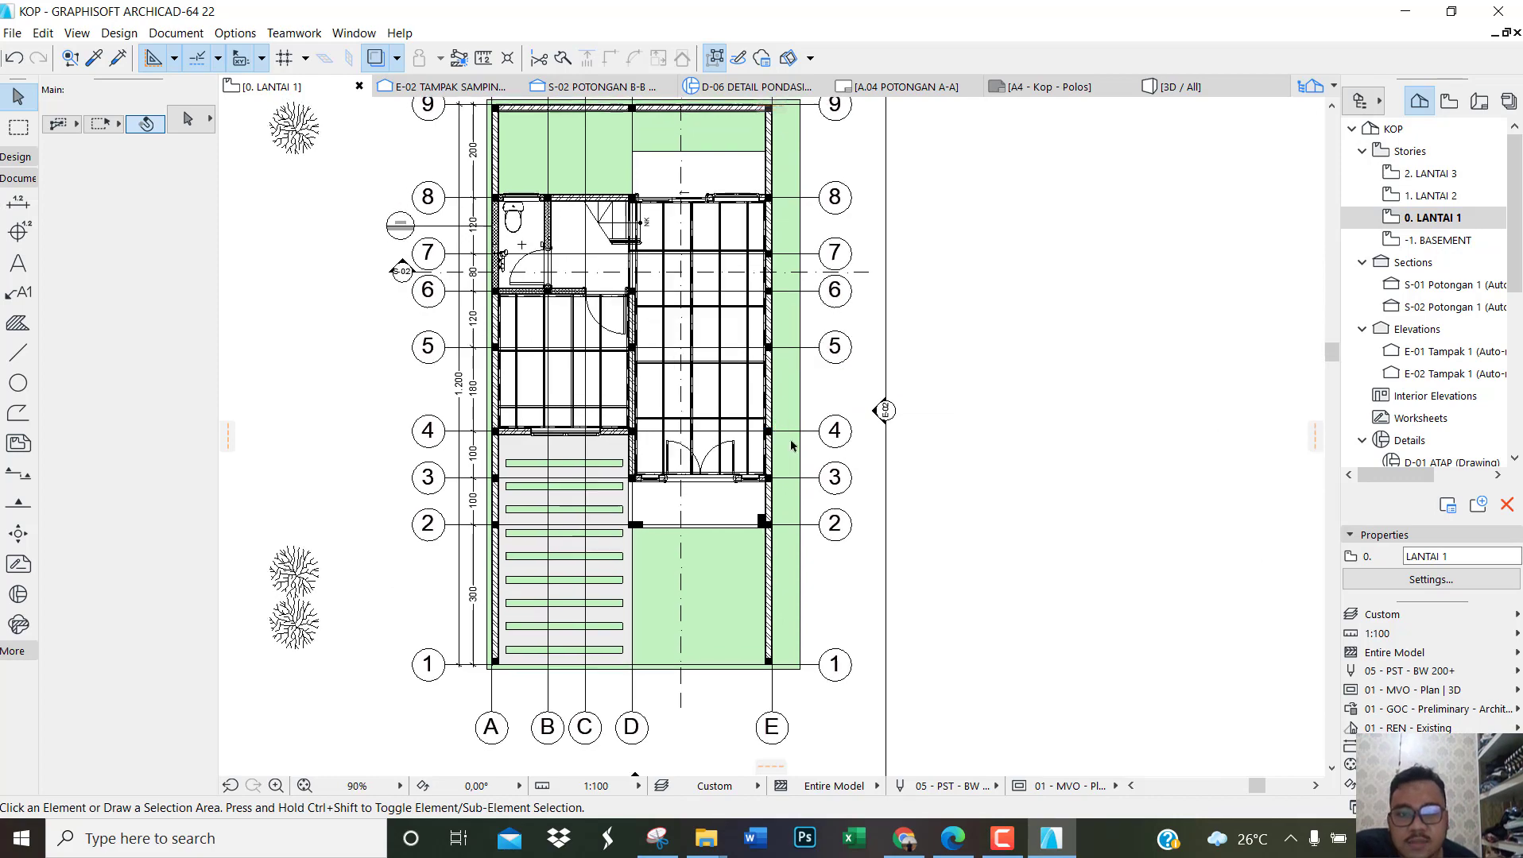
{"action": "scroll", "coordinate": [958, 380], "scroll_direction": "down", "scroll_amount": 2}
{"action": "scroll", "coordinate": [951, 381], "scroll_direction": "up", "scroll_amount": 2}
{"action": "scroll", "coordinate": [896, 368], "scroll_direction": "down", "scroll_amount": 2}
{"action": "scroll", "coordinate": [895, 367], "scroll_direction": "up", "scroll_amount": 2}
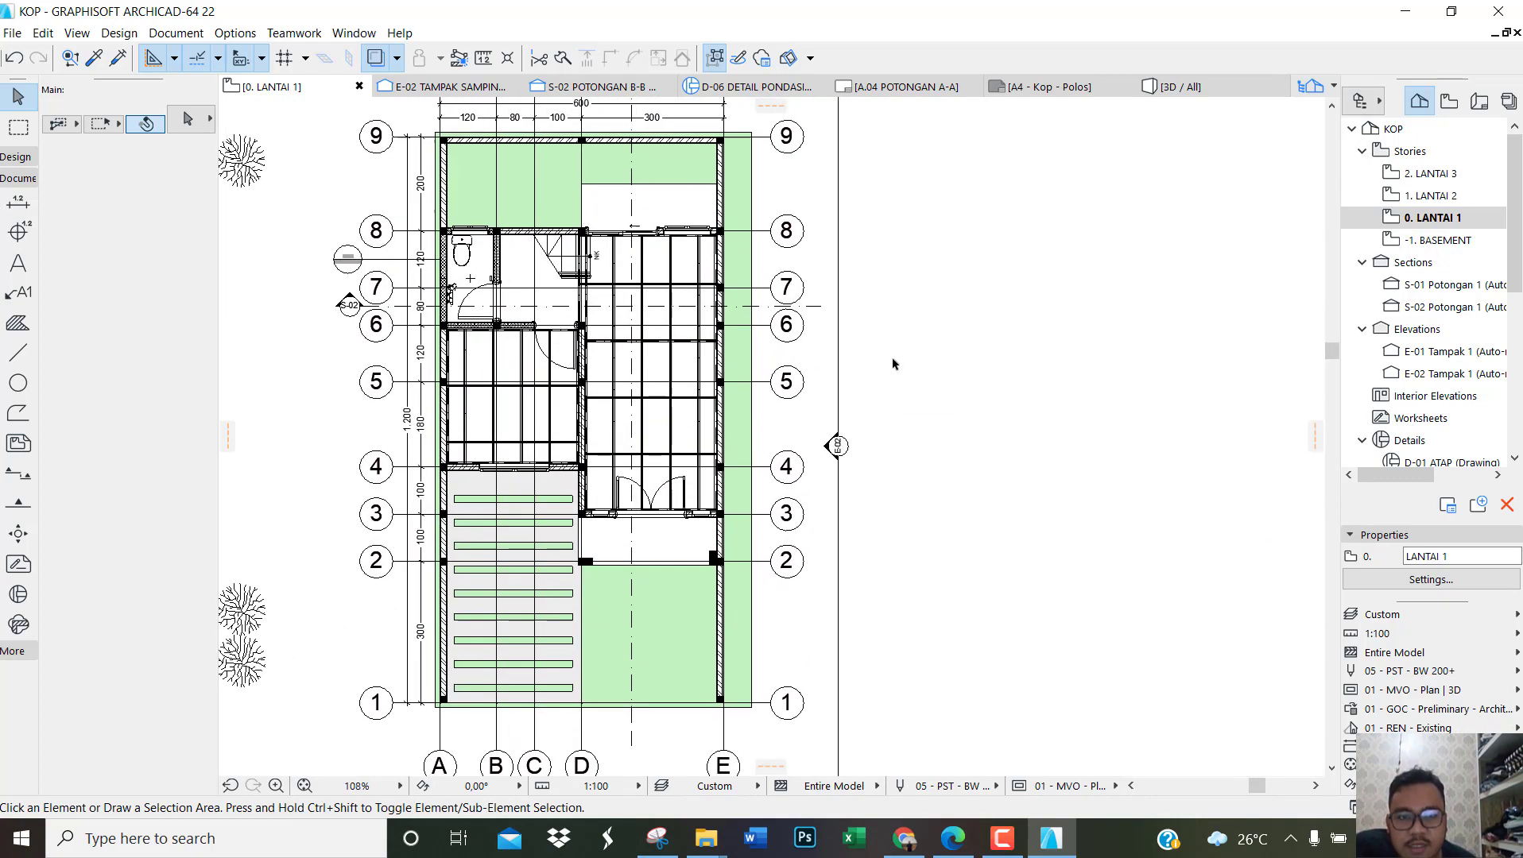
{"action": "scroll", "coordinate": [894, 364], "scroll_direction": "down", "scroll_amount": 4}
{"action": "scroll", "coordinate": [822, 338], "scroll_direction": "up", "scroll_amount": 1}
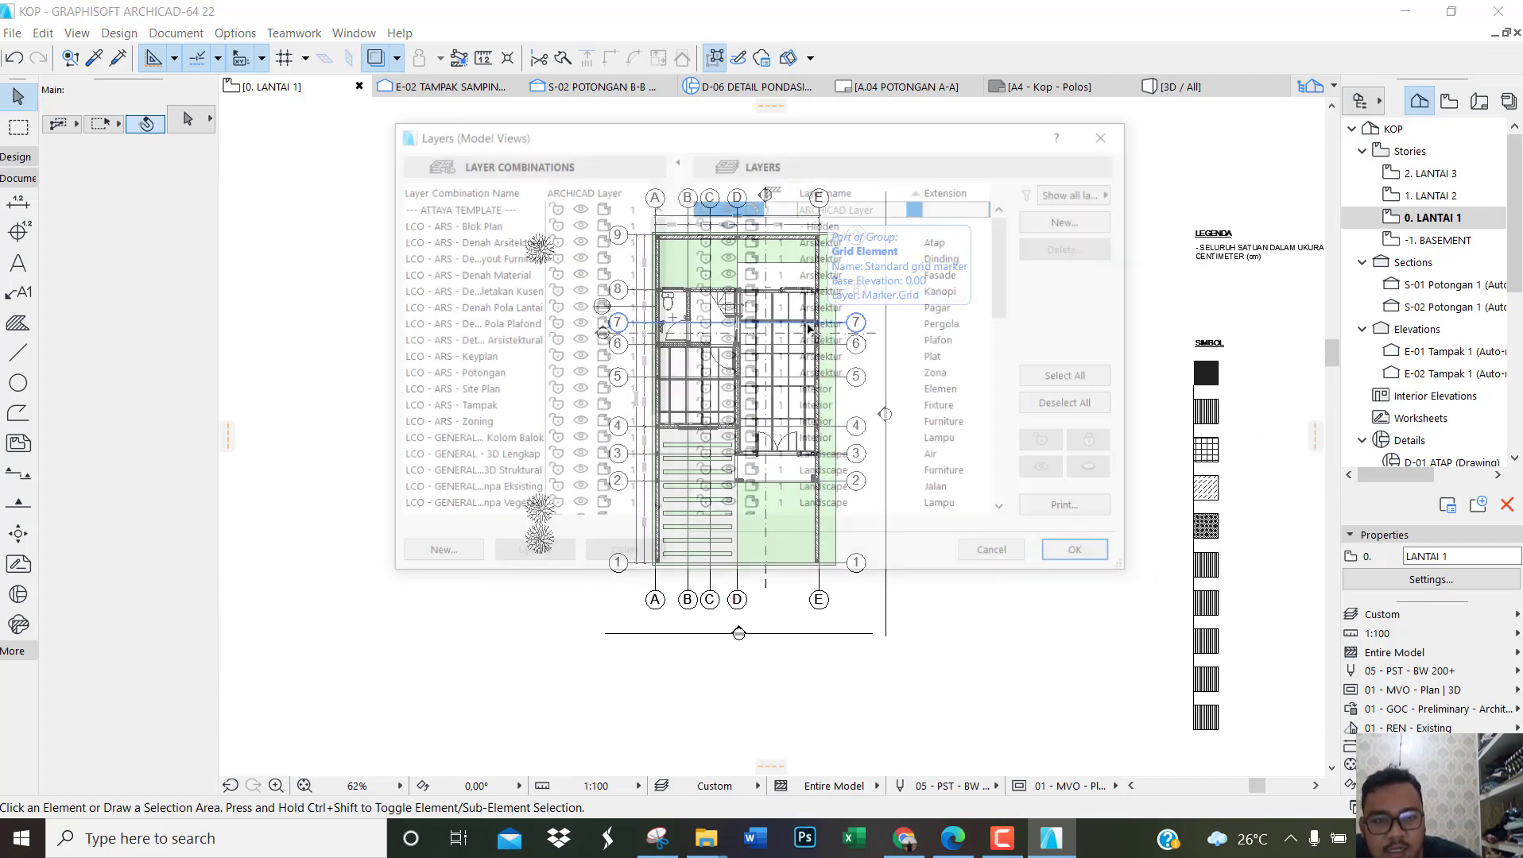
Step: Hide the Arsitektur Plafon and Struktur Rangka layers in the 0. LANTAI 1 floor plan
{"action": "key", "text": "ctrl+l"}
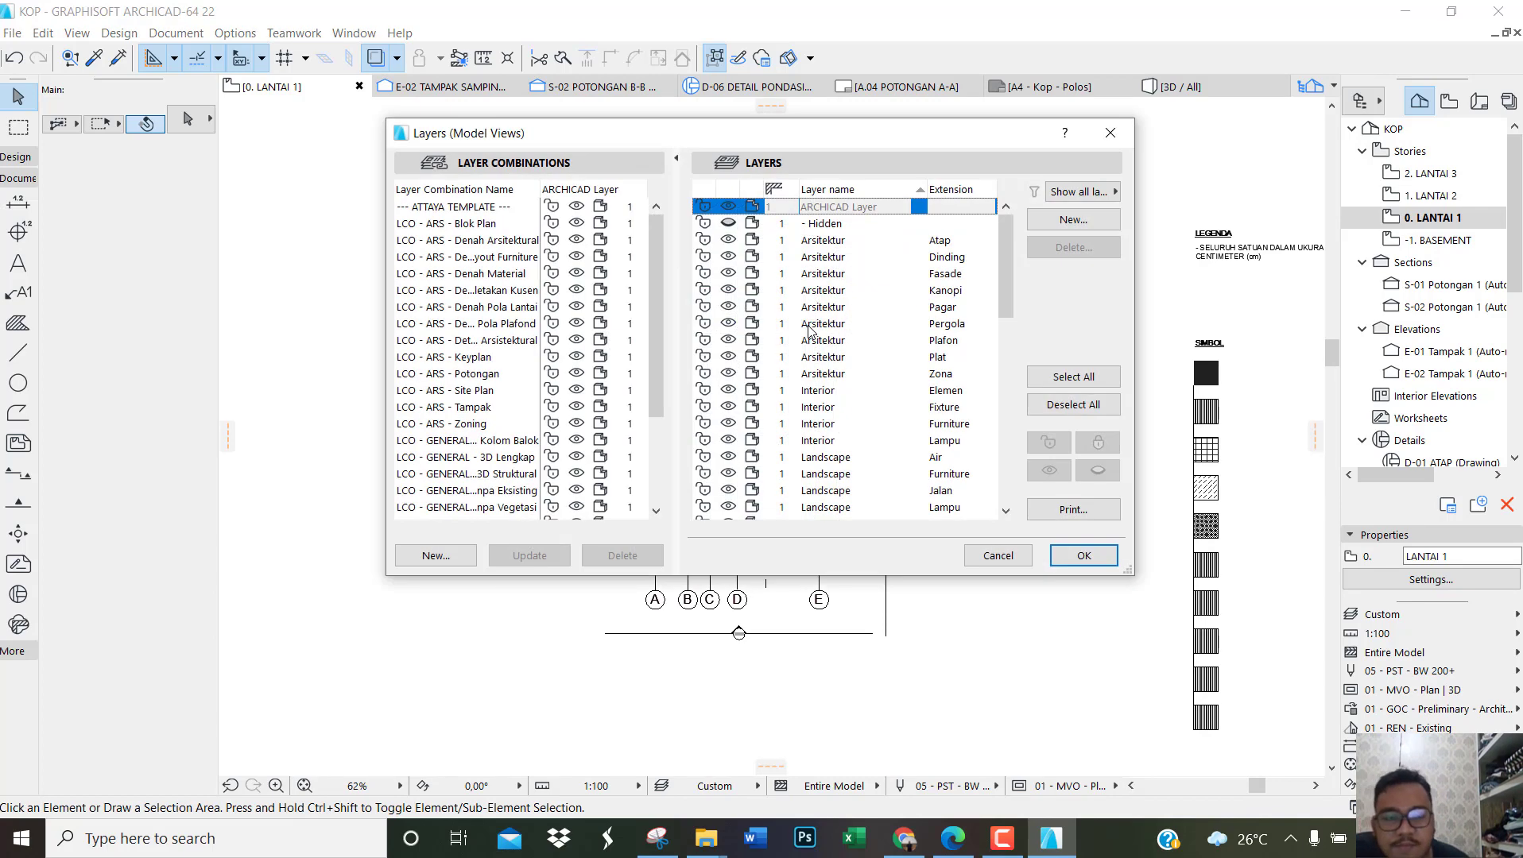
{"action": "left_click", "coordinate": [729, 340]}
{"action": "left_click_drag", "start_coordinate": [1004, 278], "coordinate": [1005, 479]}
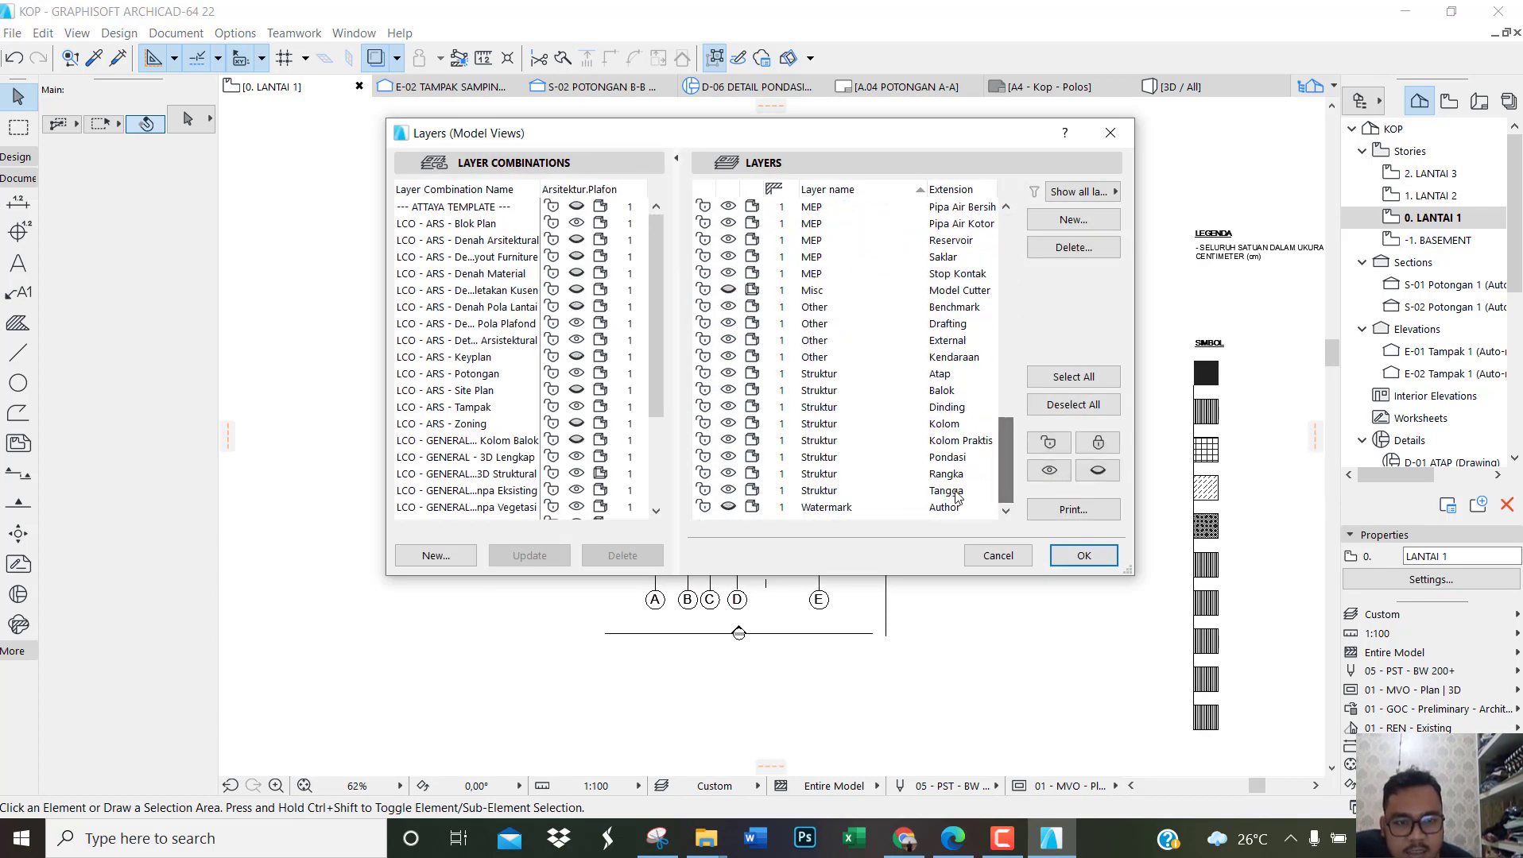
{"action": "left_click", "coordinate": [811, 477]}
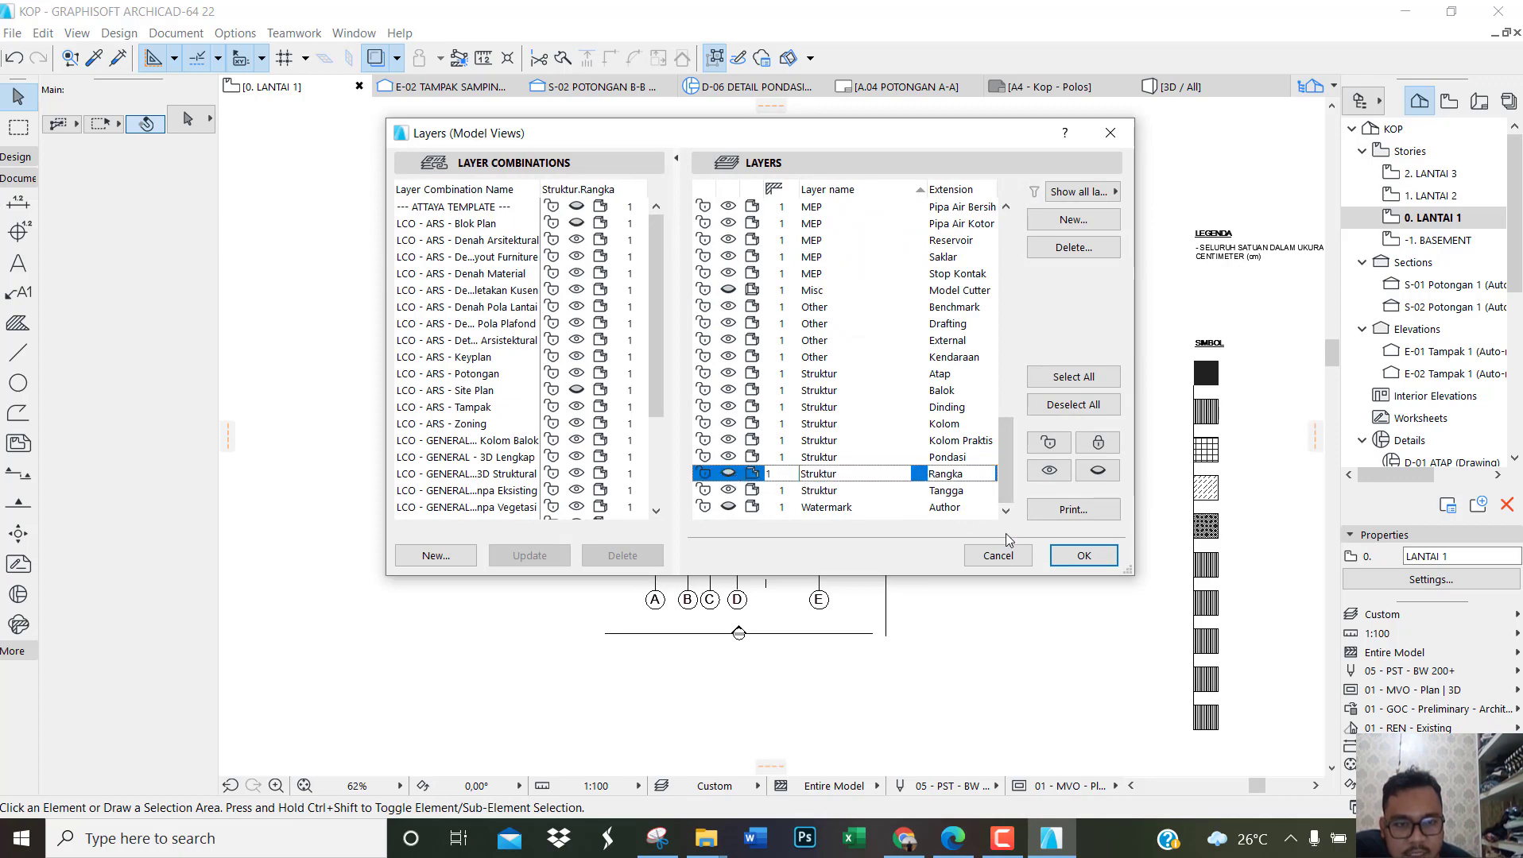
{"action": "left_click", "coordinate": [1074, 555]}
{"action": "scroll", "coordinate": [795, 377], "scroll_direction": "up", "scroll_amount": 4}
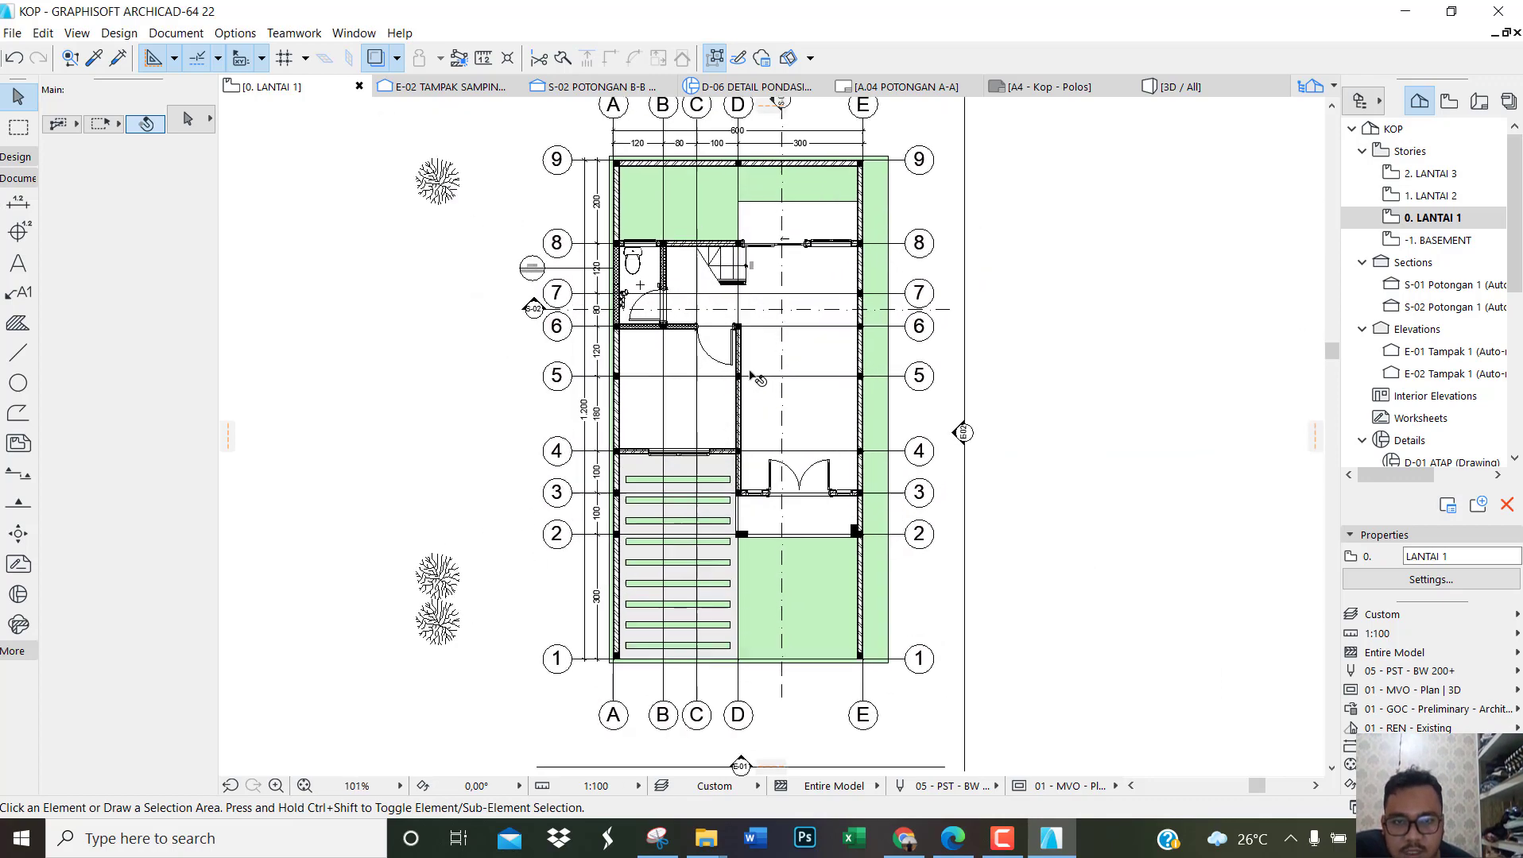
{"action": "scroll", "coordinate": [821, 373], "scroll_direction": "up", "scroll_amount": 1}
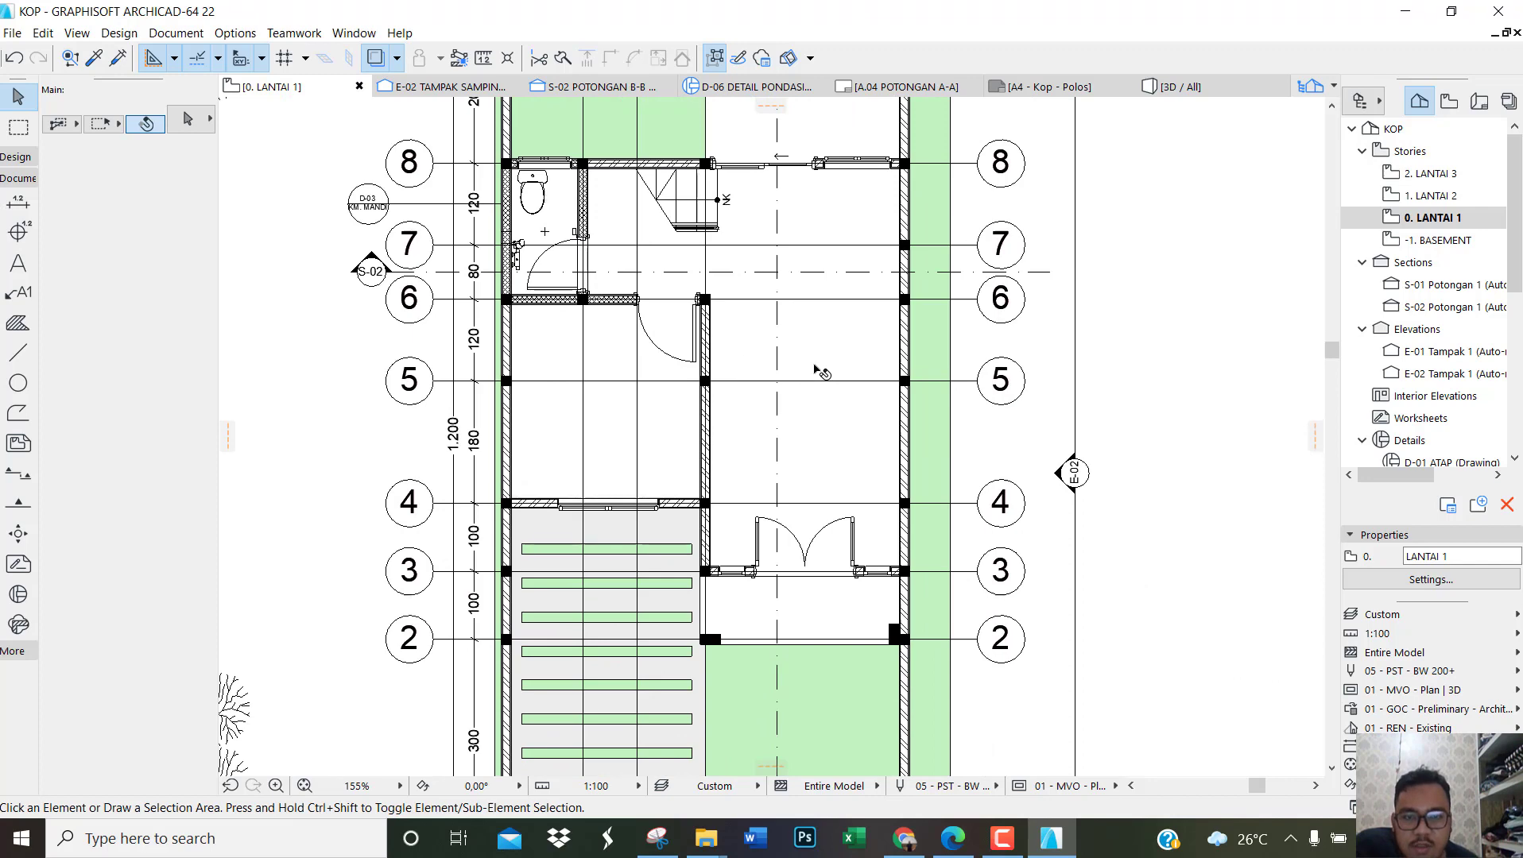
{"action": "scroll", "coordinate": [821, 372], "scroll_direction": "down", "scroll_amount": 1}
{"action": "scroll", "coordinate": [821, 372], "scroll_direction": "up", "scroll_amount": 1}
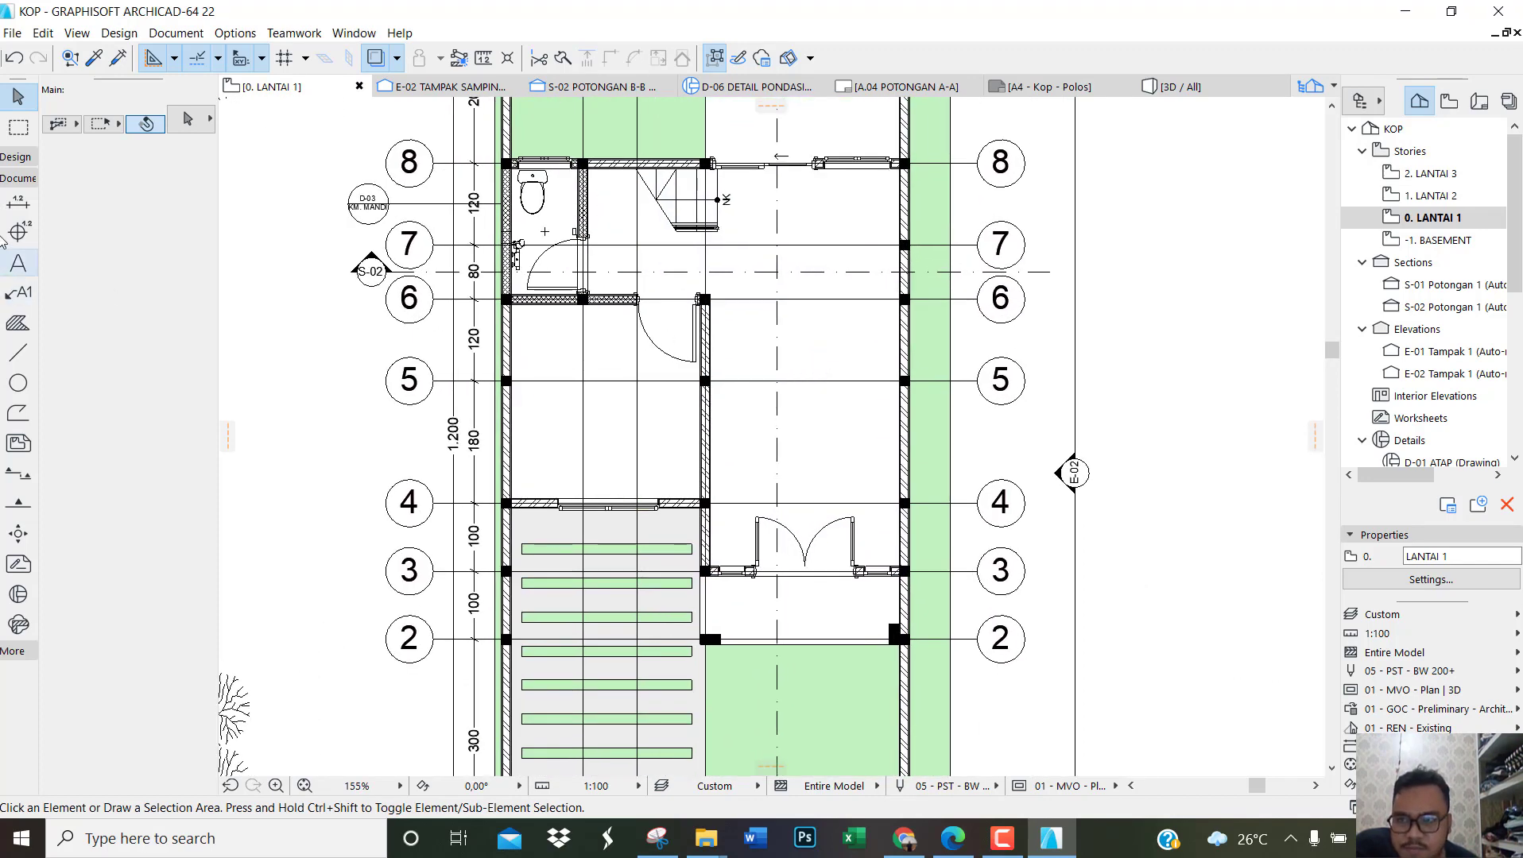
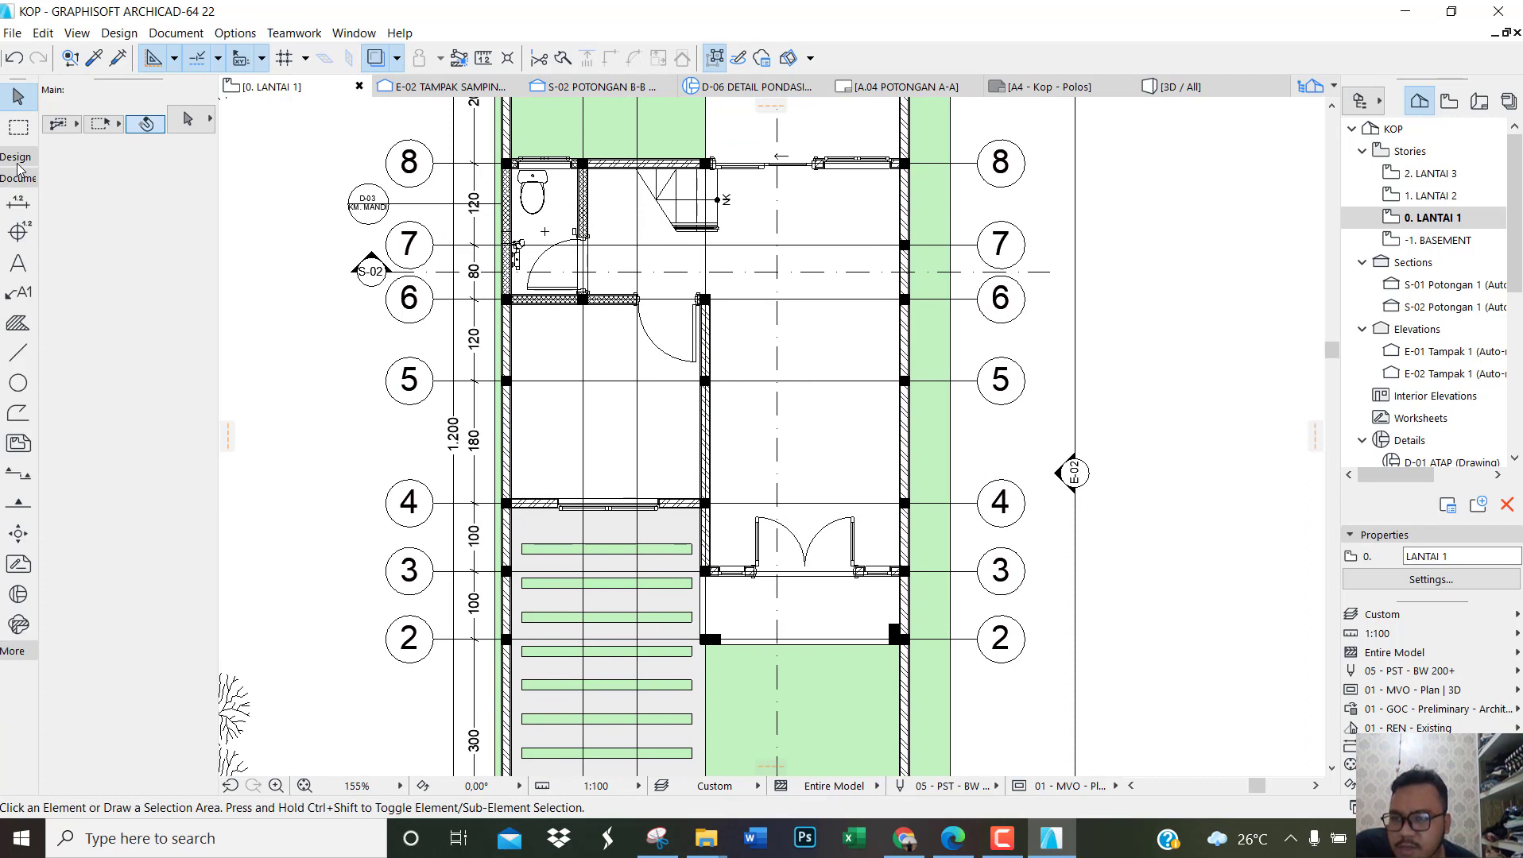
Step: Place a level dimension on the terrace slab in front of the double entrance door, using the default settings
{"action": "left_click", "coordinate": [18, 235]}
{"action": "key", "text": "ctrl+t"}
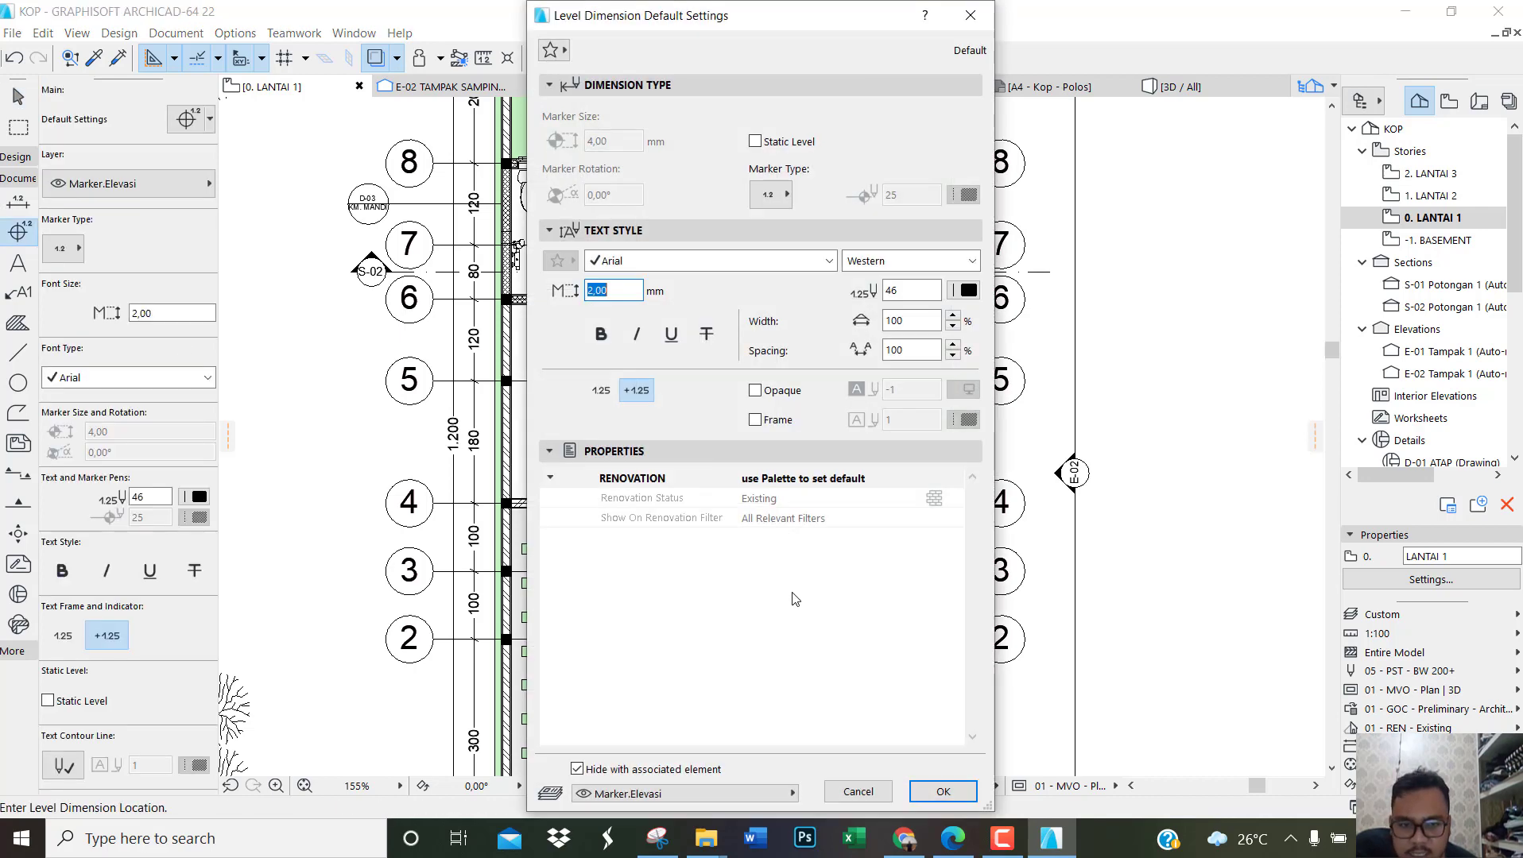
{"action": "left_click", "coordinate": [970, 15]}
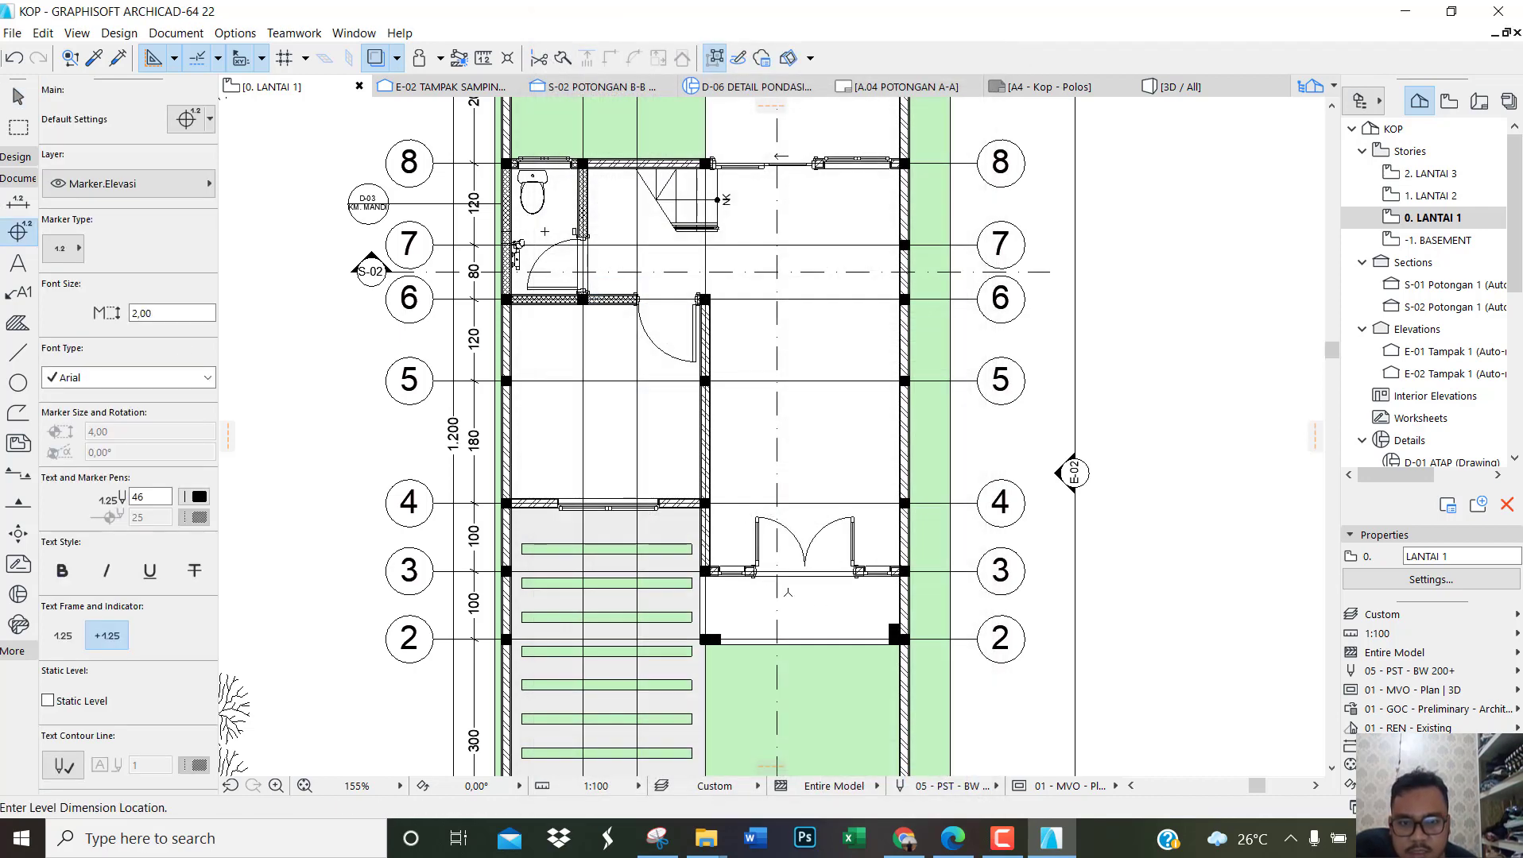
{"action": "scroll", "coordinate": [794, 584], "scroll_direction": "up", "scroll_amount": 5}
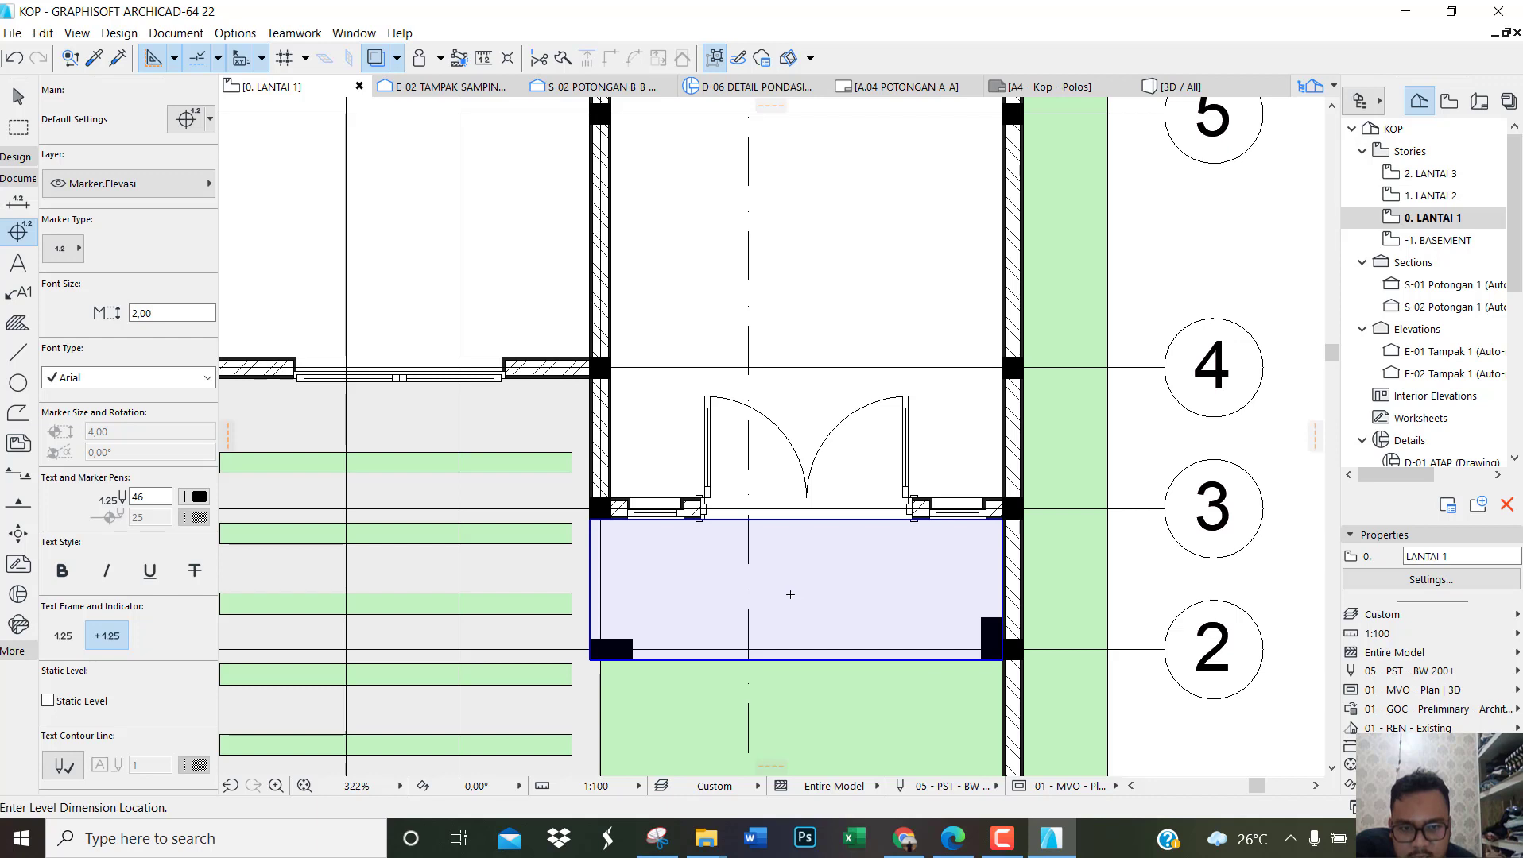
{"action": "left_click", "coordinate": [790, 594]}
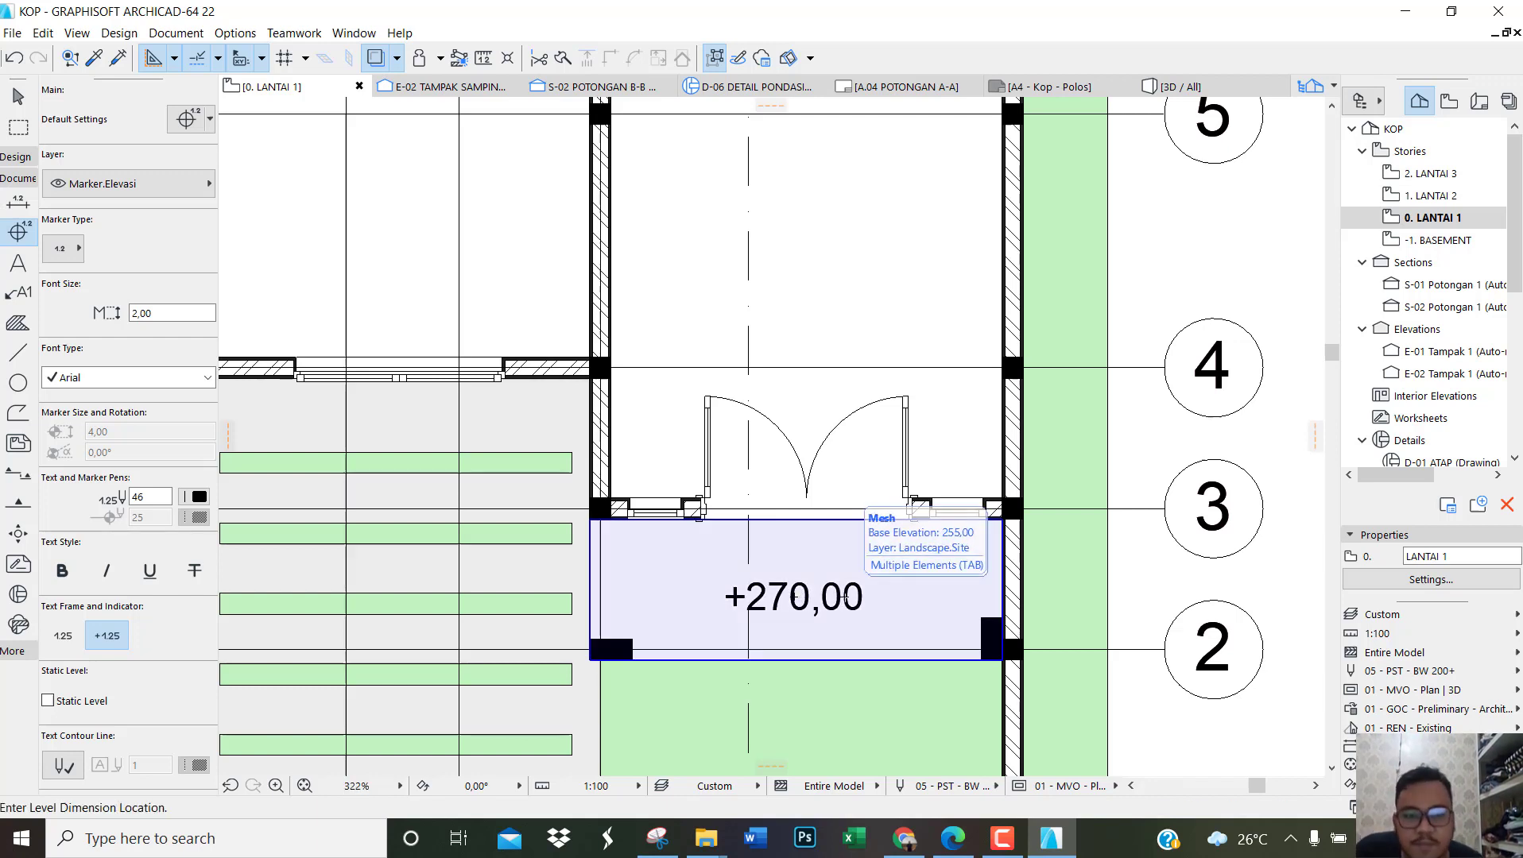
{"action": "key", "text": "Escape"}
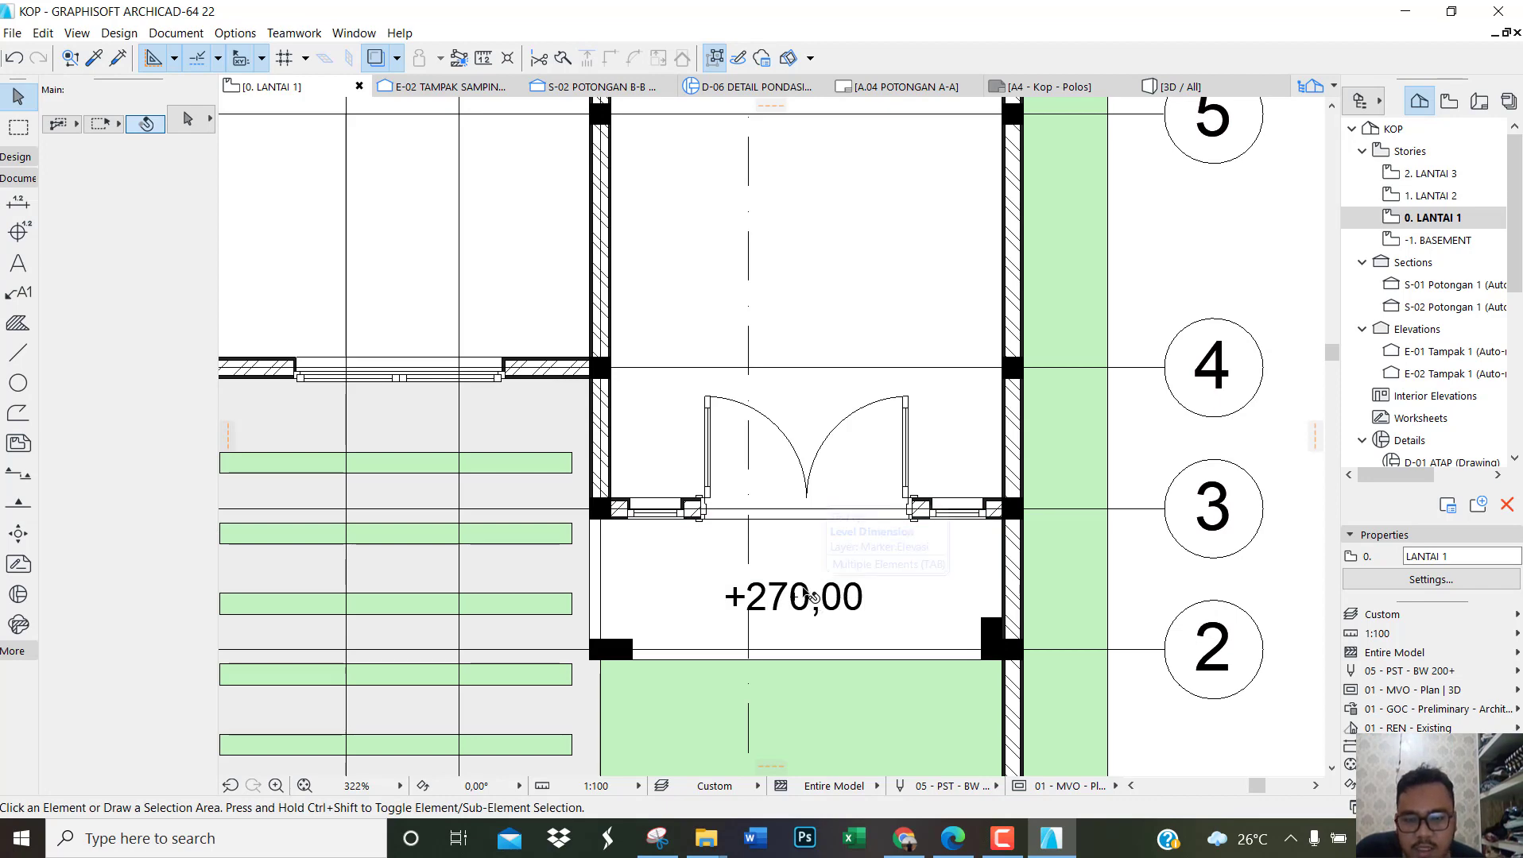
Step: Examine the front terrace in the 3D view and switch briefly to the reference PDF in Edge before returning to Archicad
{"action": "key", "text": "F3"}
{"action": "scroll", "coordinate": [858, 520], "scroll_direction": "up", "scroll_amount": 8}
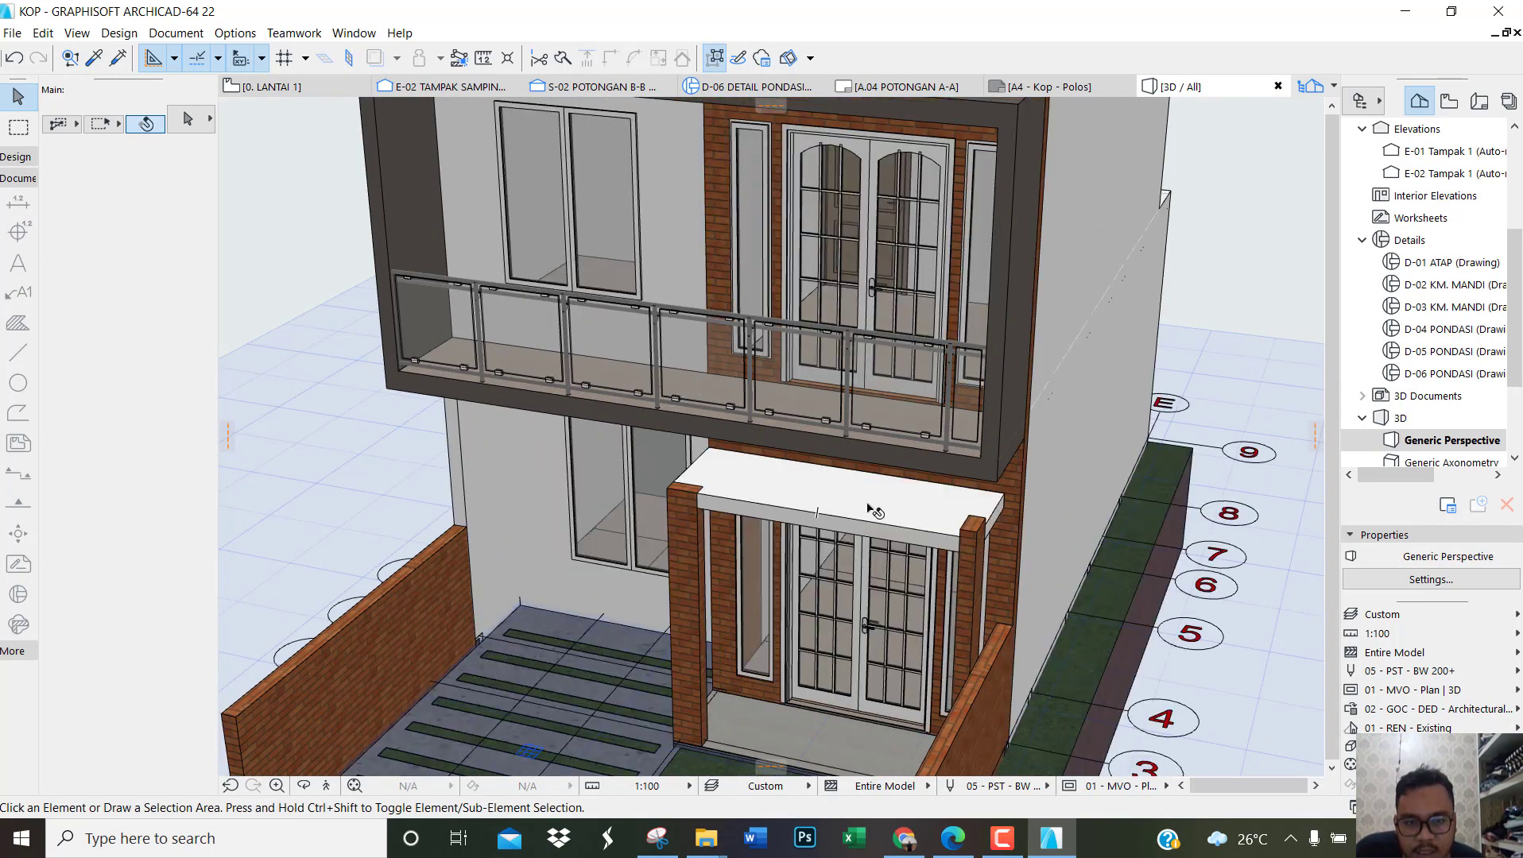
{"action": "left_click", "coordinate": [947, 843]}
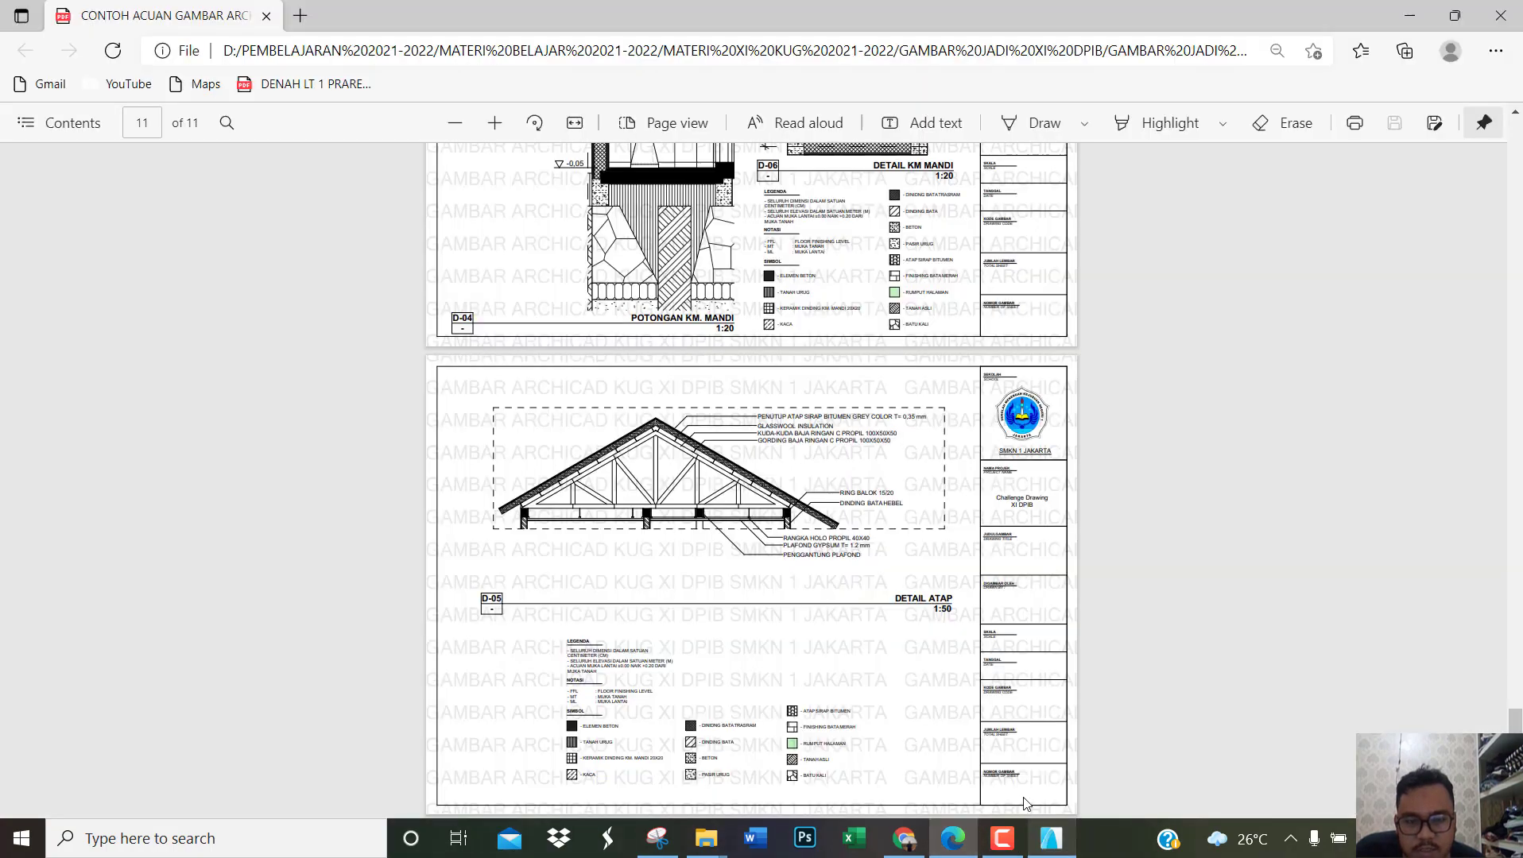
{"action": "left_click", "coordinate": [1047, 840]}
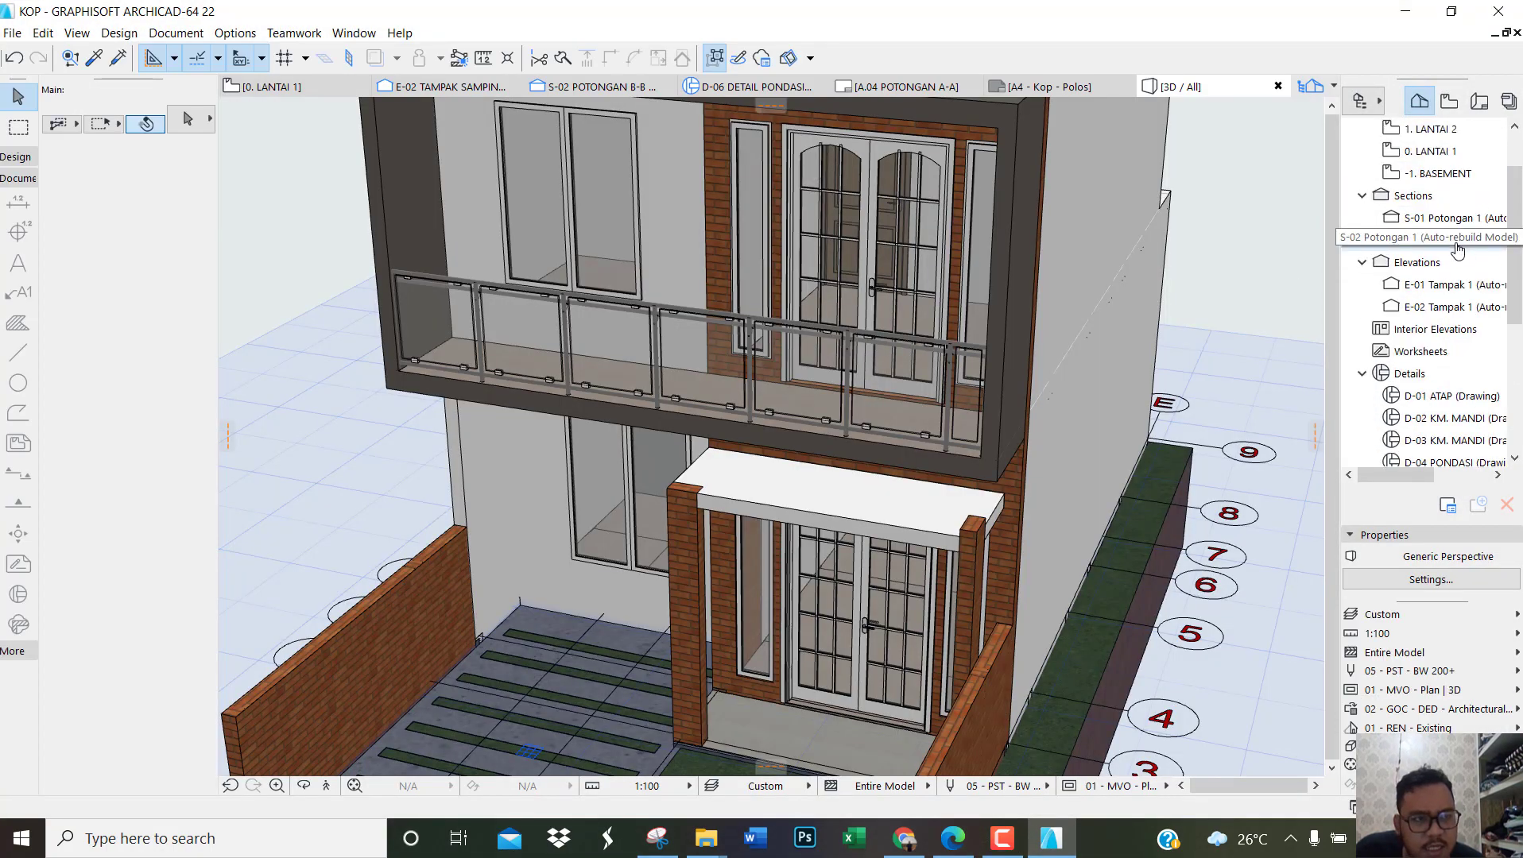
Step: In the 0. LANTAI 1 plan, replace the terrace level label's measured value with the custom text -0.03
{"action": "double_click", "coordinate": [1456, 152]}
{"action": "scroll", "coordinate": [811, 609], "scroll_direction": "up", "scroll_amount": 3}
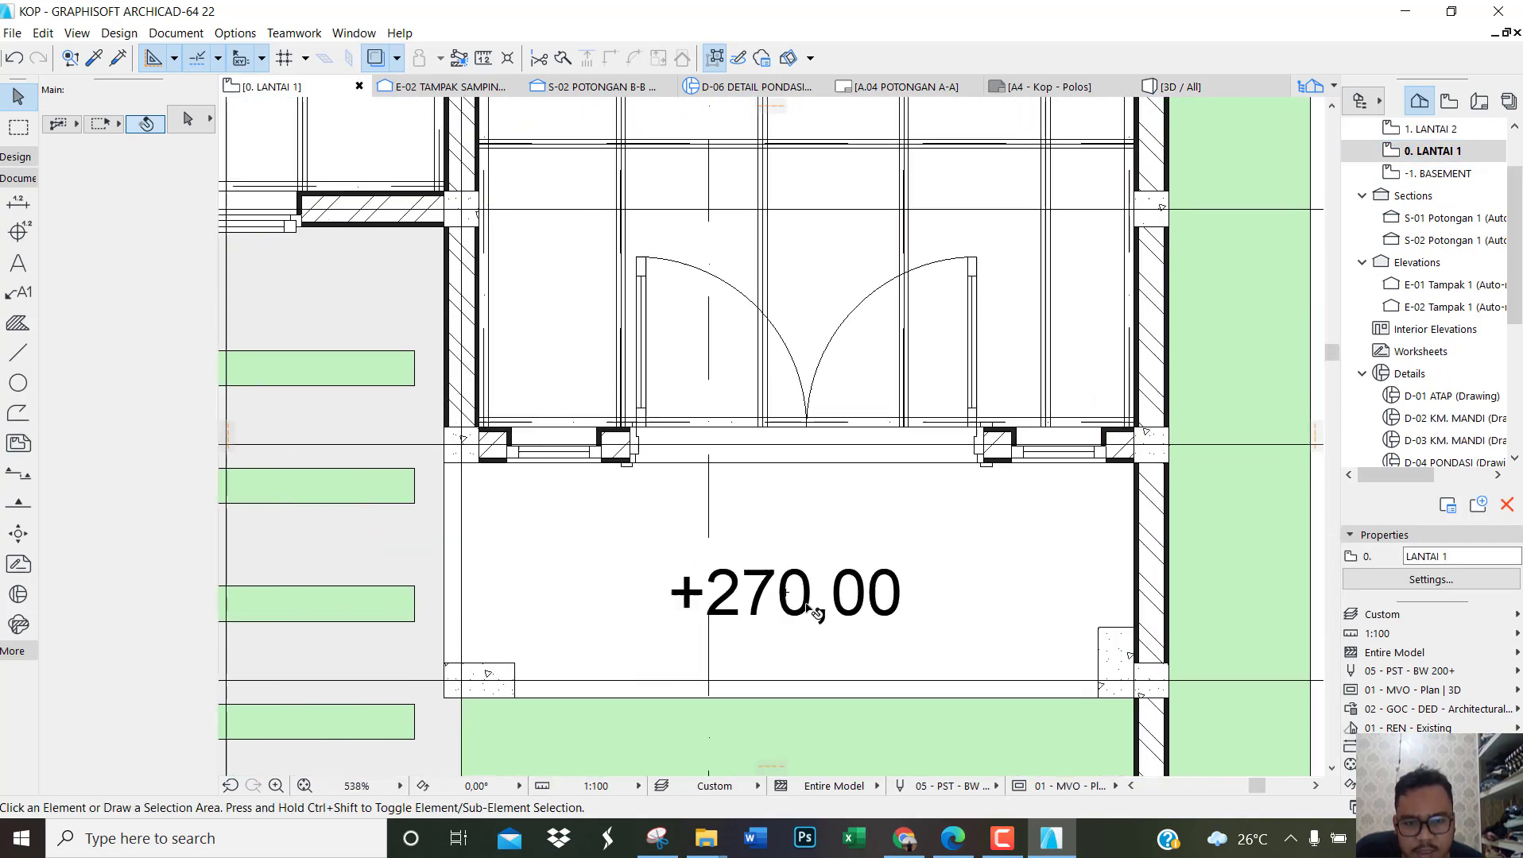
{"action": "left_click", "coordinate": [809, 608]}
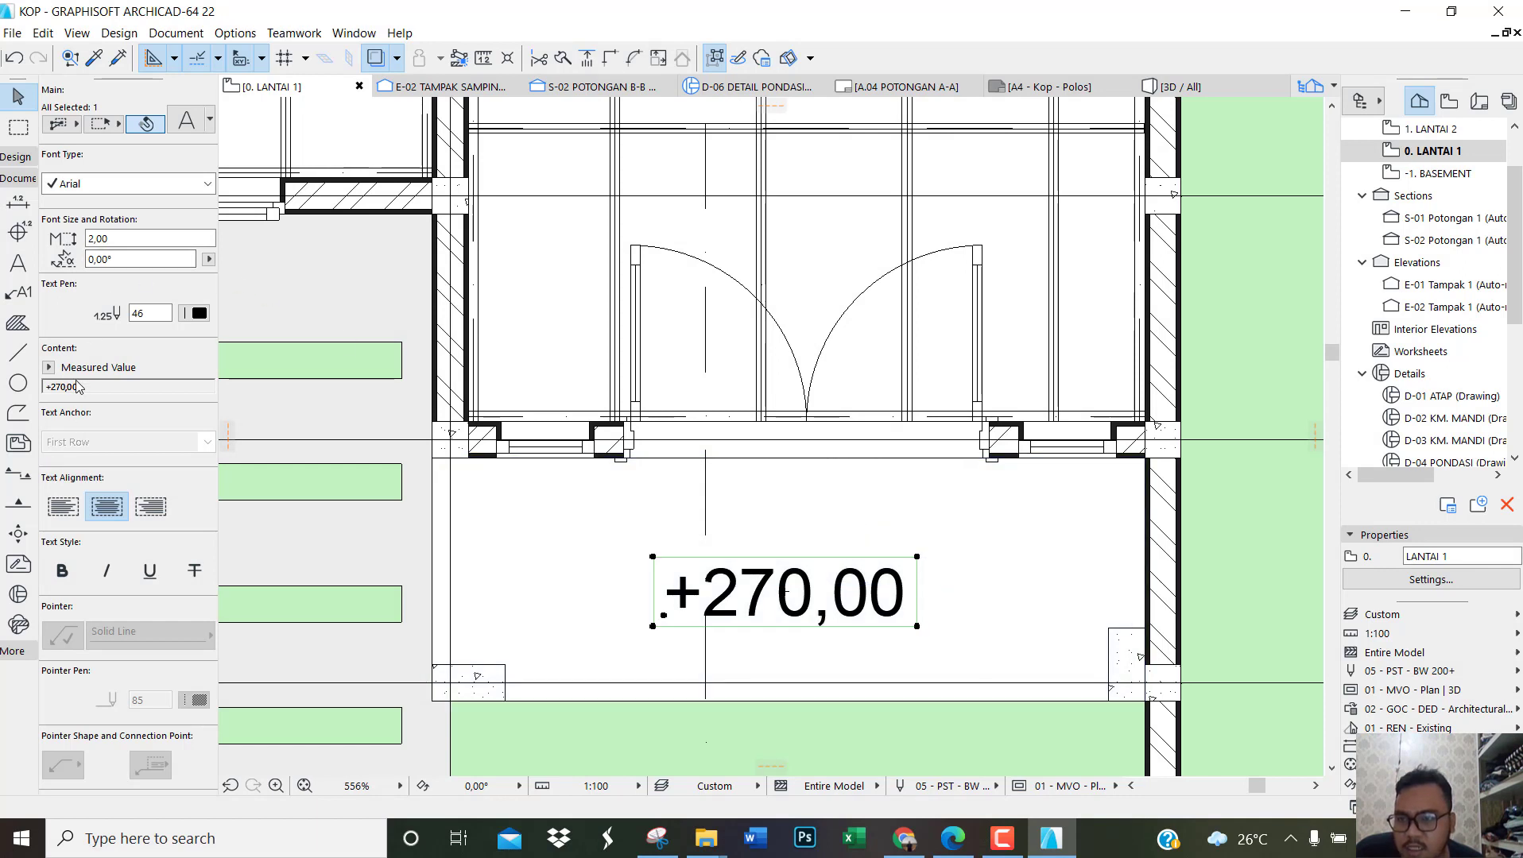
{"action": "left_click", "coordinate": [49, 367]}
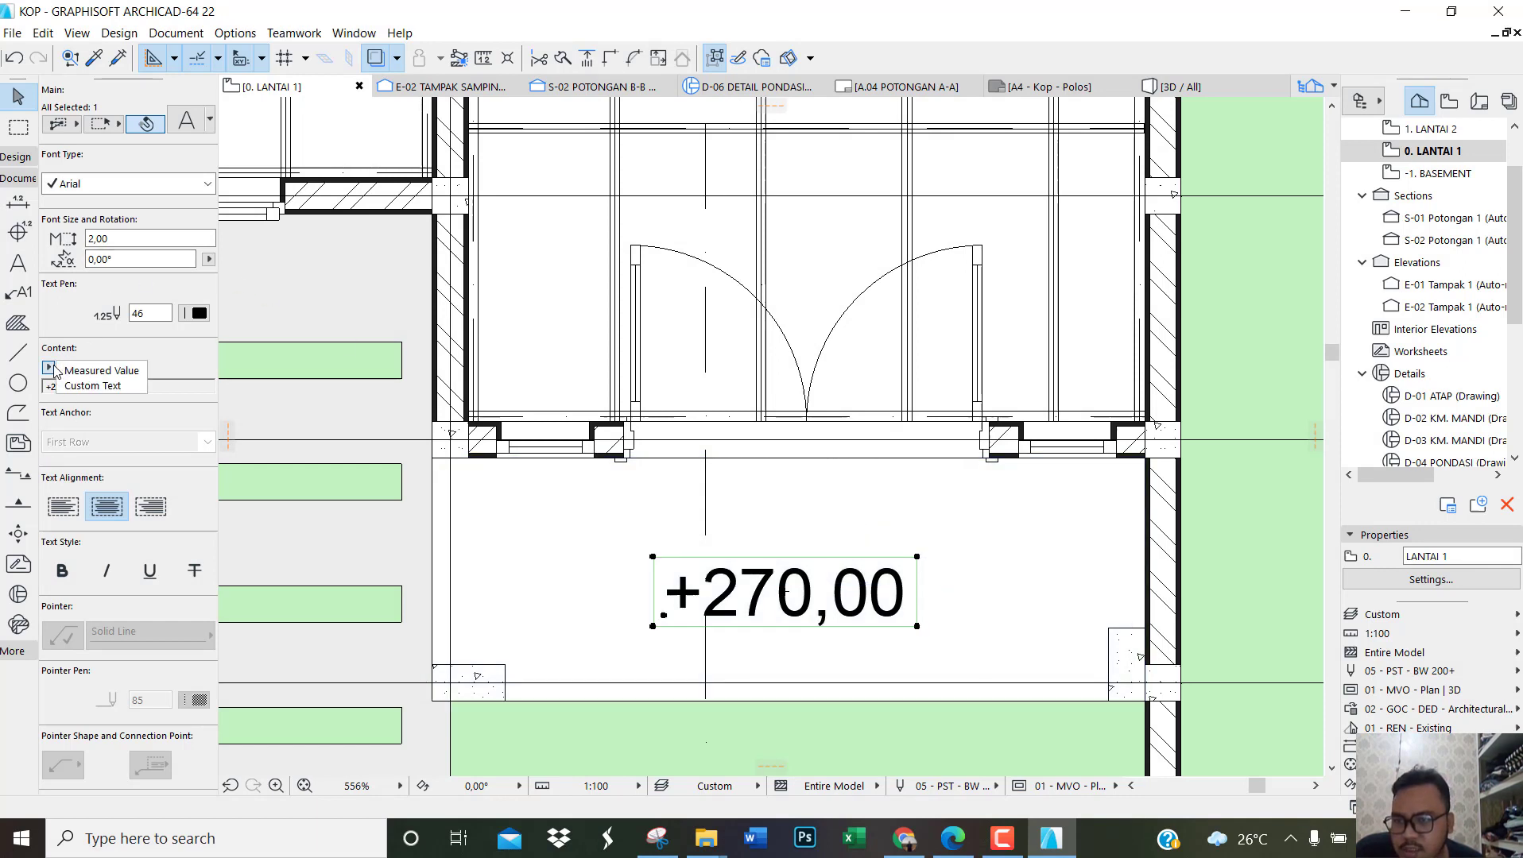
{"action": "left_click", "coordinate": [86, 388]}
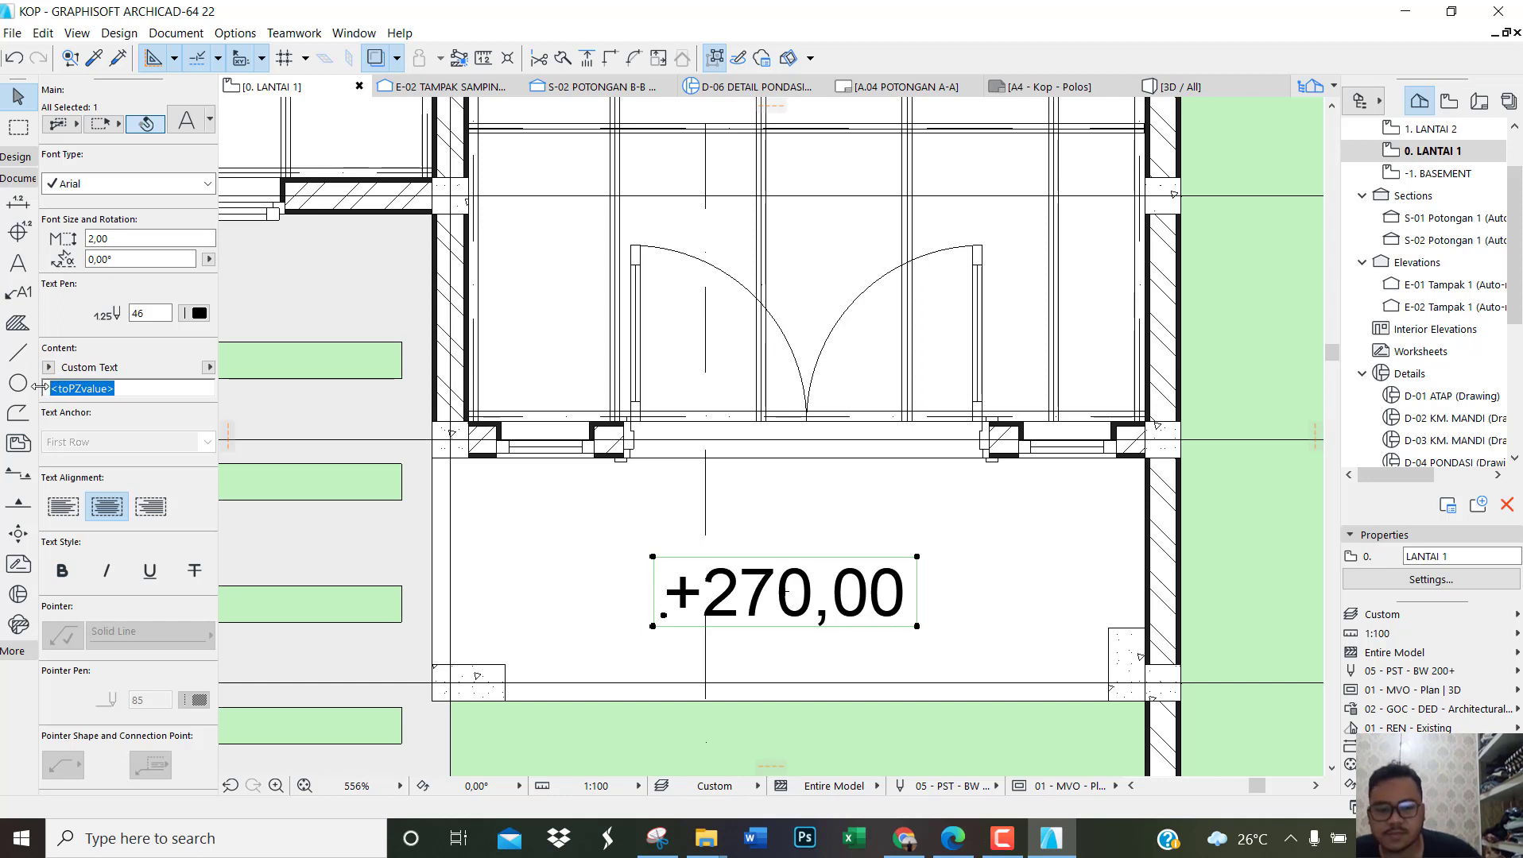
{"action": "type", "text": "-0."}
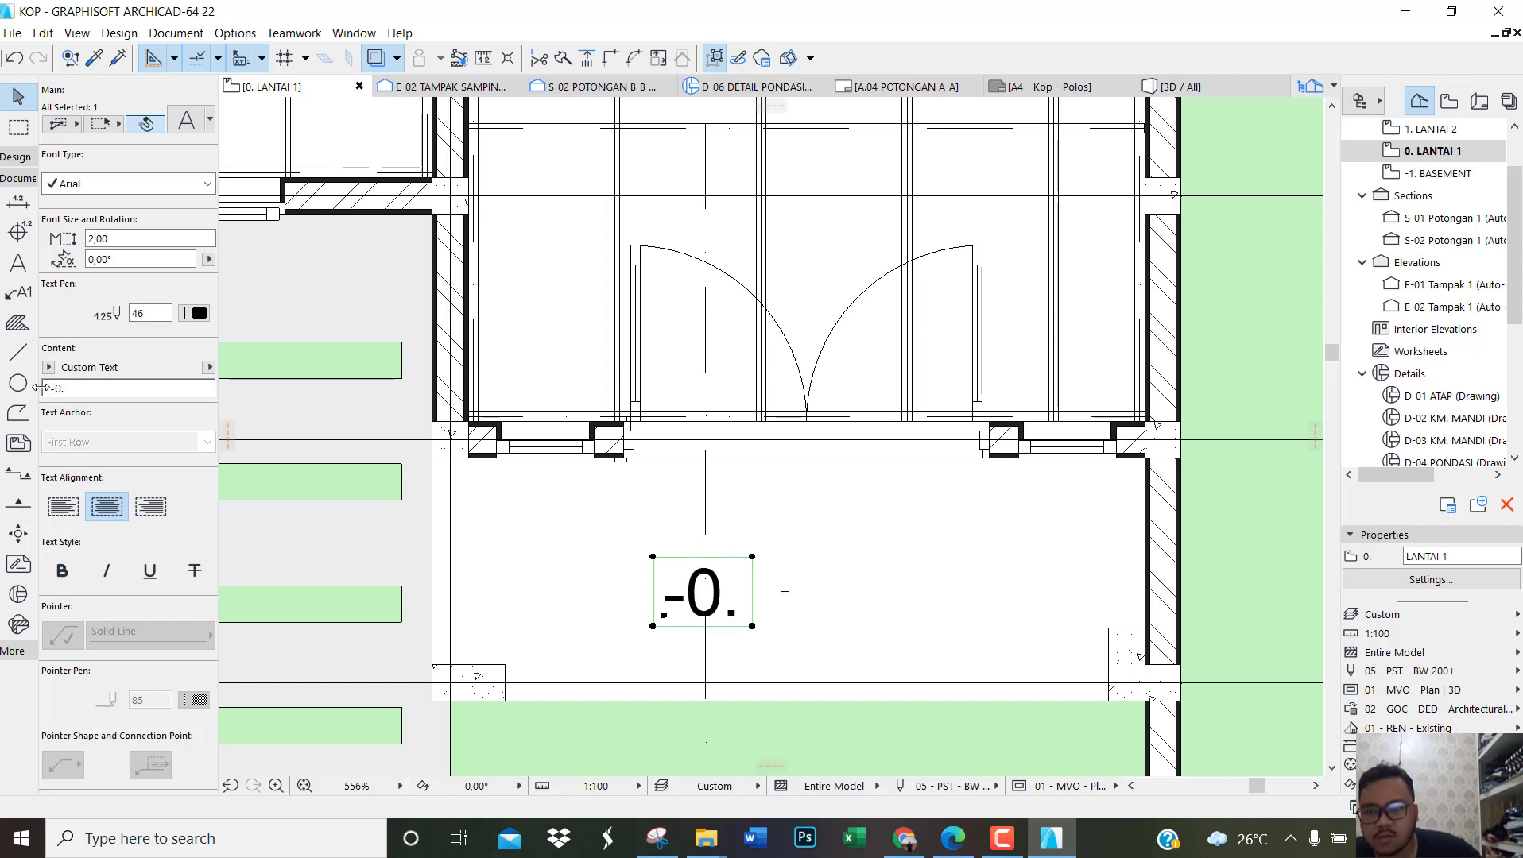
{"action": "type", "text": "03"}
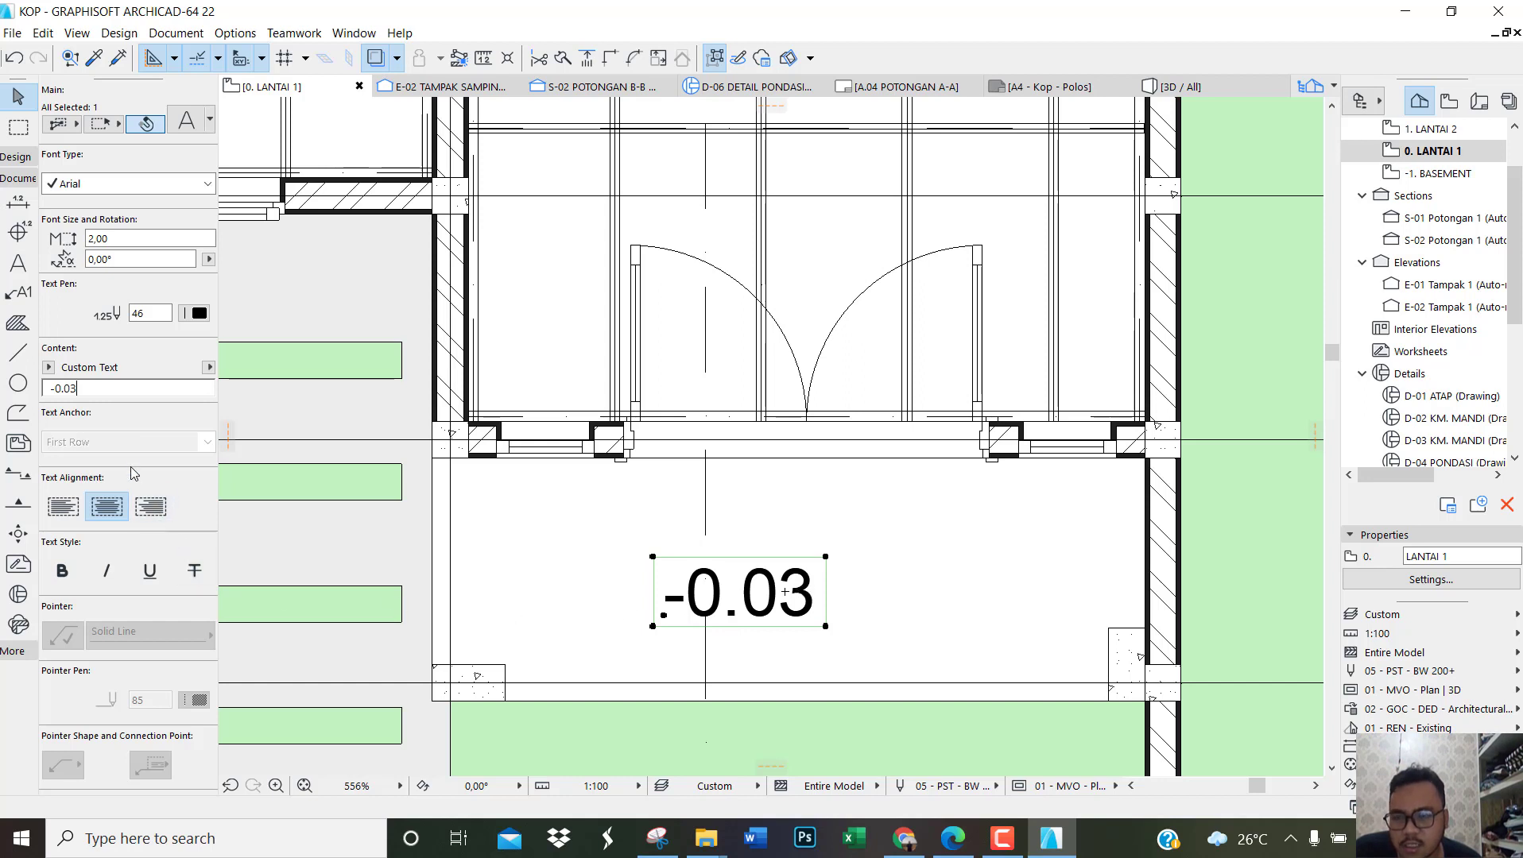
Step: Set the font size of the terrace level label to 1,50 mm
{"action": "scroll", "coordinate": [132, 474], "scroll_direction": "down", "scroll_amount": 5}
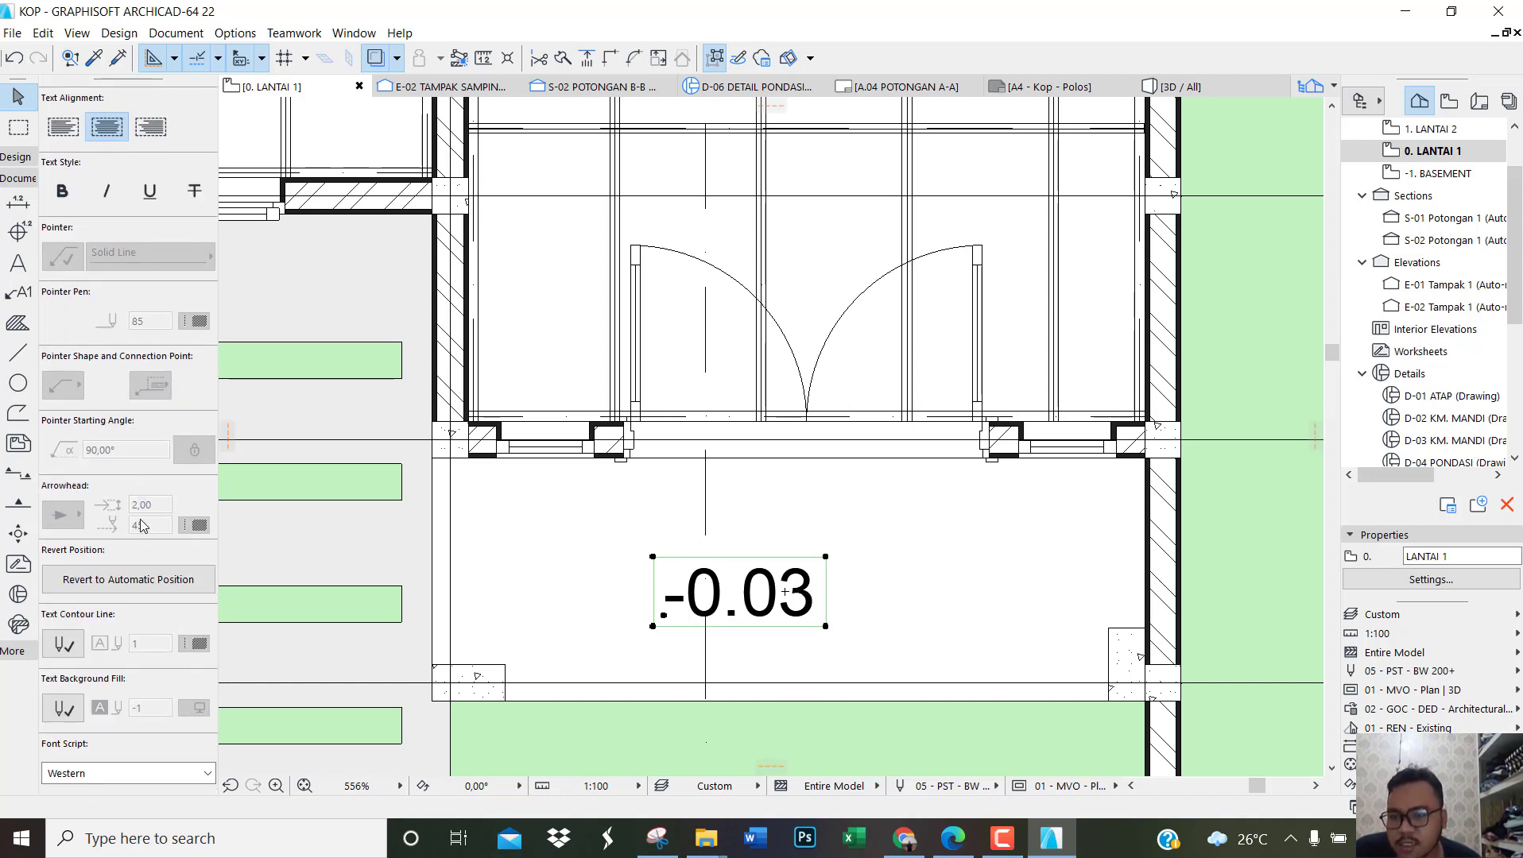
{"action": "scroll", "coordinate": [146, 538], "scroll_direction": "up", "scroll_amount": 1}
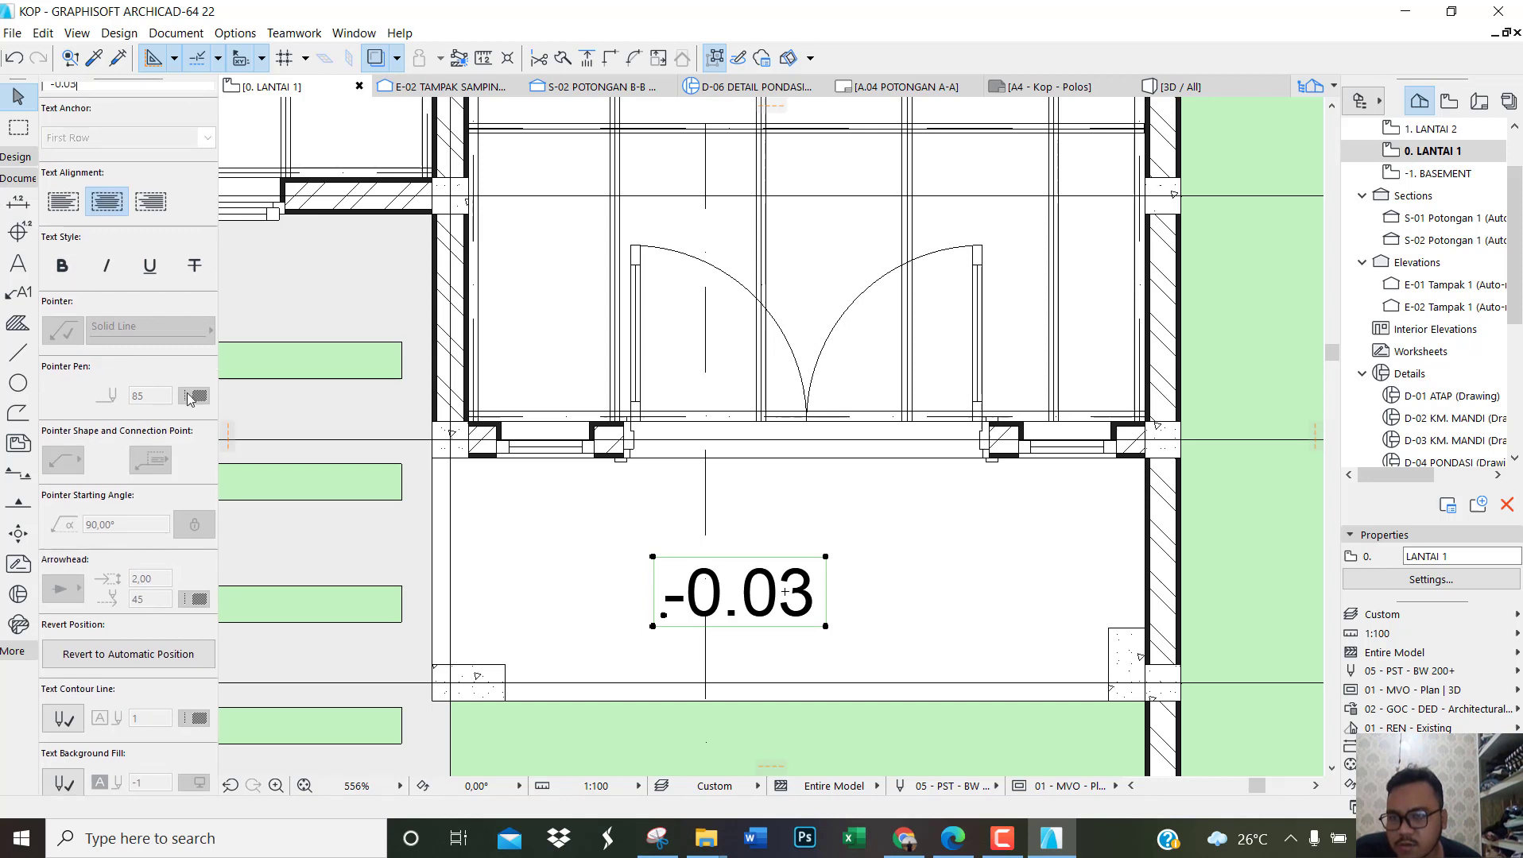
{"action": "scroll", "coordinate": [189, 399], "scroll_direction": "up", "scroll_amount": 4}
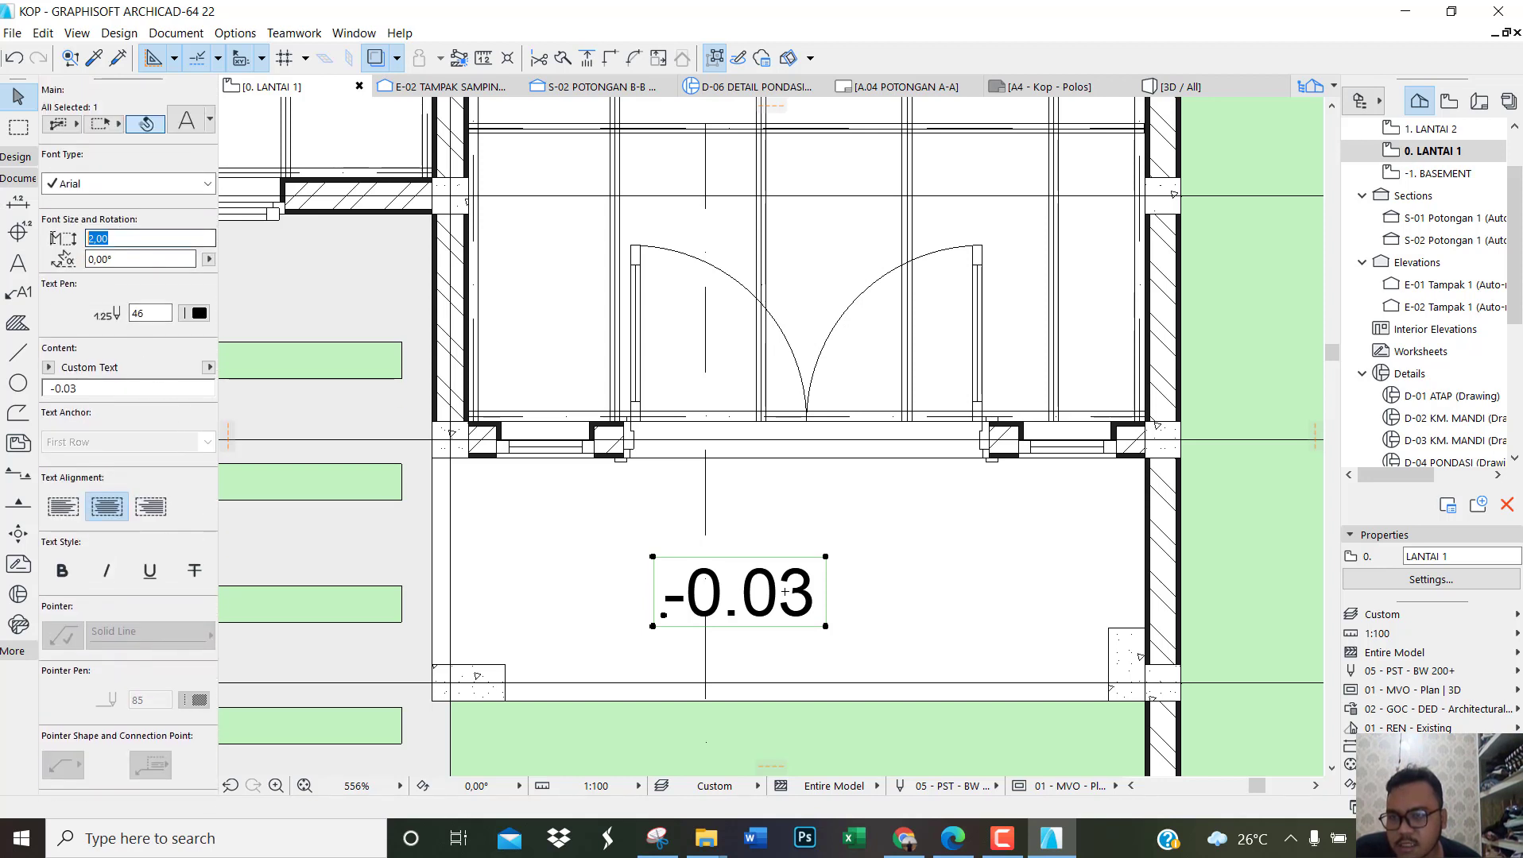
{"action": "type", "text": "1,50"}
{"action": "key", "text": "Return"}
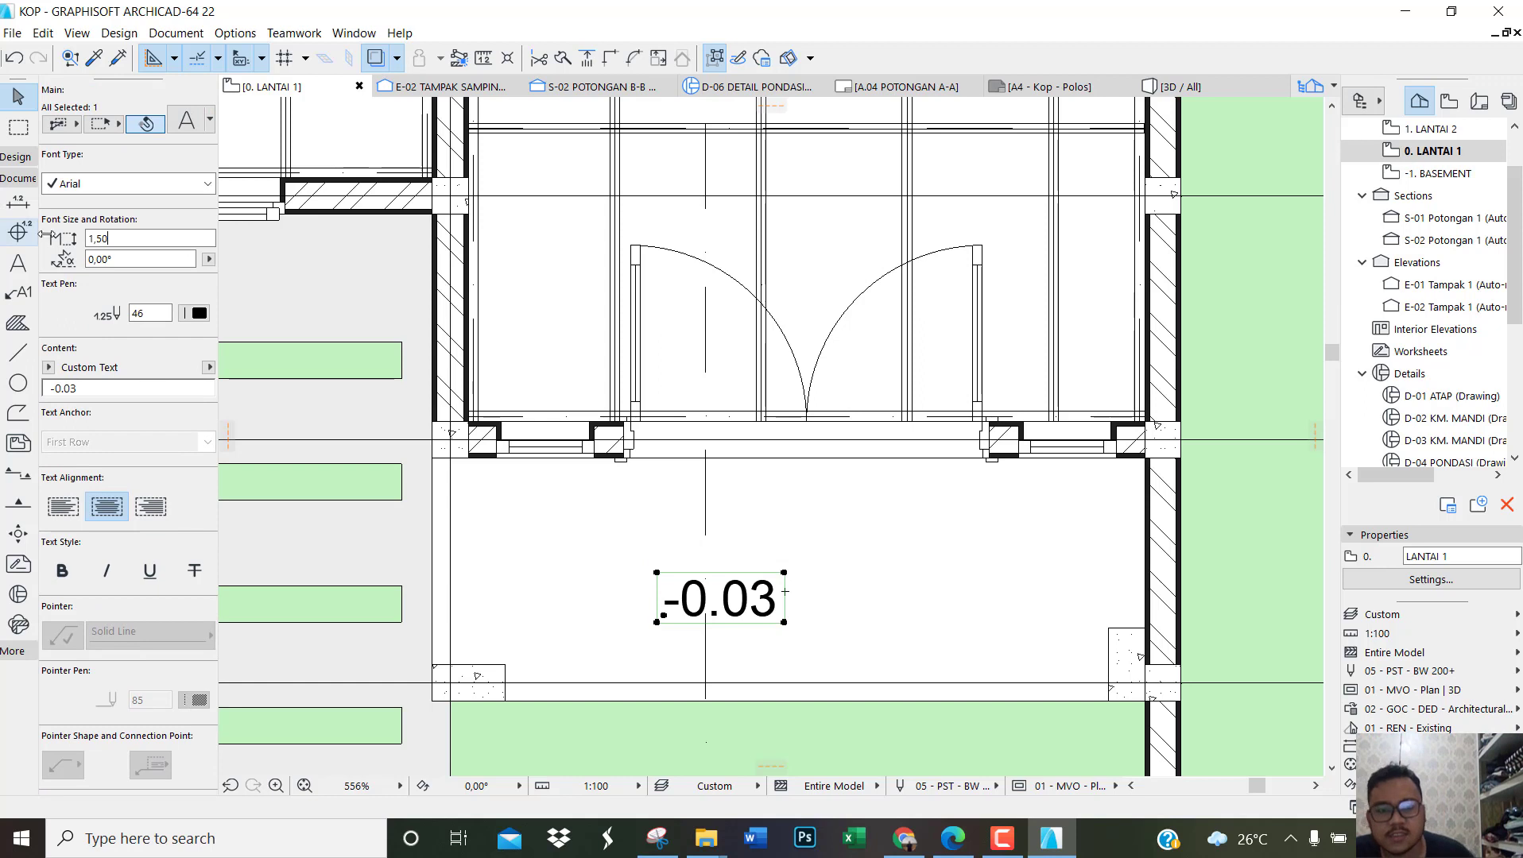
{"action": "left_click", "coordinate": [653, 715]}
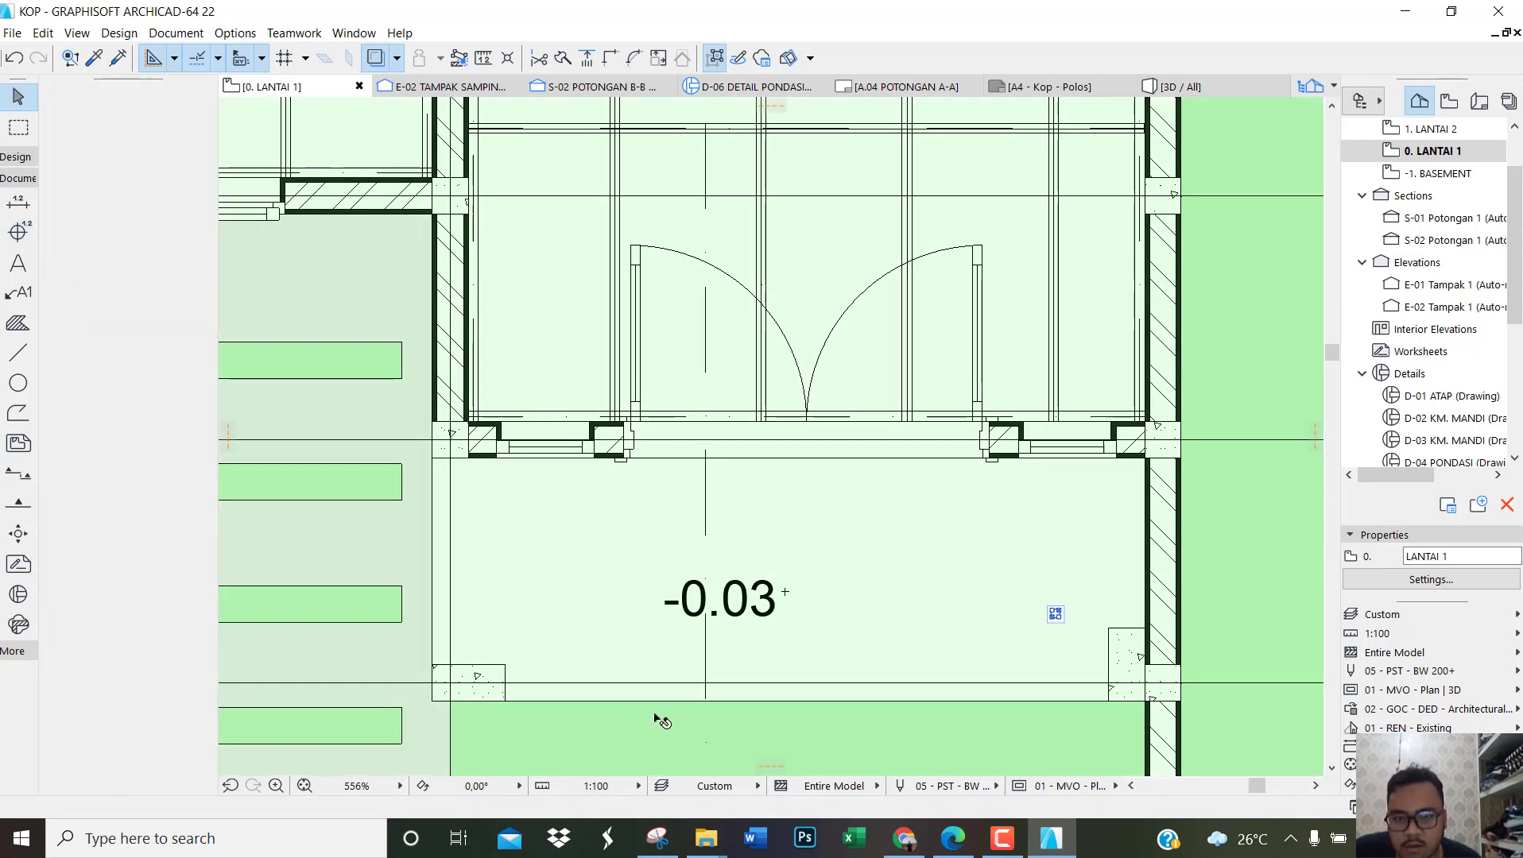
{"action": "key", "text": "Escape"}
Step: Shift the -0.03 level label sideways toward the middle of the terrace, clear of the dash-dot section line
{"action": "left_click", "coordinate": [750, 600]}
{"action": "left_click_drag", "start_coordinate": [754, 603], "coordinate": [818, 608]}
{"action": "key", "text": "Escape"}
{"action": "scroll", "coordinate": [874, 689], "scroll_direction": "down", "scroll_amount": 10}
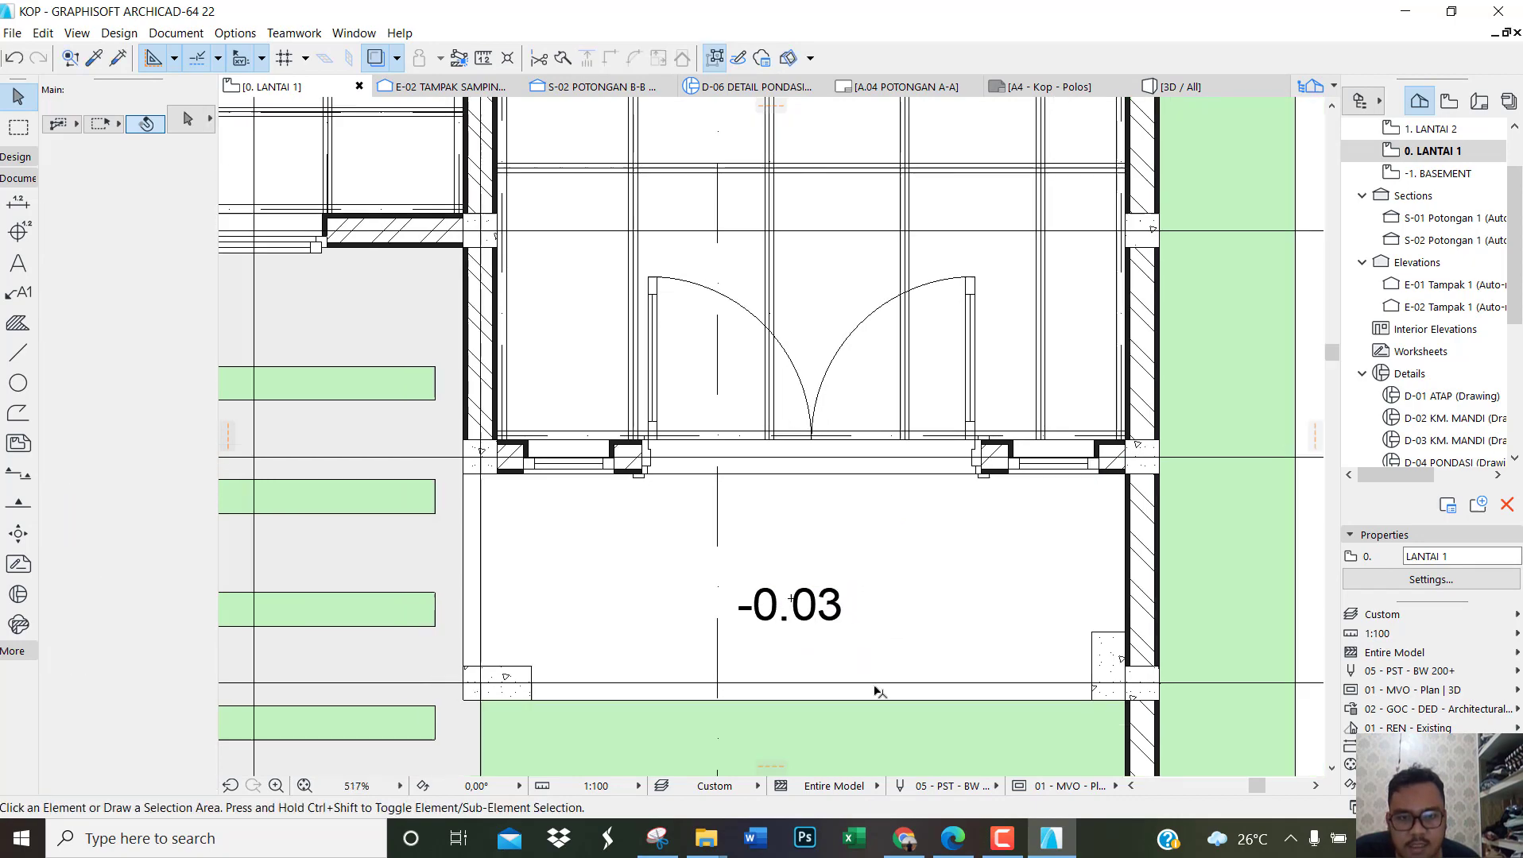
{"action": "scroll", "coordinate": [1160, 522], "scroll_direction": "up", "scroll_amount": 2}
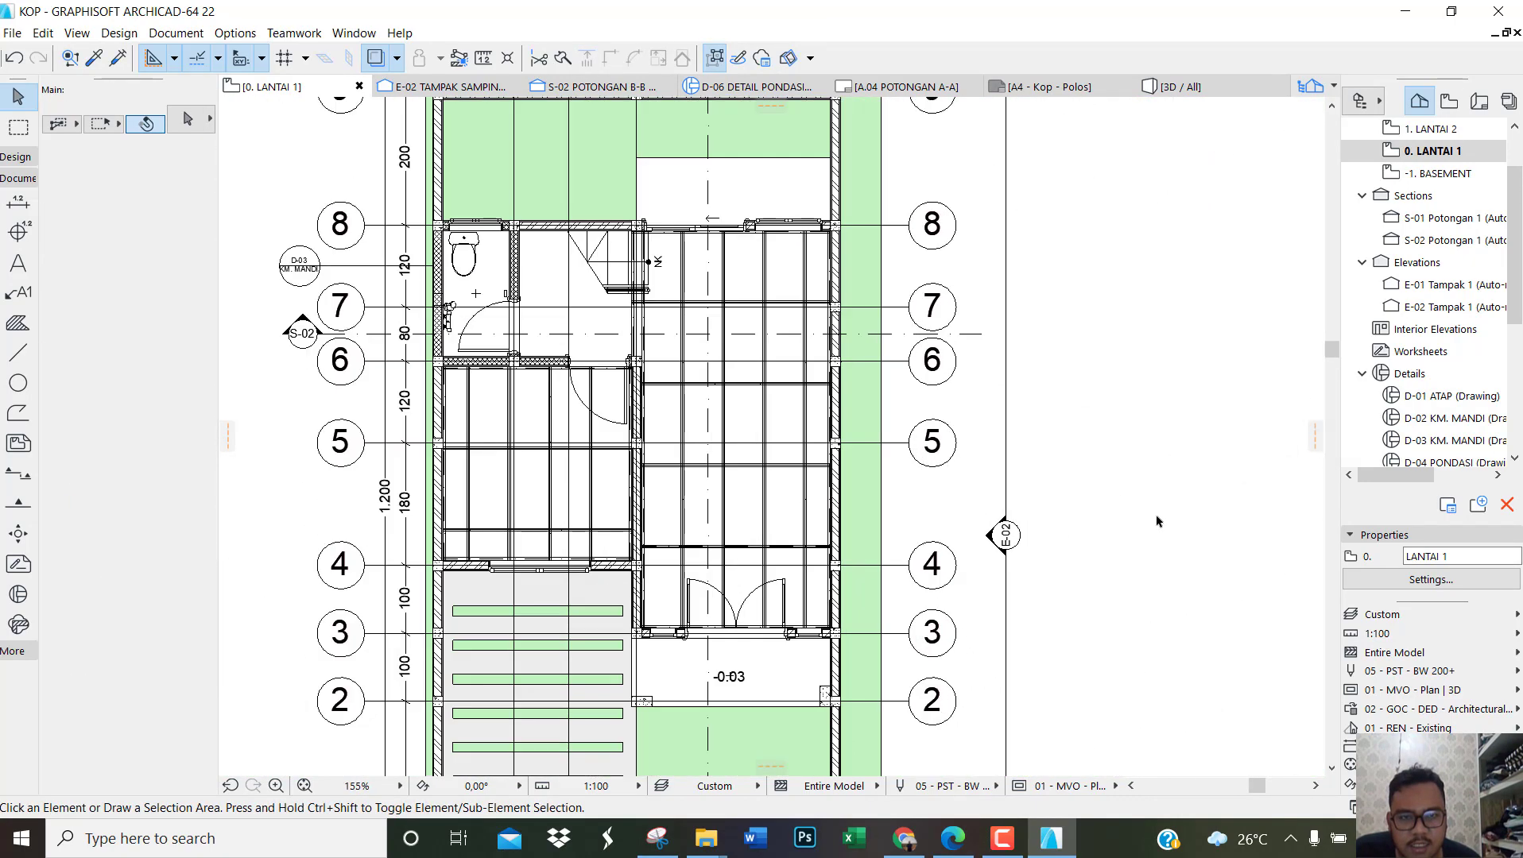
Step: Hide the Arsitektur Plafon and Struktur Rangka layers again in the ground floor plan
{"action": "key", "text": "ctrl+l"}
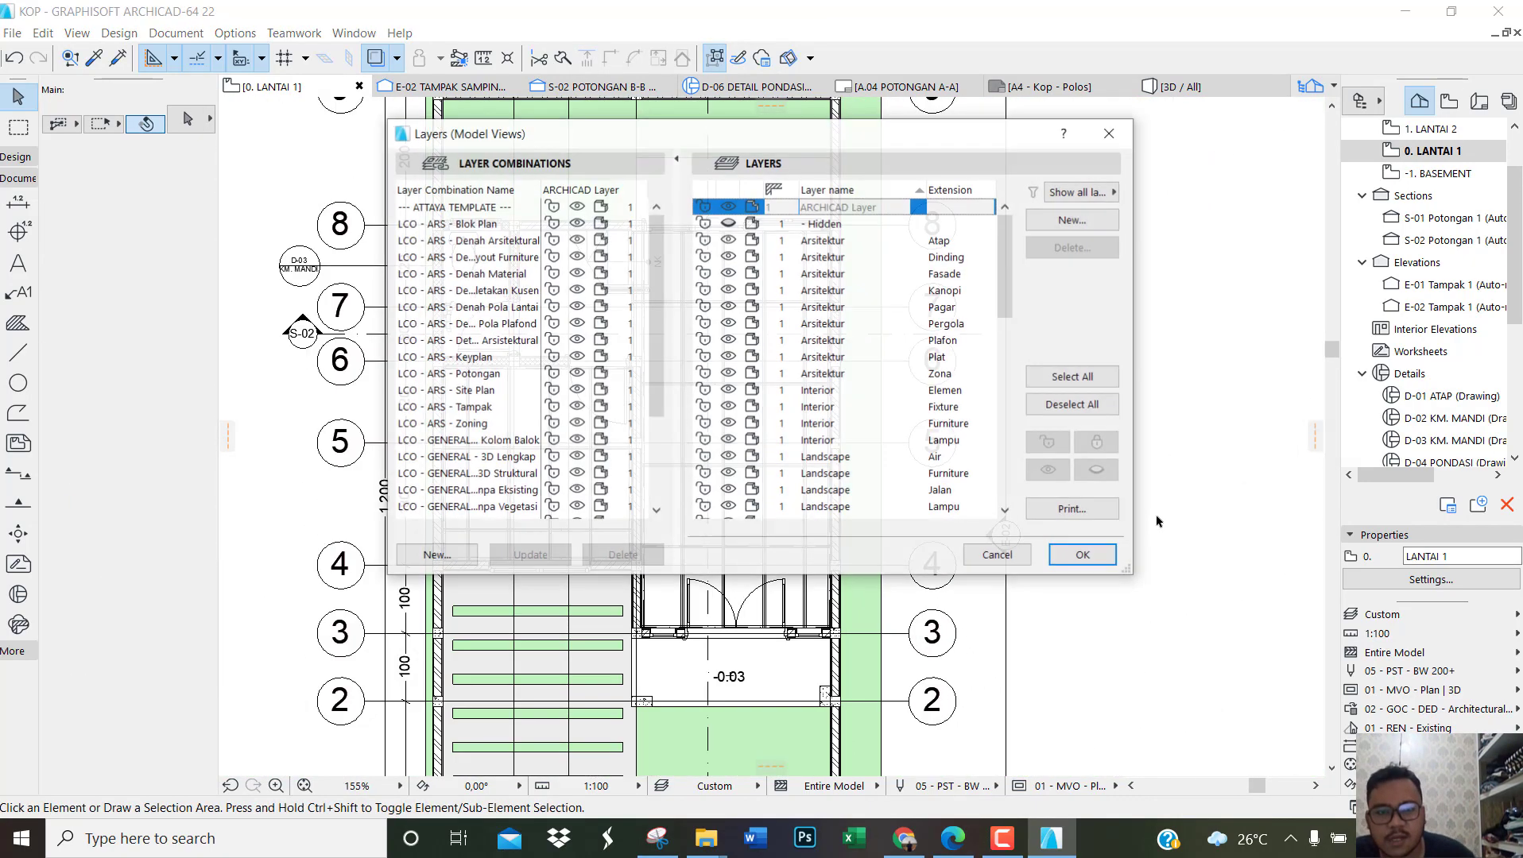
{"action": "left_click", "coordinate": [729, 340]}
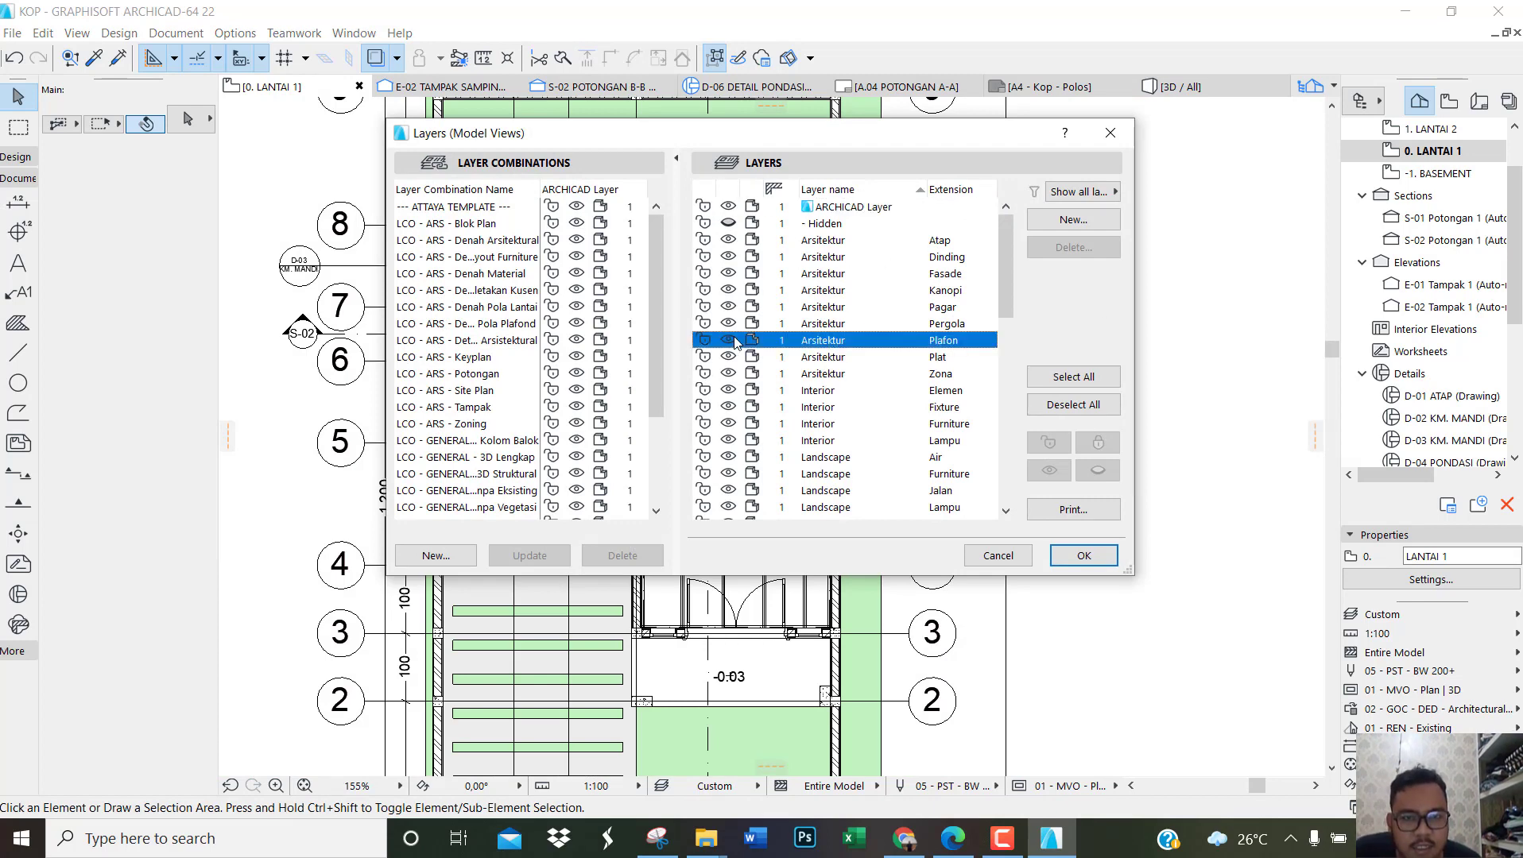
{"action": "left_click_drag", "start_coordinate": [1005, 263], "coordinate": [1005, 516]}
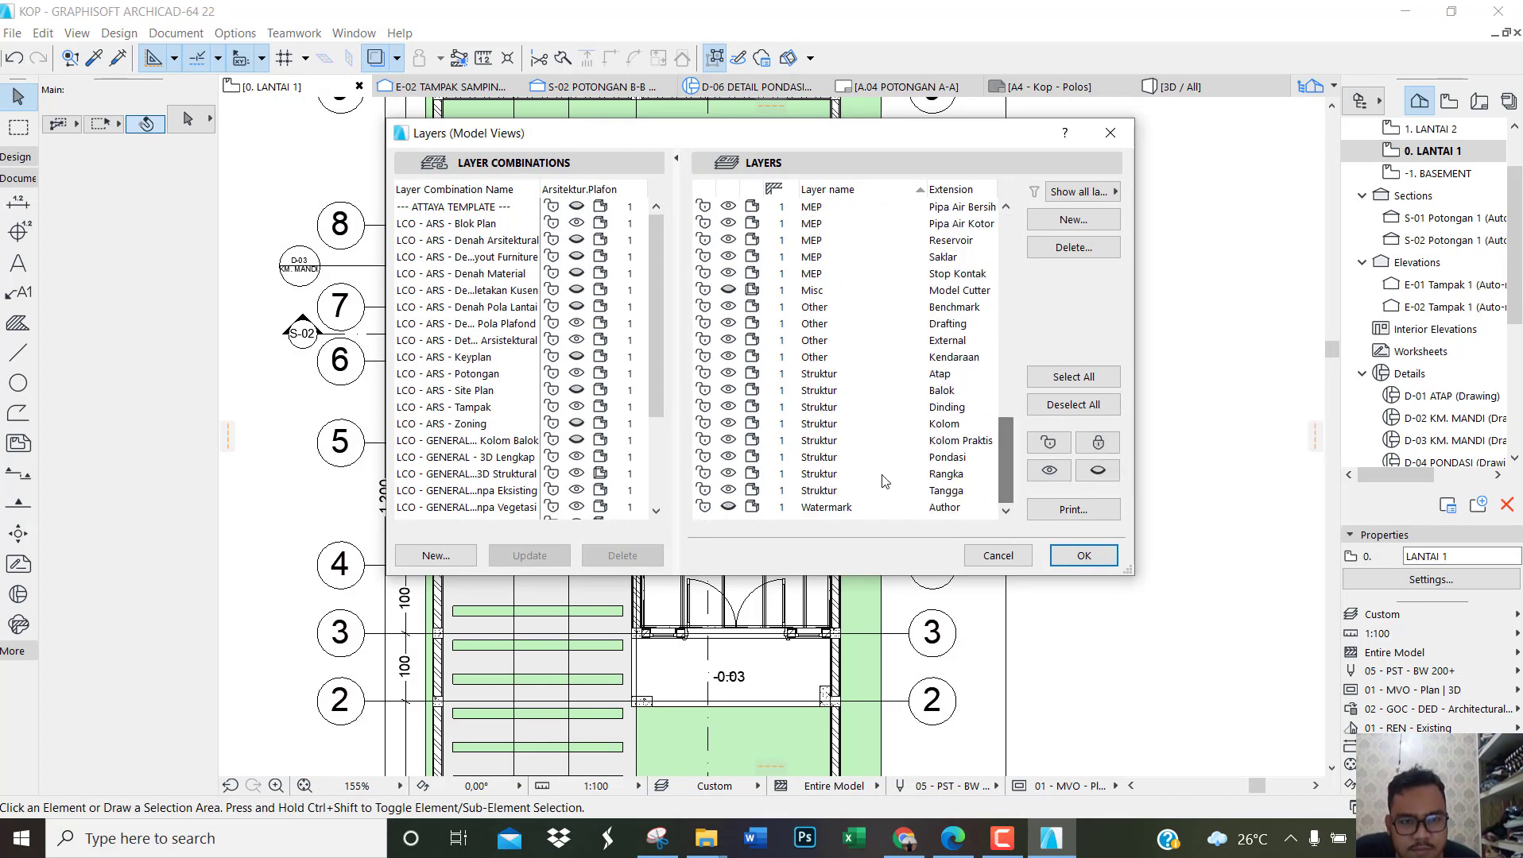
{"action": "left_click", "coordinate": [728, 474]}
{"action": "left_click", "coordinate": [1084, 556]}
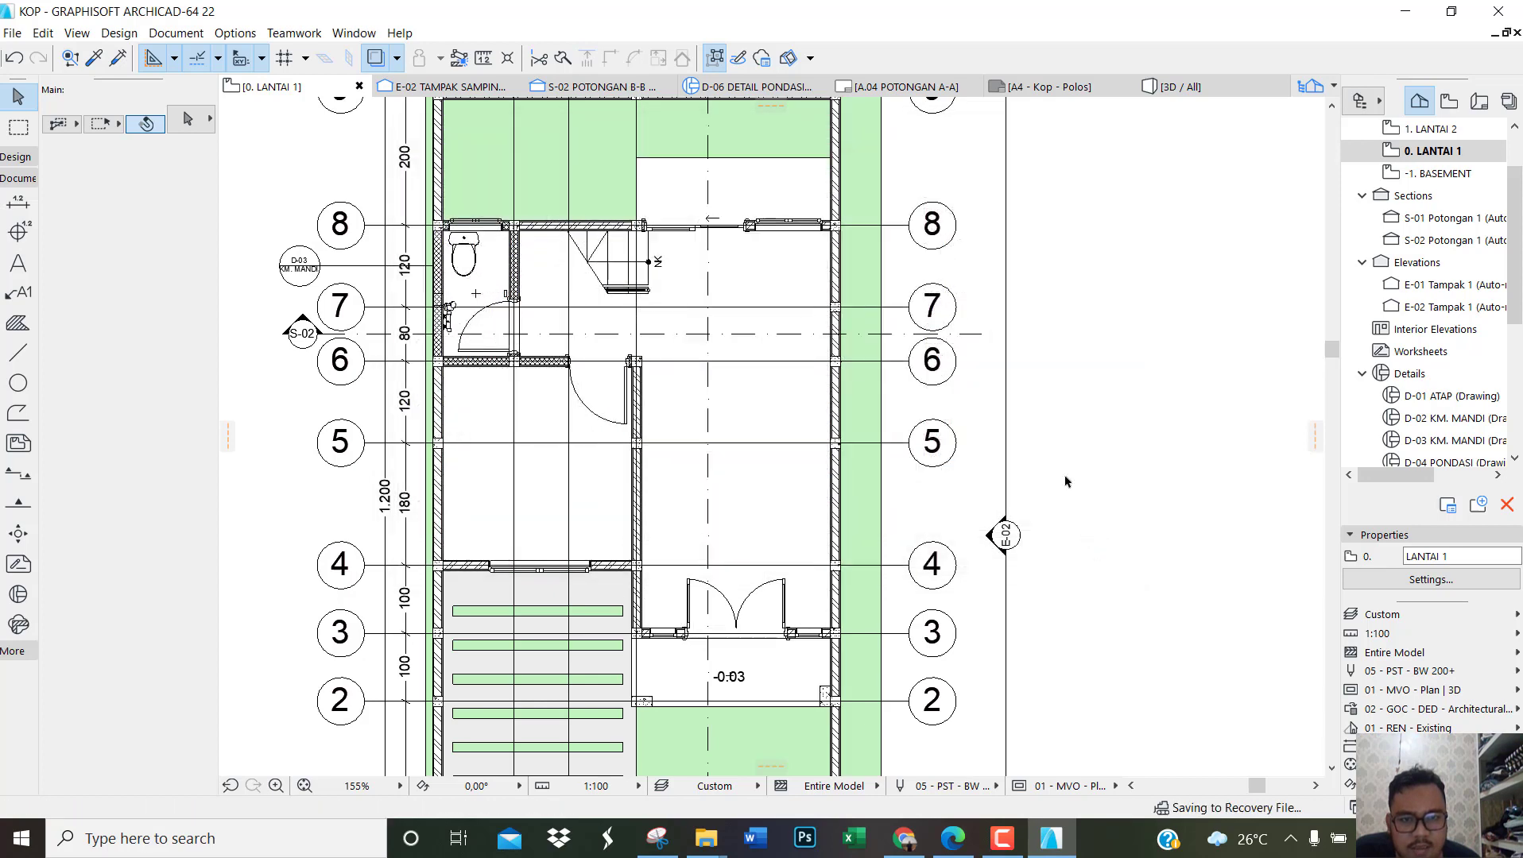
Step: Add a text block about 63 wide reading TERAS at the -0.03 level label on the terrace
{"action": "left_click_drag", "start_coordinate": [1108, 477], "coordinate": [1148, 474]}
{"action": "scroll", "coordinate": [734, 704], "scroll_direction": "up", "scroll_amount": 1}
{"action": "scroll", "coordinate": [734, 705], "scroll_direction": "up", "scroll_amount": 5}
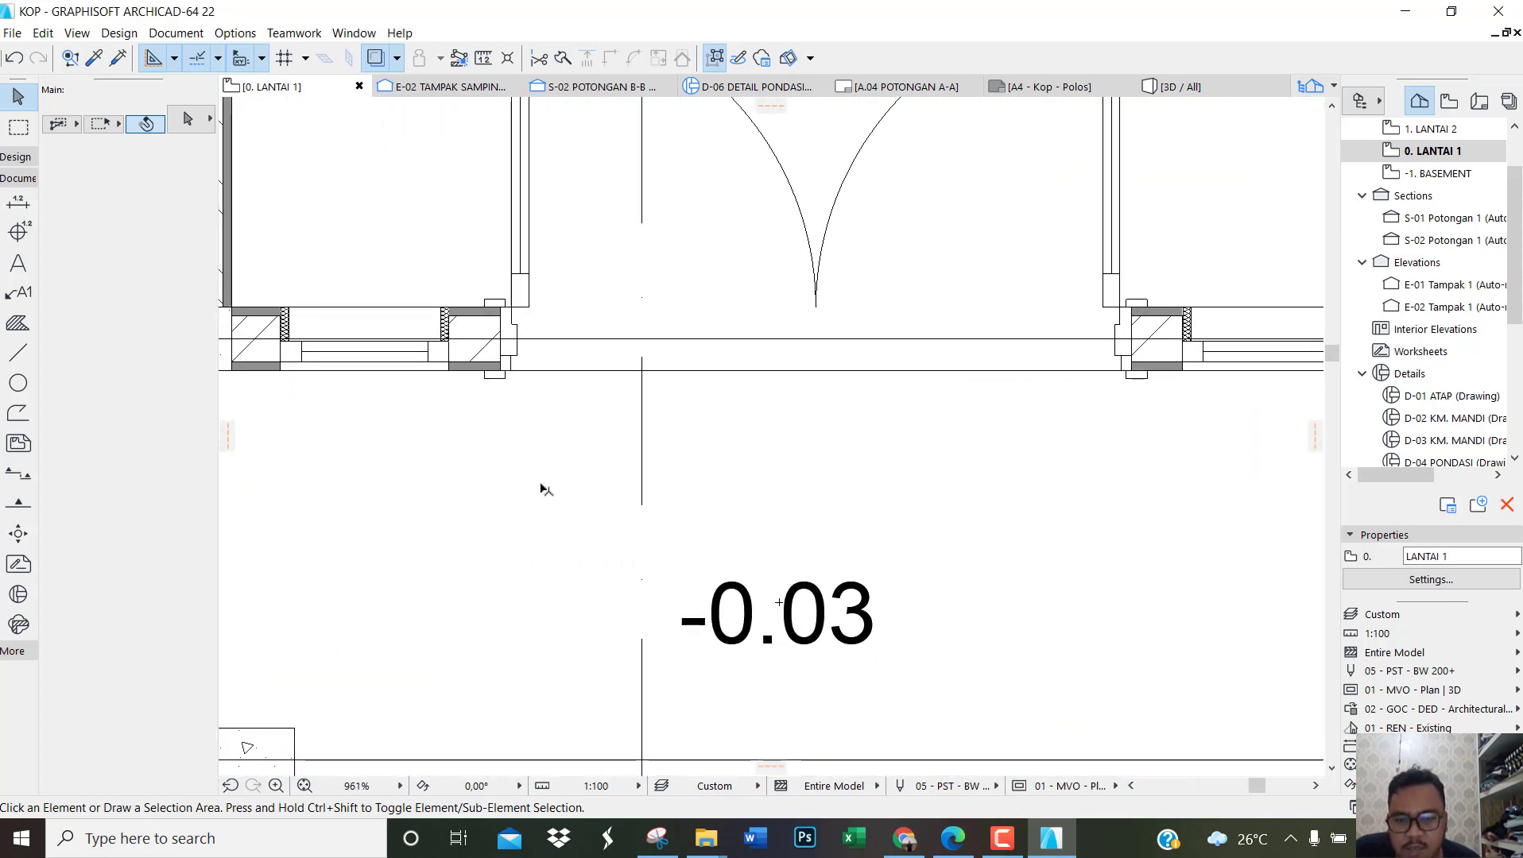
{"action": "left_click", "coordinate": [19, 267]}
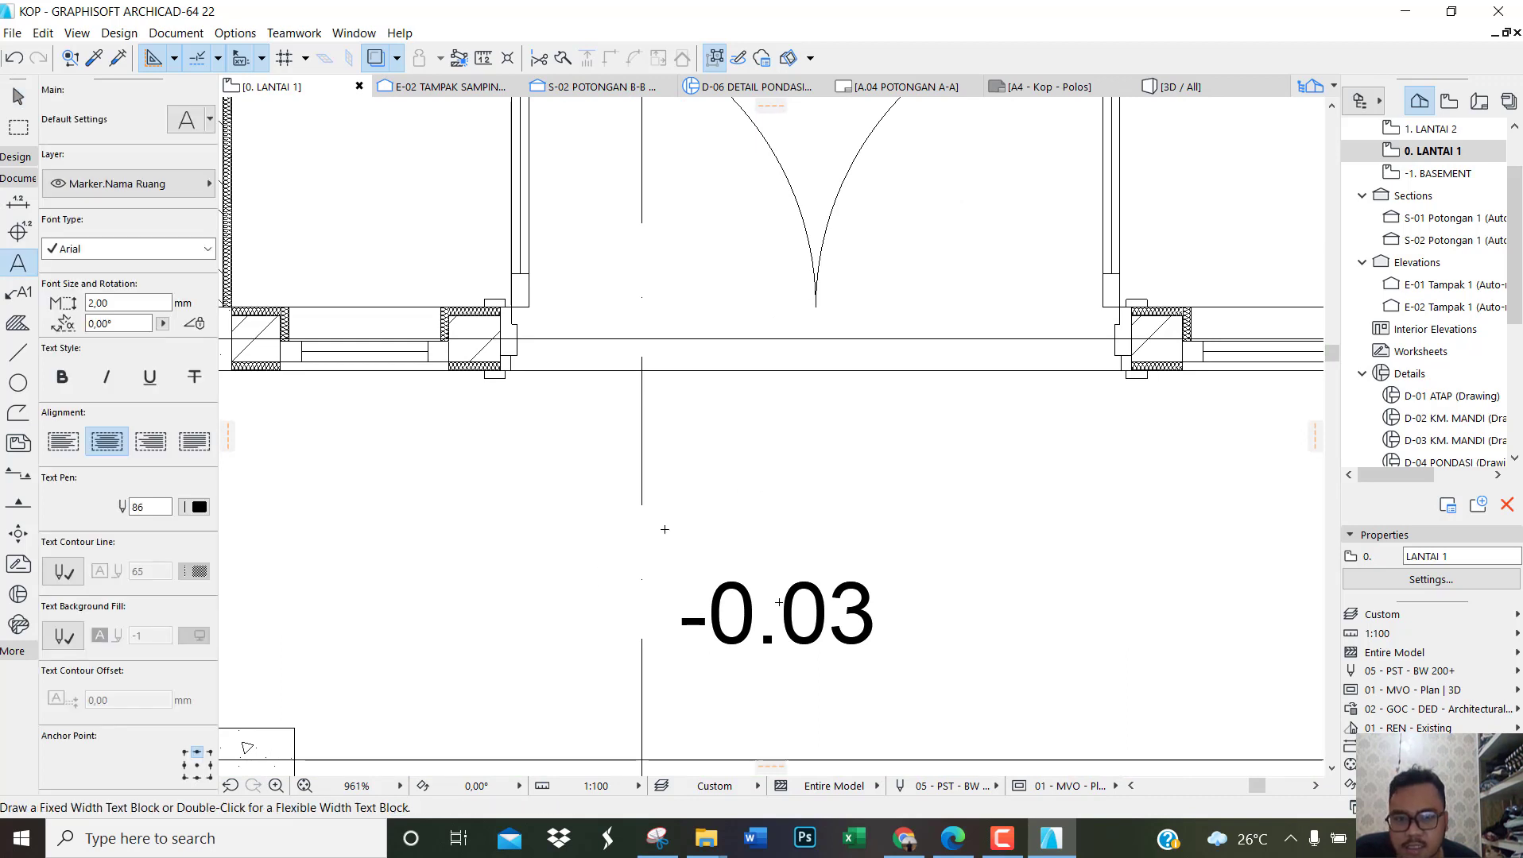
{"action": "left_click", "coordinate": [655, 539]}
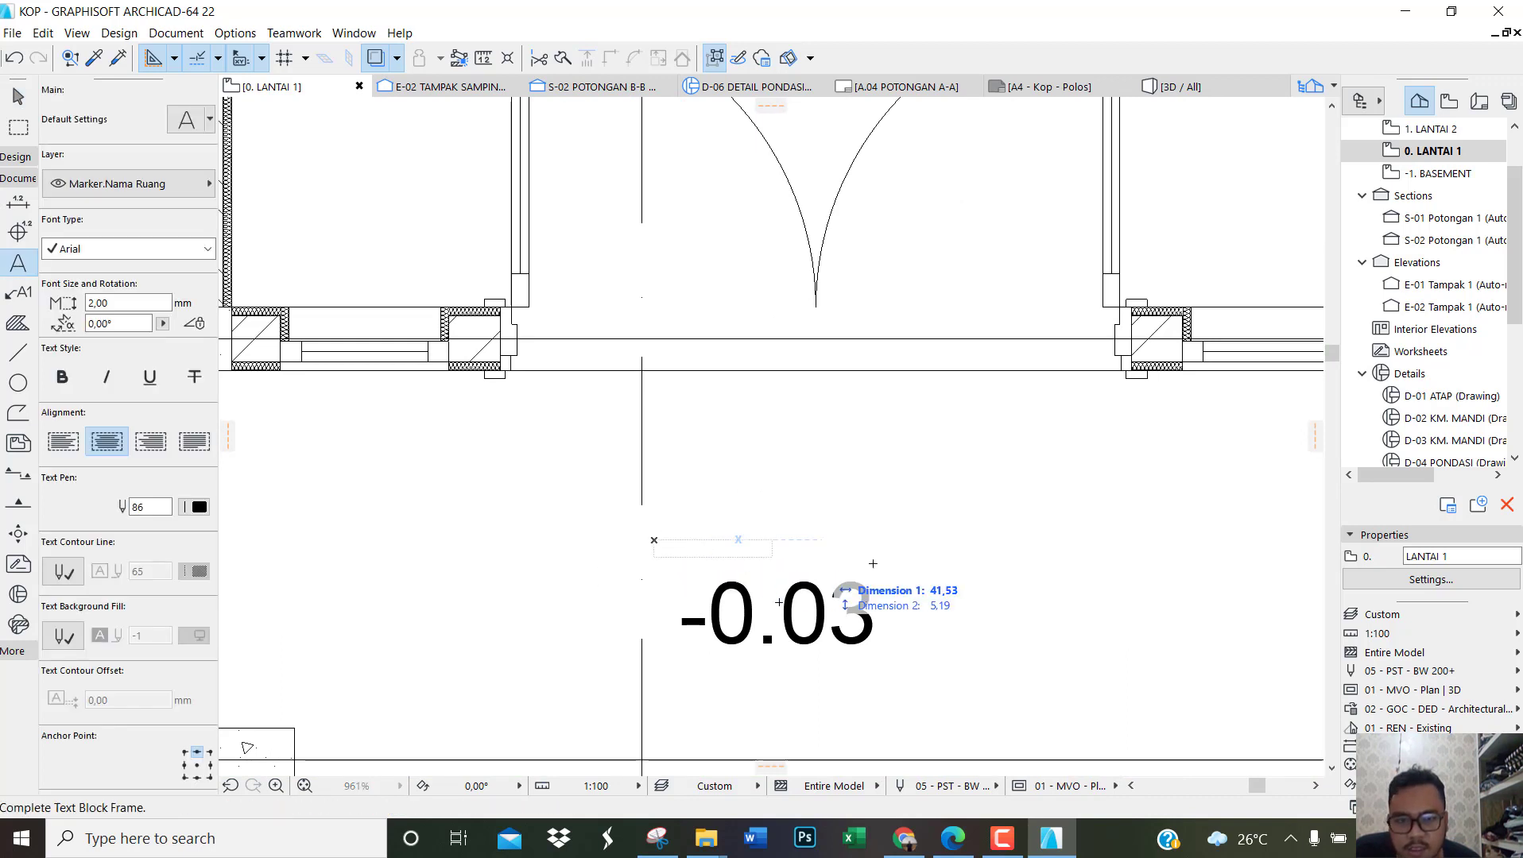
{"action": "left_click", "coordinate": [920, 561]}
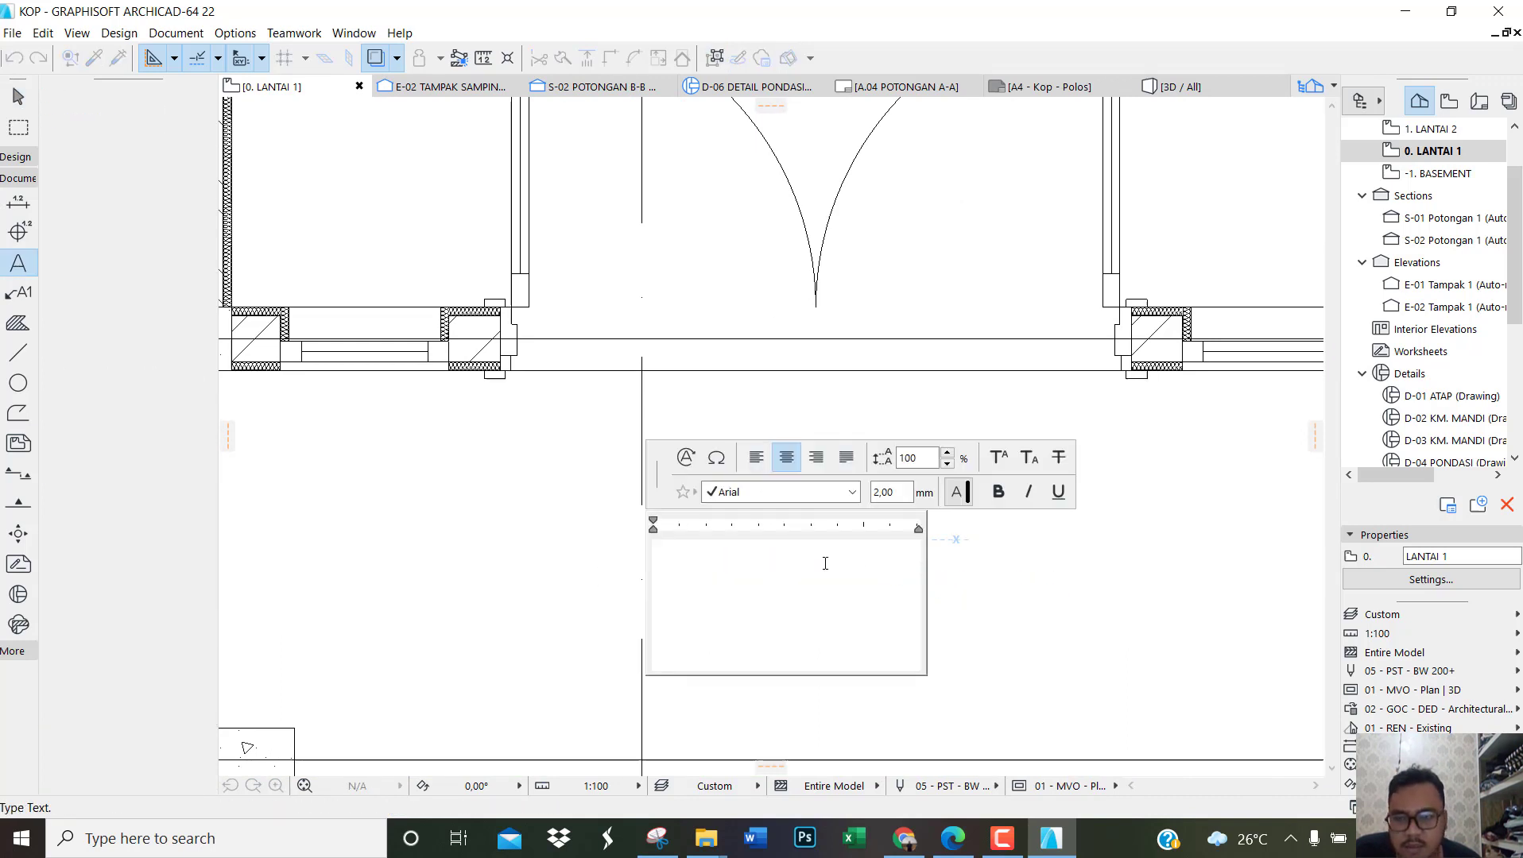
{"action": "type", "text": "TERAS"}
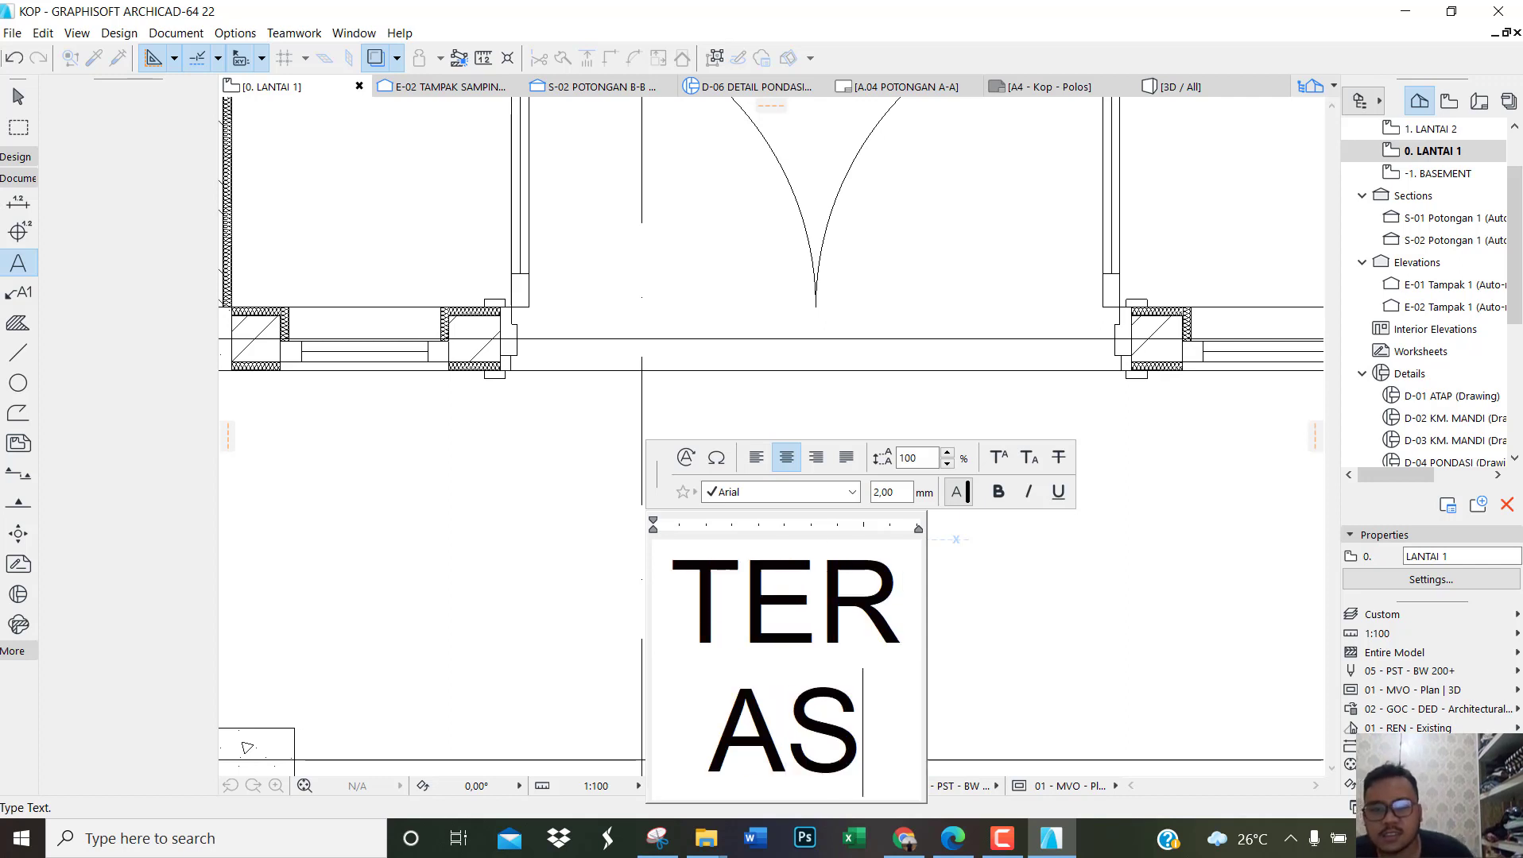
{"action": "key", "text": "Escape"}
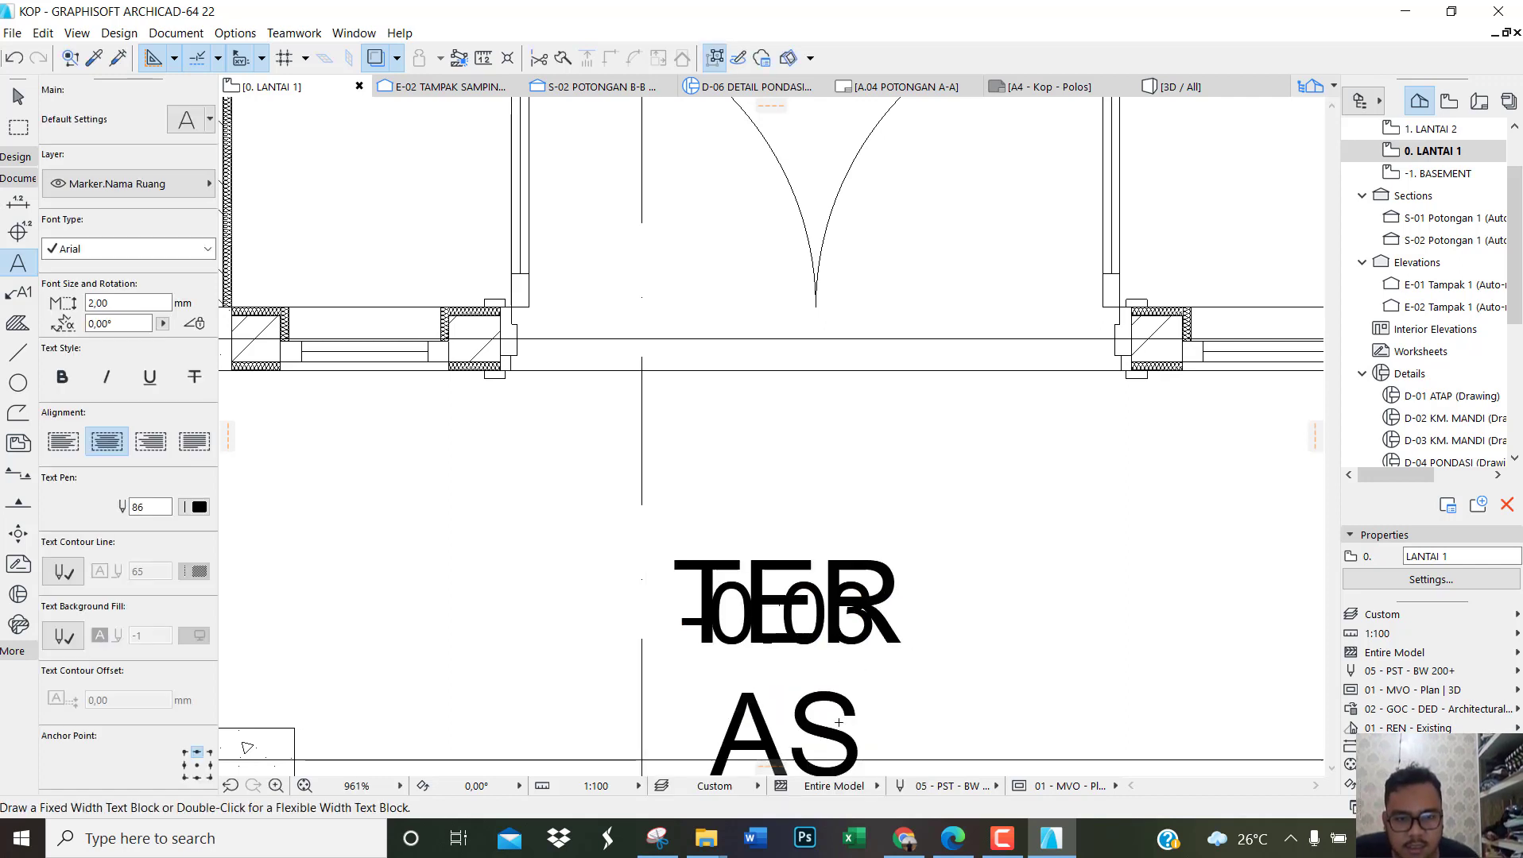
Step: Move the TERAS text block upward and widen its frame so the word fits on one line
{"action": "key", "text": "Escape"}
{"action": "left_click", "coordinate": [839, 705]}
{"action": "left_click", "coordinate": [839, 703]}
{"action": "left_click", "coordinate": [822, 699]}
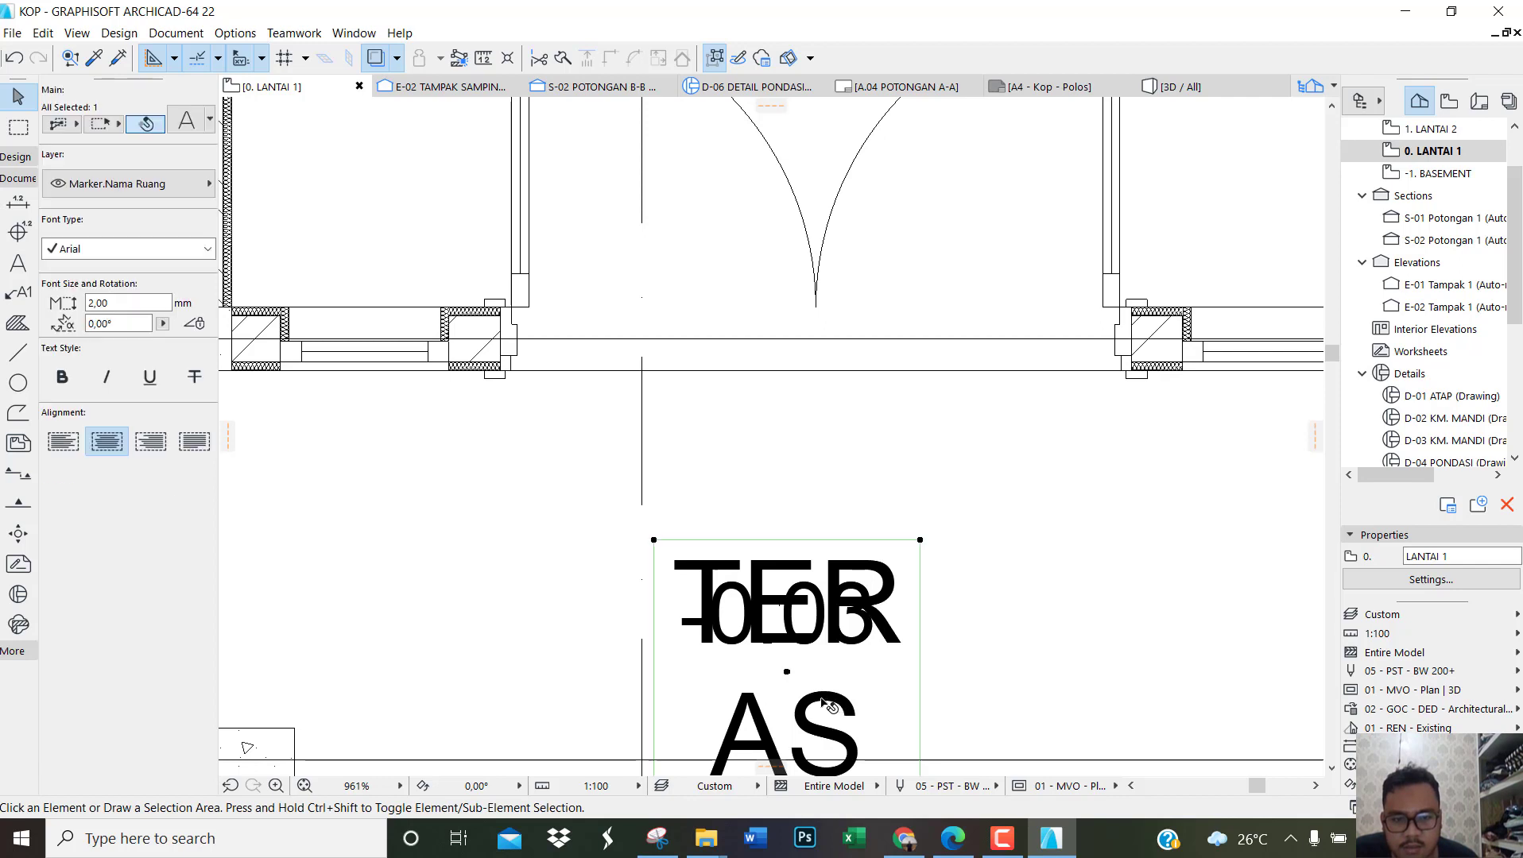
{"action": "left_click_drag", "start_coordinate": [822, 700], "coordinate": [809, 528]}
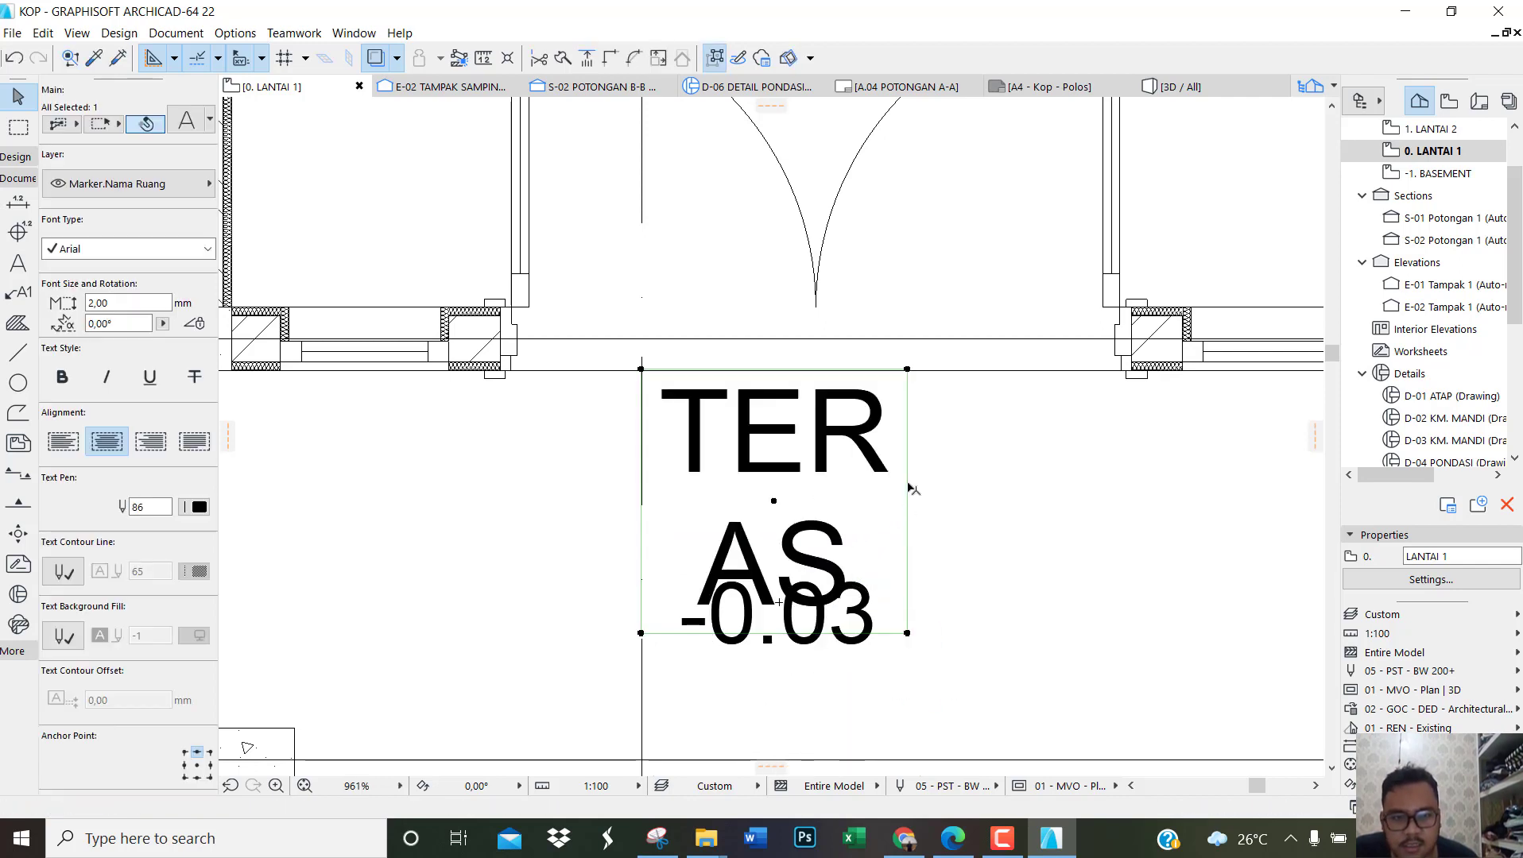
{"action": "left_click_drag", "start_coordinate": [908, 371], "coordinate": [1120, 502]}
Step: Set the font size of the TERAS room label to 1,50 mm
{"action": "left_click", "coordinate": [111, 303]}
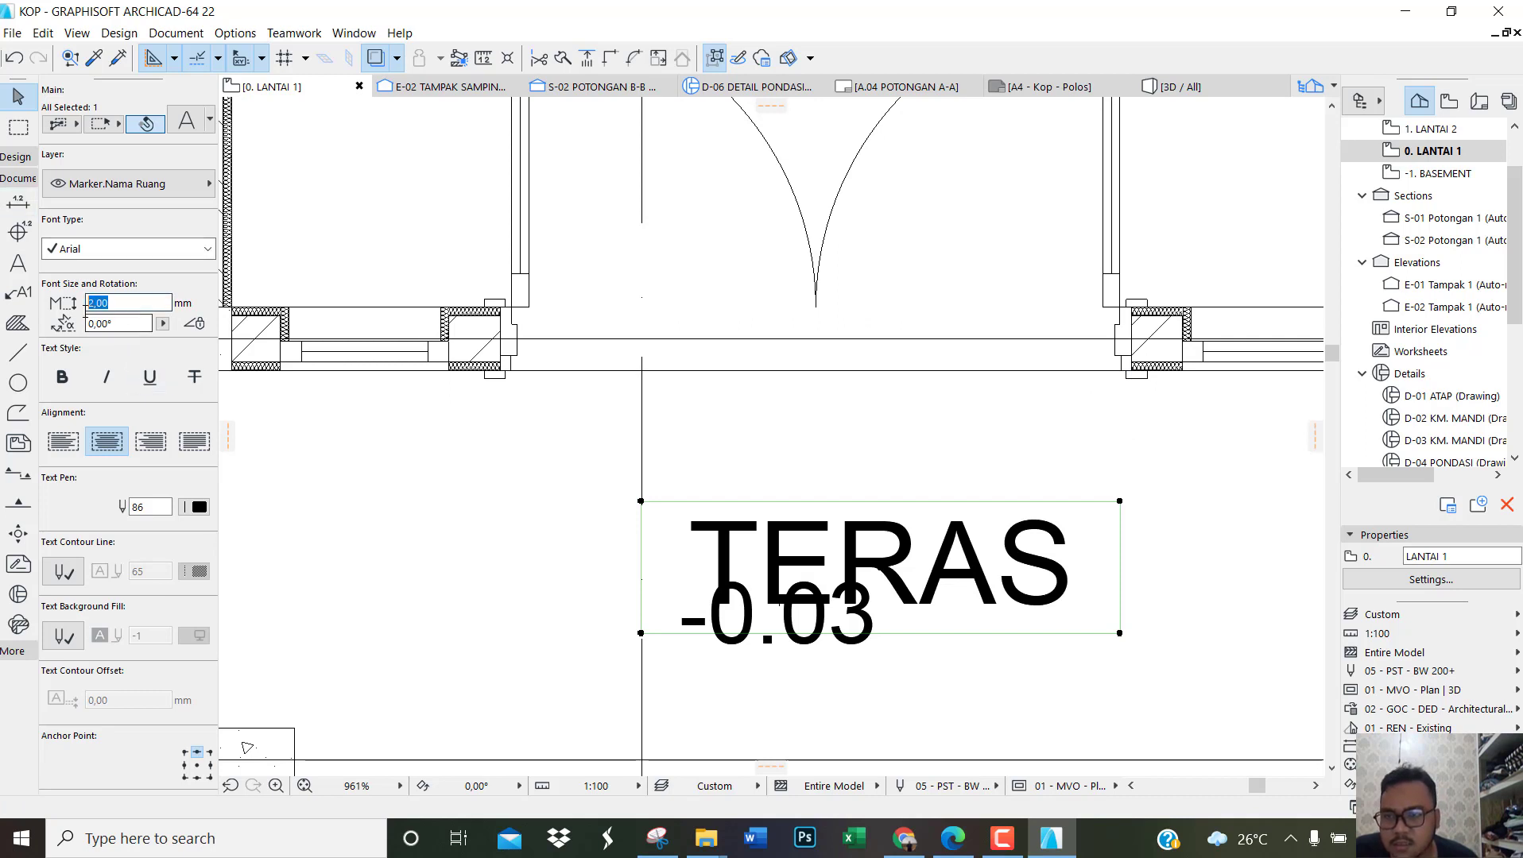
{"action": "type", "text": "1,50"}
{"action": "key", "text": "Return"}
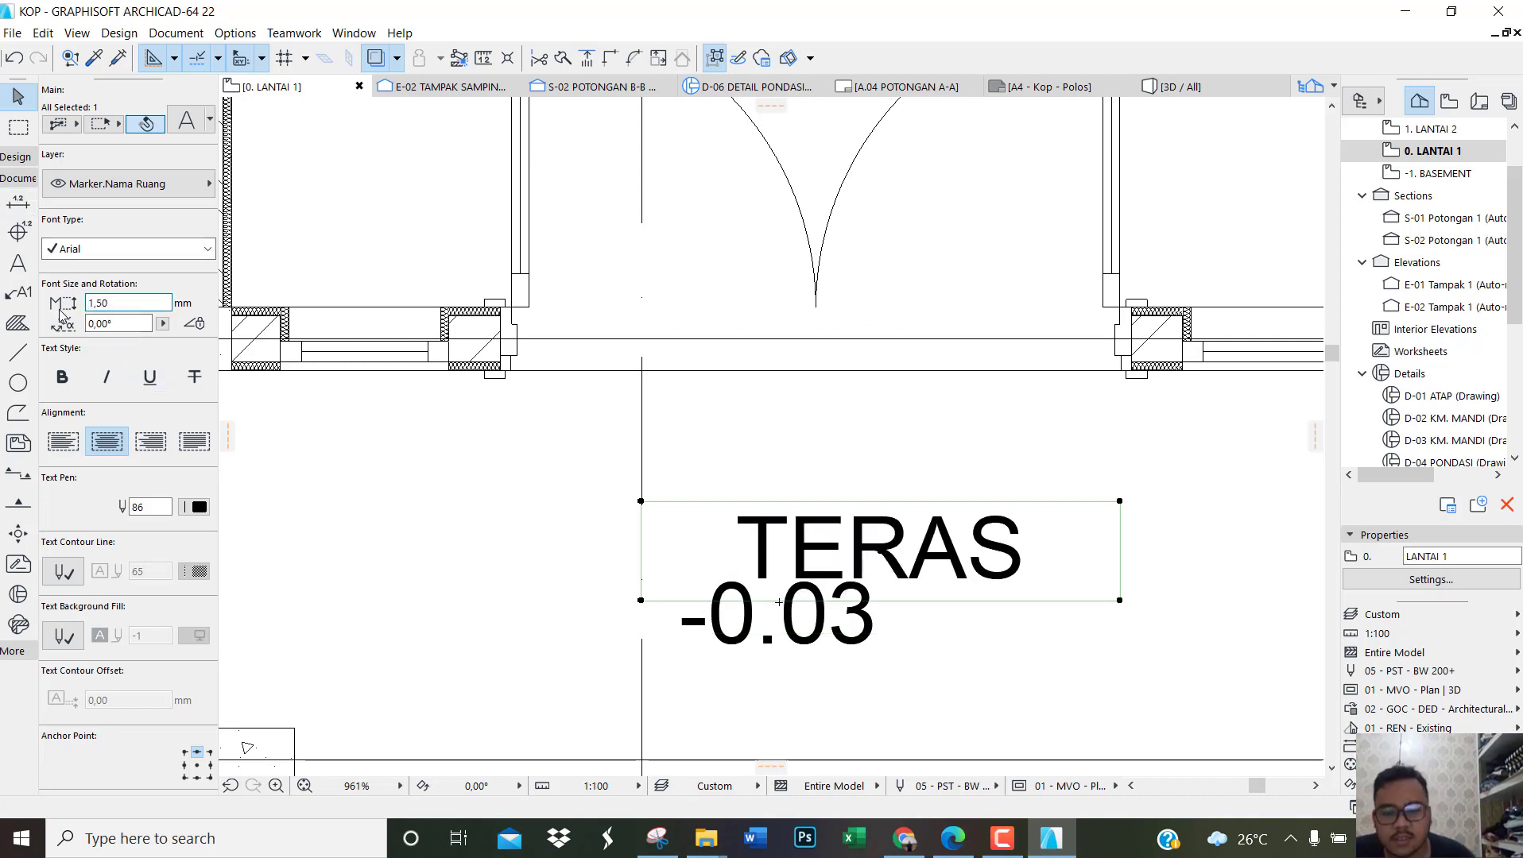
Step: Move the TERAS room label up and to the left by about 23 so it sits above the -0.03 level text
{"action": "key", "text": "ctrl+d"}
{"action": "left_click", "coordinate": [909, 541]}
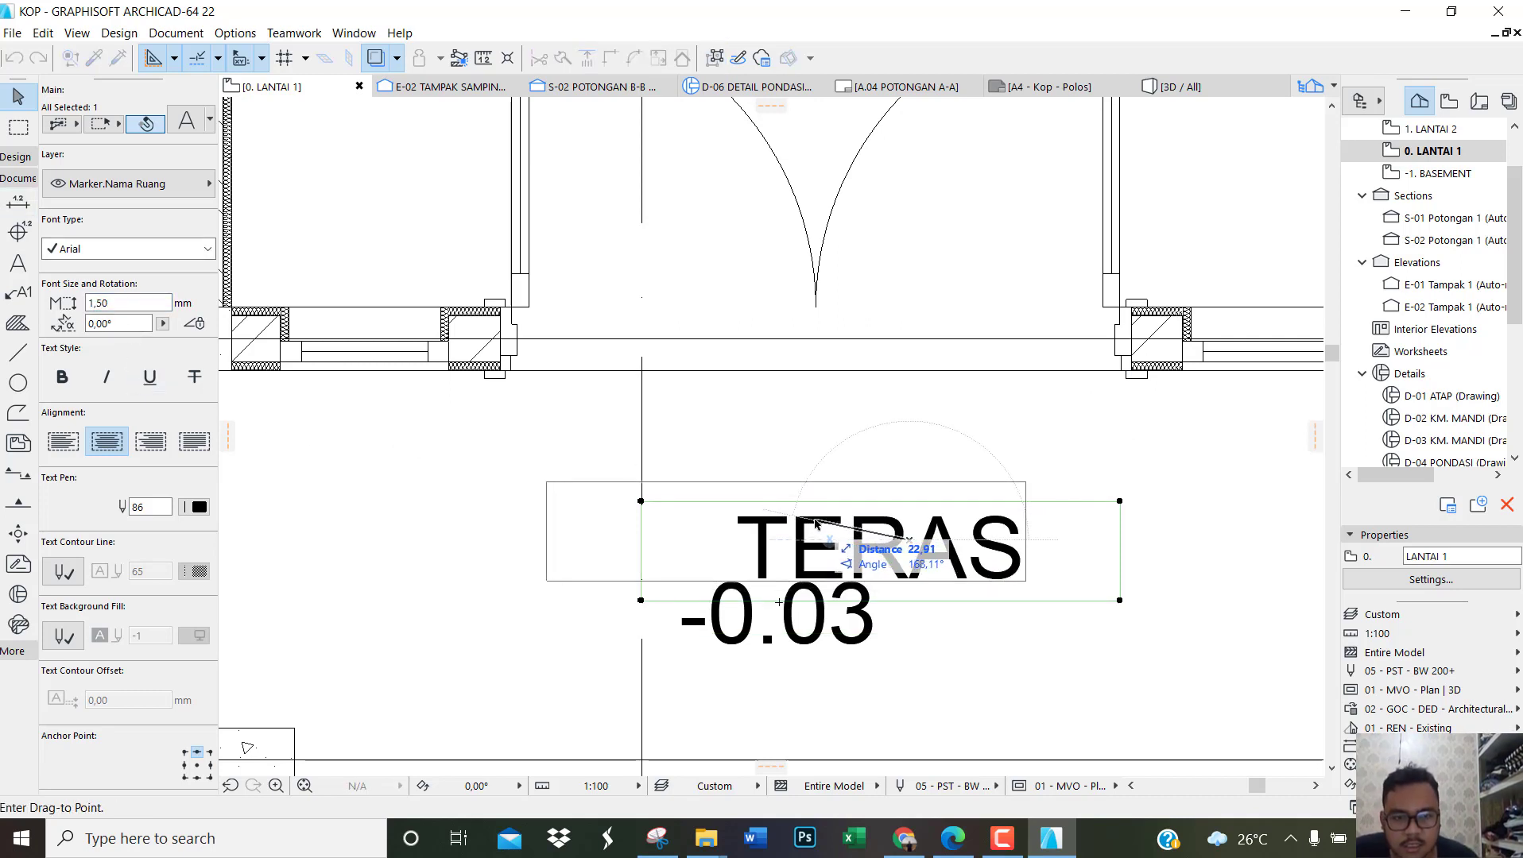
{"action": "left_click", "coordinate": [815, 521]}
{"action": "key", "text": "Escape"}
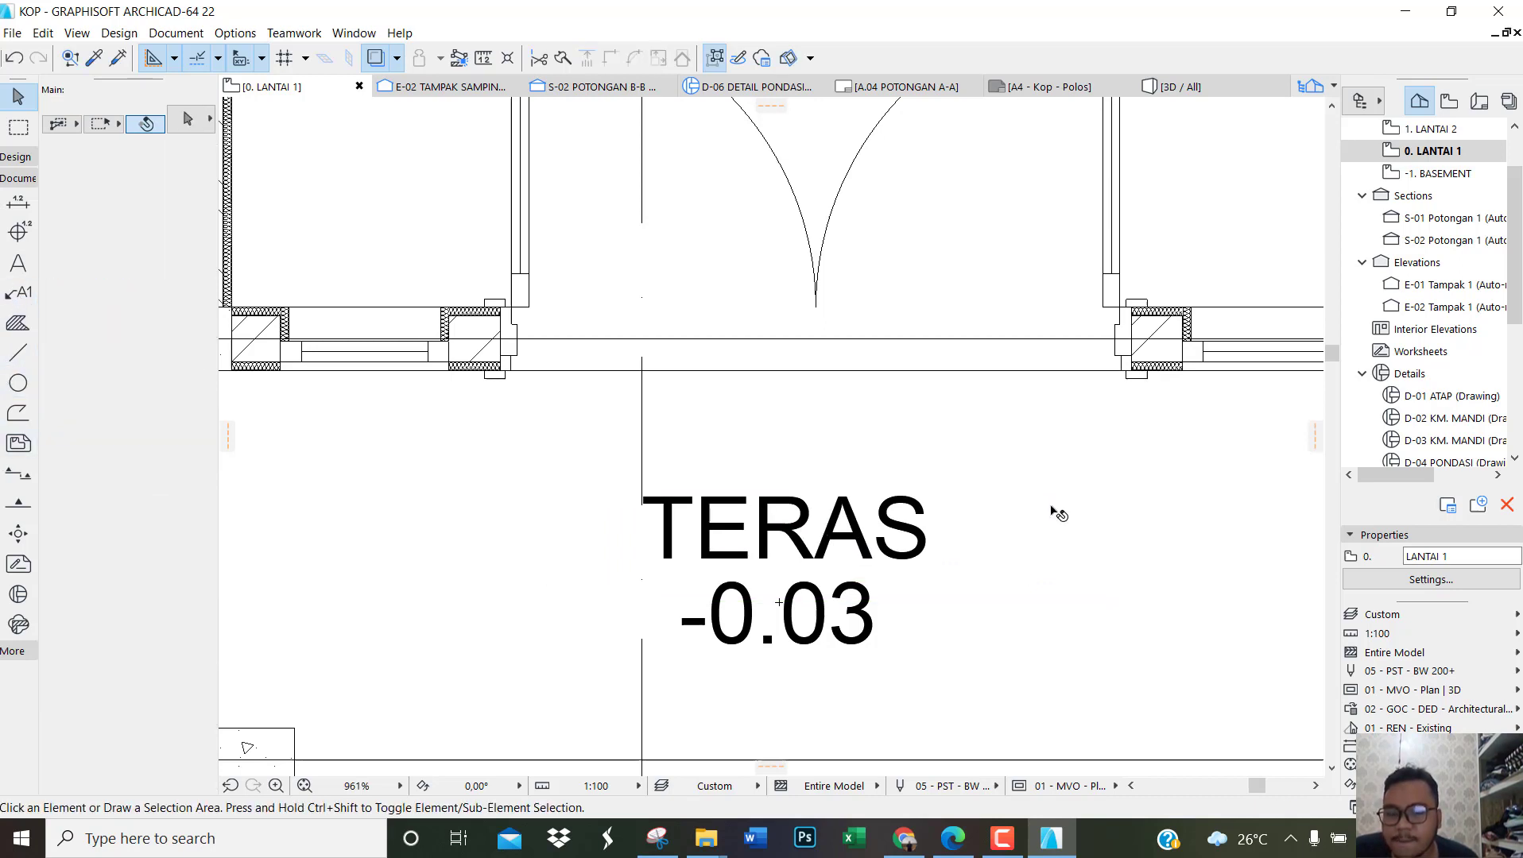
Step: Switch to the reference PDF in the browser and examine the terrace label on the DENAH LT 1 plan
{"action": "left_click", "coordinate": [953, 839]}
{"action": "scroll", "coordinate": [928, 706], "scroll_direction": "up", "scroll_amount": 20}
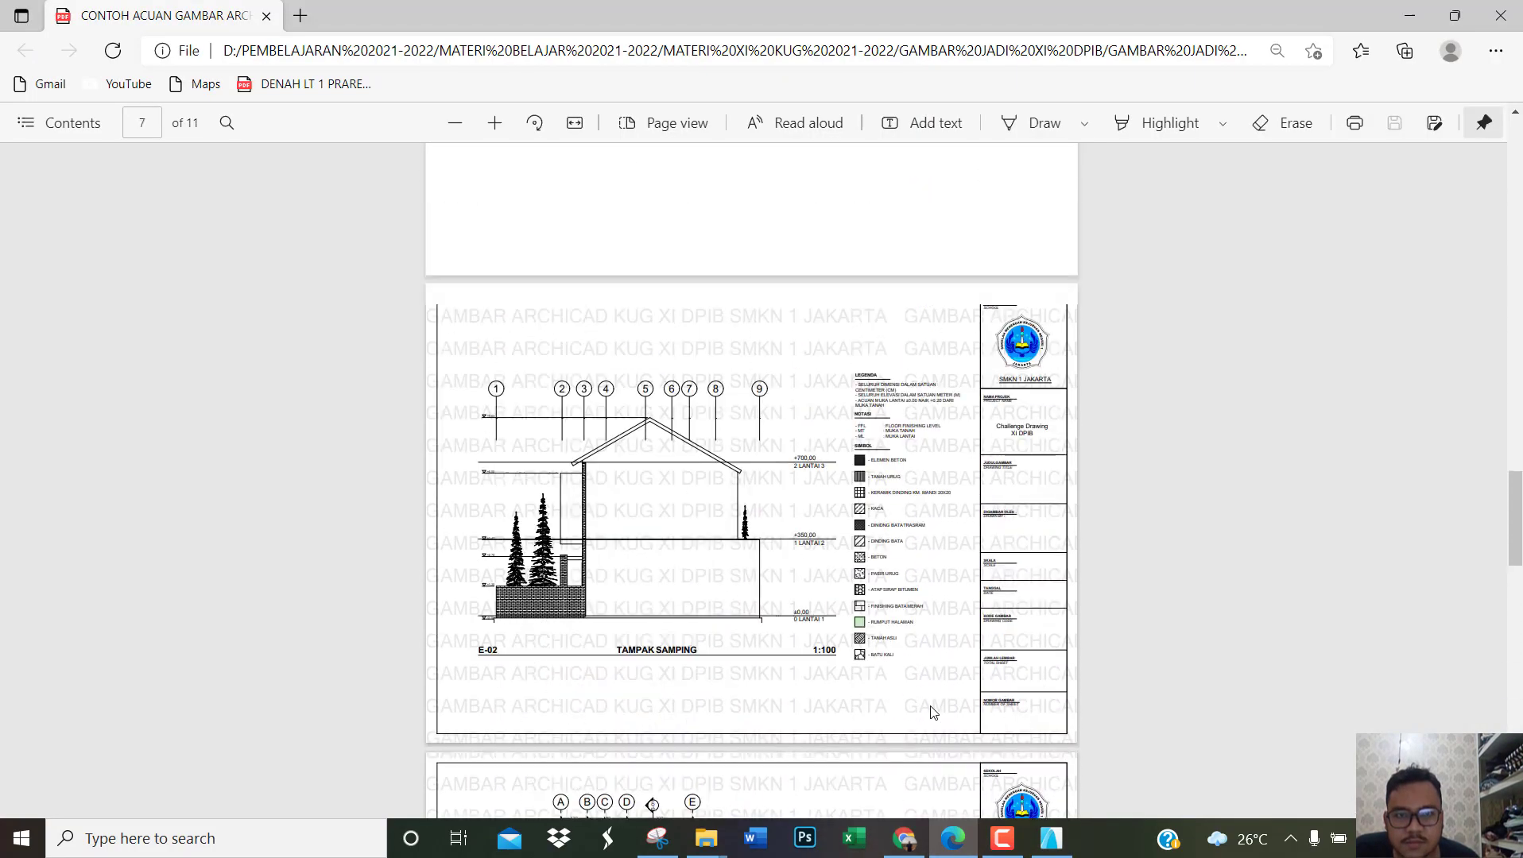
{"action": "scroll", "coordinate": [934, 718], "scroll_direction": "up", "scroll_amount": 15}
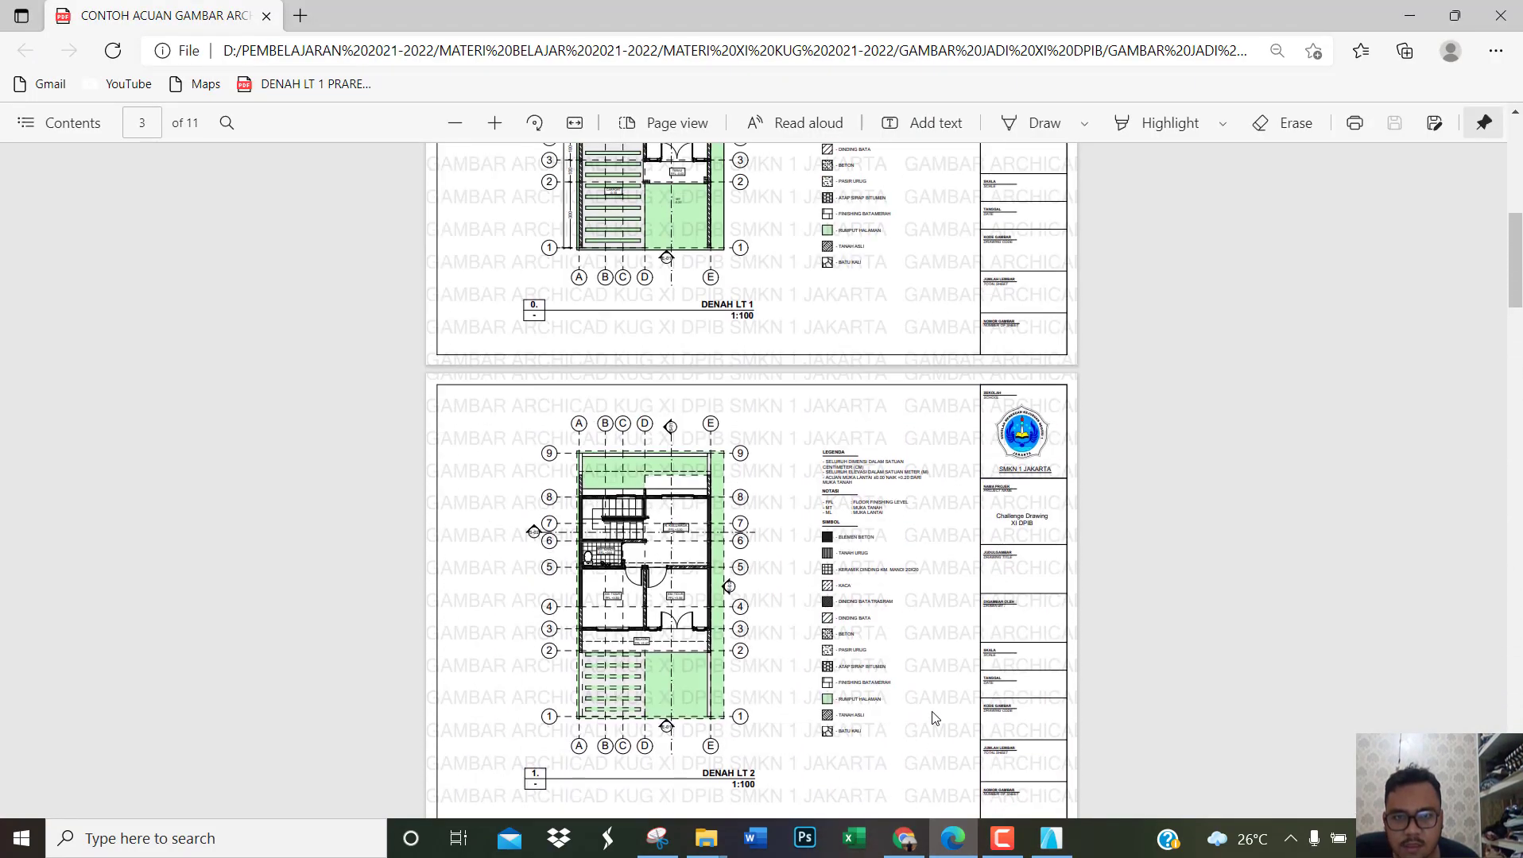
{"action": "scroll", "coordinate": [685, 518], "scroll_direction": "up", "scroll_amount": 4}
{"action": "scroll", "coordinate": [697, 449], "scroll_direction": "up", "scroll_amount": 1}
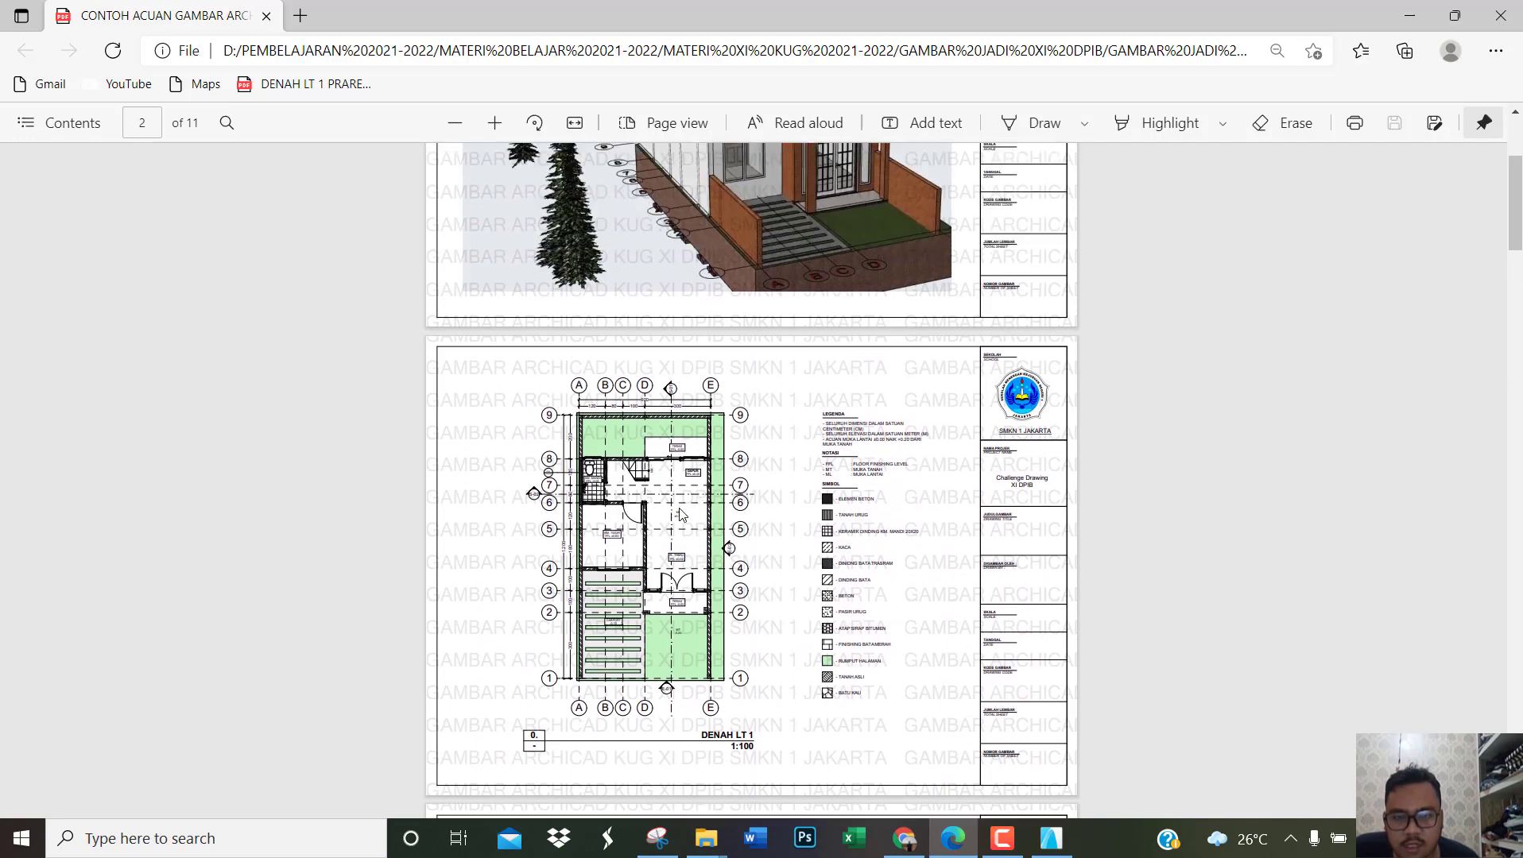
{"action": "scroll", "coordinate": [678, 662], "scroll_direction": "up", "scroll_amount": 5, "text": "ctrl"}
{"action": "scroll", "coordinate": [573, 567], "scroll_direction": "up", "scroll_amount": 5, "text": "ctrl"}
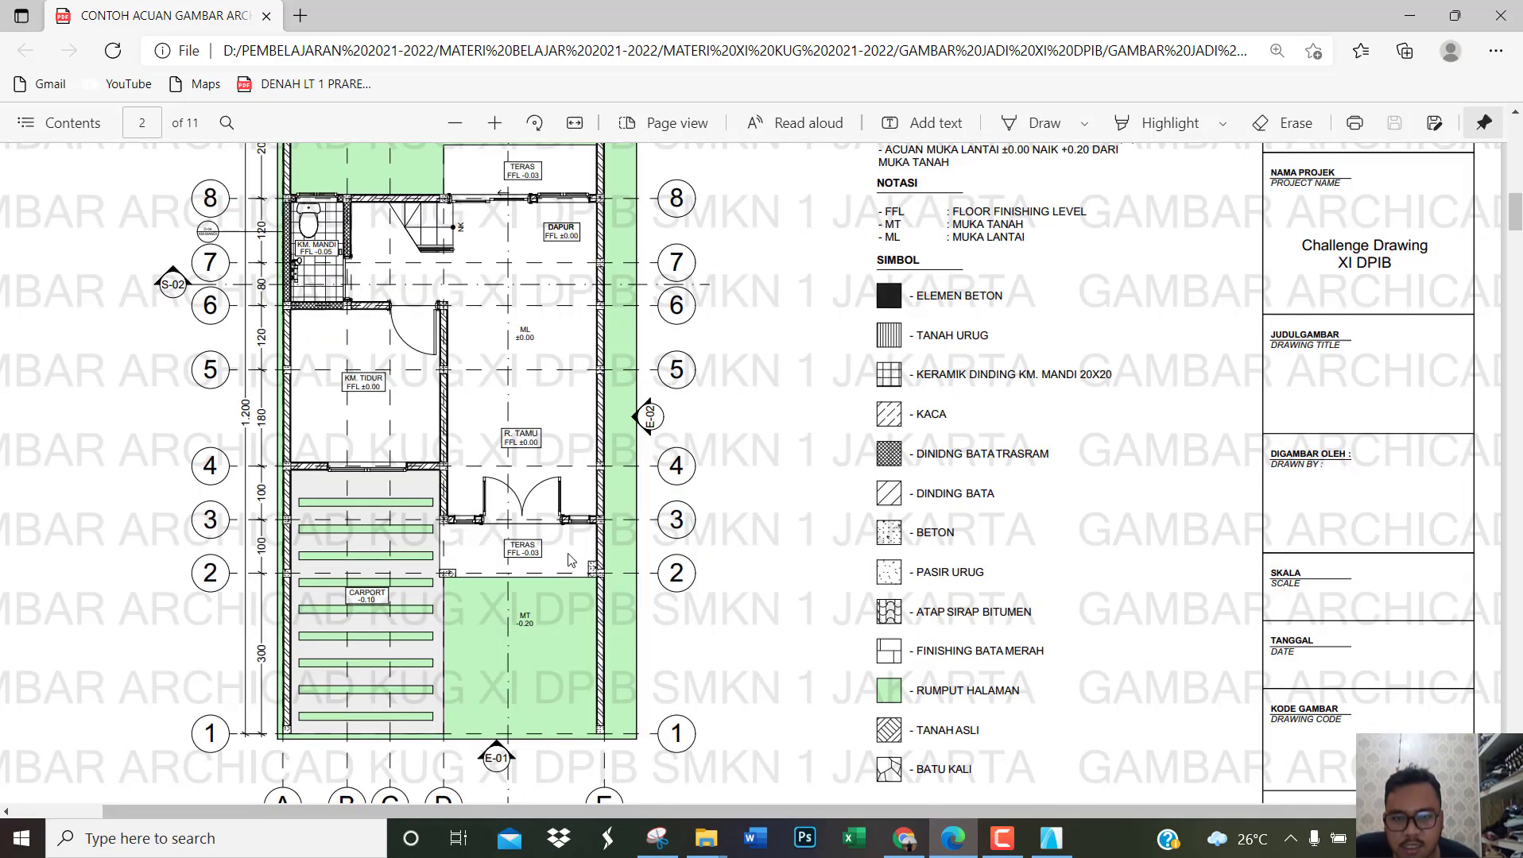
{"action": "scroll", "coordinate": [420, 561], "scroll_direction": "up", "scroll_amount": 4, "text": "ctrl"}
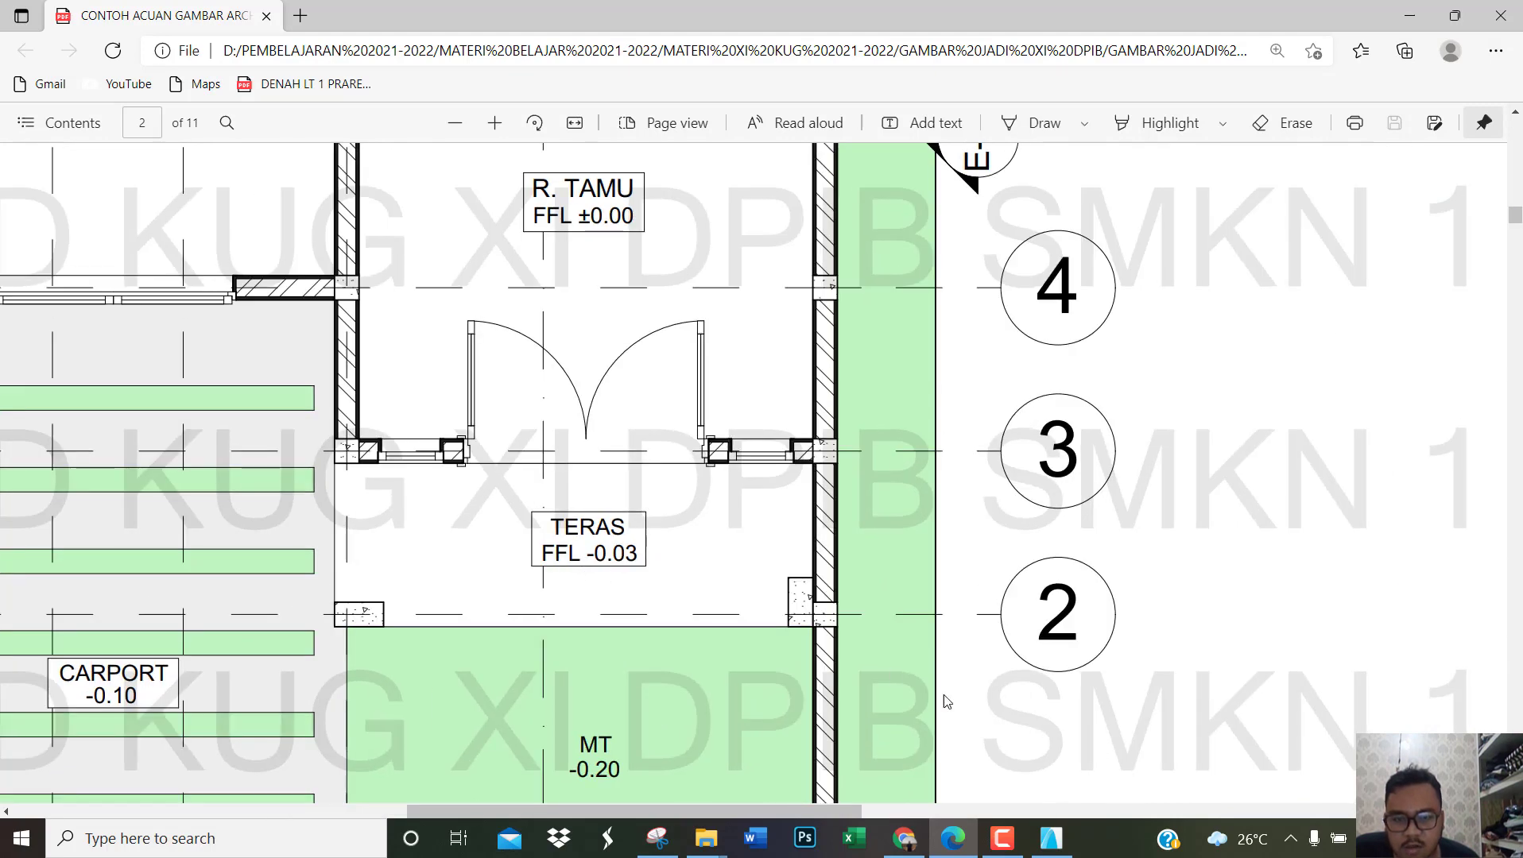
{"action": "left_click", "coordinate": [1051, 838]}
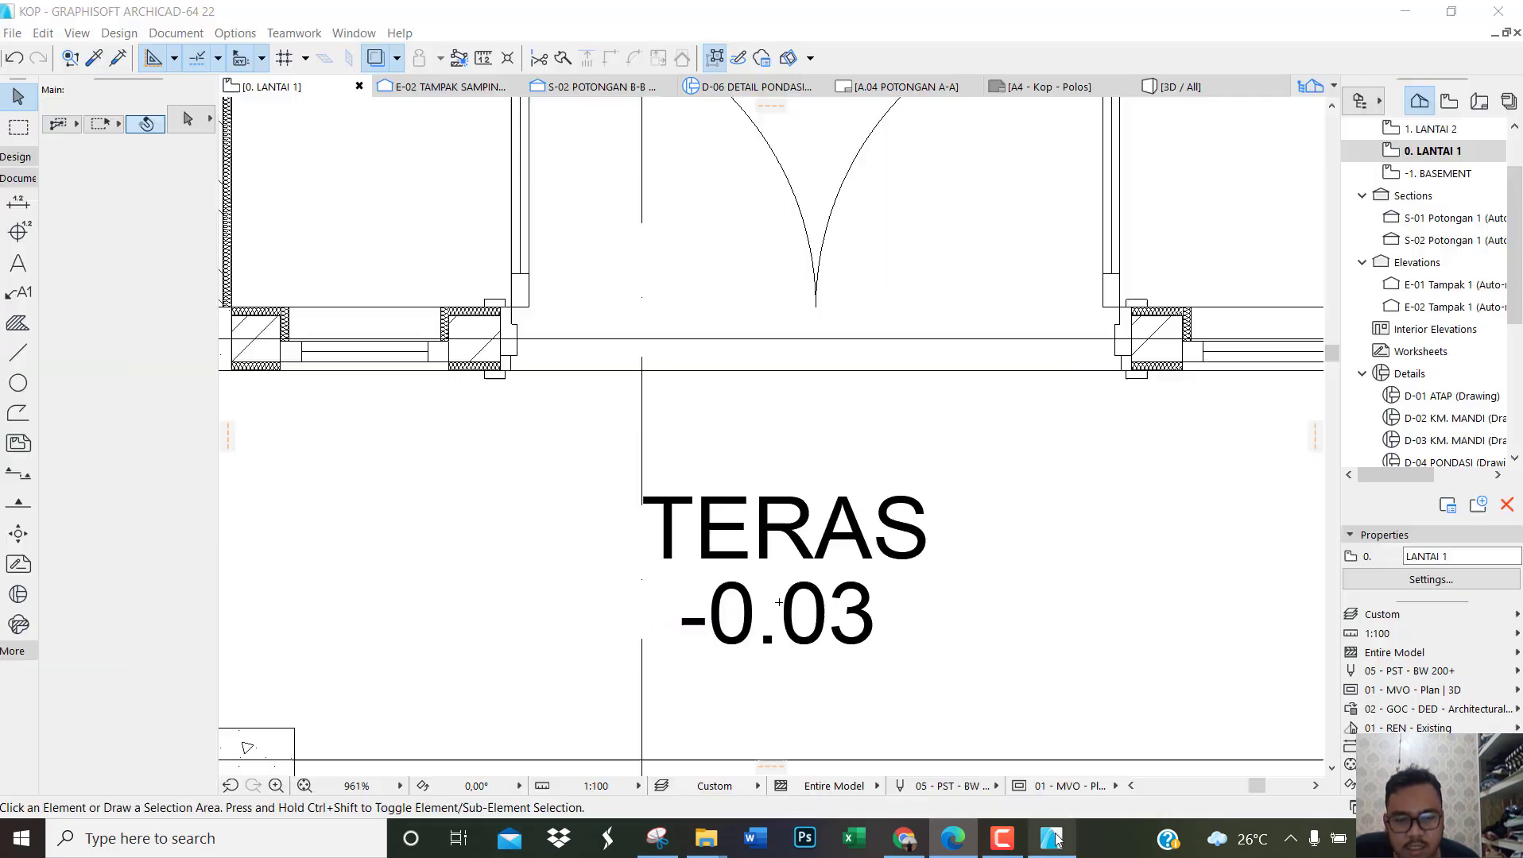
Step: Change the terrace level text to FFL -0.03 and move it about 16 to the left under the TERAS label
{"action": "left_click", "coordinate": [723, 628]}
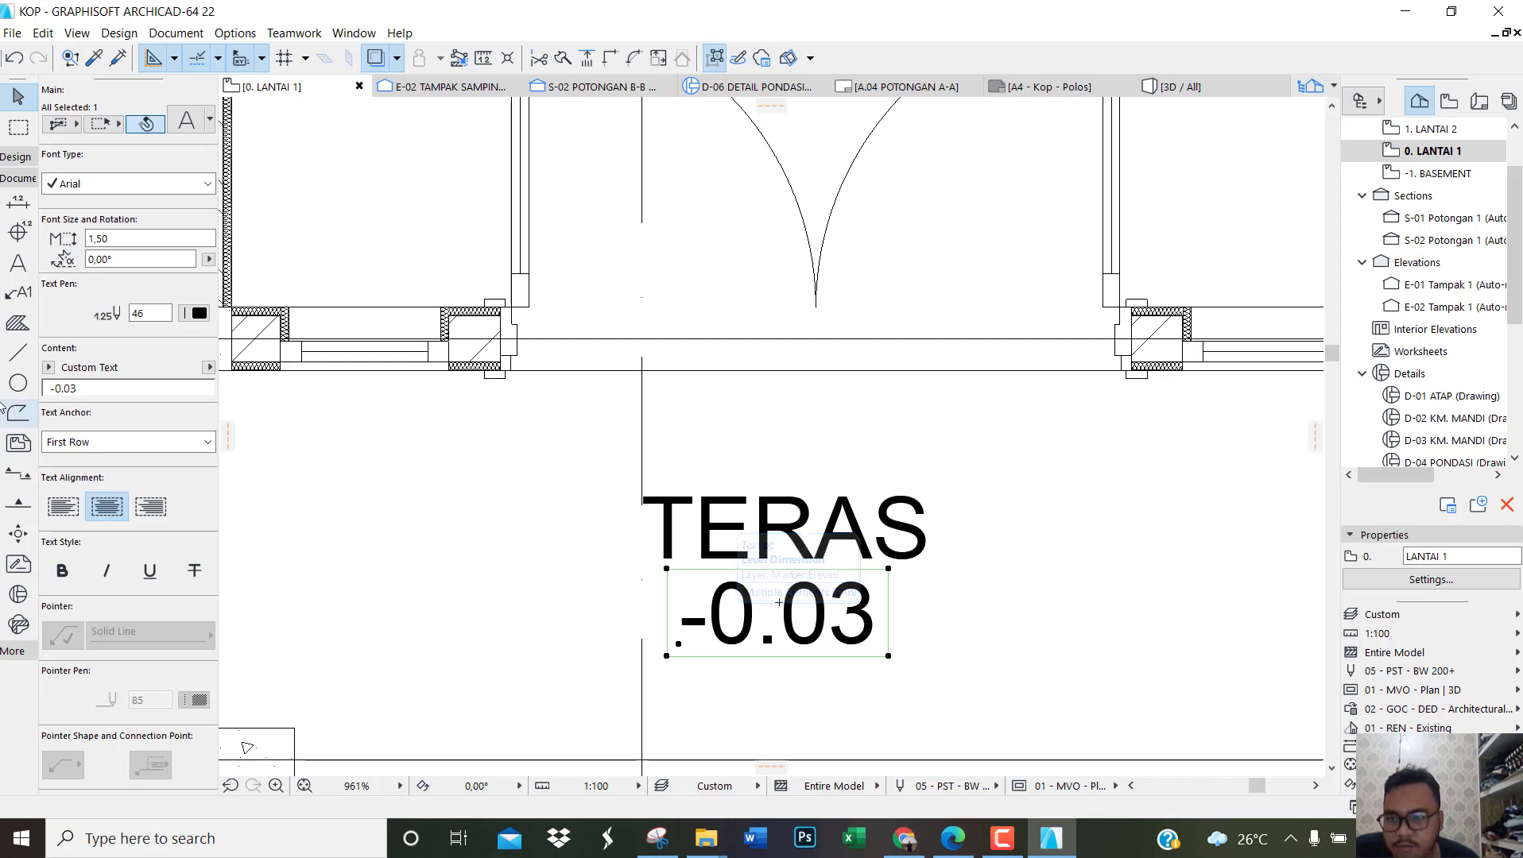
{"action": "left_click", "coordinate": [53, 389]}
{"action": "left_click", "coordinate": [52, 389]}
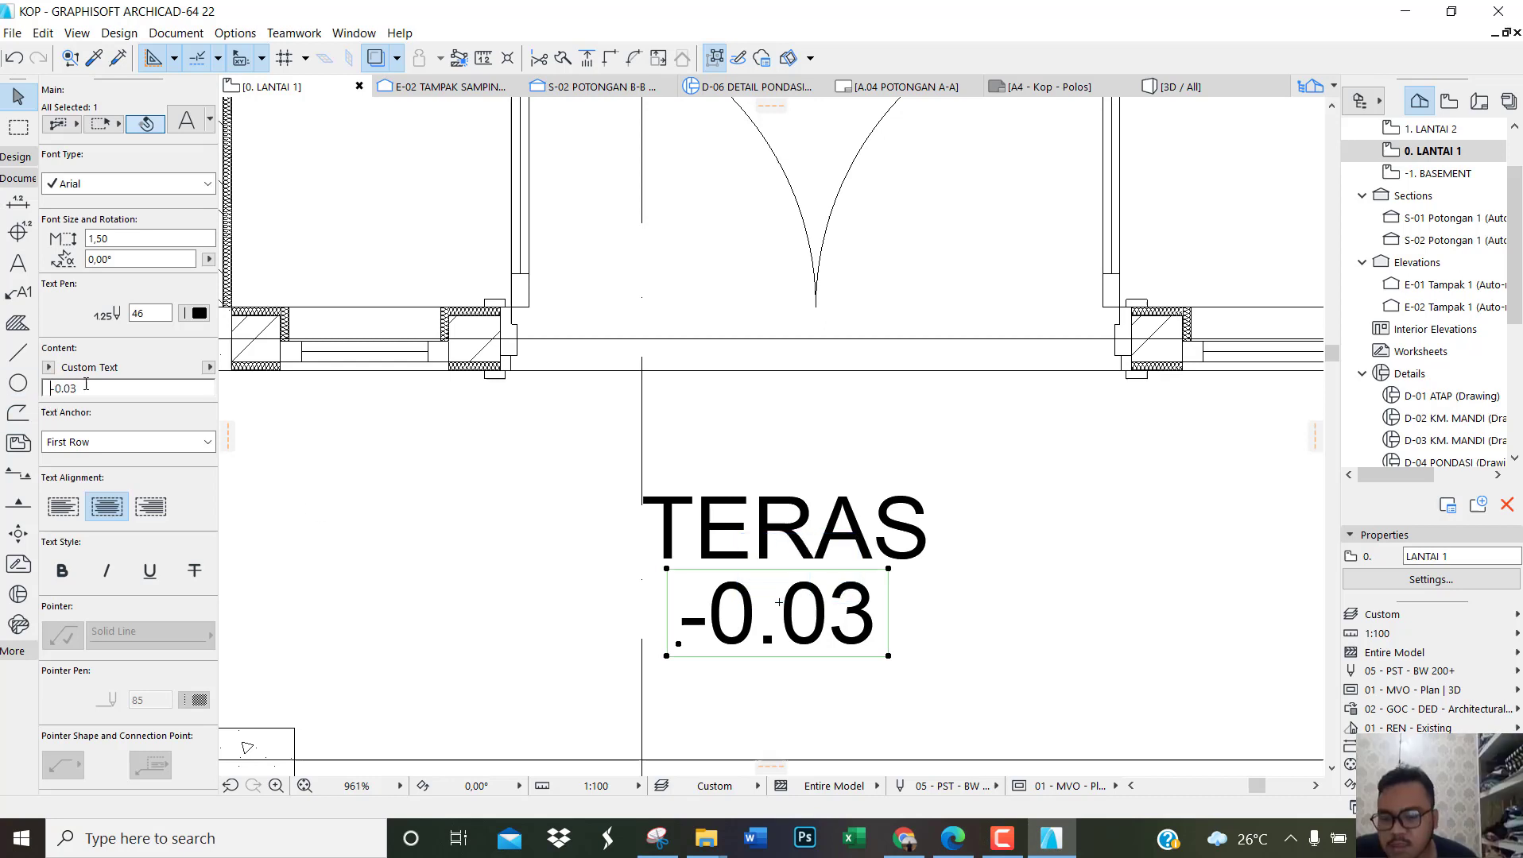
{"action": "type", "text": "FFL"}
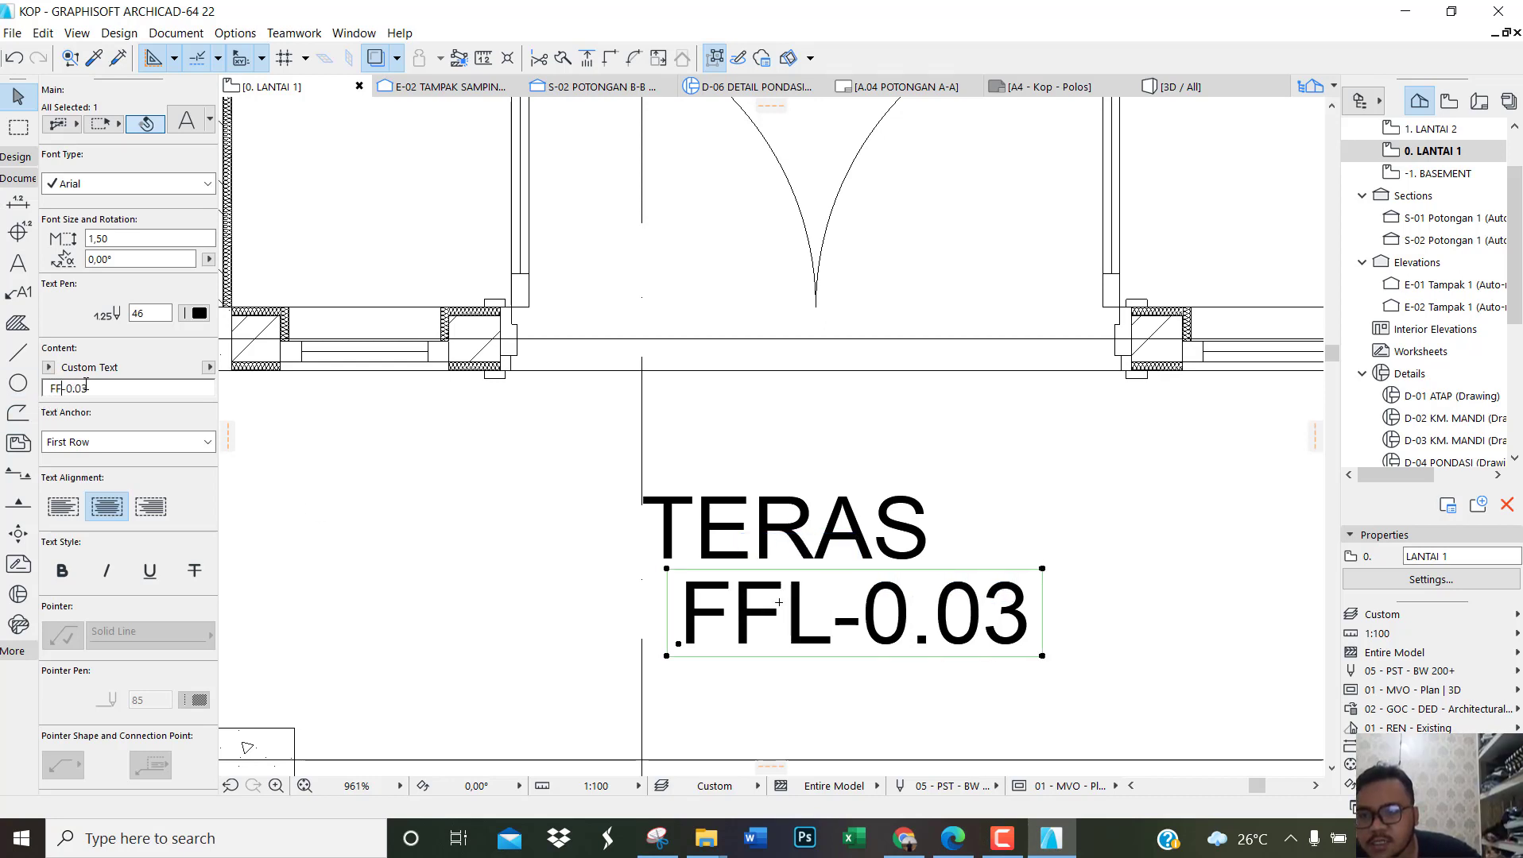
{"action": "left_click", "coordinate": [871, 622]}
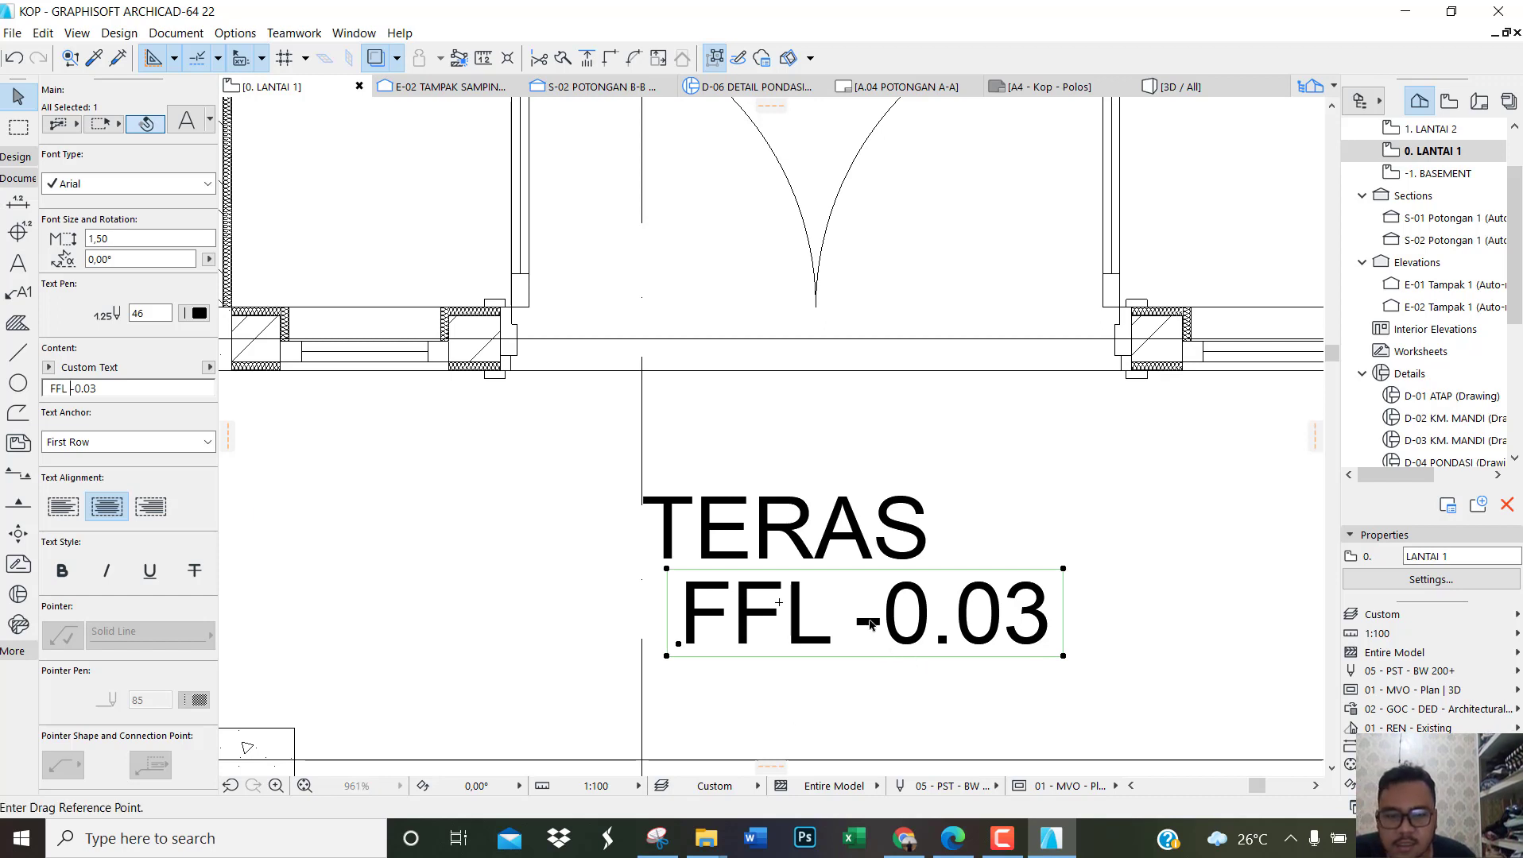
{"action": "left_click", "coordinate": [801, 622]}
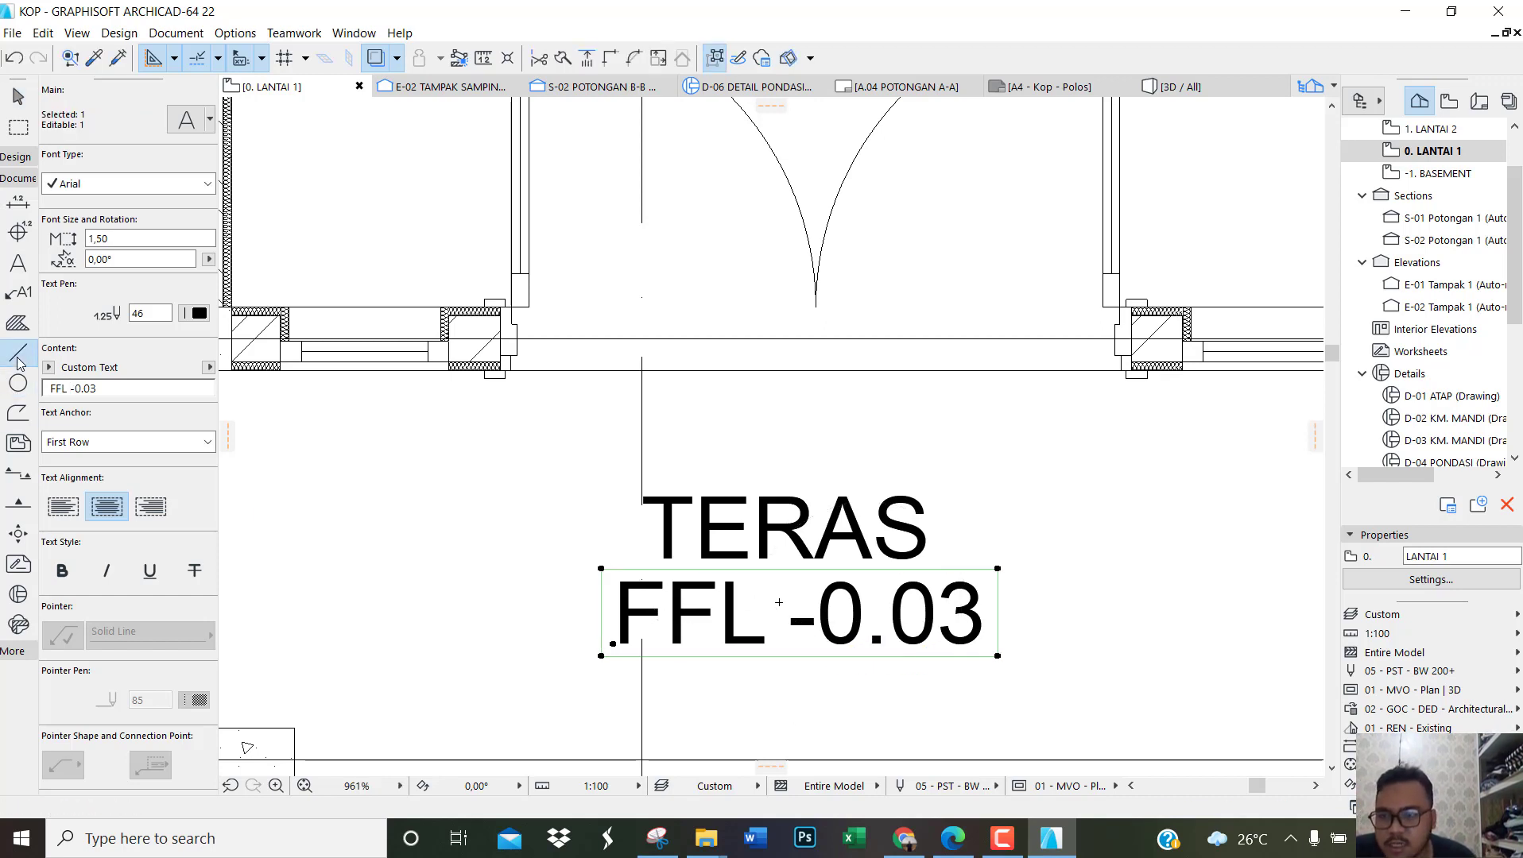
Step: Draw a solid-line rectangle on the Other.Drafting layer as a frame around the TERAS and FFL -0.03 texts
{"action": "left_click", "coordinate": [18, 354]}
{"action": "left_click", "coordinate": [149, 249]}
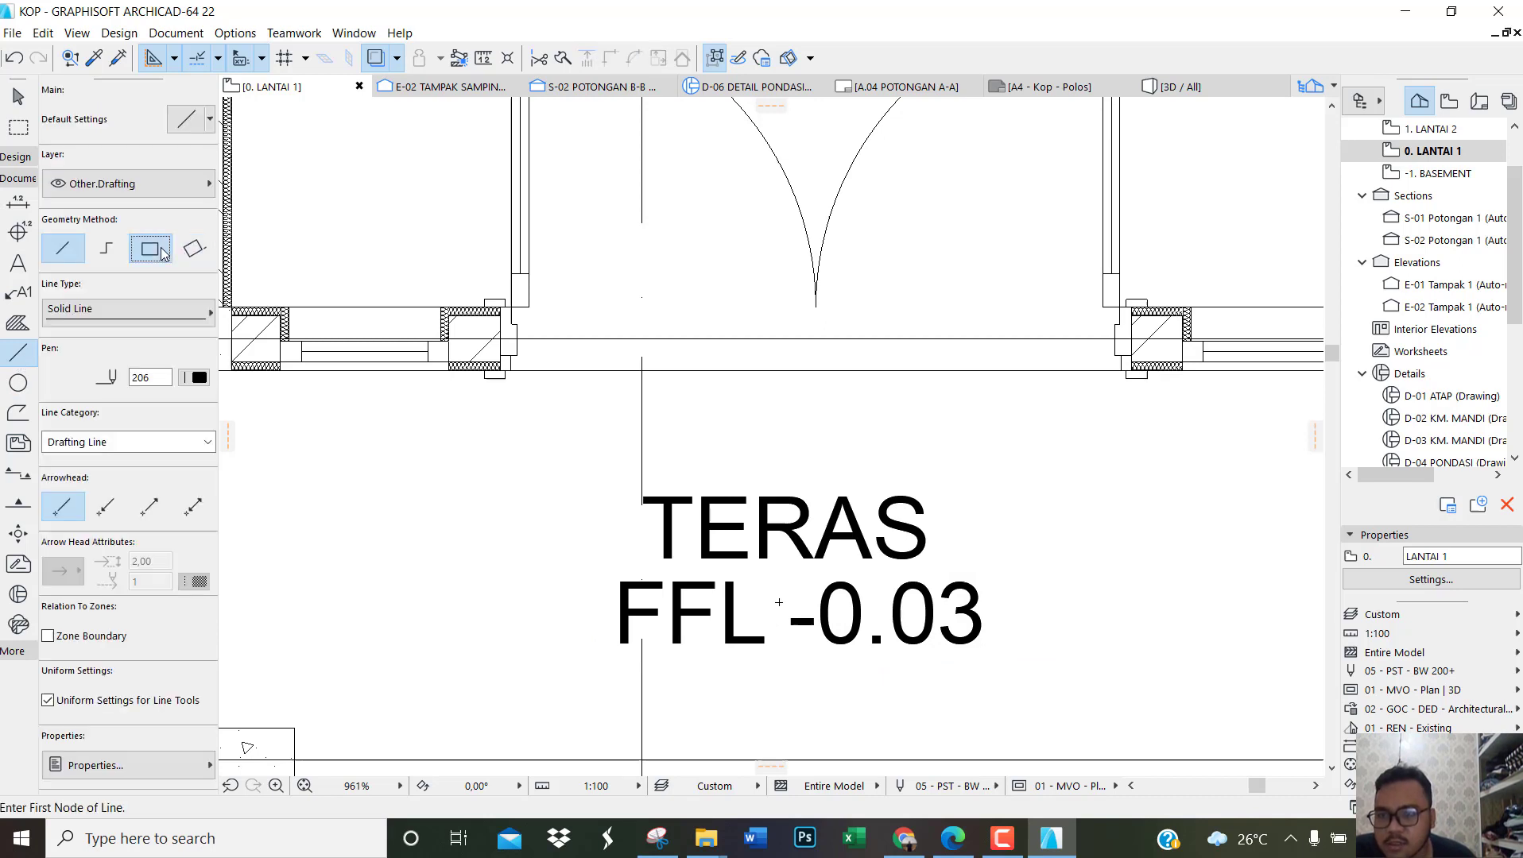
{"action": "left_click", "coordinate": [567, 473]}
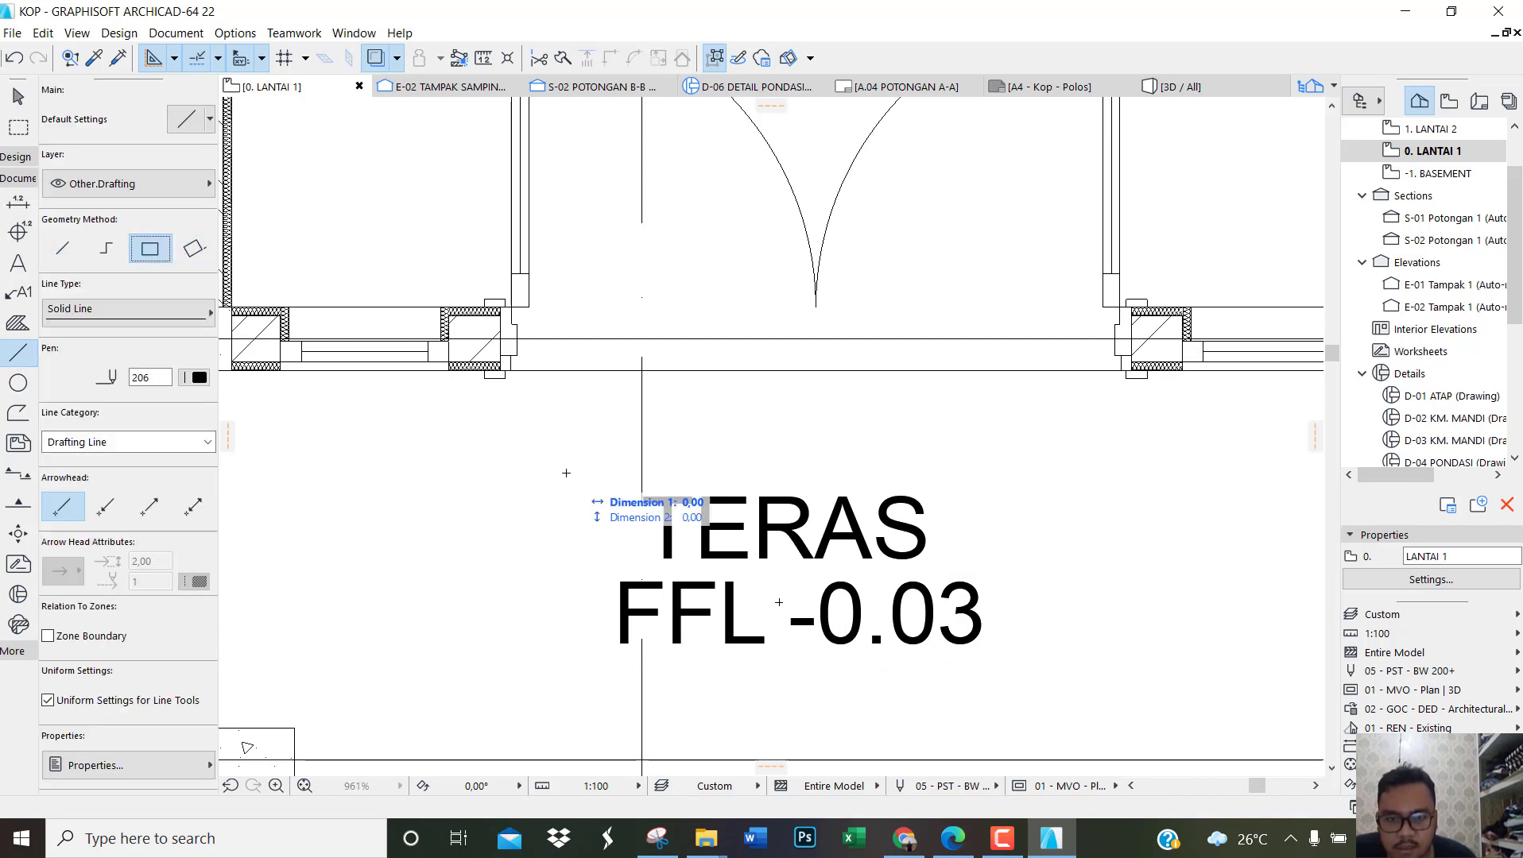
{"action": "left_click", "coordinate": [1037, 667]}
{"action": "scroll", "coordinate": [781, 567], "scroll_direction": "down", "scroll_amount": 5}
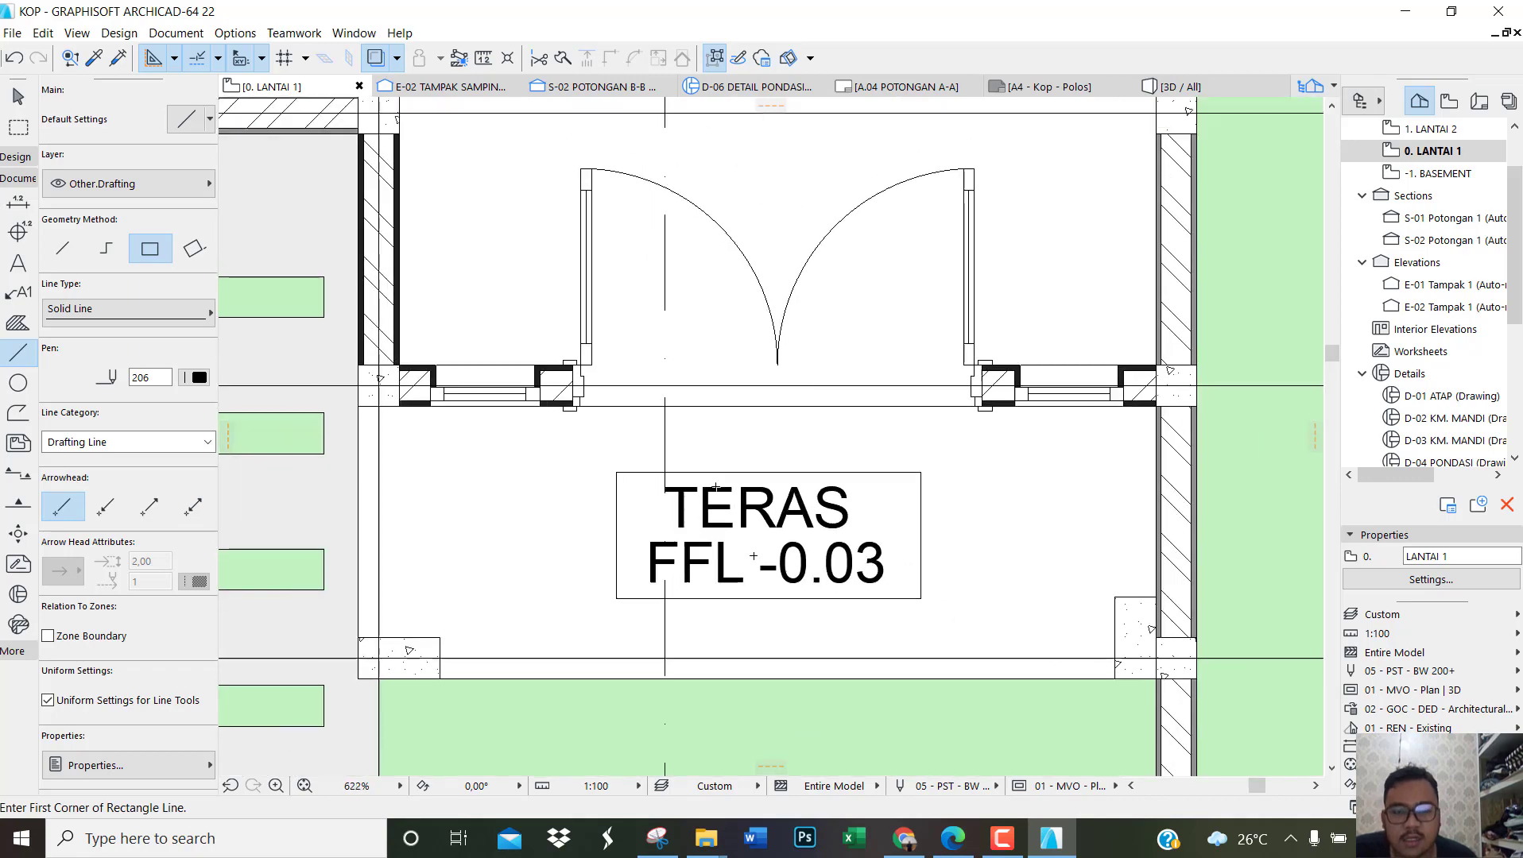
{"action": "middle_click_drag", "start_coordinate": [783, 567], "coordinate": [804, 682]}
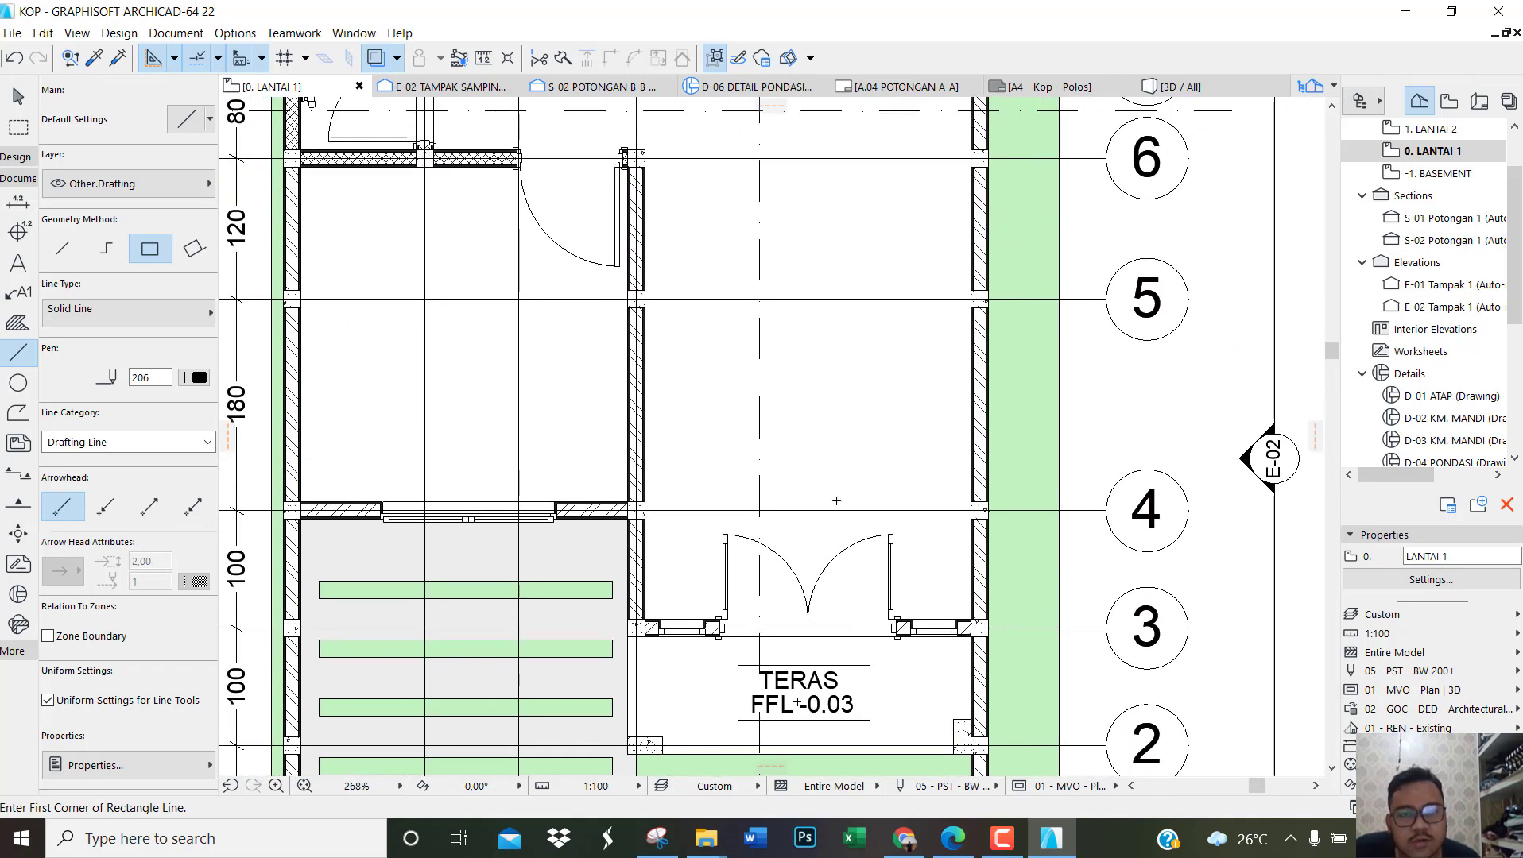
{"action": "middle_click_drag", "start_coordinate": [752, 435], "coordinate": [716, 530]}
{"action": "scroll", "coordinate": [717, 528], "scroll_direction": "down", "scroll_amount": 1}
{"action": "scroll", "coordinate": [720, 491], "scroll_direction": "down", "scroll_amount": 3}
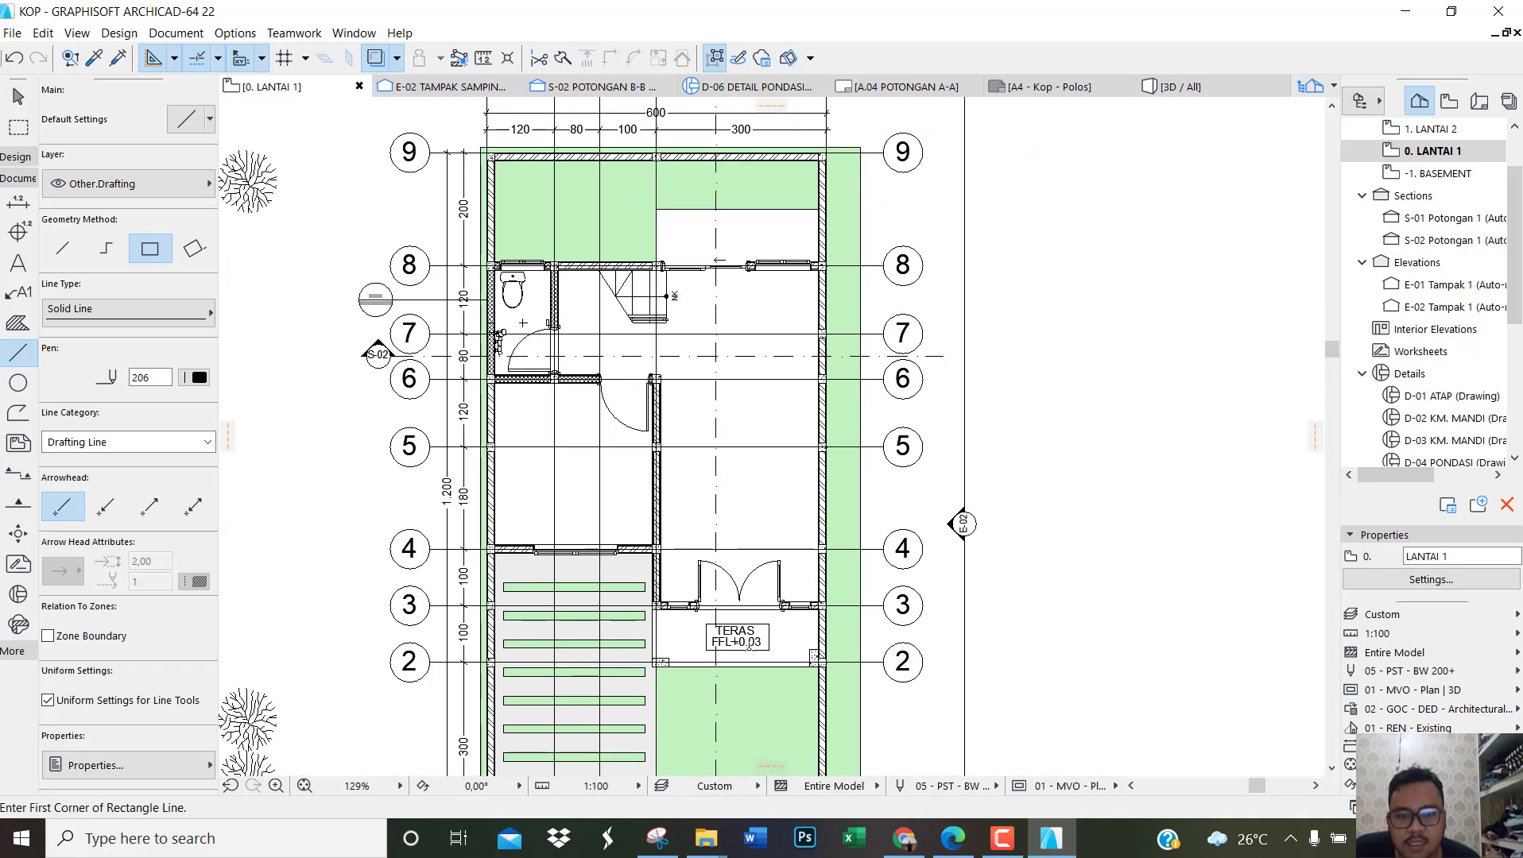
{"action": "scroll", "coordinate": [636, 606], "scroll_direction": "up", "scroll_amount": 6}
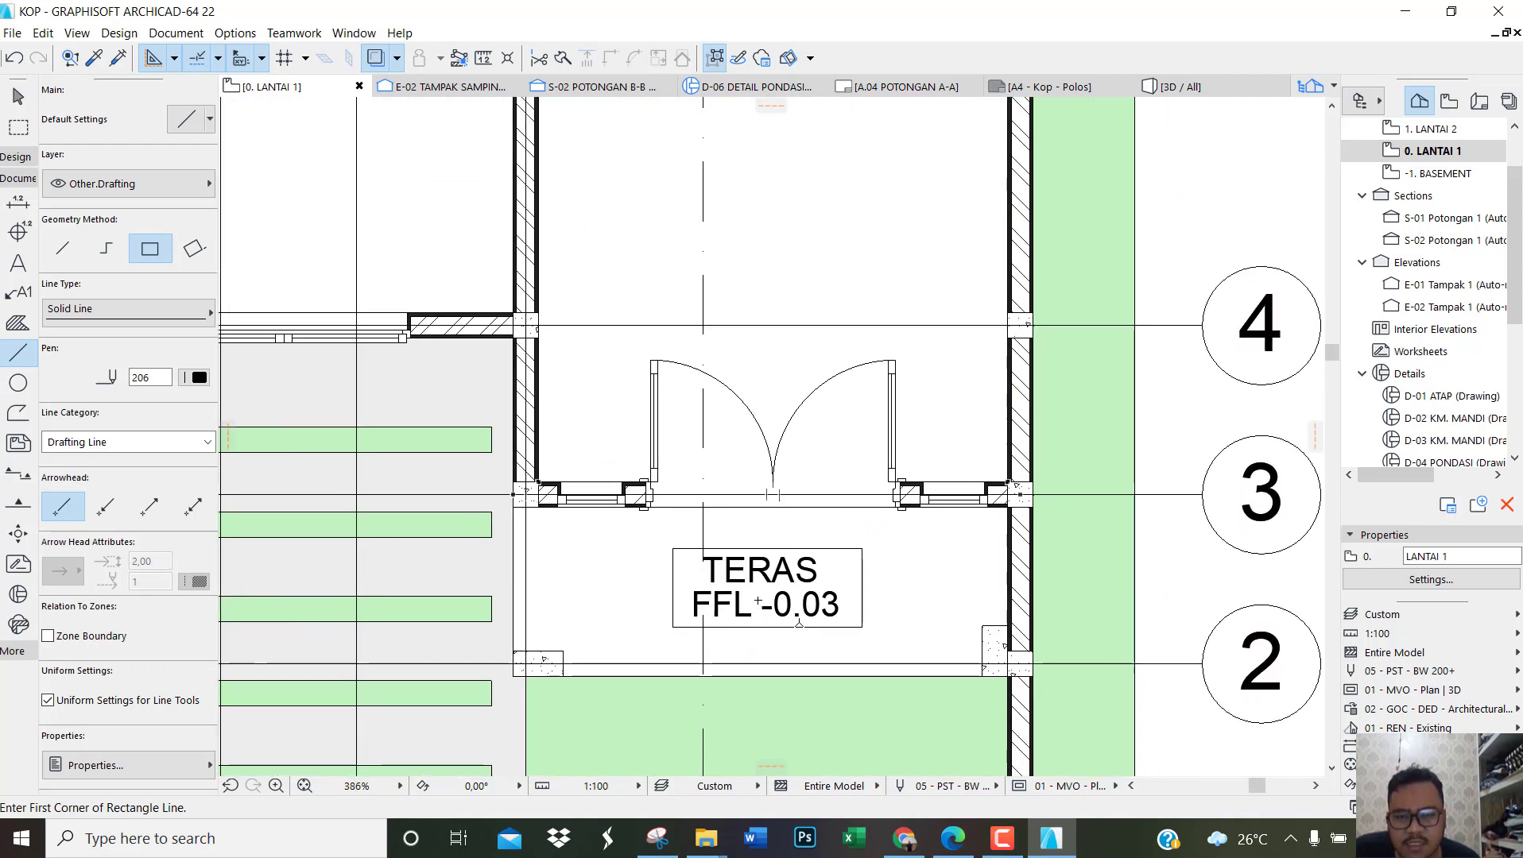
{"action": "key", "text": "Escape"}
{"action": "scroll", "coordinate": [790, 600], "scroll_direction": "up", "scroll_amount": 2}
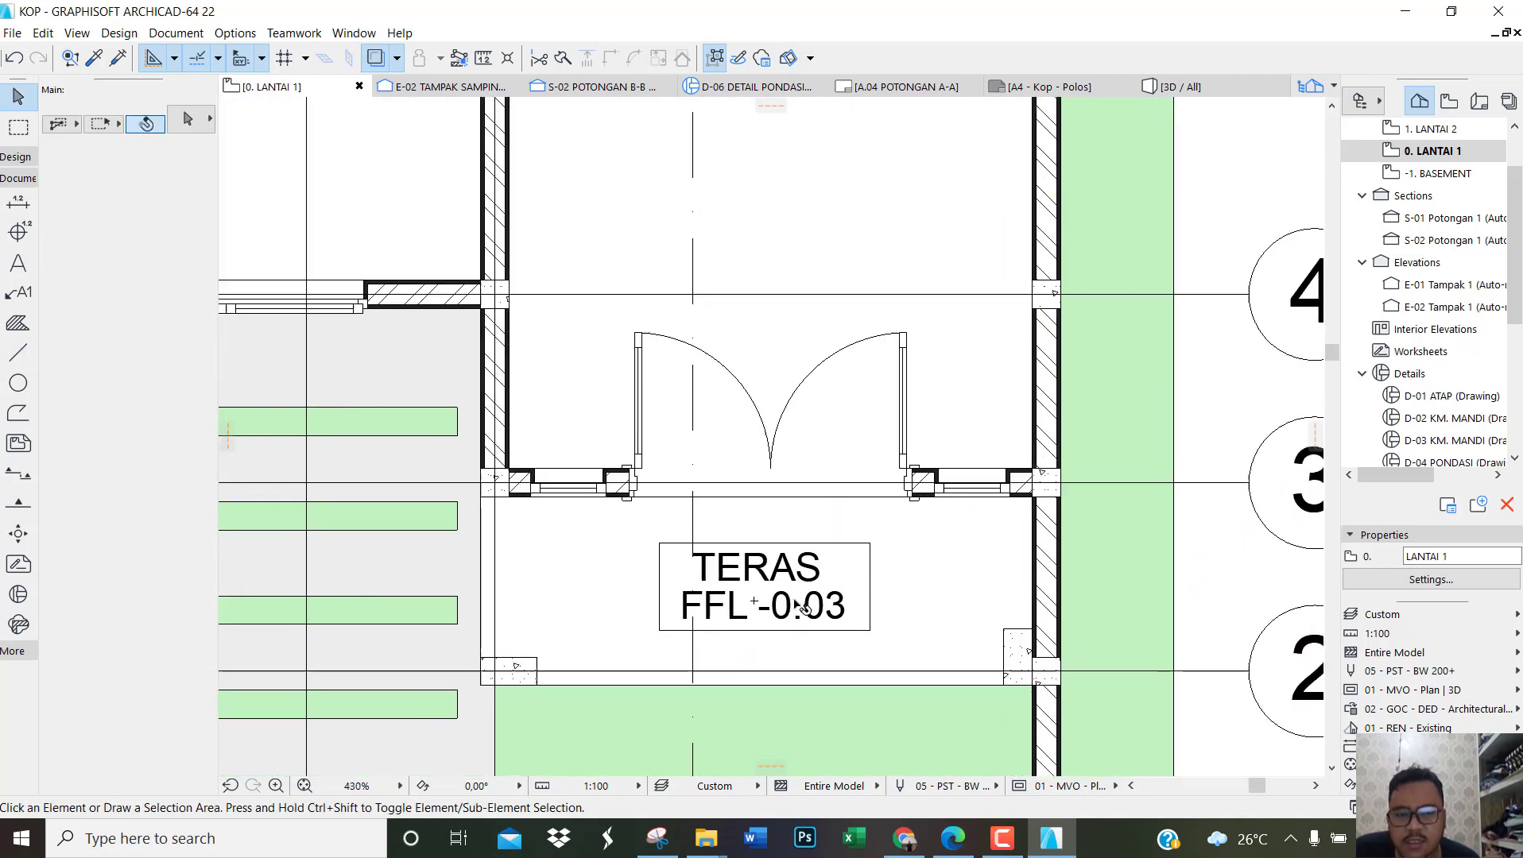
Step: Switch to the reference PDF again and examine the room names and level labels across the DENAH LT 1 plan
{"action": "left_click", "coordinate": [739, 606]}
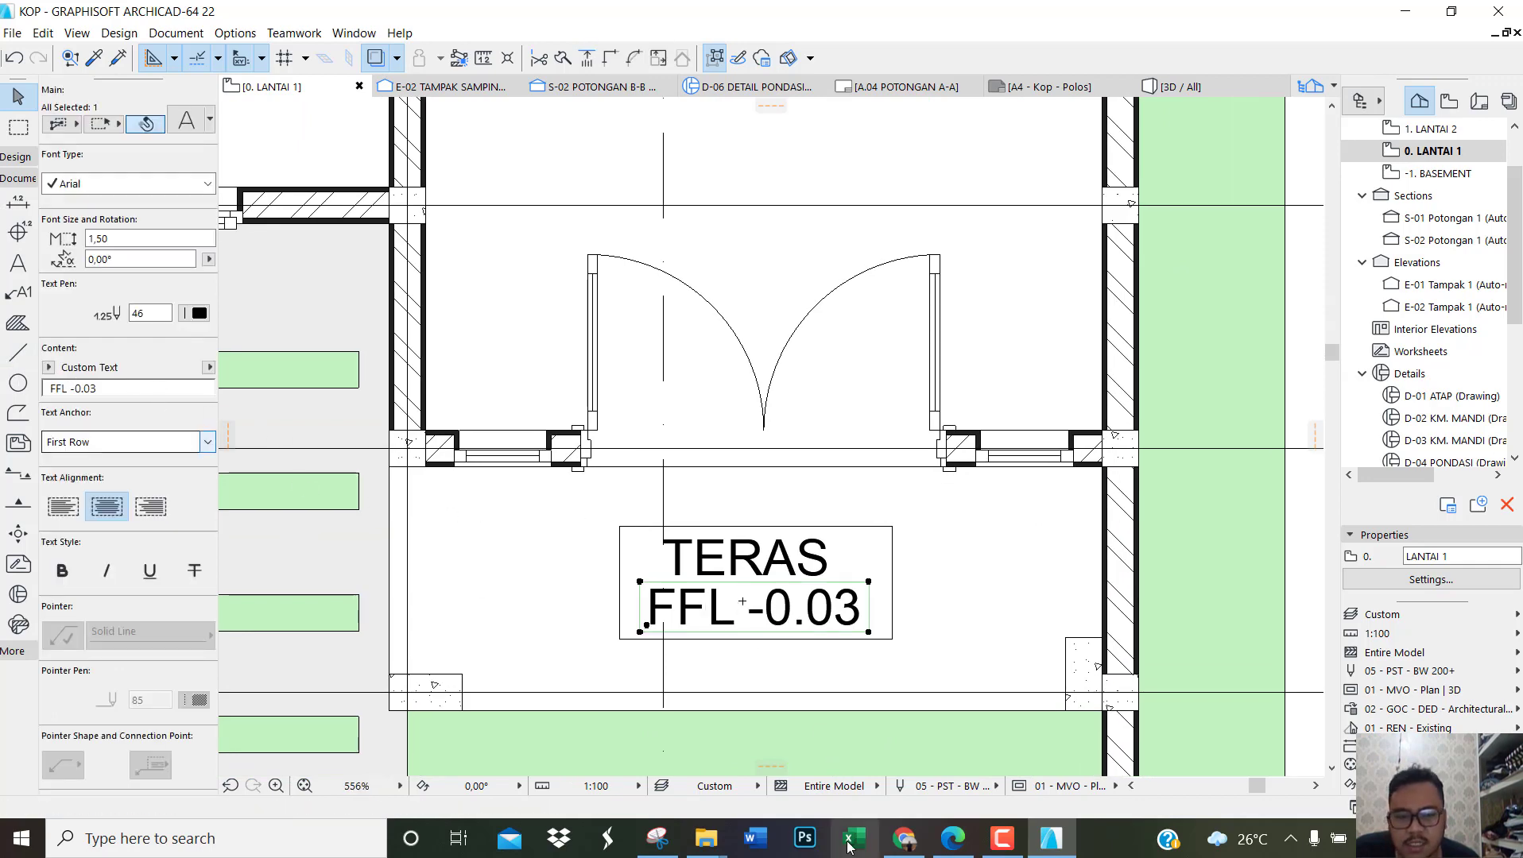
{"action": "left_click", "coordinate": [953, 839]}
{"action": "scroll", "coordinate": [778, 602], "scroll_direction": "down", "scroll_amount": 5}
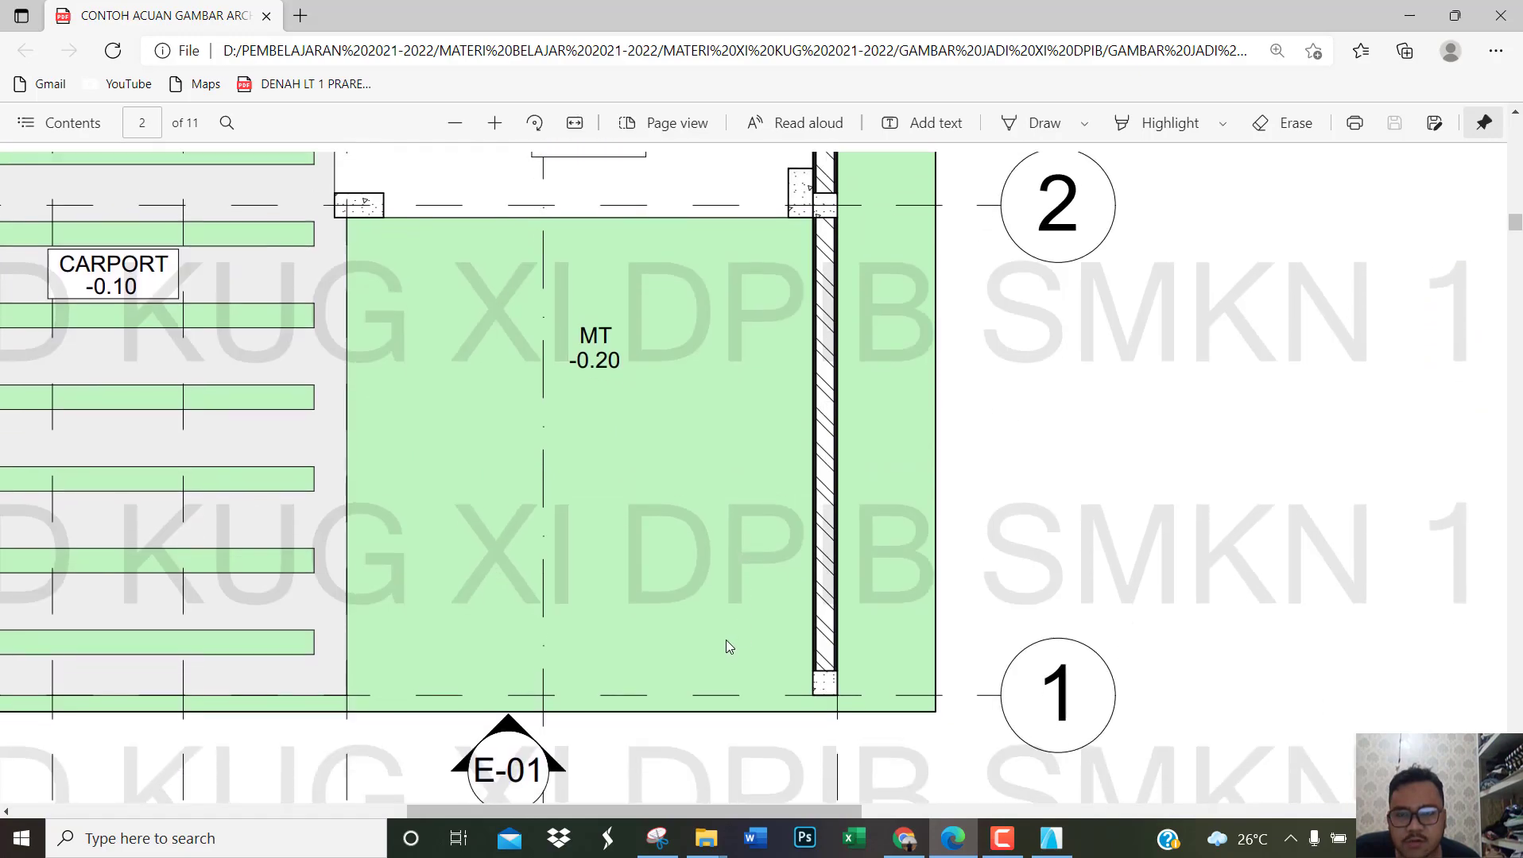
{"action": "scroll", "coordinate": [724, 646], "scroll_direction": "down", "scroll_amount": 3, "text": "ctrl"}
{"action": "scroll", "coordinate": [706, 629], "scroll_direction": "down", "scroll_amount": 4}
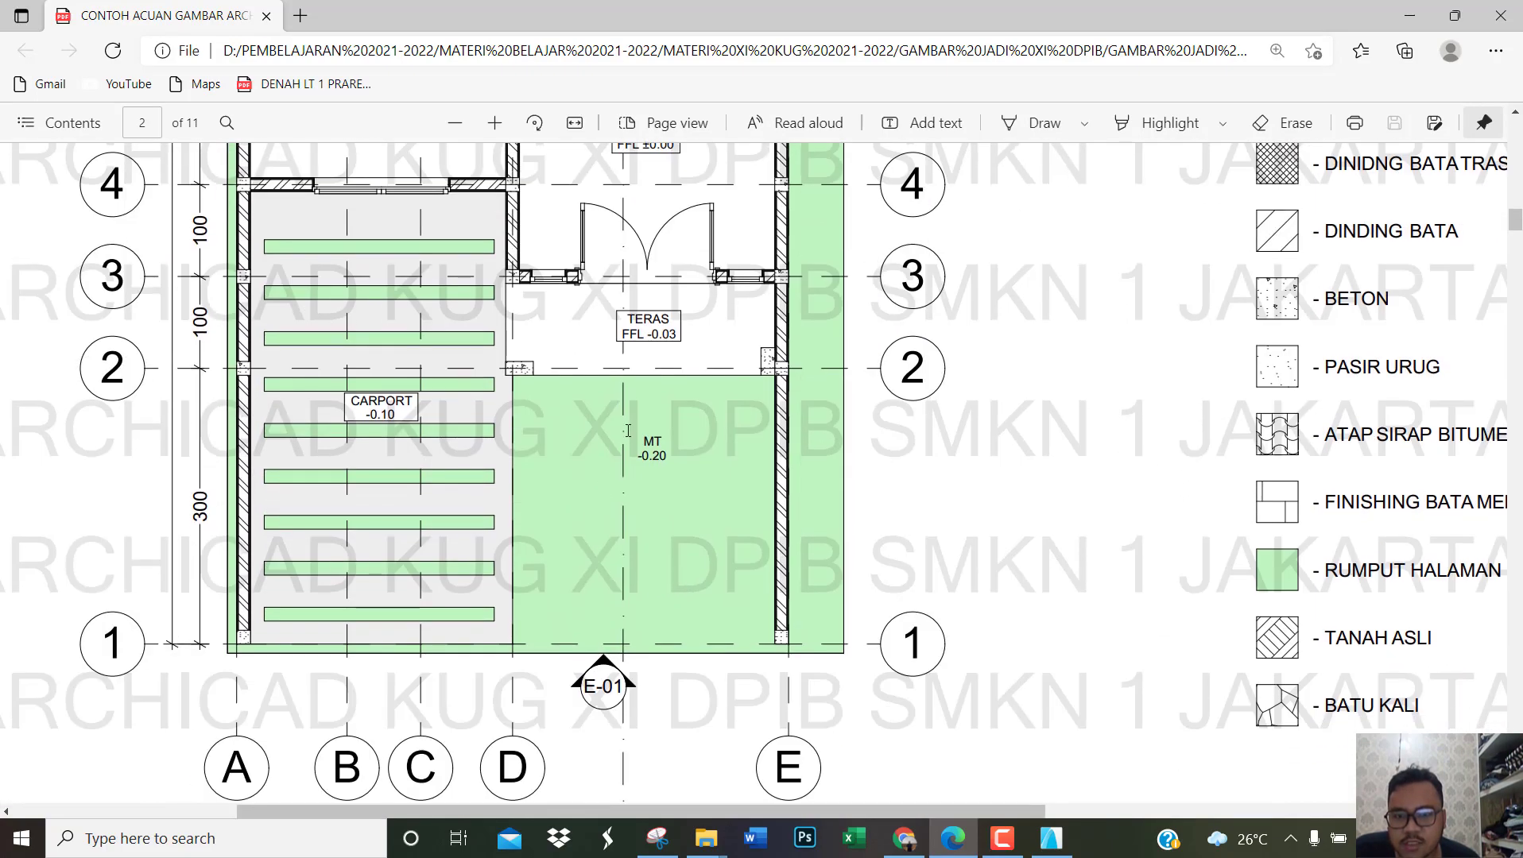
{"action": "scroll", "coordinate": [339, 434], "scroll_direction": "up", "scroll_amount": 2, "text": "ctrl"}
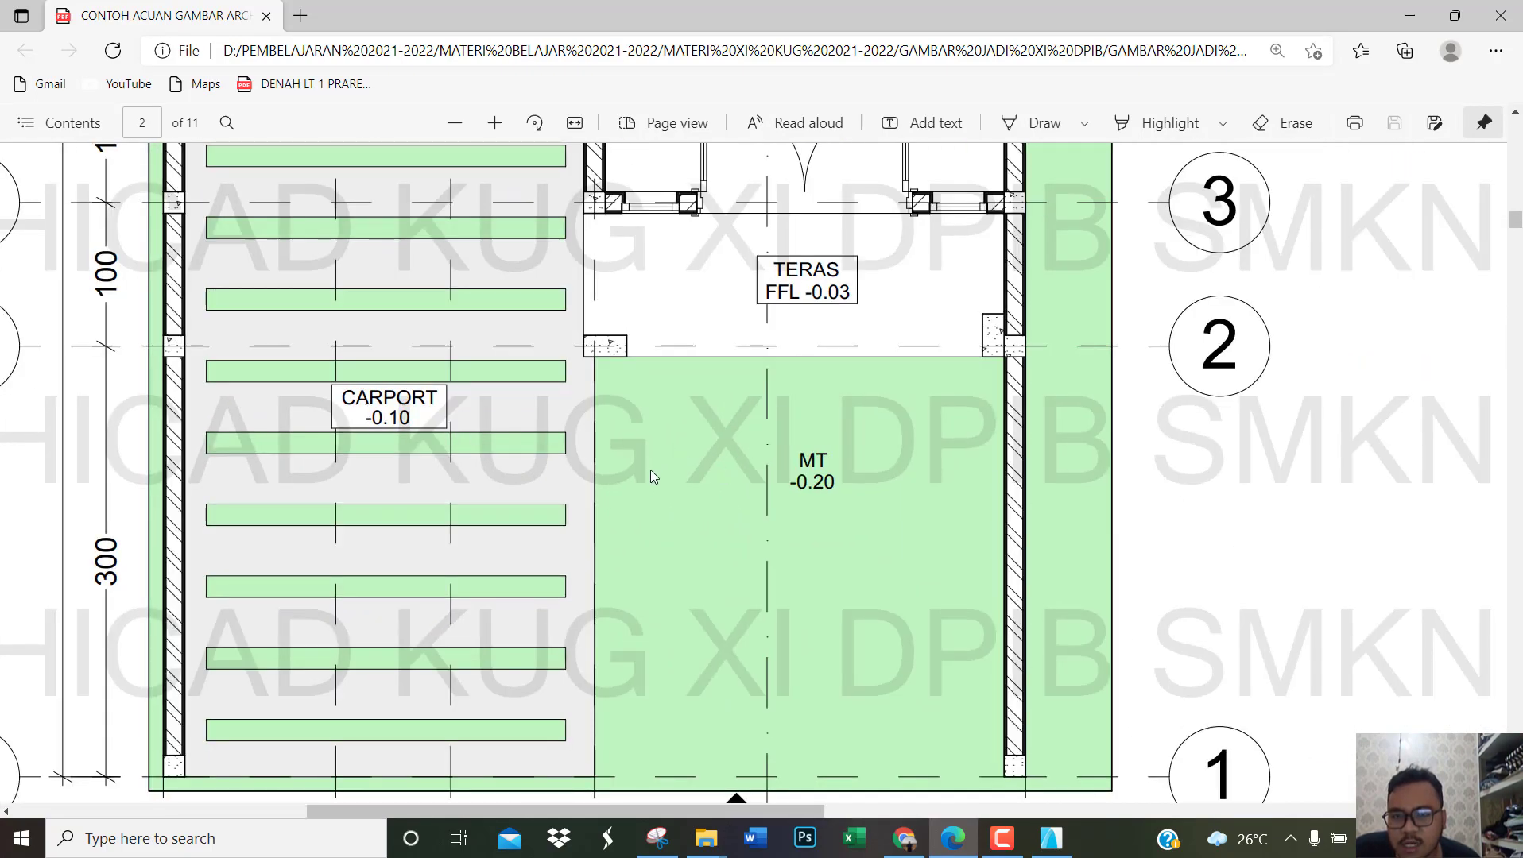
{"action": "scroll", "coordinate": [649, 469], "scroll_direction": "down", "scroll_amount": 3, "text": "ctrl"}
{"action": "scroll", "coordinate": [673, 484], "scroll_direction": "down", "scroll_amount": 6}
{"action": "scroll", "coordinate": [675, 475], "scroll_direction": "up", "scroll_amount": 10}
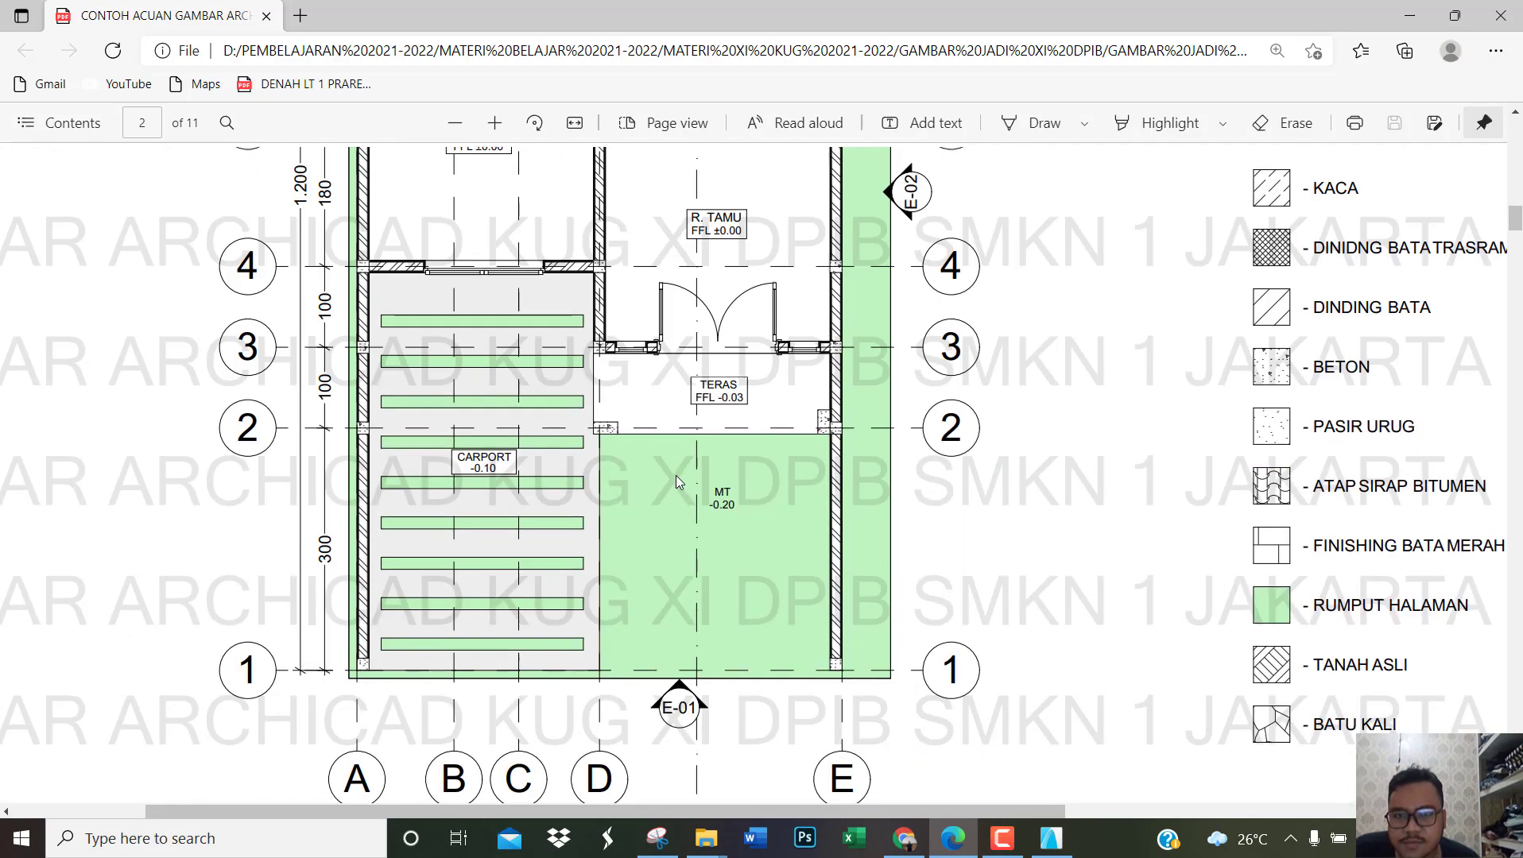
{"action": "scroll", "coordinate": [648, 326], "scroll_direction": "up", "scroll_amount": 3}
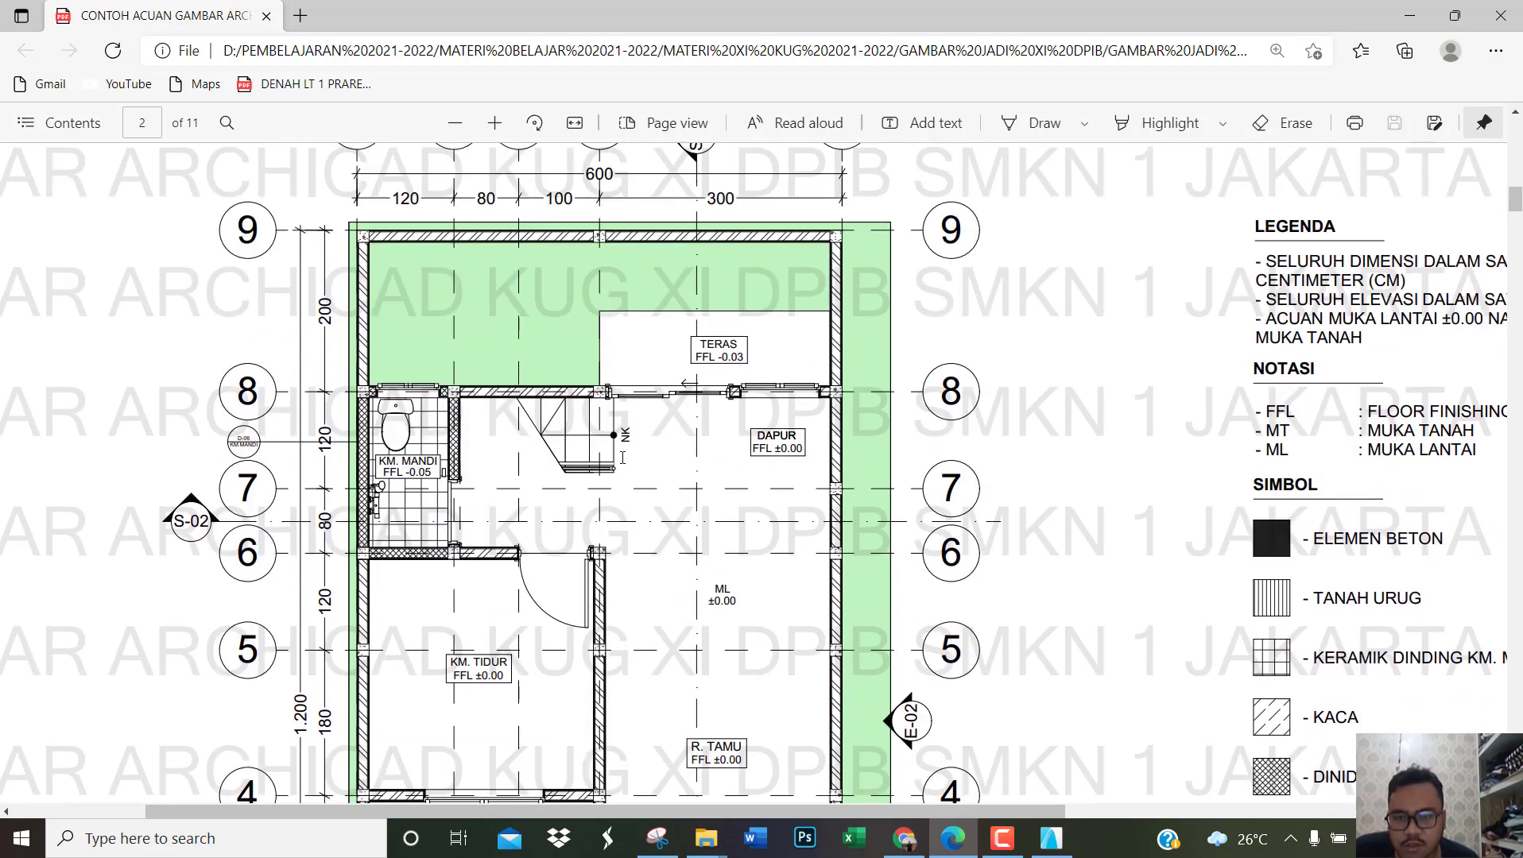
{"action": "scroll", "coordinate": [622, 457], "scroll_direction": "down", "scroll_amount": 6}
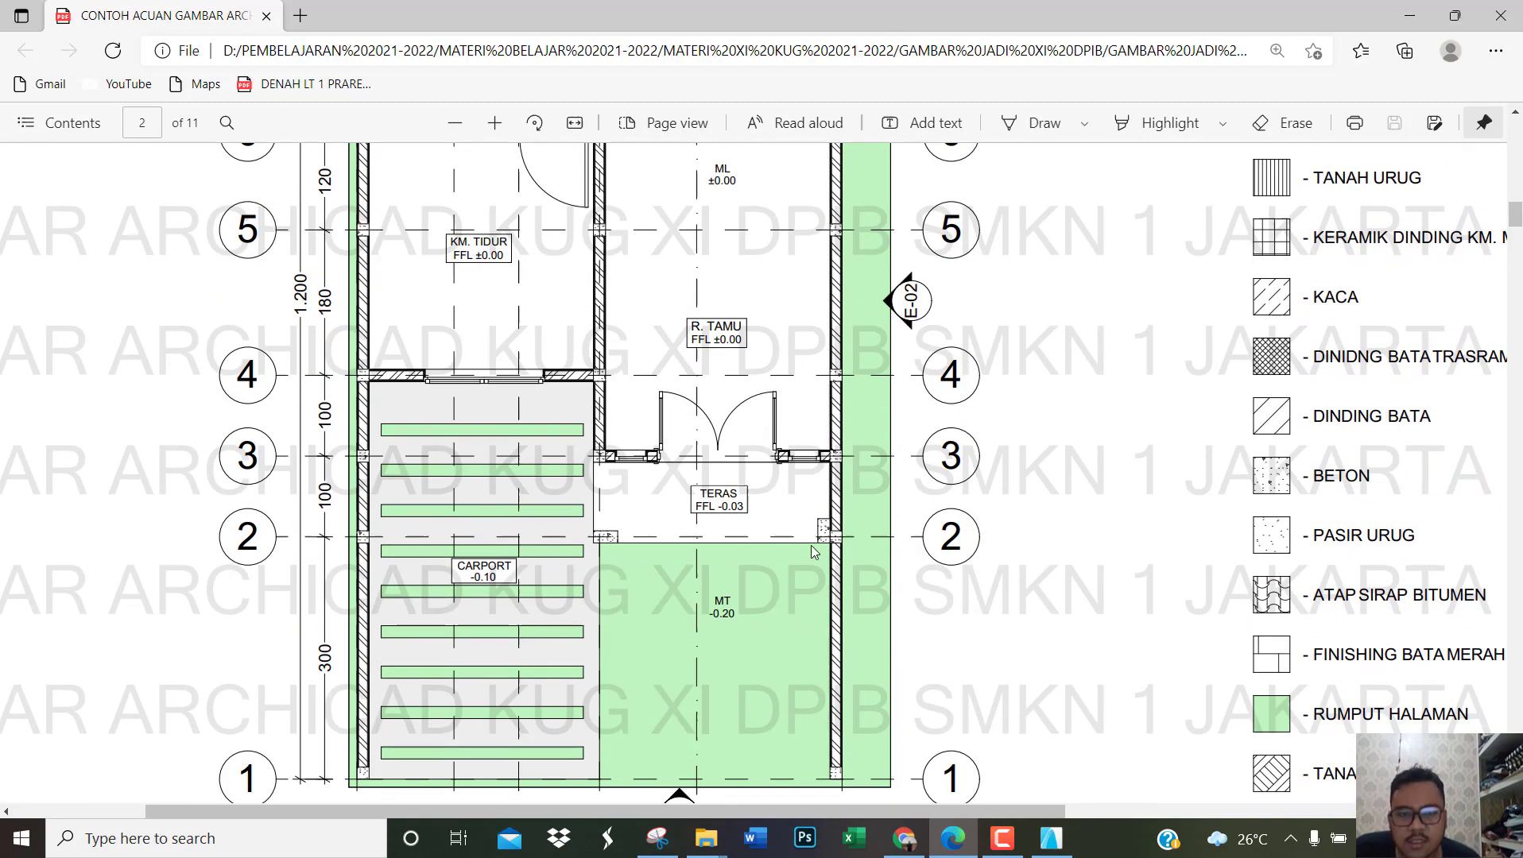
{"action": "left_click", "coordinate": [960, 843]}
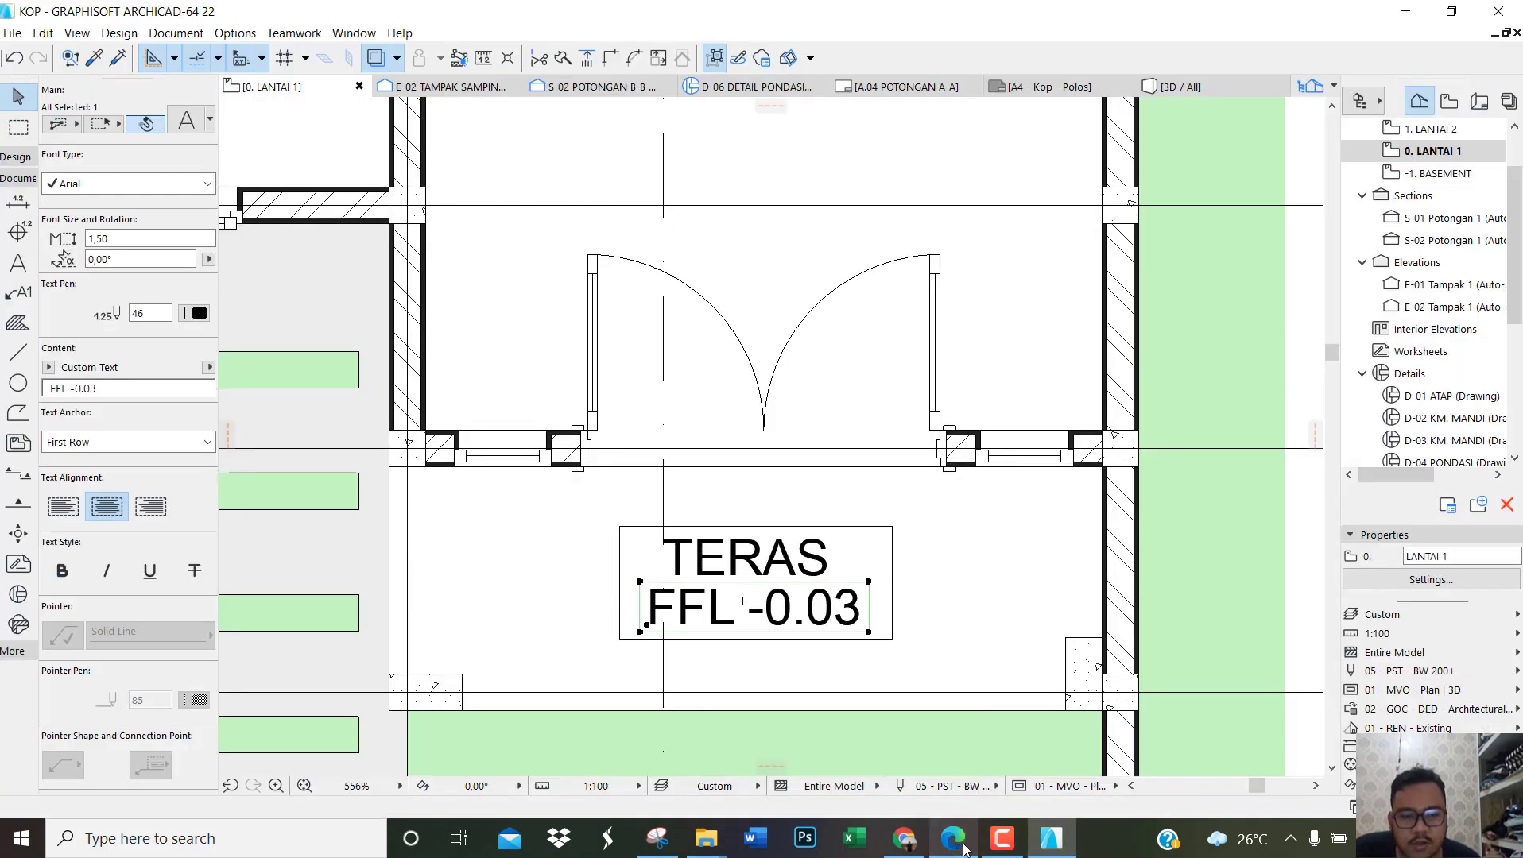
Step: Fit the whole floor plan in the window and save the current view of 0. LANTAI 1 as DENAH LT. 1
{"action": "scroll", "coordinate": [905, 690], "scroll_direction": "down", "scroll_amount": 10}
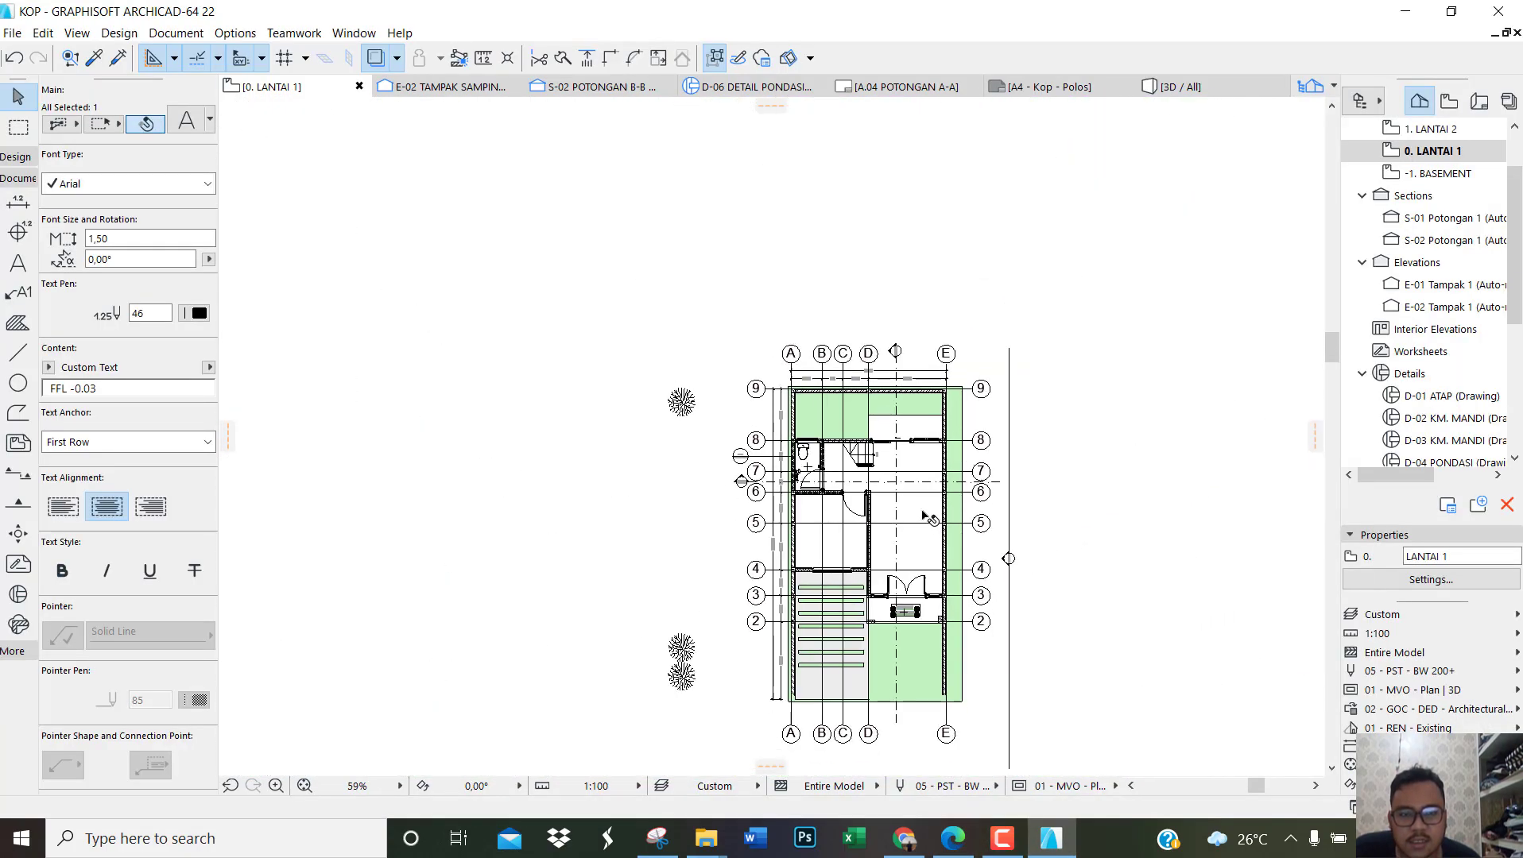
{"action": "scroll", "coordinate": [1009, 640], "scroll_direction": "up", "scroll_amount": 2}
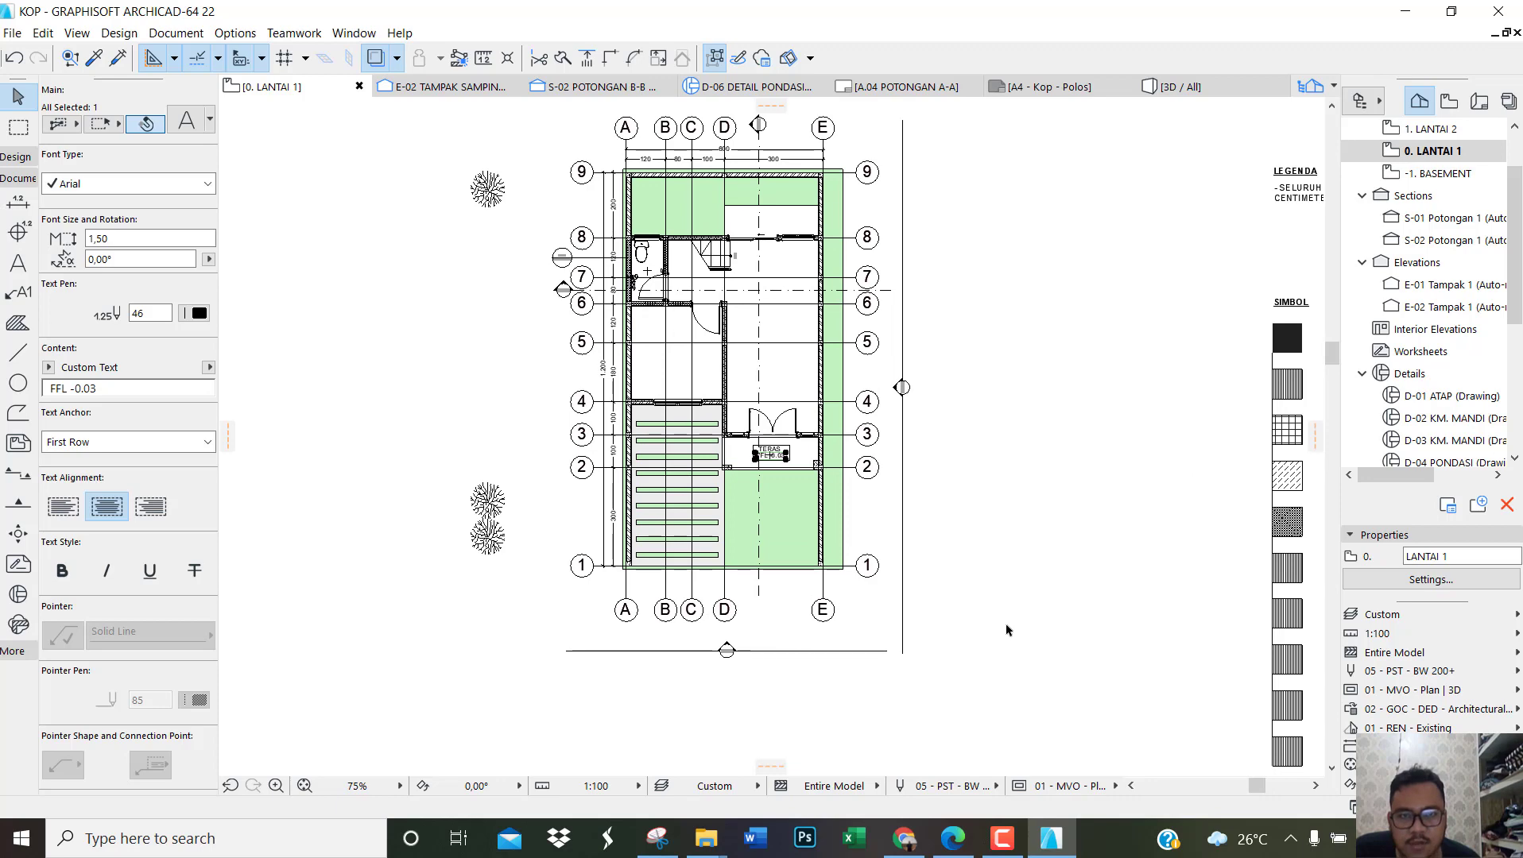
{"action": "right_click", "coordinate": [1459, 159]}
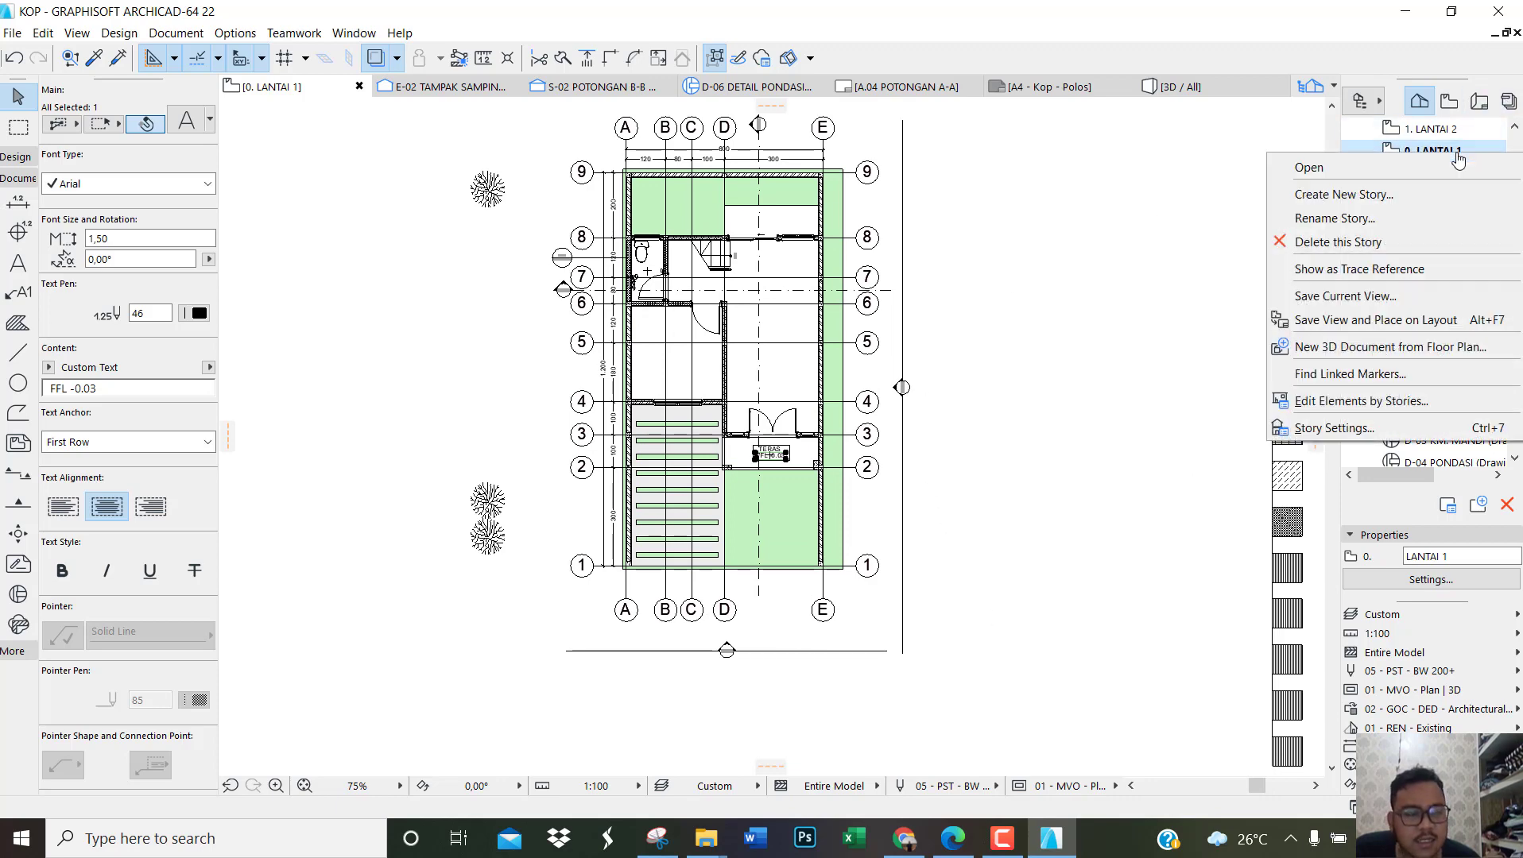
{"action": "left_click", "coordinate": [1317, 295]}
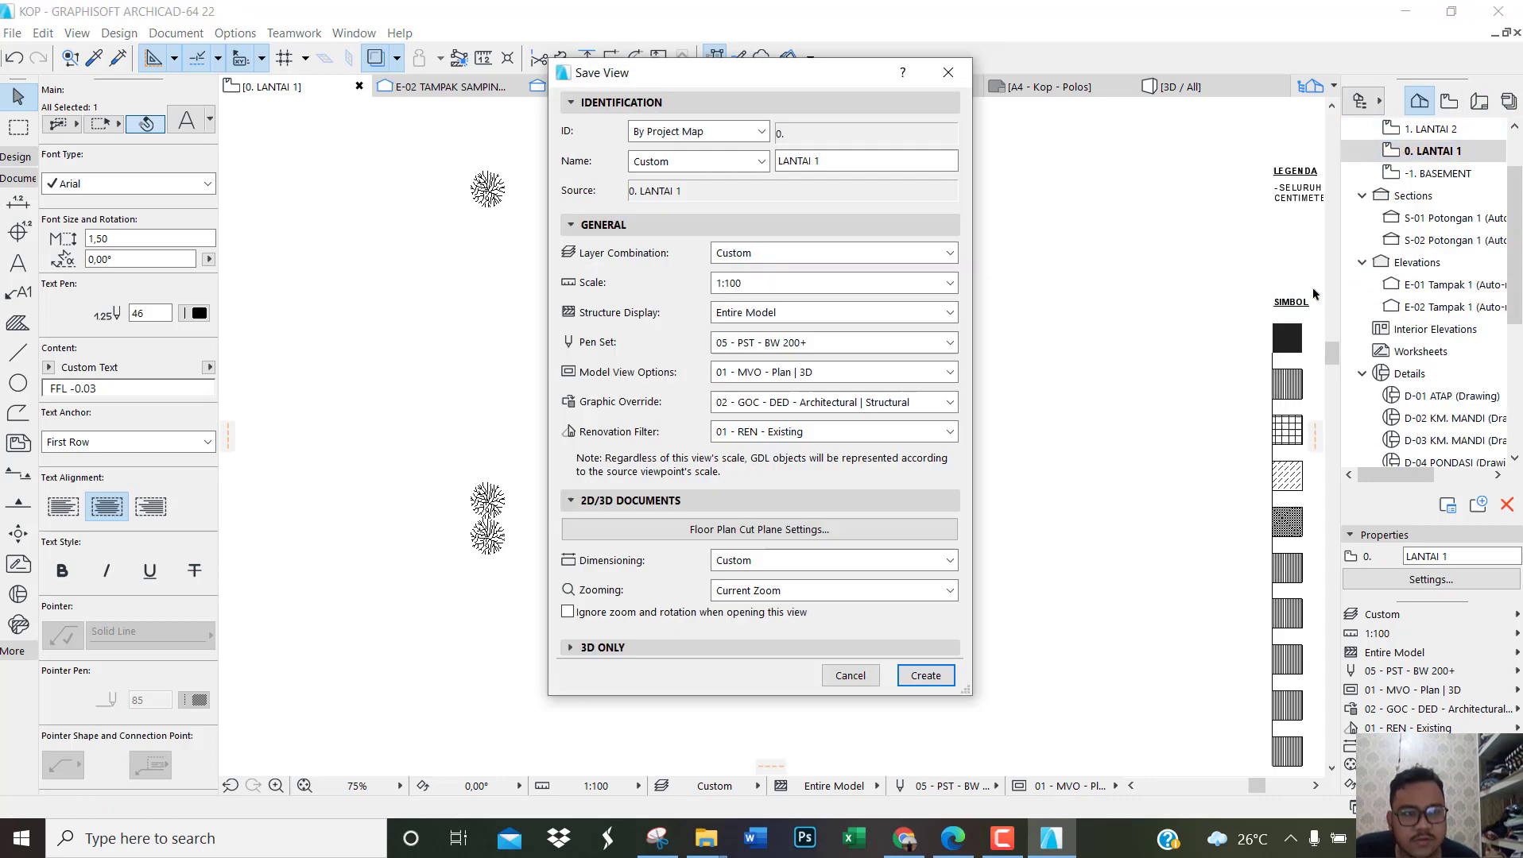
{"action": "type", "text": "1"}
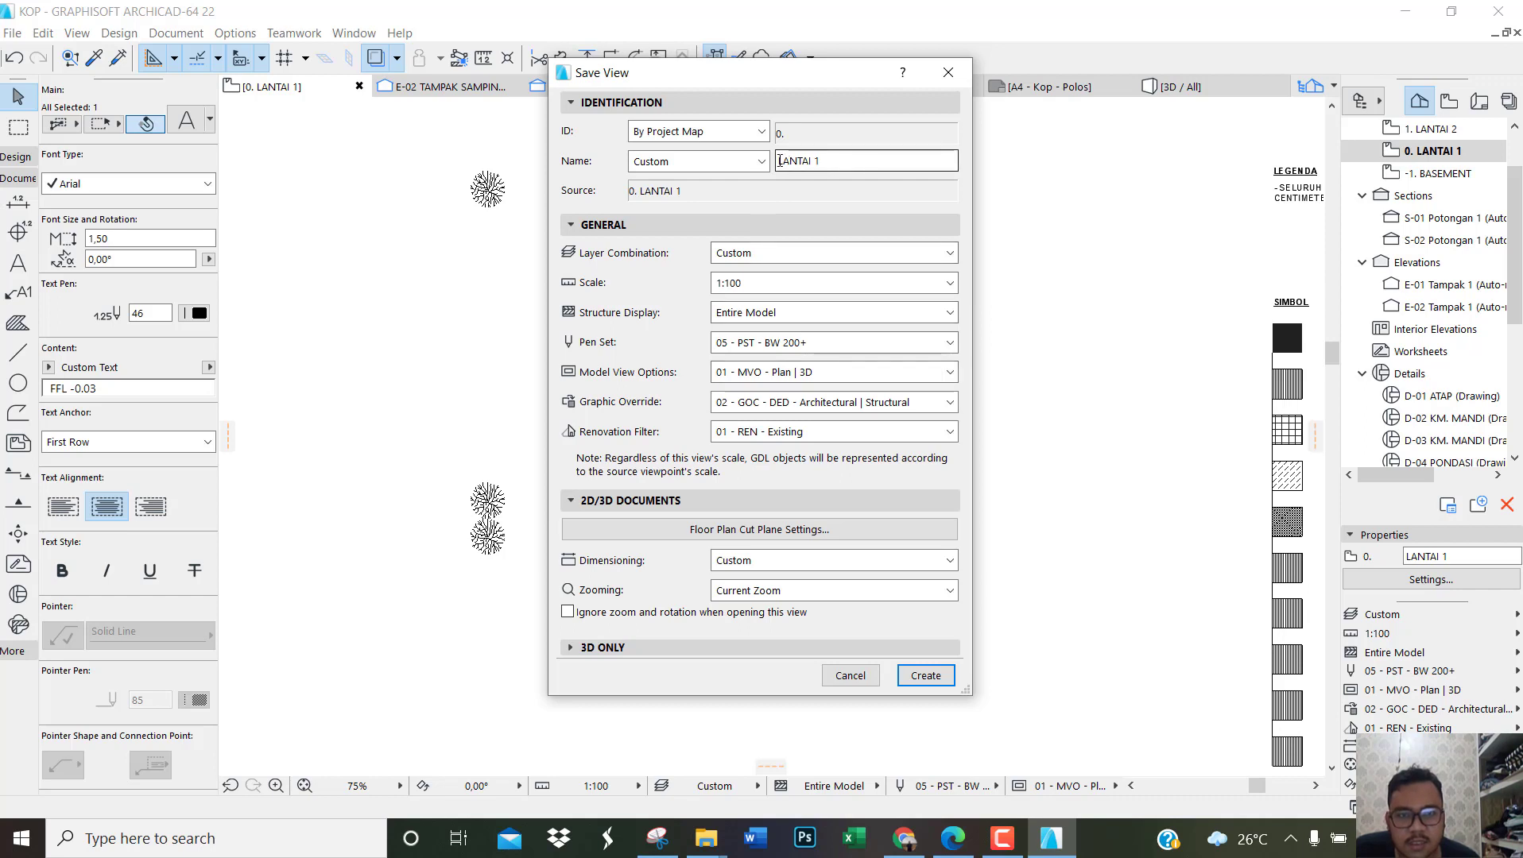
{"action": "left_click_drag", "start_coordinate": [819, 160], "coordinate": [769, 162]}
{"action": "type", "text": "DENAH LT."}
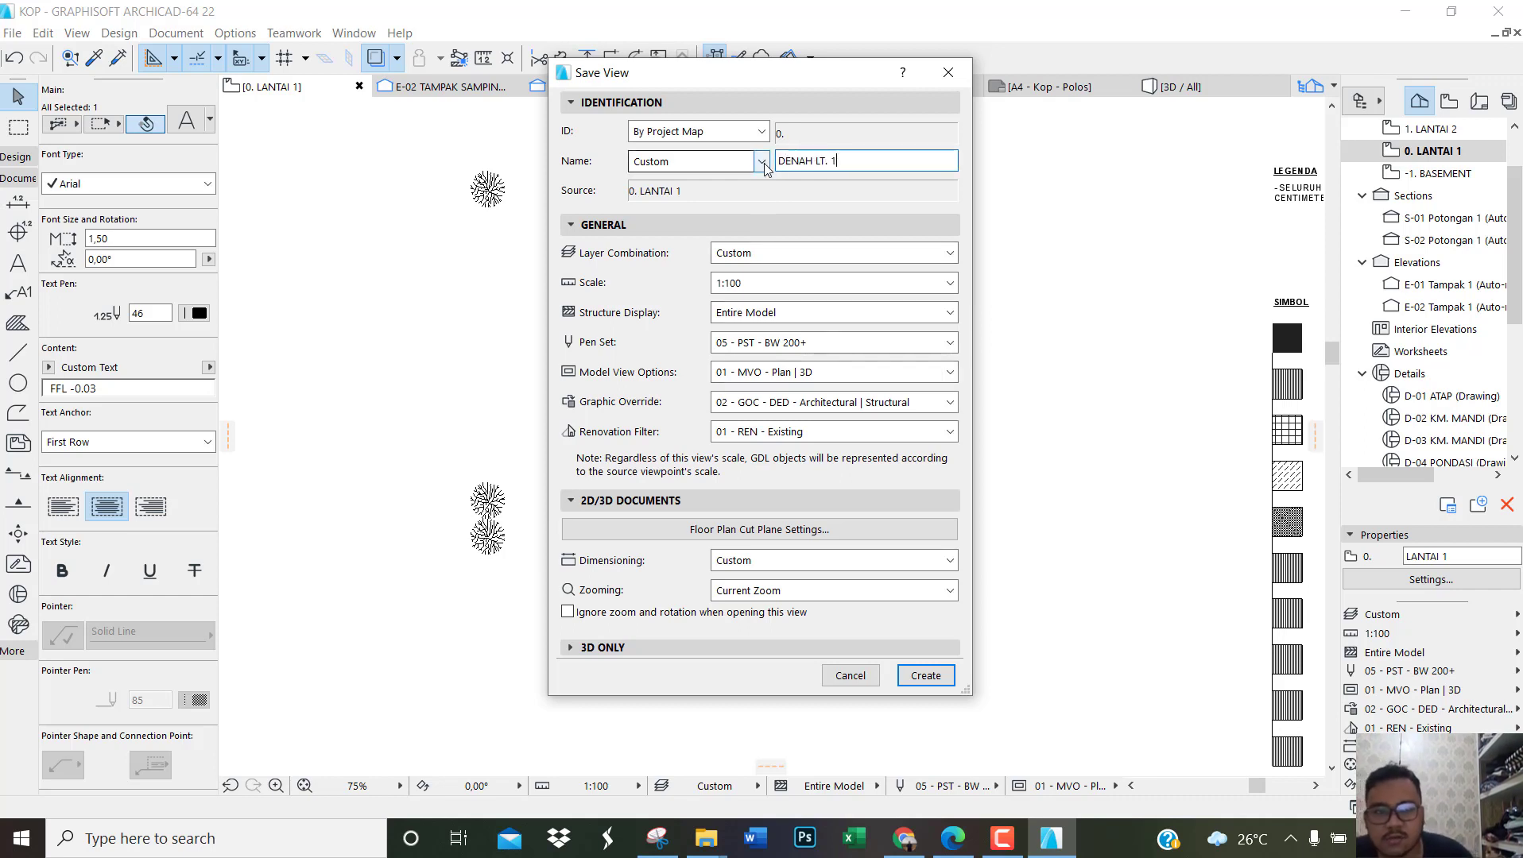
{"action": "left_click", "coordinate": [925, 675]}
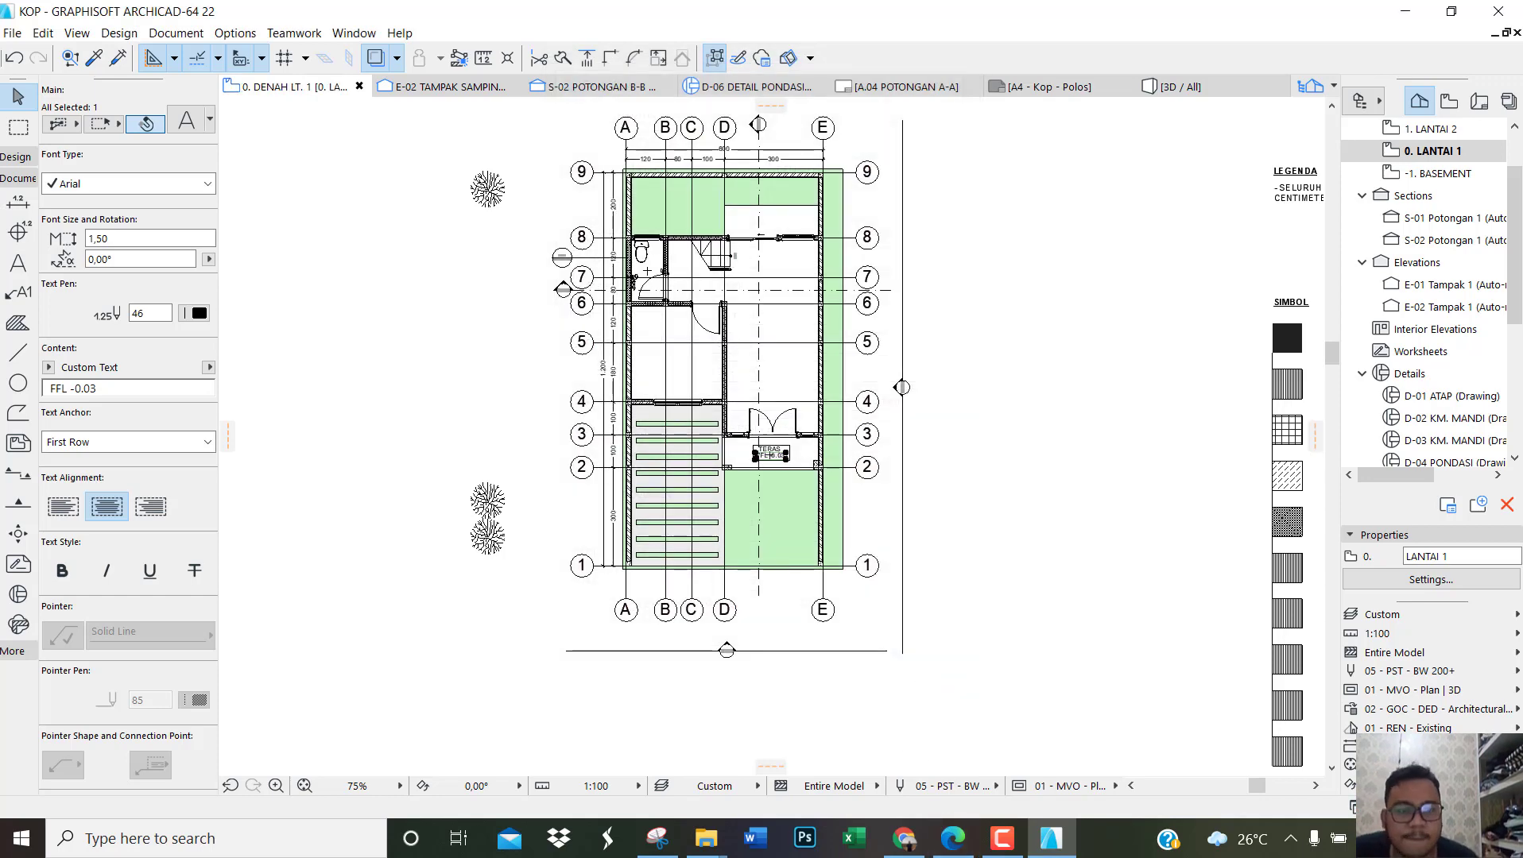
Step: Open the 1. LANTAI 2 story and save its current view under the name DENAH LT. 2
{"action": "scroll", "coordinate": [1438, 199], "scroll_direction": "up", "scroll_amount": 3}
{"action": "double_click", "coordinate": [1448, 196]}
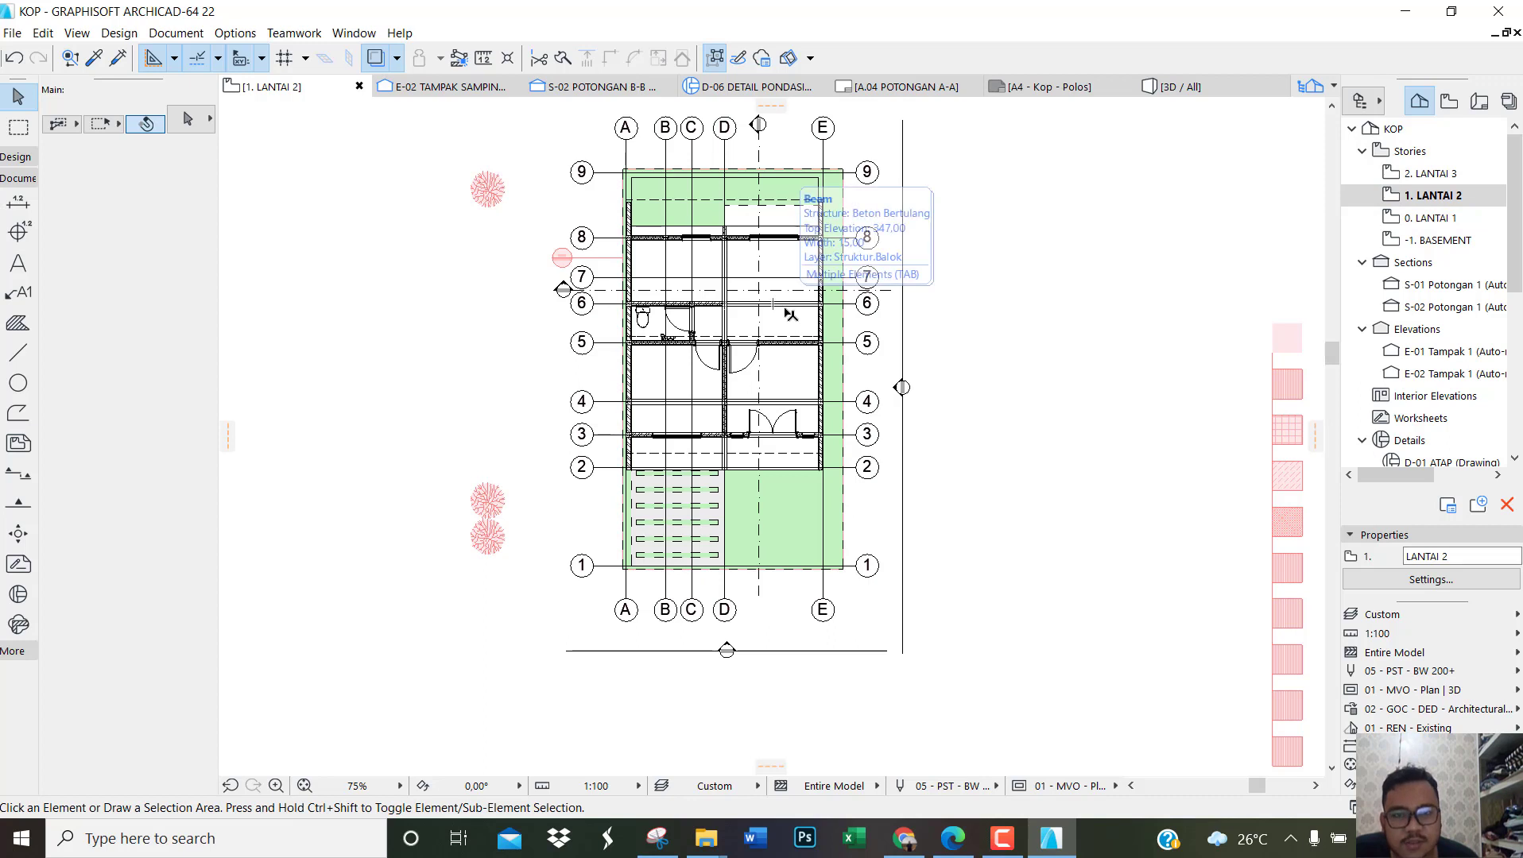
{"action": "right_click", "coordinate": [1417, 200]}
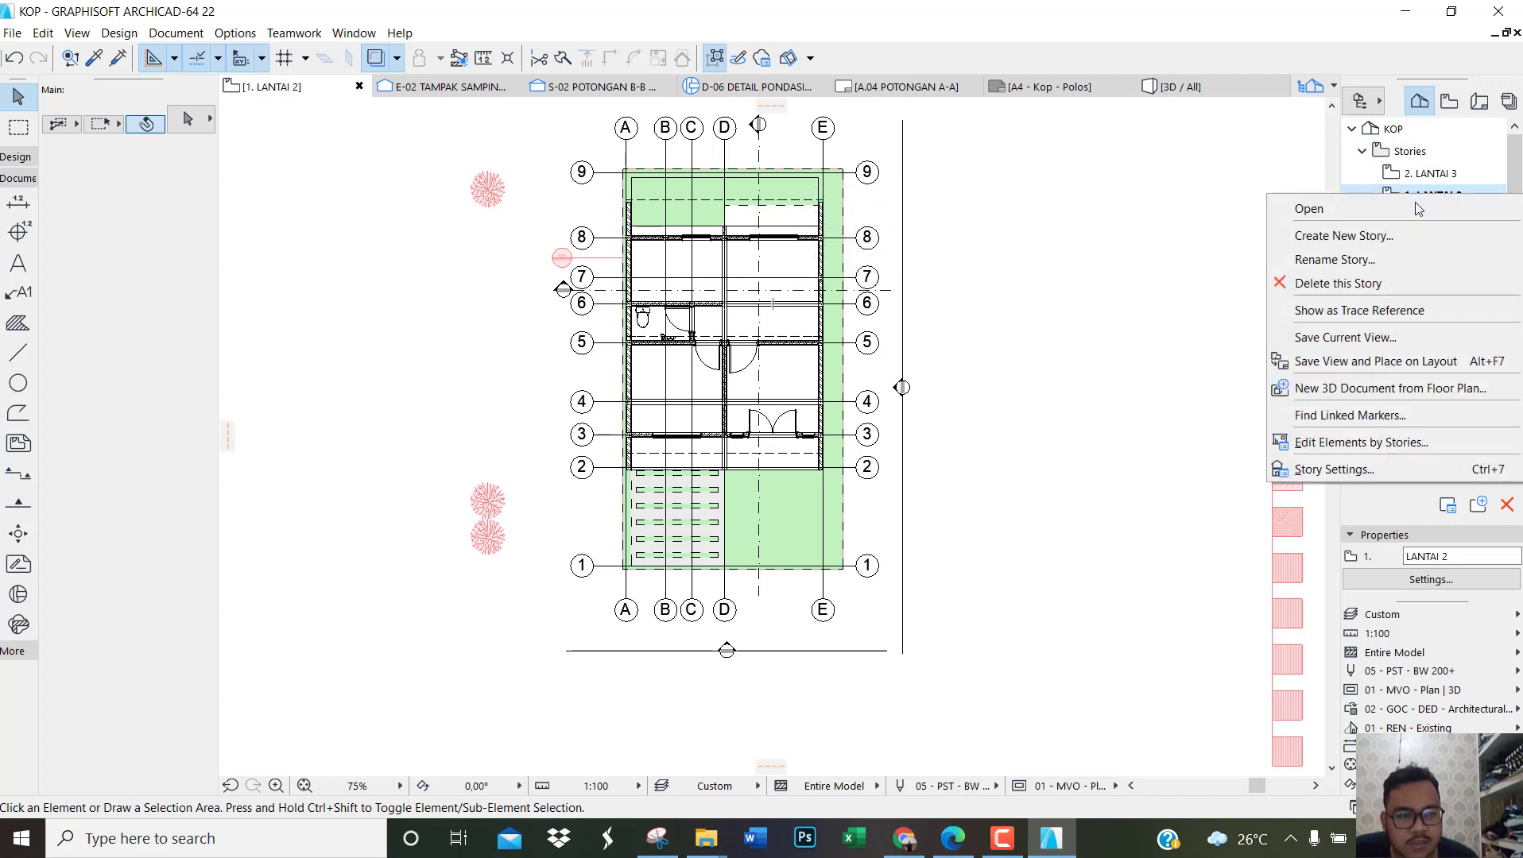
{"action": "left_click", "coordinate": [1367, 342]}
{"action": "left_click_drag", "start_coordinate": [817, 160], "coordinate": [761, 174]}
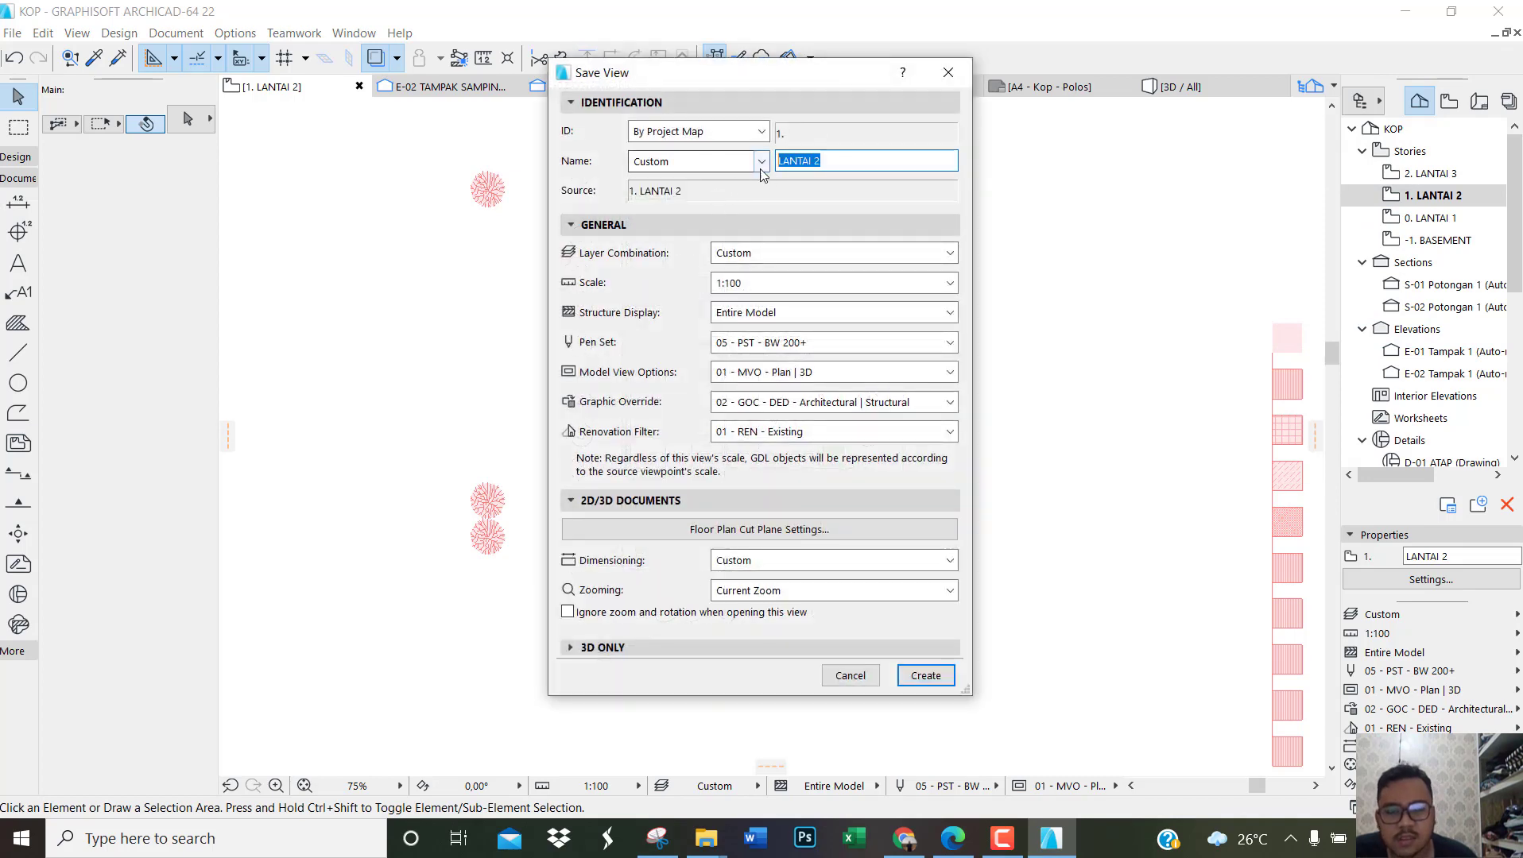
{"action": "type", "text": "DENAH LT."}
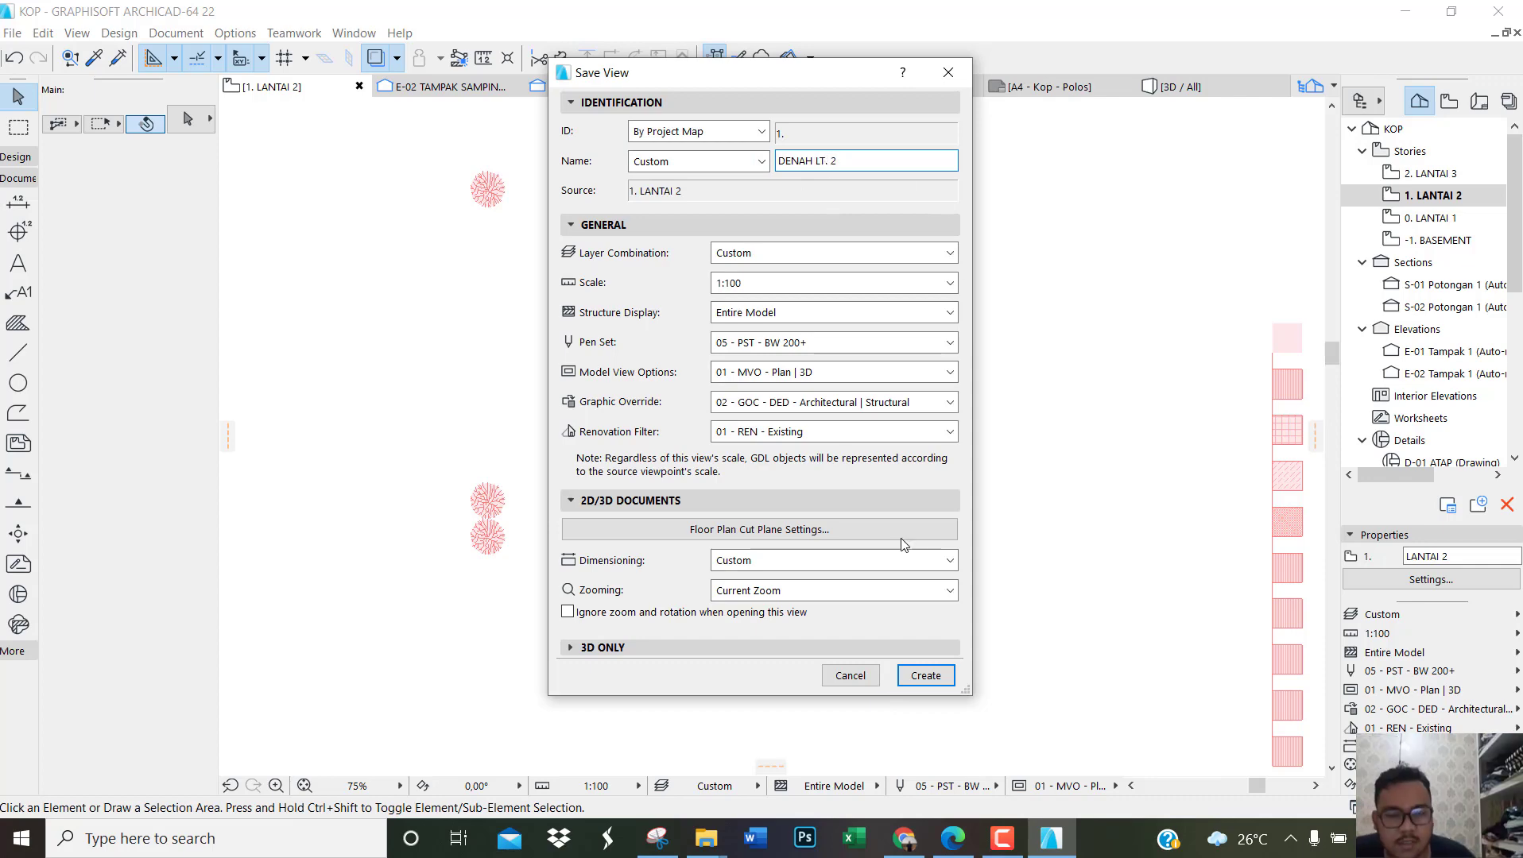
{"action": "left_click", "coordinate": [925, 676]}
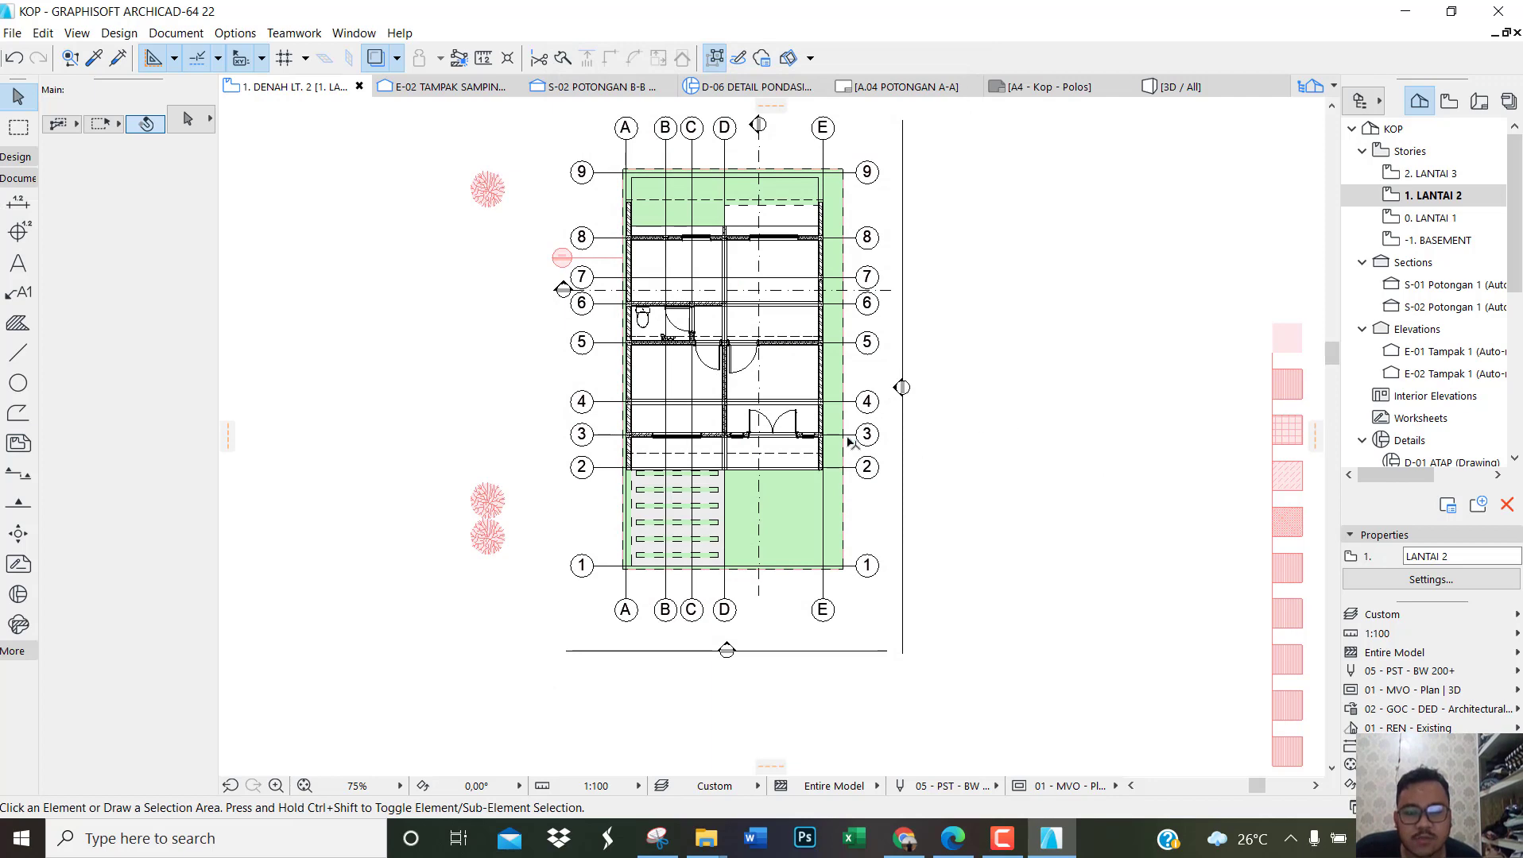
Step: Open the A.02 DENAH LT. 1 layout and place the internal view 0. DENAH LT. 1 on it as a drawing
{"action": "scroll", "coordinate": [885, 507], "scroll_direction": "down", "scroll_amount": 1}
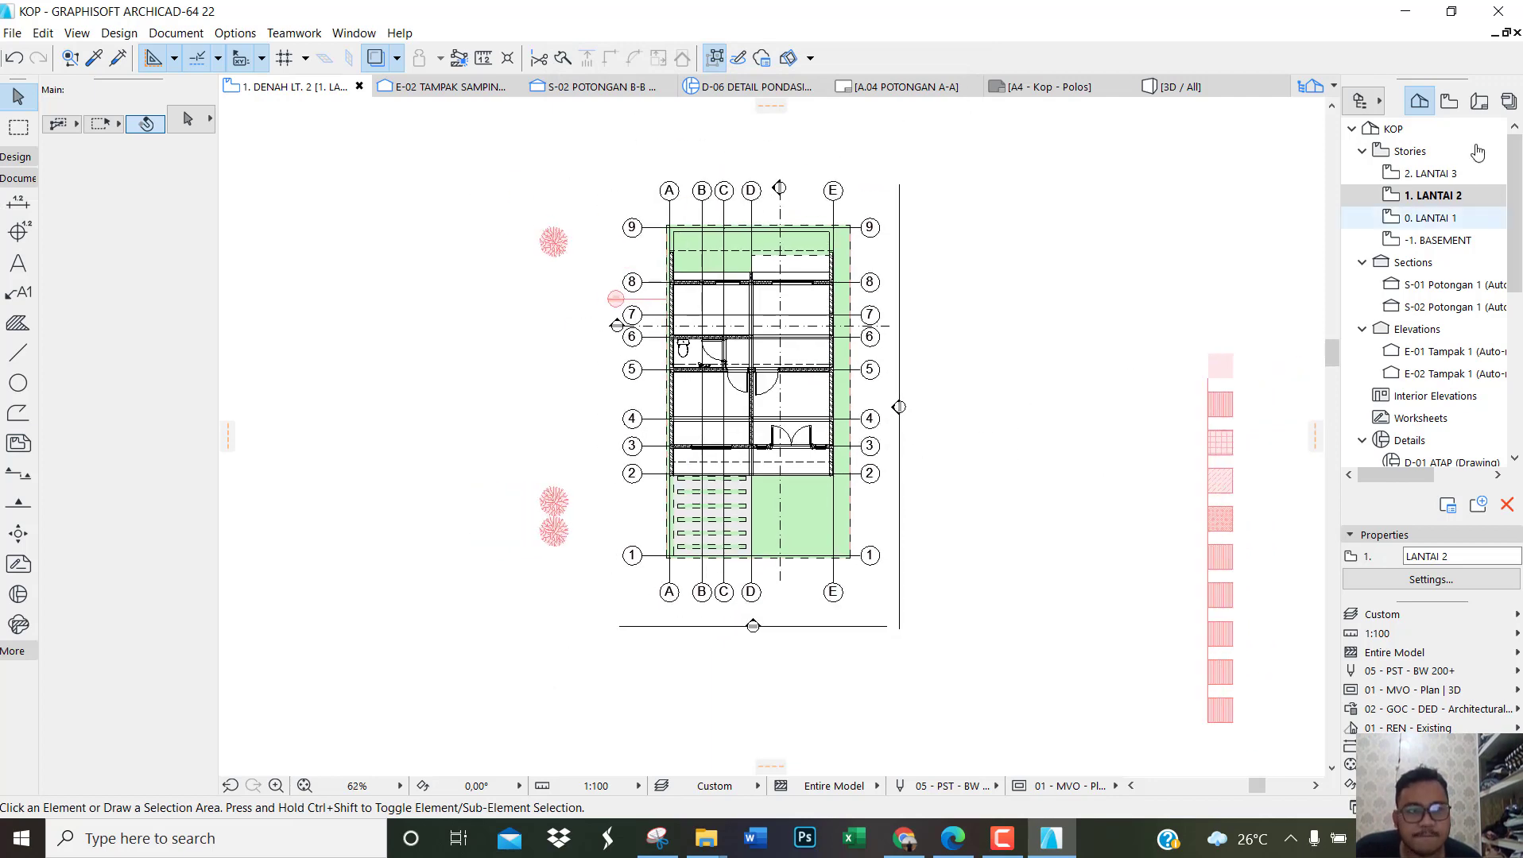
{"action": "left_click", "coordinate": [1509, 100]}
{"action": "double_click", "coordinate": [1410, 177]}
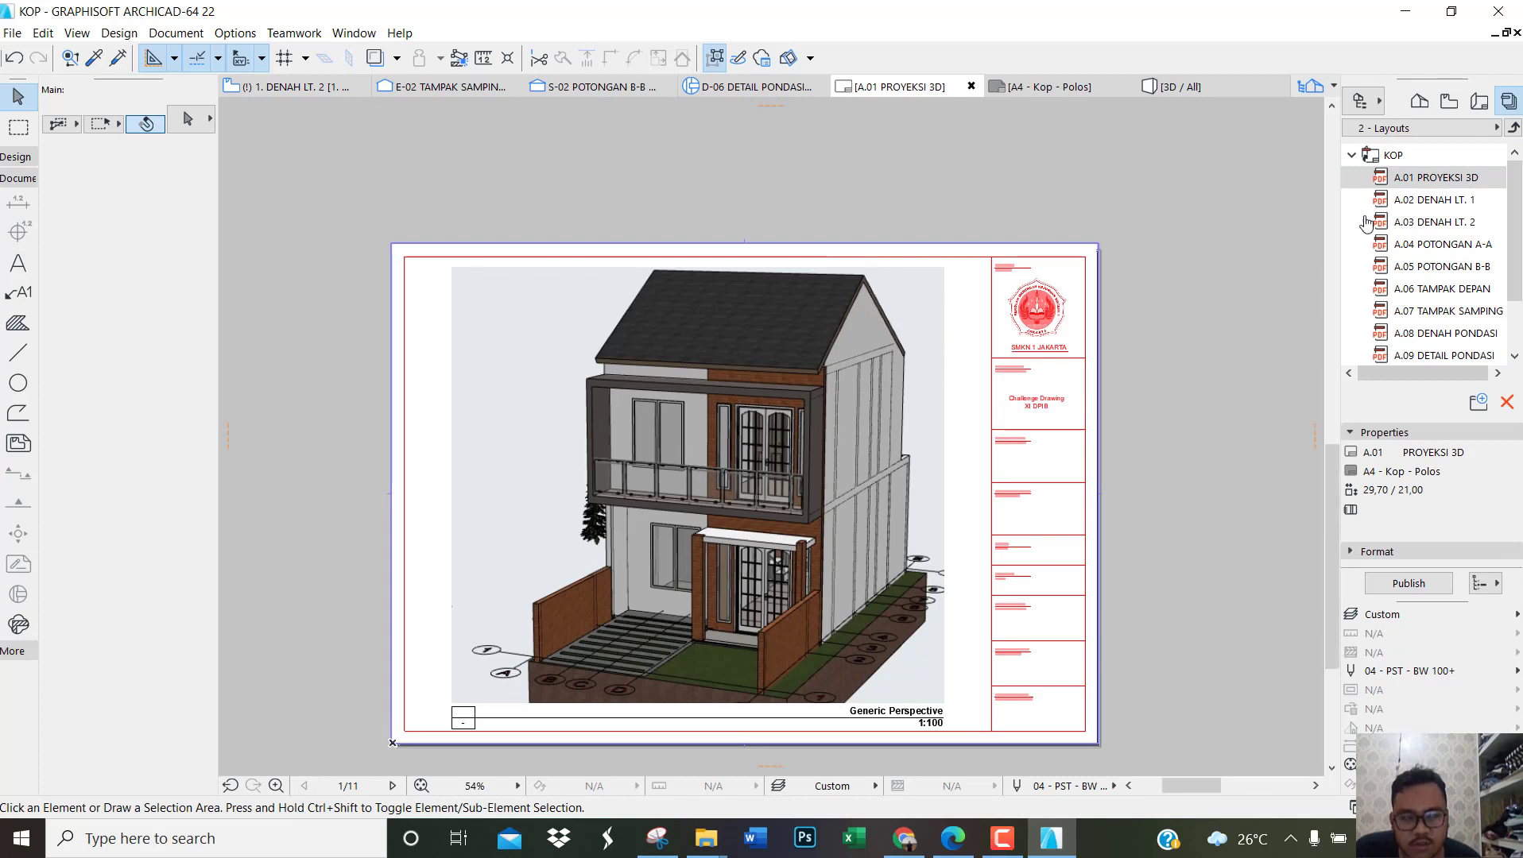
{"action": "double_click", "coordinate": [1422, 199]}
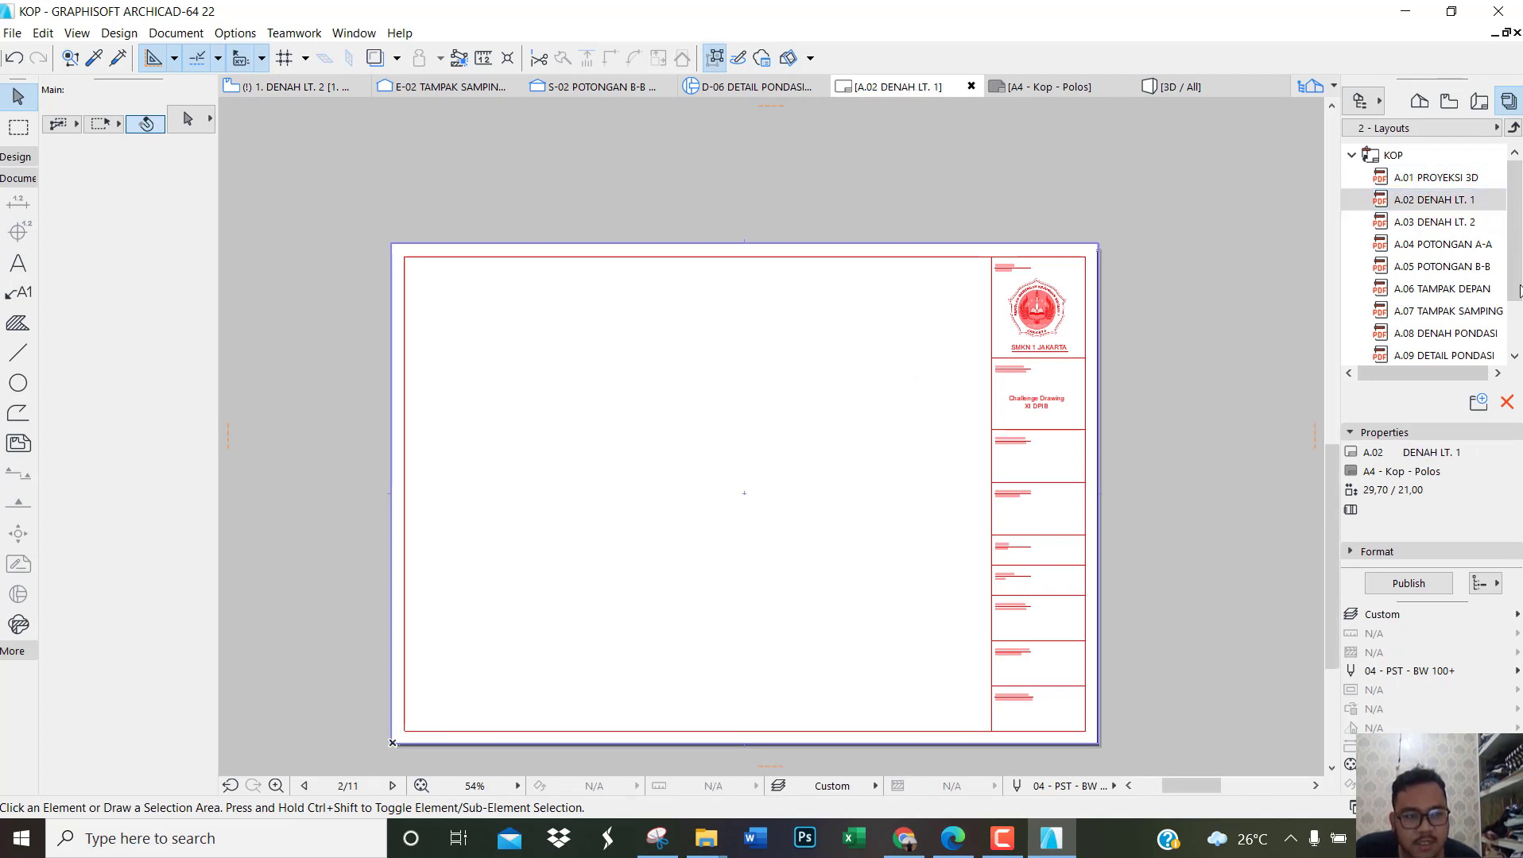
{"action": "scroll", "coordinate": [1033, 332], "scroll_direction": "down", "scroll_amount": 2}
{"action": "scroll", "coordinate": [678, 449], "scroll_direction": "up", "scroll_amount": 2}
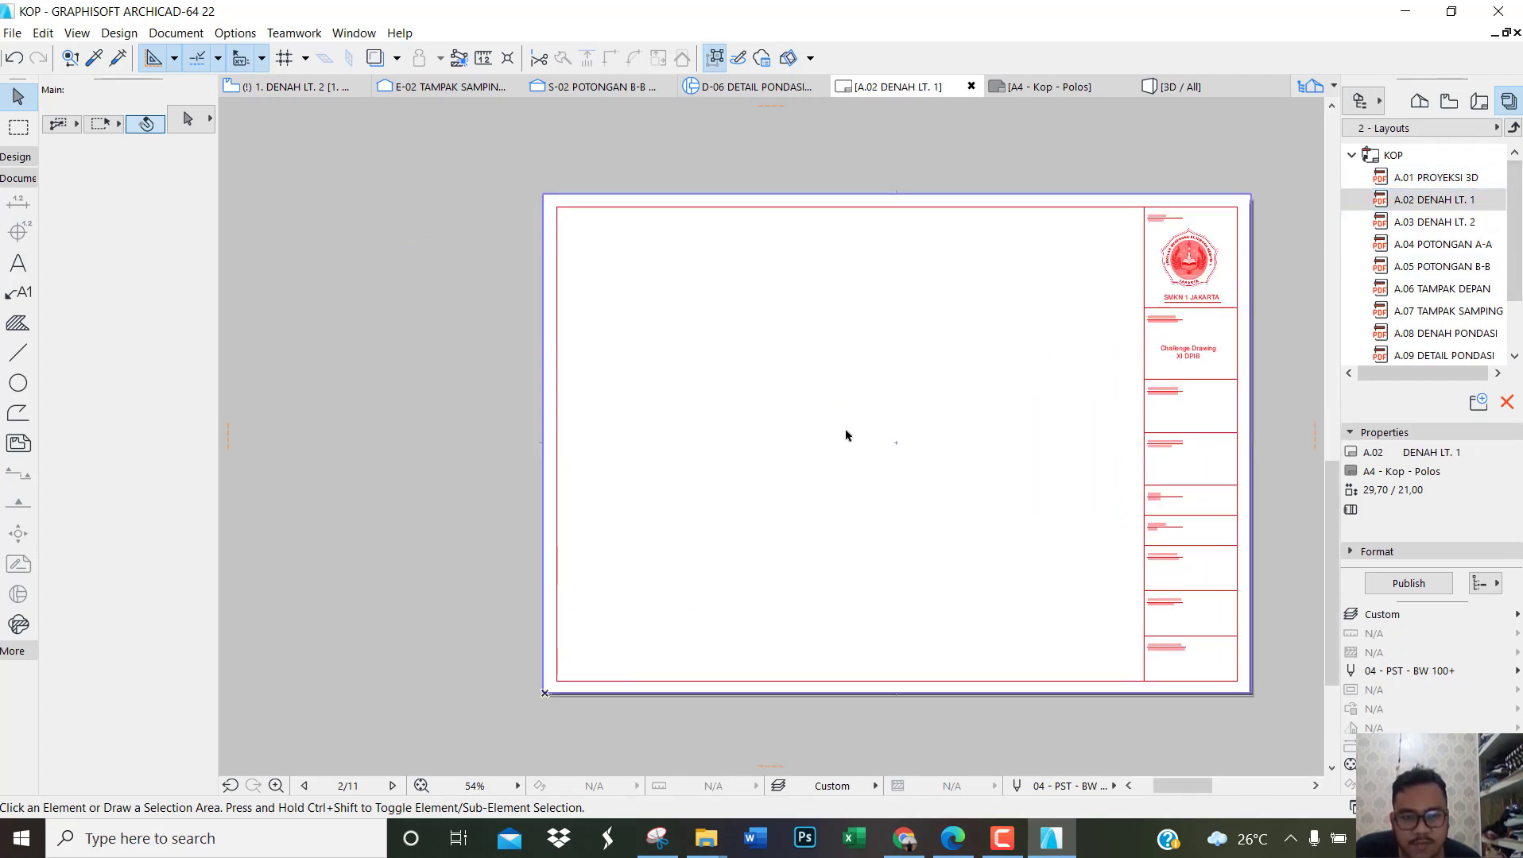
{"action": "right_click", "coordinate": [846, 435]}
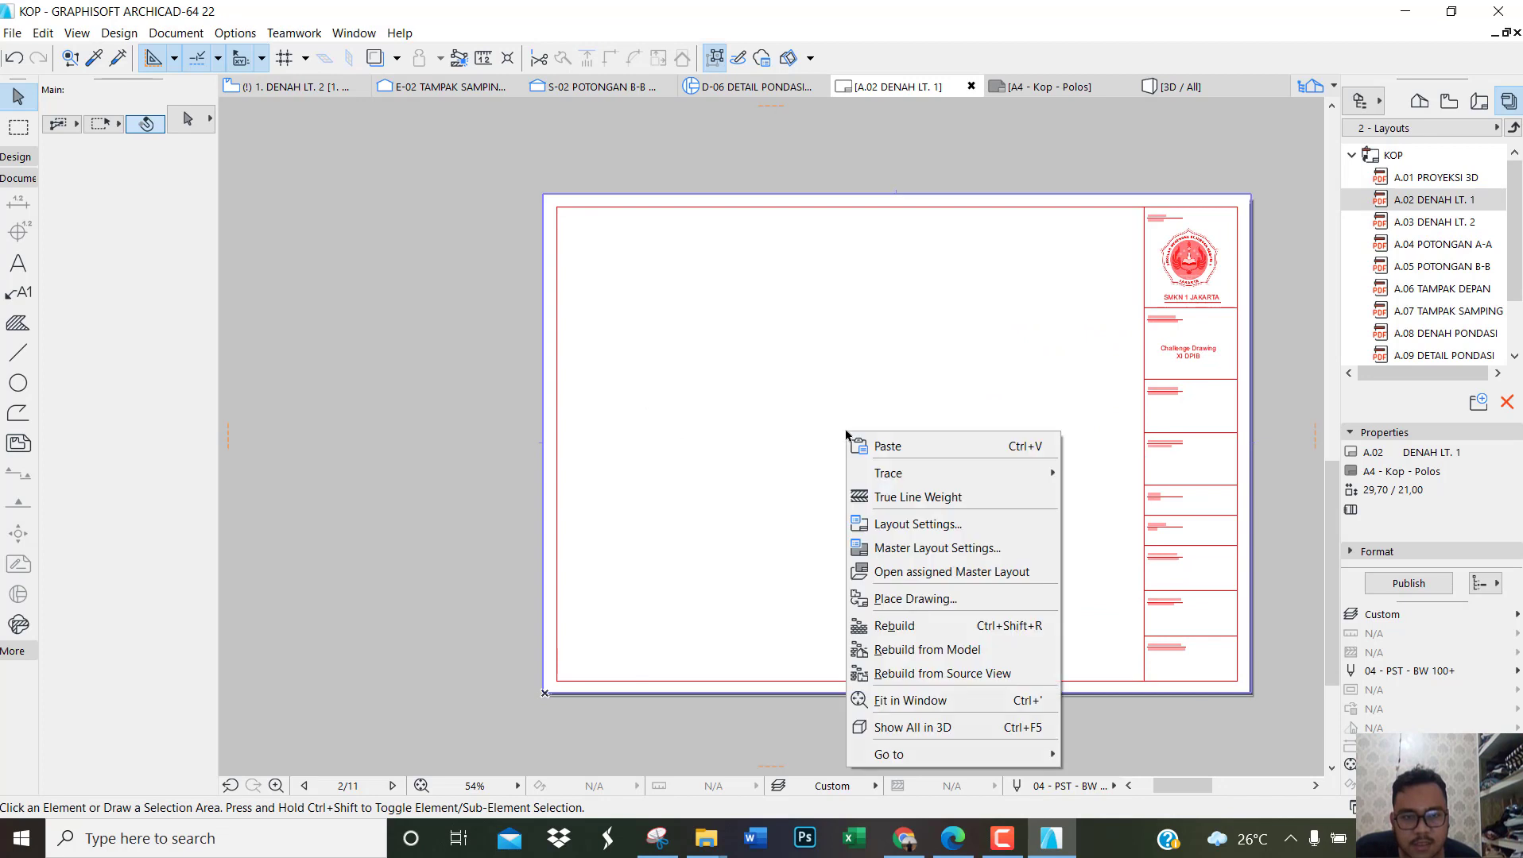
{"action": "left_click", "coordinate": [933, 599]}
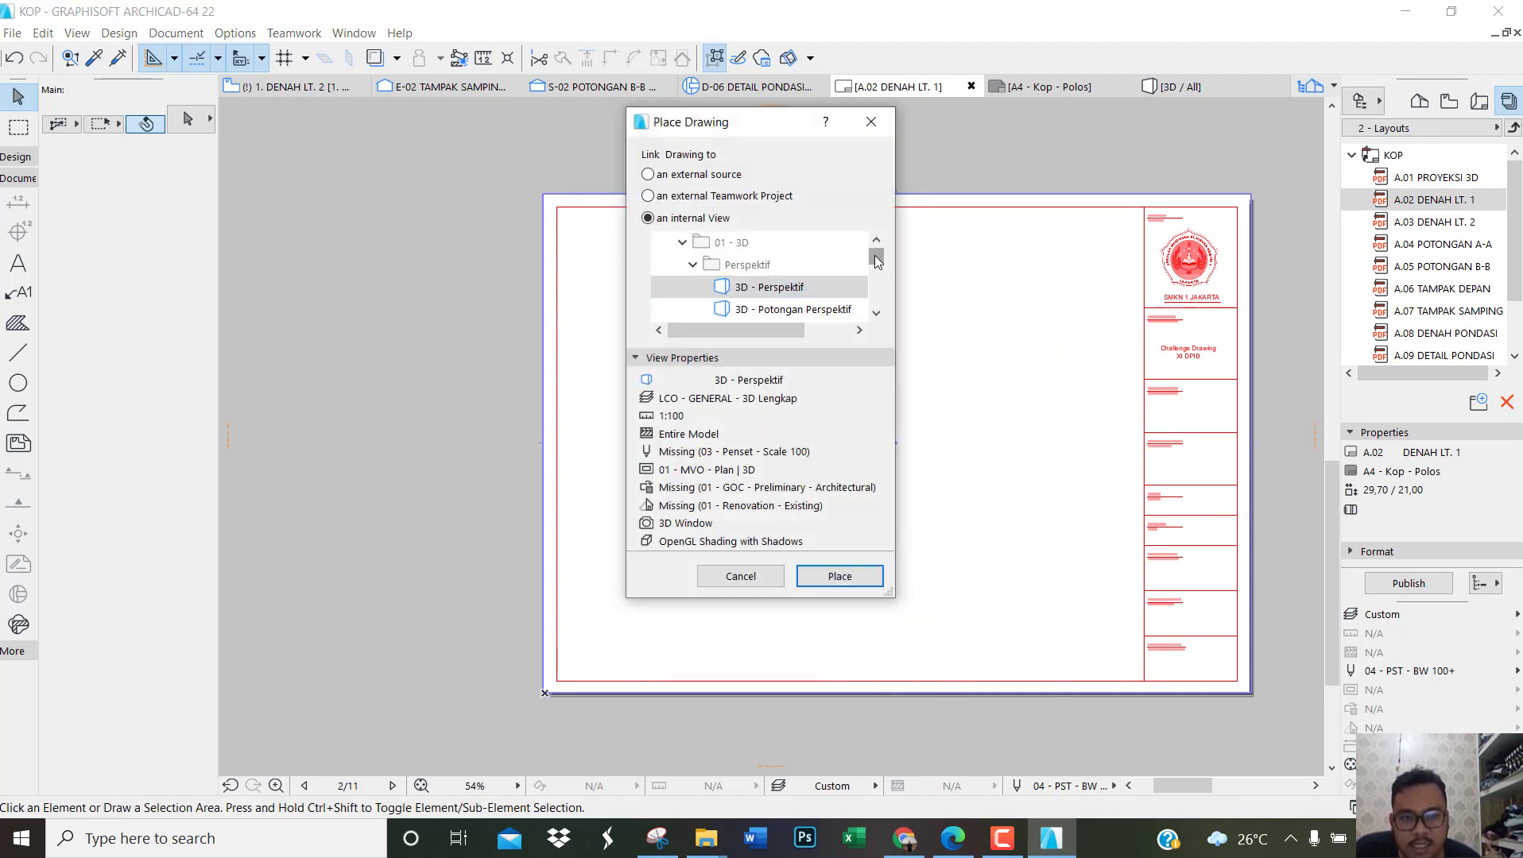
{"action": "left_click_drag", "start_coordinate": [877, 262], "coordinate": [881, 285]}
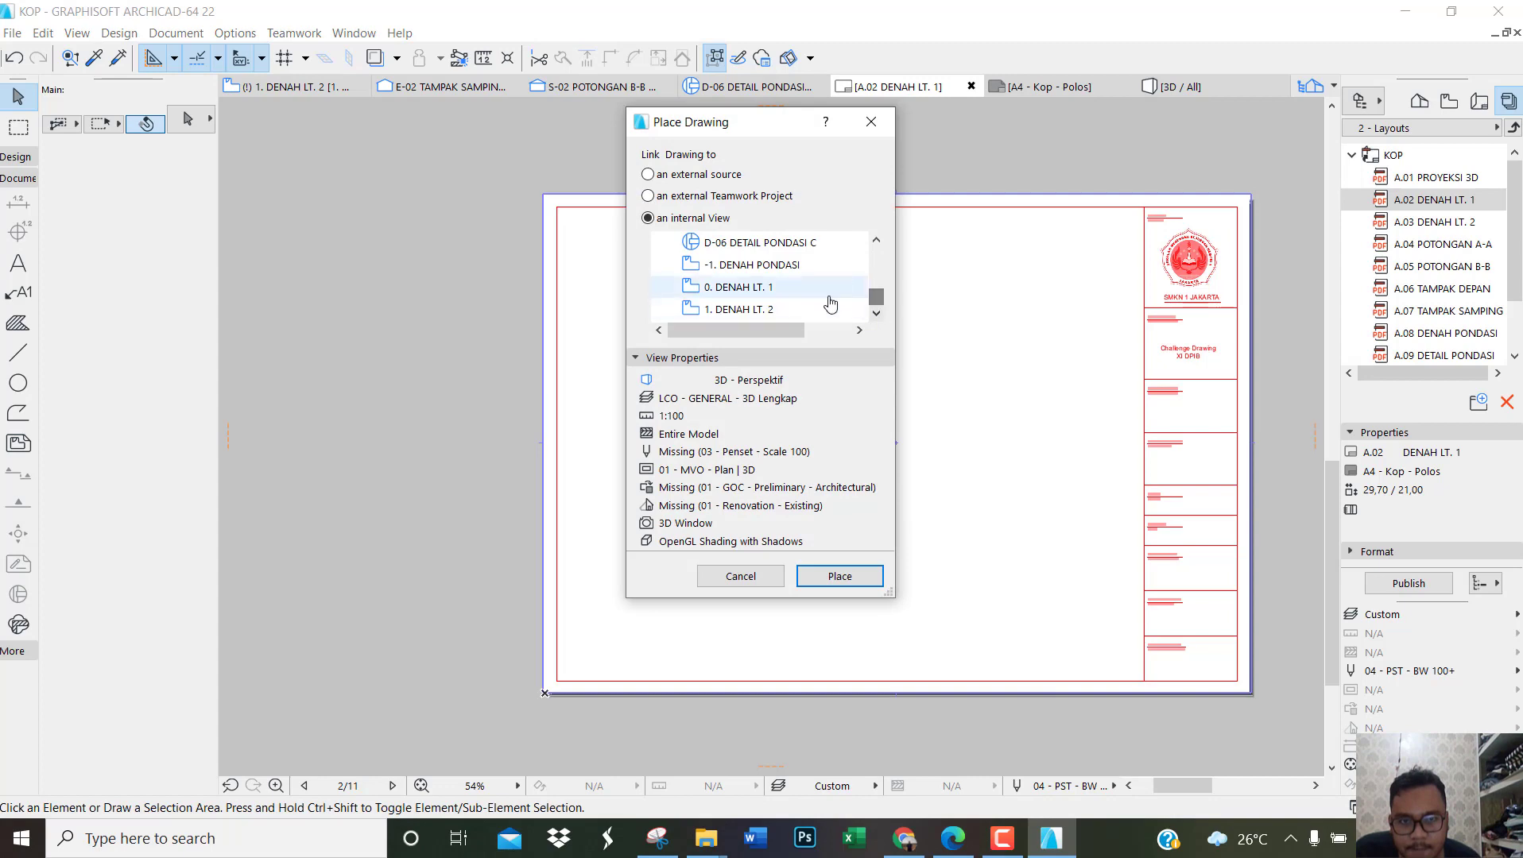
{"action": "left_click", "coordinate": [804, 296]}
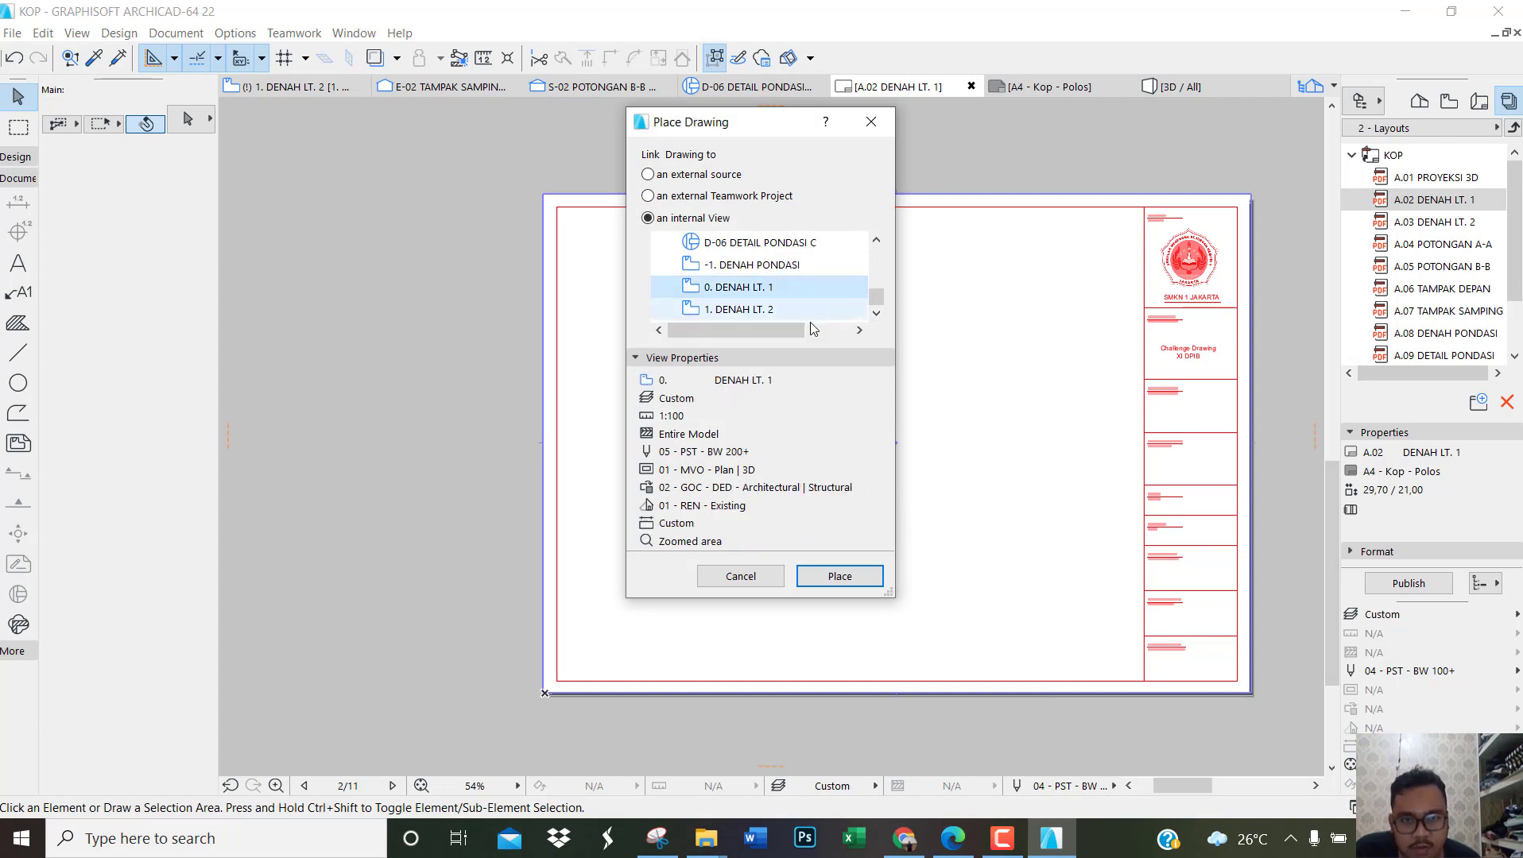
{"action": "left_click", "coordinate": [858, 577]}
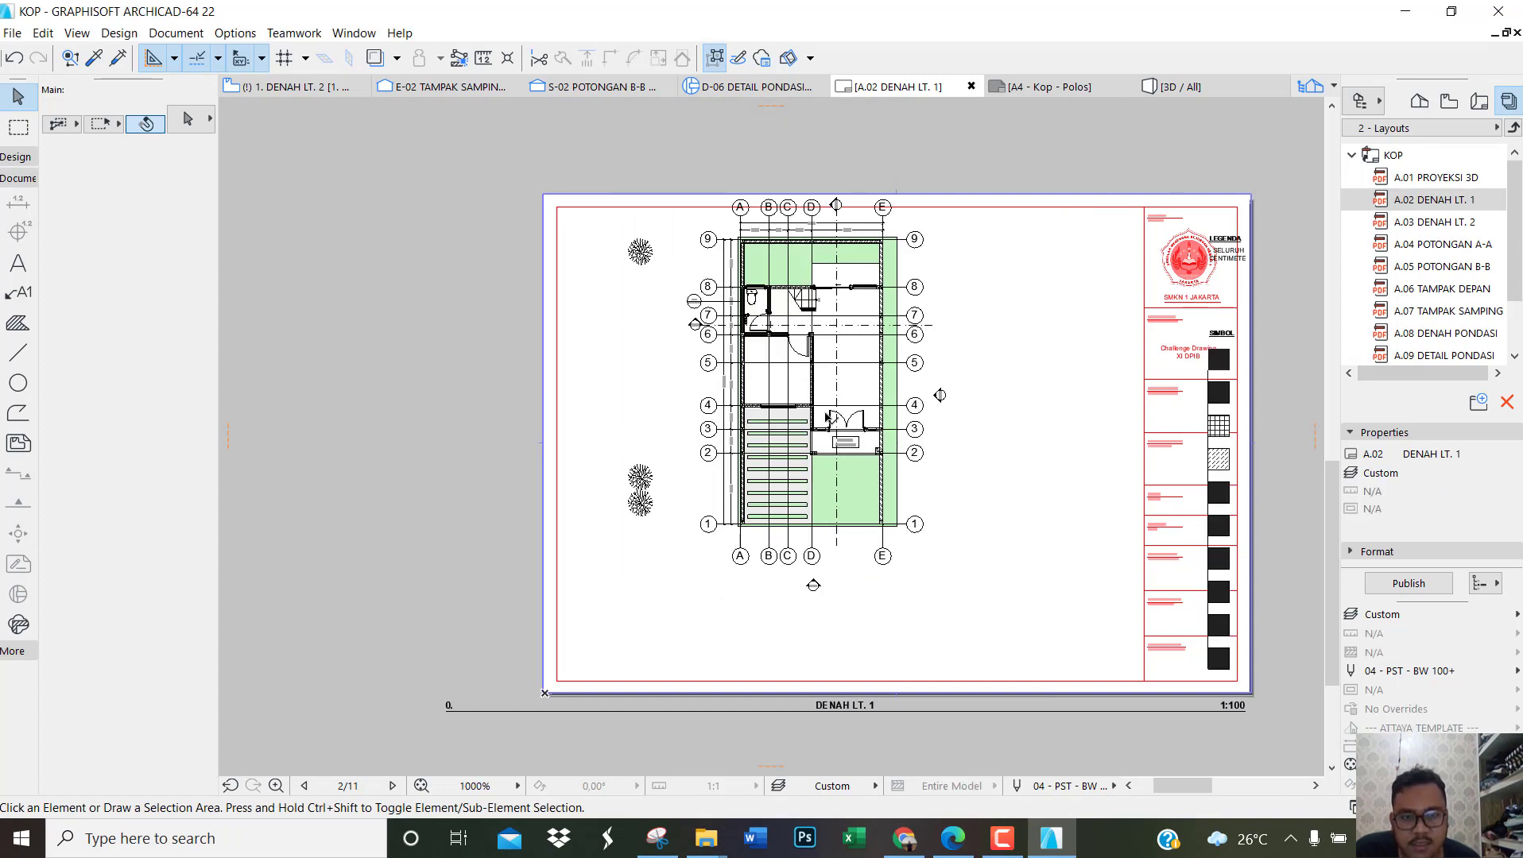
Step: Crop the placed drawing's frame inward from the left and right sides to a width of about 10.18 cm, excluding the trees and legend
{"action": "left_click", "coordinate": [830, 421]}
{"action": "left_click", "coordinate": [446, 411]}
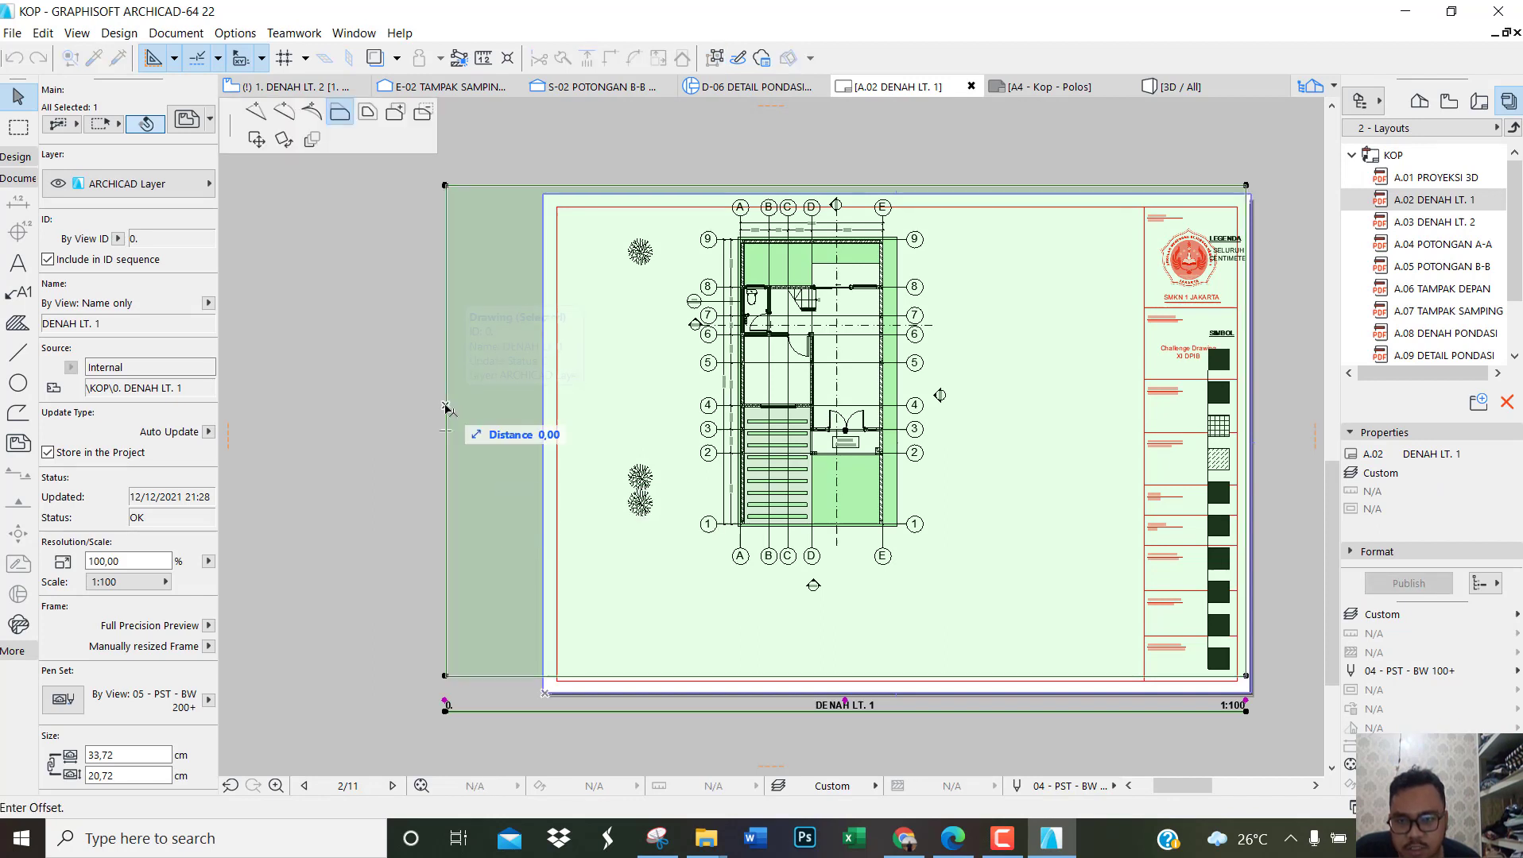
{"action": "left_click", "coordinate": [684, 418]}
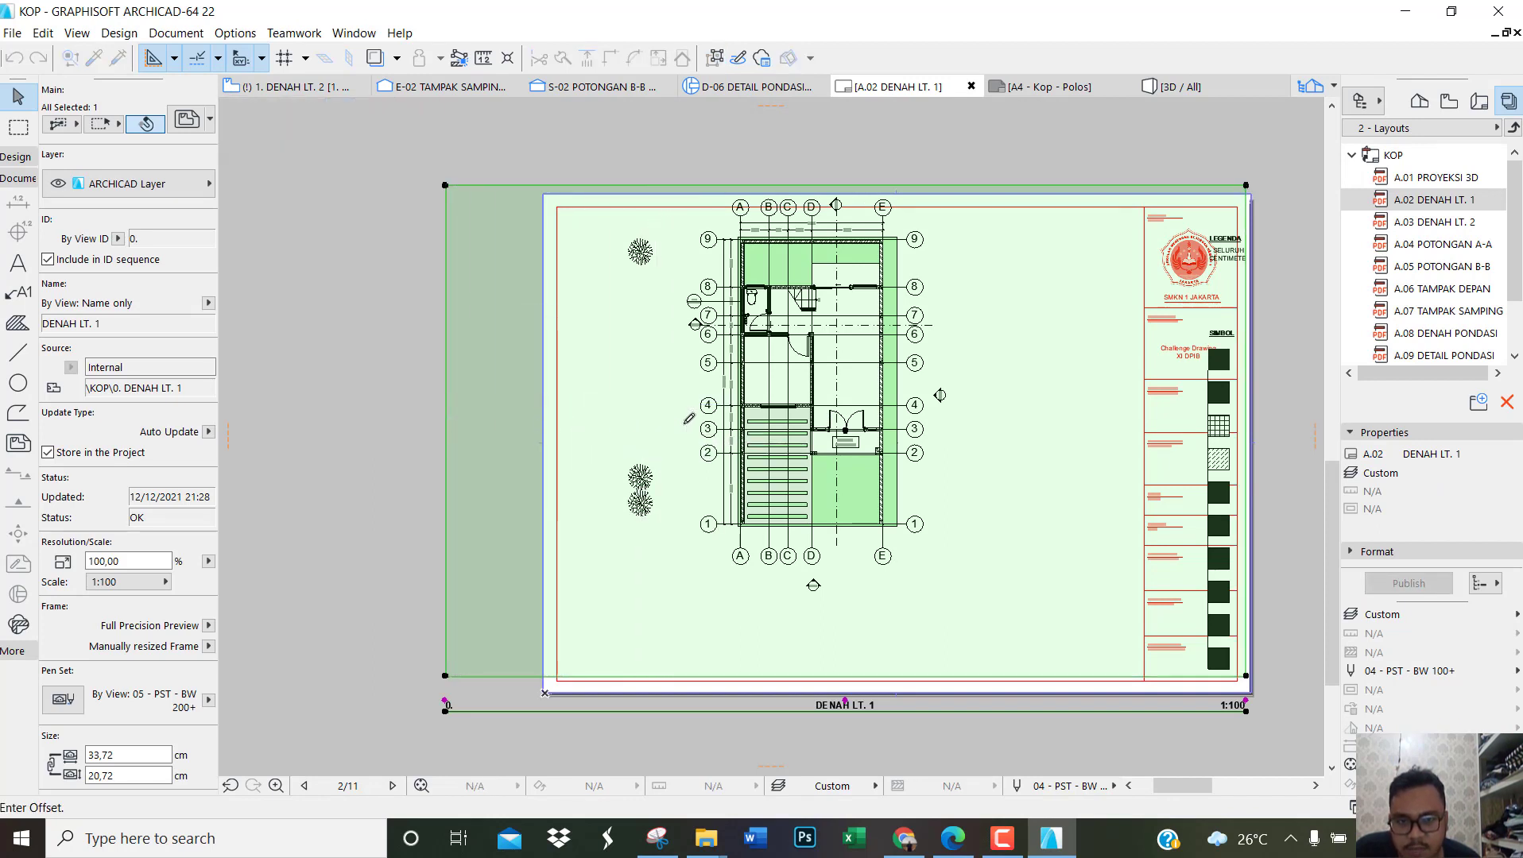
{"action": "left_click", "coordinate": [1249, 394]}
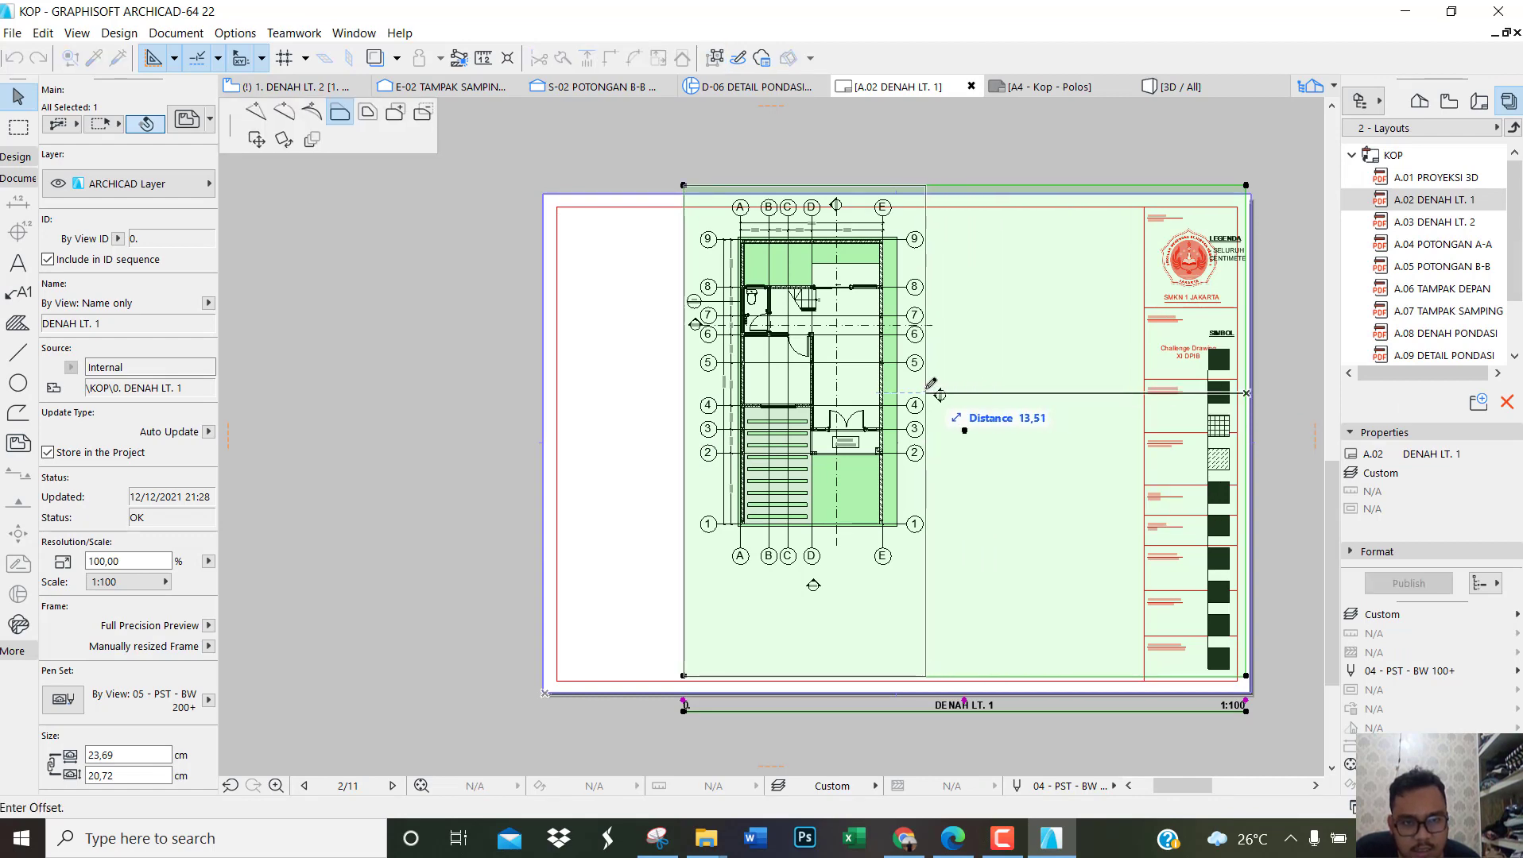
{"action": "left_click", "coordinate": [925, 393]}
Step: Crop the drawing frame's upper and lower edges close to the plan, to a height of about 15.55 cm
{"action": "scroll", "coordinate": [847, 205], "scroll_direction": "up", "scroll_amount": 2}
{"action": "left_click", "coordinate": [855, 197]}
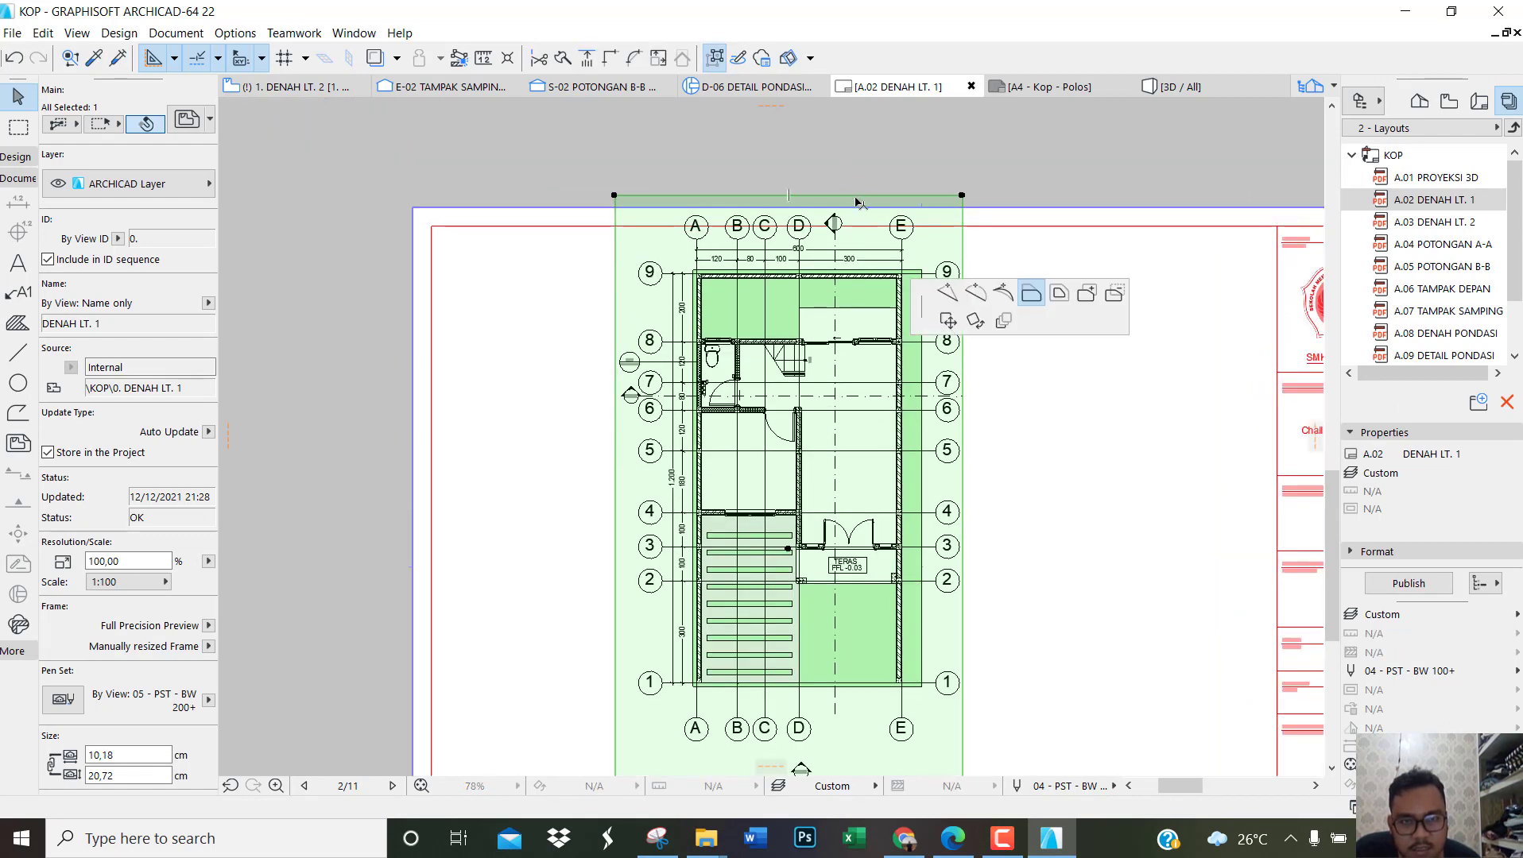
{"action": "left_click", "coordinate": [867, 207]}
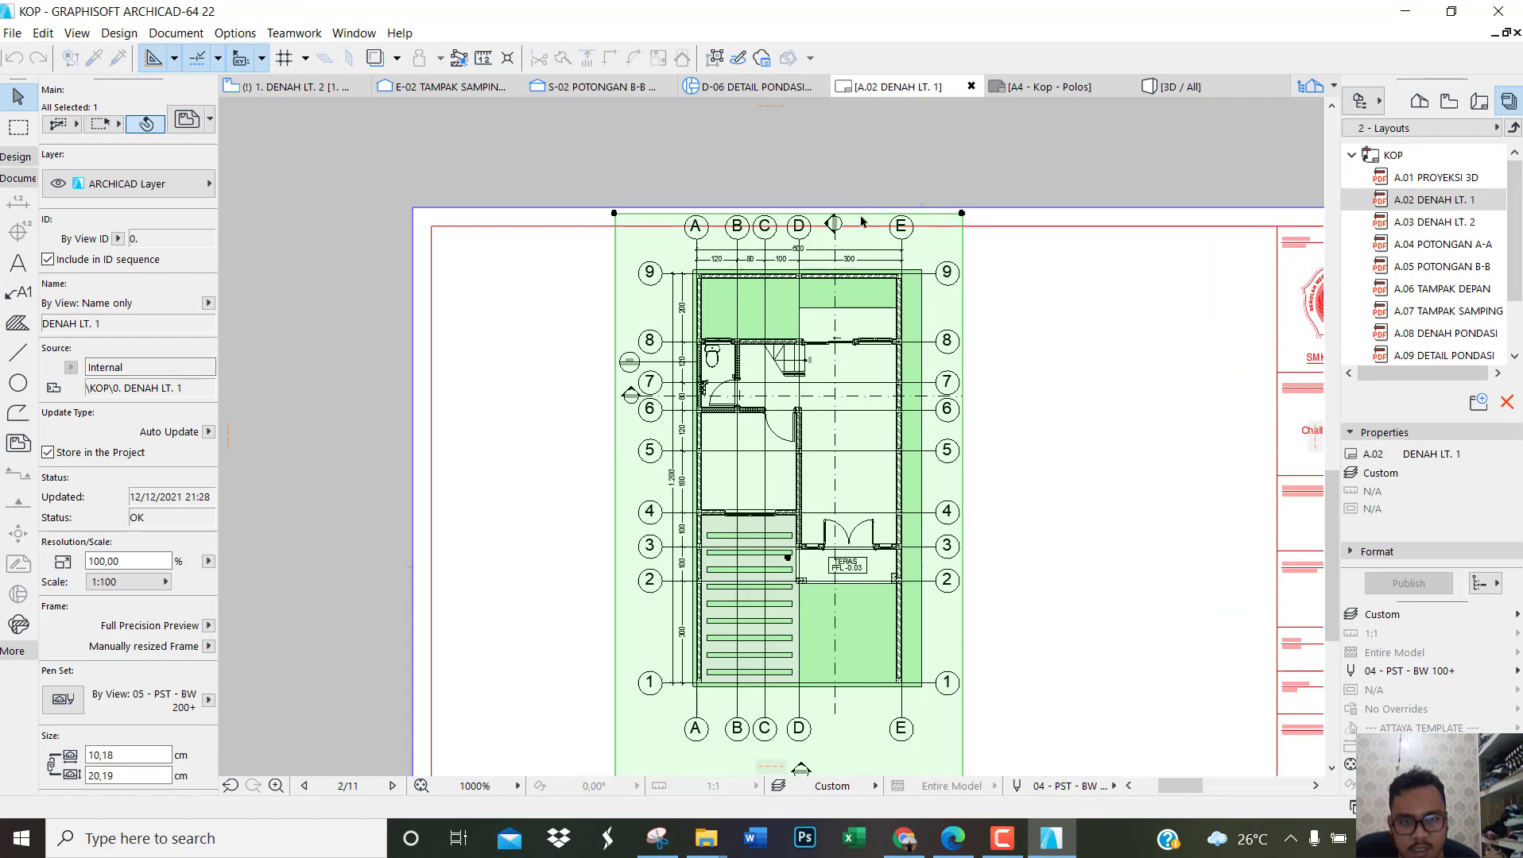
{"action": "scroll", "coordinate": [867, 210], "scroll_direction": "down", "scroll_amount": 3}
{"action": "scroll", "coordinate": [868, 705], "scroll_direction": "up", "scroll_amount": 4}
{"action": "left_click", "coordinate": [867, 705]}
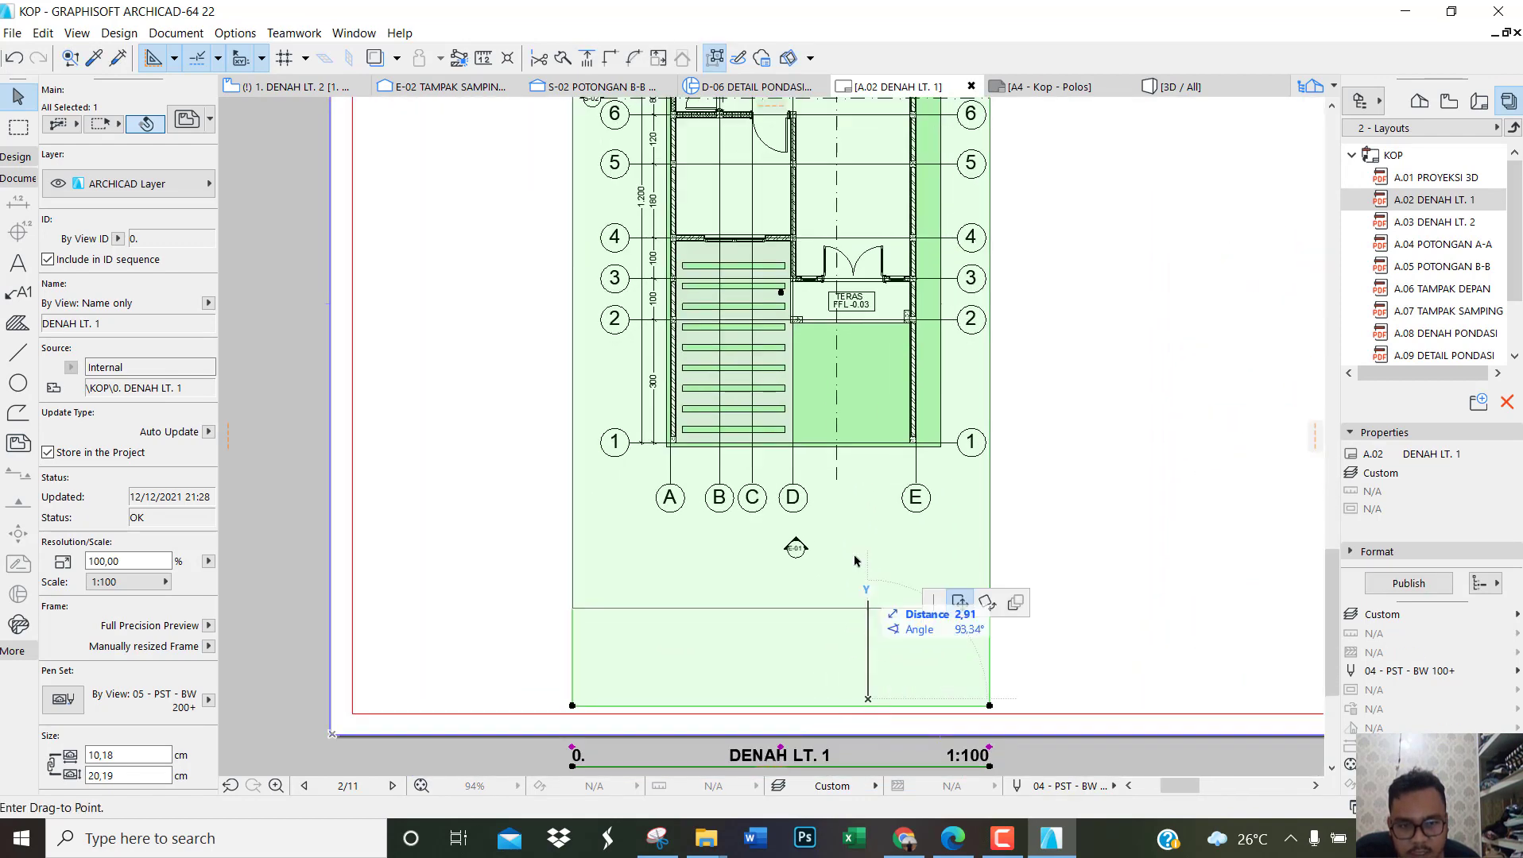
{"action": "key", "text": "Escape"}
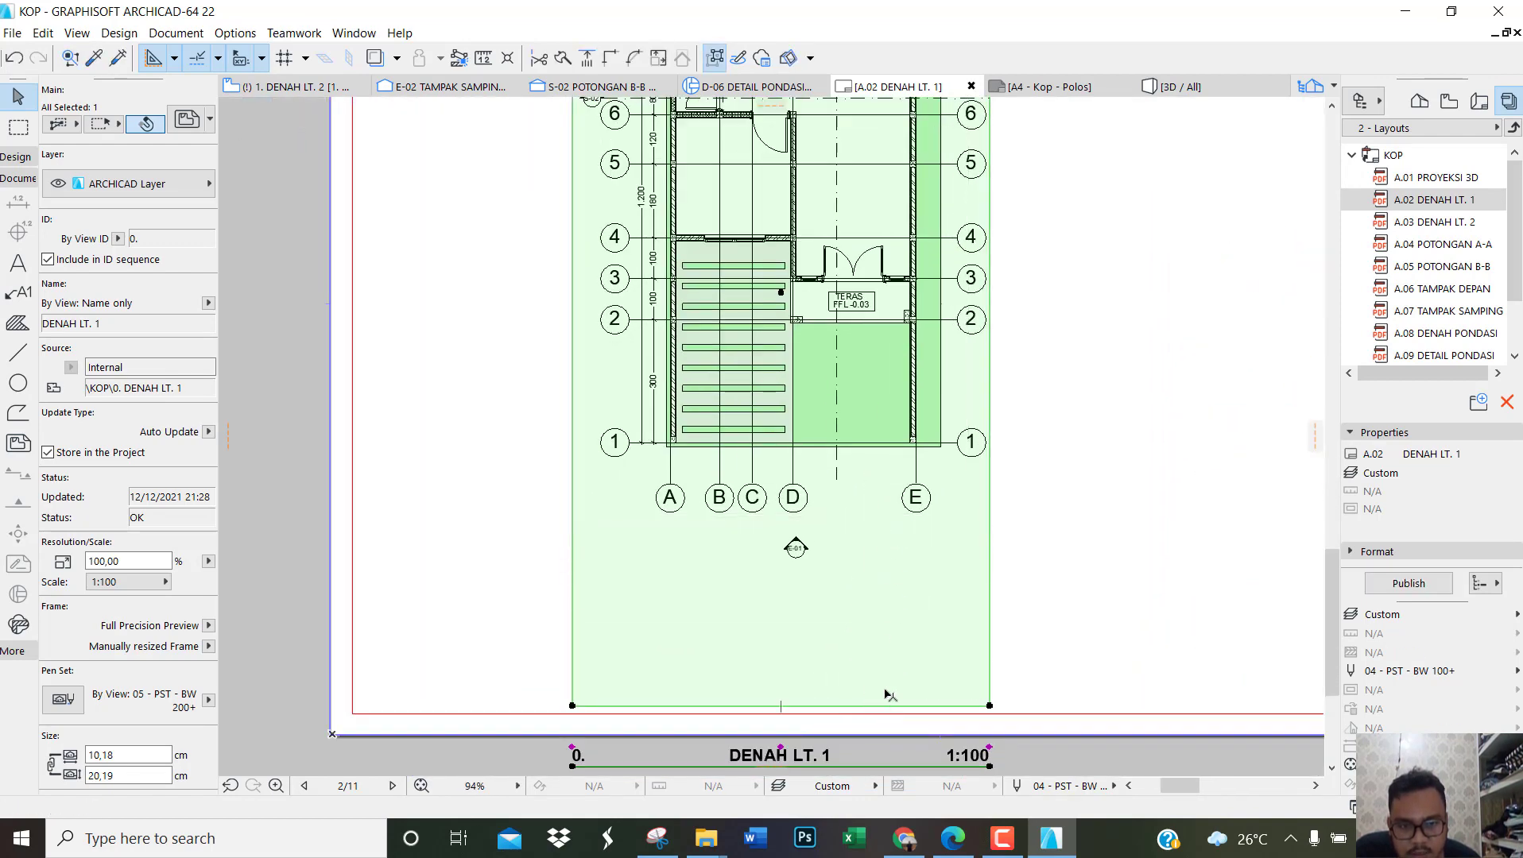
{"action": "left_click", "coordinate": [886, 704]}
{"action": "left_click", "coordinate": [792, 544]}
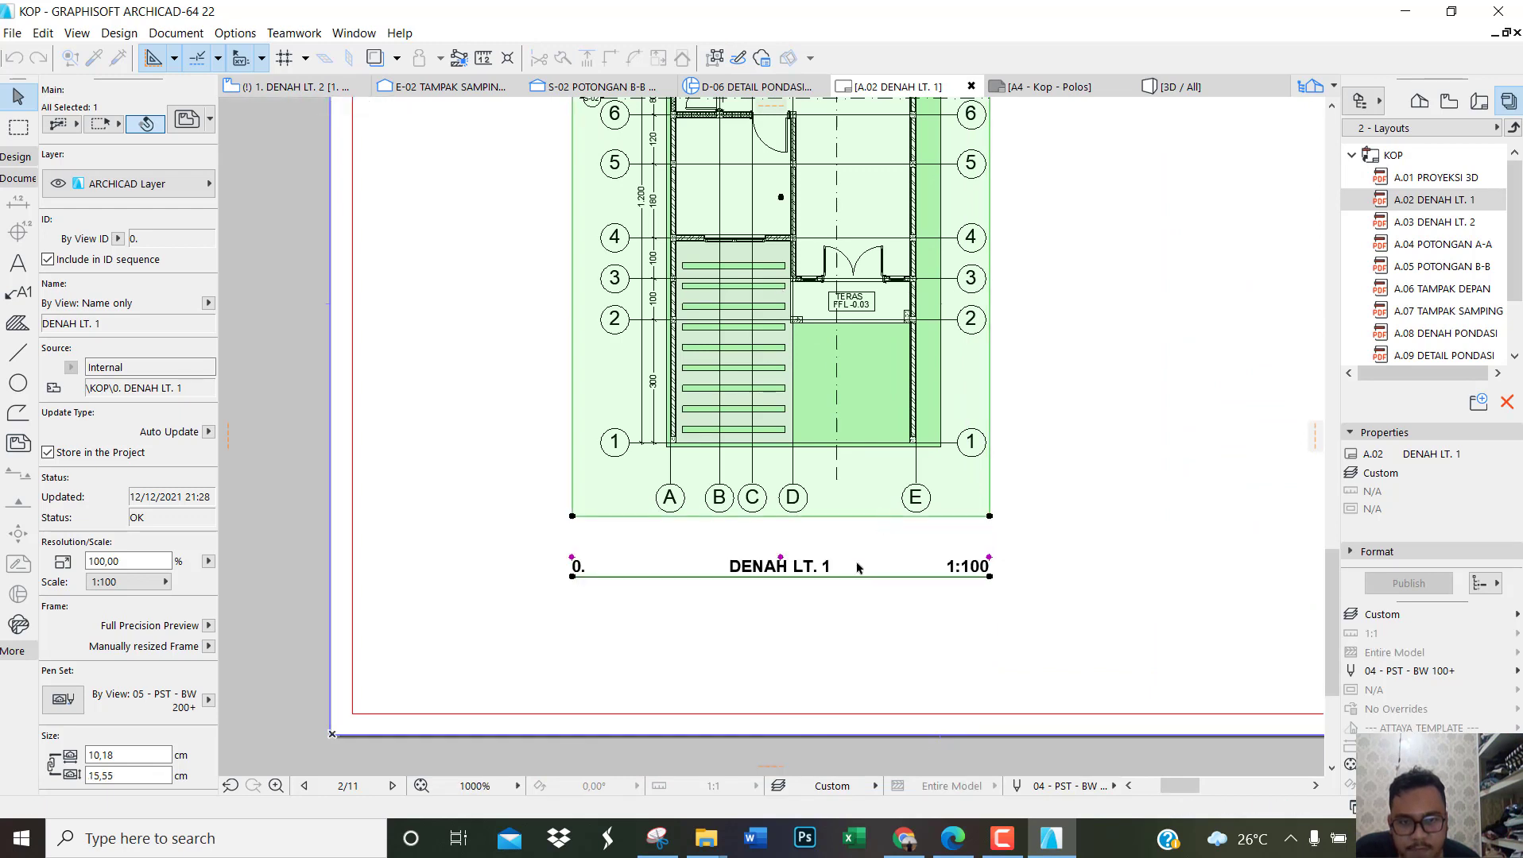
Step: Change the title type of the DENAH LT. 1 drawing to Linear Drawing Title 22
{"action": "scroll", "coordinate": [124, 494], "scroll_direction": "down", "scroll_amount": 10}
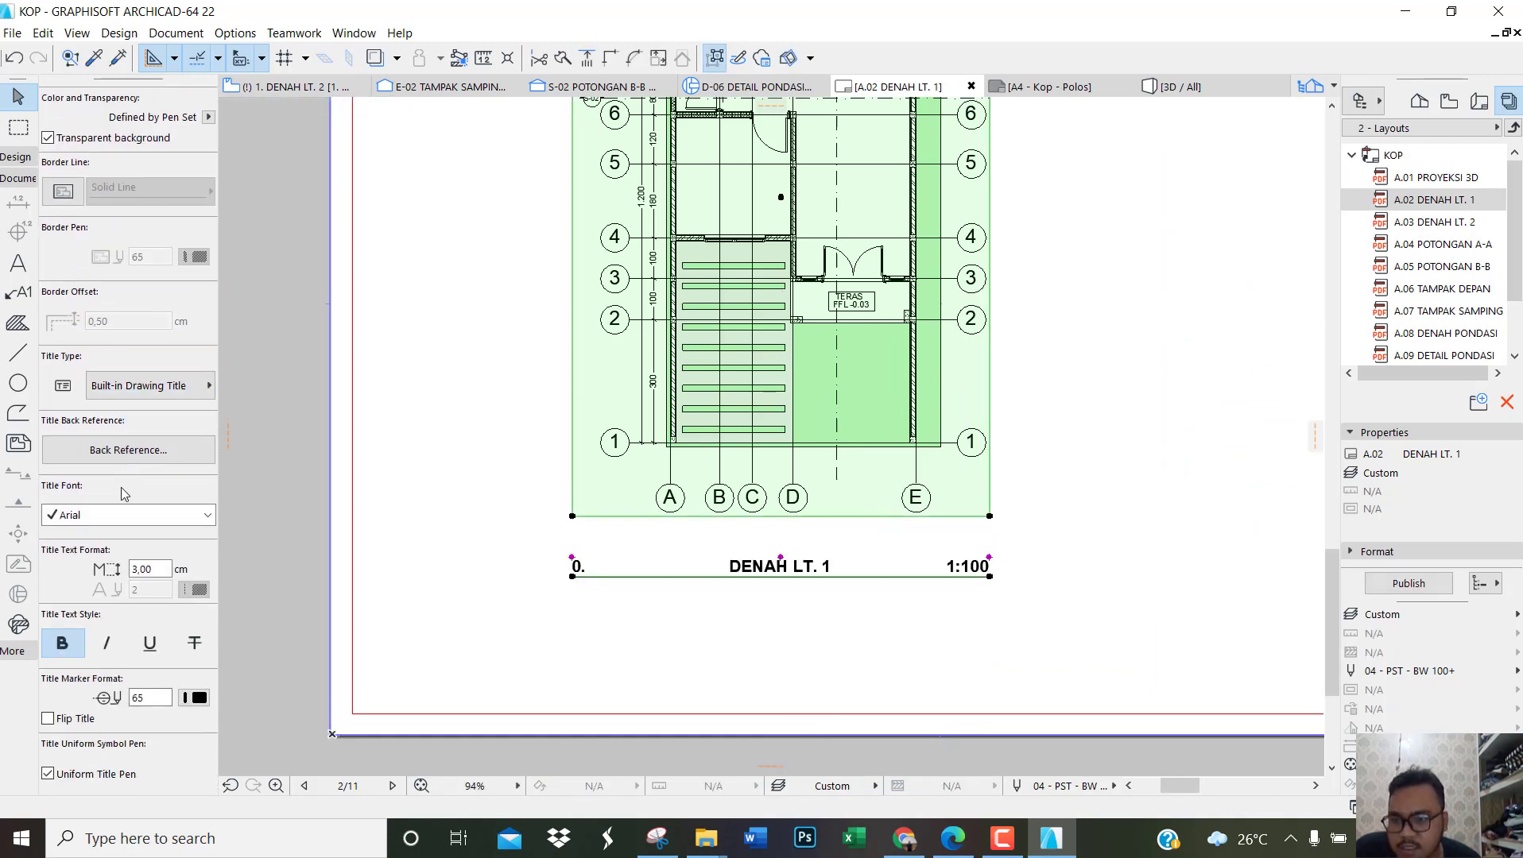
{"action": "left_click", "coordinate": [161, 389]}
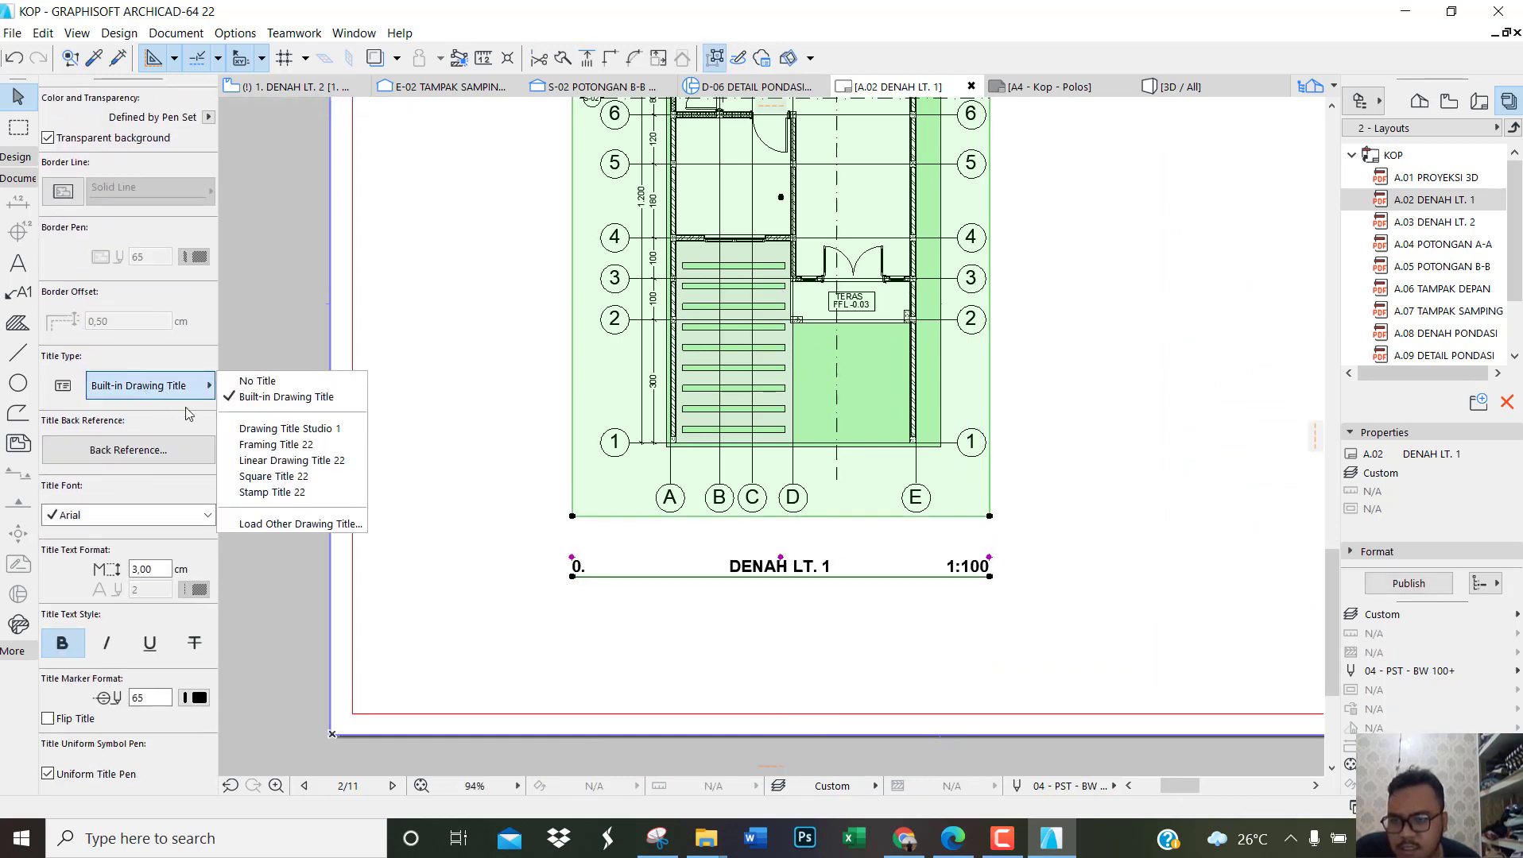
{"action": "left_click", "coordinate": [311, 464]}
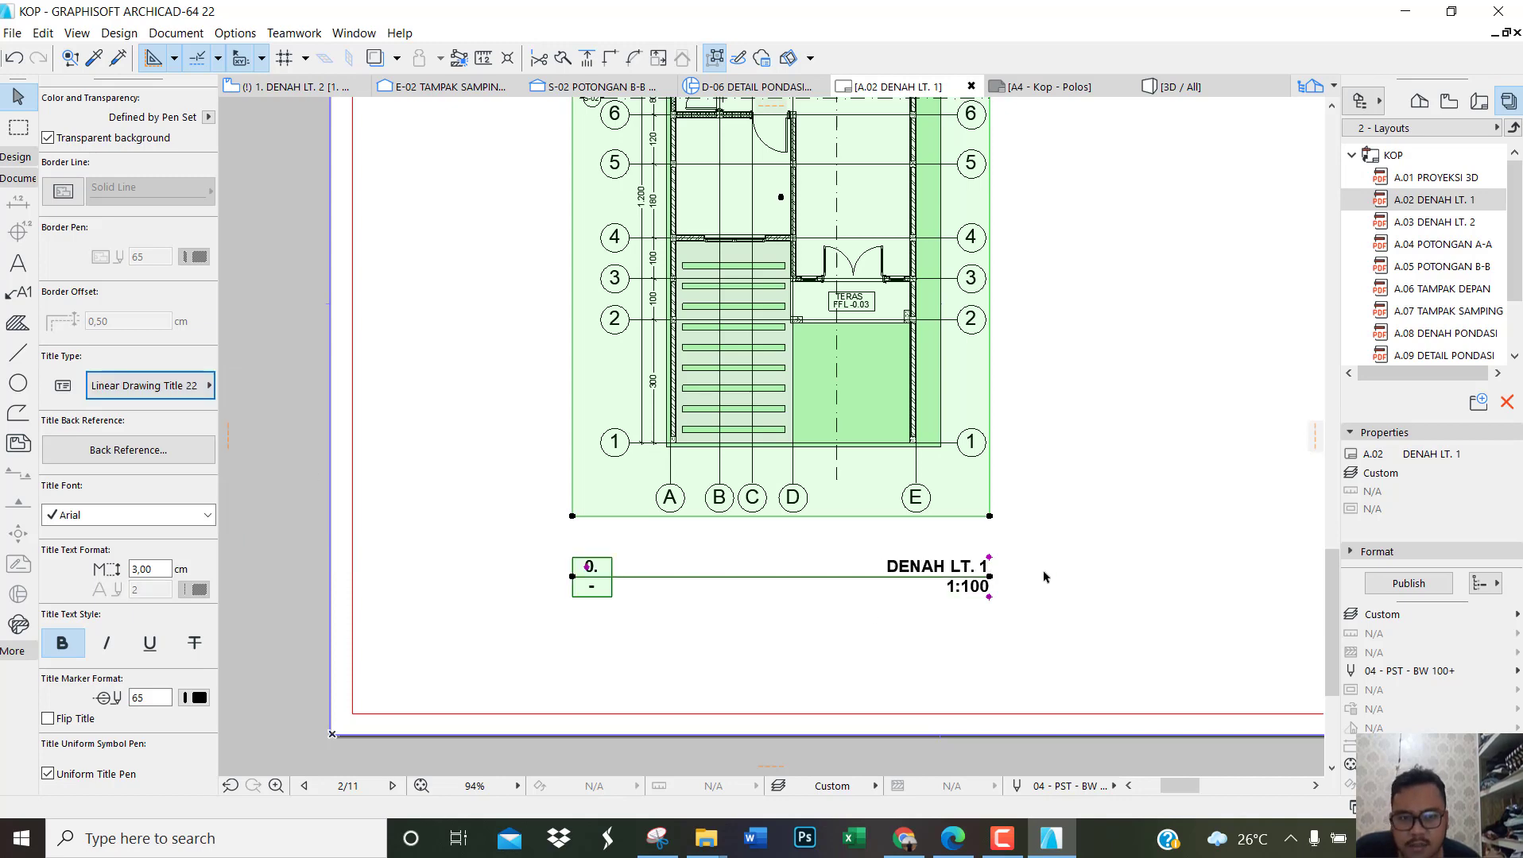
Step: Move the DENAH LT. 1 drawing with its title fully inside the left half of the sheet border, then shift it up about 0.90
{"action": "scroll", "coordinate": [1030, 571], "scroll_direction": "down", "scroll_amount": 5}
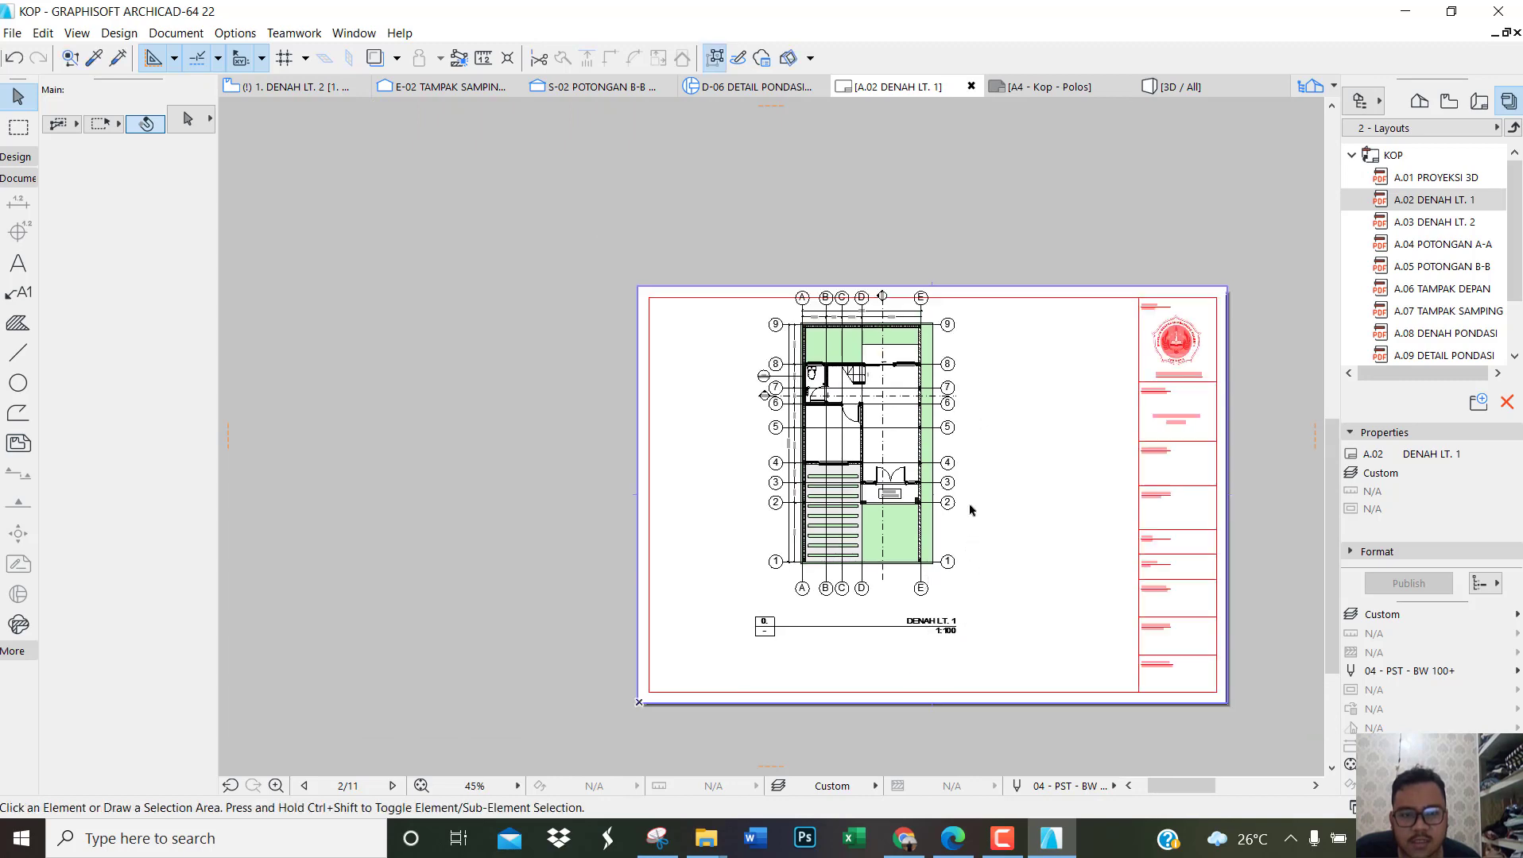
{"action": "left_click", "coordinate": [916, 465]}
{"action": "left_click_drag", "start_coordinate": [914, 465], "coordinate": [865, 518]}
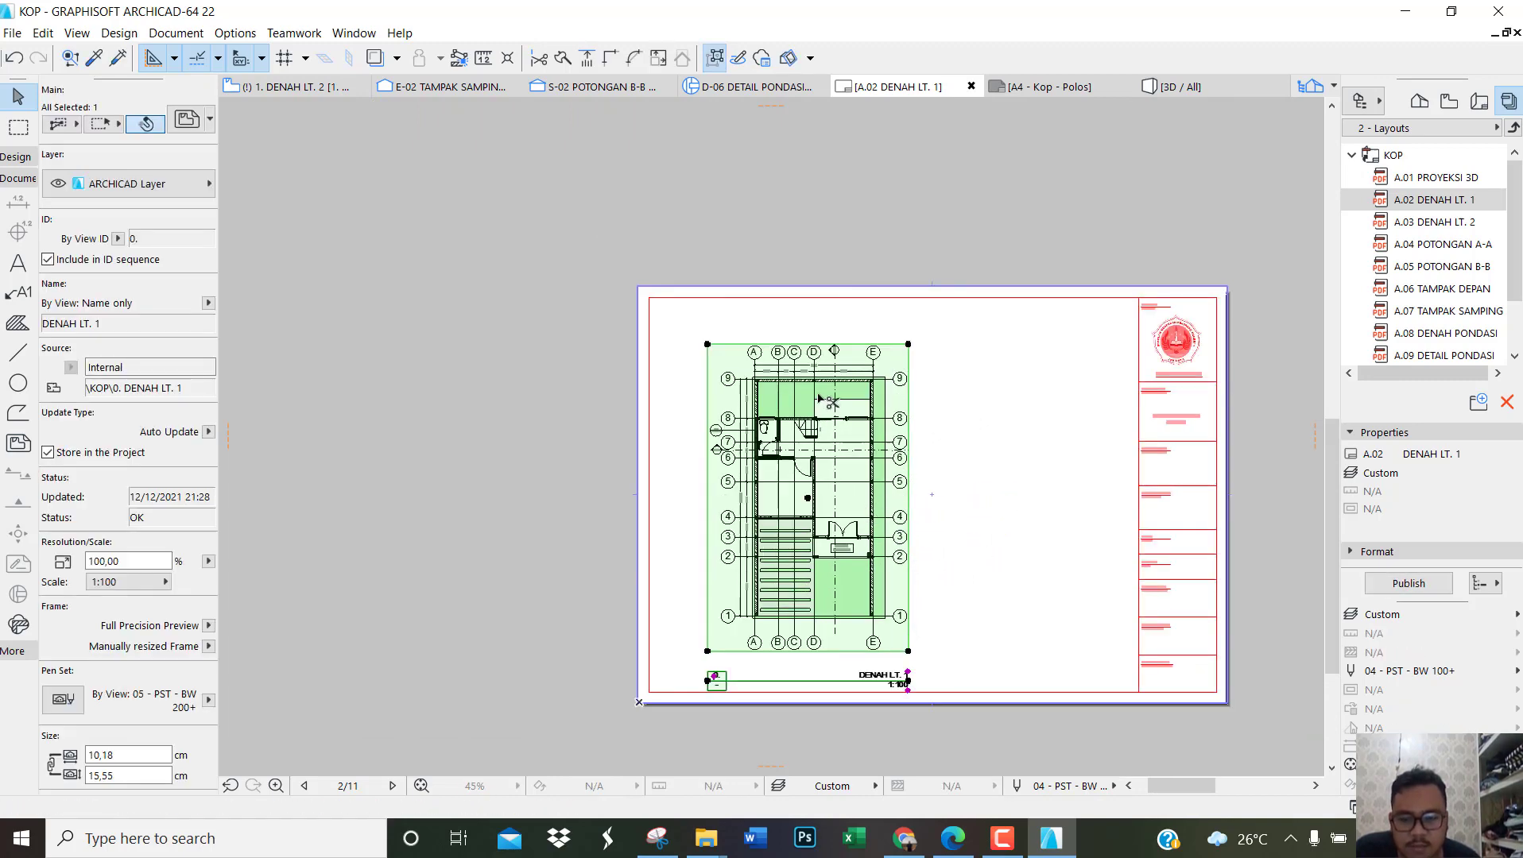
{"action": "key", "text": "ctrl+d"}
{"action": "scroll", "coordinate": [815, 371], "scroll_direction": "up", "scroll_amount": 3}
{"action": "left_click", "coordinate": [857, 371]}
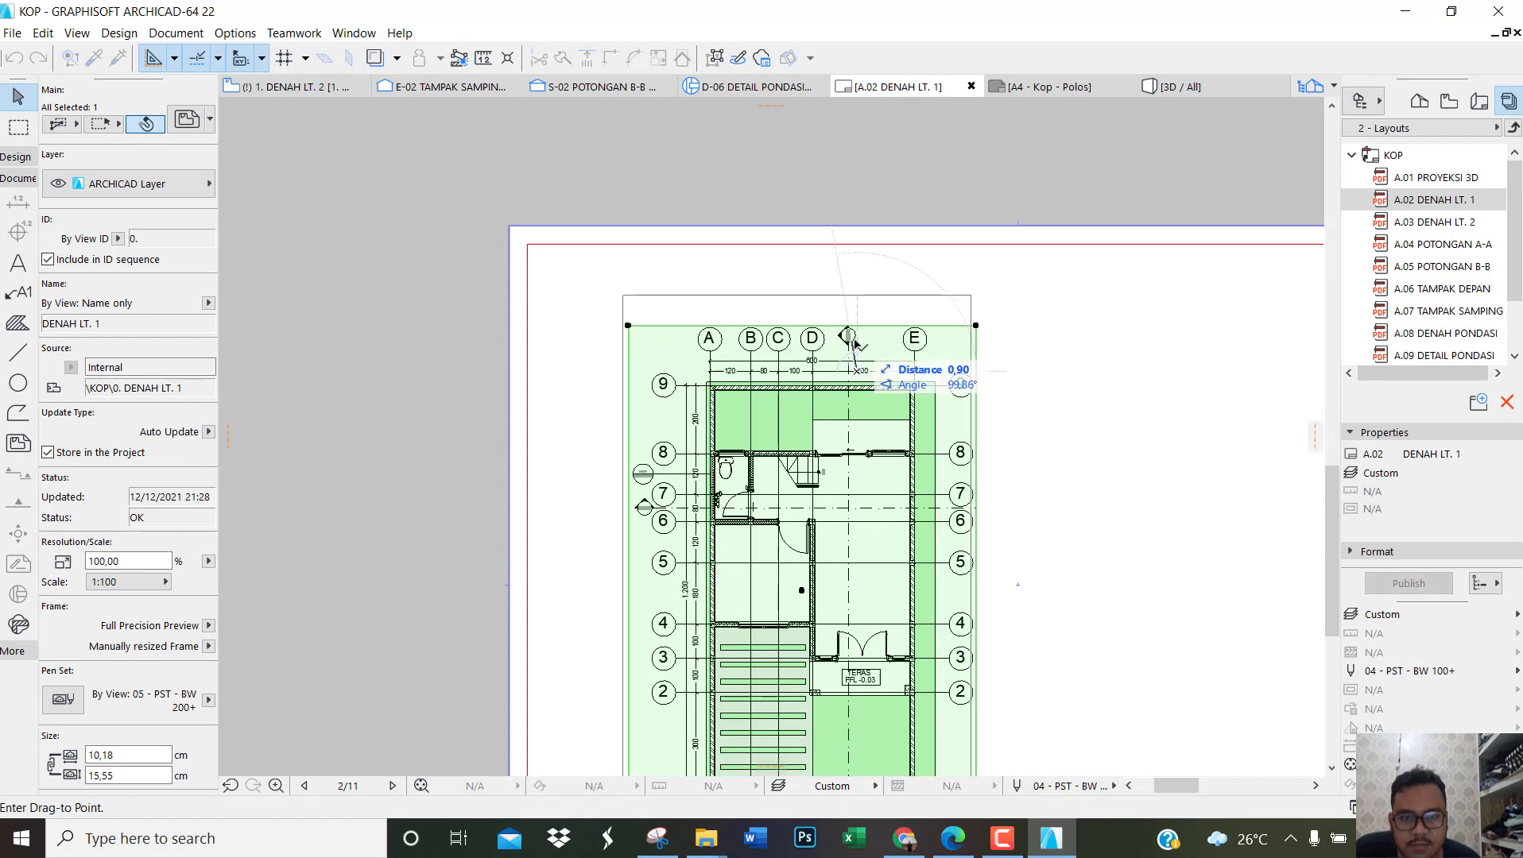
{"action": "left_click", "coordinate": [853, 341]}
{"action": "left_click", "coordinate": [1011, 343]}
{"action": "scroll", "coordinate": [1013, 350], "scroll_direction": "down", "scroll_amount": 4}
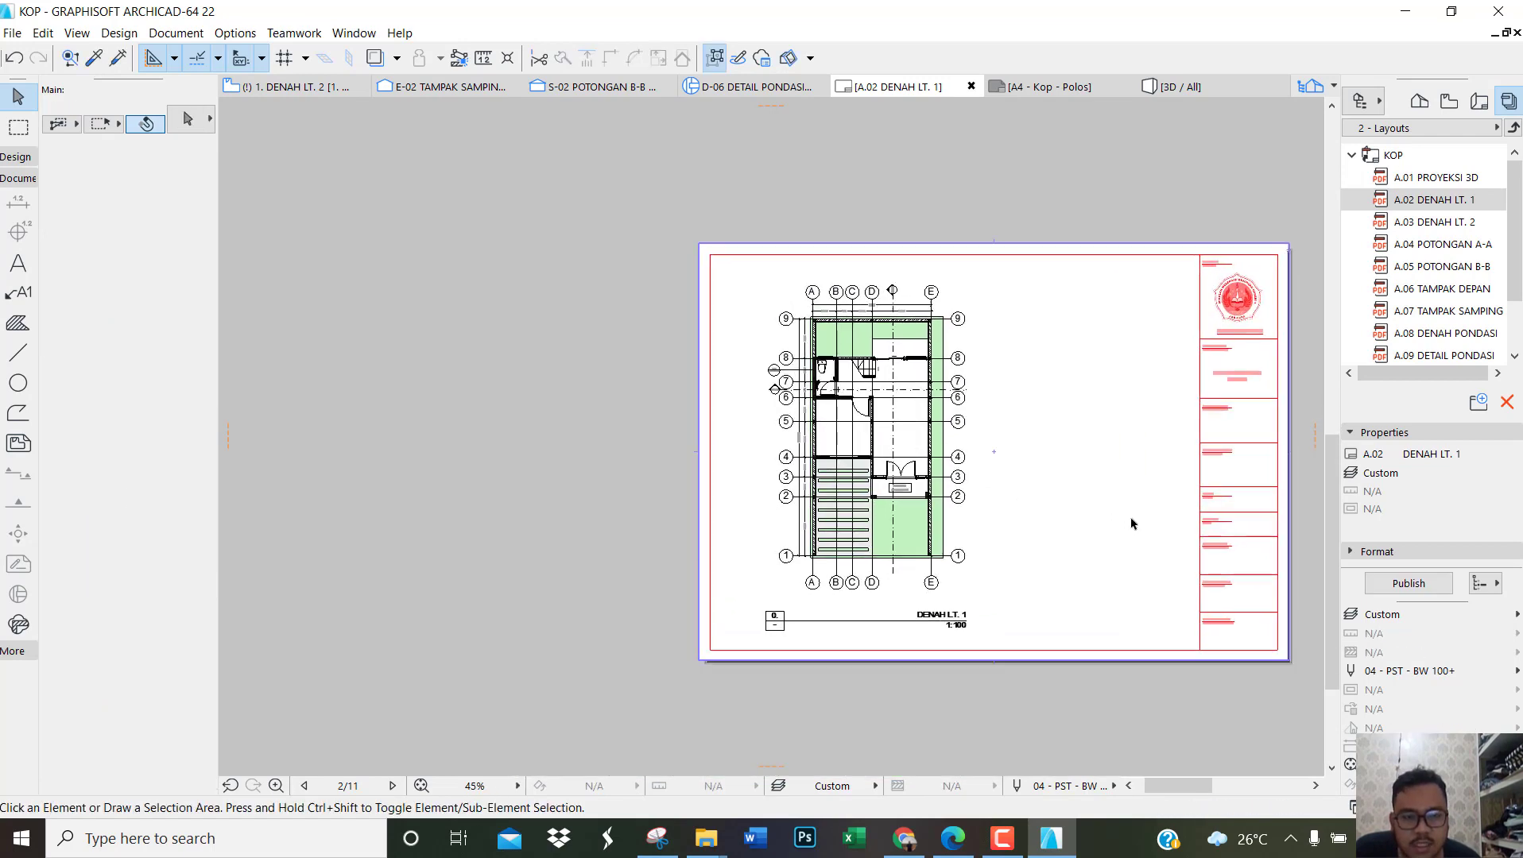
Step: Open the 0. LANTAI 1 floor plan, frame its legend and symbols, and save the current view under the name LEGENDA
{"action": "scroll", "coordinate": [1132, 524], "scroll_direction": "up", "scroll_amount": 2}
{"action": "left_click", "coordinate": [1418, 100]}
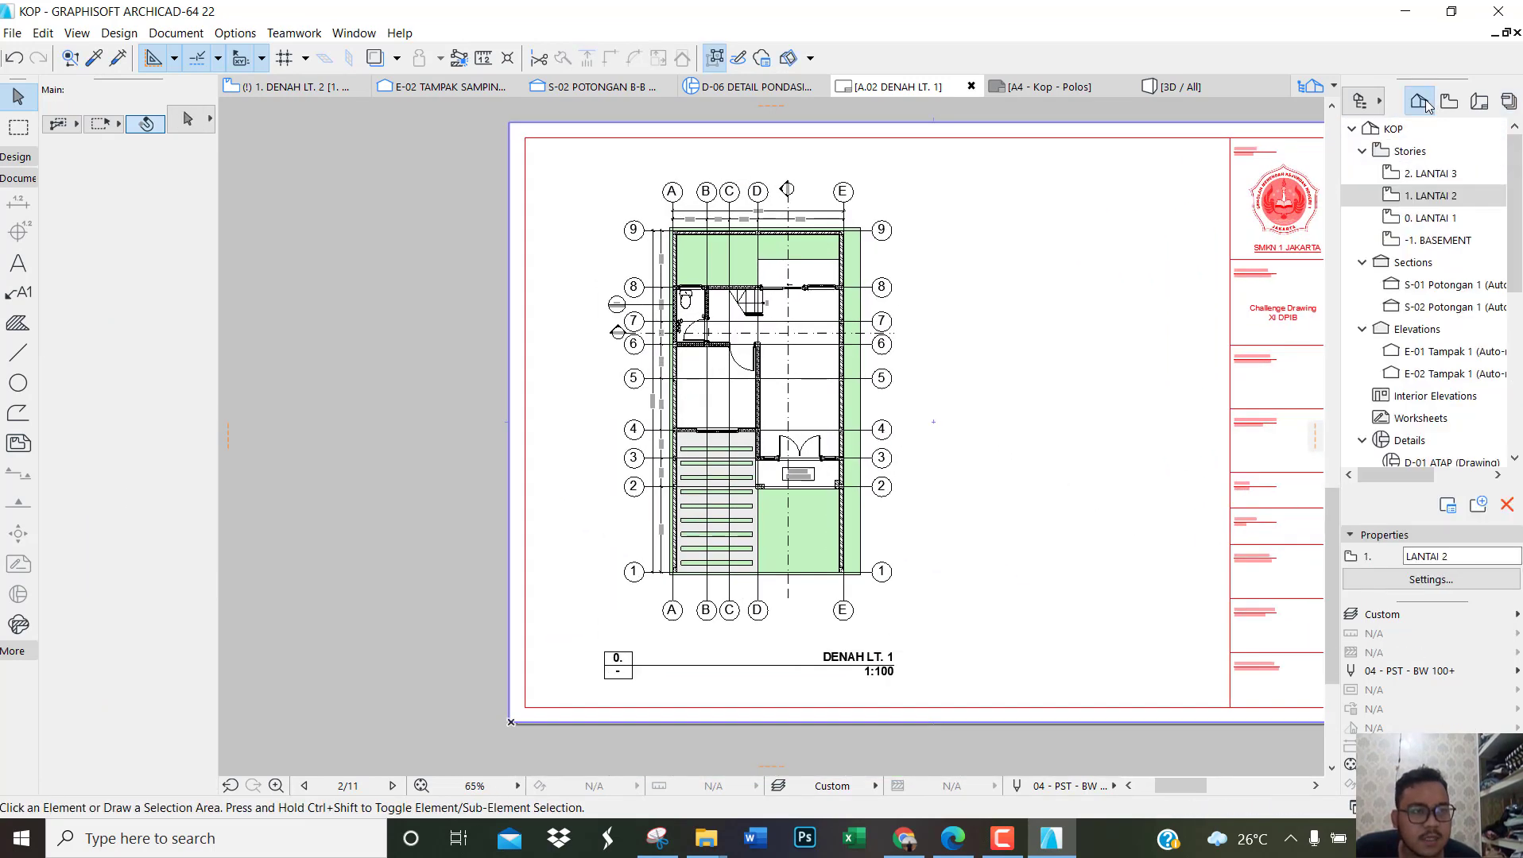
{"action": "double_click", "coordinate": [1430, 218]}
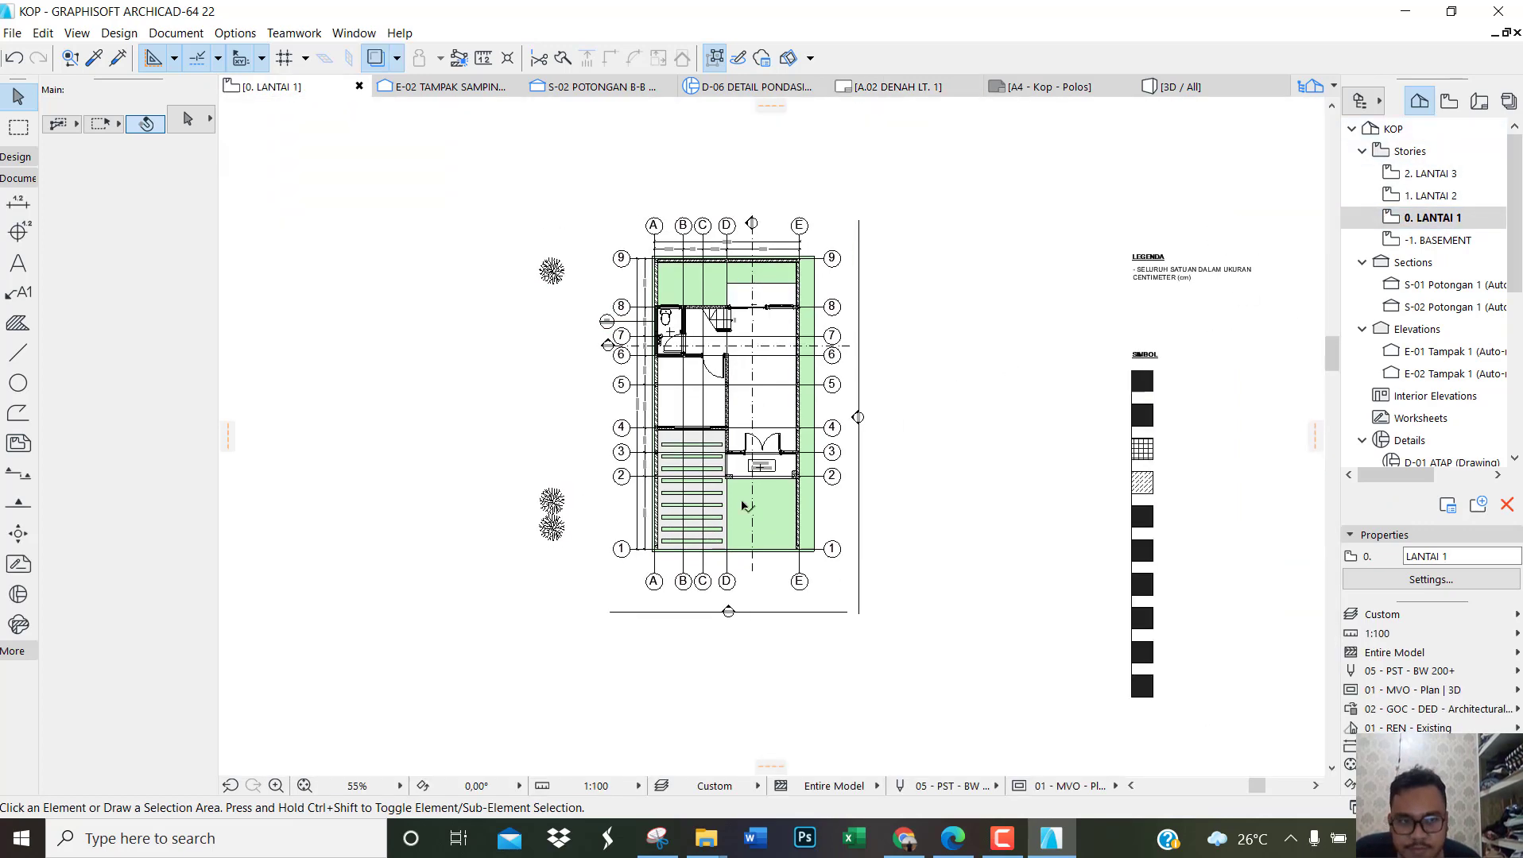
{"action": "scroll", "coordinate": [1228, 502], "scroll_direction": "up", "scroll_amount": 3}
{"action": "scroll", "coordinate": [1139, 503], "scroll_direction": "down", "scroll_amount": 3}
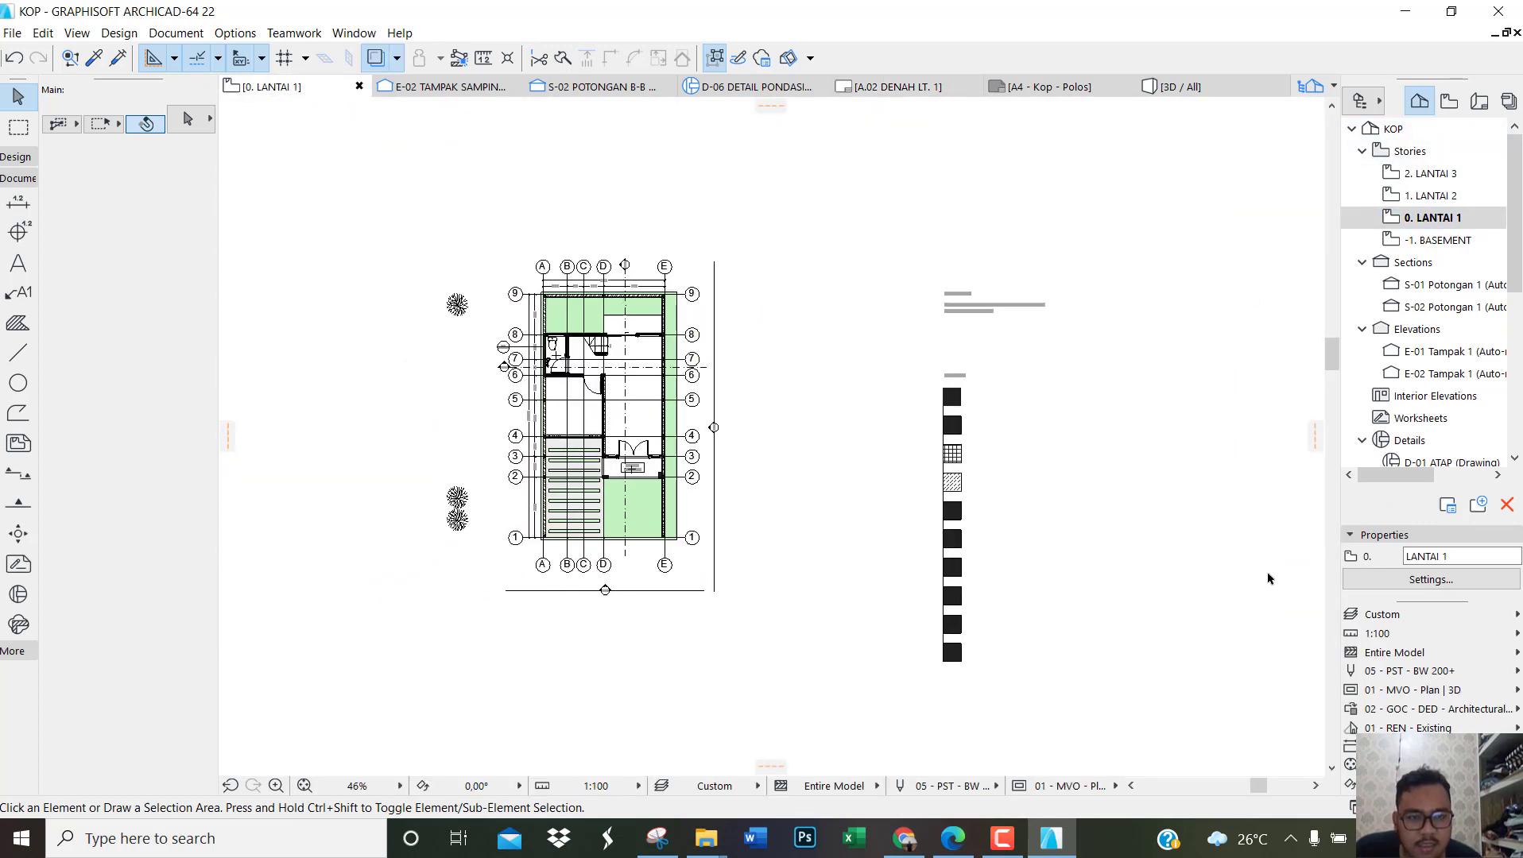
{"action": "scroll", "coordinate": [1267, 576], "scroll_direction": "up", "scroll_amount": 3}
{"action": "scroll", "coordinate": [1067, 415], "scroll_direction": "down", "scroll_amount": 1}
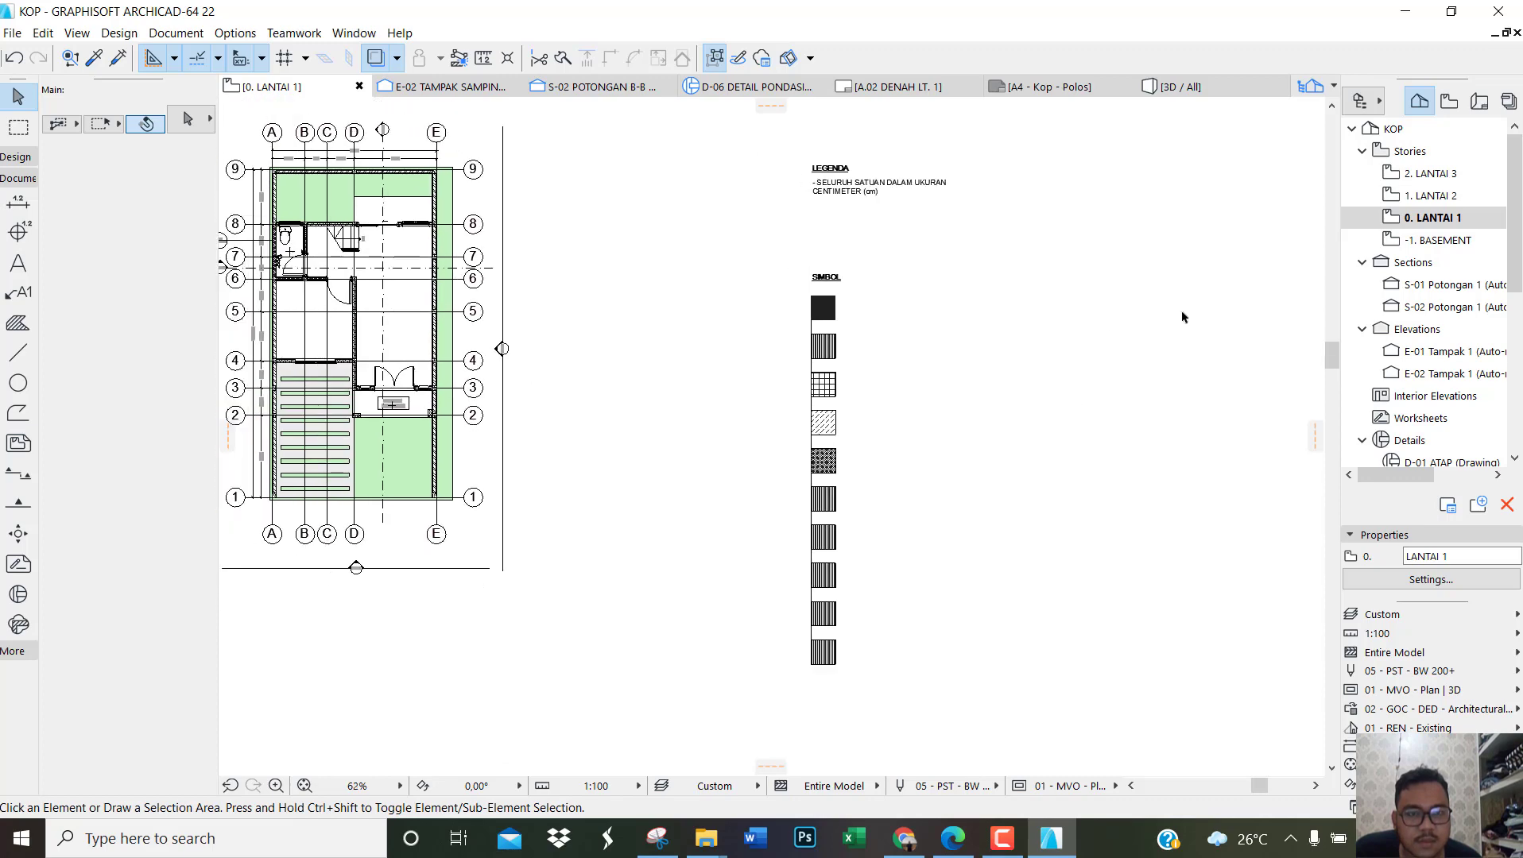
{"action": "right_click", "coordinate": [1359, 218]}
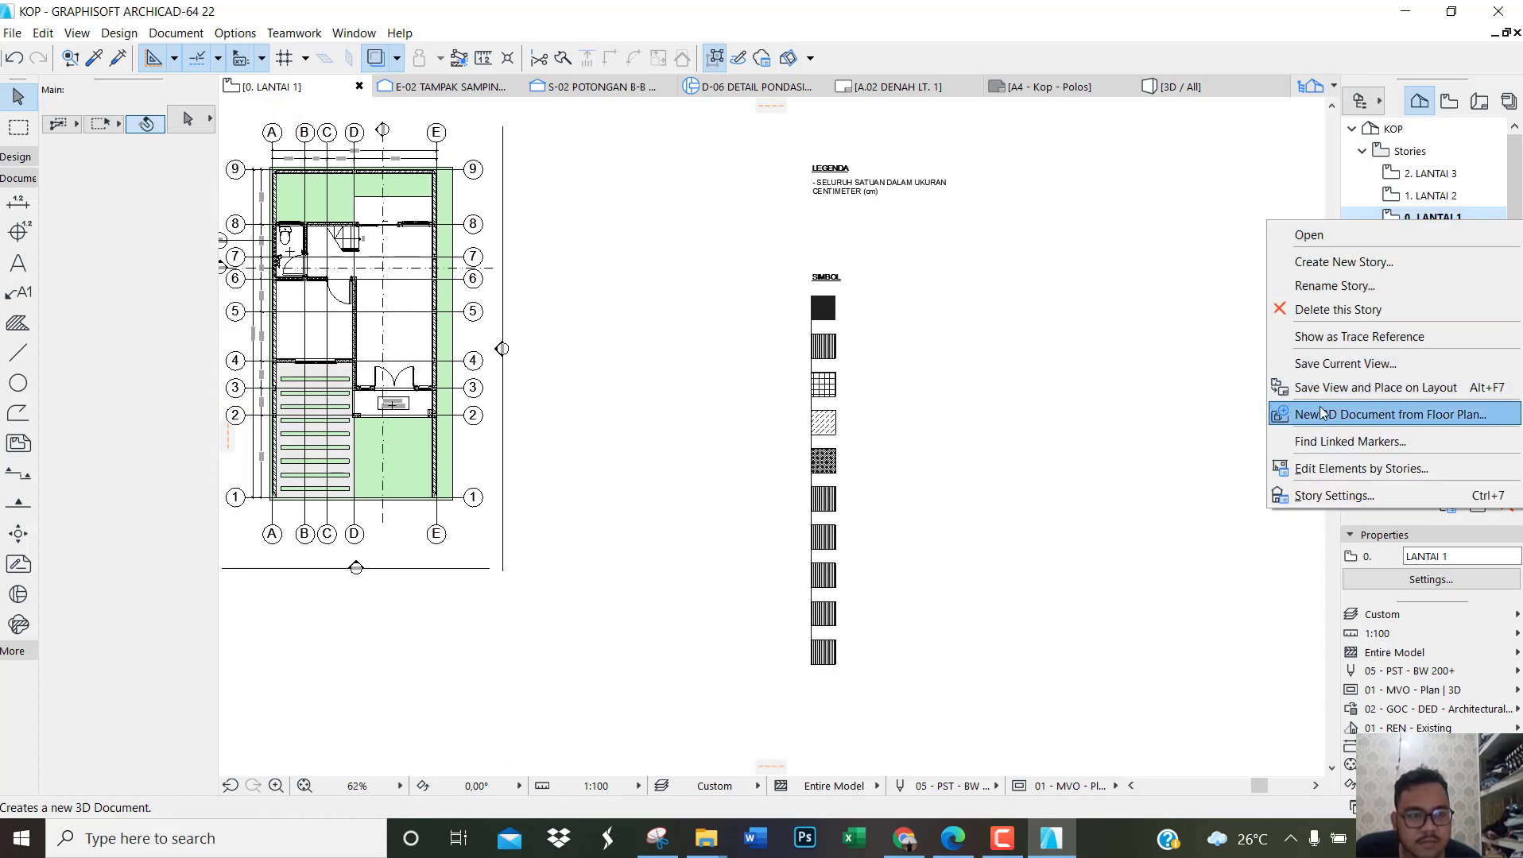
{"action": "left_click", "coordinate": [1339, 365]}
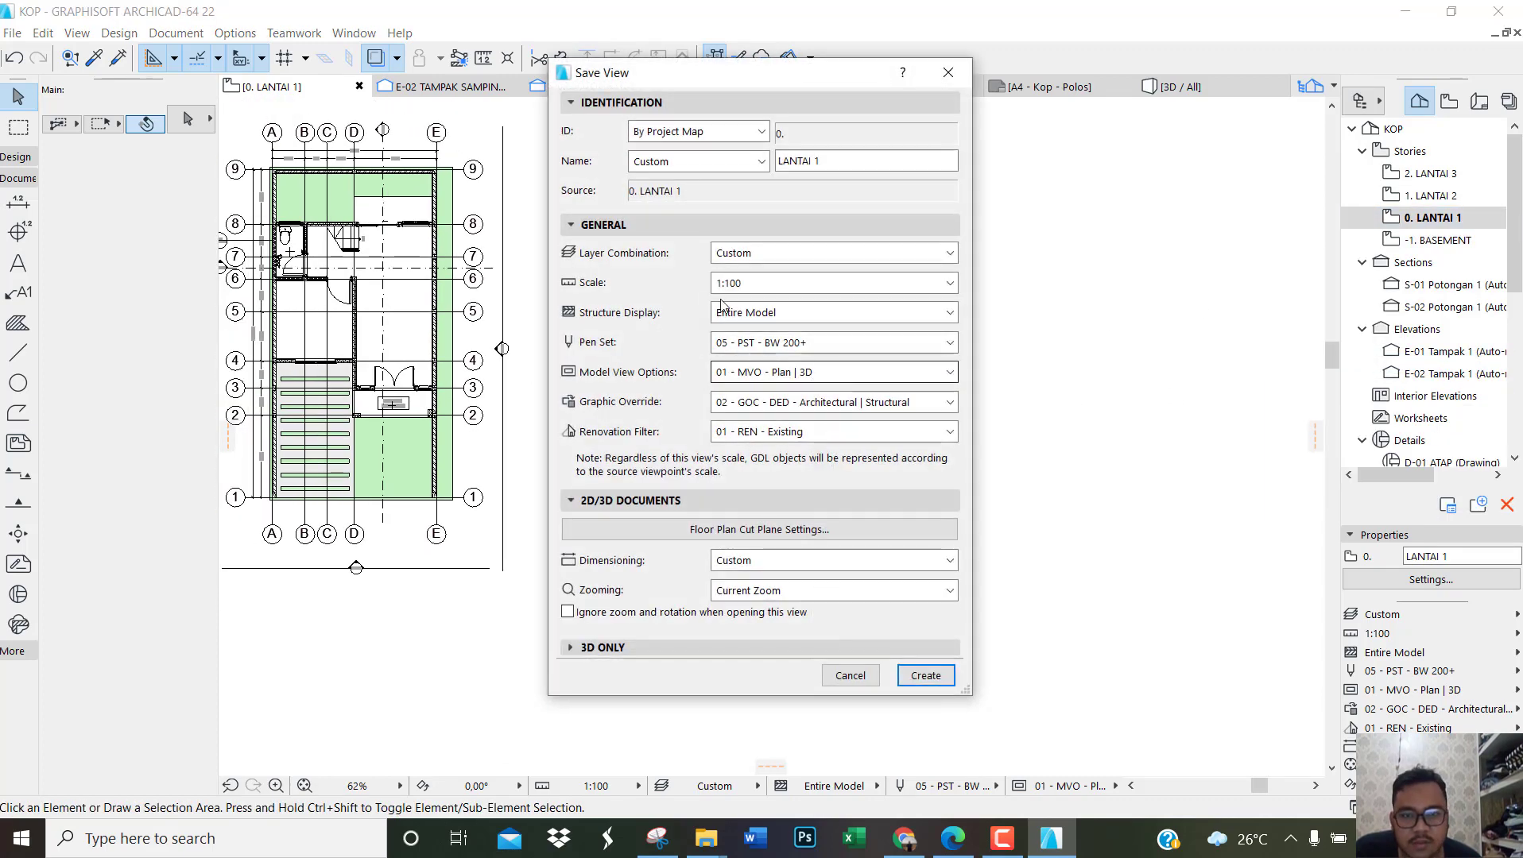
{"action": "type", "text": "LEGENDA"}
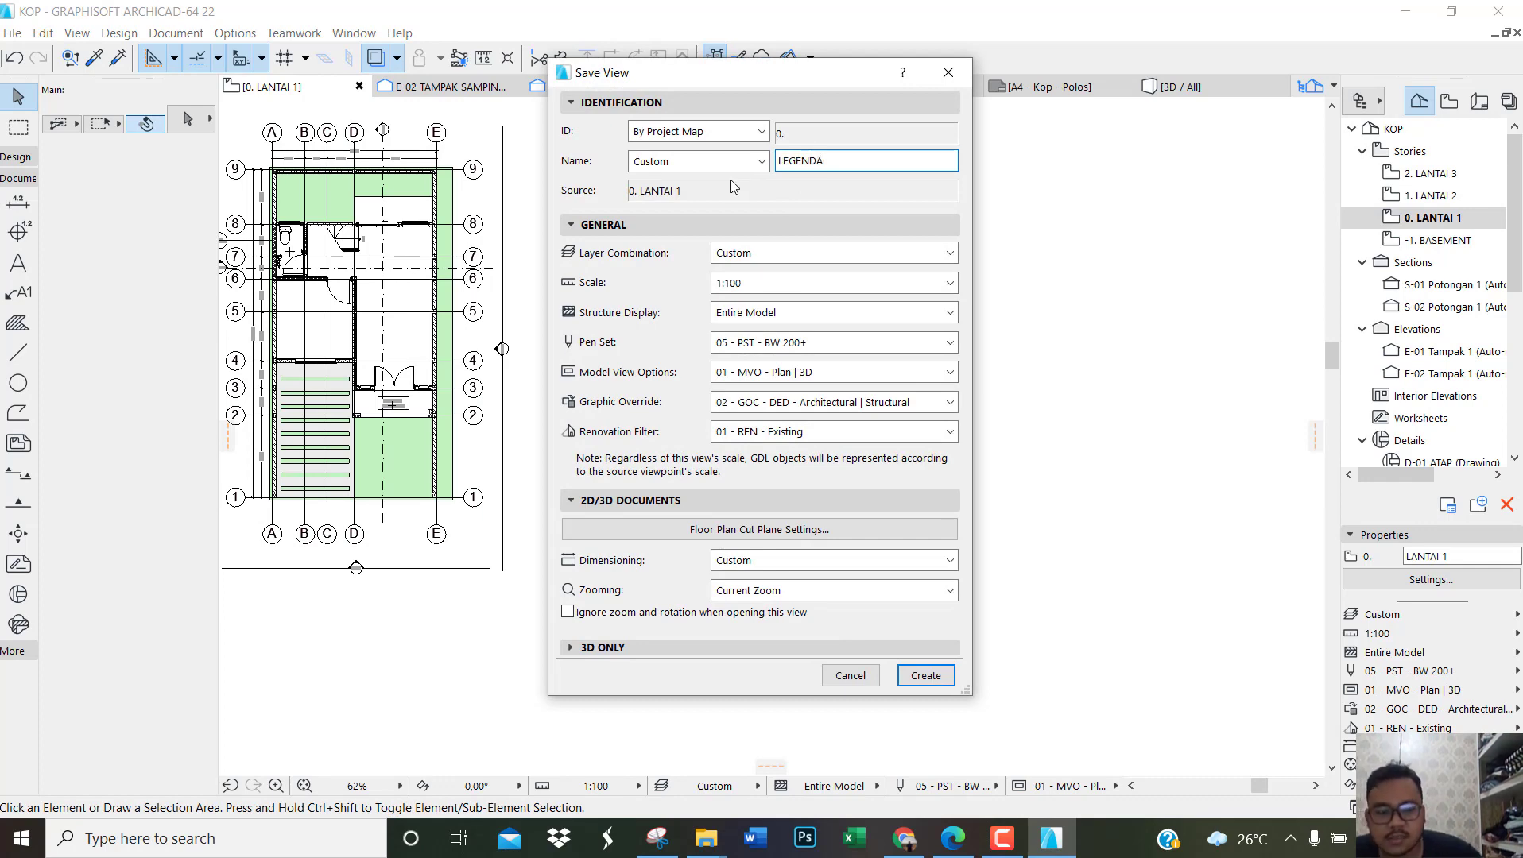
{"action": "key", "text": "Return"}
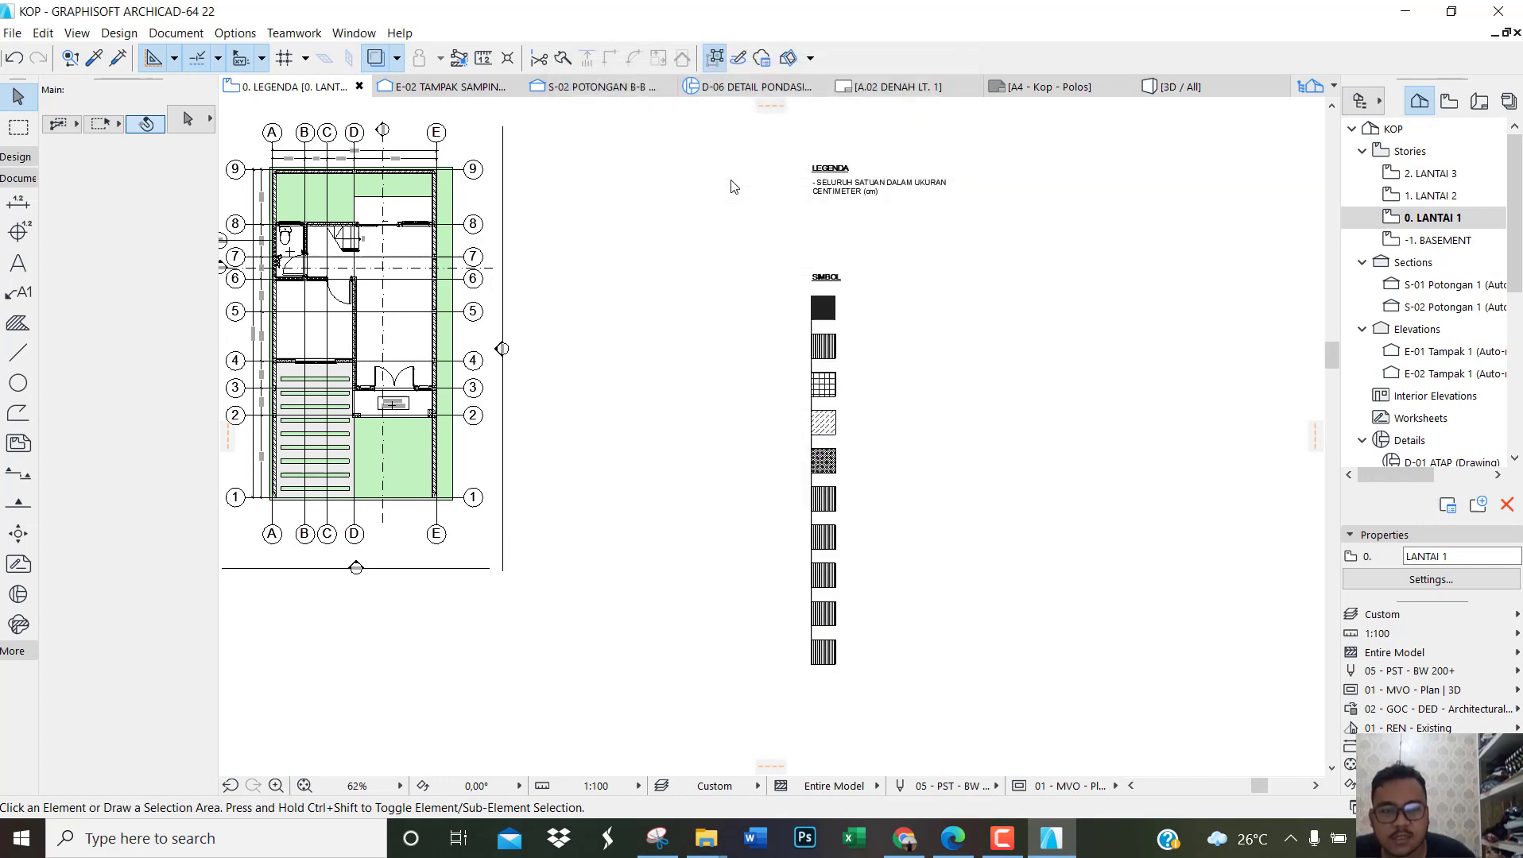
Step: Place the internal view 0. LEGENDA as a drawing on the A.02 DENAH LT. 1 layout, beside the floor plan
{"action": "left_click", "coordinate": [1507, 106]}
{"action": "left_click", "coordinate": [1465, 202]}
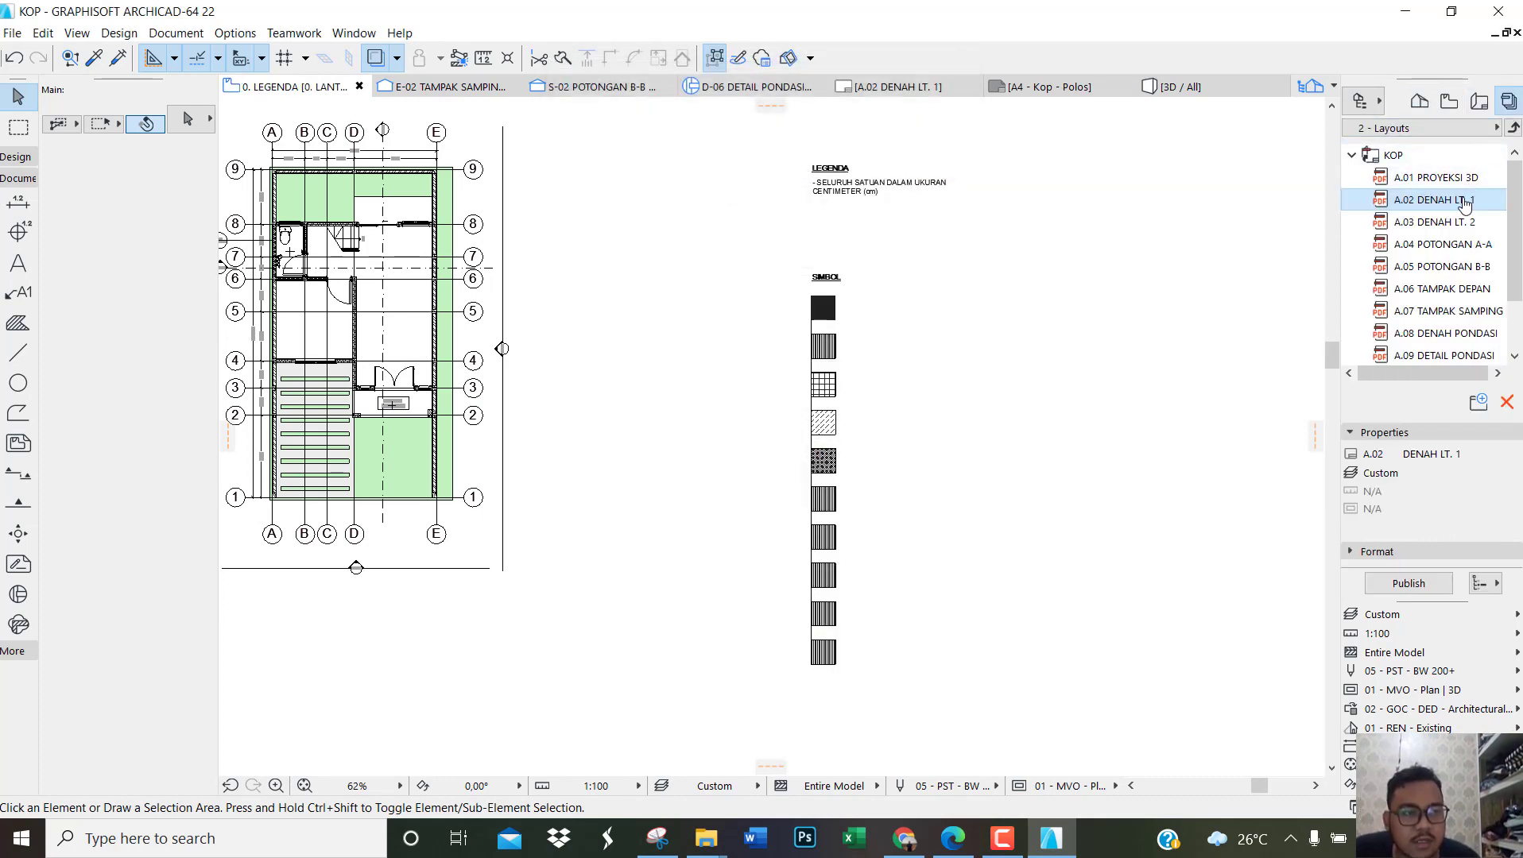
{"action": "double_click", "coordinate": [1434, 200]}
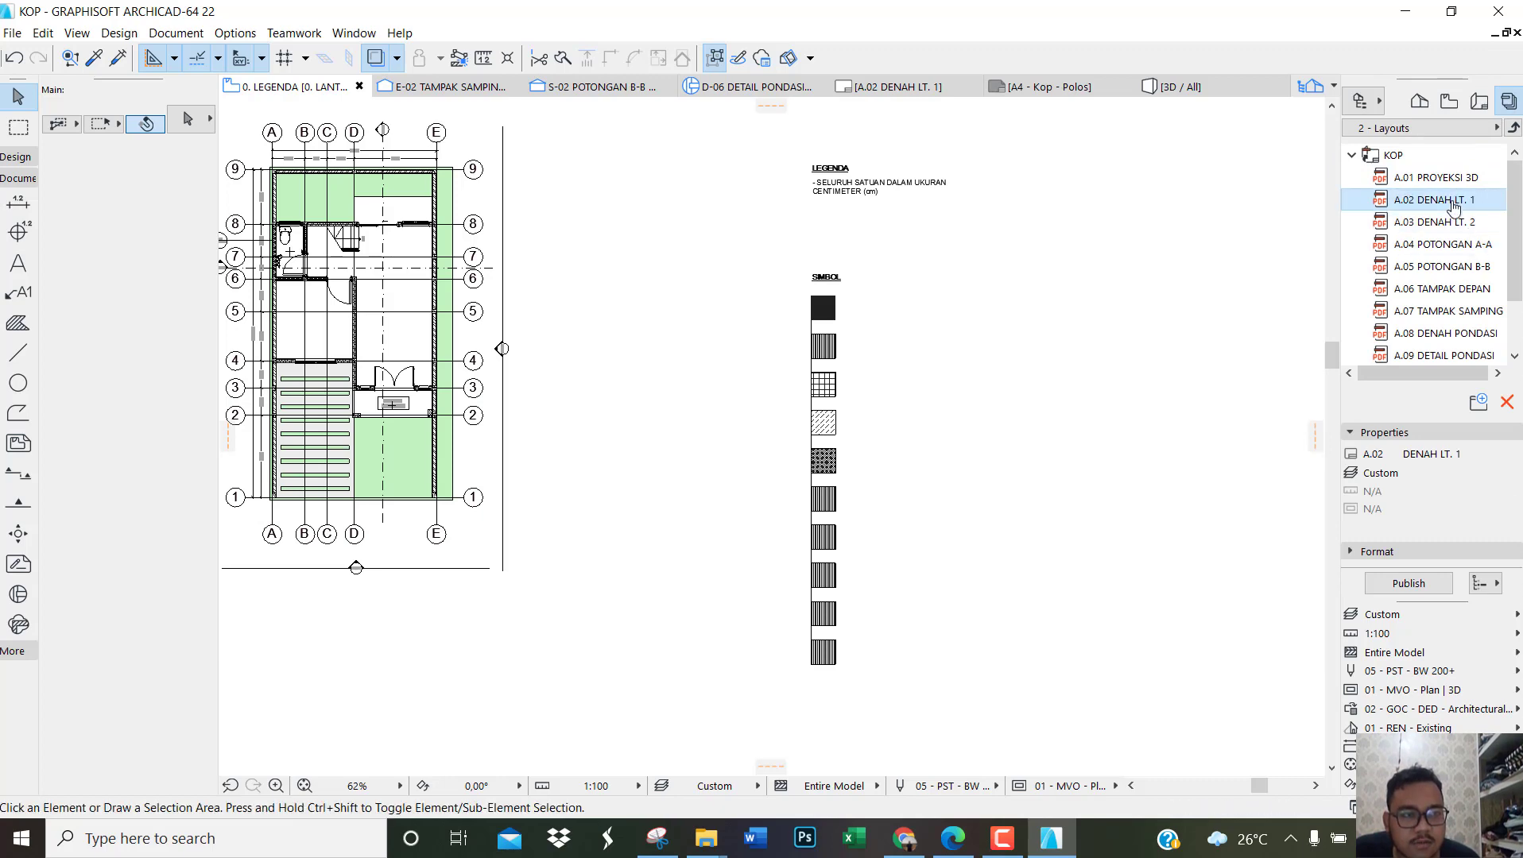
{"action": "scroll", "coordinate": [804, 398], "scroll_direction": "down", "scroll_amount": 2}
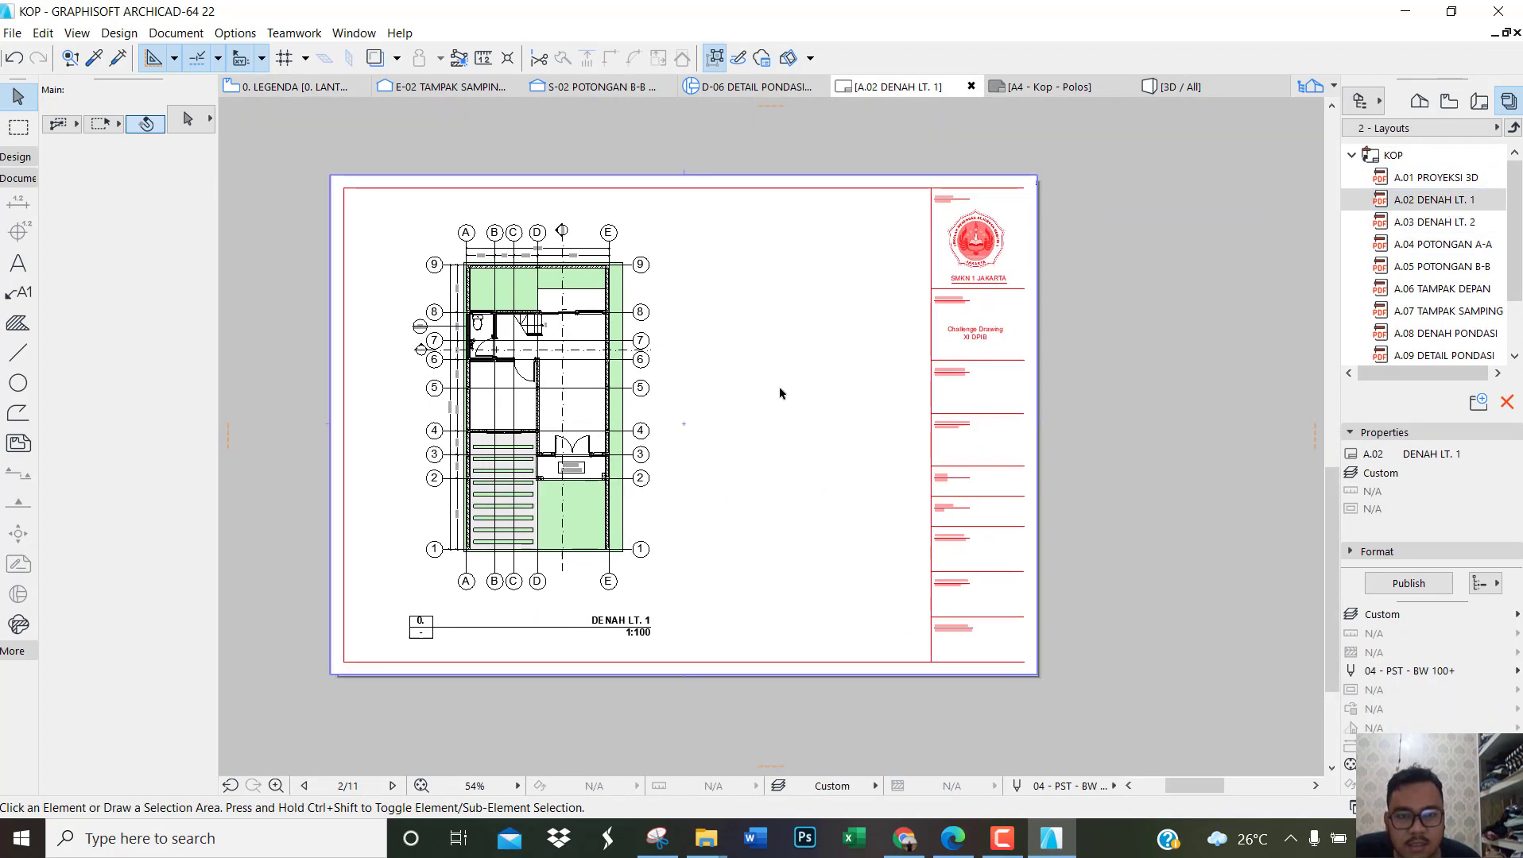
{"action": "right_click", "coordinate": [778, 391]}
{"action": "left_click", "coordinate": [874, 556]}
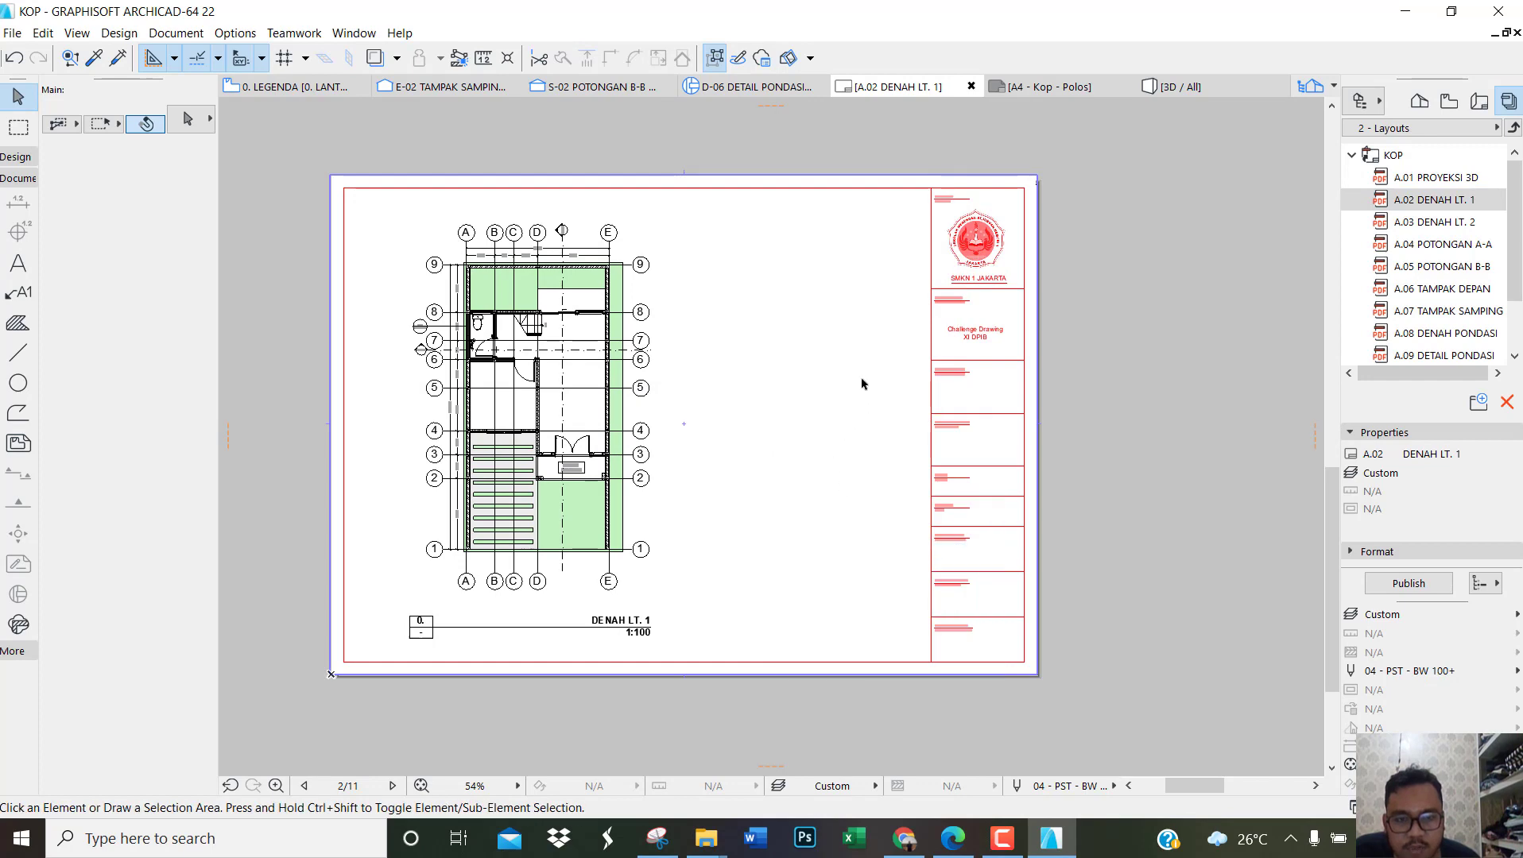
{"action": "left_click_drag", "start_coordinate": [876, 259], "coordinate": [876, 299]}
{"action": "left_click", "coordinate": [843, 309]}
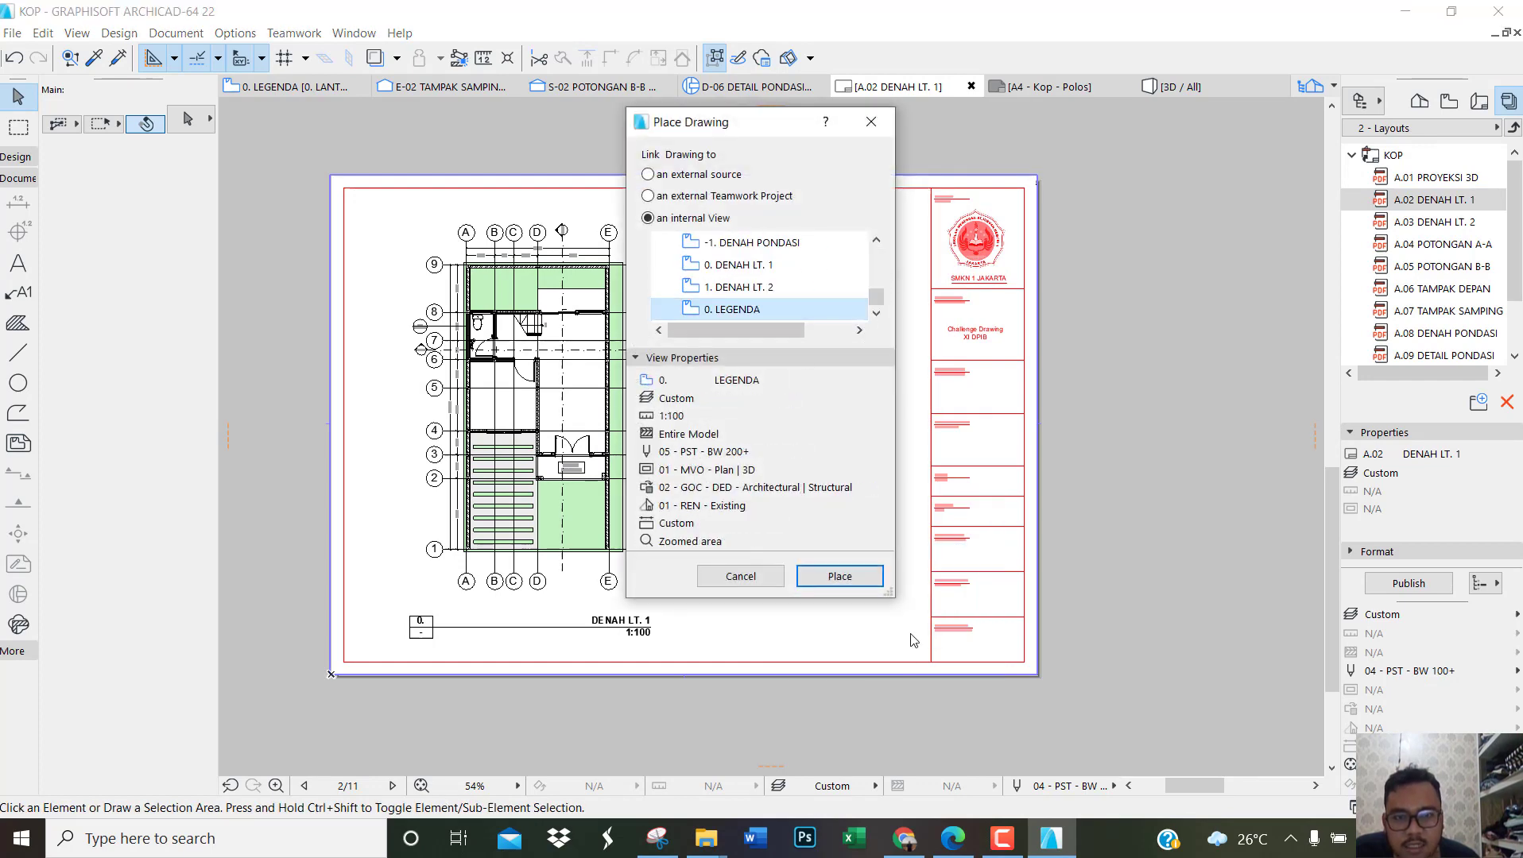
{"action": "left_click", "coordinate": [840, 576]}
{"action": "left_click", "coordinate": [826, 510]}
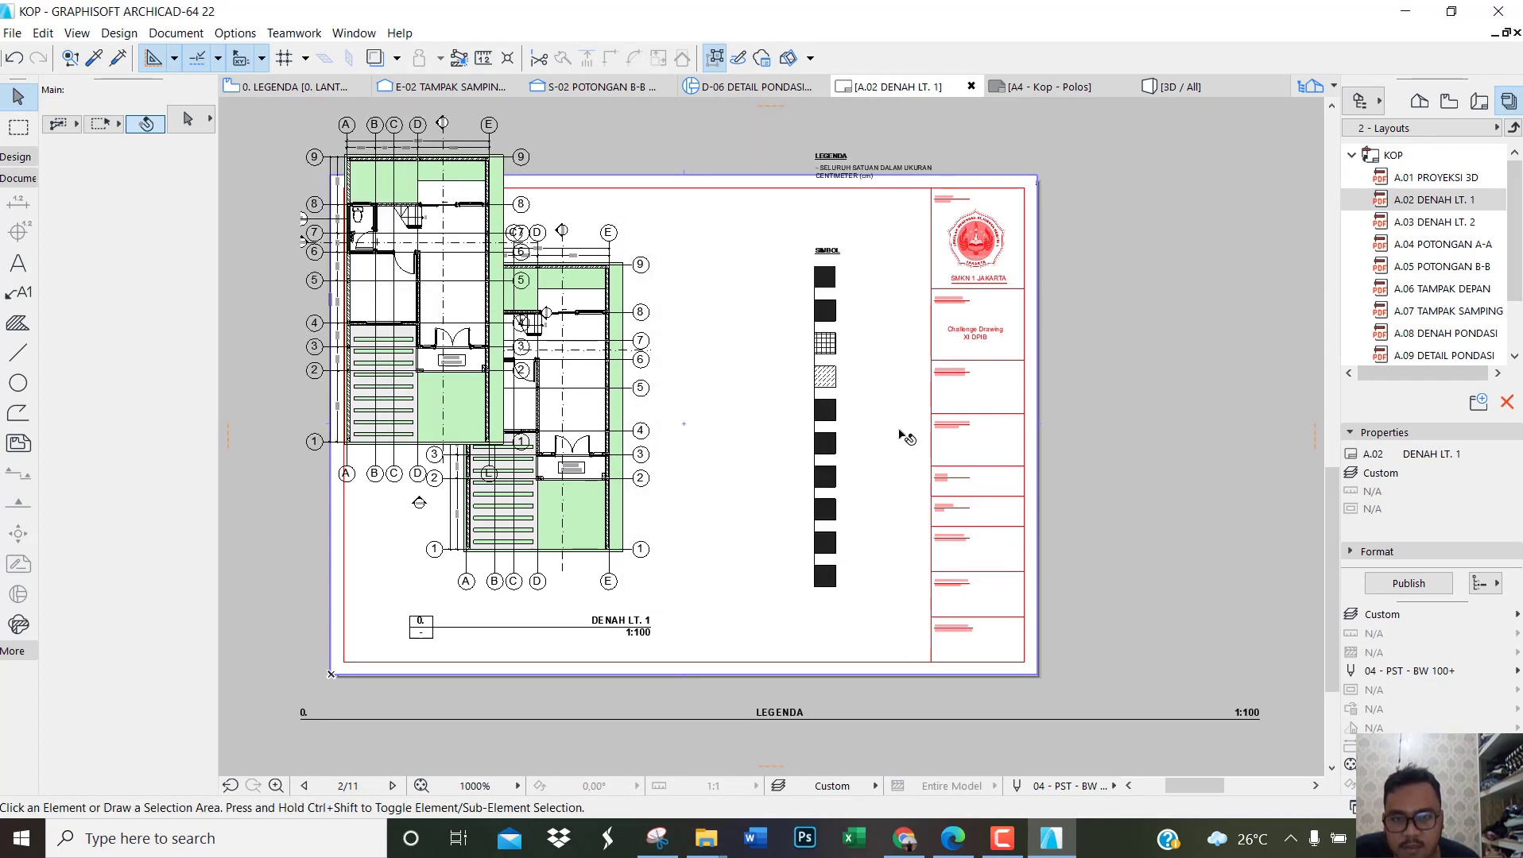
Step: Crop the LEGENDA drawing's frame inward from its left side to a width of about 19.49 cm, excluding the floor plan
{"action": "scroll", "coordinate": [818, 436], "scroll_direction": "down", "scroll_amount": 2}
{"action": "scroll", "coordinate": [818, 435], "scroll_direction": "down", "scroll_amount": 1}
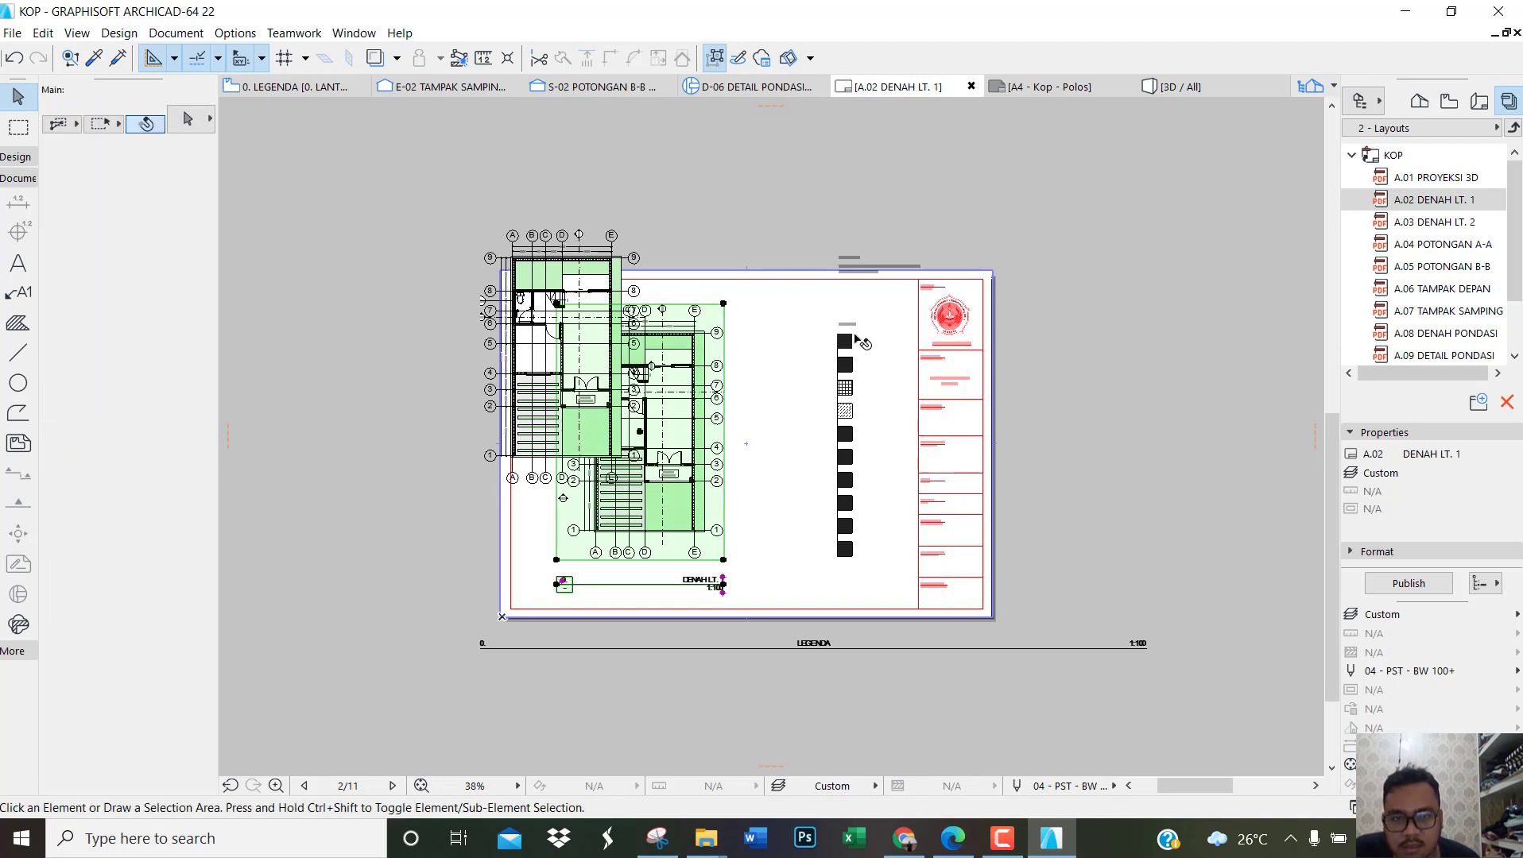
{"action": "left_click", "coordinate": [844, 340]}
{"action": "left_click", "coordinate": [482, 357]}
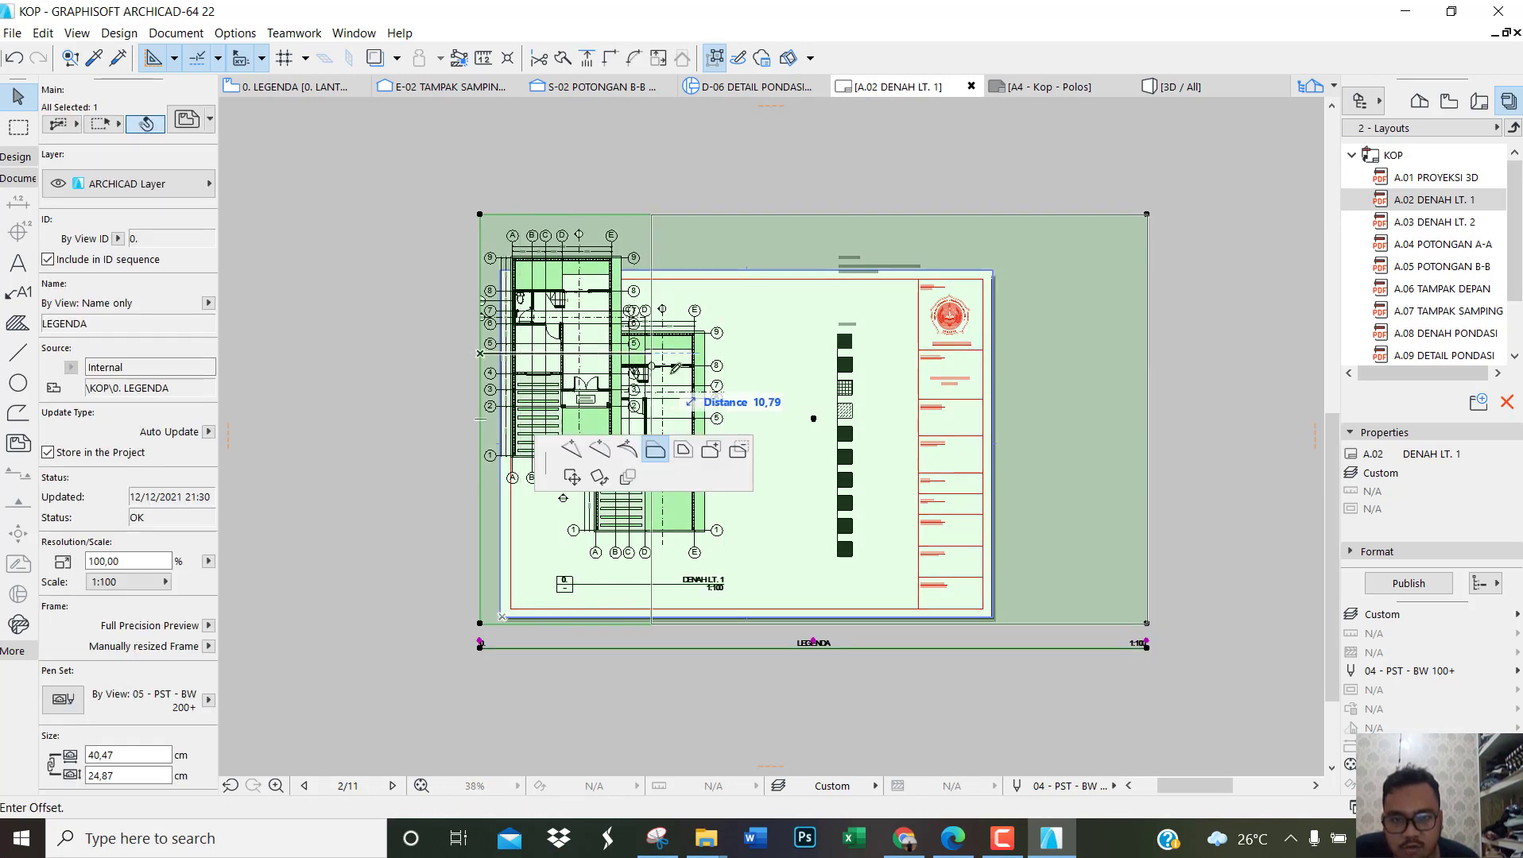
{"action": "left_click", "coordinate": [826, 477]}
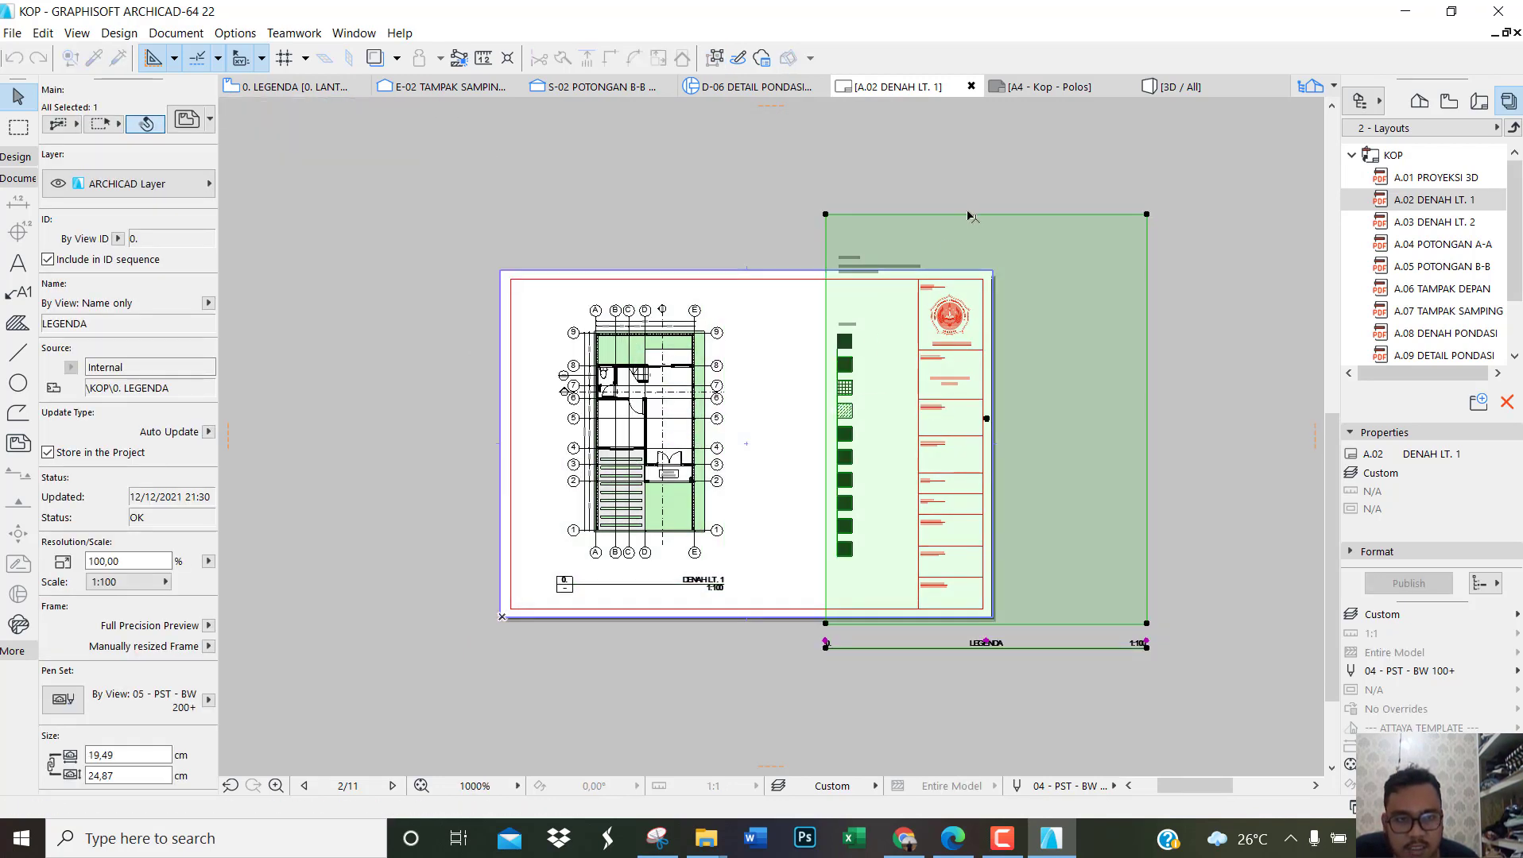
Step: Crop the LEGENDA frame's upper, right and lower edges close to the legend, to about 8.50 cm wide and 19.24 cm high
{"action": "left_click", "coordinate": [970, 214]}
{"action": "left_click", "coordinate": [997, 245]}
{"action": "left_click", "coordinate": [1146, 414]}
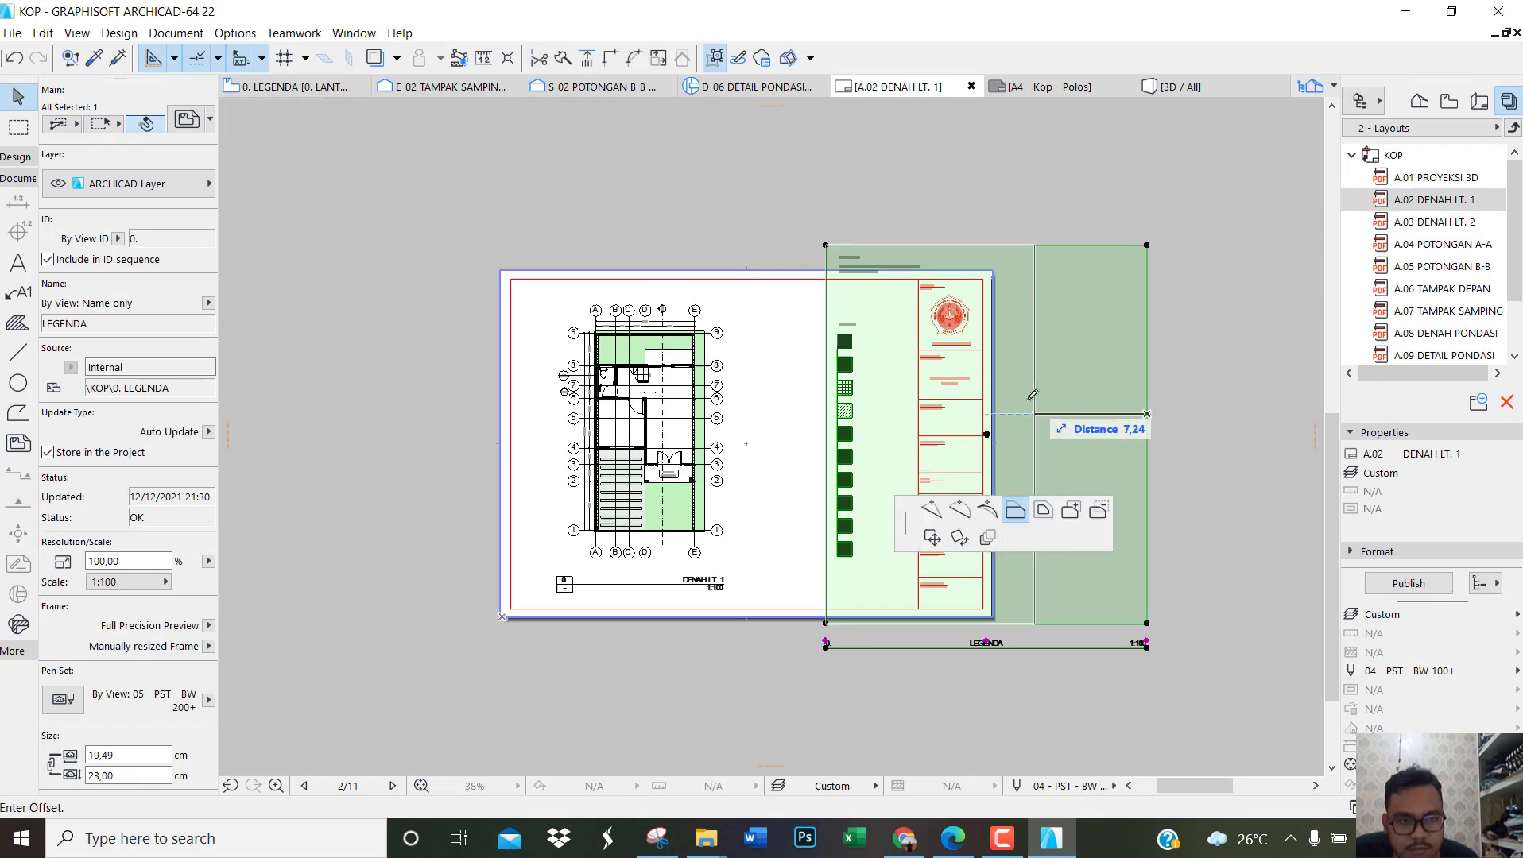
{"action": "left_click", "coordinate": [963, 435]}
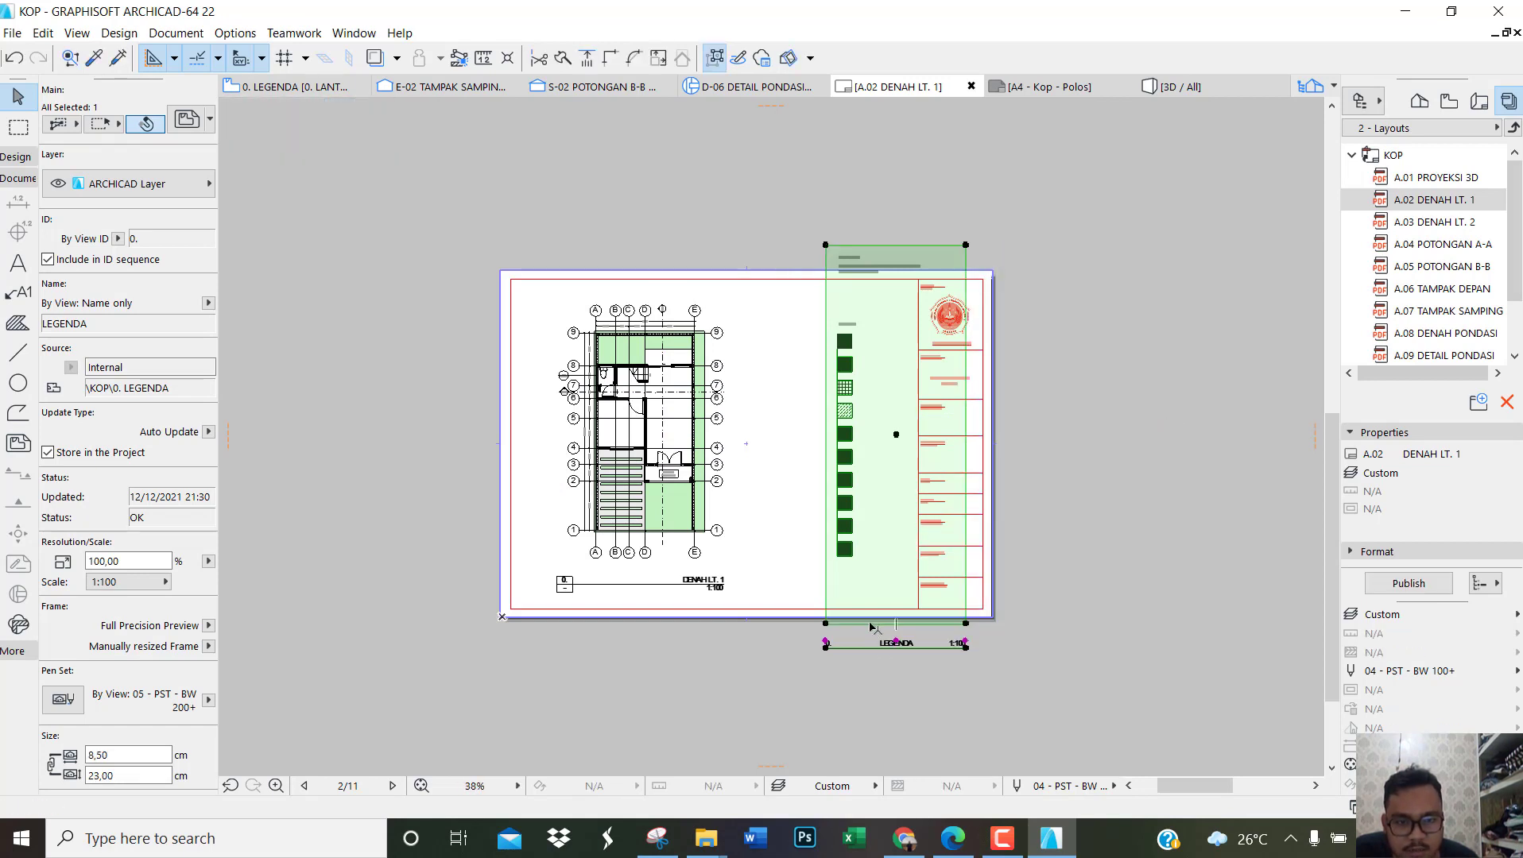
{"action": "left_click", "coordinate": [871, 623]}
{"action": "left_click", "coordinate": [878, 562]}
Step: Set the title type of the LEGENDA drawing to No Title
{"action": "scroll", "coordinate": [880, 594], "scroll_direction": "up", "scroll_amount": 2}
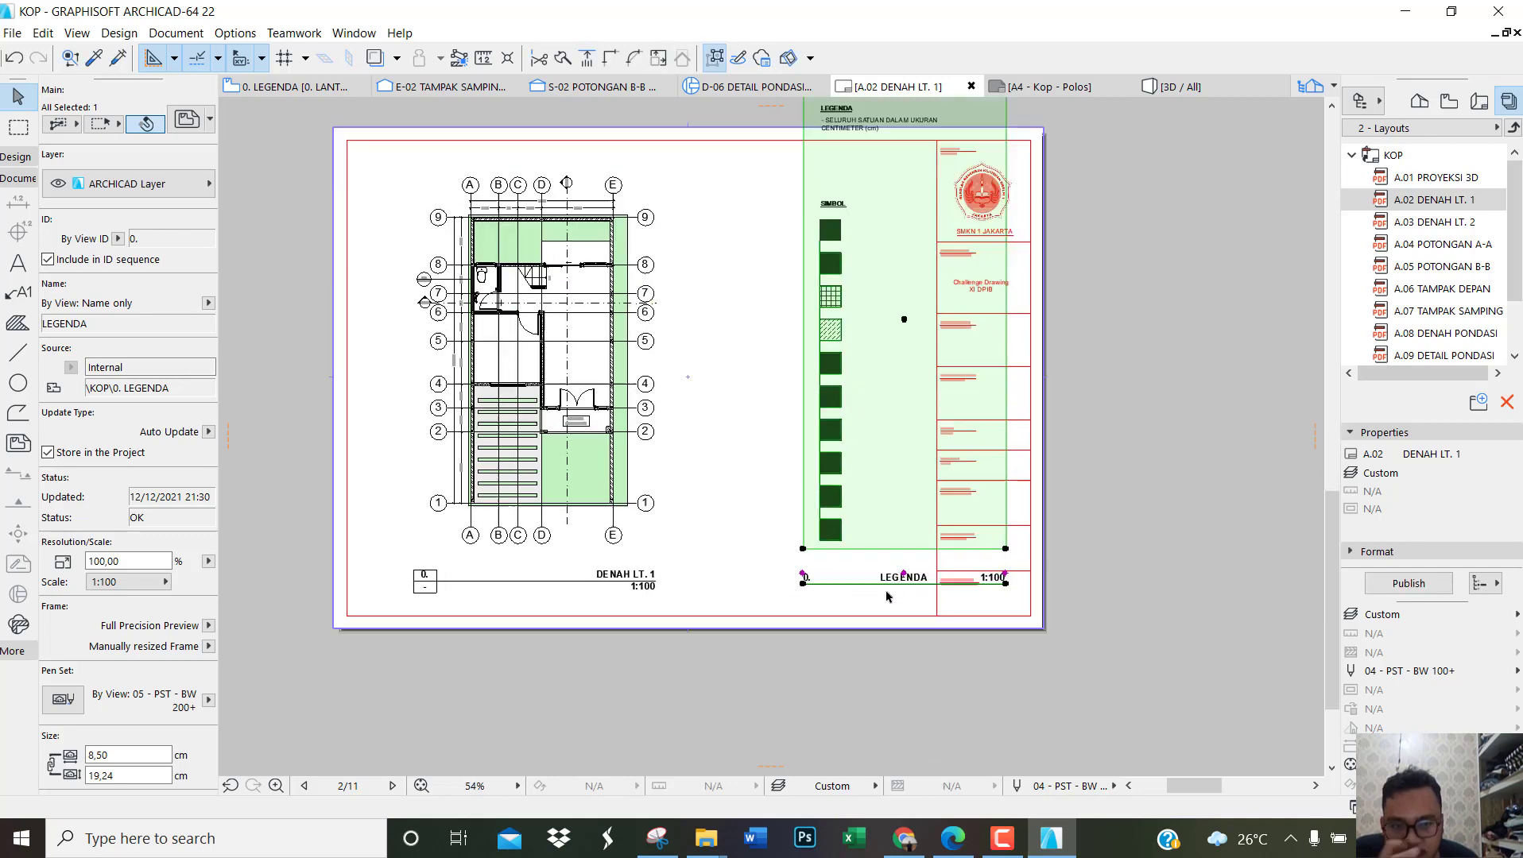
{"action": "scroll", "coordinate": [888, 597], "scroll_direction": "up", "scroll_amount": 3}
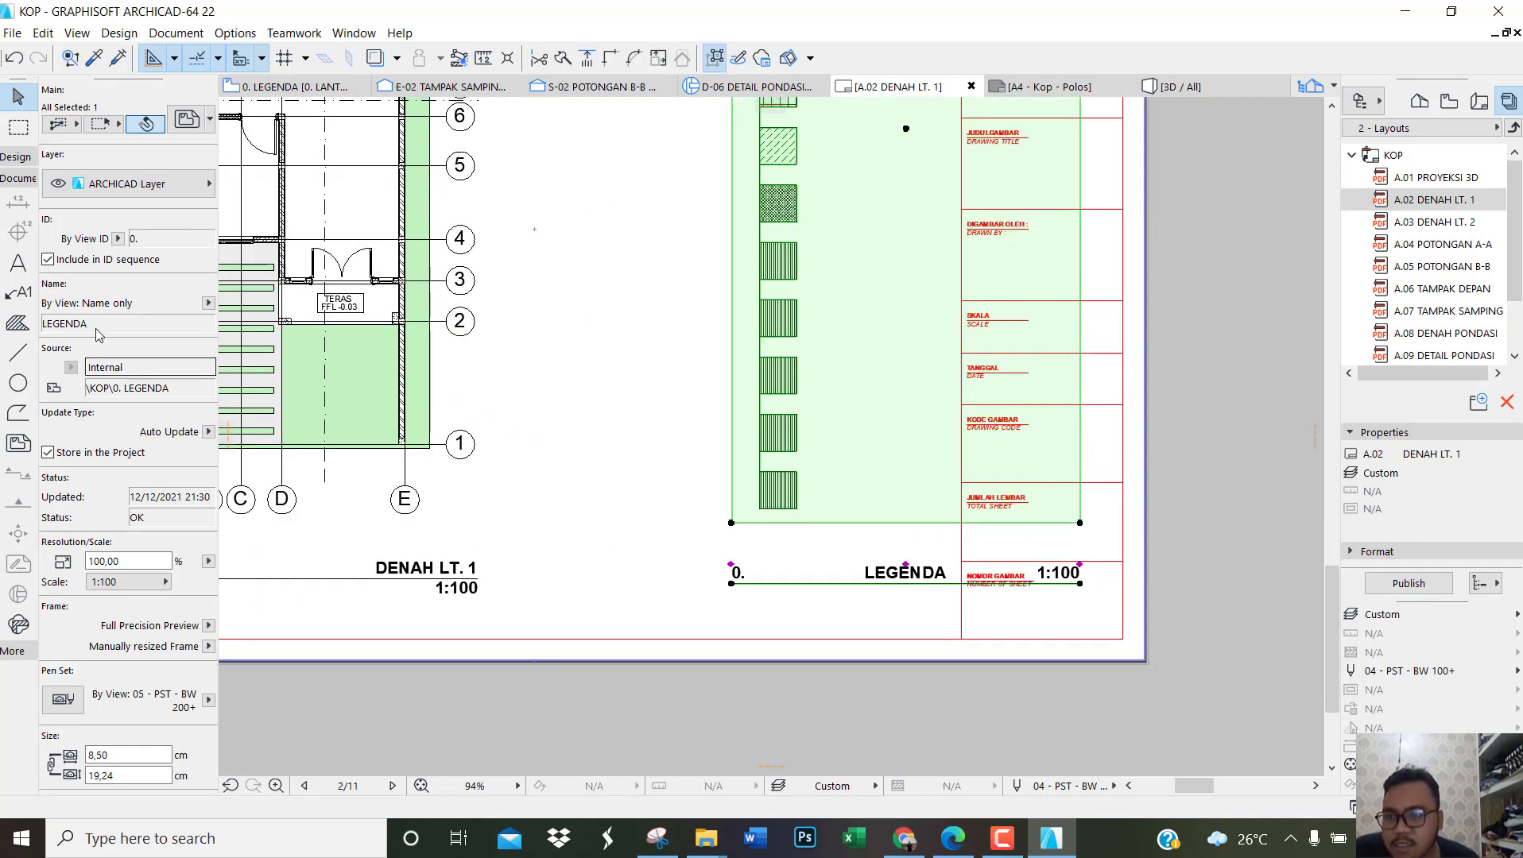
{"action": "scroll", "coordinate": [135, 439], "scroll_direction": "down", "scroll_amount": 3}
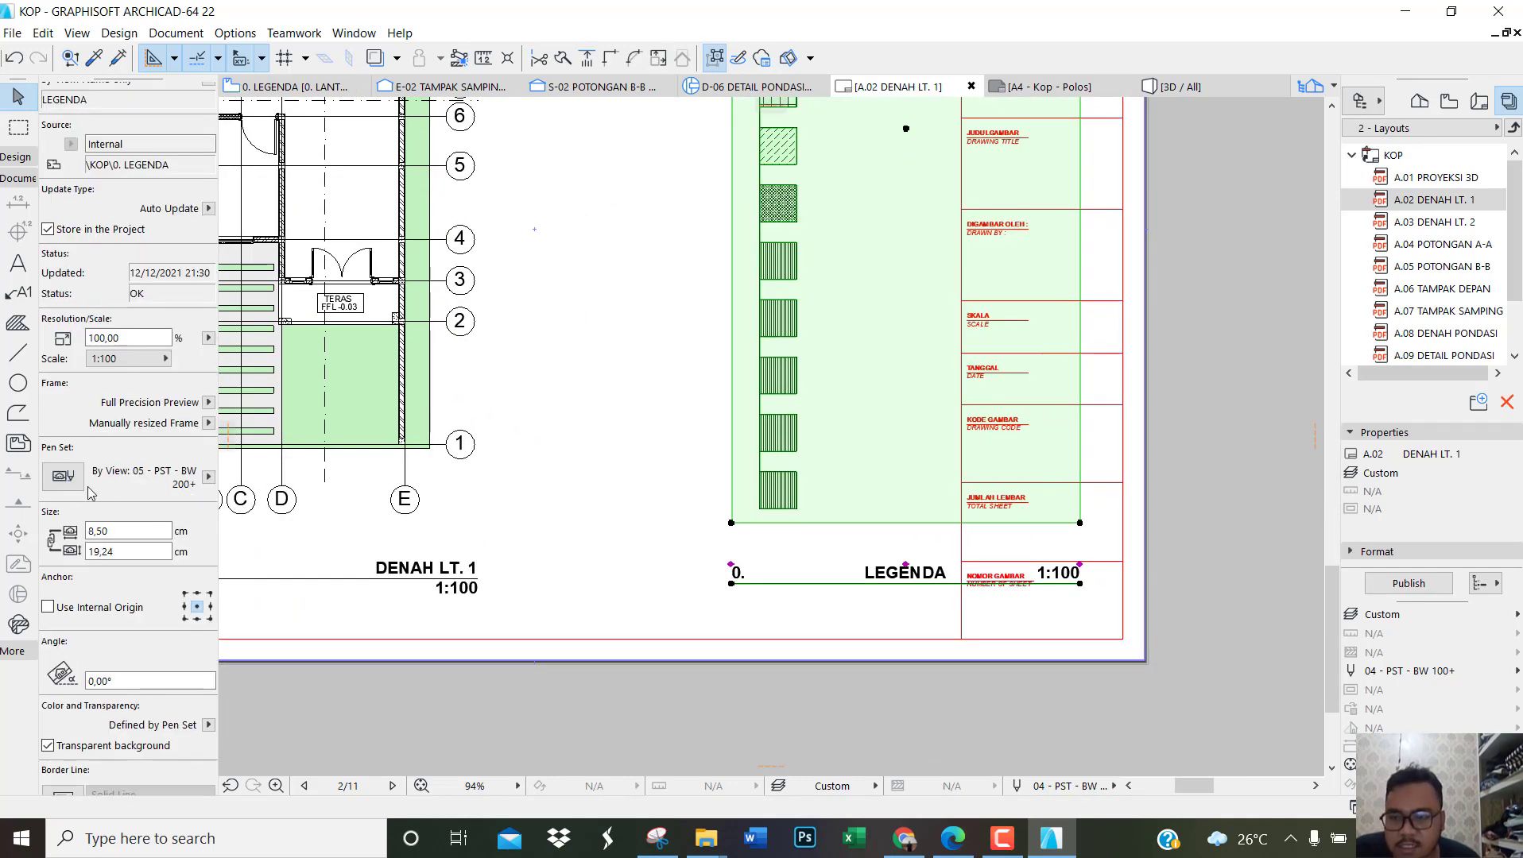
{"action": "scroll", "coordinate": [132, 410], "scroll_direction": "down", "scroll_amount": 4}
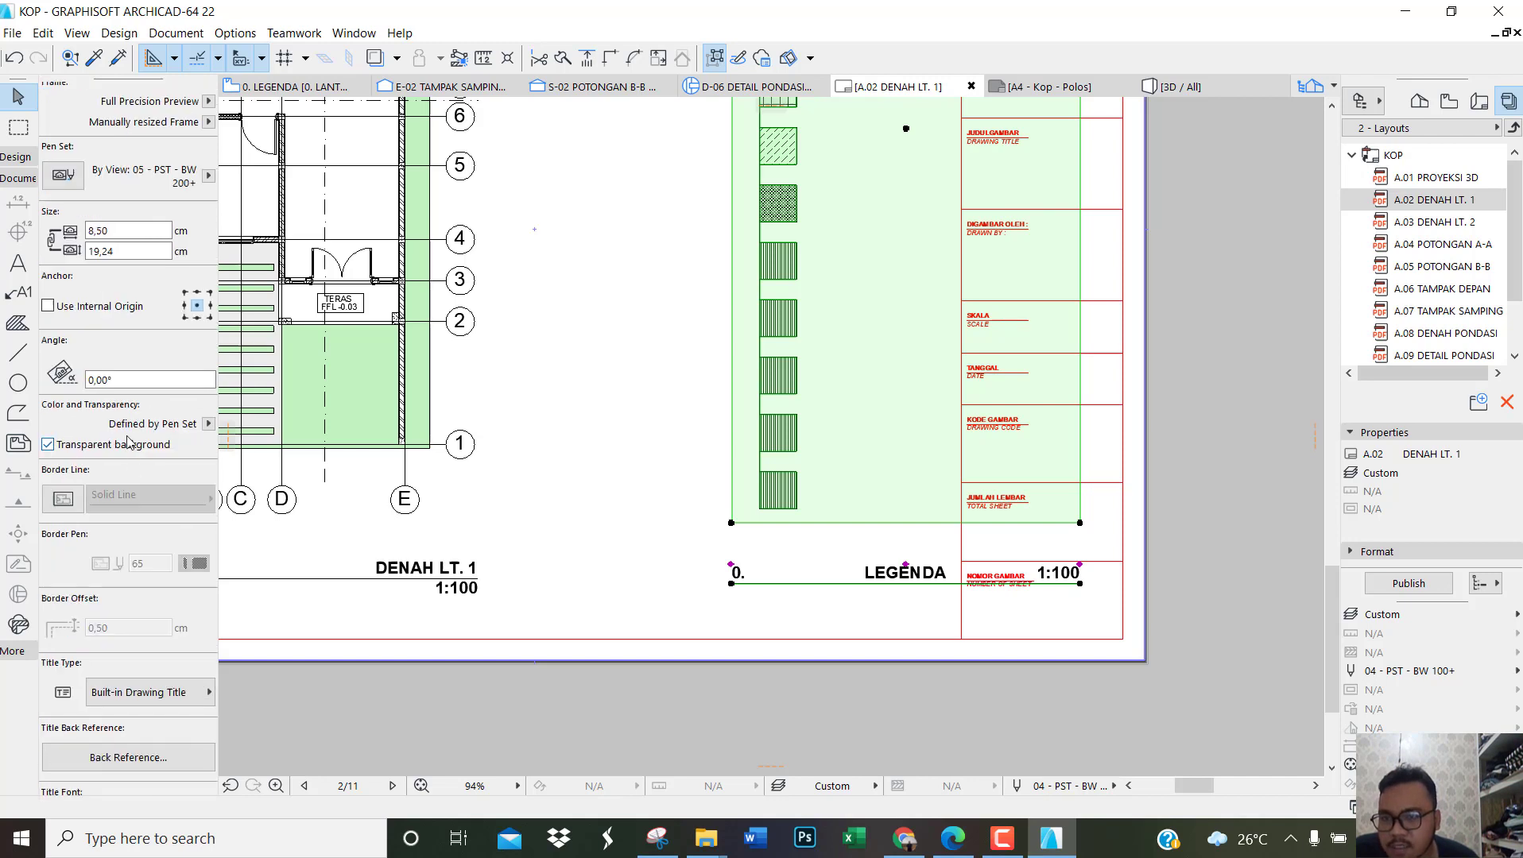
{"action": "scroll", "coordinate": [127, 442], "scroll_direction": "down", "scroll_amount": 4}
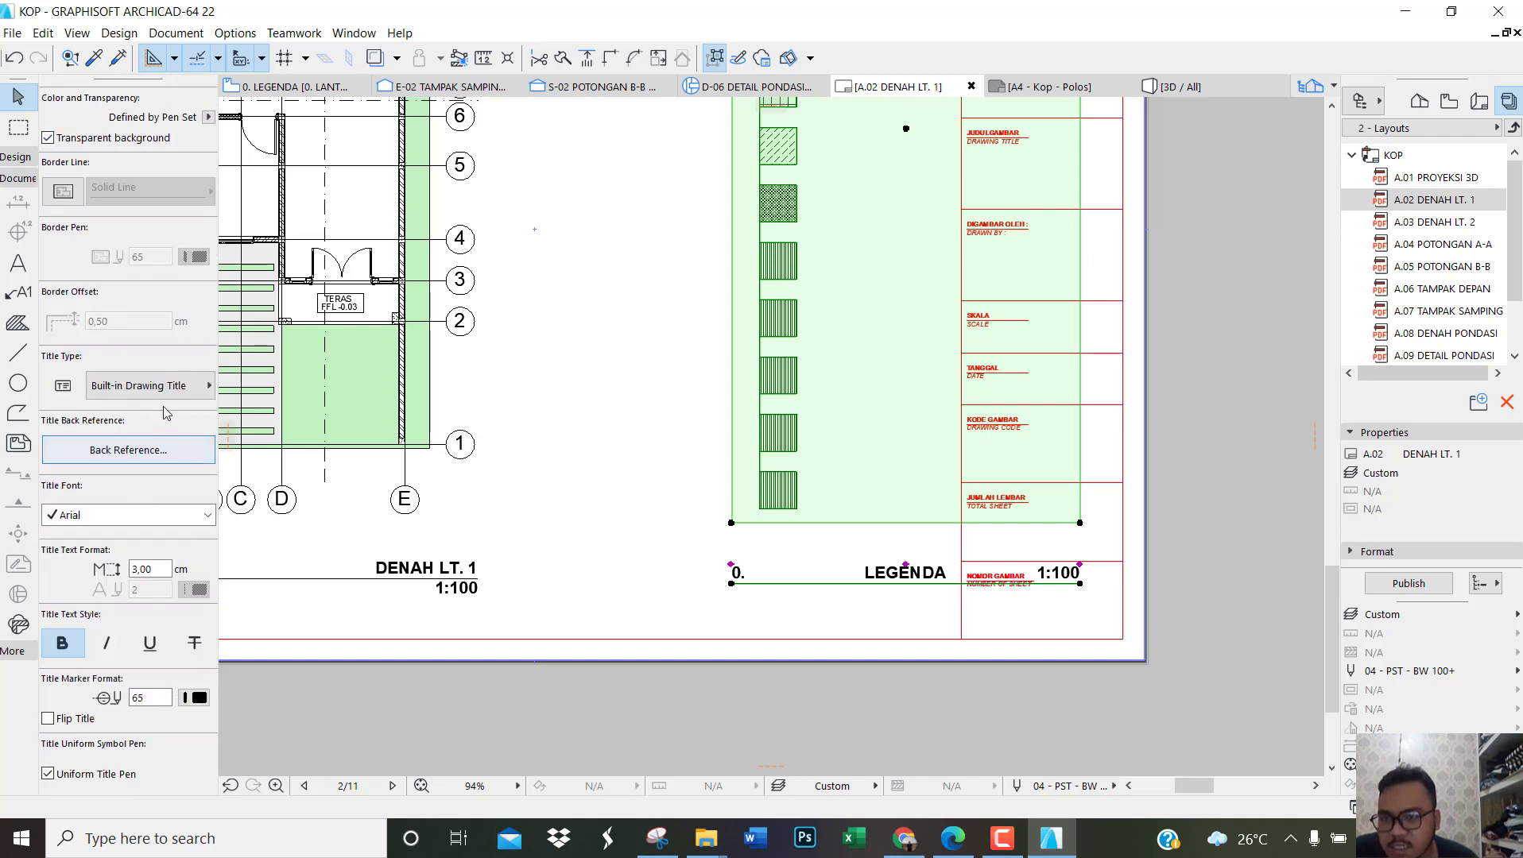
{"action": "left_click", "coordinate": [125, 391]}
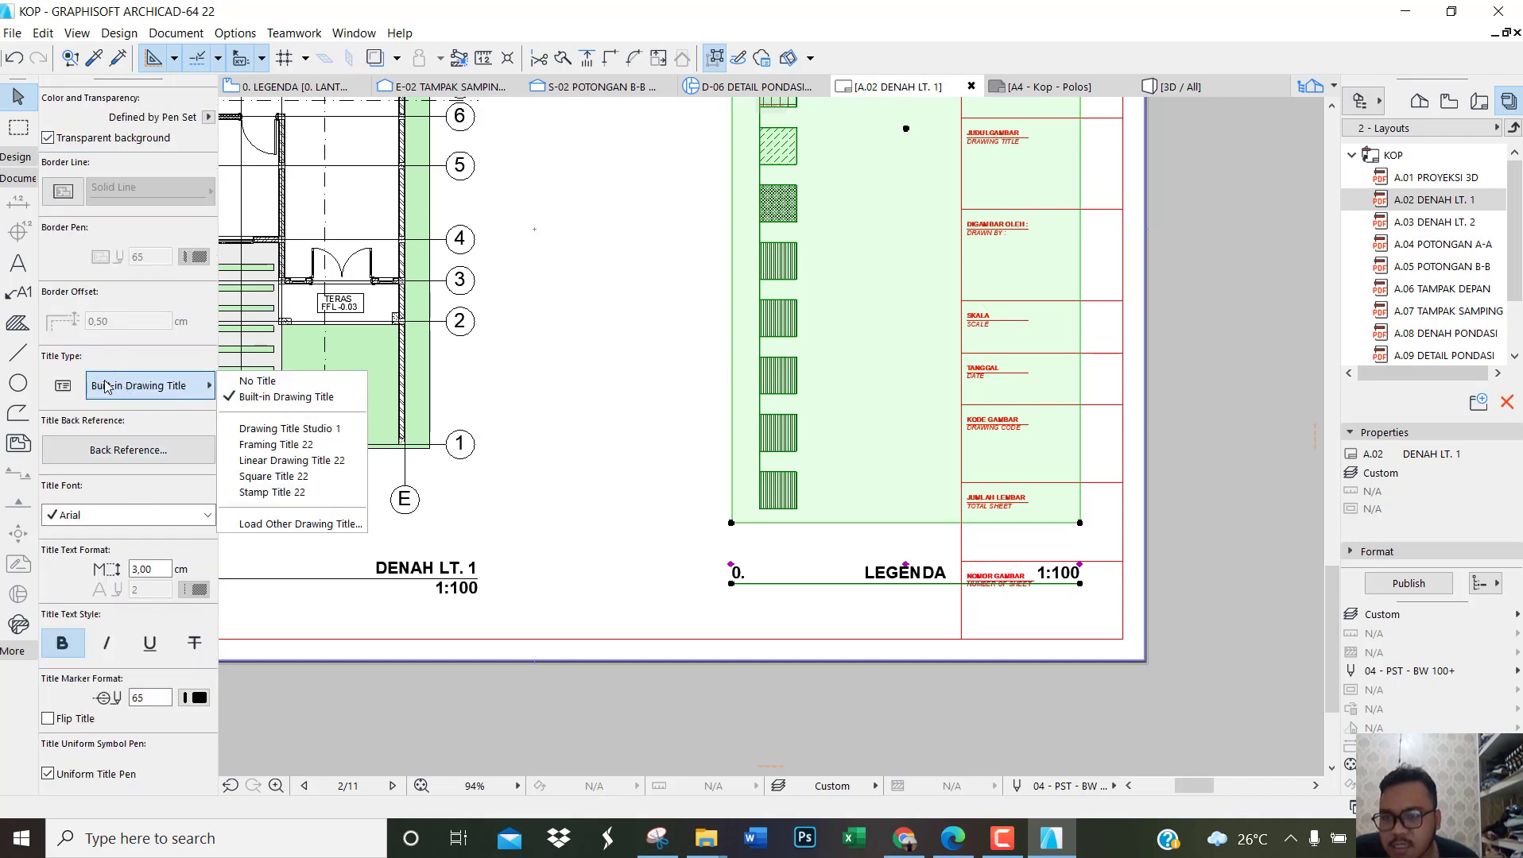
{"action": "left_click", "coordinate": [257, 381]}
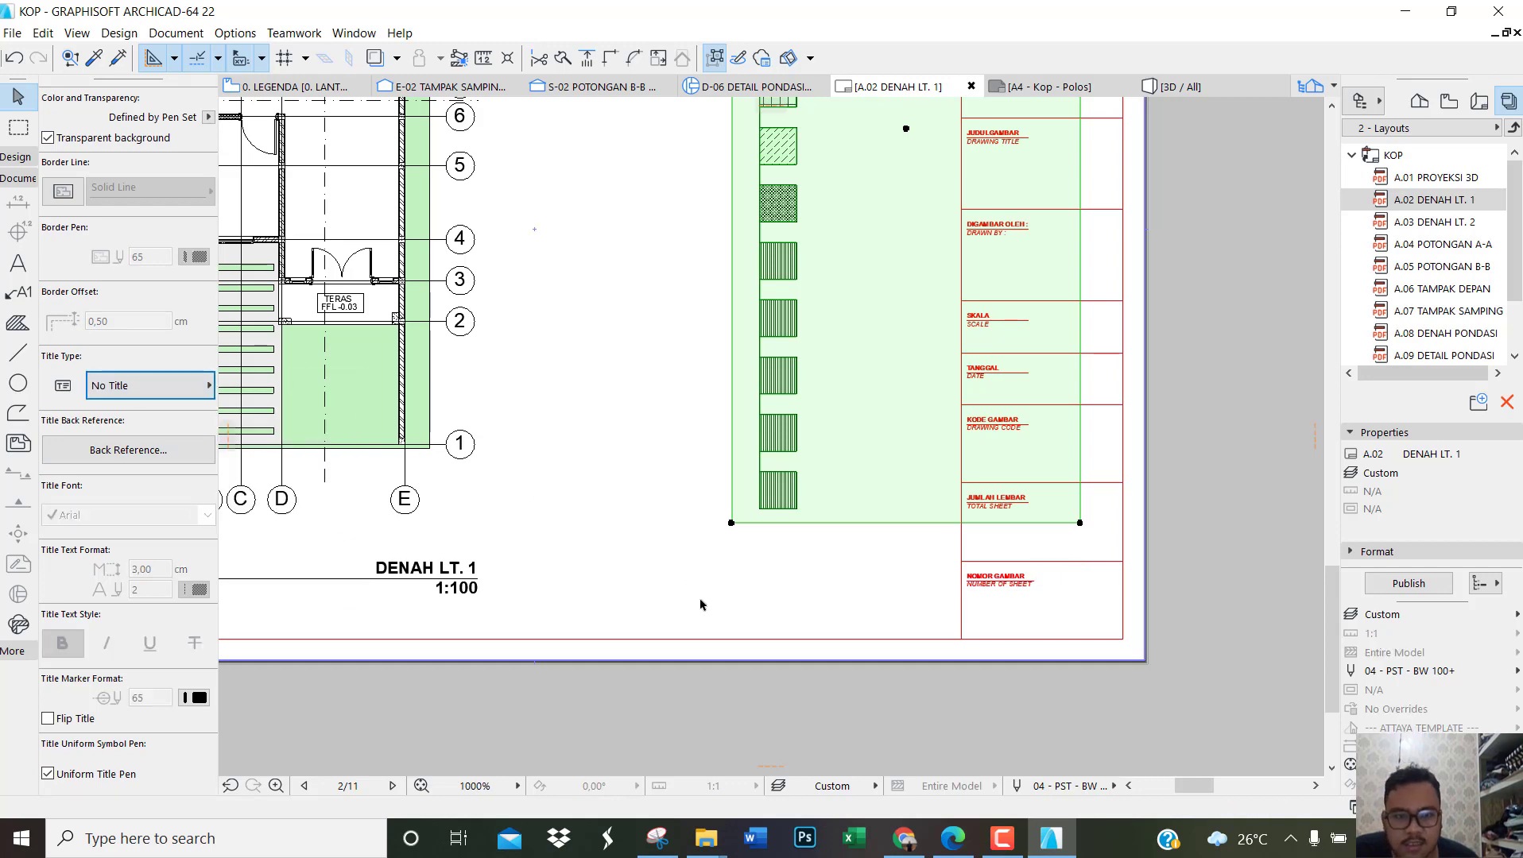
Step: Move the LEGENDA drawing down and left into the sheet border, between the DENAH LT. 1 plan and the title block
{"action": "scroll", "coordinate": [700, 604], "scroll_direction": "down", "scroll_amount": 6}
{"action": "scroll", "coordinate": [854, 457], "scroll_direction": "up", "scroll_amount": 3}
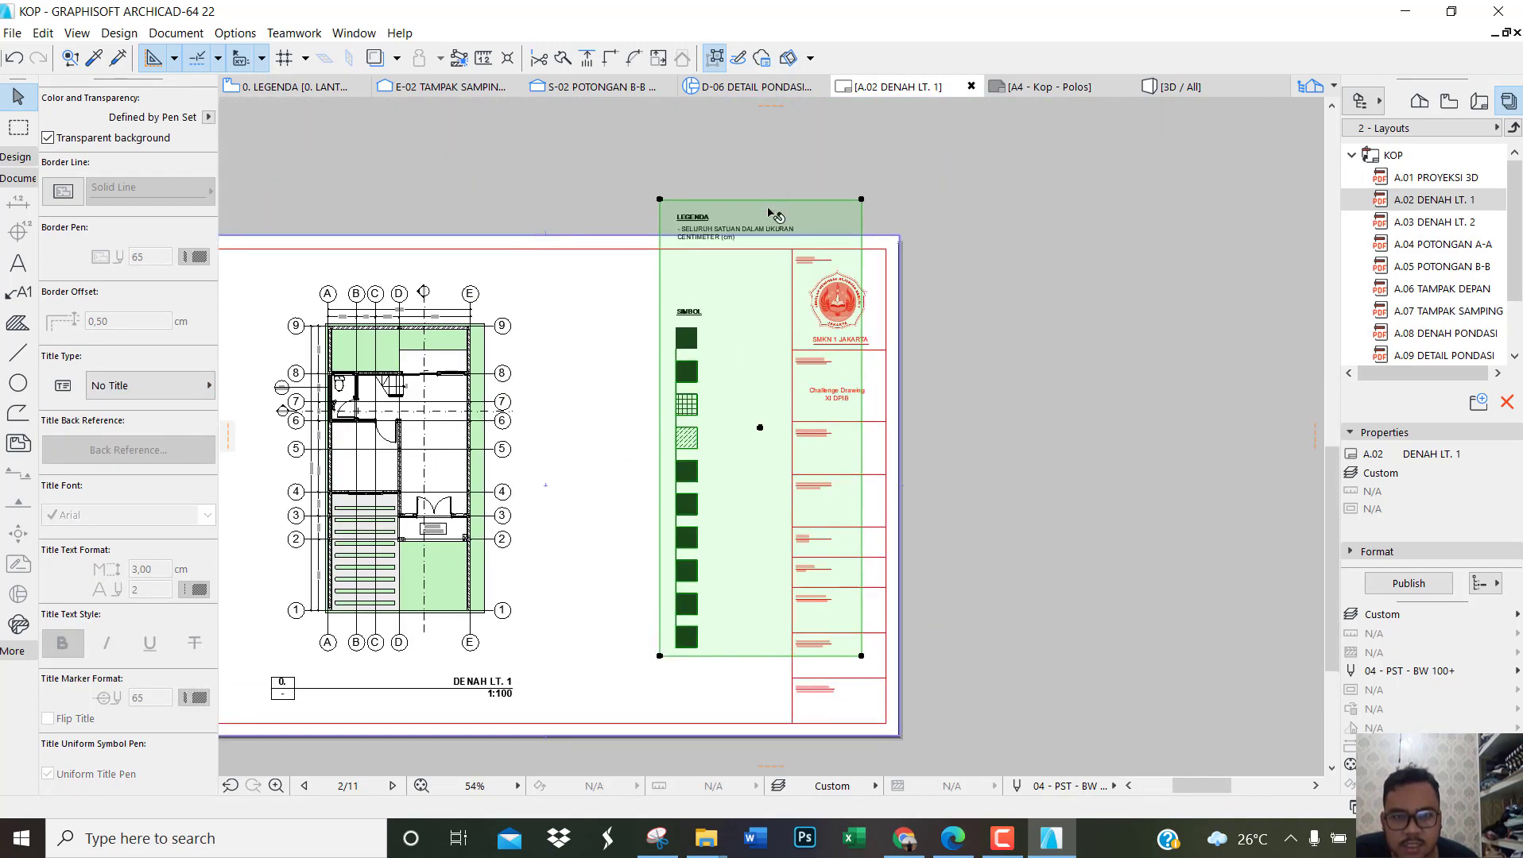
{"action": "mouse_move", "coordinate": [718, 355]}
{"action": "left_mouse_down"}
{"action": "mouse_move", "coordinate": [683, 415]}
{"action": "mouse_move", "coordinate": [653, 422]}
{"action": "left_mouse_up"}
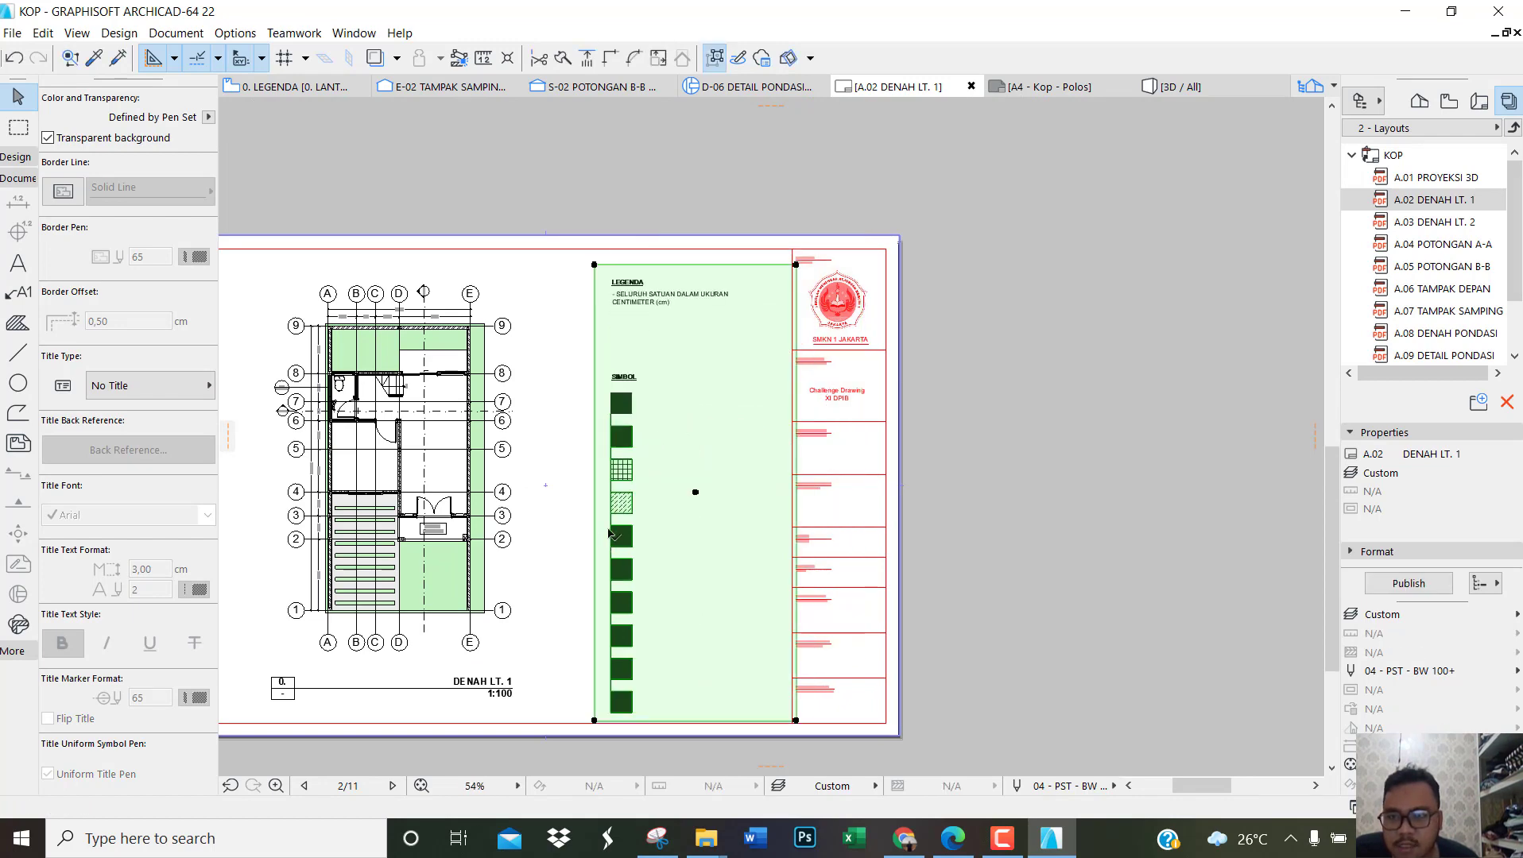
{"action": "scroll", "coordinate": [697, 706], "scroll_direction": "up", "scroll_amount": 3}
{"action": "scroll", "coordinate": [672, 651], "scroll_direction": "down", "scroll_amount": 4}
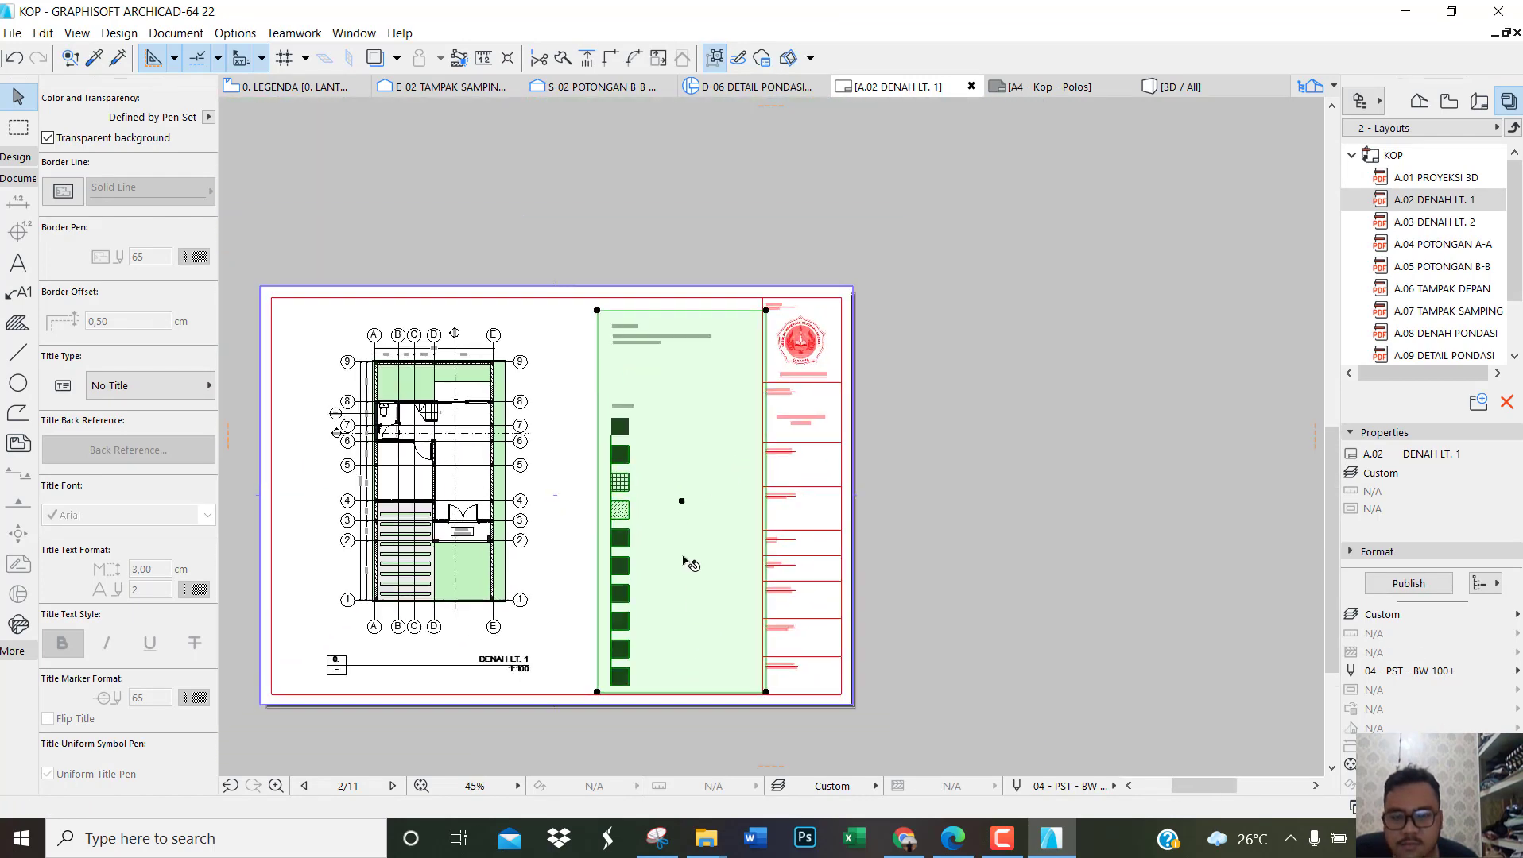
{"action": "scroll", "coordinate": [686, 557], "scroll_direction": "up", "scroll_amount": 1}
{"action": "scroll", "coordinate": [166, 416], "scroll_direction": "up", "scroll_amount": 10}
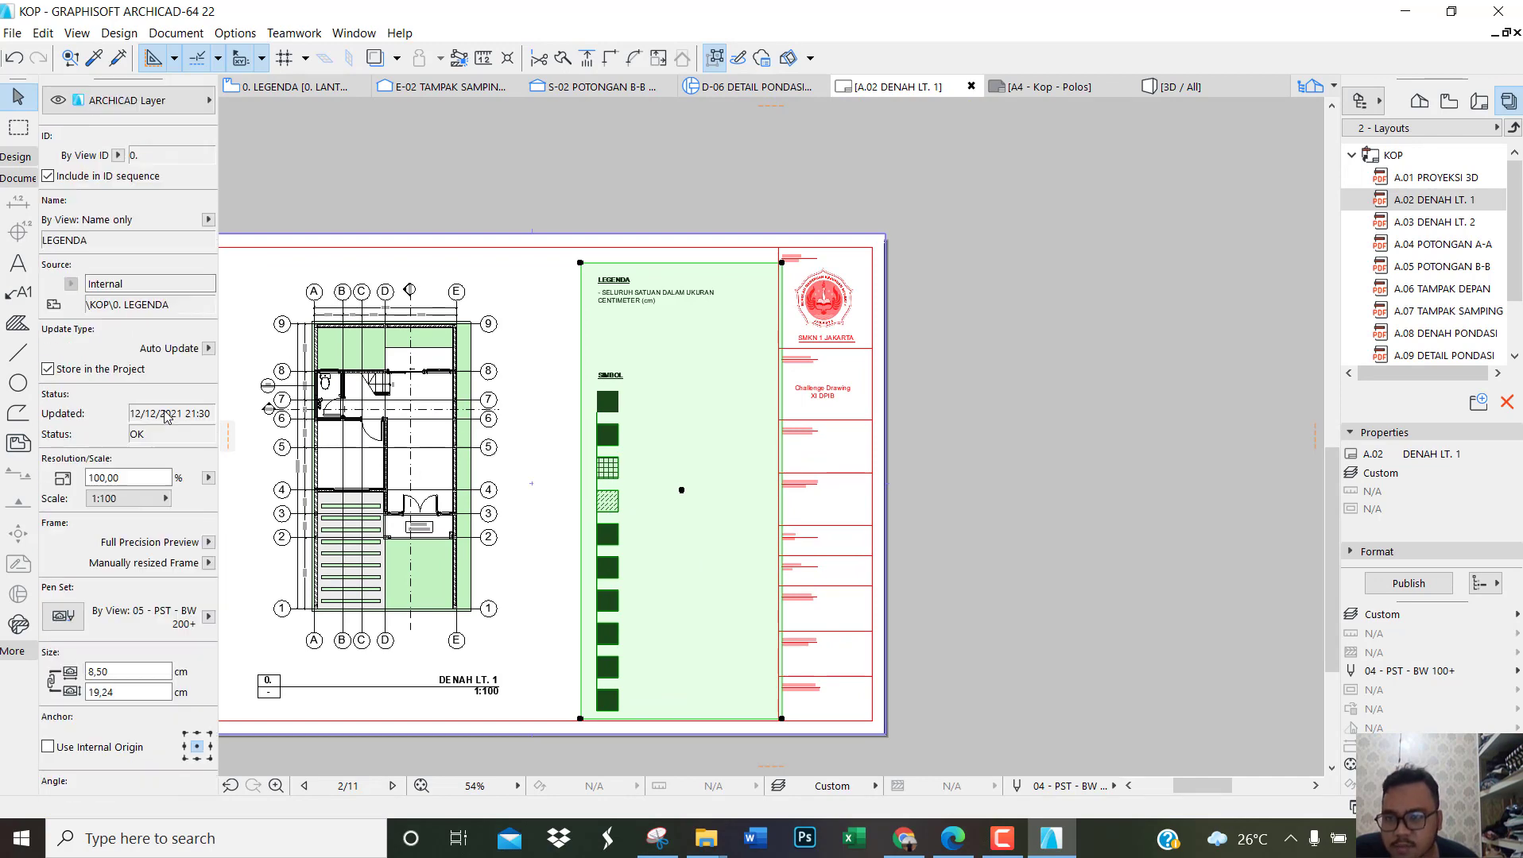
{"action": "left_click", "coordinate": [158, 504]}
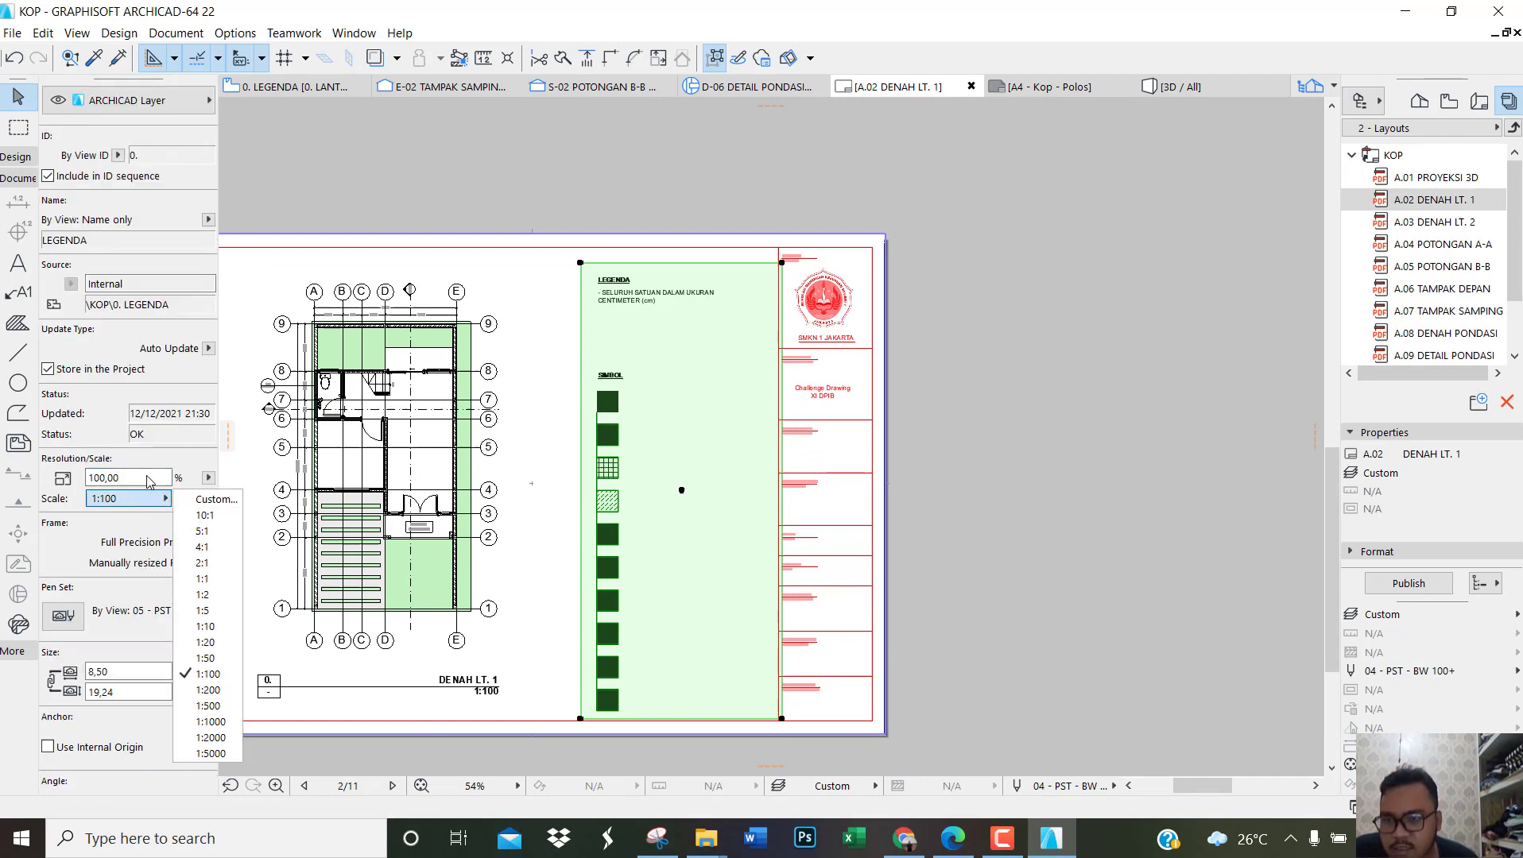
{"action": "left_click", "coordinate": [204, 501]}
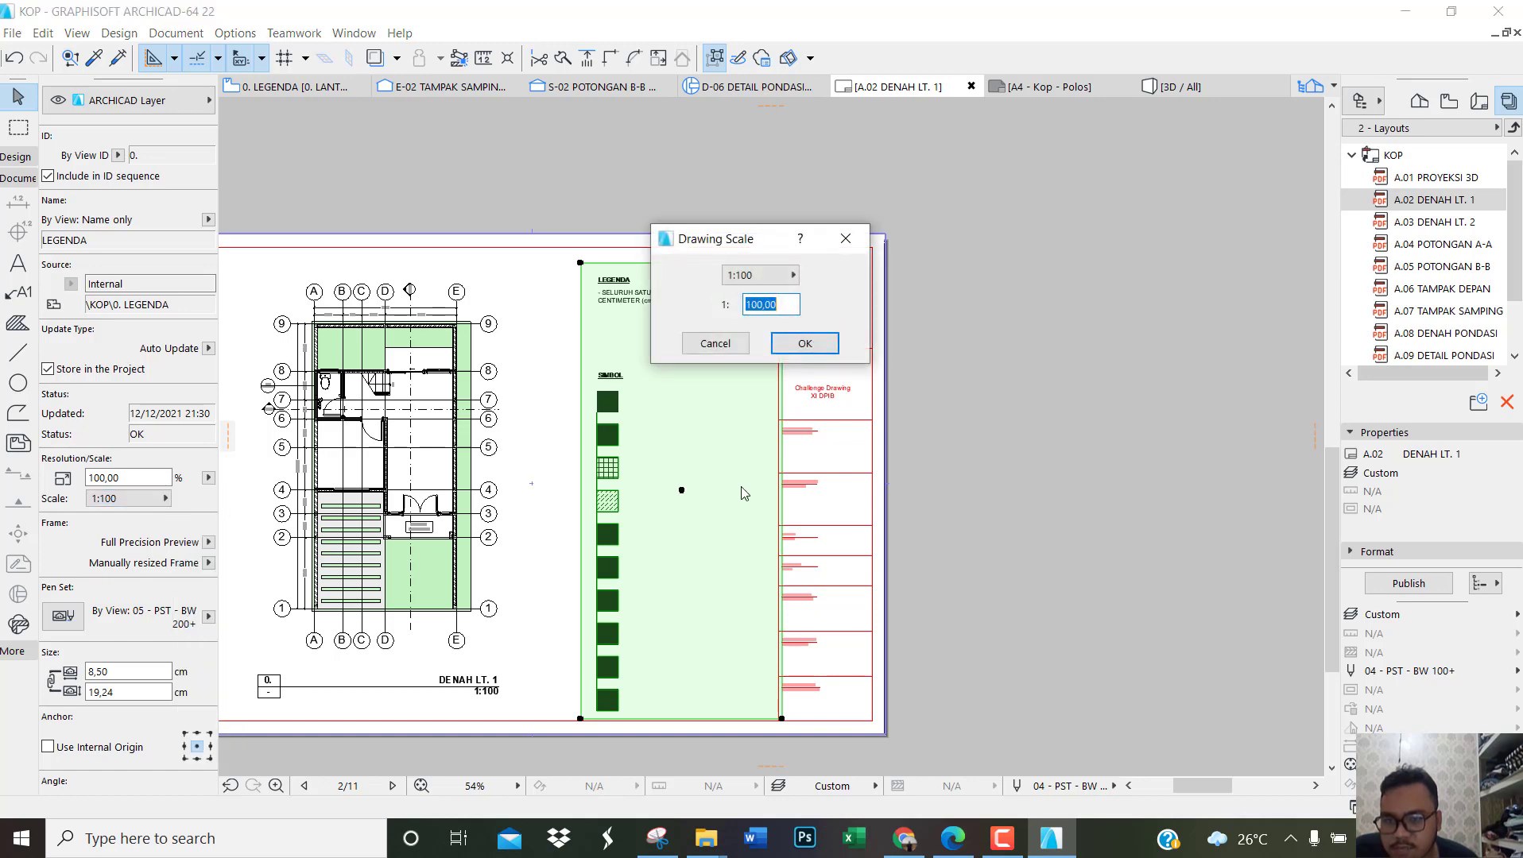
{"action": "left_click", "coordinate": [847, 240]}
{"action": "scroll", "coordinate": [596, 588], "scroll_direction": "up", "scroll_amount": 3}
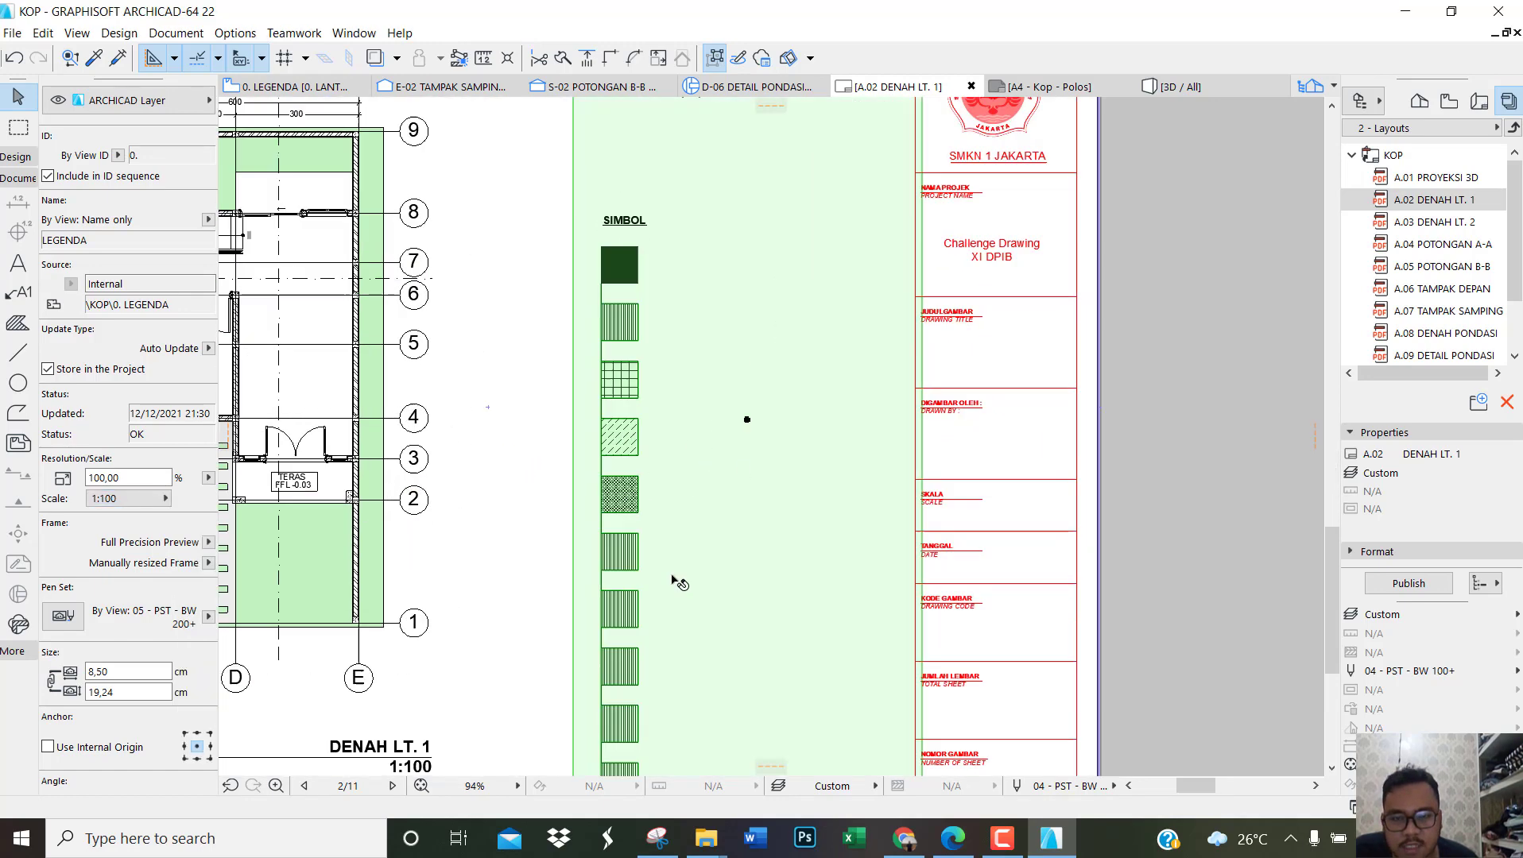
{"action": "scroll", "coordinate": [679, 585], "scroll_direction": "down", "scroll_amount": 1}
{"action": "scroll", "coordinate": [745, 588], "scroll_direction": "down", "scroll_amount": 2}
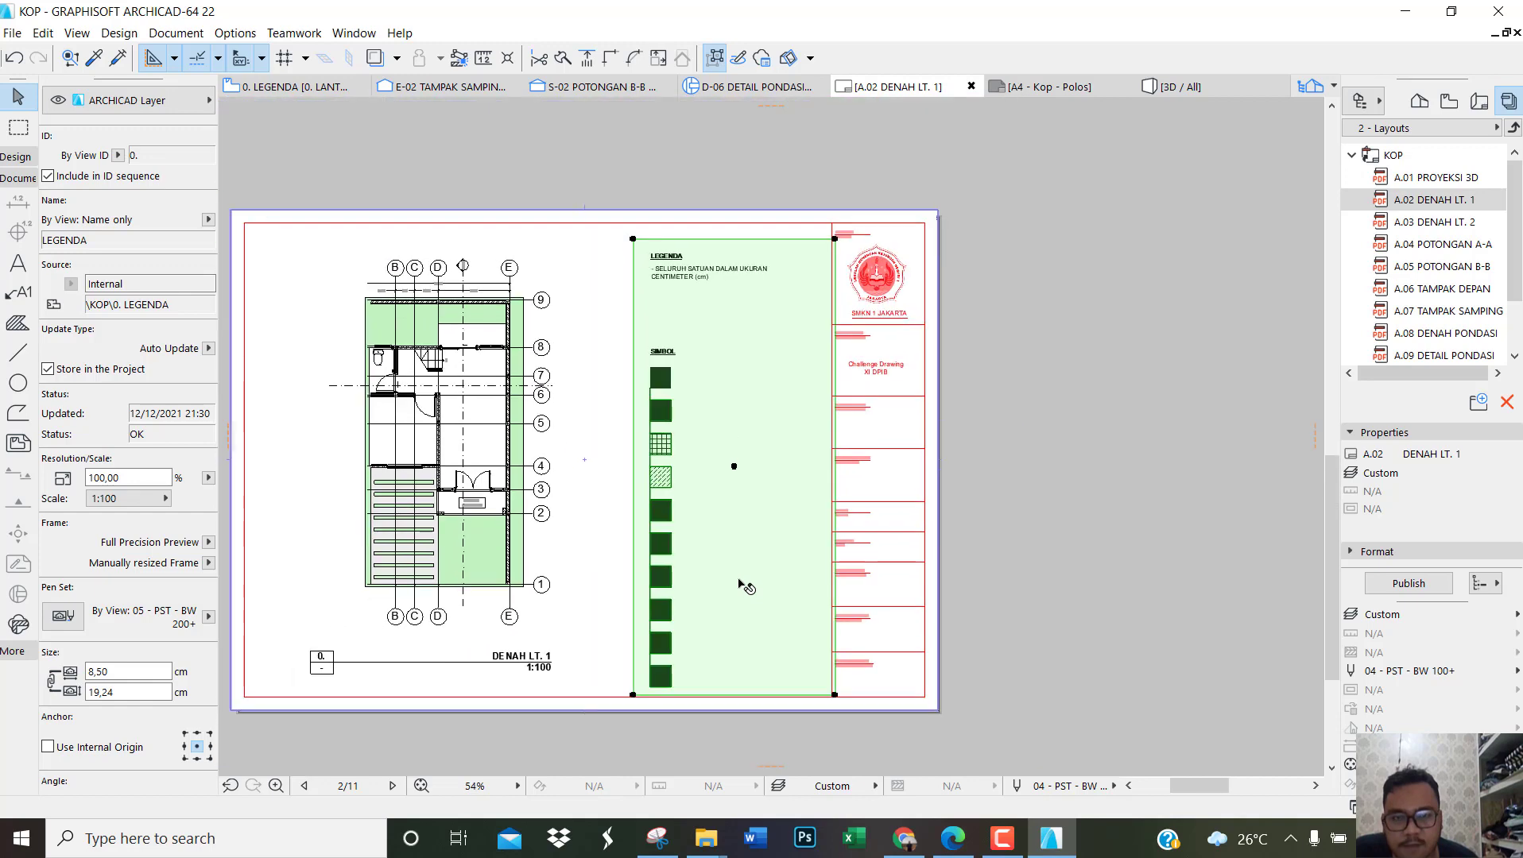
{"action": "scroll", "coordinate": [648, 324], "scroll_direction": "up", "scroll_amount": 5}
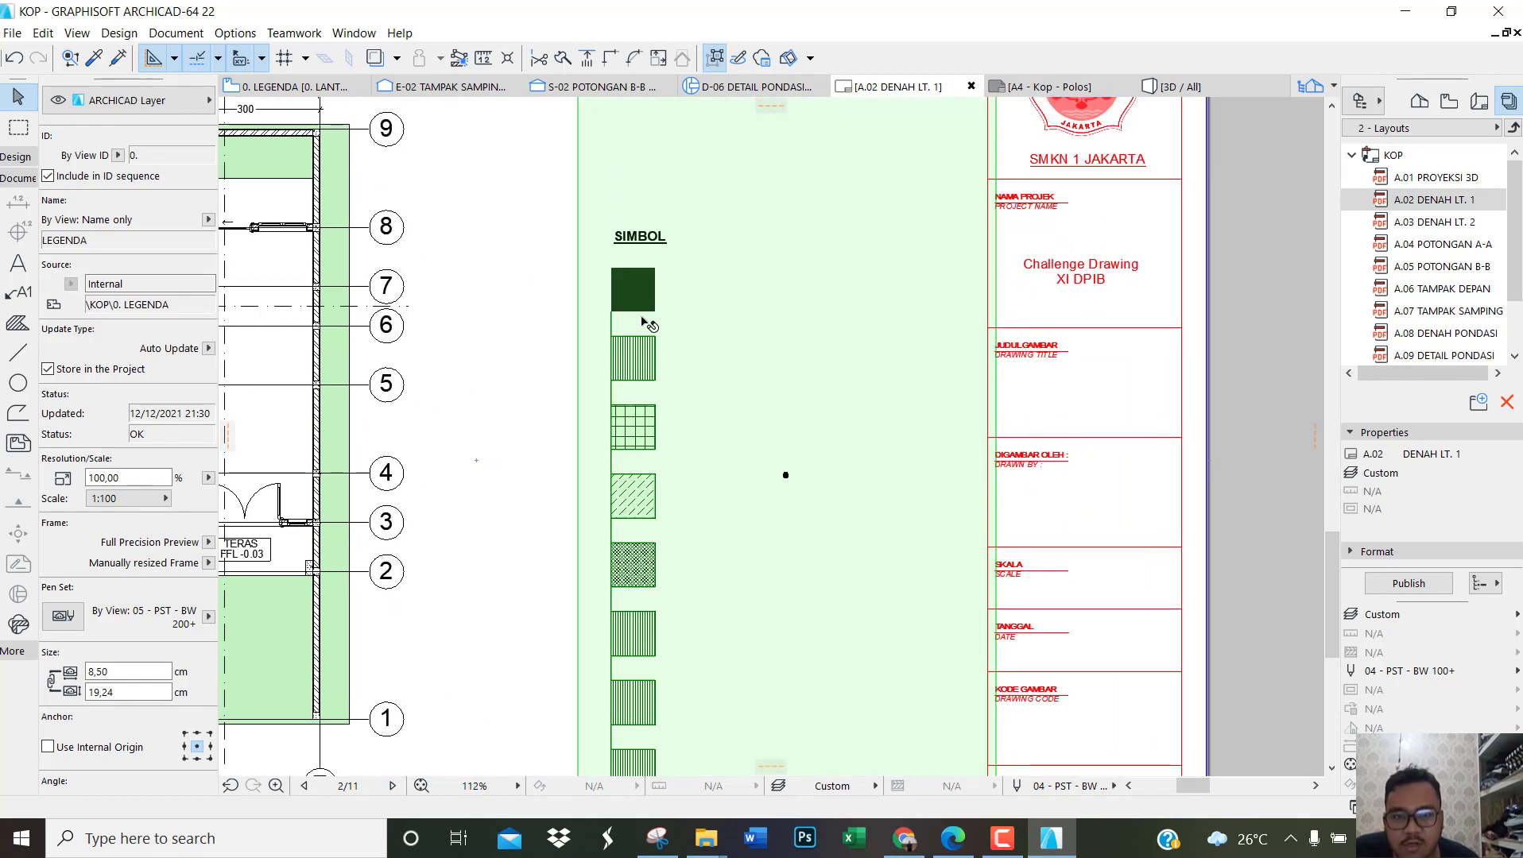
Step: Set the LEGENDA drawing's scale to a custom 1:150
{"action": "scroll", "coordinate": [629, 281], "scroll_direction": "up", "scroll_amount": 2}
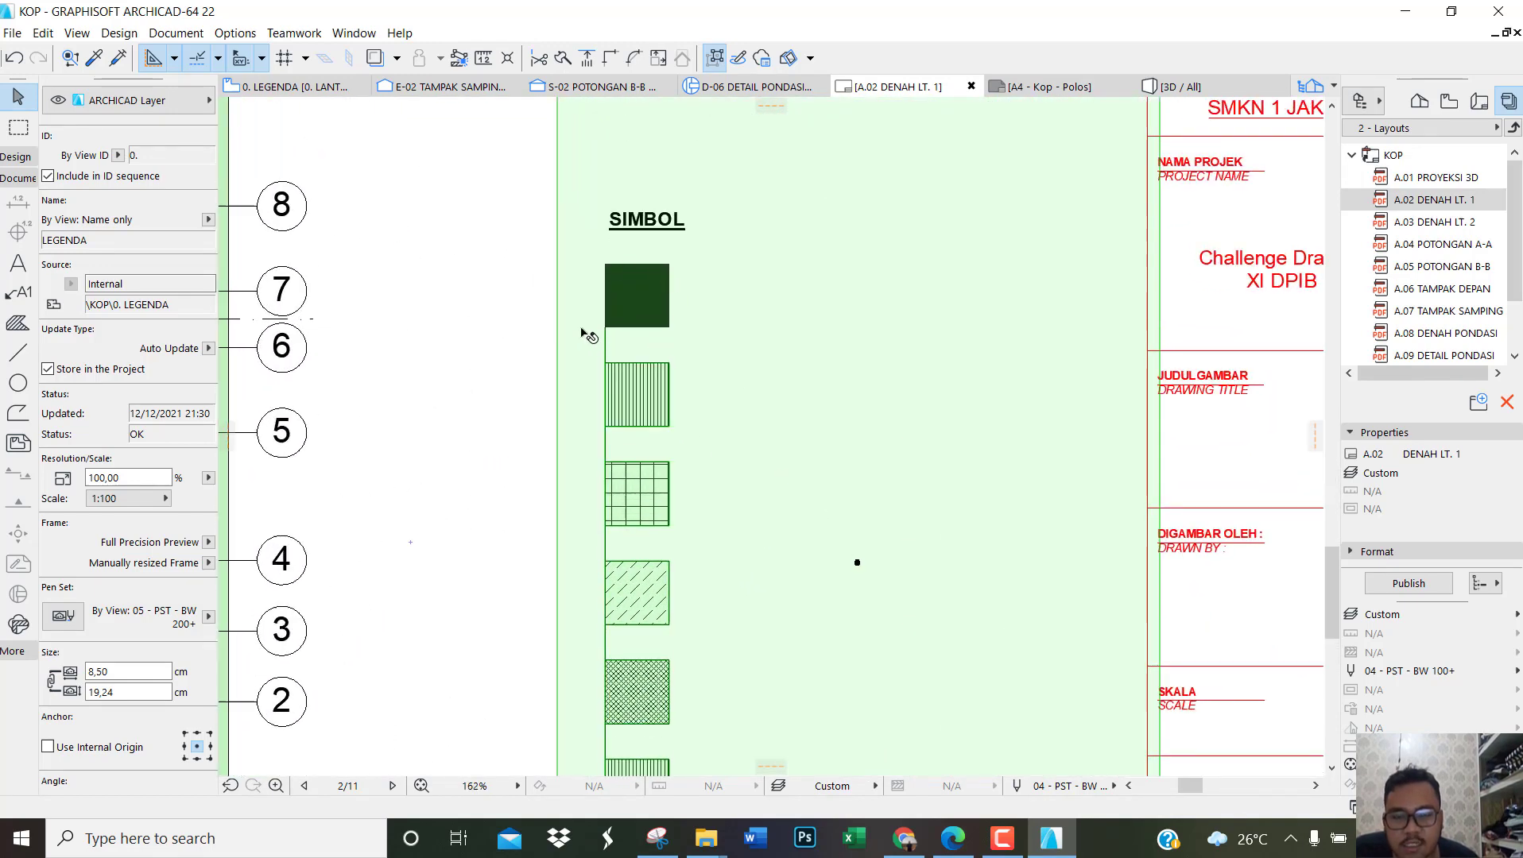
{"action": "scroll", "coordinate": [692, 352], "scroll_direction": "down", "scroll_amount": 7}
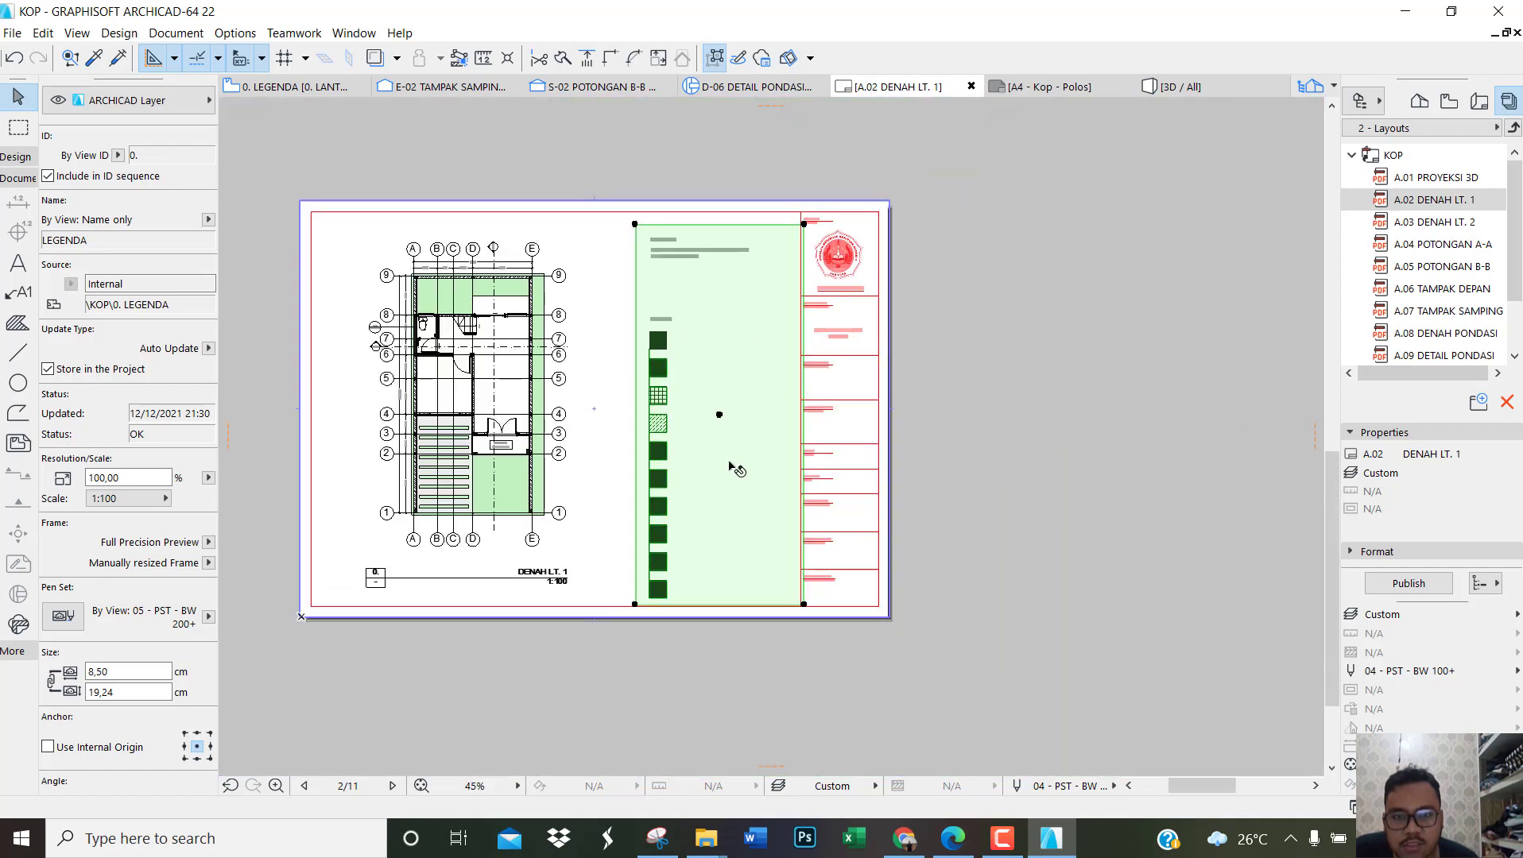
{"action": "scroll", "coordinate": [720, 475], "scroll_direction": "up", "scroll_amount": 2}
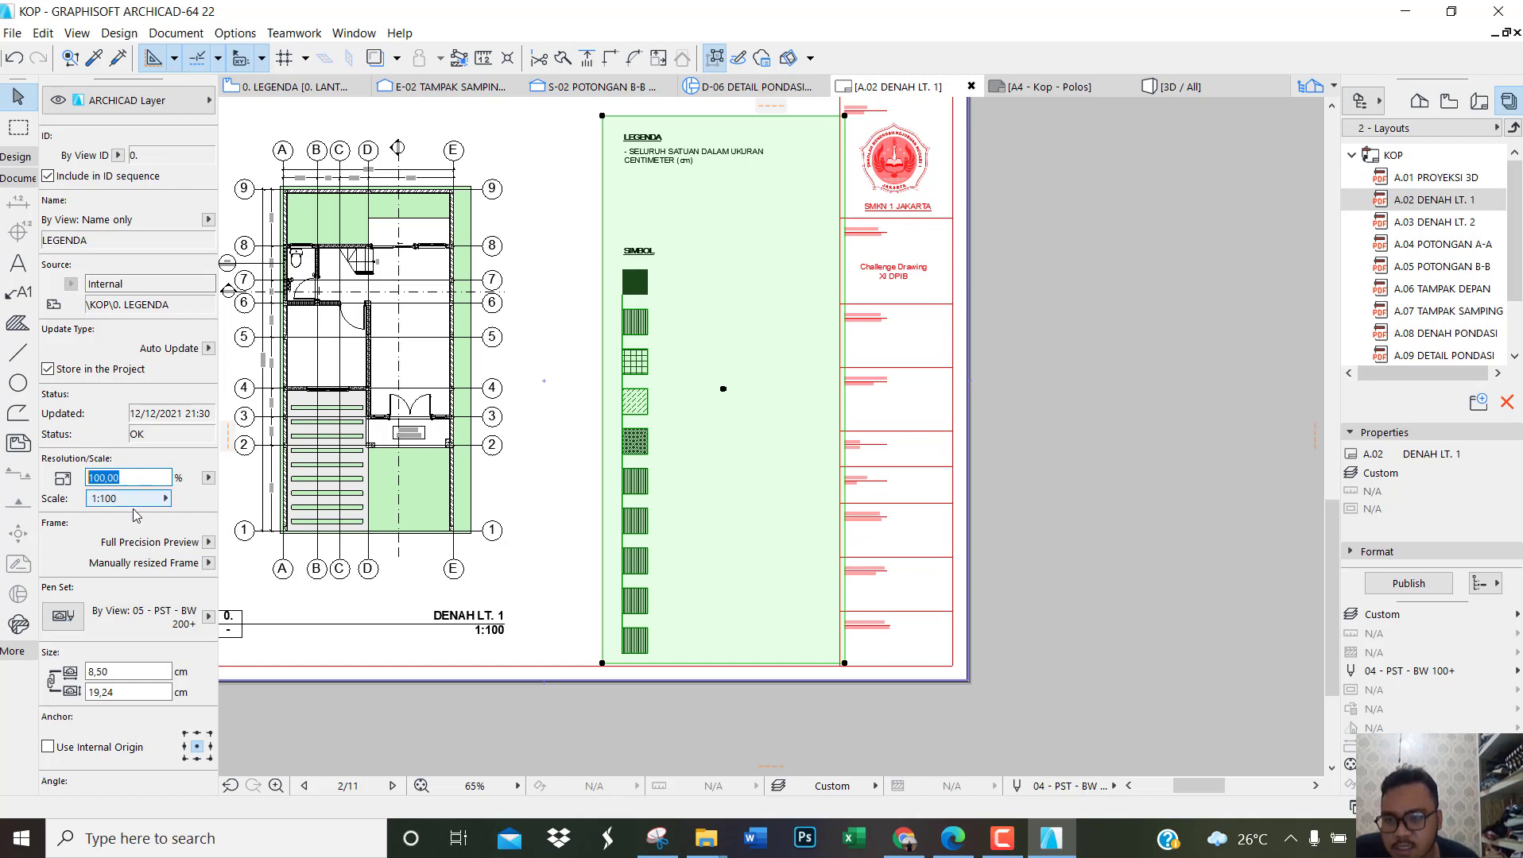
{"action": "left_click", "coordinate": [140, 499]}
{"action": "left_click", "coordinate": [213, 501]}
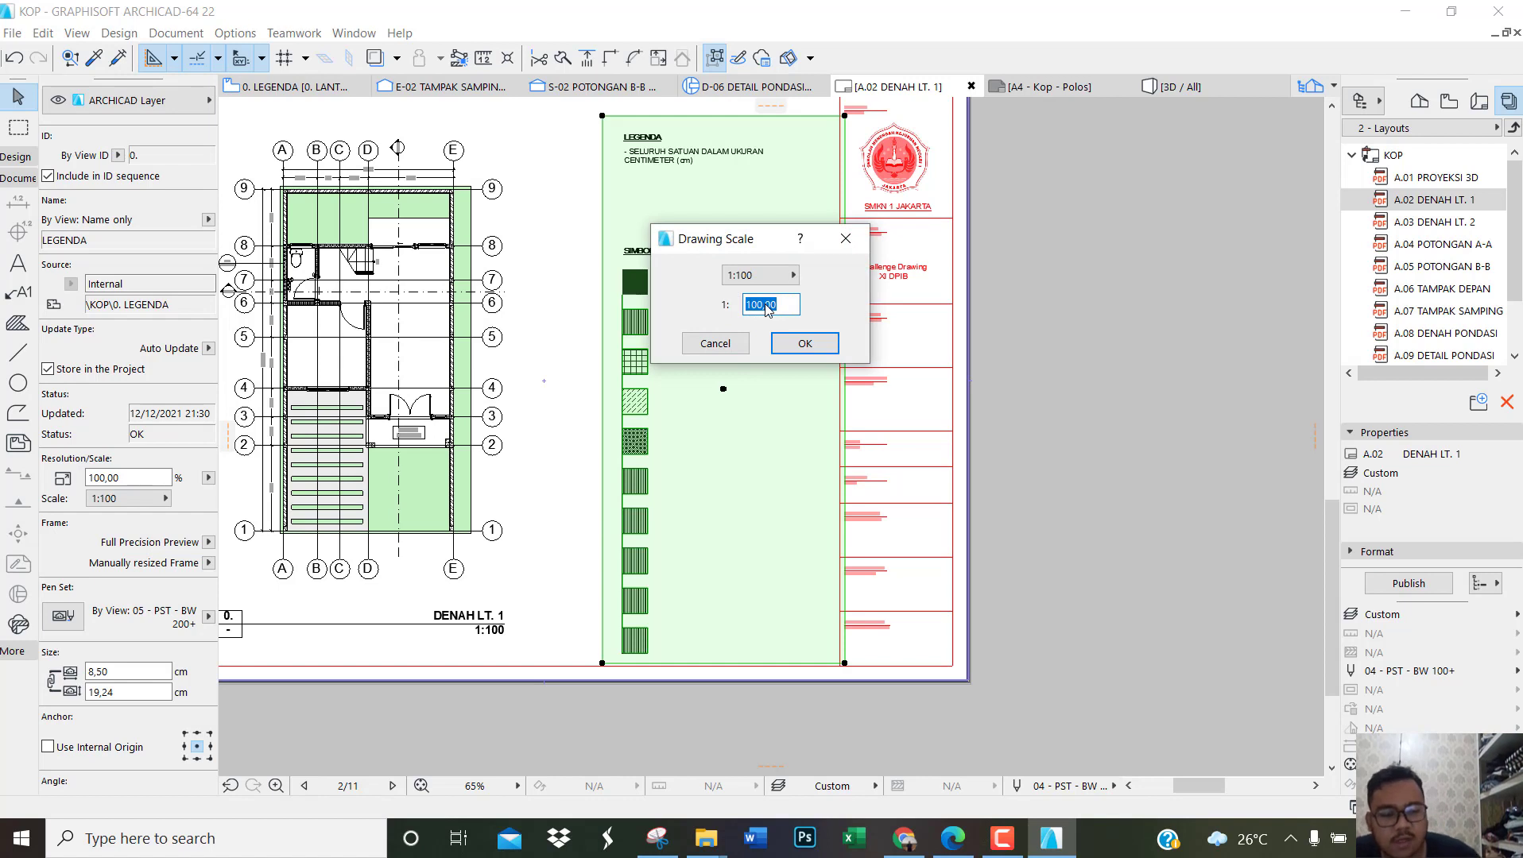
{"action": "left_click", "coordinate": [802, 347]}
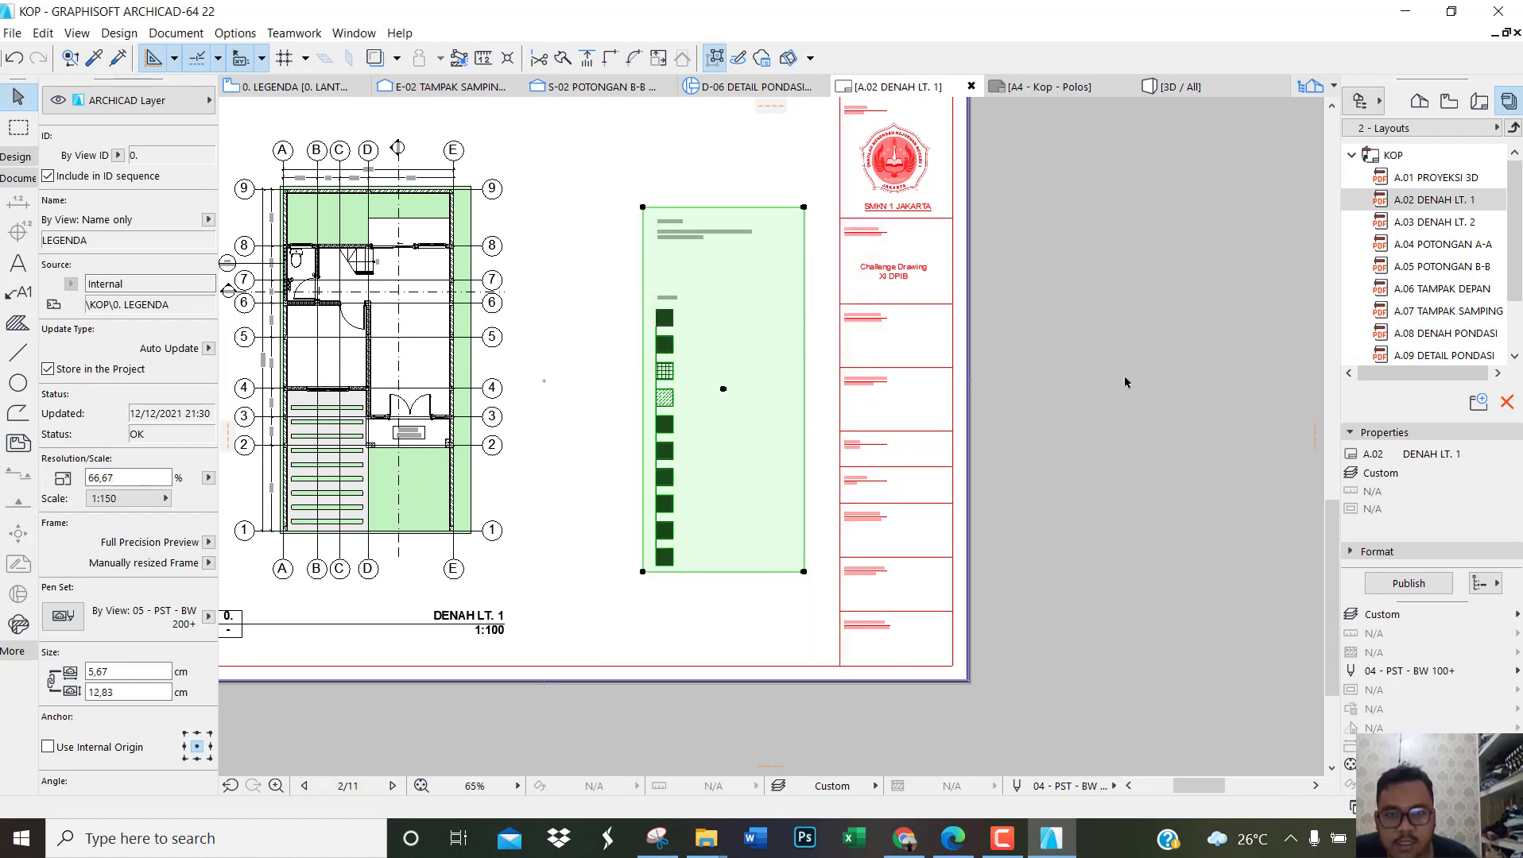
Step: Move the LEGENDA drawing slightly upward between the DENAH LT. 1 plan and the title block, leaving it deselected
{"action": "left_click", "coordinate": [826, 387]}
{"action": "left_click", "coordinate": [733, 388]}
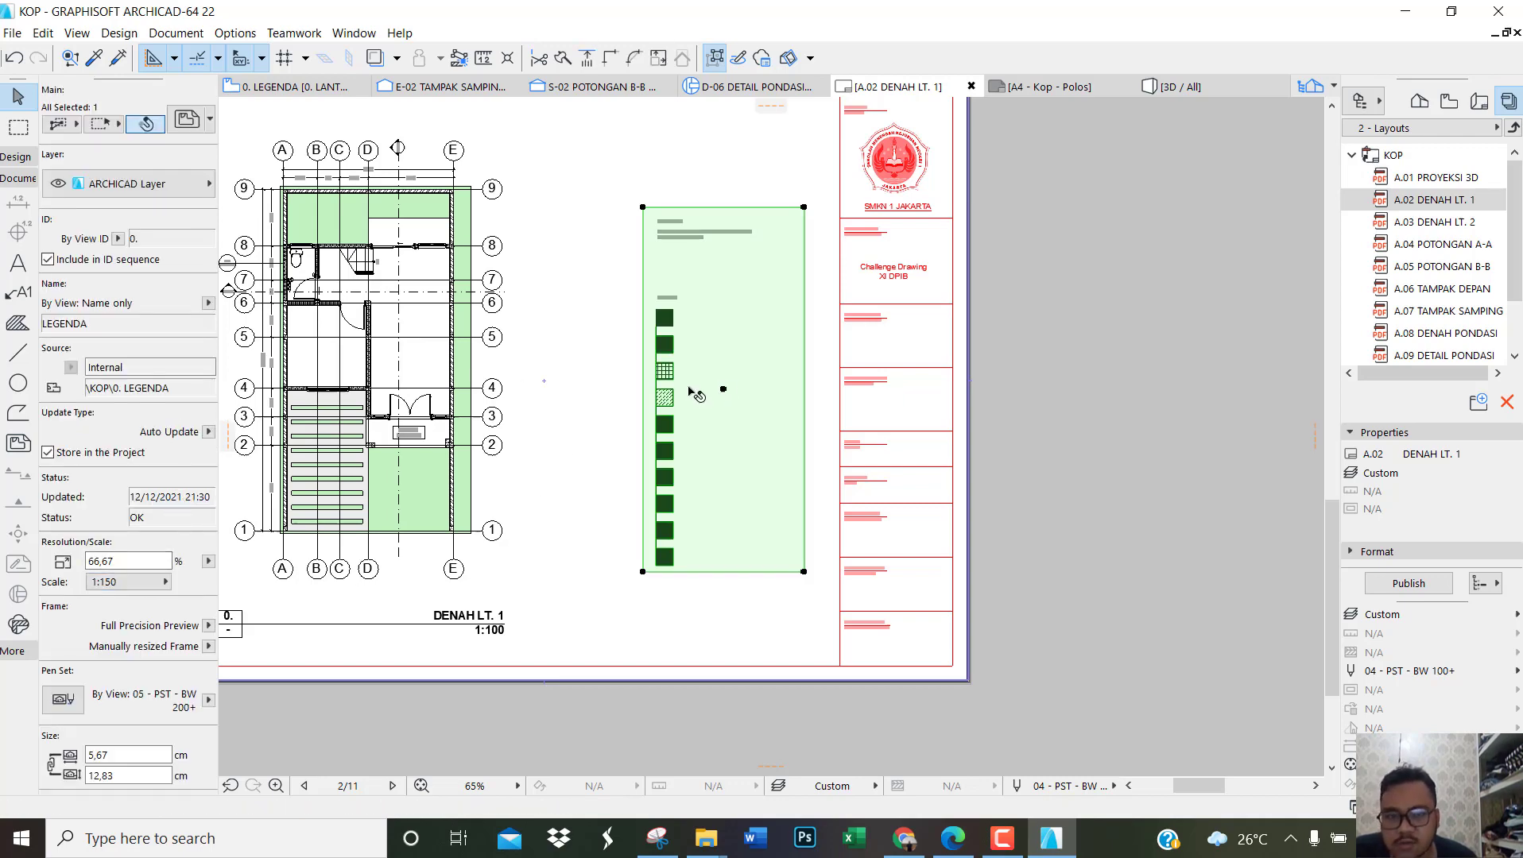
{"action": "scroll", "coordinate": [693, 393], "scroll_direction": "up", "scroll_amount": 2}
{"action": "scroll", "coordinate": [767, 381], "scroll_direction": "down", "scroll_amount": 2}
{"action": "scroll", "coordinate": [767, 382], "scroll_direction": "up", "scroll_amount": 1}
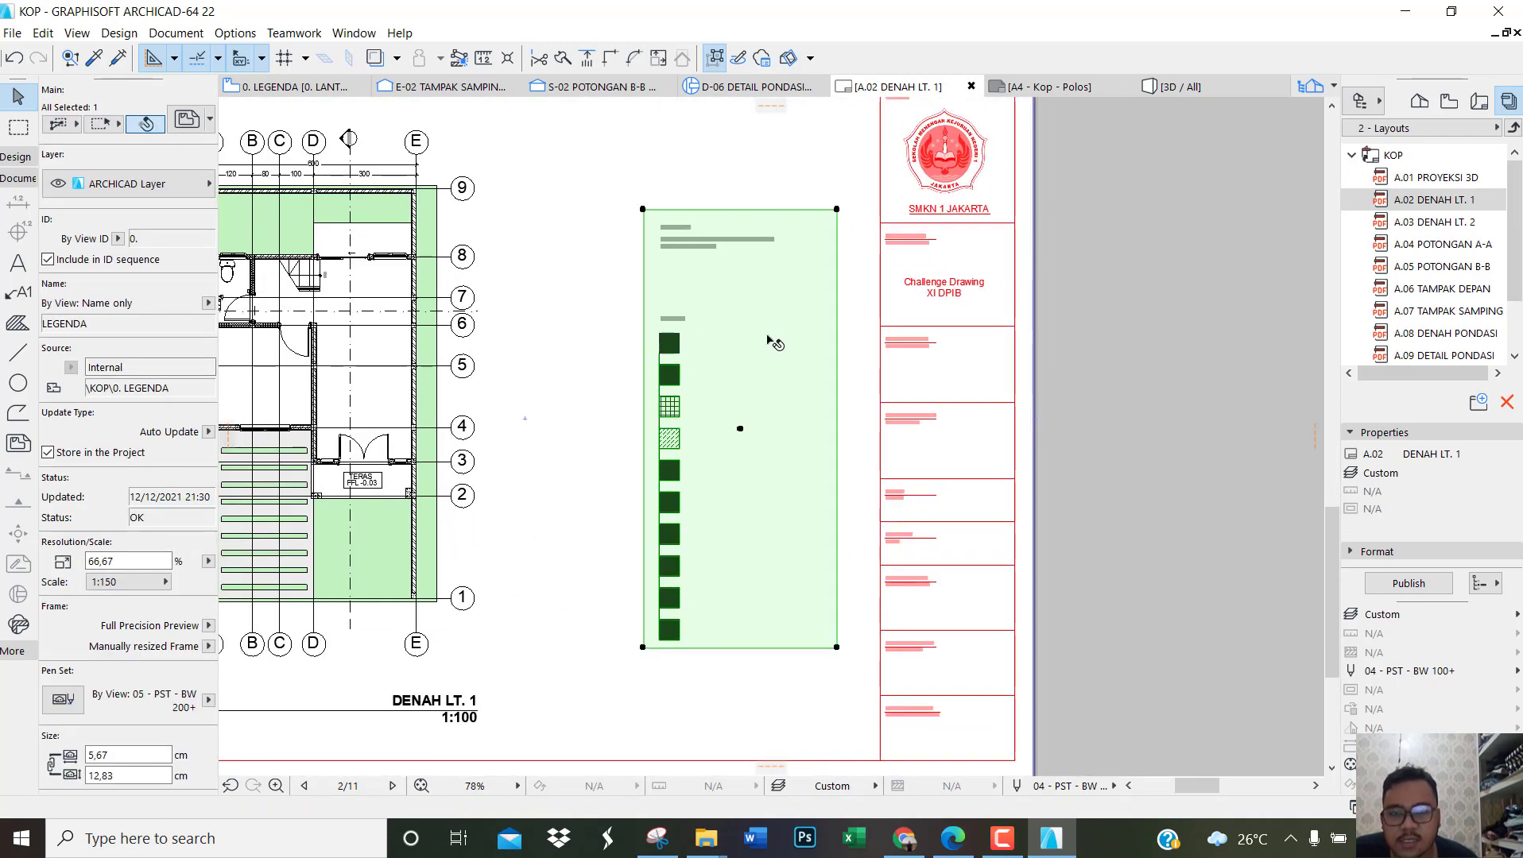
{"action": "left_click_drag", "start_coordinate": [768, 338], "coordinate": [767, 311]}
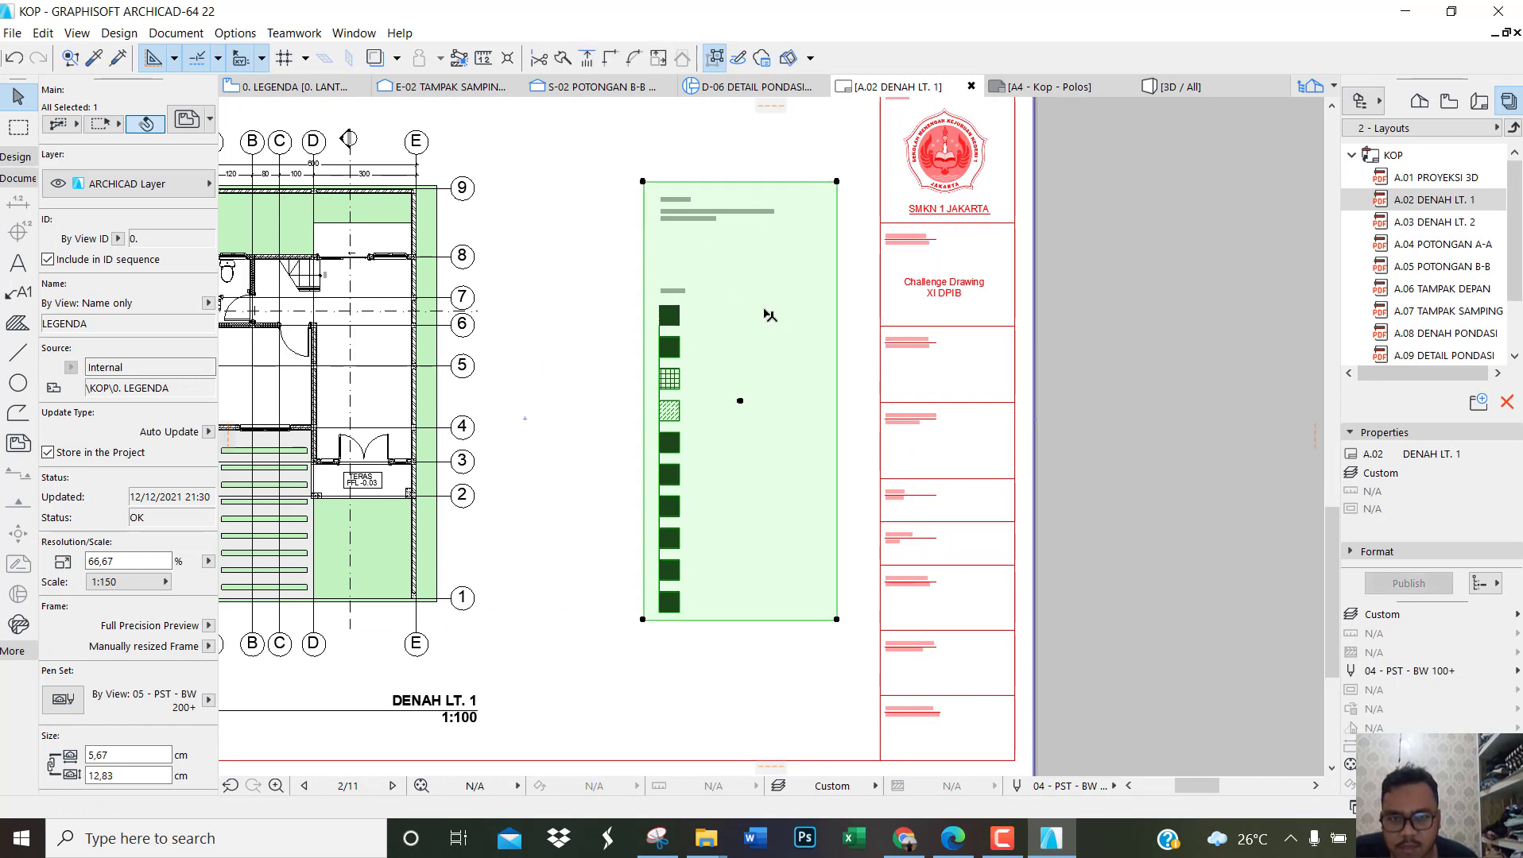
{"action": "left_click", "coordinate": [1045, 358]}
{"action": "scroll", "coordinate": [1025, 377], "scroll_direction": "down", "scroll_amount": 1}
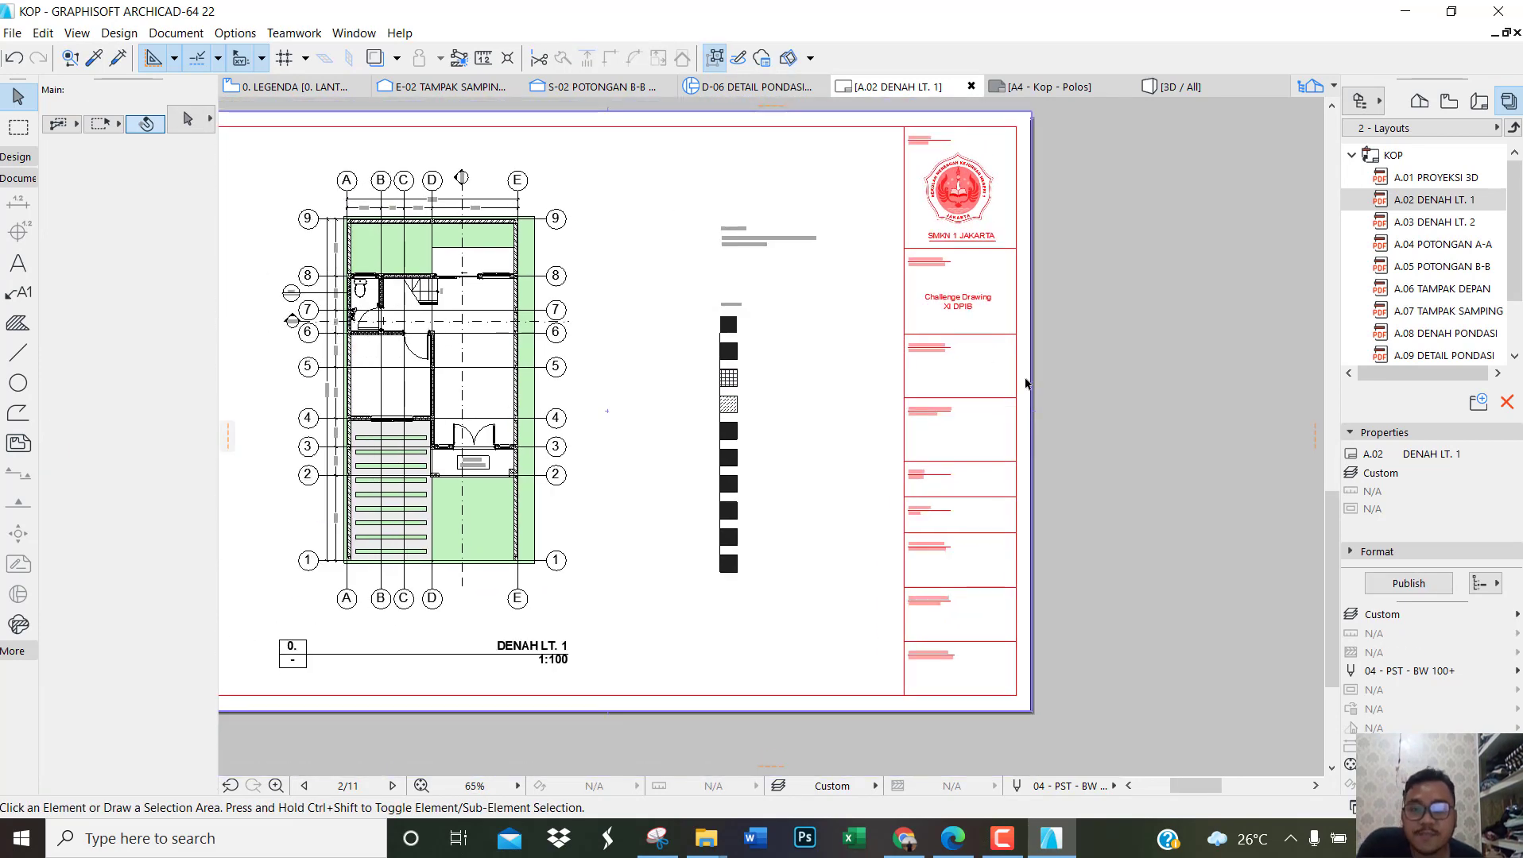
Step: Open the A.03 DENAH LT. 2 layout
{"action": "left_click", "coordinate": [1413, 232]}
{"action": "left_click", "coordinate": [1413, 230]}
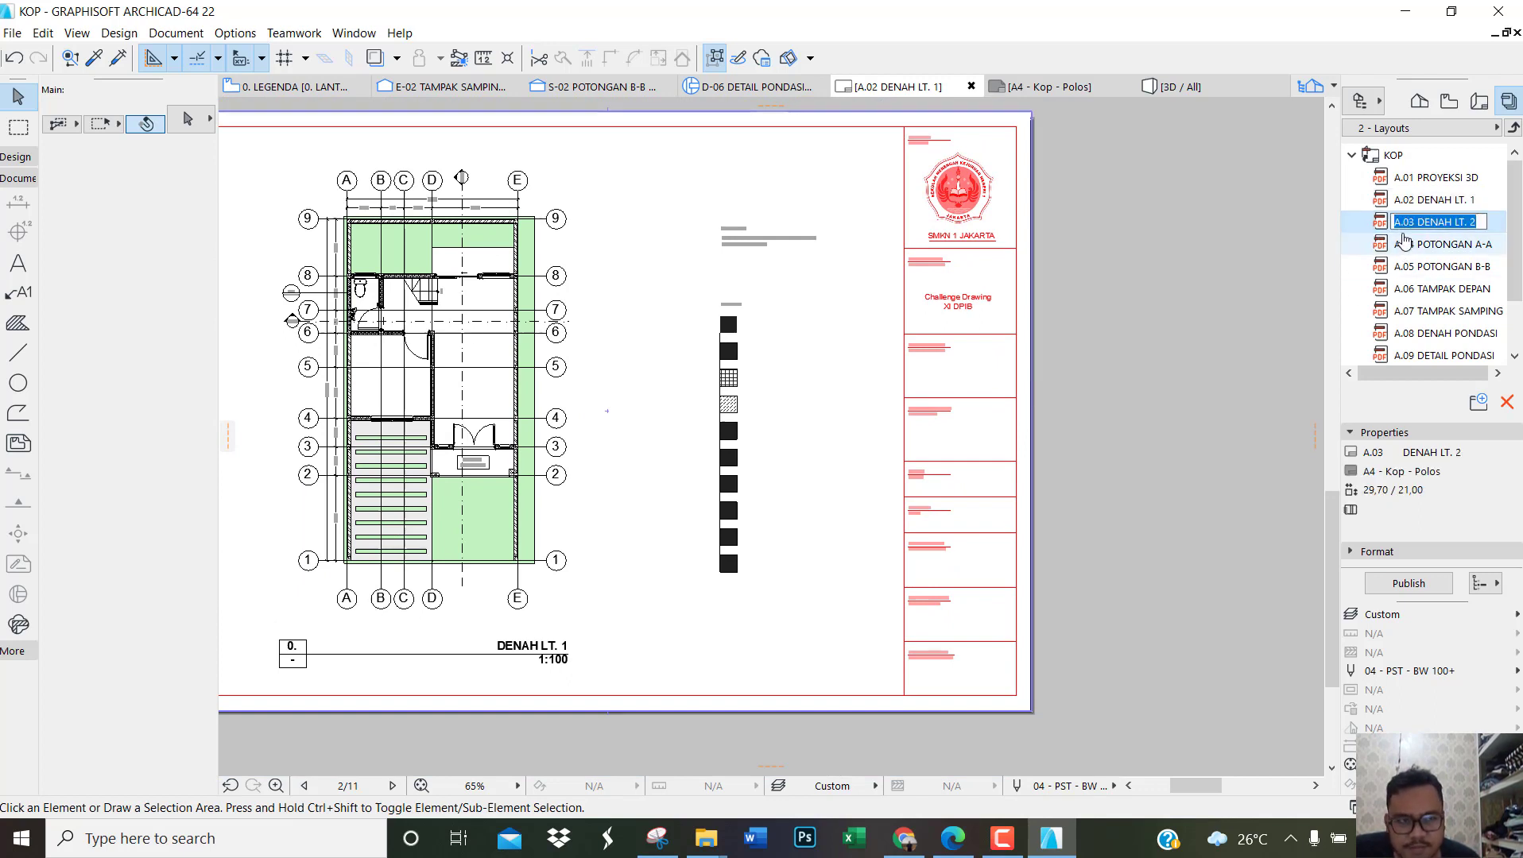
{"action": "left_click", "coordinate": [1405, 243]}
{"action": "double_click", "coordinate": [1430, 222]}
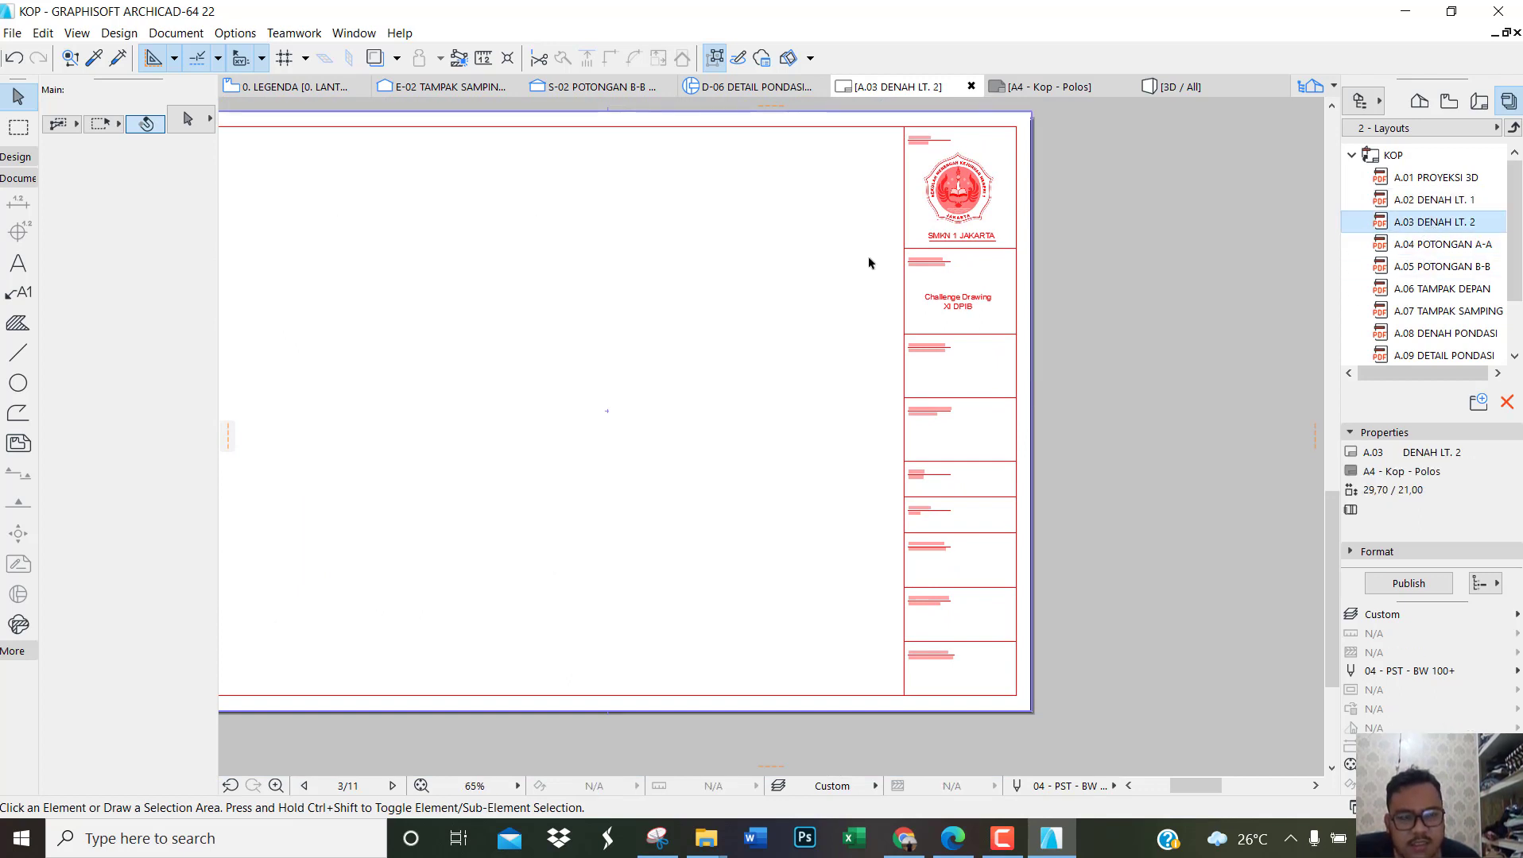
{"action": "scroll", "coordinate": [578, 459], "scroll_direction": "down", "scroll_amount": 3}
{"action": "scroll", "coordinate": [680, 432], "scroll_direction": "up", "scroll_amount": 2}
Step: Place the internal view 1. DENAH LT. 2 as a drawing on the A.03 layout
{"action": "right_click", "coordinate": [683, 430]}
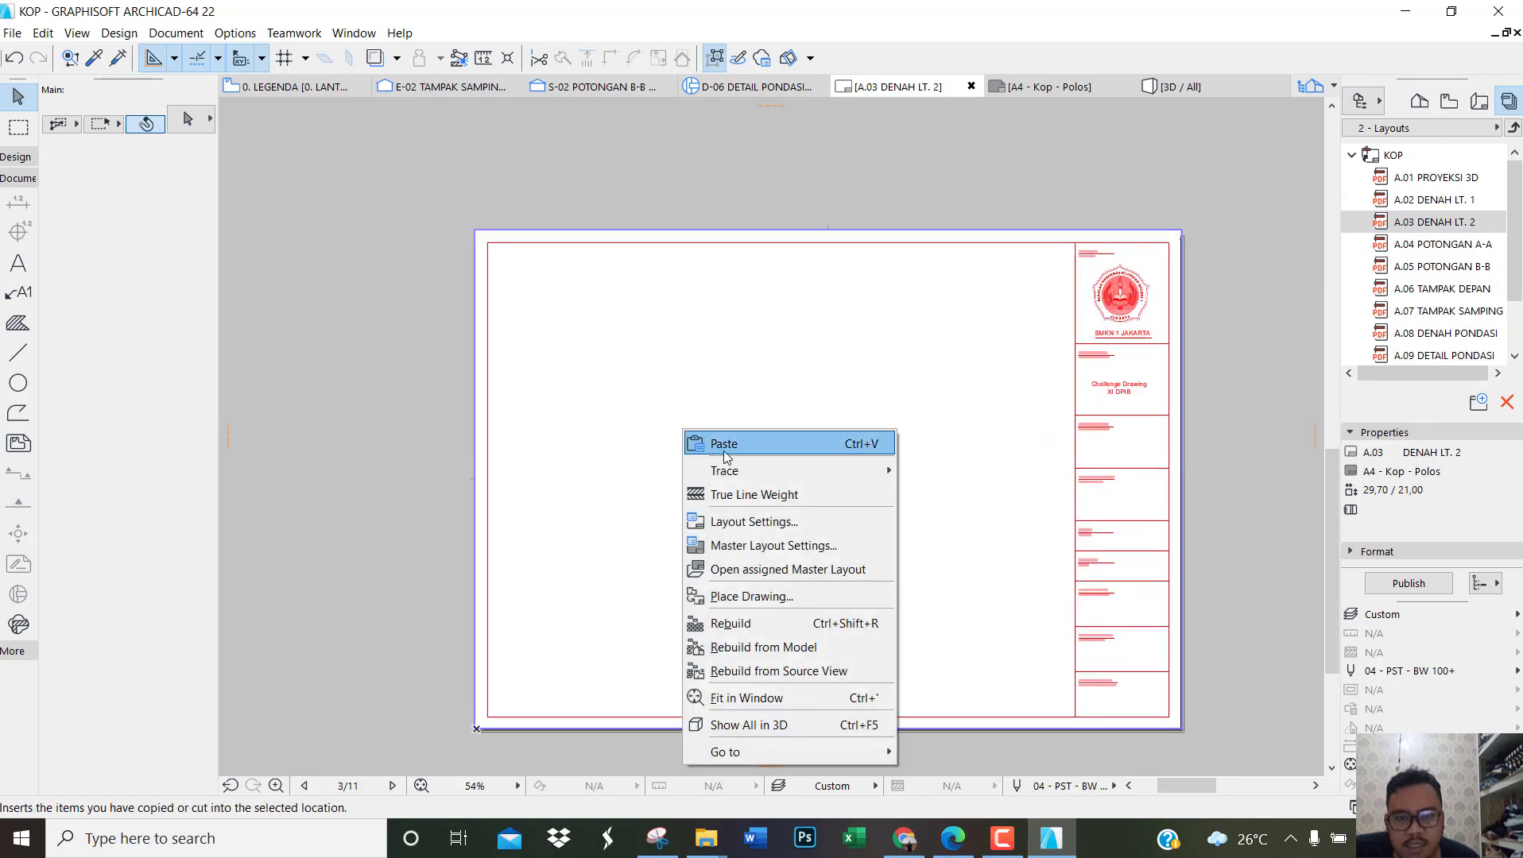
{"action": "left_click", "coordinate": [763, 600]}
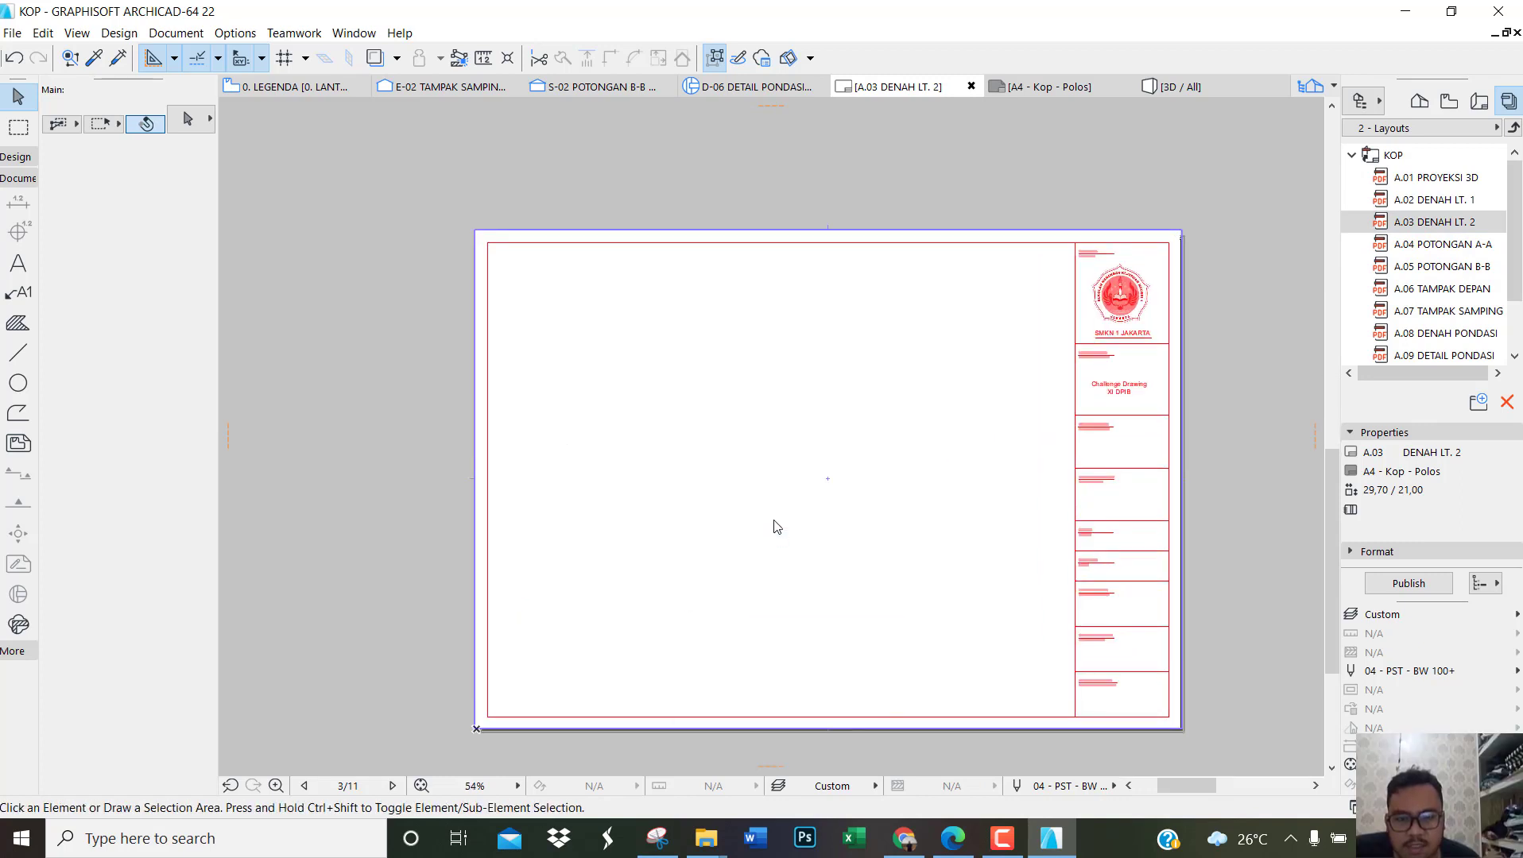
{"action": "left_click_drag", "start_coordinate": [878, 258], "coordinate": [877, 297]}
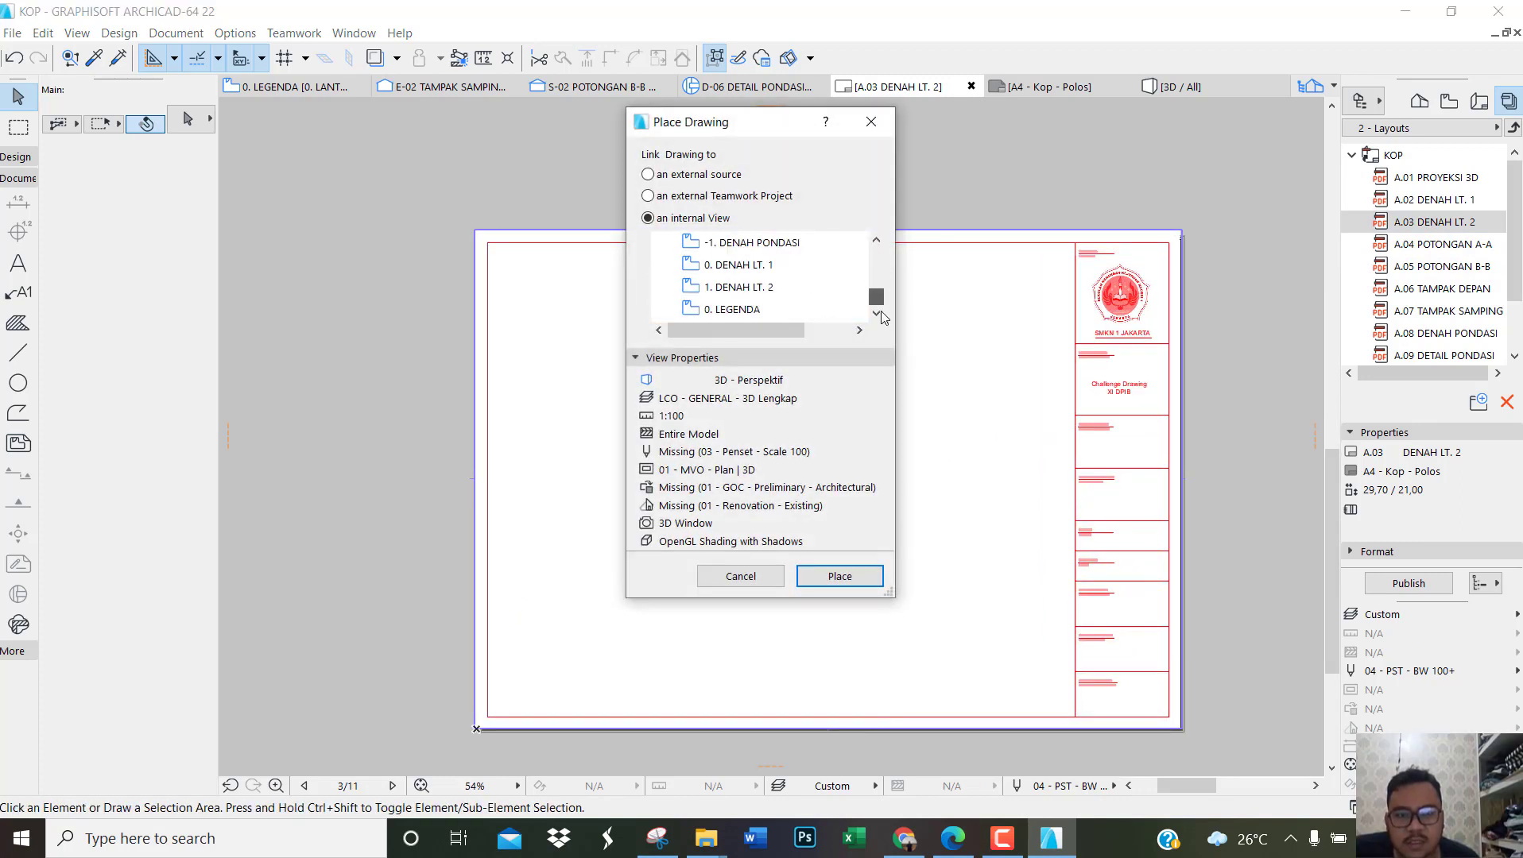
{"action": "left_click", "coordinate": [739, 287]}
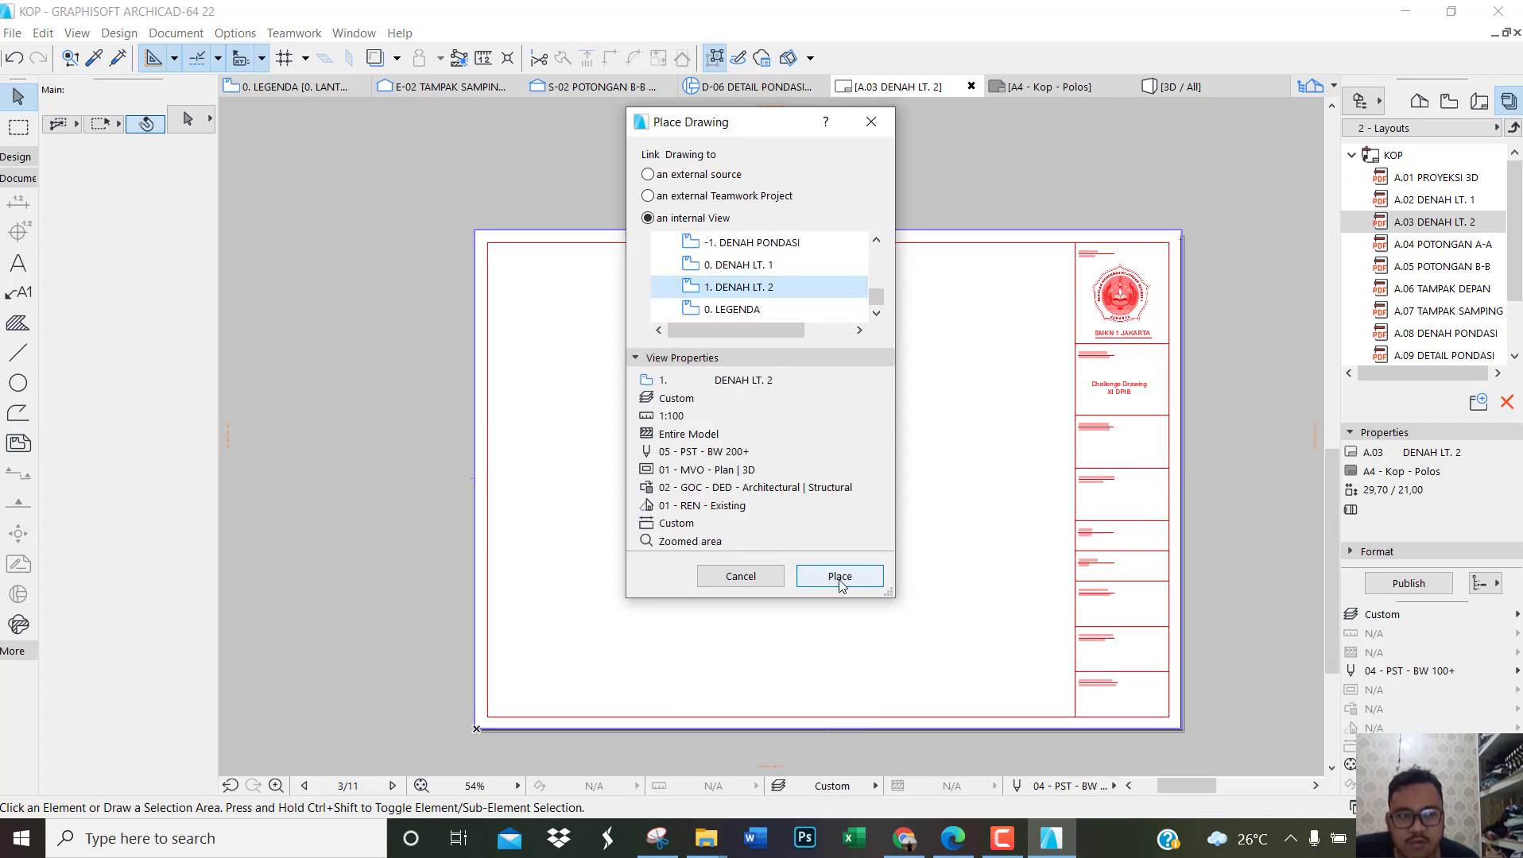
{"action": "scroll", "coordinate": [797, 288], "scroll_direction": "up", "scroll_amount": 3}
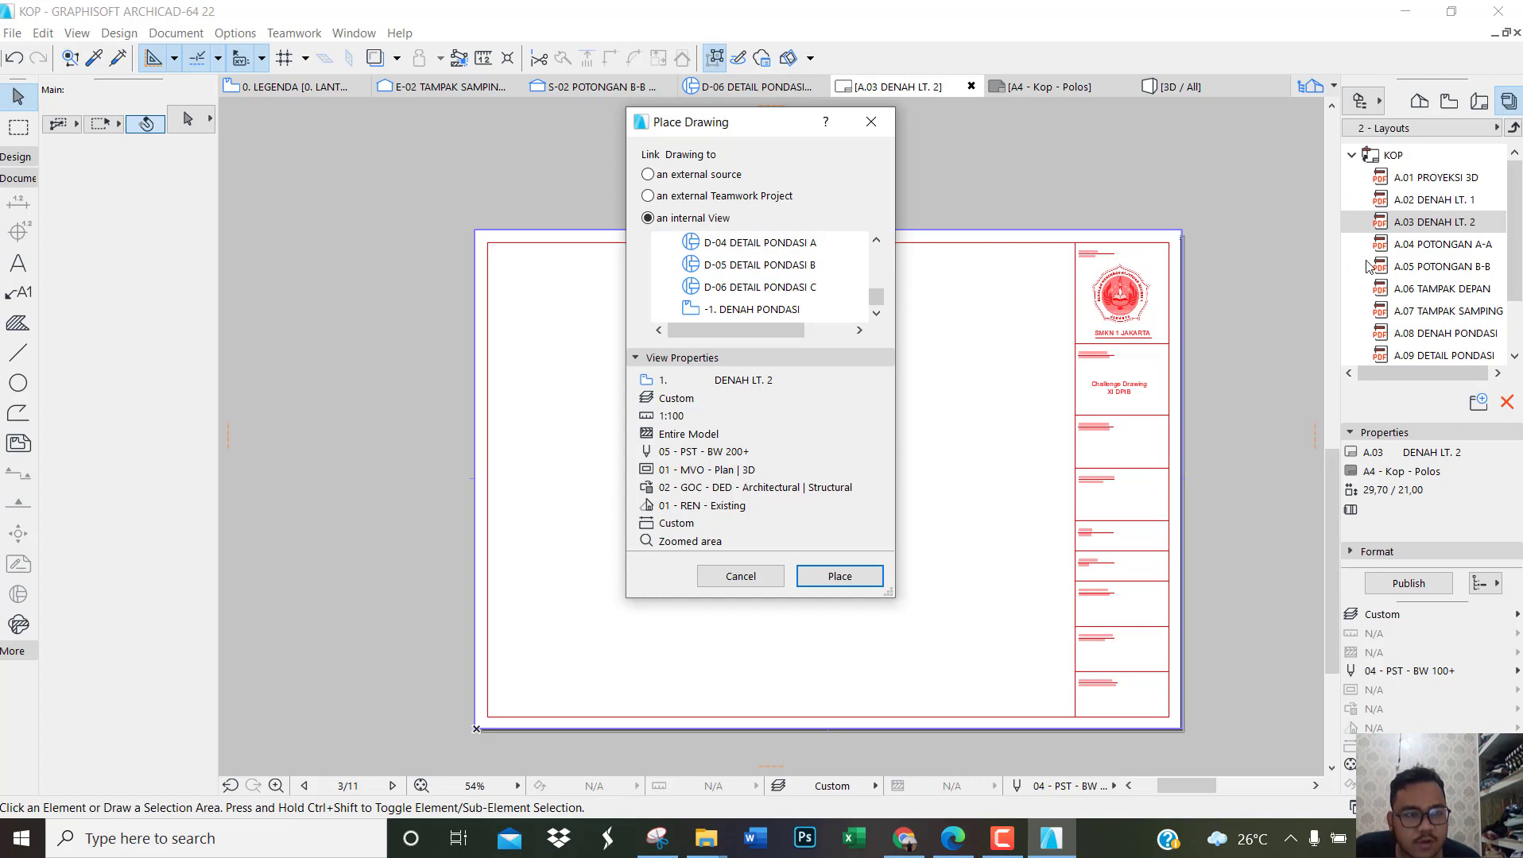
{"action": "scroll", "coordinate": [795, 297], "scroll_direction": "down", "scroll_amount": 3}
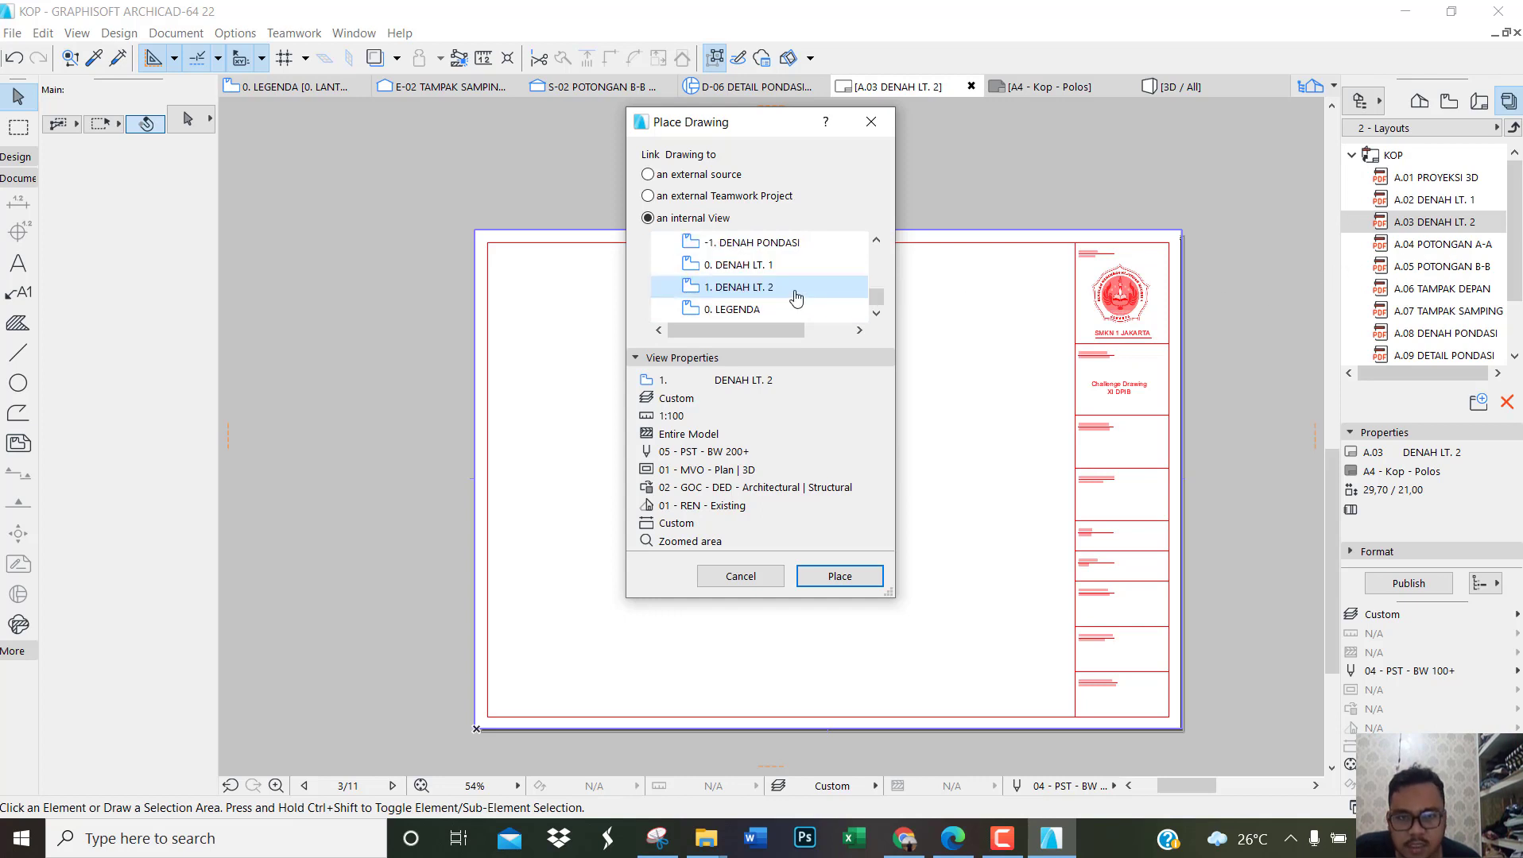
{"action": "left_click", "coordinate": [839, 577]}
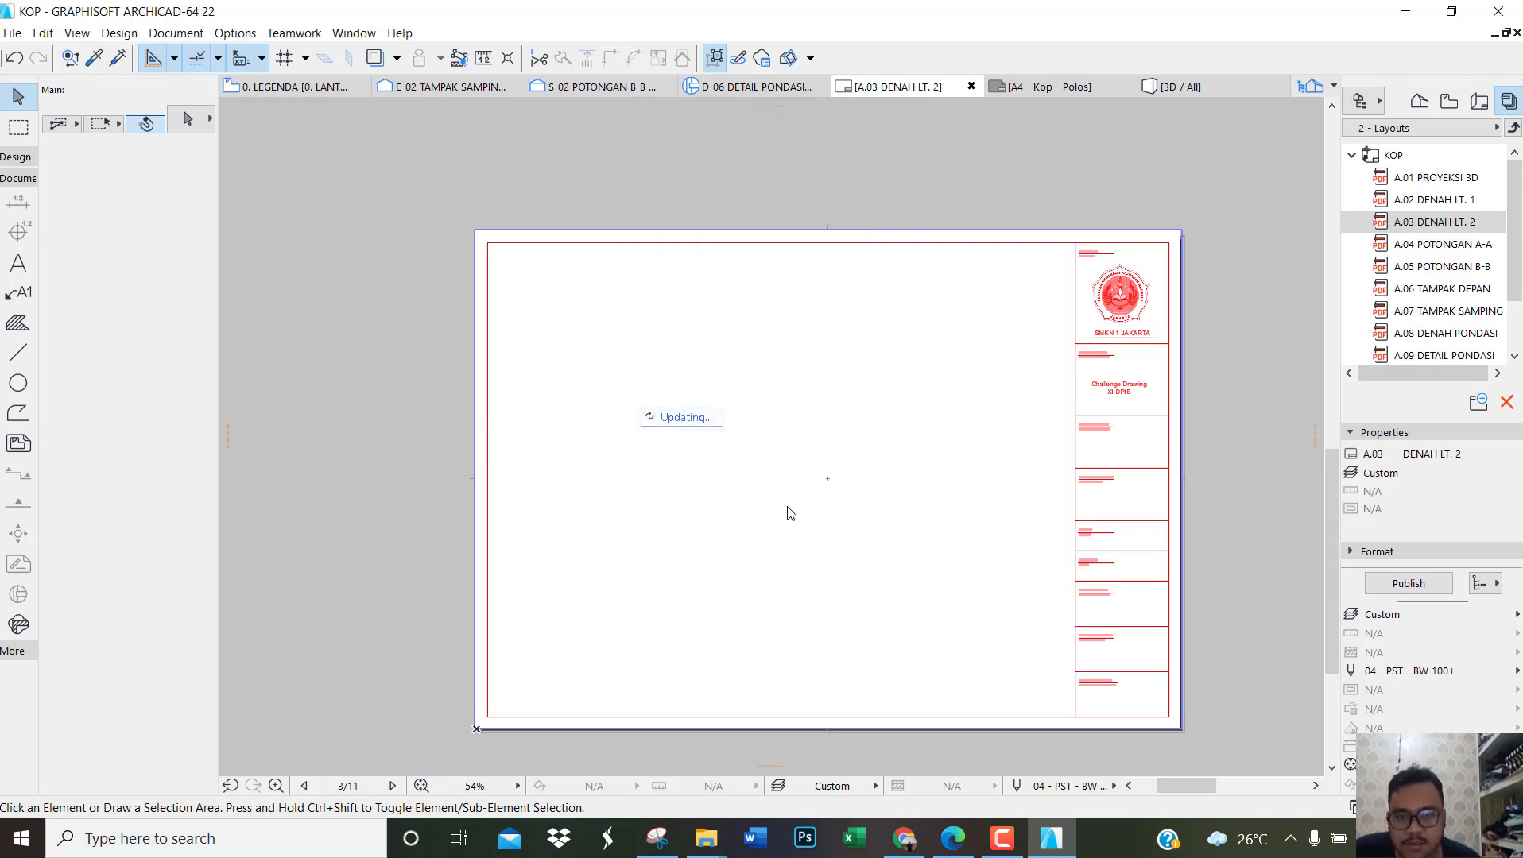
Step: Crop the DENAH LT. 2 drawing's frame inward from its left and right edges to about 10.00 cm wide
{"action": "left_click", "coordinate": [739, 456]}
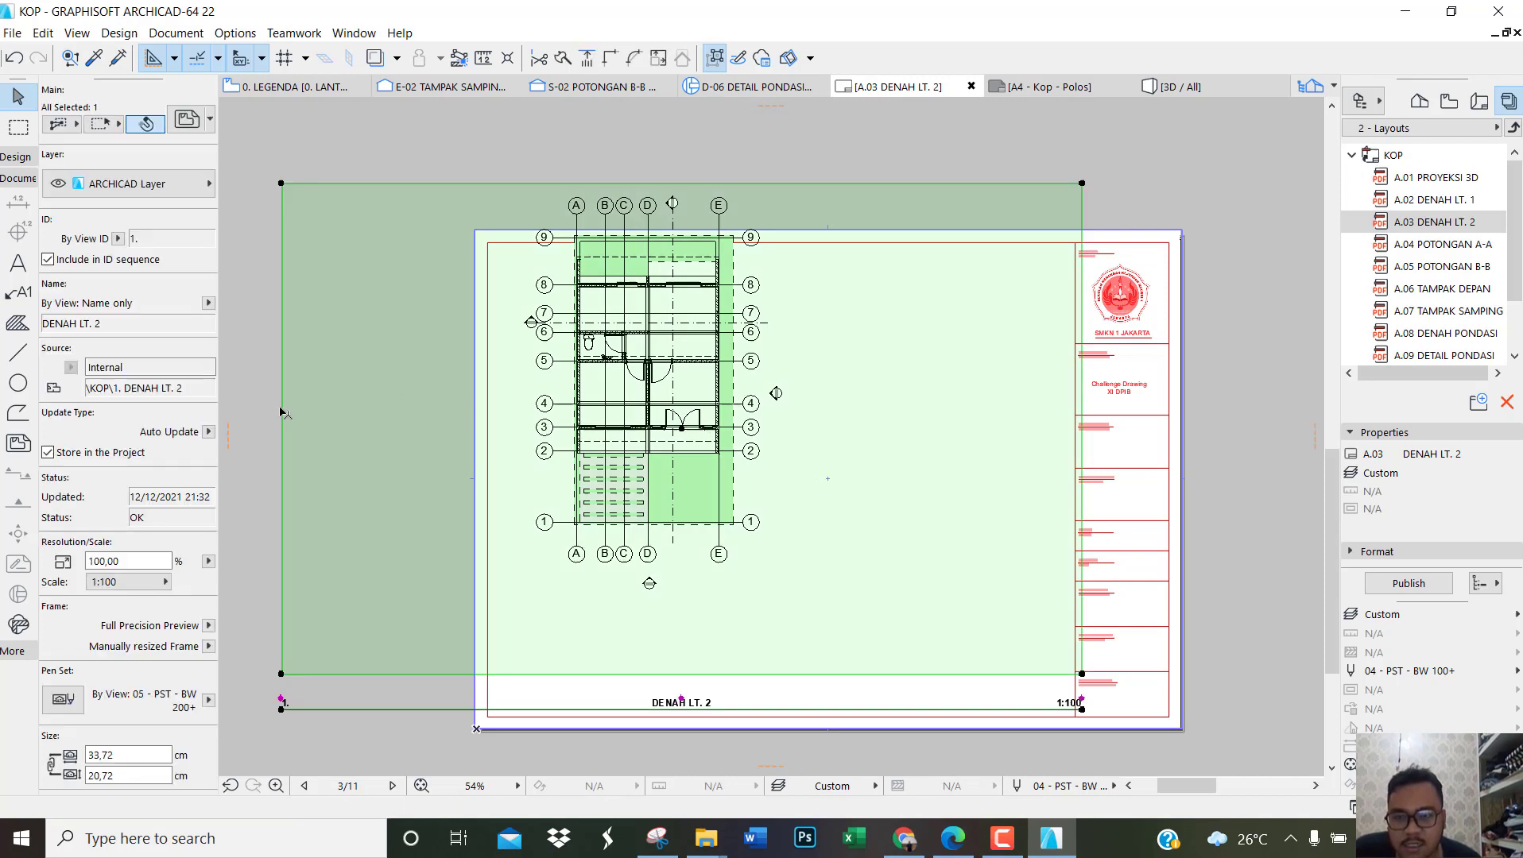
{"action": "left_click_drag", "start_coordinate": [282, 415], "coordinate": [521, 435]}
{"action": "left_click", "coordinate": [1082, 406]}
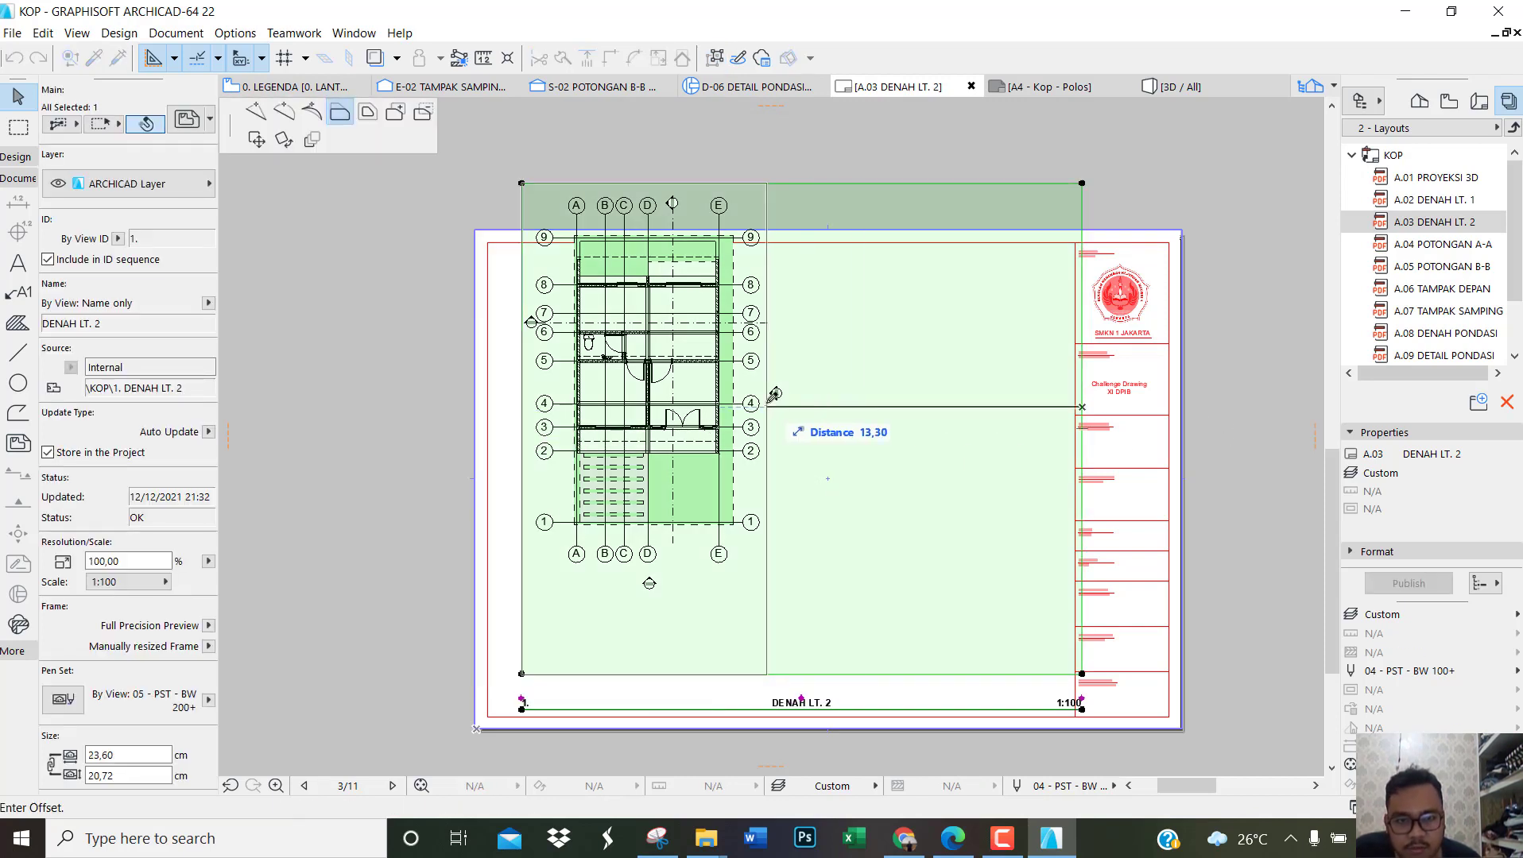
{"action": "left_click", "coordinate": [765, 403]}
{"action": "scroll", "coordinate": [636, 177], "scroll_direction": "up", "scroll_amount": 3}
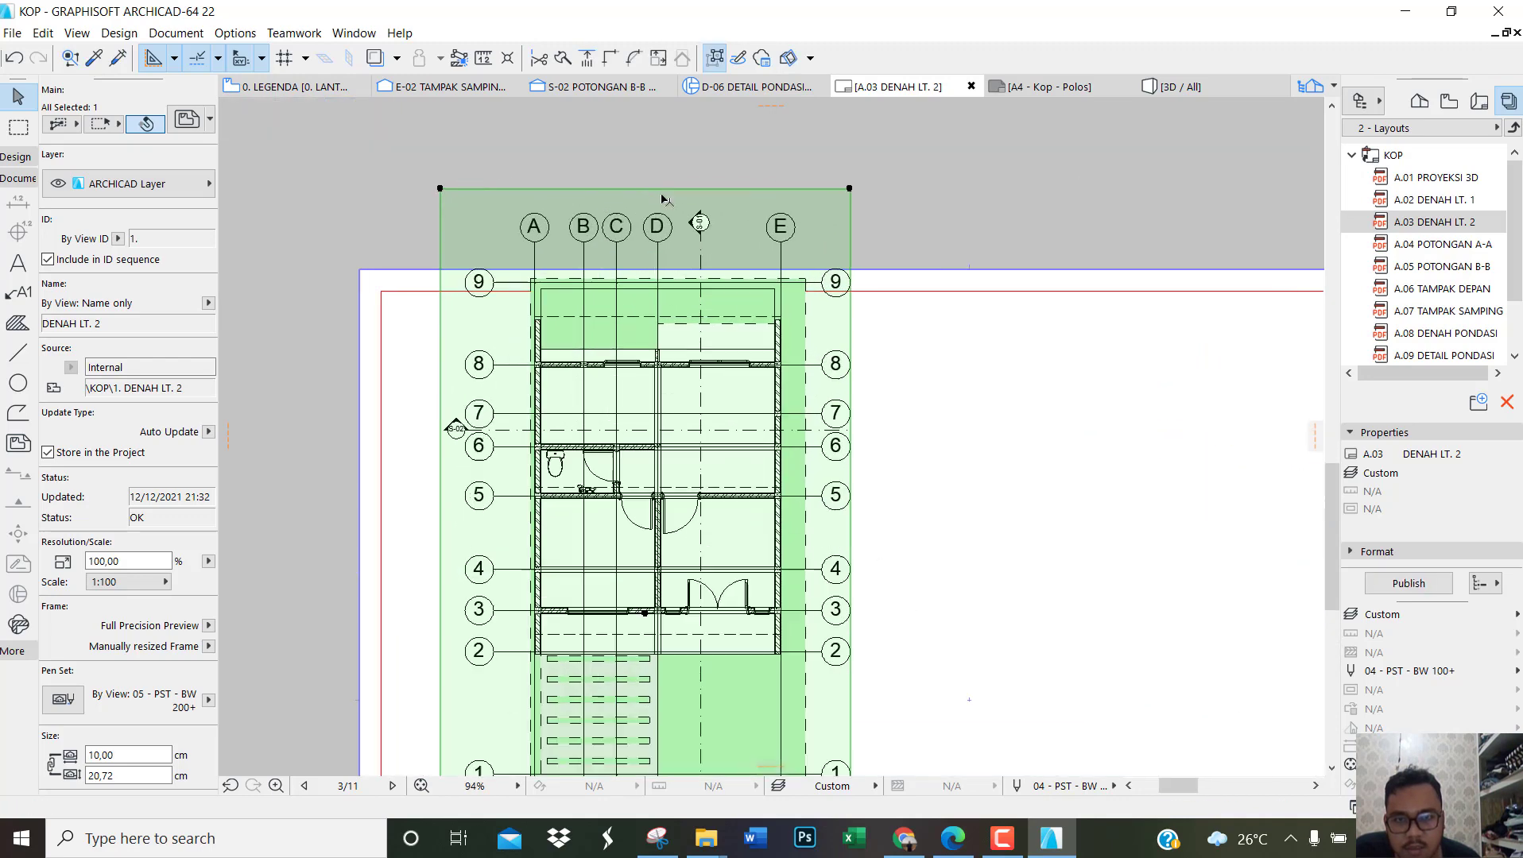
Step: Crop the DENAH LT. 2 frame's upper and lower edges close to the grid markers, to about 15.56 cm high
{"action": "left_click", "coordinate": [666, 191]}
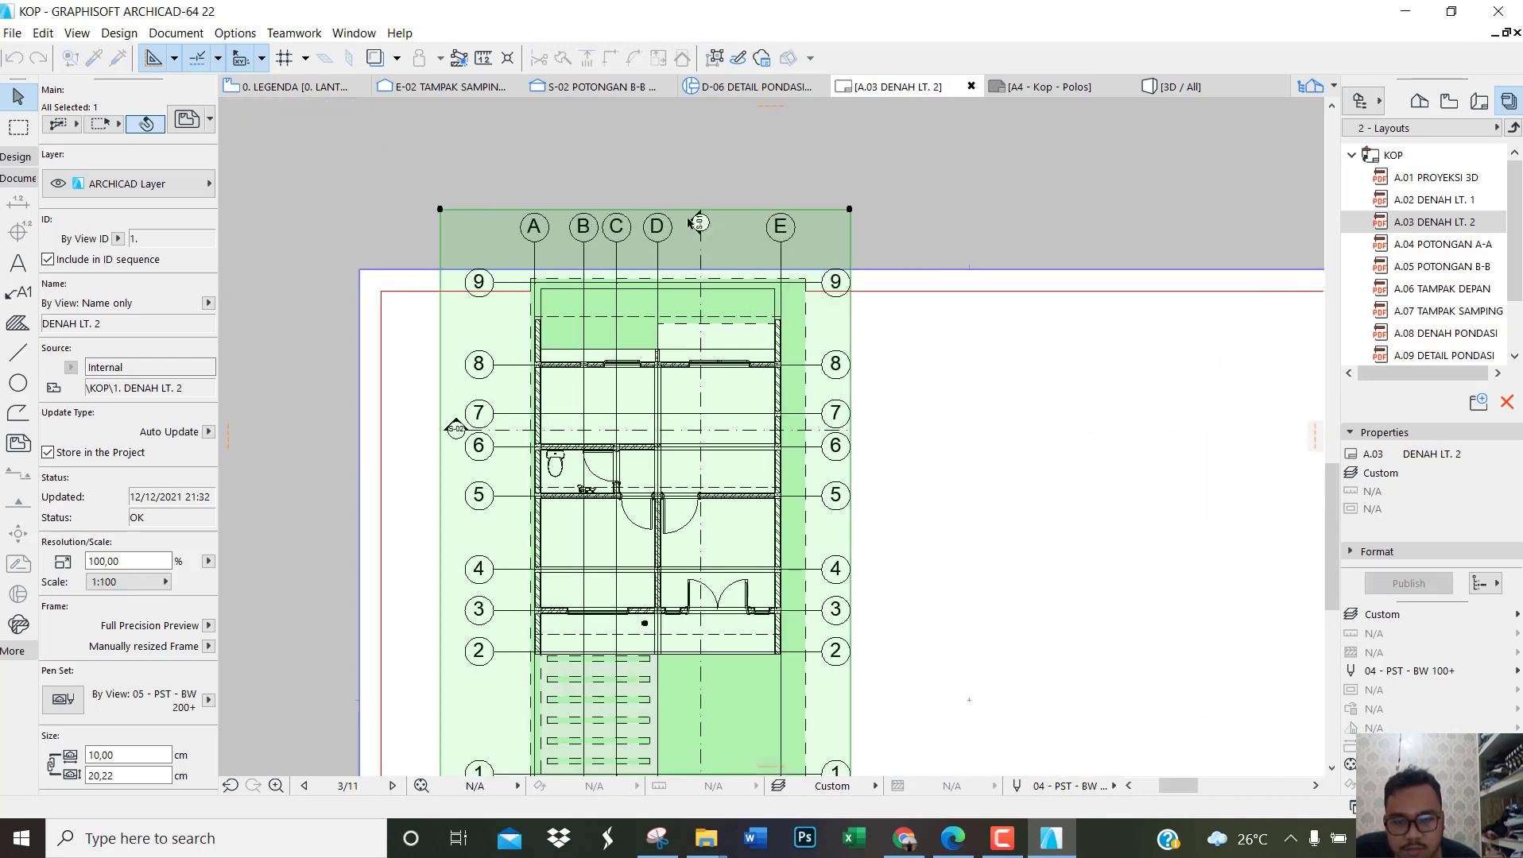
{"action": "scroll", "coordinate": [669, 368], "scroll_direction": "down", "scroll_amount": 3}
{"action": "scroll", "coordinate": [672, 753], "scroll_direction": "up", "scroll_amount": 1}
{"action": "left_click", "coordinate": [676, 755]}
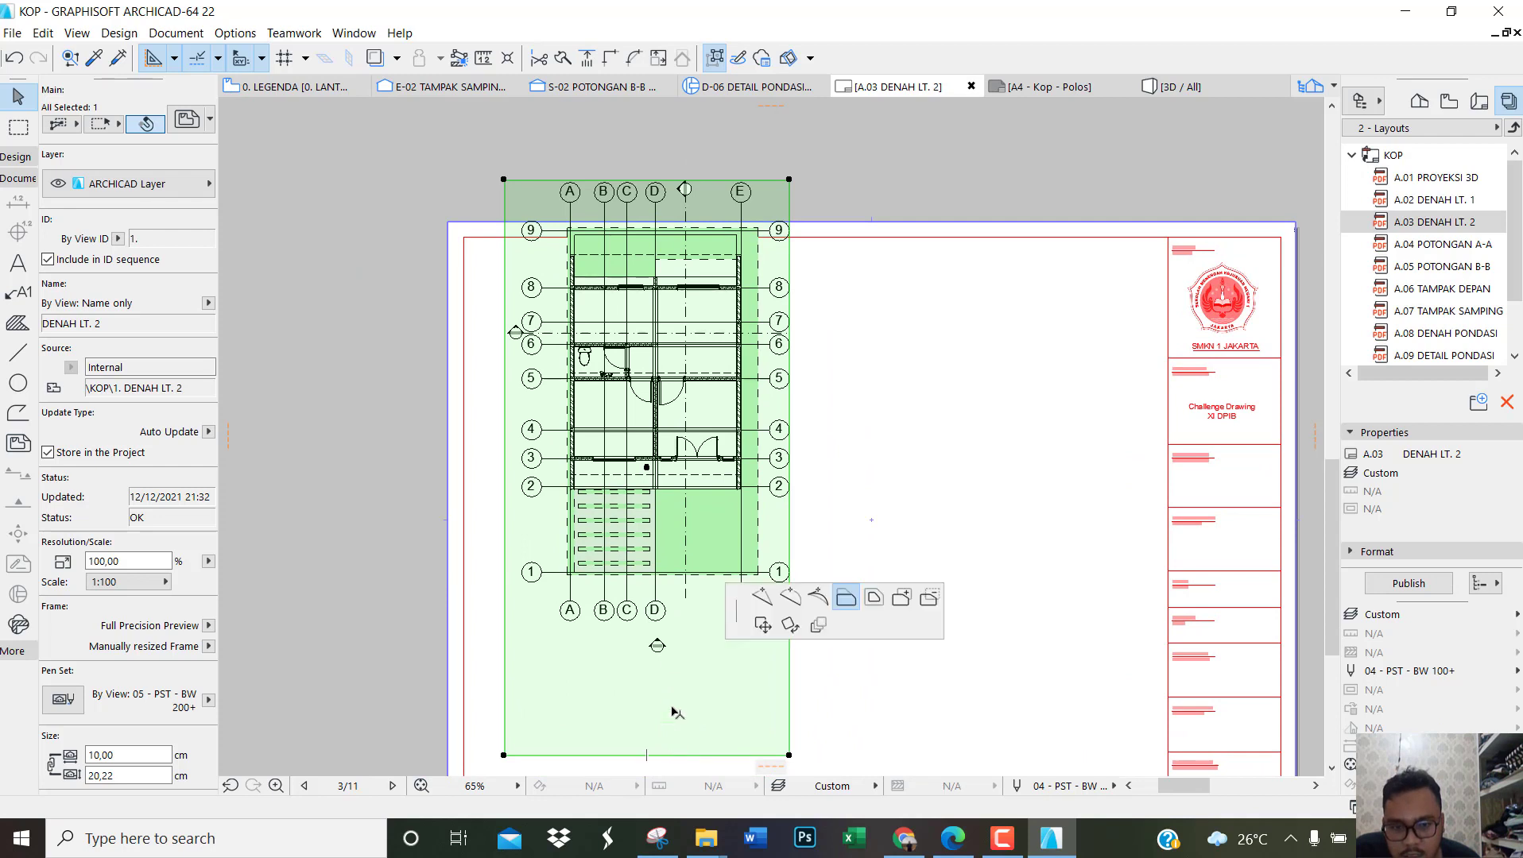
{"action": "left_click", "coordinate": [672, 619]}
Step: Set the title type of the DENAH LT. 2 drawing to Linear Drawing Title 22
{"action": "scroll", "coordinate": [107, 460], "scroll_direction": "down", "scroll_amount": 10}
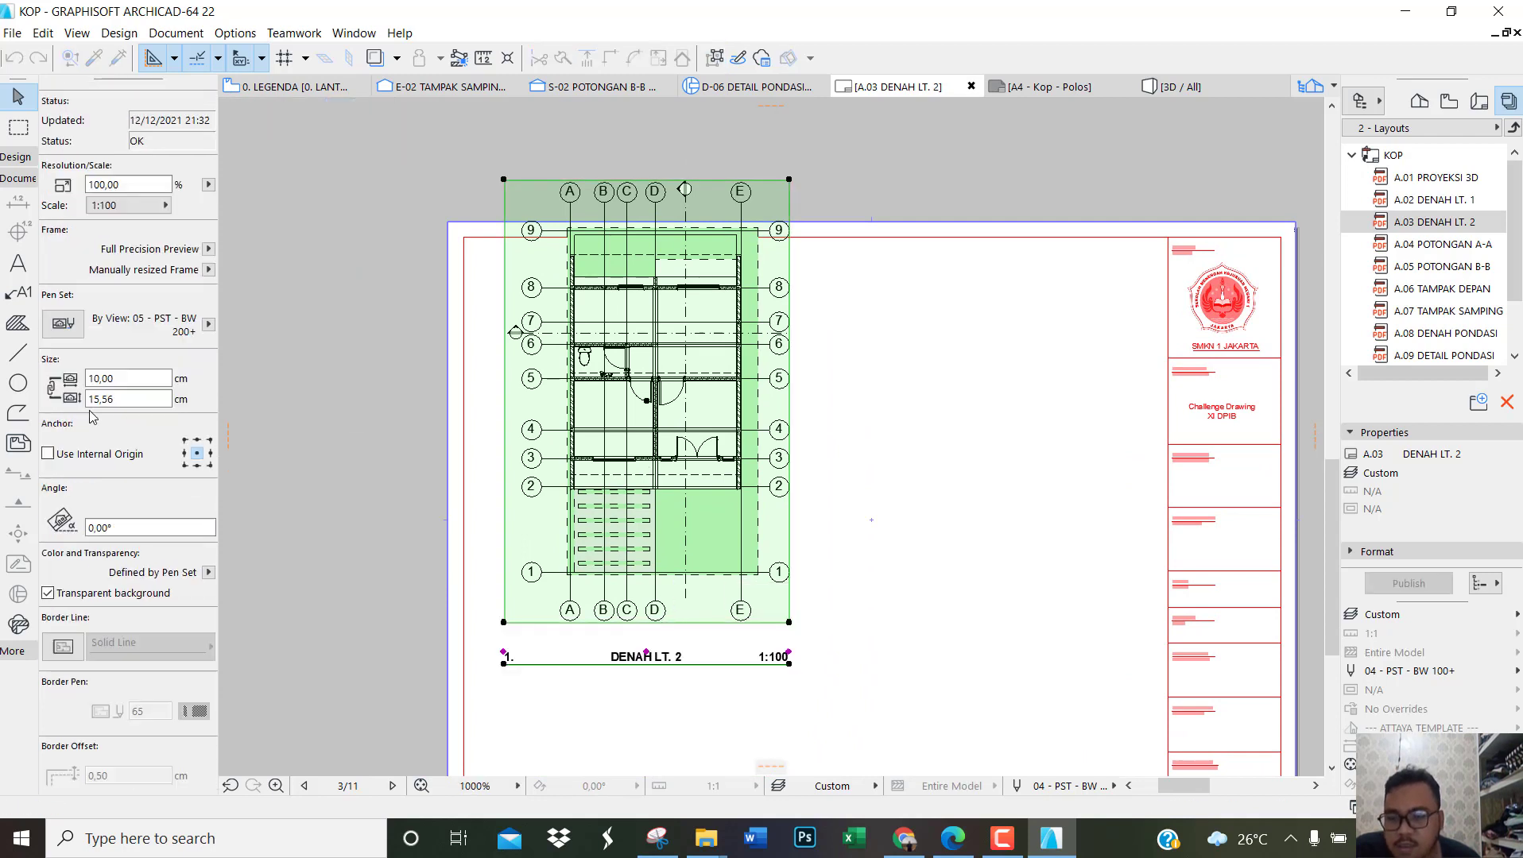
{"action": "left_click", "coordinate": [133, 386]}
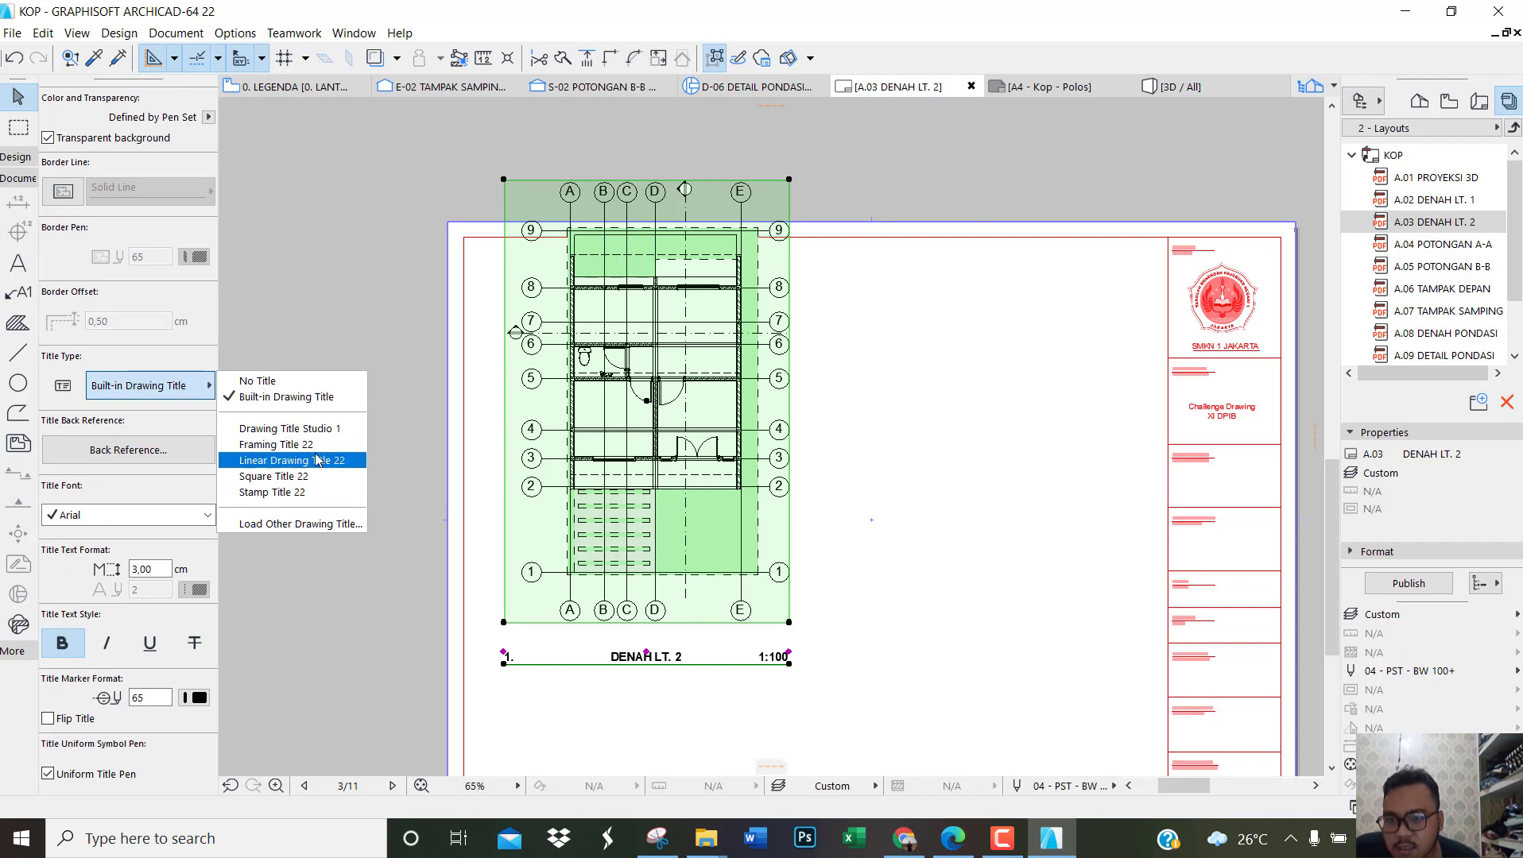
{"action": "left_click", "coordinate": [290, 460]}
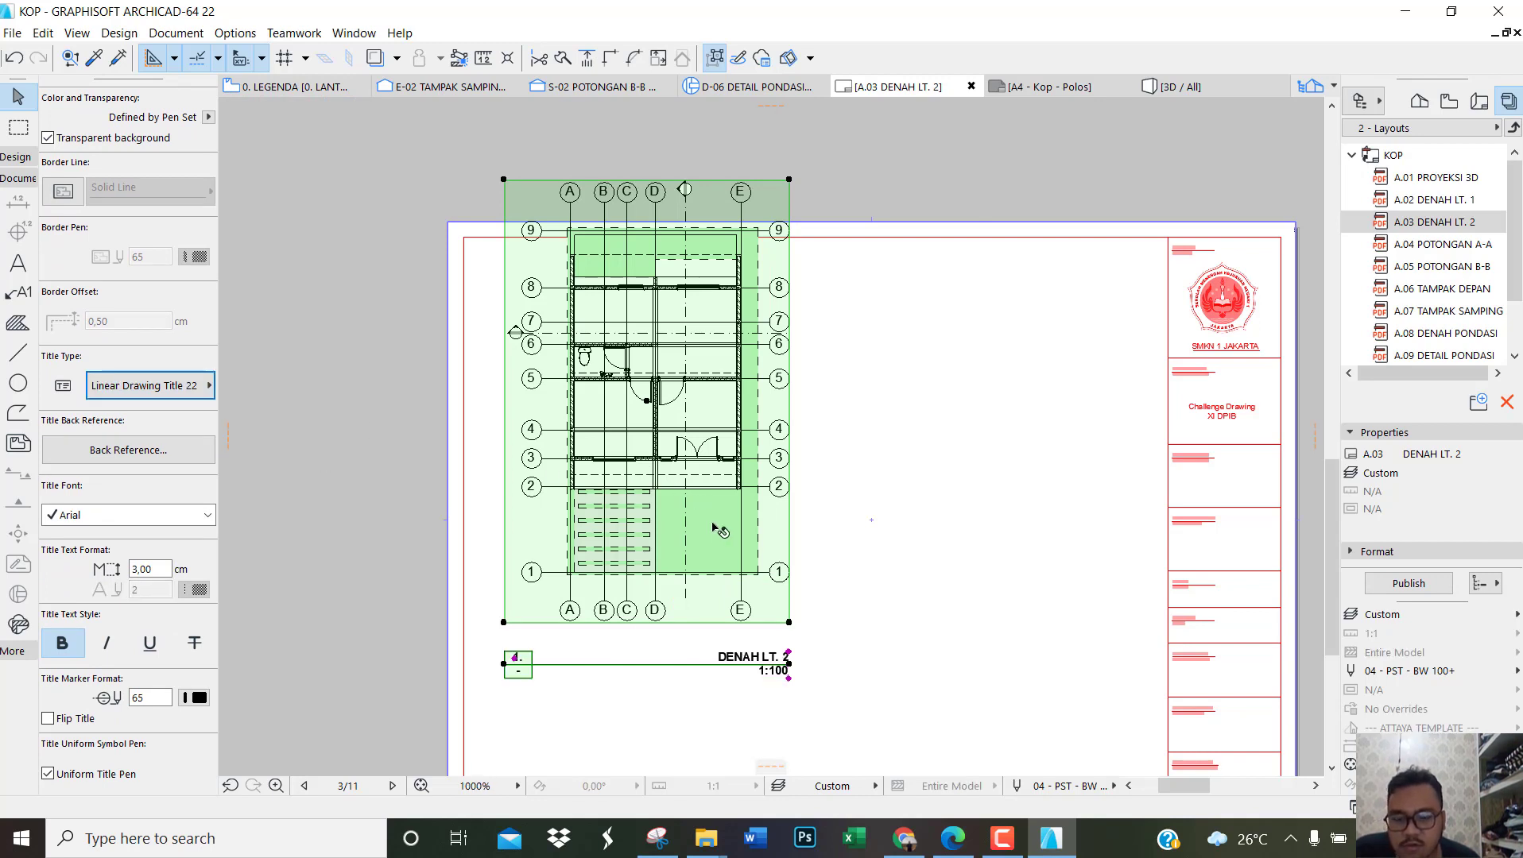
Step: Move the DENAH LT. 2 drawing down and slightly right so it sits inside the sheet border
{"action": "mouse_move", "coordinate": [719, 530]}
{"action": "left_mouse_down"}
{"action": "mouse_move", "coordinate": [692, 429]}
{"action": "mouse_move", "coordinate": [727, 612]}
{"action": "mouse_move", "coordinate": [775, 636]}
{"action": "mouse_move", "coordinate": [751, 639]}
{"action": "left_mouse_up"}
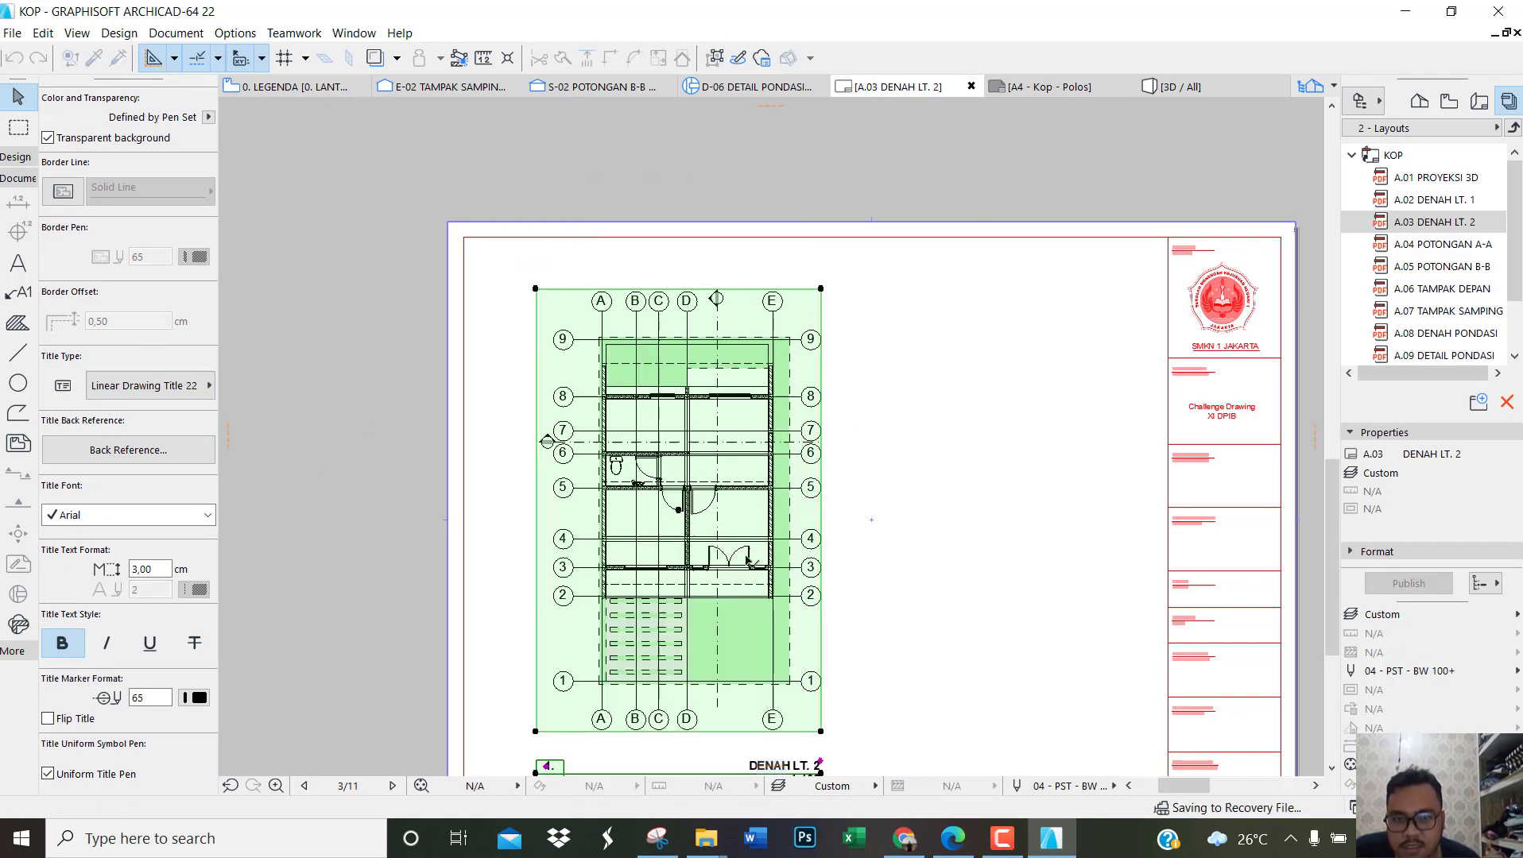
{"action": "scroll", "coordinate": [772, 480], "scroll_direction": "down", "scroll_amount": 2}
{"action": "scroll", "coordinate": [899, 604], "scroll_direction": "up", "scroll_amount": 2}
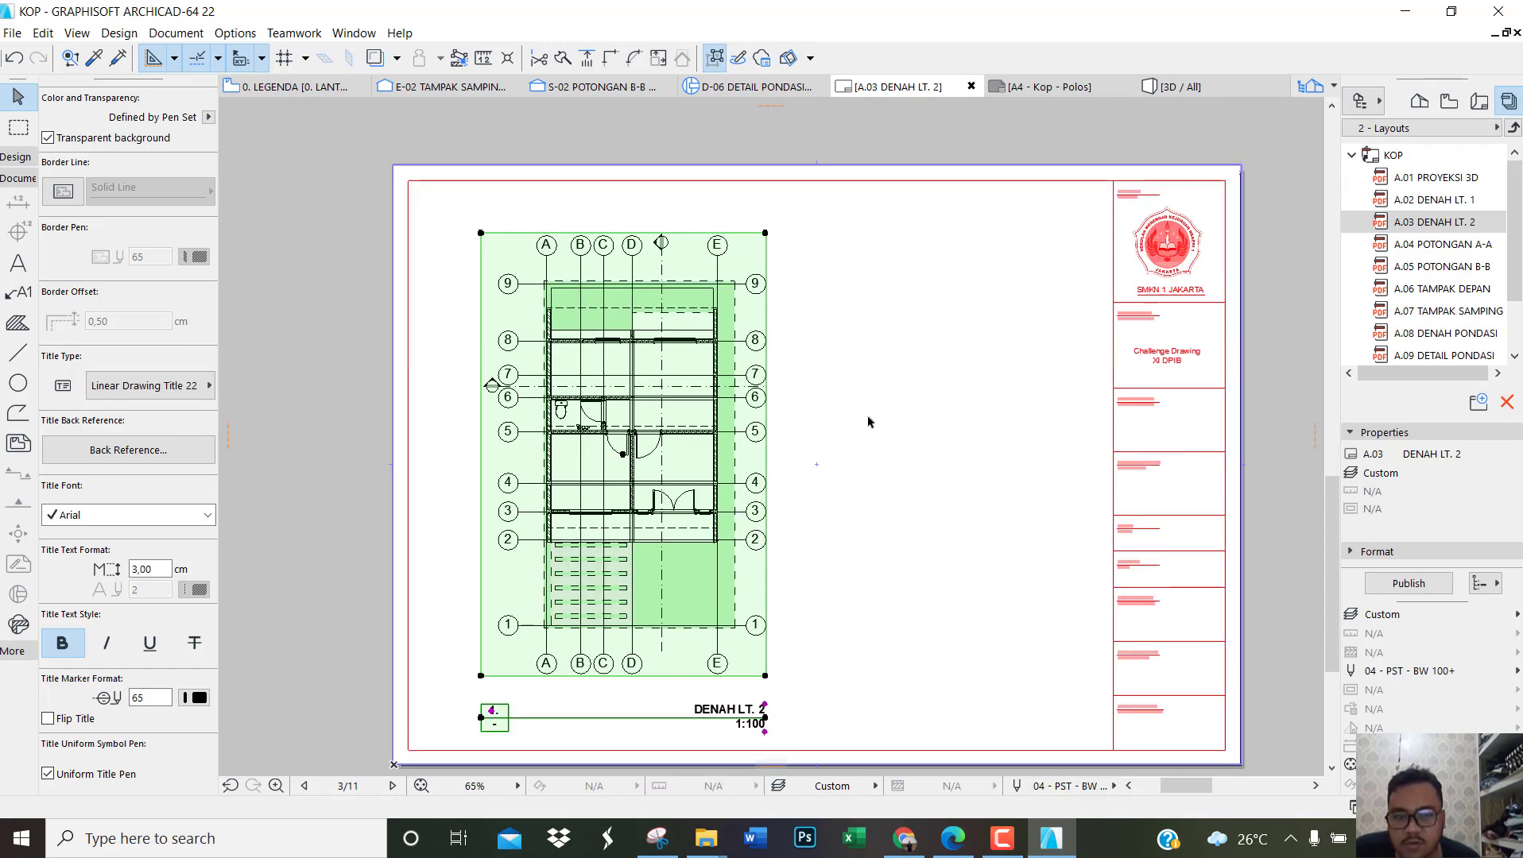
Step: Place the internal view 0. LEGENDA as a second drawing on the A.03 DENAH LT. 2 layout
{"action": "right_click", "coordinate": [868, 422]}
{"action": "left_click", "coordinate": [972, 488]}
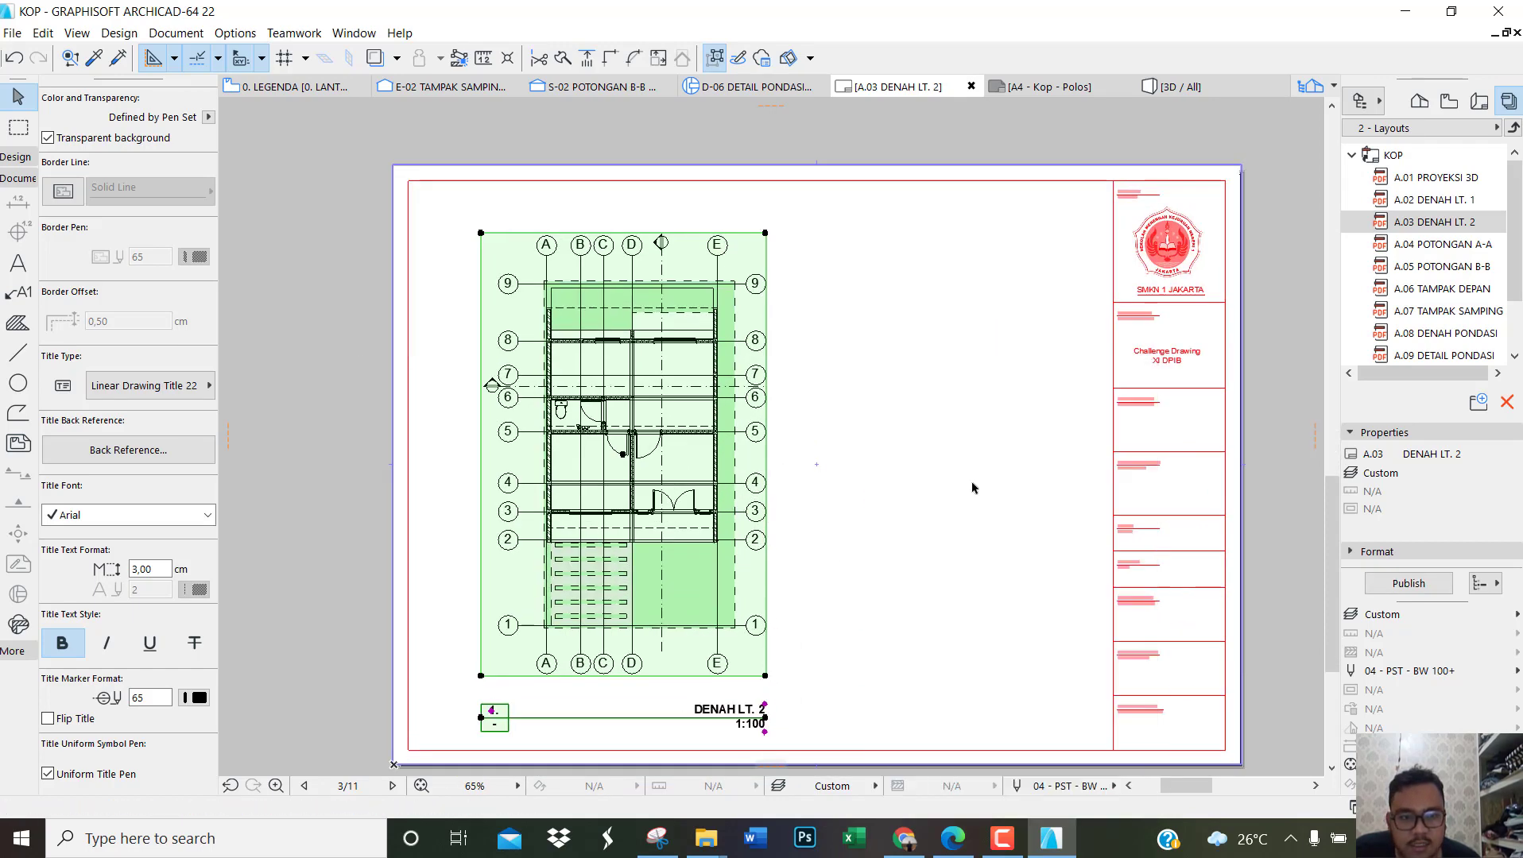
{"action": "left_click", "coordinate": [983, 449]}
{"action": "right_click", "coordinate": [983, 449]}
{"action": "left_click", "coordinate": [1018, 616]}
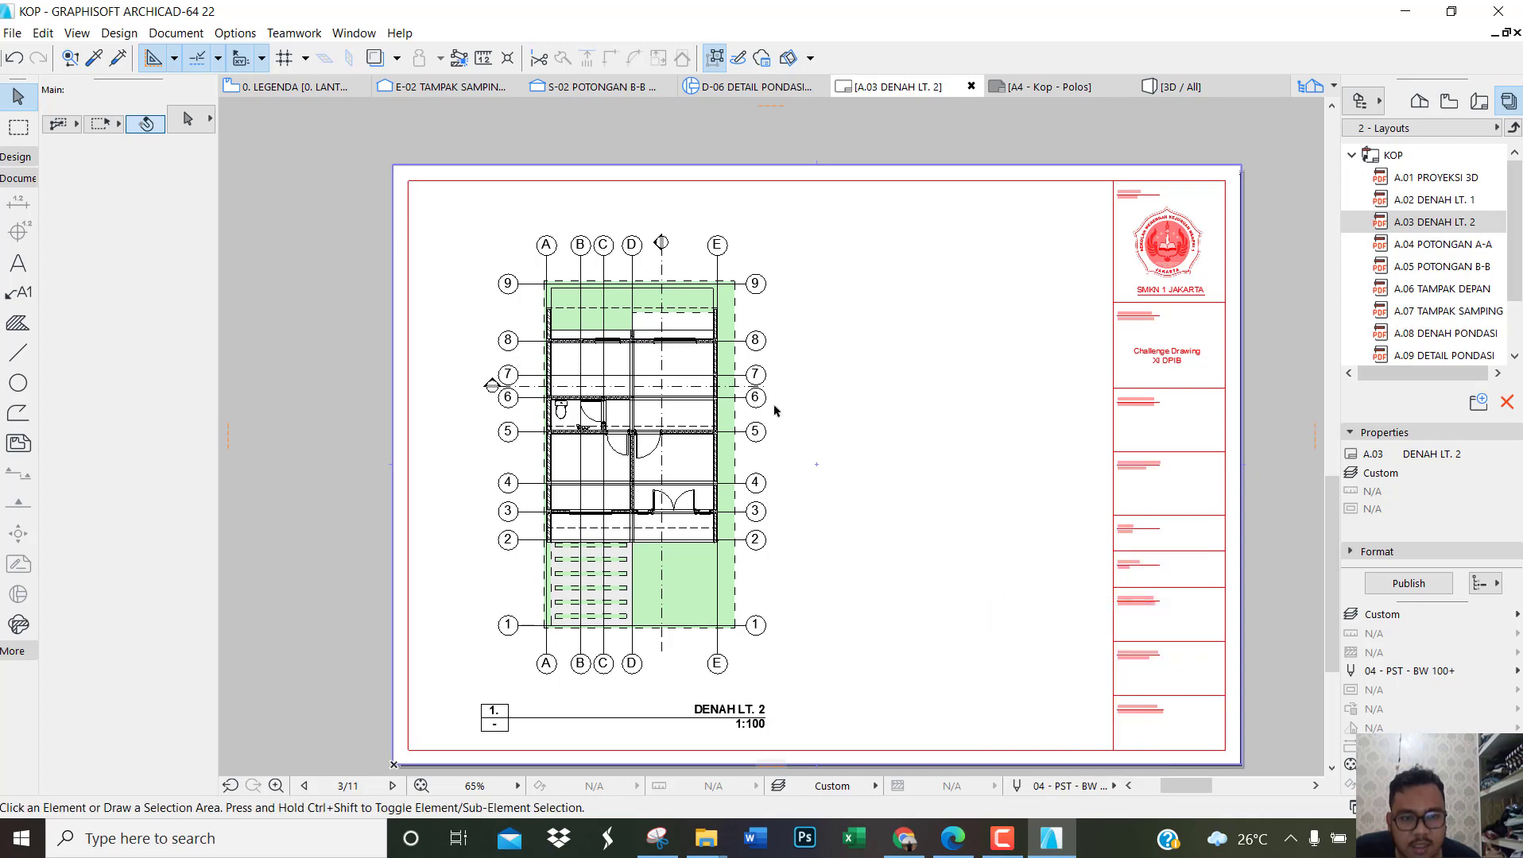
{"action": "scroll", "coordinate": [777, 313], "scroll_direction": "up", "scroll_amount": 4}
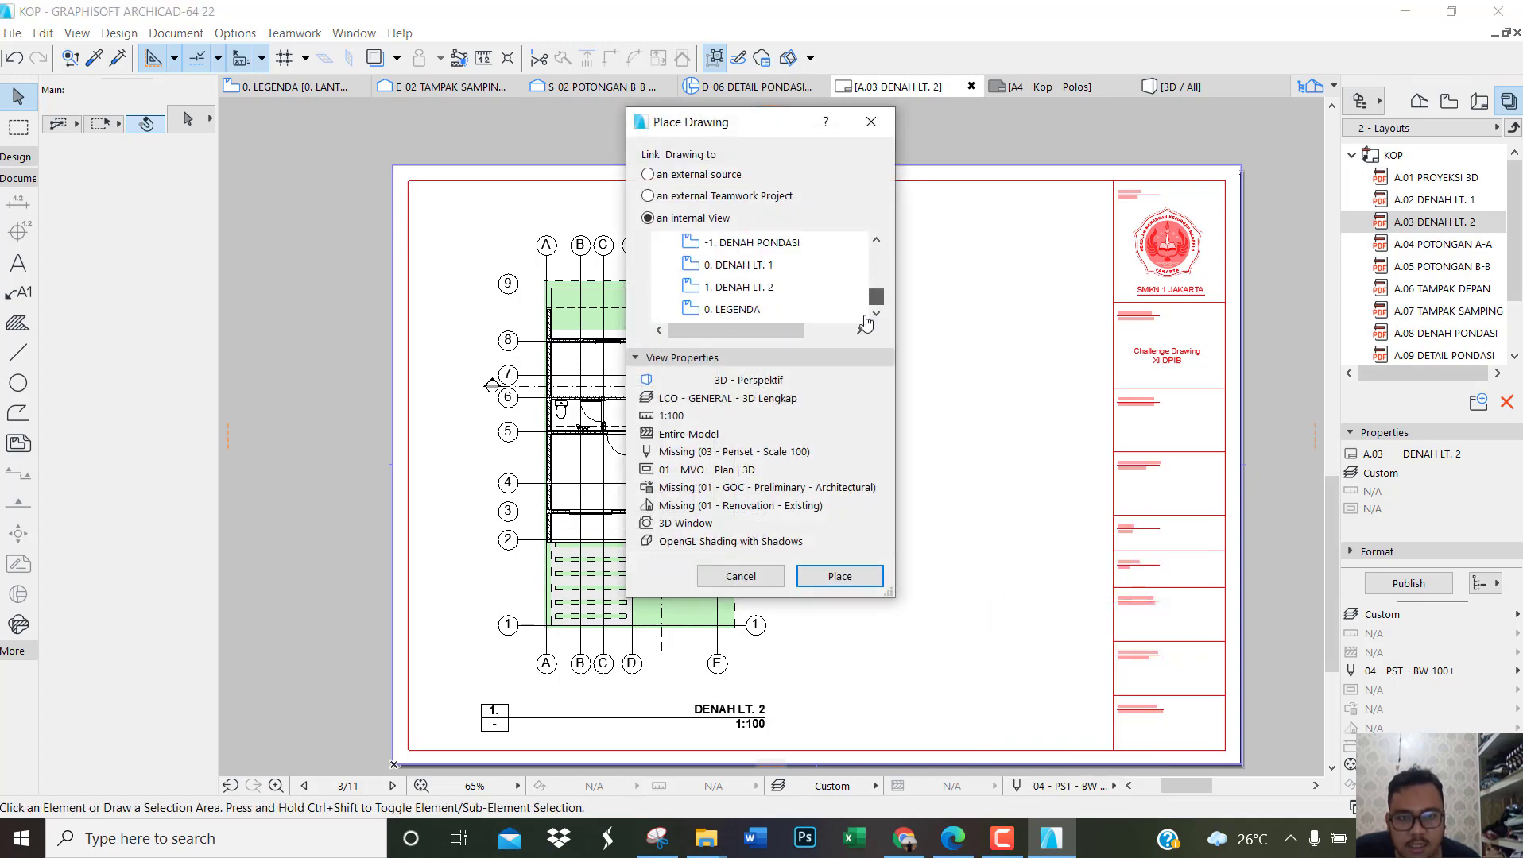
{"action": "left_click", "coordinate": [777, 313]}
{"action": "left_click", "coordinate": [841, 577]}
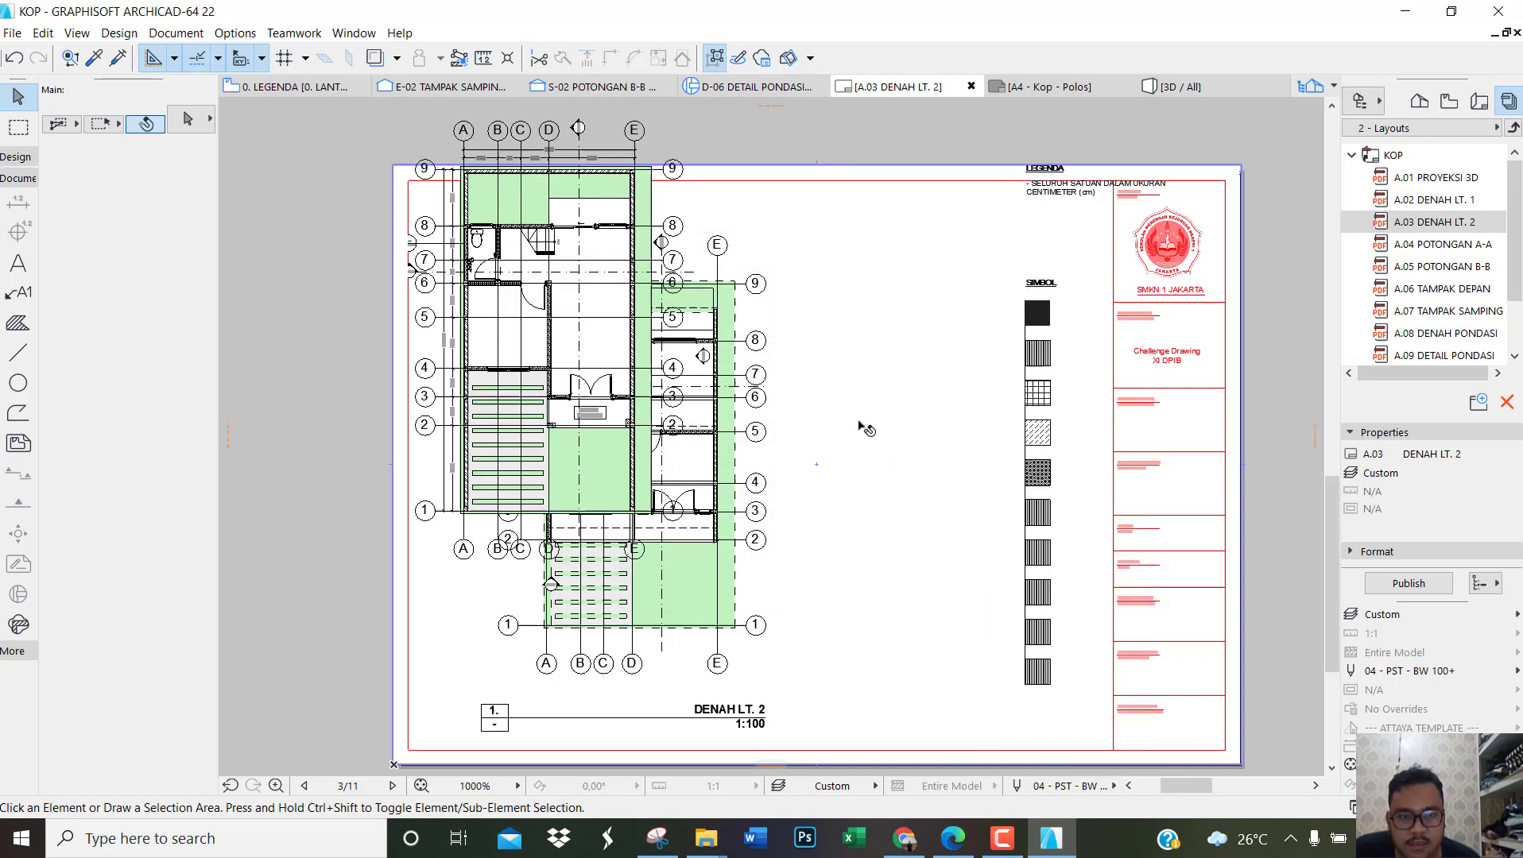
Step: Crop the LEGENDA drawing's frame from its left and right edges to about 8.50 cm wide, excluding the floor plan
{"action": "left_click", "coordinate": [865, 429]}
{"action": "left_click", "coordinate": [407, 297]}
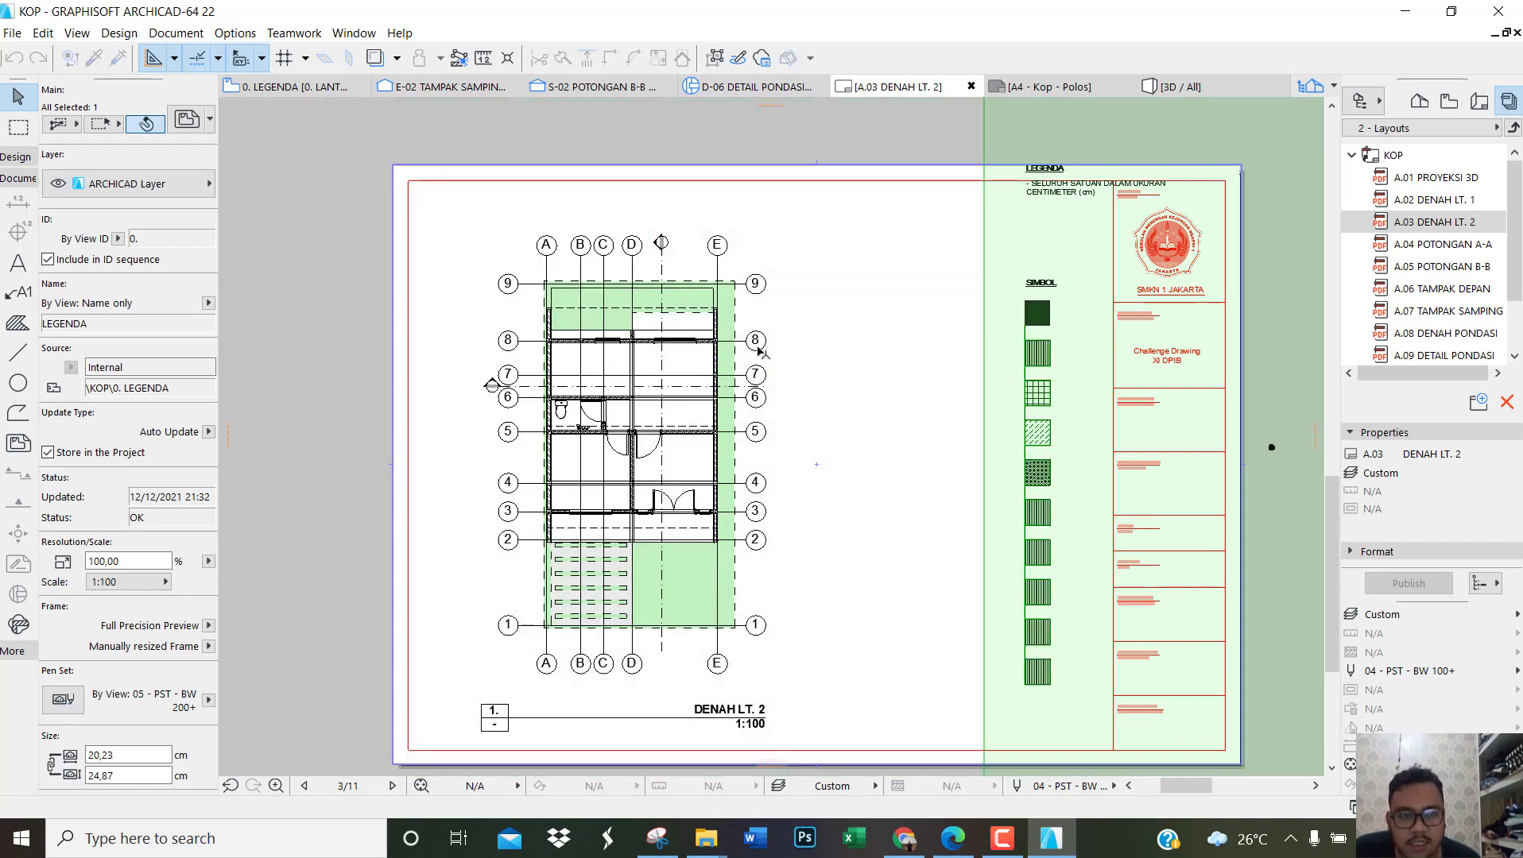
{"action": "scroll", "coordinate": [758, 349], "scroll_direction": "down", "scroll_amount": 2}
{"action": "scroll", "coordinate": [1006, 341], "scroll_direction": "down", "scroll_amount": 2}
{"action": "scroll", "coordinate": [1222, 371], "scroll_direction": "up", "scroll_amount": 1}
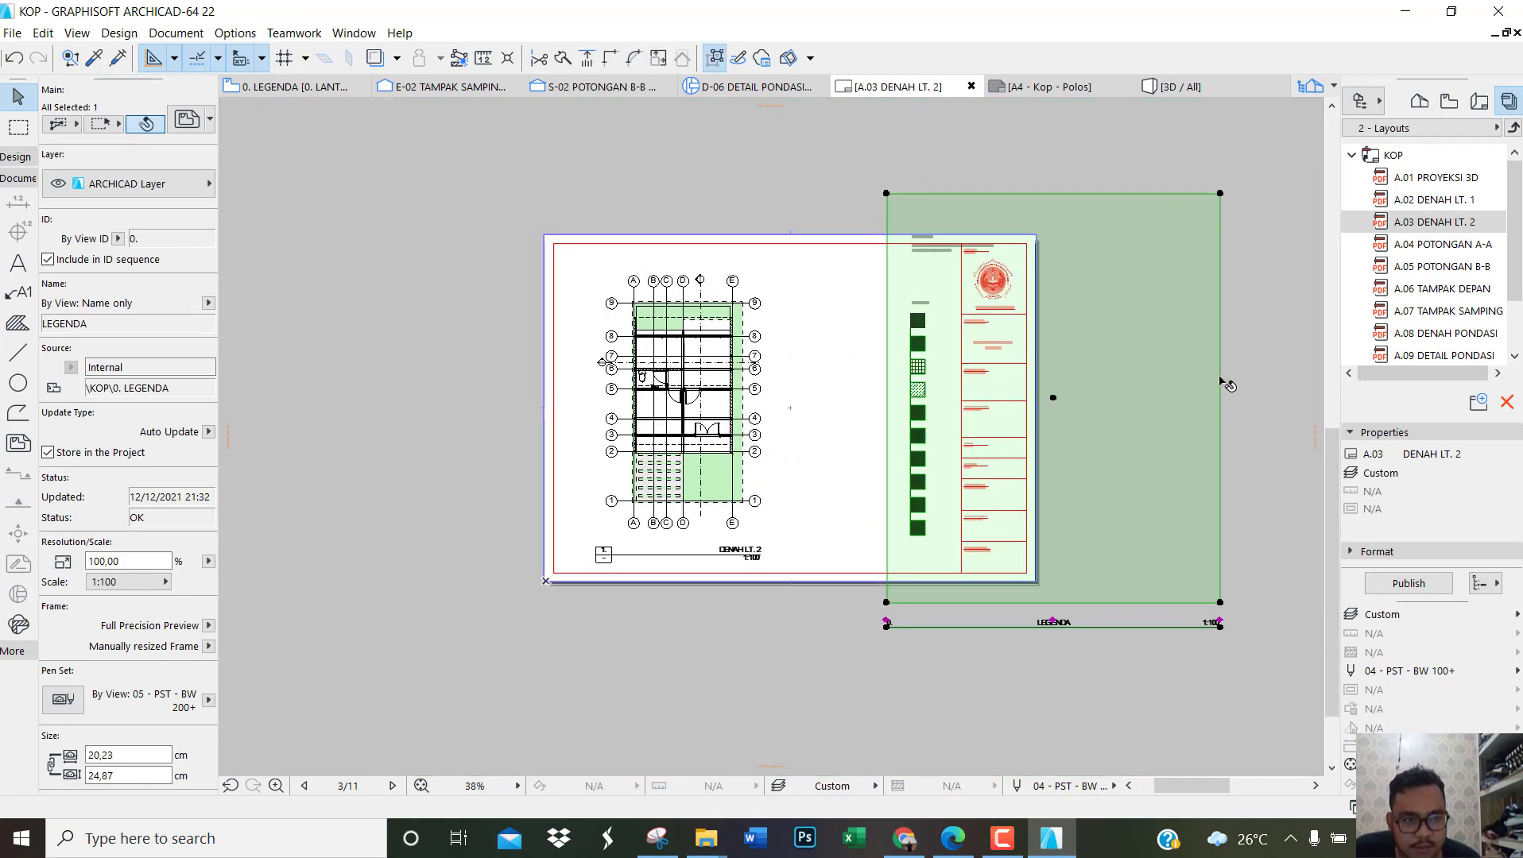
{"action": "left_click", "coordinate": [1220, 377]}
{"action": "left_click", "coordinate": [1024, 365]}
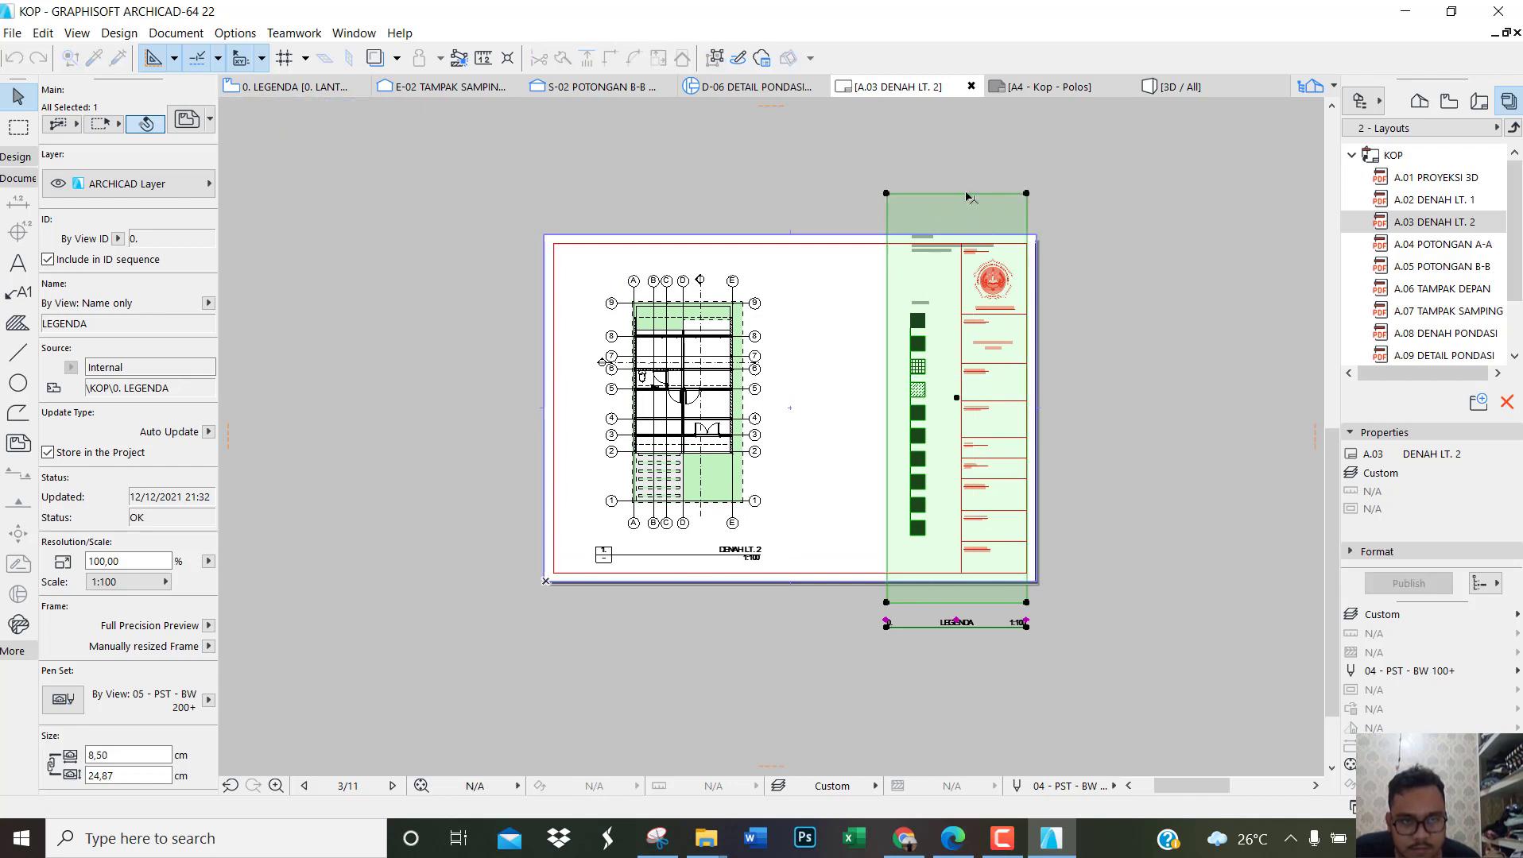
Step: Crop the LEGENDA drawing's frame from its upper and lower edges to about 19.24 cm high
{"action": "left_click", "coordinate": [970, 194]}
{"action": "left_click", "coordinate": [971, 224]}
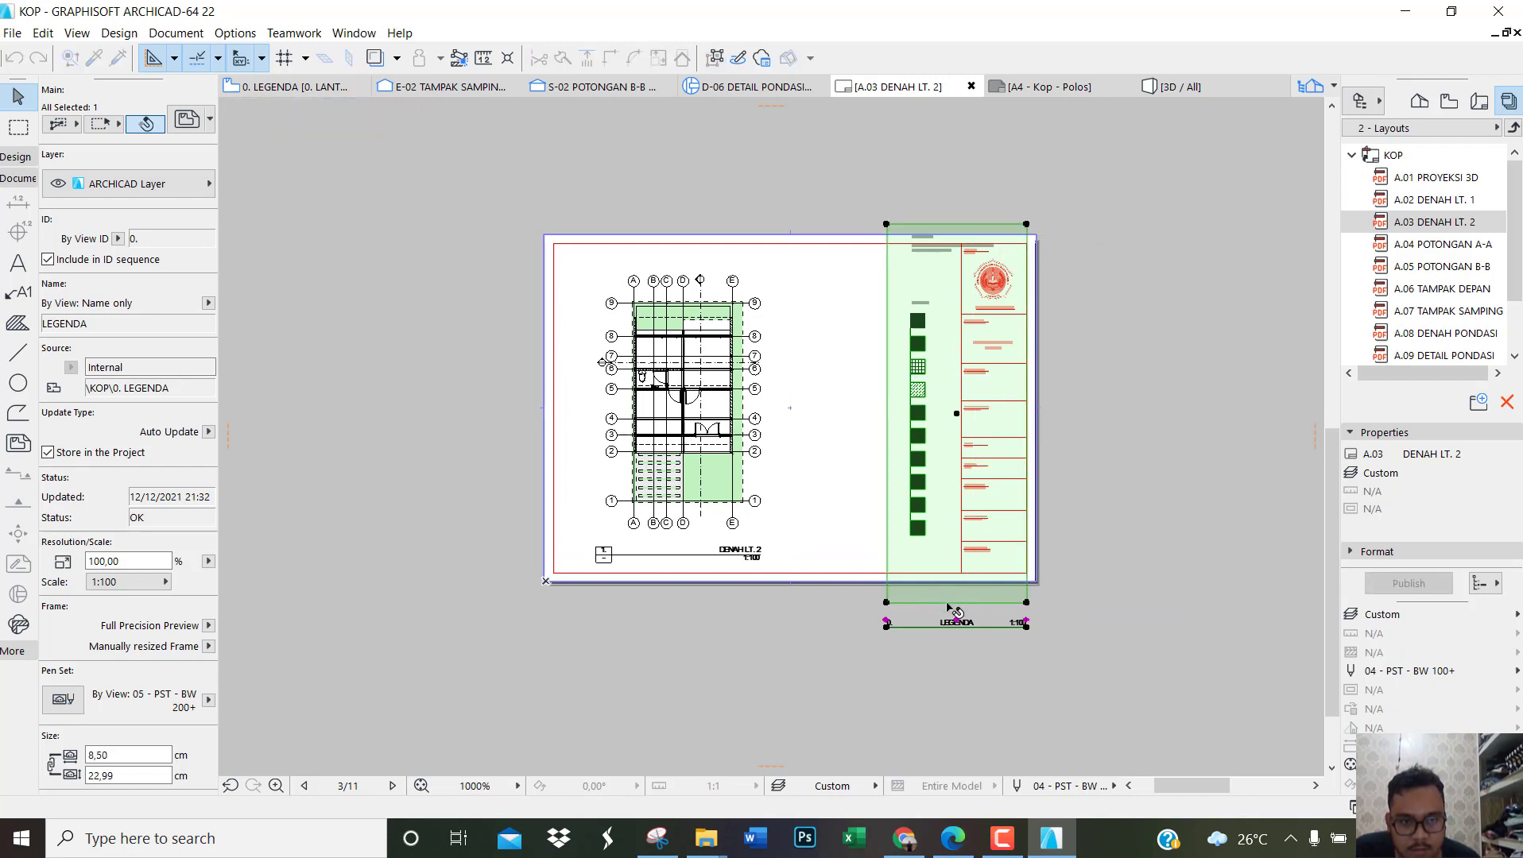
{"action": "left_click", "coordinate": [949, 603]}
{"action": "left_click", "coordinate": [952, 541]}
Step: Set the title type of the LEGENDA drawing to No Title
{"action": "scroll", "coordinate": [156, 436], "scroll_direction": "down", "scroll_amount": 1}
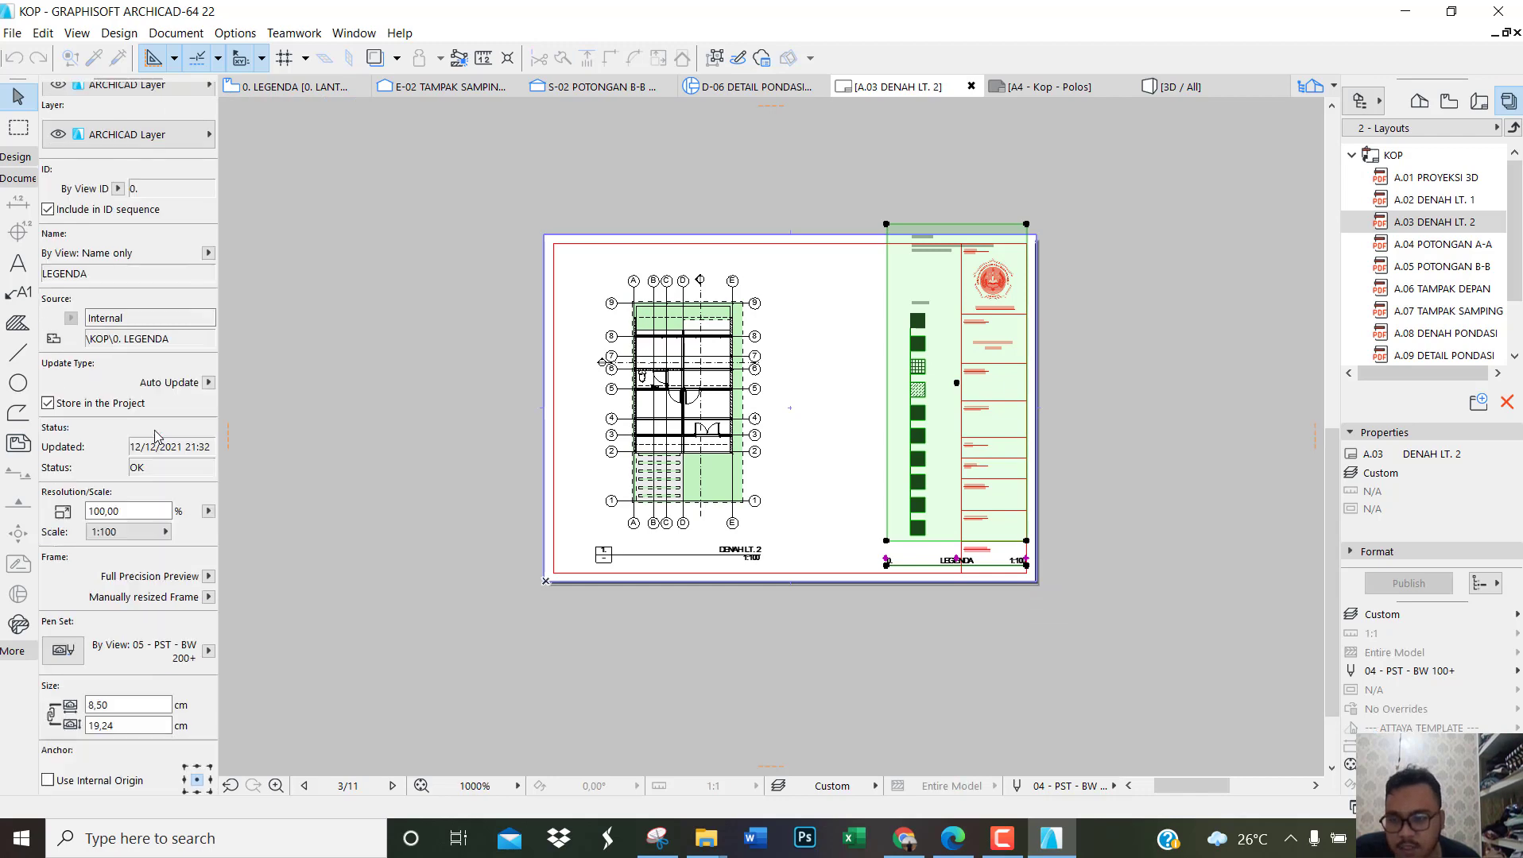
{"action": "scroll", "coordinate": [156, 436], "scroll_direction": "down", "scroll_amount": 5}
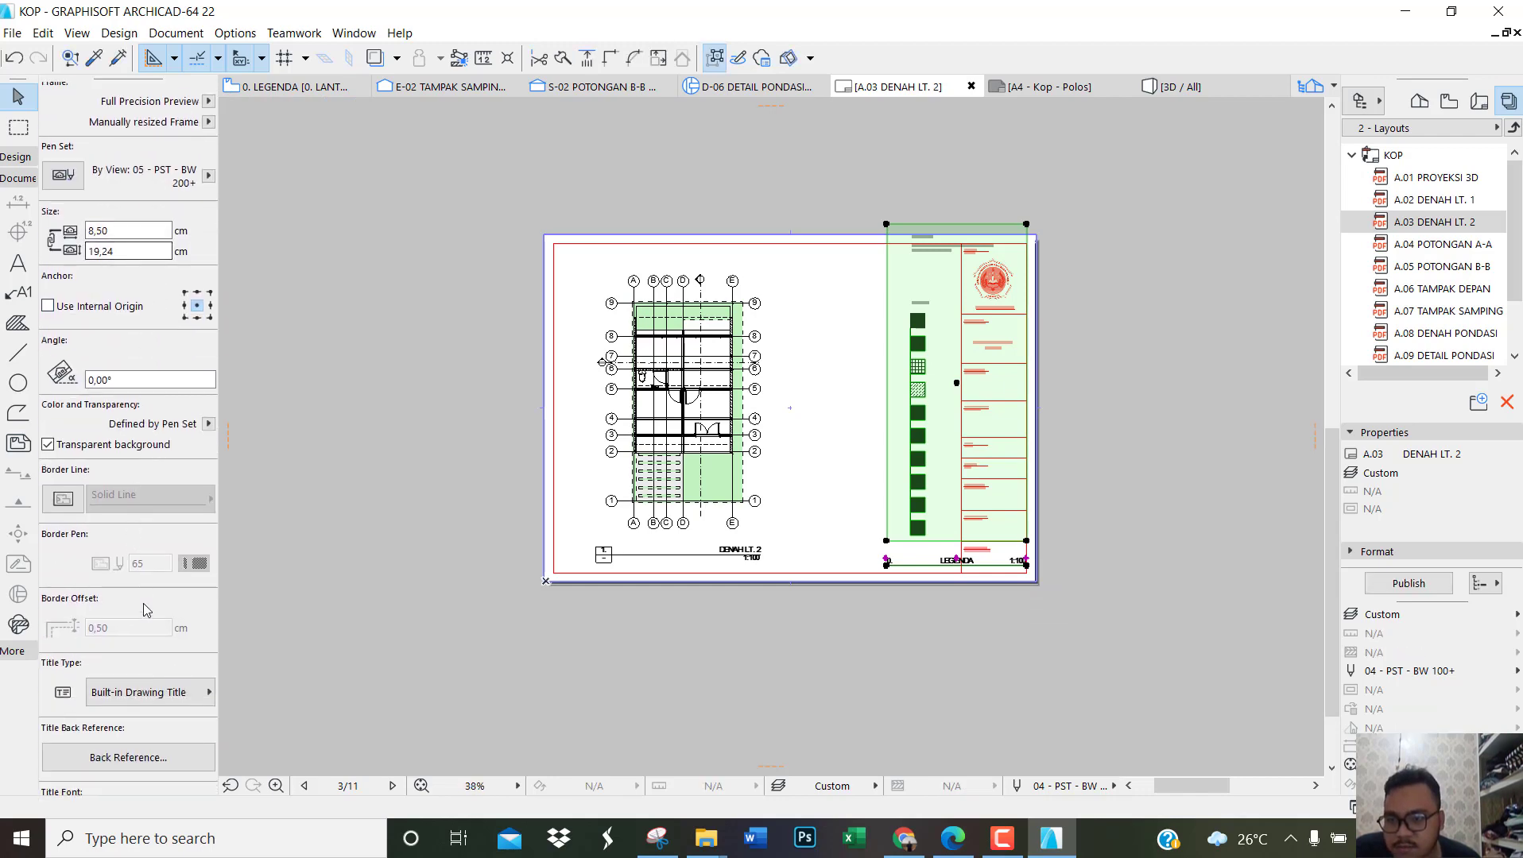
{"action": "left_click", "coordinate": [164, 693]}
{"action": "left_click", "coordinate": [256, 668]}
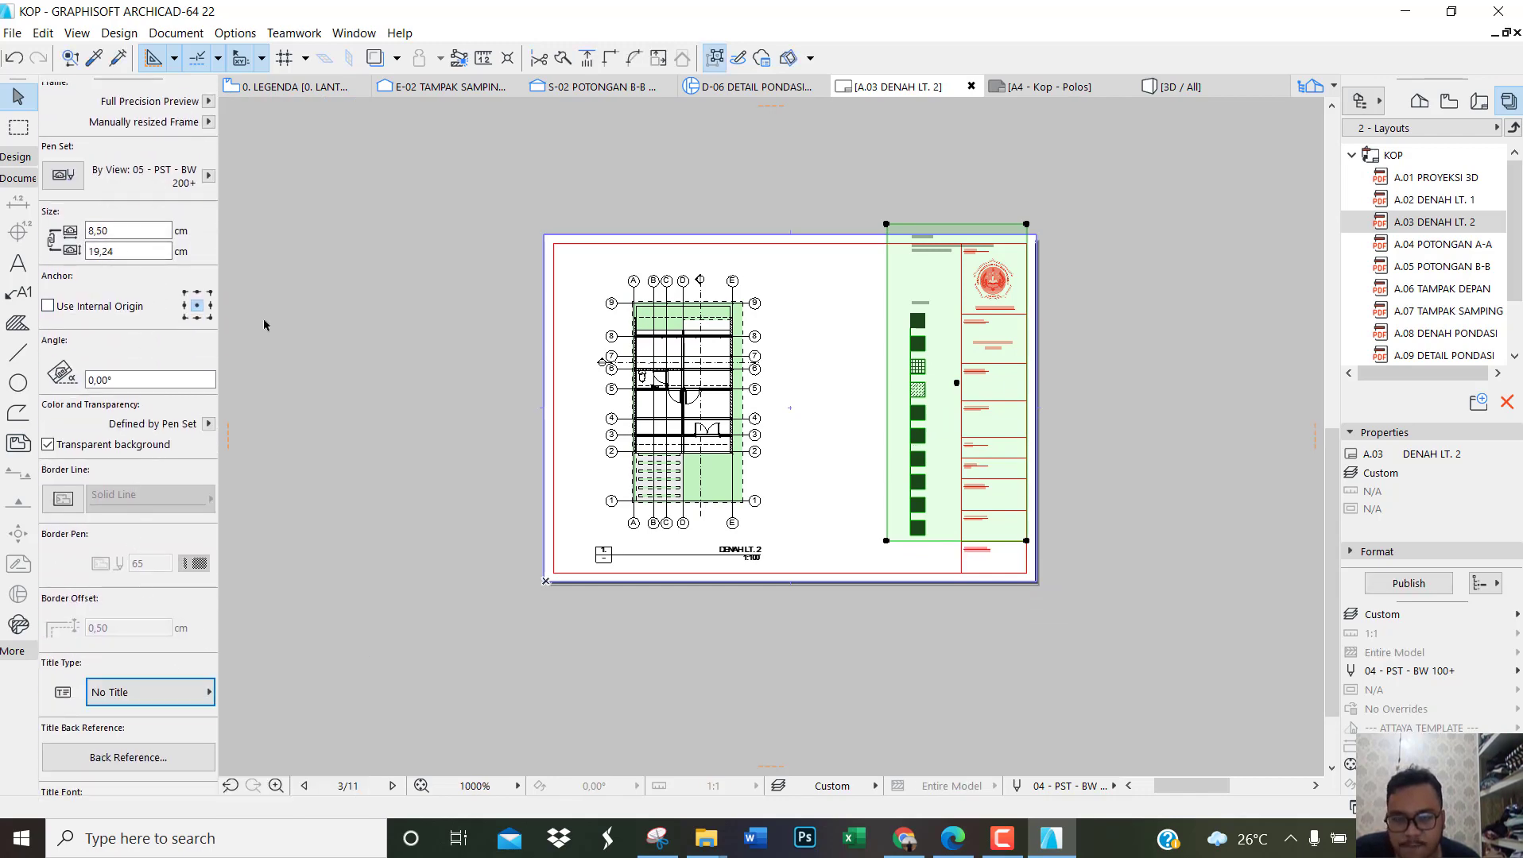
Step: Set a custom scale of 1:150 for the LEGENDA drawing
{"action": "scroll", "coordinate": [140, 586], "scroll_direction": "up", "scroll_amount": 5}
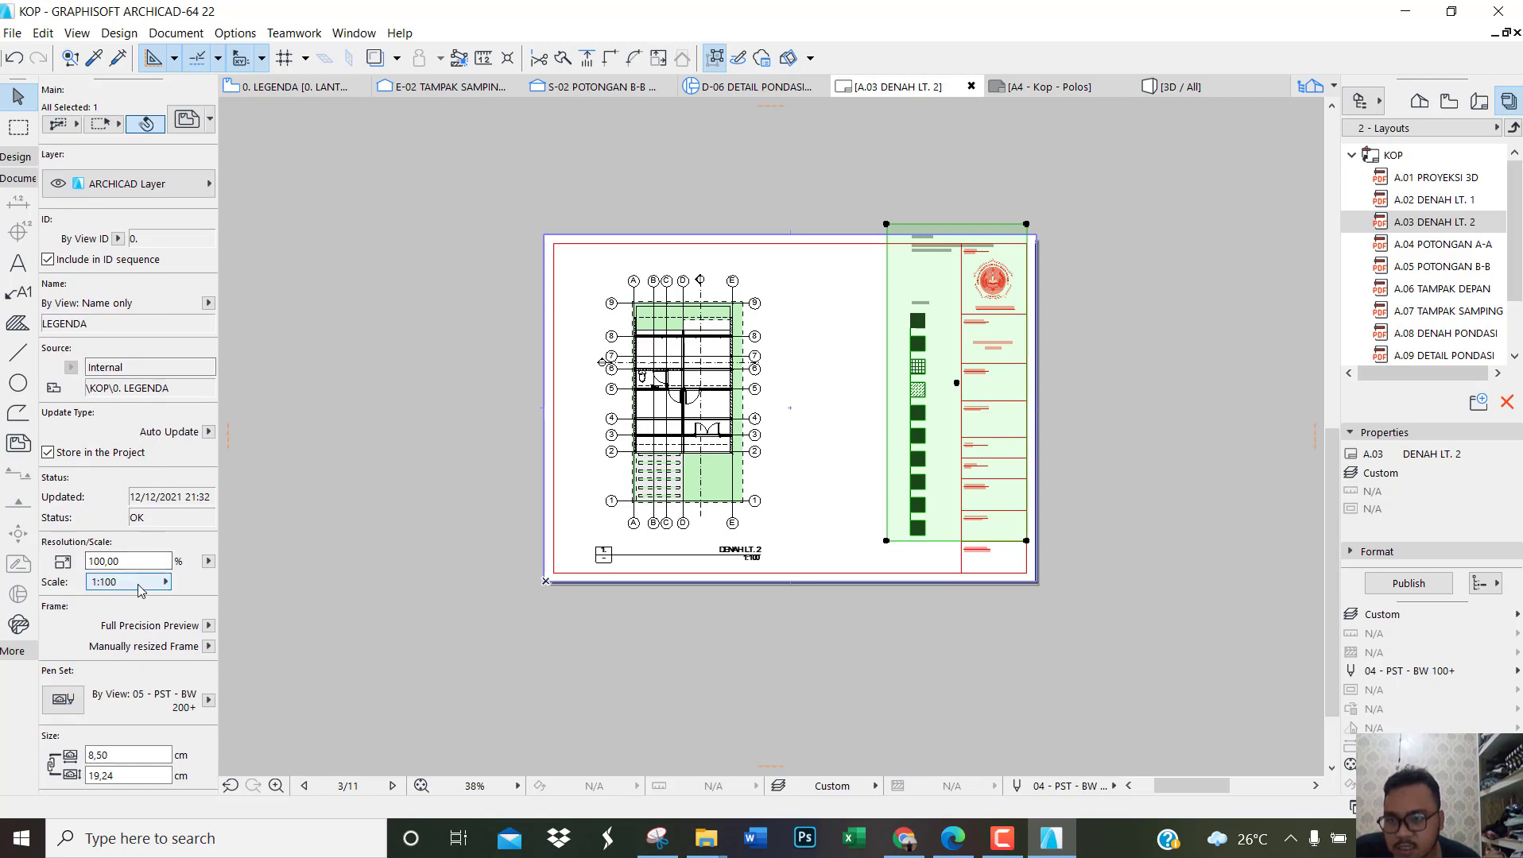
{"action": "left_click", "coordinate": [139, 584]}
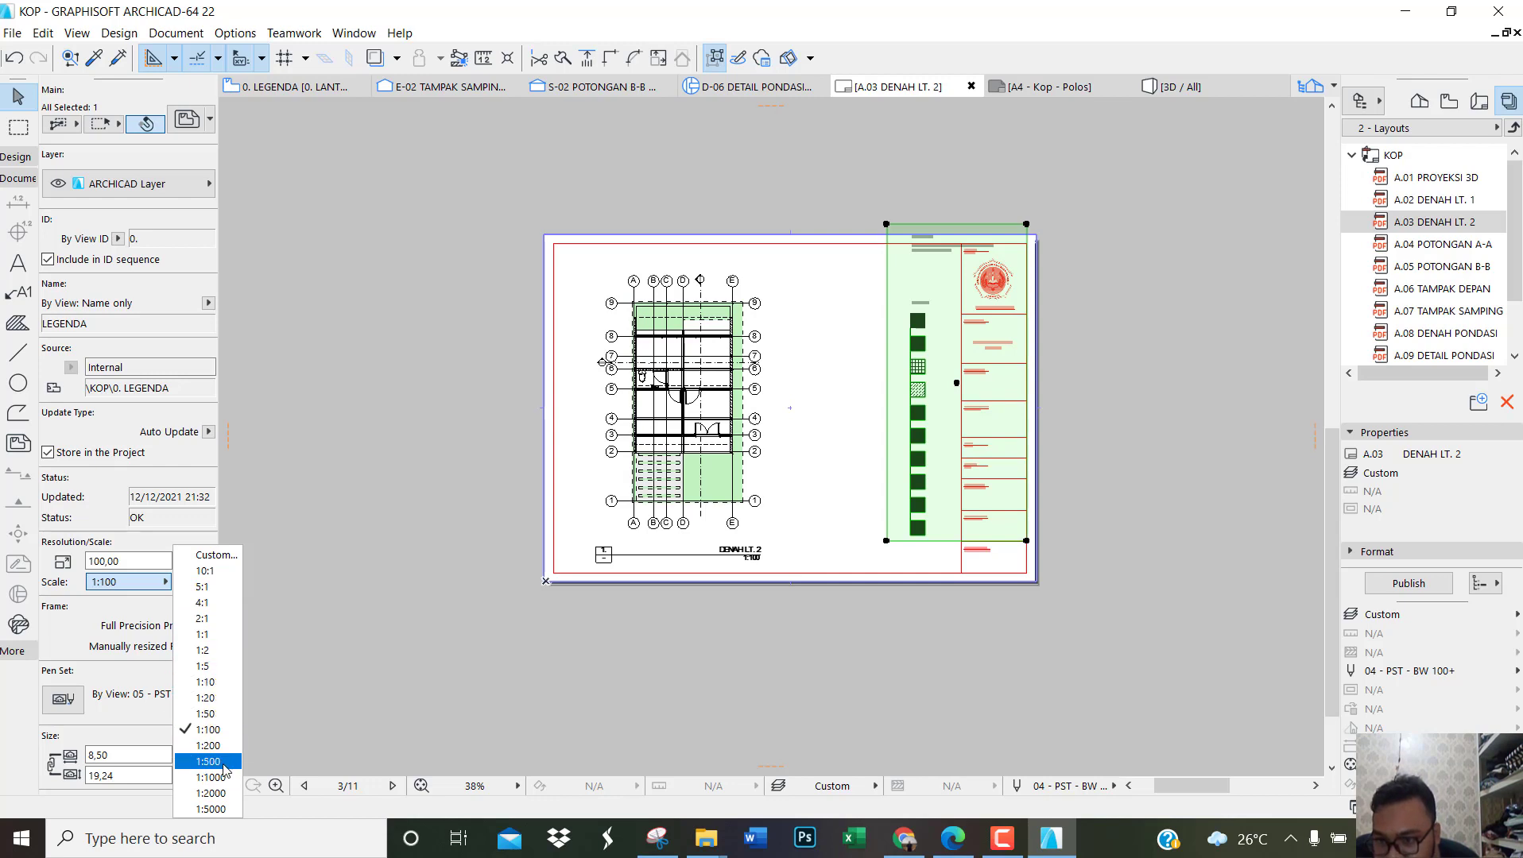
{"action": "left_click", "coordinate": [212, 554]}
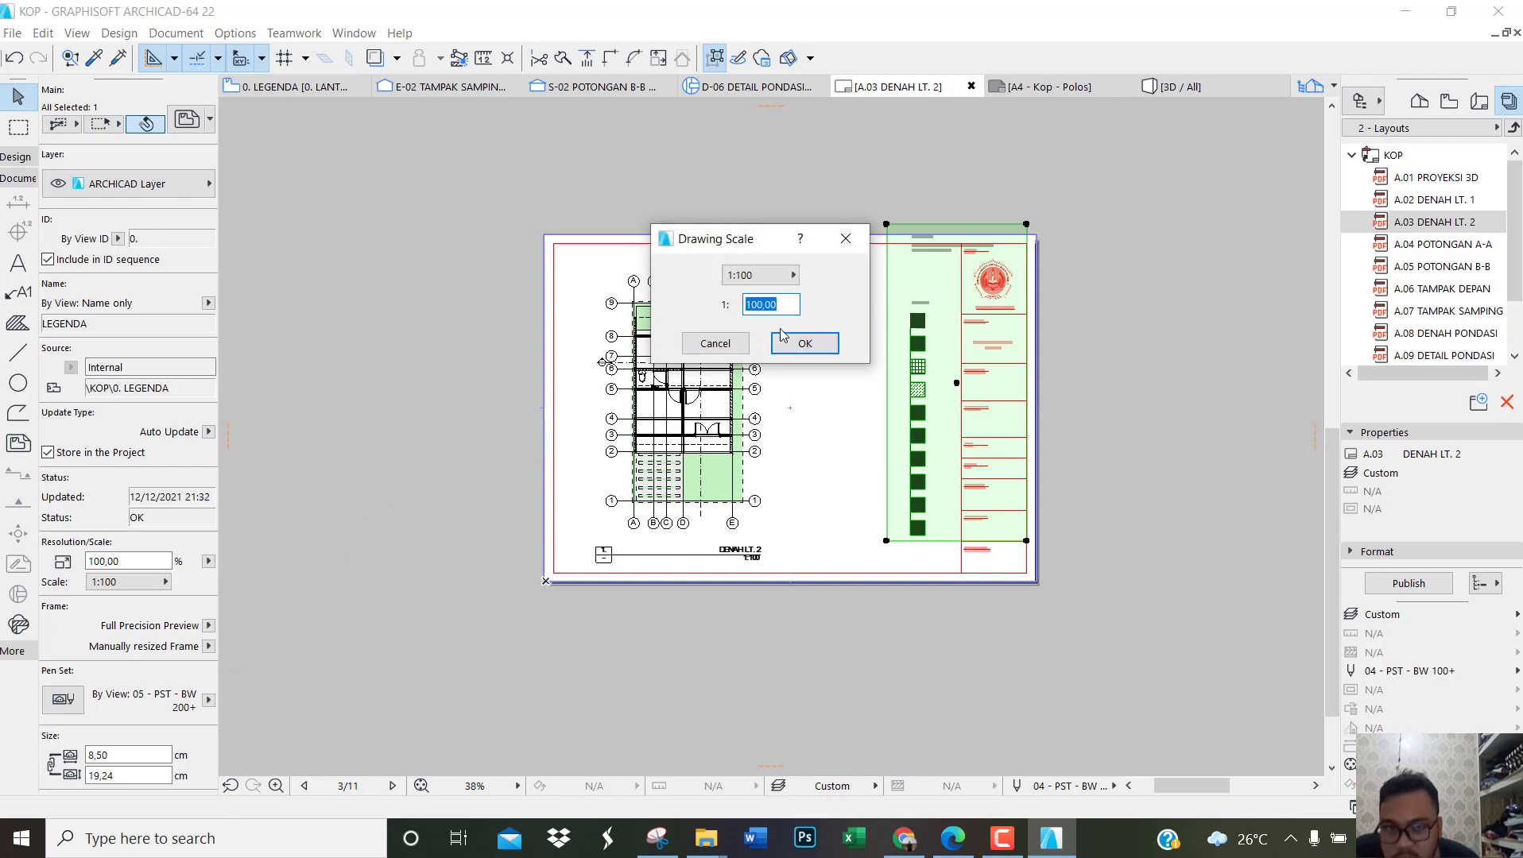
{"action": "type", "text": "150"}
{"action": "key", "text": "Return"}
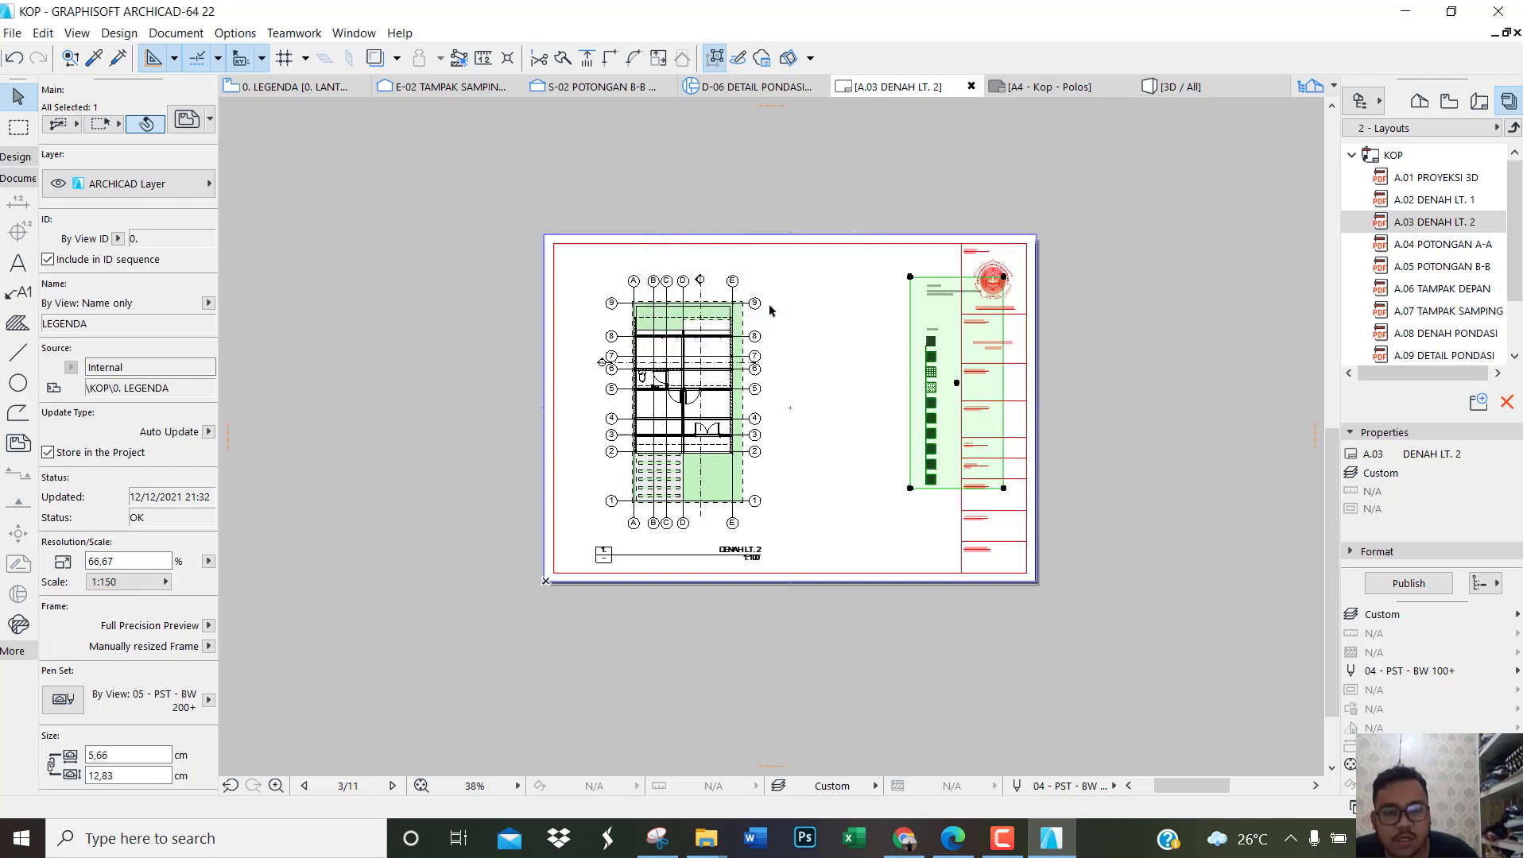
Step: Move the LEGENDA drawing into the blank area between the floor plan and the title block, and deselect it
{"action": "left_click", "coordinate": [974, 400]}
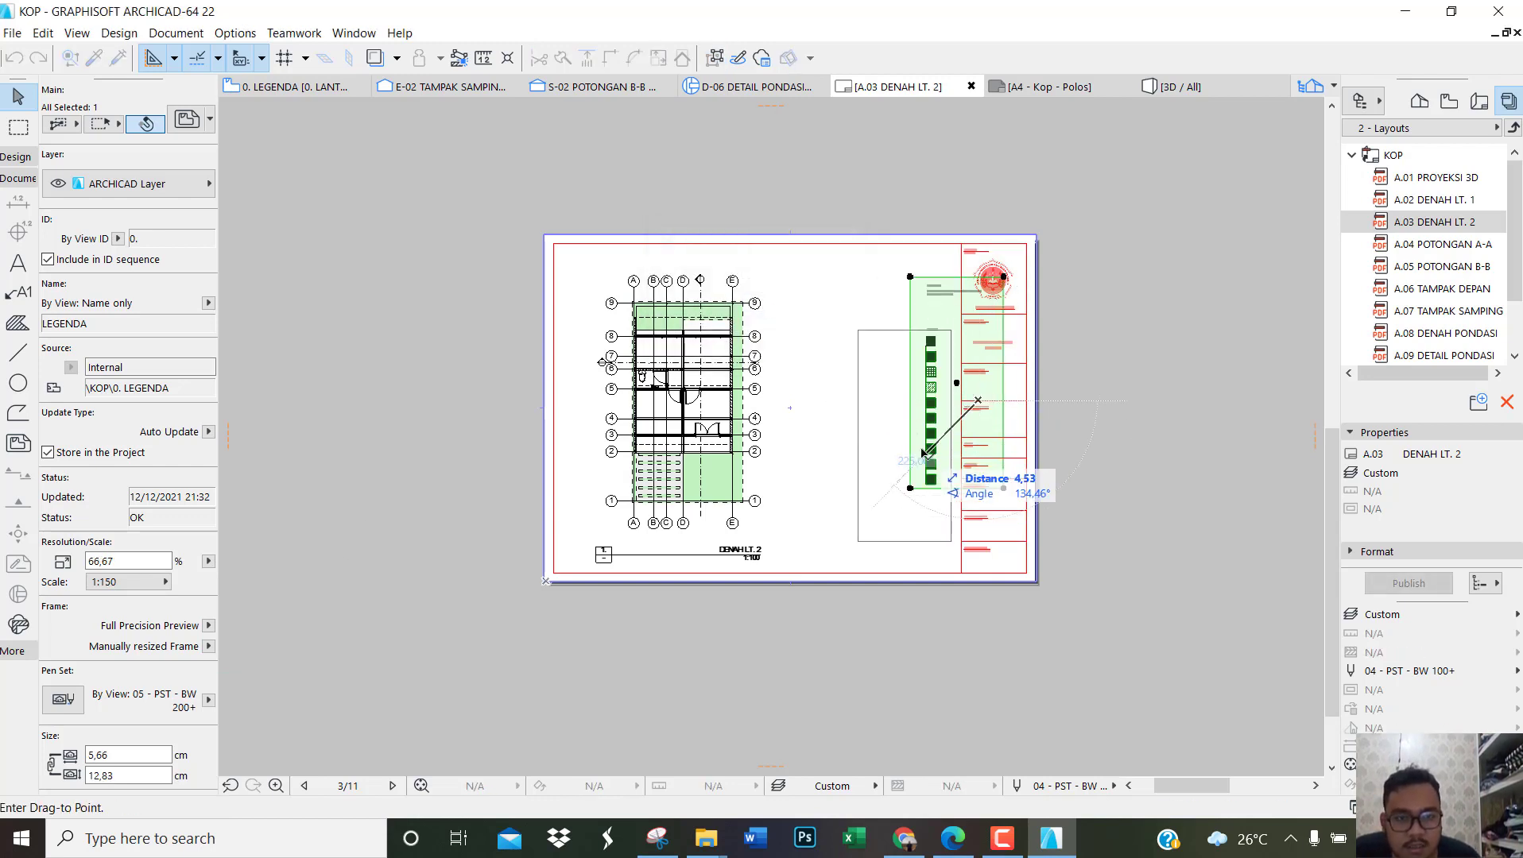
{"action": "left_click", "coordinate": [906, 400]}
{"action": "left_click", "coordinate": [1136, 395]}
{"action": "left_click", "coordinate": [1136, 393]}
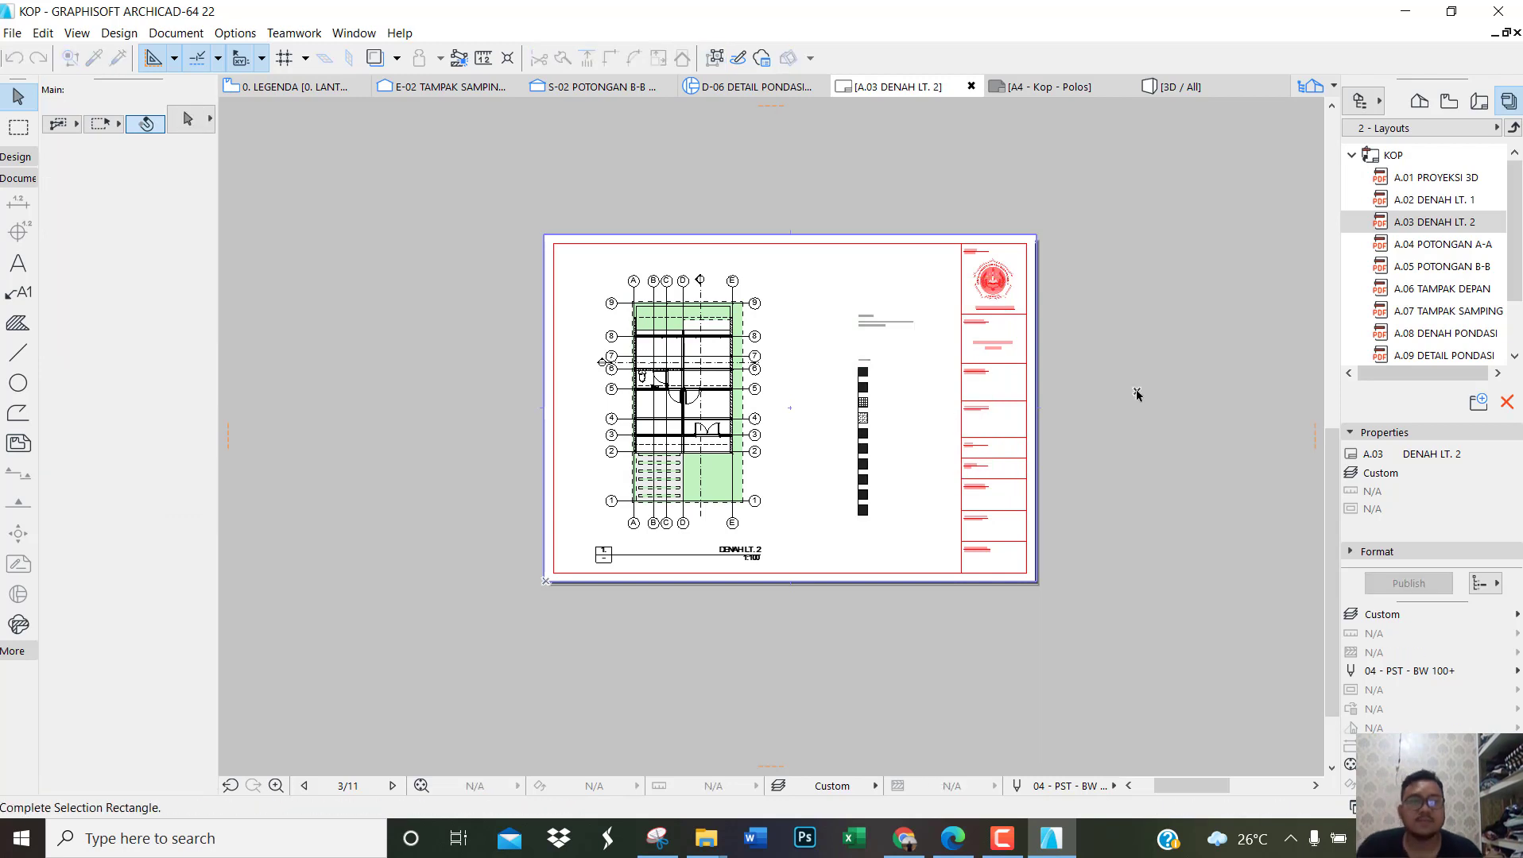
{"action": "left_click", "coordinate": [1136, 395]}
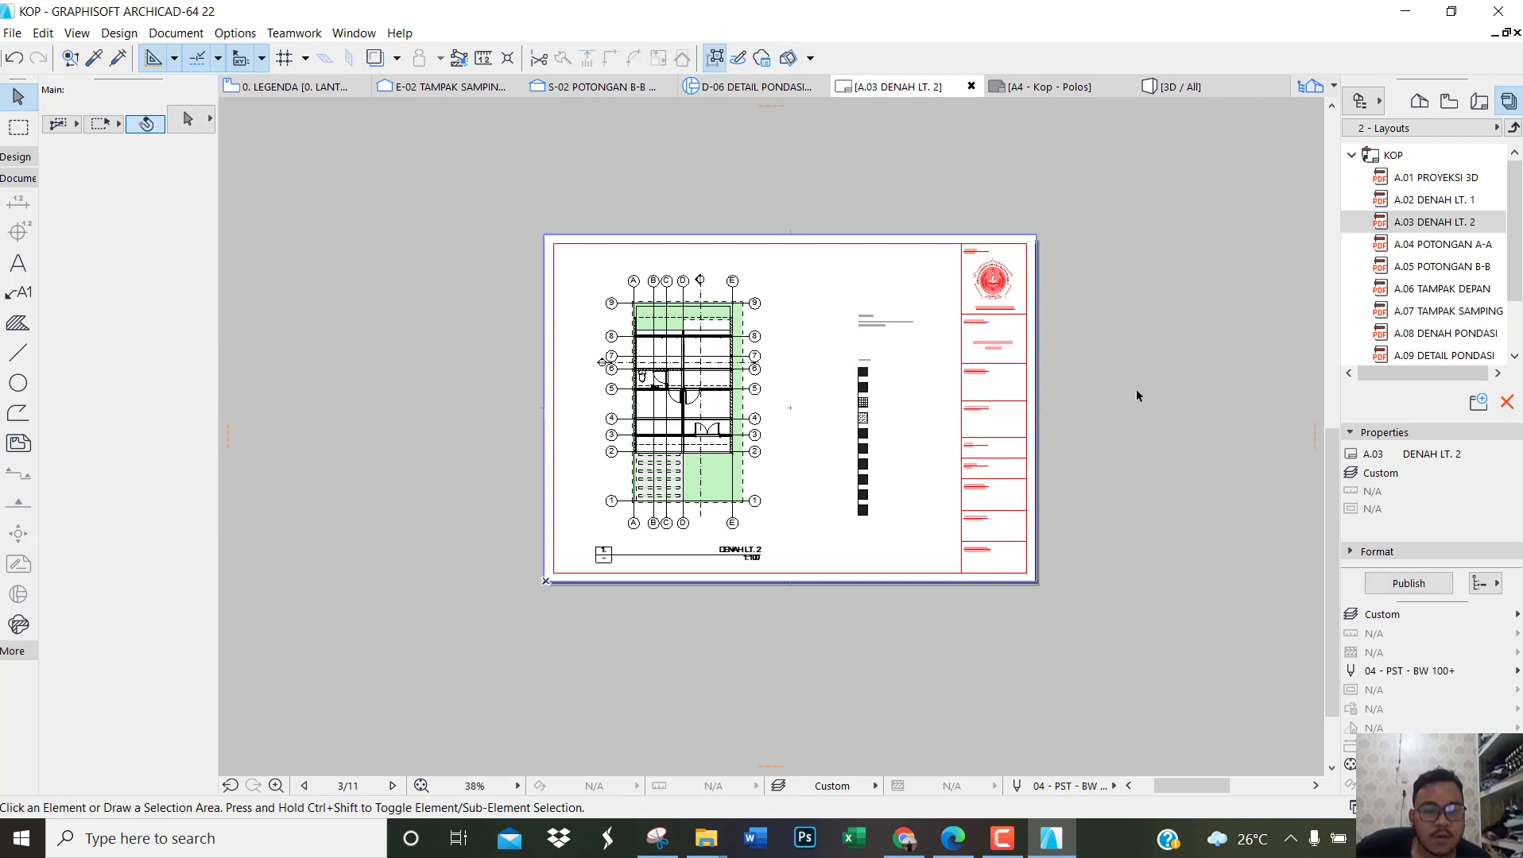
Step: Open the A.08 DENAH PONDASI layout and switch to the reference PDF in Edge to look through its section, foundation and detail sheets
{"action": "left_click", "coordinate": [1494, 333]}
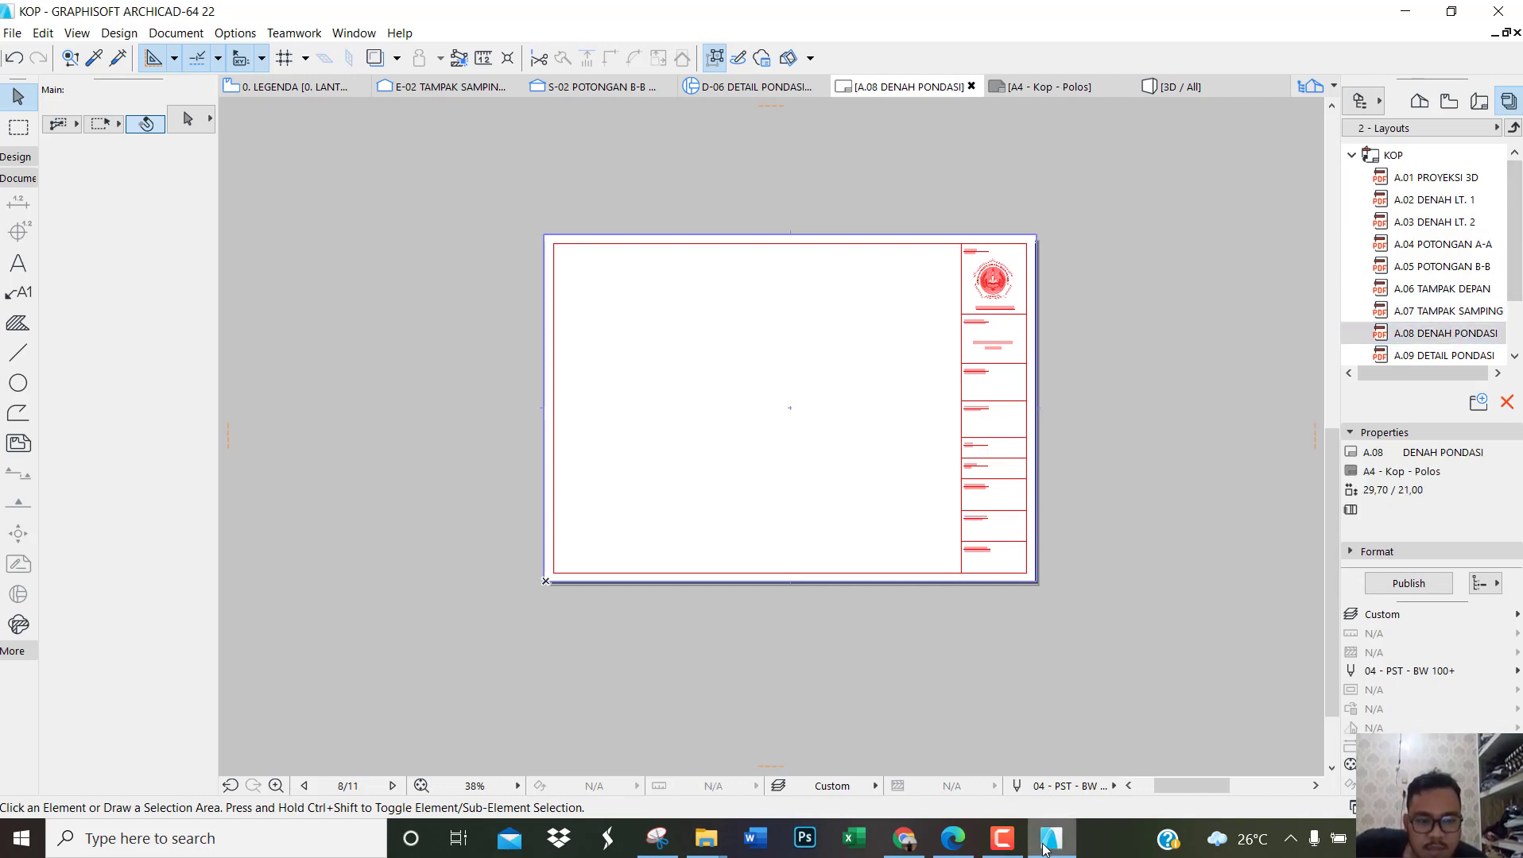
{"action": "left_click", "coordinate": [952, 838]}
{"action": "scroll", "coordinate": [779, 409], "scroll_direction": "down", "scroll_amount": 5}
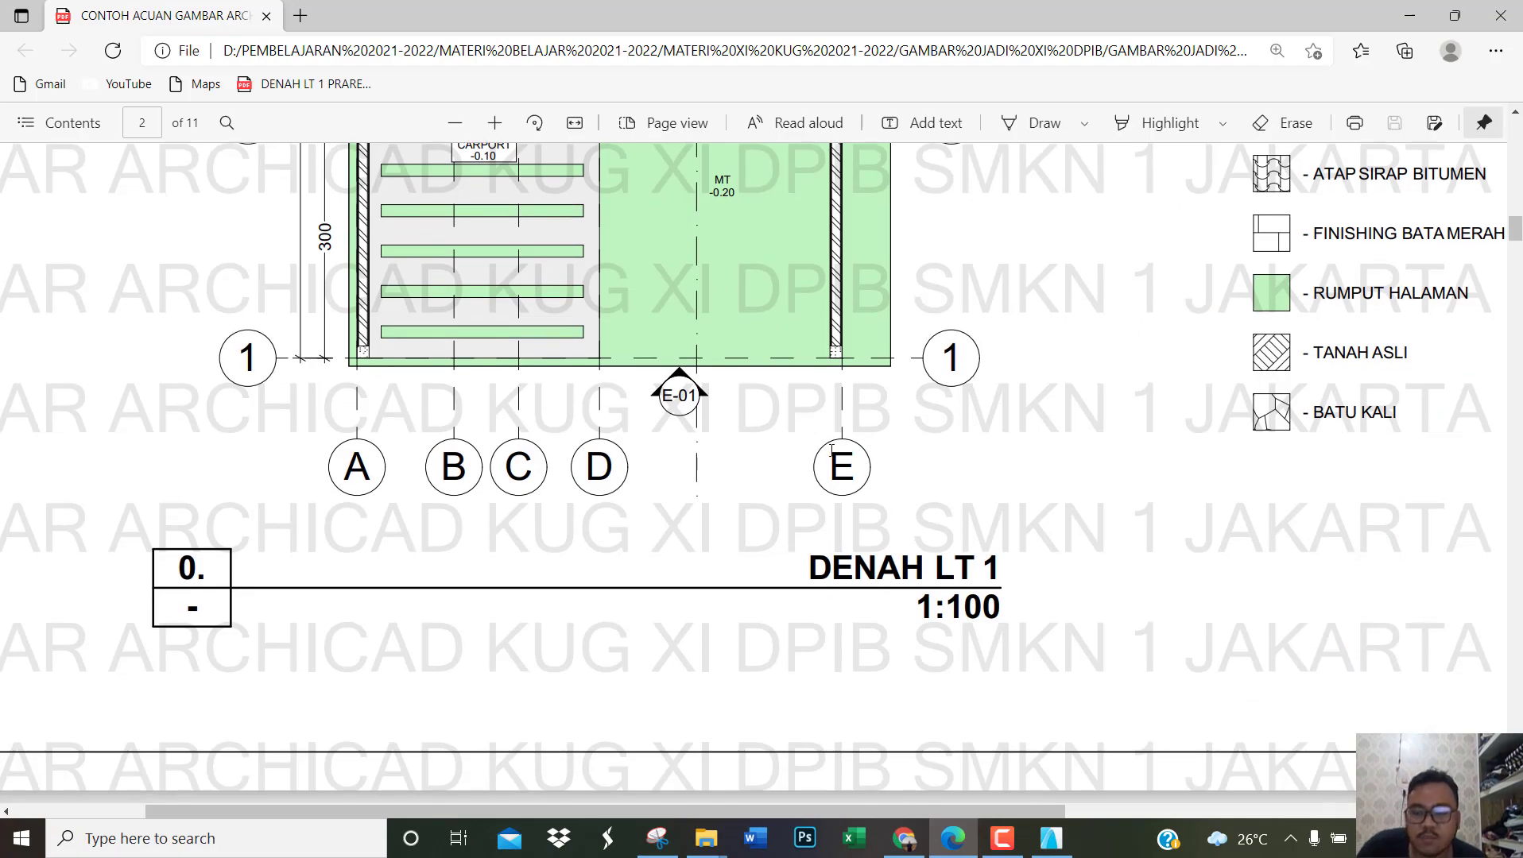
{"action": "scroll", "coordinate": [829, 442], "scroll_direction": "down", "scroll_amount": 5, "text": "ctrl"}
{"action": "scroll", "coordinate": [826, 435], "scroll_direction": "down", "scroll_amount": 7}
{"action": "scroll", "coordinate": [823, 424], "scroll_direction": "down", "scroll_amount": 20}
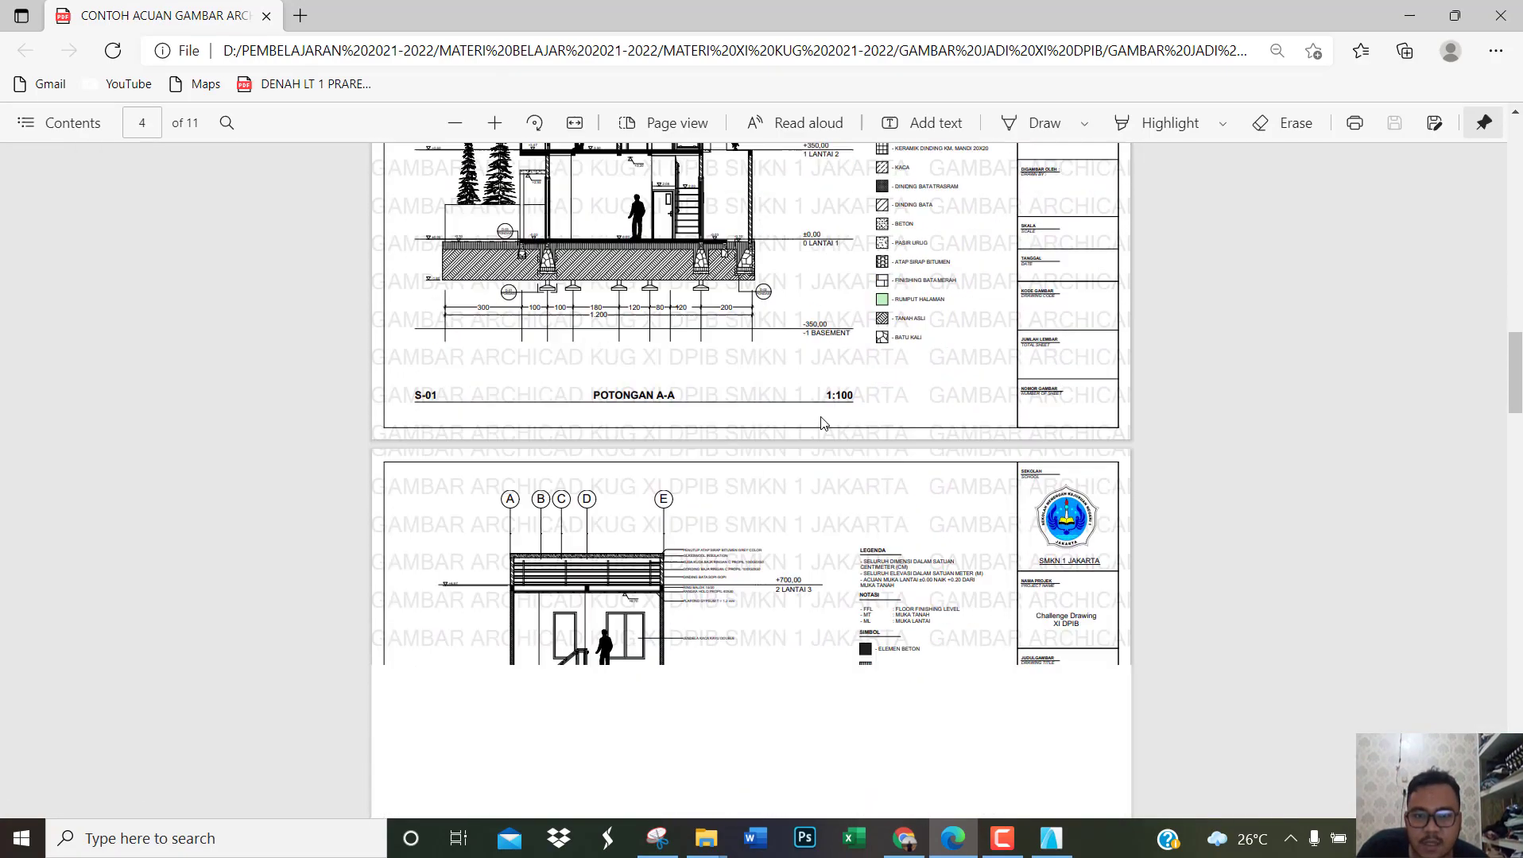
{"action": "scroll", "coordinate": [822, 412], "scroll_direction": "down", "scroll_amount": 15}
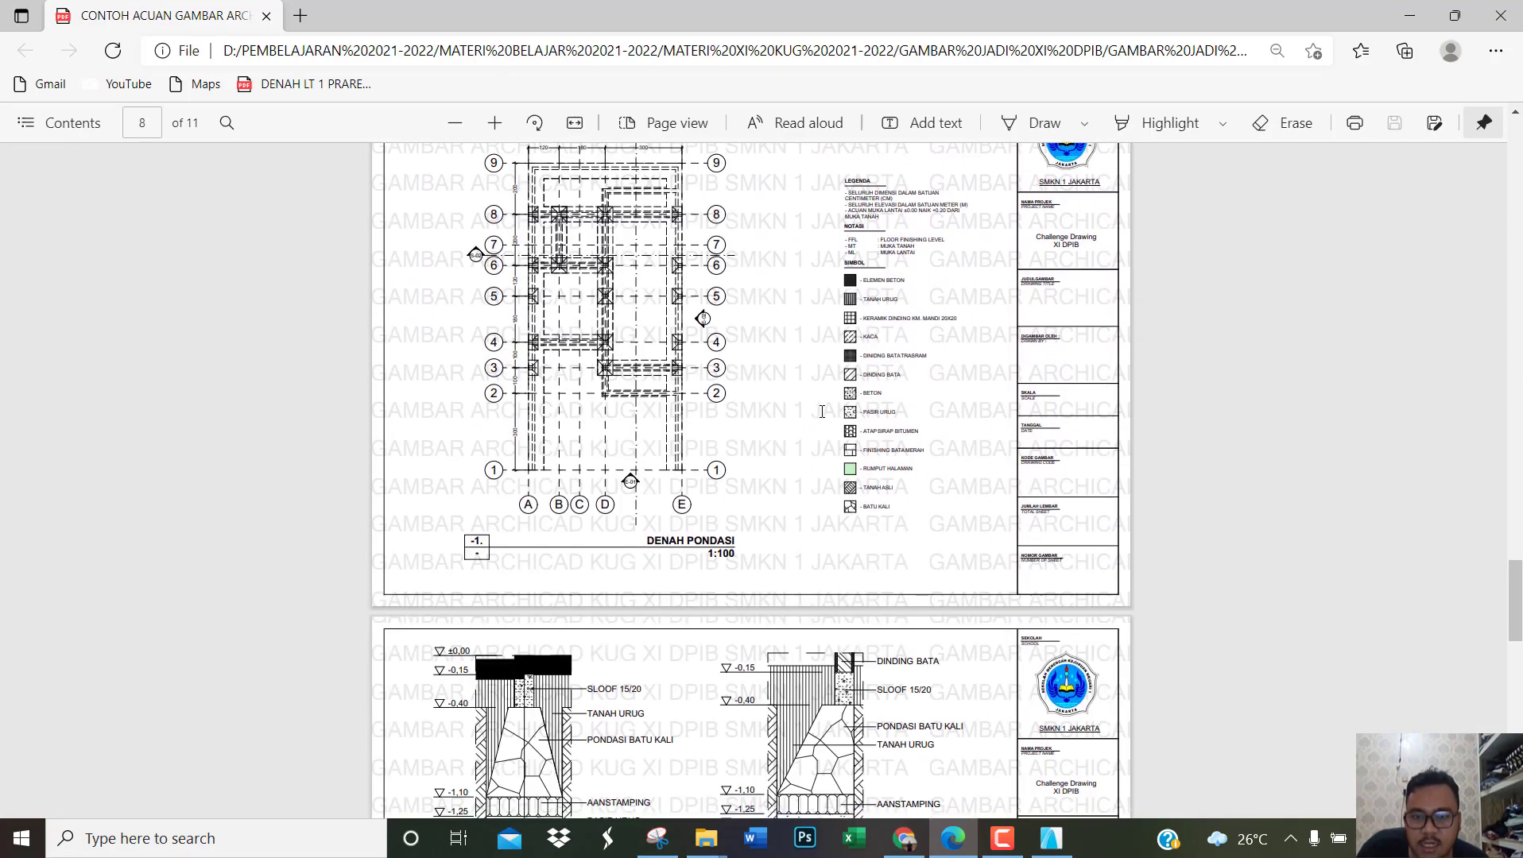
{"action": "scroll", "coordinate": [828, 405], "scroll_direction": "down", "scroll_amount": 7}
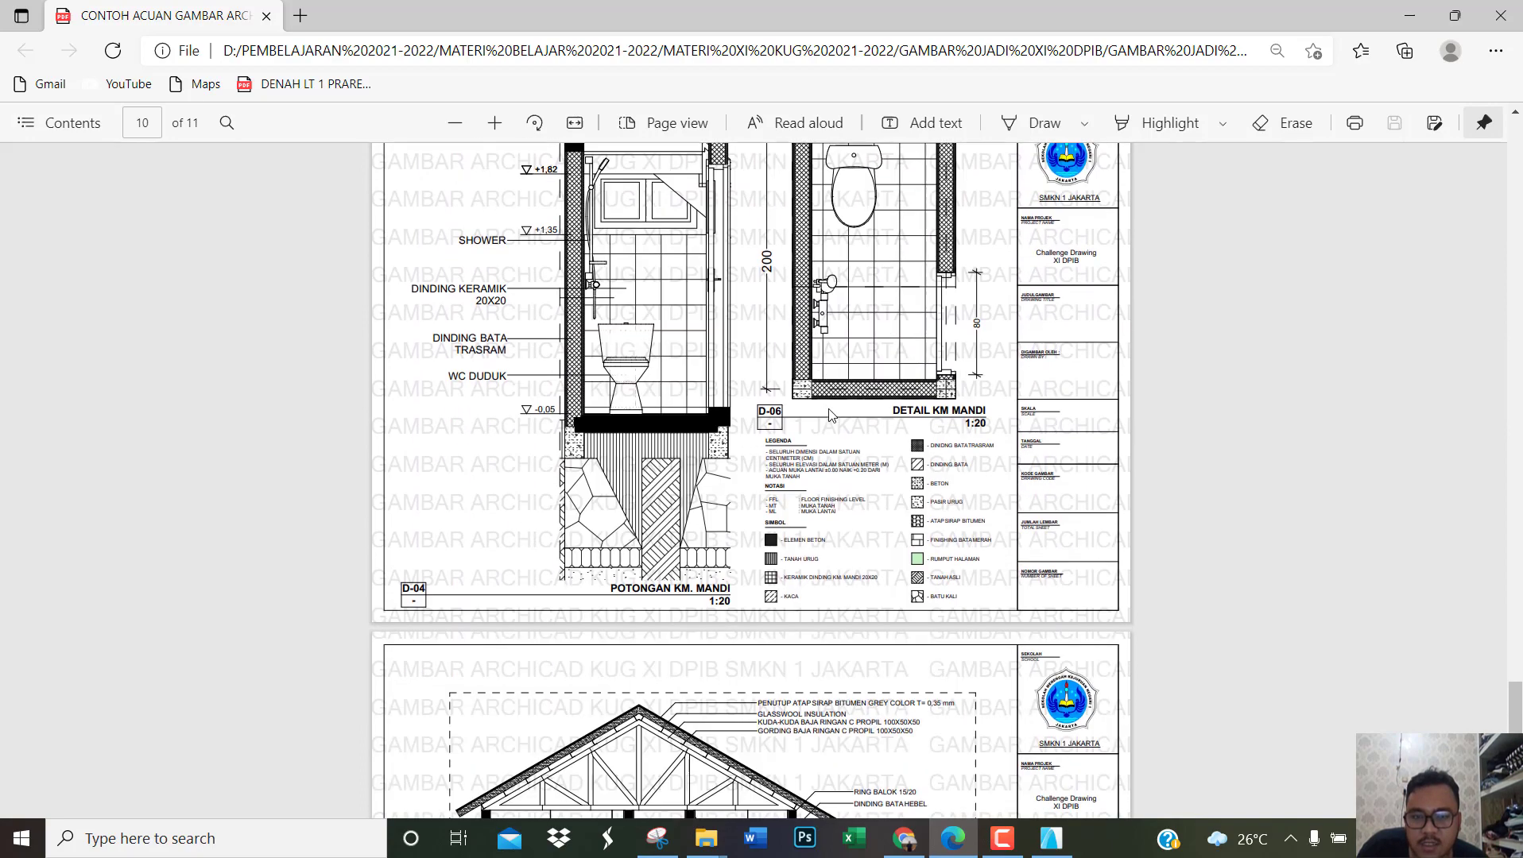
Step: Examine how the bathroom section, bathroom detail and two-column legend are arranged on page 10 of the reference PDF
{"action": "scroll", "coordinate": [747, 417], "scroll_direction": "up", "scroll_amount": 5}
{"action": "scroll", "coordinate": [777, 543], "scroll_direction": "up", "scroll_amount": 1, "text": "ctrl"}
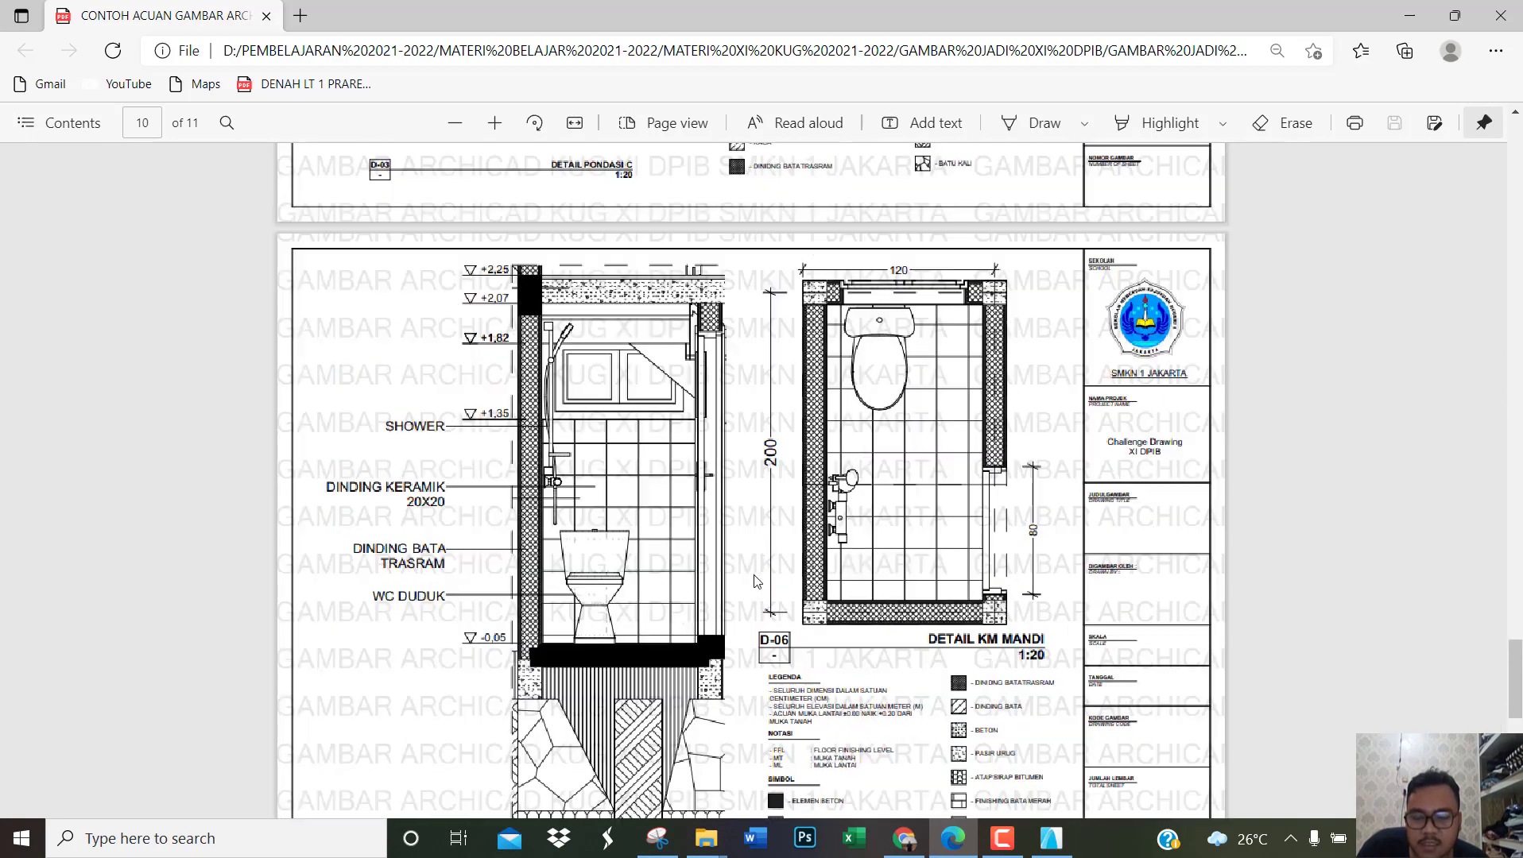
{"action": "scroll", "coordinate": [763, 524], "scroll_direction": "down", "scroll_amount": 3}
{"action": "scroll", "coordinate": [756, 506], "scroll_direction": "up", "scroll_amount": 1}
{"action": "scroll", "coordinate": [755, 506], "scroll_direction": "down", "scroll_amount": 3, "text": "ctrl"}
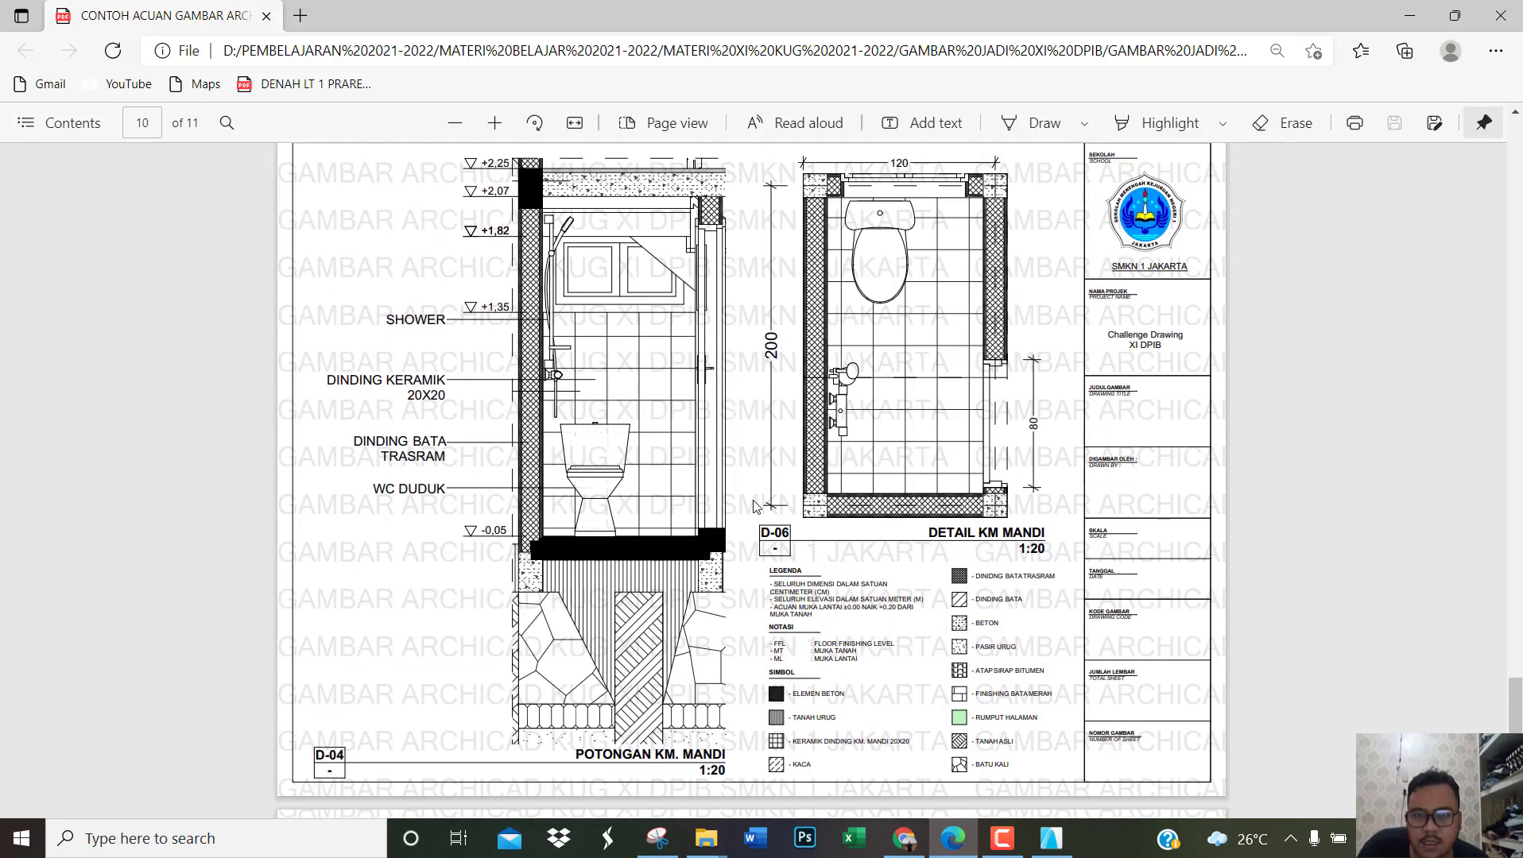
{"action": "scroll", "coordinate": [765, 496], "scroll_direction": "up", "scroll_amount": 1}
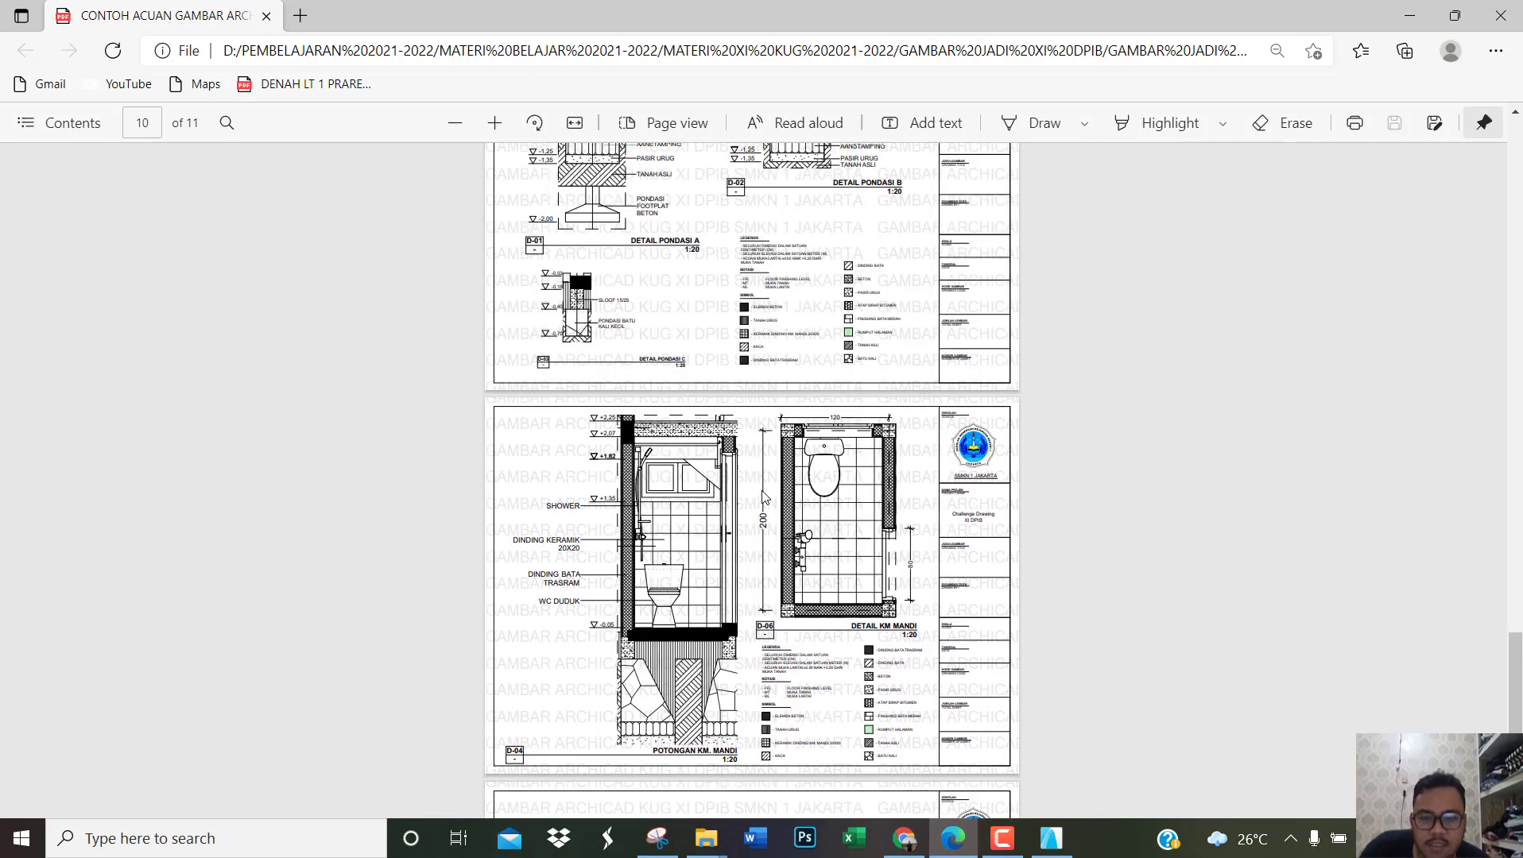
{"action": "scroll", "coordinate": [739, 582], "scroll_direction": "up", "scroll_amount": 1, "text": "ctrl"}
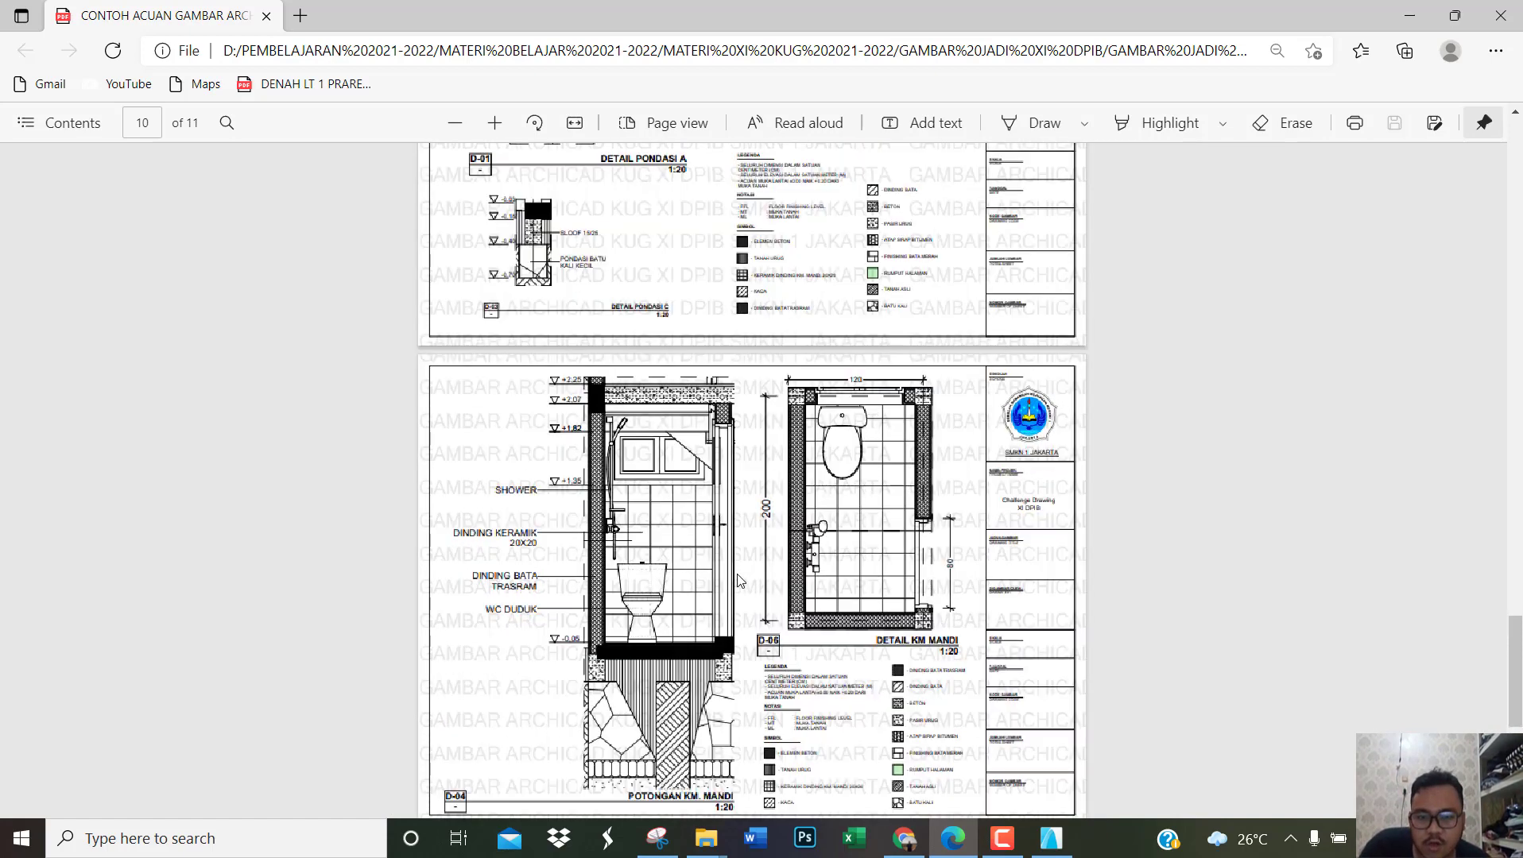
{"action": "scroll", "coordinate": [739, 548], "scroll_direction": "up", "scroll_amount": 1, "text": "ctrl"}
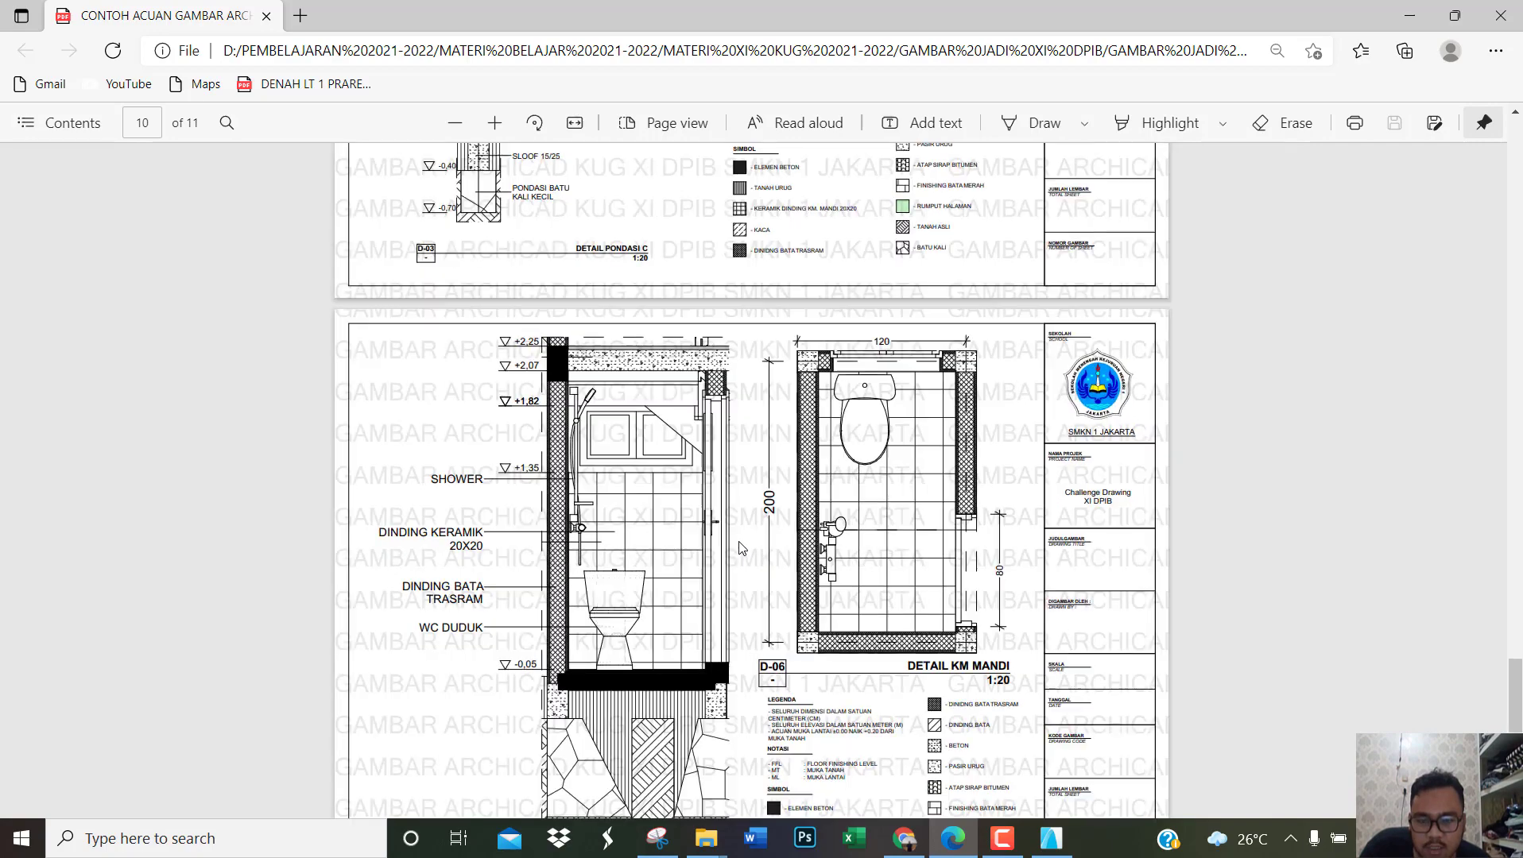
{"action": "scroll", "coordinate": [739, 548], "scroll_direction": "down", "scroll_amount": 3}
{"action": "scroll", "coordinate": [739, 548], "scroll_direction": "up", "scroll_amount": 2}
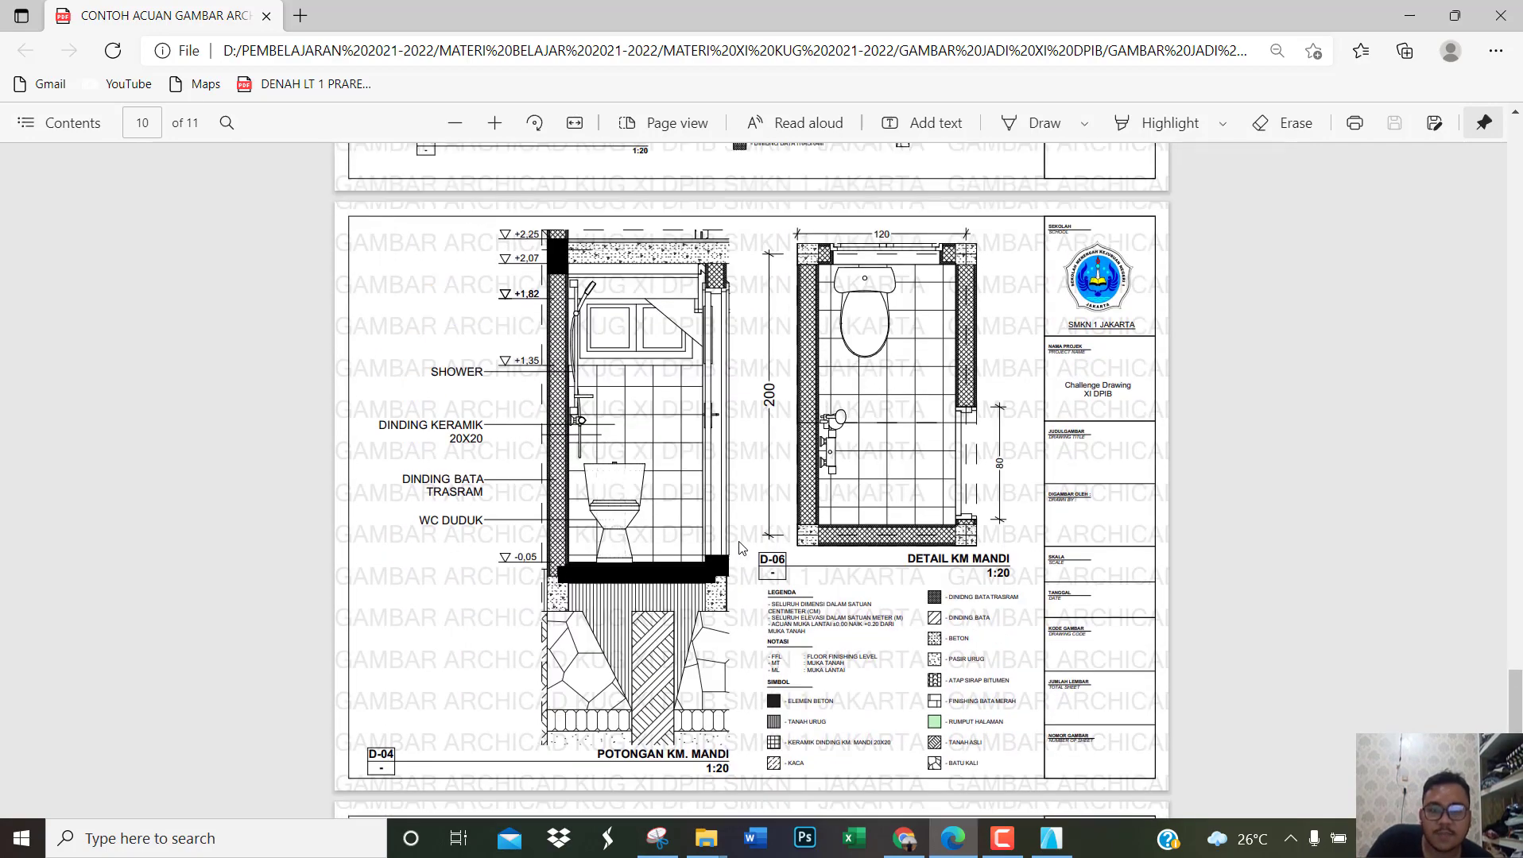
Step: Examine the placement of the three foundation details and the legend on page 9, comparing it with the bathroom sheet
{"action": "scroll", "coordinate": [739, 544], "scroll_direction": "up", "scroll_amount": 8}
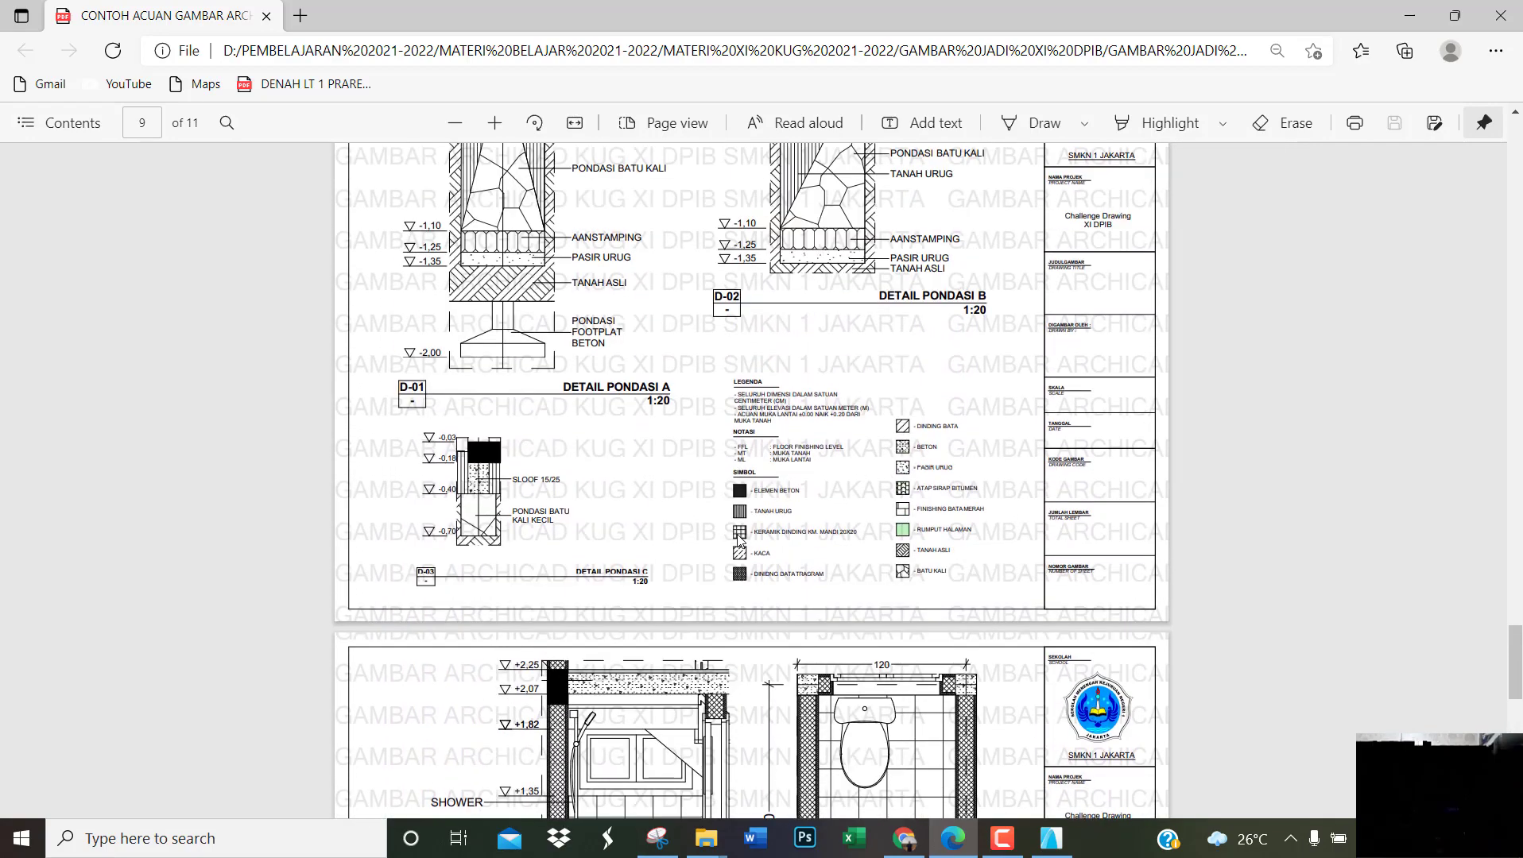
{"action": "scroll", "coordinate": [664, 465], "scroll_direction": "up", "scroll_amount": 1}
{"action": "scroll", "coordinate": [645, 441], "scroll_direction": "down", "scroll_amount": 2}
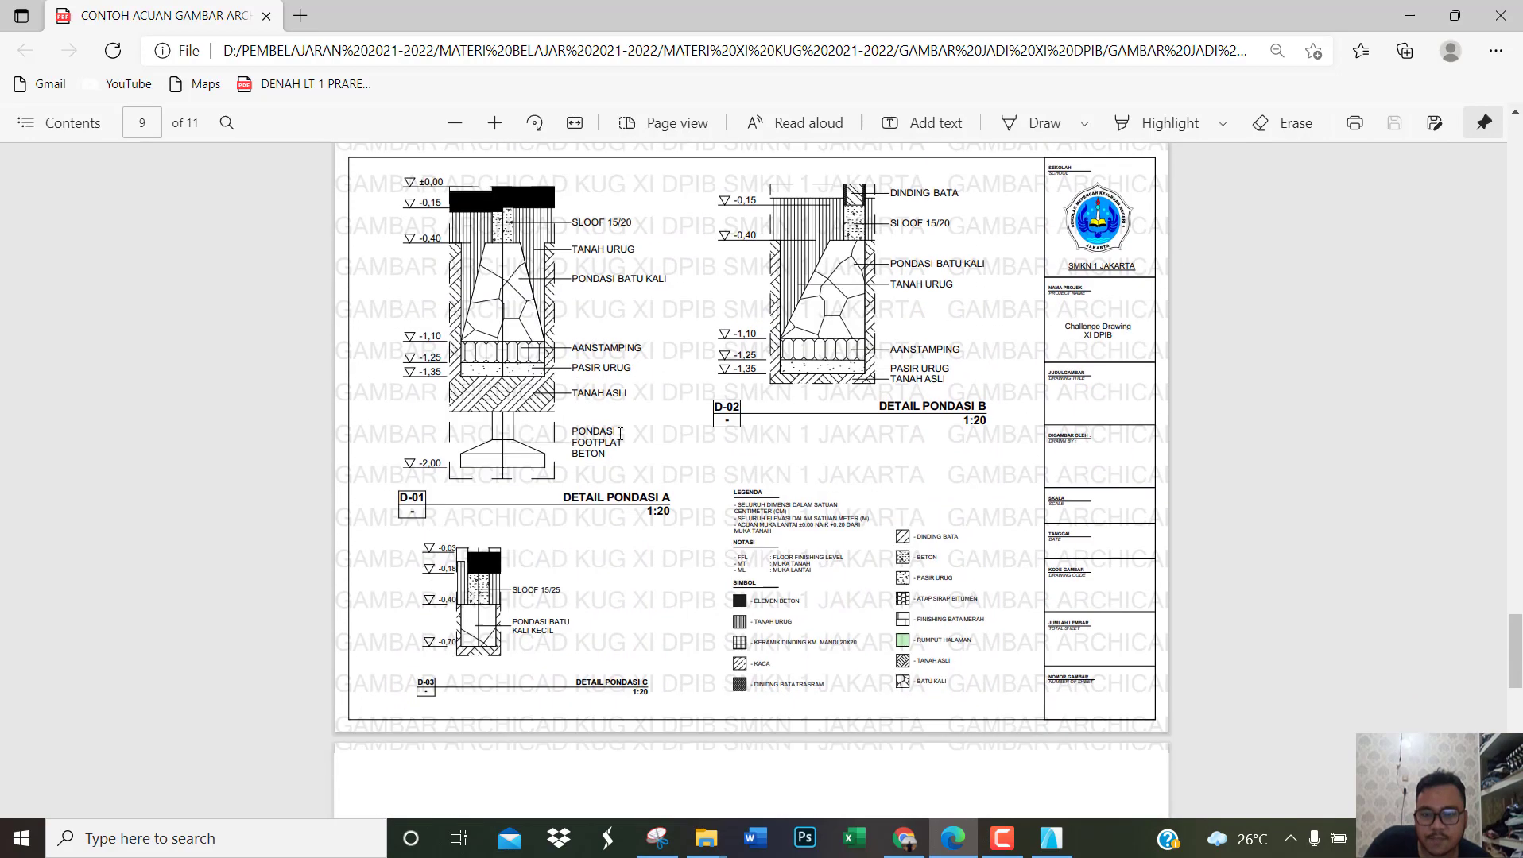
{"action": "scroll", "coordinate": [600, 364], "scroll_direction": "up", "scroll_amount": 1, "text": "ctrl"}
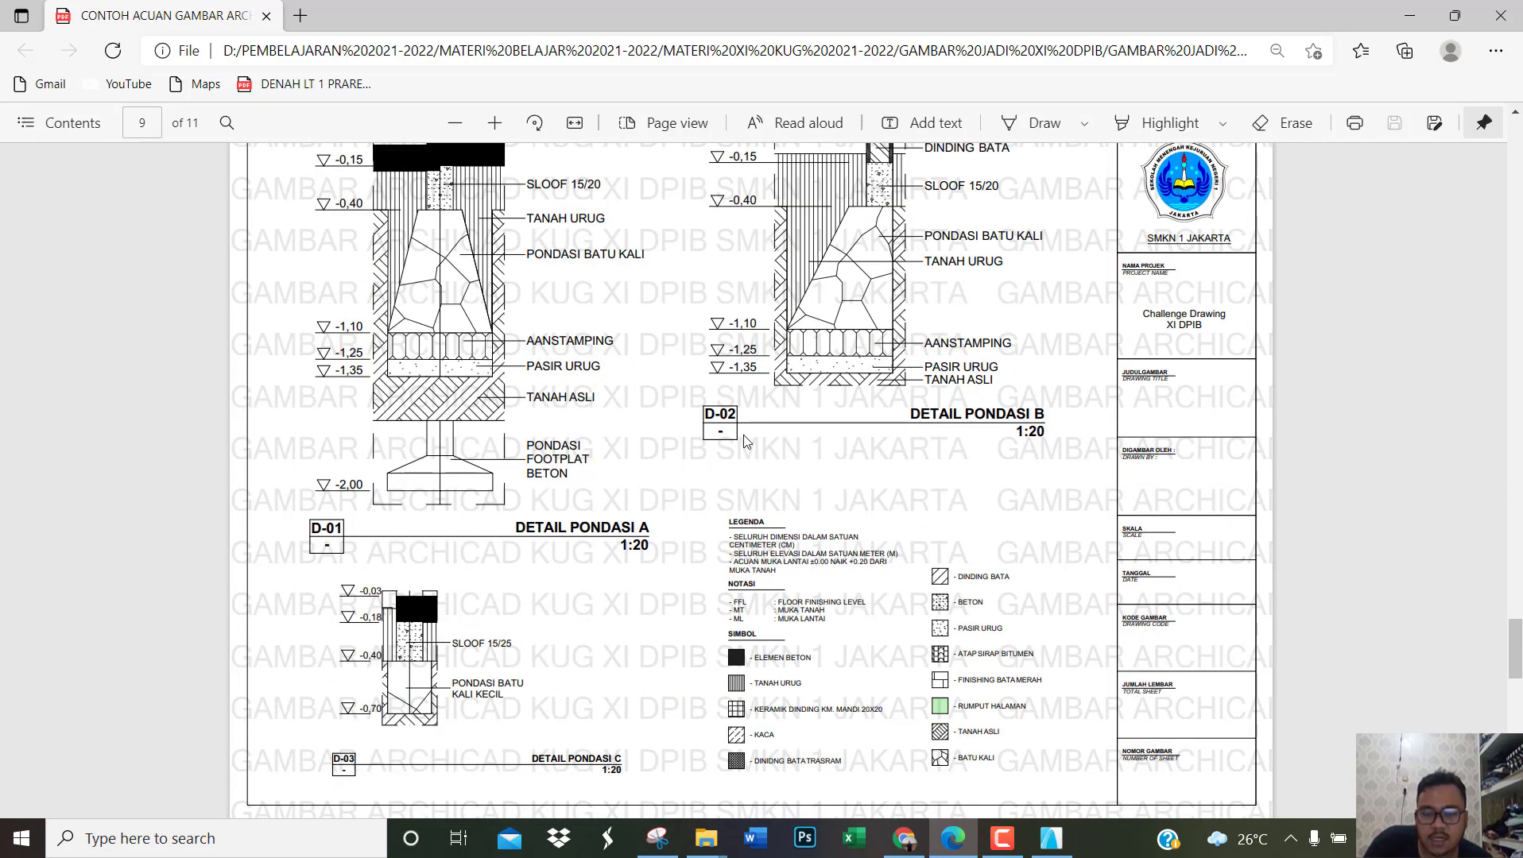
{"action": "scroll", "coordinate": [875, 409], "scroll_direction": "down", "scroll_amount": 3}
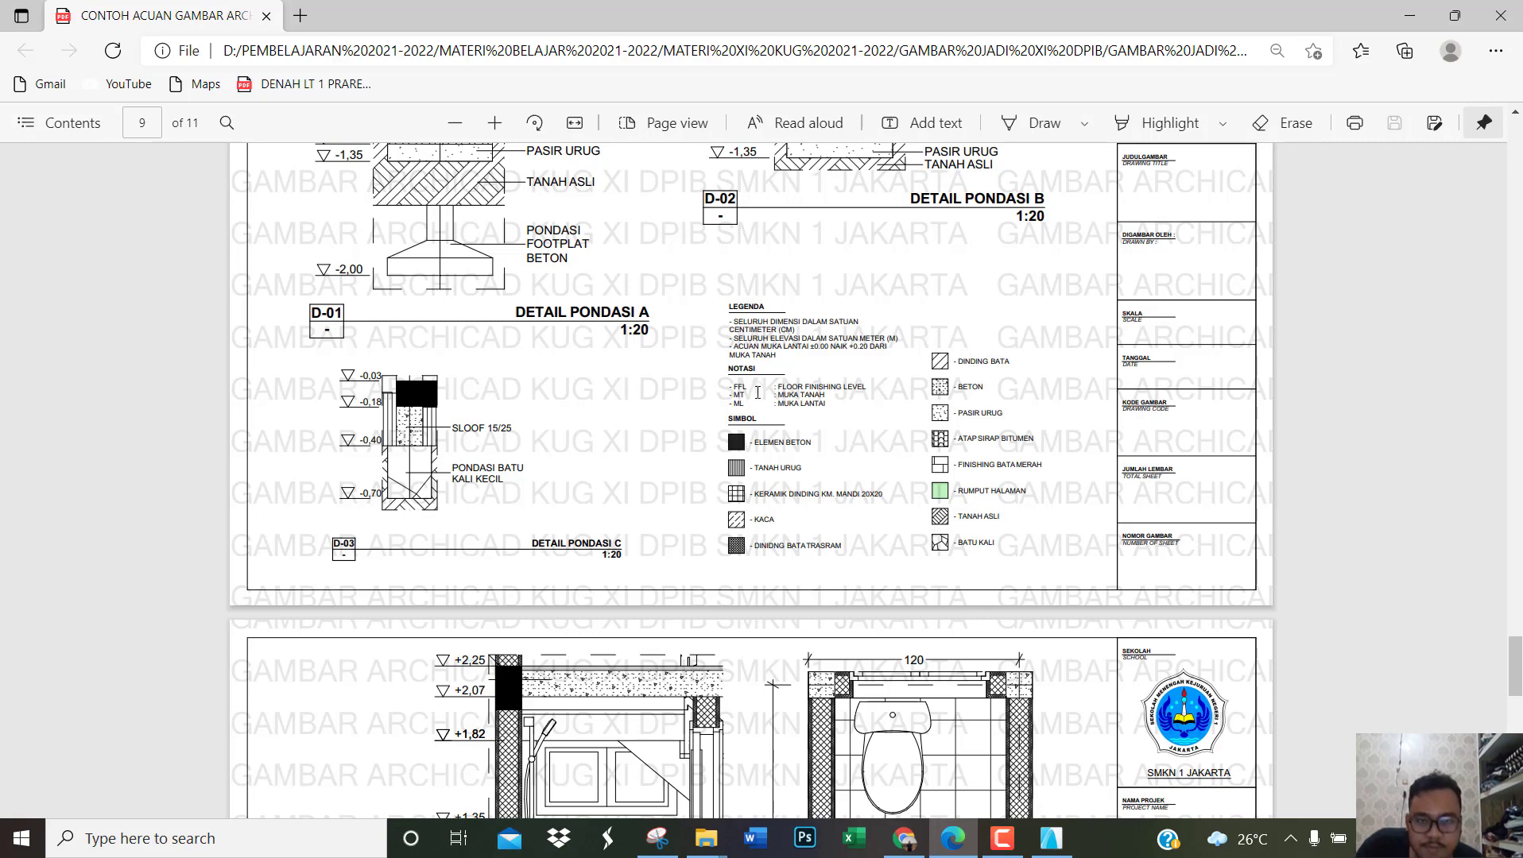
{"action": "scroll", "coordinate": [762, 394], "scroll_direction": "up", "scroll_amount": 1}
{"action": "scroll", "coordinate": [817, 410], "scroll_direction": "down", "scroll_amount": 3, "text": "ctrl"}
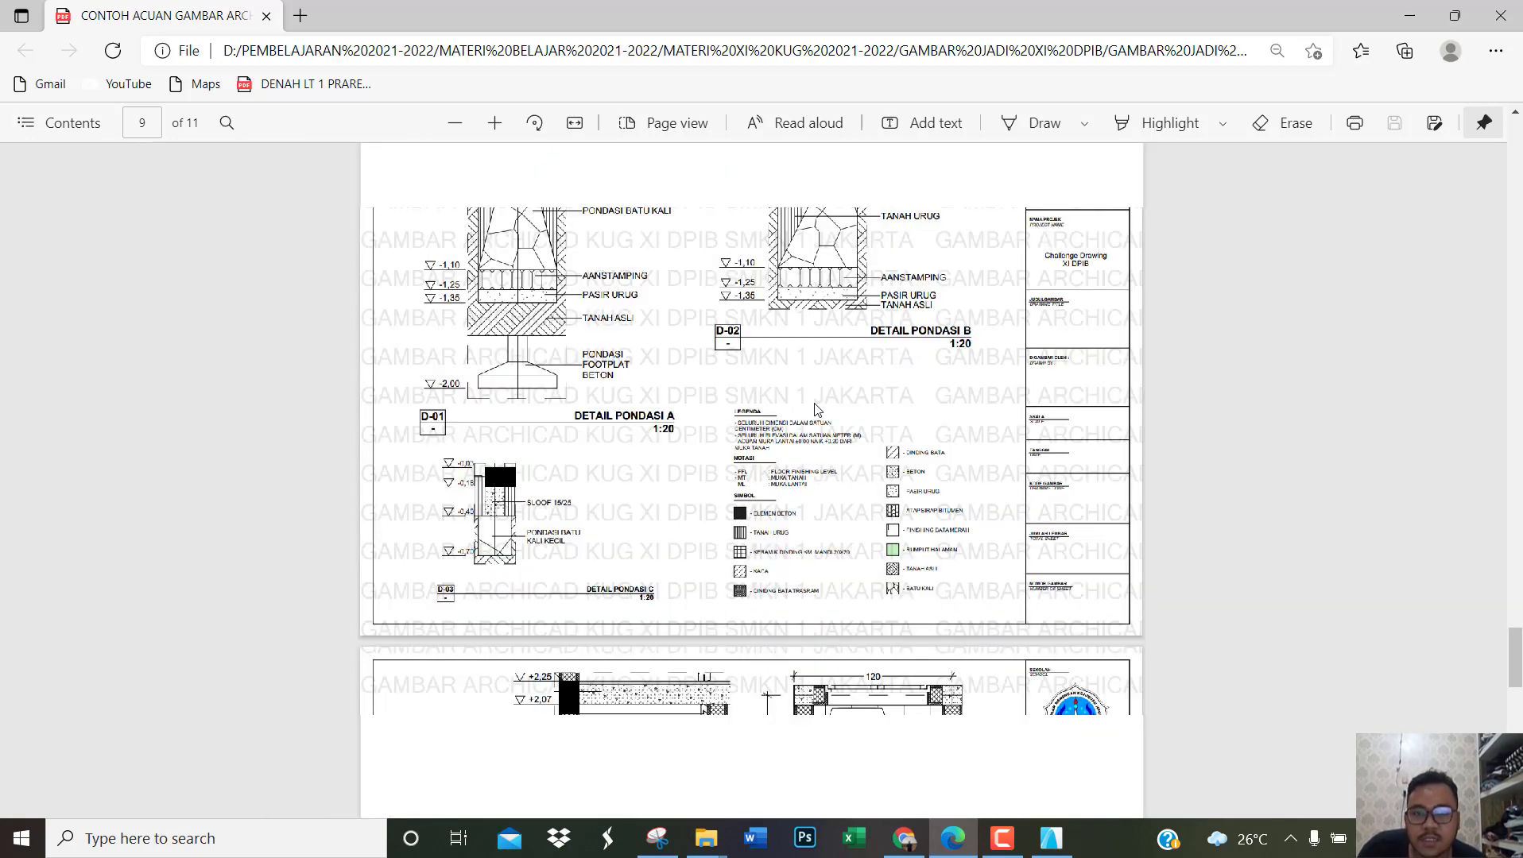
{"action": "scroll", "coordinate": [826, 407], "scroll_direction": "down", "scroll_amount": 6}
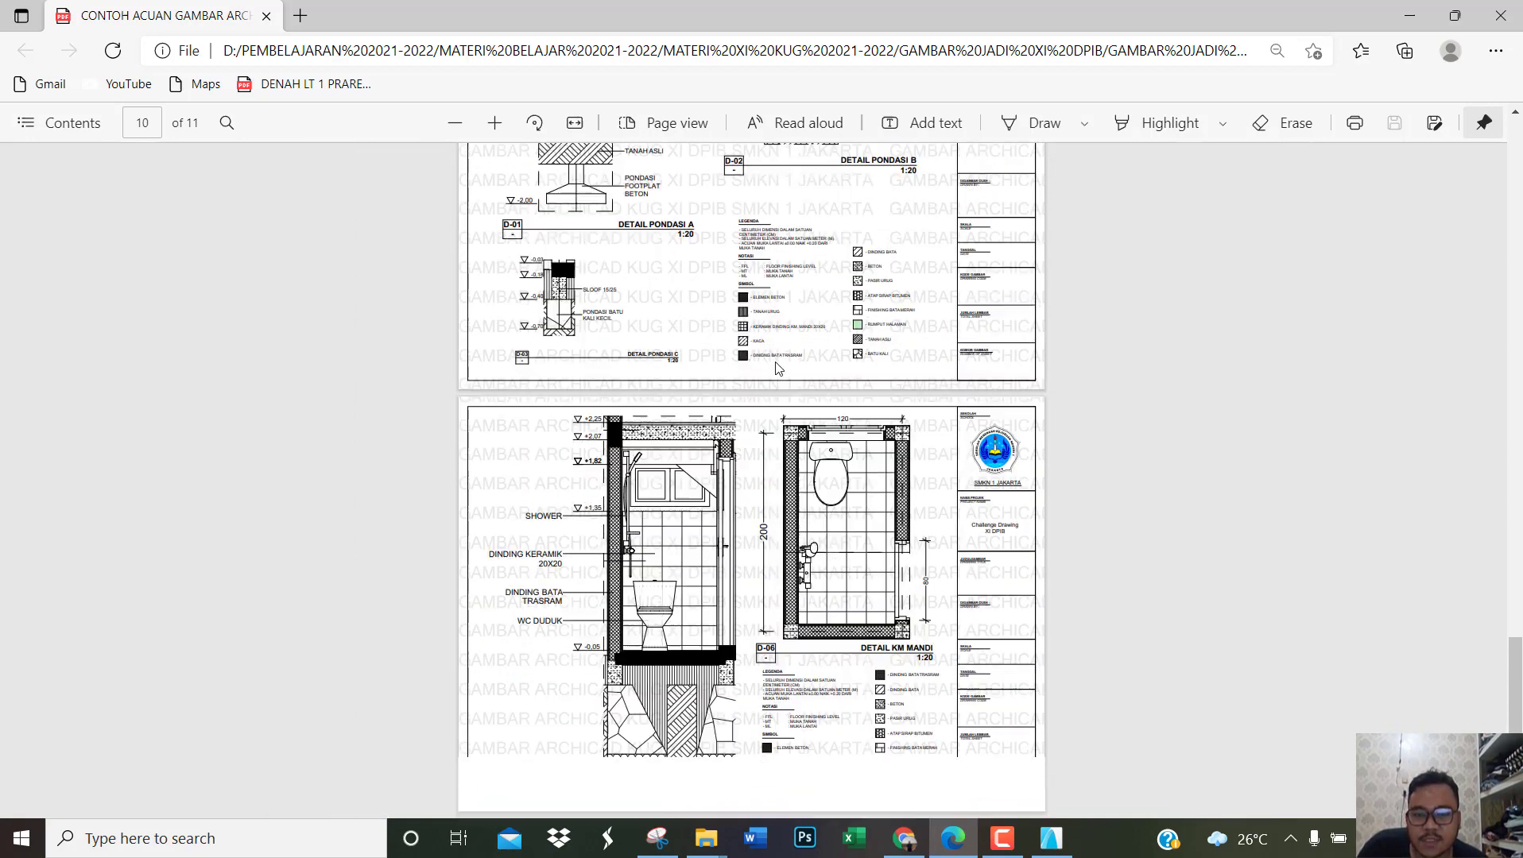
{"action": "scroll", "coordinate": [776, 368], "scroll_direction": "up", "scroll_amount": 3}
{"action": "scroll", "coordinate": [776, 368], "scroll_direction": "up", "scroll_amount": 12}
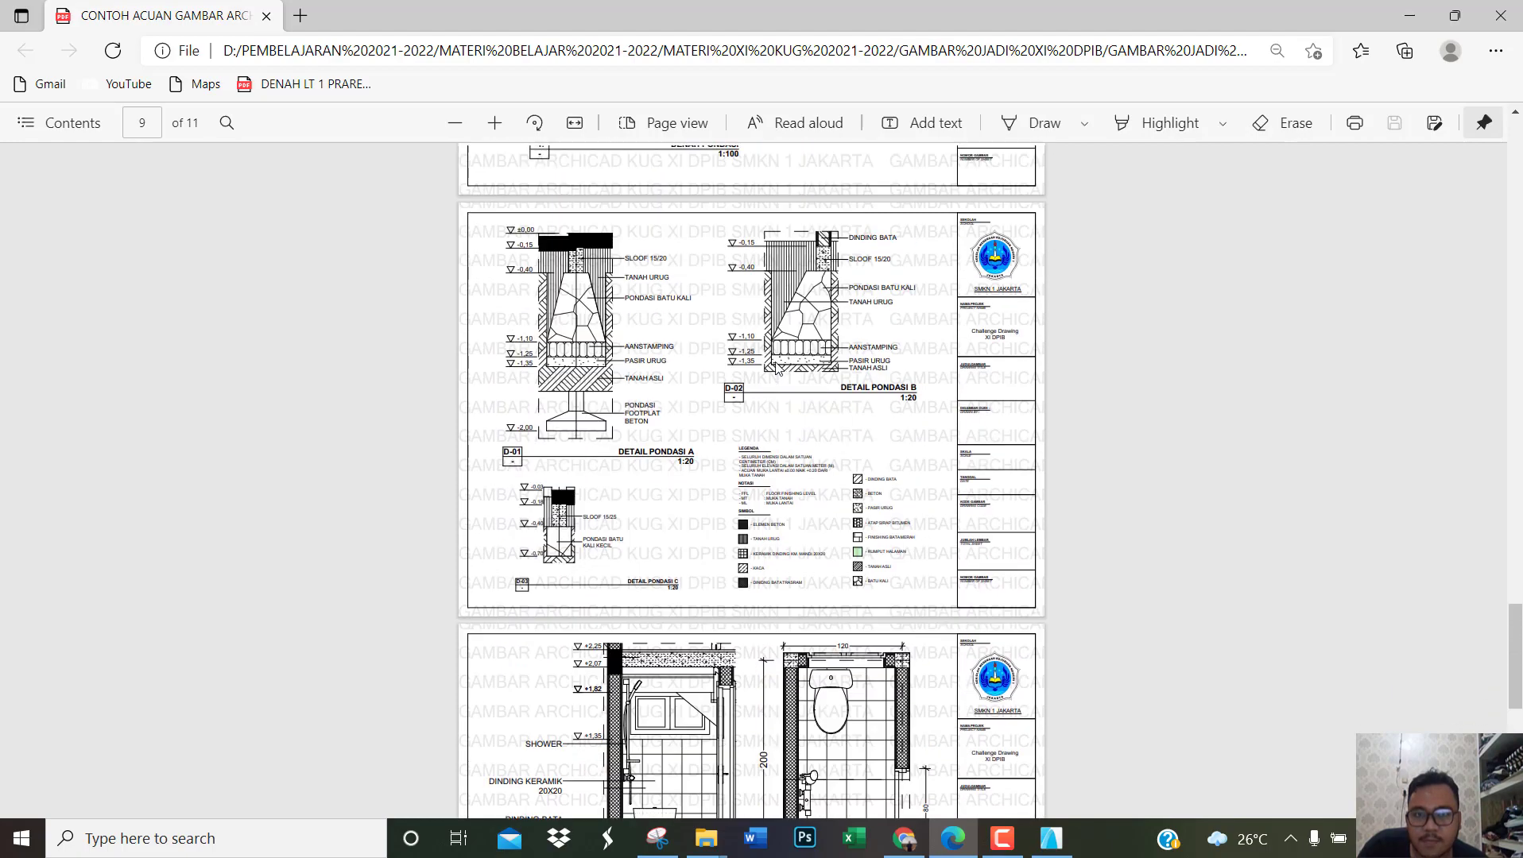
Step: Review the elevation and section sheets in the reference PDF, and return to the A.08 DENAH PONDASI layout in ARCHICAD
{"action": "scroll", "coordinate": [798, 417], "scroll_direction": "up", "scroll_amount": 4, "text": "ctrl"}
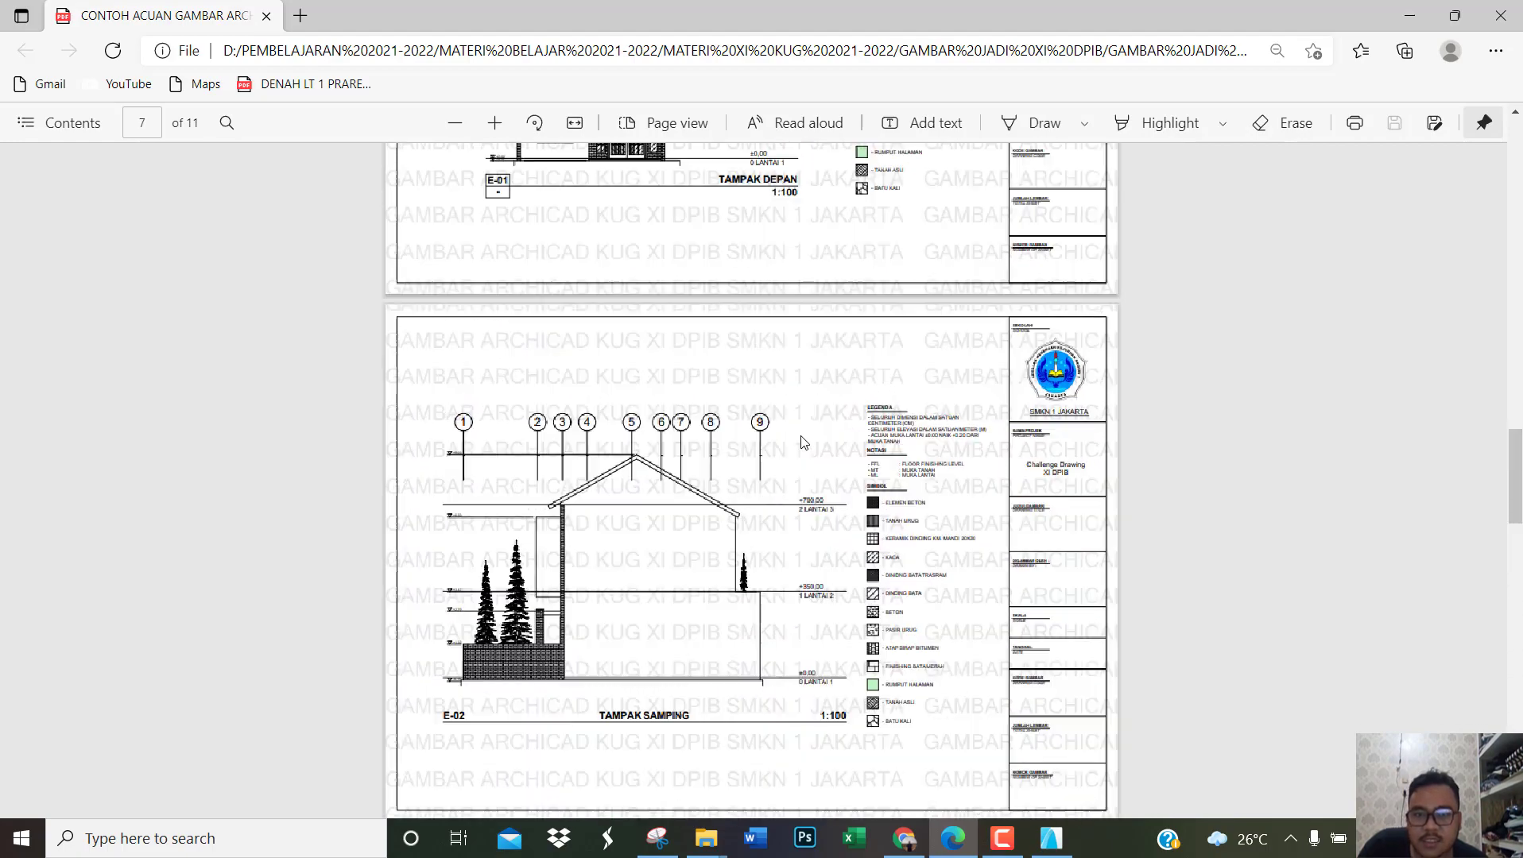
{"action": "scroll", "coordinate": [799, 463], "scroll_direction": "up", "scroll_amount": 15}
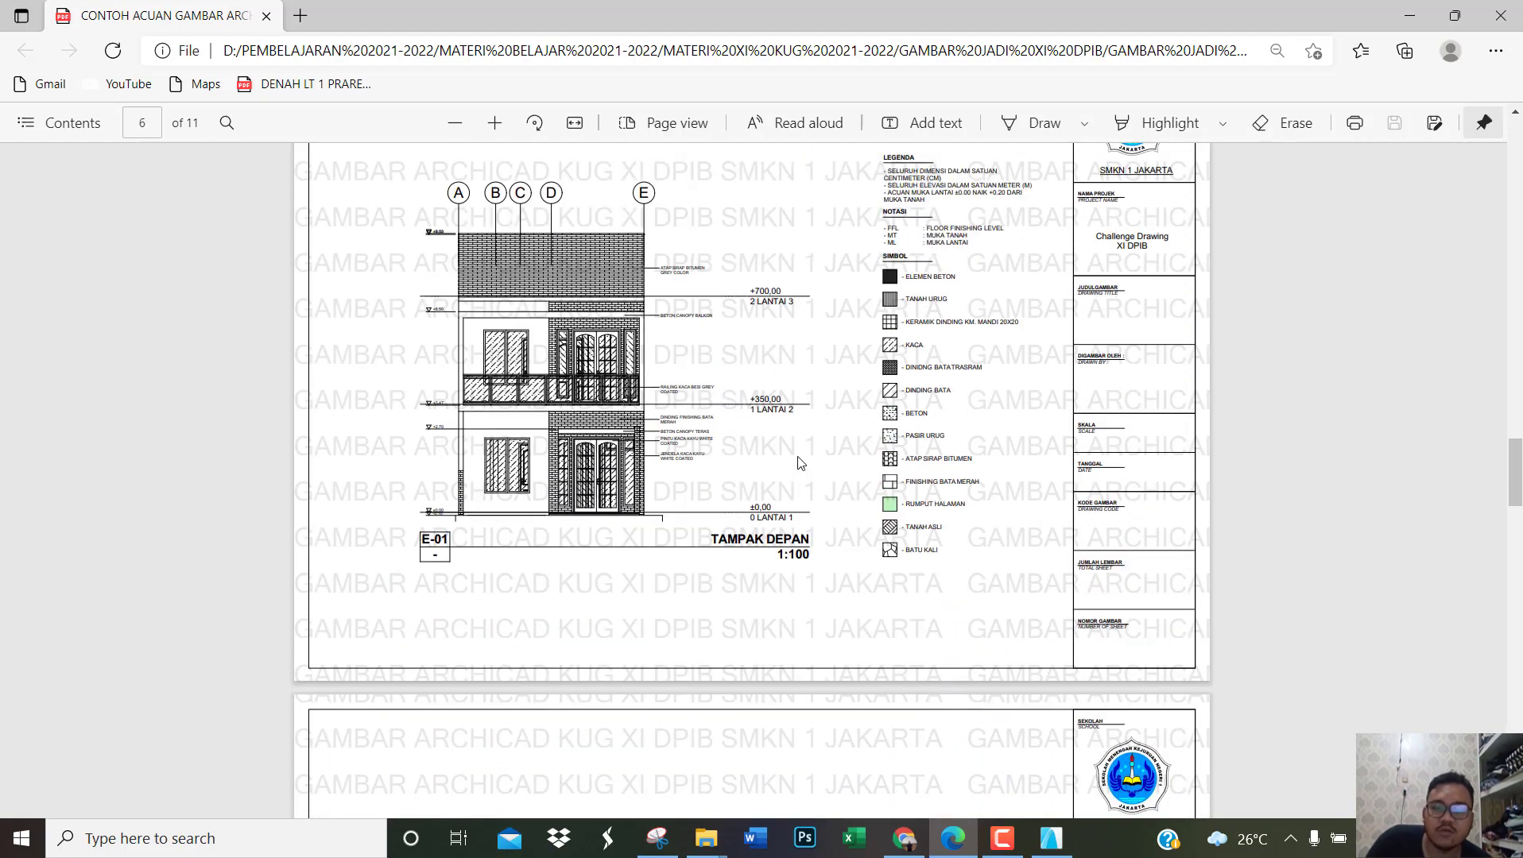
{"action": "scroll", "coordinate": [799, 463], "scroll_direction": "up", "scroll_amount": 3}
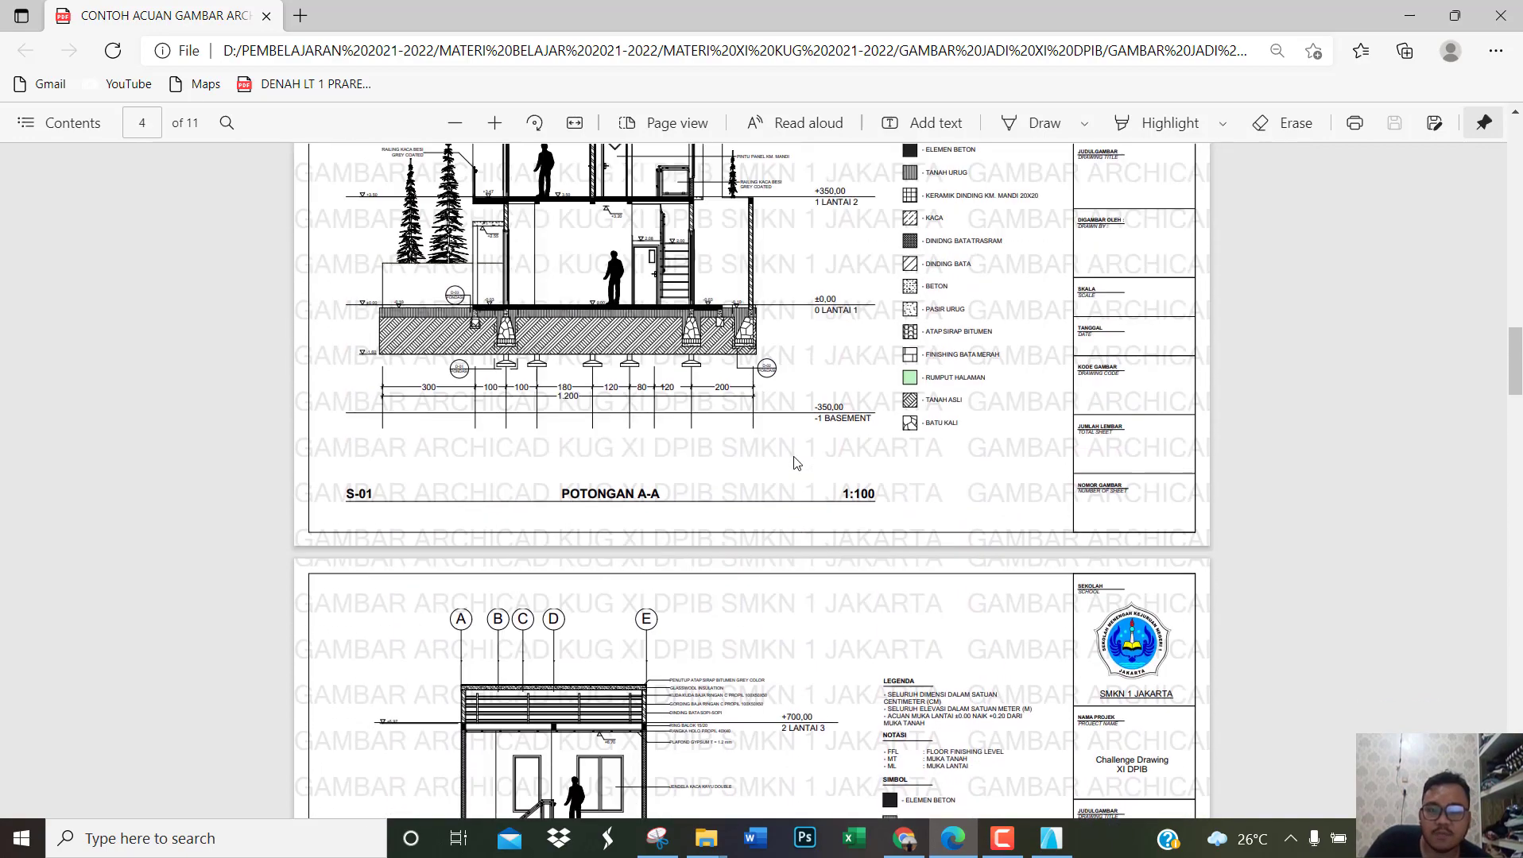
{"action": "left_click", "coordinate": [1051, 838]}
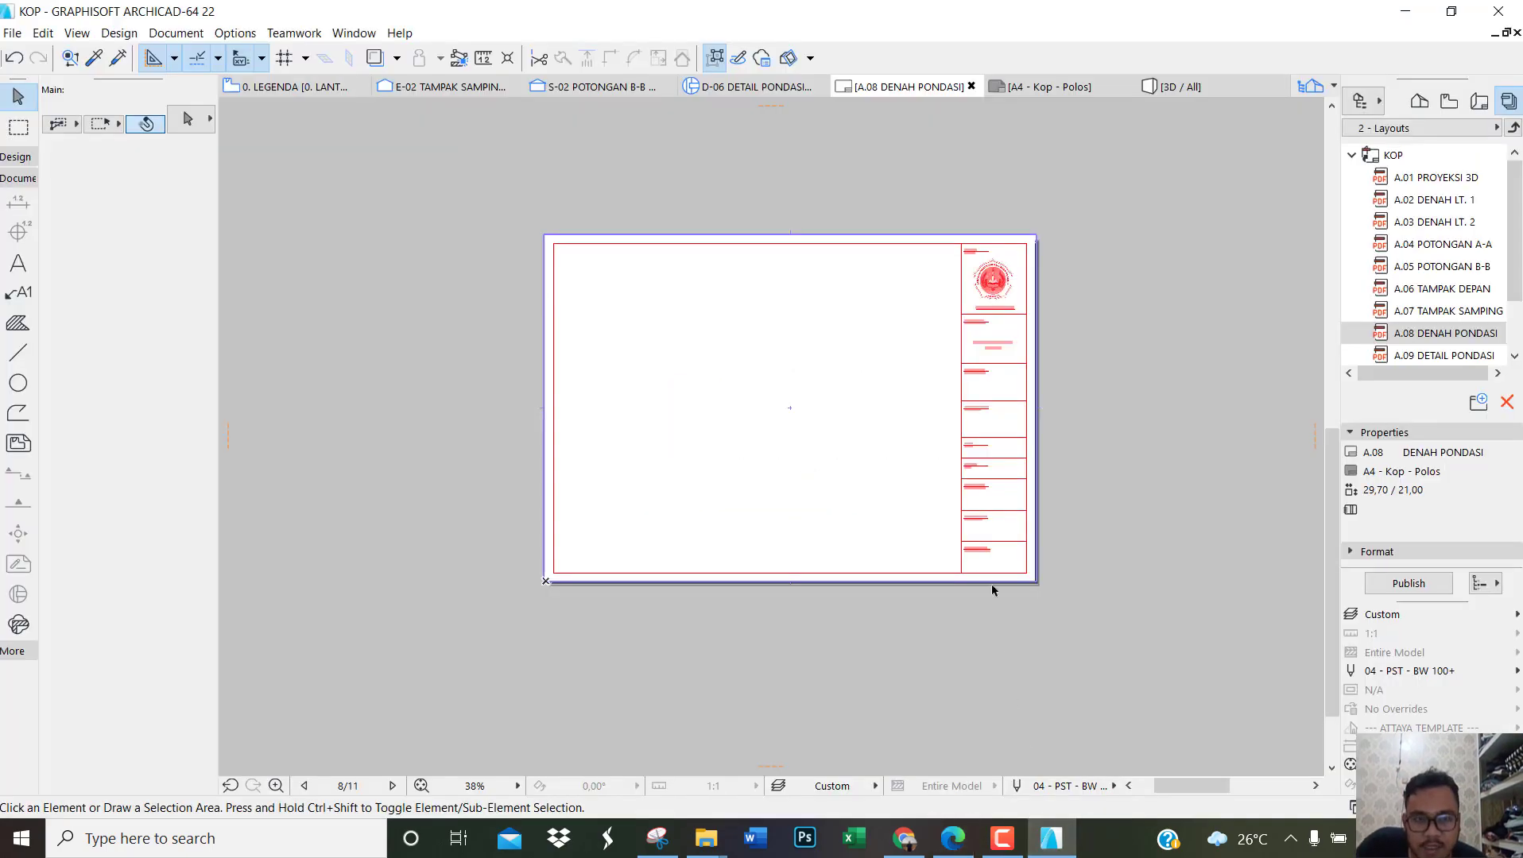
{"action": "scroll", "coordinate": [1133, 348], "scroll_direction": "down", "scroll_amount": 3}
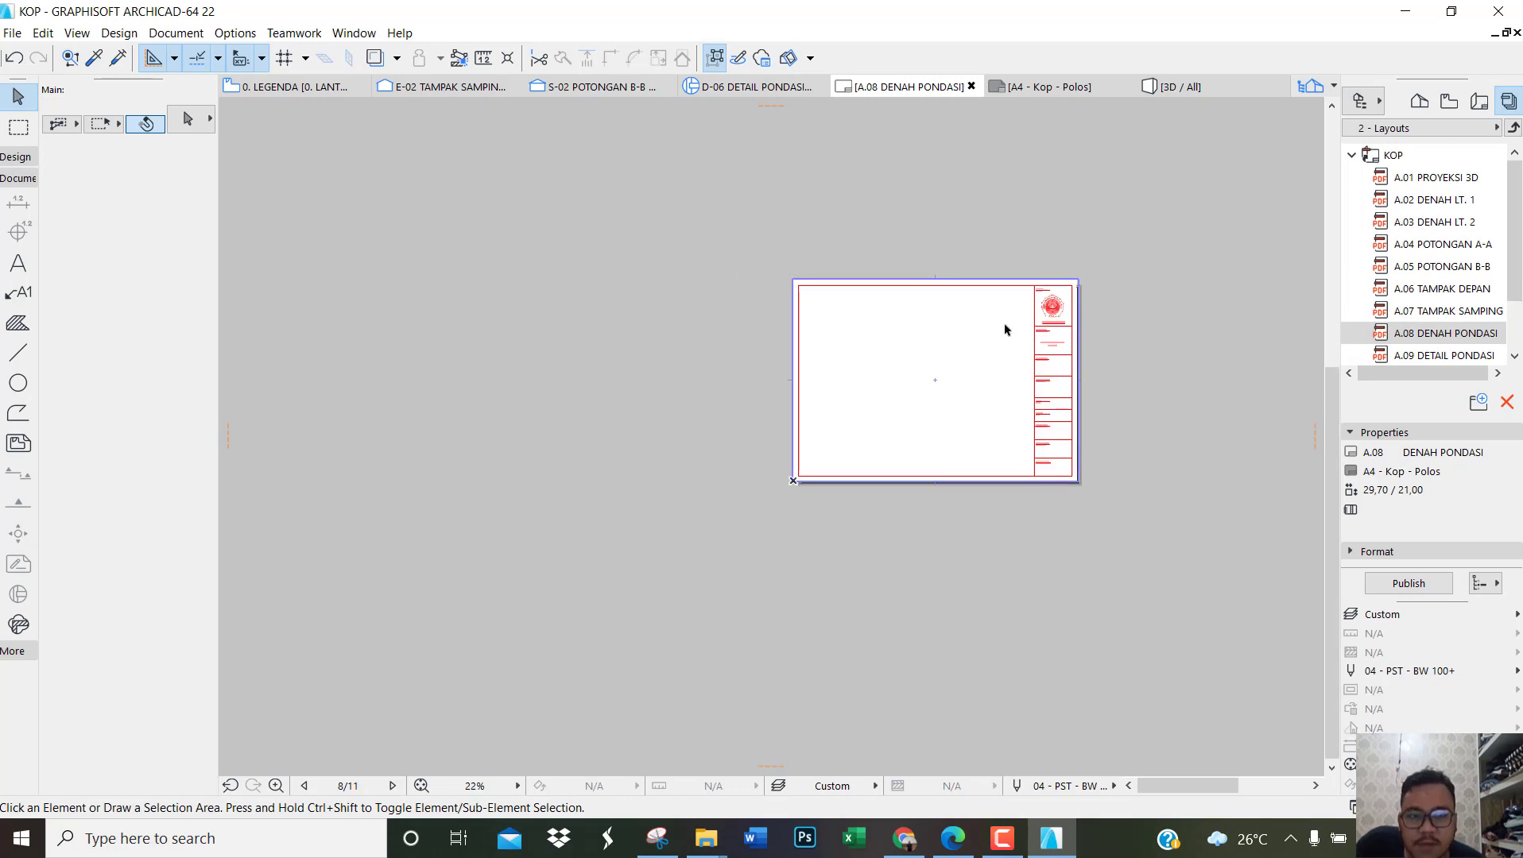
{"action": "scroll", "coordinate": [832, 357], "scroll_direction": "down", "scroll_amount": 2}
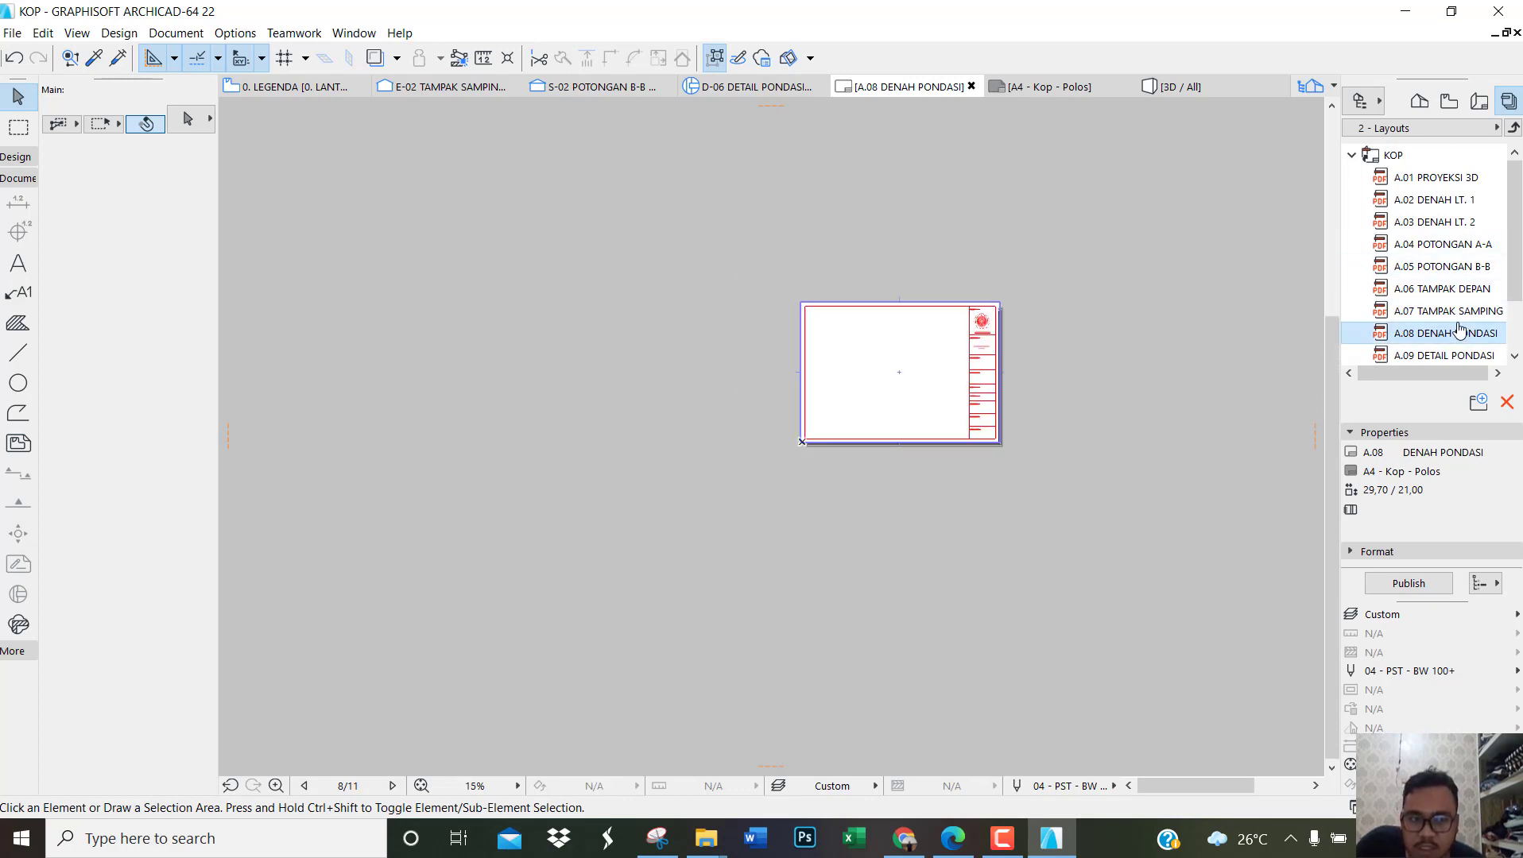
Step: Open the A.02 DENAH LT. 1 and A.03 DENAH LT. 2 layouts and examine how the plan and legend are arranged
{"action": "left_click", "coordinate": [1455, 201]}
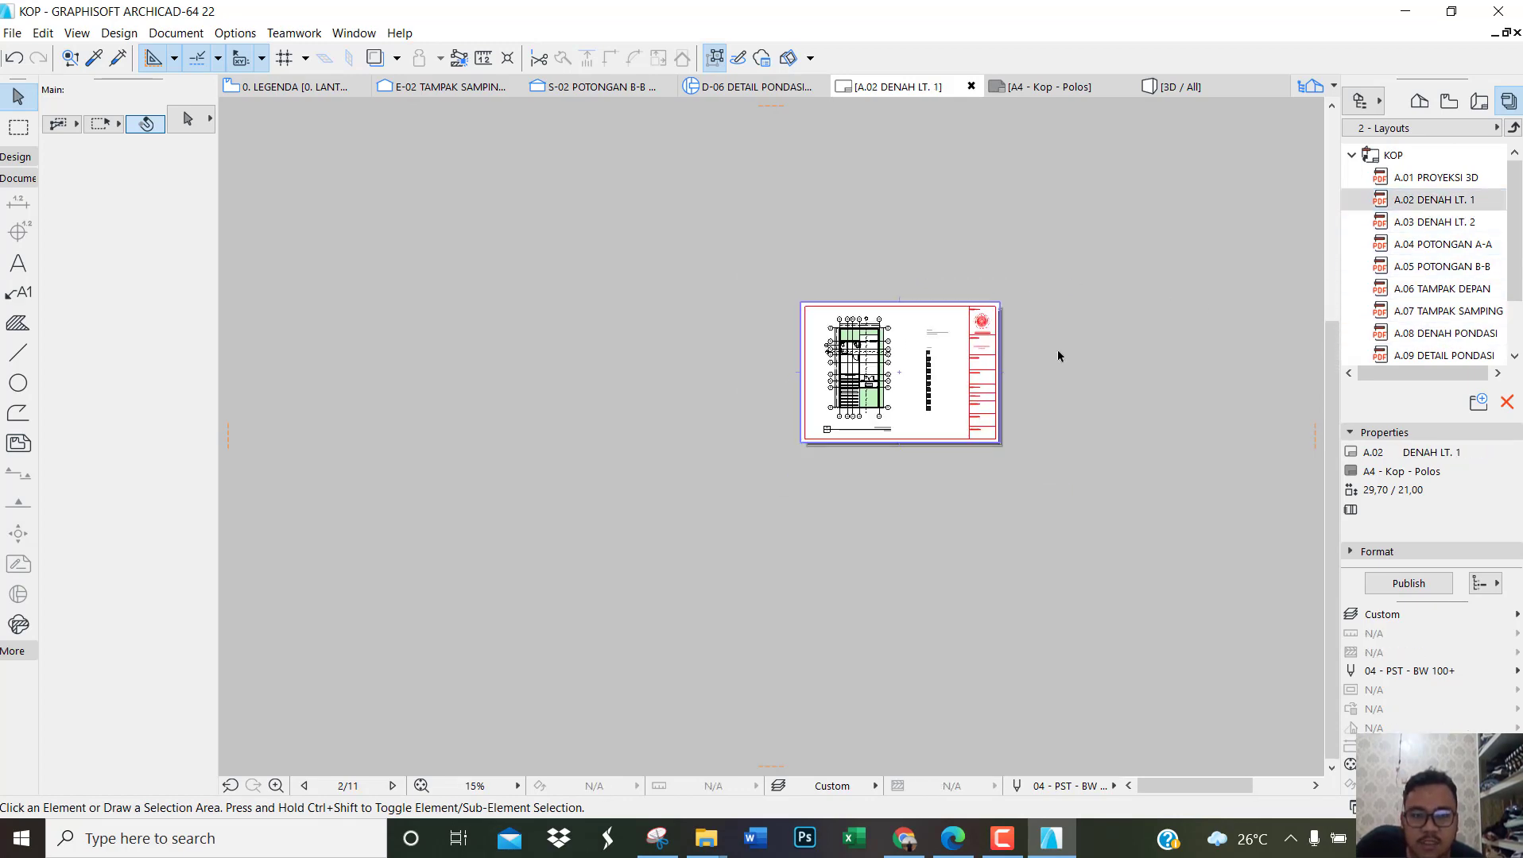
{"action": "scroll", "coordinate": [1058, 356], "scroll_direction": "up", "scroll_amount": 6}
{"action": "left_click", "coordinate": [1434, 222]}
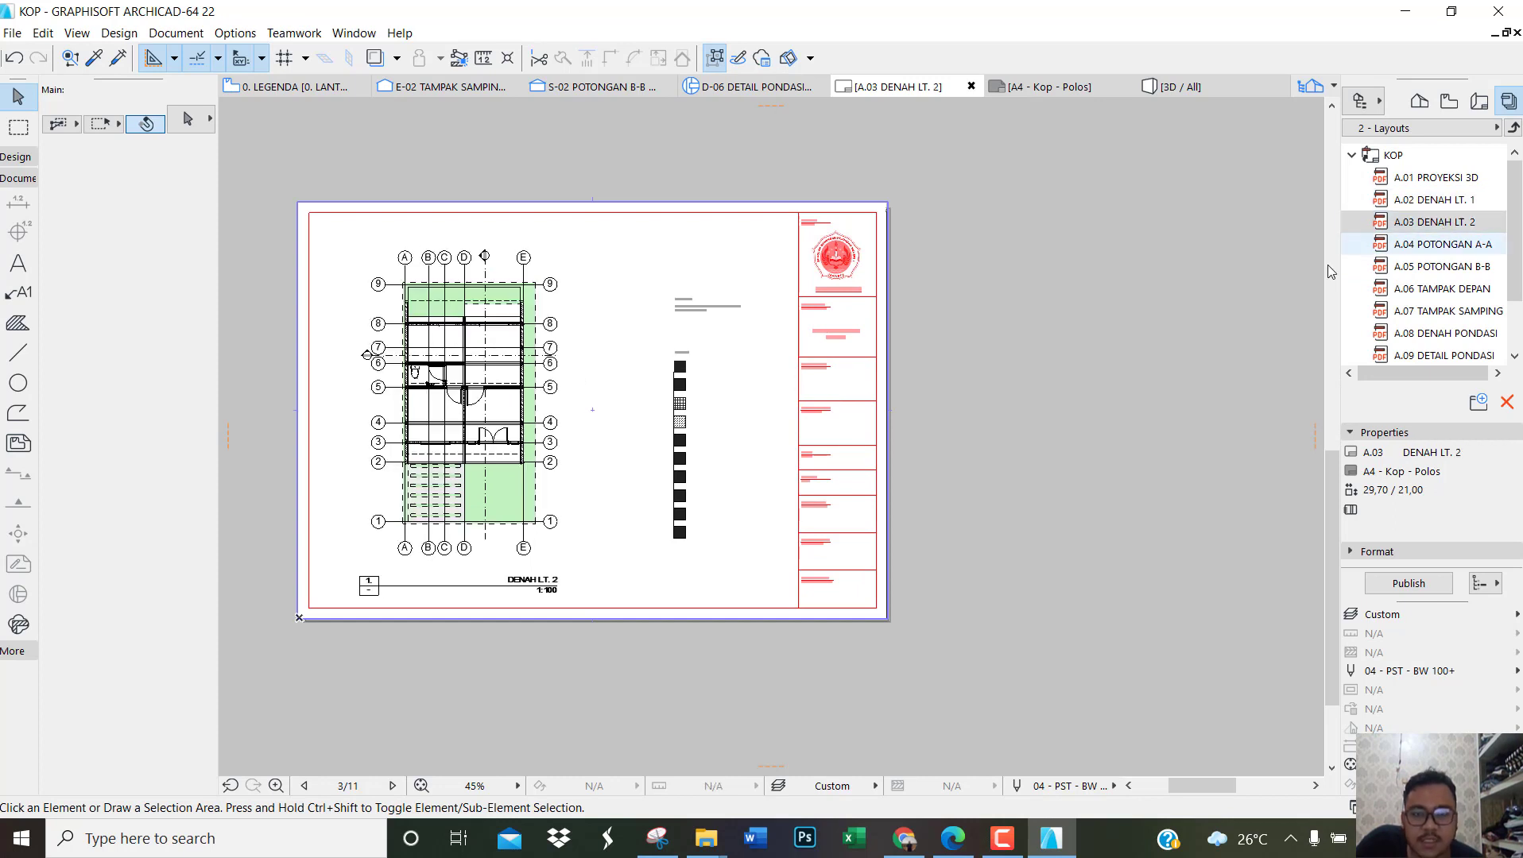
{"action": "left_click", "coordinate": [521, 399]}
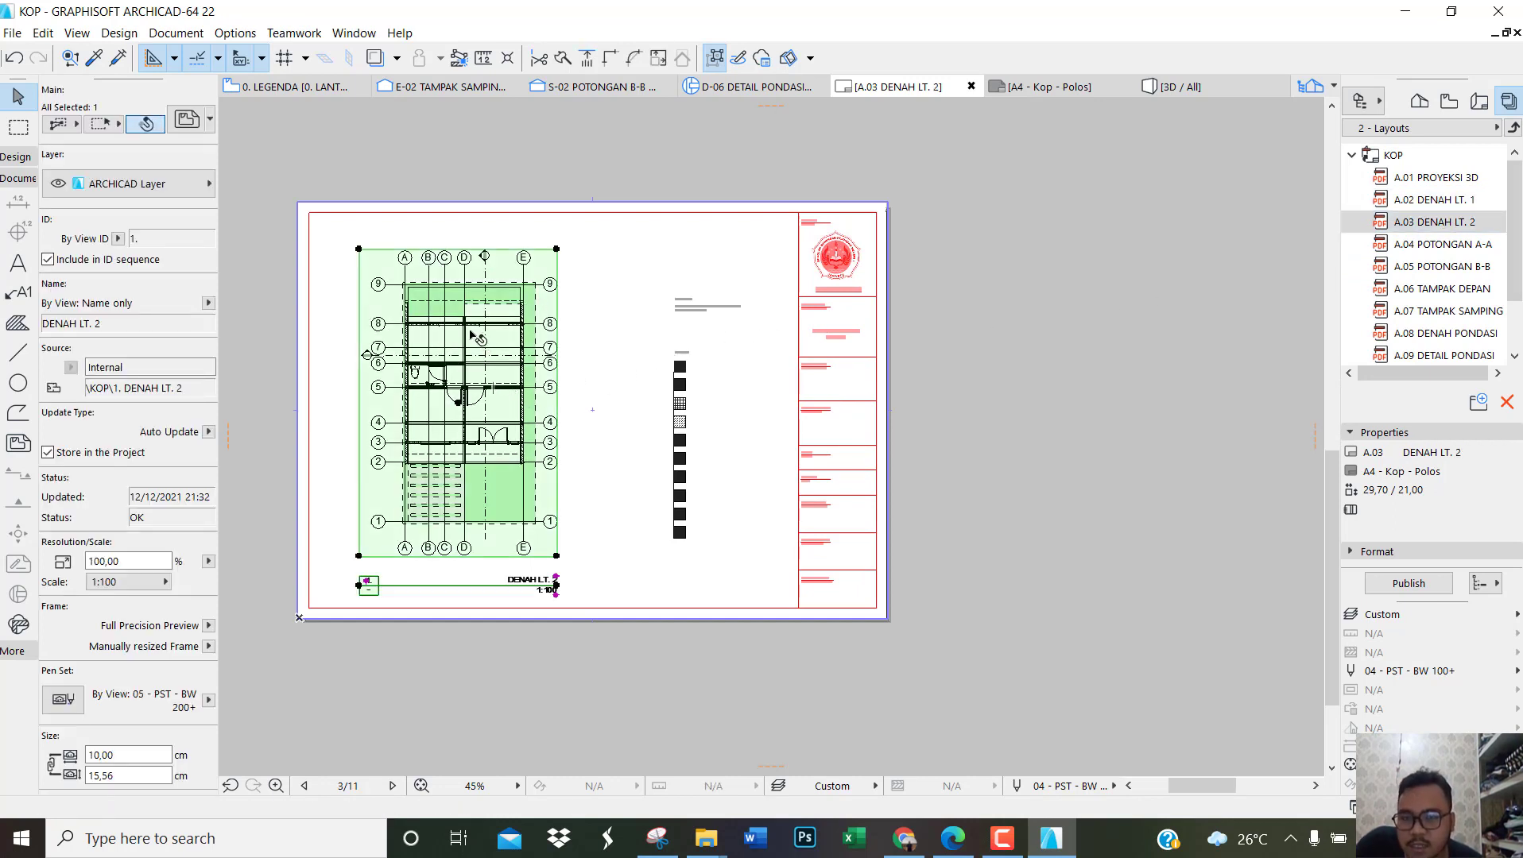
{"action": "scroll", "coordinate": [370, 368], "scroll_direction": "up", "scroll_amount": 2}
{"action": "scroll", "coordinate": [404, 357], "scroll_direction": "down", "scroll_amount": 2}
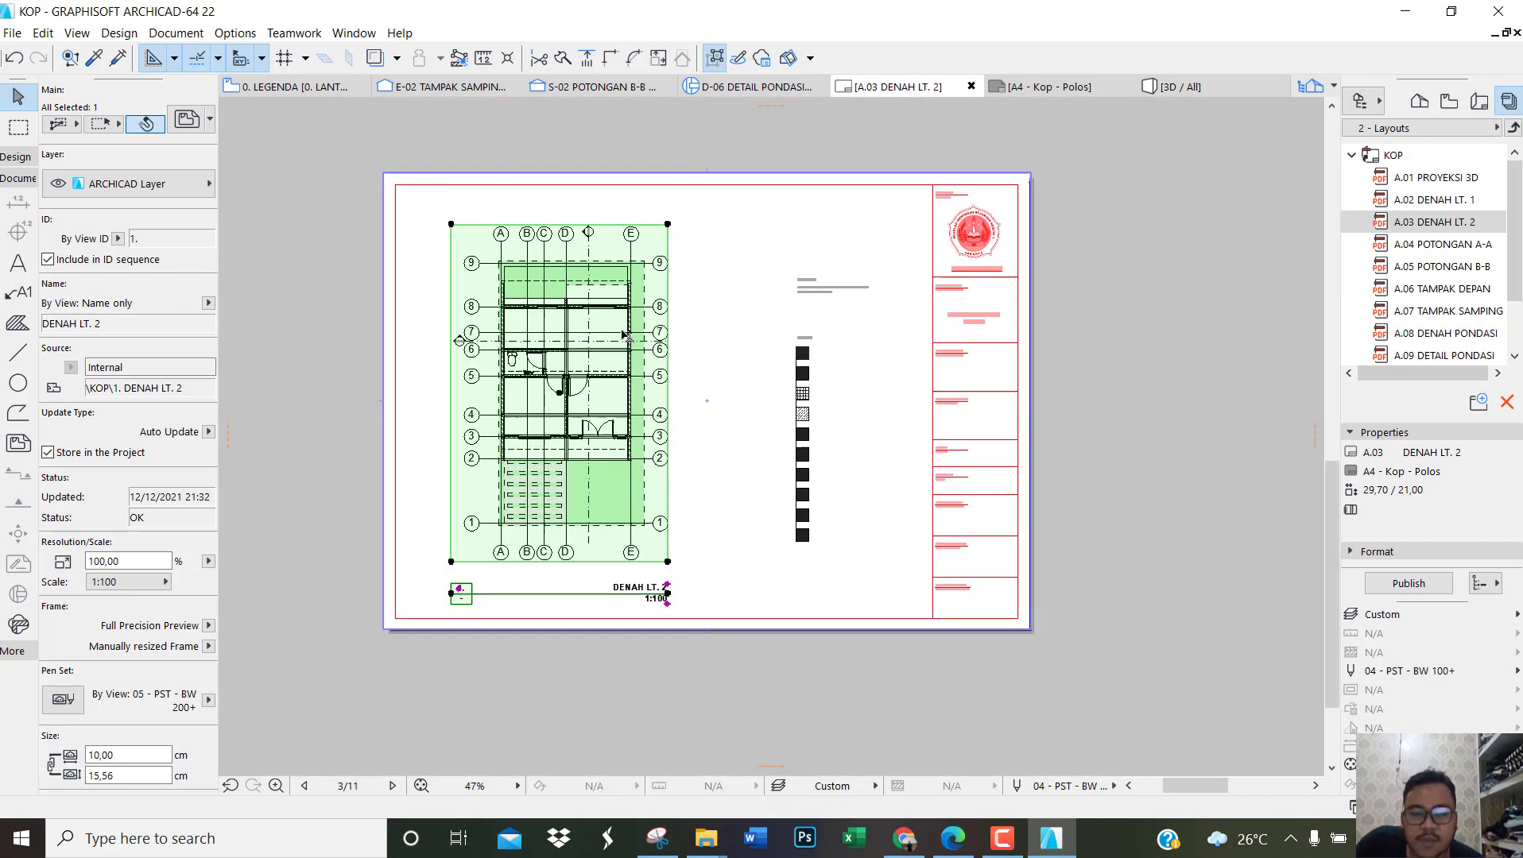
{"action": "left_click", "coordinate": [842, 357]}
Step: Crop the LEGENDA drawing from its lower edge to about 5.40 cm high, keeping the heading and first two symbols
{"action": "scroll", "coordinate": [811, 387], "scroll_direction": "up", "scroll_amount": 1}
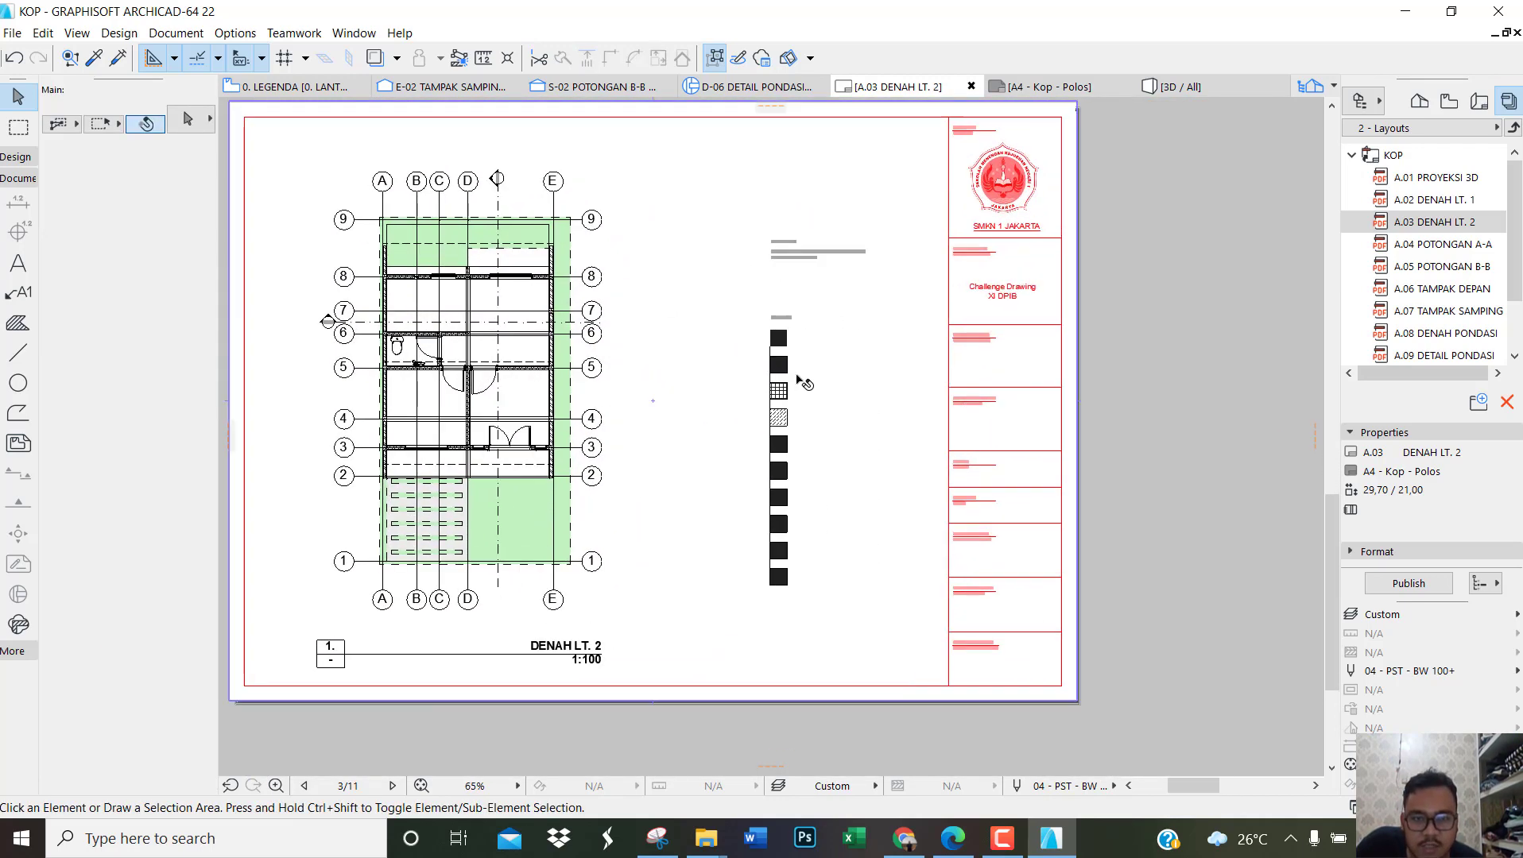
{"action": "left_click", "coordinate": [816, 385]}
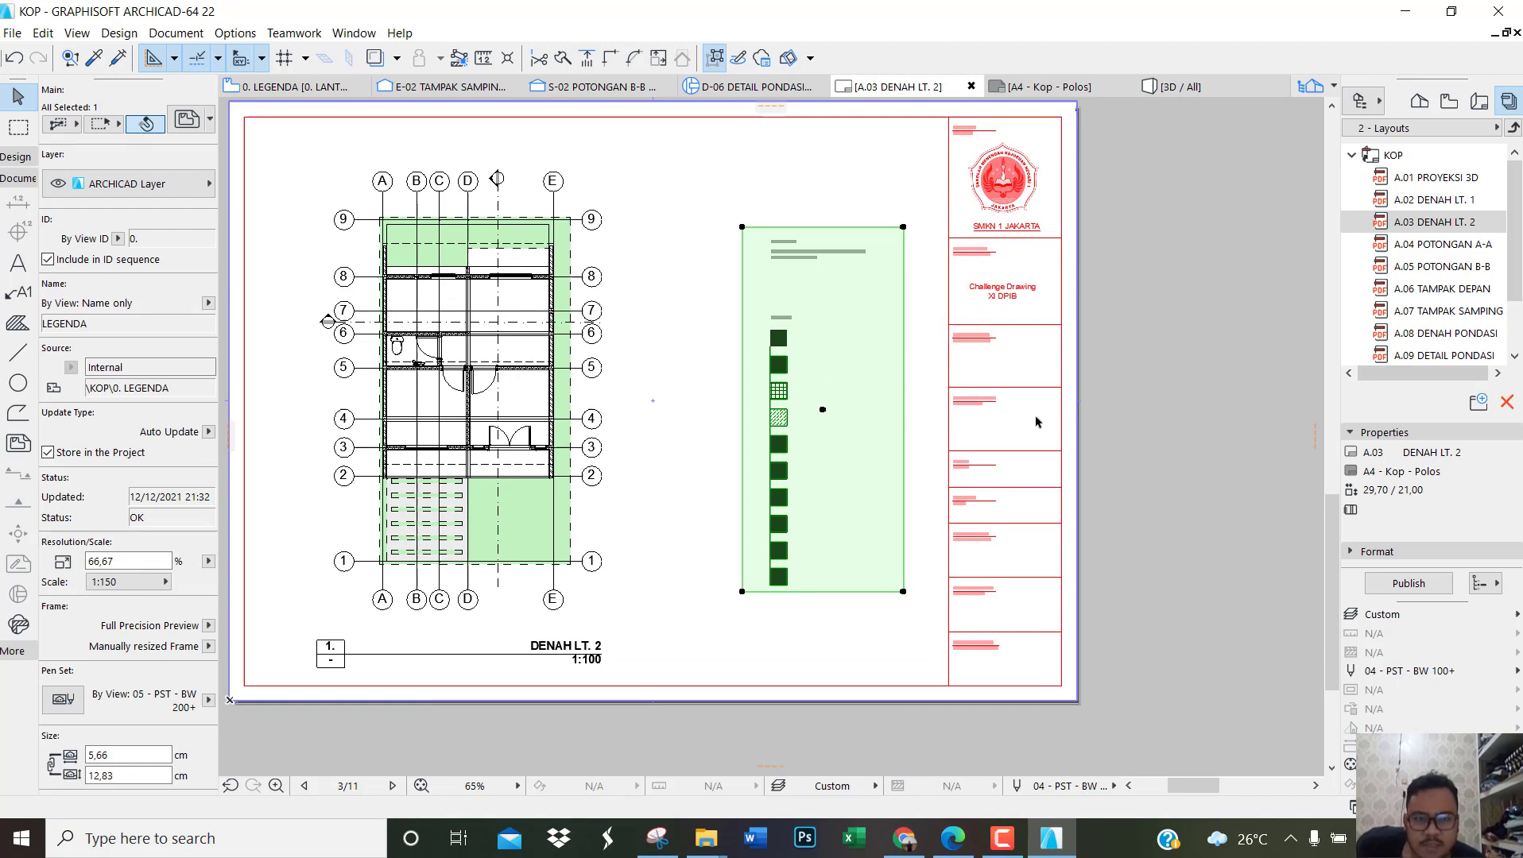
{"action": "scroll", "coordinate": [869, 455], "scroll_direction": "up", "scroll_amount": 1}
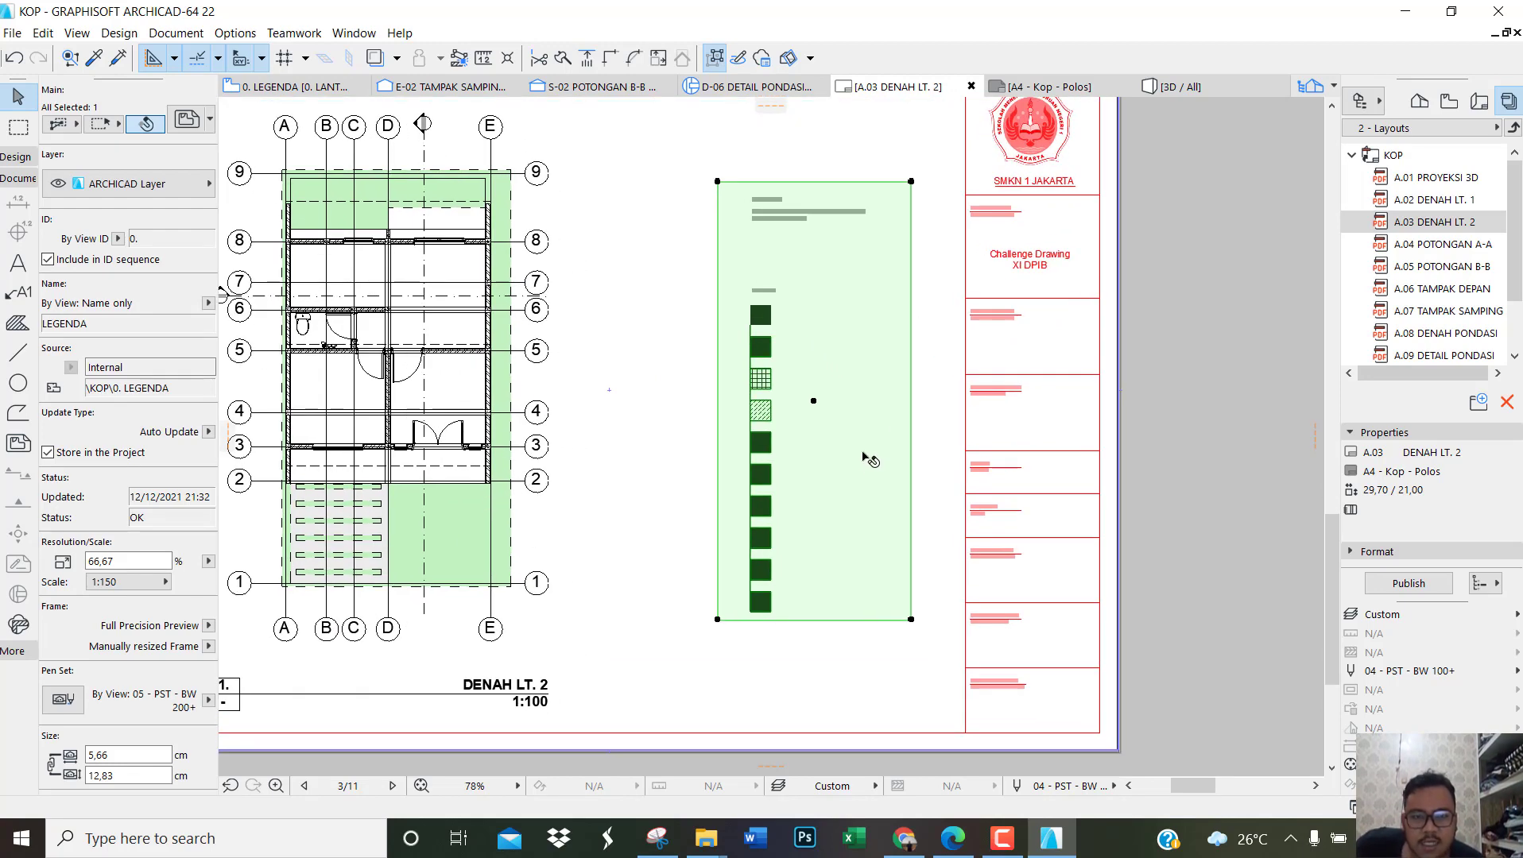
{"action": "left_click", "coordinate": [857, 619]}
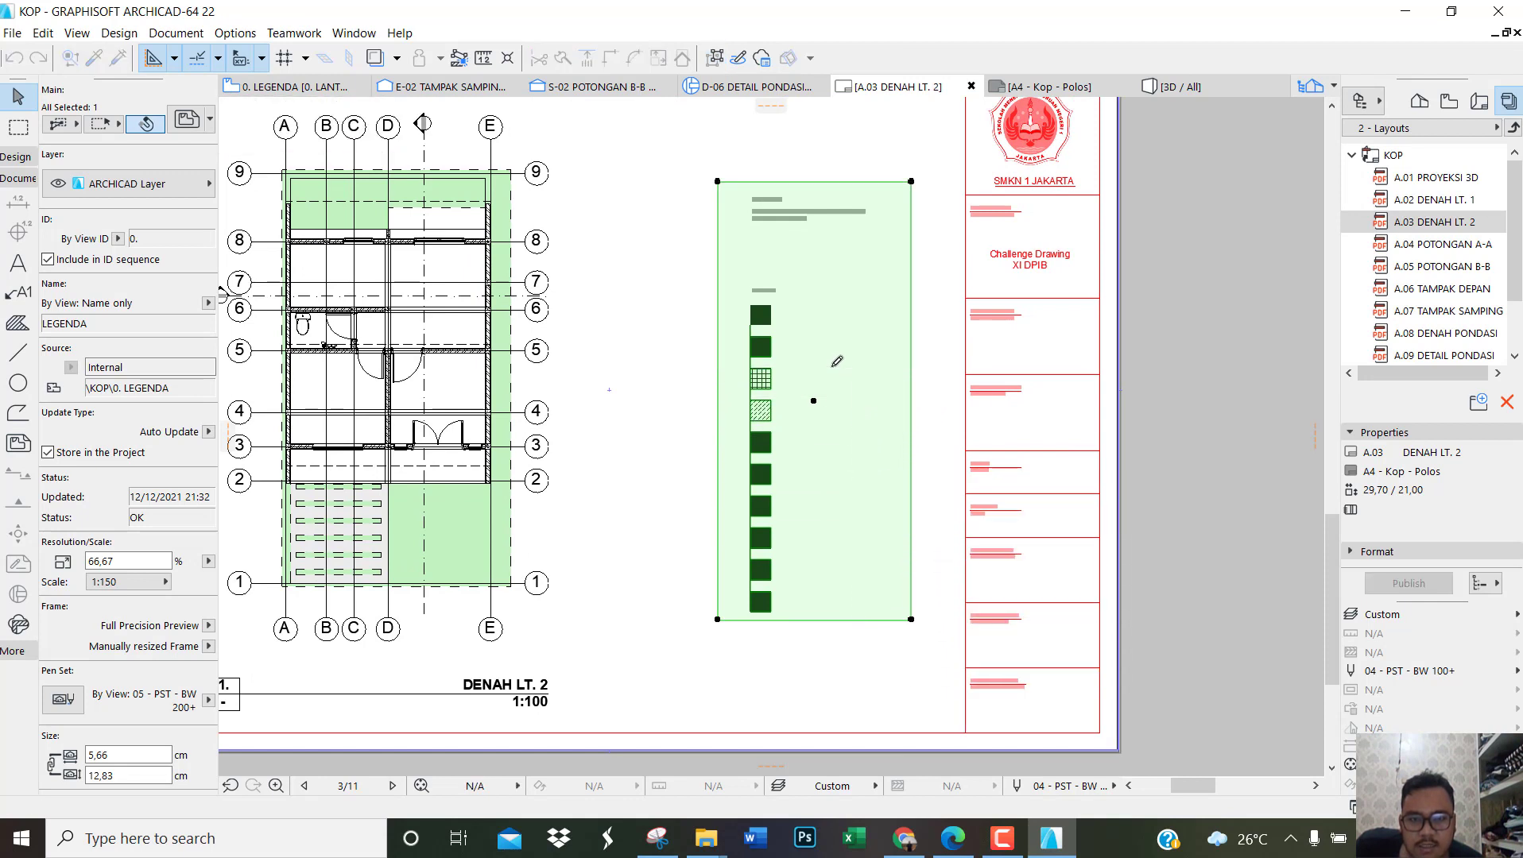
{"action": "left_click", "coordinate": [833, 365]}
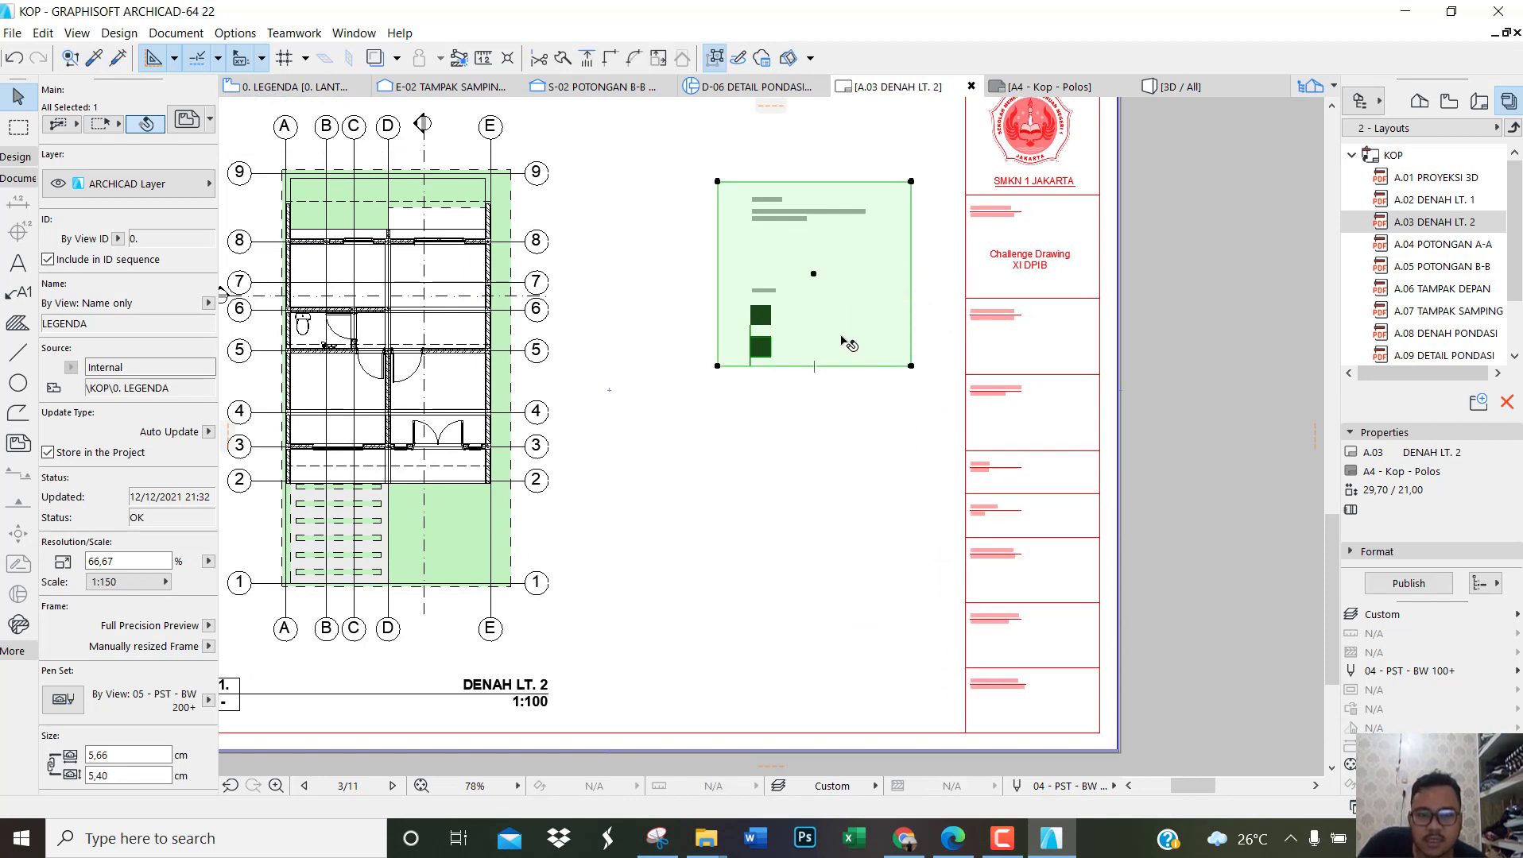
Step: Copy the cropped legend directly below the original and extend the copy's lower frame edge to about 13.34 cm high
{"action": "key", "text": "ctrl+d"}
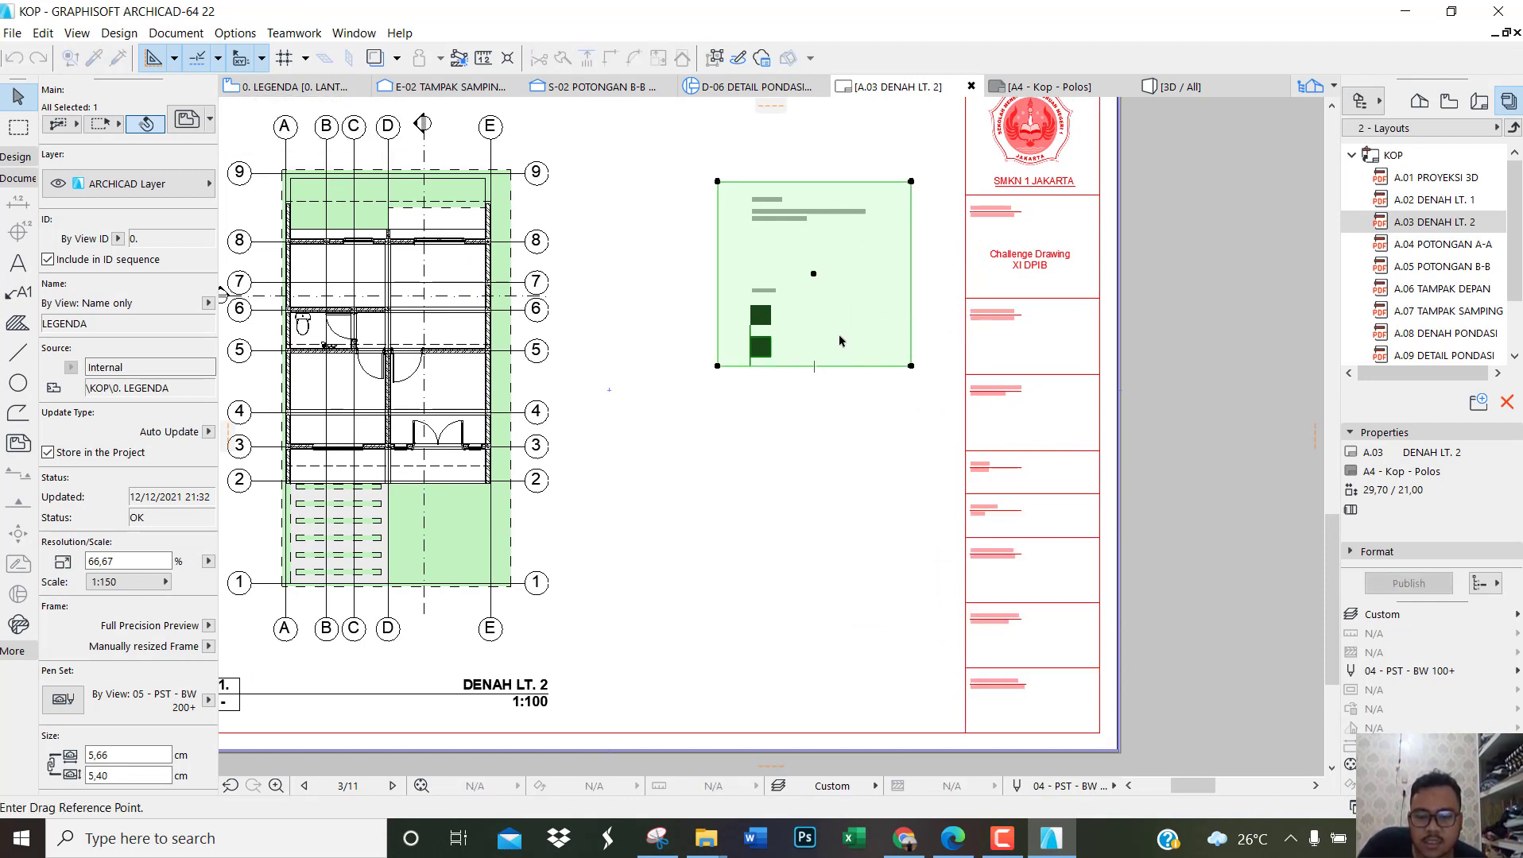
{"action": "left_click", "coordinate": [840, 341]}
{"action": "left_click", "coordinate": [839, 537]}
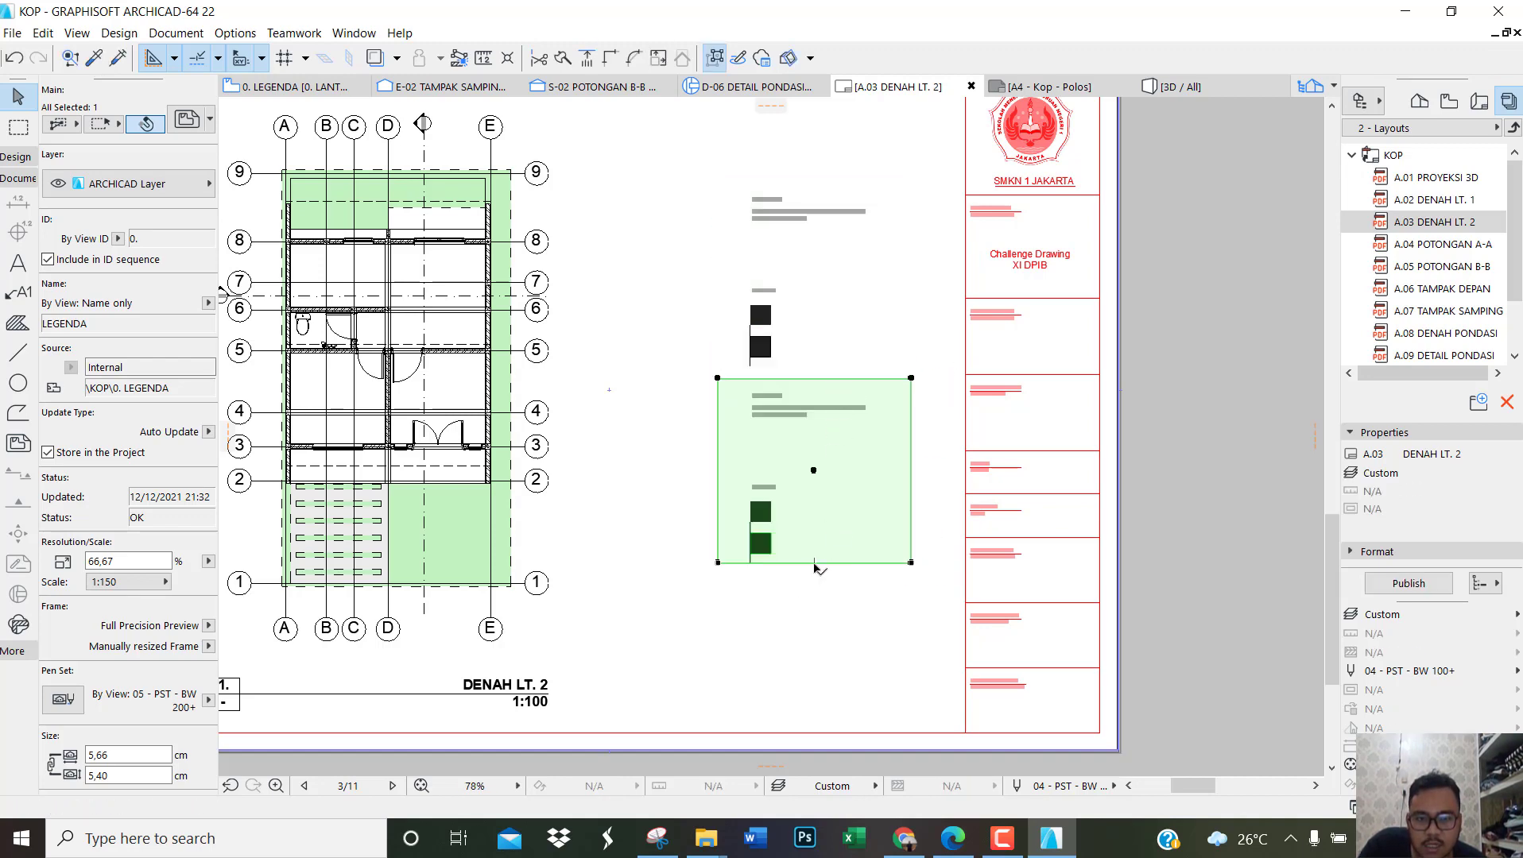
{"action": "mouse_move", "coordinate": [814, 566]}
{"action": "left_mouse_down"}
{"action": "mouse_move", "coordinate": [804, 699]}
{"action": "mouse_move", "coordinate": [808, 687]}
{"action": "left_mouse_up"}
Step: Crop the copied legend's upper part to about 8.17 cm high, starting at the third symbol, and move it beside the original
{"action": "scroll", "coordinate": [819, 566], "scroll_direction": "down", "scroll_amount": 3}
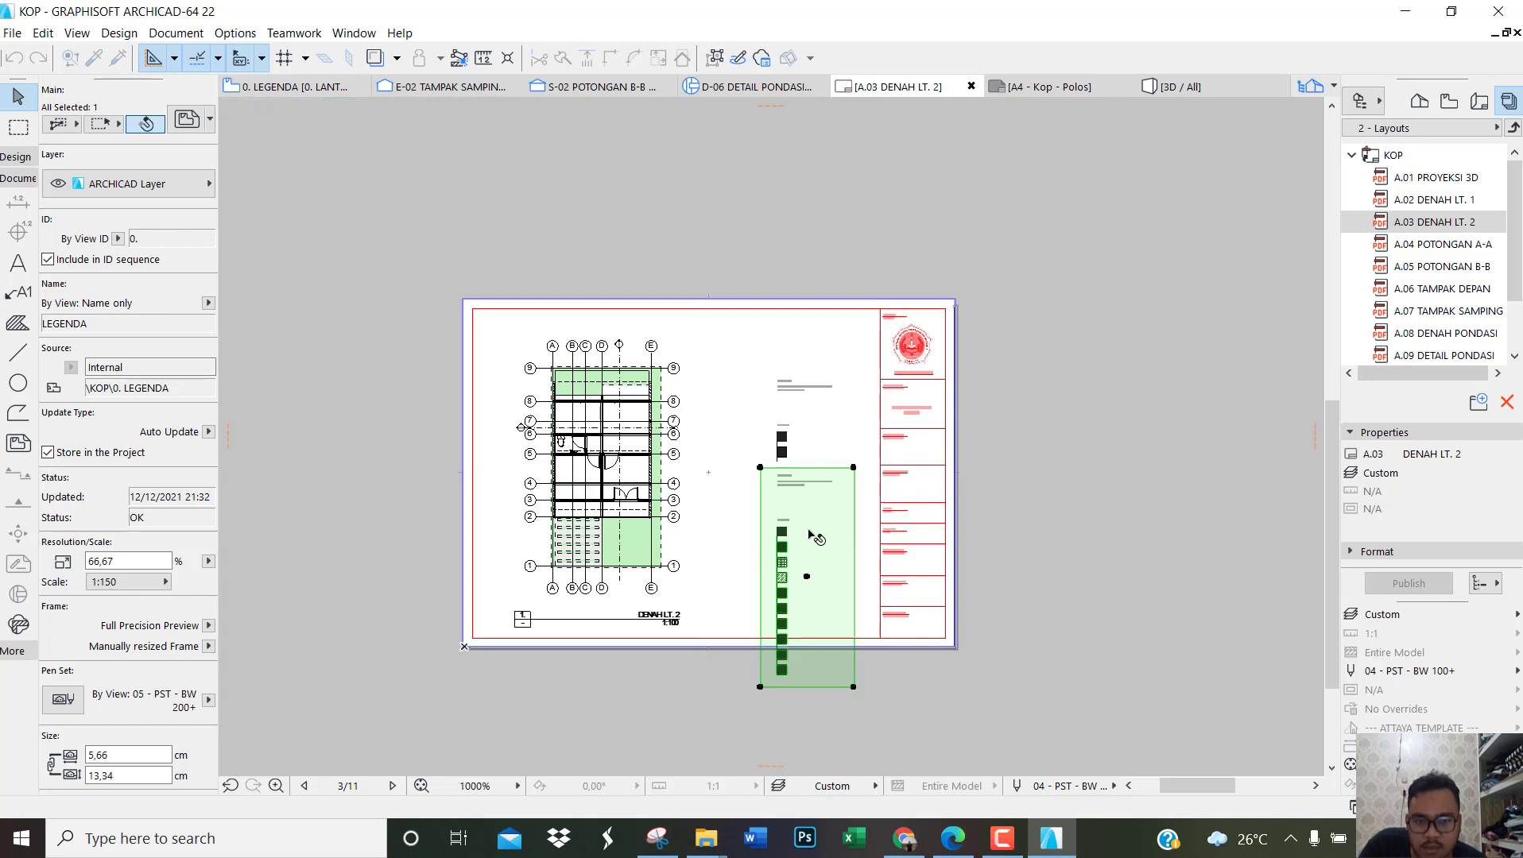
{"action": "scroll", "coordinate": [814, 471], "scroll_direction": "up", "scroll_amount": 2}
{"action": "left_click", "coordinate": [821, 469]}
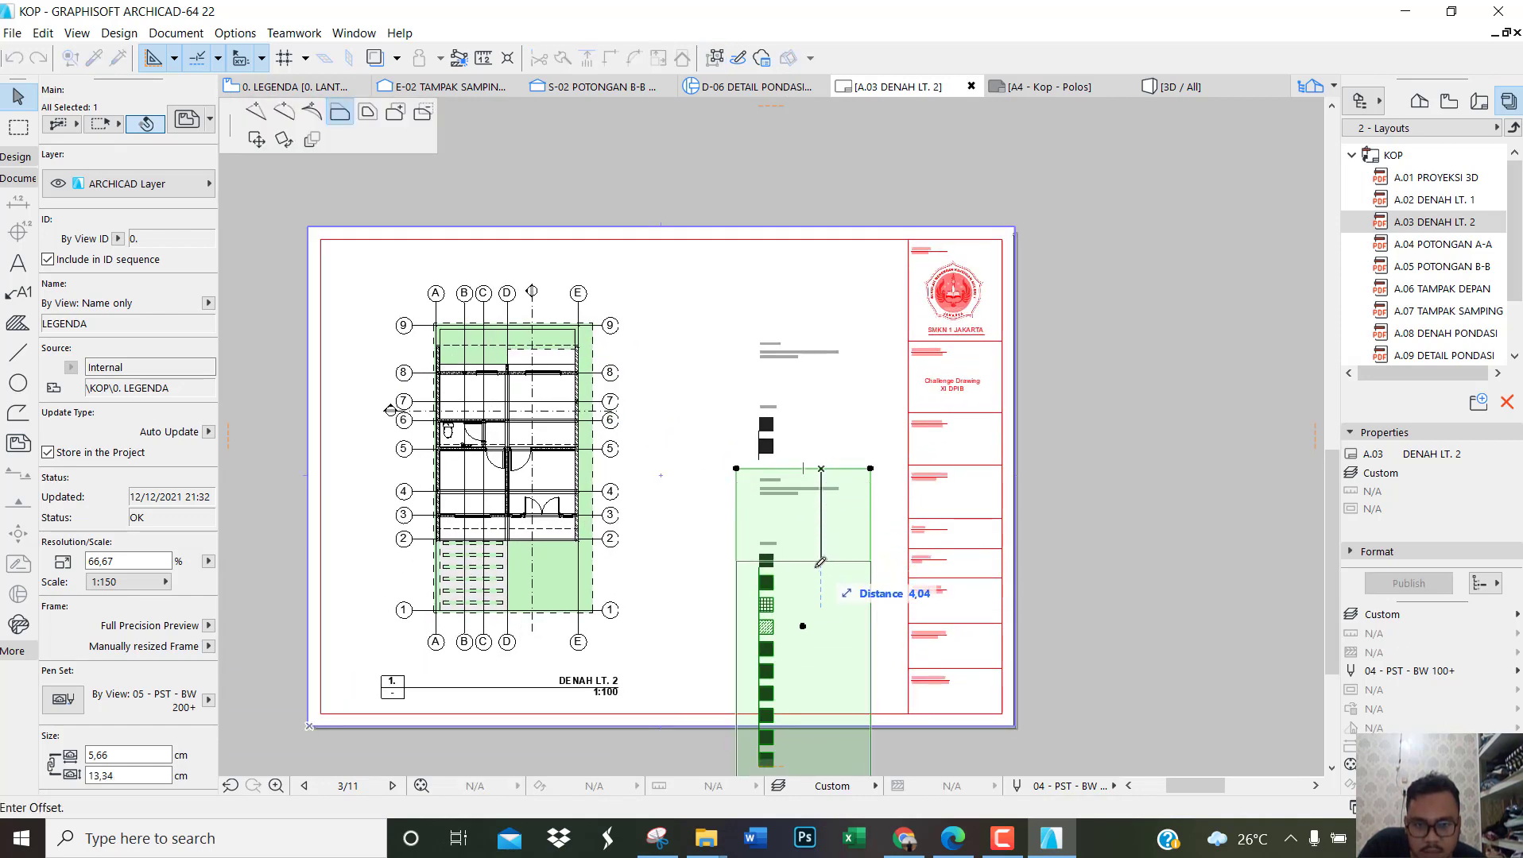
{"action": "left_click", "coordinate": [820, 590]}
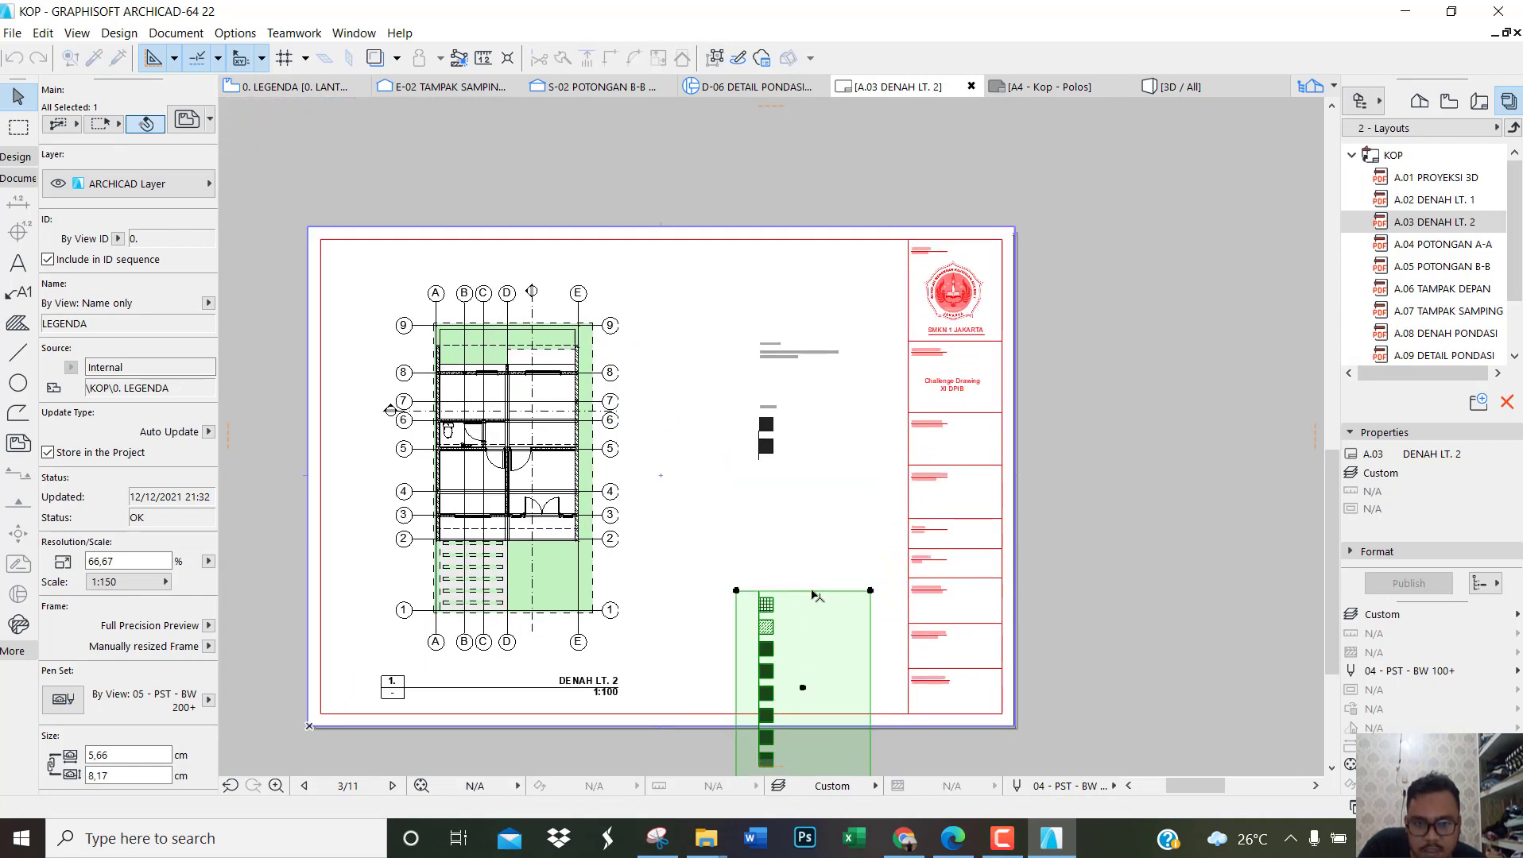
{"action": "left_click", "coordinate": [820, 642]}
{"action": "left_click", "coordinate": [708, 372]}
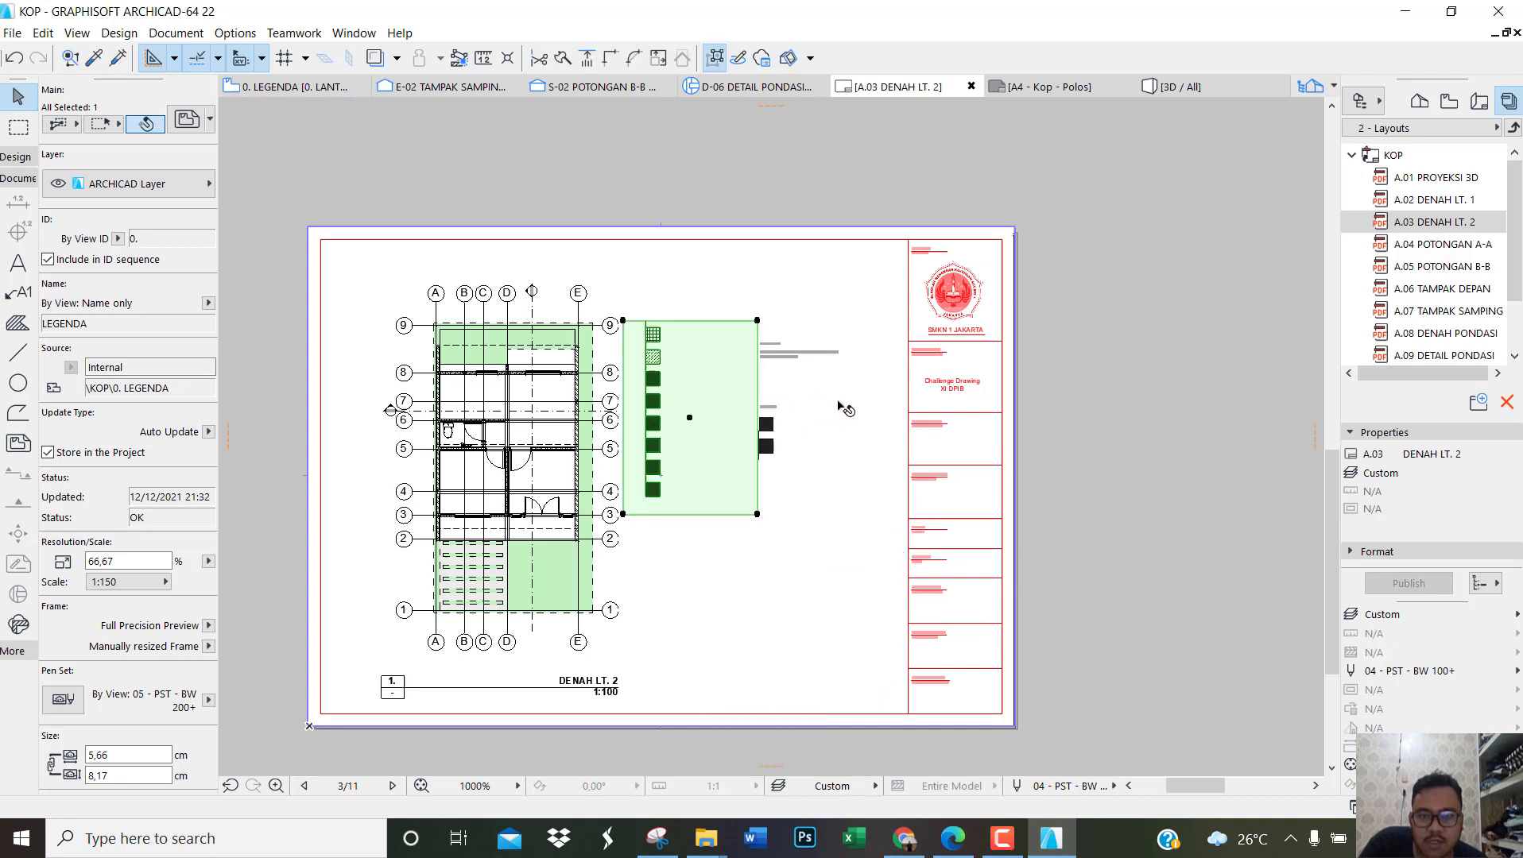
Step: Shift both legend parts together slightly away from the DENAH LT. 2 plan, toward the title block
{"action": "left_click_drag", "start_coordinate": [833, 518], "coordinate": [659, 372]}
{"action": "key", "text": "ctrl+d"}
{"action": "left_click", "coordinate": [660, 373]}
{"action": "left_click", "coordinate": [690, 372]}
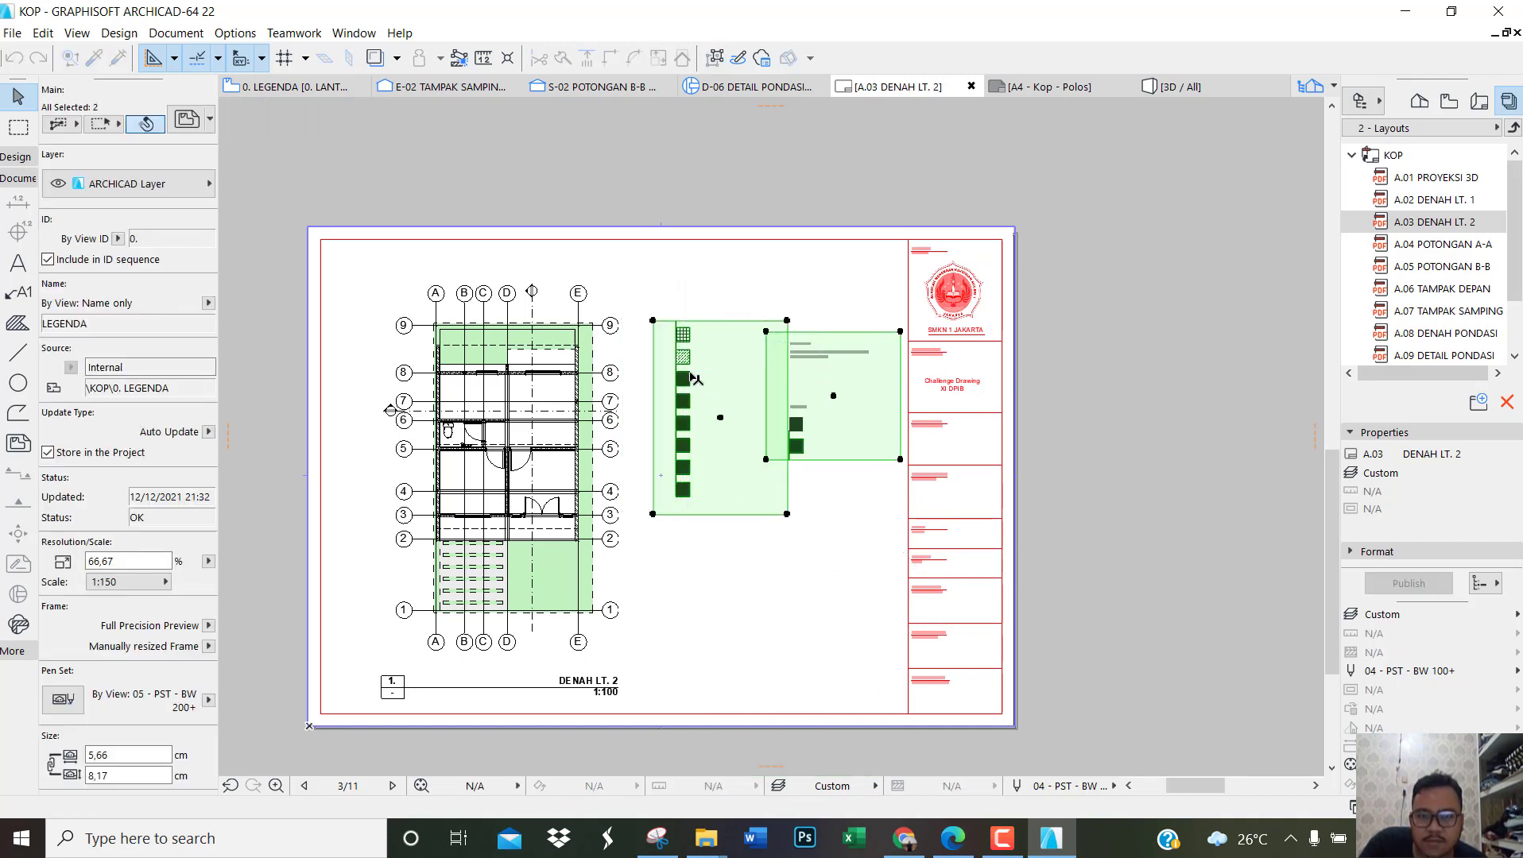
{"action": "left_click", "coordinate": [1269, 430]}
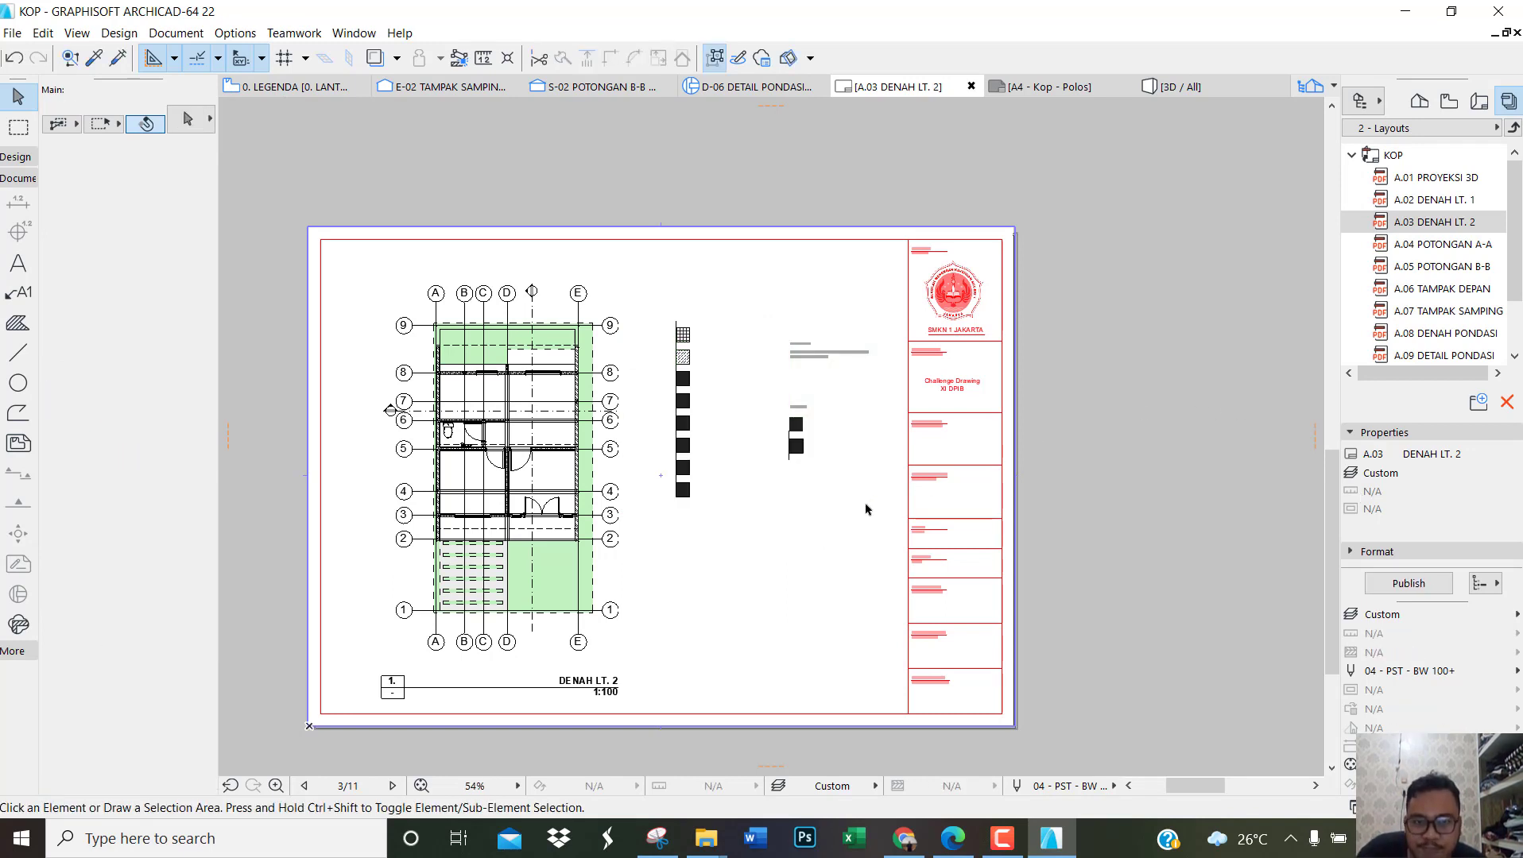
{"action": "scroll", "coordinate": [1426, 295], "scroll_direction": "down", "scroll_amount": 2}
{"action": "scroll", "coordinate": [1426, 295], "scroll_direction": "up", "scroll_amount": 2}
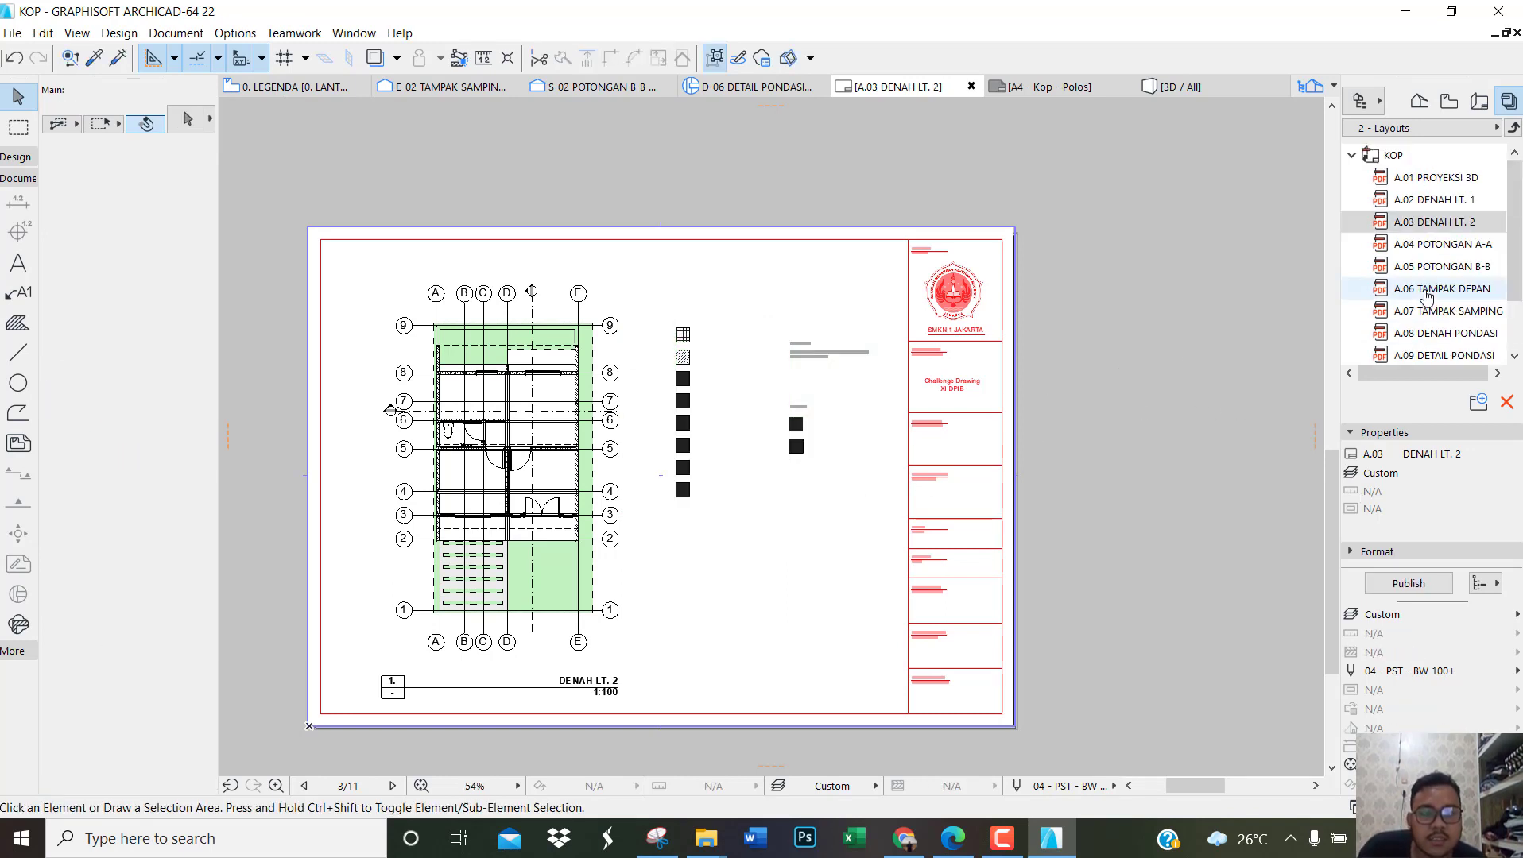
Step: Open the publishing properties of the KOP layout set from the A.11 DETAIL ATAP sheet and set the file format to PDF
{"action": "scroll", "coordinate": [1462, 274], "scroll_direction": "down", "scroll_amount": 1}
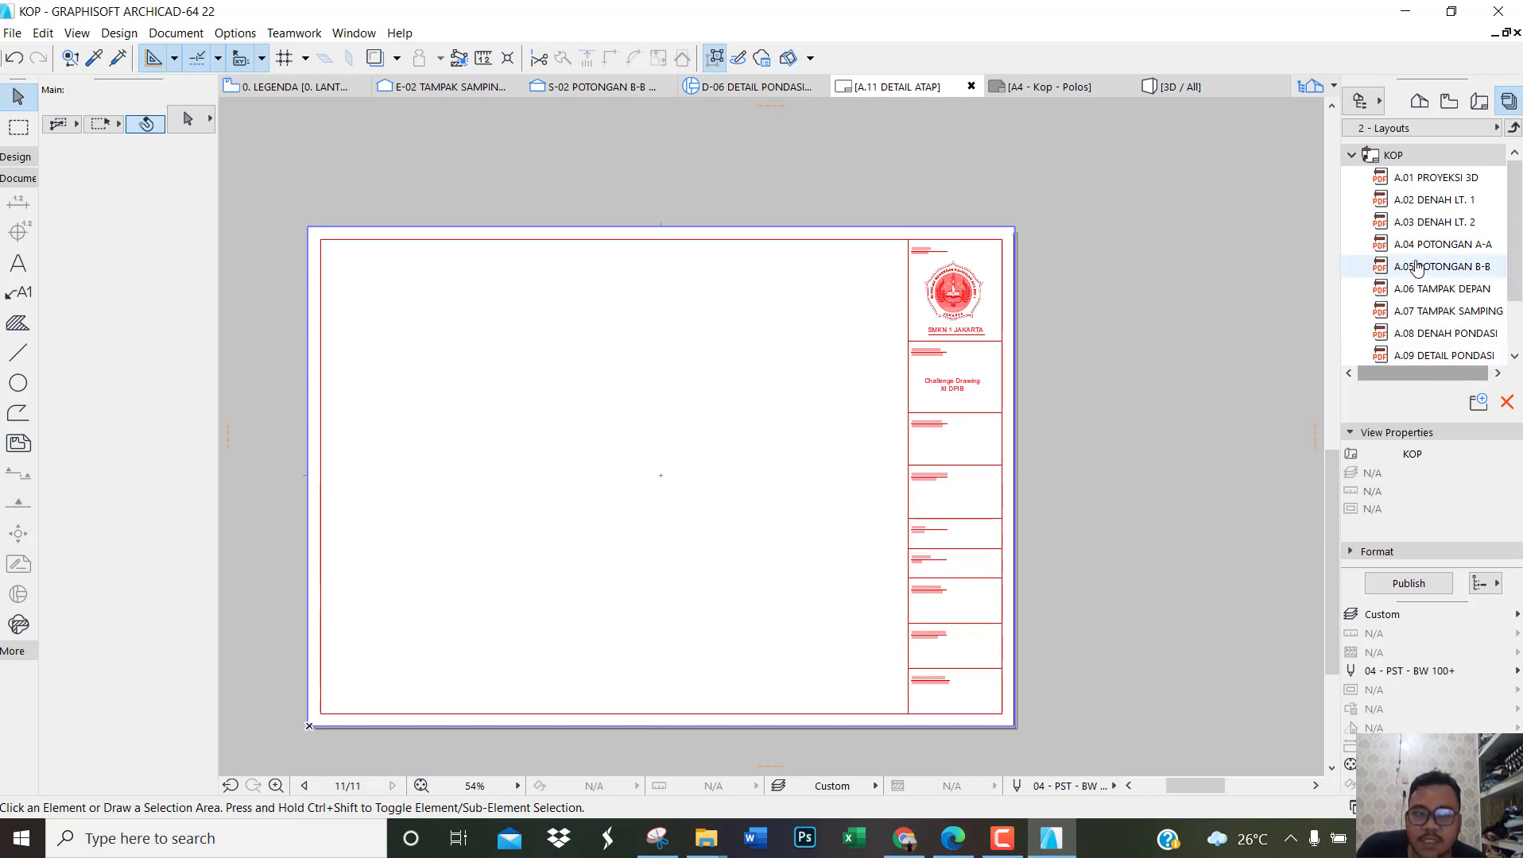
{"action": "right_click", "coordinate": [1384, 161]}
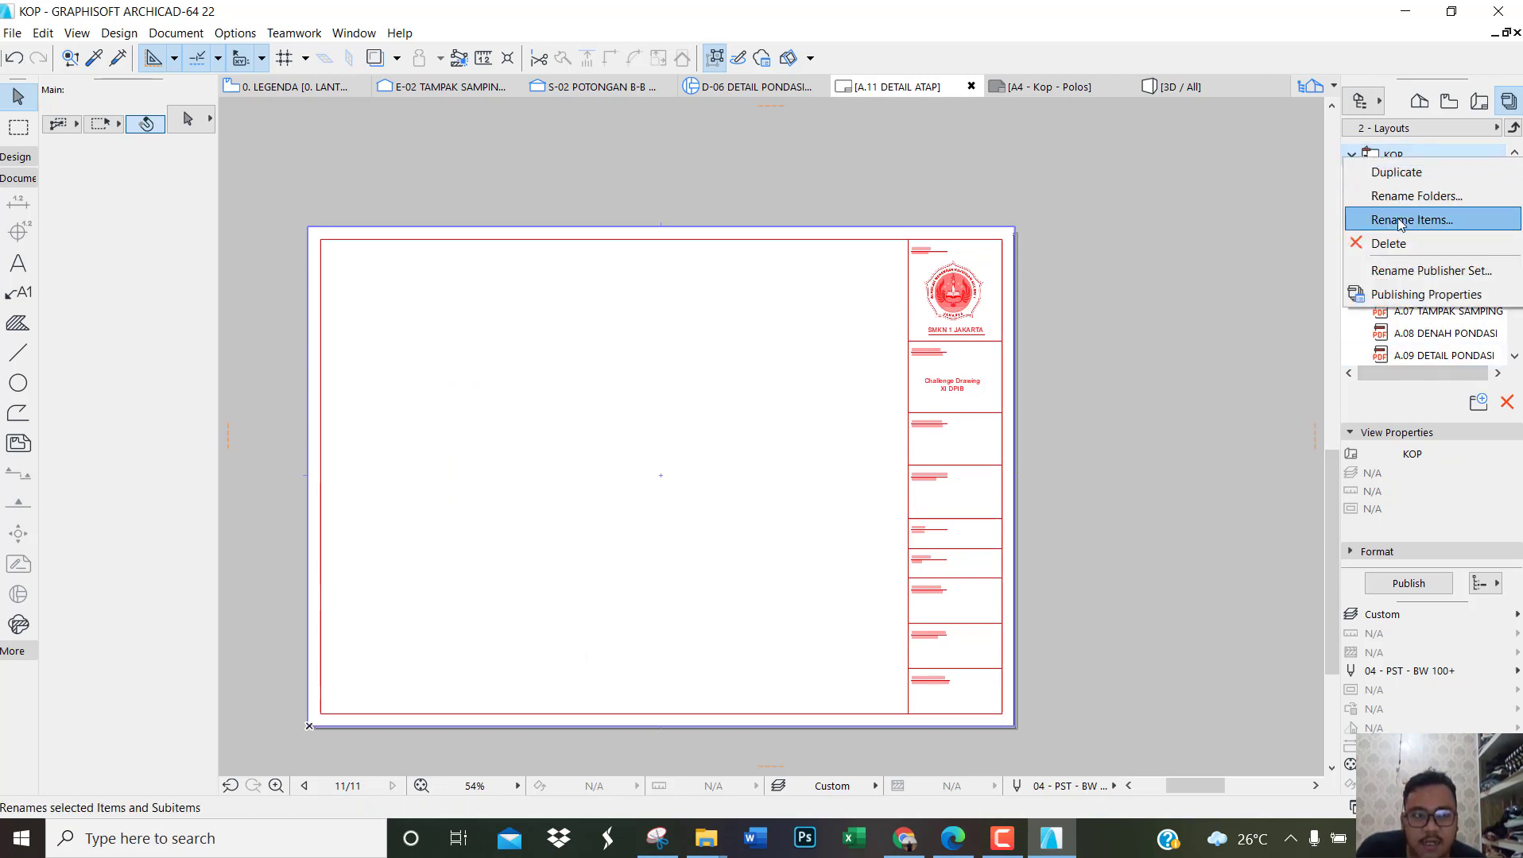
{"action": "left_click", "coordinate": [1406, 296]}
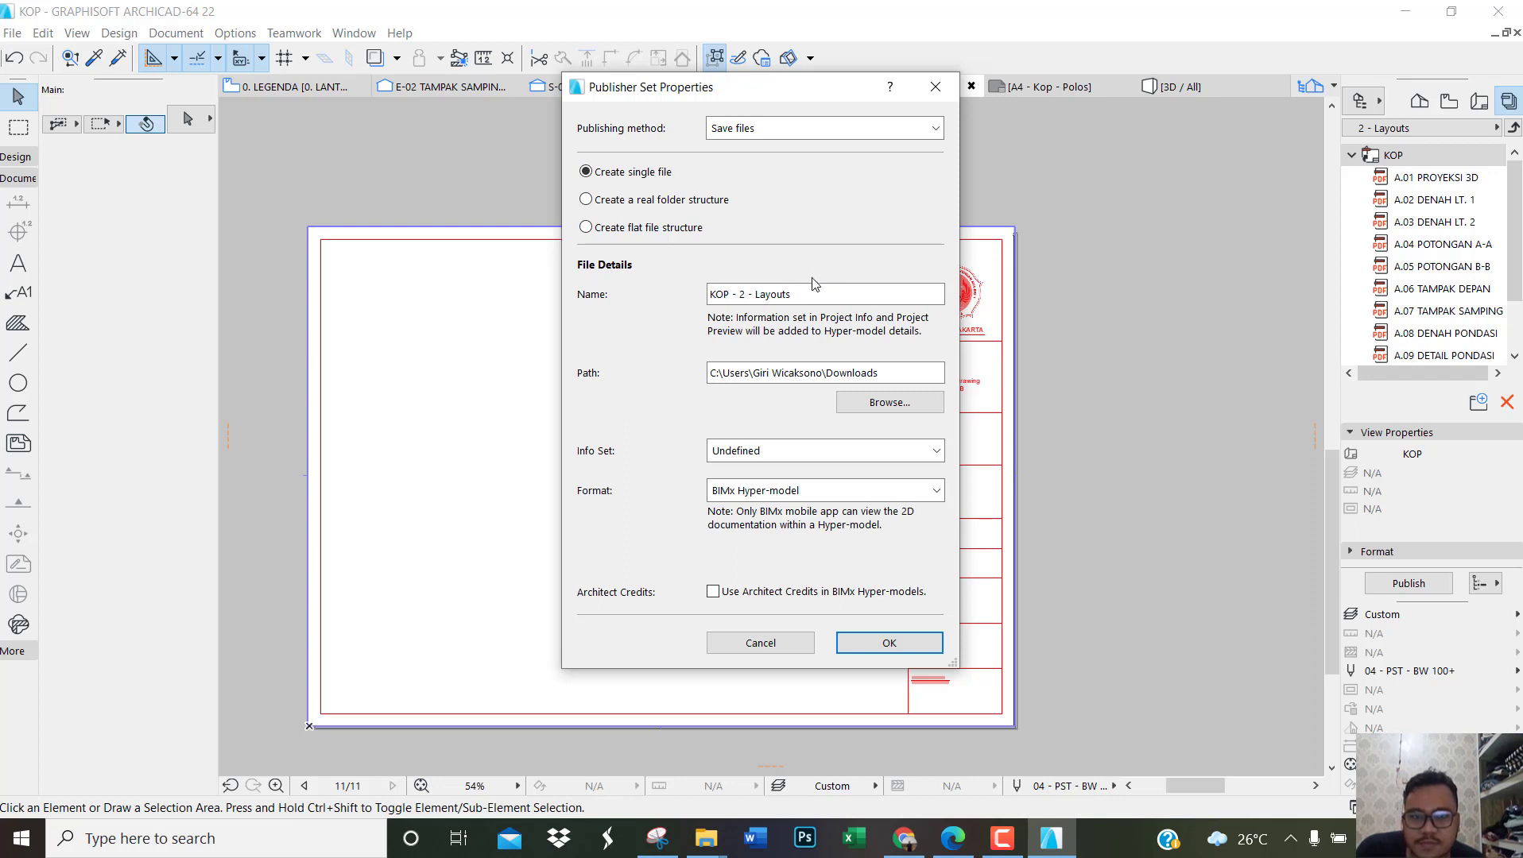
{"action": "left_click", "coordinate": [783, 494]}
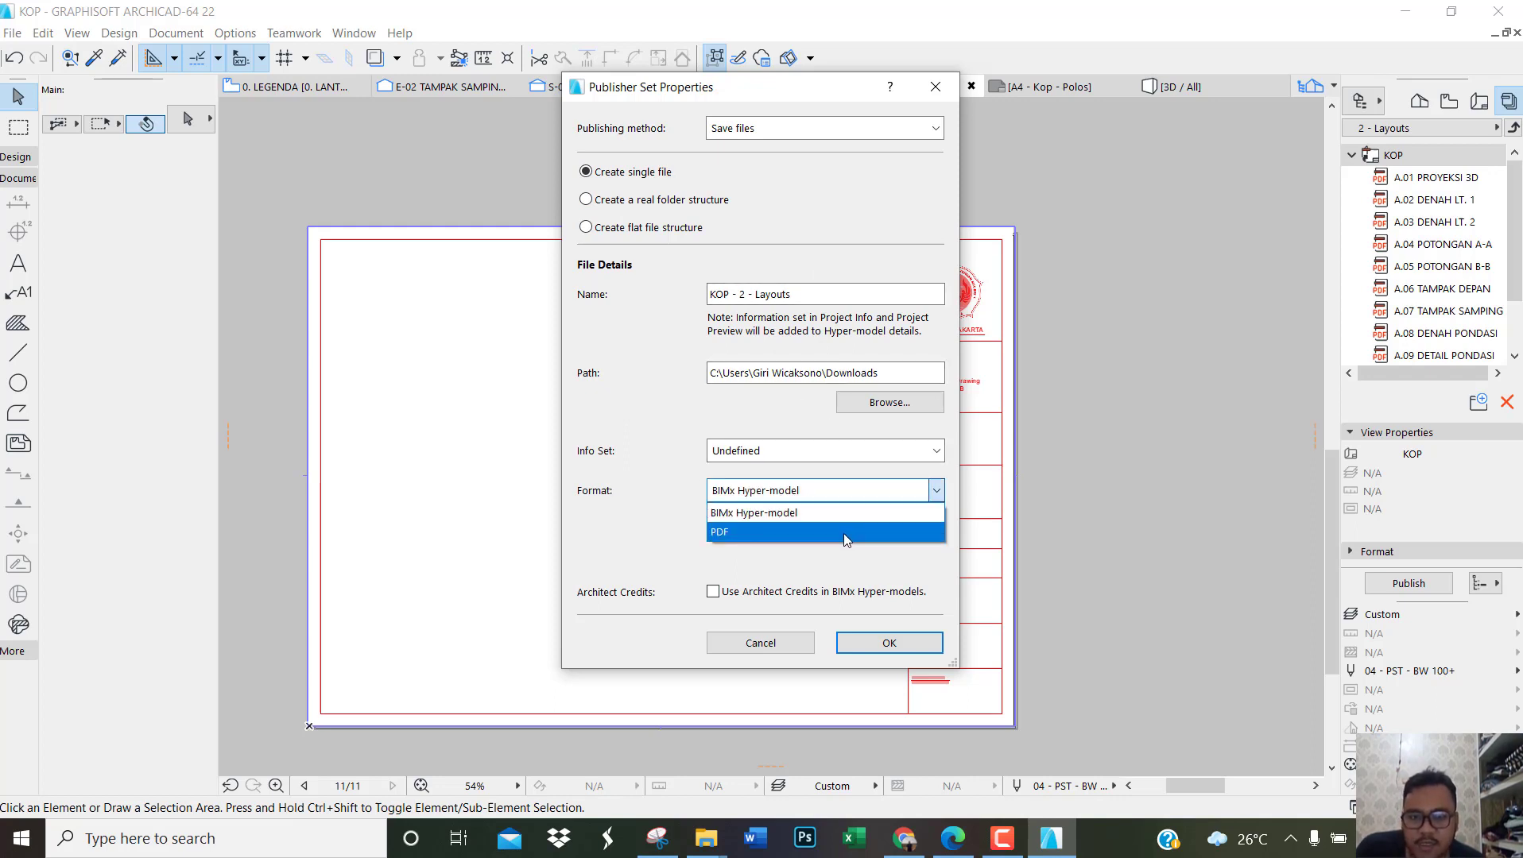
{"action": "left_click", "coordinate": [840, 533]}
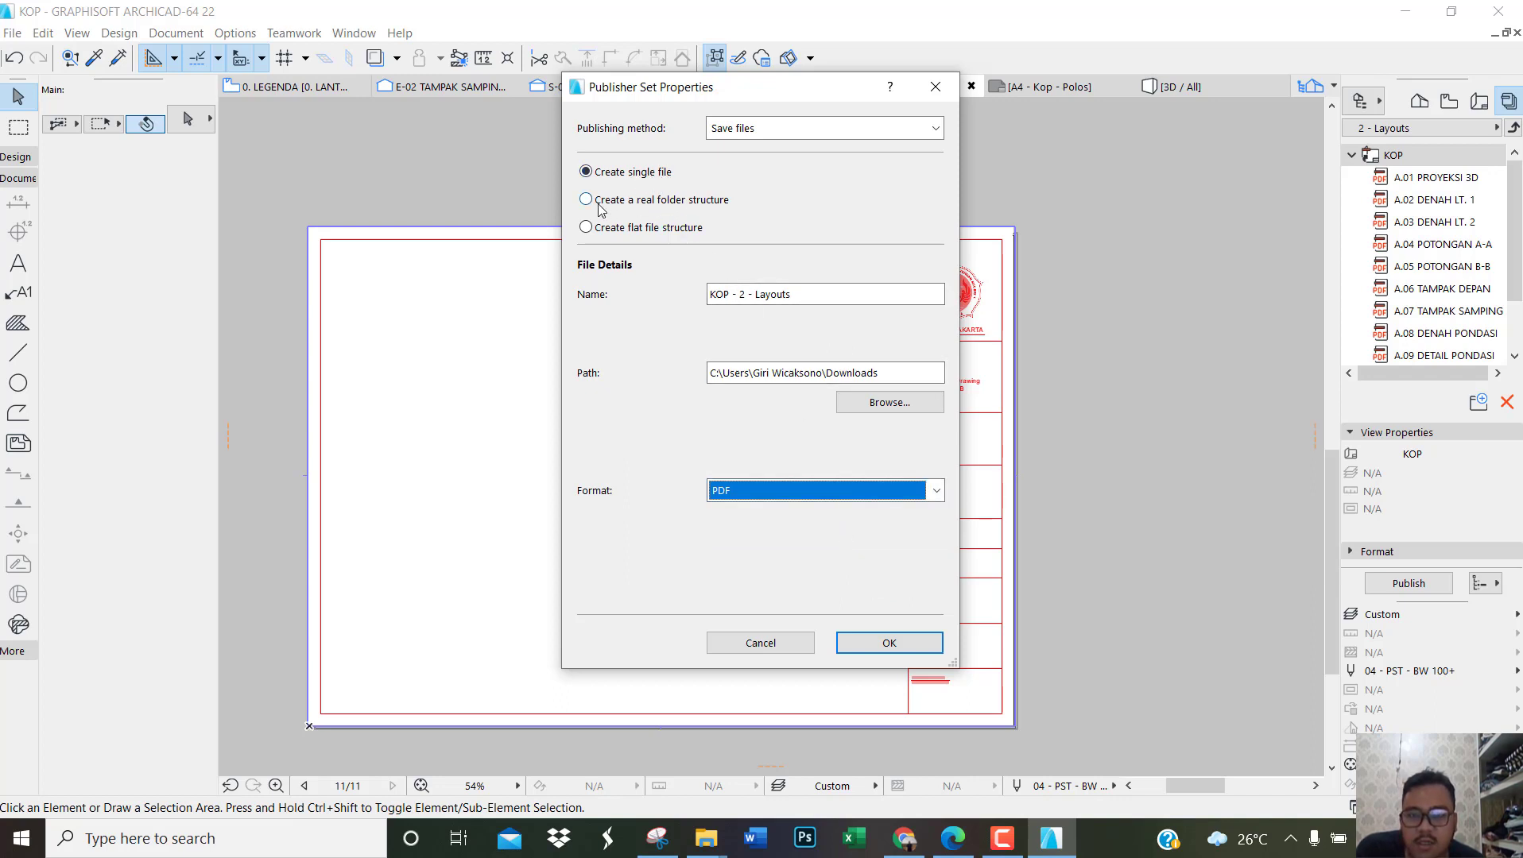
Step: Set the publisher to create a real folder structure in Downloads and publish the KOP layout set
{"action": "left_click", "coordinate": [624, 205]}
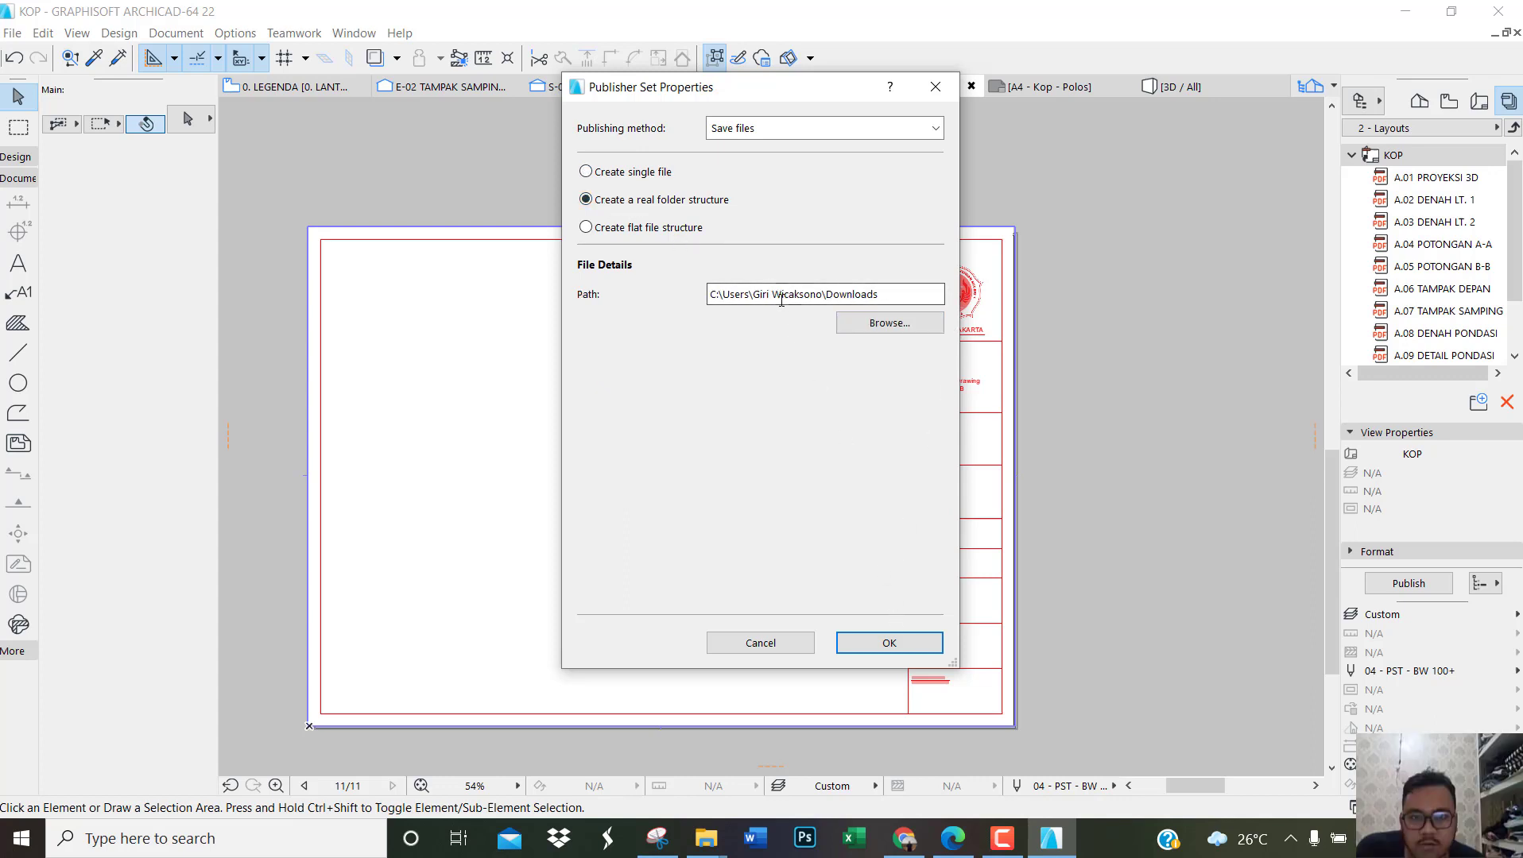
{"action": "left_click", "coordinate": [881, 325]}
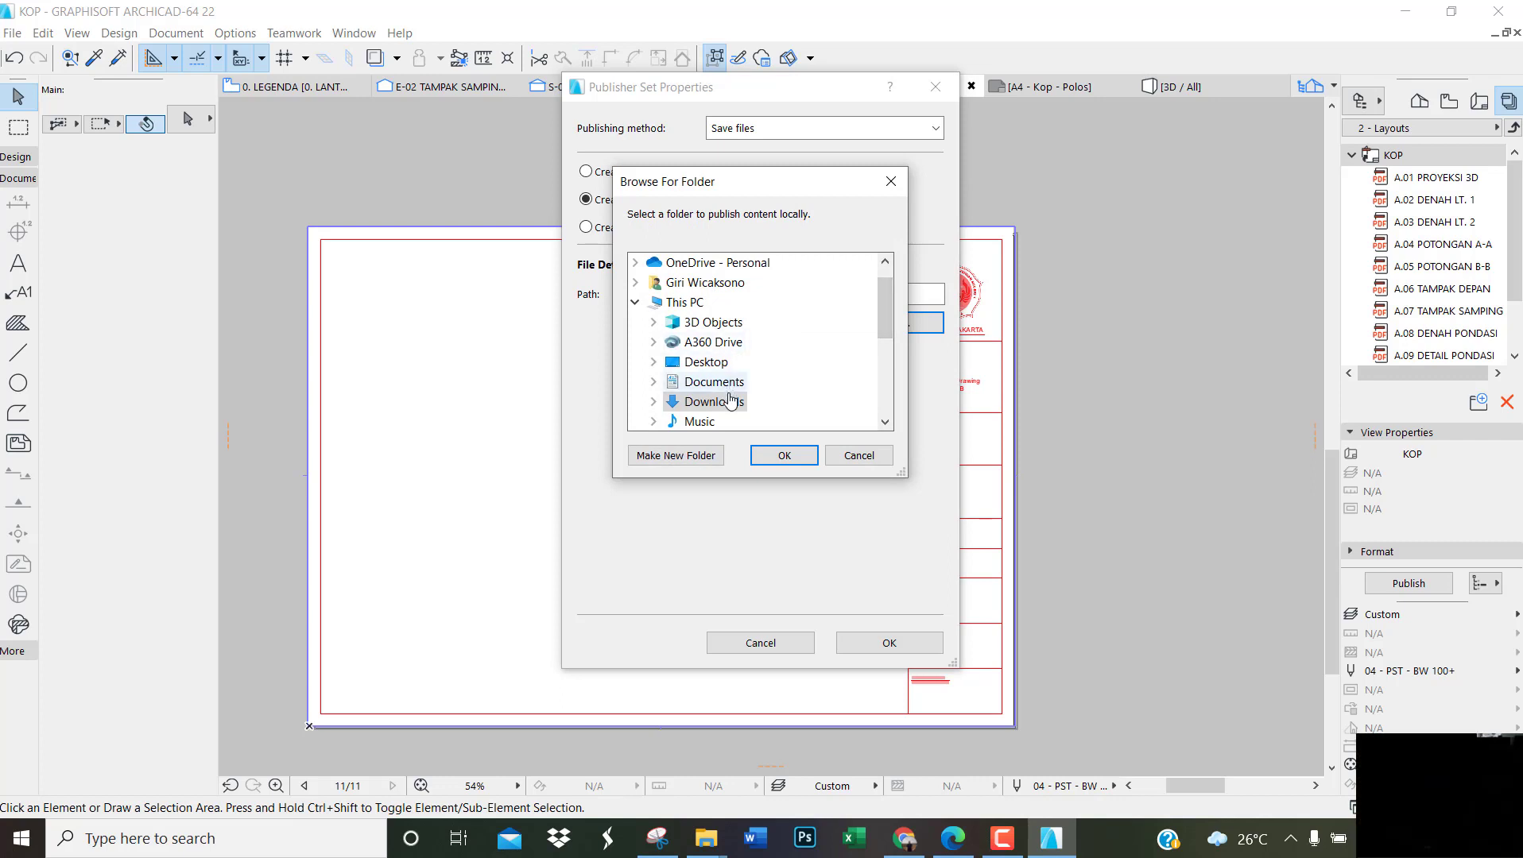
{"action": "double_click", "coordinate": [731, 399]}
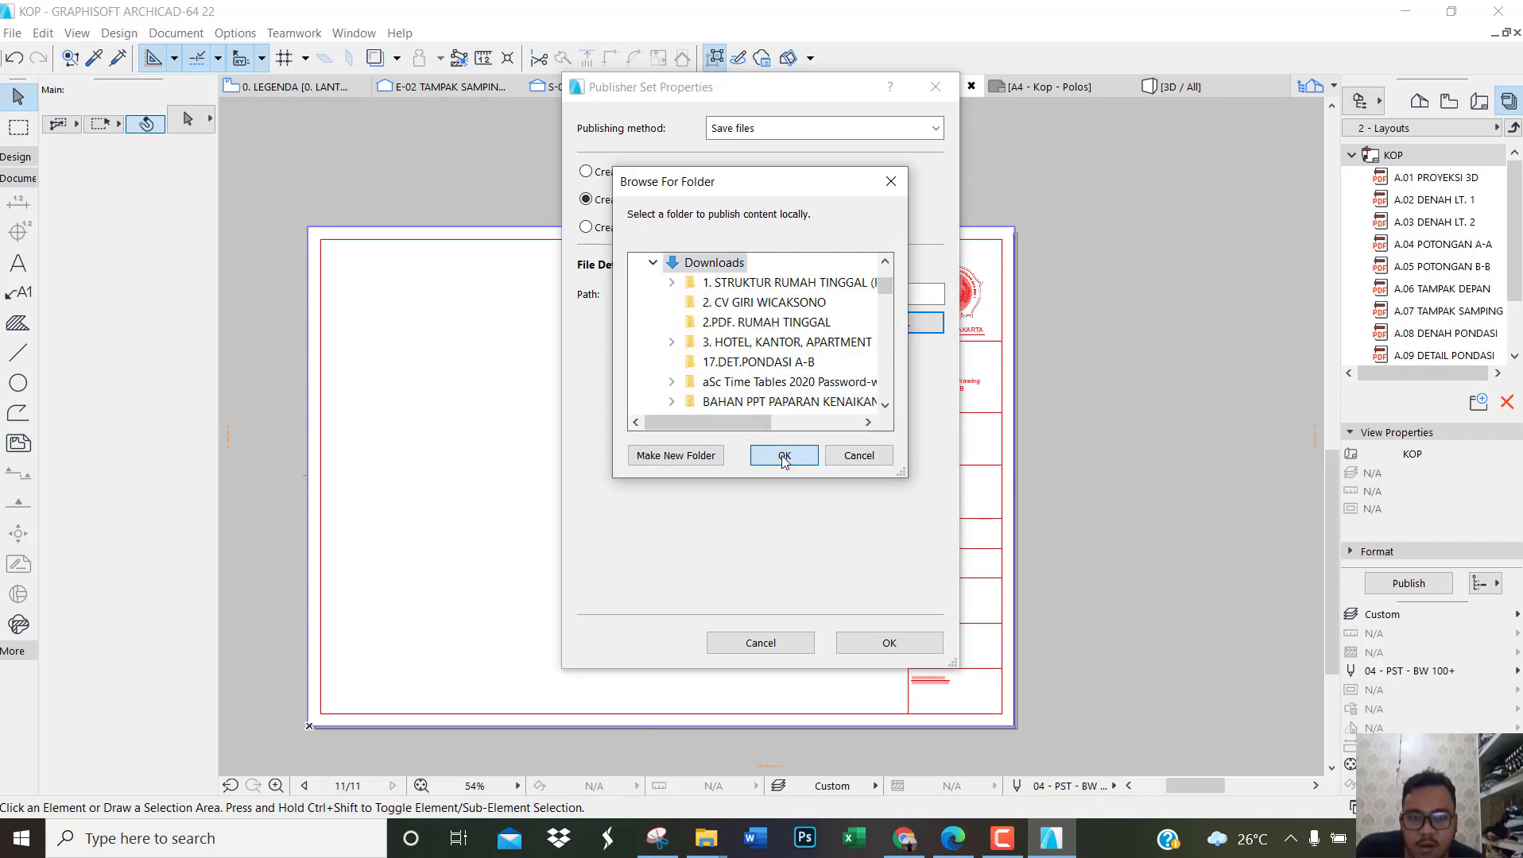
{"action": "left_click", "coordinate": [784, 456]}
{"action": "left_click", "coordinate": [885, 640]}
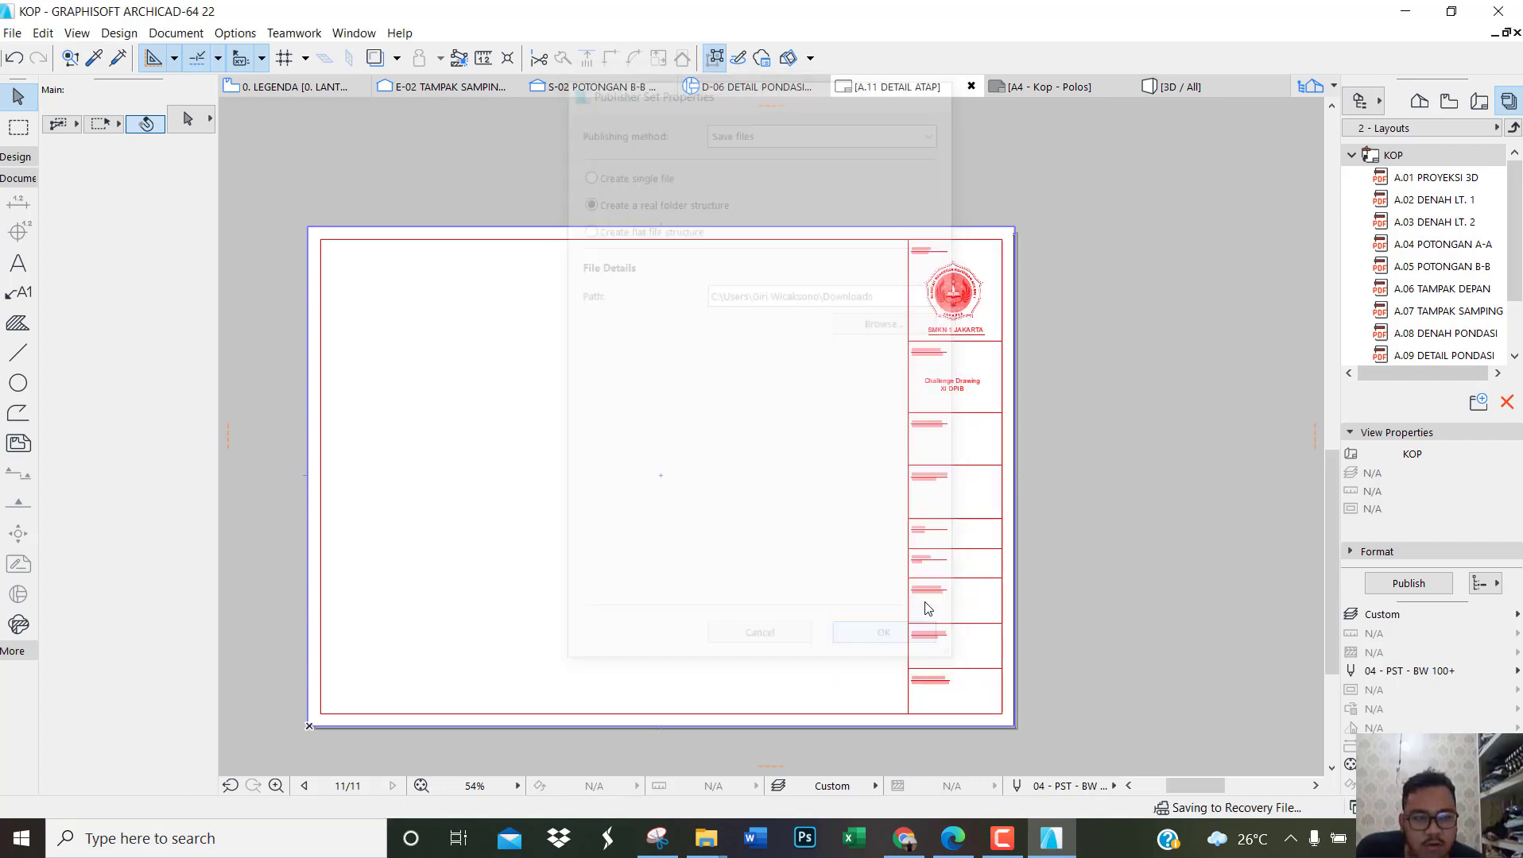
{"action": "left_click", "coordinate": [1418, 593]}
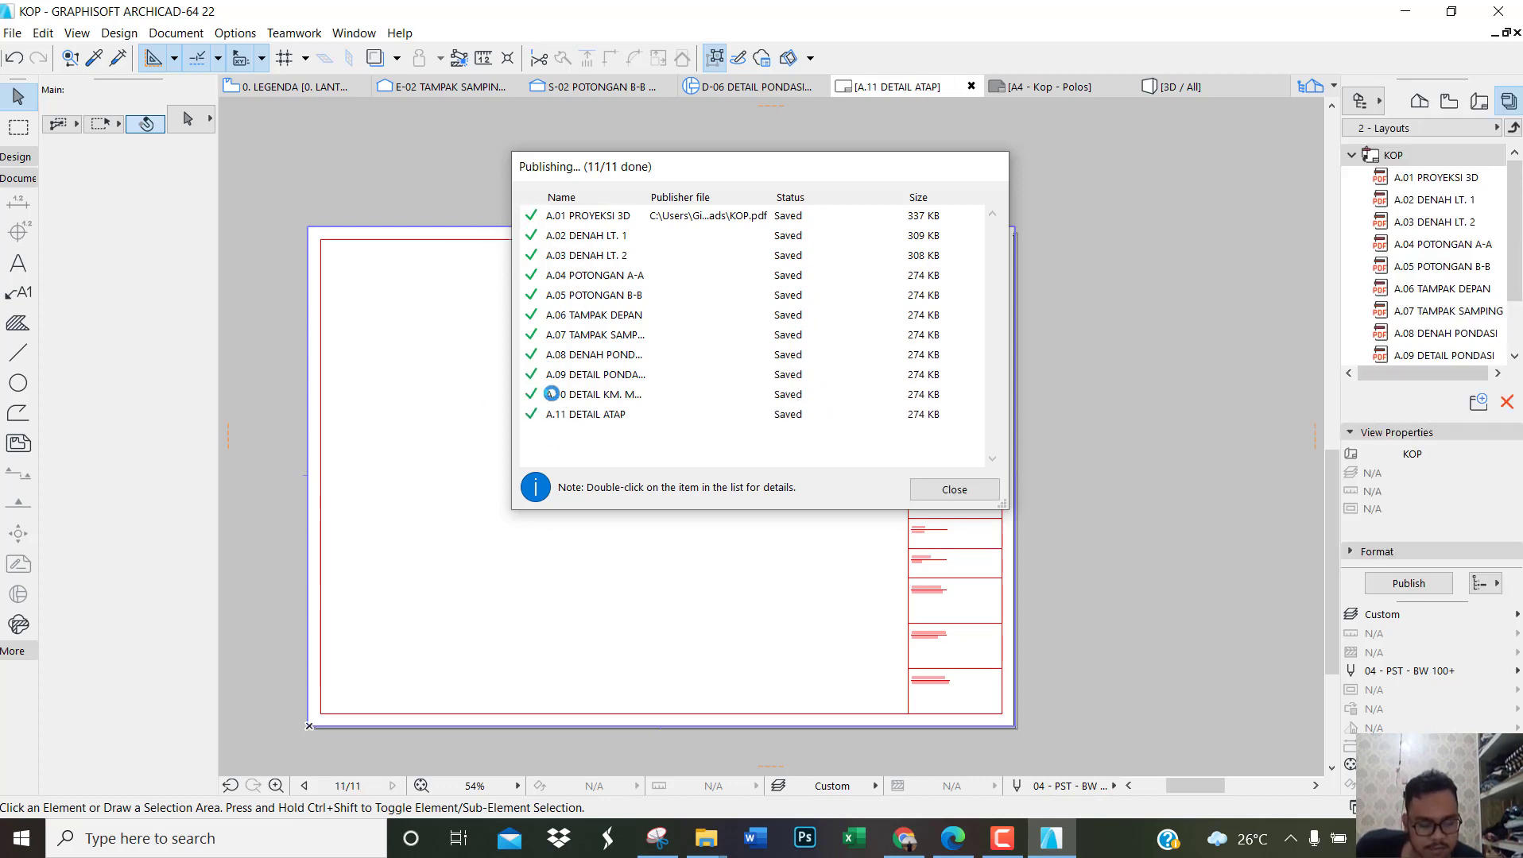
{"action": "left_click", "coordinate": [944, 493]}
Step: Switch to File Explorer and open the published KOP.pdf from the Downloads folder with Microsoft Edge
{"action": "mouse_move", "coordinate": [716, 848]}
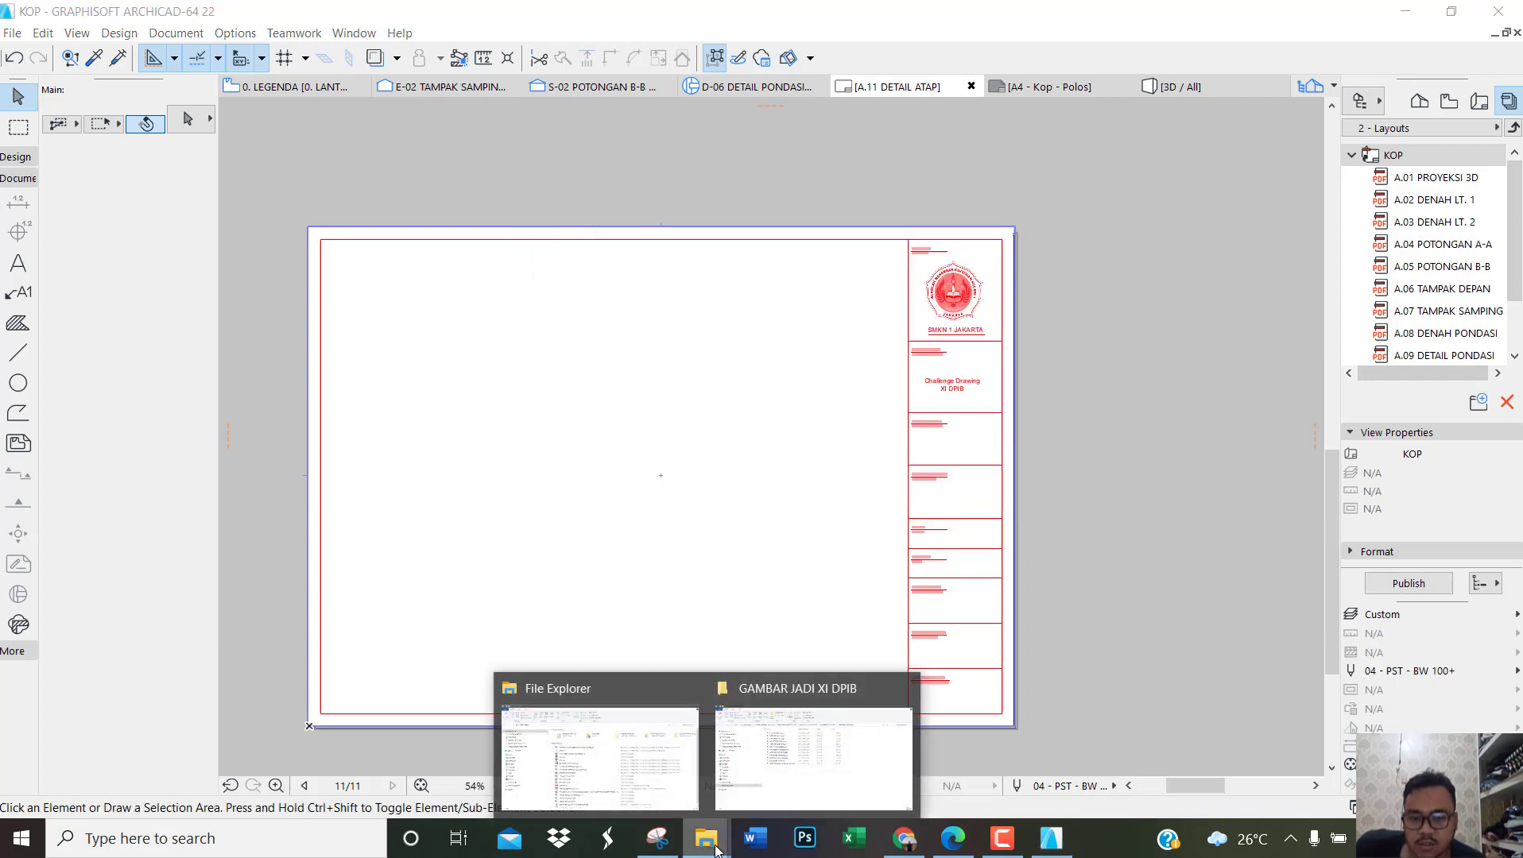
{"action": "left_click", "coordinate": [656, 780]}
{"action": "left_click", "coordinate": [167, 503]}
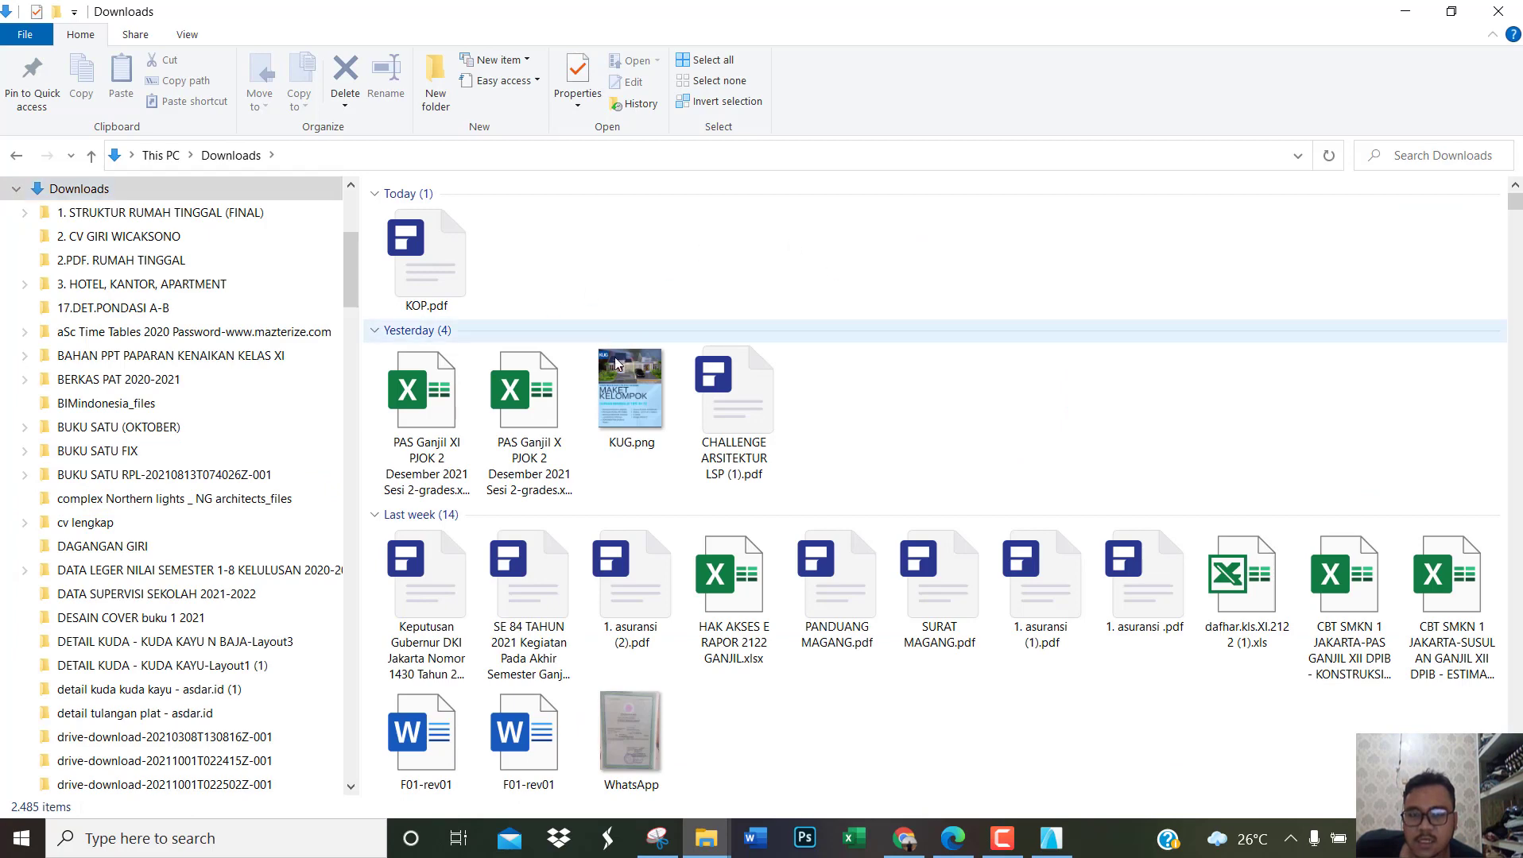
{"action": "left_click", "coordinate": [427, 289]}
{"action": "right_click", "coordinate": [425, 288]}
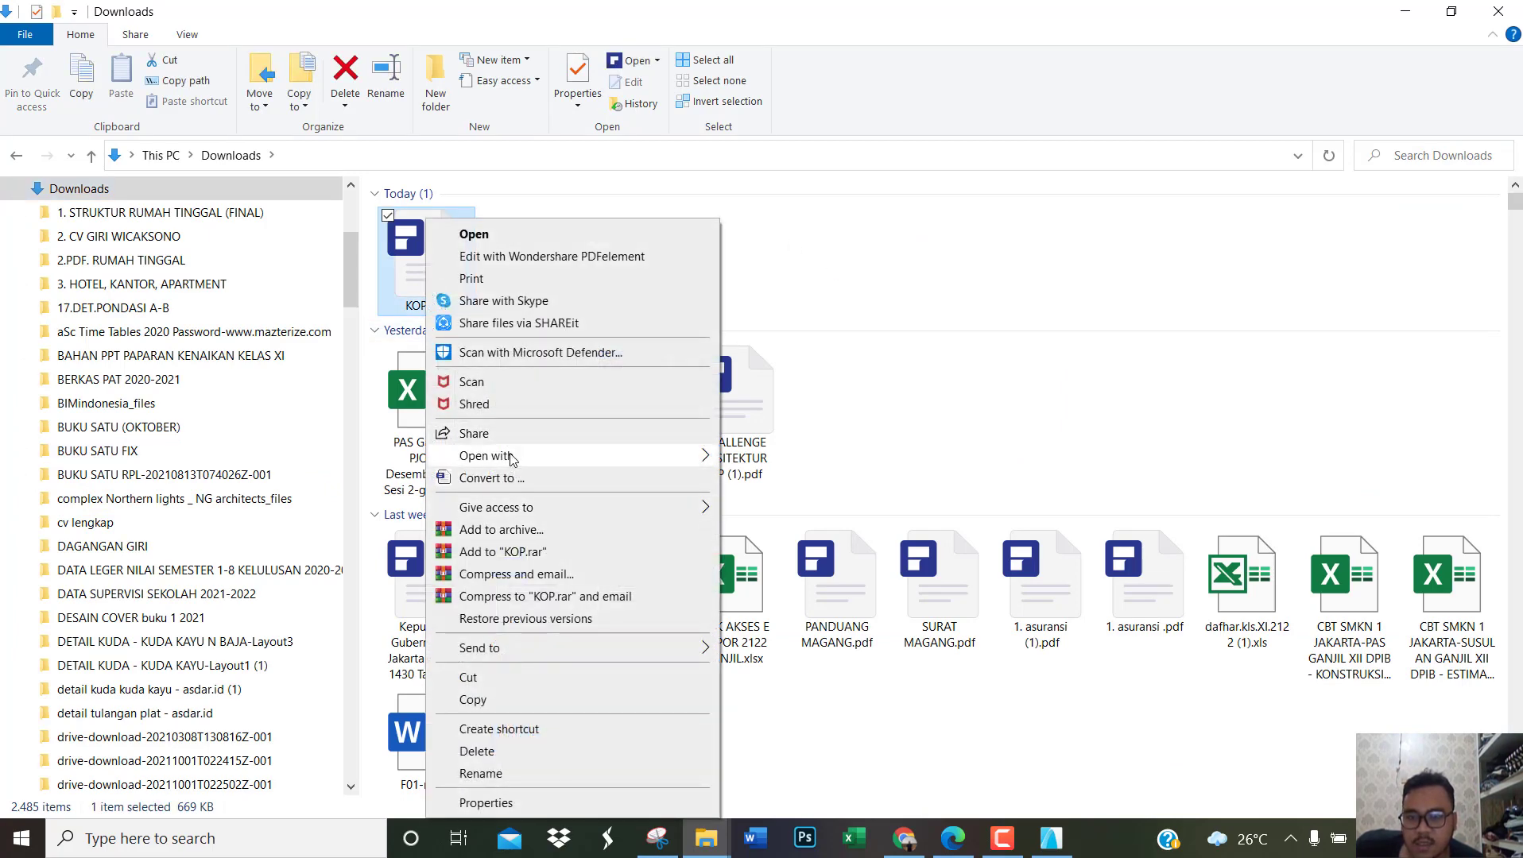
{"action": "mouse_move", "coordinate": [578, 455]}
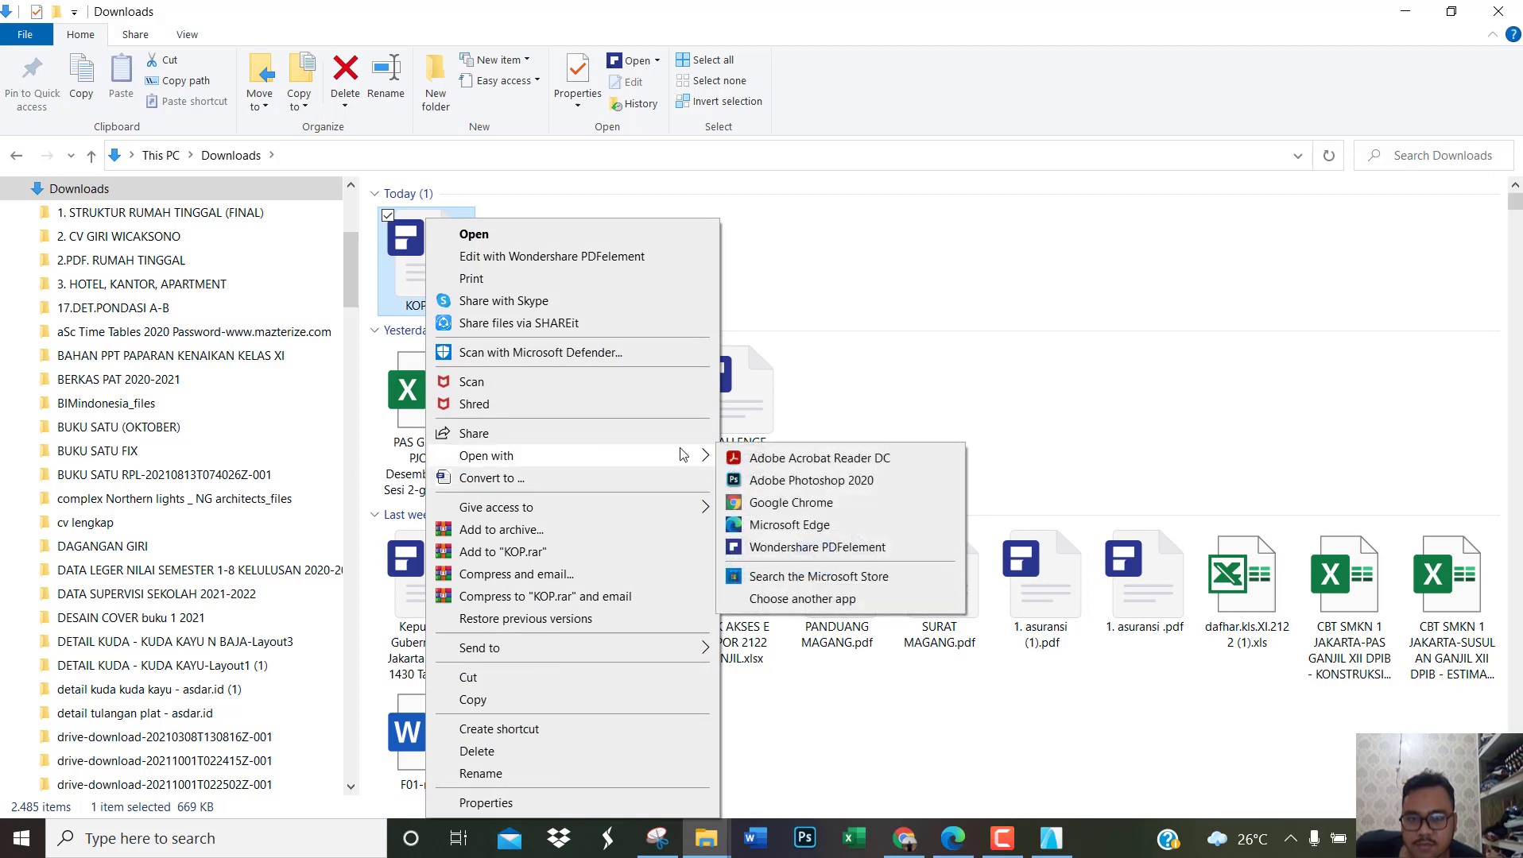
{"action": "left_click", "coordinate": [775, 526]}
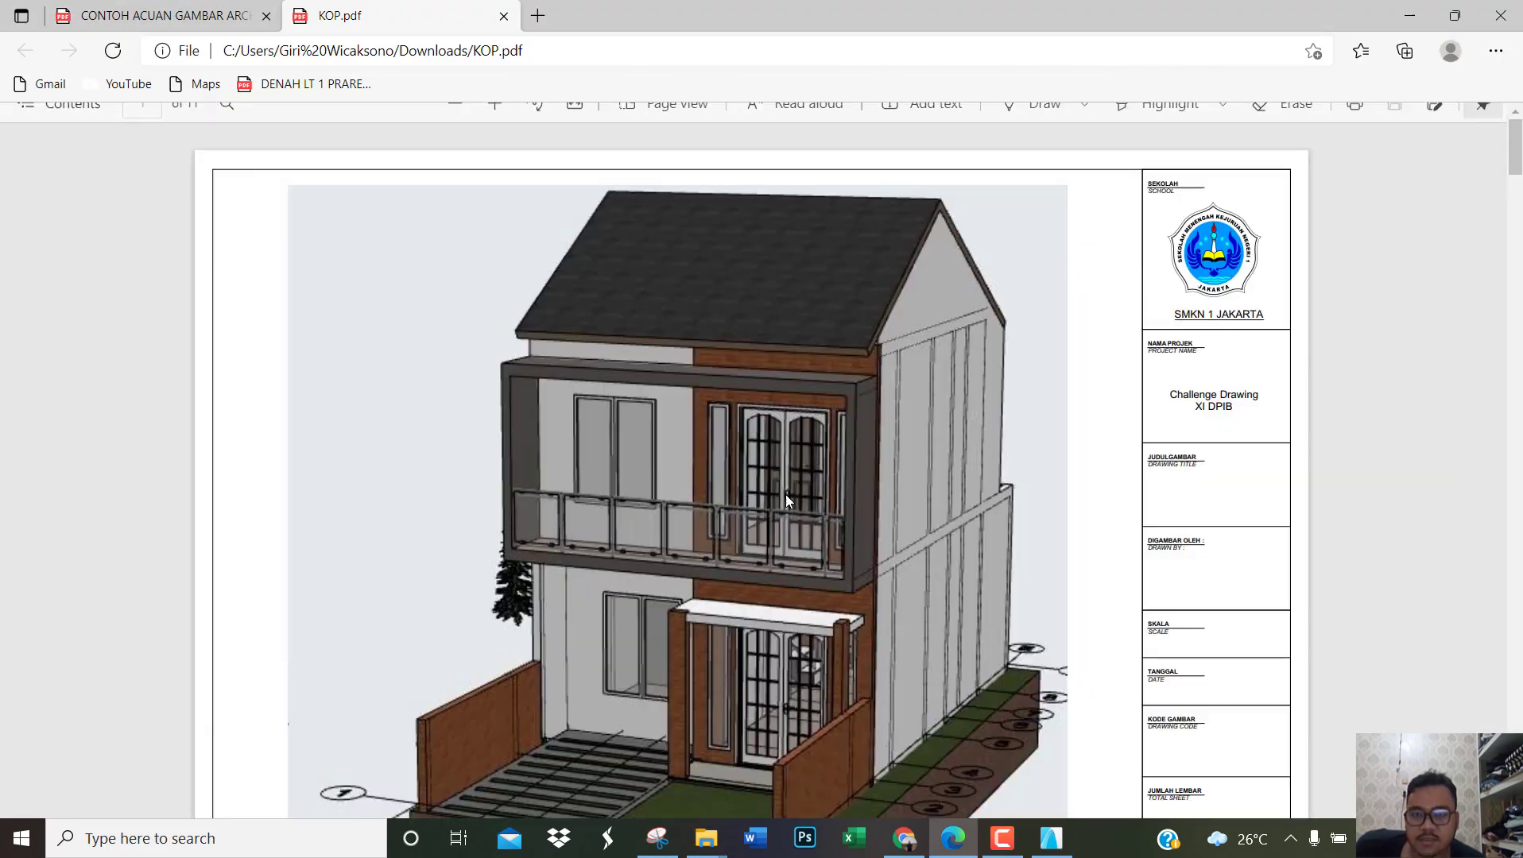
Step: Check the pages of the published KOP.pdf from the perspective sheet through the plan sheets to the final title-block sheets
{"action": "scroll", "coordinate": [883, 400], "scroll_direction": "down", "scroll_amount": 2, "text": "ctrl"}
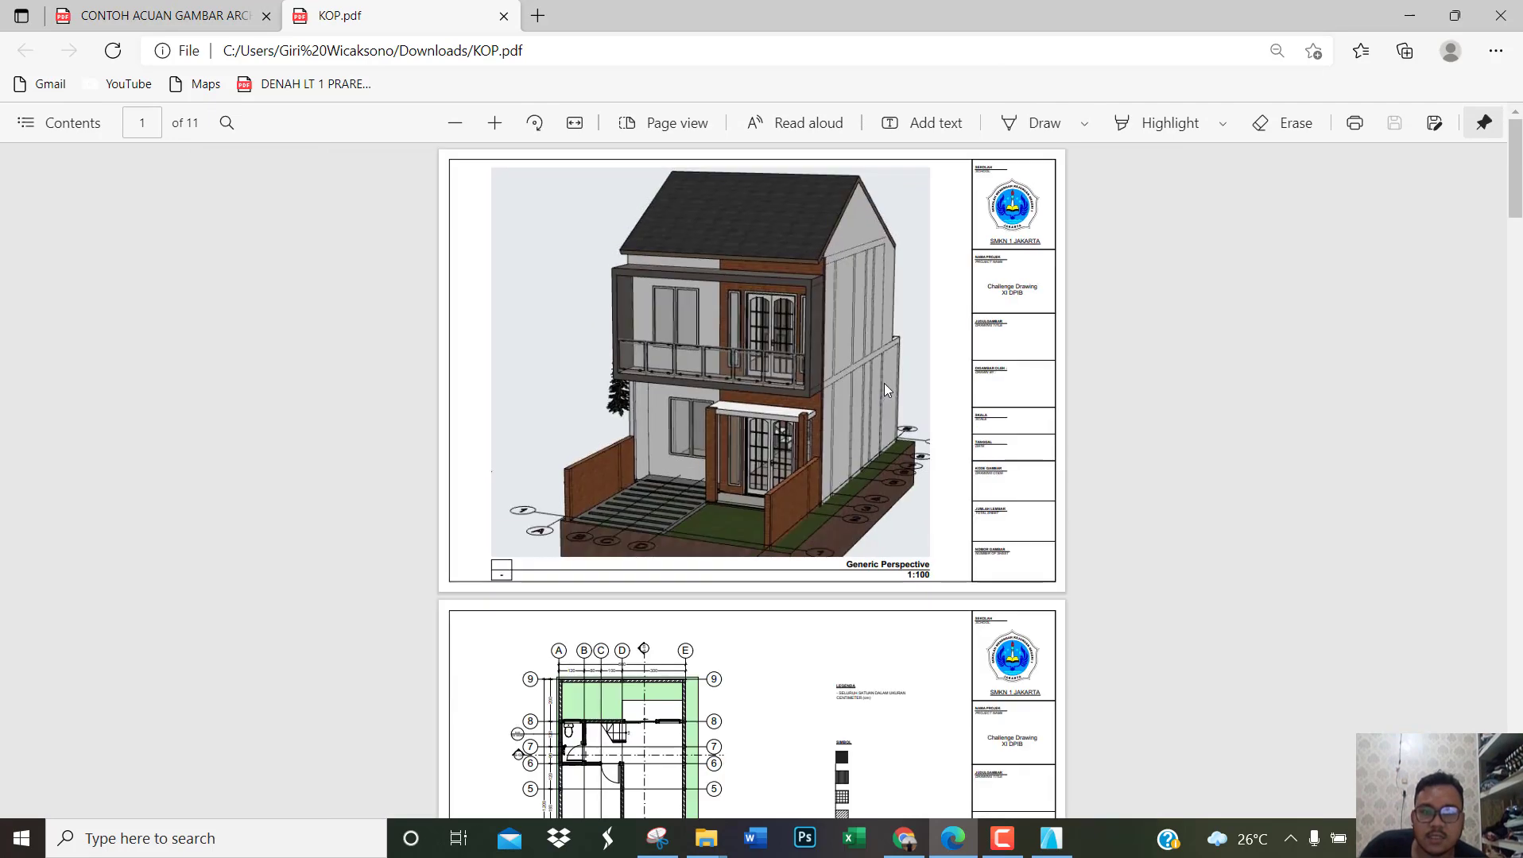
{"action": "scroll", "coordinate": [884, 383], "scroll_direction": "down", "scroll_amount": 10}
{"action": "scroll", "coordinate": [885, 370], "scroll_direction": "down", "scroll_amount": 20}
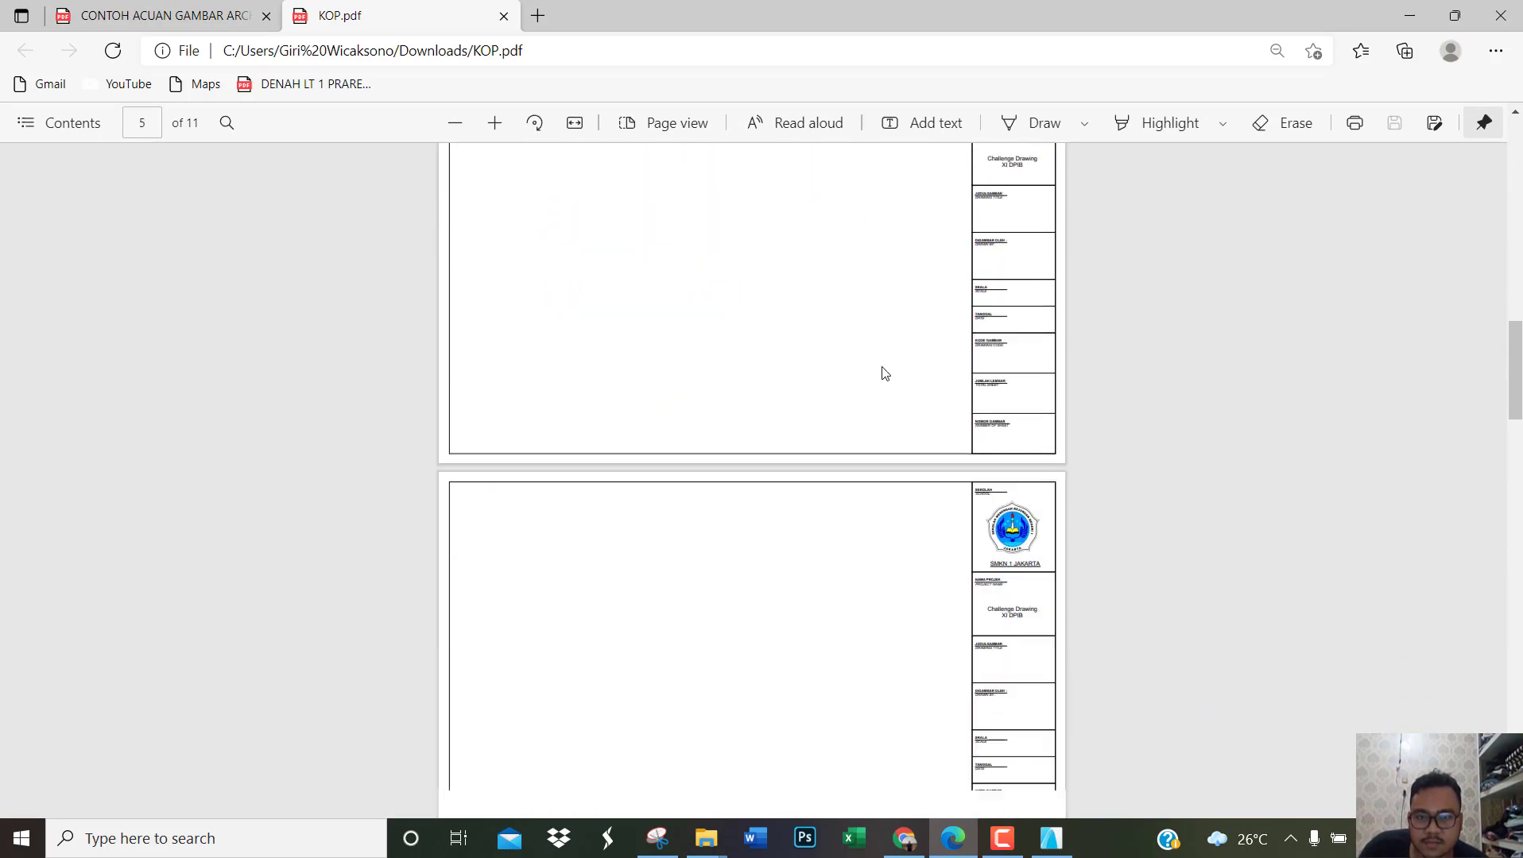
{"action": "scroll", "coordinate": [884, 372], "scroll_direction": "down", "scroll_amount": 8}
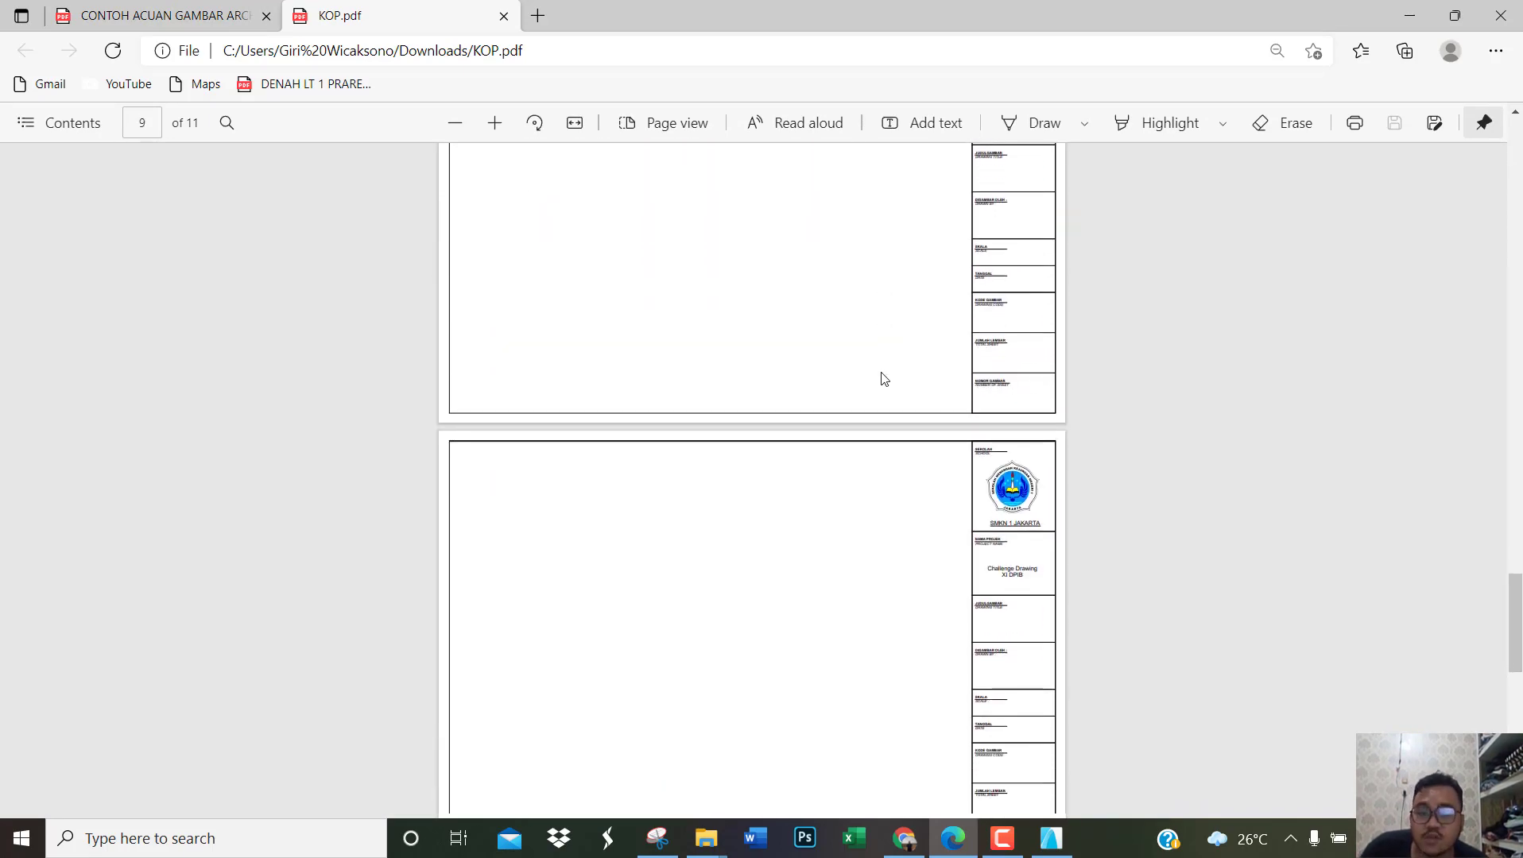
{"action": "scroll", "coordinate": [882, 373], "scroll_direction": "up", "scroll_amount": 20}
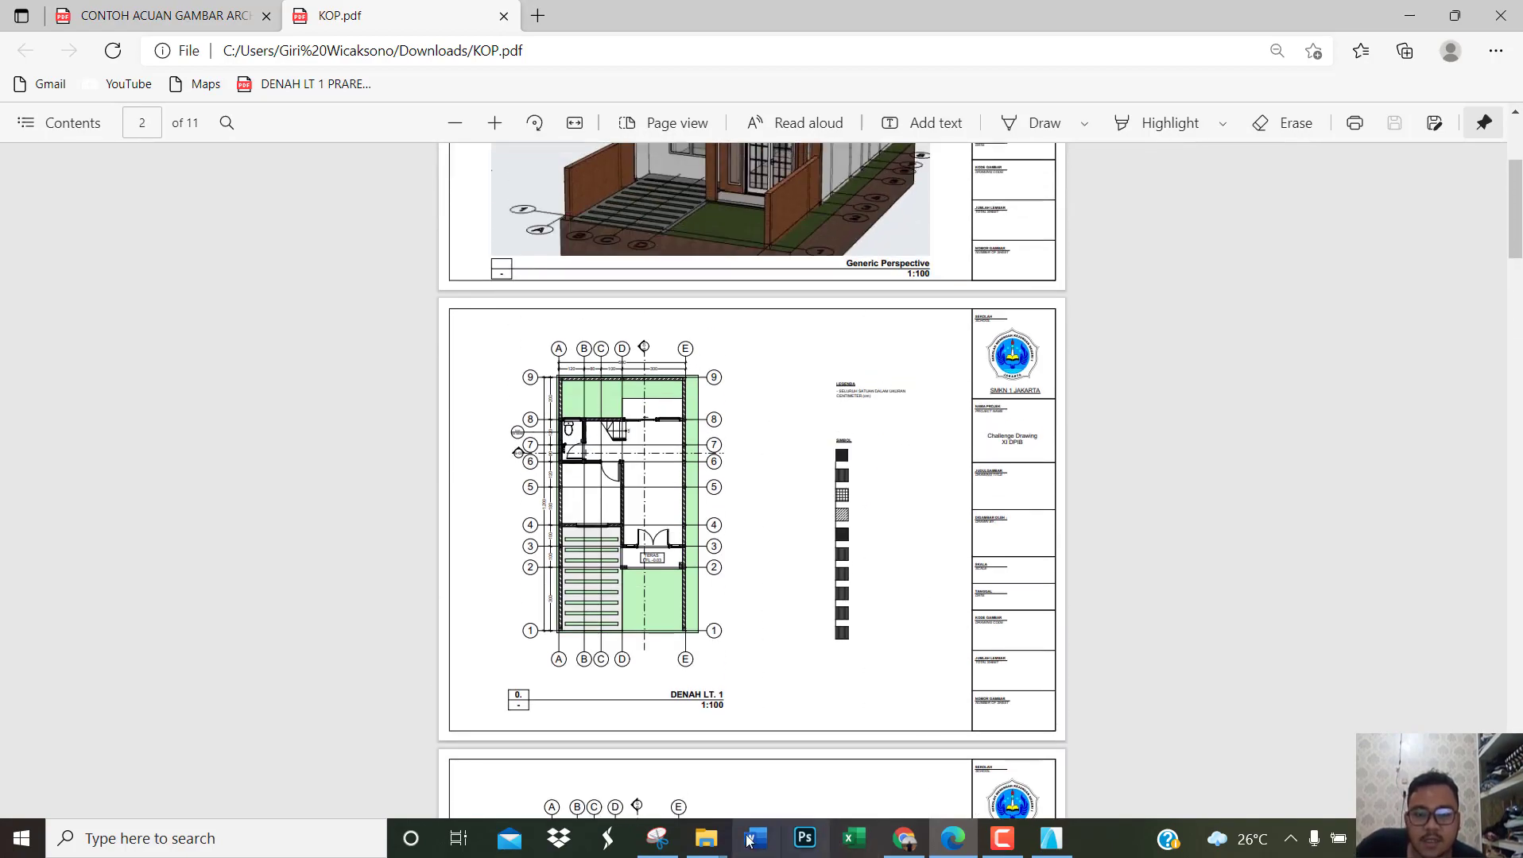
Step: Switch to File Explorer and rename KOP.pdf in the Downloads folder as NAMA_KELAS_KUG ARCHICAD
{"action": "mouse_move", "coordinate": [706, 839]}
{"action": "left_click", "coordinate": [646, 765]}
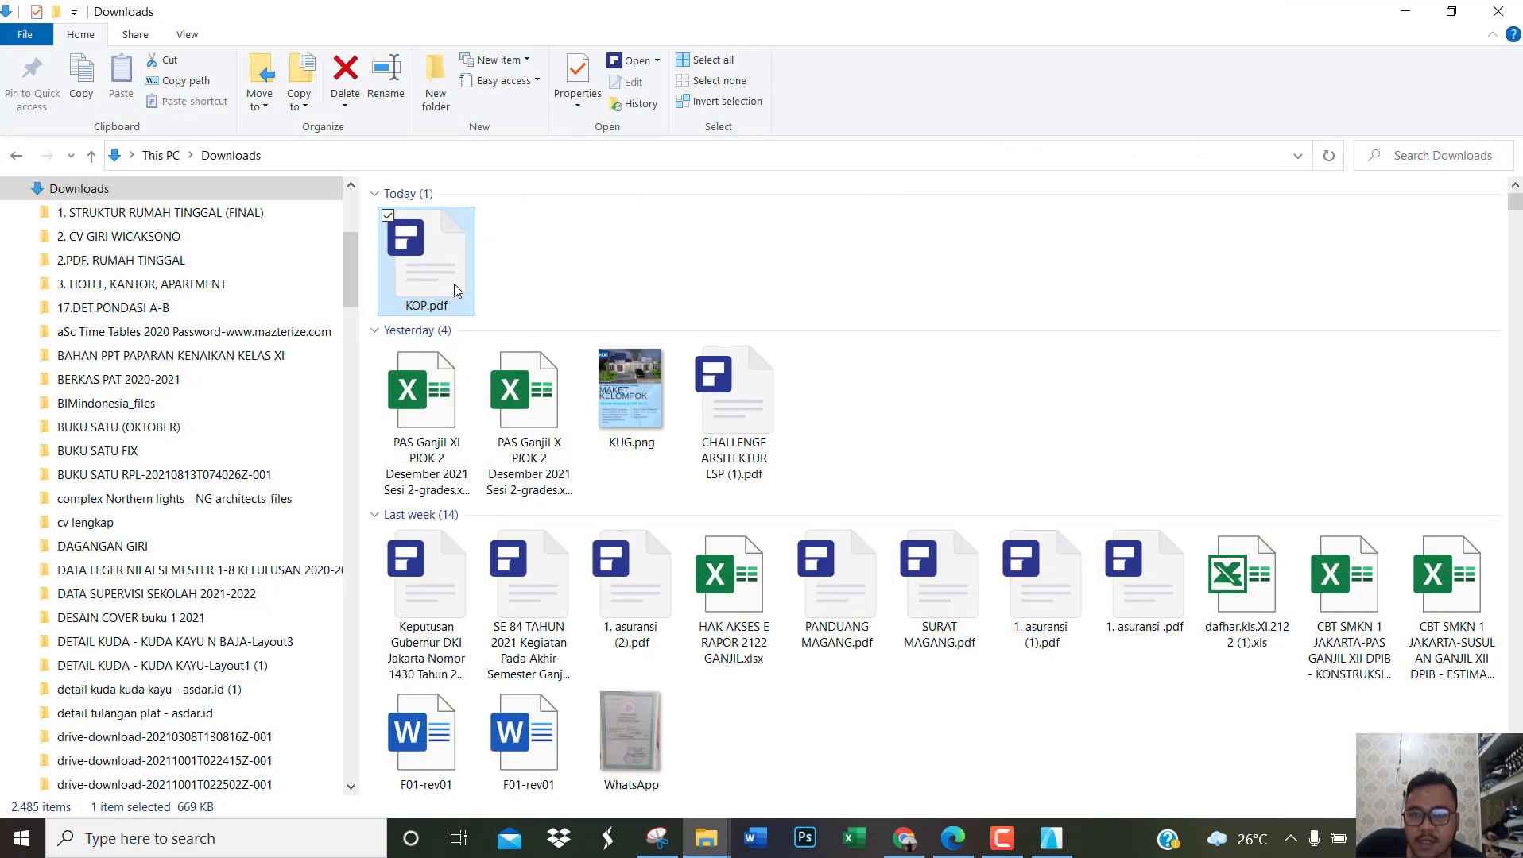
{"action": "right_click", "coordinate": [447, 218]}
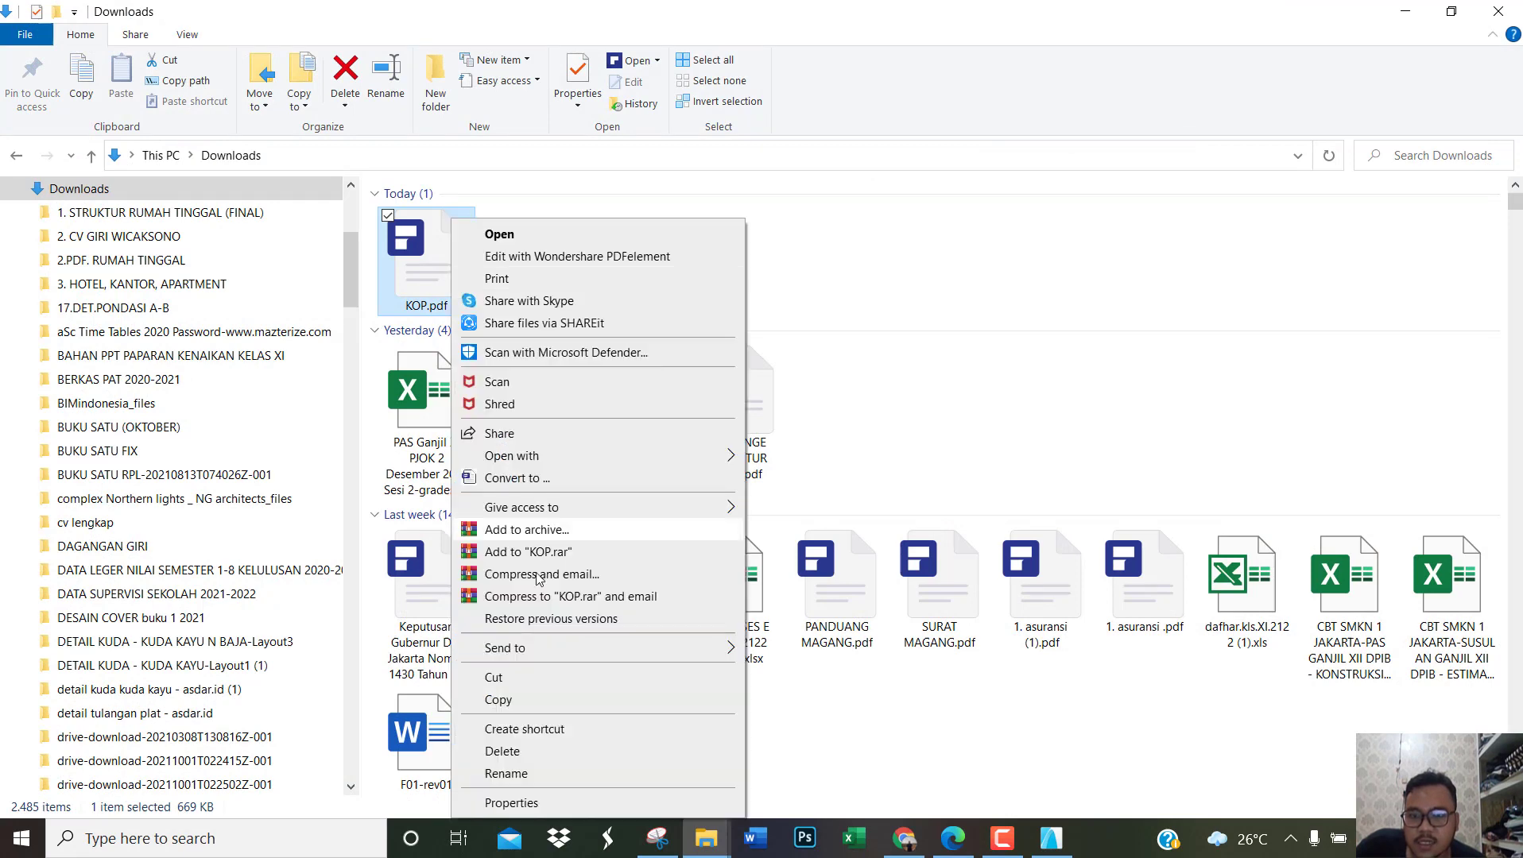
{"action": "left_click", "coordinate": [515, 773]}
{"action": "type", "text": "S"}
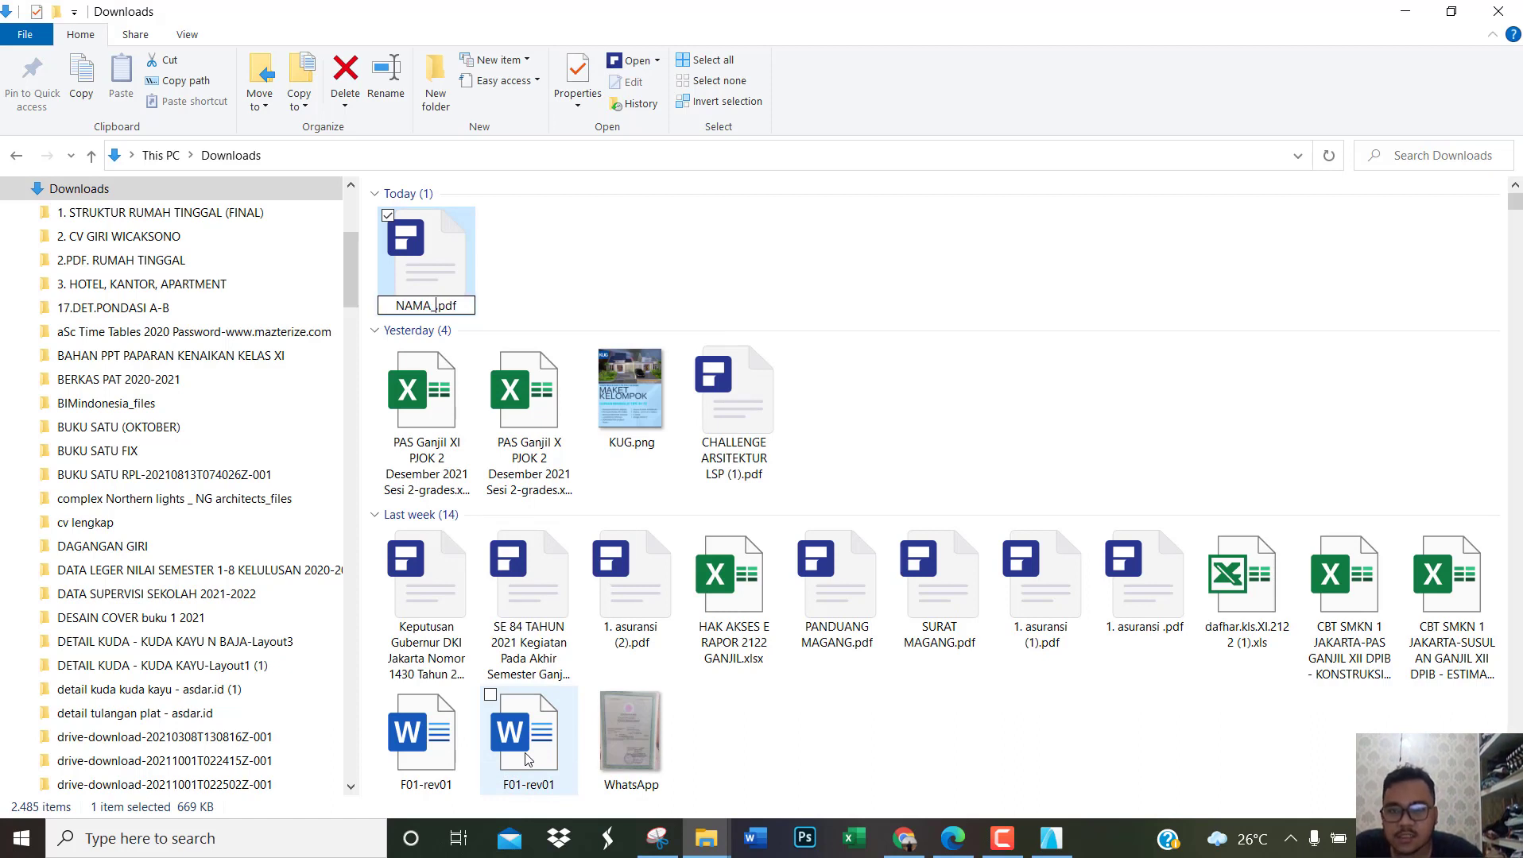
{"action": "type", "text": "AMA_KELAS"}
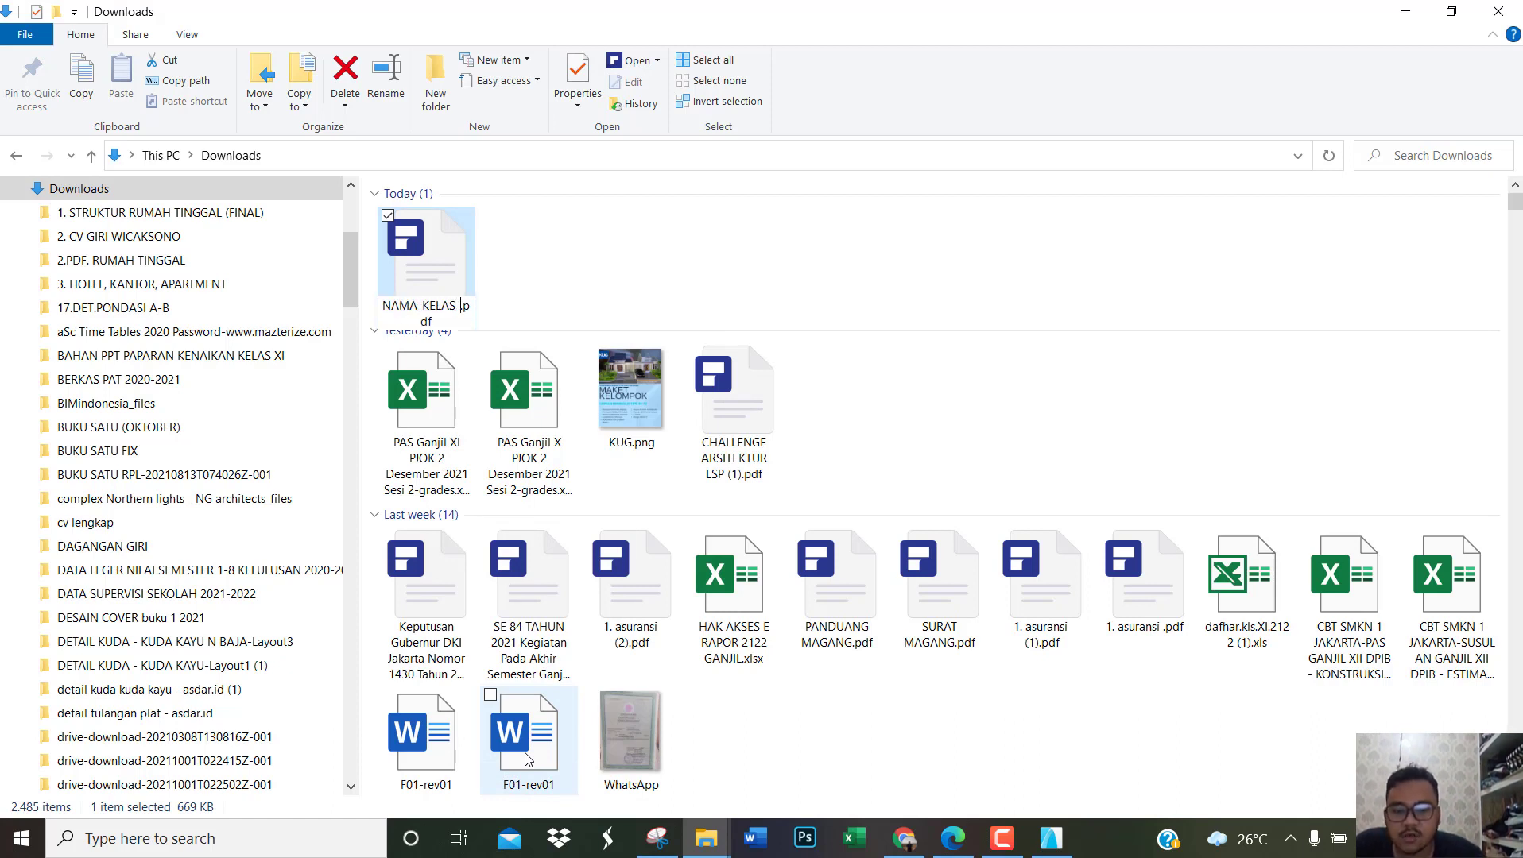
{"action": "type", "text": "_KUG"}
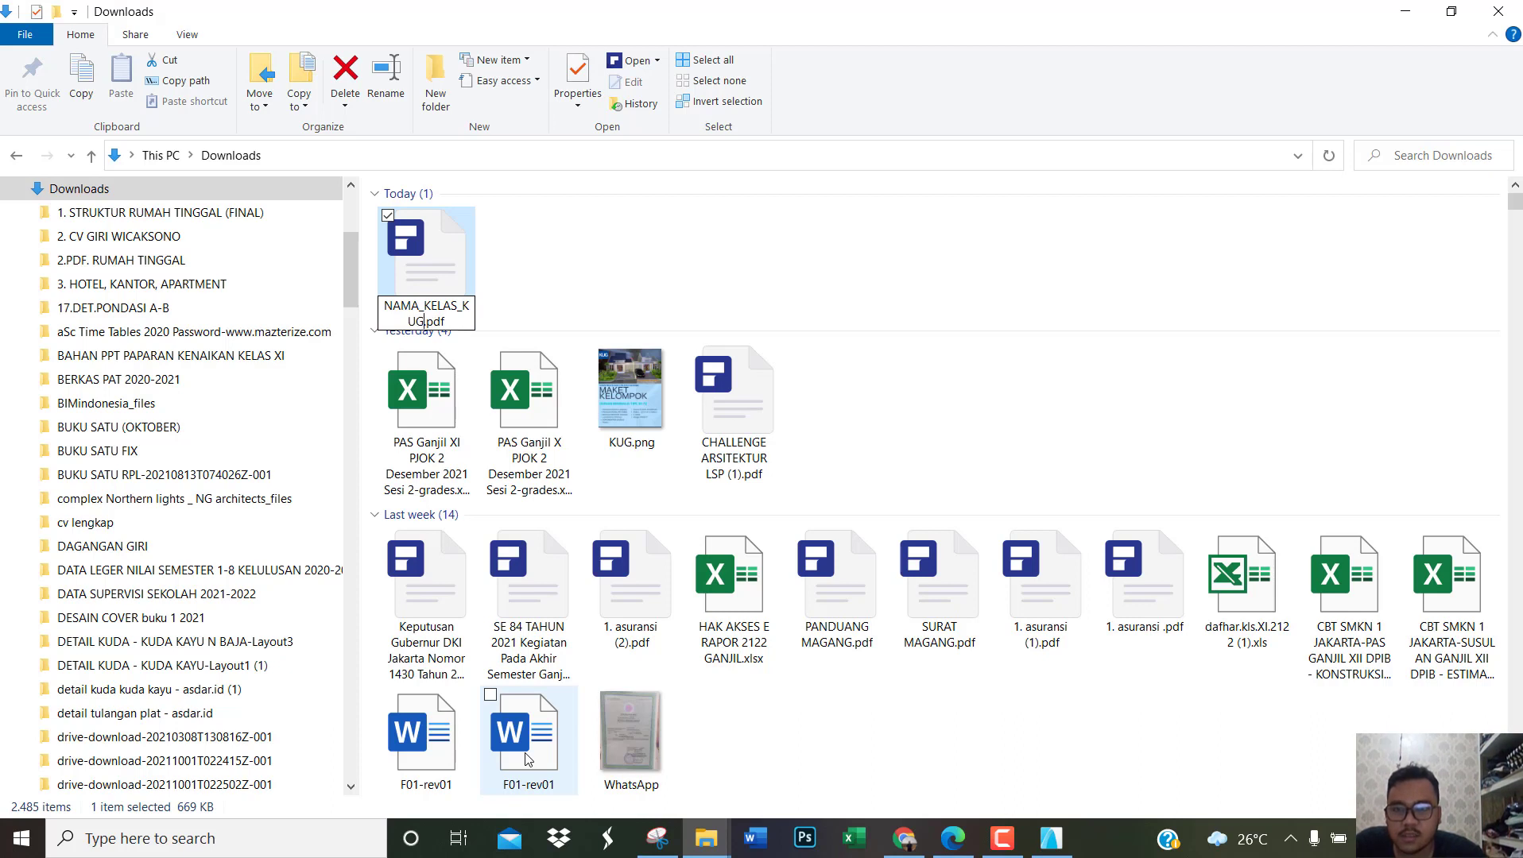
{"action": "type", "text": " ARCHICA"}
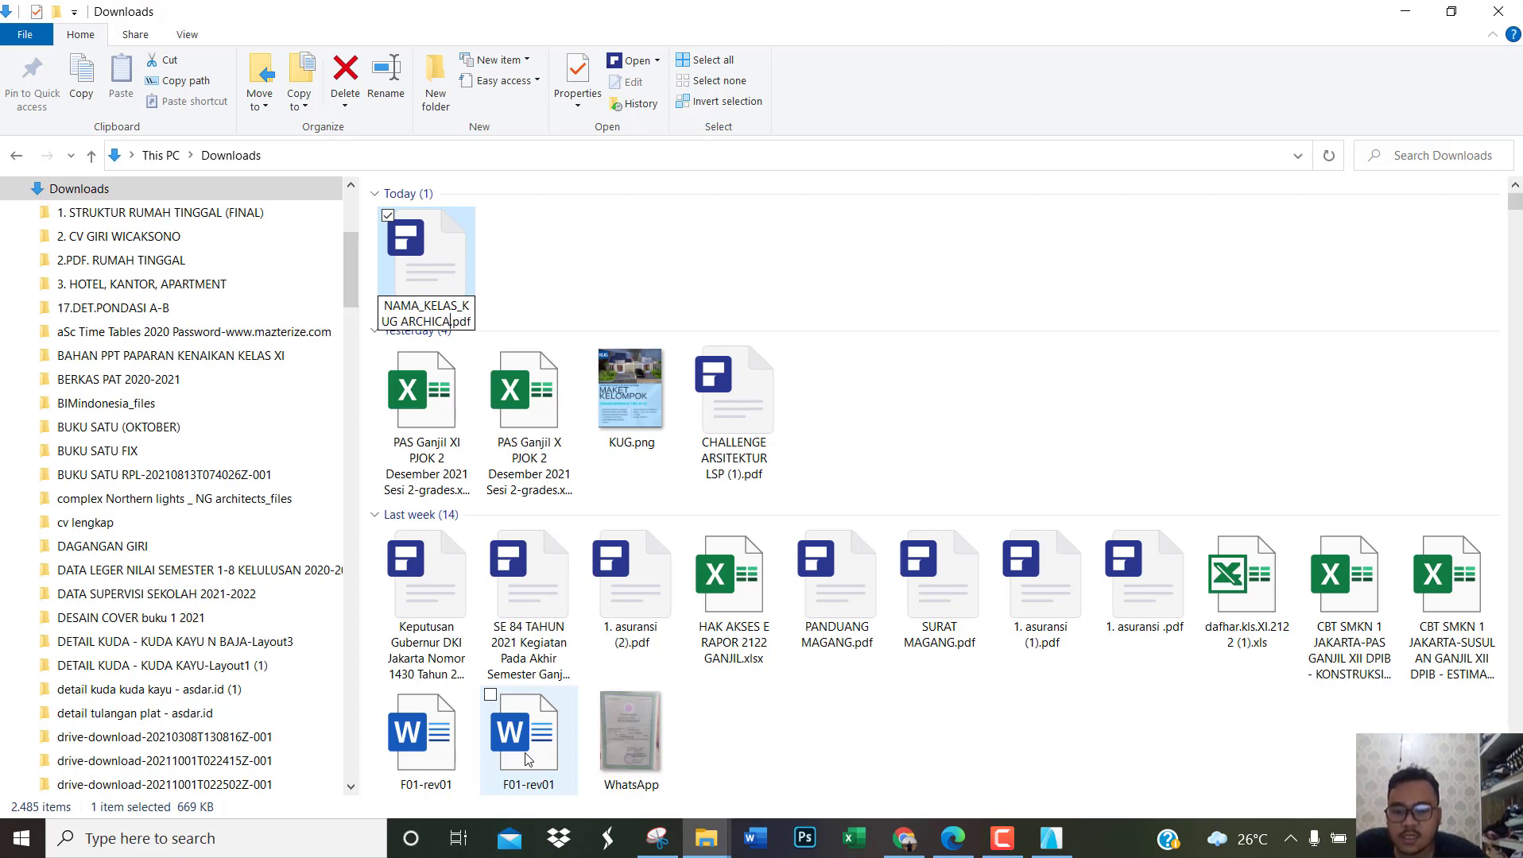
{"action": "type", "text": "D"}
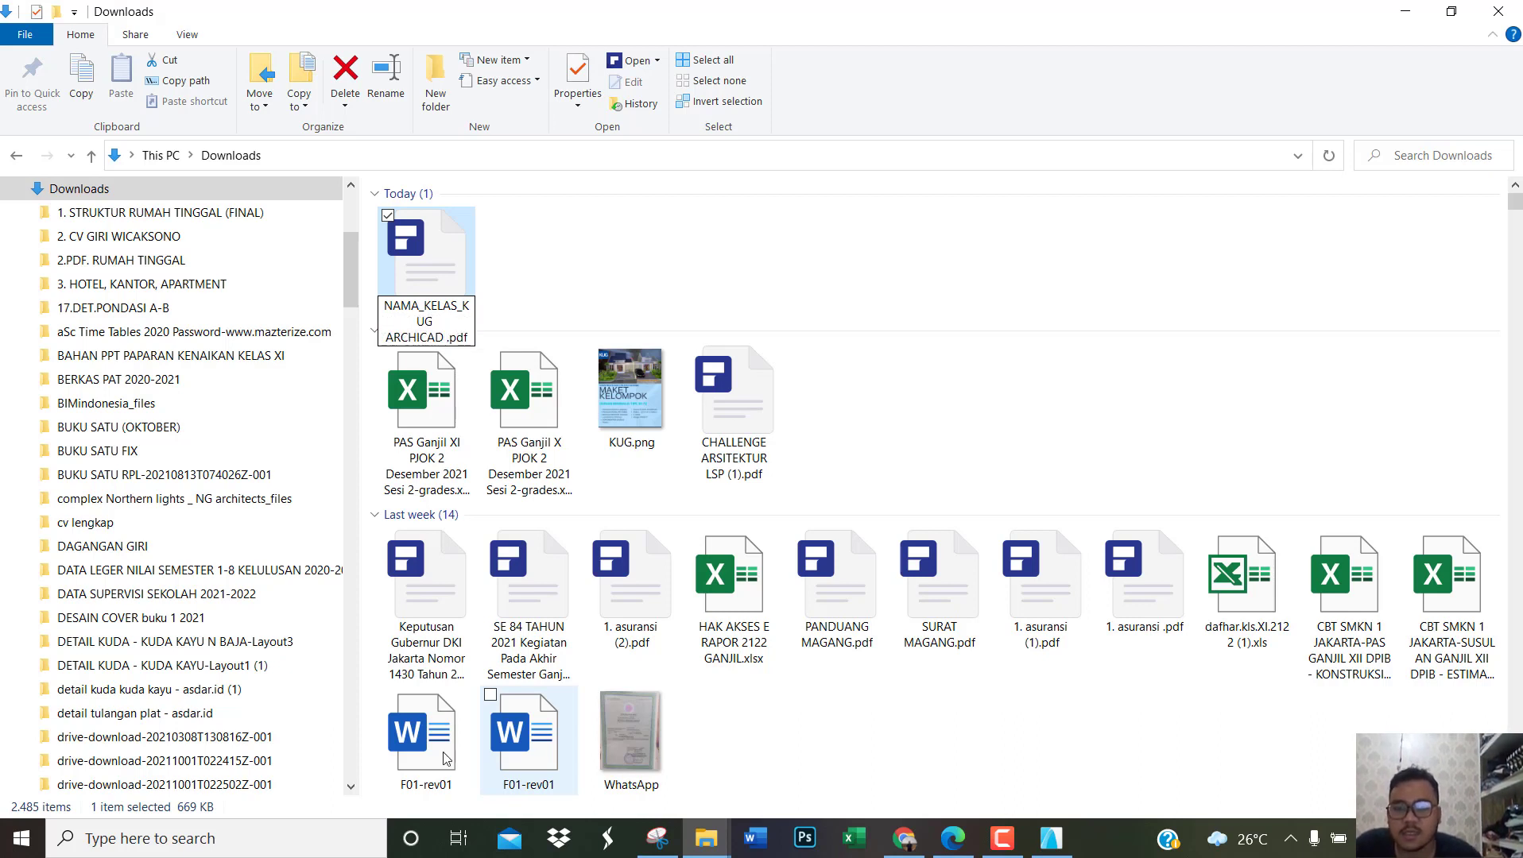
{"action": "left_click", "coordinate": [533, 284]}
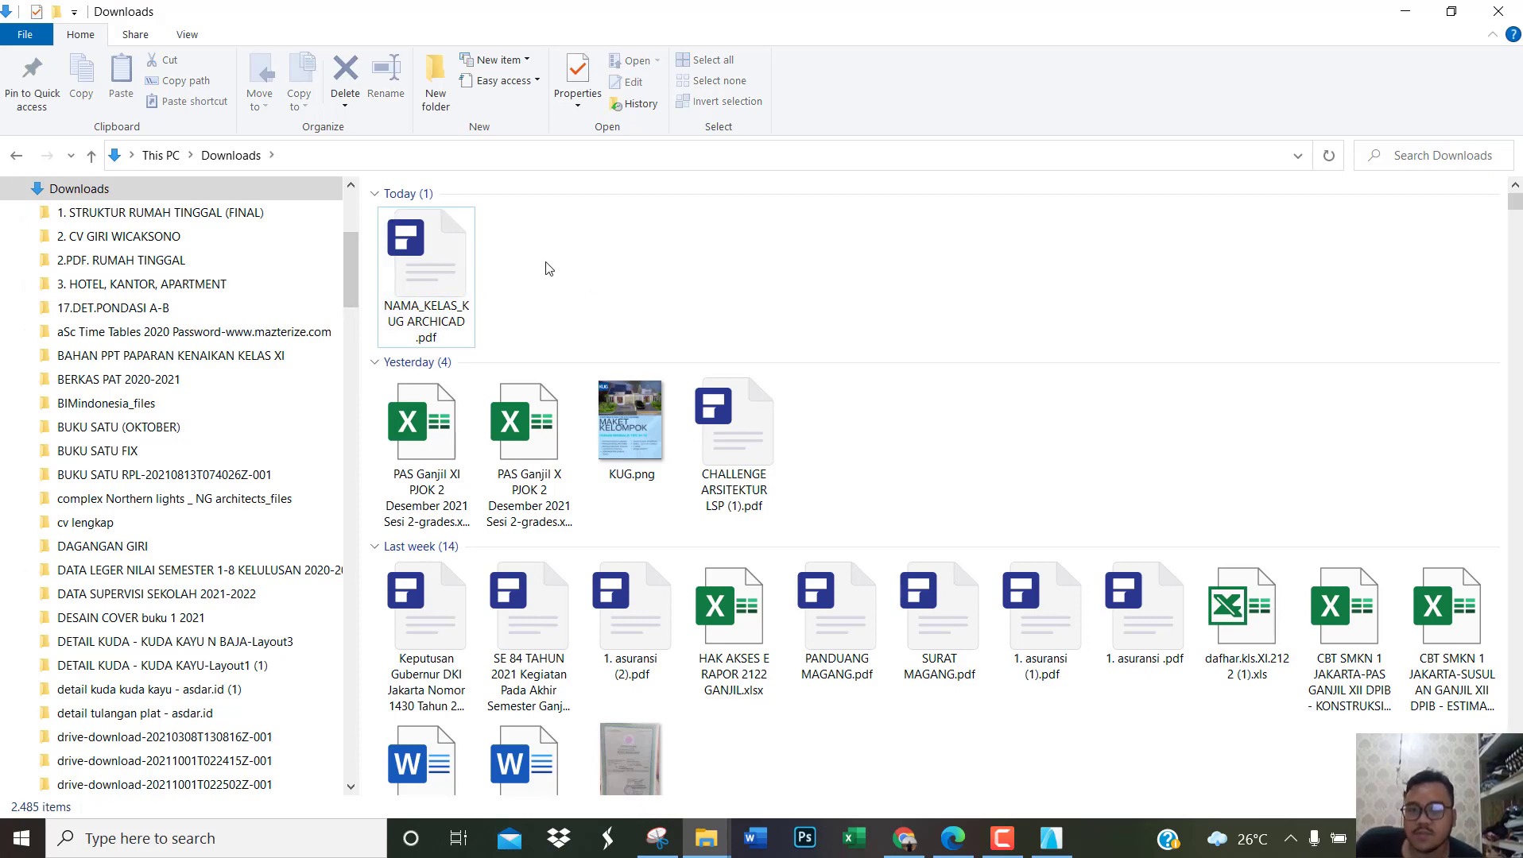
Step: Switch to Google Chrome and review the KUMPUL GAMBAR ARCHICAD (PDF) assignment in the XI DPIB 1 (KUG) class
{"action": "left_click", "coordinate": [904, 838]}
{"action": "scroll", "coordinate": [823, 397], "scroll_direction": "up", "scroll_amount": 1}
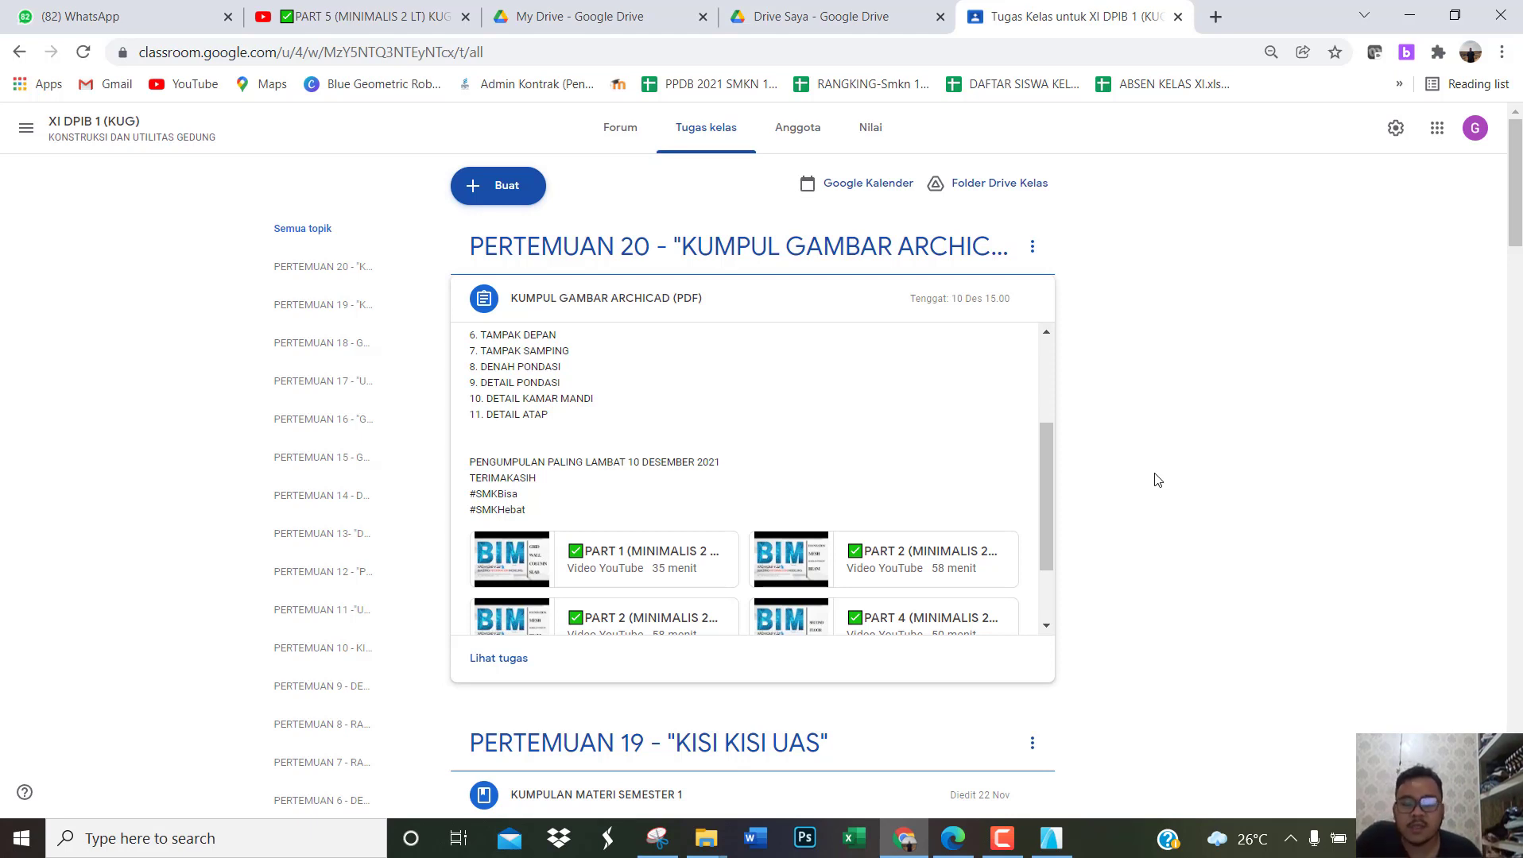
Step: Switch back to ARCHICAD and open the 0. LANTAI 1 floor plan from the project's stories
{"action": "left_click", "coordinate": [1051, 838]}
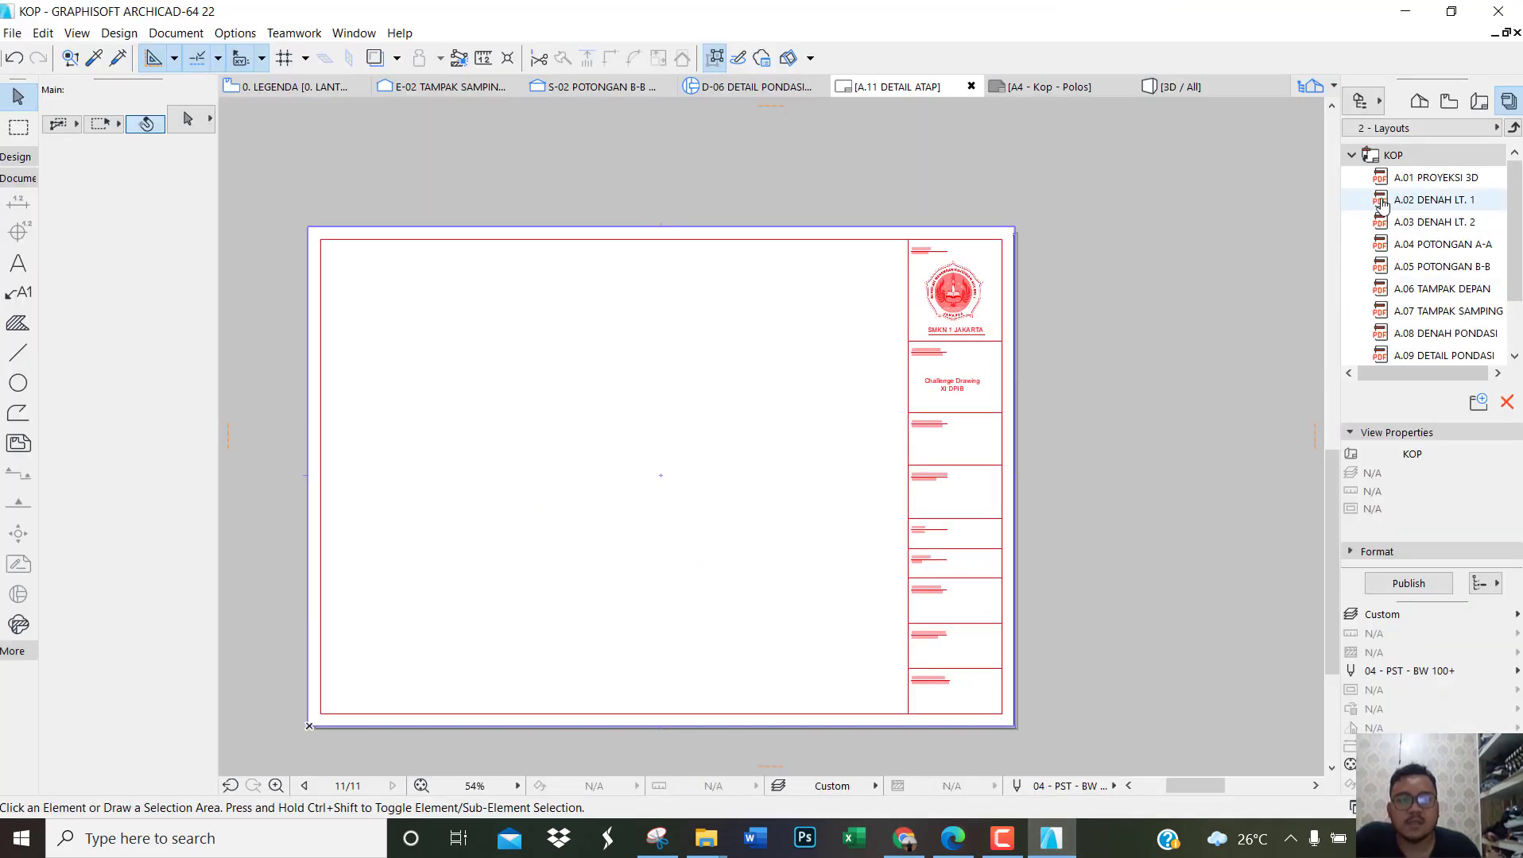
{"action": "left_click", "coordinate": [1419, 101]}
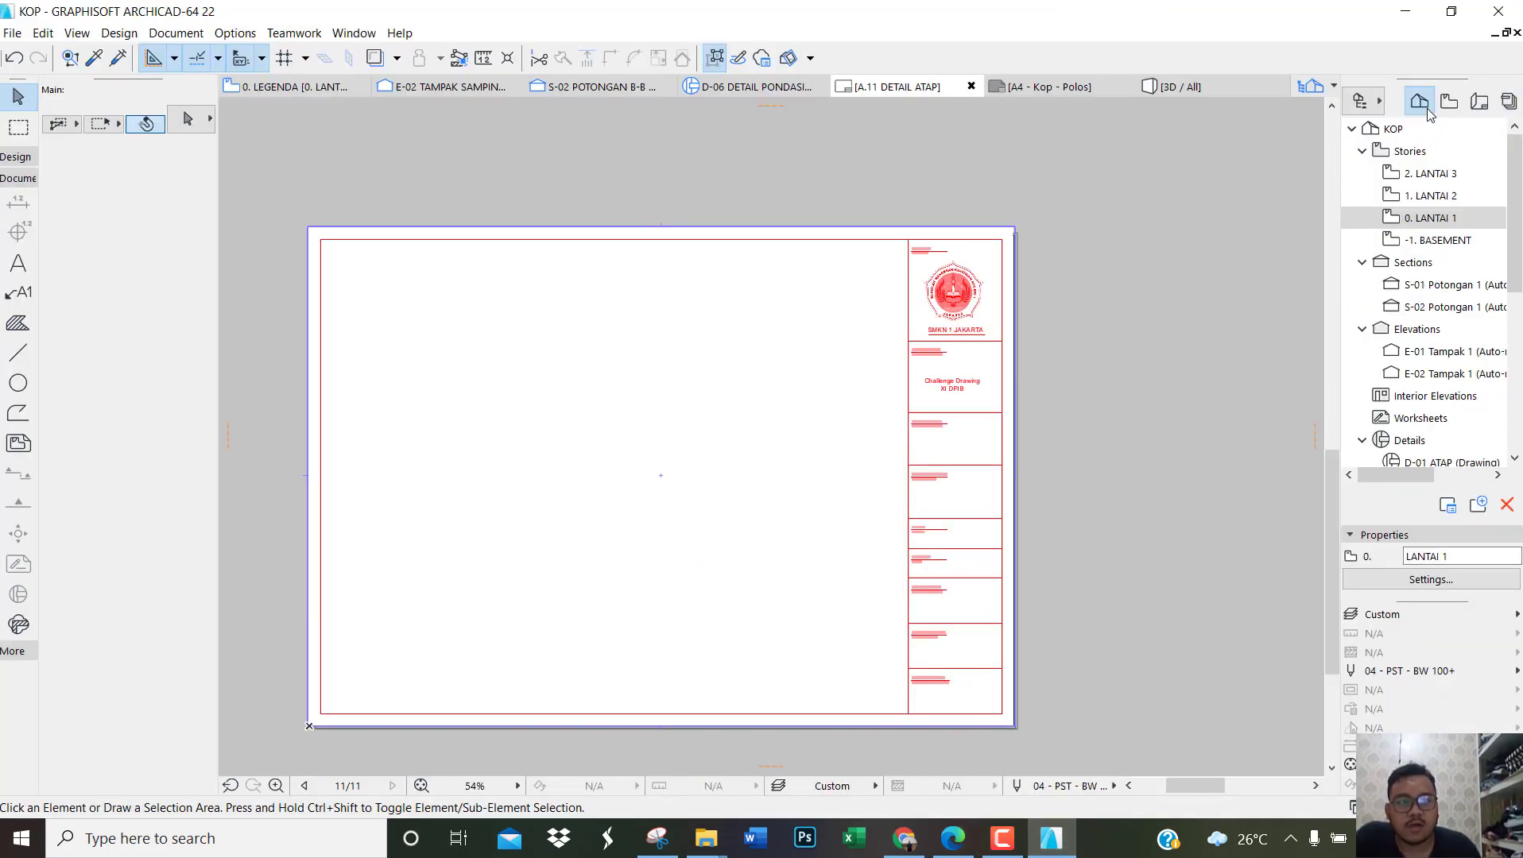
{"action": "double_click", "coordinate": [1430, 217]}
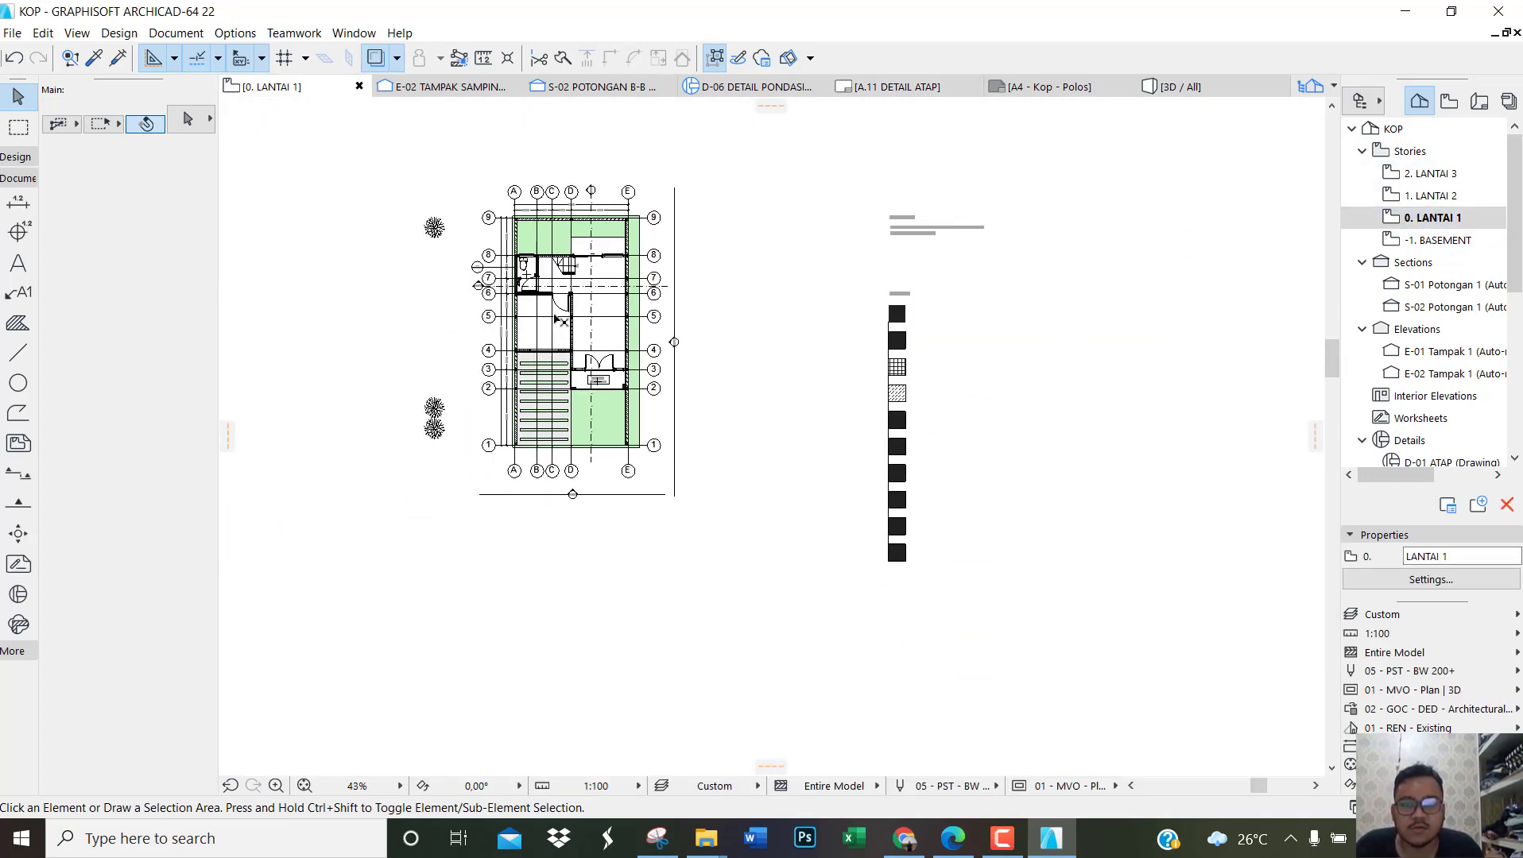
{"action": "scroll", "coordinate": [564, 318], "scroll_direction": "up", "scroll_amount": 2}
{"action": "scroll", "coordinate": [601, 192], "scroll_direction": "up", "scroll_amount": 2}
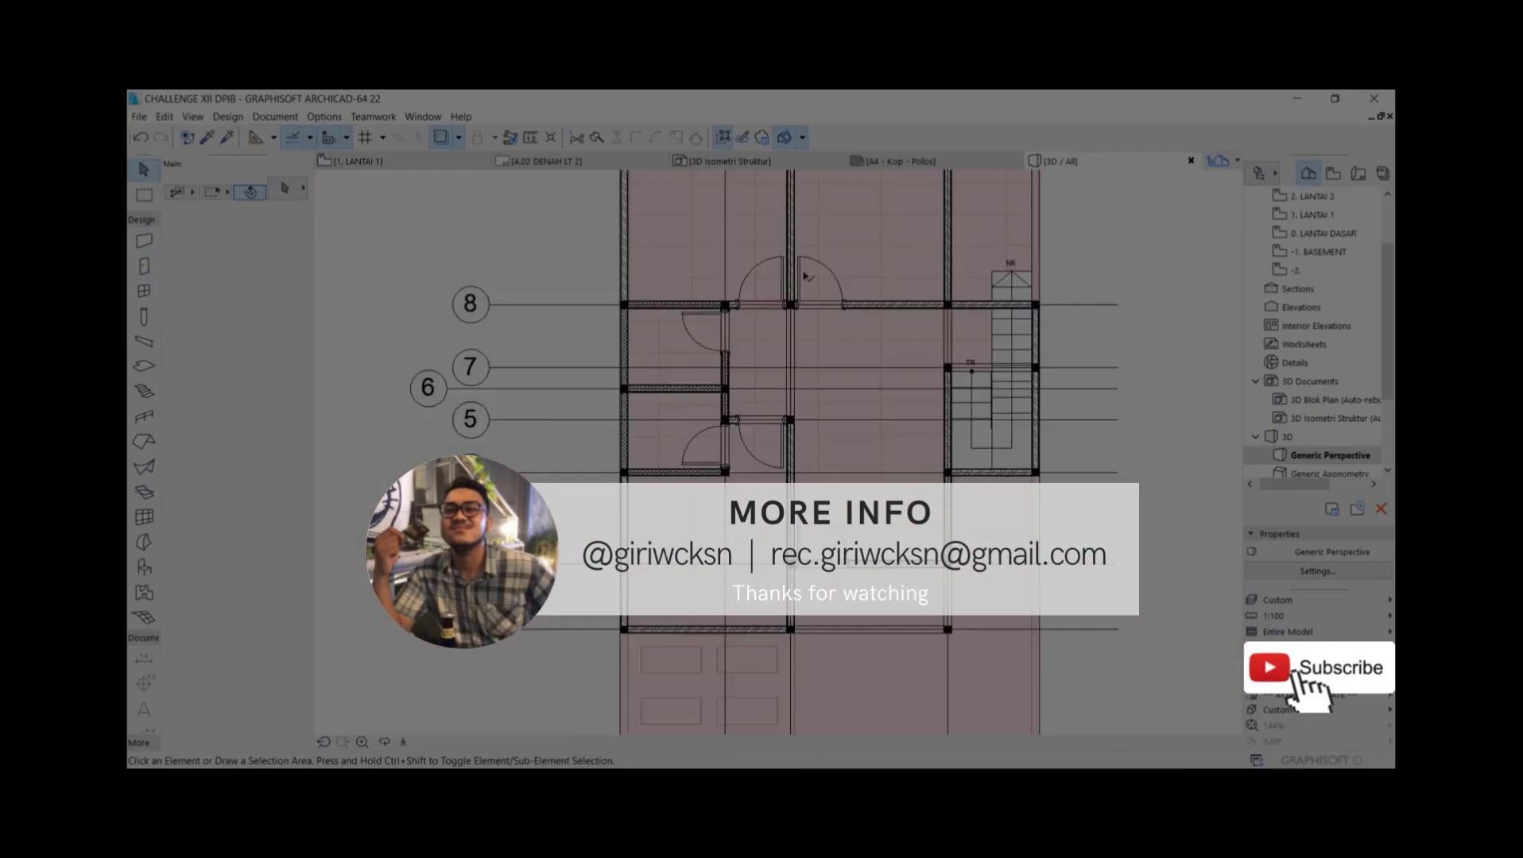
{"action": "scroll", "coordinate": [751, 429], "scroll_direction": "up", "scroll_amount": 10}
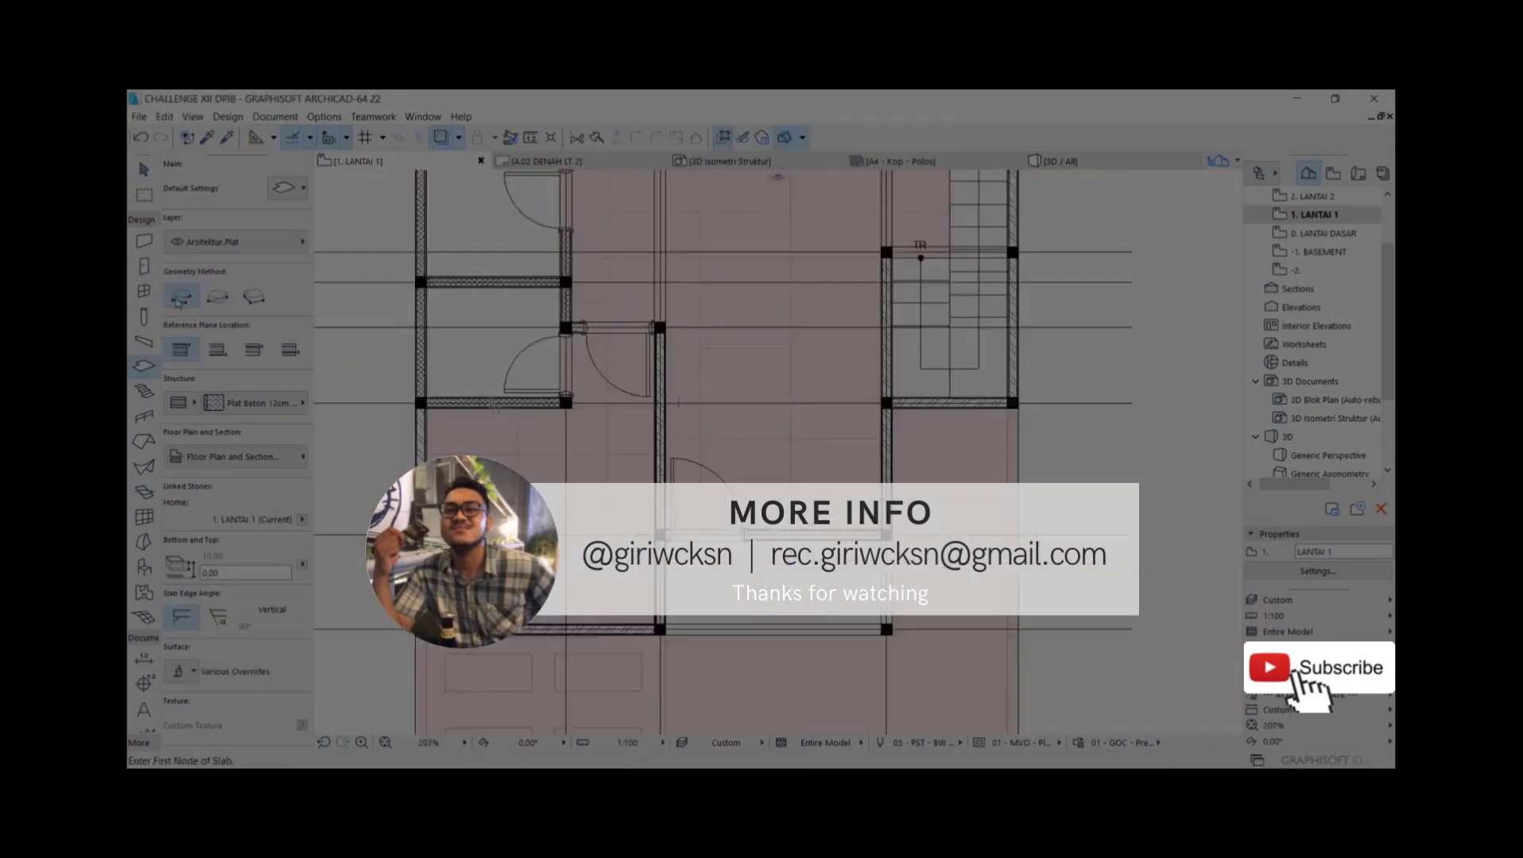